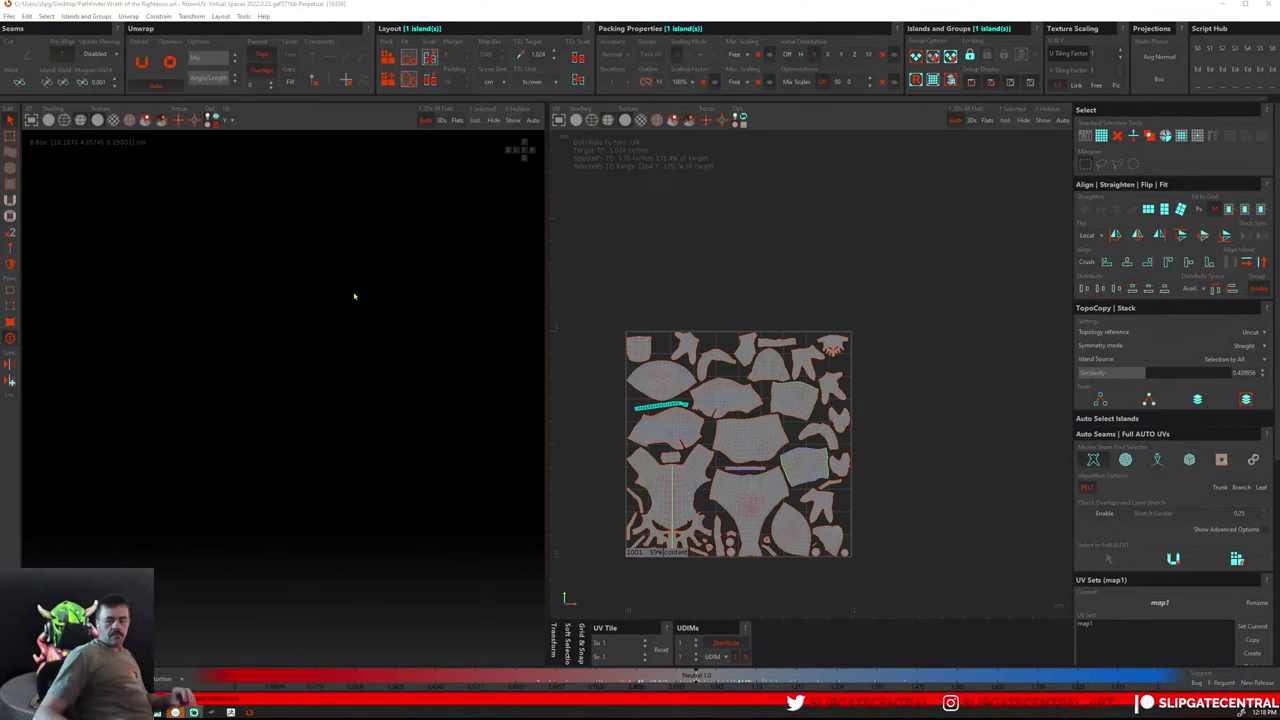
Finish packing in RizomUV, reselect the creature meshes in Maya, and GN Import them to ZBrush
{"action": "left_click", "coordinate": [704, 312]}
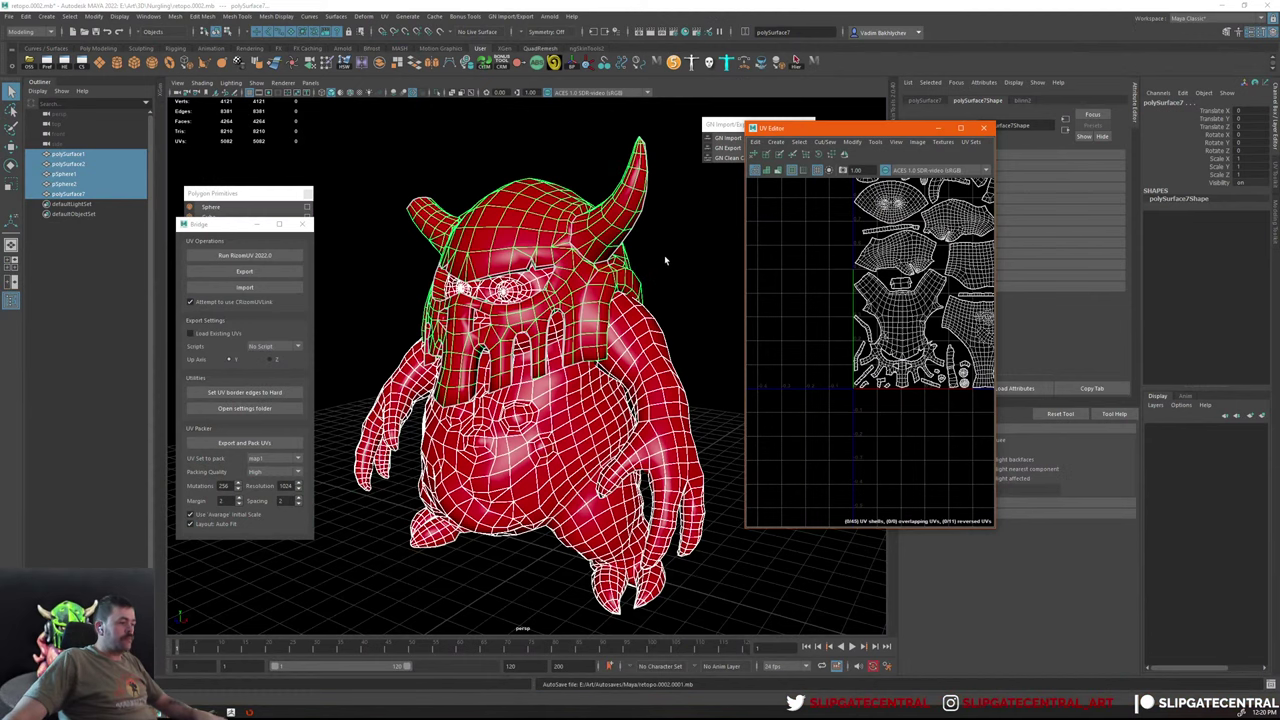
{"action": "left_click", "coordinate": [443, 180]}
{"action": "left_click_drag", "start_coordinate": [443, 180], "coordinate": [661, 621]}
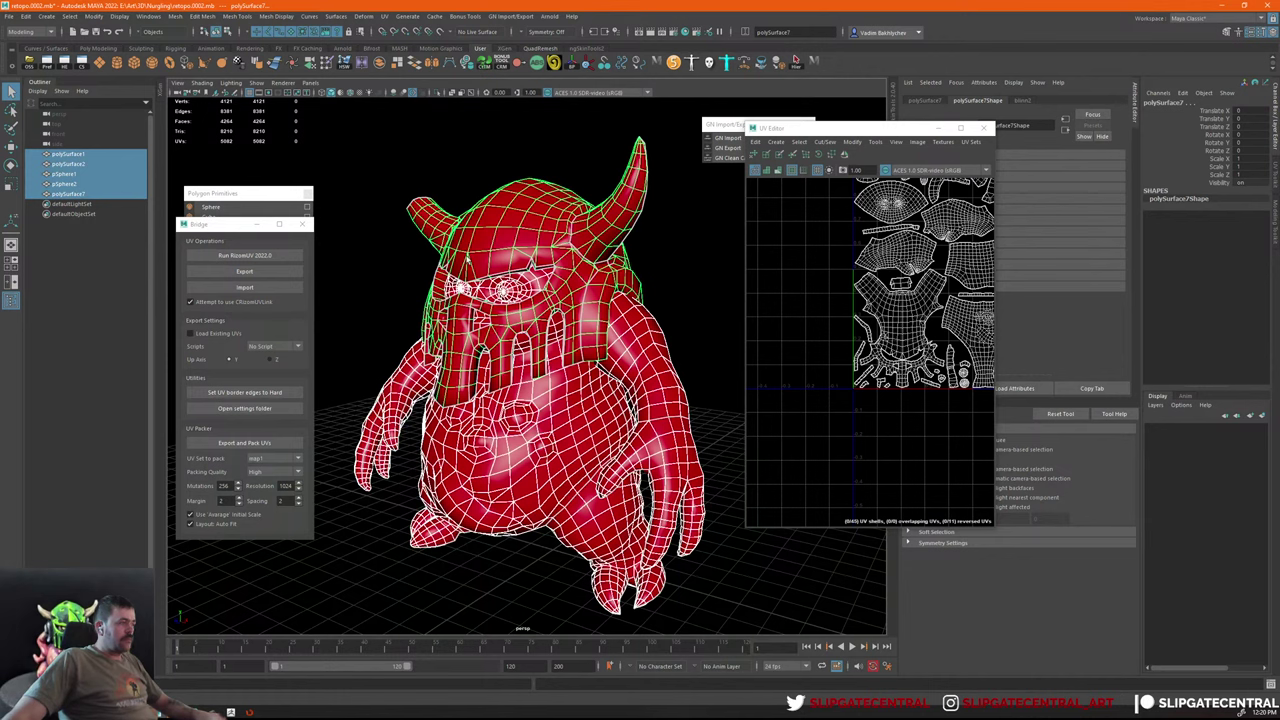
{"action": "left_click", "coordinate": [732, 138]}
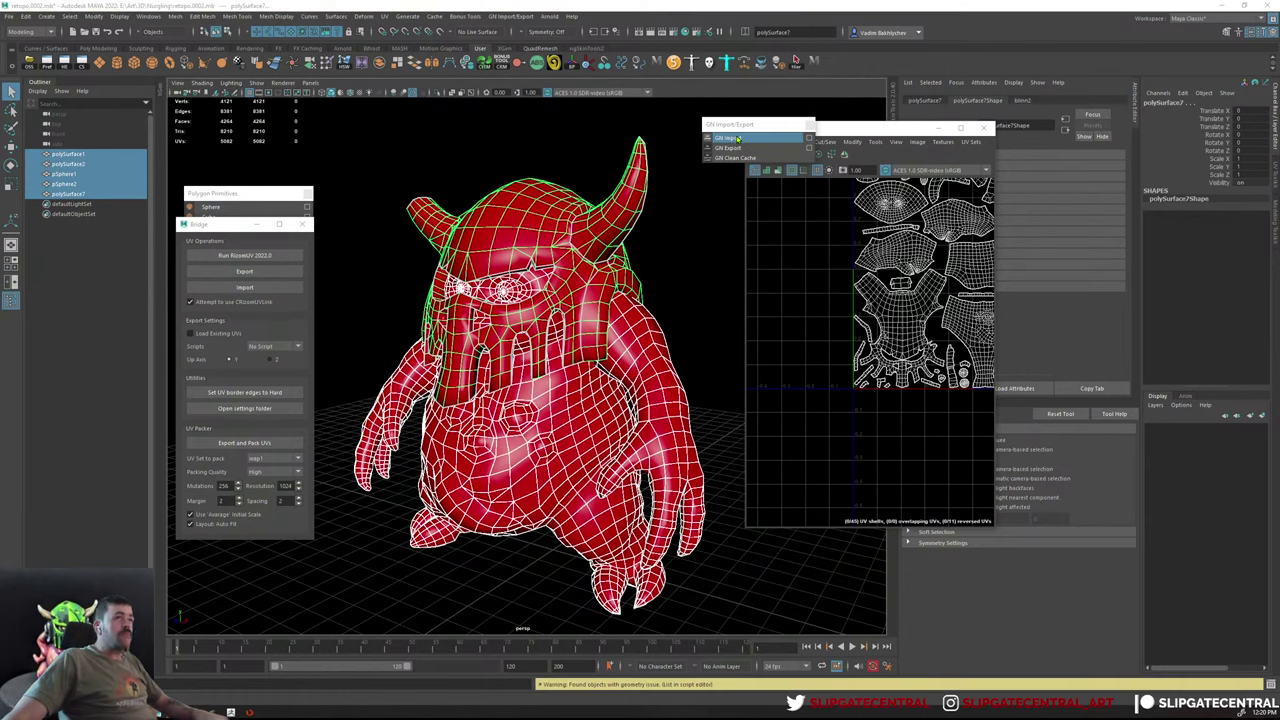
{"action": "left_click", "coordinate": [736, 138]}
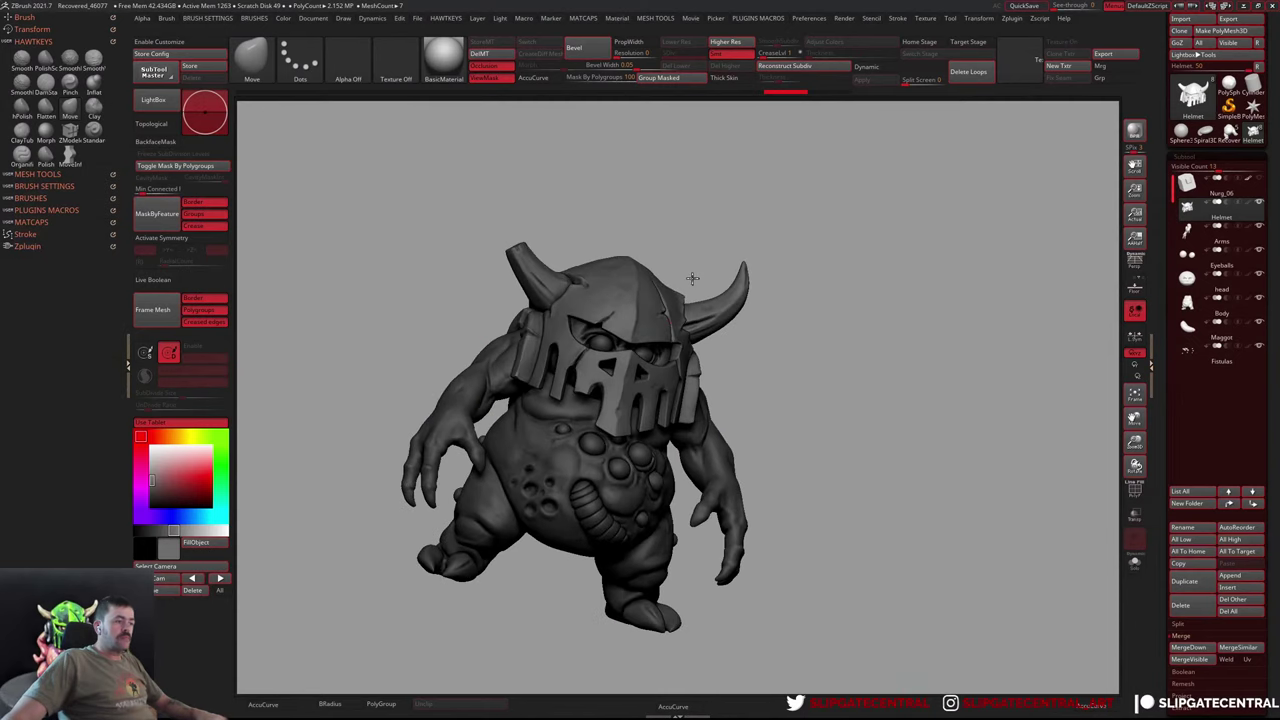
Append a PolyMesh3D star as a new subtool to the creature sculpt
{"action": "left_click_drag", "start_coordinate": [692, 278], "coordinate": [766, 323], "text": "shift"}
{"action": "left_click", "coordinate": [1230, 576]}
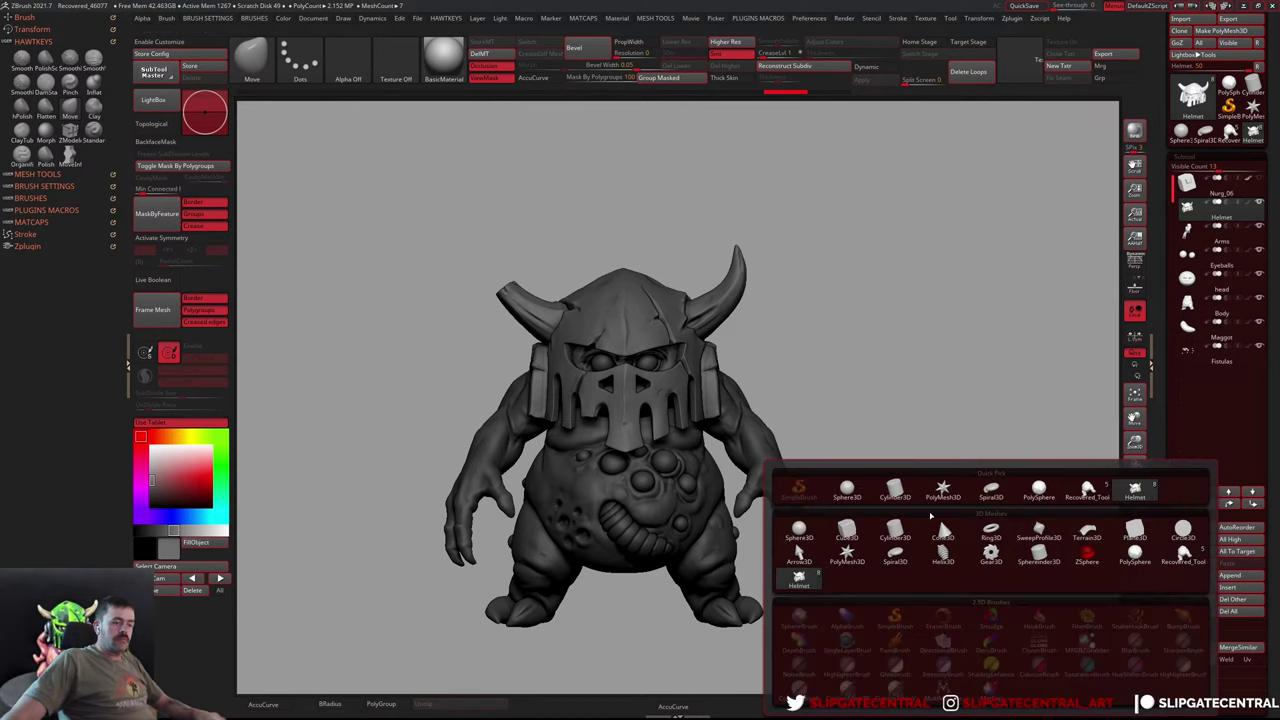
{"action": "left_click", "coordinate": [930, 490]}
Select the PolyMesh3D subtool and import the Maya mesh into it from the custom palette
{"action": "left_click_drag", "start_coordinate": [897, 343], "coordinate": [802, 432]}
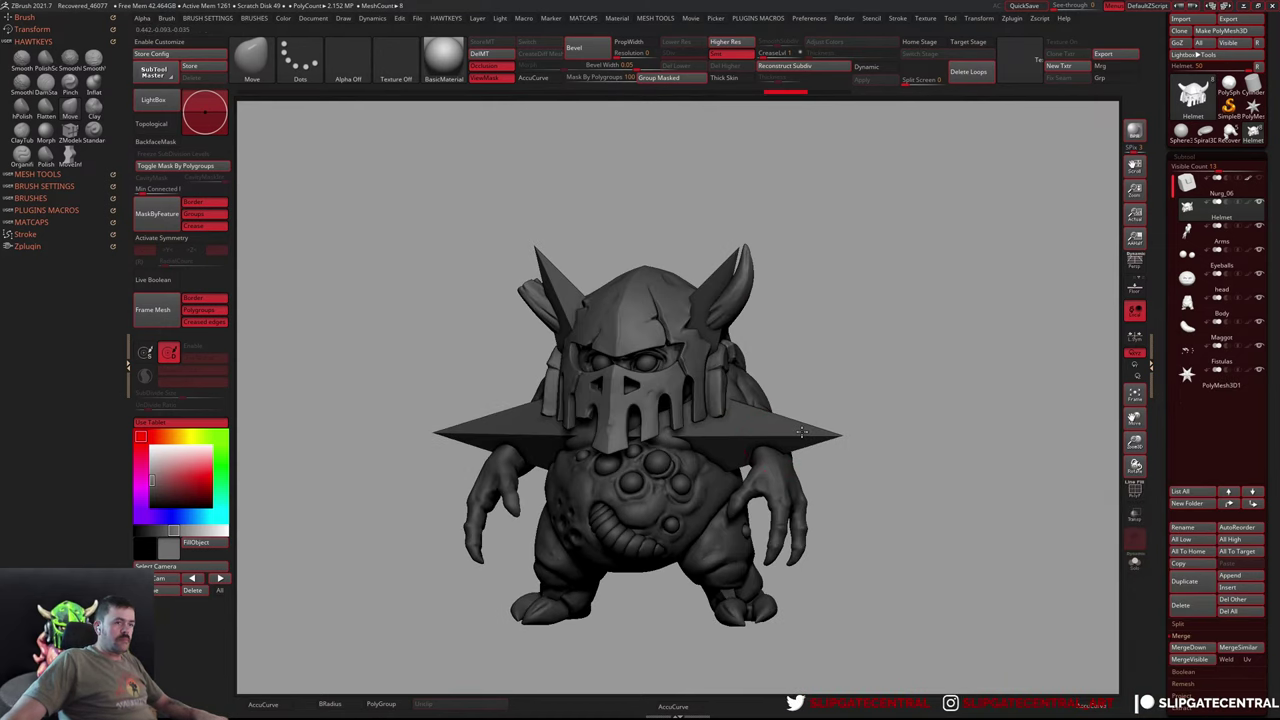
{"action": "left_click", "coordinate": [802, 432], "text": "alt"}
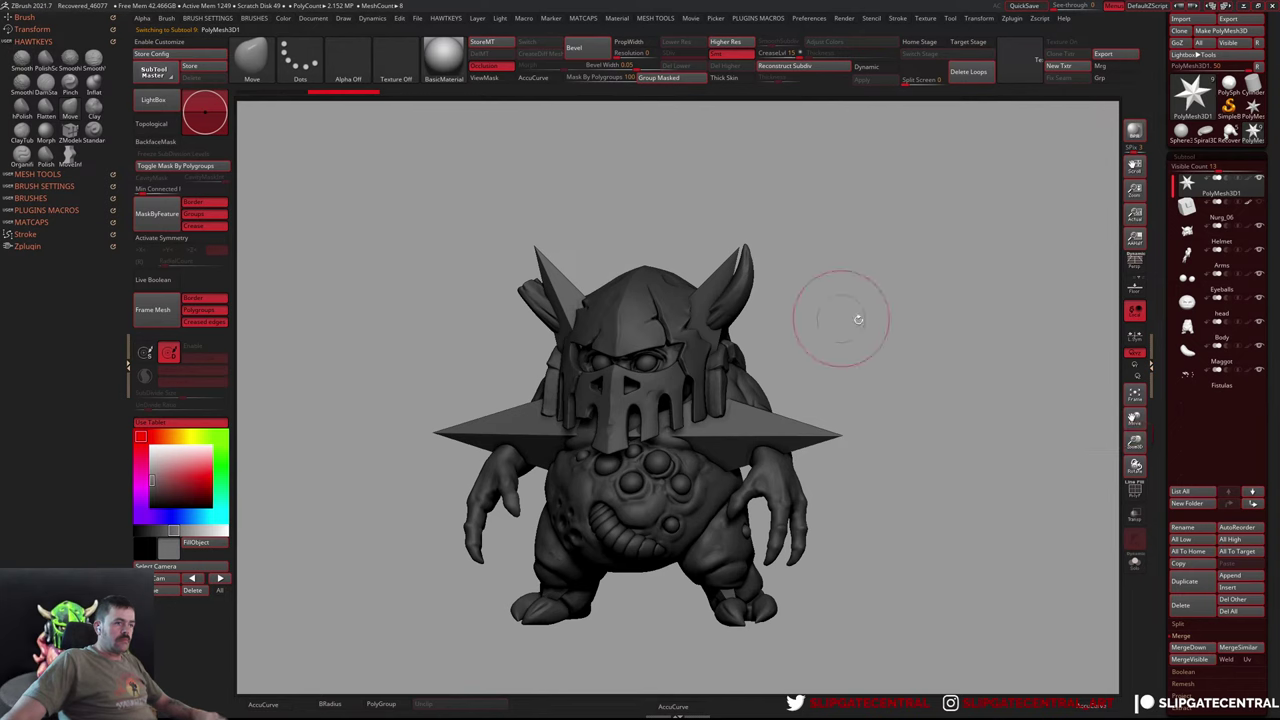
{"action": "key", "text": "shift+e"}
{"action": "left_click", "coordinate": [885, 196]}
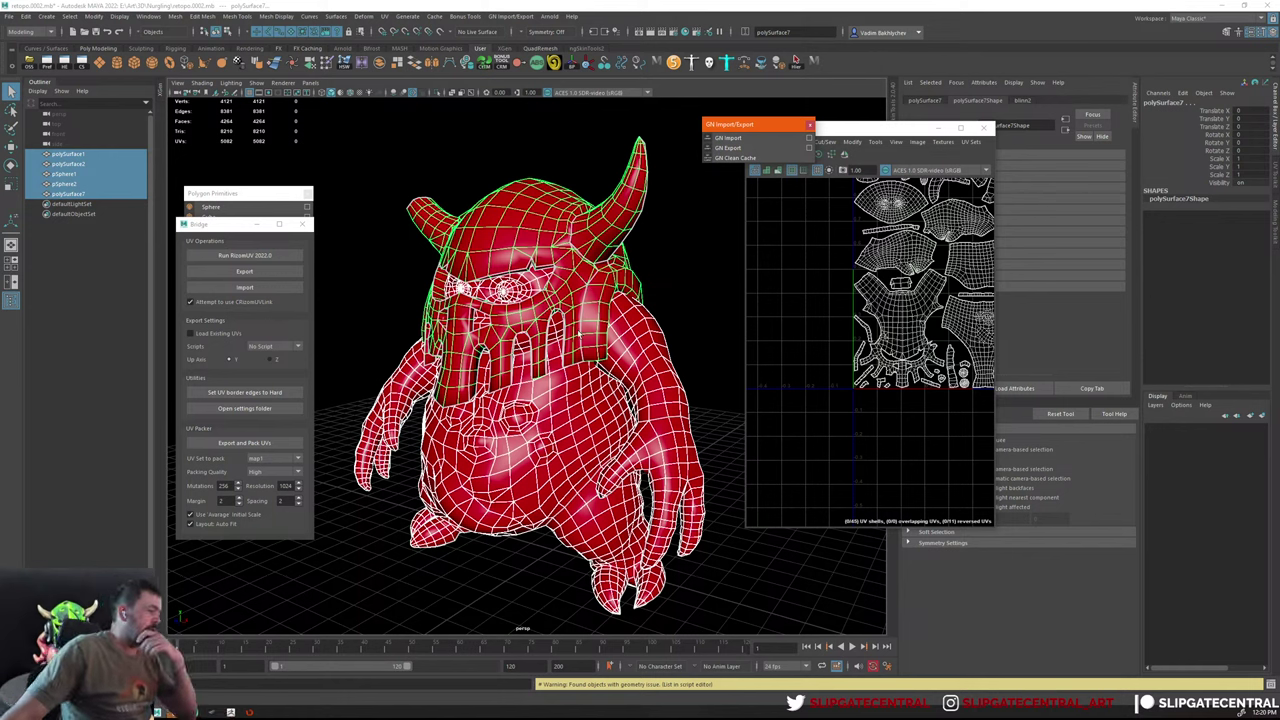
Frame the packed UV layout in the UV Editor
{"action": "left_click", "coordinate": [907, 262]}
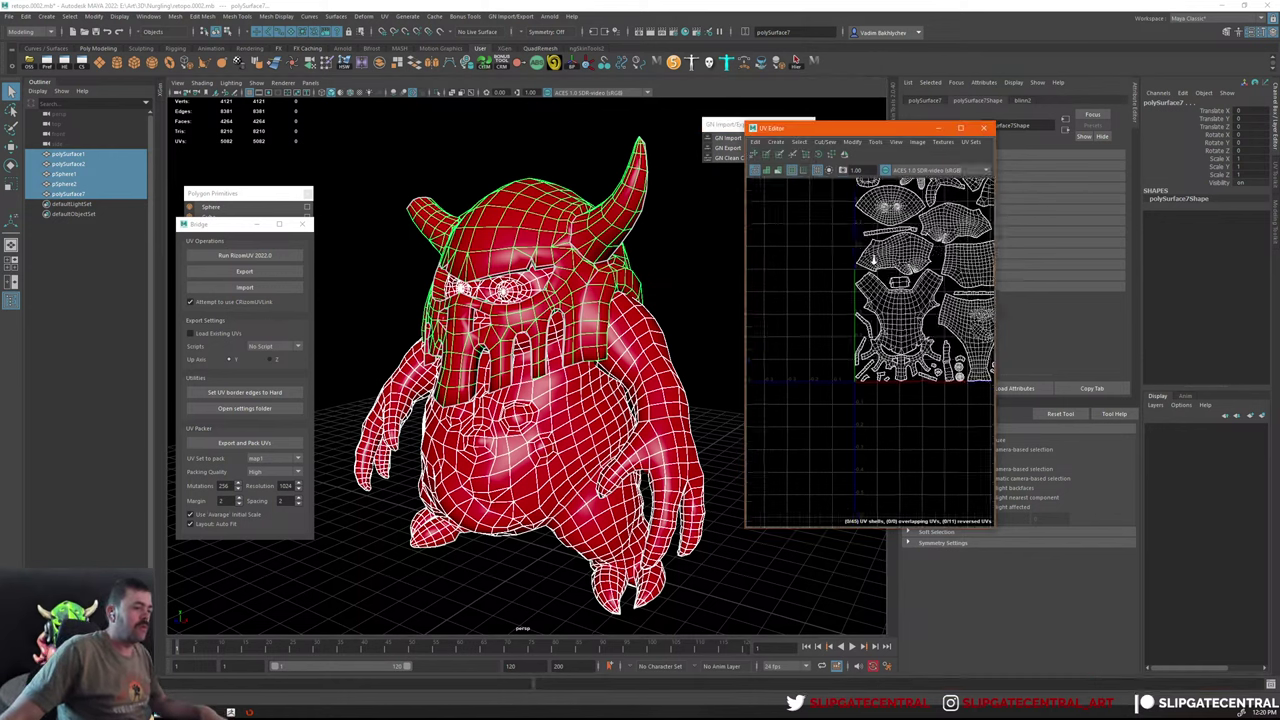
{"action": "scroll", "coordinate": [907, 262], "scroll_direction": "down", "scroll_amount": 1}
{"action": "middle_click_drag", "start_coordinate": [907, 262], "coordinate": [843, 357], "text": "alt"}
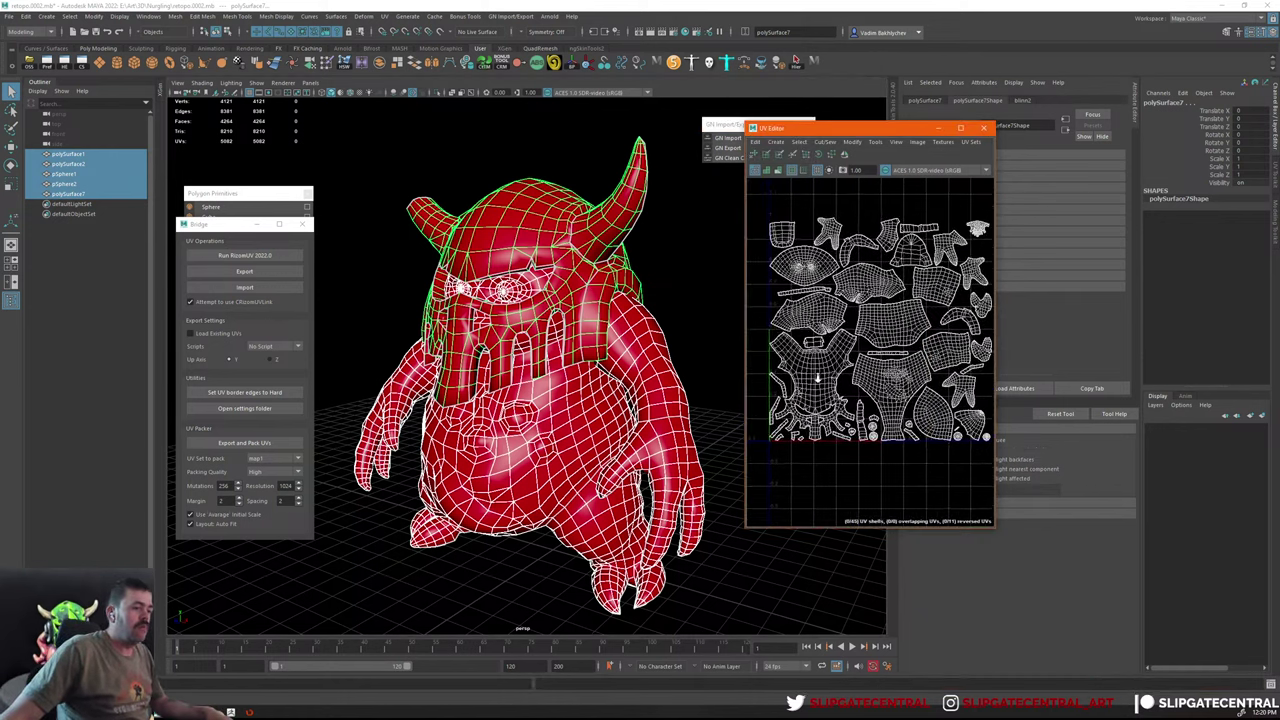
{"action": "scroll", "coordinate": [840, 358], "scroll_direction": "up", "scroll_amount": 1}
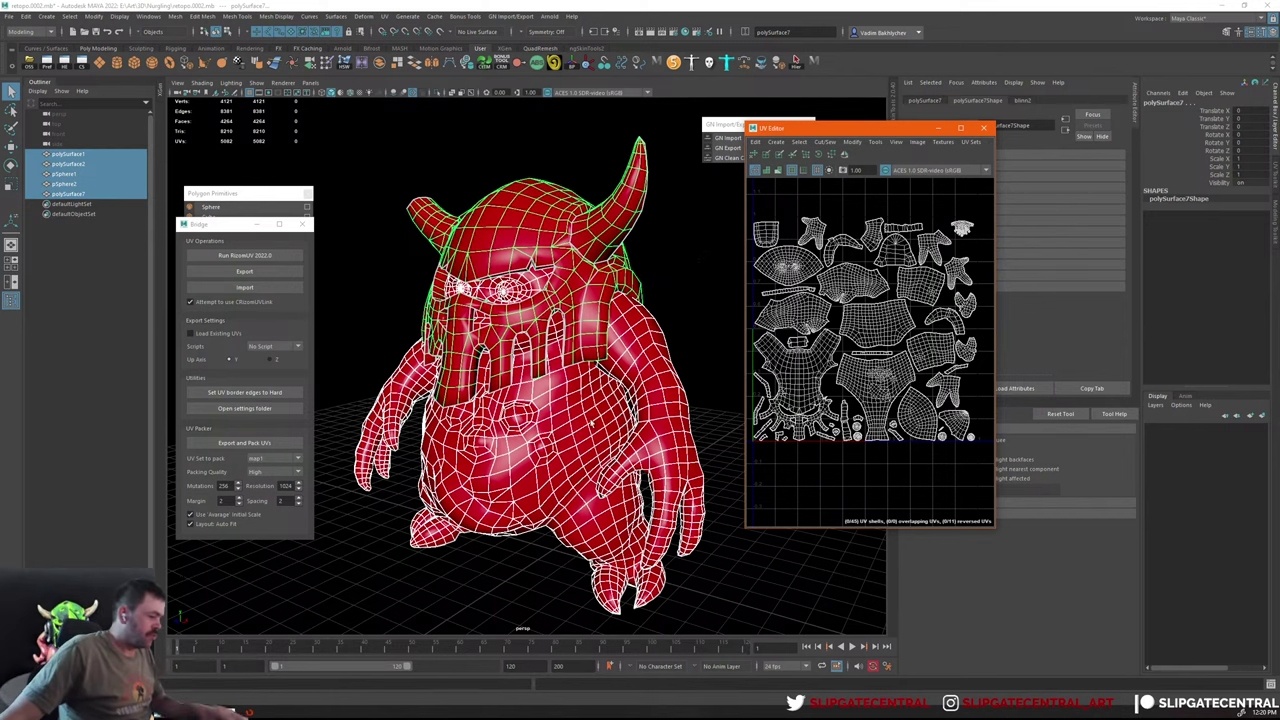
Orbit, pan and zoom around the creature mesh to inspect it from several angles
{"action": "left_click_drag", "start_coordinate": [589, 423], "coordinate": [605, 445], "text": "alt"}
{"action": "scroll", "coordinate": [620, 465], "scroll_direction": "up", "scroll_amount": 5}
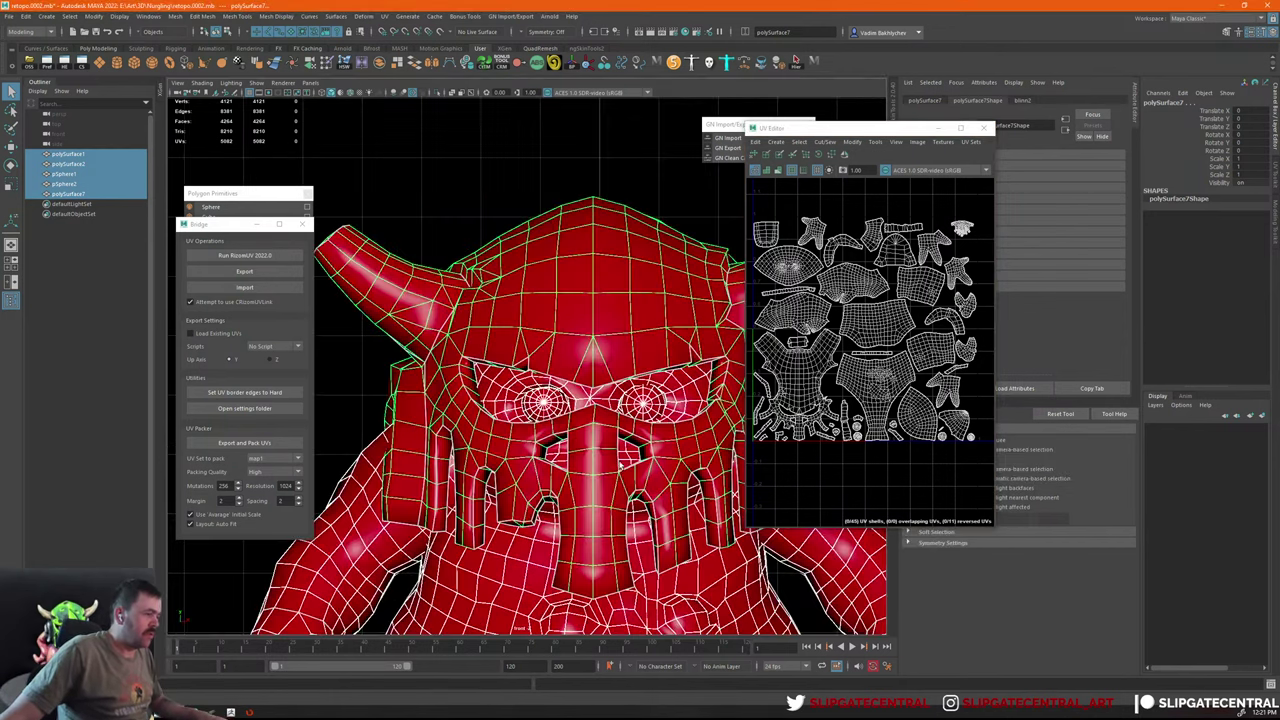
{"action": "scroll", "coordinate": [620, 465], "scroll_direction": "down", "scroll_amount": 3}
{"action": "middle_click_drag", "start_coordinate": [620, 465], "coordinate": [549, 168], "text": "alt"}
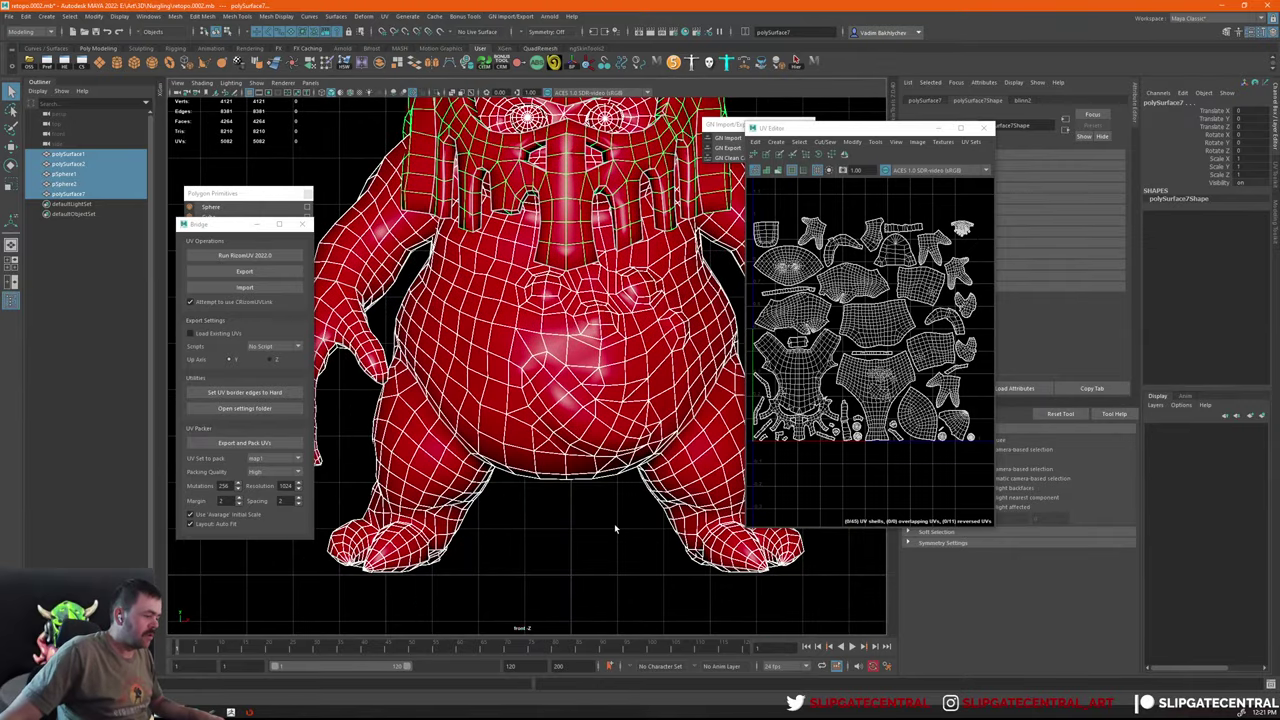
{"action": "scroll", "coordinate": [610, 487], "scroll_direction": "down", "scroll_amount": 2}
{"action": "scroll", "coordinate": [610, 487], "scroll_direction": "down", "scroll_amount": 3}
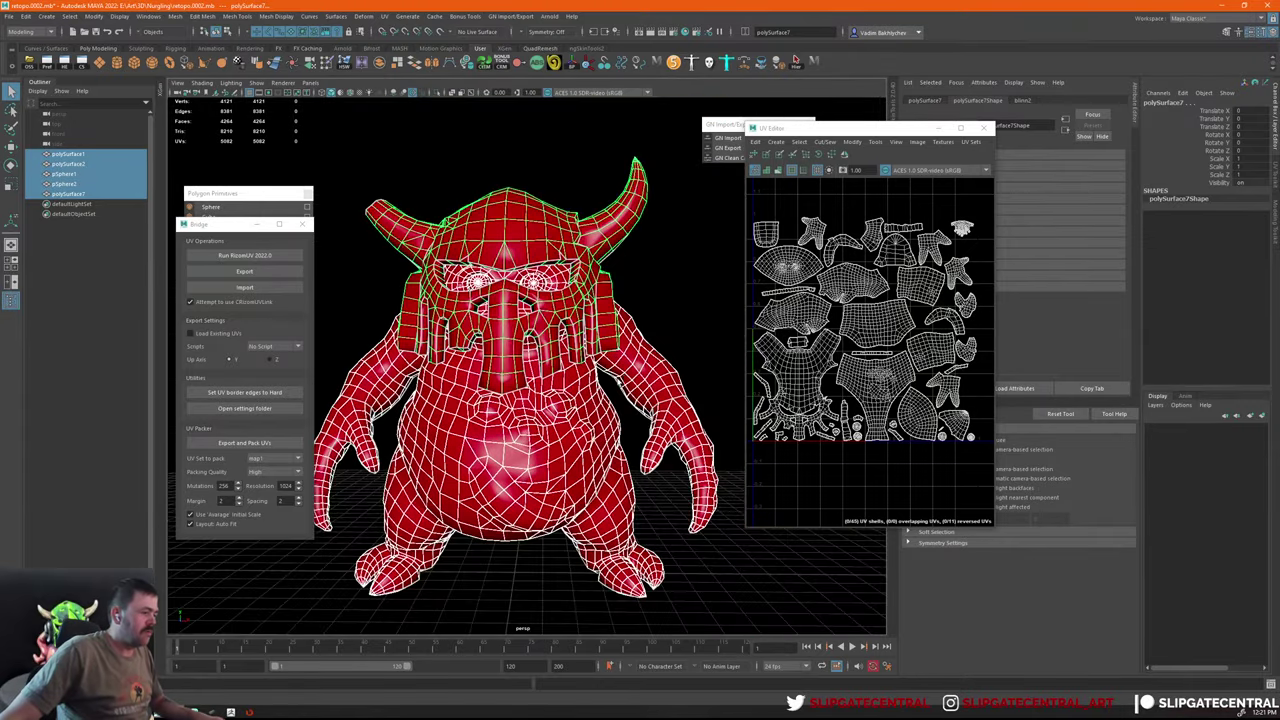
{"action": "mouse_move", "coordinate": [610, 487]}
{"action": "left_mouse_down", "text": "alt"}
{"action": "mouse_move", "coordinate": [604, 262]}
{"action": "mouse_move", "coordinate": [675, 214]}
{"action": "left_mouse_up", "text": "alt"}
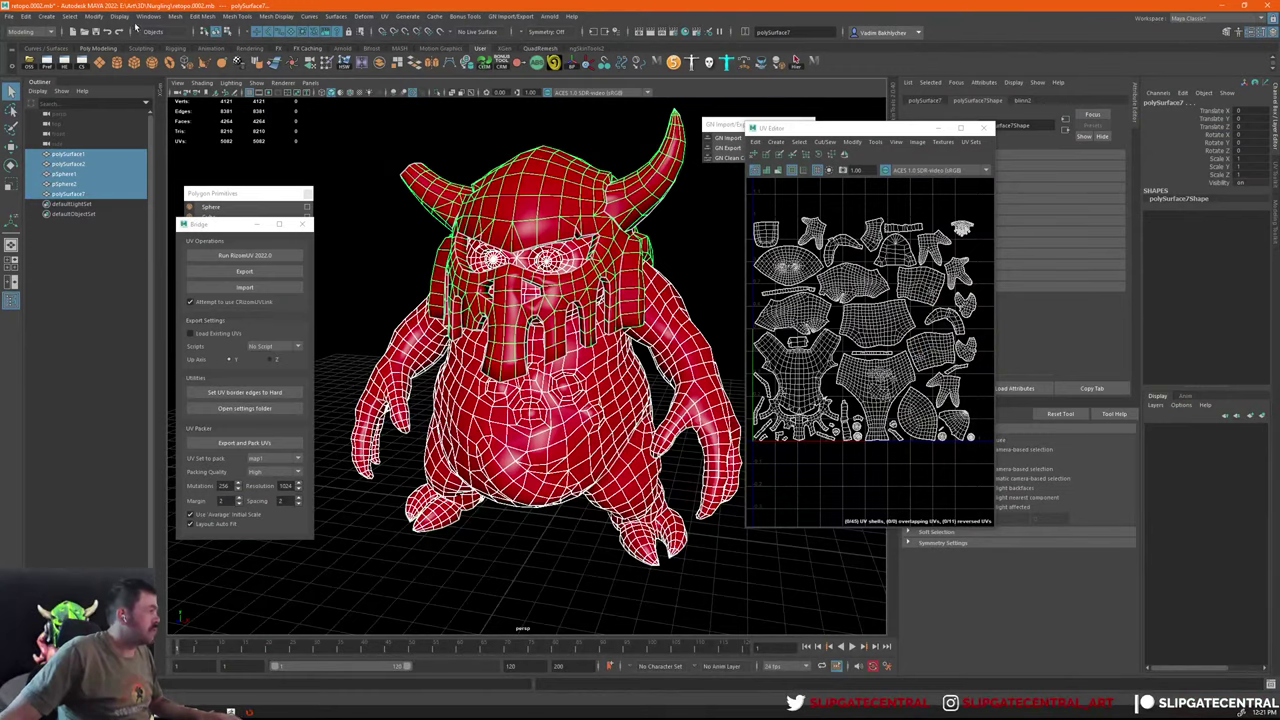
{"action": "left_click", "coordinate": [175, 16]}
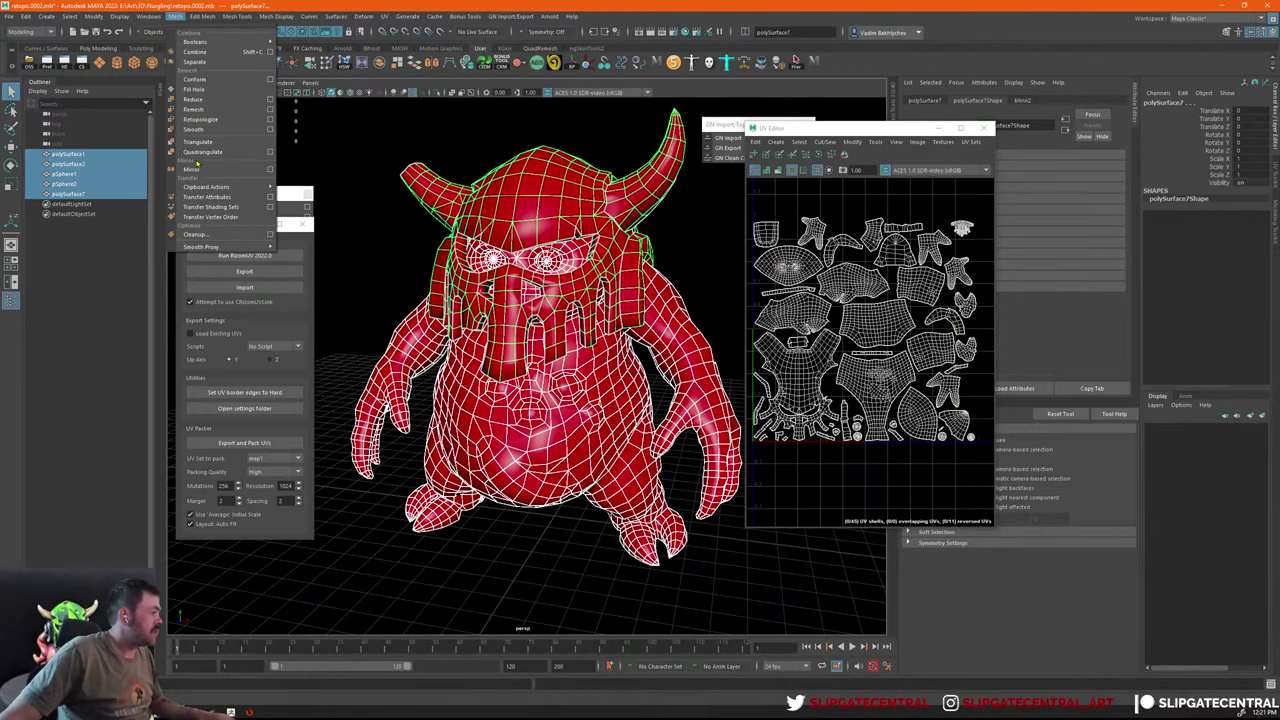
Apply Mesh Cleanup with 4-sided faces and nonmanifold geometry enabled to the selected meshes
{"action": "left_click", "coordinate": [272, 235]}
{"action": "left_click_drag", "start_coordinate": [835, 255], "coordinate": [536, 208]}
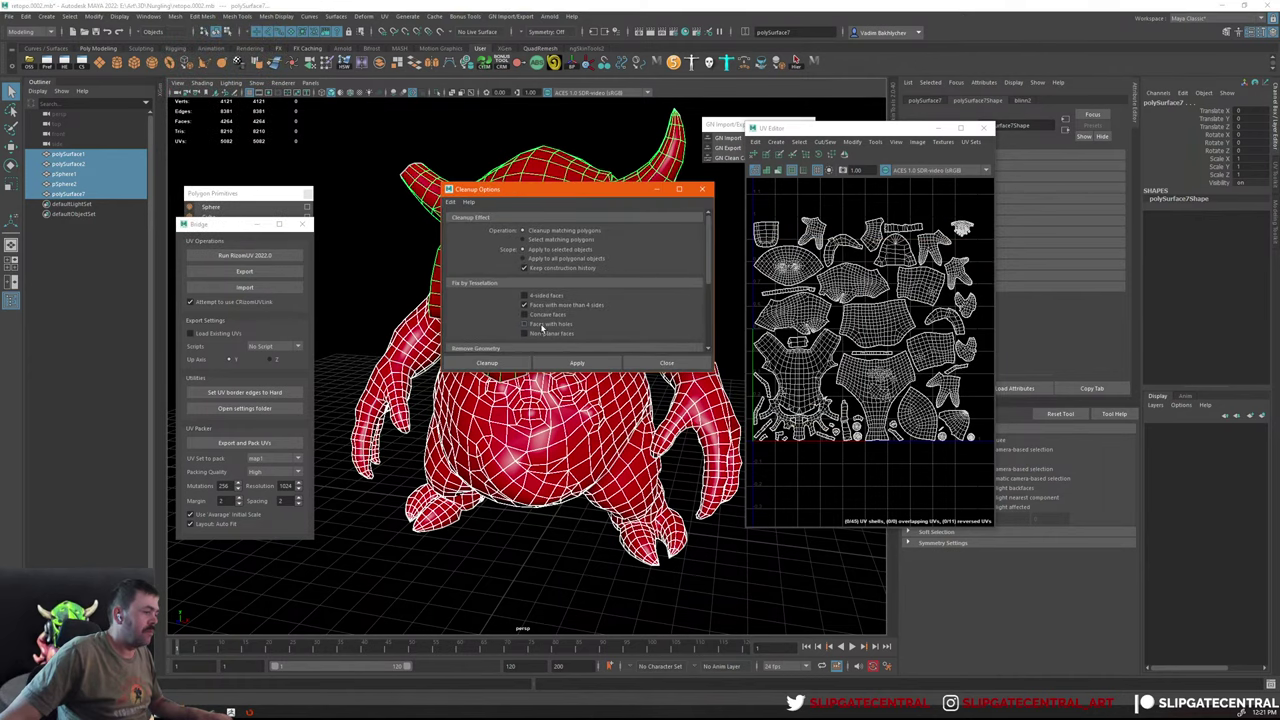
{"action": "scroll", "coordinate": [710, 252], "scroll_direction": "down", "scroll_amount": 2}
{"action": "scroll", "coordinate": [710, 245], "scroll_direction": "up", "scroll_amount": 2}
{"action": "mouse_move", "coordinate": [667, 371]}
{"action": "left_mouse_down"}
{"action": "mouse_move", "coordinate": [654, 586]}
{"action": "mouse_move", "coordinate": [649, 575]}
{"action": "left_mouse_up"}
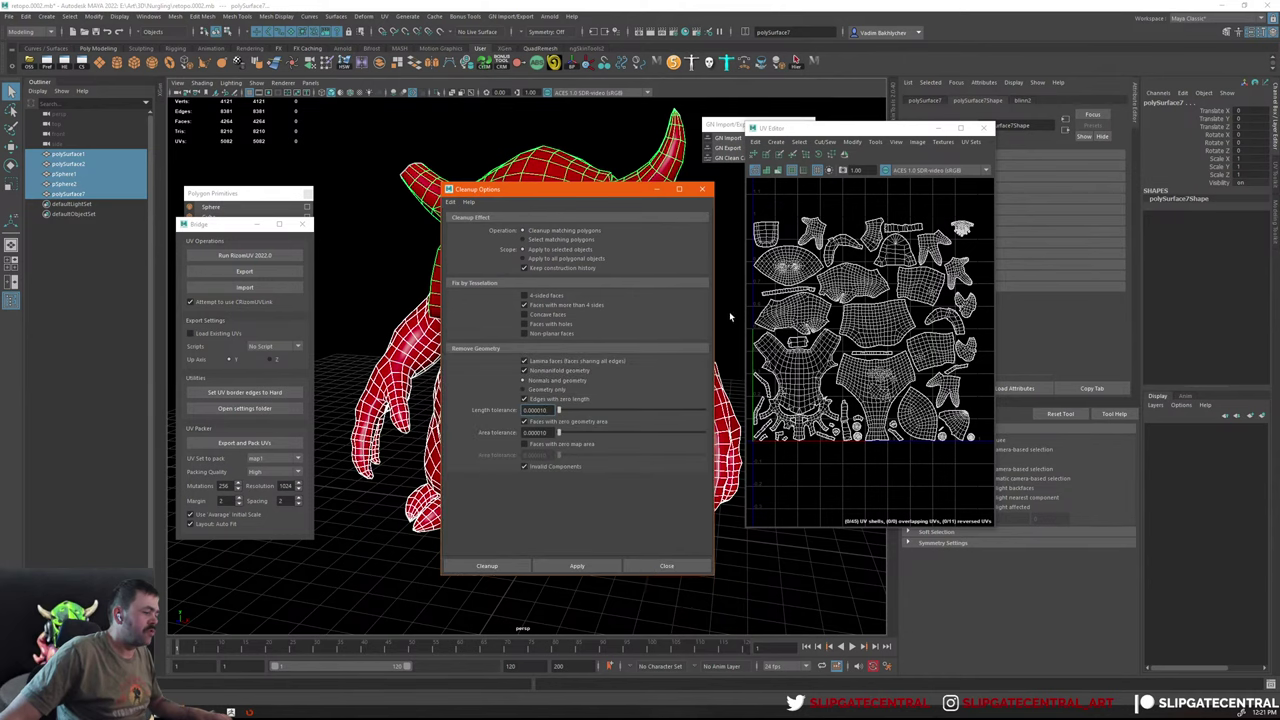
{"action": "left_click", "coordinate": [577, 565]}
Select the helmet and horns mesh (polySurface7) and reapply the cleanup
{"action": "left_click_drag", "start_coordinate": [603, 189], "coordinate": [976, 176]}
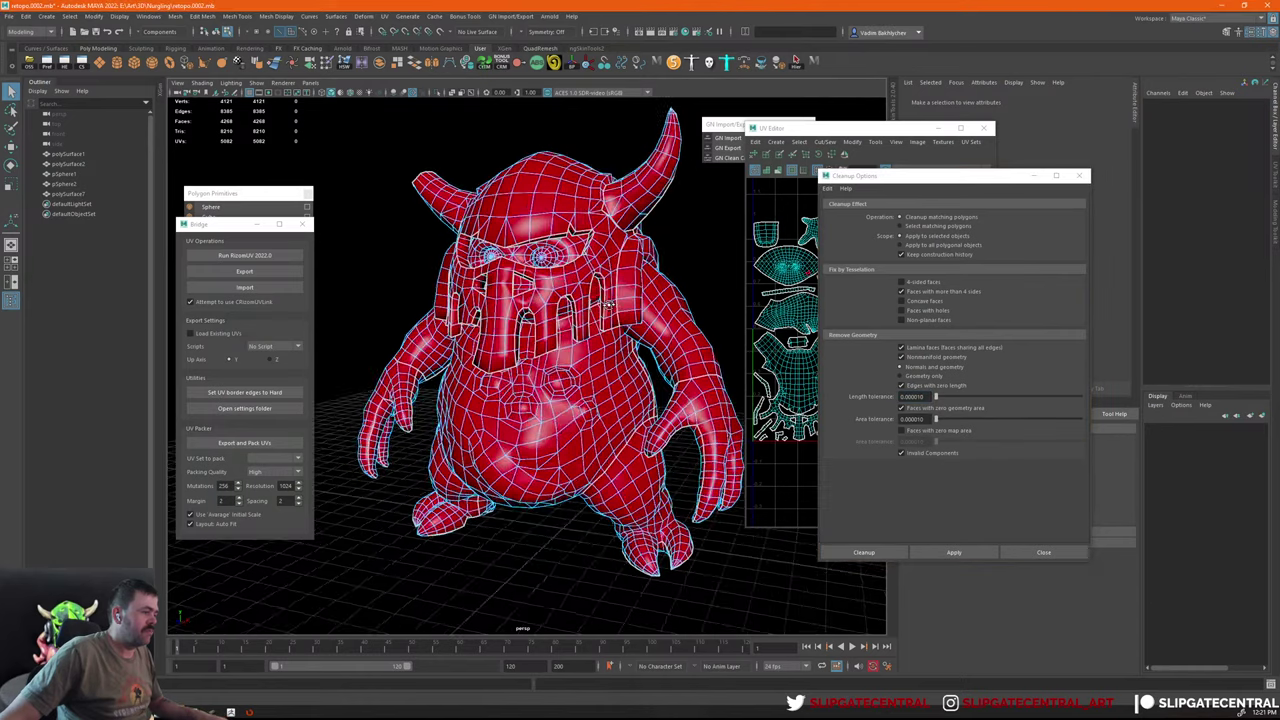
{"action": "key", "text": "4"}
{"action": "left_click", "coordinate": [676, 240]}
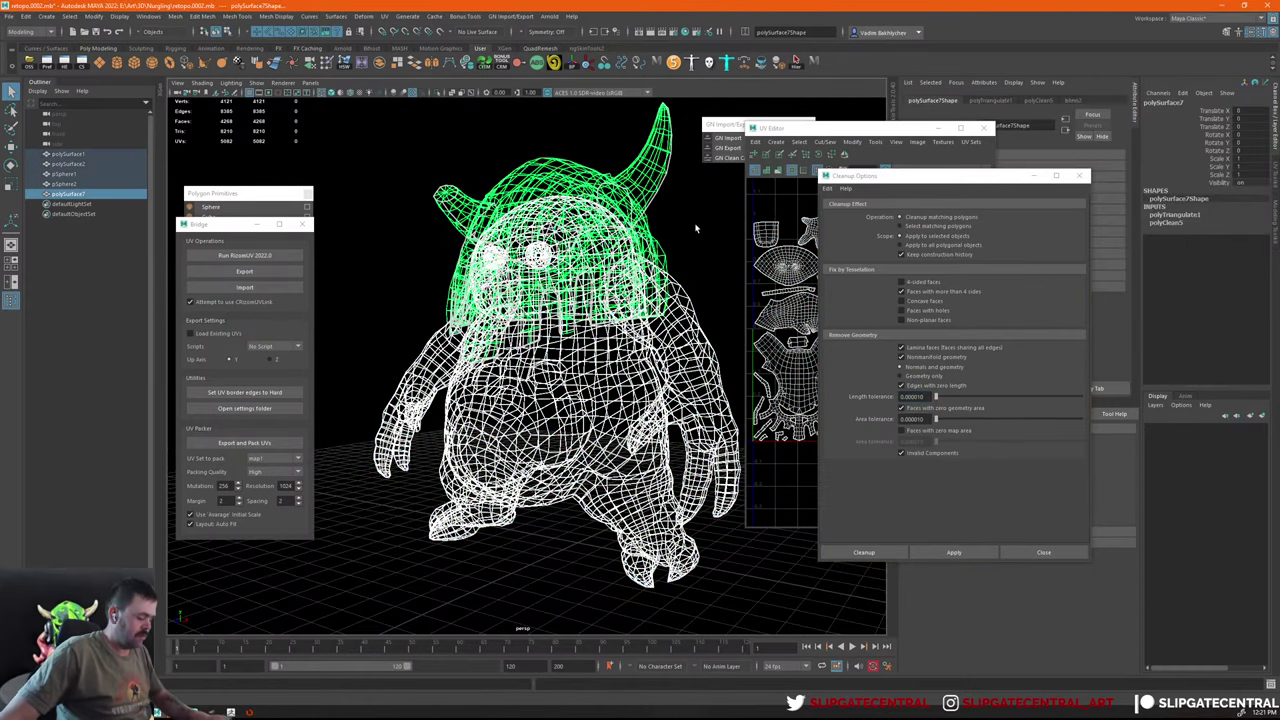
{"action": "left_click", "coordinate": [954, 552]}
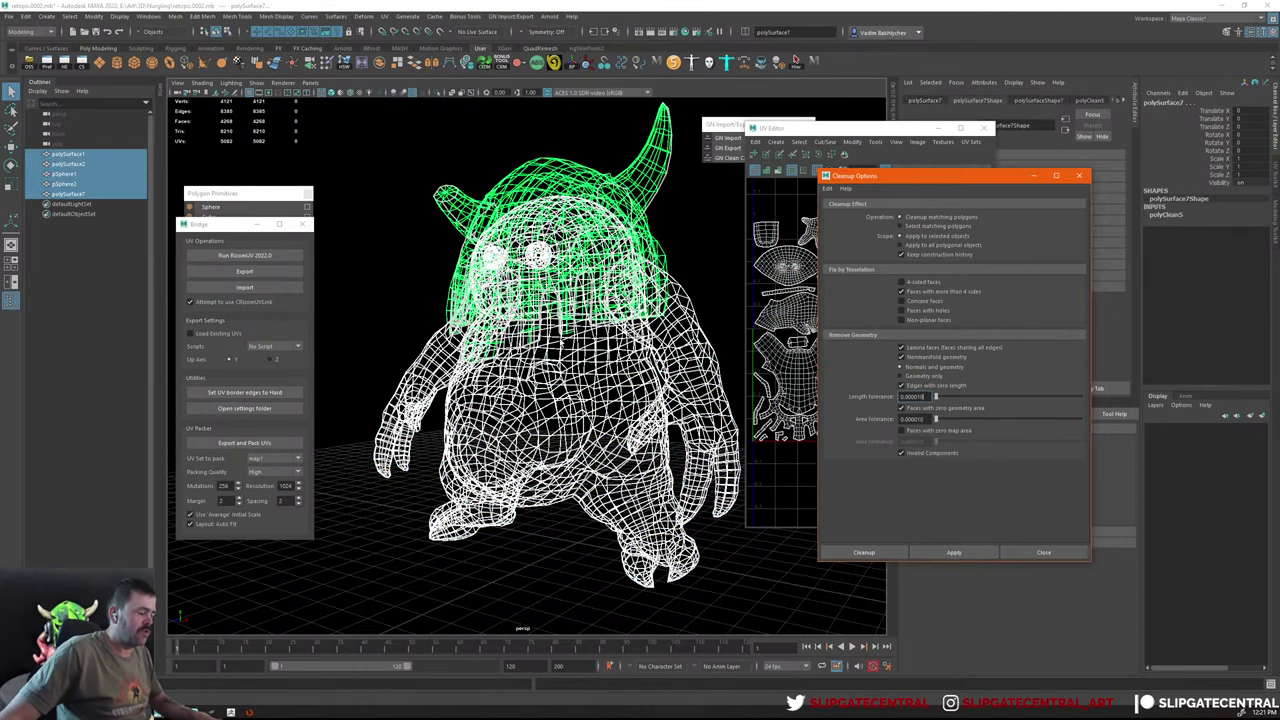
{"action": "left_click_drag", "start_coordinate": [597, 326], "coordinate": [600, 340], "text": "alt"}
{"action": "key", "text": "5"}
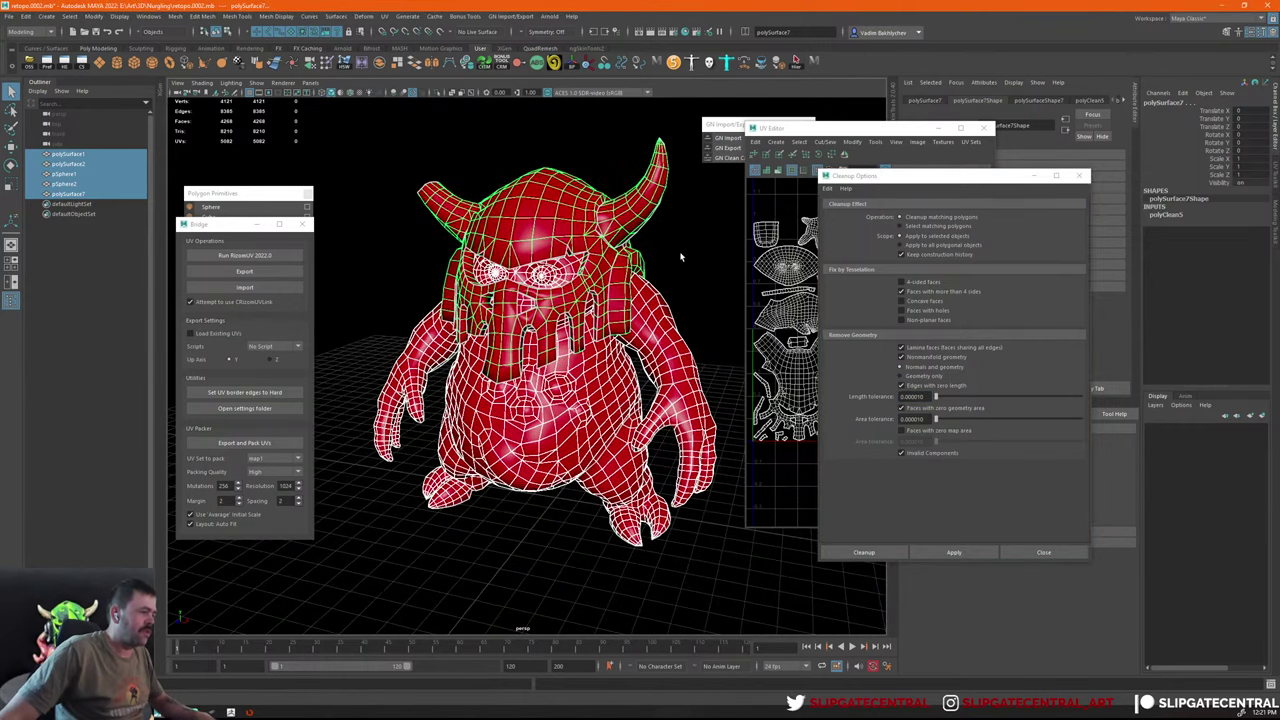
Dismiss the ZBrush import error and import the cleaned creature mesh into the star subtool
{"action": "left_click", "coordinate": [727, 147]}
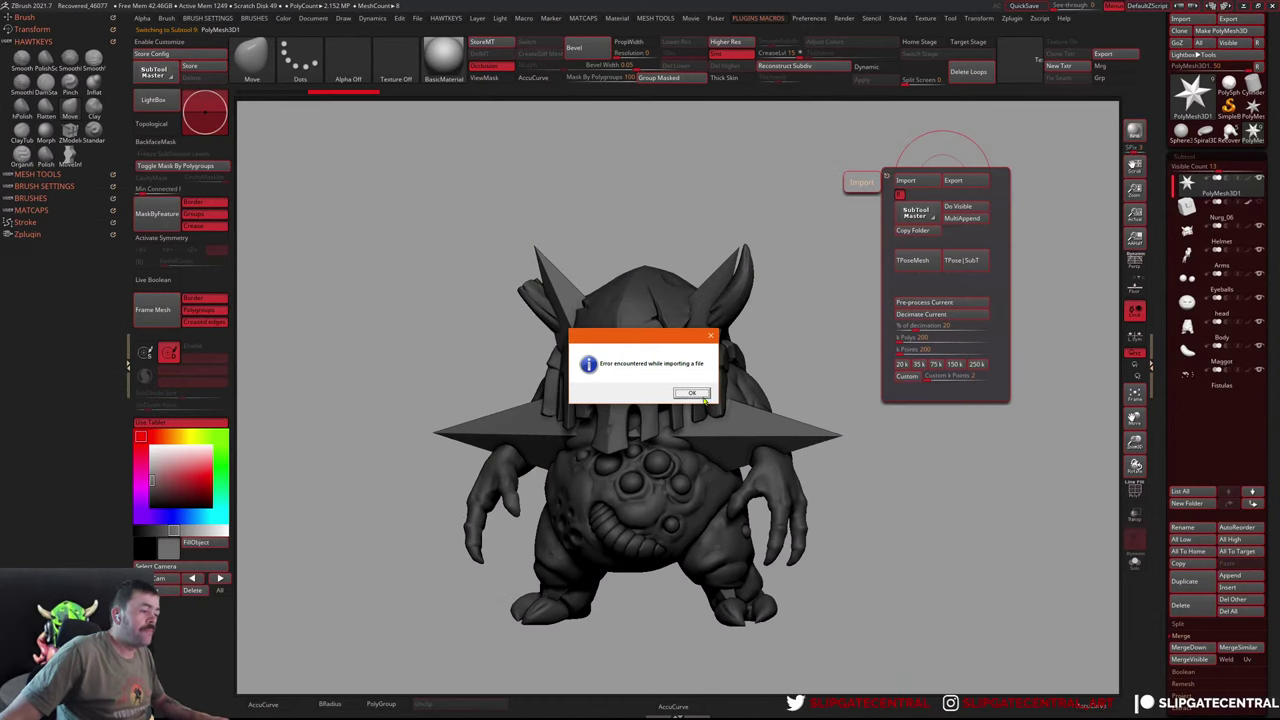
{"action": "left_click", "coordinate": [692, 393]}
{"action": "left_click", "coordinate": [800, 210]}
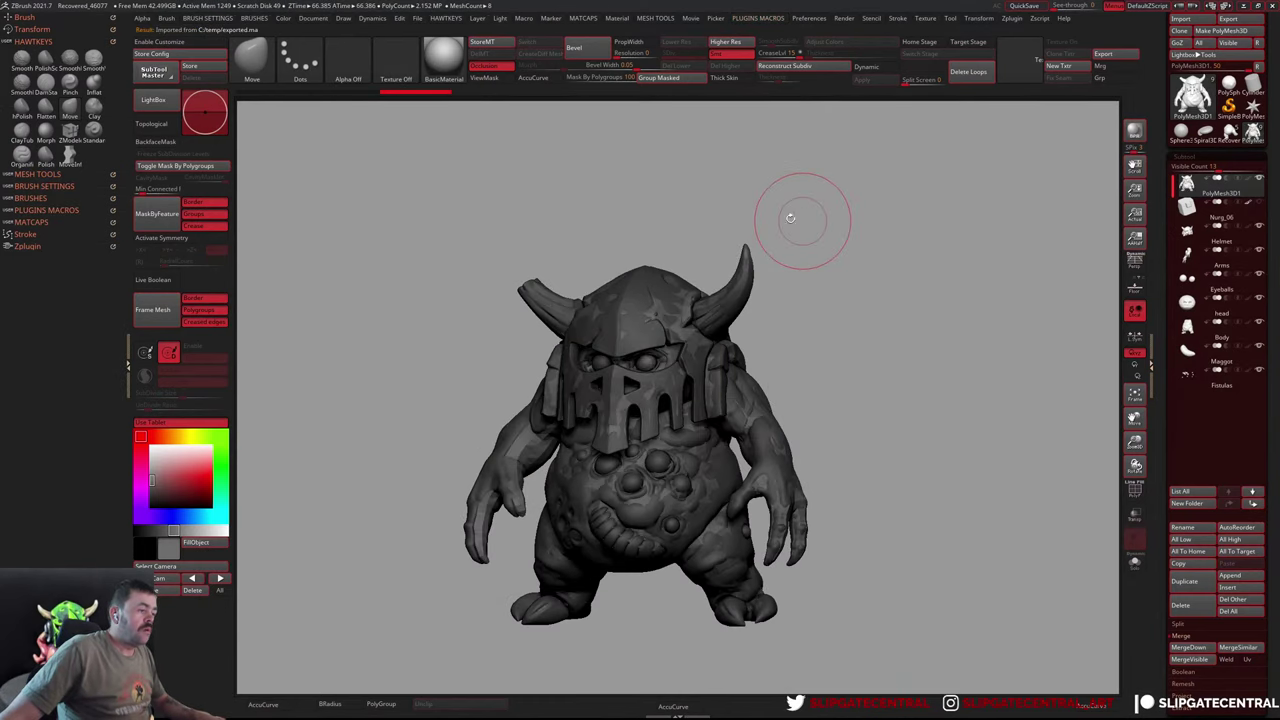
{"action": "left_click_drag", "start_coordinate": [757, 314], "coordinate": [749, 343], "text": "shift"}
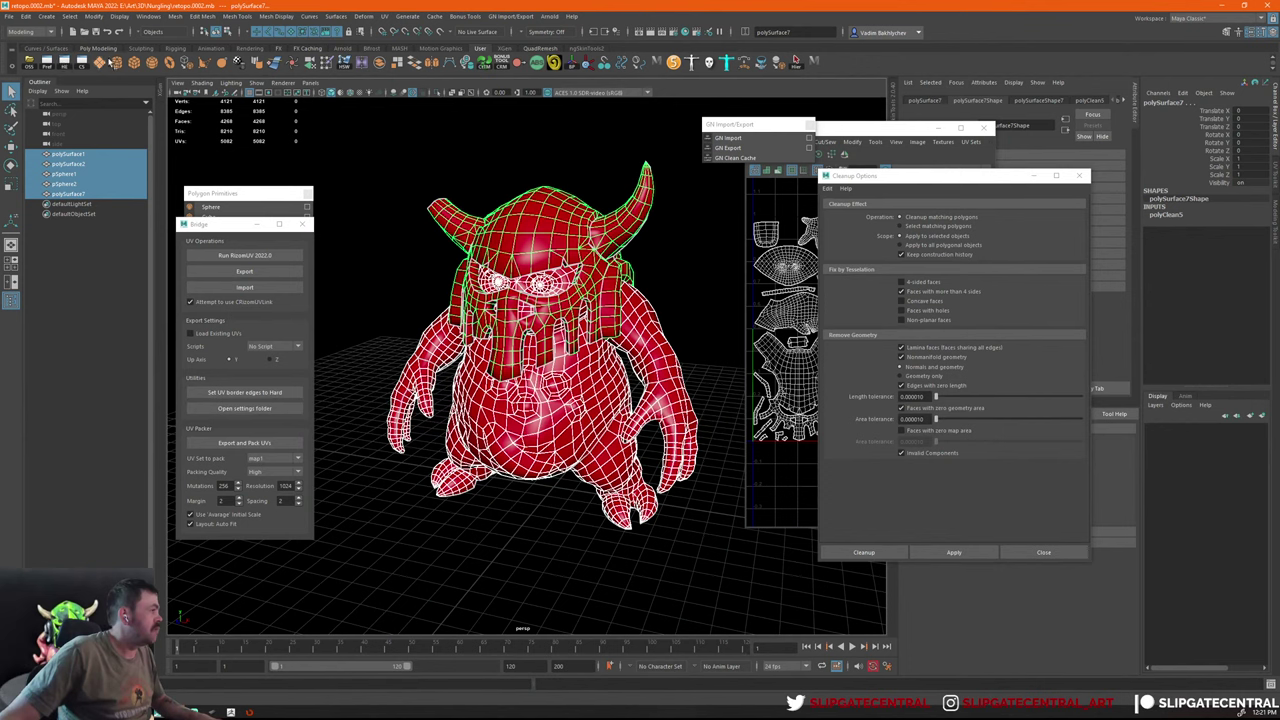
Create a large test polygon cube around the creature, inspect it, then delete it
{"action": "left_click", "coordinate": [141, 66]}
{"action": "mouse_move", "coordinate": [410, 395]}
{"action": "left_mouse_down"}
{"action": "mouse_move", "coordinate": [745, 390]}
{"action": "mouse_move", "coordinate": [668, 168]}
{"action": "left_mouse_up"}
{"action": "left_click_drag", "start_coordinate": [590, 258], "coordinate": [525, 410], "text": "alt"}
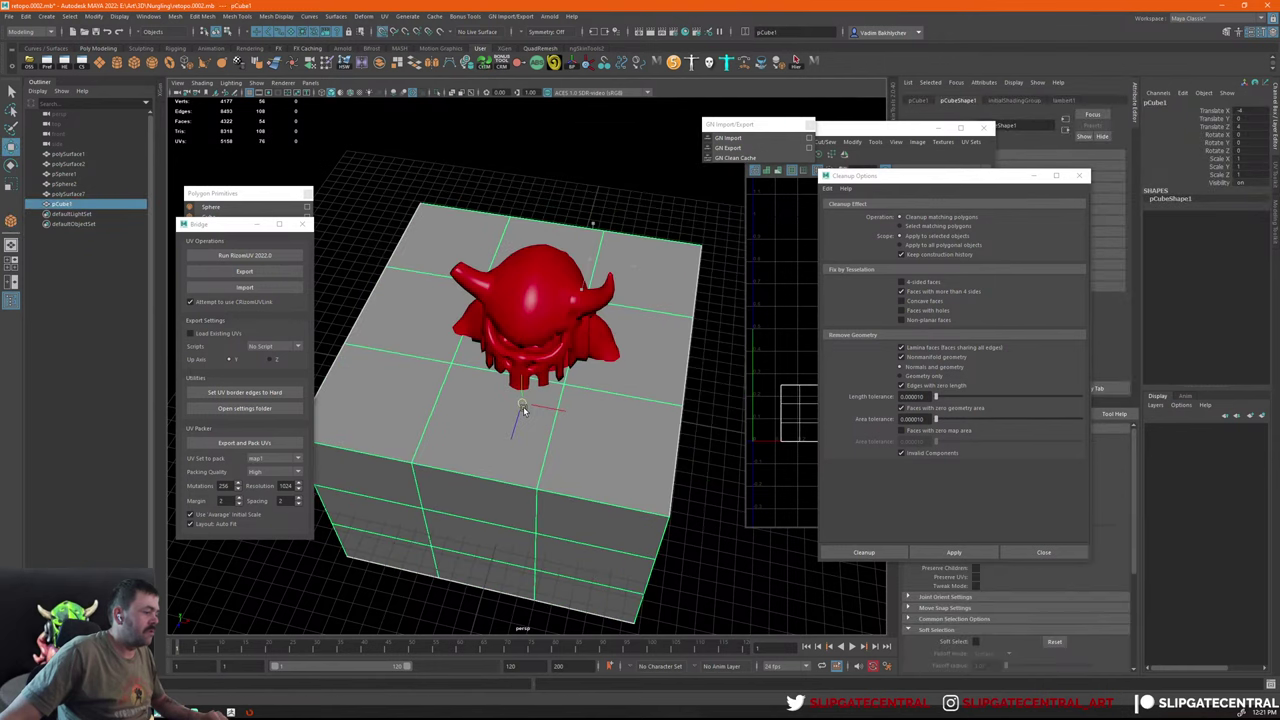
{"action": "key", "text": "4"}
{"action": "scroll", "coordinate": [587, 435], "scroll_direction": "up", "scroll_amount": 3}
{"action": "scroll", "coordinate": [512, 428], "scroll_direction": "up", "scroll_amount": 2}
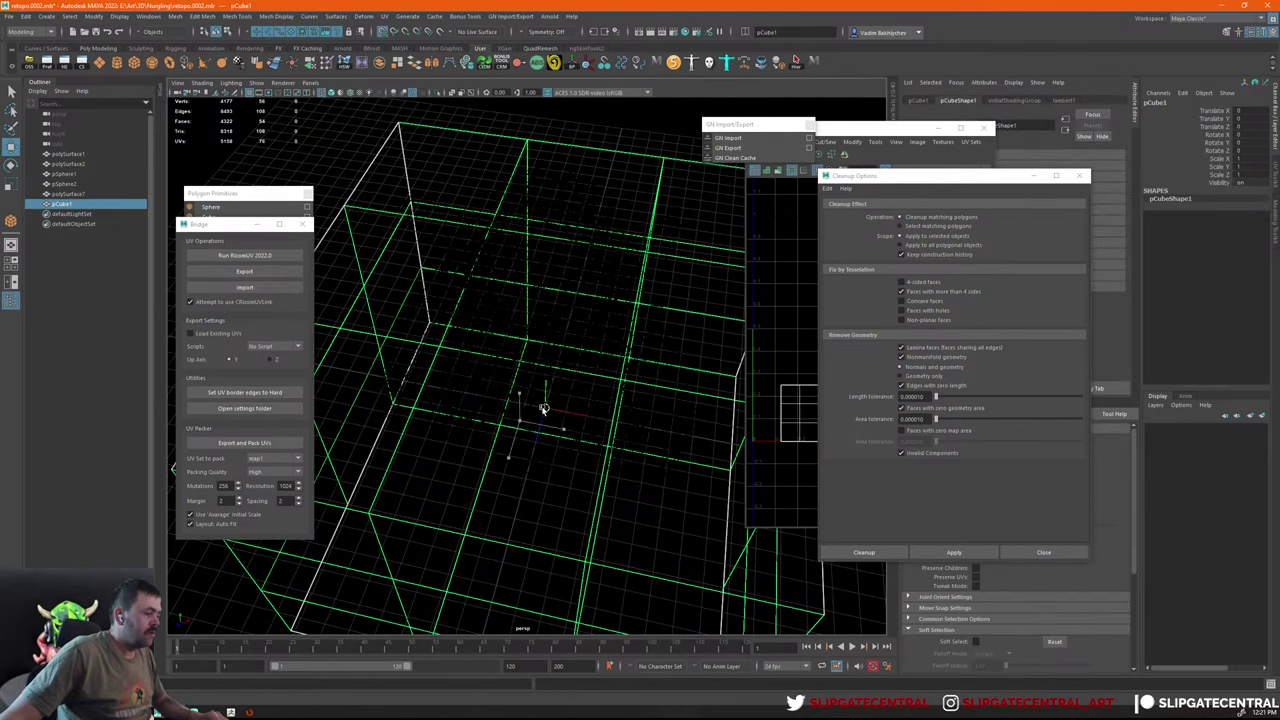
{"action": "key", "text": "5"}
{"action": "key", "text": "f"}
{"action": "mouse_move", "coordinate": [540, 410]}
{"action": "left_mouse_down", "text": "alt"}
{"action": "mouse_move", "coordinate": [516, 271]}
{"action": "mouse_move", "coordinate": [552, 330]}
{"action": "left_mouse_up", "text": "alt"}
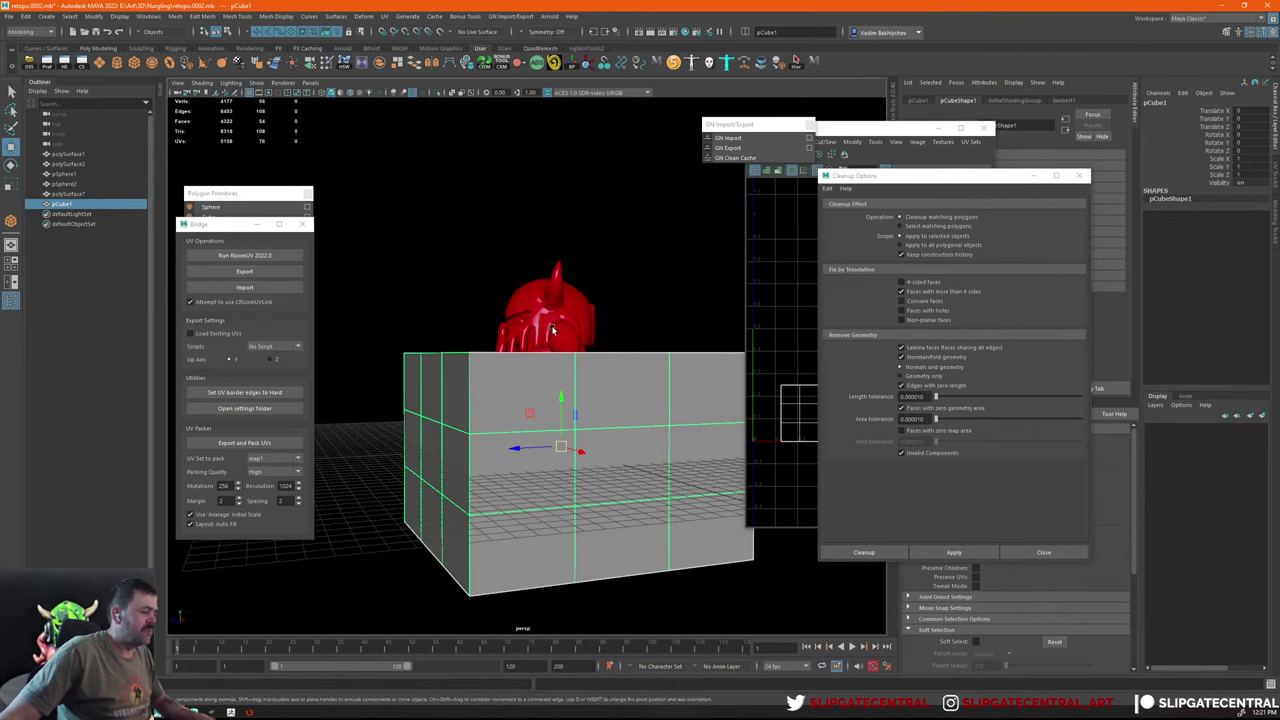
{"action": "mouse_move", "coordinate": [568, 407]}
{"action": "left_mouse_down", "text": "alt"}
{"action": "mouse_move", "coordinate": [563, 306]}
{"action": "mouse_move", "coordinate": [641, 350]}
{"action": "mouse_move", "coordinate": [657, 343]}
{"action": "left_mouse_up", "text": "alt"}
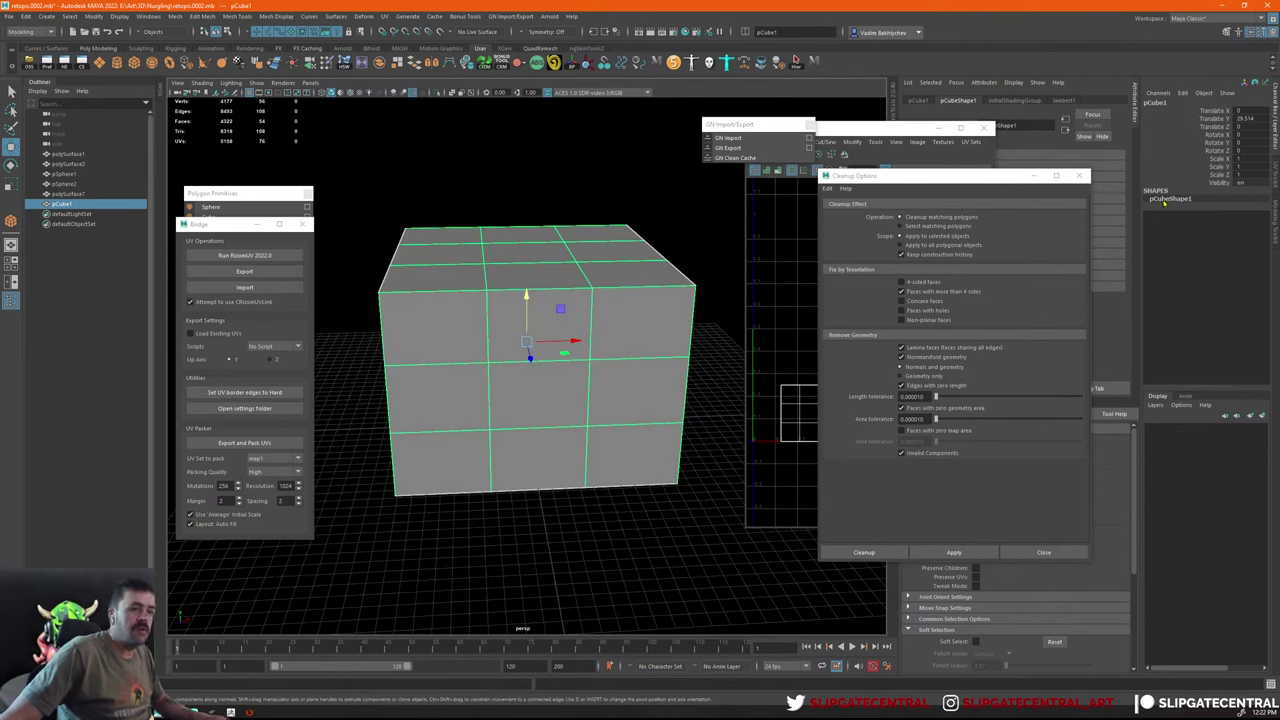
{"action": "key", "text": "Delete"}
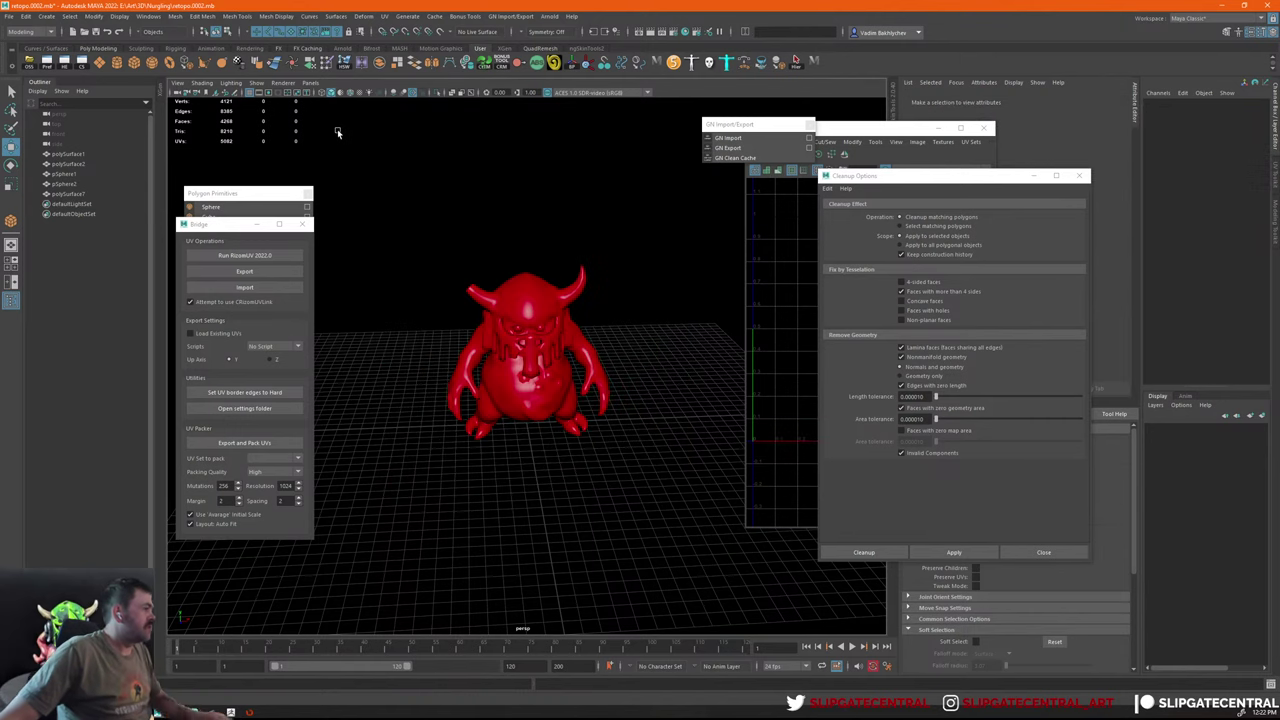
Close the Cleanup Options and UV Editor, and set new cube divisions to 4
{"action": "left_click", "coordinate": [1078, 175]}
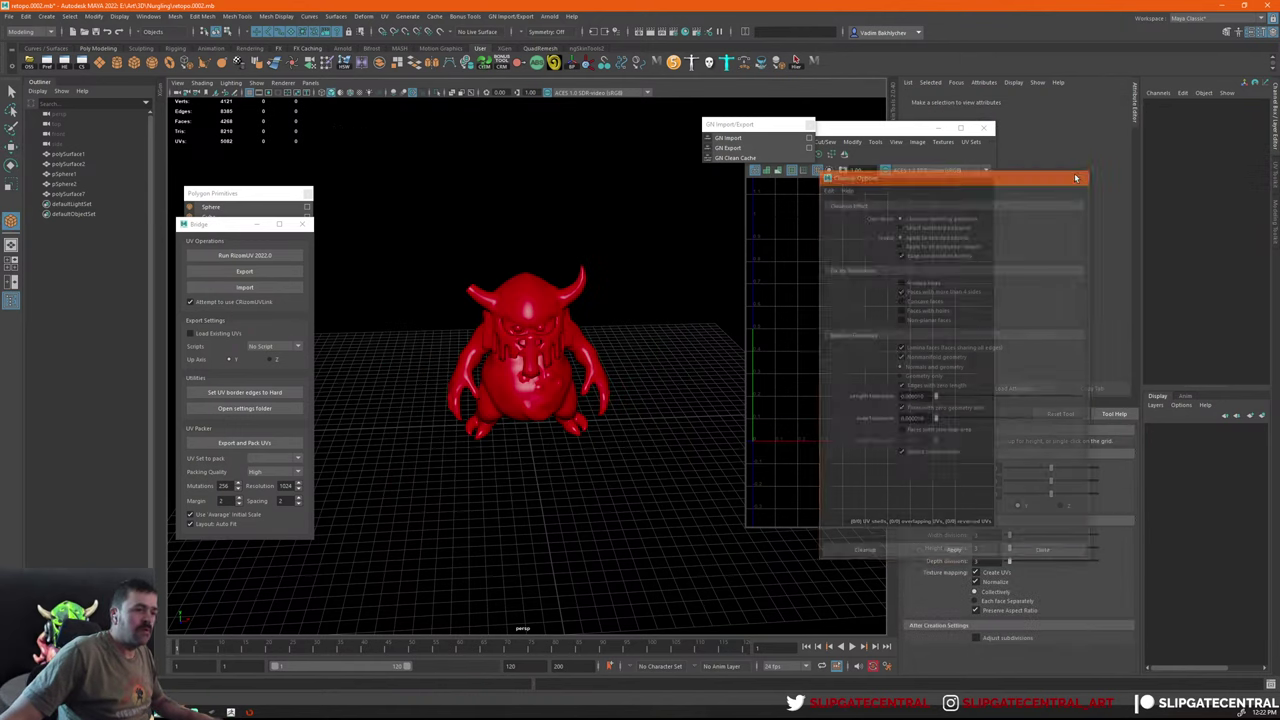
{"action": "left_click", "coordinate": [985, 128]}
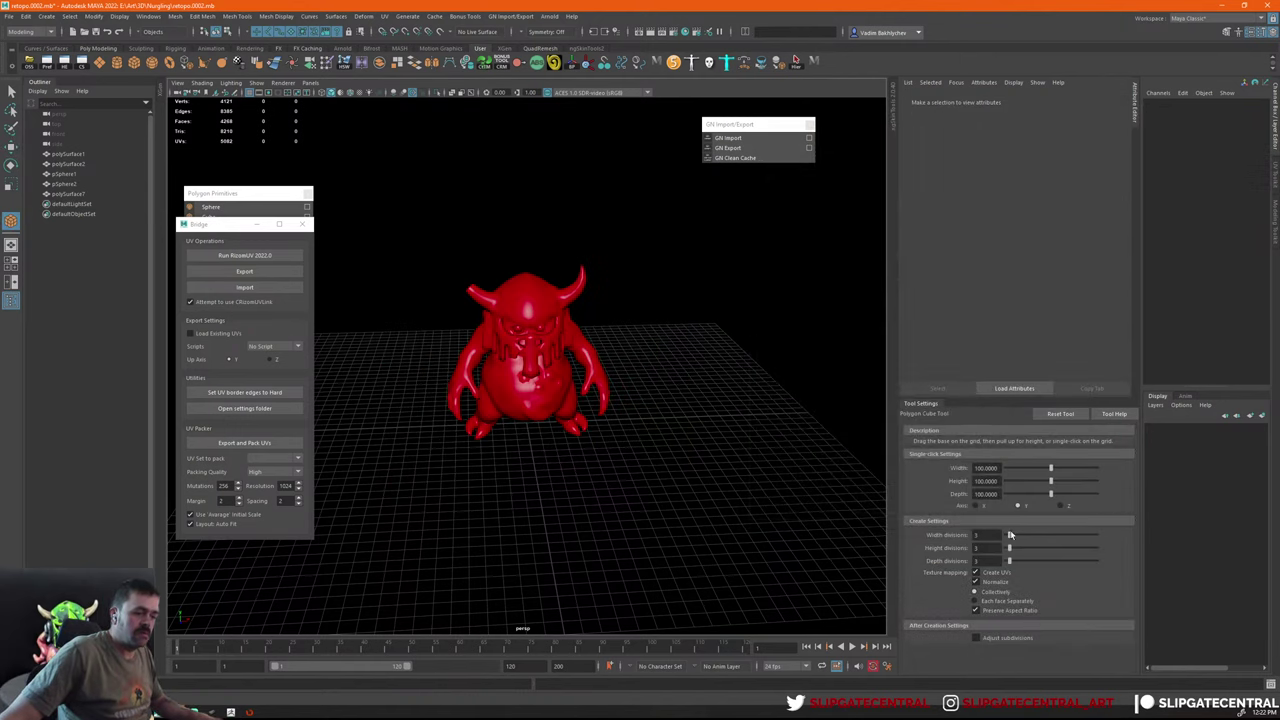
{"action": "key", "text": "Tab"}
{"action": "type", "text": "4"}
{"action": "key", "text": "Tab"}
{"action": "type", "text": "4"}
{"action": "key", "text": "Return"}
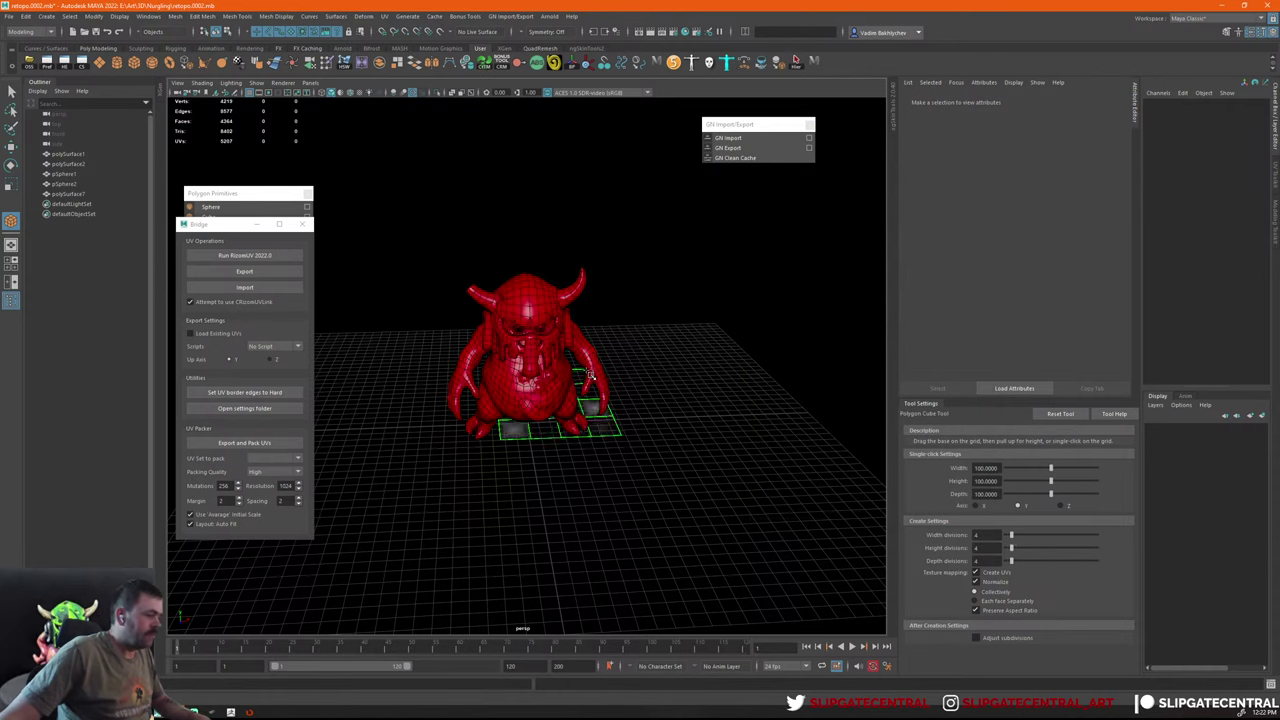
Drag out a 4-division cube at the creature's base and flatten it along X
{"action": "mouse_move", "coordinate": [500, 405]}
{"action": "left_mouse_down"}
{"action": "mouse_move", "coordinate": [700, 432]}
{"action": "mouse_move", "coordinate": [636, 263]}
{"action": "left_mouse_up"}
{"action": "key", "text": "w"}
{"action": "left_click_drag", "start_coordinate": [530, 410], "coordinate": [540, 413], "text": "alt"}
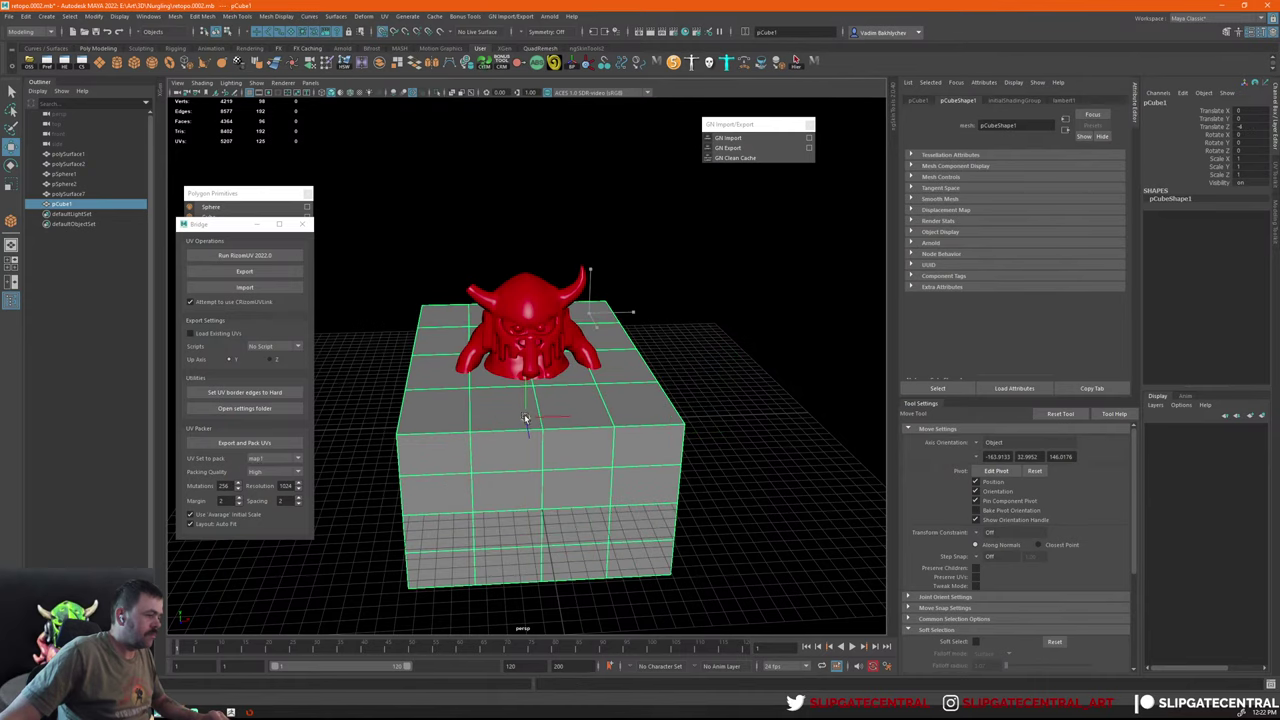
{"action": "scroll", "coordinate": [634, 546], "scroll_direction": "up", "scroll_amount": 5}
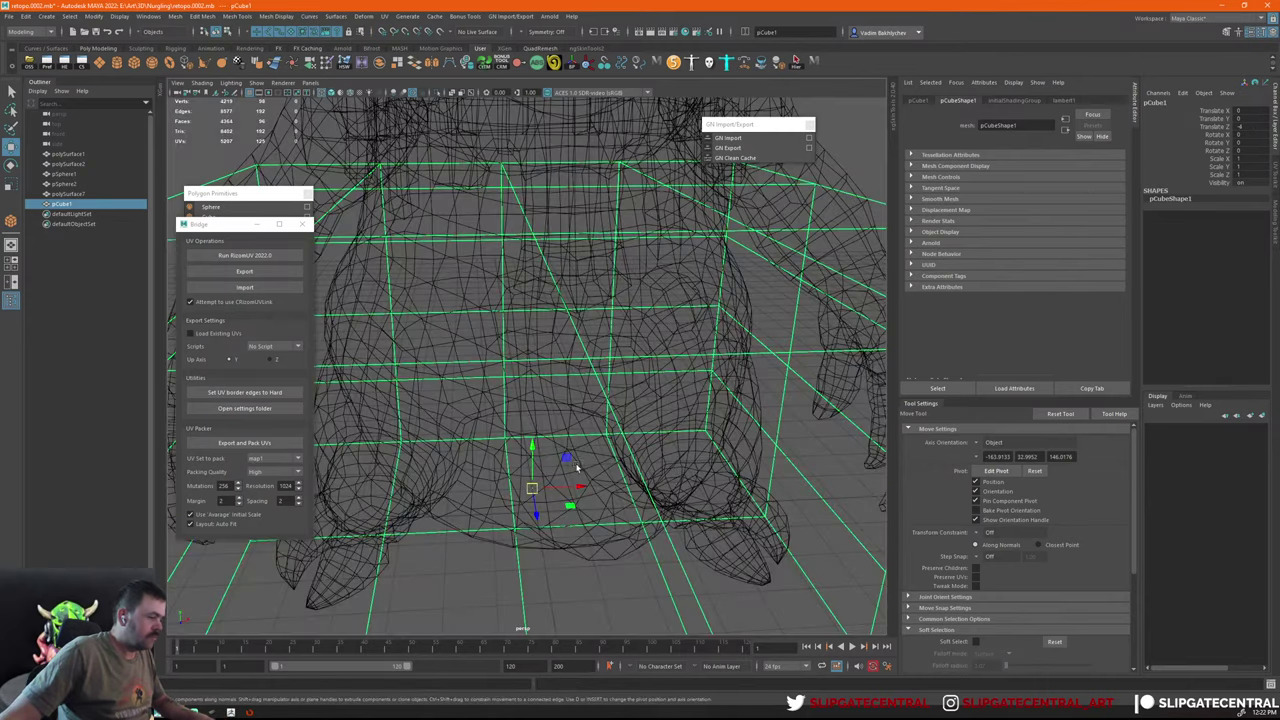
{"action": "scroll", "coordinate": [593, 413], "scroll_direction": "down", "scroll_amount": 3}
{"action": "scroll", "coordinate": [513, 422], "scroll_direction": "down", "scroll_amount": 3}
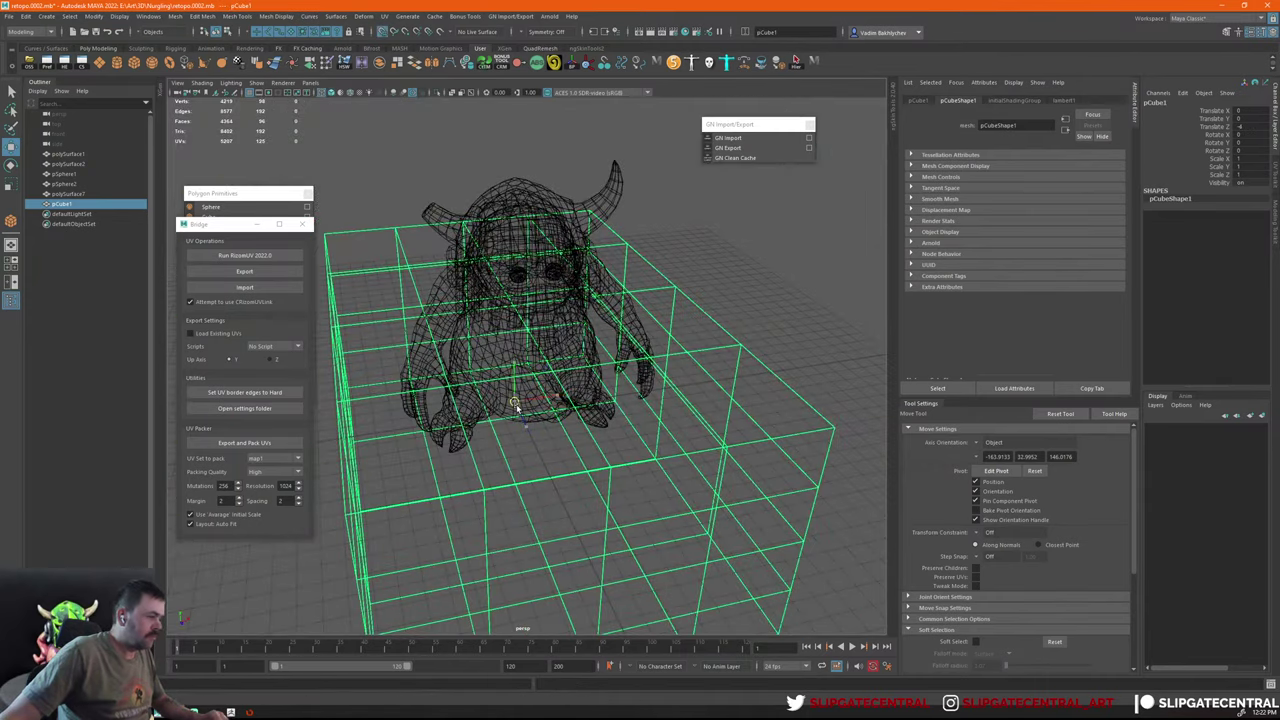
{"action": "mouse_move", "coordinate": [524, 418]}
{"action": "left_mouse_down", "text": "alt"}
{"action": "mouse_move", "coordinate": [560, 405]}
{"action": "mouse_move", "coordinate": [538, 395]}
{"action": "left_mouse_up", "text": "alt"}
{"action": "key", "text": "r"}
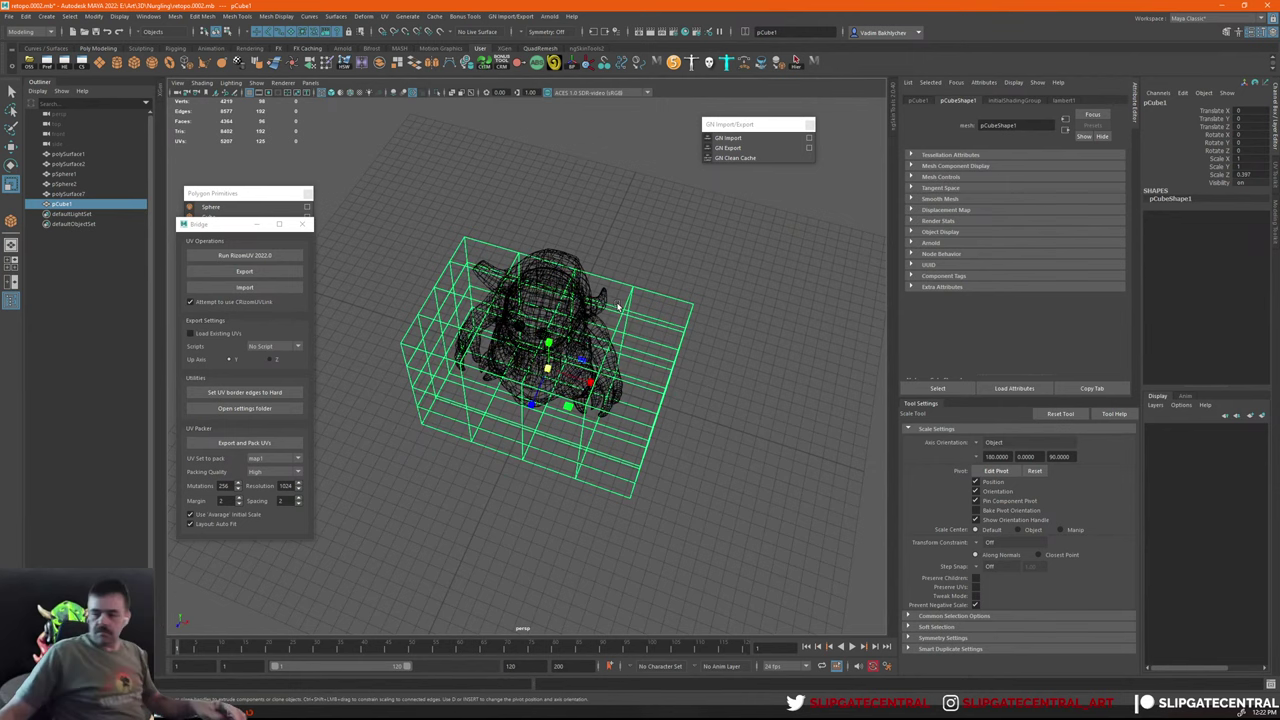
{"action": "left_click_drag", "start_coordinate": [603, 390], "coordinate": [651, 326], "text": "alt"}
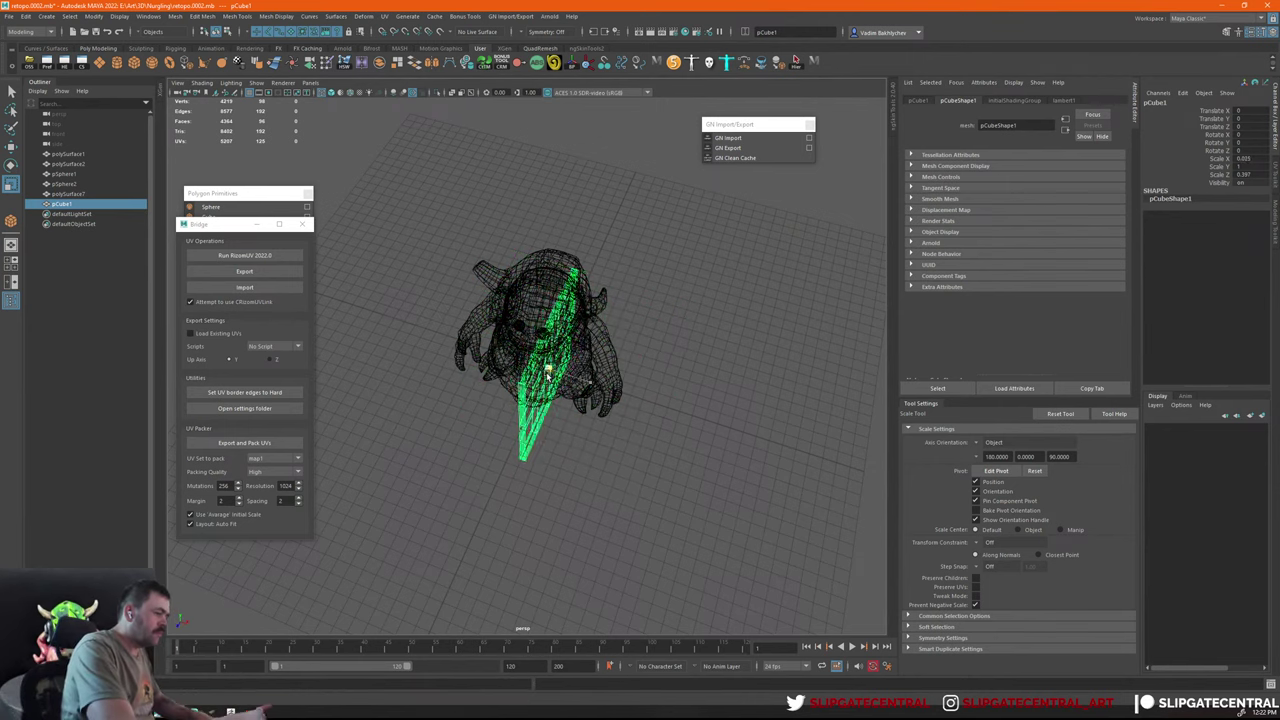
{"action": "key", "text": "5"}
{"action": "left_click_drag", "start_coordinate": [654, 374], "coordinate": [633, 409], "text": "alt"}
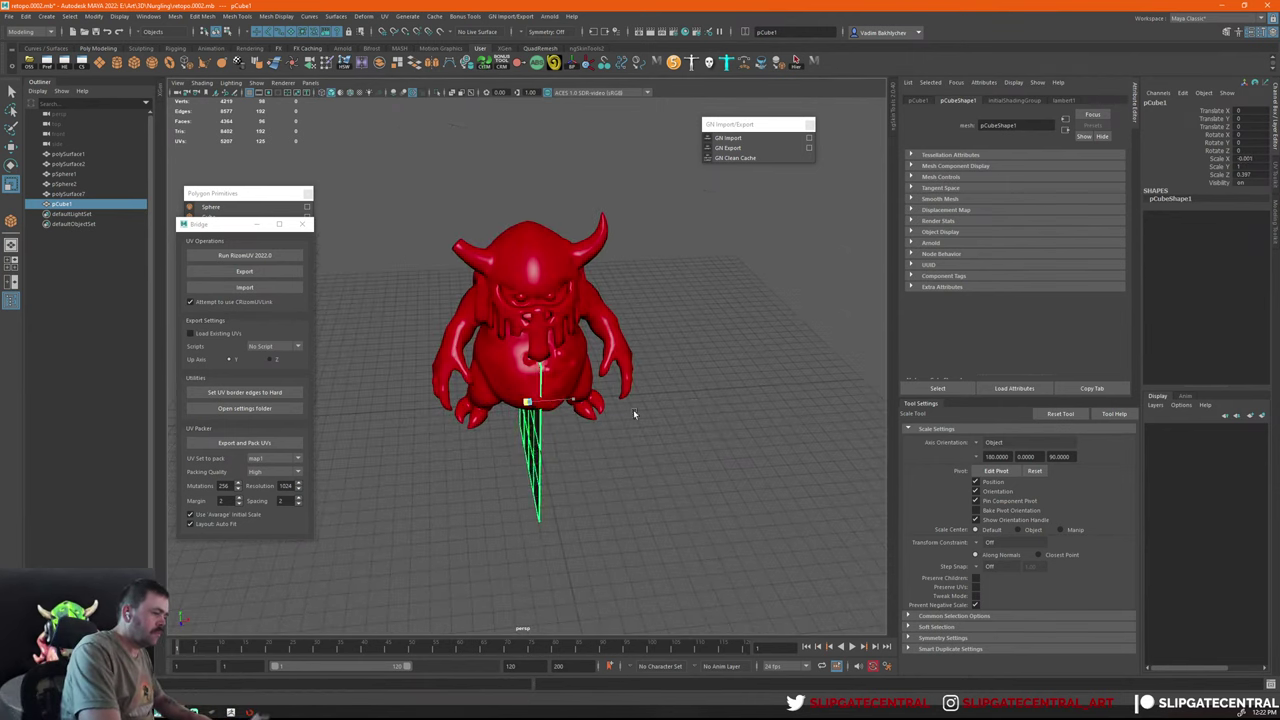
{"action": "key", "text": "ctrl+z"}
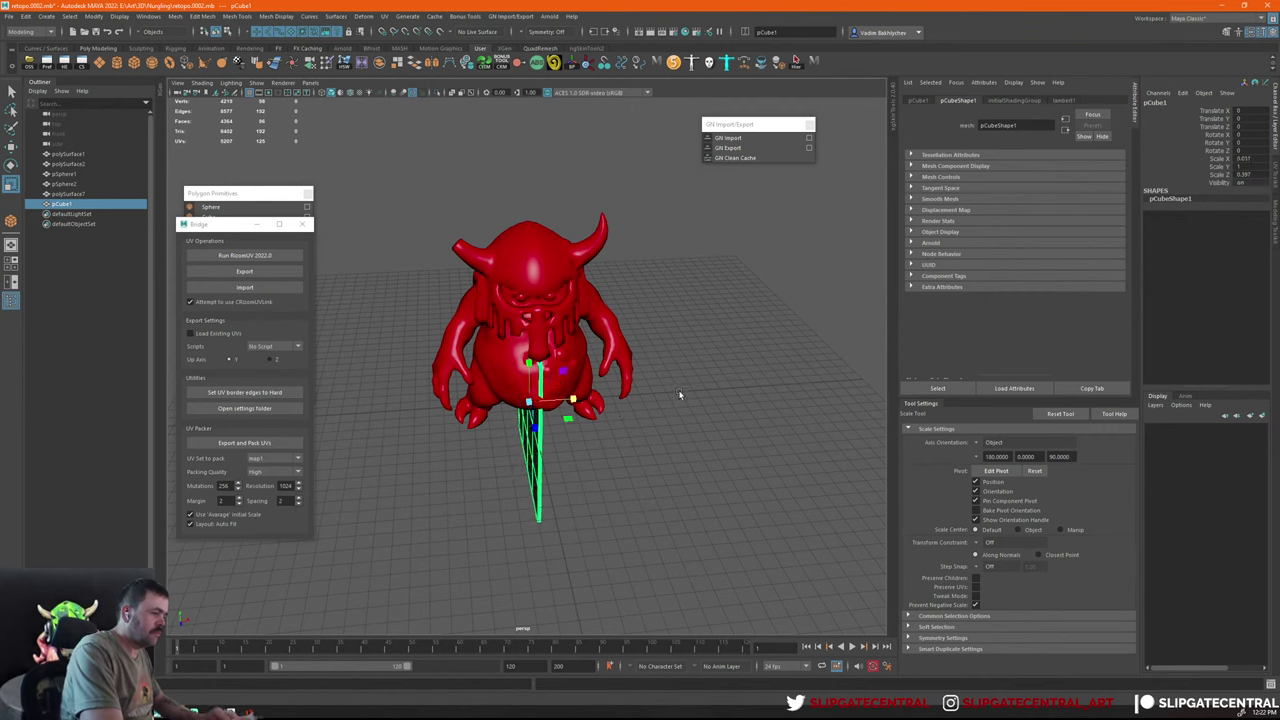
Raise the cube to the creature's middle and thin it further along X
{"action": "key", "text": "w"}
{"action": "left_click_drag", "start_coordinate": [666, 400], "coordinate": [674, 381], "text": "alt"}
{"action": "mouse_move", "coordinate": [508, 388]}
{"action": "left_mouse_down"}
{"action": "mouse_move", "coordinate": [508, 290]}
{"action": "mouse_move", "coordinate": [552, 262]}
{"action": "mouse_move", "coordinate": [707, 347]}
{"action": "left_mouse_up"}
{"action": "key", "text": "r"}
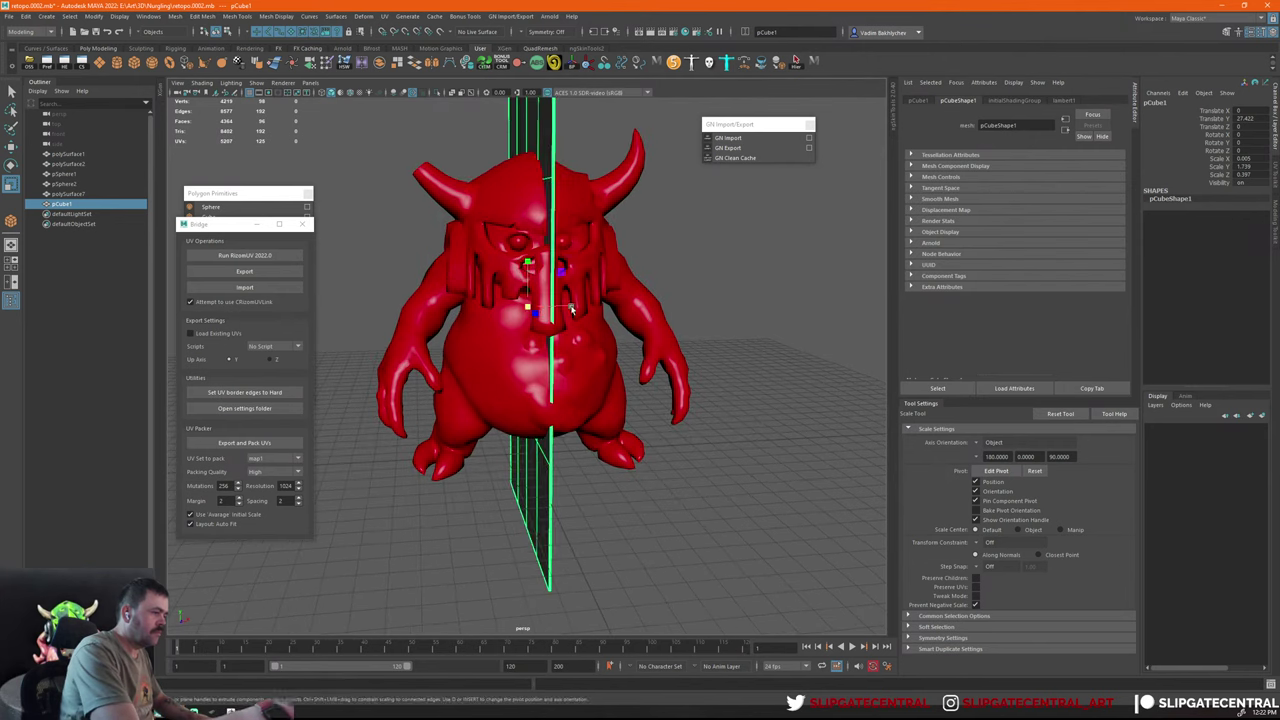
{"action": "left_click_drag", "start_coordinate": [572, 310], "coordinate": [542, 303]}
{"action": "middle_click_drag", "start_coordinate": [528, 358], "coordinate": [563, 355]}
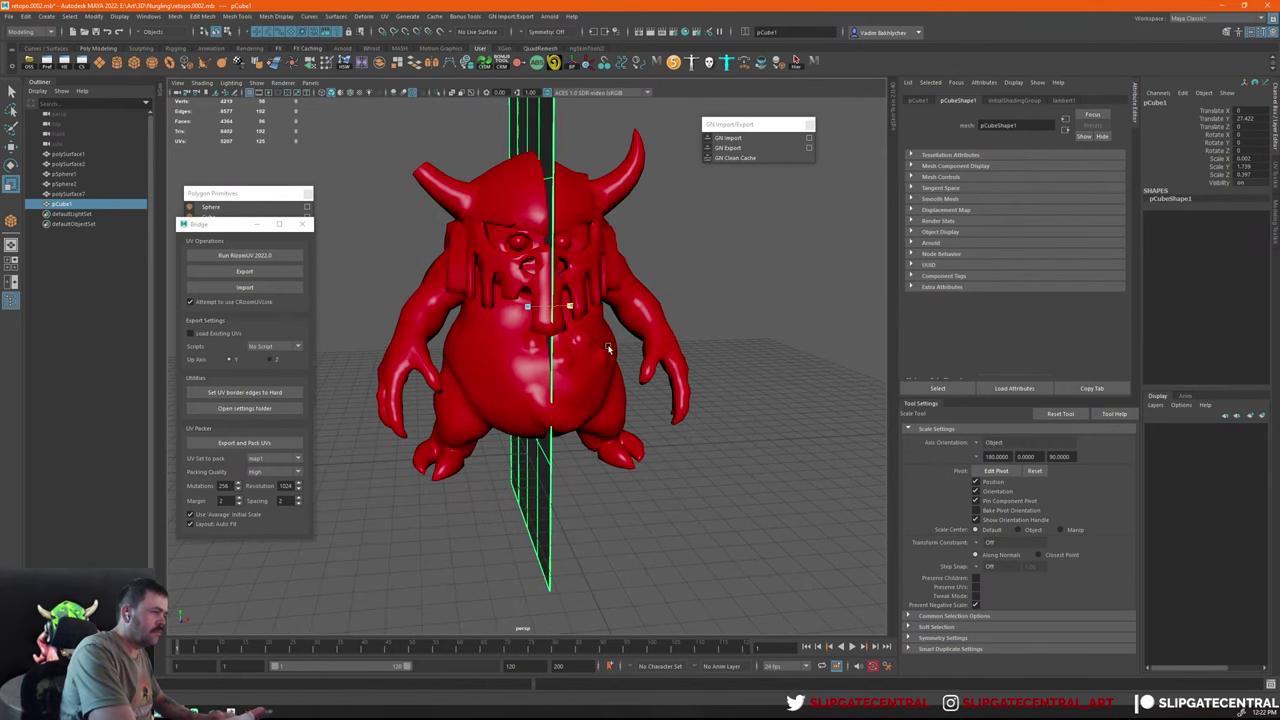
{"action": "key", "text": "ctrl+z"}
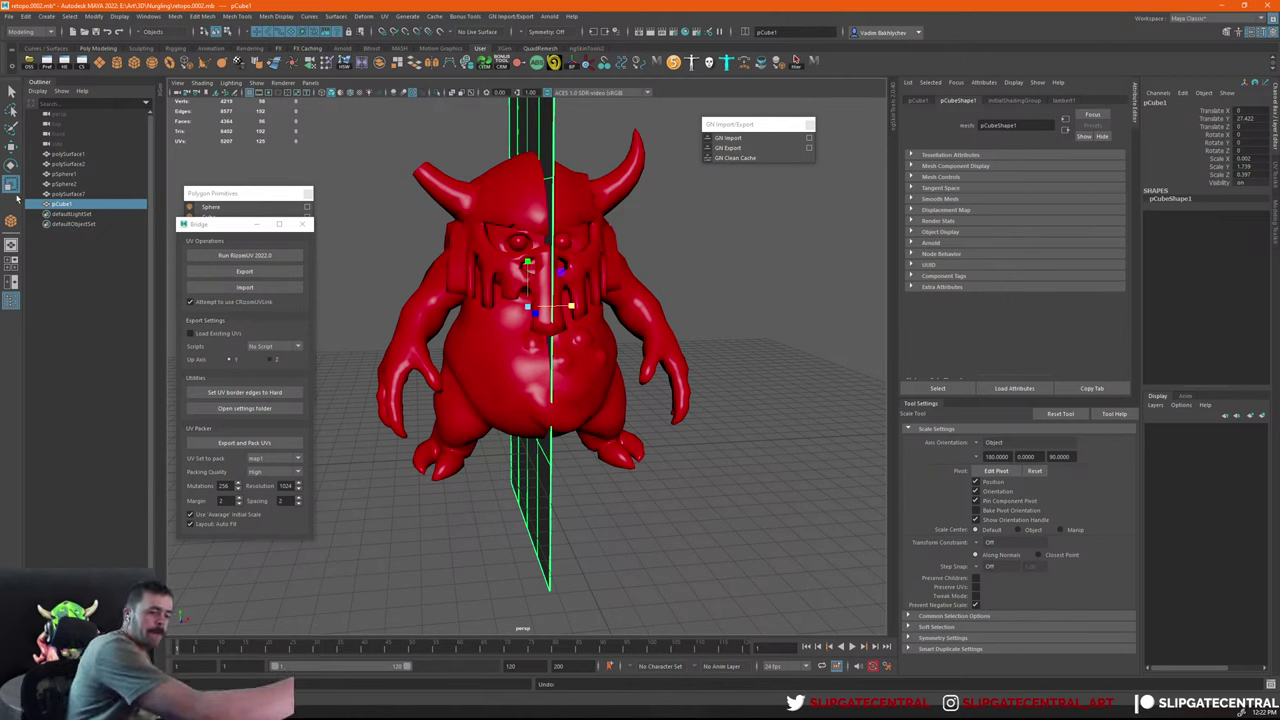
{"action": "left_click", "coordinate": [976, 605]}
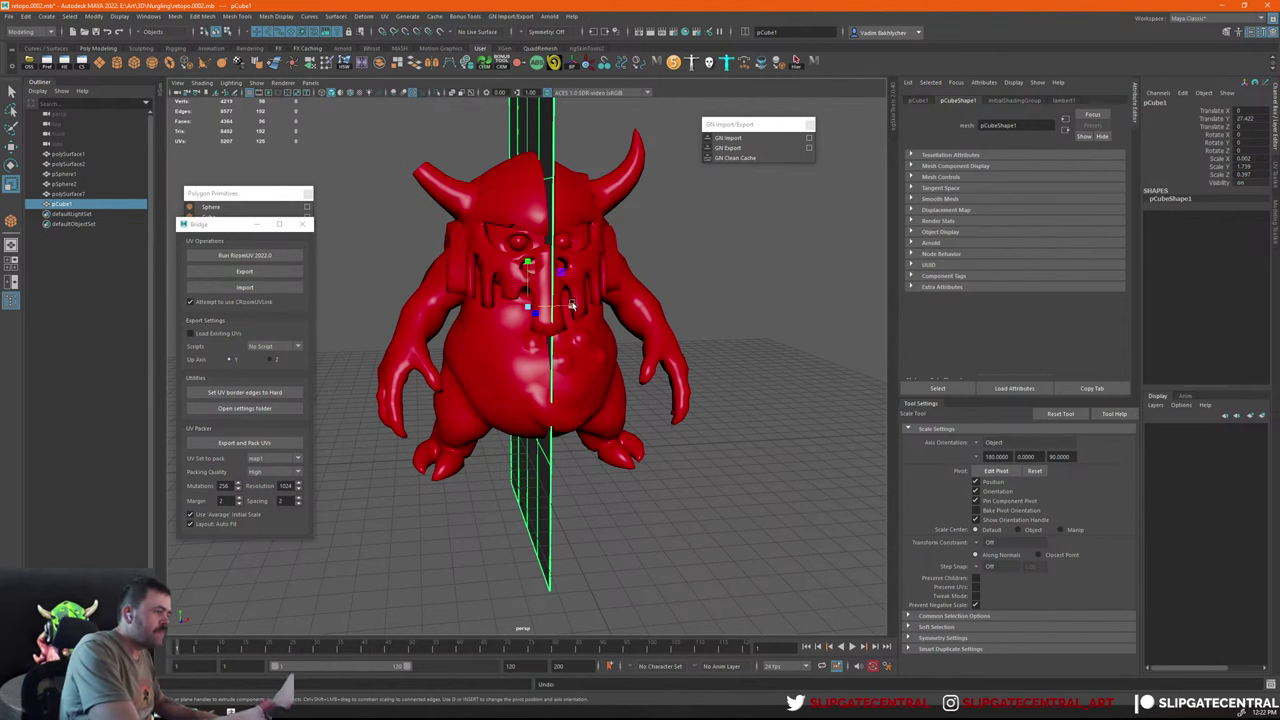
Adjust the slab's X scale to 0.174, undoing negative-thickness overshoots
{"action": "left_click_drag", "start_coordinate": [572, 304], "coordinate": [188, 471]}
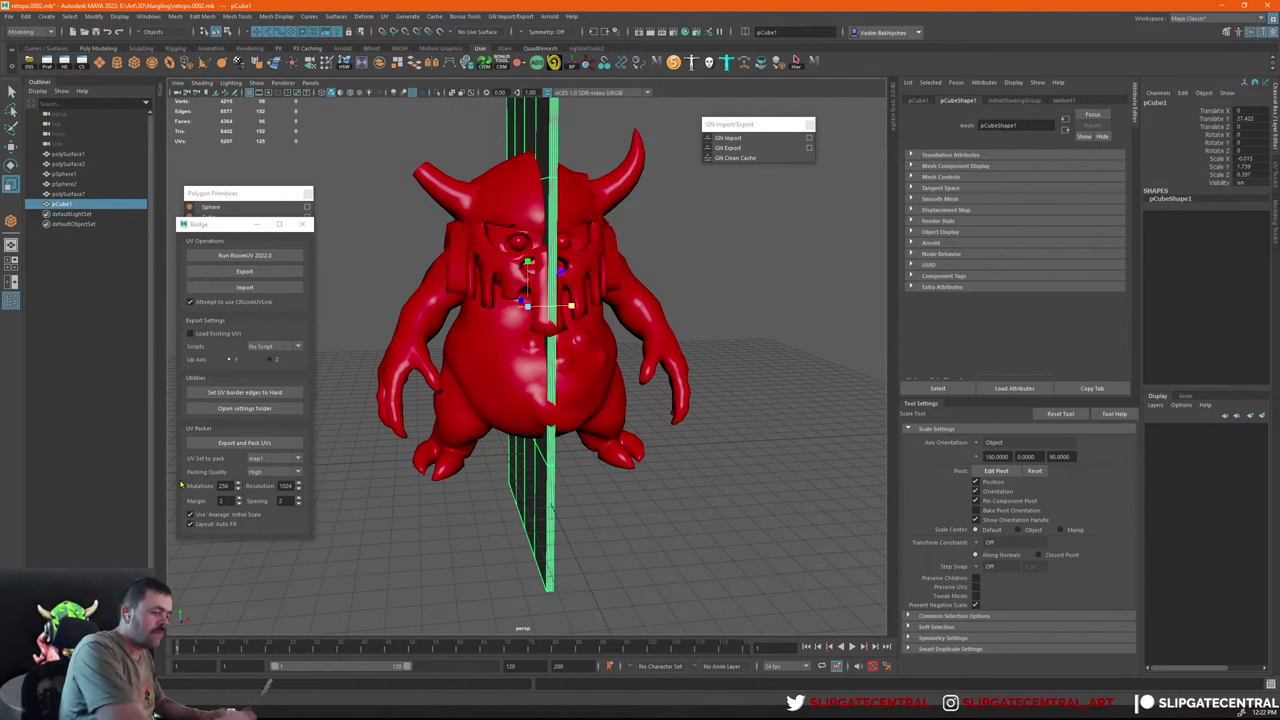
{"action": "key", "text": "ctrl+z"}
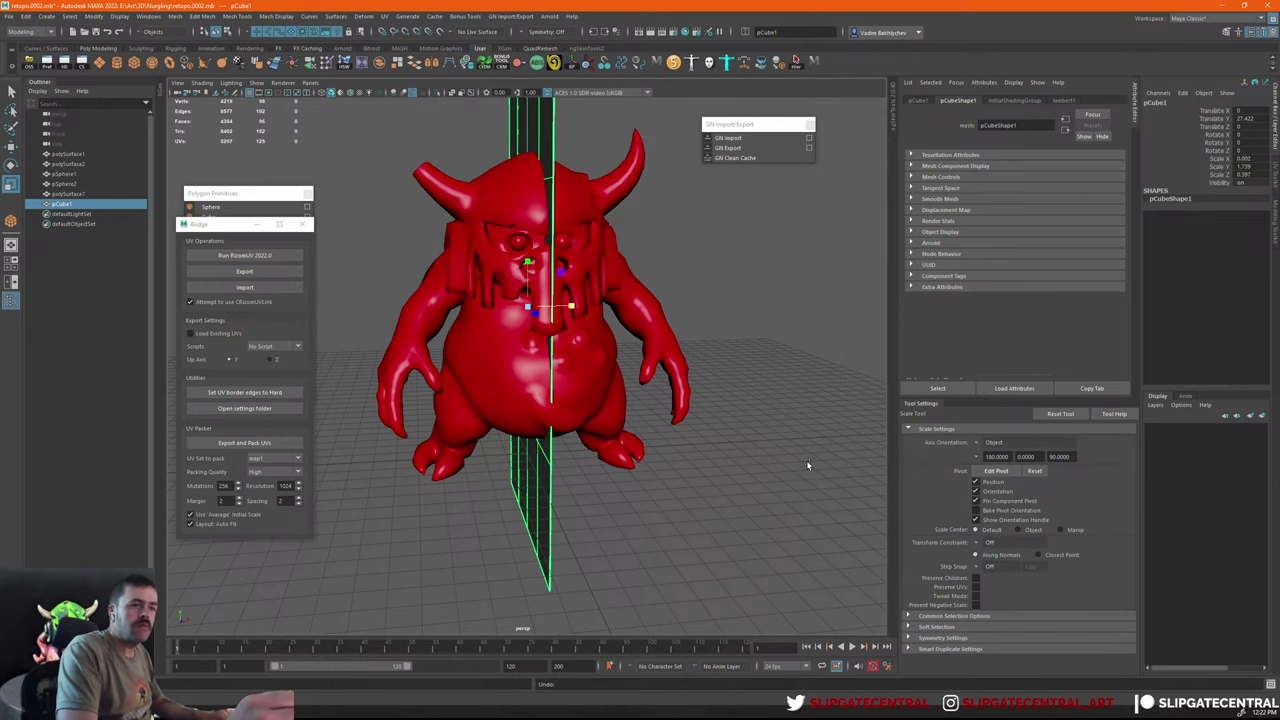
{"action": "key", "text": "ctrl+z"}
{"action": "key", "text": "ctrl+z"}
{"action": "key", "text": "shift+z"}
{"action": "key", "text": "shift+z"}
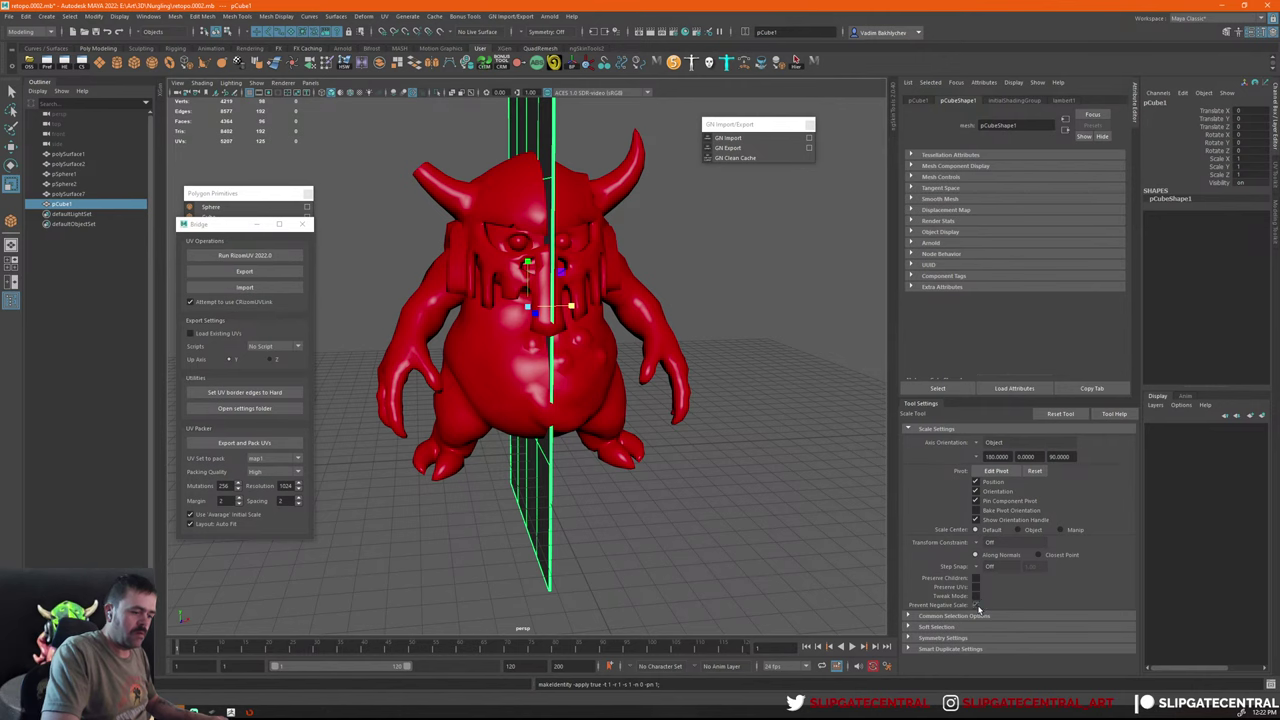
{"action": "left_click_drag", "start_coordinate": [846, 523], "coordinate": [484, 366], "text": "alt"}
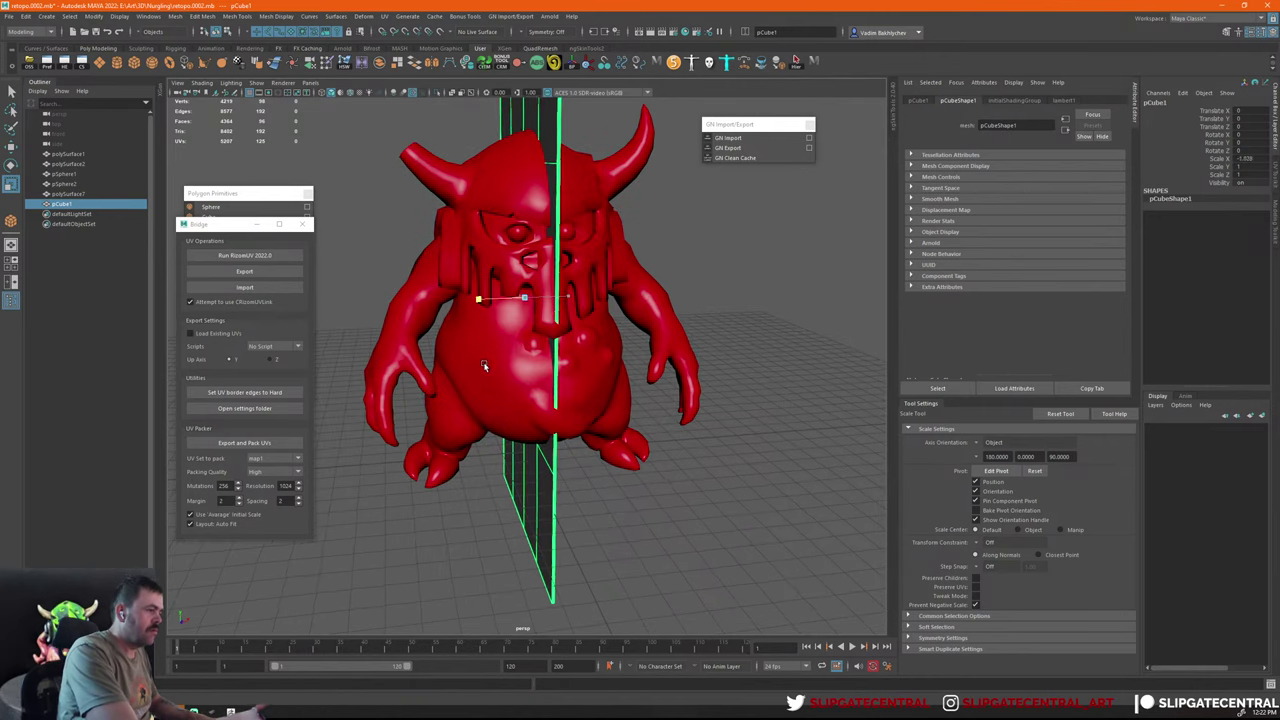
{"action": "key", "text": "ctrl+z"}
{"action": "key", "text": "ctrl+z"}
{"action": "key", "text": "ctrl+z"}
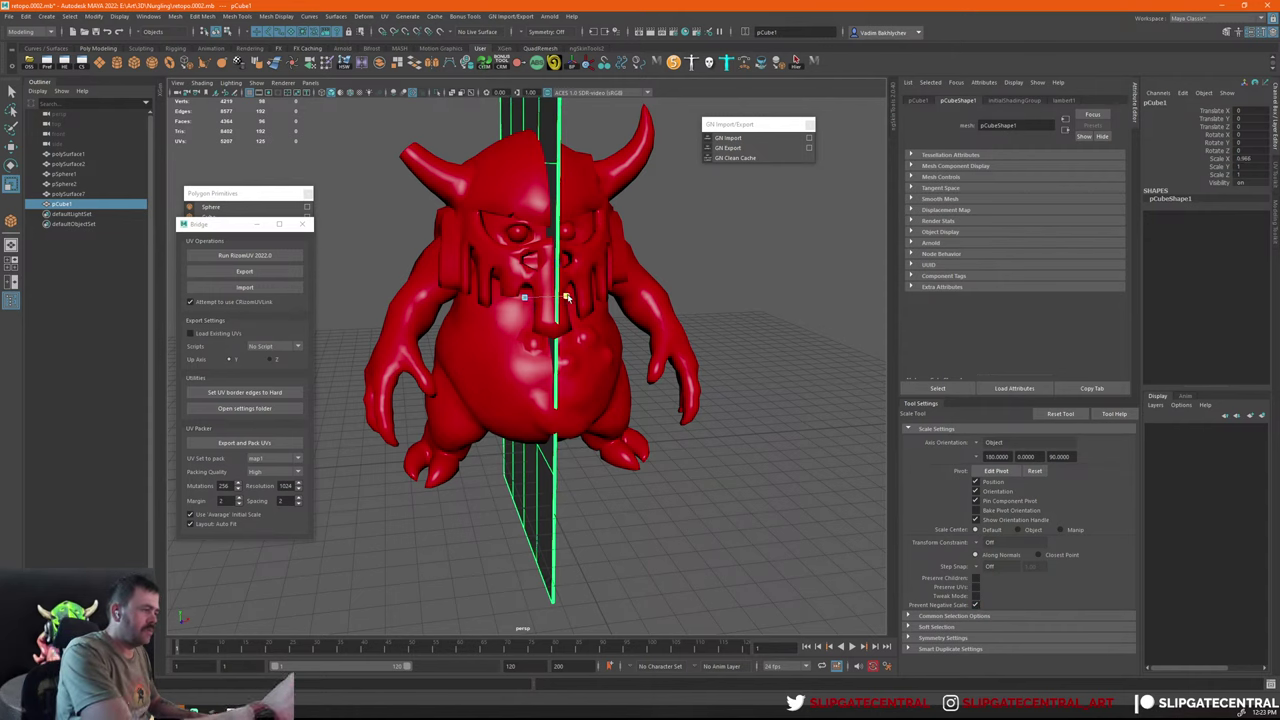
{"action": "mouse_move", "coordinate": [575, 308]}
{"action": "left_mouse_down"}
{"action": "mouse_move", "coordinate": [171, 395]}
{"action": "mouse_move", "coordinate": [824, 250]}
{"action": "mouse_move", "coordinate": [860, 260]}
{"action": "mouse_move", "coordinate": [225, 330]}
{"action": "mouse_move", "coordinate": [384, 370]}
{"action": "mouse_move", "coordinate": [790, 290]}
{"action": "mouse_move", "coordinate": [534, 321]}
{"action": "left_mouse_up"}
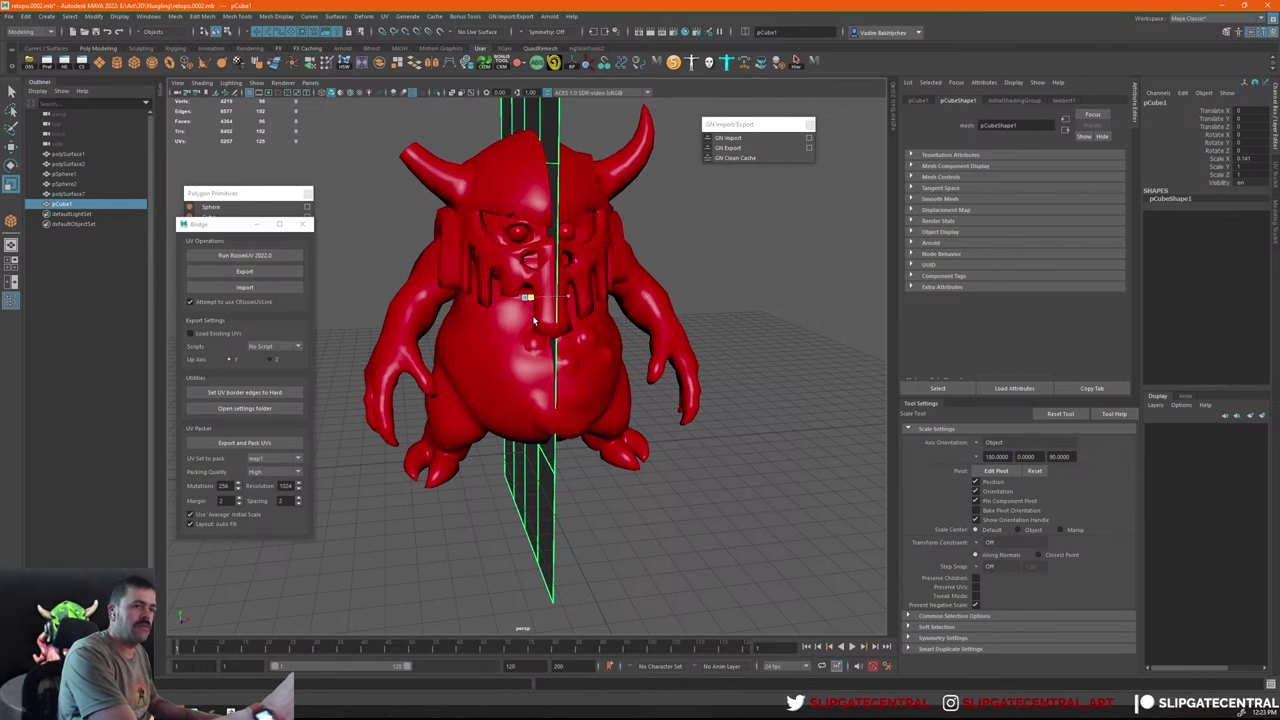
{"action": "key", "text": "q"}
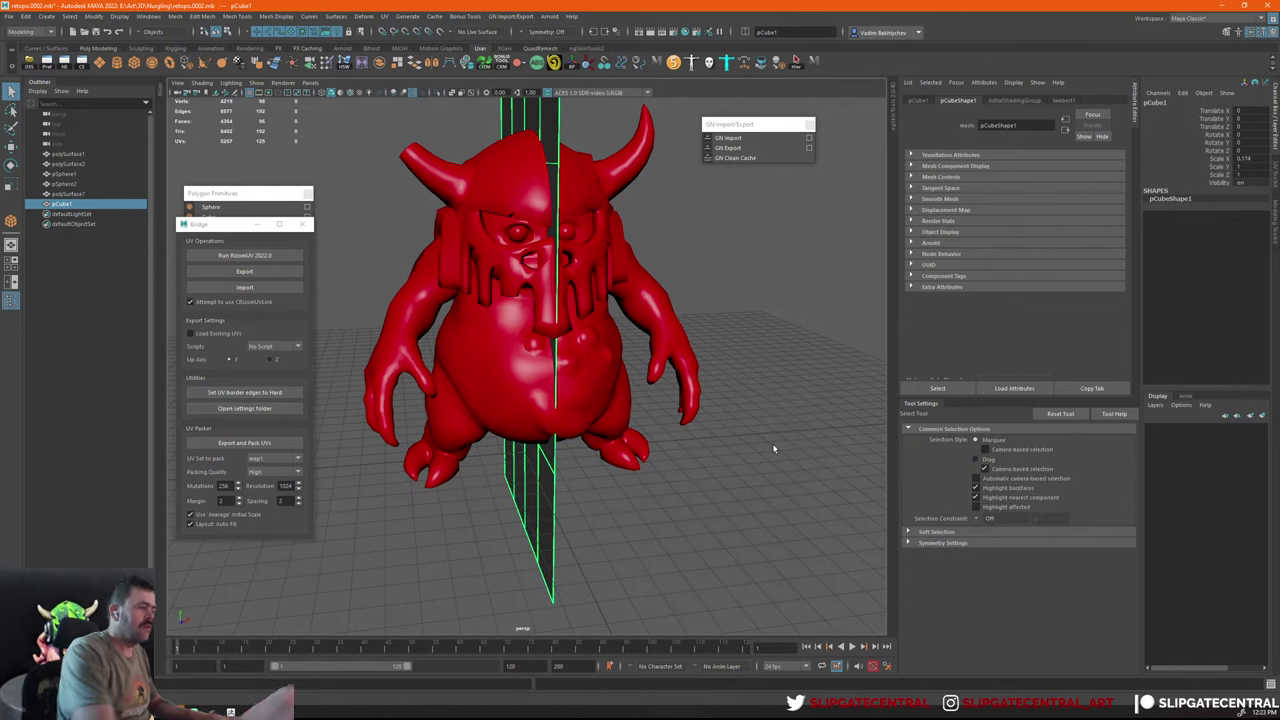
{"action": "left_click_drag", "start_coordinate": [772, 443], "coordinate": [785, 495], "text": "alt"}
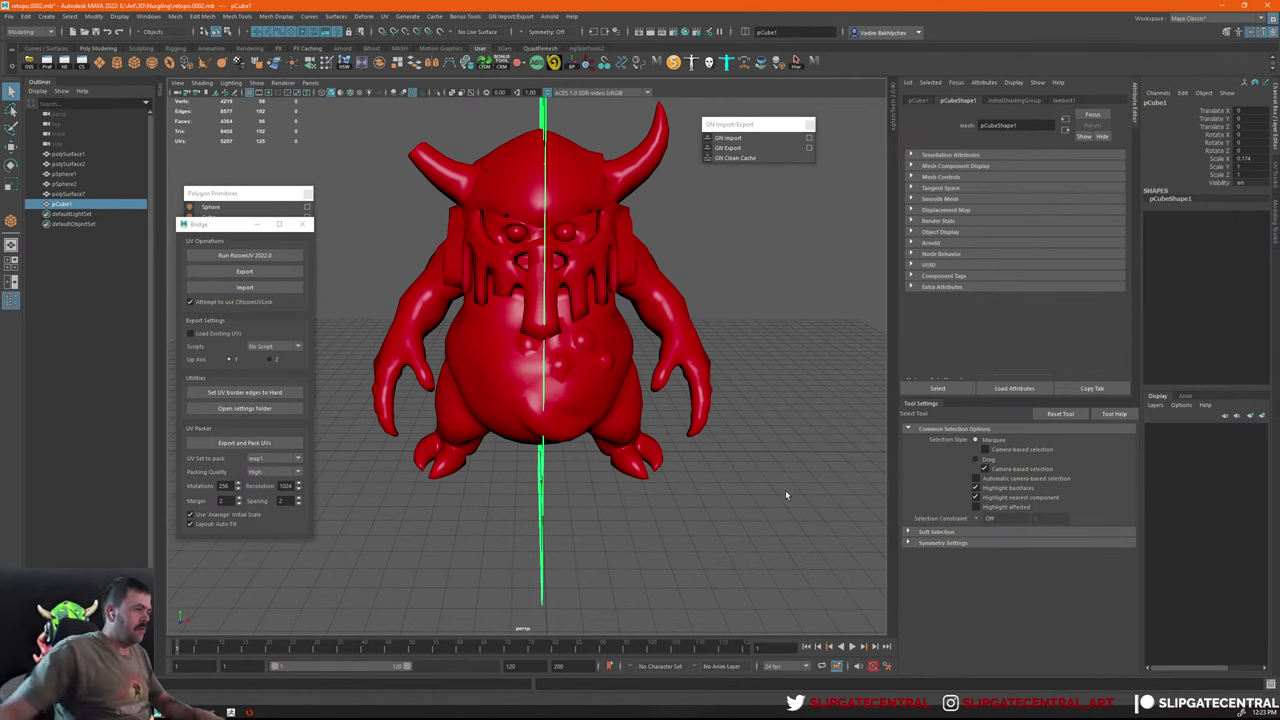
Append a new star subtool in ZBrush and import the exported creature mesh into it
{"action": "left_click", "coordinate": [750, 139]}
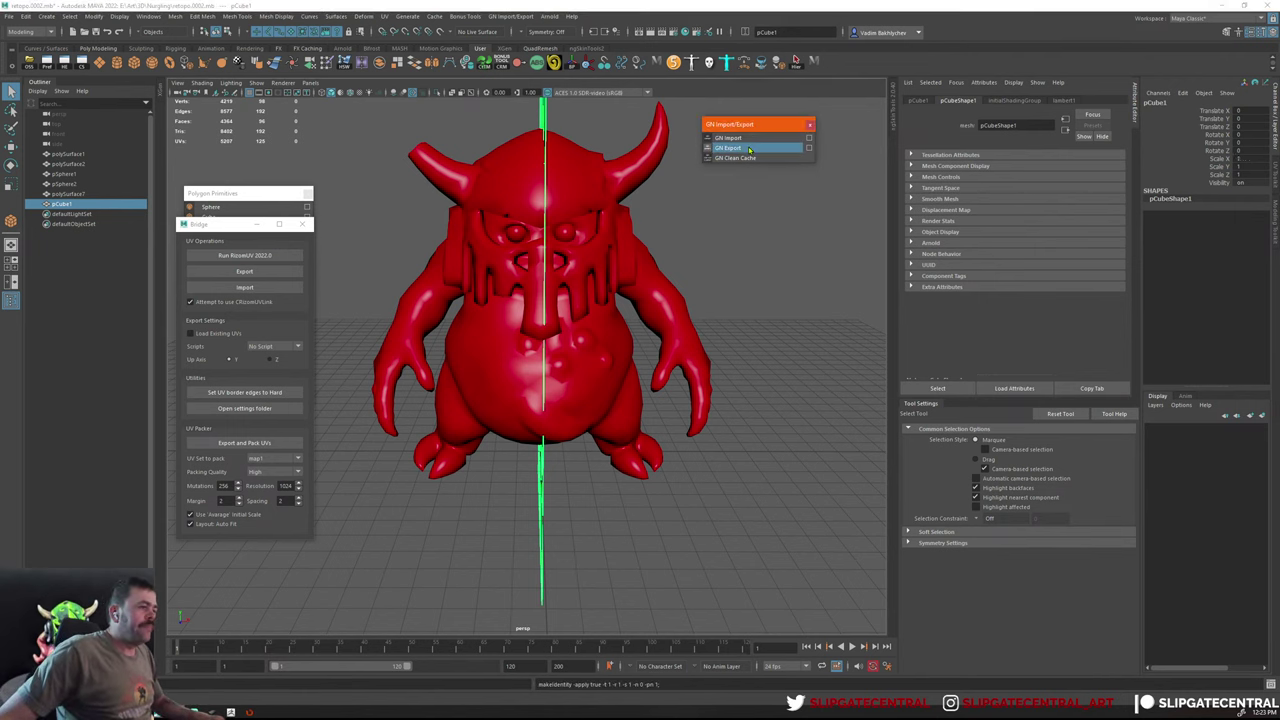
{"action": "left_click", "coordinate": [1230, 575]}
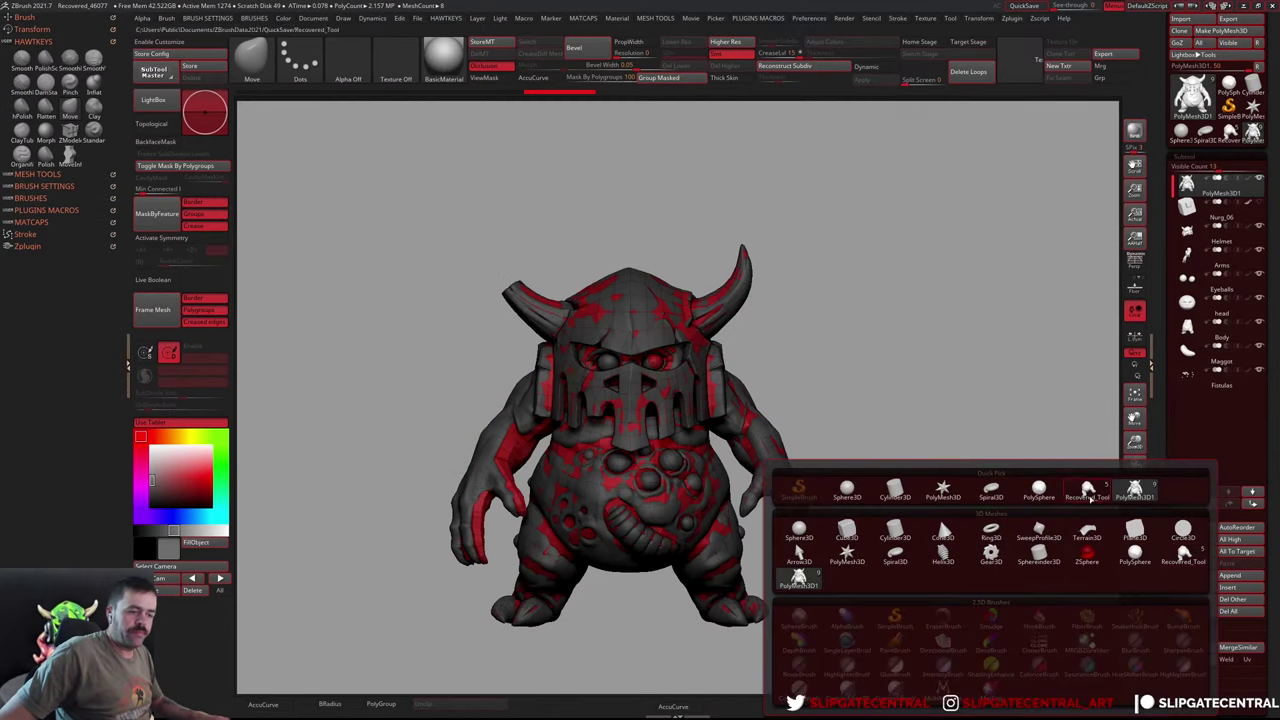
{"action": "left_click", "coordinate": [950, 487]}
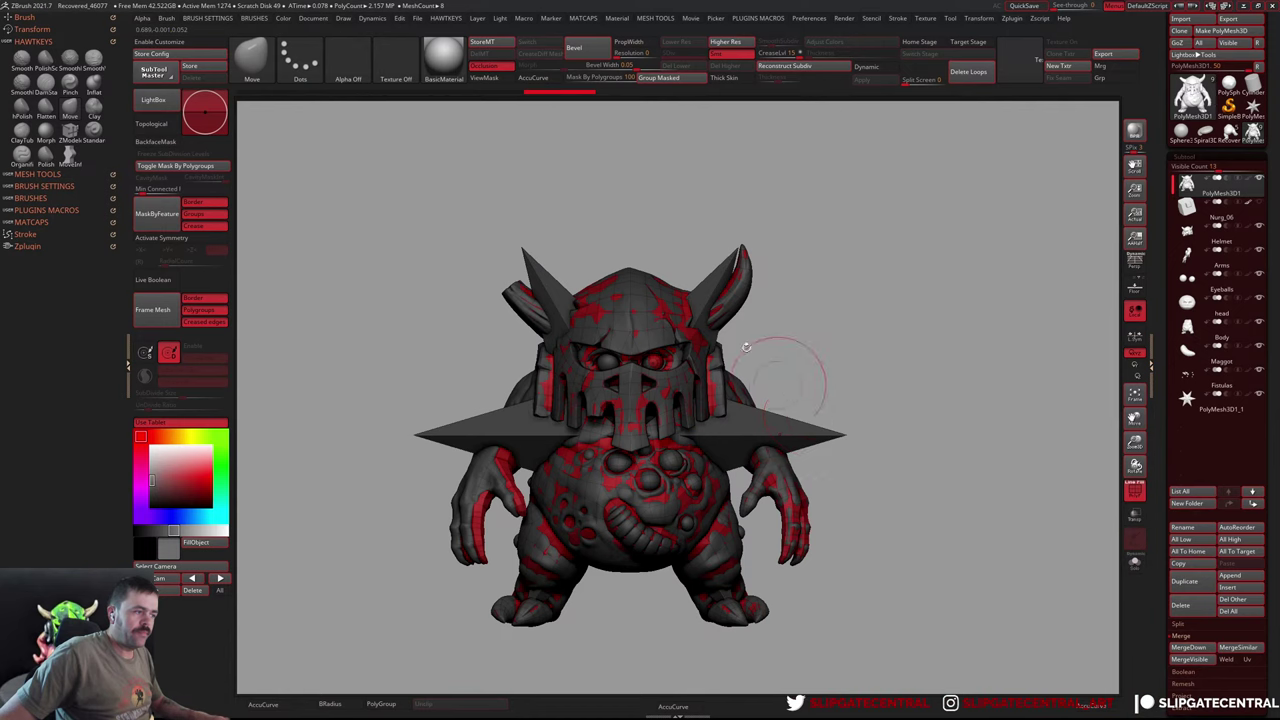
{"action": "left_click", "coordinate": [813, 432], "text": "alt"}
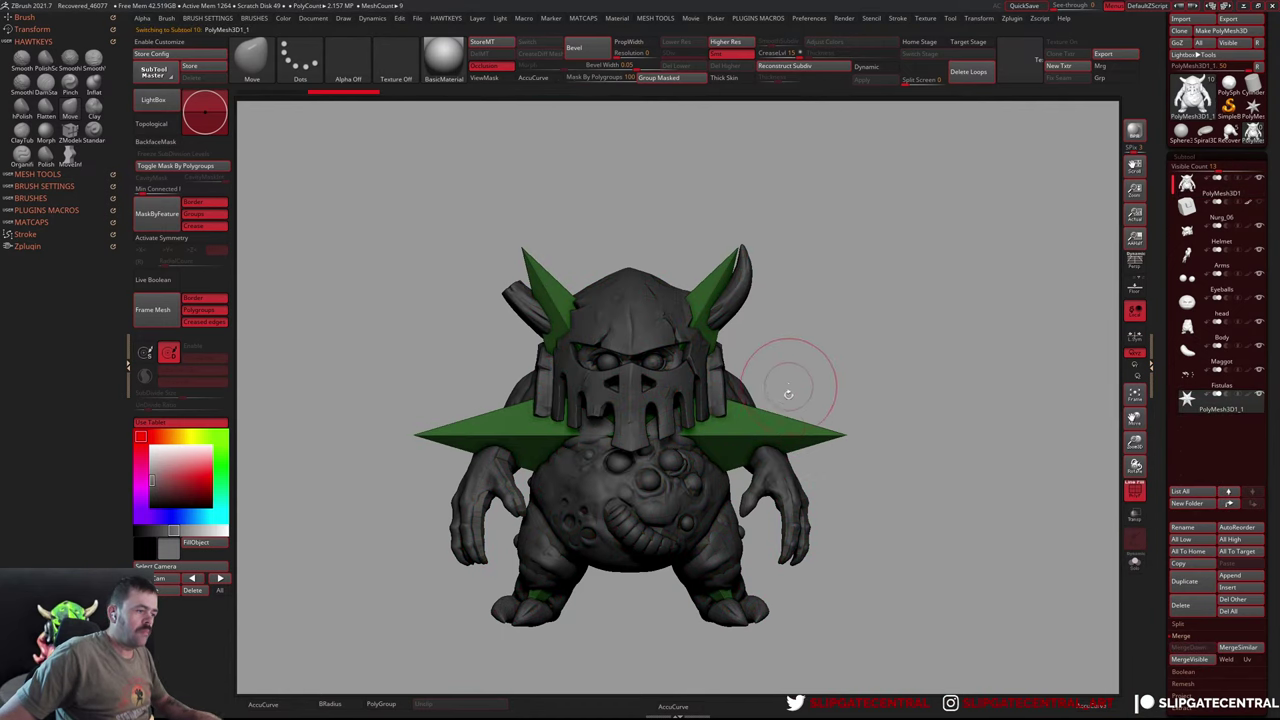
{"action": "key", "text": "space"}
{"action": "left_click", "coordinate": [768, 427]}
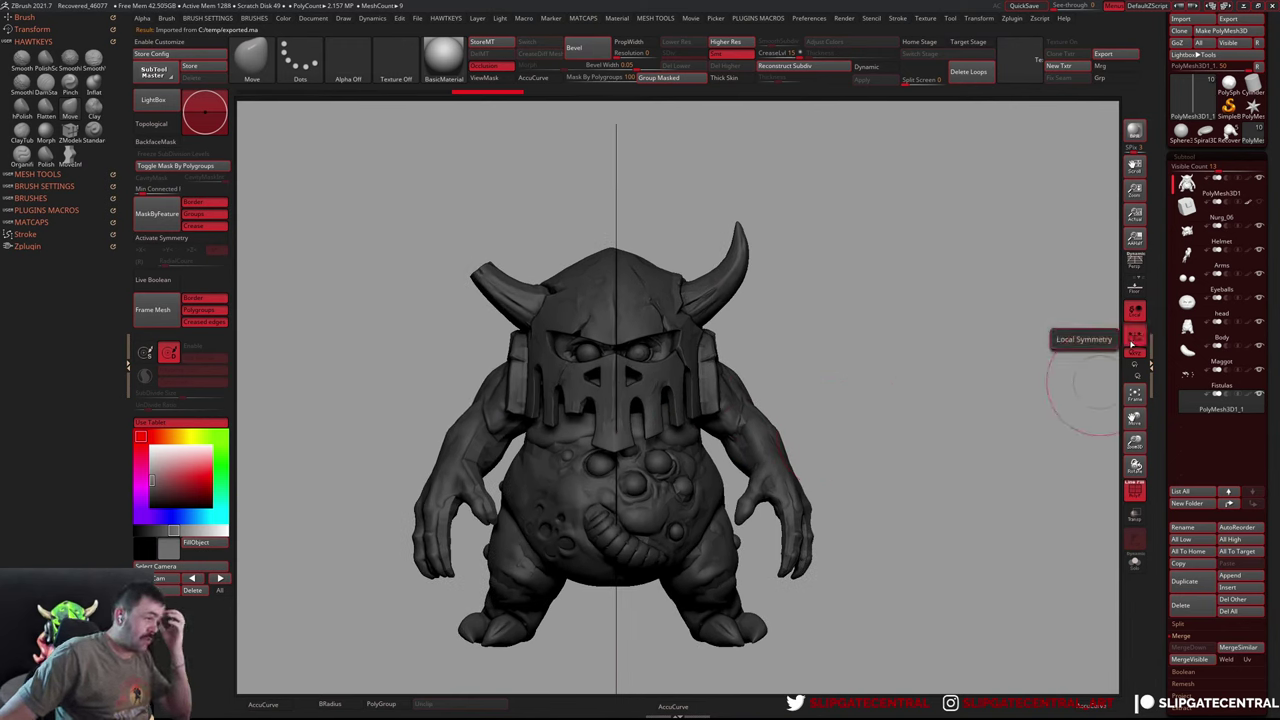
Turn off local symmetry and zoom in on the horned creature
{"action": "left_click", "coordinate": [1133, 343]}
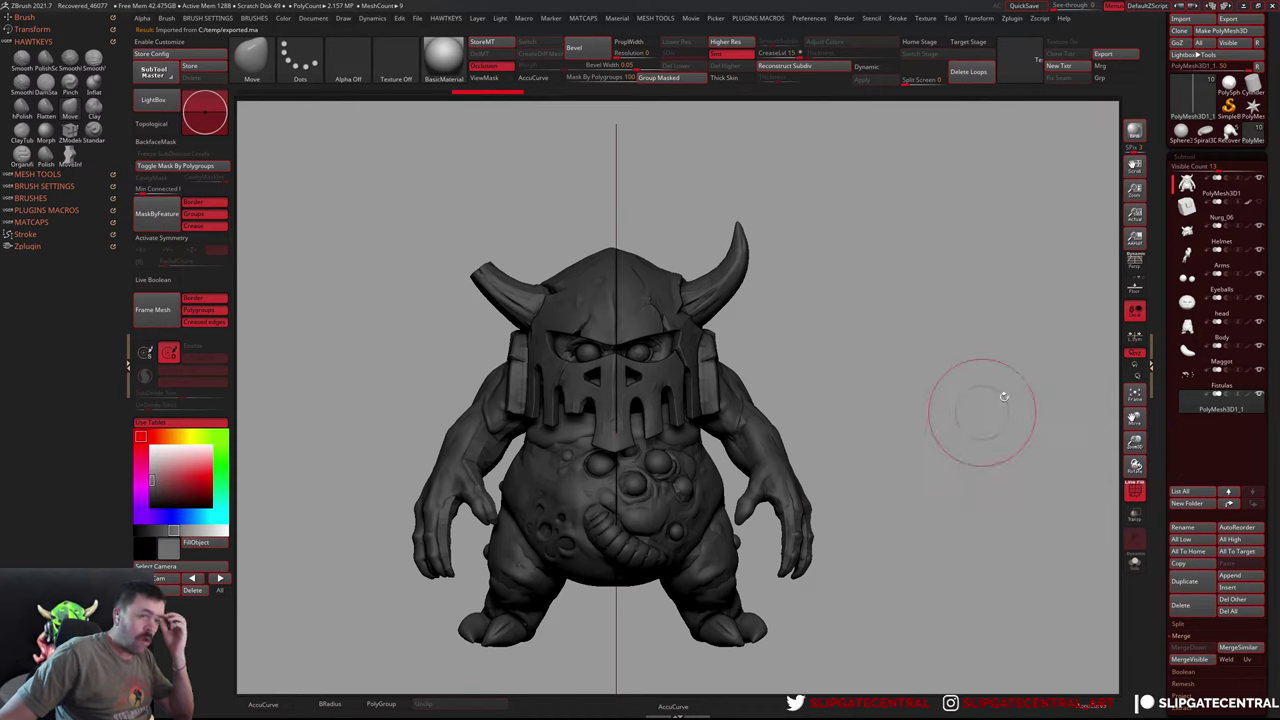
{"action": "left_click_drag", "start_coordinate": [820, 400], "coordinate": [857, 420]}
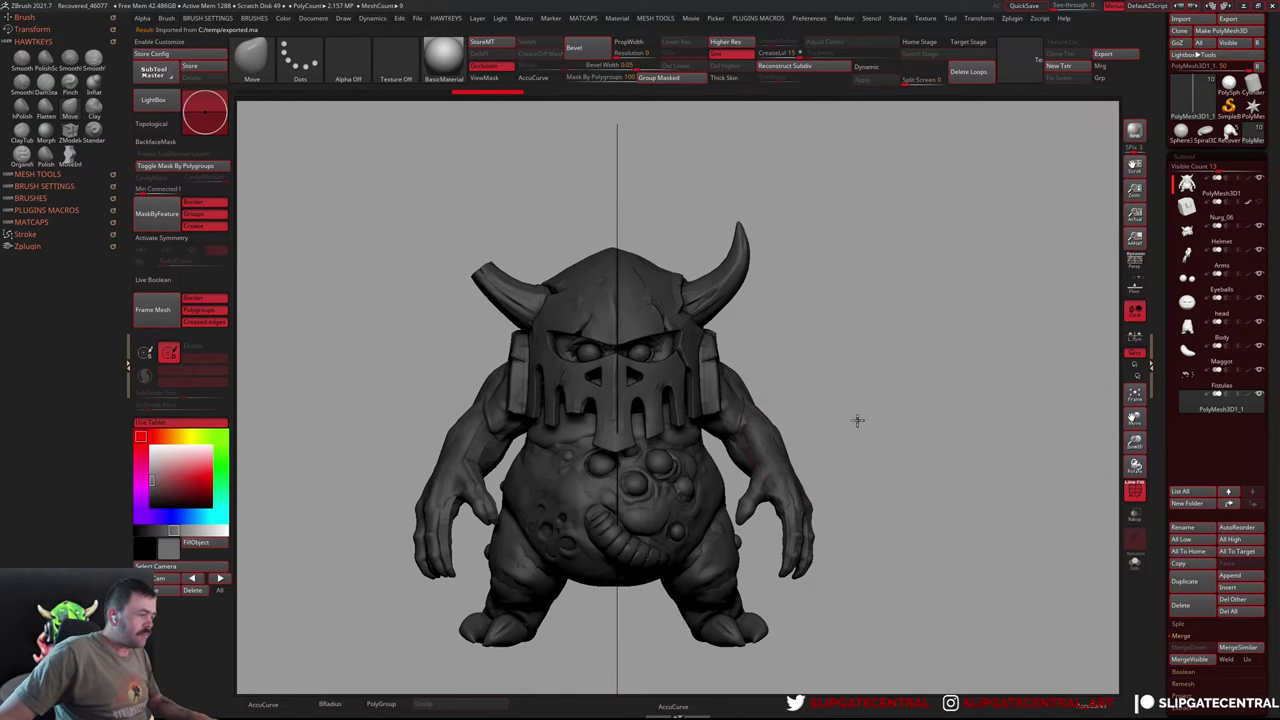
{"action": "right_click_drag", "start_coordinate": [914, 351], "coordinate": [845, 408], "text": "ctrl"}
{"action": "mouse_move", "coordinate": [740, 397]}
{"action": "right_mouse_down", "text": "ctrl"}
{"action": "mouse_move", "coordinate": [788, 373]}
{"action": "mouse_move", "coordinate": [536, 441]}
{"action": "right_mouse_up", "text": "ctrl"}
Select the Arms subtool and turn on Solo to isolate it
{"action": "left_click", "coordinate": [374, 449], "text": "alt"}
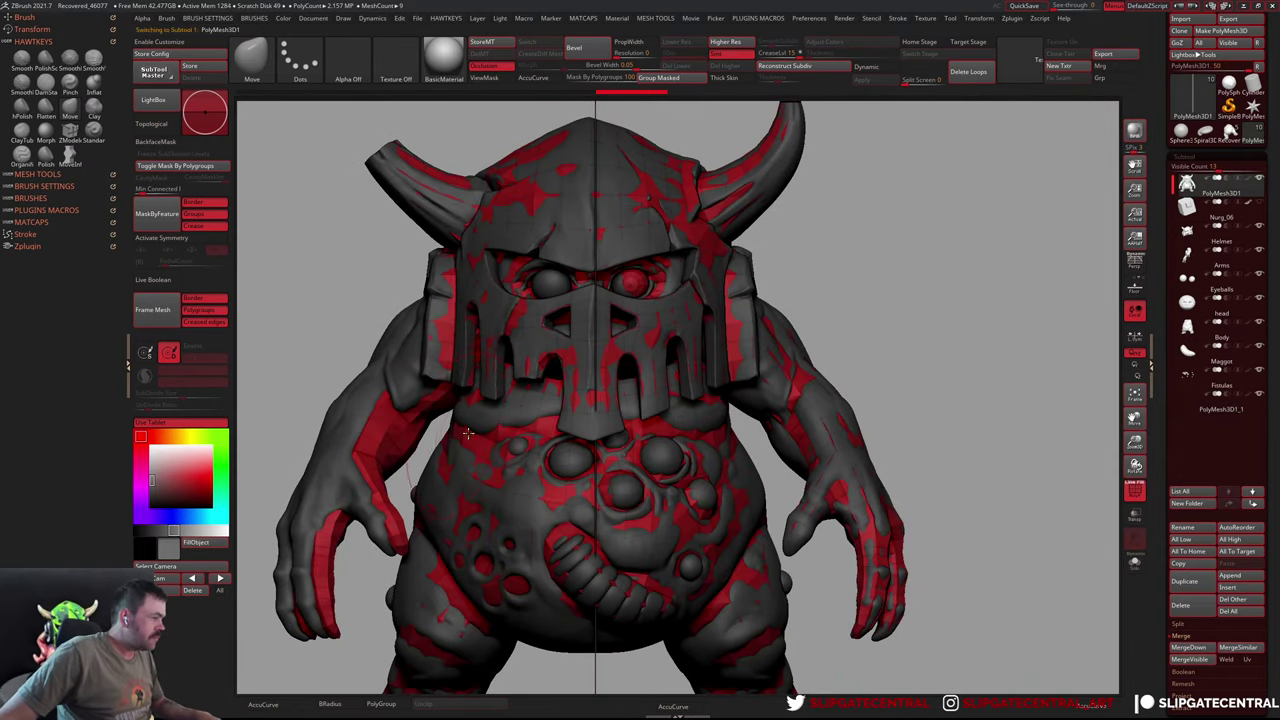
{"action": "left_click", "coordinate": [379, 379], "text": "alt"}
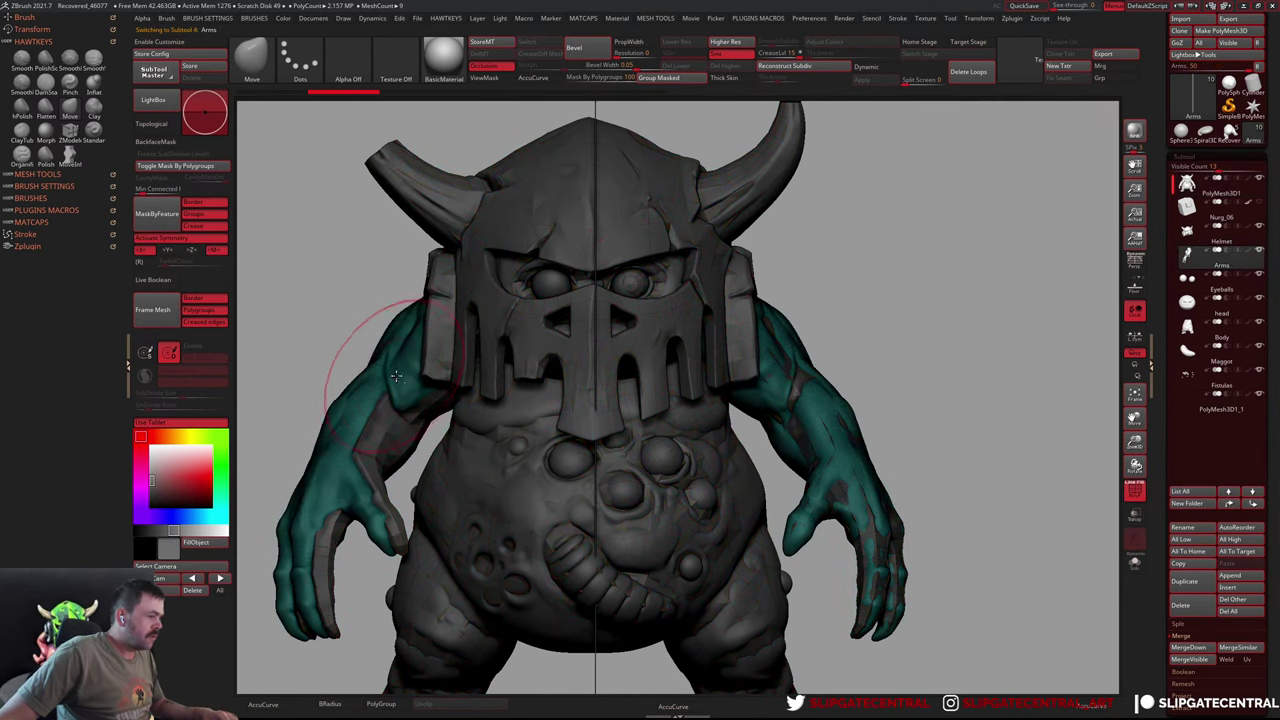
{"action": "left_click", "coordinate": [410, 375], "text": "ctrl+shift"}
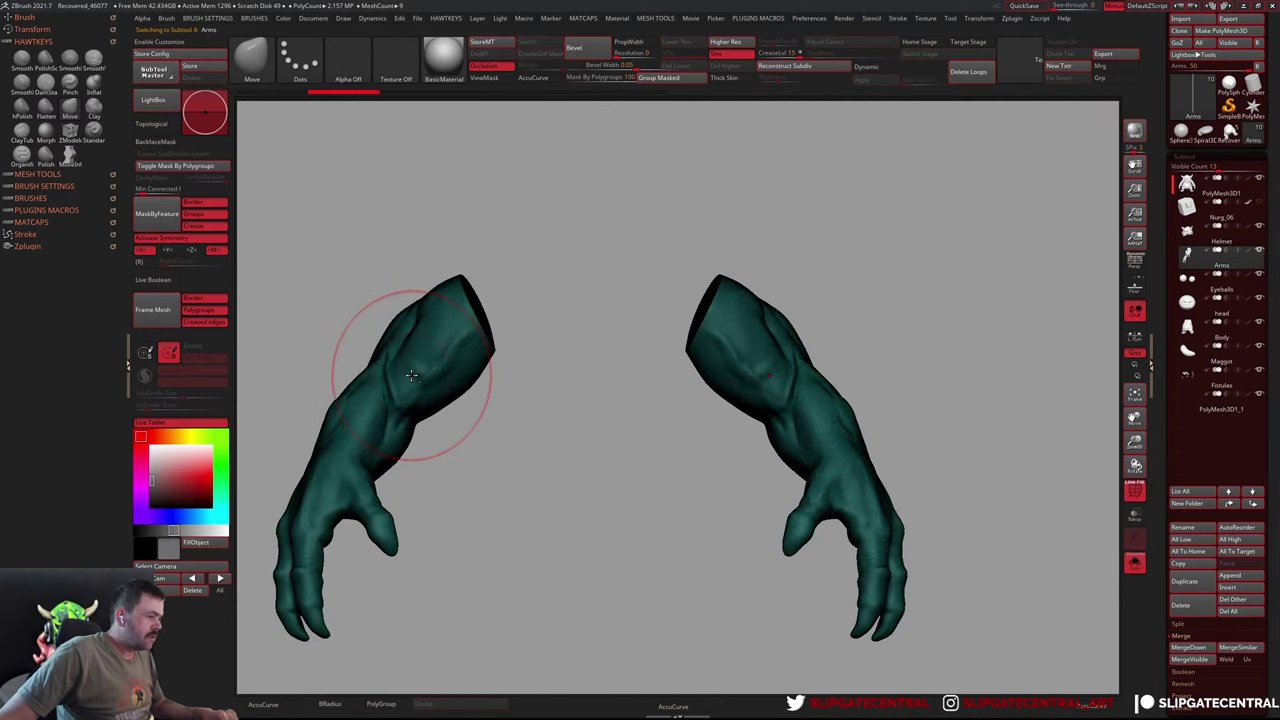
{"action": "left_click", "coordinate": [410, 375], "text": "ctrl+shift"}
{"action": "left_click", "coordinate": [385, 452], "text": "alt"}
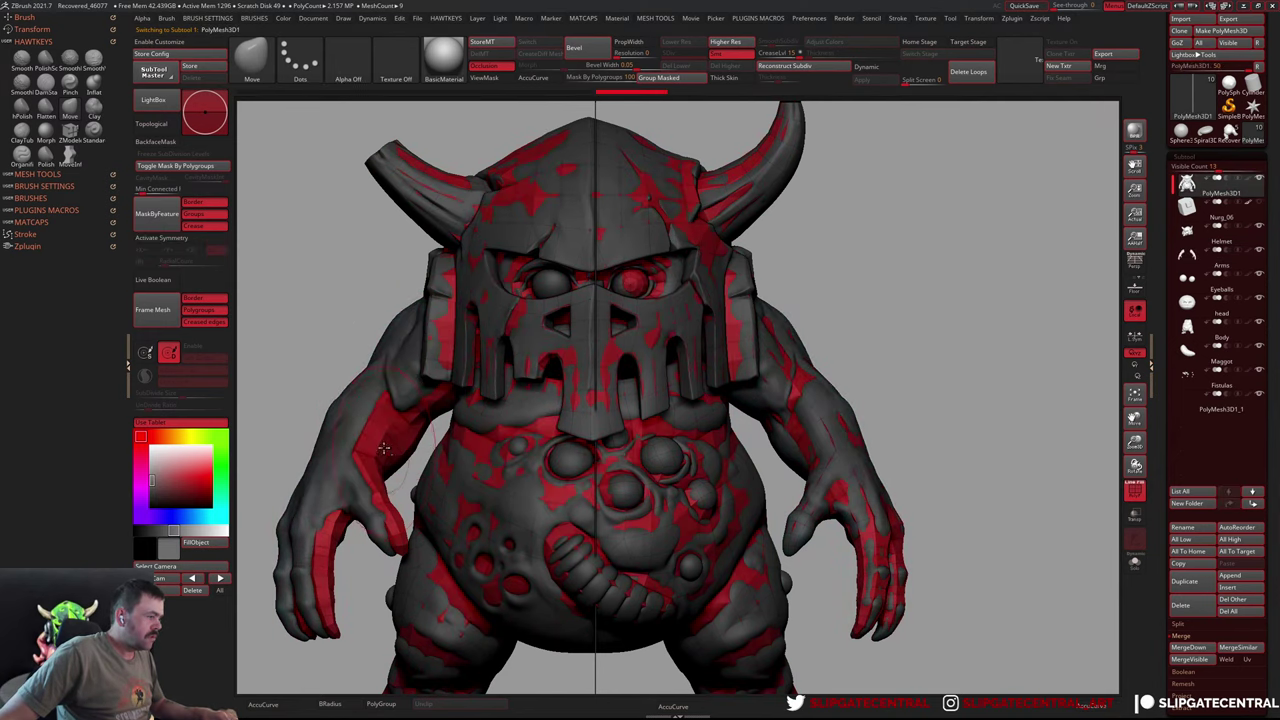
{"action": "left_click", "coordinate": [390, 370], "text": "alt"}
{"action": "left_click", "coordinate": [400, 375], "text": "ctrl+shift"}
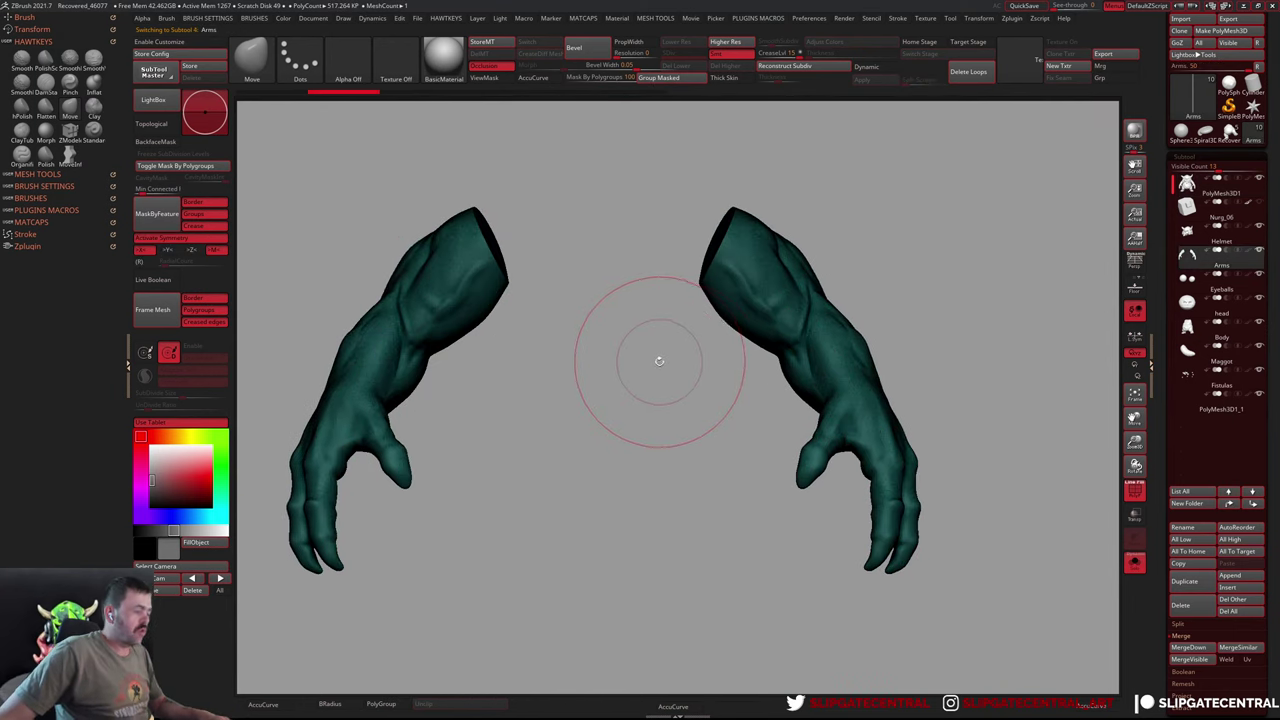
Lasso the right arm with SelectLasso, hiding the left arm
{"action": "key", "text": "ctrl+shift+b"}
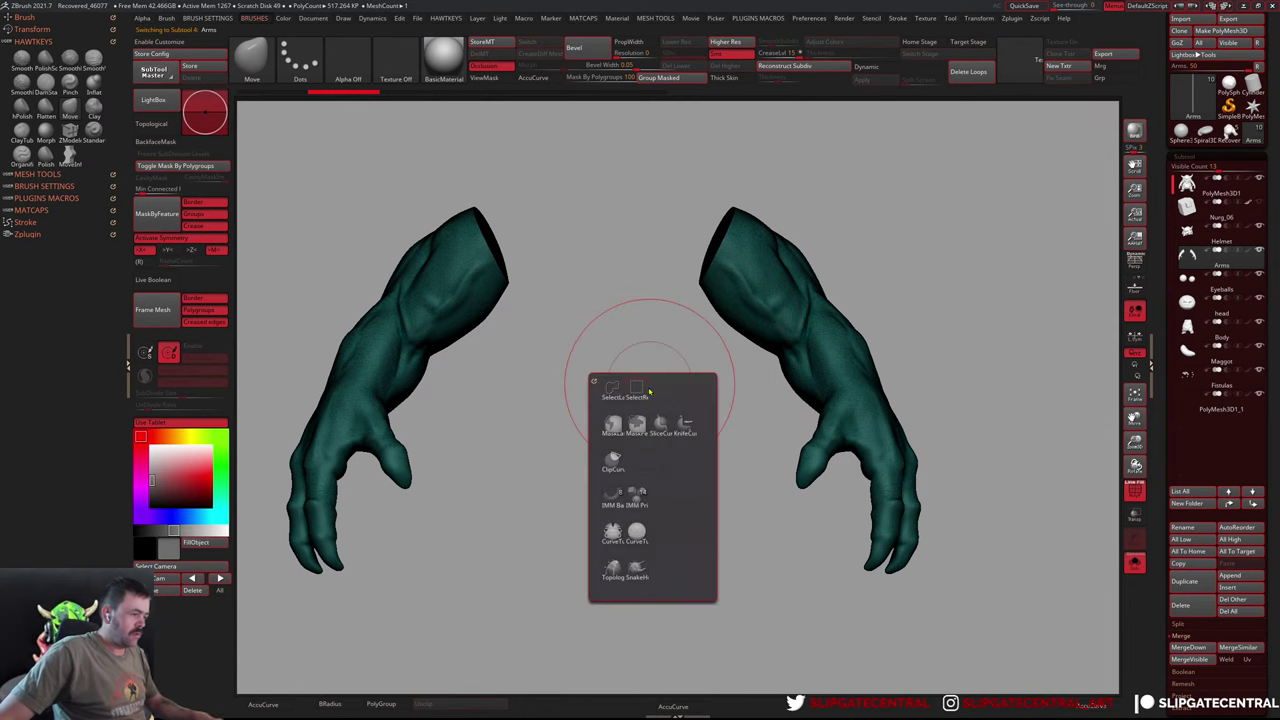
{"action": "left_click", "coordinate": [622, 387]}
{"action": "left_click_drag", "start_coordinate": [629, 175], "coordinate": [679, 321], "text": "ctrl+shift"}
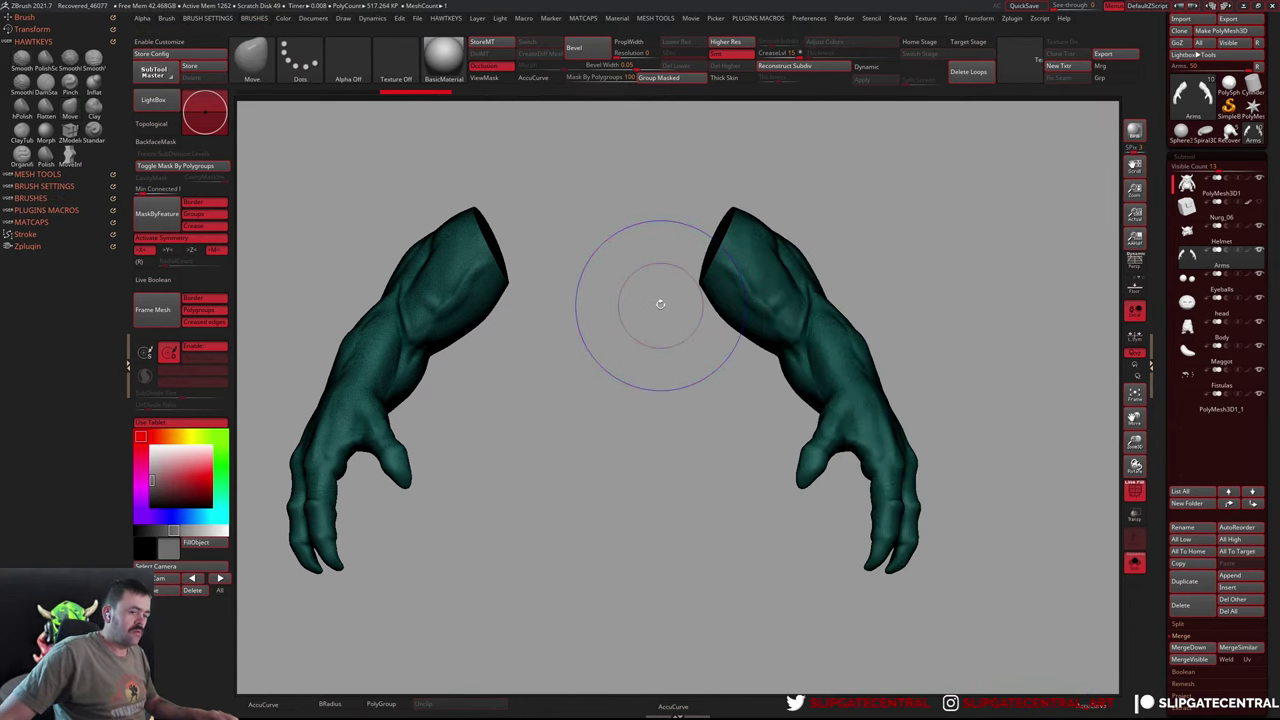
{"action": "left_click_drag", "start_coordinate": [634, 306], "coordinate": [677, 400], "text": "ctrl+shift"}
Unhide the whole creature, test Mirror on the arm, and slide it along X
{"action": "key", "text": "shift+m"}
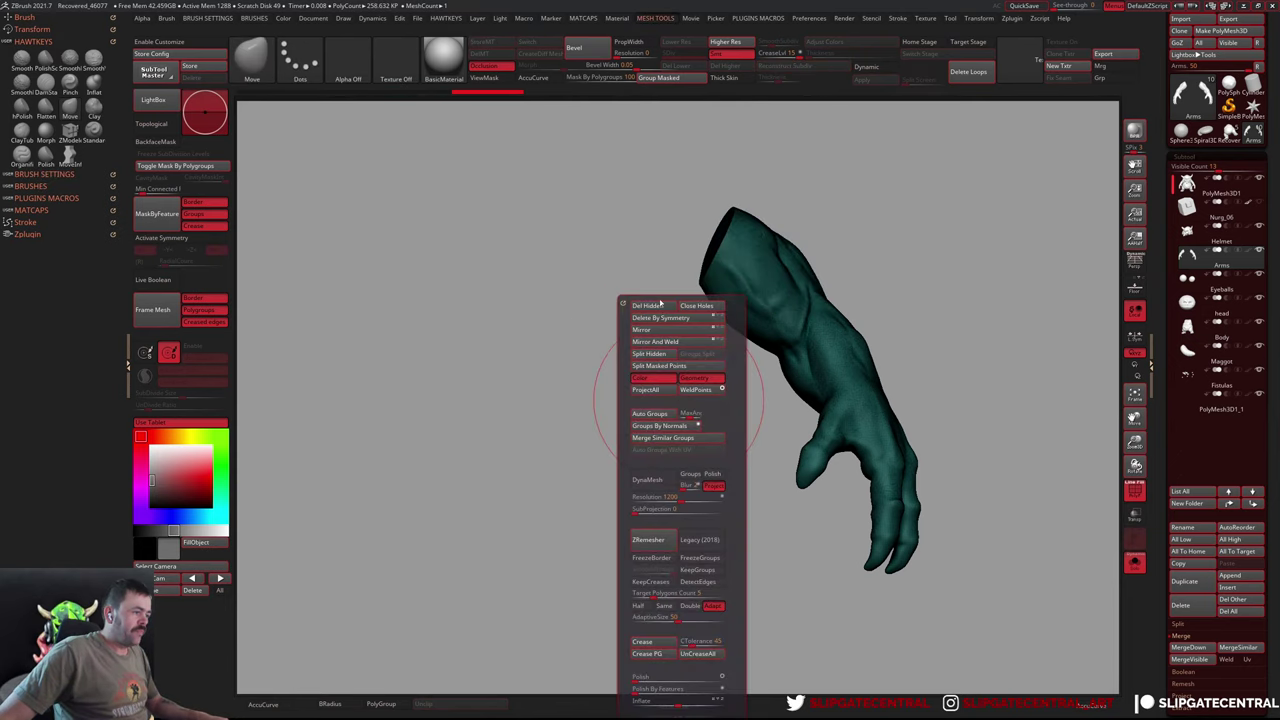
{"action": "left_click", "coordinate": [687, 336], "text": "ctrl+shift"}
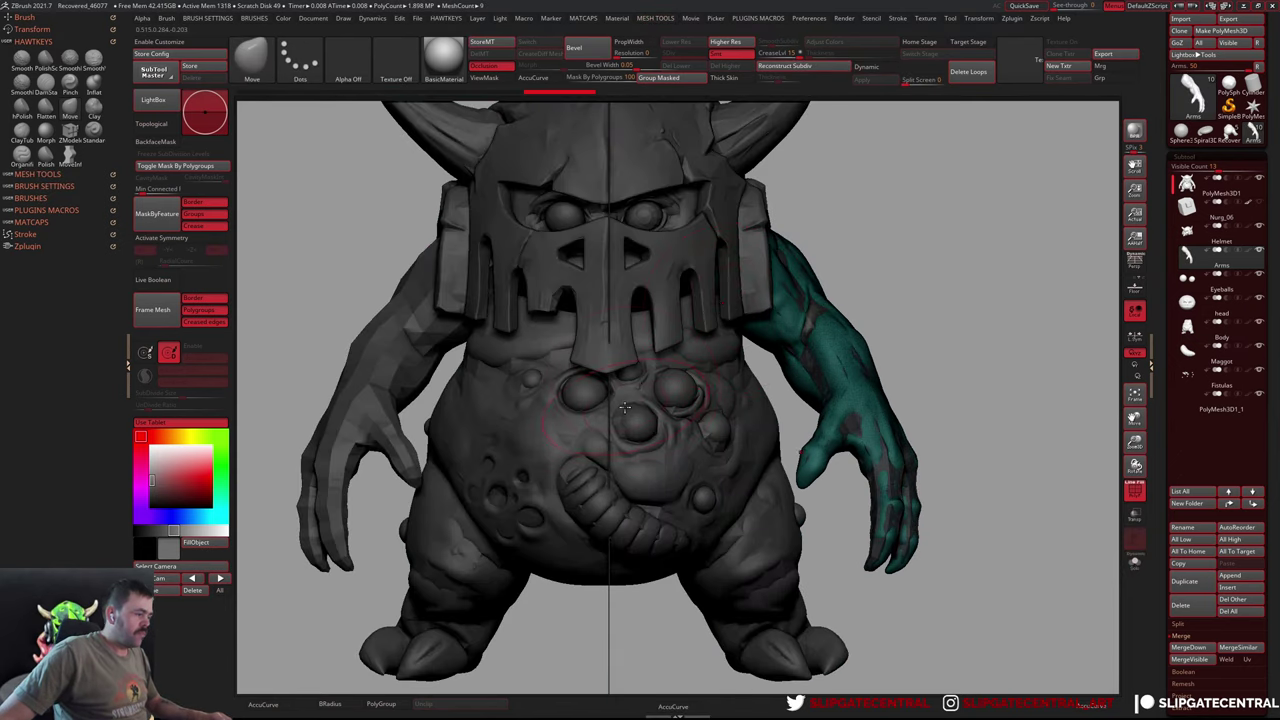
{"action": "key", "text": "shift+m"}
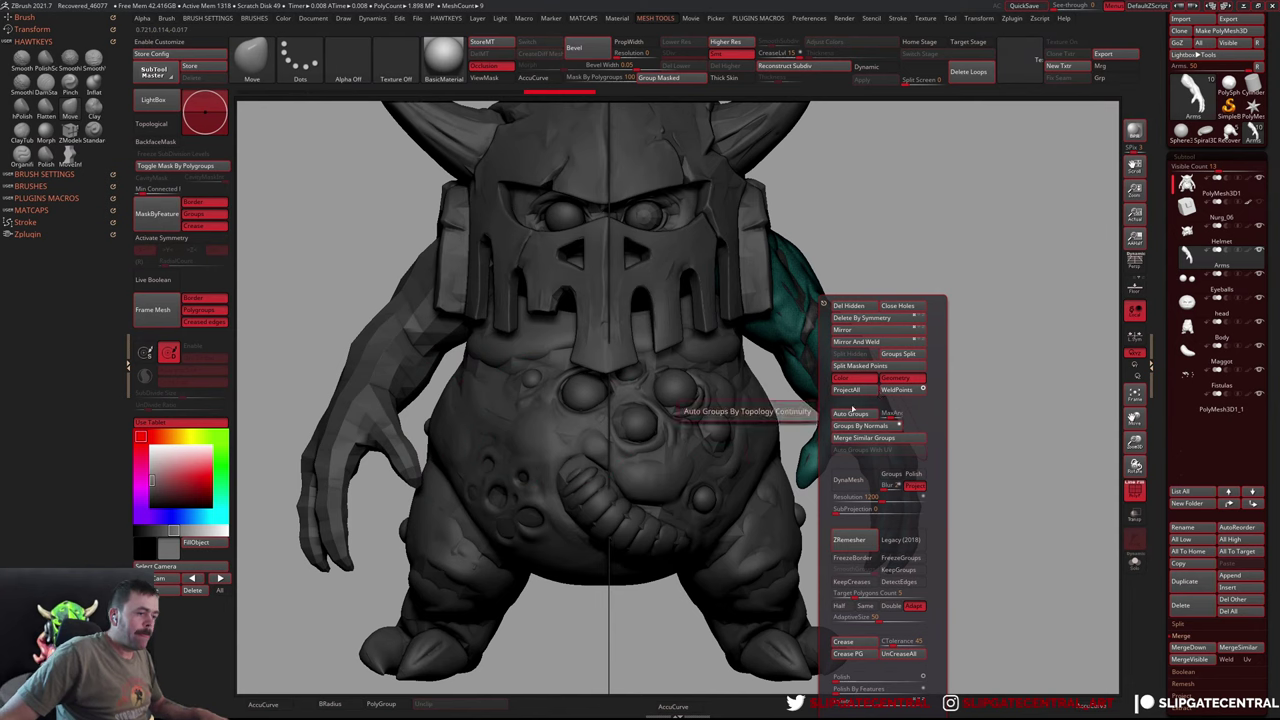
{"action": "left_click", "coordinate": [864, 331]}
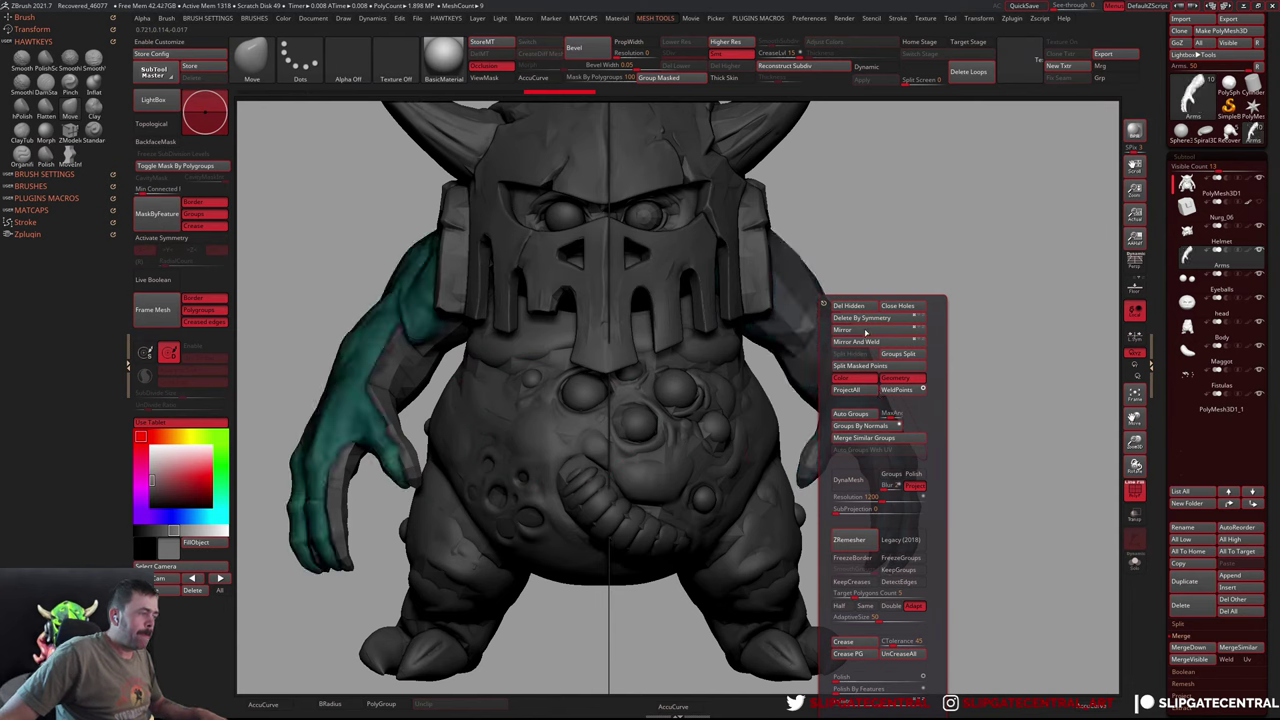
{"action": "left_click", "coordinate": [866, 331]}
{"action": "key", "text": "w"}
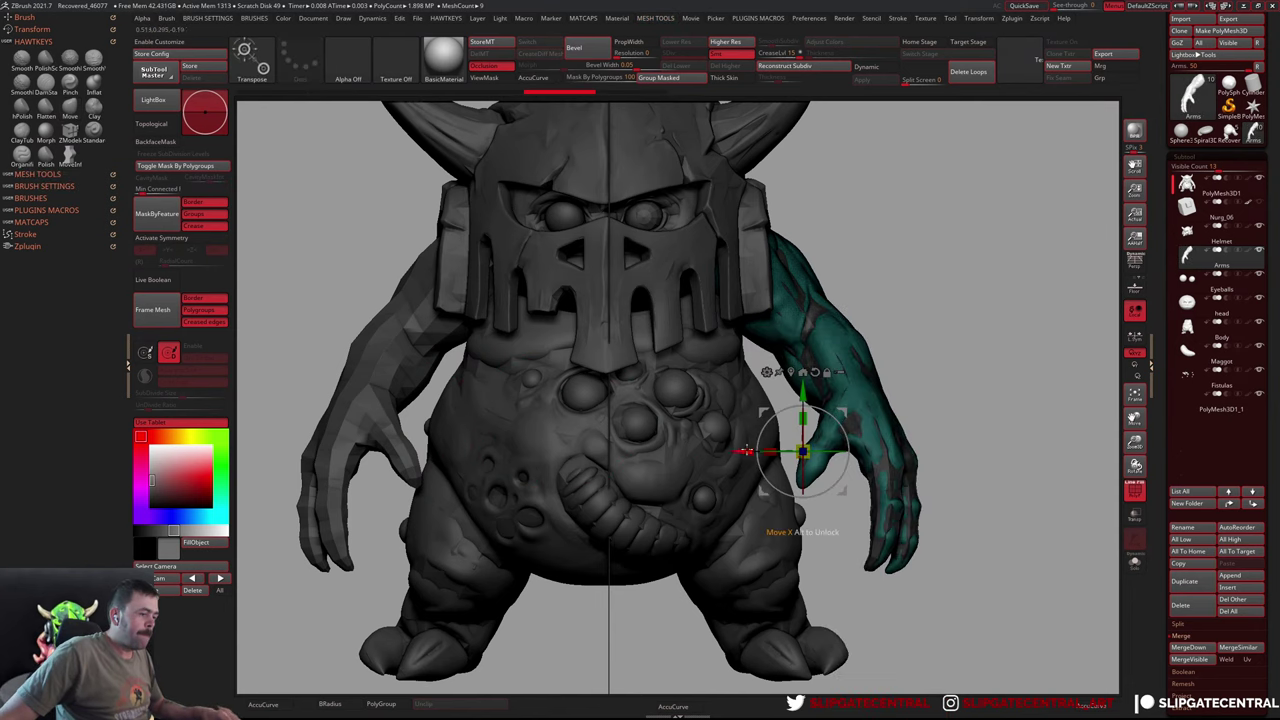
{"action": "left_click_drag", "start_coordinate": [746, 451], "coordinate": [550, 447]}
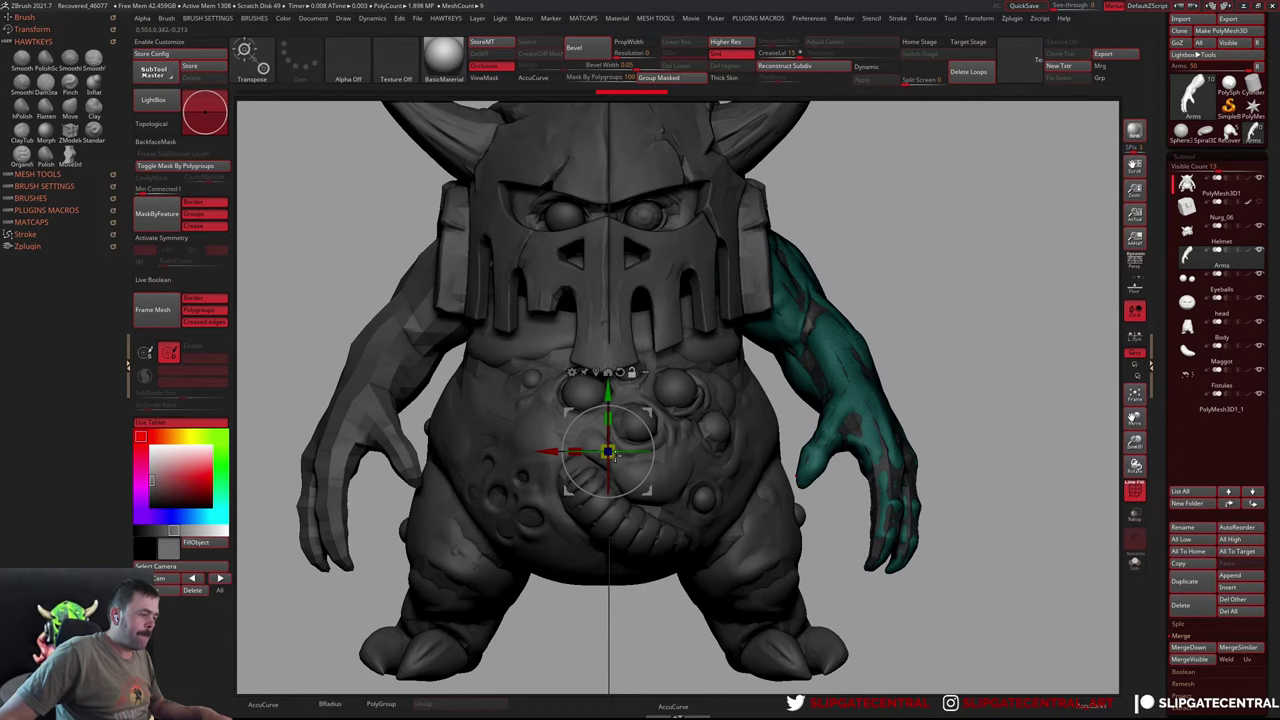
Test Mirror And Weld and flipping the arm, leaving it on the right side
{"action": "left_click_drag", "start_coordinate": [608, 395], "coordinate": [566, 595], "text": "alt"}
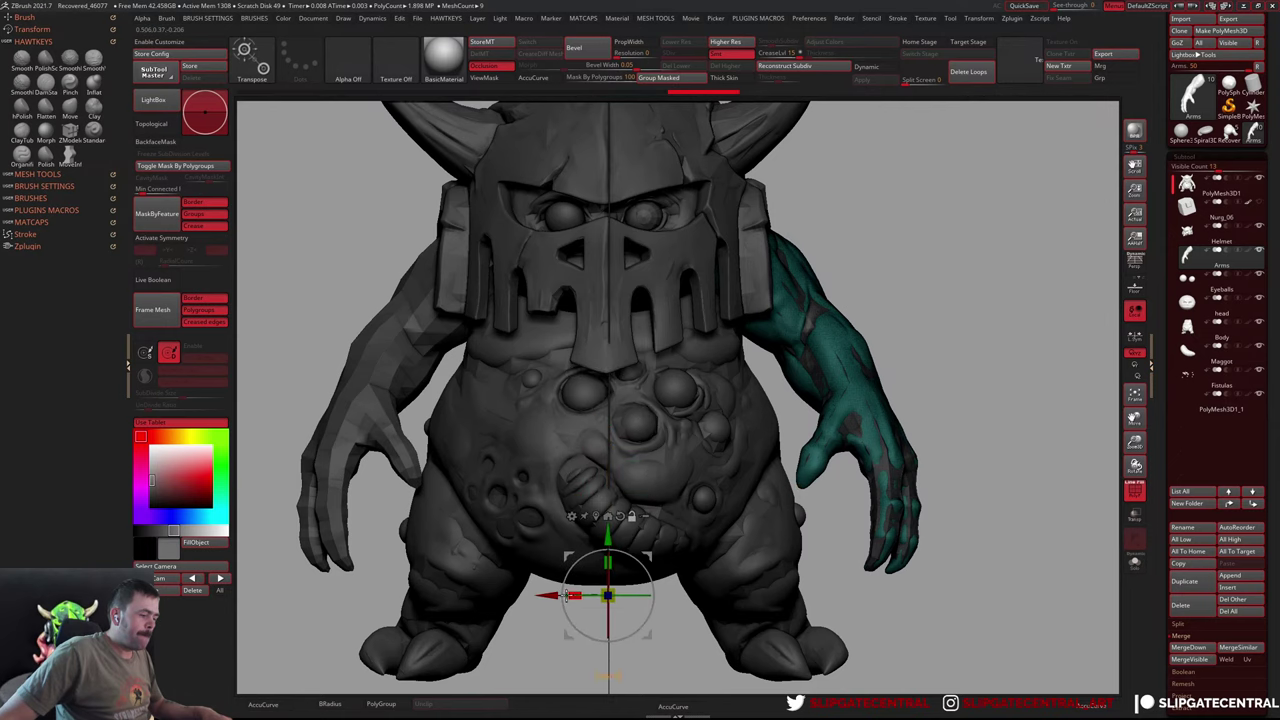
{"action": "key", "text": "q"}
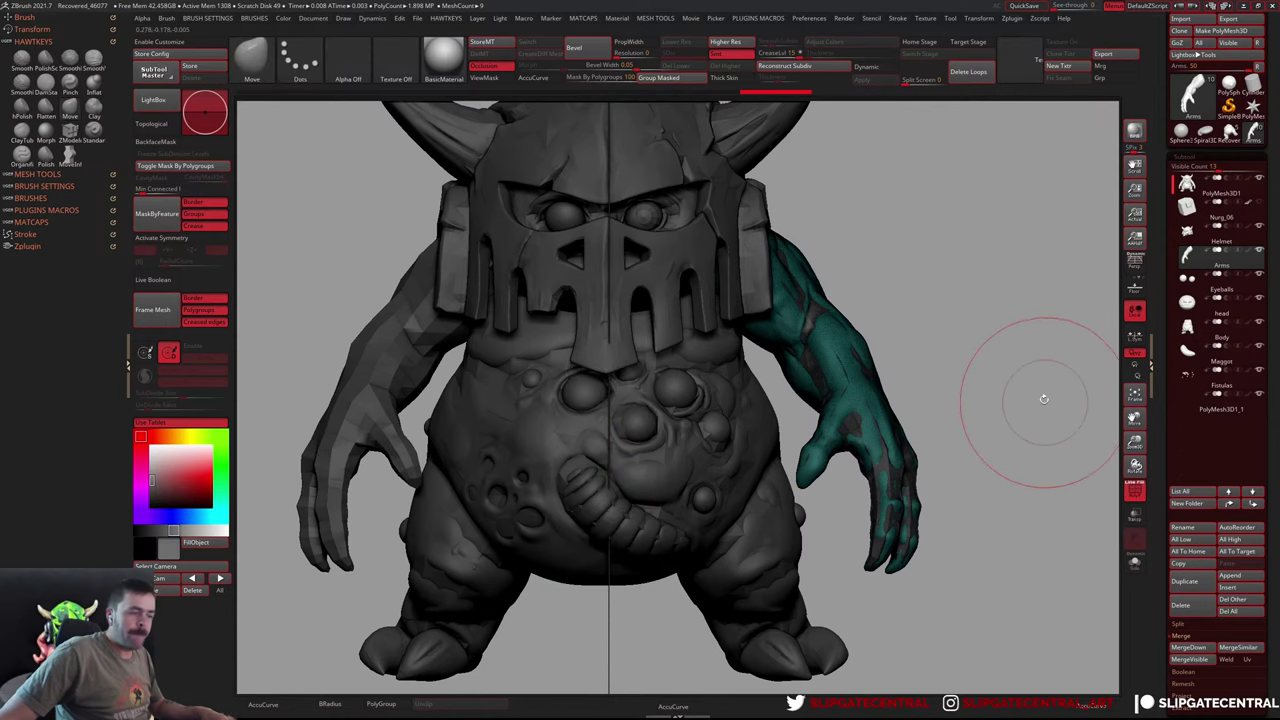
{"action": "left_click_drag", "start_coordinate": [1043, 400], "coordinate": [986, 371], "text": "alt"}
{"action": "key", "text": "m"}
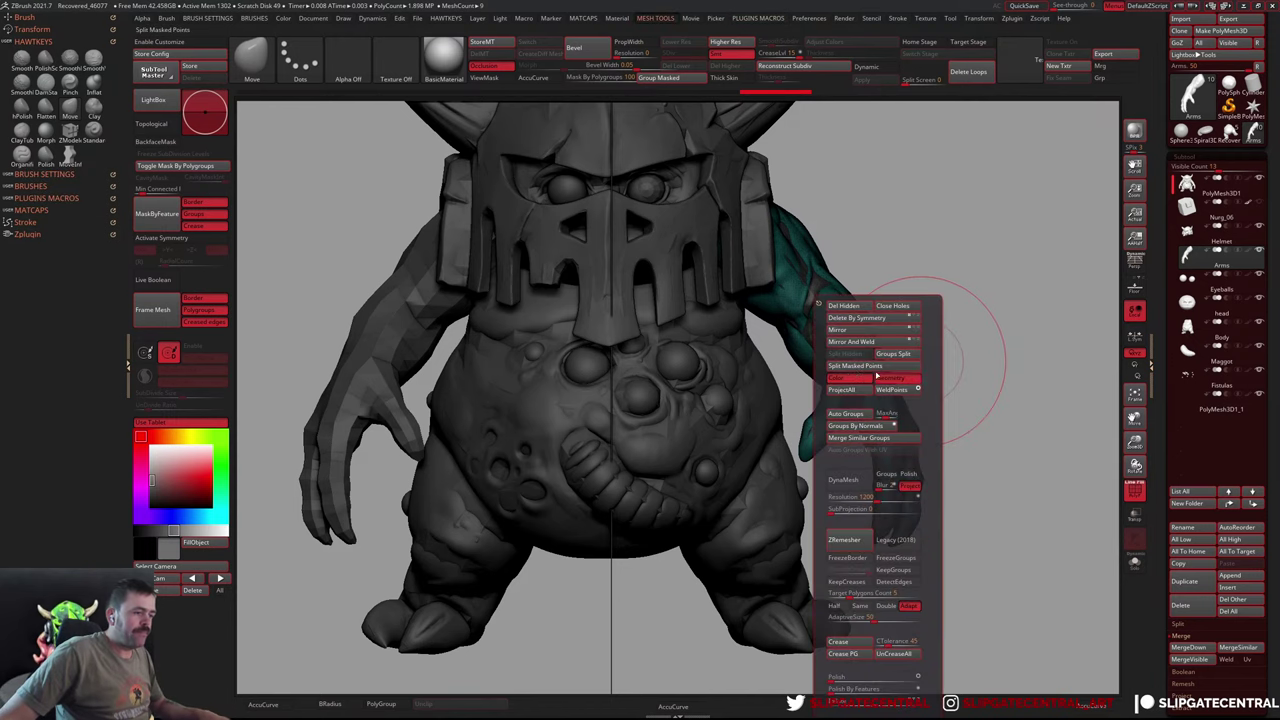
{"action": "left_click", "coordinate": [851, 341]}
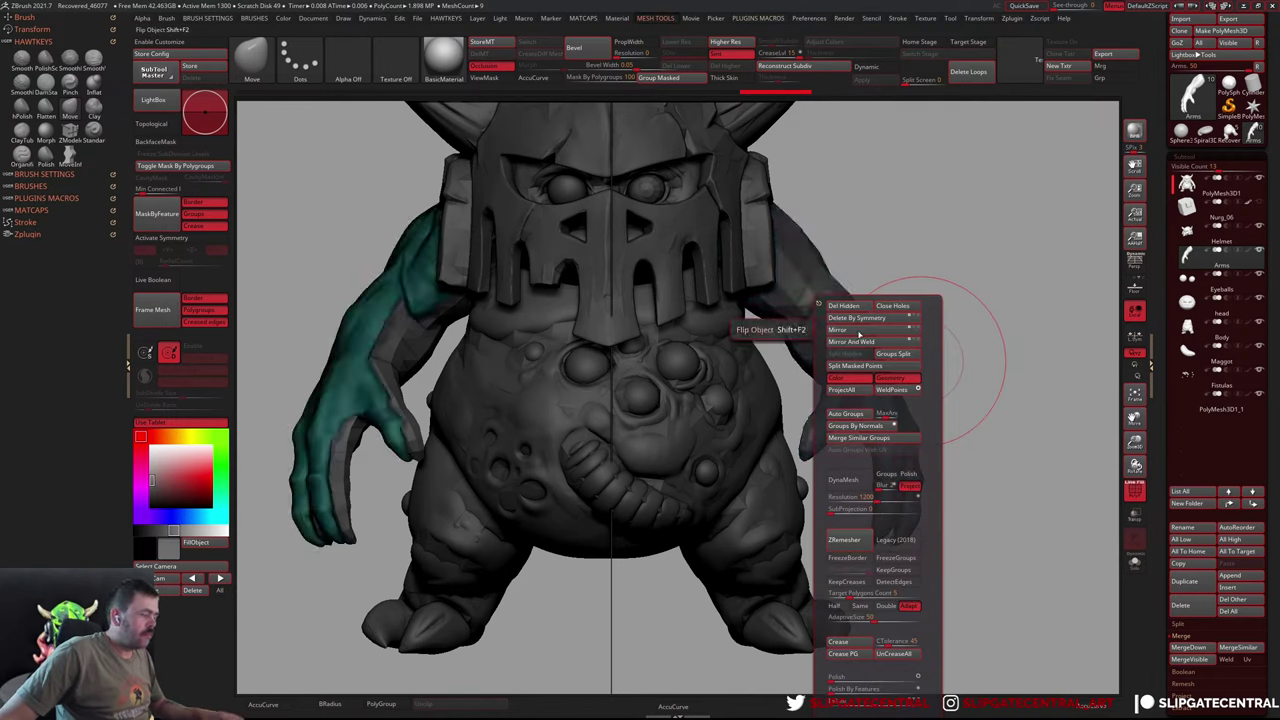
{"action": "key", "text": "w"}
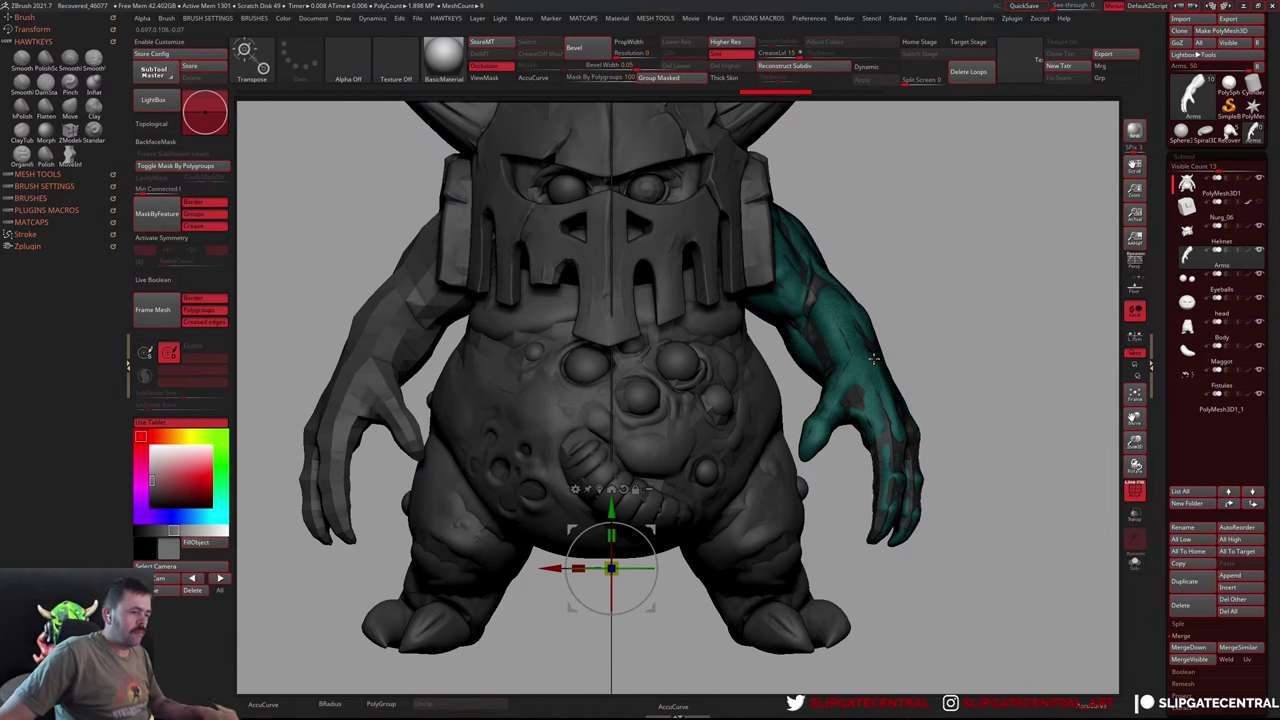
{"action": "key", "text": "m"}
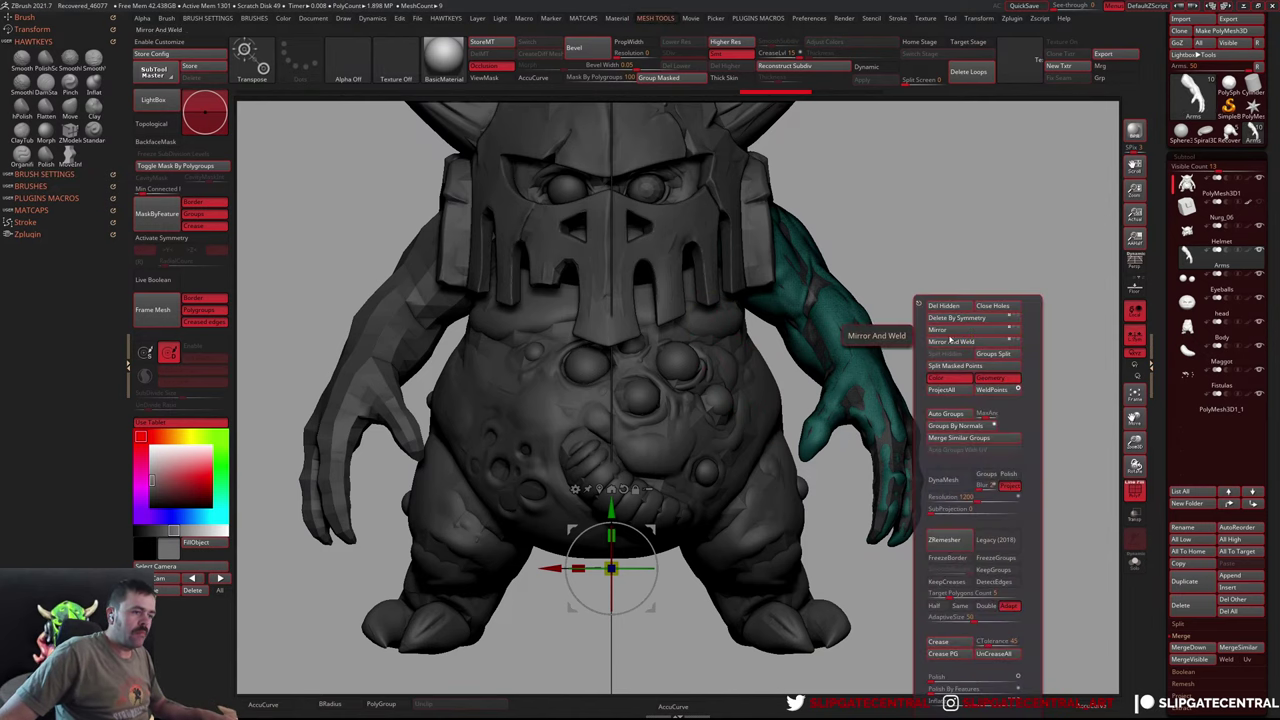
{"action": "left_click", "coordinate": [938, 330]}
{"action": "left_click", "coordinate": [938, 330]}
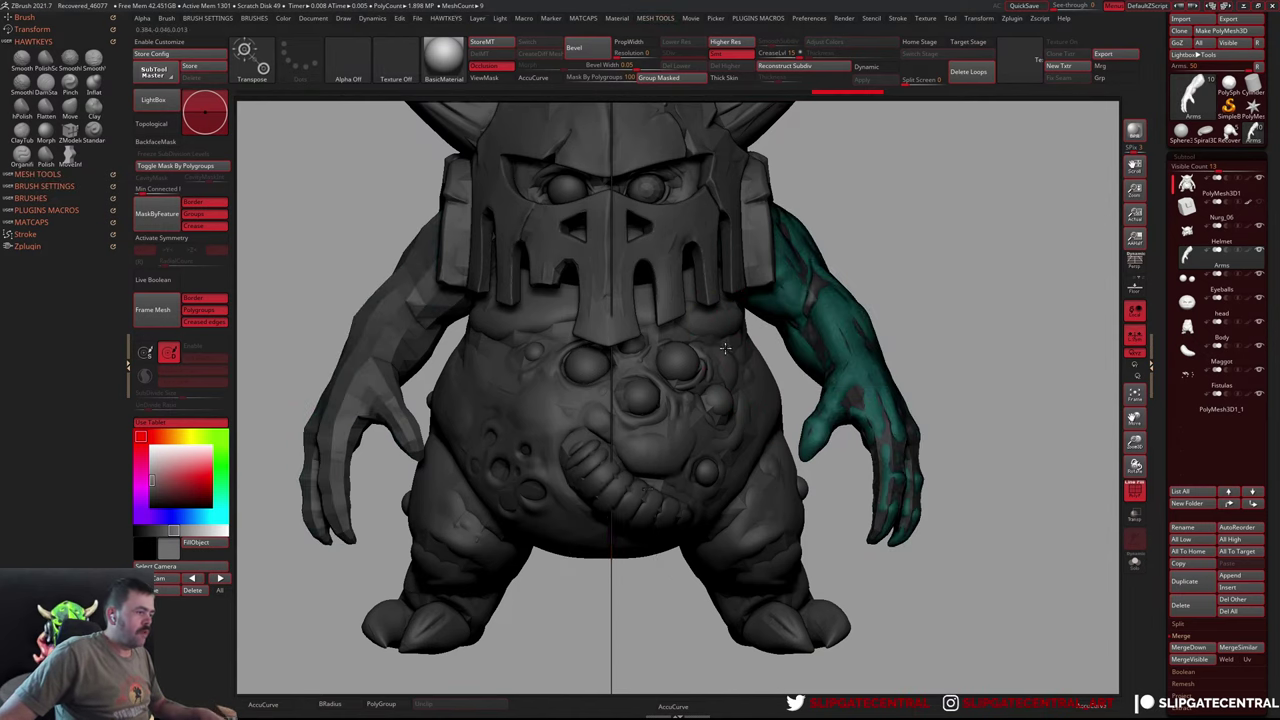
Mask the creature mesh and nudge the arm slightly along X
{"action": "left_click_drag", "start_coordinate": [760, 350], "coordinate": [723, 362]}
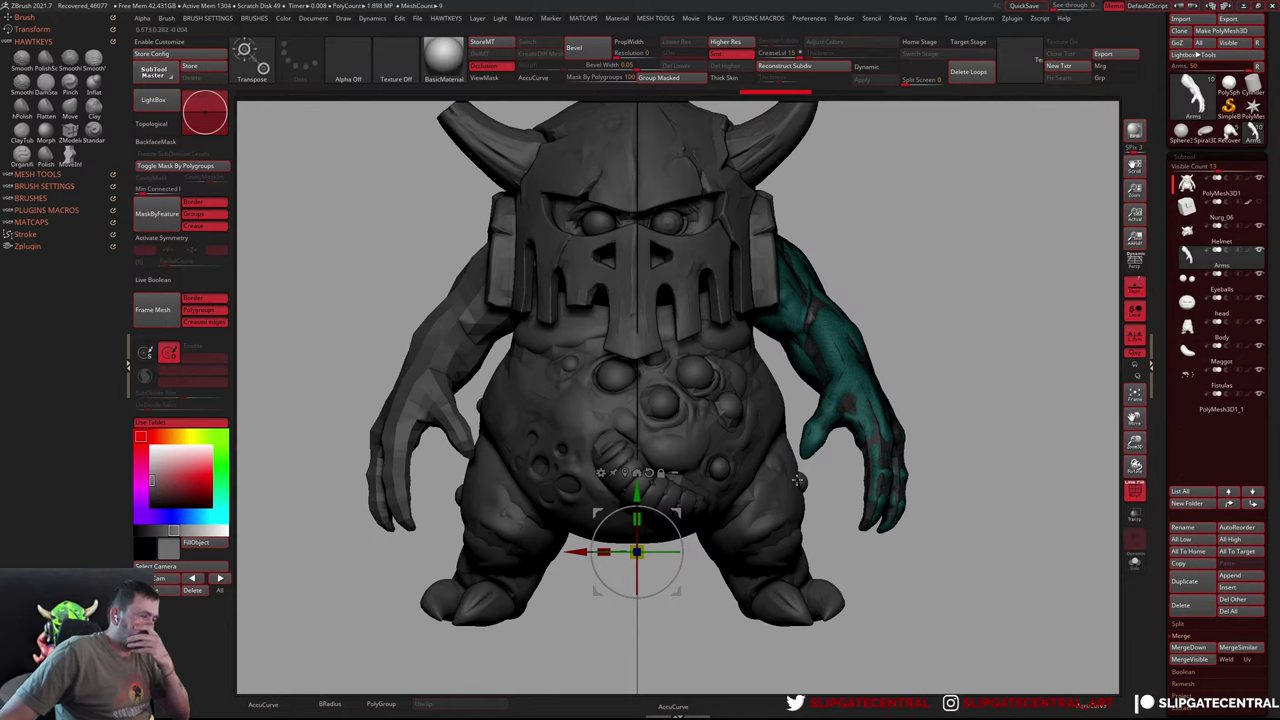
{"action": "key", "text": "ctrl+i"}
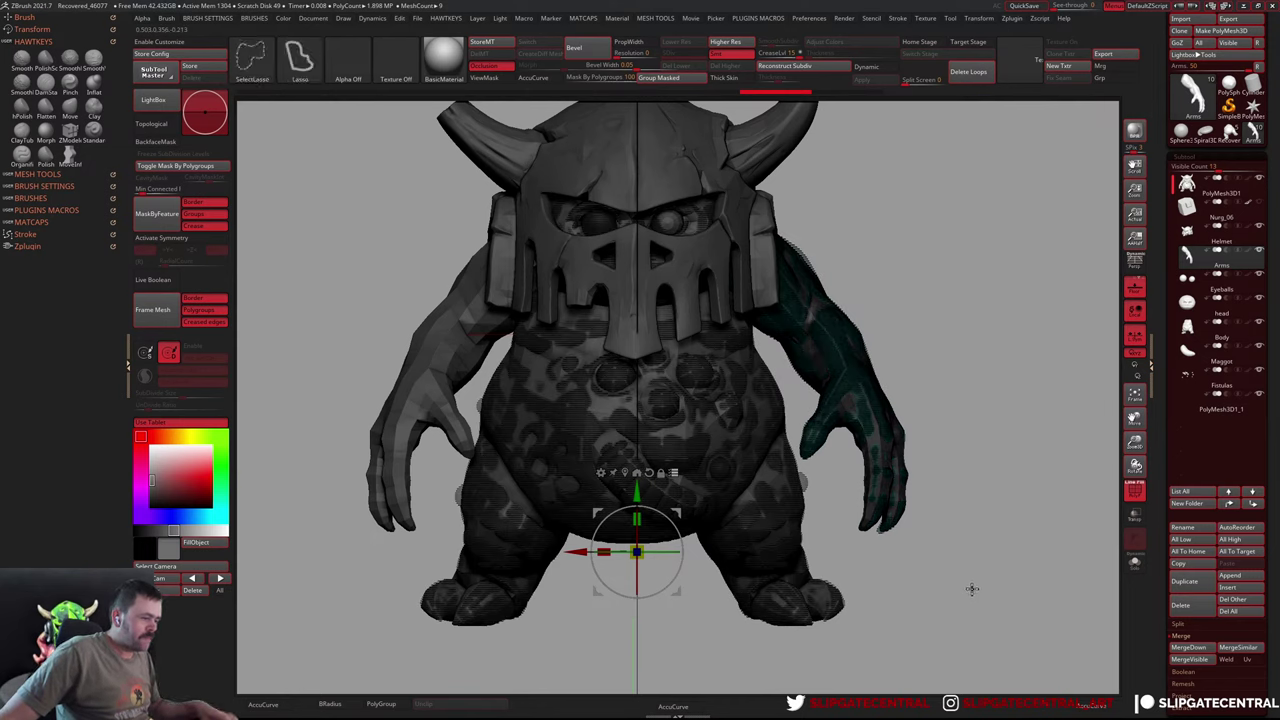
{"action": "left_click_drag", "start_coordinate": [971, 589], "coordinate": [940, 534], "text": "ctrl"}
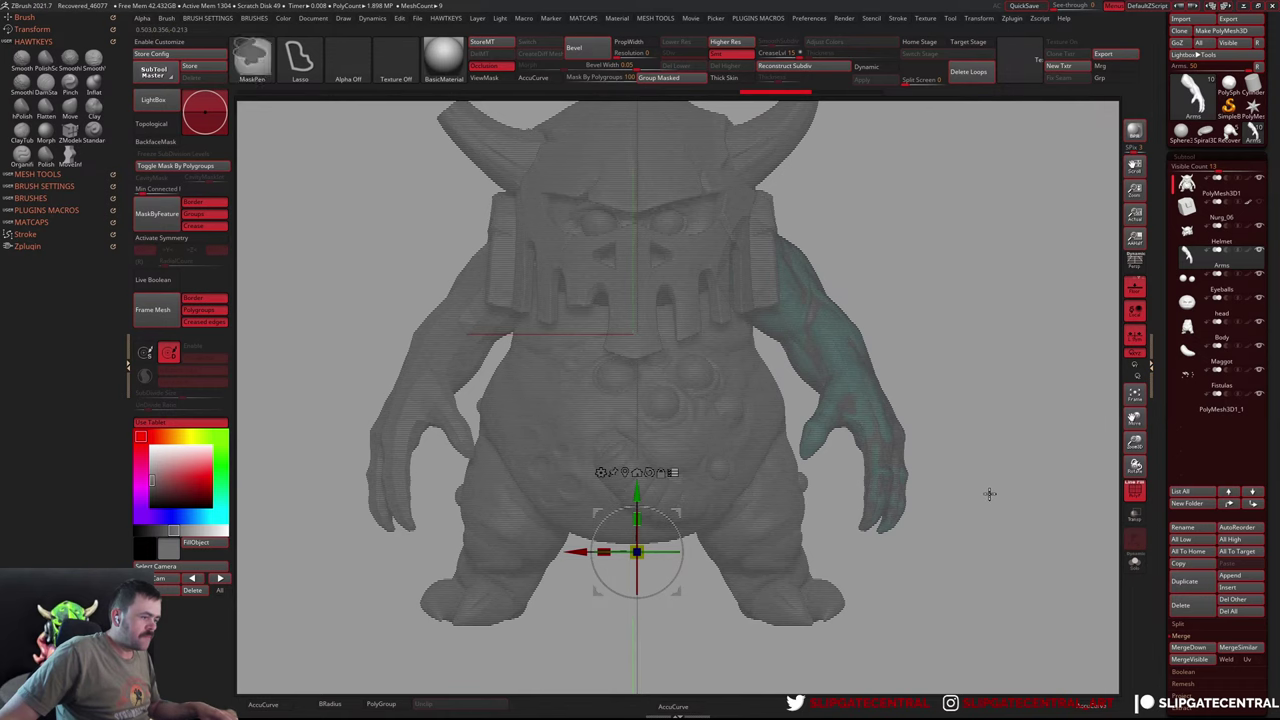
{"action": "left_click", "coordinate": [989, 491], "text": "ctrl"}
{"action": "left_click_drag", "start_coordinate": [578, 552], "coordinate": [573, 553]}
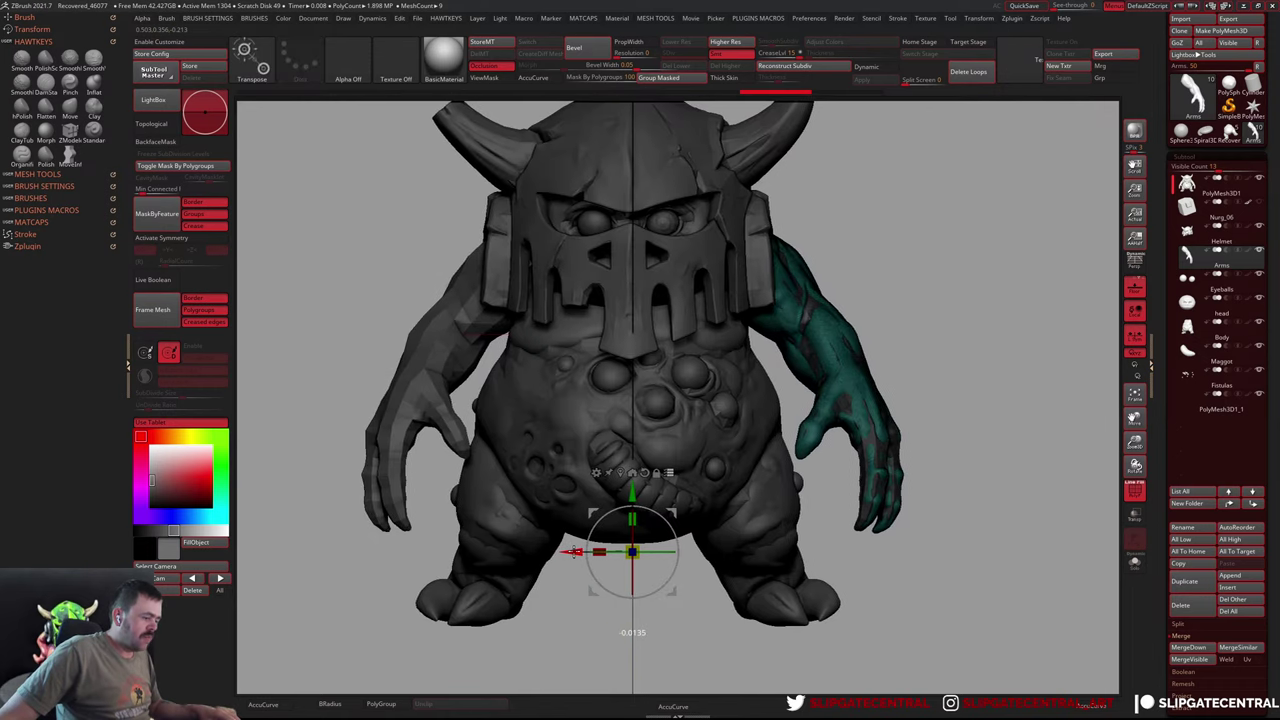
Flip the arm across and back to check symmetry, then GN Export PolyMesh3D to Maya
{"action": "key", "text": "q"}
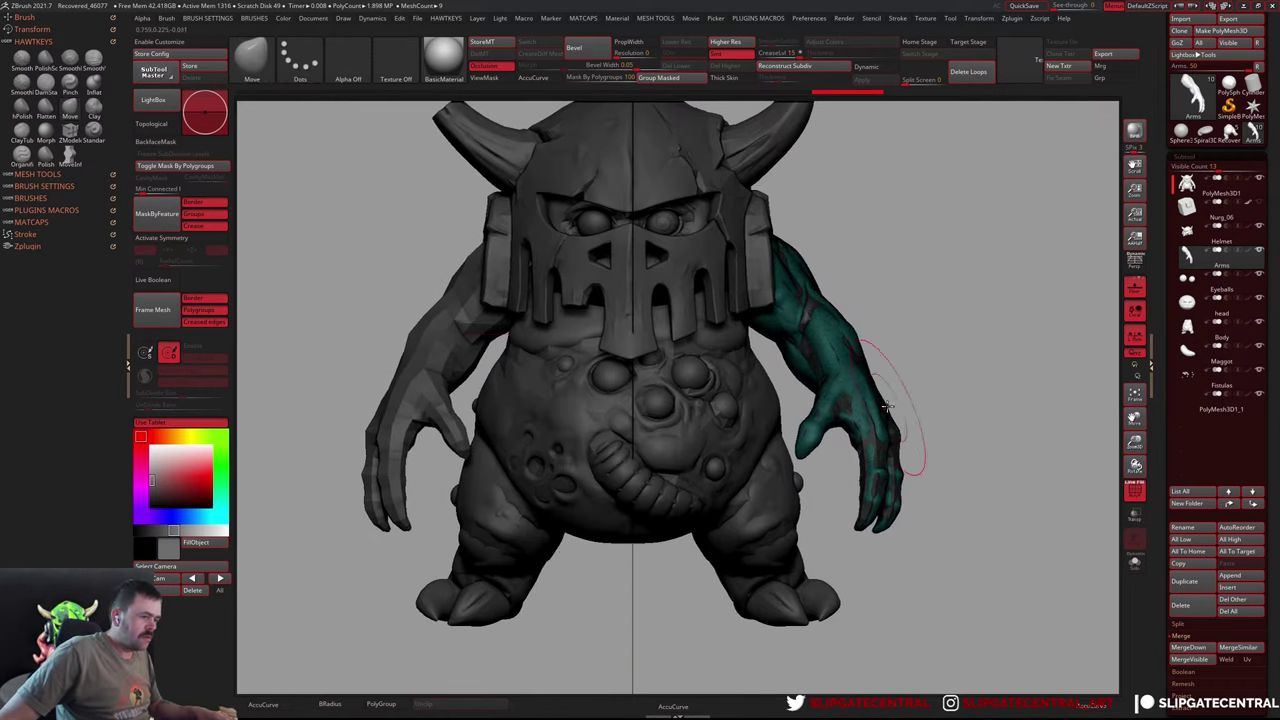
{"action": "right_click", "coordinate": [864, 362]}
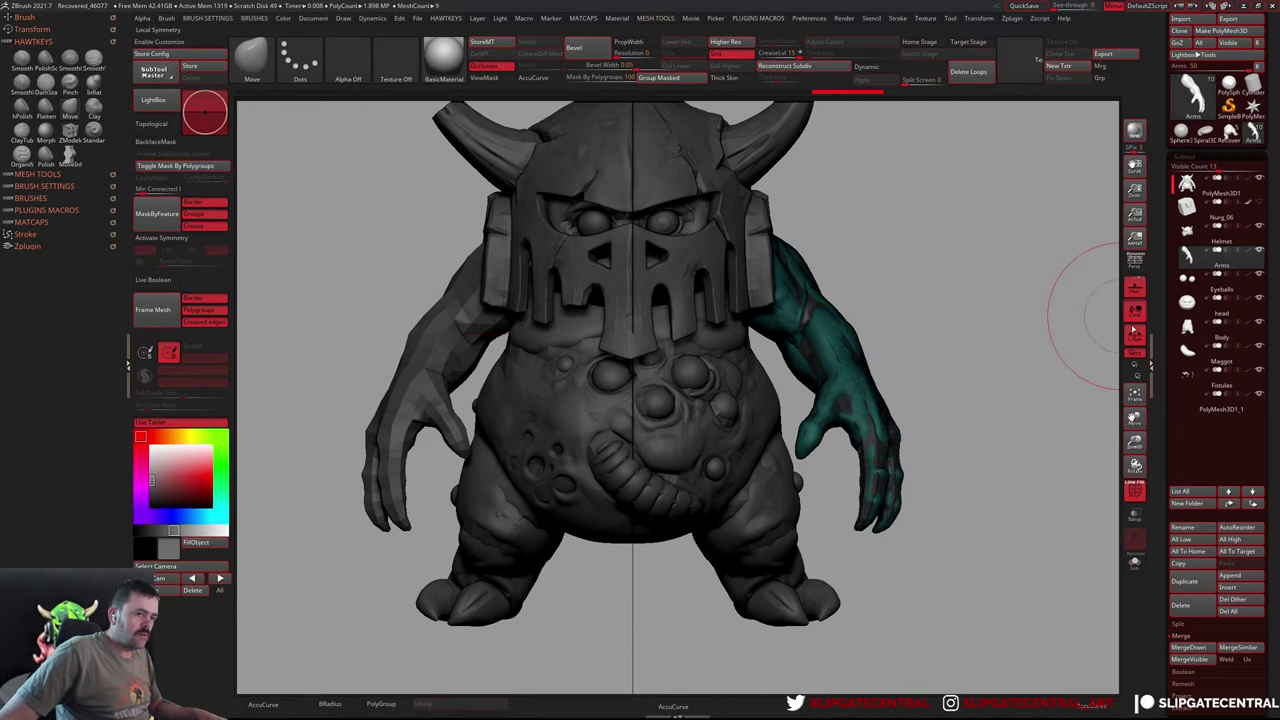
{"action": "right_click", "coordinate": [920, 334]}
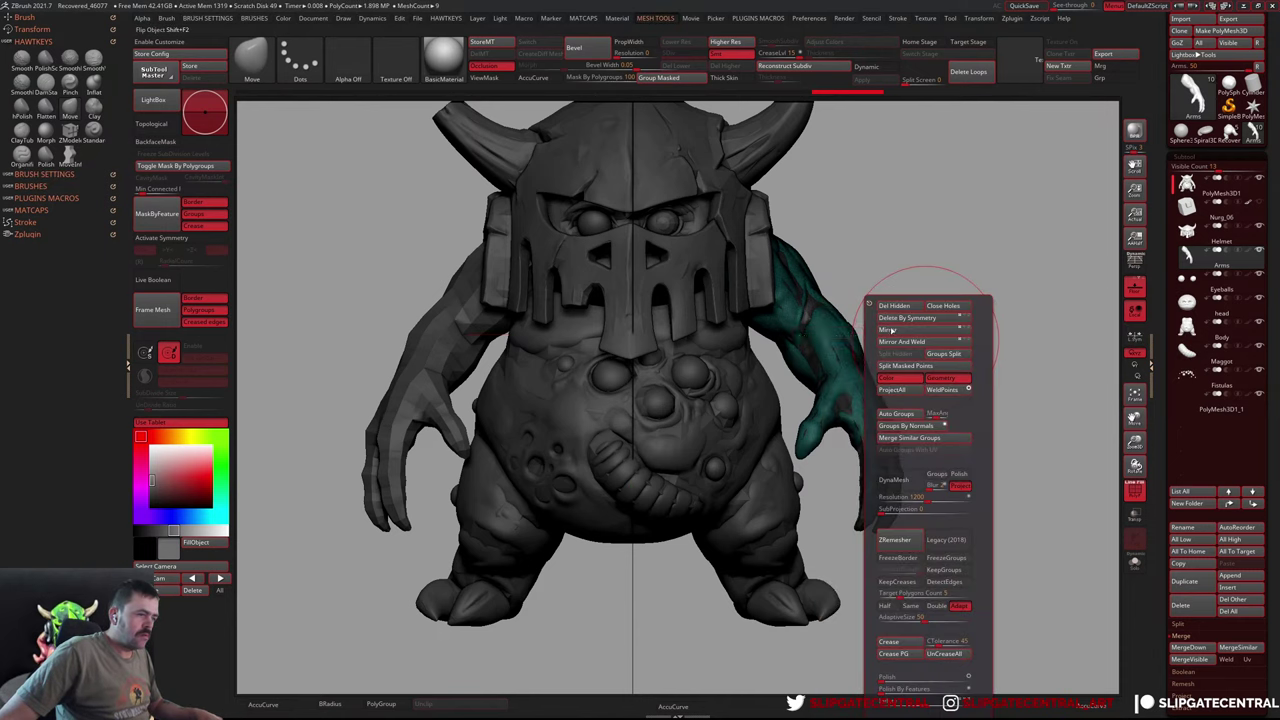
{"action": "left_click", "coordinate": [890, 330]}
{"action": "left_click", "coordinate": [891, 329]}
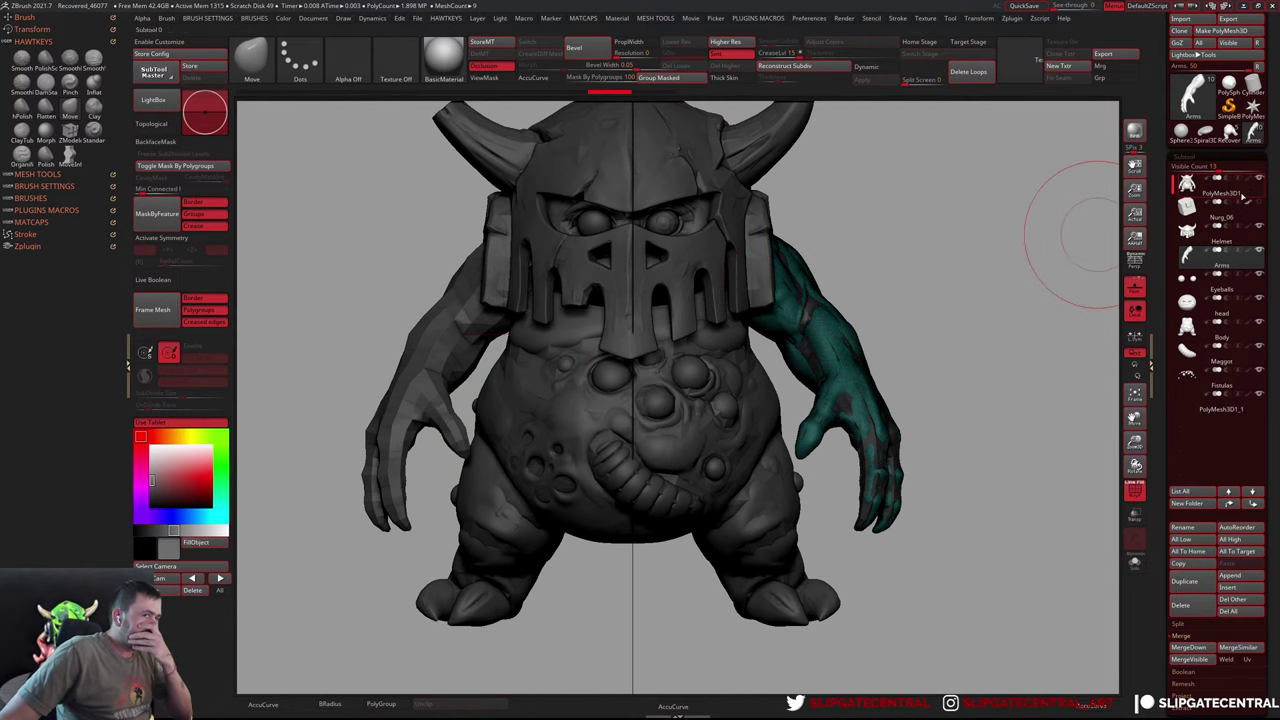
{"action": "key", "text": "space"}
{"action": "left_click", "coordinate": [865, 314]}
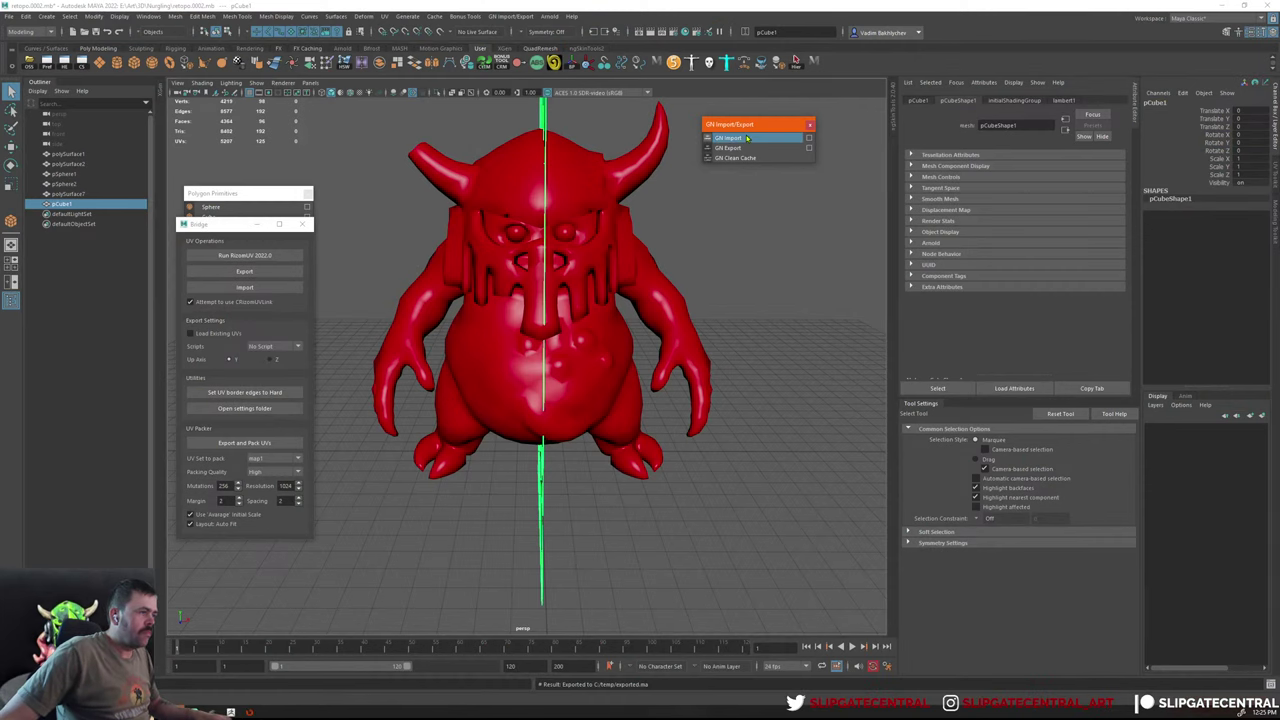
Import the PolyMesh3D mesh and delete the old red mesh and both eye spheres
{"action": "left_click", "coordinate": [747, 138]}
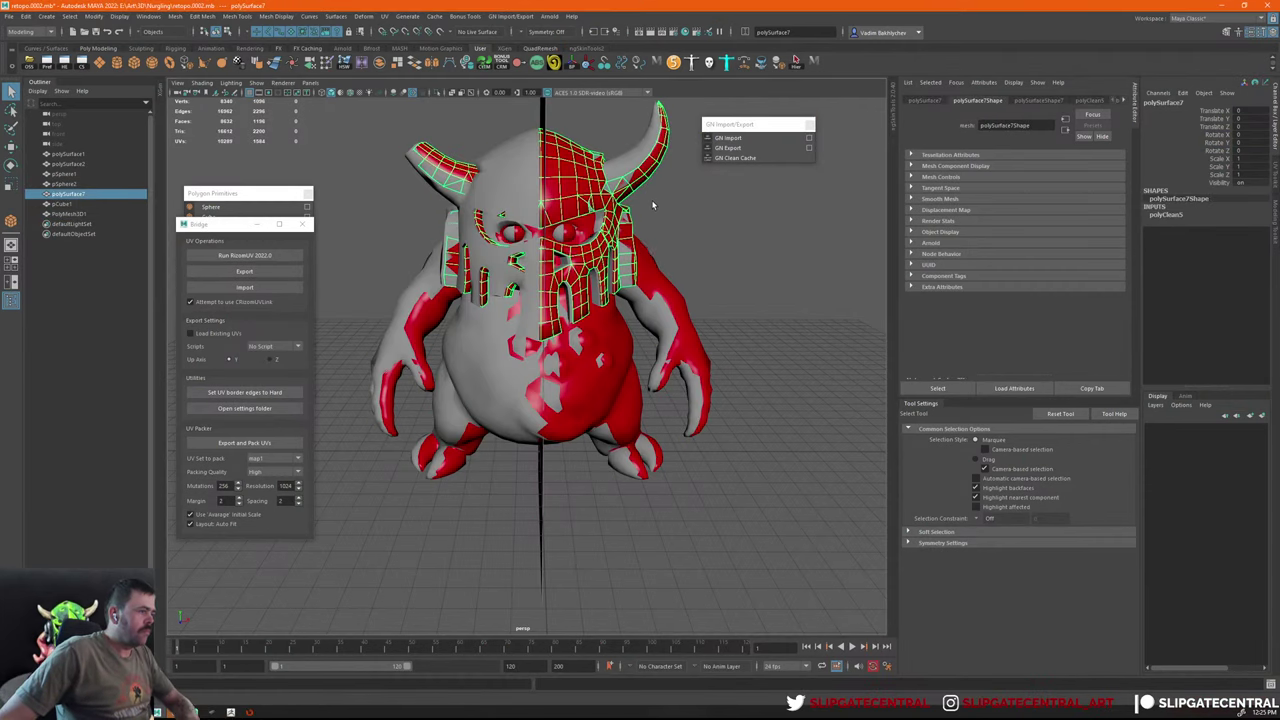
{"action": "left_click", "coordinate": [669, 322]}
{"action": "left_click", "coordinate": [587, 322]}
{"action": "key", "text": "Delete"}
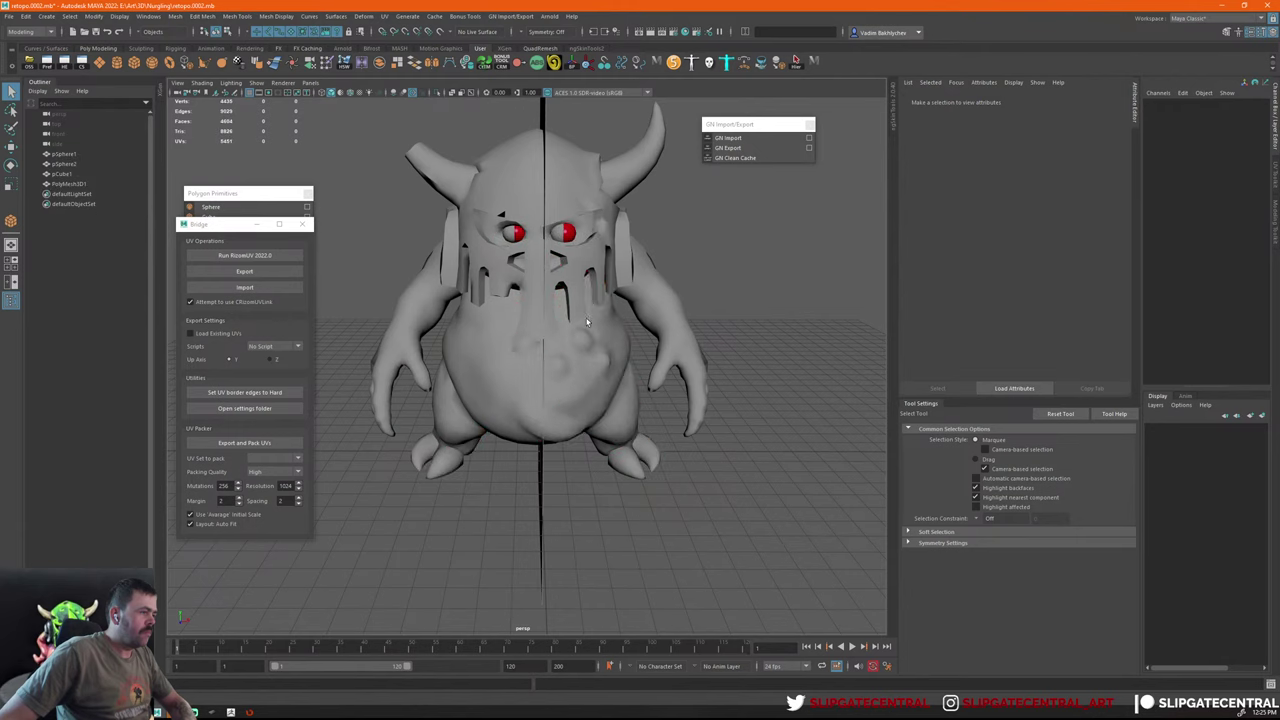
{"action": "left_click", "coordinate": [573, 236]}
{"action": "left_click", "coordinate": [566, 234]}
{"action": "key", "text": "Delete"}
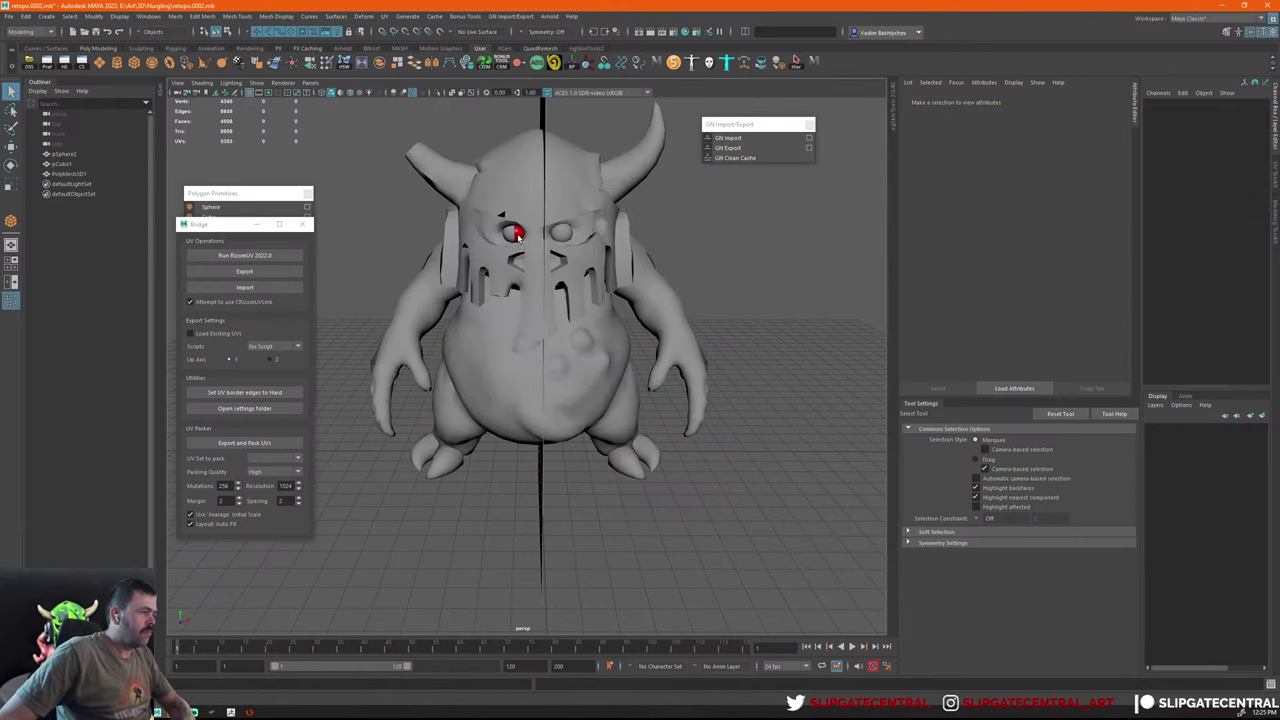
{"action": "left_click", "coordinate": [513, 234]}
{"action": "key", "text": "Delete"}
Select the imported PolyMesh3D1 and view the creature from the front, slightly above
{"action": "left_click", "coordinate": [521, 238]}
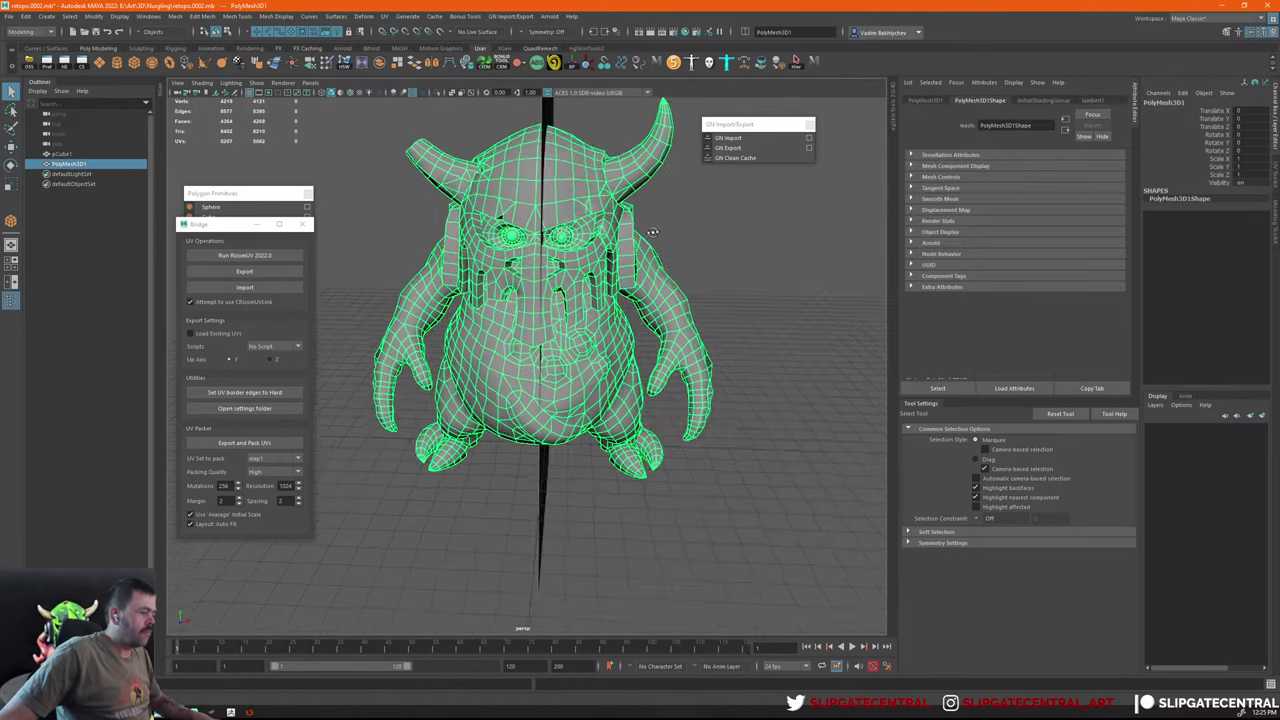
{"action": "scroll", "coordinate": [574, 317], "scroll_direction": "down", "scroll_amount": 3}
{"action": "key", "text": "w"}
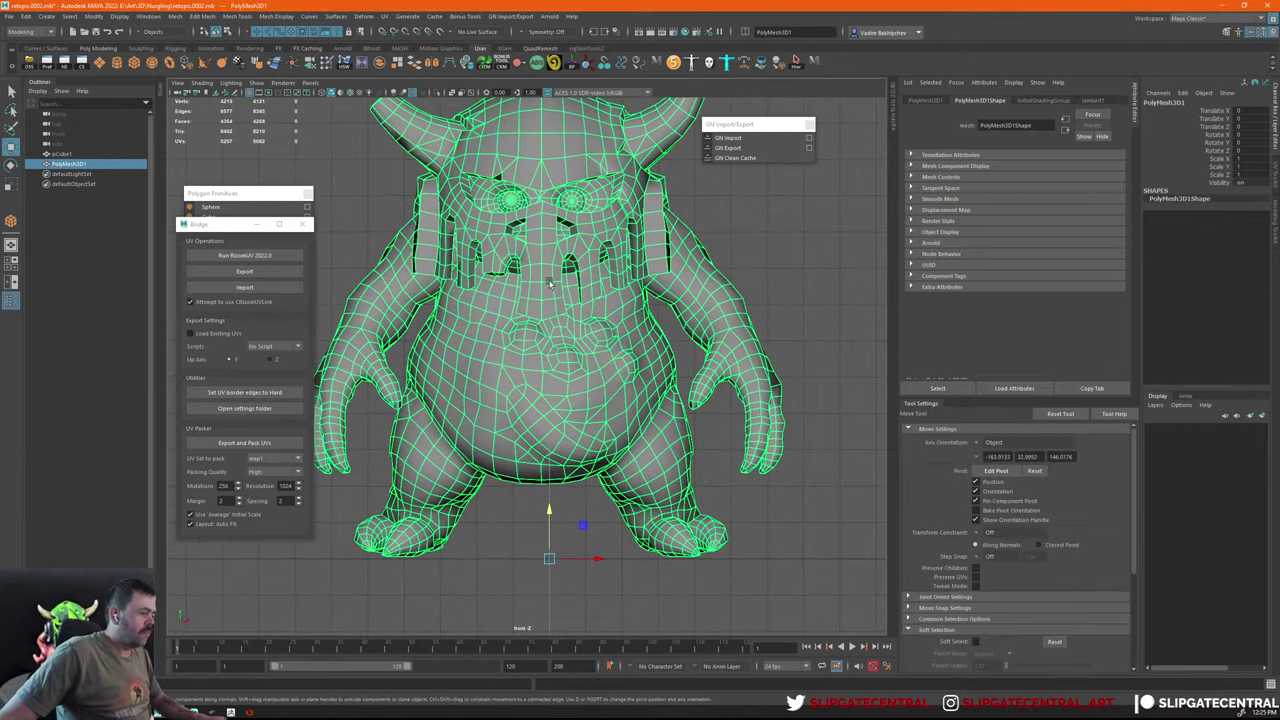
{"action": "scroll", "coordinate": [574, 317], "scroll_direction": "up", "scroll_amount": 1}
{"action": "mouse_move", "coordinate": [573, 316]}
{"action": "left_mouse_down", "text": "alt"}
{"action": "mouse_move", "coordinate": [597, 397]}
{"action": "mouse_move", "coordinate": [628, 284]}
{"action": "left_mouse_up", "text": "alt"}
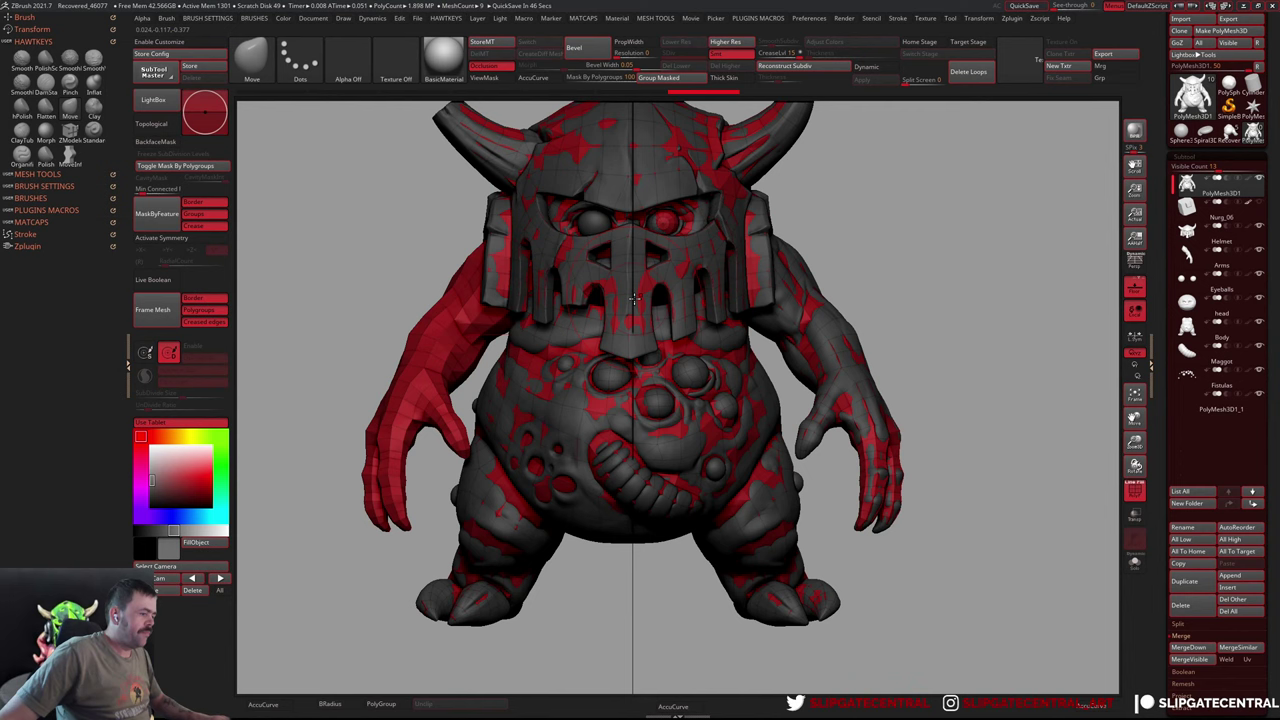
Select the Arms subtool, bring up the Transpose gizmo, and undo a trial move
{"action": "left_click", "coordinate": [833, 362], "text": "alt"}
{"action": "right_click", "coordinate": [843, 330]}
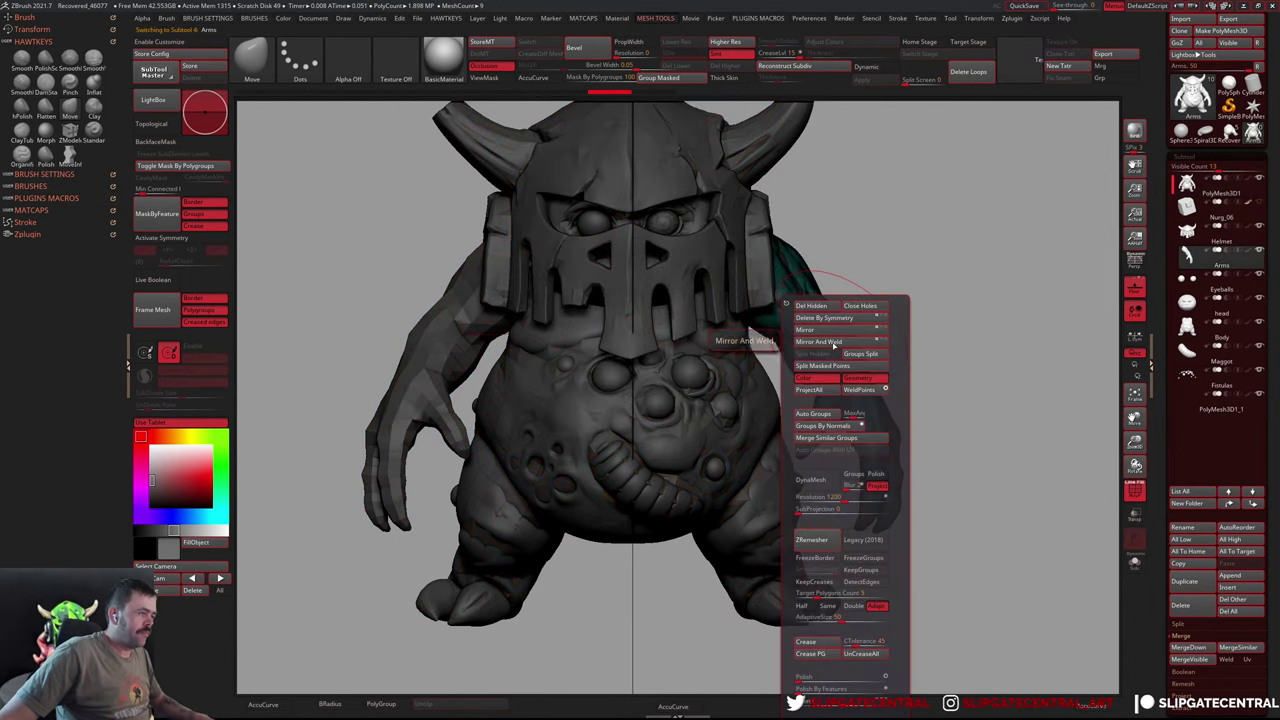
{"action": "key", "text": "w"}
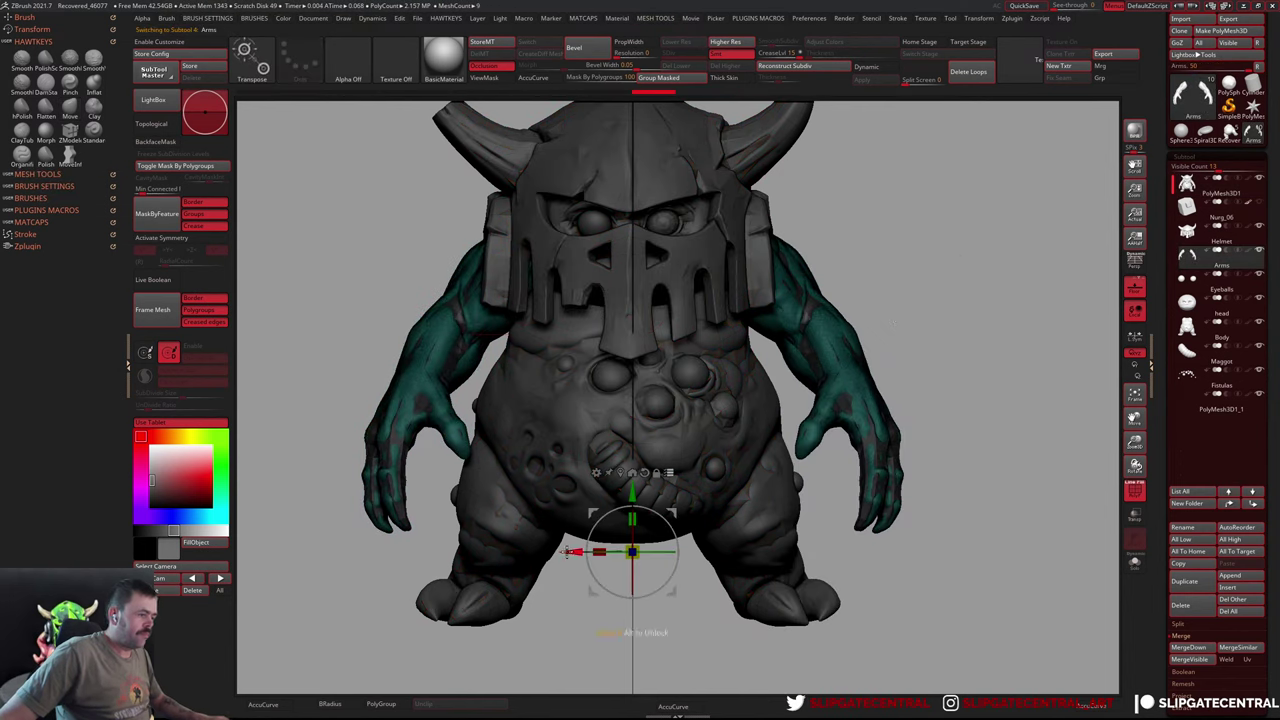
{"action": "left_click_drag", "start_coordinate": [568, 553], "coordinate": [600, 555]}
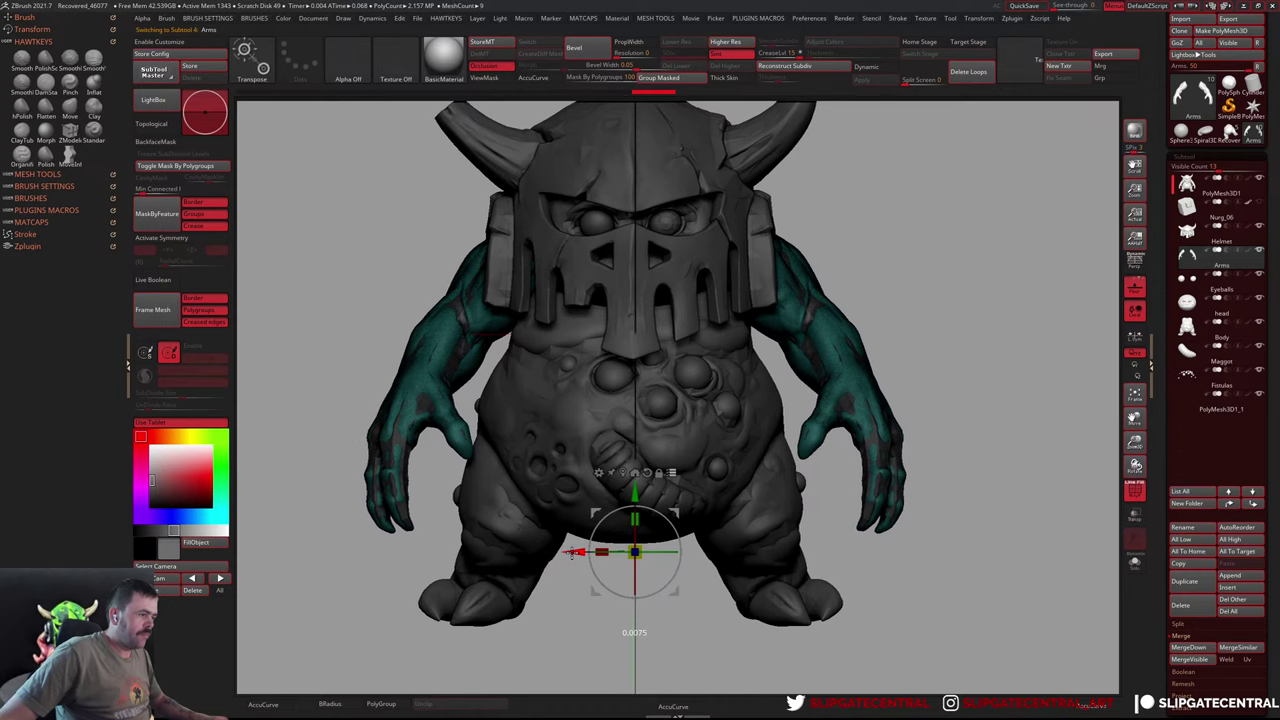
{"action": "key", "text": "ctrl+z"}
{"action": "key", "text": "ctrl+z"}
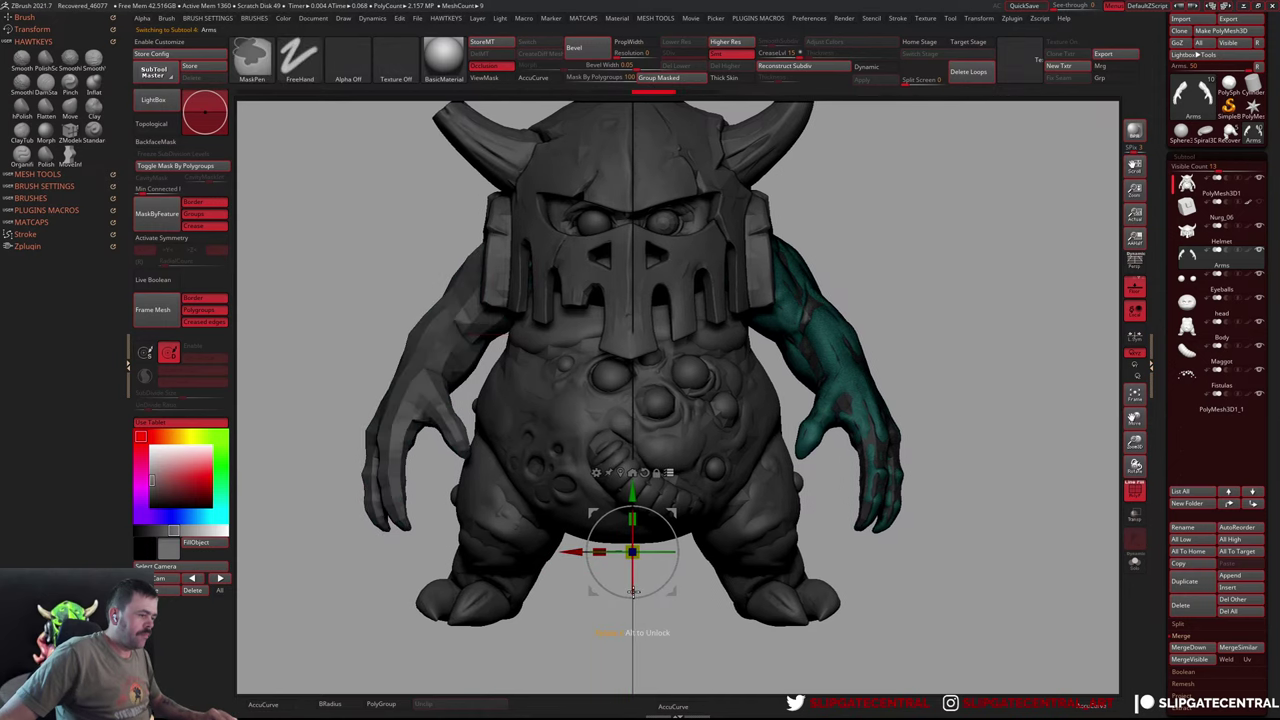
{"action": "key", "text": "ctrl+shift"}
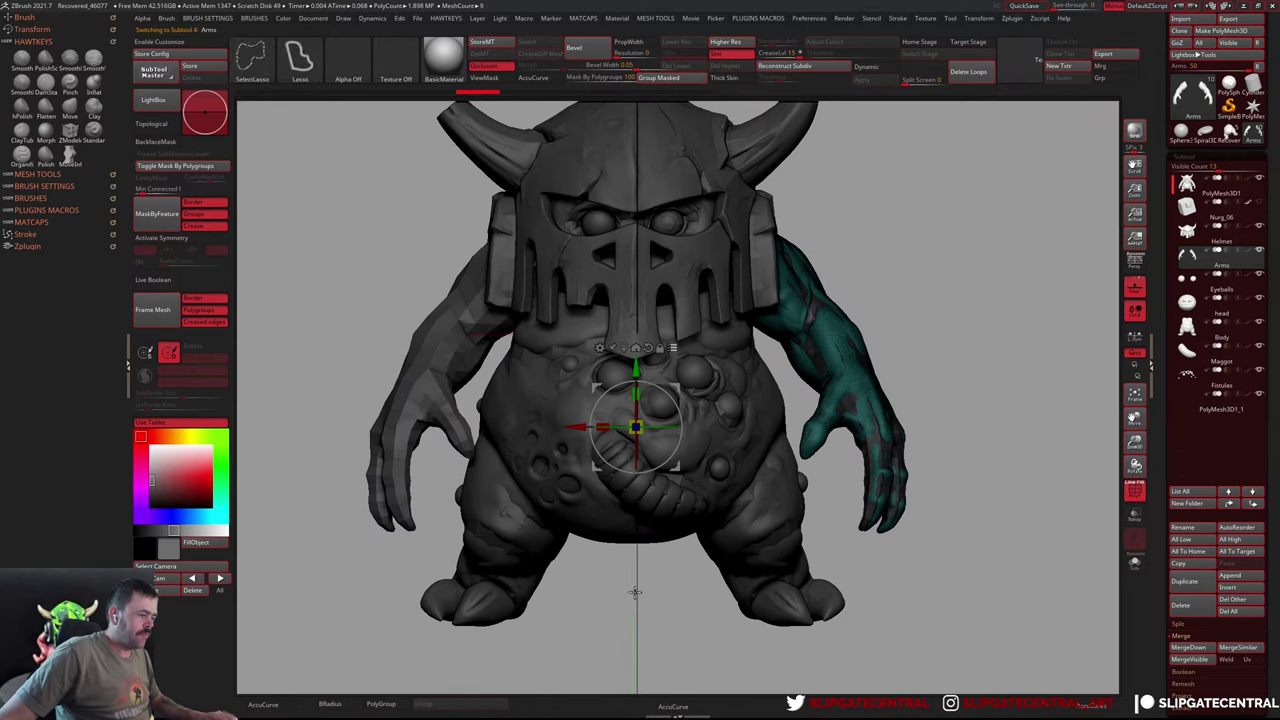
{"action": "key", "text": "ctrl+z"}
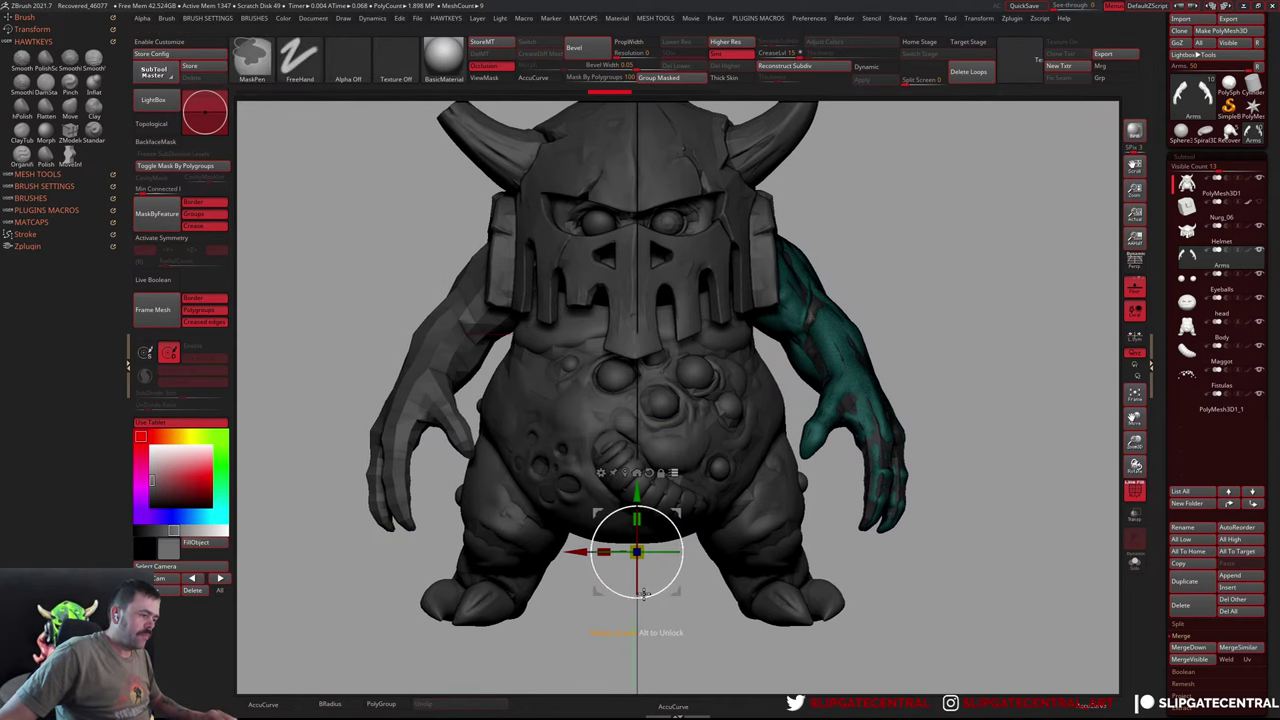
{"action": "key", "text": "ctrl+z"}
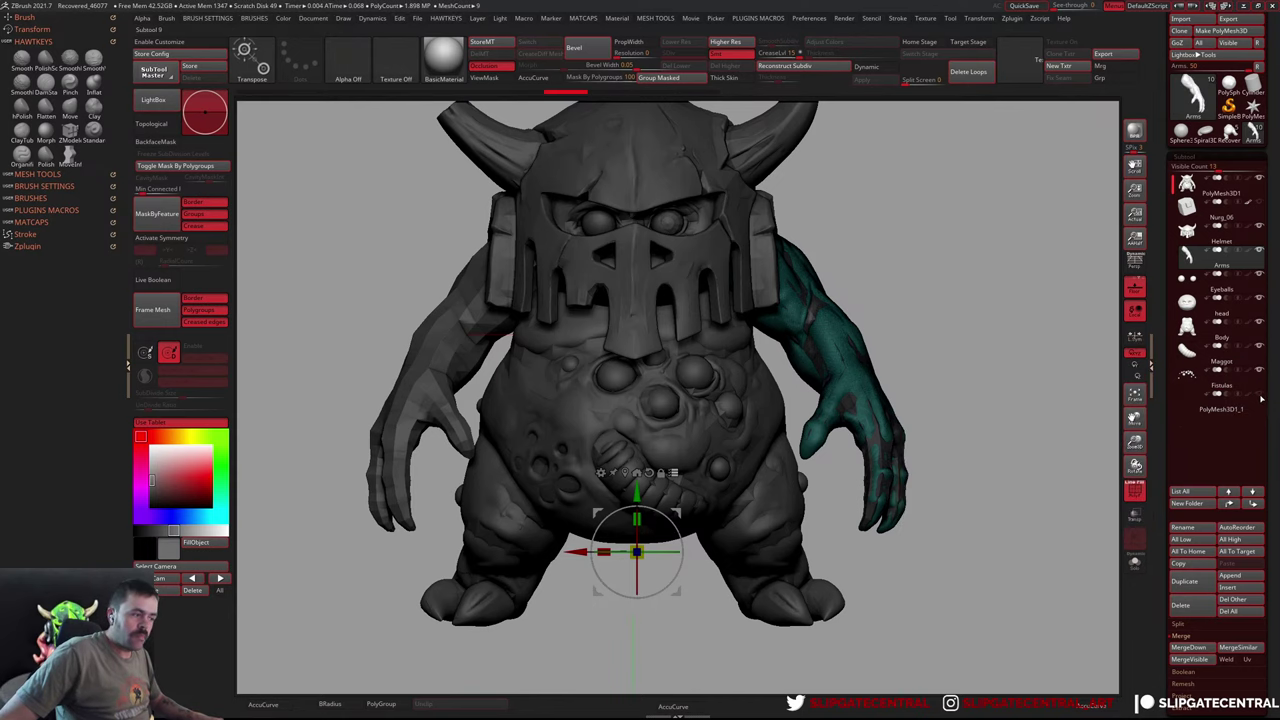
Isolate the centre strip to check alignment, then offset the arms 0.012 along X
{"action": "left_click_drag", "start_coordinate": [797, 553], "coordinate": [813, 479], "text": "alt"}
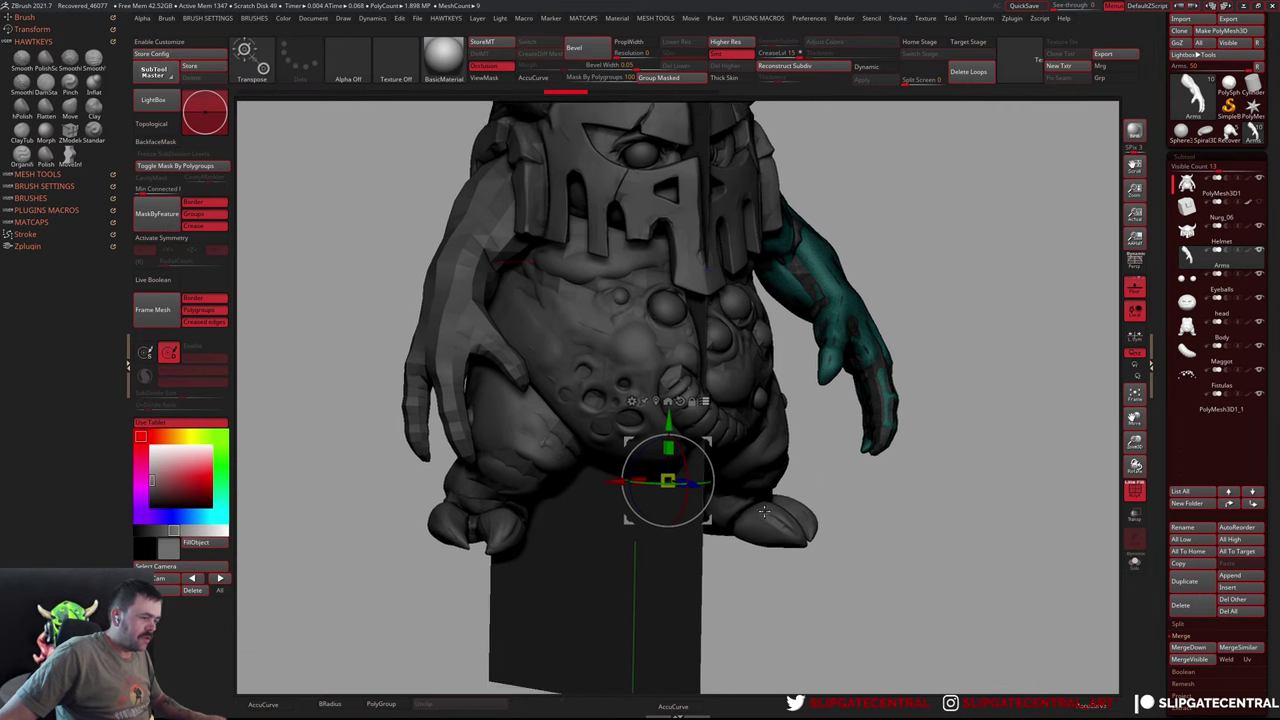
{"action": "left_click_drag", "start_coordinate": [500, 110], "coordinate": [666, 590], "text": "ctrl+shift"}
{"action": "left_click", "coordinate": [880, 606], "text": "ctrl+shift"}
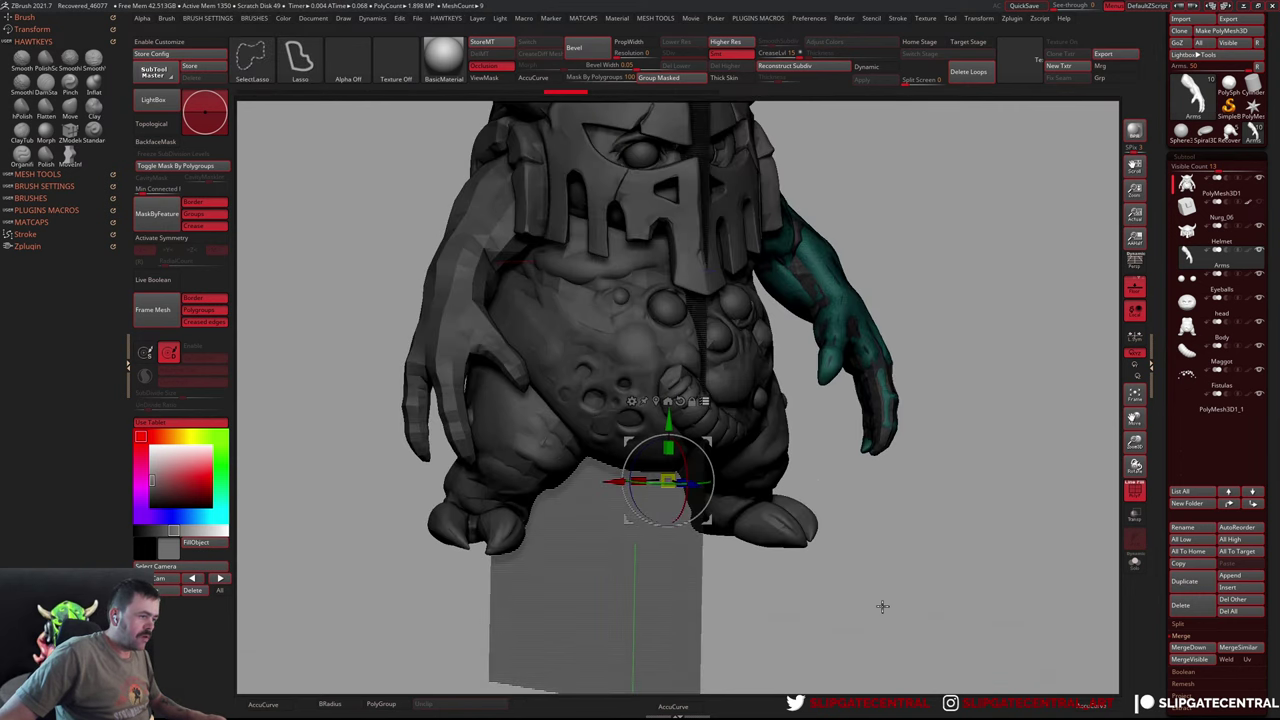
{"action": "mouse_move", "coordinate": [880, 603]}
{"action": "left_mouse_down"}
{"action": "mouse_move", "coordinate": [900, 531]}
{"action": "mouse_move", "coordinate": [743, 487]}
{"action": "left_mouse_up"}
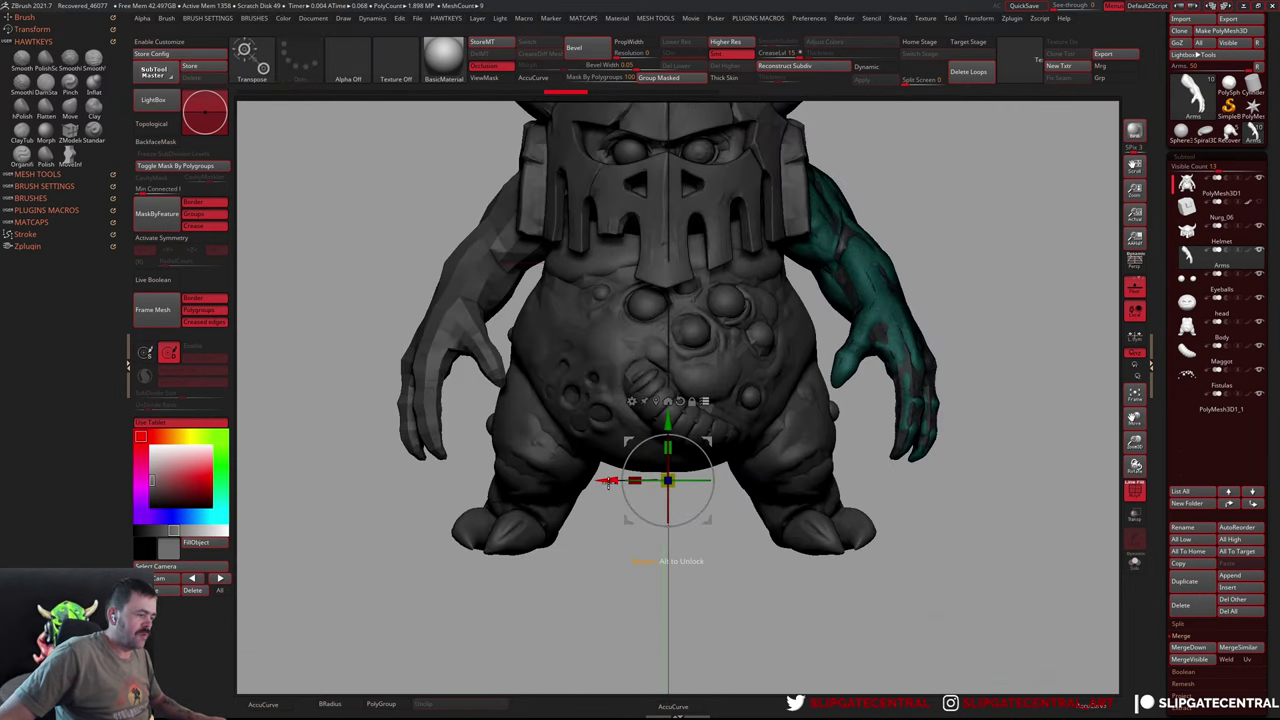
{"action": "left_click_drag", "start_coordinate": [609, 481], "coordinate": [613, 481]}
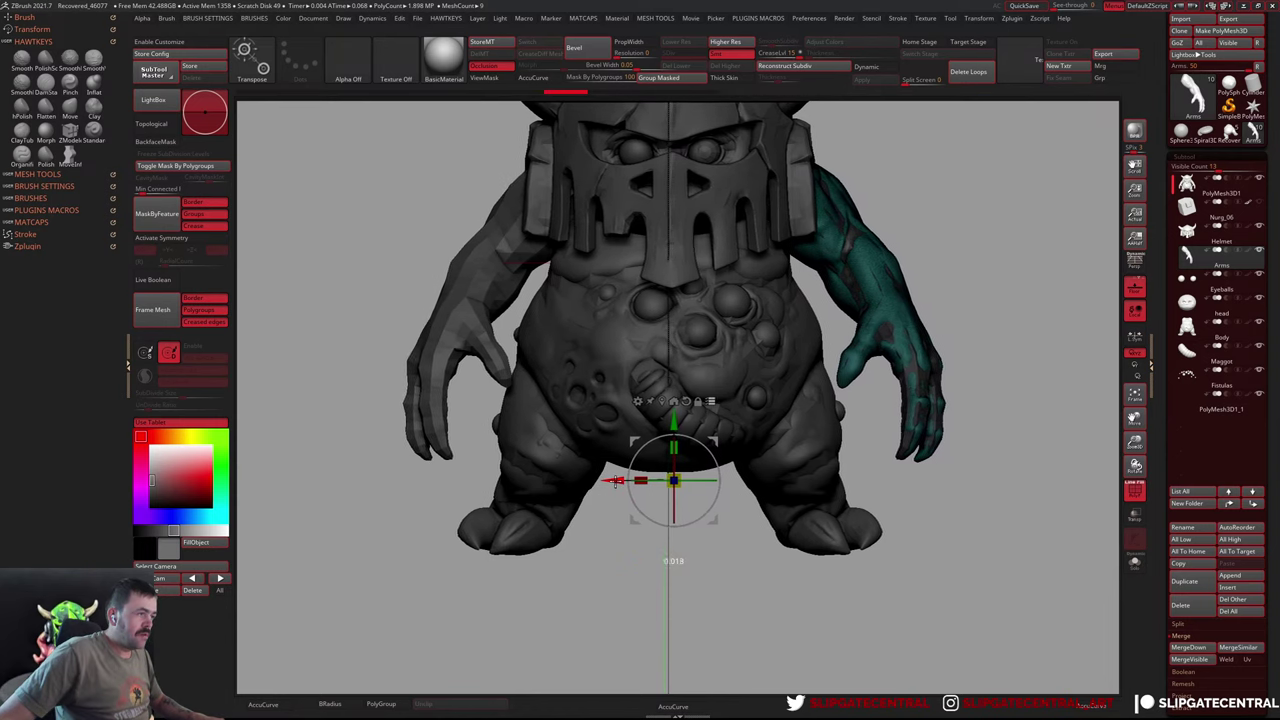
{"action": "left_click_drag", "start_coordinate": [613, 481], "coordinate": [612, 481]}
Use Mesh Tools' Flip Object to mirror the model across X, then flip it back
{"action": "key", "text": "q"}
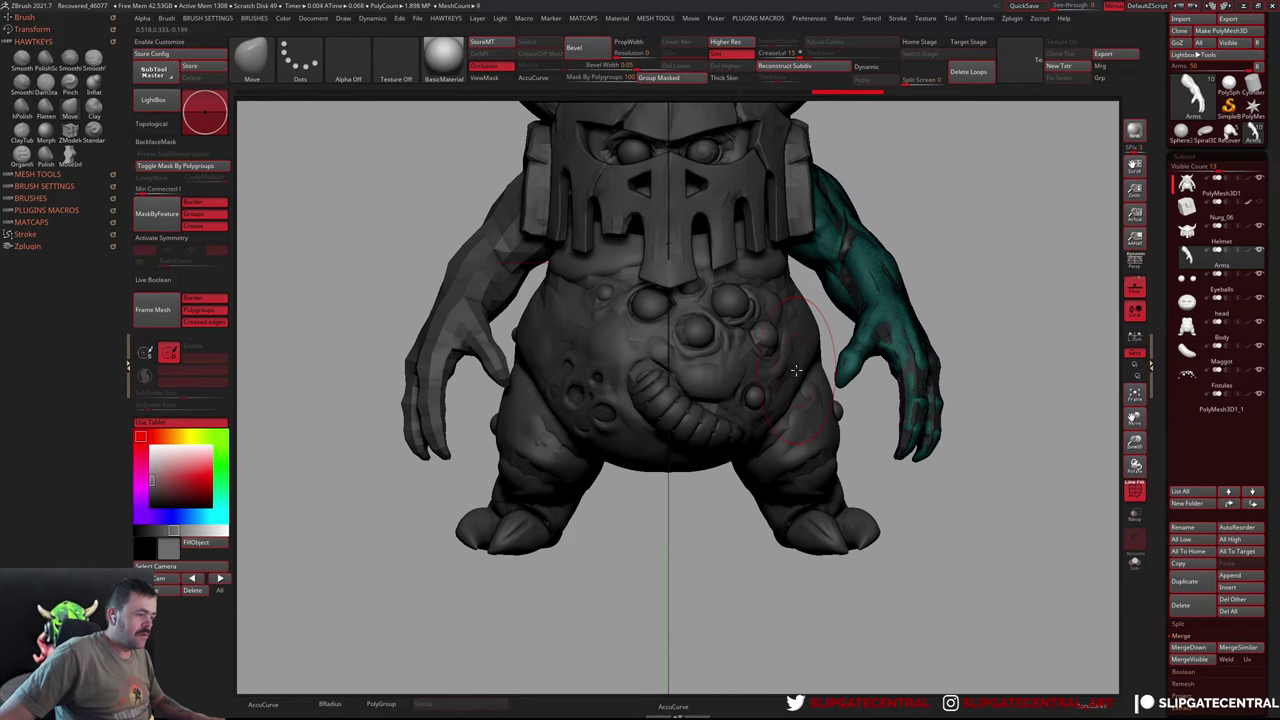
{"action": "key", "text": "m"}
{"action": "left_click", "coordinate": [768, 333]}
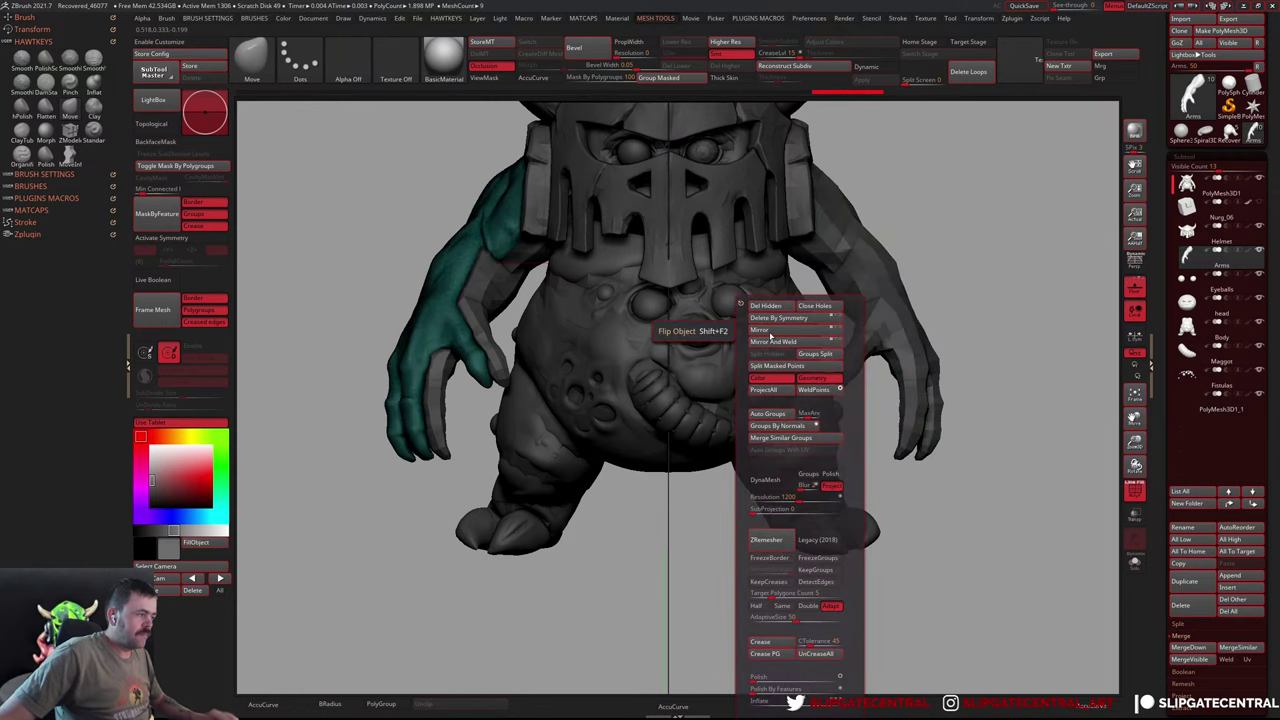
{"action": "left_click", "coordinate": [770, 334]}
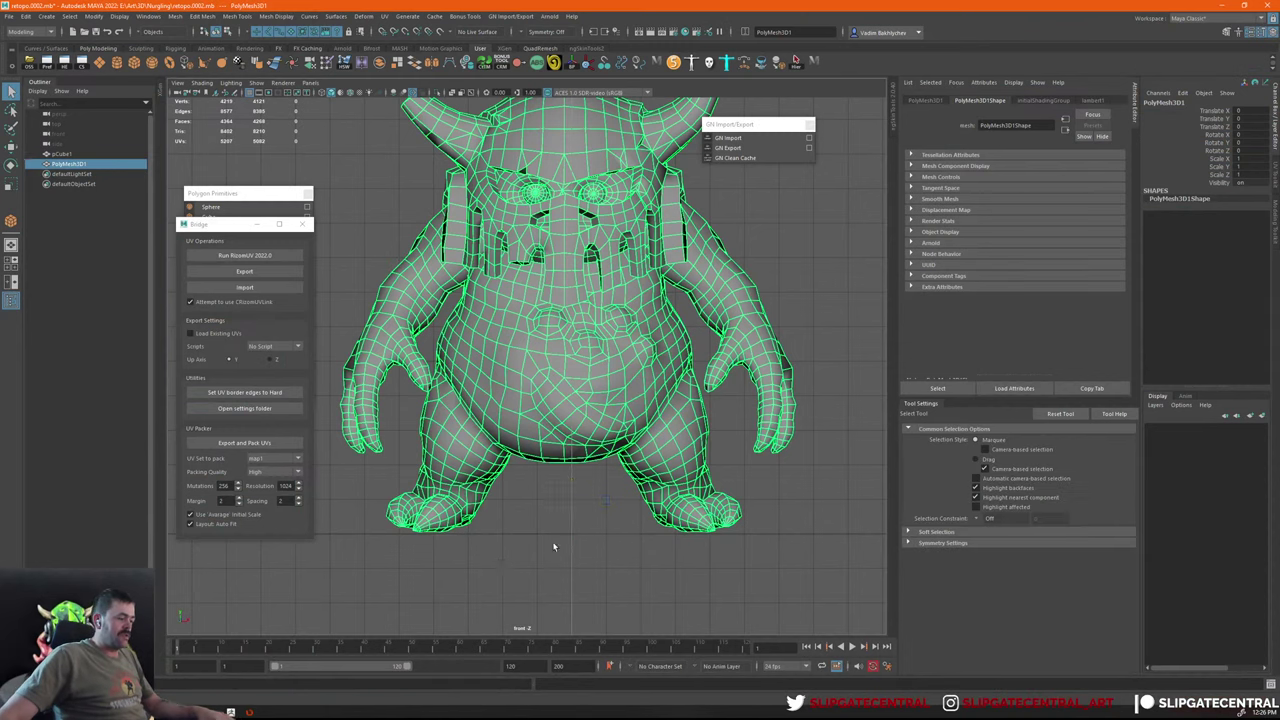
Widen the thin pCube1 cutting plane along X into a slab, undoing a trial slice
{"action": "left_click", "coordinate": [556, 543]}
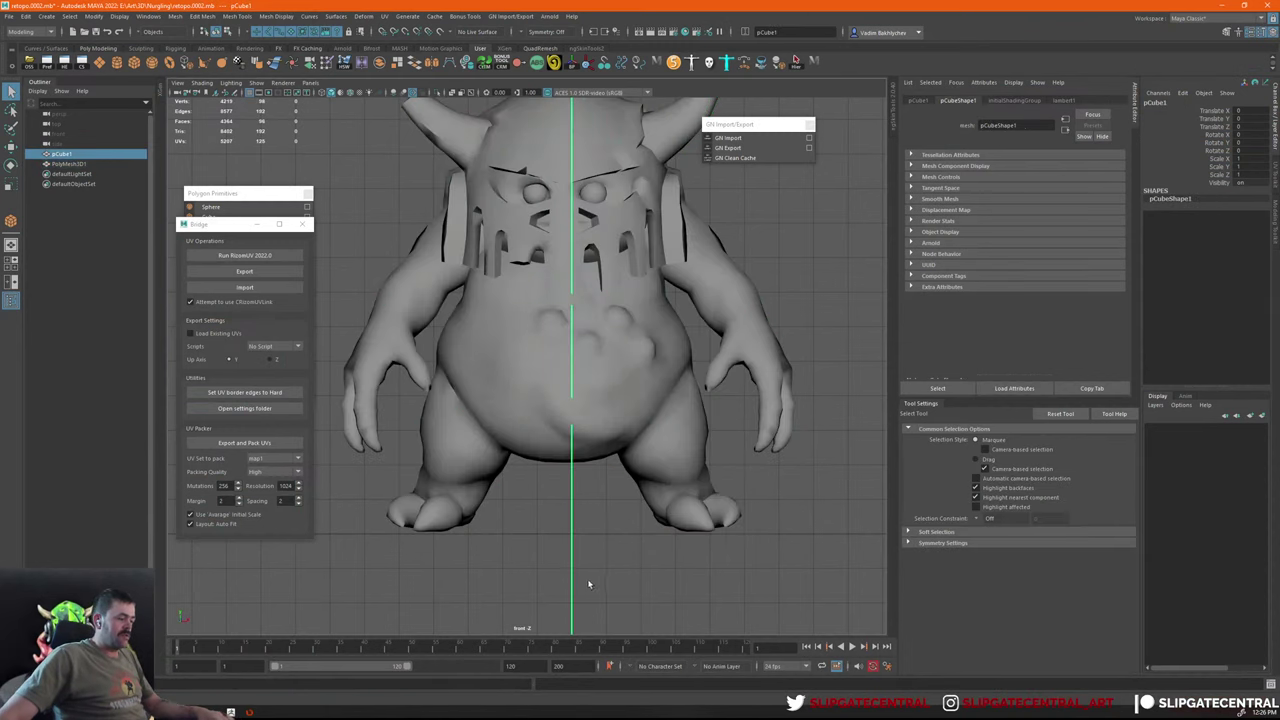
{"action": "key", "text": "r"}
{"action": "left_click", "coordinate": [625, 298], "text": "shift"}
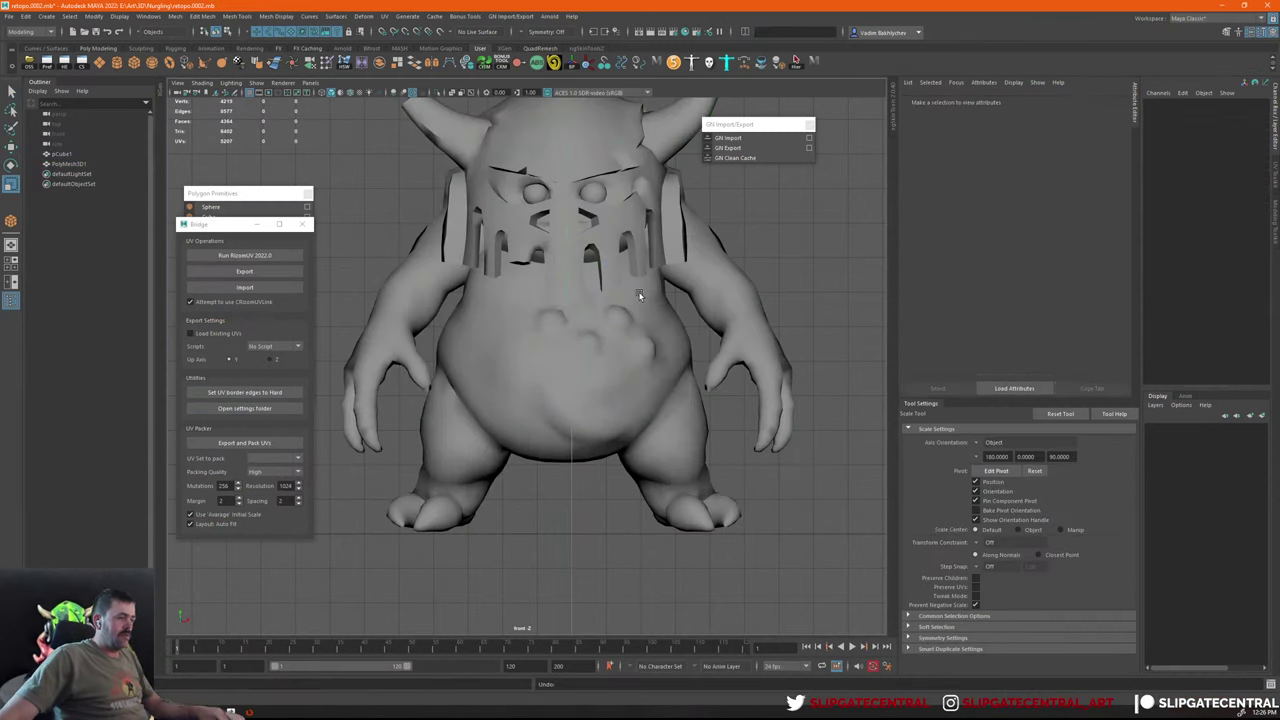
{"action": "key", "text": "ctrl+z"}
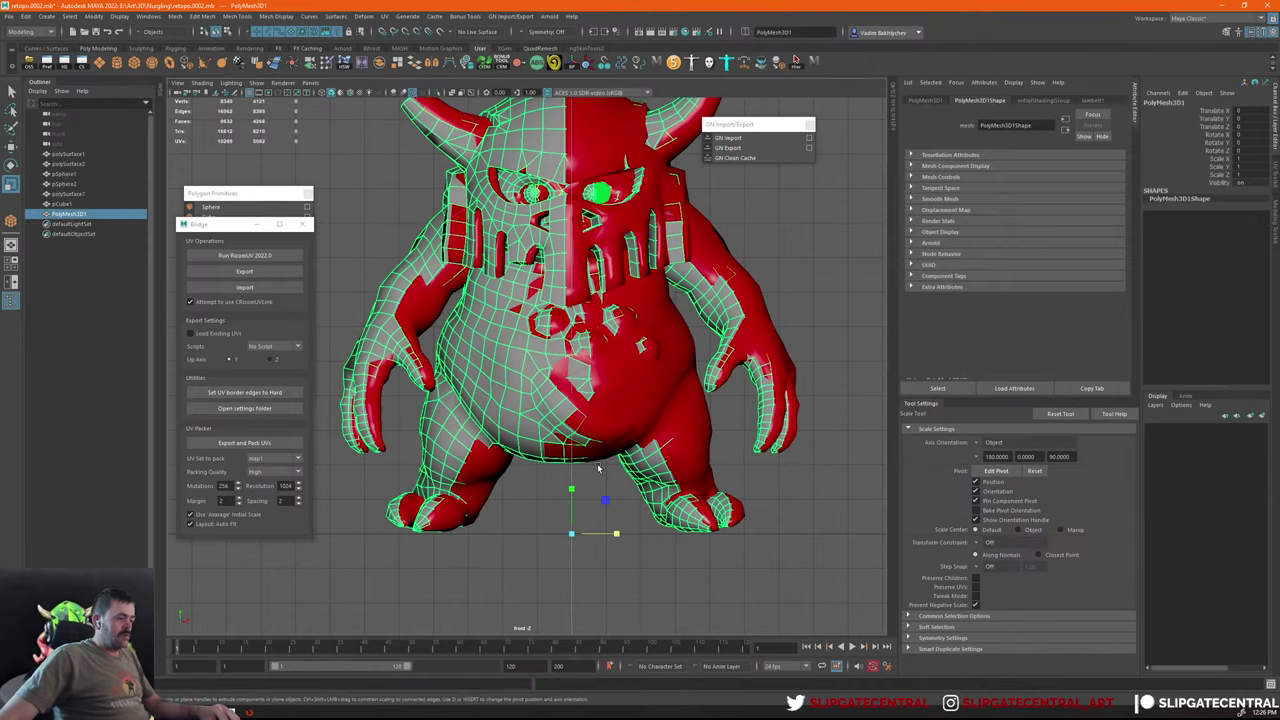
{"action": "key", "text": "ctrl+z"}
{"action": "key", "text": "ctrl+z"}
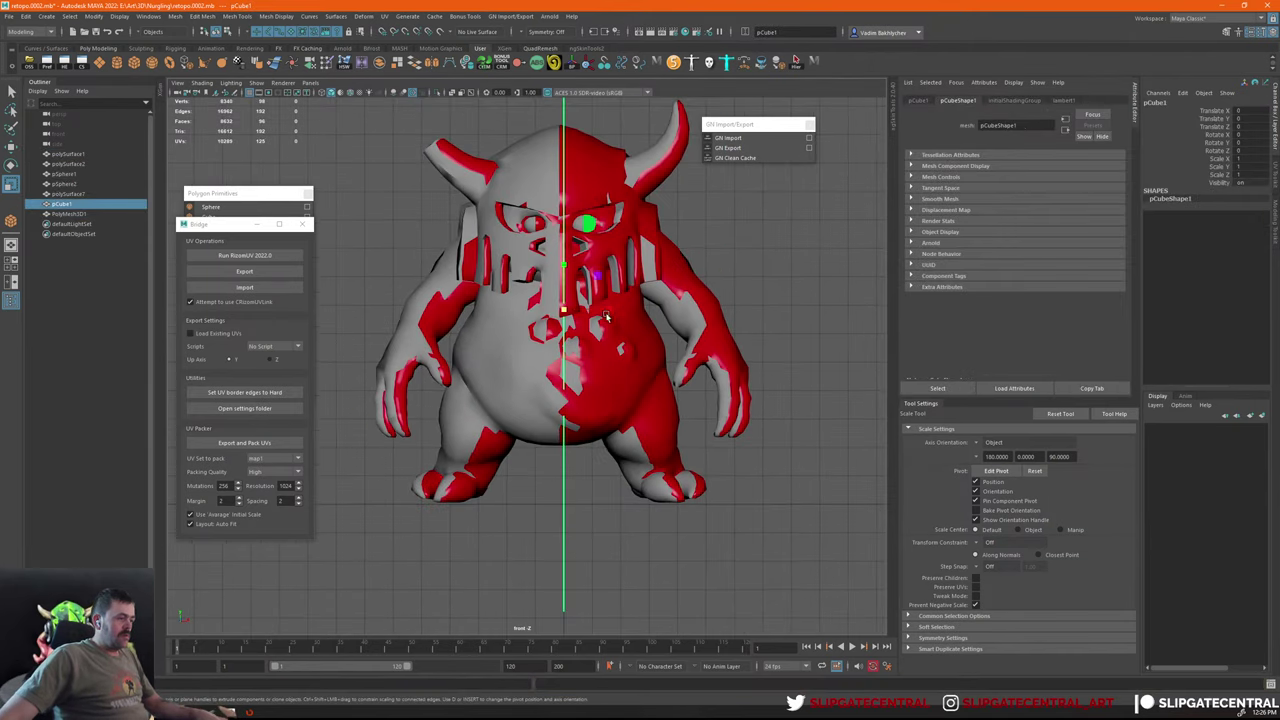
{"action": "mouse_move", "coordinate": [640, 440]}
{"action": "middle_mouse_down"}
{"action": "mouse_move", "coordinate": [801, 366]}
{"action": "mouse_move", "coordinate": [590, 406]}
{"action": "mouse_move", "coordinate": [658, 424]}
{"action": "middle_mouse_up"}
Delete the creature mesh PolyMesh3D1 from the Maya scene
{"action": "key", "text": "4"}
{"action": "key", "text": "q"}
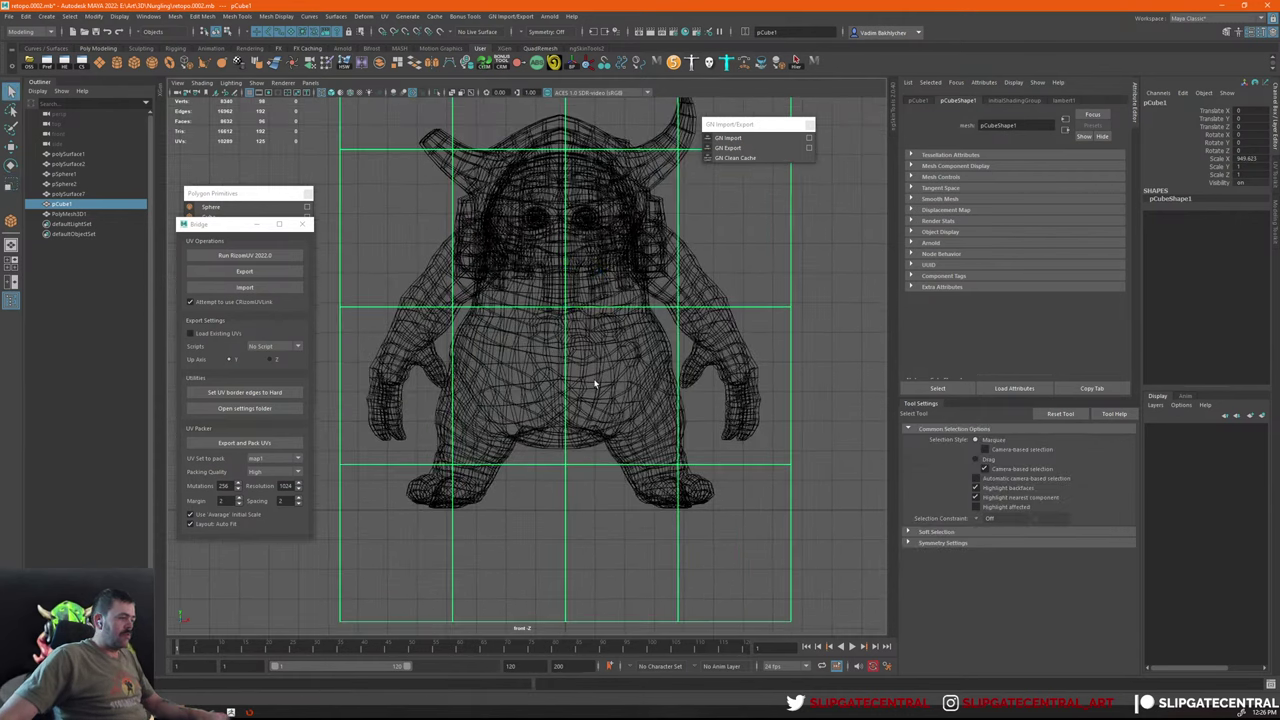
{"action": "left_click", "coordinate": [600, 387]}
{"action": "key", "text": "5"}
{"action": "key", "text": "Delete"}
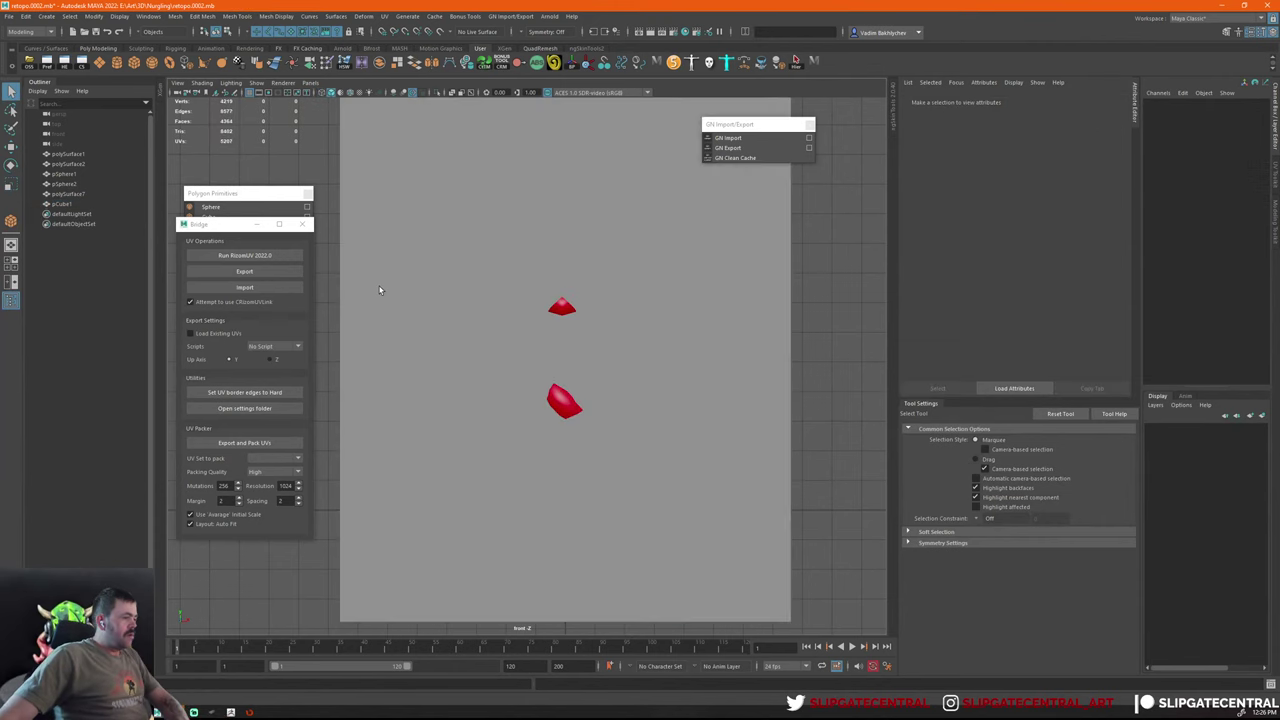
{"action": "key", "text": "4"}
{"action": "key", "text": "5"}
Select the pCube1 slab for export and switch over to ZBrush
{"action": "left_click", "coordinate": [618, 333]}
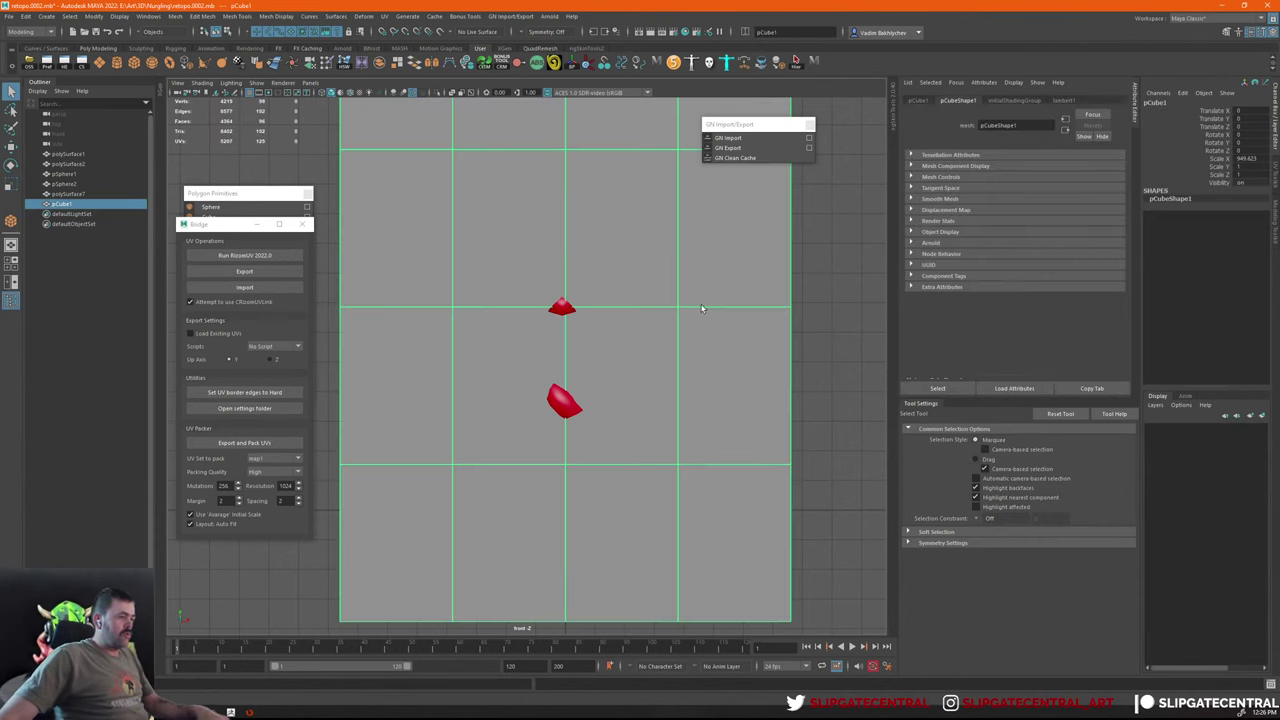
{"action": "mouse_move", "coordinate": [700, 300]}
{"action": "left_mouse_down", "text": "alt"}
{"action": "mouse_move", "coordinate": [599, 272]}
{"action": "mouse_move", "coordinate": [483, 359]}
{"action": "mouse_move", "coordinate": [508, 340]}
{"action": "left_mouse_up", "text": "alt"}
{"action": "key", "text": "r"}
{"action": "key", "text": "w"}
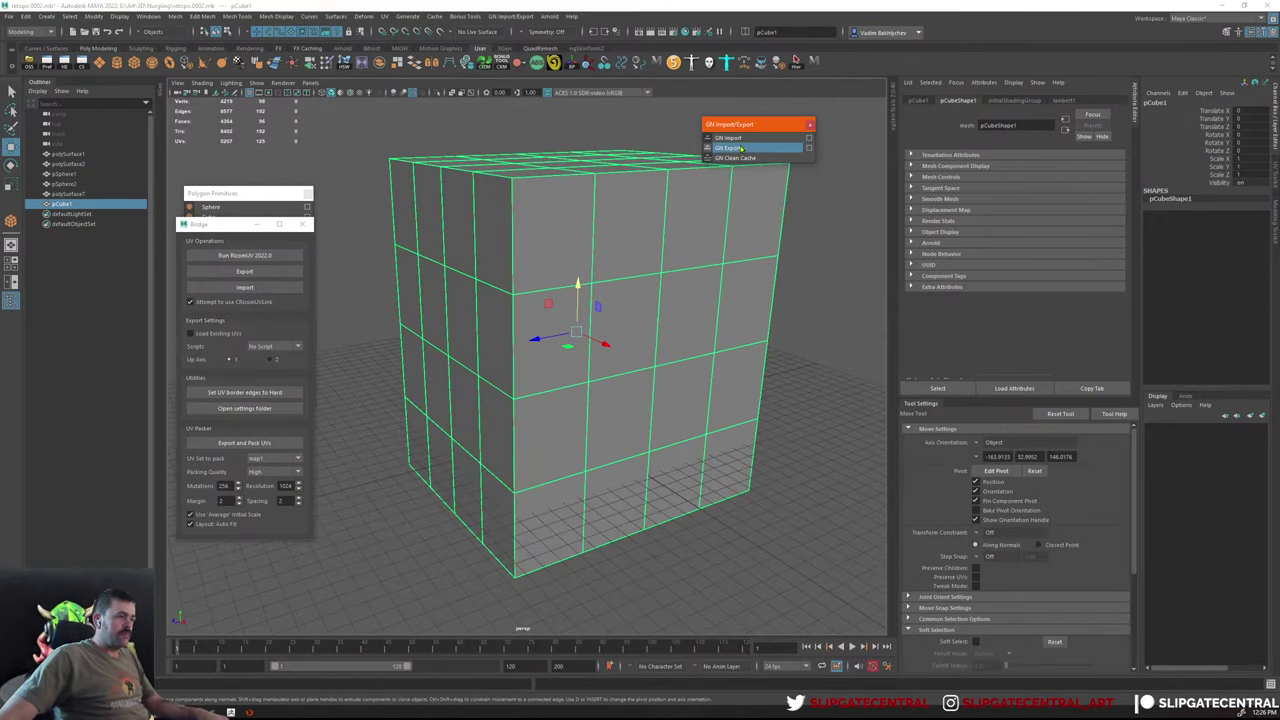
{"action": "key", "text": "alt+Tab"}
Import the slab mesh exported from Maya and append it to the horned creature tool
{"action": "left_click", "coordinate": [1252, 105]}
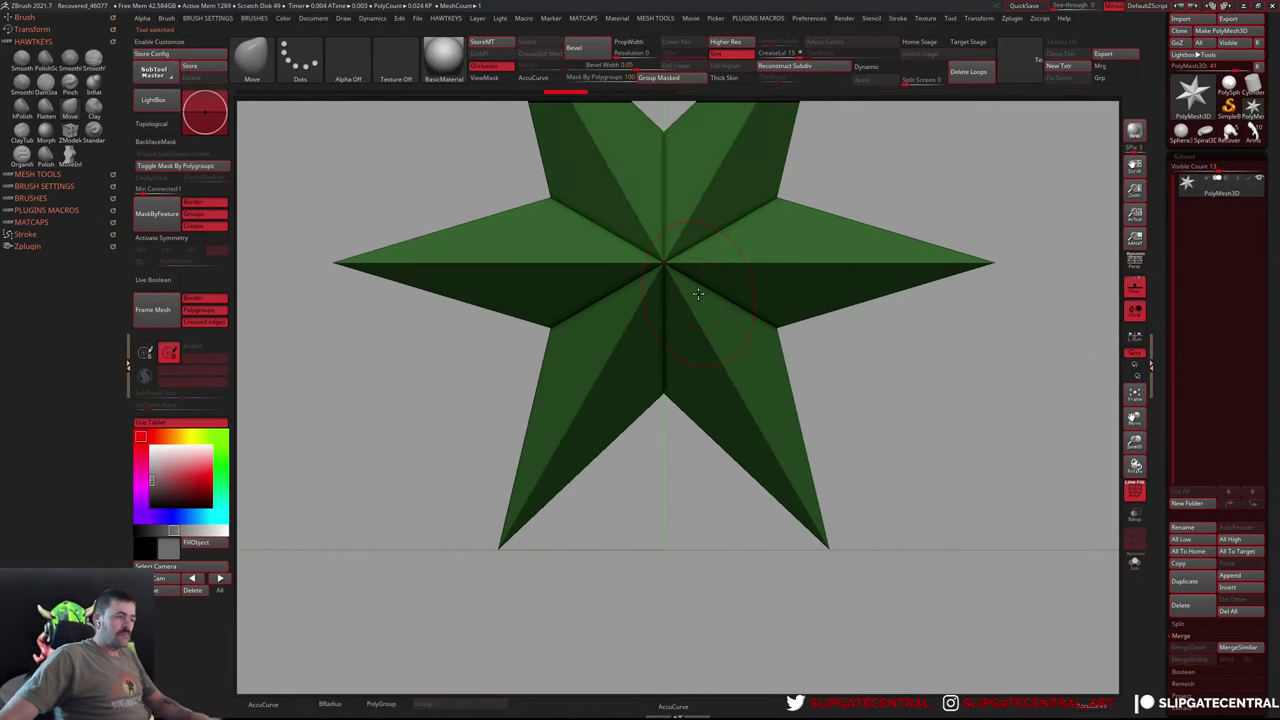
{"action": "left_click", "coordinate": [668, 292]}
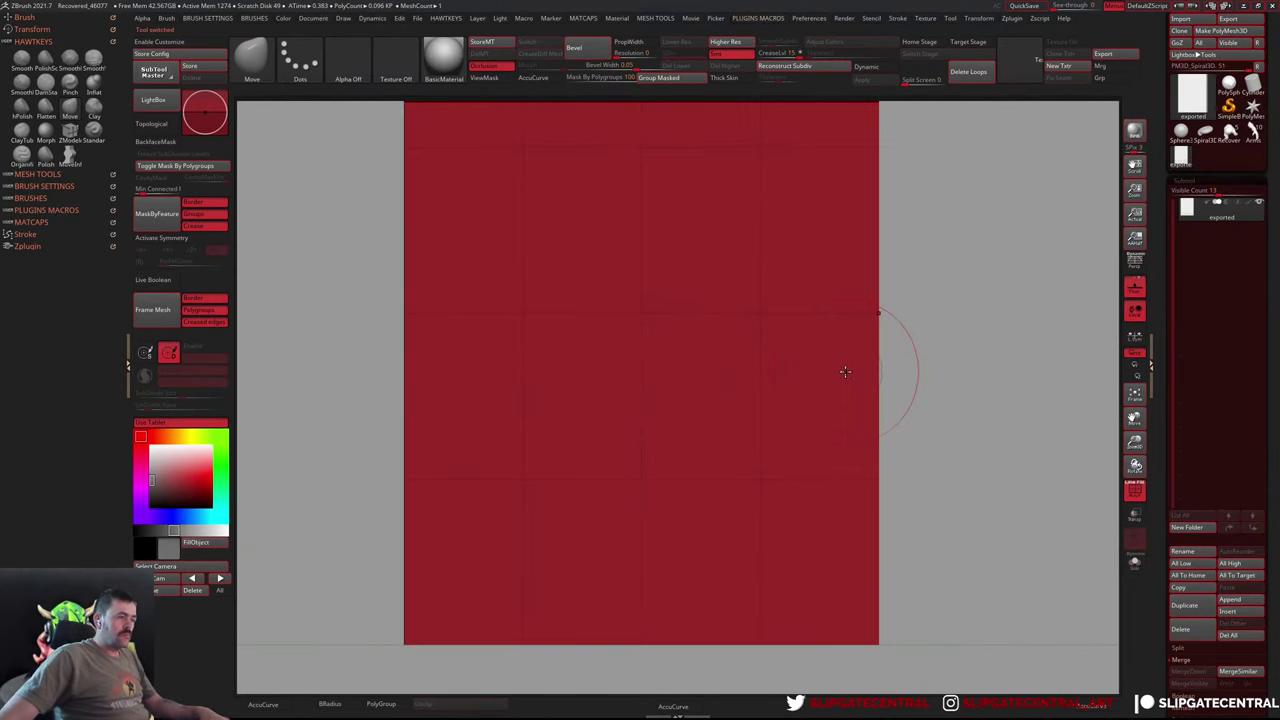
{"action": "mouse_move", "coordinate": [840, 371]}
{"action": "right_mouse_down"}
{"action": "mouse_move", "coordinate": [786, 320]}
{"action": "mouse_move", "coordinate": [740, 391]}
{"action": "mouse_move", "coordinate": [758, 399]}
{"action": "mouse_move", "coordinate": [890, 349]}
{"action": "right_mouse_up"}
{"action": "mouse_move", "coordinate": [1110, 263]}
{"action": "right_mouse_down"}
{"action": "mouse_move", "coordinate": [1118, 274]}
{"action": "mouse_move", "coordinate": [1100, 206]}
{"action": "right_mouse_up"}
{"action": "left_click", "coordinate": [1193, 95]}
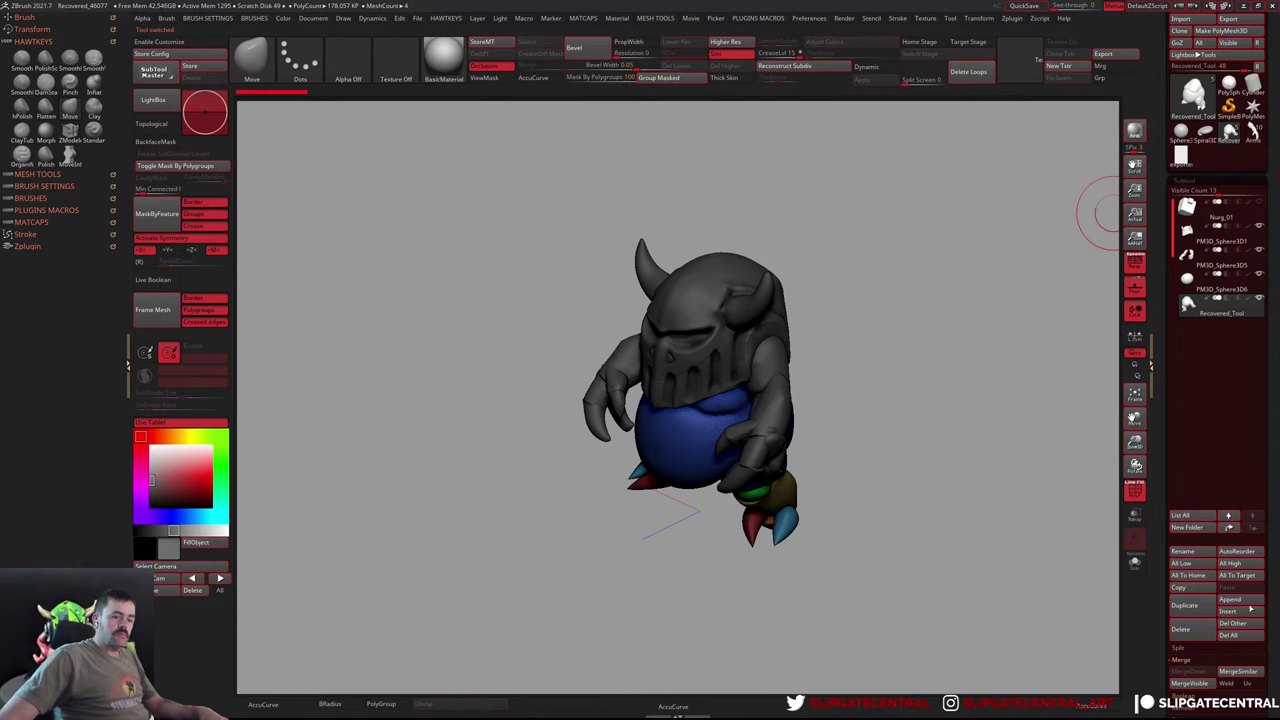
{"action": "left_click", "coordinate": [1134, 464]}
{"action": "left_click", "coordinate": [1100, 657]}
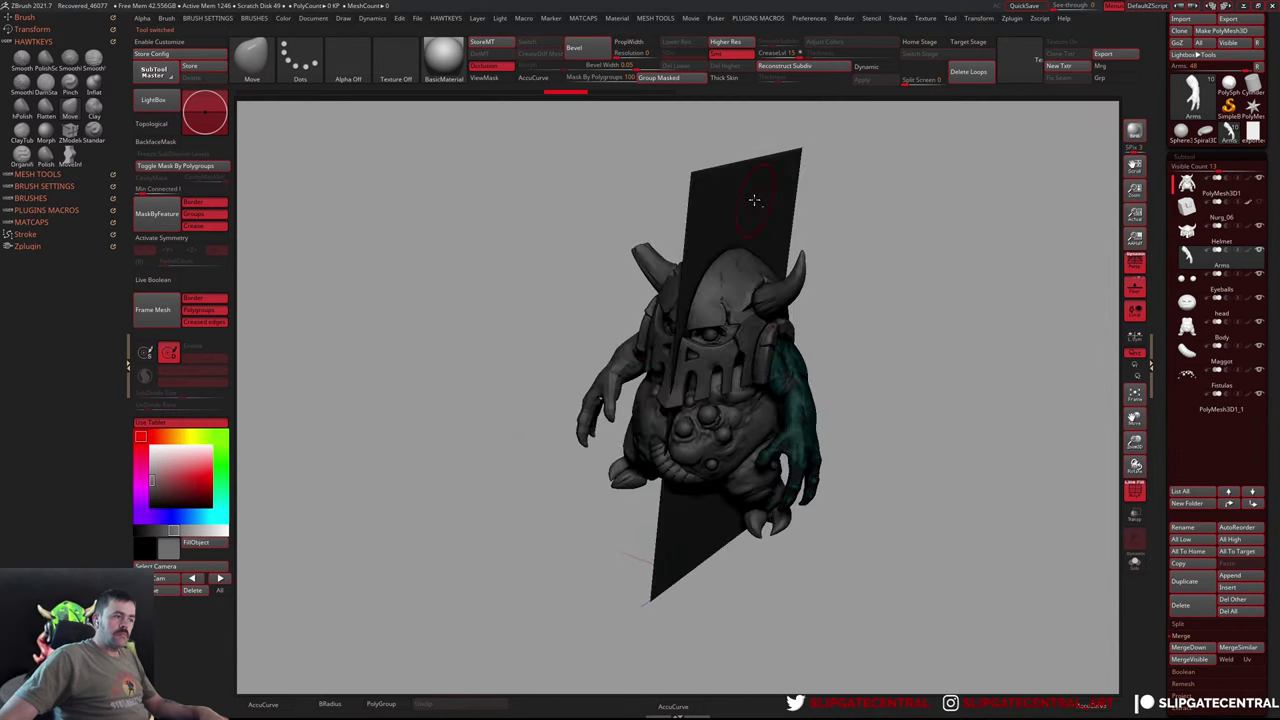
Create a new subtool folder and move Helmet into it
{"action": "left_click", "coordinate": [1181, 605]}
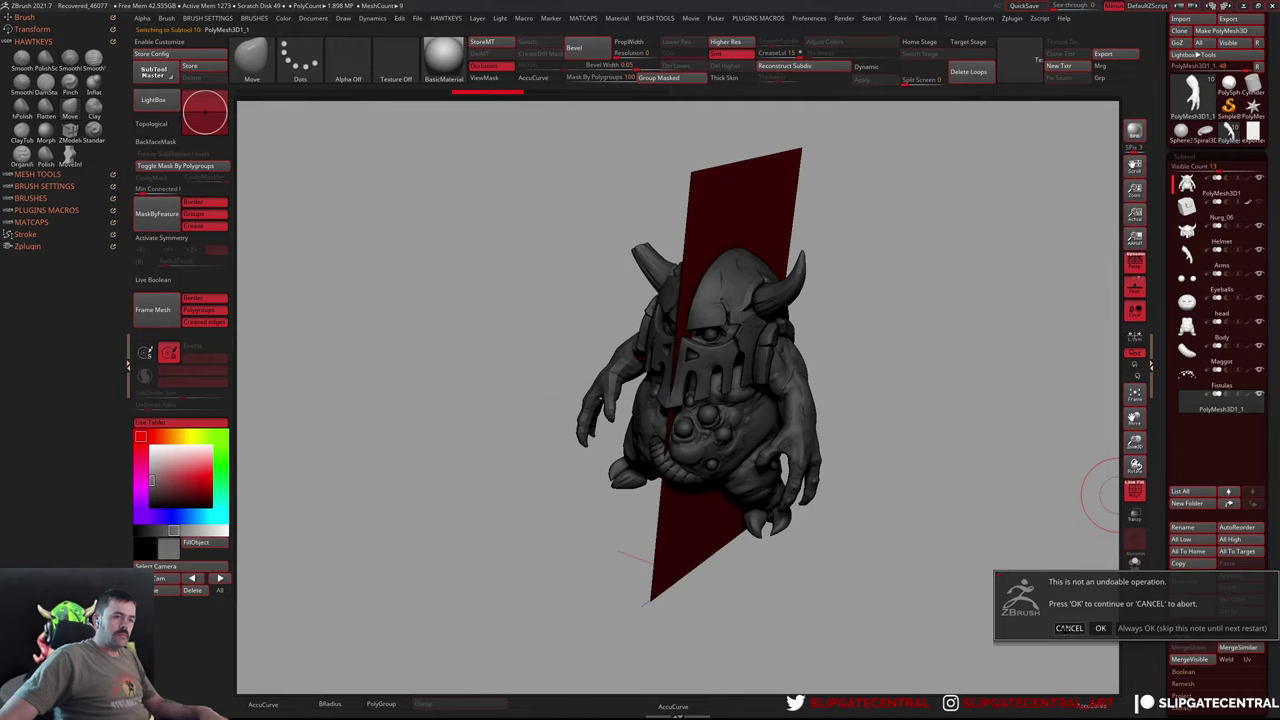
{"action": "left_click", "coordinate": [1069, 628]}
{"action": "left_click", "coordinate": [1251, 187]}
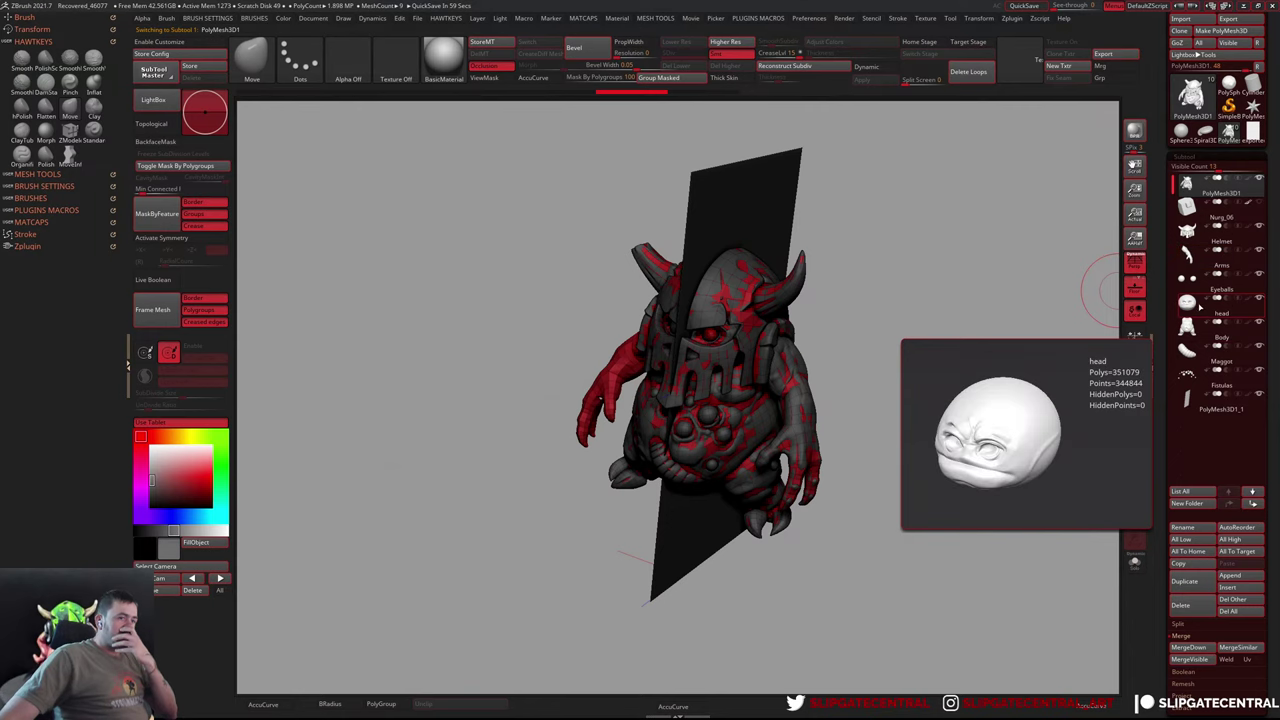
{"action": "left_click", "coordinate": [1207, 358]}
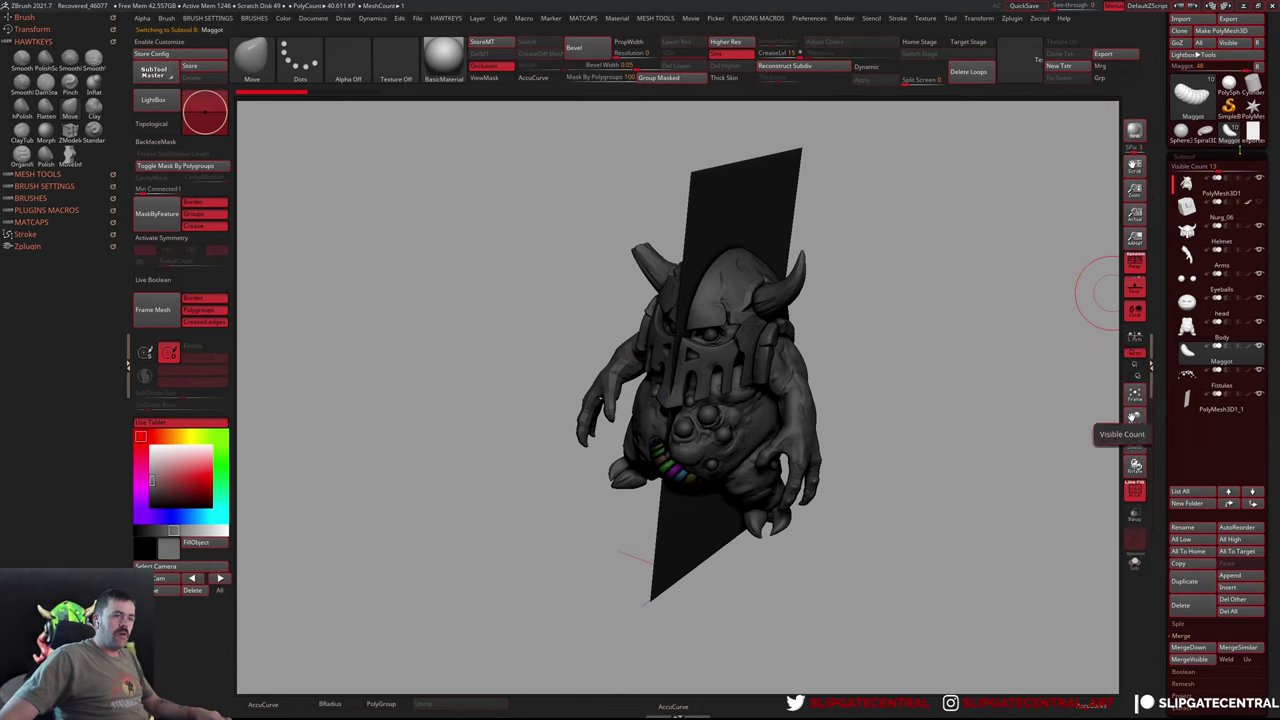
{"action": "left_click", "coordinate": [1232, 133]}
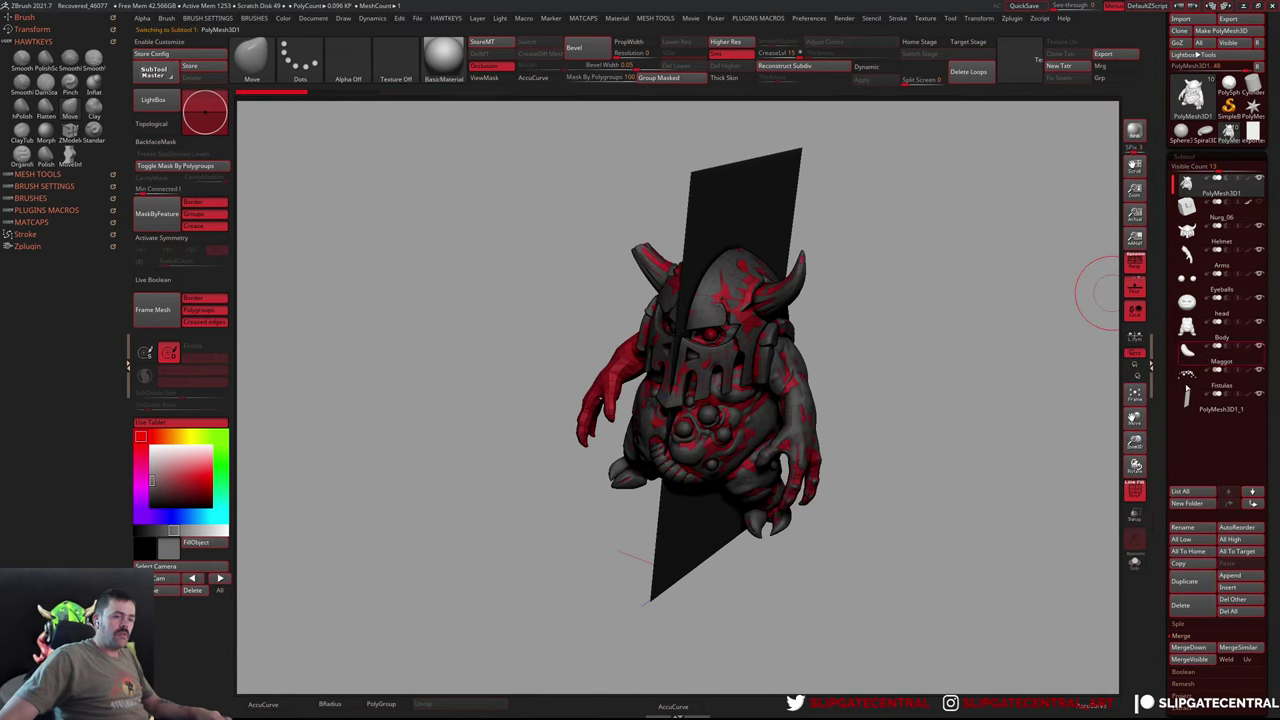
{"action": "left_click", "coordinate": [1196, 506]}
{"action": "mouse_move", "coordinate": [1210, 241]}
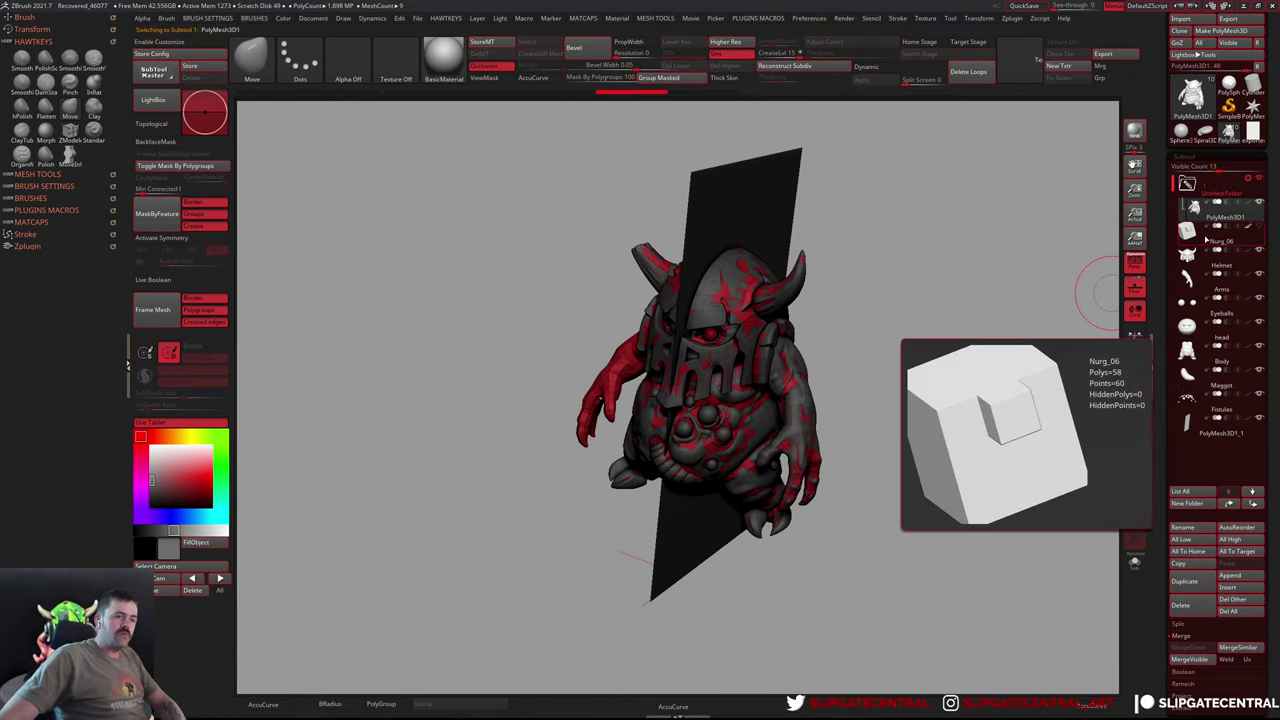
{"action": "left_click", "coordinate": [1228, 265]}
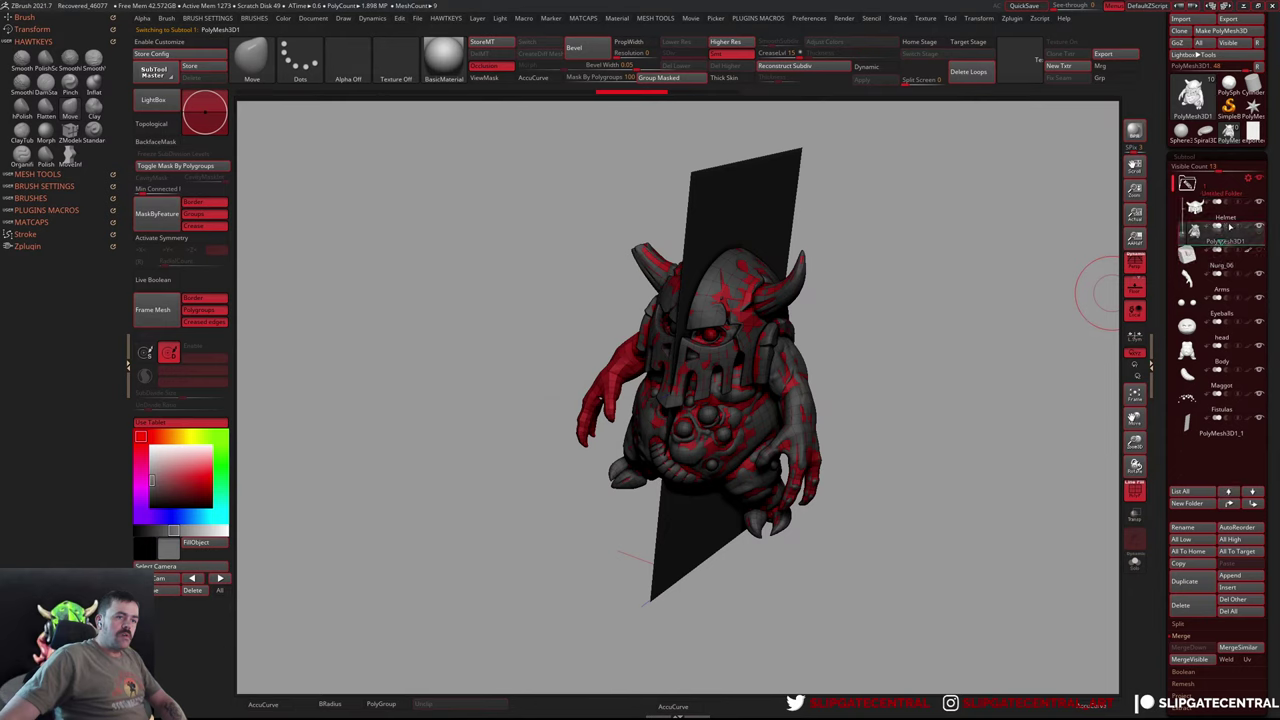
Move Eyeballs, Arms, head, Body, Maggot, Fistulas and PolyMesh3D1 into the folder
{"action": "left_click", "coordinate": [1222, 313]}
{"action": "left_click", "coordinate": [1222, 313]}
{"action": "left_click", "coordinate": [1222, 338]}
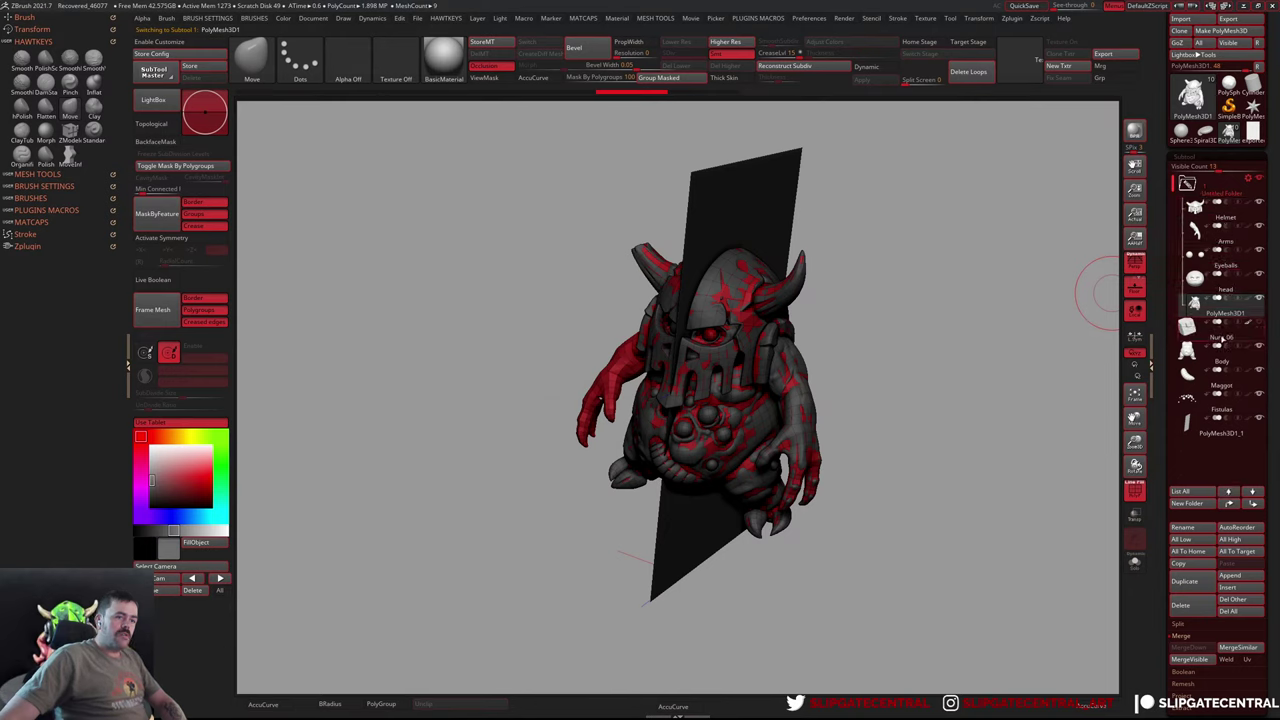
{"action": "left_click", "coordinate": [1196, 362]}
{"action": "left_click", "coordinate": [1196, 386]}
{"action": "left_click", "coordinate": [1195, 410]}
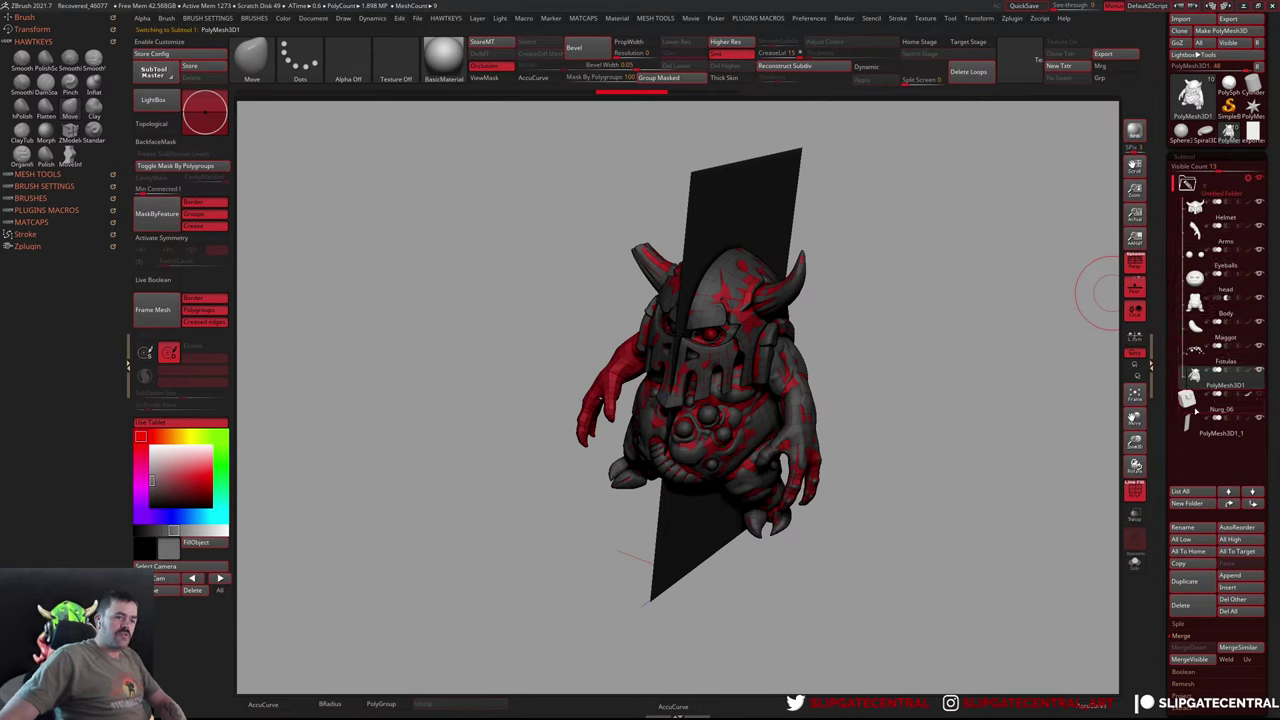
{"action": "left_click_drag", "start_coordinate": [1196, 378], "coordinate": [1208, 384]}
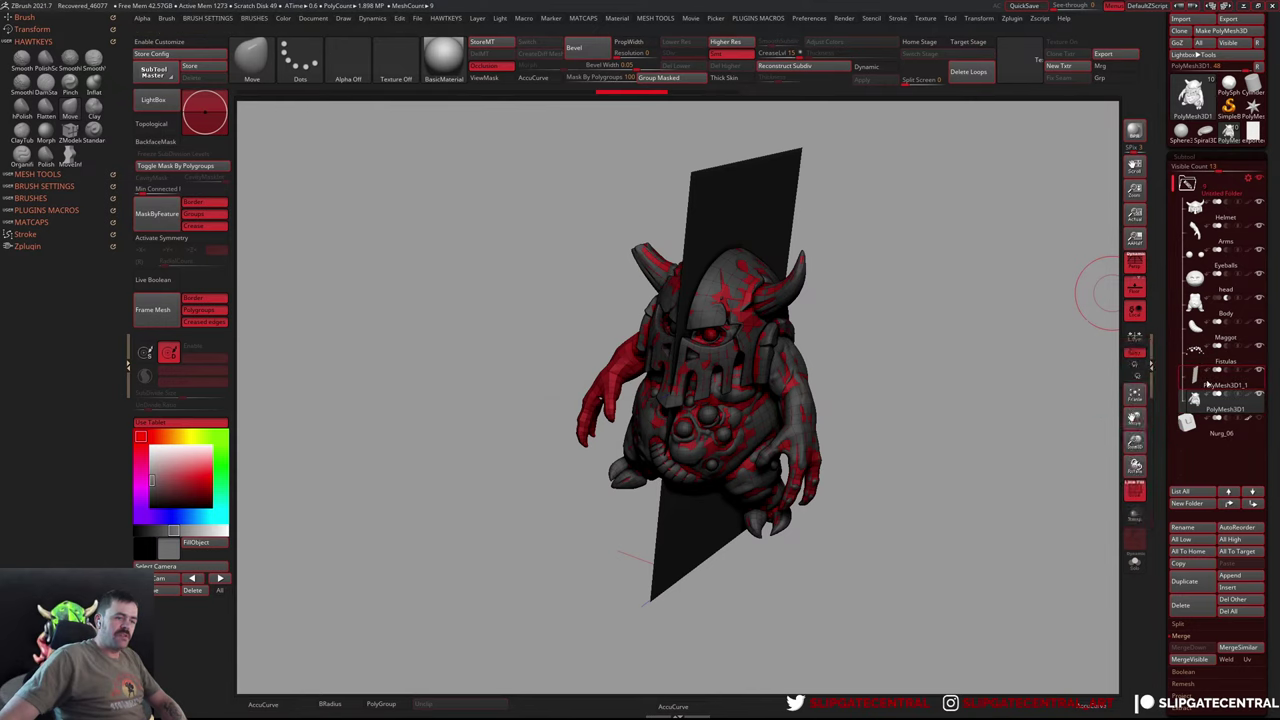
Delete the PolyMesh3D1_1 flat panel subtool and collapse the folder
{"action": "left_click", "coordinate": [1248, 386]}
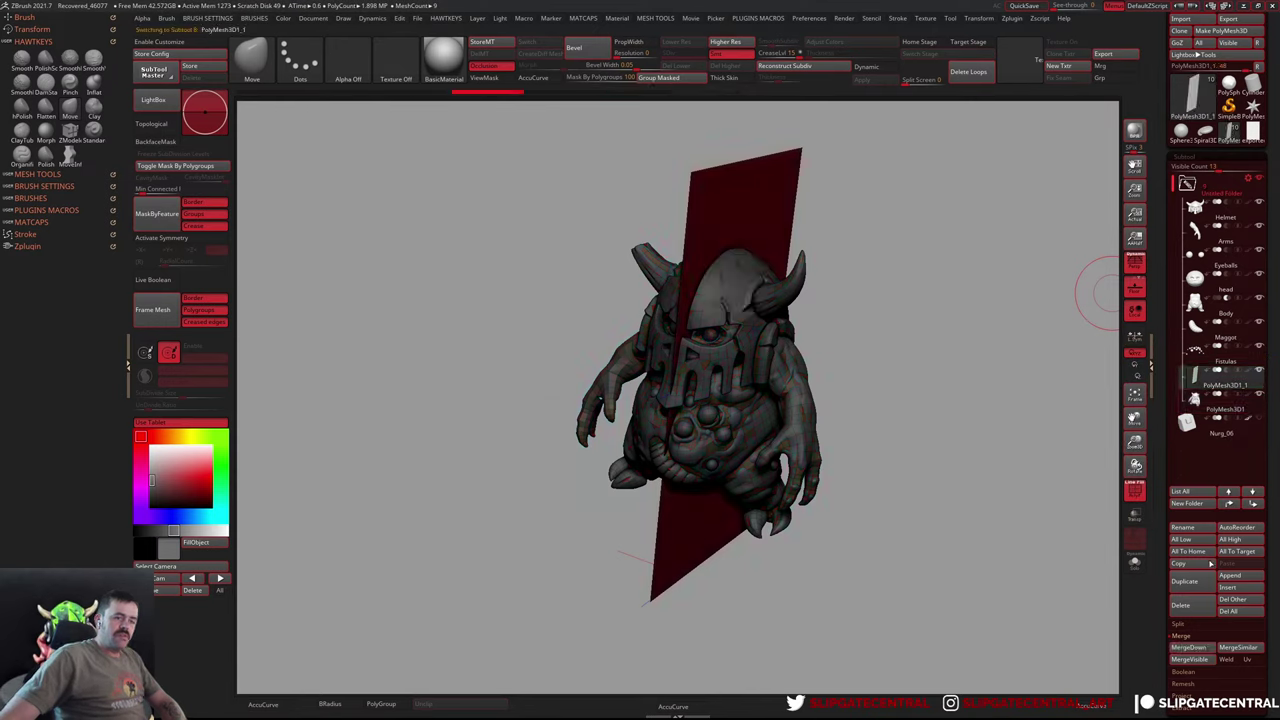
{"action": "left_click", "coordinate": [1193, 606]}
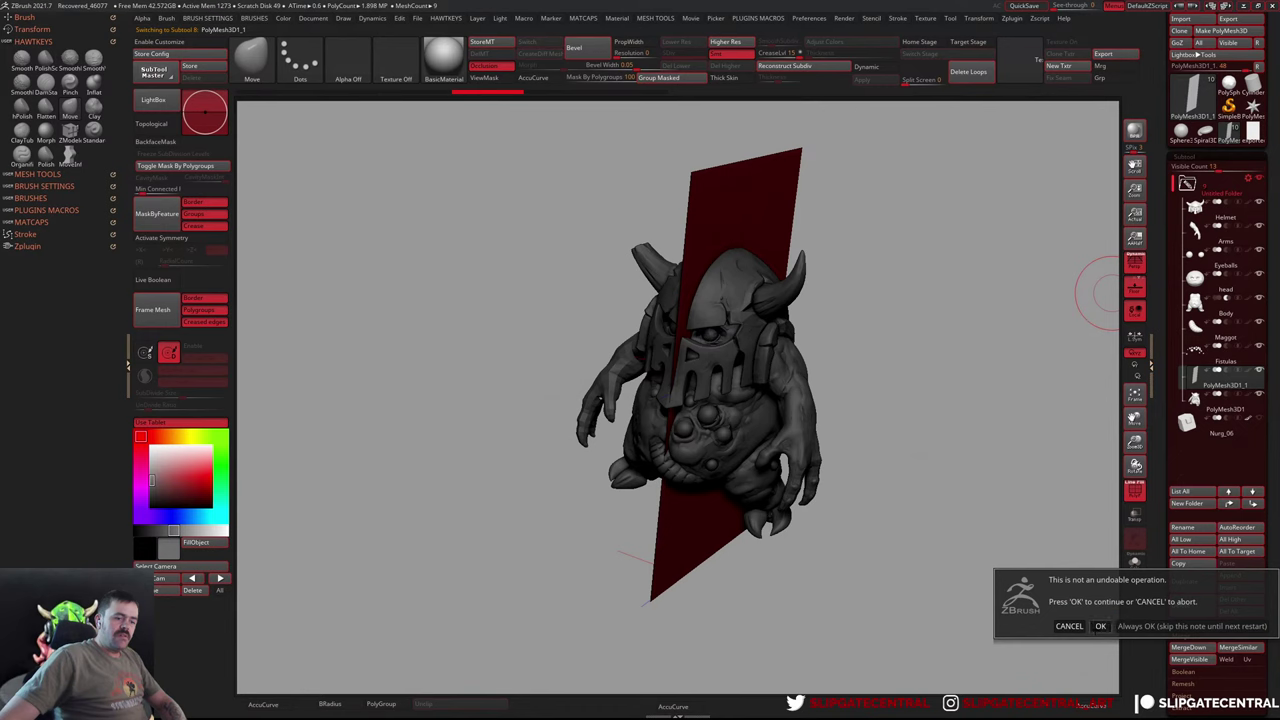
{"action": "left_click", "coordinate": [1100, 626]}
{"action": "mouse_move", "coordinate": [1187, 185]}
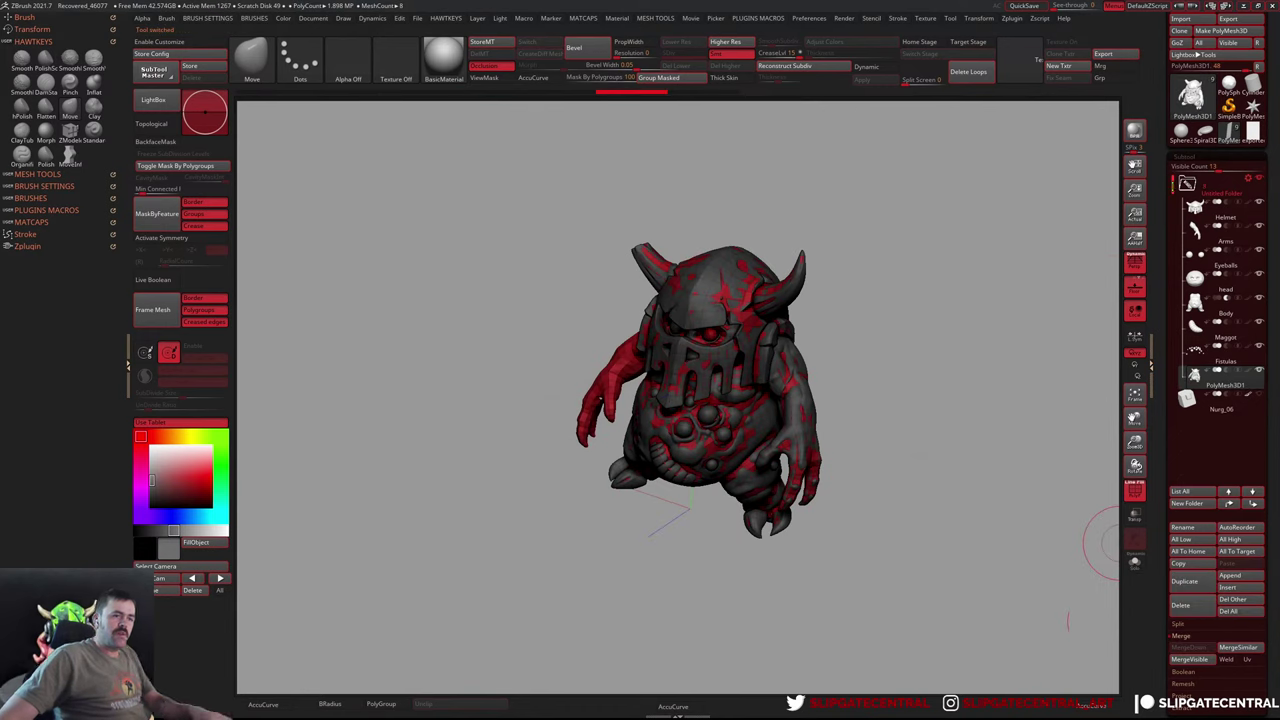
{"action": "left_click", "coordinate": [1187, 184]}
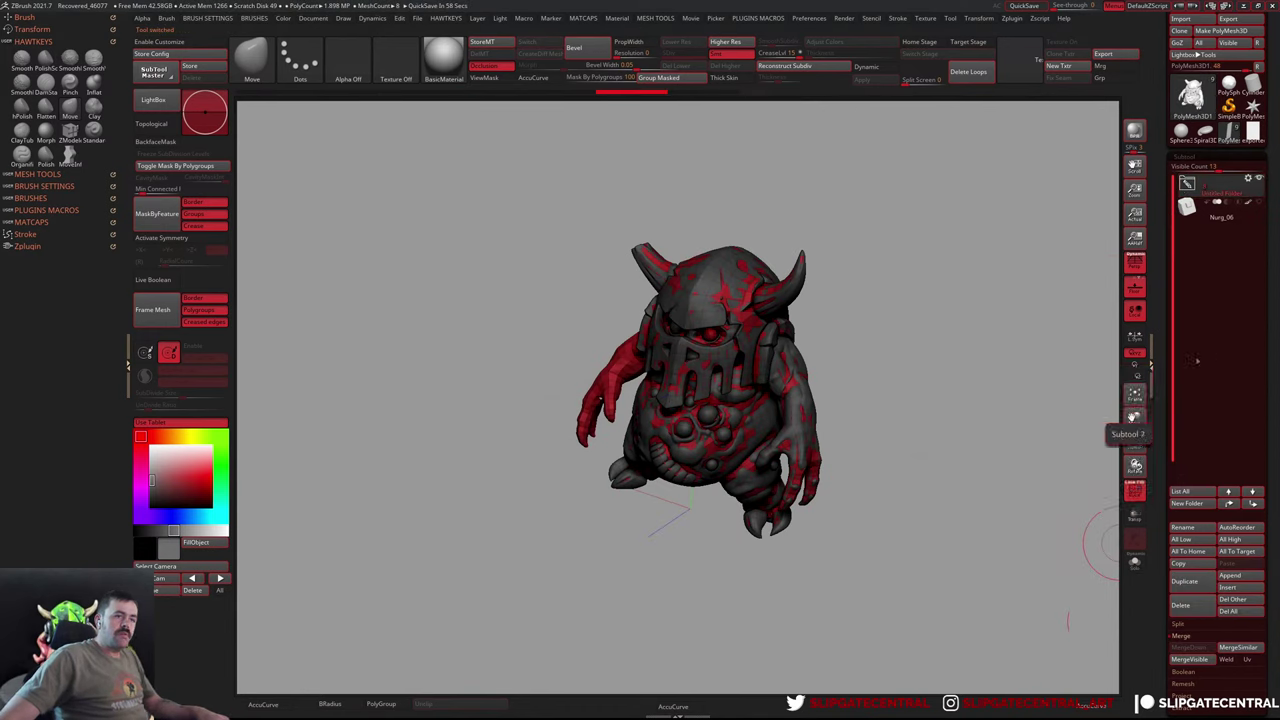
{"action": "right_click", "coordinate": [784, 283]}
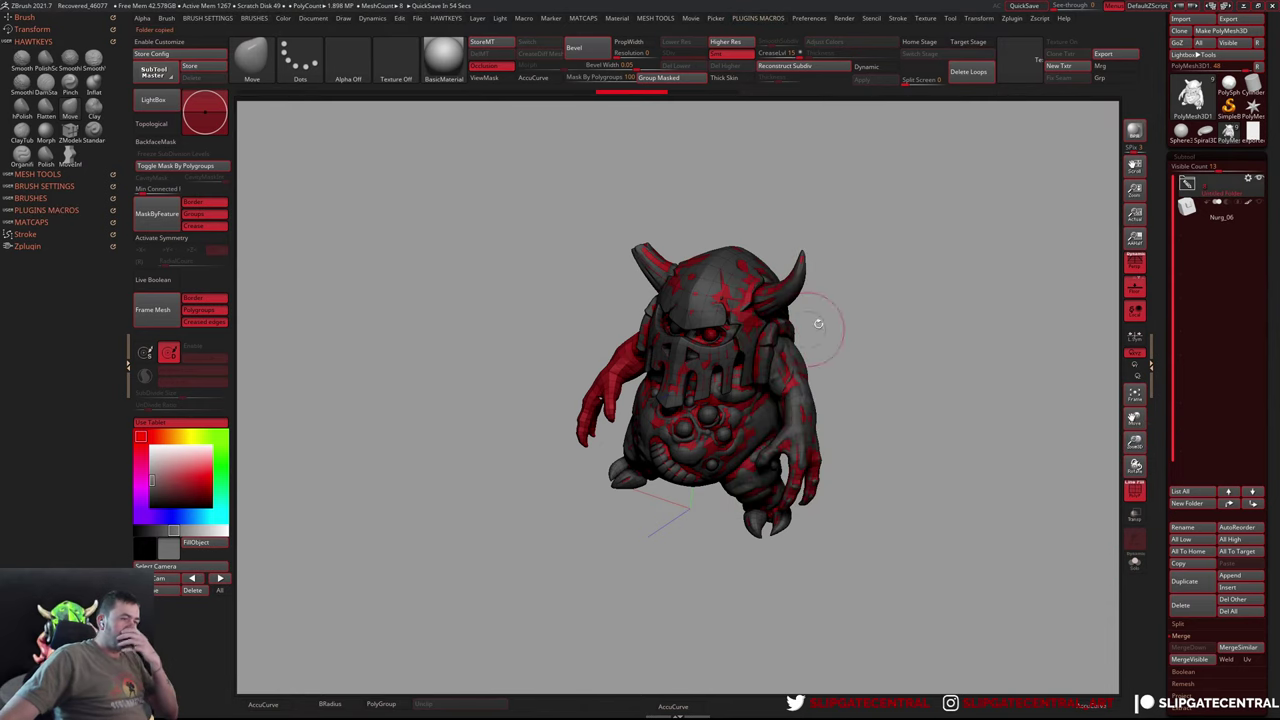
Paste the creature's subtool folder into the exported cube tool via SubTool Master
{"action": "left_click", "coordinate": [1253, 130]}
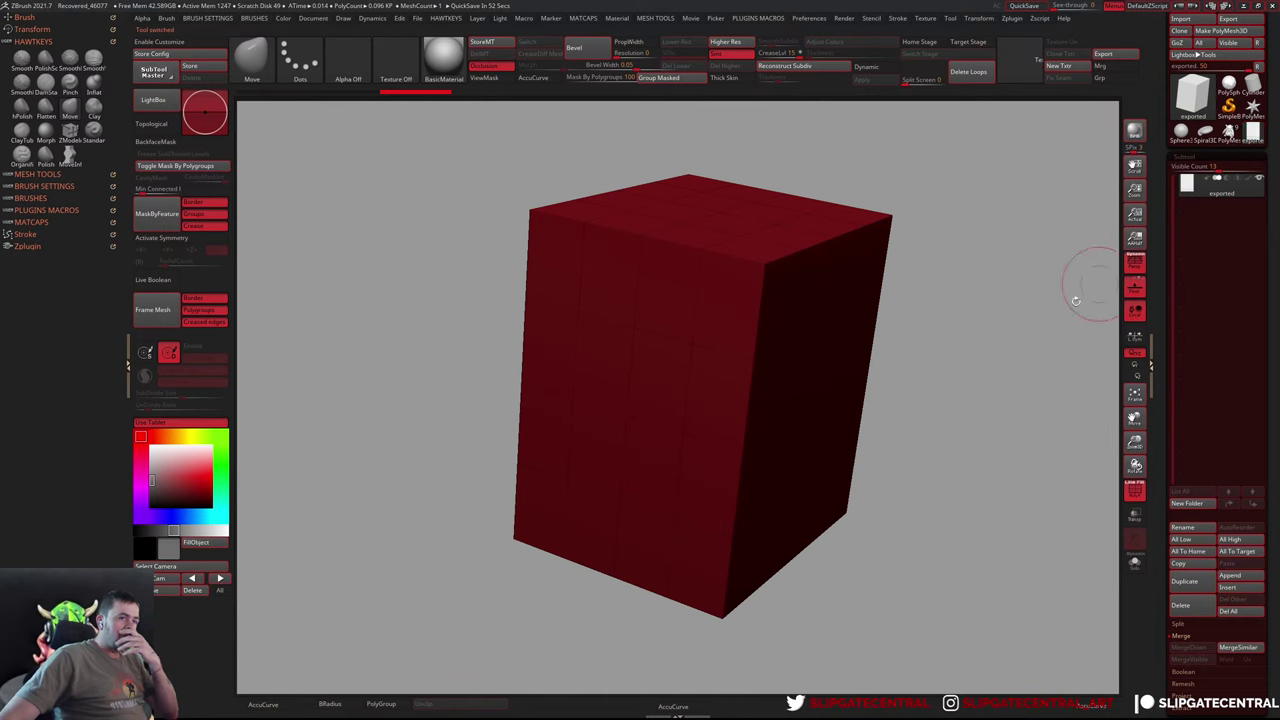
{"action": "right_click", "coordinate": [820, 370]}
{"action": "left_click", "coordinate": [848, 418]}
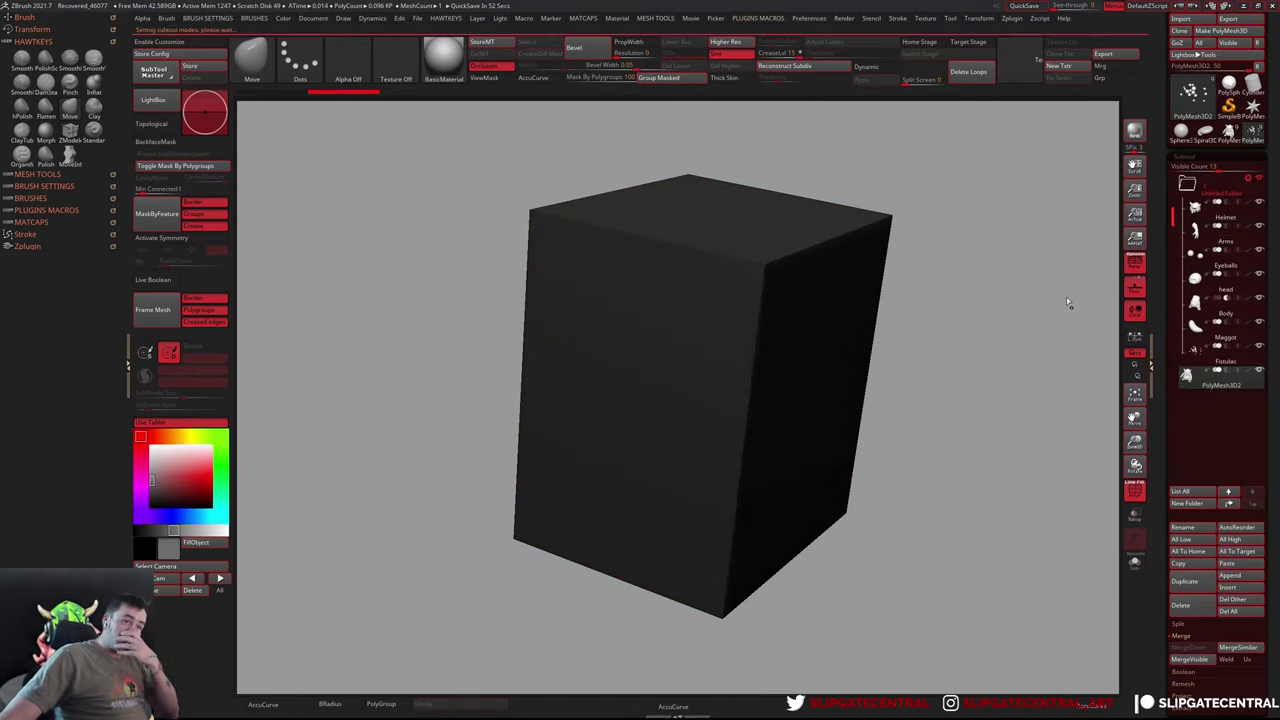
{"action": "left_click", "coordinate": [1224, 212]}
With X symmetry on, select Helmet, Arms and the main creature mesh, zooming in
{"action": "left_click", "coordinate": [1224, 213]}
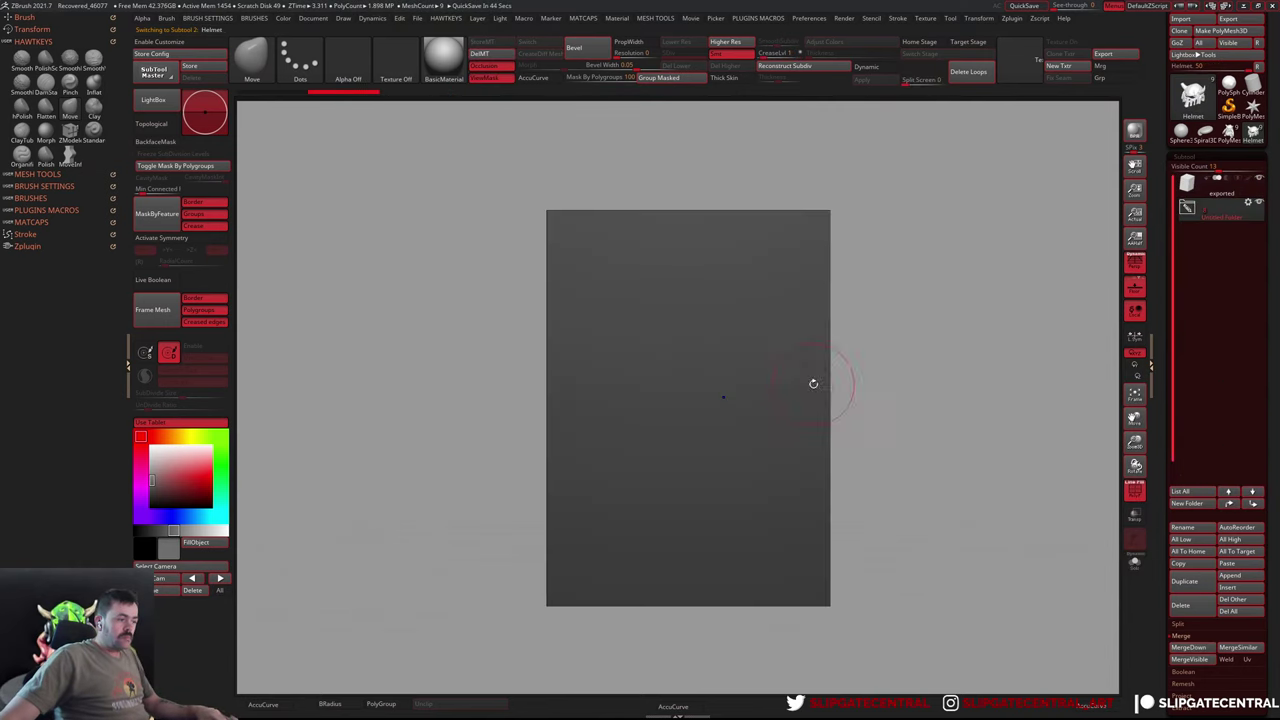
{"action": "key", "text": "x"}
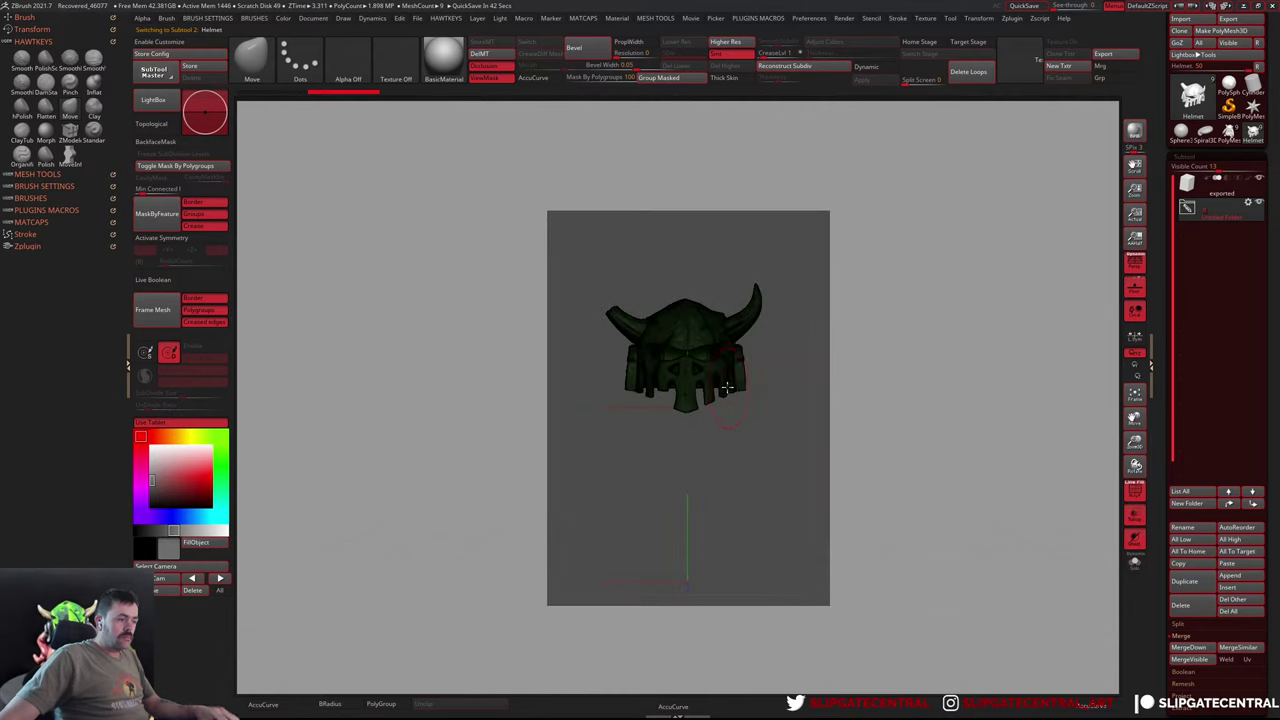
{"action": "left_click_drag", "start_coordinate": [727, 387], "coordinate": [803, 360], "text": "alt"}
{"action": "left_click_drag", "start_coordinate": [1110, 325], "coordinate": [1085, 235], "text": "alt"}
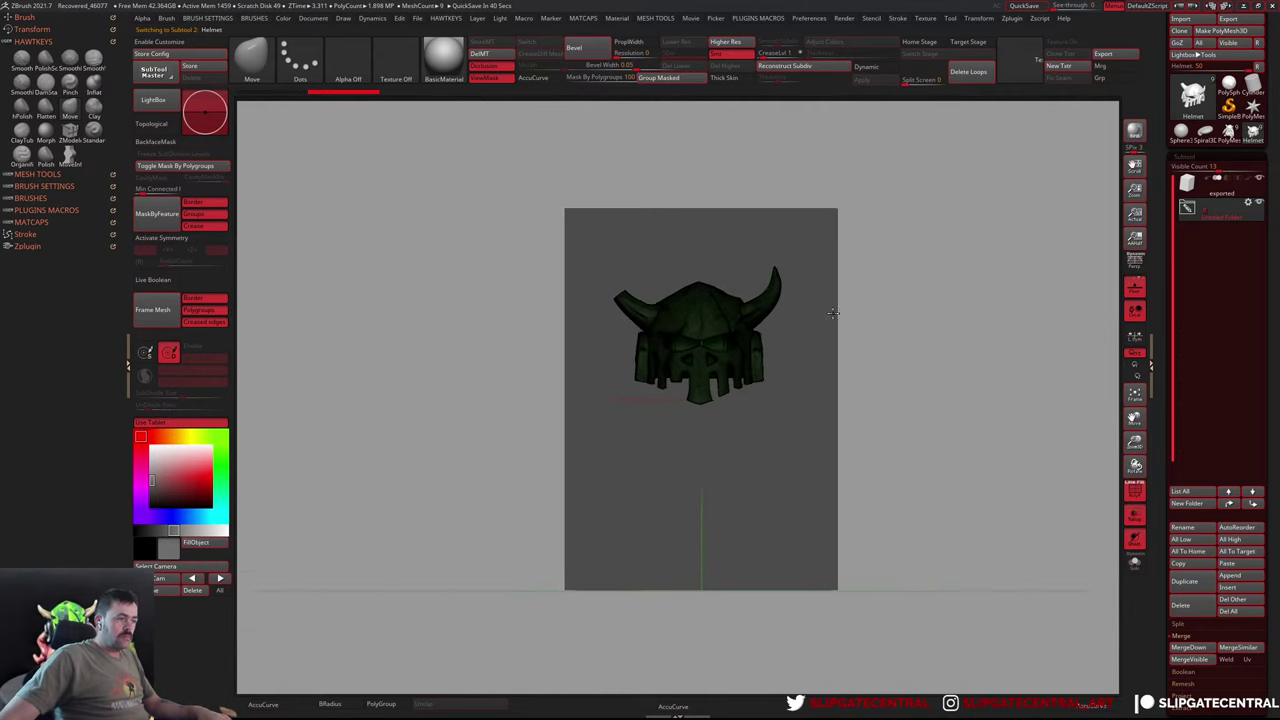
{"action": "left_click", "coordinate": [1187, 207]}
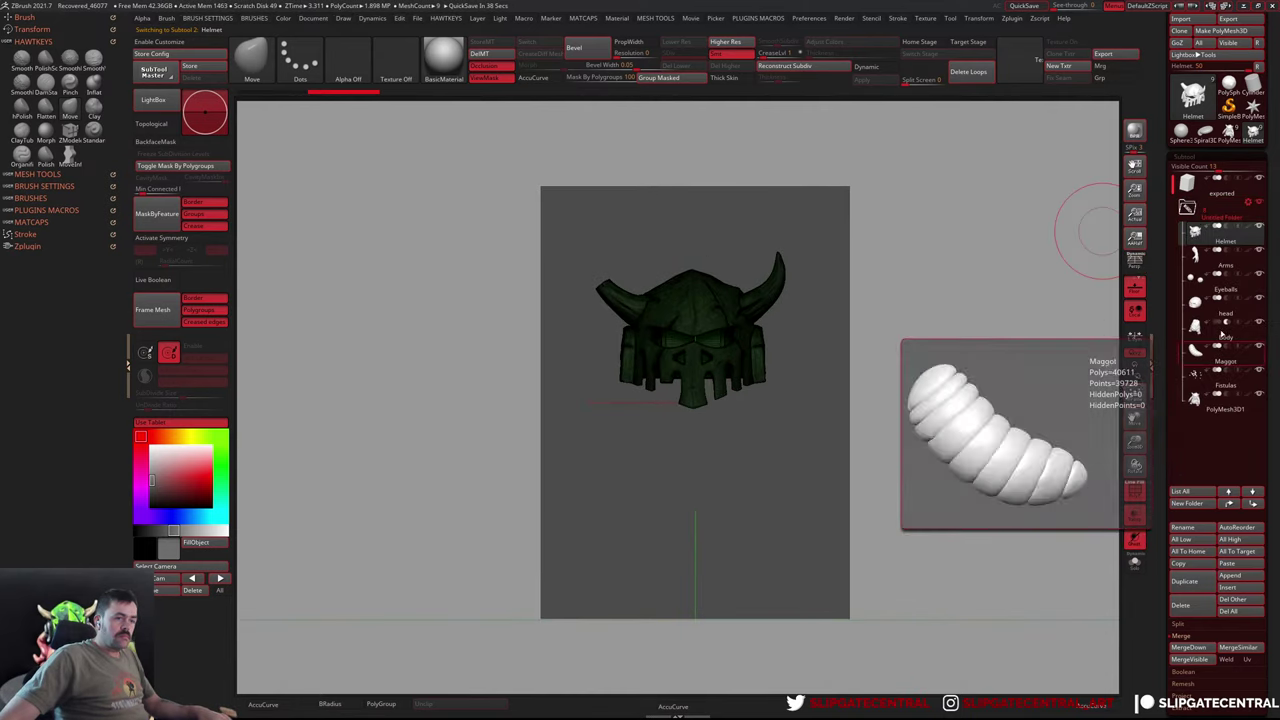
{"action": "left_click", "coordinate": [1205, 262]}
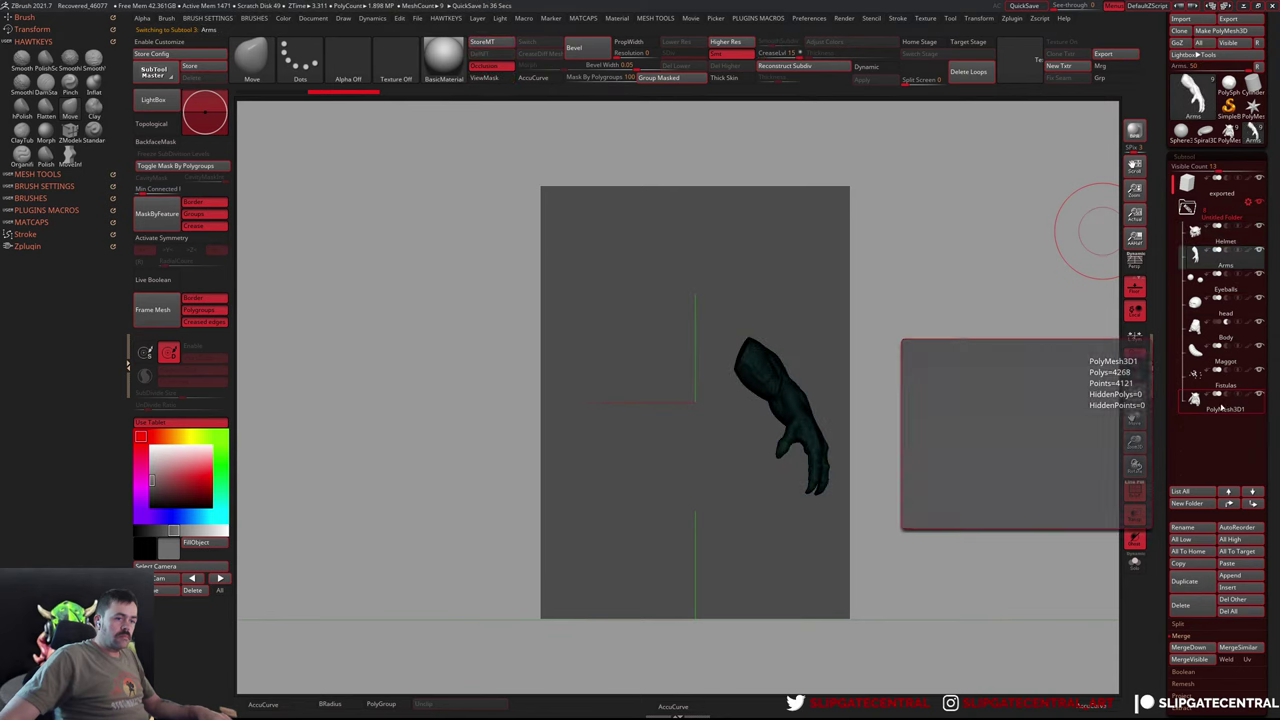
{"action": "left_click", "coordinate": [1205, 399]}
{"action": "left_click_drag", "start_coordinate": [894, 406], "coordinate": [779, 383], "text": "alt"}
{"action": "scroll", "coordinate": [779, 383], "scroll_direction": "up", "scroll_amount": 1}
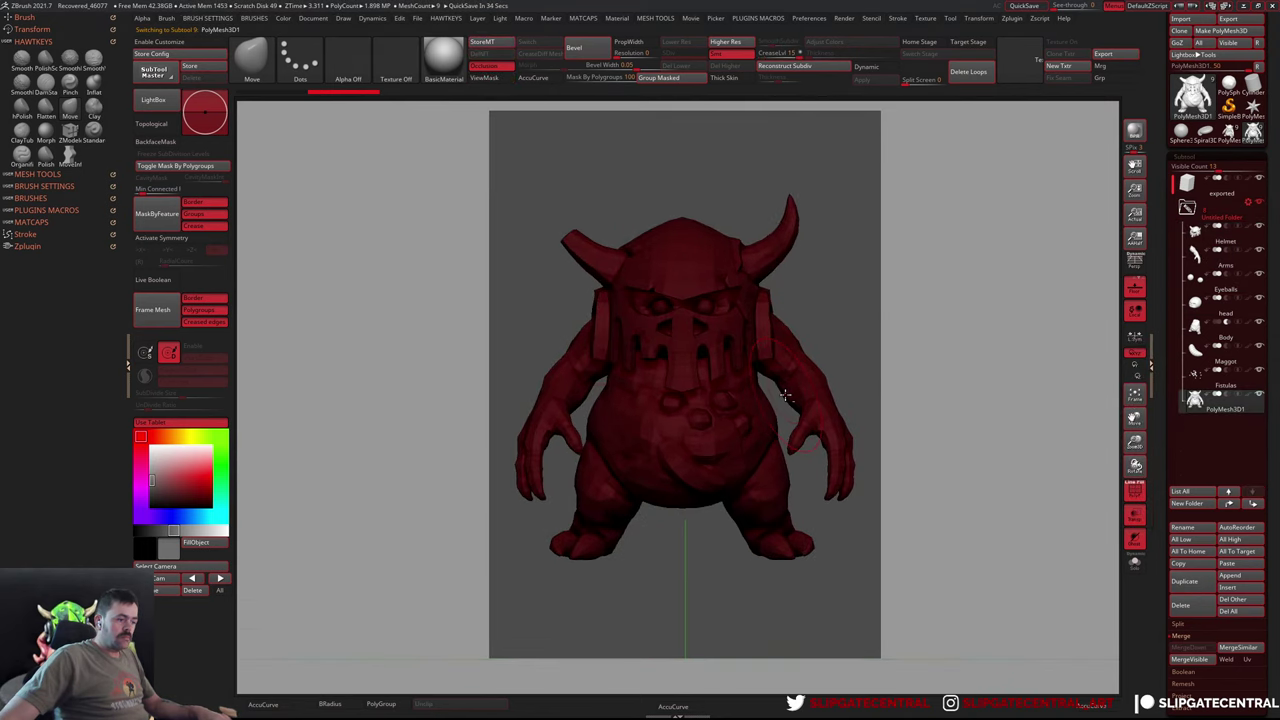
{"action": "scroll", "coordinate": [781, 386], "scroll_direction": "up", "scroll_amount": 1}
{"action": "scroll", "coordinate": [781, 386], "scroll_direction": "up", "scroll_amount": 3}
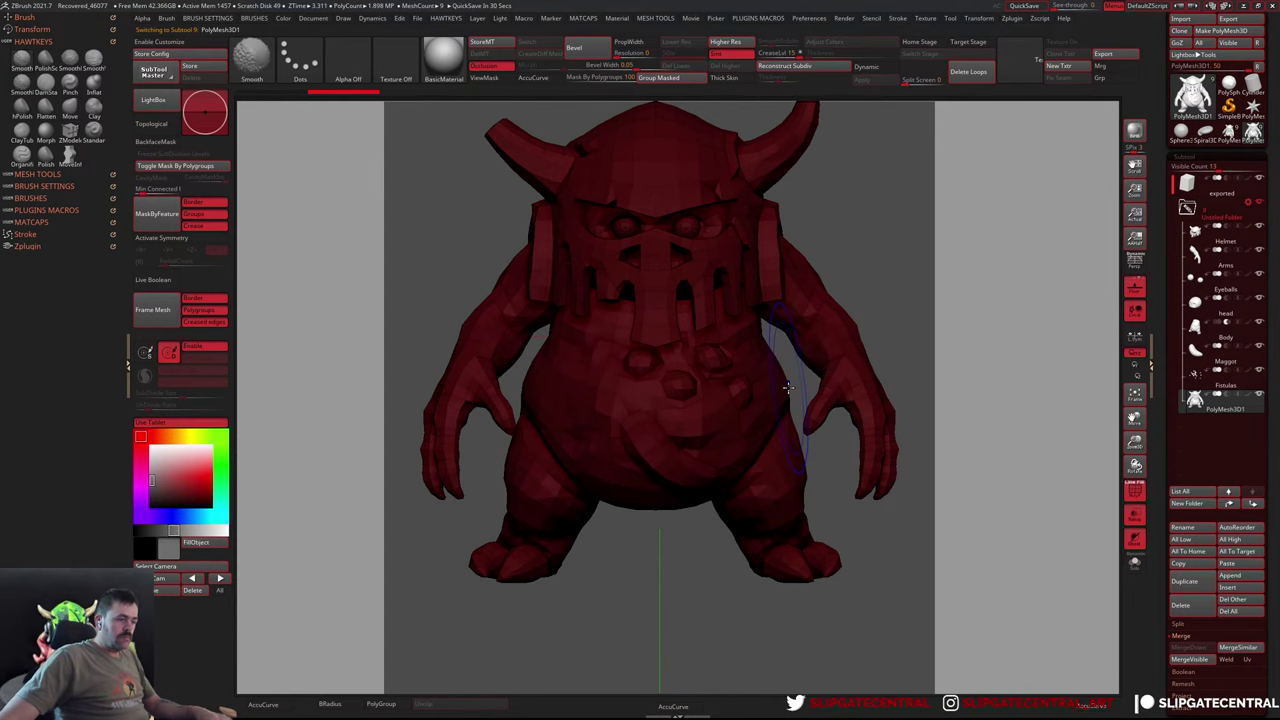
{"action": "key", "text": "shift"}
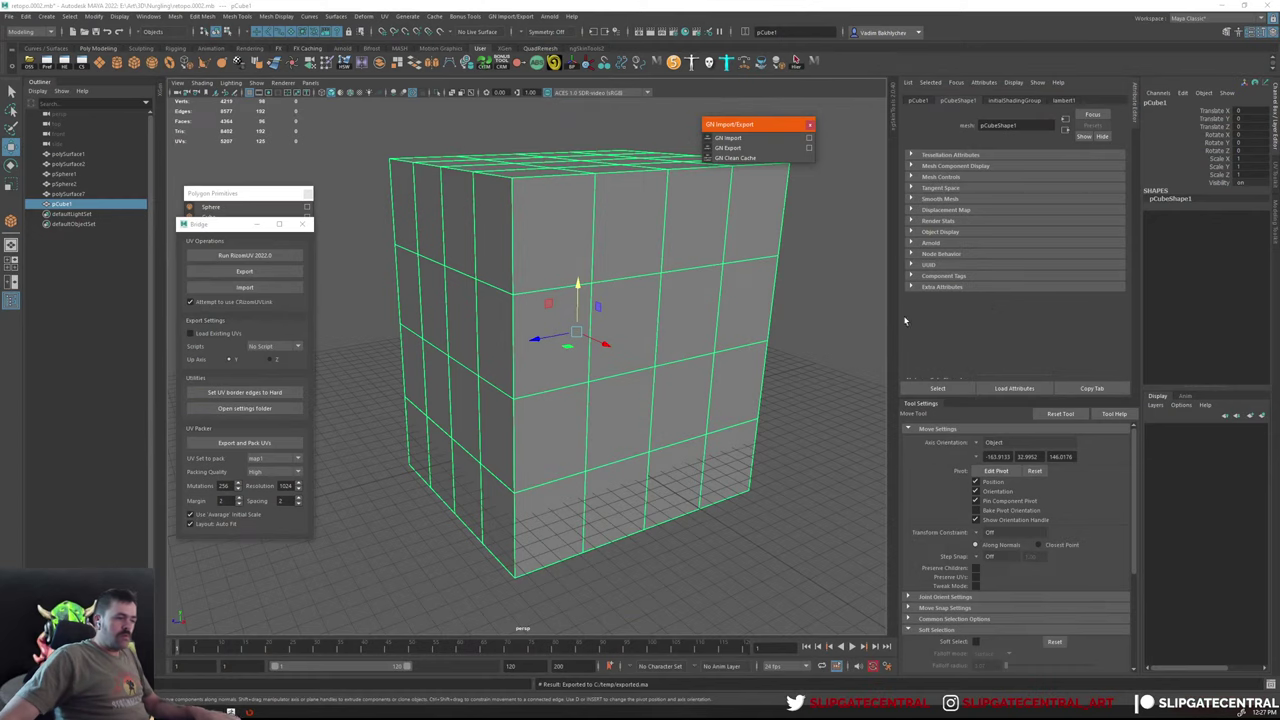
Replace the cube with the creature mesh, isolate it, and frame it front-on
{"action": "right_click_drag", "start_coordinate": [860, 315], "coordinate": [740, 260], "text": "alt"}
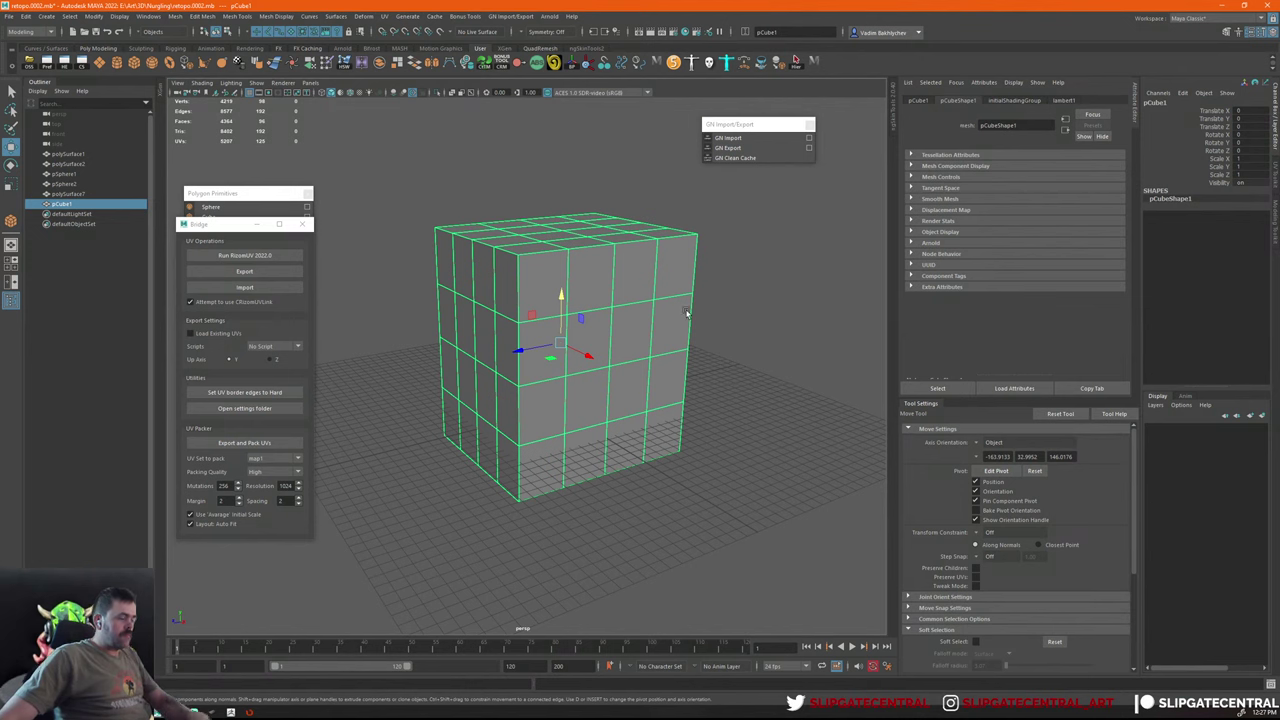
{"action": "key", "text": "Delete"}
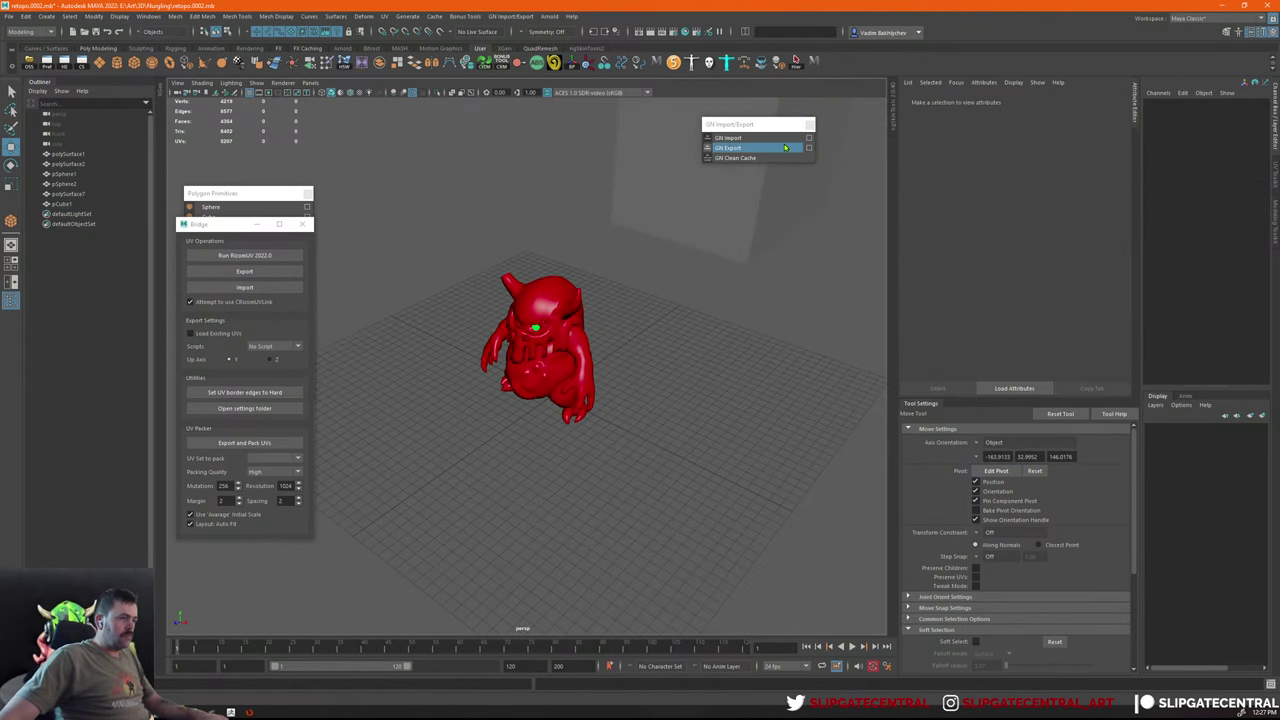
{"action": "key", "text": "ctrl+1"}
{"action": "key", "text": "f"}
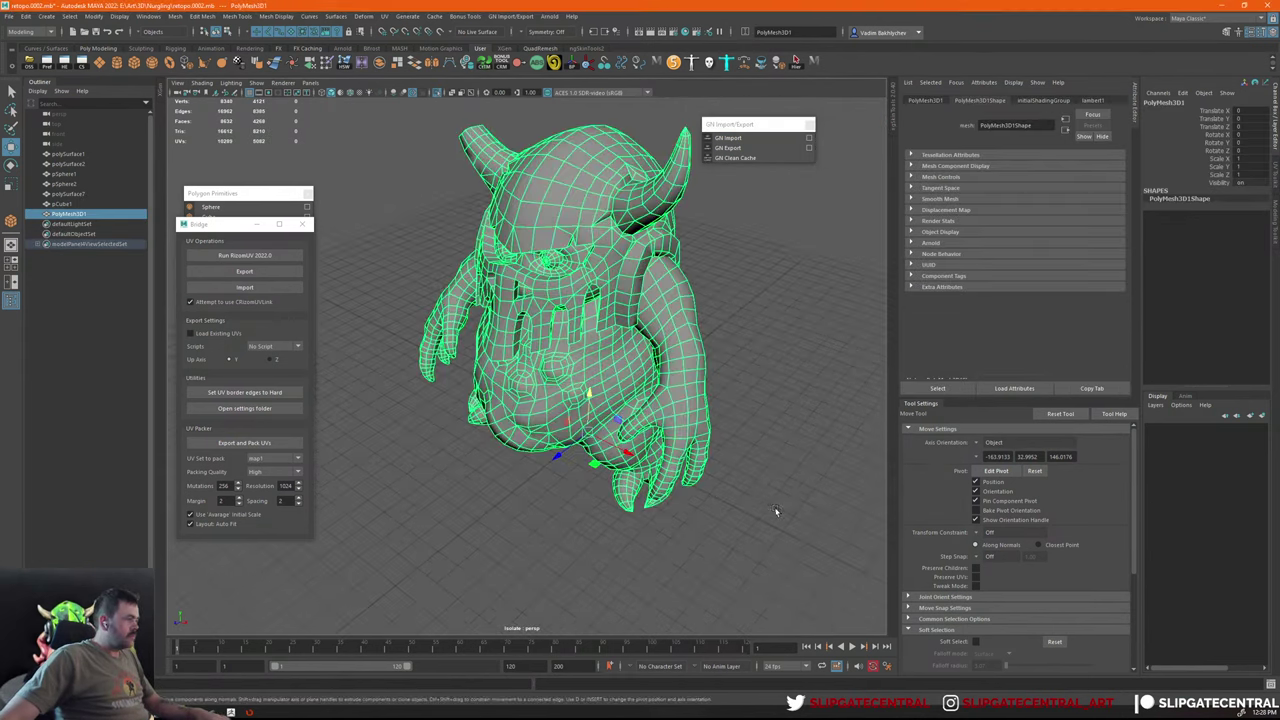
{"action": "right_click_drag", "start_coordinate": [690, 487], "coordinate": [743, 545], "text": "alt"}
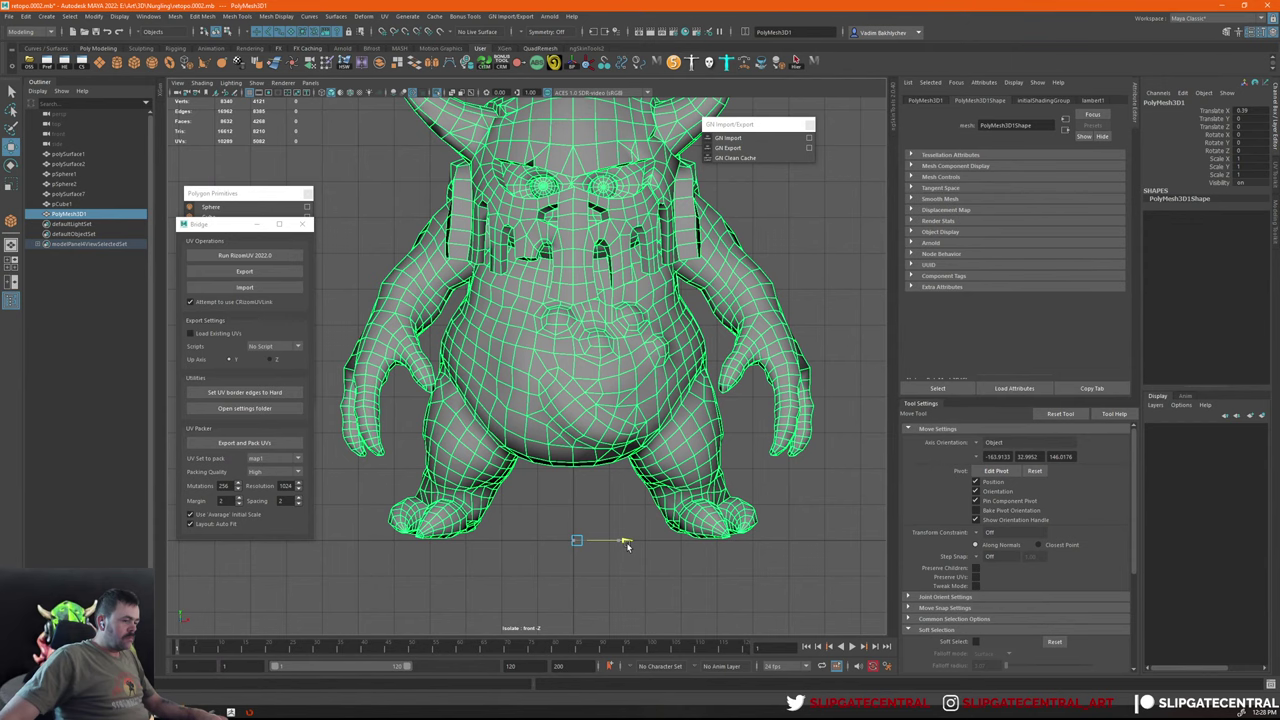
{"action": "left_click_drag", "start_coordinate": [627, 545], "coordinate": [621, 545], "text": "alt"}
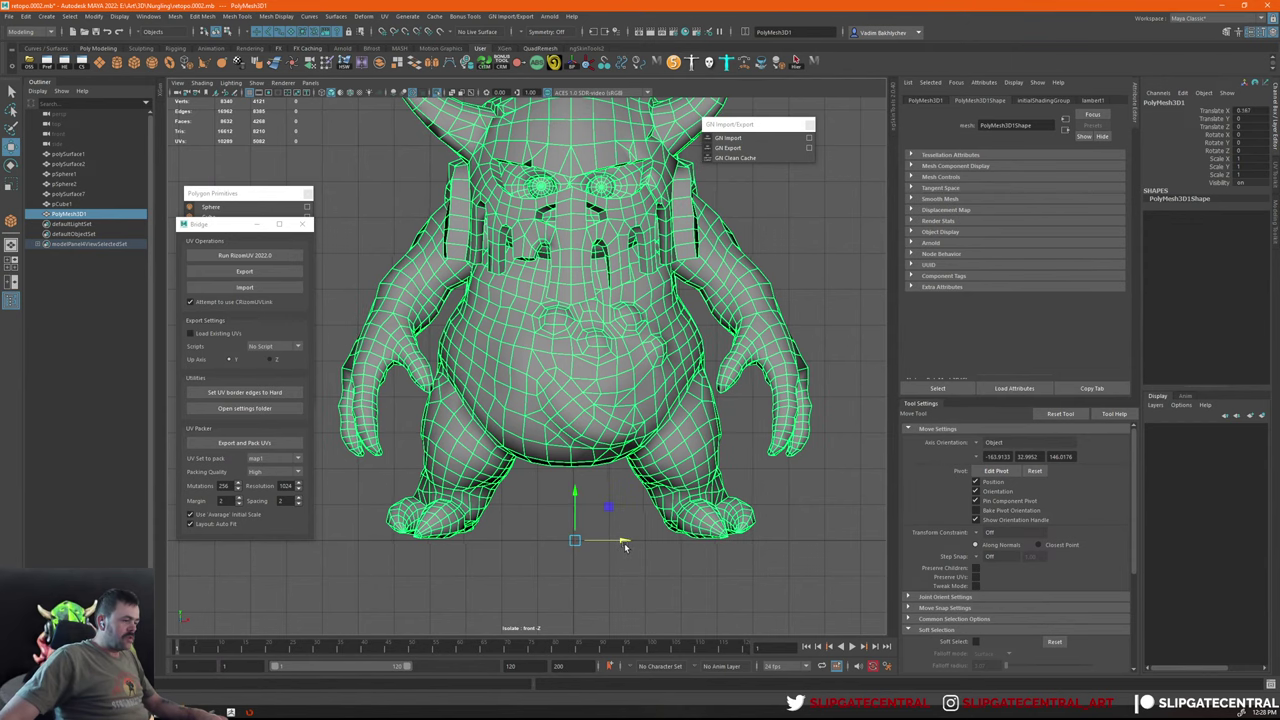
{"action": "key", "text": "ctrl+z"}
{"action": "key", "text": "ctrl+z"}
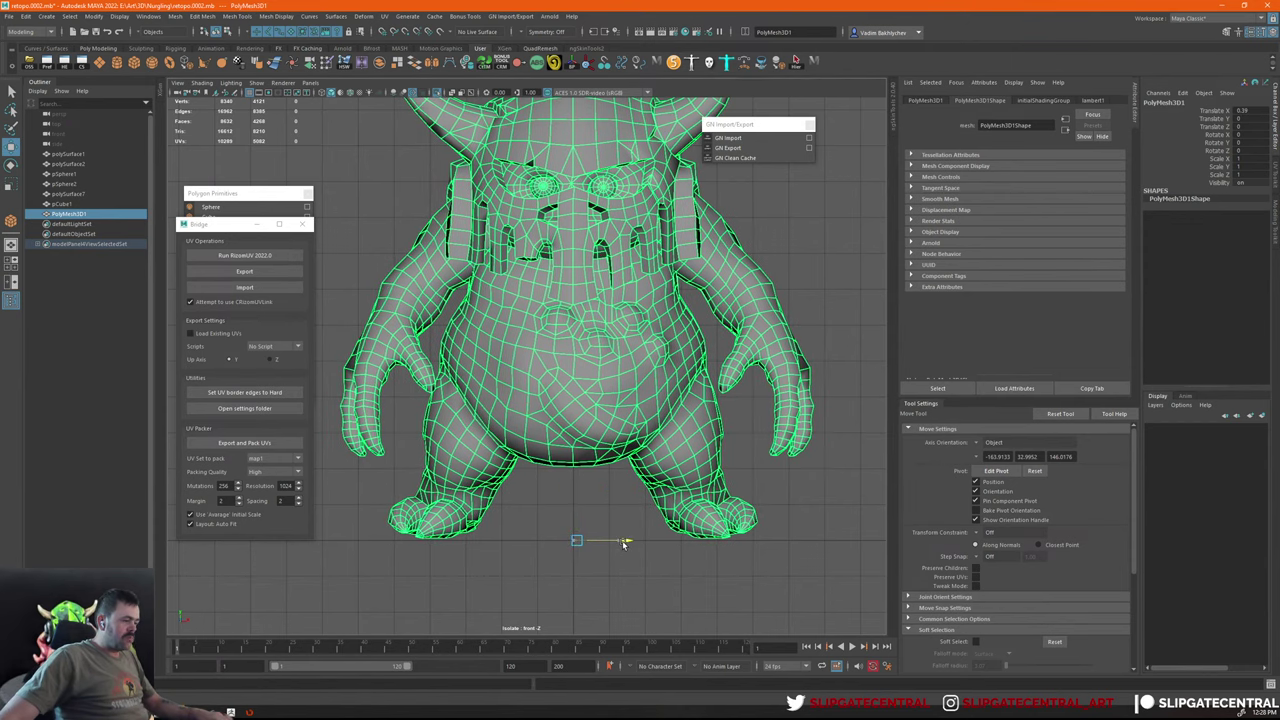
{"action": "key", "text": "ctrl+z"}
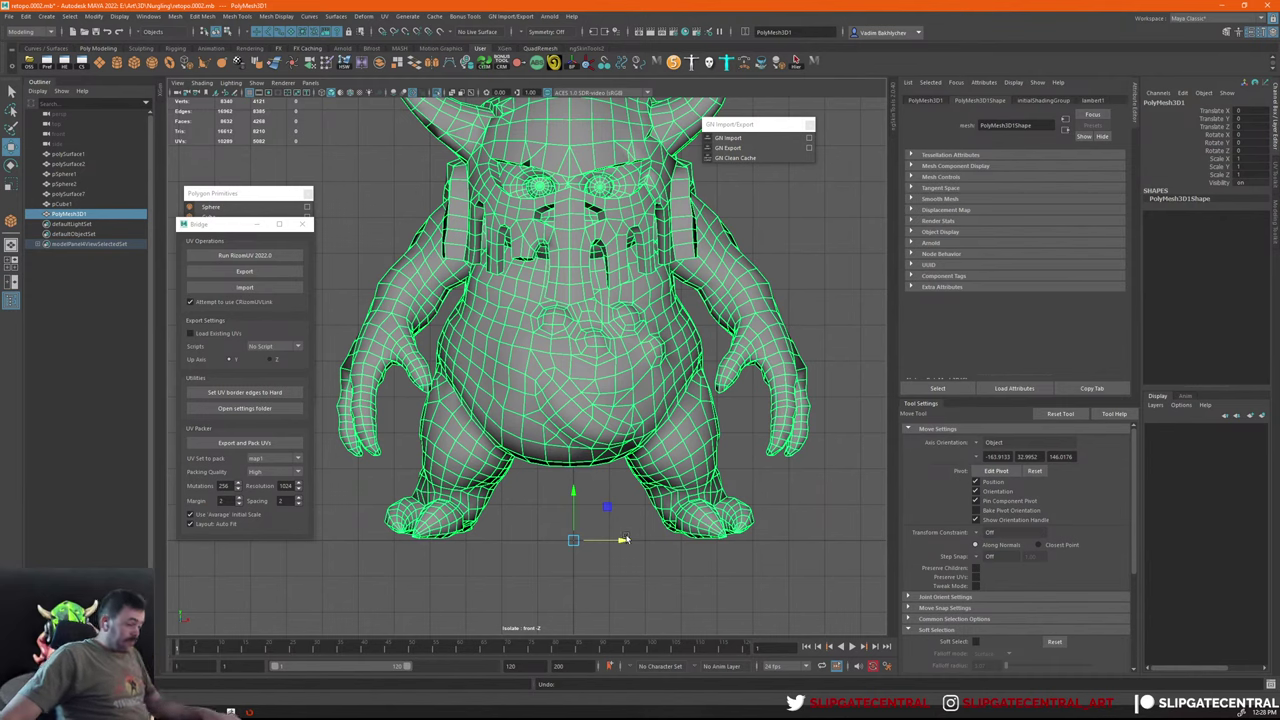
{"action": "mouse_move", "coordinate": [622, 541]}
{"action": "left_mouse_down", "text": "alt"}
{"action": "mouse_move", "coordinate": [683, 467]}
{"action": "mouse_move", "coordinate": [683, 527]}
{"action": "left_mouse_up", "text": "alt"}
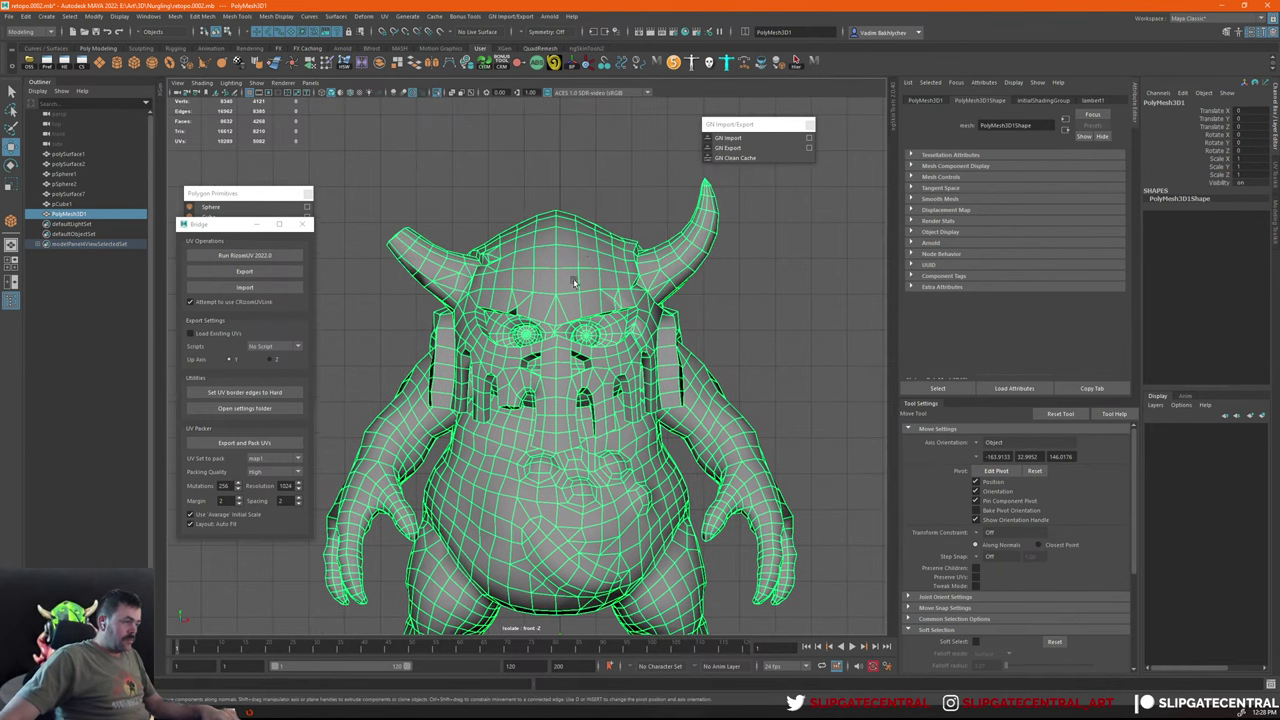
Inspect the creature's back with wireframe-on-shaded display, moving the floating panel aside
{"action": "scroll", "coordinate": [573, 283], "scroll_direction": "down", "scroll_amount": 3}
{"action": "mouse_move", "coordinate": [573, 283]}
{"action": "left_mouse_down", "text": "alt"}
{"action": "mouse_move", "coordinate": [645, 323]}
{"action": "mouse_move", "coordinate": [558, 275]}
{"action": "mouse_move", "coordinate": [575, 378]}
{"action": "mouse_move", "coordinate": [737, 337]}
{"action": "mouse_move", "coordinate": [689, 379]}
{"action": "left_mouse_up", "text": "alt"}
{"action": "key", "text": "4"}
{"action": "key", "text": "5"}
{"action": "scroll", "coordinate": [644, 481], "scroll_direction": "up", "scroll_amount": 3}
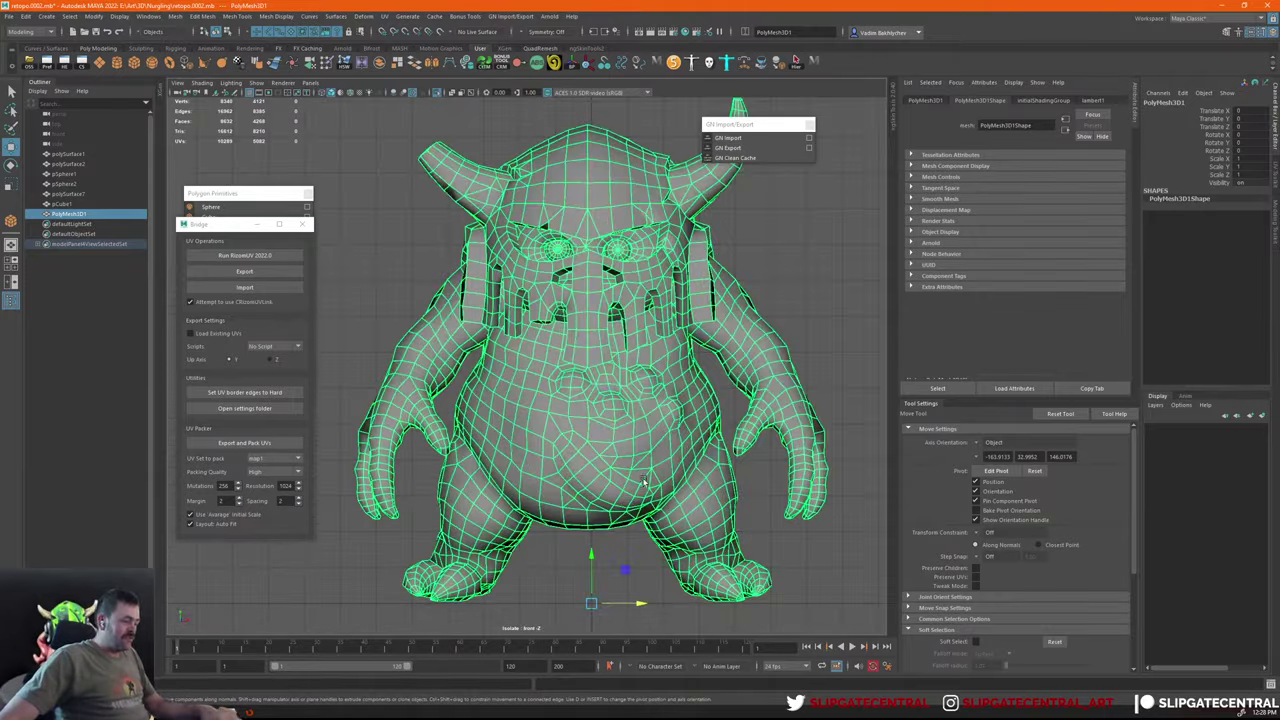
{"action": "middle_click_drag", "start_coordinate": [644, 481], "coordinate": [650, 392], "text": "alt"}
{"action": "left_click_drag", "start_coordinate": [219, 231], "coordinate": [181, 83]}
{"action": "left_click_drag", "start_coordinate": [560, 420], "coordinate": [629, 540], "text": "alt"}
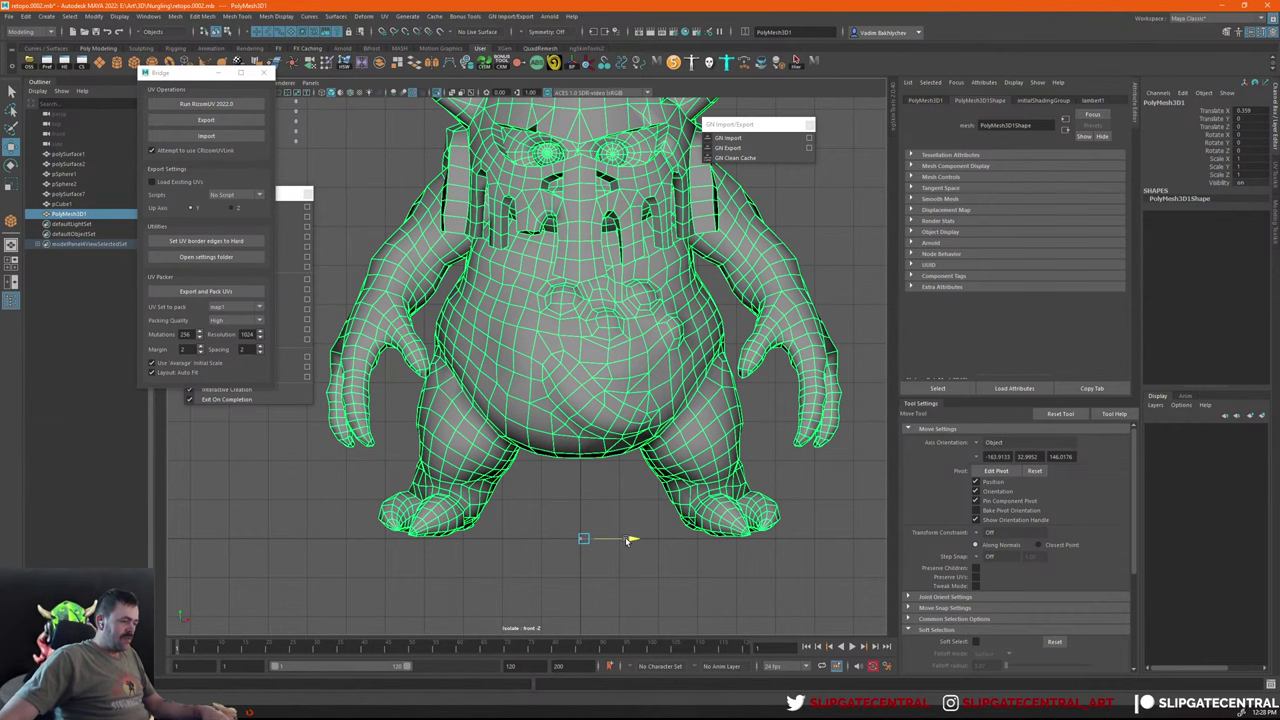
{"action": "left_click_drag", "start_coordinate": [629, 540], "coordinate": [630, 540], "text": "alt"}
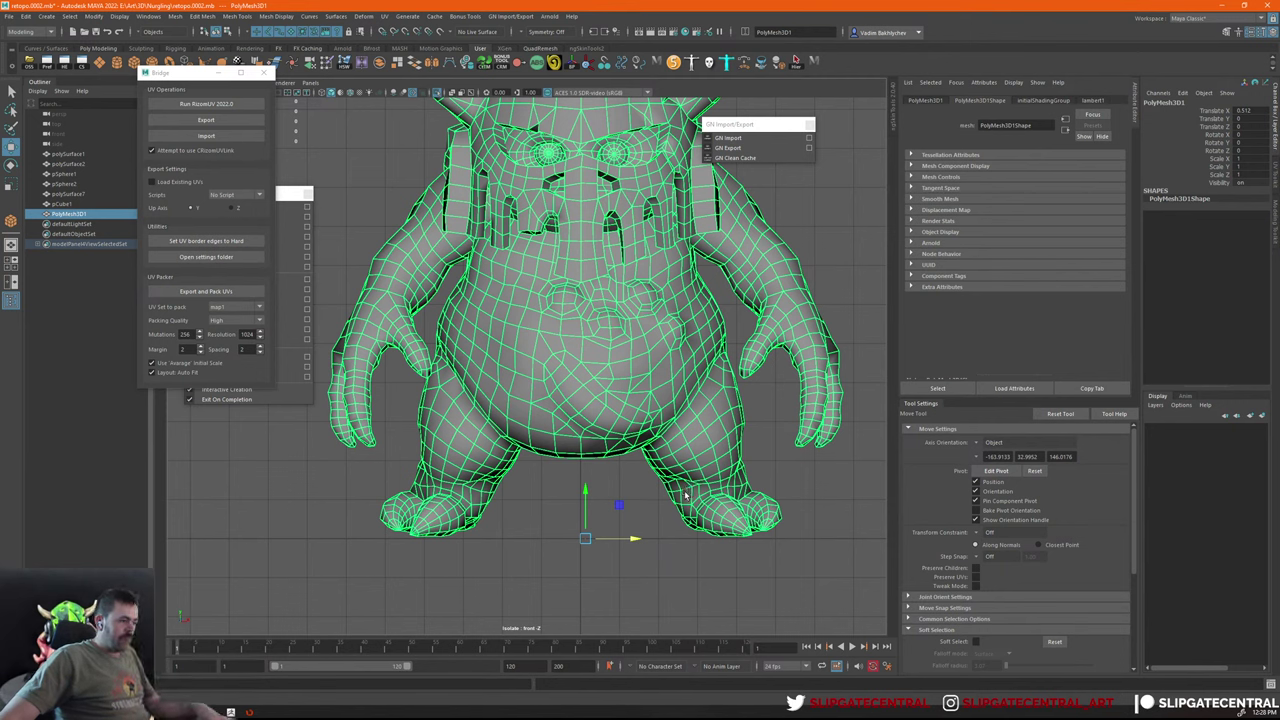
Return to perspective view and send the creature mesh to ZBrush
{"action": "key", "text": "q"}
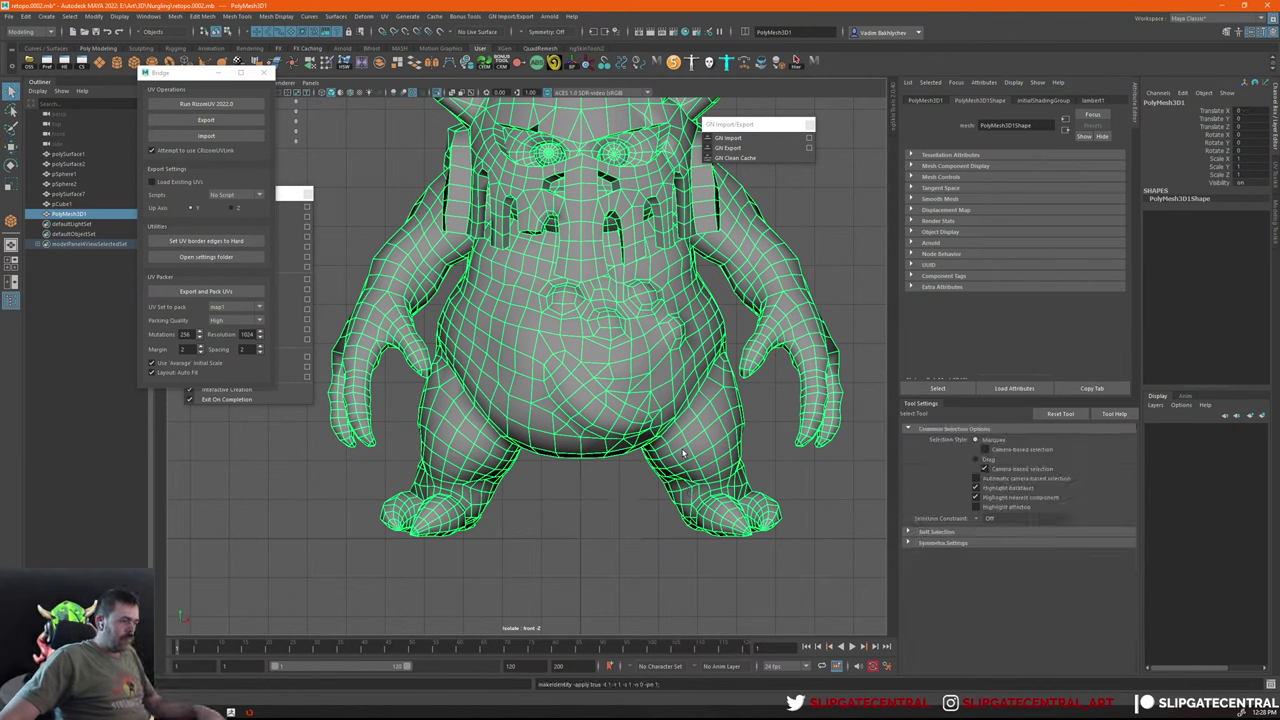
{"action": "key", "text": "space"}
{"action": "left_click_drag", "start_coordinate": [676, 350], "coordinate": [630, 395], "text": "alt"}
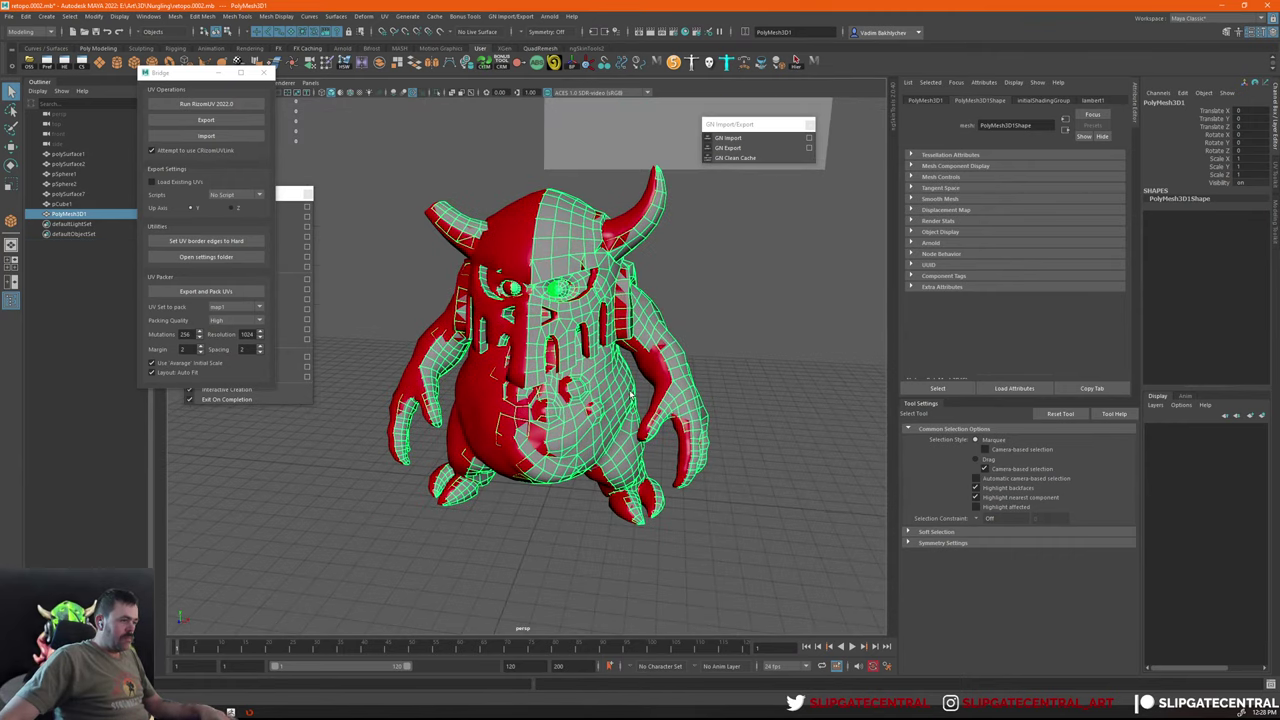
{"action": "left_click", "coordinate": [735, 159]}
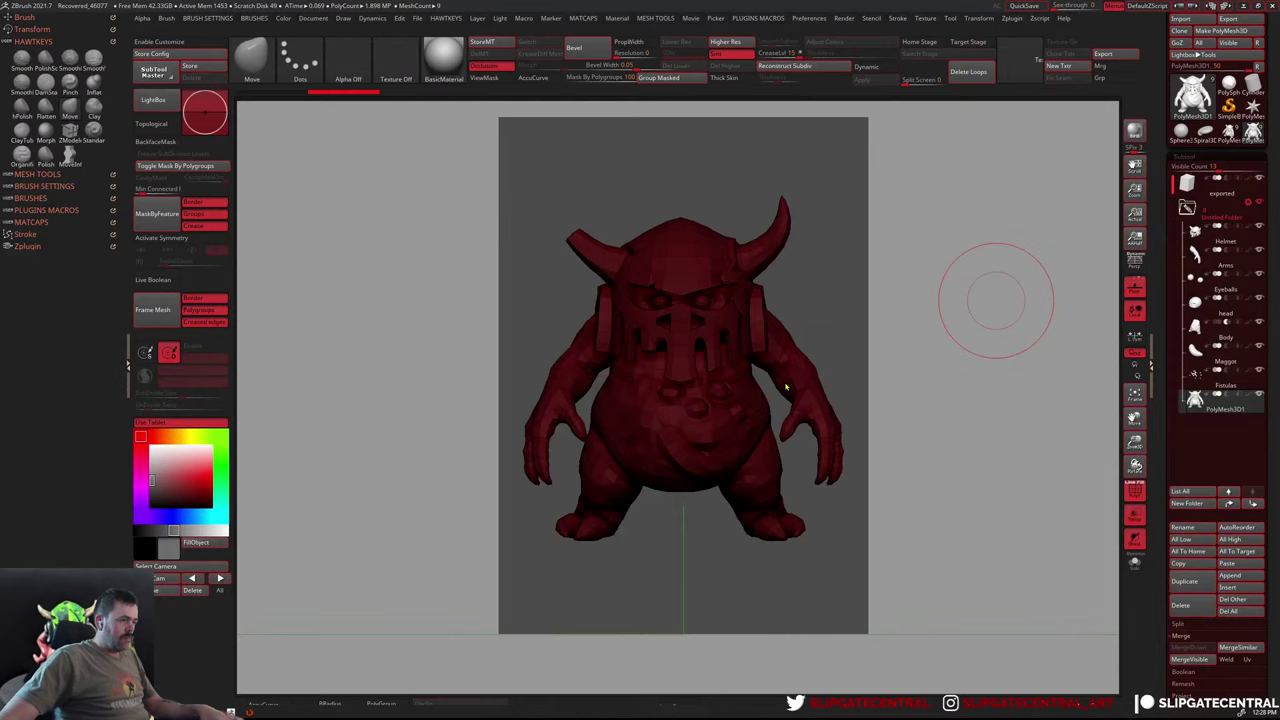
Import C:/temp/exported.ma and toggle Mesh Tools > Mirror repeatedly to compare the sides
{"action": "key", "text": "space"}
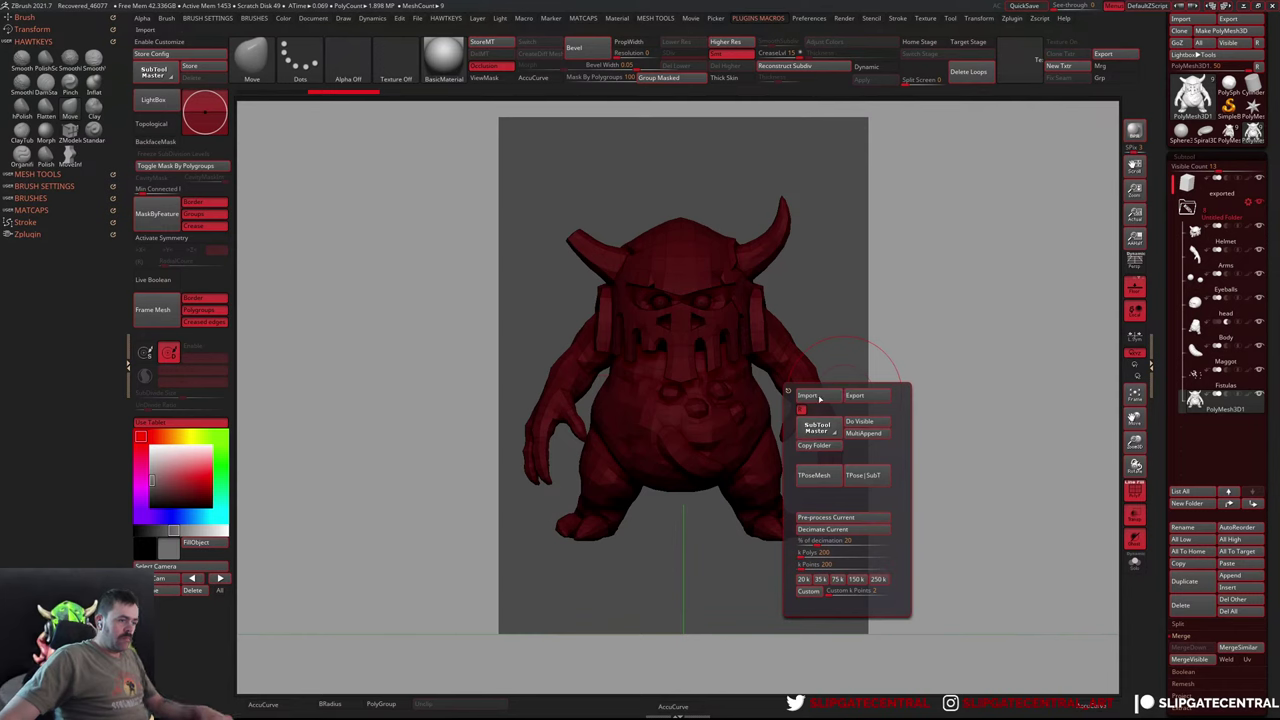
{"action": "left_click", "coordinate": [832, 397]}
{"action": "key", "text": "m"}
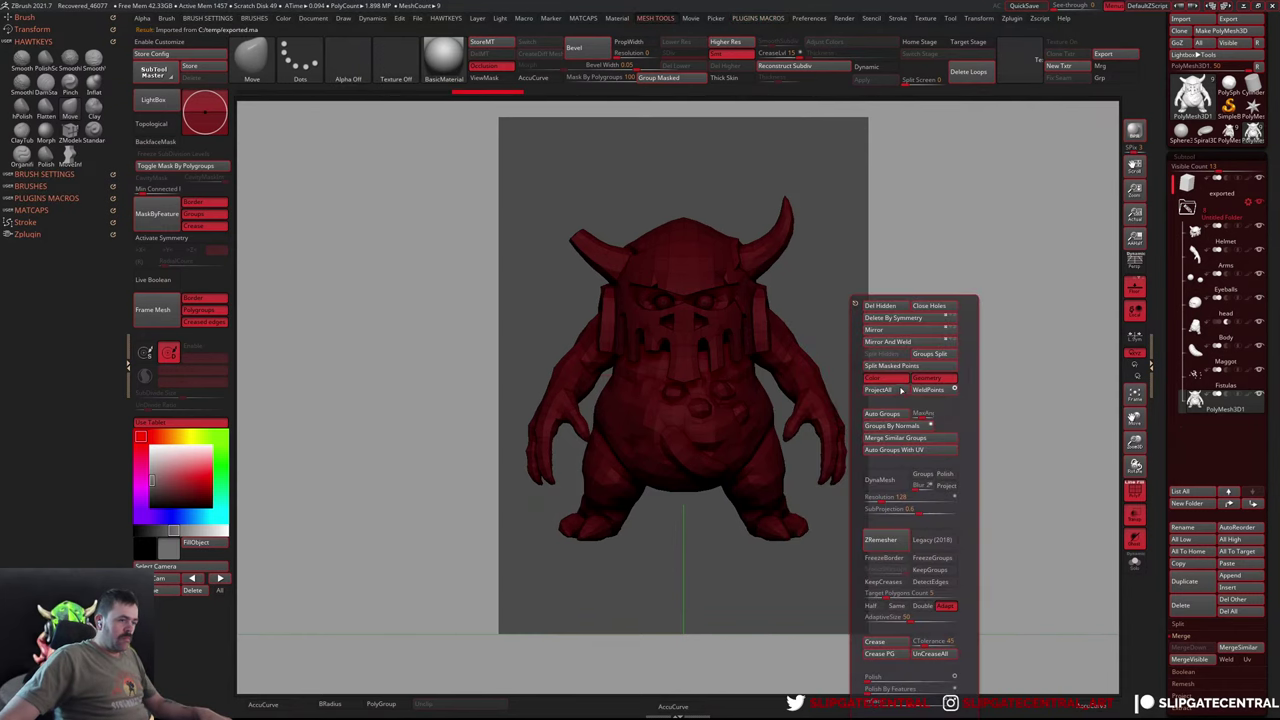
{"action": "left_click", "coordinate": [885, 331]}
{"action": "left_click", "coordinate": [885, 331]}
{"action": "left_click", "coordinate": [885, 331]}
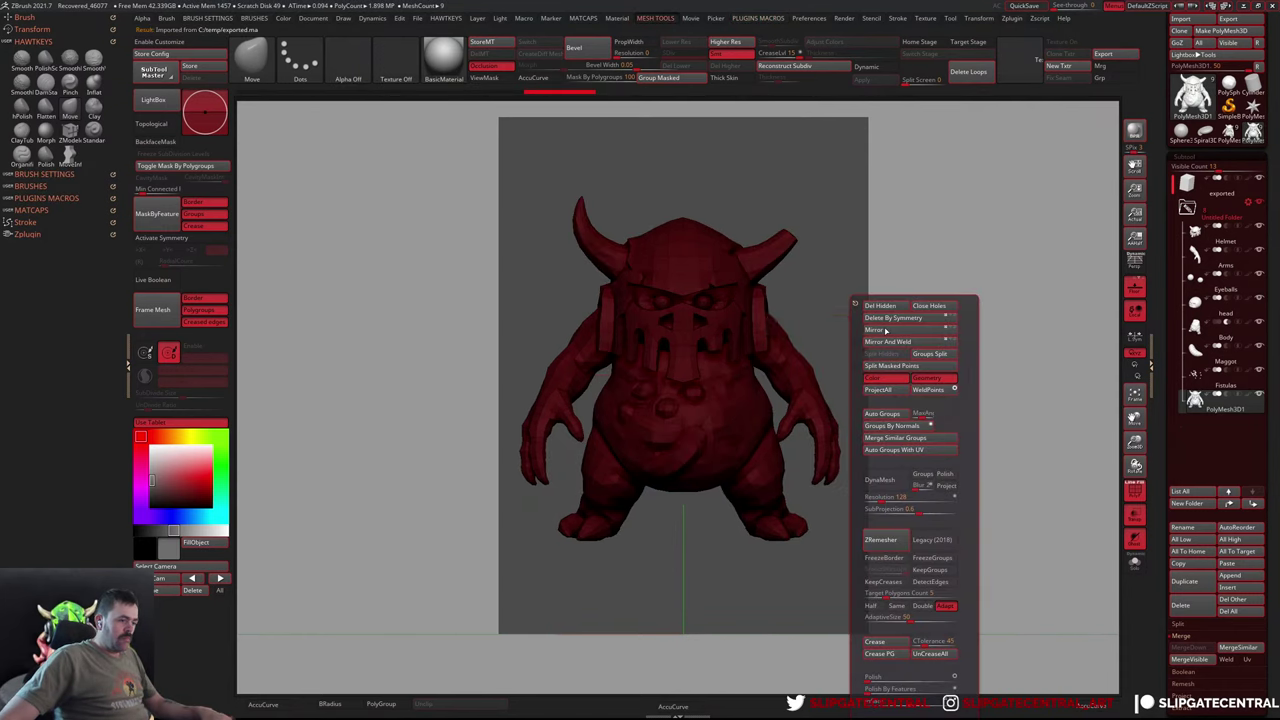
{"action": "left_click", "coordinate": [885, 331]}
{"action": "left_click", "coordinate": [885, 331]}
{"action": "left_click", "coordinate": [885, 331]}
{"action": "left_click", "coordinate": [885, 331]}
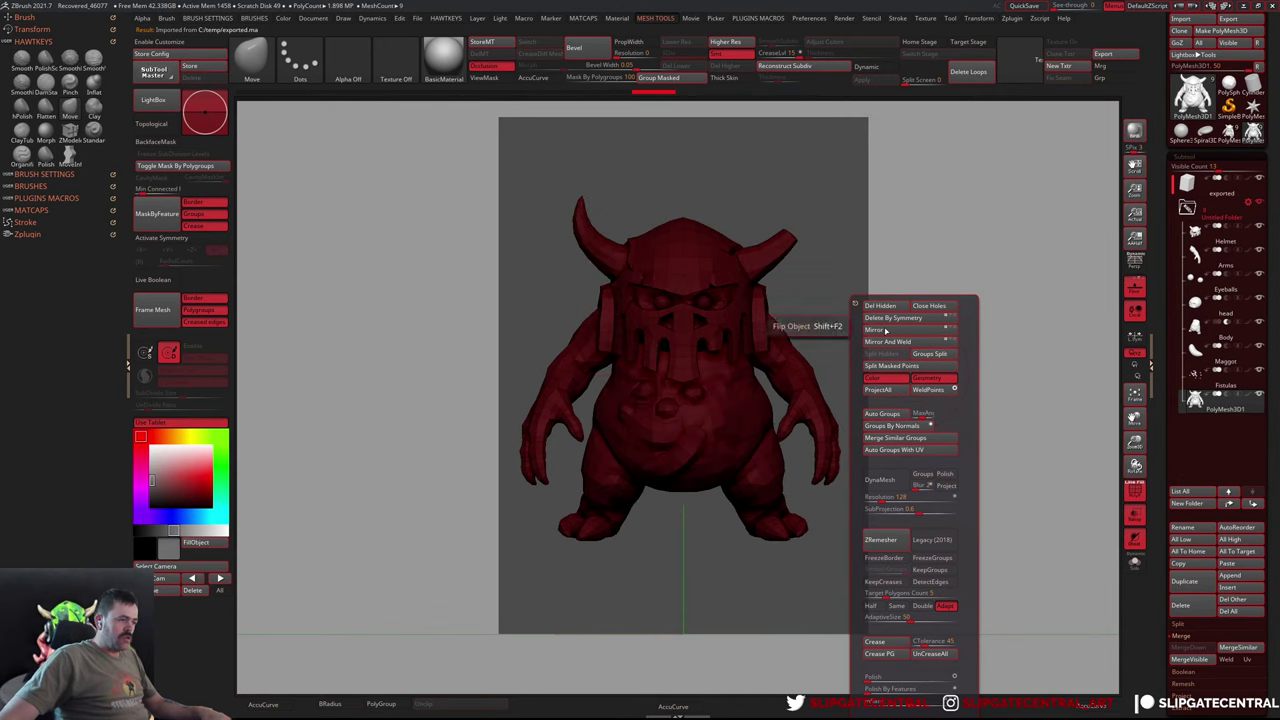
{"action": "left_click", "coordinate": [885, 331]}
{"action": "left_click", "coordinate": [885, 331]}
{"action": "left_click", "coordinate": [885, 331]}
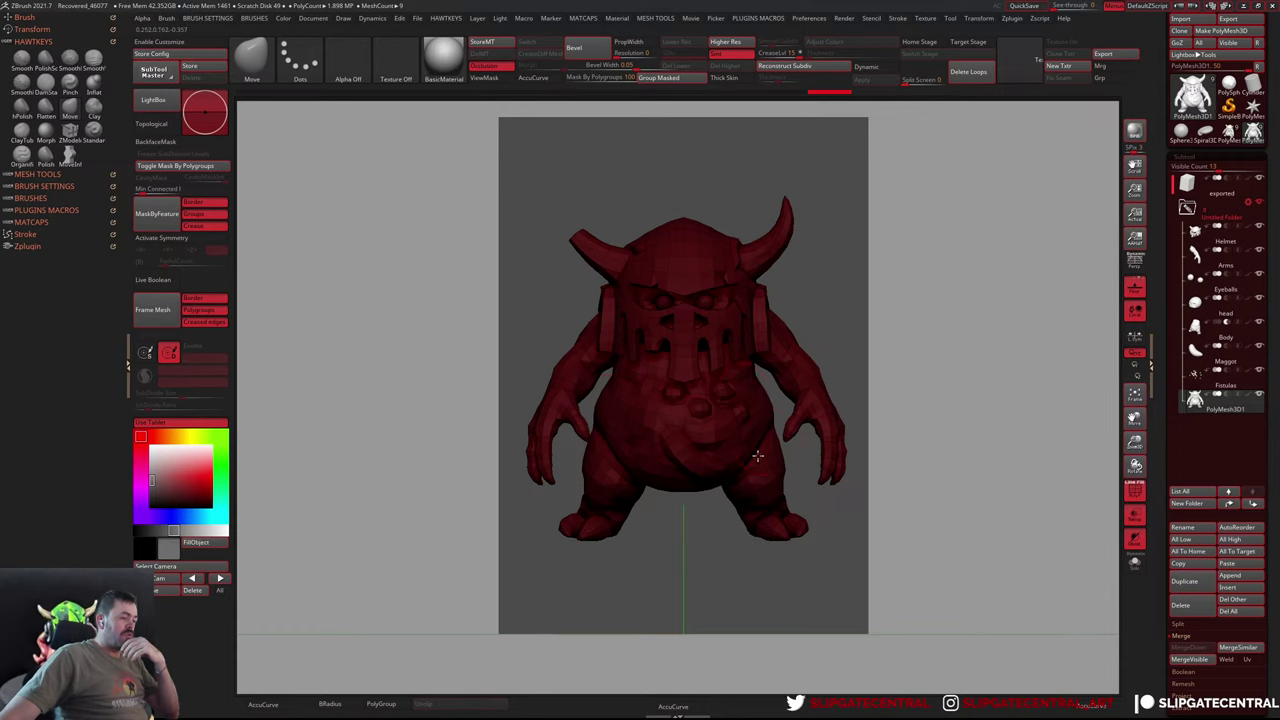
Rotate the creature, re-check its orientation with Mirror, and return to Maya
{"action": "mouse_move", "coordinate": [954, 326]}
{"action": "left_mouse_down"}
{"action": "mouse_move", "coordinate": [920, 331]}
{"action": "mouse_move", "coordinate": [1086, 243]}
{"action": "mouse_move", "coordinate": [790, 342]}
{"action": "mouse_move", "coordinate": [820, 350]}
{"action": "mouse_move", "coordinate": [857, 335]}
{"action": "left_mouse_up"}
{"action": "key", "text": "w"}
{"action": "key", "text": "space"}
{"action": "left_click", "coordinate": [824, 330]}
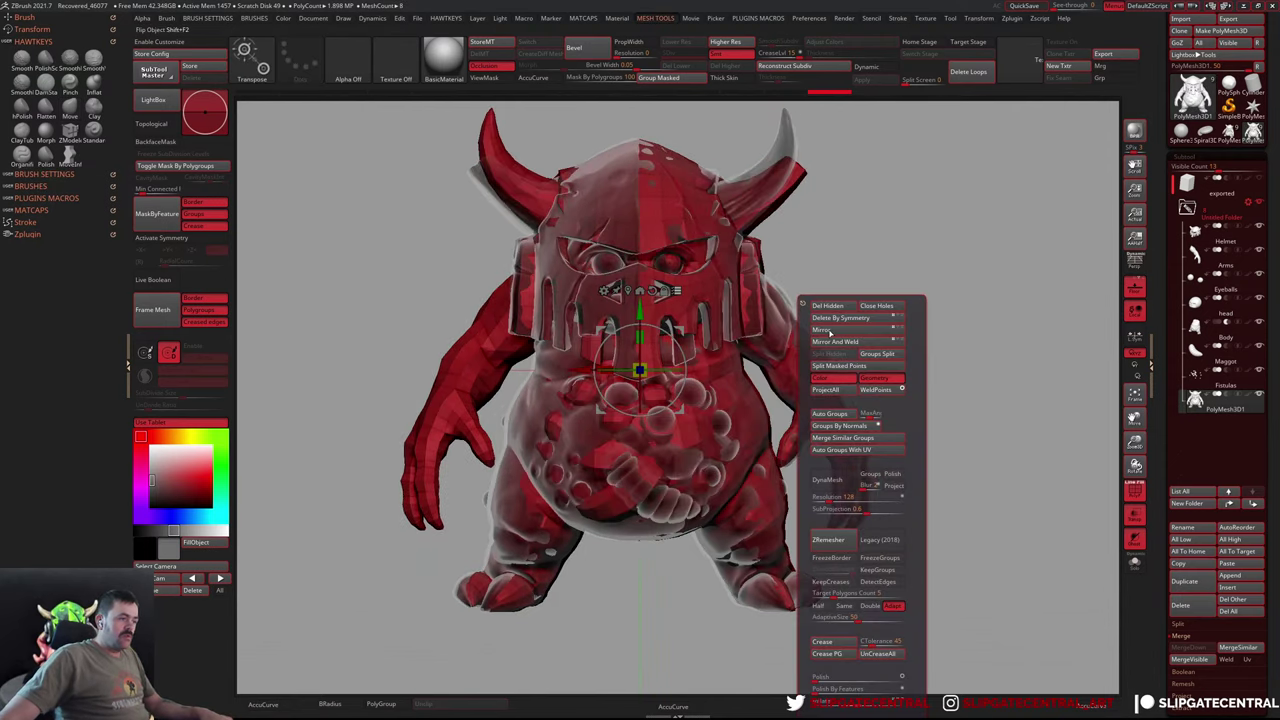
{"action": "left_click", "coordinate": [822, 330]}
{"action": "left_click", "coordinate": [822, 330]}
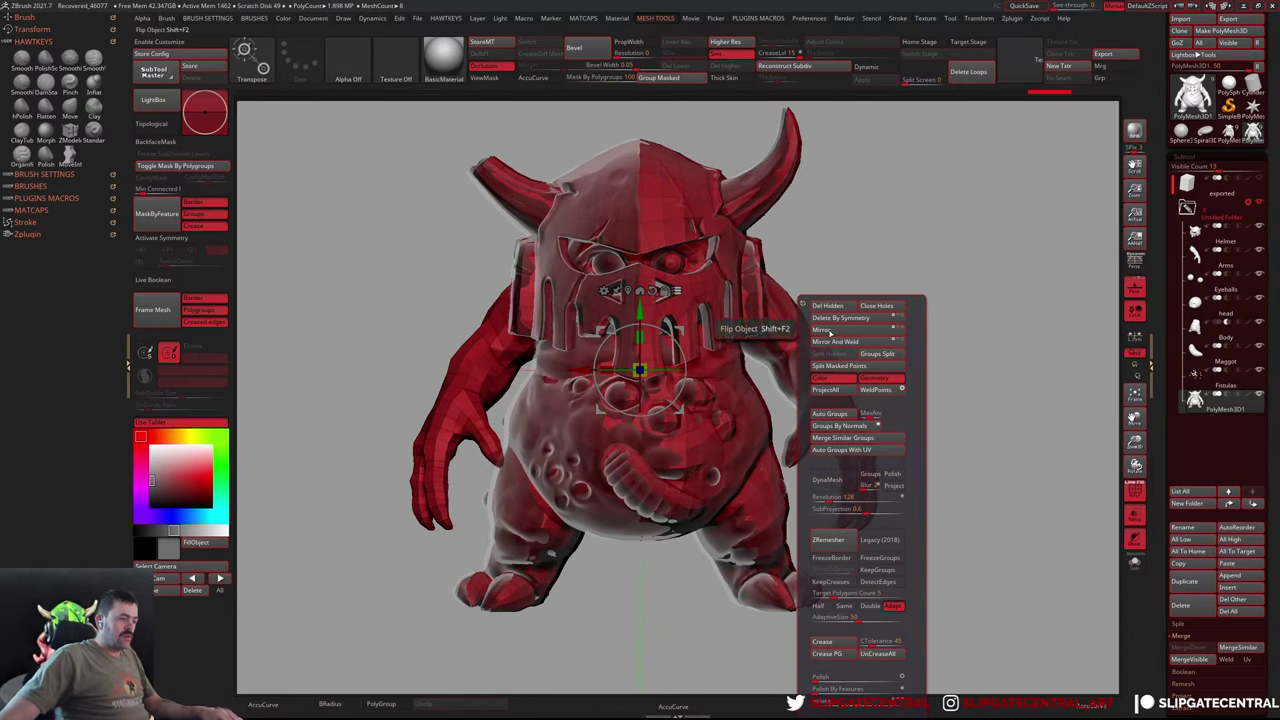
{"action": "left_click", "coordinate": [820, 331]}
{"action": "left_click", "coordinate": [818, 331]}
{"action": "key", "text": "alt+Tab"}
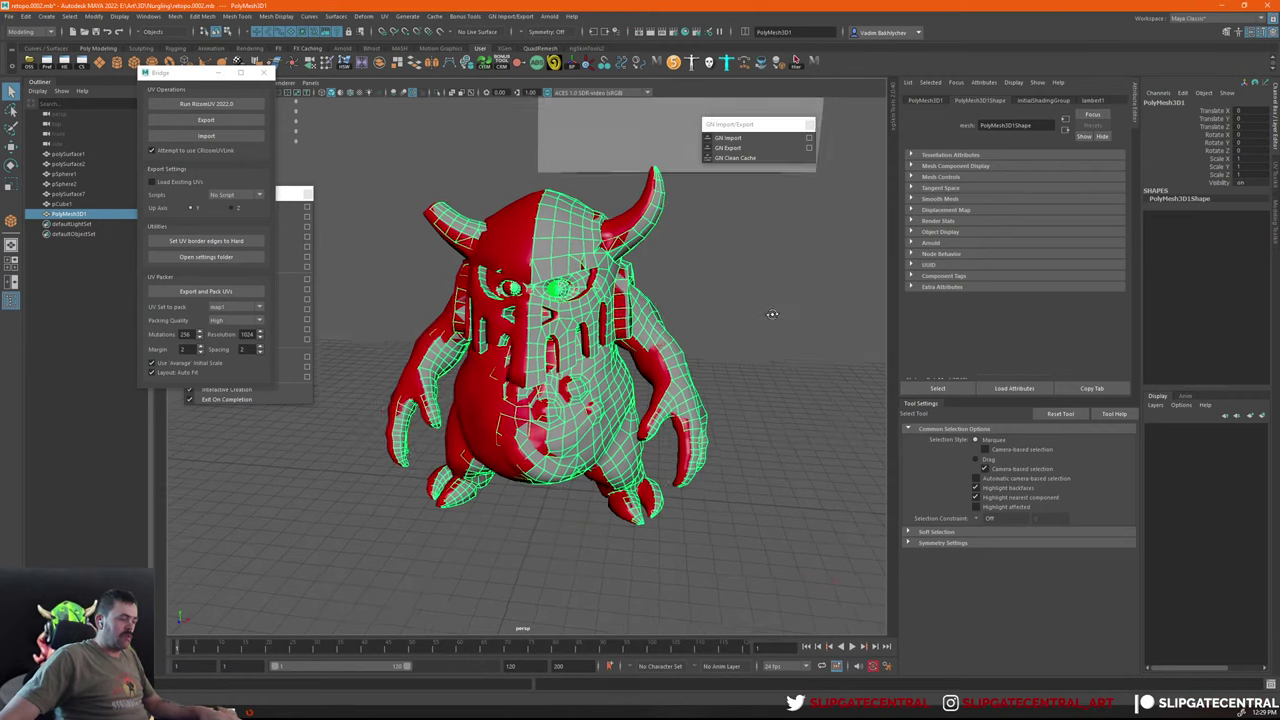
{"action": "left_click", "coordinate": [380, 293]}
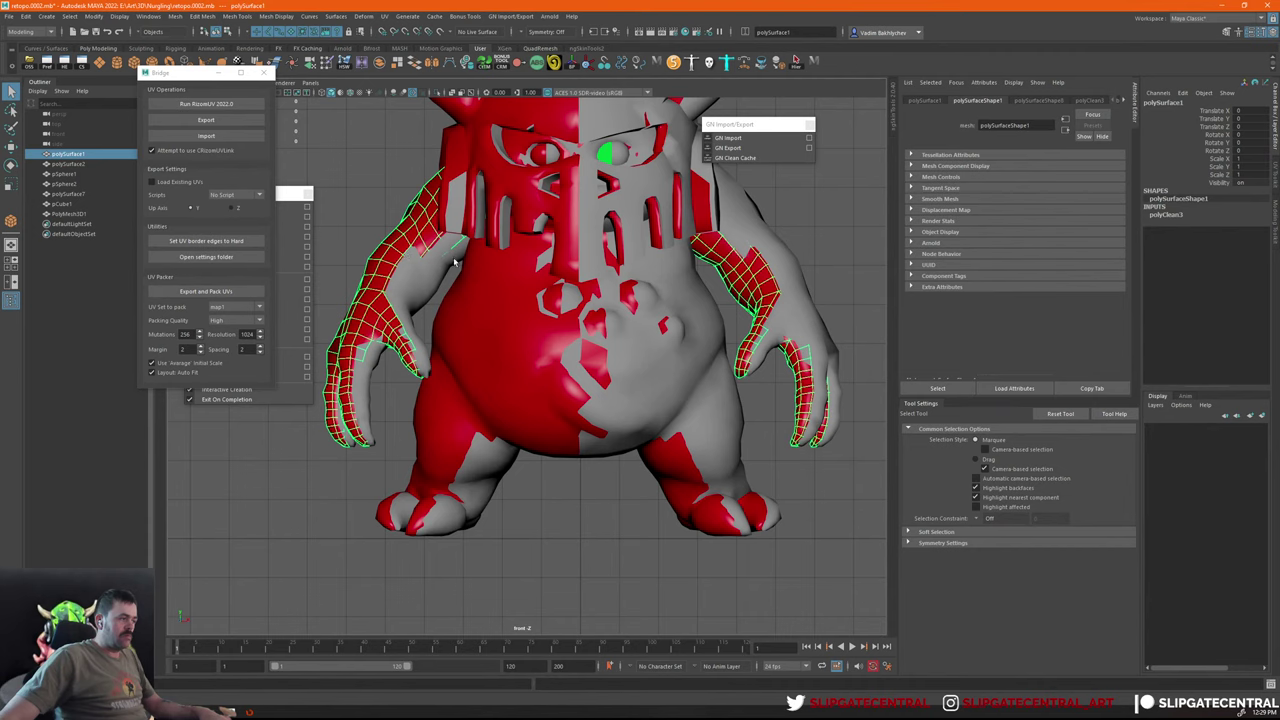
{"action": "left_click", "coordinate": [496, 304]}
{"action": "left_click", "coordinate": [480, 295]}
{"action": "left_click", "coordinate": [470, 290]}
{"action": "key", "text": "Delete"}
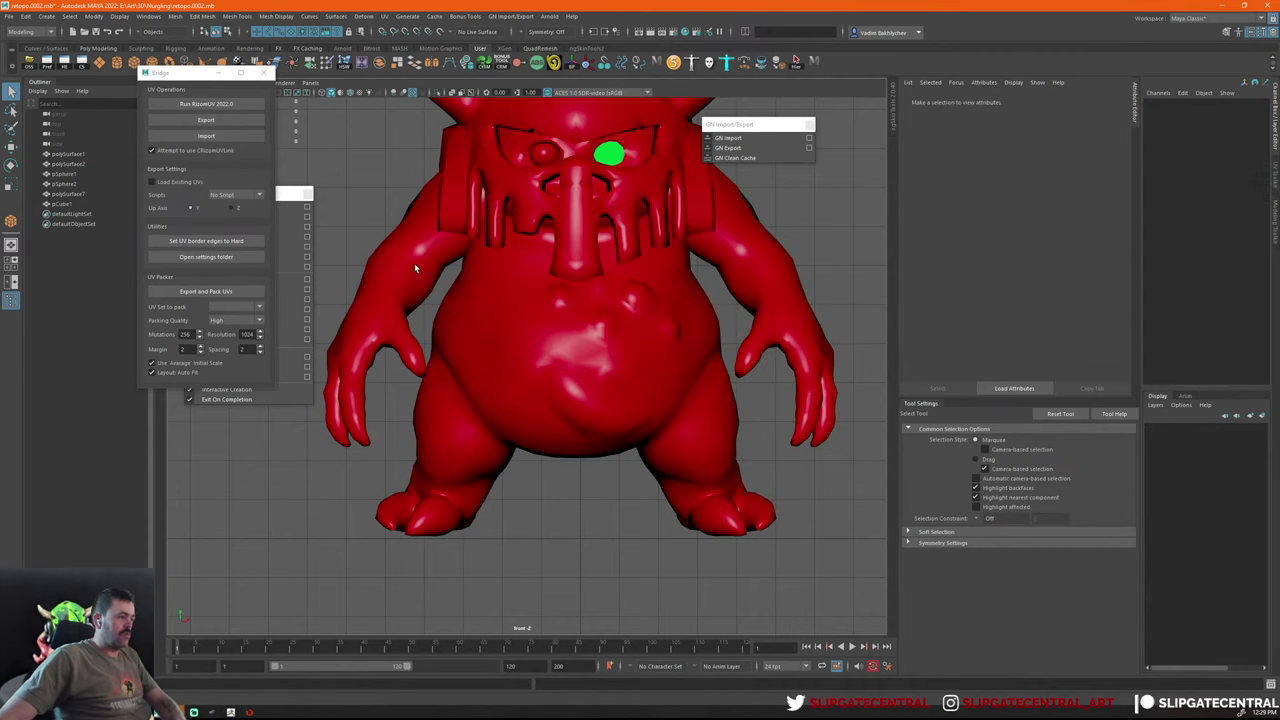
{"action": "left_click", "coordinate": [414, 263]}
{"action": "key", "text": "4"}
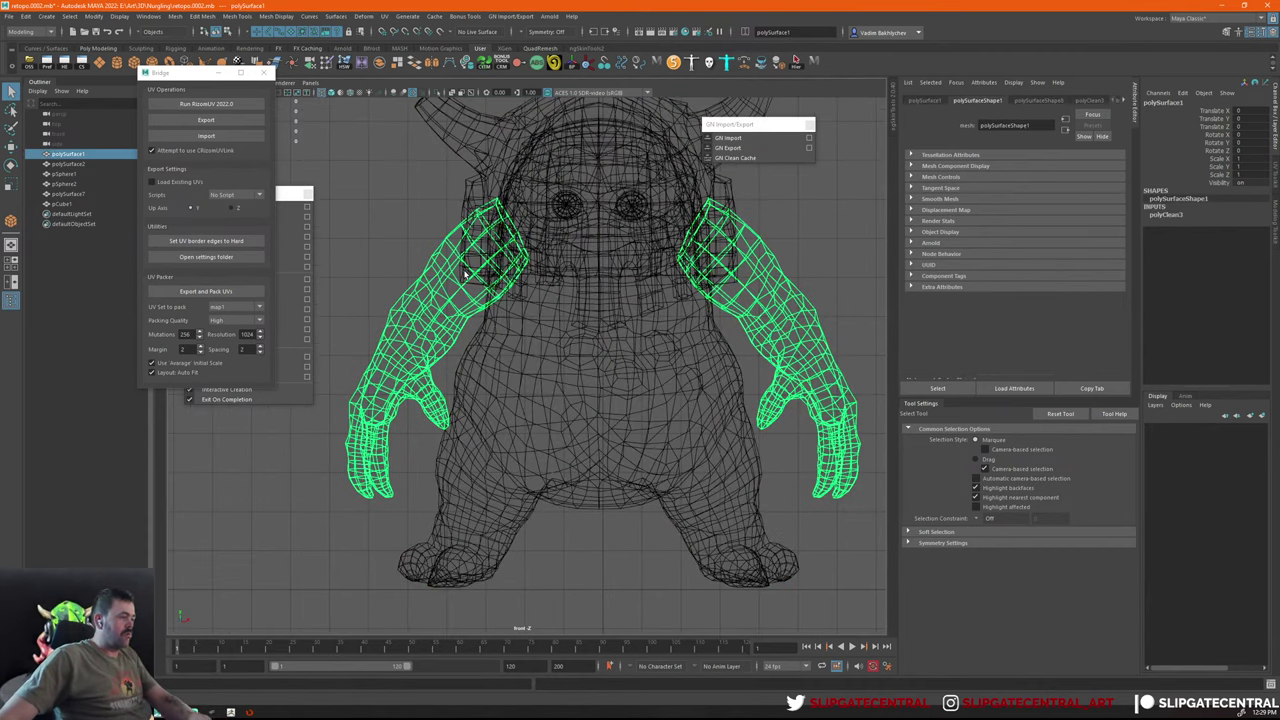
{"action": "double_click", "coordinate": [466, 272]}
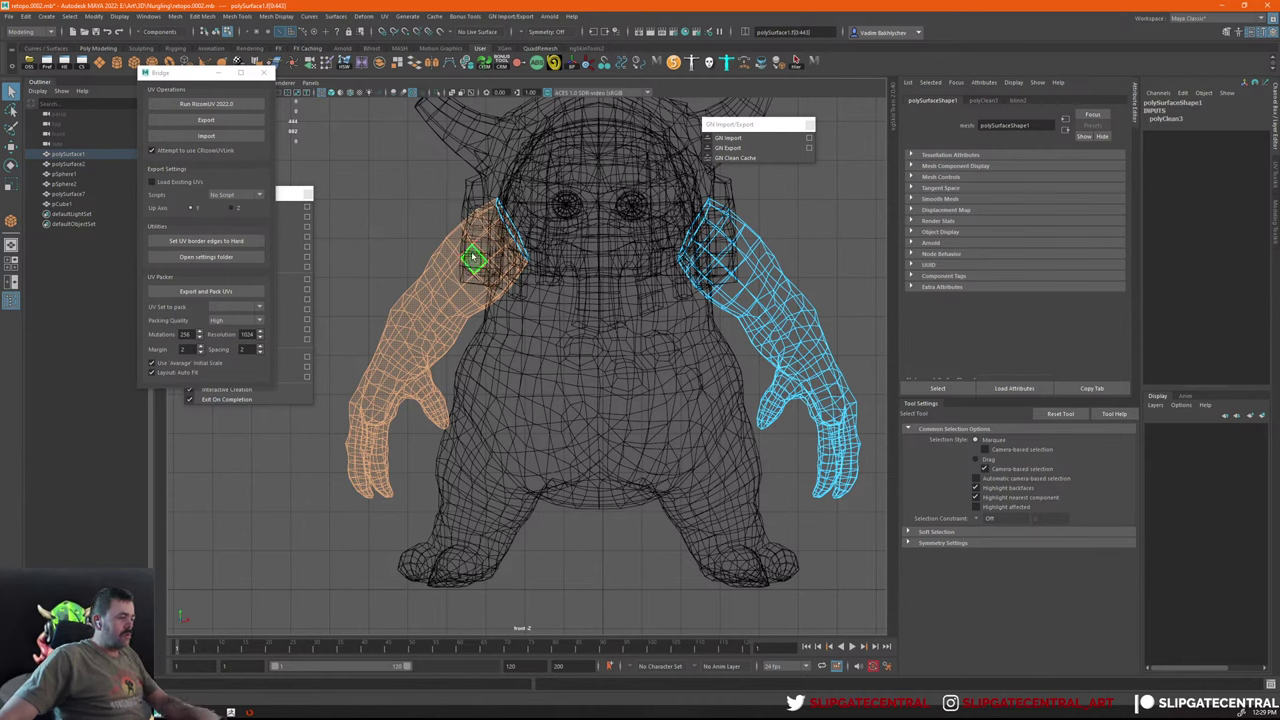
{"action": "key", "text": "ctrl+u"}
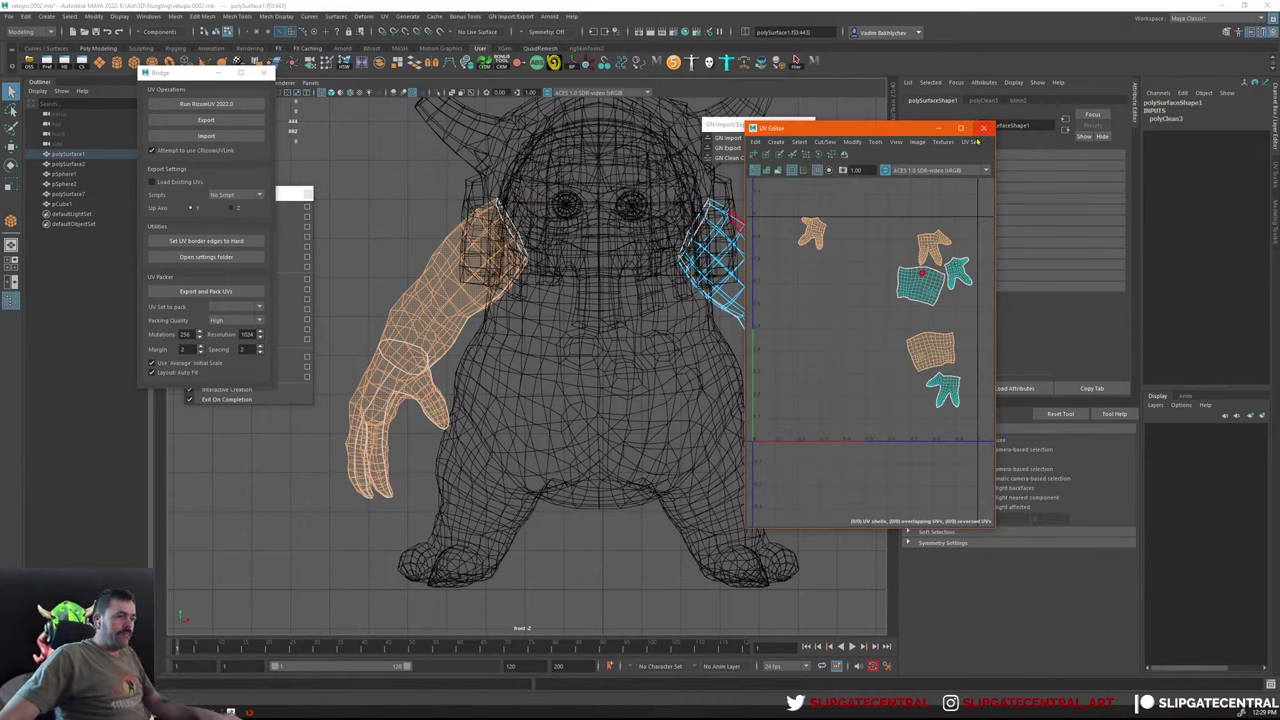
{"action": "left_click", "coordinate": [983, 128]}
{"action": "left_click", "coordinate": [795, 212]}
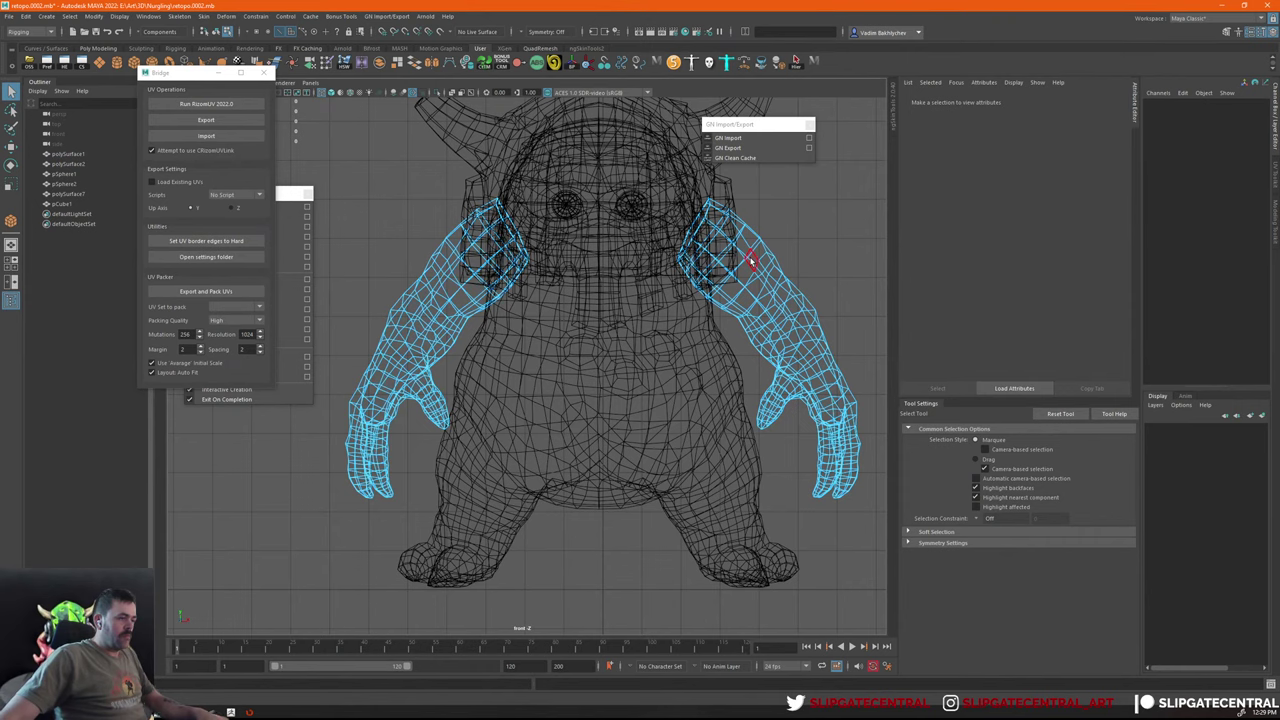
{"action": "key", "text": "F8"}
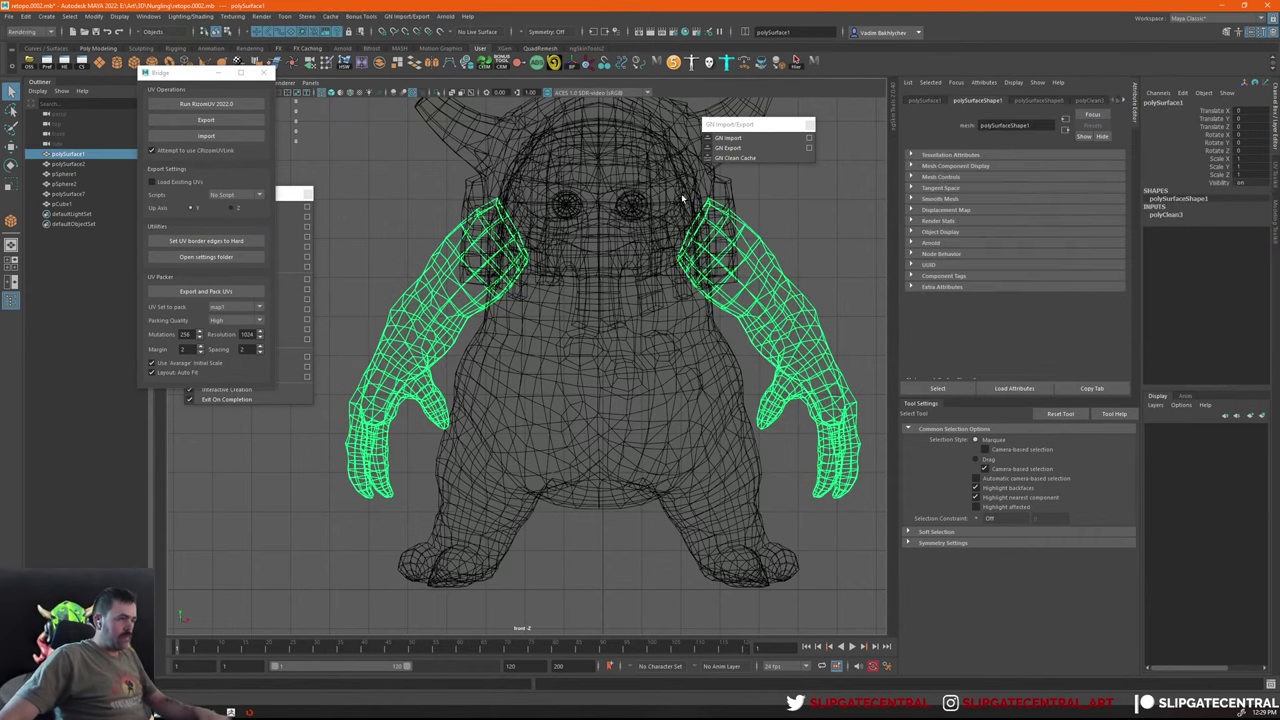
{"action": "left_click", "coordinate": [434, 65]}
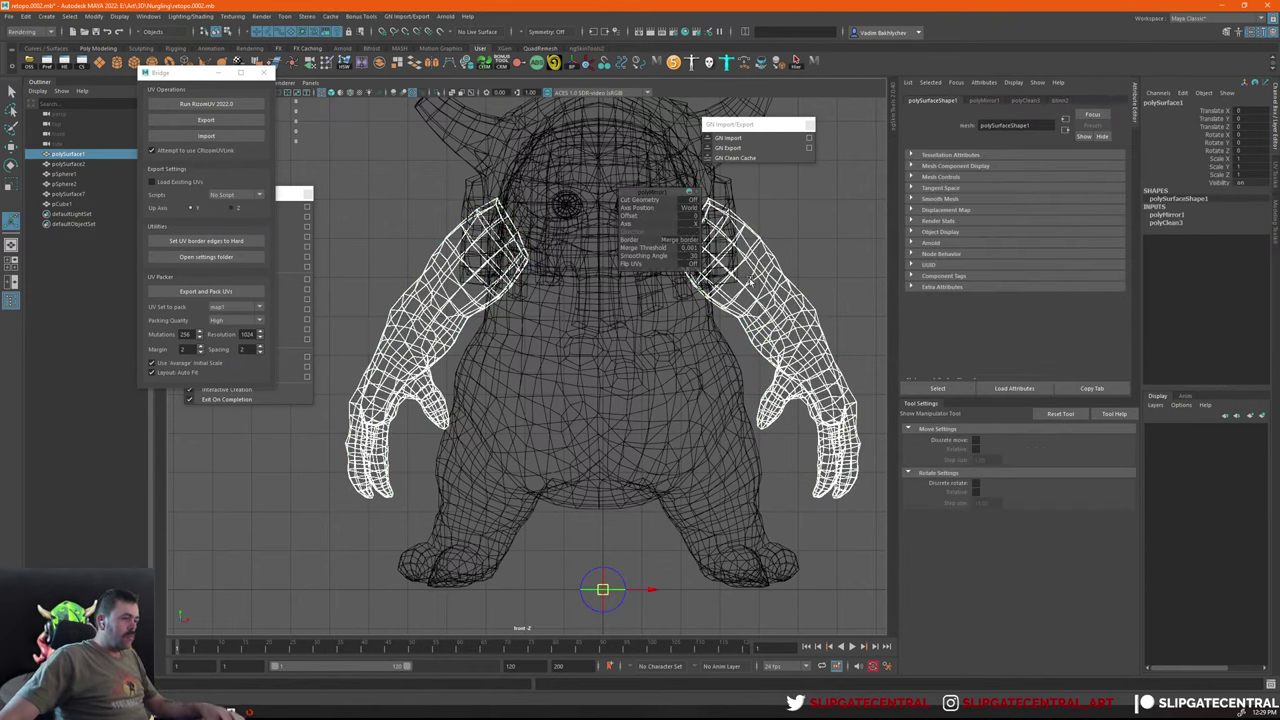
{"action": "key", "text": "ctrl+z"}
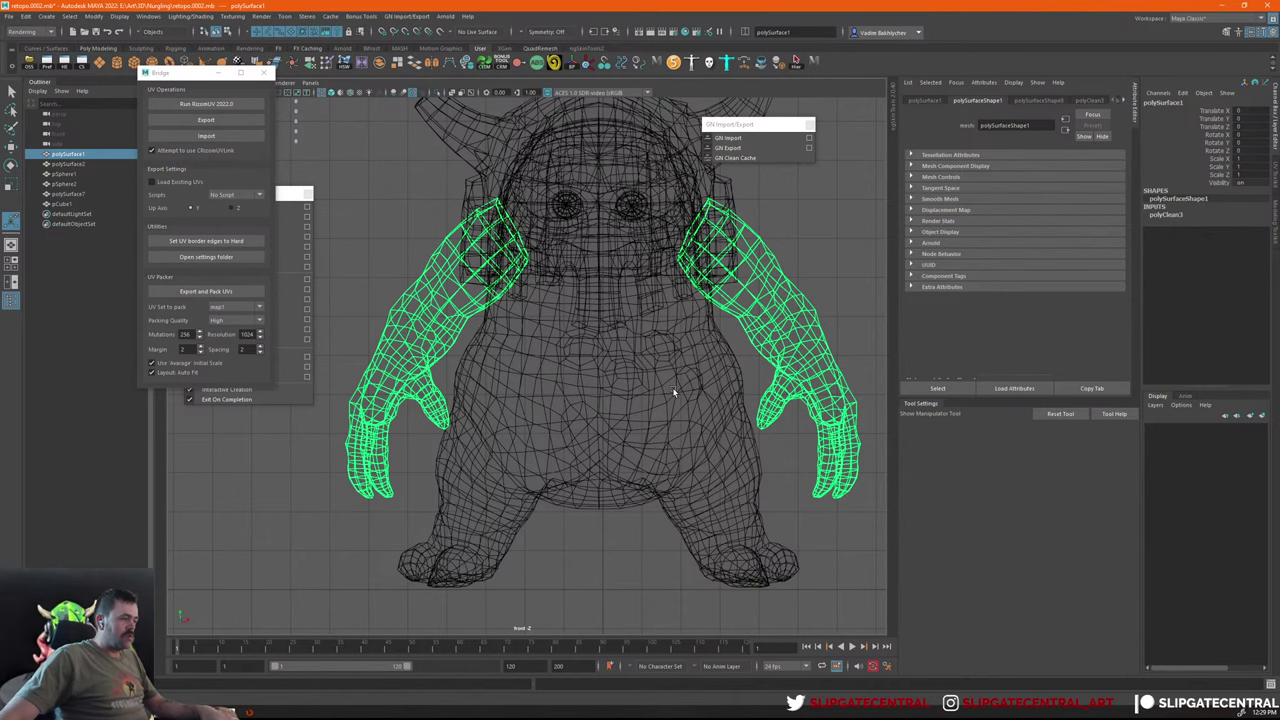
{"action": "scroll", "coordinate": [672, 387], "scroll_direction": "down", "scroll_amount": 2}
{"action": "mouse_move", "coordinate": [672, 387]}
{"action": "left_mouse_down", "text": "alt"}
{"action": "mouse_move", "coordinate": [635, 301]}
{"action": "mouse_move", "coordinate": [673, 397]}
{"action": "left_mouse_up", "text": "alt"}
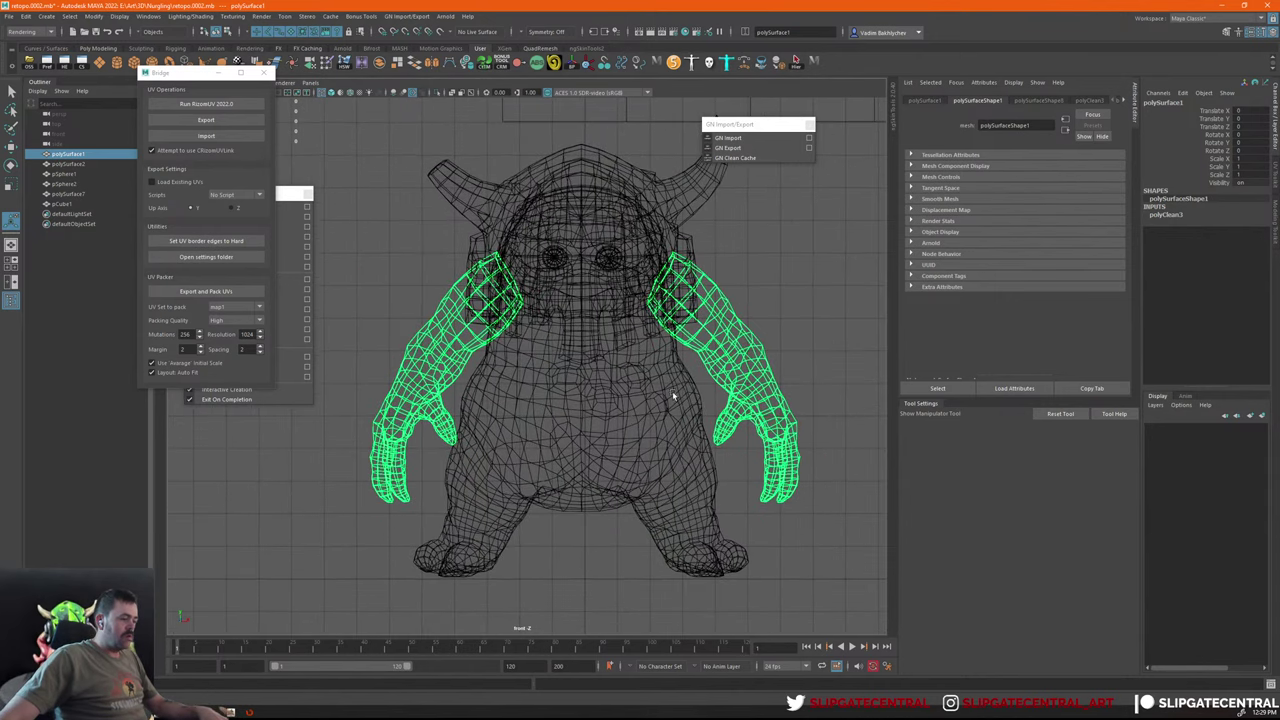
{"action": "key", "text": "w"}
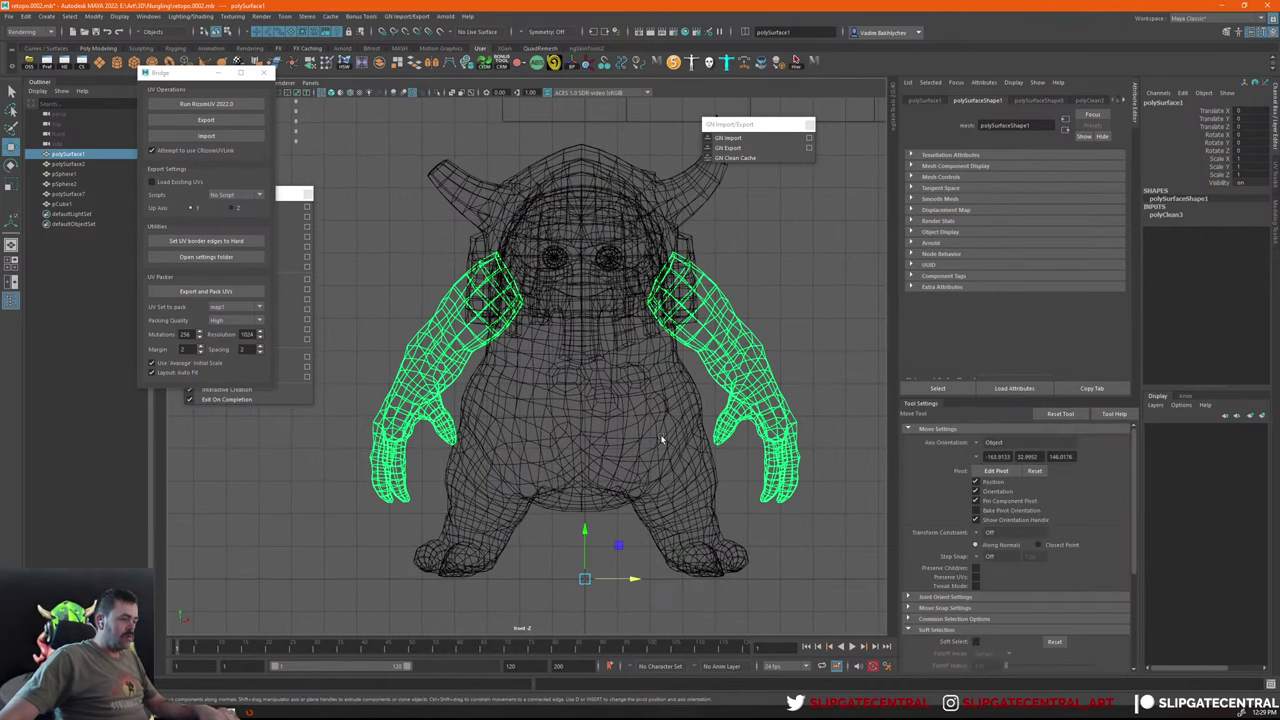
{"action": "left_click", "coordinate": [638, 497]}
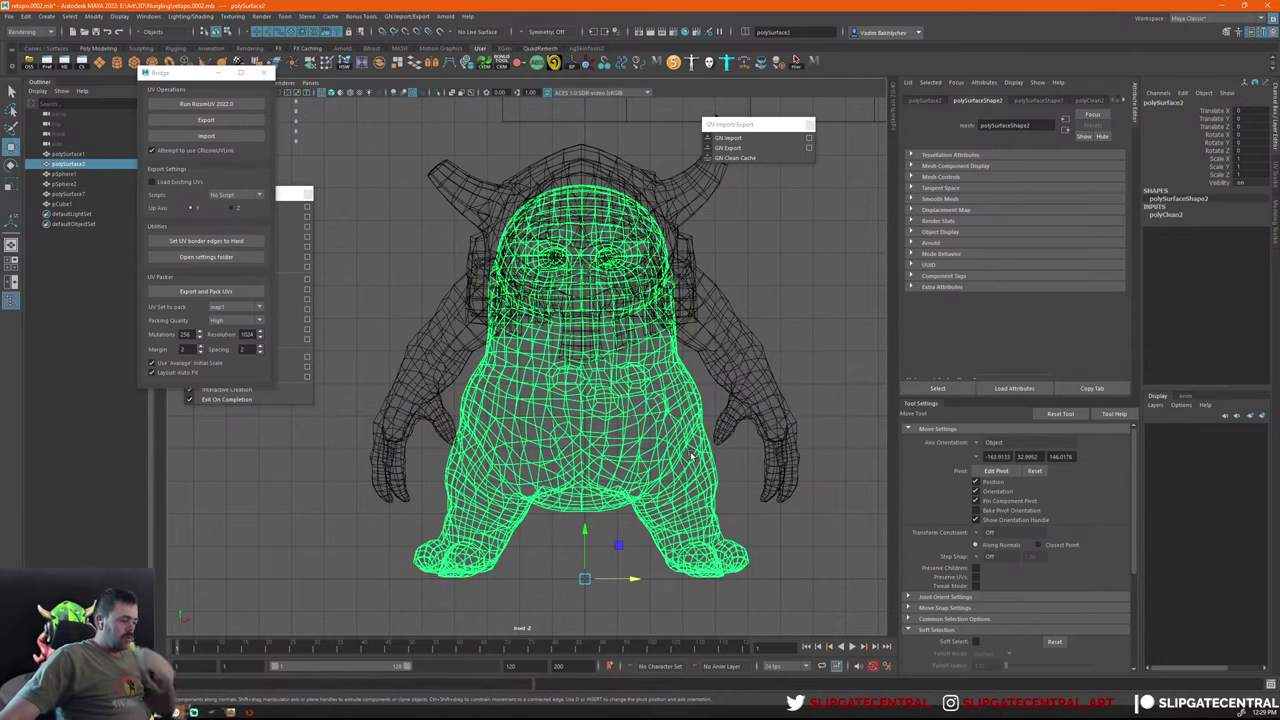
Try isolating one foot's faces on the body, then undo the deletion
{"action": "left_click", "coordinate": [624, 595]}
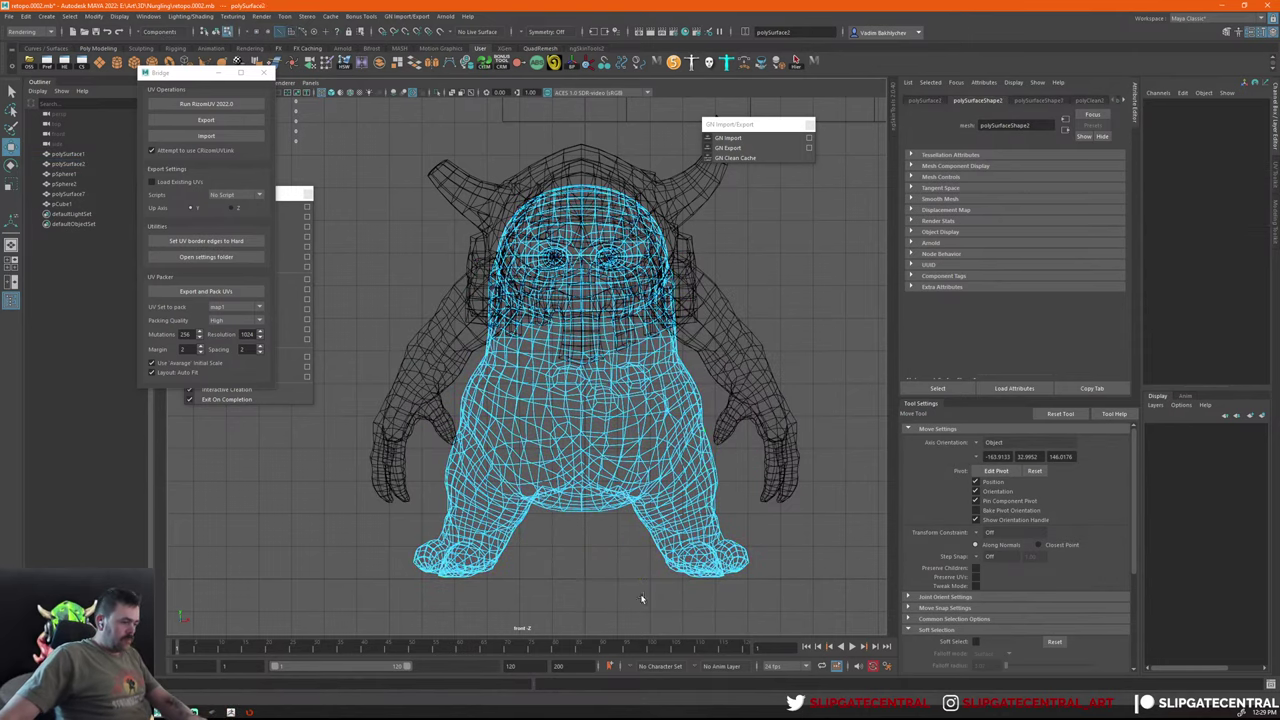
{"action": "key", "text": "q"}
{"action": "left_click_drag", "start_coordinate": [594, 610], "coordinate": [770, 520]}
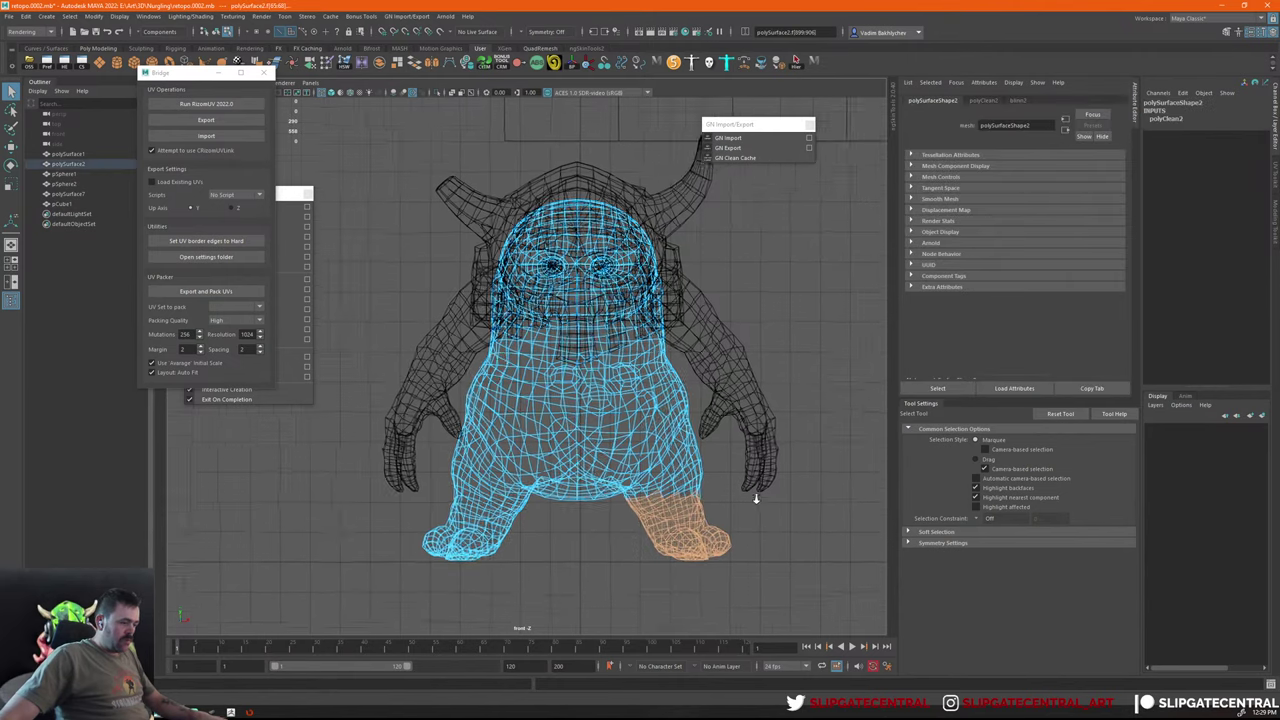
{"action": "key", "text": "ctrl+shift+i"}
{"action": "key", "text": "Delete"}
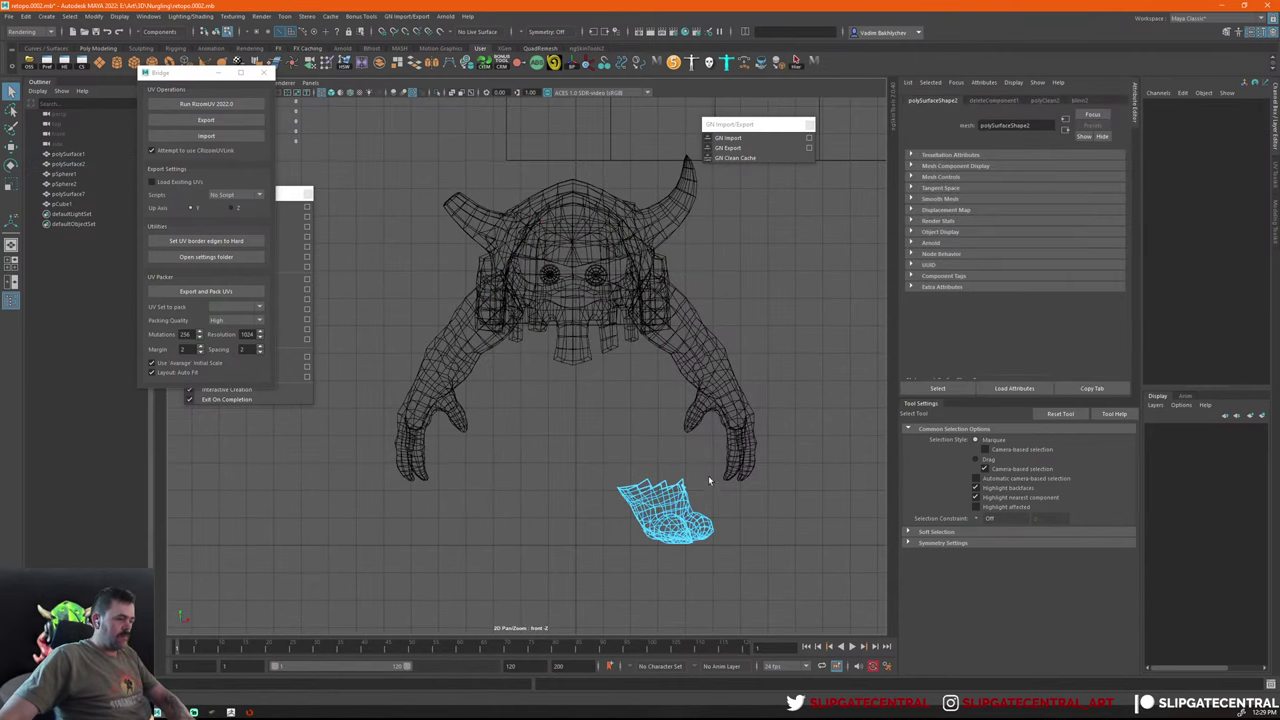
{"action": "key", "text": "ctrl+z"}
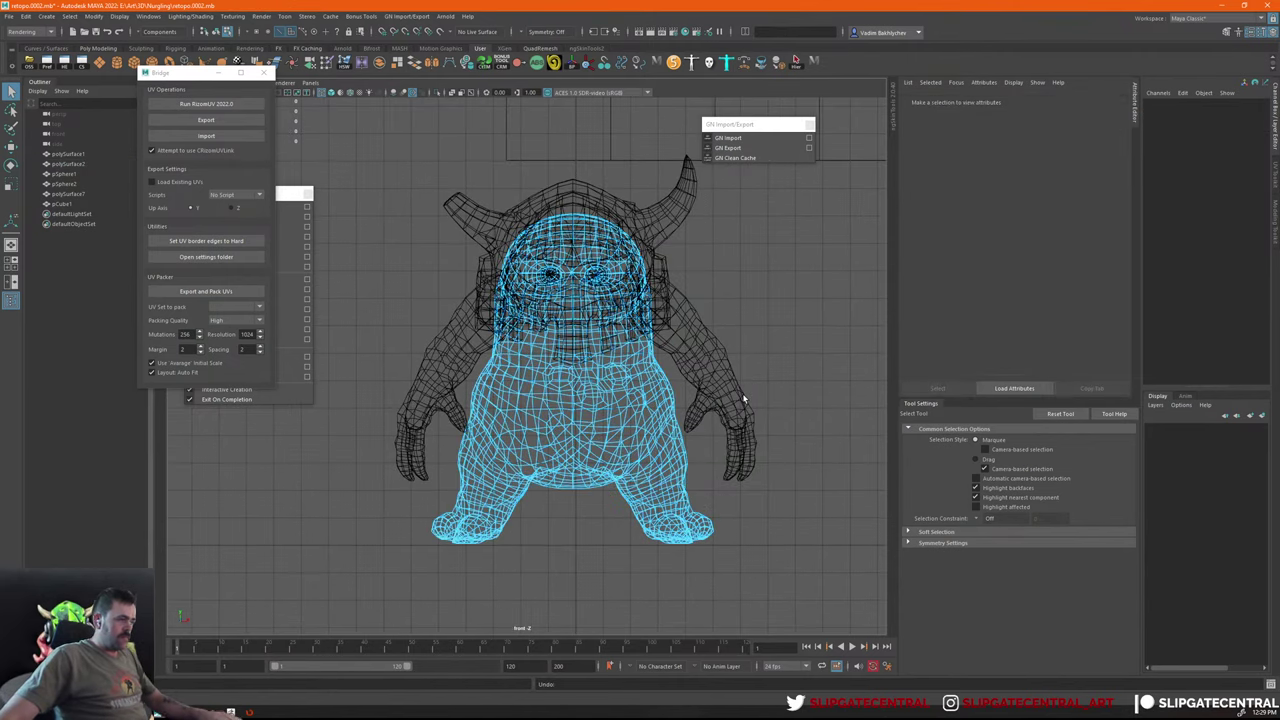
Duplicate the body and delete every face except one leg on the copy
{"action": "key", "text": "ctrl+d"}
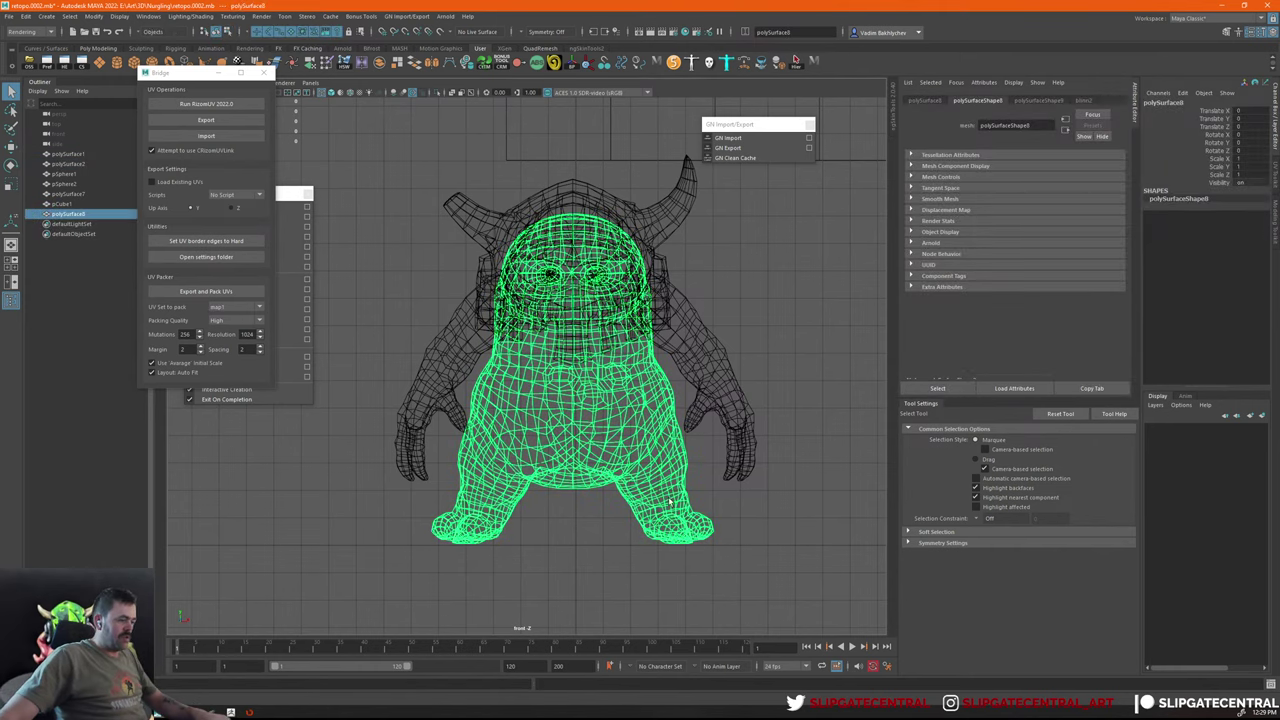
{"action": "left_click", "coordinate": [607, 595]}
{"action": "left_click_drag", "start_coordinate": [763, 482], "coordinate": [764, 484]}
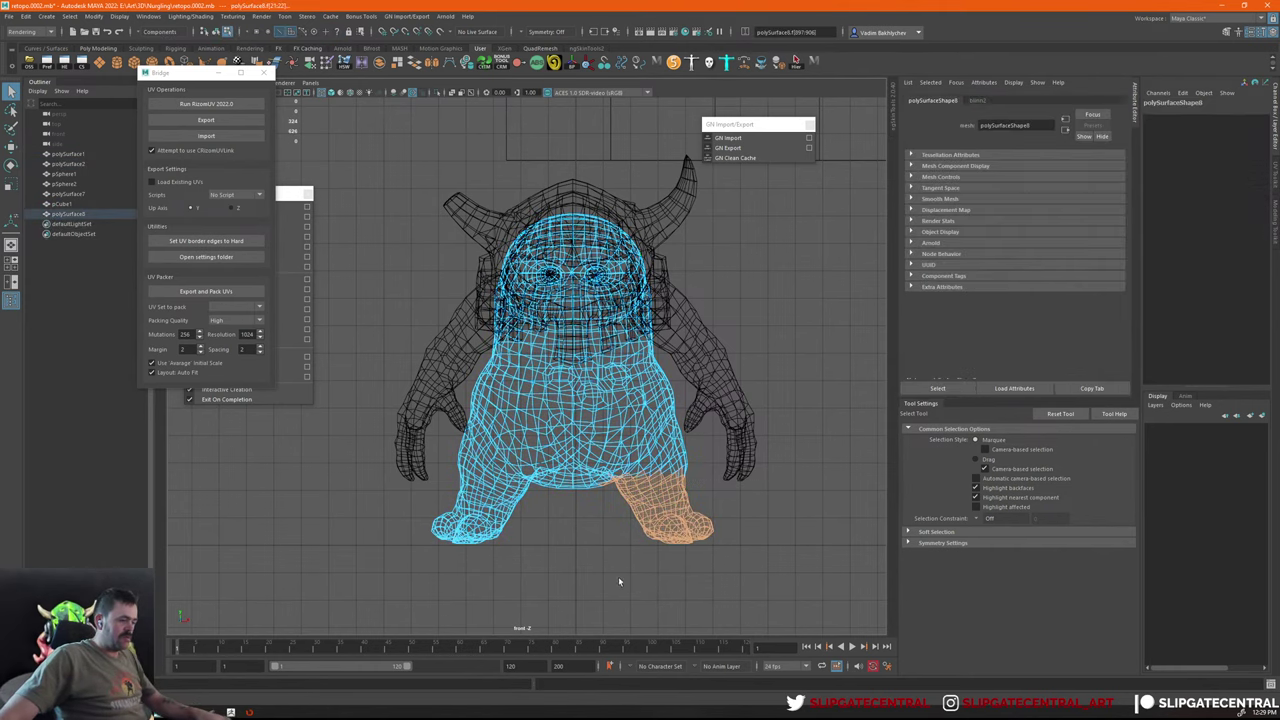
{"action": "scroll", "coordinate": [731, 499], "scroll_direction": "down", "scroll_amount": 2}
{"action": "key", "text": "ctrl+shift+i"}
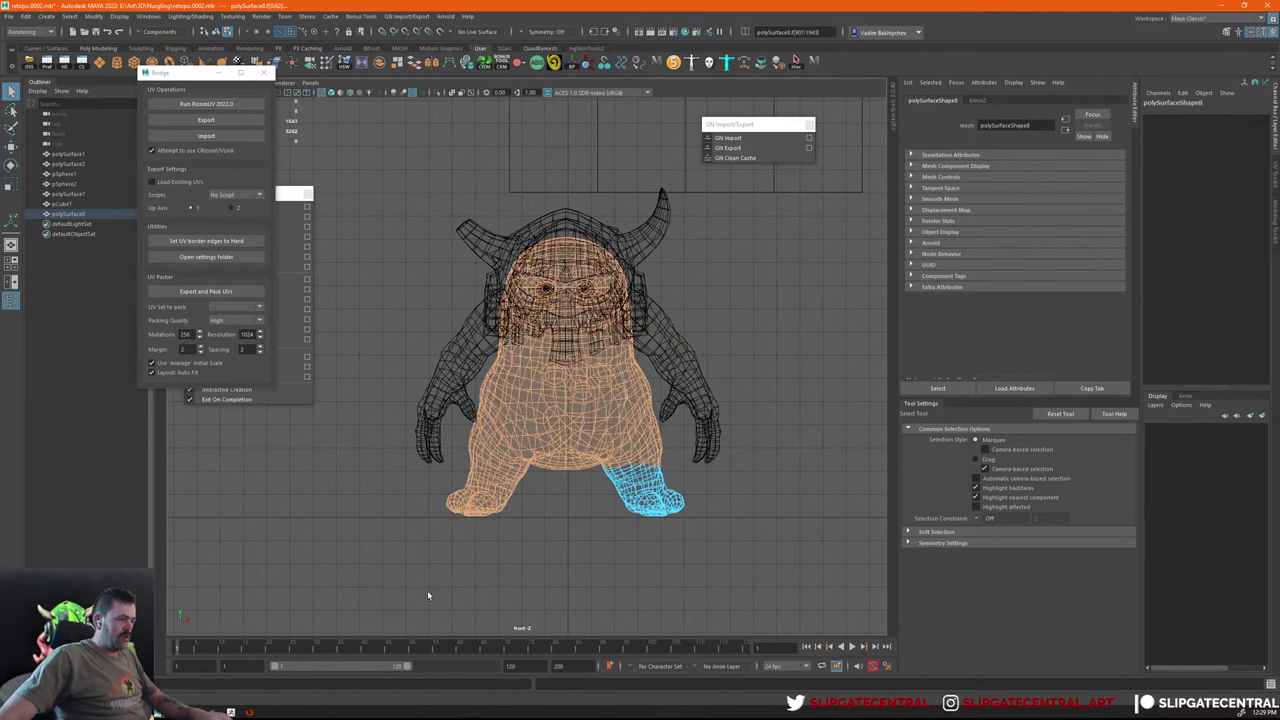
{"action": "key", "text": "Delete"}
Mirror the leg piece across by setting its Scale X to -1
{"action": "key", "text": "F3"}
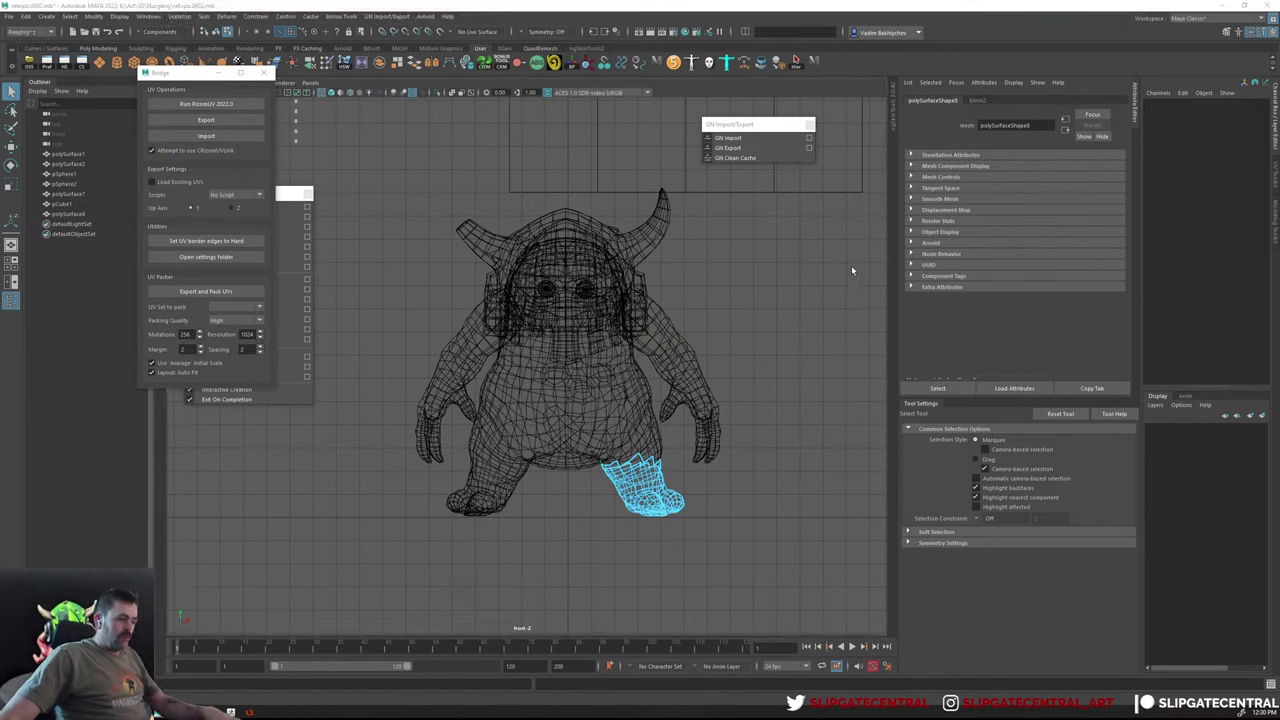
{"action": "key", "text": "F8"}
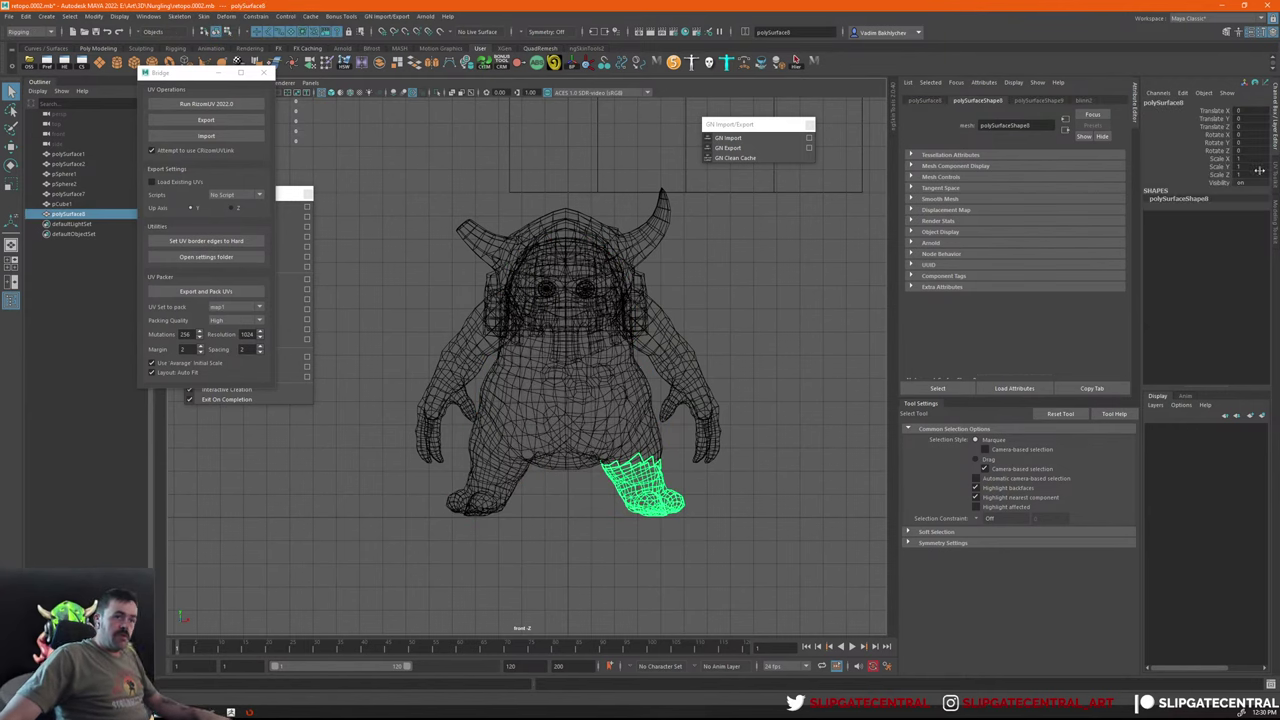
{"action": "type", "text": "-1"}
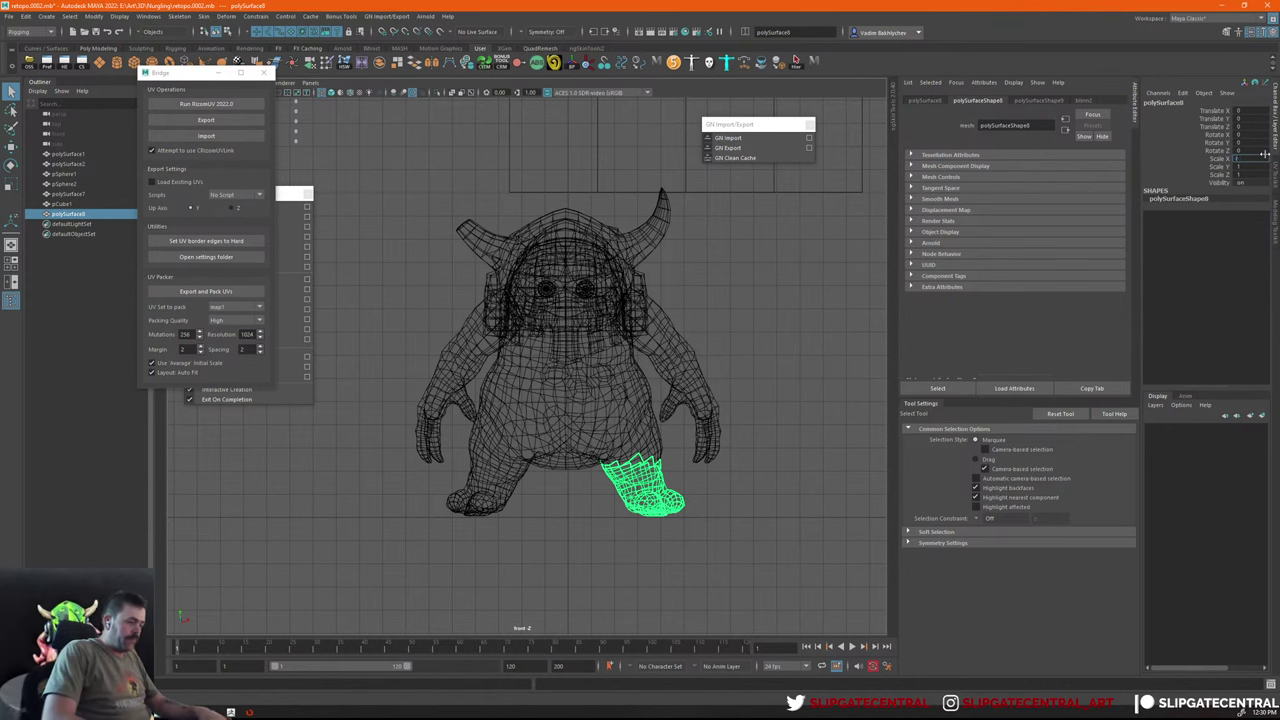
{"action": "key", "text": "Return"}
{"action": "scroll", "coordinate": [603, 373], "scroll_direction": "up", "scroll_amount": 2}
Select the original body and slide it sideways along X, undoing the first move
{"action": "scroll", "coordinate": [603, 373], "scroll_direction": "up", "scroll_amount": 1}
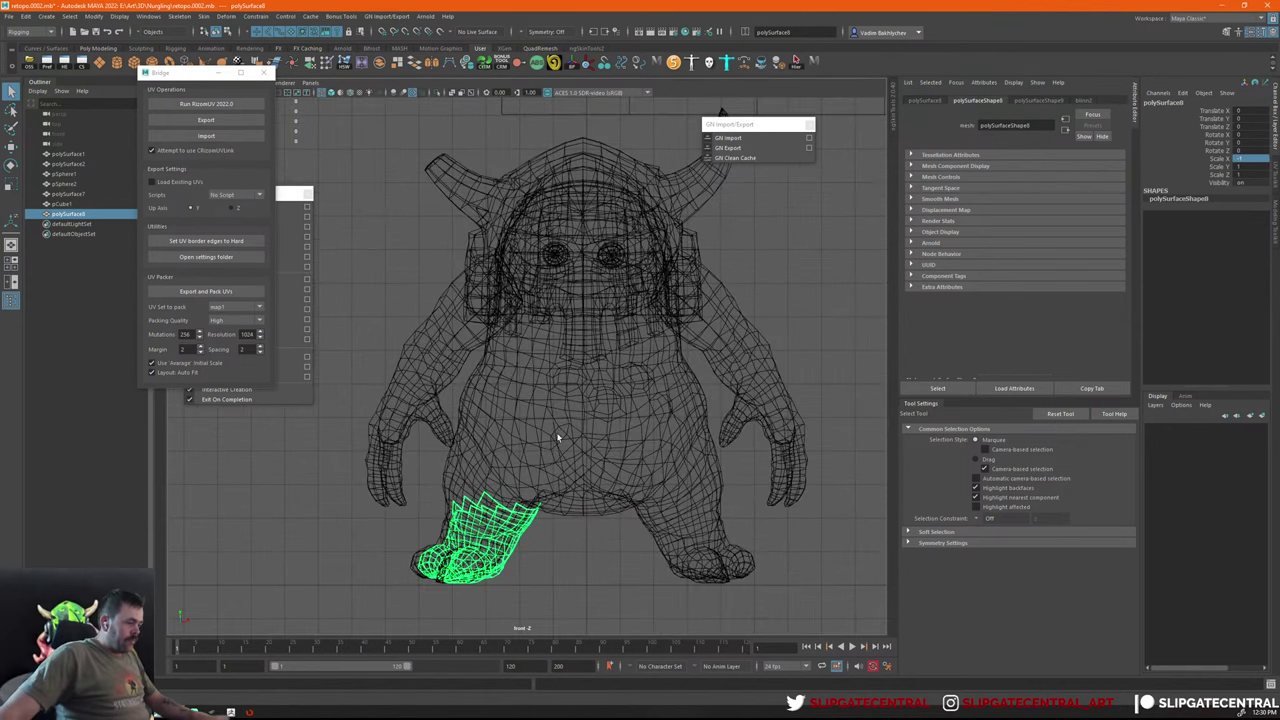
{"action": "left_click", "coordinate": [615, 380]}
{"action": "scroll", "coordinate": [660, 520], "scroll_direction": "up", "scroll_amount": 2}
{"action": "key", "text": "w"}
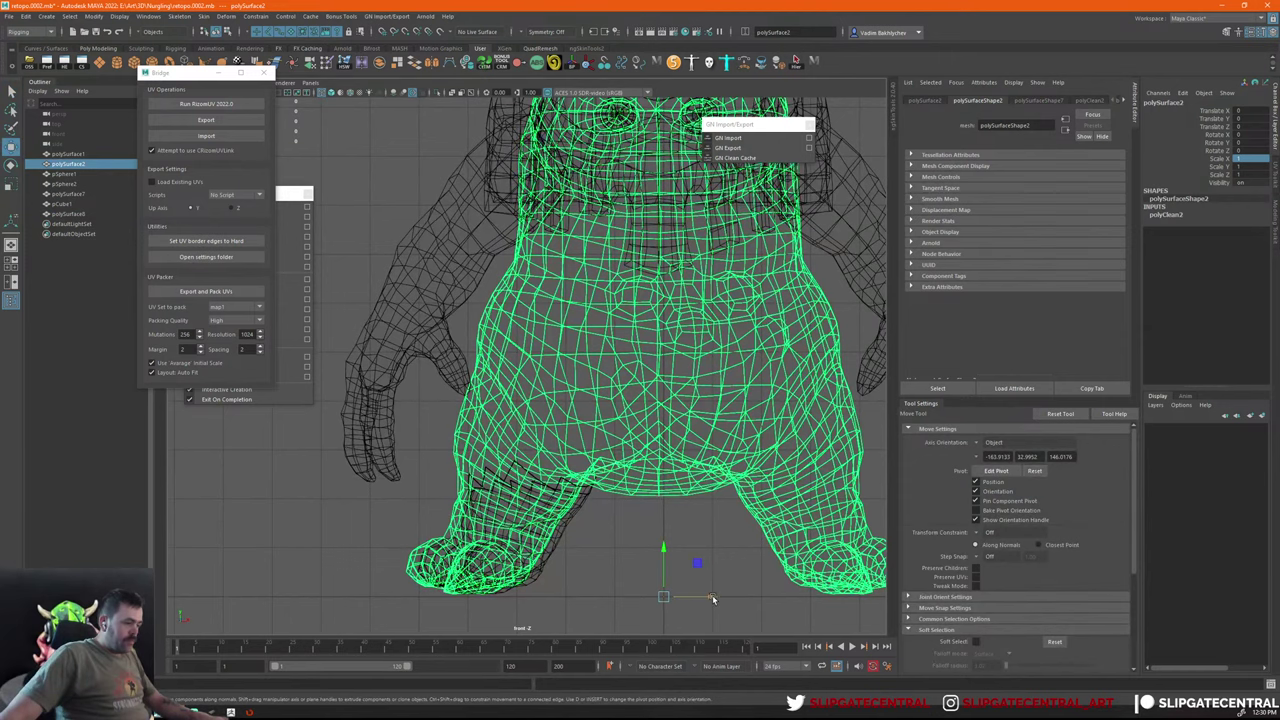
{"action": "left_click_drag", "start_coordinate": [712, 598], "coordinate": [722, 601]}
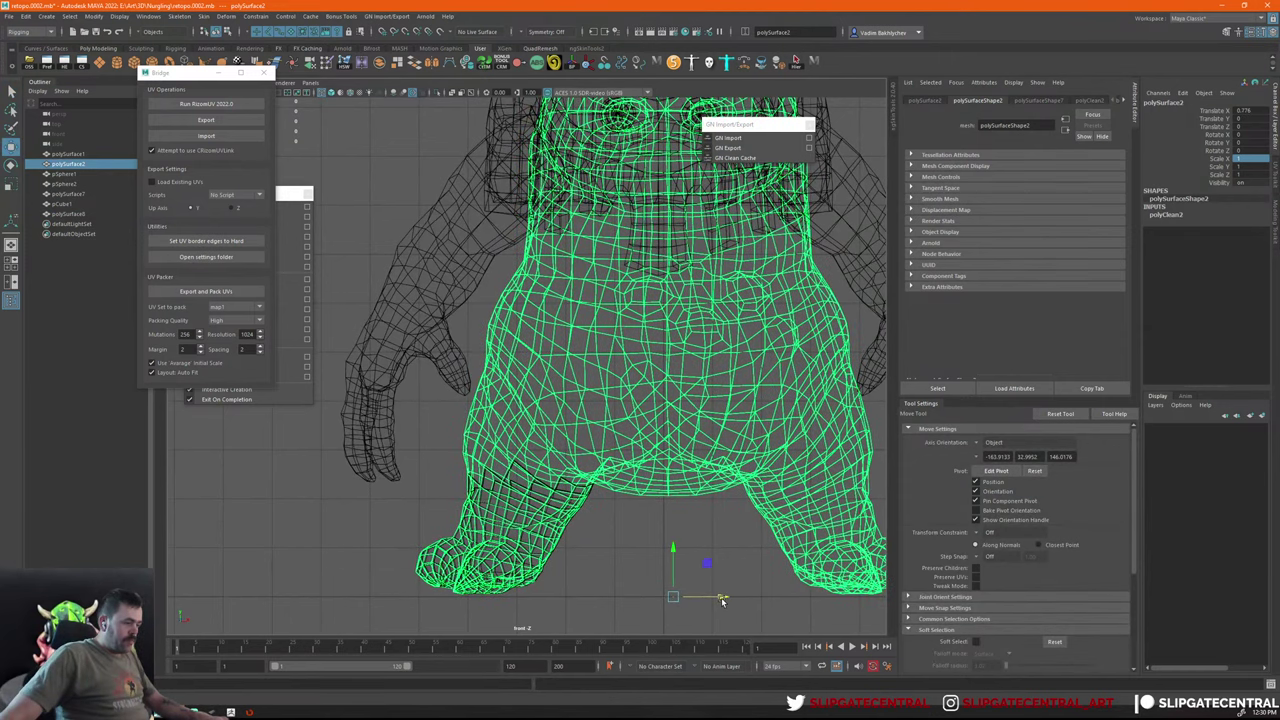
{"action": "key", "text": "ctrl+z"}
{"action": "scroll", "coordinate": [685, 560], "scroll_direction": "up", "scroll_amount": 2}
{"action": "left_click_drag", "start_coordinate": [645, 568], "coordinate": [655, 566]}
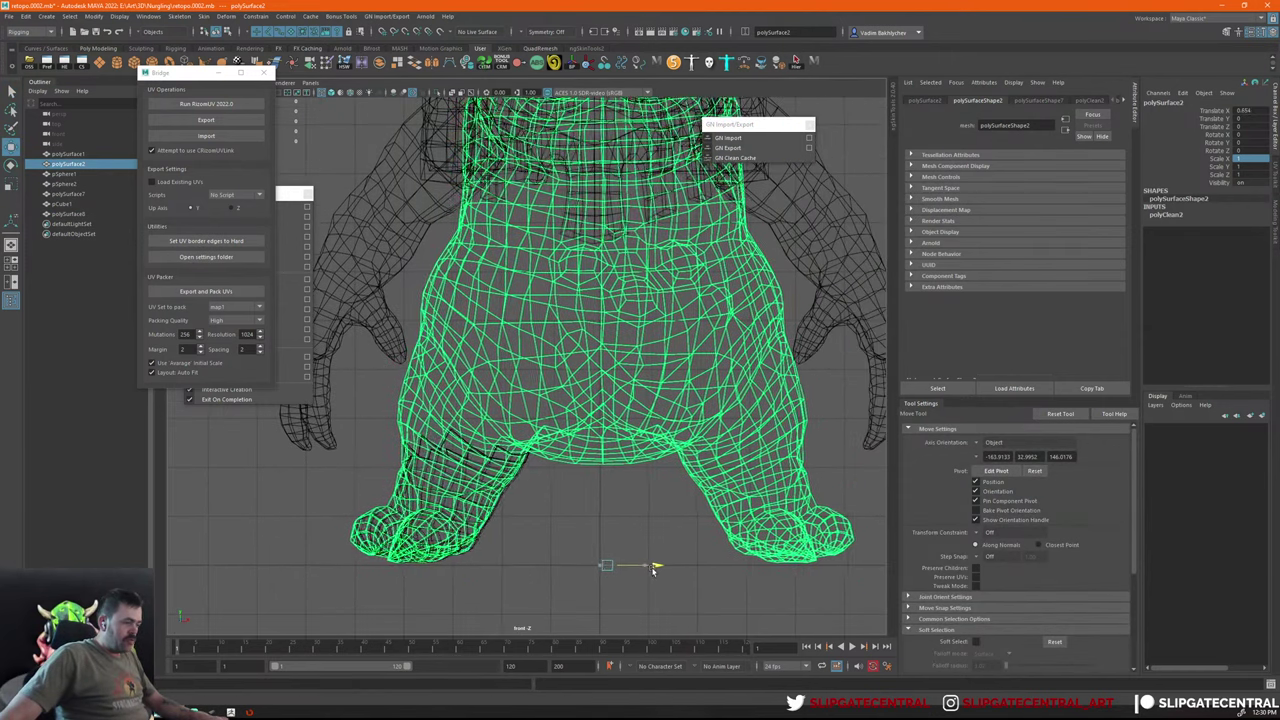
{"action": "scroll", "coordinate": [654, 563], "scroll_direction": "down", "scroll_amount": 1}
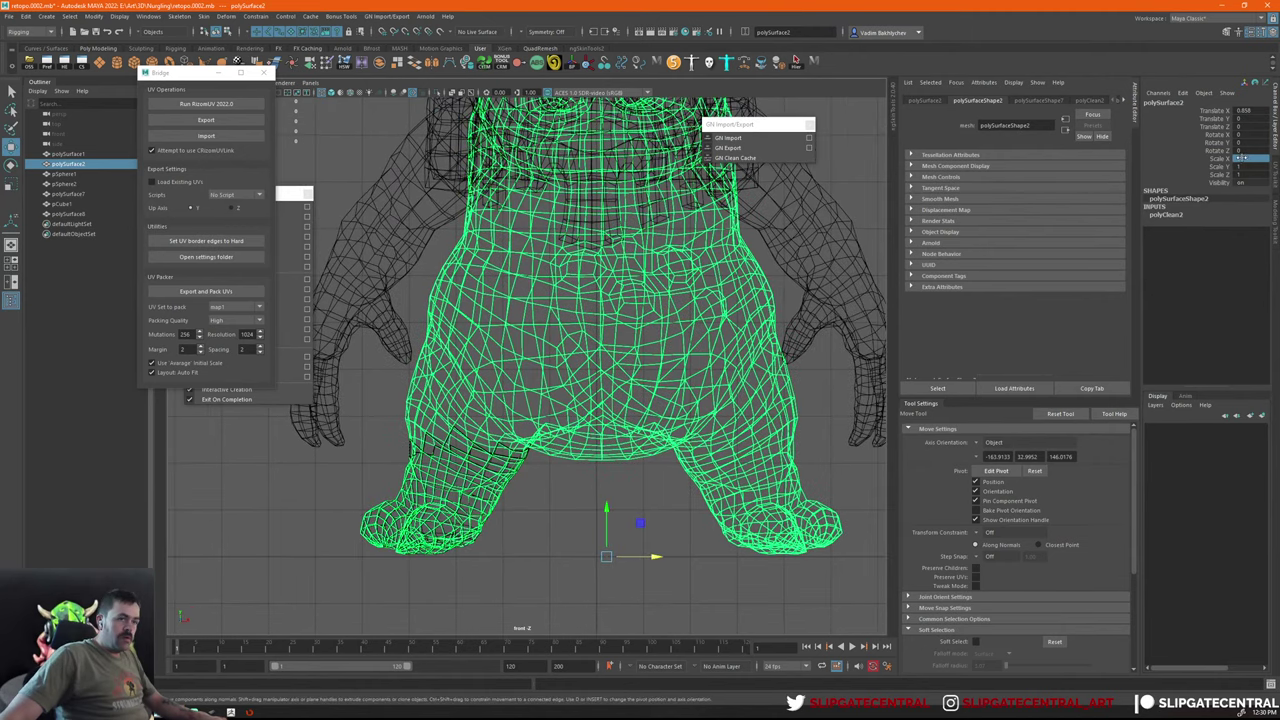
Freeze a Scale X of -1 into the body, then undo the recent edits
{"action": "type", "text": "-1"}
{"action": "key", "text": "Return"}
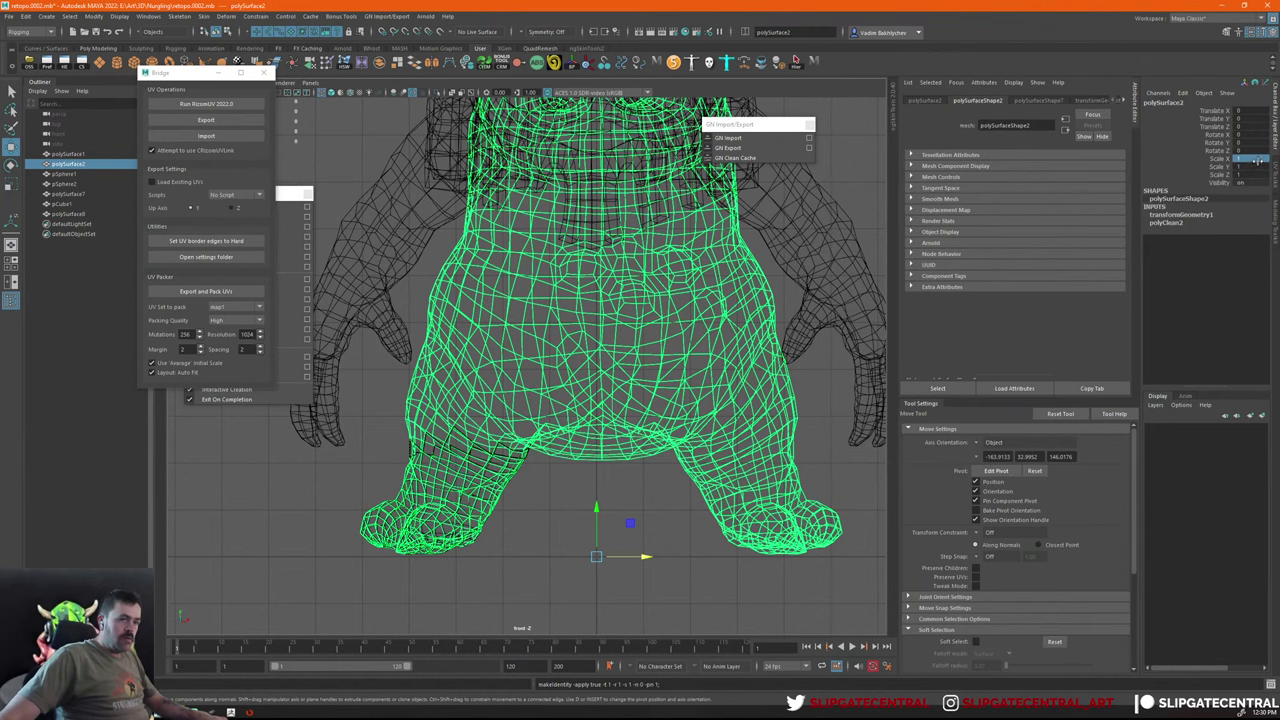
{"action": "key", "text": "ctrl+z"}
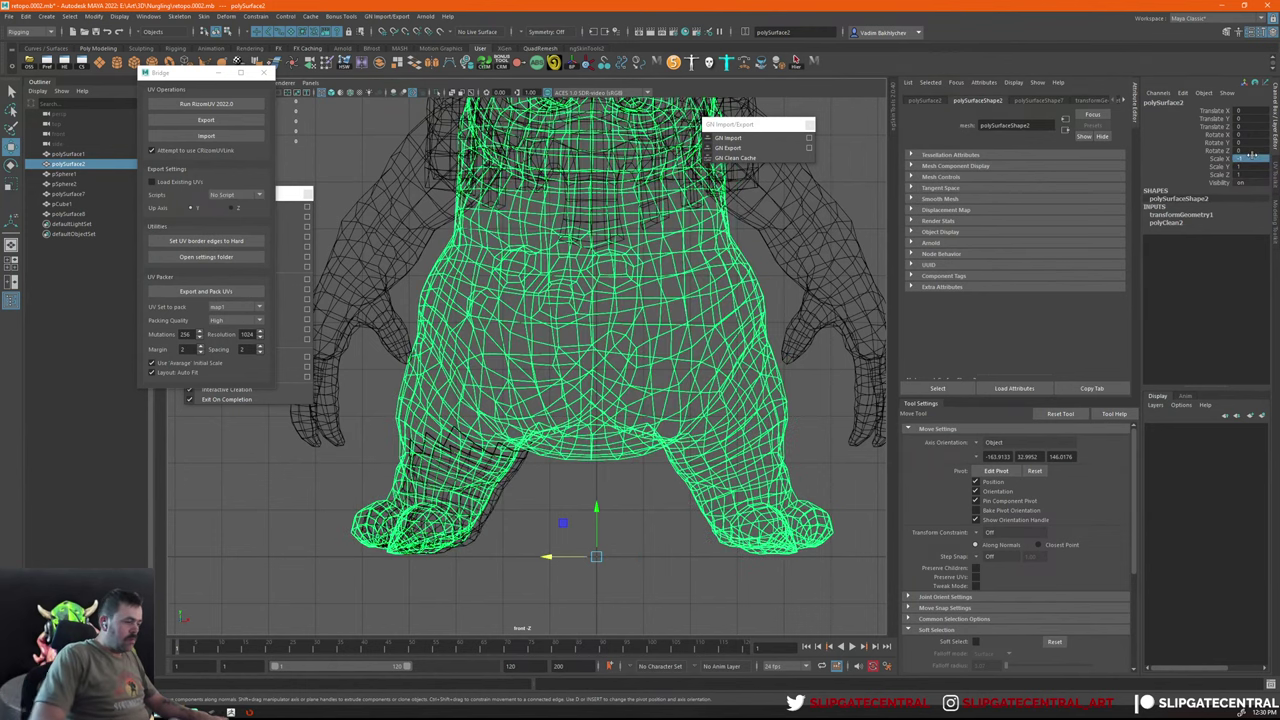
{"action": "key", "text": "ctrl+z"}
{"action": "key", "text": "ctrl+z"}
{"action": "key", "text": "ctrl+z"}
{"action": "key", "text": "ctrl+z"}
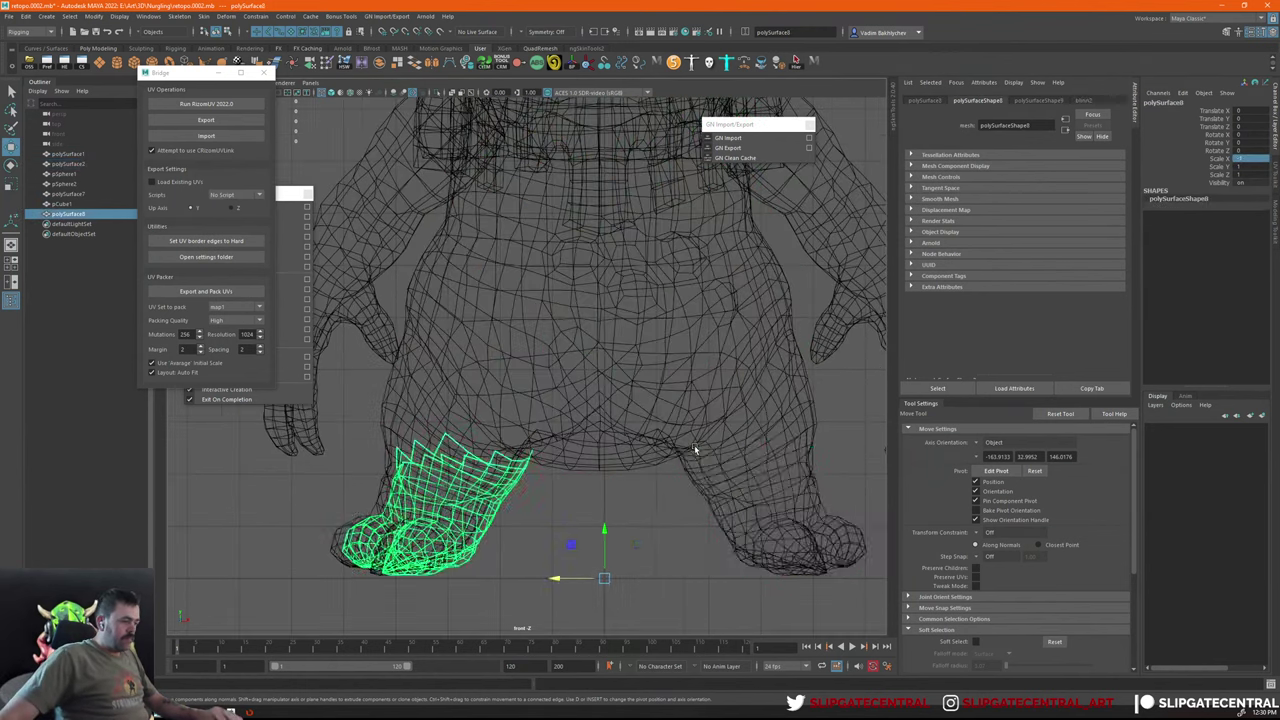
{"action": "key", "text": "ctrl+z"}
{"action": "key", "text": "ctrl+z"}
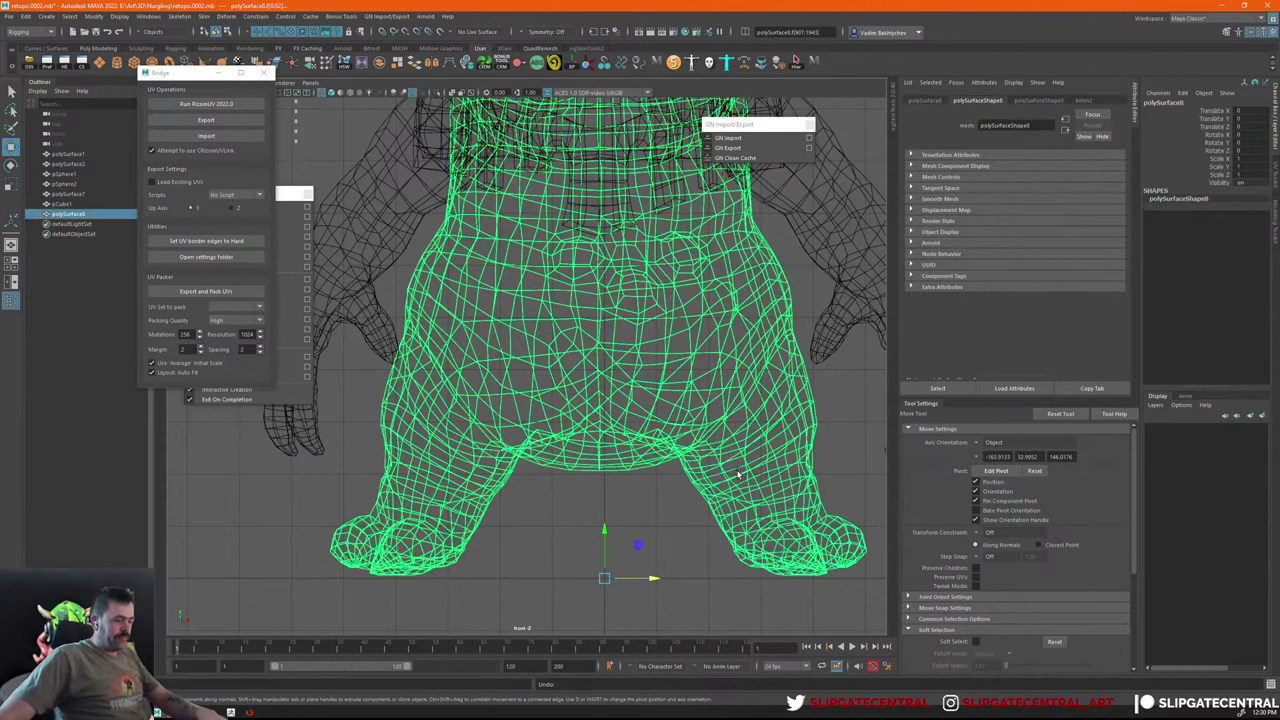
Return to object selection and reselect the body copy in the perspective view
{"action": "key", "text": "F8"}
{"action": "key", "text": "q"}
{"action": "left_click", "coordinate": [800, 497]}
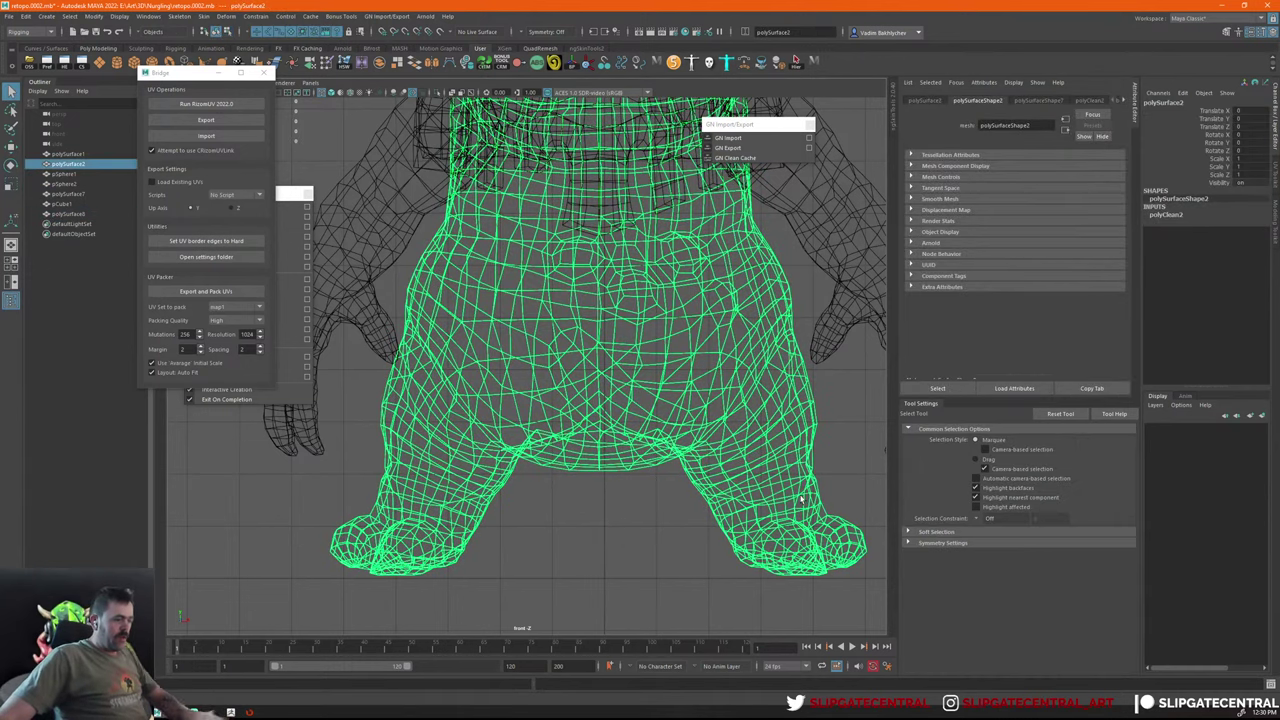
{"action": "right_click_drag", "start_coordinate": [800, 442], "coordinate": [537, 285], "text": "alt"}
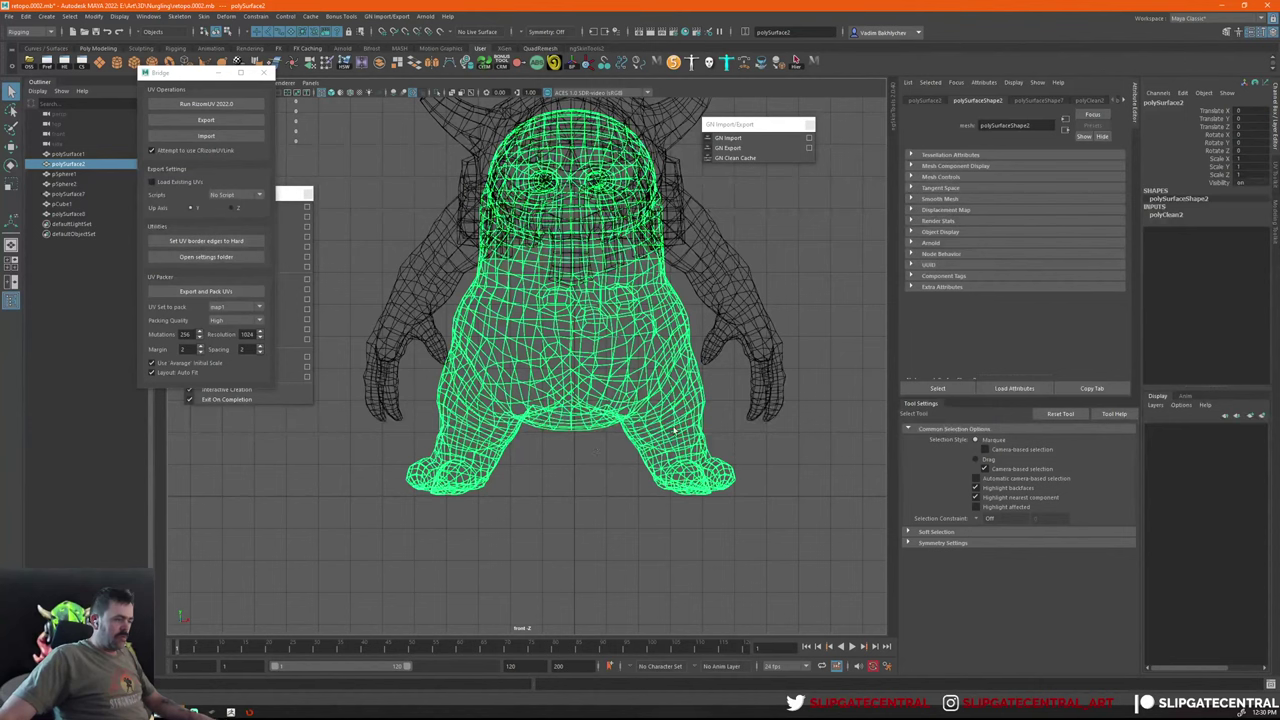
{"action": "left_click", "coordinate": [800, 417]}
{"action": "key", "text": "space"}
{"action": "left_click", "coordinate": [557, 436]}
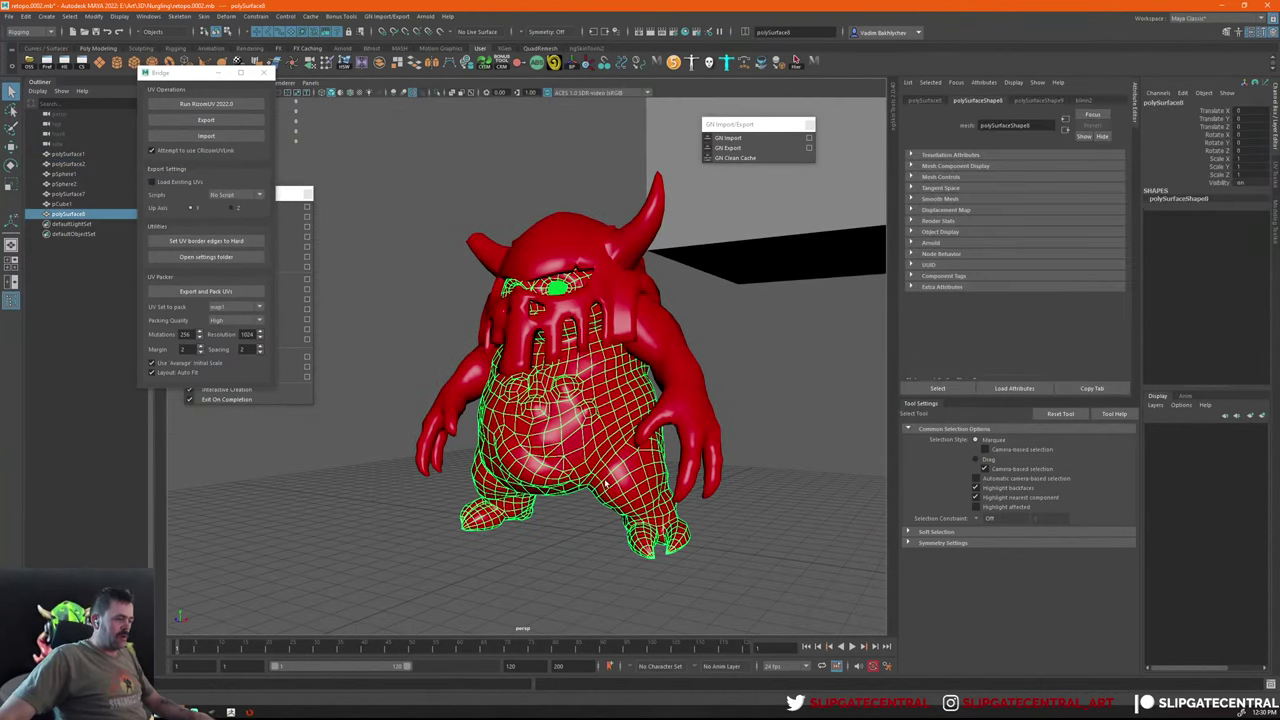
{"action": "key", "text": "w"}
{"action": "left_click_drag", "start_coordinate": [631, 490], "coordinate": [631, 437], "text": "alt"}
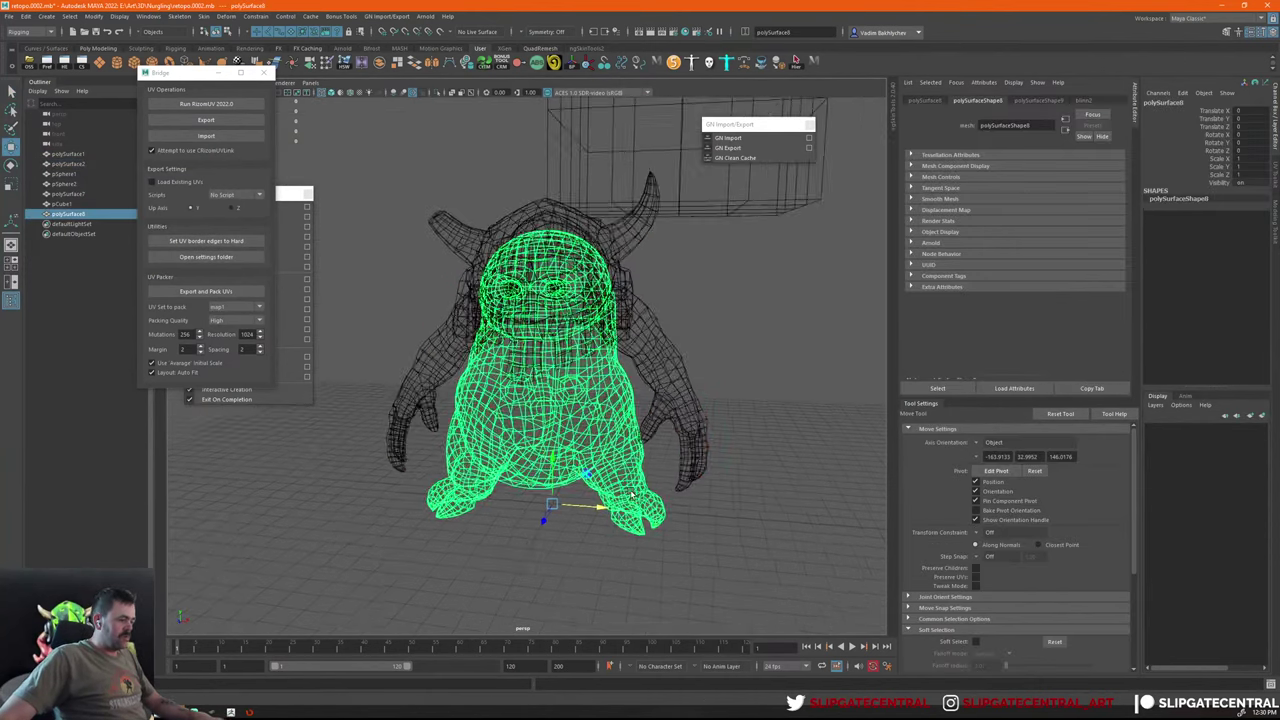
{"action": "left_click", "coordinate": [738, 344]}
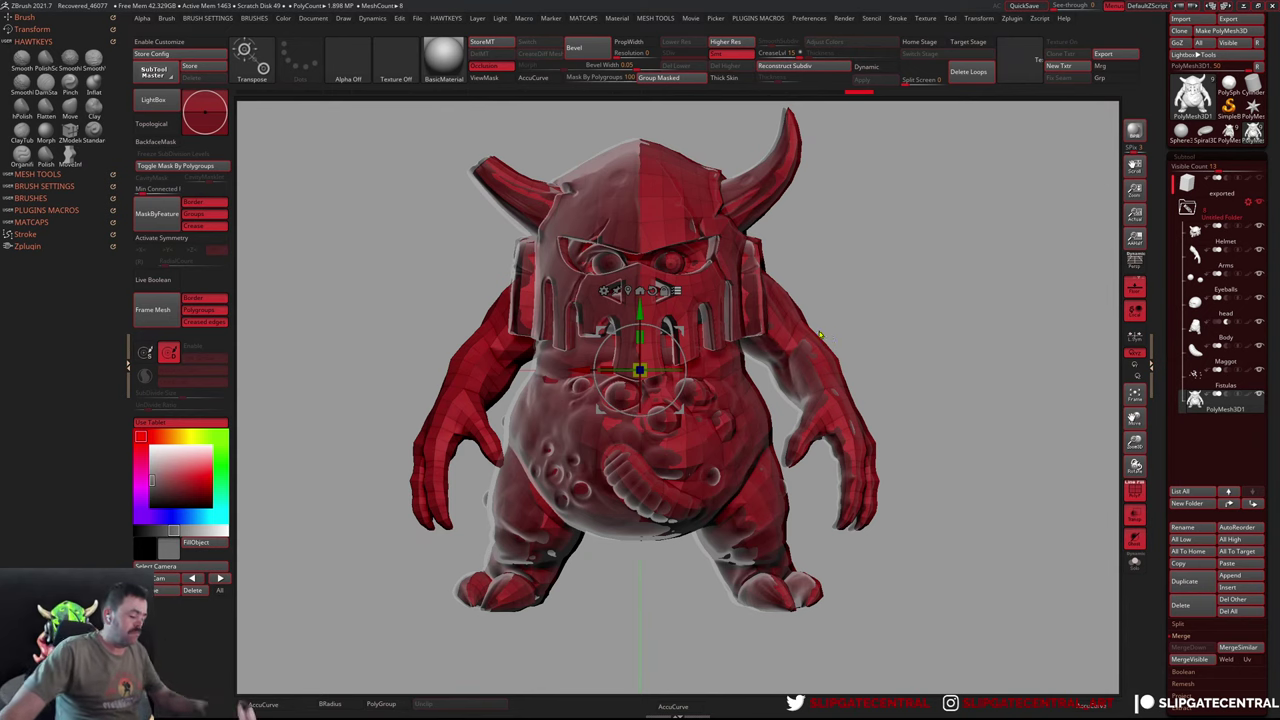
Rotate the creature to a three-quarter view and switch the active tool to Star3D
{"action": "left_click_drag", "start_coordinate": [1052, 325], "coordinate": [1003, 329]}
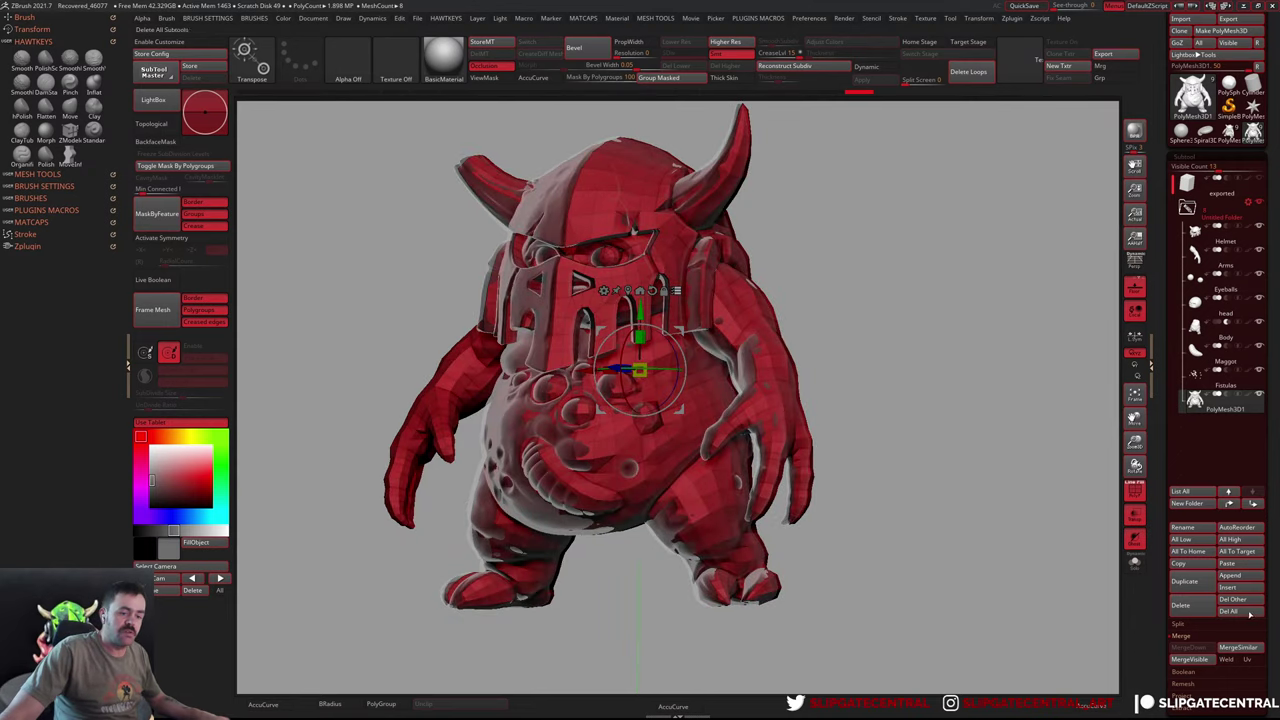
{"action": "left_click", "coordinate": [1253, 104]}
{"action": "scroll", "coordinate": [1168, 30], "scroll_direction": "up", "scroll_amount": 2}
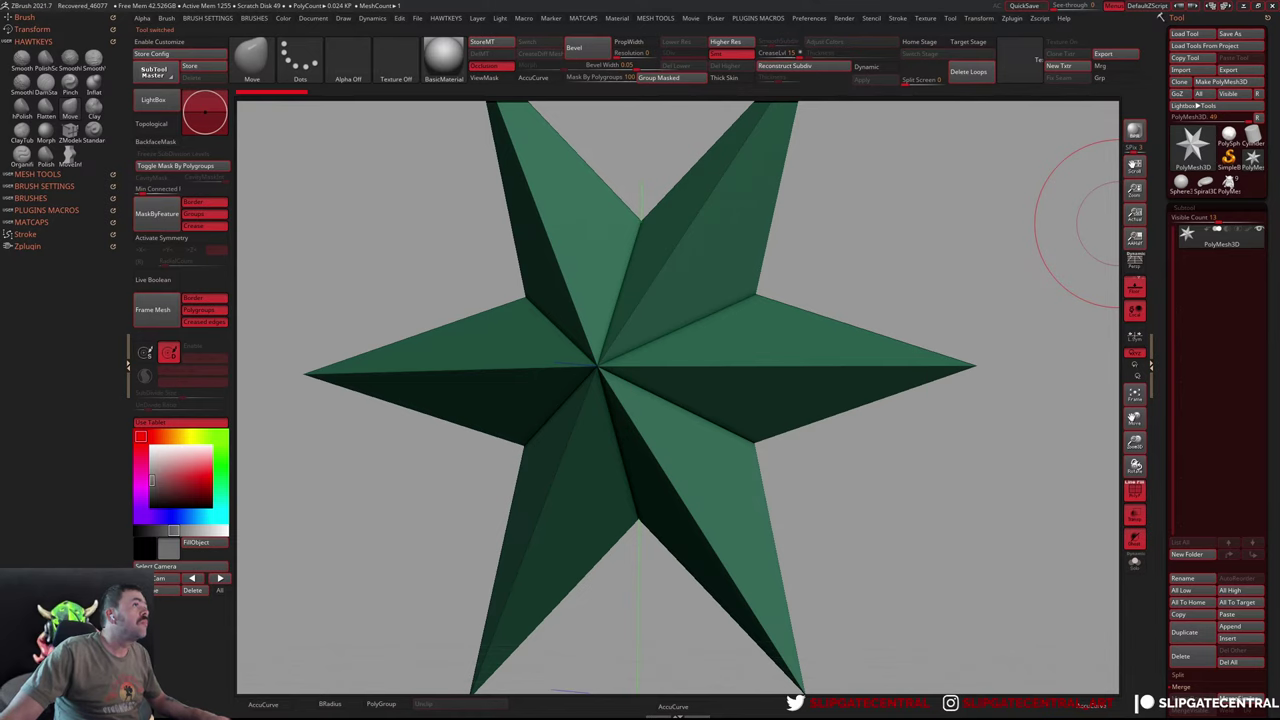
Load the QS_46127 quicksave from LightBox, discarding the current project's changes
{"action": "left_click", "coordinate": [164, 103]}
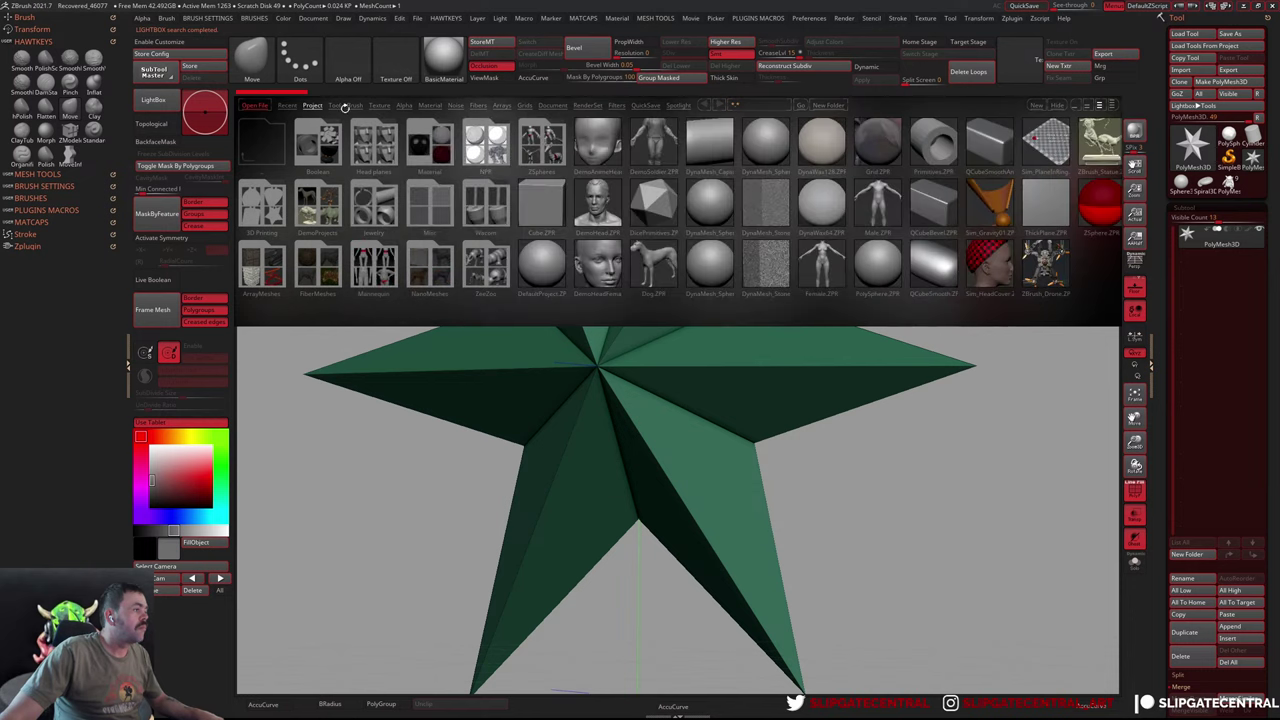
{"action": "left_click", "coordinate": [645, 105]}
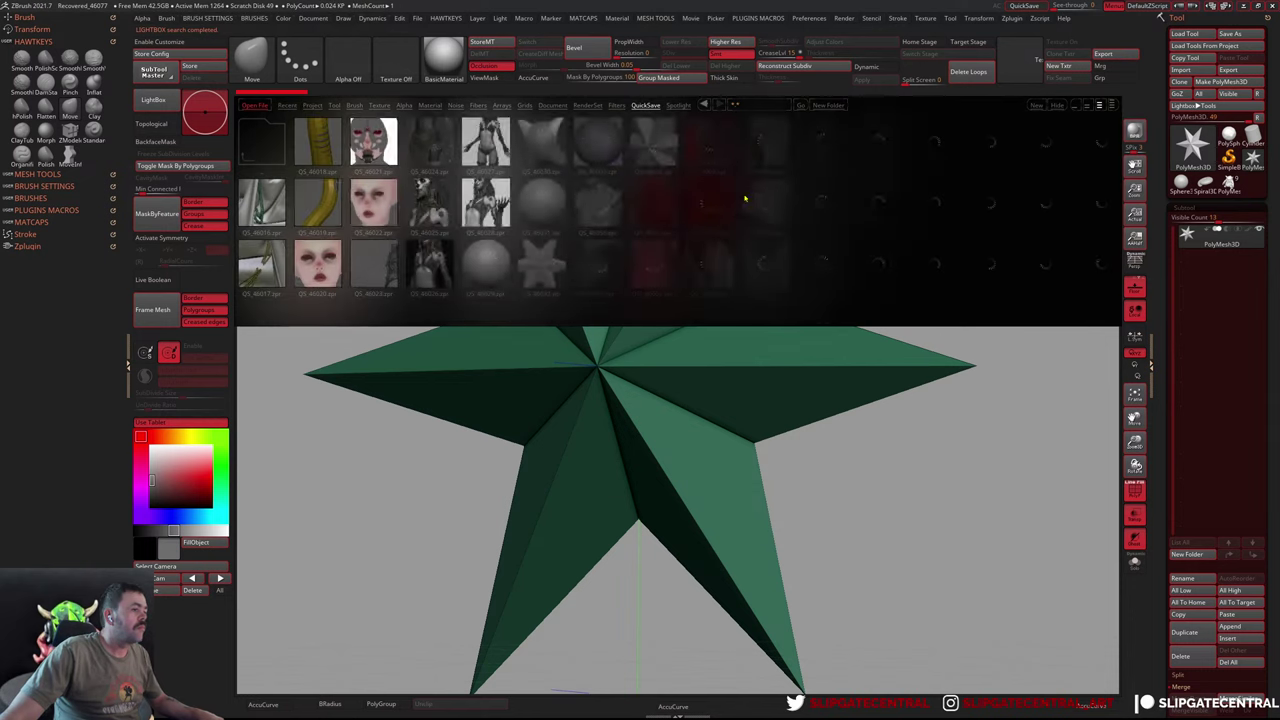
{"action": "scroll", "coordinate": [680, 220], "scroll_direction": "down", "scroll_amount": 3}
{"action": "scroll", "coordinate": [690, 230], "scroll_direction": "down", "scroll_amount": 3}
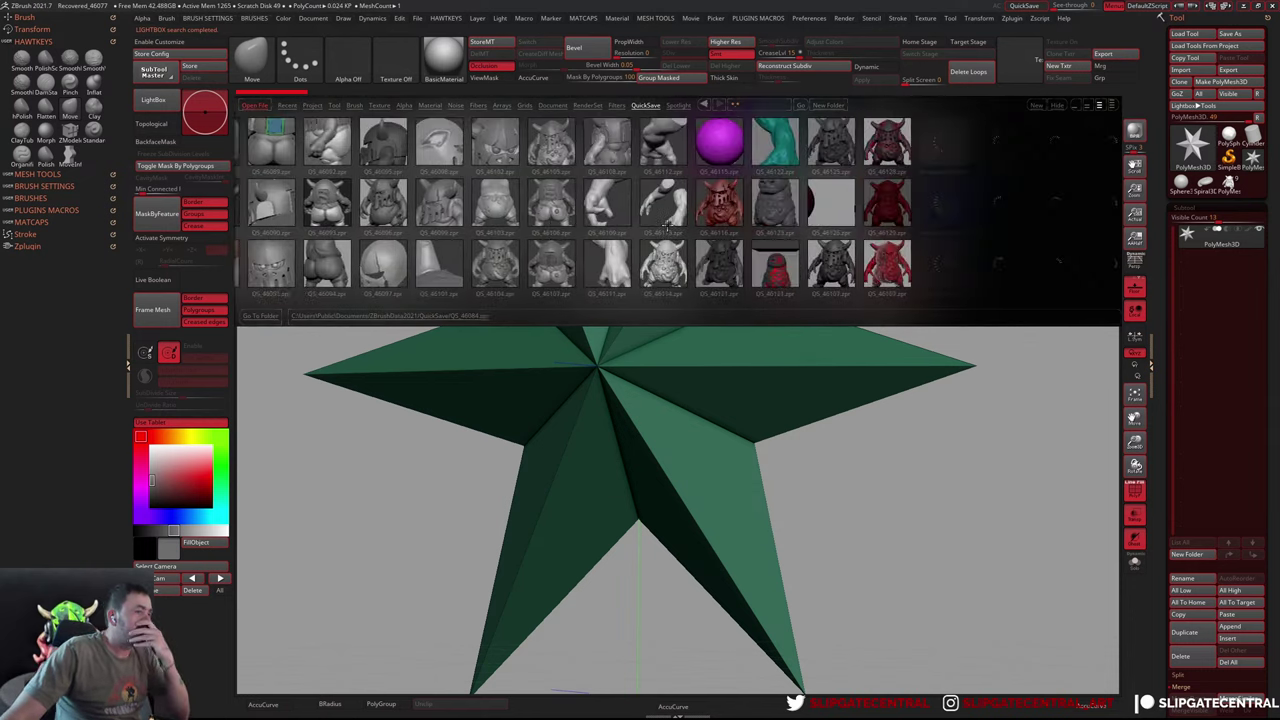
{"action": "scroll", "coordinate": [705, 250], "scroll_direction": "down", "scroll_amount": 3}
{"action": "scroll", "coordinate": [722, 266], "scroll_direction": "down", "scroll_amount": 2}
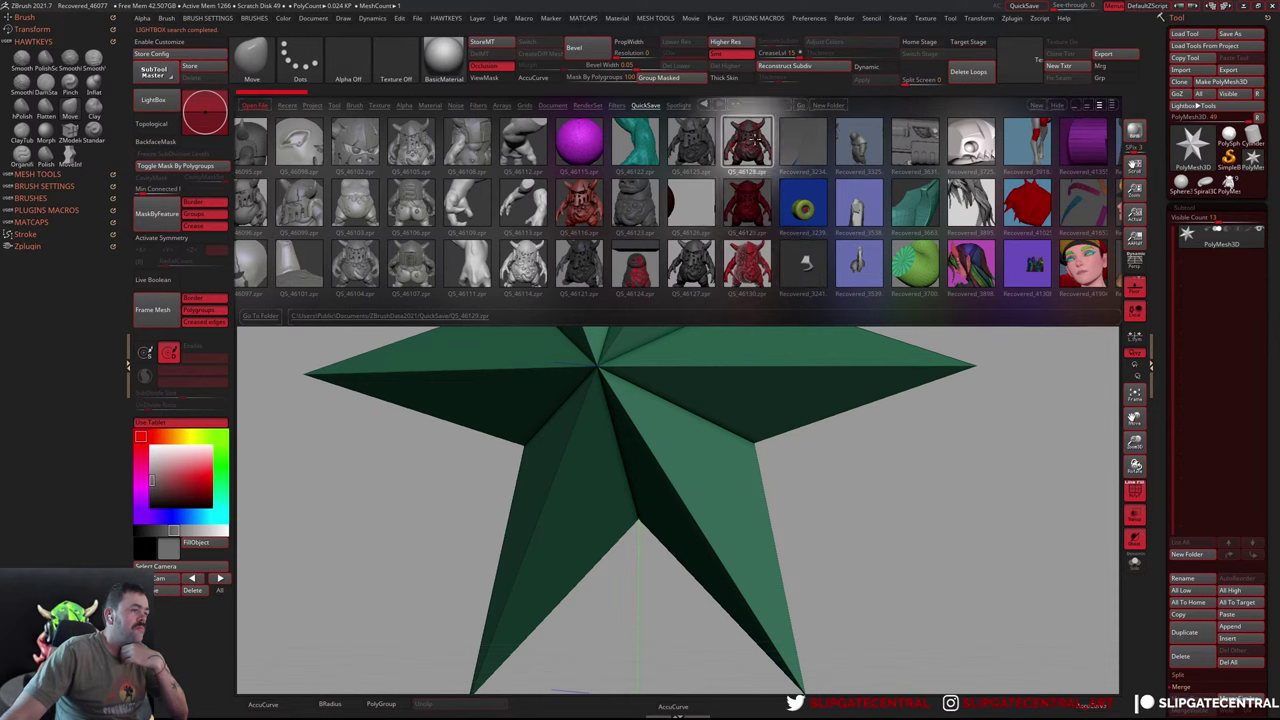
{"action": "double_click", "coordinate": [693, 265]}
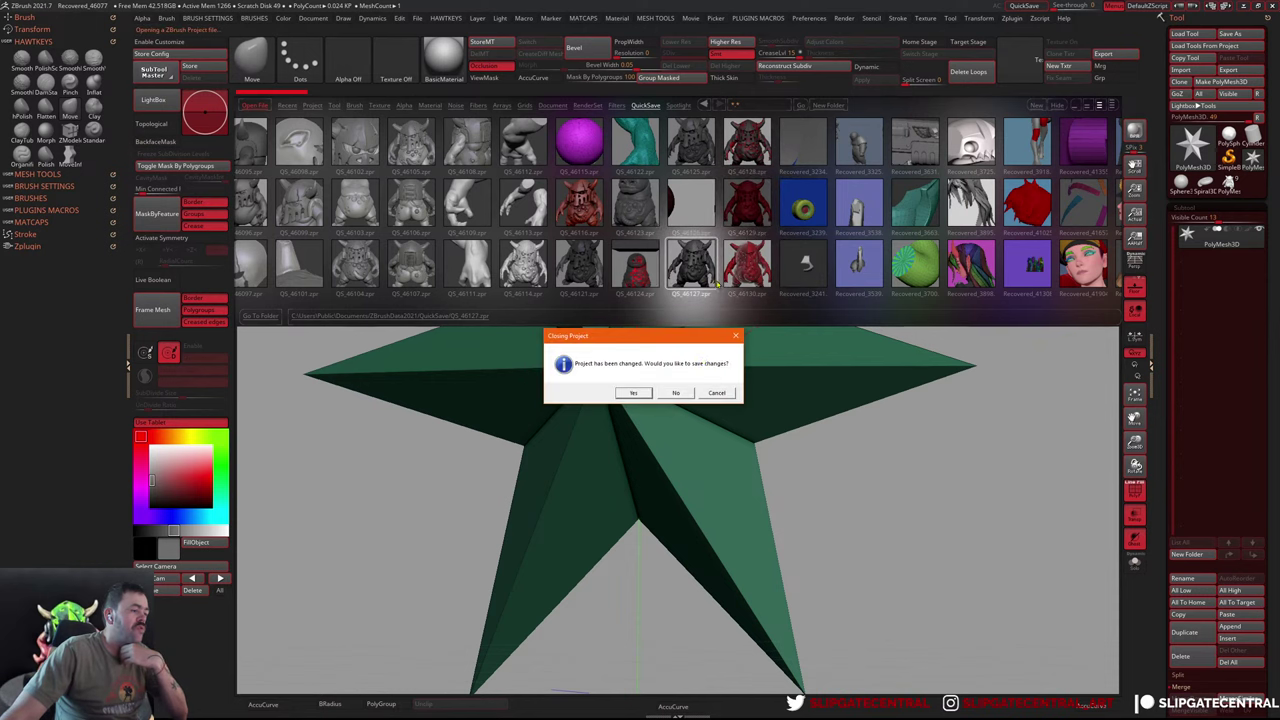
{"action": "left_click", "coordinate": [676, 393]}
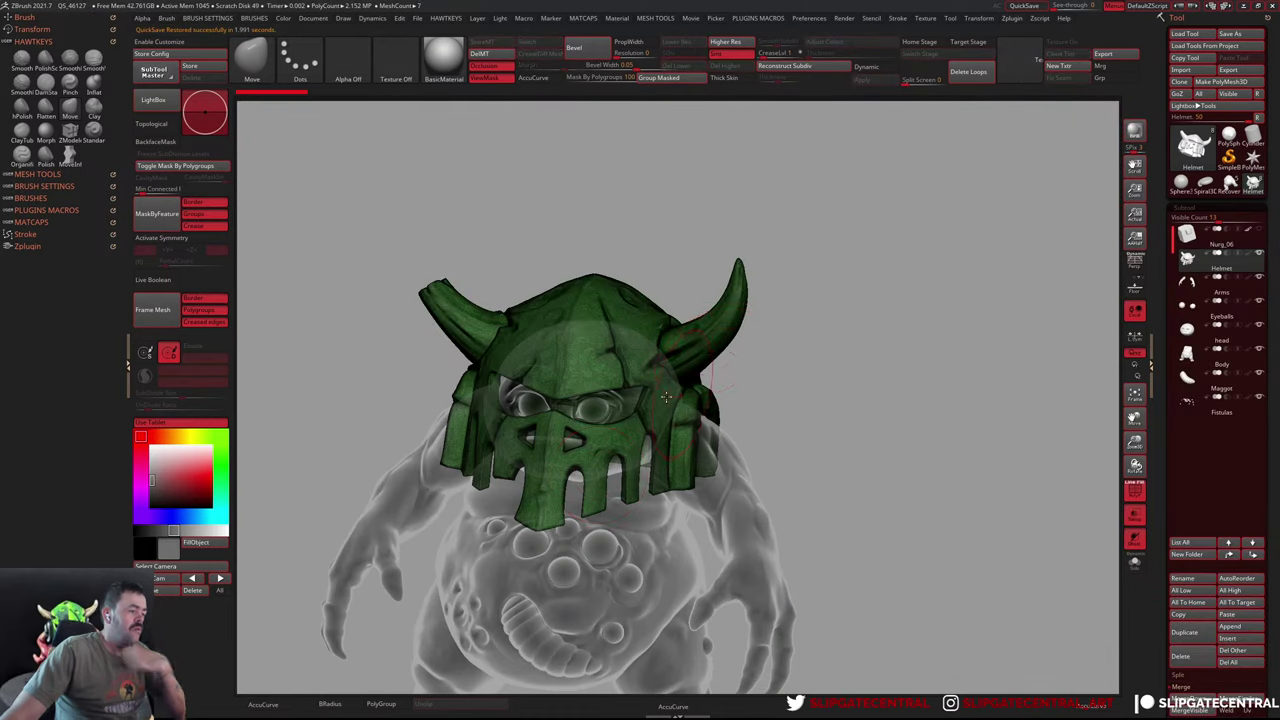
Turn the creature to the front and make Arms the active subtool
{"action": "mouse_move", "coordinate": [757, 357]}
{"action": "left_mouse_down"}
{"action": "mouse_move", "coordinate": [660, 428]}
{"action": "mouse_move", "coordinate": [812, 432]}
{"action": "left_mouse_up"}
{"action": "left_click", "coordinate": [805, 440], "text": "alt"}
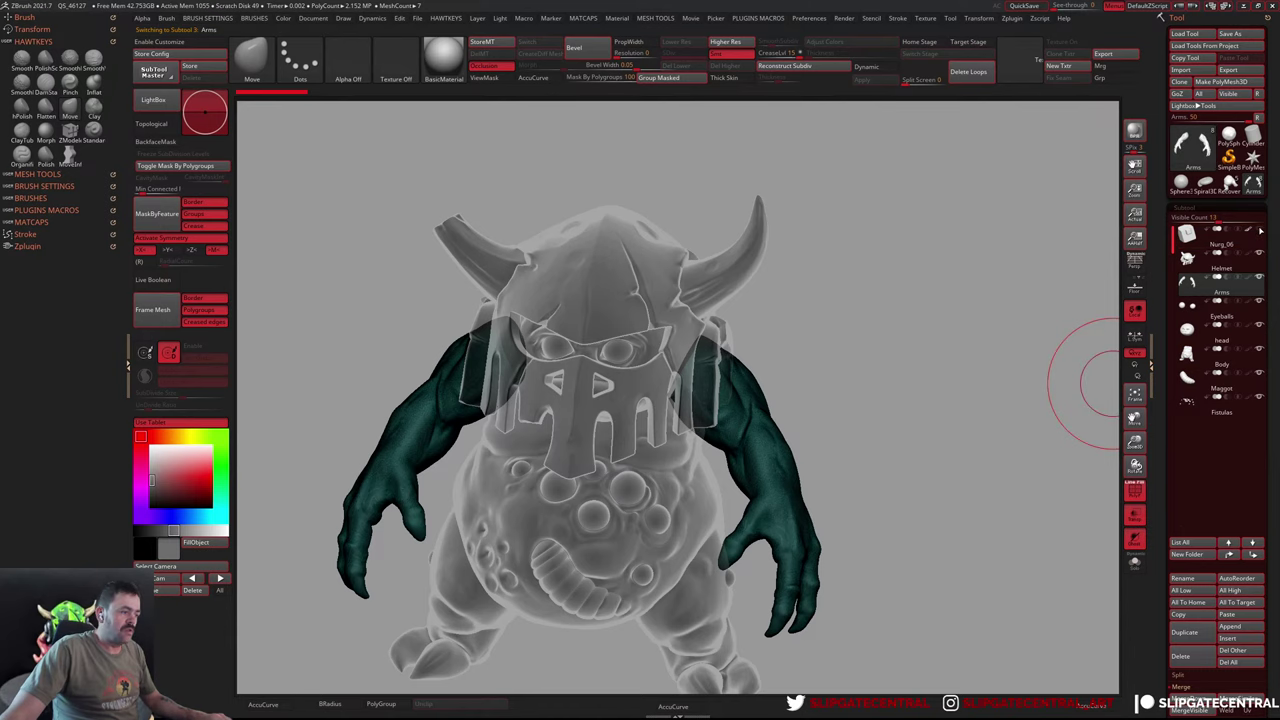
{"action": "left_click_drag", "start_coordinate": [1106, 366], "coordinate": [790, 360]}
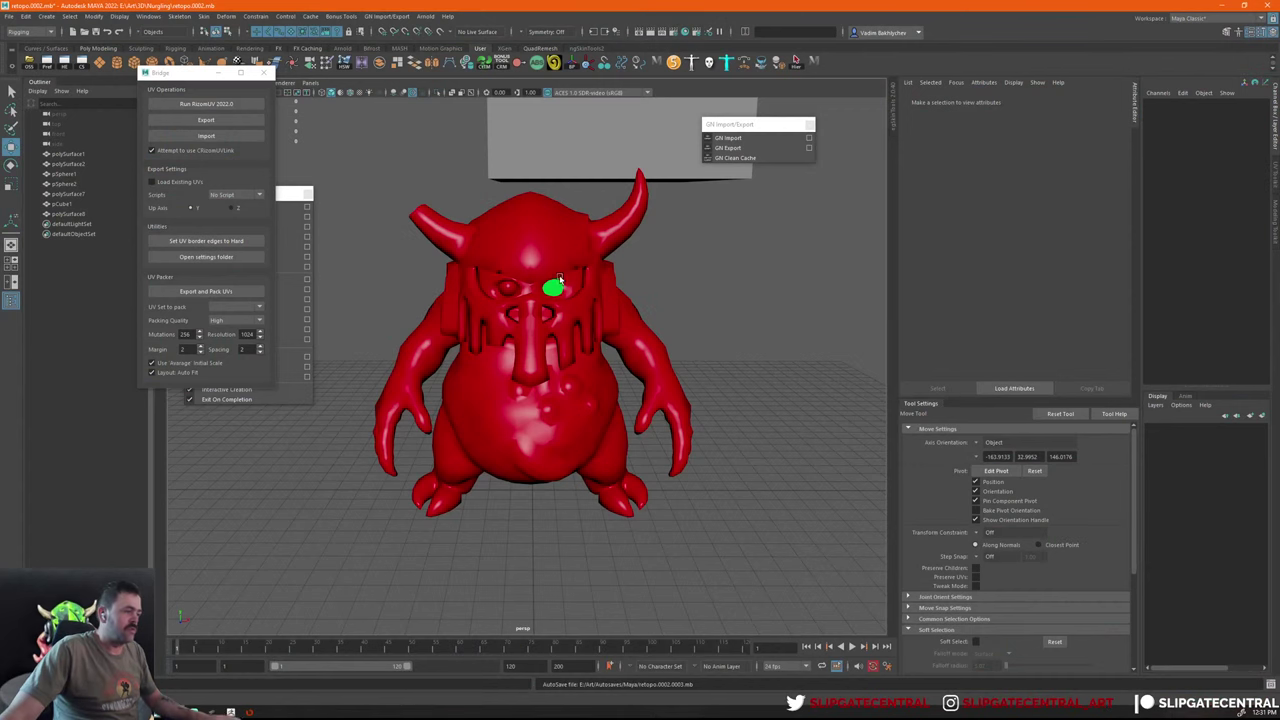
Select the glow-material eyeball through Hypershade and frame it in the view
{"action": "left_click", "coordinate": [588, 302]}
{"action": "key", "text": "f"}
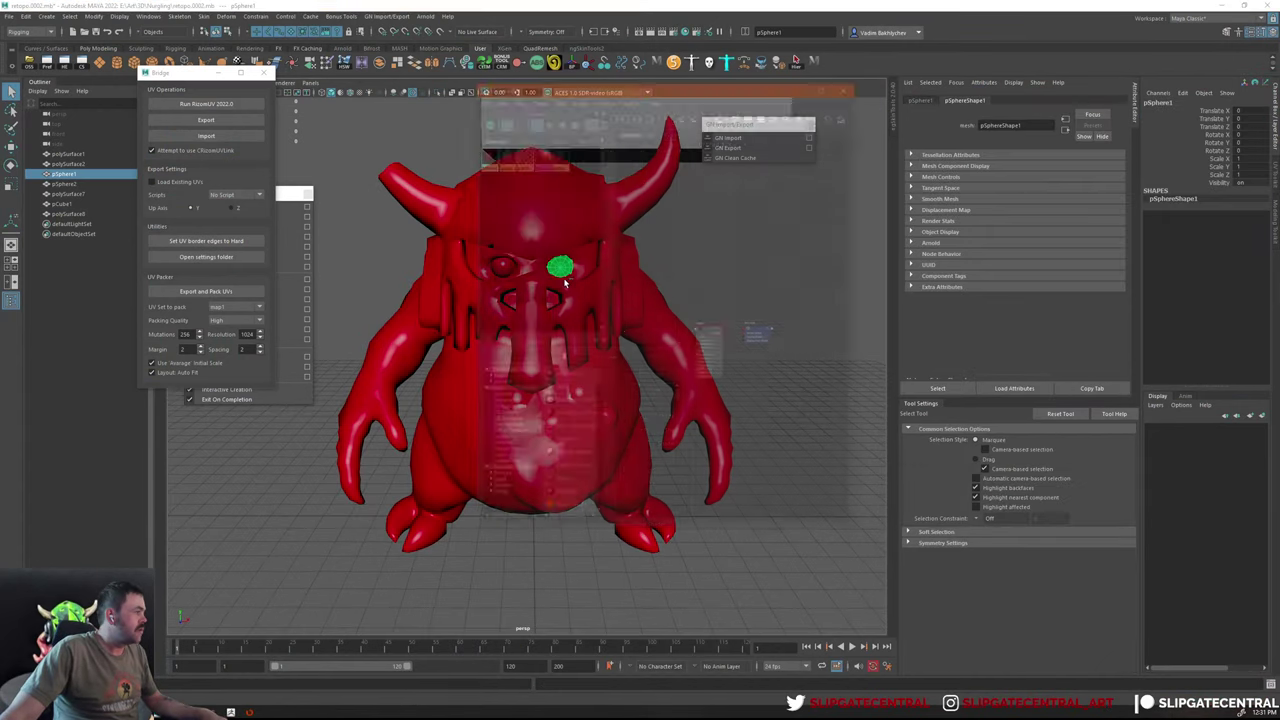
{"action": "right_click", "coordinate": [720, 192]}
{"action": "left_click", "coordinate": [700, 213]}
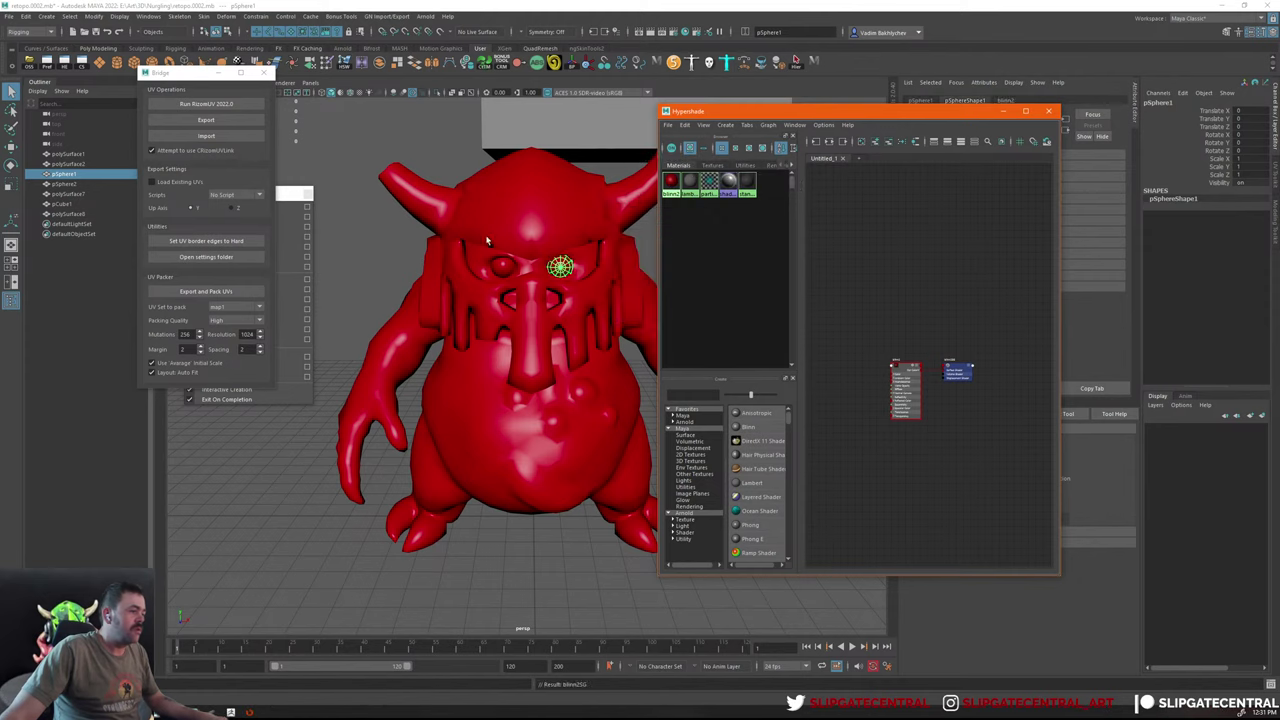
{"action": "key", "text": "f"}
{"action": "left_click_drag", "start_coordinate": [553, 382], "coordinate": [550, 408], "text": "alt"}
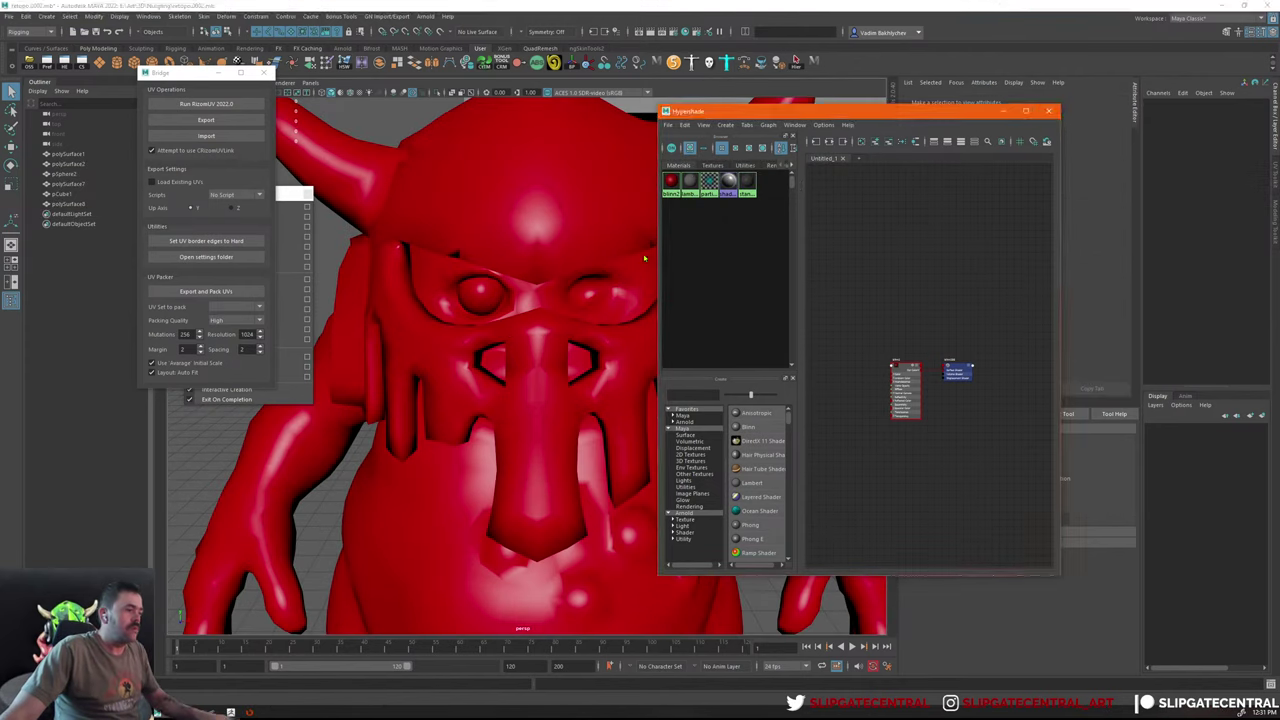
{"action": "key", "text": "ctrl+w"}
Duplicate the eyeball sphere and move the copy into the other eye socket
{"action": "left_click", "coordinate": [488, 303]}
{"action": "key", "text": "w"}
{"action": "left_click_drag", "start_coordinate": [515, 295], "coordinate": [609, 300]}
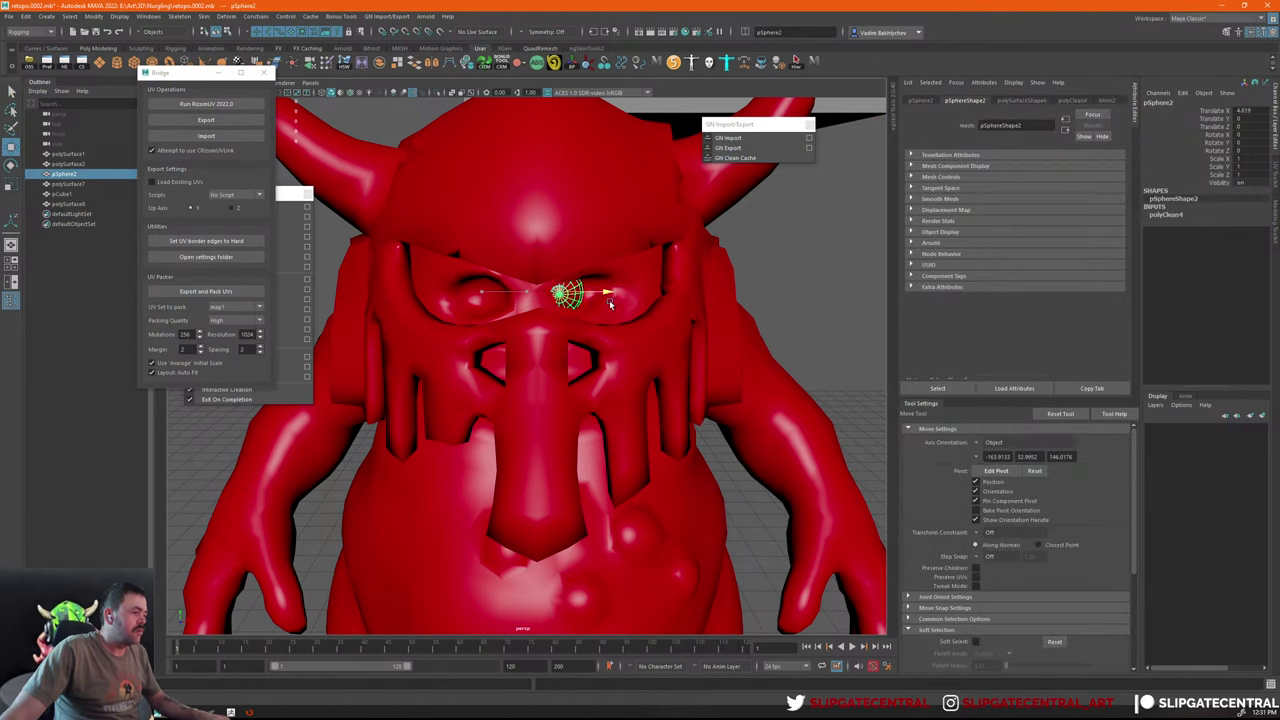
{"action": "key", "text": "ctrl+z"}
{"action": "key", "text": "ctrl+d"}
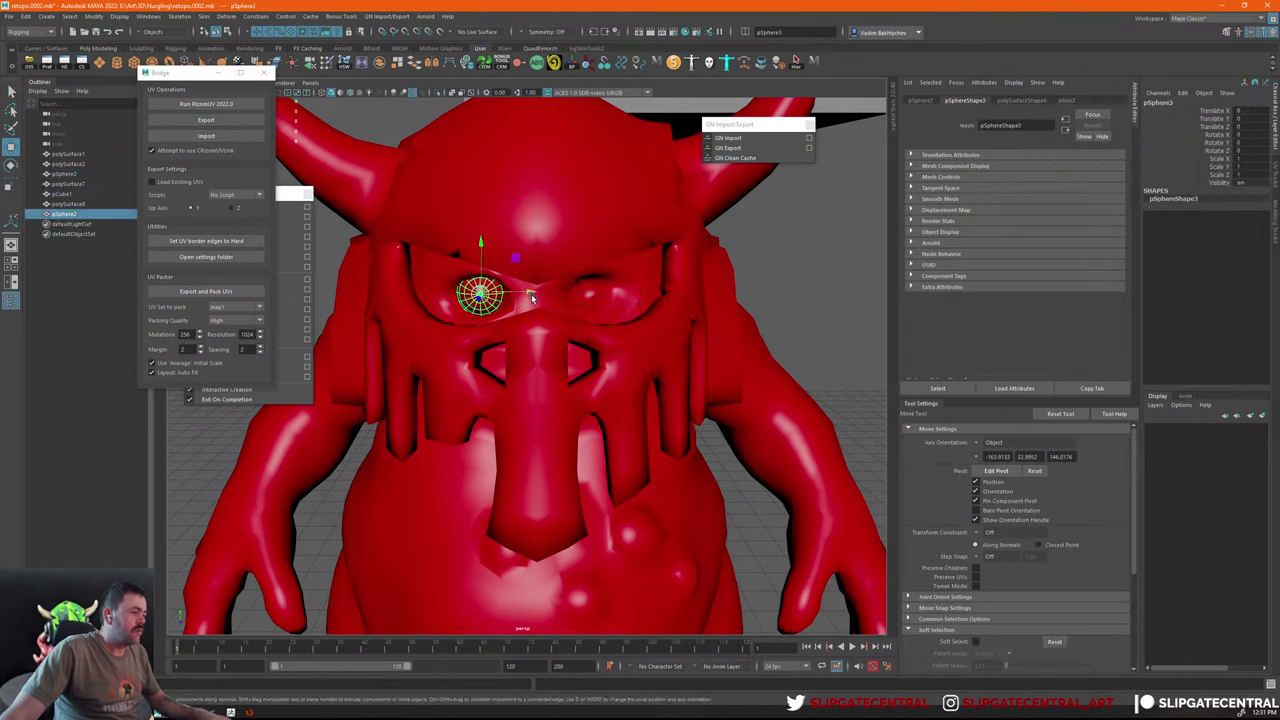
{"action": "left_click_drag", "start_coordinate": [525, 294], "coordinate": [632, 306]}
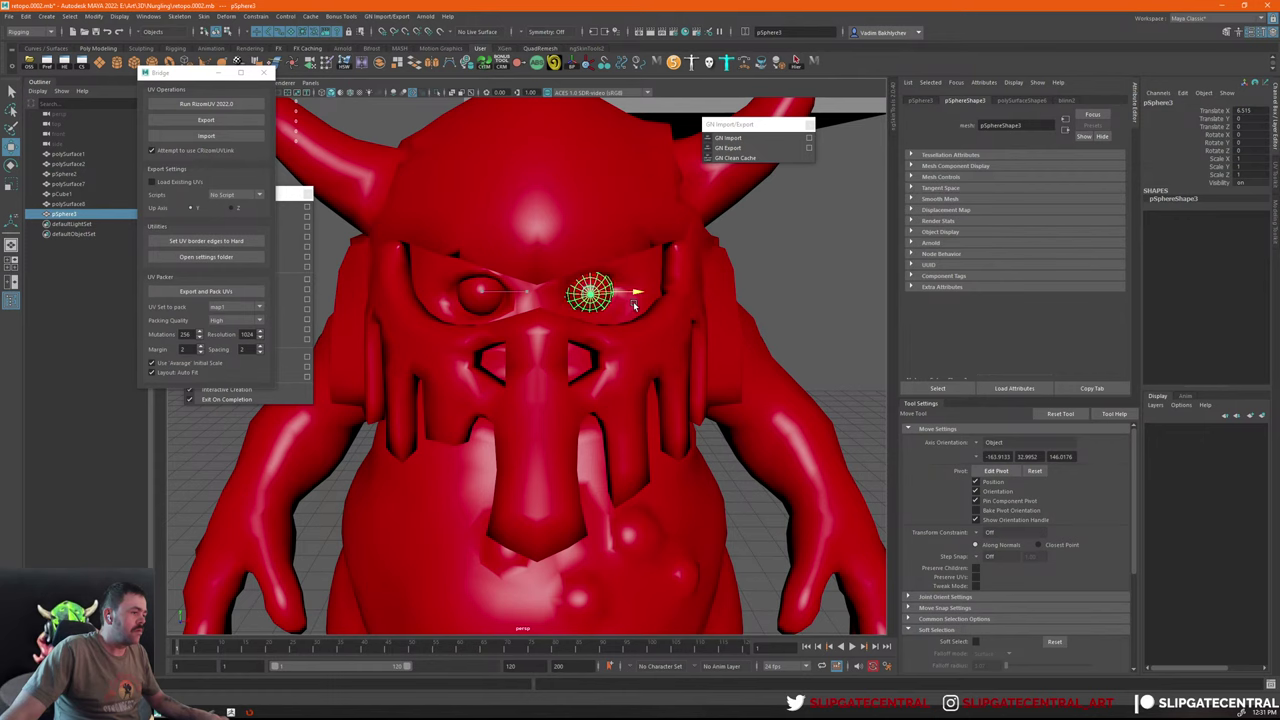
Check each eyeball sphere, then marquee-select all of the character's meshes
{"action": "key", "text": "q"}
{"action": "left_click", "coordinate": [492, 304]}
{"action": "left_click", "coordinate": [592, 292]}
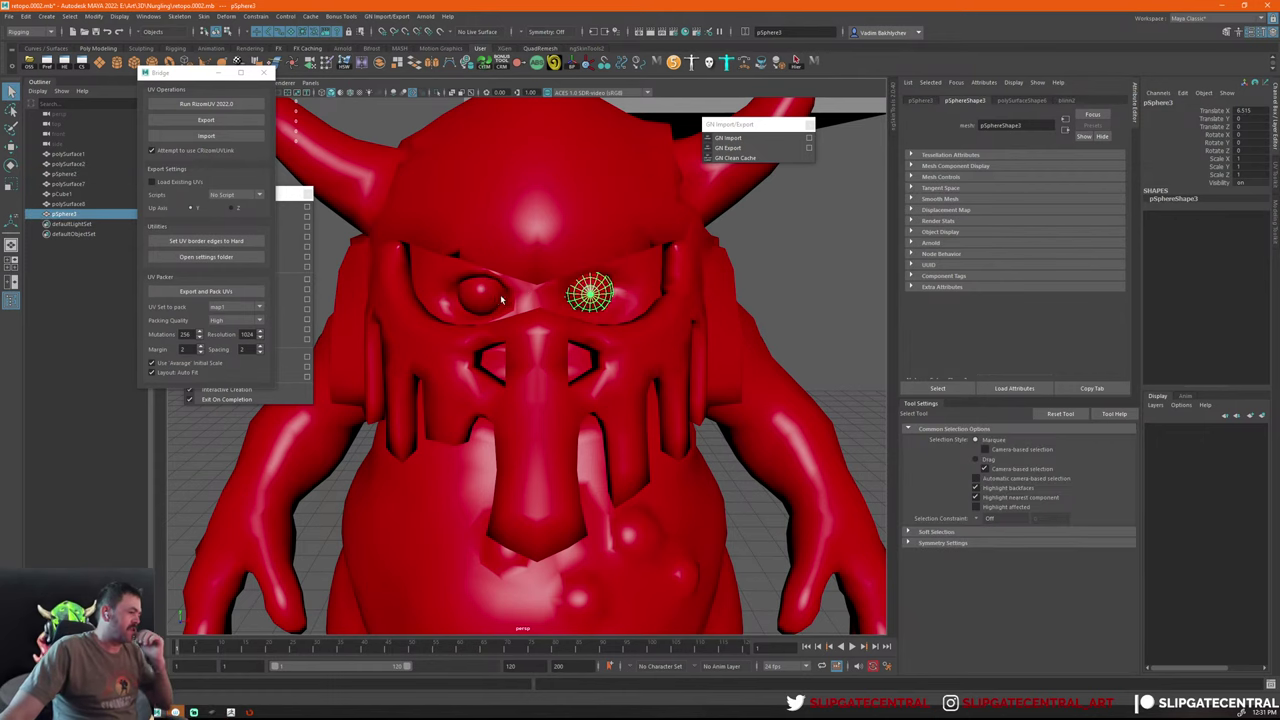
{"action": "left_click", "coordinate": [485, 296]}
{"action": "key", "text": "w"}
{"action": "key", "text": "q"}
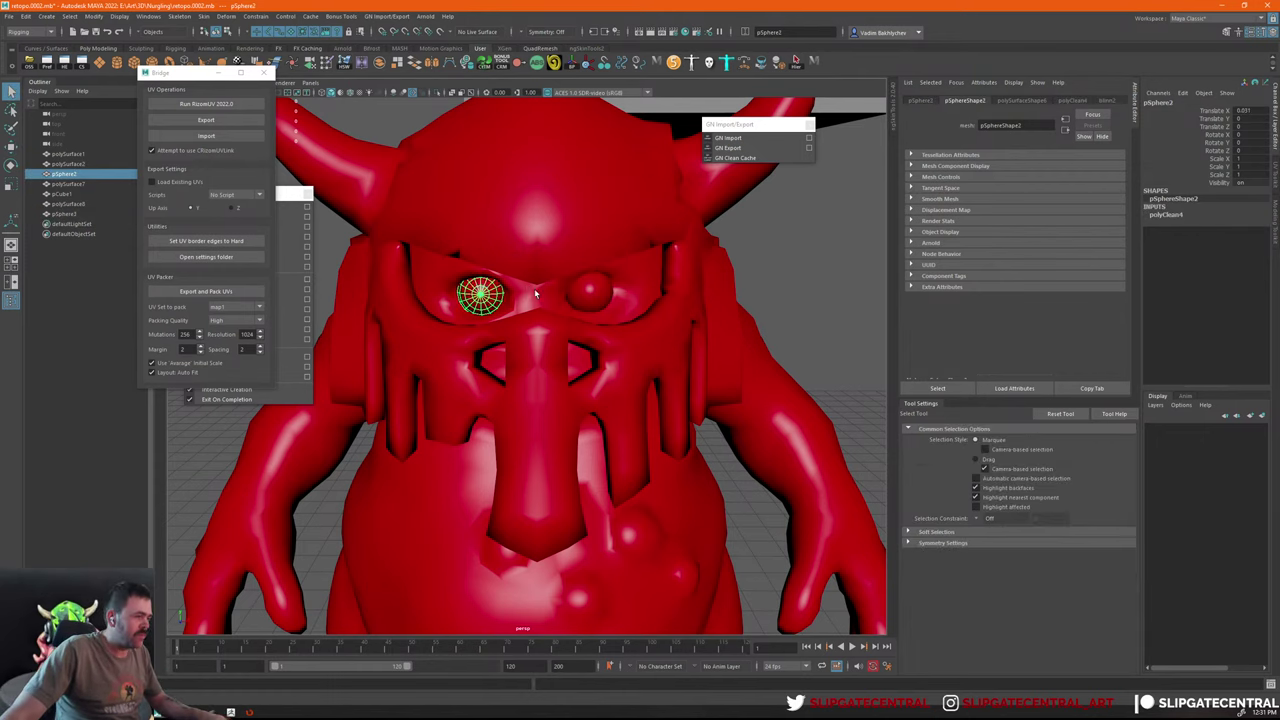
{"action": "left_click_drag", "start_coordinate": [530, 292], "coordinate": [620, 300], "text": "alt"}
{"action": "scroll", "coordinate": [600, 350], "scroll_direction": "down", "scroll_amount": 6}
{"action": "left_click_drag", "start_coordinate": [430, 260], "coordinate": [629, 529]}
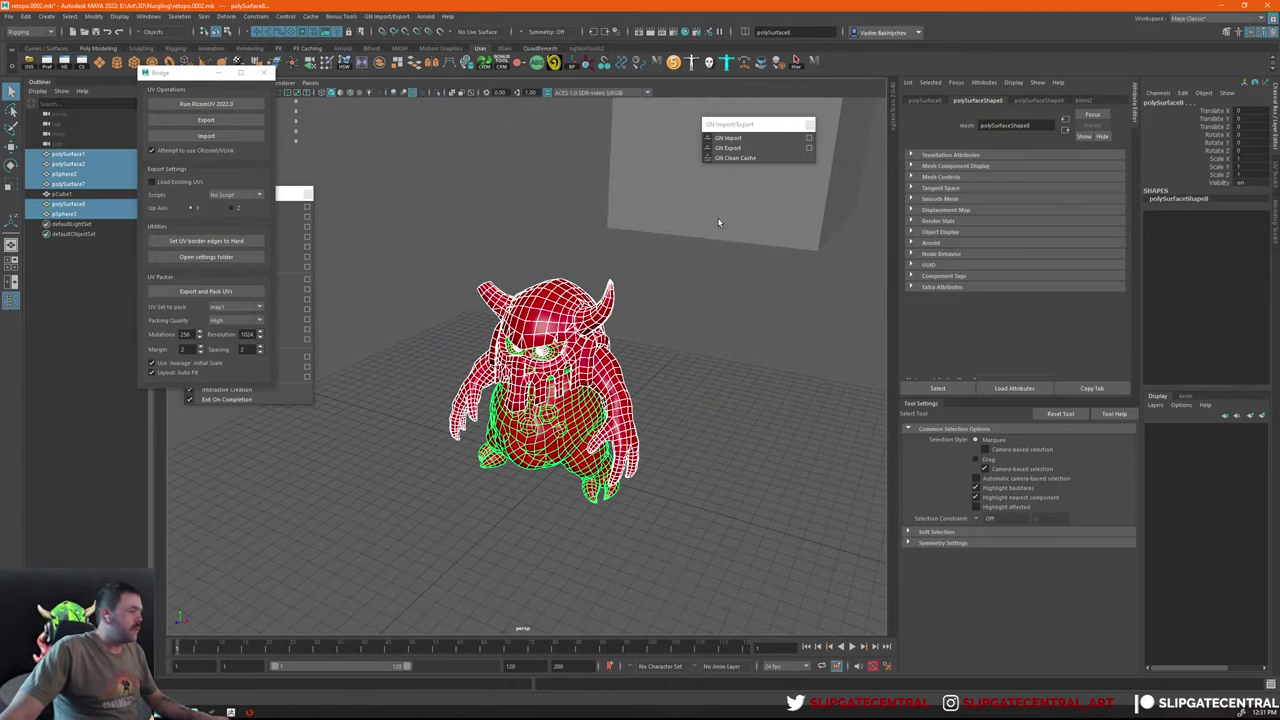
{"action": "left_click", "coordinate": [615, 240]}
{"action": "key", "text": "ctrl+z"}
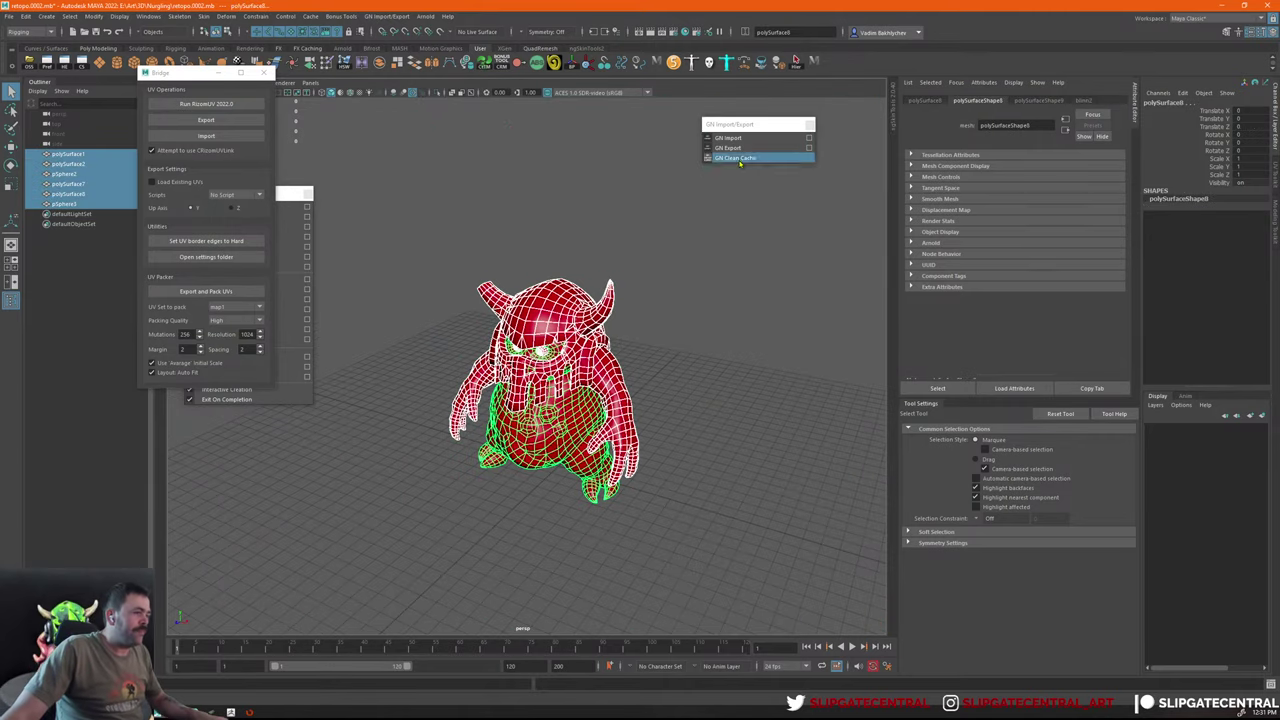
{"action": "left_click", "coordinate": [735, 157]}
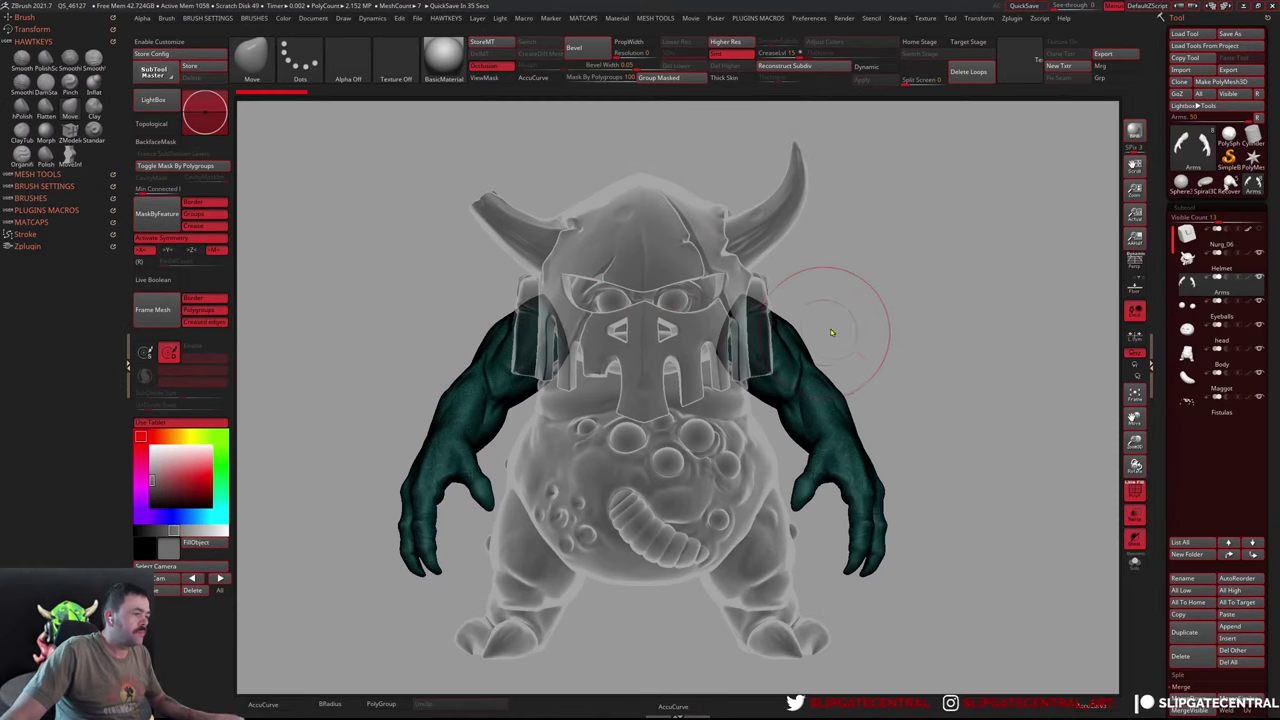
Append a Star3D mesh as a new subtool of the creature
{"action": "mouse_move", "coordinate": [829, 286]}
{"action": "left_mouse_down"}
{"action": "mouse_move", "coordinate": [971, 305]}
{"action": "mouse_move", "coordinate": [1086, 400]}
{"action": "left_mouse_up"}
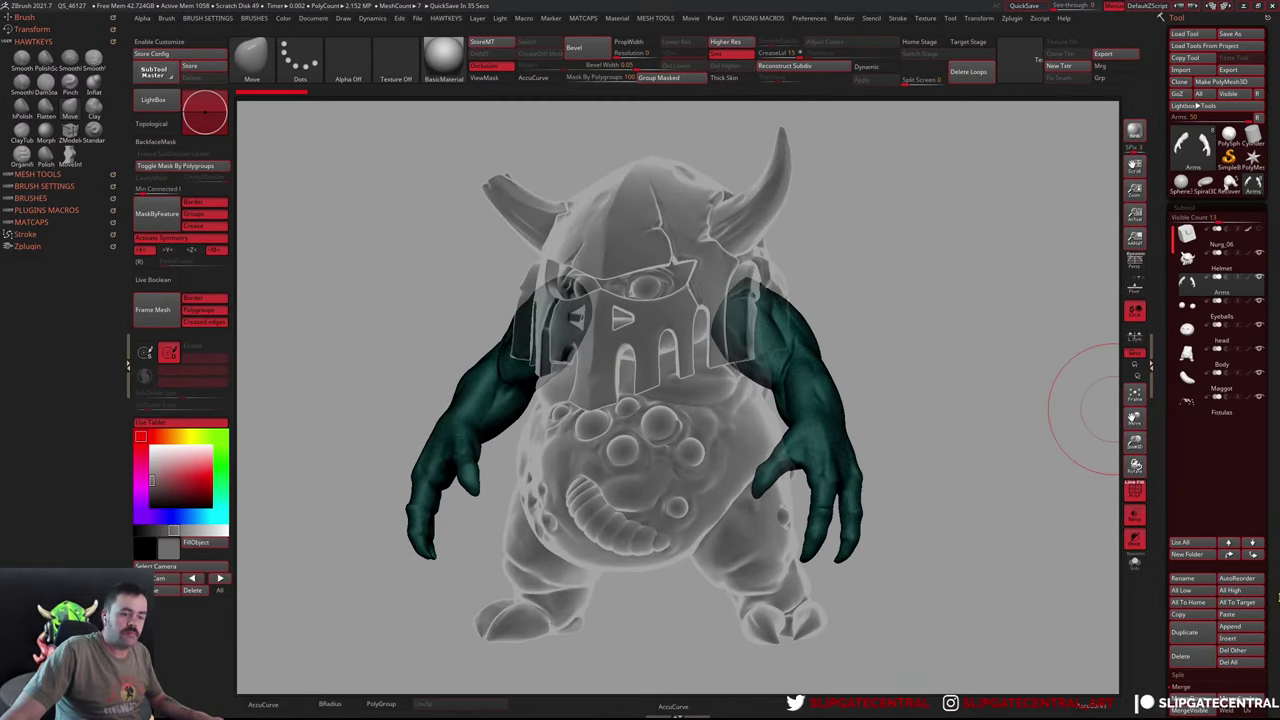
{"action": "left_click", "coordinate": [1222, 625]}
{"action": "left_click", "coordinate": [940, 490]}
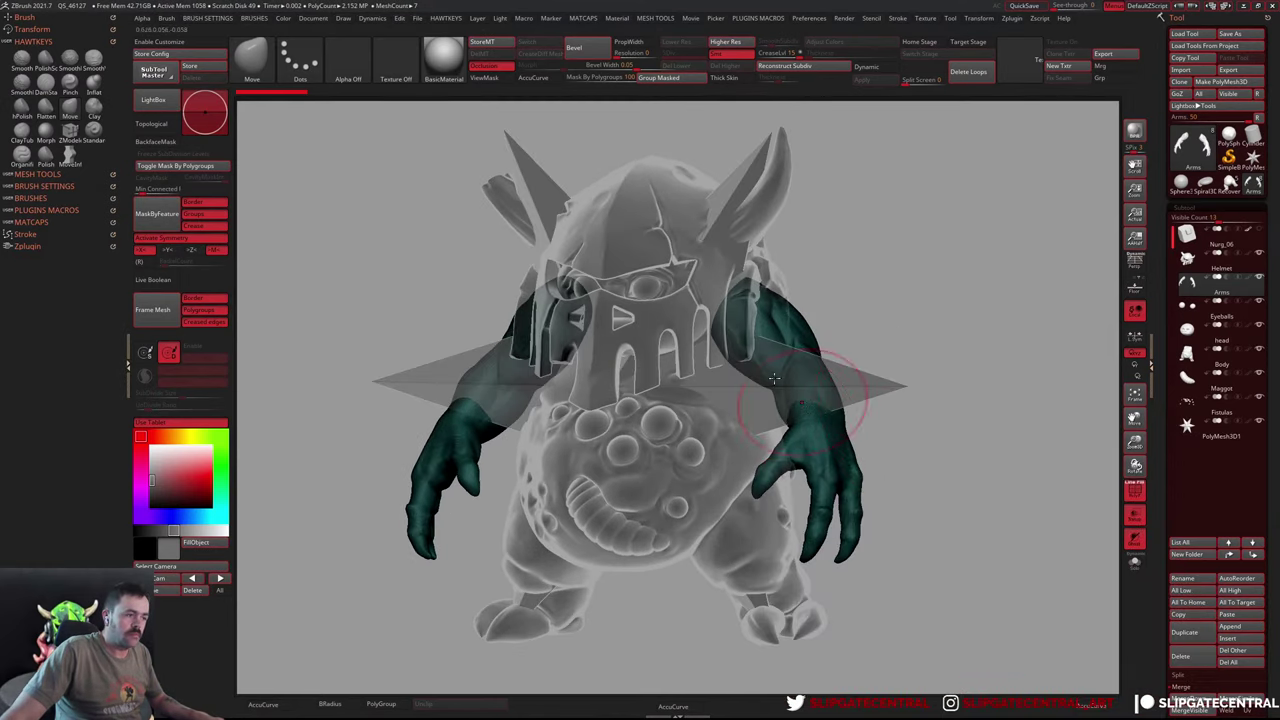
Import the Maya mesh via the custom menu, then solo the Arms subtool
{"action": "key", "text": "space"}
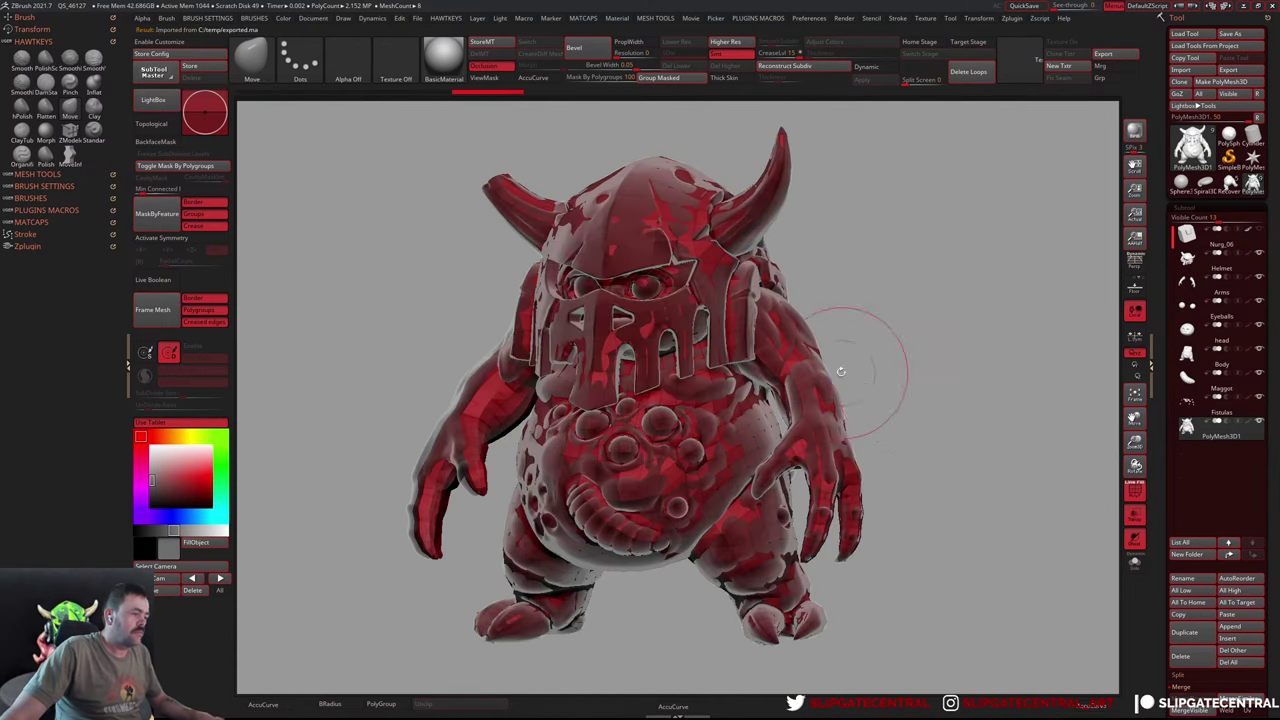
{"action": "left_click_drag", "start_coordinate": [843, 366], "coordinate": [428, 343]}
{"action": "left_click", "coordinate": [520, 328], "text": "alt"}
{"action": "left_click_drag", "start_coordinate": [520, 328], "coordinate": [482, 365]}
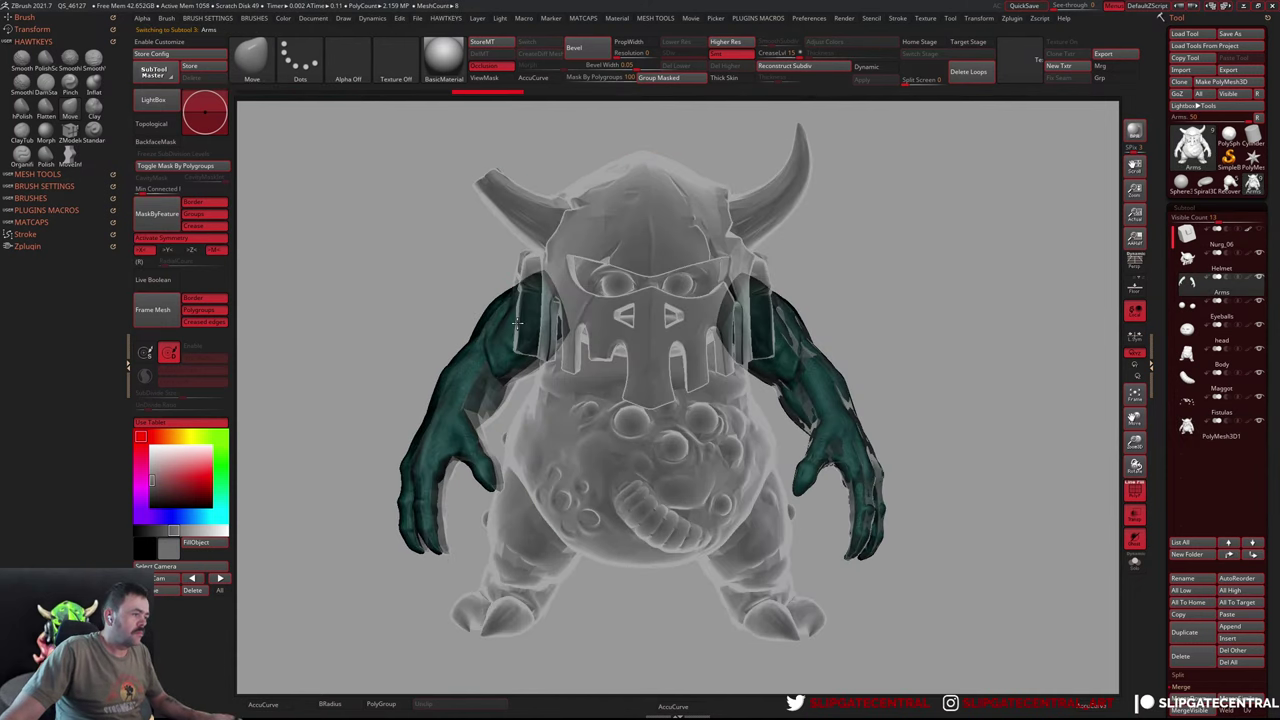
{"action": "left_click", "coordinate": [482, 365], "text": "alt"}
{"action": "key", "text": "shift+s"}
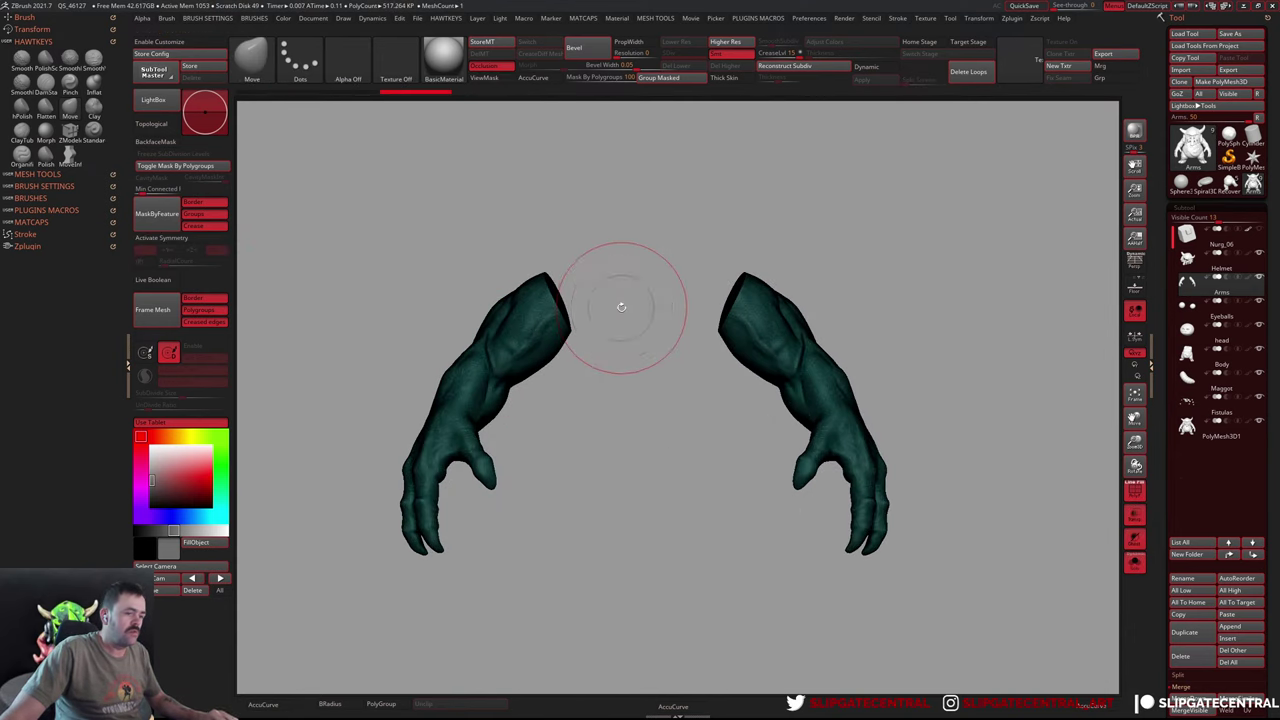
Show all subtools, mask the left part and set the transpose pivot at the model centre
{"action": "key", "text": "shift+s"}
{"action": "key", "text": "shift+t"}
{"action": "key", "text": "shift+t"}
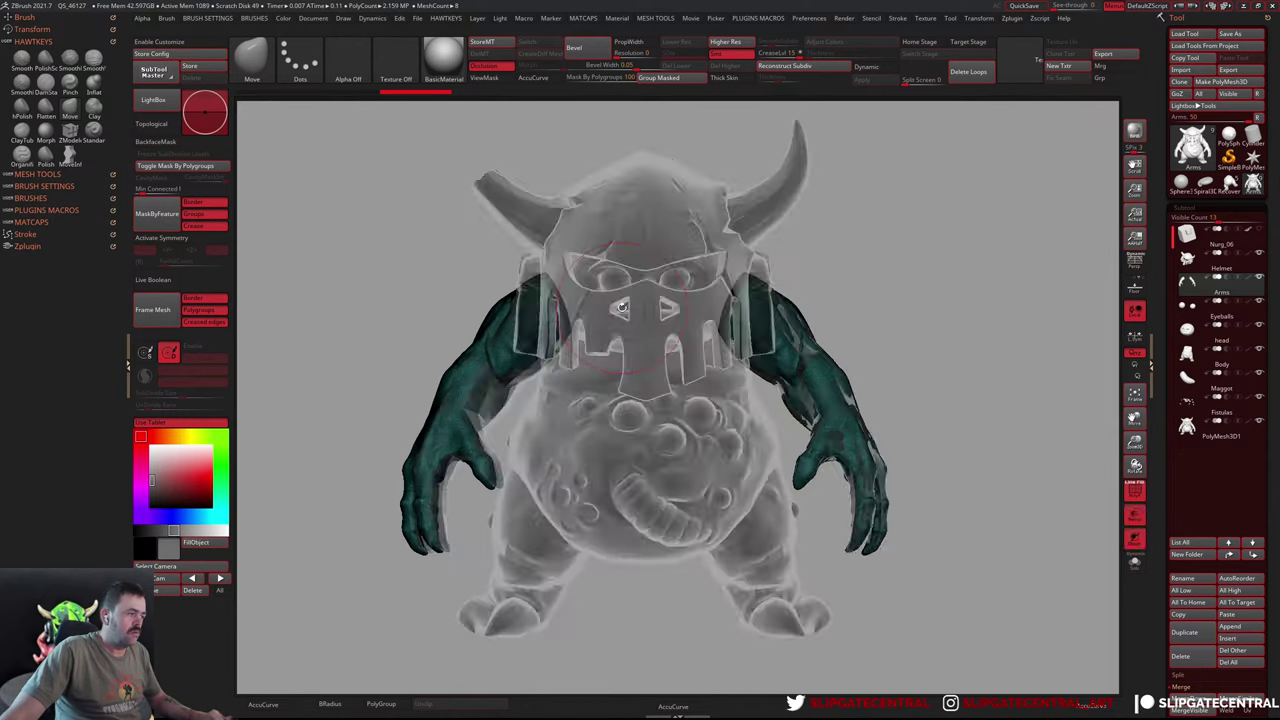
{"action": "key", "text": "shift+t"}
{"action": "key", "text": "shift+t"}
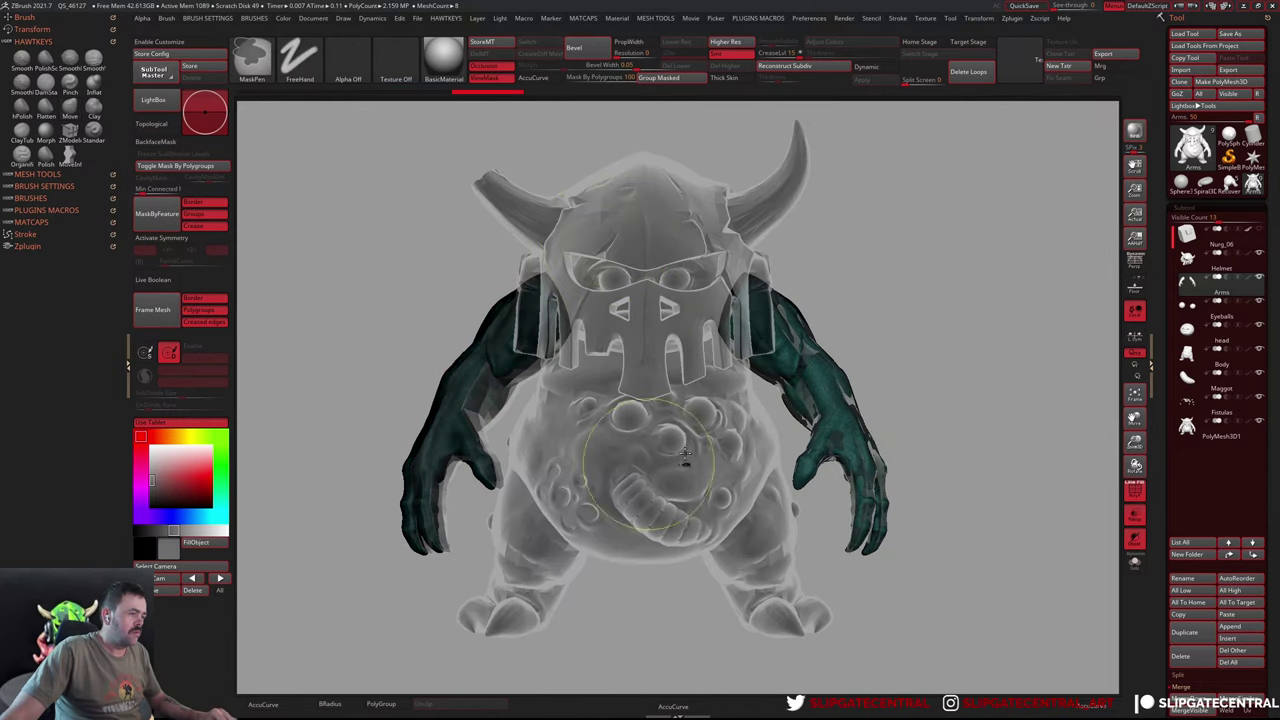
{"action": "key", "text": "ctrl"}
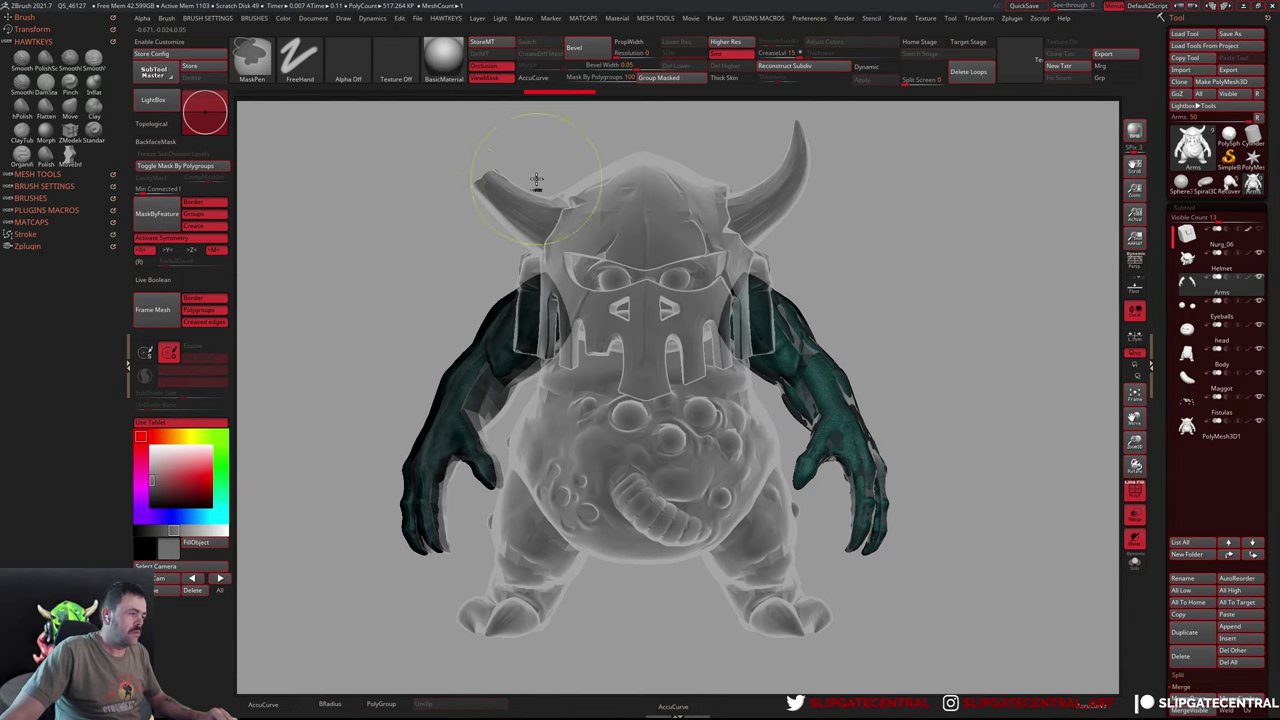
{"action": "left_click_drag", "start_coordinate": [590, 176], "coordinate": [270, 690], "text": "ctrl"}
{"action": "key", "text": "w"}
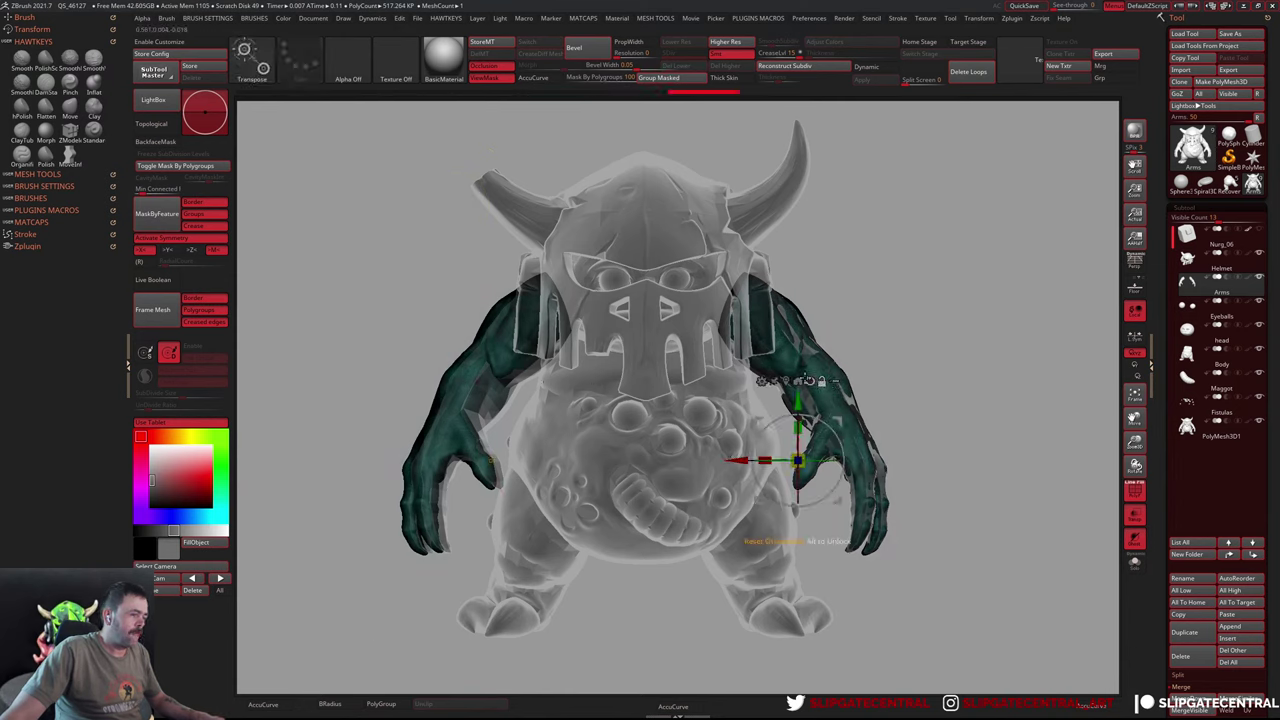
{"action": "left_click_drag", "start_coordinate": [797, 460], "coordinate": [803, 413], "text": "alt"}
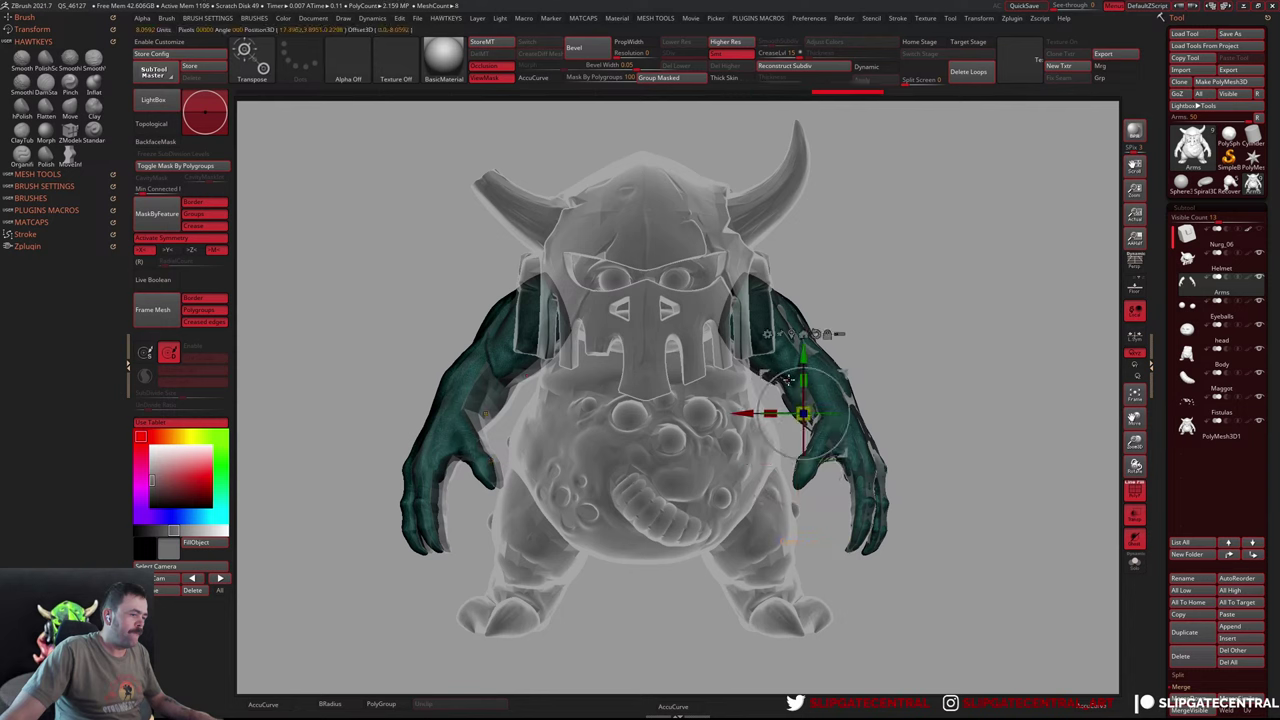
{"action": "left_click", "coordinate": [790, 334]}
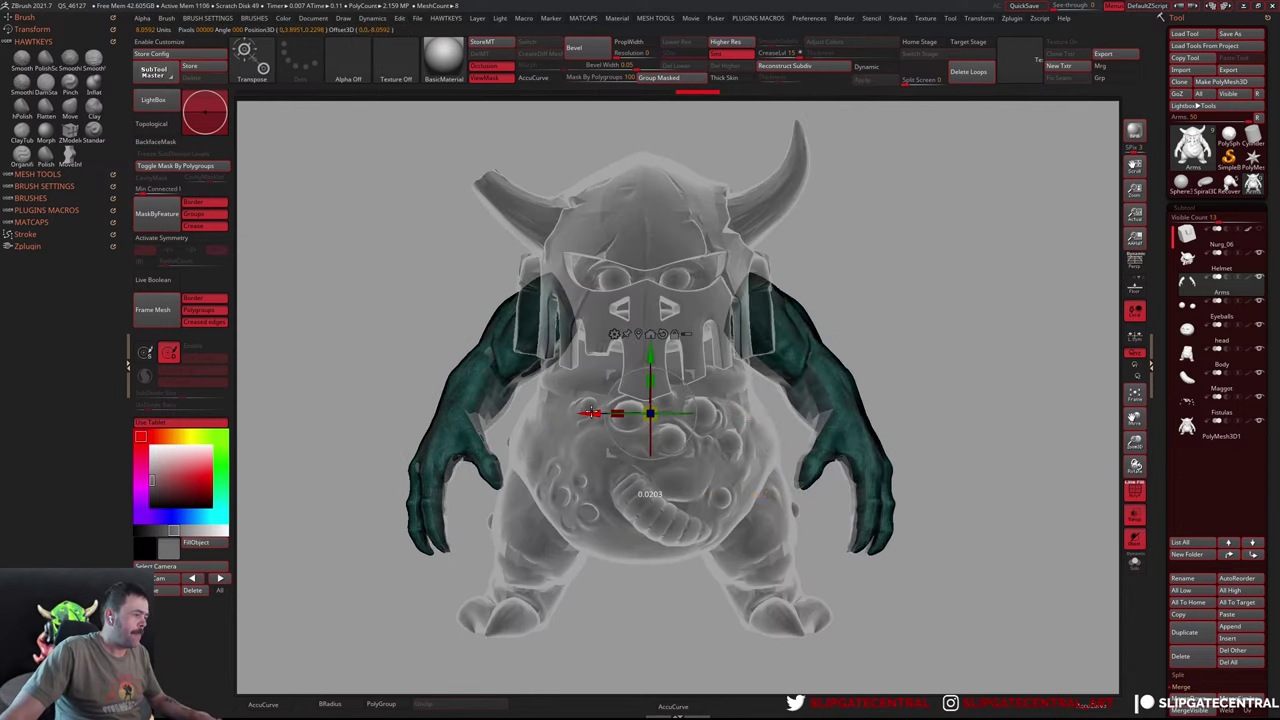
Nudge the left arm slightly outward along X and reframe the model
{"action": "key", "text": "ctrl"}
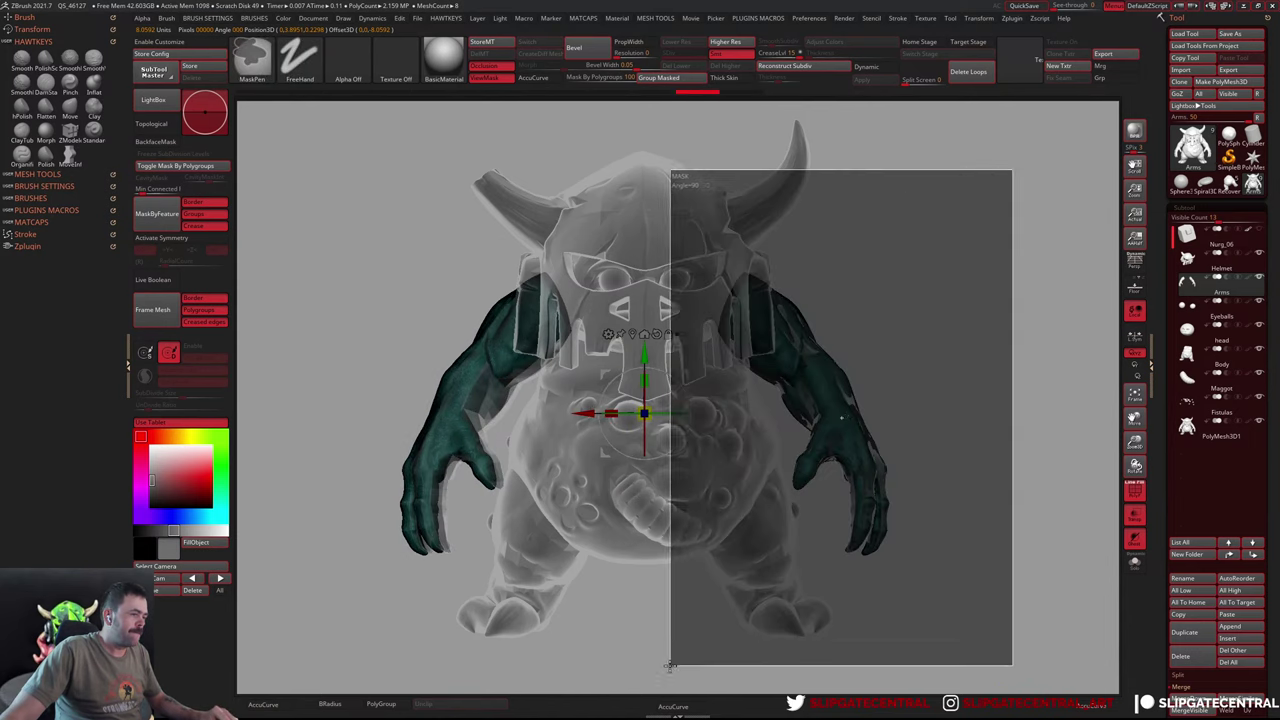
{"action": "left_click_drag", "start_coordinate": [578, 414], "coordinate": [584, 418]}
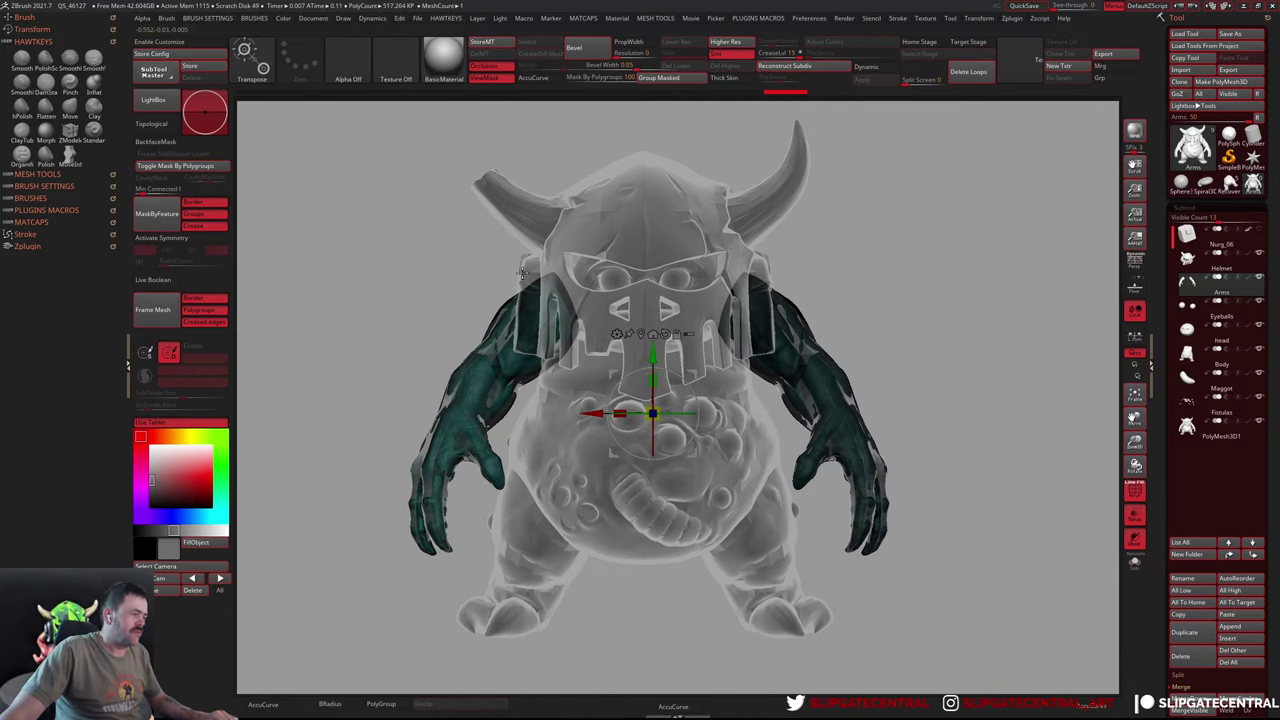
{"action": "key", "text": "q"}
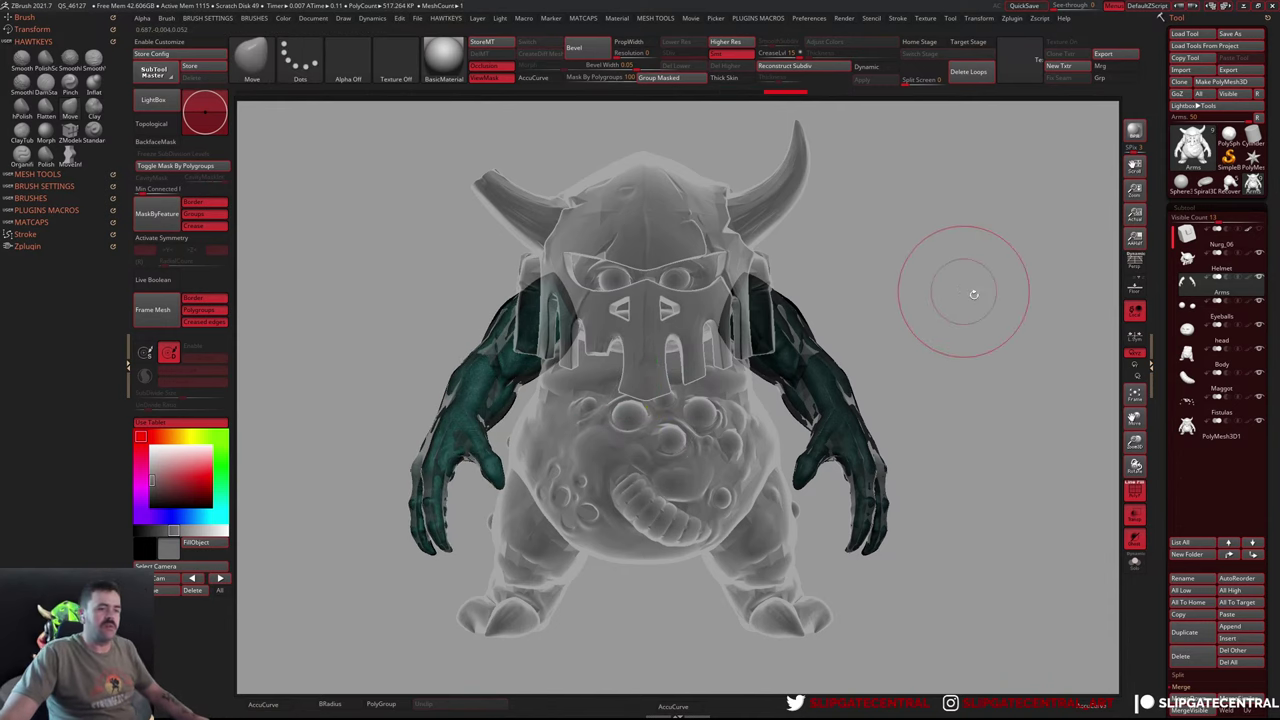
{"action": "key", "text": "f"}
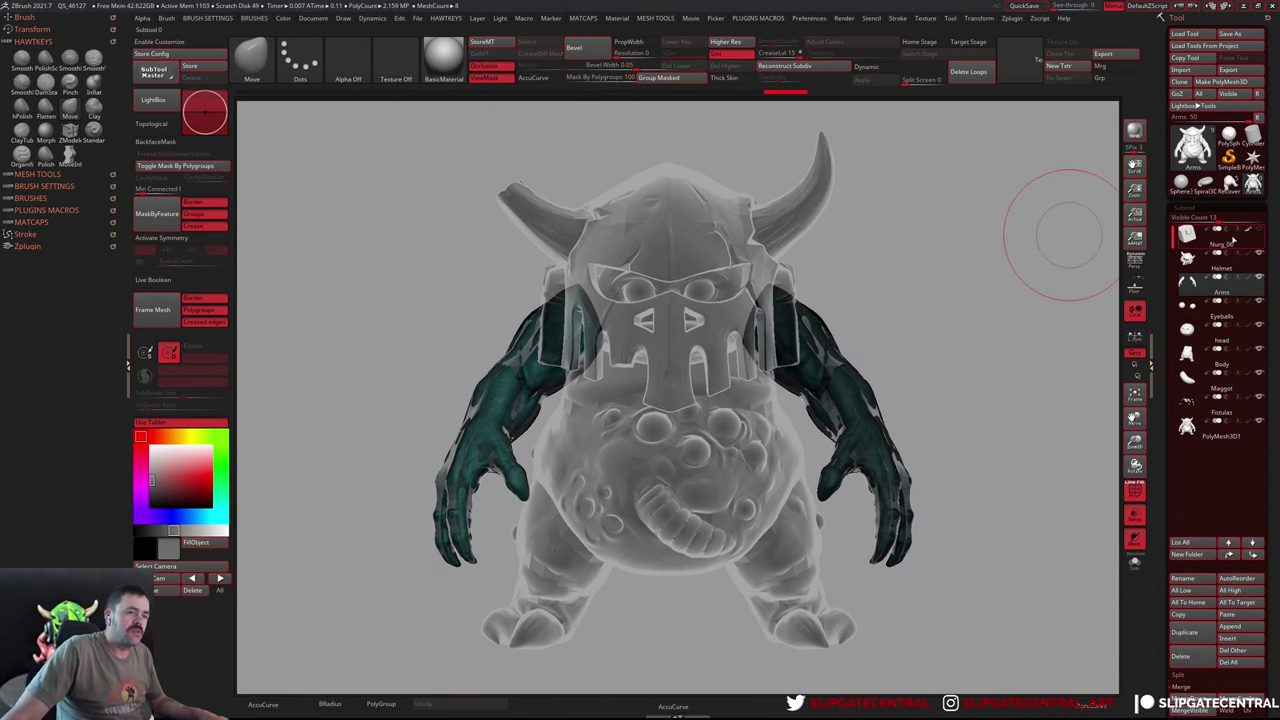
Turn off transparency, delete the Nurg_06 subtool and save the project
{"action": "left_click", "coordinate": [1238, 243]}
{"action": "left_click", "coordinate": [1181, 656]}
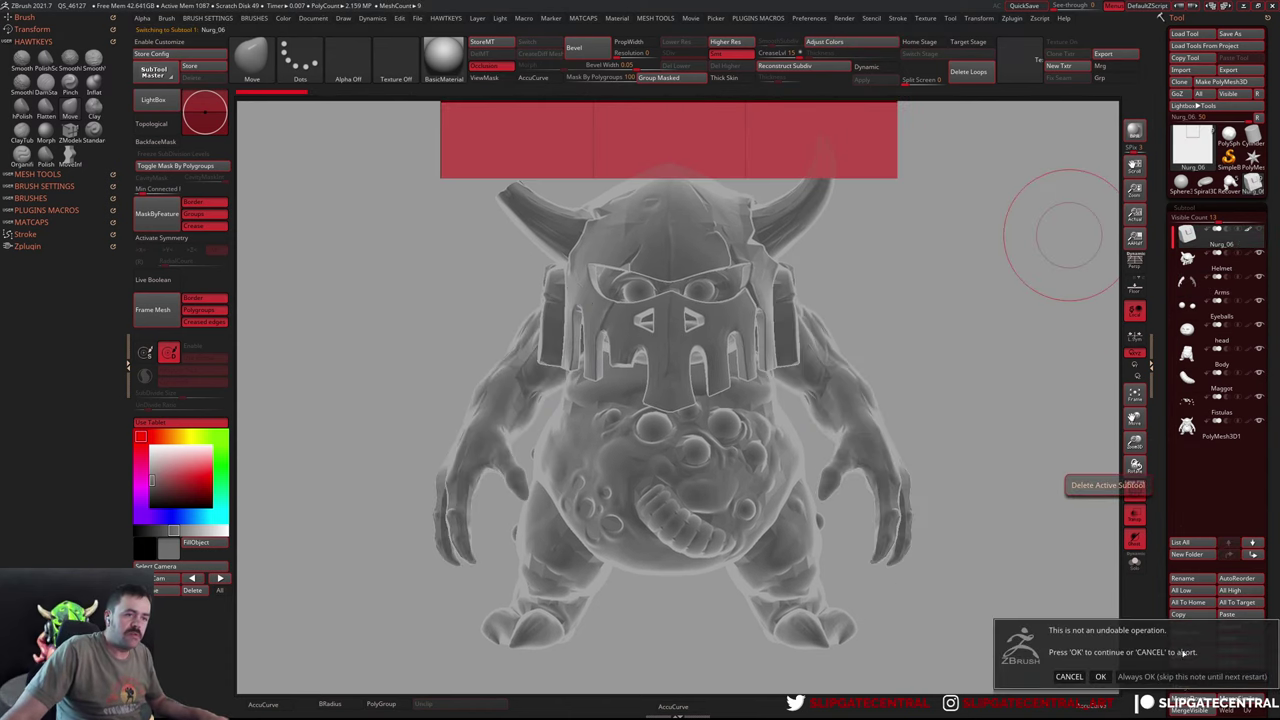
{"action": "left_click", "coordinate": [1100, 676]}
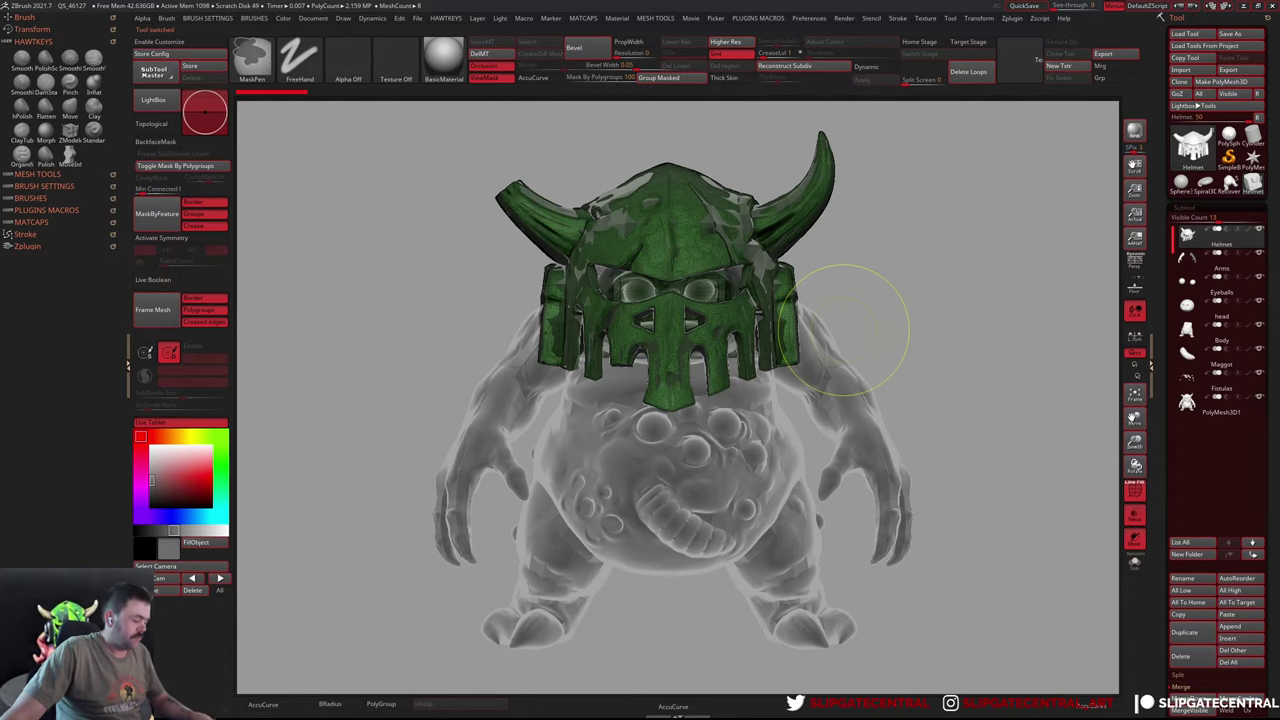
{"action": "key", "text": "ctrl+s"}
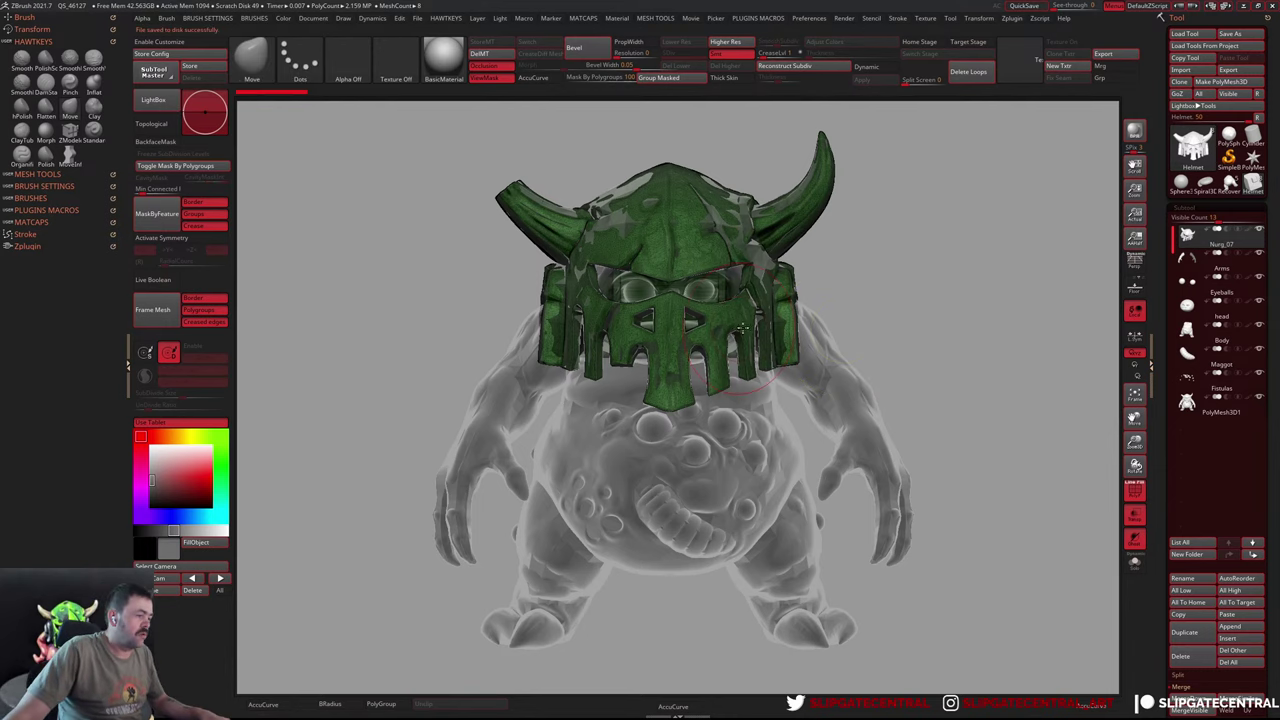
Solo the helmet subtool and briefly open and close LightBox
{"action": "right_click_drag", "start_coordinate": [738, 341], "coordinate": [752, 347]}
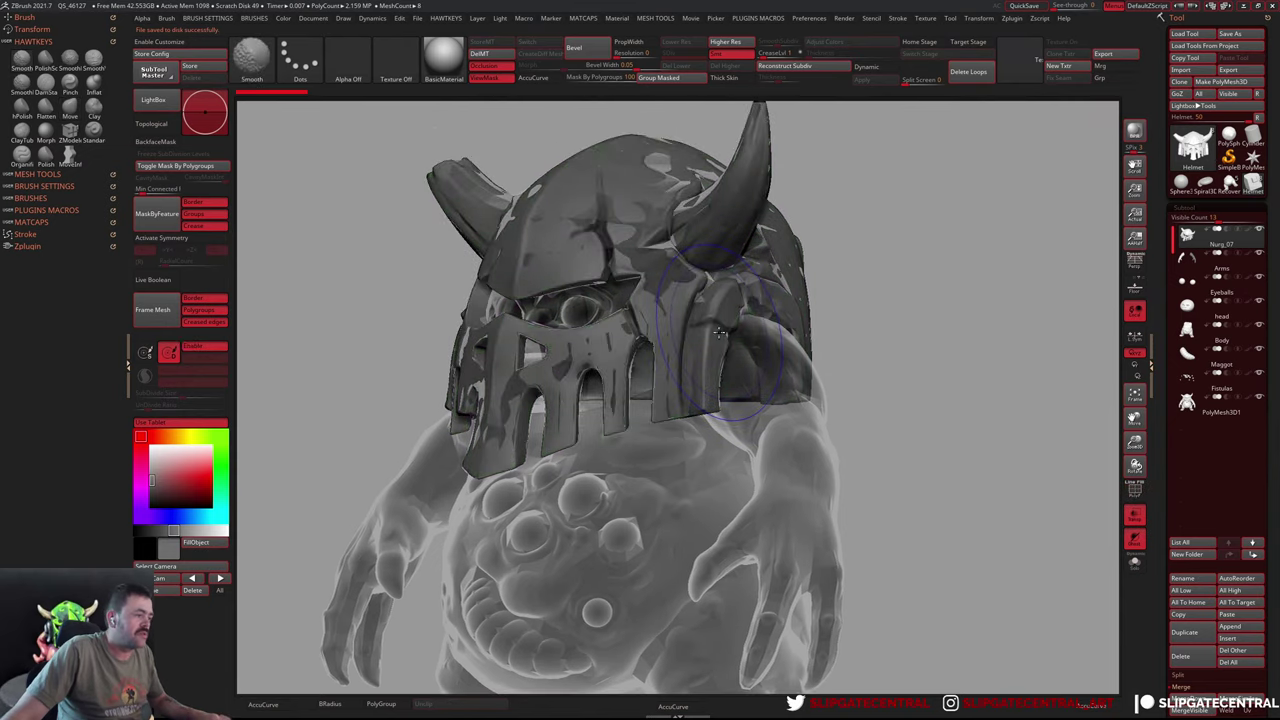
{"action": "key", "text": "shift+s"}
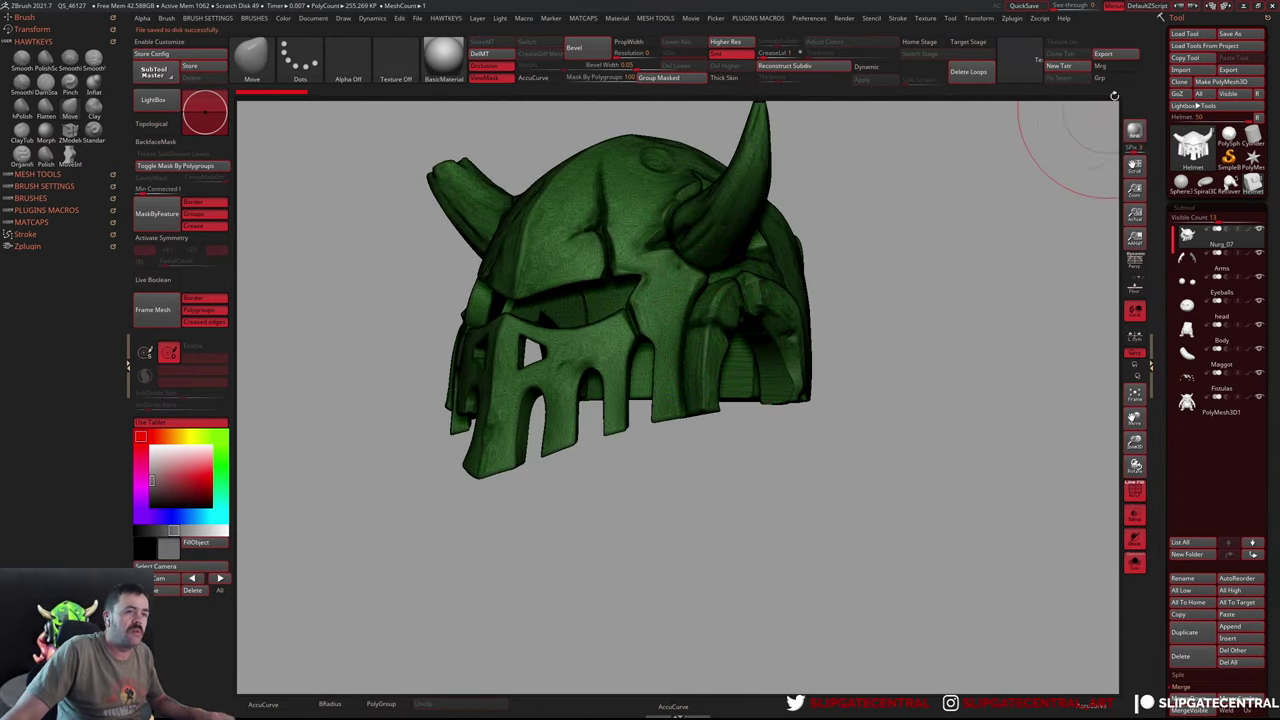
{"action": "left_click", "coordinate": [155, 100]}
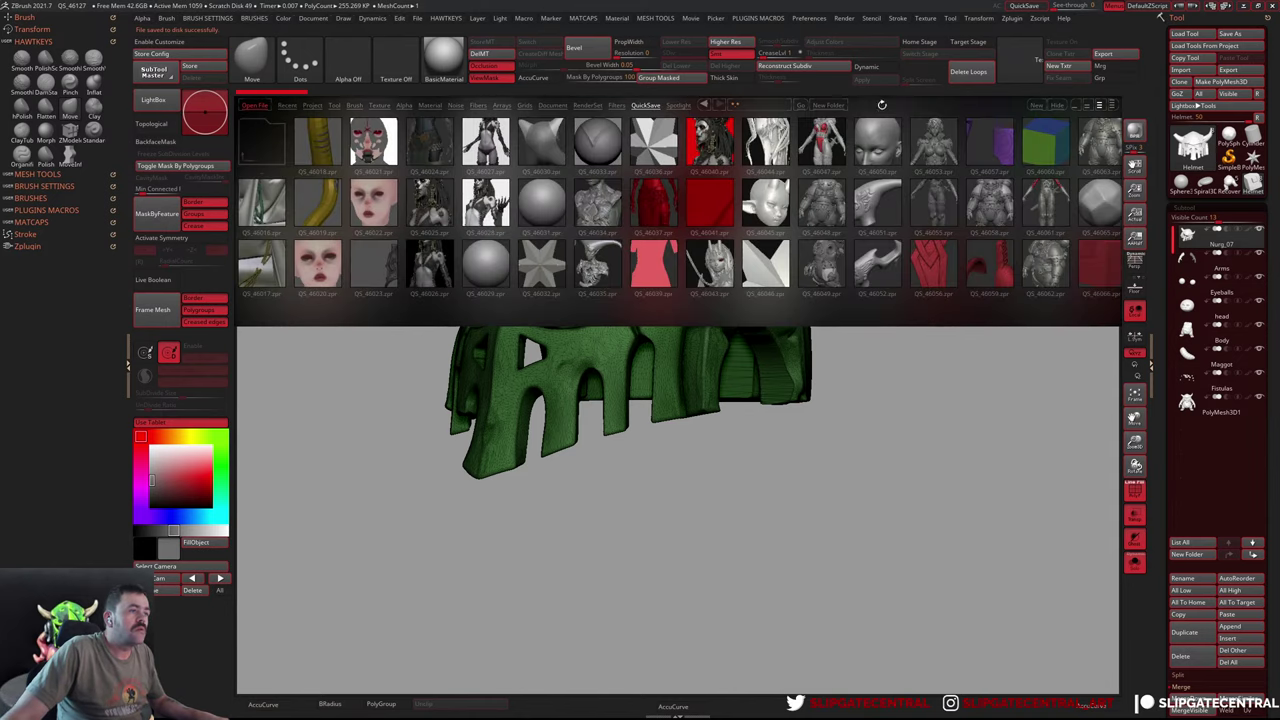
{"action": "key", "text": "comma"}
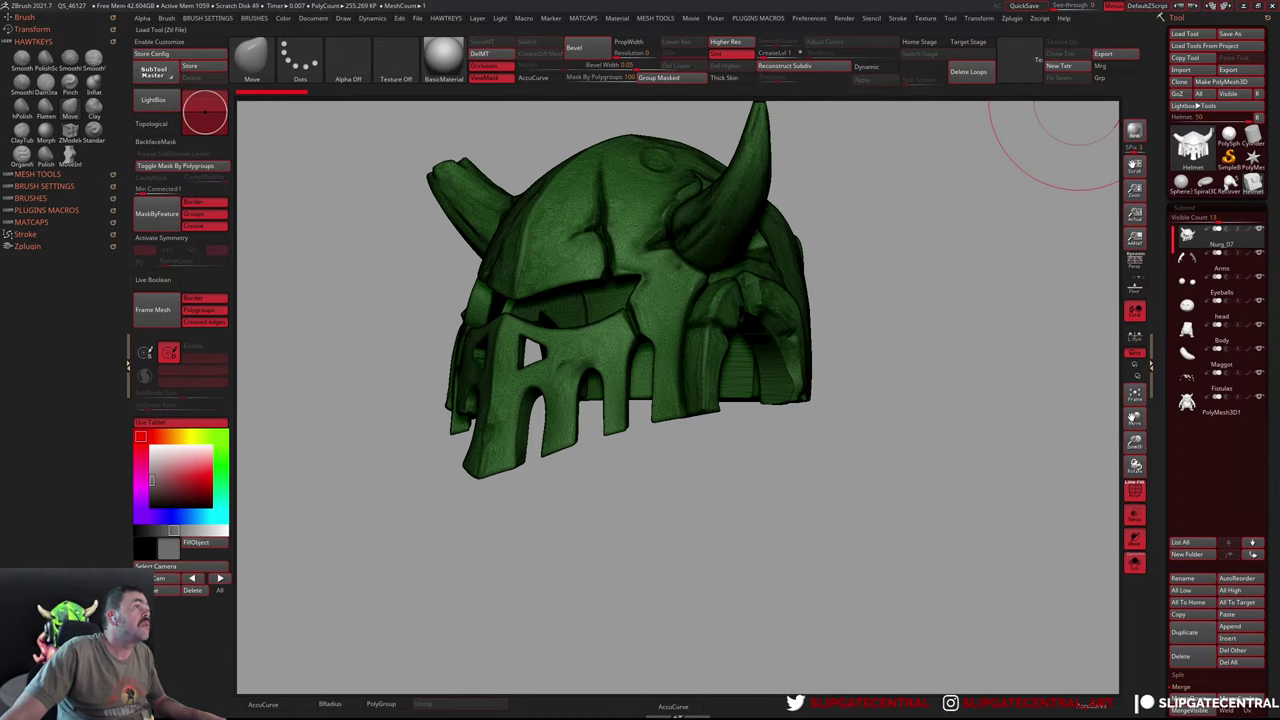
Check the Maggot and Body subtools, then switch to the blue Helmet tool
{"action": "left_click", "coordinate": [1222, 365]}
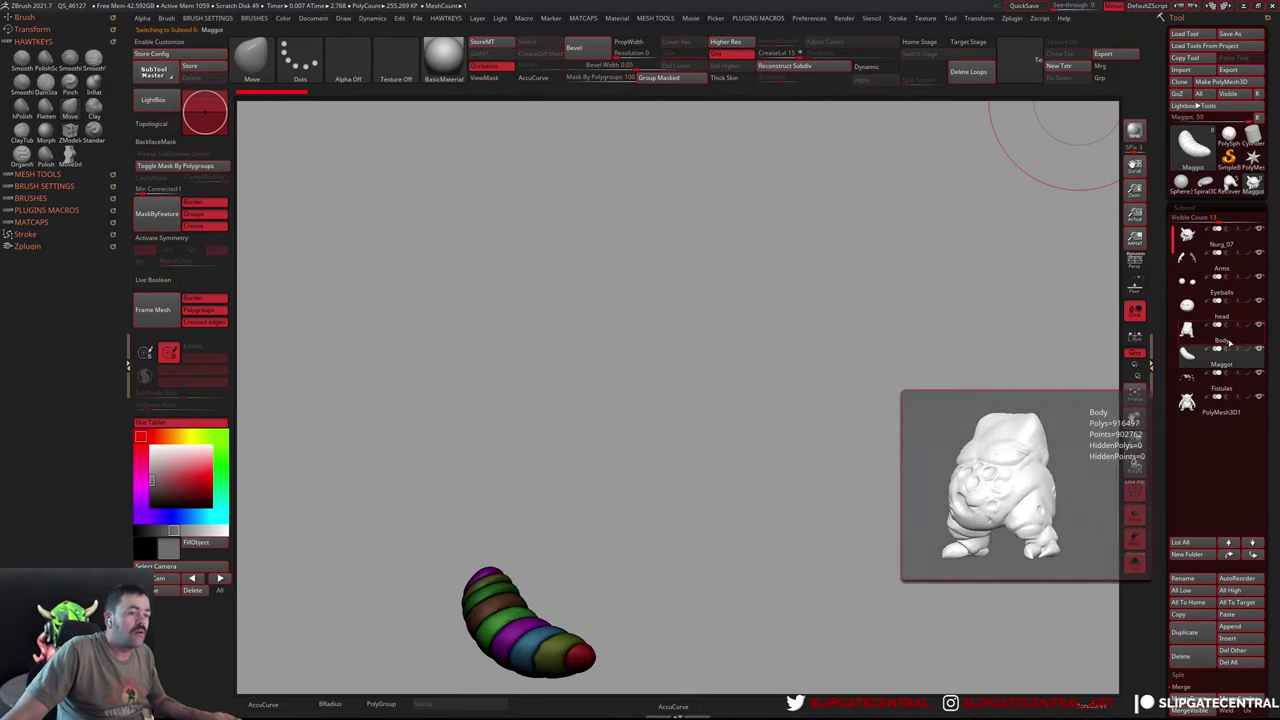
{"action": "left_click", "coordinate": [1215, 340]}
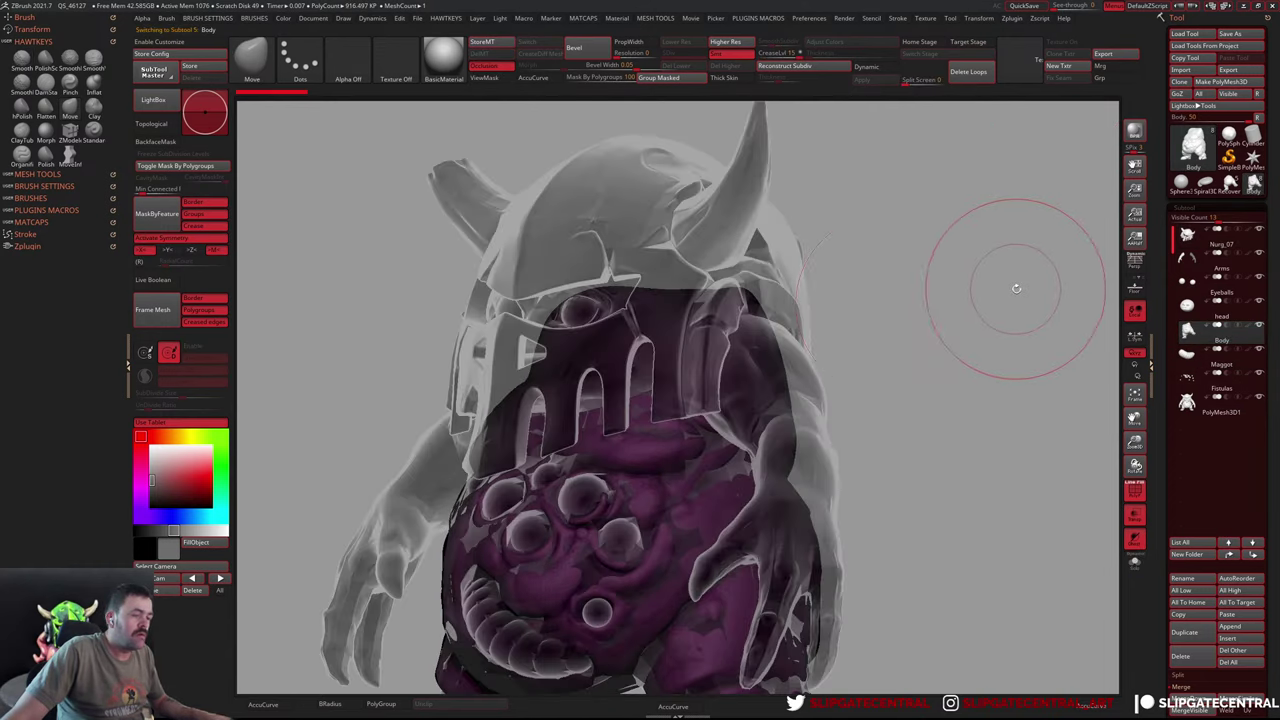
{"action": "left_click", "coordinate": [624, 213], "text": "alt"}
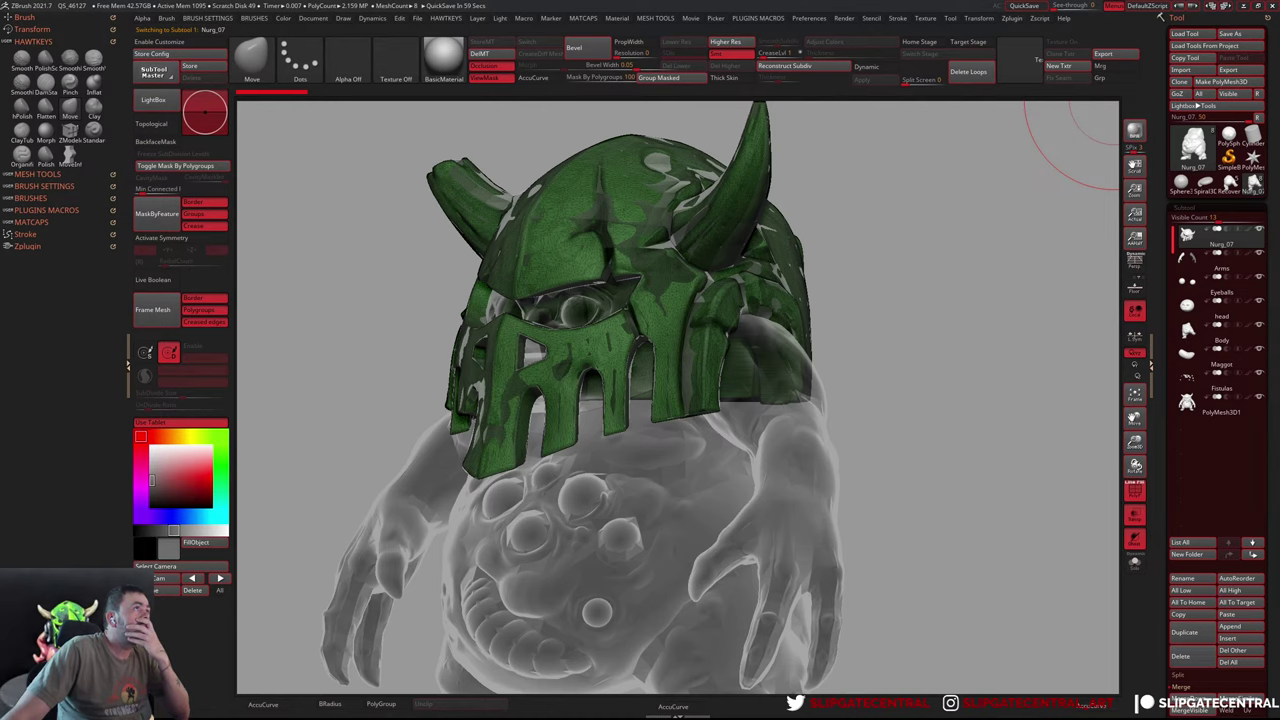
{"action": "left_click_drag", "start_coordinate": [665, 313], "coordinate": [722, 330]}
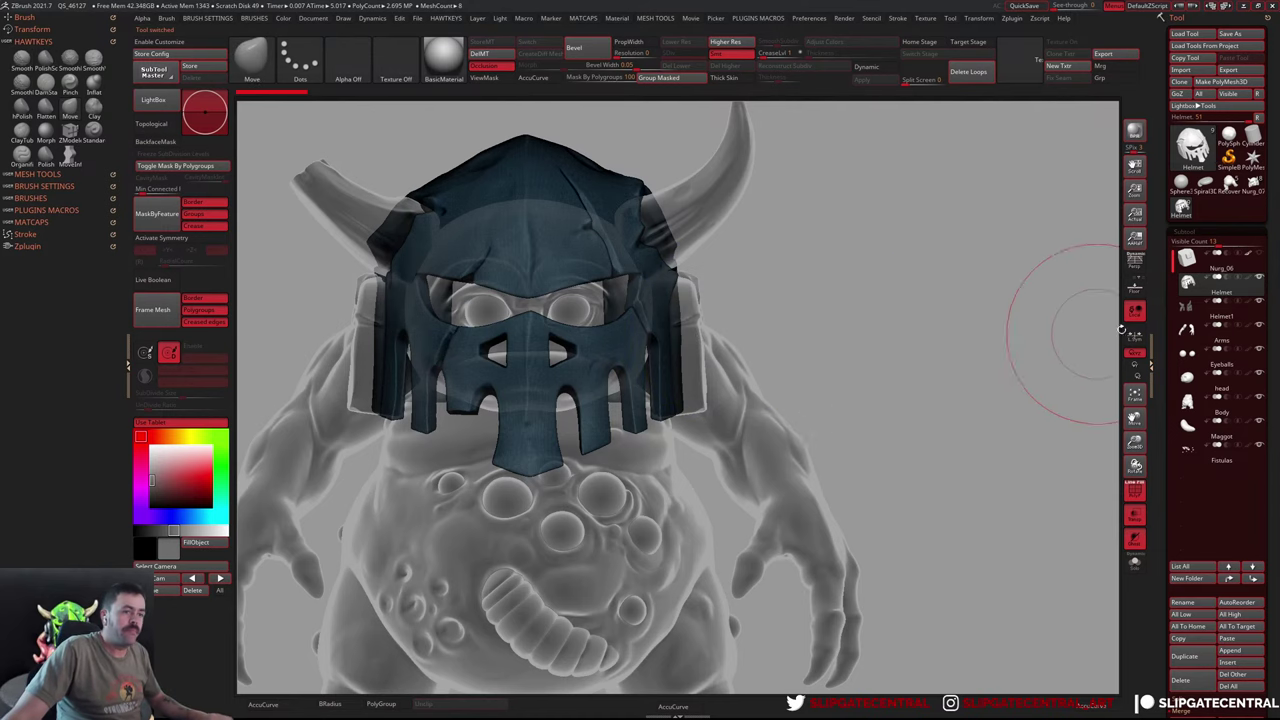
{"action": "left_click", "coordinate": [1182, 205]}
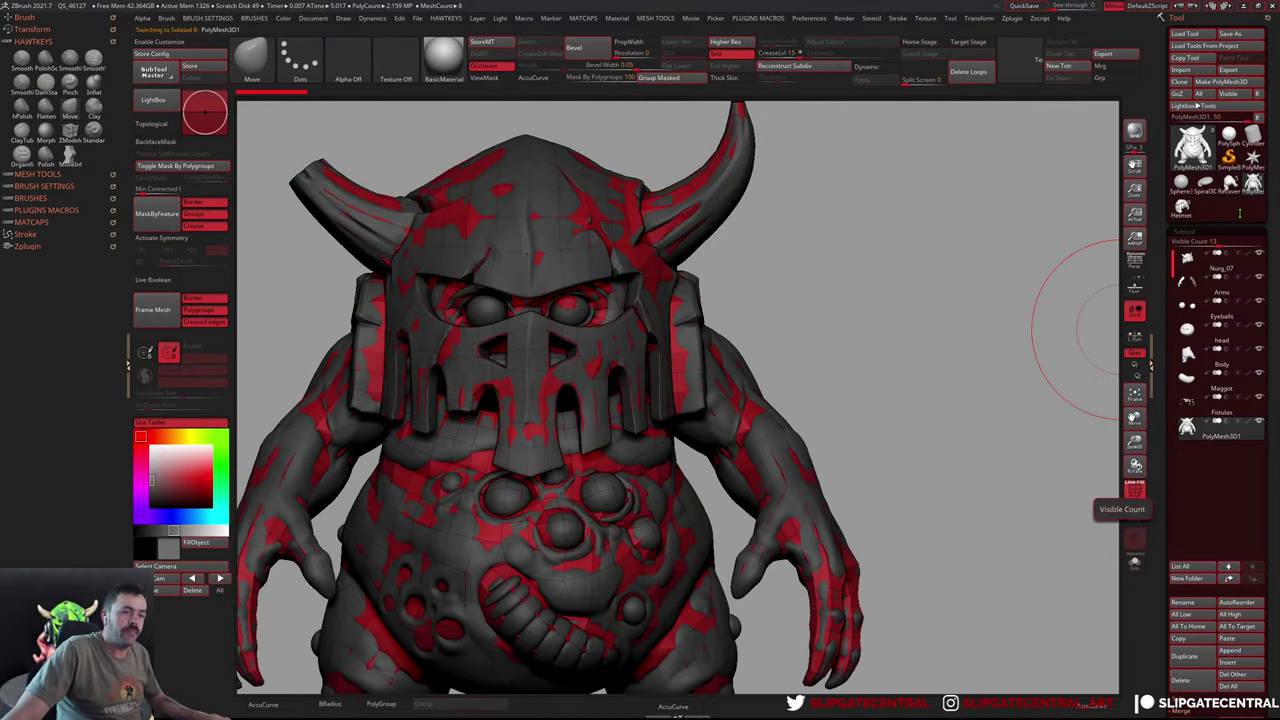
{"action": "left_click", "coordinate": [1182, 205]}
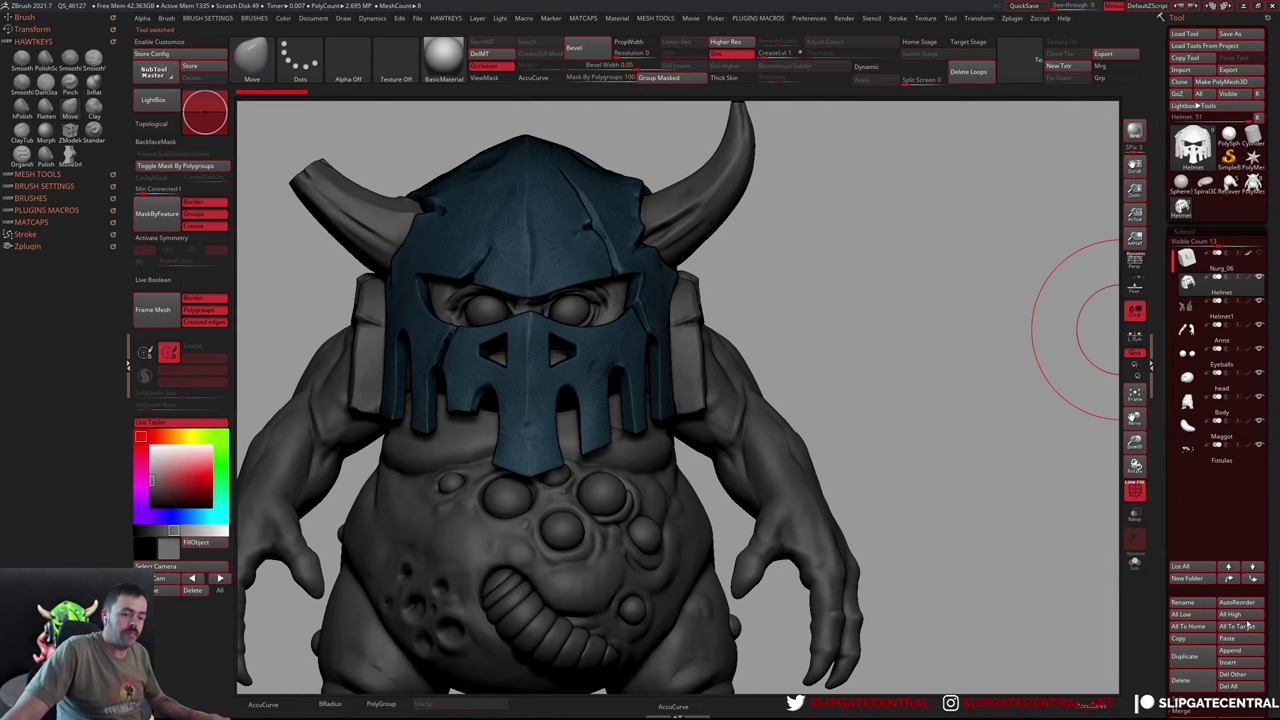
Append the red low-poly PolyMesh3D retopo mesh as a new subtool
{"action": "left_click", "coordinate": [1238, 651]}
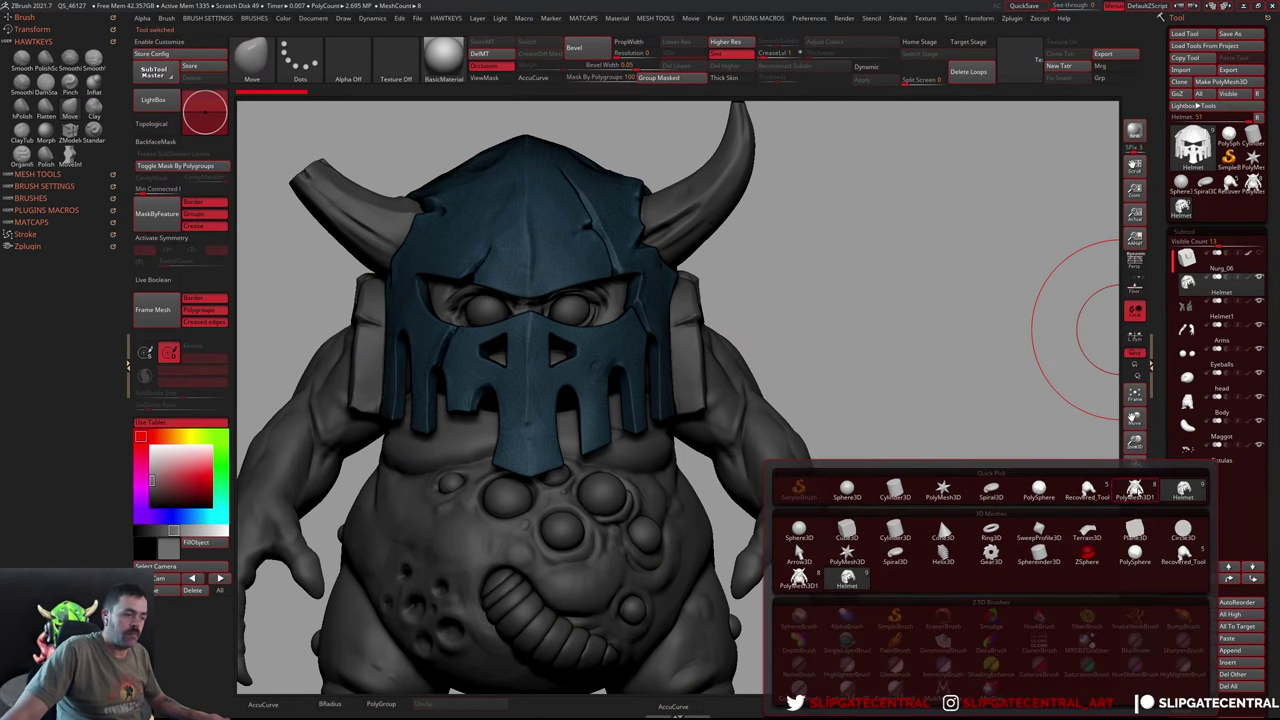
{"action": "left_click", "coordinate": [799, 577]}
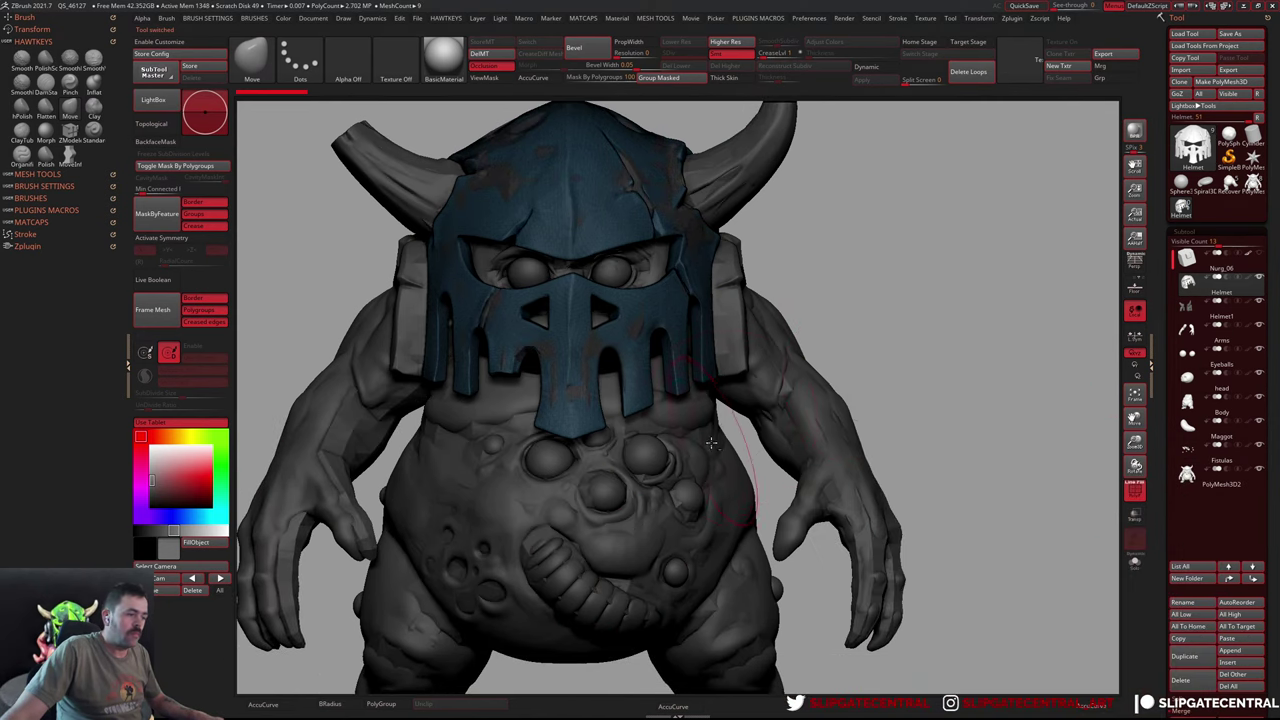
{"action": "left_click", "coordinate": [208, 472]}
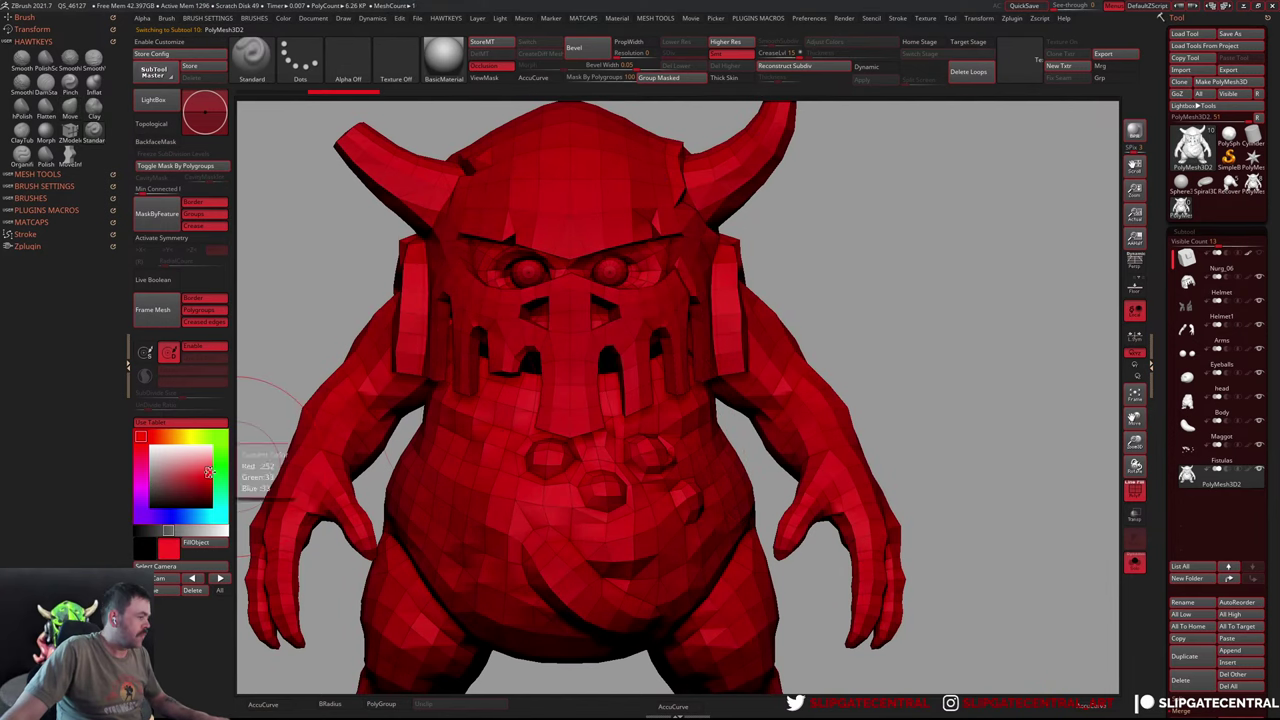
{"action": "left_click", "coordinate": [1182, 206]}
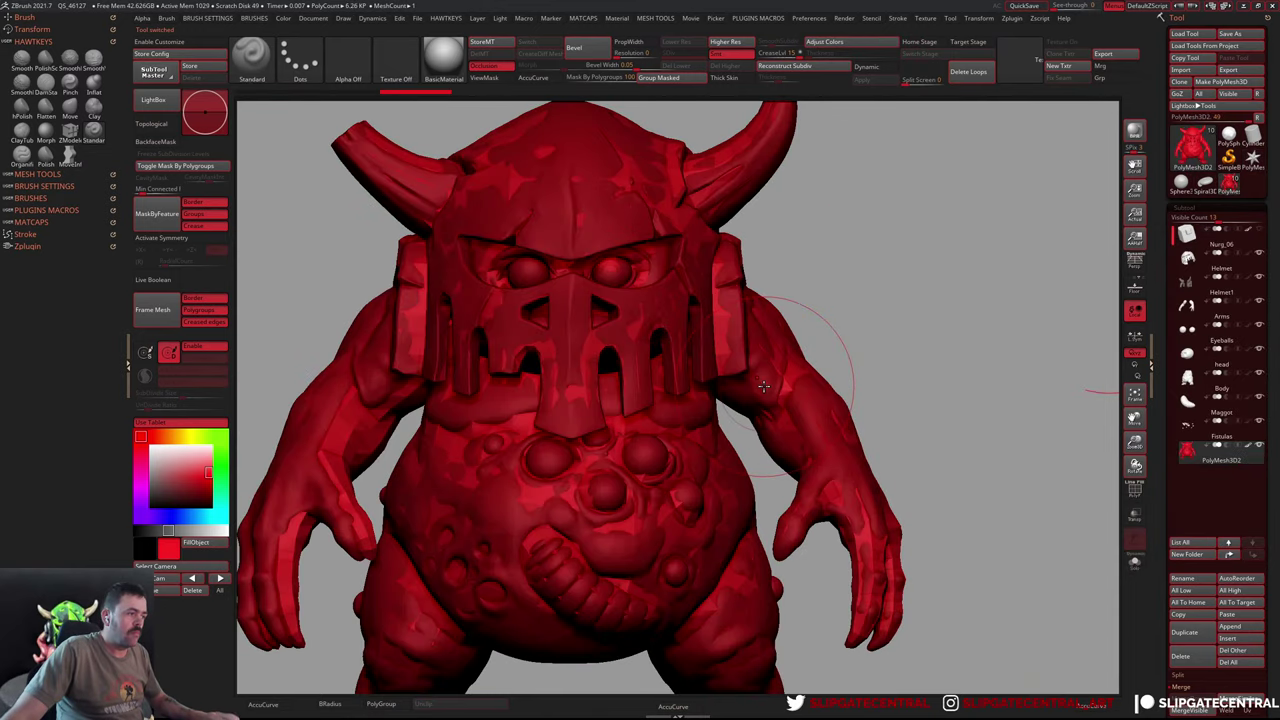
Show the Arms subtool on its own with Solo and mask its left arm
{"action": "key", "text": "d"}
{"action": "left_click", "coordinate": [449, 321], "text": "alt"}
{"action": "key", "text": "shift+ctrl+s"}
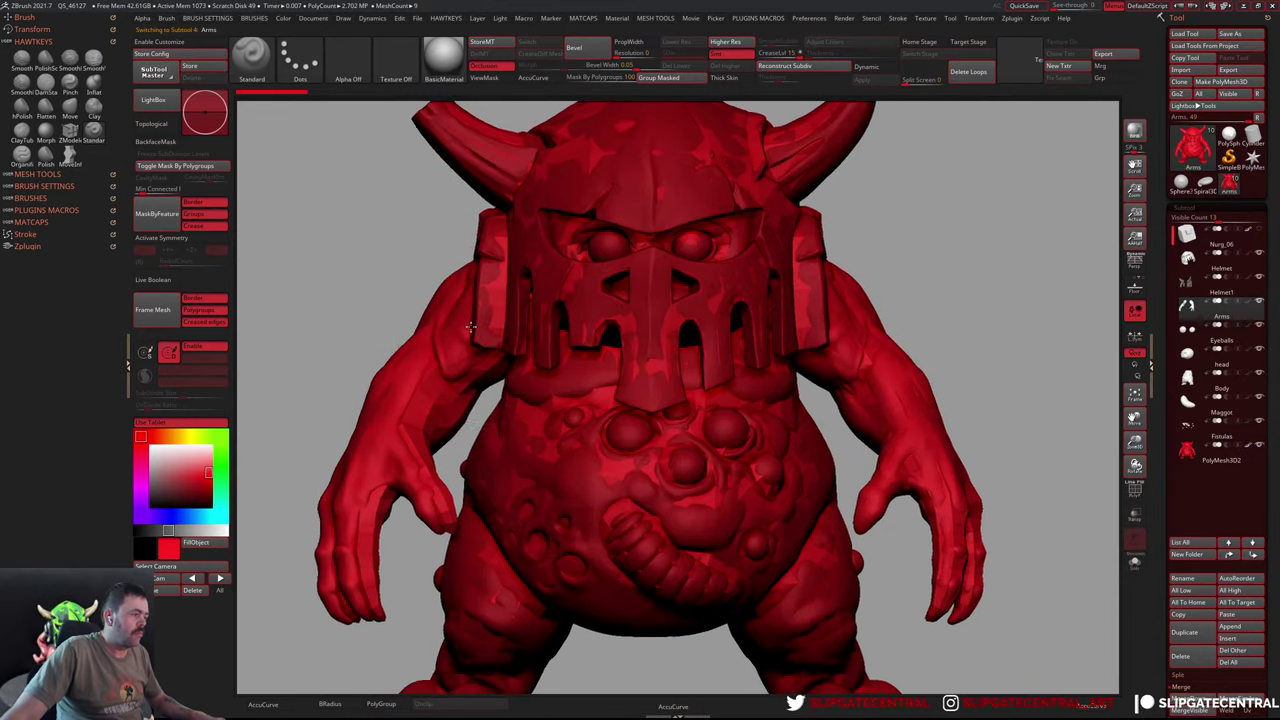
{"action": "left_click_drag", "start_coordinate": [566, 214], "coordinate": [388, 508], "text": "ctrl"}
Invert the arm mask, enter Transpose mode, and frame the full creature with all subtools
{"action": "left_click", "coordinate": [530, 486], "text": "ctrl"}
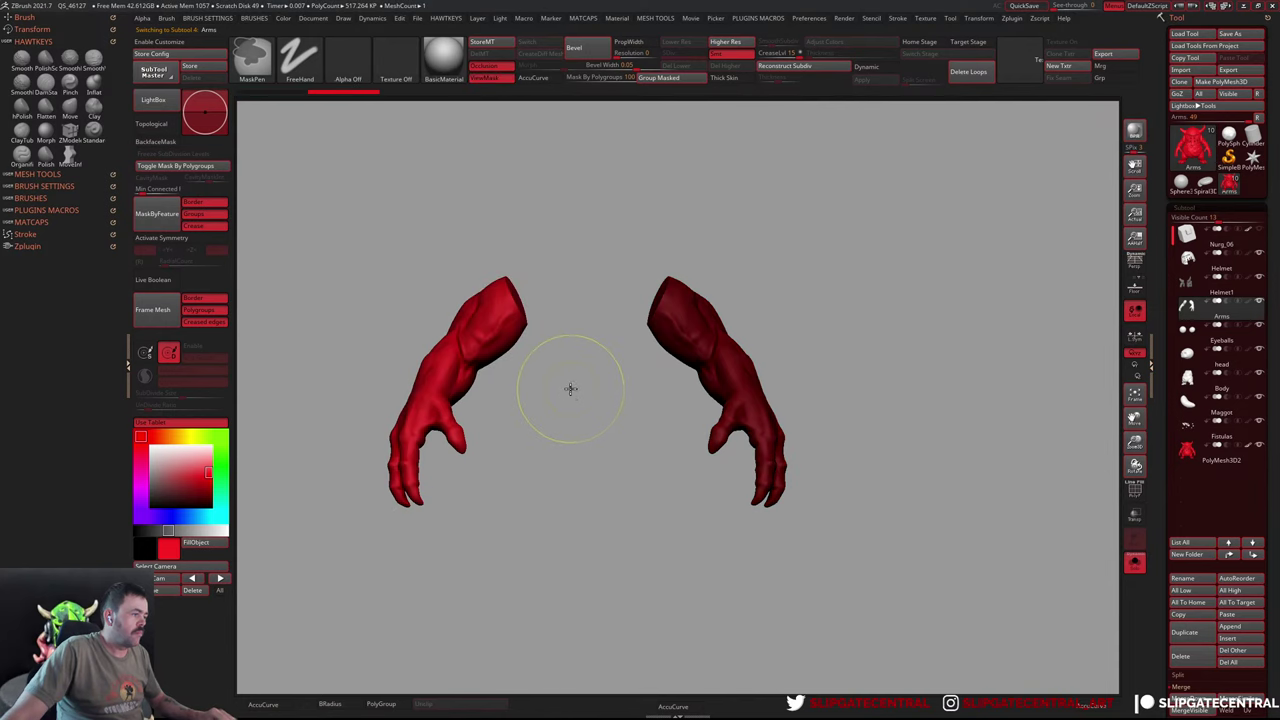
{"action": "key", "text": "w"}
{"action": "key", "text": "shift+ctrl+s"}
{"action": "key", "text": "f"}
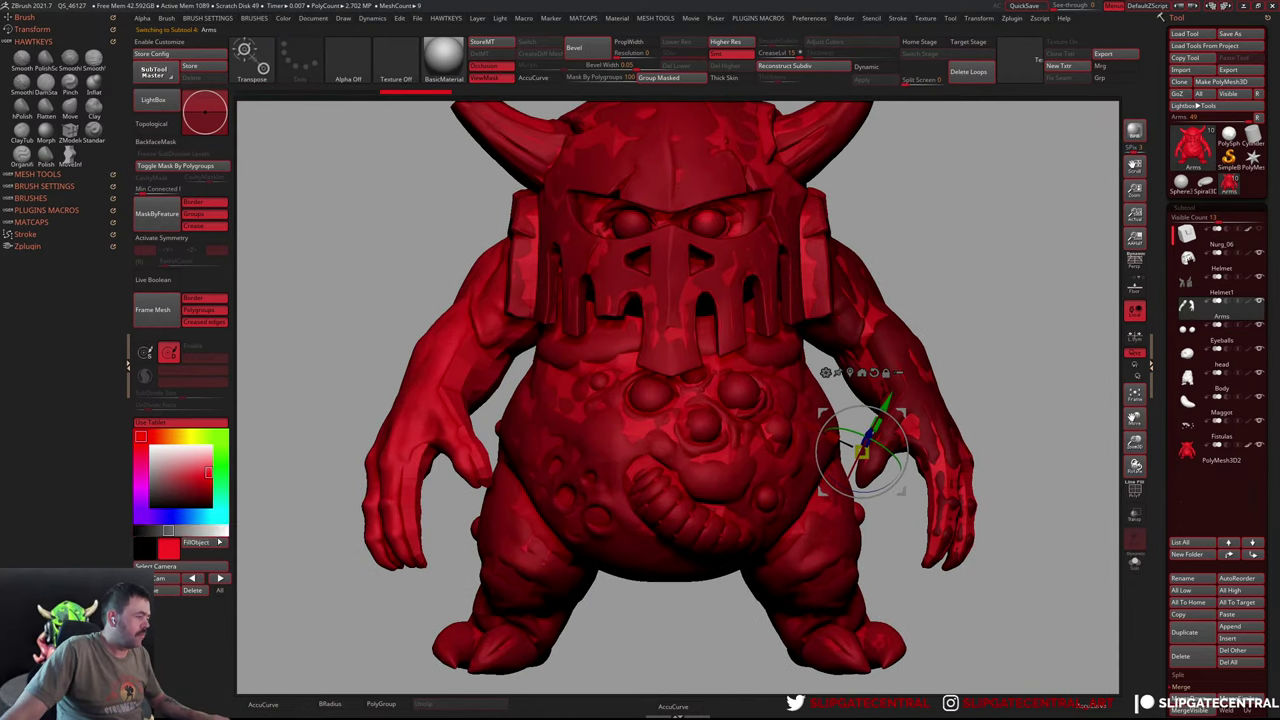
{"action": "key", "text": "c"}
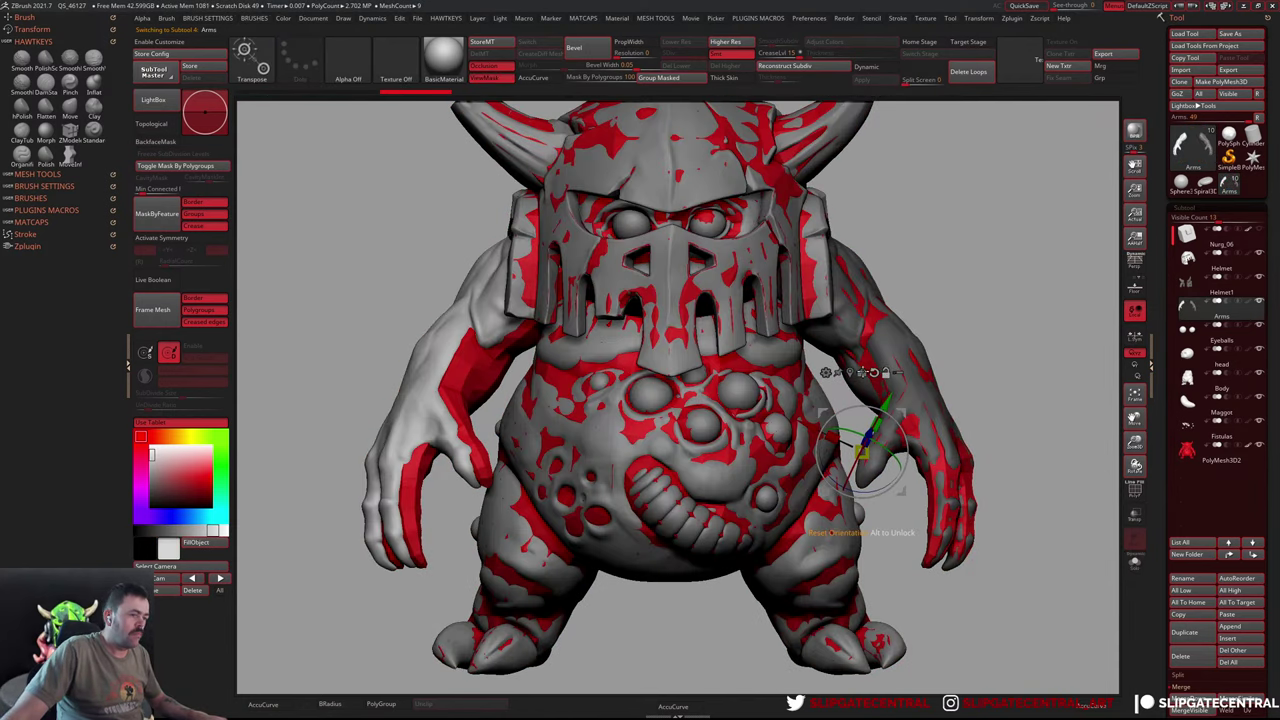
Rotate the left arm outward from a shoulder pivot into its final pose
{"action": "left_click", "coordinate": [468, 390], "text": "alt"}
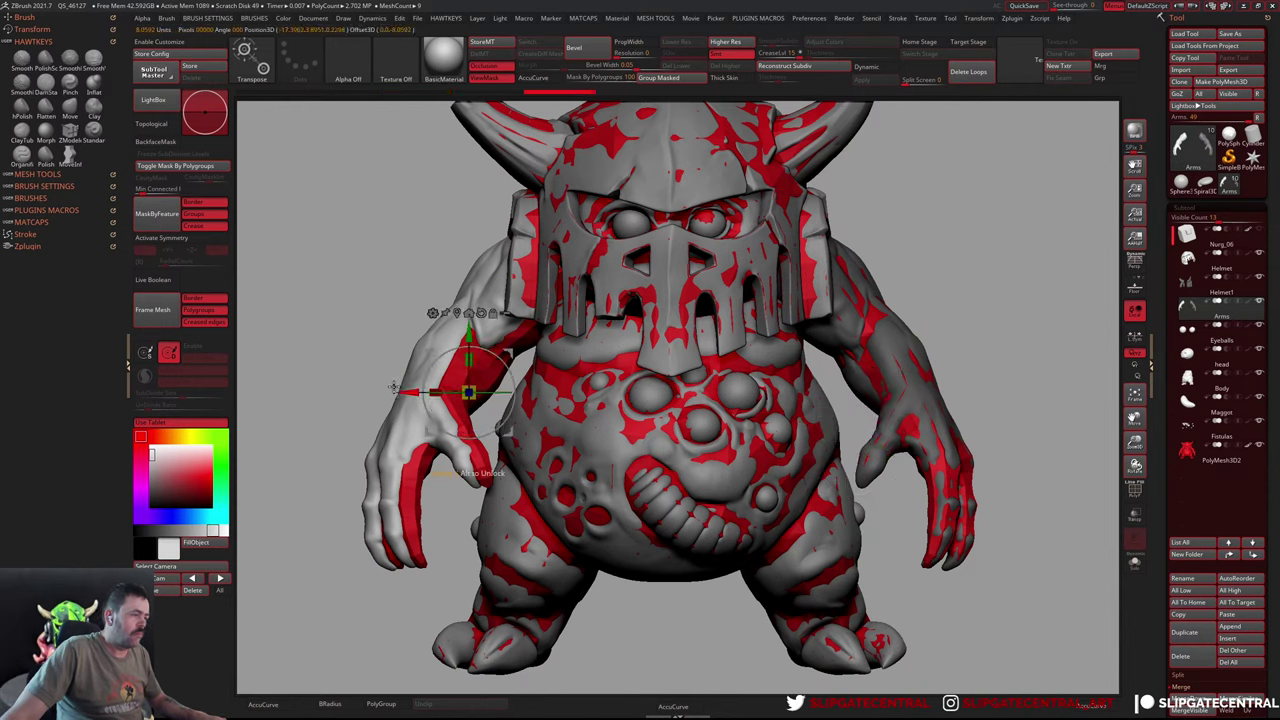
{"action": "mouse_move", "coordinate": [470, 472]}
{"action": "left_mouse_down"}
{"action": "mouse_move", "coordinate": [480, 462]}
{"action": "mouse_move", "coordinate": [470, 470]}
{"action": "left_mouse_up"}
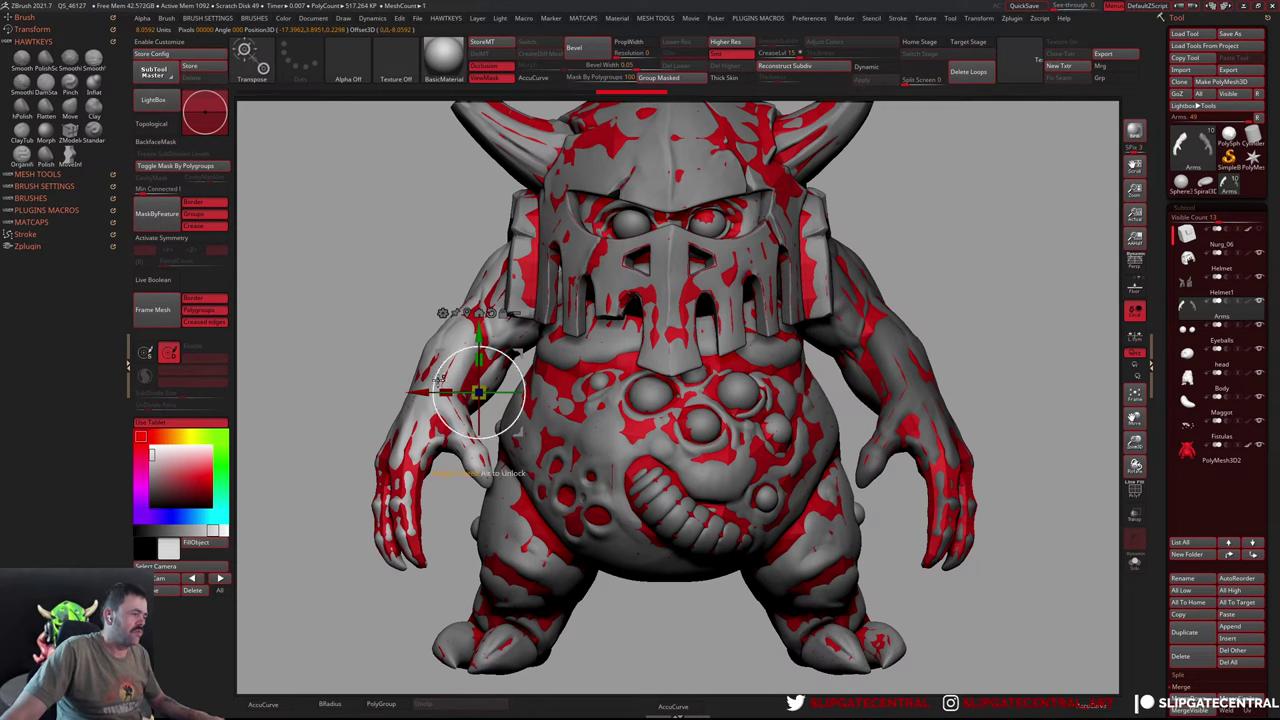
{"action": "scroll", "coordinate": [575, 367], "scroll_direction": "up", "scroll_amount": 4}
{"action": "right_click_drag", "start_coordinate": [575, 367], "coordinate": [1003, 243]}
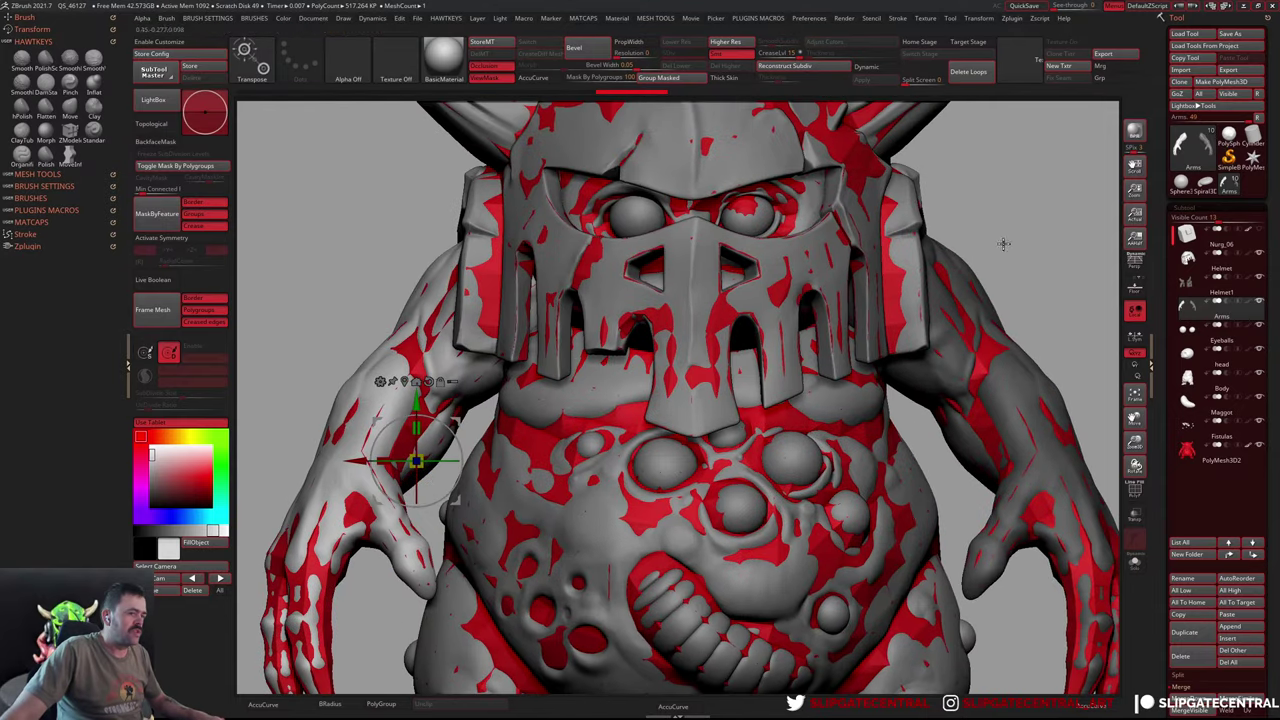
{"action": "left_click_drag", "start_coordinate": [454, 499], "coordinate": [455, 501]}
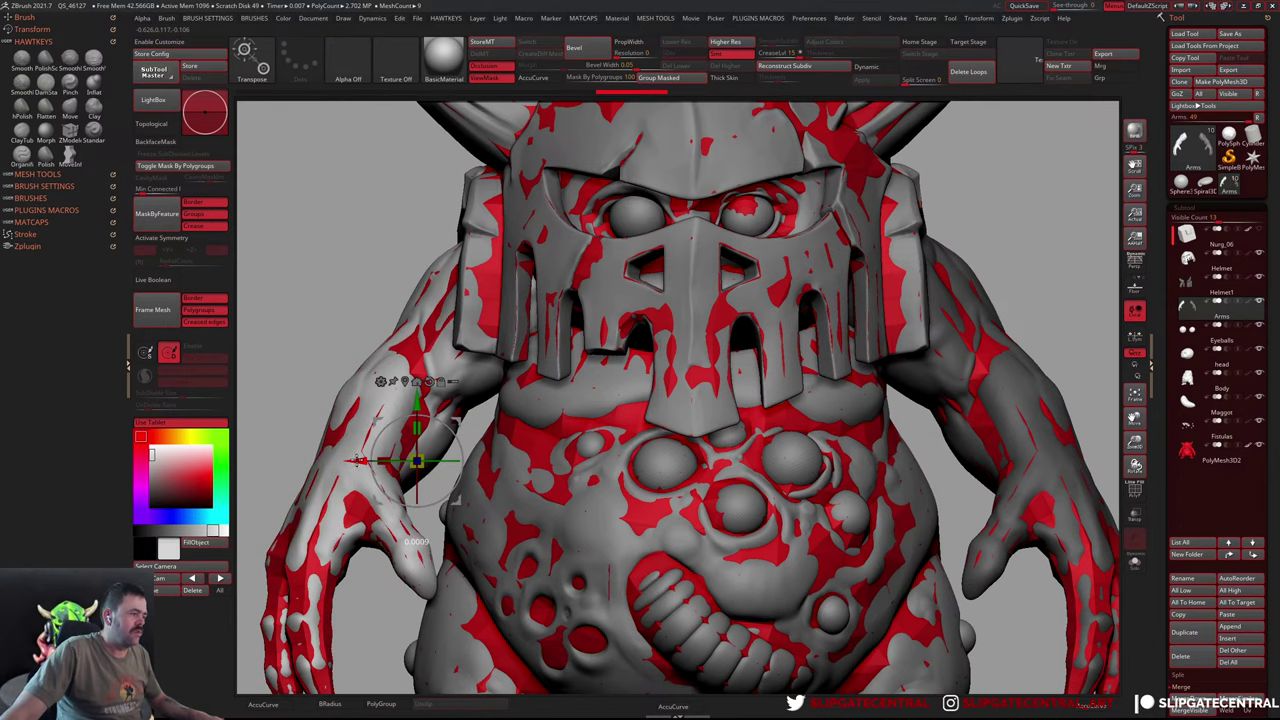
{"action": "key", "text": "q"}
{"action": "scroll", "coordinate": [850, 293], "scroll_direction": "down", "scroll_amount": 5}
{"action": "key", "text": "f"}
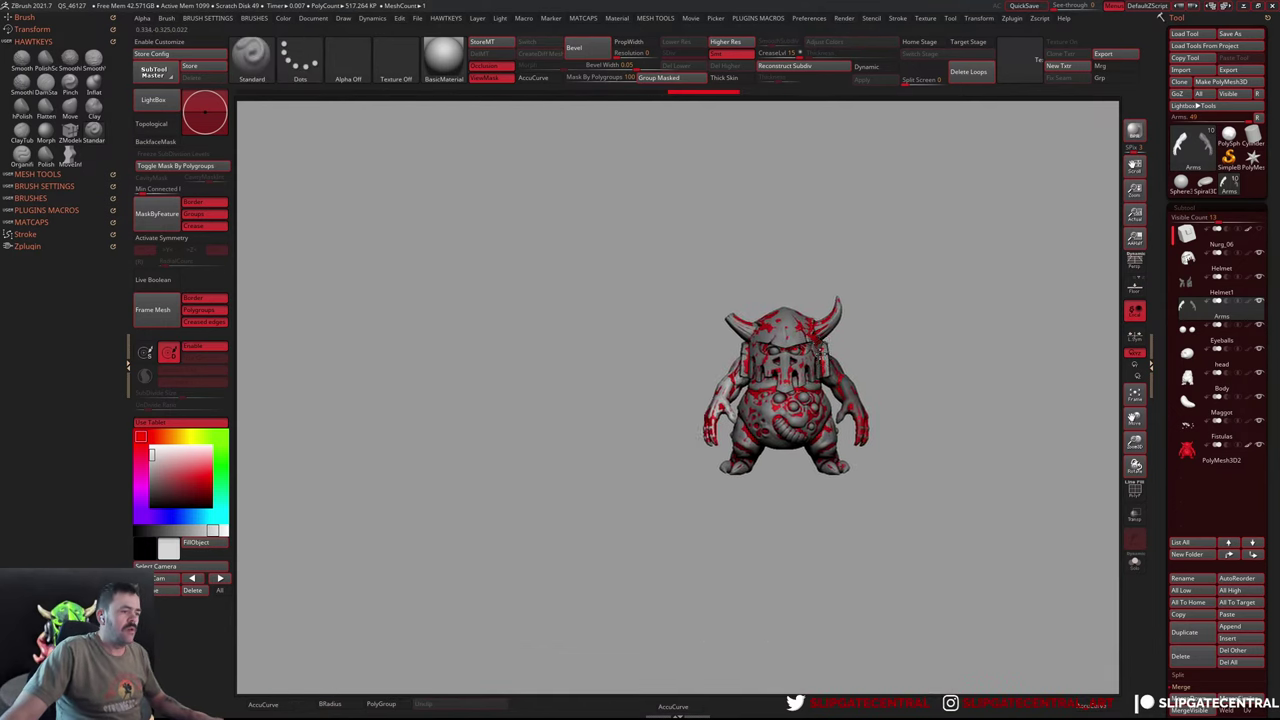
Make the Helmet the active subtool and show it alone with Solo
{"action": "left_click", "coordinate": [764, 275], "text": "alt"}
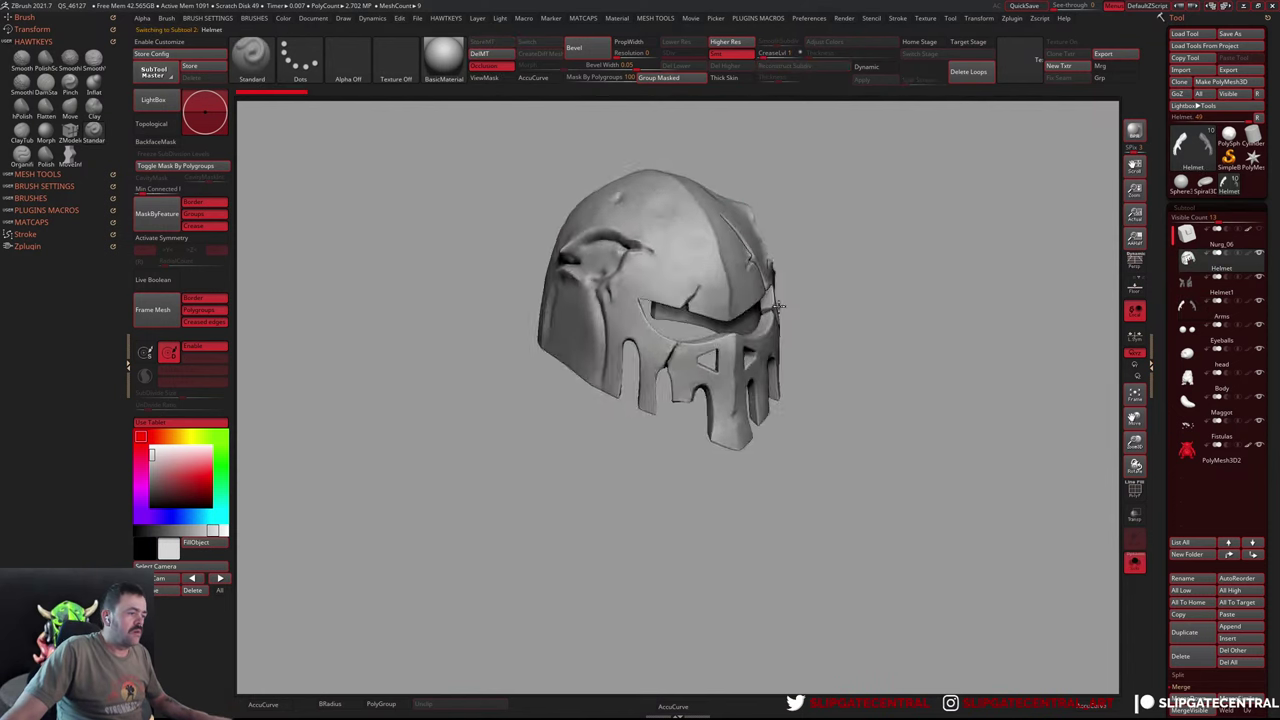
{"action": "mouse_move", "coordinate": [764, 275]}
{"action": "right_mouse_down"}
{"action": "mouse_move", "coordinate": [740, 268]}
{"action": "mouse_move", "coordinate": [705, 202]}
{"action": "mouse_move", "coordinate": [714, 149]}
{"action": "mouse_move", "coordinate": [691, 180]}
{"action": "right_mouse_up"}
{"action": "key", "text": "ctrl+shift+s"}
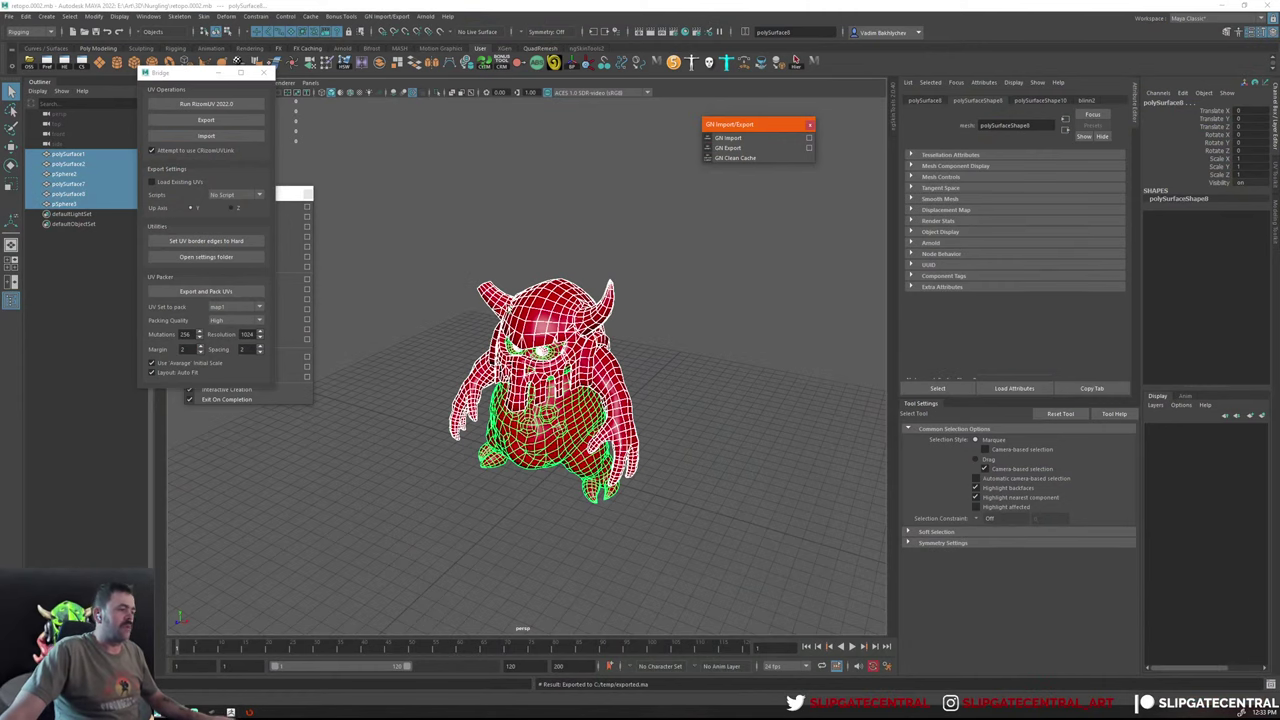
Isolate the helmet retopo mesh and inspect it from above before ending isolation
{"action": "left_click", "coordinate": [545, 300]}
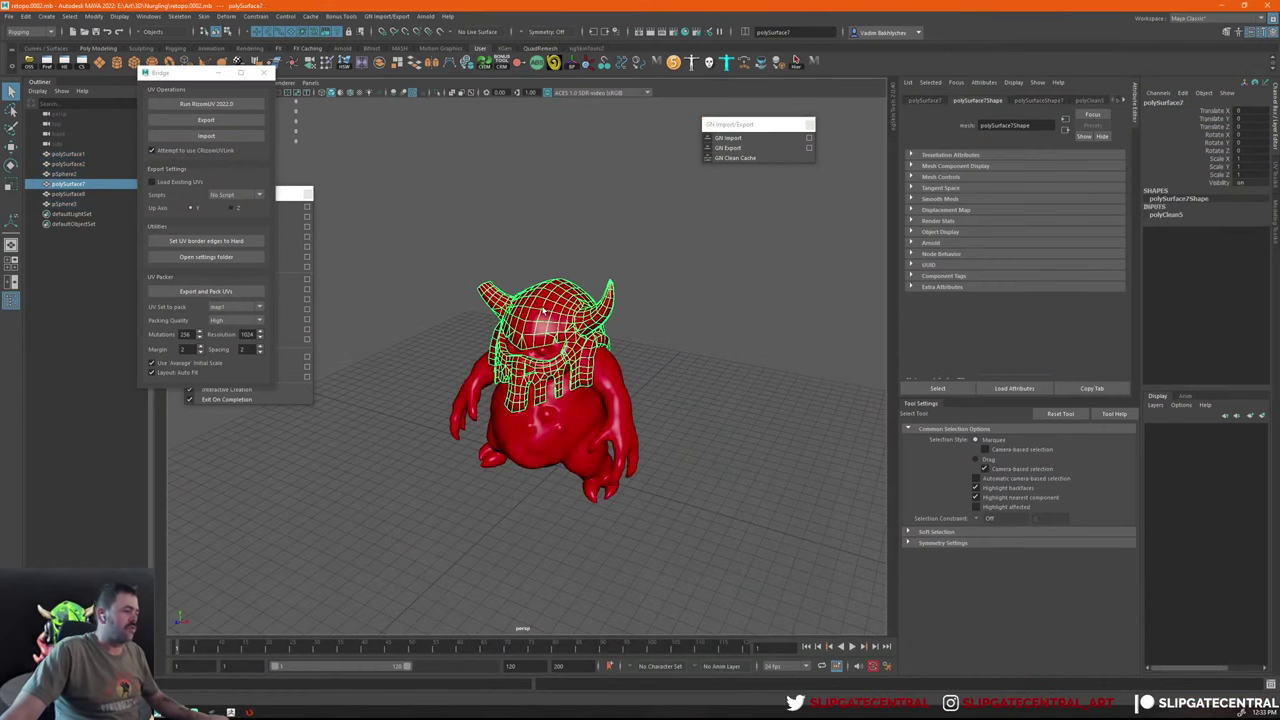
{"action": "key", "text": "ctrl+1"}
{"action": "key", "text": "f"}
{"action": "mouse_move", "coordinate": [656, 402]}
{"action": "left_mouse_down", "text": "alt"}
{"action": "mouse_move", "coordinate": [658, 432]}
{"action": "mouse_move", "coordinate": [643, 434]}
{"action": "left_mouse_up", "text": "alt"}
{"action": "key", "text": "ctrl+1"}
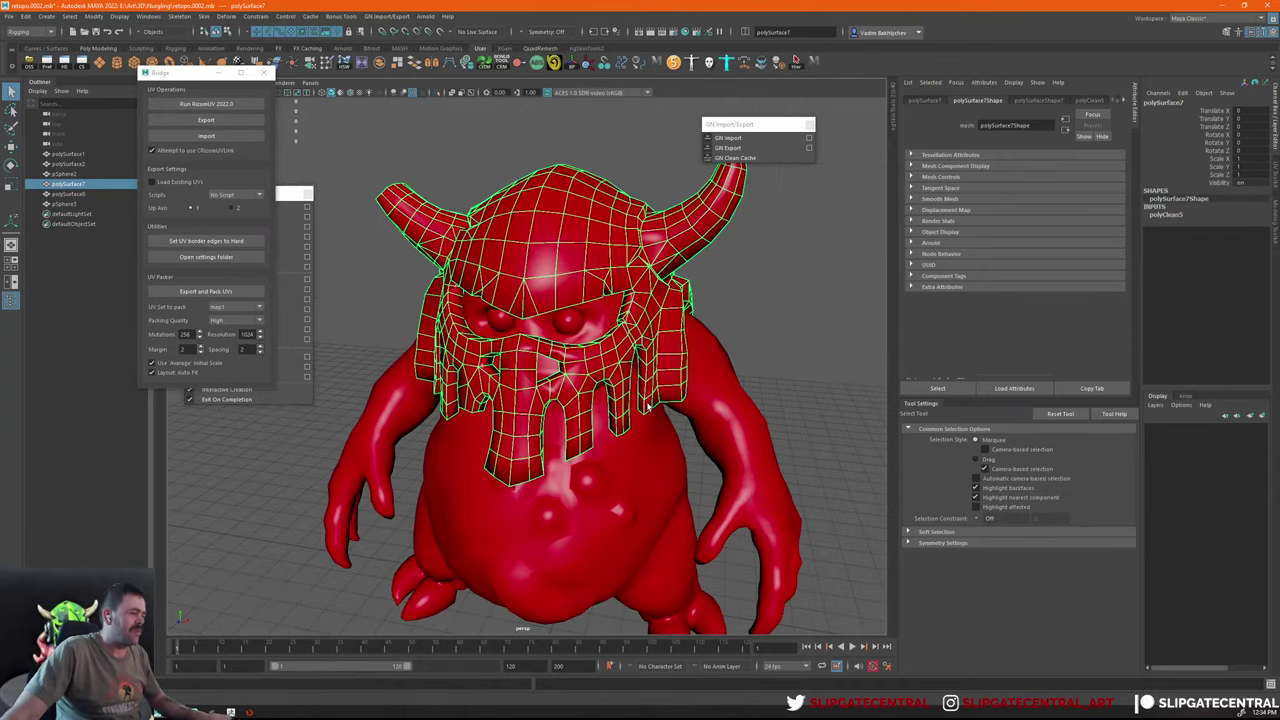
Select the eyeball spheres and GN Export them to ZBrush
{"action": "left_click_drag", "start_coordinate": [570, 320], "coordinate": [668, 546]}
{"action": "key", "text": "f"}
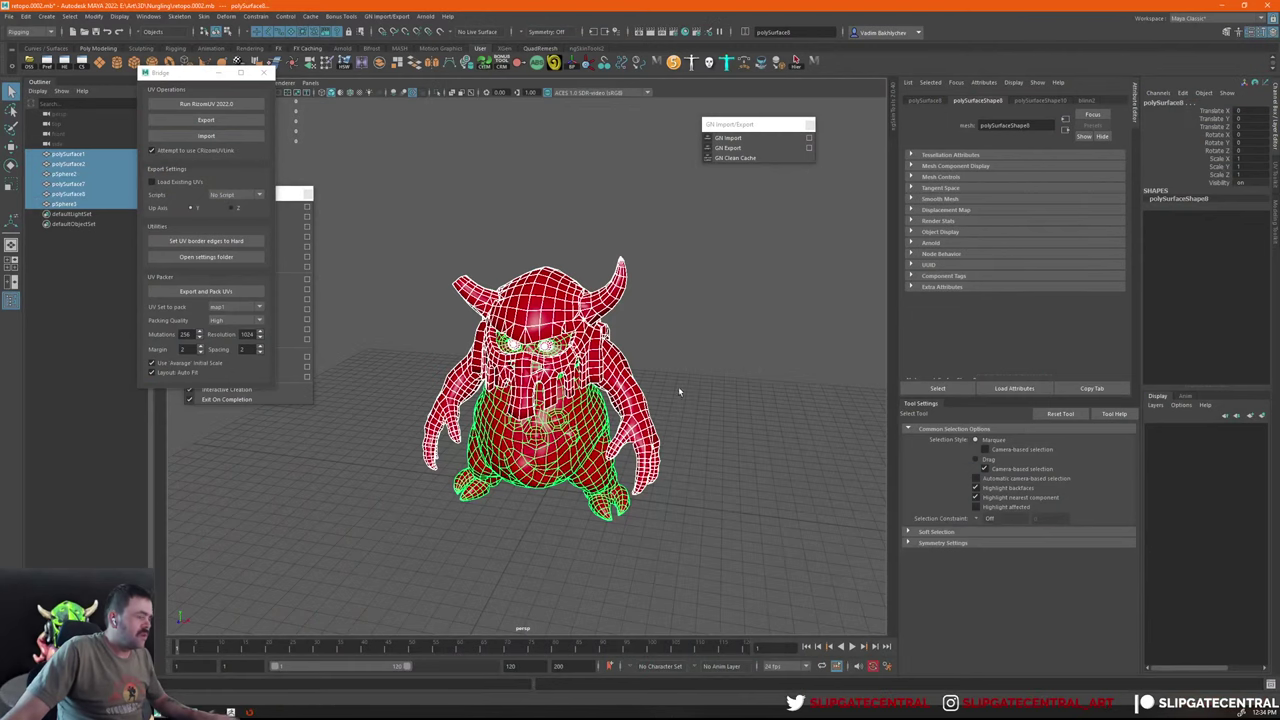
{"action": "left_click", "coordinate": [560, 348]}
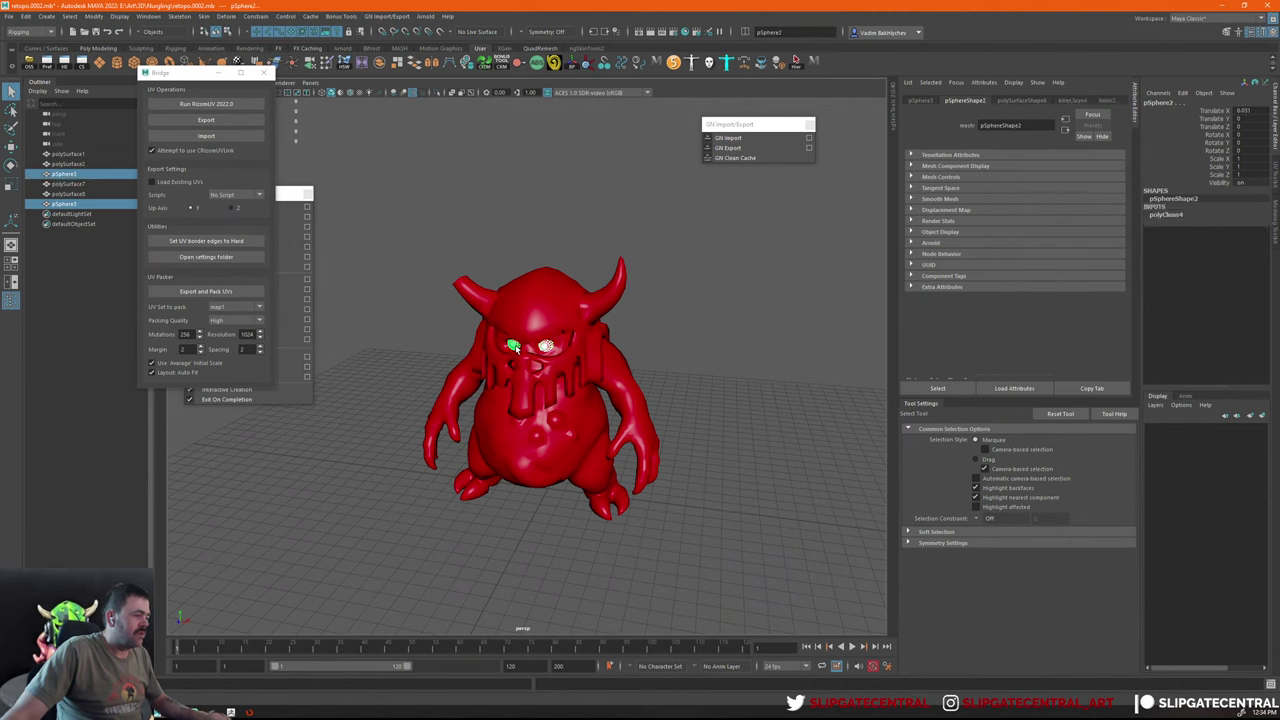
{"action": "left_click", "coordinate": [720, 148]}
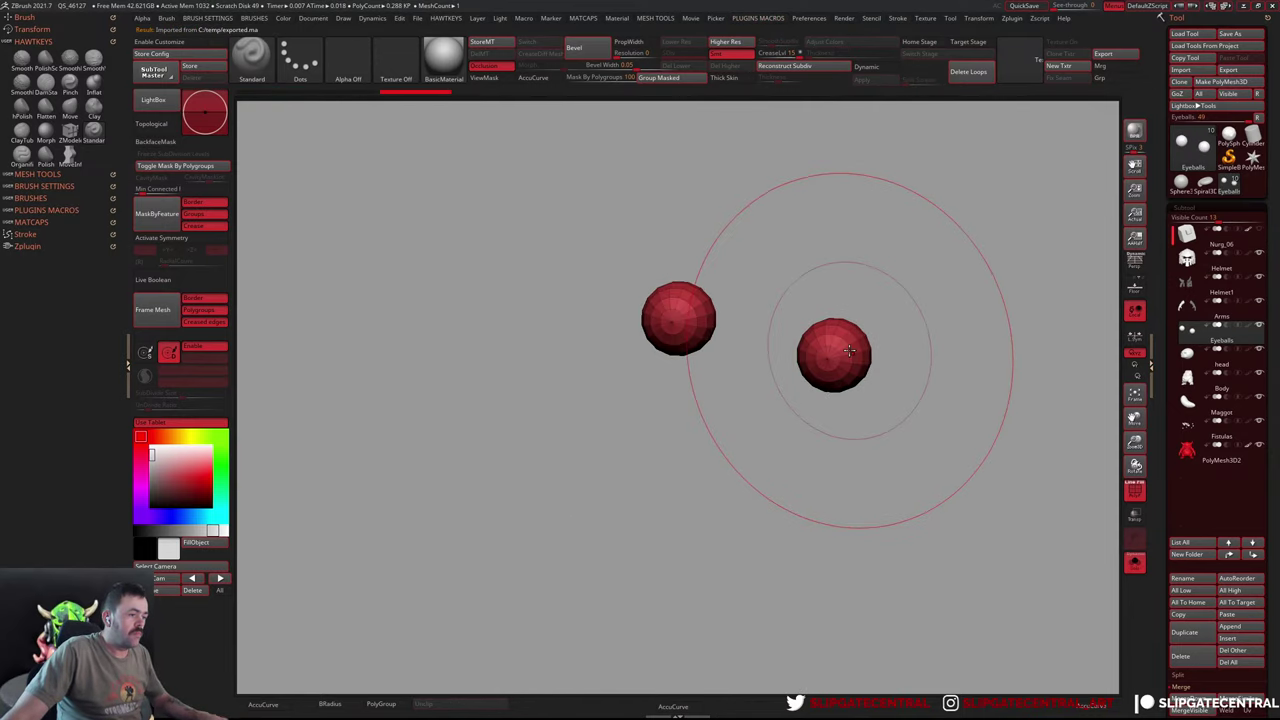
Subdivide the eyeballs once, delete their lower level, and check them in the sockets
{"action": "key", "text": "ctrl+d"}
{"action": "key", "text": "shift+ctrl+s"}
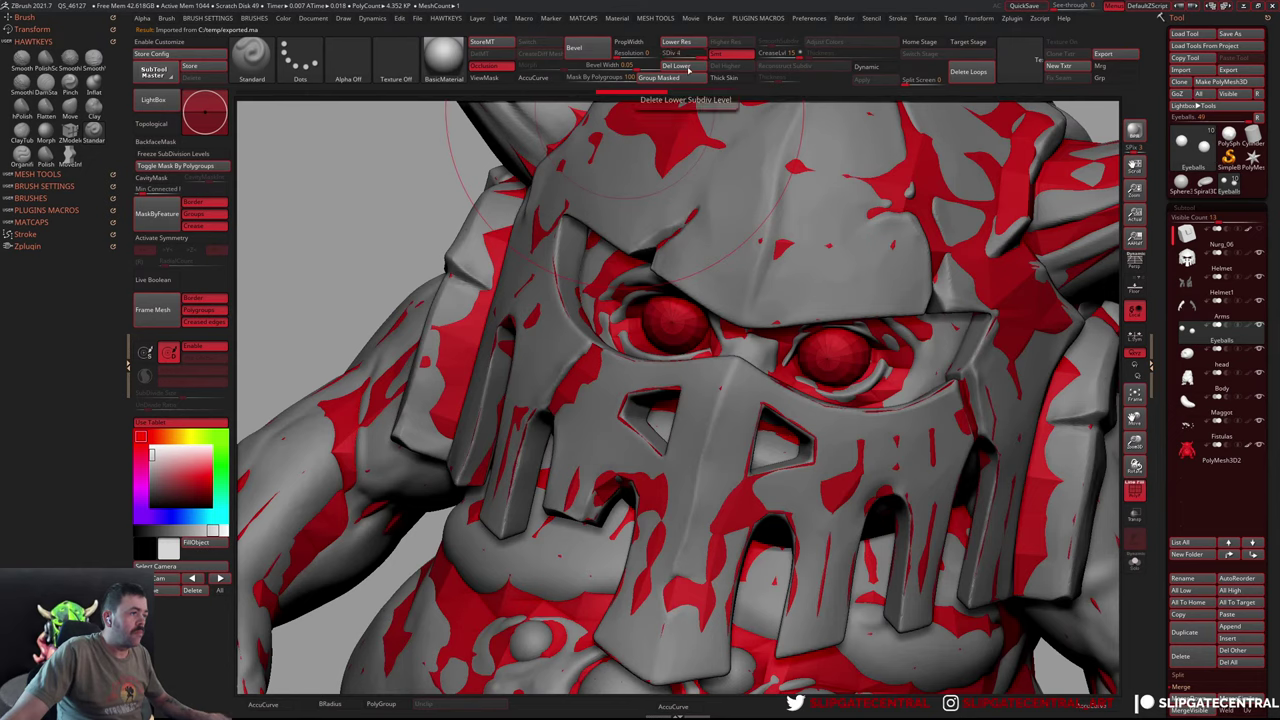
{"action": "left_click", "coordinate": [688, 68]}
{"action": "left_click_drag", "start_coordinate": [300, 200], "coordinate": [885, 388]}
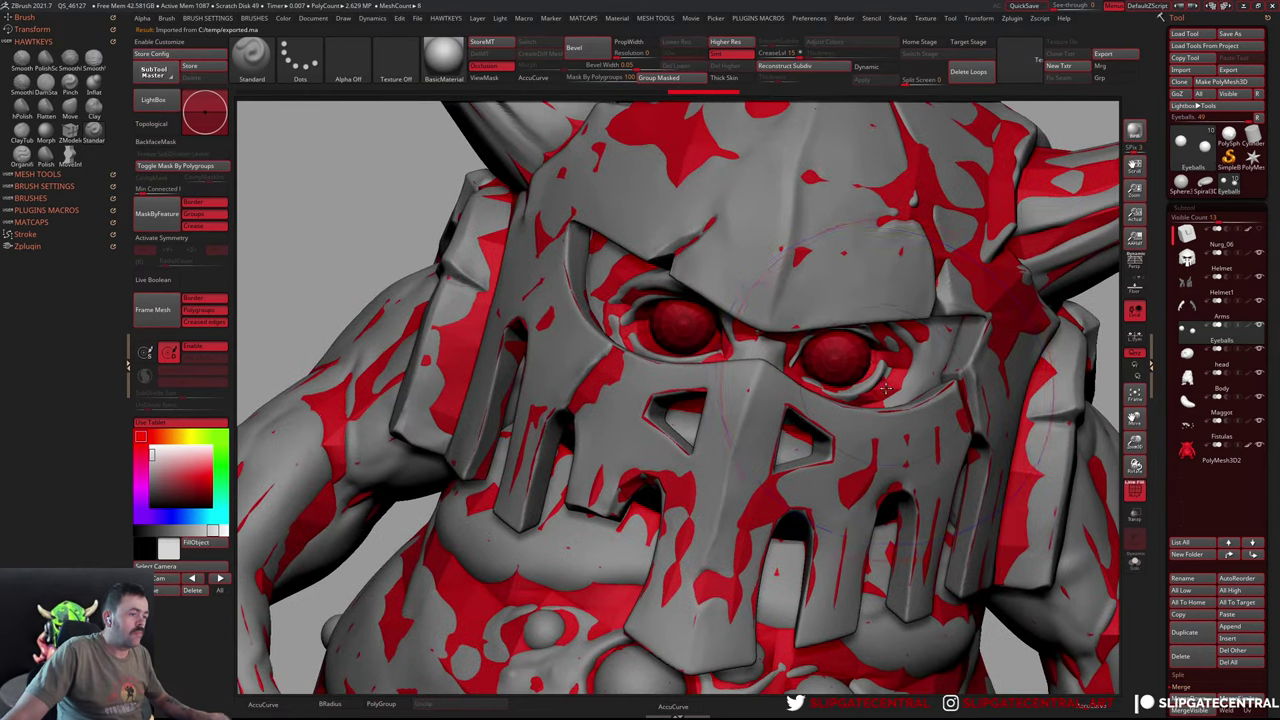
{"action": "key", "text": "f"}
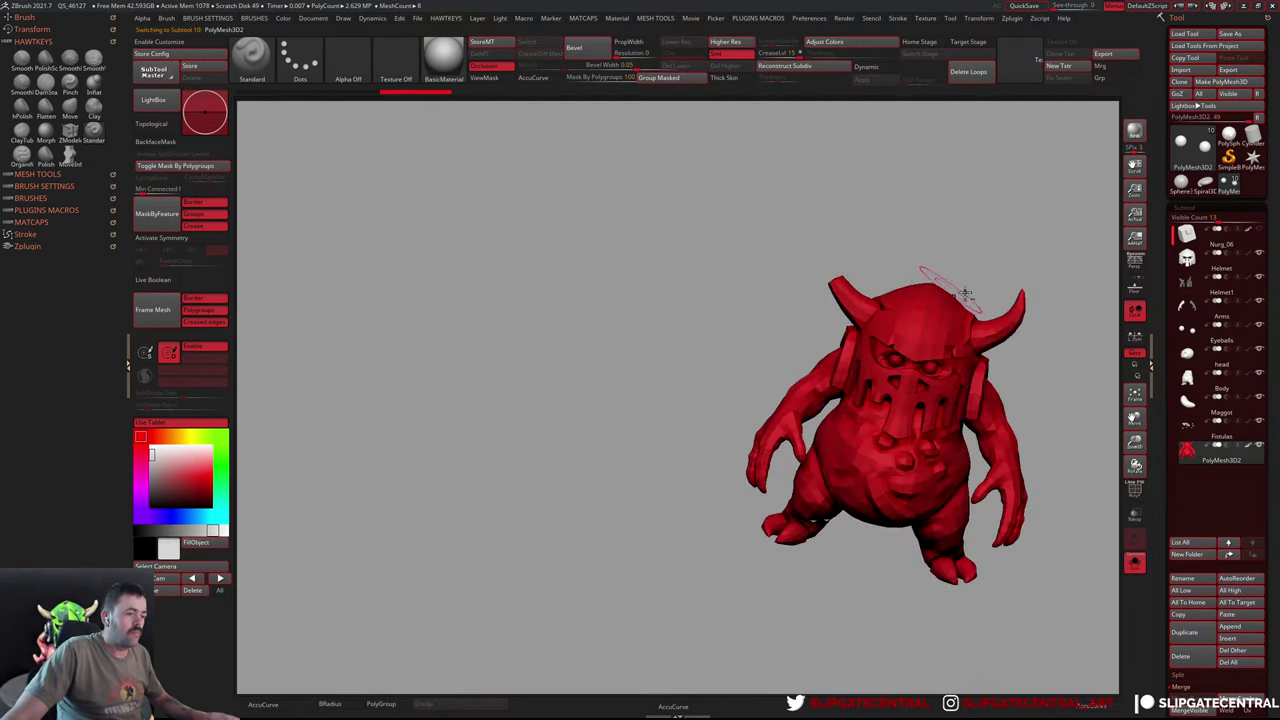
{"action": "key", "text": "Up"}
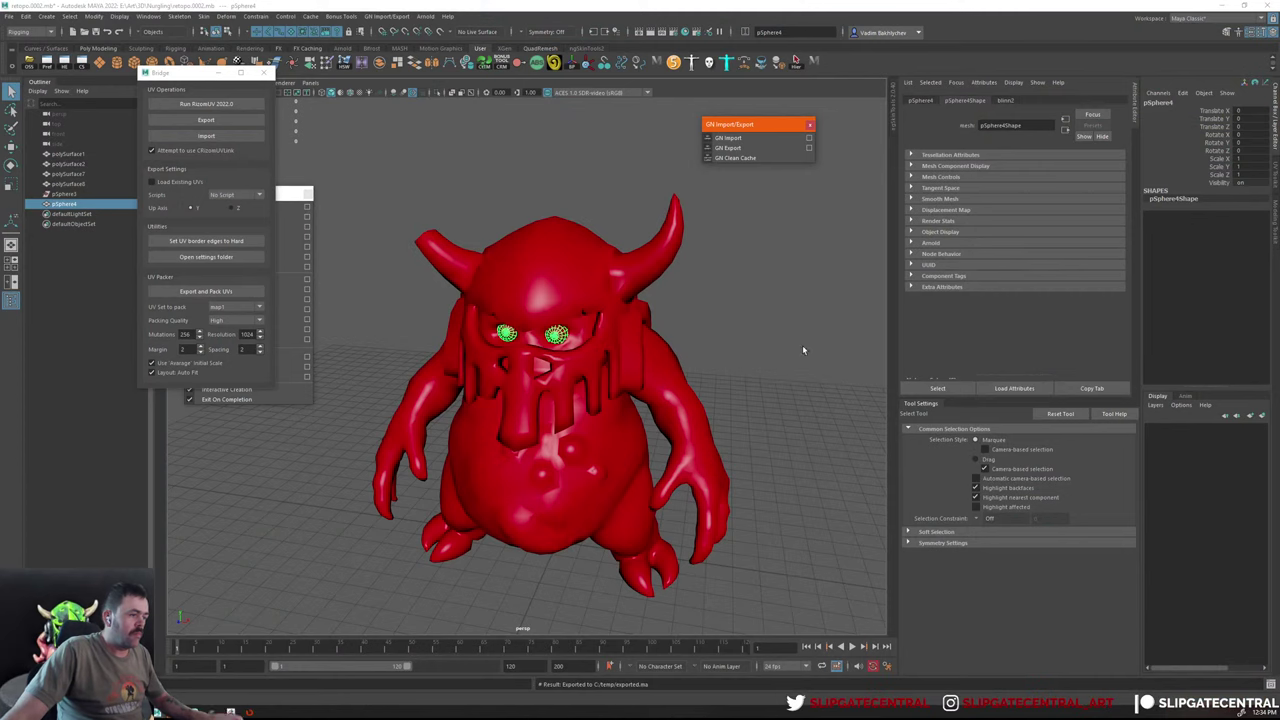
Marquee-select all creature retopo meshes and launch them with Run RizomUV
{"action": "mouse_move", "coordinate": [377, 166]}
{"action": "left_mouse_down"}
{"action": "mouse_move", "coordinate": [520, 422]}
{"action": "mouse_move", "coordinate": [728, 241]}
{"action": "left_mouse_up"}
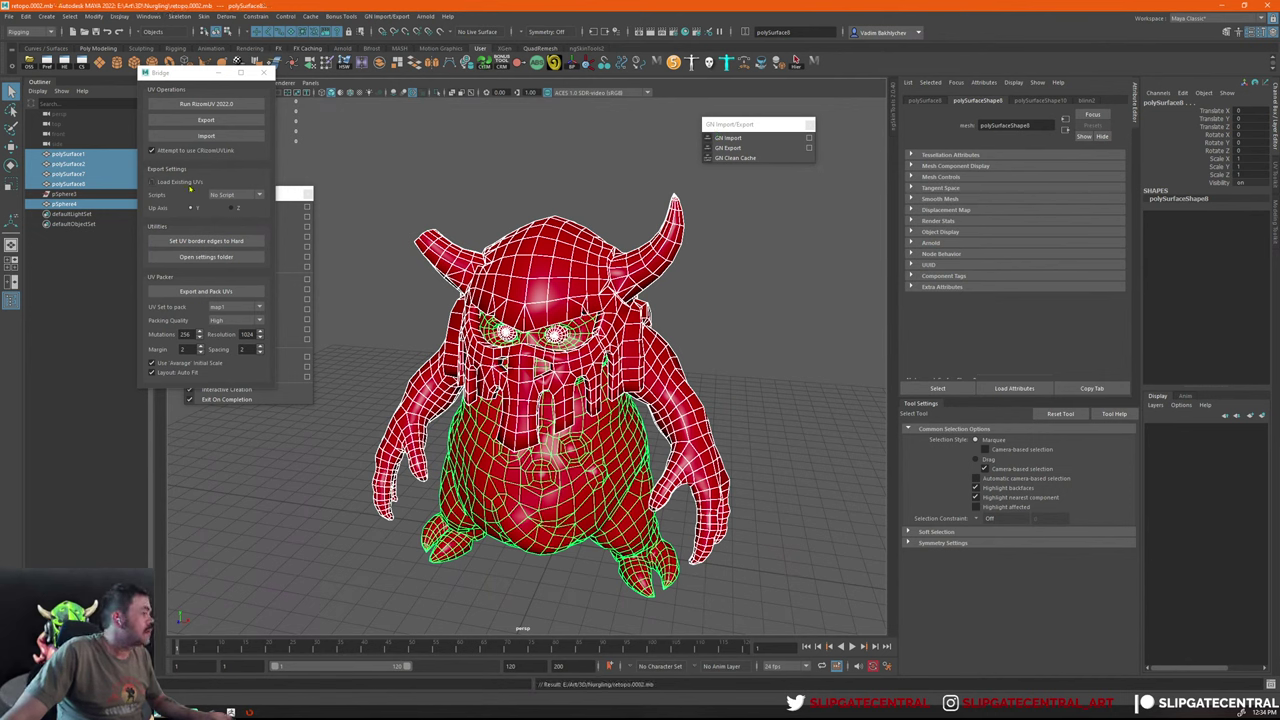
{"action": "left_click", "coordinate": [152, 183]}
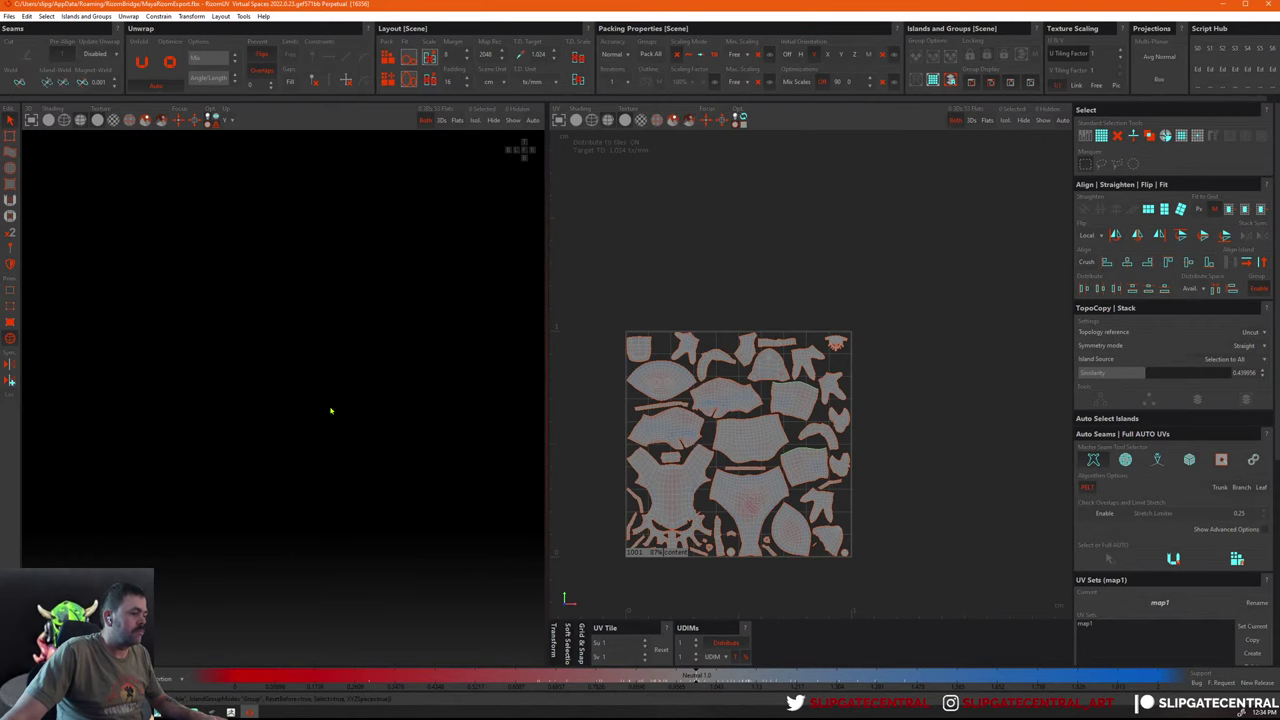
Select the dome-shaped island and view the 3D model as see-through wireframe
{"action": "scroll", "coordinate": [437, 360], "scroll_direction": "up", "scroll_amount": 3}
{"action": "scroll", "coordinate": [834, 447], "scroll_direction": "up", "scroll_amount": 3}
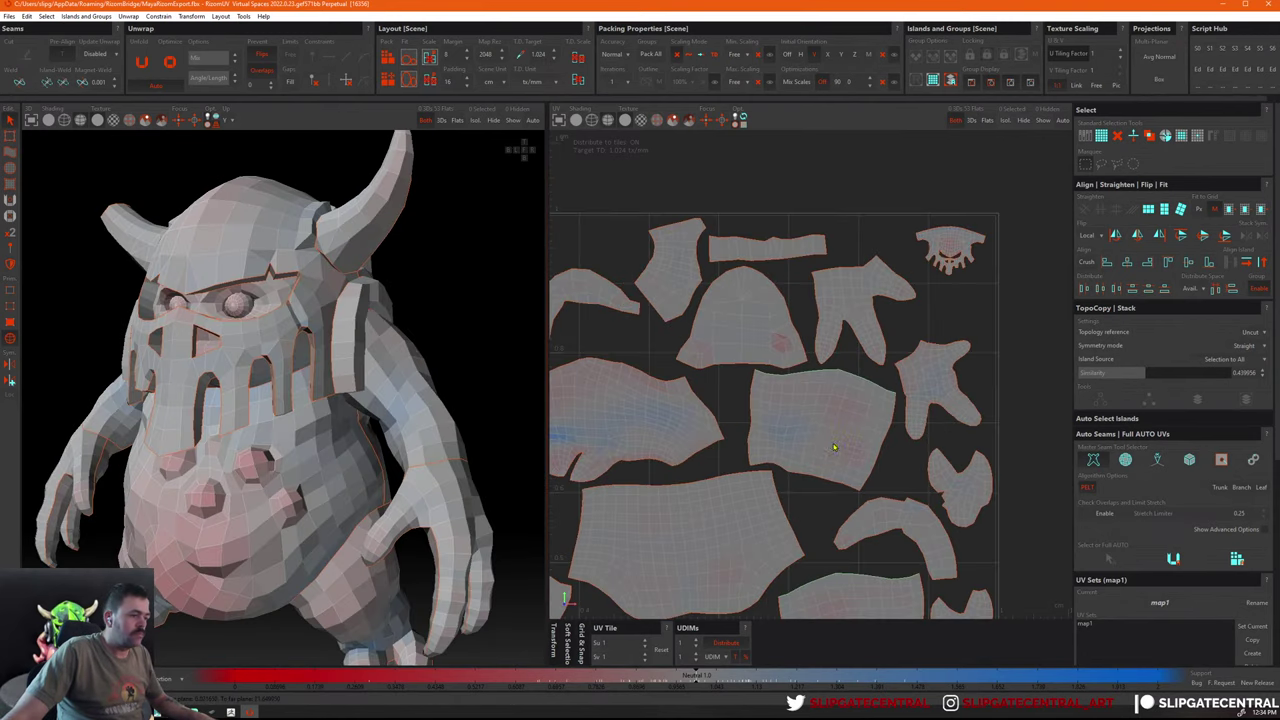
{"action": "scroll", "coordinate": [834, 447], "scroll_direction": "down", "scroll_amount": 2}
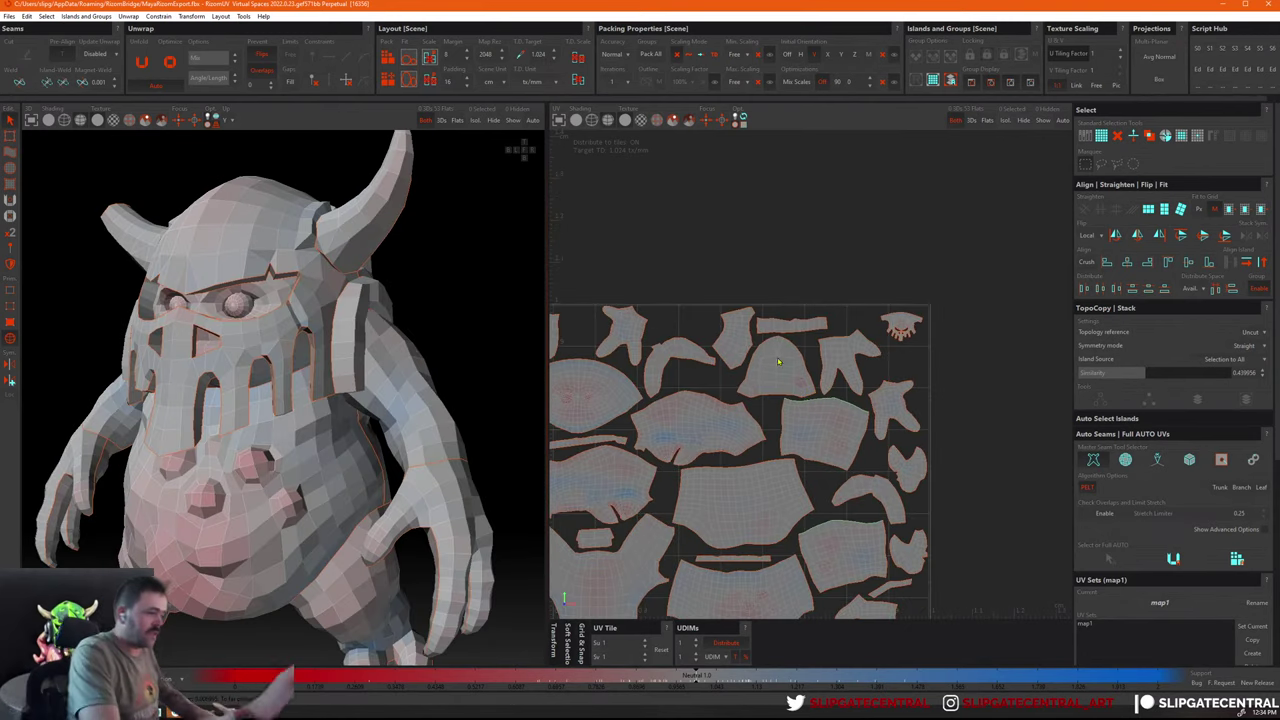
{"action": "left_click", "coordinate": [778, 362]}
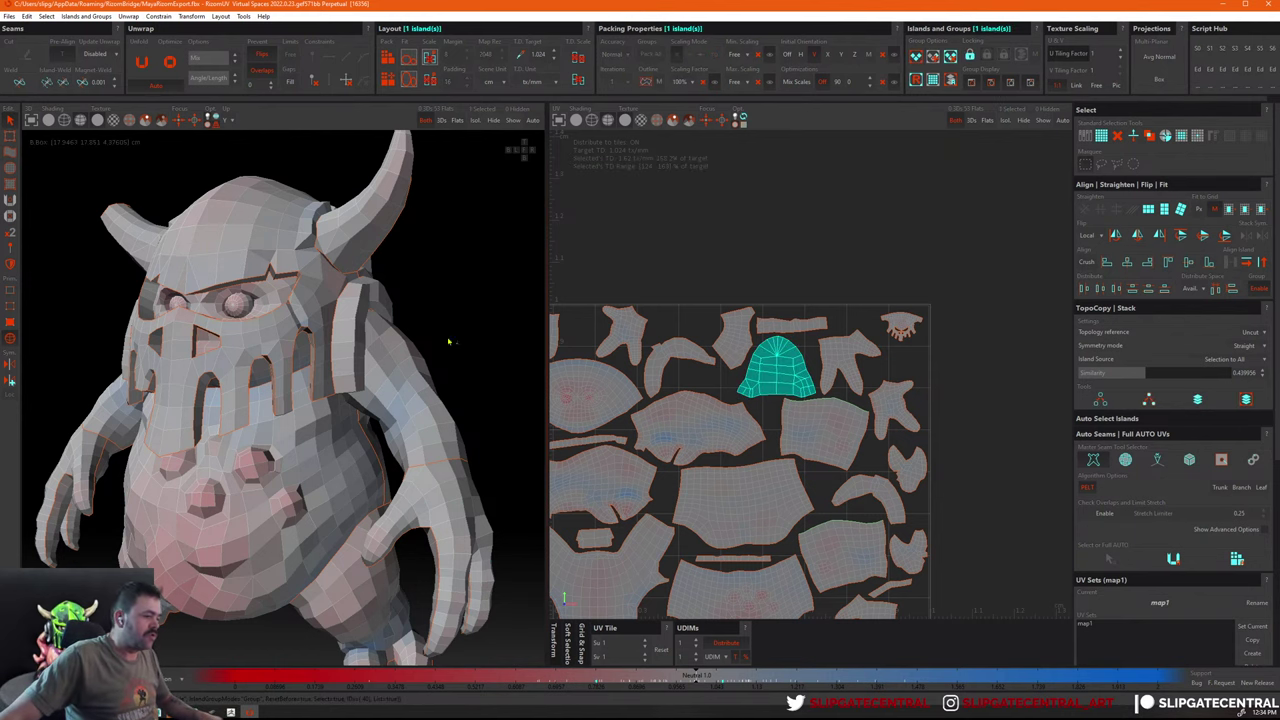
{"action": "scroll", "coordinate": [449, 341], "scroll_direction": "up", "scroll_amount": 2}
{"action": "scroll", "coordinate": [300, 300], "scroll_direction": "down", "scroll_amount": 3}
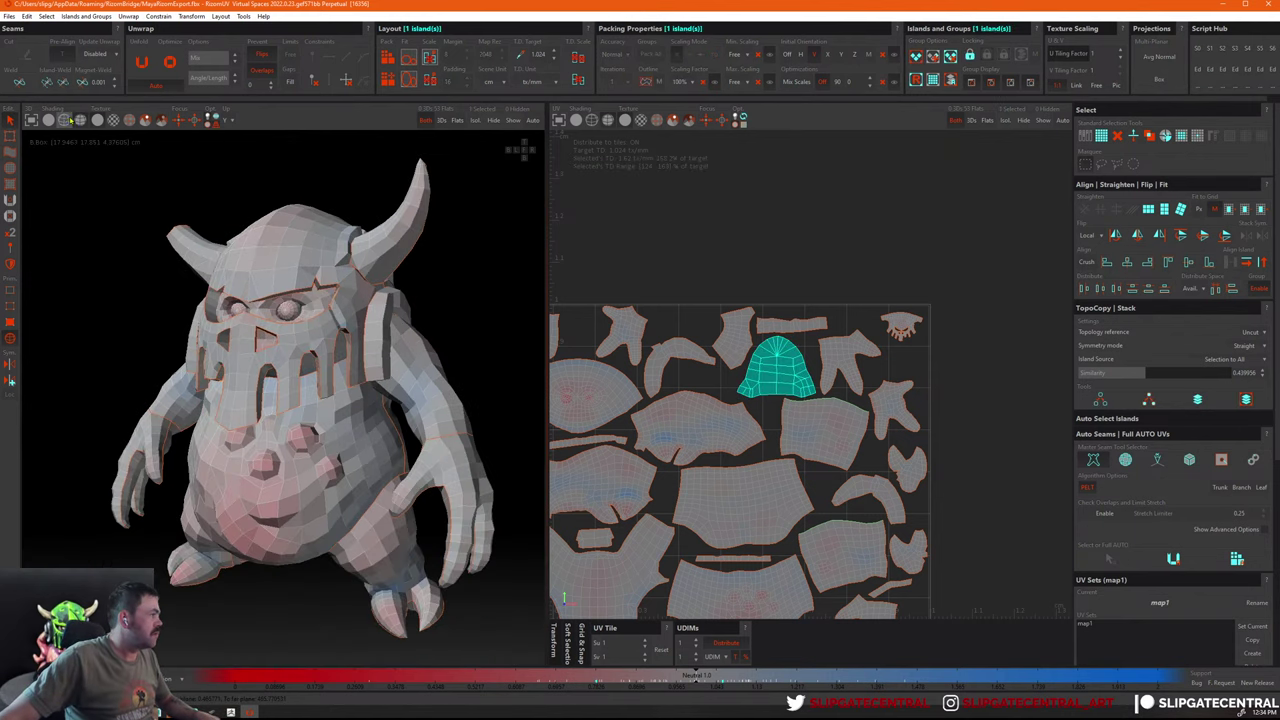
{"action": "left_click", "coordinate": [64, 119]}
{"action": "mouse_move", "coordinate": [163, 189]}
{"action": "middle_mouse_down"}
{"action": "mouse_move", "coordinate": [267, 287]}
{"action": "mouse_move", "coordinate": [757, 322]}
{"action": "middle_mouse_up"}
Move both small islands above the UV tile and shrink the dome island beside them
{"action": "left_click_drag", "start_coordinate": [785, 370], "coordinate": [1028, 255]}
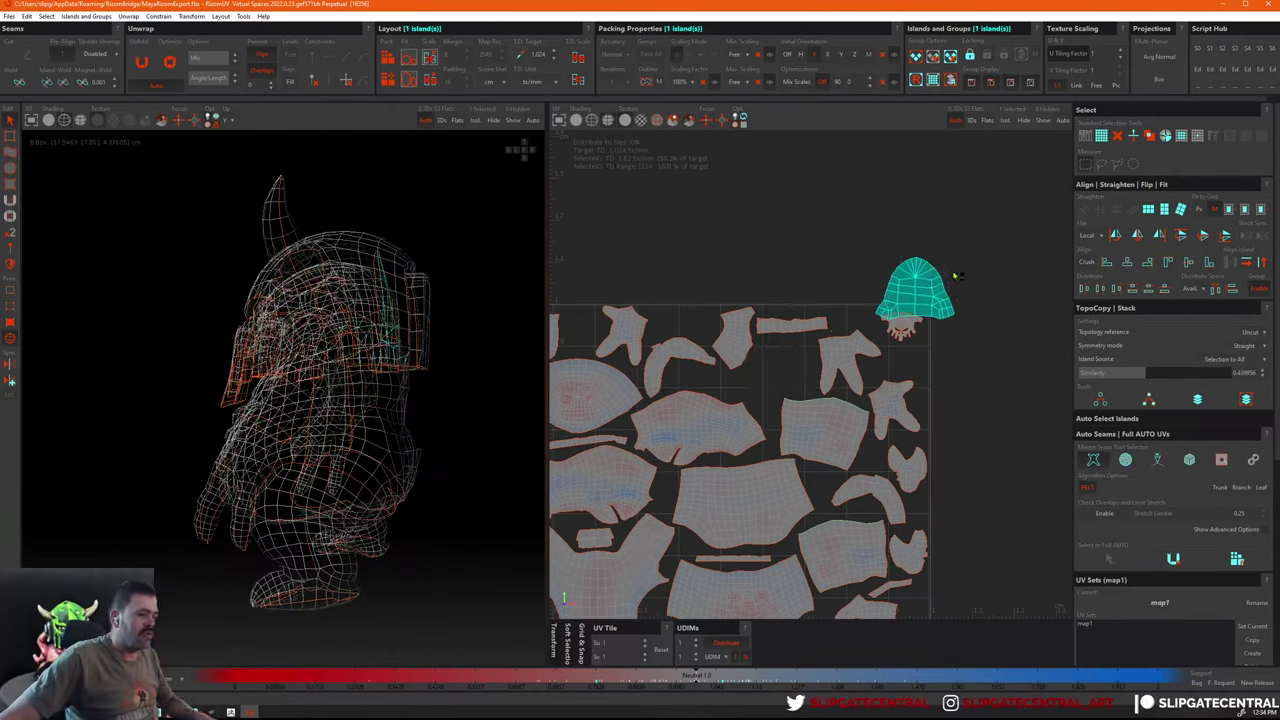
{"action": "mouse_move", "coordinate": [905, 330]}
{"action": "left_mouse_down"}
{"action": "mouse_move", "coordinate": [932, 244]}
{"action": "mouse_move", "coordinate": [987, 244]}
{"action": "left_mouse_up"}
{"action": "left_click", "coordinate": [1035, 275]}
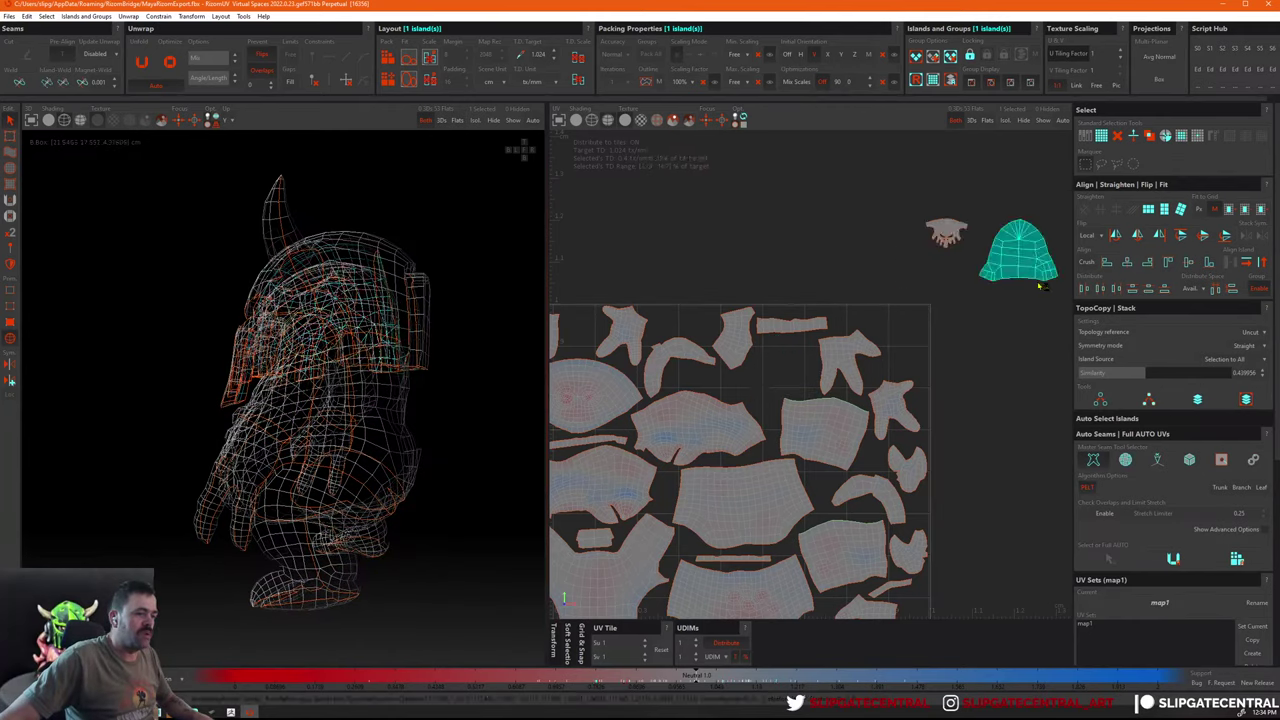
{"action": "right_click_drag", "start_coordinate": [1030, 222], "coordinate": [973, 268]}
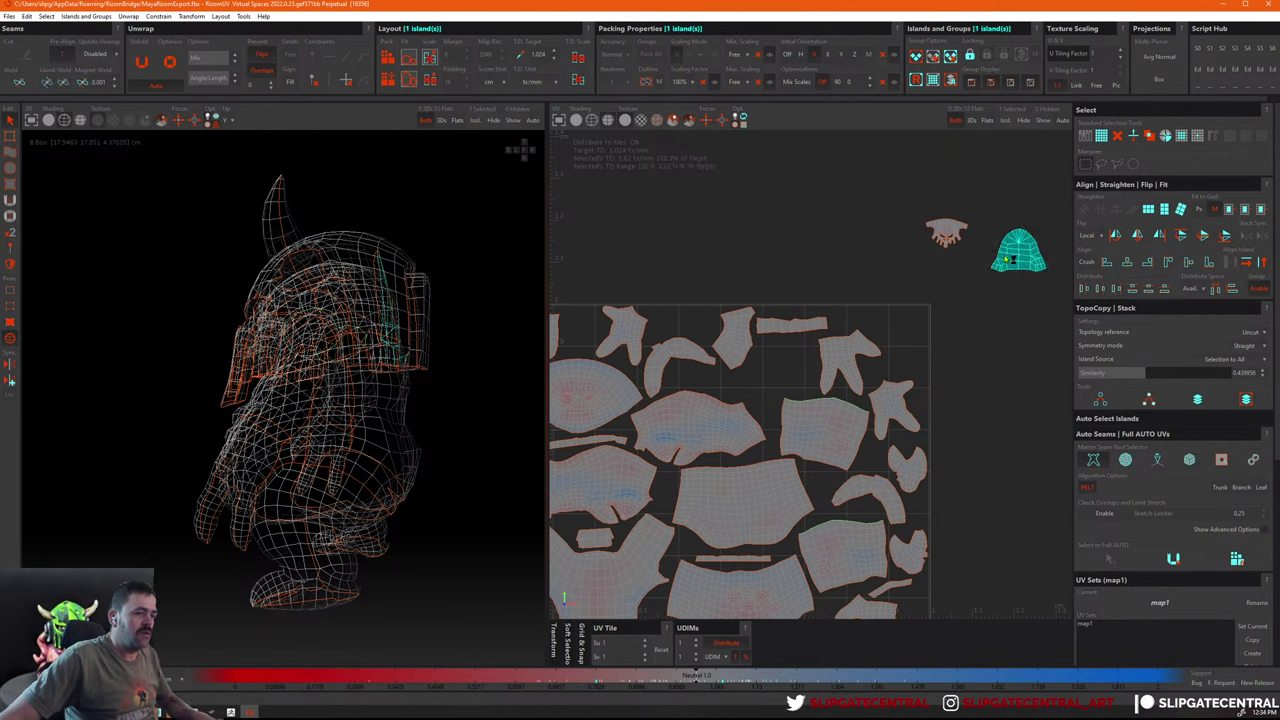
{"action": "left_click_drag", "start_coordinate": [996, 265], "coordinate": [975, 259]}
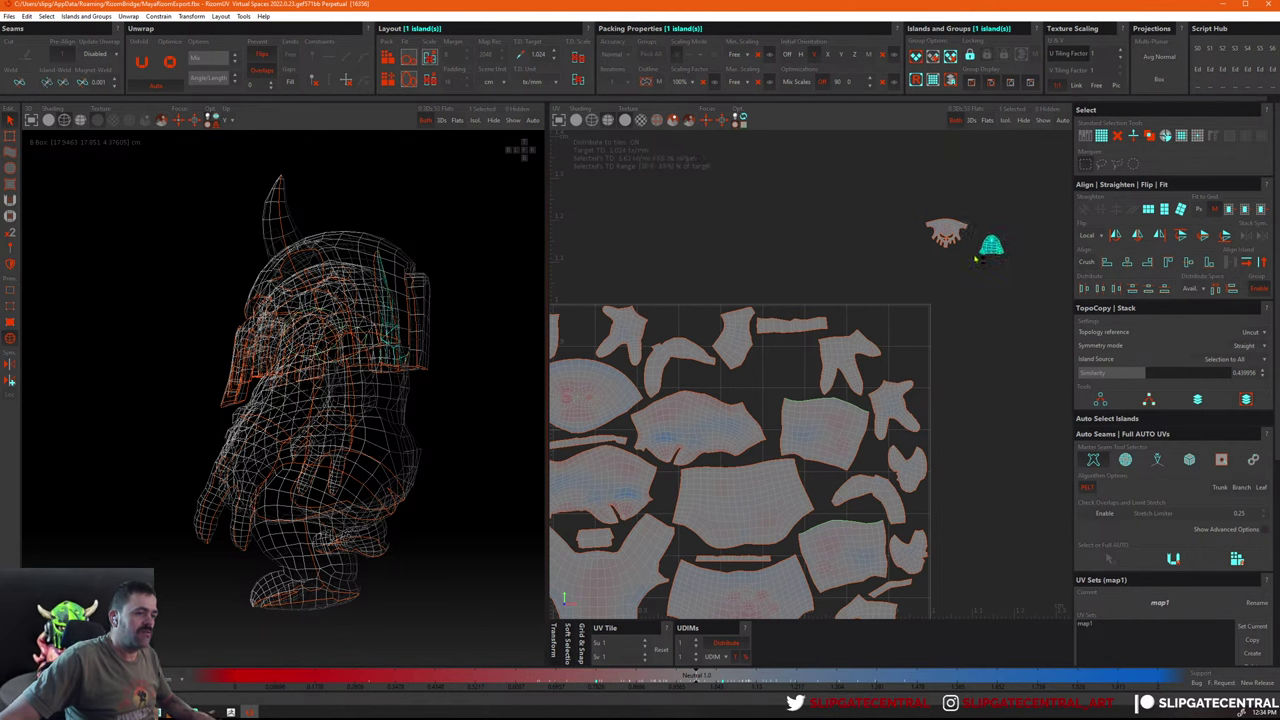
Check the helmet's island, restore shaded display, and switch to Island selection mode
{"action": "mouse_move", "coordinate": [388, 322]}
{"action": "left_mouse_down", "text": "alt"}
{"action": "mouse_move", "coordinate": [300, 330]}
{"action": "mouse_move", "coordinate": [455, 275]}
{"action": "left_mouse_up", "text": "alt"}
{"action": "scroll", "coordinate": [810, 400], "scroll_direction": "down", "scroll_amount": 2}
{"action": "left_click", "coordinate": [393, 298]}
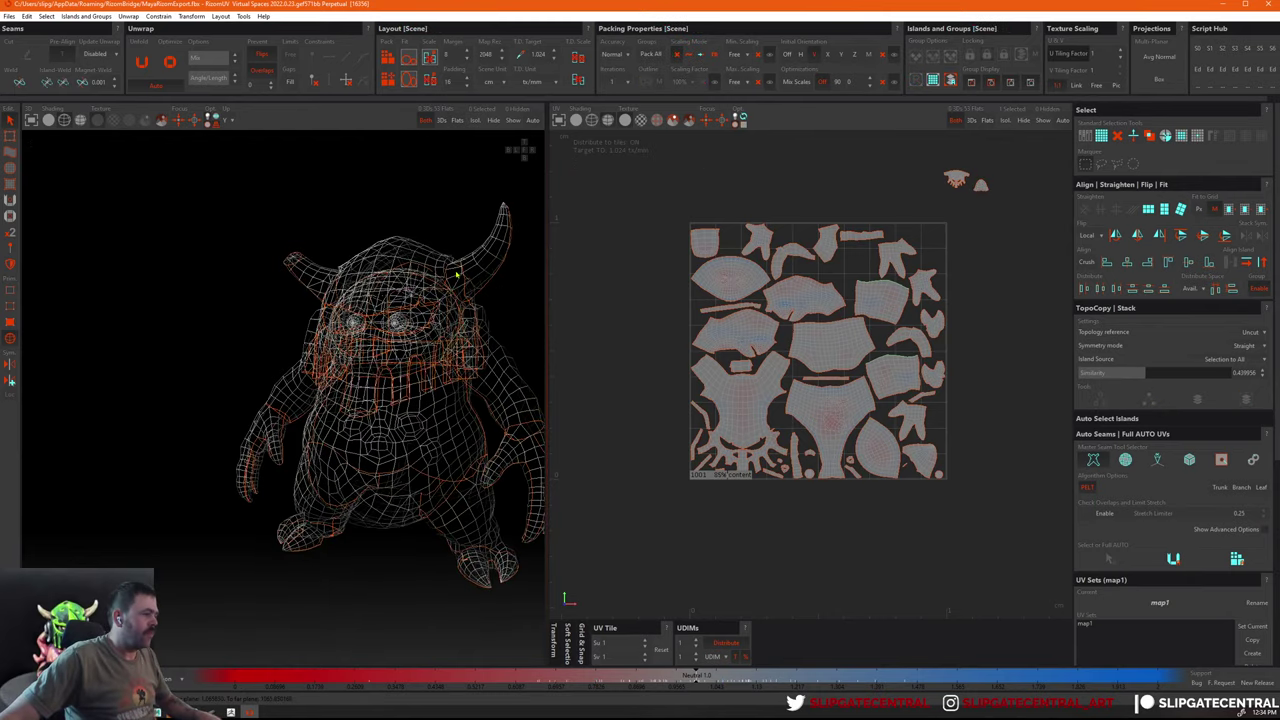
{"action": "left_click", "coordinate": [413, 258]}
{"action": "left_click_drag", "start_coordinate": [437, 222], "coordinate": [259, 198], "text": "alt"}
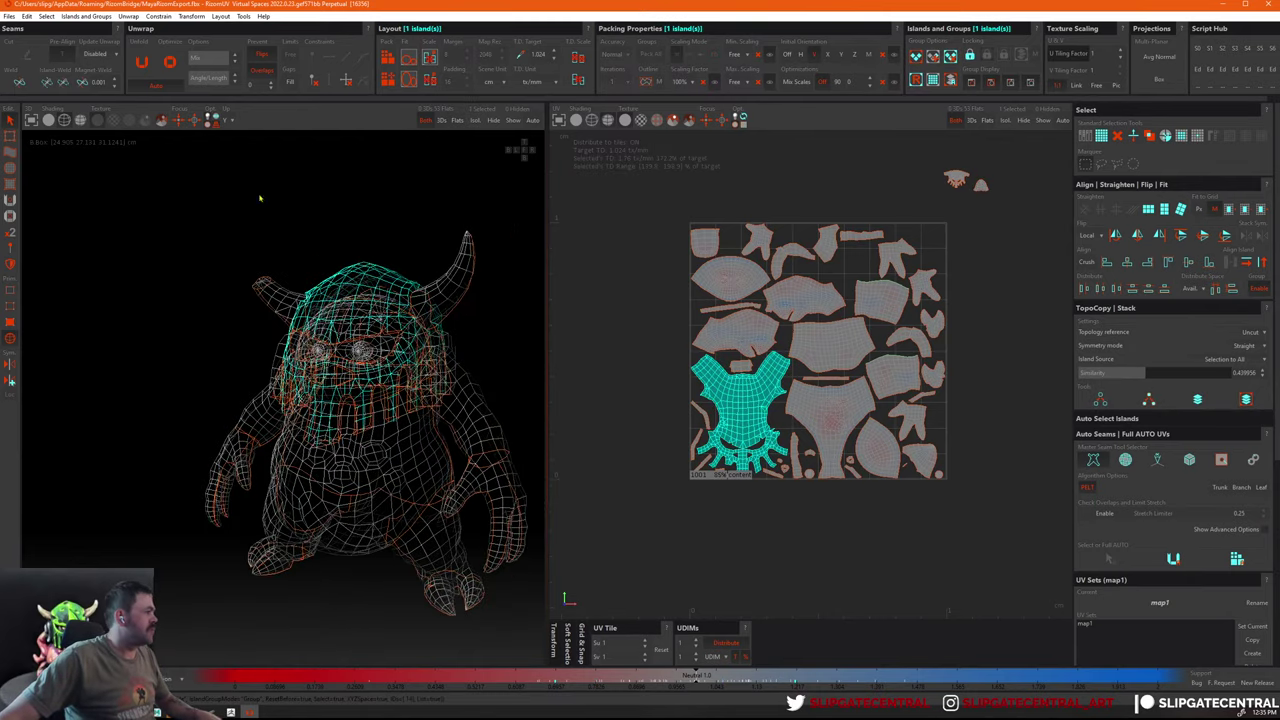
{"action": "key", "text": "w"}
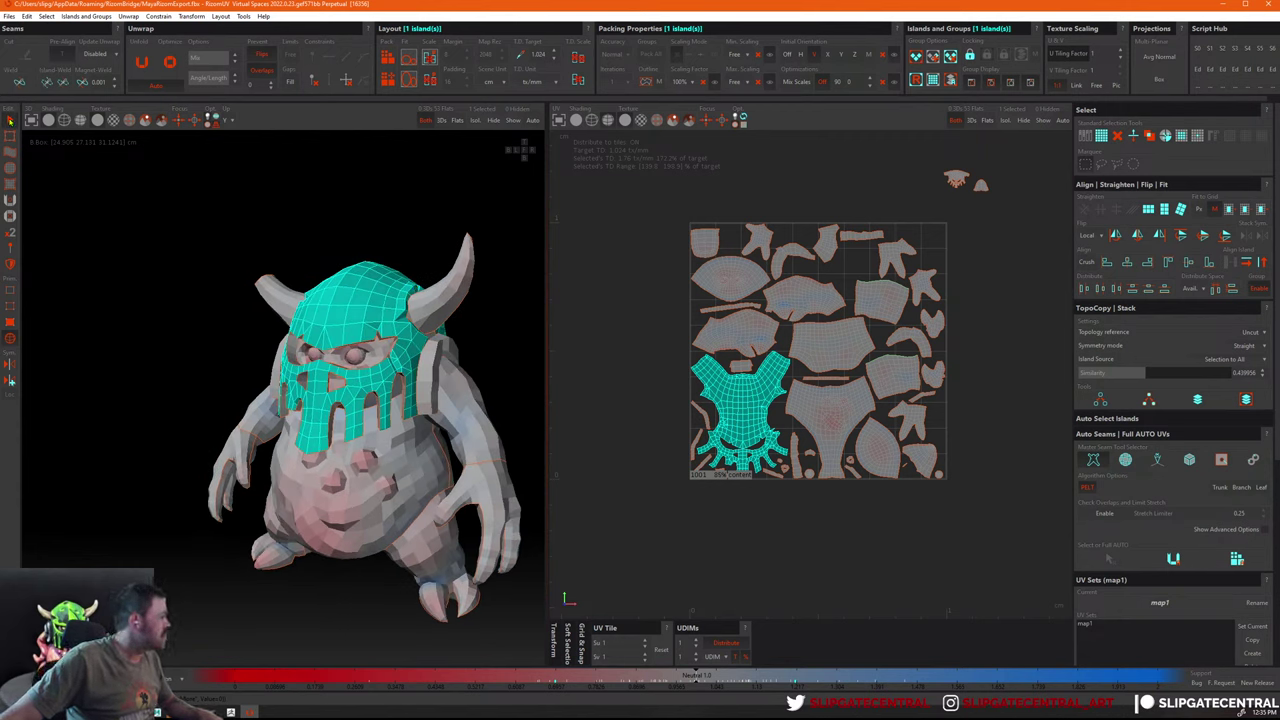
{"action": "left_click", "coordinate": [220, 250]}
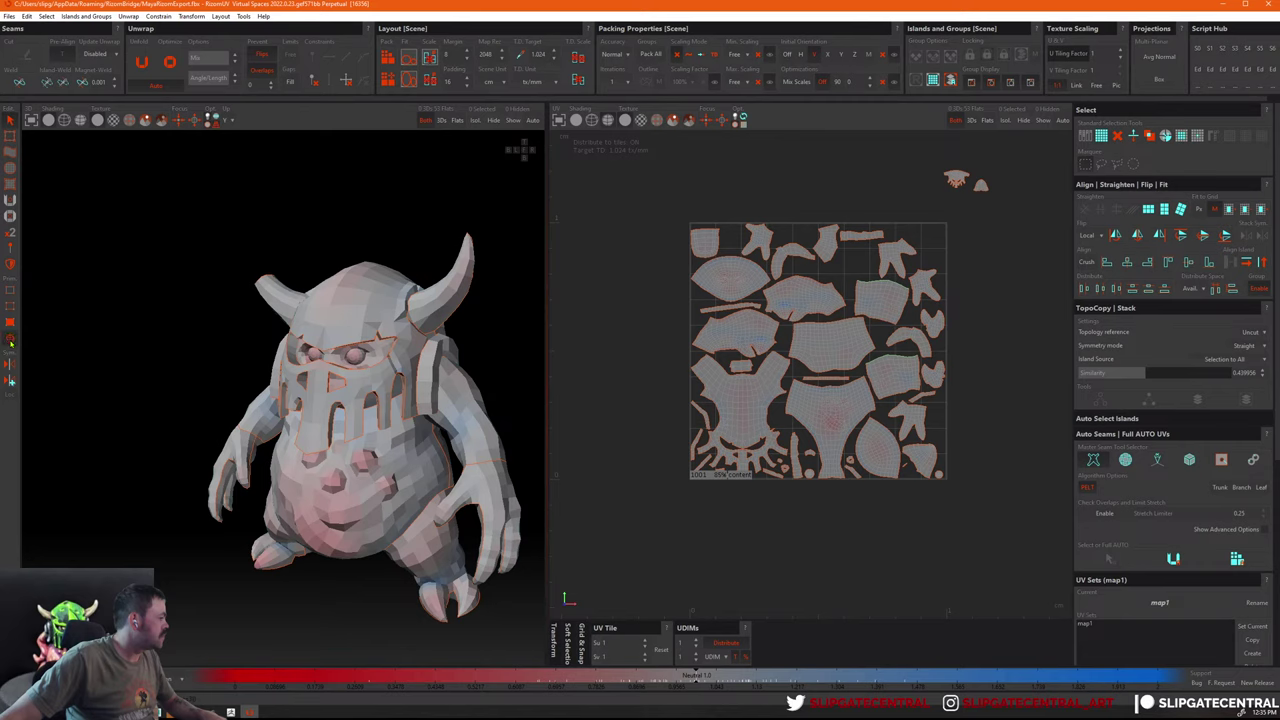
{"action": "left_click", "coordinate": [10, 340]}
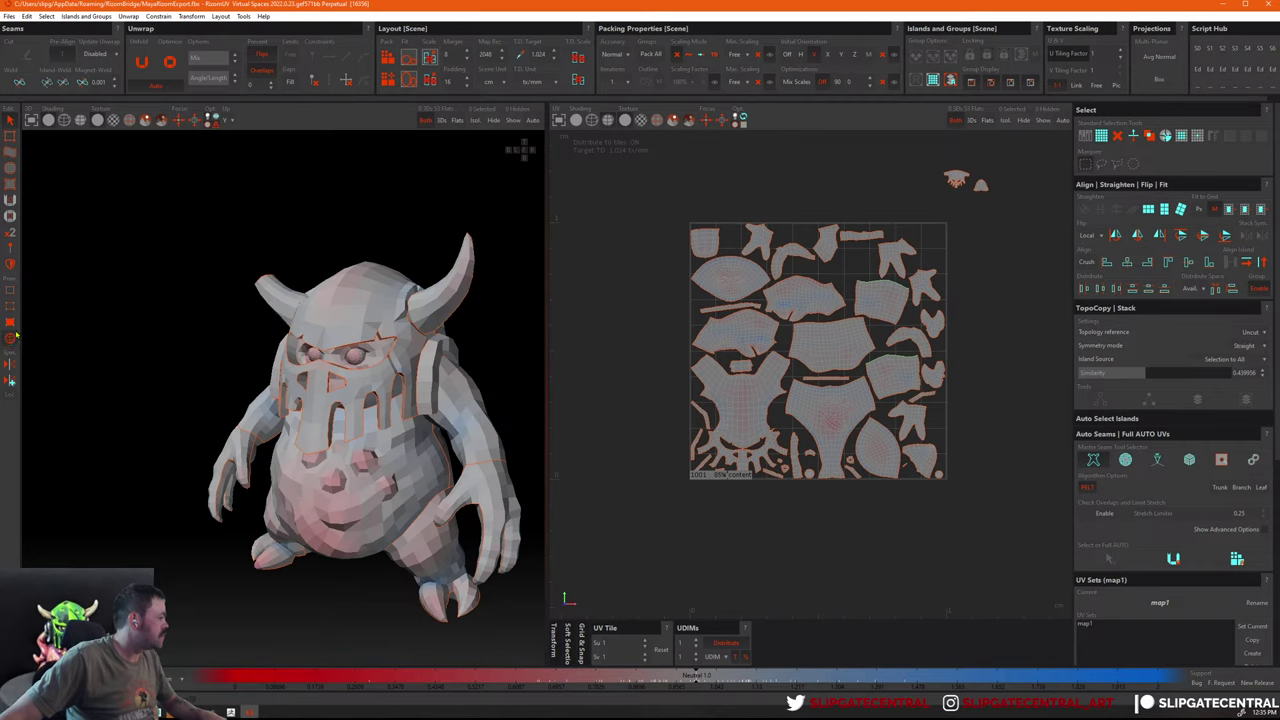
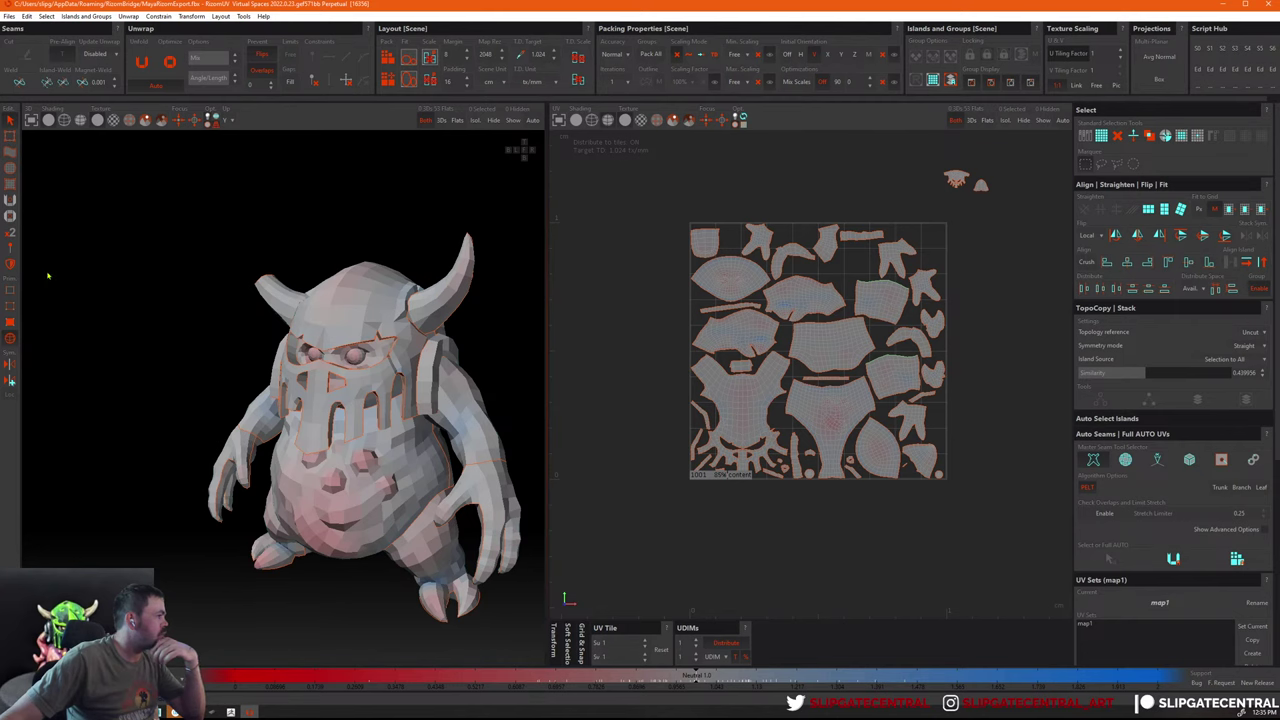
Select the shorts-shaped hip island and re-unfold it with U
{"action": "scroll", "coordinate": [864, 343], "scroll_direction": "up", "scroll_amount": 2}
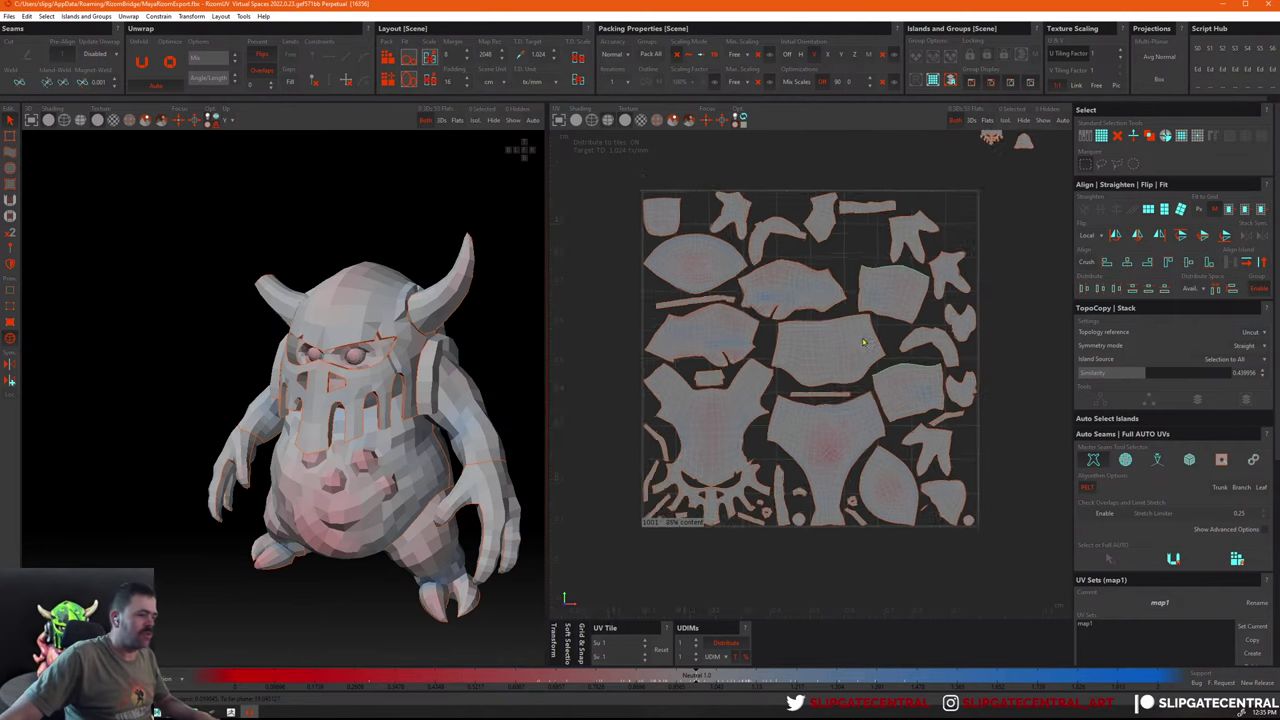
{"action": "scroll", "coordinate": [864, 343], "scroll_direction": "up", "scroll_amount": 2}
{"action": "scroll", "coordinate": [789, 356], "scroll_direction": "down", "scroll_amount": 1}
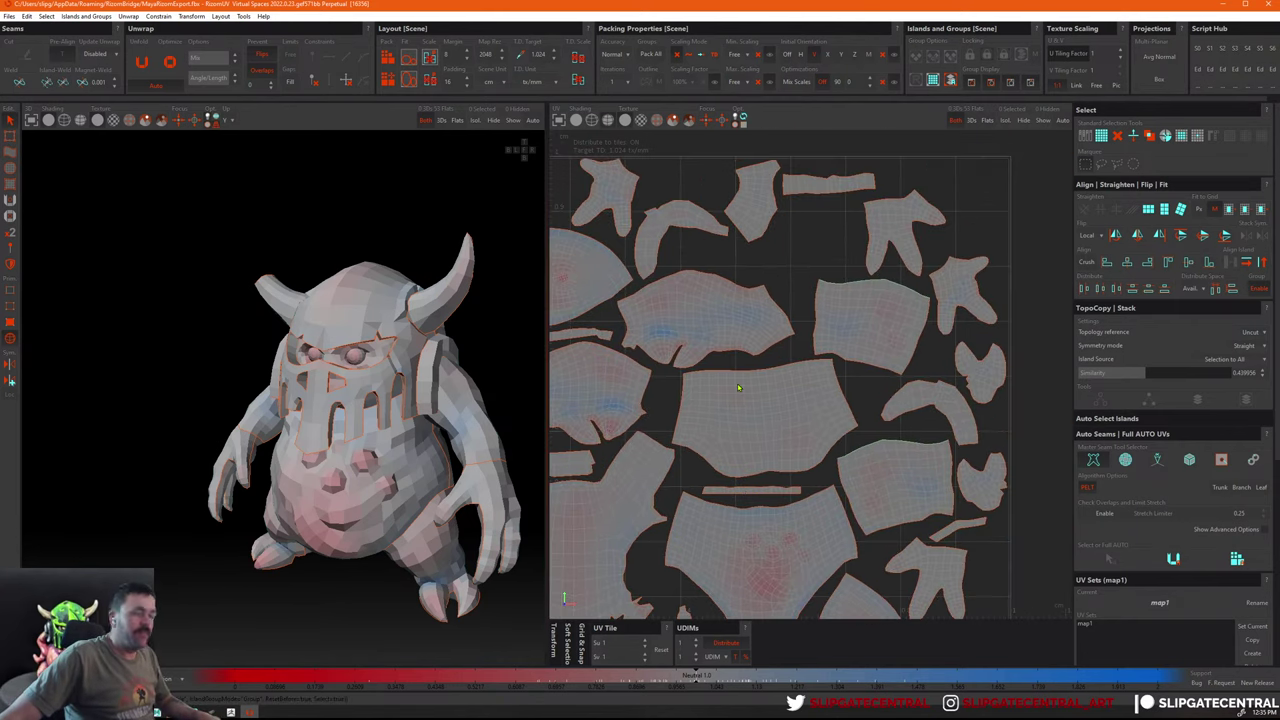
{"action": "scroll", "coordinate": [738, 387], "scroll_direction": "up", "scroll_amount": 2}
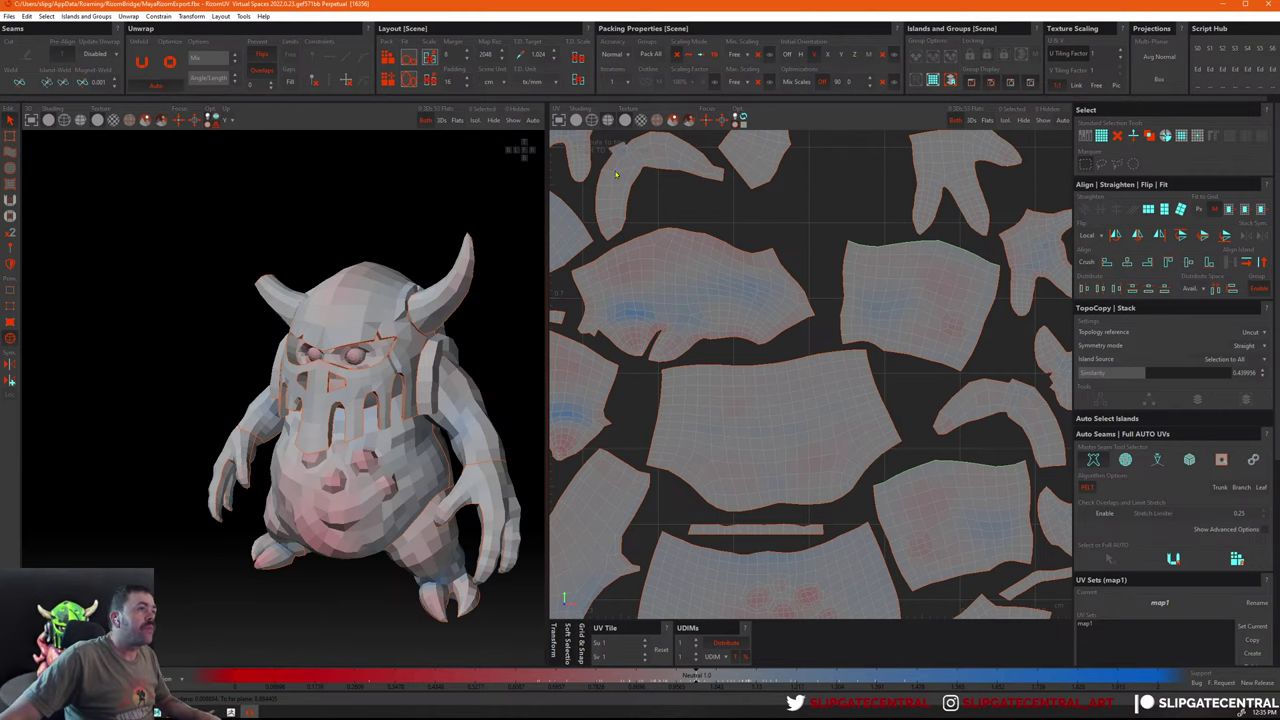
{"action": "middle_click_drag", "start_coordinate": [797, 374], "coordinate": [767, 289]}
{"action": "left_click", "coordinate": [786, 358]}
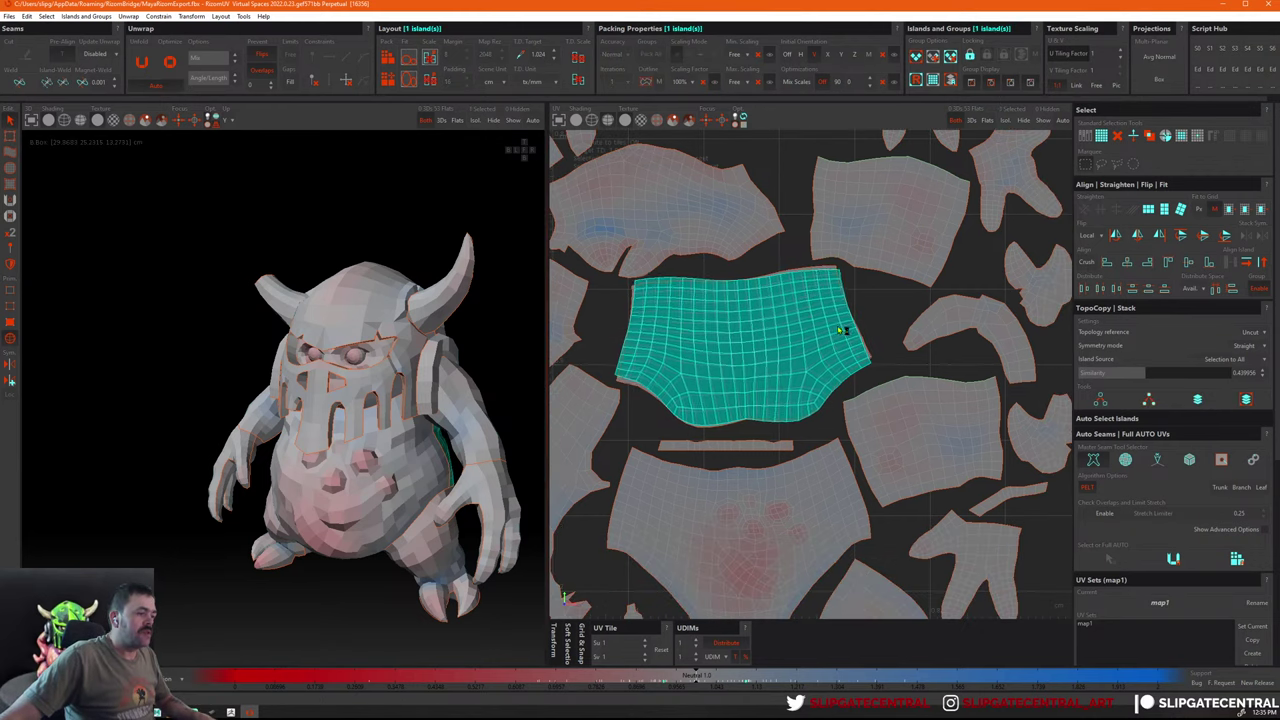
{"action": "key", "text": "u"}
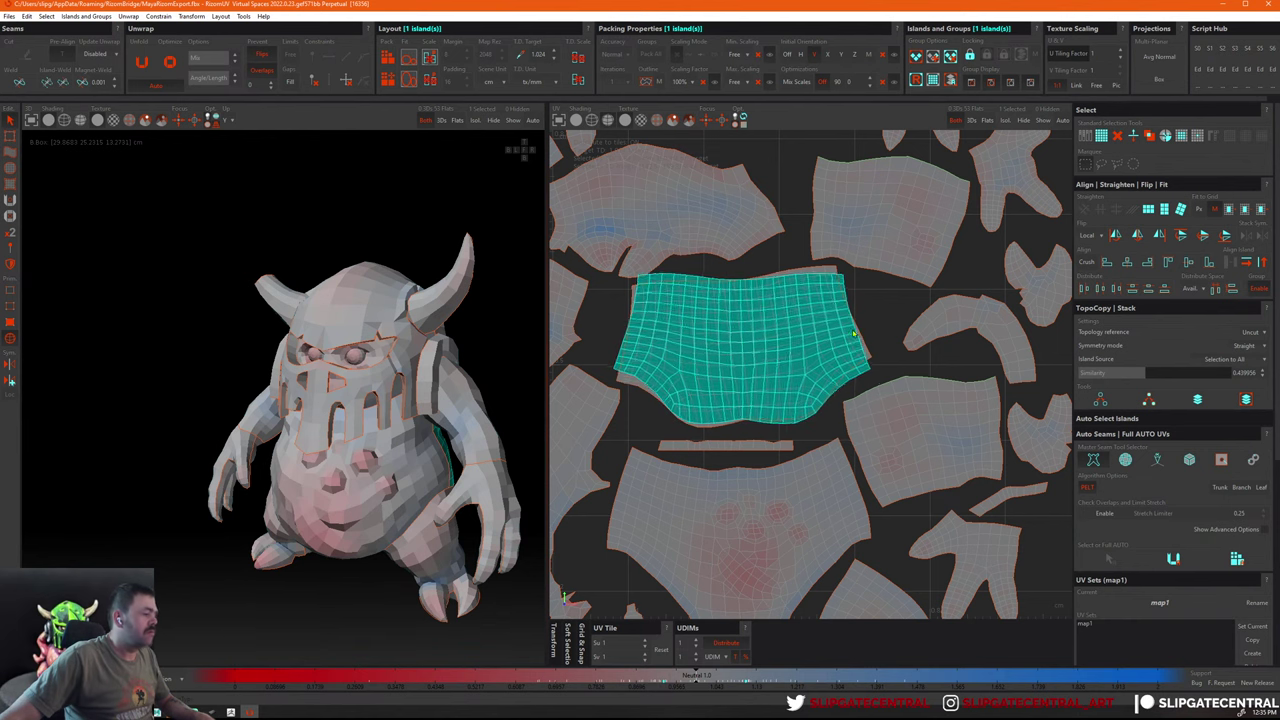
Shift the hip island to the right, then return to the red creature in Maya
{"action": "left_click_drag", "start_coordinate": [420, 340], "coordinate": [174, 342], "text": "alt"}
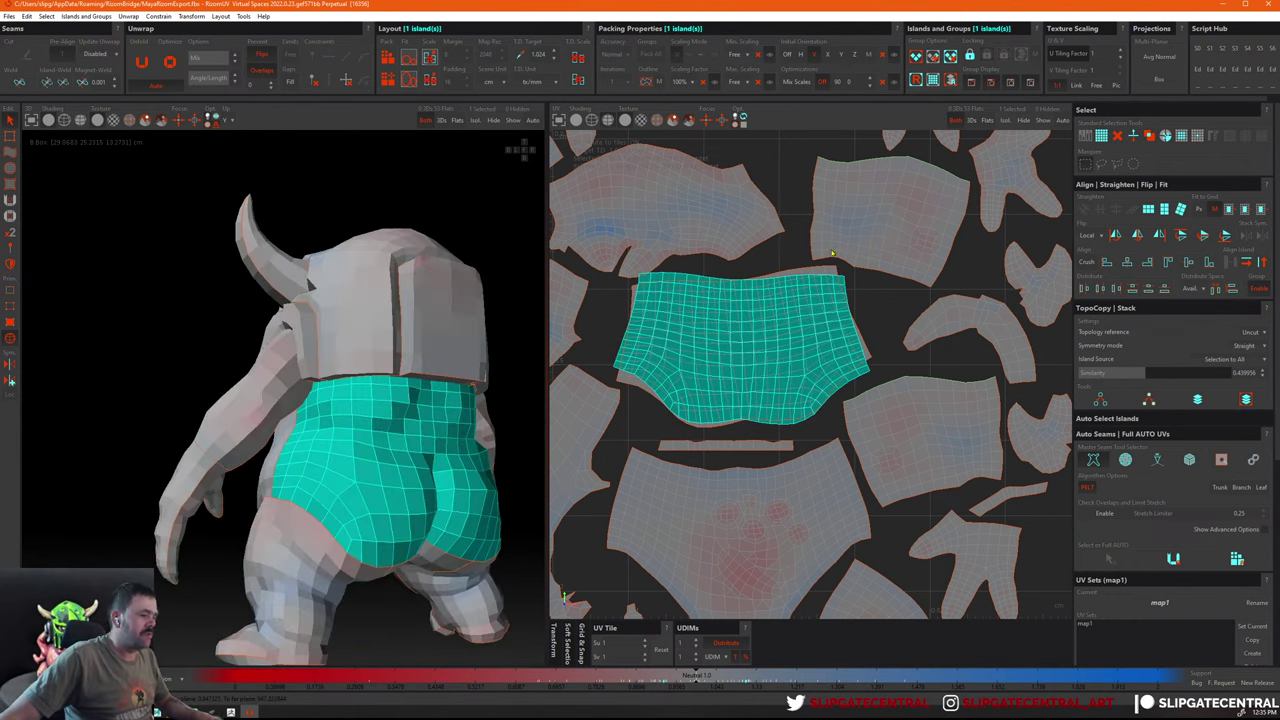
{"action": "key", "text": "ctrl+z"}
{"action": "key", "text": "ctrl+z"}
{"action": "key", "text": "ctrl+z"}
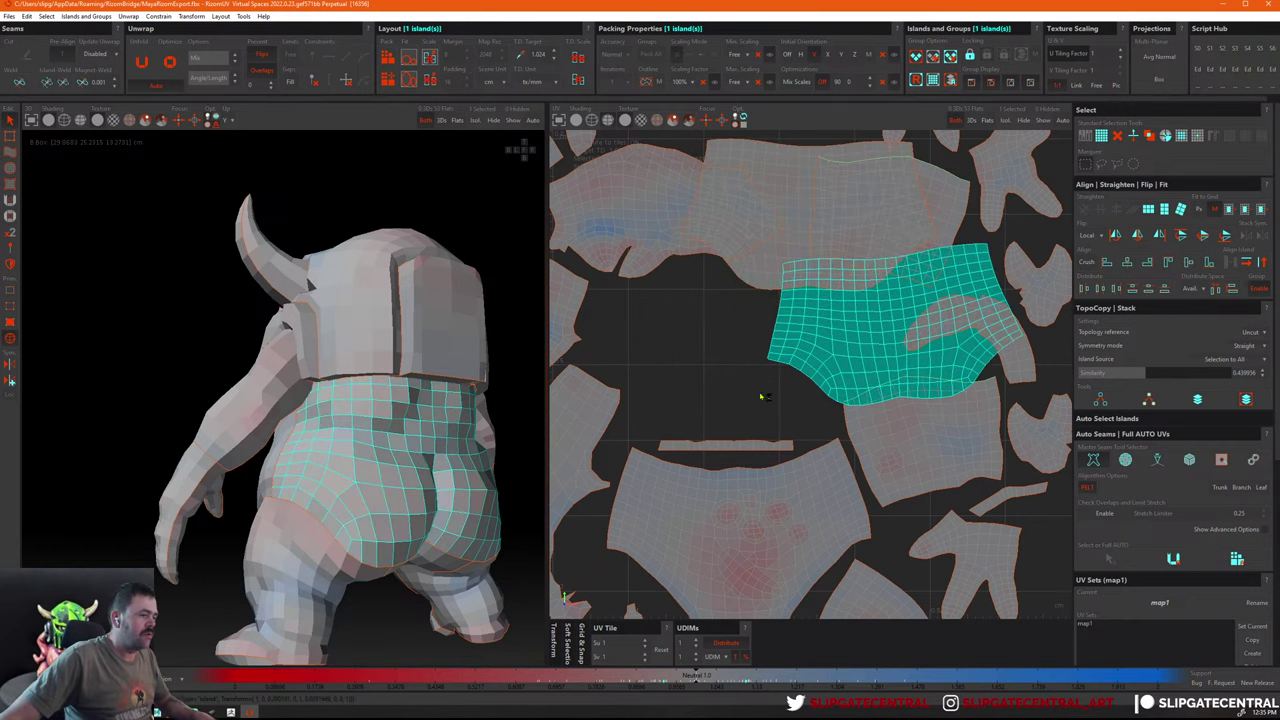
{"action": "key", "text": "alt+Tab"}
{"action": "left_click_drag", "start_coordinate": [762, 397], "coordinate": [770, 437], "text": "alt"}
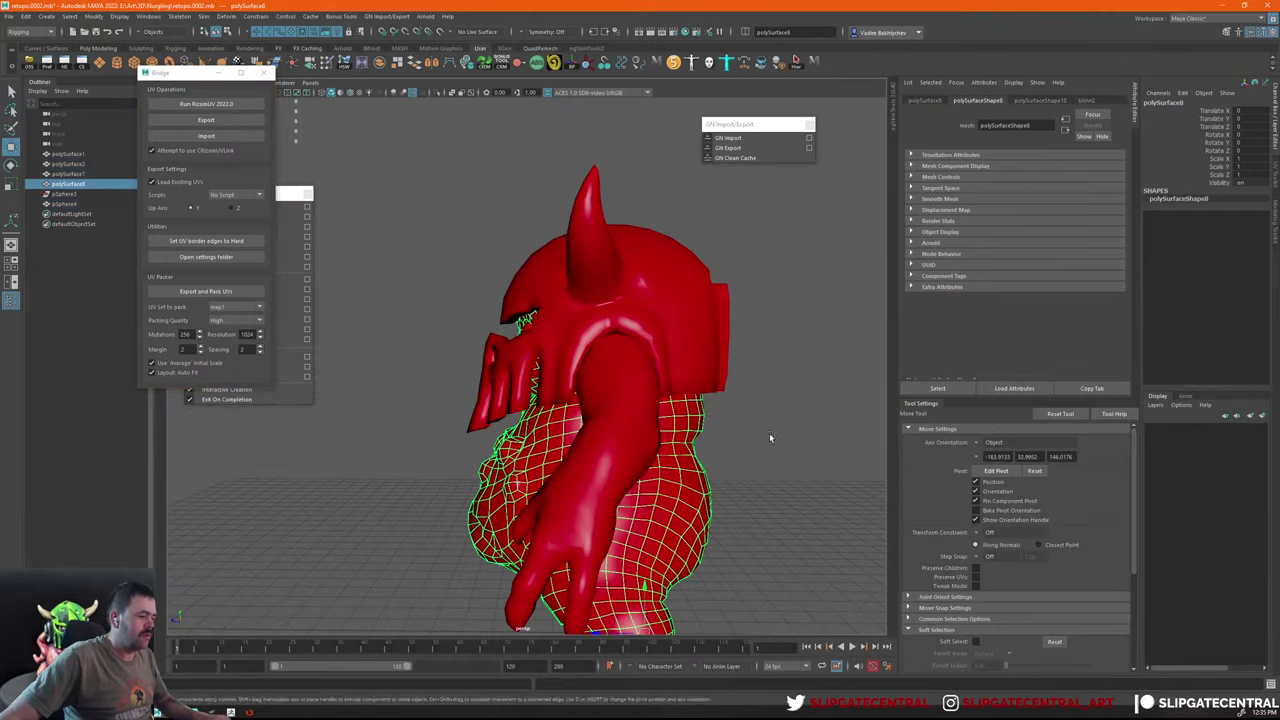
Move the leftover wireframe duplicate away from the model and delete it
{"action": "middle_click_drag", "start_coordinate": [770, 437], "coordinate": [563, 427]}
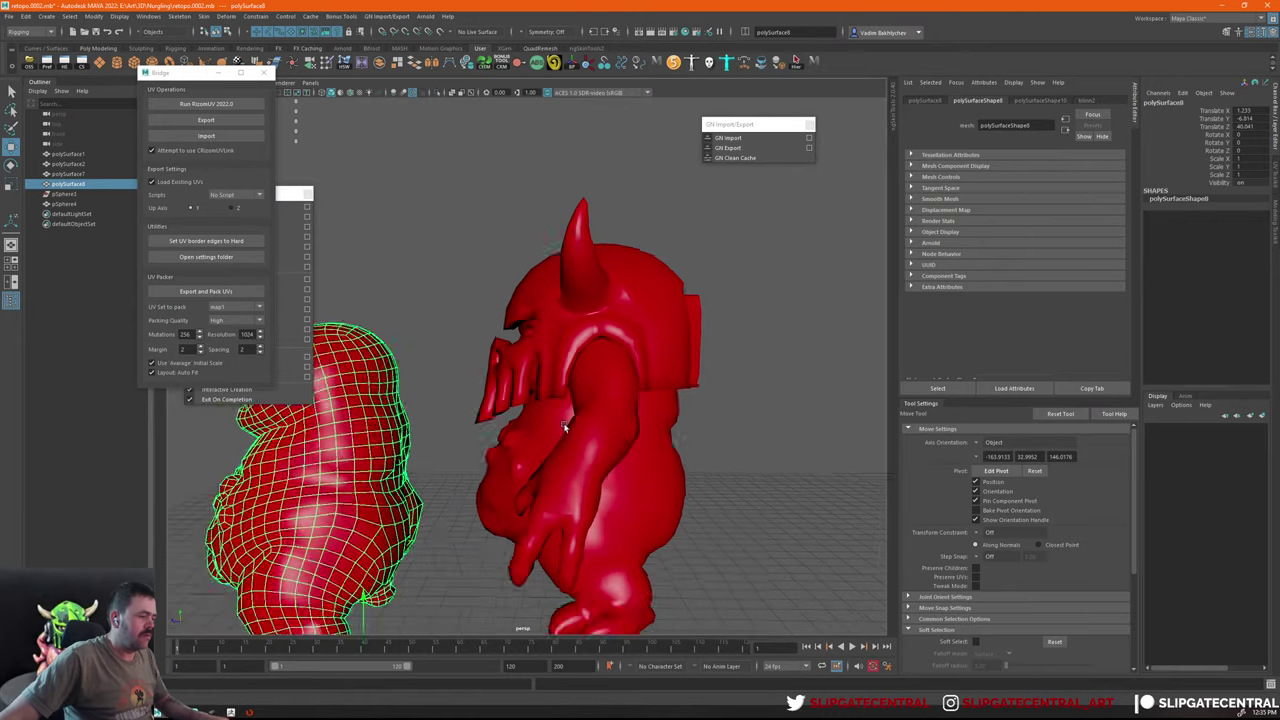
{"action": "mouse_move", "coordinate": [563, 427]}
{"action": "left_mouse_down", "text": "alt"}
{"action": "mouse_move", "coordinate": [530, 388]}
{"action": "mouse_move", "coordinate": [590, 445]}
{"action": "left_mouse_up", "text": "alt"}
{"action": "left_click_drag", "start_coordinate": [535, 345], "coordinate": [483, 455], "text": "alt"}
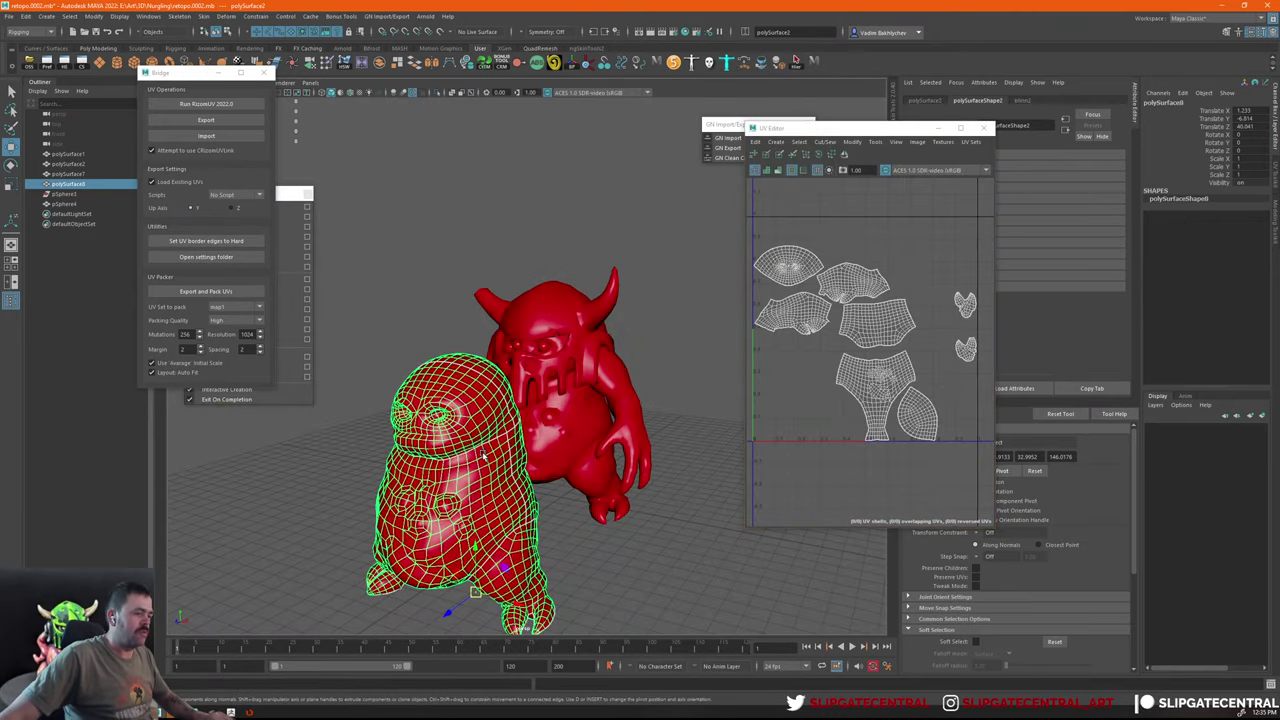
{"action": "key", "text": "Delete"}
Spread the body, arms and head pieces apart to inspect them
{"action": "left_click", "coordinate": [535, 426]}
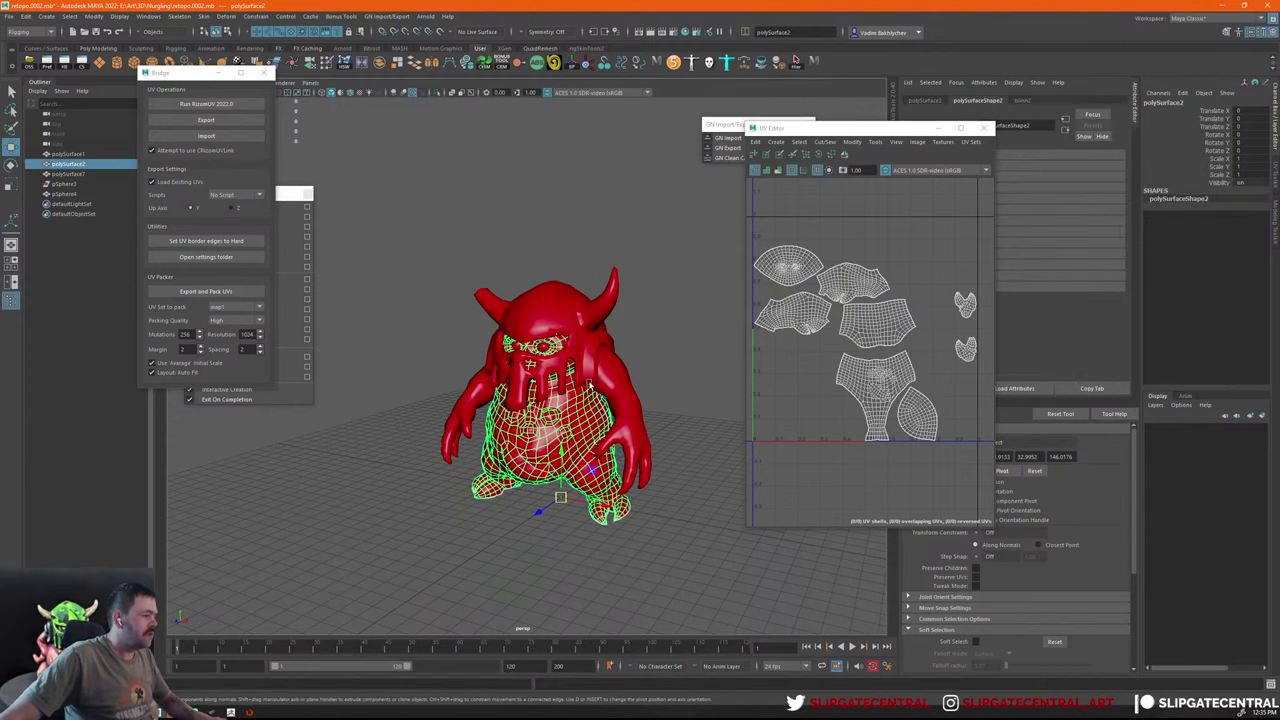
{"action": "middle_click_drag", "start_coordinate": [646, 379], "coordinate": [620, 480]}
{"action": "left_click", "coordinate": [622, 431]}
{"action": "middle_click_drag", "start_coordinate": [622, 431], "coordinate": [661, 491]}
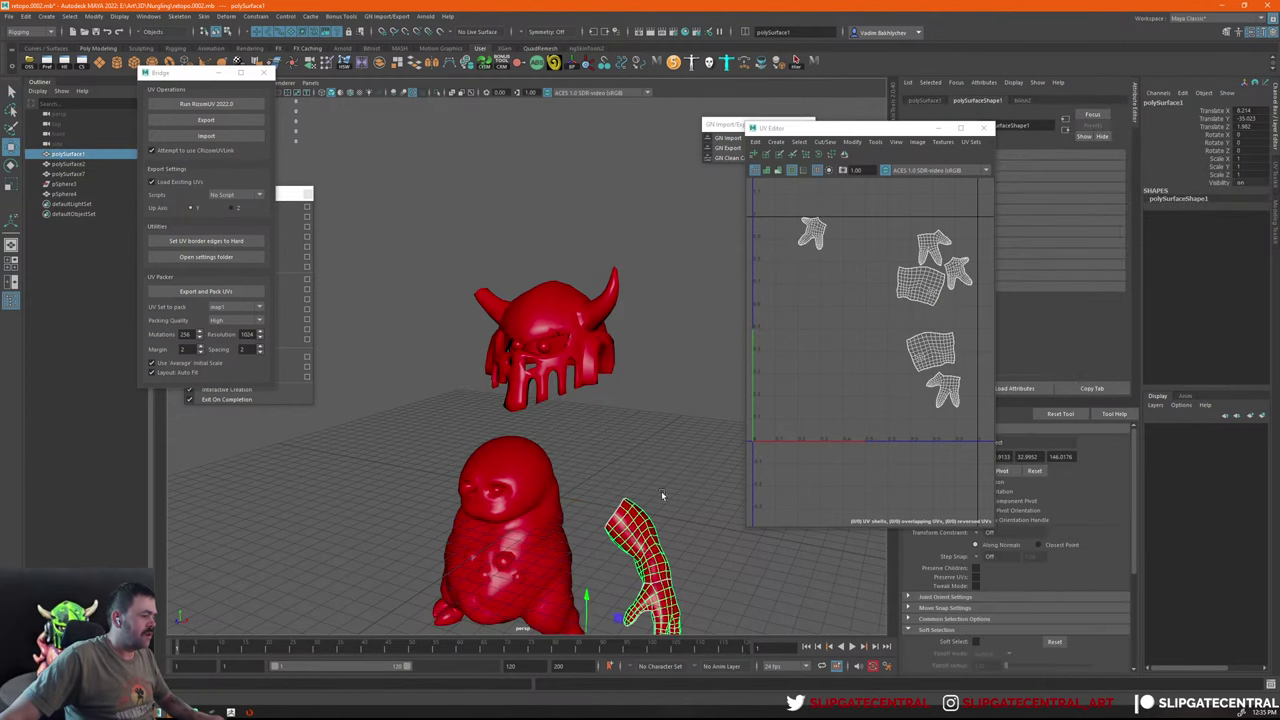
{"action": "left_click", "coordinate": [600, 408]}
{"action": "middle_click_drag", "start_coordinate": [600, 421], "coordinate": [645, 276]}
{"action": "key", "text": "q"}
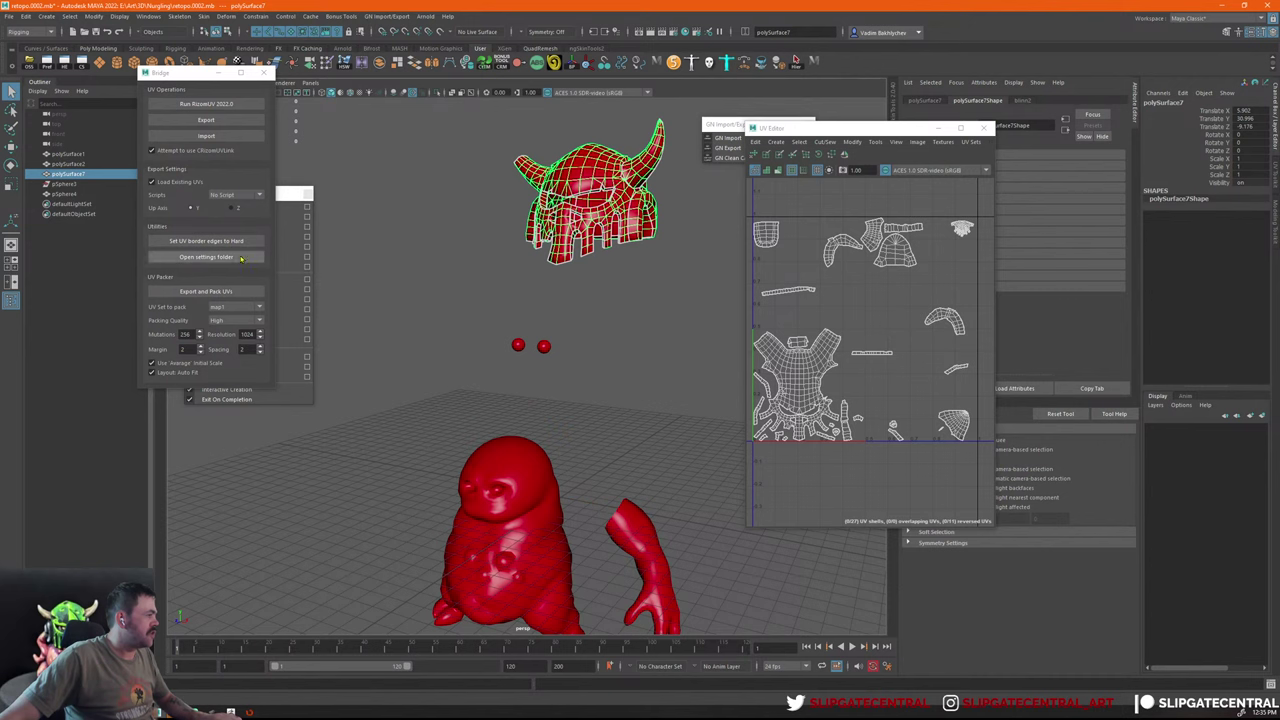
Select all creature pieces from pSphere1 in the Outliner and export them to RizomUV
{"action": "left_click", "coordinate": [65, 185]}
{"action": "left_click", "coordinate": [65, 153], "text": "shift"}
{"action": "key", "text": "f"}
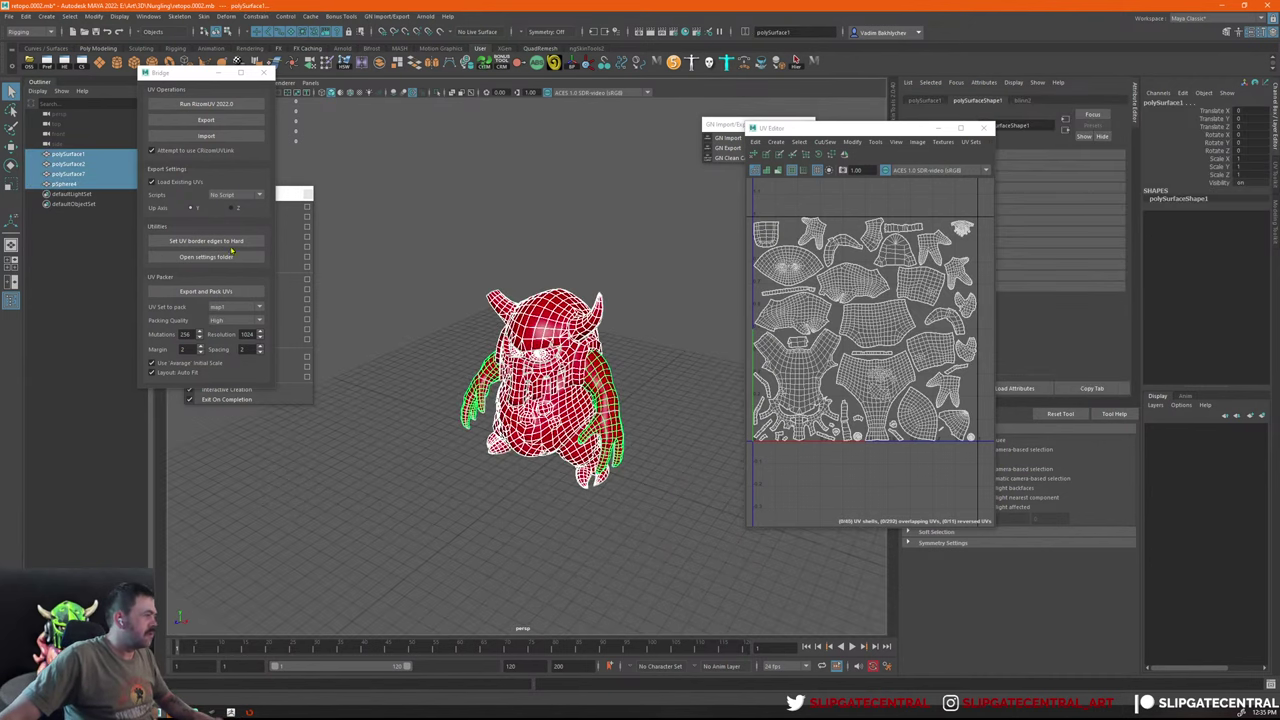
{"action": "left_click", "coordinate": [206, 120]}
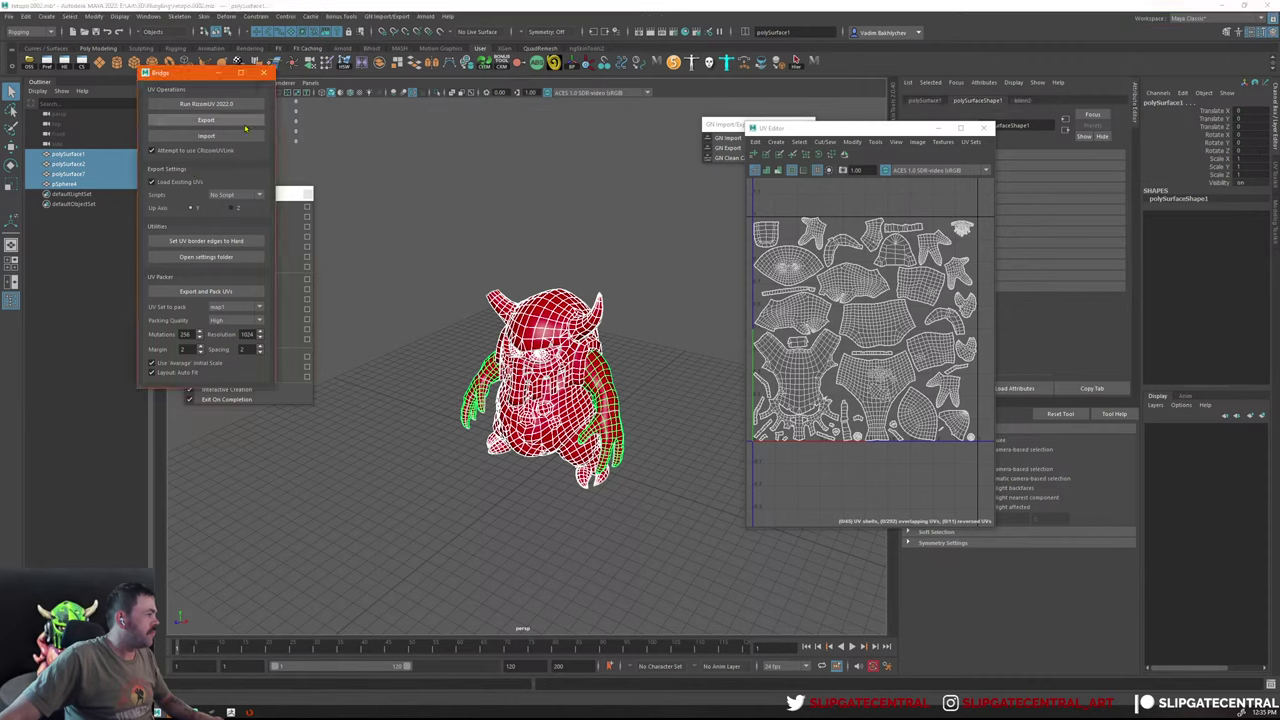
Select the helmet and body islands, frame the body island, then deselect it
{"action": "left_click", "coordinate": [460, 298]}
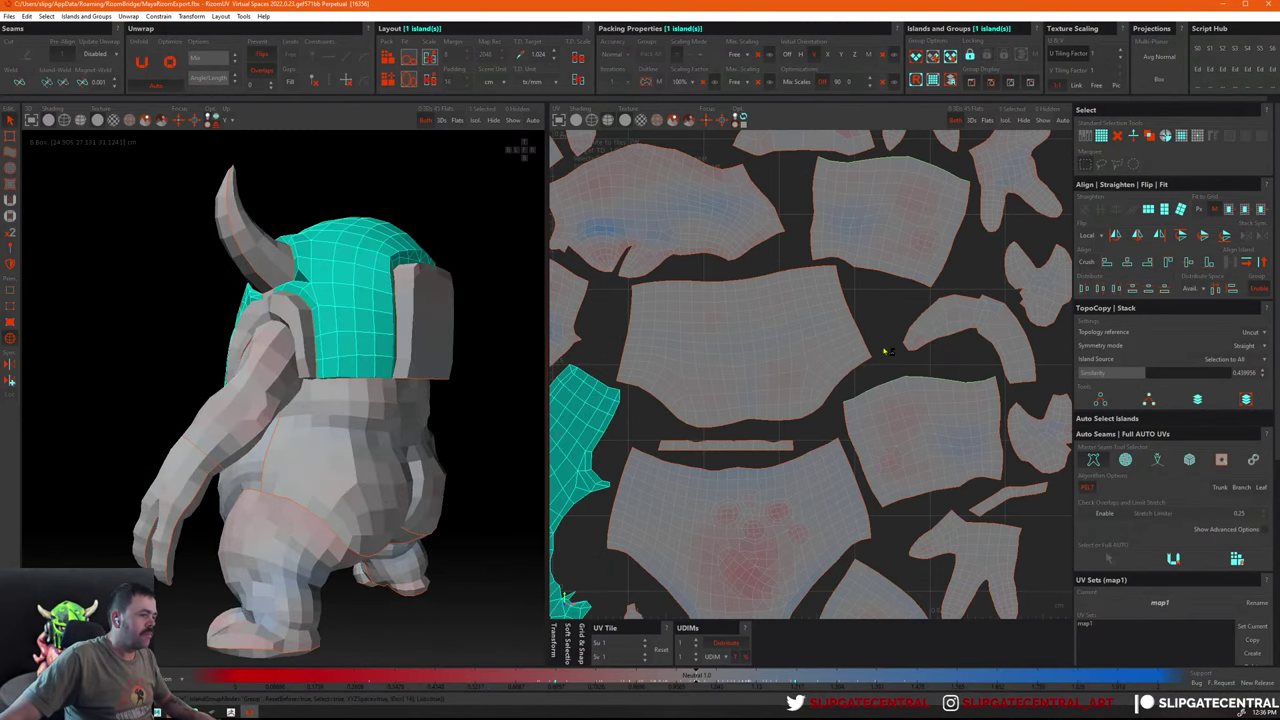
{"action": "left_click", "coordinate": [823, 304]}
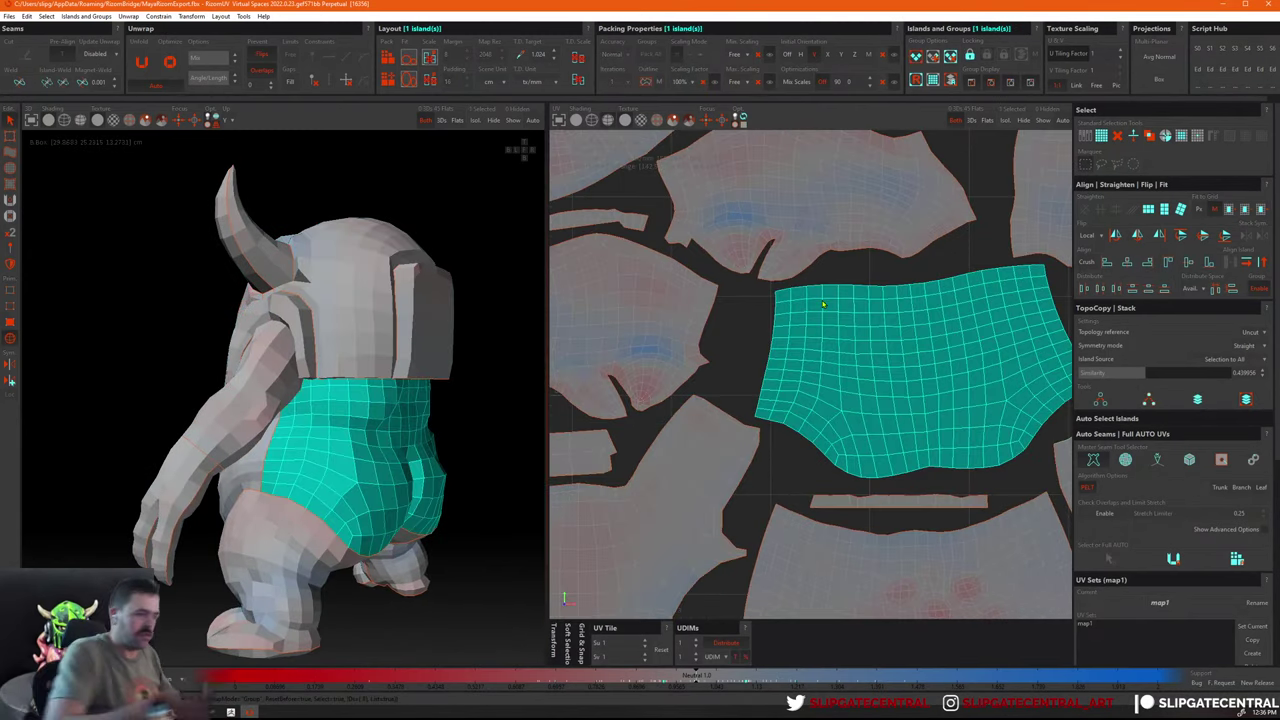
{"action": "key", "text": "f"}
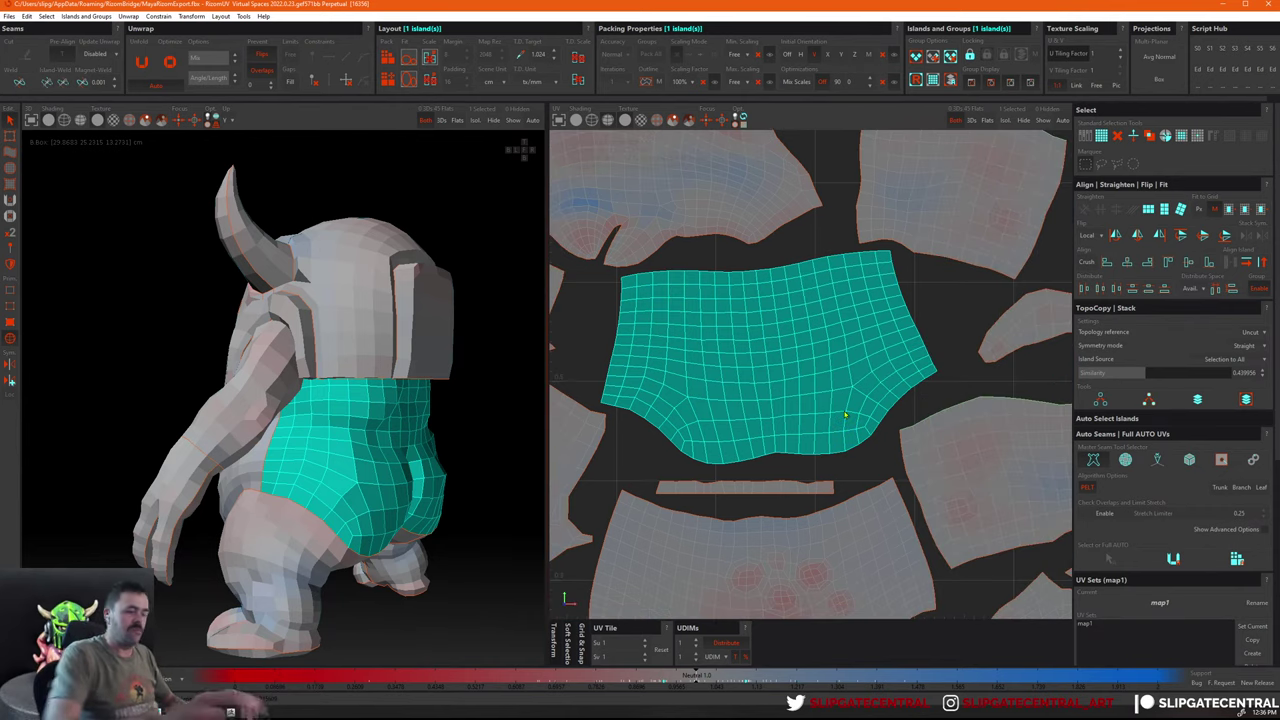
{"action": "left_click", "coordinate": [635, 262]}
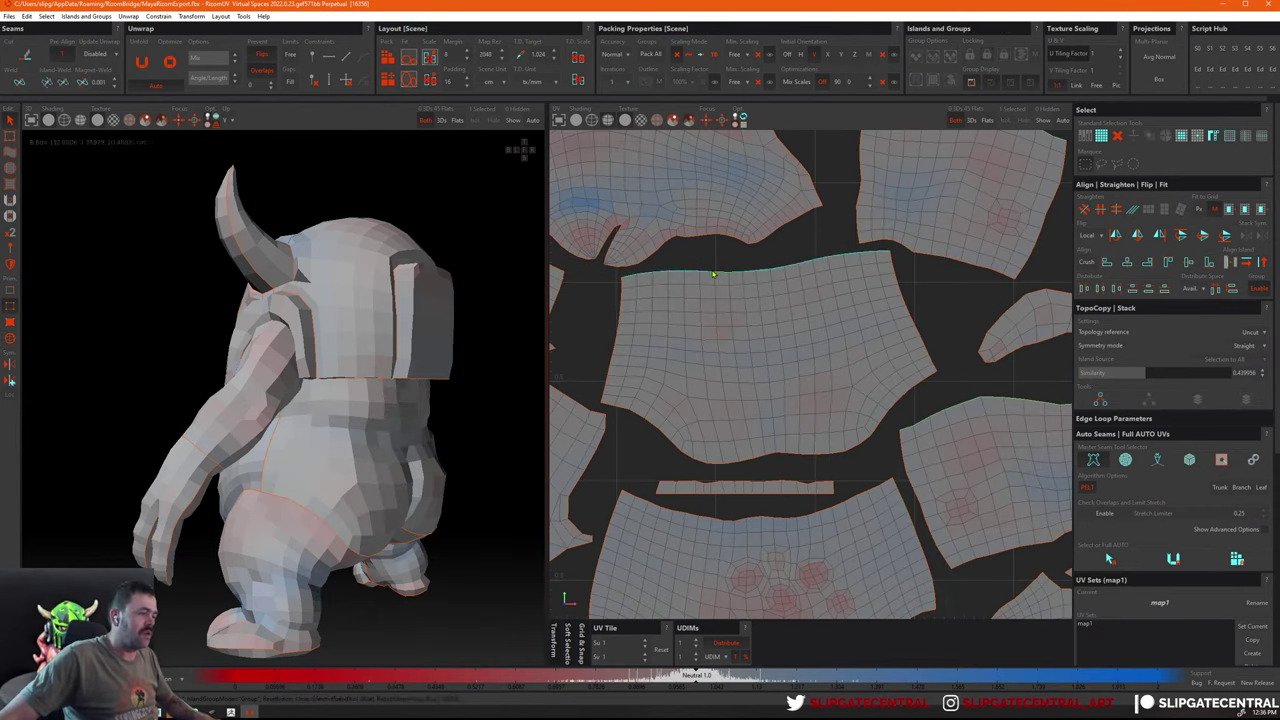
Select the hip island's left border edge loop
{"action": "left_click", "coordinate": [622, 295]}
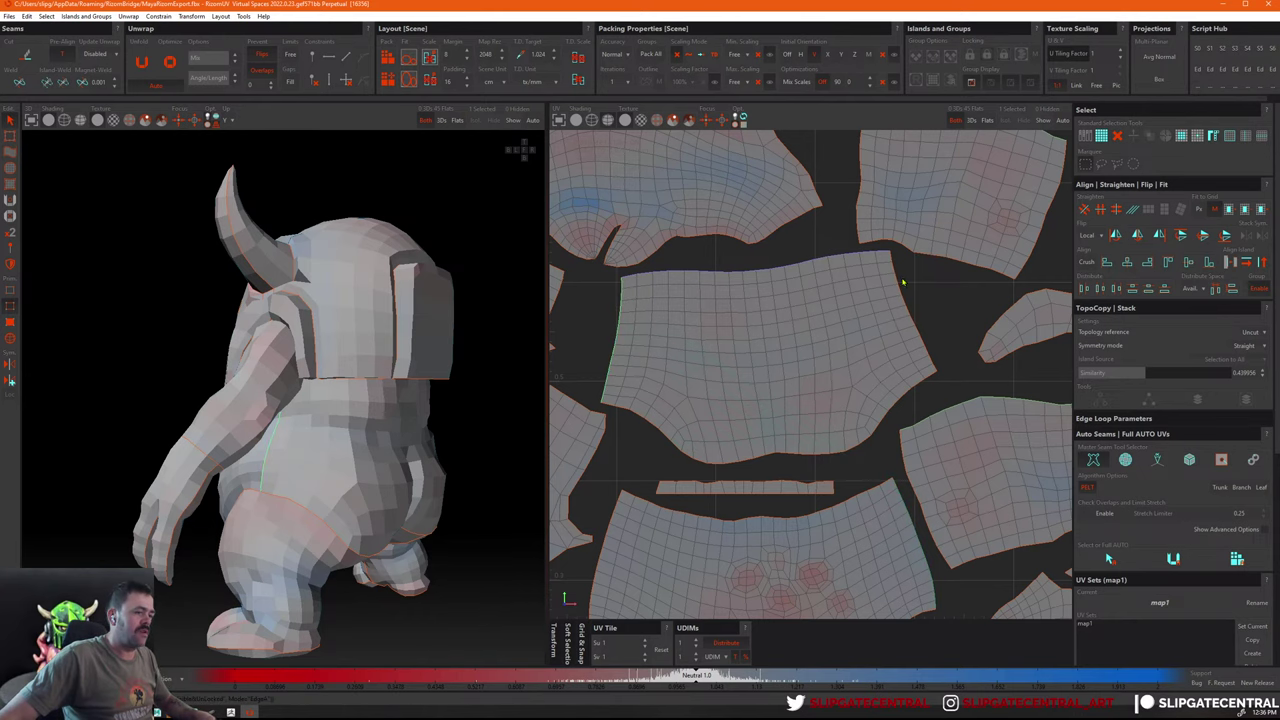
{"action": "scroll", "coordinate": [898, 282], "scroll_direction": "down", "scroll_amount": 2}
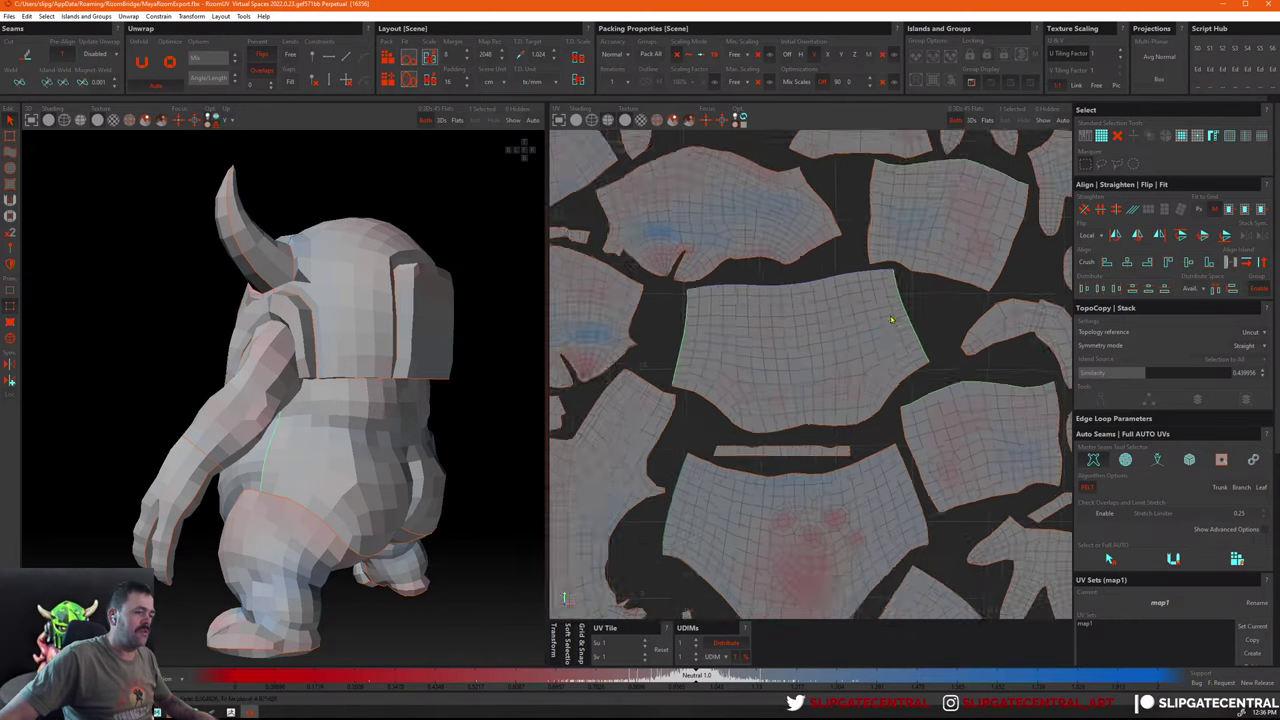
{"action": "scroll", "coordinate": [780, 280], "scroll_direction": "down", "scroll_amount": 4}
{"action": "scroll", "coordinate": [668, 275], "scroll_direction": "up", "scroll_amount": 4}
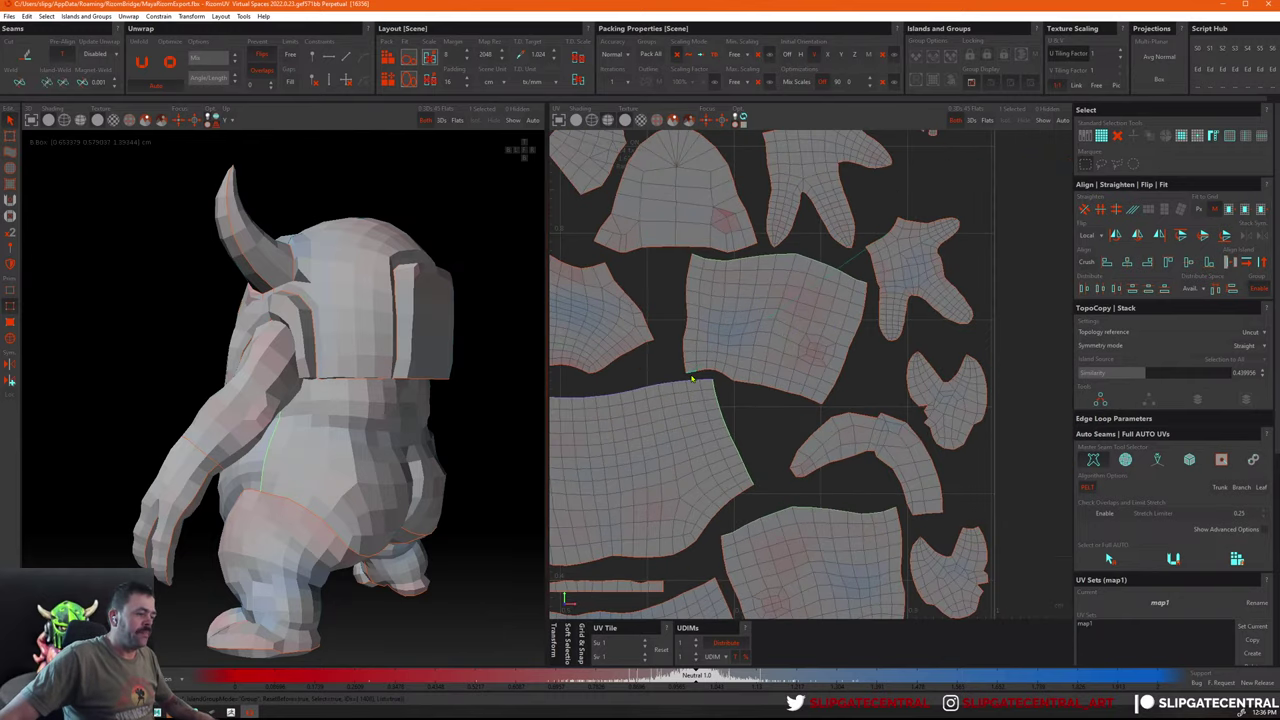
Select the upper-arm island, return to edge mode, and zoom out to the full tile
{"action": "left_click", "coordinate": [780, 300]}
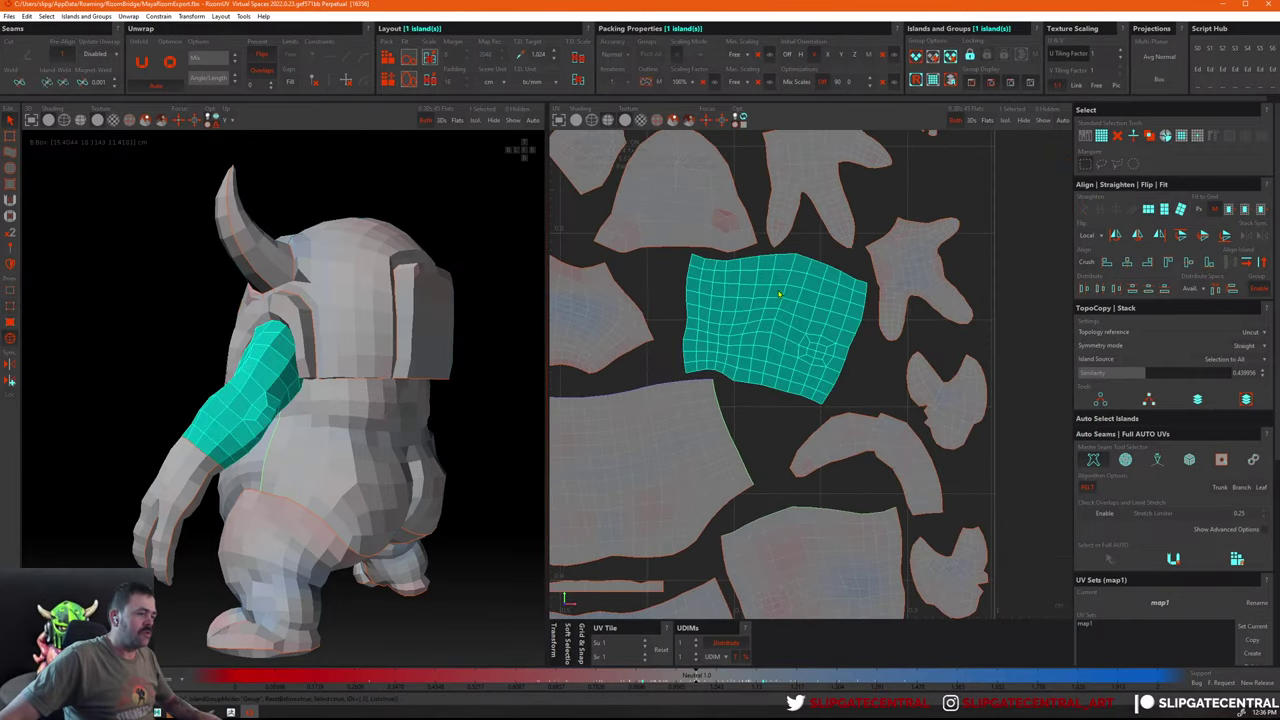
{"action": "key", "text": "F2"}
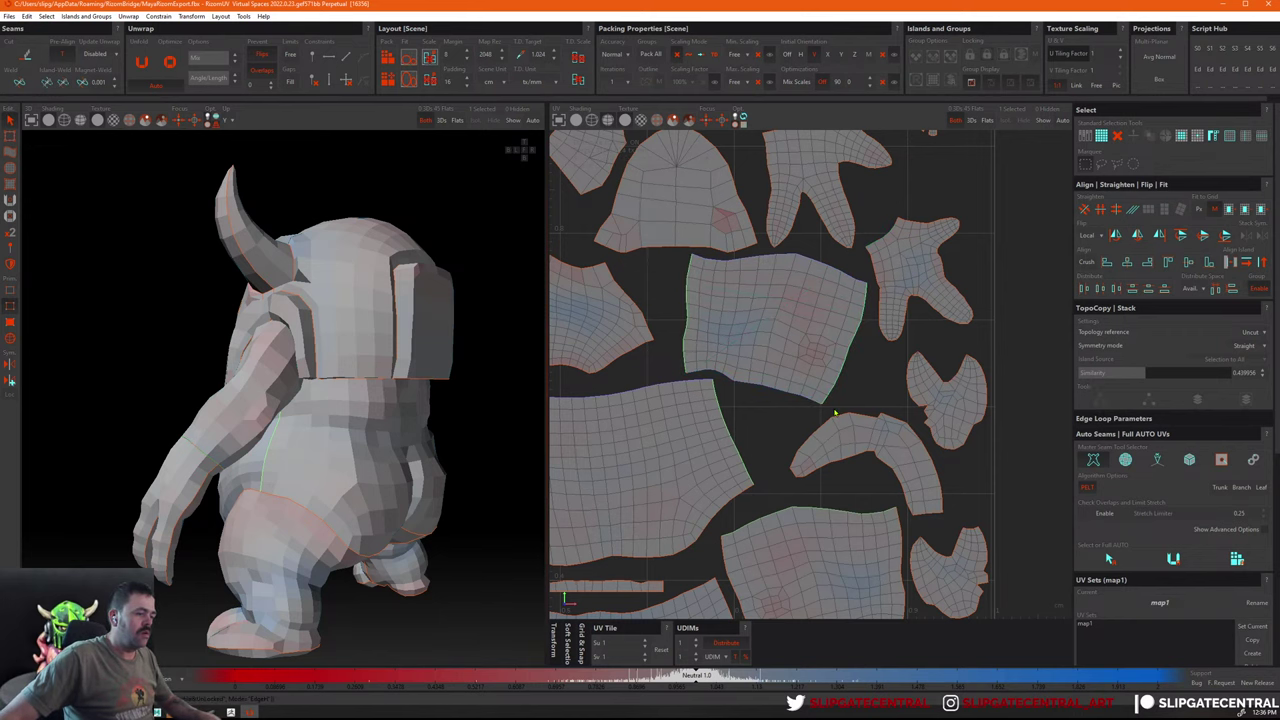
{"action": "scroll", "coordinate": [835, 412], "scroll_direction": "down", "scroll_amount": 5}
{"action": "scroll", "coordinate": [772, 386], "scroll_direction": "up", "scroll_amount": 5}
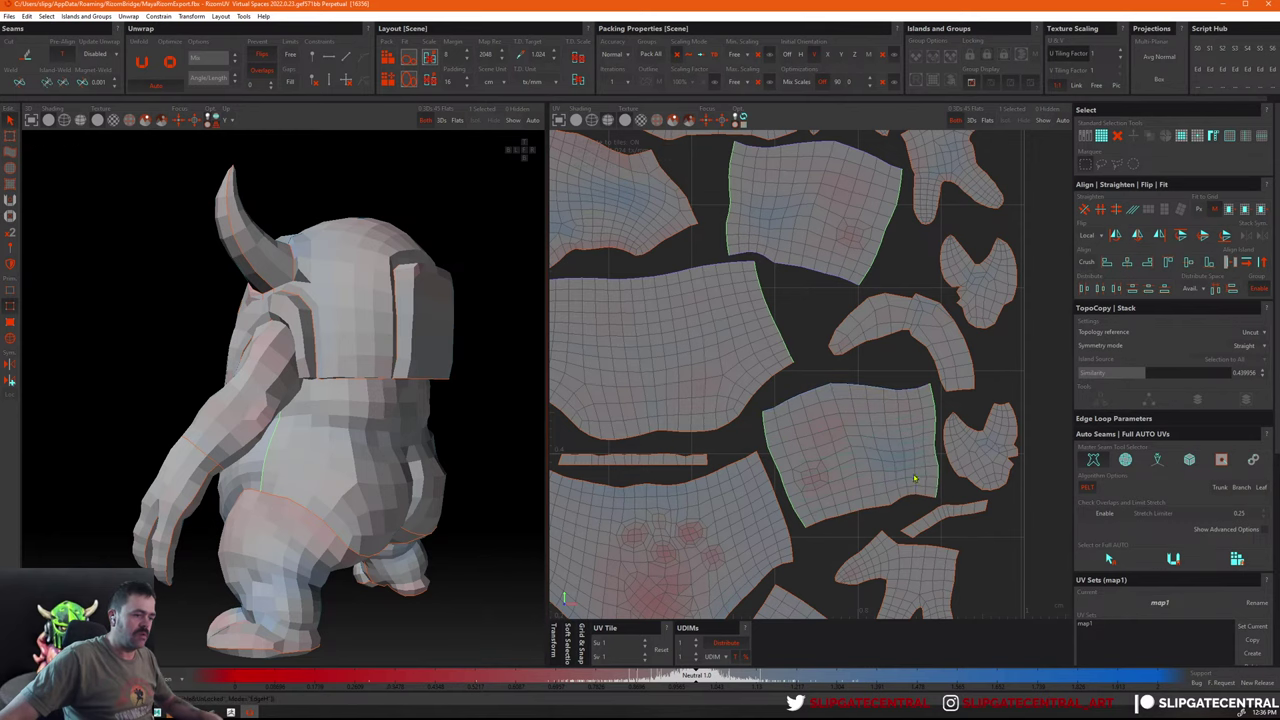
{"action": "scroll", "coordinate": [784, 370], "scroll_direction": "down", "scroll_amount": 5}
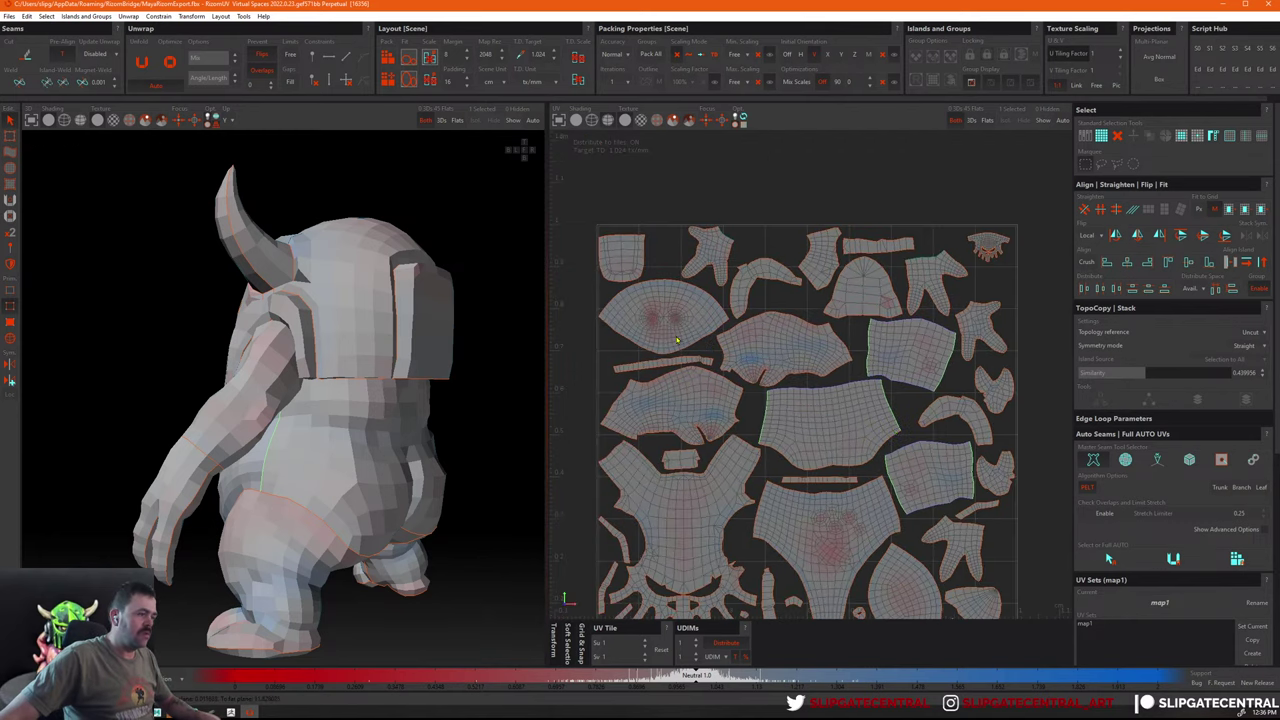
Bring the UV tile into view and select the island at its lower right
{"action": "middle_click_drag", "start_coordinate": [784, 370], "coordinate": [760, 357]}
{"action": "scroll", "coordinate": [852, 413], "scroll_direction": "up", "scroll_amount": 5}
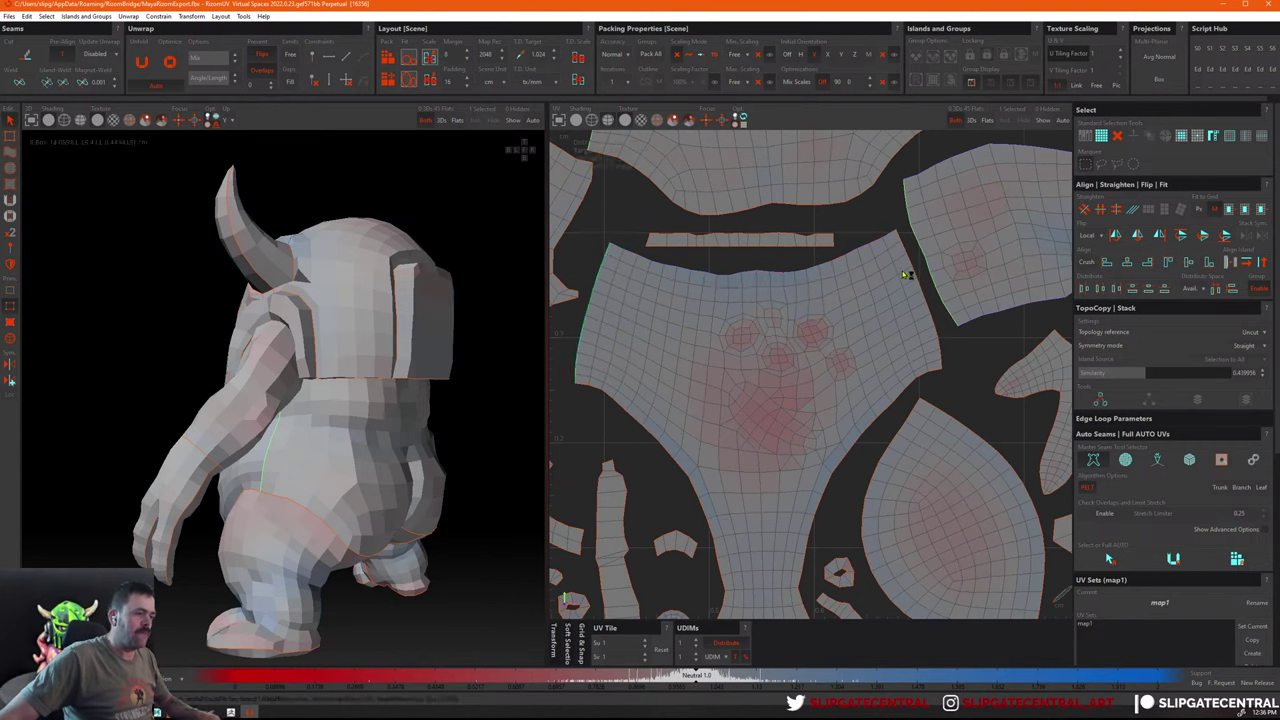
{"action": "scroll", "coordinate": [915, 280], "scroll_direction": "down", "scroll_amount": 5}
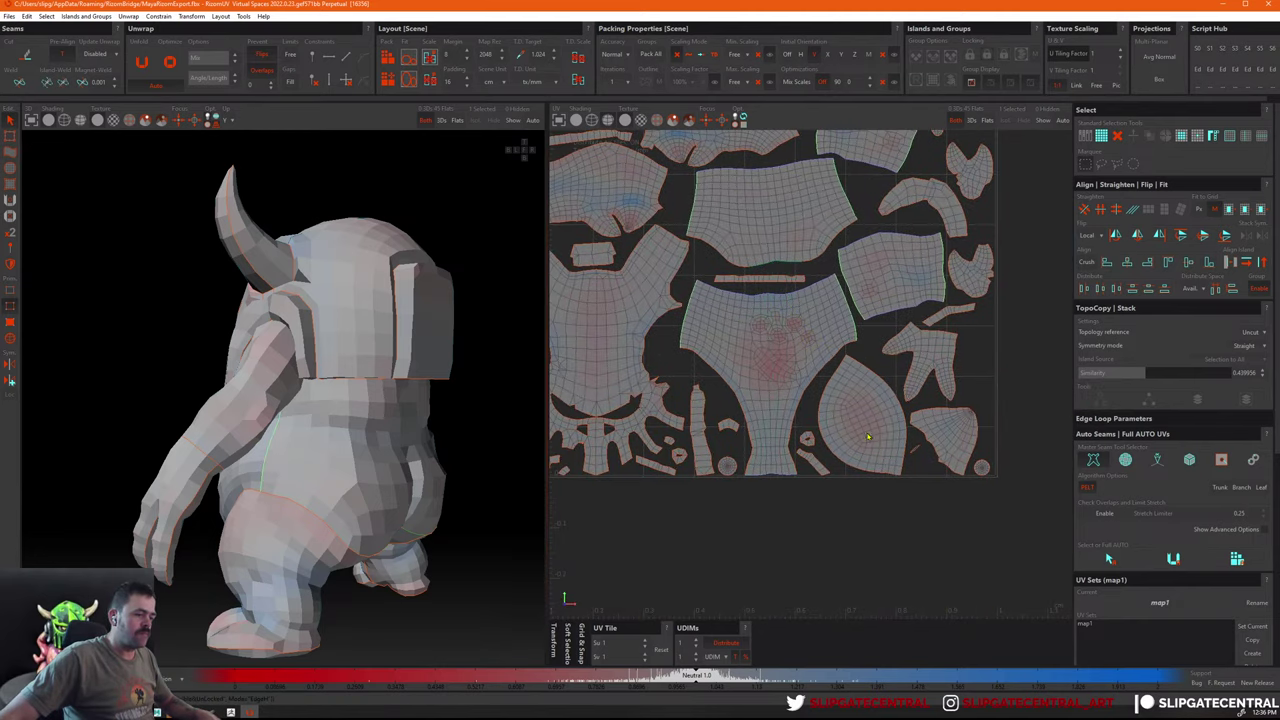
{"action": "left_click", "coordinate": [876, 415]}
Orbit the creature and switch the 3D view to wireframe shading
{"action": "mouse_move", "coordinate": [320, 380]}
{"action": "middle_mouse_down"}
{"action": "mouse_move", "coordinate": [420, 362]}
{"action": "mouse_move", "coordinate": [366, 320]}
{"action": "middle_mouse_up"}
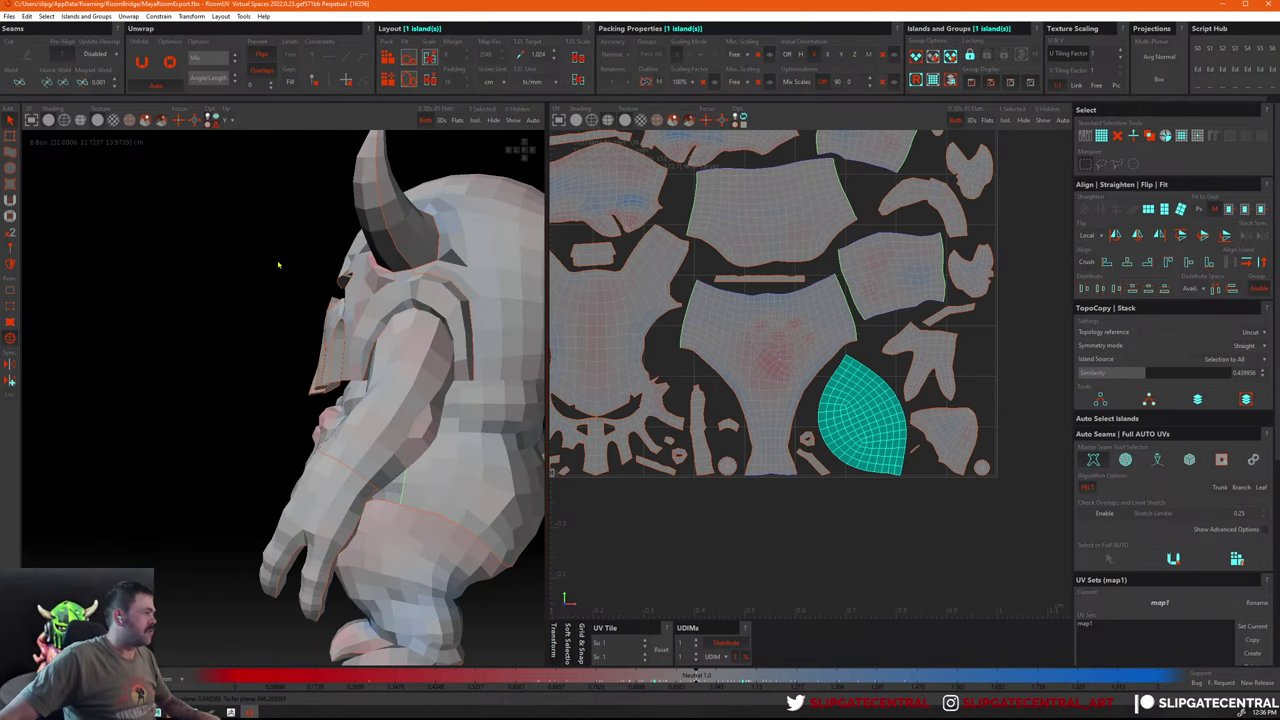
{"action": "mouse_move", "coordinate": [279, 265]}
{"action": "middle_mouse_down"}
{"action": "mouse_move", "coordinate": [194, 243]}
{"action": "mouse_move", "coordinate": [229, 226]}
{"action": "middle_mouse_up"}
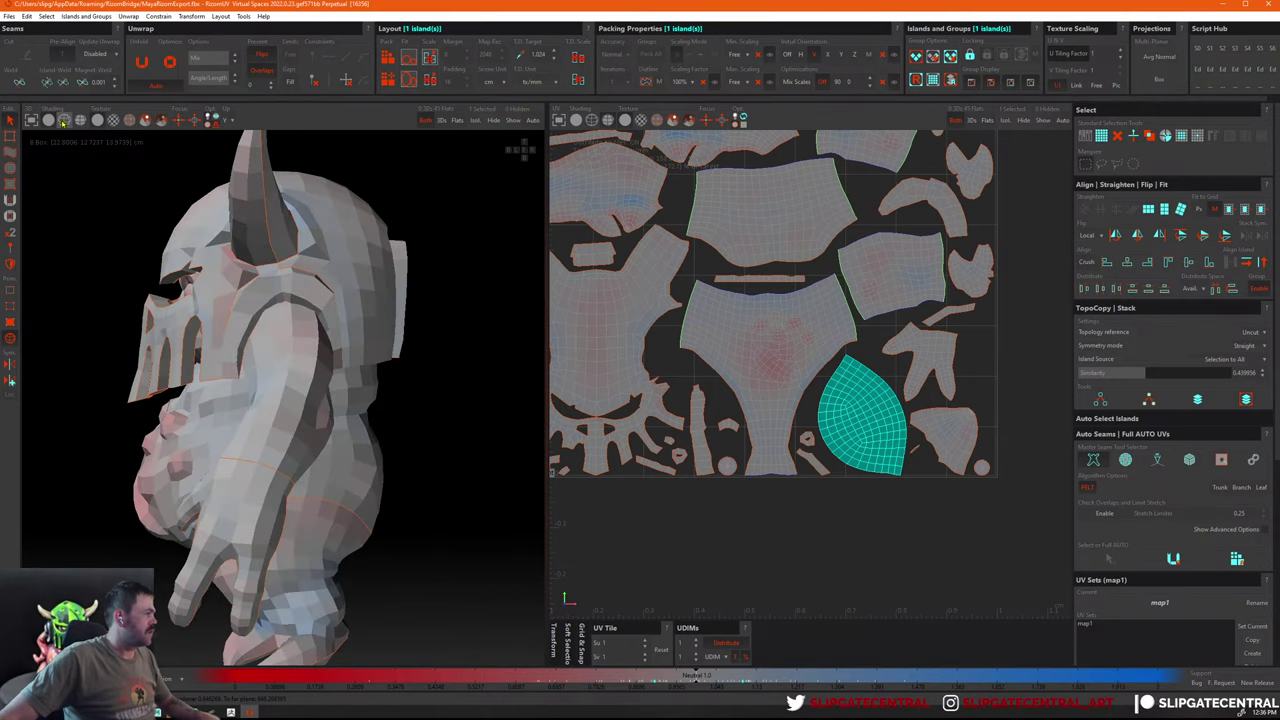
{"action": "left_click", "coordinate": [63, 121]}
{"action": "middle_click_drag", "start_coordinate": [260, 320], "coordinate": [290, 310]}
{"action": "scroll", "coordinate": [790, 328], "scroll_direction": "down", "scroll_amount": 2}
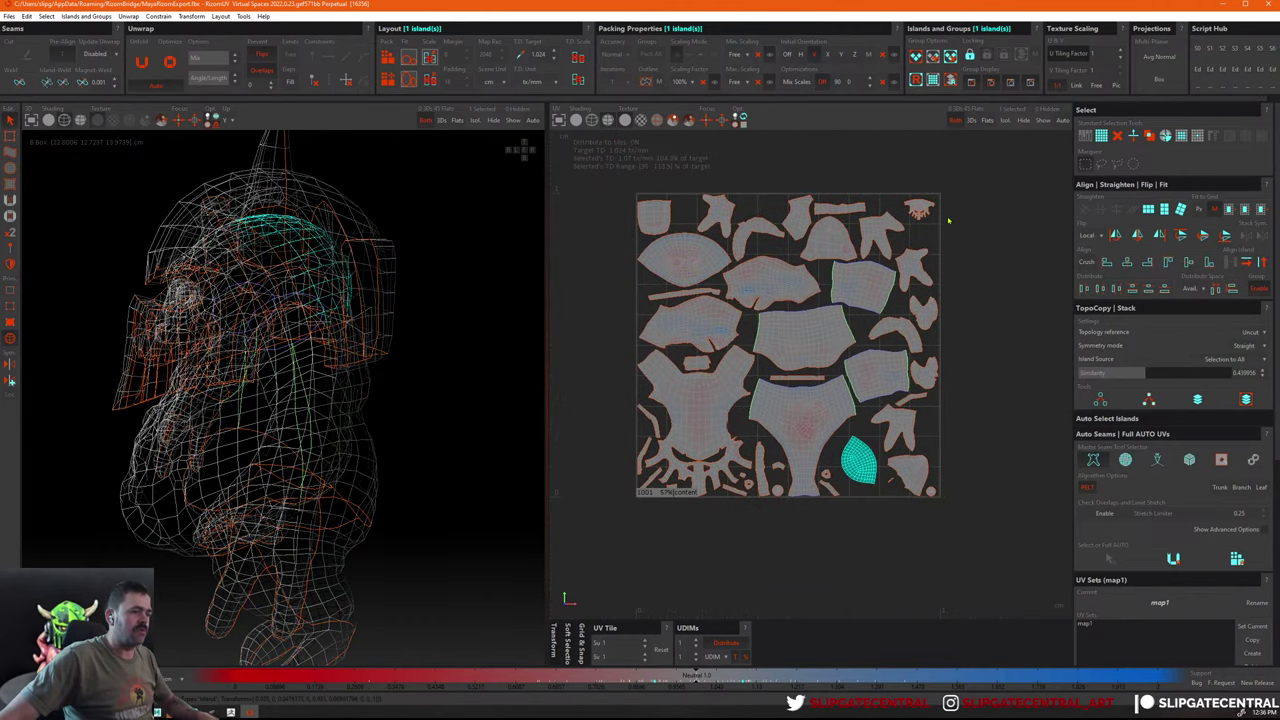
Clear the UV selection, switch to polygon mode and restore solid shading
{"action": "left_click", "coordinate": [919, 208]}
{"action": "left_click", "coordinate": [228, 218]}
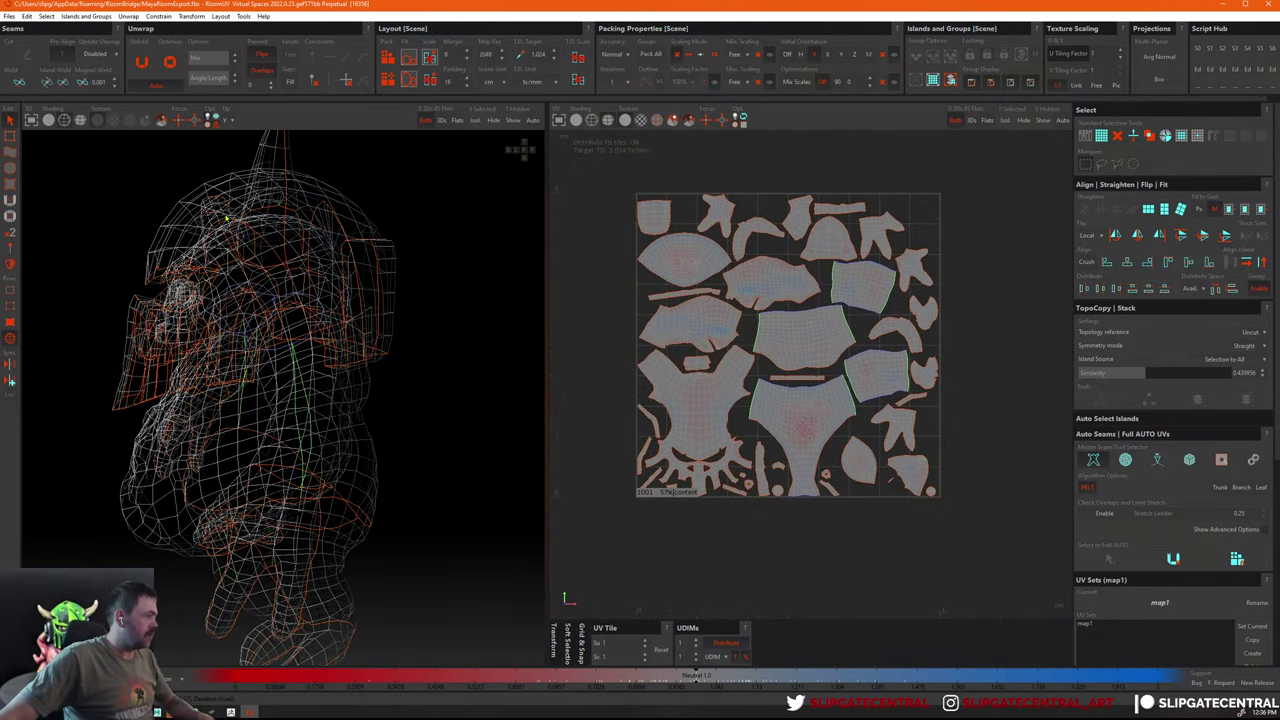
{"action": "key", "text": "F3"}
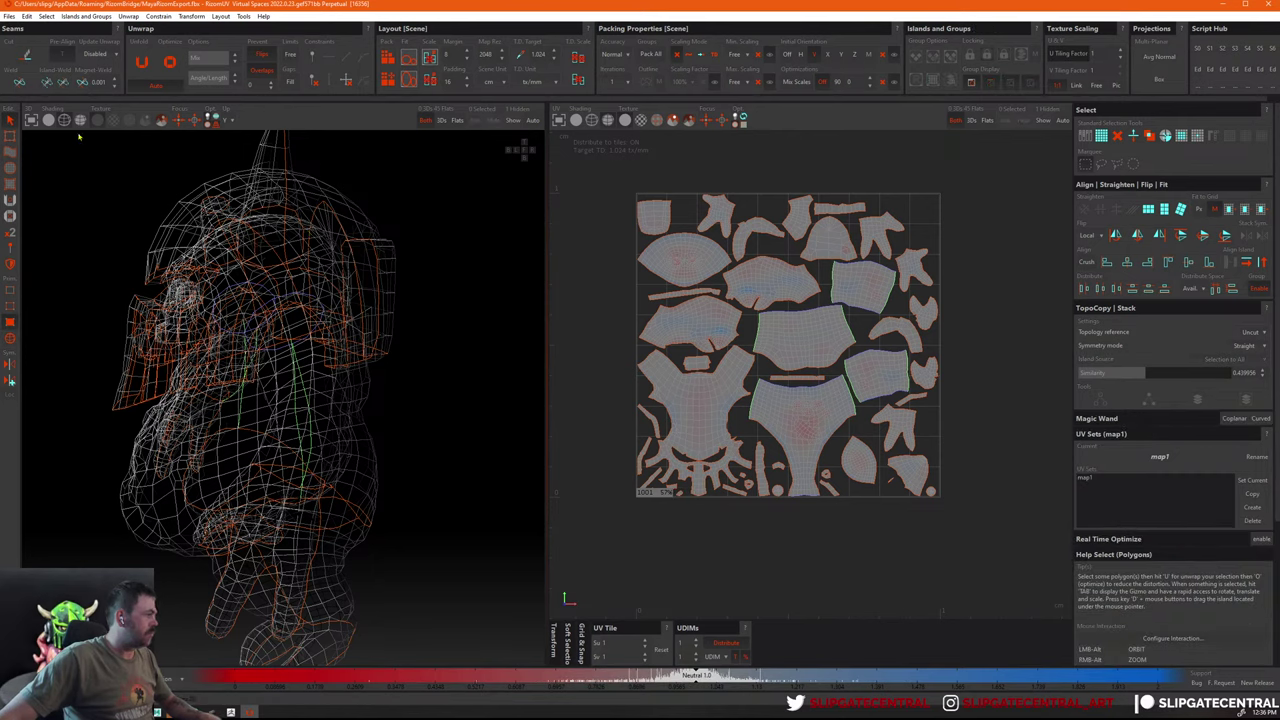
{"action": "left_click", "coordinate": [79, 121]}
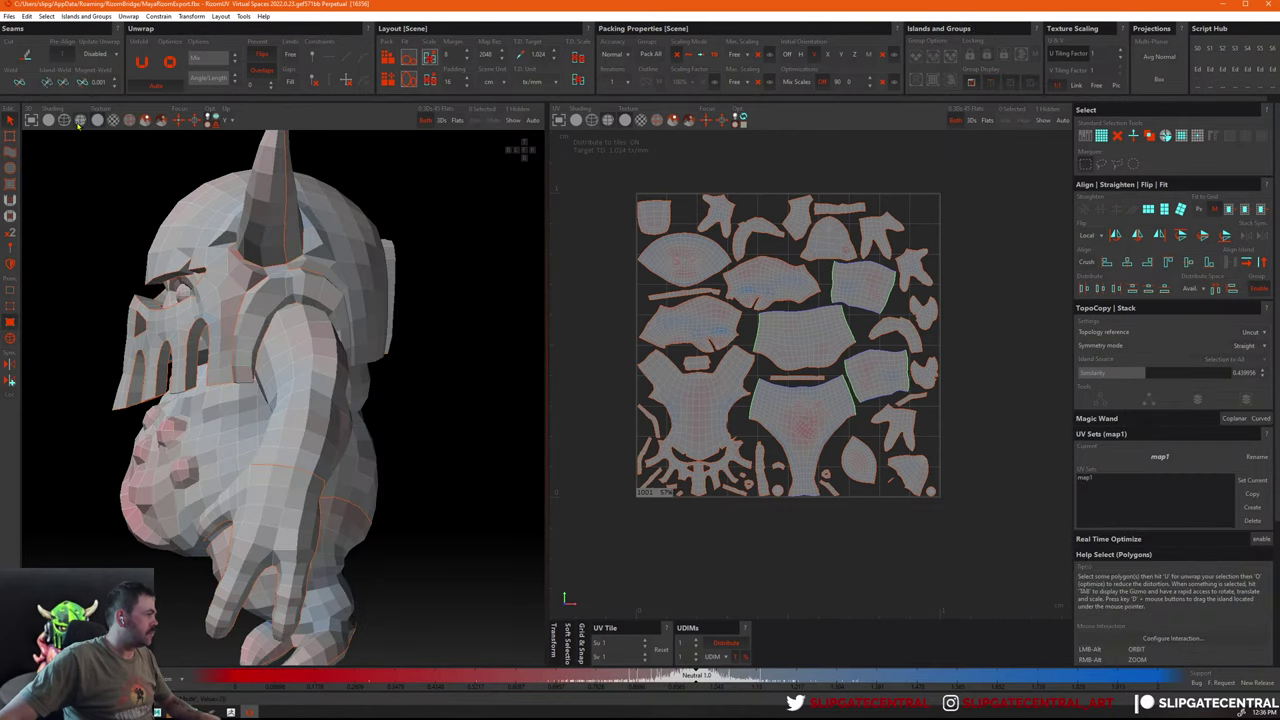
{"action": "key", "text": "F4"}
Select and hide the helmet, then undo to bring it back
{"action": "left_click", "coordinate": [323, 236]}
{"action": "mouse_move", "coordinate": [323, 236]}
{"action": "left_mouse_down", "text": "alt"}
{"action": "mouse_move", "coordinate": [237, 262]}
{"action": "mouse_move", "coordinate": [340, 251]}
{"action": "mouse_move", "coordinate": [372, 281]}
{"action": "left_mouse_up", "text": "alt"}
{"action": "key", "text": "h"}
{"action": "key", "text": "ctrl+z"}
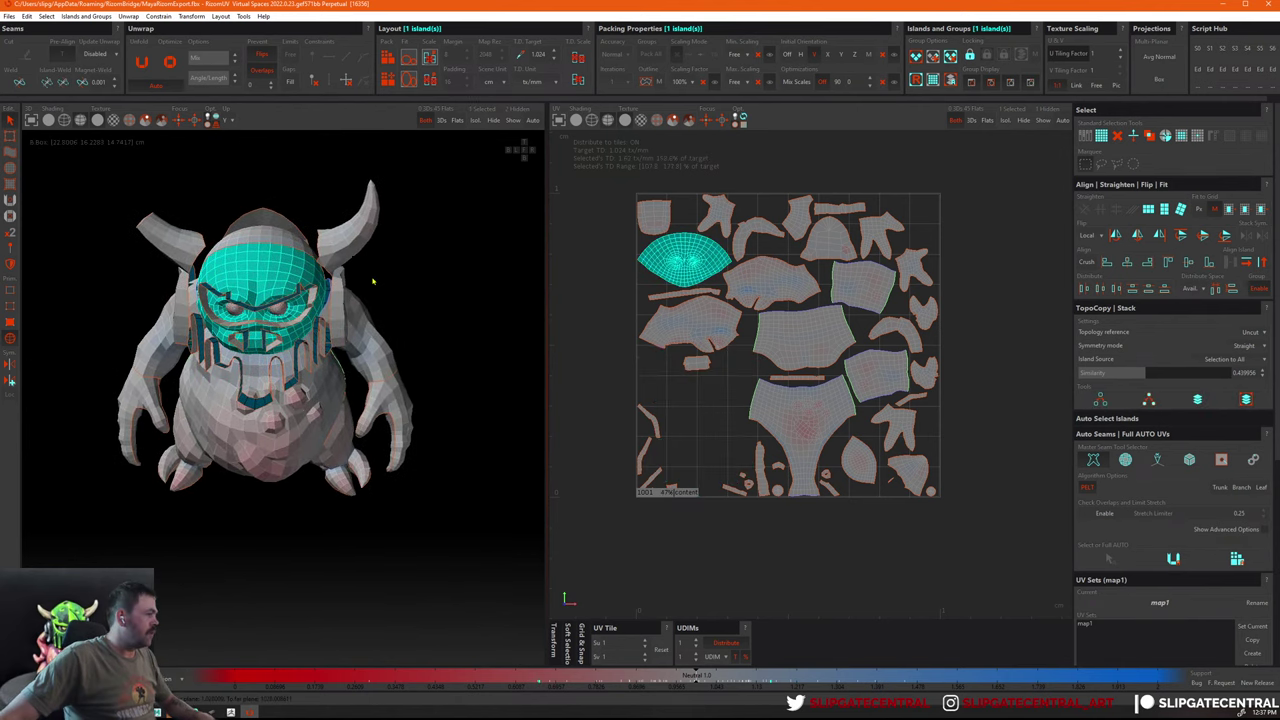
Hide both horns and frame the view on the helmet
{"action": "left_click", "coordinate": [364, 209]}
{"action": "mouse_move", "coordinate": [364, 209]}
{"action": "left_mouse_down", "text": "alt"}
{"action": "mouse_move", "coordinate": [190, 237]}
{"action": "mouse_move", "coordinate": [288, 258]}
{"action": "mouse_move", "coordinate": [297, 328]}
{"action": "mouse_move", "coordinate": [233, 236]}
{"action": "mouse_move", "coordinate": [296, 215]}
{"action": "mouse_move", "coordinate": [425, 212]}
{"action": "left_mouse_up", "text": "alt"}
{"action": "left_click", "coordinate": [148, 242], "text": "shift"}
{"action": "key", "text": "h"}
{"action": "left_click", "coordinate": [288, 258]}
{"action": "key", "text": "f"}
Move the small head-cap island outside the tile's upper right and shrink it tiny
{"action": "left_click", "coordinate": [238, 240]}
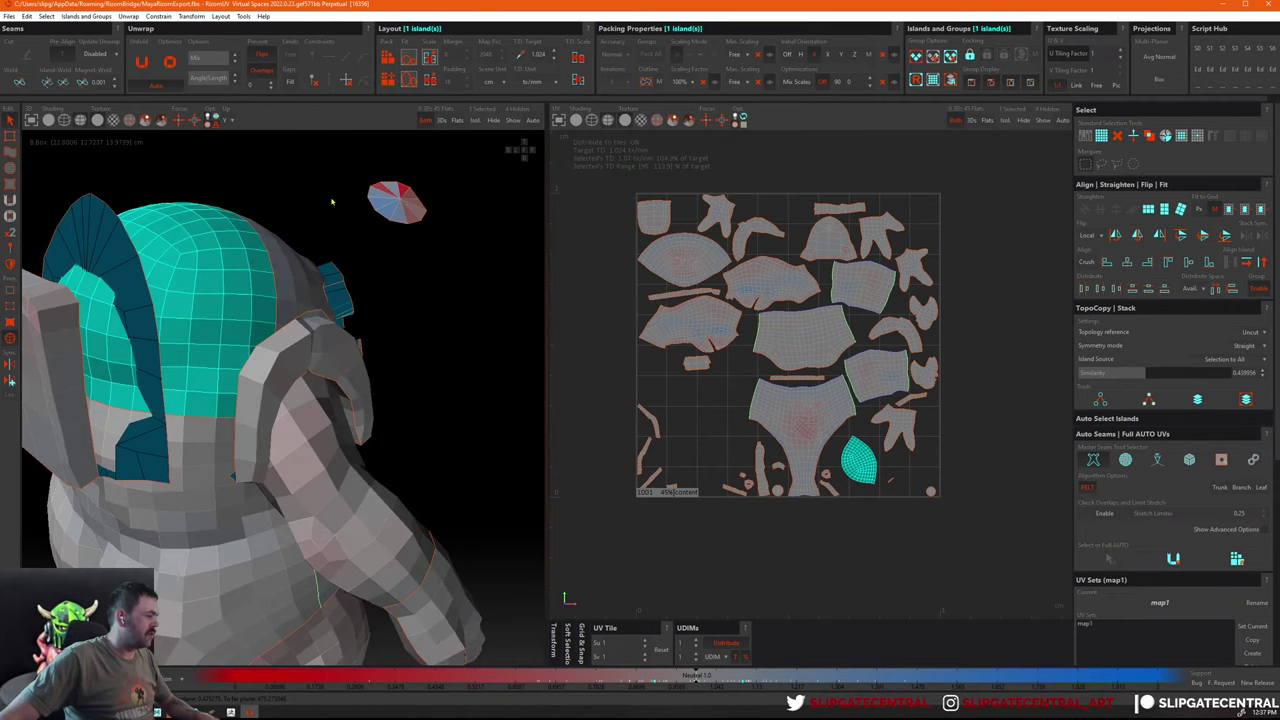
{"action": "left_click_drag", "start_coordinate": [862, 456], "coordinate": [1016, 196]}
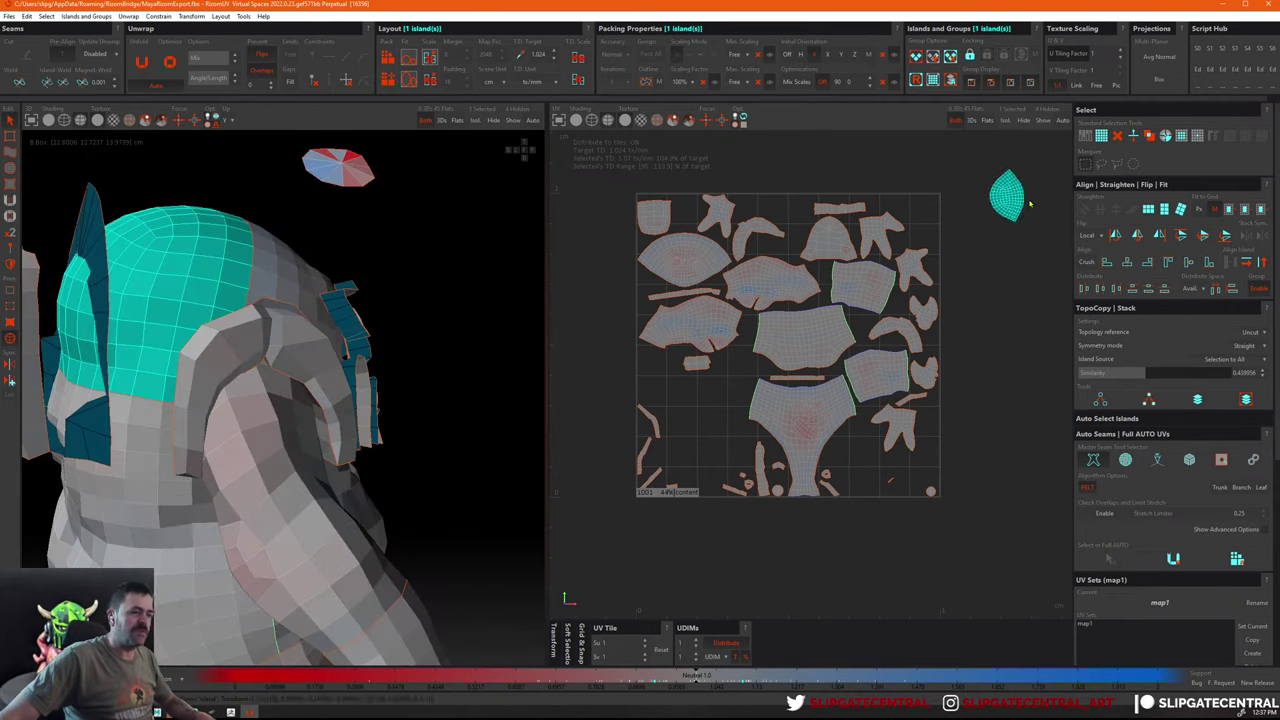
{"action": "middle_click_drag", "start_coordinate": [1029, 204], "coordinate": [996, 216]}
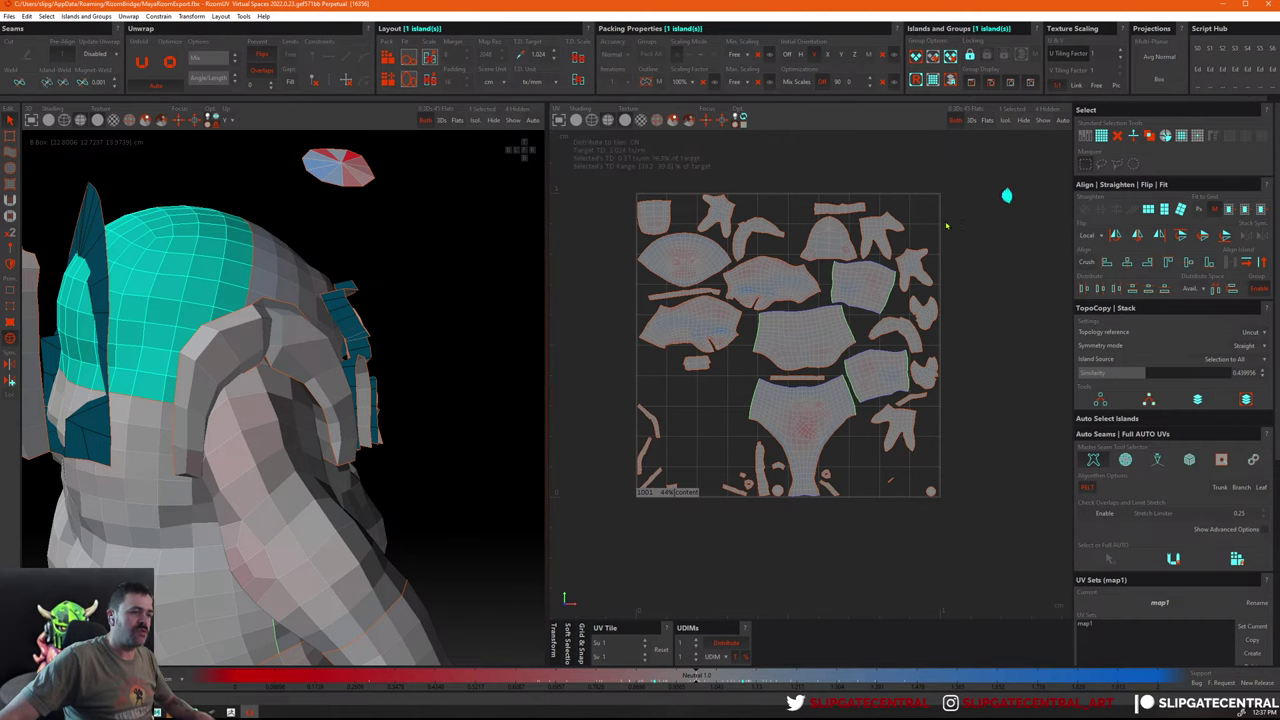
{"action": "scroll", "coordinate": [335, 371], "scroll_direction": "down", "scroll_amount": 5}
{"action": "mouse_move", "coordinate": [335, 371]}
{"action": "left_mouse_down", "text": "alt"}
{"action": "mouse_move", "coordinate": [240, 266]}
{"action": "mouse_move", "coordinate": [305, 361]}
{"action": "left_mouse_up", "text": "alt"}
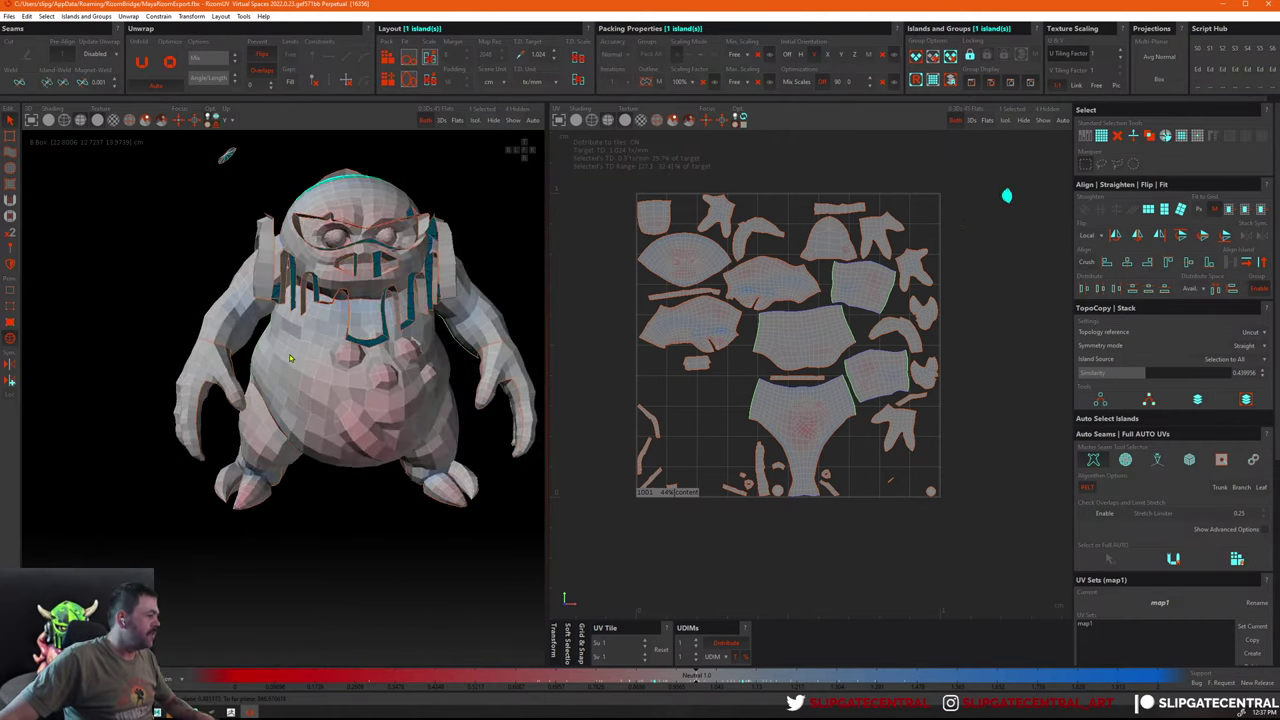
{"action": "left_click_drag", "start_coordinate": [388, 304], "coordinate": [372, 322], "text": "alt"}
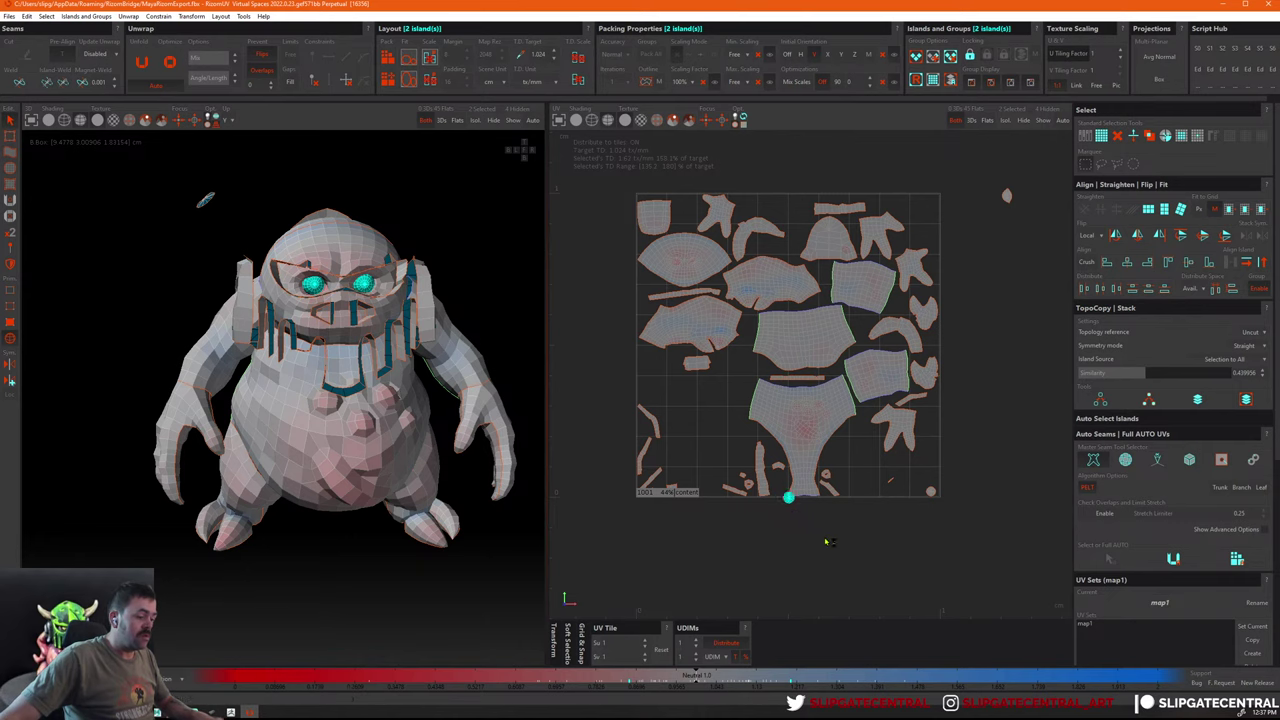
Isolate the two eyes, then reveal the head and add the right eye island
{"action": "key", "text": "h"}
{"action": "key", "text": "f"}
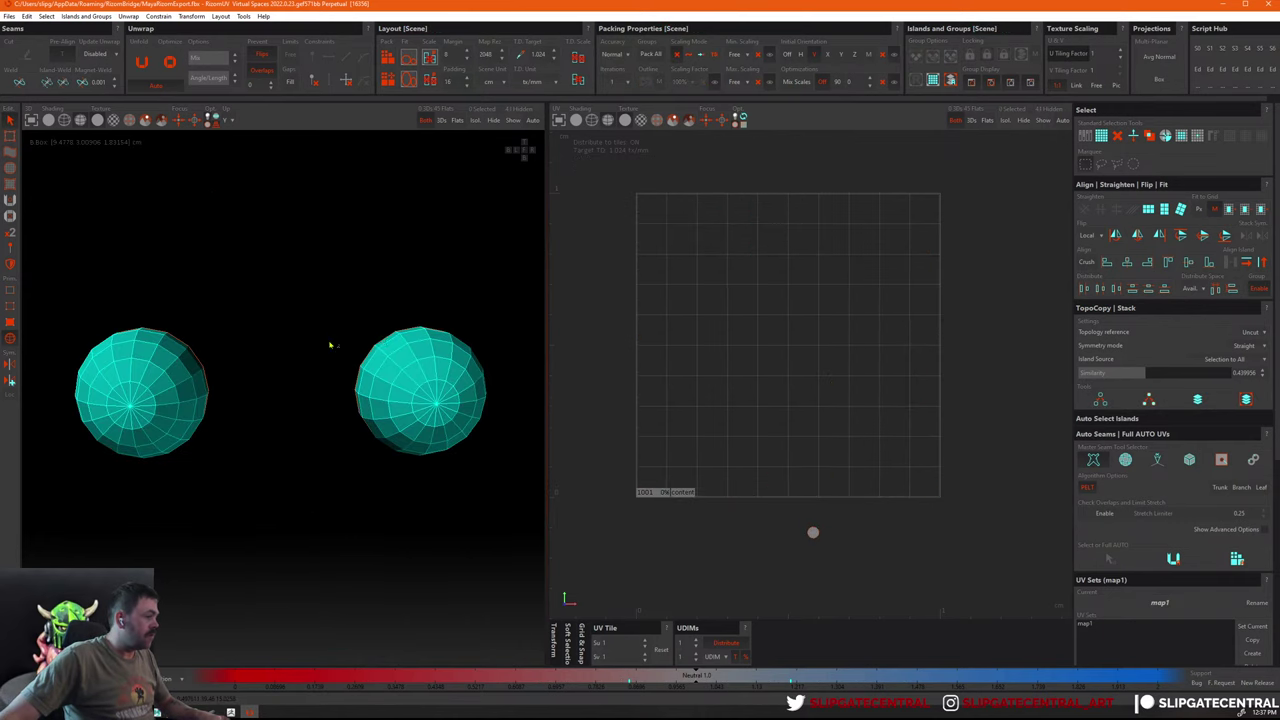
{"action": "mouse_move", "coordinate": [329, 346]}
{"action": "left_mouse_down", "text": "alt"}
{"action": "mouse_move", "coordinate": [451, 366]}
{"action": "mouse_move", "coordinate": [533, 455]}
{"action": "left_mouse_up", "text": "alt"}
{"action": "key", "text": "u"}
{"action": "left_click", "coordinate": [524, 446], "text": "shift"}
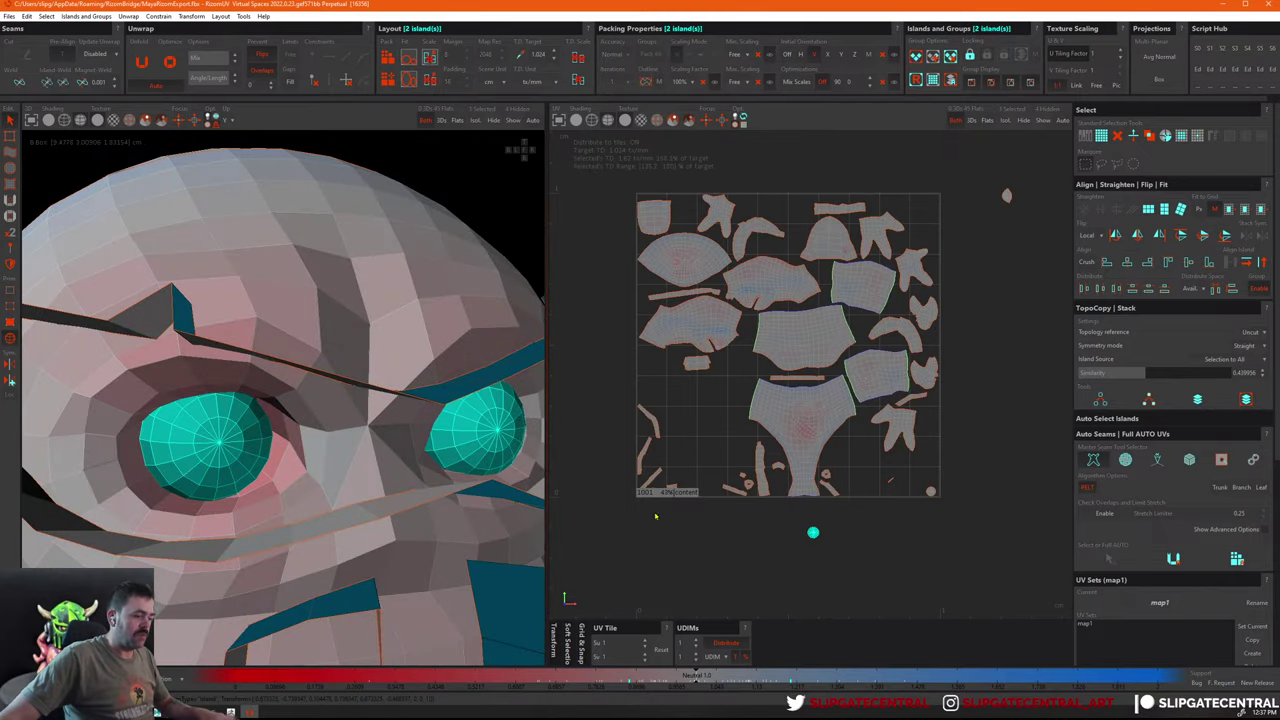
{"action": "scroll", "coordinate": [300, 380], "scroll_direction": "down", "scroll_amount": 3}
{"action": "mouse_move", "coordinate": [300, 380]}
{"action": "left_mouse_down", "text": "alt"}
{"action": "mouse_move", "coordinate": [332, 335]}
{"action": "mouse_move", "coordinate": [400, 437]}
{"action": "left_mouse_up", "text": "alt"}
Select an eye island and zoom the UV view to inspect it
{"action": "left_click", "coordinate": [405, 437]}
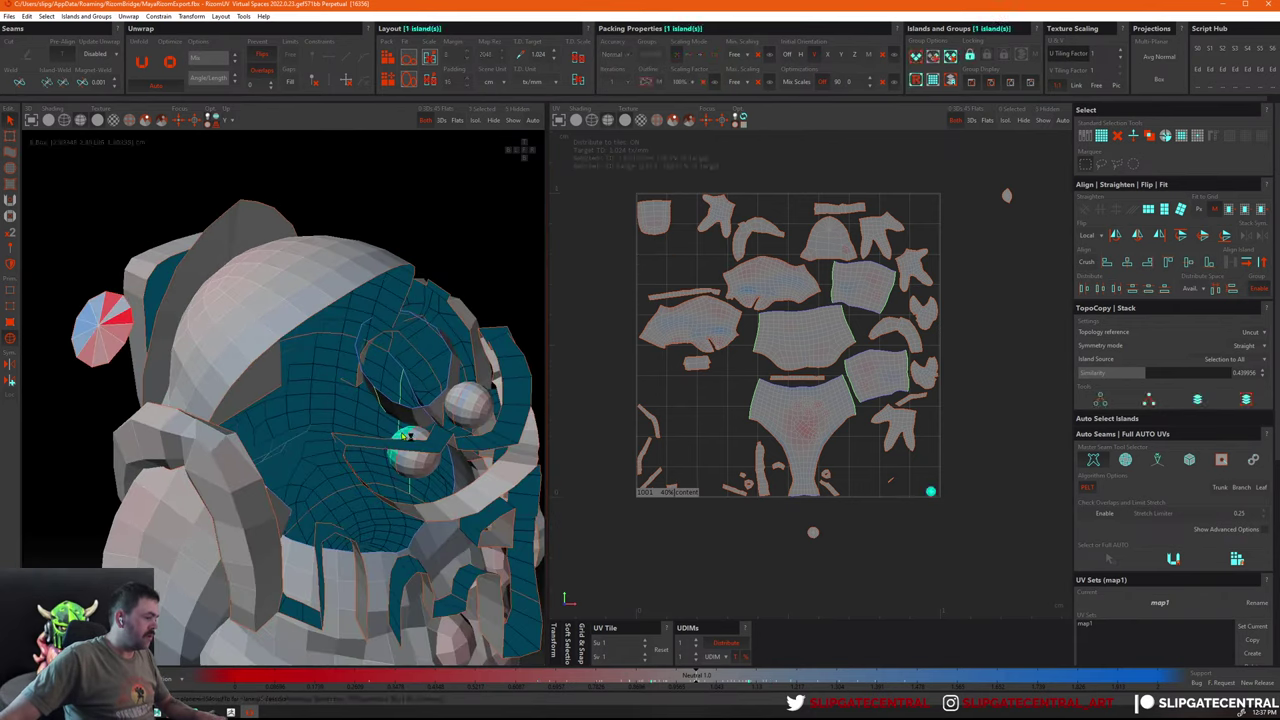
{"action": "scroll", "coordinate": [940, 426], "scroll_direction": "down", "scroll_amount": 5}
{"action": "scroll", "coordinate": [900, 415], "scroll_direction": "up", "scroll_amount": 3}
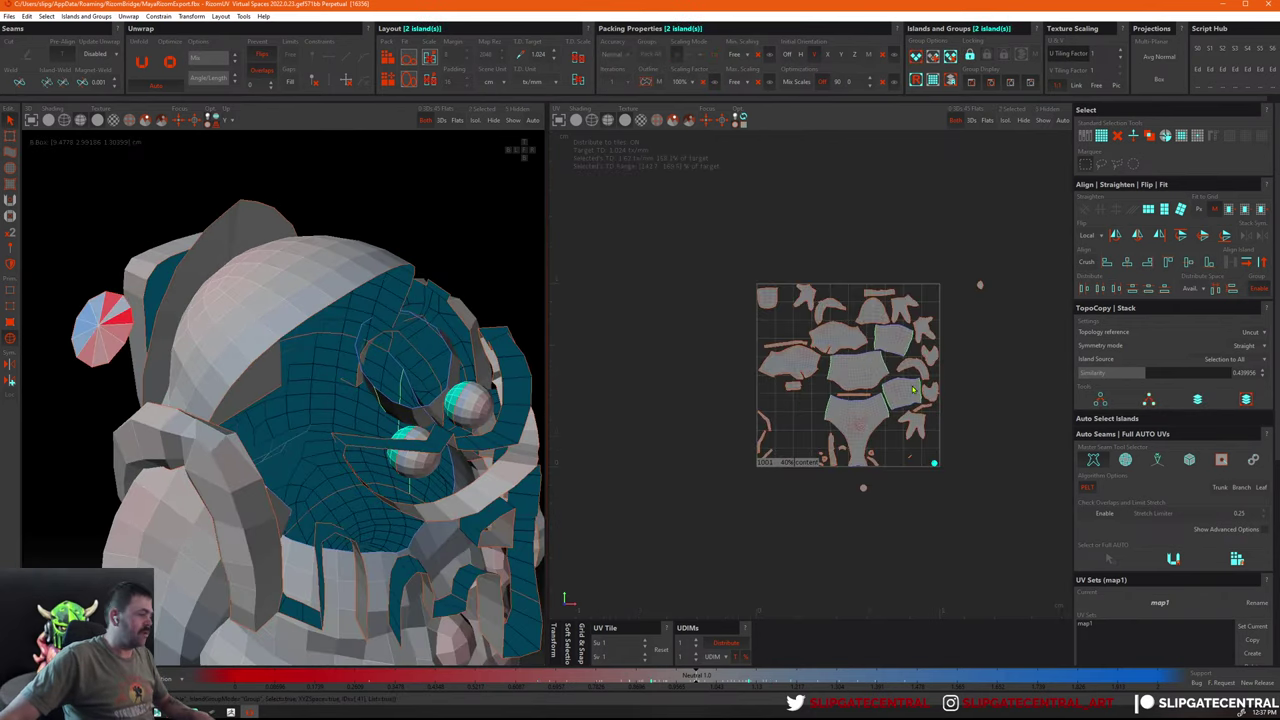
{"action": "scroll", "coordinate": [901, 428], "scroll_direction": "down", "scroll_amount": 3}
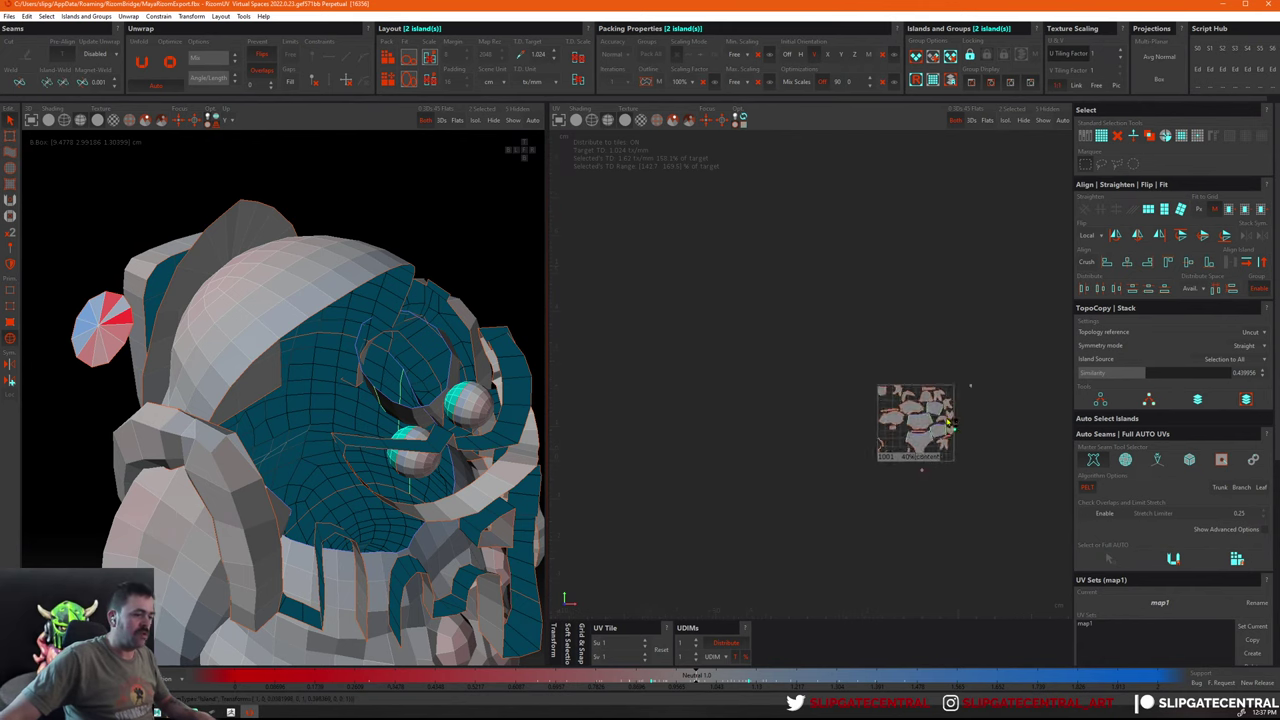
{"action": "scroll", "coordinate": [880, 432], "scroll_direction": "up", "scroll_amount": 3}
{"action": "scroll", "coordinate": [870, 434], "scroll_direction": "up", "scroll_amount": 3}
Select both small eye islands and repack all islands inside the 0–1 tile
{"action": "left_click", "coordinate": [822, 364]}
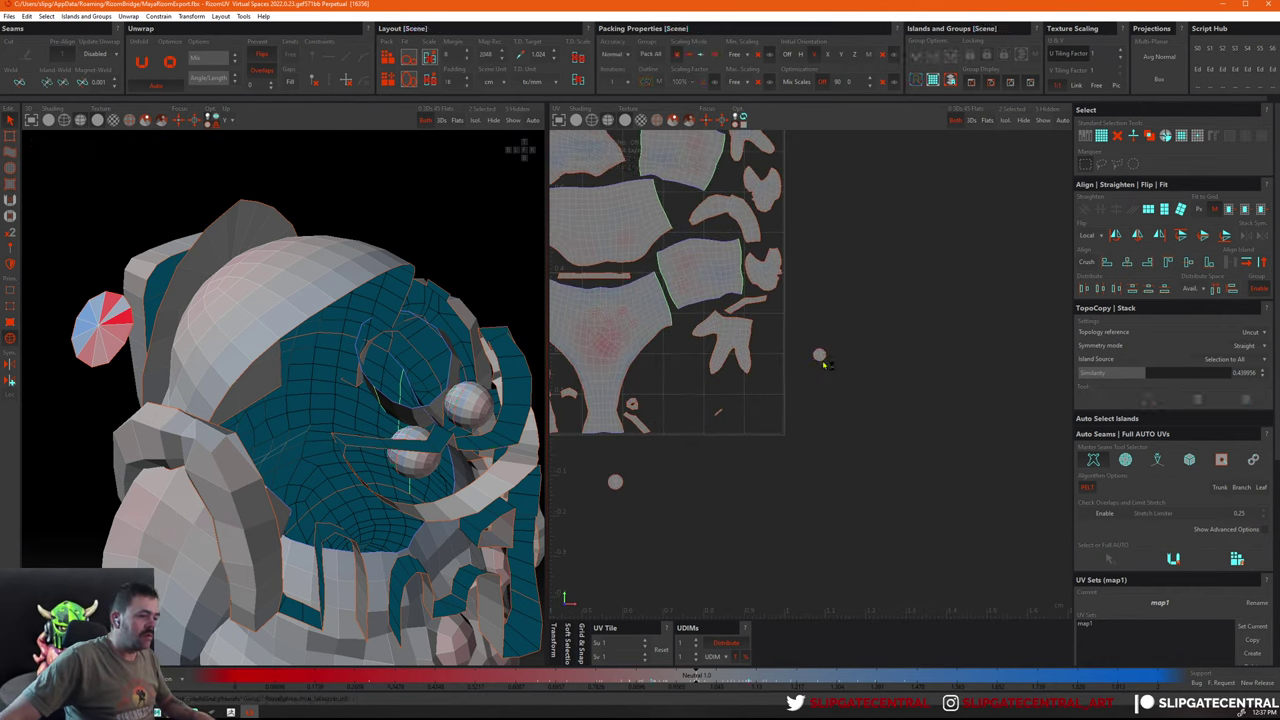
{"action": "left_click", "coordinate": [822, 362]}
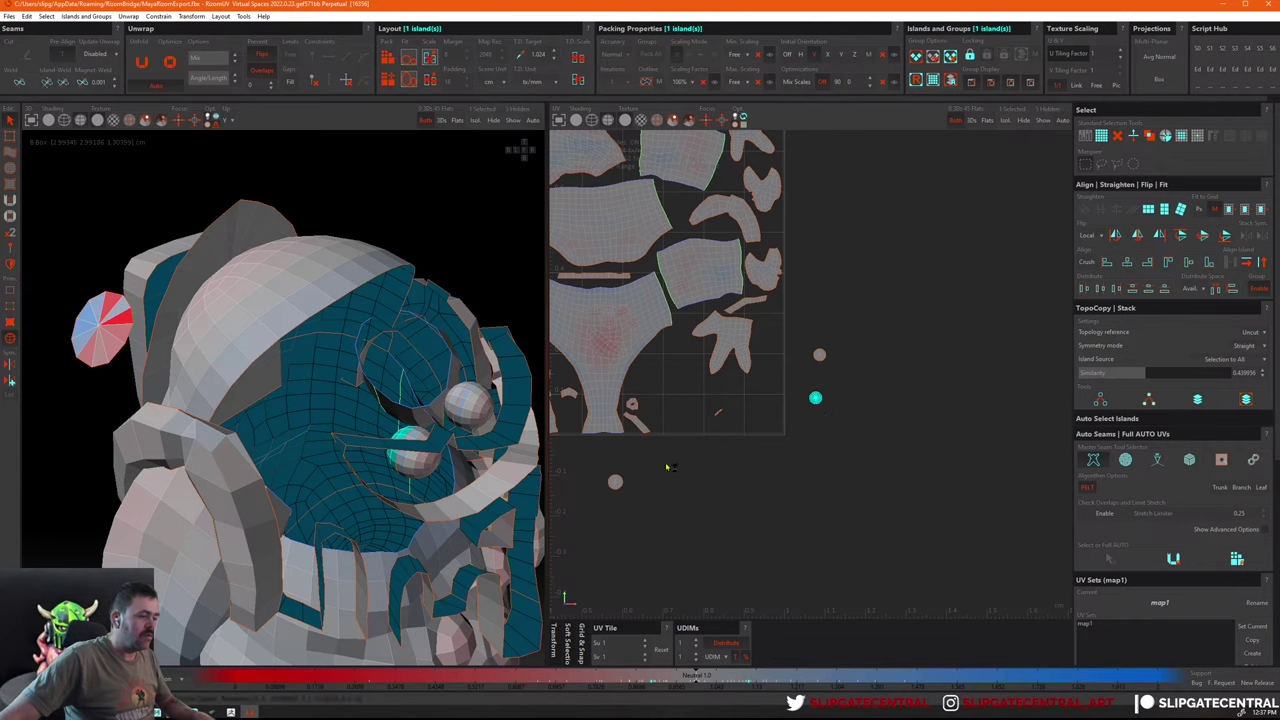
{"action": "middle_click_drag", "start_coordinate": [668, 467], "coordinate": [716, 453]}
{"action": "left_click_drag", "start_coordinate": [926, 288], "coordinate": [964, 396]}
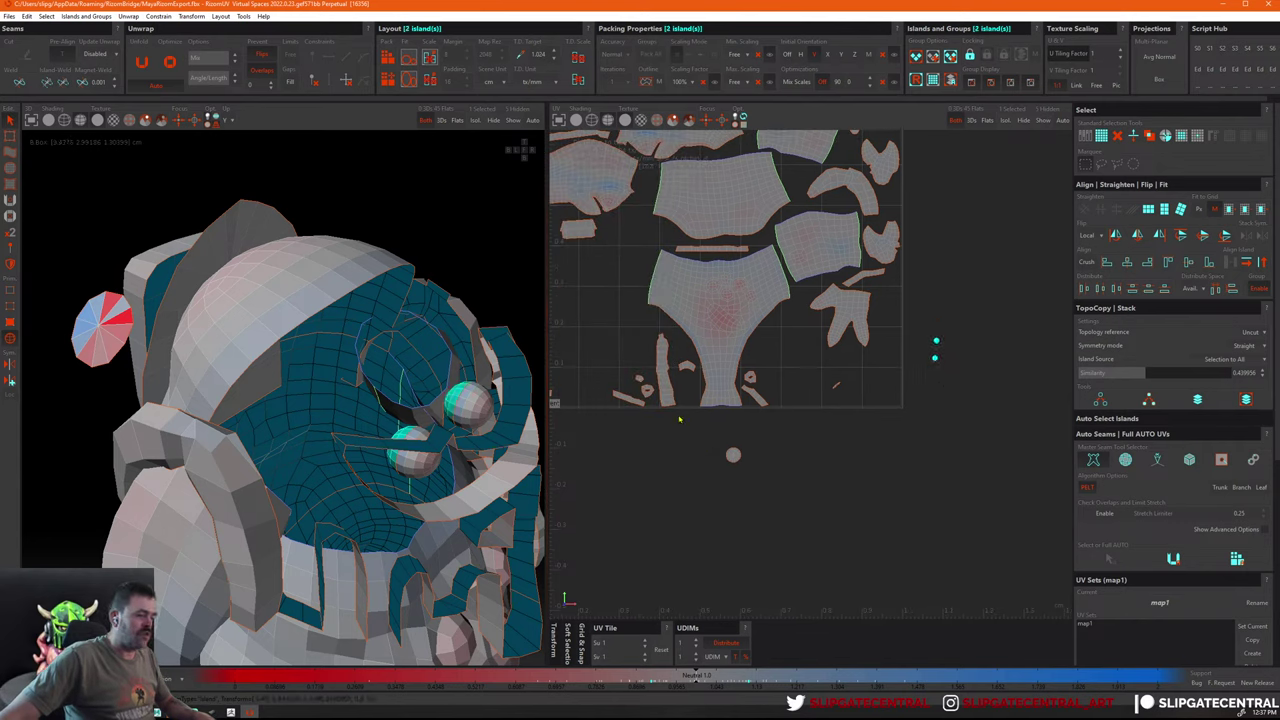
{"action": "key", "text": "ctrl+p"}
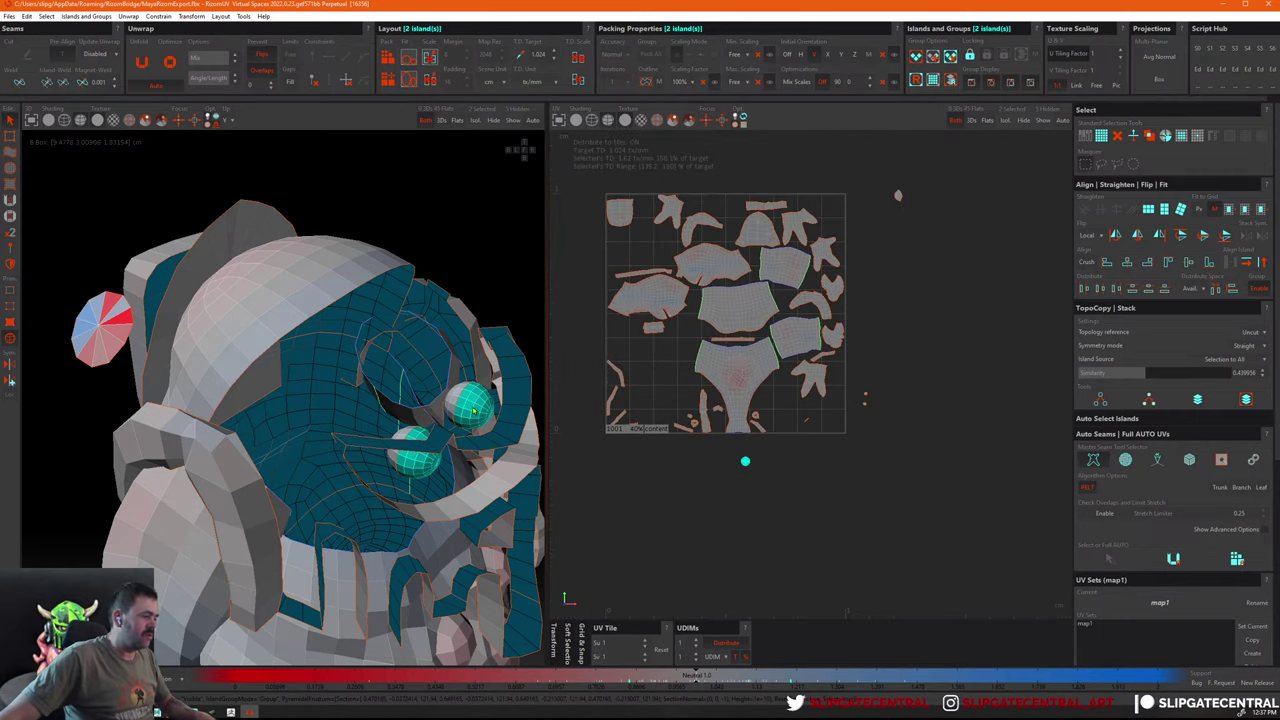
Enlarge the two eyeball islands and place them beside the tile's upper right
{"action": "left_click", "coordinate": [474, 410]}
{"action": "left_click_drag", "start_coordinate": [793, 494], "coordinate": [795, 492]}
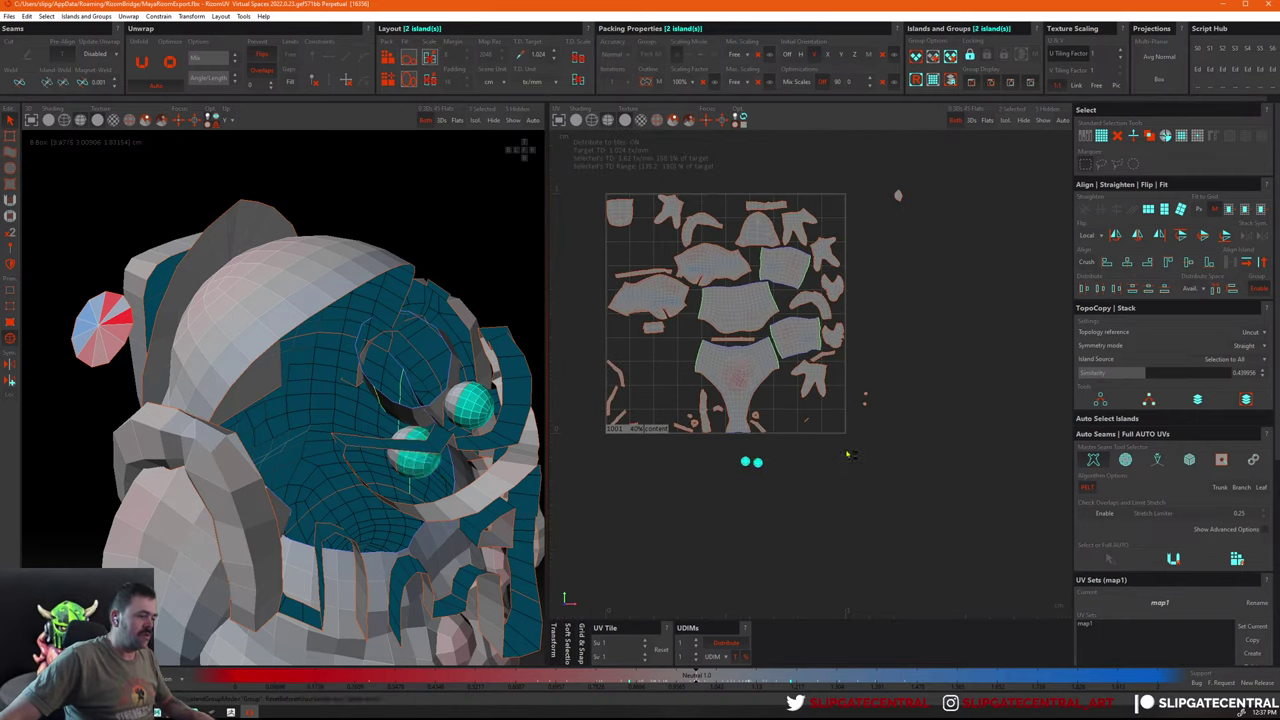
{"action": "key", "text": "u"}
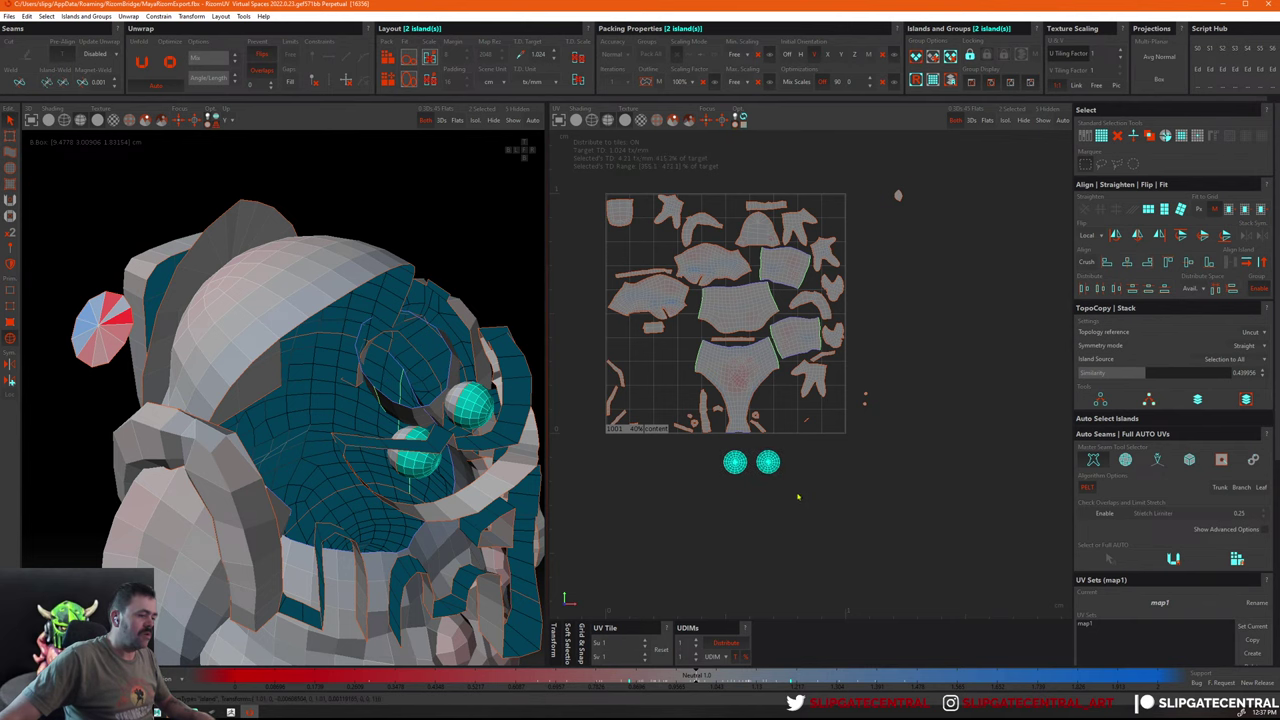
{"action": "left_click_drag", "start_coordinate": [798, 496], "coordinate": [907, 269]}
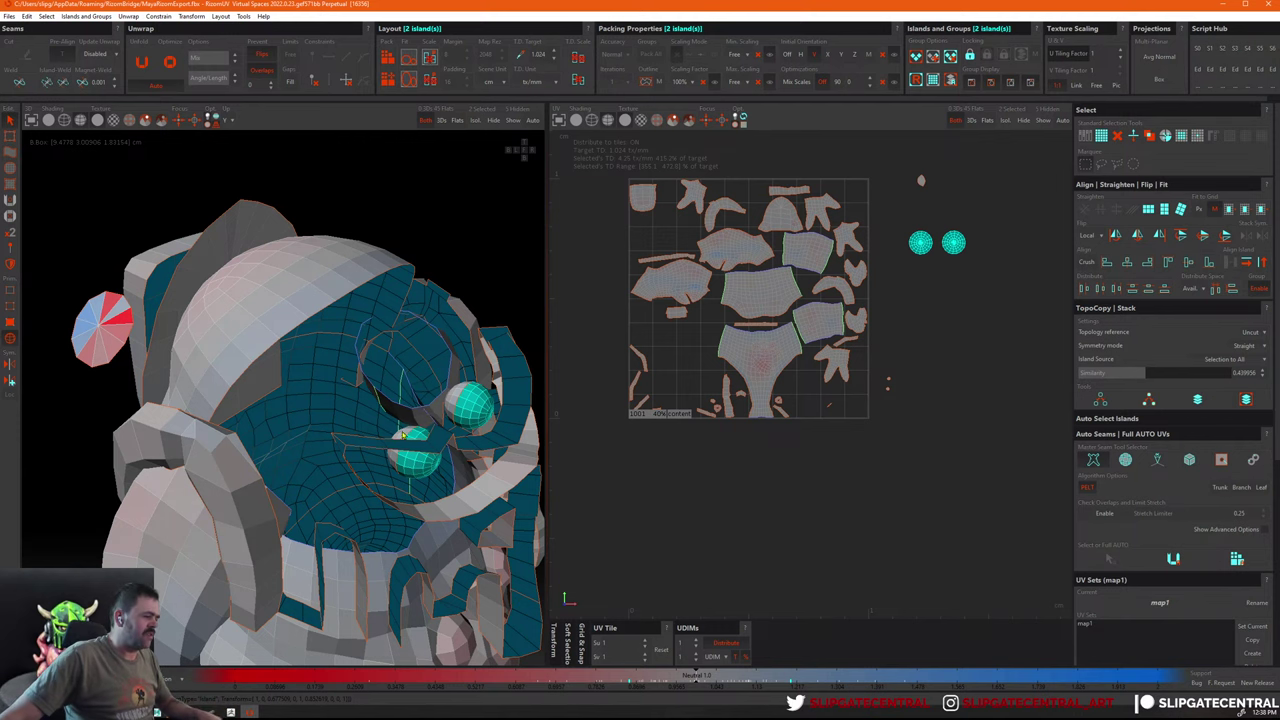
Frame the whole character from above and select the helmet island
{"action": "key", "text": "f"}
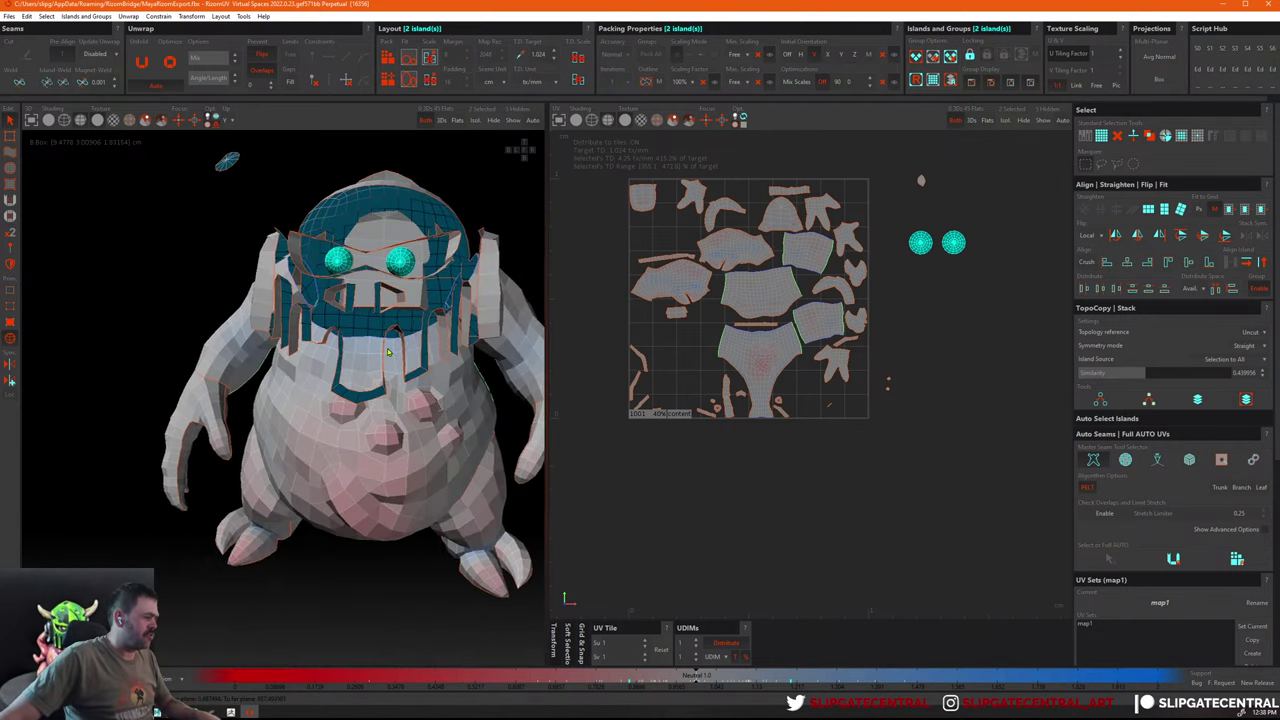
{"action": "mouse_move", "coordinate": [389, 351]}
{"action": "middle_mouse_down"}
{"action": "mouse_move", "coordinate": [412, 397]}
{"action": "mouse_move", "coordinate": [357, 241]}
{"action": "mouse_move", "coordinate": [436, 246]}
{"action": "mouse_move", "coordinate": [200, 138]}
{"action": "mouse_move", "coordinate": [190, 150]}
{"action": "mouse_move", "coordinate": [235, 239]}
{"action": "mouse_move", "coordinate": [353, 223]}
{"action": "mouse_move", "coordinate": [424, 397]}
{"action": "middle_mouse_up"}
{"action": "left_click", "coordinate": [357, 241]}
Select the belly and an arm island and straighten it into a rectangle
{"action": "left_click", "coordinate": [424, 397]}
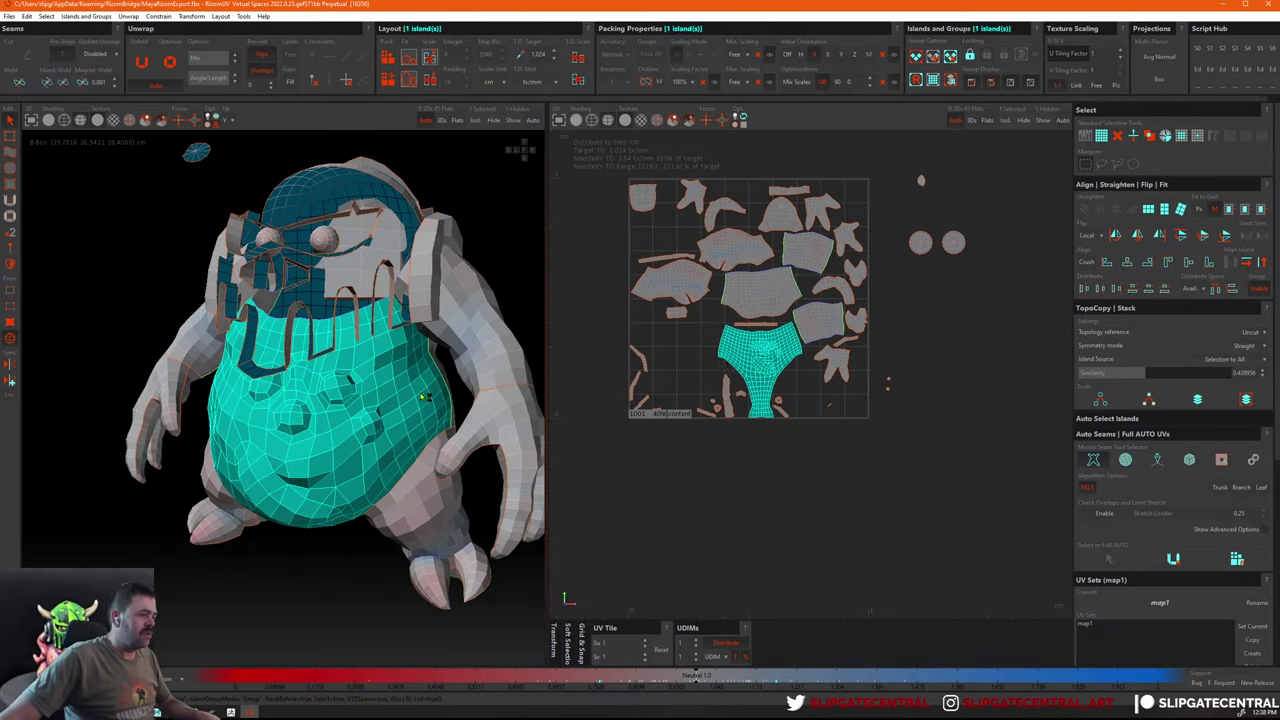
{"action": "left_click", "coordinate": [957, 353]}
{"action": "scroll", "coordinate": [770, 370], "scroll_direction": "up", "scroll_amount": 5}
{"action": "left_click", "coordinate": [783, 383]}
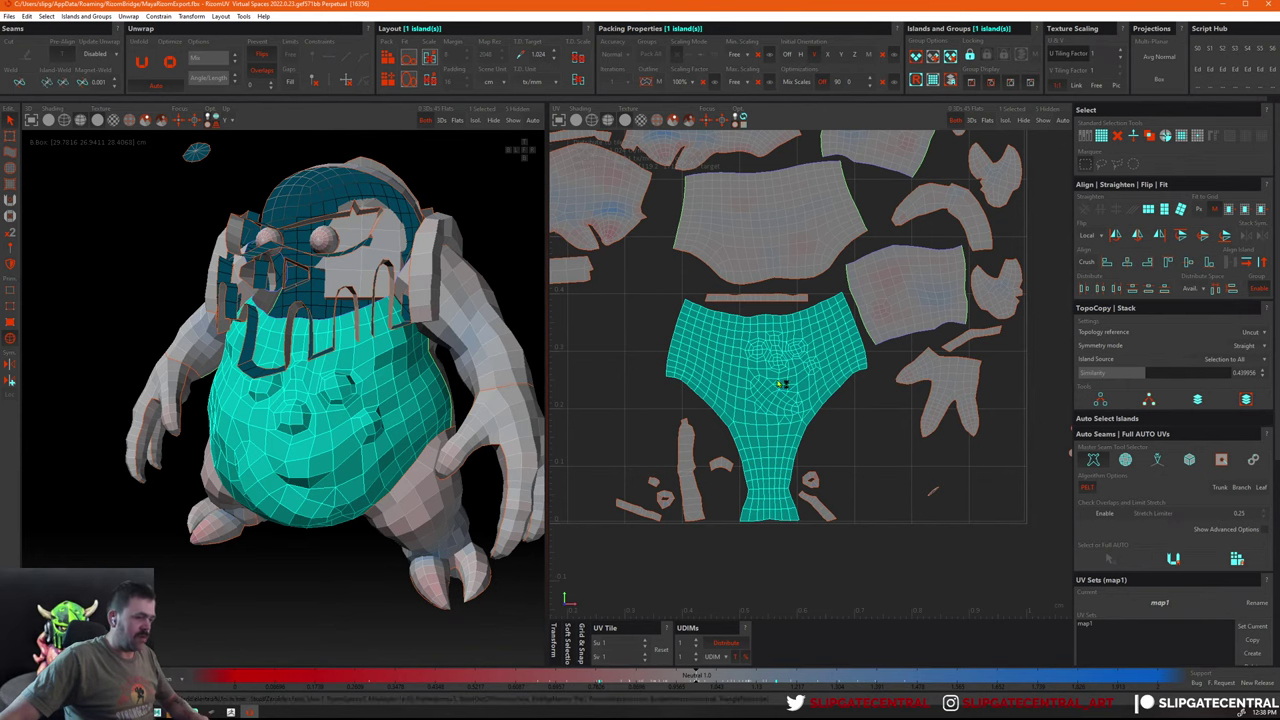
{"action": "left_click", "coordinate": [900, 287]}
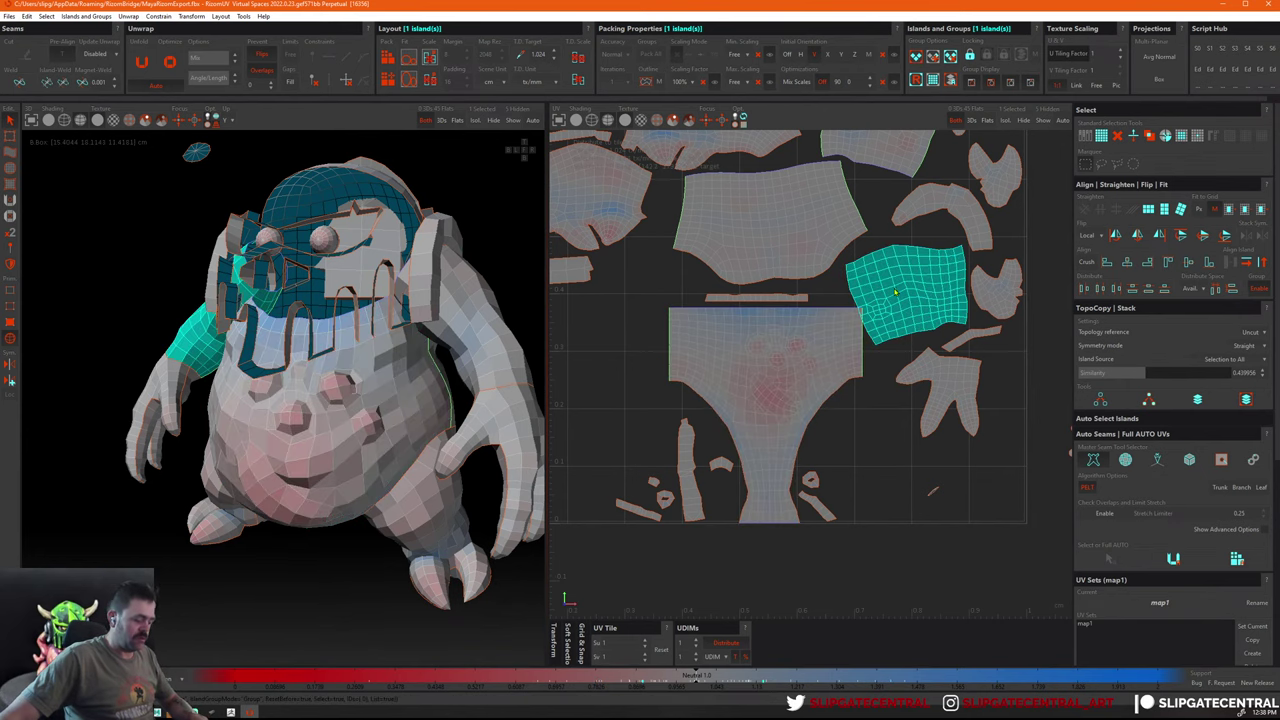
{"action": "left_click", "coordinate": [815, 260]}
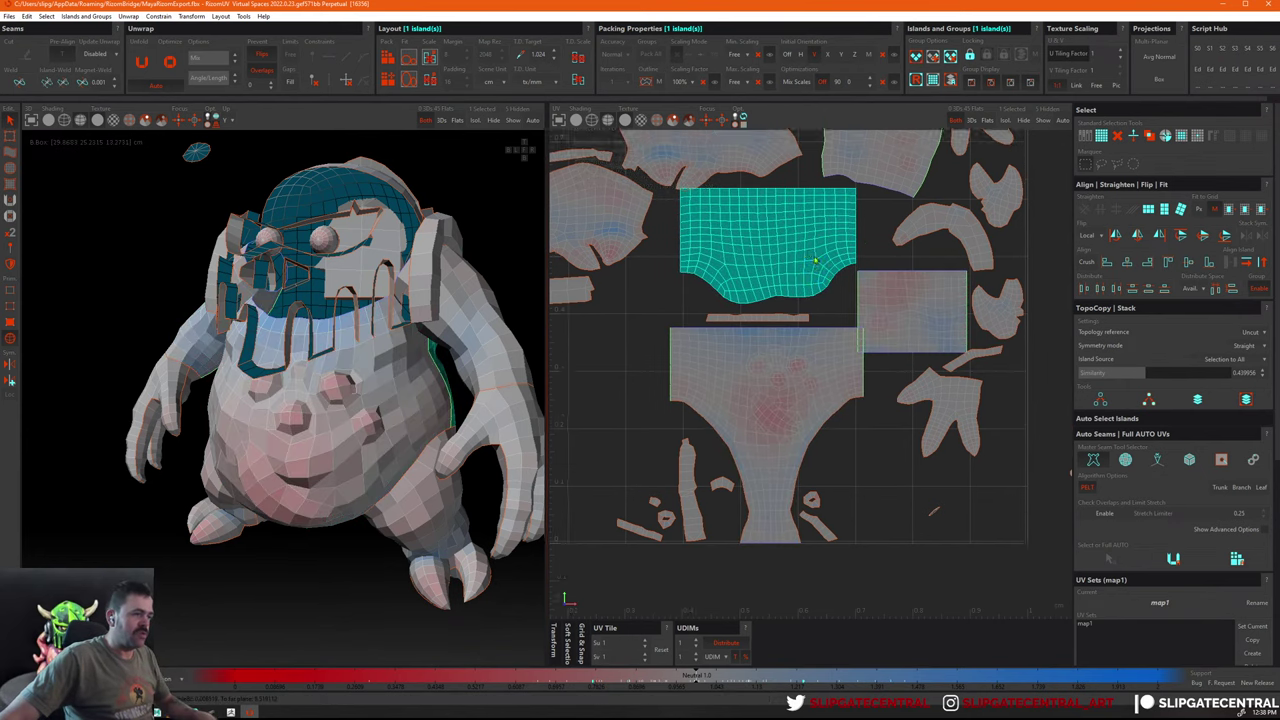
Select the other arm's island and the foot island, zooming onto the foot
{"action": "middle_click_drag", "start_coordinate": [815, 260], "coordinate": [815, 297]}
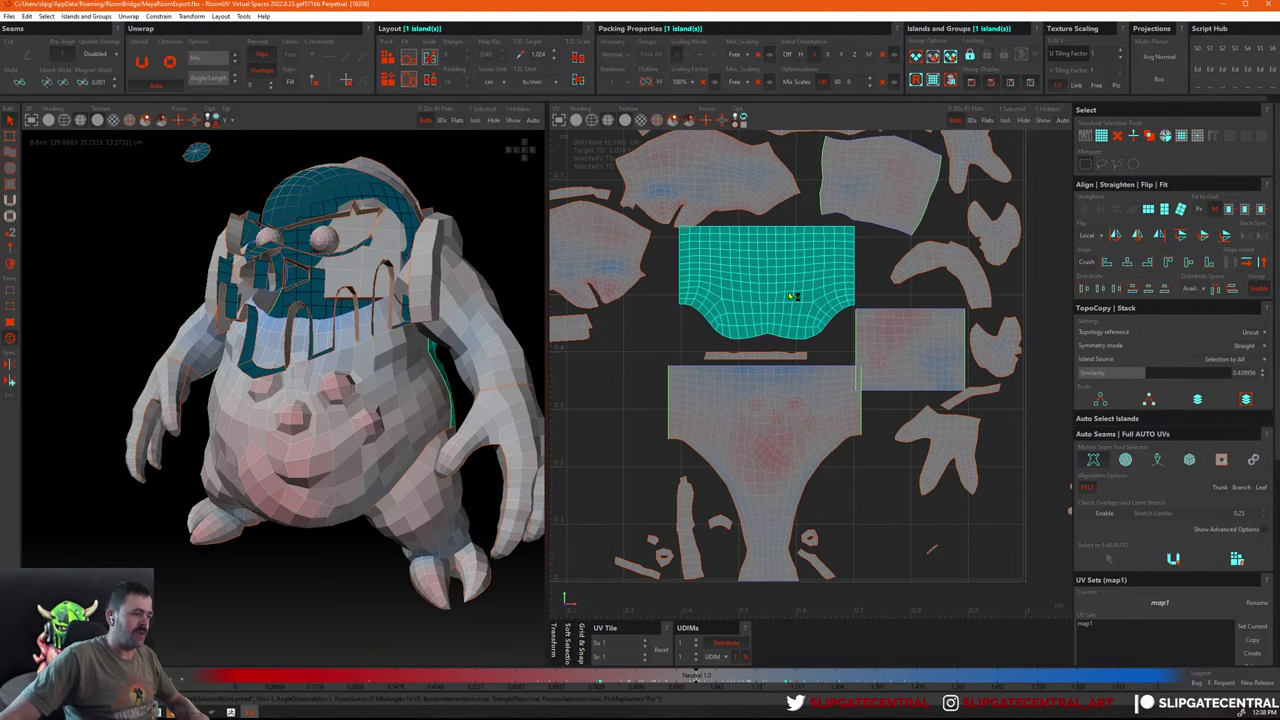
{"action": "left_click", "coordinate": [906, 343]}
{"action": "left_click", "coordinate": [831, 167]}
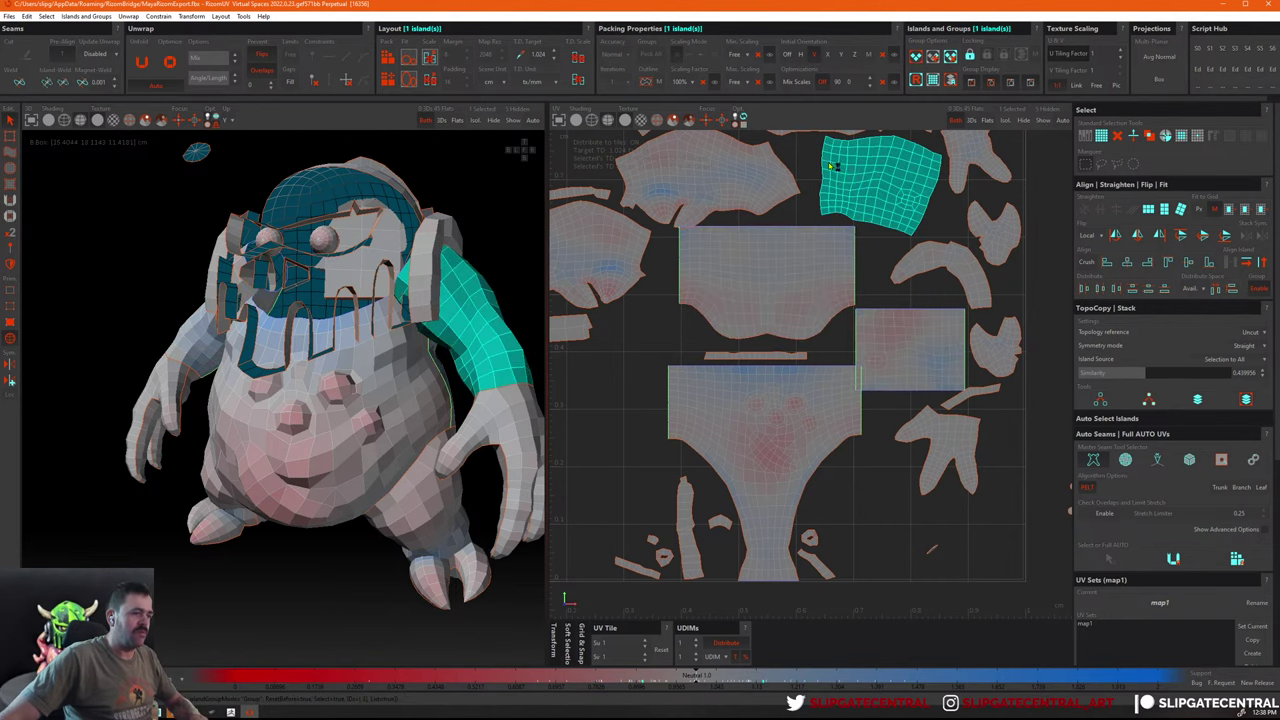
{"action": "middle_click_drag", "start_coordinate": [851, 177], "coordinate": [891, 317]}
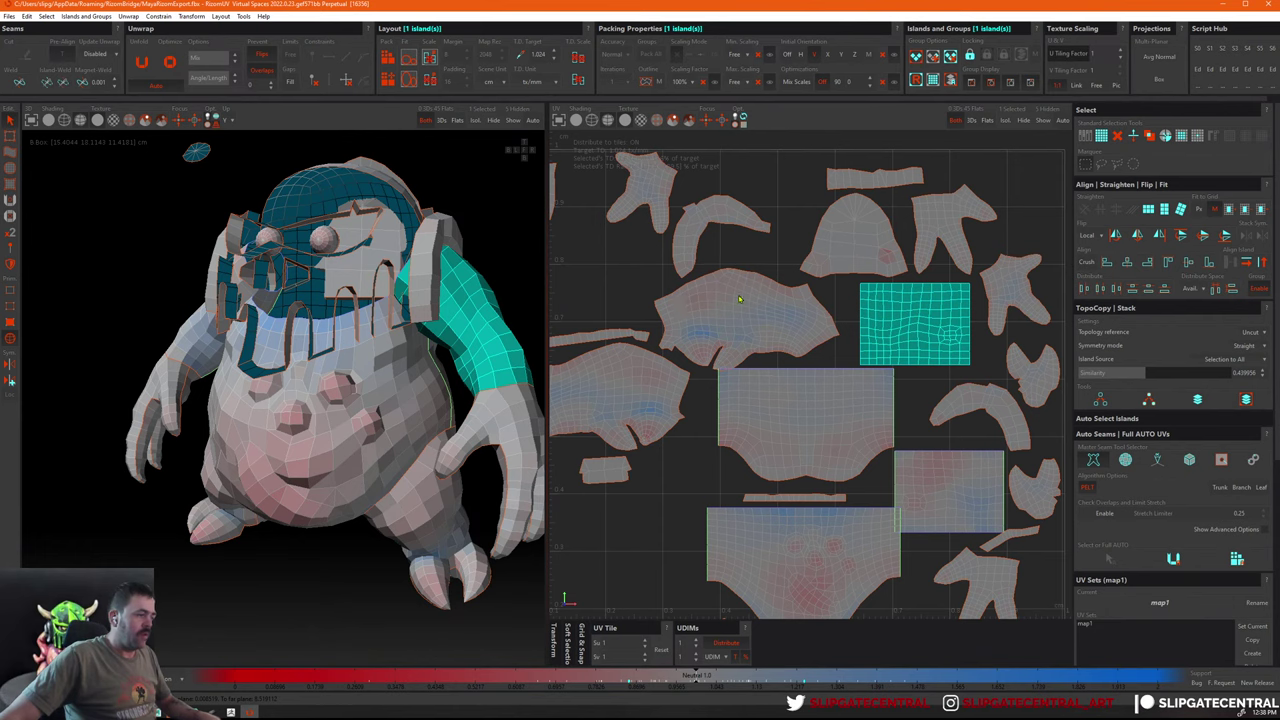
{"action": "left_click", "coordinate": [745, 315]}
{"action": "mouse_move", "coordinate": [398, 408]}
{"action": "left_mouse_down", "text": "alt"}
{"action": "mouse_move", "coordinate": [271, 380]}
{"action": "mouse_move", "coordinate": [255, 360]}
{"action": "mouse_move", "coordinate": [263, 343]}
{"action": "mouse_move", "coordinate": [192, 313]}
{"action": "left_mouse_up", "text": "alt"}
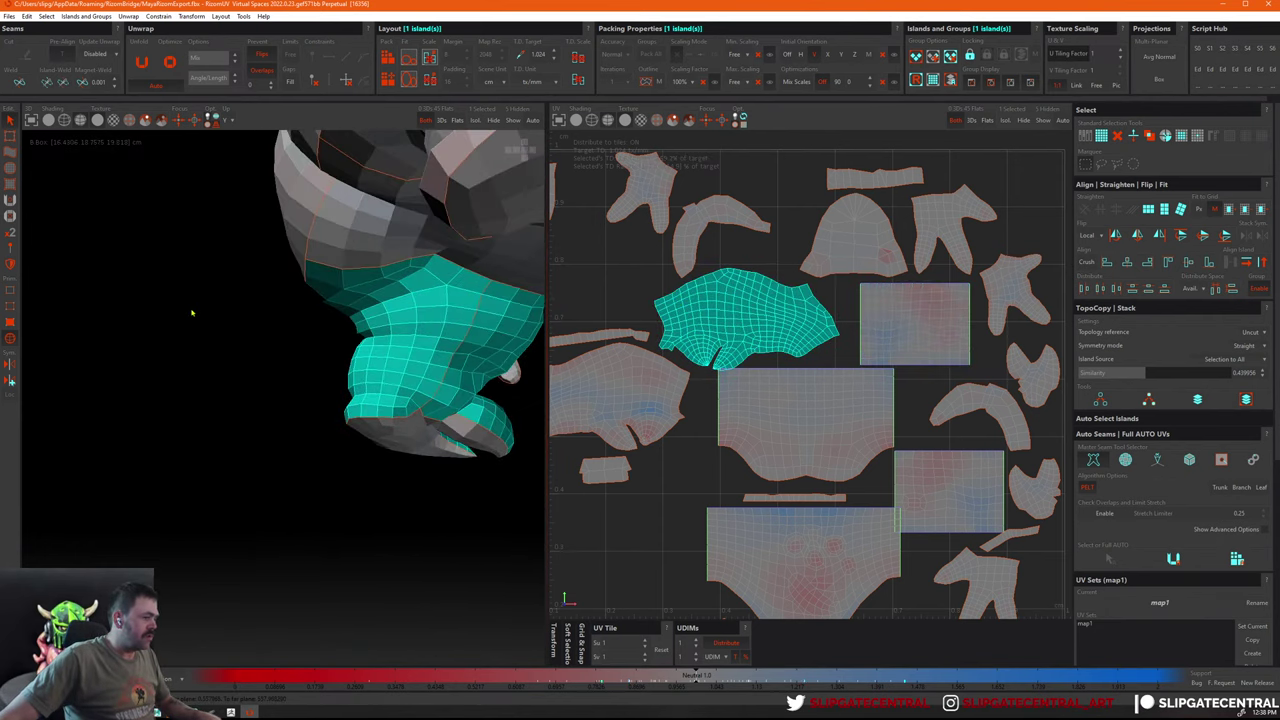
Select the limb island's bottom boundary edge loop in edge mode
{"action": "scroll", "coordinate": [676, 350], "scroll_direction": "up", "scroll_amount": 3}
{"action": "left_click", "coordinate": [649, 346]}
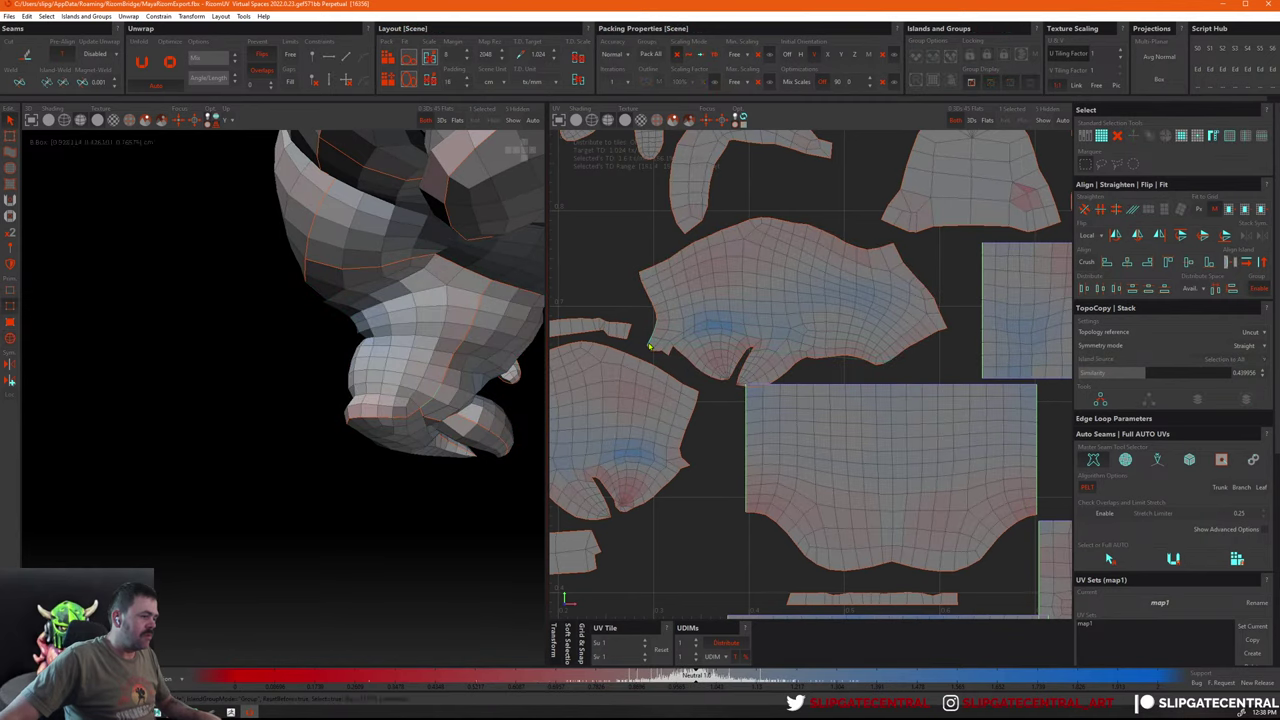
{"action": "key", "text": "F2"}
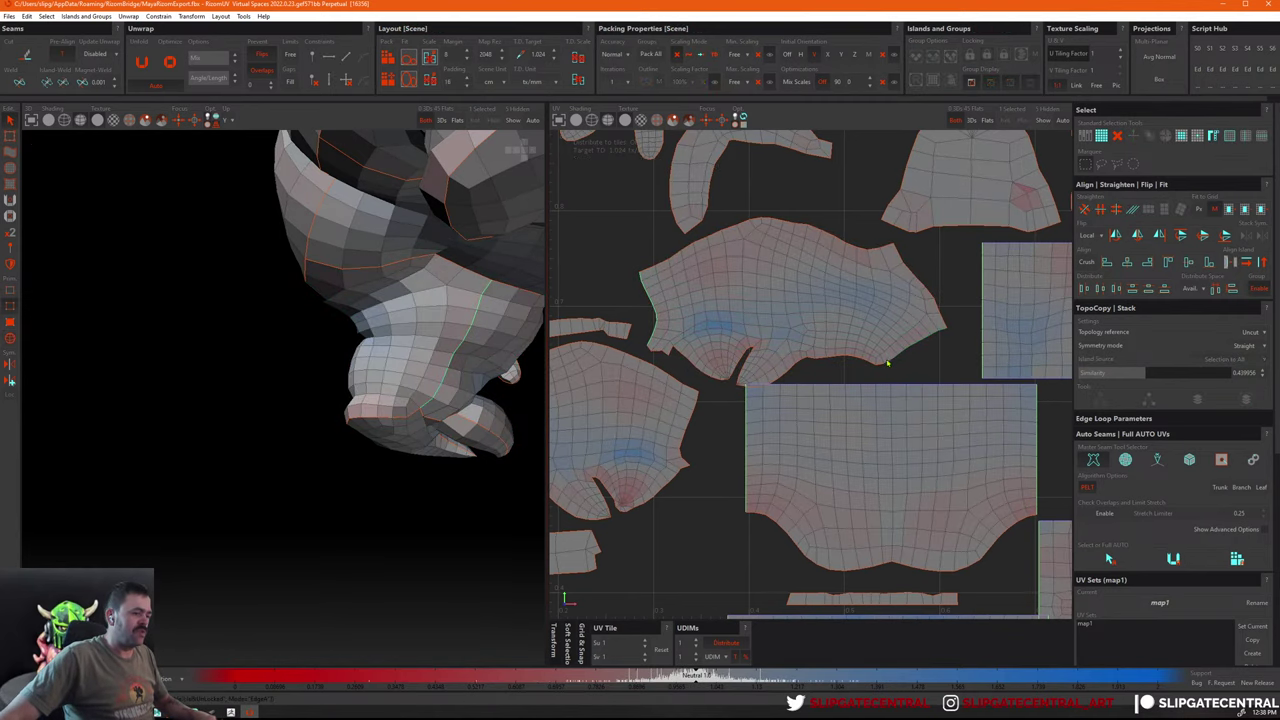
{"action": "double_click", "coordinate": [888, 366]}
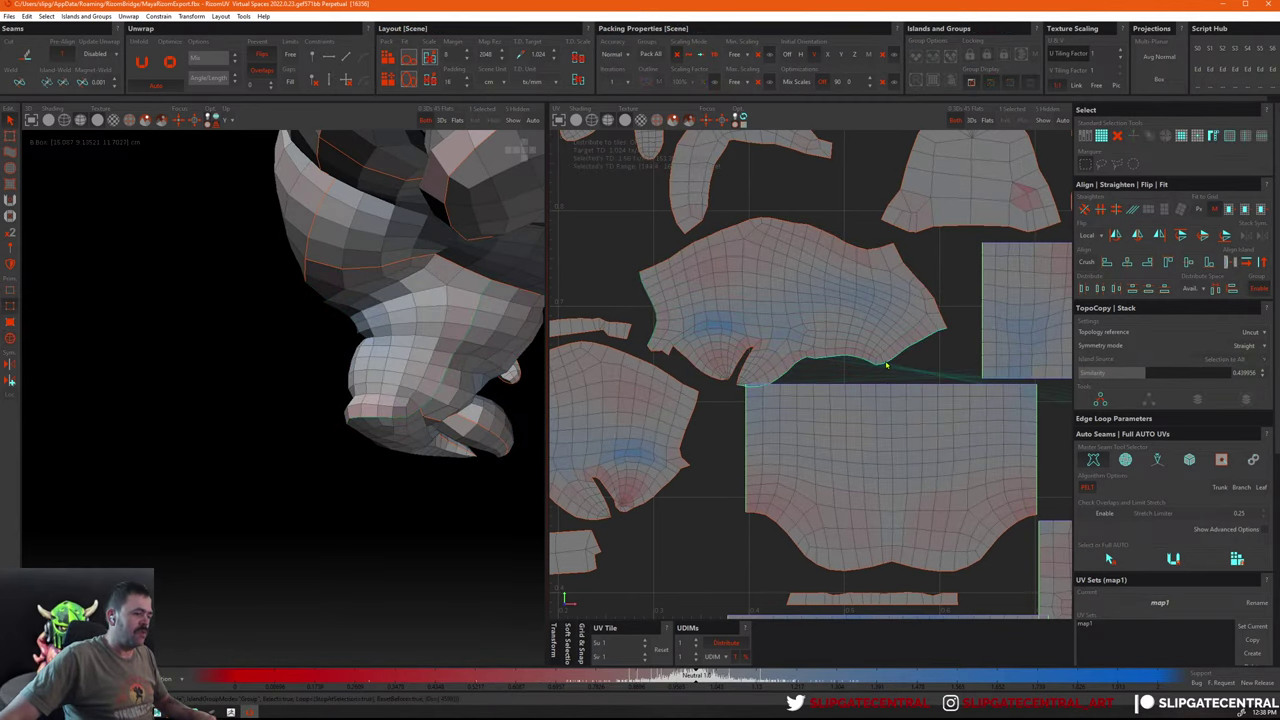
{"action": "left_click_drag", "start_coordinate": [470, 330], "coordinate": [419, 387], "text": "alt"}
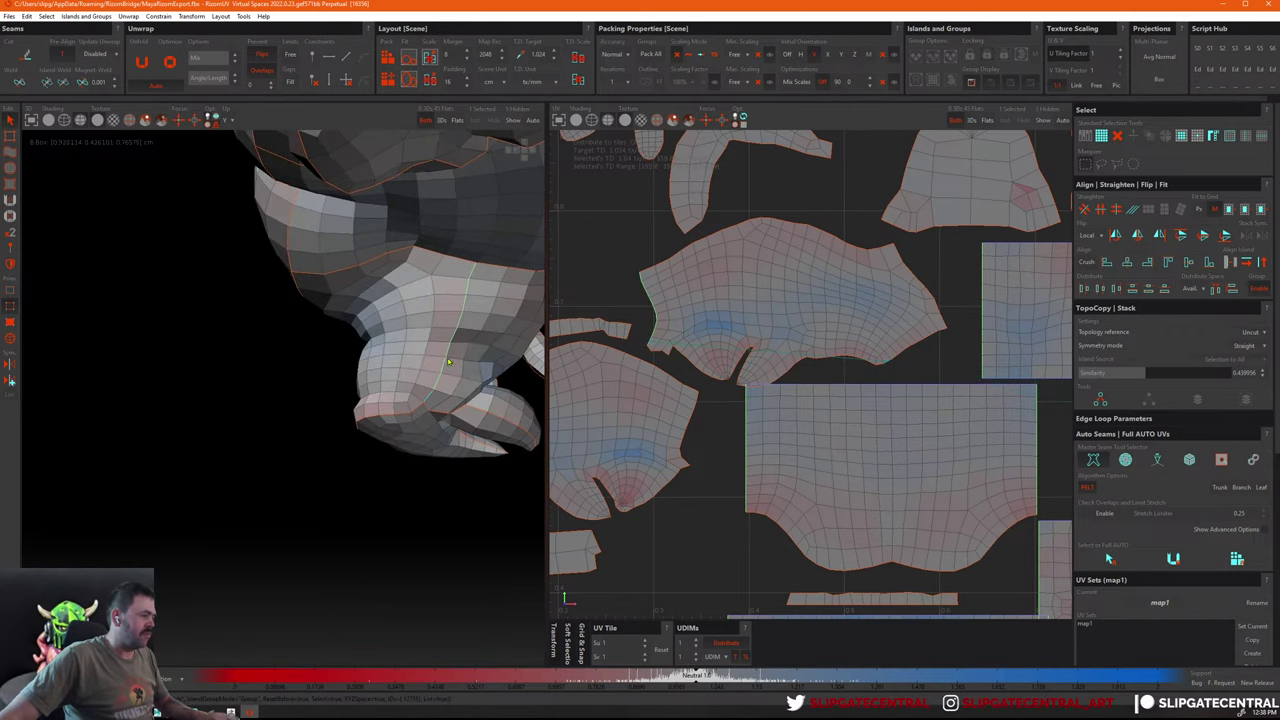
Select the large limb island and unfold it twice
{"action": "key", "text": "F4"}
{"action": "left_click", "coordinate": [869, 333]}
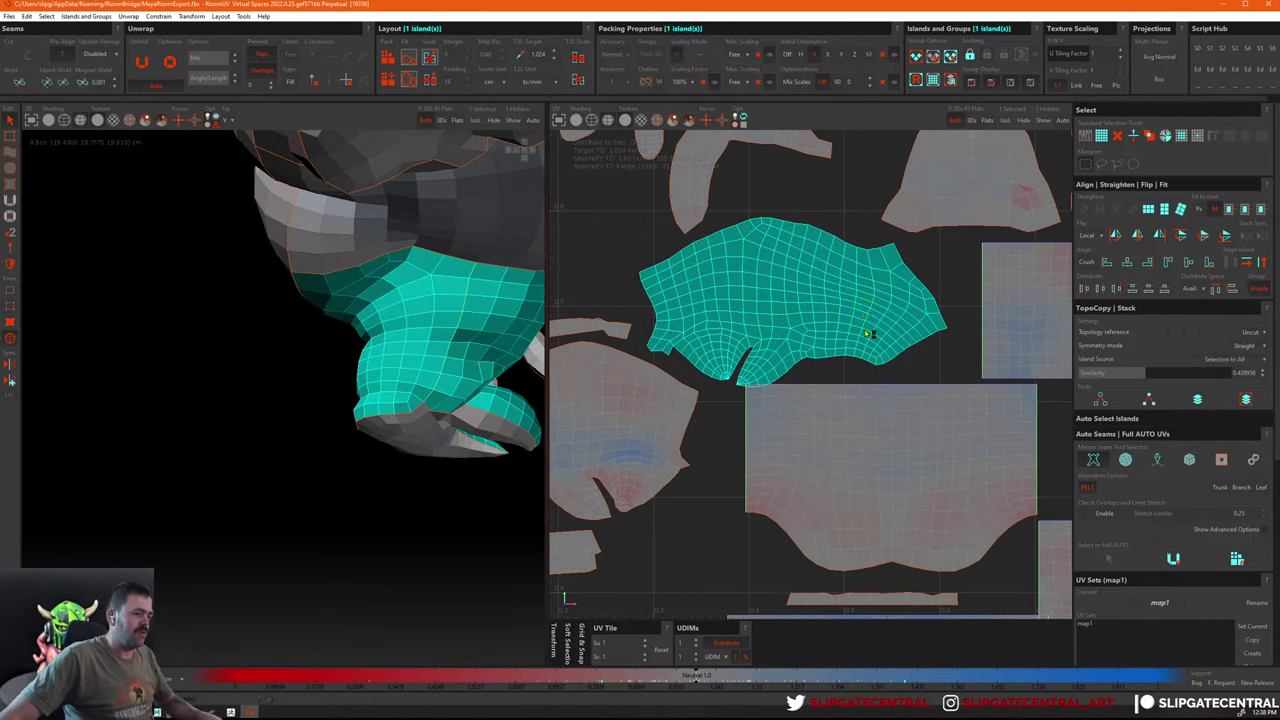
{"action": "scroll", "coordinate": [862, 355], "scroll_direction": "down", "scroll_amount": 2}
{"action": "key", "text": "u"}
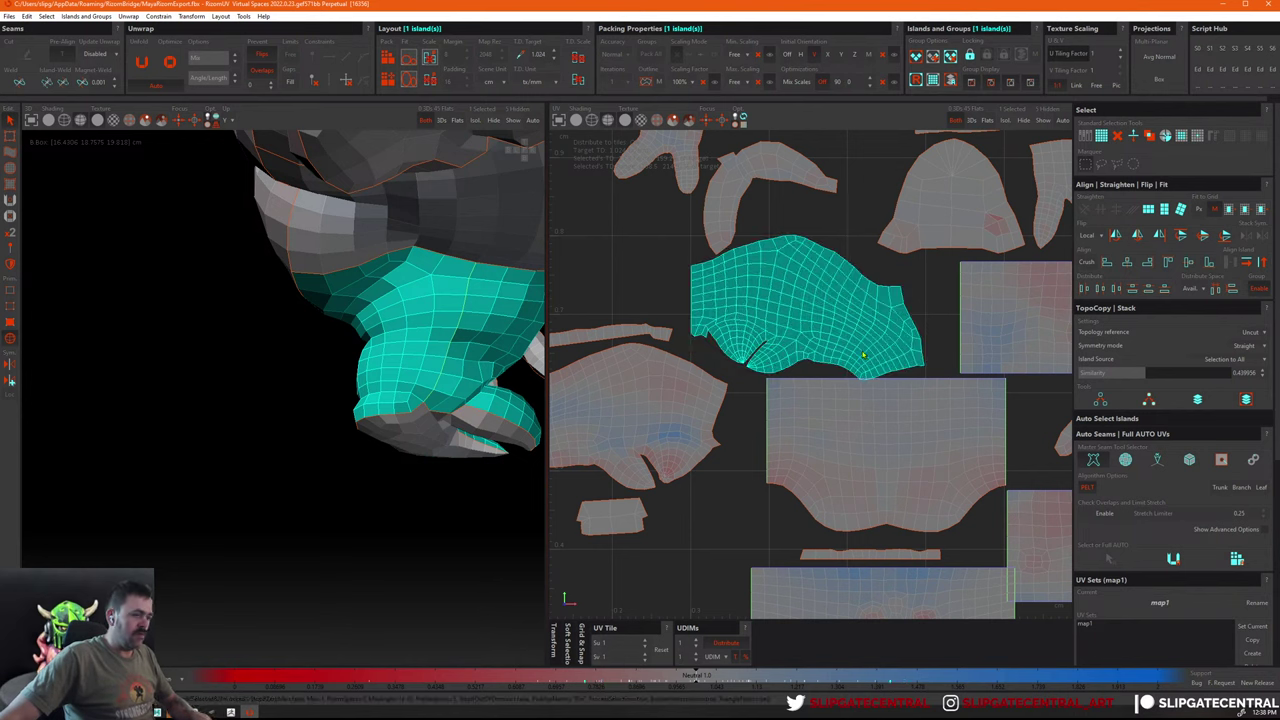
{"action": "key", "text": "c"}
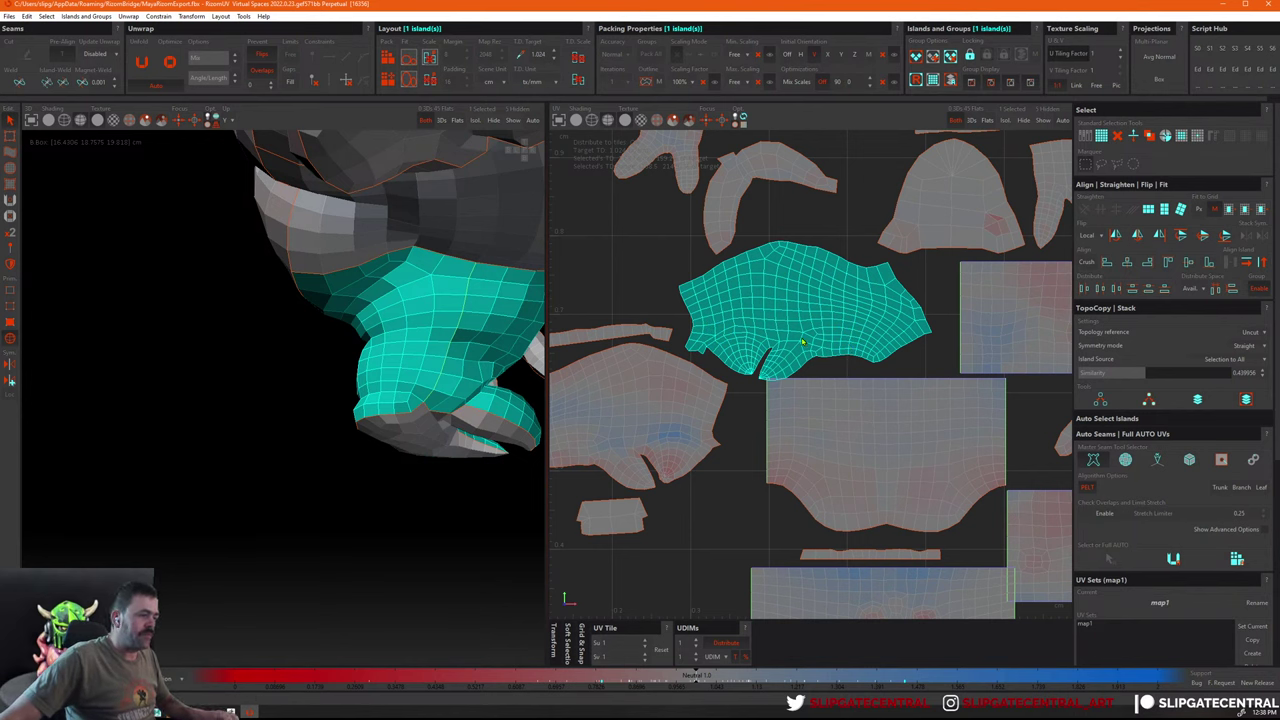
{"action": "key", "text": "e"}
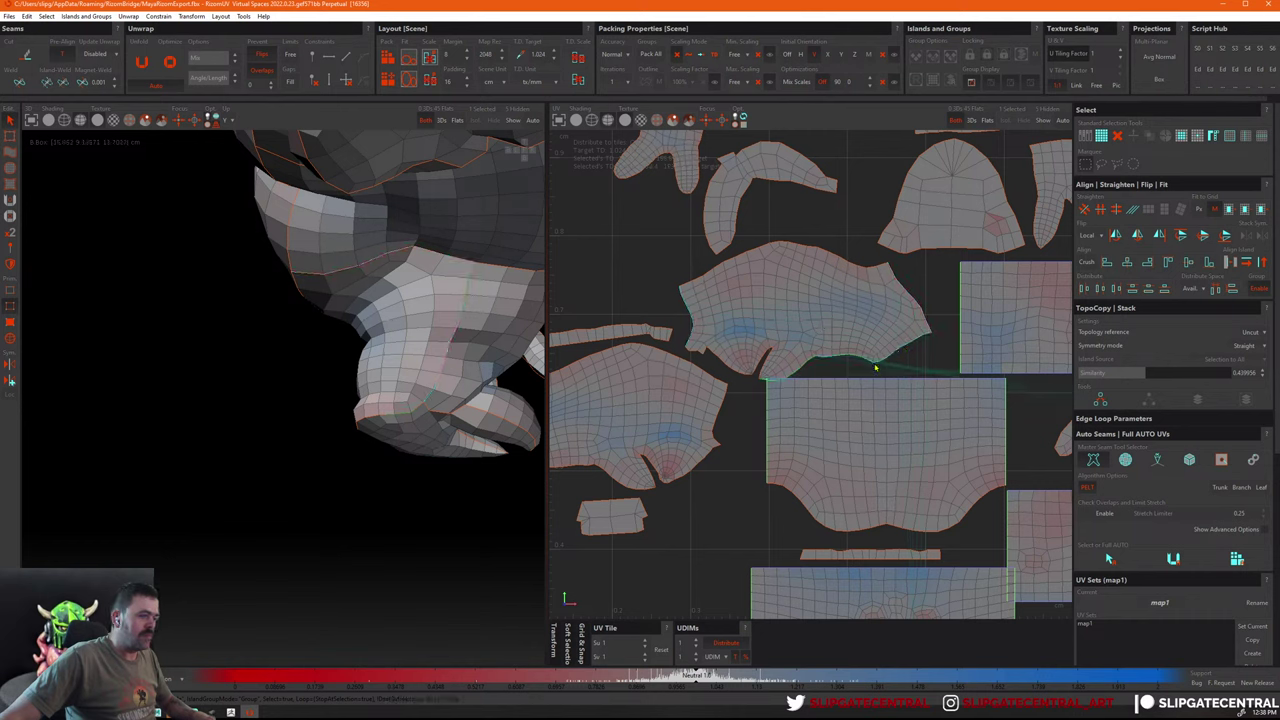
Unfold the neighbouring limb island into a compact shape, then reselect the large one
{"action": "left_click", "coordinate": [928, 340]}
{"action": "left_click", "coordinate": [794, 315]}
{"action": "key", "text": "u"}
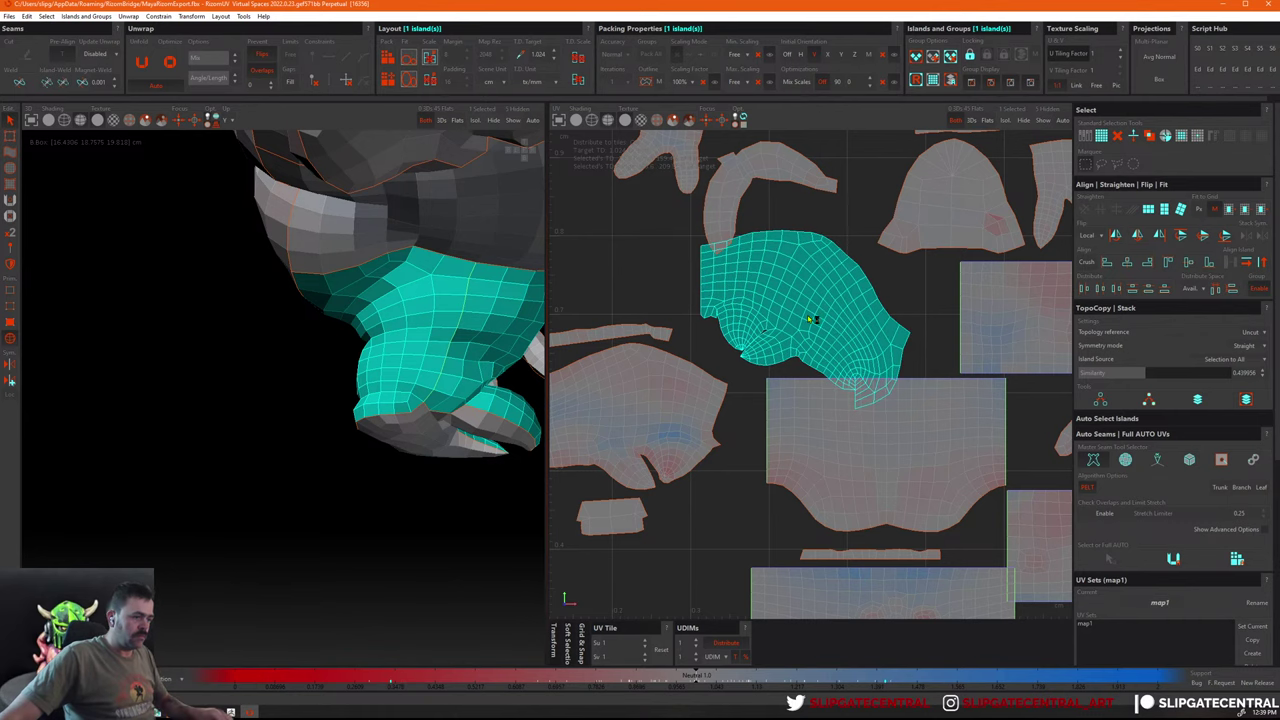
{"action": "left_click", "coordinate": [897, 279]}
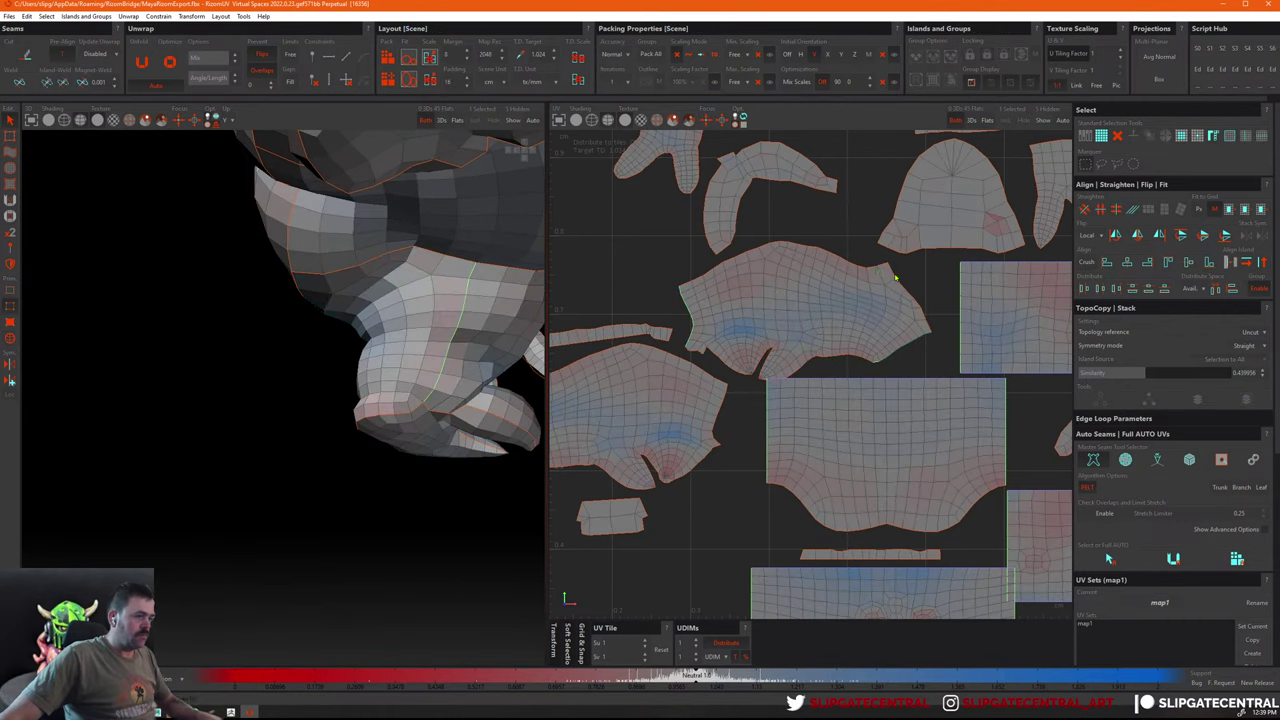
{"action": "left_click", "coordinate": [881, 271]}
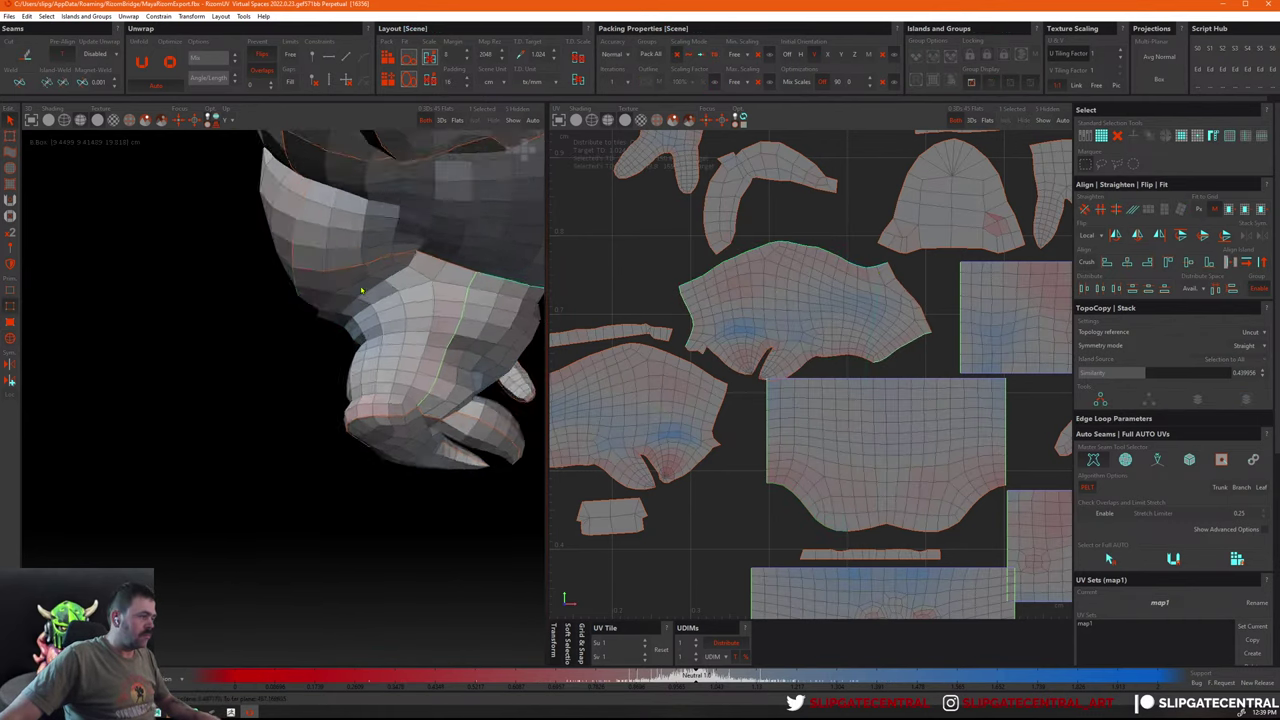
{"action": "left_click_drag", "start_coordinate": [400, 300], "coordinate": [190, 326], "text": "alt"}
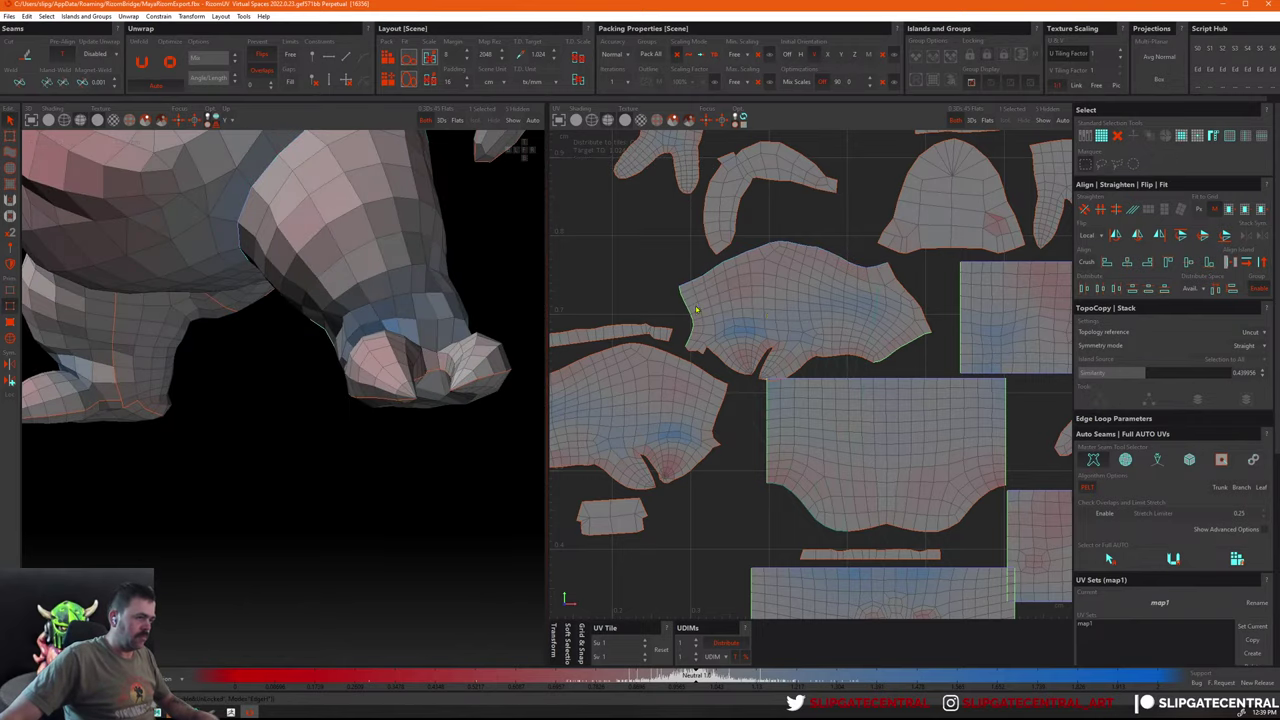
Straighten the upper-leg island with U, then select the edge loop around the hip
{"action": "left_click", "coordinate": [857, 298]}
{"action": "key", "text": "u"}
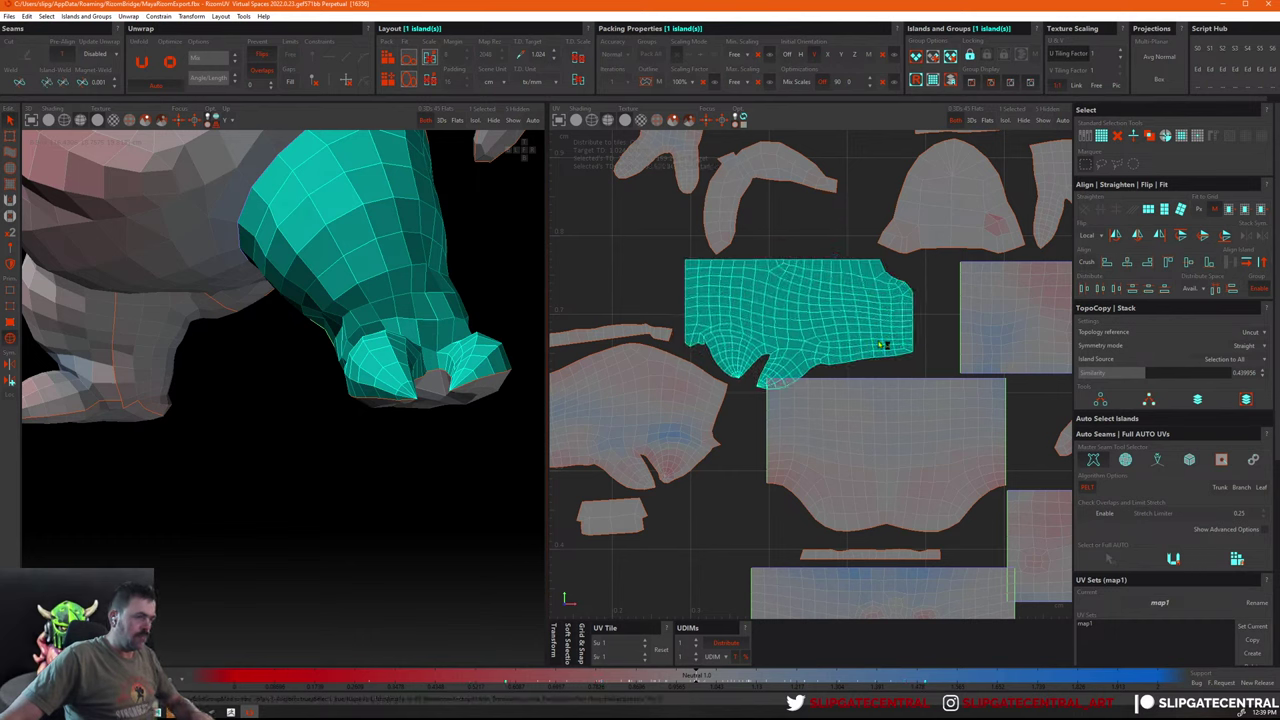
{"action": "left_click", "coordinate": [745, 180]}
{"action": "scroll", "coordinate": [859, 269], "scroll_direction": "up", "scroll_amount": 2}
{"action": "mouse_move", "coordinate": [360, 330]}
{"action": "left_mouse_down", "text": "alt"}
{"action": "mouse_move", "coordinate": [313, 330]}
{"action": "mouse_move", "coordinate": [340, 325]}
{"action": "mouse_move", "coordinate": [458, 387]}
{"action": "mouse_move", "coordinate": [236, 313]}
{"action": "mouse_move", "coordinate": [423, 366]}
{"action": "mouse_move", "coordinate": [323, 324]}
{"action": "mouse_move", "coordinate": [355, 348]}
{"action": "left_mouse_up", "text": "alt"}
{"action": "key", "text": "F2"}
{"action": "left_click", "coordinate": [257, 305]}
Cut and unfold the hip loop seam, then cut a second edge loop across the hips
{"action": "key", "text": "c"}
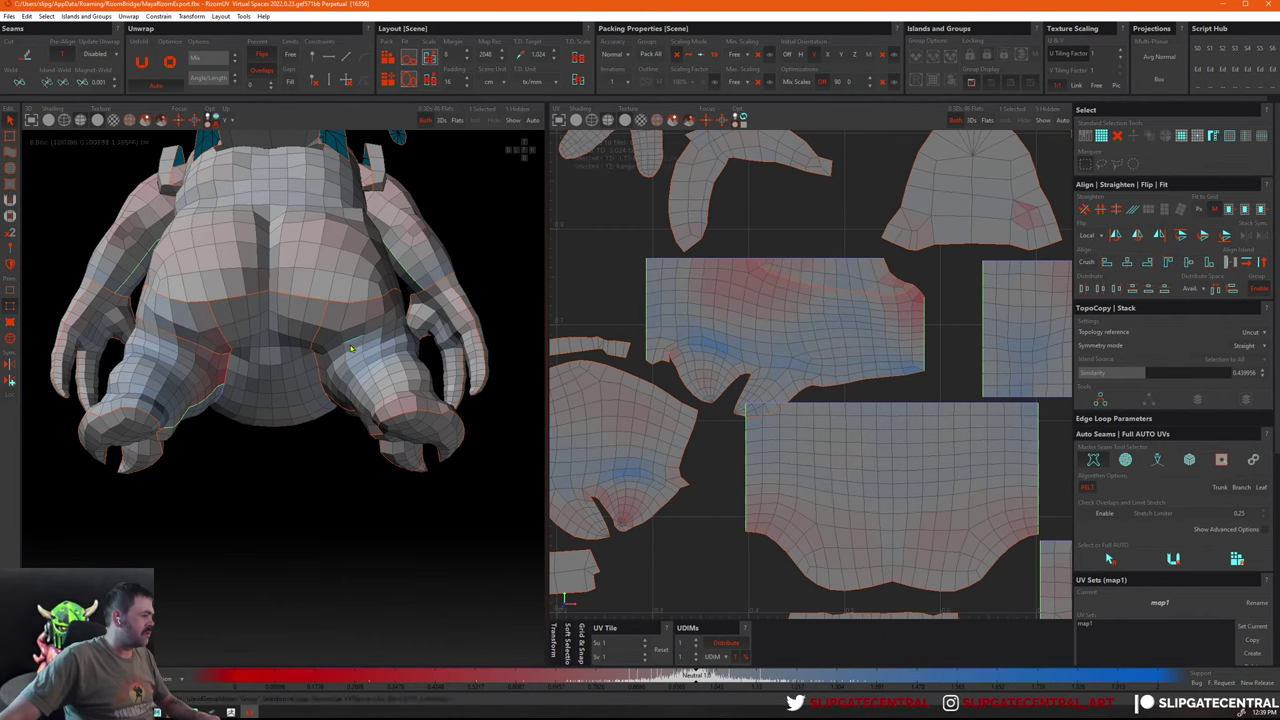
{"action": "key", "text": "u"}
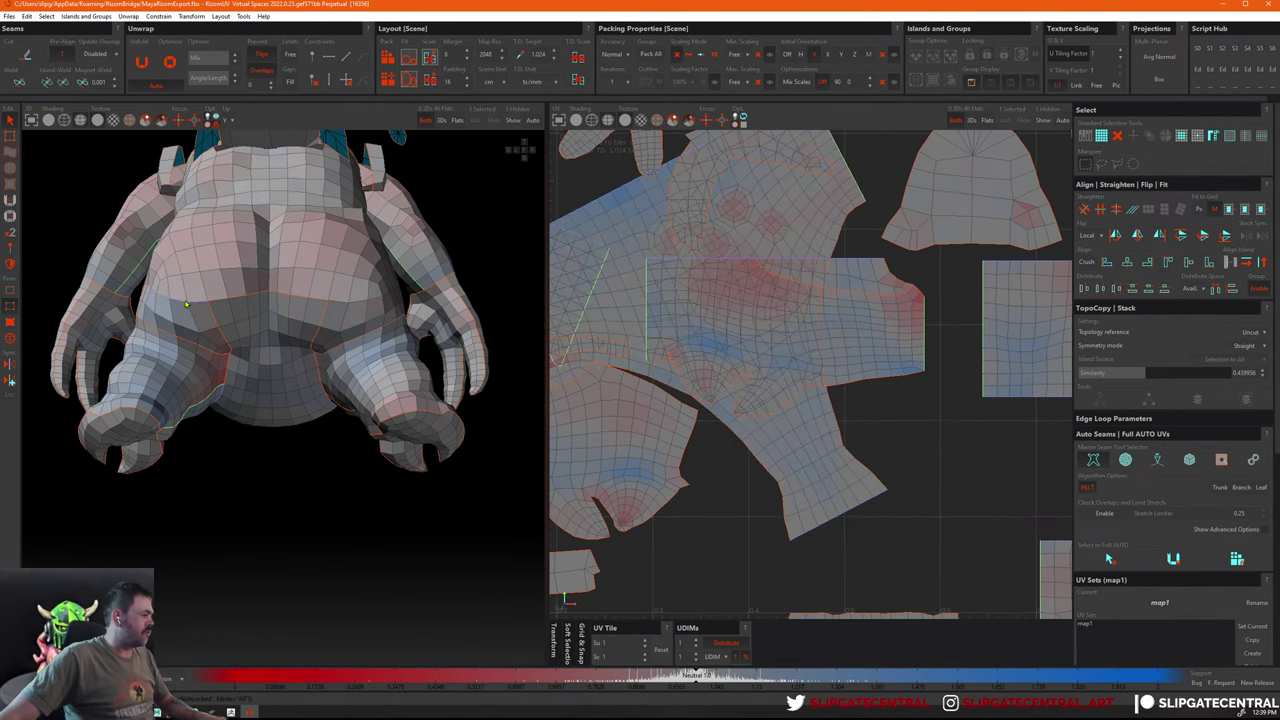
{"action": "left_click_drag", "start_coordinate": [200, 305], "coordinate": [235, 370], "text": "alt"}
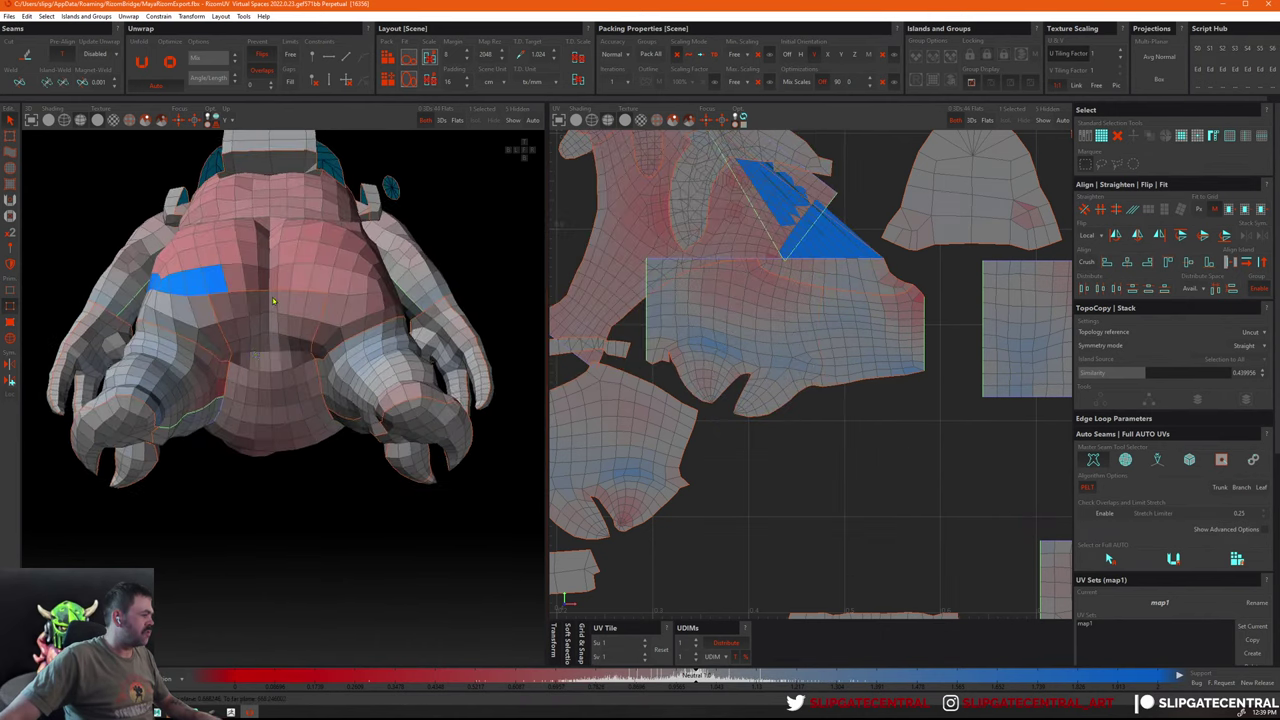
{"action": "double_click", "coordinate": [235, 370]}
{"action": "key", "text": "c"}
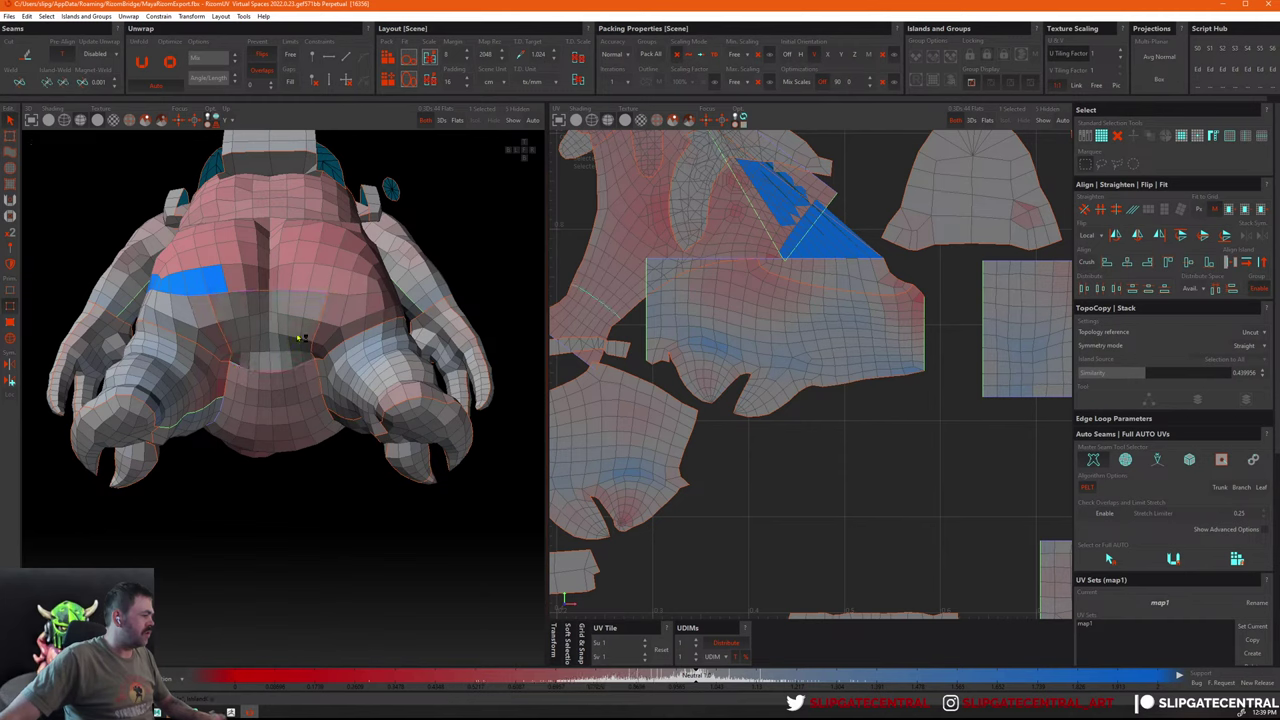
Unfold the freed hip piece as its own UV island
{"action": "mouse_move", "coordinate": [313, 292]}
{"action": "left_mouse_down", "text": "alt"}
{"action": "mouse_move", "coordinate": [277, 293]}
{"action": "mouse_move", "coordinate": [231, 350]}
{"action": "left_mouse_up", "text": "alt"}
{"action": "left_click", "coordinate": [277, 293]}
{"action": "key", "text": "u"}
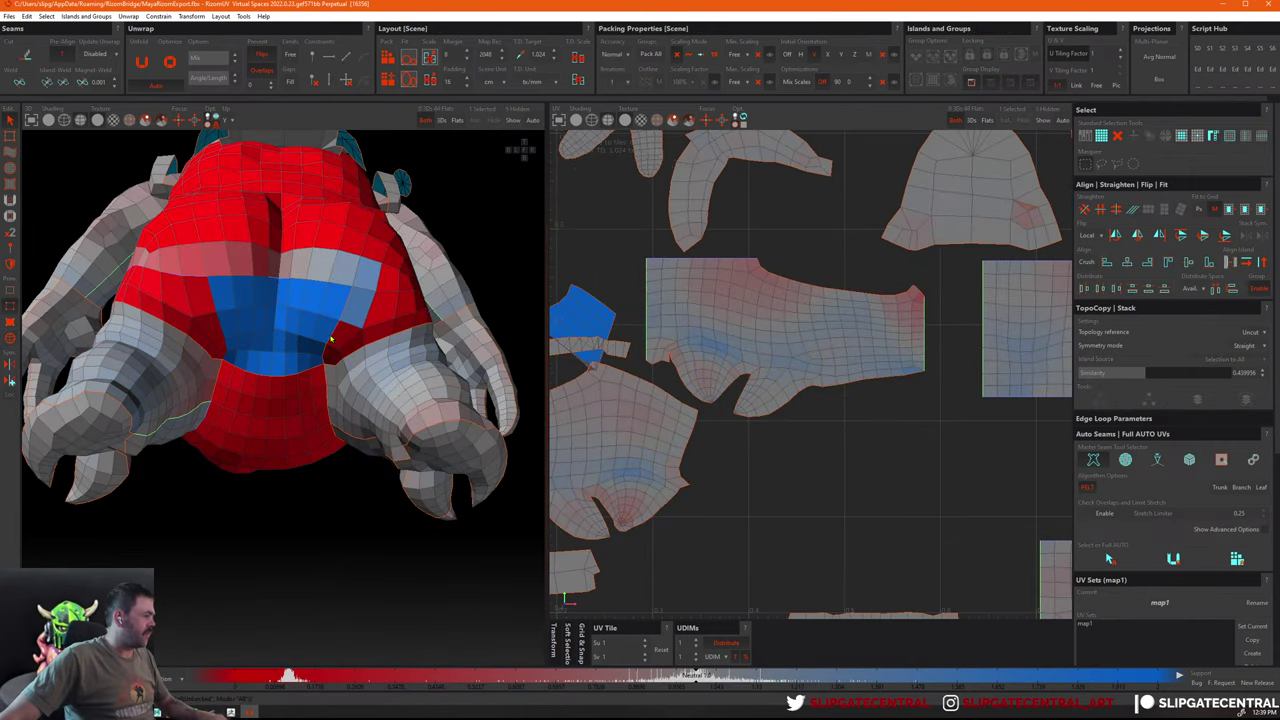
Select the hip island and zoom out to view the whole 0–1 tile
{"action": "left_click", "coordinate": [307, 309]}
{"action": "mouse_move", "coordinate": [307, 309]}
{"action": "left_mouse_down", "text": "alt"}
{"action": "mouse_move", "coordinate": [447, 333]}
{"action": "mouse_move", "coordinate": [242, 358]}
{"action": "mouse_move", "coordinate": [222, 328]}
{"action": "mouse_move", "coordinate": [214, 340]}
{"action": "mouse_move", "coordinate": [407, 350]}
{"action": "mouse_move", "coordinate": [300, 335]}
{"action": "left_mouse_up", "text": "alt"}
{"action": "scroll", "coordinate": [235, 371], "scroll_direction": "up", "scroll_amount": 2}
{"action": "scroll", "coordinate": [222, 328], "scroll_direction": "up", "scroll_amount": 2}
{"action": "left_click", "coordinate": [405, 330]}
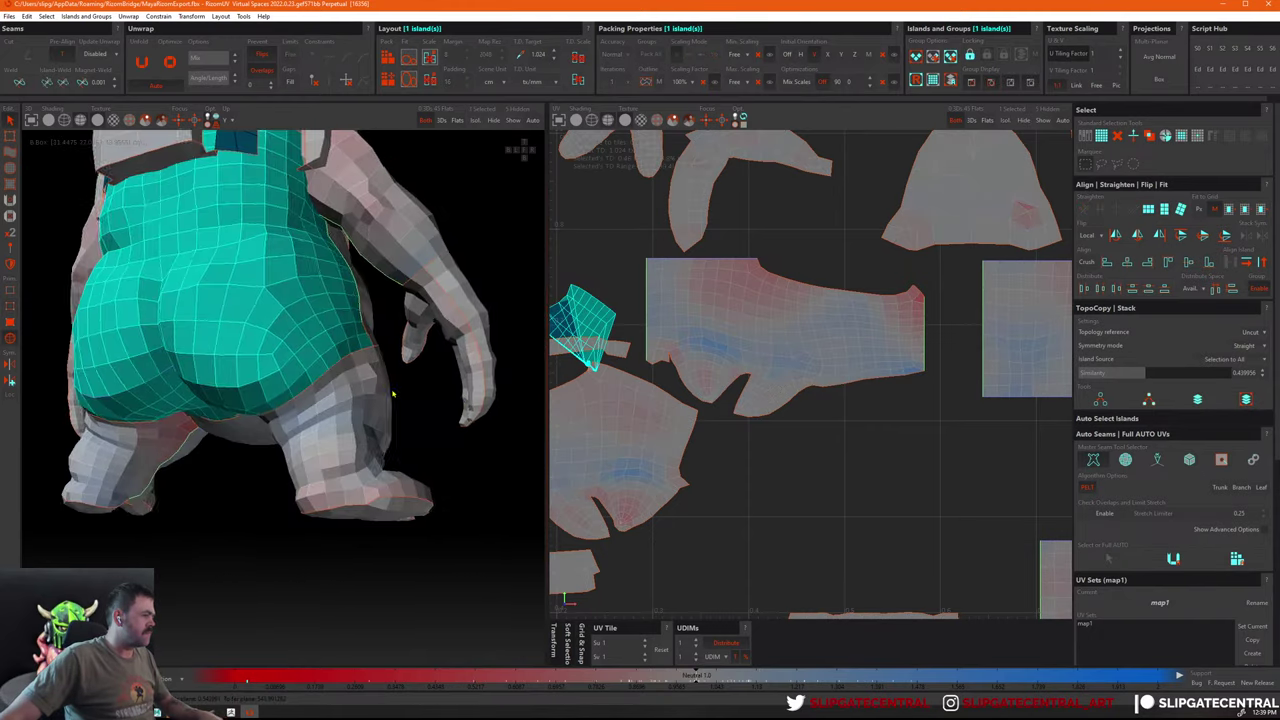
{"action": "scroll", "coordinate": [716, 382], "scroll_direction": "down", "scroll_amount": 3}
{"action": "scroll", "coordinate": [716, 382], "scroll_direction": "down", "scroll_amount": 2}
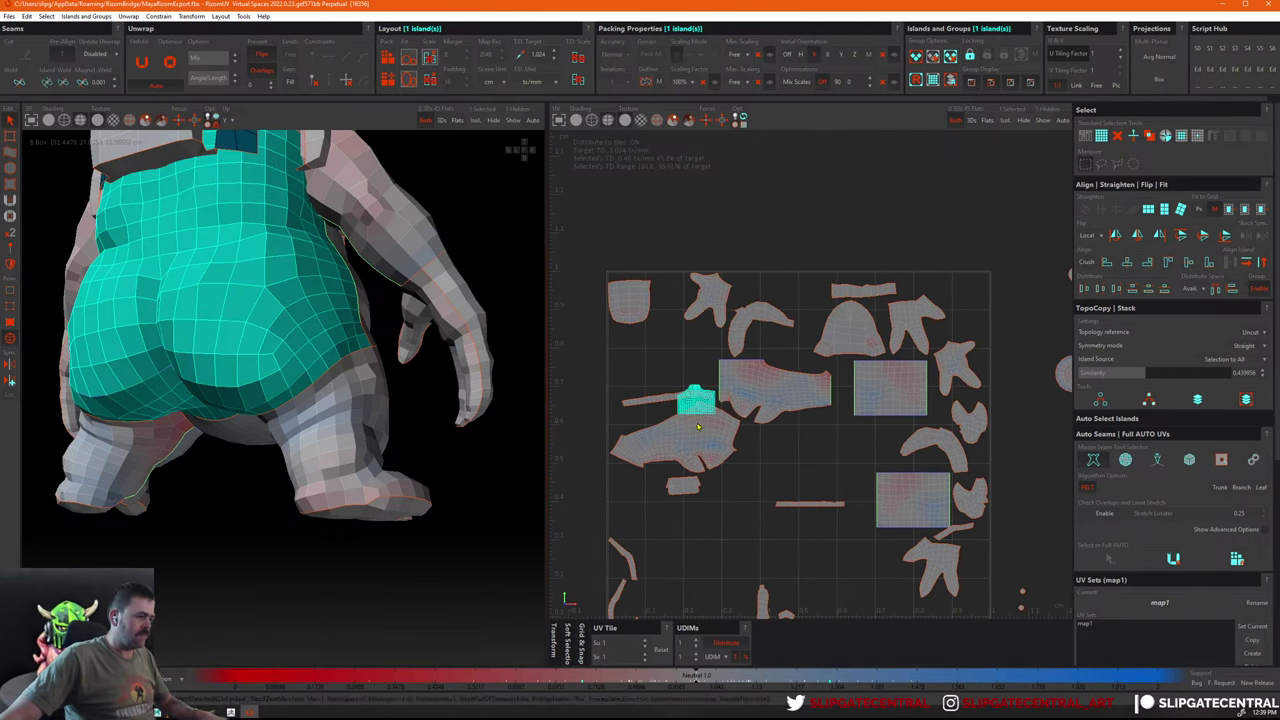
Move the hip island out of the layout, isolate it and unfold it
{"action": "mouse_move", "coordinate": [698, 427]}
{"action": "left_mouse_down"}
{"action": "mouse_move", "coordinate": [758, 339]}
{"action": "mouse_move", "coordinate": [716, 374]}
{"action": "mouse_move", "coordinate": [701, 417]}
{"action": "mouse_move", "coordinate": [690, 408]}
{"action": "mouse_move", "coordinate": [800, 238]}
{"action": "left_mouse_up"}
{"action": "key", "text": "f"}
{"action": "key", "text": "i"}
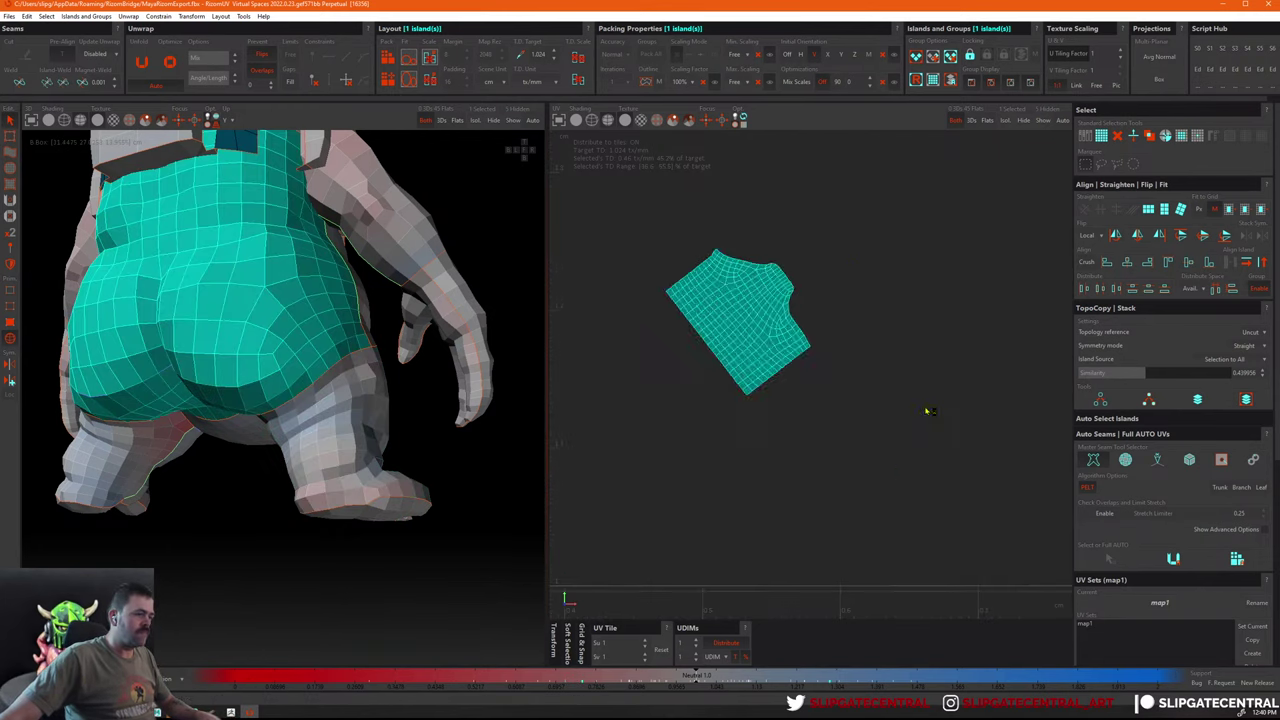
{"action": "key", "text": "u"}
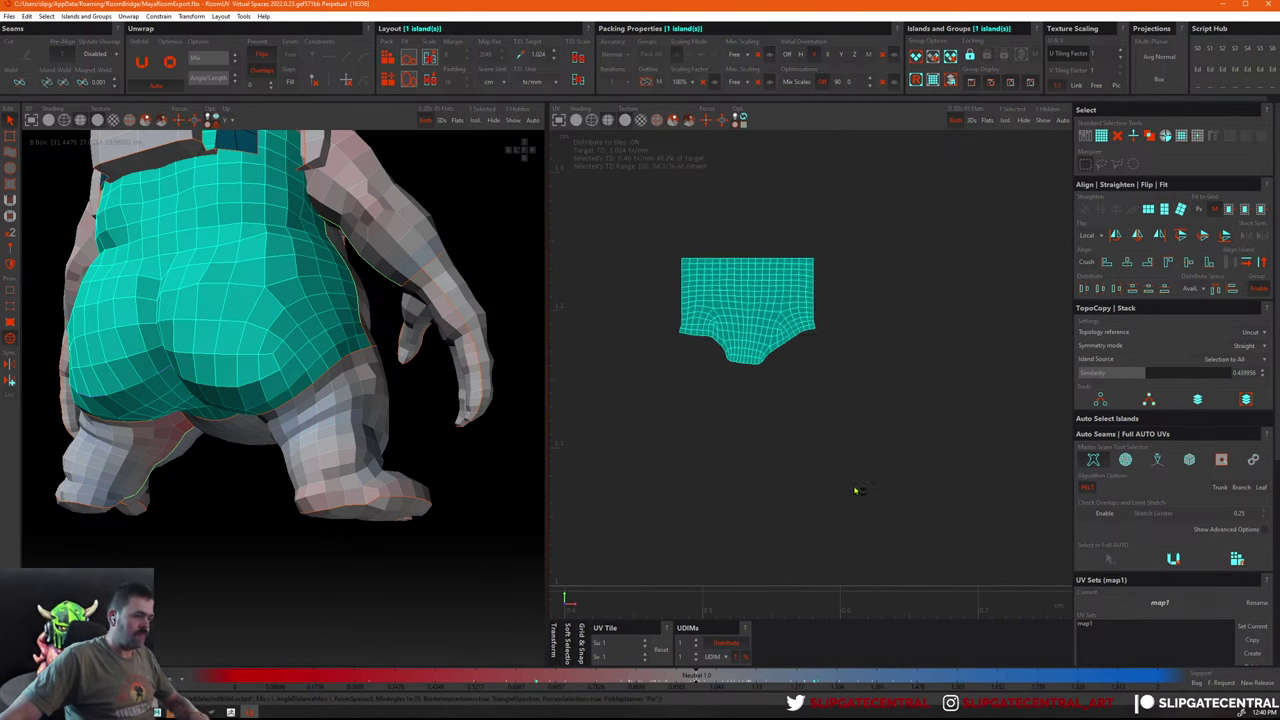
Frame the isolated hip island and select edges along its left side
{"action": "middle_click_drag", "start_coordinate": [260, 340], "coordinate": [373, 347]}
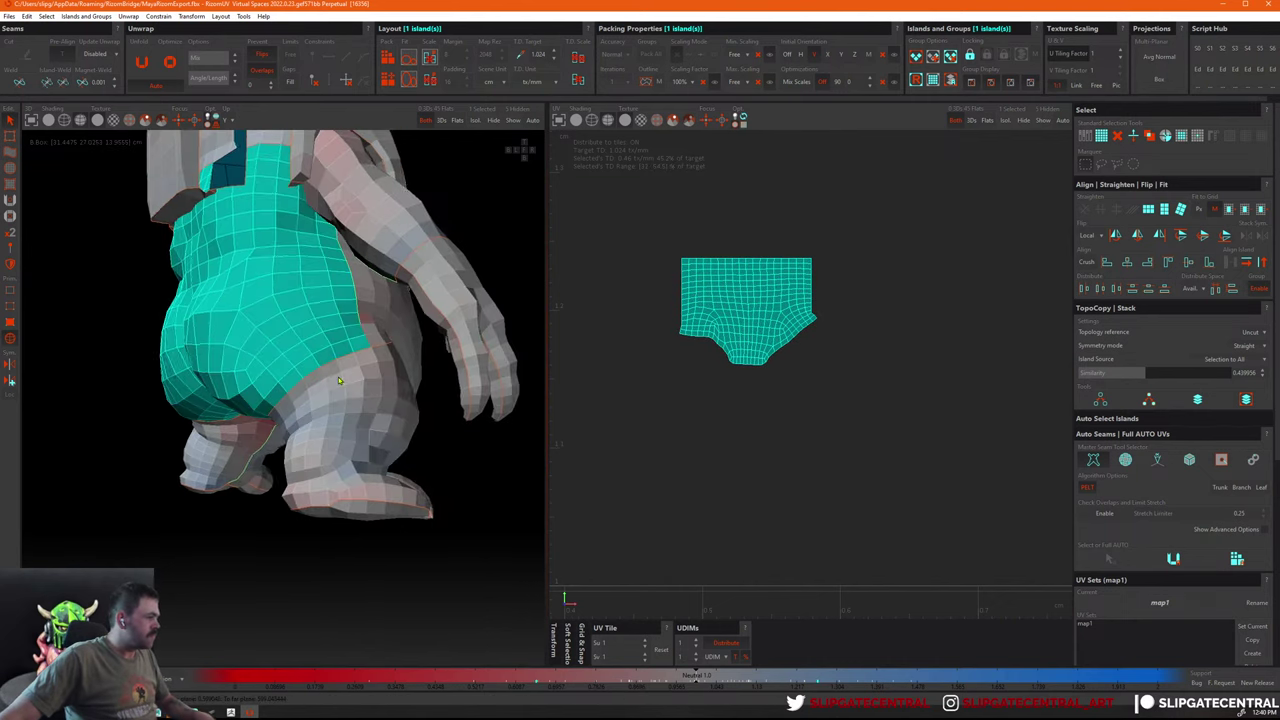
{"action": "key", "text": "F2"}
{"action": "left_click", "coordinate": [358, 343]}
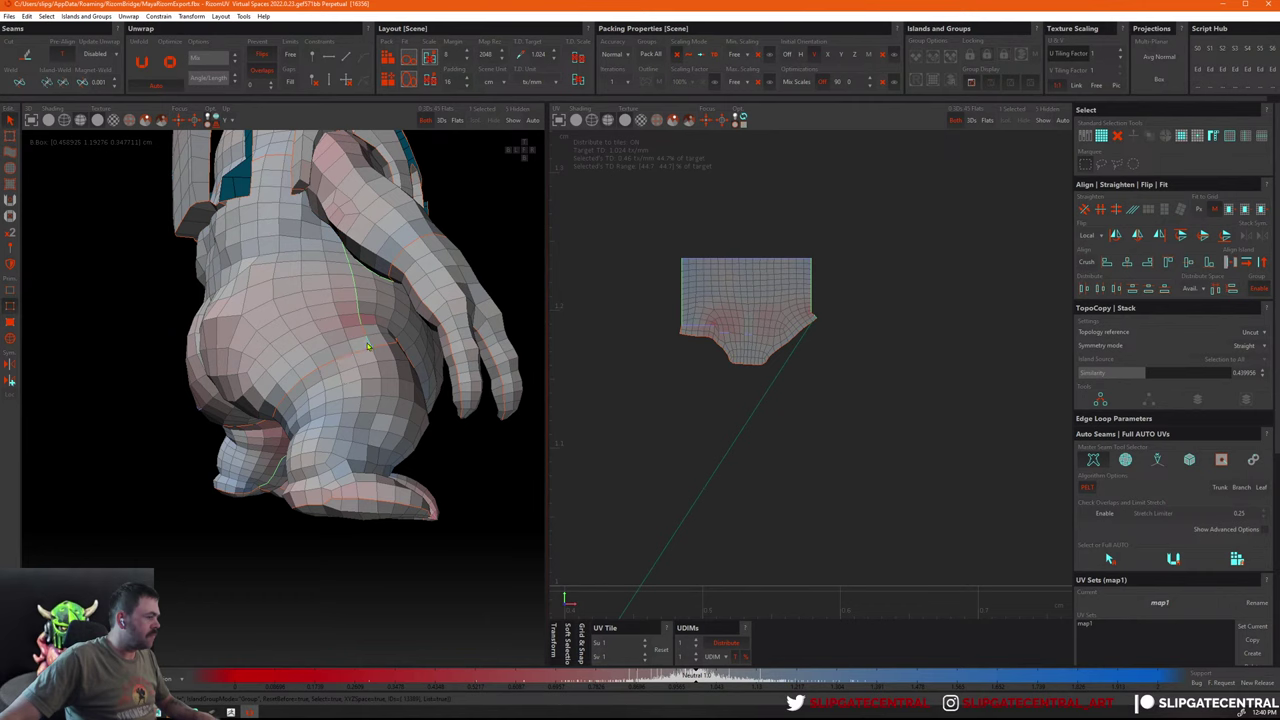
{"action": "scroll", "coordinate": [451, 377], "scroll_direction": "up", "scroll_amount": 3}
{"action": "middle_click_drag", "start_coordinate": [451, 377], "coordinate": [169, 323]}
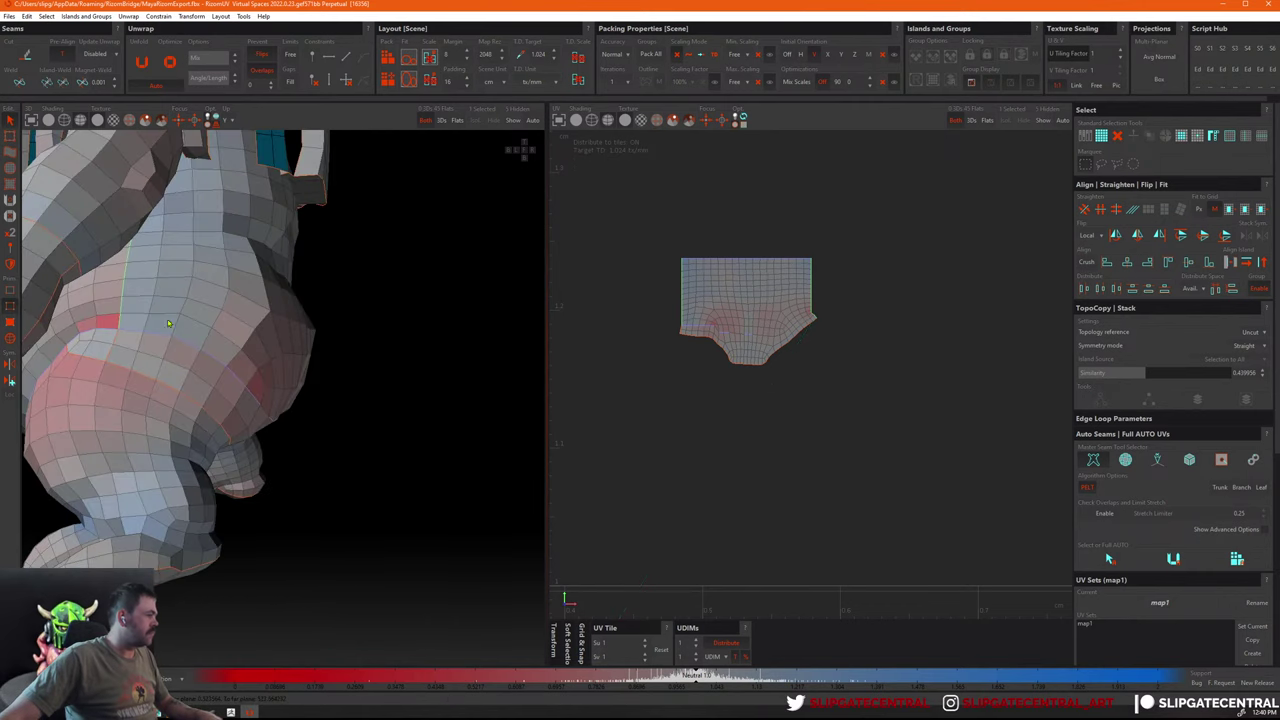
{"action": "key", "text": "F4"}
{"action": "left_click", "coordinate": [771, 338]}
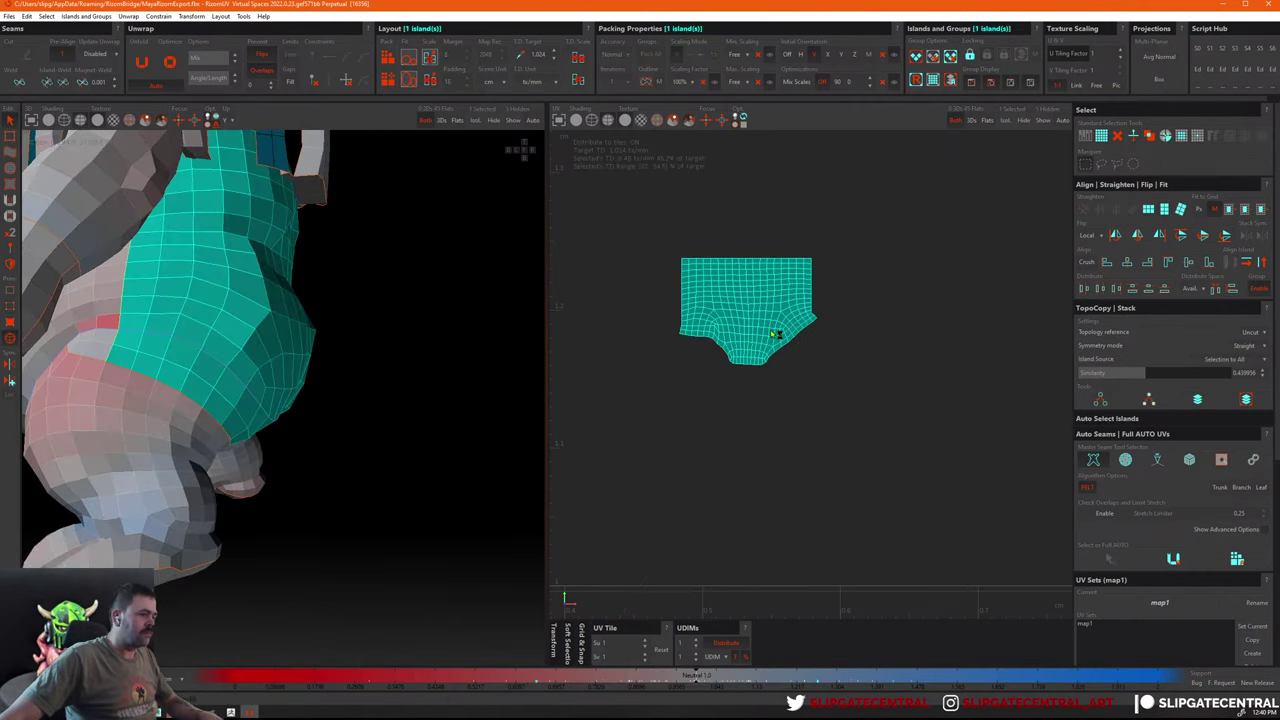
{"action": "left_click", "coordinate": [793, 385]}
{"action": "key", "text": "f"}
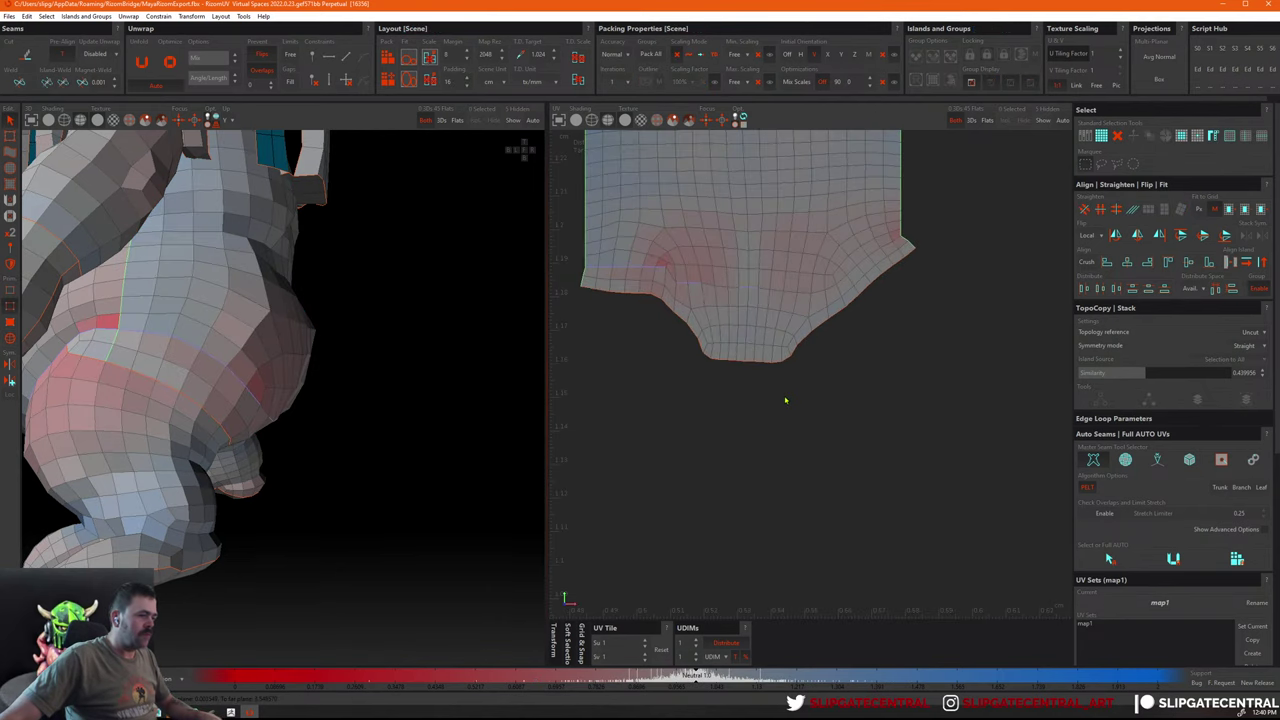
{"action": "left_click_drag", "start_coordinate": [676, 275], "coordinate": [770, 291]}
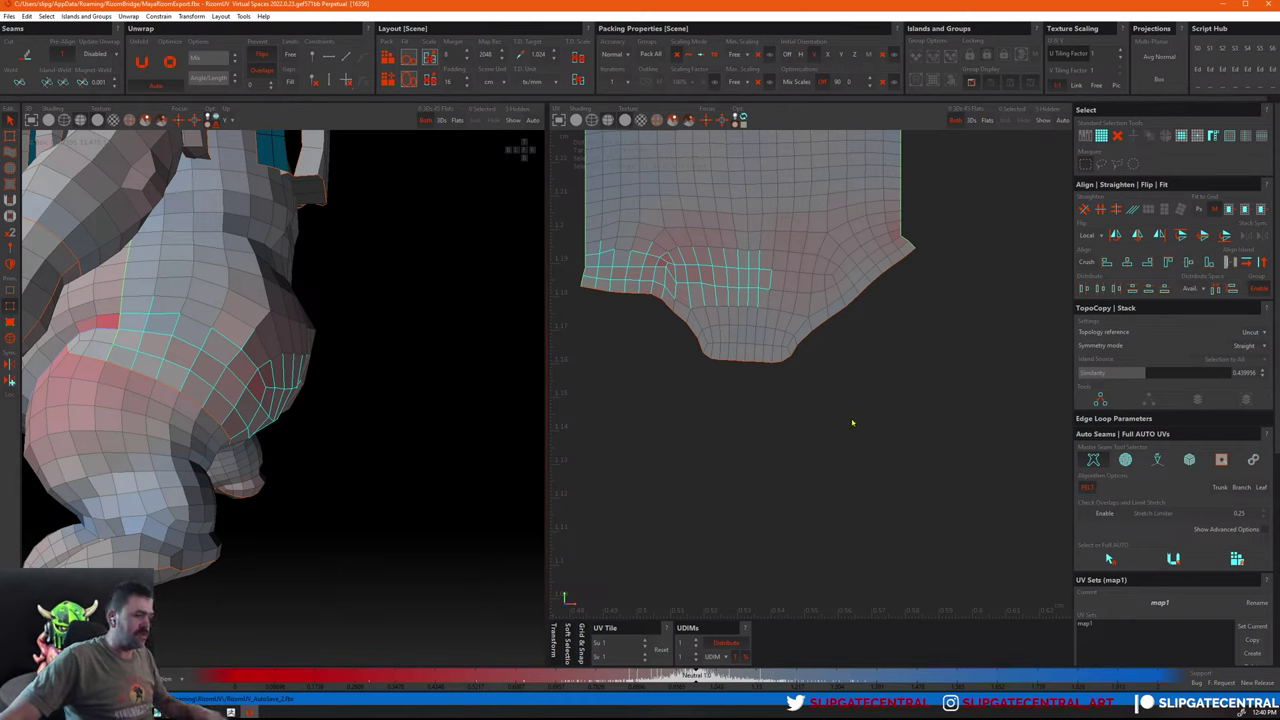
Cut a short run of edges across the hip island into a seam
{"action": "key", "text": "alt+shift+c"}
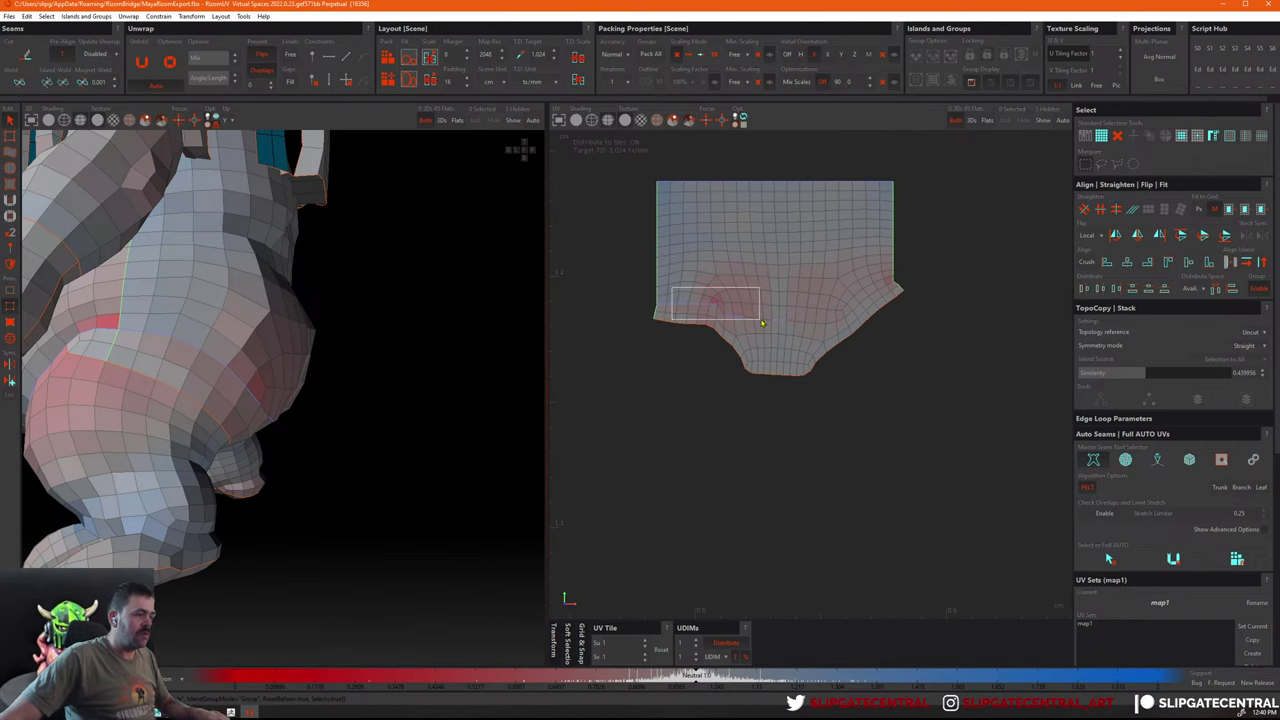
{"action": "left_click_drag", "start_coordinate": [760, 322], "coordinate": [796, 334]}
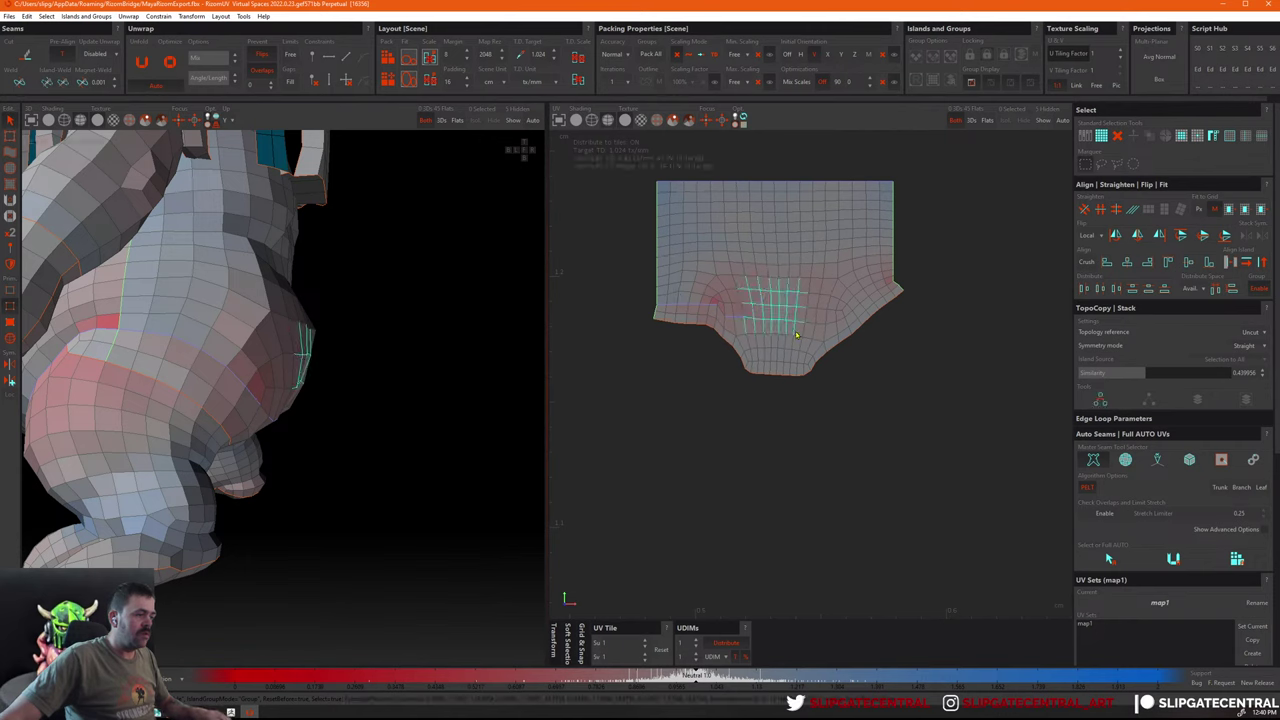
{"action": "double_click", "coordinate": [688, 308]}
{"action": "left_click", "coordinate": [827, 381]}
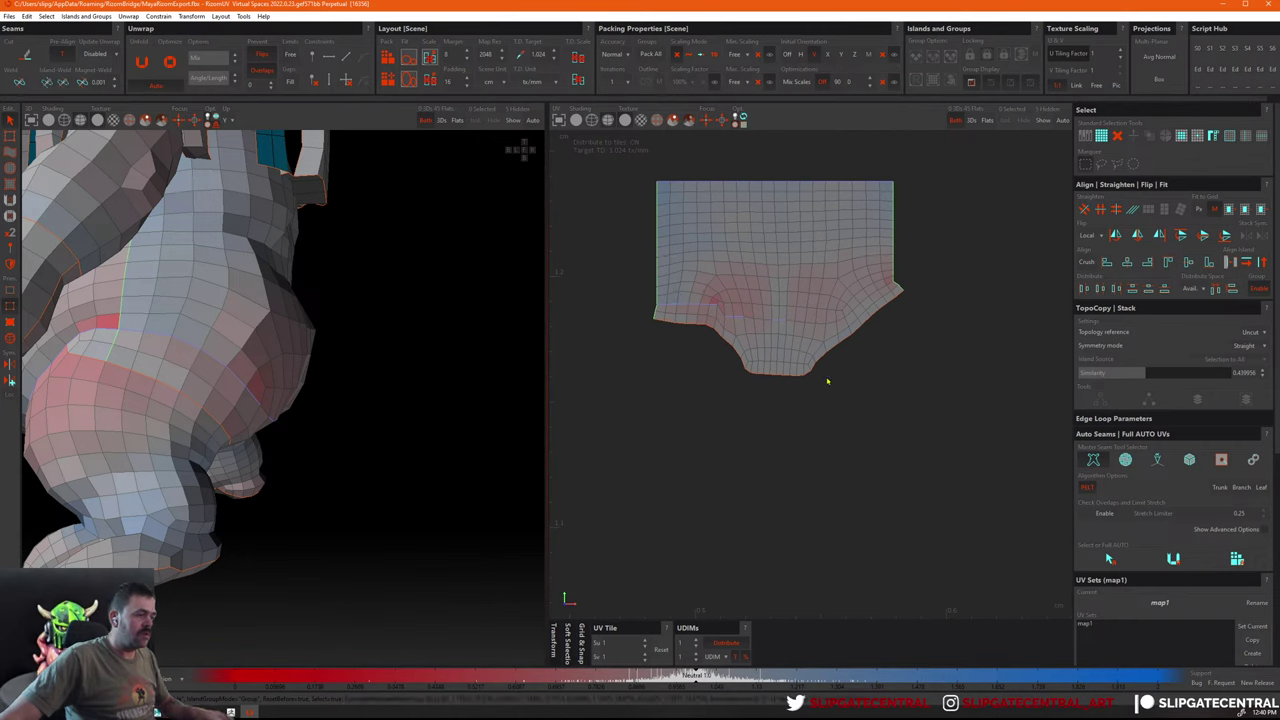
{"action": "left_click", "coordinate": [703, 308]}
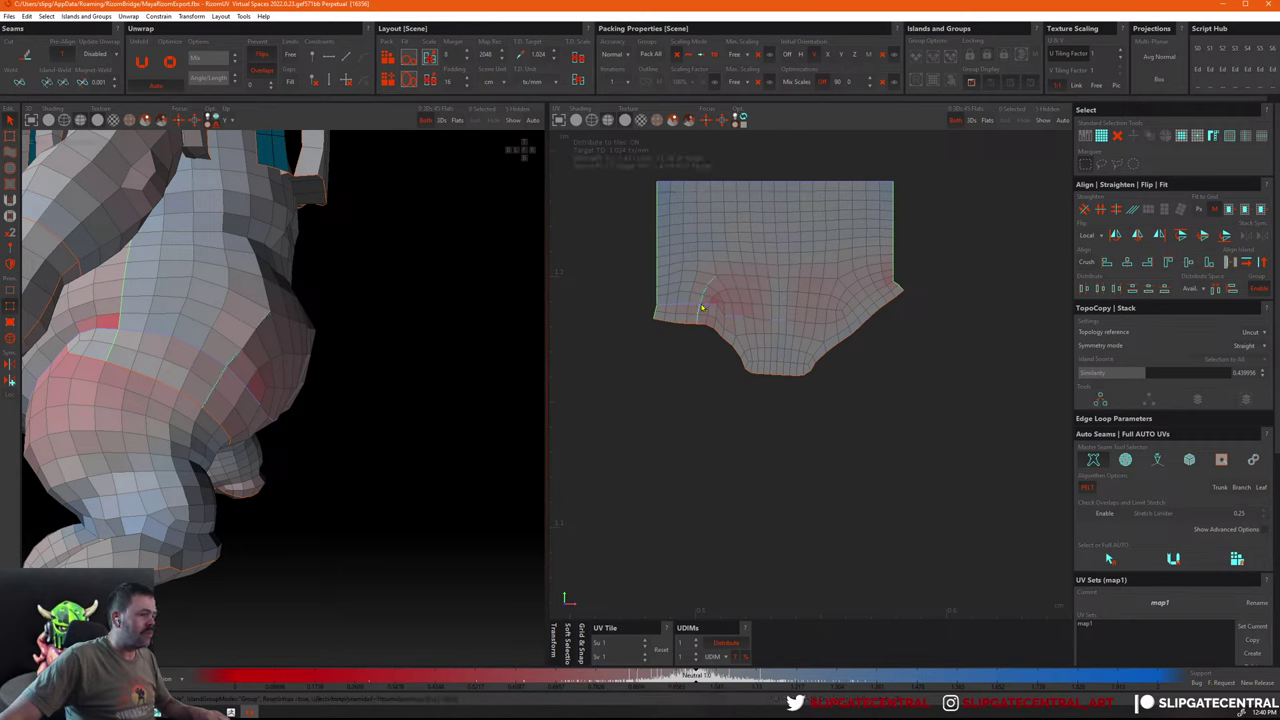
{"action": "left_click", "coordinate": [346, 82]}
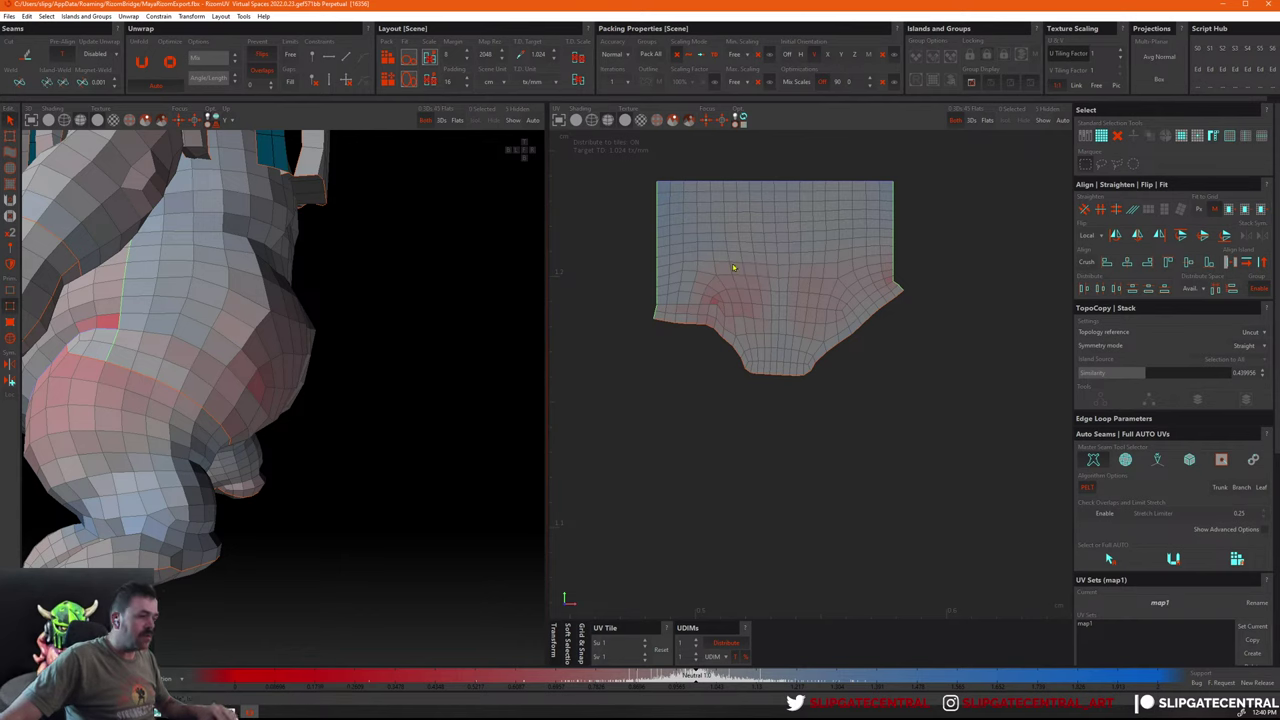
Reselect the hip island and unfold it again
{"action": "mouse_move", "coordinate": [658, 268]}
{"action": "left_mouse_down"}
{"action": "mouse_move", "coordinate": [716, 308]}
{"action": "mouse_move", "coordinate": [800, 317]}
{"action": "mouse_move", "coordinate": [786, 314]}
{"action": "left_mouse_up"}
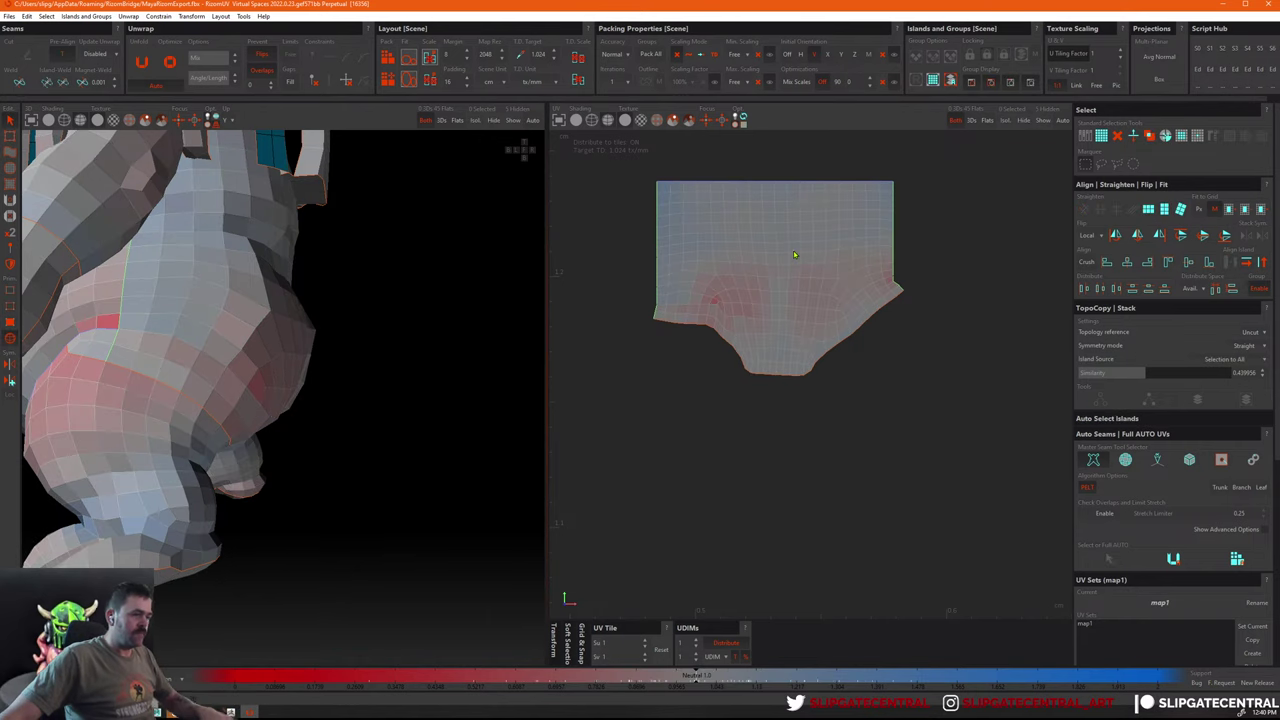
{"action": "left_click", "coordinate": [785, 314]}
{"action": "key", "text": "F2"}
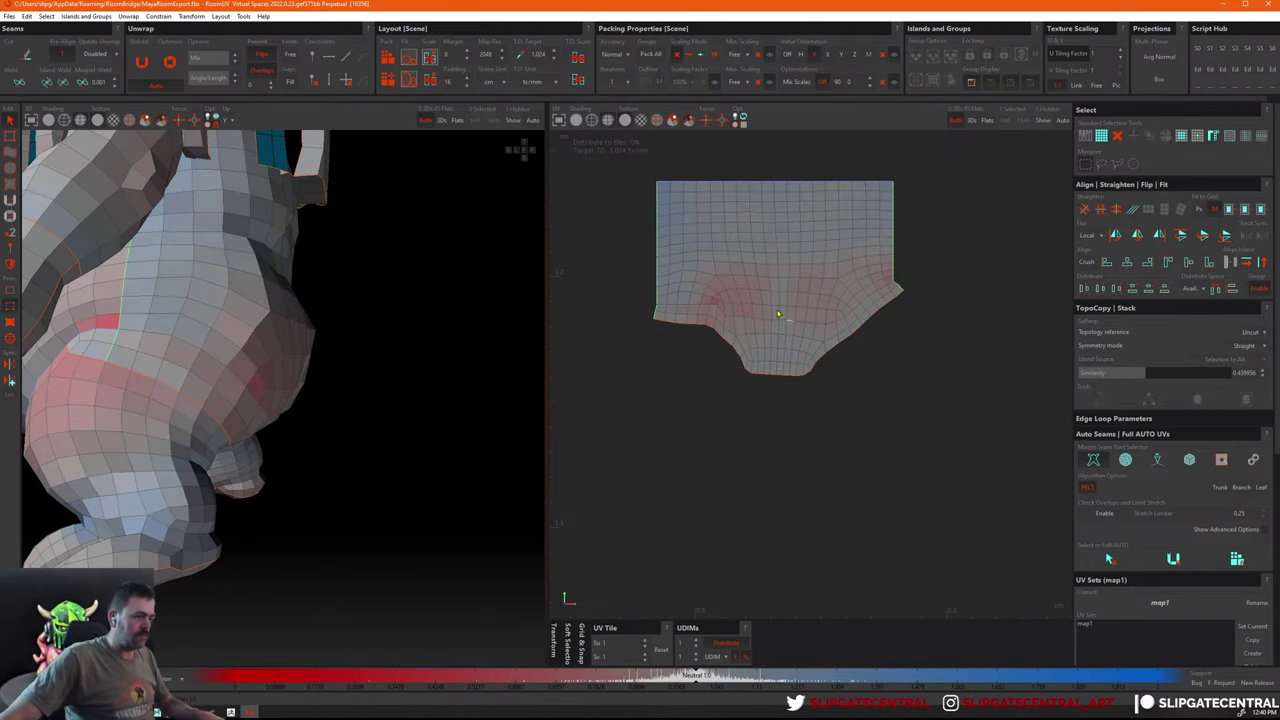
{"action": "key", "text": "F4"}
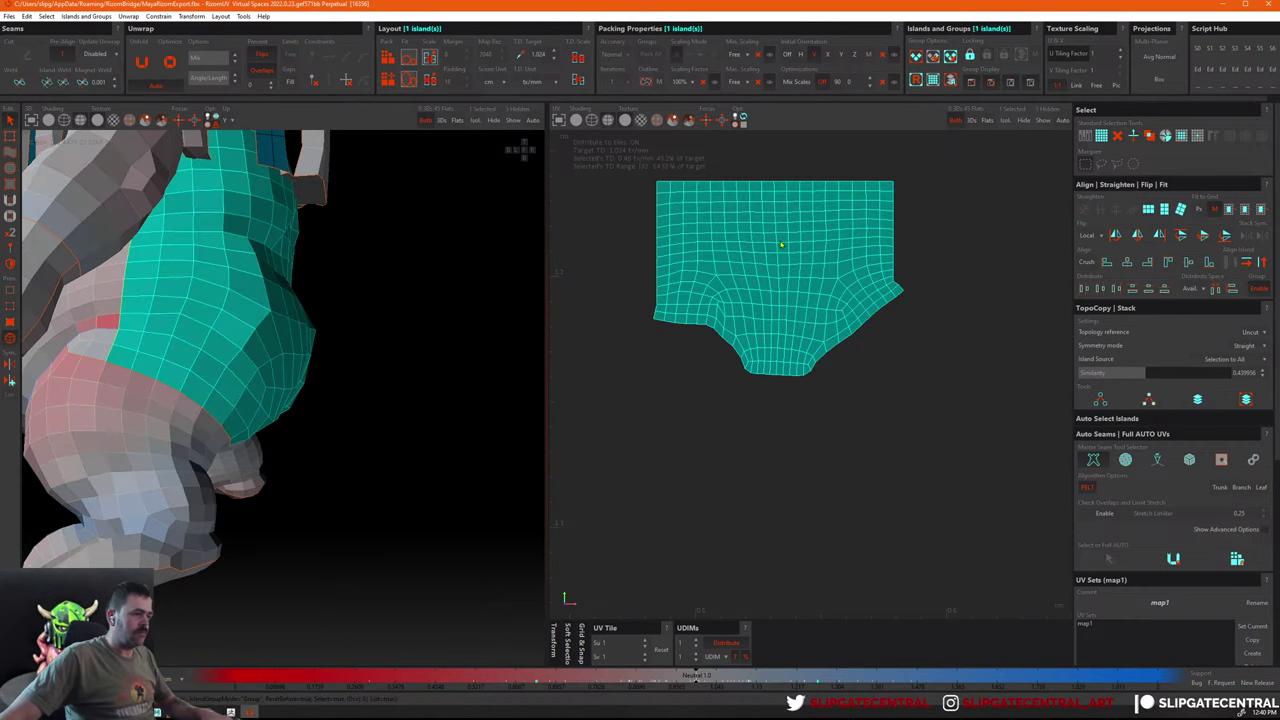
{"action": "left_click", "coordinate": [787, 299]}
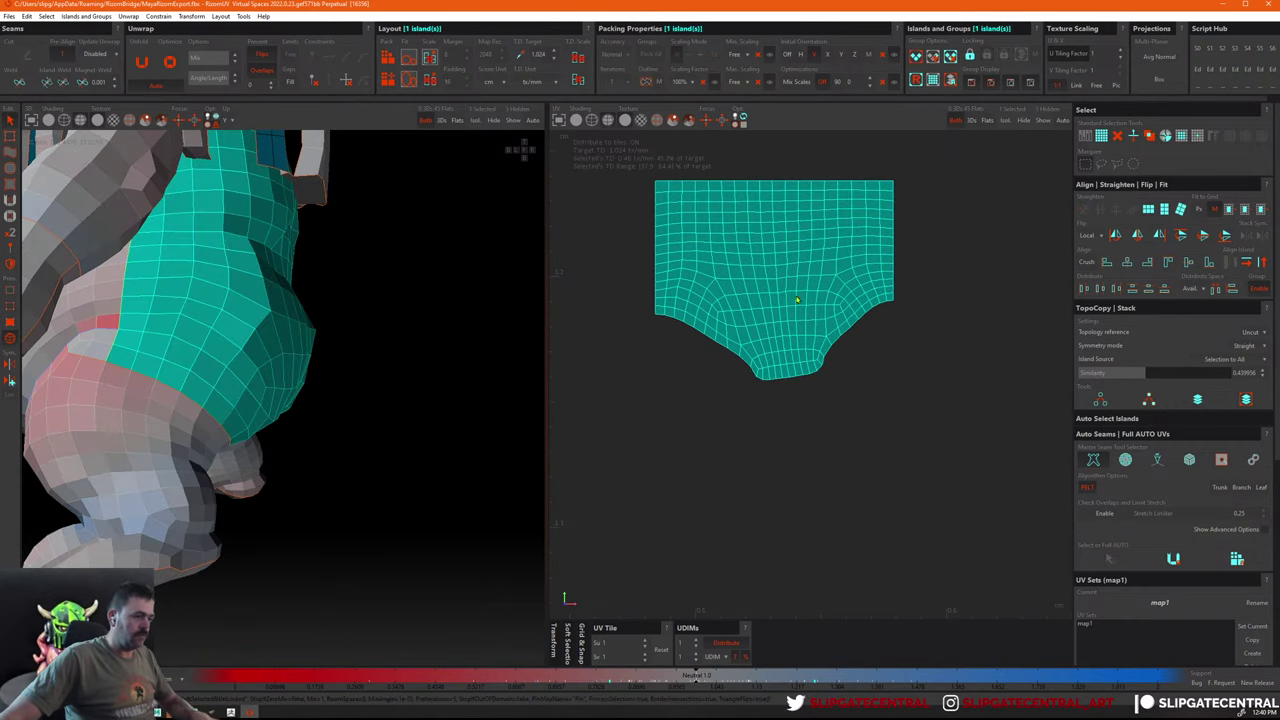
{"action": "key", "text": "u"}
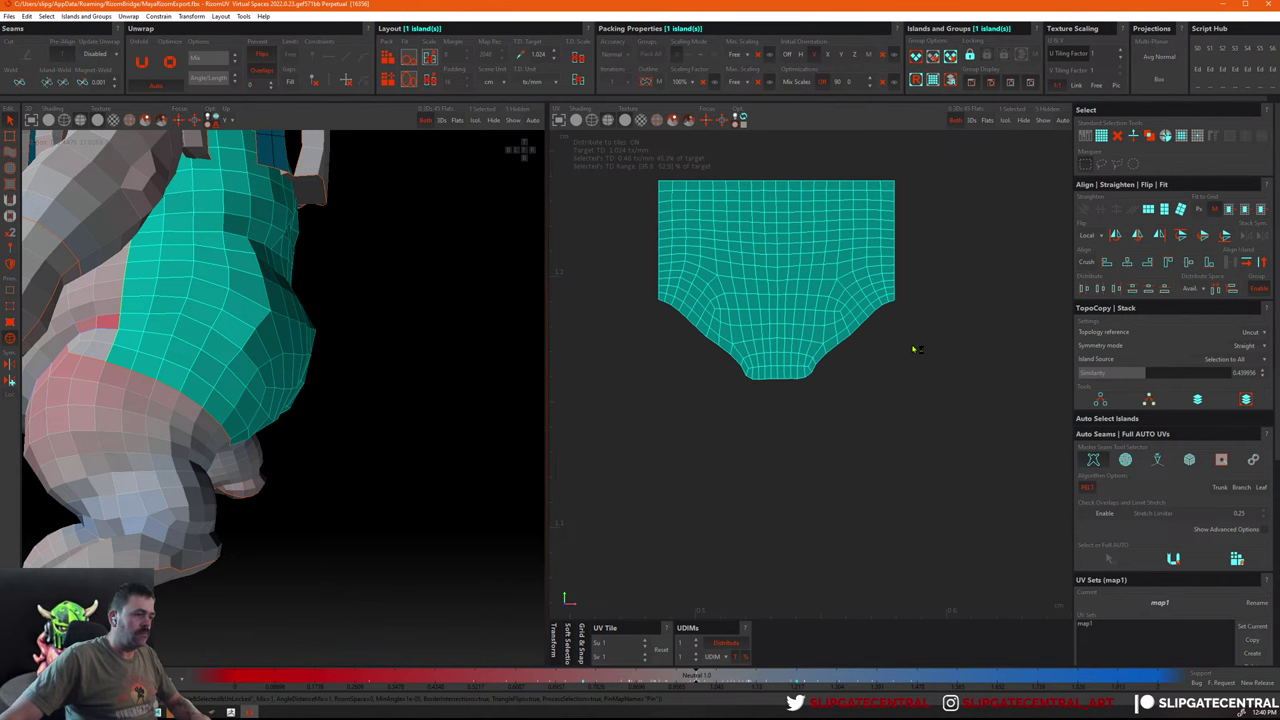
Select the hip island's vertical centre edge loop, then reselect and deselect the island
{"action": "key", "text": "F2"}
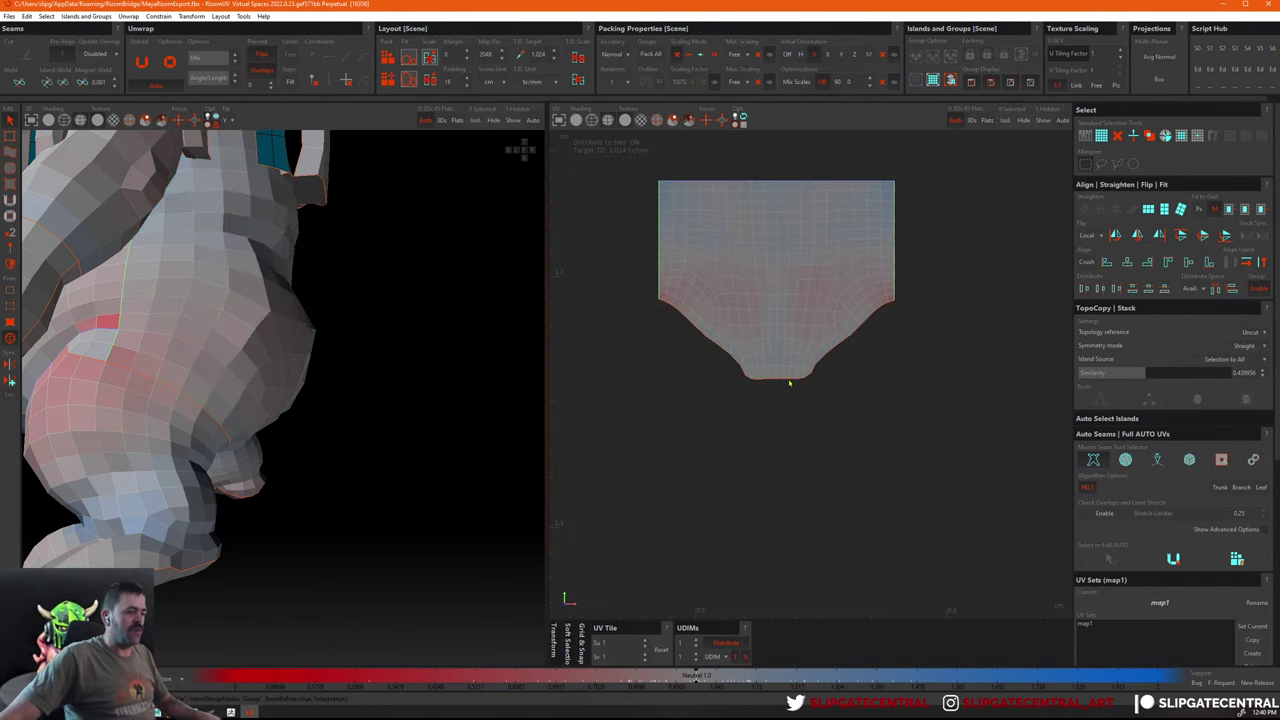
{"action": "double_click", "coordinate": [775, 259]}
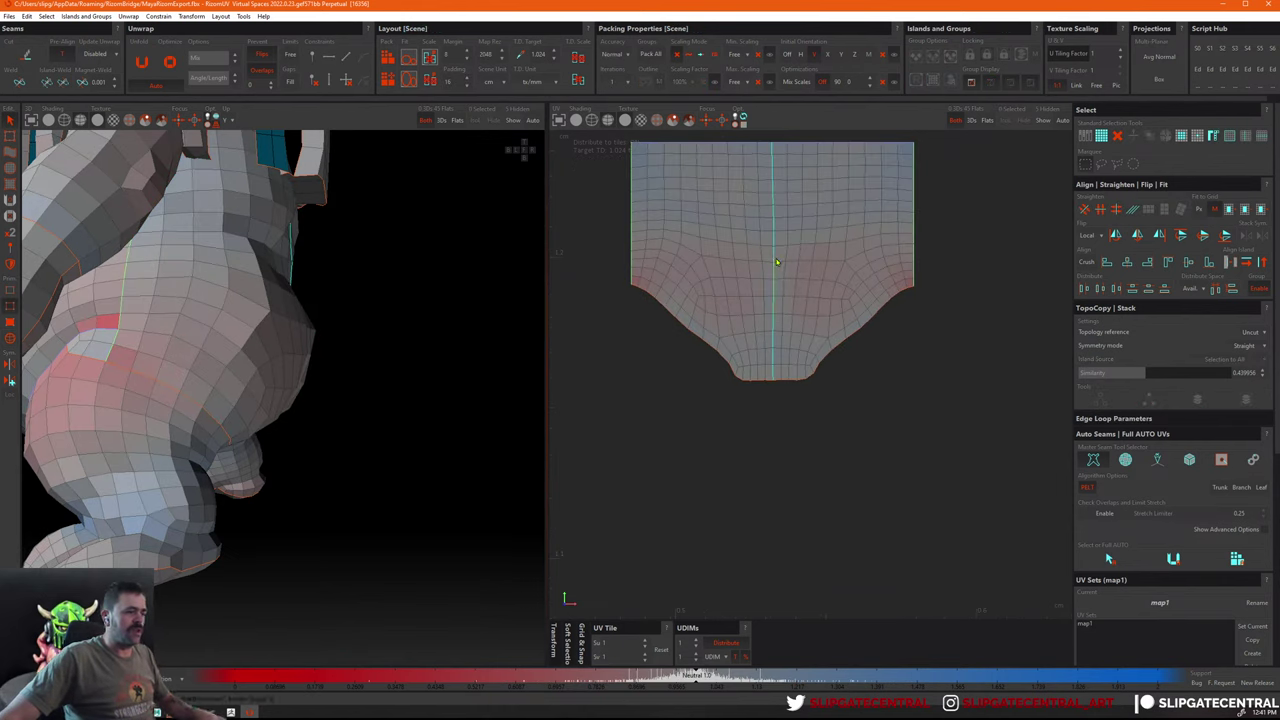
{"action": "key", "text": "F4"}
{"action": "left_click", "coordinate": [829, 253]}
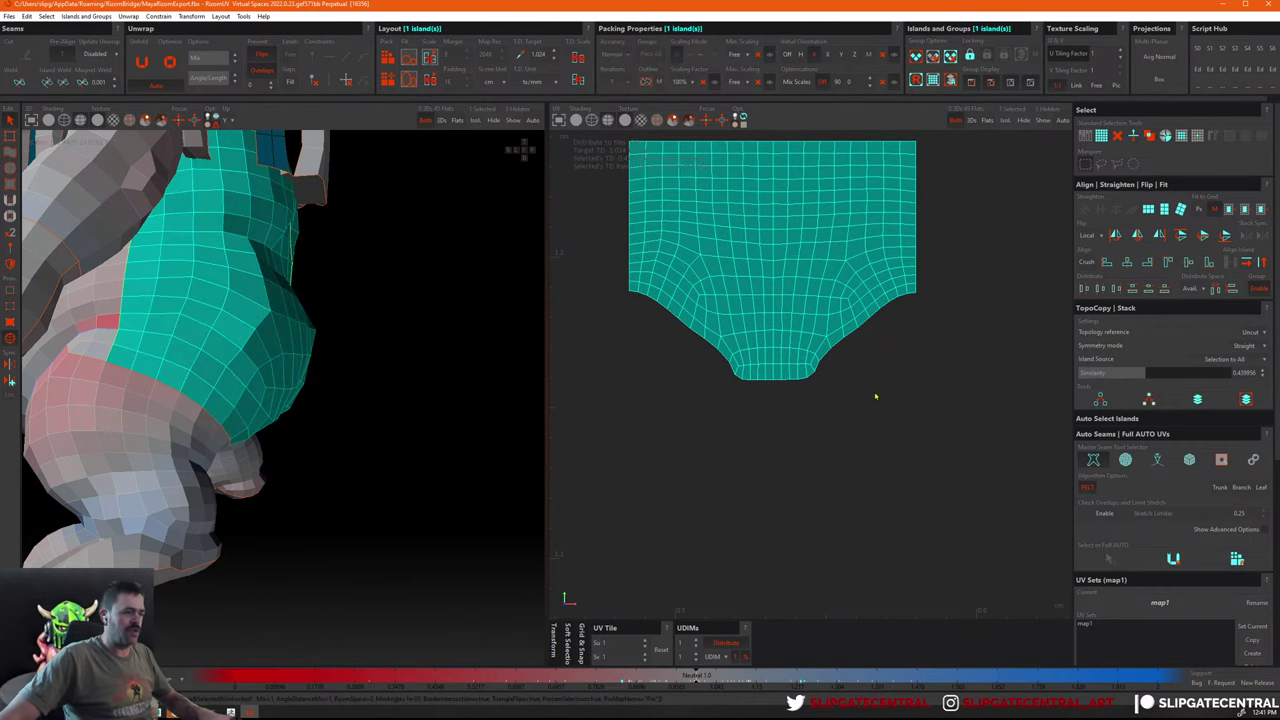
{"action": "left_click", "coordinate": [919, 430]}
{"action": "scroll", "coordinate": [919, 430], "scroll_direction": "down", "scroll_amount": 5}
Select the belly island and drag it up out of the layout into empty space
{"action": "scroll", "coordinate": [386, 363], "scroll_direction": "up", "scroll_amount": 2}
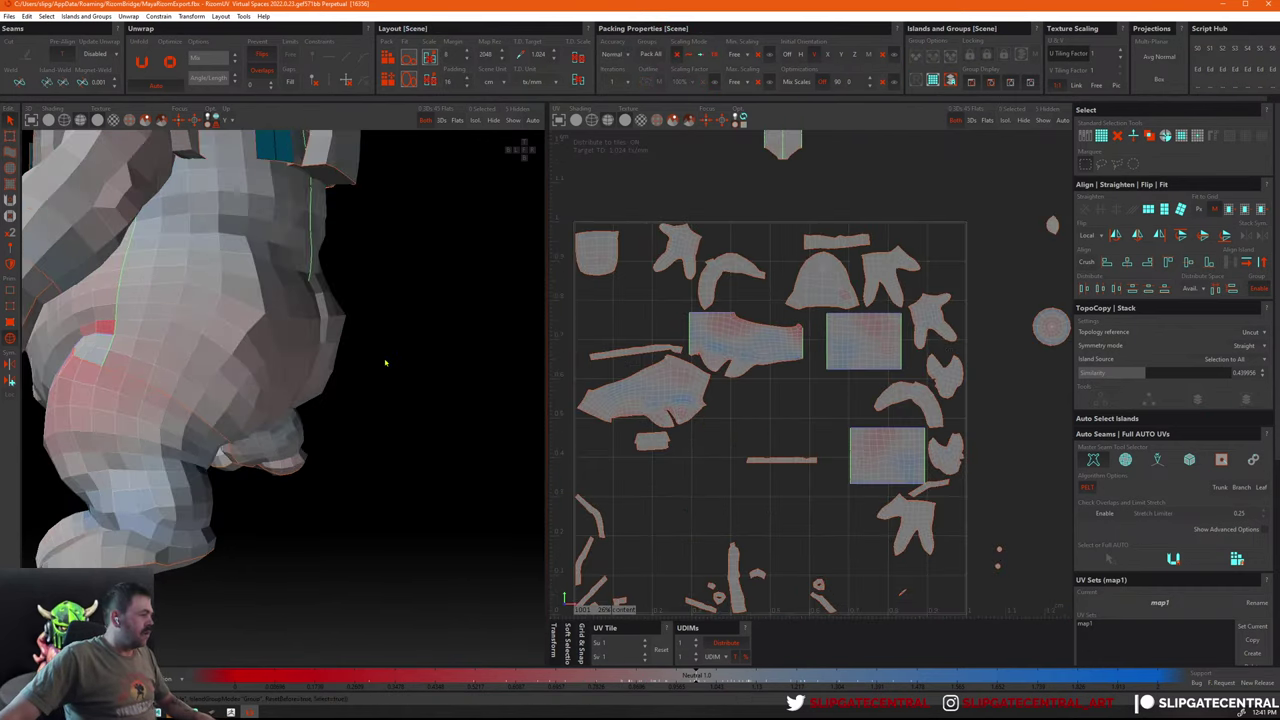
{"action": "scroll", "coordinate": [425, 349], "scroll_direction": "up", "scroll_amount": 3}
{"action": "scroll", "coordinate": [425, 349], "scroll_direction": "down", "scroll_amount": 3}
{"action": "left_click", "coordinate": [262, 312]}
{"action": "scroll", "coordinate": [836, 398], "scroll_direction": "down", "scroll_amount": 5}
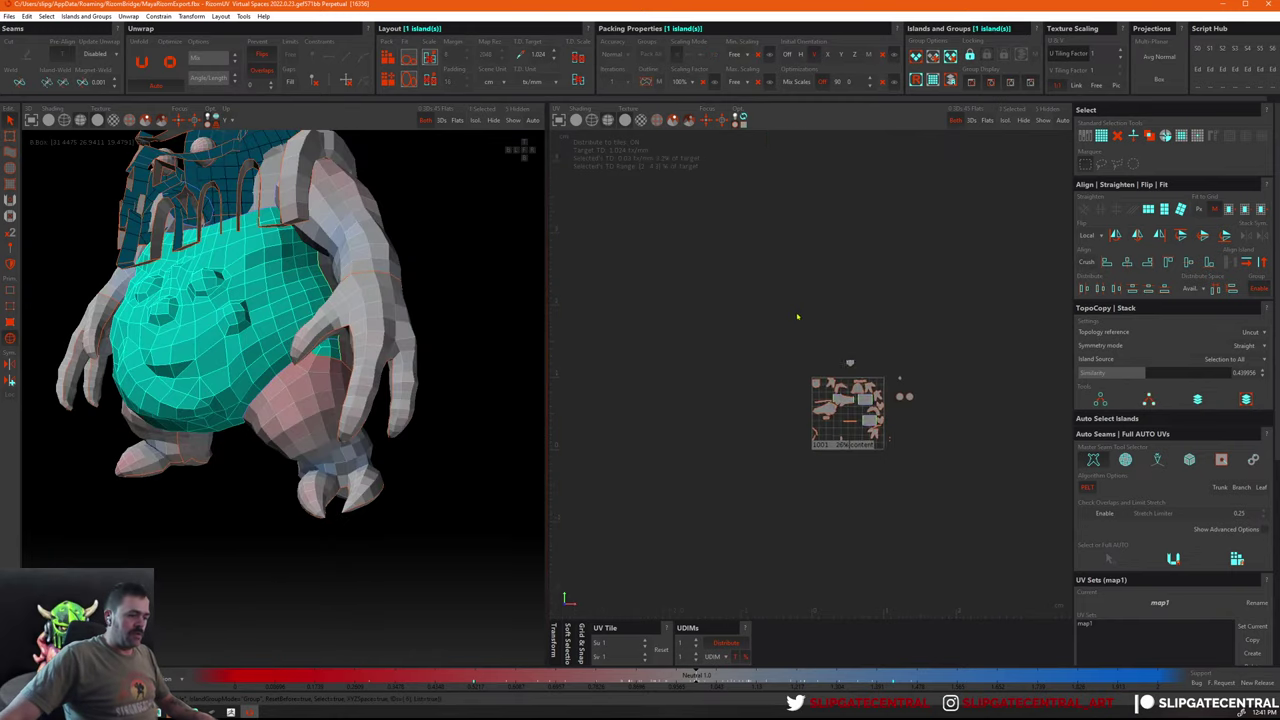
{"action": "scroll", "coordinate": [836, 398], "scroll_direction": "up", "scroll_amount": 5}
{"action": "scroll", "coordinate": [759, 466], "scroll_direction": "up", "scroll_amount": 10}
{"action": "scroll", "coordinate": [770, 440], "scroll_direction": "down", "scroll_amount": 3}
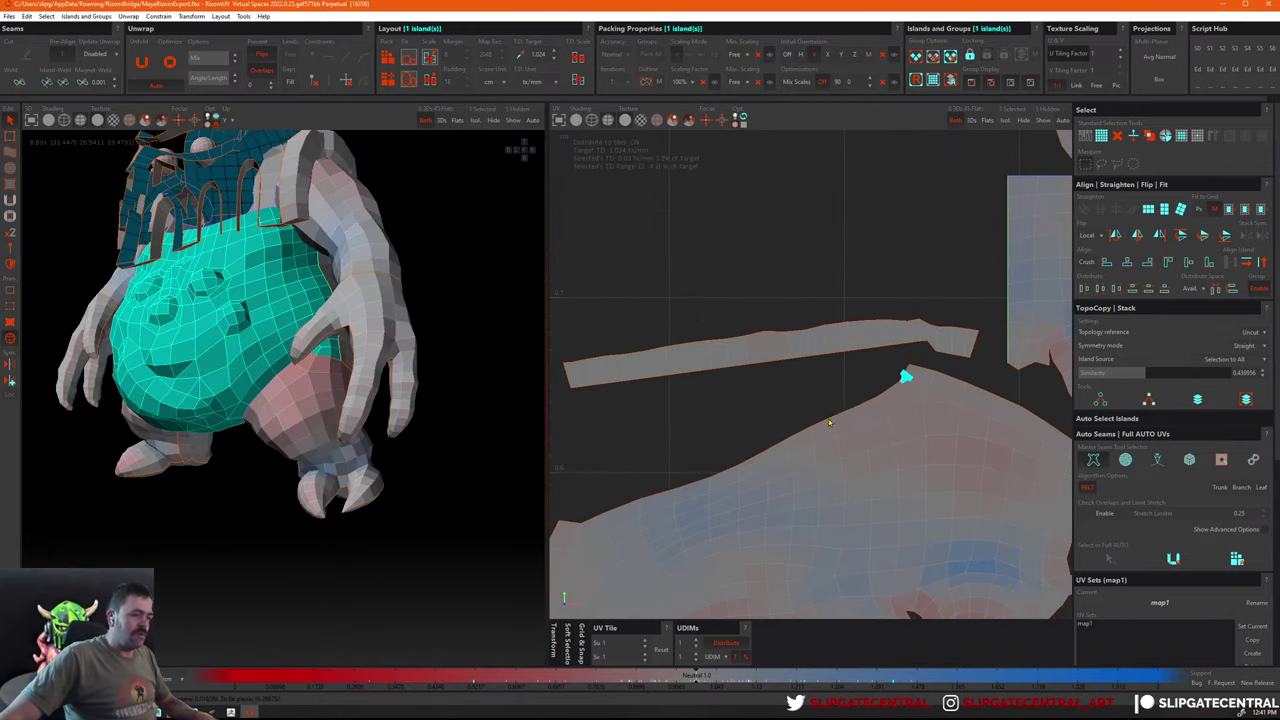
{"action": "scroll", "coordinate": [785, 380], "scroll_direction": "down", "scroll_amount": 5}
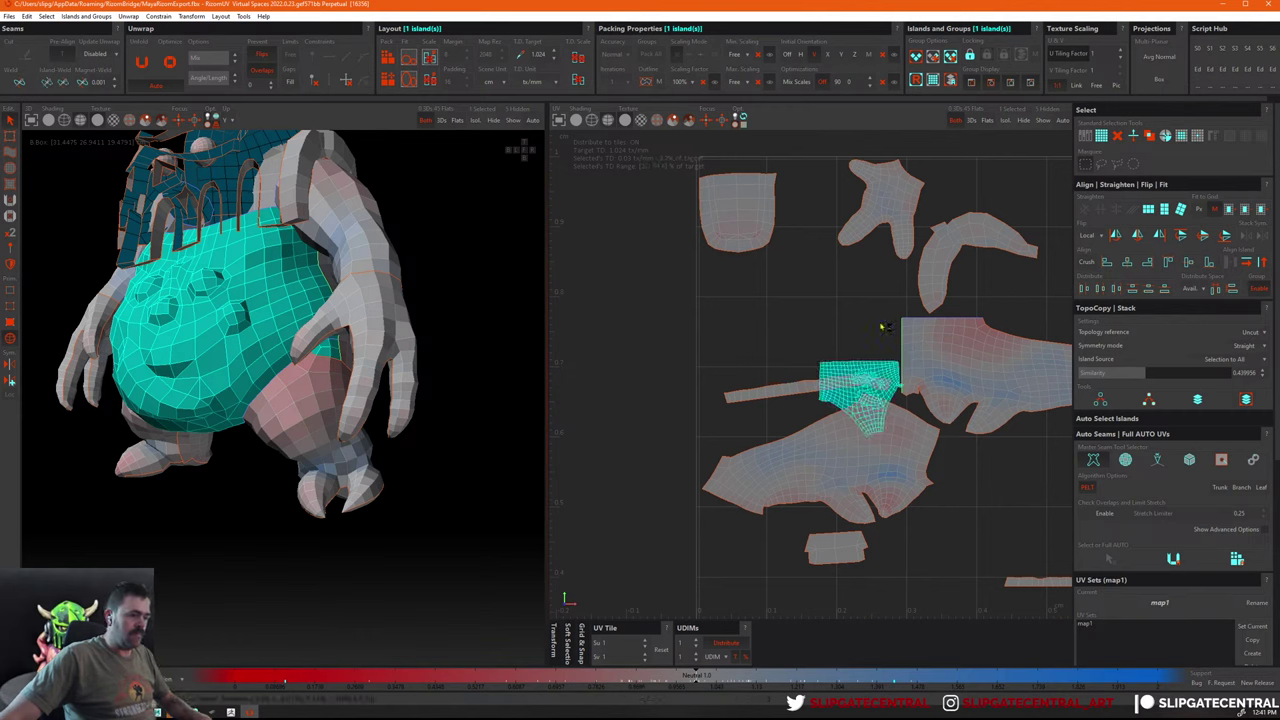
{"action": "scroll", "coordinate": [898, 357], "scroll_direction": "down", "scroll_amount": 2}
{"action": "middle_click_drag", "start_coordinate": [898, 357], "coordinate": [800, 510]}
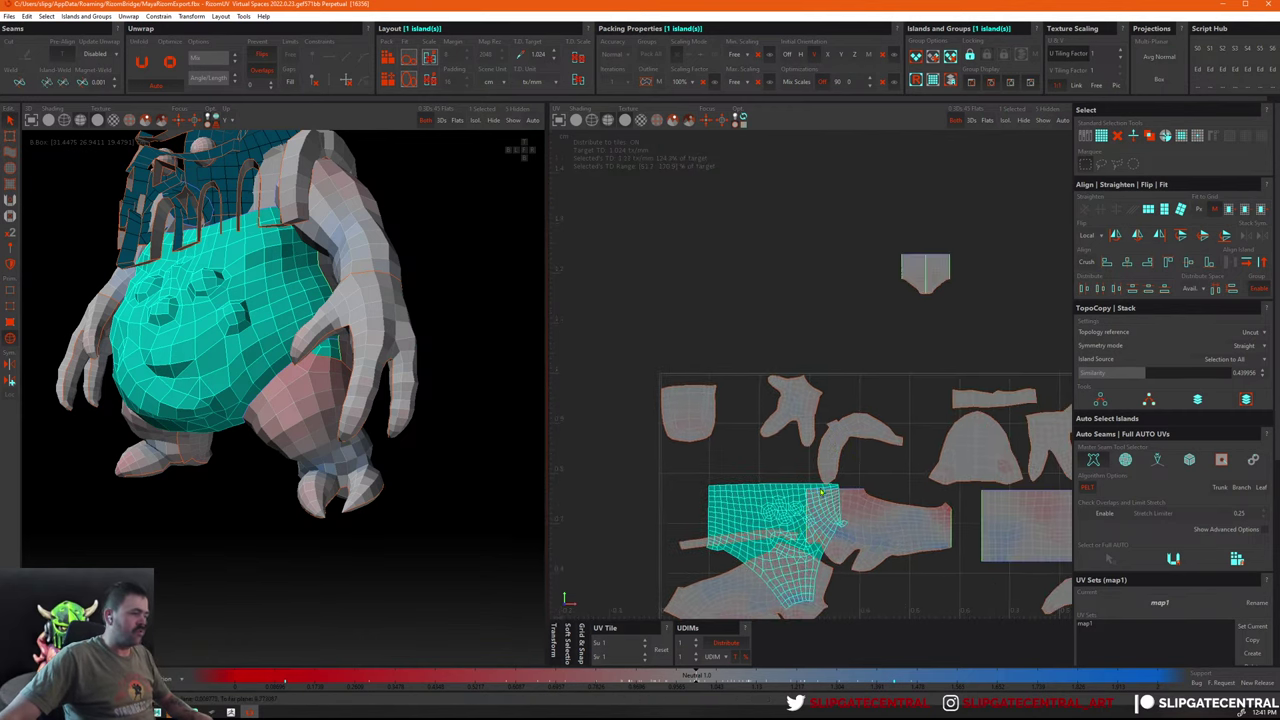
{"action": "left_click_drag", "start_coordinate": [800, 510], "coordinate": [760, 290]}
{"action": "scroll", "coordinate": [772, 350], "scroll_direction": "up", "scroll_amount": 2}
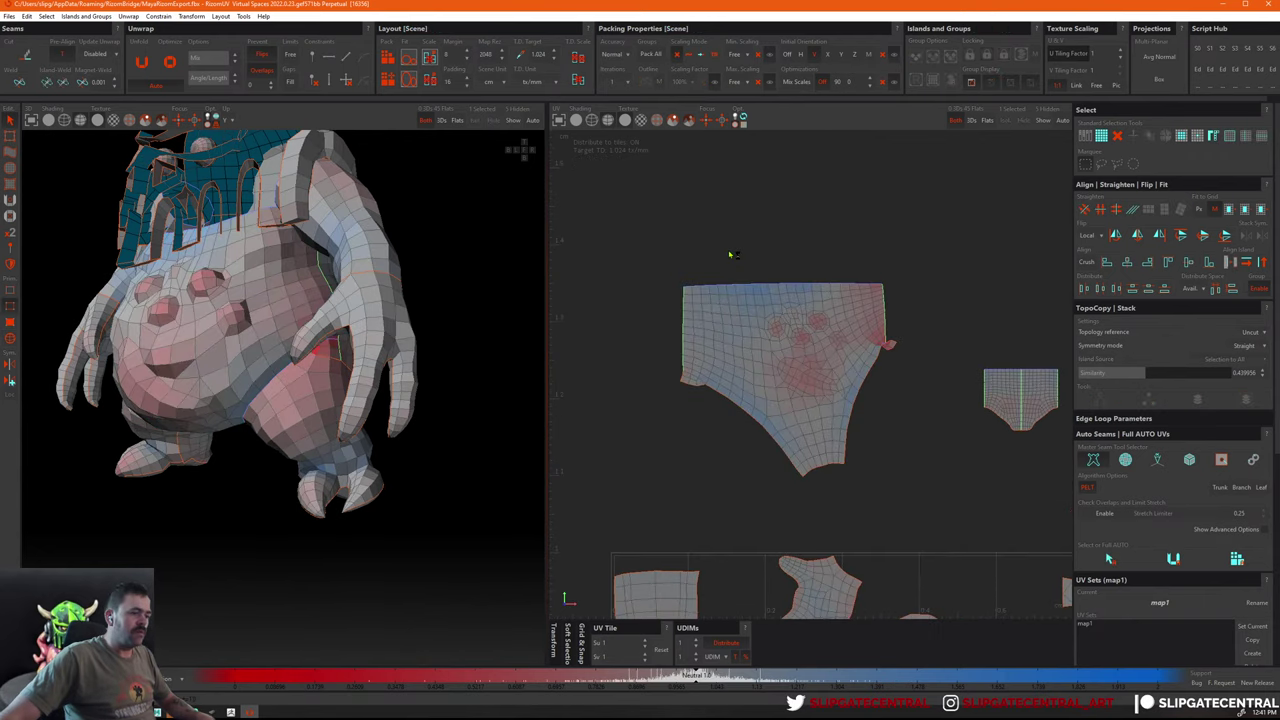
Select the belly island's left border and upper-right edge loops
{"action": "left_click_drag", "start_coordinate": [654, 194], "coordinate": [895, 490]}
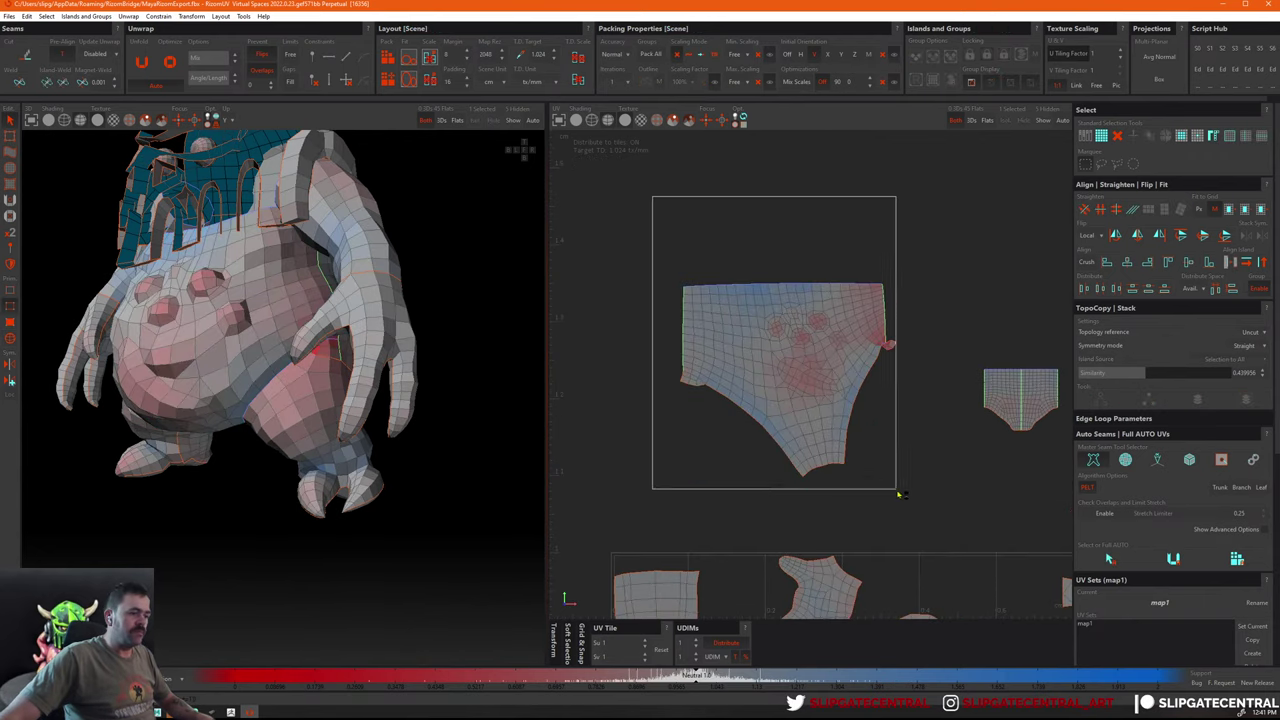
{"action": "left_click", "coordinate": [845, 440]}
{"action": "double_click", "coordinate": [713, 289]}
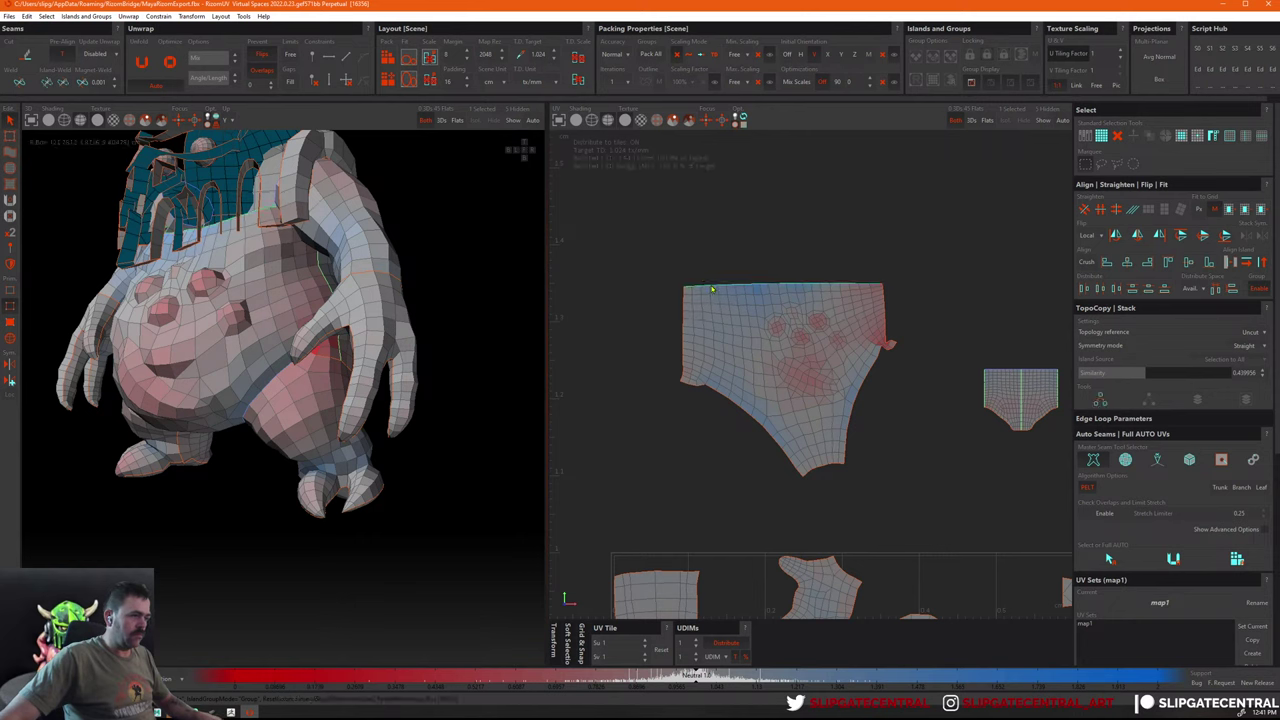
{"action": "left_click", "coordinate": [713, 289]}
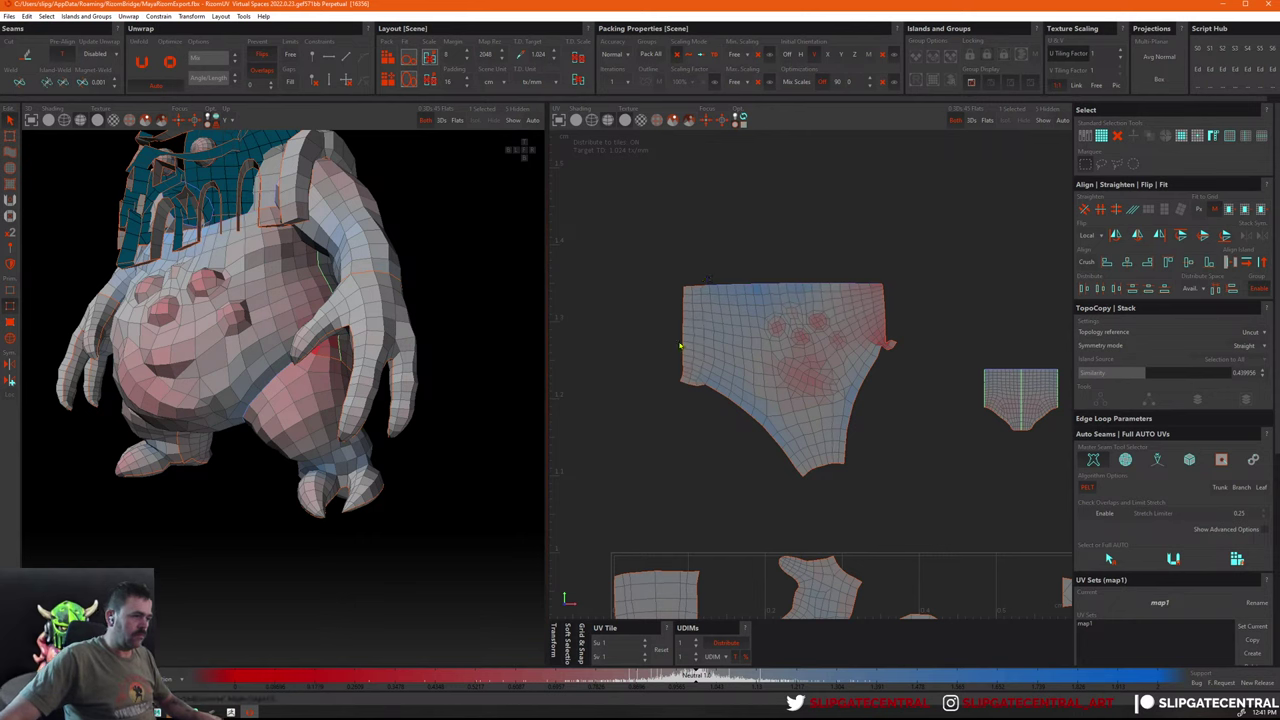
{"action": "double_click", "coordinate": [683, 343]}
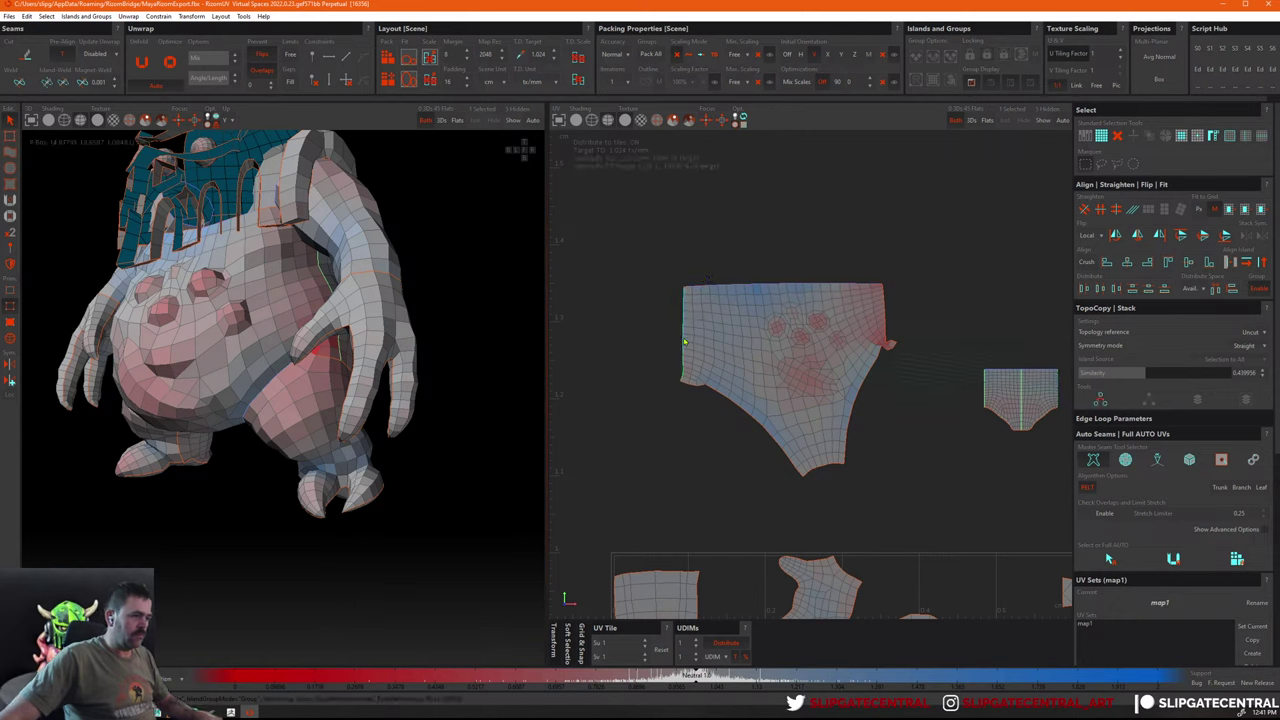
{"action": "double_click", "coordinate": [882, 317], "text": "shift"}
Unfold the belly island into a squarer shape with straight top and left borders
{"action": "left_click", "coordinate": [802, 325]}
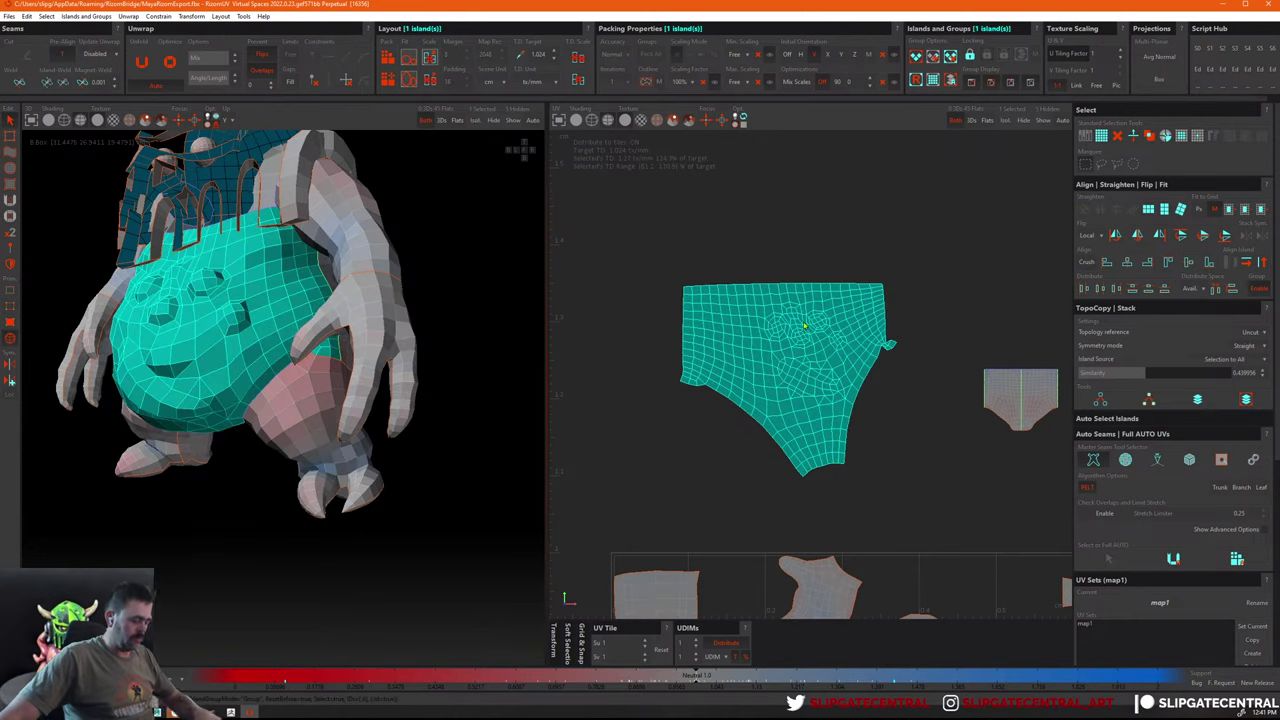
{"action": "key", "text": "u"}
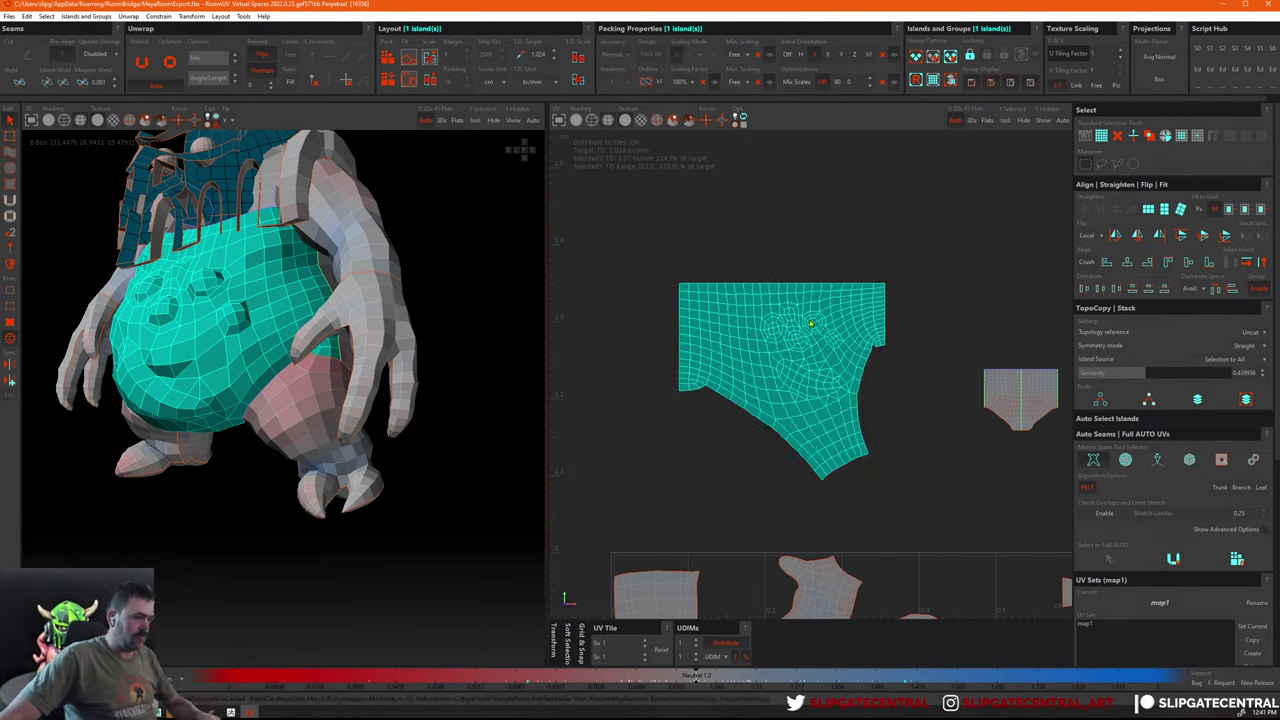
{"action": "middle_click_drag", "start_coordinate": [463, 349], "coordinate": [430, 350]}
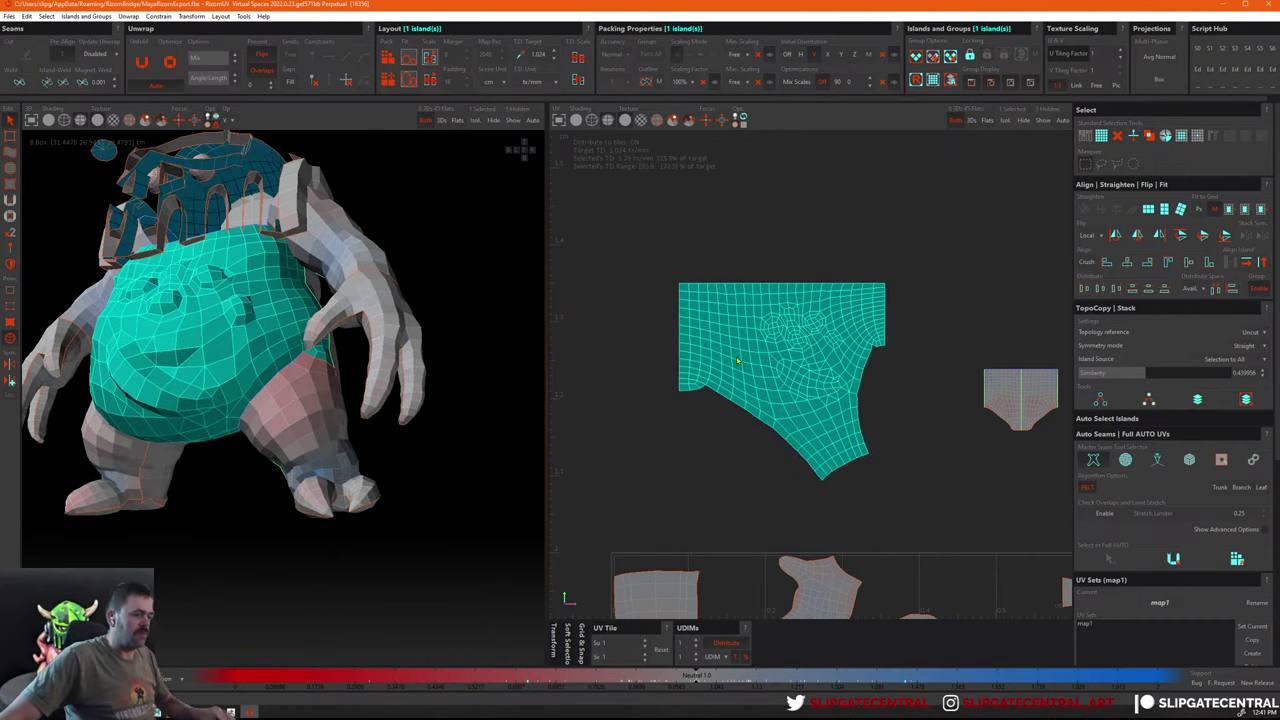
{"action": "left_click", "coordinate": [960, 305]}
{"action": "scroll", "coordinate": [940, 333], "scroll_direction": "up", "scroll_amount": 3}
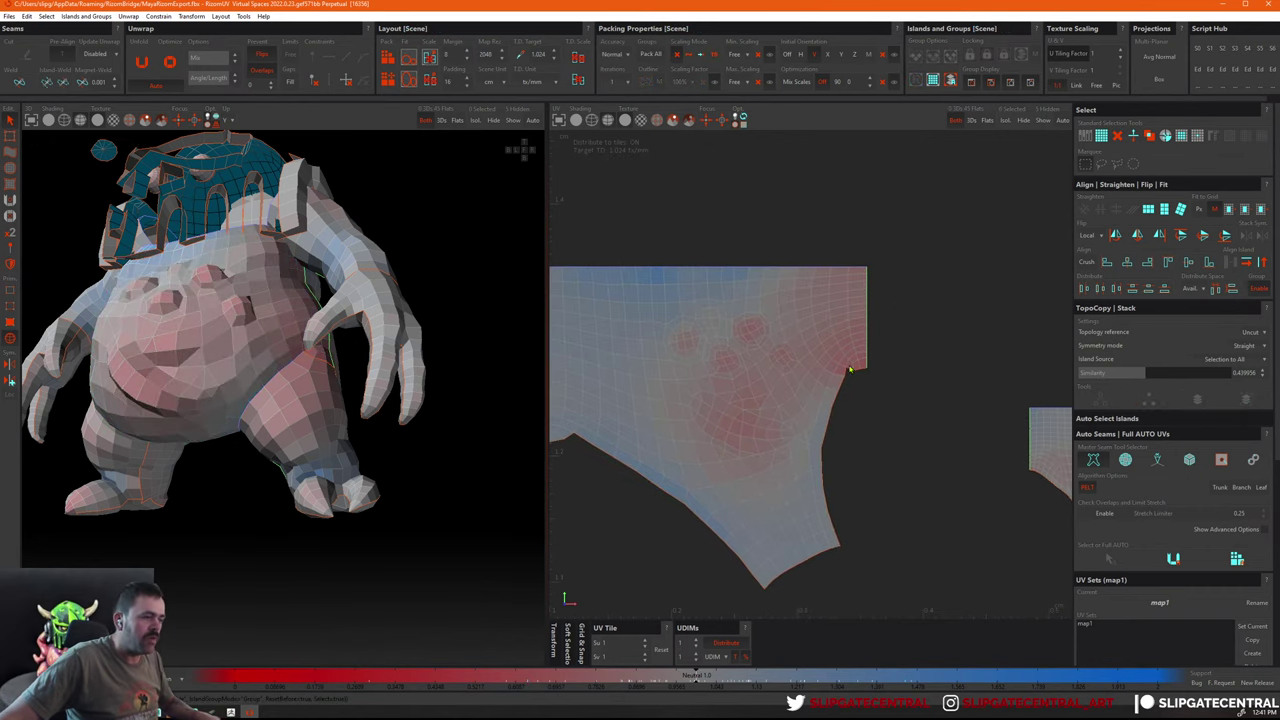
Frame the belly island and briefly isolate its part in the 3D view
{"action": "key", "text": "f"}
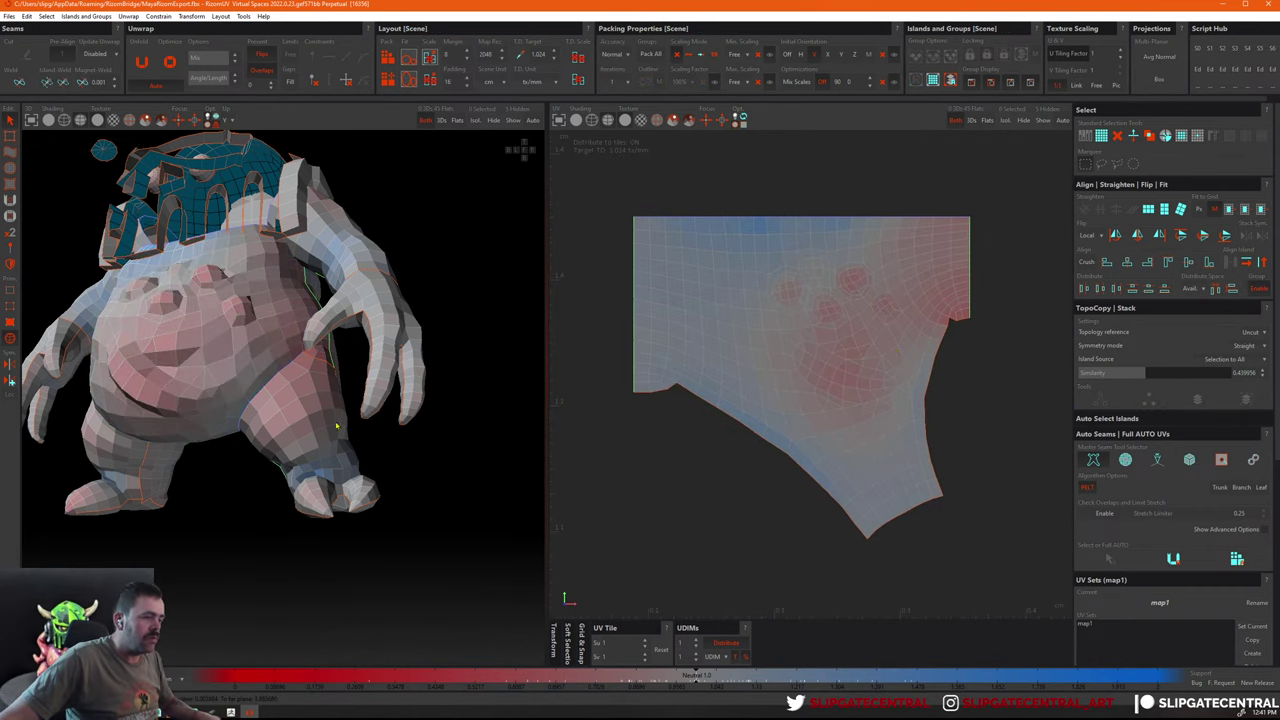
{"action": "mouse_move", "coordinate": [336, 427]}
{"action": "middle_mouse_down"}
{"action": "mouse_move", "coordinate": [131, 457]}
{"action": "mouse_move", "coordinate": [443, 420]}
{"action": "mouse_move", "coordinate": [250, 428]}
{"action": "mouse_move", "coordinate": [289, 434]}
{"action": "mouse_move", "coordinate": [303, 414]}
{"action": "mouse_move", "coordinate": [259, 443]}
{"action": "middle_mouse_up"}
{"action": "left_click", "coordinate": [240, 441]}
{"action": "key", "text": "i"}
{"action": "left_click", "coordinate": [271, 443]}
{"action": "key", "text": "i"}
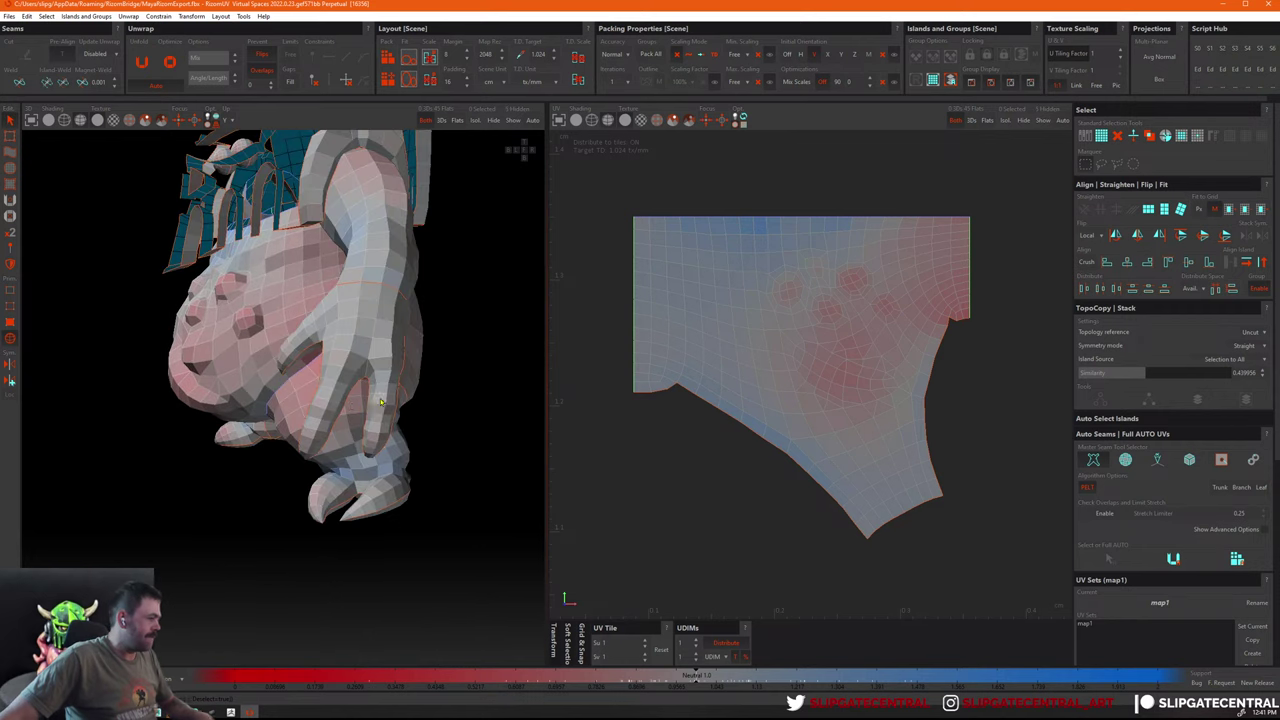
Cut the edges on the creature's side under the arm into a seam
{"action": "mouse_move", "coordinate": [333, 403]}
{"action": "middle_mouse_down"}
{"action": "mouse_move", "coordinate": [437, 357]}
{"action": "mouse_move", "coordinate": [418, 345]}
{"action": "mouse_move", "coordinate": [417, 363]}
{"action": "middle_mouse_up"}
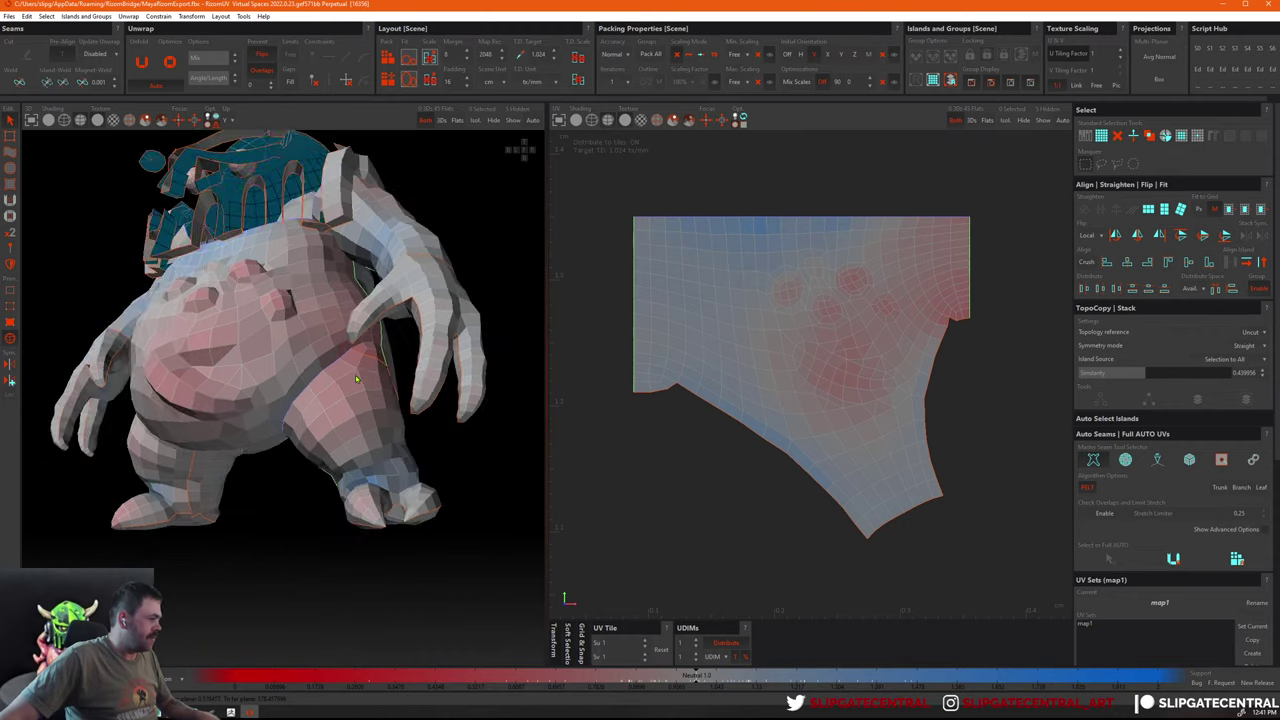
{"action": "scroll", "coordinate": [330, 400], "scroll_direction": "up", "scroll_amount": 3}
{"action": "scroll", "coordinate": [306, 420], "scroll_direction": "up", "scroll_amount": 2}
{"action": "middle_click_drag", "start_coordinate": [306, 420], "coordinate": [381, 345]}
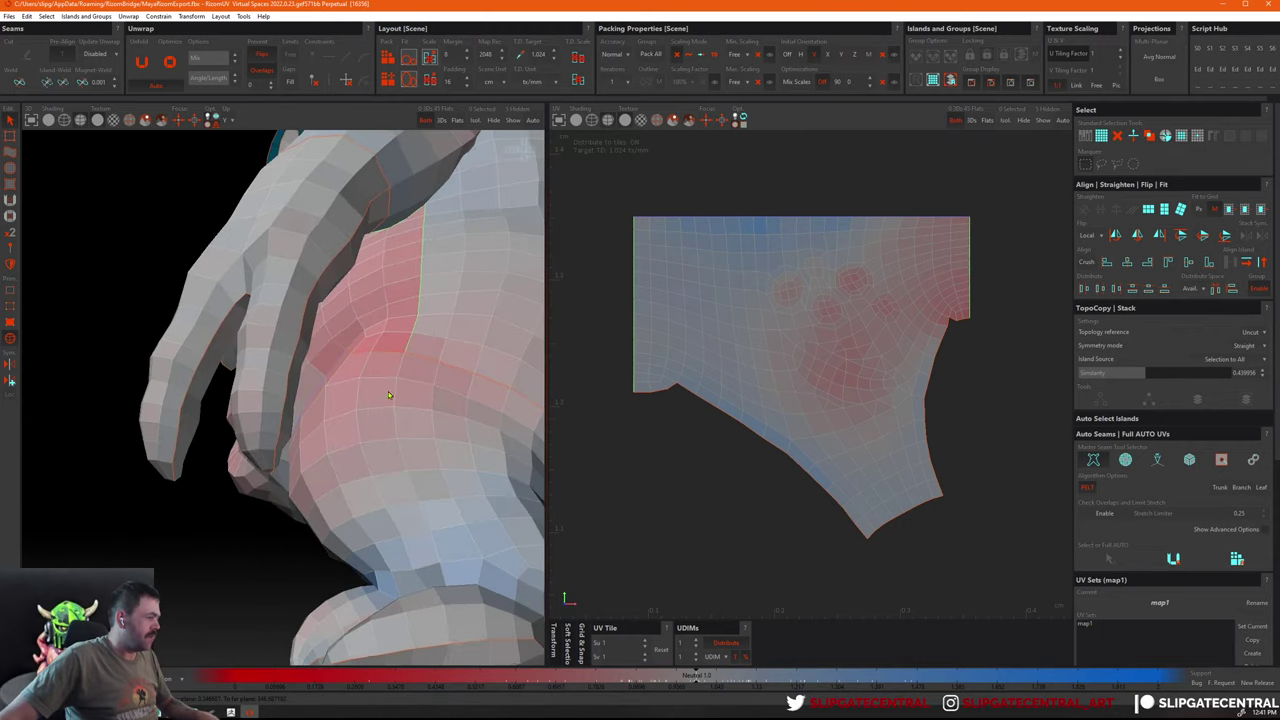
{"action": "key", "text": "F2"}
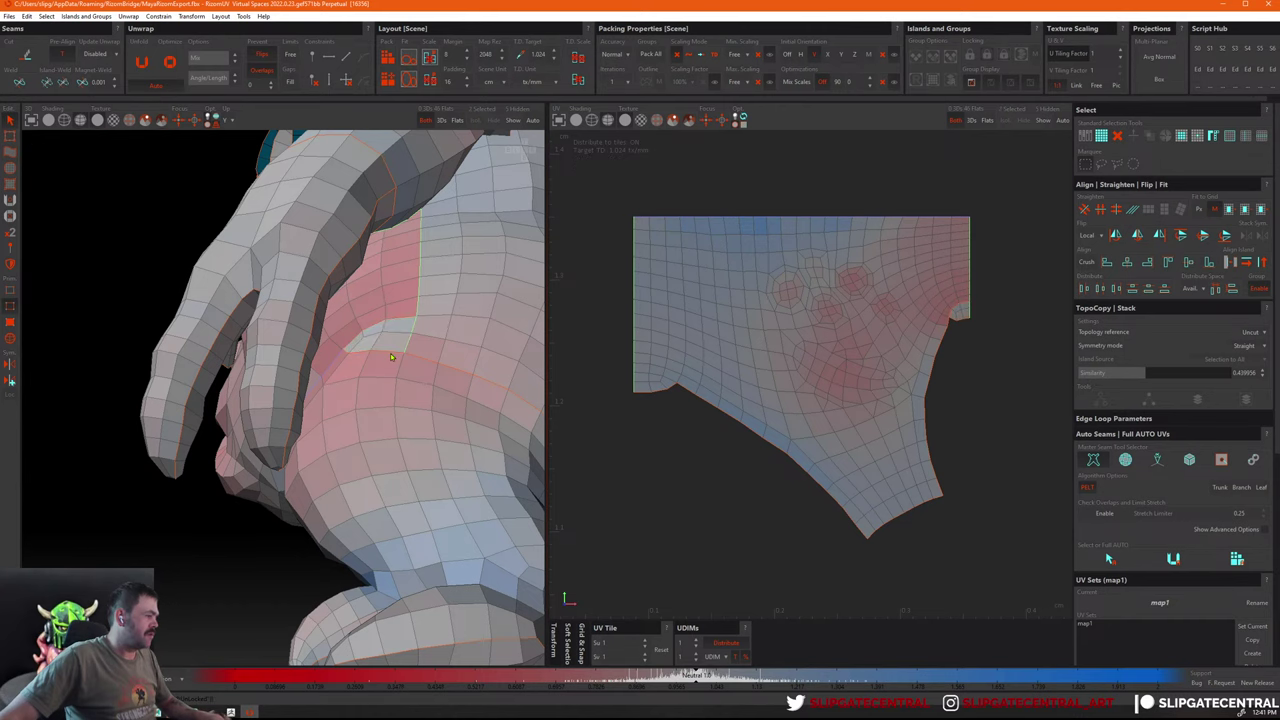
{"action": "left_click", "coordinate": [358, 355], "text": "shift"}
{"action": "key", "text": "c"}
Select another run of edges along the side beside the arm, then select the belly island
{"action": "key", "text": "F4"}
{"action": "mouse_move", "coordinate": [351, 354]}
{"action": "middle_mouse_down"}
{"action": "mouse_move", "coordinate": [446, 393]}
{"action": "mouse_move", "coordinate": [257, 343]}
{"action": "middle_mouse_up"}
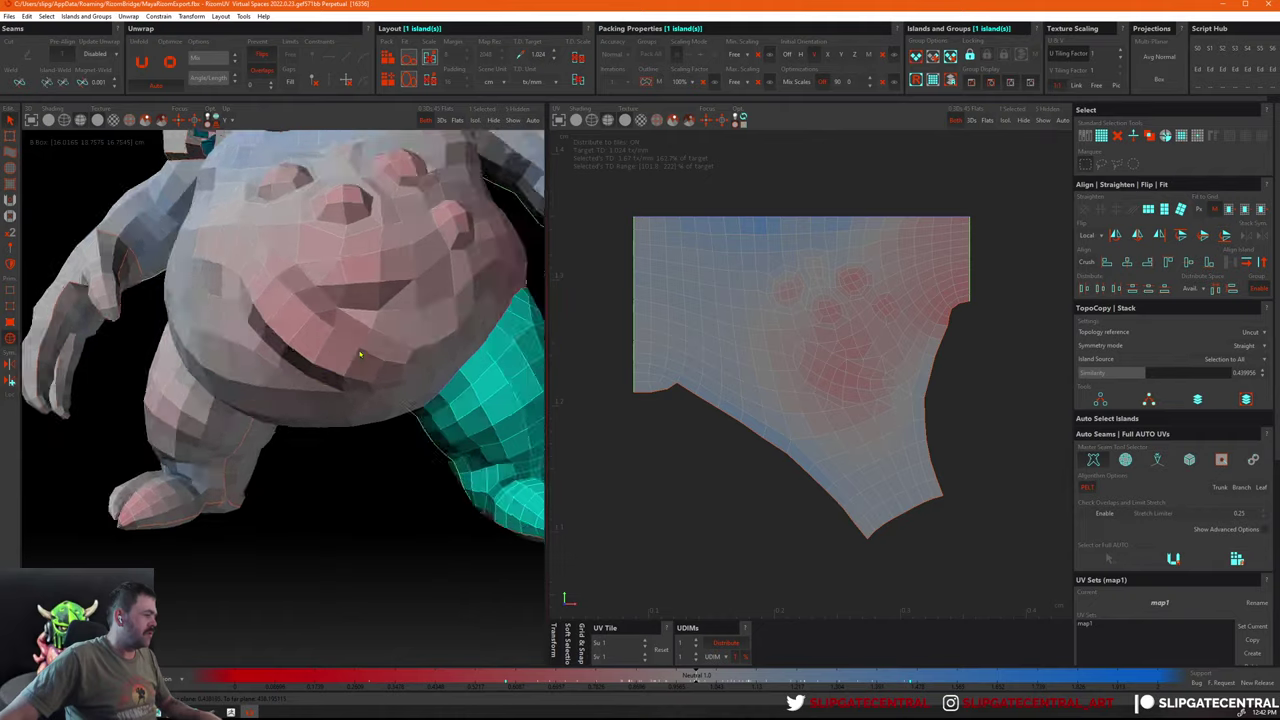
{"action": "scroll", "coordinate": [402, 380], "scroll_direction": "up", "scroll_amount": 5}
{"action": "middle_click_drag", "start_coordinate": [402, 380], "coordinate": [302, 258]}
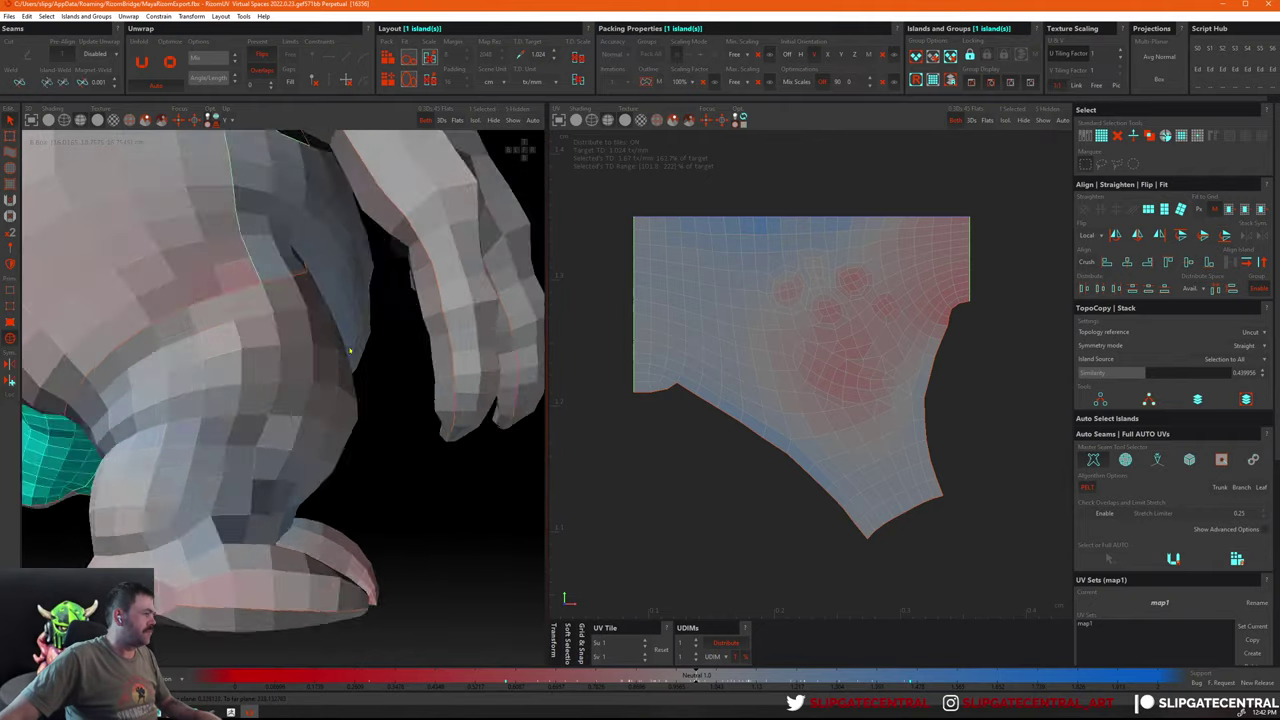
{"action": "key", "text": "F2"}
{"action": "double_click", "coordinate": [301, 258]}
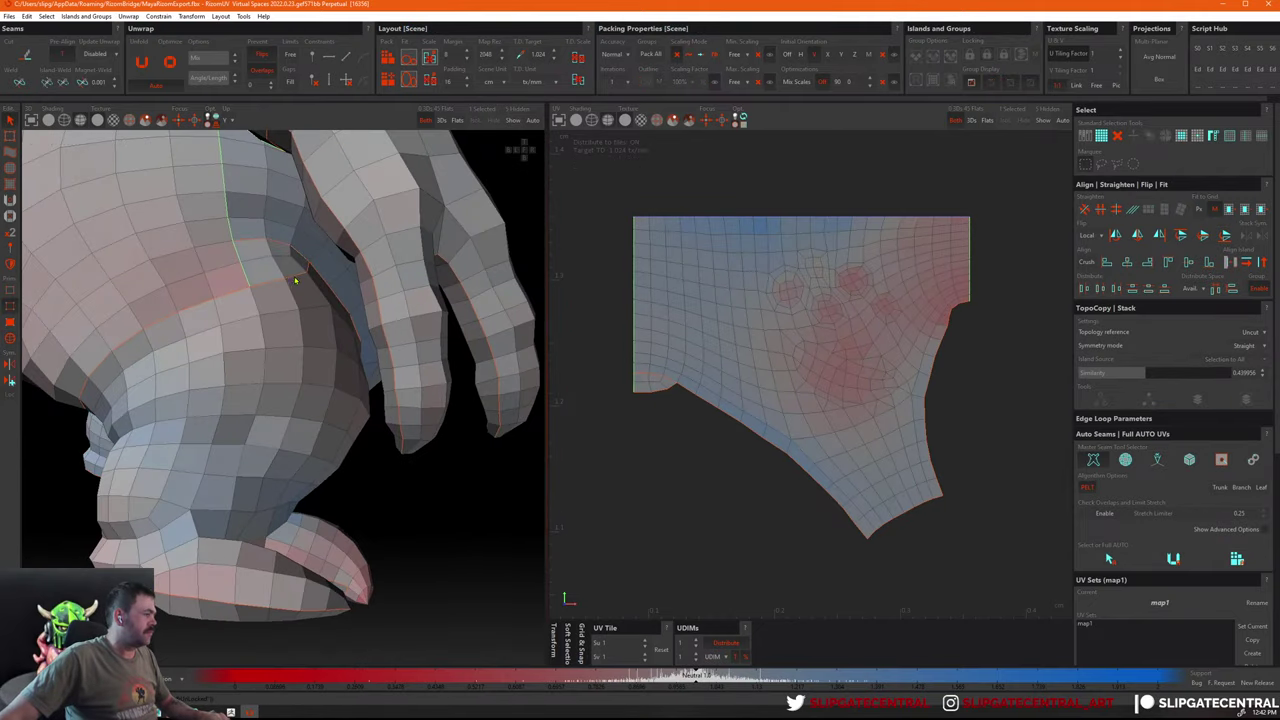
{"action": "left_click", "coordinate": [310, 268]}
{"action": "left_click", "coordinate": [276, 289]}
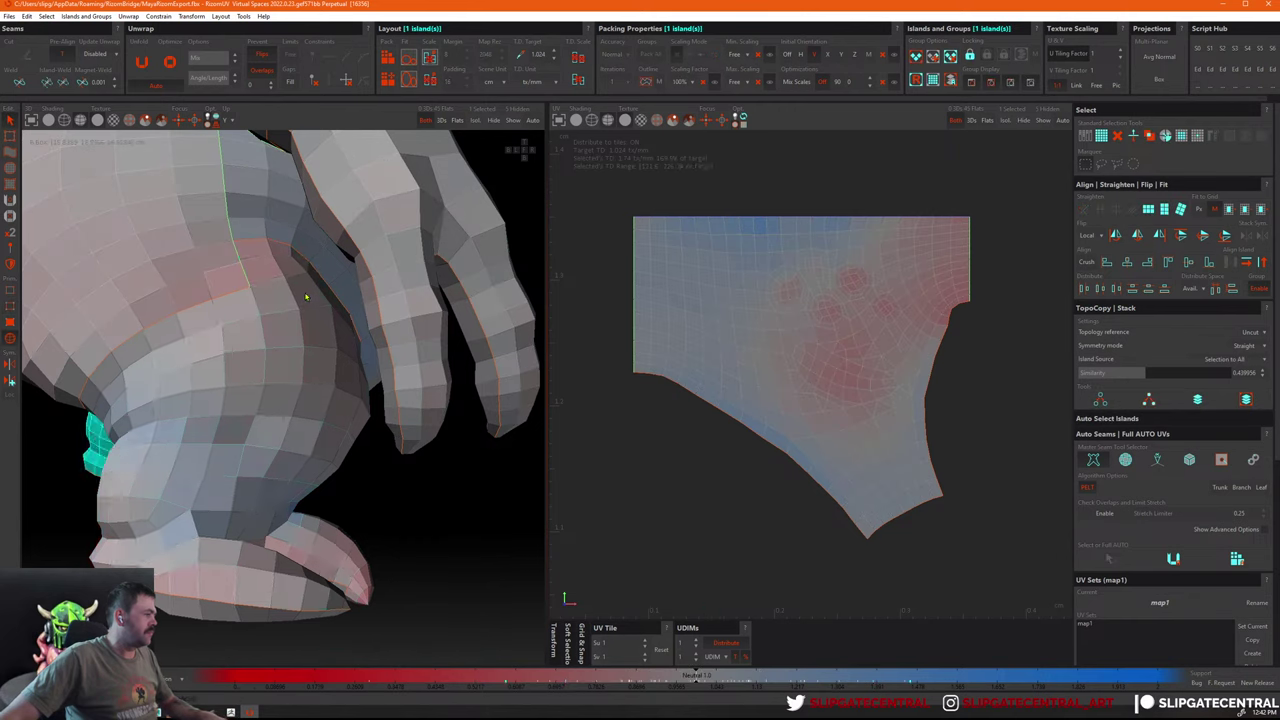
{"action": "left_click", "coordinate": [300, 330]}
{"action": "scroll", "coordinate": [873, 338], "scroll_direction": "down", "scroll_amount": 3}
{"action": "left_click", "coordinate": [873, 338]}
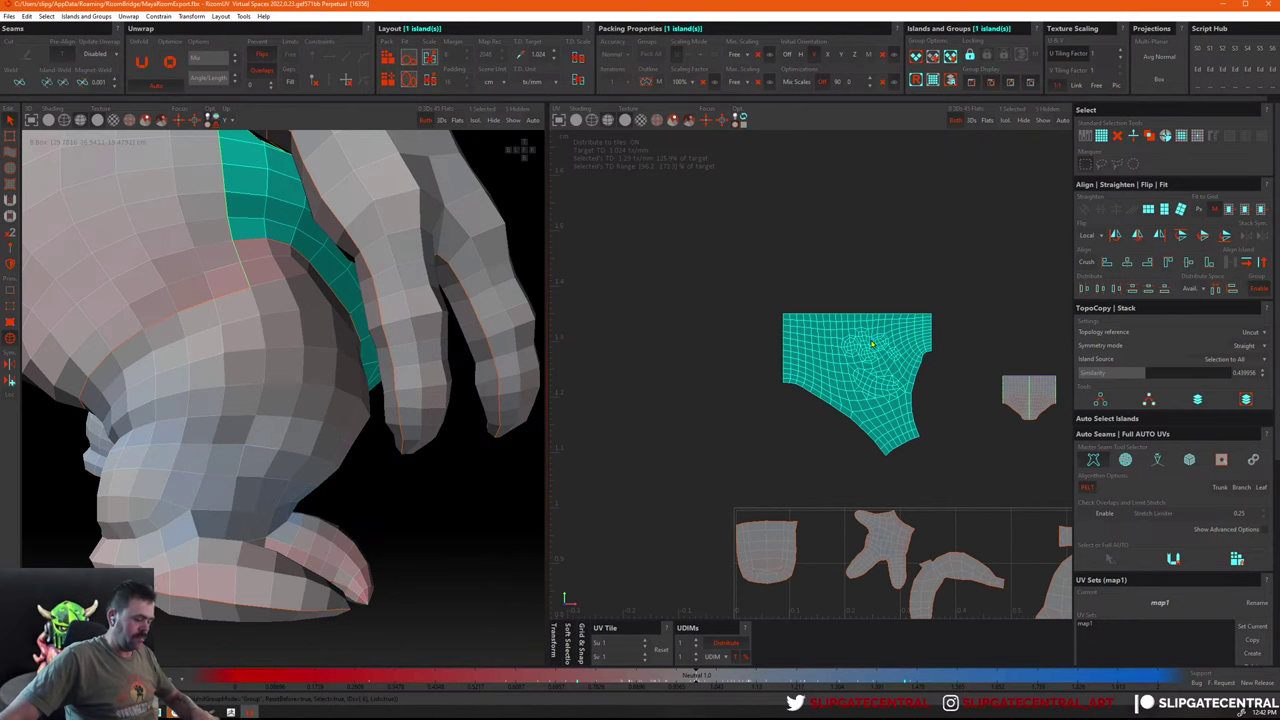
Unfold the belly island and inspect the large pelvis-shaped island
{"action": "key", "text": "u"}
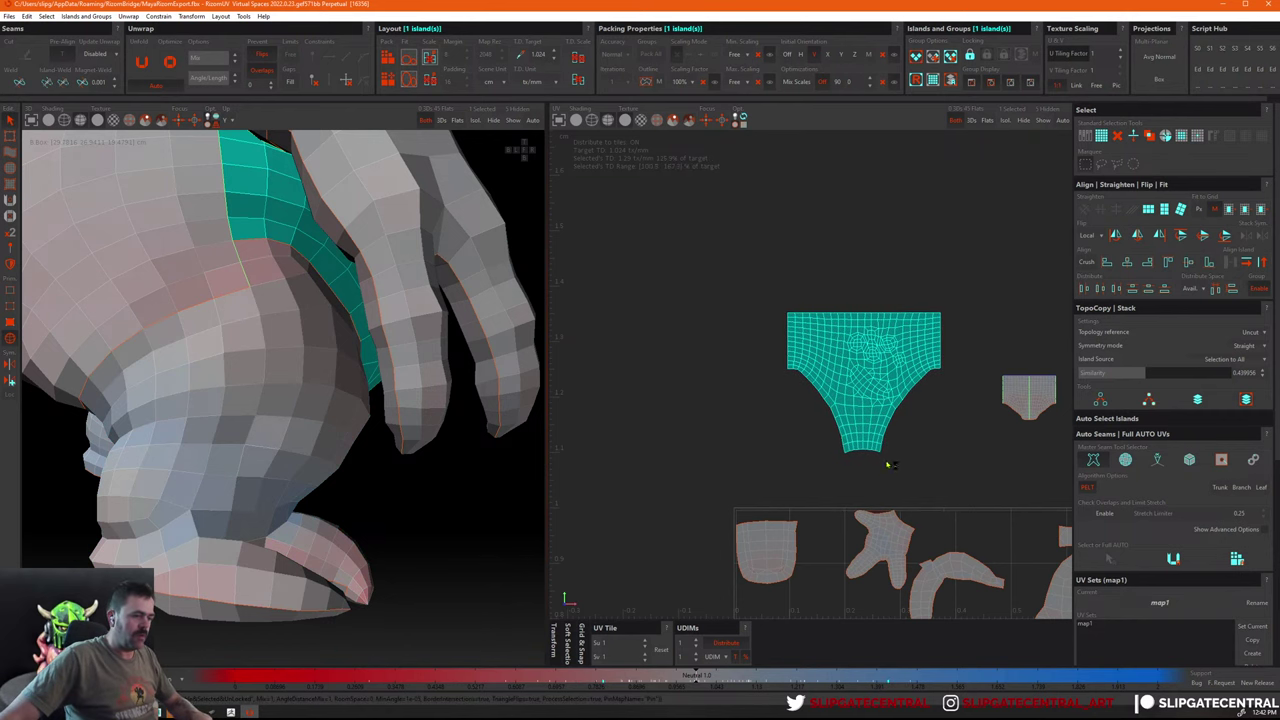
{"action": "left_click", "coordinate": [851, 450]}
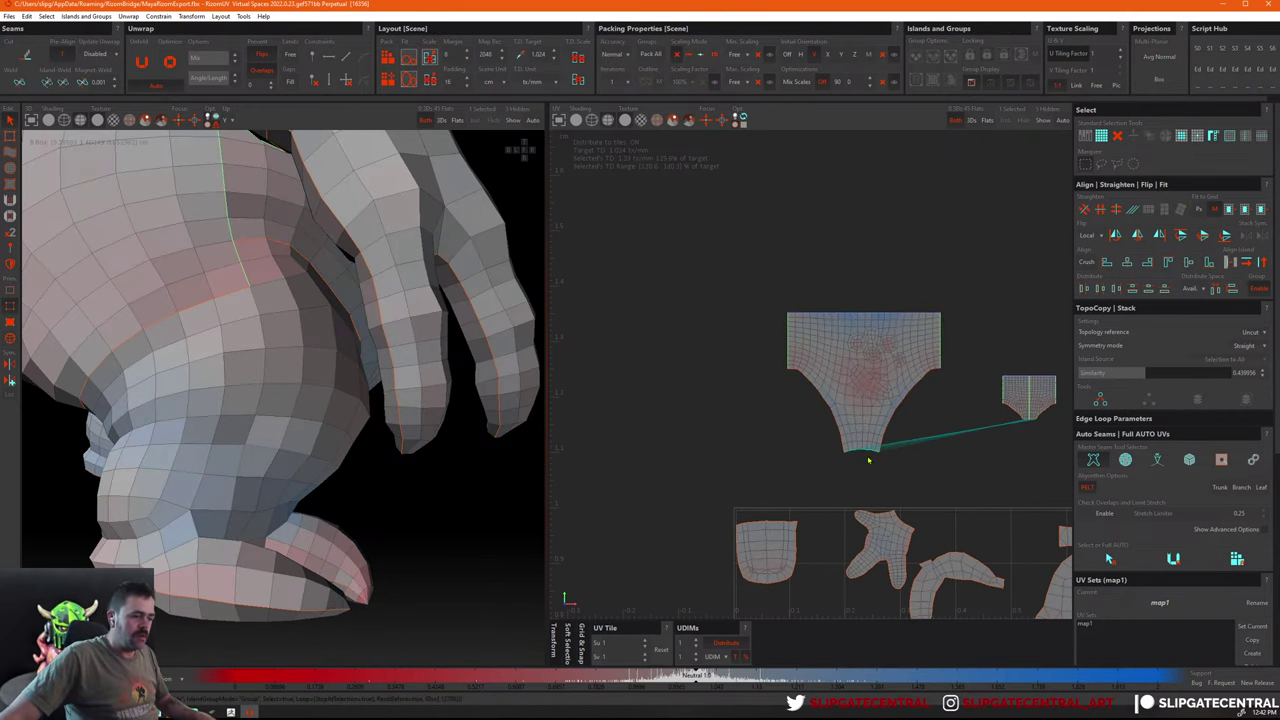
{"action": "left_click", "coordinate": [857, 394]}
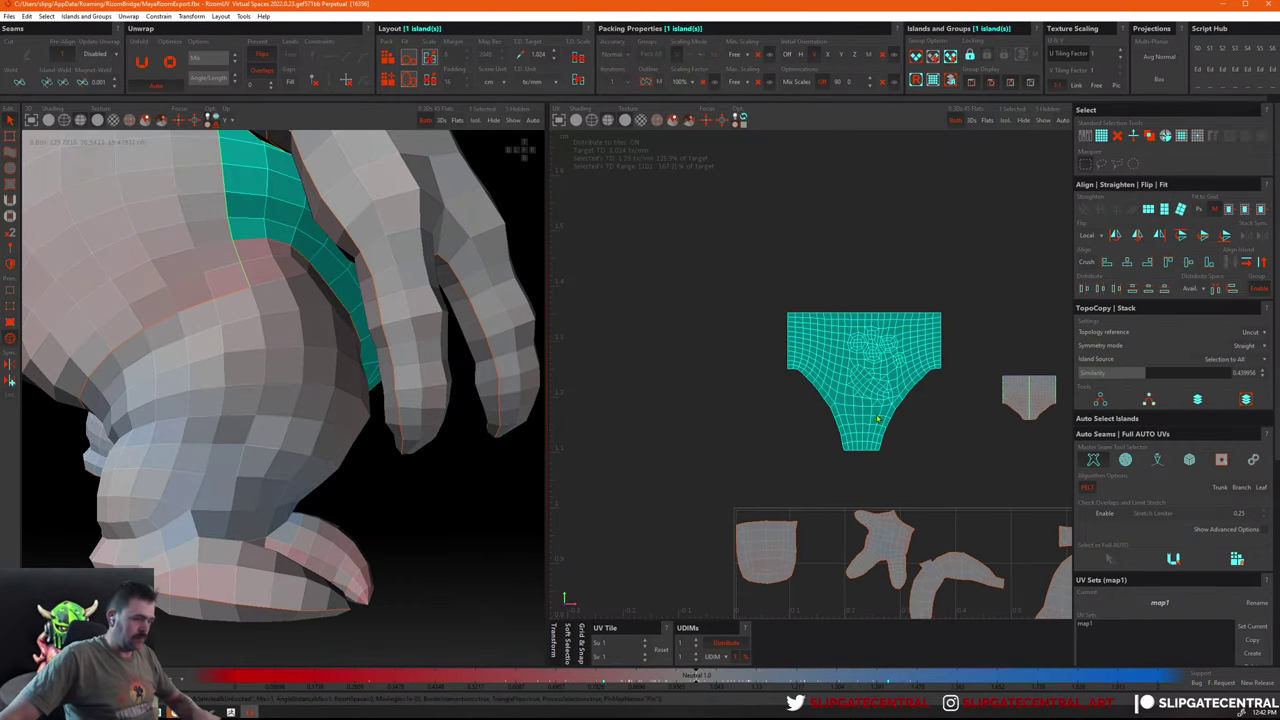
{"action": "left_click", "coordinate": [903, 449]}
Select all 37 UV islands in the tile
{"action": "scroll", "coordinate": [908, 317], "scroll_direction": "down", "scroll_amount": 2}
{"action": "scroll", "coordinate": [900, 290], "scroll_direction": "down", "scroll_amount": 5}
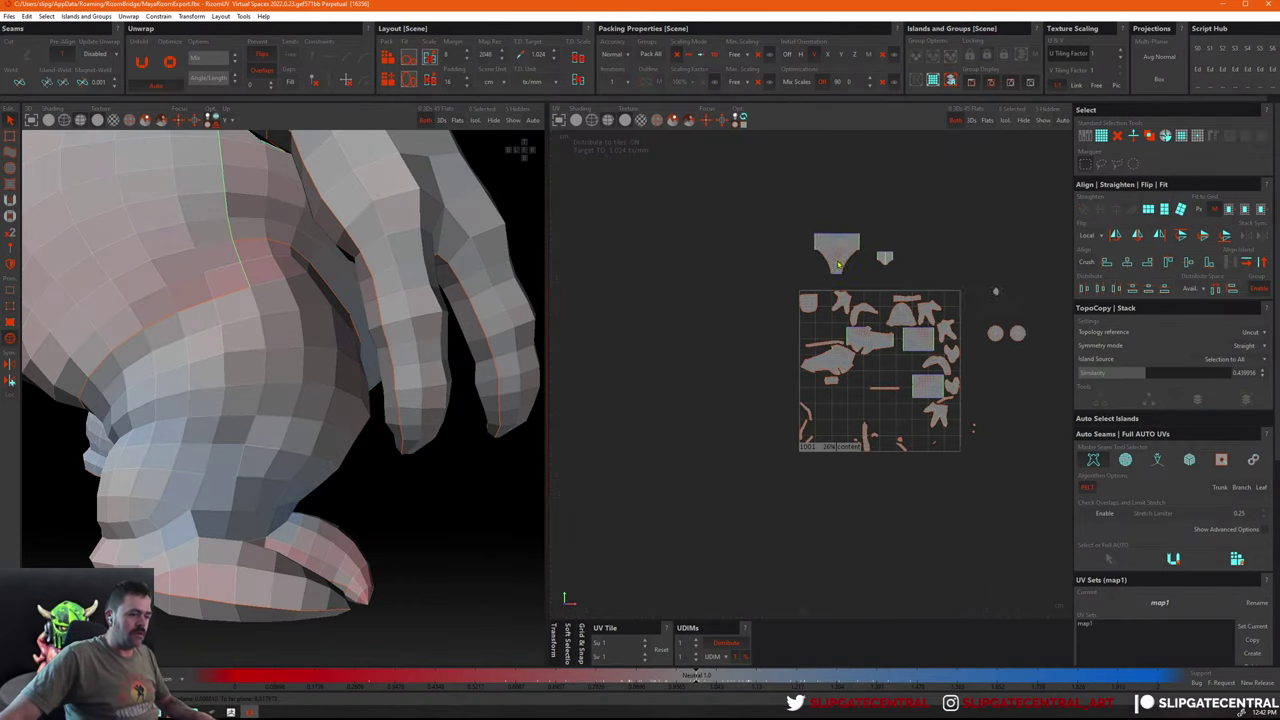
{"action": "scroll", "coordinate": [889, 258], "scroll_direction": "down", "scroll_amount": 2}
{"action": "scroll", "coordinate": [889, 258], "scroll_direction": "up", "scroll_amount": 2}
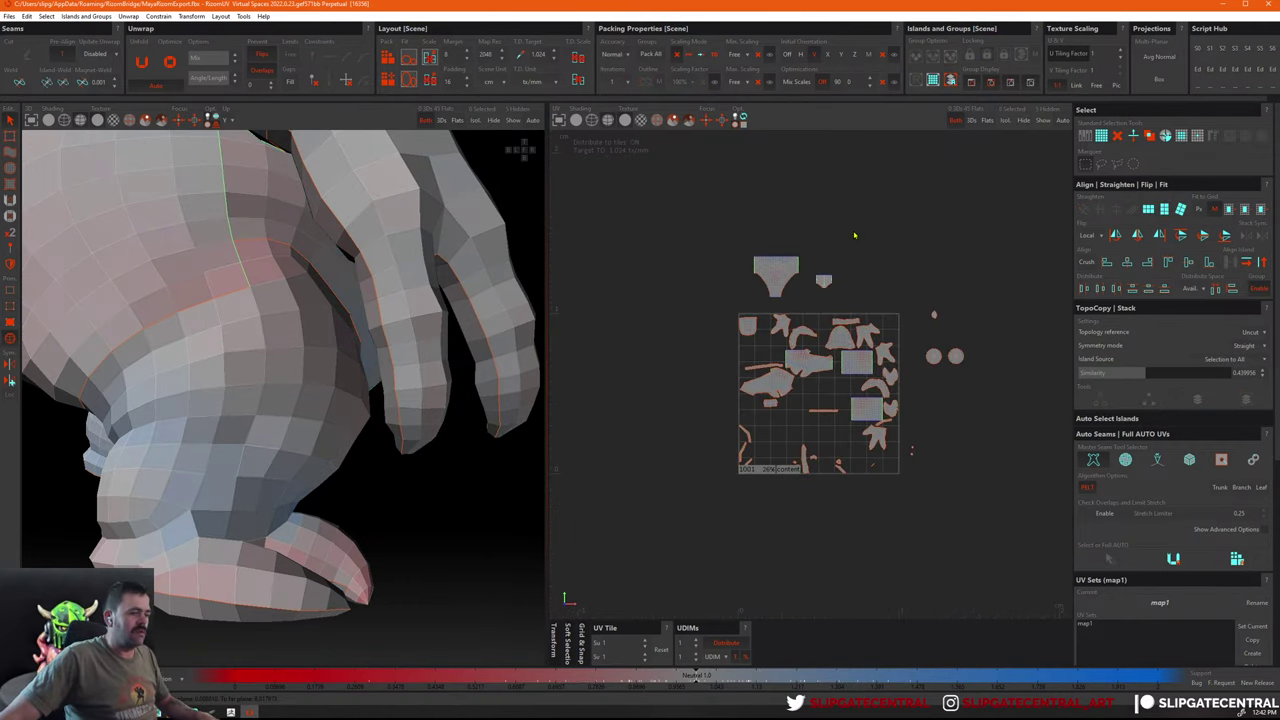
{"action": "scroll", "coordinate": [950, 380], "scroll_direction": "up", "scroll_amount": 1}
{"action": "scroll", "coordinate": [950, 380], "scroll_direction": "up", "scroll_amount": 1}
{"action": "left_click_drag", "start_coordinate": [865, 240], "coordinate": [955, 393]}
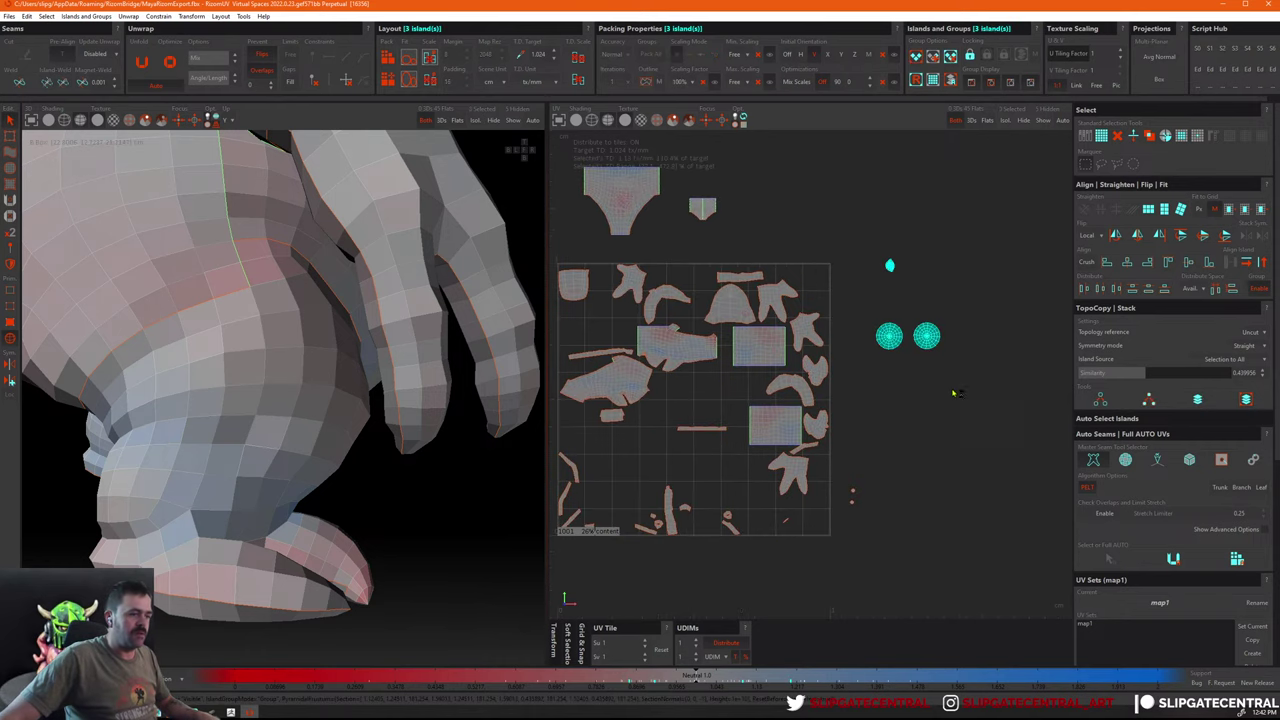
{"action": "scroll", "coordinate": [950, 385], "scroll_direction": "down", "scroll_amount": 2}
{"action": "left_click_drag", "start_coordinate": [648, 192], "coordinate": [895, 503]}
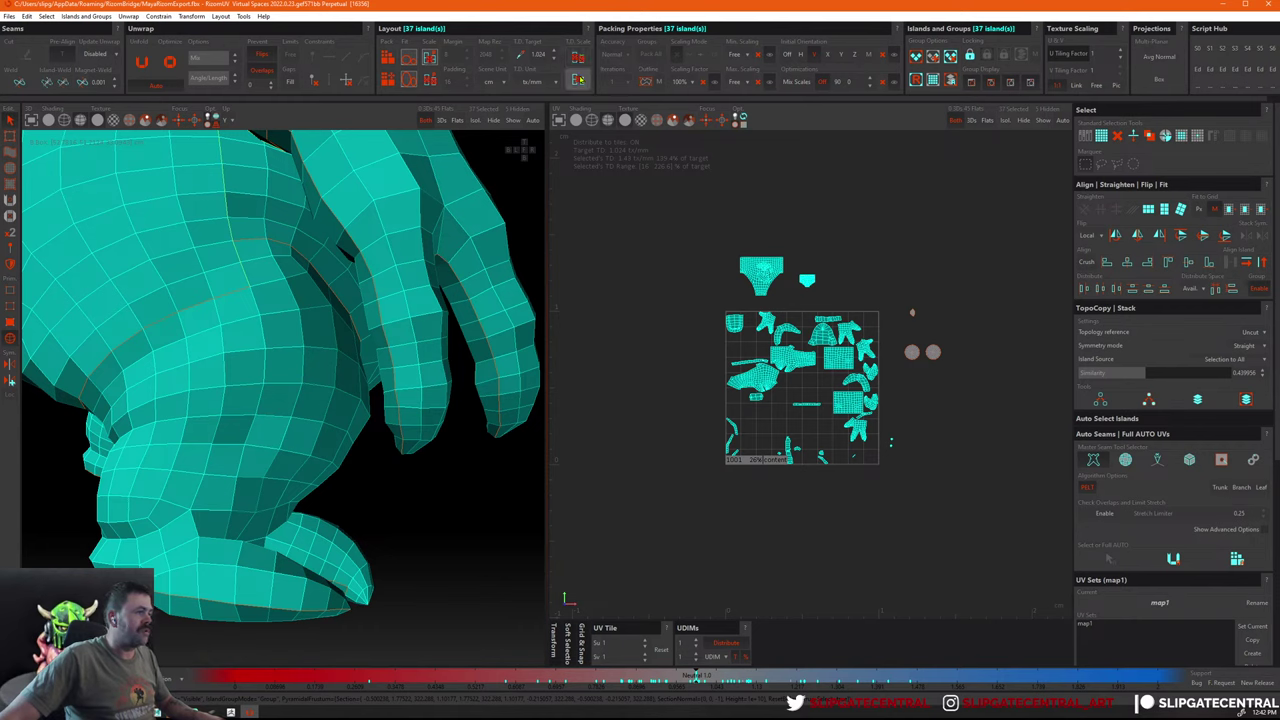
Rescale all islands to texel density and average size, undo the last rescale, then deselect
{"action": "left_click", "coordinate": [578, 80]}
{"action": "scroll", "coordinate": [820, 320], "scroll_direction": "up", "scroll_amount": 3}
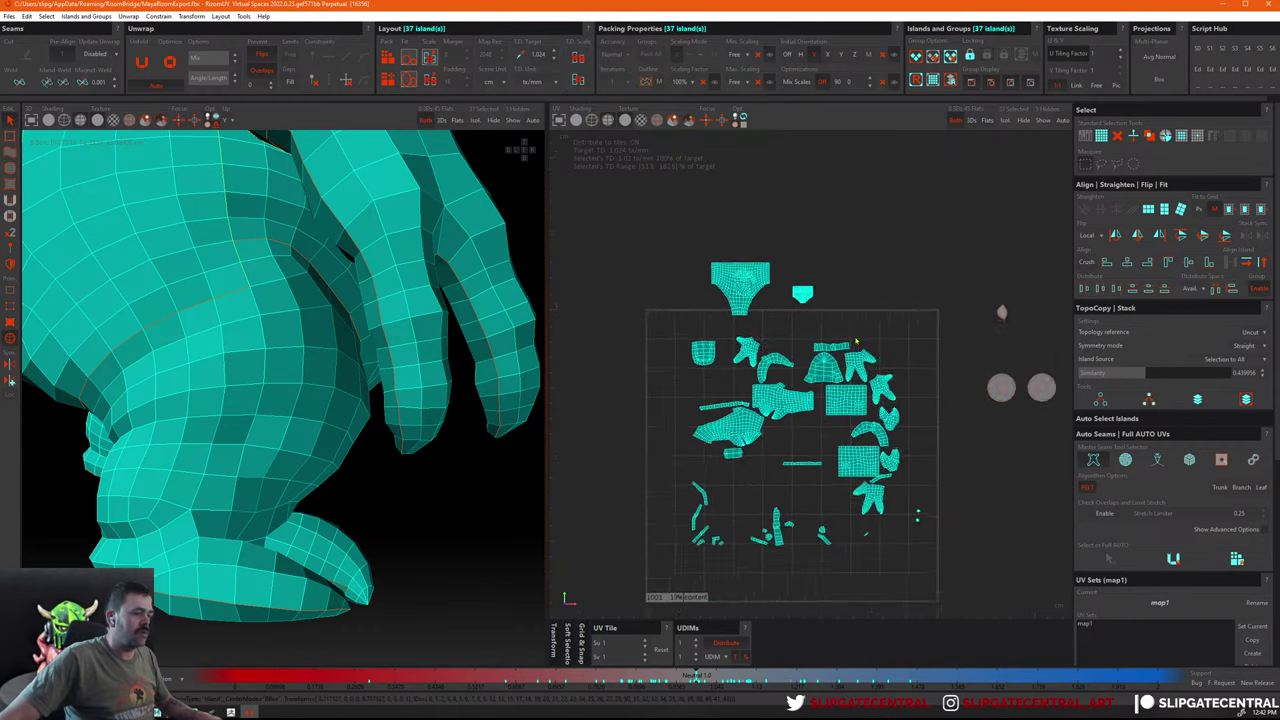
{"action": "scroll", "coordinate": [856, 342], "scroll_direction": "up", "scroll_amount": 1}
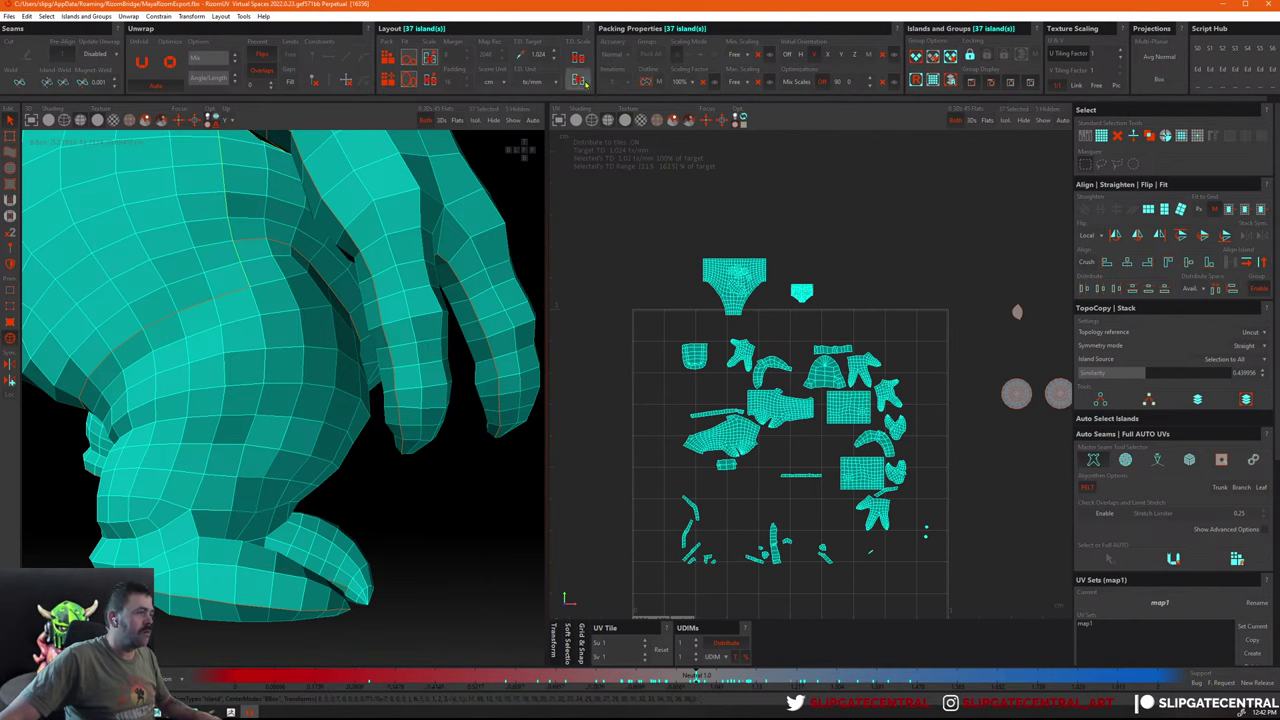
{"action": "left_click", "coordinate": [430, 82]}
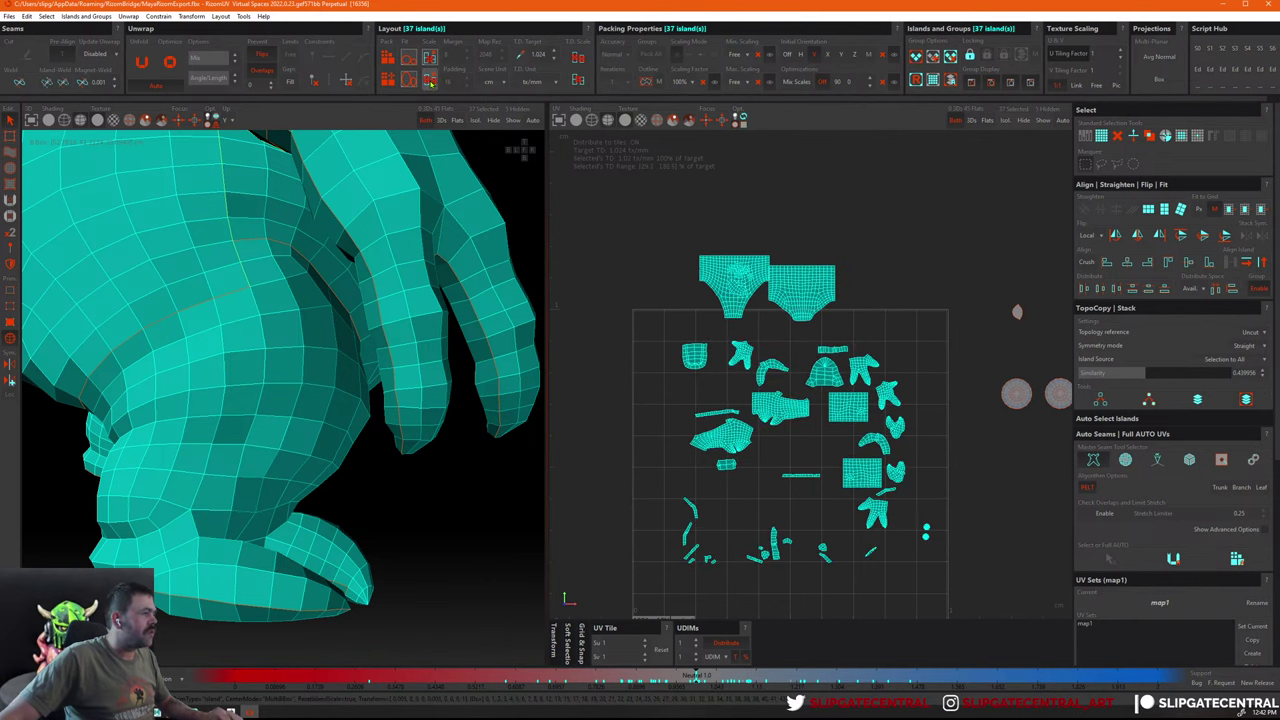
{"action": "scroll", "coordinate": [763, 217], "scroll_direction": "down", "scroll_amount": 2}
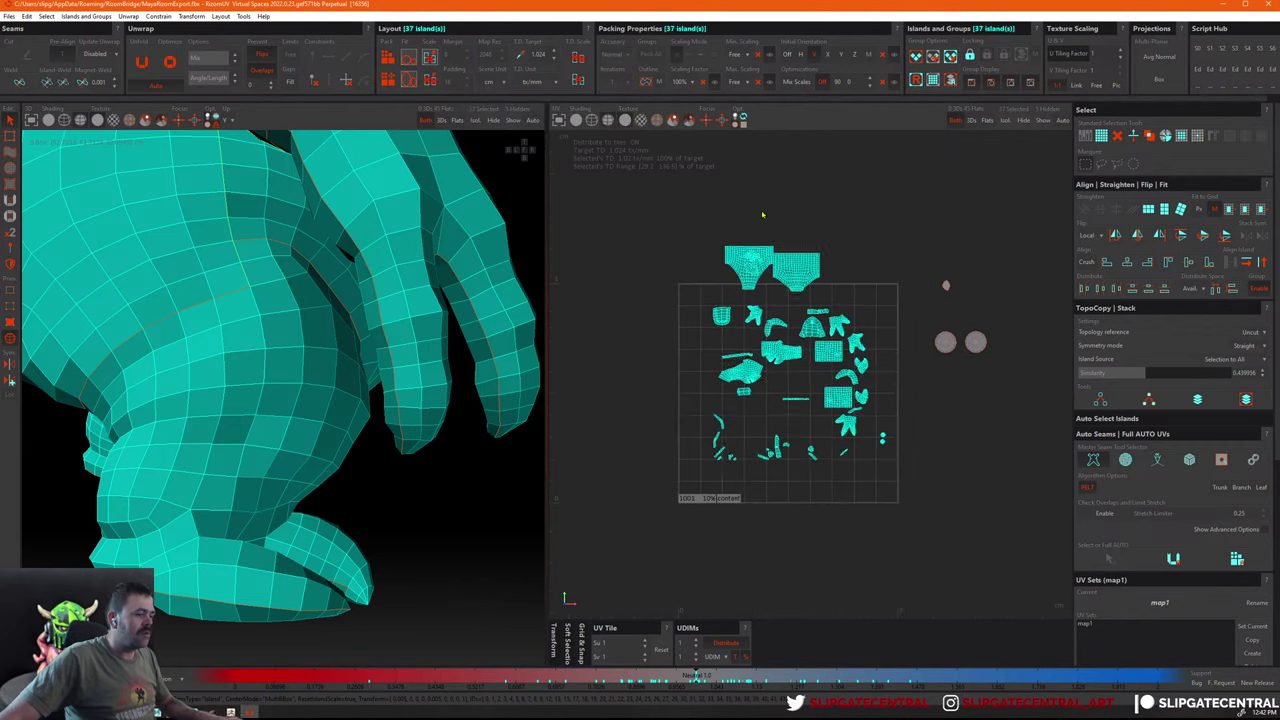
{"action": "key", "text": "ctrl+z"}
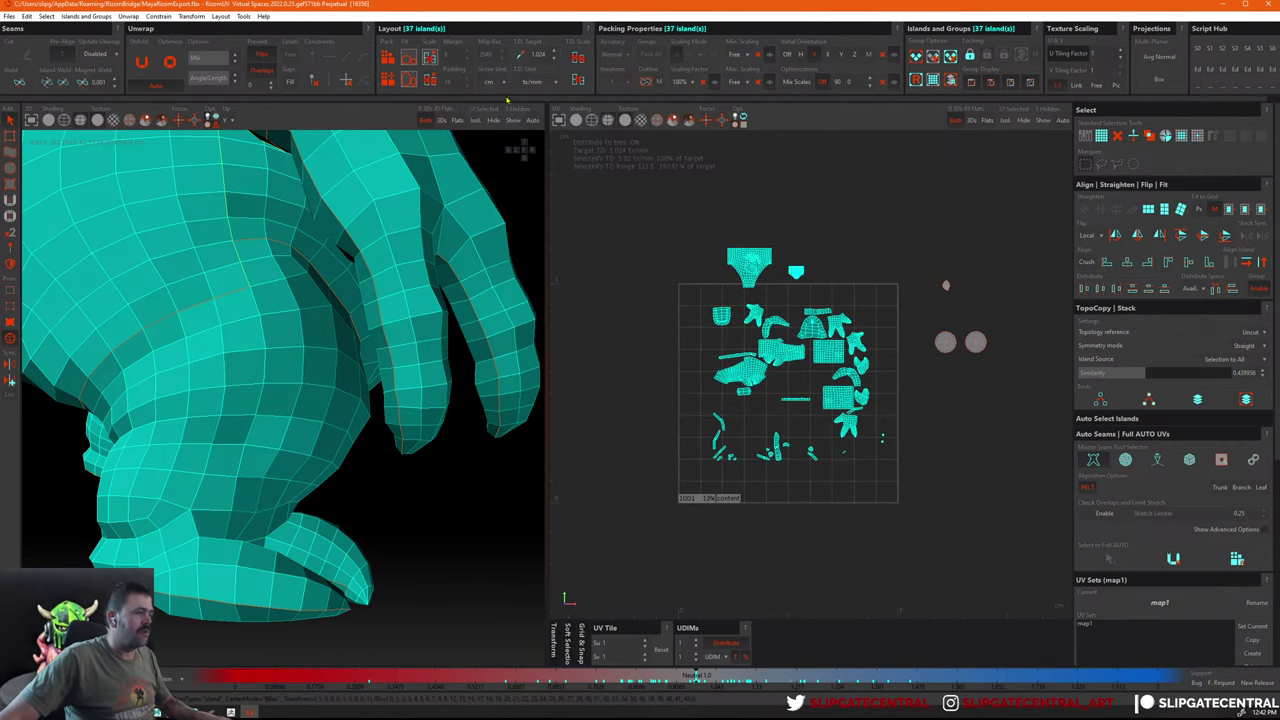
{"action": "scroll", "coordinate": [826, 337], "scroll_direction": "up", "scroll_amount": 5}
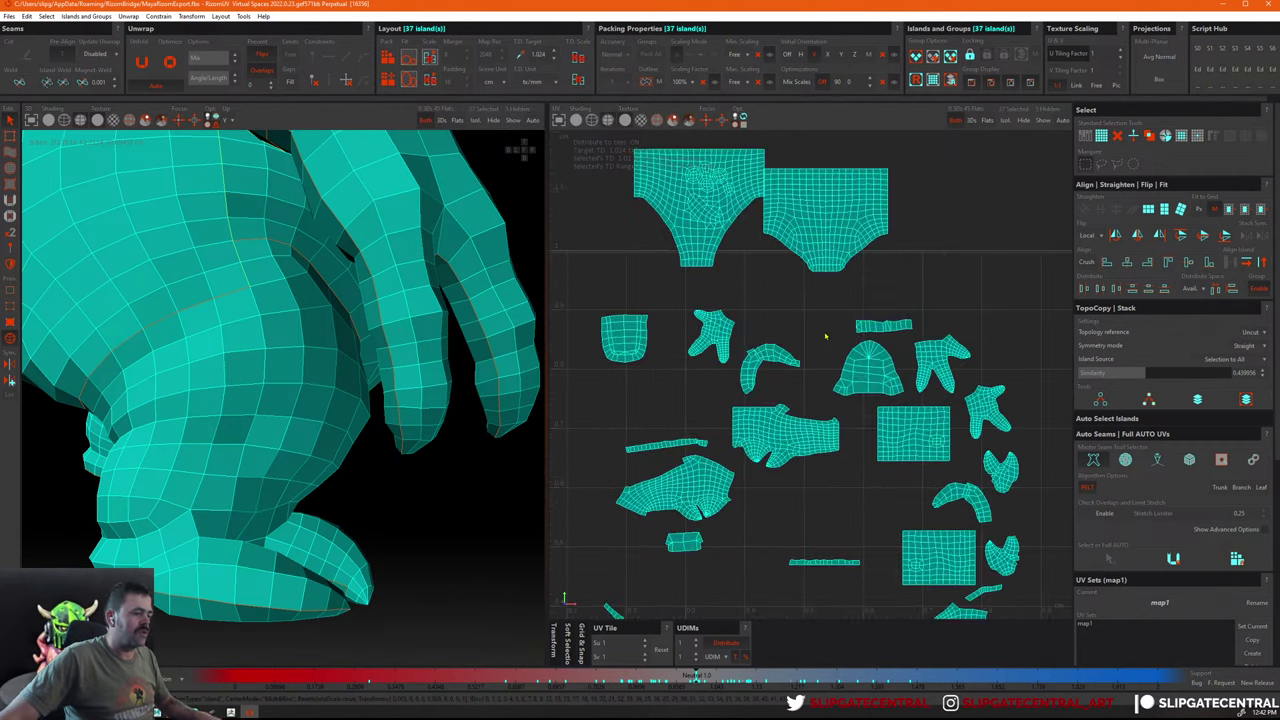
{"action": "left_click", "coordinate": [728, 505]}
Re-unwrap the wide body island into a broader shape with straight side borders
{"action": "scroll", "coordinate": [728, 505], "scroll_direction": "up", "scroll_amount": 2}
{"action": "scroll", "coordinate": [740, 450], "scroll_direction": "up", "scroll_amount": 2}
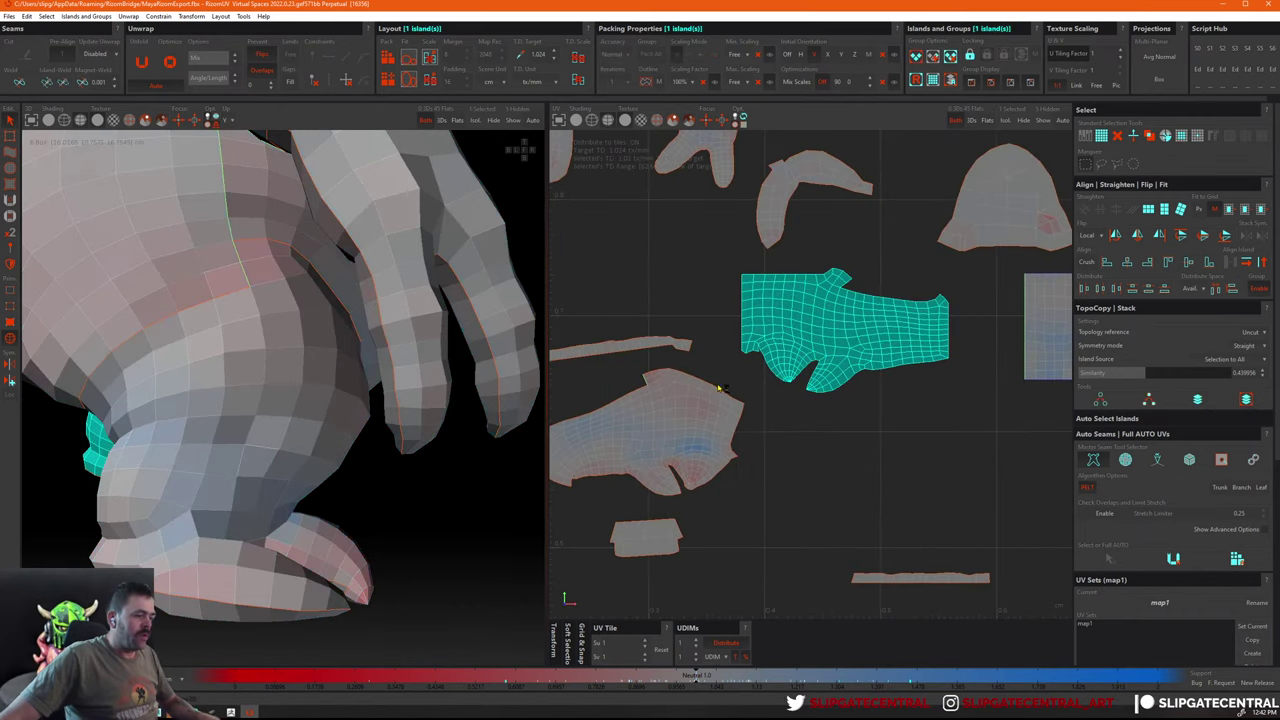
{"action": "left_click", "coordinate": [760, 412]}
{"action": "scroll", "coordinate": [760, 412], "scroll_direction": "up", "scroll_amount": 2}
{"action": "key", "text": "u"}
{"action": "scroll", "coordinate": [800, 380], "scroll_direction": "down", "scroll_amount": 2}
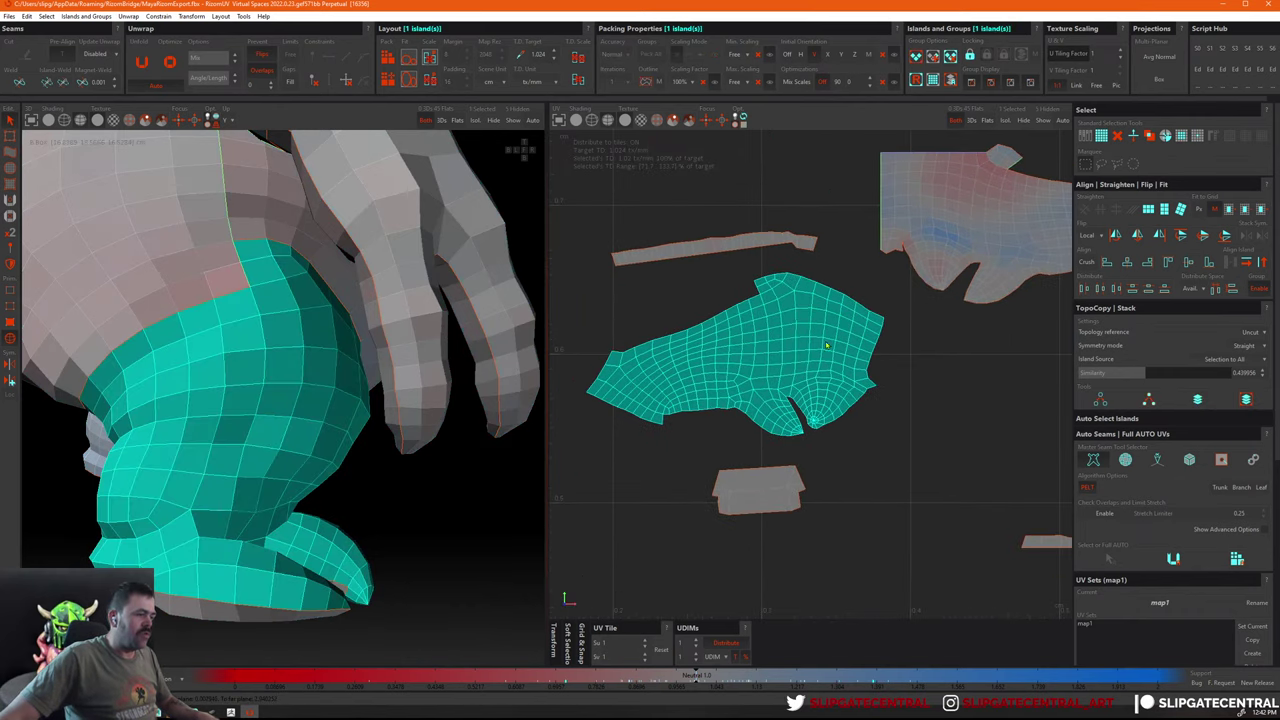
{"action": "left_click", "coordinate": [911, 376]}
{"action": "scroll", "coordinate": [911, 376], "scroll_direction": "up", "scroll_amount": 2}
{"action": "left_click_drag", "start_coordinate": [814, 178], "coordinate": [934, 222]}
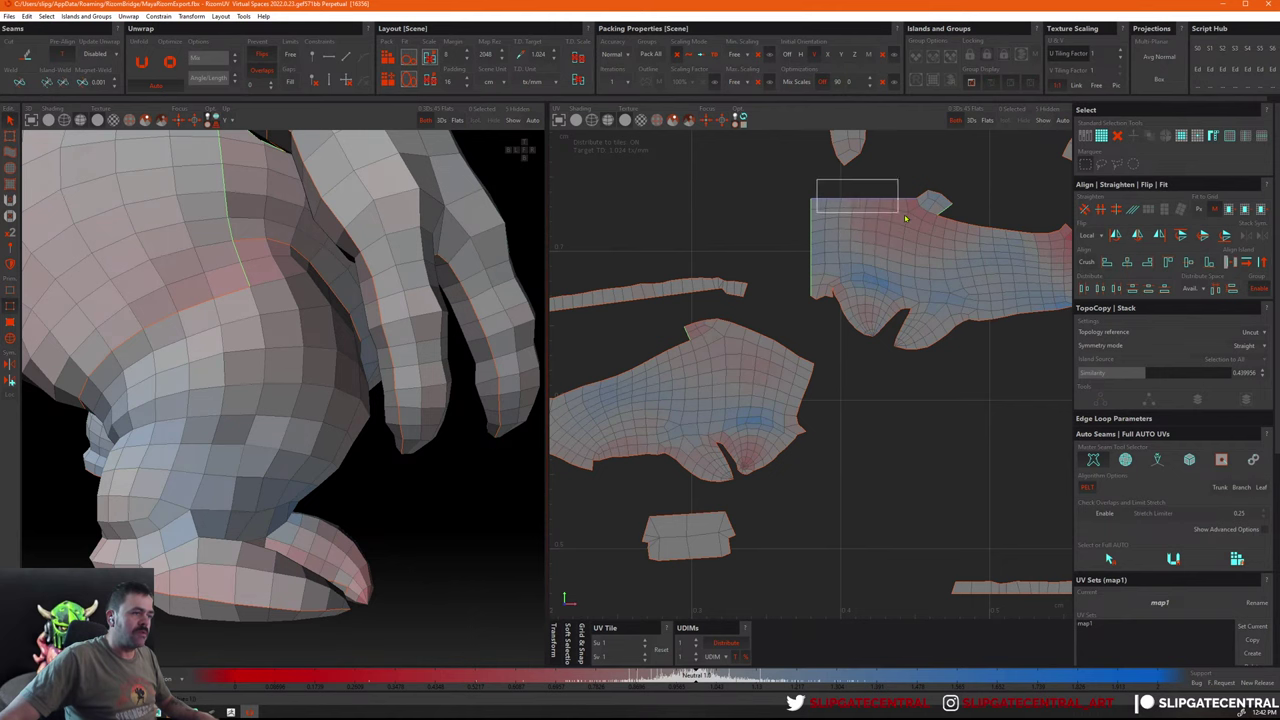
{"action": "left_click", "coordinate": [913, 221]}
Frame the notched body island and select the edges at its right end
{"action": "middle_click_drag", "start_coordinate": [826, 190], "coordinate": [749, 223]}
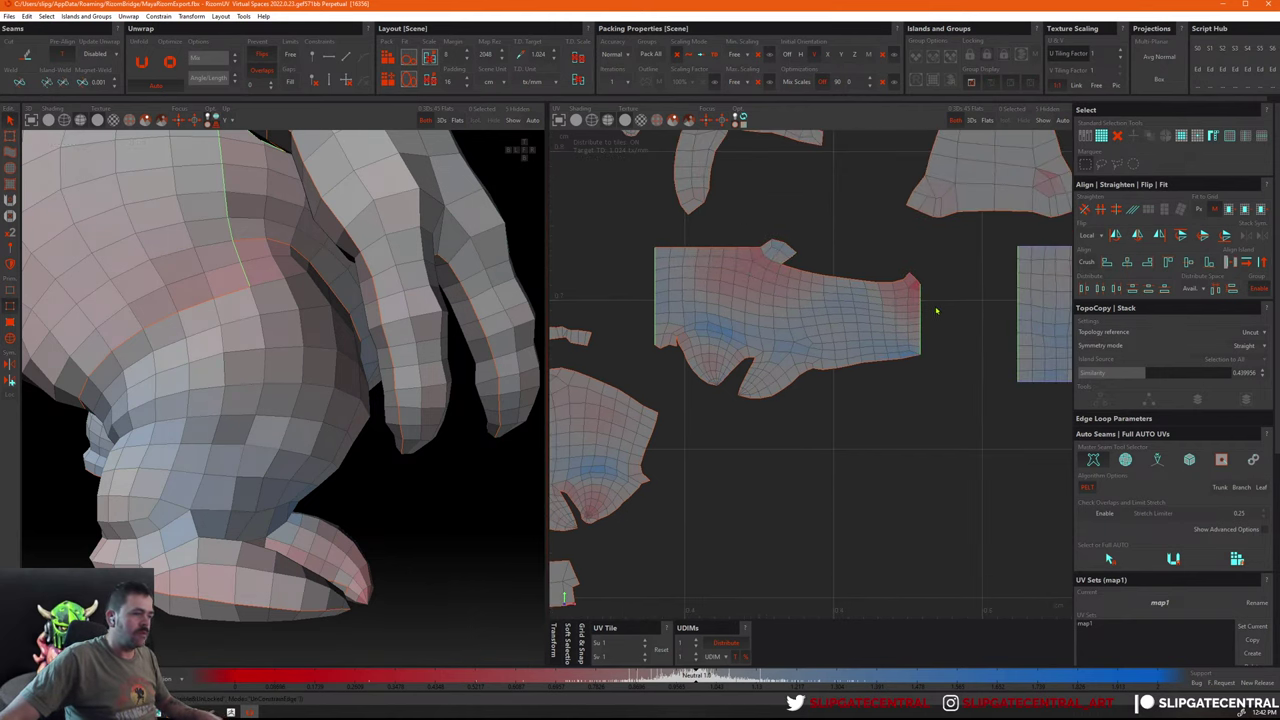
{"action": "left_click", "coordinate": [910, 305]}
{"action": "key", "text": "f"}
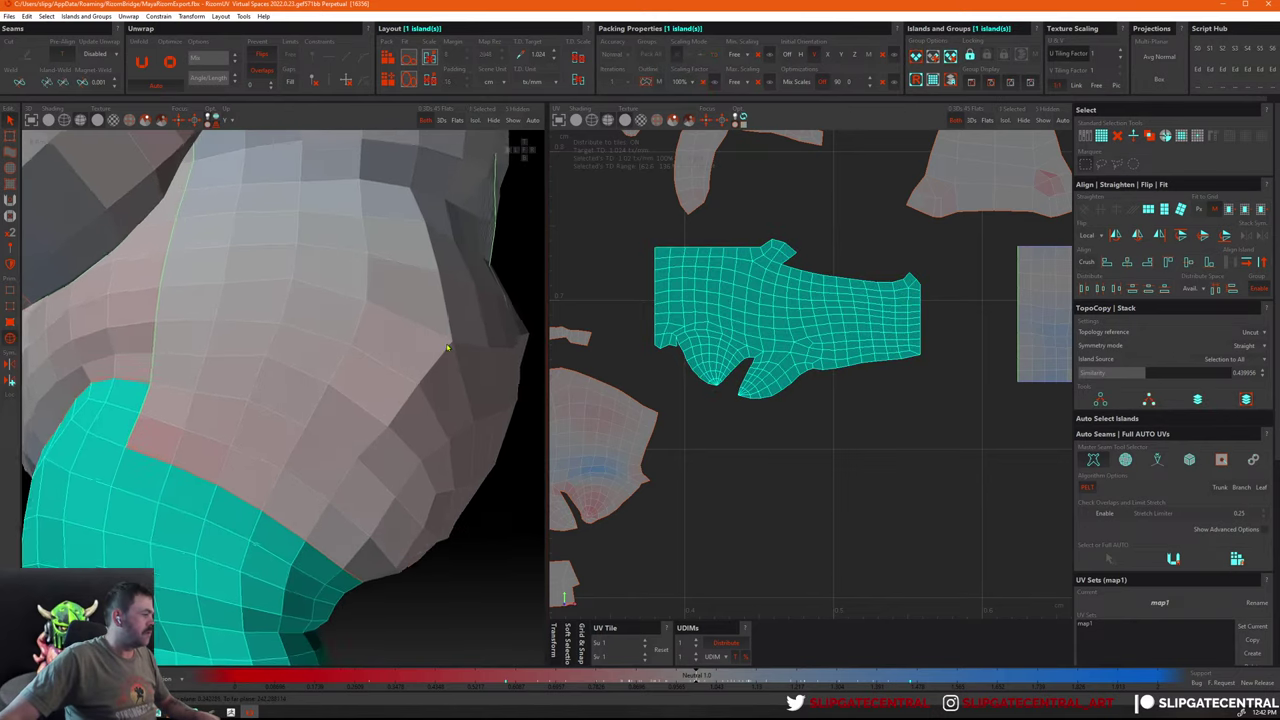
{"action": "middle_click_drag", "start_coordinate": [447, 347], "coordinate": [323, 329]}
{"action": "key", "text": "2"}
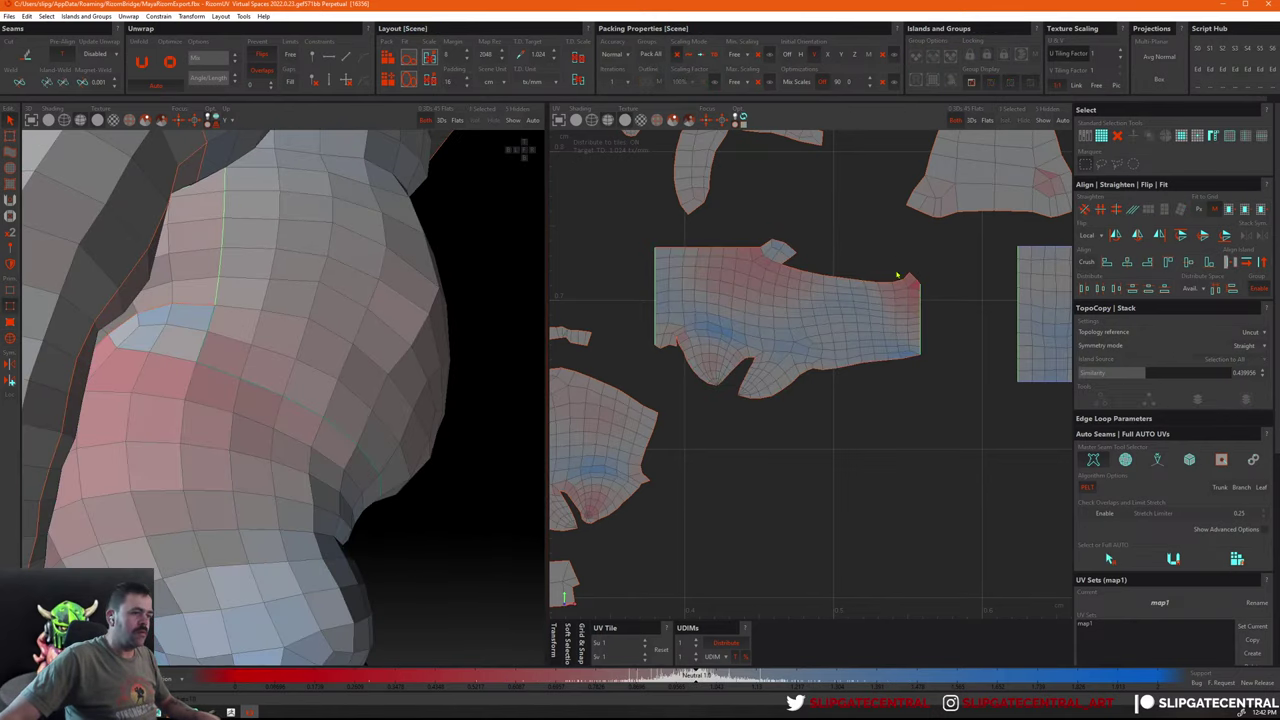
{"action": "left_click_drag", "start_coordinate": [905, 263], "coordinate": [957, 378]}
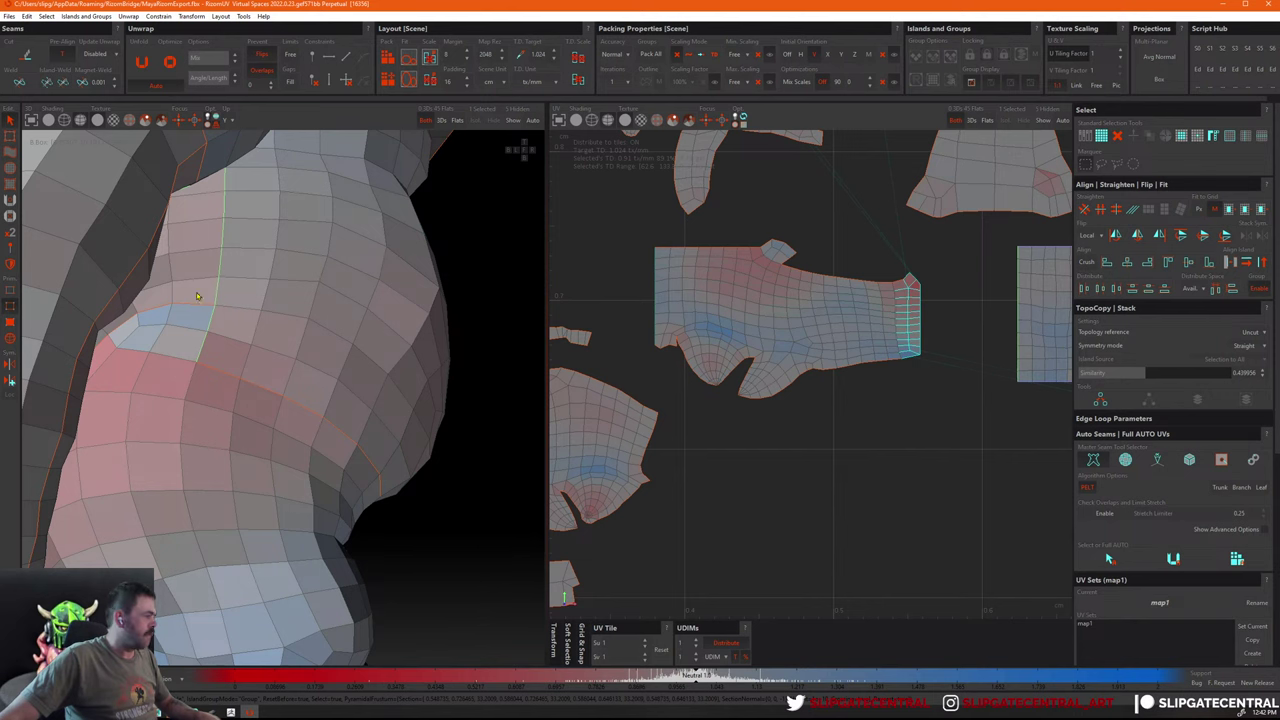
Reselect the right-end edges, switch to the whole notched island and unfold it
{"action": "key", "text": "4"}
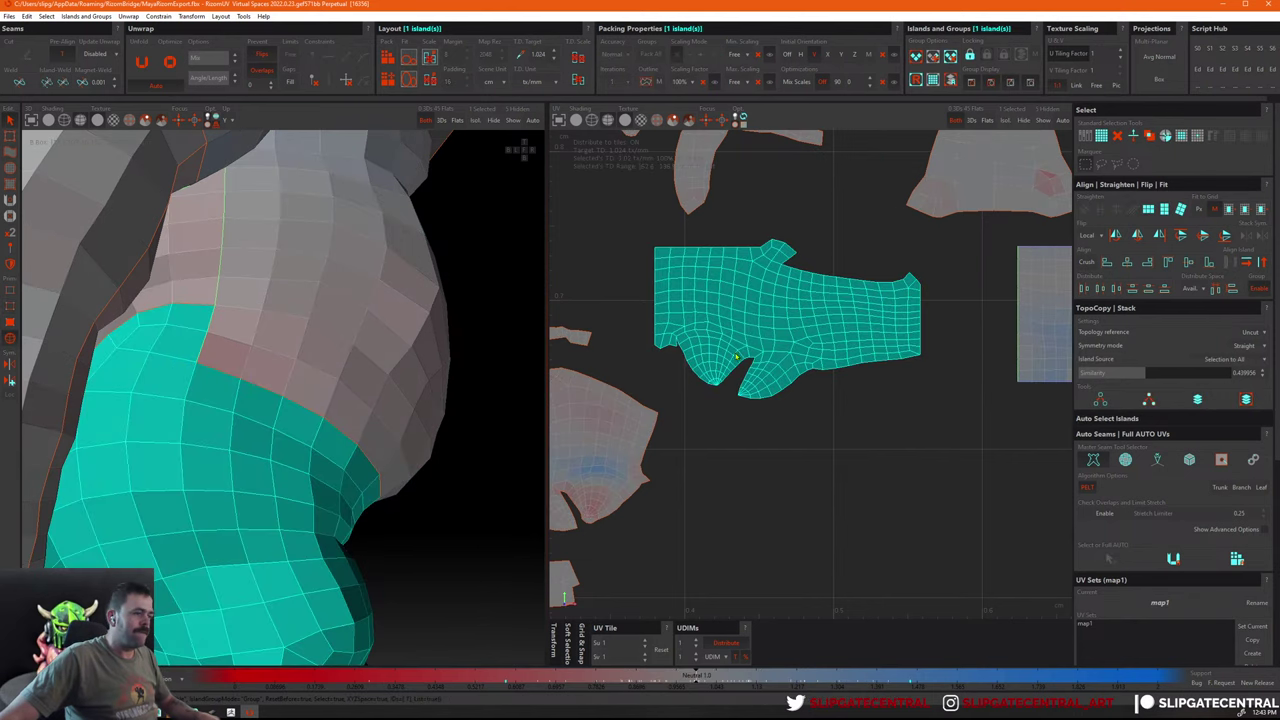
{"action": "key", "text": "2"}
{"action": "key", "text": "4"}
{"action": "key", "text": "2"}
{"action": "left_click_drag", "start_coordinate": [897, 256], "coordinate": [955, 351]}
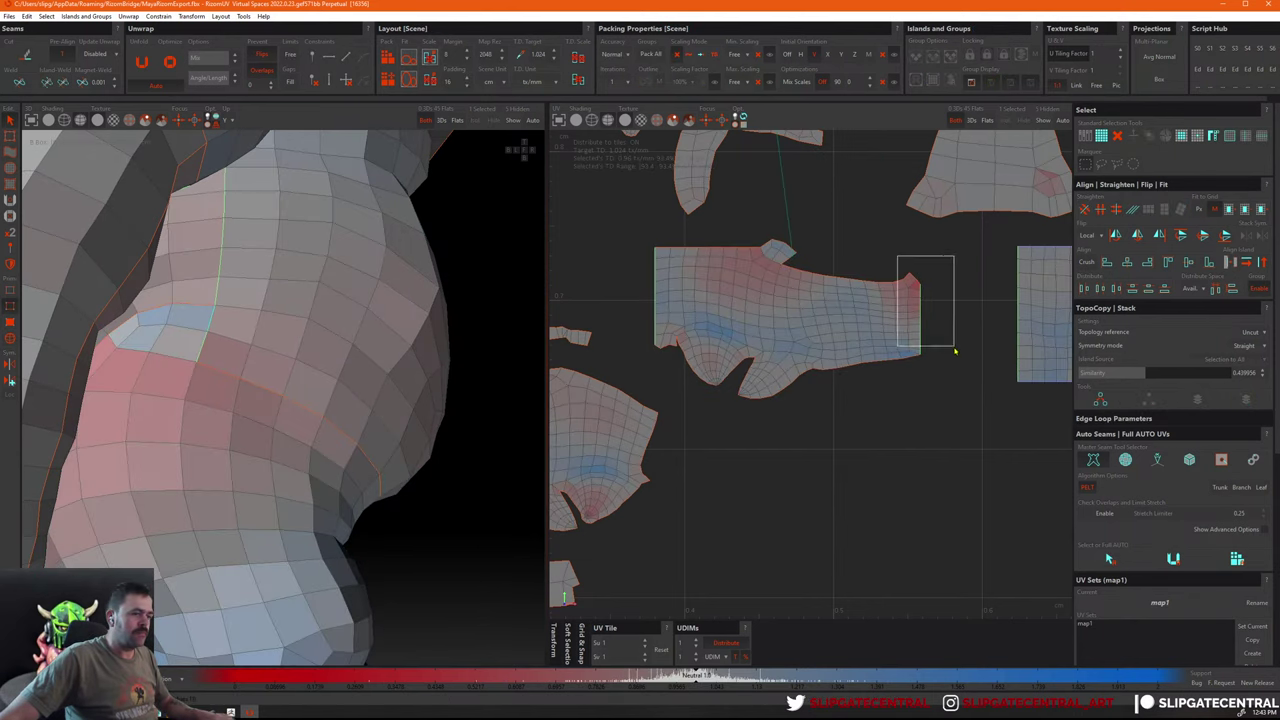
{"action": "key", "text": "4"}
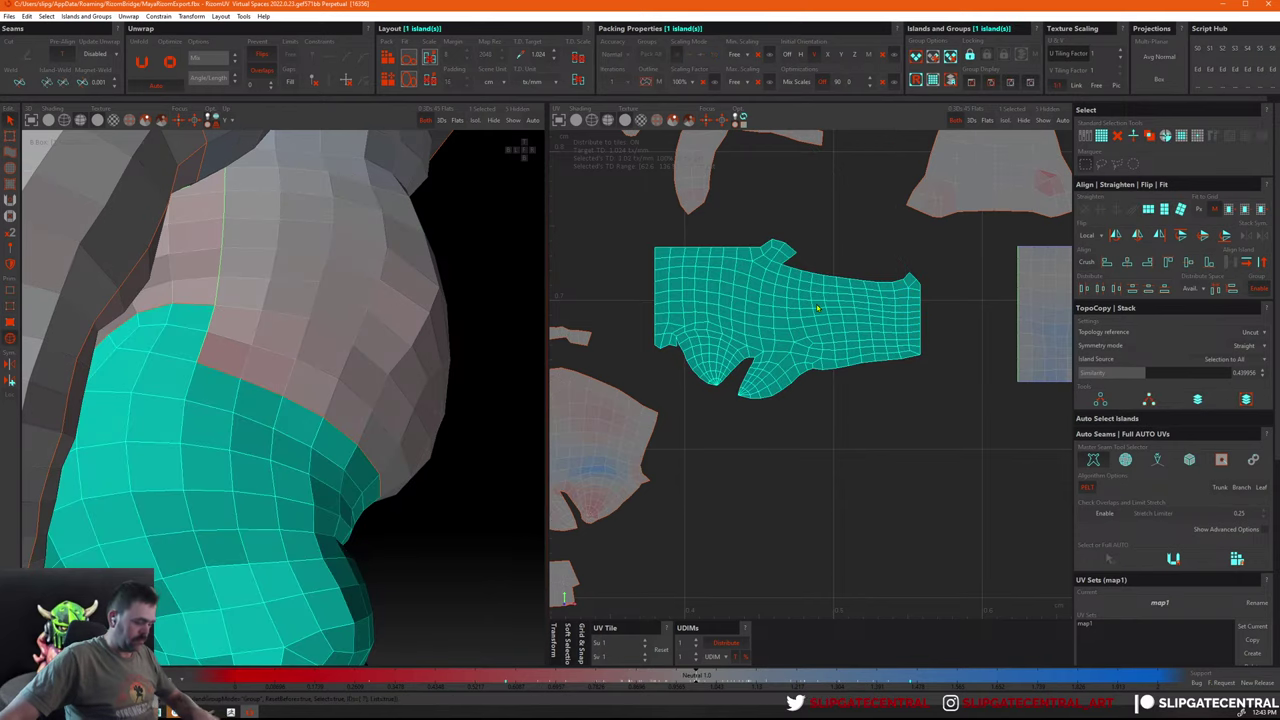
{"action": "key", "text": "u"}
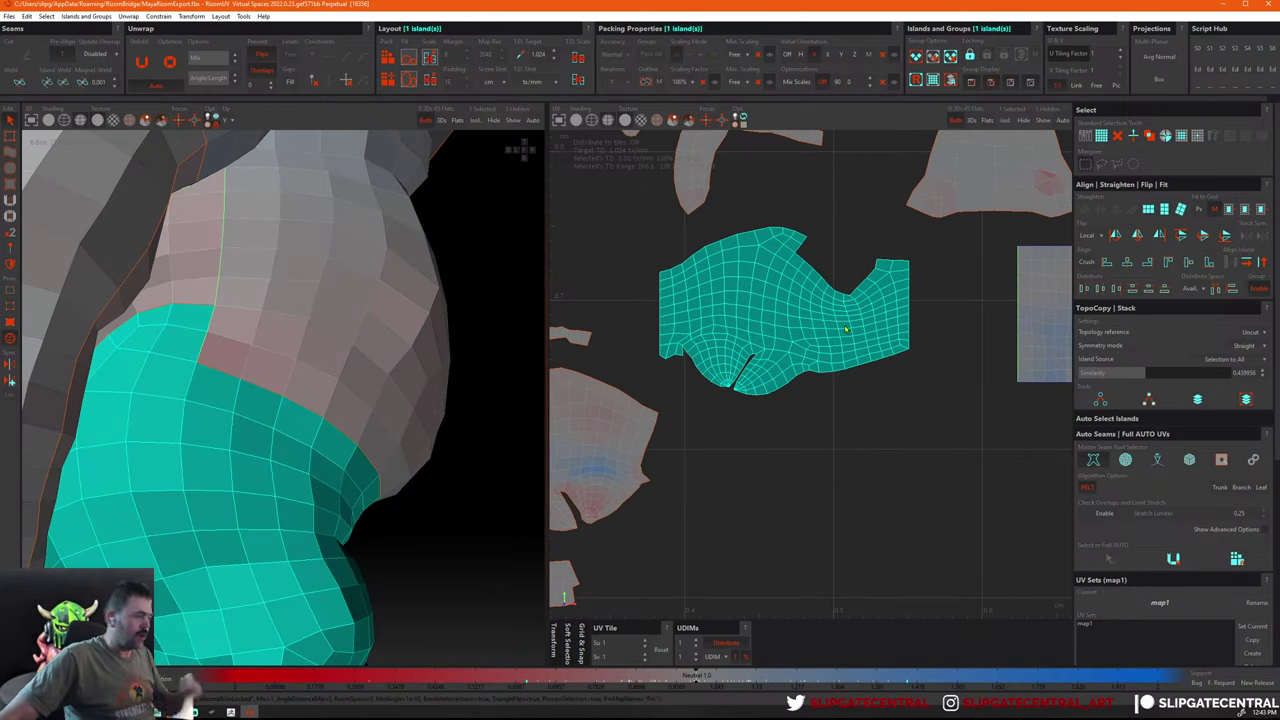
Unfold the notched island twice more, then pack all islands into the 0–1 tile
{"action": "scroll", "coordinate": [815, 395], "scroll_direction": "down", "scroll_amount": 3}
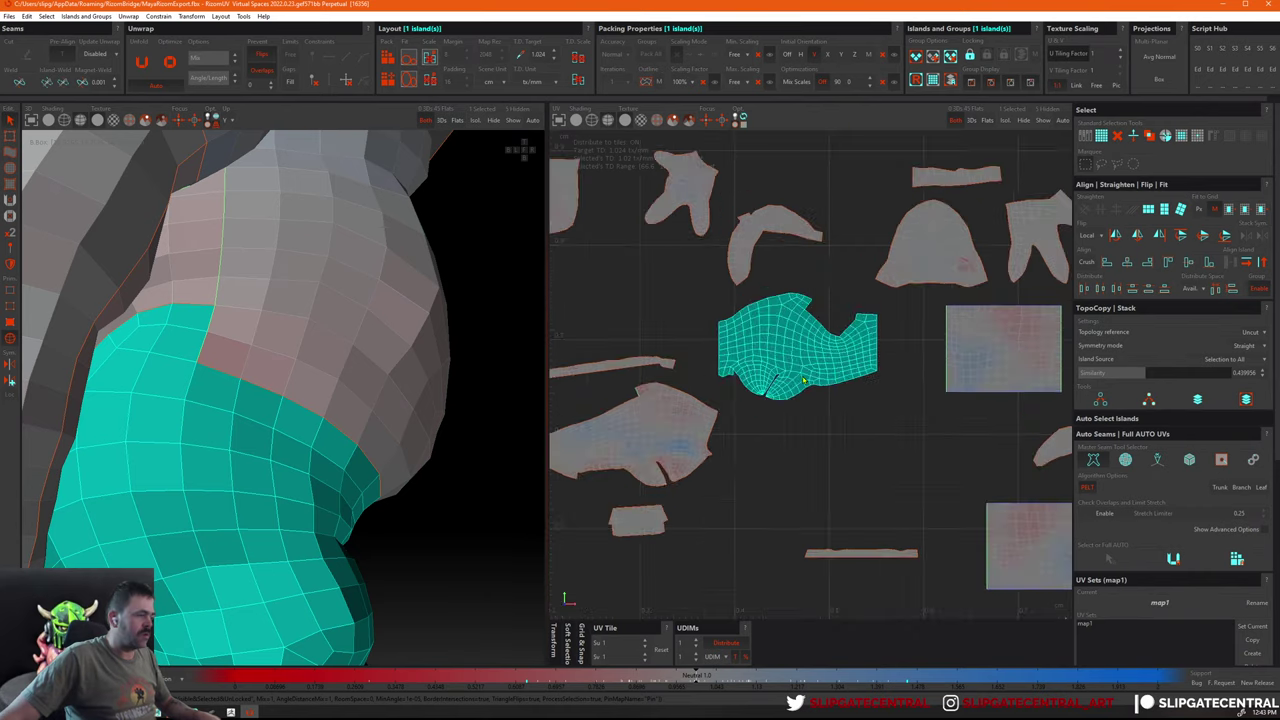
{"action": "key", "text": "2"}
{"action": "left_click_drag", "start_coordinate": [700, 300], "coordinate": [790, 385]}
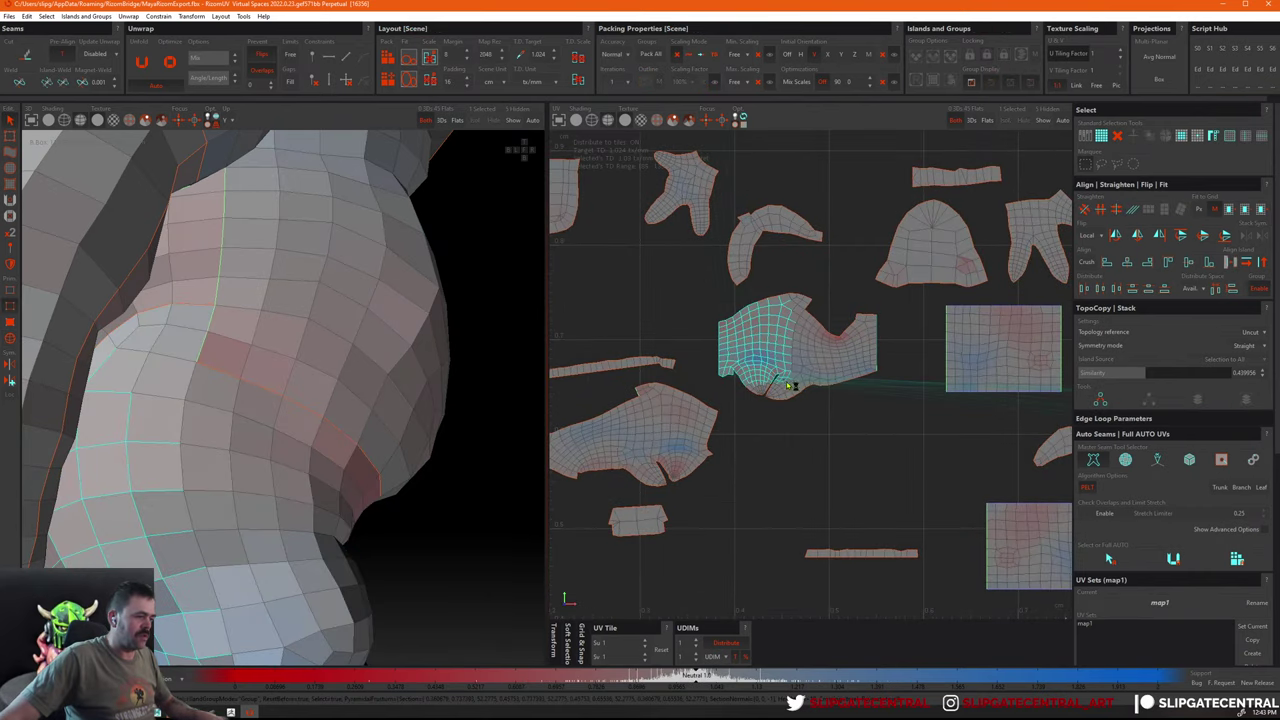
{"action": "key", "text": "4"}
{"action": "left_click", "coordinate": [814, 337]}
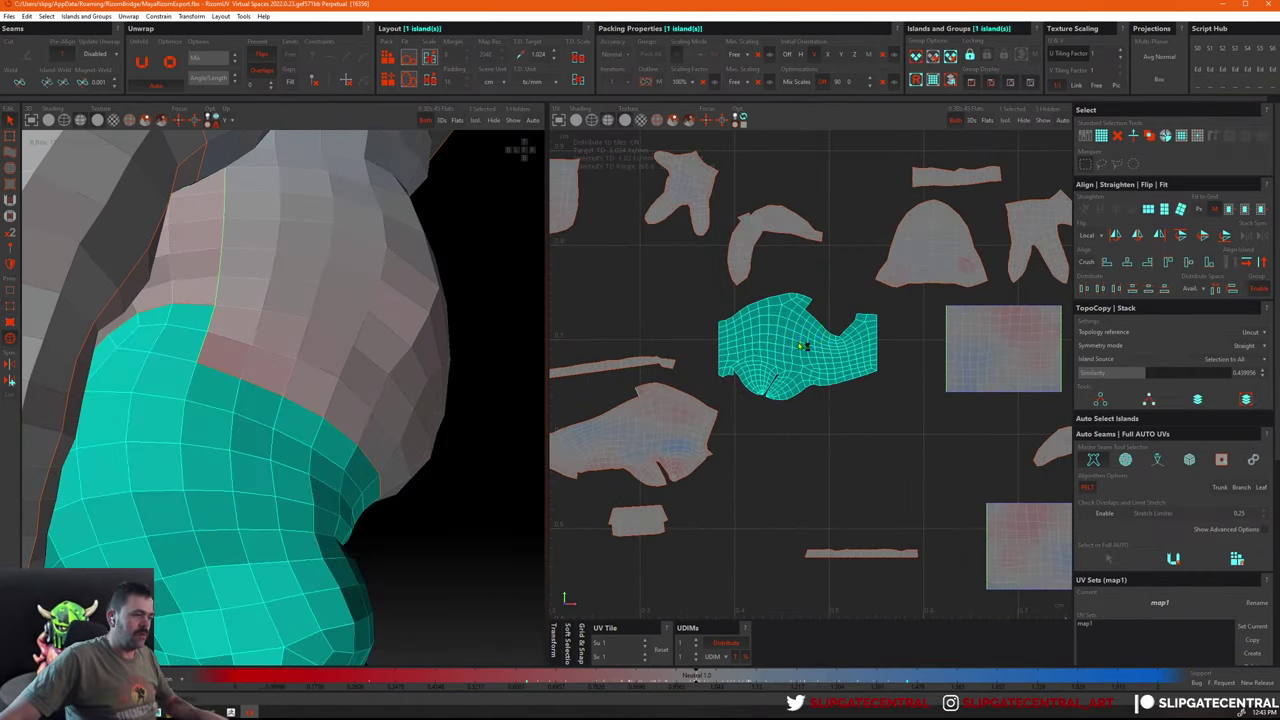
{"action": "key", "text": "u"}
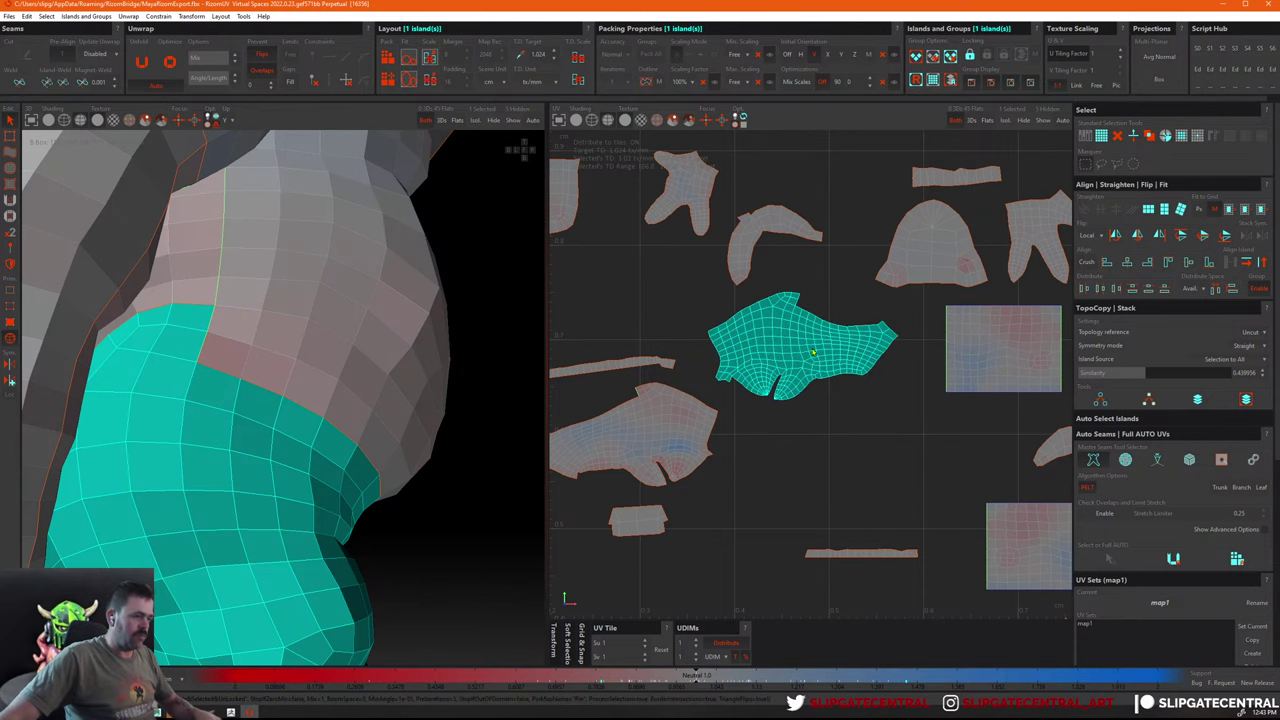
{"action": "key", "text": "u"}
{"action": "key", "text": "p"}
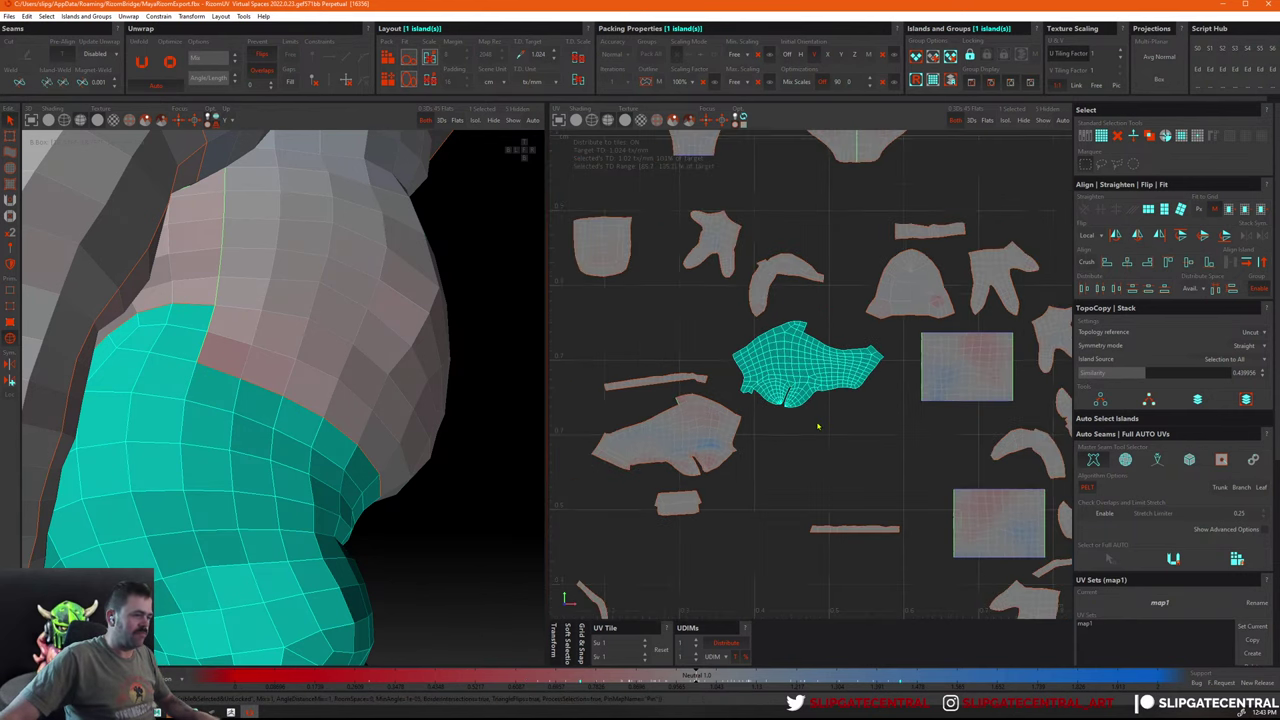
{"action": "scroll", "coordinate": [728, 390], "scroll_direction": "up", "scroll_amount": 5}
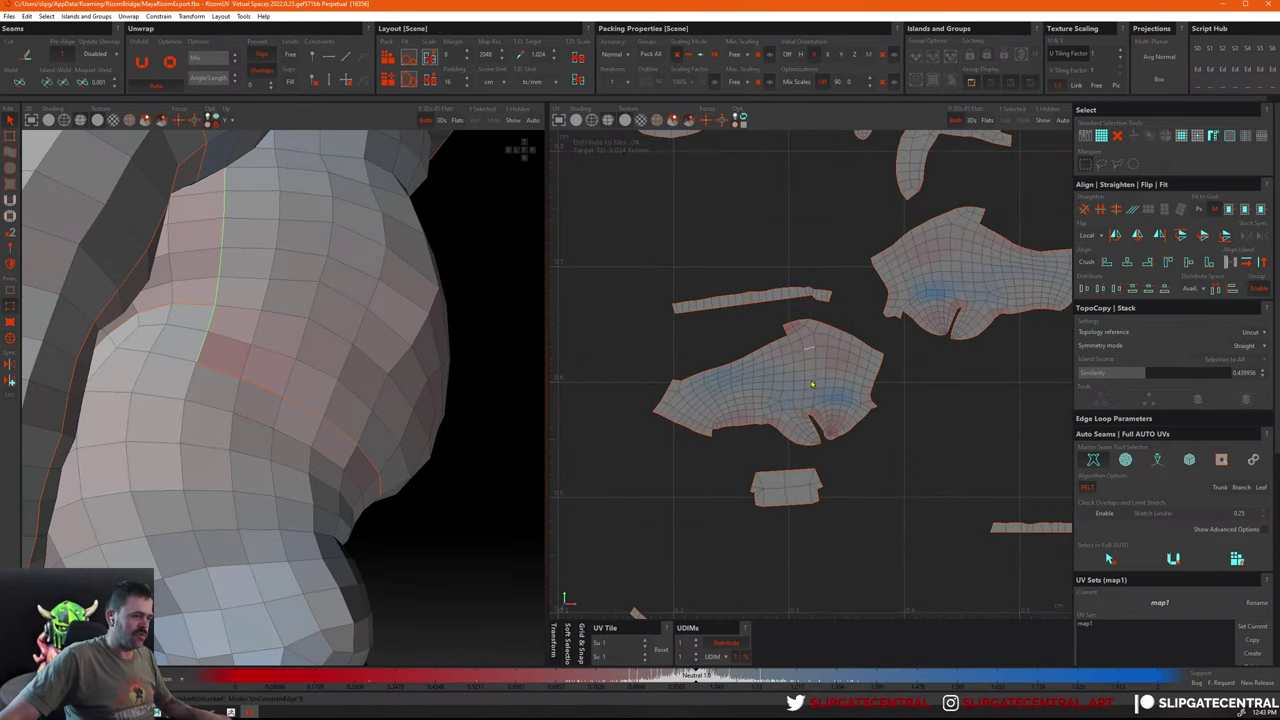
{"action": "left_click", "coordinate": [812, 384]}
{"action": "key", "text": "u"}
{"action": "left_click", "coordinate": [914, 432]}
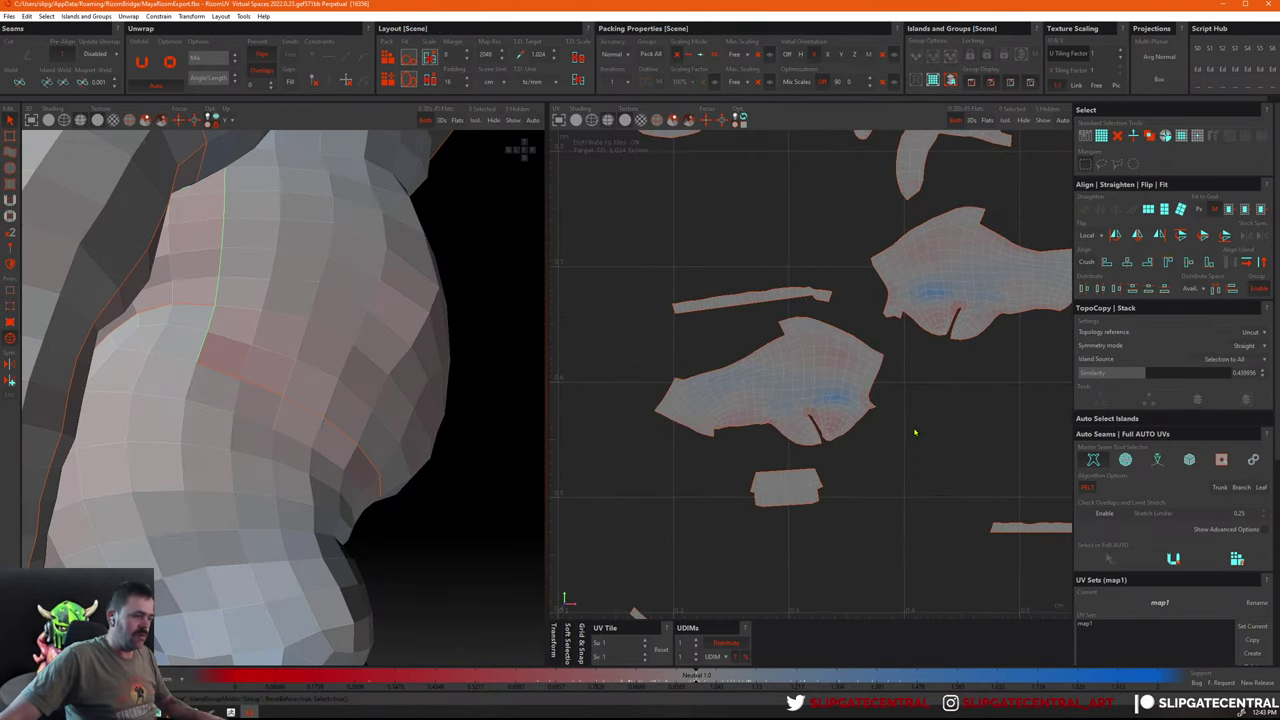
{"action": "scroll", "coordinate": [914, 432], "scroll_direction": "down", "scroll_amount": 5}
{"action": "scroll", "coordinate": [885, 435], "scroll_direction": "up", "scroll_amount": 5}
{"action": "left_click", "coordinate": [875, 402]}
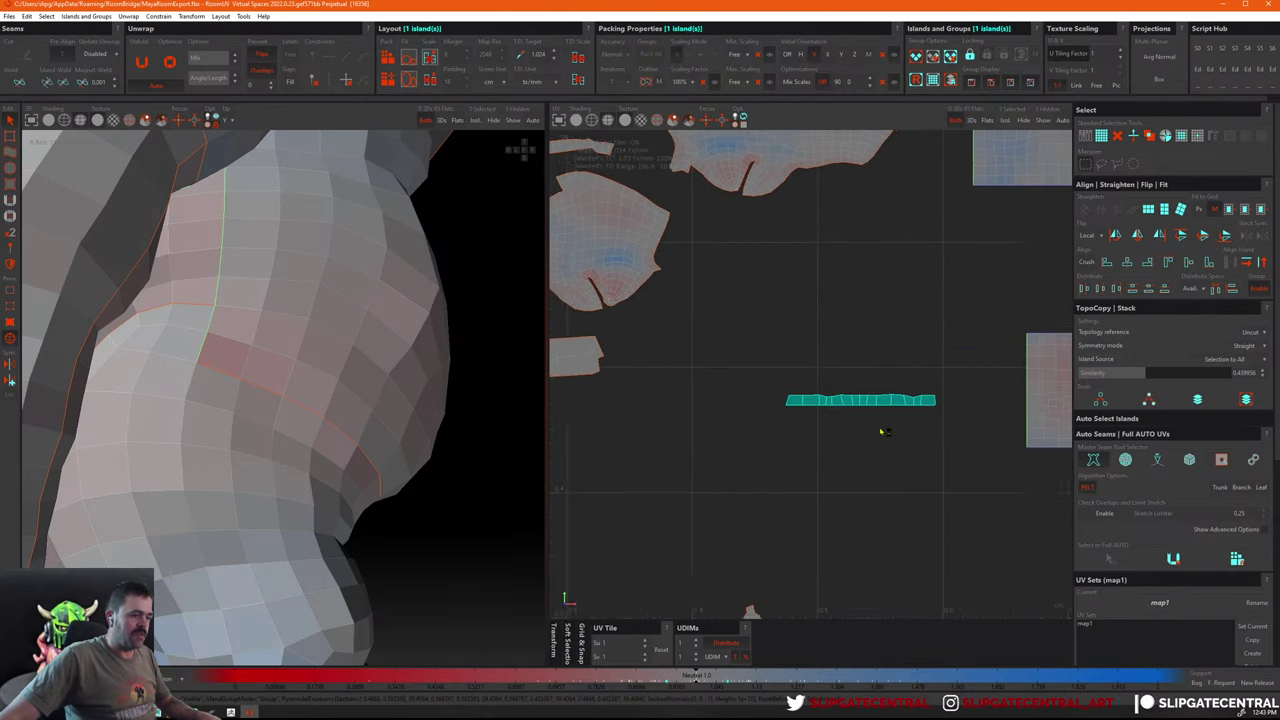
{"action": "key", "text": "i"}
{"action": "left_click", "coordinate": [900, 431]}
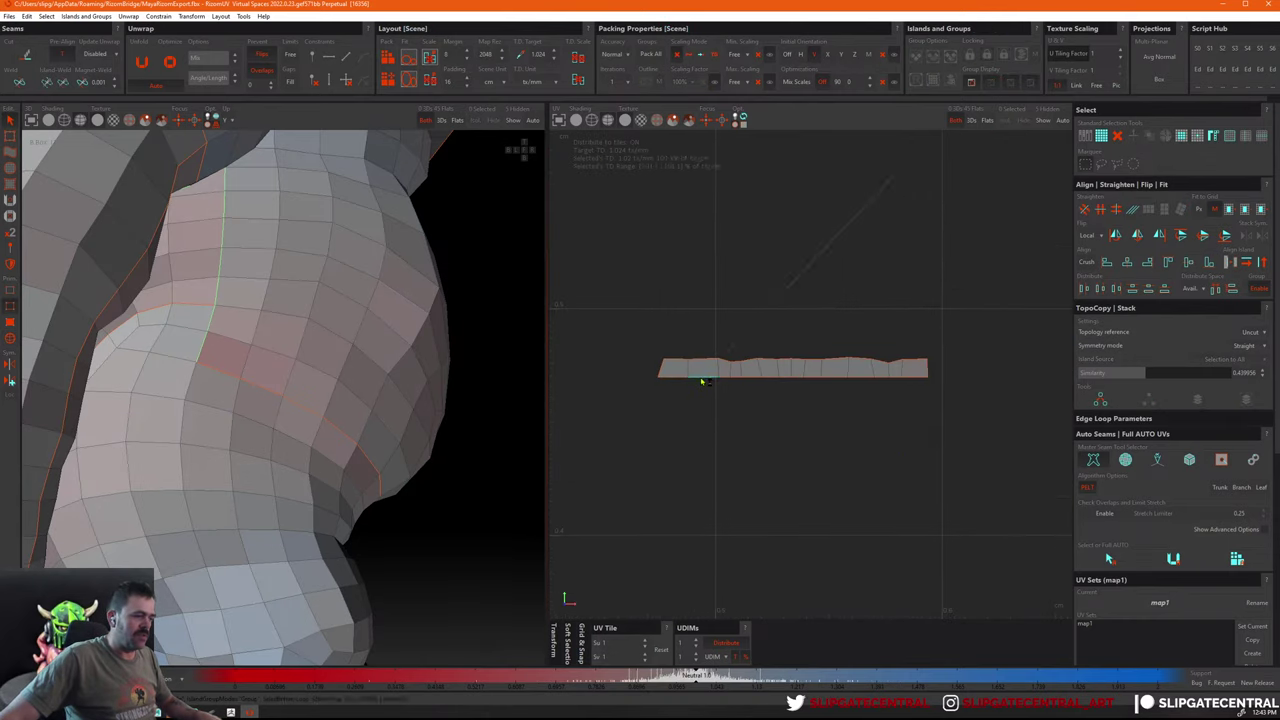
{"action": "double_click", "coordinate": [701, 378]}
{"action": "left_click", "coordinate": [688, 362]}
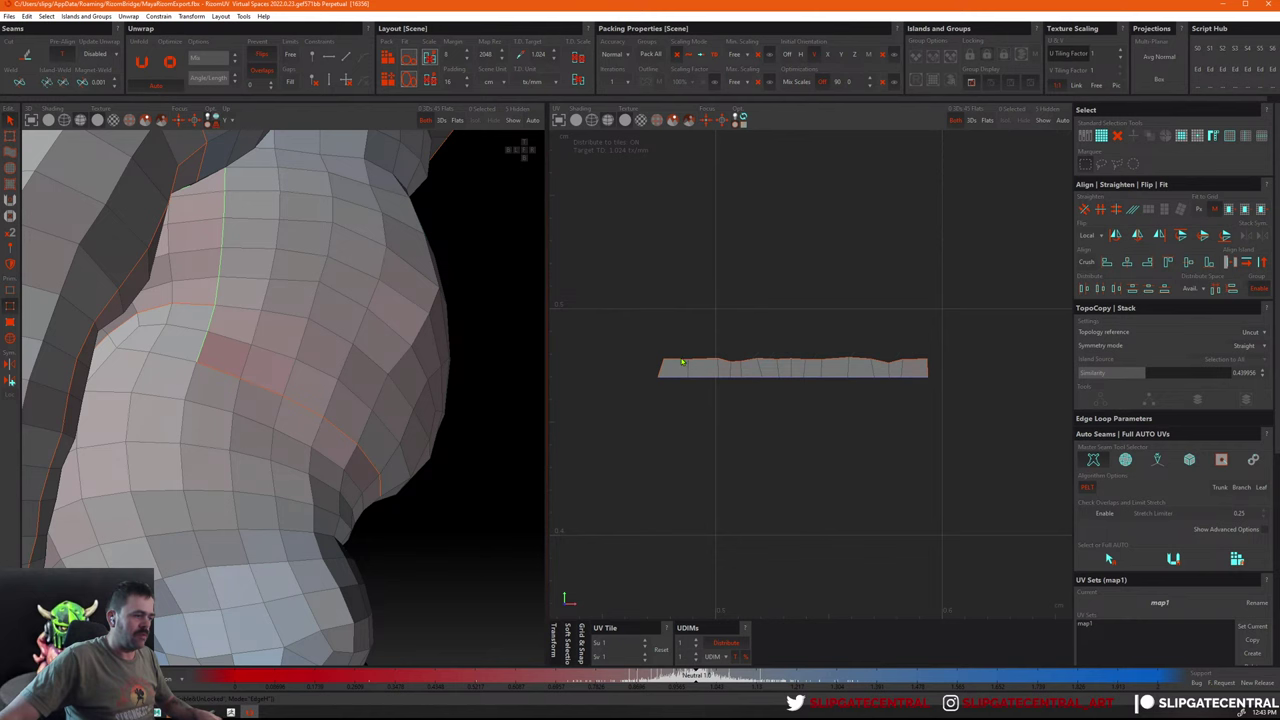
{"action": "left_click_drag", "start_coordinate": [651, 326], "coordinate": [864, 446]}
{"action": "key", "text": "f"}
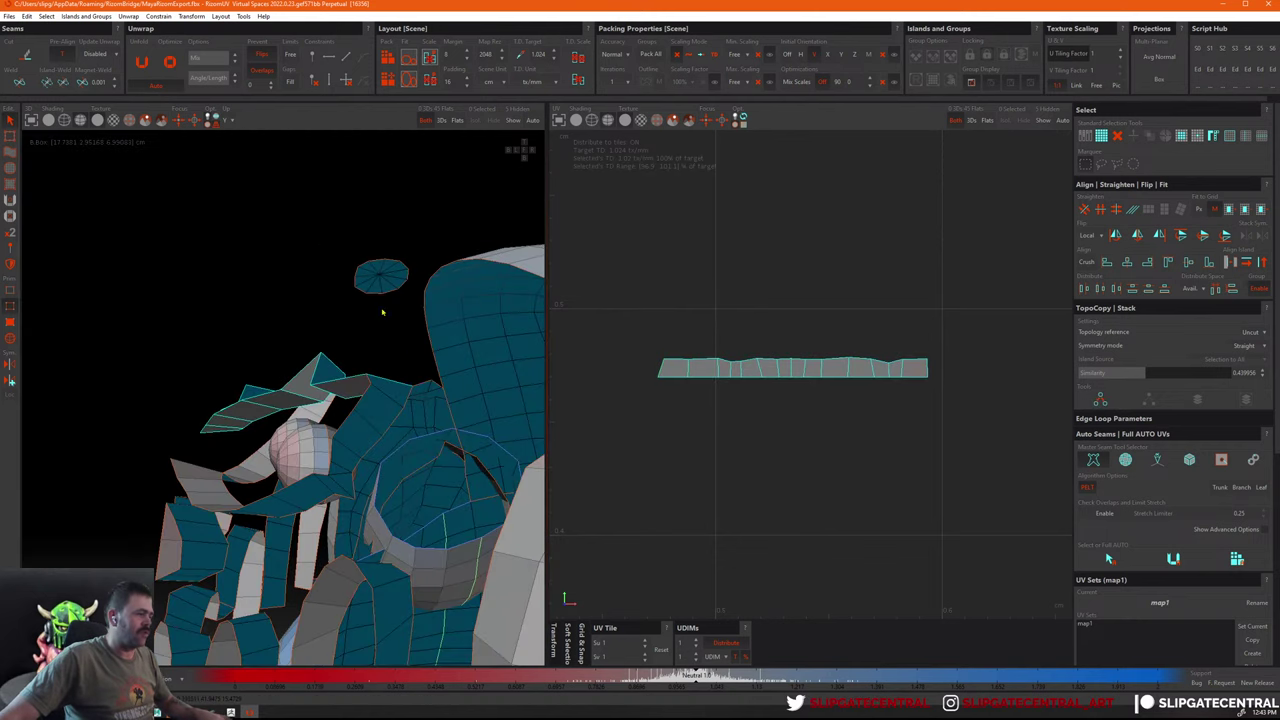
{"action": "middle_click_drag", "start_coordinate": [381, 313], "coordinate": [391, 207]}
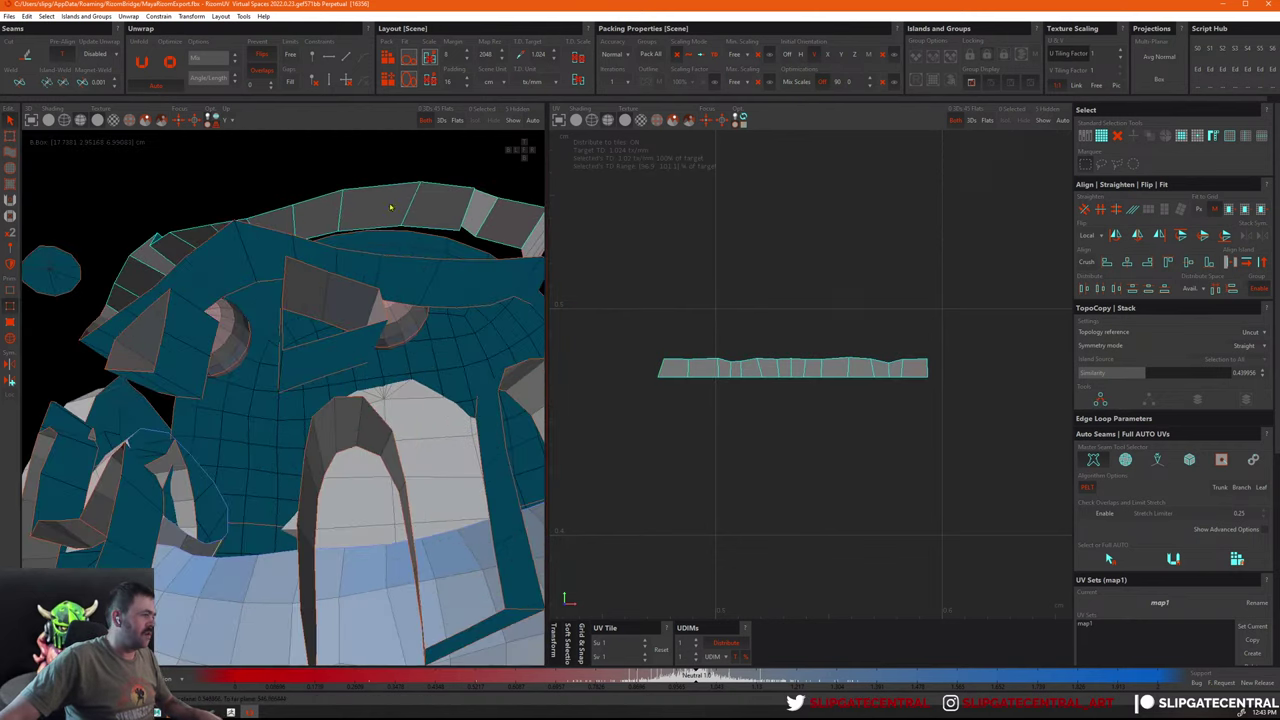
{"action": "left_click", "coordinate": [824, 443]}
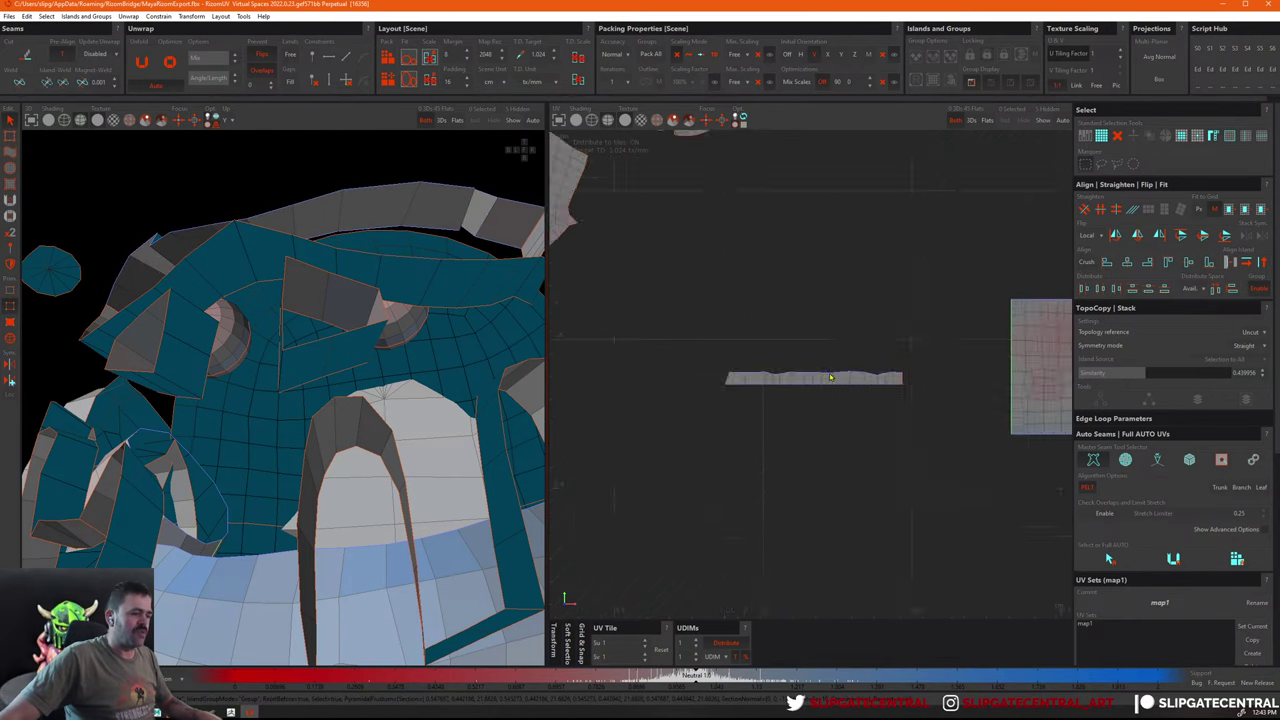
{"action": "key", "text": "f"}
{"action": "scroll", "coordinate": [676, 298], "scroll_direction": "up", "scroll_amount": 2}
{"action": "scroll", "coordinate": [751, 366], "scroll_direction": "up", "scroll_amount": 2}
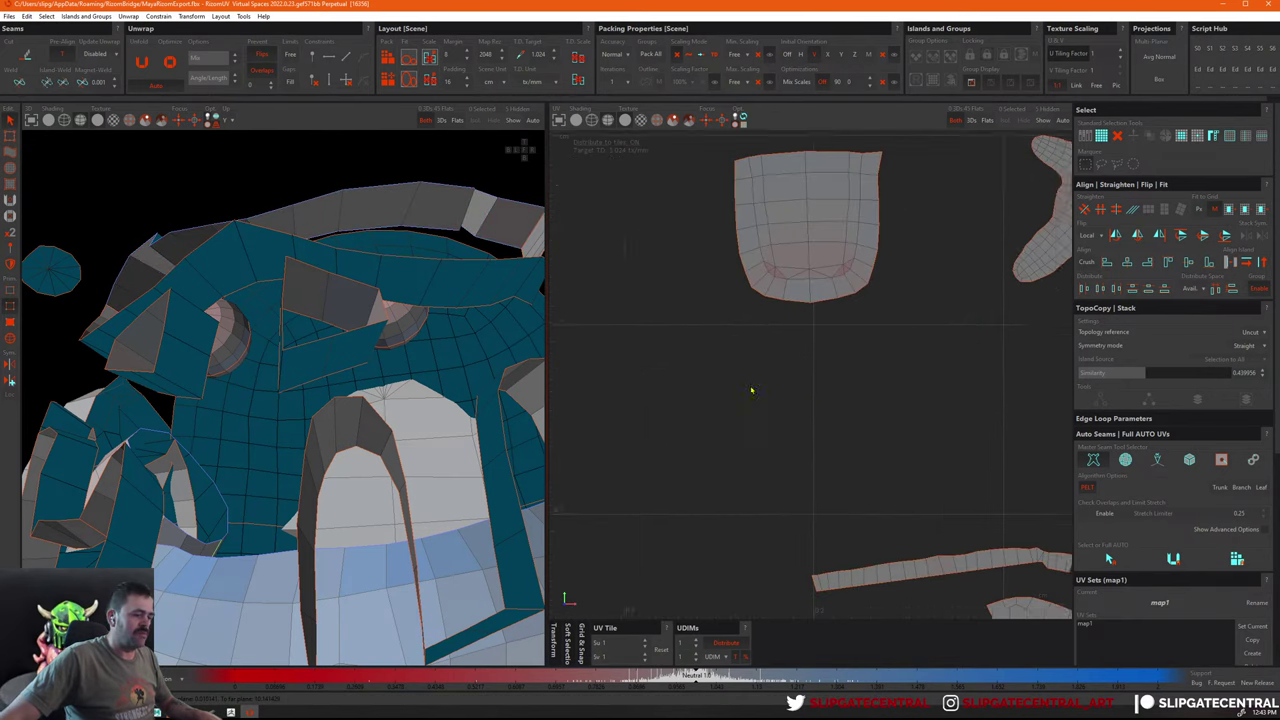
{"action": "scroll", "coordinate": [751, 391], "scroll_direction": "up", "scroll_amount": 1}
{"action": "scroll", "coordinate": [835, 403], "scroll_direction": "up", "scroll_amount": 1}
{"action": "scroll", "coordinate": [835, 403], "scroll_direction": "up", "scroll_amount": 1}
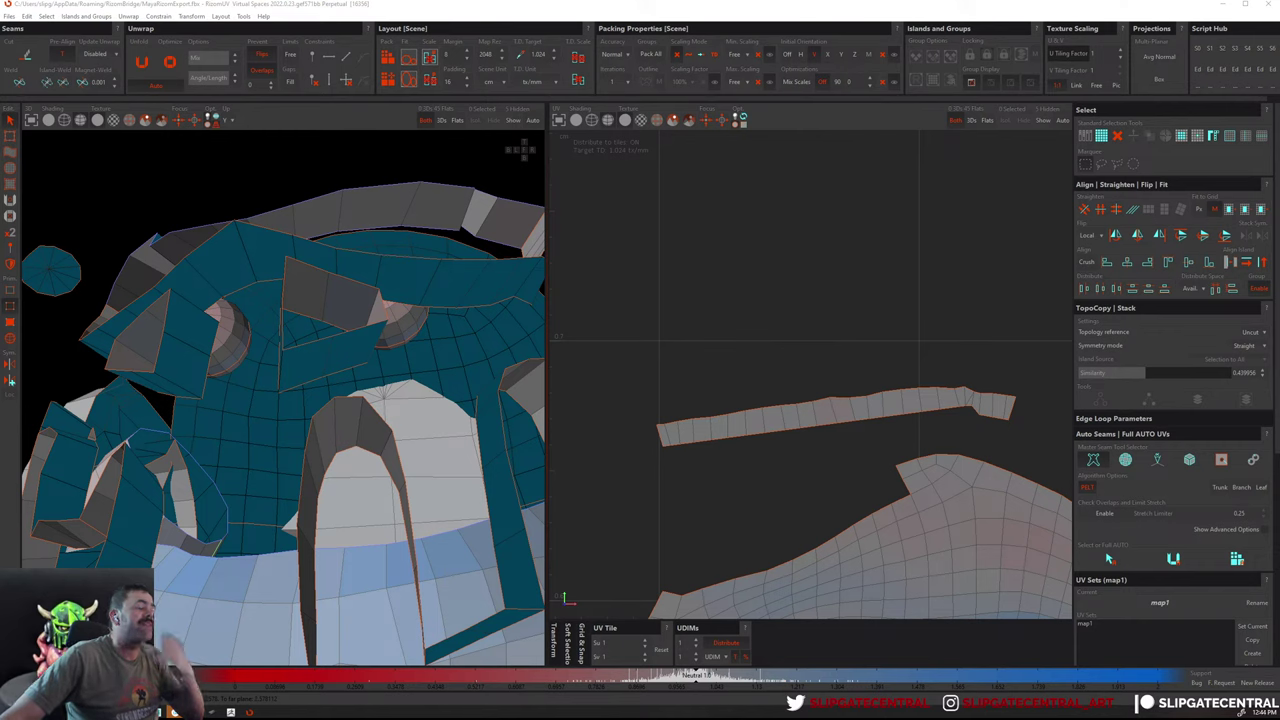
Select the strip island and straighten it into a horizontal rectangle
{"action": "left_click", "coordinate": [751, 435]}
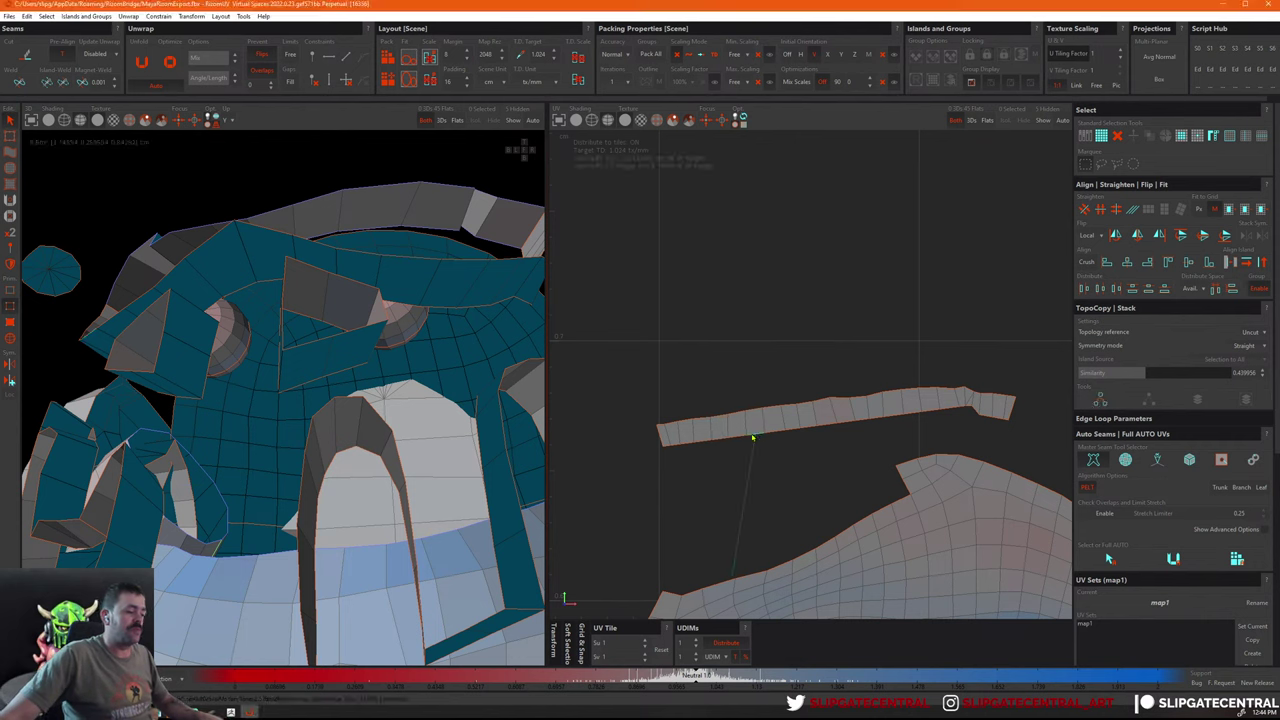
{"action": "key", "text": "F4"}
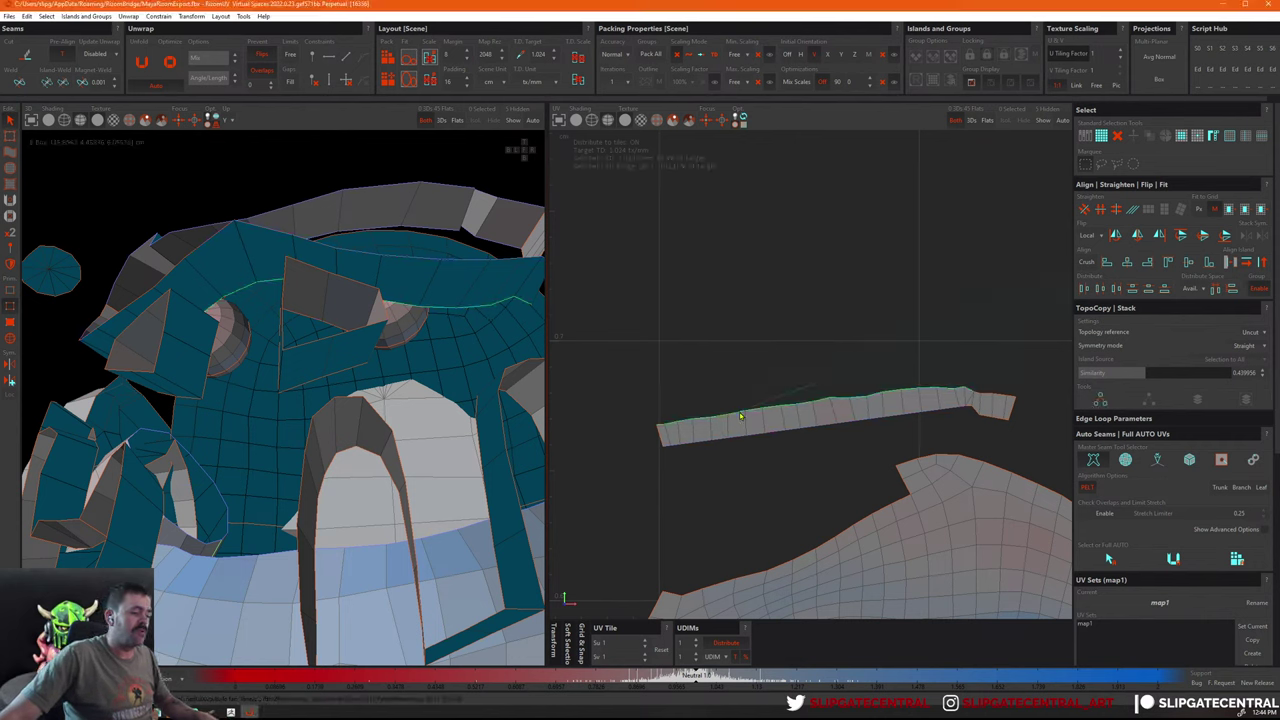
{"action": "left_click", "coordinate": [904, 404]}
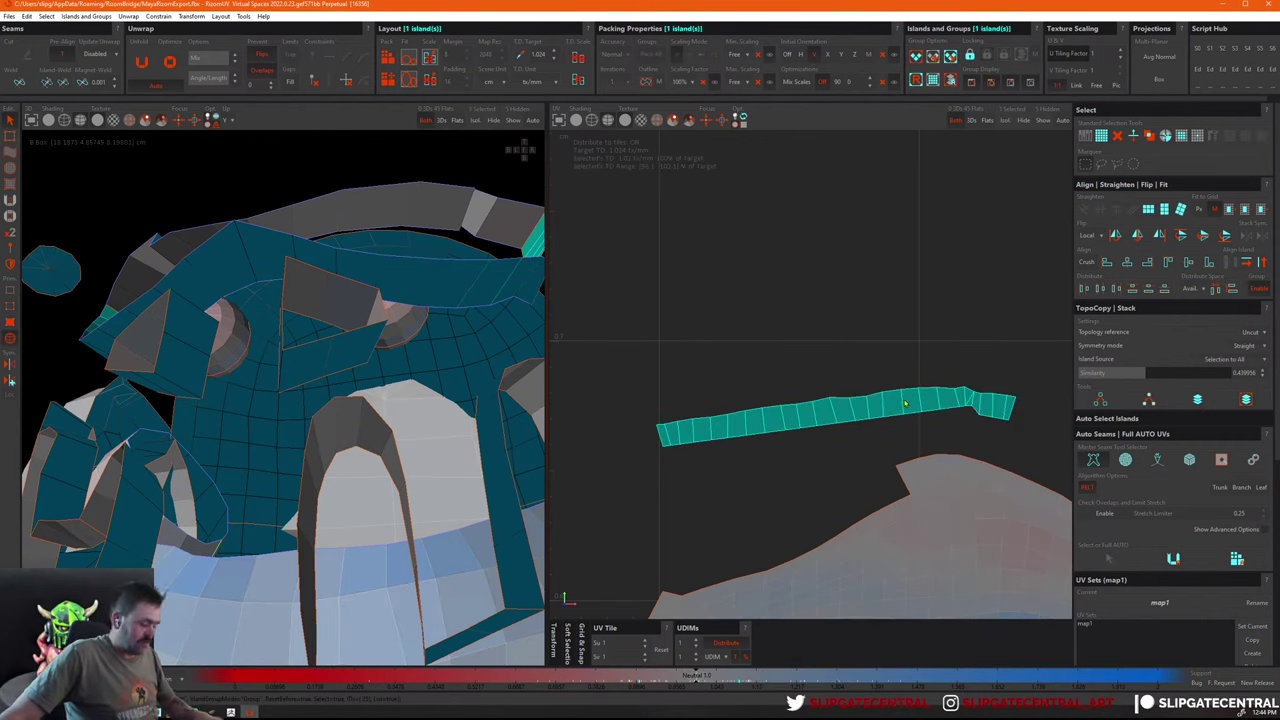
{"action": "key", "text": "ctrl+u"}
{"action": "key", "text": "F2"}
{"action": "scroll", "coordinate": [923, 434], "scroll_direction": "up", "scroll_amount": 2}
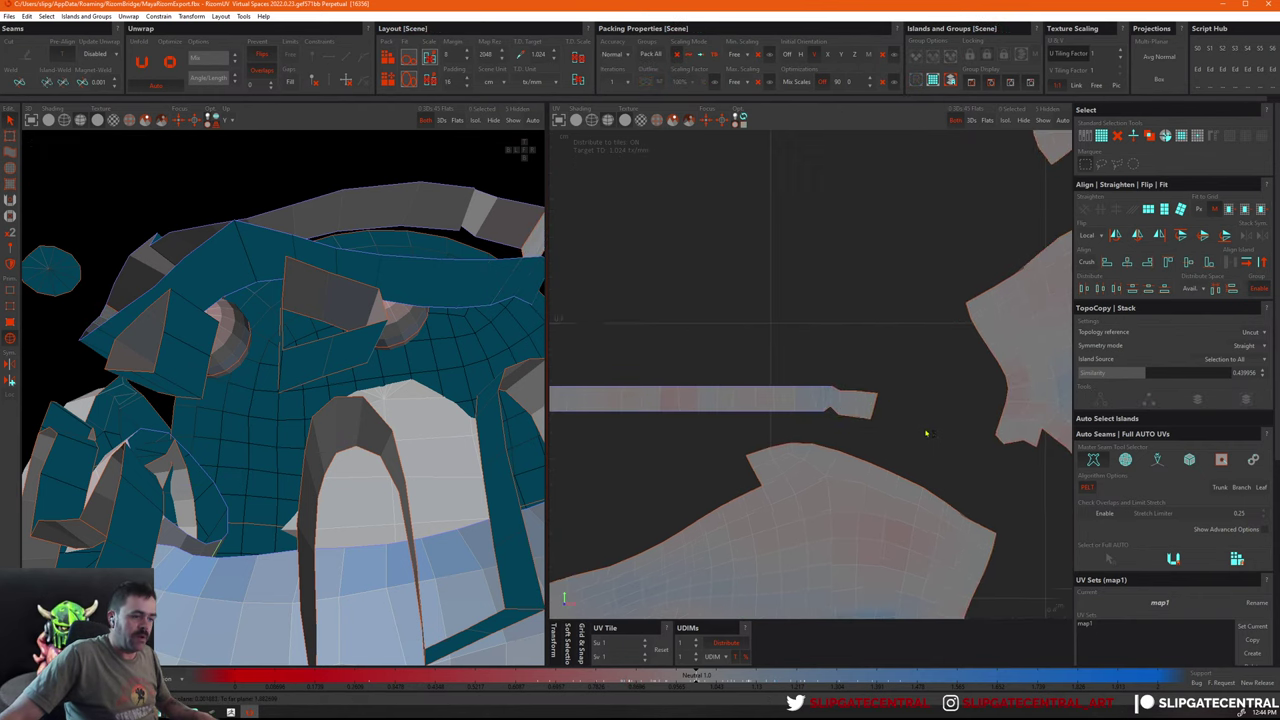
Square off the strip's kinked, tapered end
{"action": "left_click", "coordinate": [793, 409]}
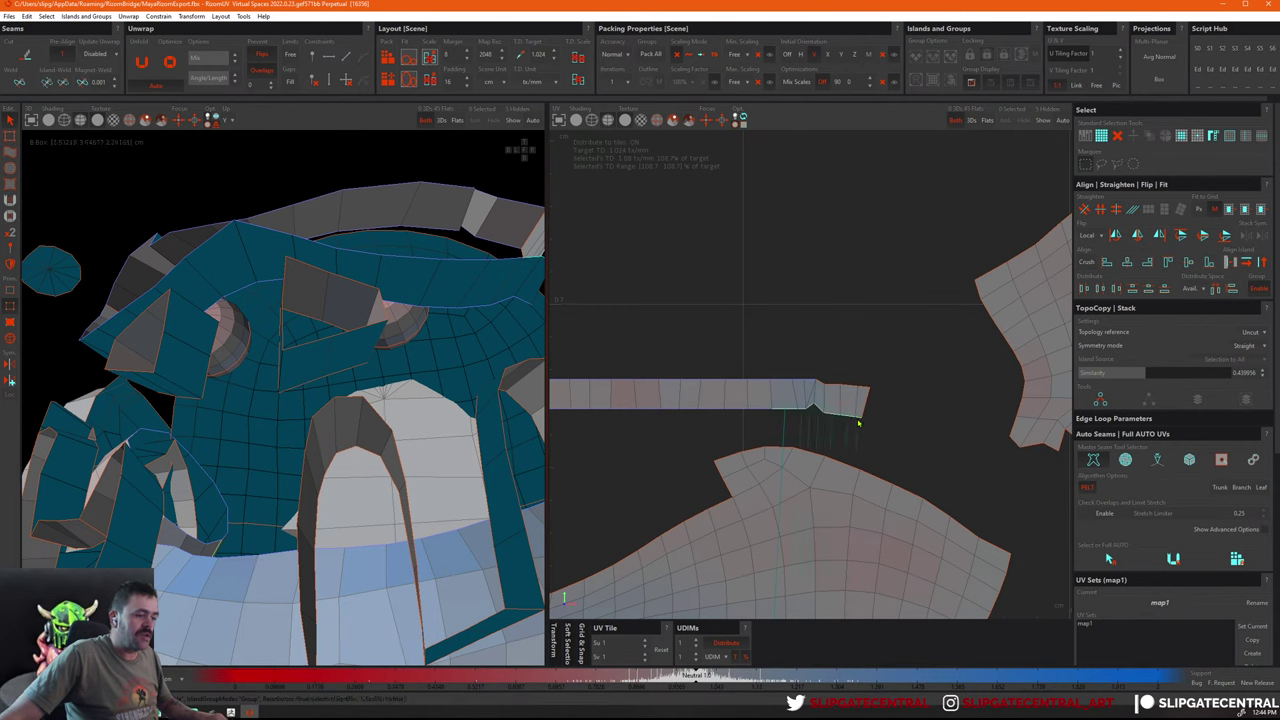
{"action": "left_click", "coordinate": [858, 423]}
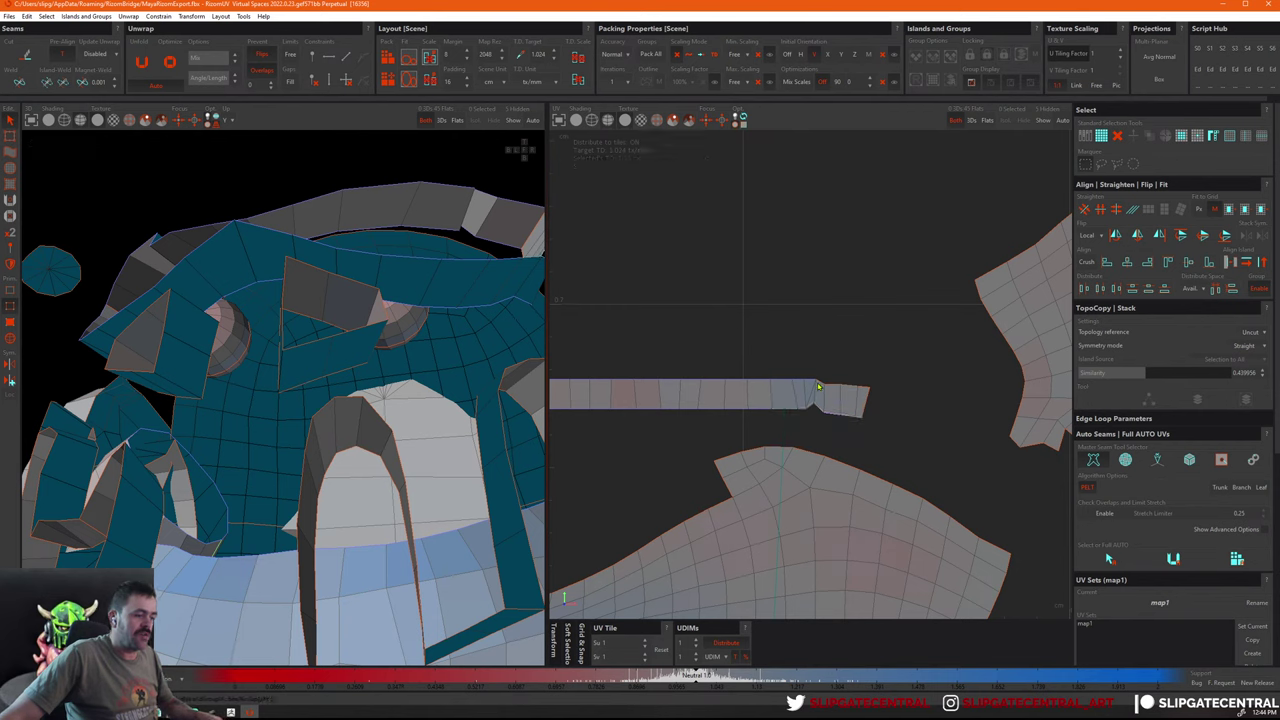
{"action": "left_click", "coordinate": [828, 388]}
{"action": "left_click", "coordinate": [866, 392]}
{"action": "key", "text": "o"}
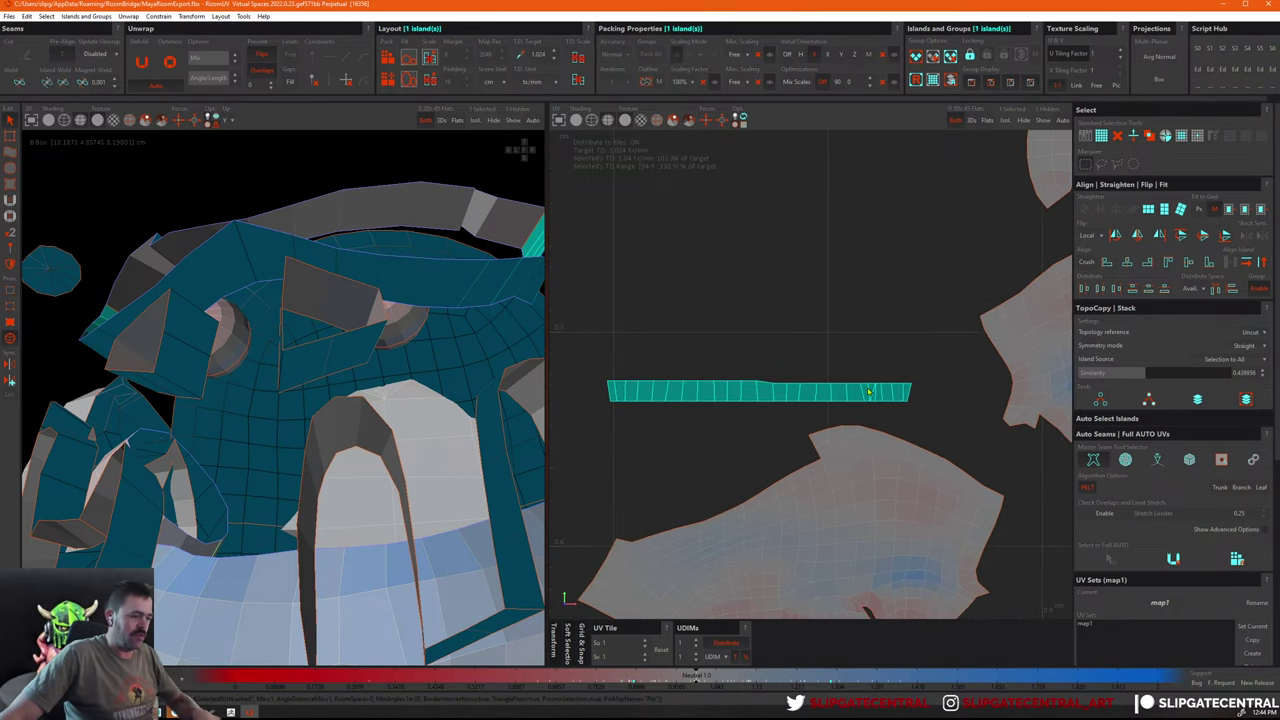
Reselect the strip island and adjust its width slightly with the scale keys
{"action": "left_click", "coordinate": [789, 343]}
{"action": "left_click", "coordinate": [770, 390]}
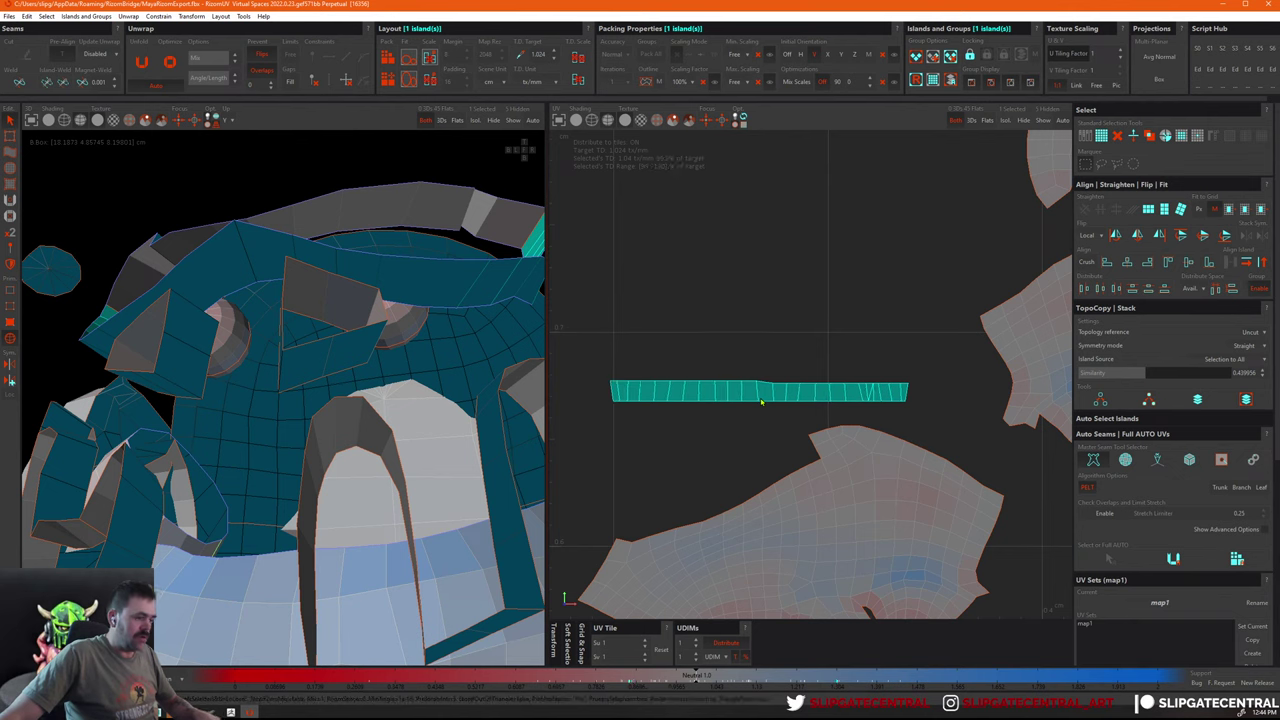
{"action": "left_click", "coordinate": [808, 337]}
{"action": "scroll", "coordinate": [801, 393], "scroll_direction": "up", "scroll_amount": 3}
{"action": "left_click", "coordinate": [795, 420]}
{"action": "scroll", "coordinate": [789, 445], "scroll_direction": "up", "scroll_amount": 1}
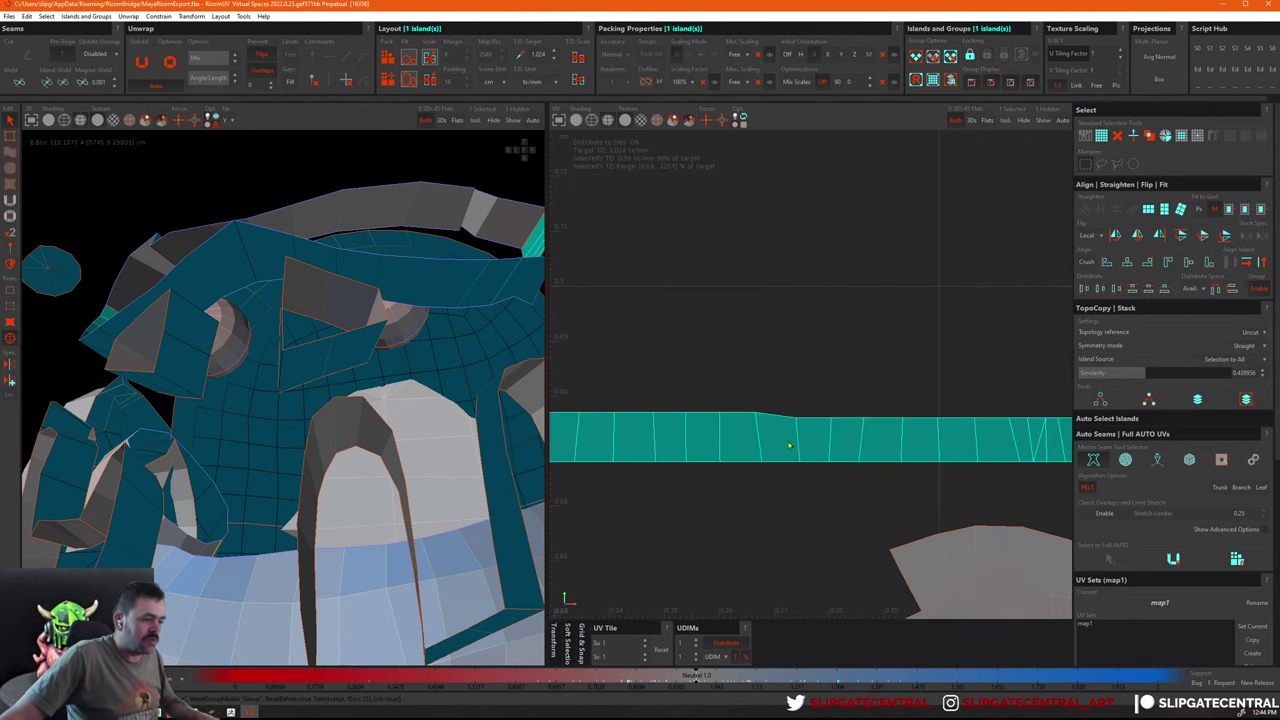
{"action": "left_click", "coordinate": [796, 410]}
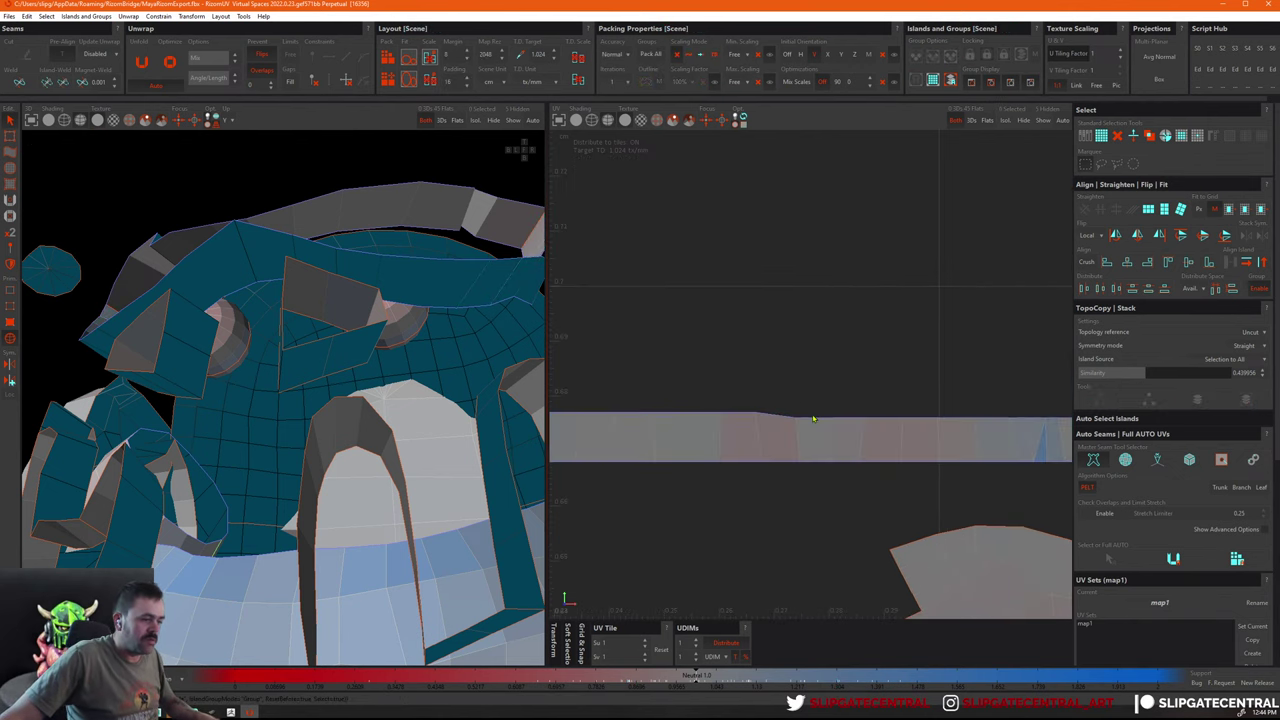
{"action": "scroll", "coordinate": [794, 409], "scroll_direction": "down", "scroll_amount": 3}
{"action": "left_click", "coordinate": [791, 430]}
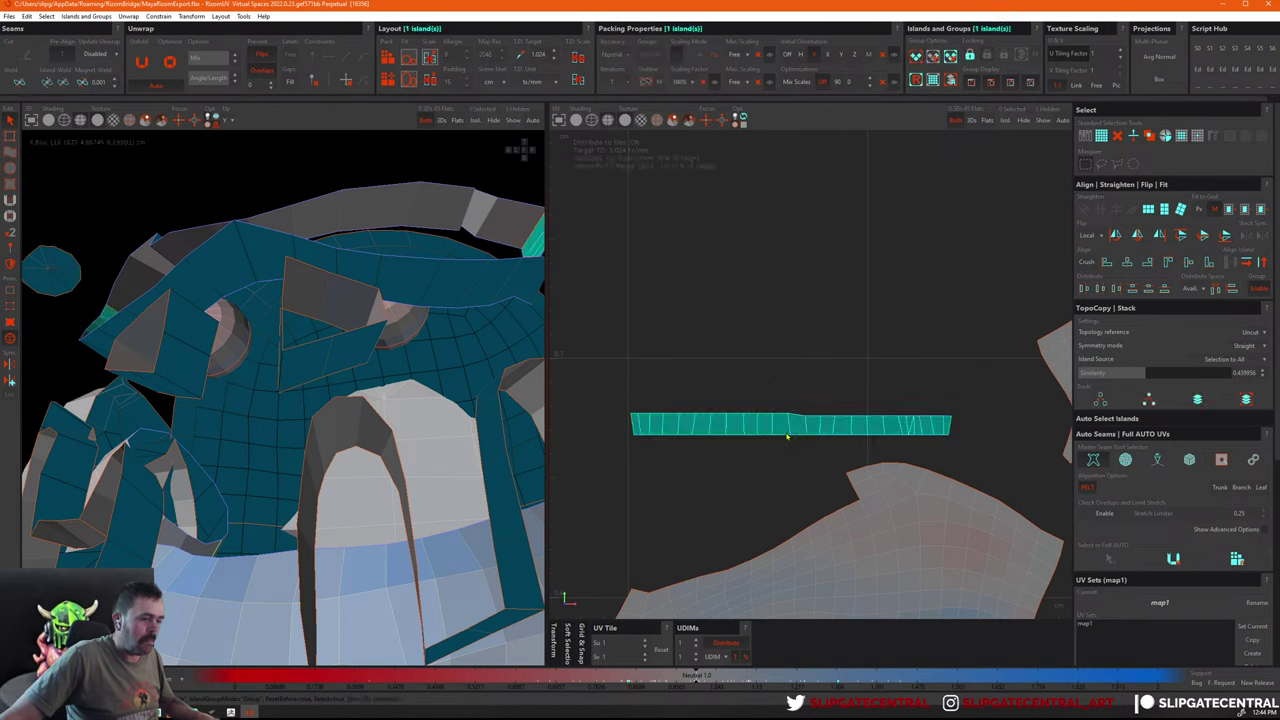
{"action": "key", "text": "u"}
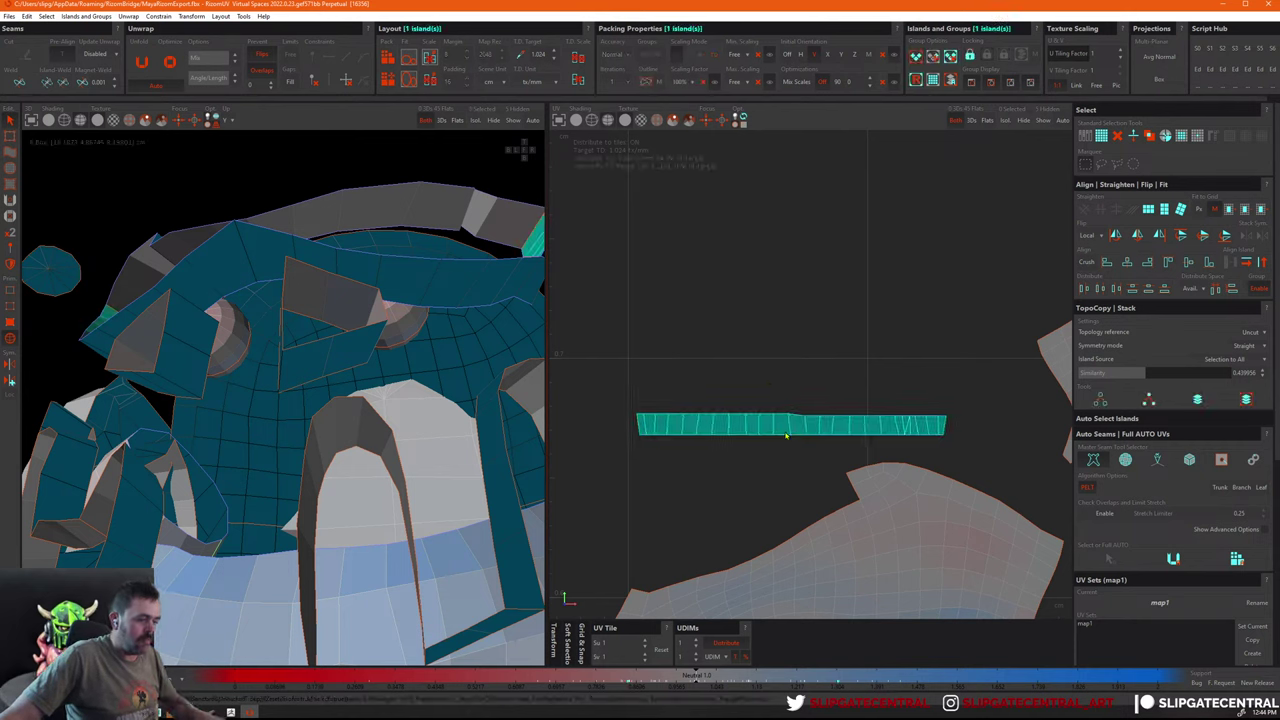
{"action": "key", "text": "o"}
Reselect the long strip island in the UV view
{"action": "left_click", "coordinate": [794, 397]}
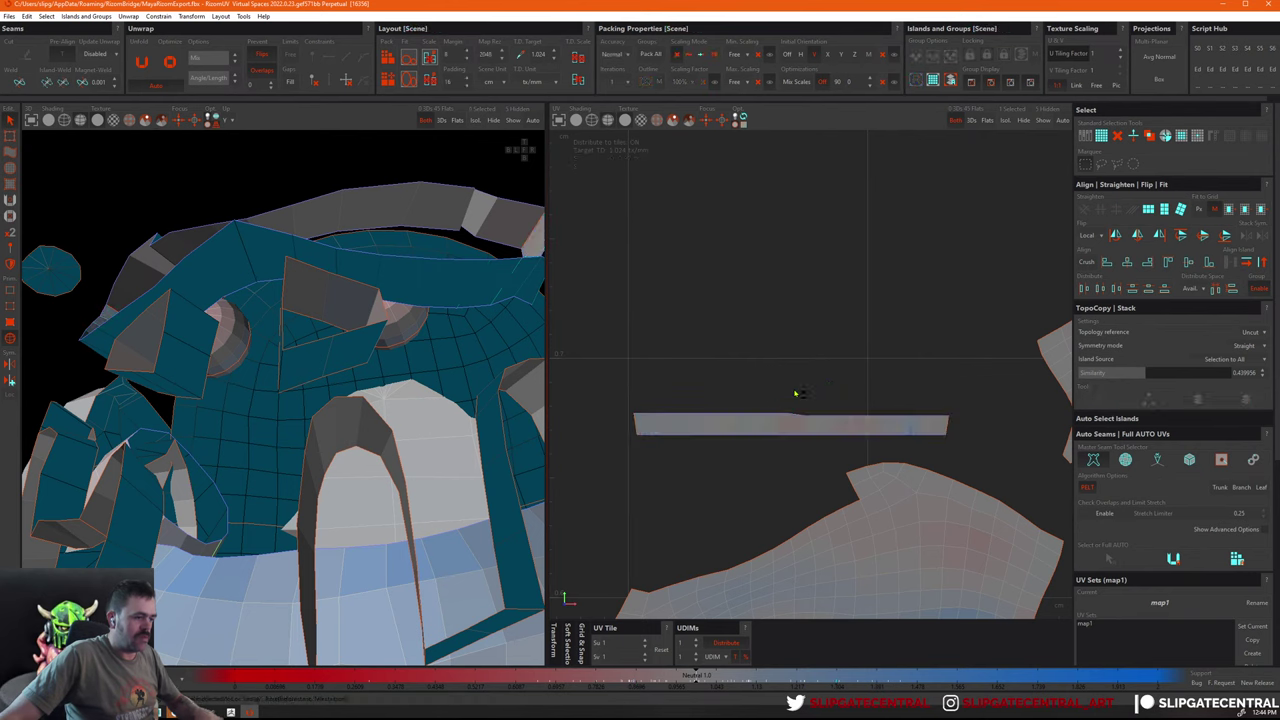
{"action": "scroll", "coordinate": [794, 397], "scroll_direction": "up", "scroll_amount": 3}
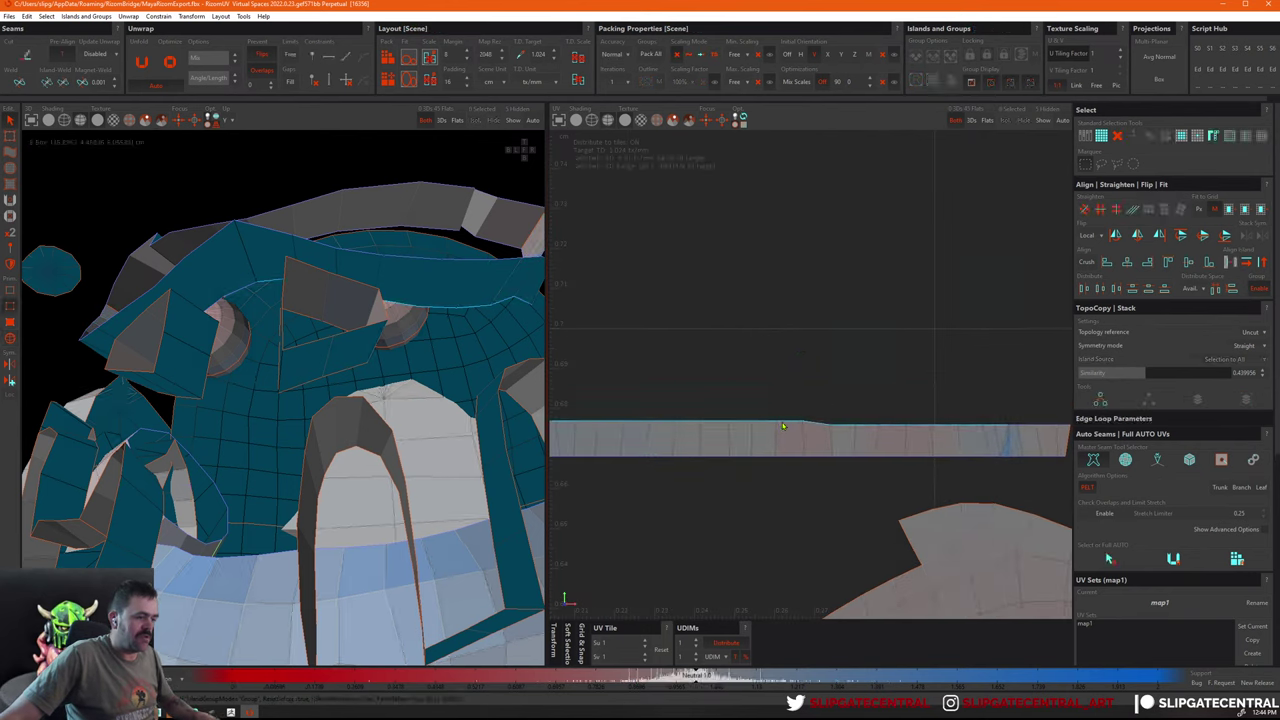
{"action": "scroll", "coordinate": [828, 380], "scroll_direction": "down", "scroll_amount": 3}
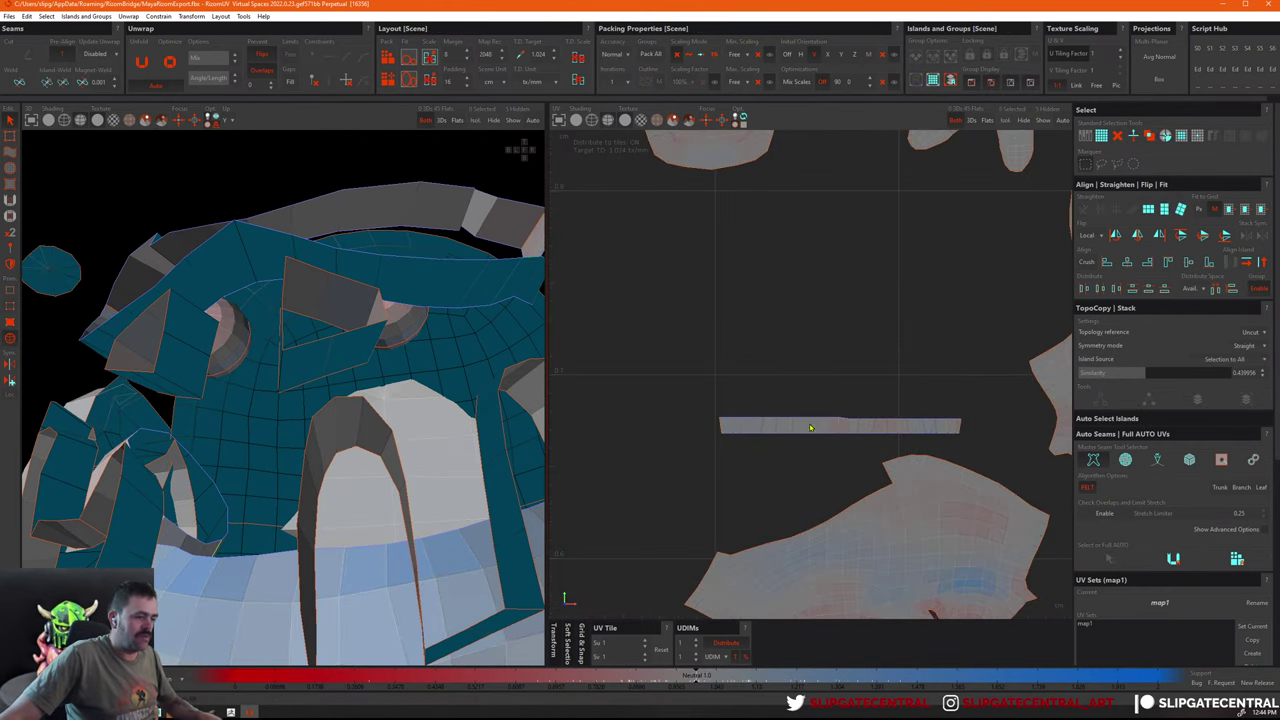
{"action": "left_click", "coordinate": [818, 426]}
{"action": "scroll", "coordinate": [794, 343], "scroll_direction": "down", "scroll_amount": 3}
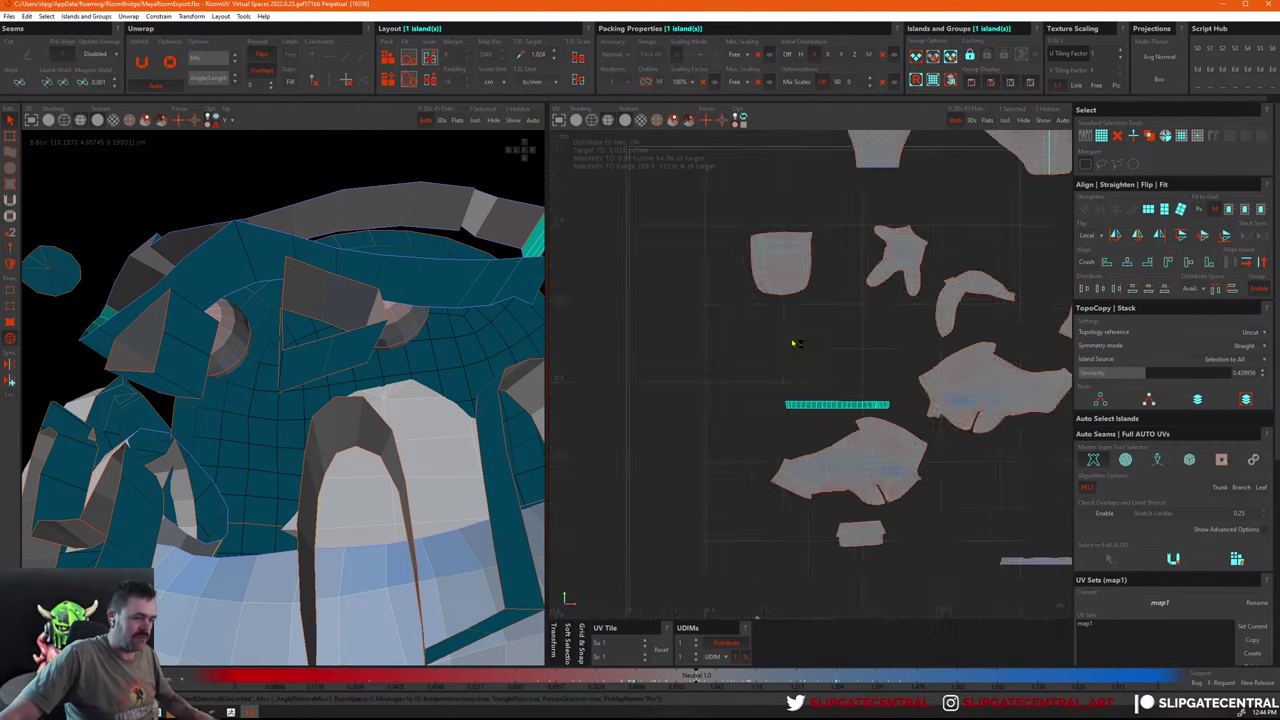
{"action": "scroll", "coordinate": [794, 343], "scroll_direction": "down", "scroll_amount": 1}
{"action": "scroll", "coordinate": [678, 410], "scroll_direction": "up", "scroll_amount": 2}
{"action": "scroll", "coordinate": [678, 410], "scroll_direction": "up", "scroll_amount": 3}
{"action": "middle_click_drag", "start_coordinate": [686, 489], "coordinate": [686, 397]}
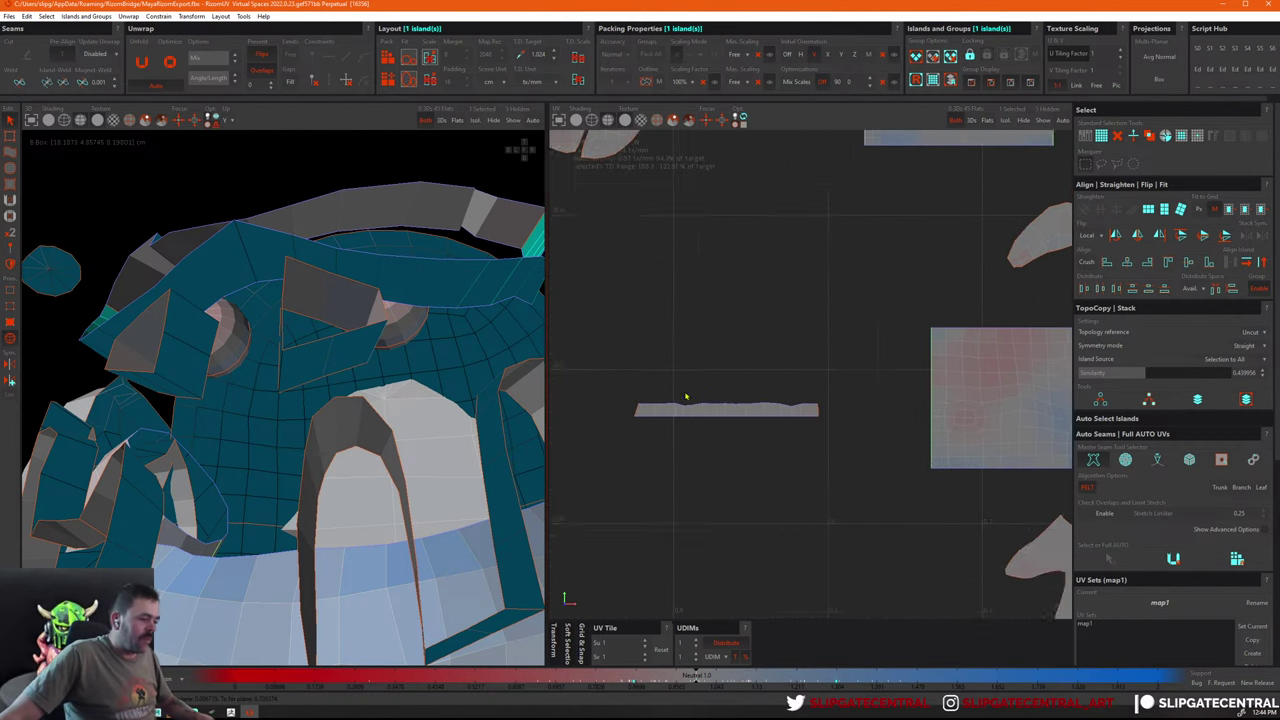
{"action": "scroll", "coordinate": [686, 397], "scroll_direction": "up", "scroll_amount": 2}
{"action": "left_click", "coordinate": [700, 414]}
Isolate the strip and straighten its wavy top edge
{"action": "key", "text": "i"}
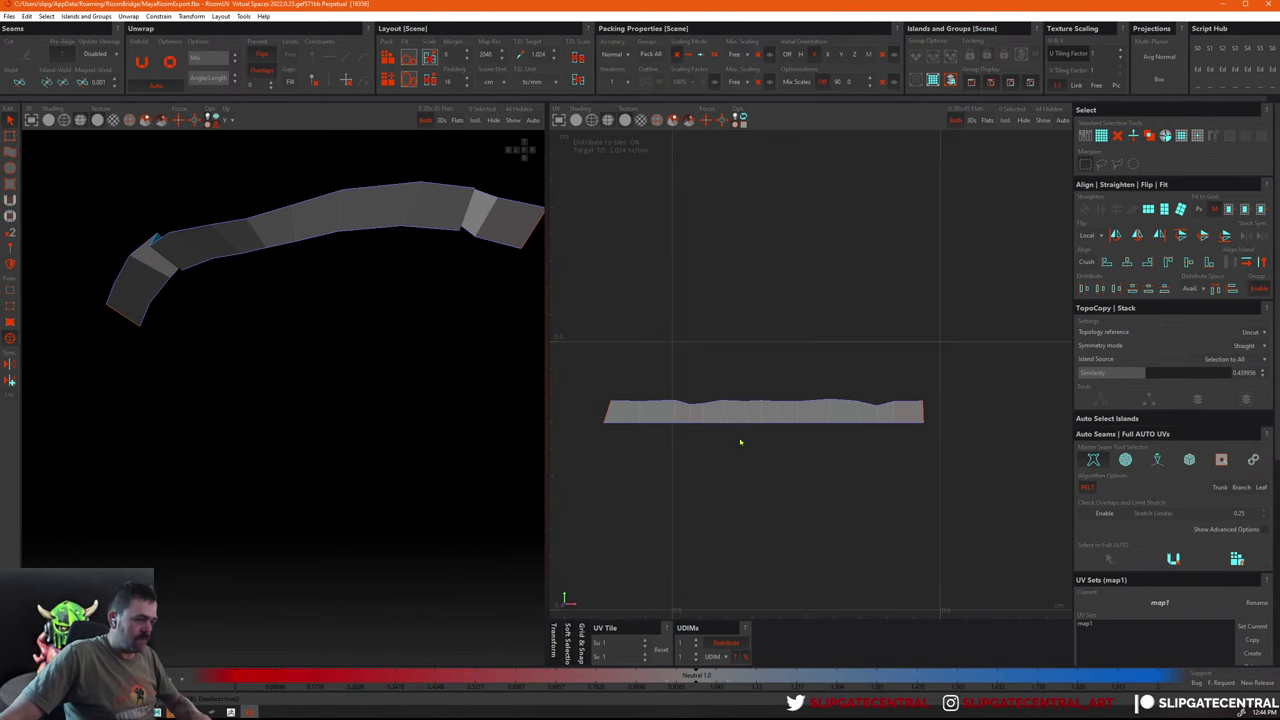
{"action": "key", "text": "i"}
{"action": "key", "text": "u"}
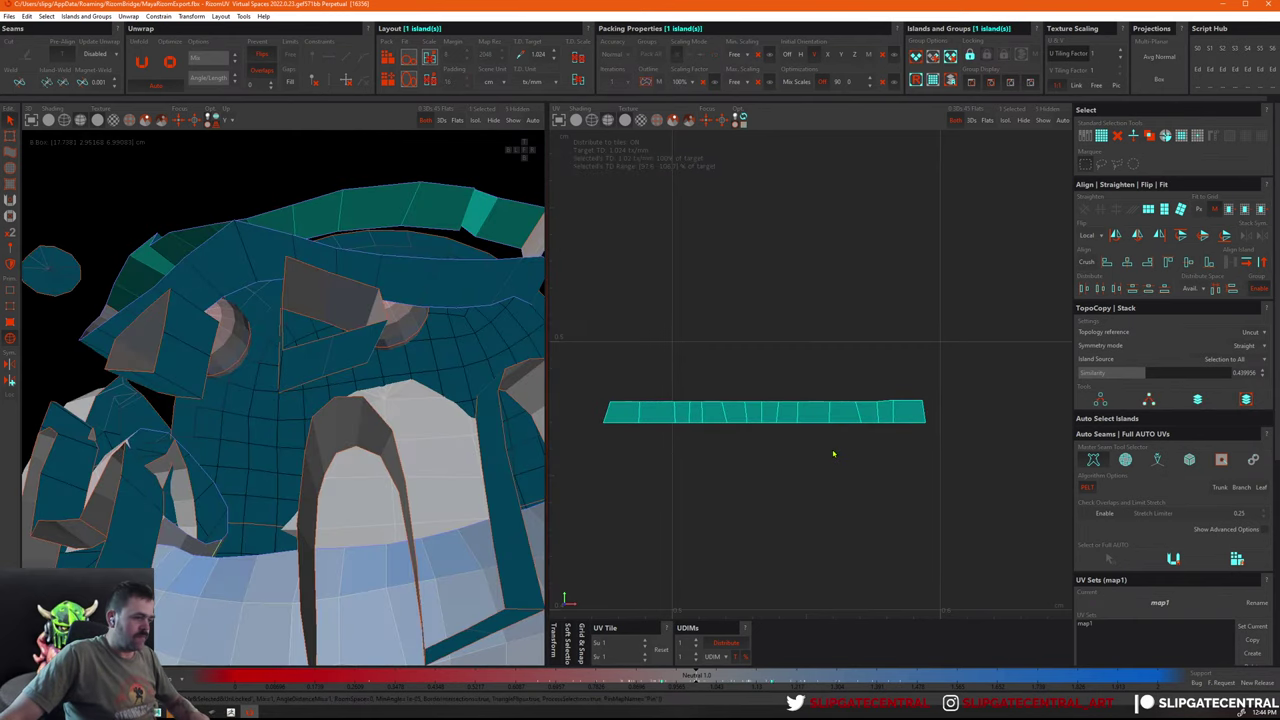
{"action": "scroll", "coordinate": [894, 391], "scroll_direction": "down", "scroll_amount": 5}
{"action": "scroll", "coordinate": [800, 420], "scroll_direction": "up", "scroll_amount": 5}
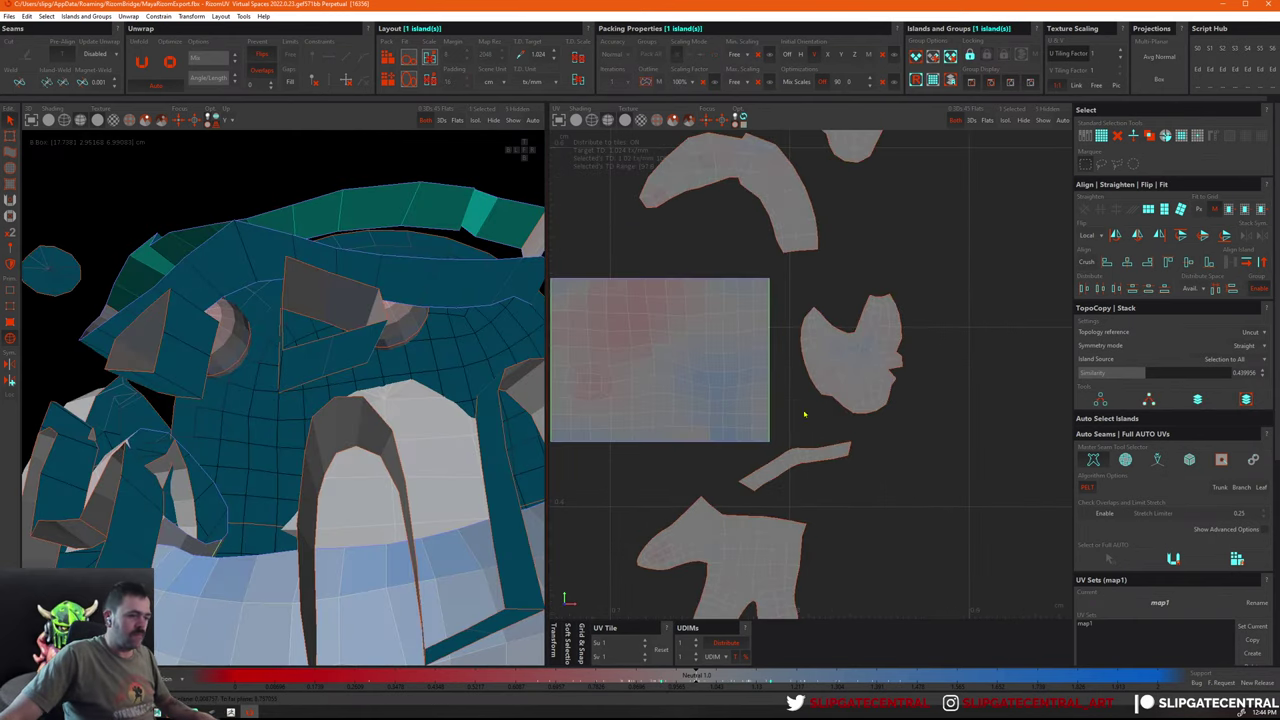
Straighten the curved arch strip island into a flat rectangle
{"action": "left_click", "coordinate": [793, 478]}
{"action": "scroll", "coordinate": [793, 484], "scroll_direction": "up", "scroll_amount": 3}
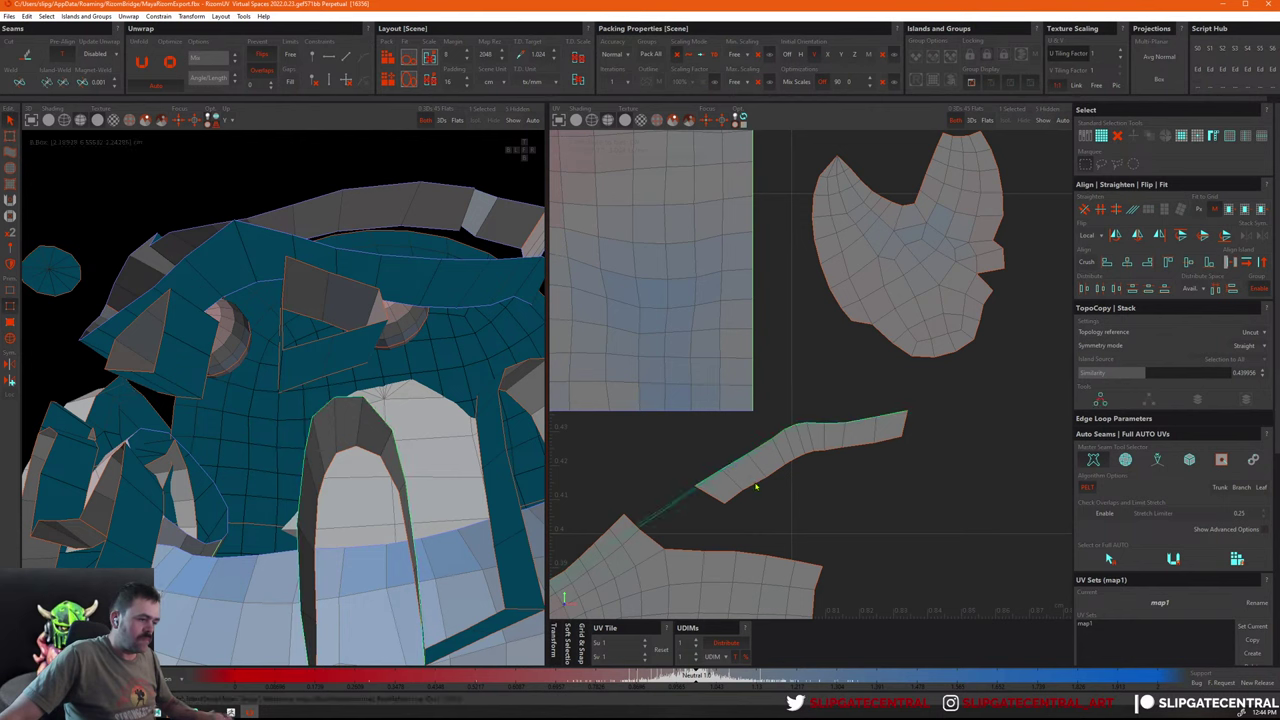
{"action": "left_click", "coordinate": [790, 448]}
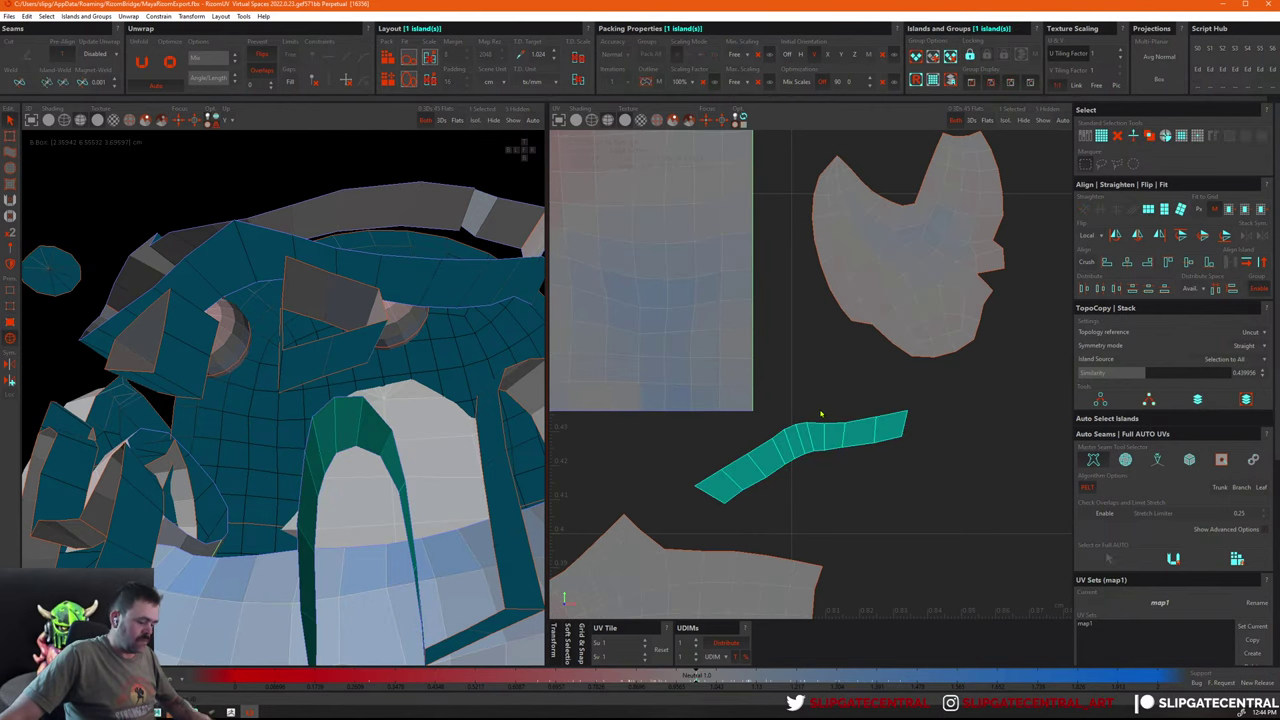
{"action": "key", "text": "s"}
{"action": "left_click", "coordinate": [733, 479]}
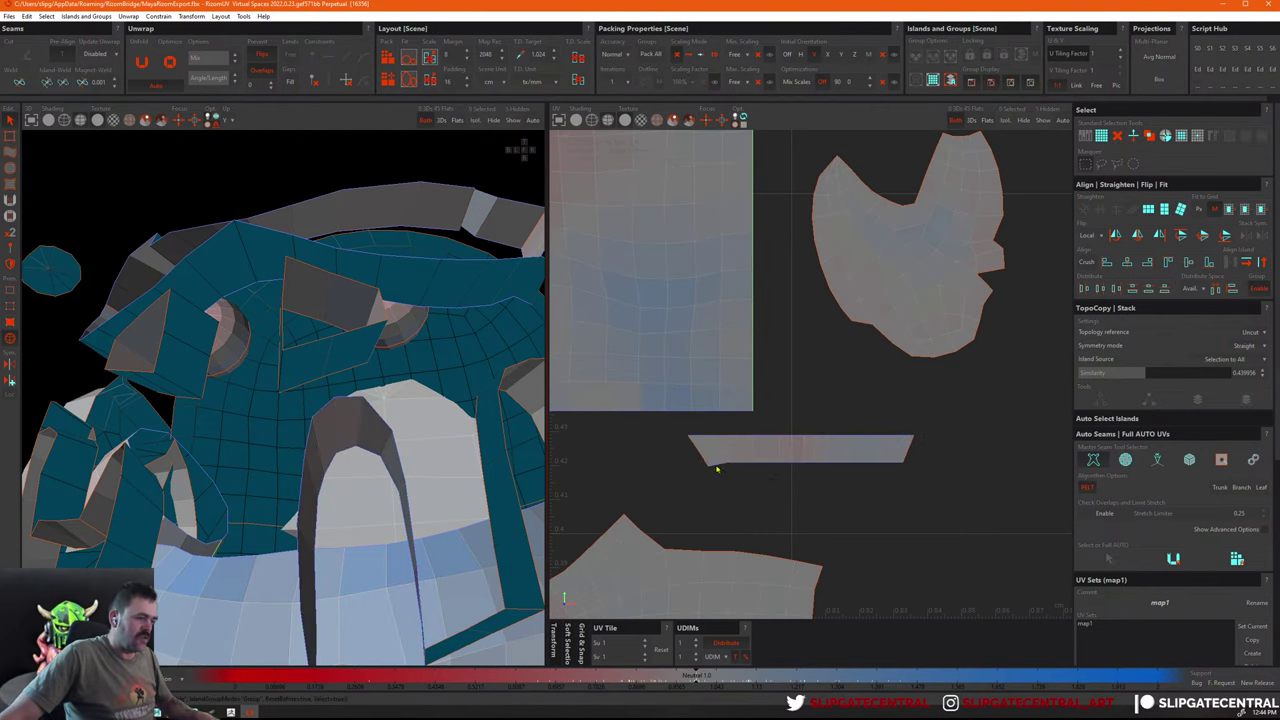
{"action": "left_click", "coordinate": [784, 453]}
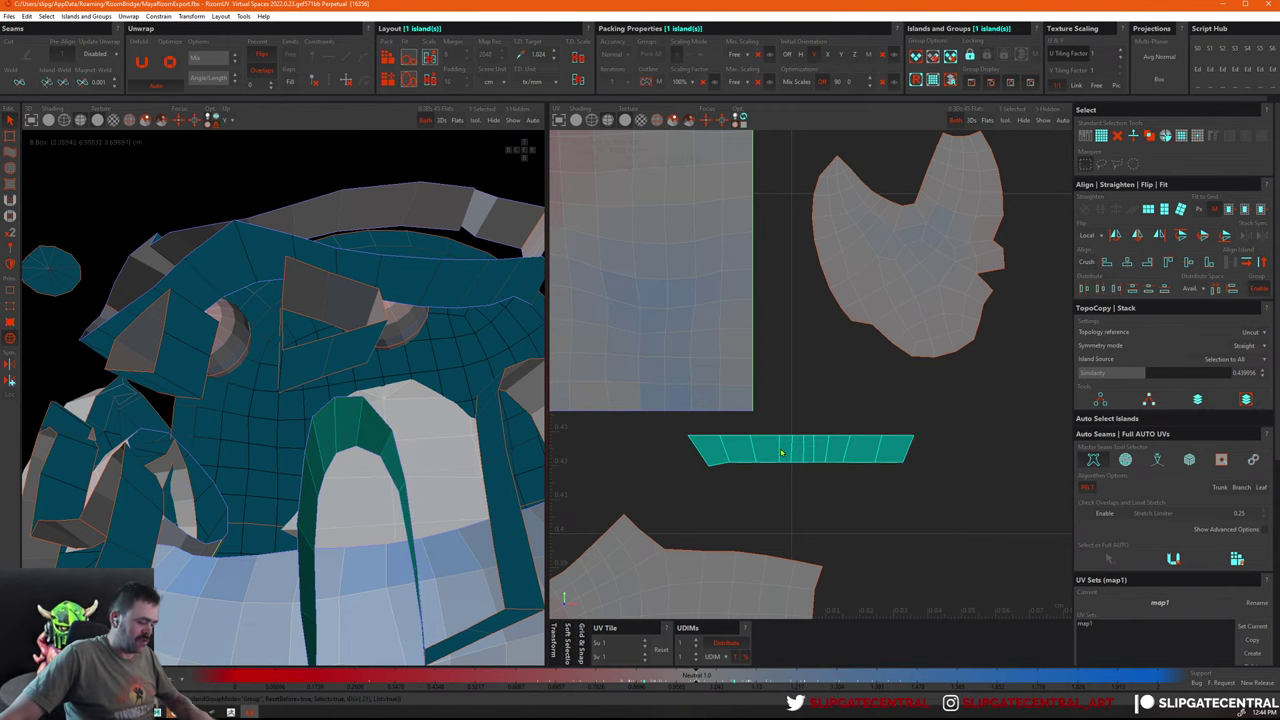
{"action": "scroll", "coordinate": [790, 460], "scroll_direction": "down", "scroll_amount": 3}
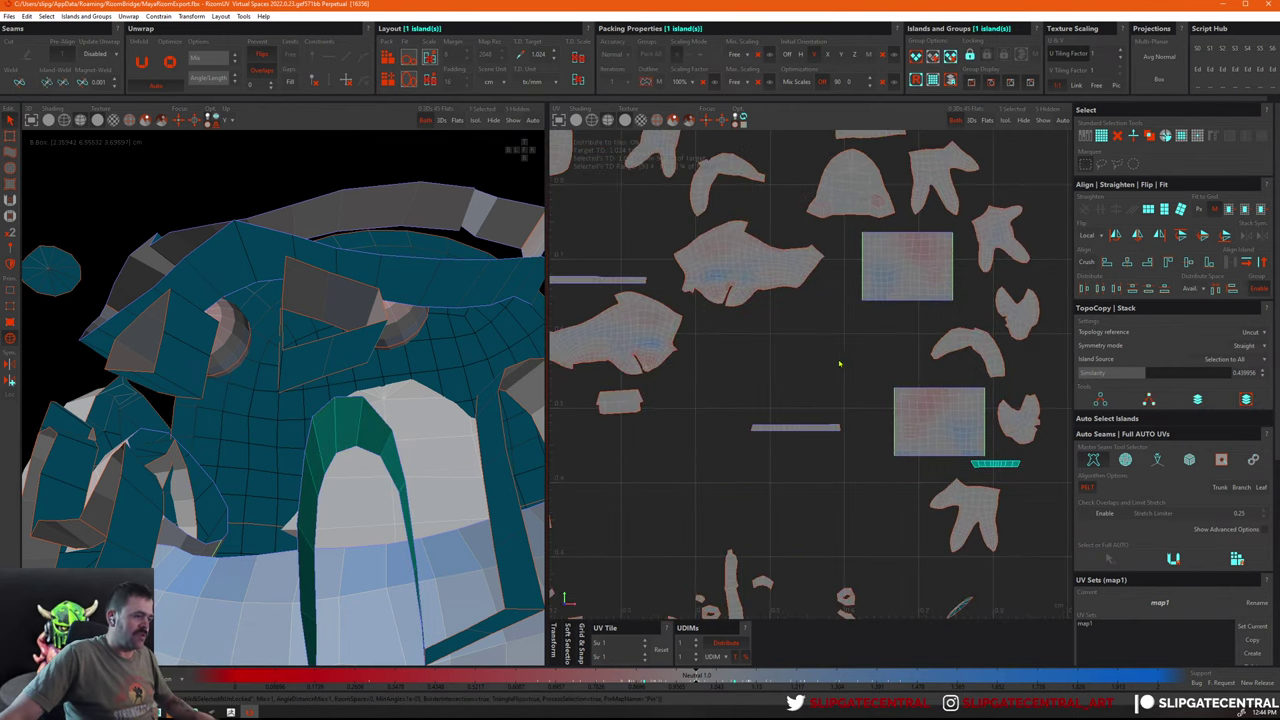
{"action": "scroll", "coordinate": [800, 470], "scroll_direction": "up", "scroll_amount": 3}
Select the thin strip and the group of seven small islands, then view the whole head
{"action": "left_click_drag", "start_coordinate": [686, 400], "coordinate": [814, 502]}
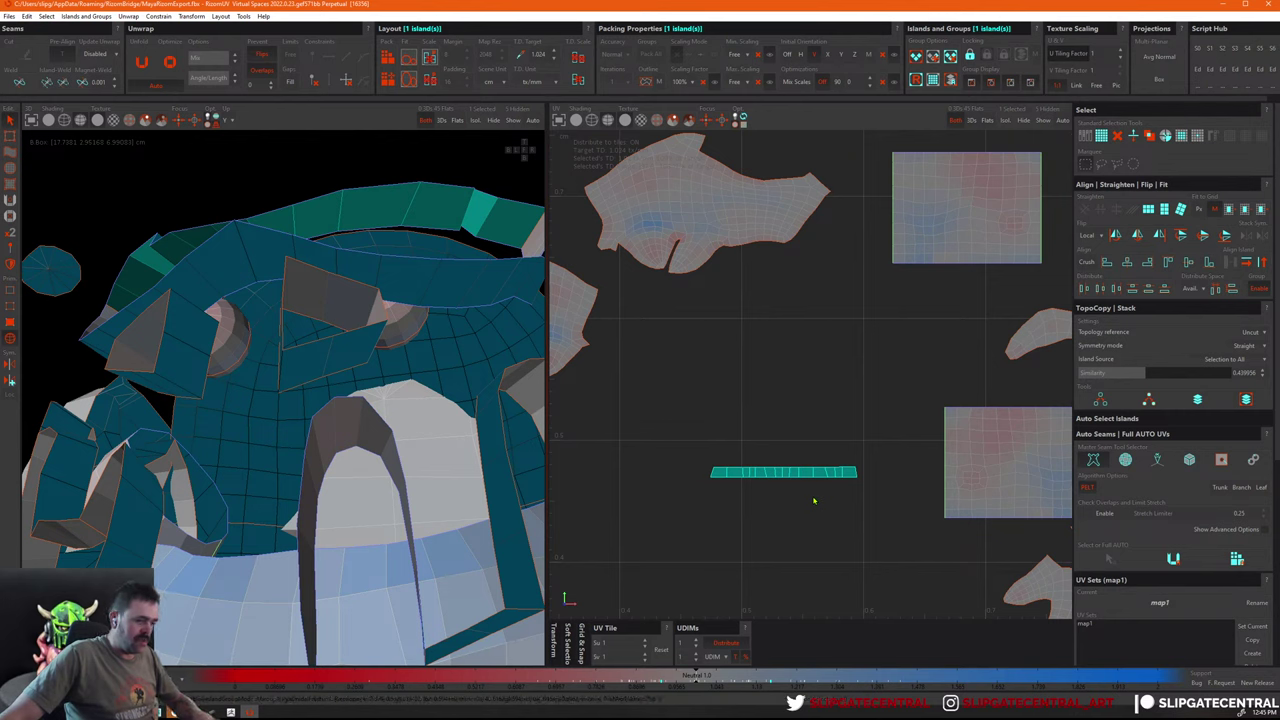
{"action": "scroll", "coordinate": [880, 378], "scroll_direction": "down", "scroll_amount": 5}
{"action": "scroll", "coordinate": [875, 370], "scroll_direction": "up", "scroll_amount": 2}
{"action": "scroll", "coordinate": [872, 360], "scroll_direction": "up", "scroll_amount": 2}
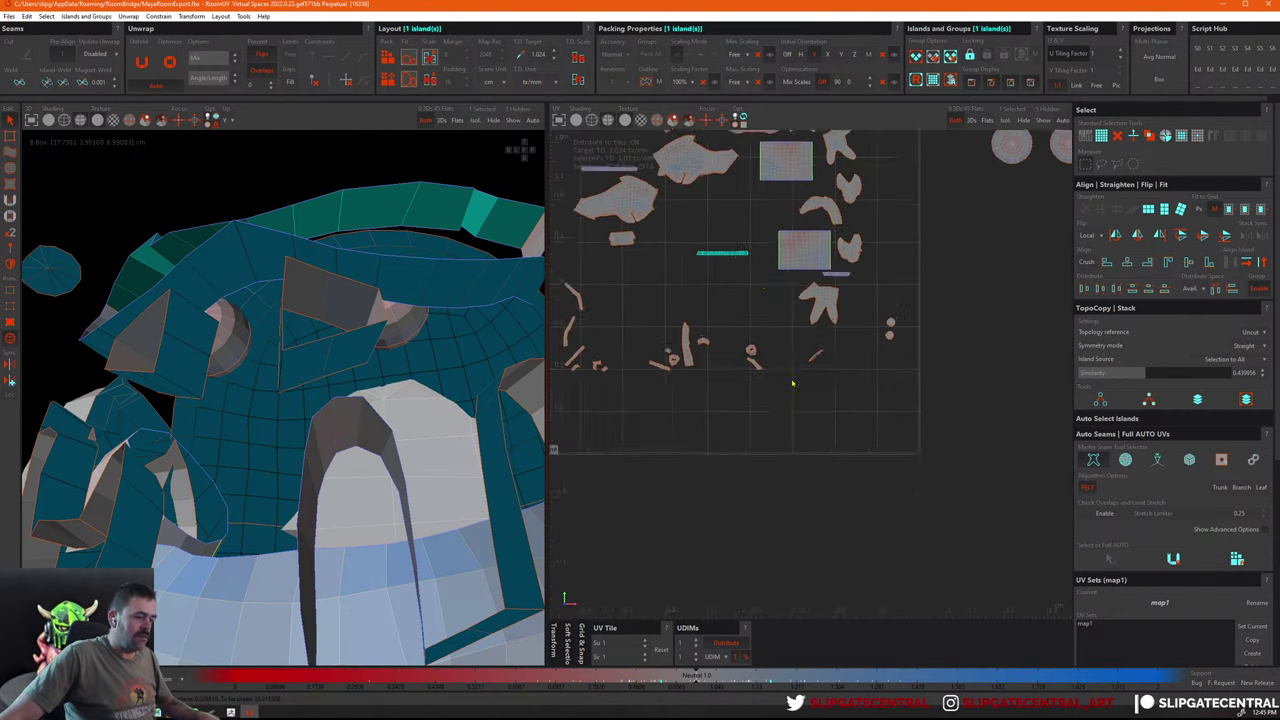
{"action": "scroll", "coordinate": [868, 349], "scroll_direction": "up", "scroll_amount": 3}
{"action": "left_click_drag", "start_coordinate": [868, 349], "coordinate": [854, 392]}
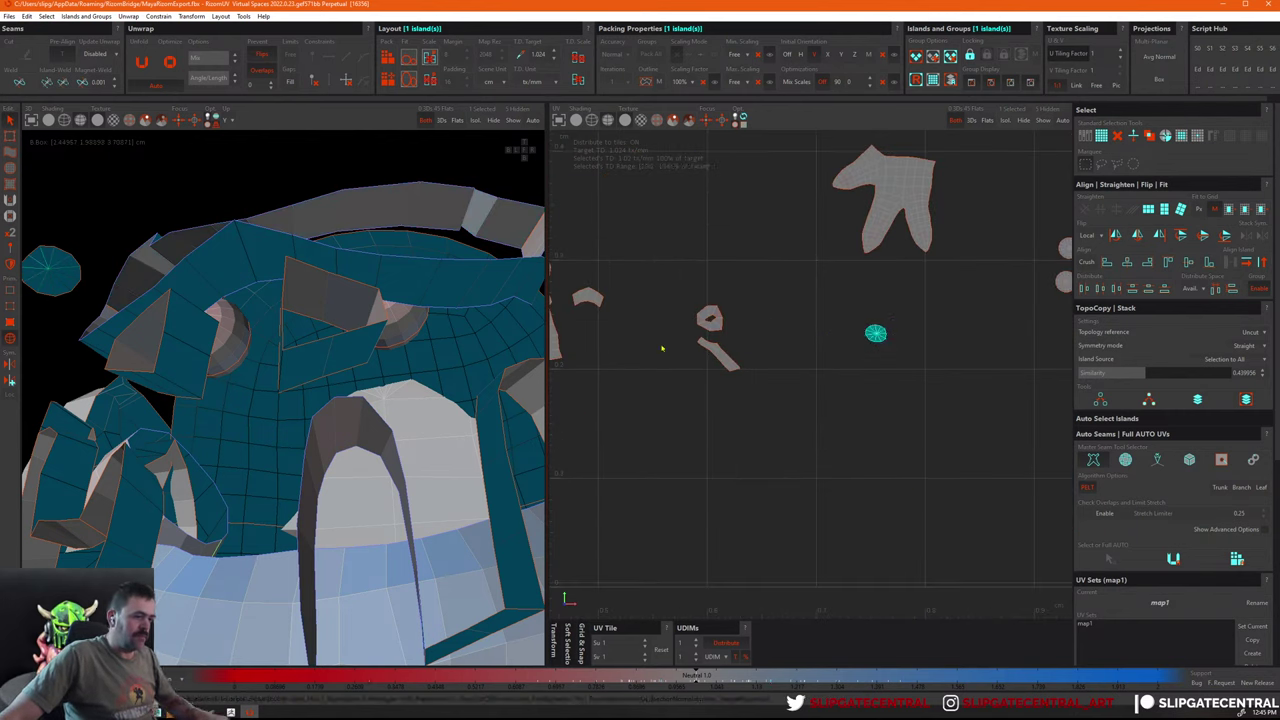
{"action": "middle_click_drag", "start_coordinate": [854, 392], "coordinate": [1066, 425]}
{"action": "left_click_drag", "start_coordinate": [674, 257], "coordinate": [1057, 557]}
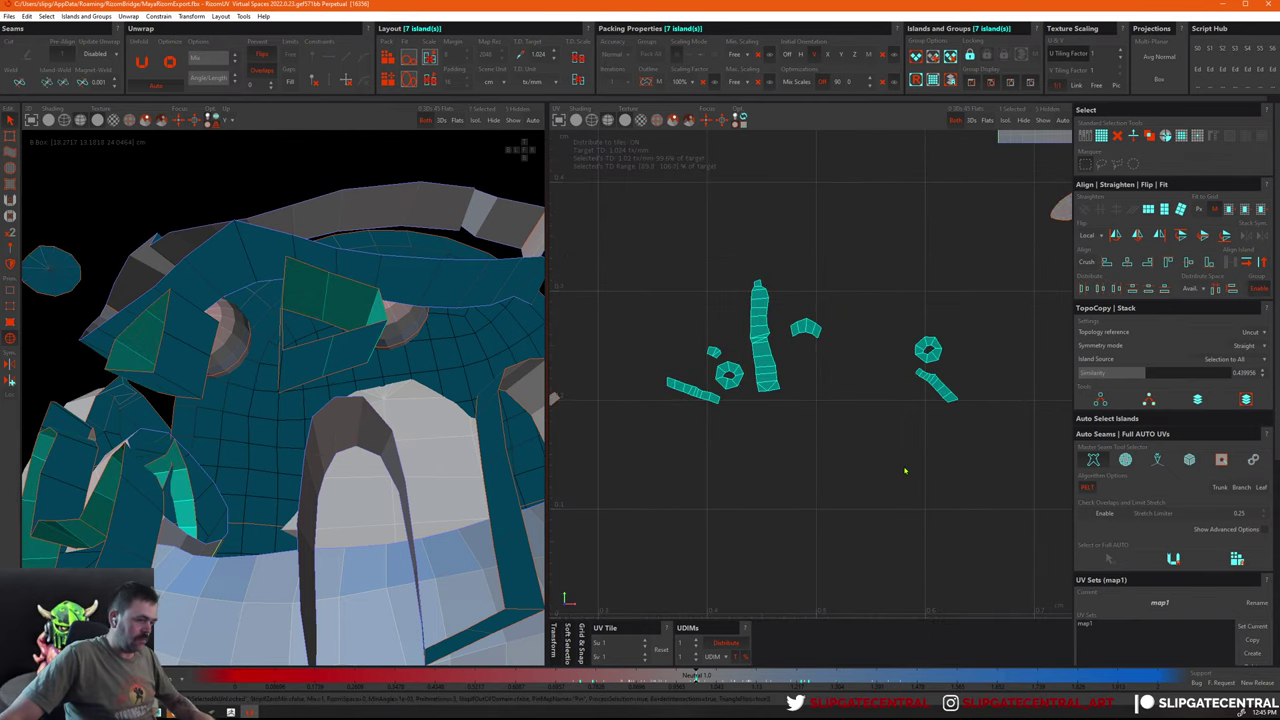
{"action": "middle_click_drag", "start_coordinate": [384, 388], "coordinate": [295, 437]}
Unfold the ring island and straighten it into a strip
{"action": "key", "text": "Escape"}
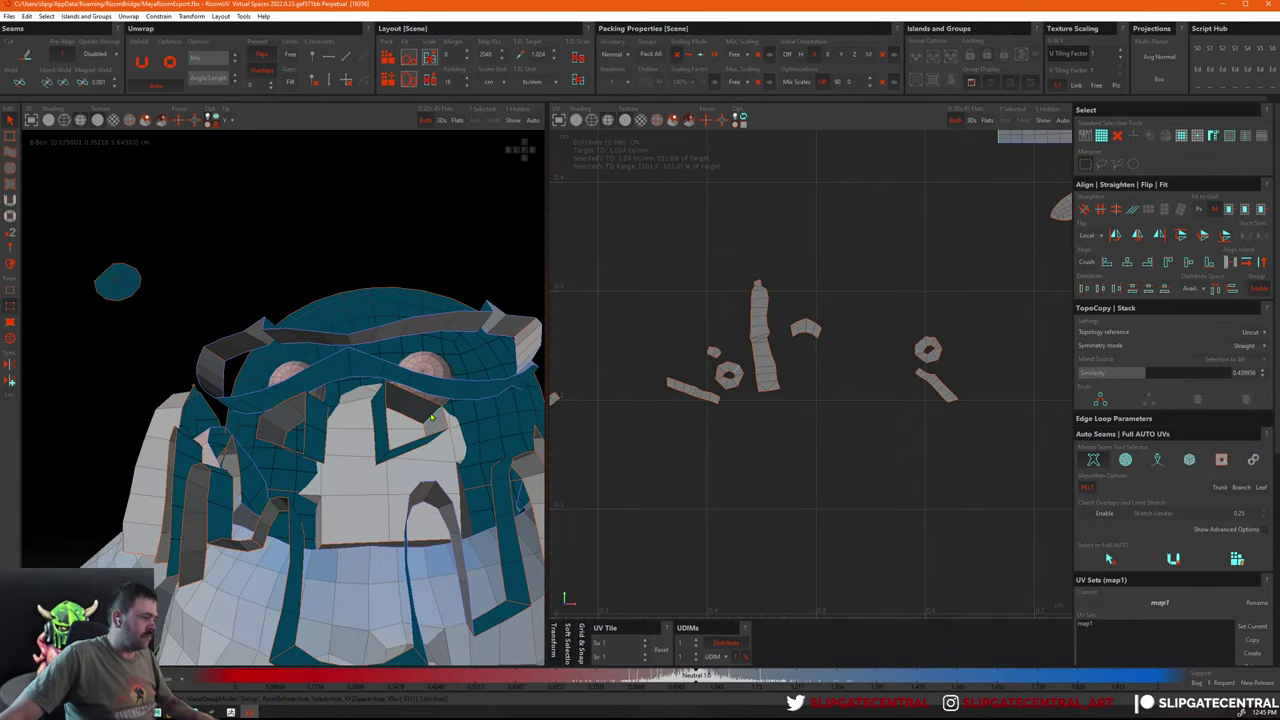
{"action": "scroll", "coordinate": [765, 430], "scroll_direction": "up", "scroll_amount": 3}
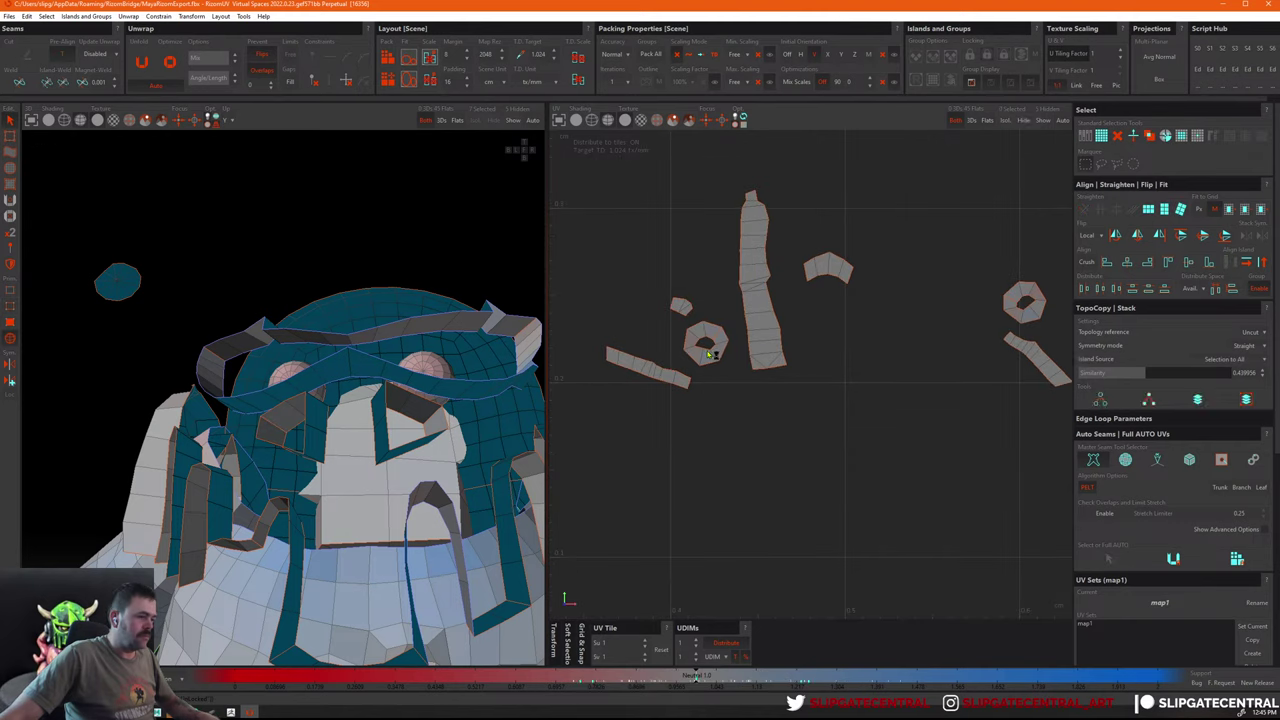
{"action": "key", "text": "u"}
{"action": "key", "text": "F2"}
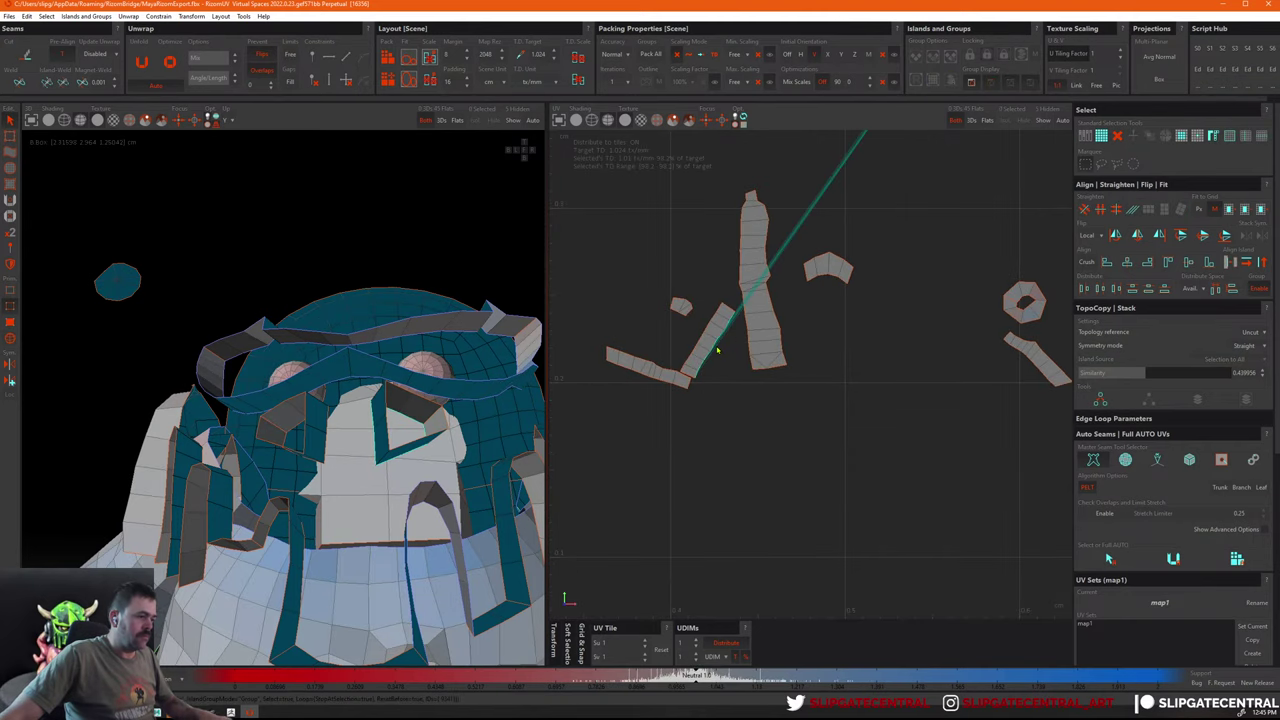
{"action": "left_click", "coordinate": [1015, 294]}
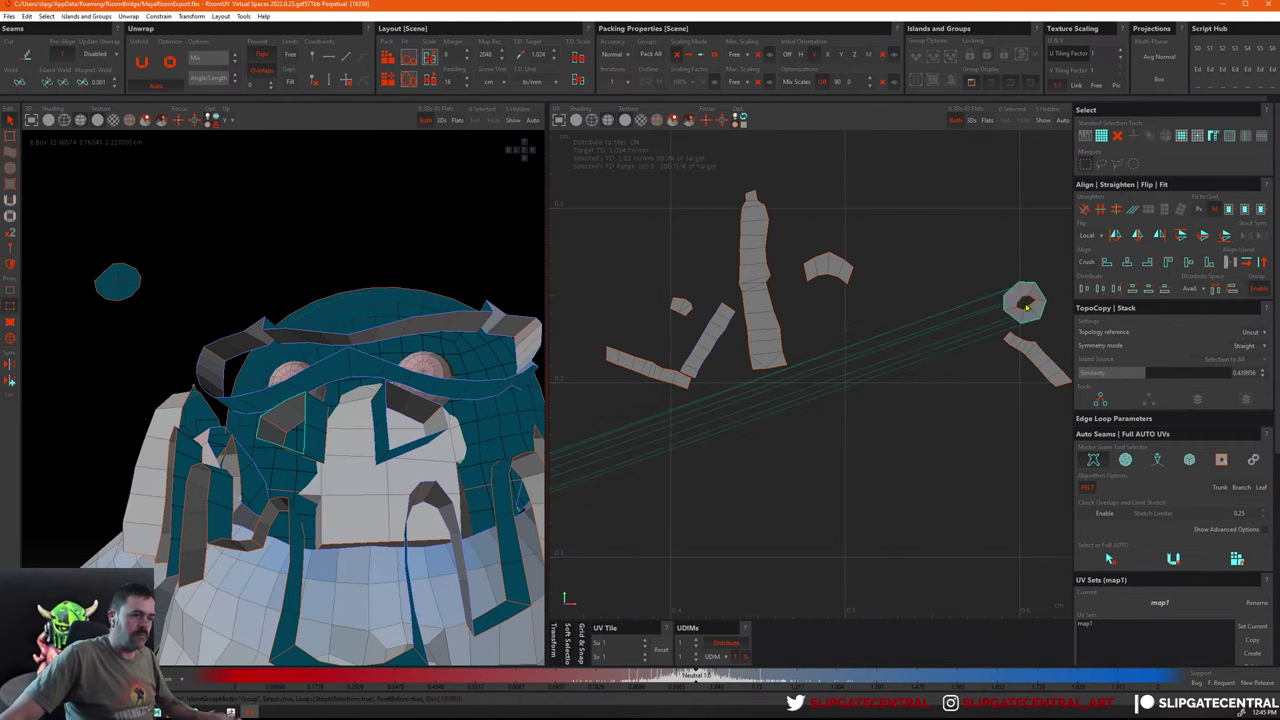
{"action": "left_click", "coordinate": [1025, 298]}
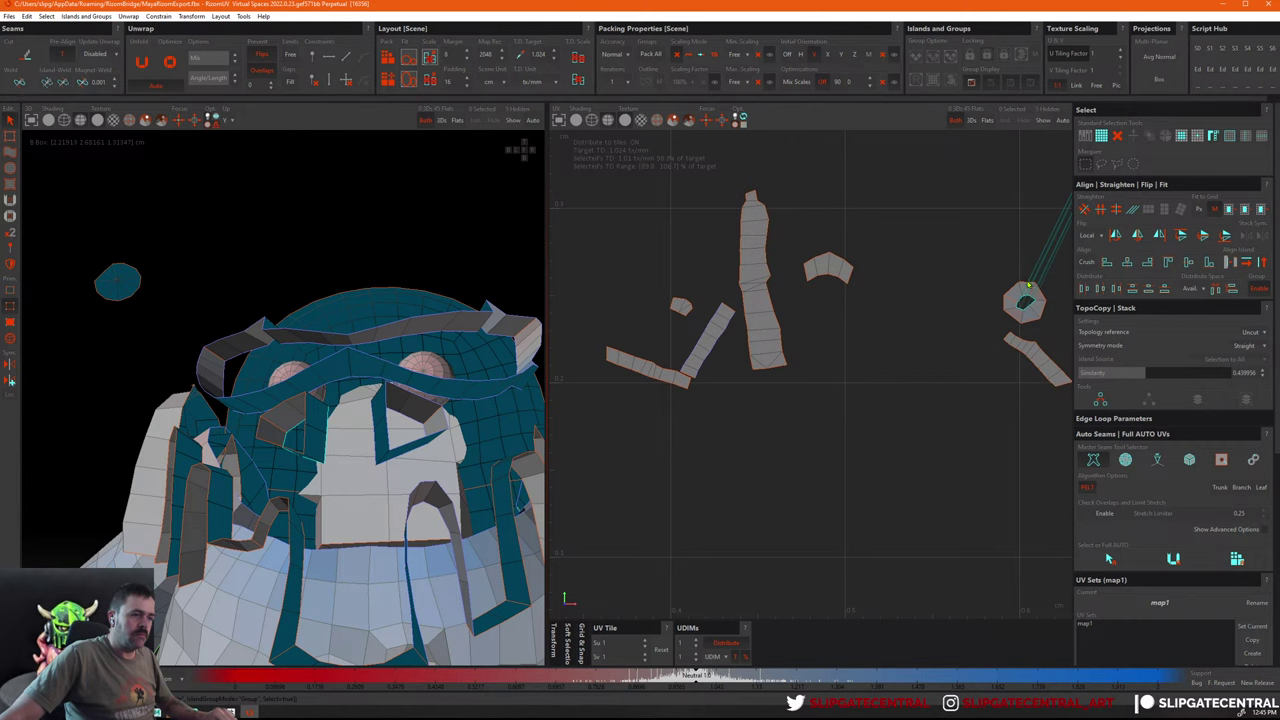
{"action": "left_click", "coordinate": [1020, 300]}
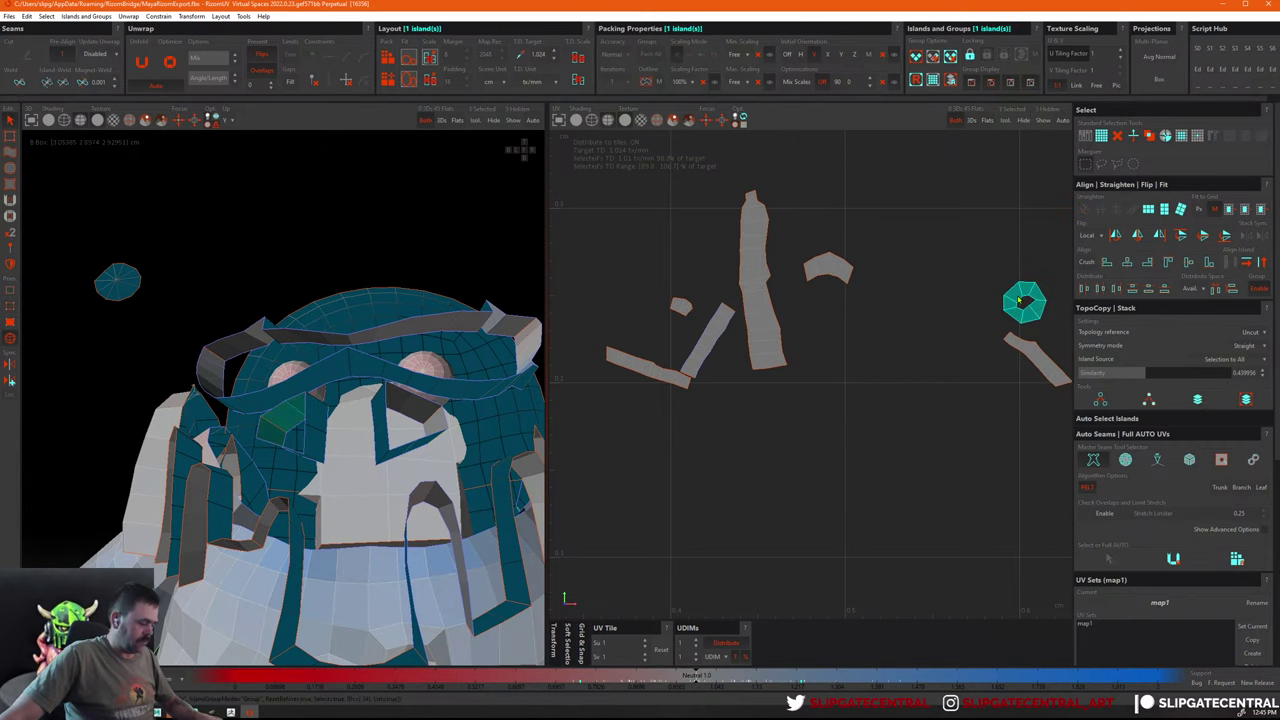
{"action": "key", "text": "u"}
{"action": "left_click", "coordinate": [1045, 340]}
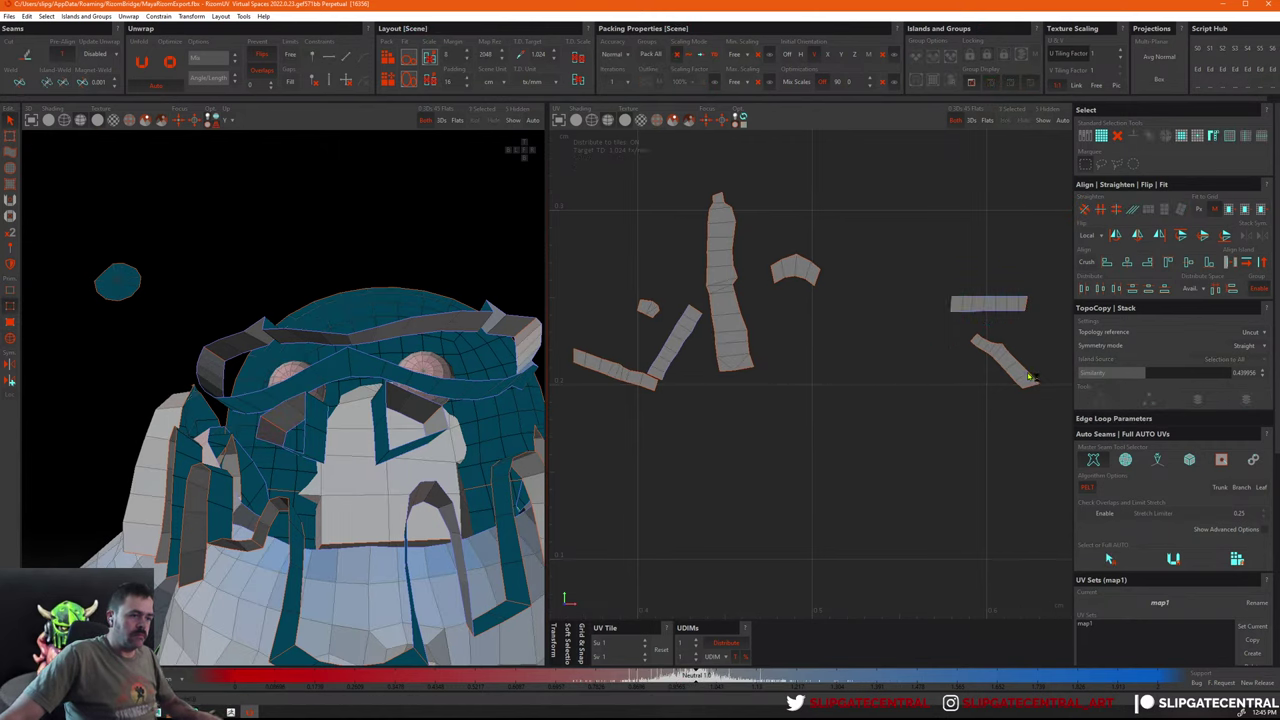
Cut the tall island along the edge on its left side
{"action": "left_click", "coordinate": [1030, 376]}
{"action": "left_click", "coordinate": [840, 420]}
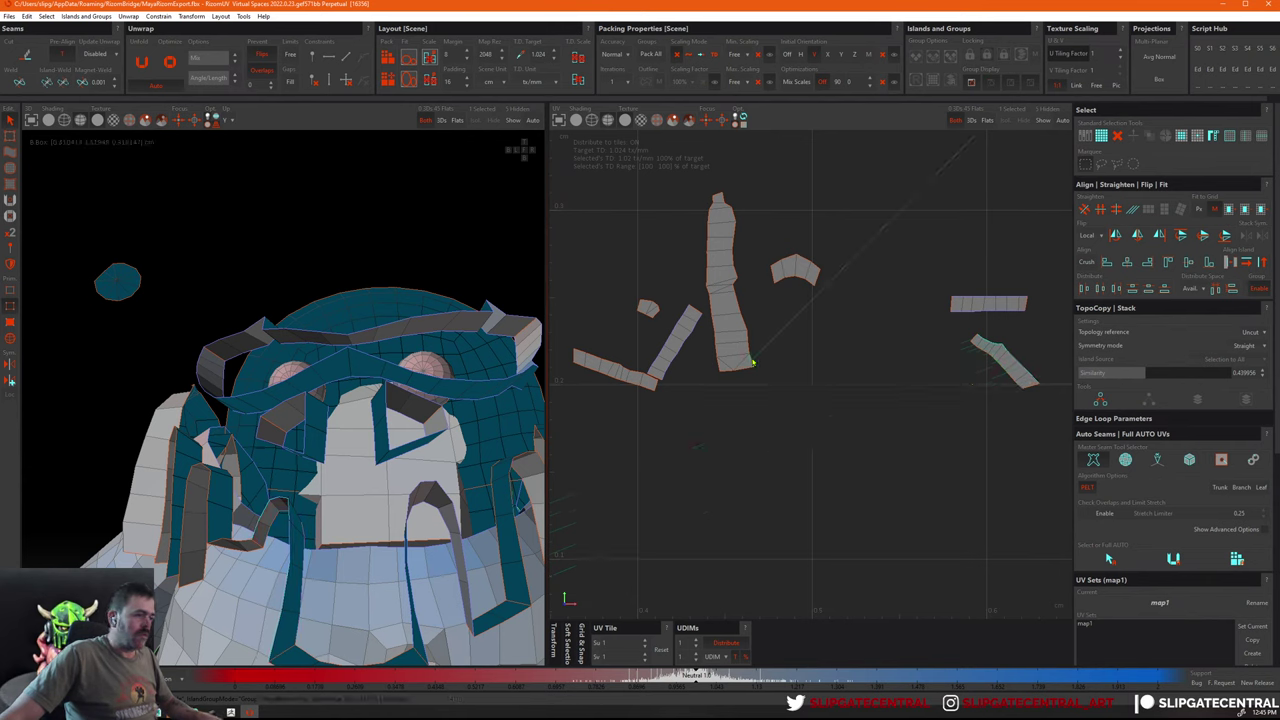
{"action": "left_click", "coordinate": [736, 231]}
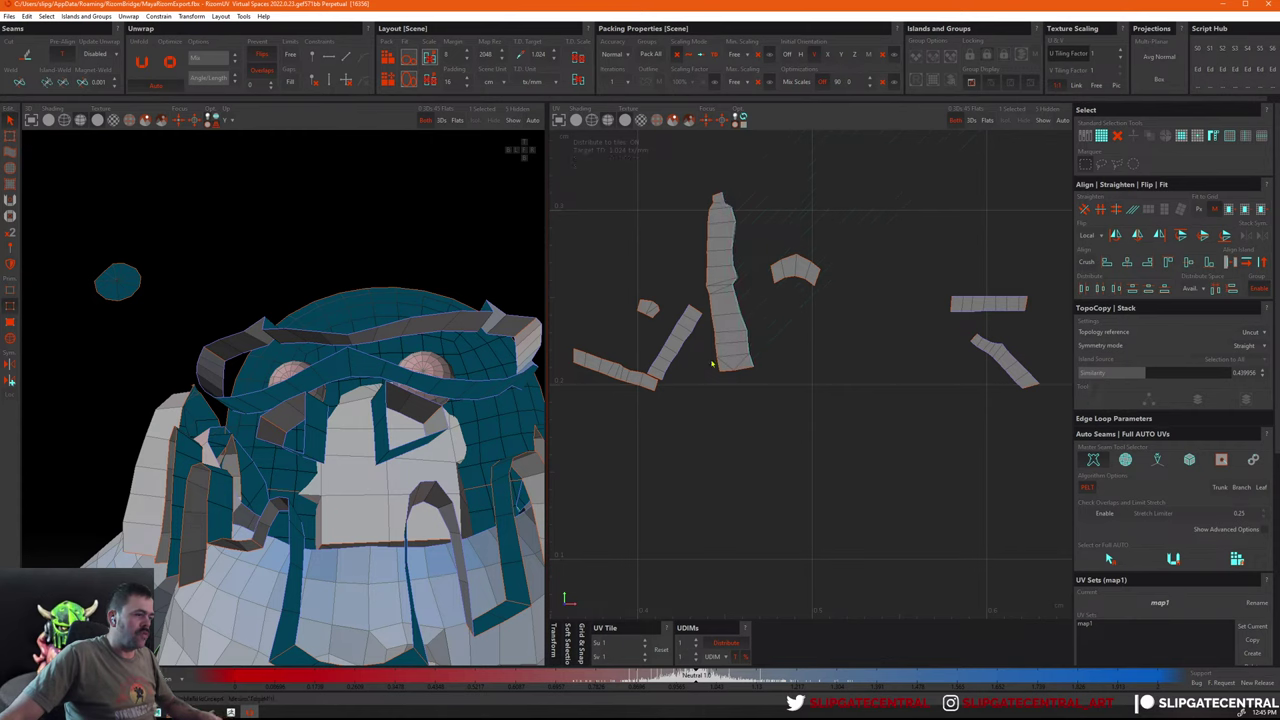
{"action": "left_click", "coordinate": [714, 209]}
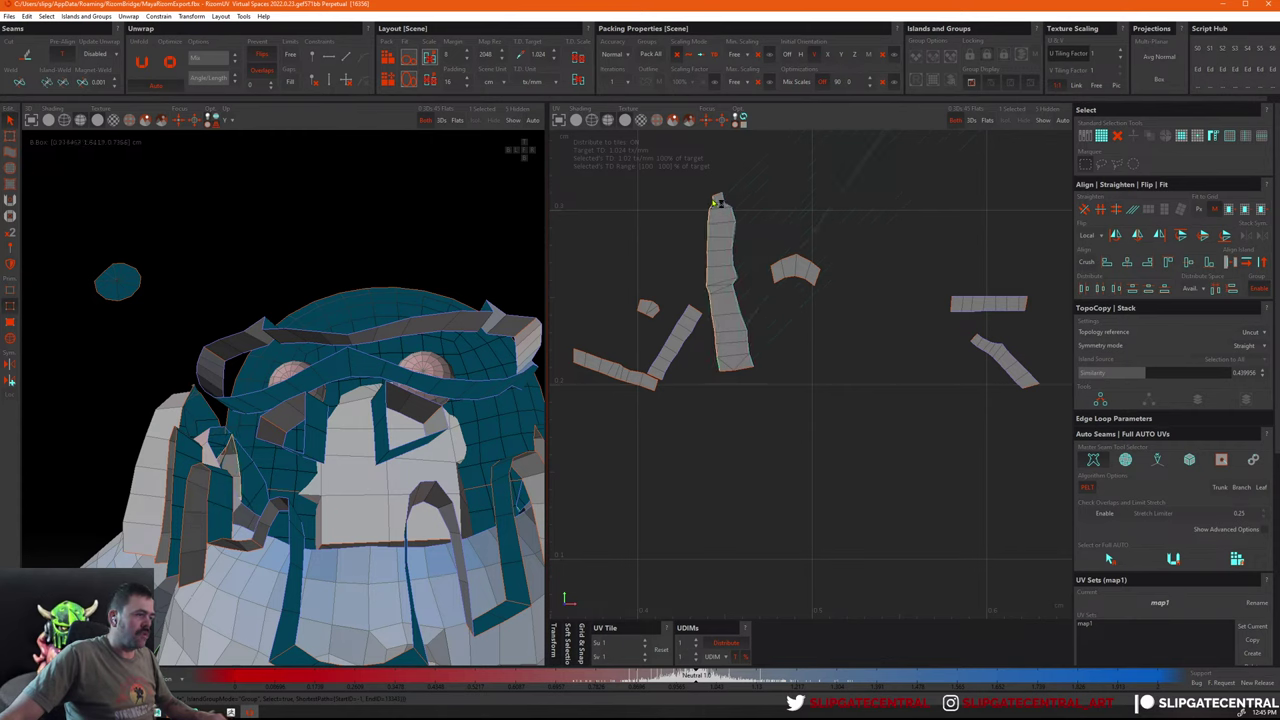
{"action": "key", "text": "c"}
{"action": "key", "text": "e"}
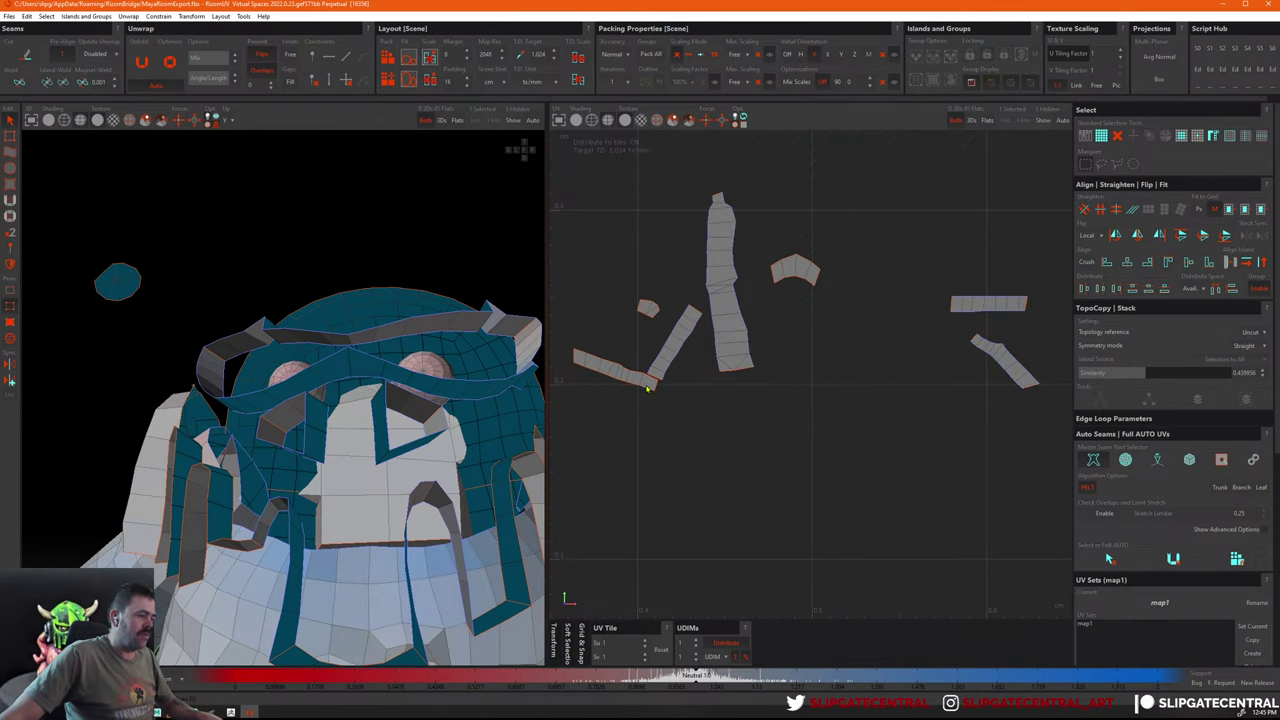
Select five strip islands together and straighten them horizontally
{"action": "left_click", "coordinate": [620, 383]}
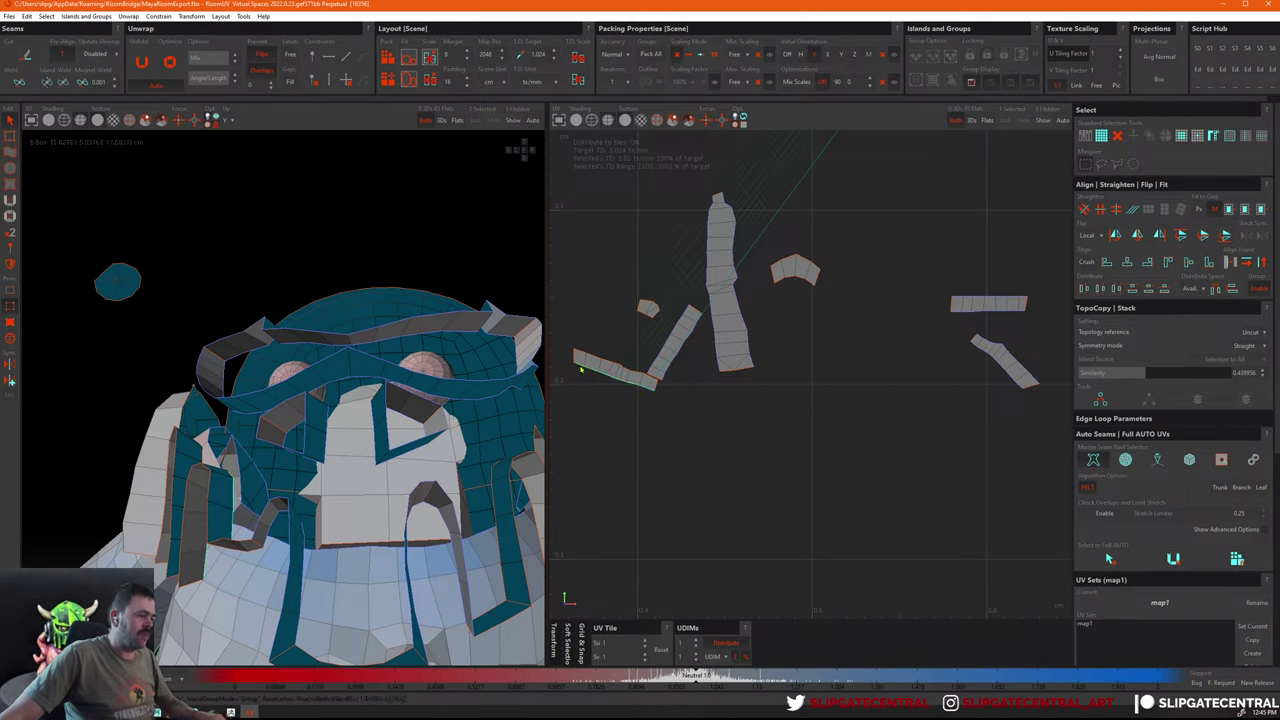
{"action": "left_click", "coordinate": [580, 368]}
{"action": "left_click", "coordinate": [656, 385]}
{"action": "left_click", "coordinate": [694, 380]}
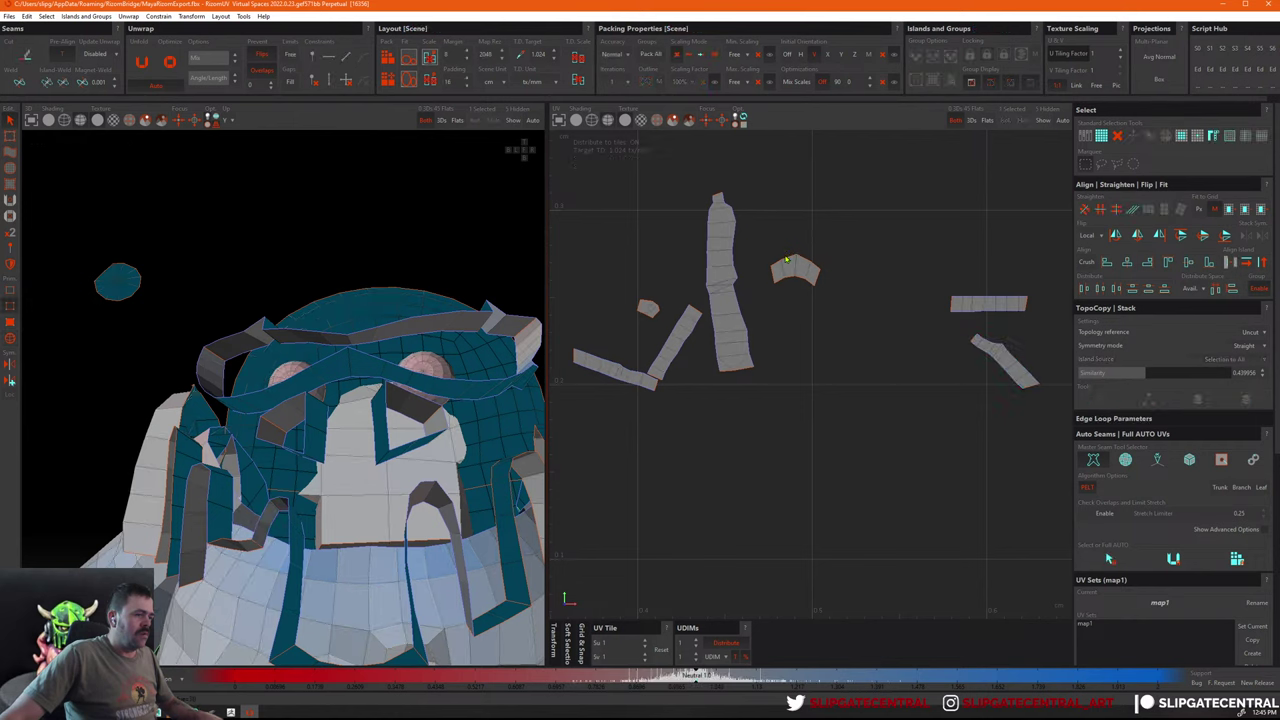
{"action": "left_click", "coordinate": [788, 262]}
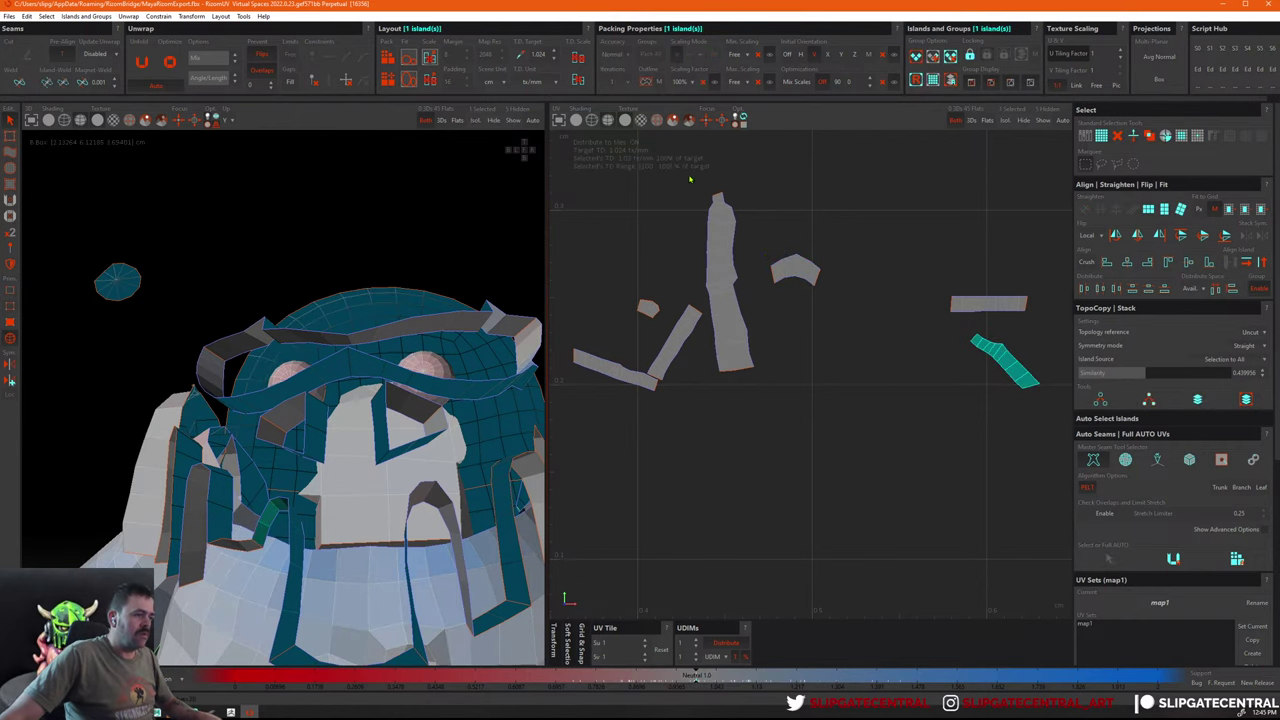
{"action": "mouse_move", "coordinate": [686, 171]}
{"action": "left_mouse_down"}
{"action": "mouse_move", "coordinate": [931, 437]}
{"action": "mouse_move", "coordinate": [1072, 228]}
{"action": "left_mouse_up"}
{"action": "key", "text": "s"}
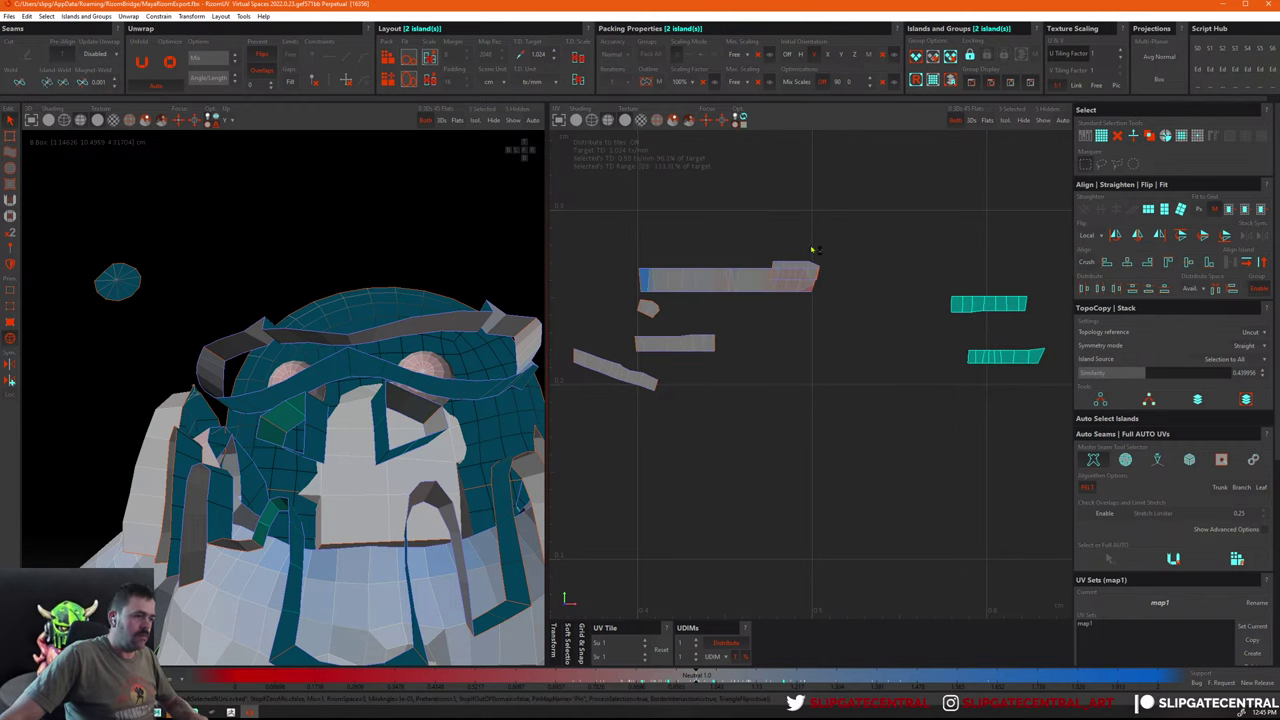
{"action": "left_click", "coordinate": [812, 274]}
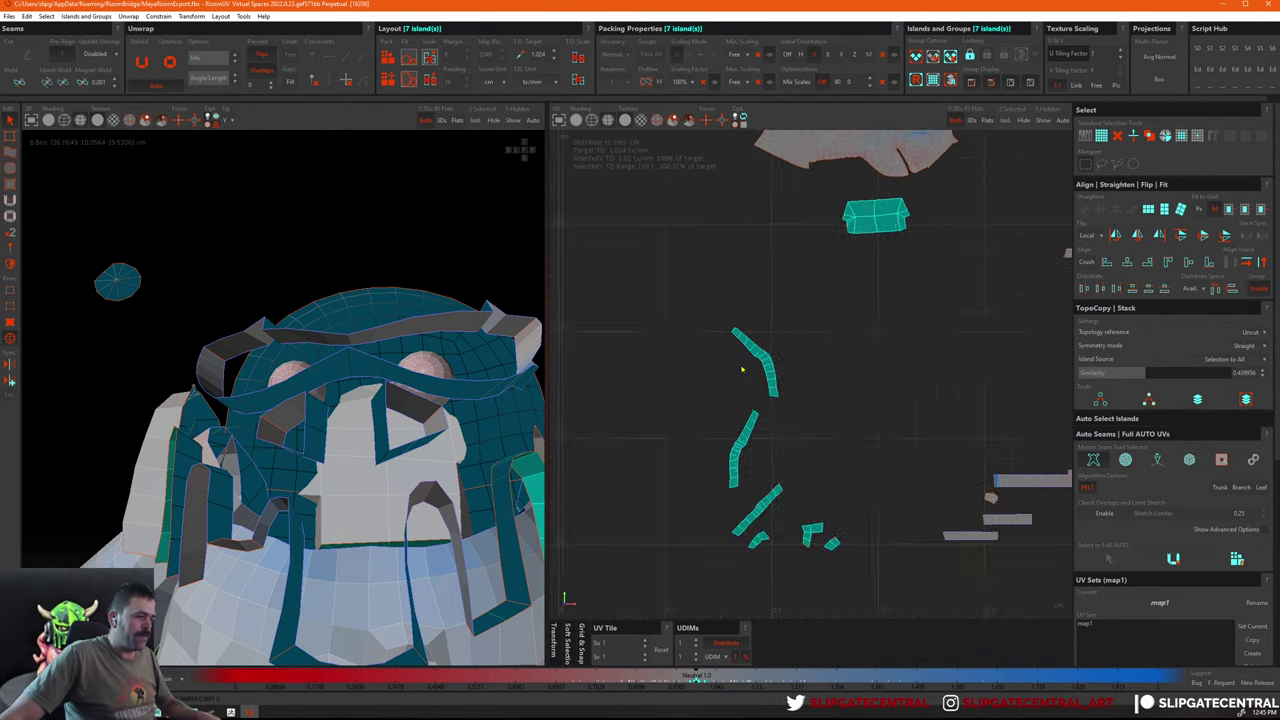
Straighten the curved strip island into a horizontal strip
{"action": "left_click", "coordinate": [797, 335]}
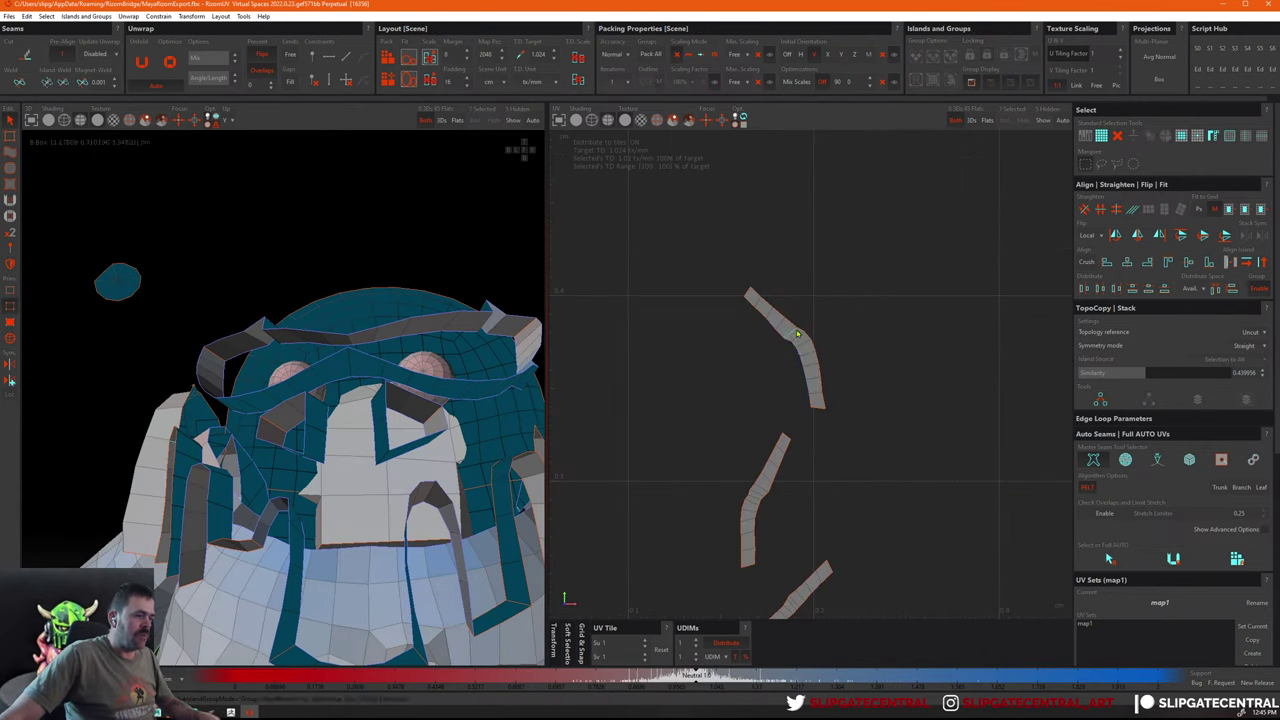
{"action": "left_click", "coordinate": [815, 353]}
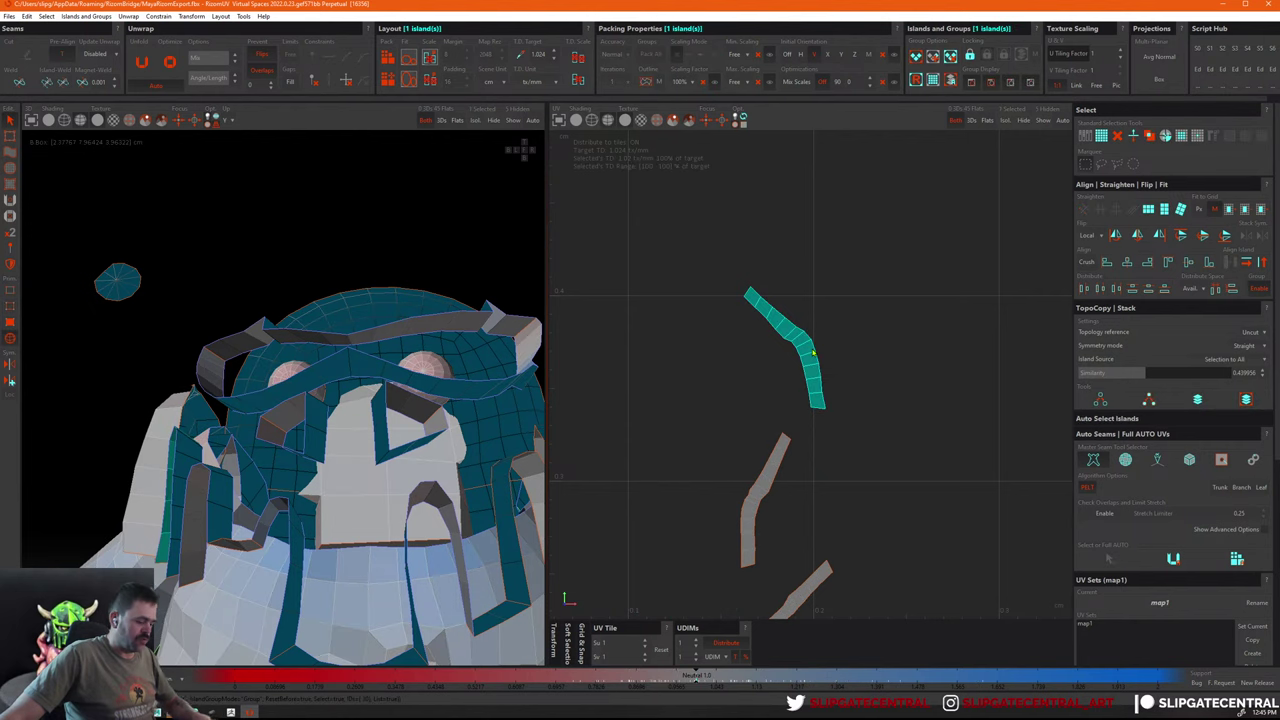
{"action": "key", "text": "shift+s"}
{"action": "key", "text": "F2"}
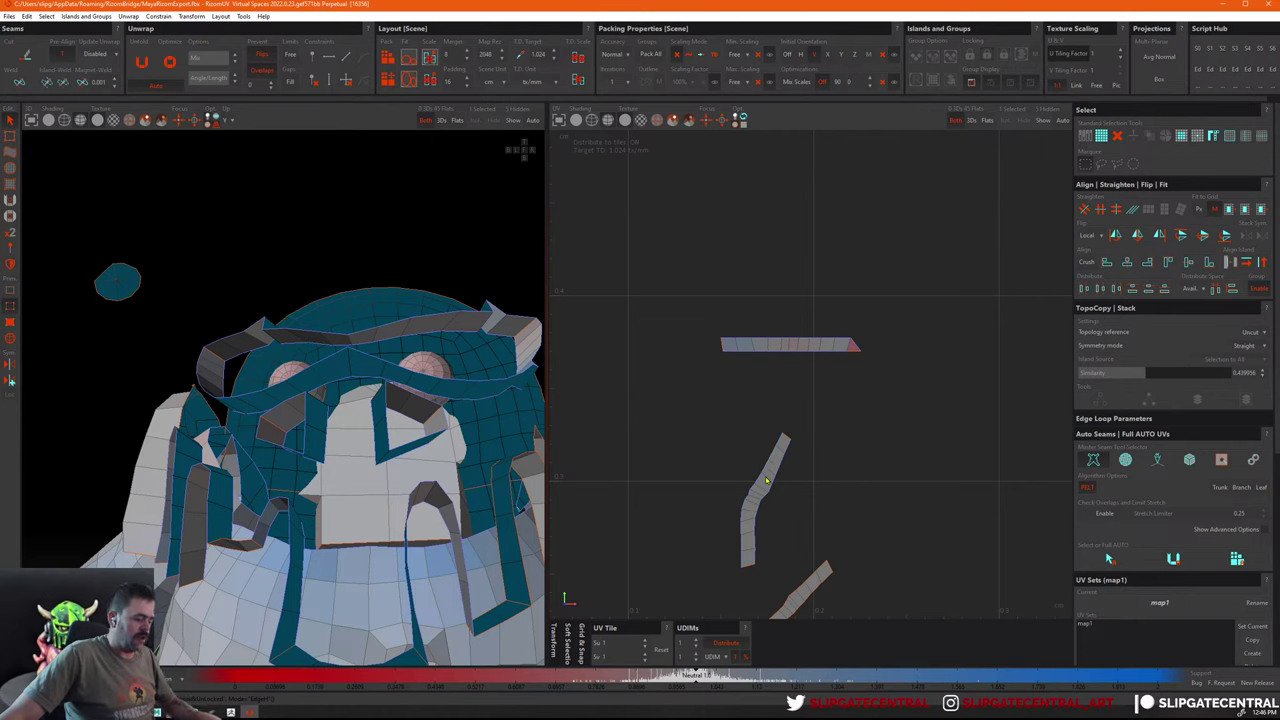
Straighten the vertical curved island and the diagonal island horizontally
{"action": "key", "text": "F4"}
{"action": "left_click", "coordinate": [766, 481]}
{"action": "key", "text": "u"}
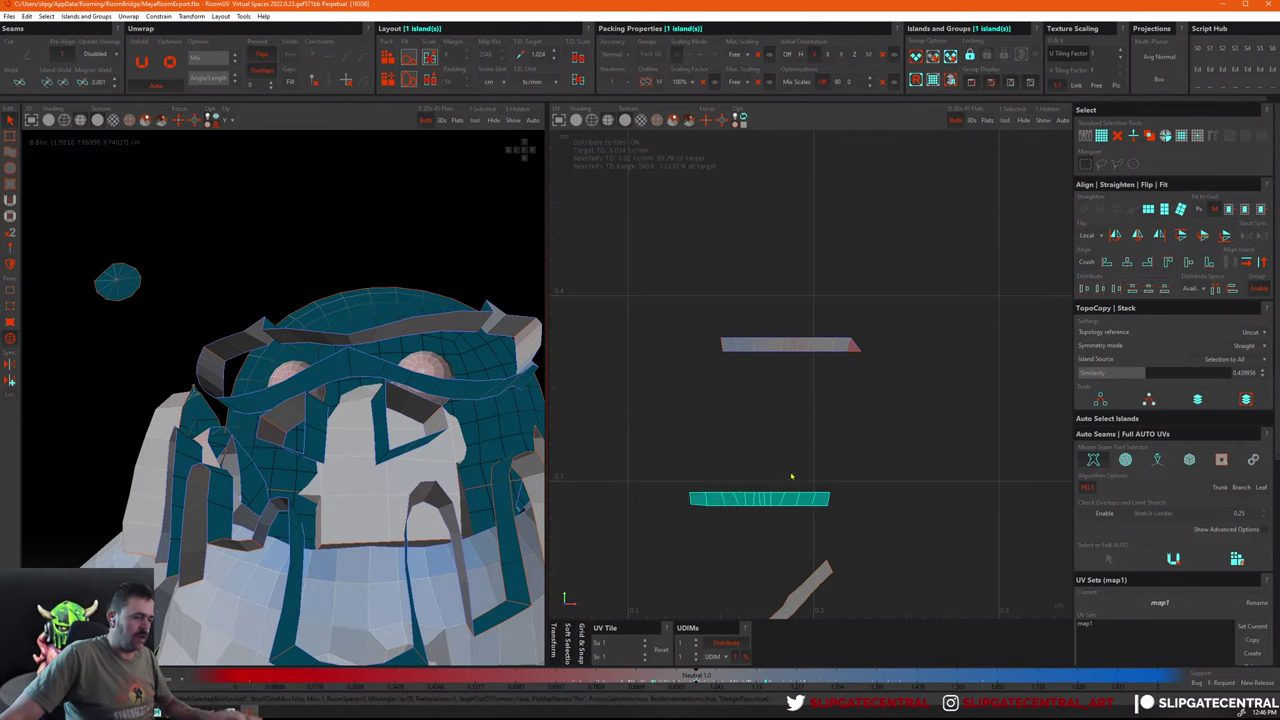
{"action": "left_click", "coordinate": [766, 415]}
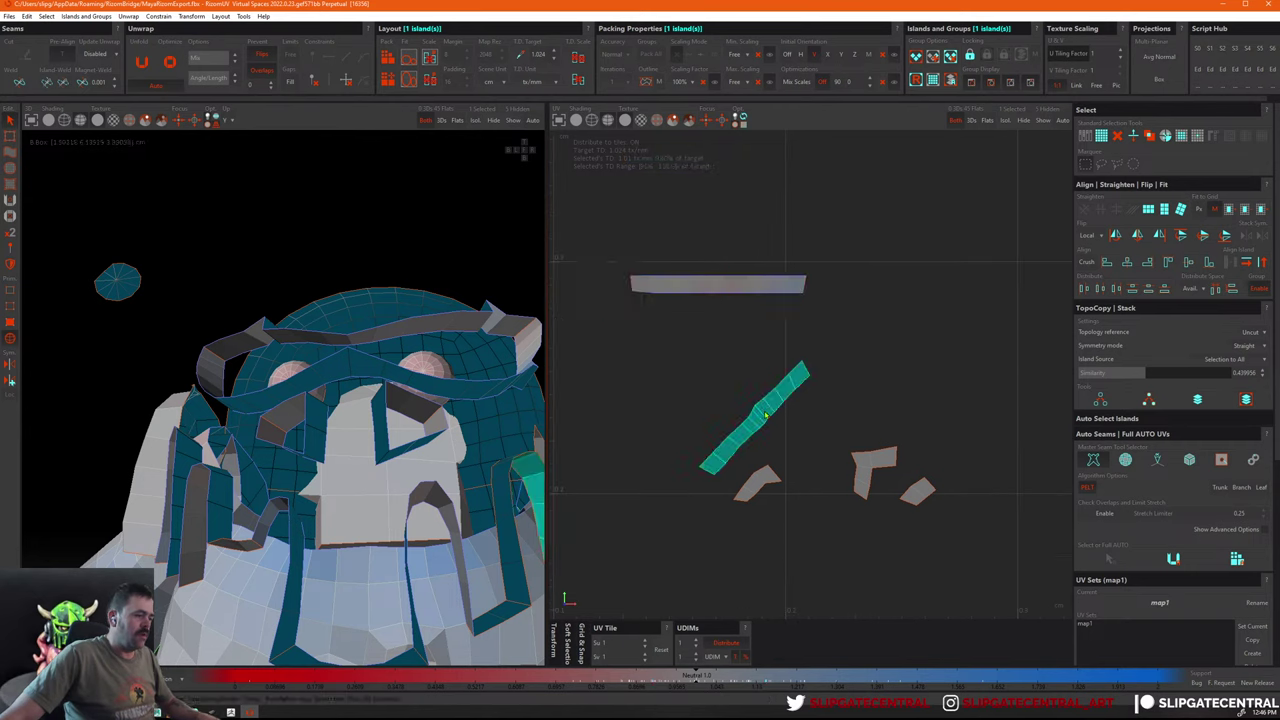
{"action": "key", "text": "F2"}
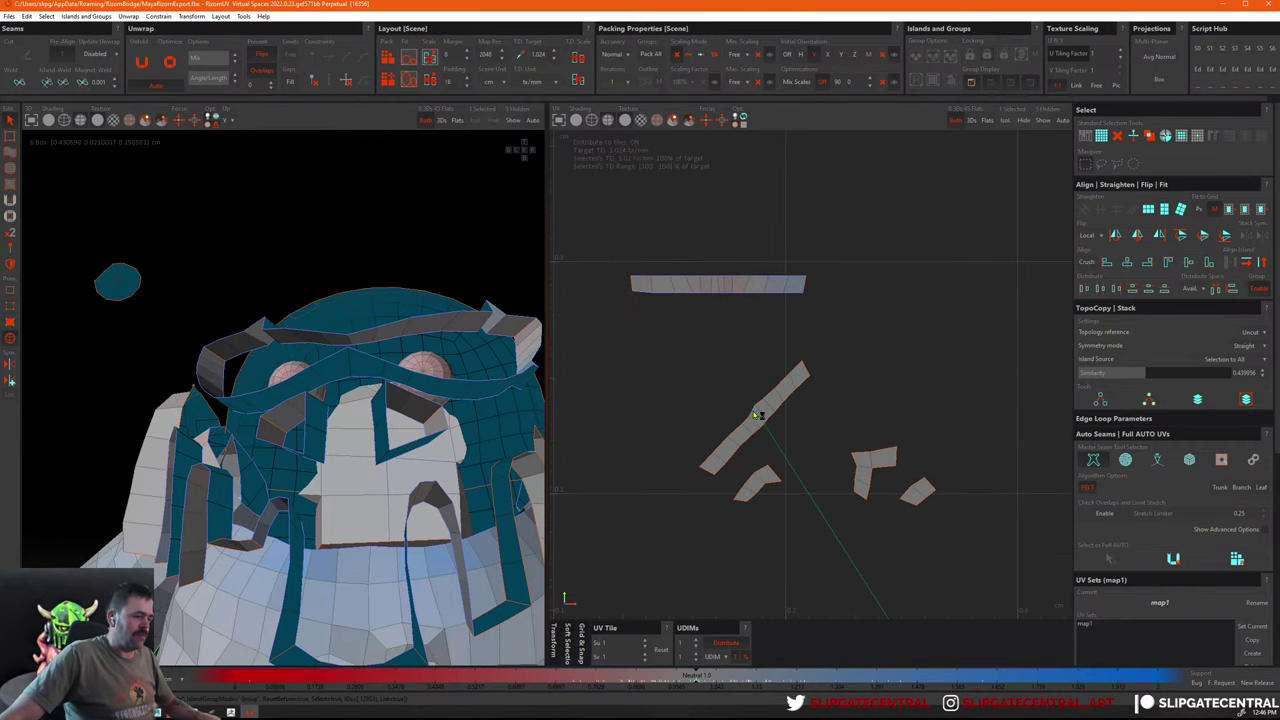
{"action": "key", "text": "F4"}
{"action": "key", "text": "F1"}
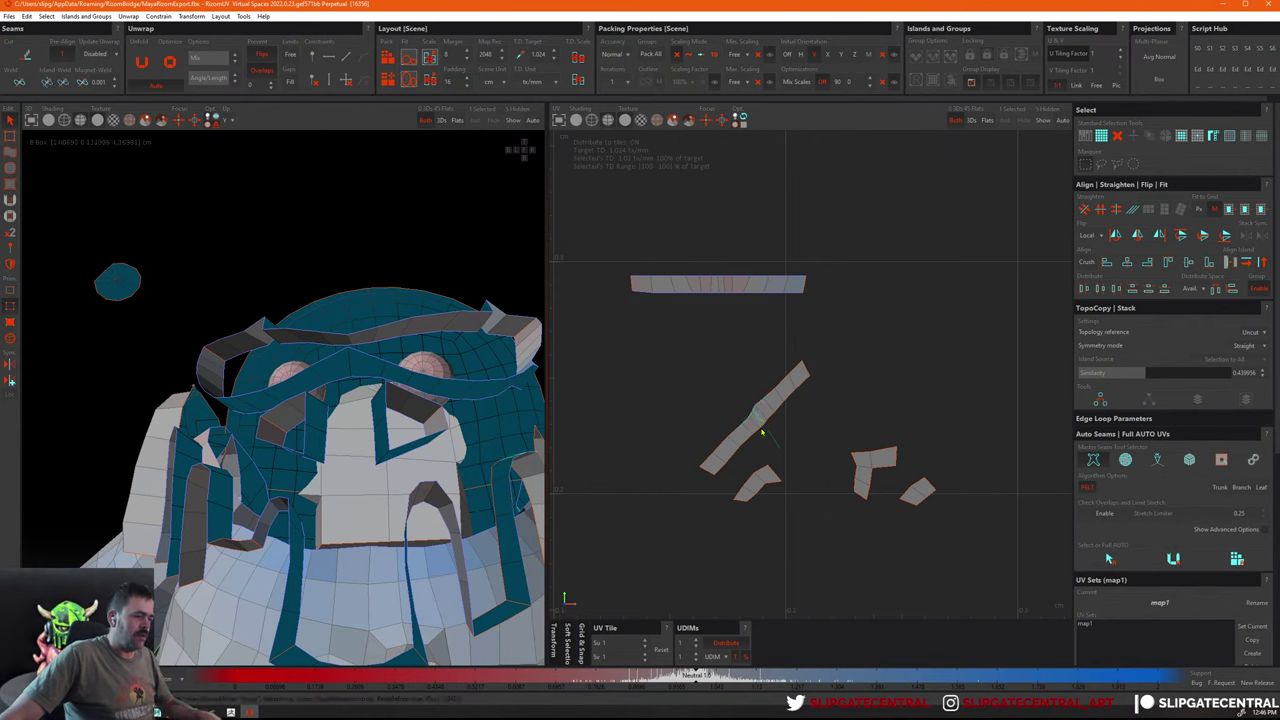
{"action": "key", "text": "F4"}
{"action": "left_click", "coordinate": [752, 415]}
{"action": "key", "text": "u"}
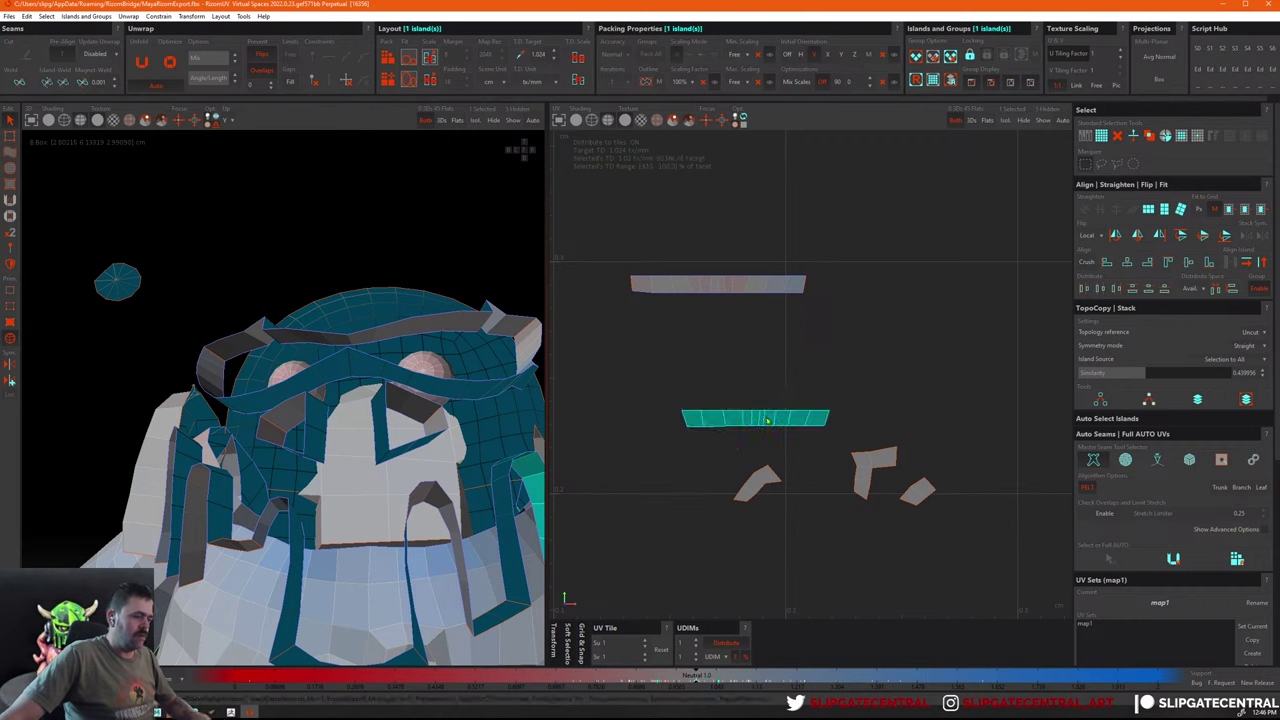
{"action": "left_click", "coordinate": [884, 447]}
Straighten the small bent island, then select and pick up the top strip island
{"action": "key", "text": "ctrl+a"}
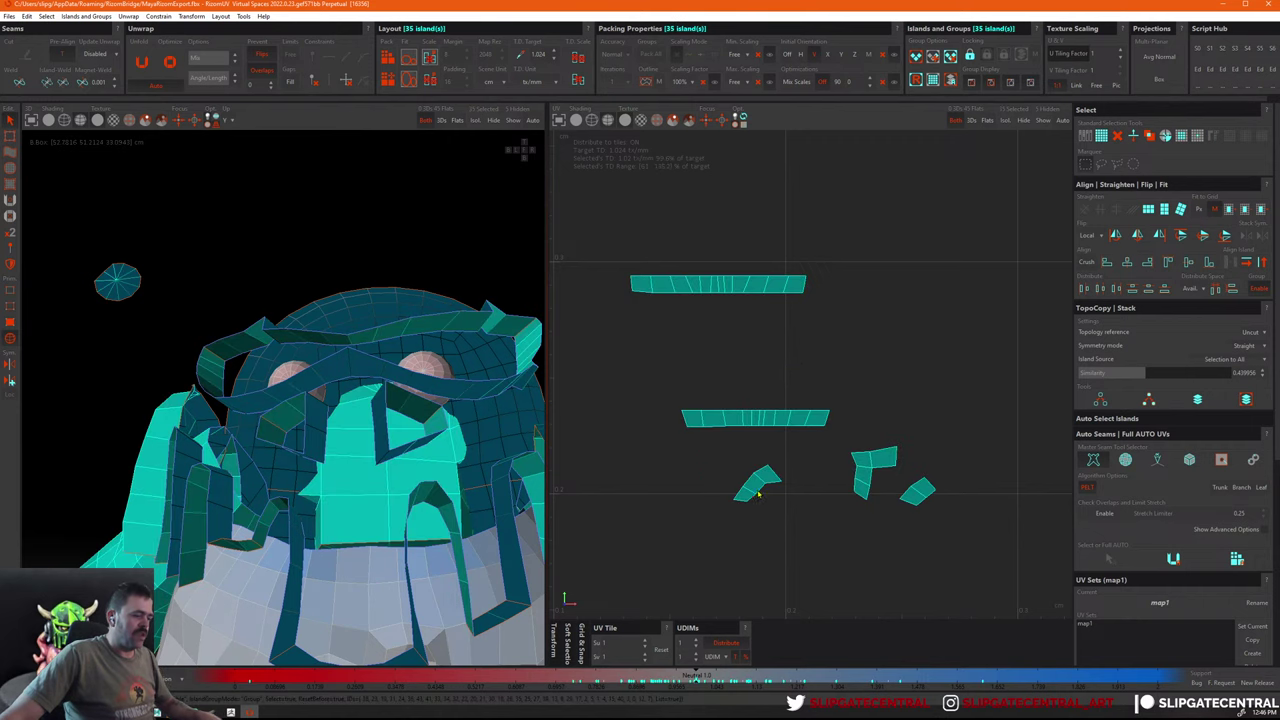
{"action": "key", "text": "F2"}
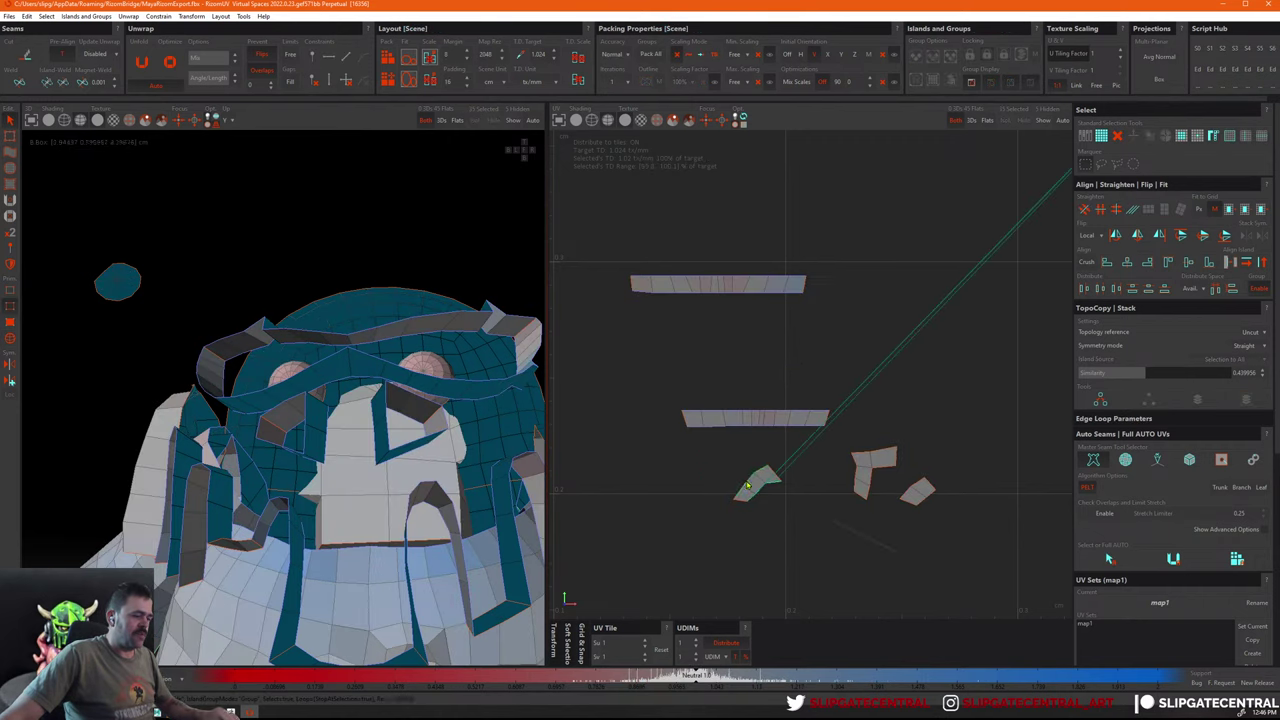
{"action": "key", "text": "F4"}
{"action": "left_click", "coordinate": [755, 483]}
{"action": "key", "text": "u"}
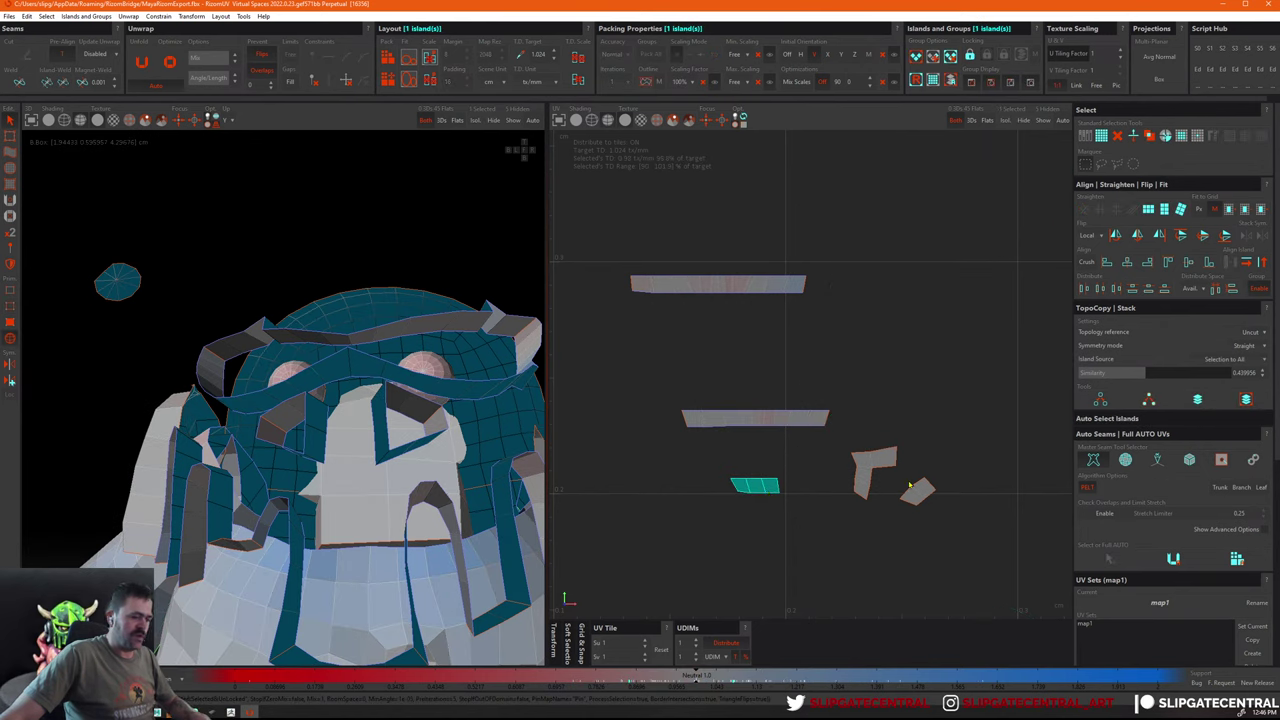
{"action": "key", "text": "F2"}
{"action": "key", "text": "F4"}
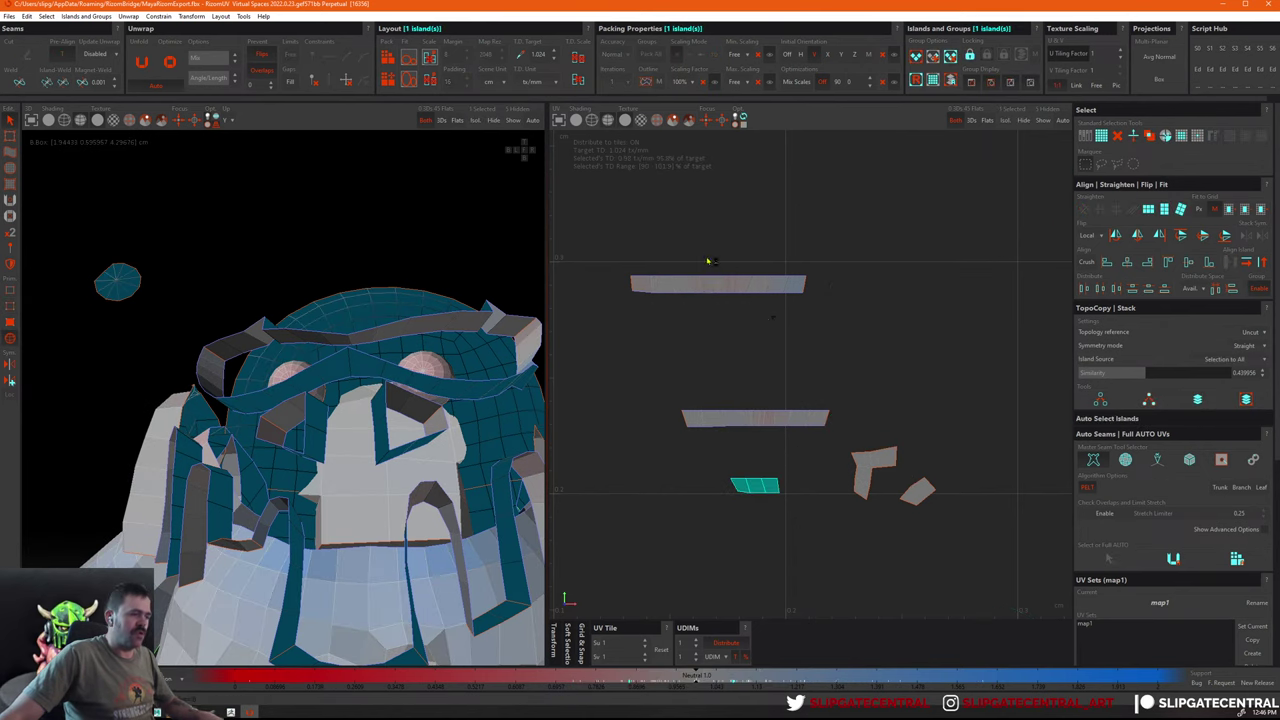
{"action": "left_click", "coordinate": [740, 285]}
{"action": "left_click_drag", "start_coordinate": [795, 268], "coordinate": [818, 318]}
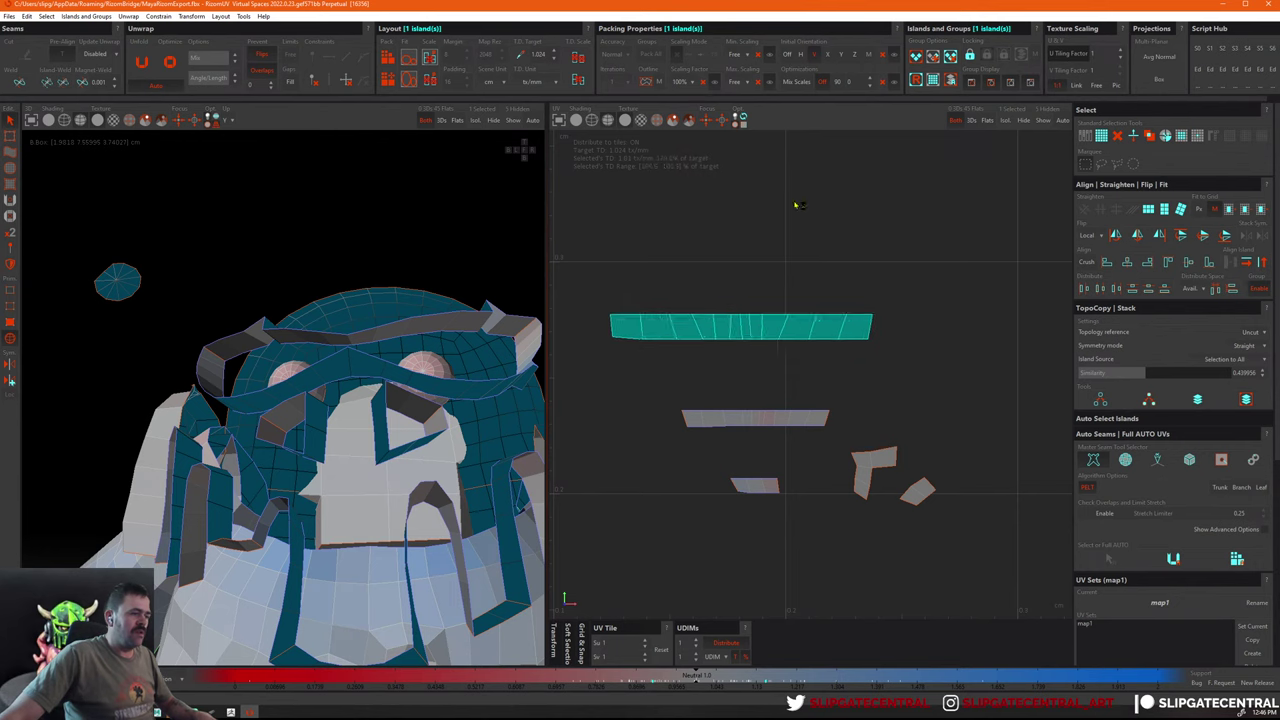
Rotate the long strip island exactly horizontal, scale it up slightly, and deselect
{"action": "mouse_move", "coordinate": [823, 217]}
{"action": "left_mouse_down"}
{"action": "mouse_move", "coordinate": [897, 287]}
{"action": "mouse_move", "coordinate": [835, 185]}
{"action": "mouse_move", "coordinate": [863, 249]}
{"action": "mouse_move", "coordinate": [840, 183]}
{"action": "mouse_move", "coordinate": [862, 229]}
{"action": "mouse_move", "coordinate": [843, 194]}
{"action": "mouse_move", "coordinate": [820, 286]}
{"action": "mouse_move", "coordinate": [923, 374]}
{"action": "mouse_move", "coordinate": [790, 272]}
{"action": "mouse_move", "coordinate": [937, 351]}
{"action": "mouse_move", "coordinate": [826, 286]}
{"action": "mouse_move", "coordinate": [934, 354]}
{"action": "mouse_move", "coordinate": [874, 272]}
{"action": "mouse_move", "coordinate": [914, 249]}
{"action": "mouse_move", "coordinate": [880, 306]}
{"action": "mouse_move", "coordinate": [903, 254]}
{"action": "mouse_move", "coordinate": [934, 254]}
{"action": "mouse_move", "coordinate": [814, 334]}
{"action": "left_mouse_up"}
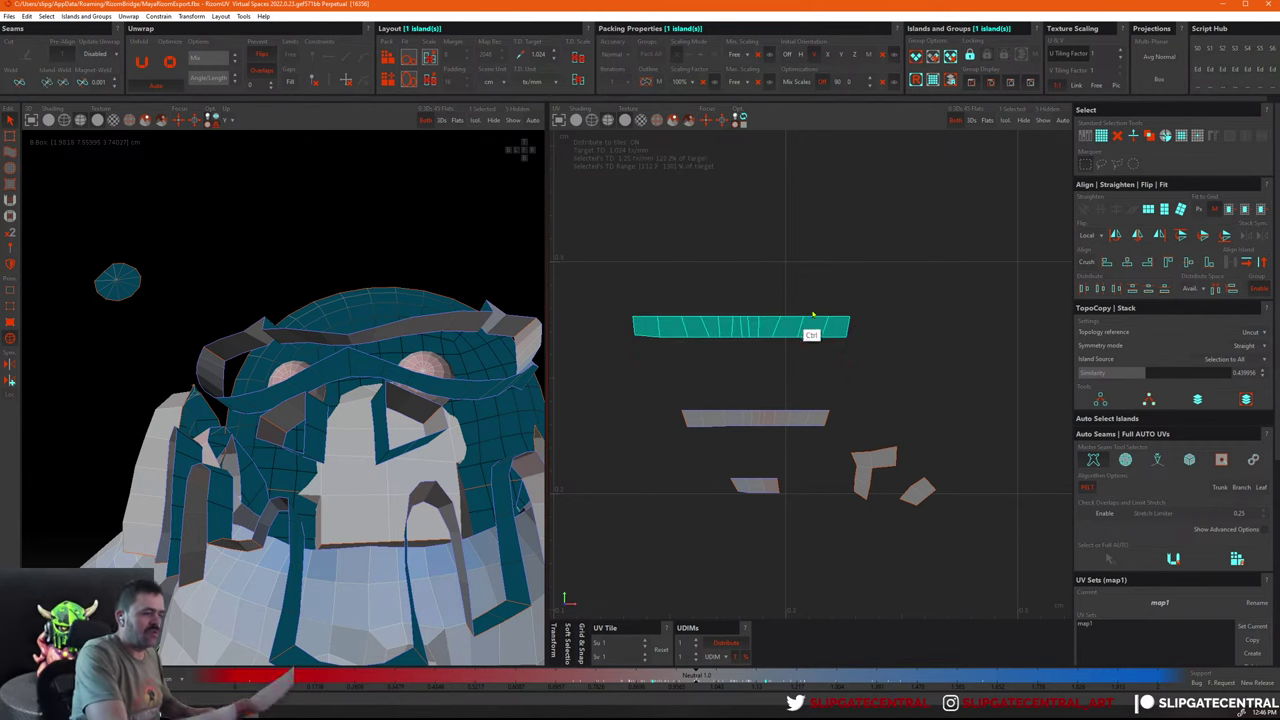
{"action": "middle_click_drag", "start_coordinate": [814, 334], "coordinate": [810, 316]}
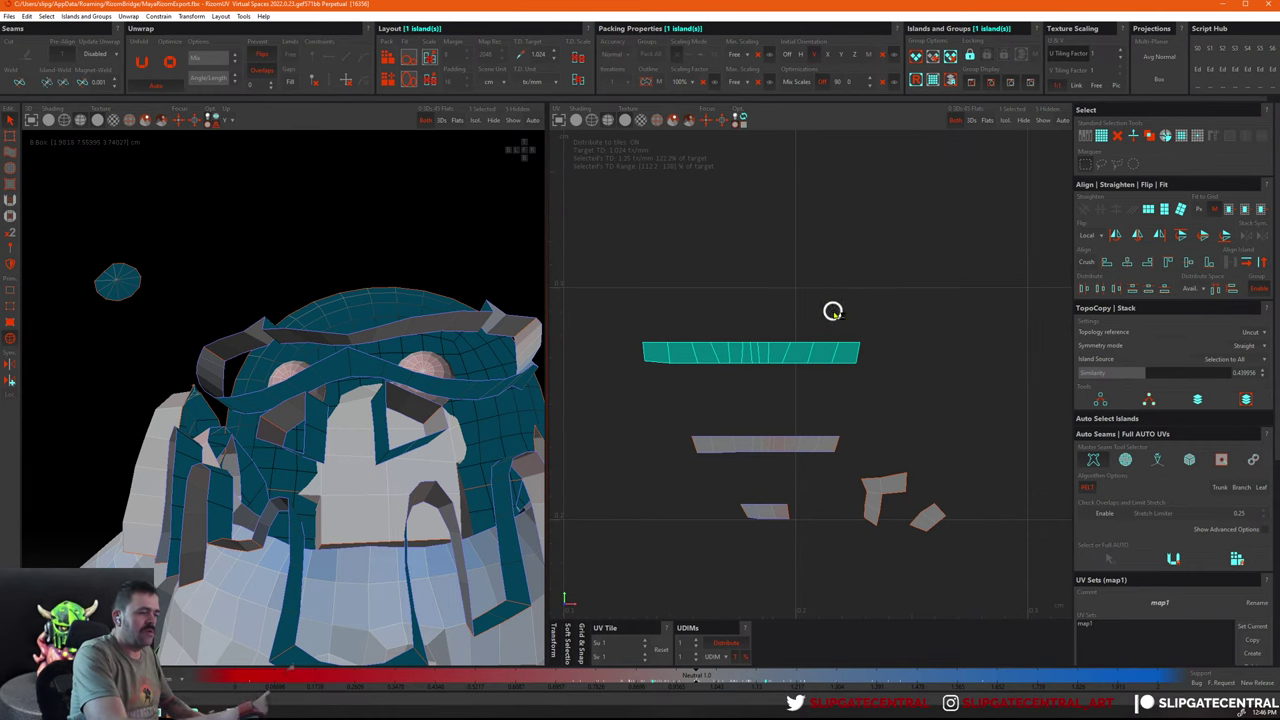
{"action": "mouse_move", "coordinate": [832, 311]}
{"action": "left_mouse_down"}
{"action": "mouse_move", "coordinate": [817, 349]}
{"action": "mouse_move", "coordinate": [834, 329]}
{"action": "mouse_move", "coordinate": [857, 443]}
{"action": "mouse_move", "coordinate": [874, 320]}
{"action": "left_mouse_up"}
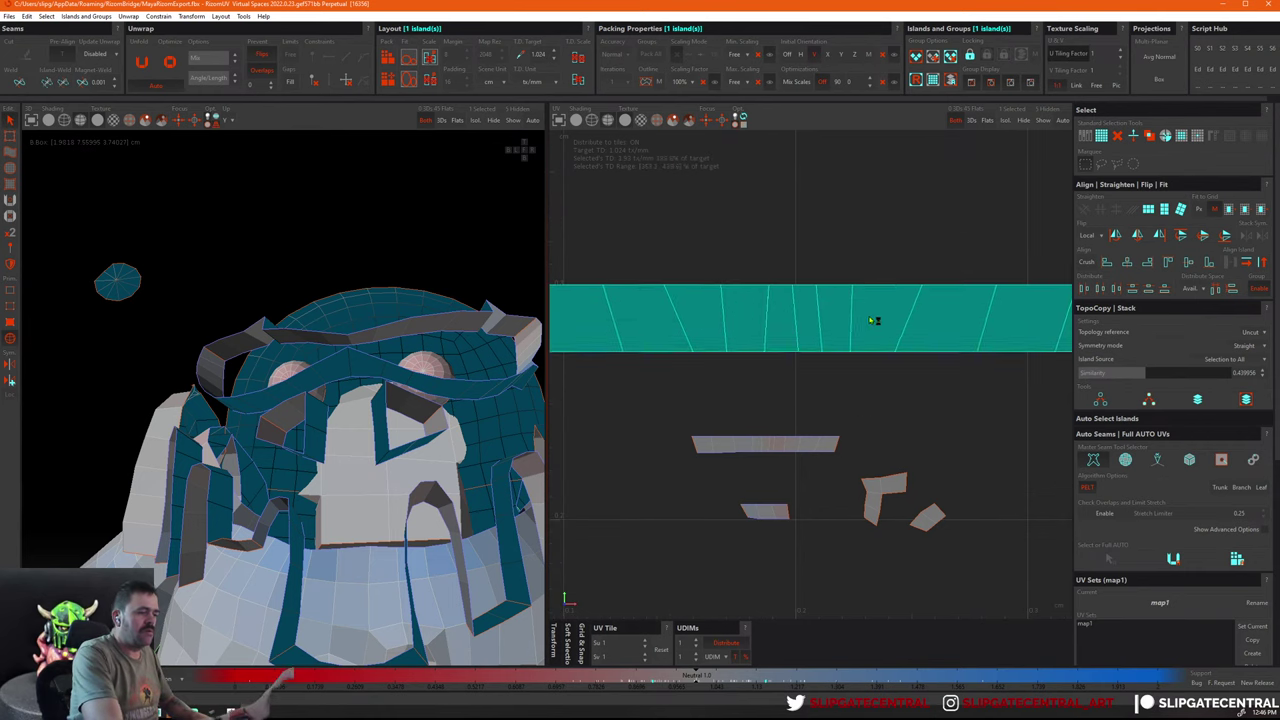
{"action": "left_click", "coordinate": [971, 351]}
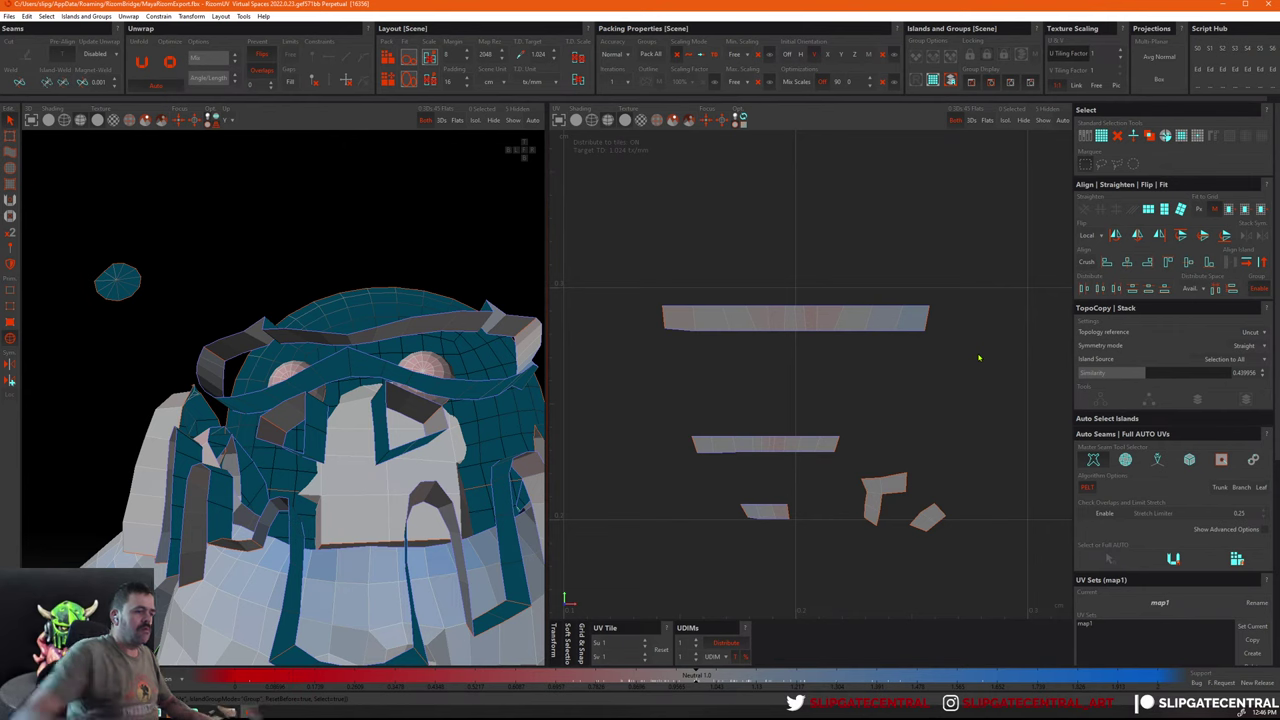
Frame the UV tile and pack all islands into the 0–1 tile
{"action": "key", "text": "f"}
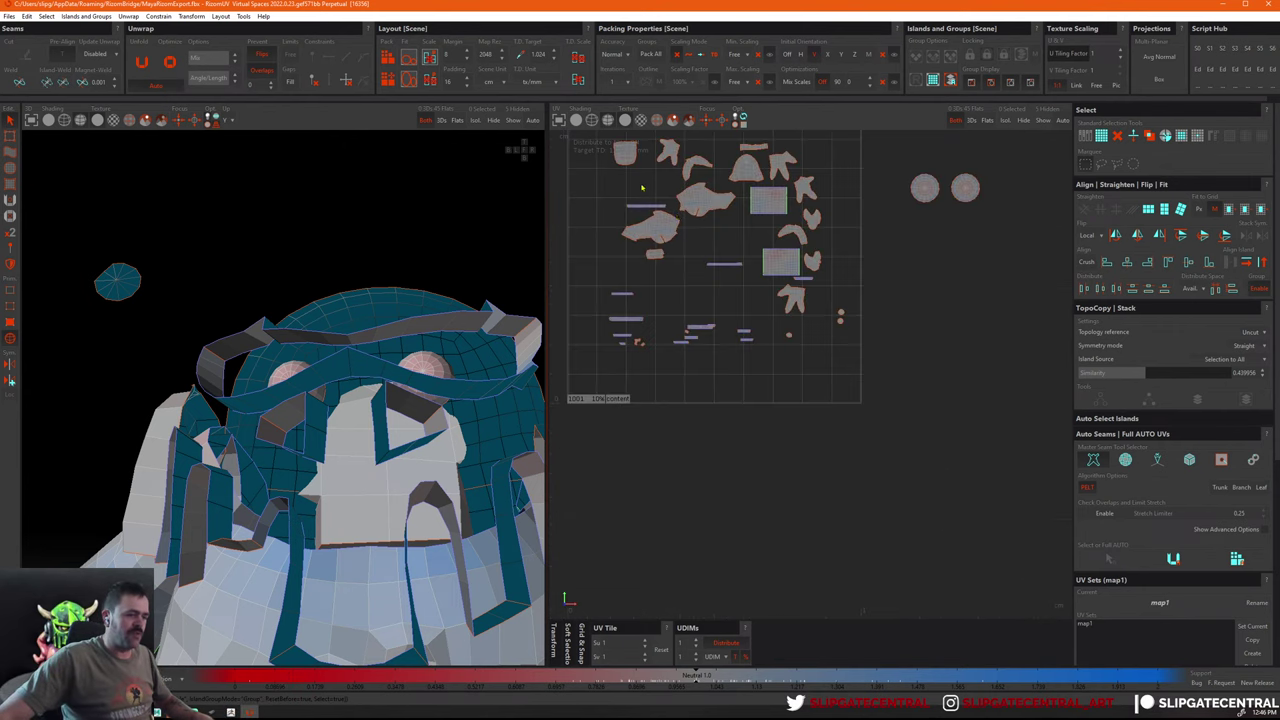
{"action": "scroll", "coordinate": [642, 187], "scroll_direction": "up", "scroll_amount": 2}
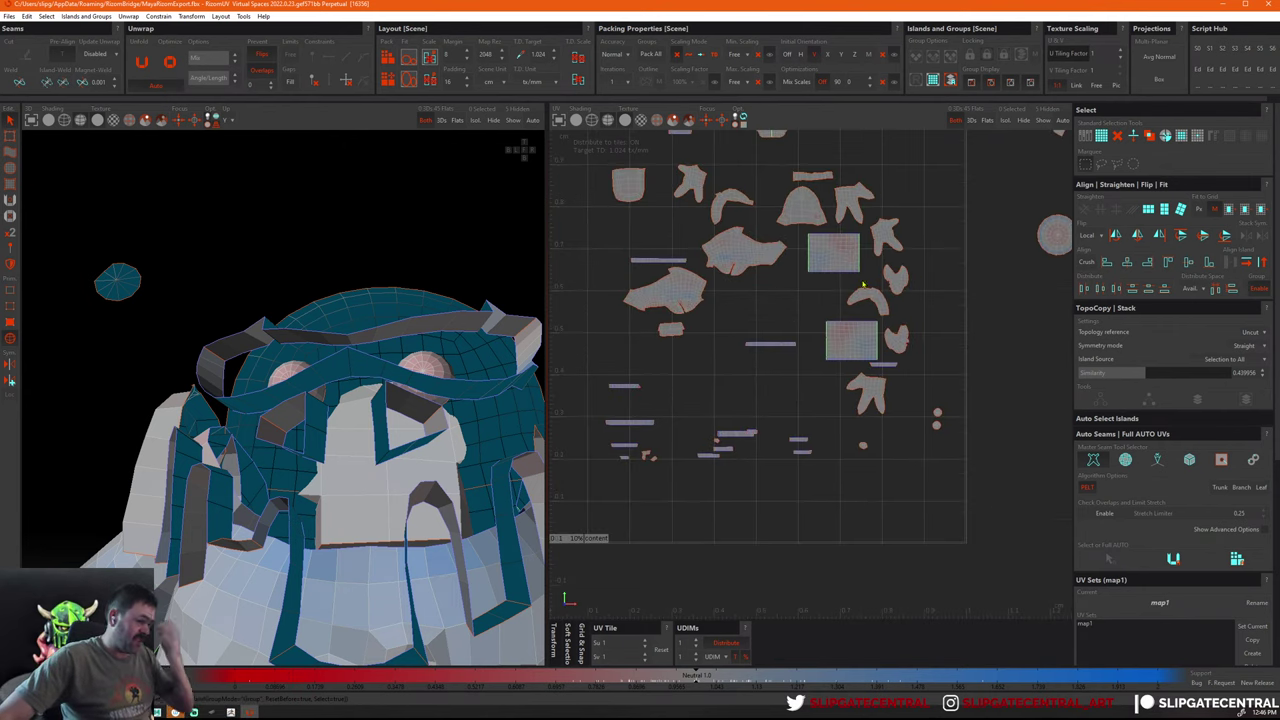
{"action": "scroll", "coordinate": [863, 285], "scroll_direction": "up", "scroll_amount": 1}
{"action": "scroll", "coordinate": [864, 300], "scroll_direction": "up", "scroll_amount": 2}
{"action": "scroll", "coordinate": [865, 330], "scroll_direction": "up", "scroll_amount": 2}
{"action": "scroll", "coordinate": [867, 358], "scroll_direction": "up", "scroll_amount": 2}
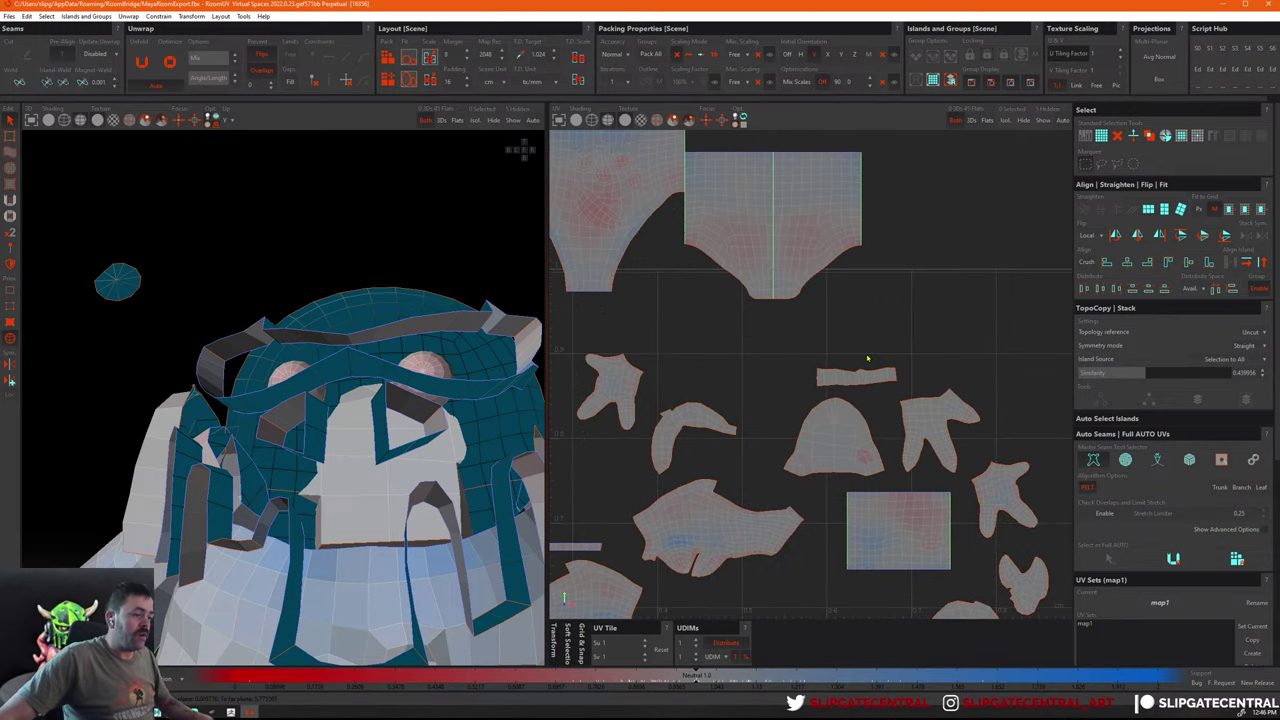
{"action": "scroll", "coordinate": [867, 358], "scroll_direction": "up", "scroll_amount": 4}
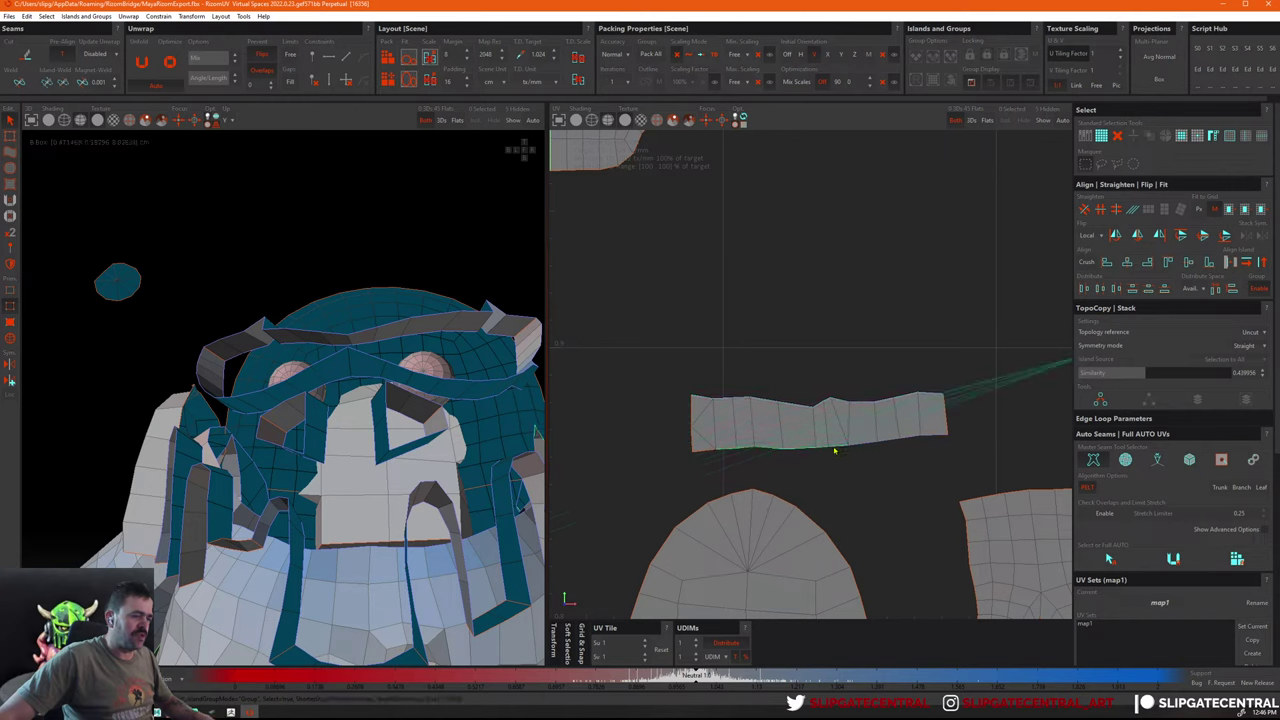
{"action": "key", "text": "p"}
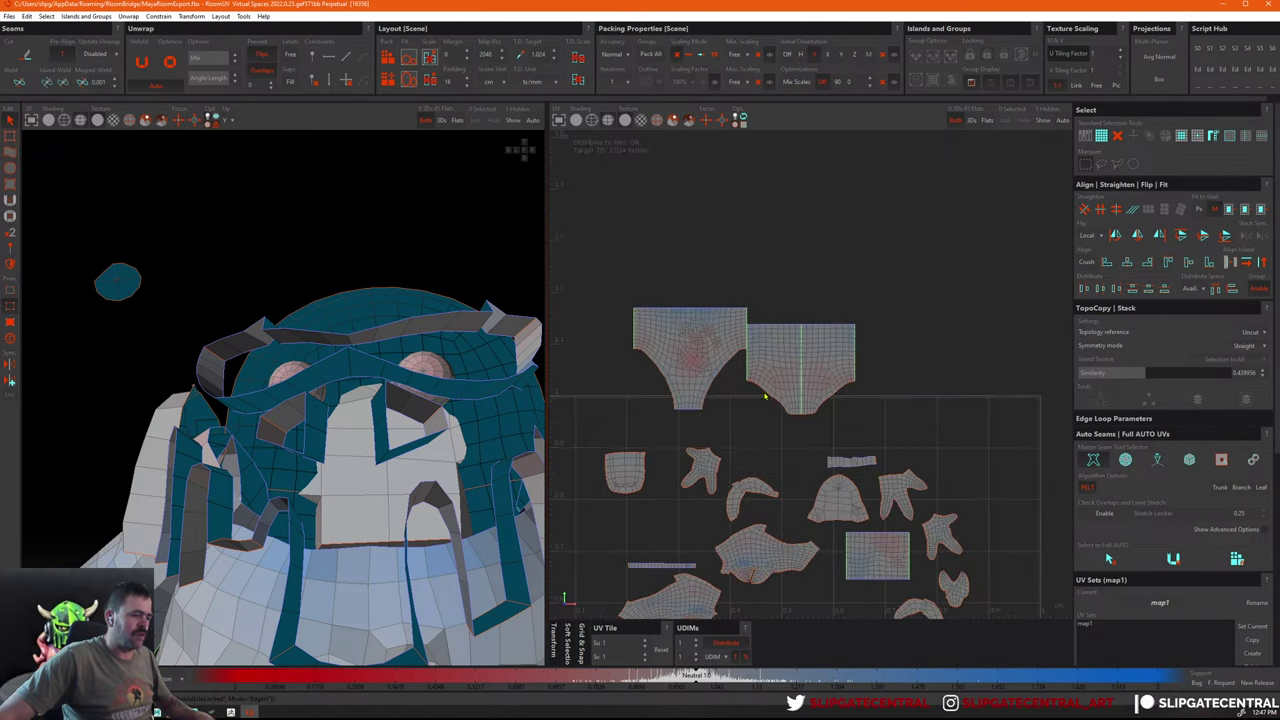
Select the hood island and the sphere islands outside the tile, then clear the selection
{"action": "left_click", "coordinate": [886, 444]}
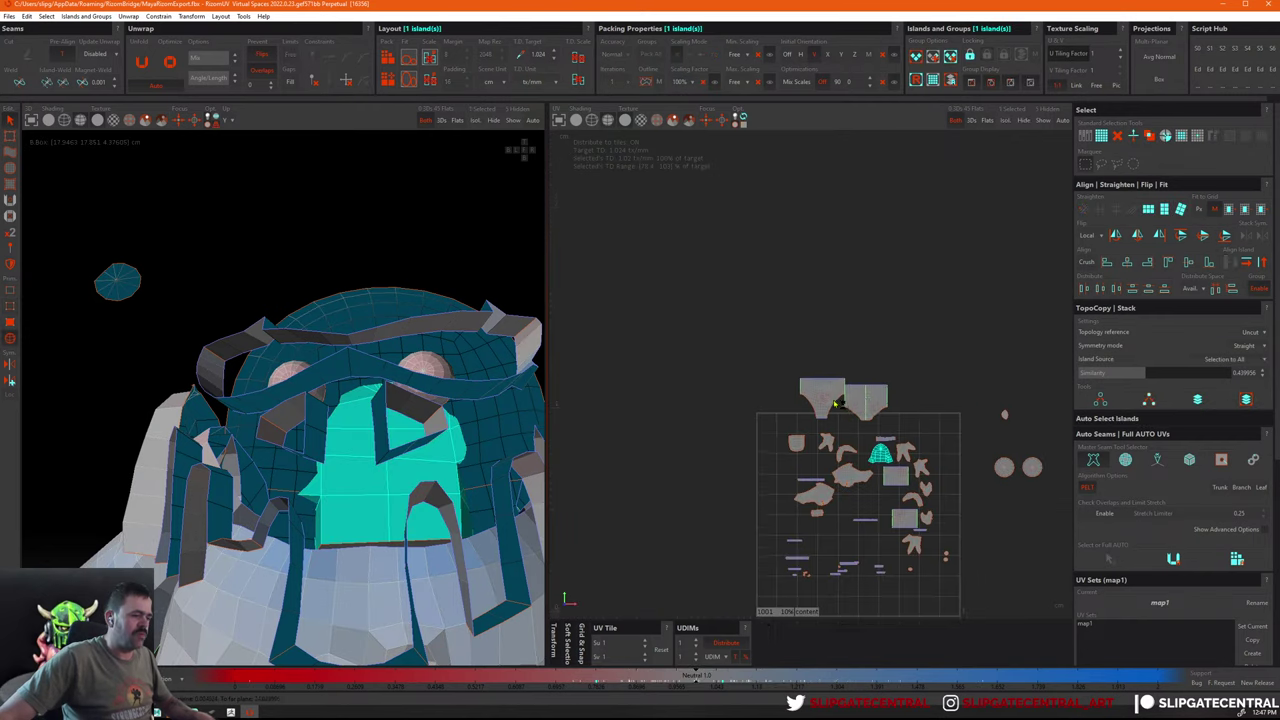
{"action": "scroll", "coordinate": [770, 404], "scroll_direction": "up", "scroll_amount": 2}
{"action": "left_click_drag", "start_coordinate": [914, 343], "coordinate": [994, 470]}
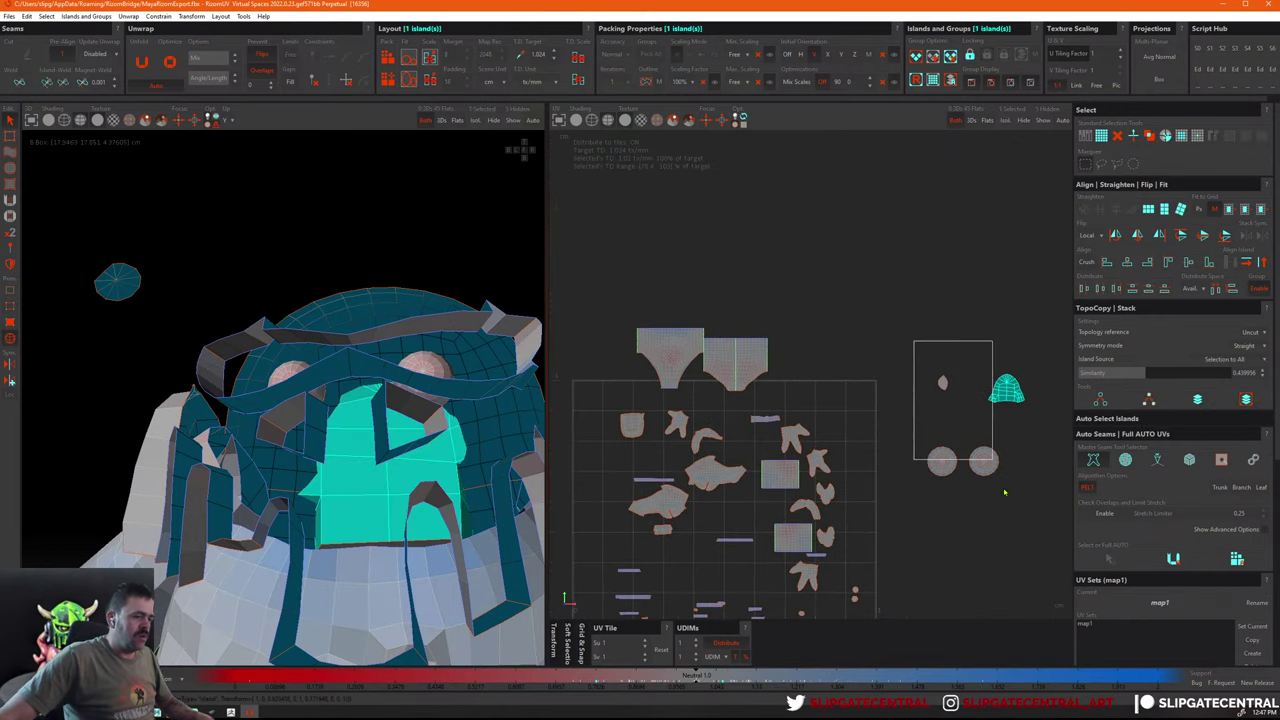
{"action": "left_click", "coordinate": [835, 430]}
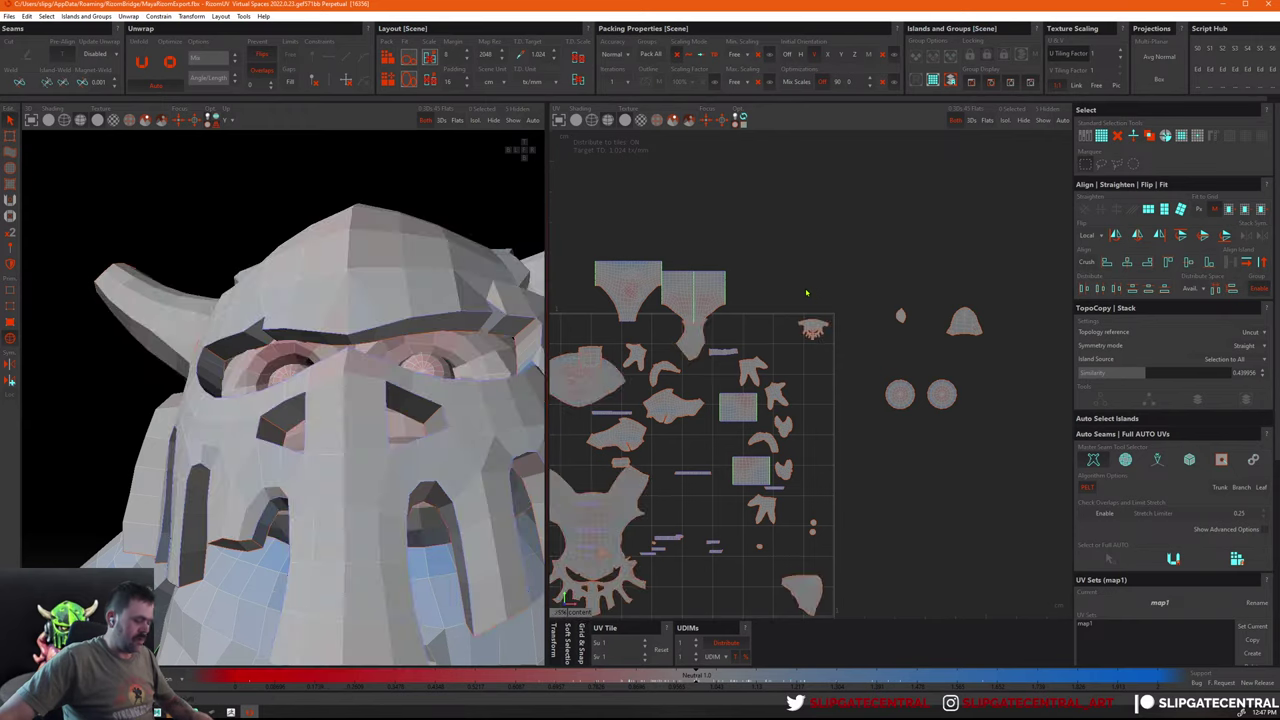
{"action": "scroll", "coordinate": [800, 420], "scroll_direction": "down", "scroll_amount": 2}
{"action": "scroll", "coordinate": [767, 447], "scroll_direction": "up", "scroll_amount": 3}
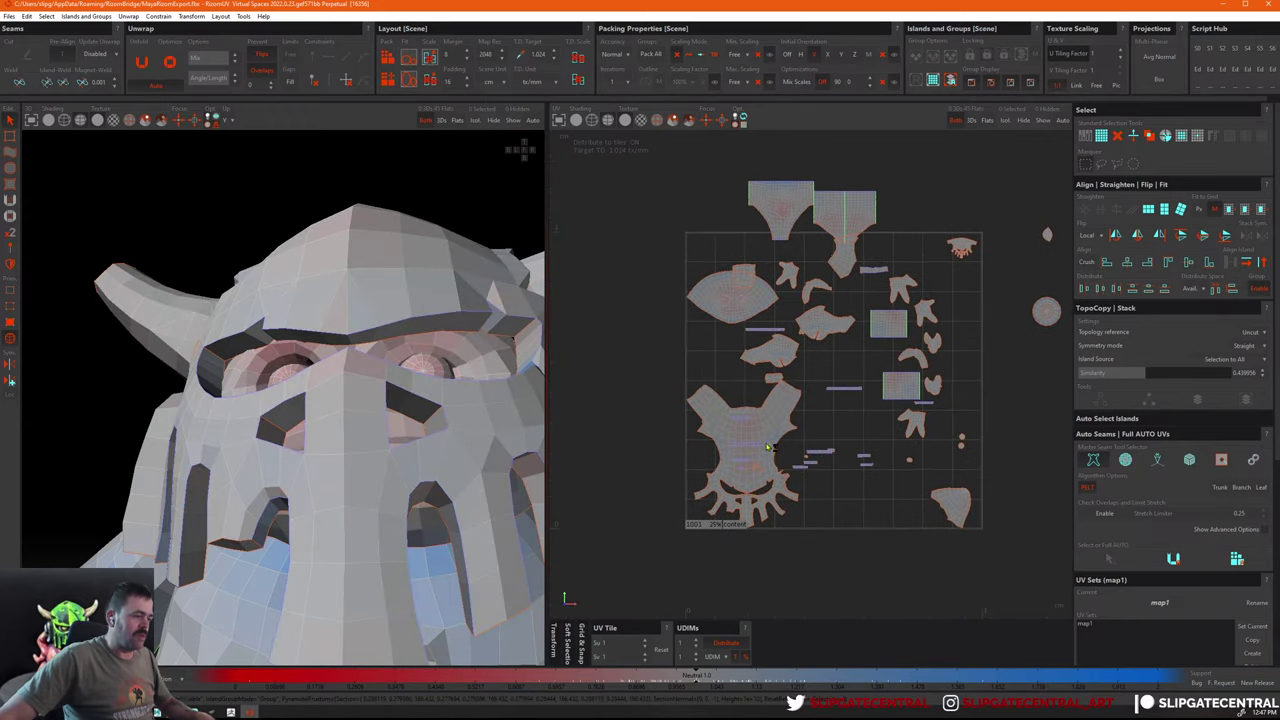
Move the large mask-shaped island and the fan-shaped island out to the tile's left
{"action": "left_click", "coordinate": [776, 432]}
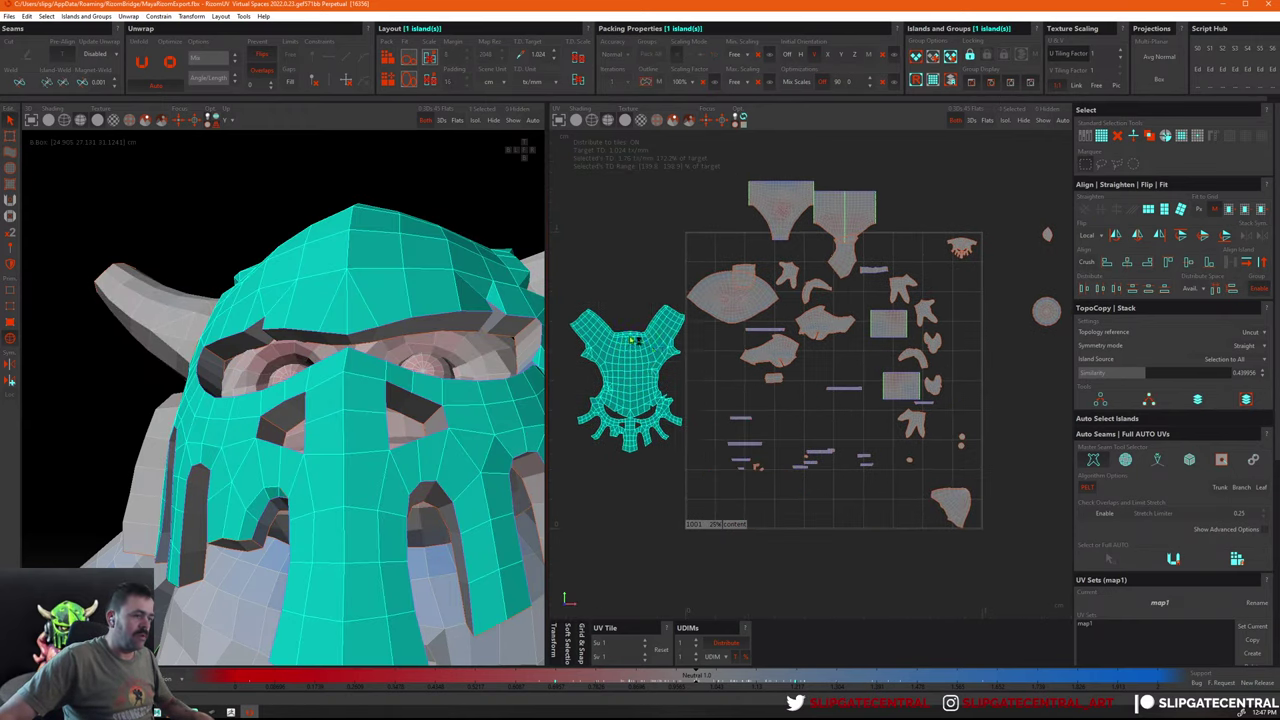
{"action": "left_click_drag", "start_coordinate": [760, 422], "coordinate": [620, 328]}
{"action": "left_click", "coordinate": [745, 297]}
{"action": "left_click_drag", "start_coordinate": [730, 300], "coordinate": [680, 358]}
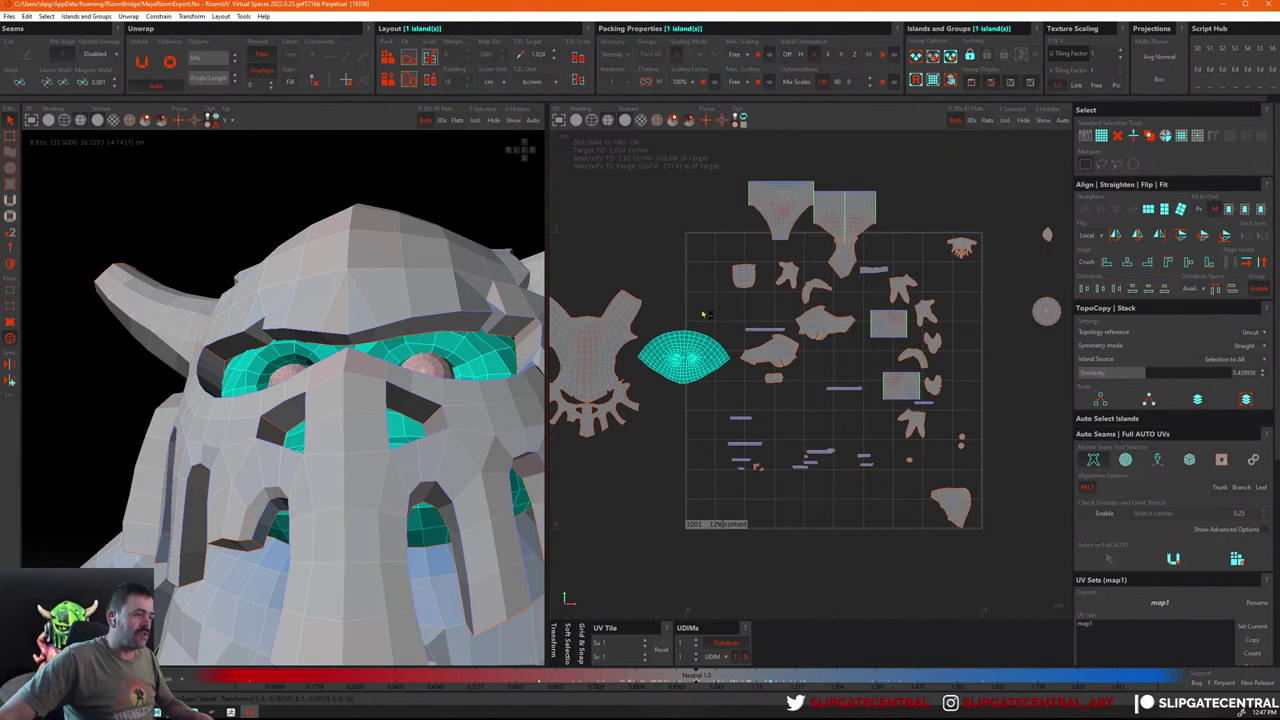
{"action": "left_click", "coordinate": [743, 274]}
Frame the helmet-side island in both views and orbit around the helmet
{"action": "key", "text": "f"}
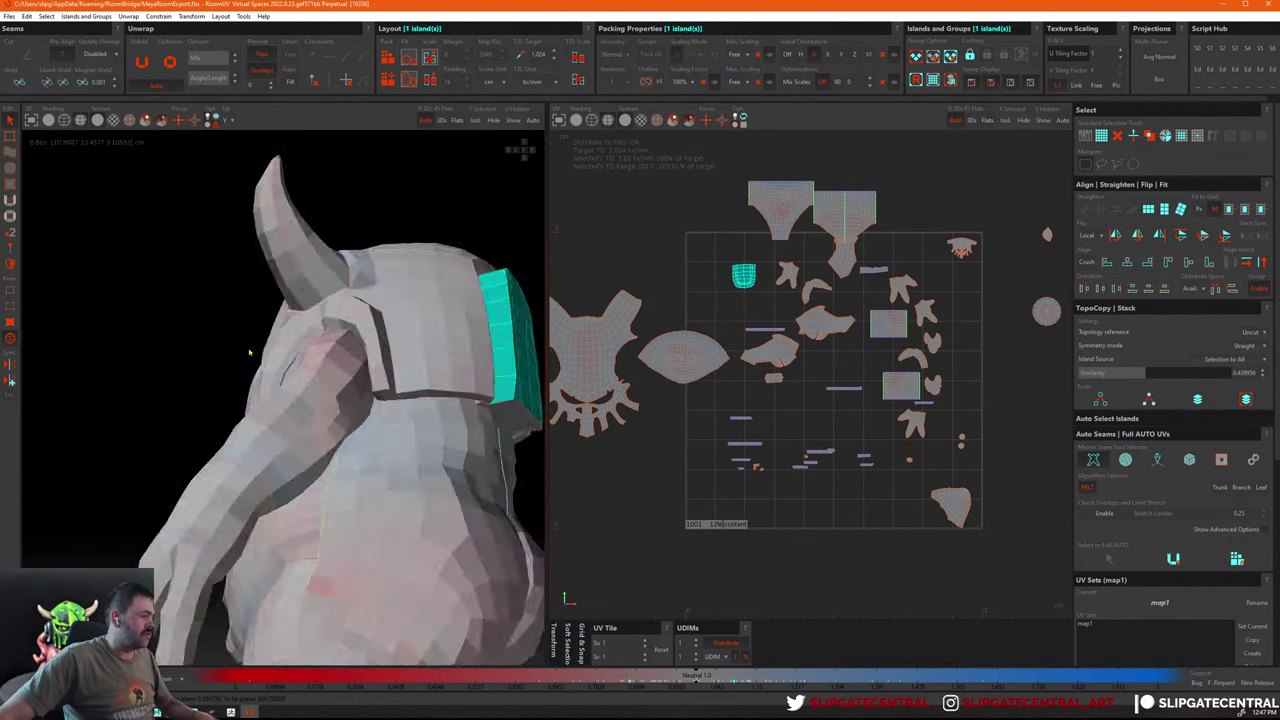
{"action": "mouse_move", "coordinate": [368, 393]}
{"action": "left_mouse_down", "text": "alt"}
{"action": "mouse_move", "coordinate": [414, 424]}
{"action": "mouse_move", "coordinate": [743, 277]}
{"action": "left_mouse_up", "text": "alt"}
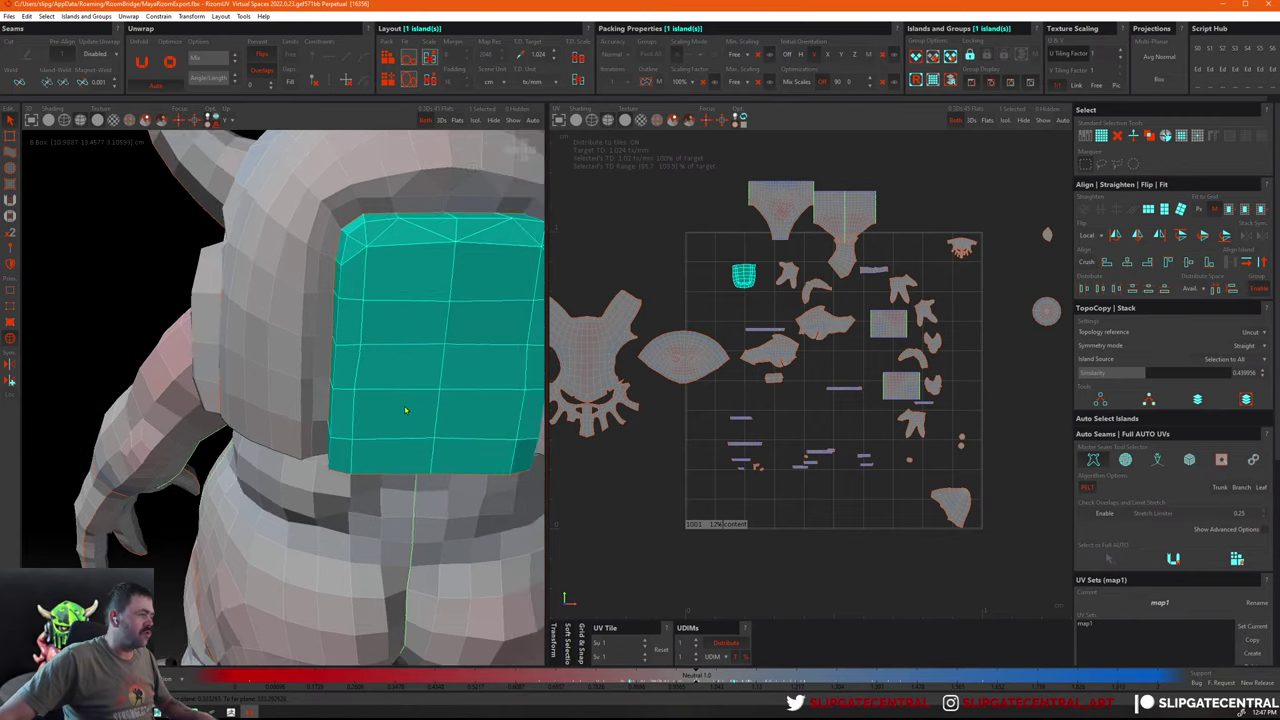
{"action": "key", "text": "f"}
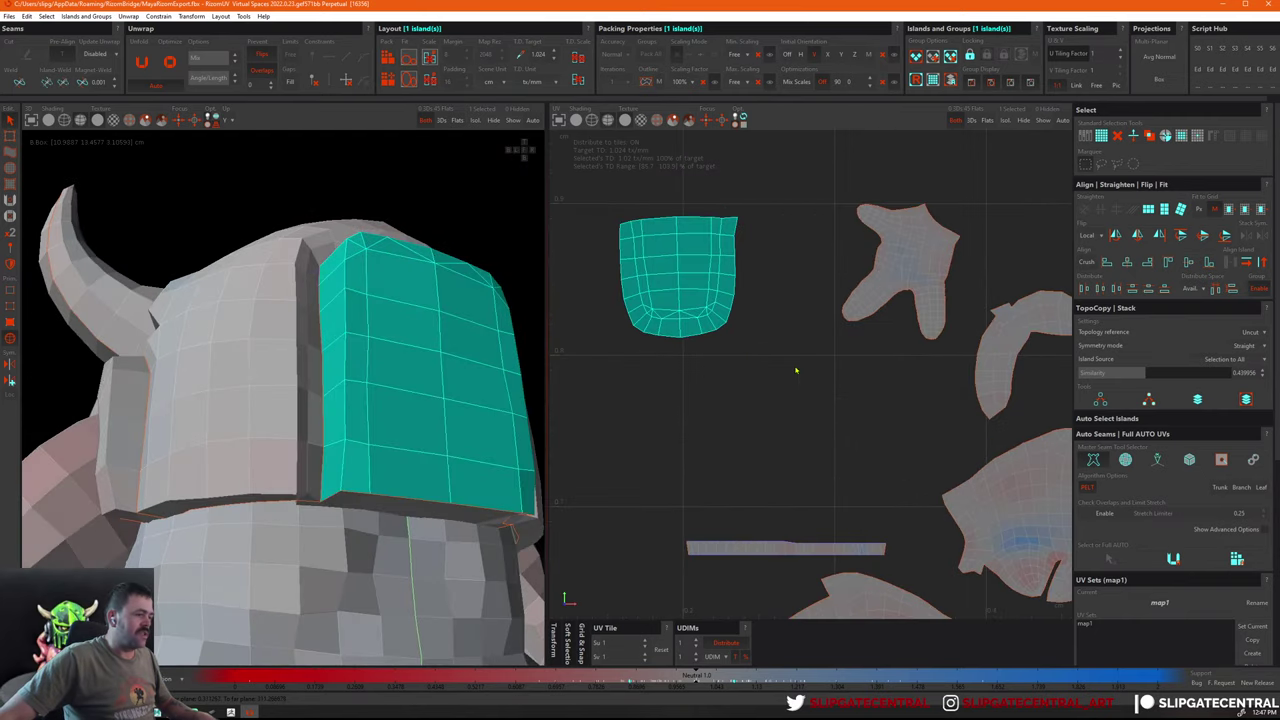
{"action": "left_click", "coordinate": [806, 357]}
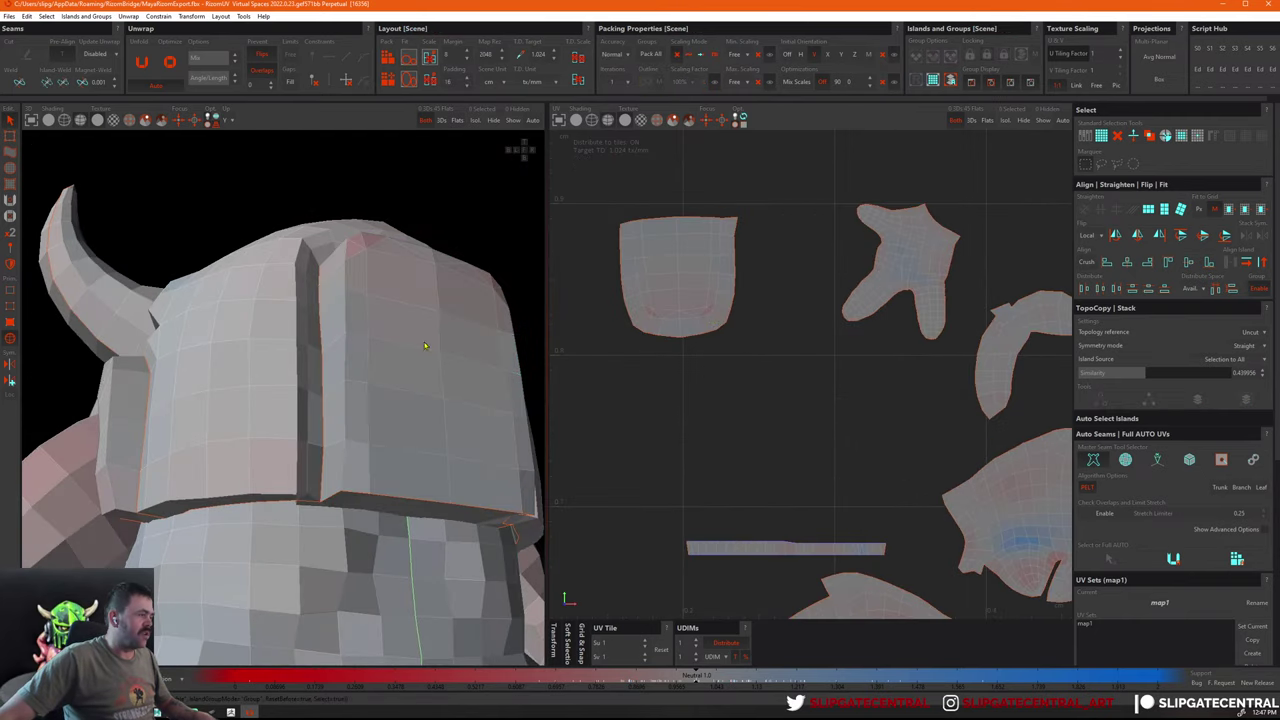
{"action": "left_click_drag", "start_coordinate": [424, 346], "coordinate": [626, 311], "text": "alt"}
{"action": "scroll", "coordinate": [643, 323], "scroll_direction": "up", "scroll_amount": 2}
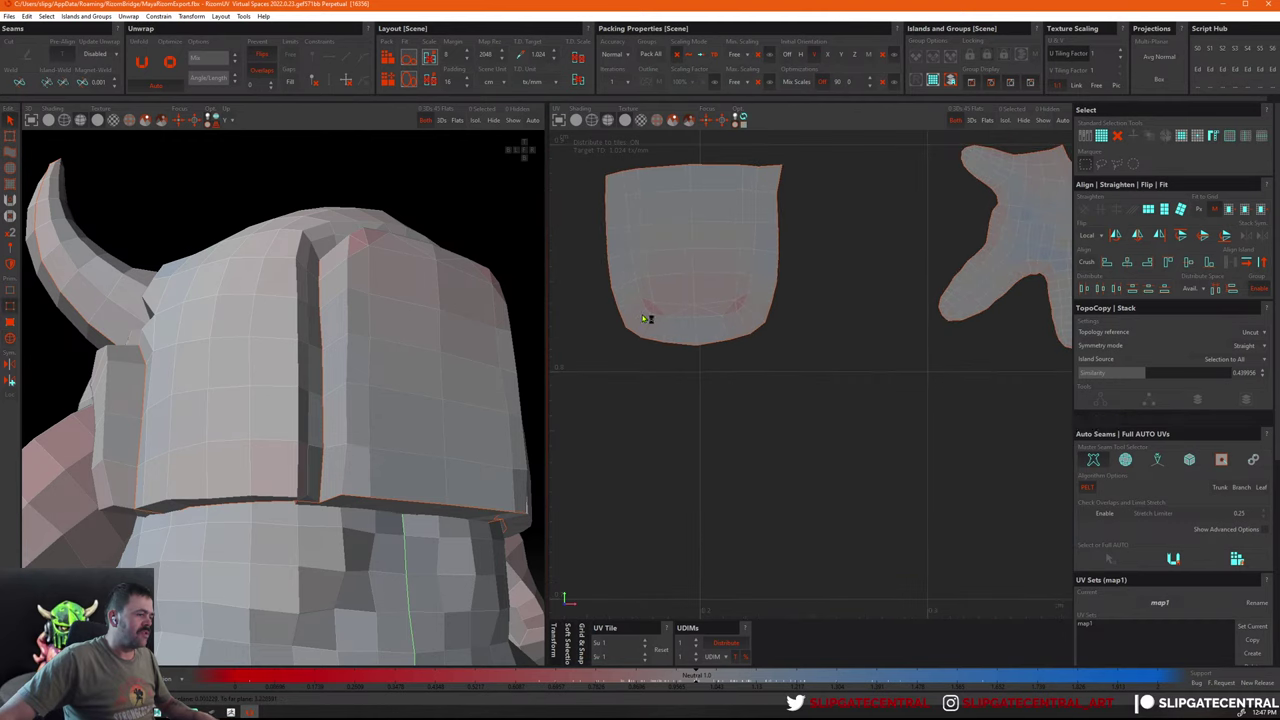
Unfold the helmet-side island twice to smooth its bottom flap
{"action": "key", "text": "F2"}
{"action": "key", "text": "F4"}
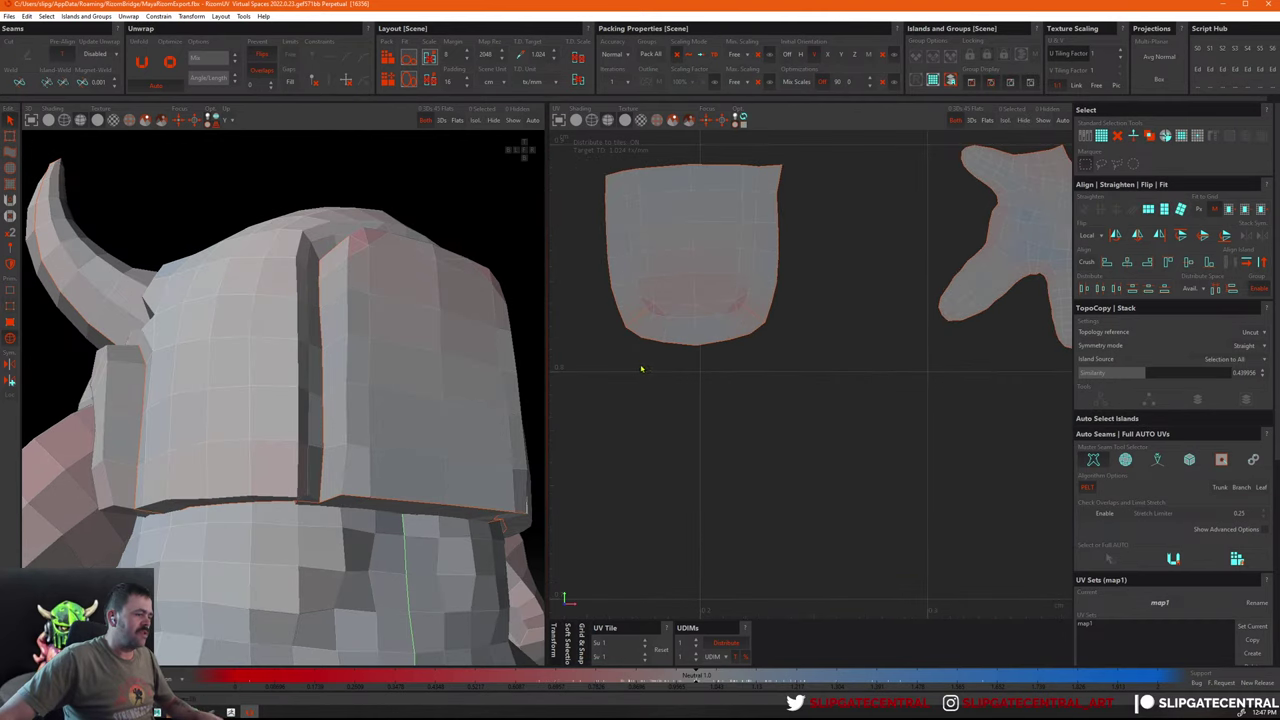
{"action": "left_click", "coordinate": [737, 277]}
{"action": "key", "text": "u"}
{"action": "left_click", "coordinate": [838, 287]}
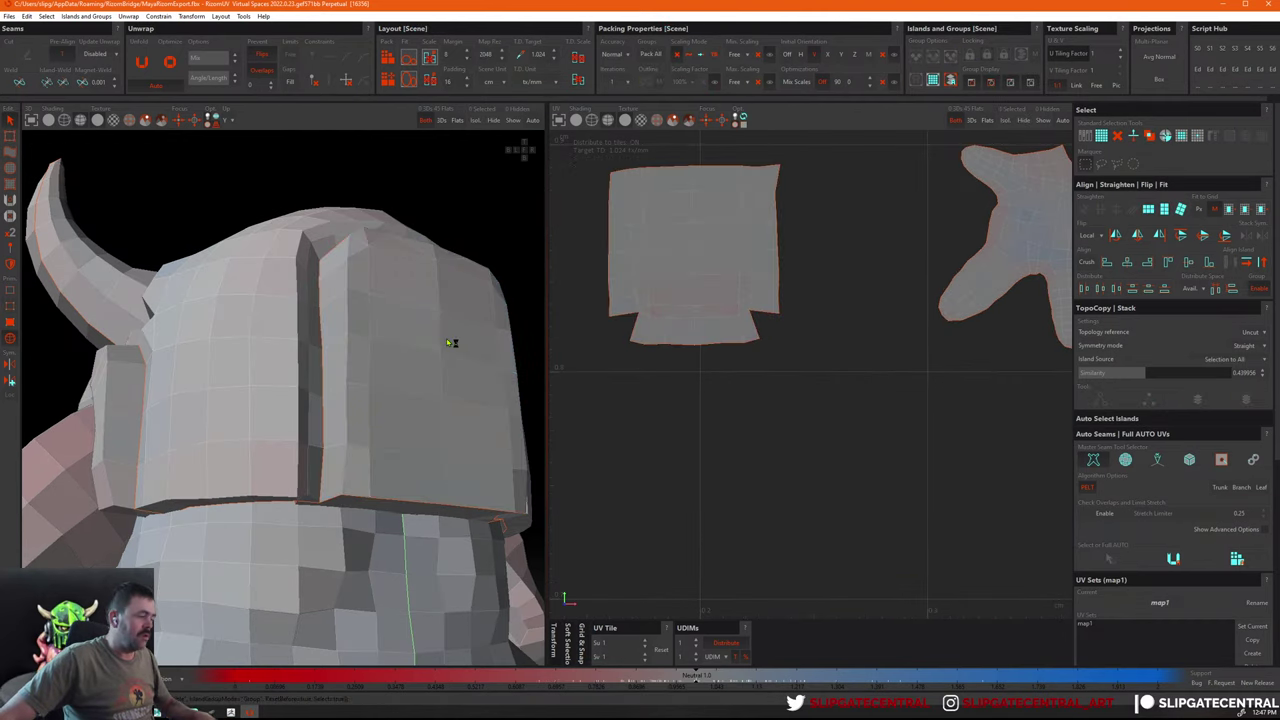
{"action": "left_click", "coordinate": [770, 321]}
{"action": "key", "text": "u"}
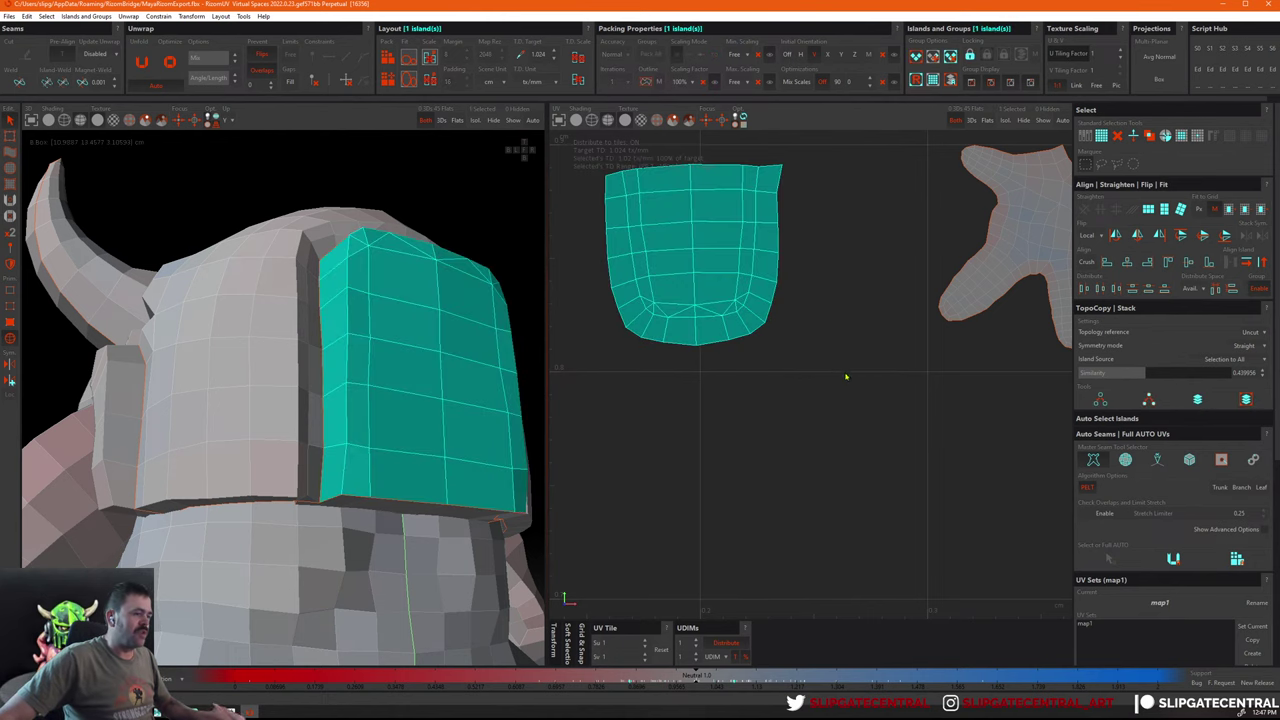
Repack all islands into the tile and select the rim strip island
{"action": "scroll", "coordinate": [845, 377], "scroll_direction": "down", "scroll_amount": 3}
{"action": "left_click", "coordinate": [806, 383]}
{"action": "key", "text": "p"}
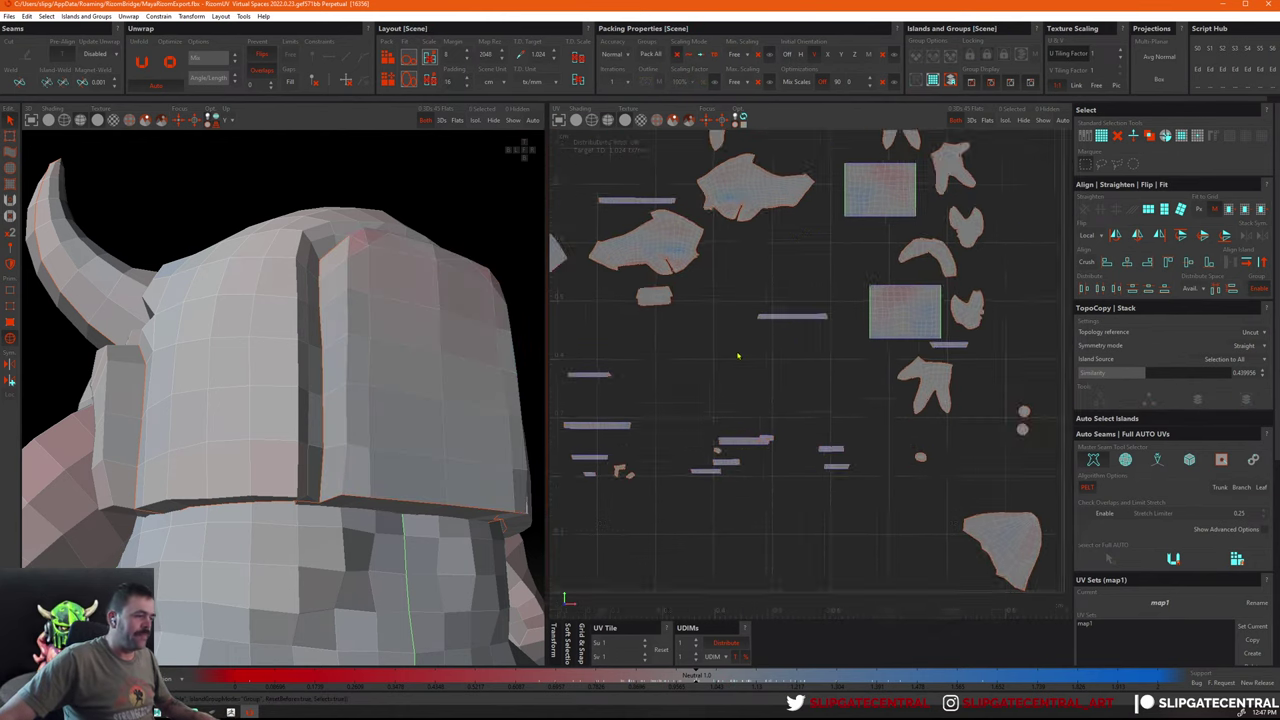
{"action": "scroll", "coordinate": [738, 355], "scroll_direction": "up", "scroll_amount": 5}
{"action": "left_click", "coordinate": [700, 325]}
Orbit to look down on the helmet and box-select the helmet-side island
{"action": "middle_click_drag", "start_coordinate": [424, 443], "coordinate": [423, 413]}
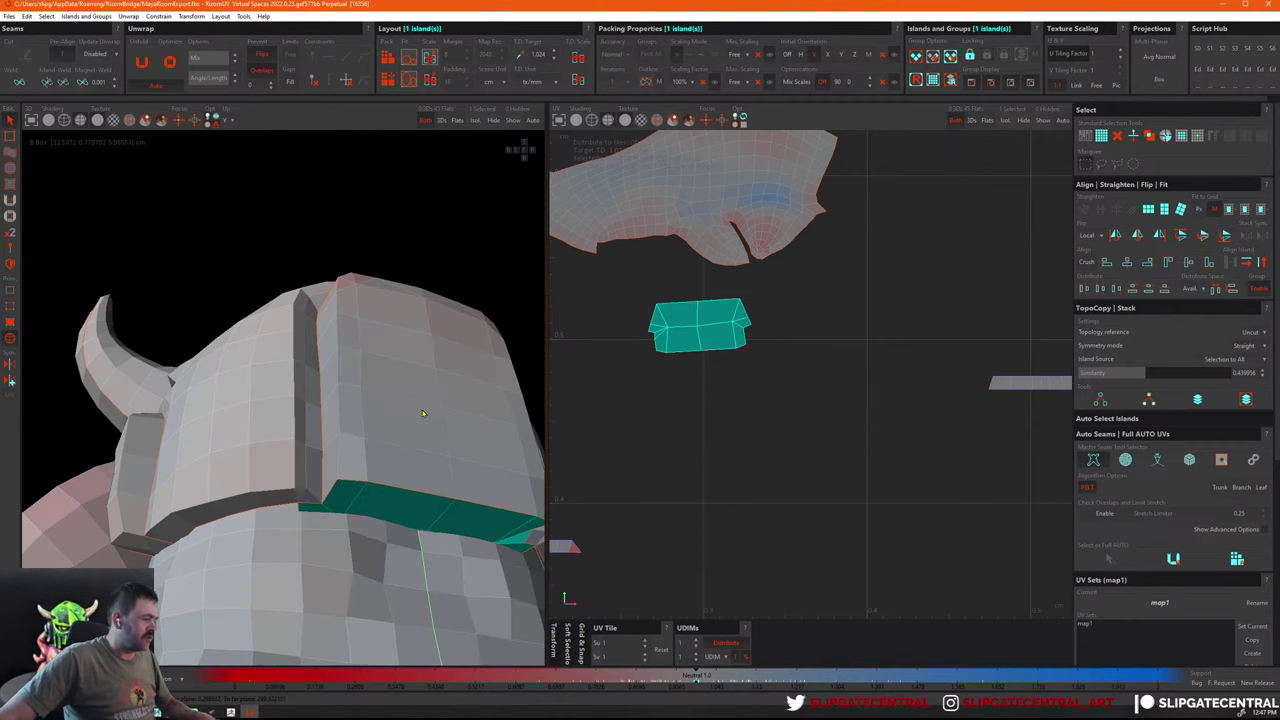
{"action": "scroll", "coordinate": [740, 365], "scroll_direction": "down", "scroll_amount": 5}
{"action": "scroll", "coordinate": [747, 337], "scroll_direction": "up", "scroll_amount": 5}
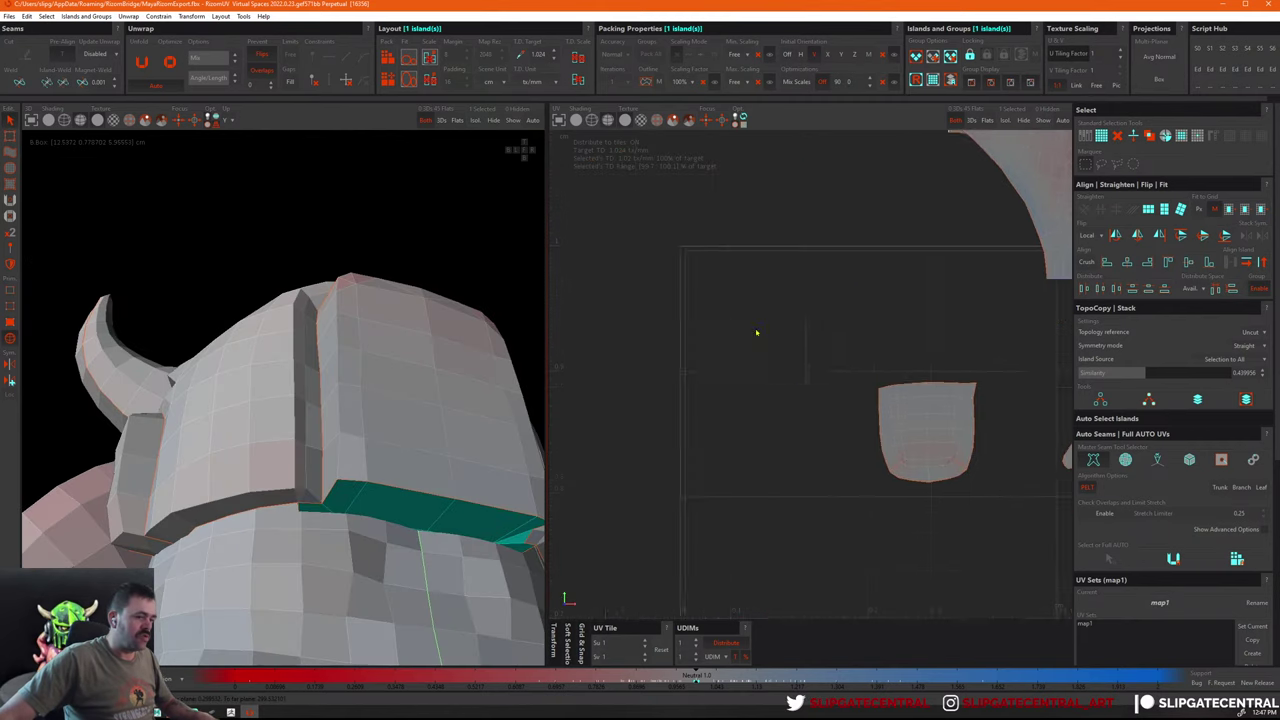
{"action": "left_click", "coordinate": [808, 400]}
{"action": "scroll", "coordinate": [809, 397], "scroll_direction": "down", "scroll_amount": 5}
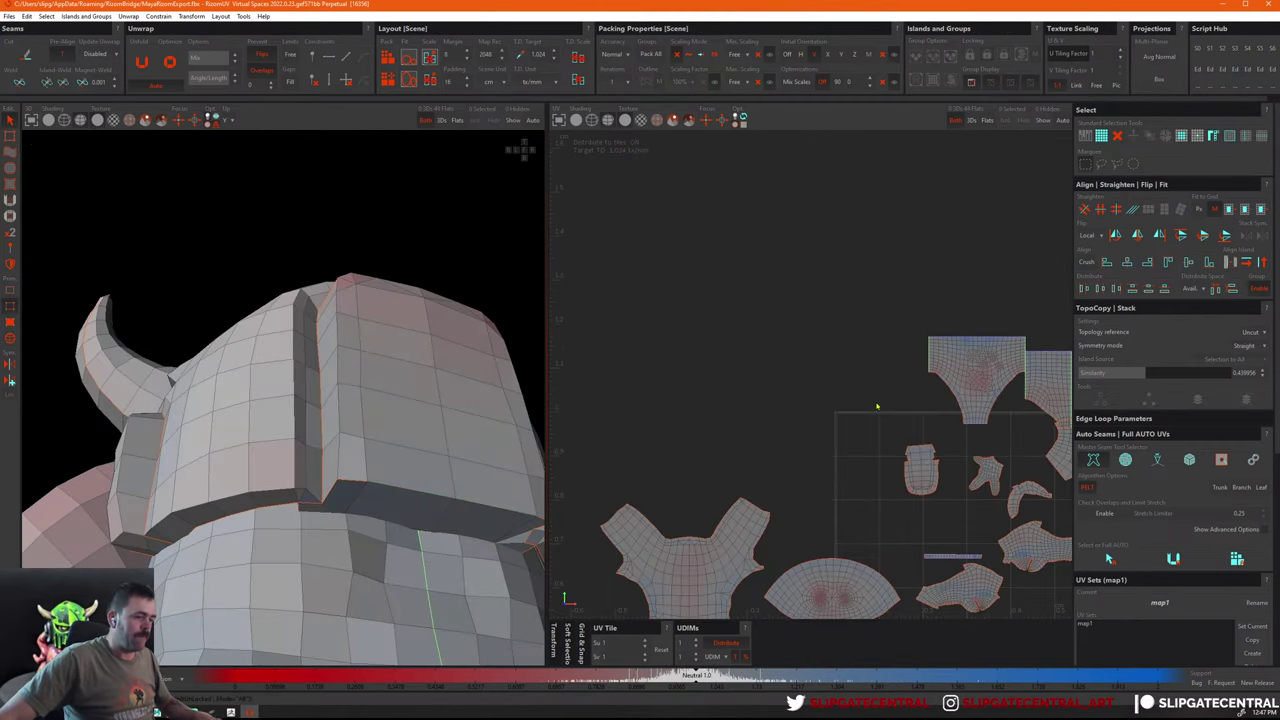
{"action": "scroll", "coordinate": [809, 397], "scroll_direction": "up", "scroll_amount": 8}
{"action": "scroll", "coordinate": [880, 429], "scroll_direction": "down", "scroll_amount": 2}
{"action": "scroll", "coordinate": [880, 429], "scroll_direction": "down", "scroll_amount": 2}
{"action": "left_click_drag", "start_coordinate": [762, 348], "coordinate": [879, 478]}
Unfold the helmet-side island again and select the edge at its upper-left corner
{"action": "key", "text": "F2"}
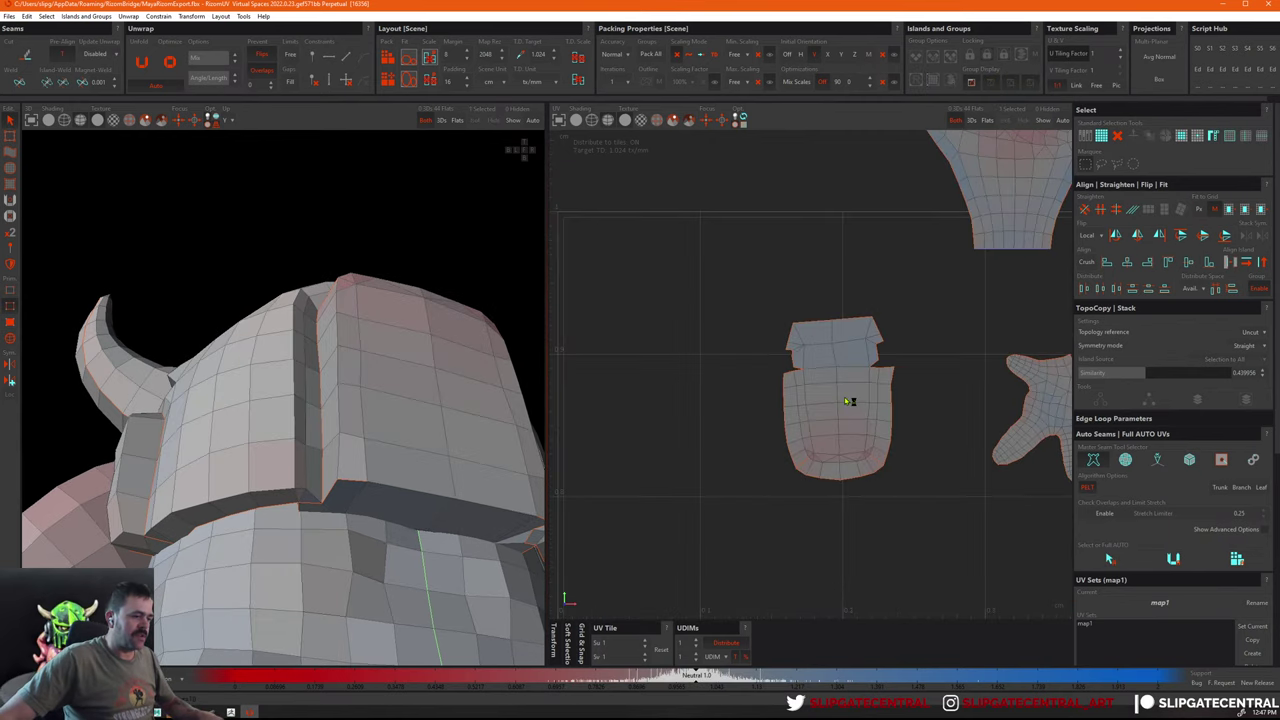
{"action": "left_click", "coordinate": [839, 397]}
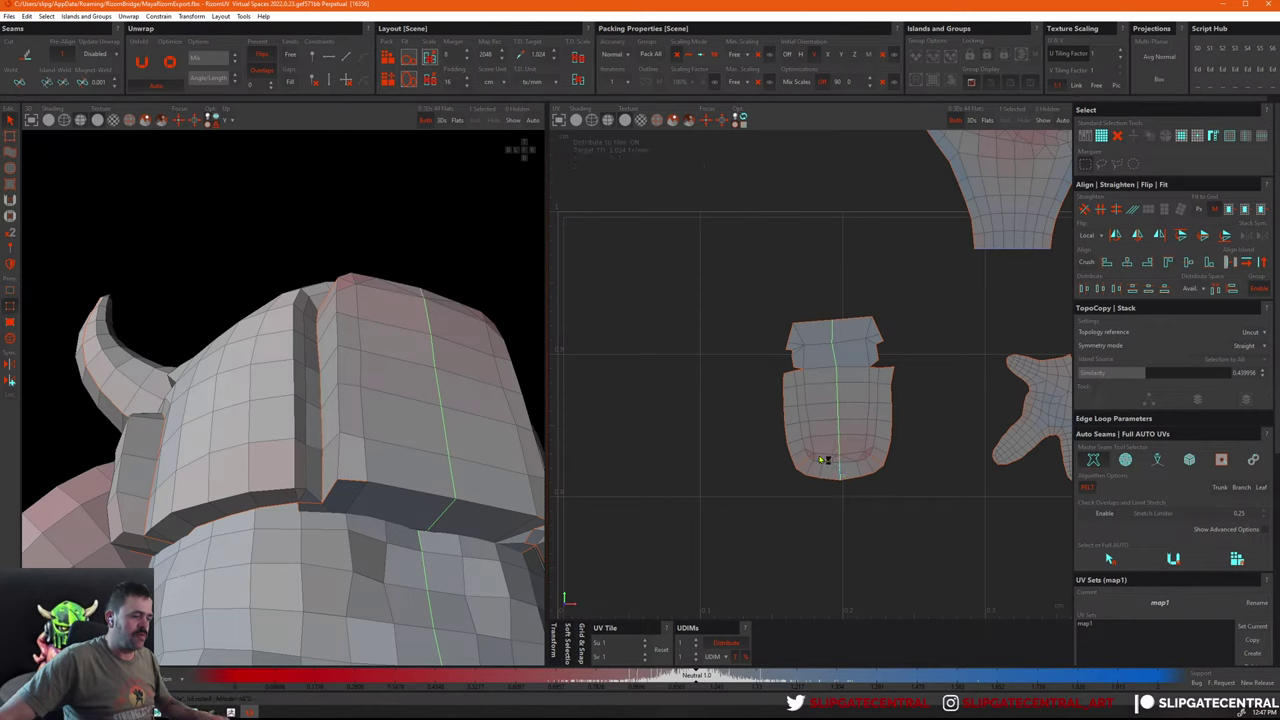
{"action": "left_click", "coordinate": [820, 453]}
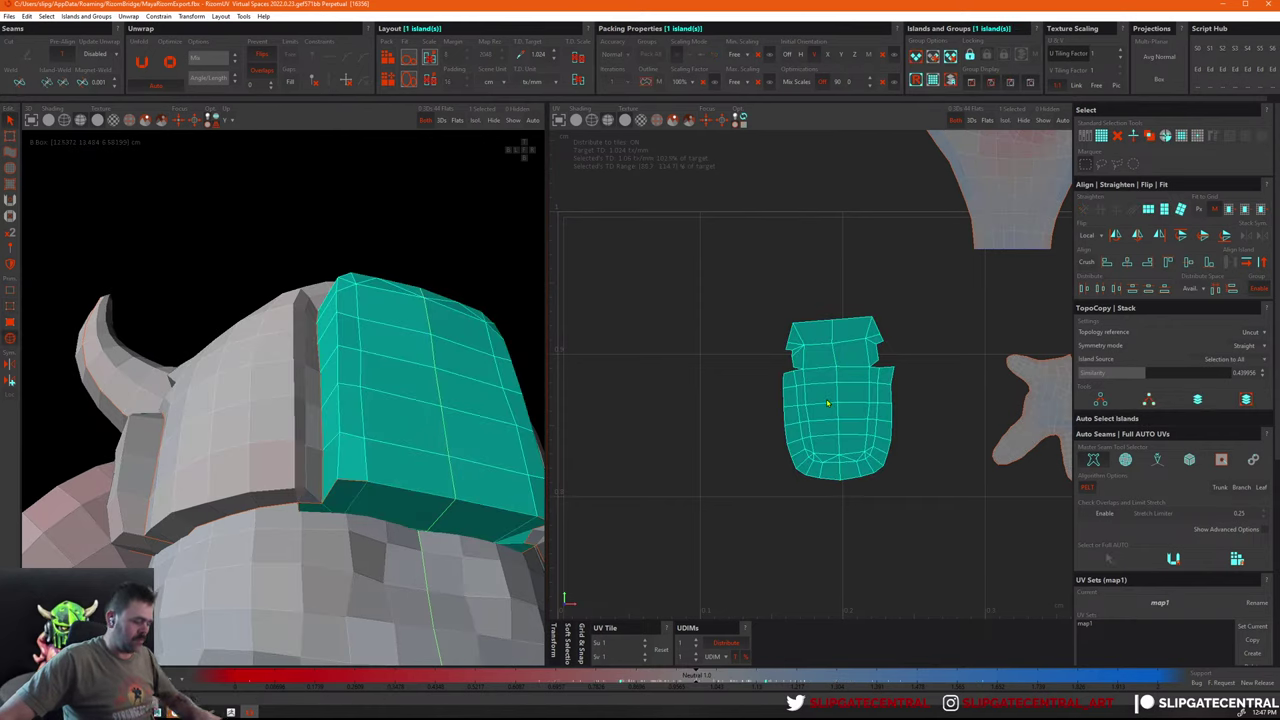
{"action": "key", "text": "u"}
{"action": "left_click", "coordinate": [949, 446]}
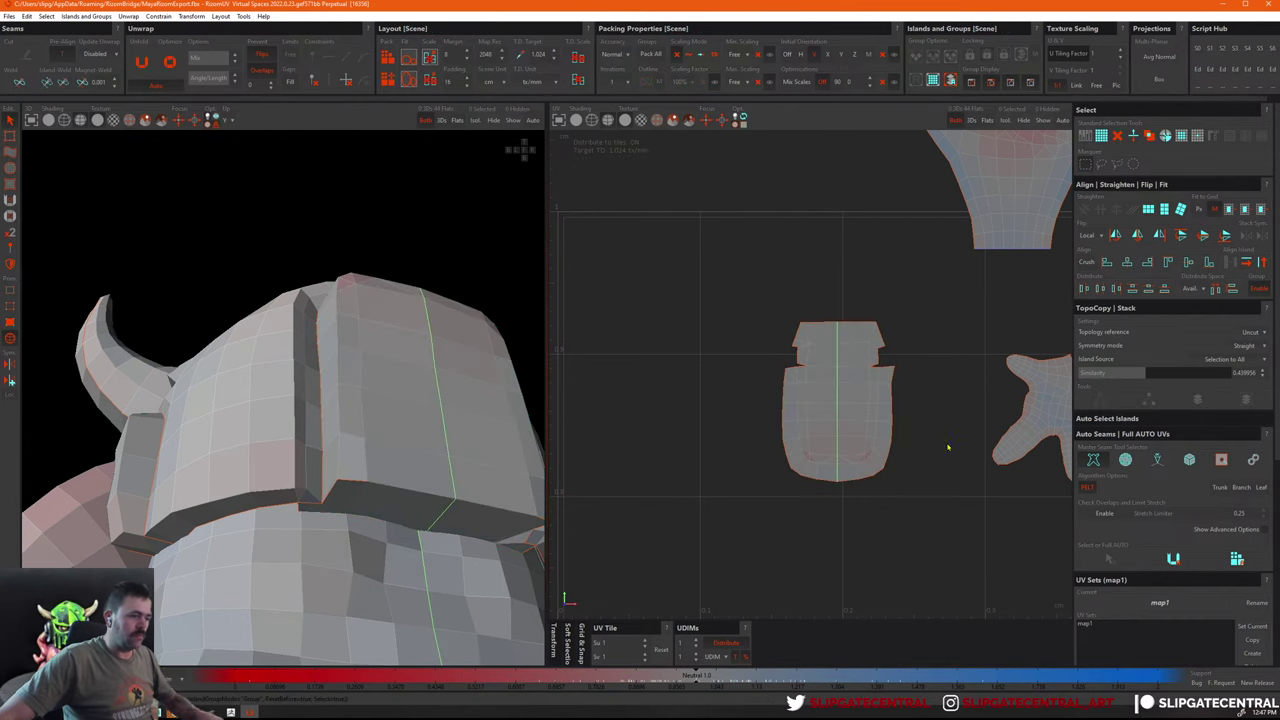
{"action": "key", "text": "2"}
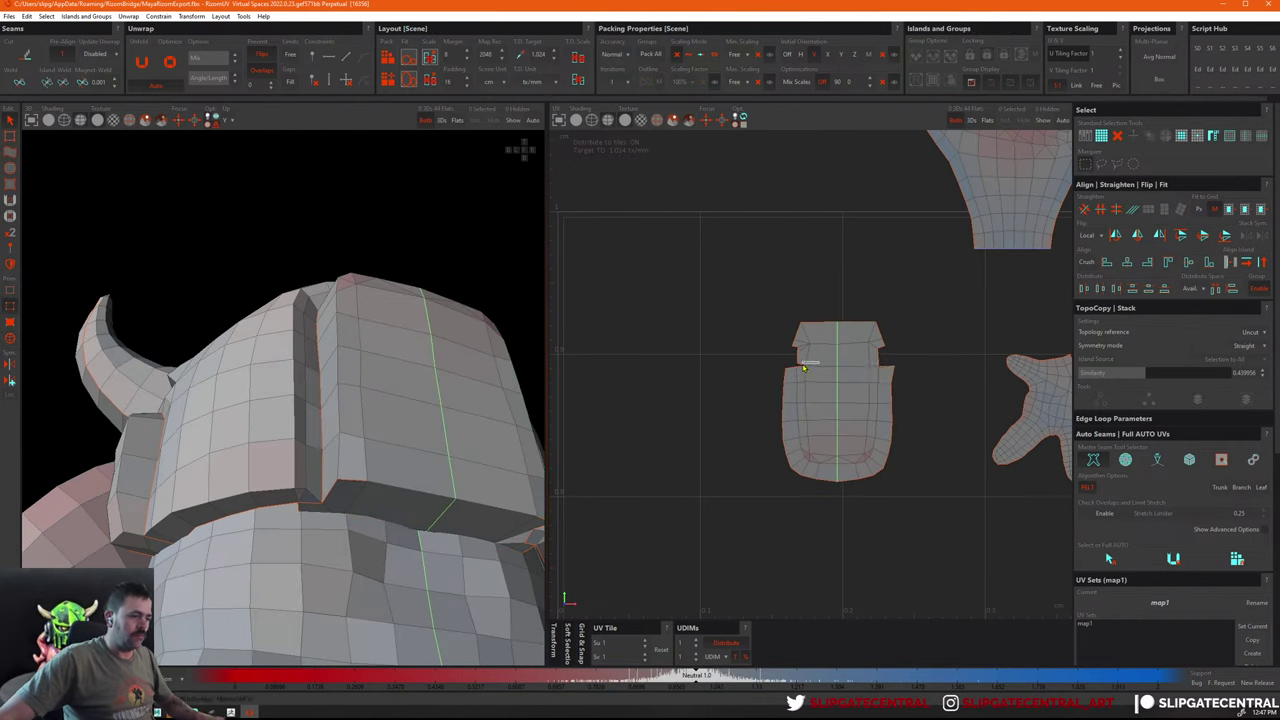
{"action": "left_click", "coordinate": [804, 369]}
Select the small islands outside the tile and move one beside the dome island
{"action": "scroll", "coordinate": [820, 390], "scroll_direction": "down", "scroll_amount": 5}
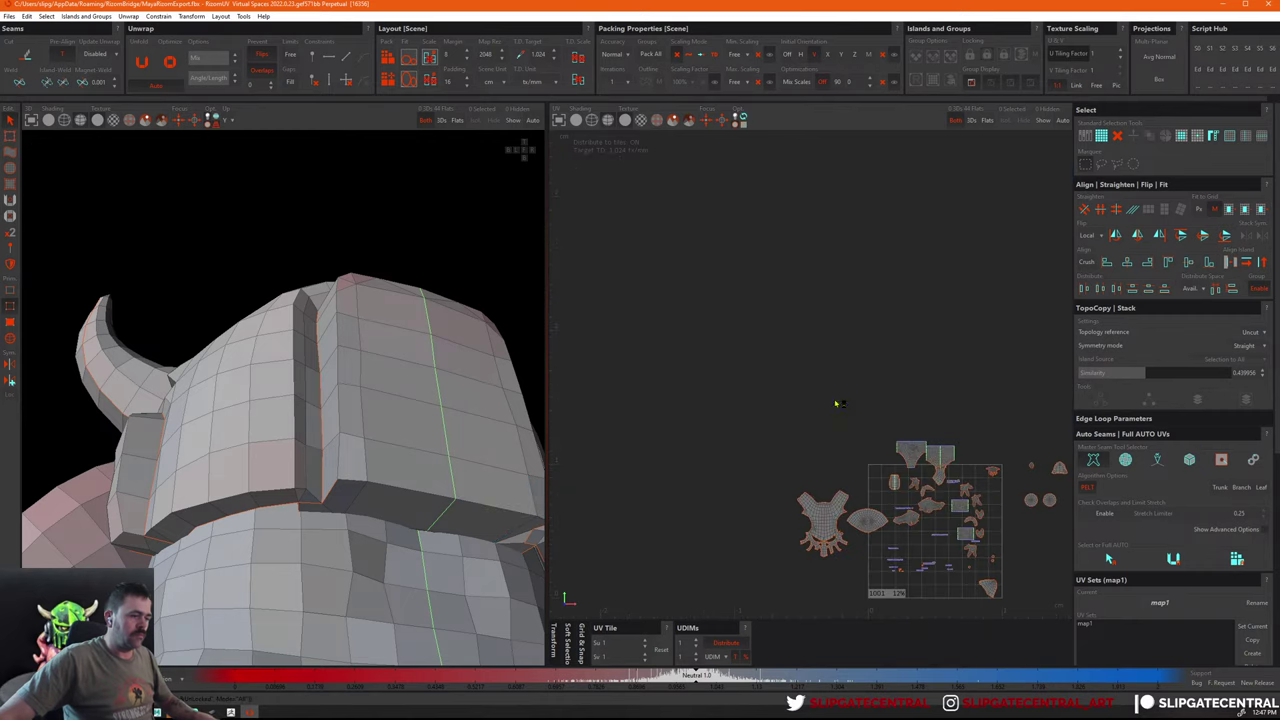
{"action": "scroll", "coordinate": [830, 370], "scroll_direction": "up", "scroll_amount": 2}
{"action": "left_click", "coordinate": [848, 463]}
{"action": "scroll", "coordinate": [857, 520], "scroll_direction": "up", "scroll_amount": 2}
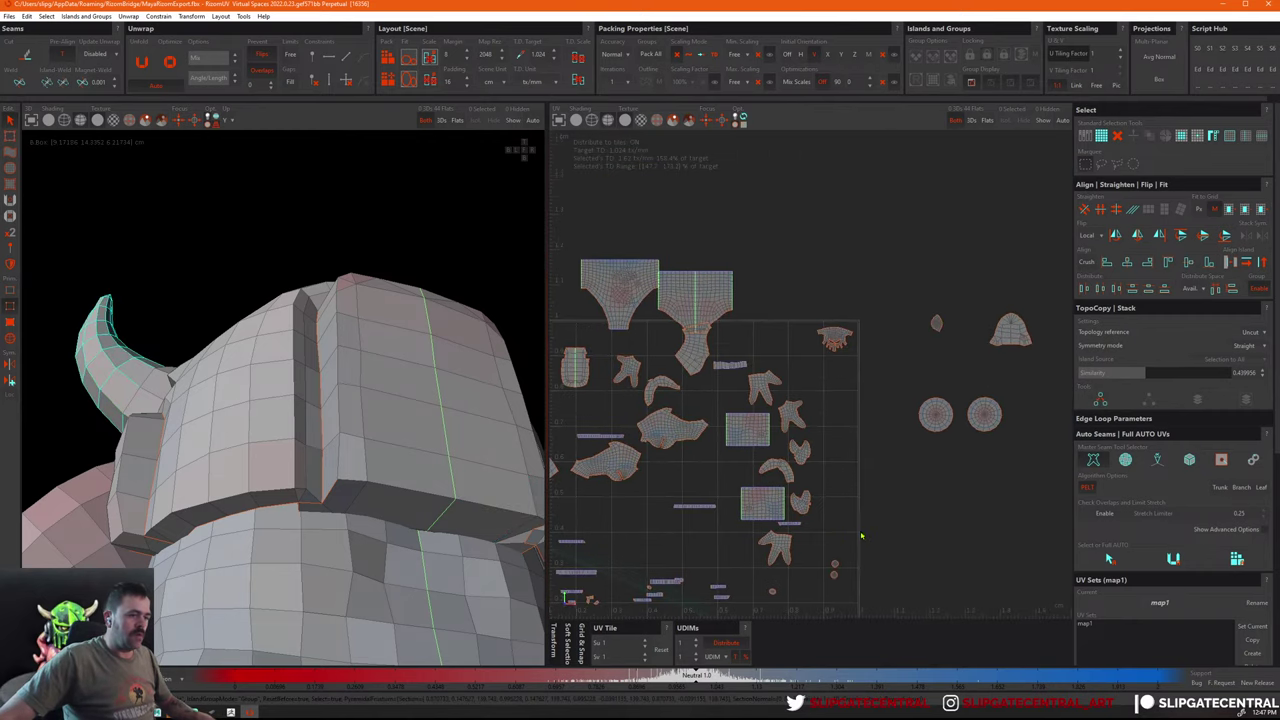
{"action": "scroll", "coordinate": [880, 505], "scroll_direction": "up", "scroll_amount": 2}
{"action": "middle_click_drag", "start_coordinate": [900, 490], "coordinate": [843, 503]}
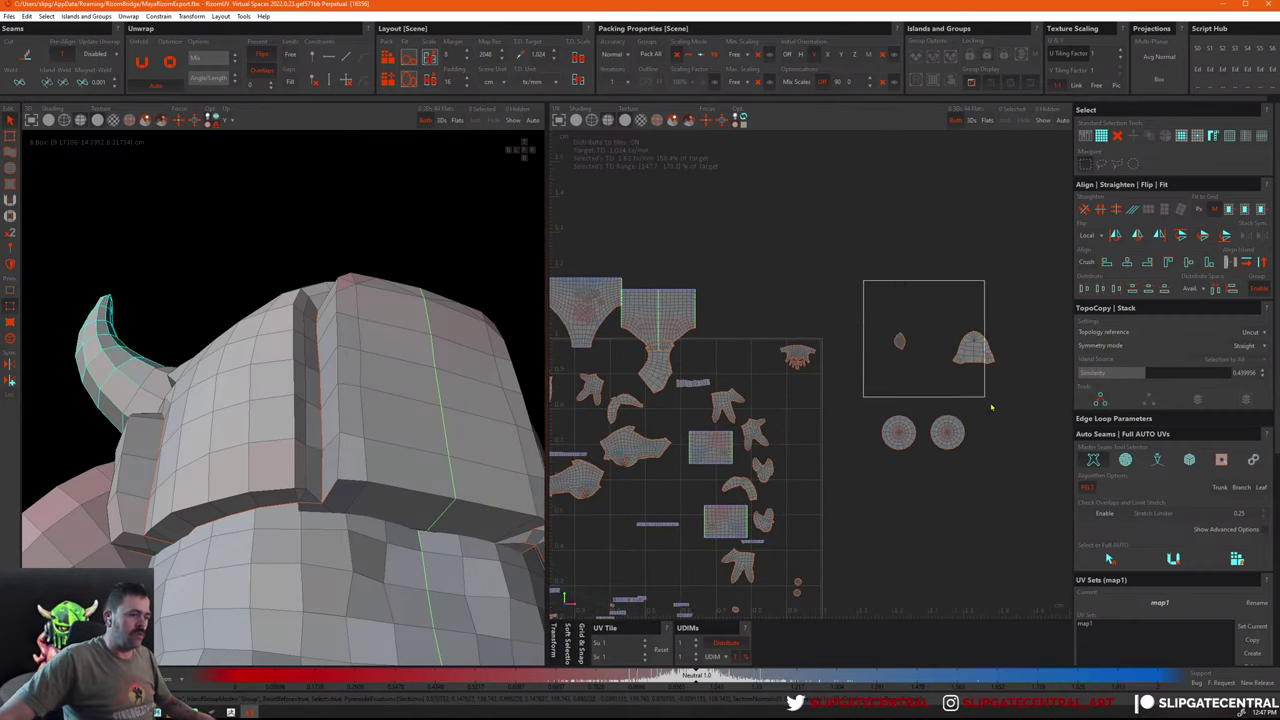
{"action": "left_click_drag", "start_coordinate": [991, 407], "coordinate": [988, 403]}
{"action": "left_click_drag", "start_coordinate": [800, 358], "coordinate": [942, 326]}
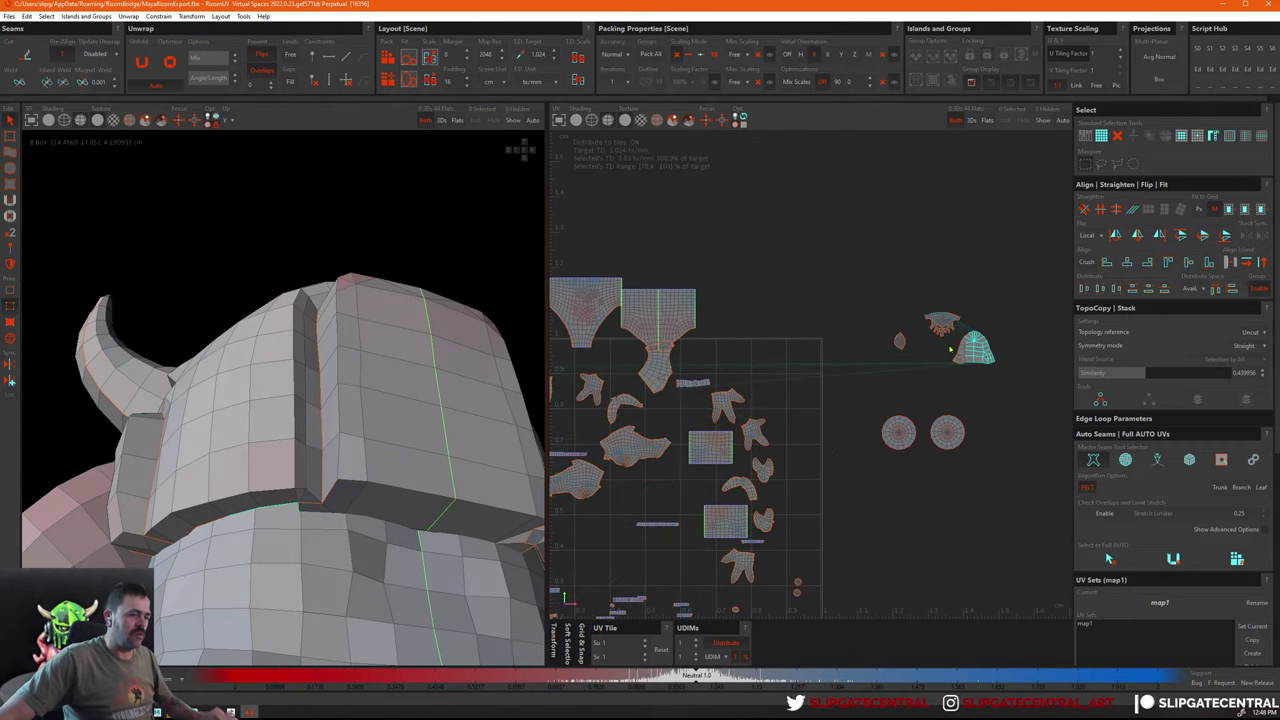
Shrink the dome island and pack the two eye circle islands into the tile
{"action": "key", "text": "F4"}
{"action": "middle_click_drag", "start_coordinate": [1026, 320], "coordinate": [1001, 335]}
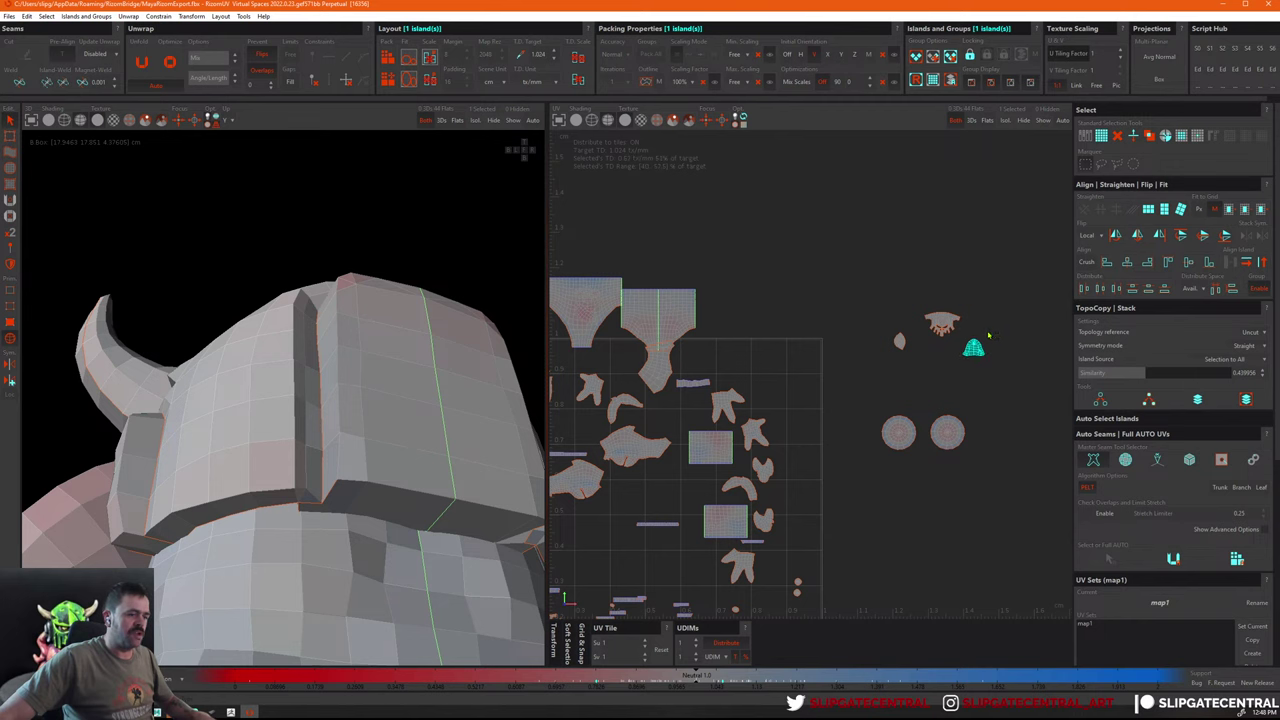
{"action": "left_click_drag", "start_coordinate": [961, 503], "coordinate": [962, 502]}
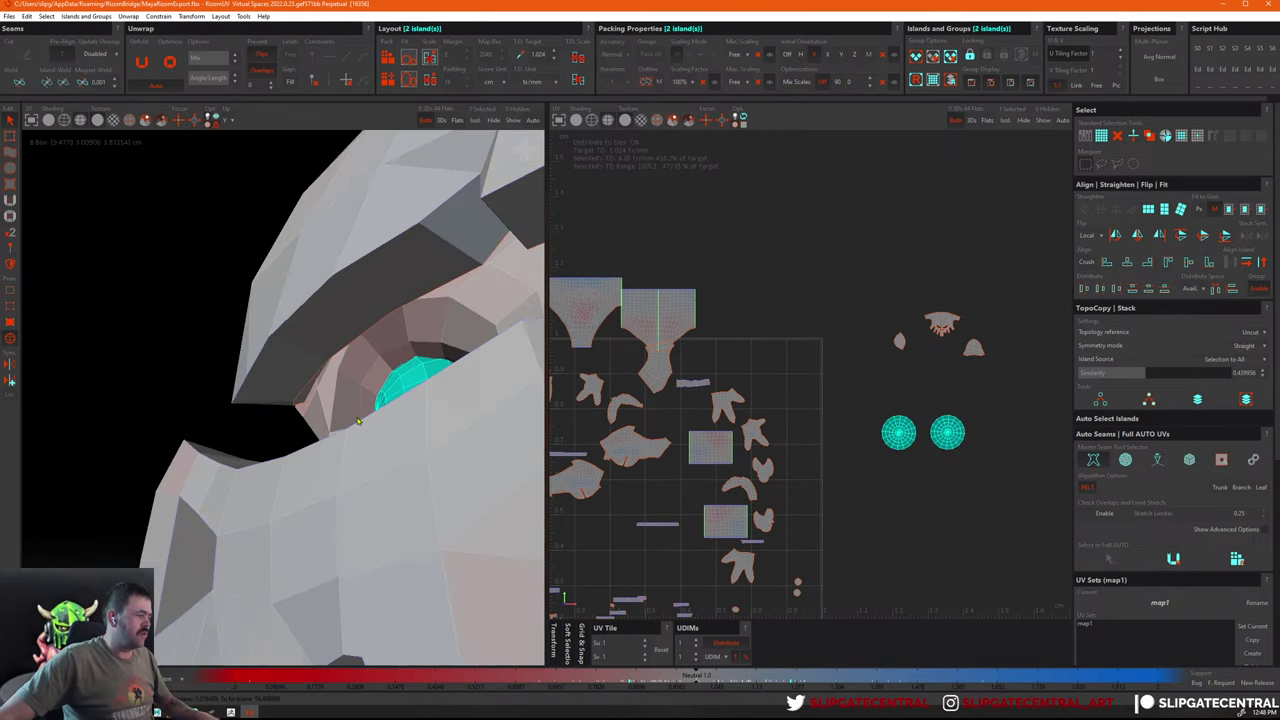
{"action": "scroll", "coordinate": [959, 485], "scroll_direction": "down", "scroll_amount": 2}
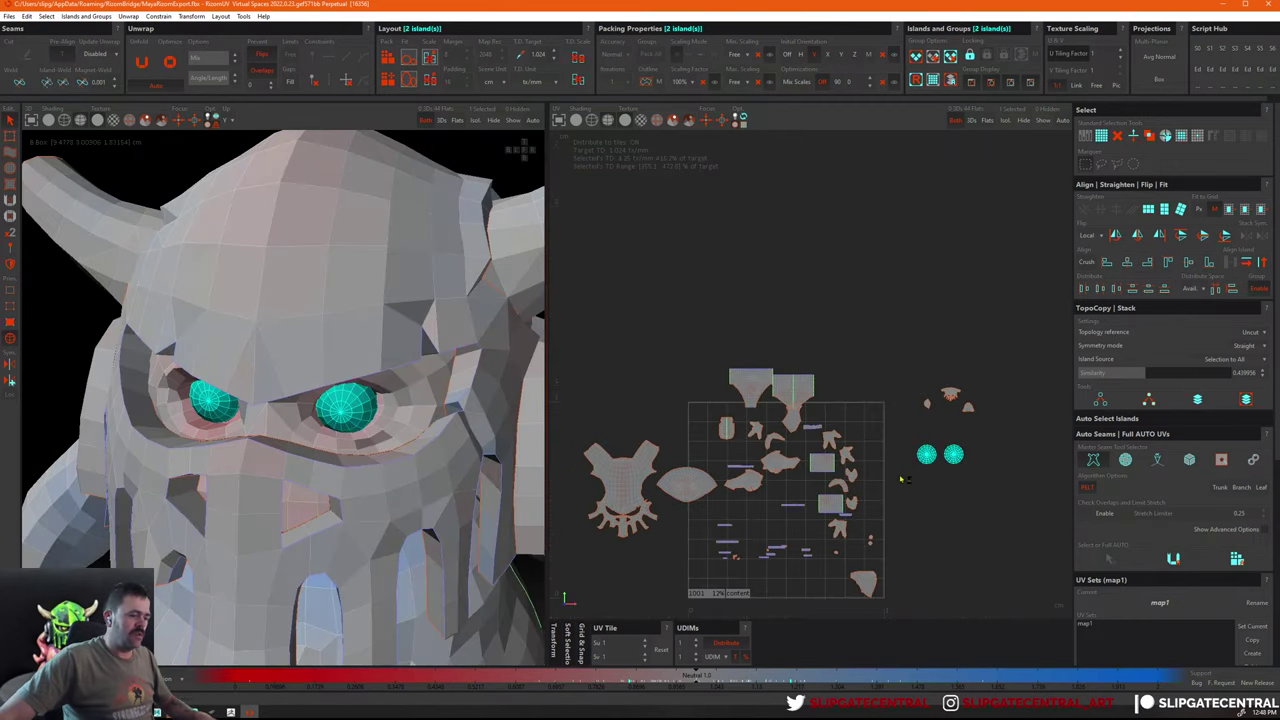
{"action": "key", "text": "p"}
Move the two small dot islands, repack, and select all islands in the layout
{"action": "scroll", "coordinate": [830, 396], "scroll_direction": "up", "scroll_amount": 5}
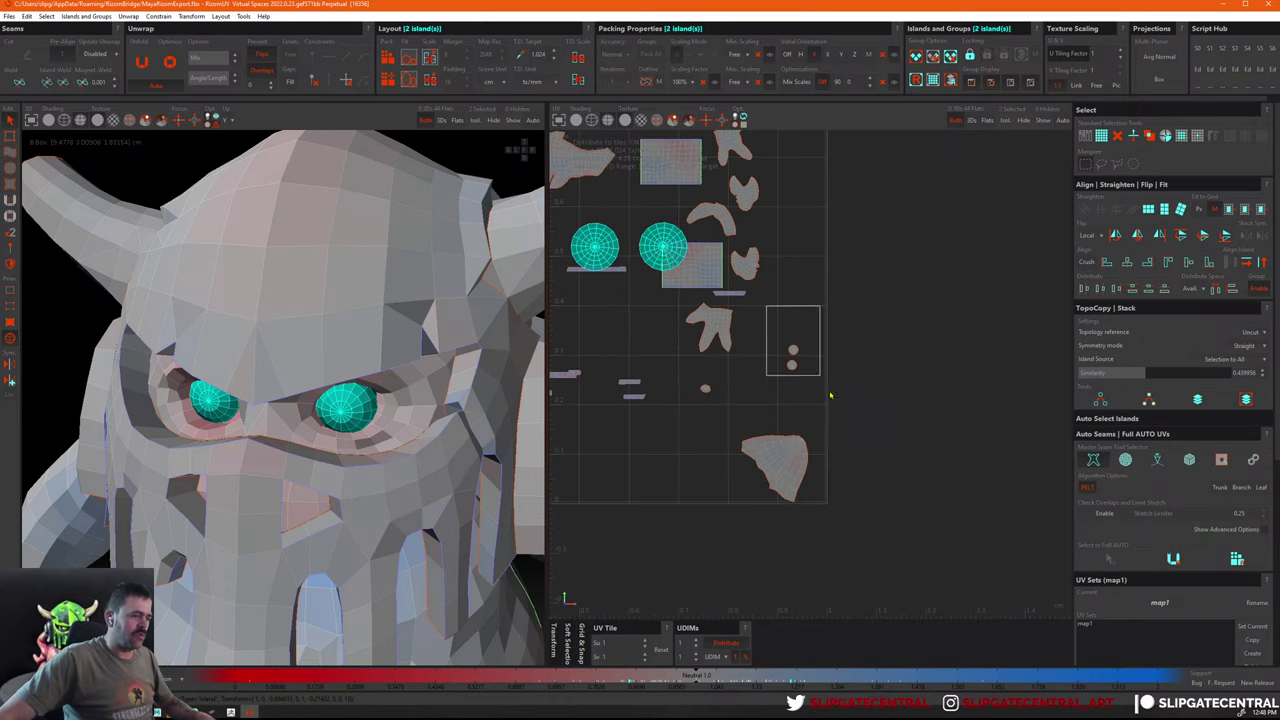
{"action": "left_click_drag", "start_coordinate": [830, 396], "coordinate": [830, 396]}
{"action": "key", "text": "p"}
{"action": "scroll", "coordinate": [1068, 263], "scroll_direction": "down", "scroll_amount": 2}
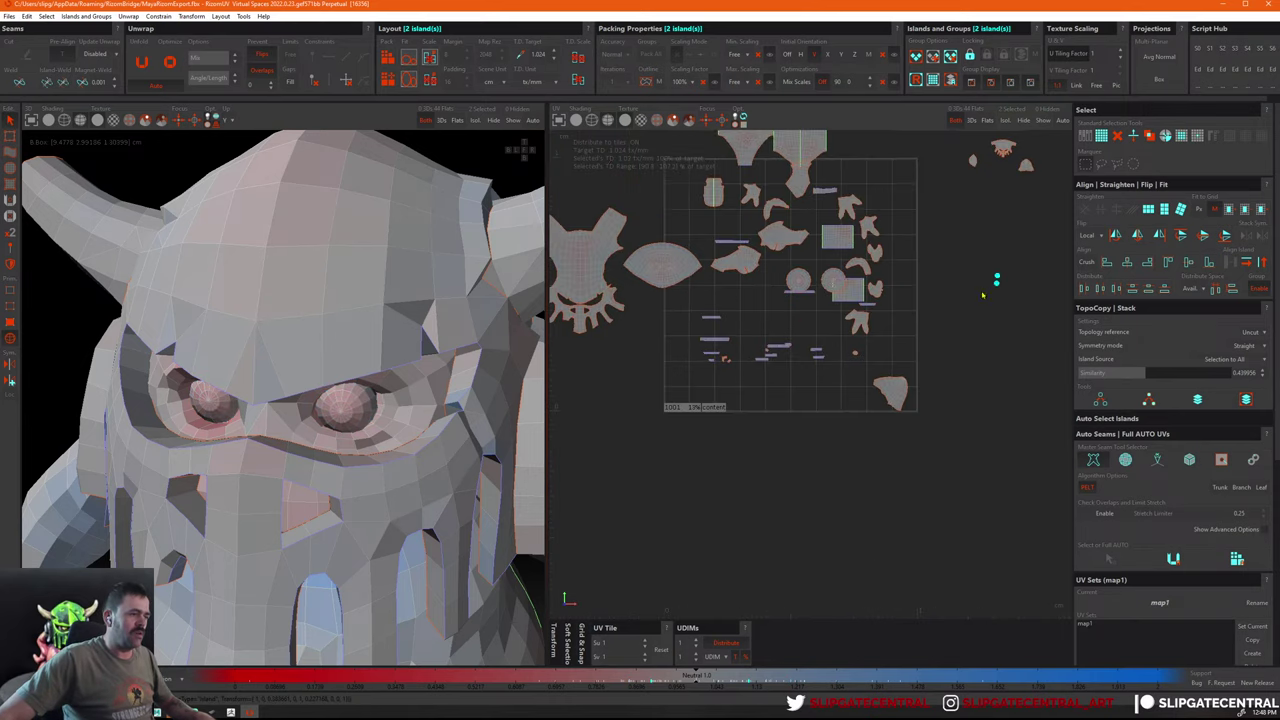
{"action": "scroll", "coordinate": [891, 541], "scroll_direction": "down", "scroll_amount": 2}
{"action": "middle_click_drag", "start_coordinate": [796, 461], "coordinate": [1015, 329]}
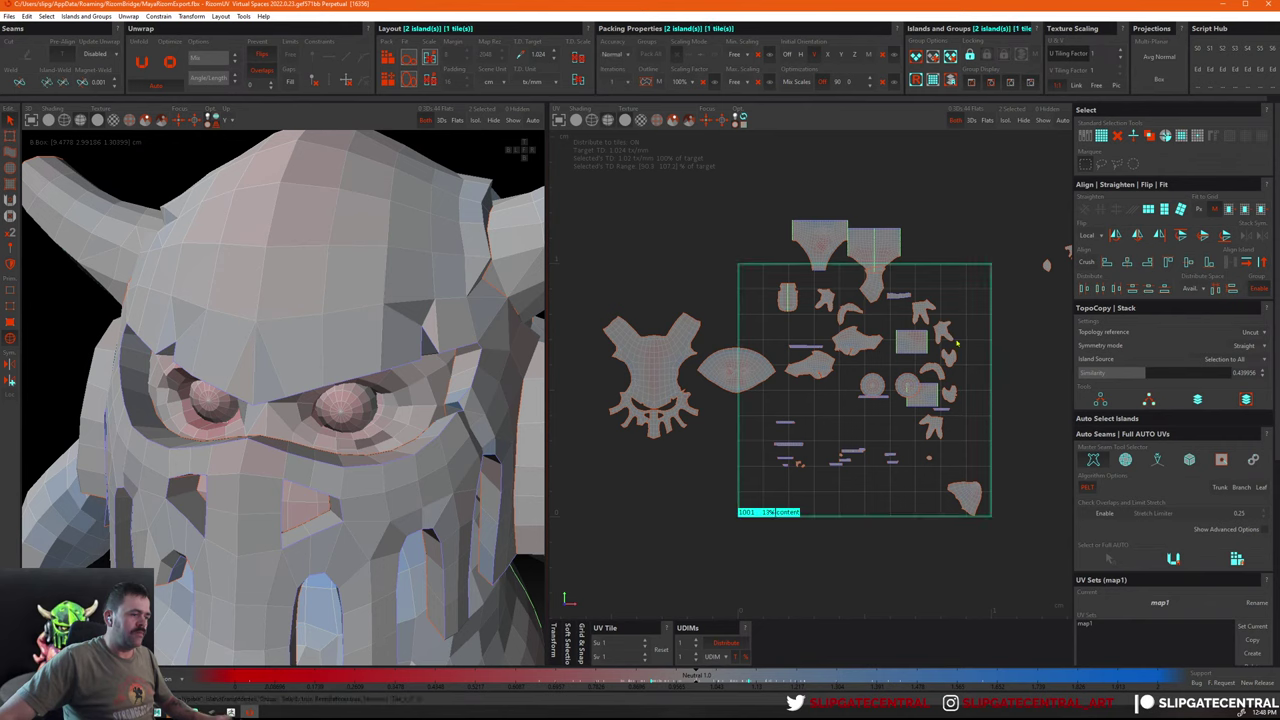
{"action": "left_click_drag", "start_coordinate": [594, 180], "coordinate": [994, 580]}
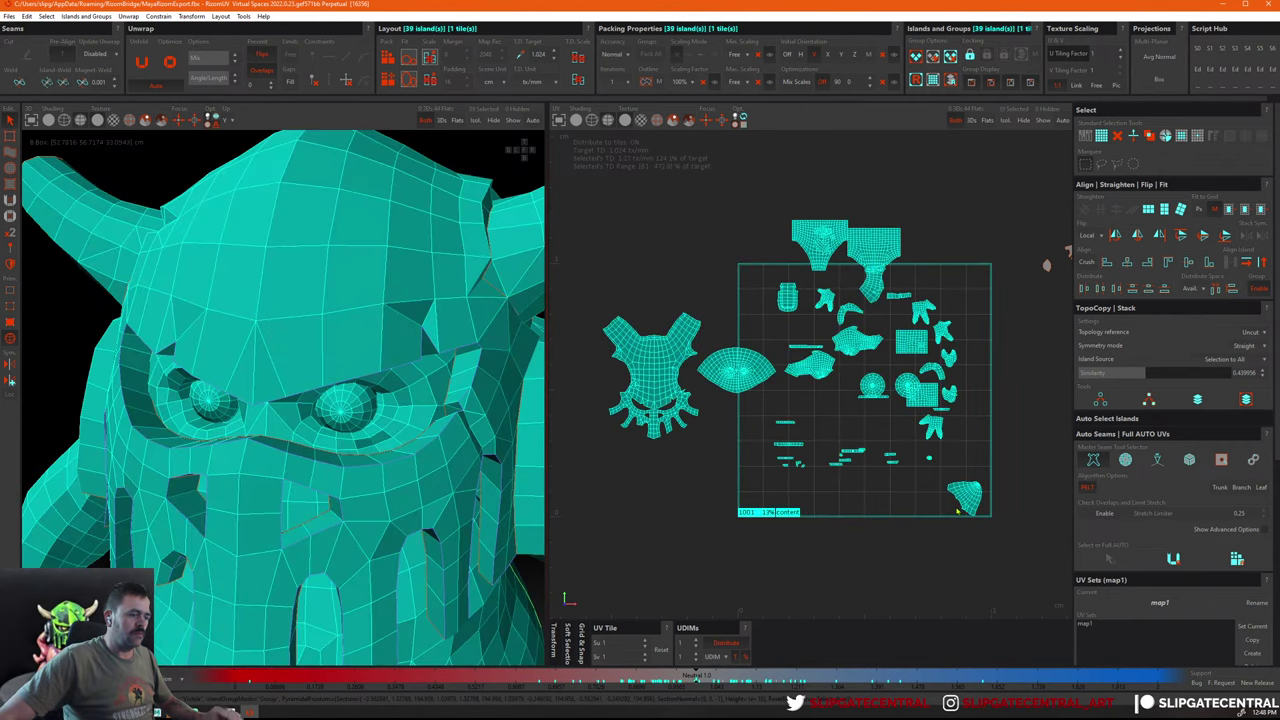
Select UDIM tile 1001 and ungroup the islands via Islands and Groups
{"action": "left_click", "coordinate": [958, 510]}
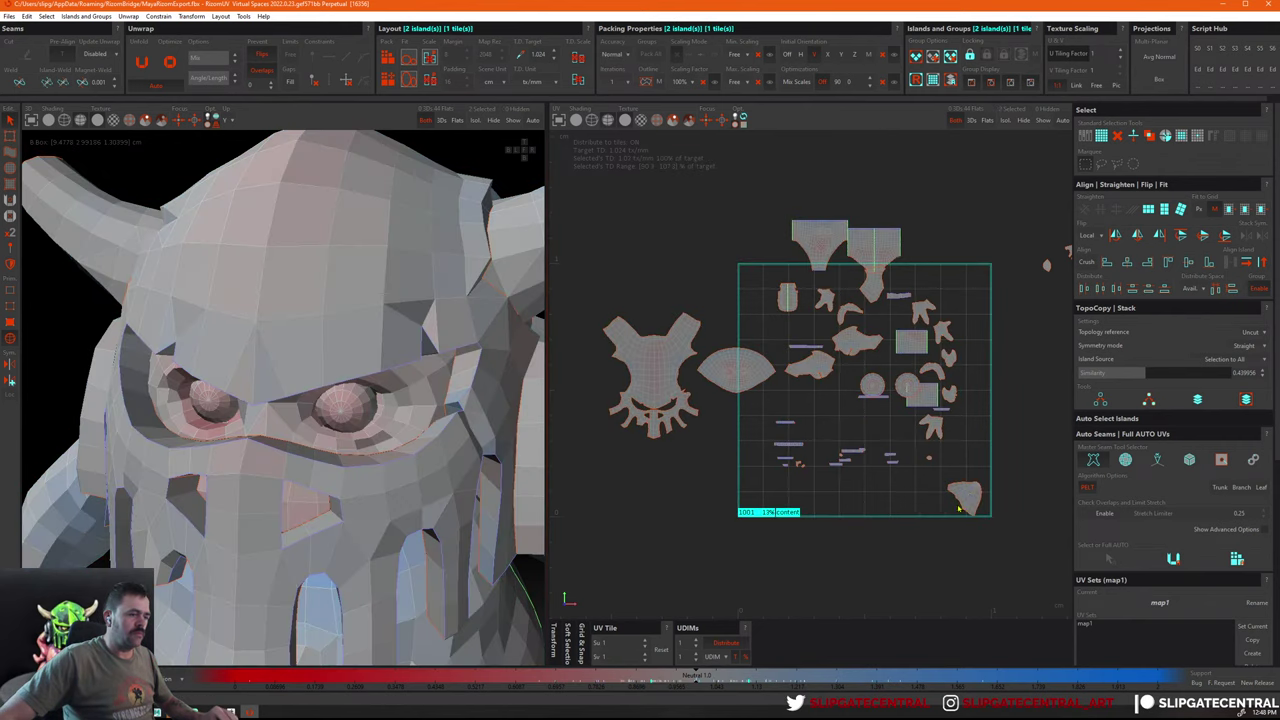
{"action": "left_click", "coordinate": [748, 513]}
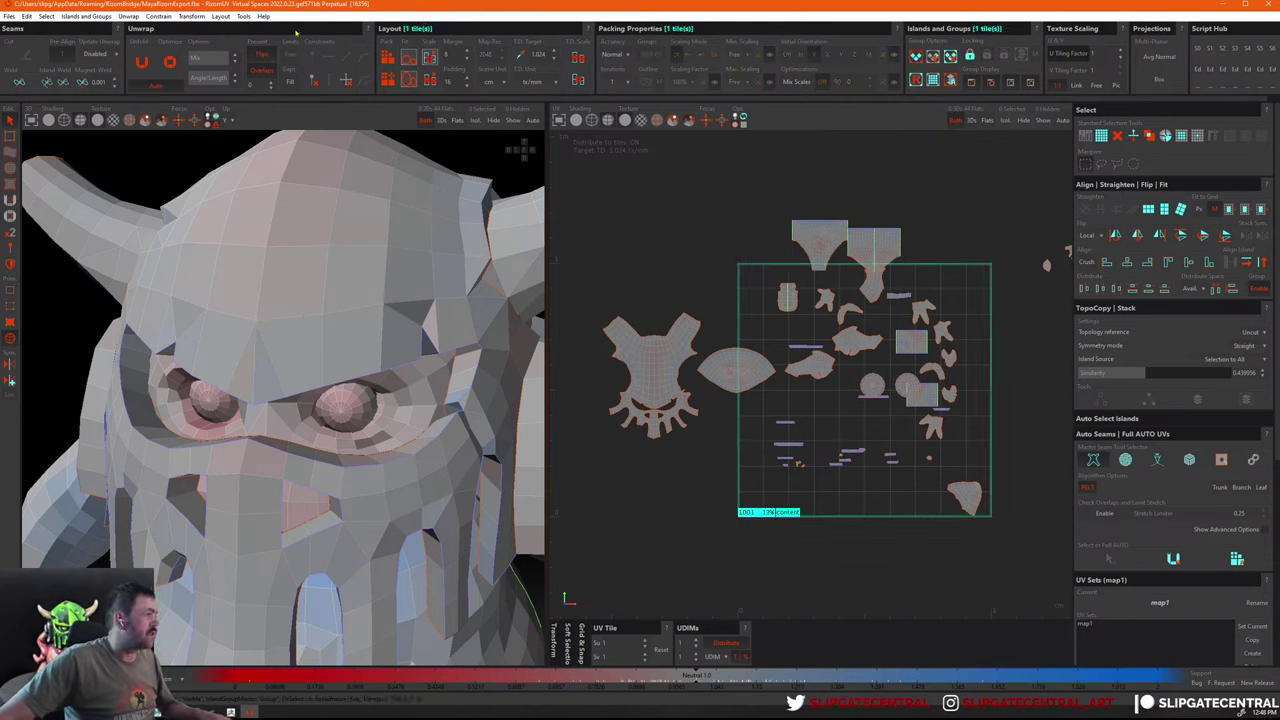
{"action": "left_click", "coordinate": [128, 16]}
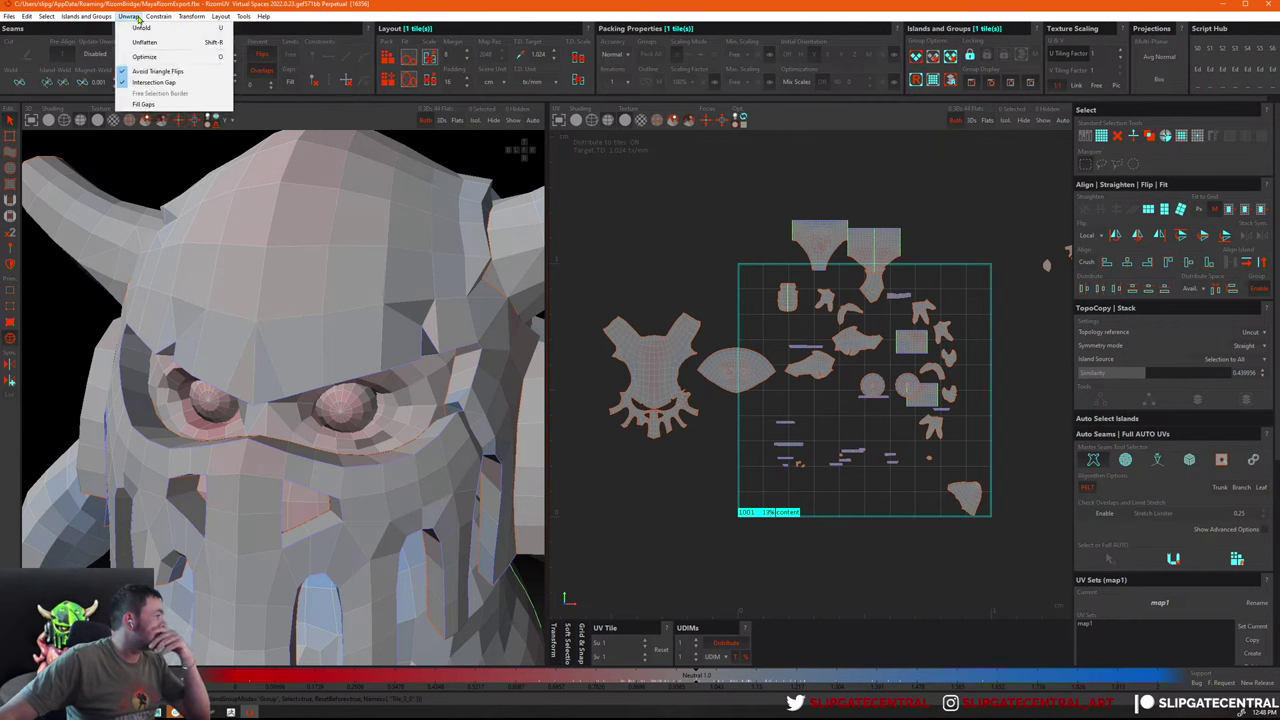
{"action": "left_click", "coordinate": [46, 16]}
{"action": "mouse_move", "coordinate": [86, 16]}
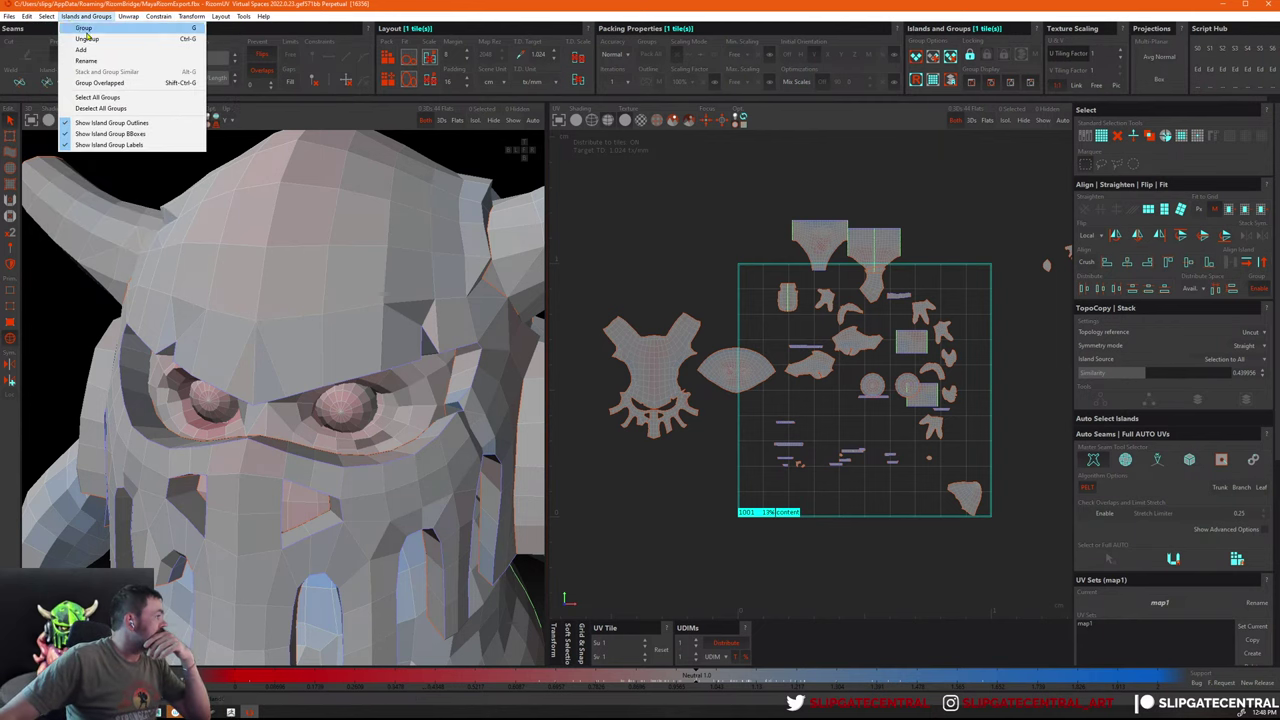
{"action": "left_click", "coordinate": [93, 39]}
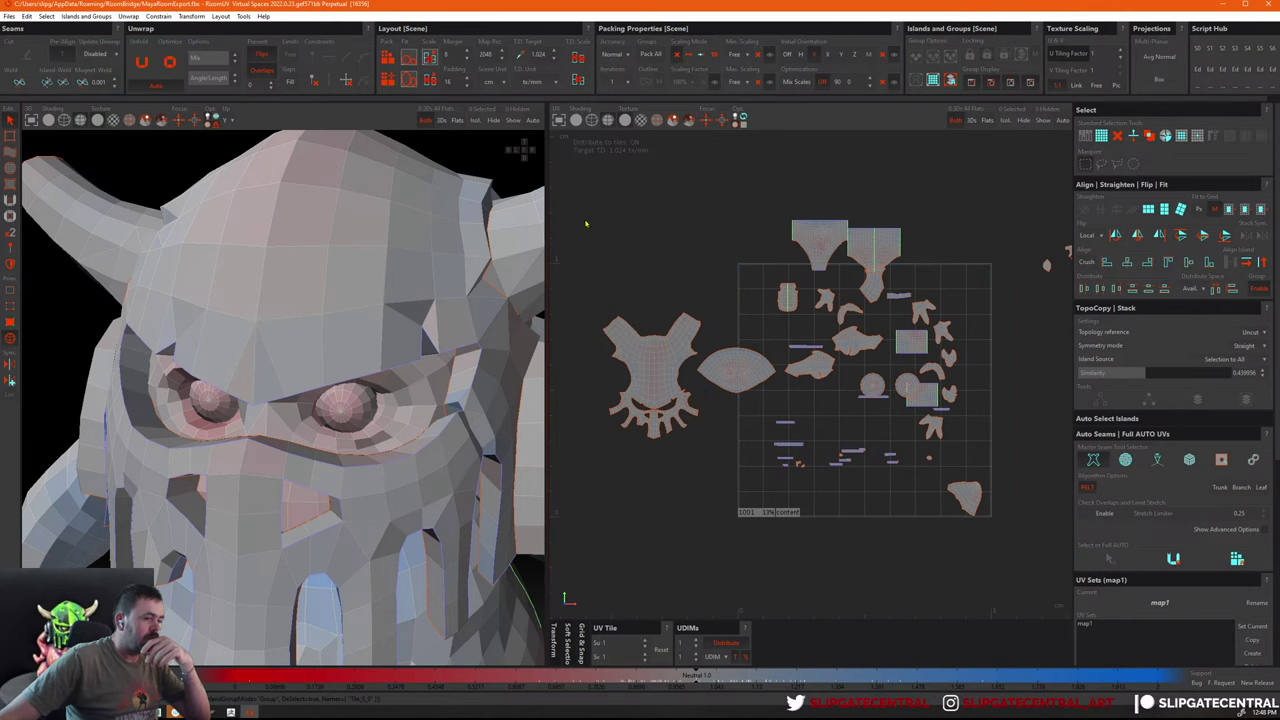
Select all 39 islands, pack them into the 0–1 tile, then undo the pack
{"action": "left_click_drag", "start_coordinate": [570, 134], "coordinate": [1008, 610]}
{"action": "left_click", "coordinate": [858, 527]}
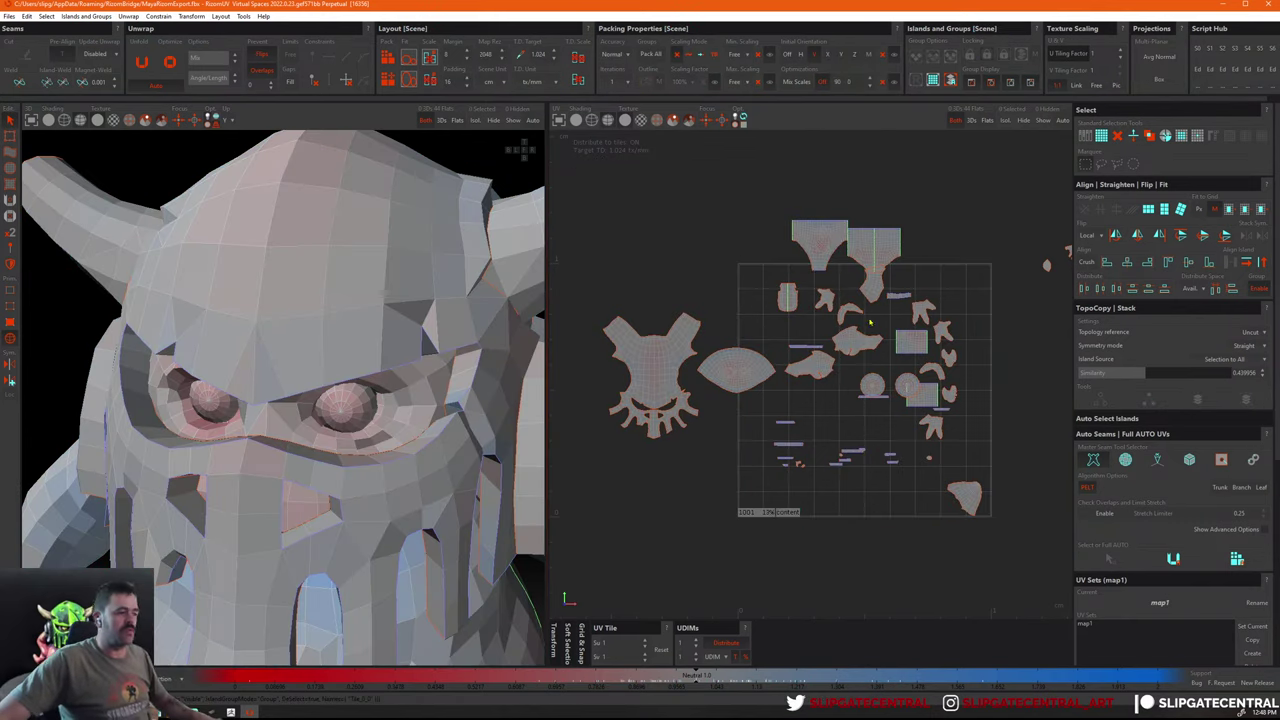
{"action": "left_click", "coordinate": [733, 366]}
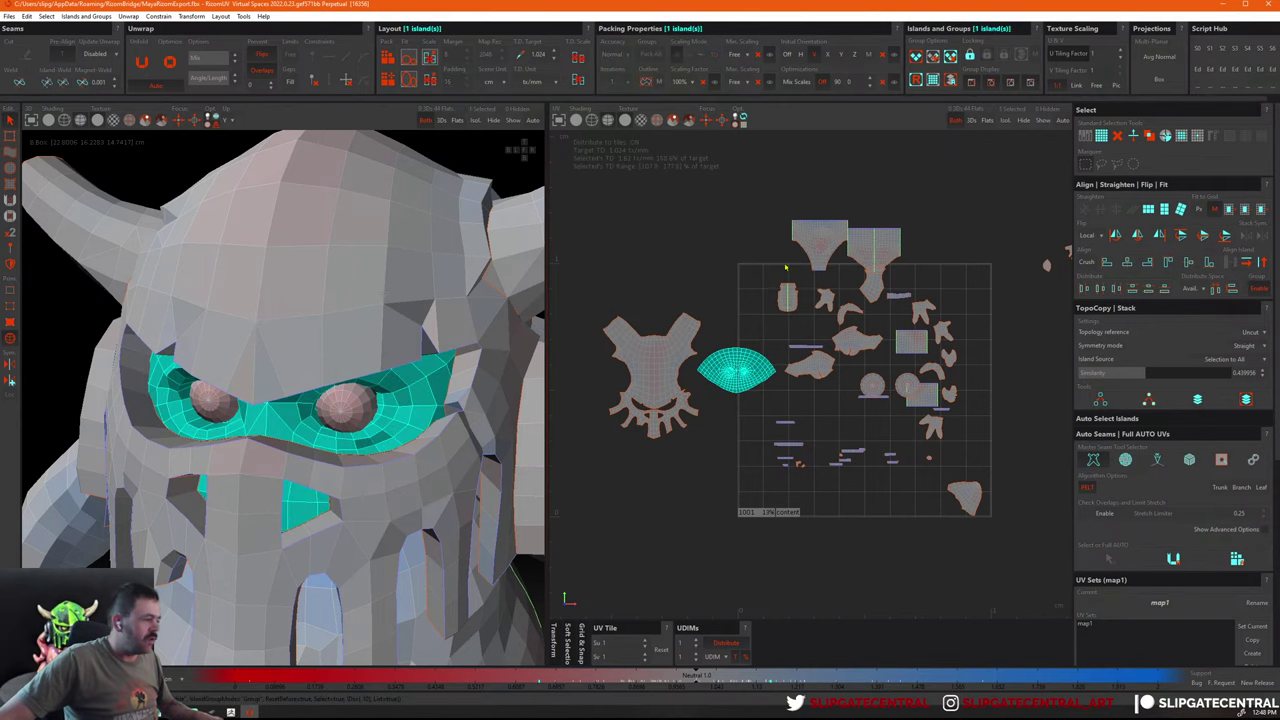
{"action": "middle_click_drag", "start_coordinate": [902, 309], "coordinate": [818, 285]}
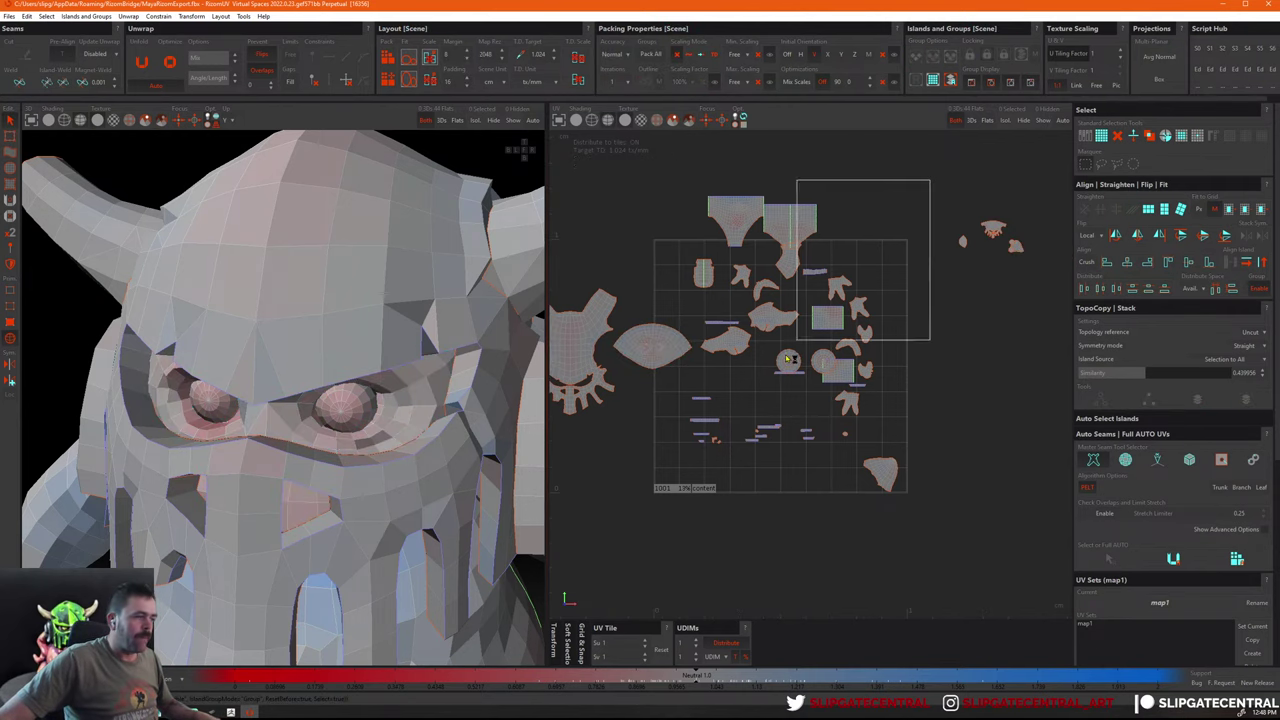
{"action": "left_click_drag", "start_coordinate": [934, 180], "coordinate": [552, 578]}
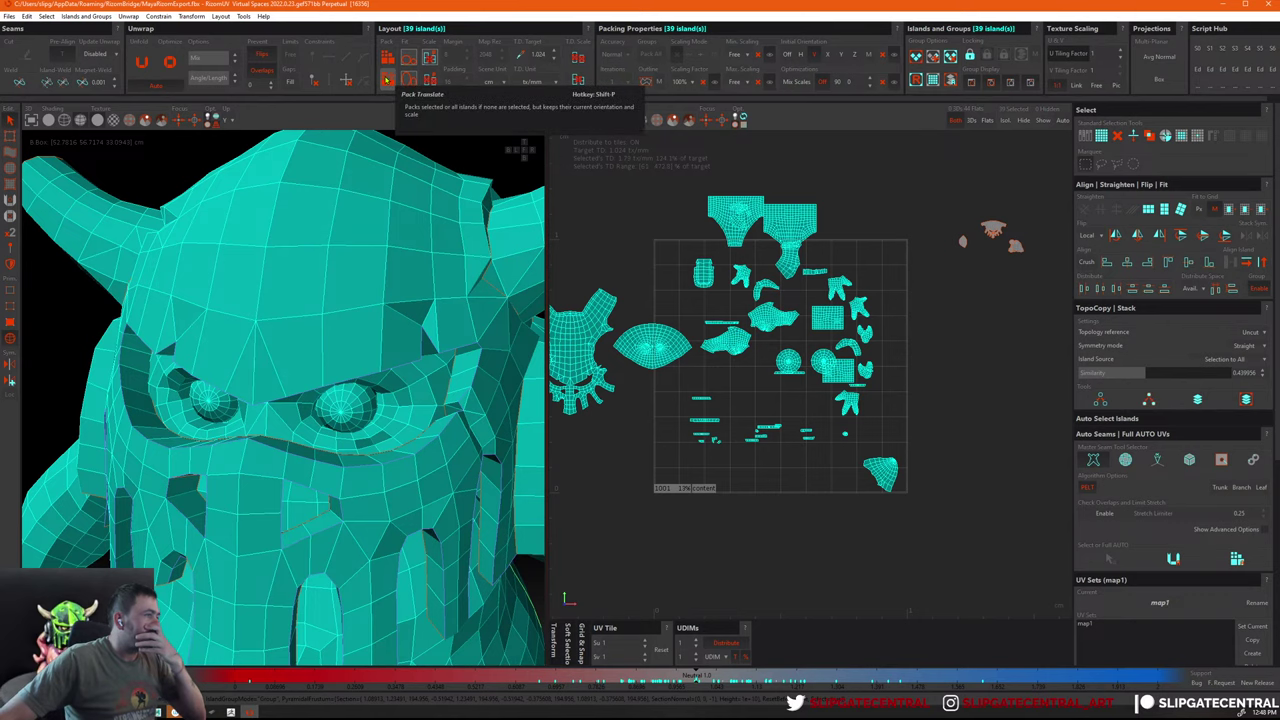
{"action": "left_click", "coordinate": [387, 79]}
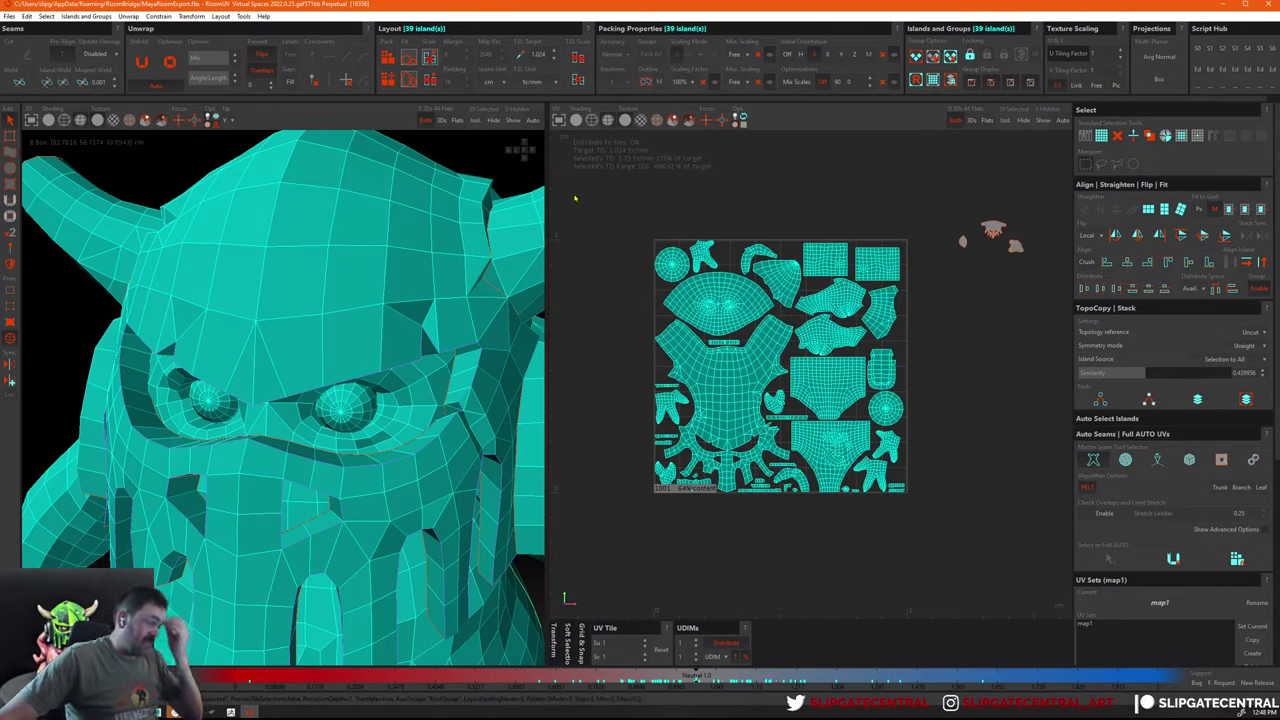
{"action": "key", "text": "ctrl+z"}
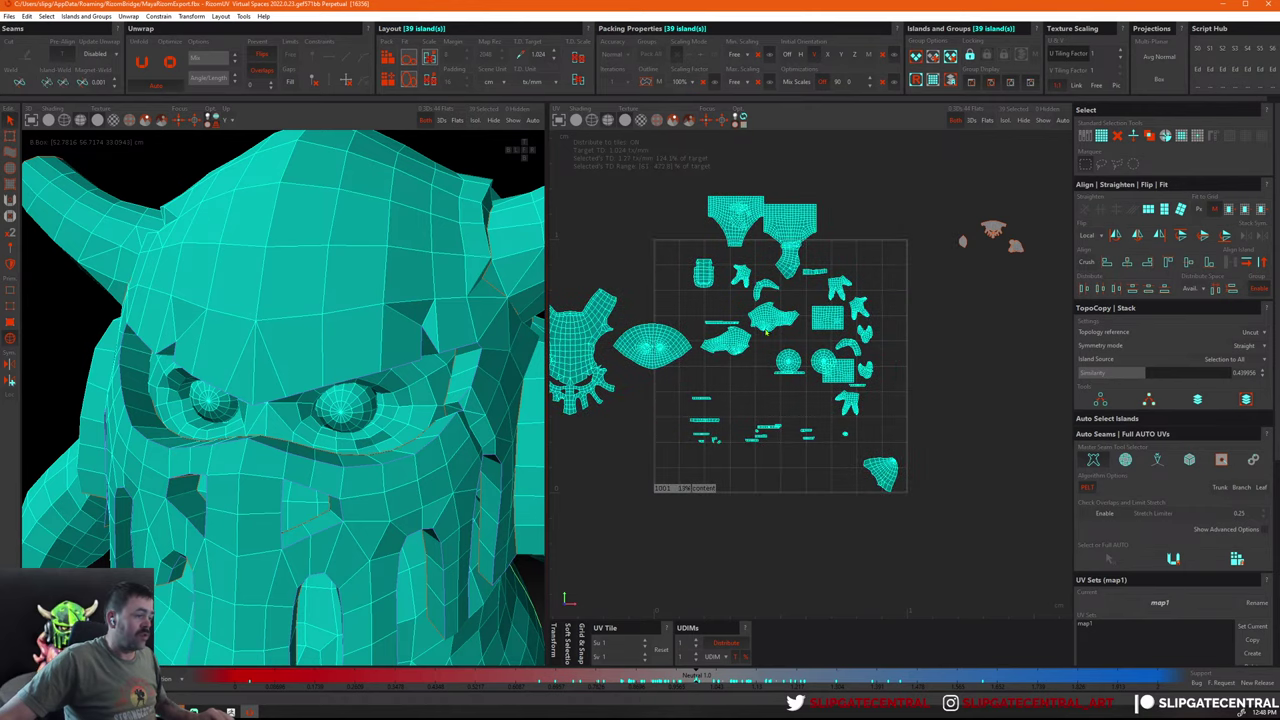
Restore the RizomUV window and set packing accuracy to Ultra with 32 iterations
{"action": "left_click_drag", "start_coordinate": [631, 11], "coordinate": [657, 81]}
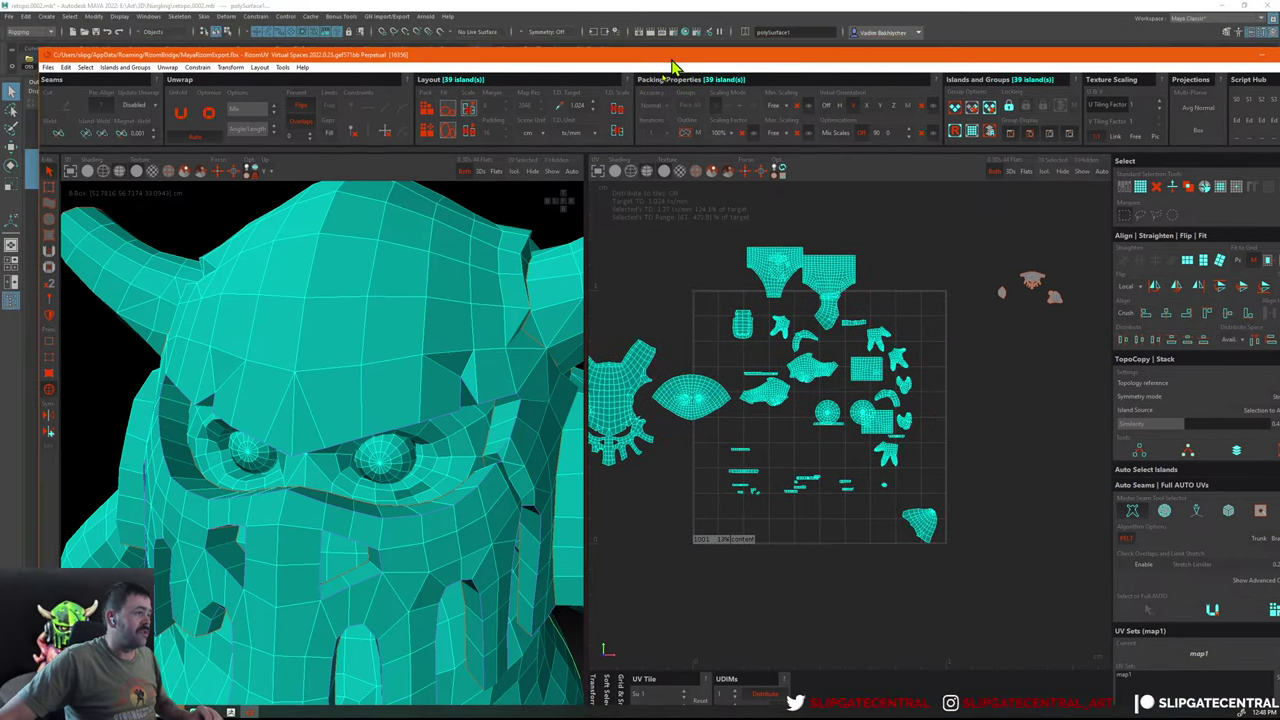
{"action": "left_click", "coordinate": [652, 126]}
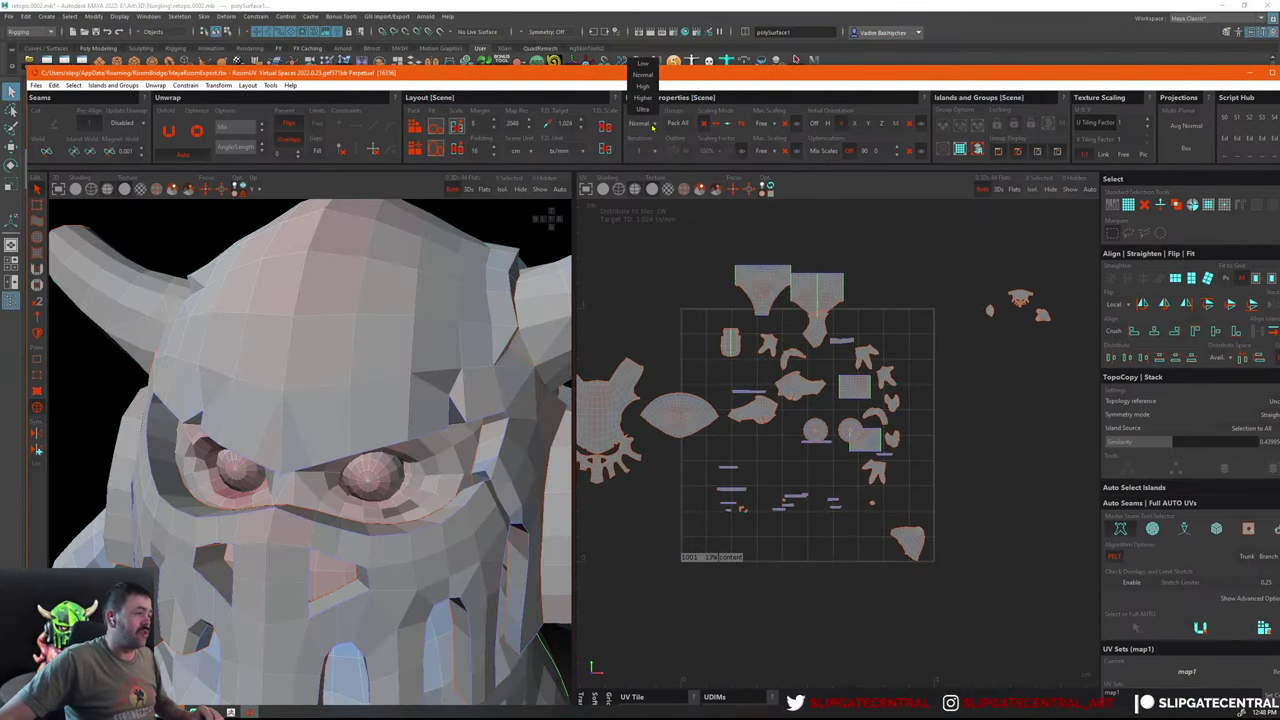
{"action": "left_click", "coordinate": [642, 110]}
{"action": "left_click", "coordinate": [655, 152]}
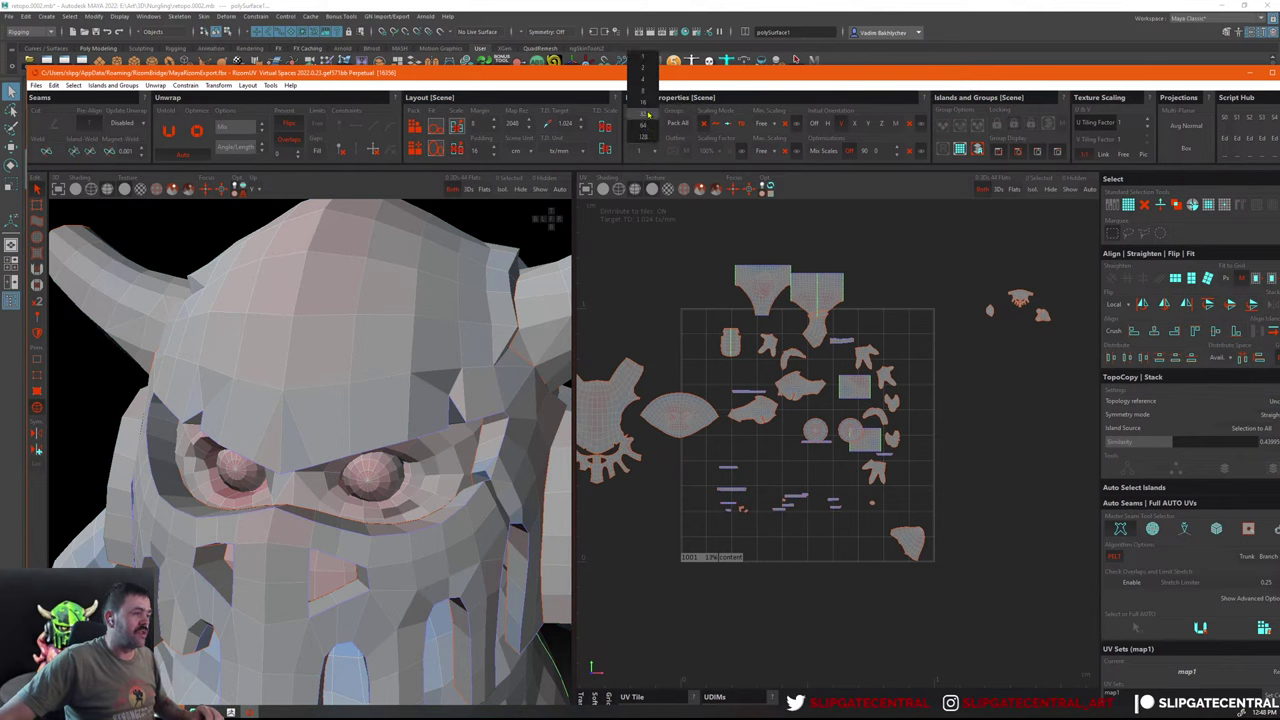
{"action": "left_click", "coordinate": [645, 115]}
Select all UV islands with Ctrl+A and maximise the RizomUV window again
{"action": "key", "text": "p"}
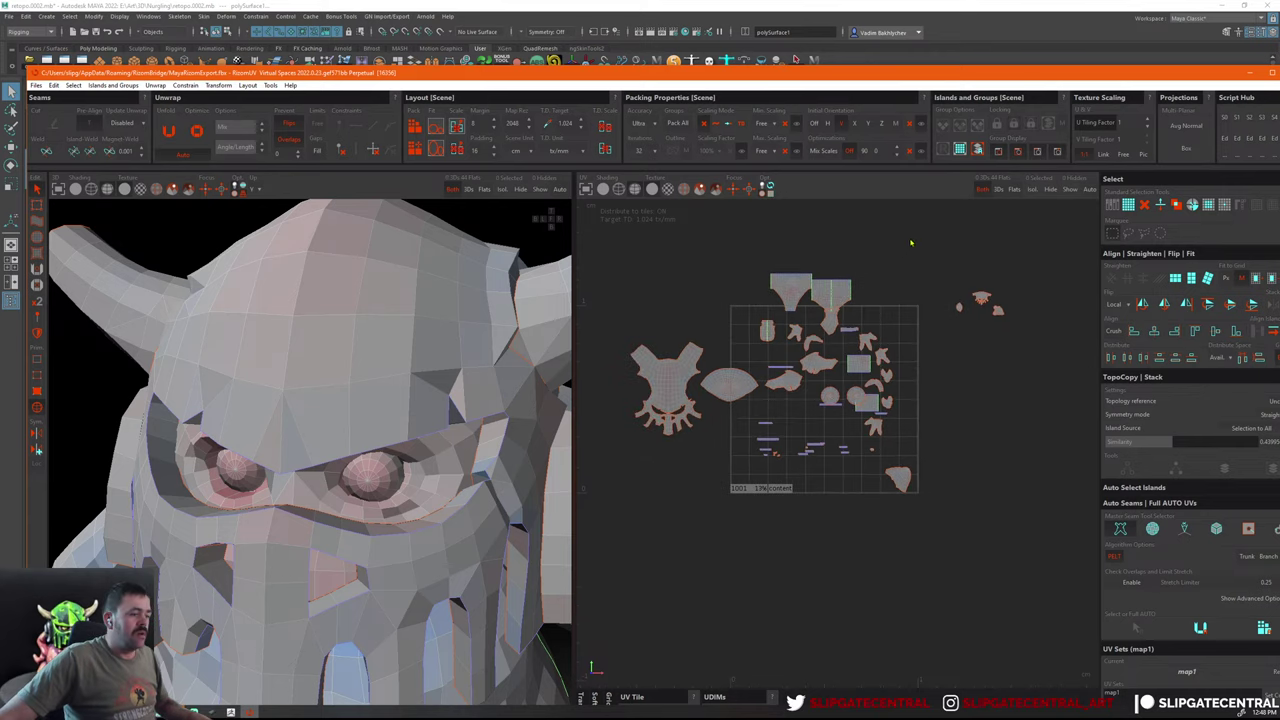
{"action": "key", "text": "ctrl+a"}
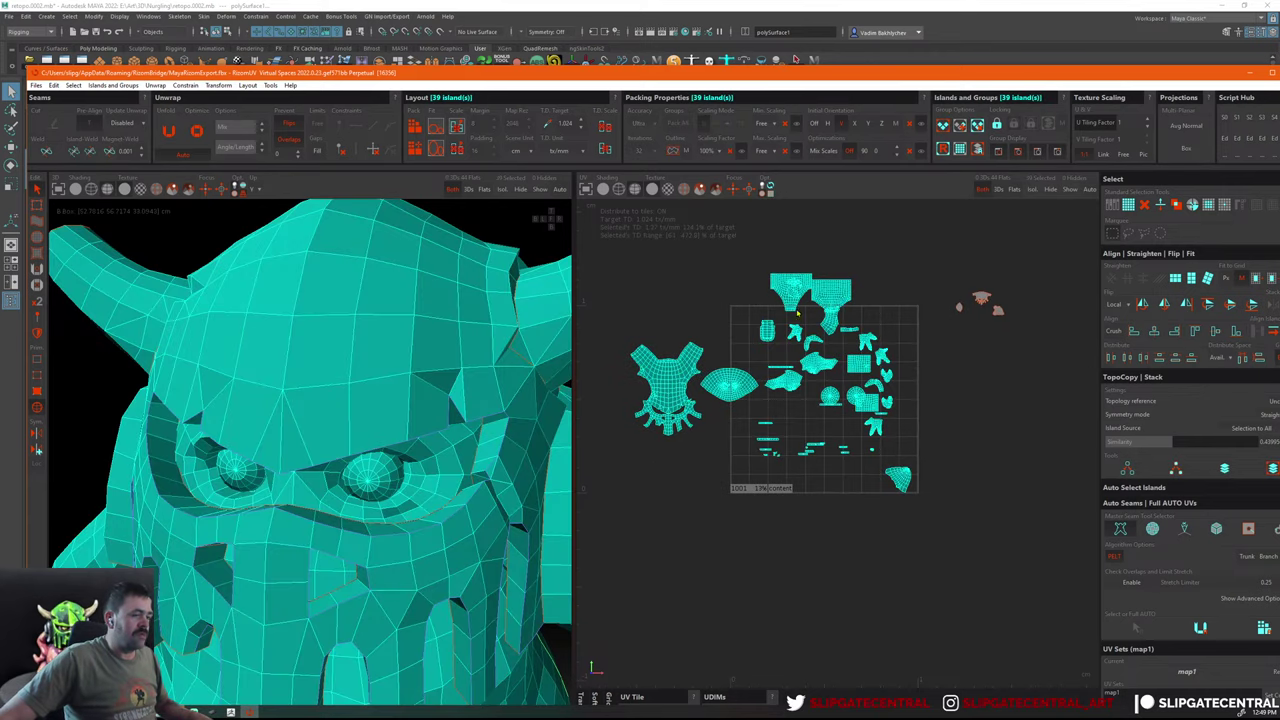
{"action": "scroll", "coordinate": [760, 293], "scroll_direction": "up", "scroll_amount": 2}
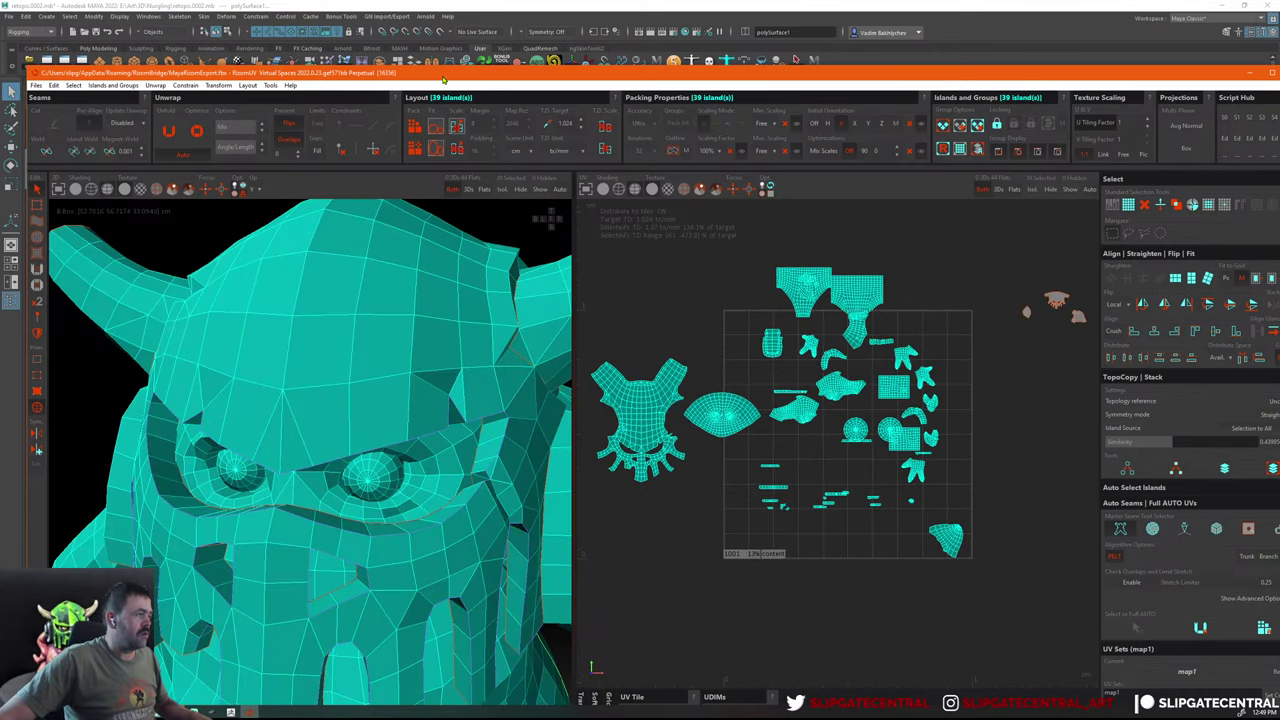
{"action": "double_click", "coordinate": [443, 78]}
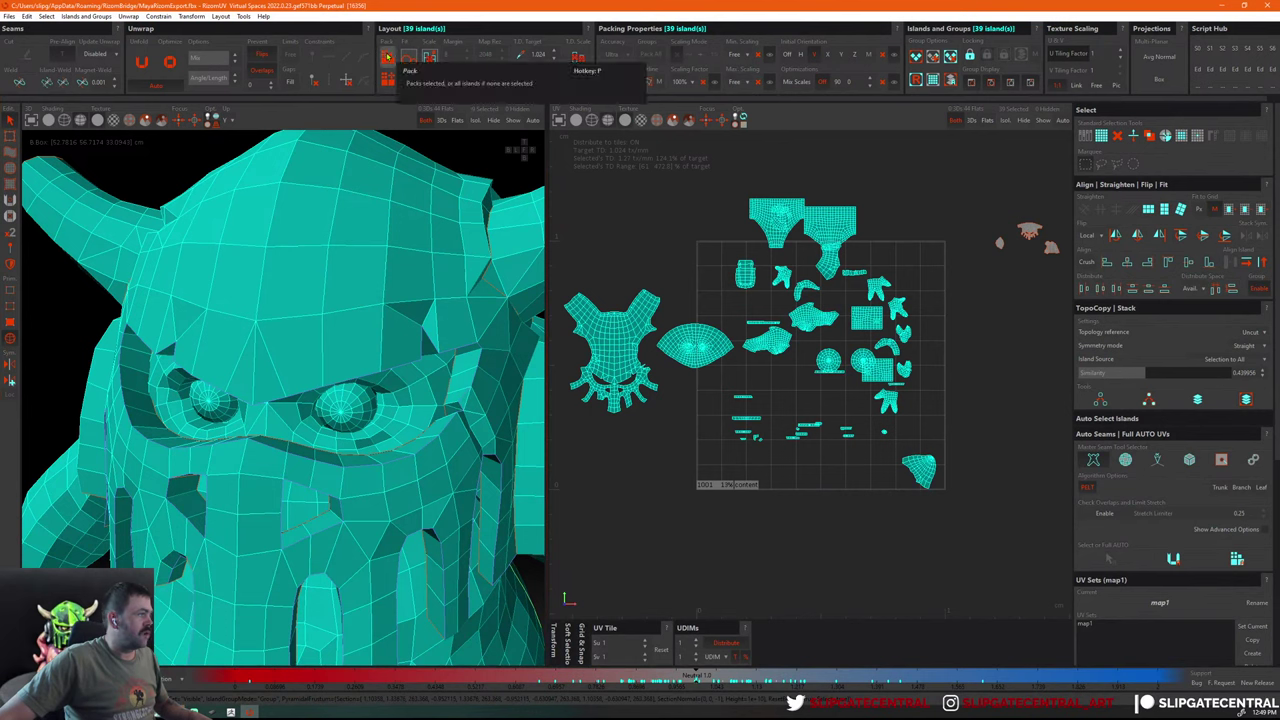
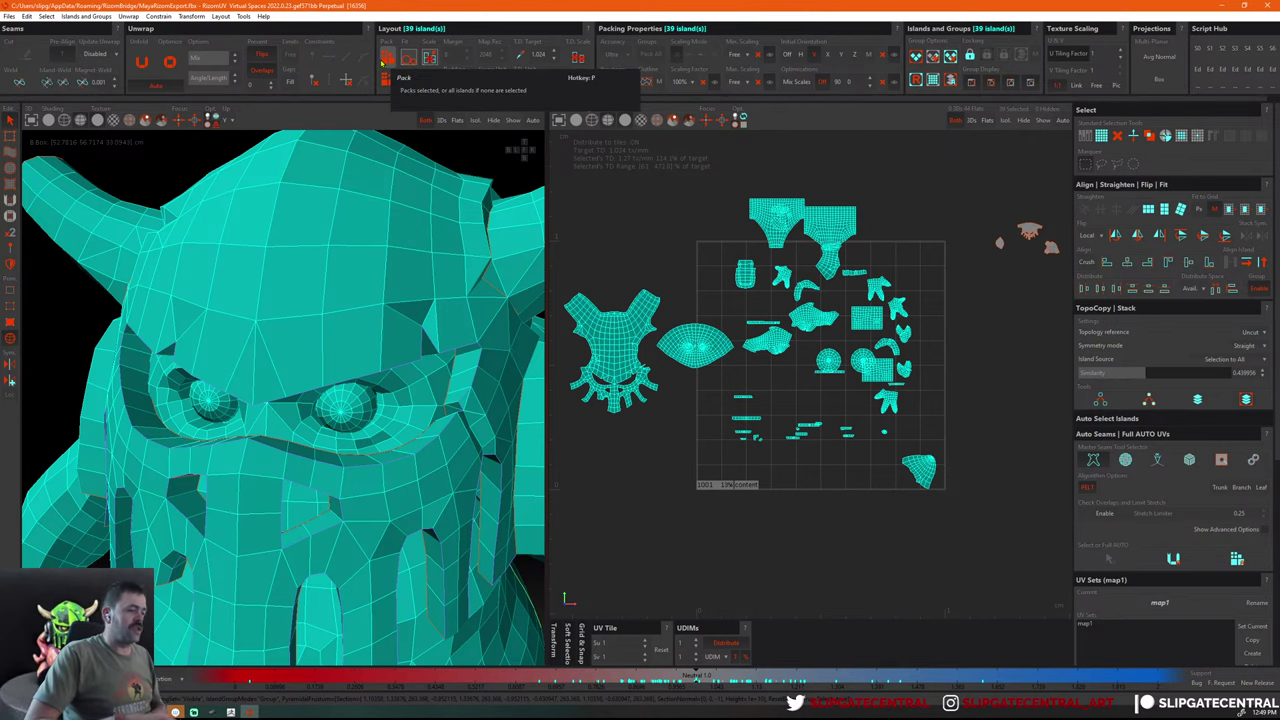
Straighten the thin strip island into a rectangle with the F hotkey
{"action": "left_click", "coordinate": [888, 254]}
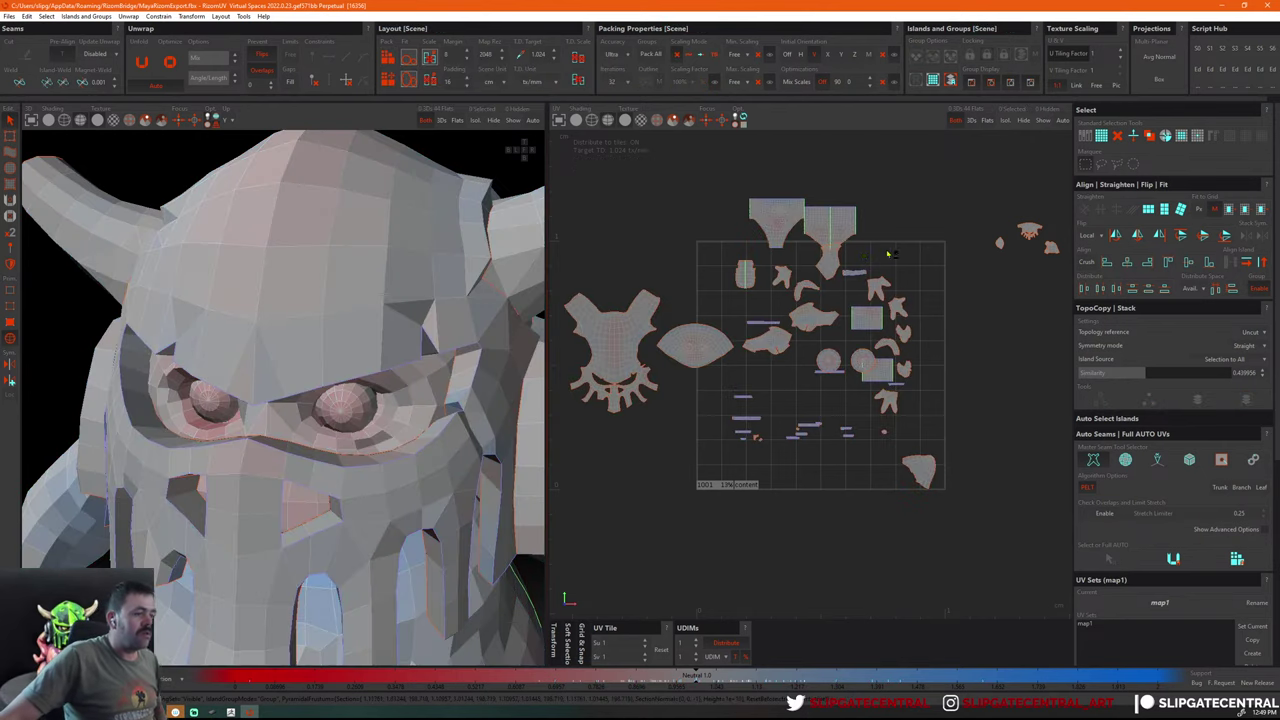
{"action": "left_click", "coordinate": [855, 273]}
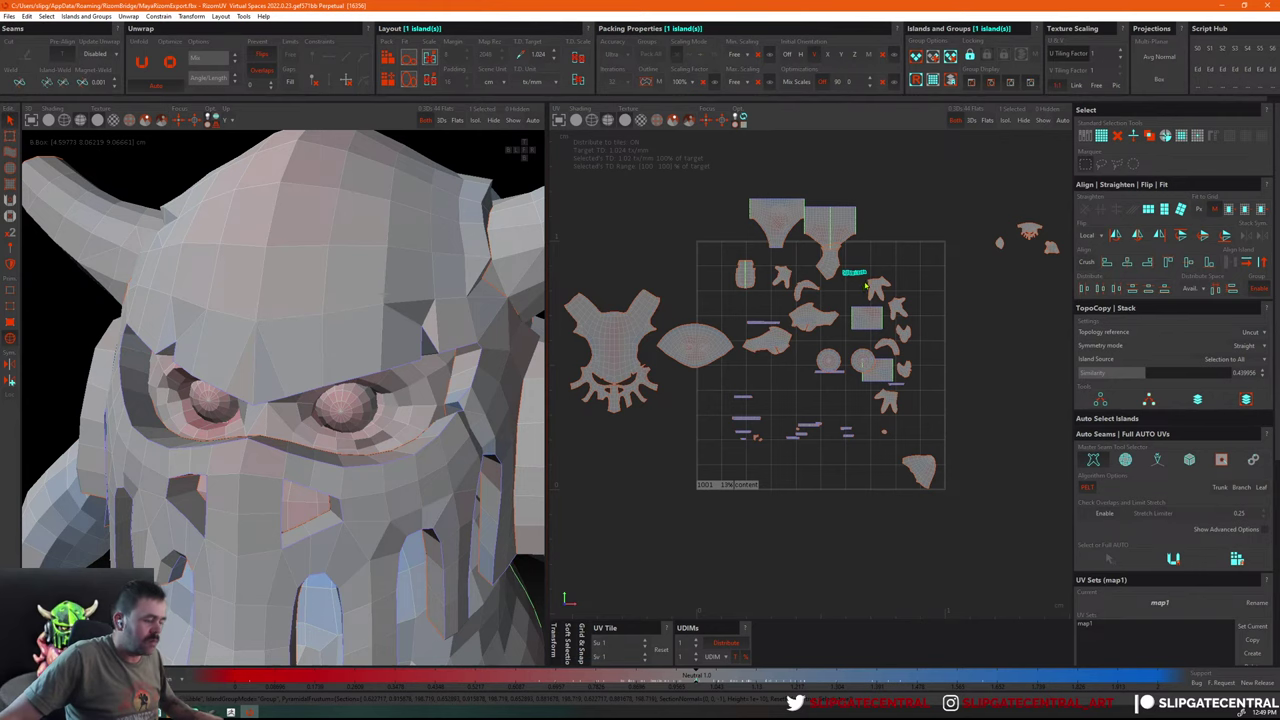
{"action": "key", "text": "f"}
{"action": "scroll", "coordinate": [860, 283], "scroll_direction": "down", "scroll_amount": 1}
{"action": "scroll", "coordinate": [880, 280], "scroll_direction": "down", "scroll_amount": 3}
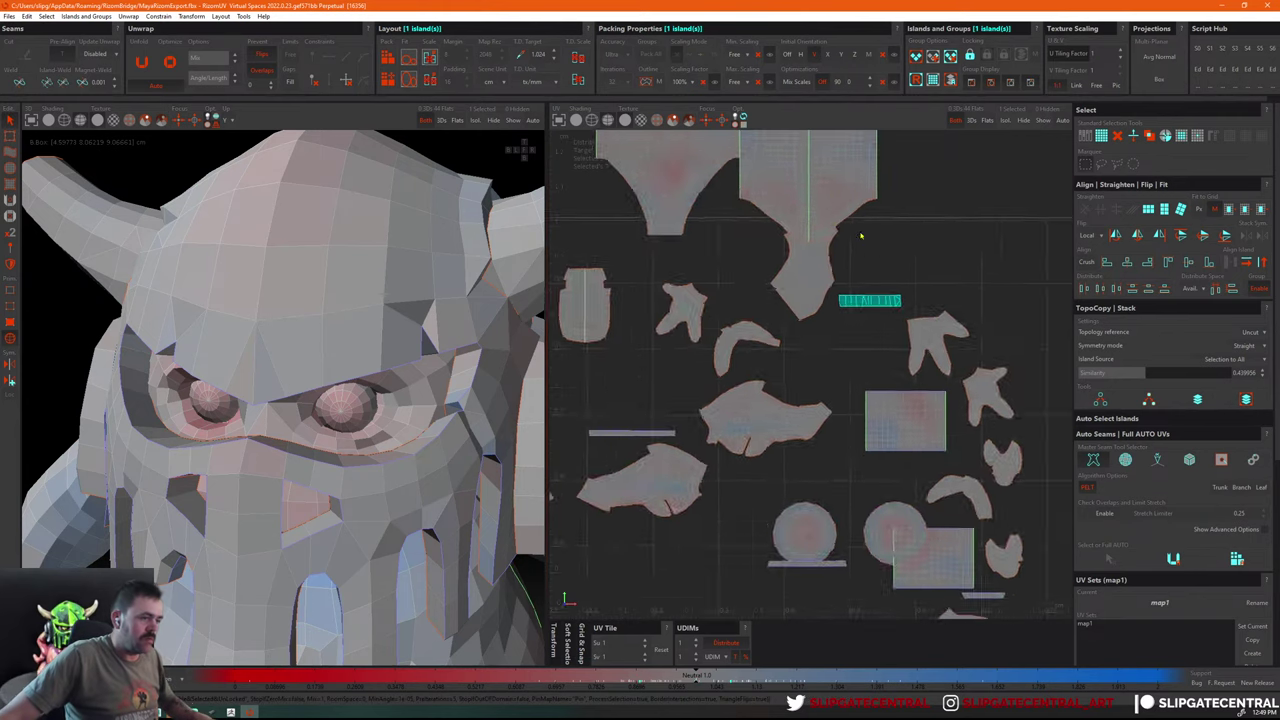
{"action": "scroll", "coordinate": [860, 236], "scroll_direction": "down", "scroll_amount": 5}
{"action": "scroll", "coordinate": [700, 220], "scroll_direction": "up", "scroll_amount": 2}
{"action": "scroll", "coordinate": [679, 214], "scroll_direction": "up", "scroll_amount": 1}
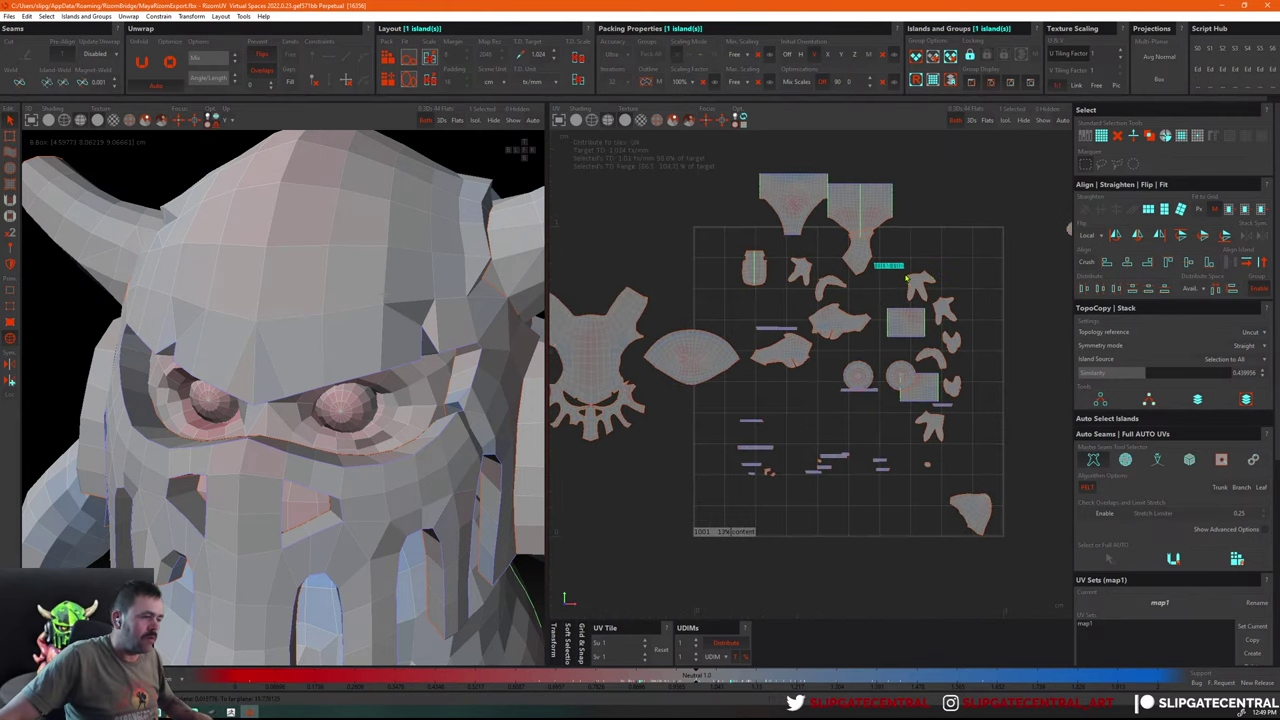
{"action": "left_click", "coordinate": [679, 214]}
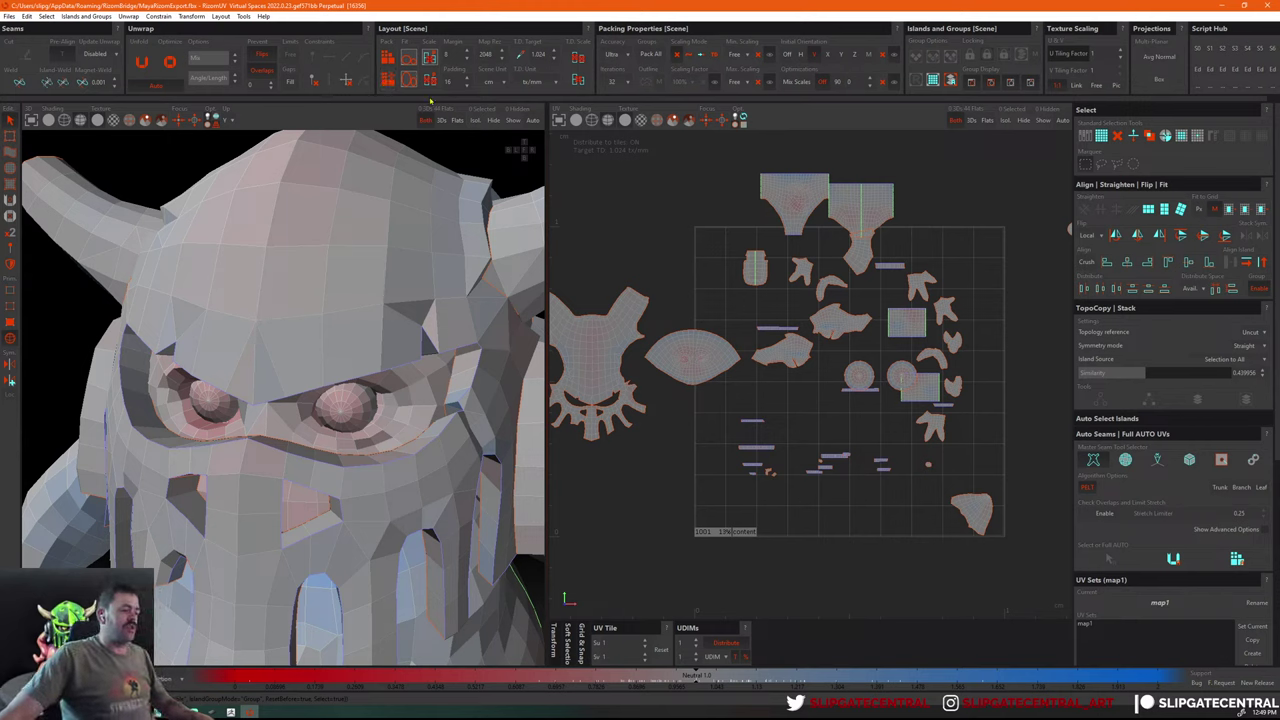
Move the horn island and the right top rectangle island up and to the right
{"action": "scroll", "coordinate": [768, 182], "scroll_direction": "down", "scroll_amount": 2}
{"action": "left_click_drag", "start_coordinate": [594, 160], "coordinate": [945, 515]}
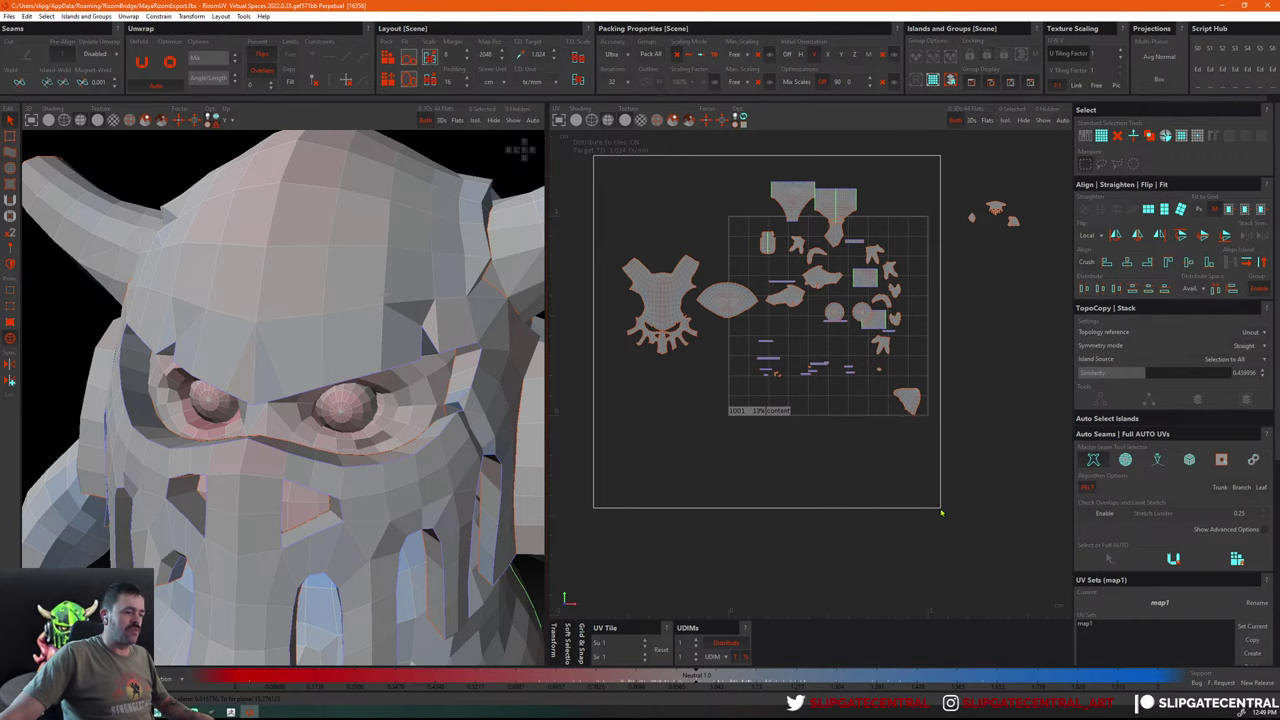
{"action": "scroll", "coordinate": [769, 243], "scroll_direction": "up", "scroll_amount": 2}
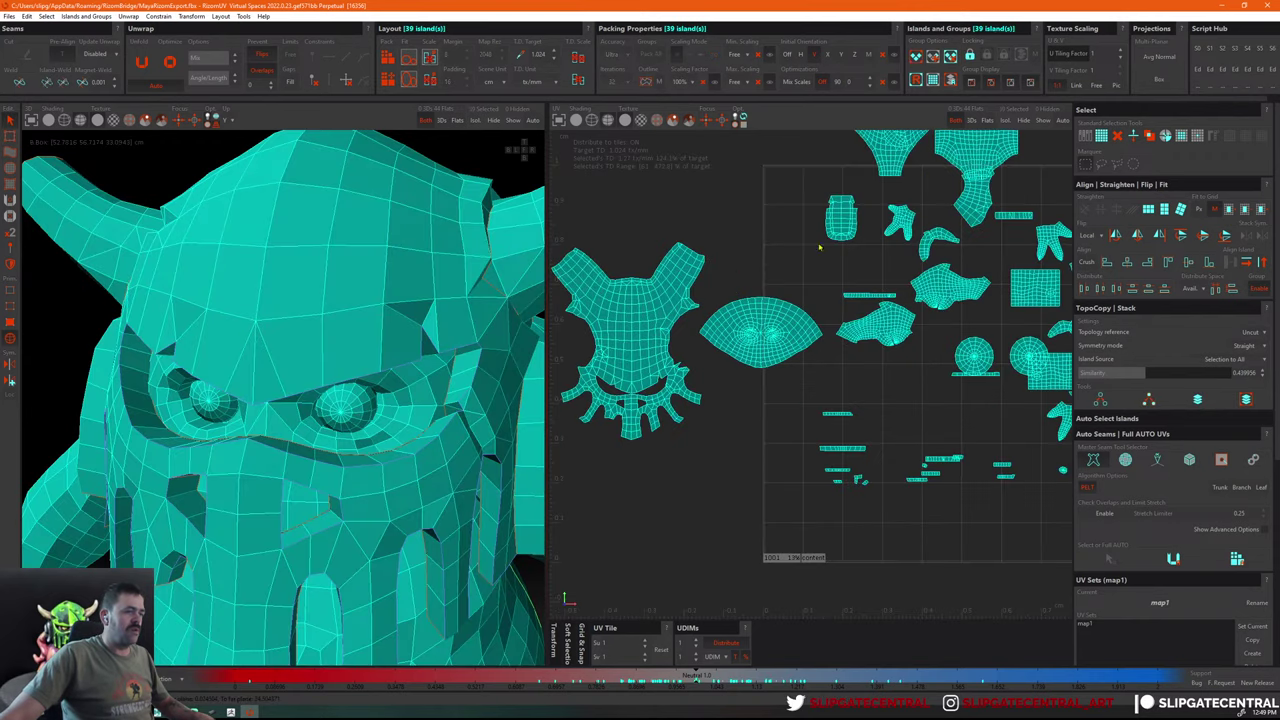
{"action": "middle_click_drag", "start_coordinate": [900, 212], "coordinate": [815, 310]}
{"action": "left_click", "coordinate": [815, 308]}
{"action": "left_click", "coordinate": [800, 338]}
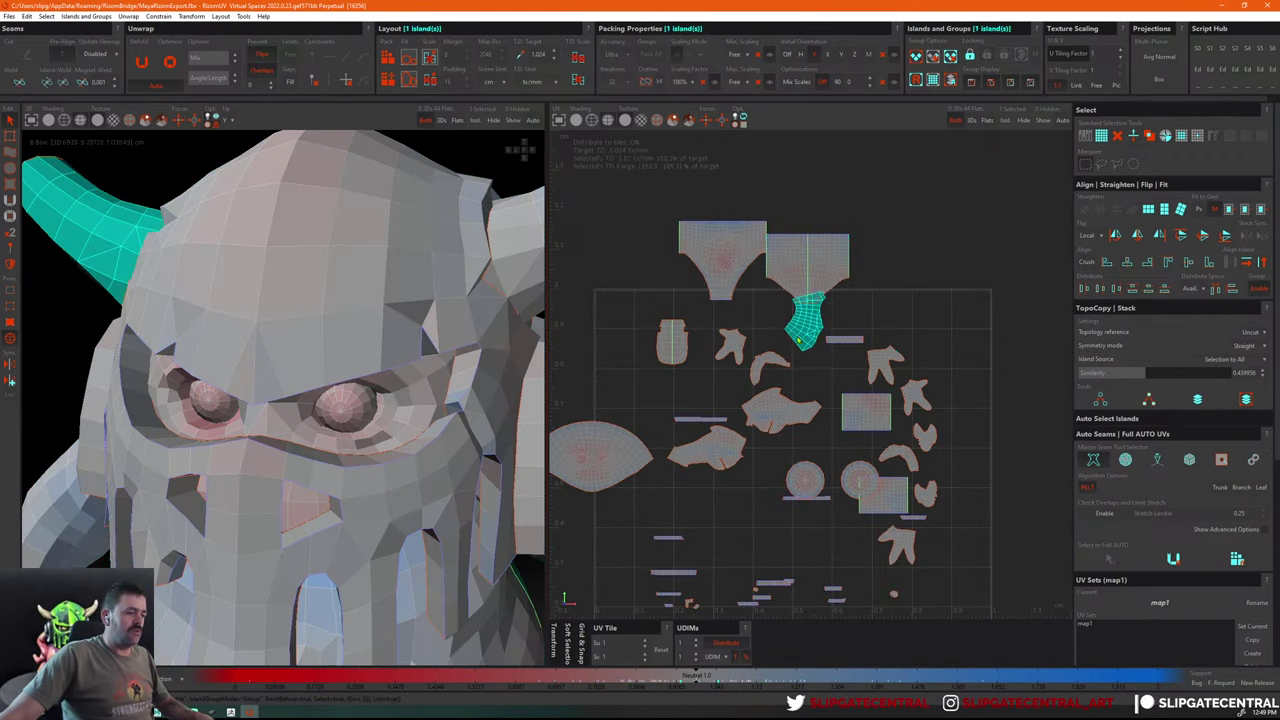
{"action": "left_click_drag", "start_coordinate": [808, 338], "coordinate": [918, 295]}
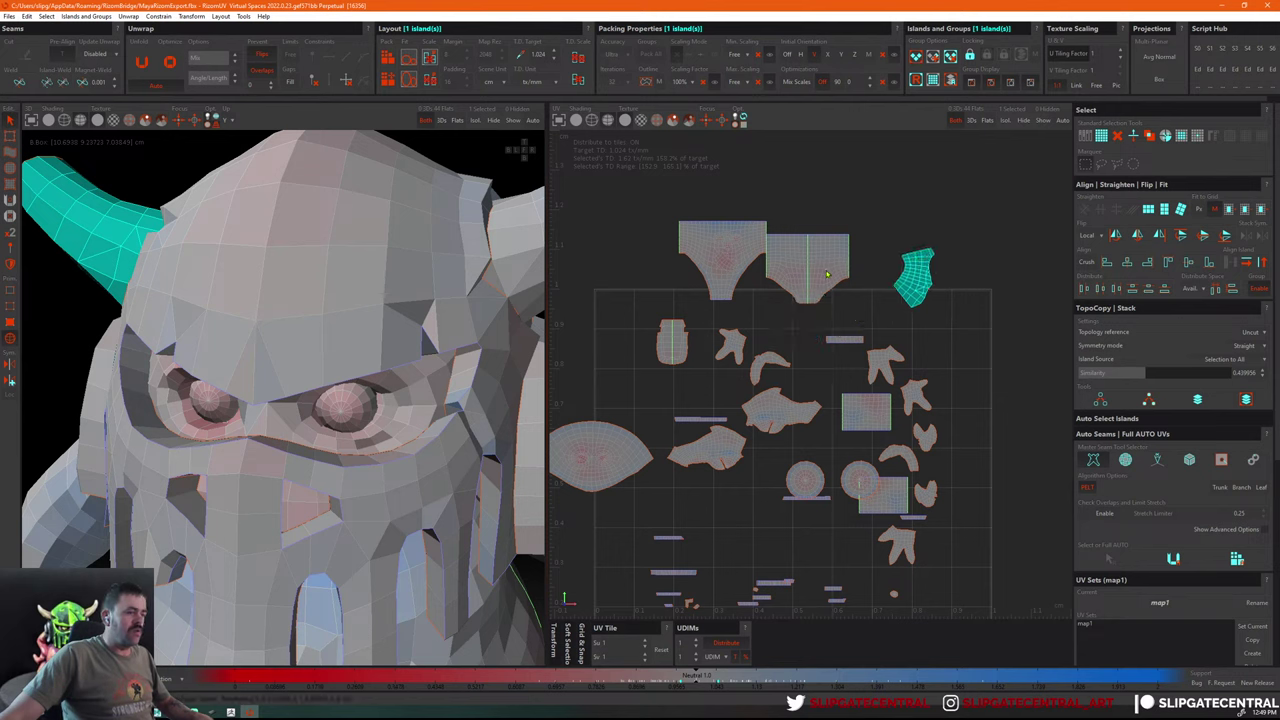
{"action": "left_click_drag", "start_coordinate": [827, 274], "coordinate": [829, 265]}
{"action": "left_click", "coordinate": [931, 193]}
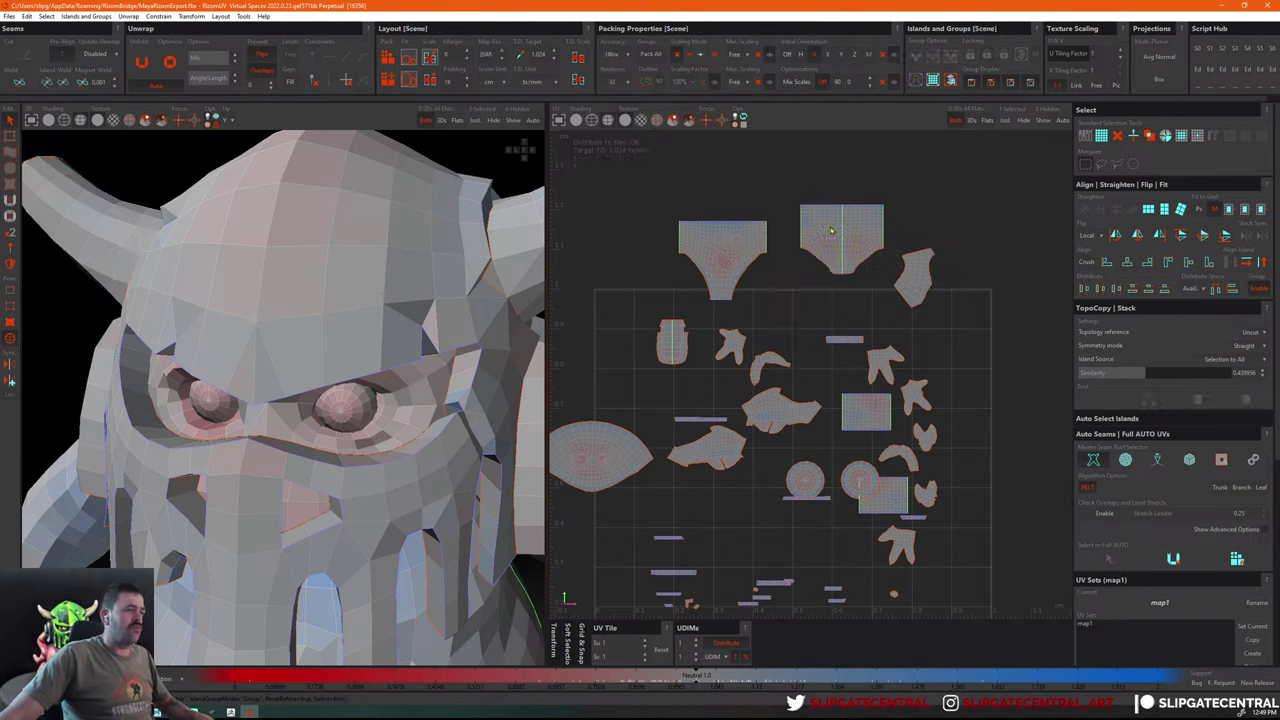
{"action": "left_click", "coordinate": [802, 206]}
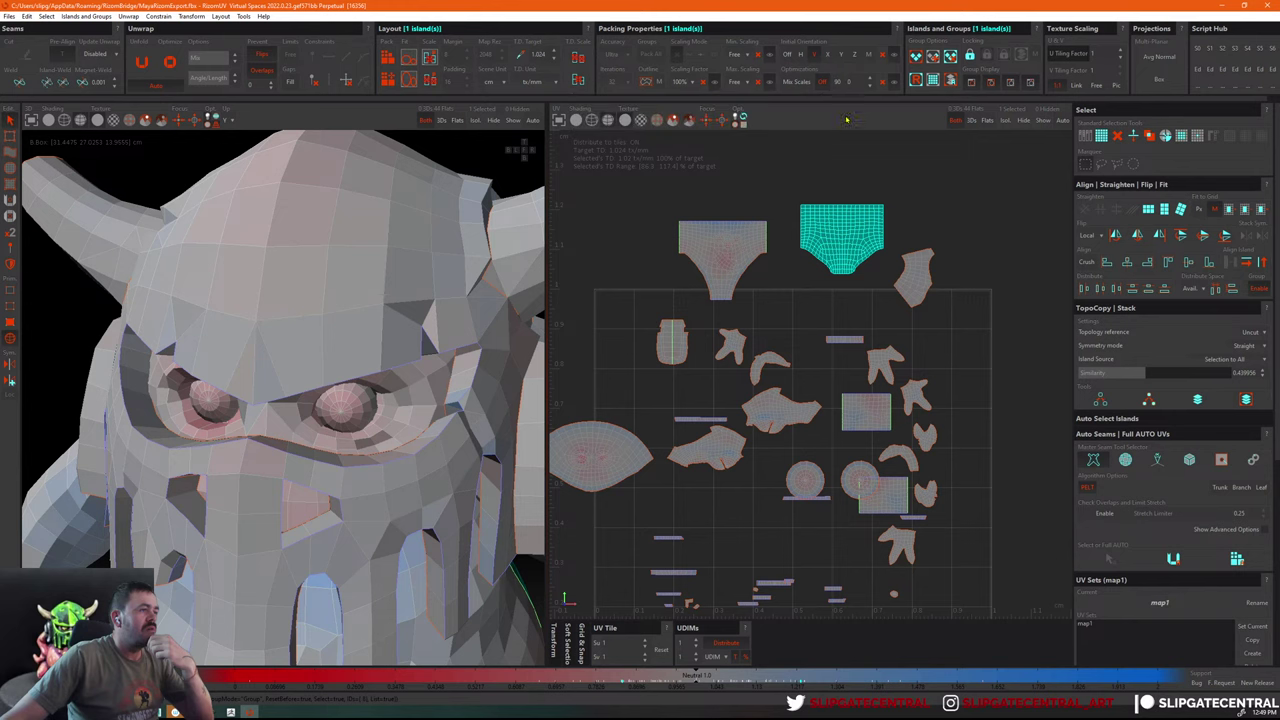
Box-select all 39 islands and Pack them densely into the 0–1 tile
{"action": "left_click", "coordinate": [958, 188]}
{"action": "key", "text": "p"}
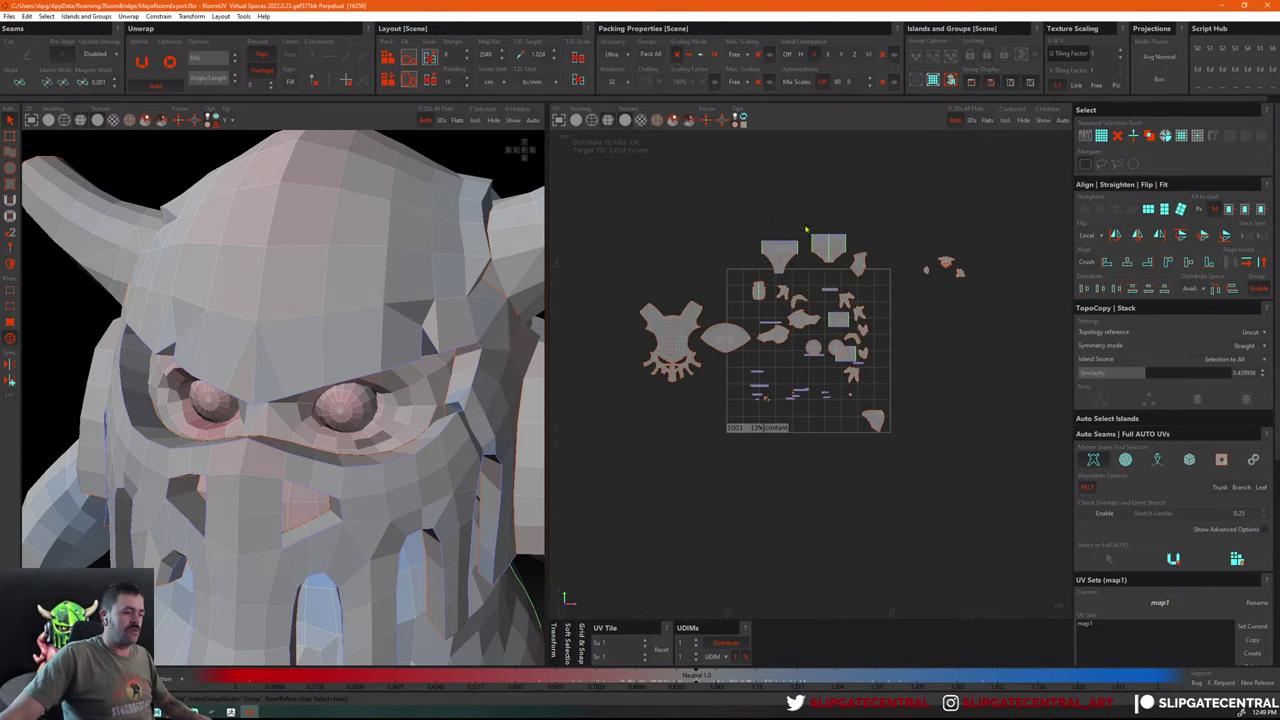
{"action": "left_click_drag", "start_coordinate": [607, 194], "coordinate": [922, 510]}
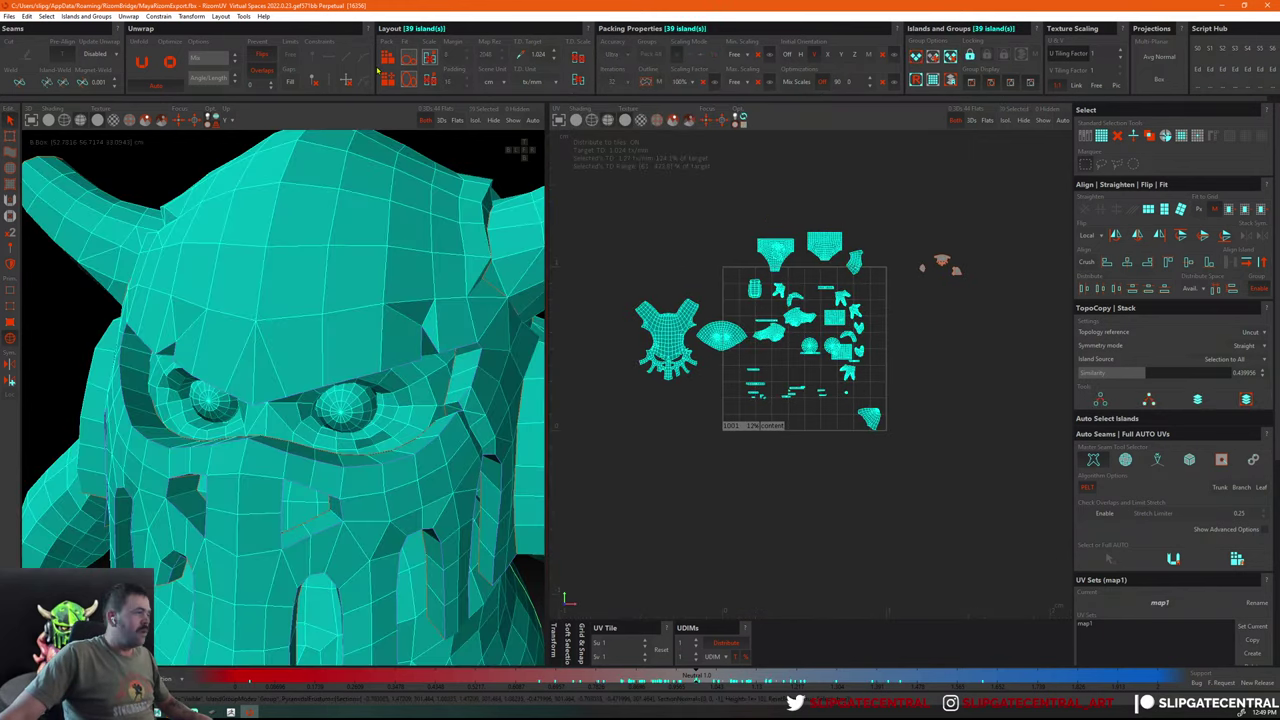
{"action": "left_click", "coordinate": [389, 82]}
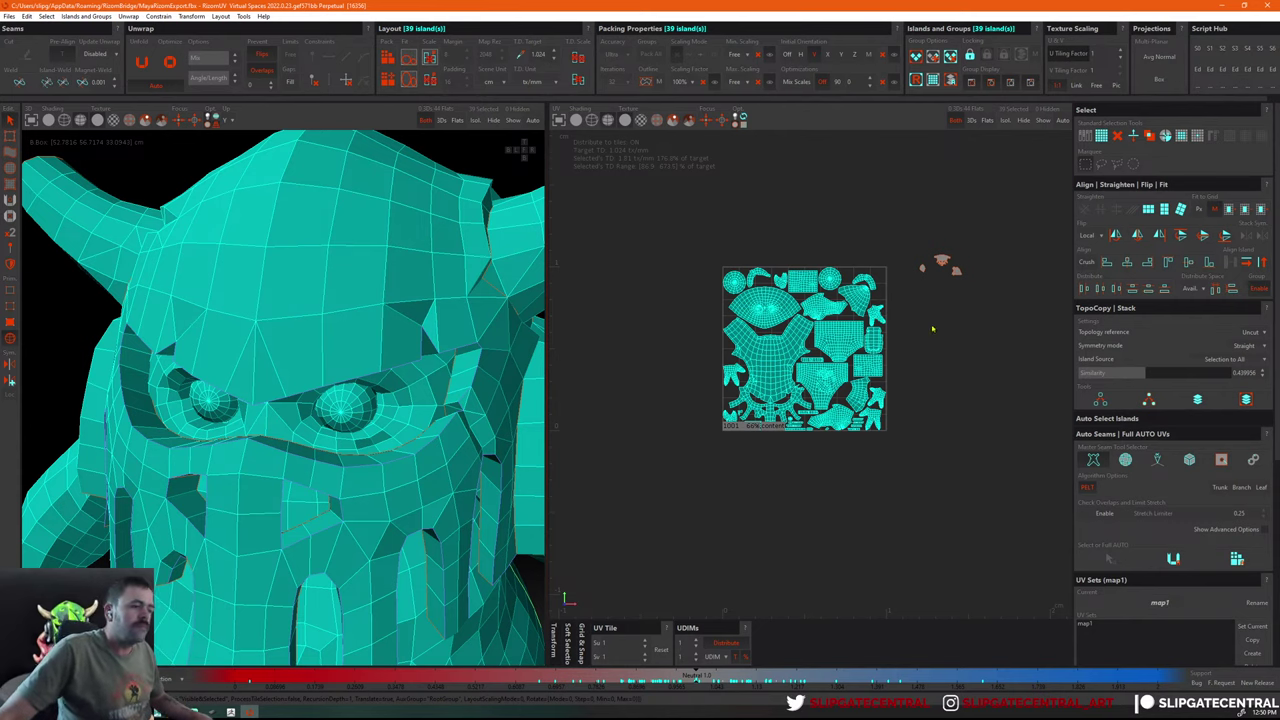
{"action": "scroll", "coordinate": [946, 371], "scroll_direction": "up", "scroll_amount": 3}
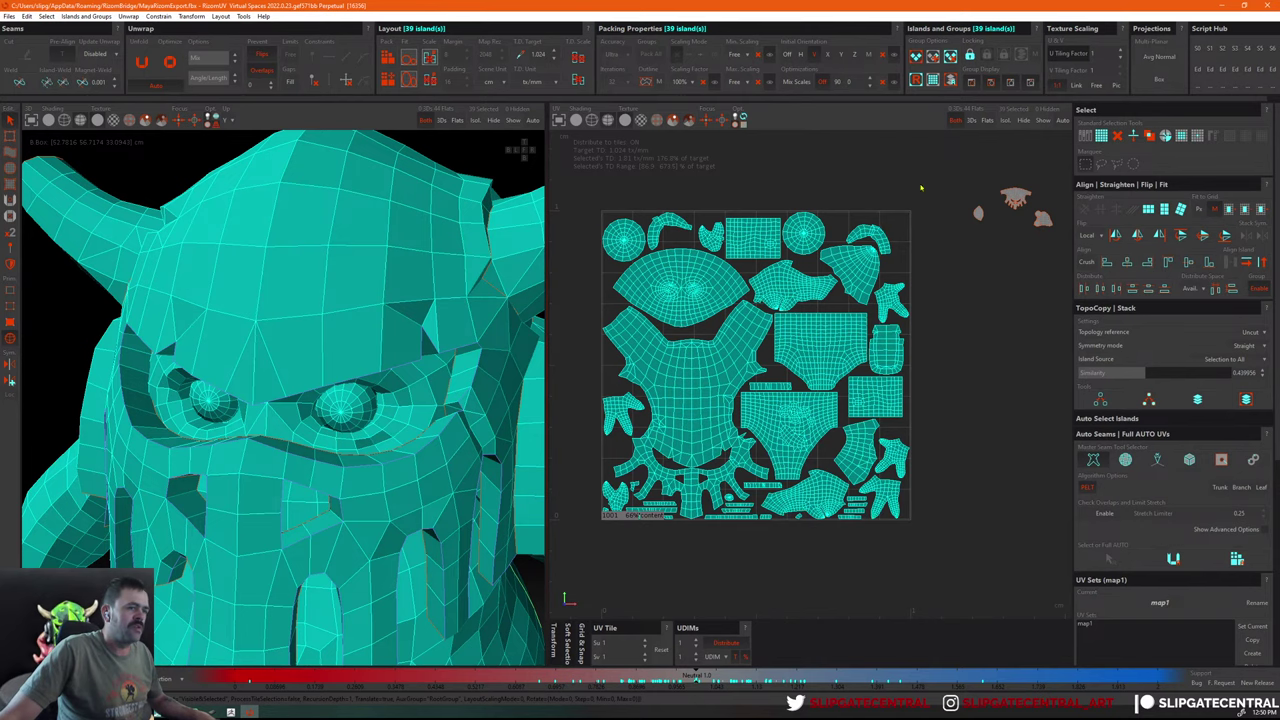
Pack the five stray islands into gaps inside the 0–1 tile, retrying once, then deselect
{"action": "left_click_drag", "start_coordinate": [945, 157], "coordinate": [1070, 274]}
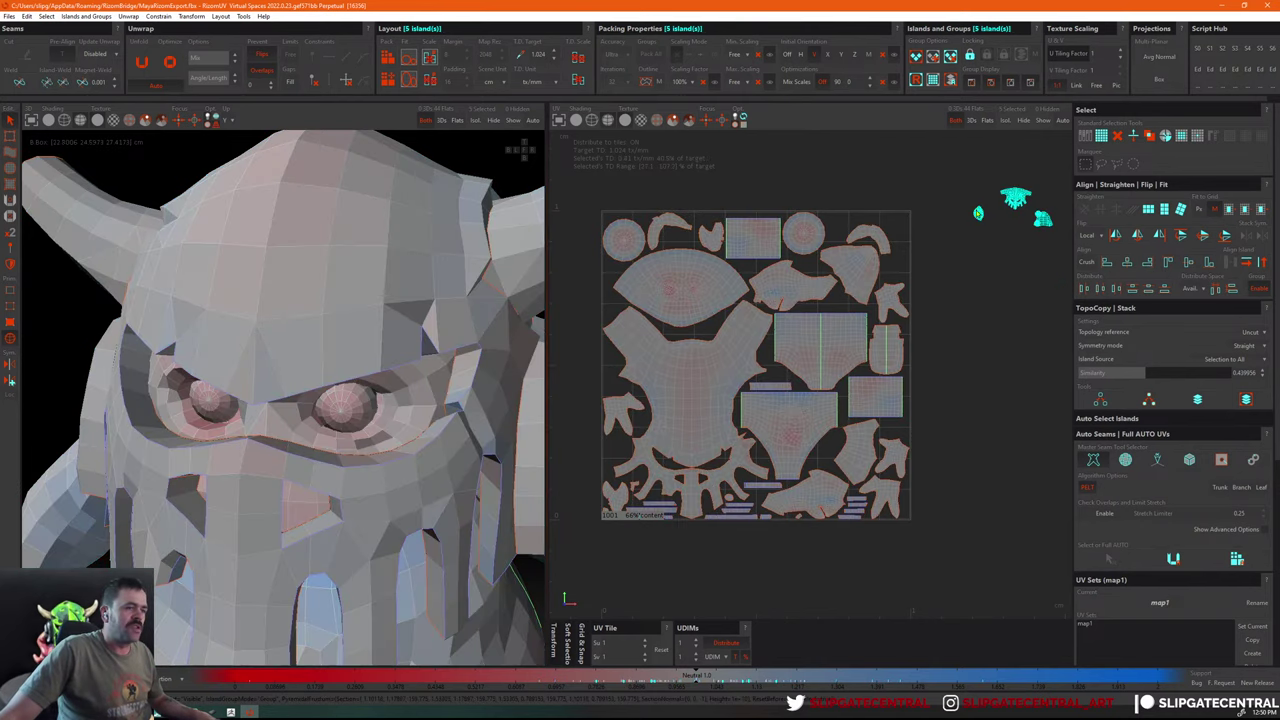
{"action": "middle_click_drag", "start_coordinate": [1003, 228], "coordinate": [941, 232]}
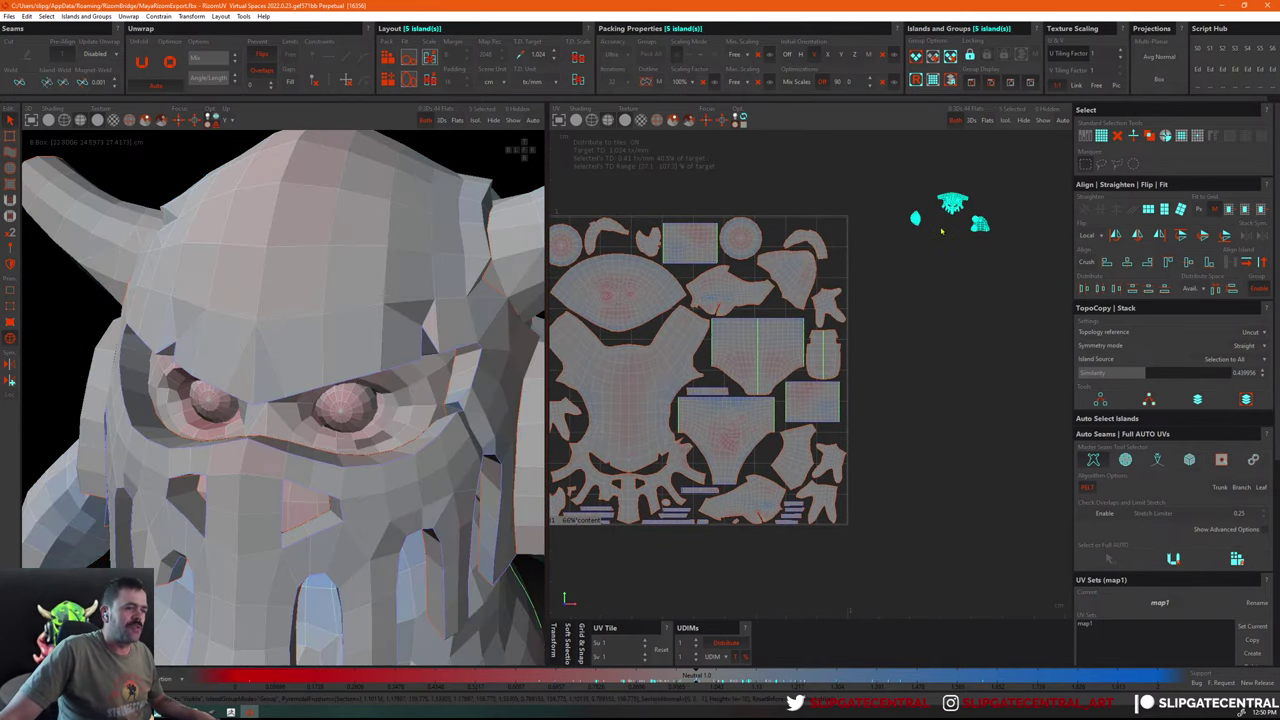
{"action": "left_click", "coordinate": [388, 82]}
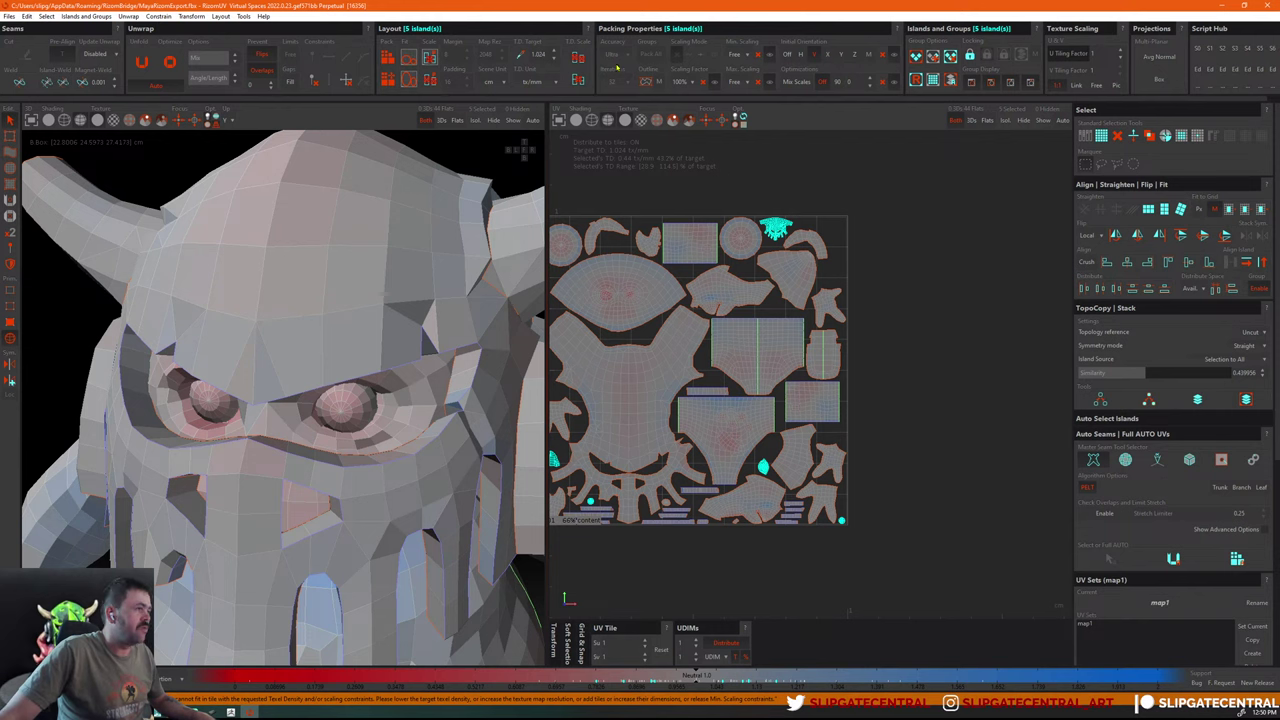
{"action": "left_click", "coordinate": [957, 187]}
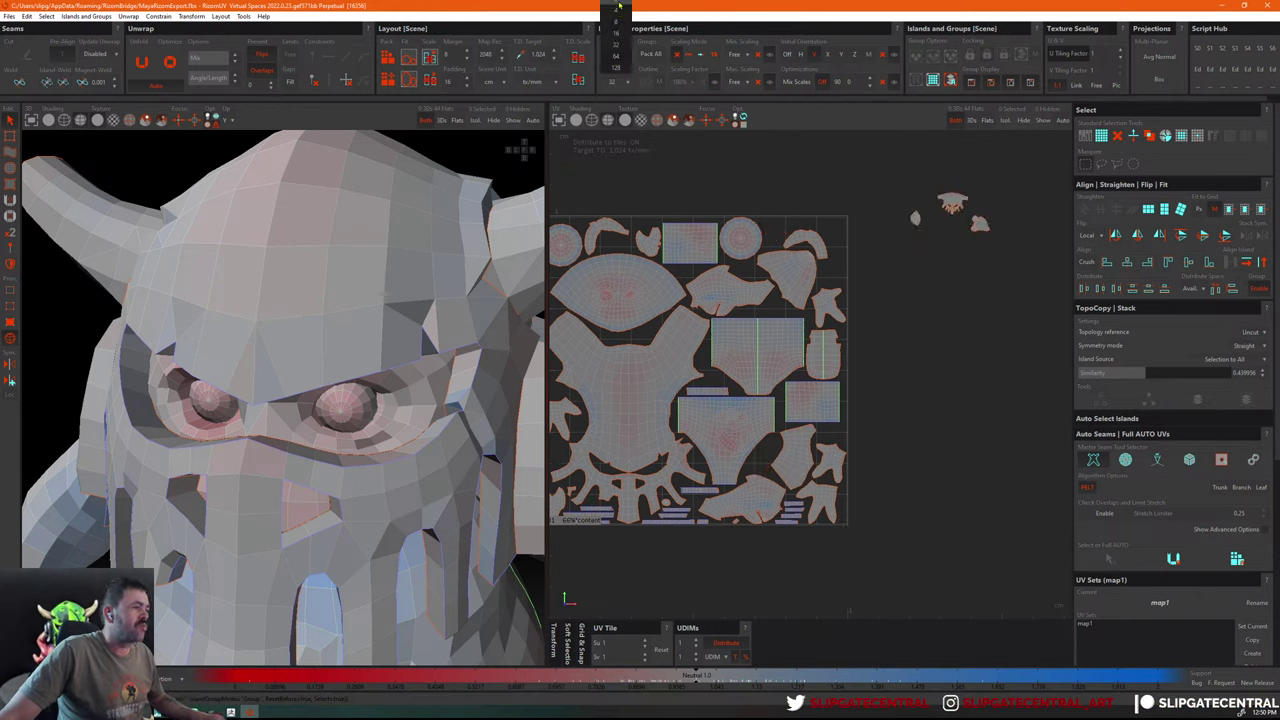
{"action": "left_click_drag", "start_coordinate": [880, 148], "coordinate": [1015, 285]}
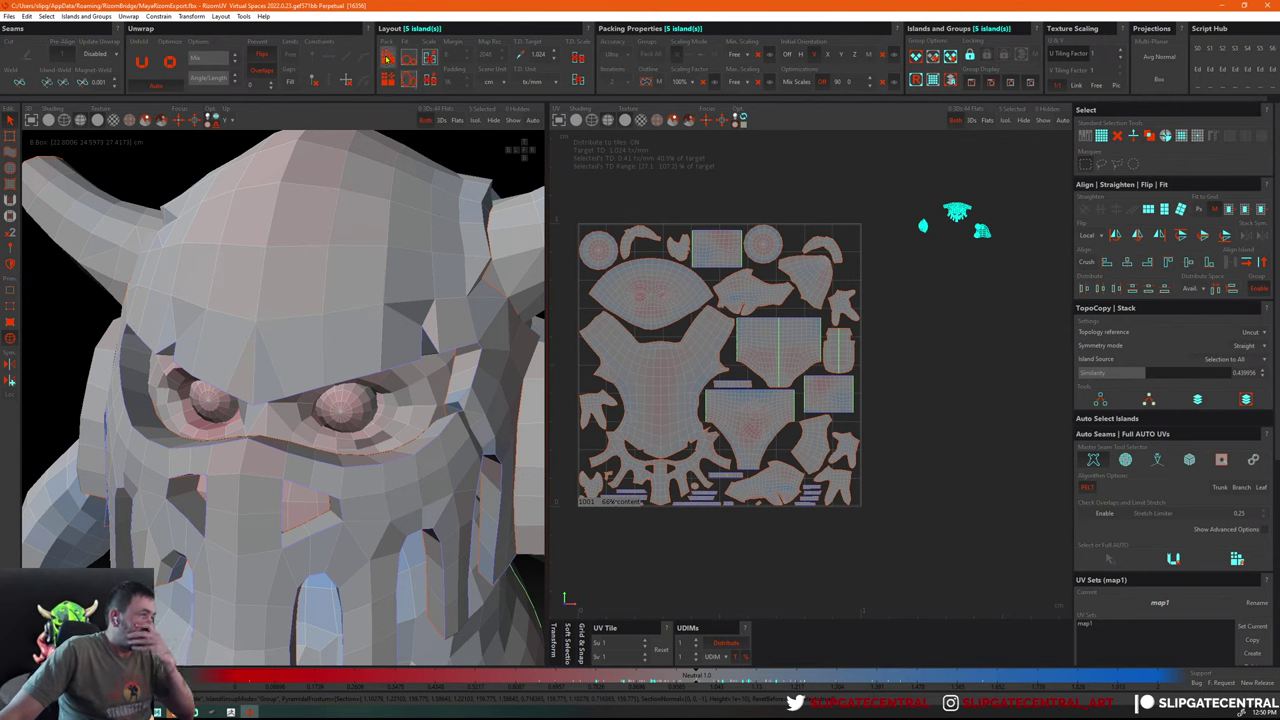
{"action": "left_click", "coordinate": [388, 60]}
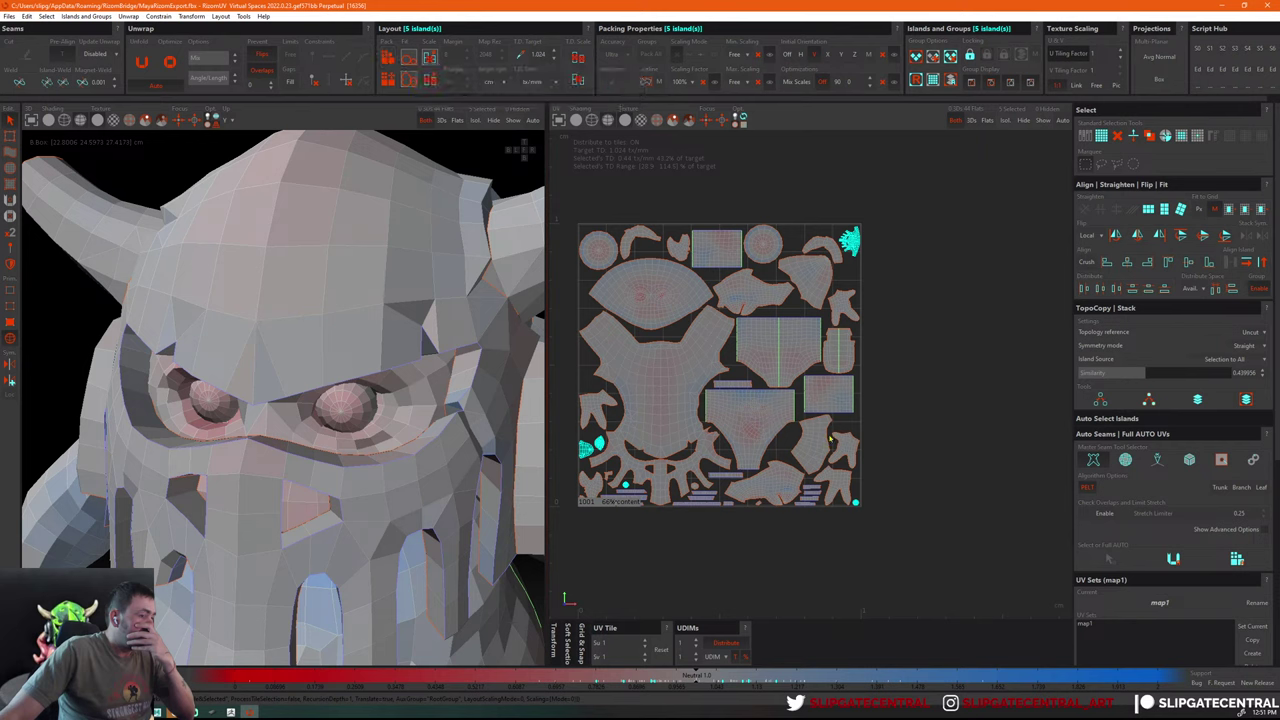
{"action": "left_click", "coordinate": [912, 407]}
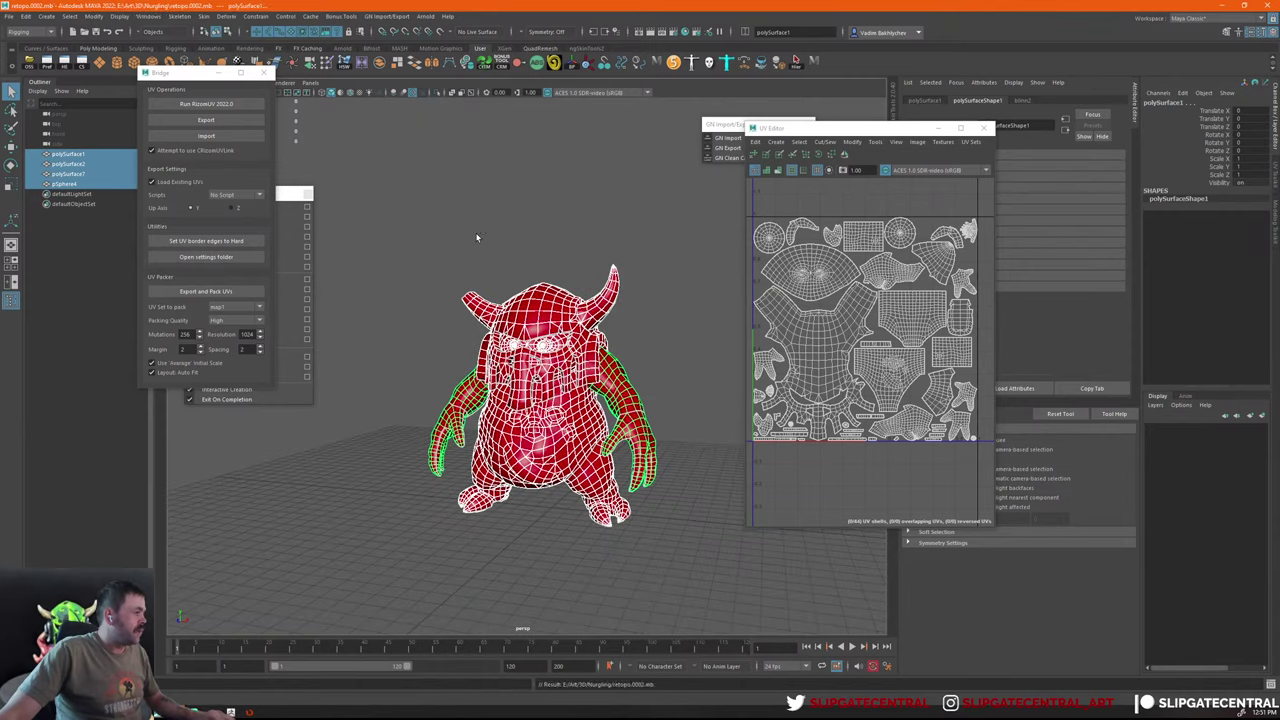
Rename polySurface1 to Armi and polySurface7 to Helmet in the Outliner
{"action": "left_click", "coordinate": [98, 156]}
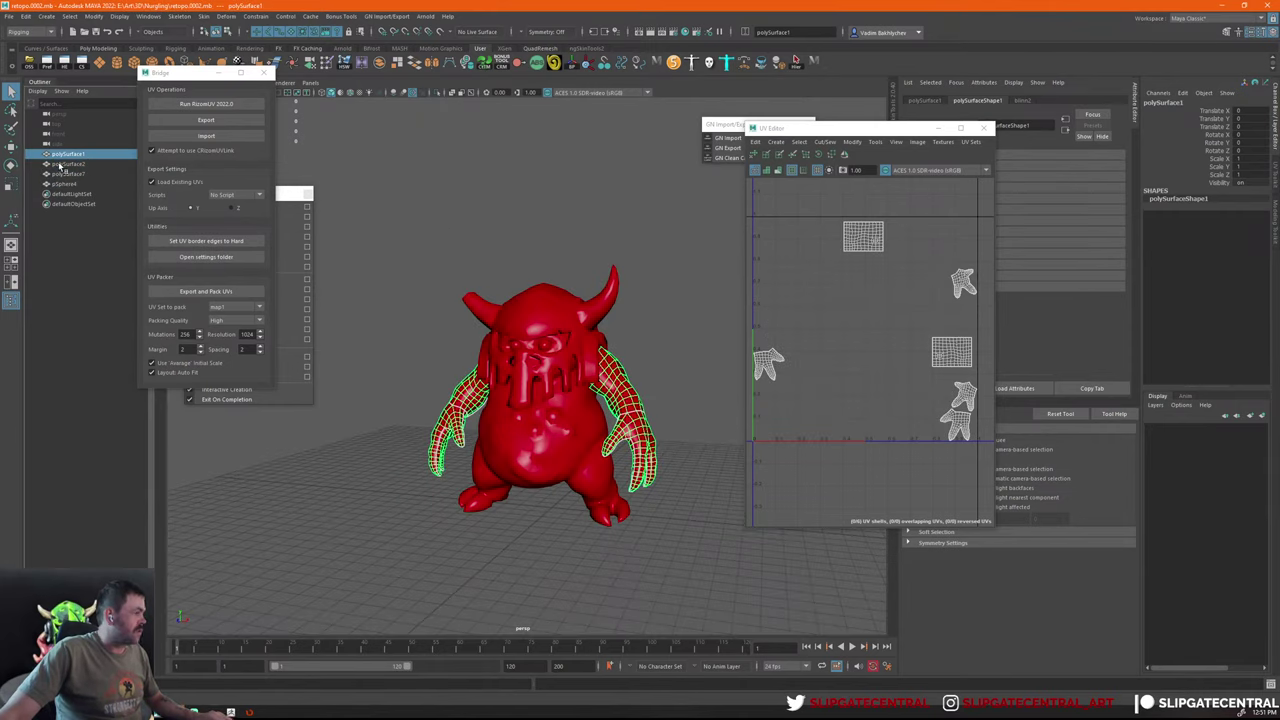
{"action": "double_click", "coordinate": [80, 155]}
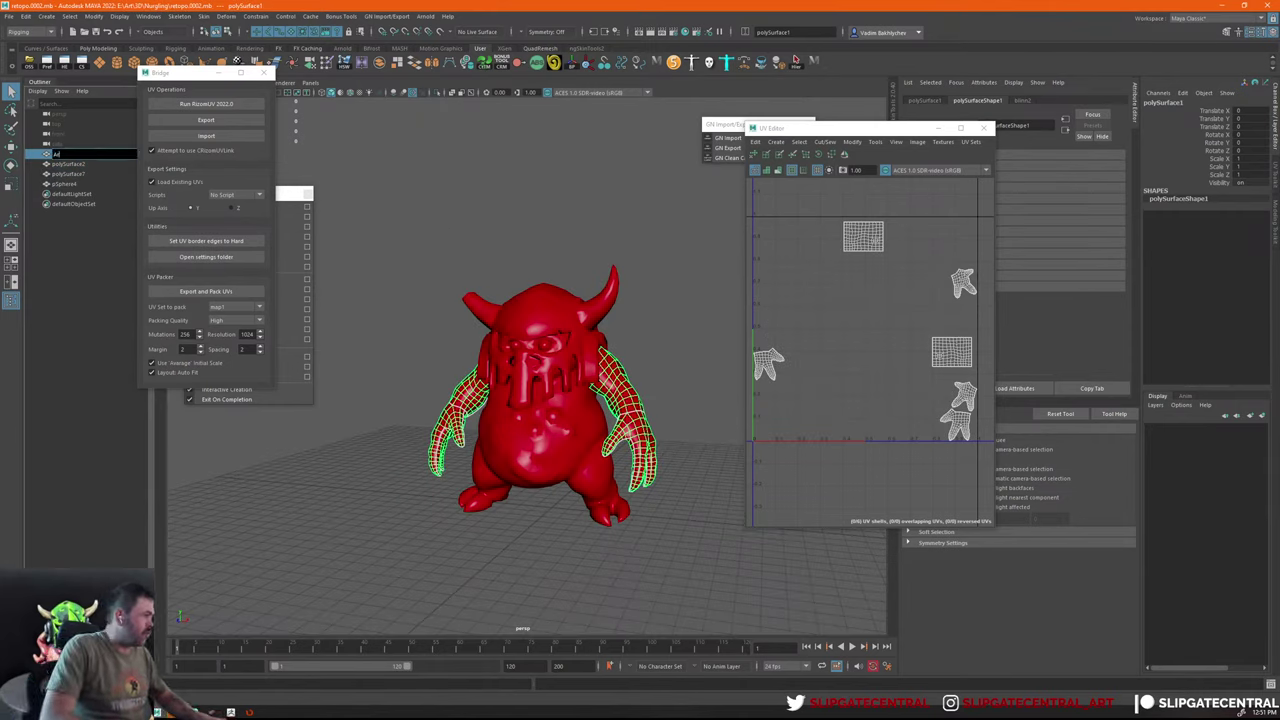
{"action": "type", "text": "Armi"}
{"action": "key", "text": "Return"}
{"action": "left_click", "coordinate": [597, 323]}
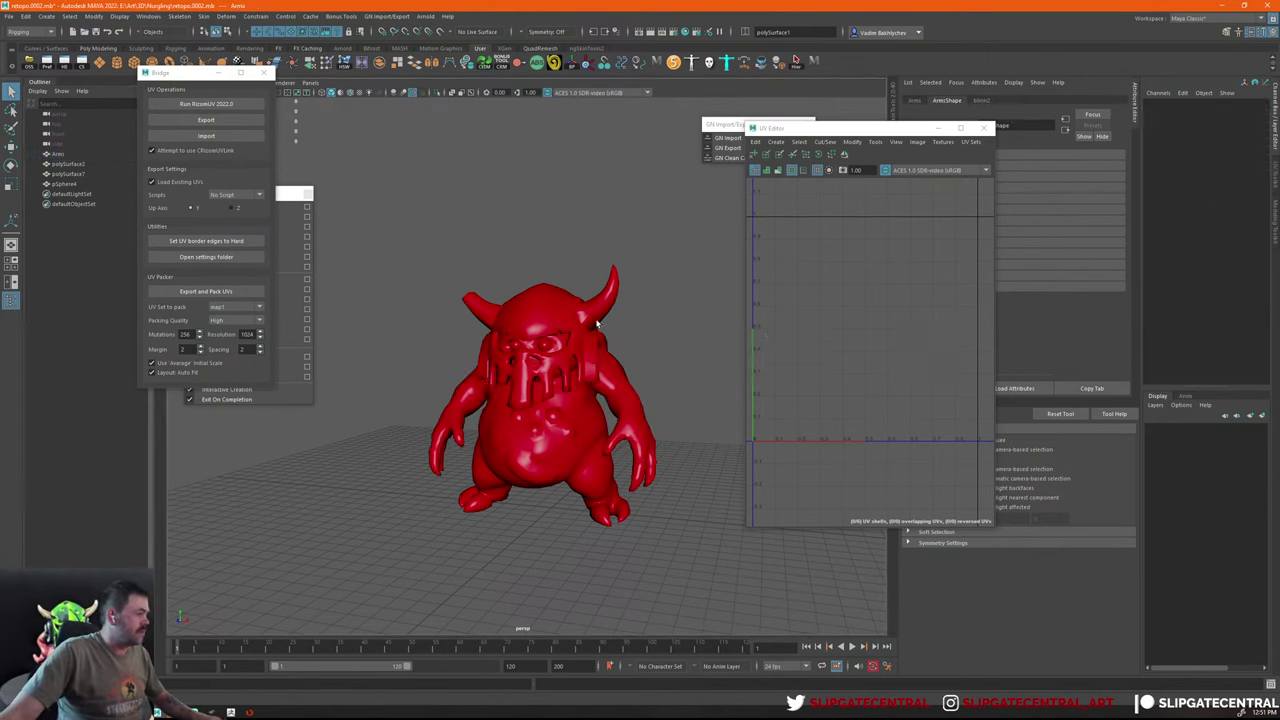
{"action": "left_click", "coordinate": [90, 174]}
{"action": "left_click", "coordinate": [86, 195]}
{"action": "double_click", "coordinate": [103, 174]}
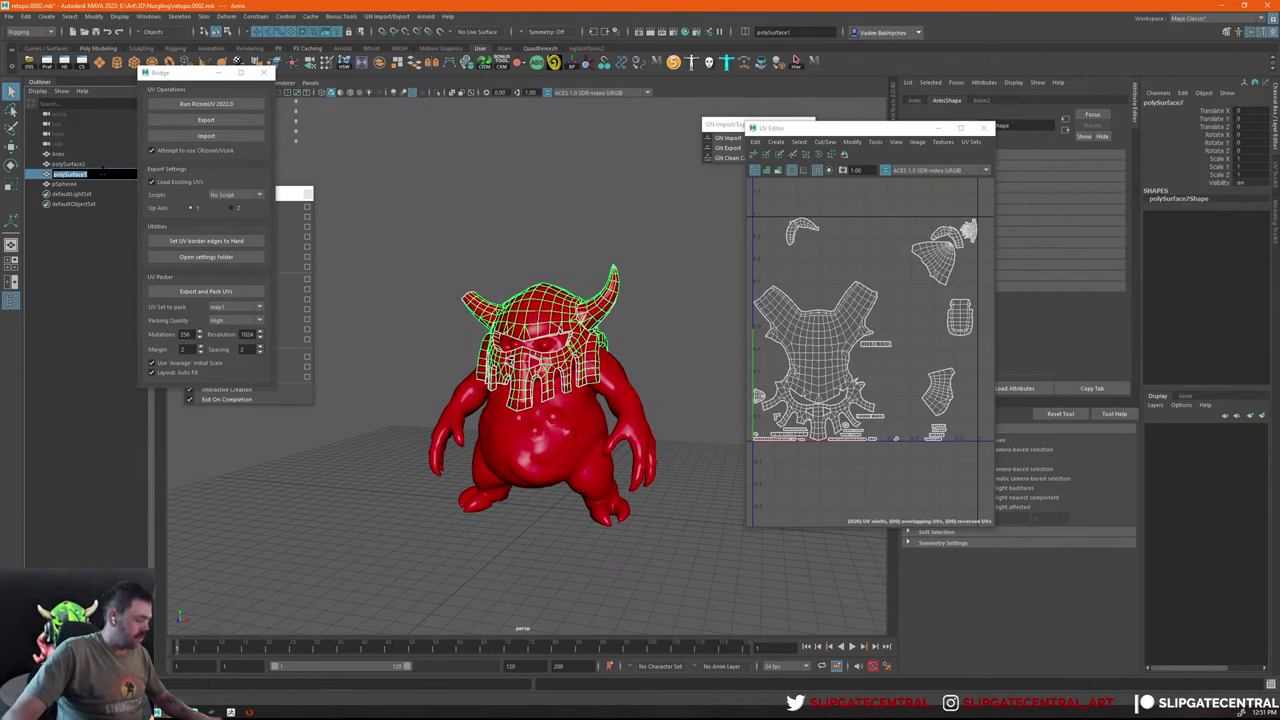
{"action": "type", "text": "Helmet"}
{"action": "key", "text": "Return"}
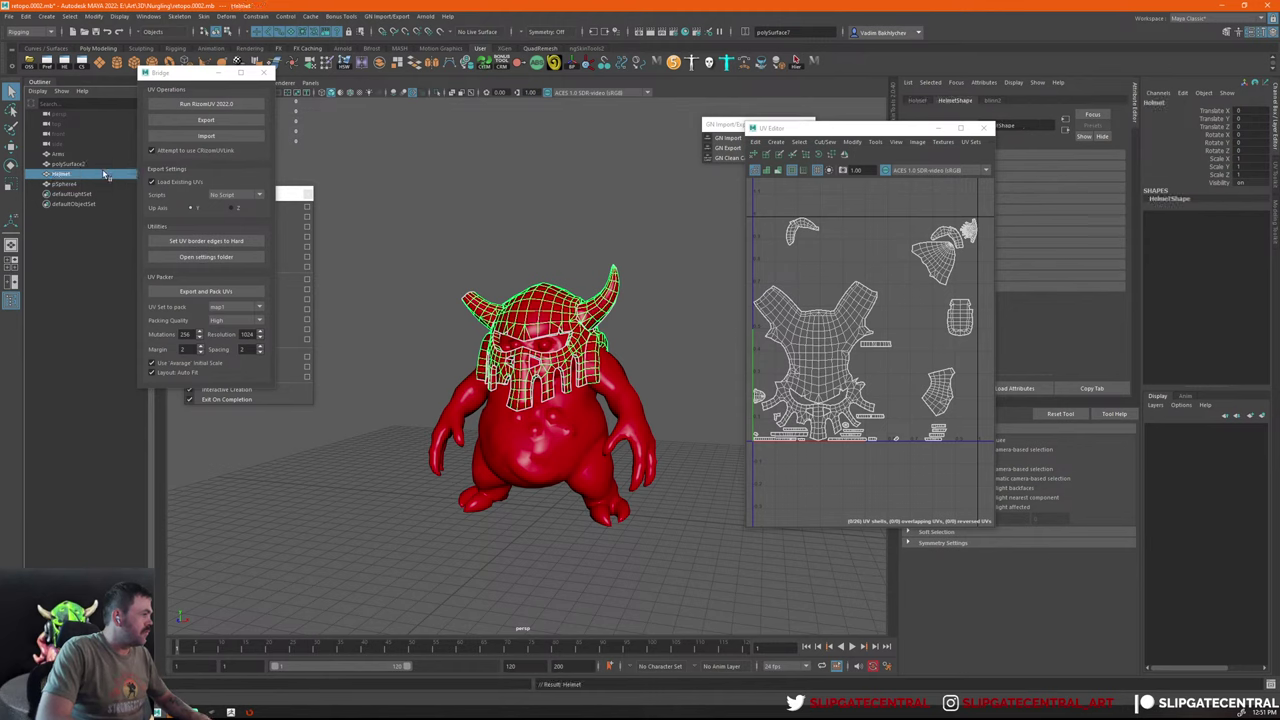
Rename pSphere4 to Eyeballs and polySurface2 to Body
{"action": "left_click", "coordinate": [101, 185]}
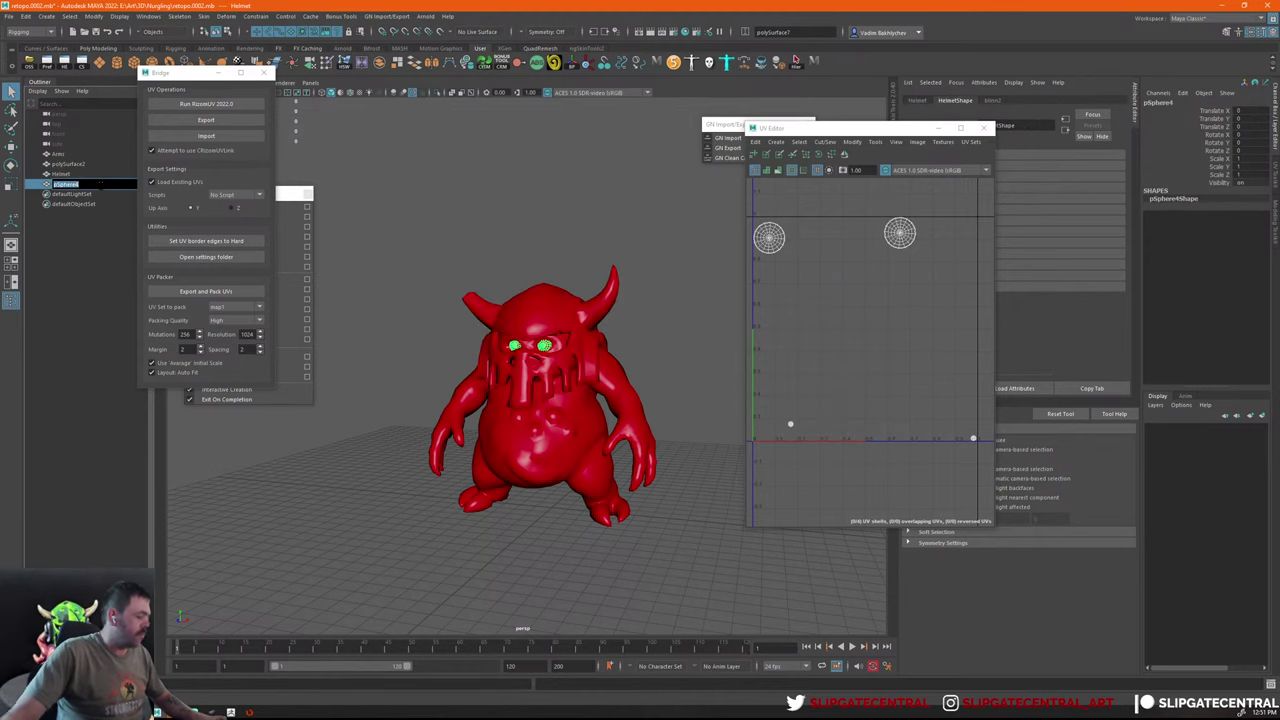
{"action": "type", "text": "Eyeballs"}
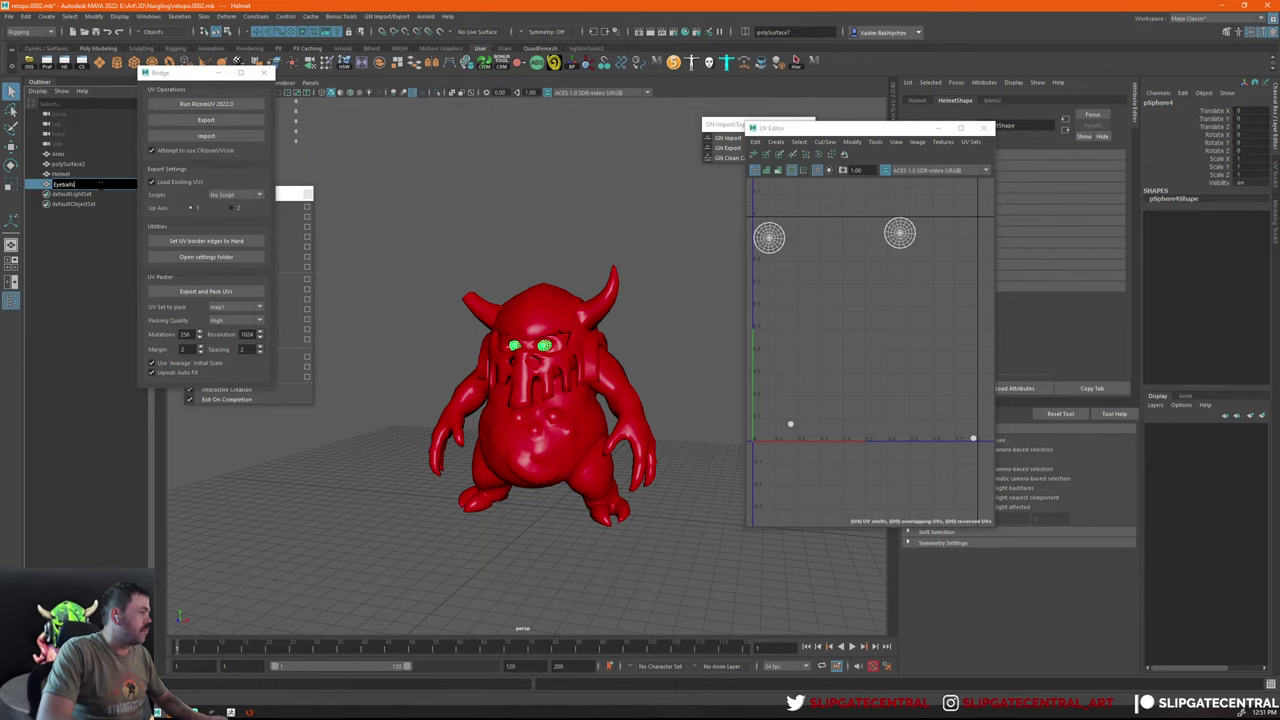
{"action": "key", "text": "Return"}
{"action": "double_click", "coordinate": [70, 164]}
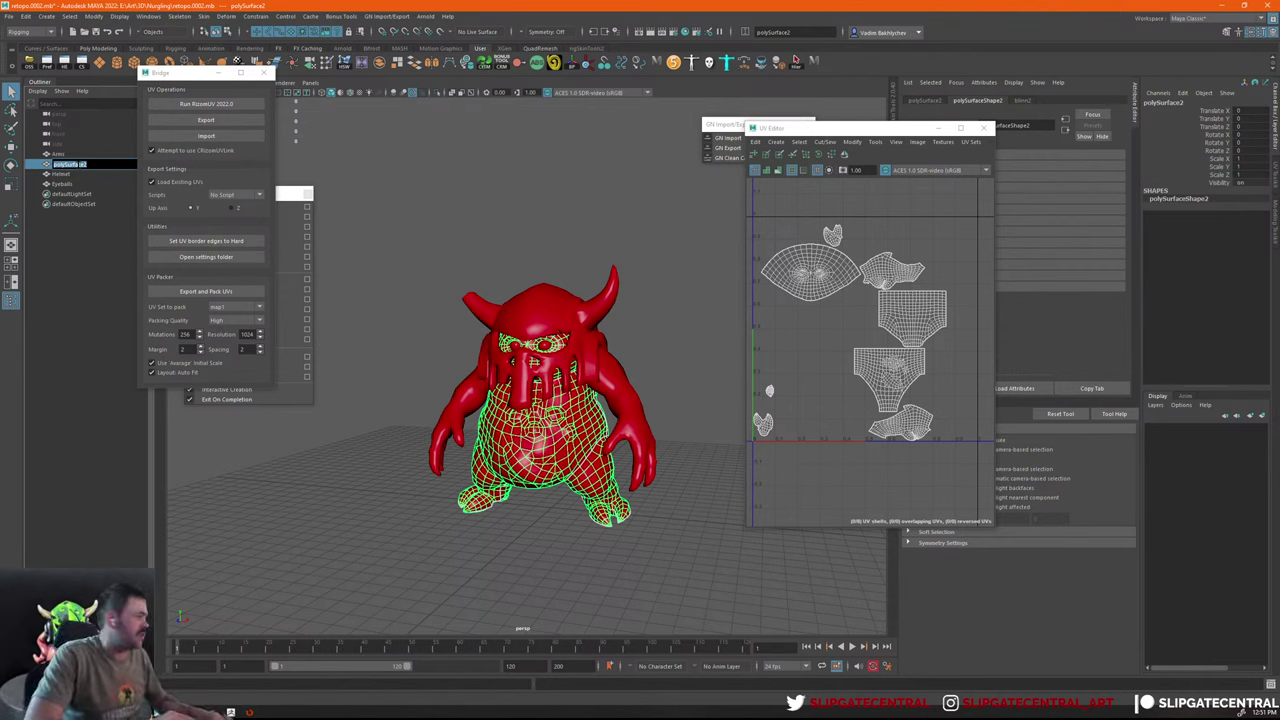
{"action": "type", "text": "Body"}
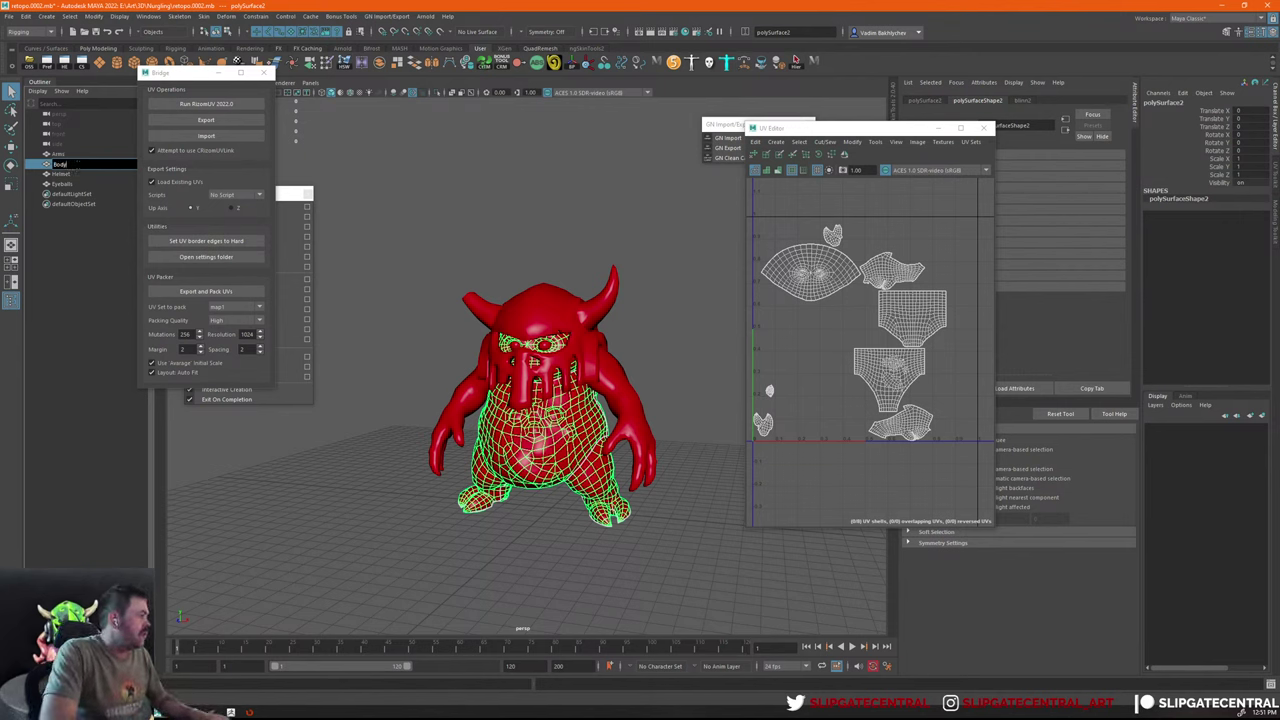
{"action": "key", "text": "Return"}
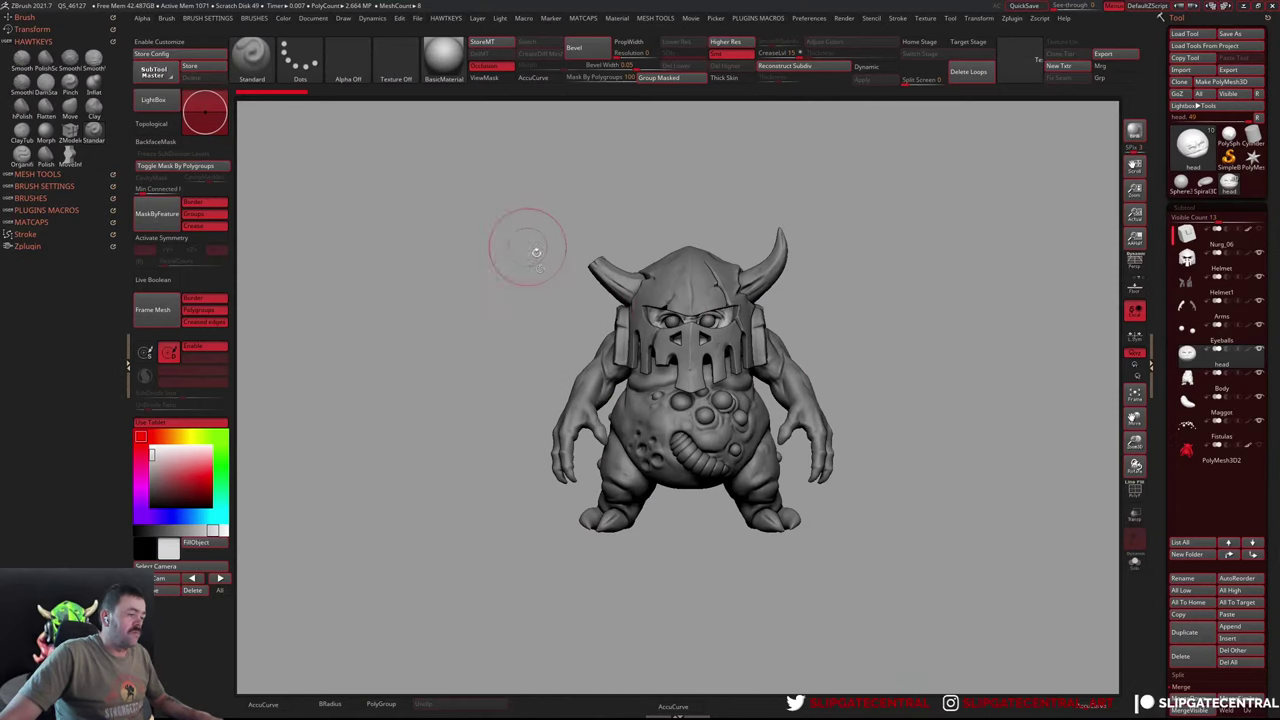
Orbit the monster and step through the body, head, Arms, Helmet1 and Helmet subtools
{"action": "left_click_drag", "start_coordinate": [536, 252], "coordinate": [855, 269]}
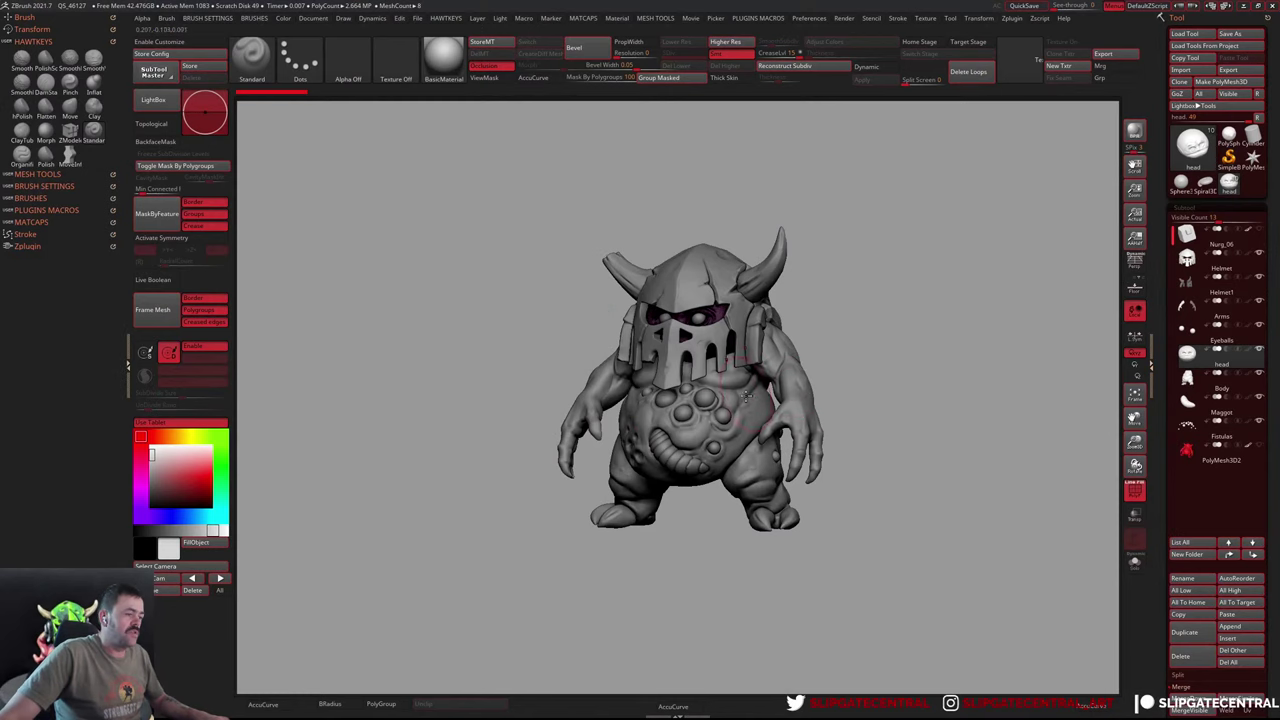
{"action": "mouse_move", "coordinate": [980, 383]}
{"action": "left_mouse_down"}
{"action": "mouse_move", "coordinate": [820, 398]}
{"action": "mouse_move", "coordinate": [929, 403]}
{"action": "left_mouse_up"}
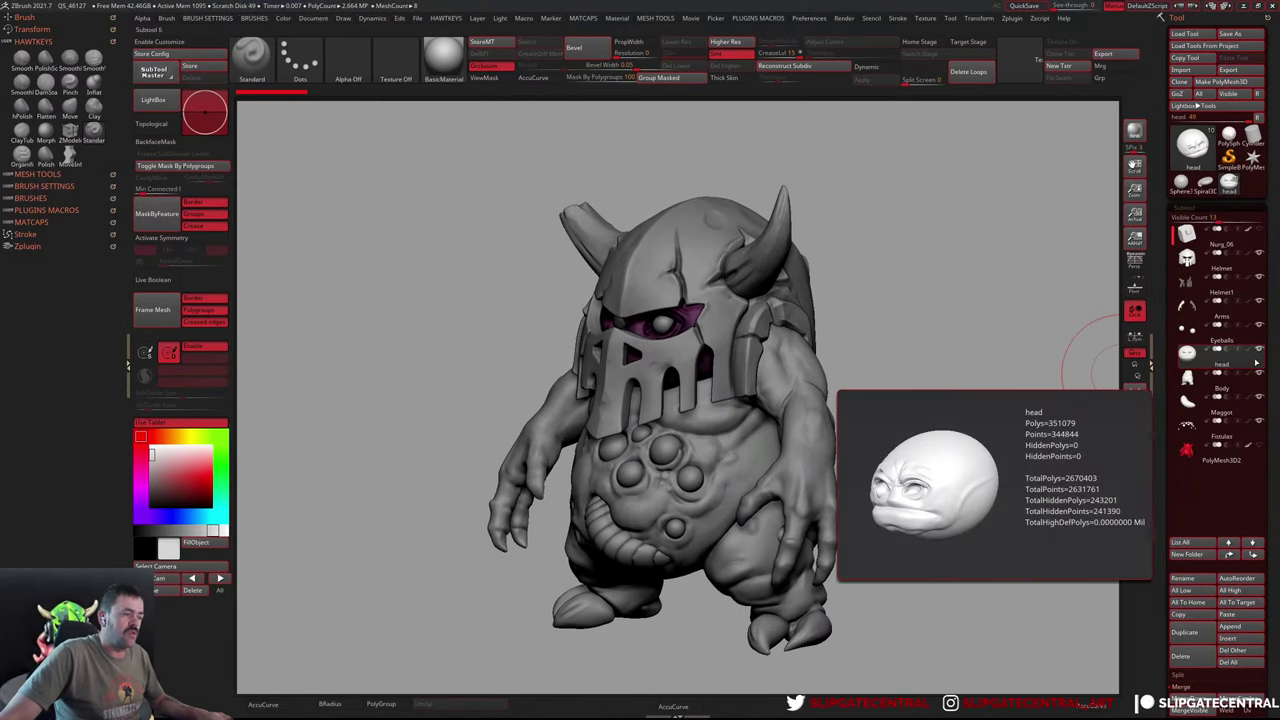
{"action": "left_click", "coordinate": [1230, 388]}
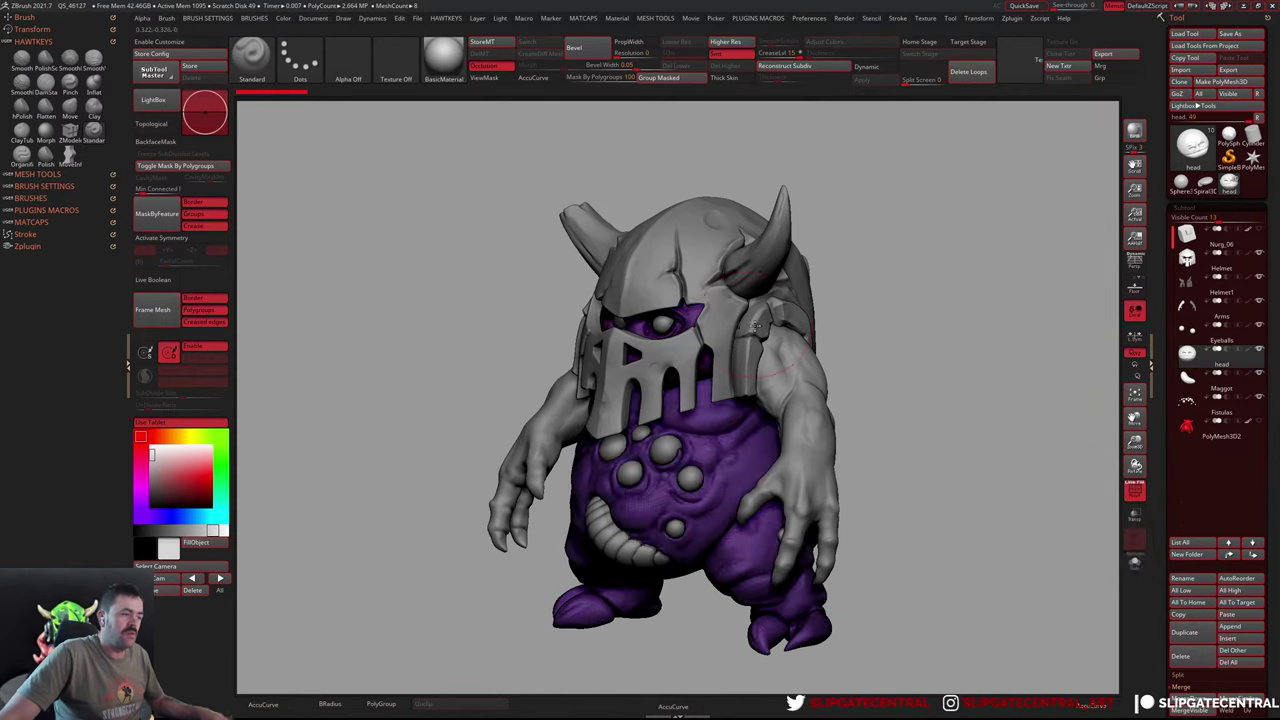
{"action": "left_click", "coordinate": [1250, 364]}
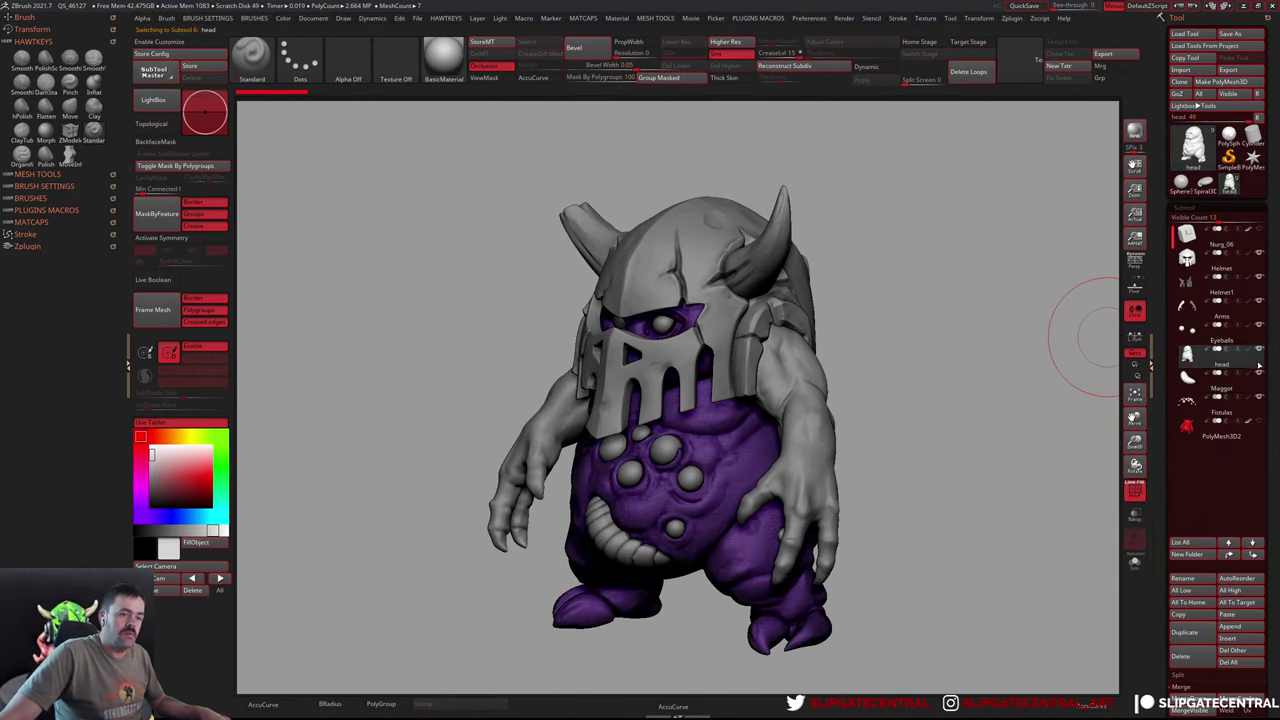
{"action": "left_click", "coordinate": [1222, 316]}
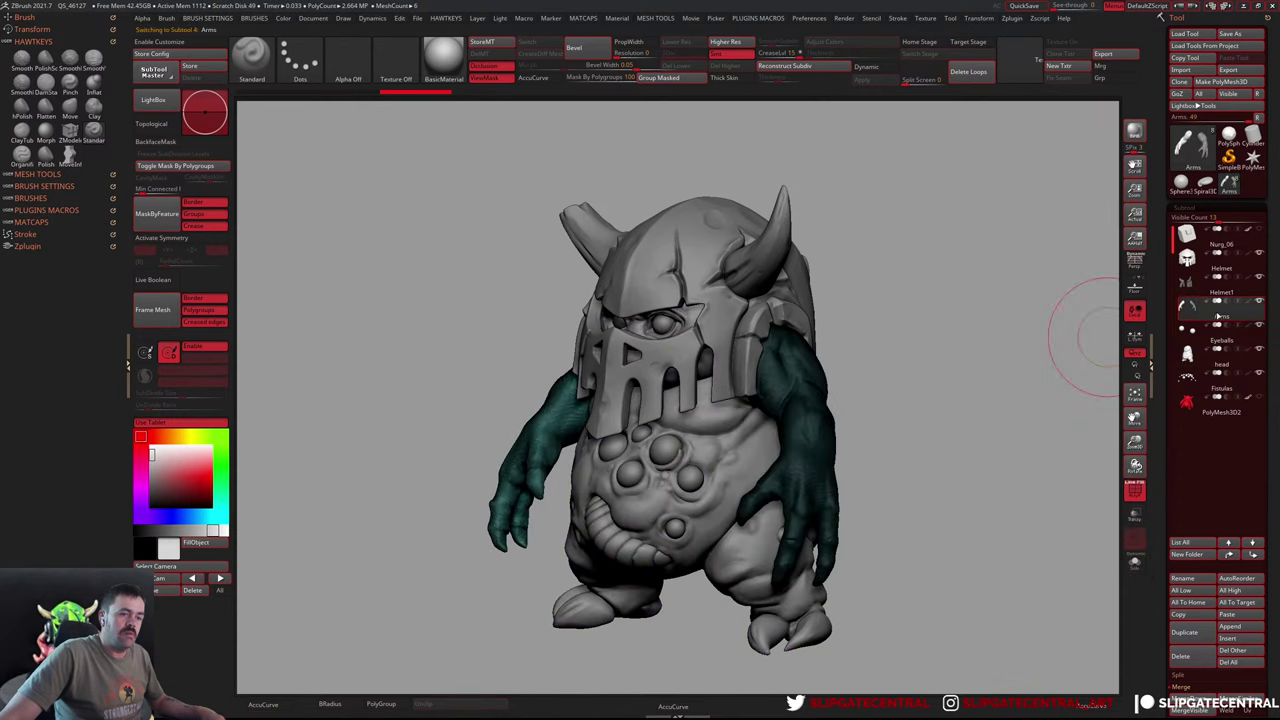
{"action": "left_click", "coordinate": [1235, 292]}
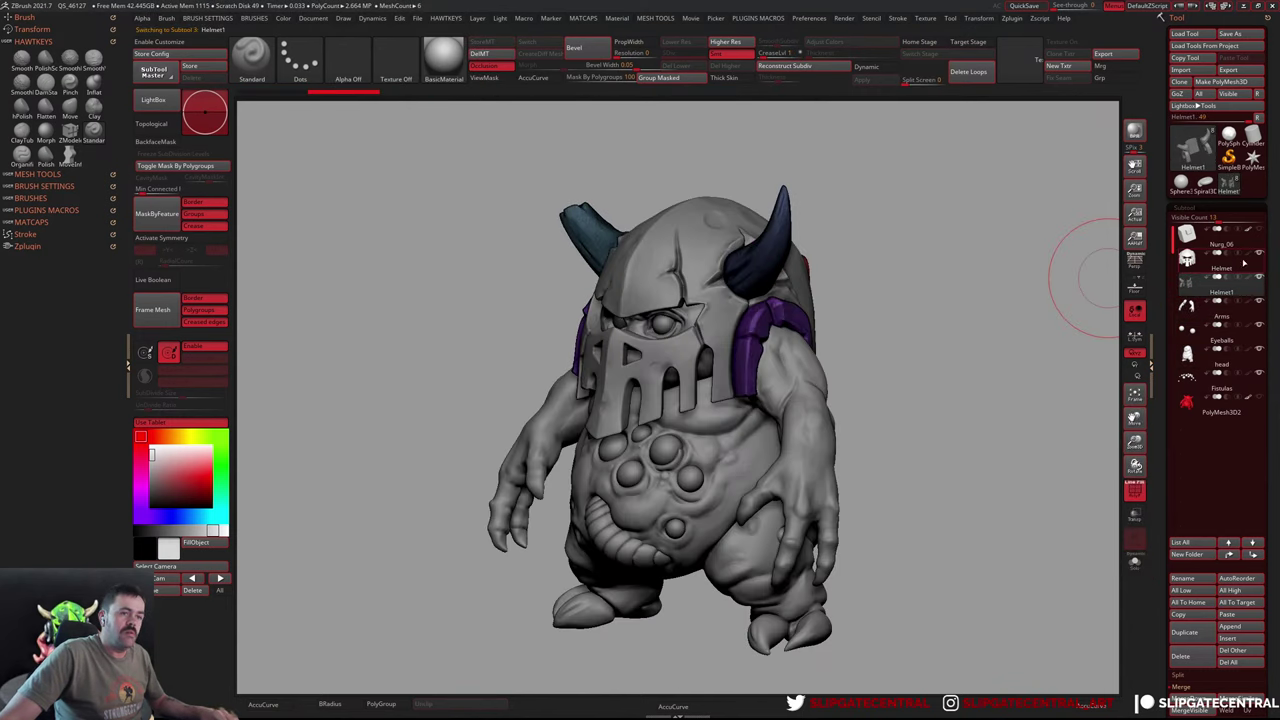
{"action": "left_click", "coordinate": [1240, 266]}
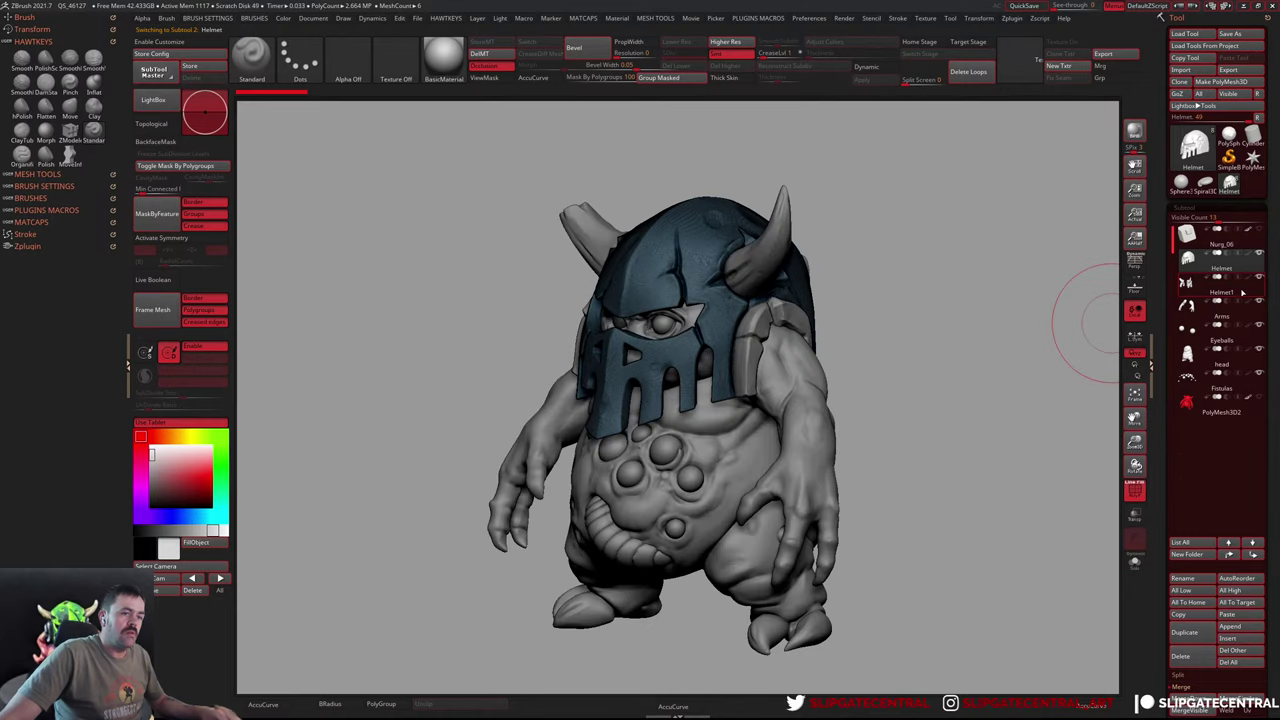
Merge Helmet1 down into Helmet, deleting the accidental Helmet2 duplicate
{"action": "key", "text": "ctrl+m"}
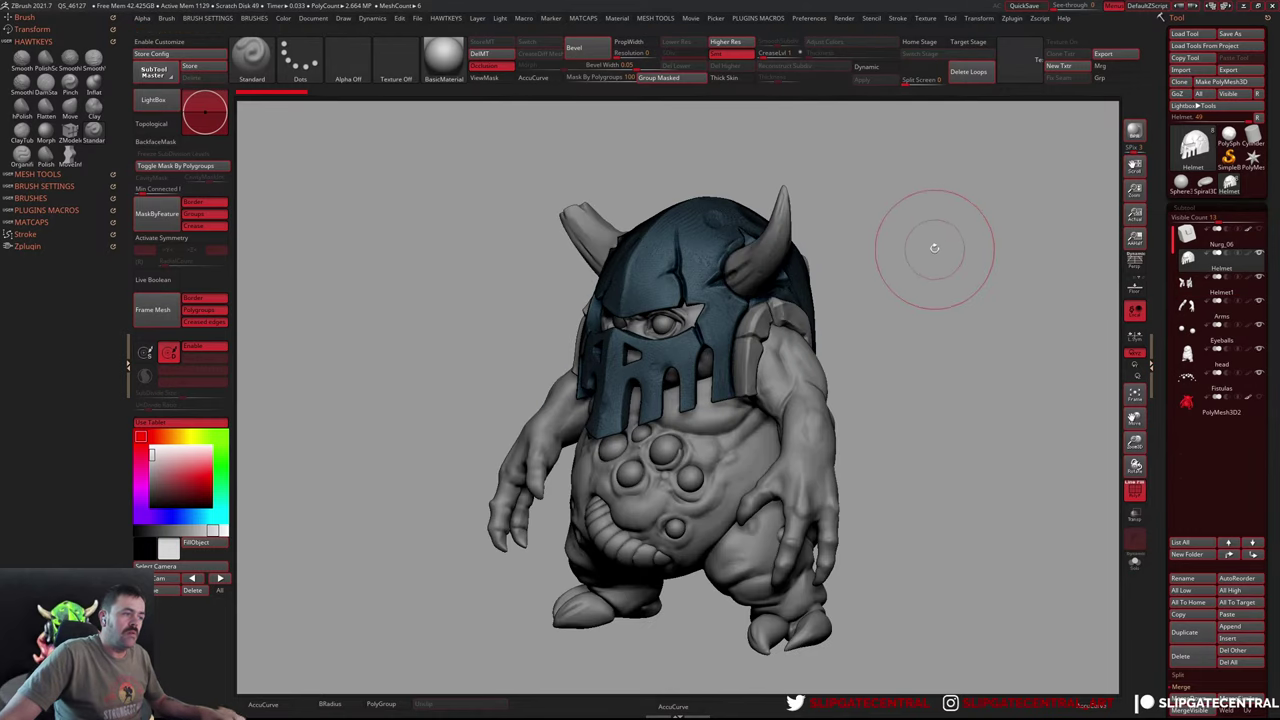
{"action": "left_click", "coordinate": [937, 246], "text": "ctrl+shift"}
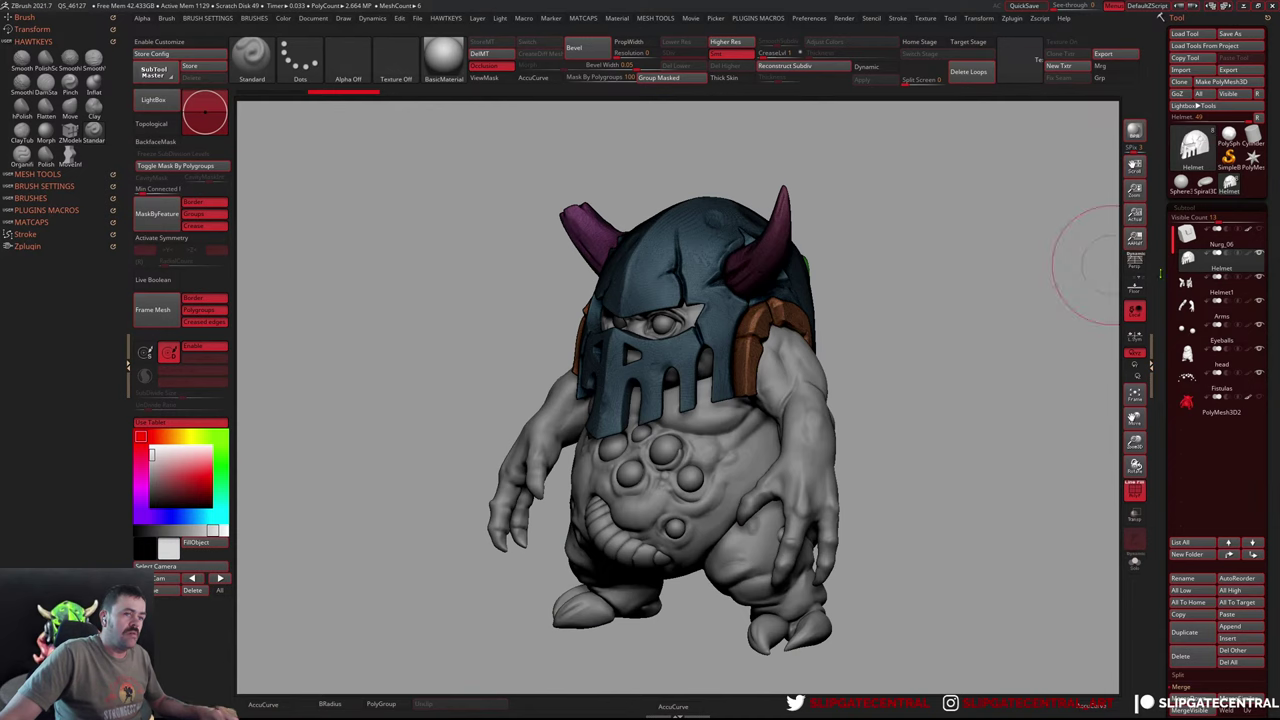
{"action": "left_click", "coordinate": [1211, 292]}
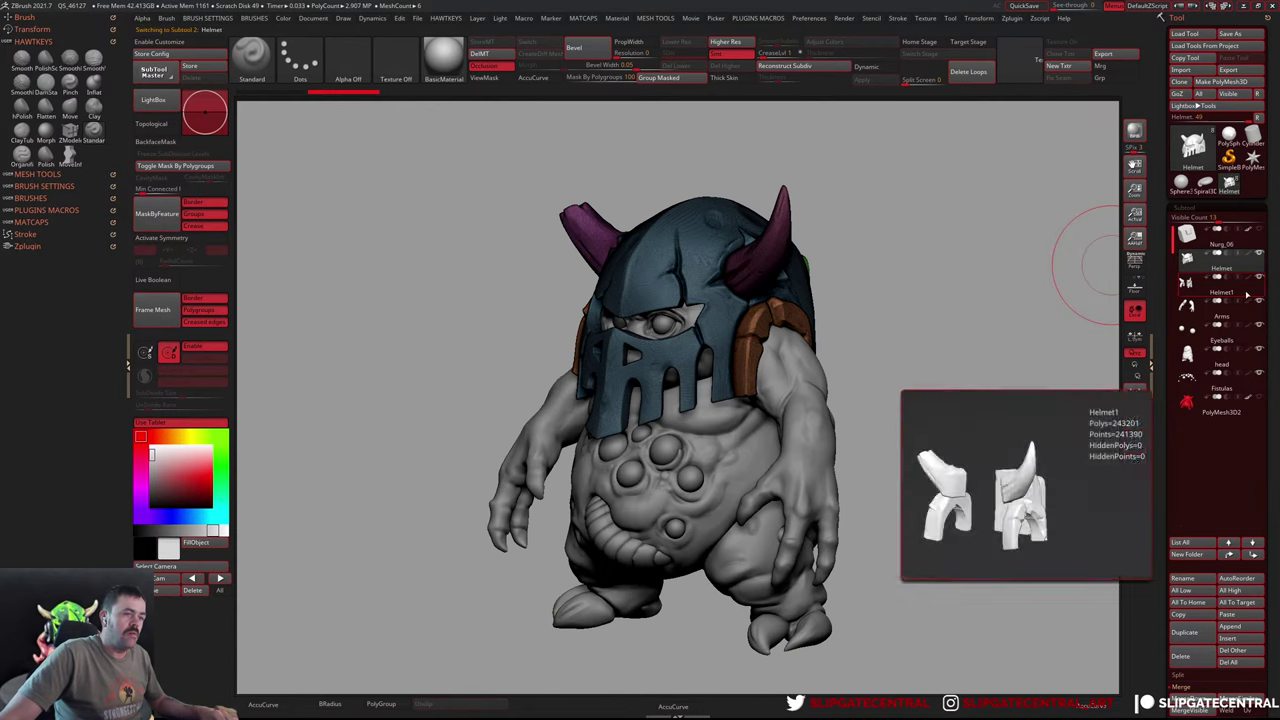
{"action": "left_click", "coordinate": [1185, 632]}
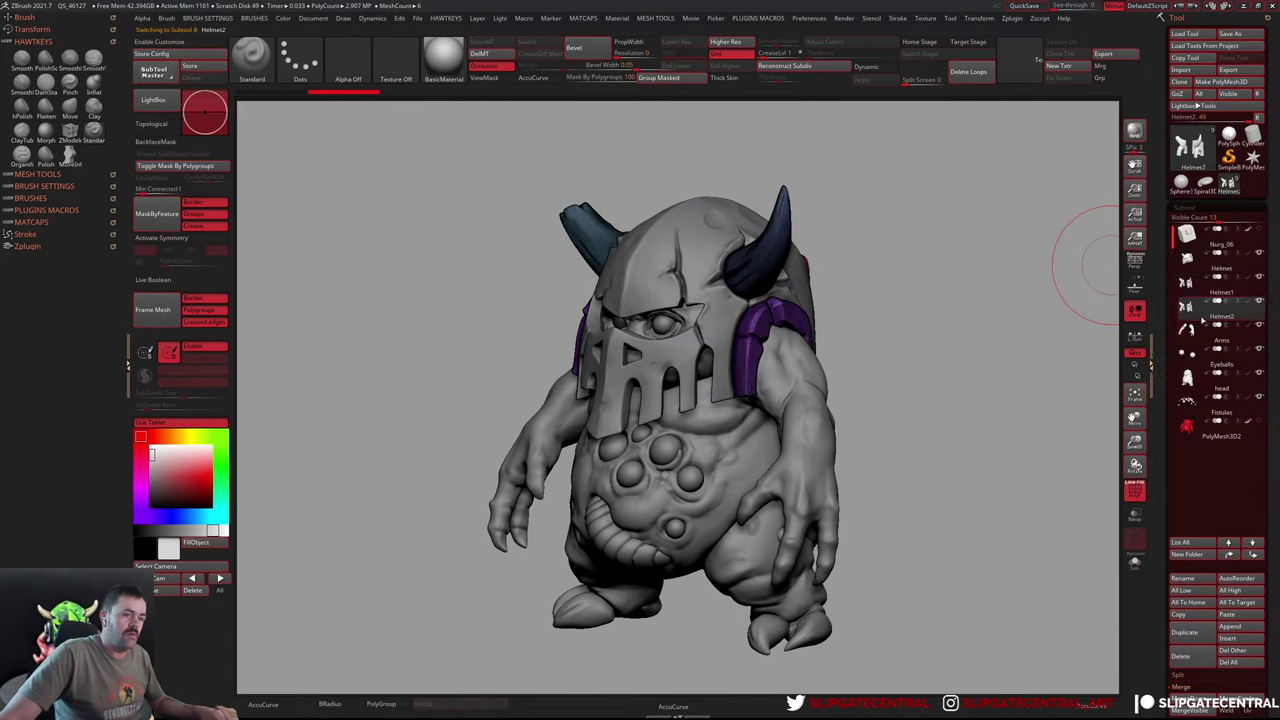
{"action": "left_click", "coordinate": [1196, 665]}
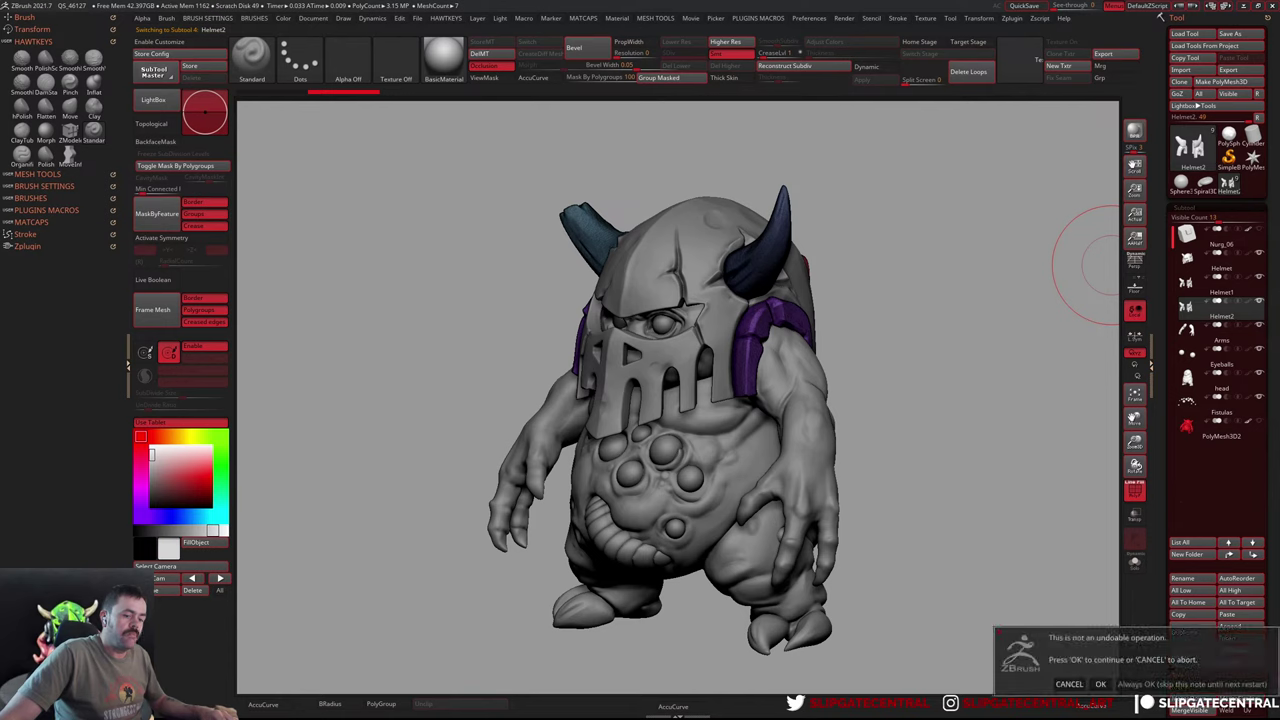
{"action": "left_click", "coordinate": [1100, 684]}
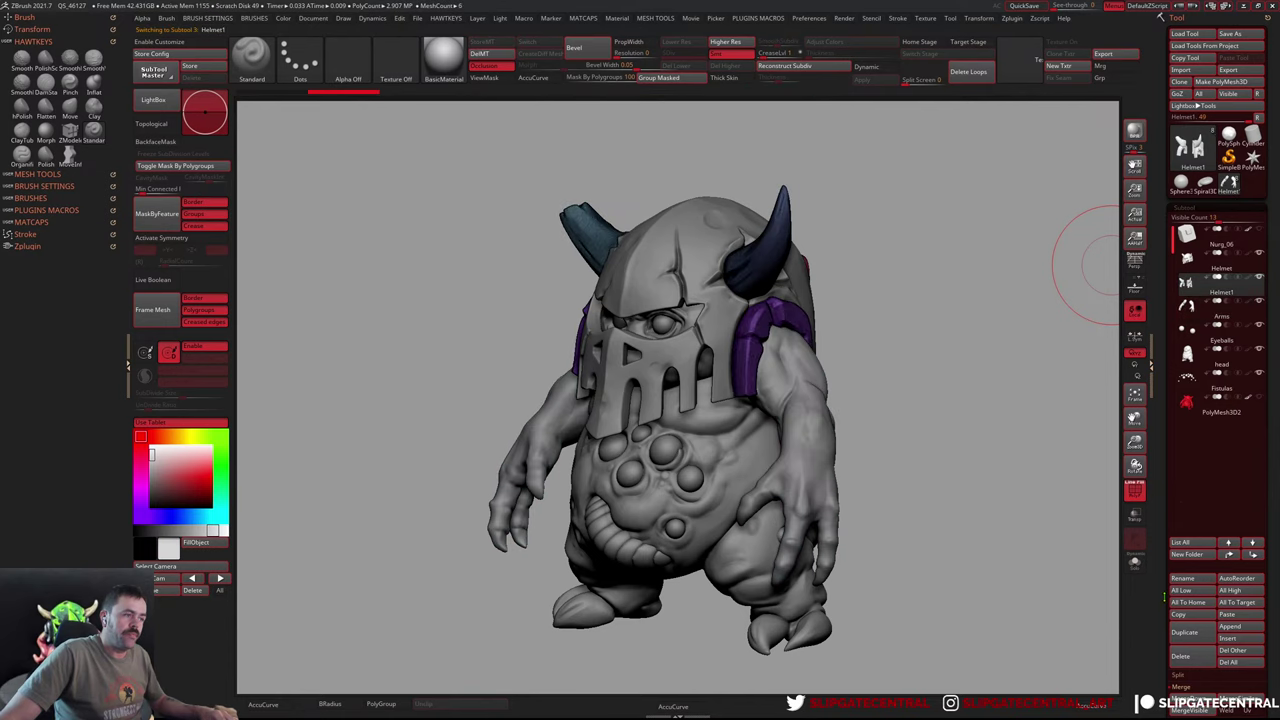
{"action": "left_click", "coordinate": [1192, 662]}
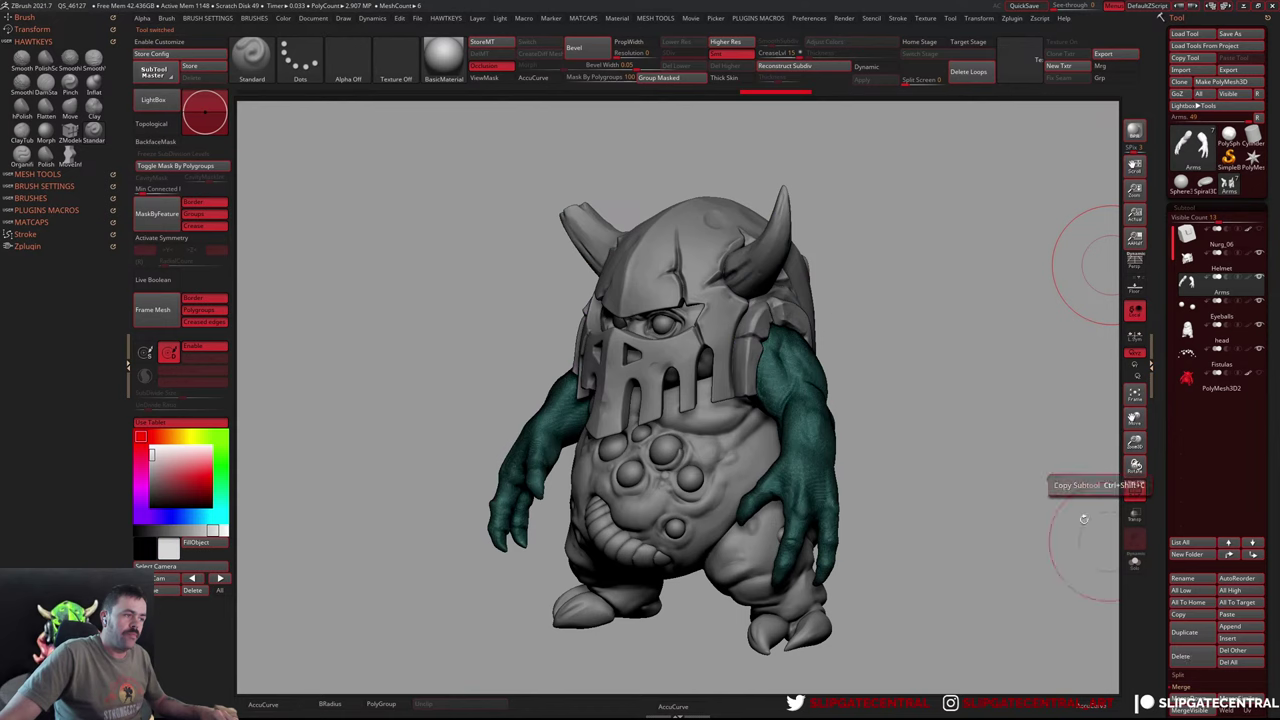
Merge the Fistulas spheres into the head subtool and inspect the combined Helmet
{"action": "left_click", "coordinate": [668, 465], "text": "alt"}
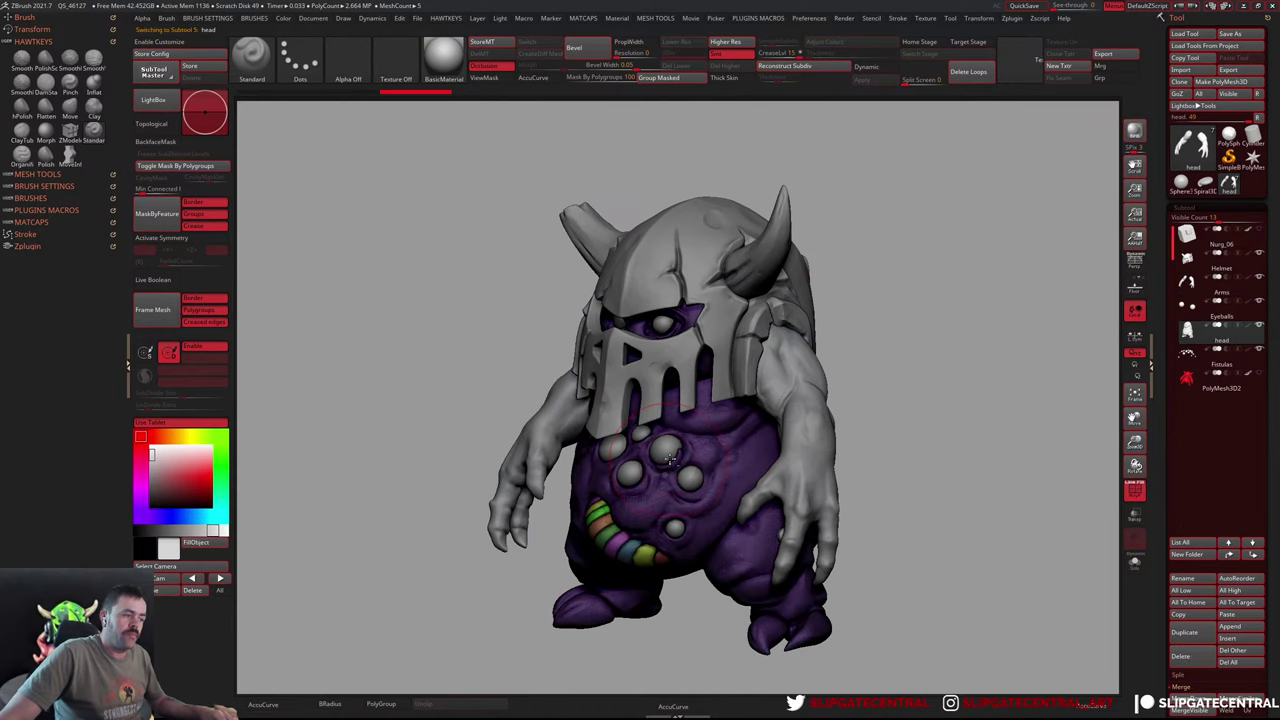
{"action": "left_click", "coordinate": [666, 458], "text": "alt"}
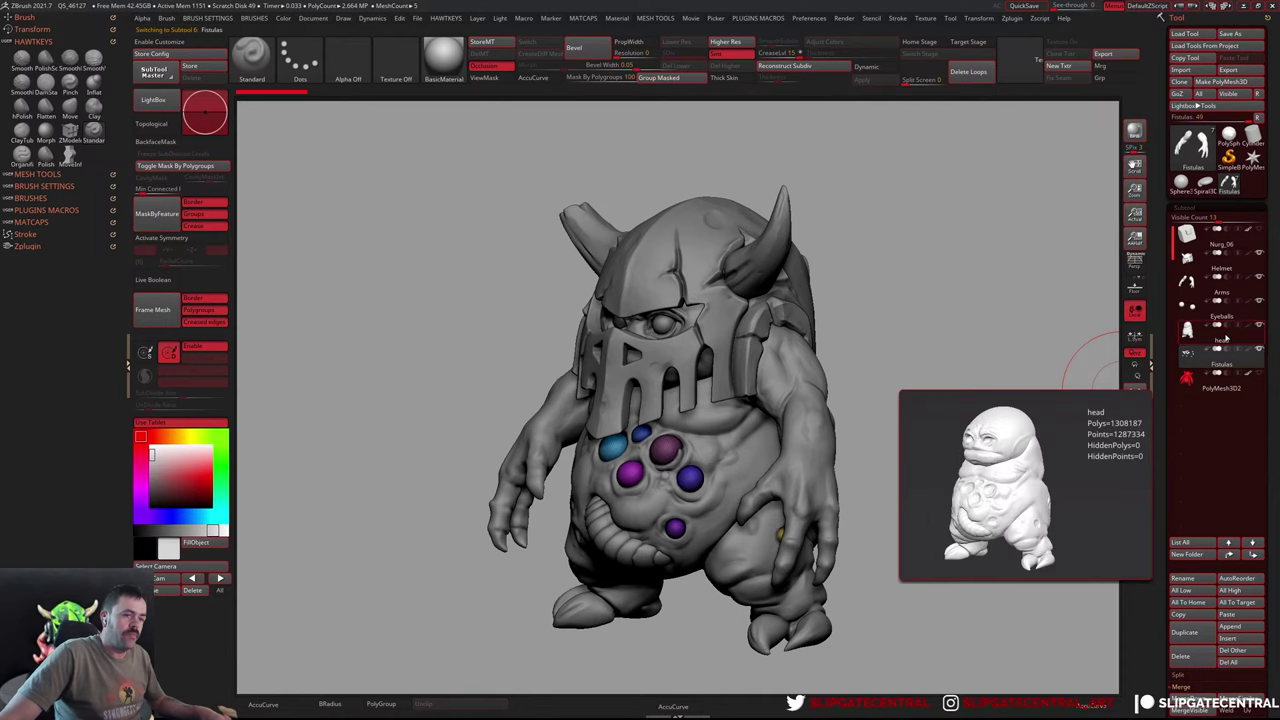
{"action": "left_click", "coordinate": [1222, 340]}
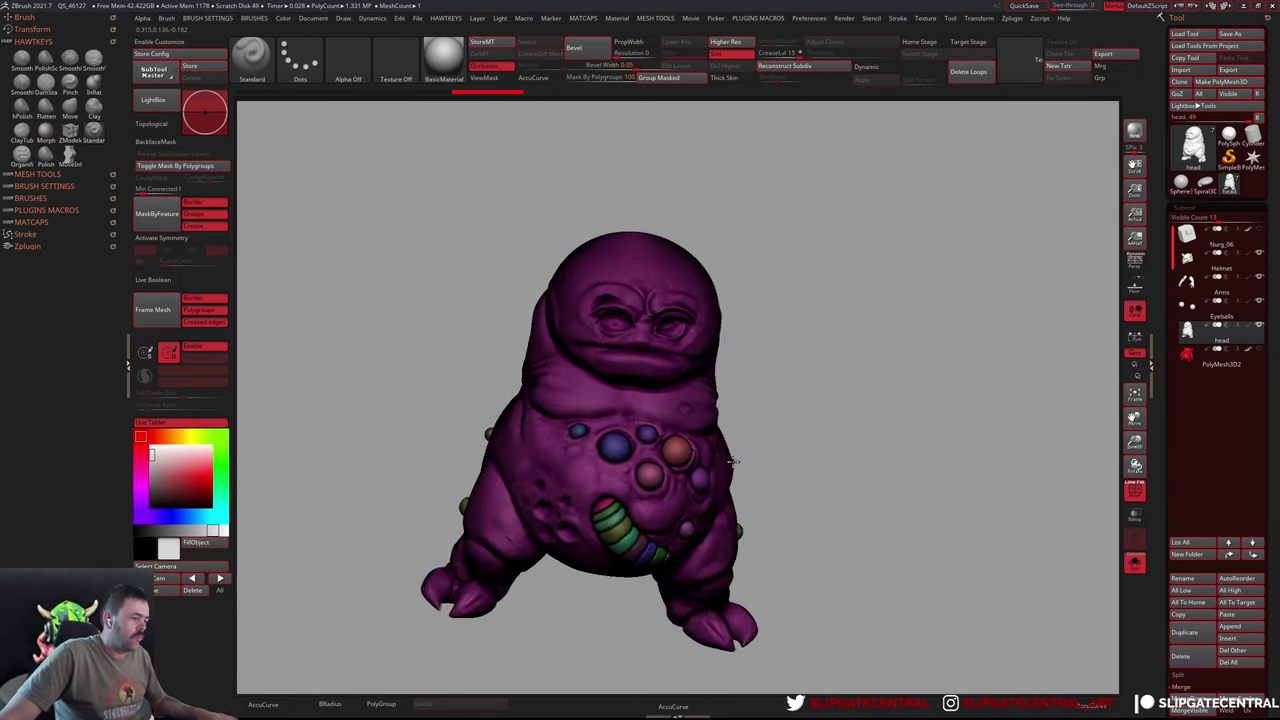
{"action": "mouse_move", "coordinate": [733, 461]}
{"action": "left_mouse_down"}
{"action": "mouse_move", "coordinate": [666, 460]}
{"action": "mouse_move", "coordinate": [646, 438]}
{"action": "left_mouse_up"}
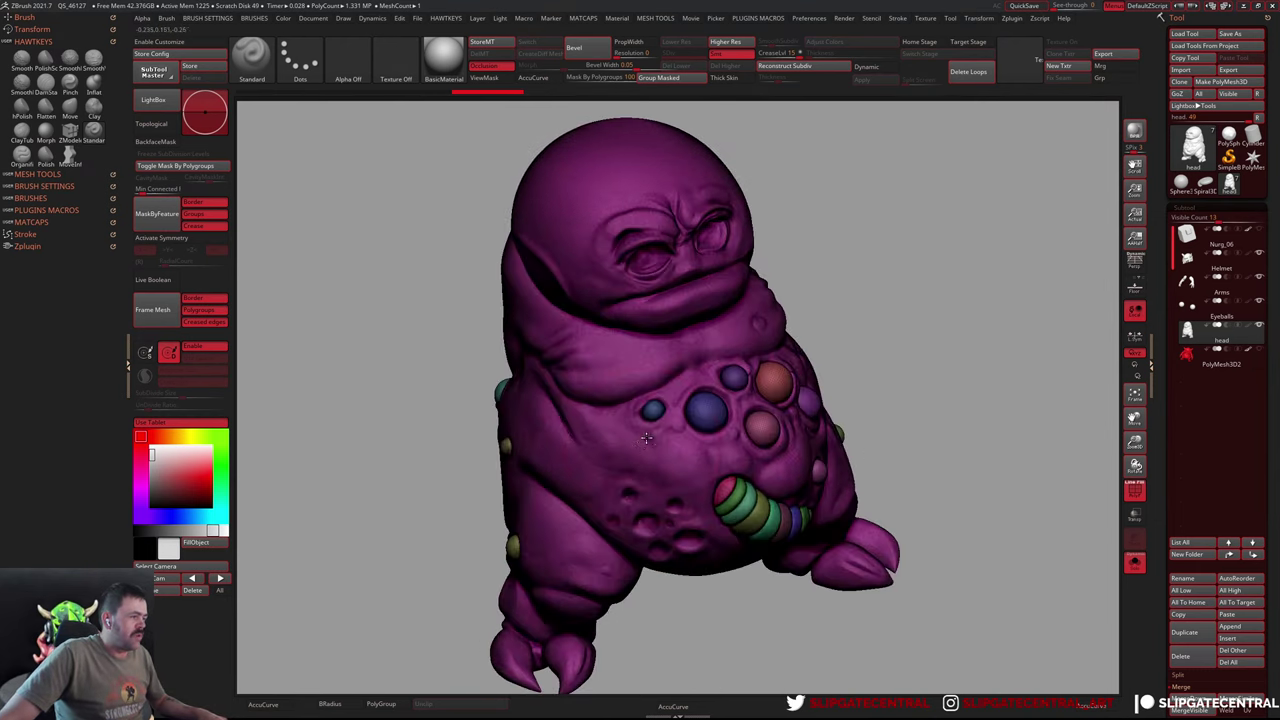
{"action": "key", "text": "shift+ctrl+s"}
{"action": "mouse_move", "coordinate": [820, 271]}
{"action": "left_mouse_down"}
{"action": "mouse_move", "coordinate": [858, 350]}
{"action": "mouse_move", "coordinate": [891, 309]}
{"action": "mouse_move", "coordinate": [905, 348]}
{"action": "left_mouse_up"}
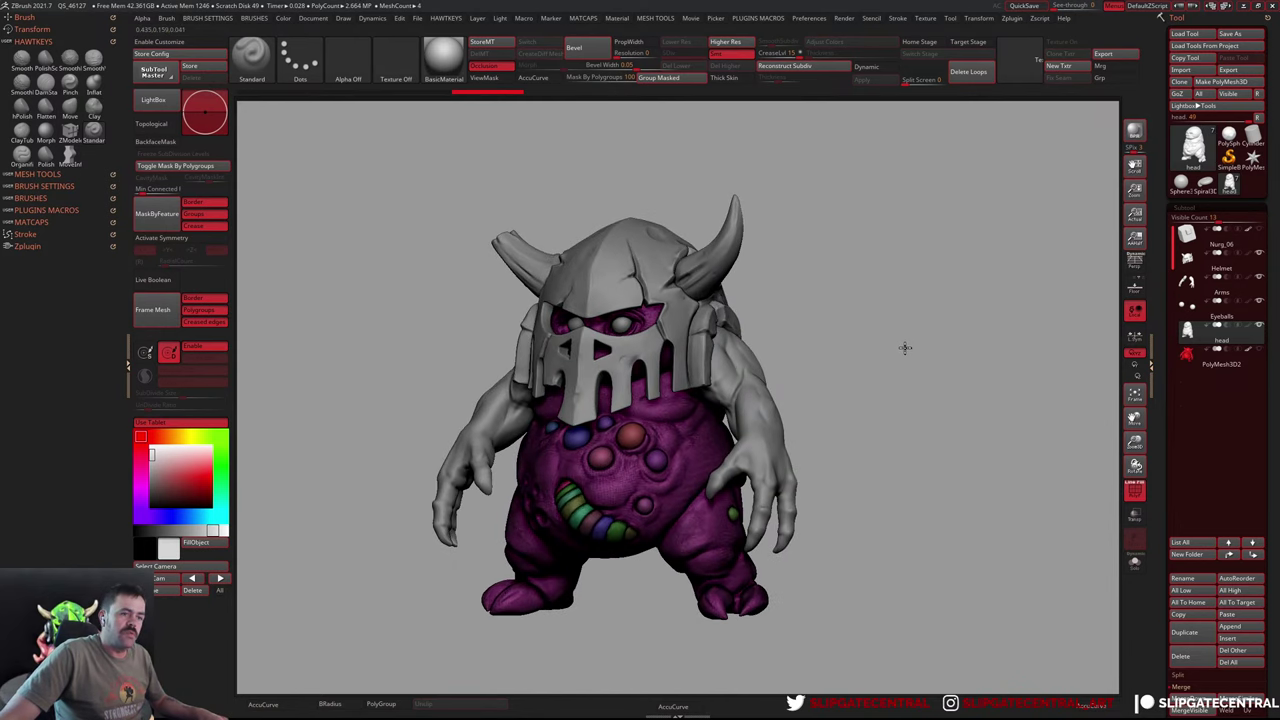
{"action": "mouse_move", "coordinate": [1222, 268]}
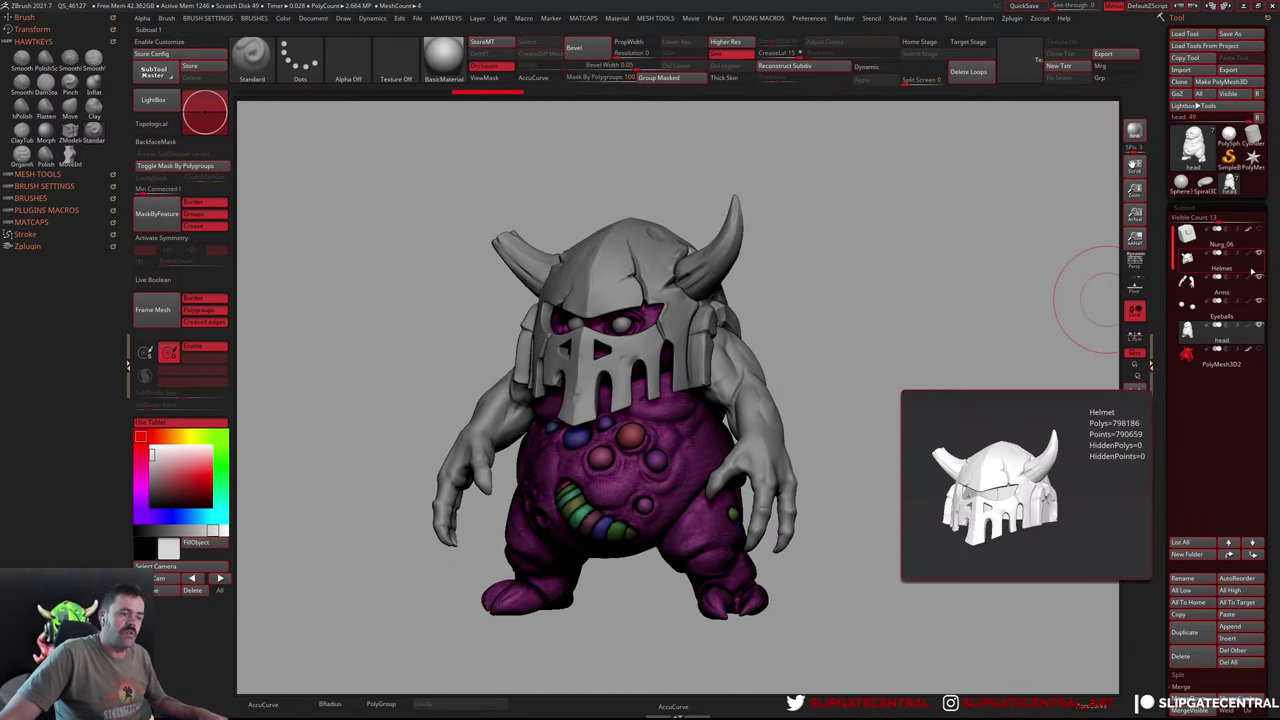
{"action": "left_click", "coordinate": [1252, 272]}
{"action": "mouse_move", "coordinate": [571, 274]}
{"action": "left_mouse_down"}
{"action": "mouse_move", "coordinate": [717, 283]}
{"action": "mouse_move", "coordinate": [586, 206]}
{"action": "mouse_move", "coordinate": [665, 271]}
{"action": "mouse_move", "coordinate": [520, 318]}
{"action": "mouse_move", "coordinate": [1078, 322]}
{"action": "left_mouse_up"}
Solo the Arms, Eyeballs and head subtools and orbit around the head geometry
{"action": "left_click", "coordinate": [1241, 296]}
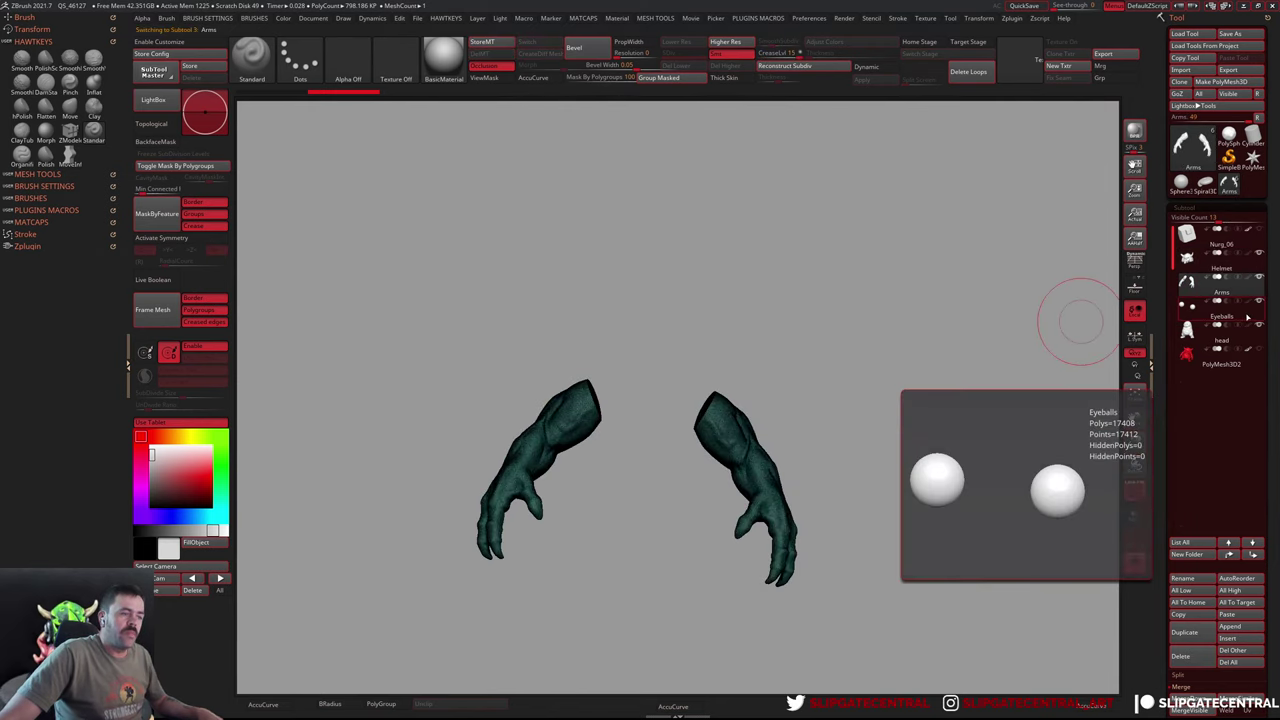
{"action": "left_click", "coordinate": [1222, 318]}
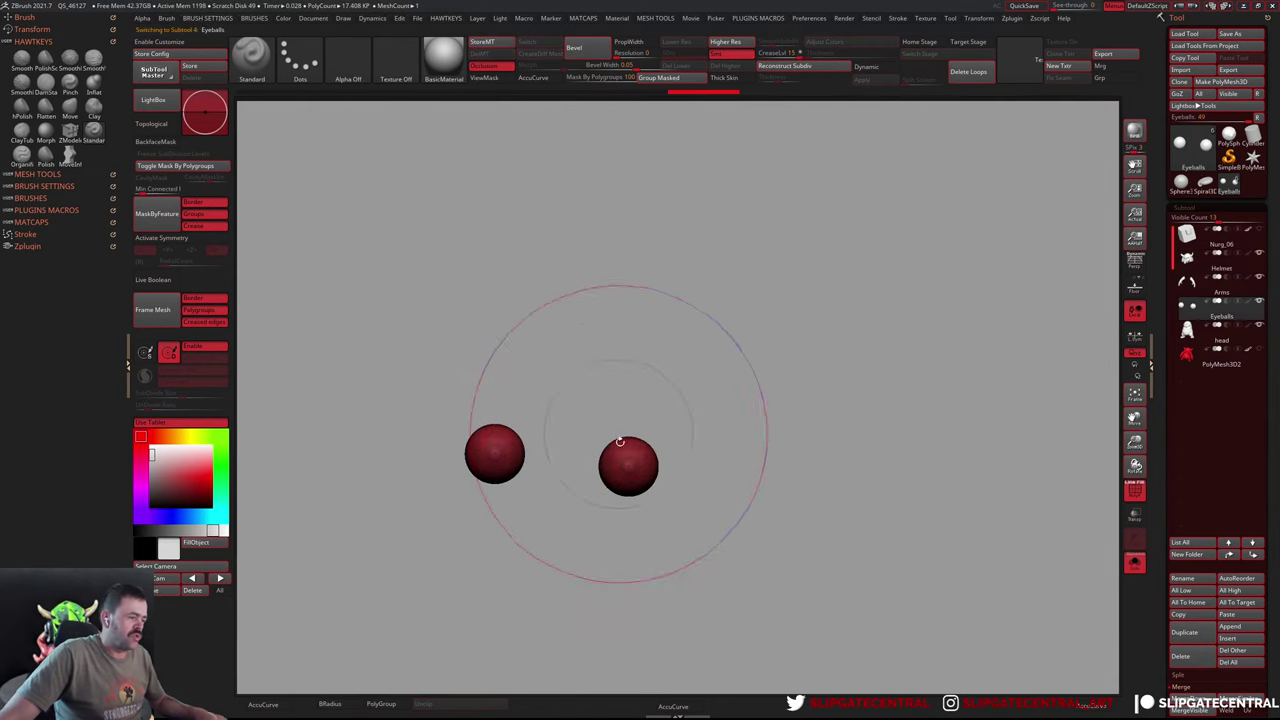
{"action": "left_click", "coordinate": [1222, 340]}
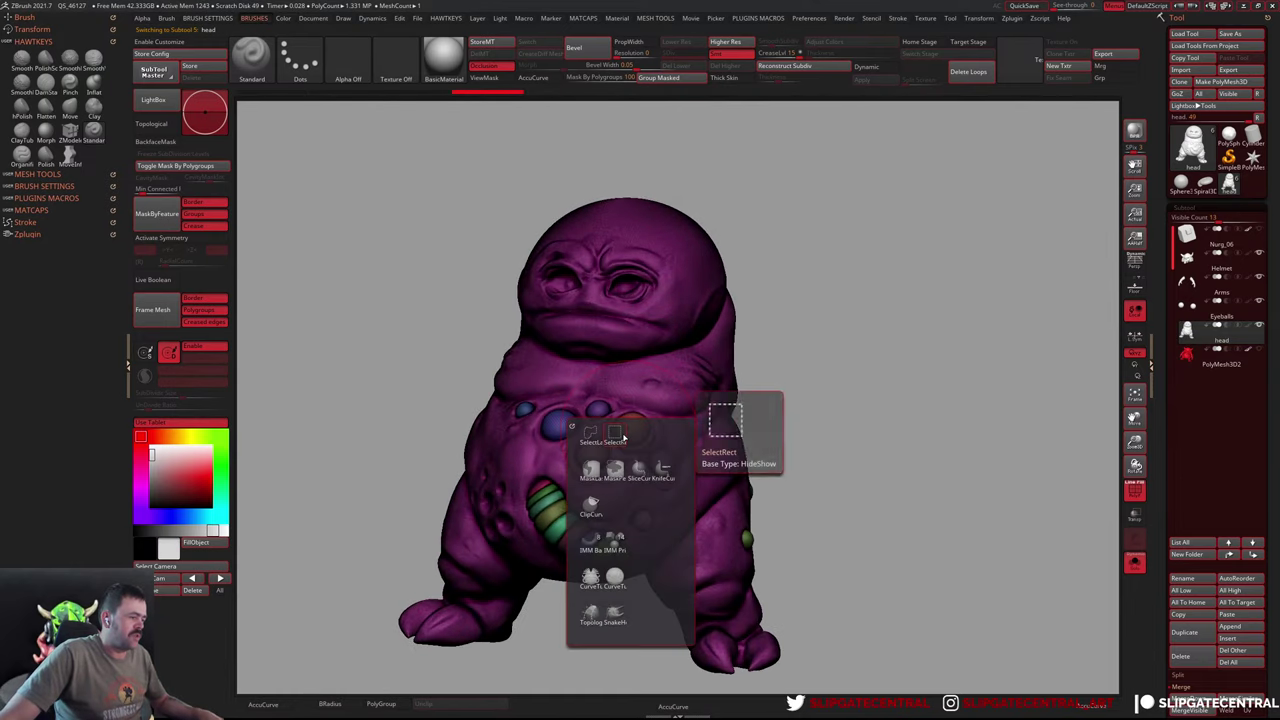
{"action": "left_click", "coordinate": [640, 428], "text": "ctrl+shift"}
{"action": "left_click", "coordinate": [663, 401], "text": "ctrl+shift"}
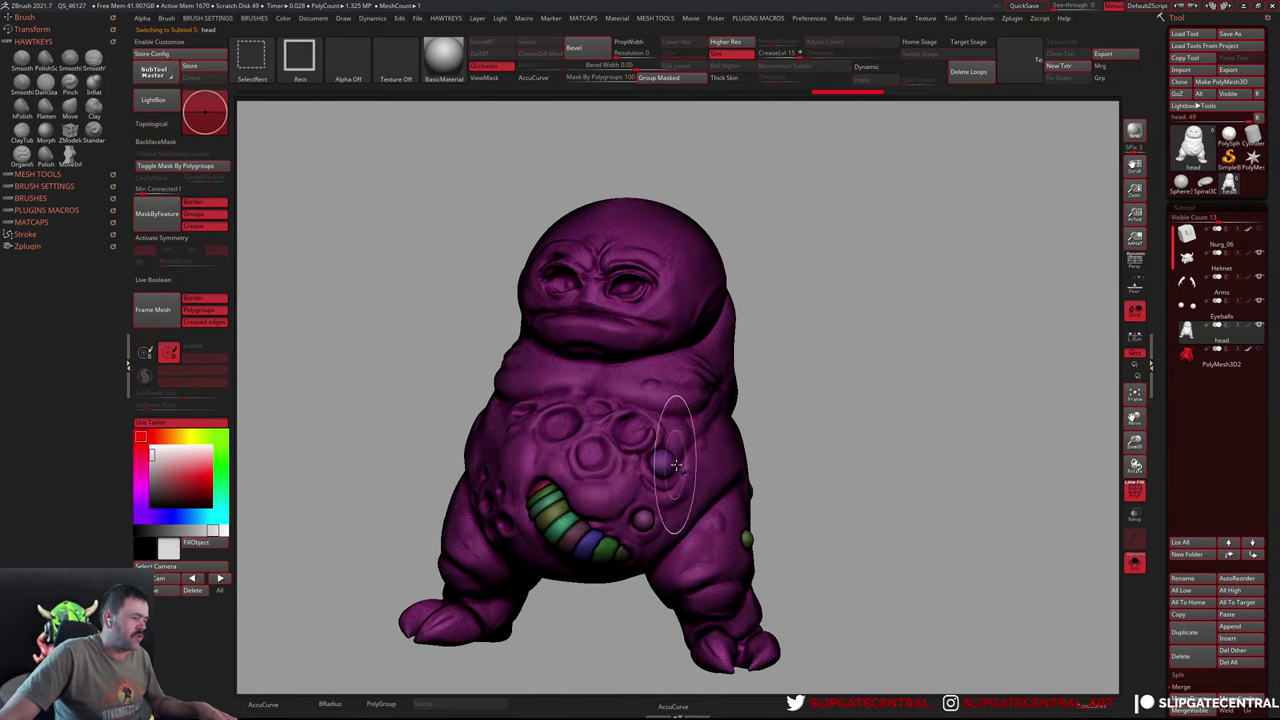
{"action": "left_click_drag", "start_coordinate": [786, 508], "coordinate": [740, 495]}
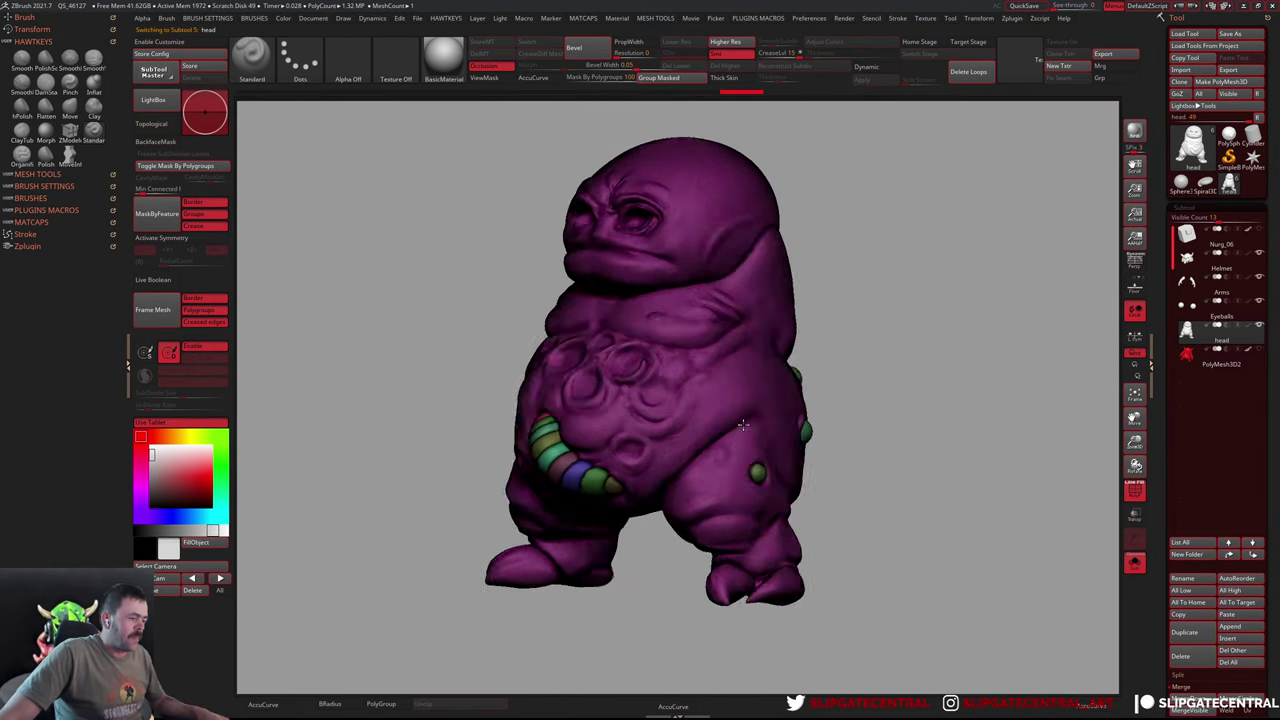
{"action": "mouse_move", "coordinate": [837, 441]}
{"action": "left_mouse_down"}
{"action": "mouse_move", "coordinate": [788, 385]}
{"action": "mouse_move", "coordinate": [880, 397]}
{"action": "mouse_move", "coordinate": [851, 434]}
{"action": "left_mouse_up"}
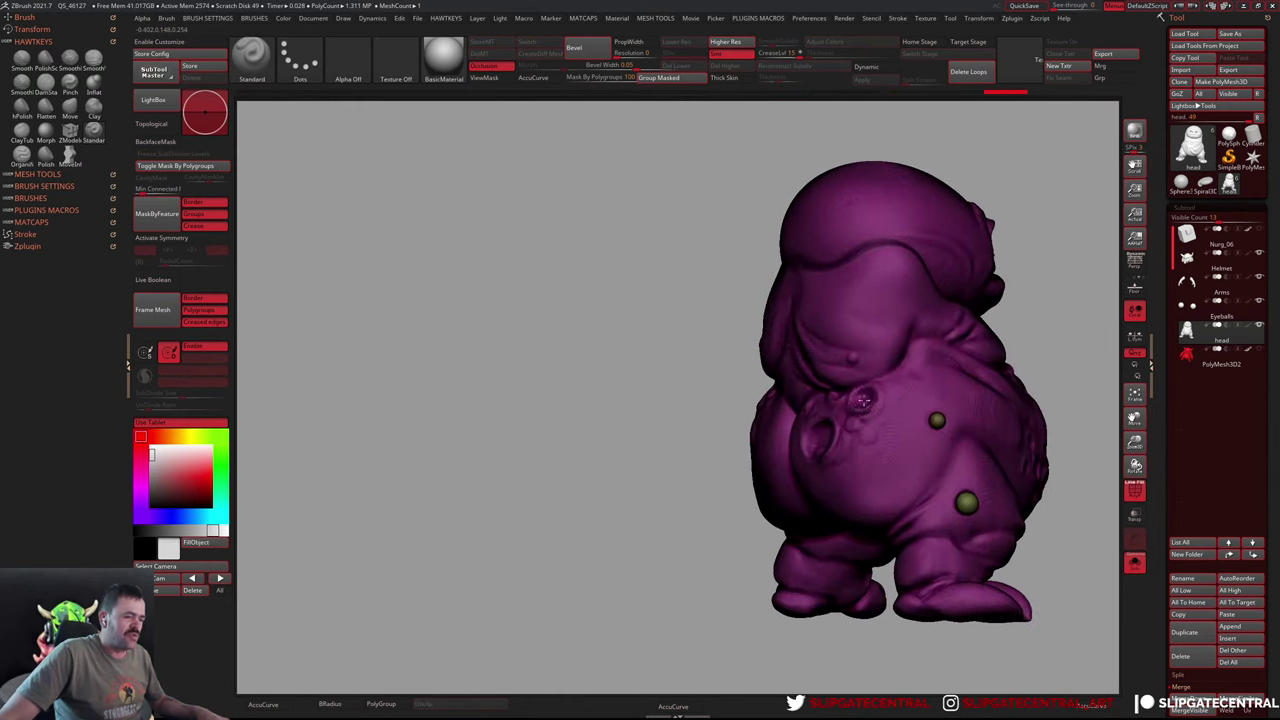
{"action": "mouse_move", "coordinate": [930, 467]}
{"action": "left_mouse_down", "text": "shift"}
{"action": "mouse_move", "coordinate": [823, 434]}
{"action": "mouse_move", "coordinate": [823, 357]}
{"action": "left_mouse_up", "text": "shift"}
Hide part of the body mesh and Split Hidden it into the new head1_1 subtool
{"action": "key", "text": "space"}
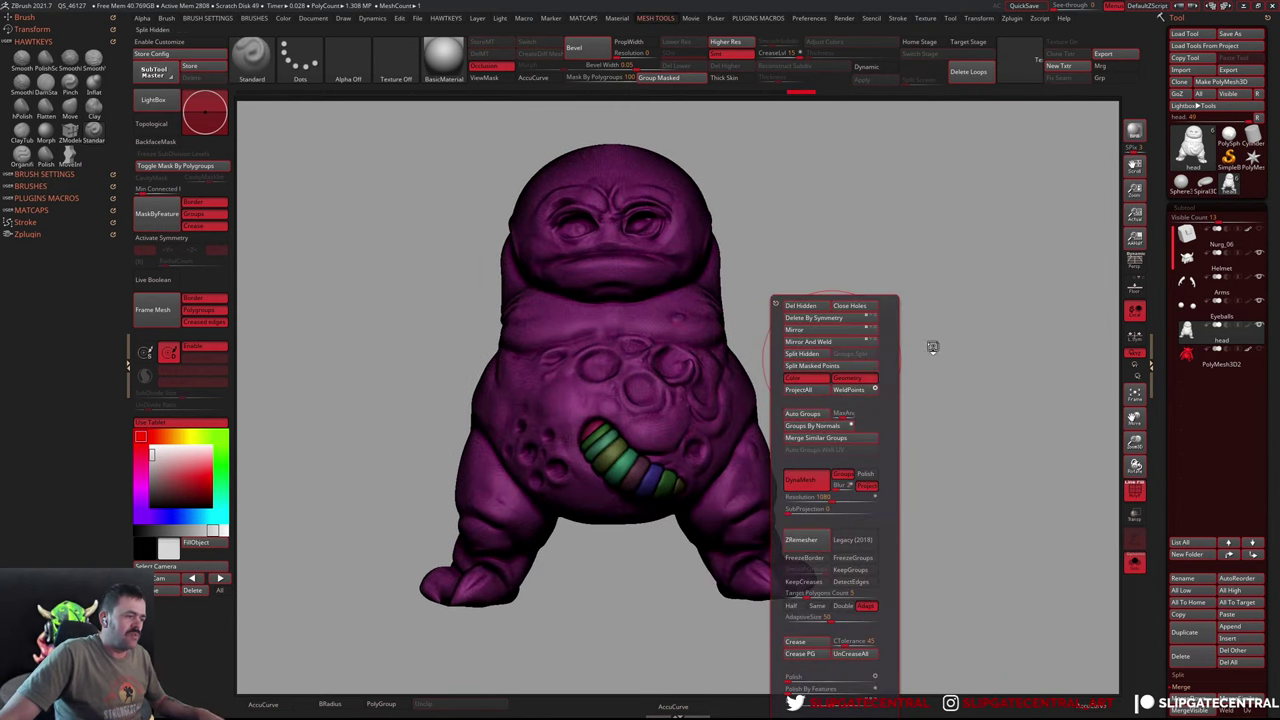
{"action": "key", "text": "alt+s"}
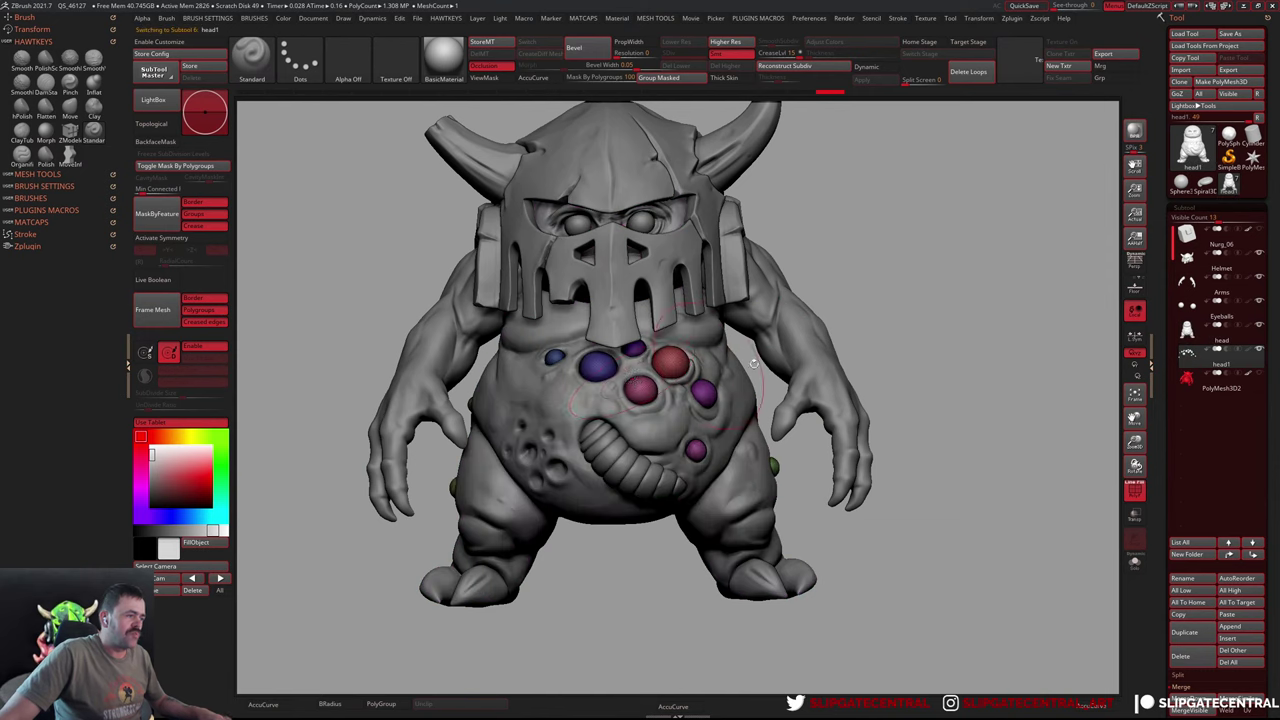
{"action": "key", "text": "alt+s"}
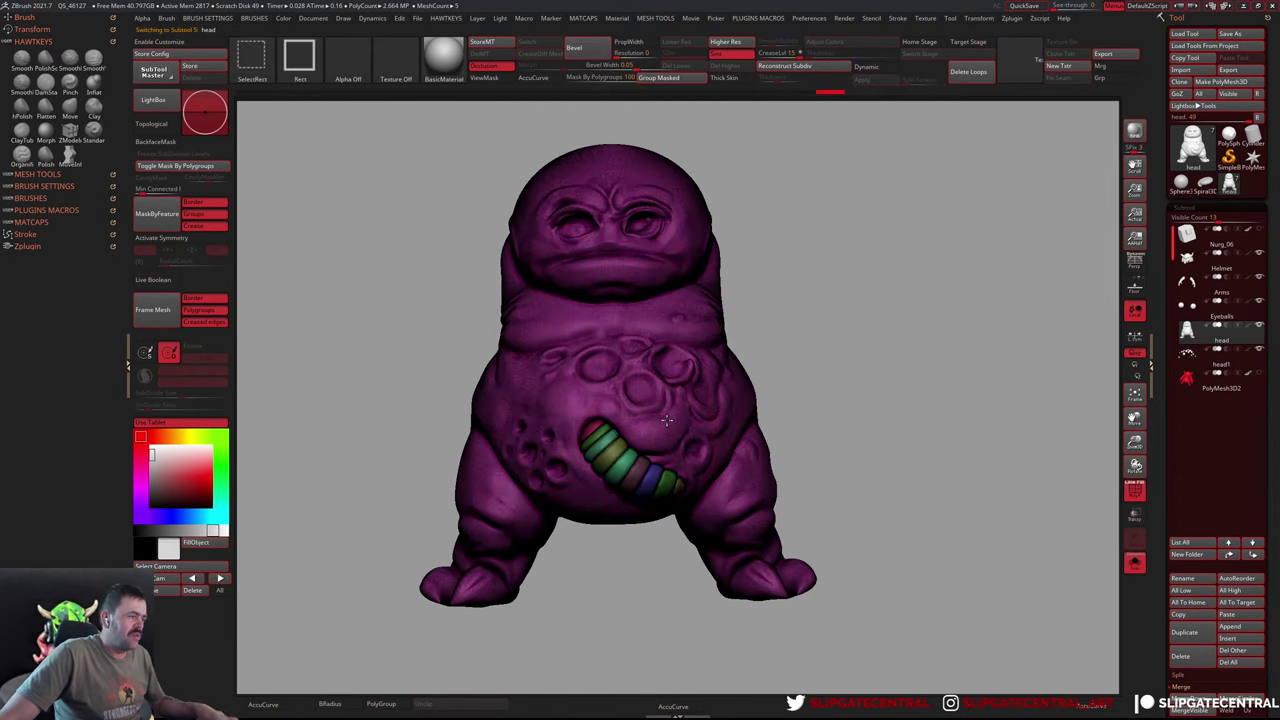
{"action": "left_click", "coordinate": [645, 450], "text": "ctrl+shift"}
{"action": "left_click_drag", "start_coordinate": [806, 370], "coordinate": [643, 234], "text": "ctrl+shift"}
{"action": "left_click", "coordinate": [886, 380], "text": "ctrl+shift"}
{"action": "key", "text": "space"}
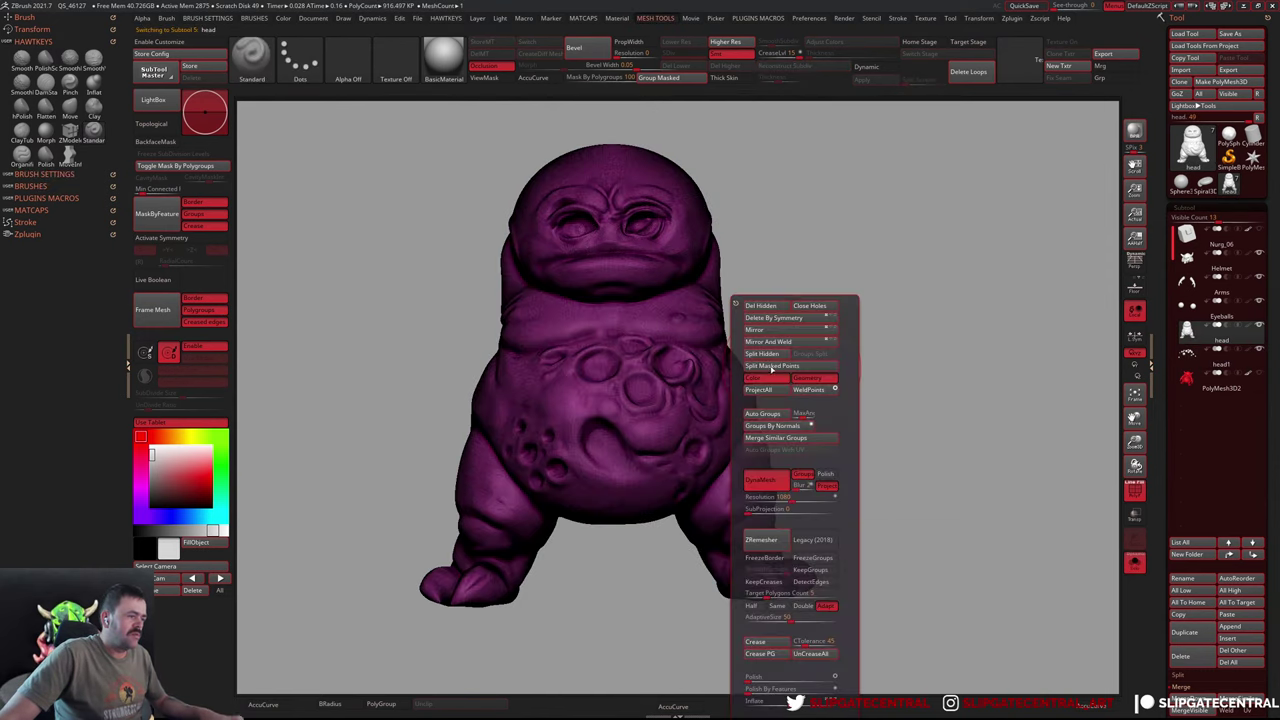
{"action": "left_click", "coordinate": [786, 353]}
{"action": "left_click", "coordinate": [658, 357], "text": "alt"}
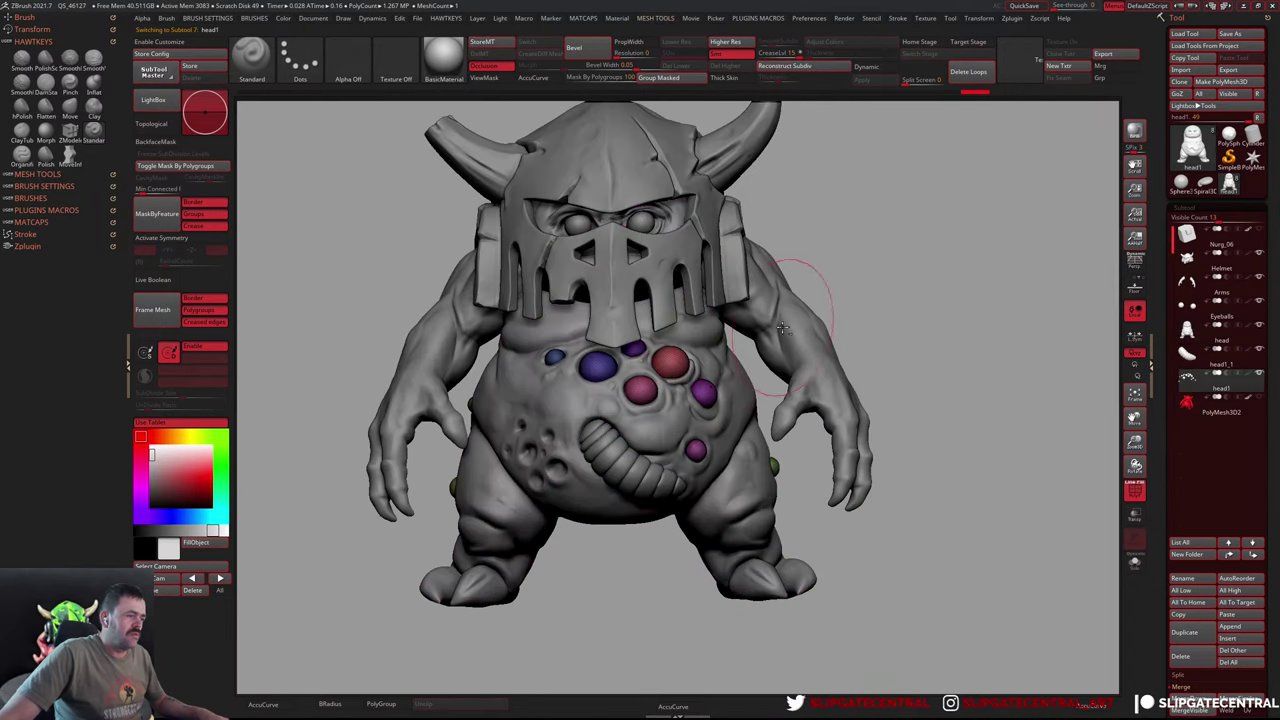
Groups Split the Helmet subtool into Helmet1–Helmet7, accepting the non-undoable warning
{"action": "left_click", "coordinate": [727, 283], "text": "alt"}
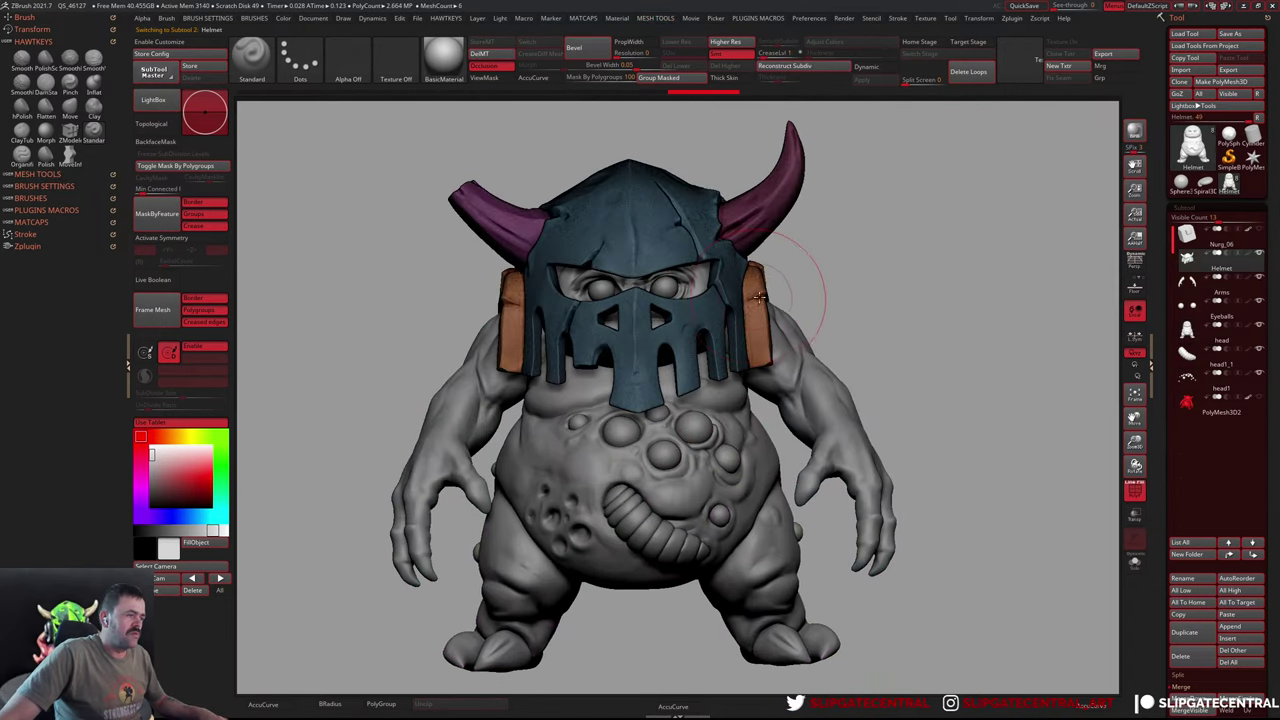
{"action": "mouse_move", "coordinate": [883, 363]}
{"action": "left_mouse_down"}
{"action": "mouse_move", "coordinate": [675, 298]}
{"action": "mouse_move", "coordinate": [445, 262]}
{"action": "left_mouse_up"}
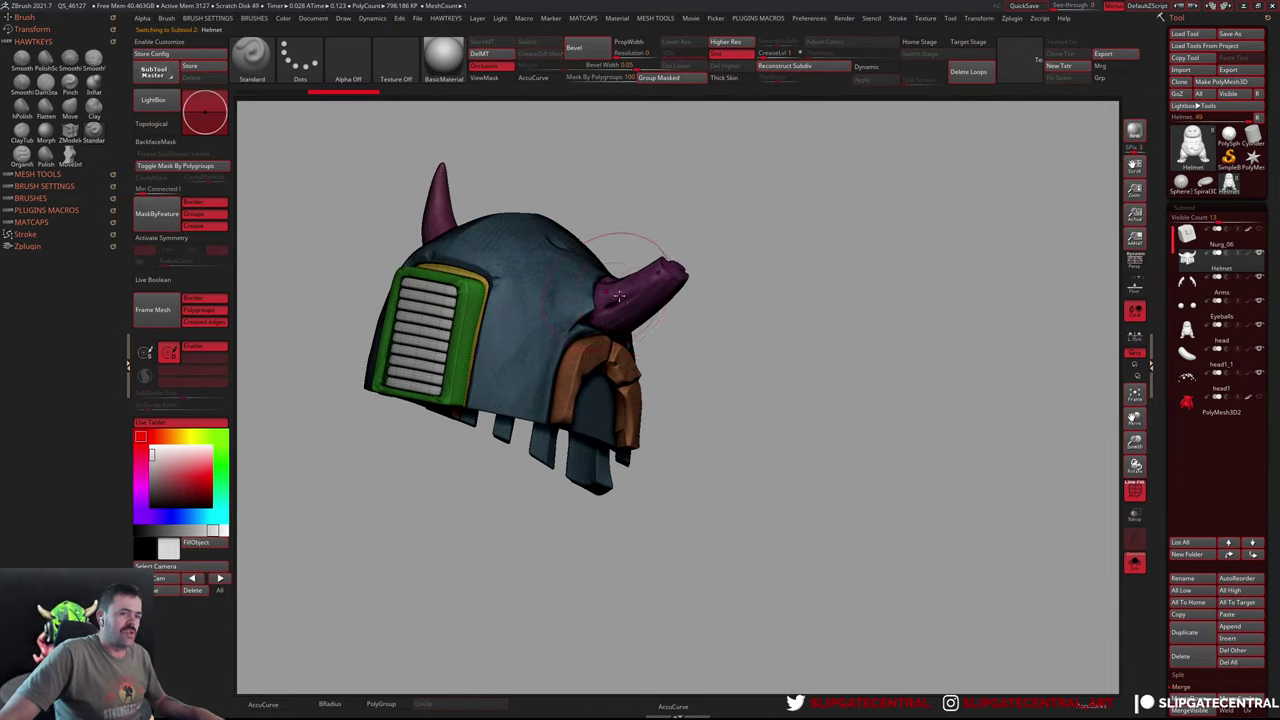
{"action": "key", "text": "m"}
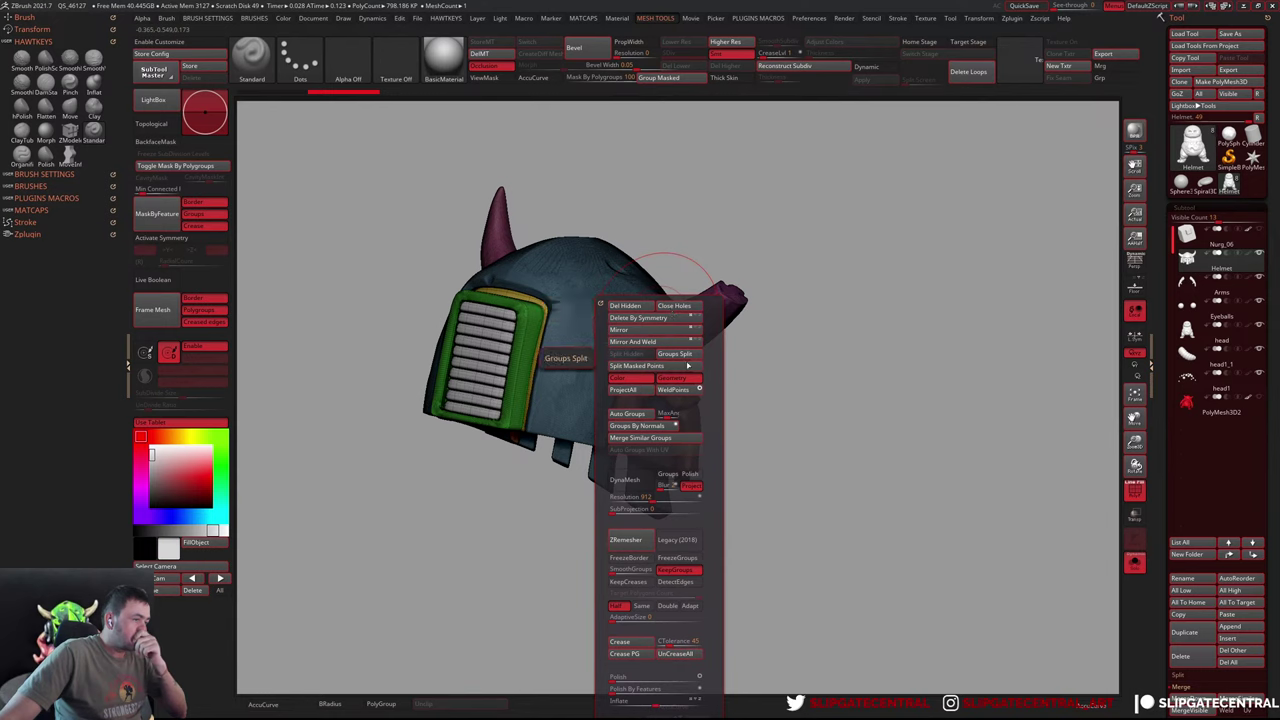
{"action": "left_click", "coordinate": [672, 310]}
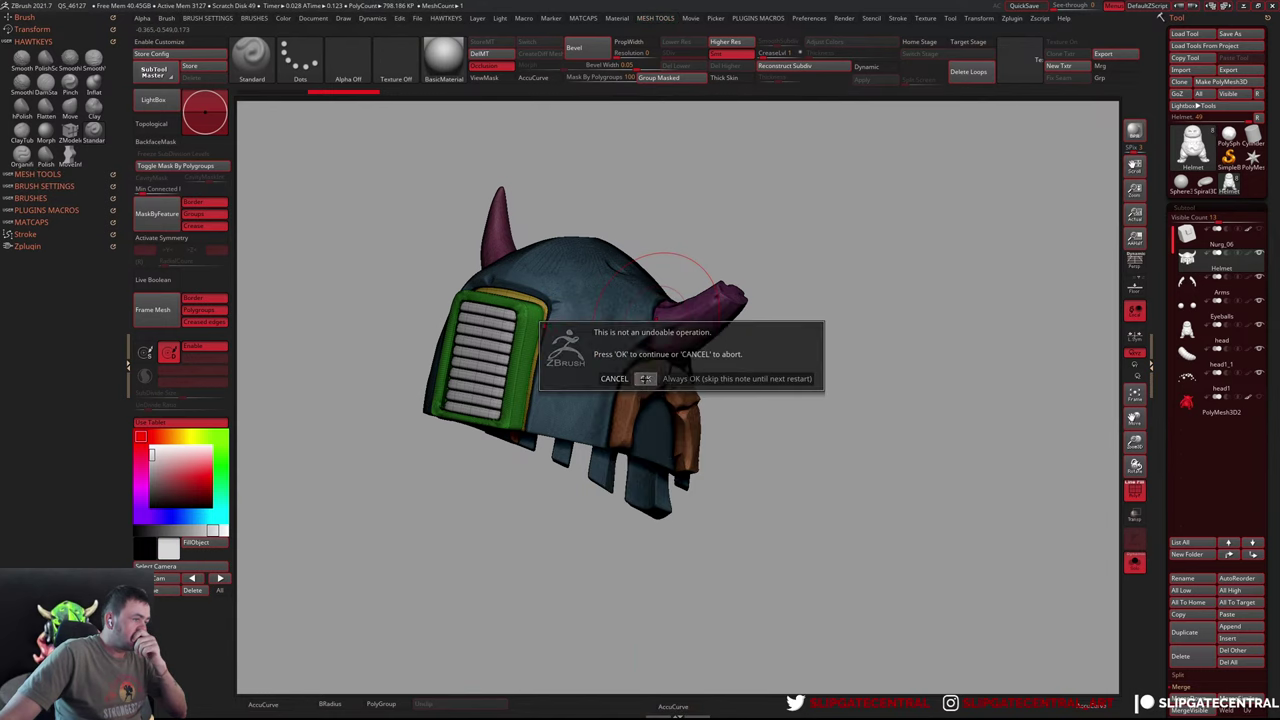
{"action": "left_click", "coordinate": [645, 378]}
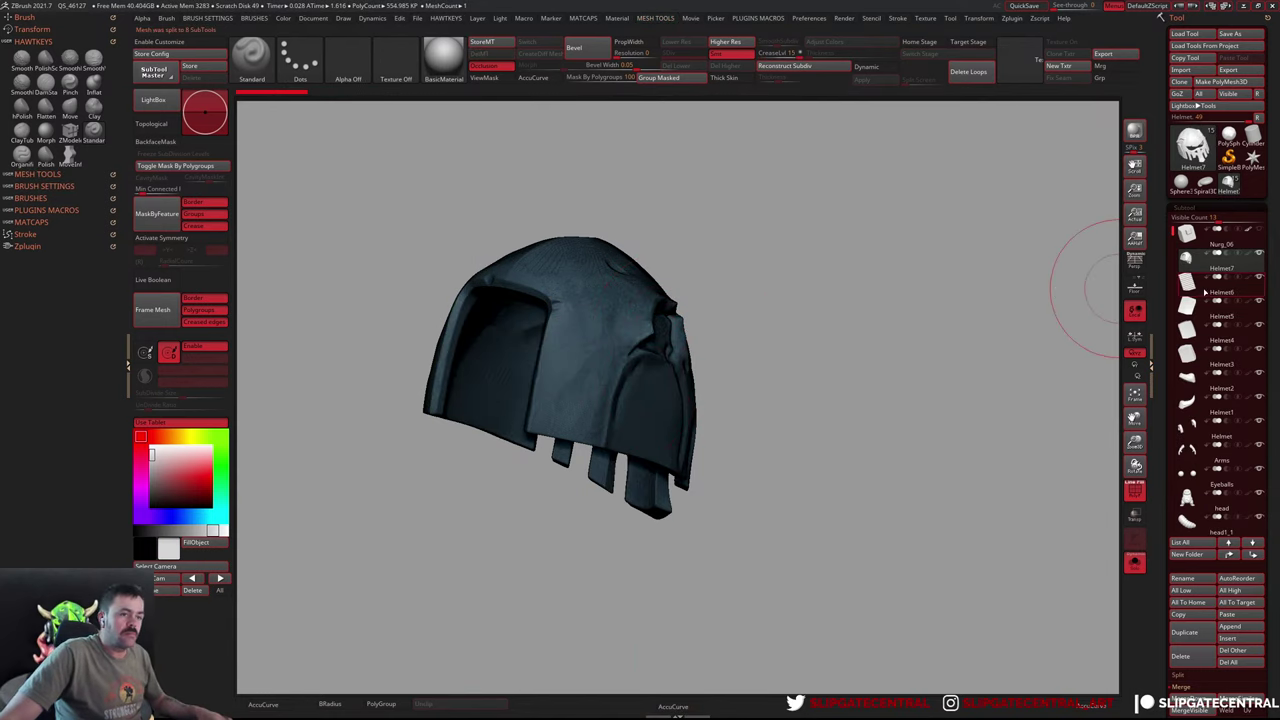
Inspect the striped vent panel in wireframe, then delete the Helmet4 piece
{"action": "left_click", "coordinate": [1186, 318]}
{"action": "key", "text": "shift+f"}
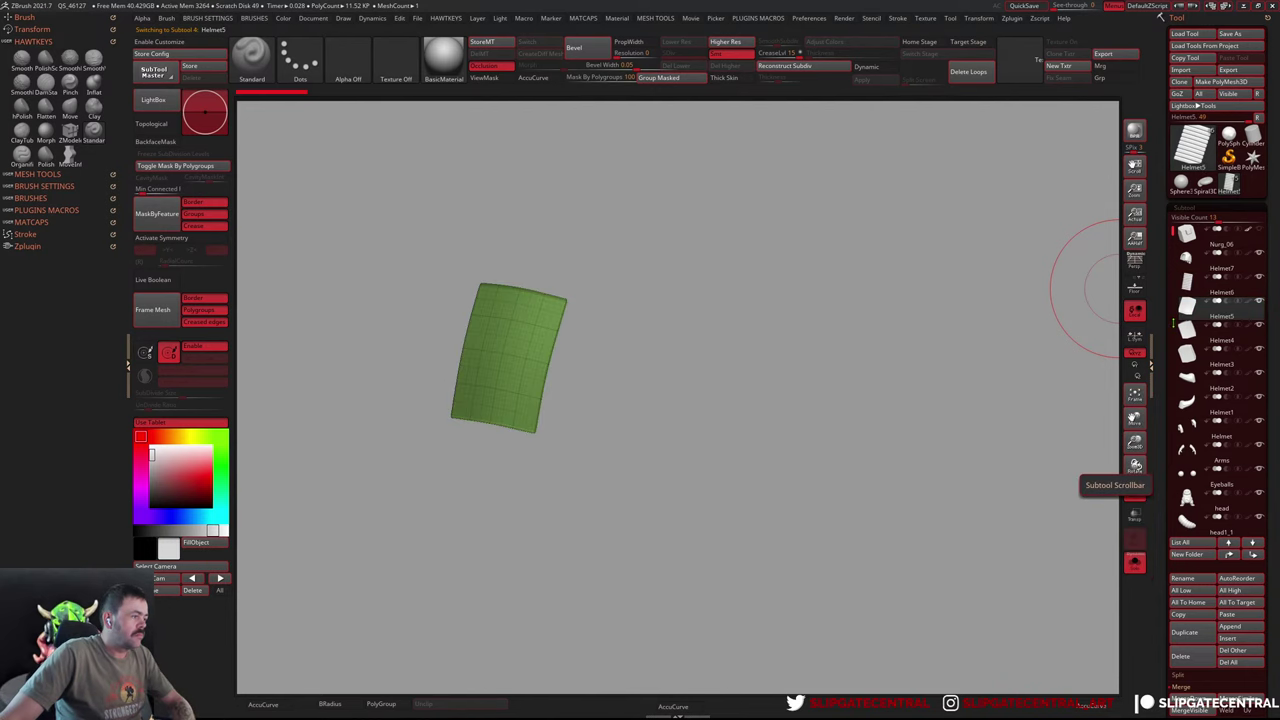
{"action": "mouse_move", "coordinate": [1086, 286]}
{"action": "left_mouse_down"}
{"action": "mouse_move", "coordinate": [743, 357]}
{"action": "mouse_move", "coordinate": [763, 357]}
{"action": "left_mouse_up"}
{"action": "key", "text": "shift+f"}
{"action": "left_click_drag", "start_coordinate": [628, 332], "coordinate": [1000, 357]}
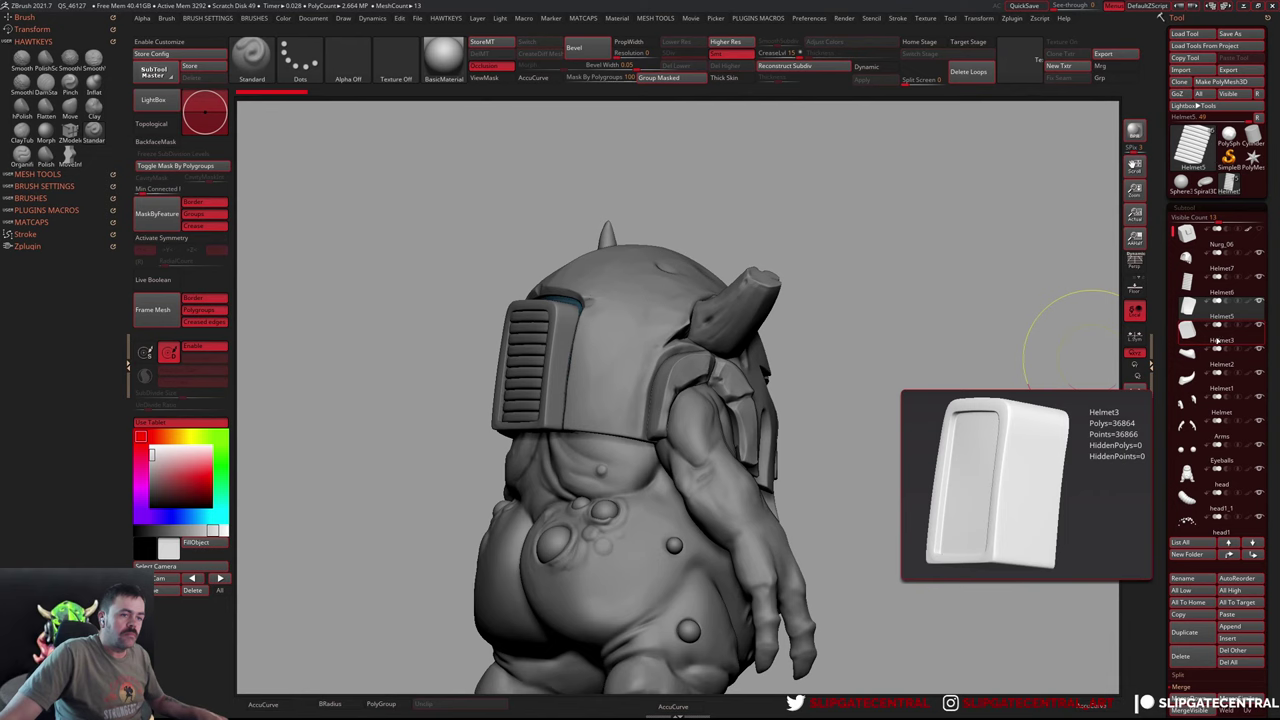
{"action": "left_click", "coordinate": [1224, 335]}
{"action": "mouse_move", "coordinate": [1068, 357]}
{"action": "left_mouse_down"}
{"action": "mouse_move", "coordinate": [820, 334]}
{"action": "mouse_move", "coordinate": [838, 352]}
{"action": "left_mouse_up"}
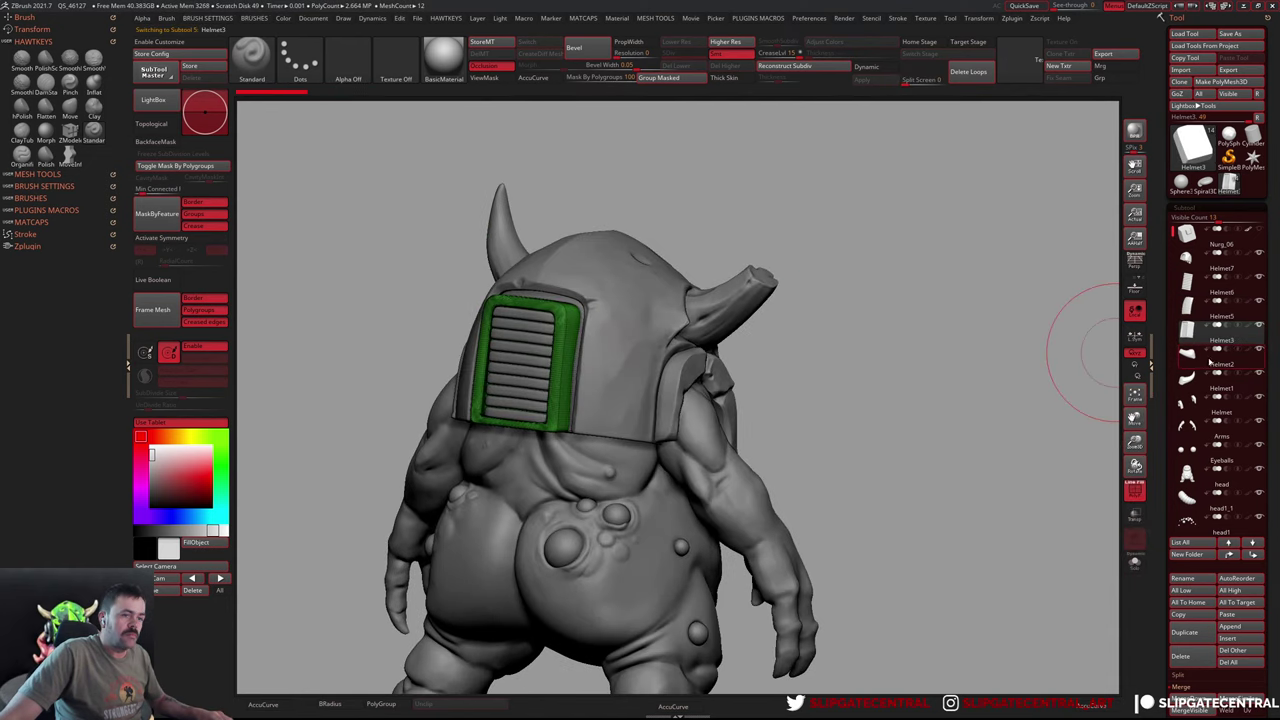
Solo-step to the red PolyMesh3D duplicate, delete it and show all parts again
{"action": "key", "text": "Down"}
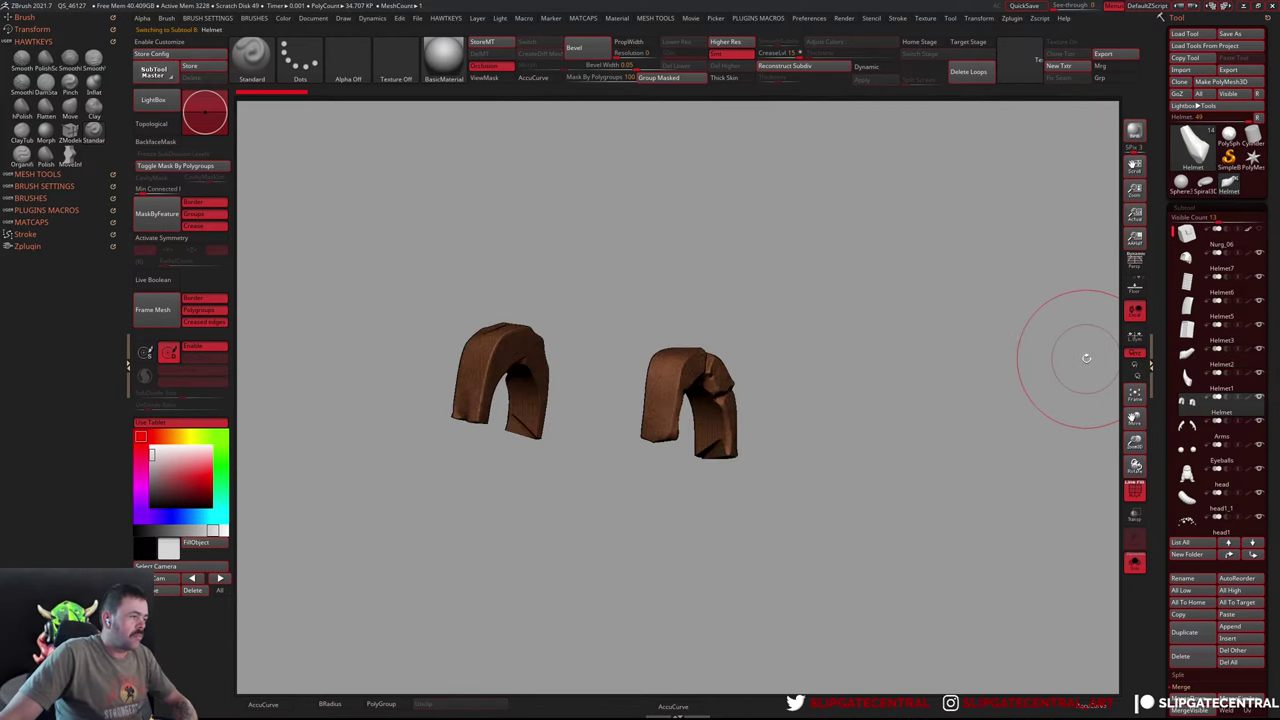
{"action": "key", "text": "Down"}
{"action": "key", "text": "Down"}
{"action": "key", "text": "Down"}
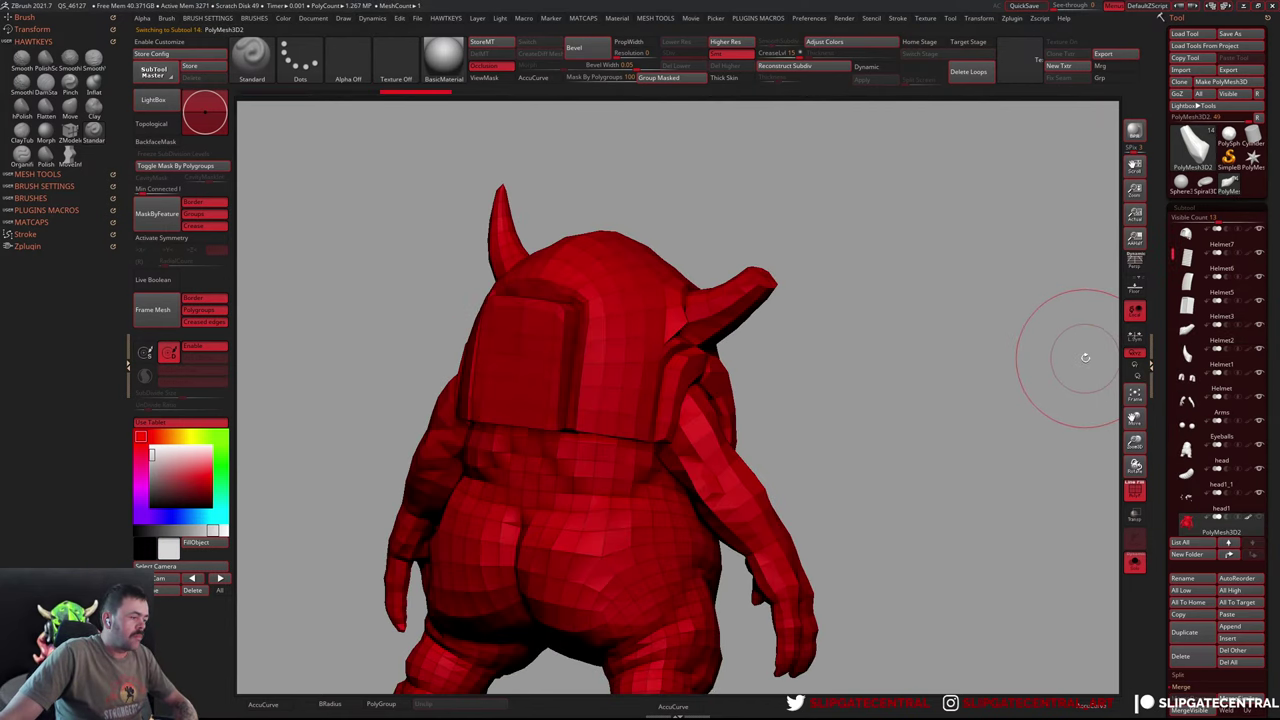
{"action": "left_click", "coordinate": [1134, 488]}
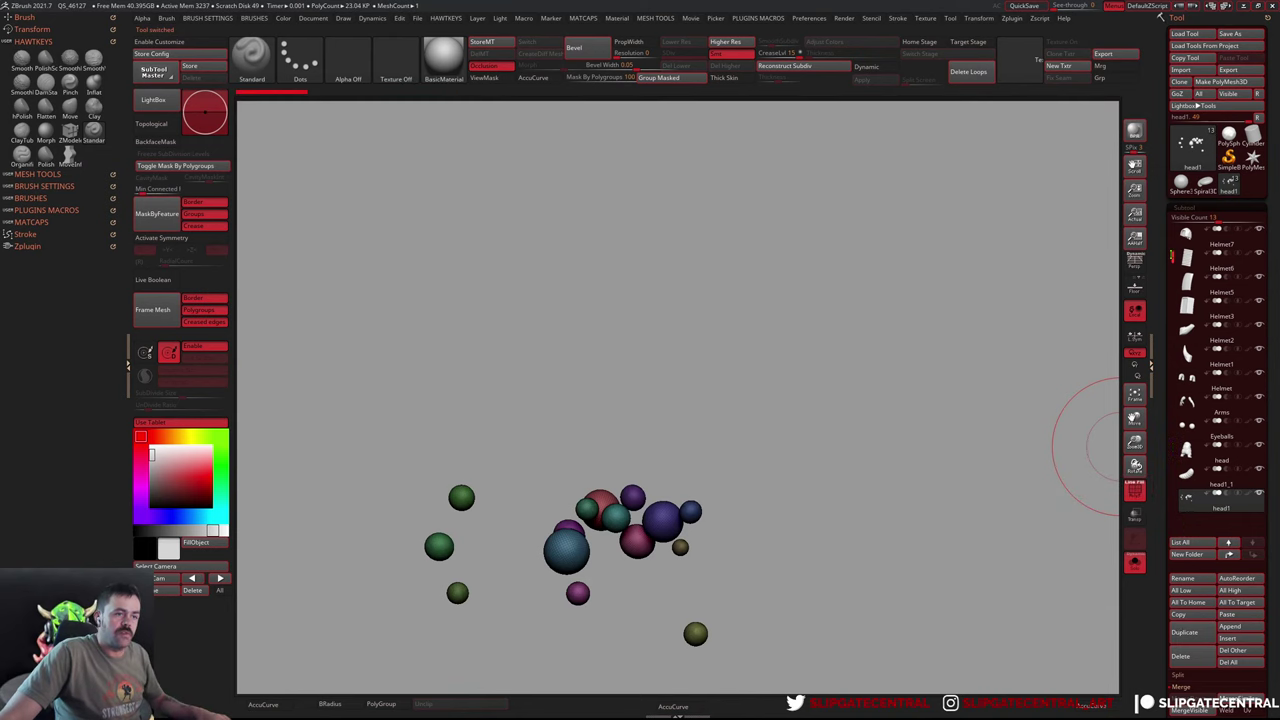
{"action": "key", "text": "alt+shift+s"}
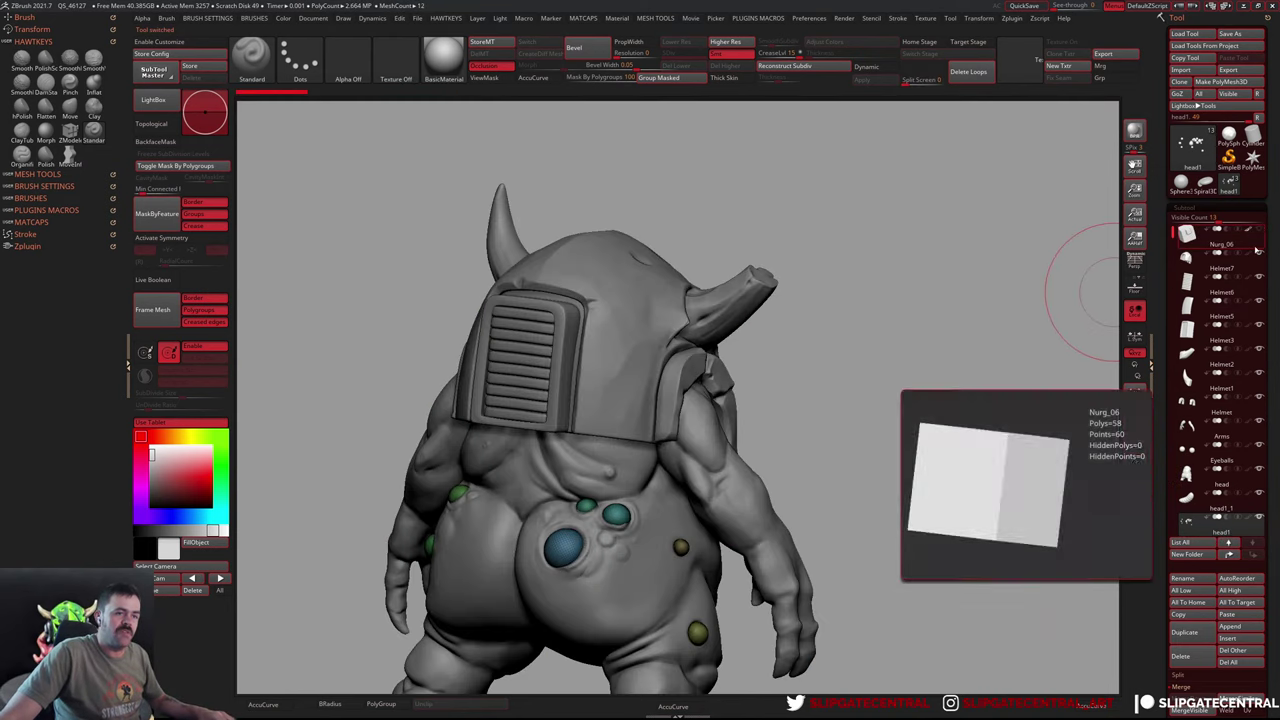
{"action": "left_click", "coordinate": [1250, 232]}
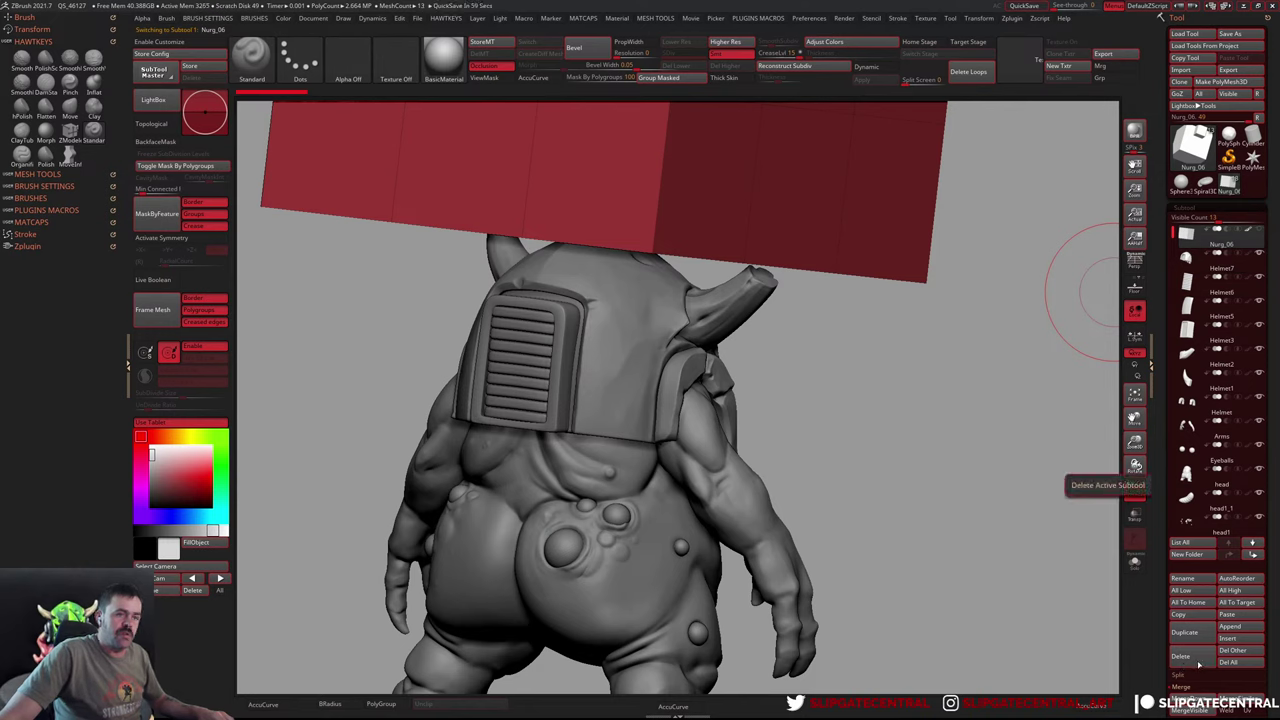
Delete the Nurg_06 plane, check the character from several angles and save with Ctrl+S
{"action": "left_click", "coordinate": [1181, 656]}
{"action": "mouse_move", "coordinate": [823, 457]}
{"action": "left_mouse_down"}
{"action": "mouse_move", "coordinate": [728, 437]}
{"action": "mouse_move", "coordinate": [1048, 313]}
{"action": "left_mouse_up"}
{"action": "left_click_drag", "start_coordinate": [878, 351], "coordinate": [729, 368]}
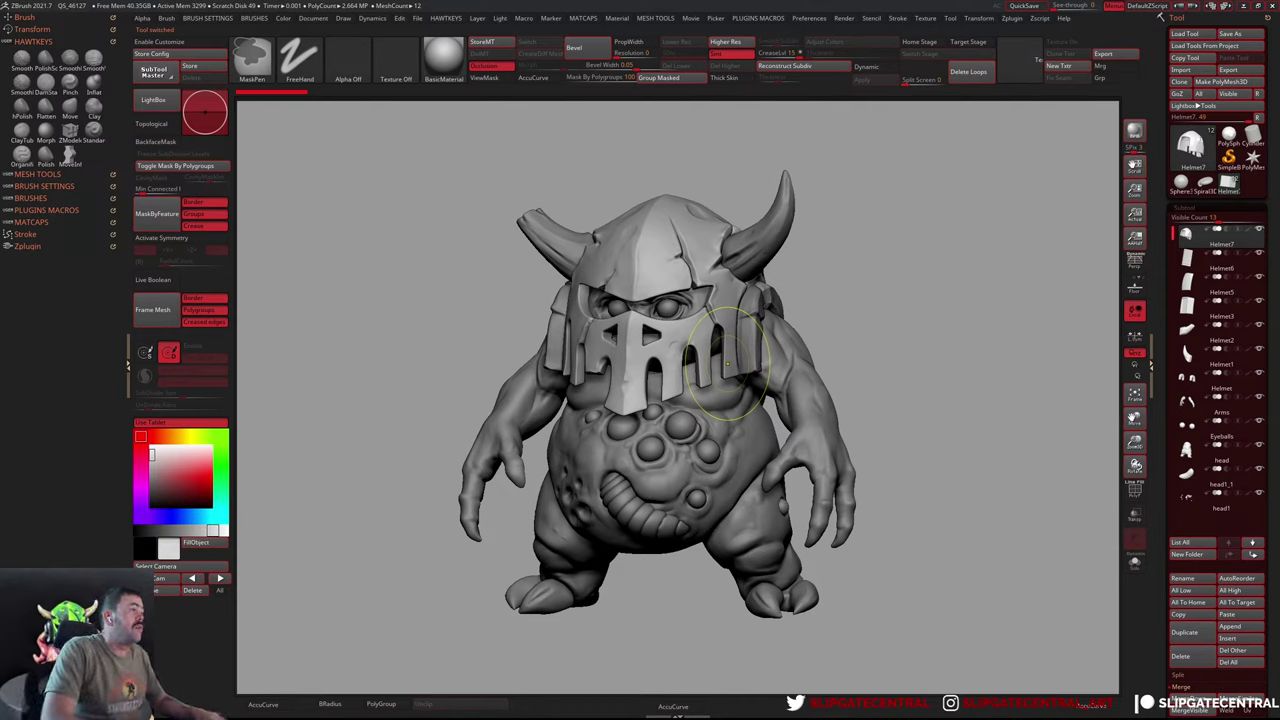
{"action": "key", "text": "ctrl+s"}
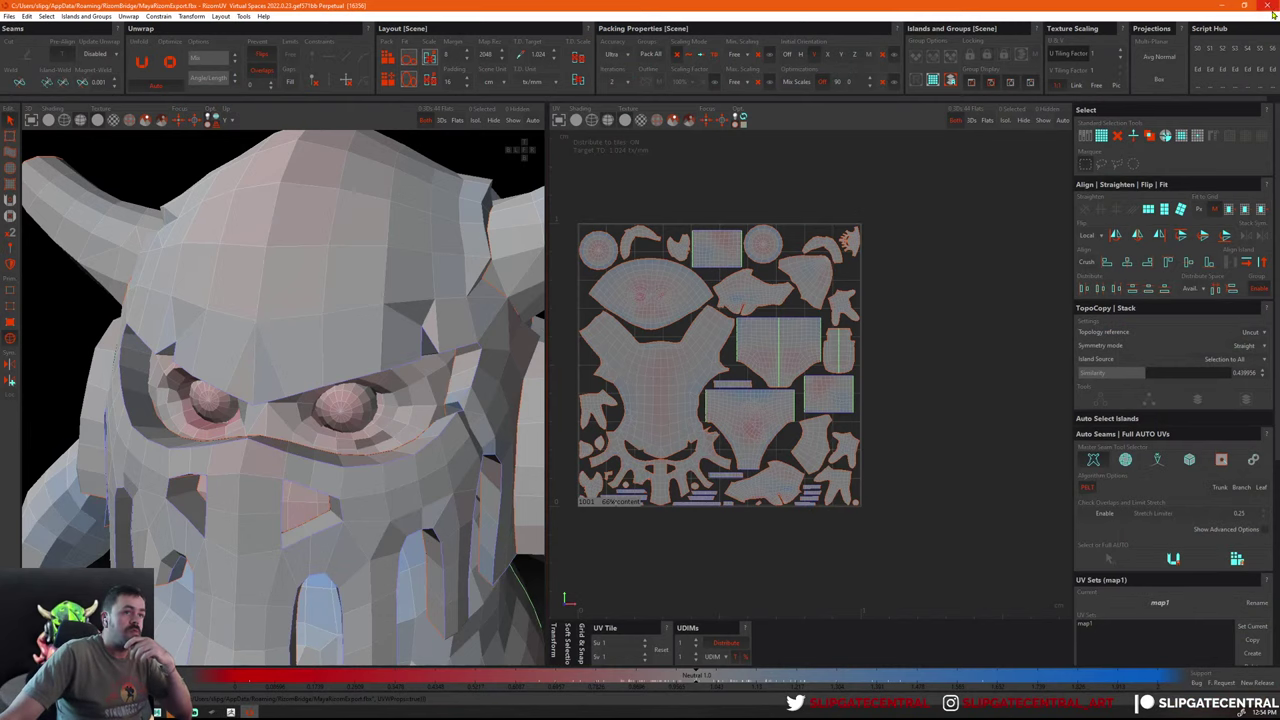
Close RizomUV and save the Maya scene as Nurgling_Low.mb
{"action": "left_click", "coordinate": [1272, 8]}
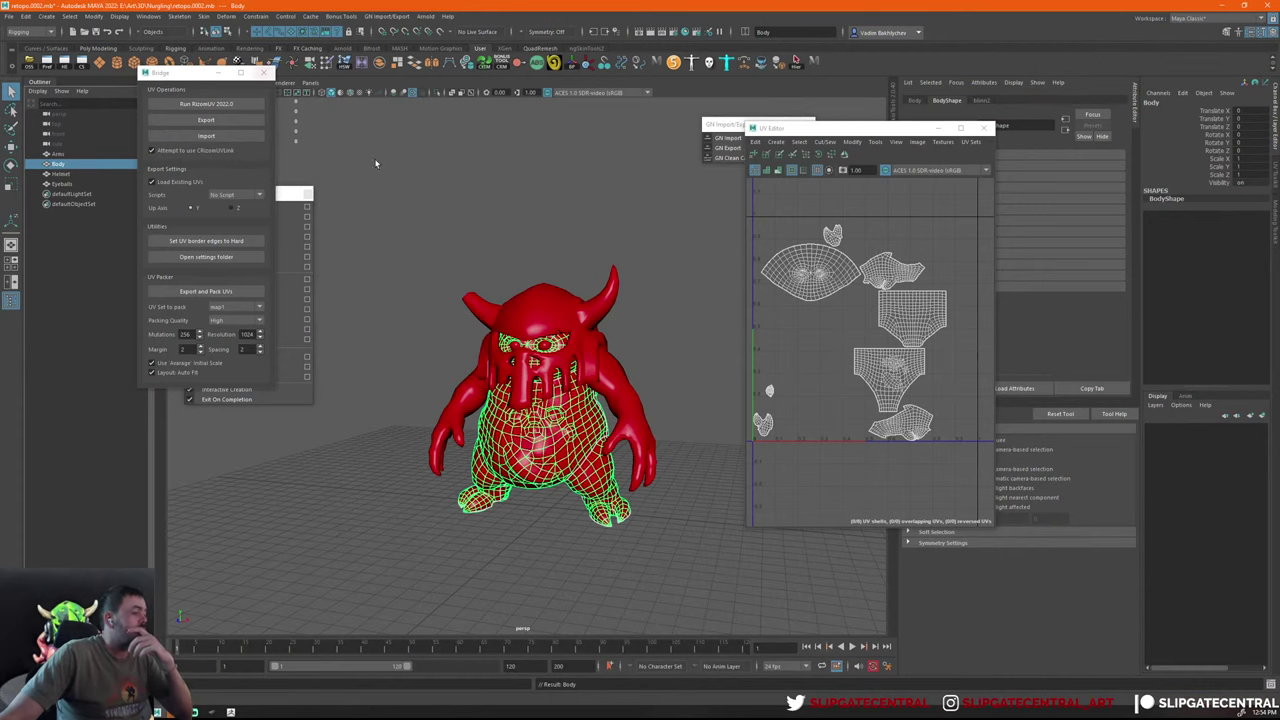
{"action": "left_click", "coordinate": [376, 162]}
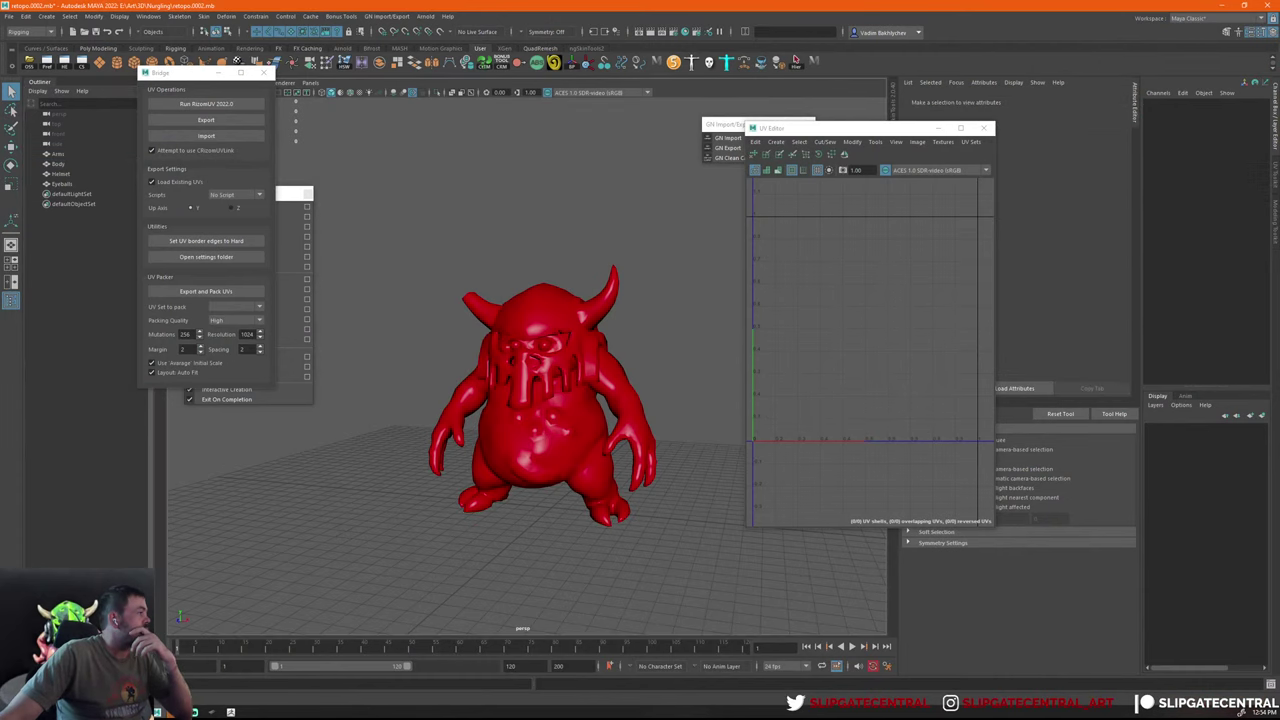
{"action": "left_click", "coordinate": [9, 15]}
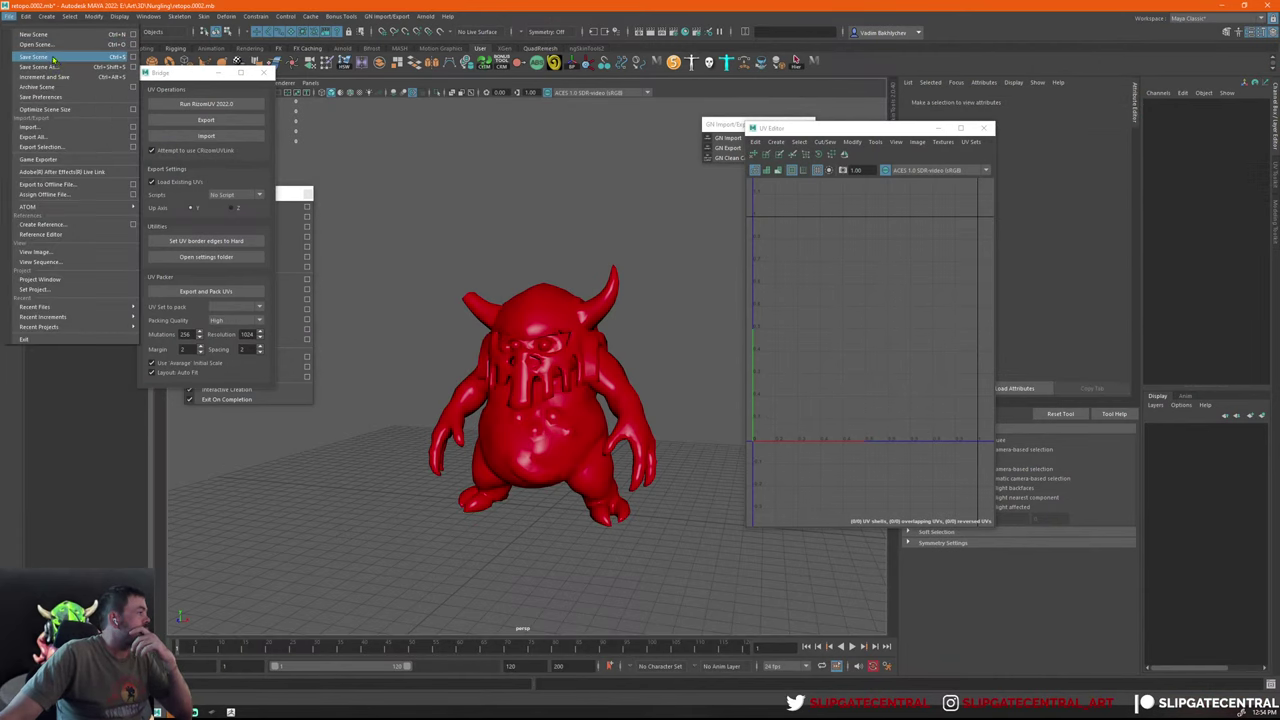
{"action": "left_click", "coordinate": [45, 57]}
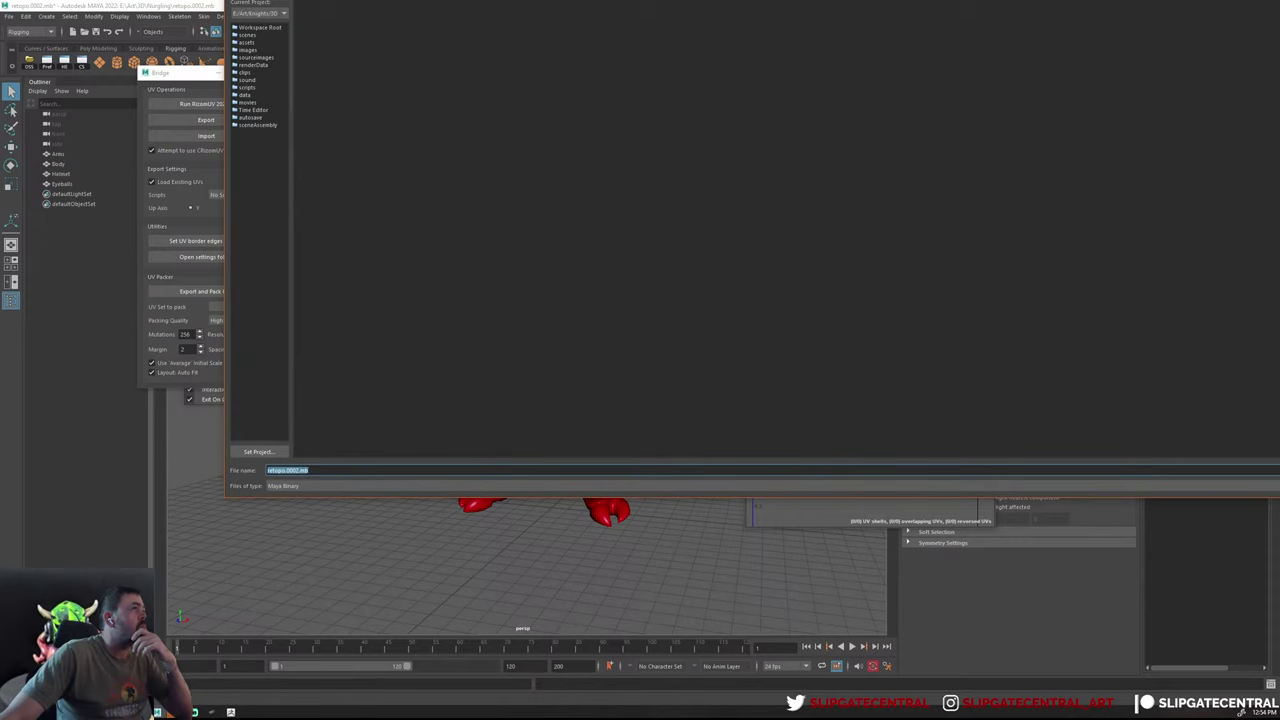
{"action": "type", "text": "N"}
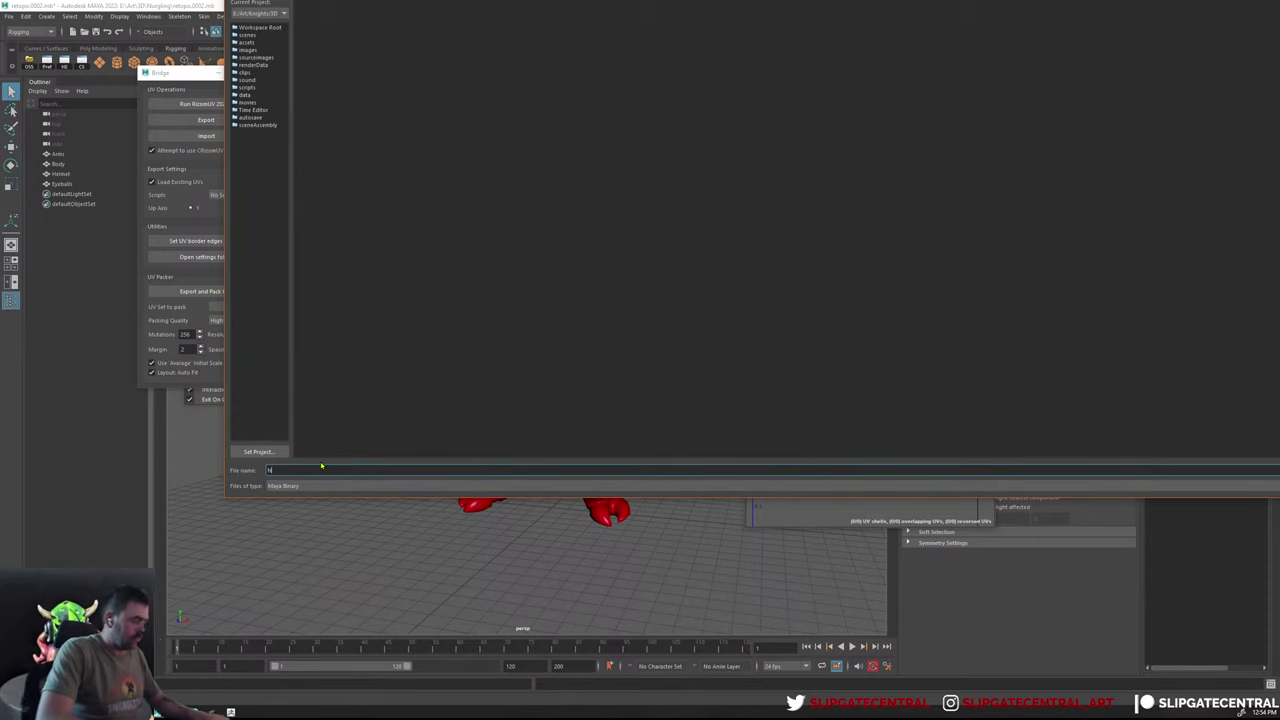
{"action": "type", "text": "ungling_Lo"}
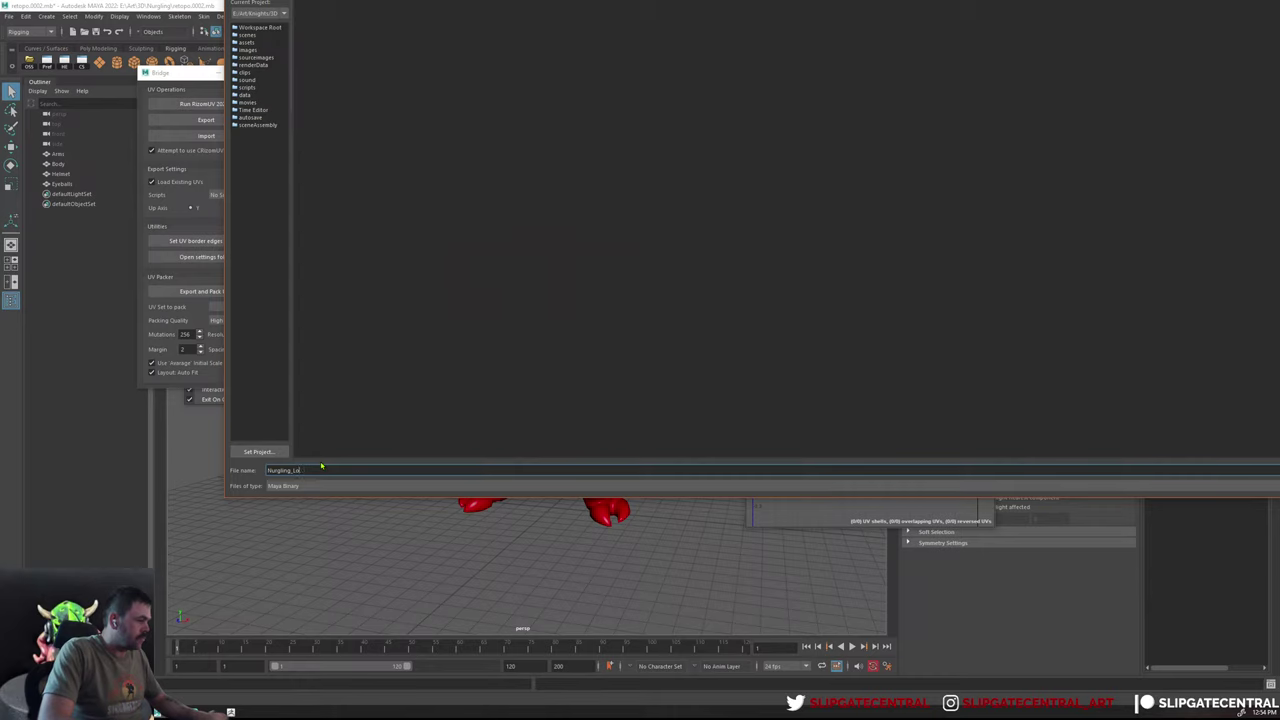
{"action": "key", "text": "Return"}
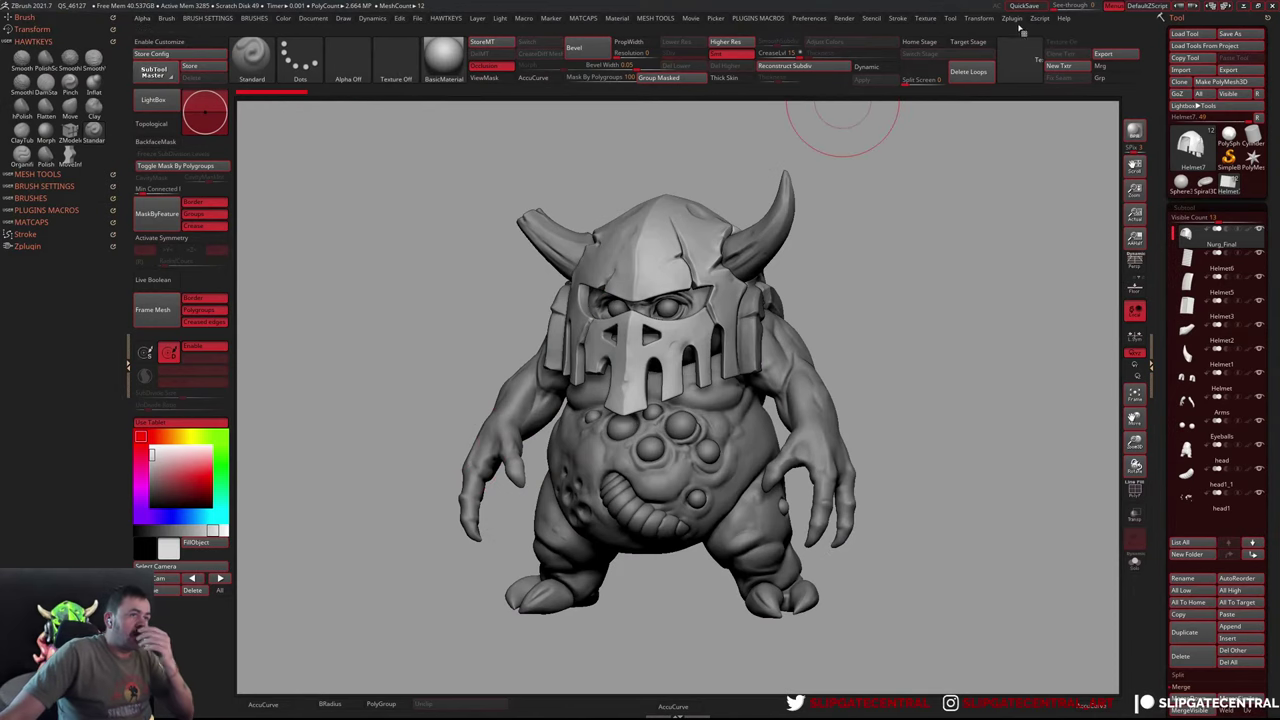
Expand the Zplugin FBX Export/Import section to reach its FBX export settings
{"action": "left_click", "coordinate": [1012, 18]}
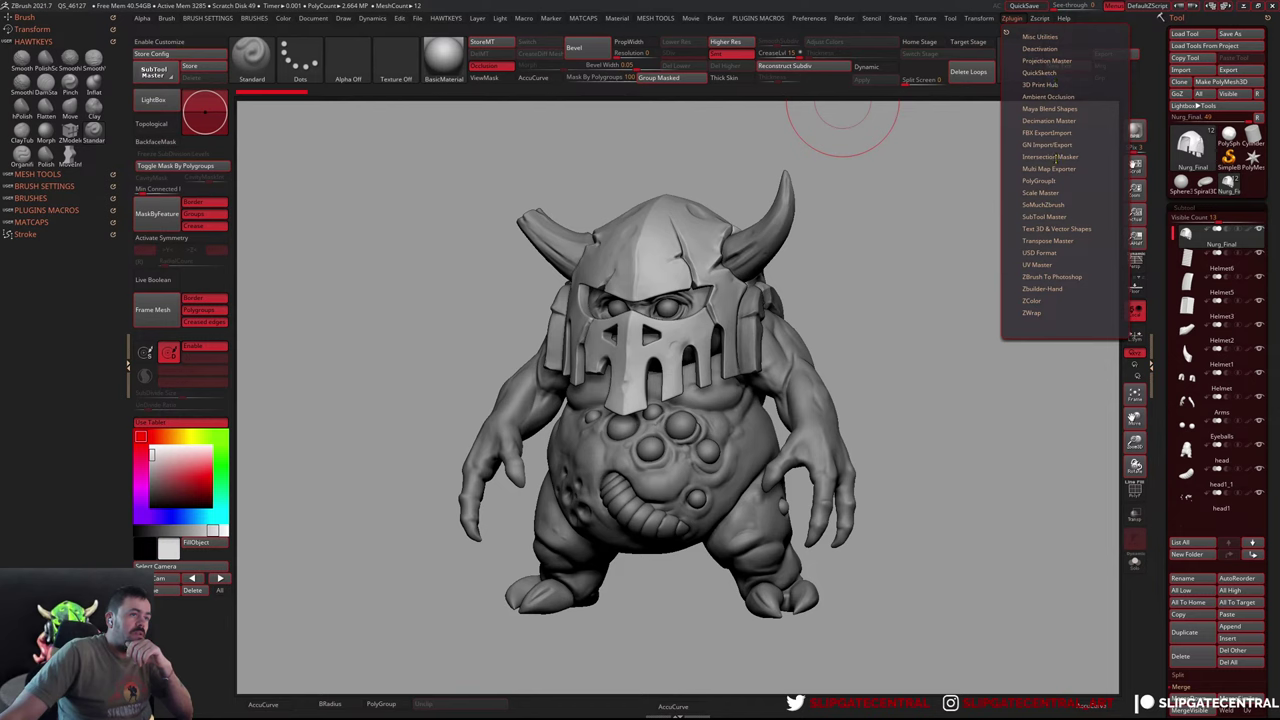
{"action": "left_click", "coordinate": [1051, 133]}
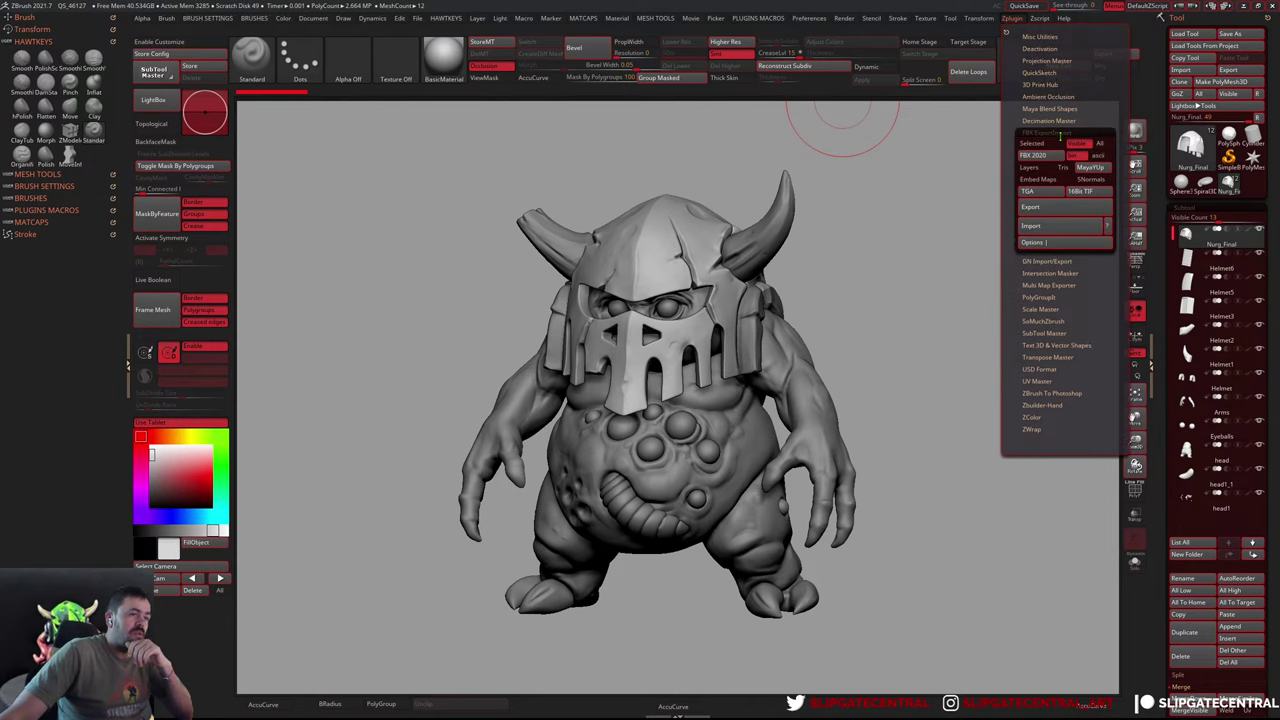
{"action": "left_click", "coordinate": [1058, 133]}
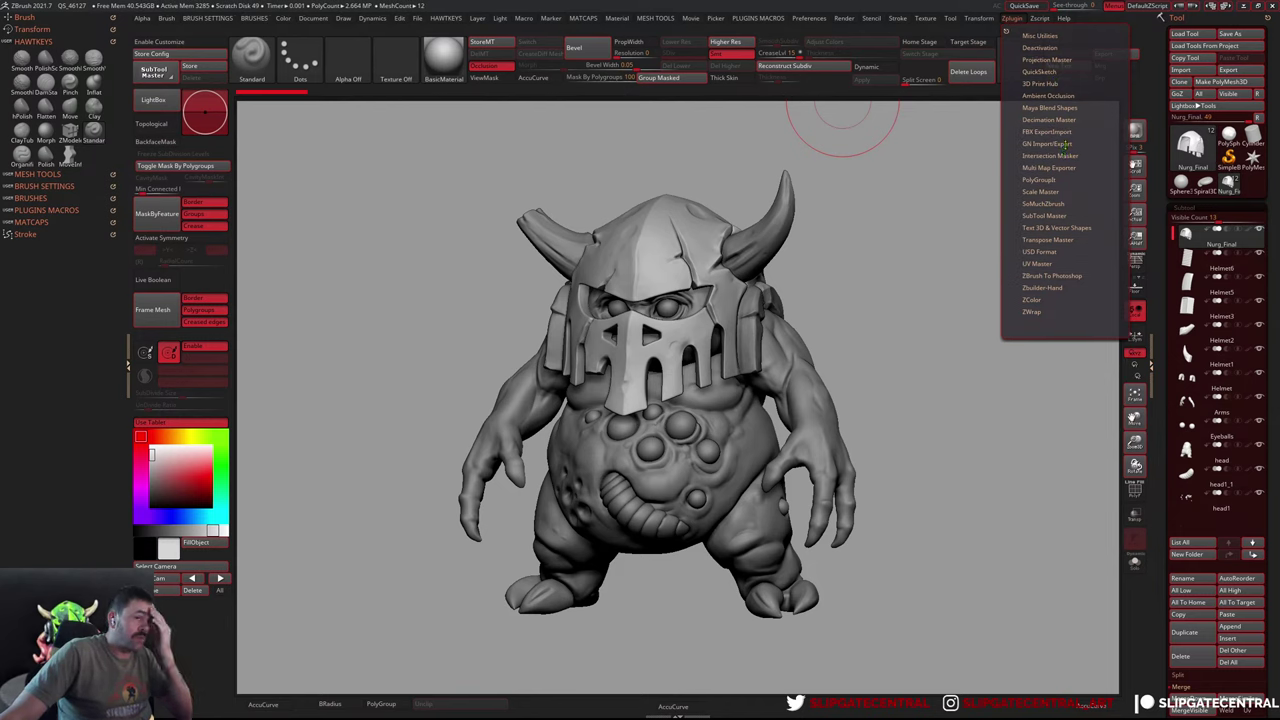
{"action": "left_click", "coordinate": [1052, 133]}
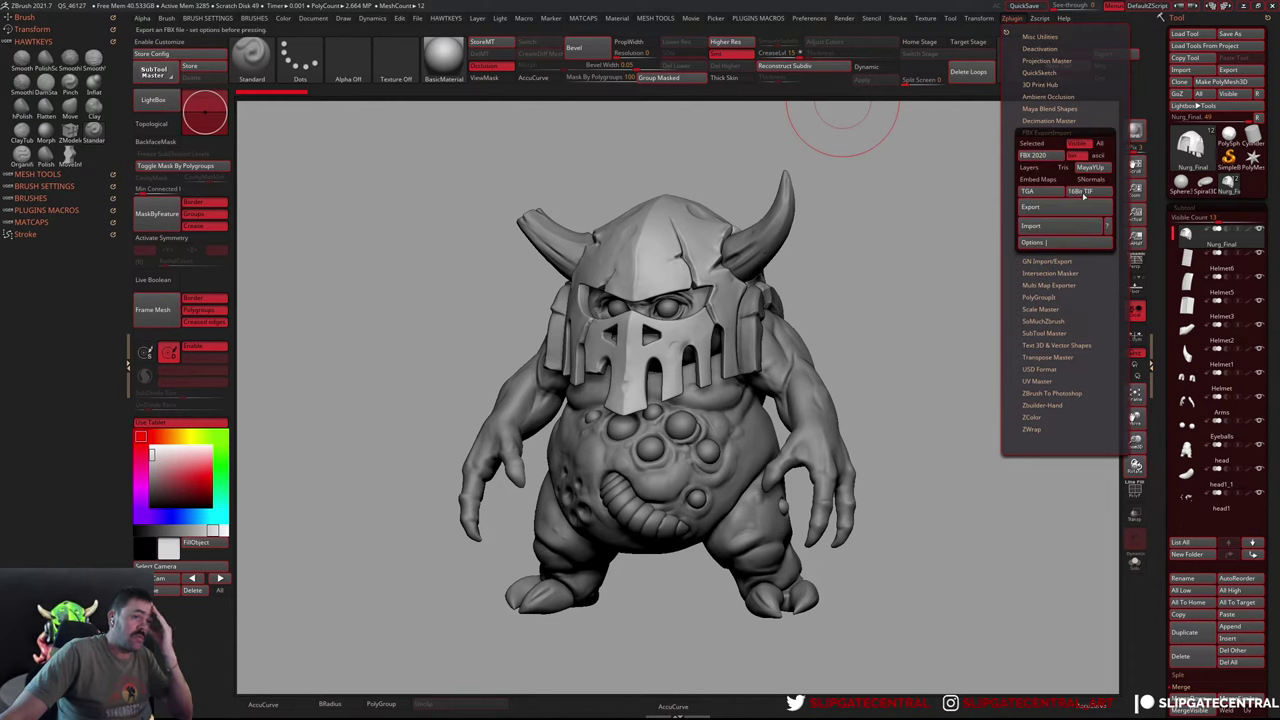
{"action": "left_click", "coordinate": [1056, 242]}
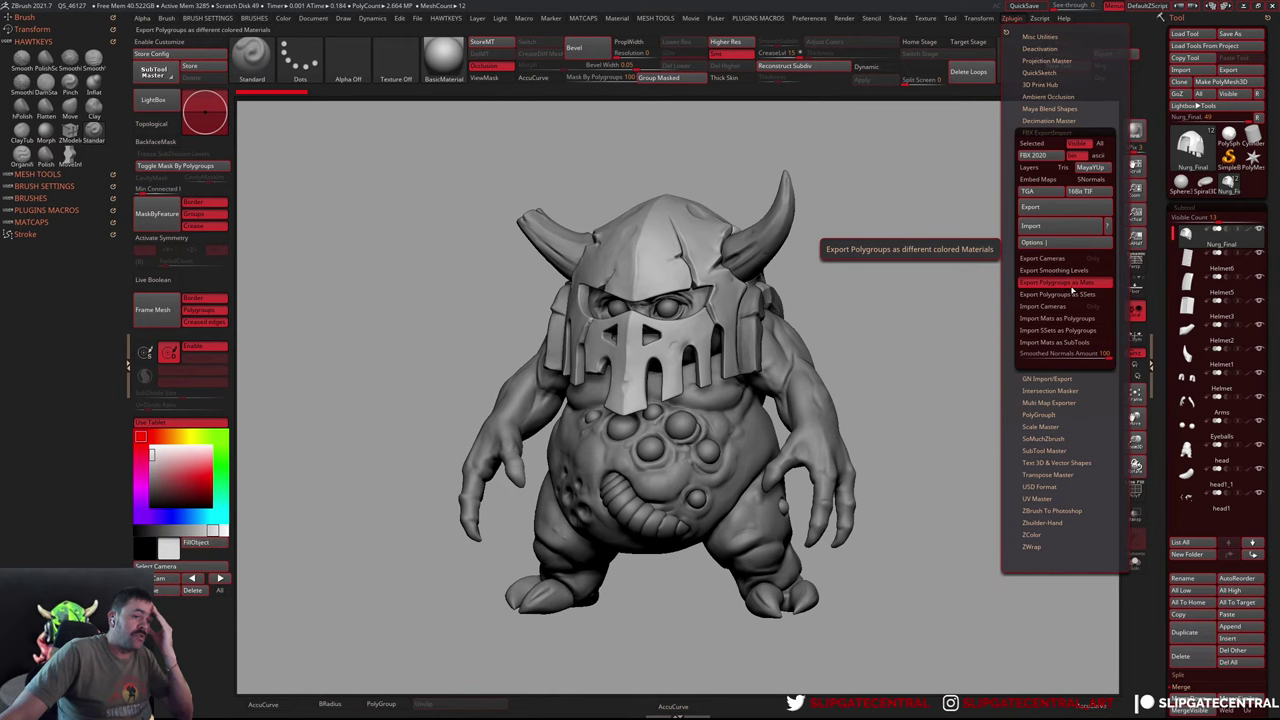
{"action": "mouse_move", "coordinate": [1220, 268]}
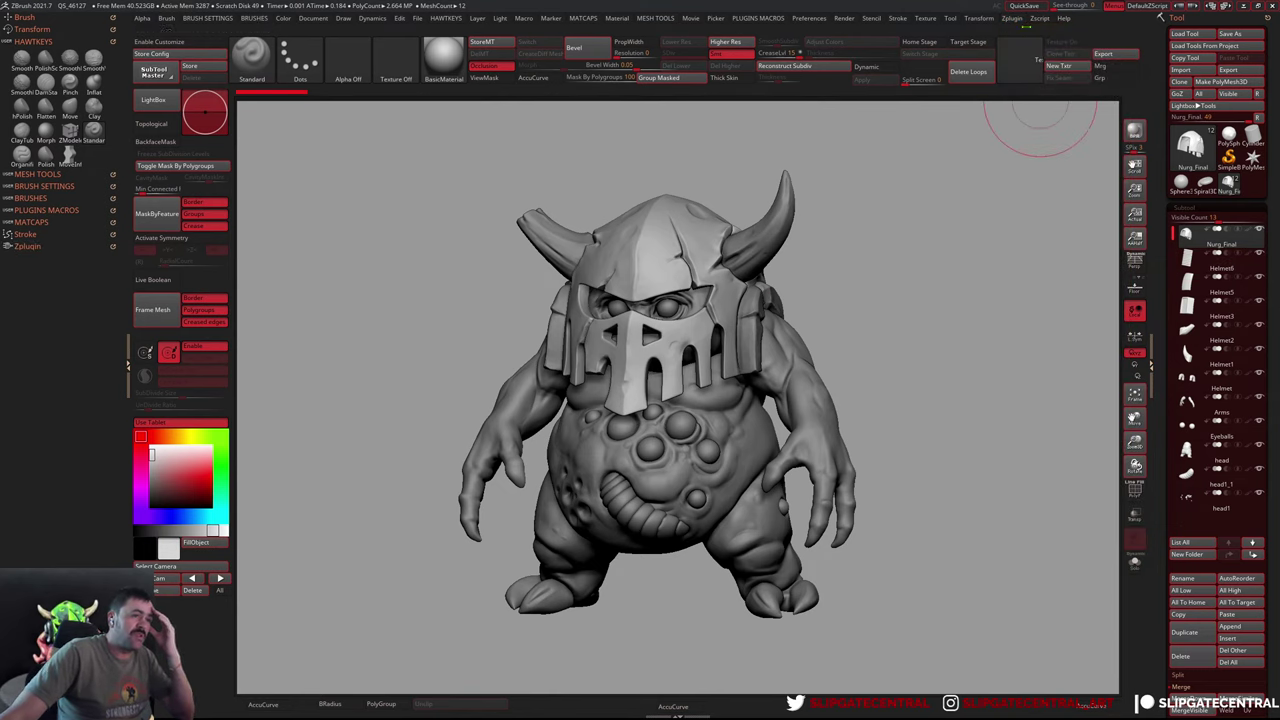
{"action": "left_click", "coordinate": [1012, 20]}
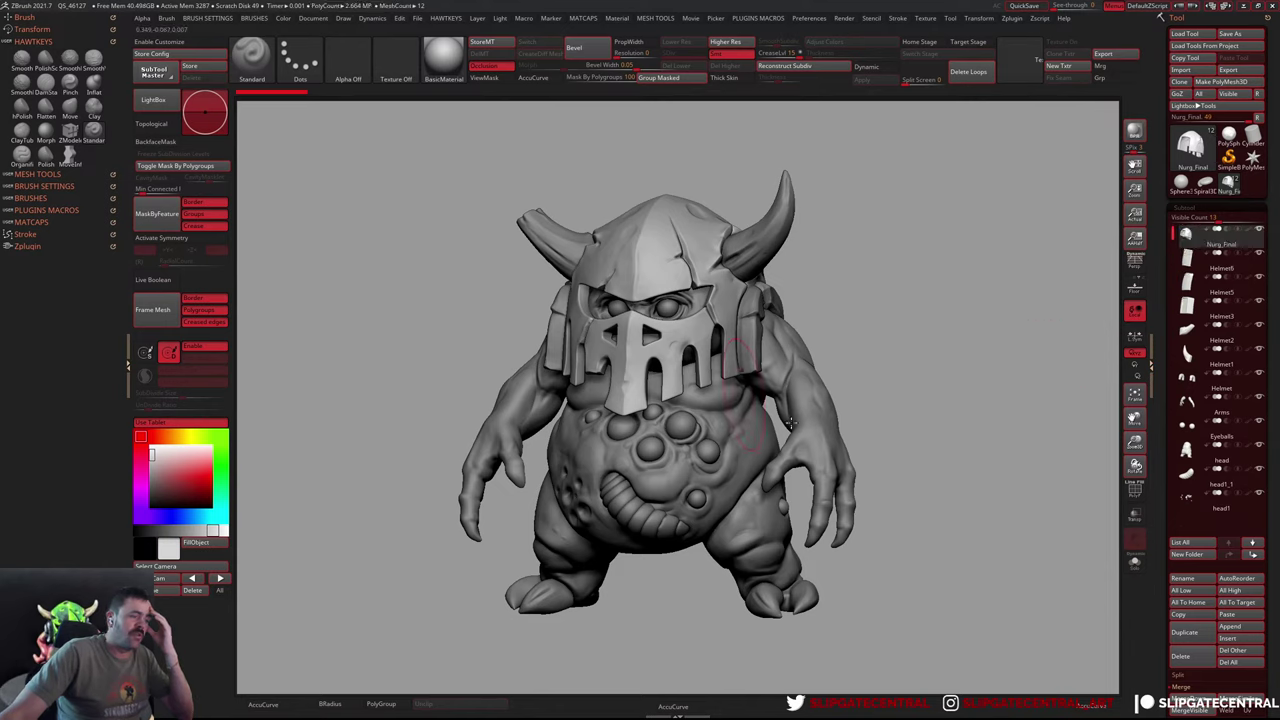
{"action": "left_click", "coordinate": [1012, 19]}
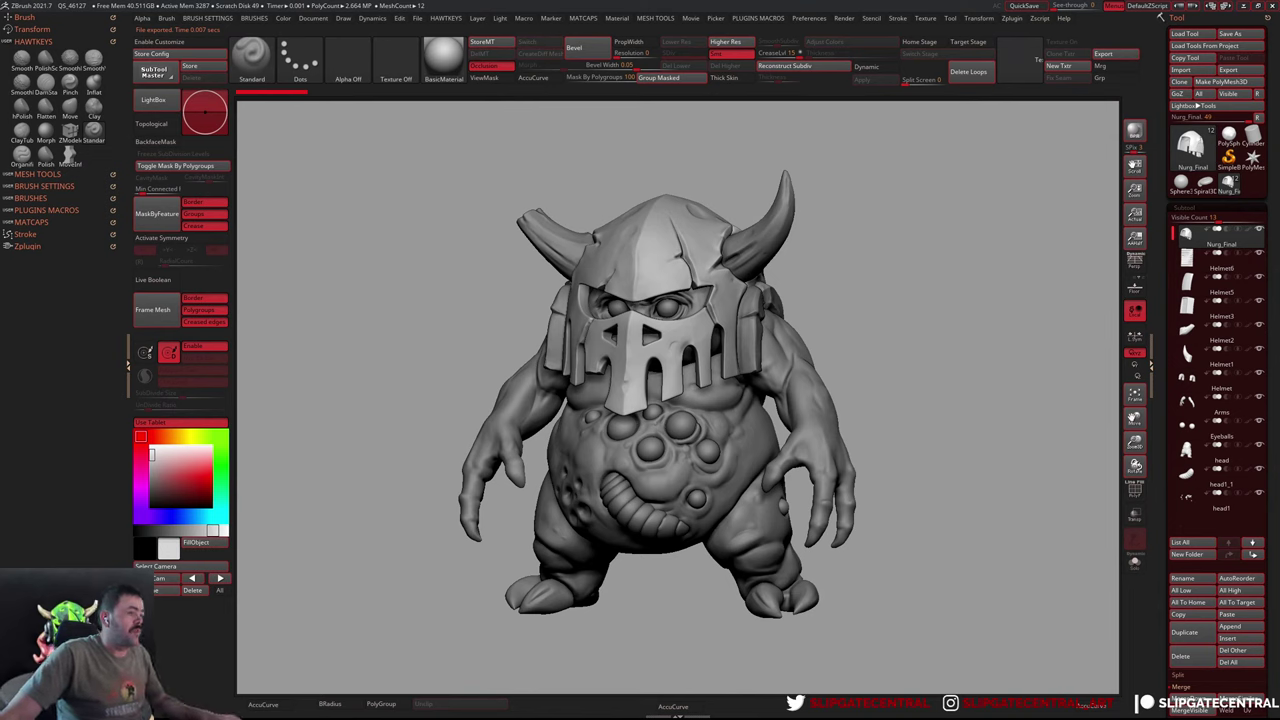
Step down through the subtools, reselect Nurg_Final, and switch over to Maya
{"action": "key", "text": "Down"}
{"action": "key", "text": "Down"}
{"action": "key", "text": "Down"}
{"action": "key", "text": "Down"}
{"action": "key", "text": "Down"}
{"action": "key", "text": "Down"}
{"action": "key", "text": "Down"}
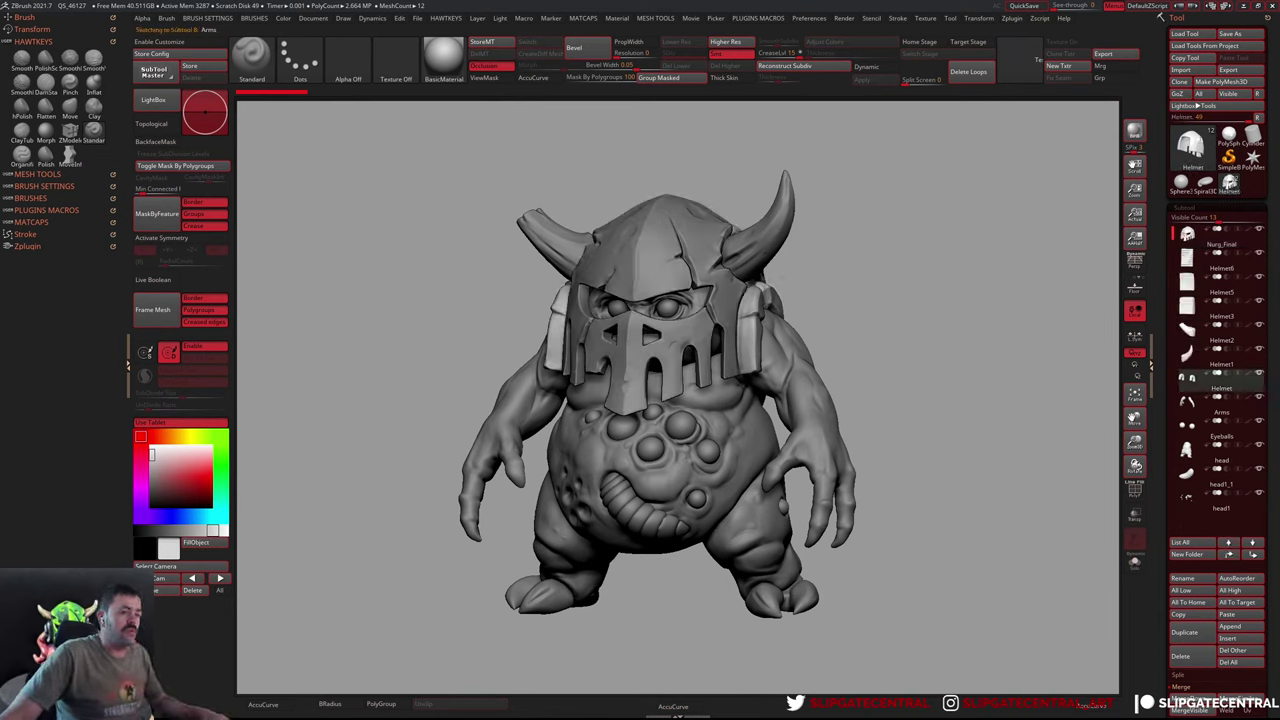
{"action": "key", "text": "Down"}
{"action": "key", "text": "Down"}
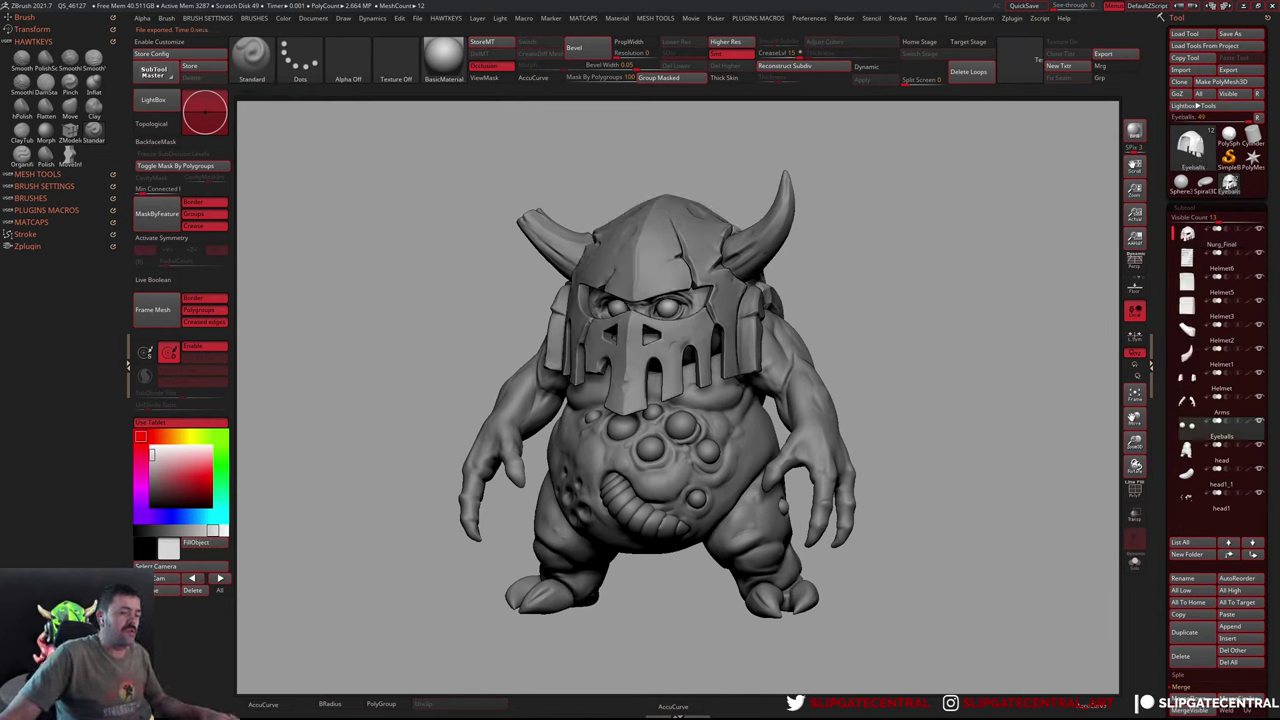
{"action": "key", "text": "Down"}
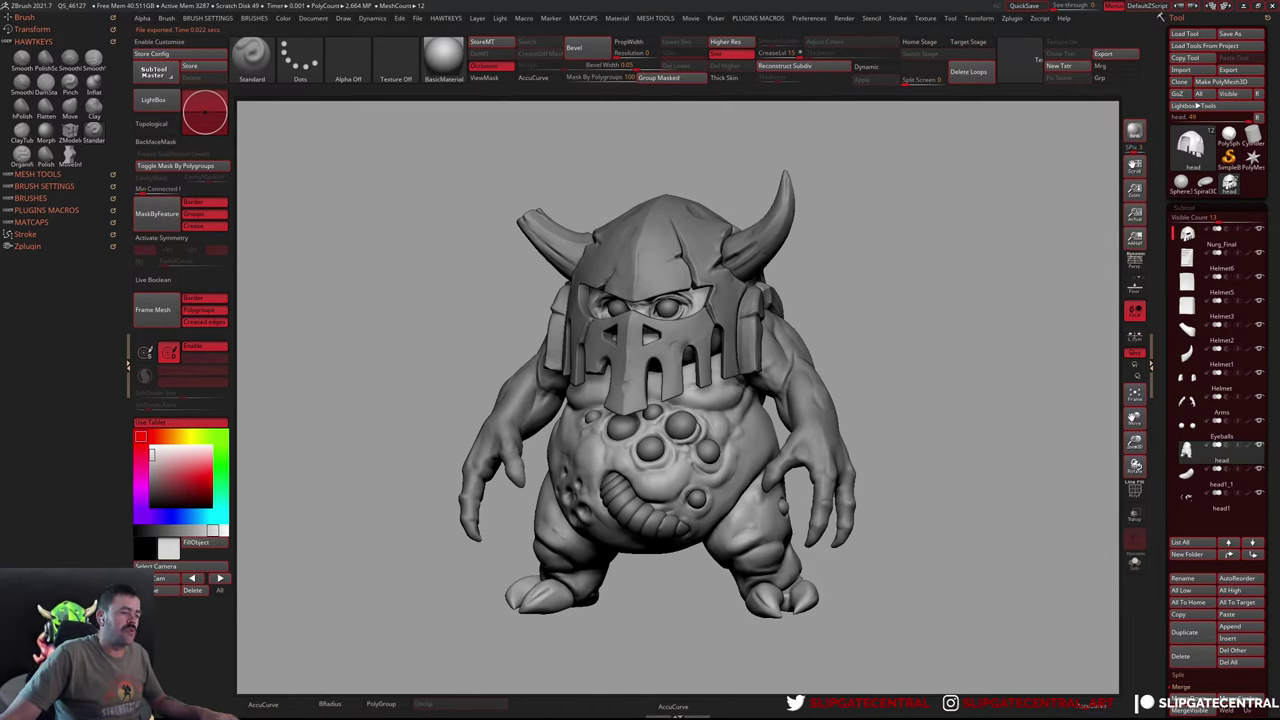
{"action": "left_click", "coordinate": [650, 470], "text": "alt"}
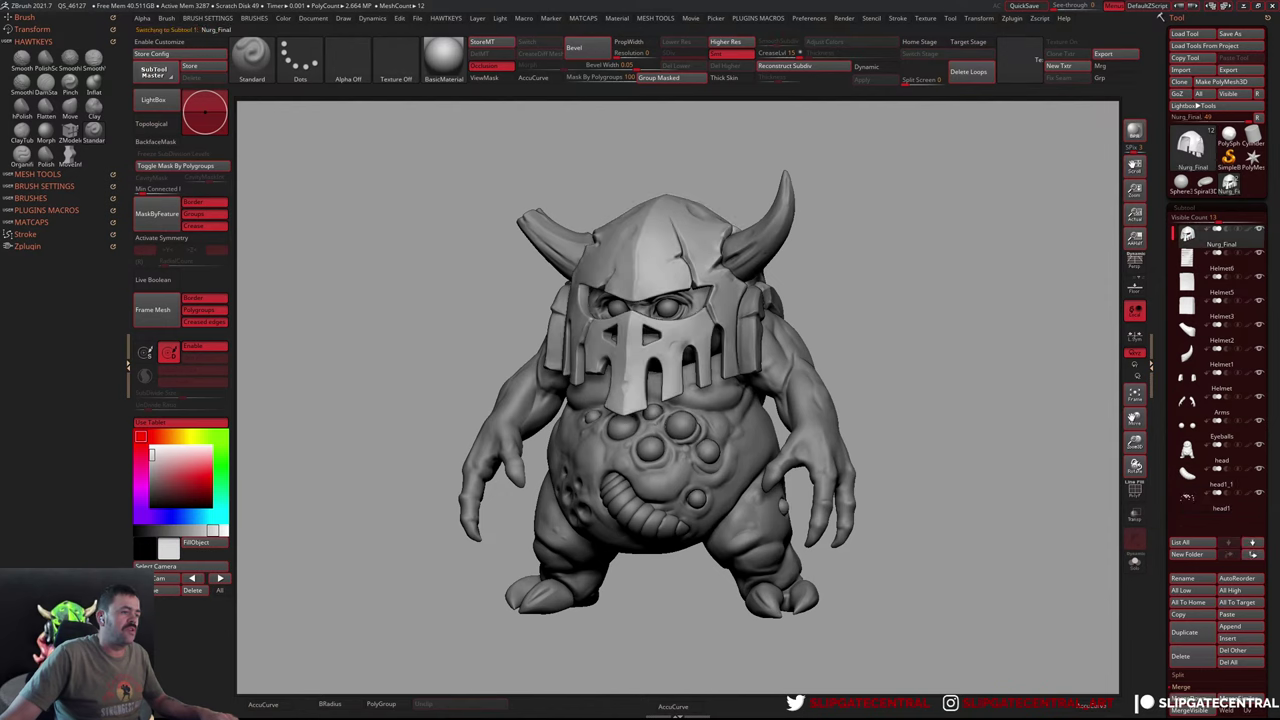
{"action": "key", "text": "ctrl+g"}
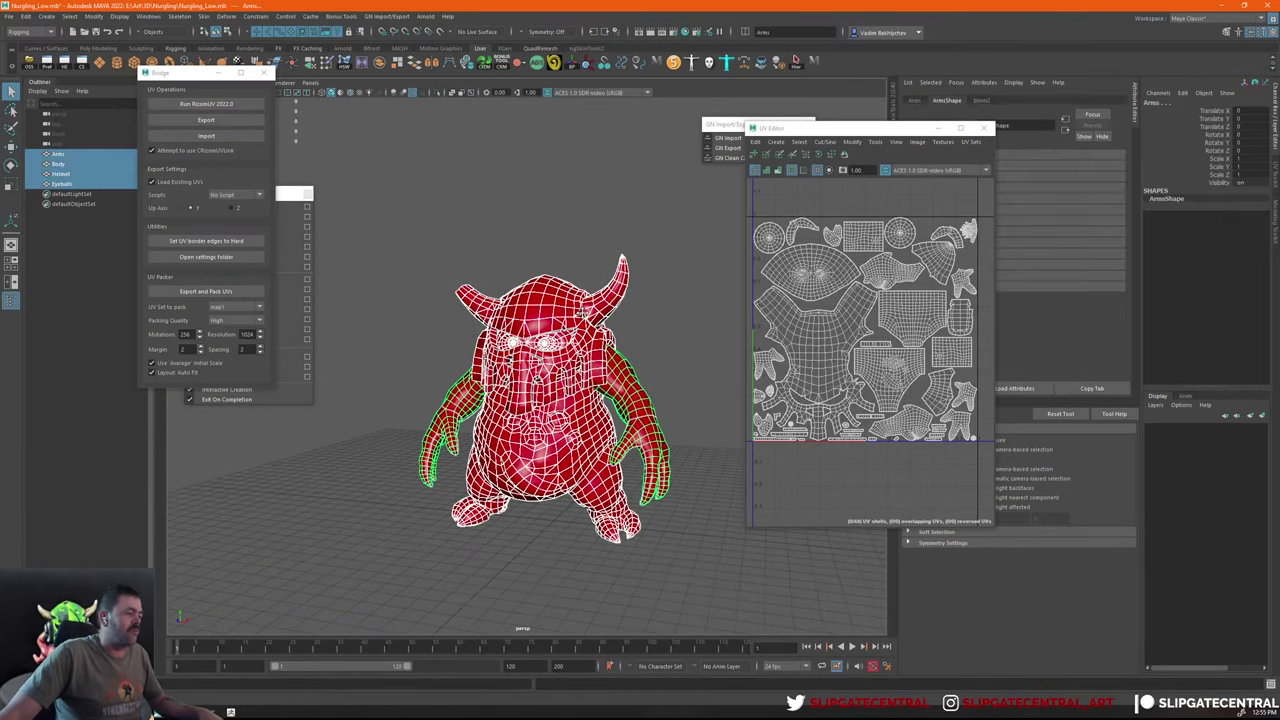
Isolate the Helmet to inspect its UVs, then show all parts again
{"action": "left_click", "coordinate": [535, 160]}
{"action": "left_click", "coordinate": [540, 240]}
{"action": "key", "text": "ctrl+1"}
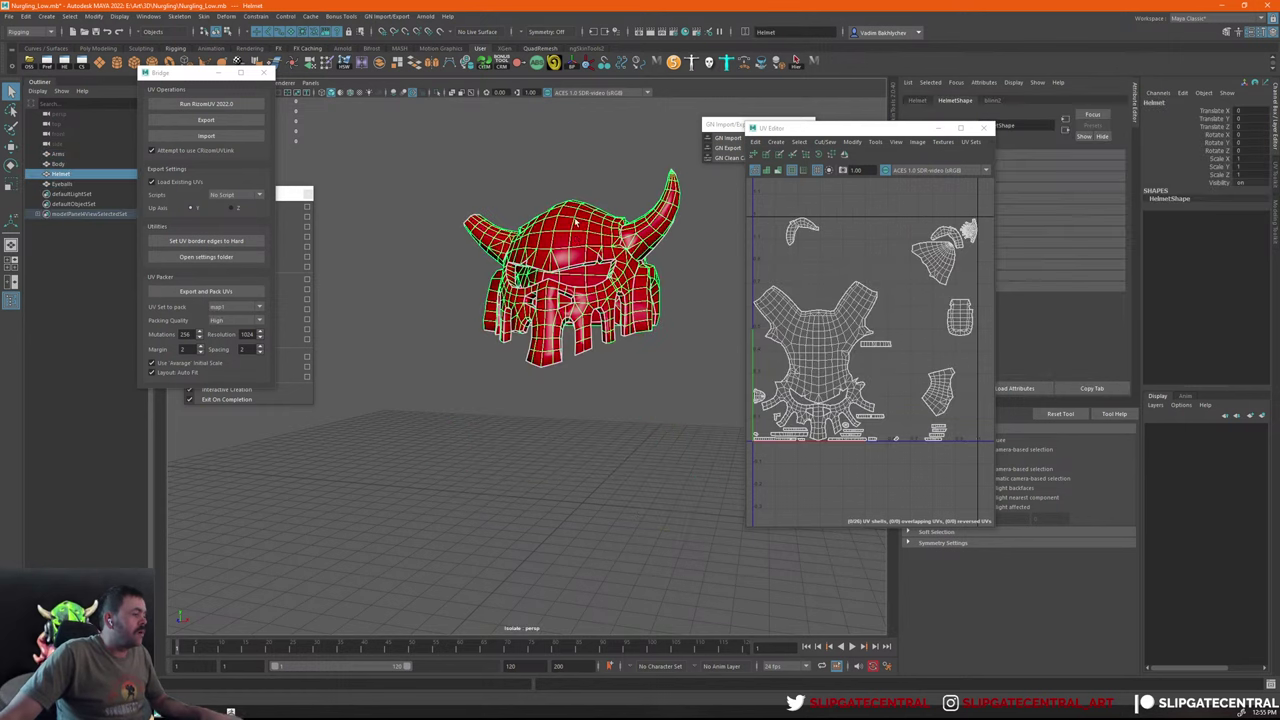
{"action": "mouse_move", "coordinate": [490, 190]}
{"action": "left_mouse_down", "text": "alt"}
{"action": "mouse_move", "coordinate": [590, 140]}
{"action": "mouse_move", "coordinate": [601, 217]}
{"action": "mouse_move", "coordinate": [590, 300]}
{"action": "left_mouse_up", "text": "alt"}
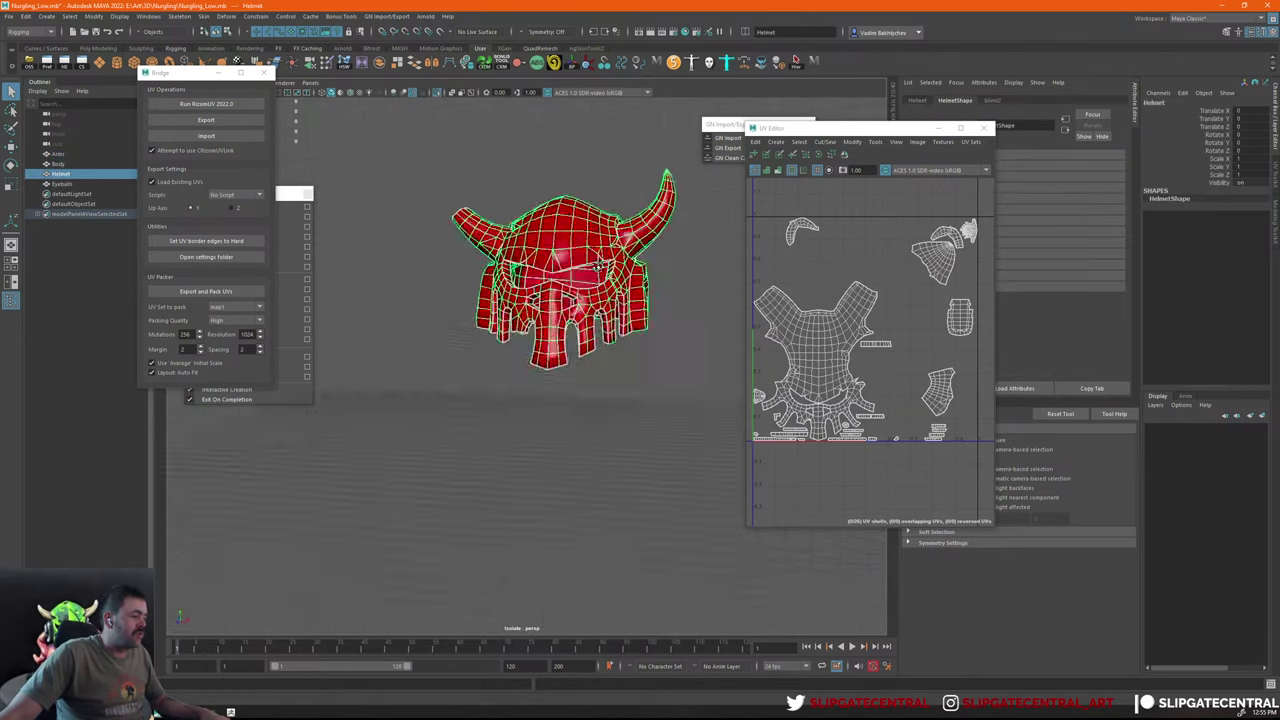
{"action": "left_click", "coordinate": [580, 487]}
{"action": "key", "text": "ctrl+1"}
Isolate the Body to inspect its UVs from the side, then show all parts again
{"action": "left_click", "coordinate": [565, 305]}
{"action": "key", "text": "ctrl+1"}
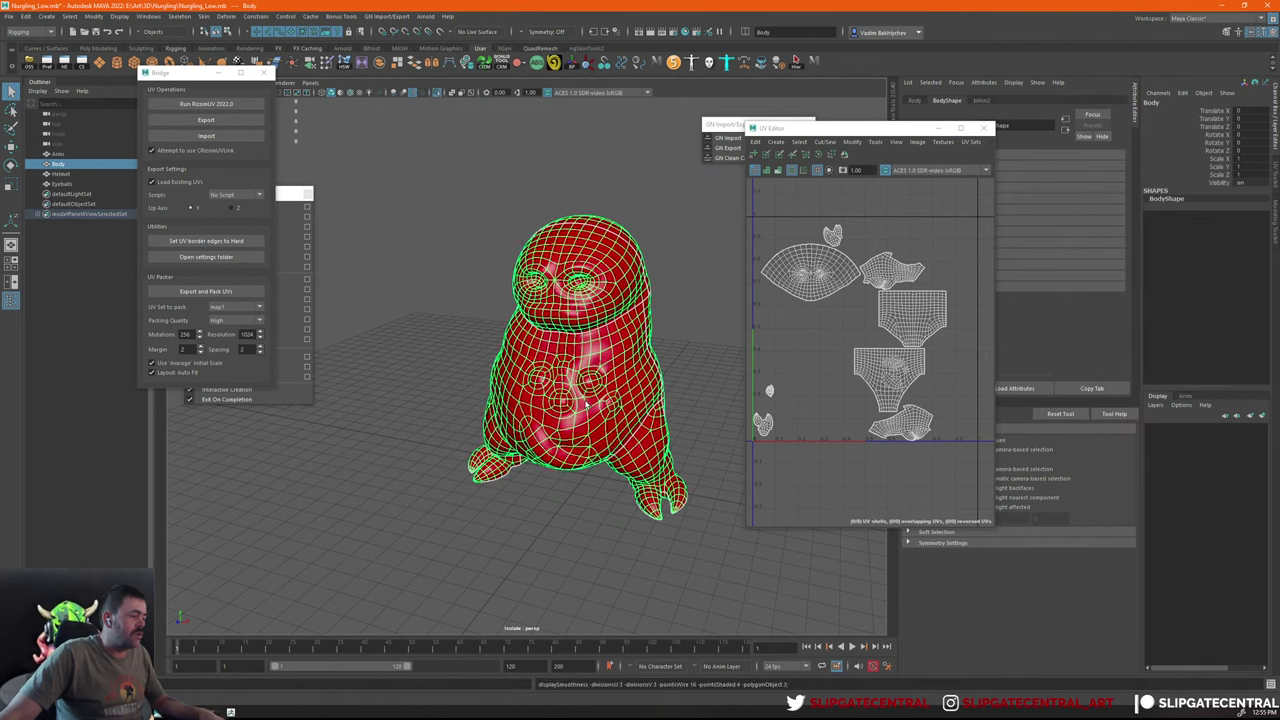
{"action": "left_click", "coordinate": [656, 280]}
{"action": "left_click_drag", "start_coordinate": [656, 280], "coordinate": [563, 277], "text": "alt"}
{"action": "left_click", "coordinate": [594, 322]}
{"action": "left_click", "coordinate": [608, 214]}
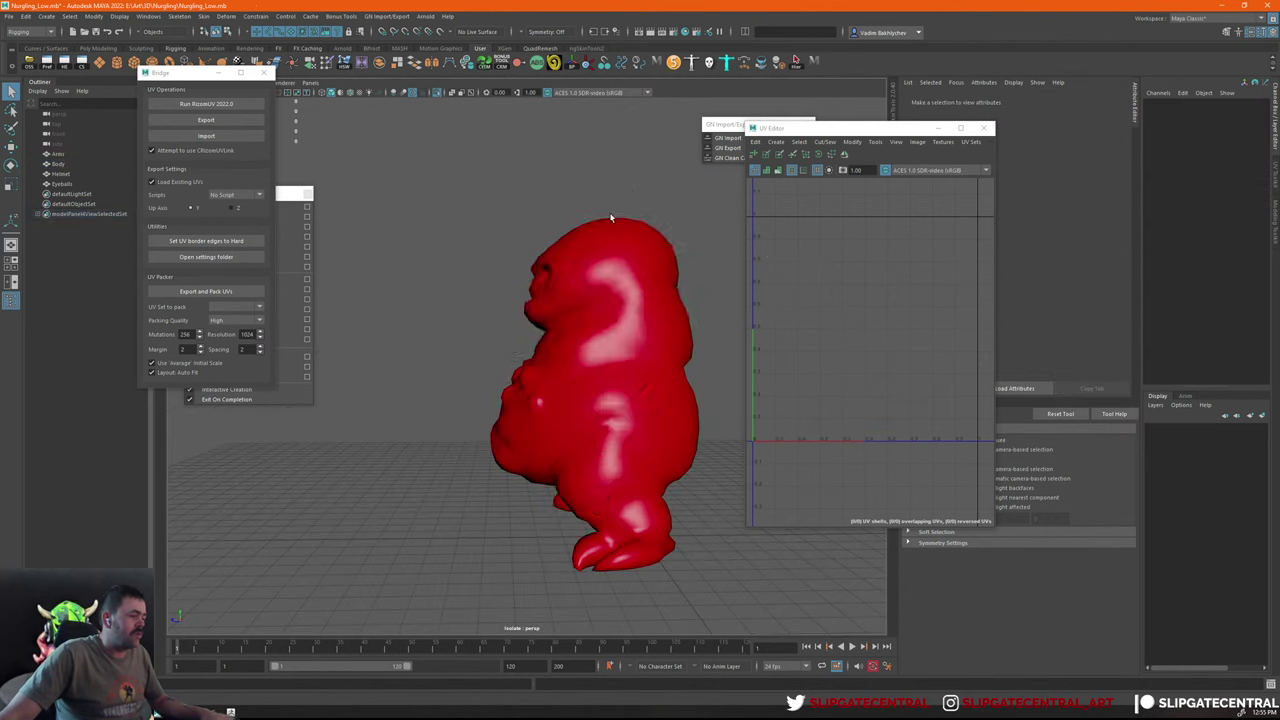
{"action": "key", "text": "ctrl+1"}
{"action": "left_click_drag", "start_coordinate": [608, 214], "coordinate": [540, 220], "text": "alt"}
Select the Arms, Body, Helmet and Eyeballs meshes and start File > Export Selection
{"action": "left_click_drag", "start_coordinate": [437, 194], "coordinate": [706, 543]}
{"action": "left_click_drag", "start_coordinate": [537, 270], "coordinate": [556, 292], "text": "alt"}
{"action": "left_click", "coordinate": [7, 17]}
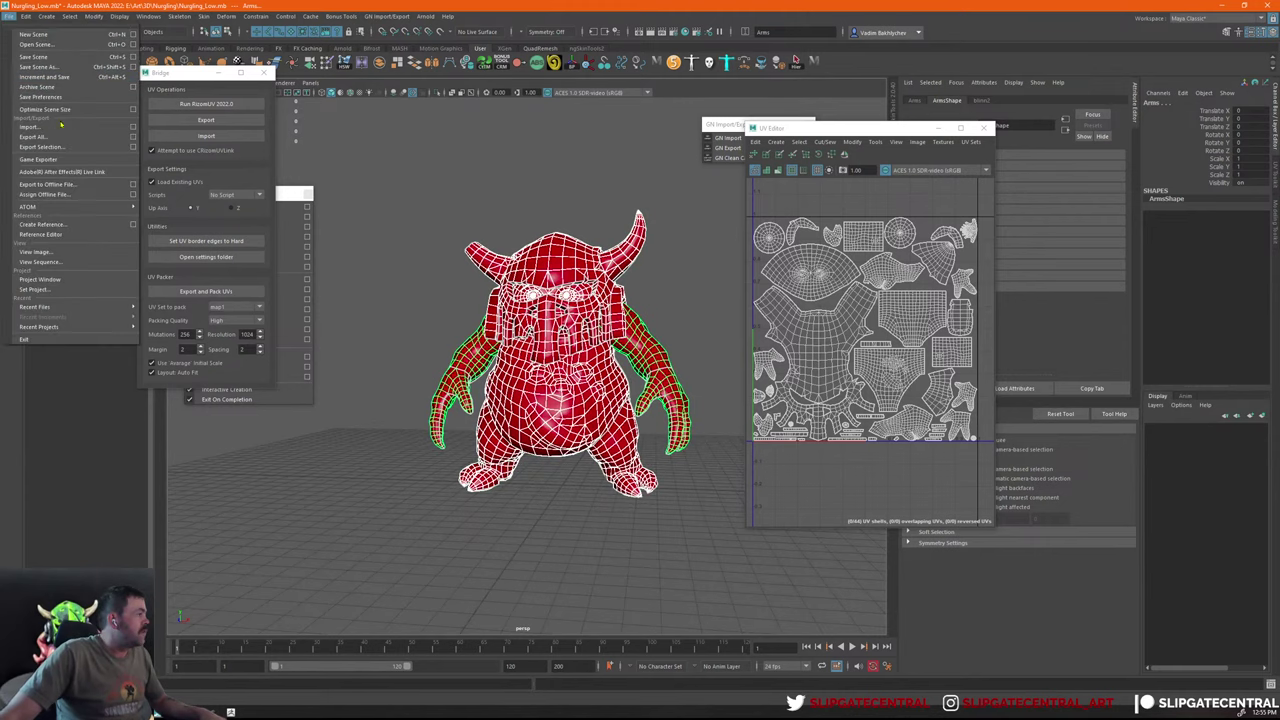
{"action": "left_click", "coordinate": [64, 147]}
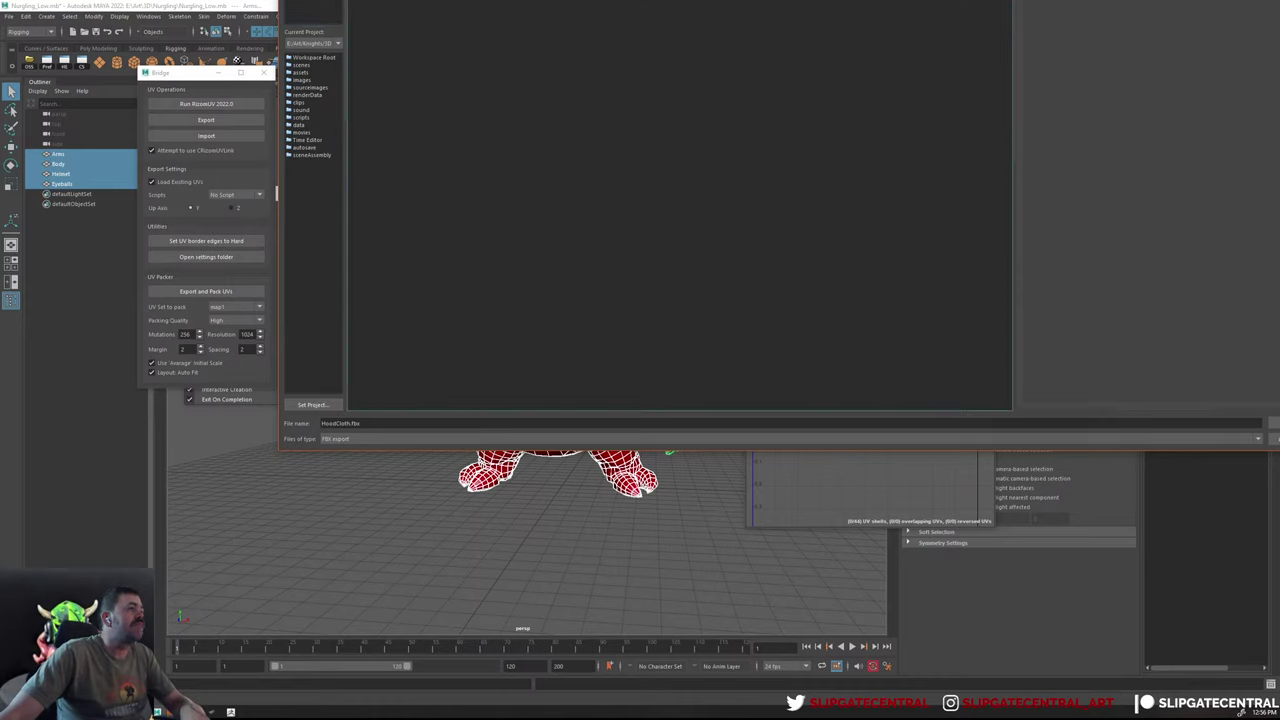
Export the selected low-poly parts as the FBX file Nurg_Low
{"action": "type", "text": "h"}
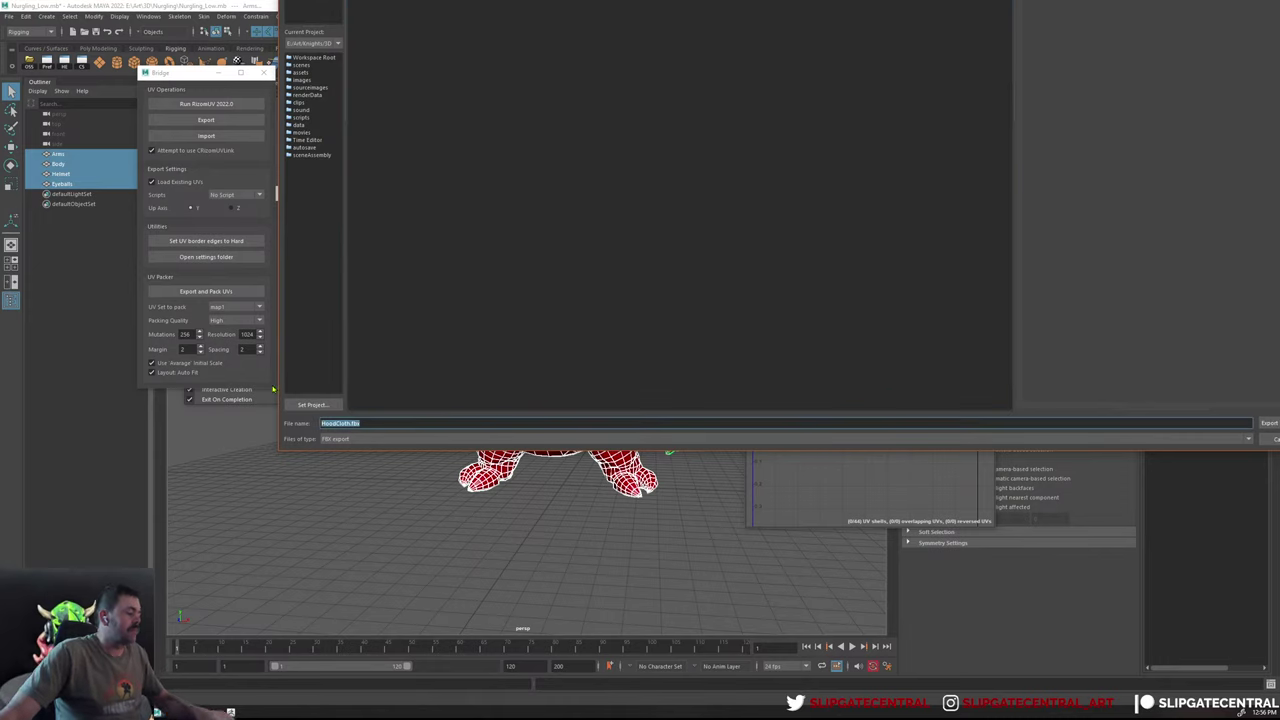
{"action": "type", "text": "urg_Low"}
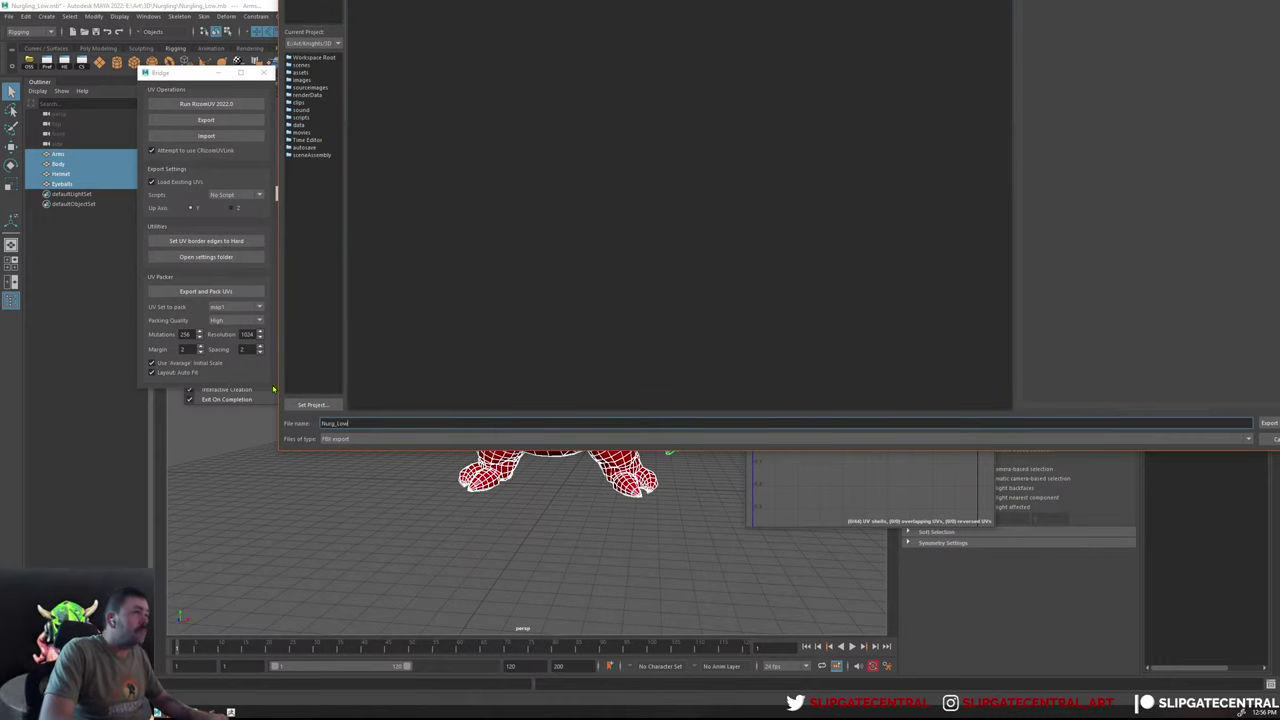
{"action": "key", "text": "Return"}
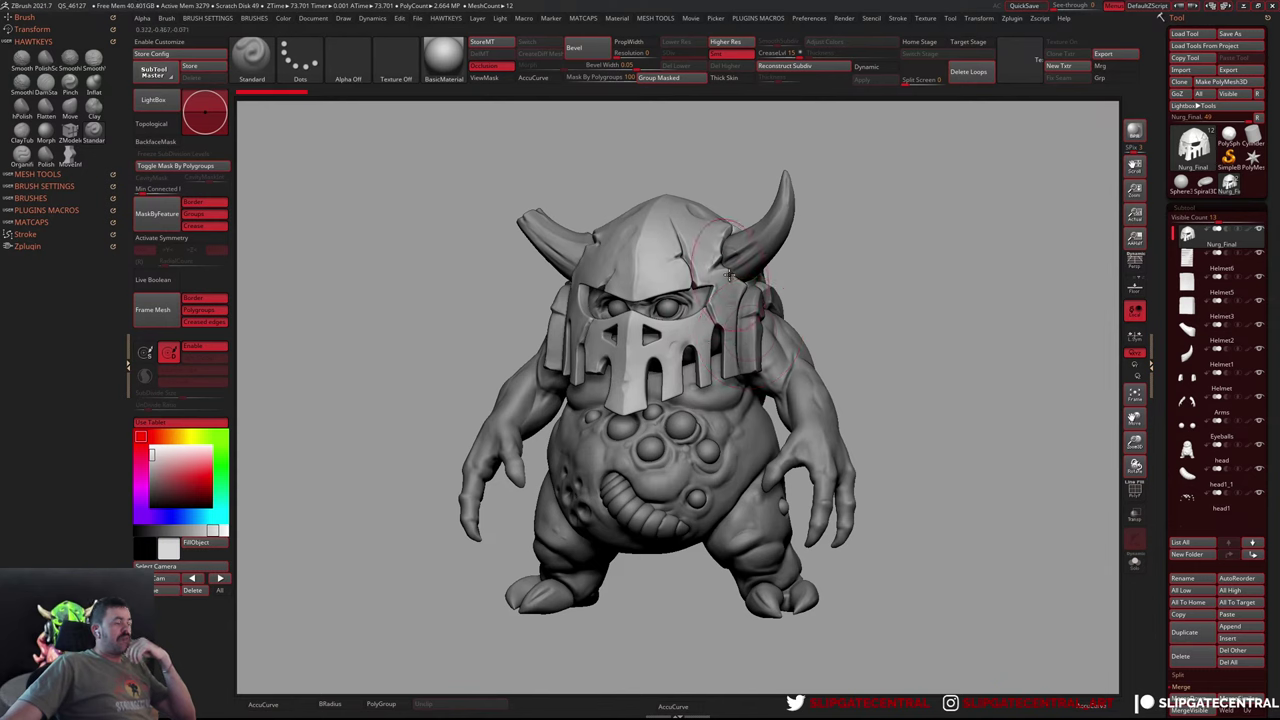
Rotate the ZBrush sculpt to view it from the front and from above, then return to Maya
{"action": "right_click_drag", "start_coordinate": [718, 326], "coordinate": [643, 344]}
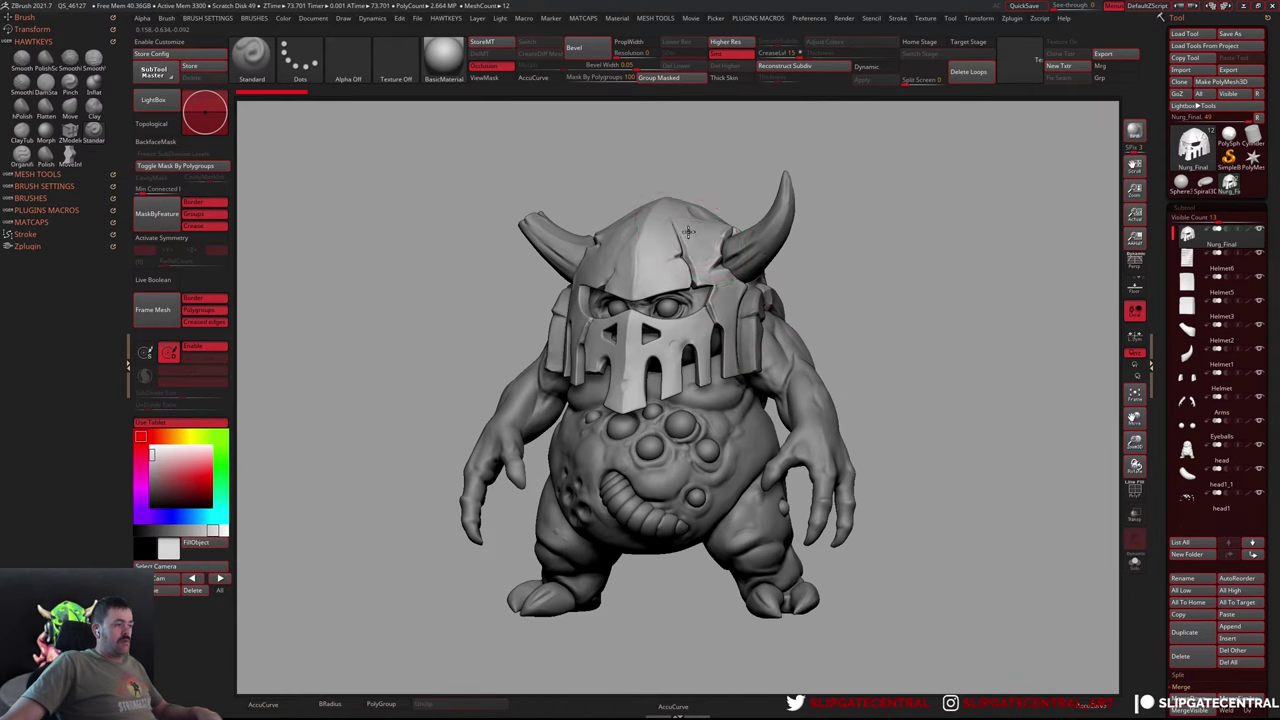
{"action": "mouse_move", "coordinate": [676, 262]}
{"action": "right_mouse_down"}
{"action": "mouse_move", "coordinate": [686, 241]}
{"action": "mouse_move", "coordinate": [886, 277]}
{"action": "right_mouse_up"}
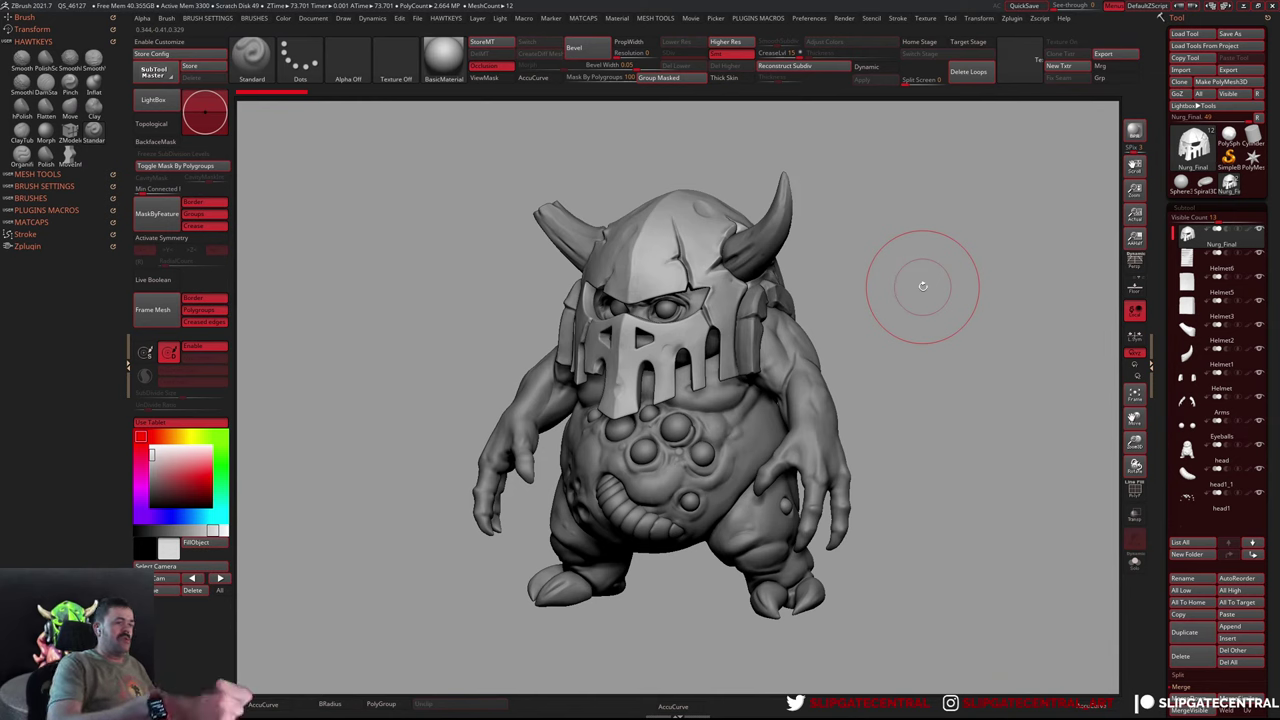
{"action": "key", "text": "alt+Tab"}
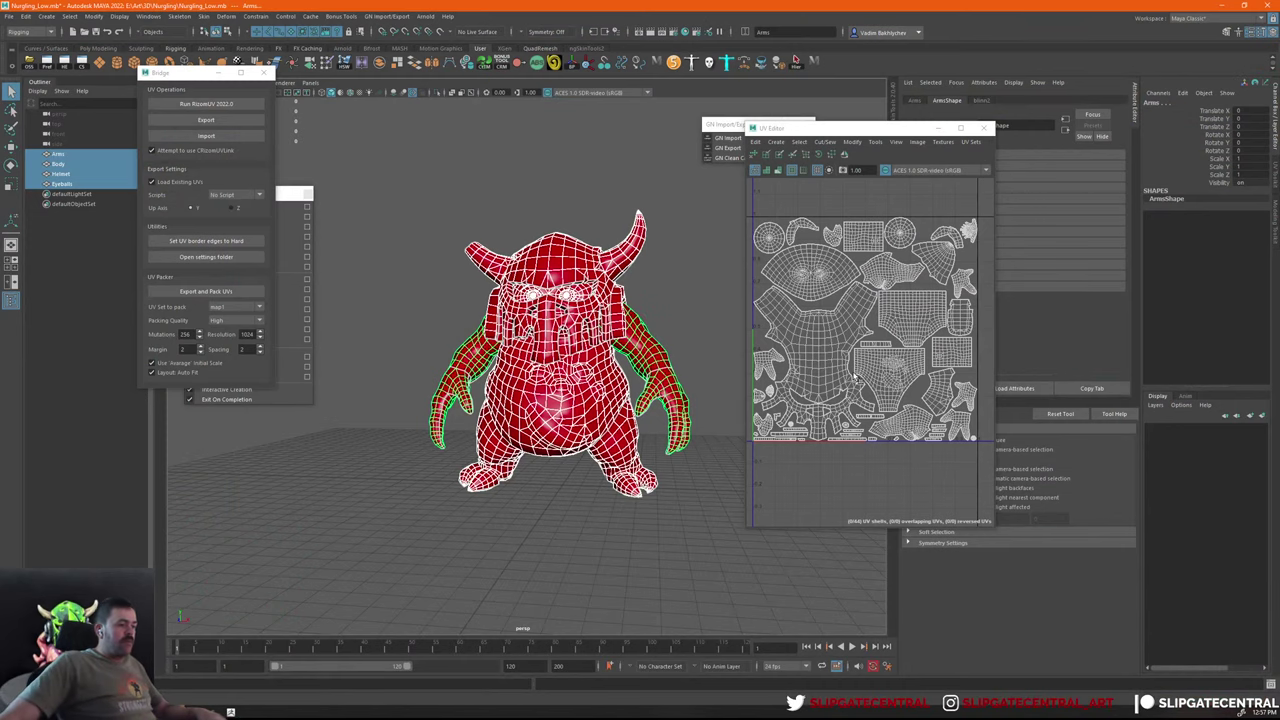
Alt-Tab back to the ZBrush sculpt
{"action": "key", "text": "alt+Tab"}
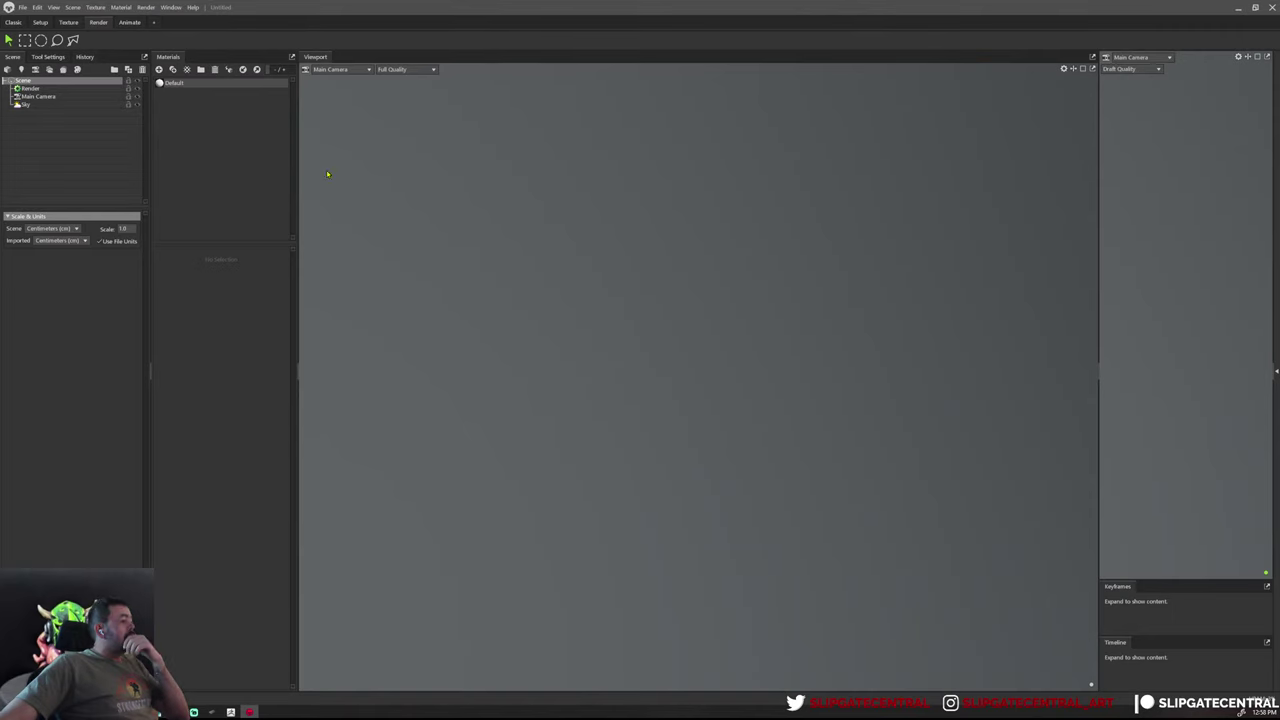
Start a model import and browse to the Nurgling\Marmoset folder
{"action": "left_click", "coordinate": [22, 7]}
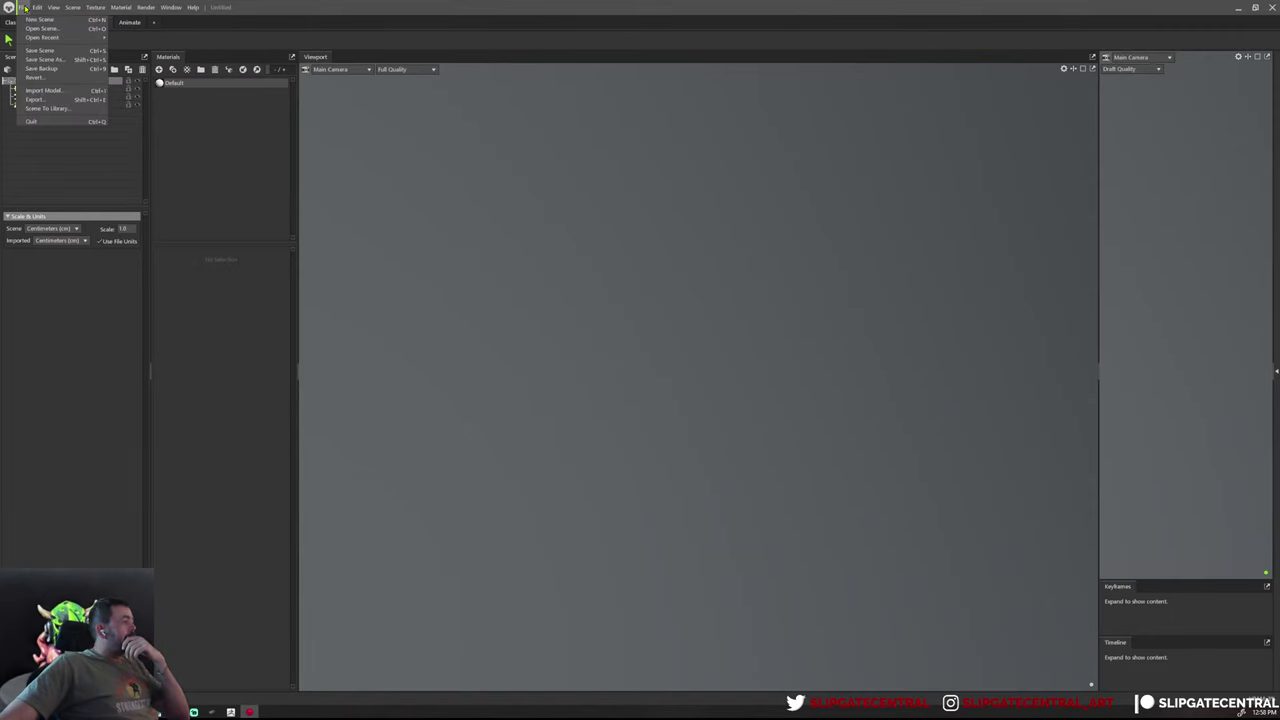
{"action": "left_click", "coordinate": [52, 92]}
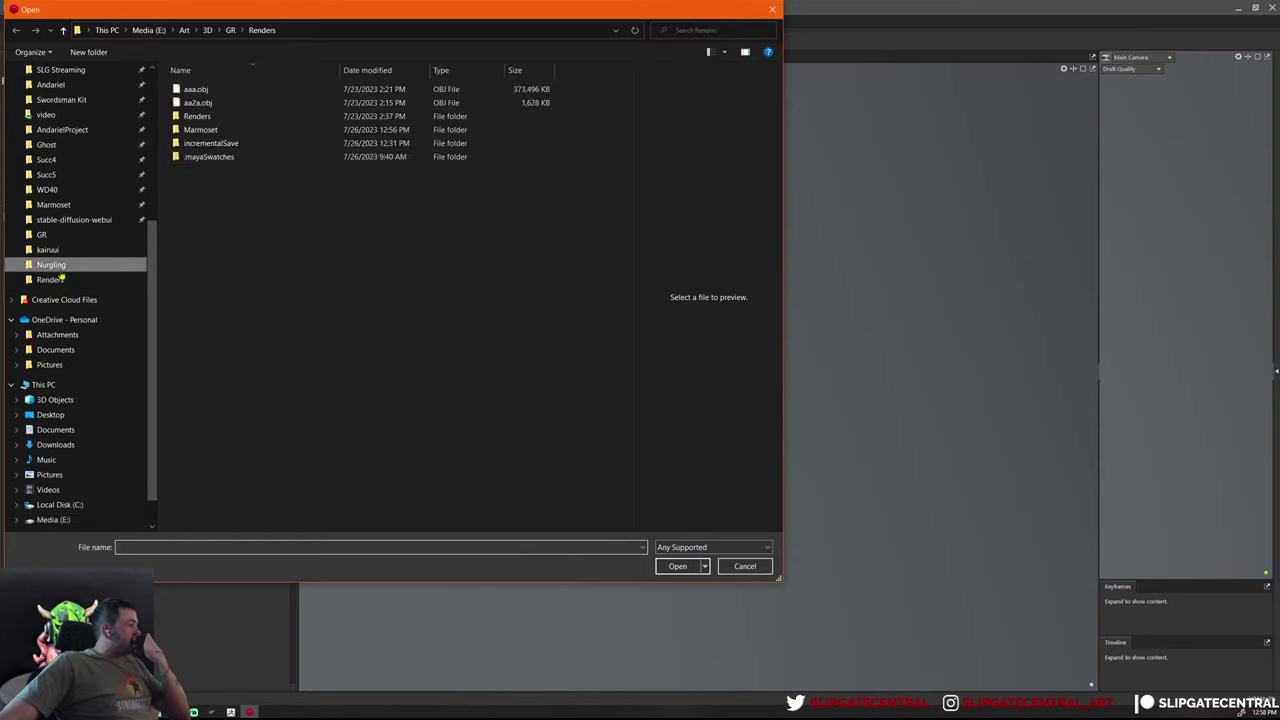
{"action": "left_click", "coordinate": [55, 266]}
{"action": "double_click", "coordinate": [222, 130]}
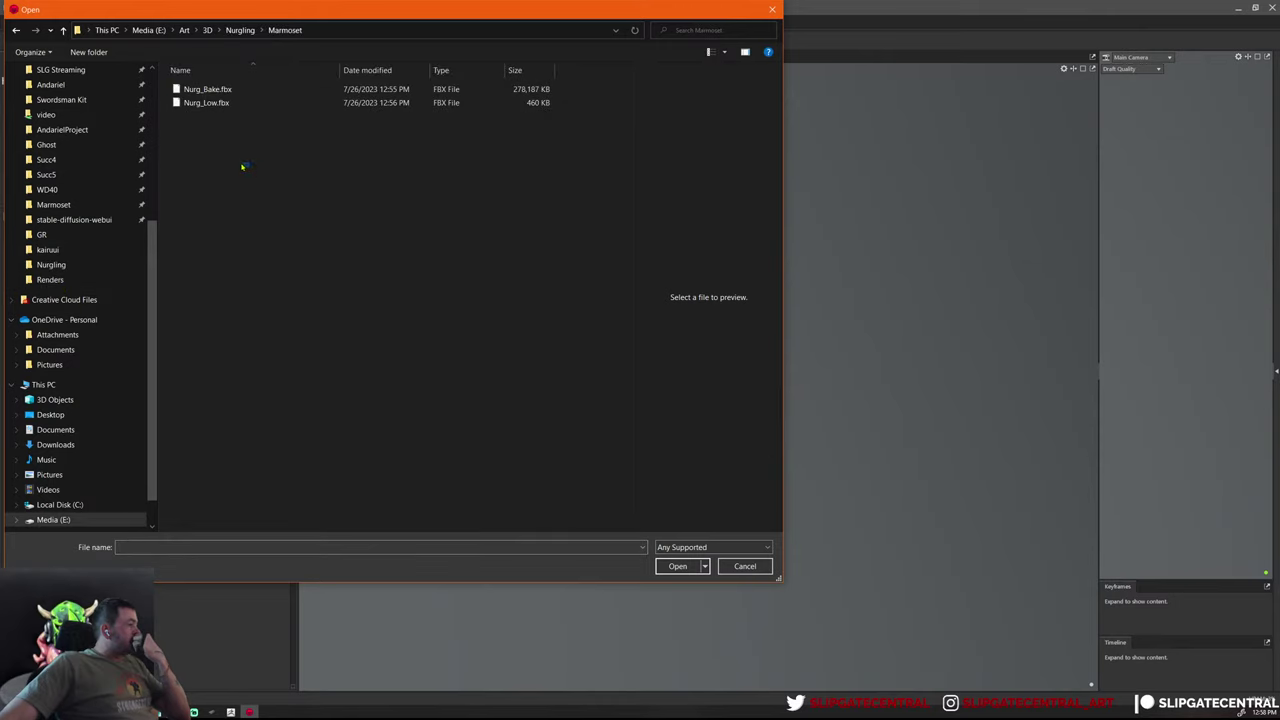
{"action": "left_click_drag", "start_coordinate": [242, 167], "coordinate": [195, 85]}
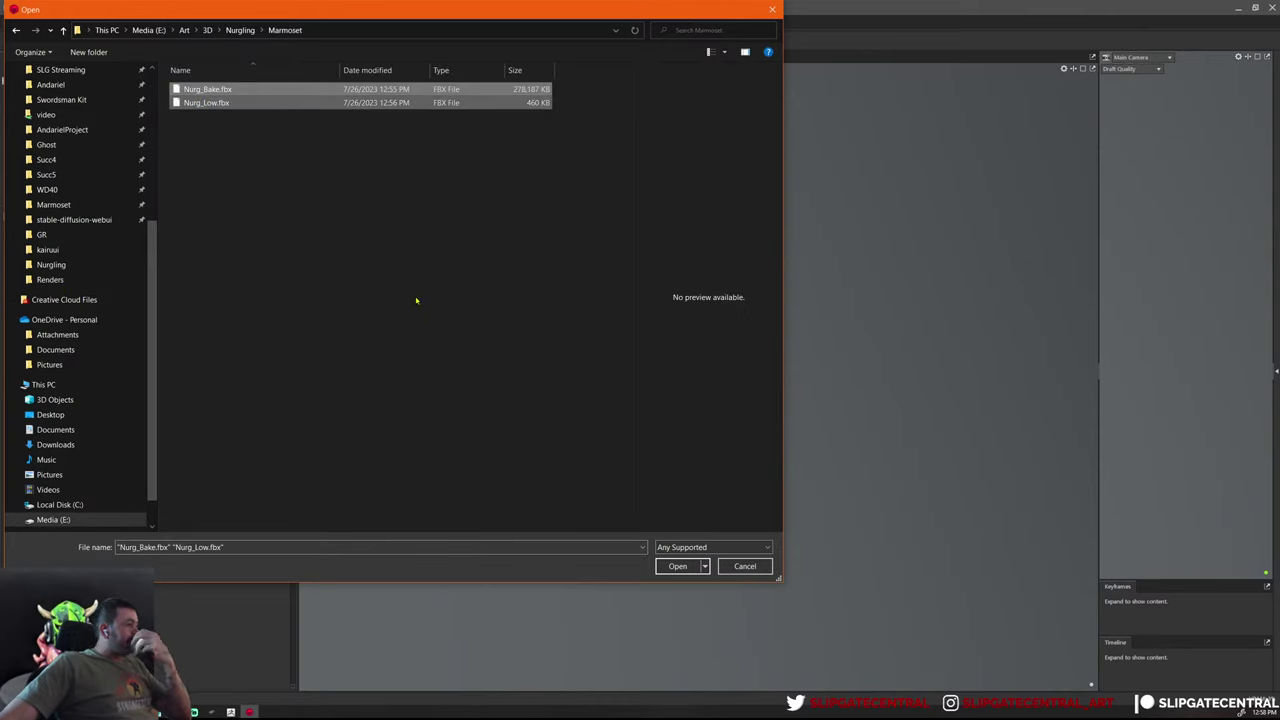
Rename Nurg_Bake.fbx to Nurg_High.fbx and import it together with Nurg_Low.fbx
{"action": "left_click", "coordinate": [205, 89]}
{"action": "left_click", "coordinate": [205, 89]}
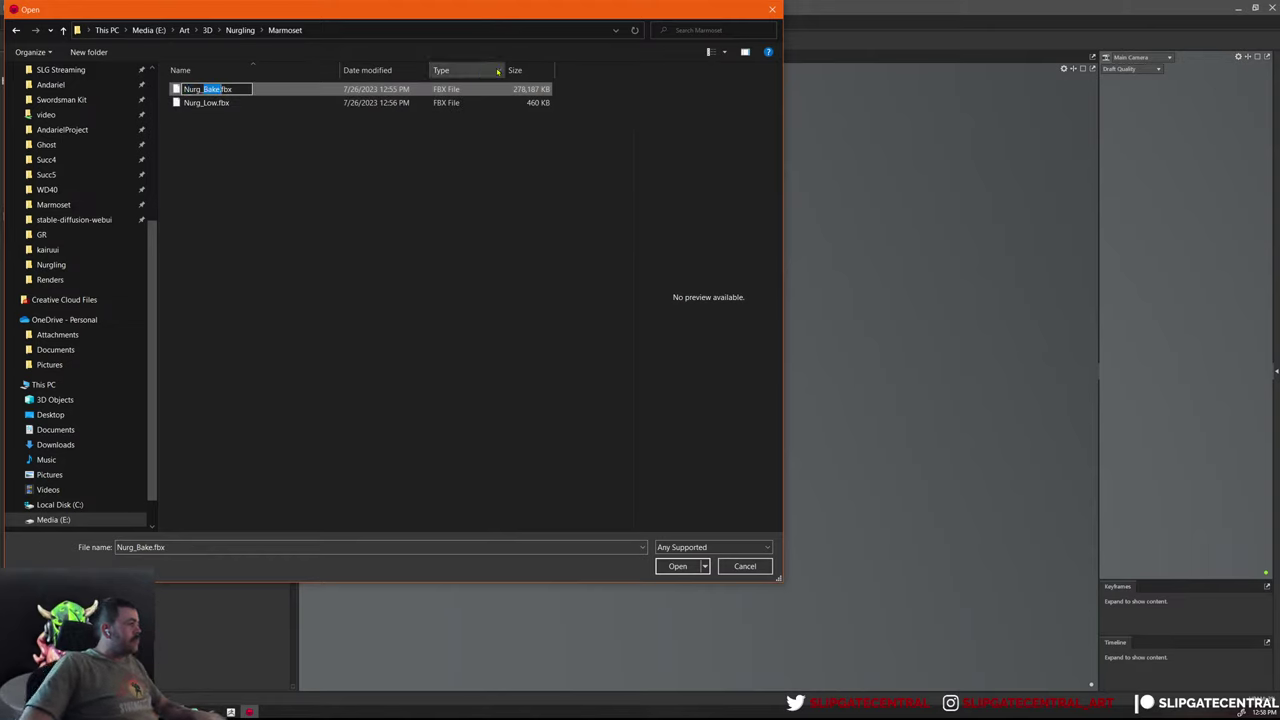
{"action": "type", "text": "Hu"}
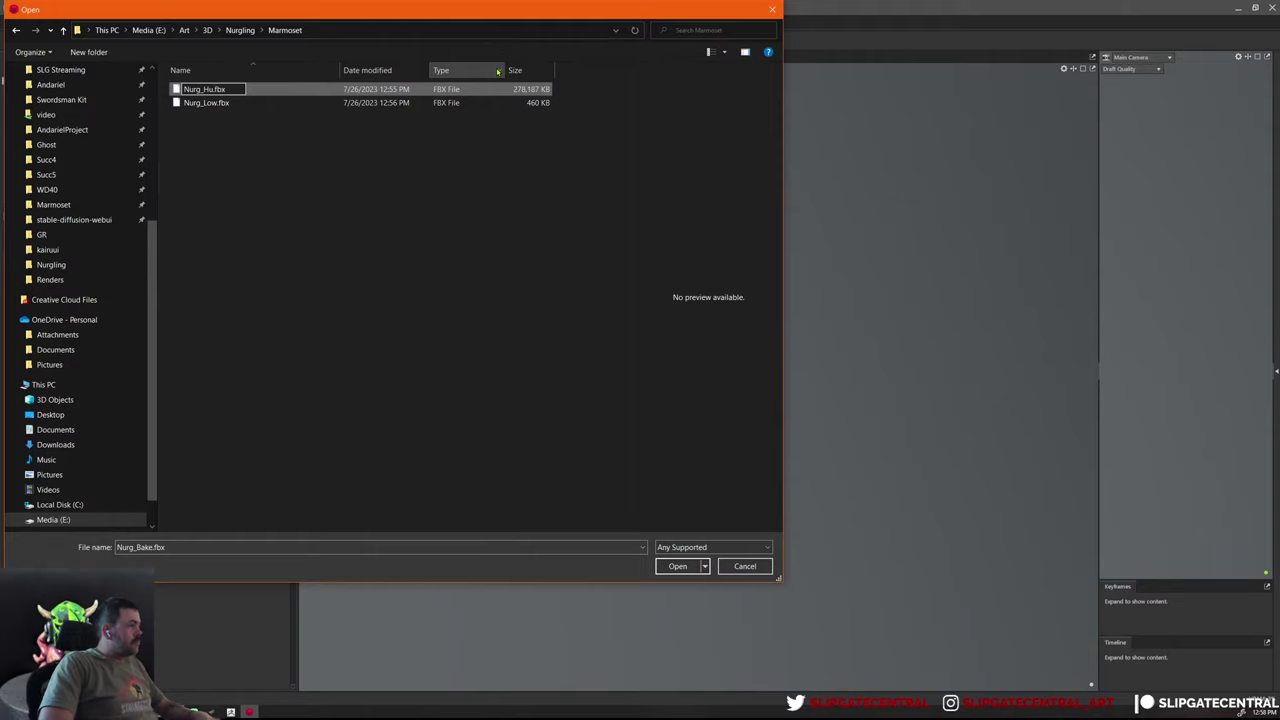
{"action": "type", "text": "igh"}
{"action": "key", "text": "Return"}
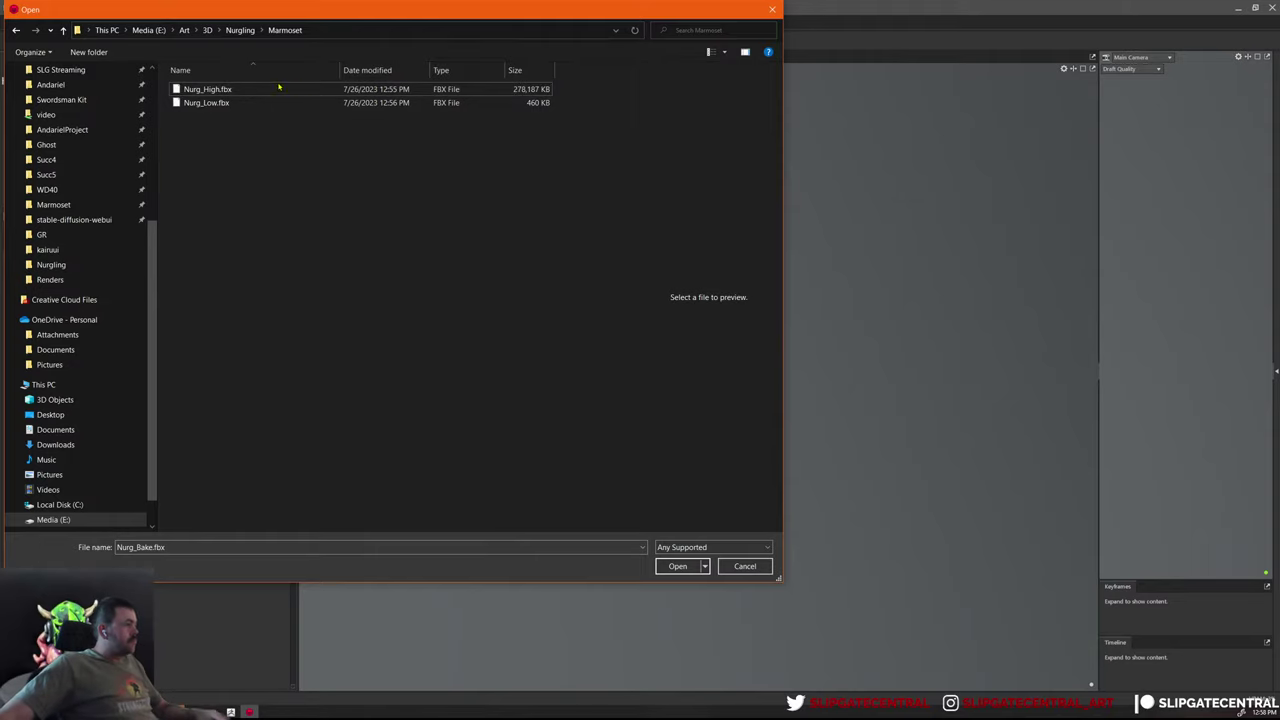
{"action": "left_click", "coordinate": [257, 101]}
{"action": "left_click", "coordinate": [250, 89], "text": "shift"}
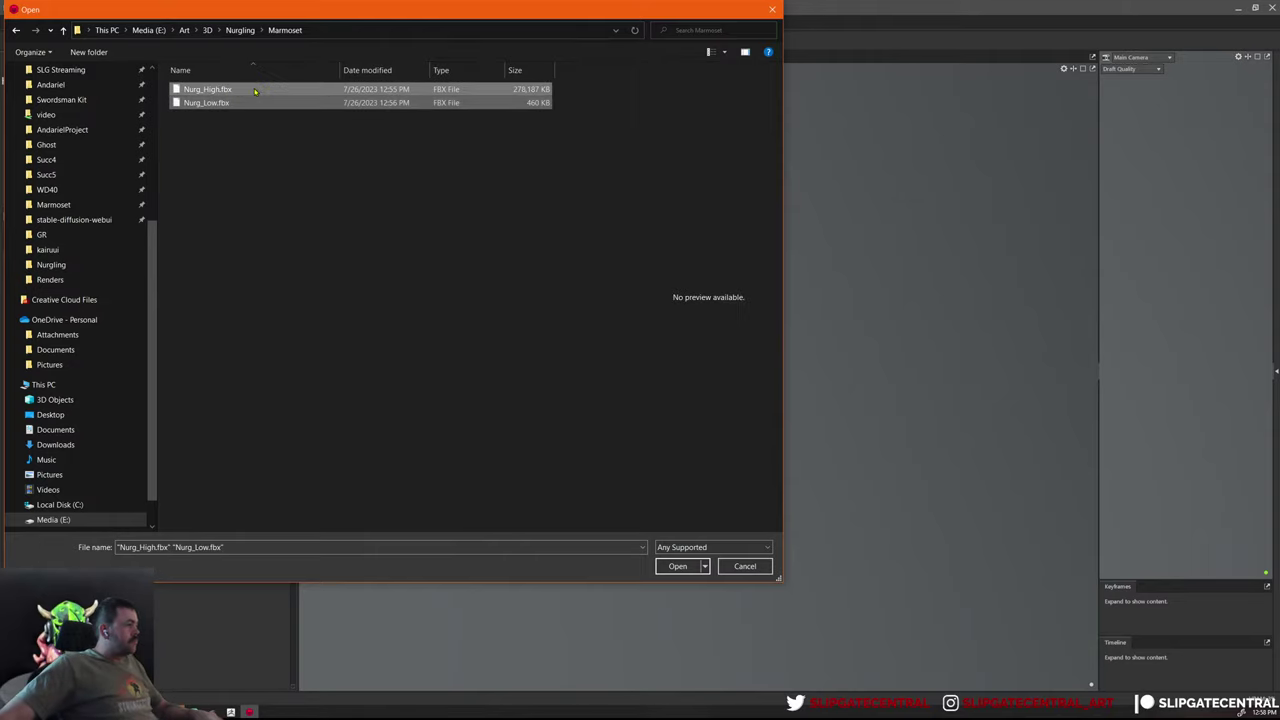
{"action": "left_click", "coordinate": [672, 566]}
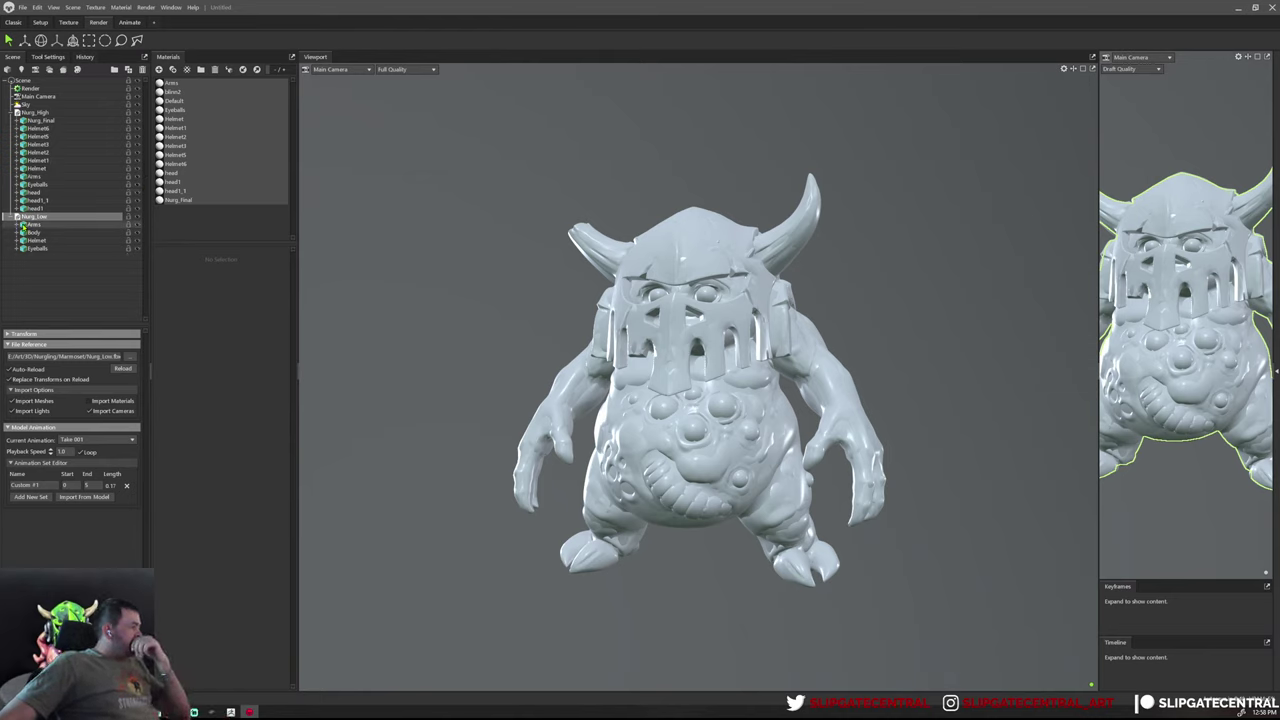
Set the blinn2 material's albedo to saturated red and create a new bake project
{"action": "left_click", "coordinate": [26, 225]}
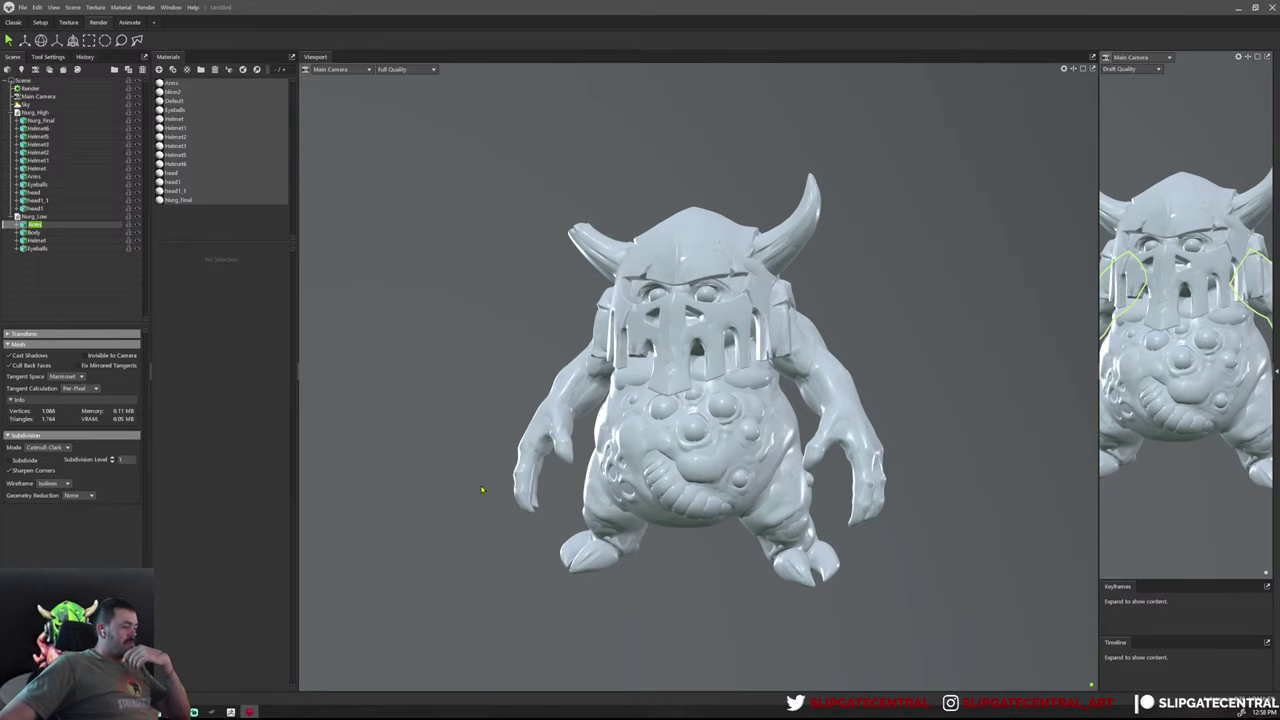
{"action": "left_click", "coordinate": [621, 538]}
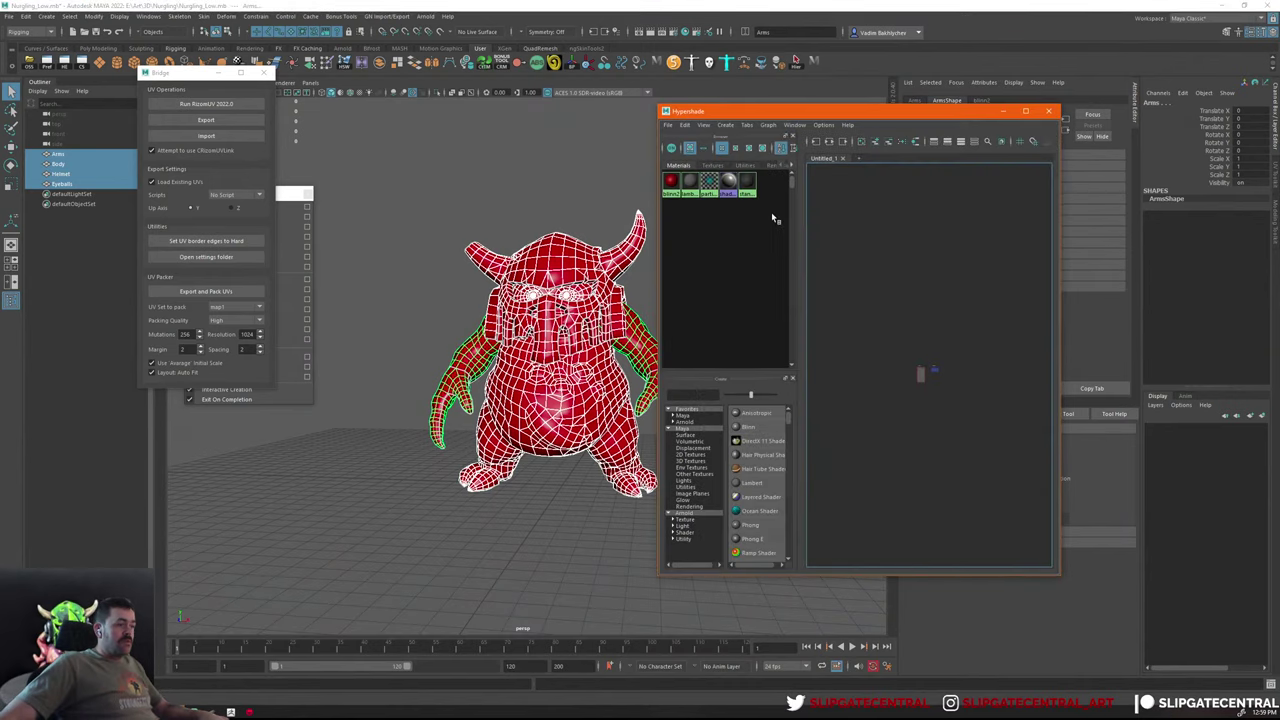
{"action": "left_click", "coordinate": [670, 183]}
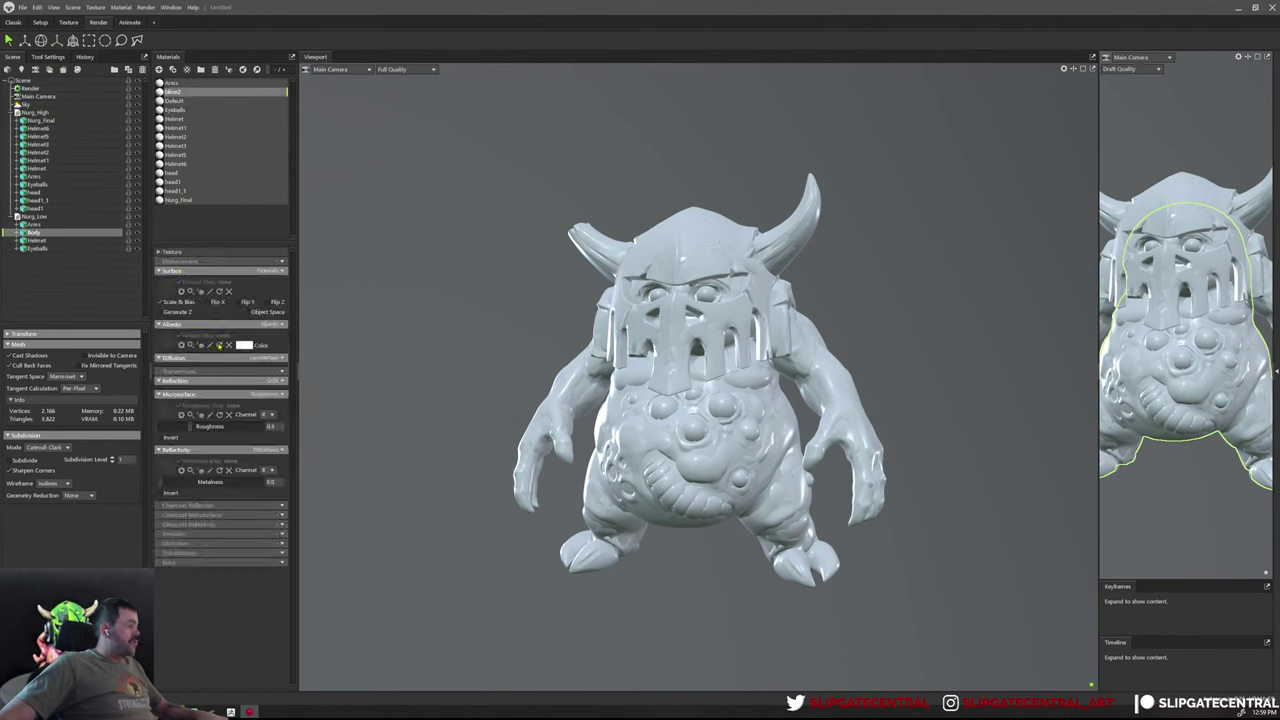
{"action": "left_click", "coordinate": [244, 345]}
{"action": "left_click", "coordinate": [648, 295]}
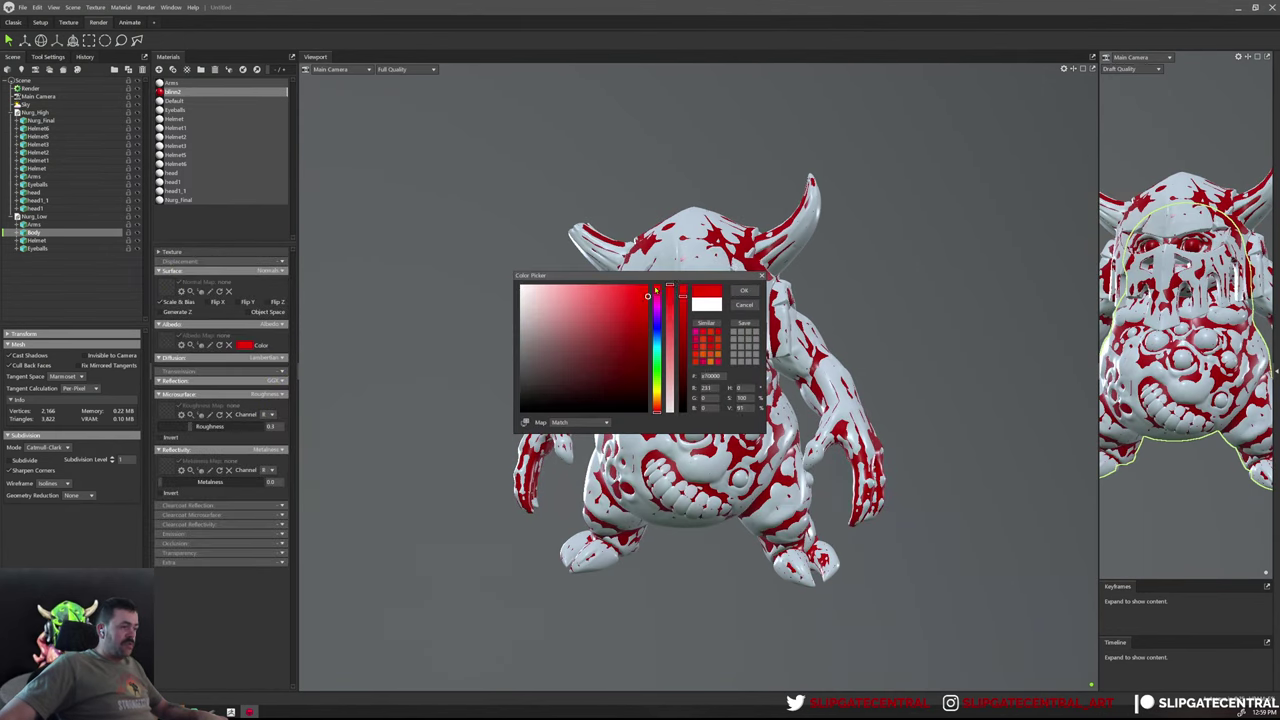
{"action": "left_click", "coordinate": [743, 291]}
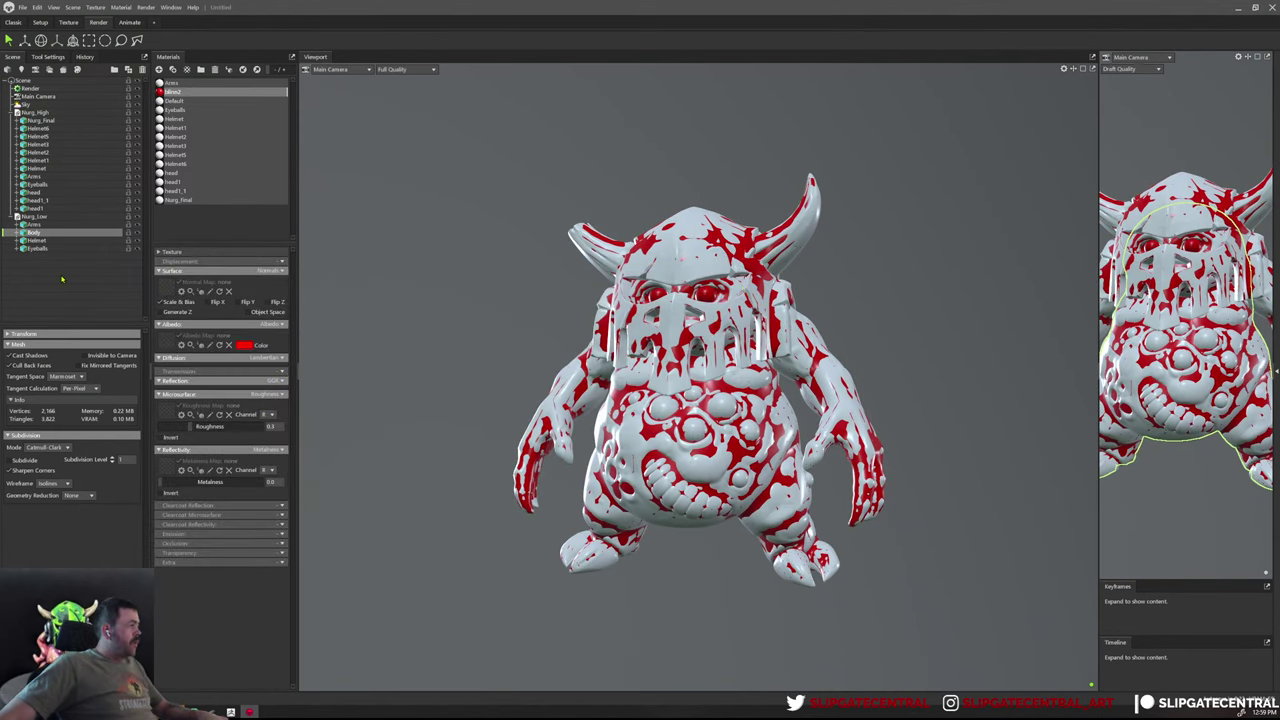
{"action": "left_click", "coordinate": [62, 82]}
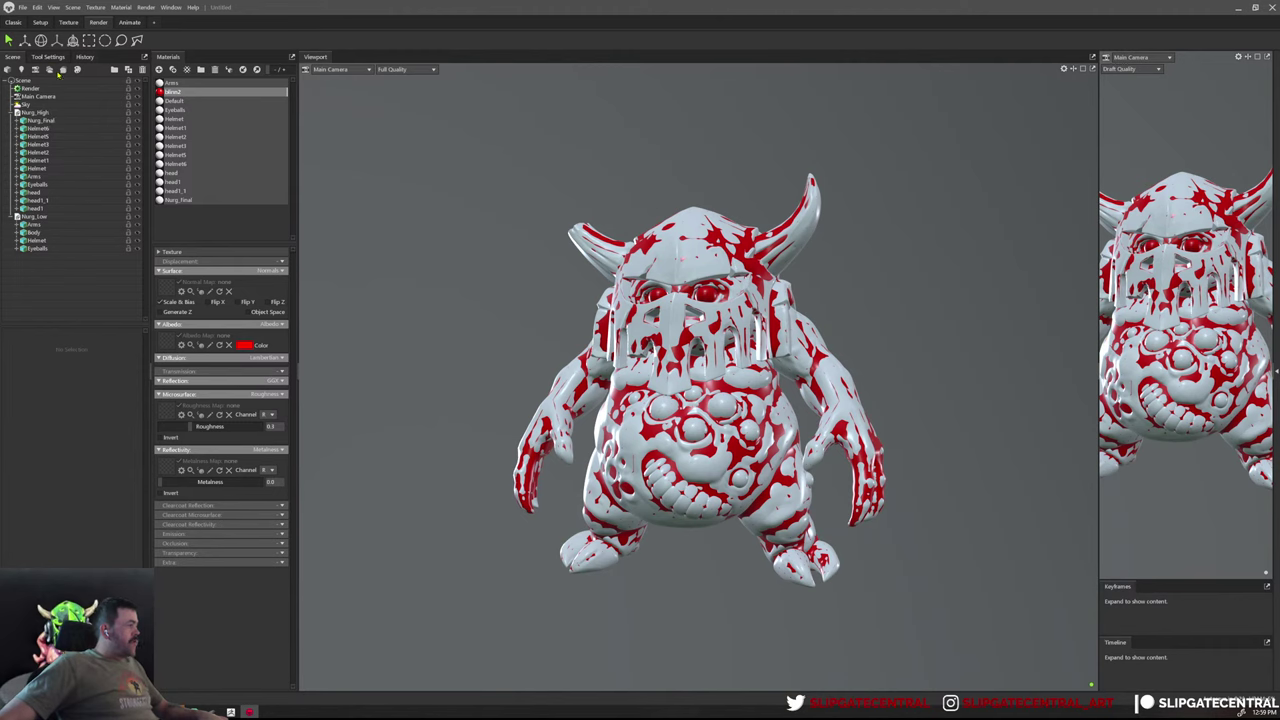
{"action": "left_click", "coordinate": [62, 70]}
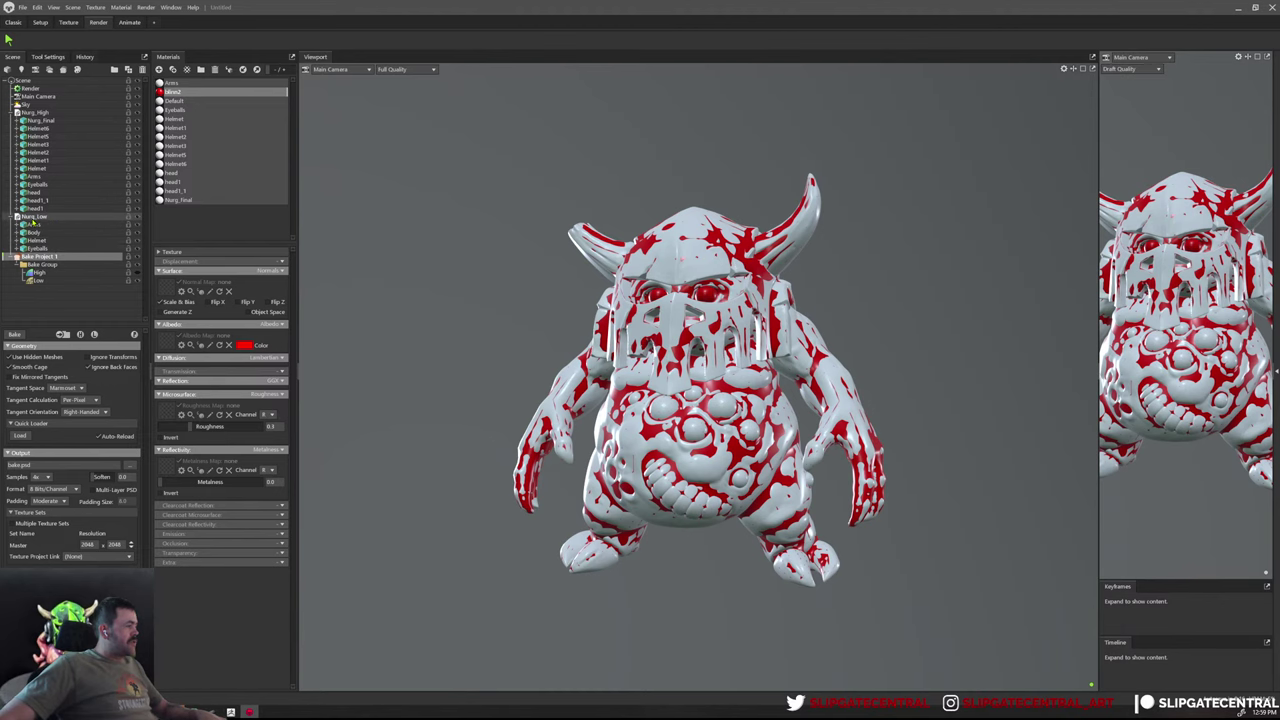
Put Nurg_Low under the bake group's Low and Nurg_High under High, then preview the high-poly
{"action": "left_click", "coordinate": [20, 216]}
{"action": "left_click_drag", "start_coordinate": [50, 284], "coordinate": [40, 281]}
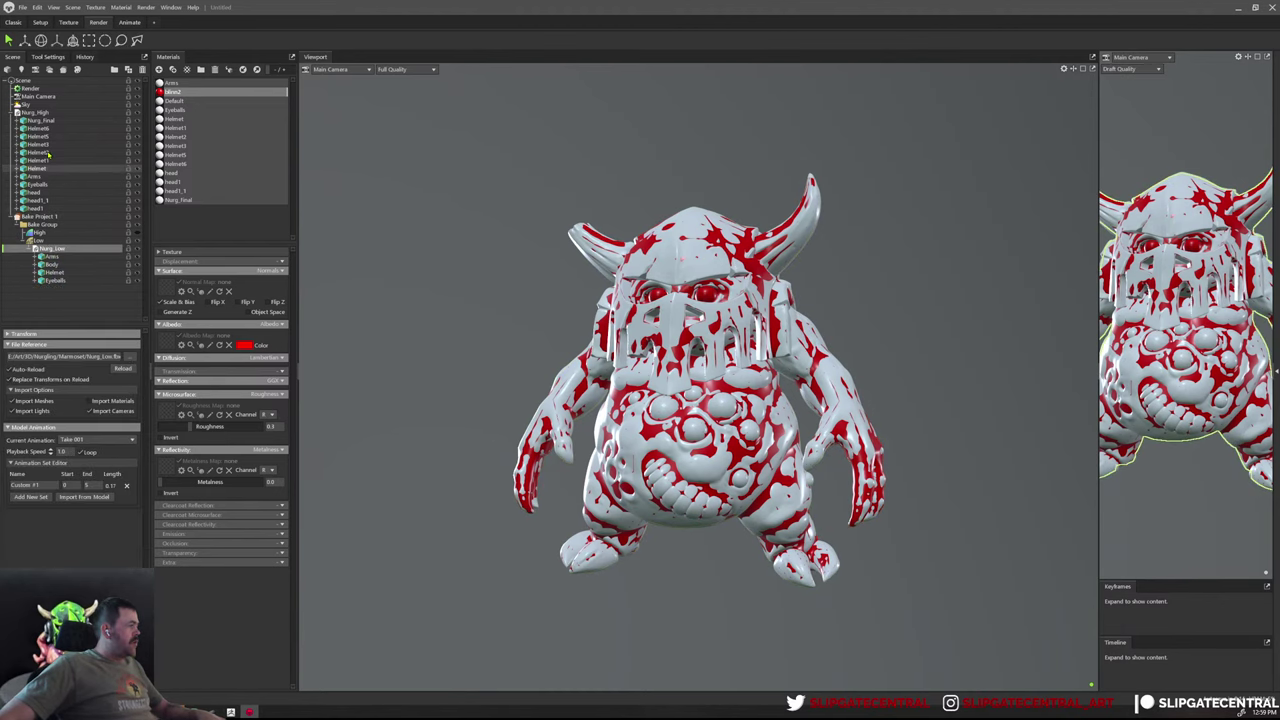
{"action": "left_click_drag", "start_coordinate": [35, 112], "coordinate": [64, 234]}
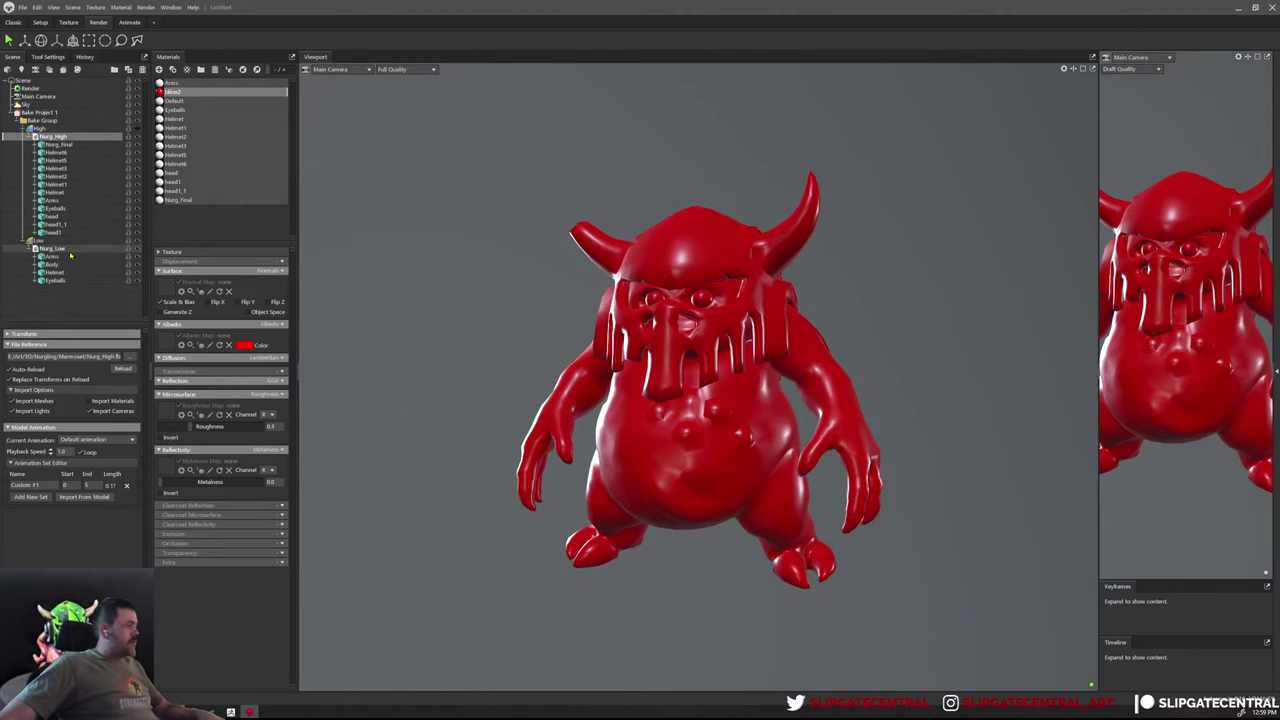
{"action": "left_click", "coordinate": [40, 112]}
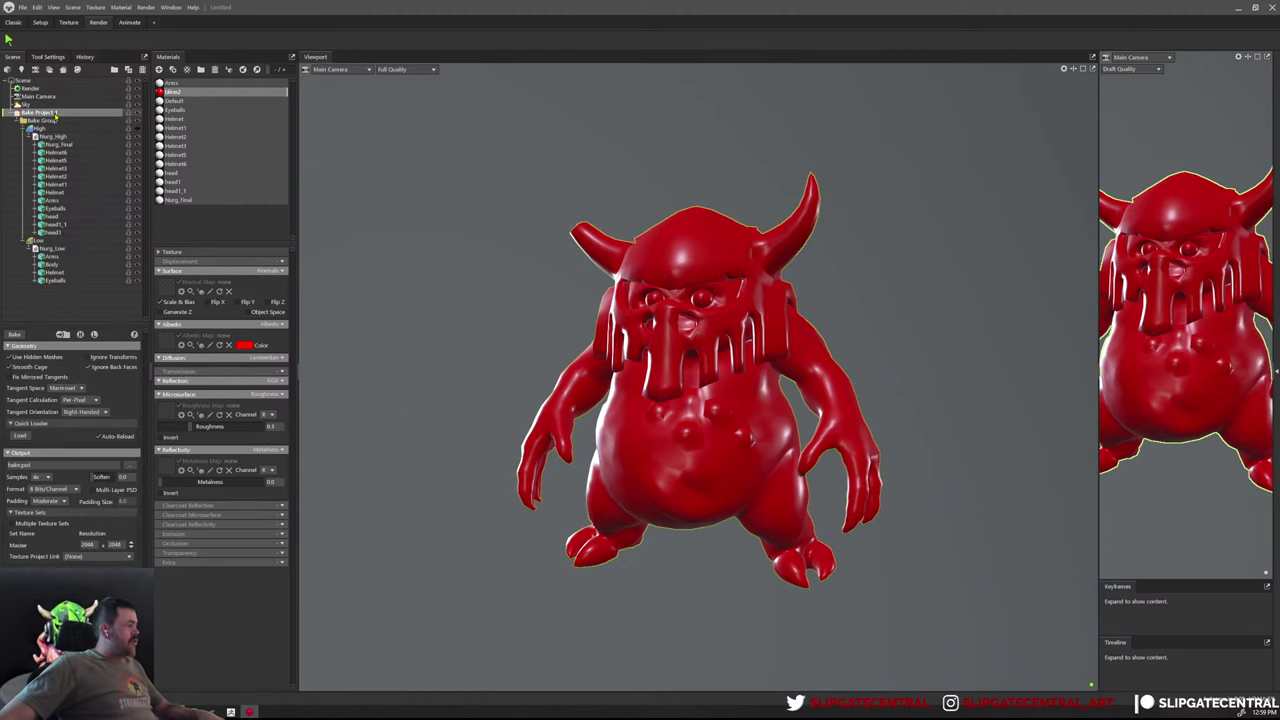
{"action": "left_click", "coordinate": [80, 334]}
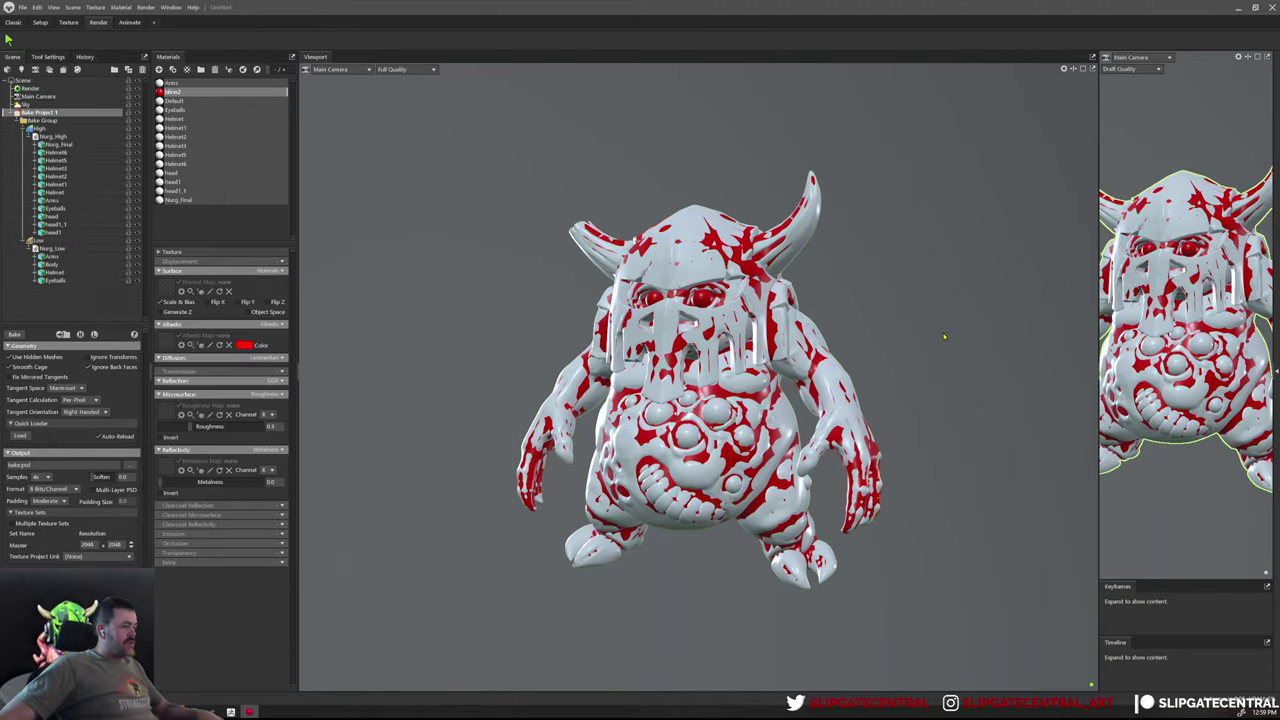
{"action": "mouse_move", "coordinate": [670, 289]}
{"action": "left_mouse_down"}
{"action": "mouse_move", "coordinate": [676, 312]}
{"action": "mouse_move", "coordinate": [744, 238]}
{"action": "mouse_move", "coordinate": [656, 274]}
{"action": "mouse_move", "coordinate": [567, 275]}
{"action": "left_mouse_up"}
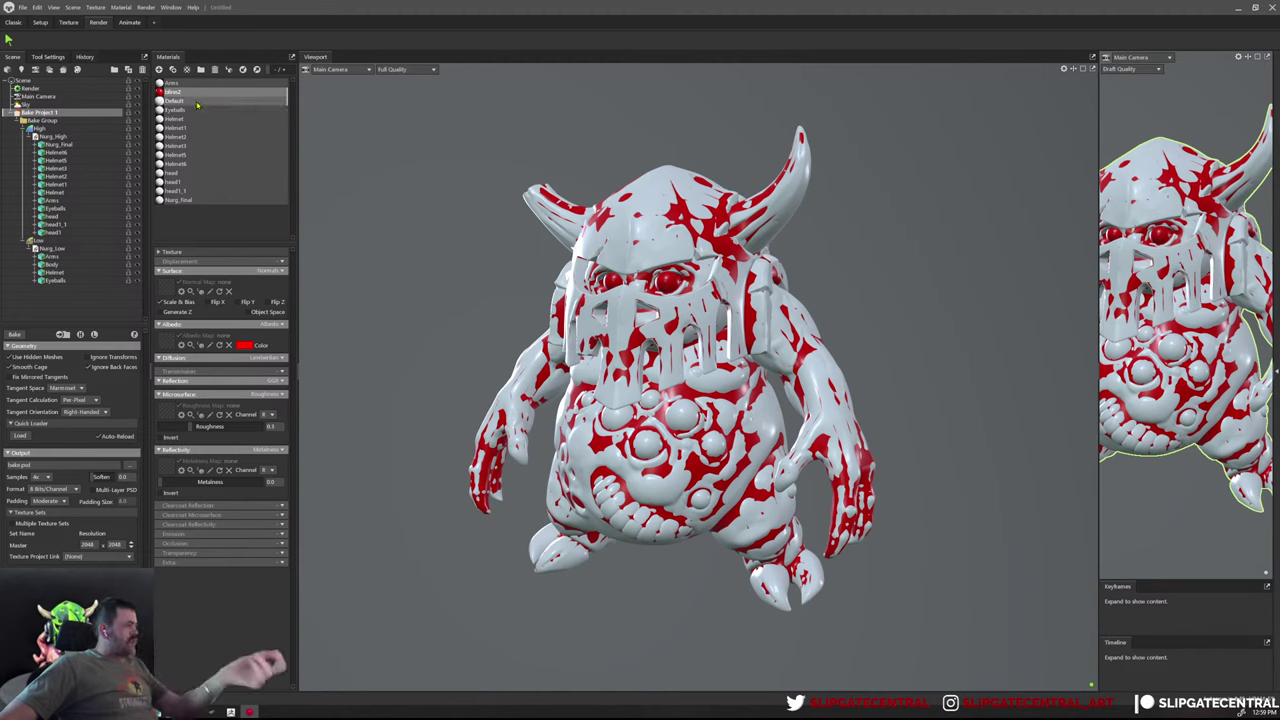
Remove the unused materials, leaving only blinn2 and Default
{"action": "left_click", "coordinate": [197, 102]}
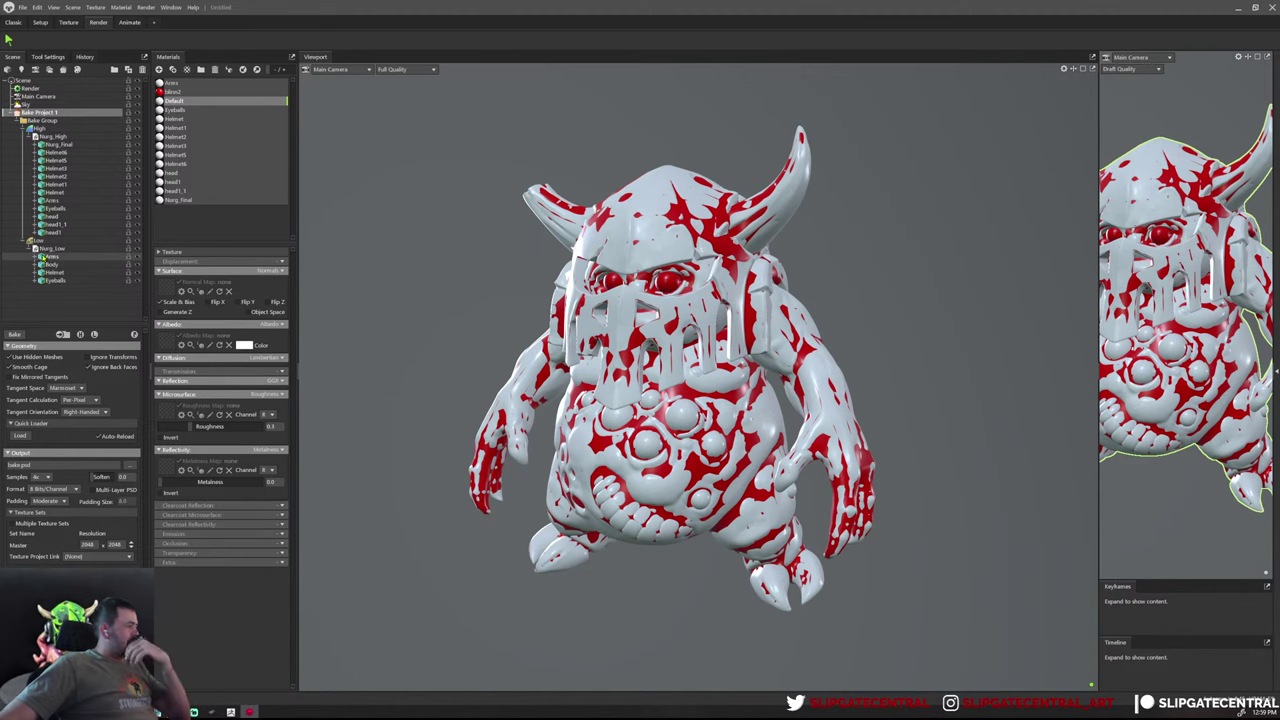
{"action": "left_click", "coordinate": [56, 259]}
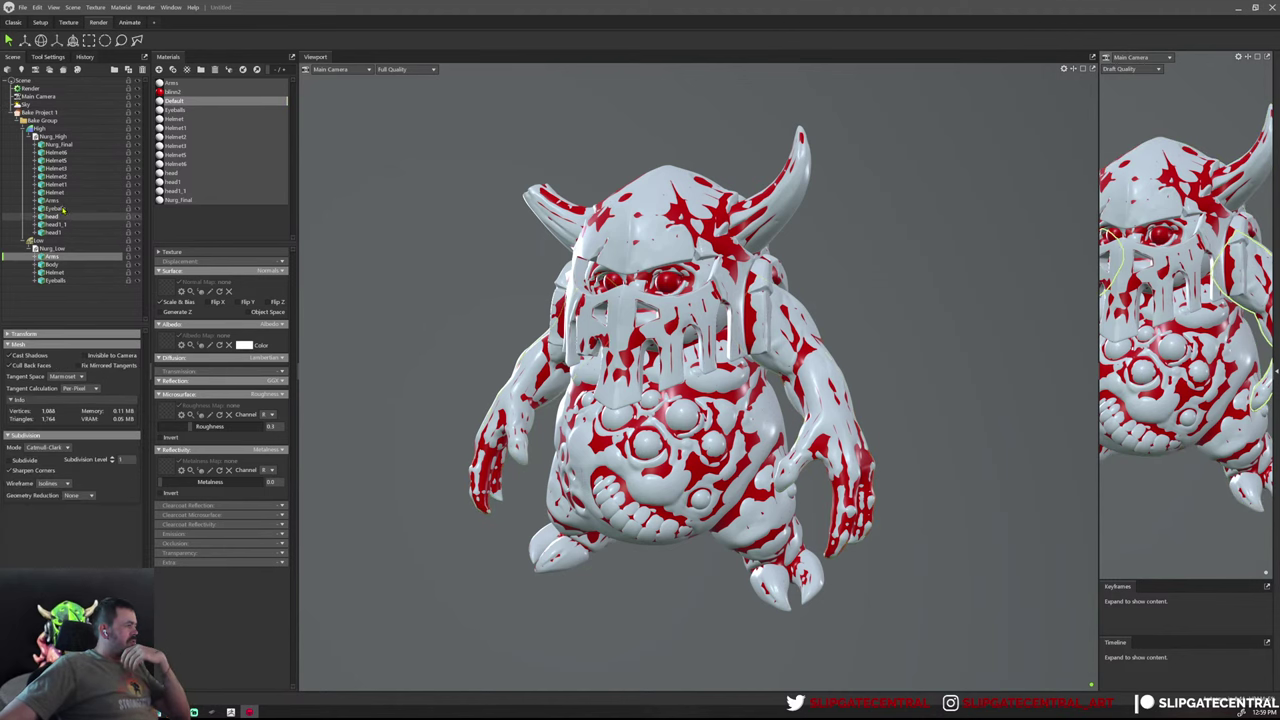
{"action": "left_click", "coordinate": [91, 133]}
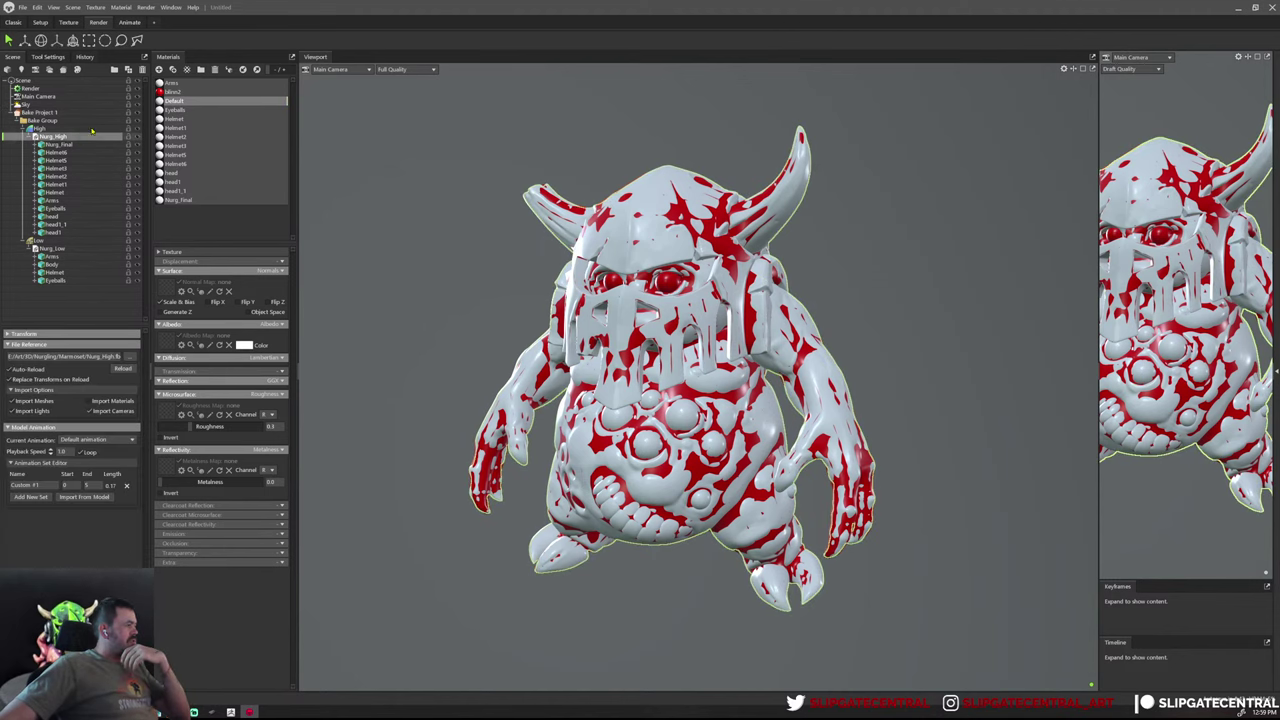
{"action": "right_click", "coordinate": [163, 101]}
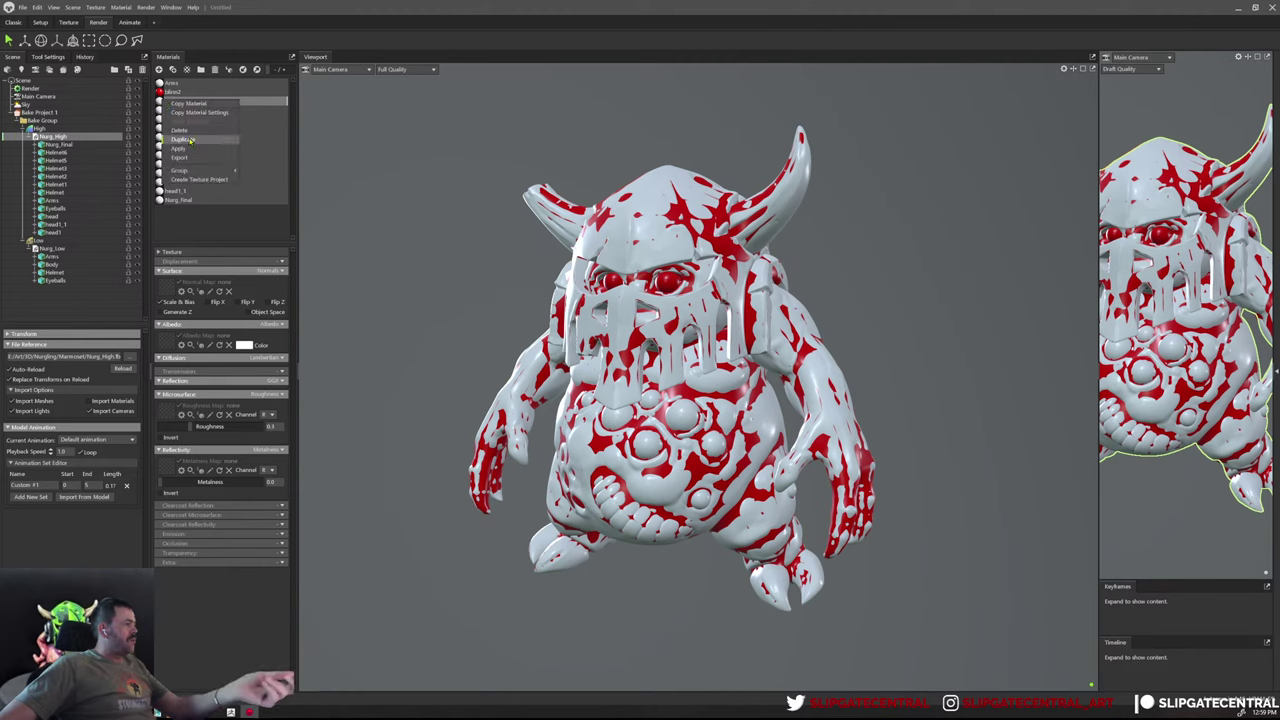
{"action": "left_click", "coordinate": [190, 140]}
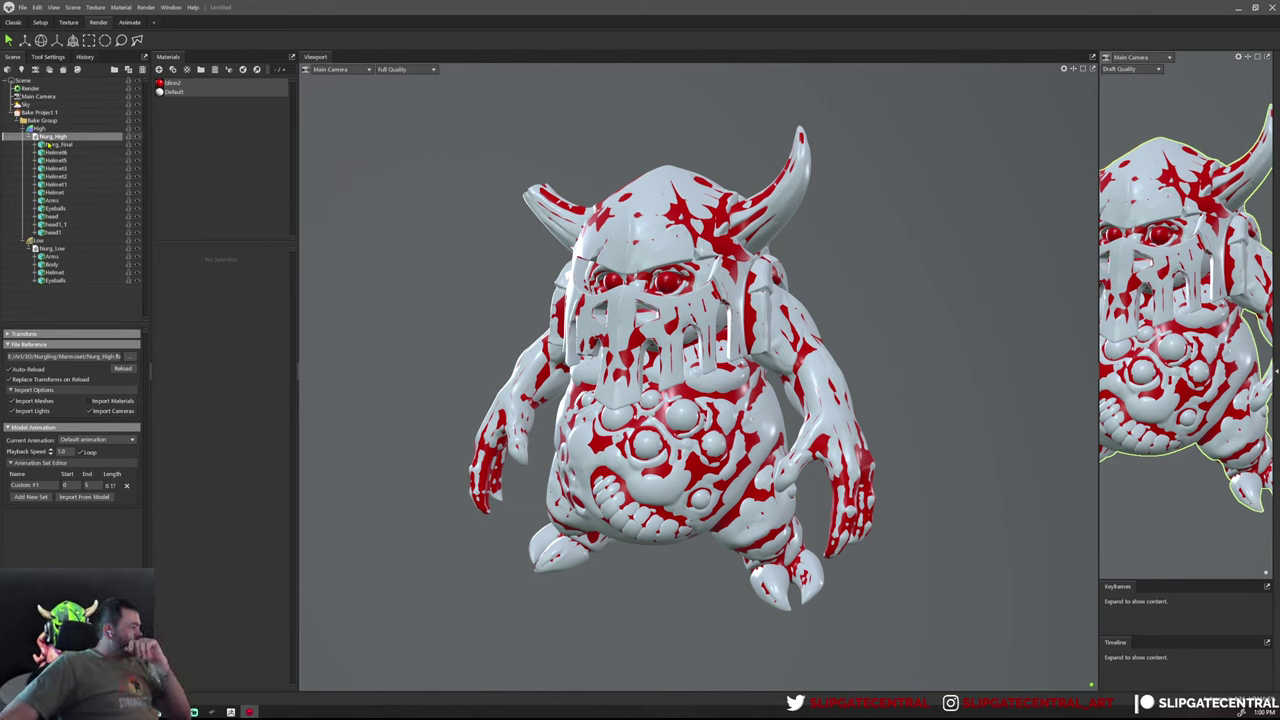
Toggle the bake high/low visibility so only the grey high-poly sculpt shows
{"action": "left_click", "coordinate": [40, 112]}
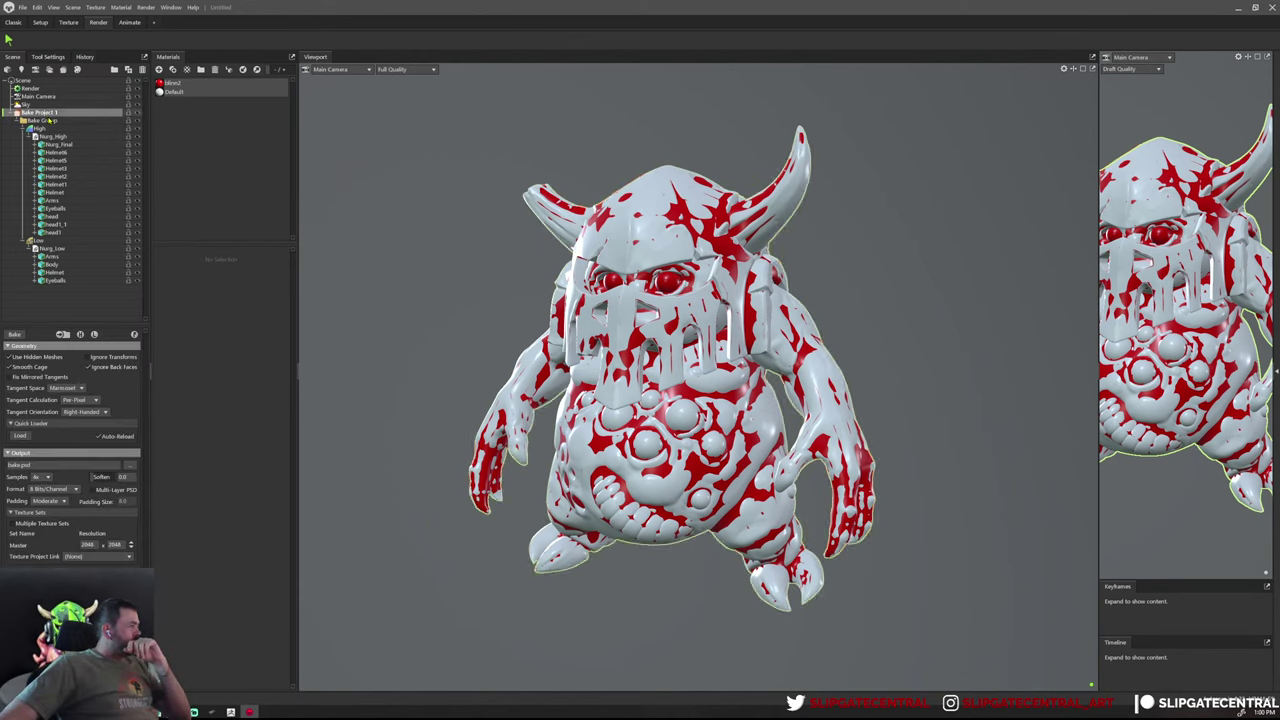
{"action": "left_click", "coordinate": [81, 335]}
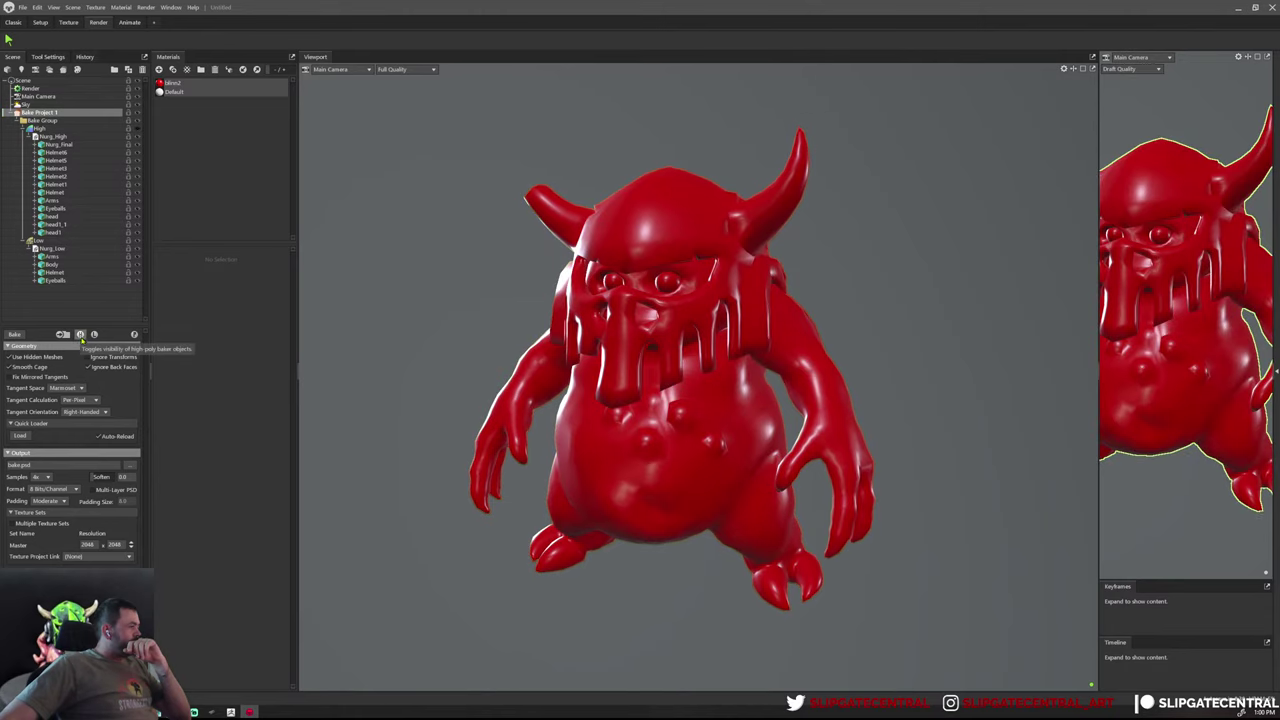
{"action": "left_click", "coordinate": [95, 335]}
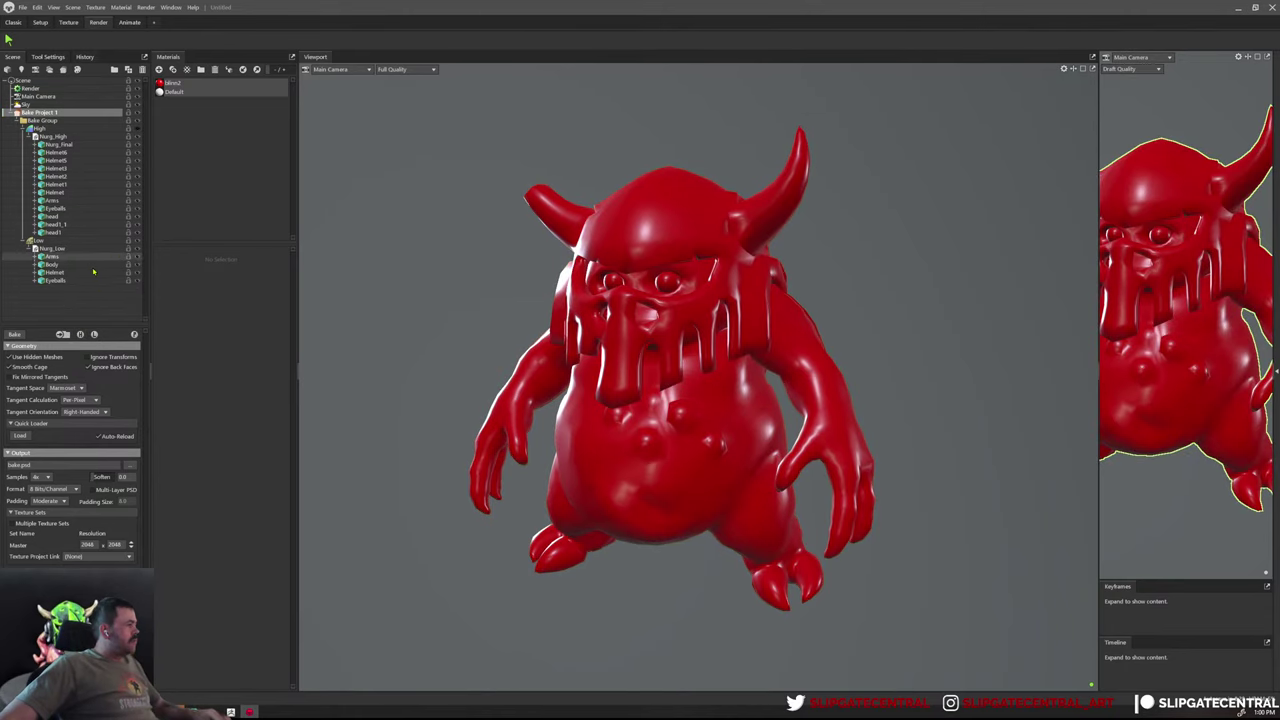
{"action": "left_click", "coordinate": [95, 335]}
{"action": "left_click", "coordinate": [81, 335]}
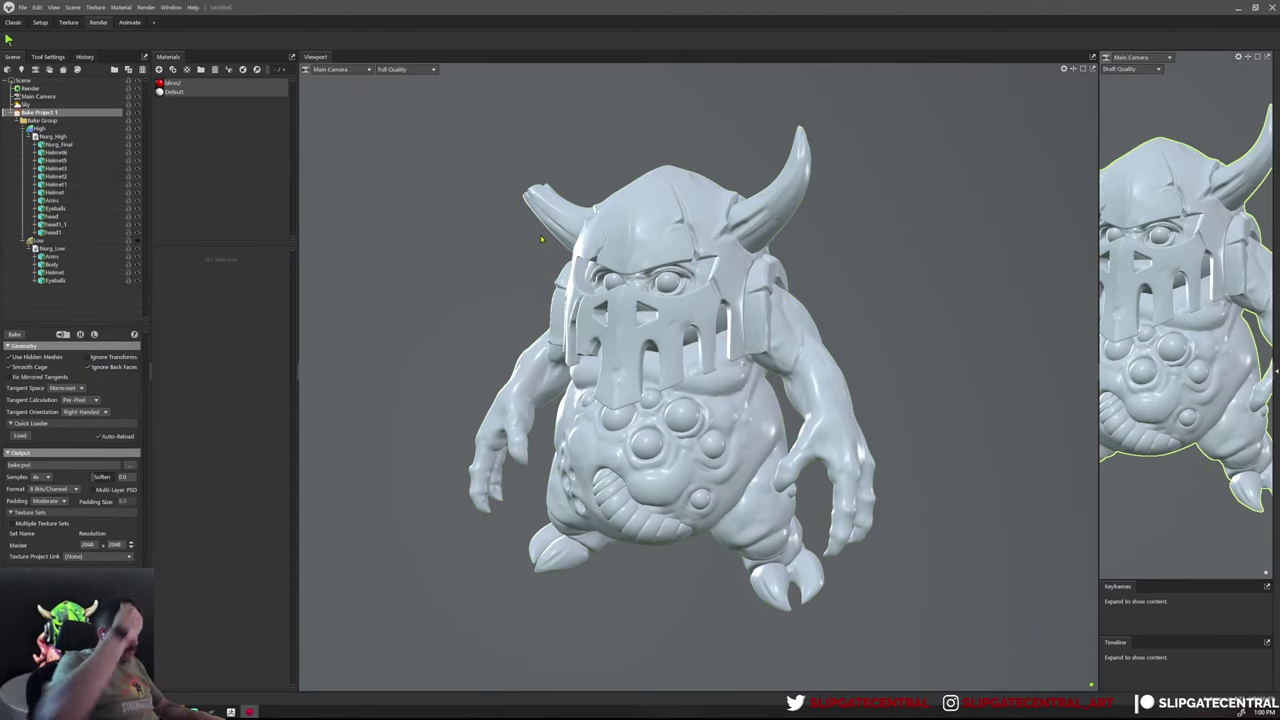
{"action": "mouse_move", "coordinate": [697, 155]}
{"action": "left_mouse_down"}
{"action": "mouse_move", "coordinate": [805, 183]}
{"action": "mouse_move", "coordinate": [730, 190]}
{"action": "left_mouse_up"}
Browse the sky preset library, close it, and select the Render settings
{"action": "left_click", "coordinate": [50, 104]}
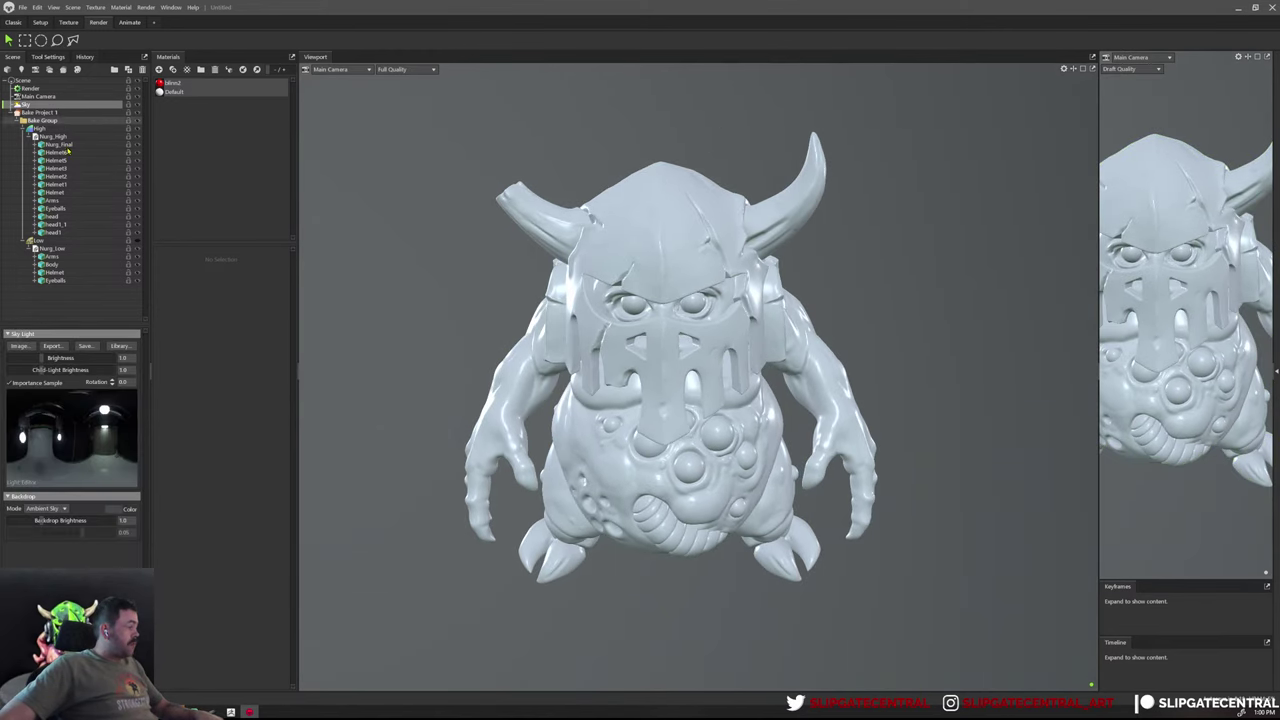
{"action": "left_click", "coordinate": [120, 345]}
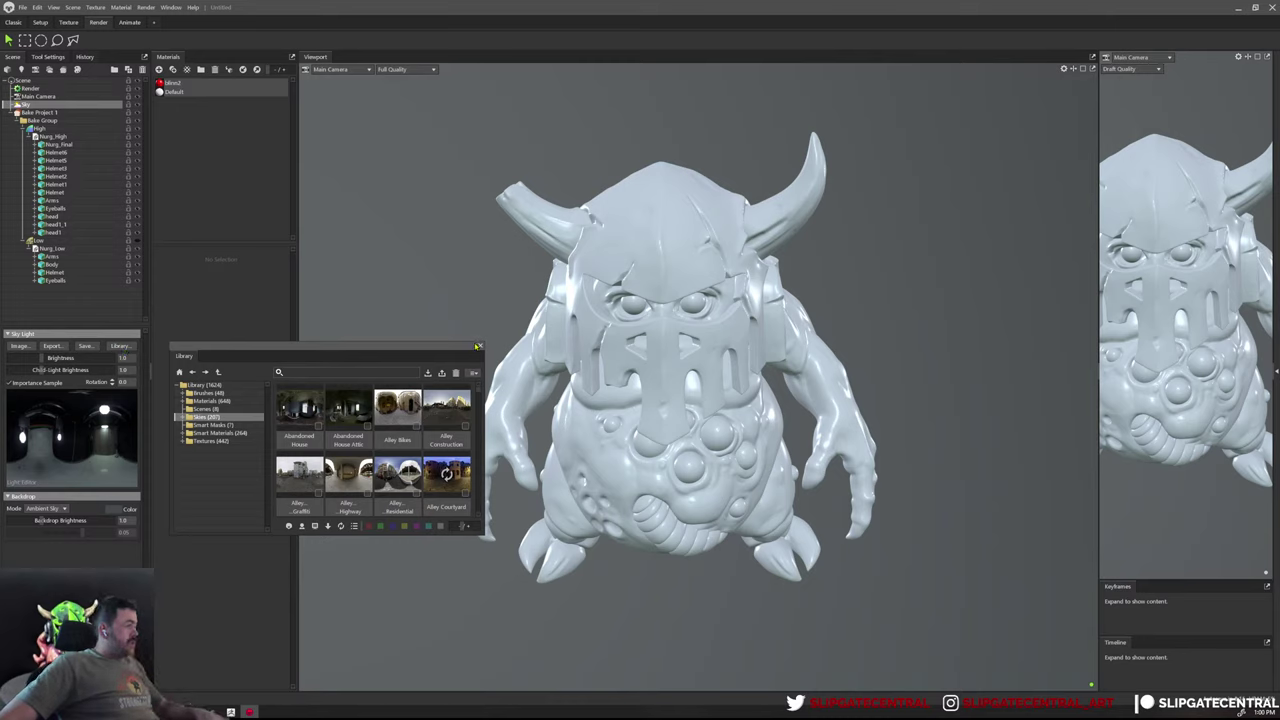
{"action": "left_click", "coordinate": [482, 346]}
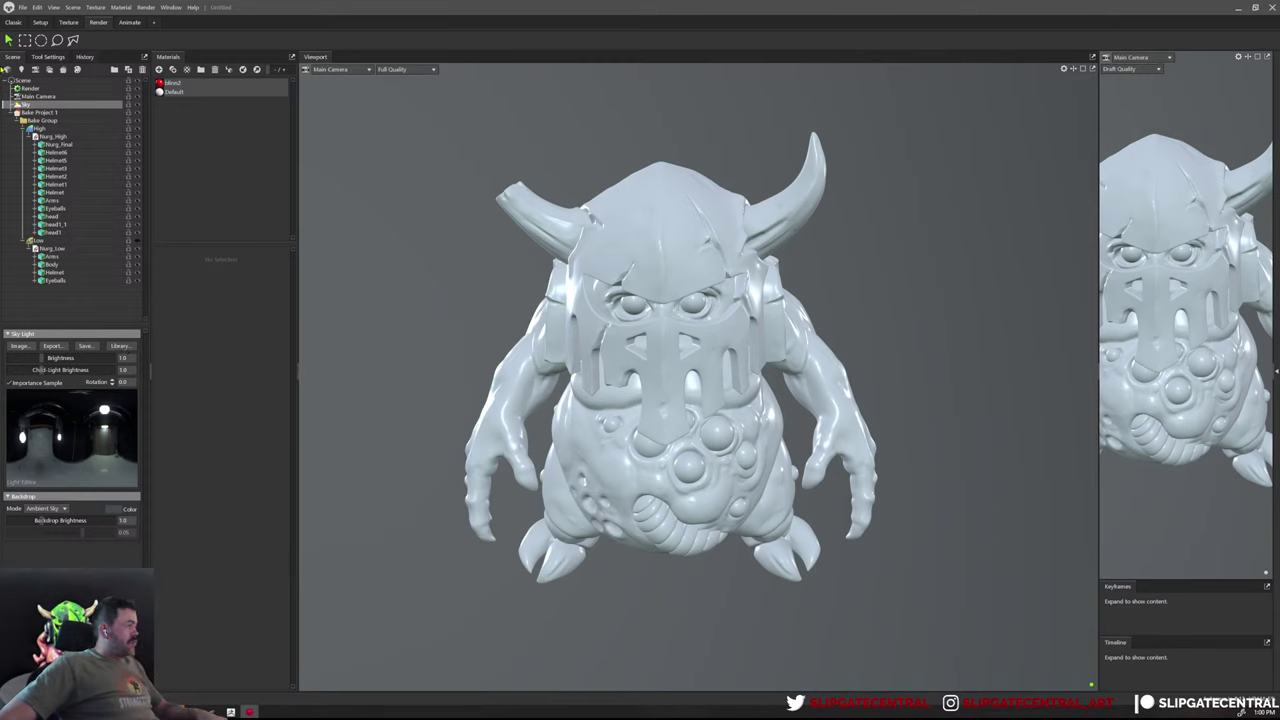
{"action": "left_click", "coordinate": [32, 88]}
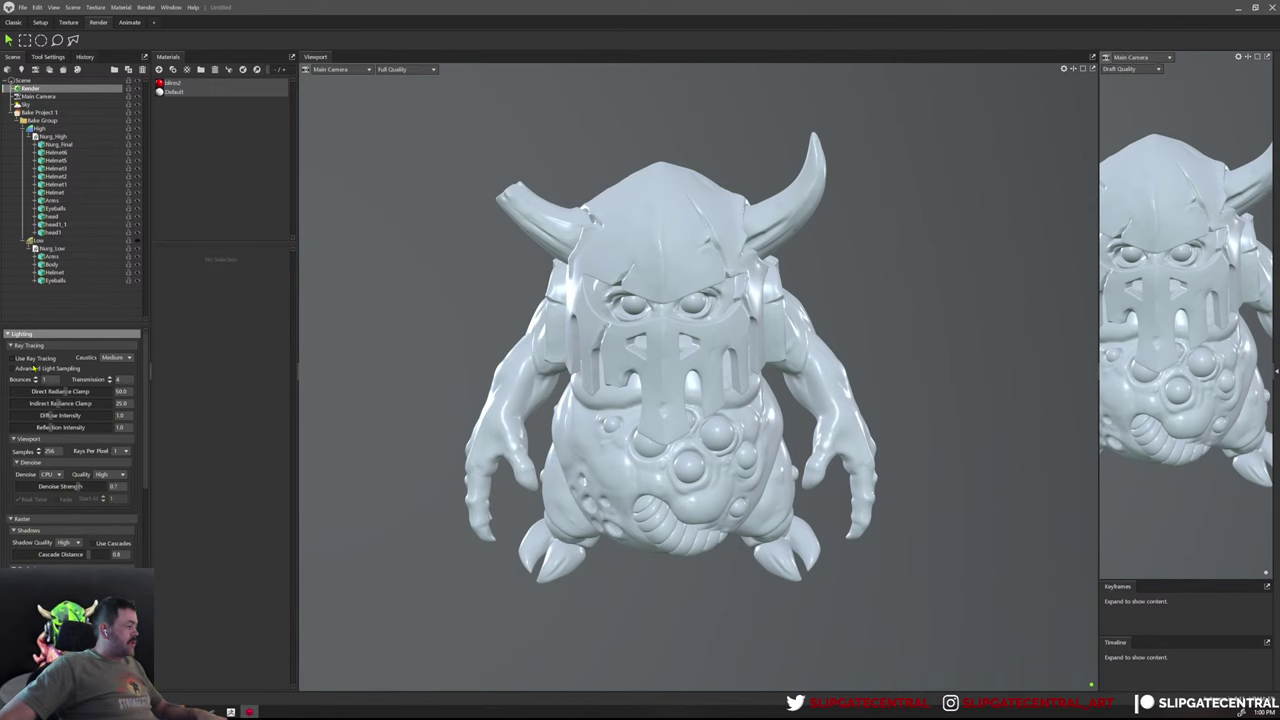
{"action": "left_click", "coordinate": [12, 357]}
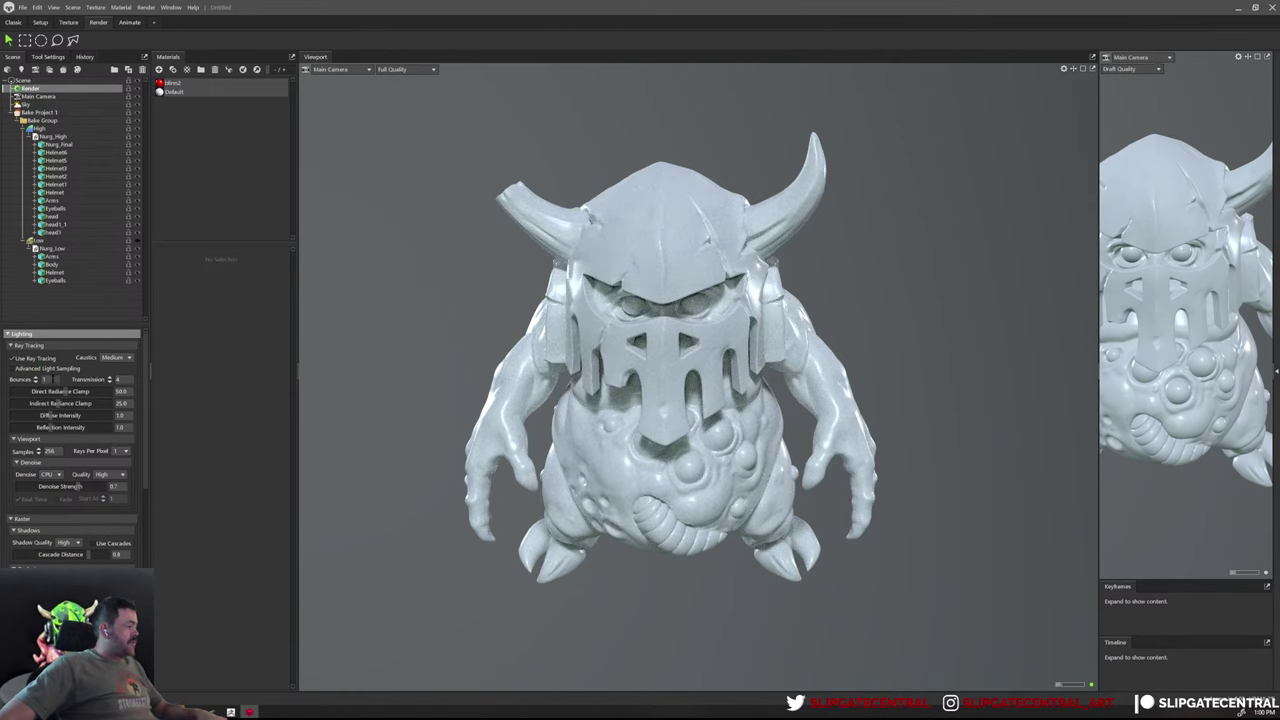
{"action": "left_click", "coordinate": [36, 380]}
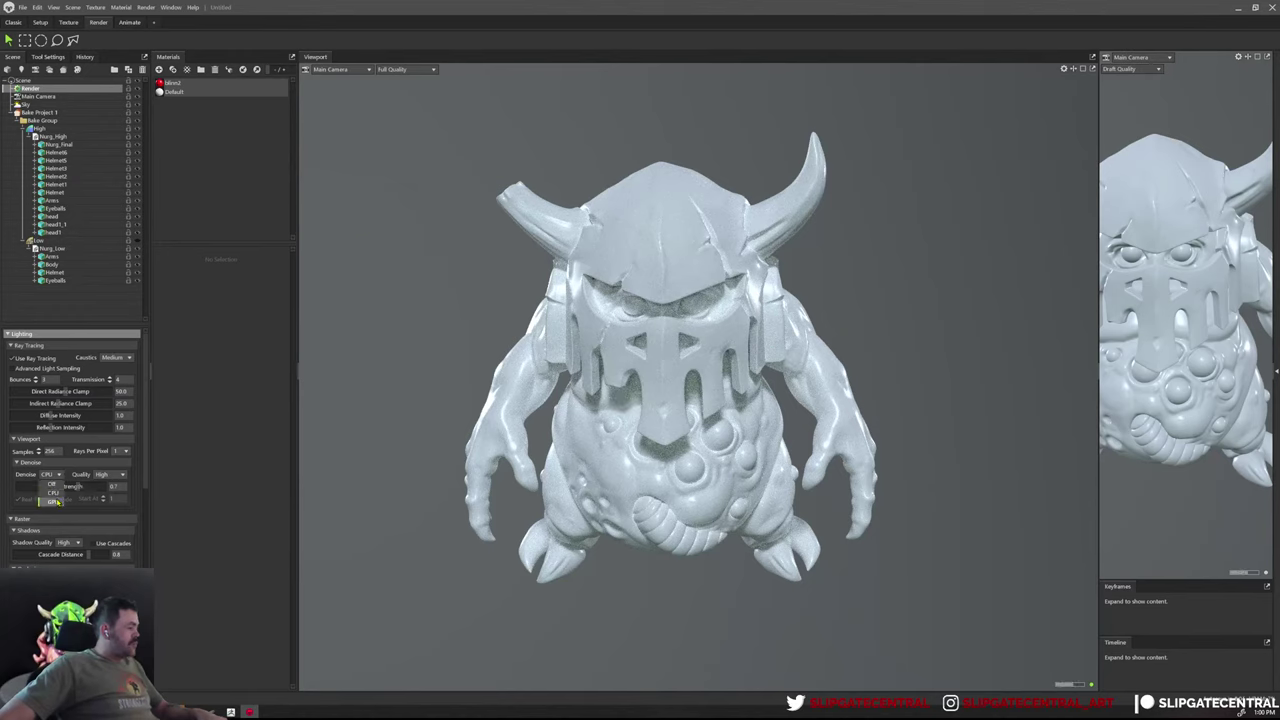
{"action": "left_click", "coordinate": [53, 500]}
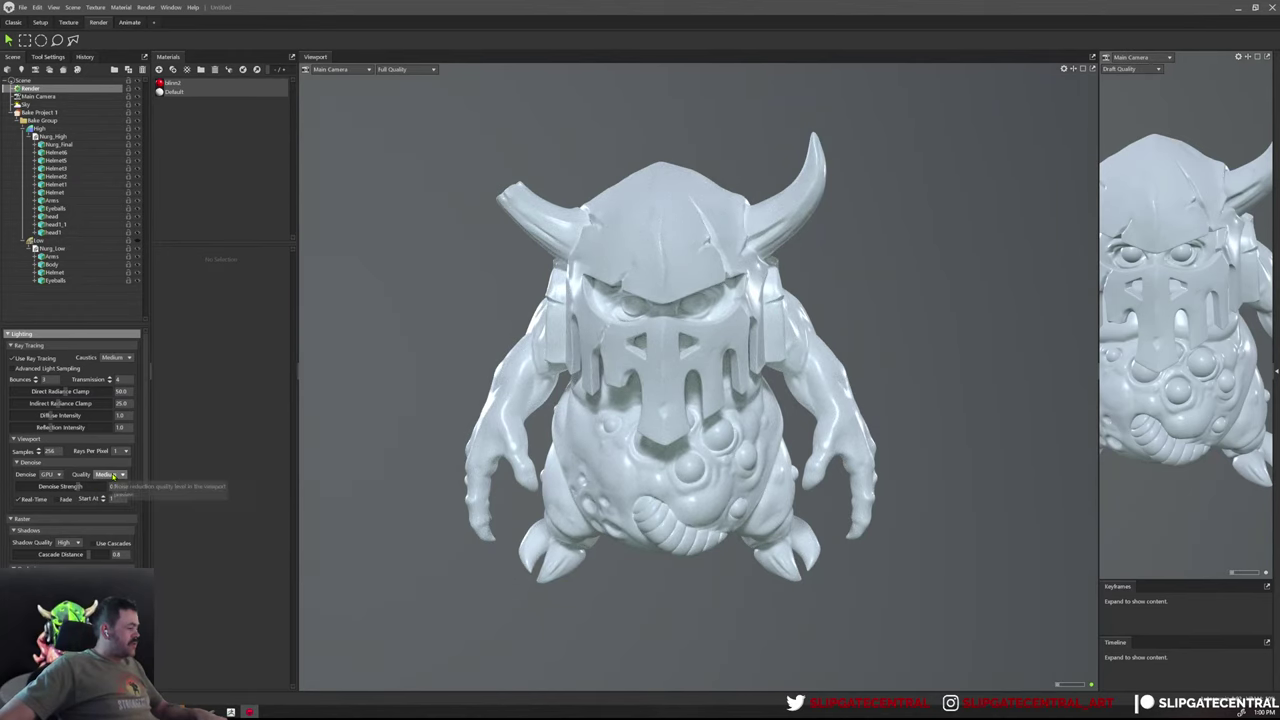
{"action": "left_click", "coordinate": [122, 476]}
{"action": "left_click", "coordinate": [107, 485]}
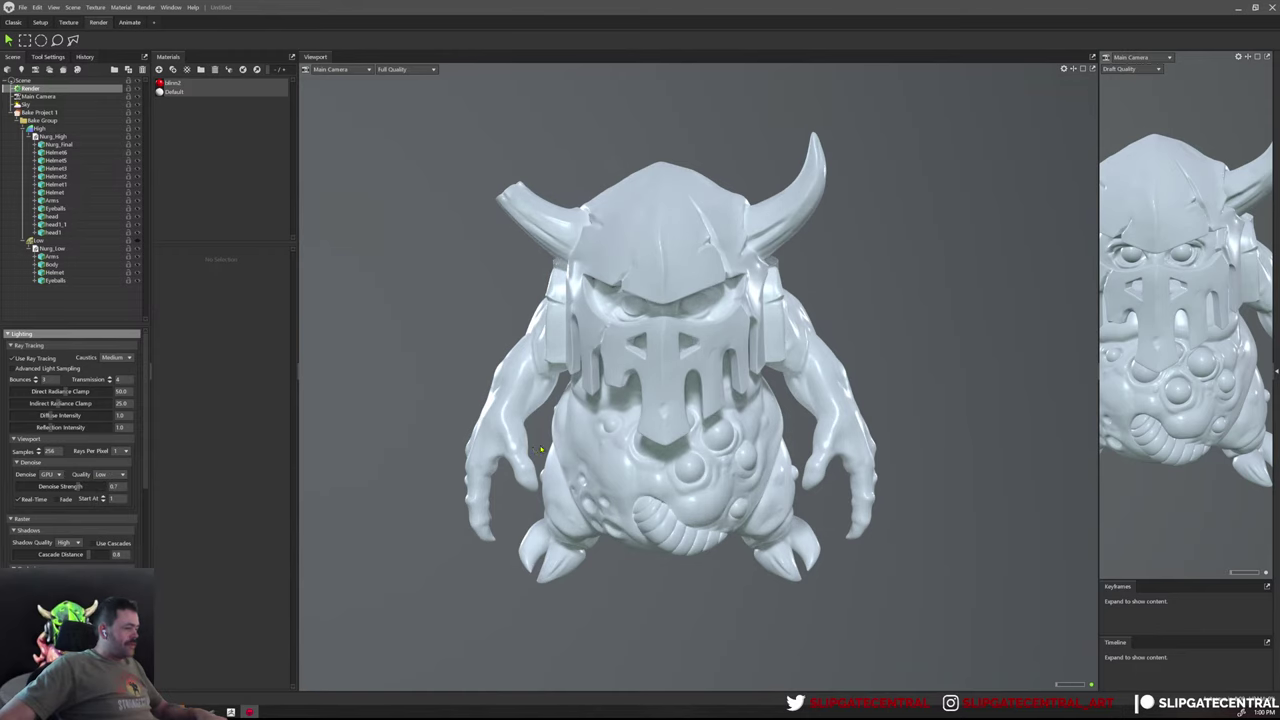
{"action": "left_click_drag", "start_coordinate": [540, 450], "coordinate": [564, 427]}
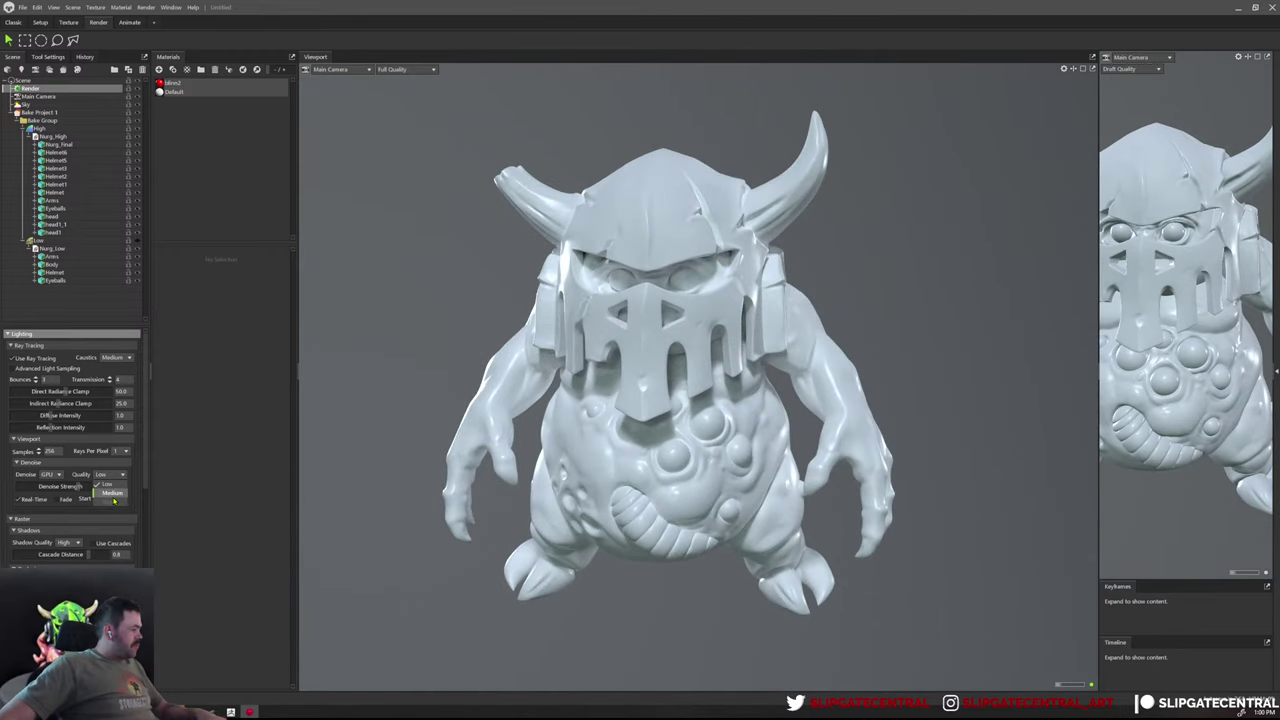
{"action": "left_click", "coordinate": [129, 493]}
{"action": "mouse_move", "coordinate": [700, 420]}
{"action": "left_mouse_down"}
{"action": "mouse_move", "coordinate": [737, 407]}
{"action": "mouse_move", "coordinate": [730, 430]}
{"action": "left_mouse_up"}
{"action": "scroll", "coordinate": [89, 539], "scroll_direction": "down", "scroll_amount": 3}
{"action": "scroll", "coordinate": [89, 539], "scroll_direction": "down", "scroll_amount": 3}
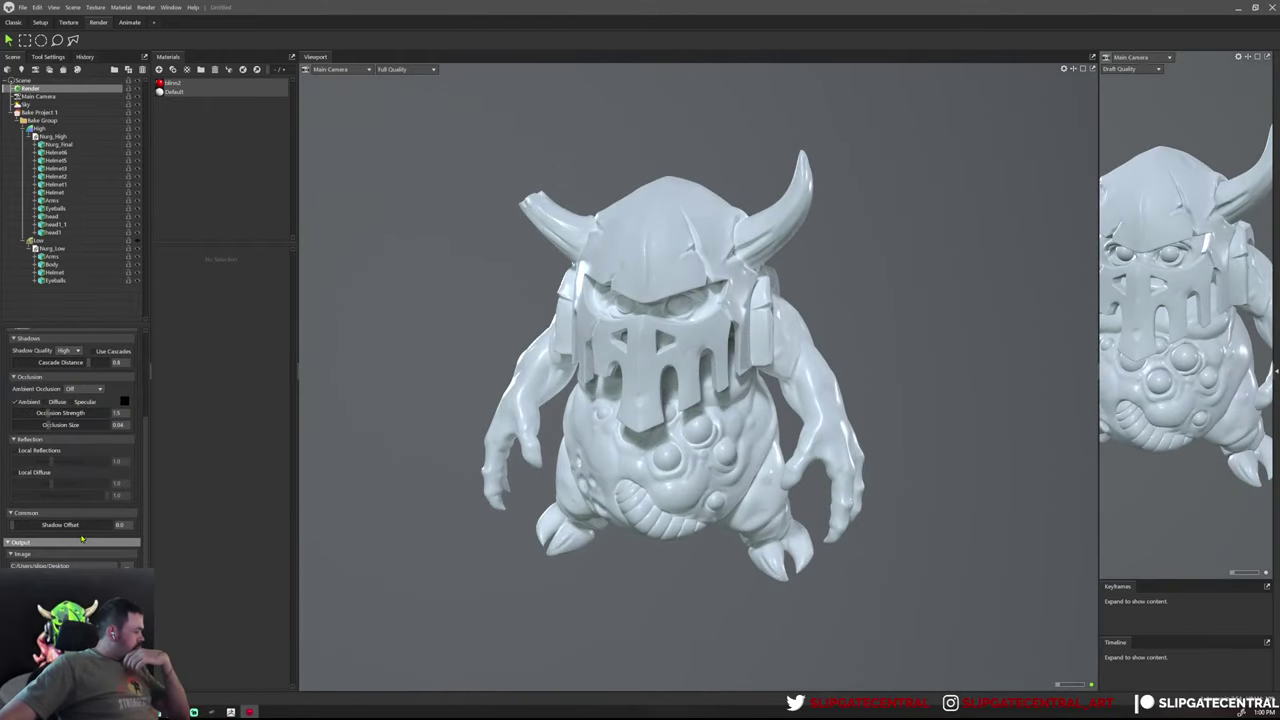
{"action": "scroll", "coordinate": [89, 539], "scroll_direction": "down", "scroll_amount": 3}
{"action": "scroll", "coordinate": [77, 510], "scroll_direction": "down", "scroll_amount": 5}
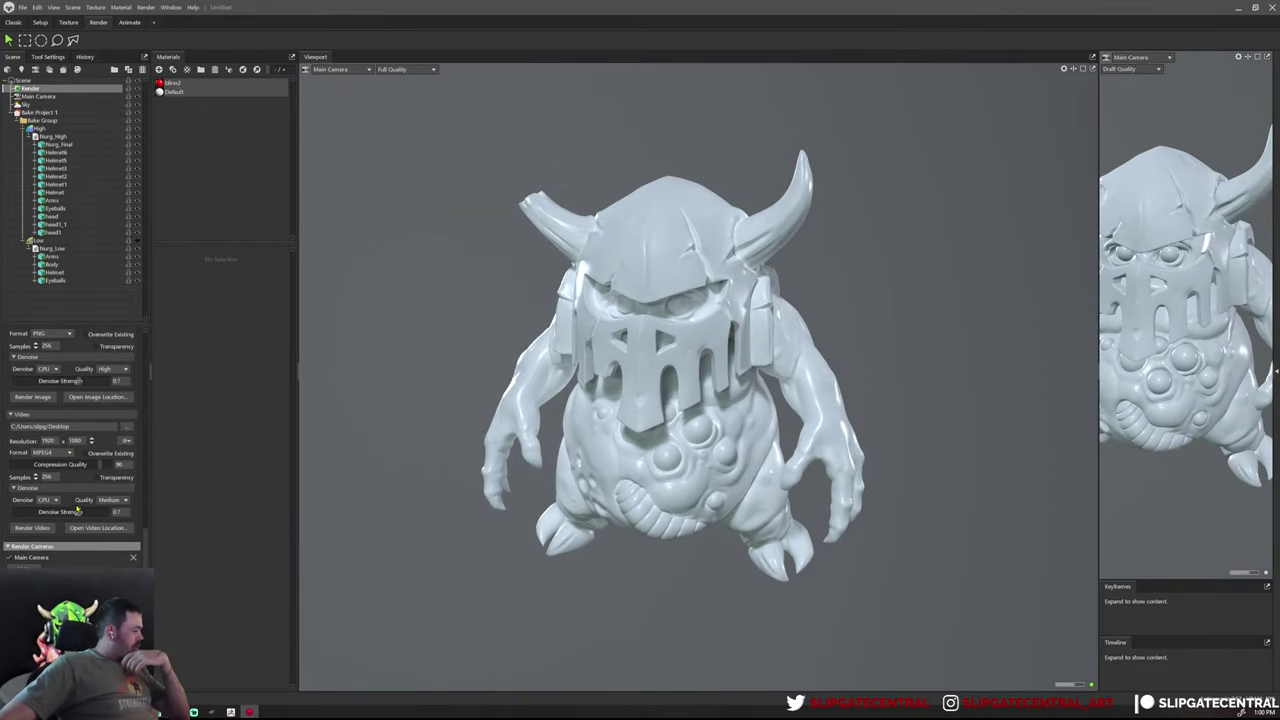
{"action": "scroll", "coordinate": [78, 508], "scroll_direction": "up", "scroll_amount": 3}
{"action": "scroll", "coordinate": [82, 500], "scroll_direction": "up", "scroll_amount": 3}
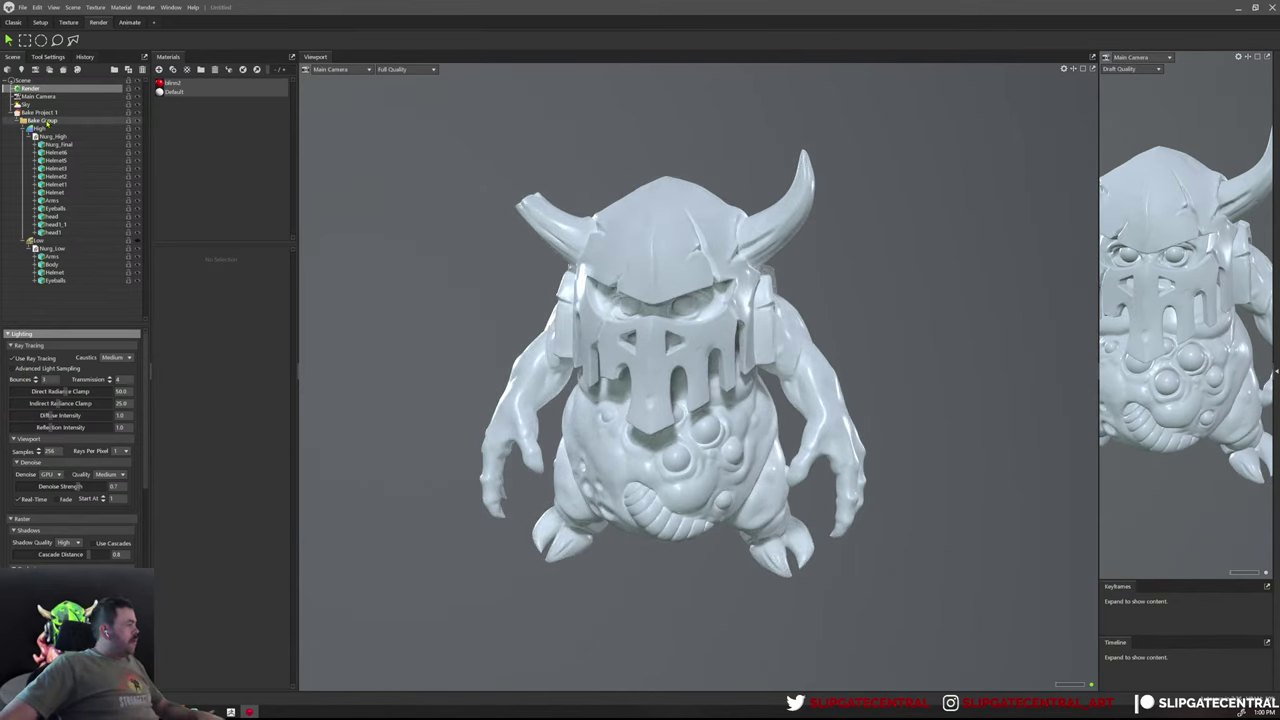
Apply the Fjord Shipwreck sky from the library's Skies > Overcast presets
{"action": "left_click", "coordinate": [40, 112]}
{"action": "left_click", "coordinate": [38, 96]}
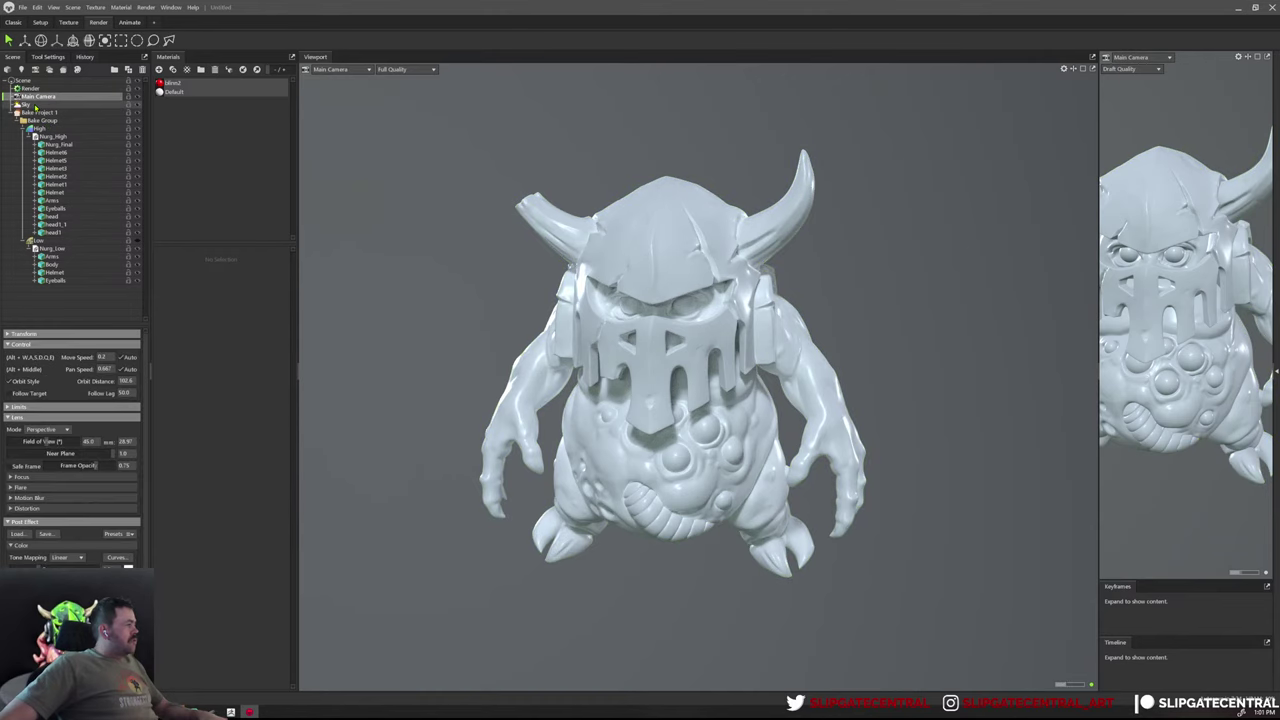
{"action": "left_click", "coordinate": [30, 104]}
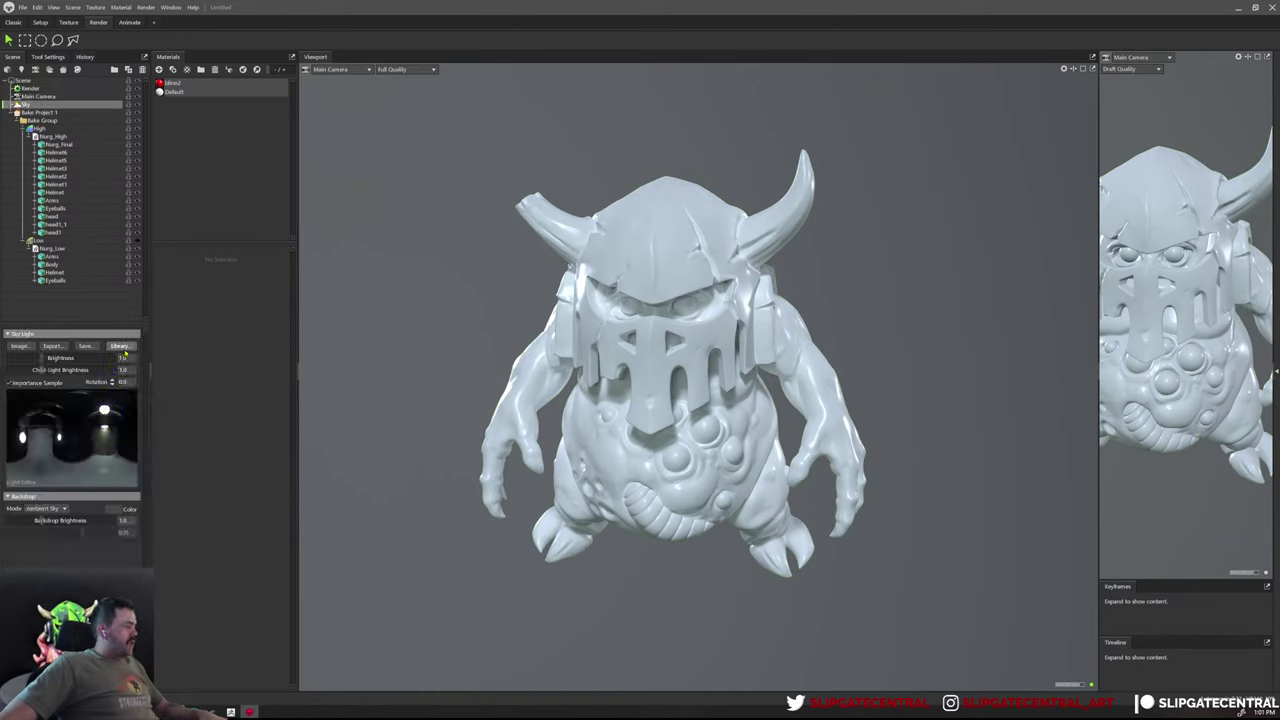
{"action": "left_click", "coordinate": [122, 346]}
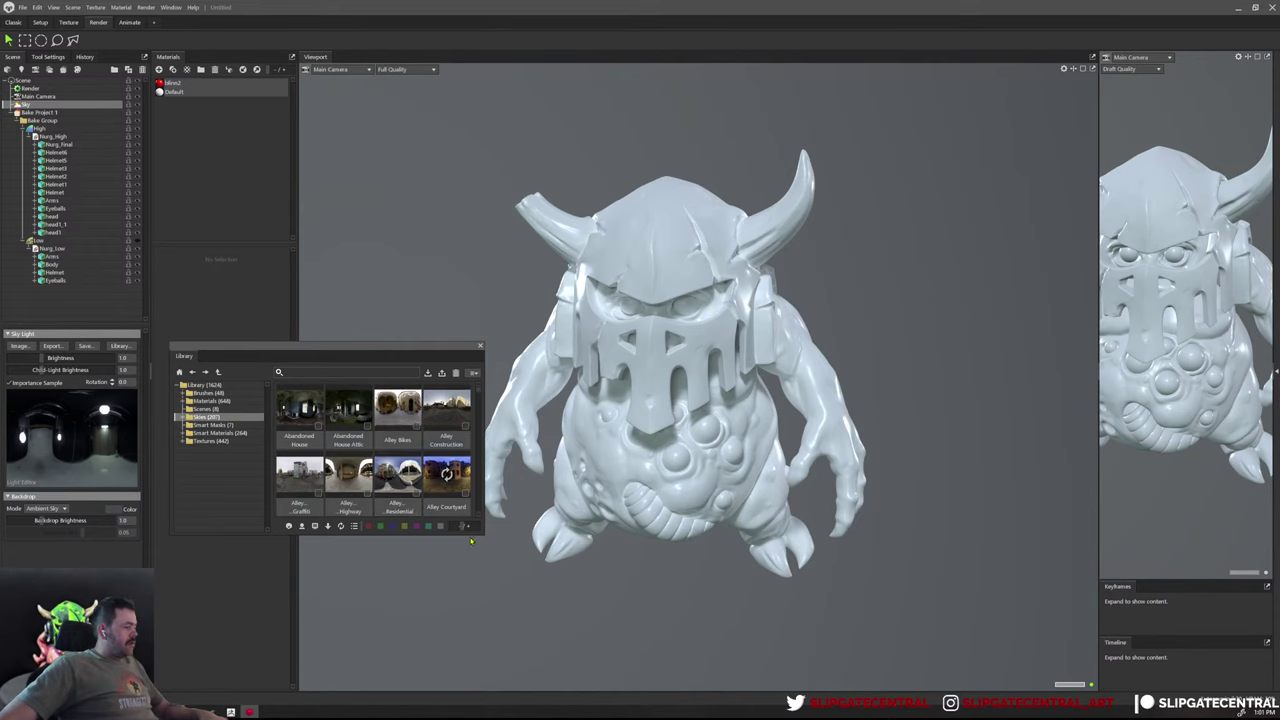
{"action": "left_click", "coordinate": [181, 417]}
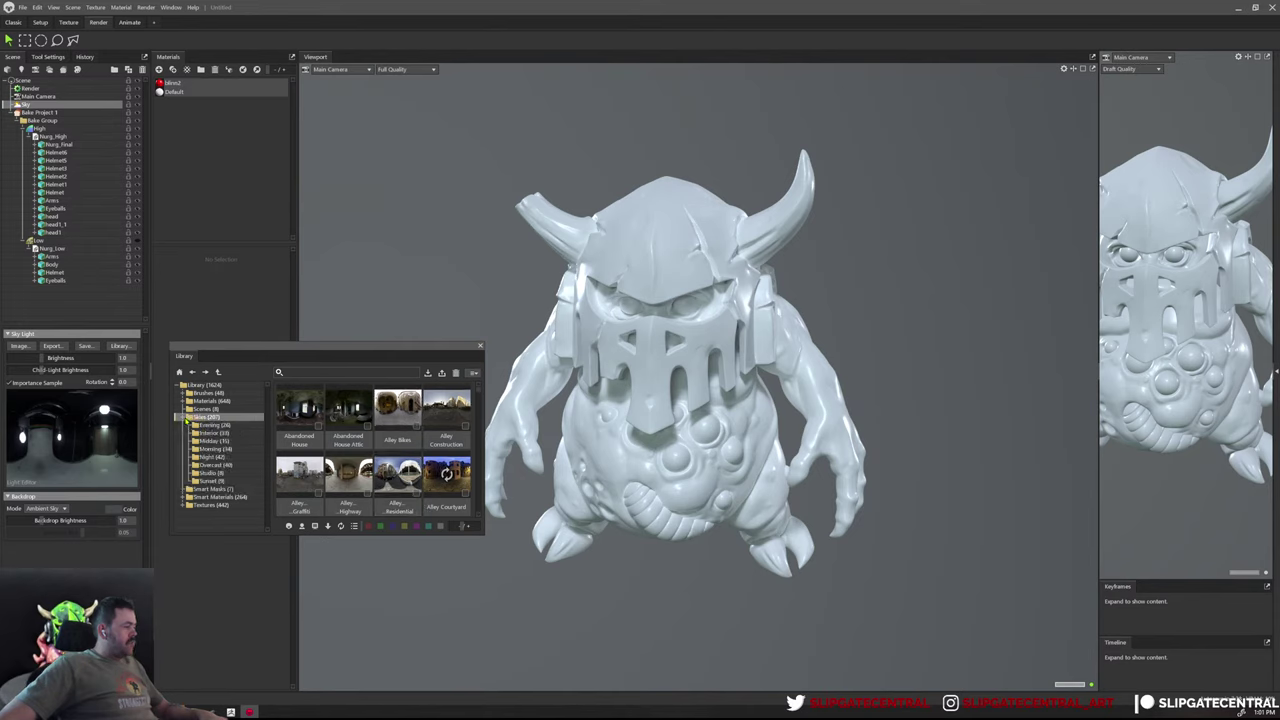
{"action": "left_click", "coordinate": [211, 465]}
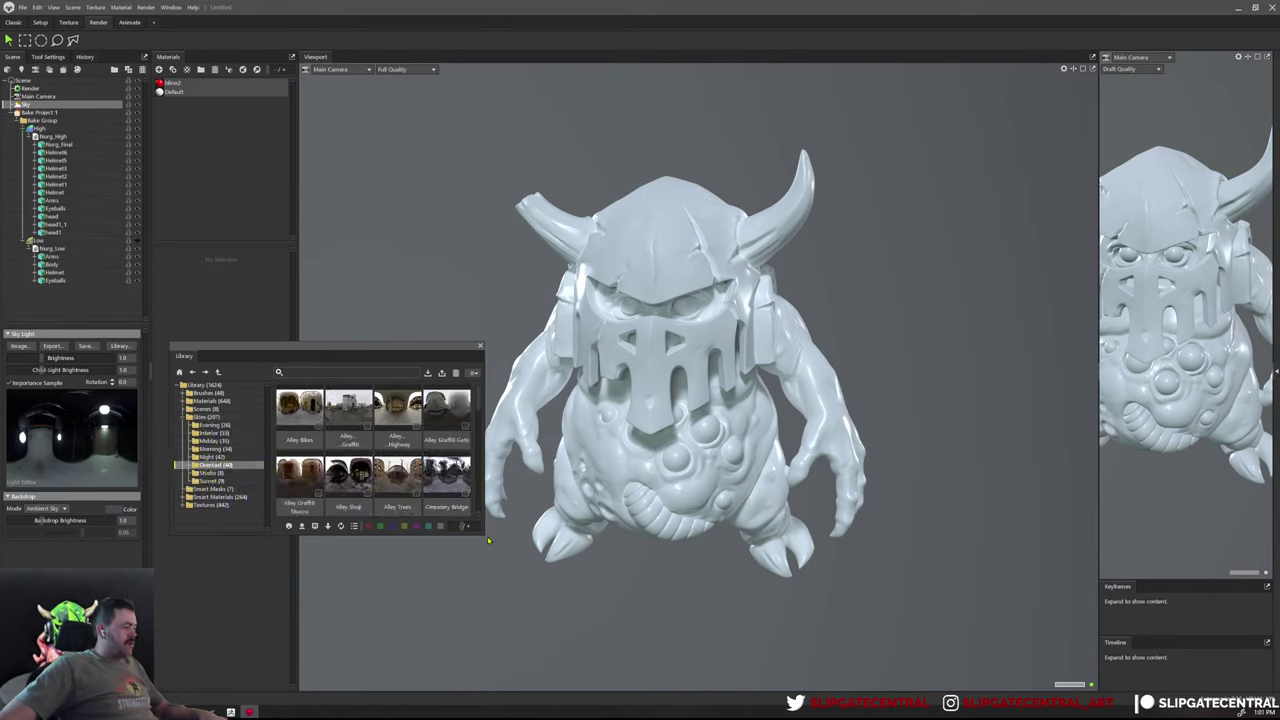
{"action": "left_click_drag", "start_coordinate": [480, 533], "coordinate": [608, 643]}
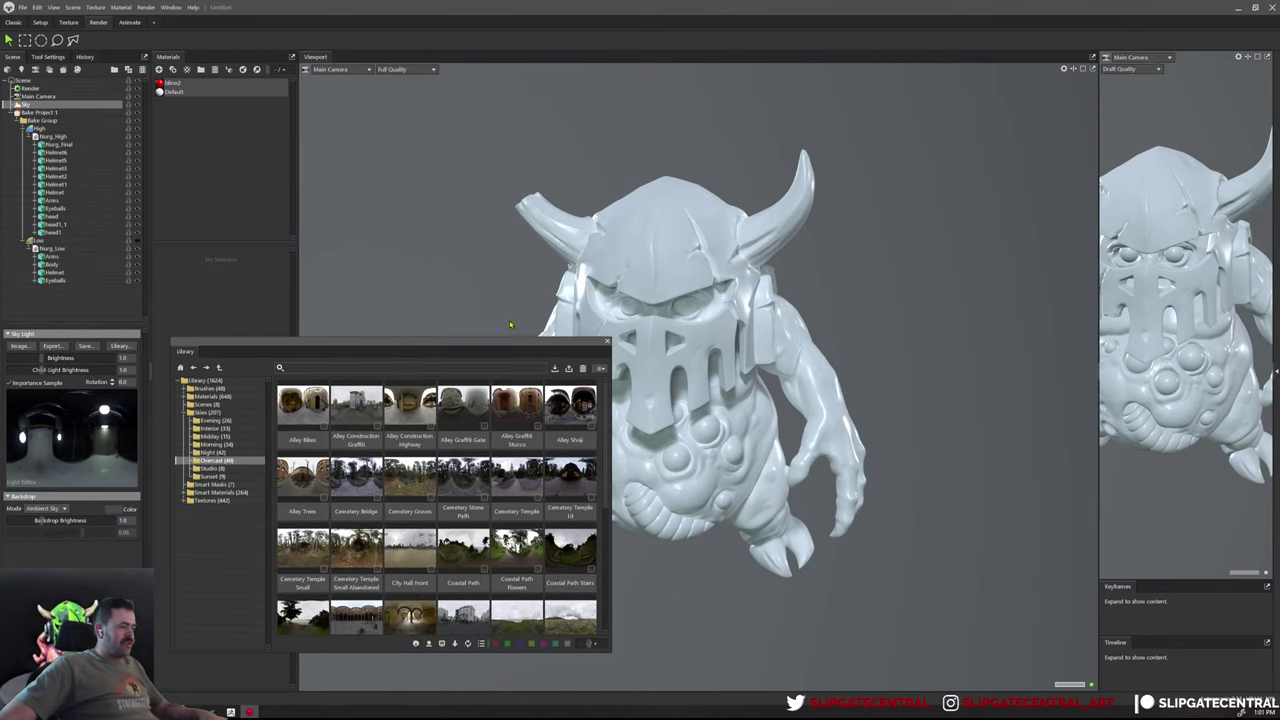
{"action": "left_click_drag", "start_coordinate": [400, 346], "coordinate": [418, 258]}
{"action": "scroll", "coordinate": [530, 430], "scroll_direction": "down", "scroll_amount": 1}
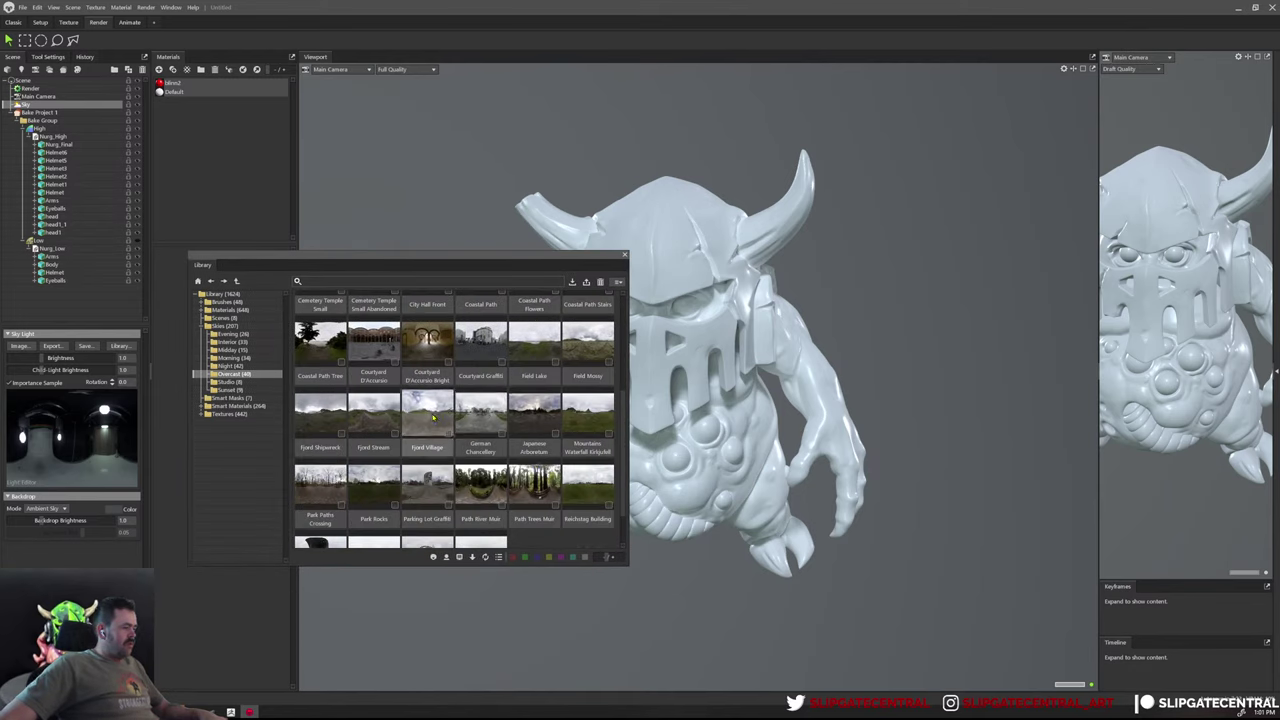
{"action": "left_click", "coordinate": [331, 420]}
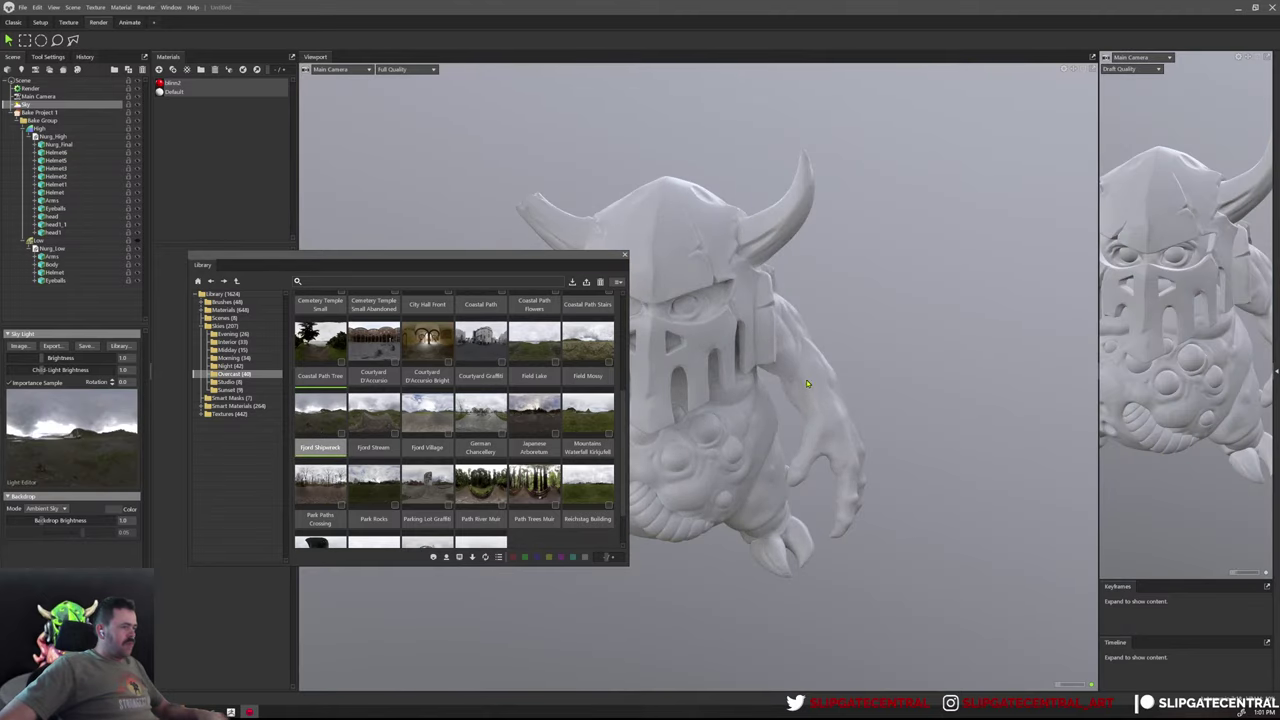
Close the sky library and lower the sky brightness to 0.2
{"action": "mouse_move", "coordinate": [806, 379]}
{"action": "left_mouse_down"}
{"action": "mouse_move", "coordinate": [844, 379]}
{"action": "mouse_move", "coordinate": [765, 370]}
{"action": "left_mouse_up"}
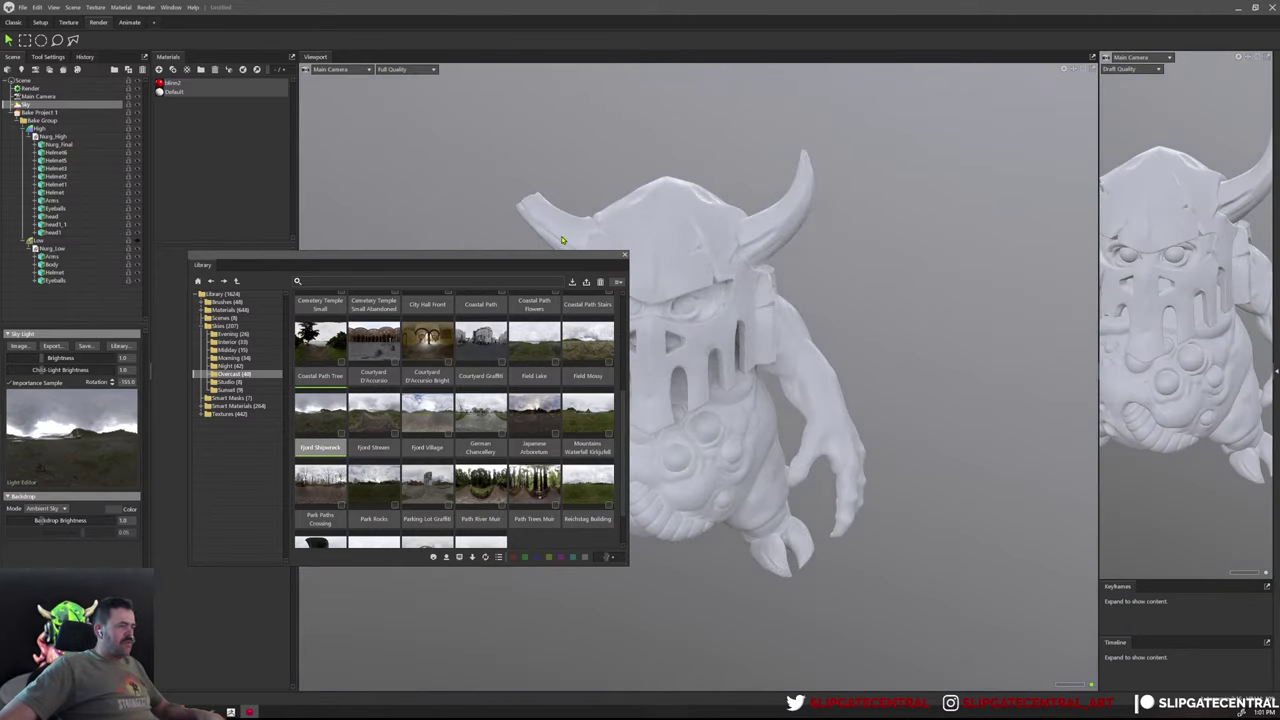
{"action": "left_click_drag", "start_coordinate": [557, 255], "coordinate": [434, 104]}
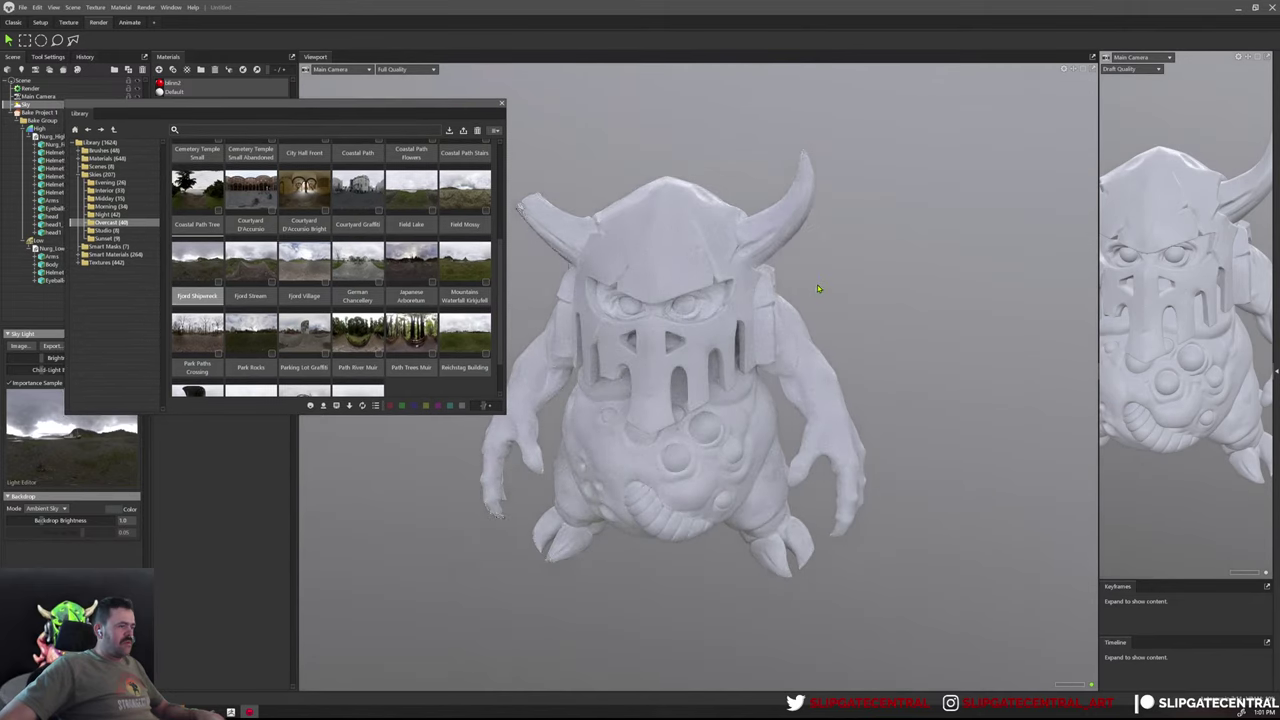
{"action": "left_click", "coordinate": [502, 105]}
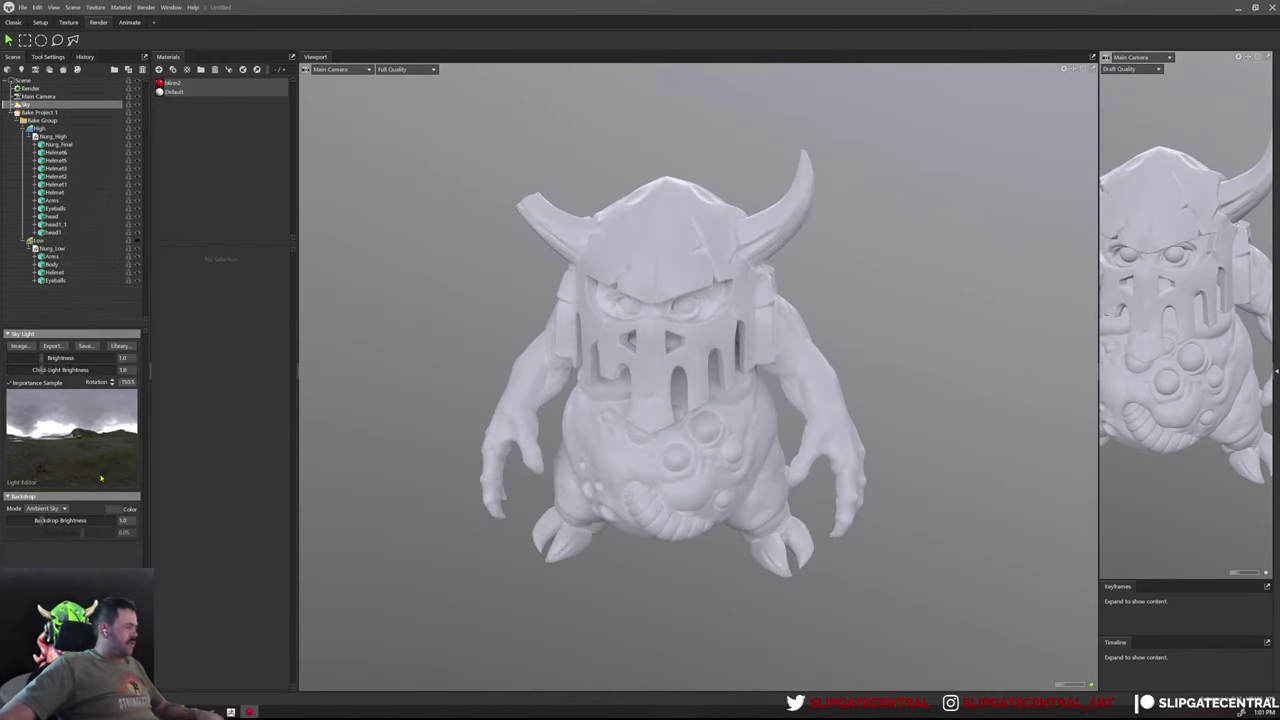
{"action": "mouse_move", "coordinate": [57, 364]}
{"action": "left_mouse_down"}
{"action": "mouse_move", "coordinate": [19, 357]}
{"action": "mouse_move", "coordinate": [31, 357]}
{"action": "left_mouse_up"}
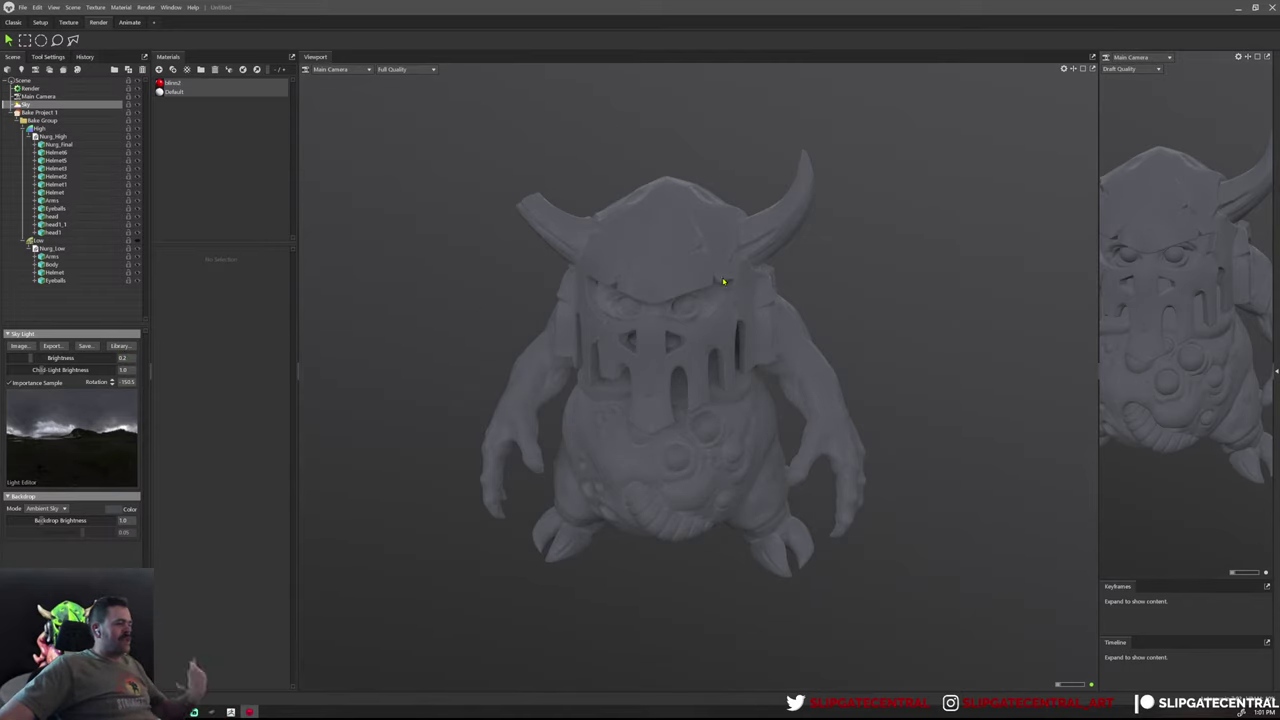
{"action": "mouse_move", "coordinate": [727, 291]}
{"action": "left_mouse_down"}
{"action": "mouse_move", "coordinate": [771, 266]}
{"action": "mouse_move", "coordinate": [672, 238]}
{"action": "left_mouse_up"}
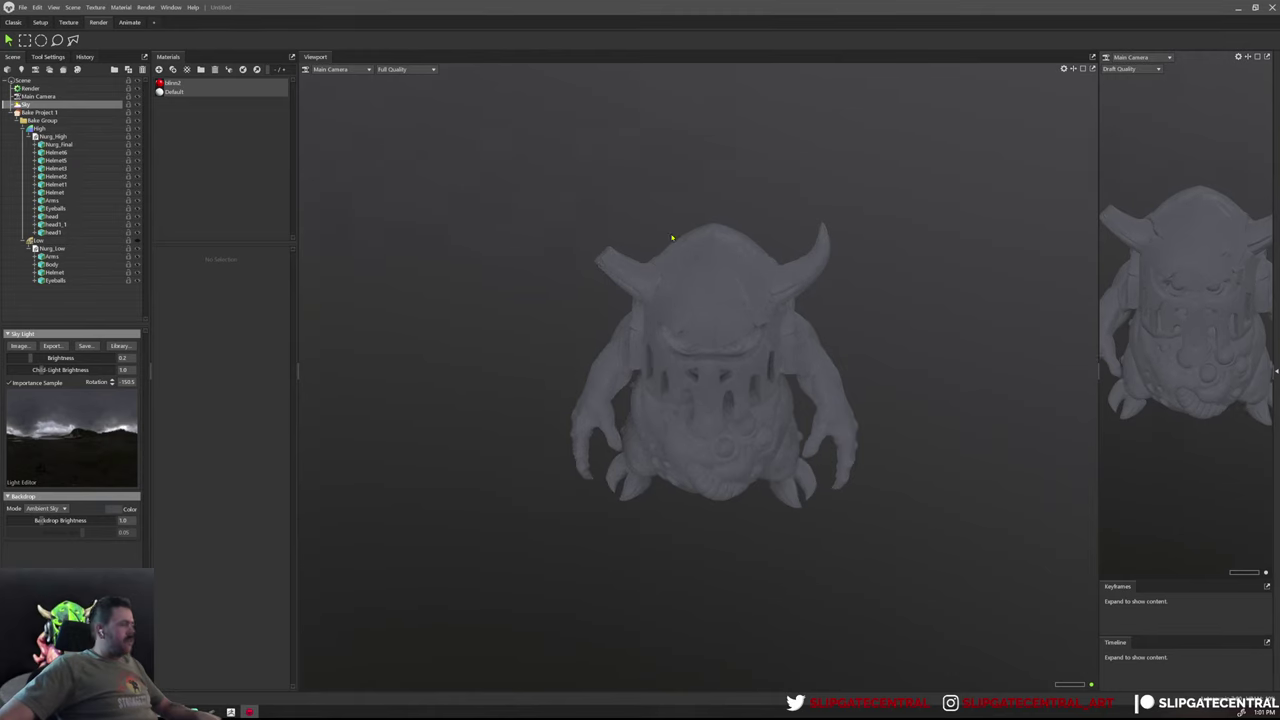
Add a spot light and view it through a new Camera 1 in the widened right viewport
{"action": "left_click", "coordinate": [63, 69]}
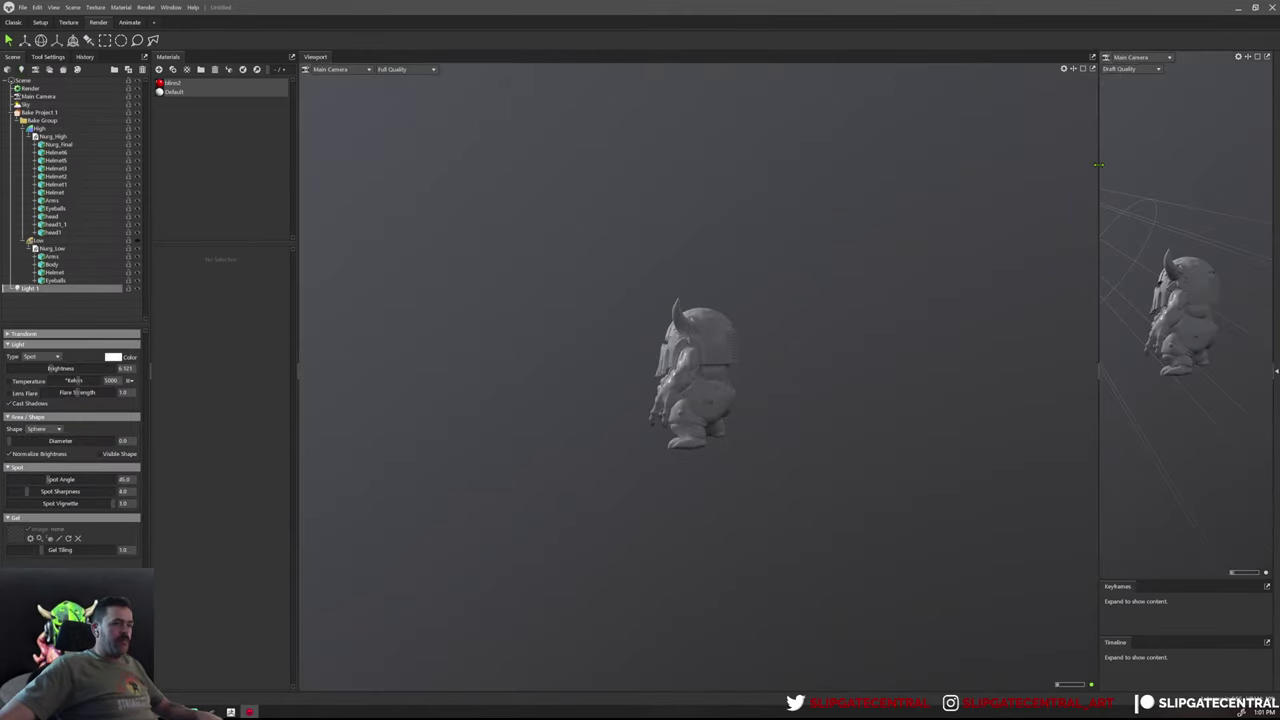
{"action": "left_click_drag", "start_coordinate": [1098, 165], "coordinate": [886, 165]}
{"action": "left_click", "coordinate": [930, 57]}
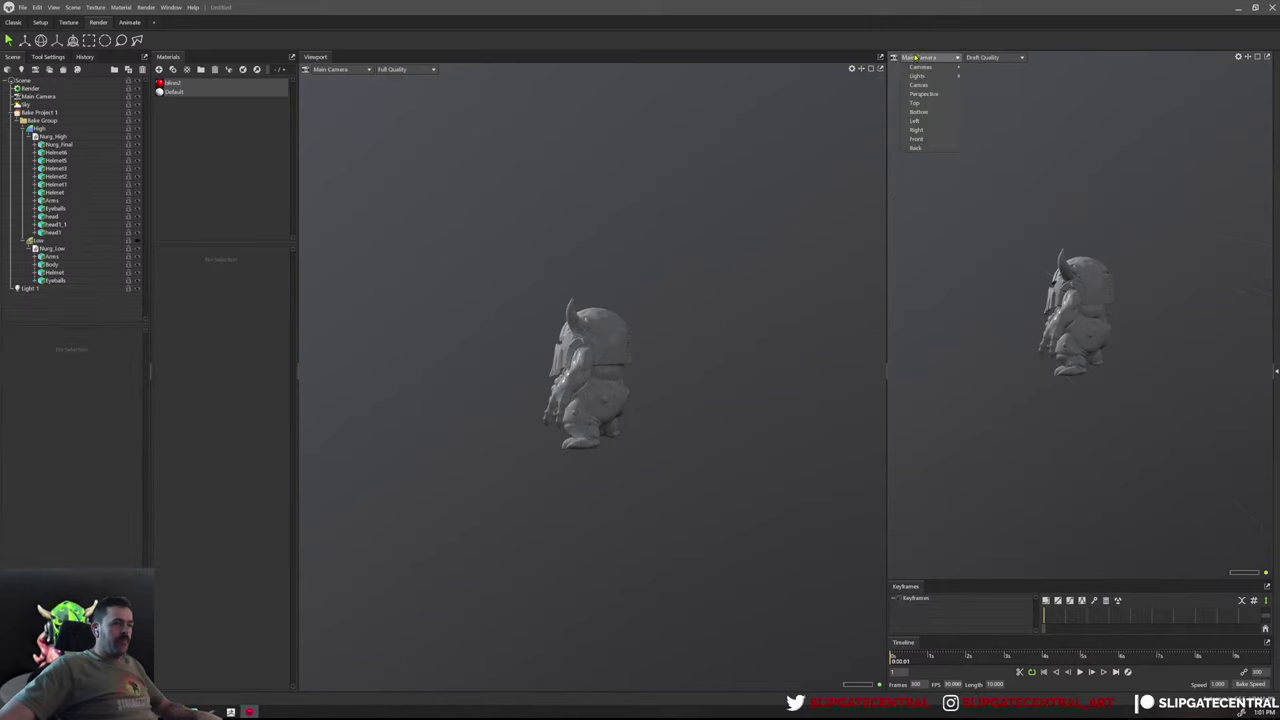
{"action": "left_click", "coordinate": [985, 80]}
{"action": "left_click_drag", "start_coordinate": [989, 313], "coordinate": [1062, 272]}
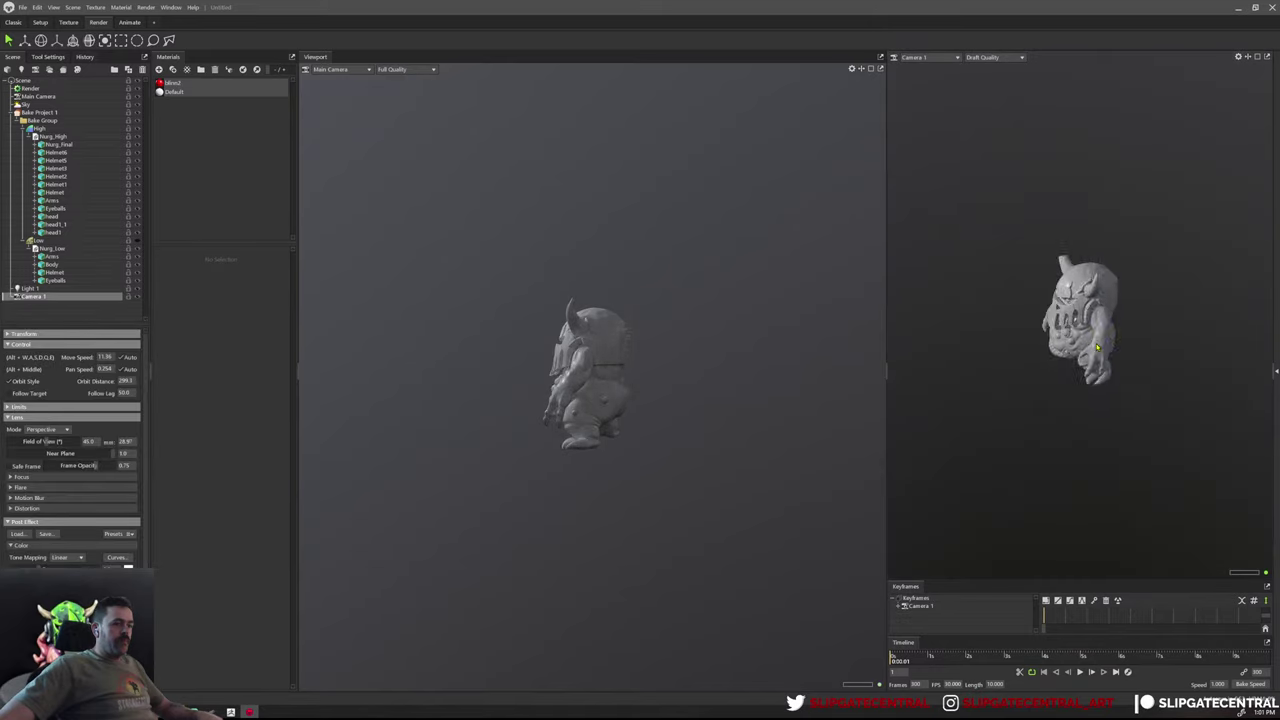
{"action": "left_click", "coordinate": [1238, 57]}
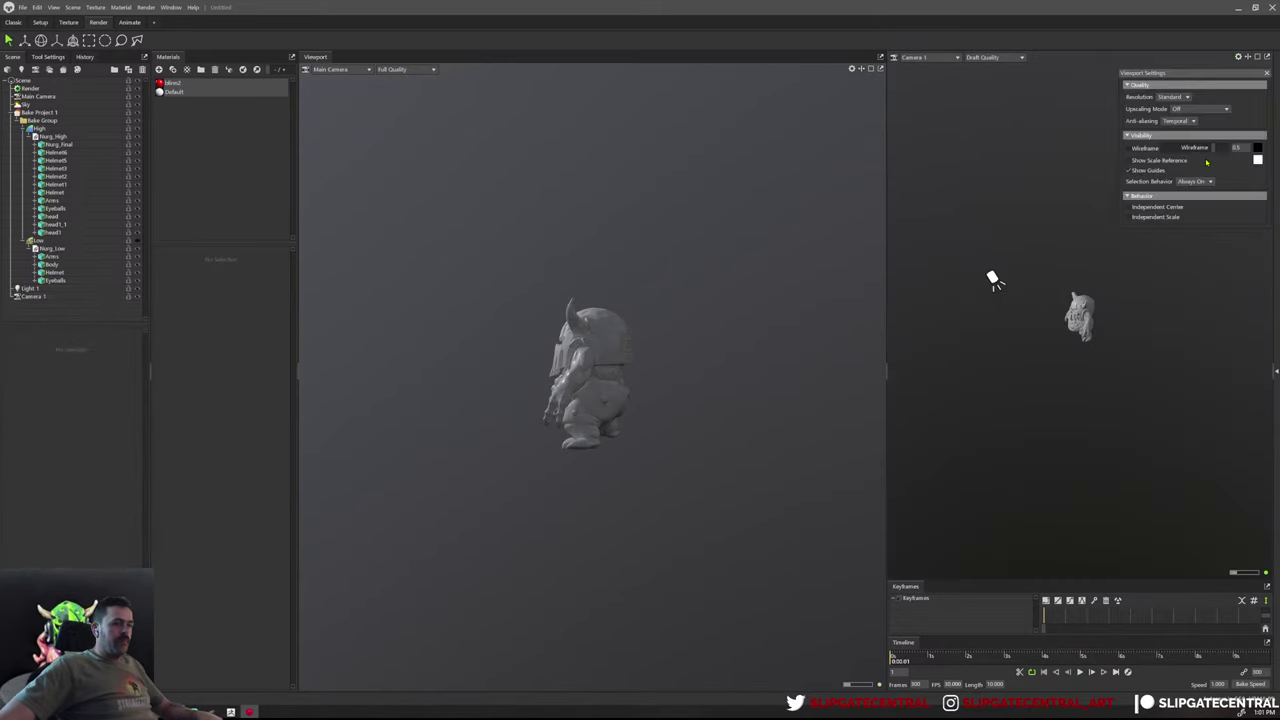
Select the spot light in the side view and switch to its move gizmo
{"action": "left_click", "coordinate": [991, 280]}
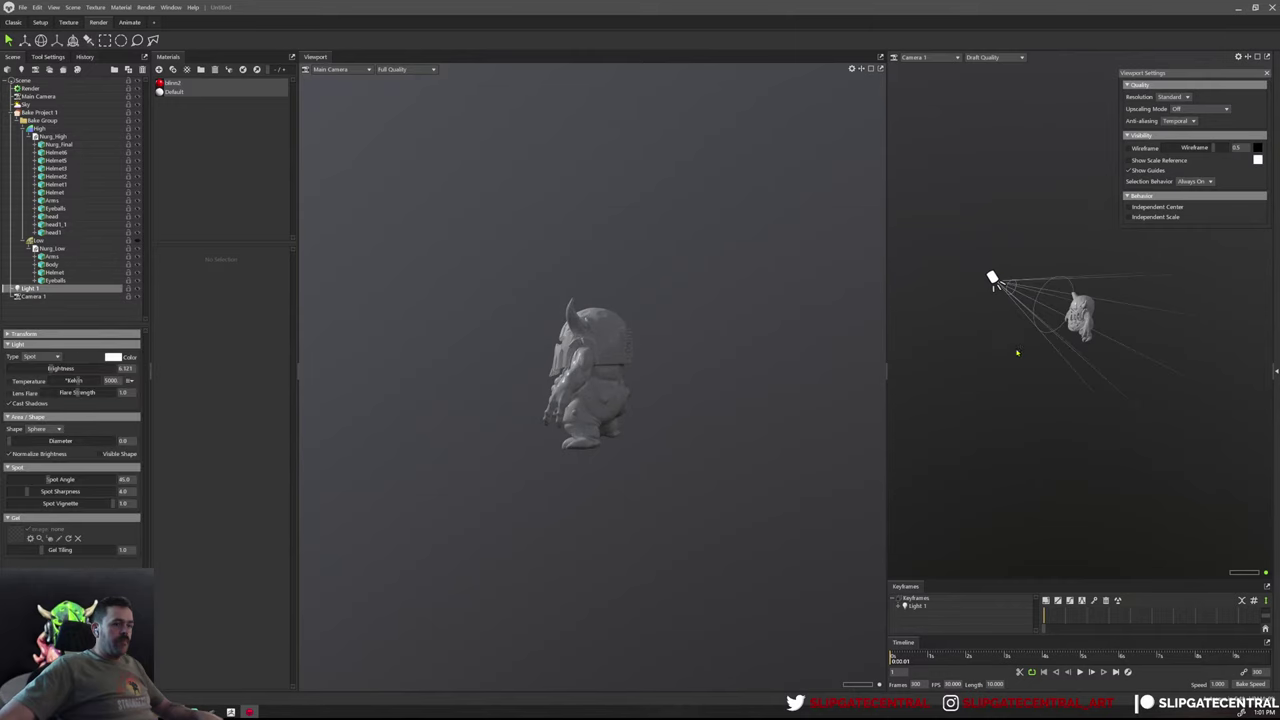
{"action": "left_click_drag", "start_coordinate": [1017, 352], "coordinate": [999, 287]}
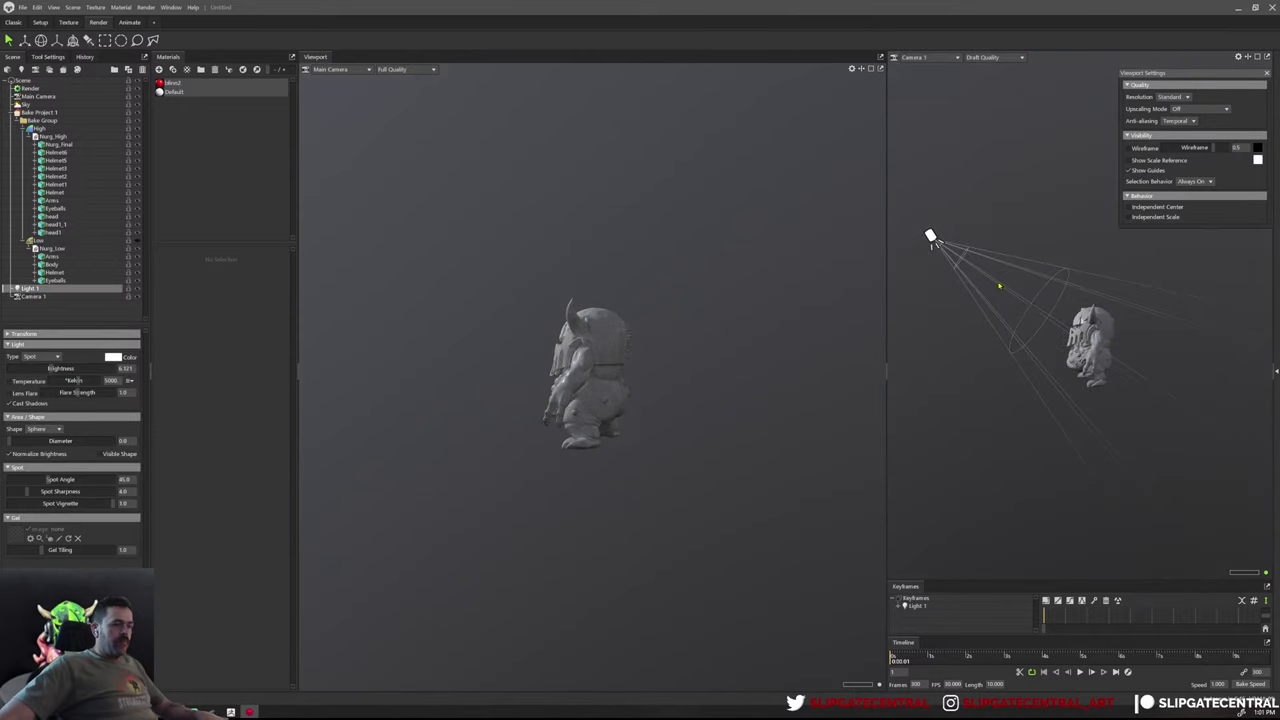
{"action": "key", "text": "w"}
{"action": "left_click_drag", "start_coordinate": [1097, 247], "coordinate": [980, 183]}
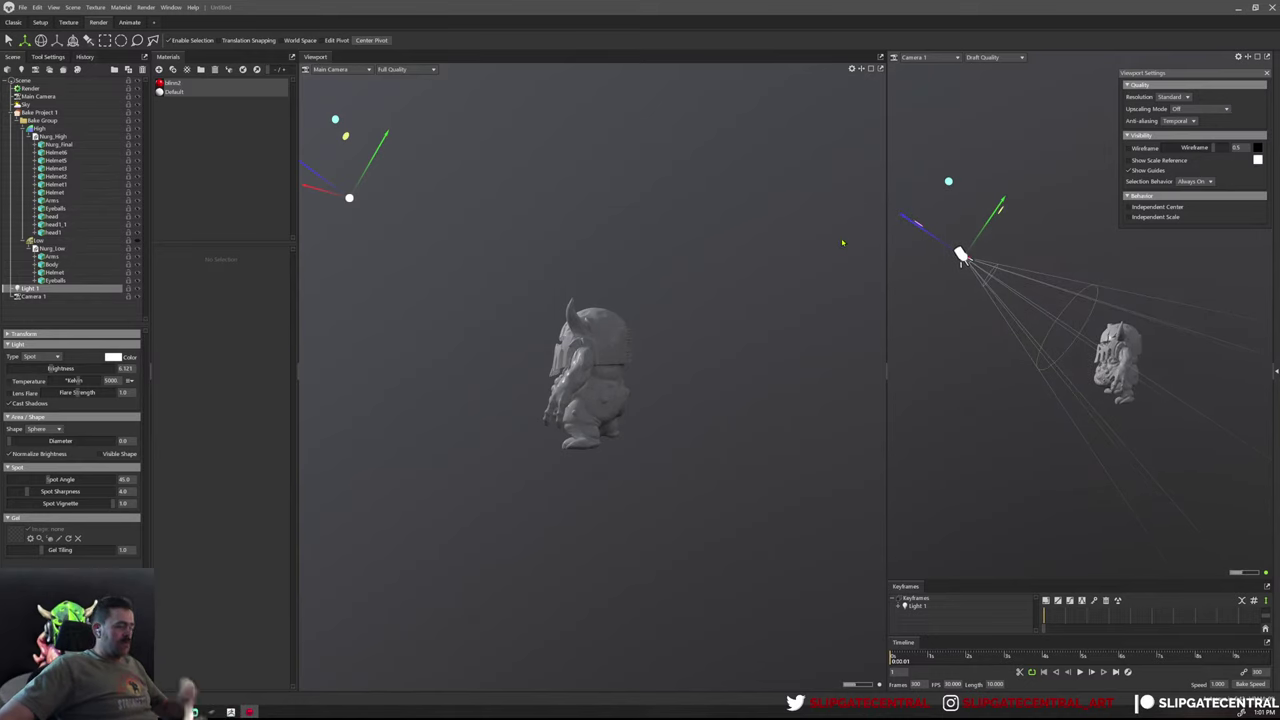
{"action": "mouse_move", "coordinate": [805, 251]}
{"action": "left_mouse_down"}
{"action": "mouse_move", "coordinate": [523, 374]}
{"action": "mouse_move", "coordinate": [714, 374]}
{"action": "left_mouse_up"}
{"action": "scroll", "coordinate": [714, 374], "scroll_direction": "up", "scroll_amount": 3}
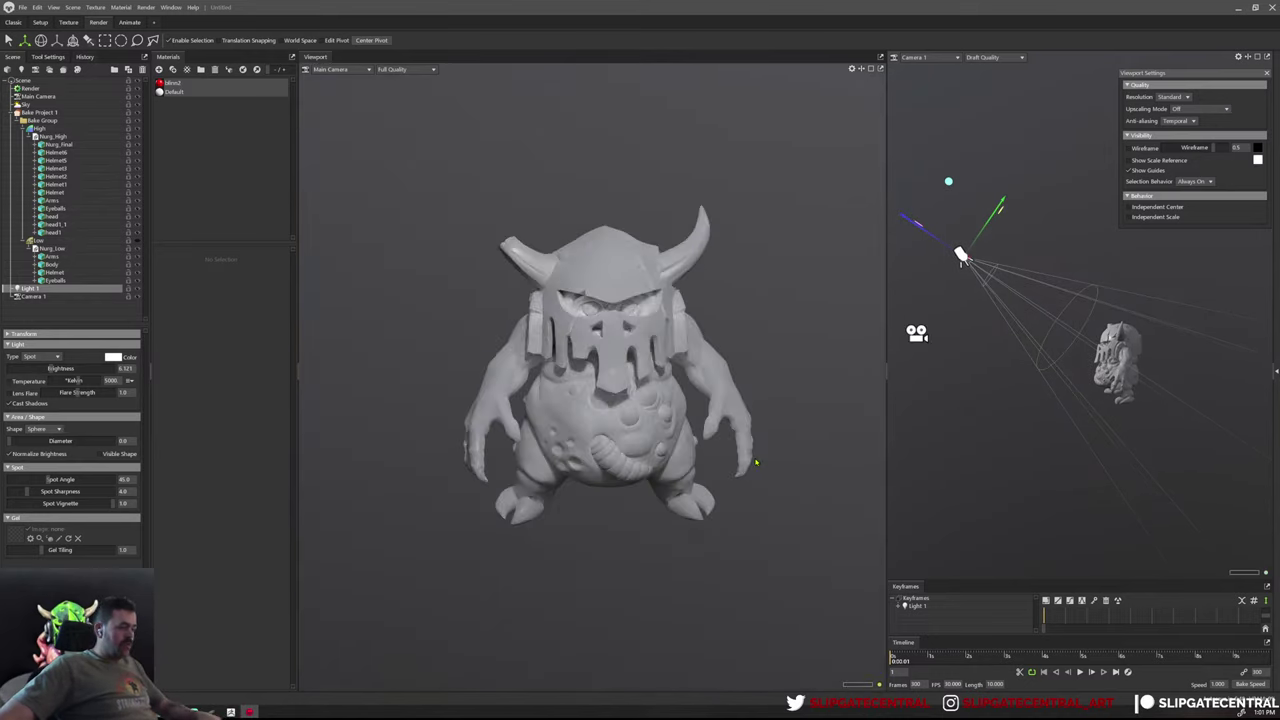
{"action": "scroll", "coordinate": [751, 466], "scroll_direction": "up", "scroll_amount": 3}
{"action": "scroll", "coordinate": [710, 452], "scroll_direction": "down", "scroll_amount": 3}
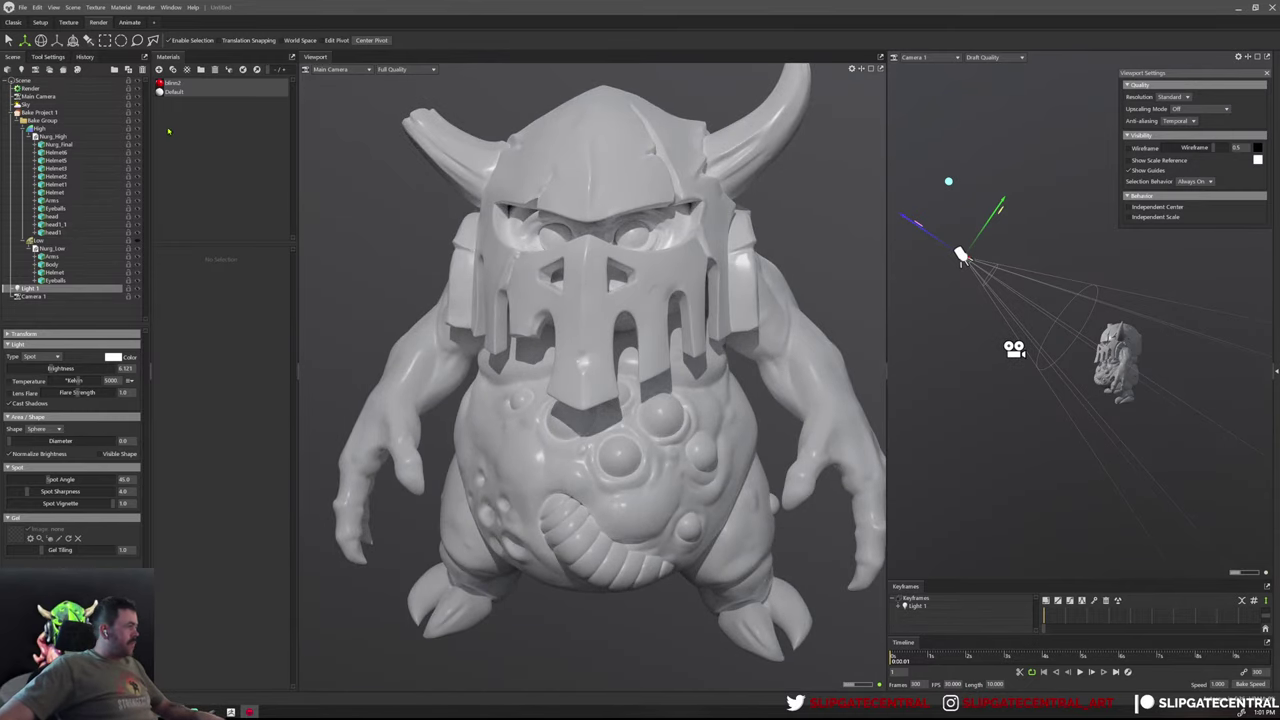
Select the Default material and bring up its Albedo colour picker
{"action": "left_click", "coordinate": [174, 91]}
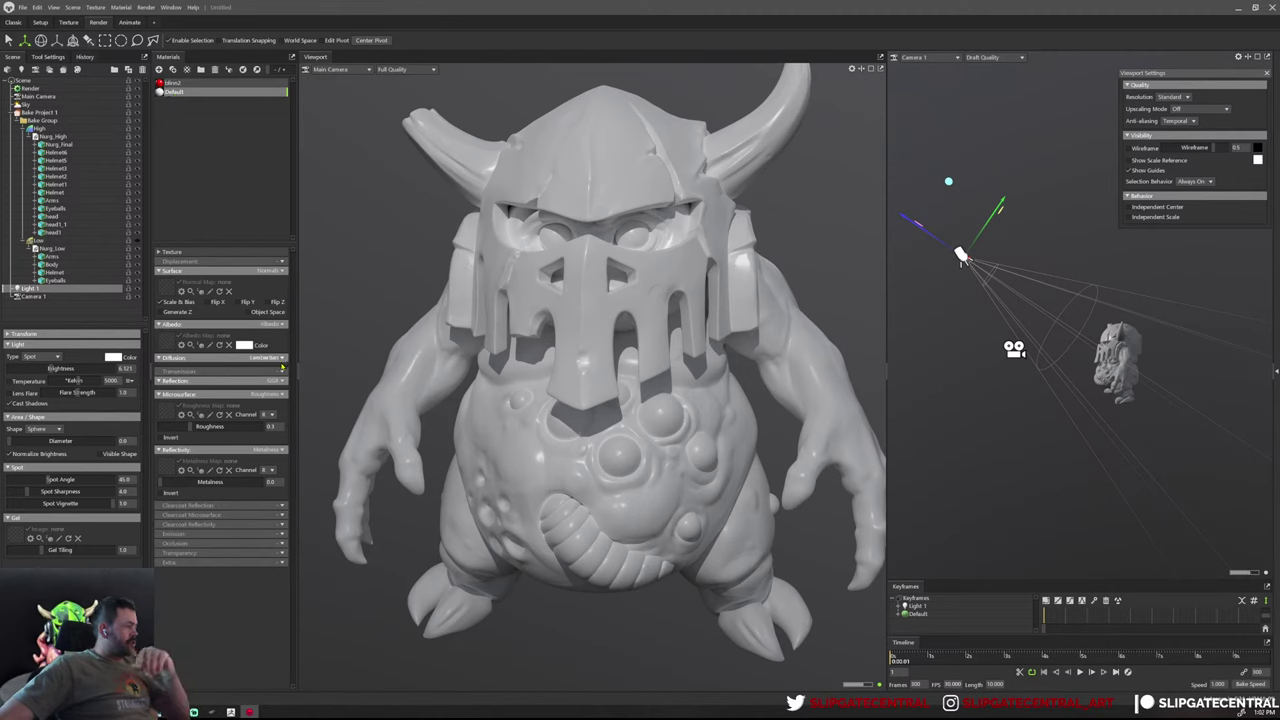
{"action": "left_click", "coordinate": [243, 345]}
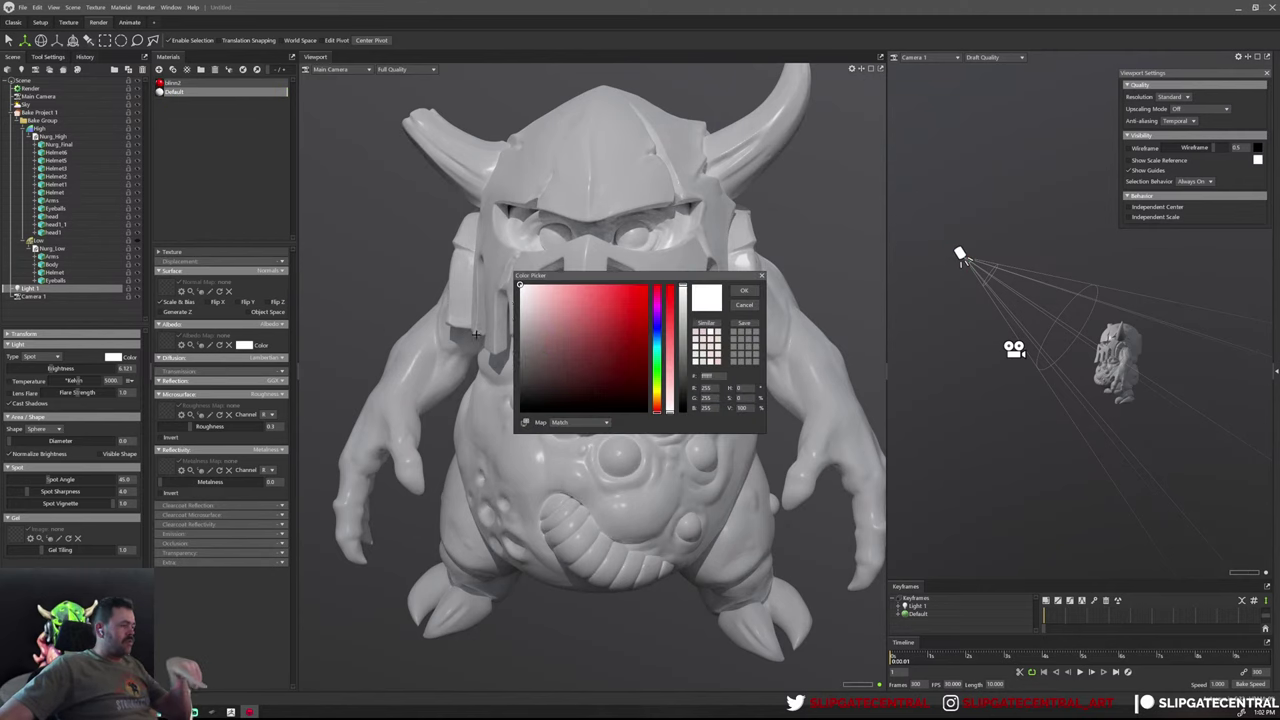
{"action": "left_click", "coordinate": [519, 340]}
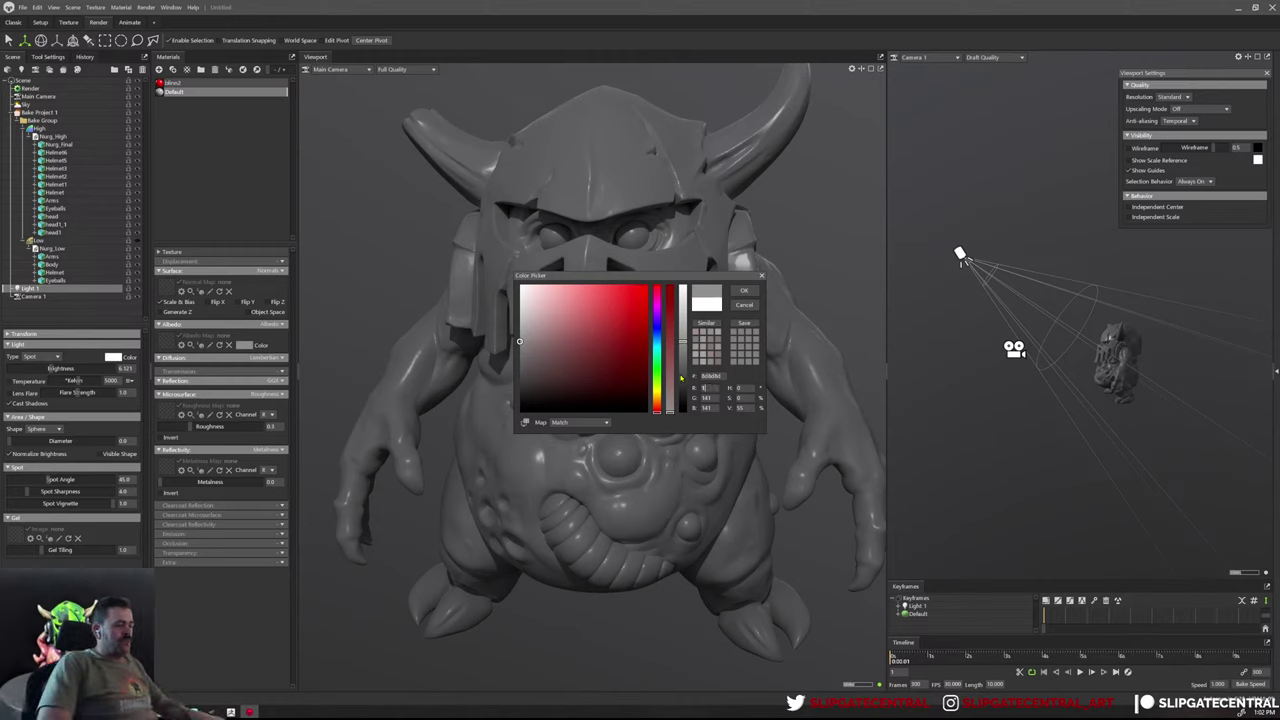
Enter 128, 8, 8 as the albedo colour values in the colour picker
{"action": "type", "text": "128"}
{"action": "key", "text": "Tab"}
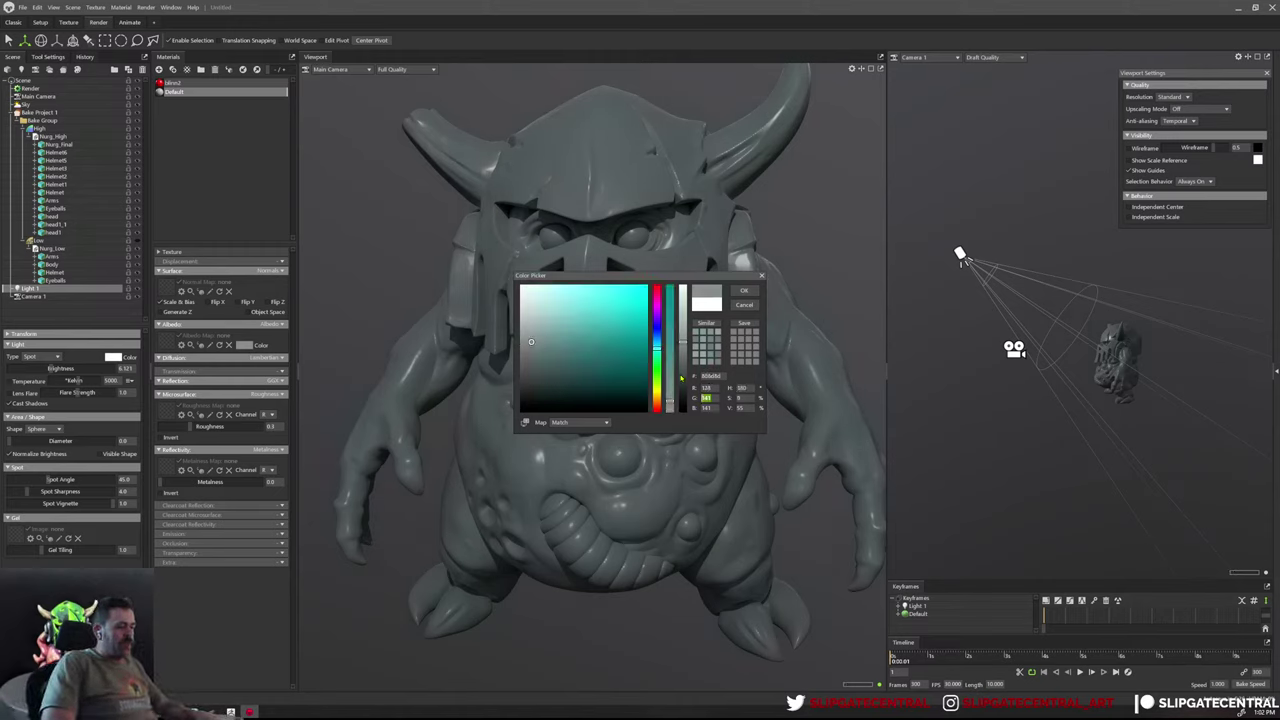
{"action": "type", "text": "8"}
{"action": "key", "text": "Tab"}
{"action": "type", "text": "8"}
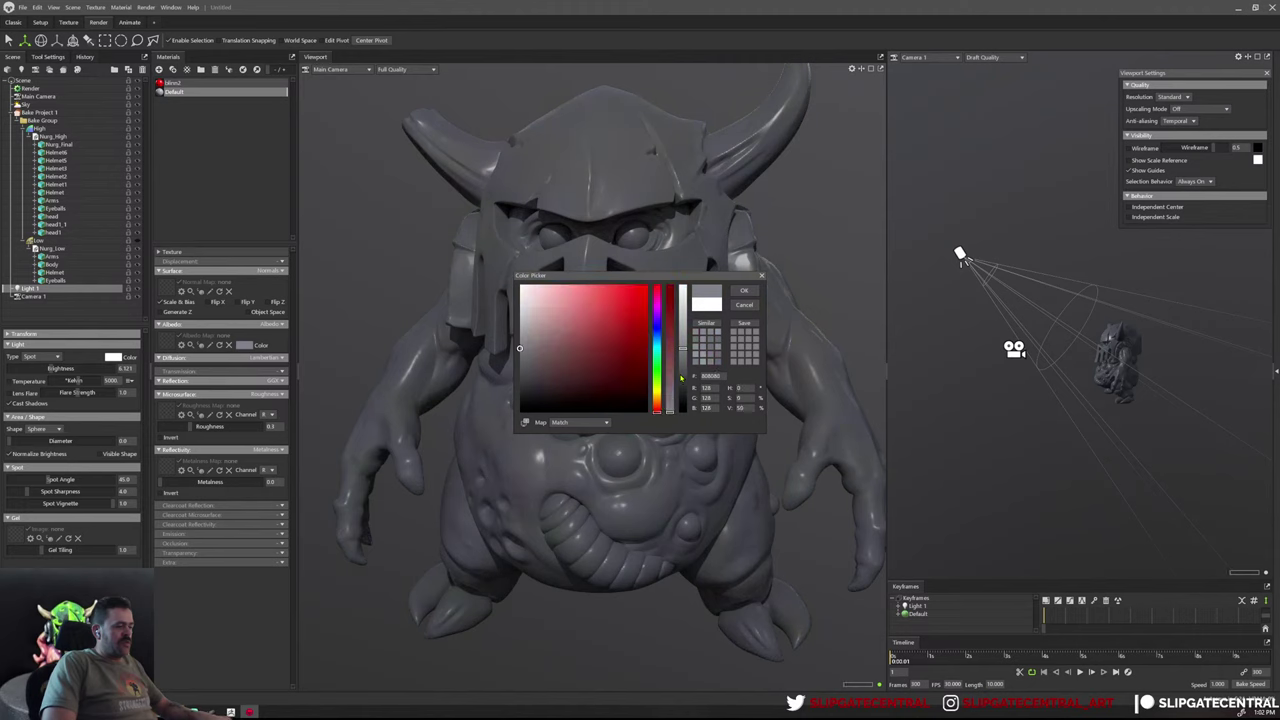
{"action": "left_click", "coordinate": [762, 278]}
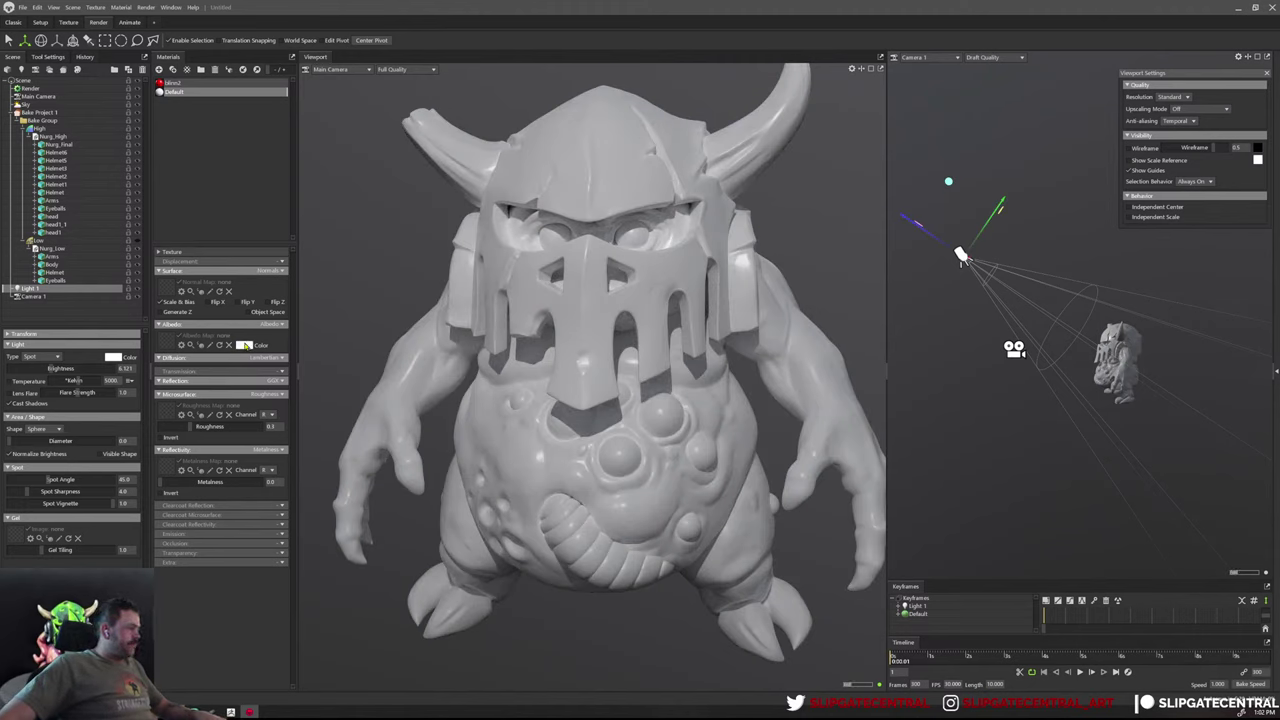
Confirm the dark grey albedo, raise roughness, and widen Light 1's diameter to about 106
{"action": "left_click", "coordinate": [244, 345]}
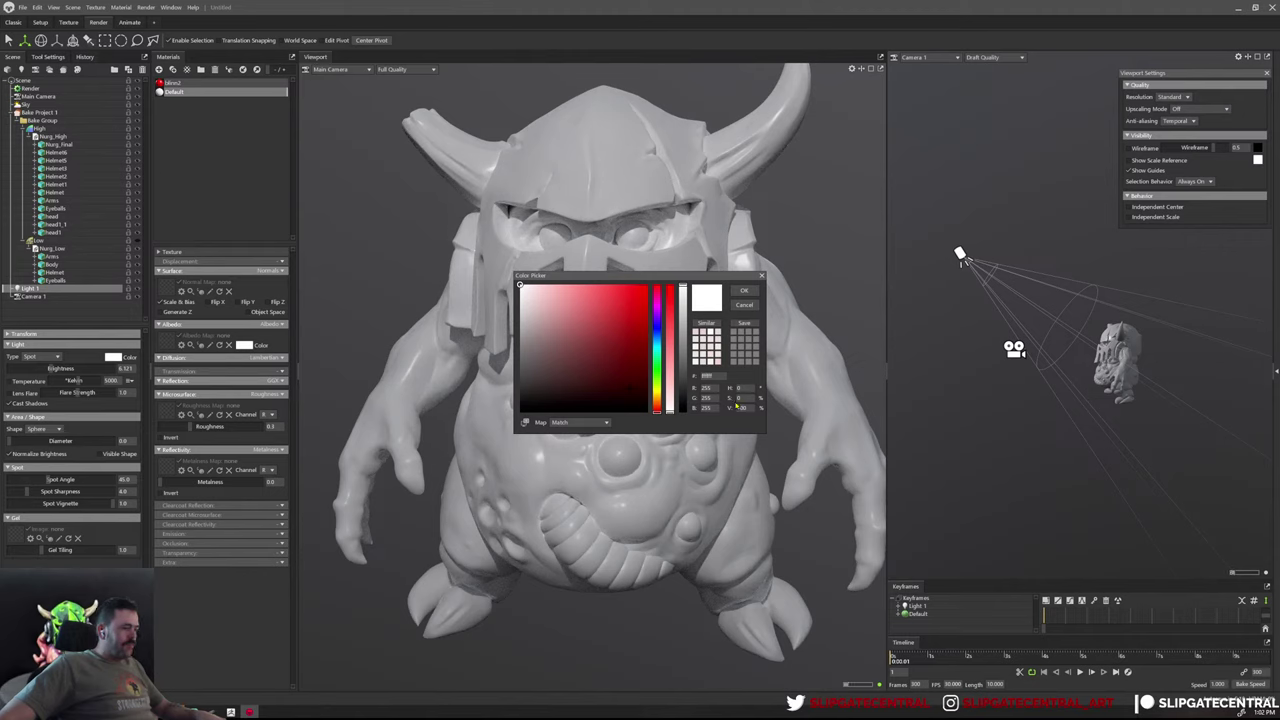
{"action": "key", "text": "Return"}
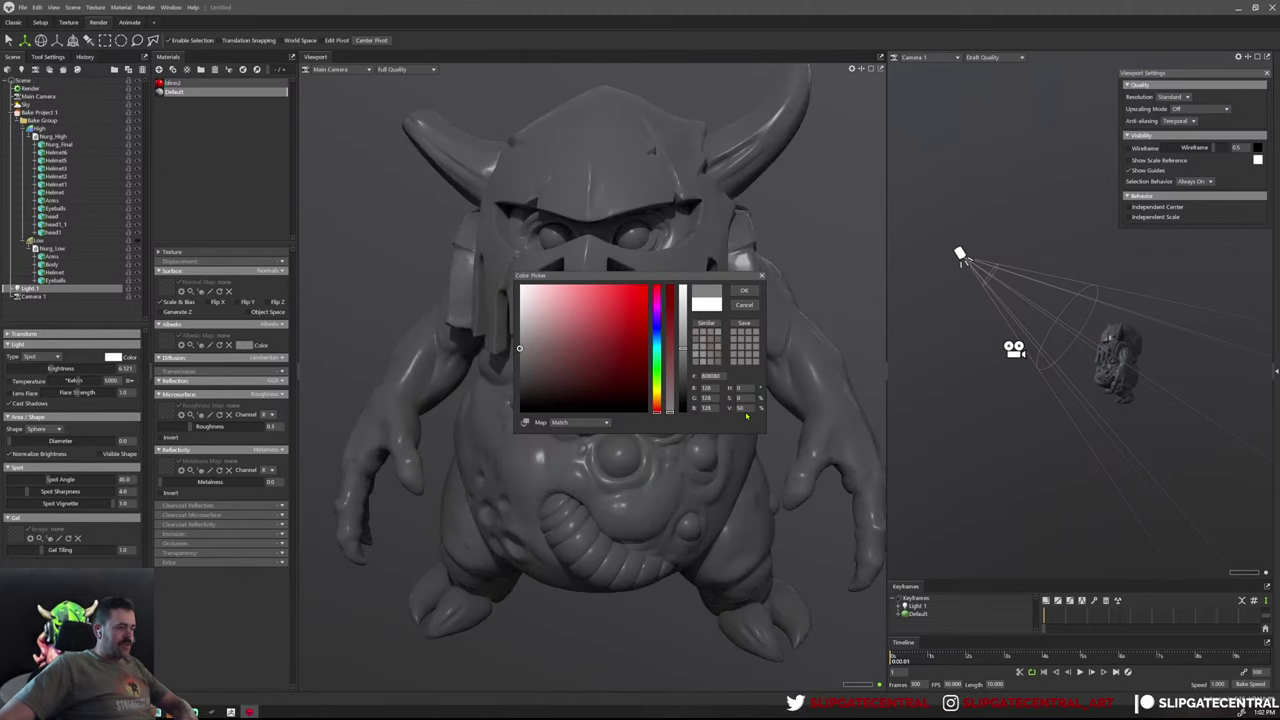
{"action": "left_click", "coordinate": [743, 290]}
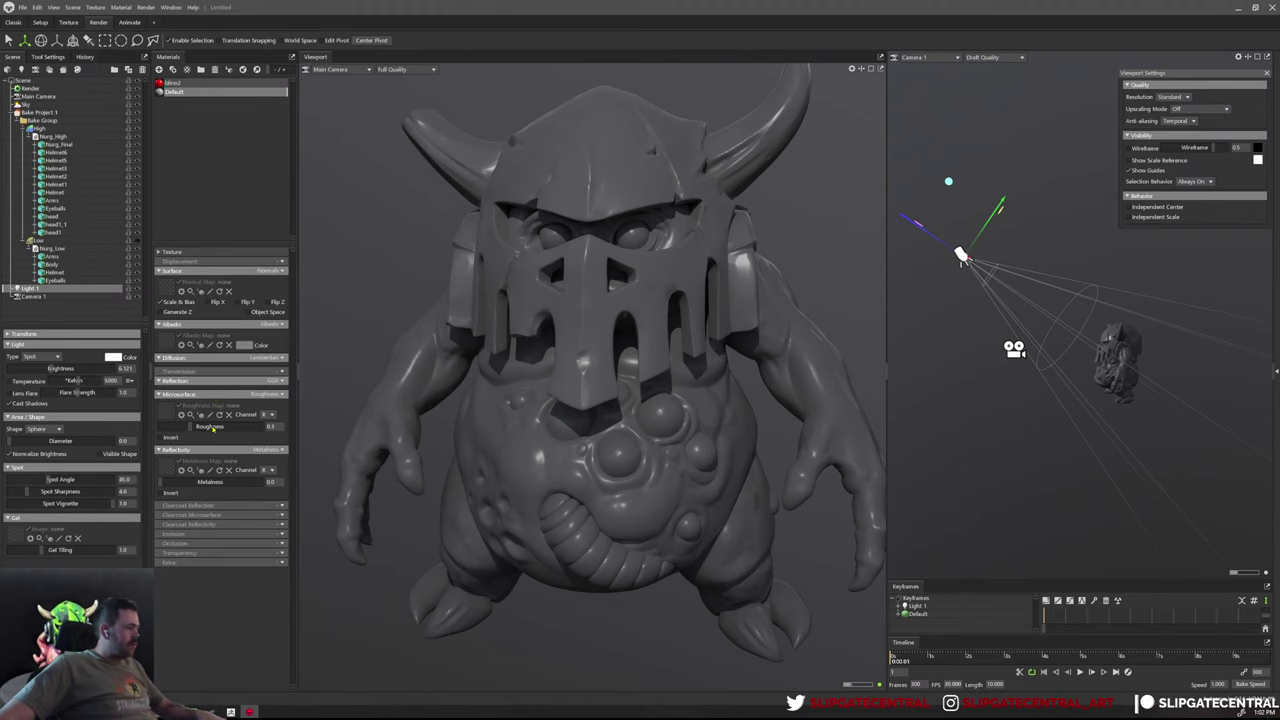
{"action": "mouse_move", "coordinate": [212, 427]}
{"action": "left_mouse_down"}
{"action": "mouse_move", "coordinate": [234, 426]}
{"action": "mouse_move", "coordinate": [207, 427]}
{"action": "left_mouse_up"}
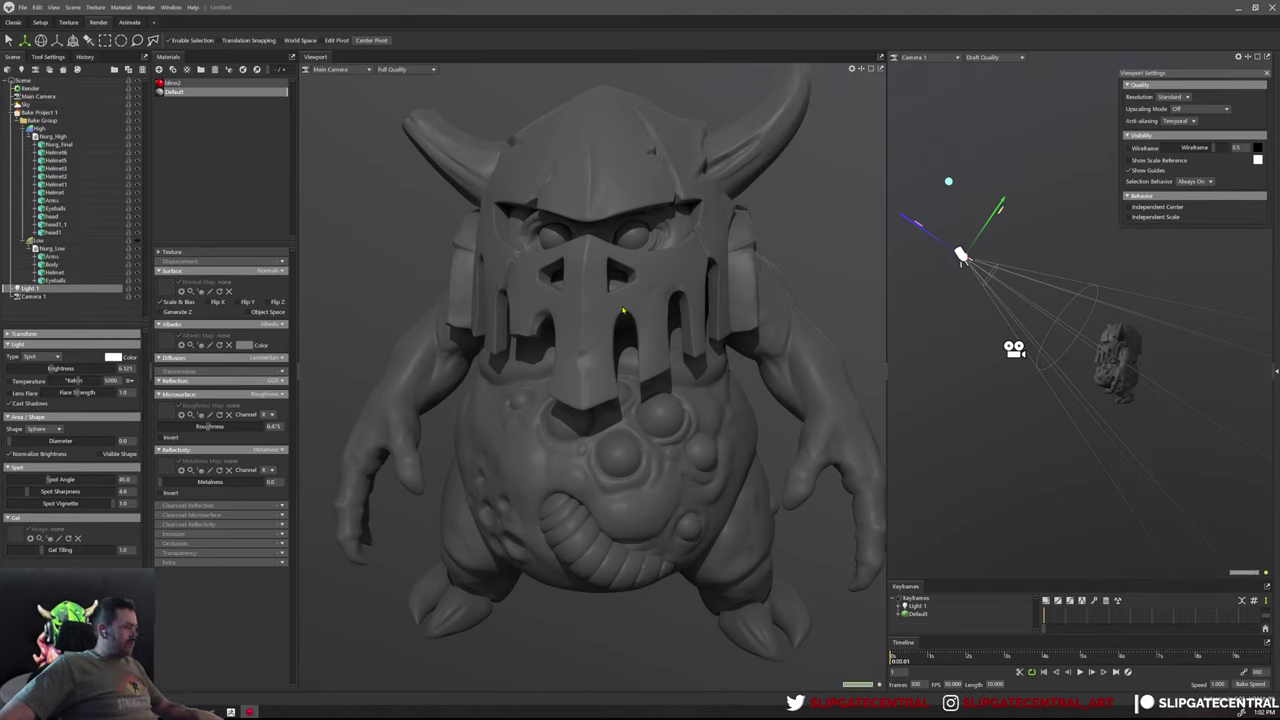
{"action": "left_click_drag", "start_coordinate": [30, 442], "coordinate": [70, 441]}
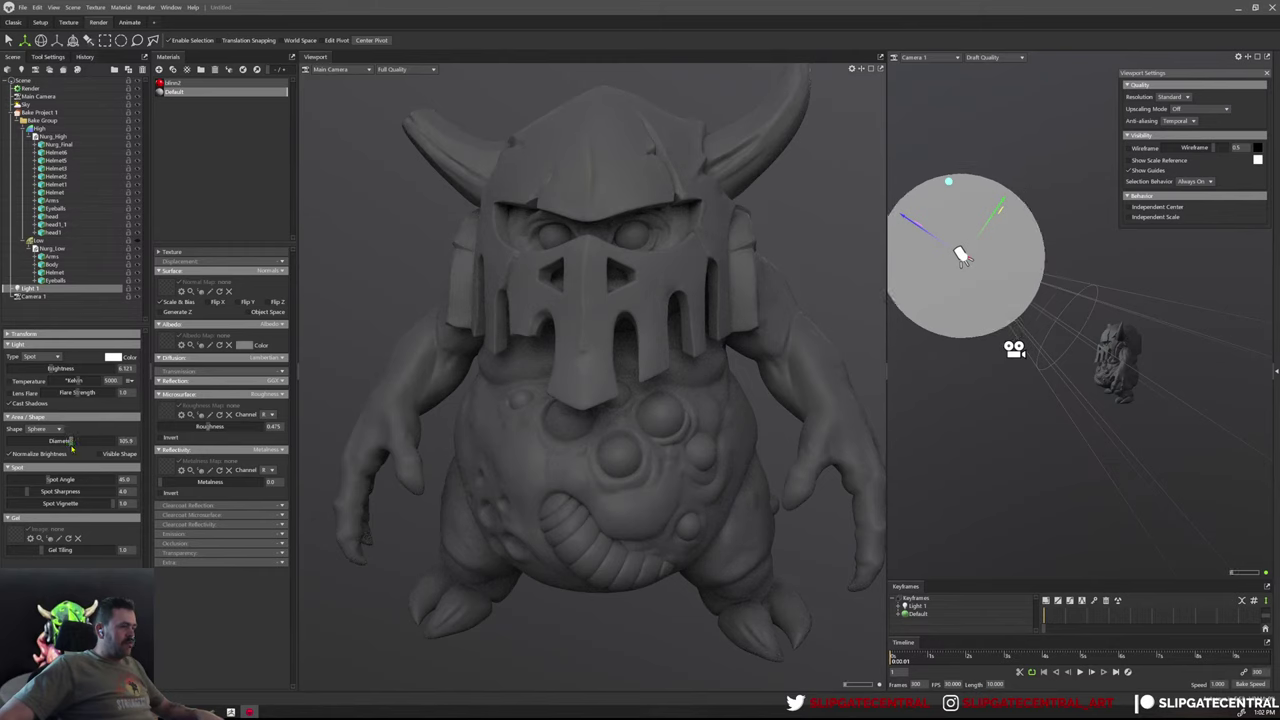
Switch the Sky backdrop mode to Color and sample a grey from the viewport
{"action": "left_click", "coordinate": [26, 104]}
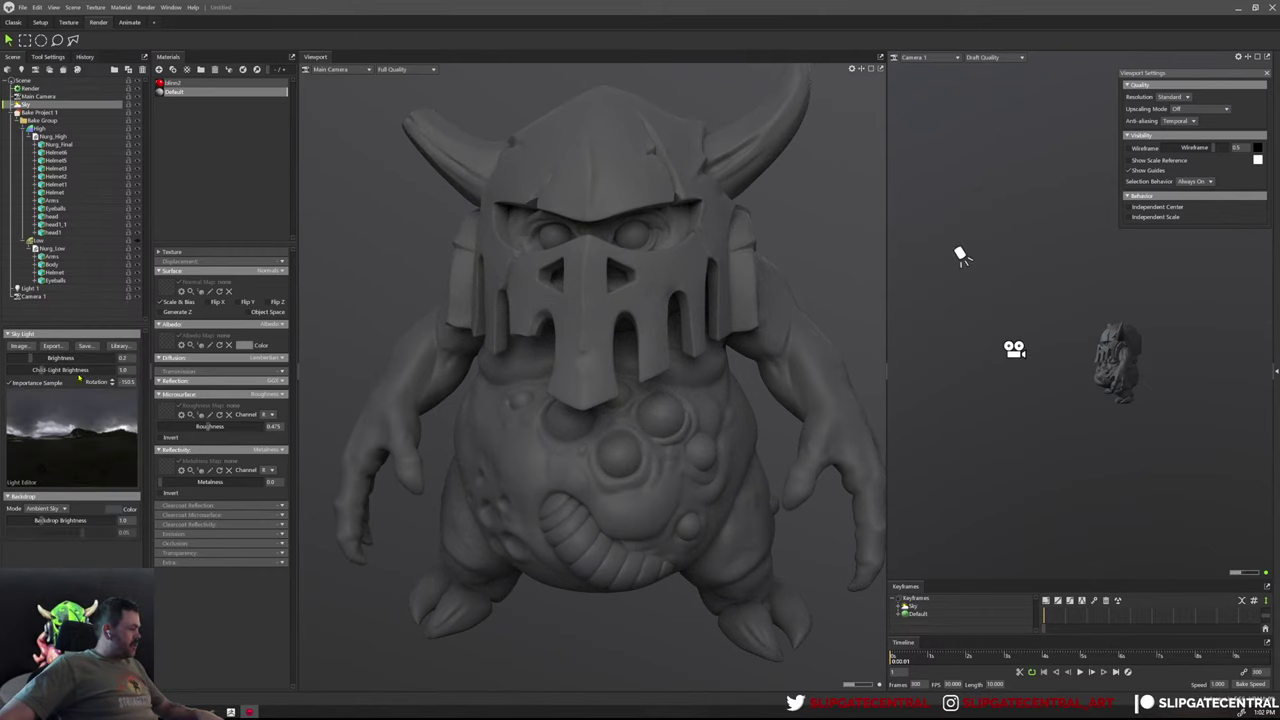
{"action": "left_click", "coordinate": [54, 510]}
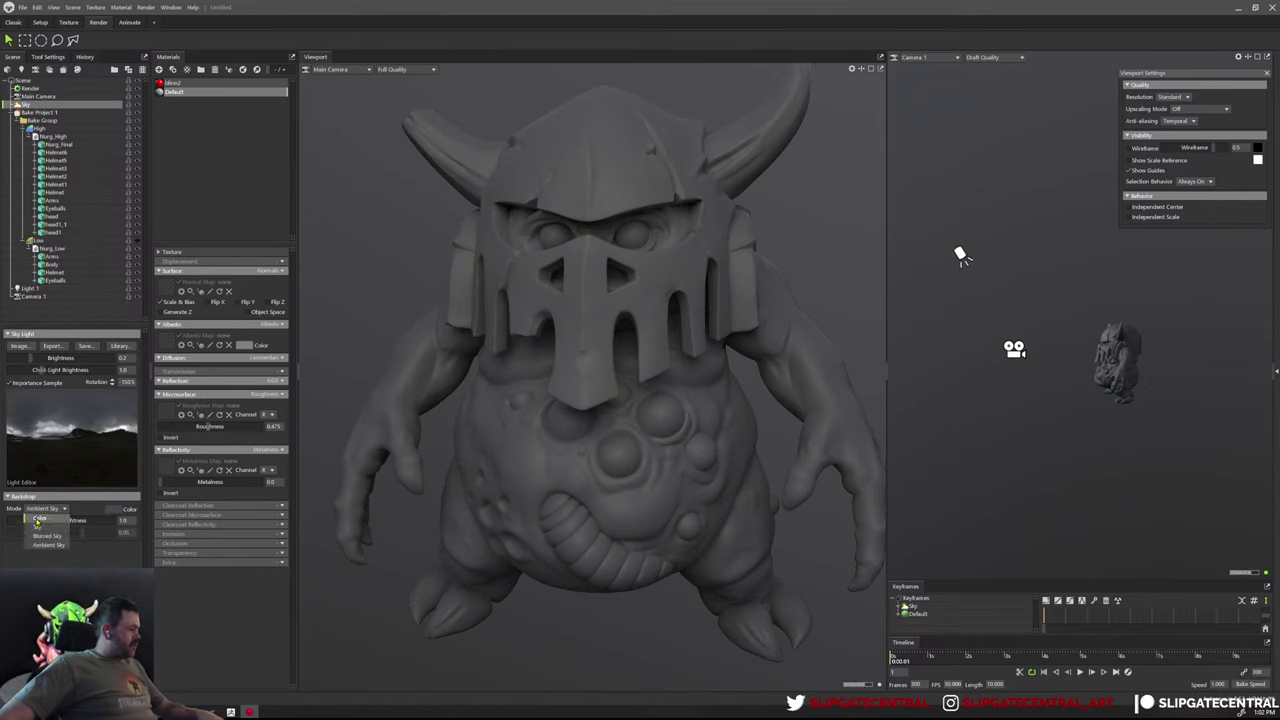
{"action": "left_click", "coordinate": [38, 518]}
{"action": "left_click", "coordinate": [130, 509]}
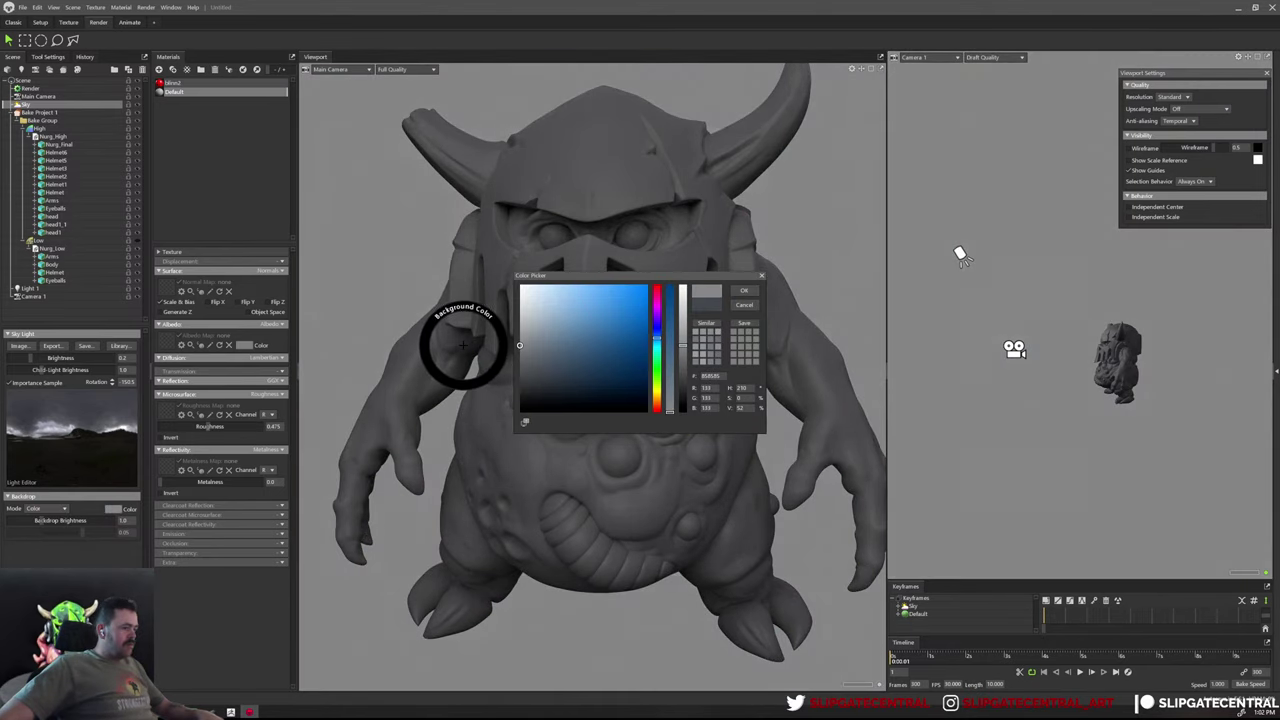
{"action": "left_click", "coordinate": [460, 344]}
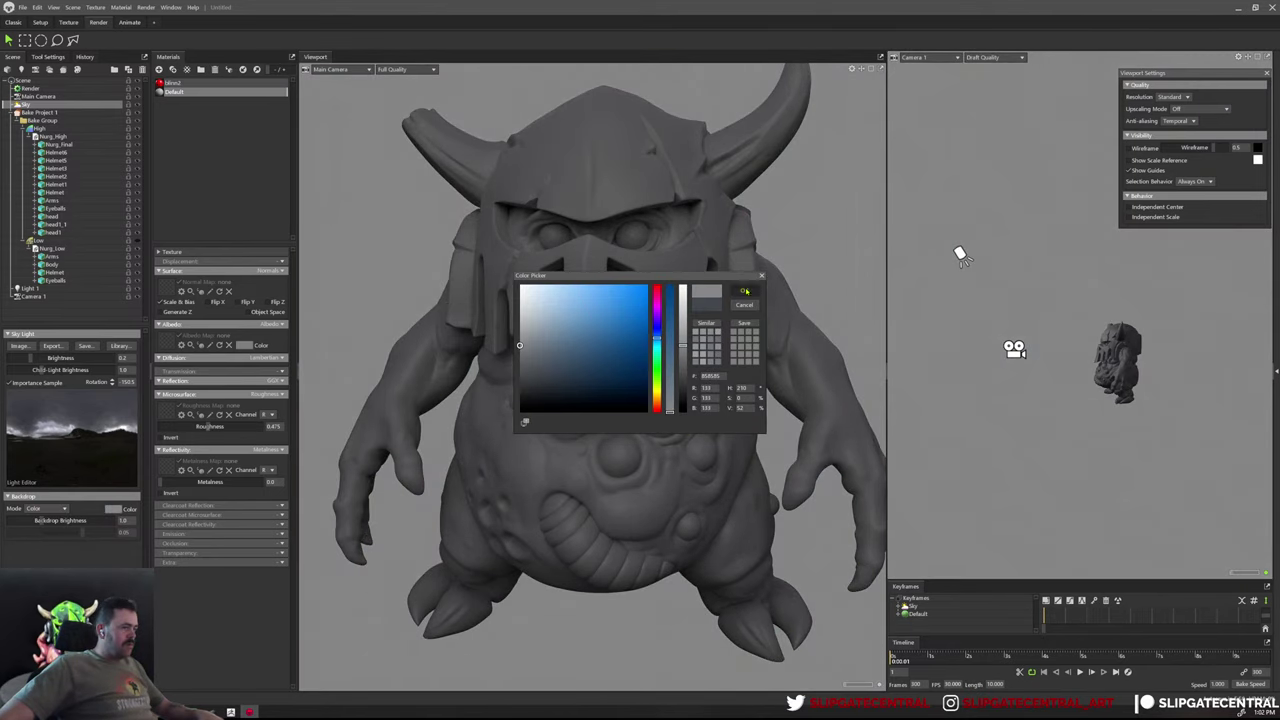
{"action": "left_click", "coordinate": [745, 291]}
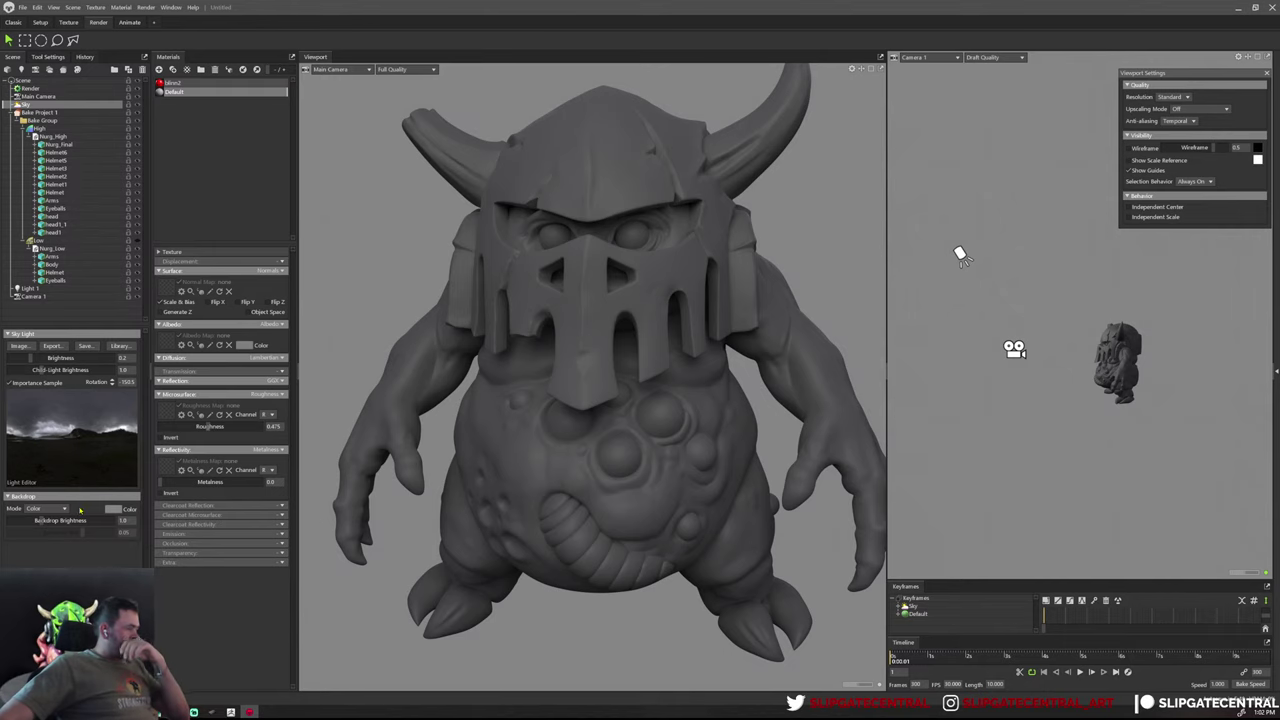
Resample a mid-grey backdrop colour (132, 132, 132) with the eyedropper and confirm it
{"action": "left_click", "coordinate": [115, 509]}
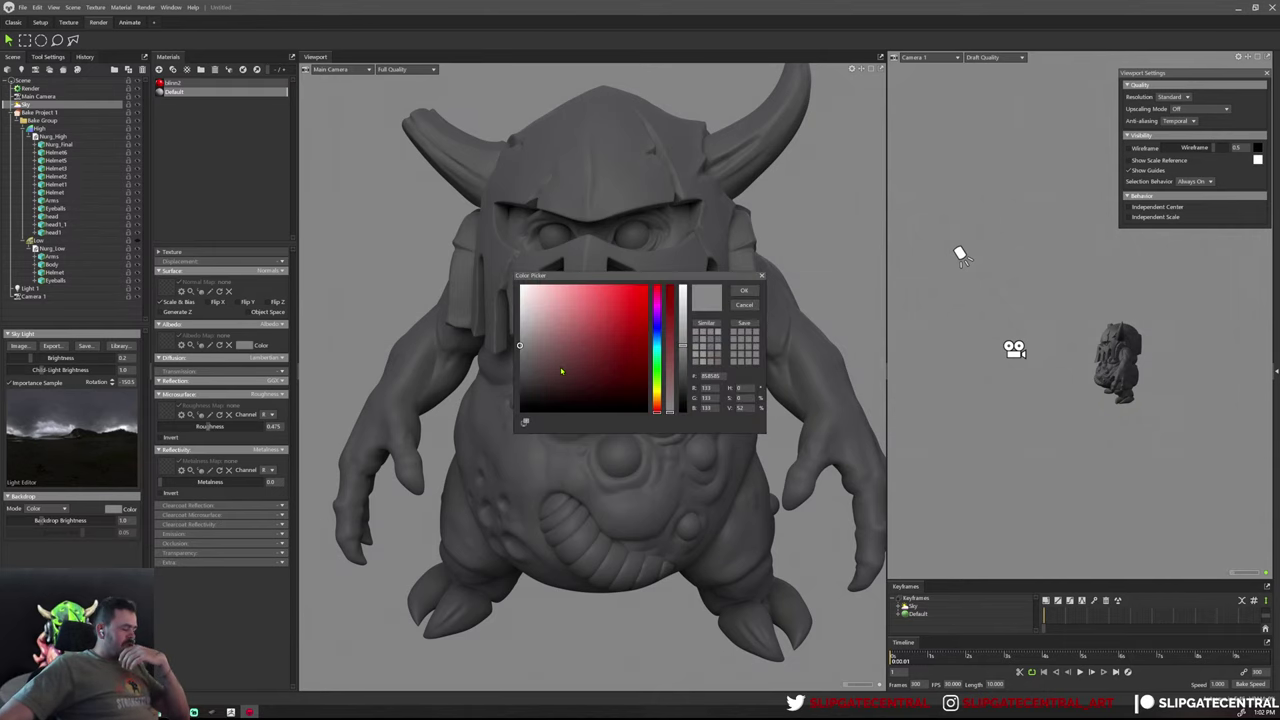
{"action": "left_click", "coordinate": [561, 371]}
{"action": "left_click", "coordinate": [525, 421]}
{"action": "left_click", "coordinate": [470, 345]}
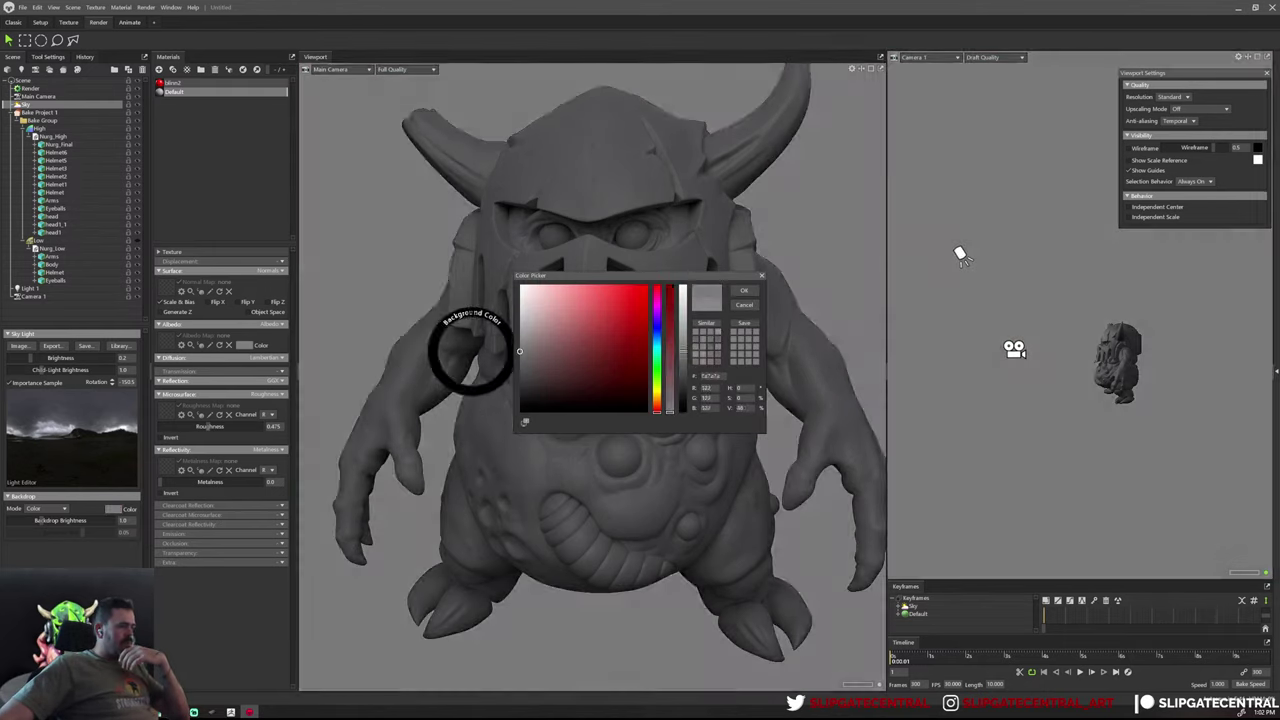
{"action": "left_click_drag", "start_coordinate": [470, 345], "coordinate": [437, 345]}
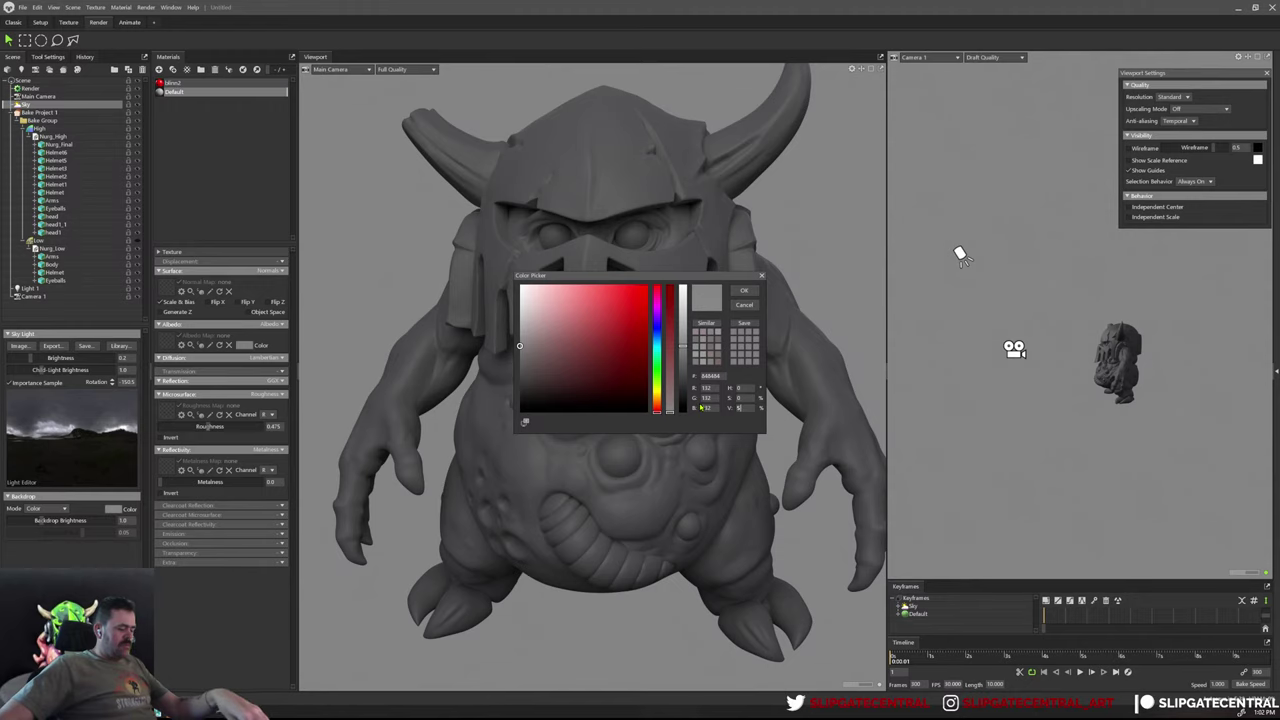
{"action": "type", "text": "0"}
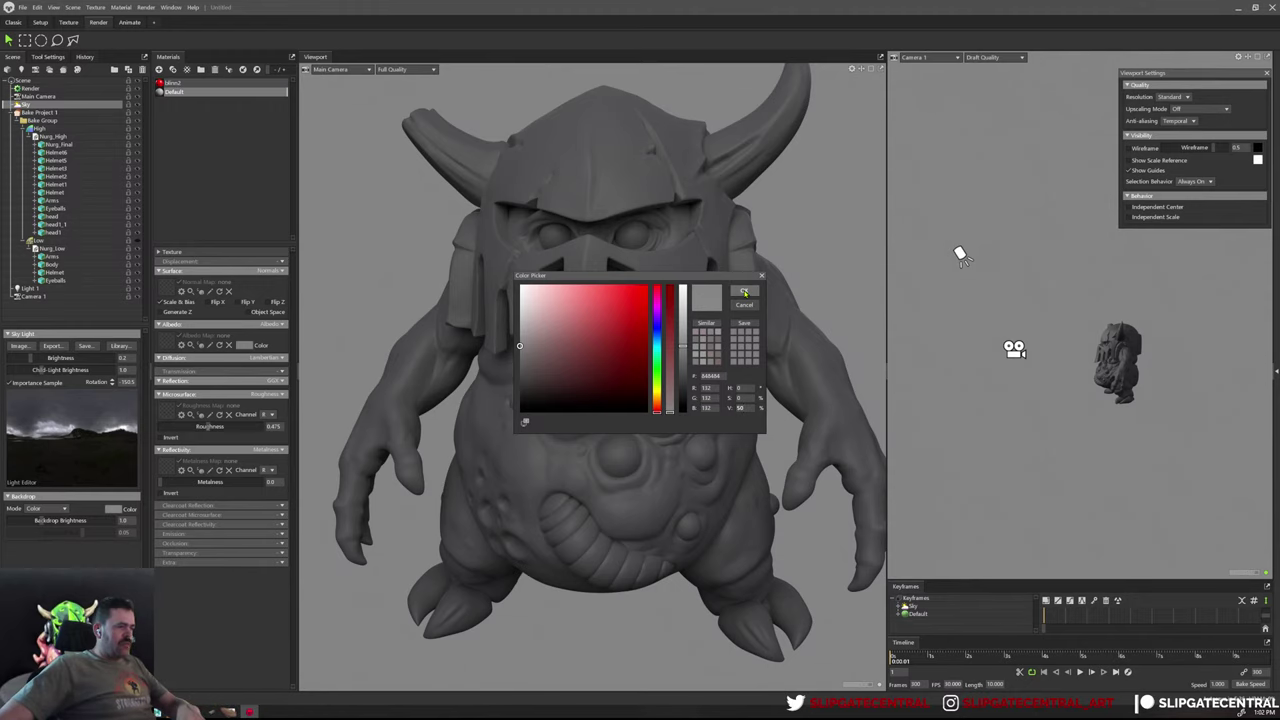
{"action": "left_click", "coordinate": [744, 292]}
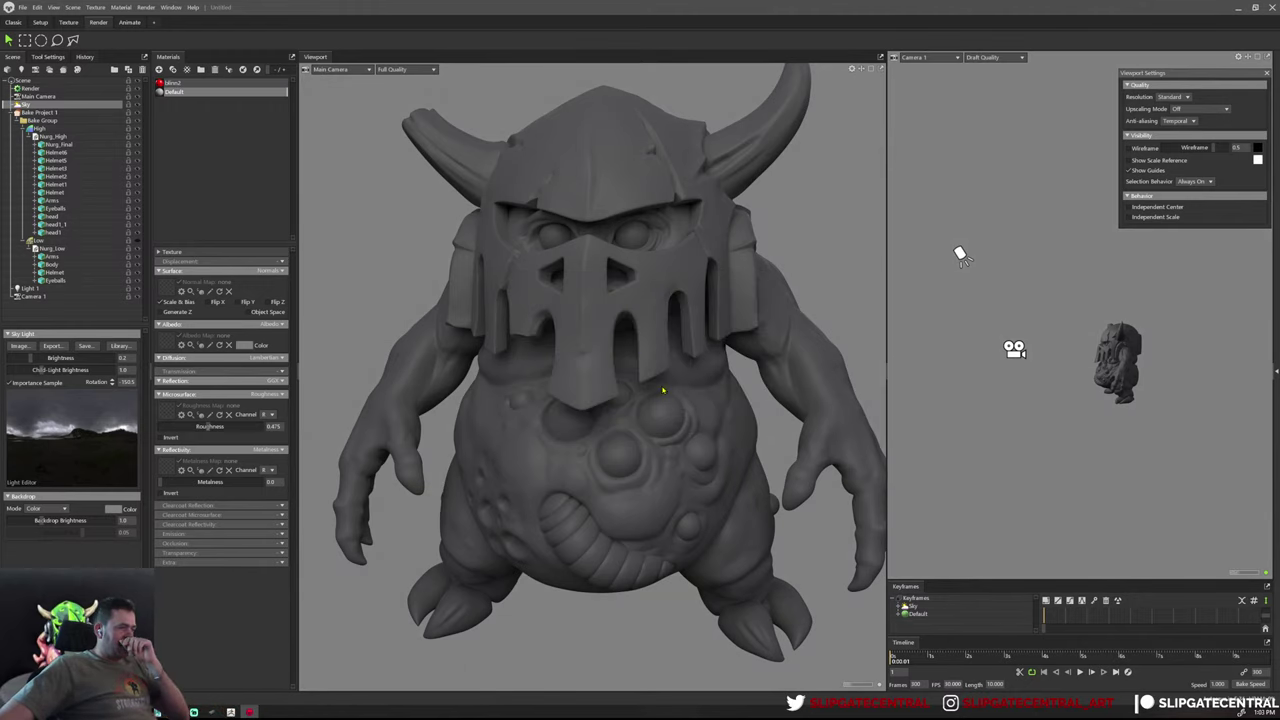
{"action": "scroll", "coordinate": [600, 395], "scroll_direction": "down", "scroll_amount": 3}
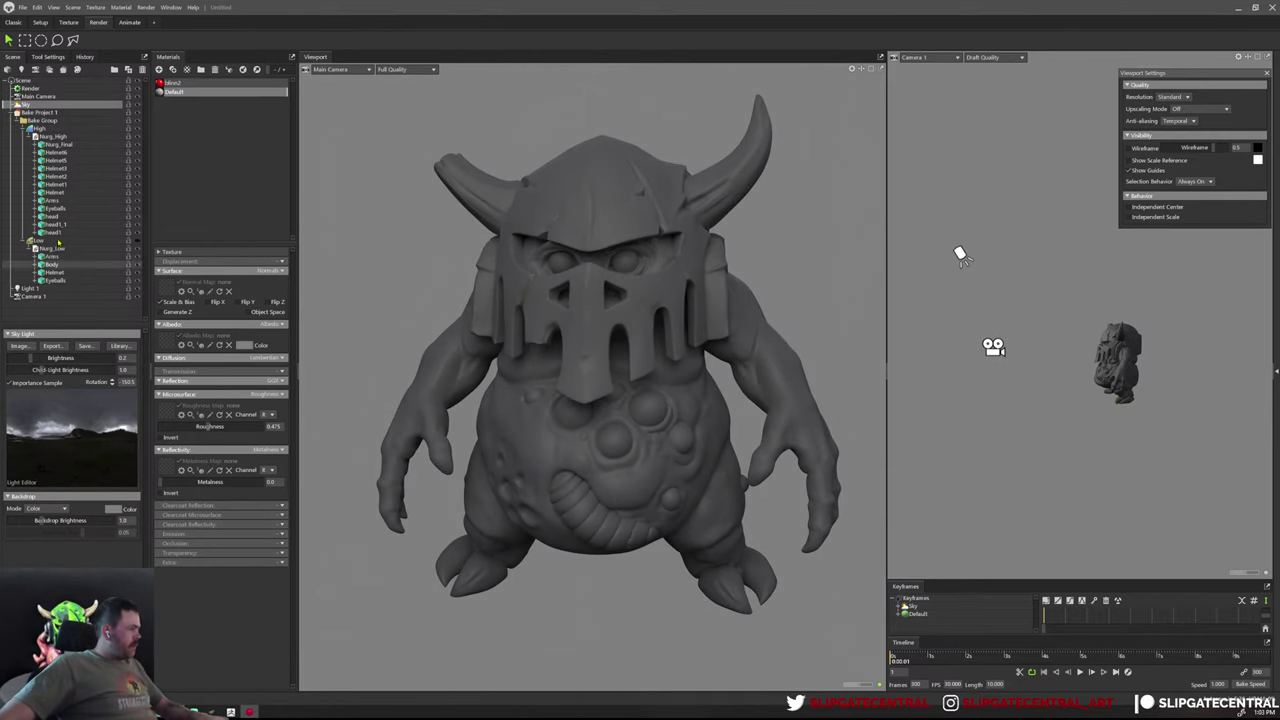
Select Light 1 and increase its brightness
{"action": "left_click", "coordinate": [958, 256]}
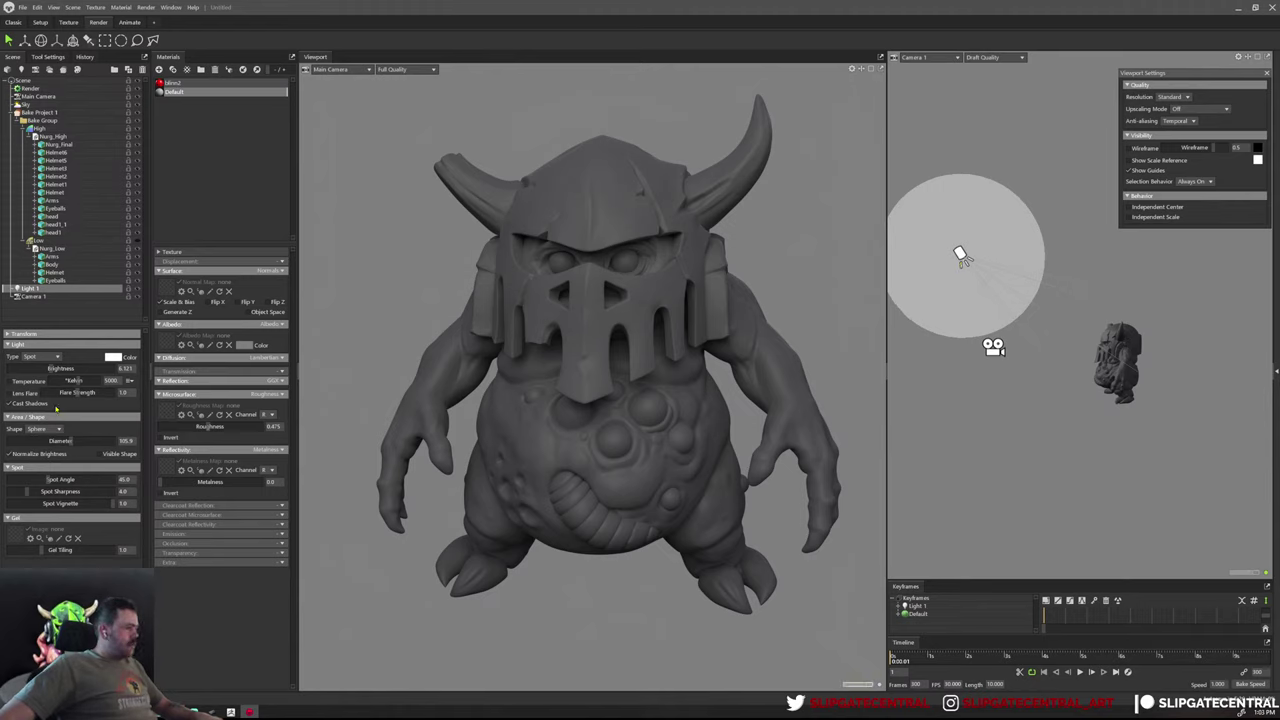
{"action": "left_click_drag", "start_coordinate": [53, 368], "coordinate": [54, 368]}
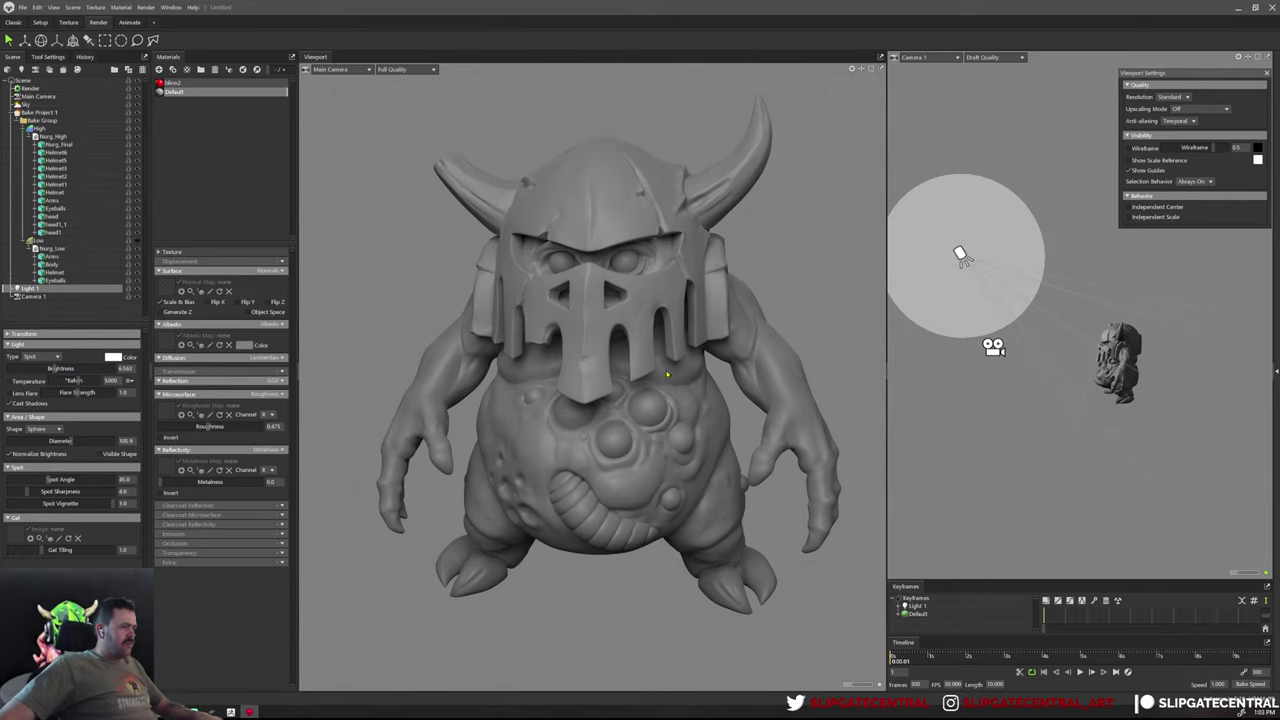
{"action": "mouse_move", "coordinate": [667, 374]}
{"action": "left_mouse_down"}
{"action": "mouse_move", "coordinate": [529, 371]}
{"action": "mouse_move", "coordinate": [654, 371]}
{"action": "mouse_move", "coordinate": [710, 342]}
{"action": "left_mouse_up"}
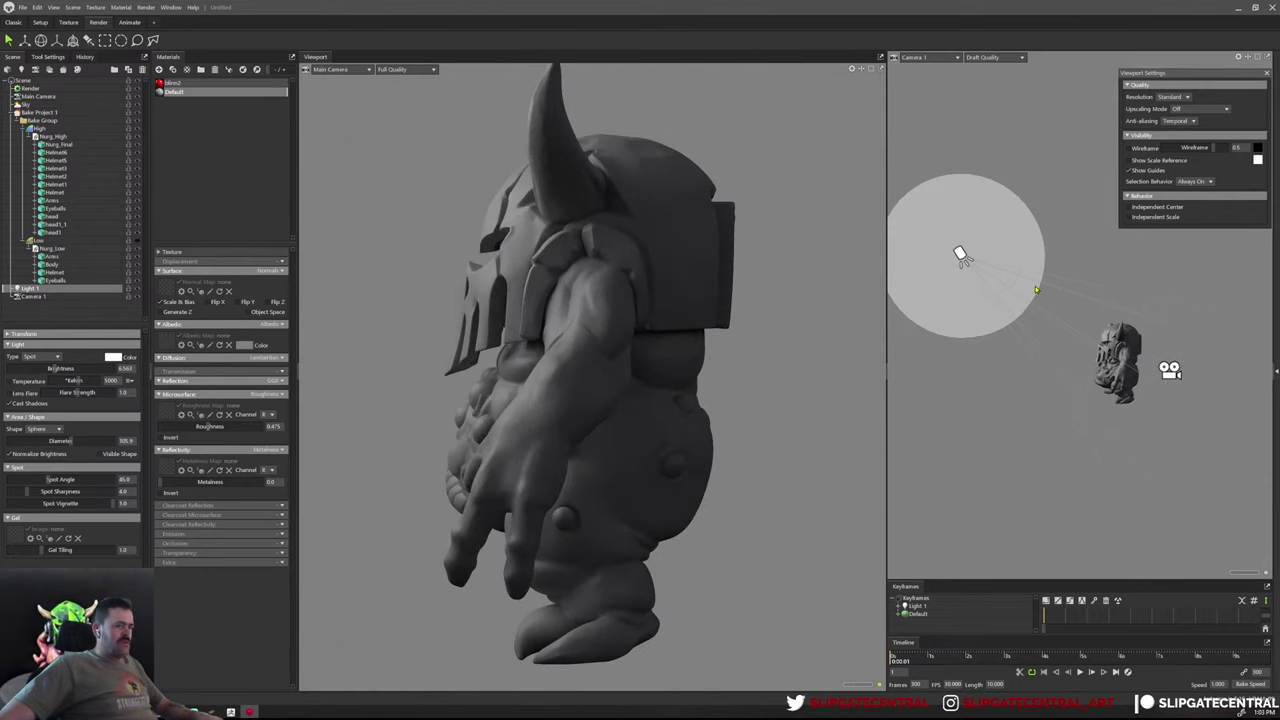
{"action": "scroll", "coordinate": [1036, 290], "scroll_direction": "down", "scroll_amount": 2}
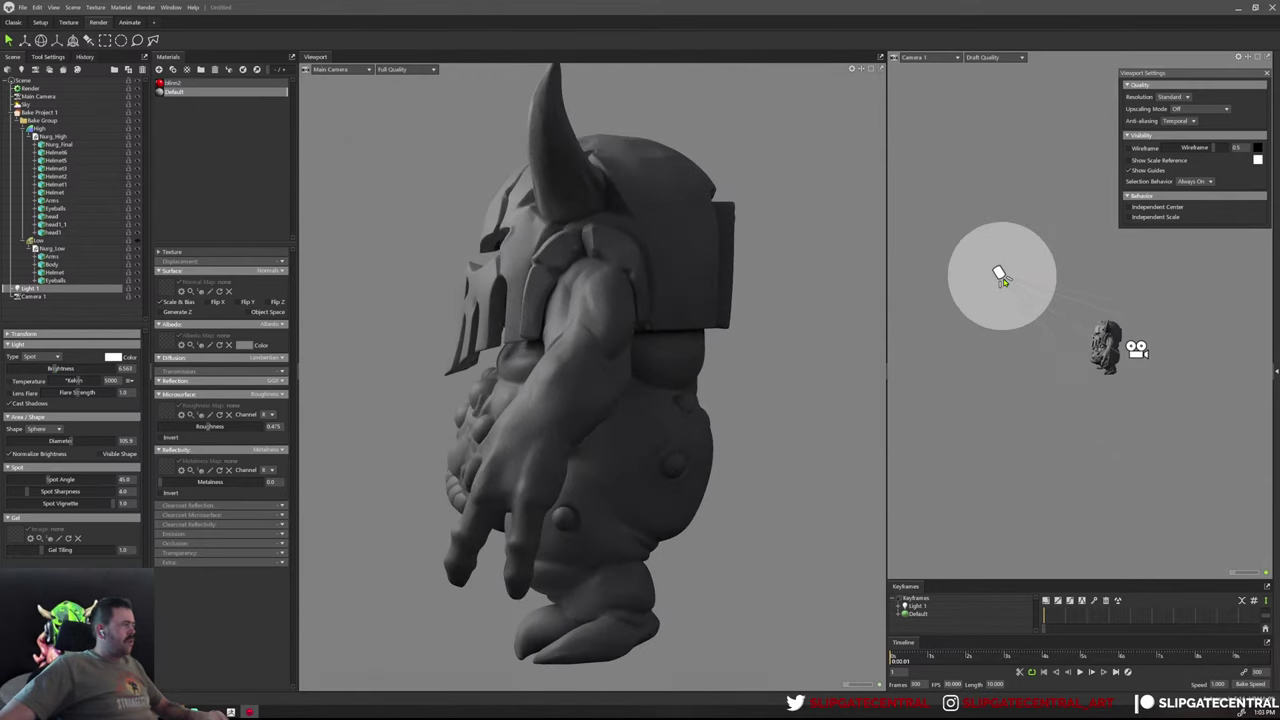
Duplicate the spot light as Light 2, then move and aim it at the monster
{"action": "key", "text": "ctrl+d"}
{"action": "key", "text": "w"}
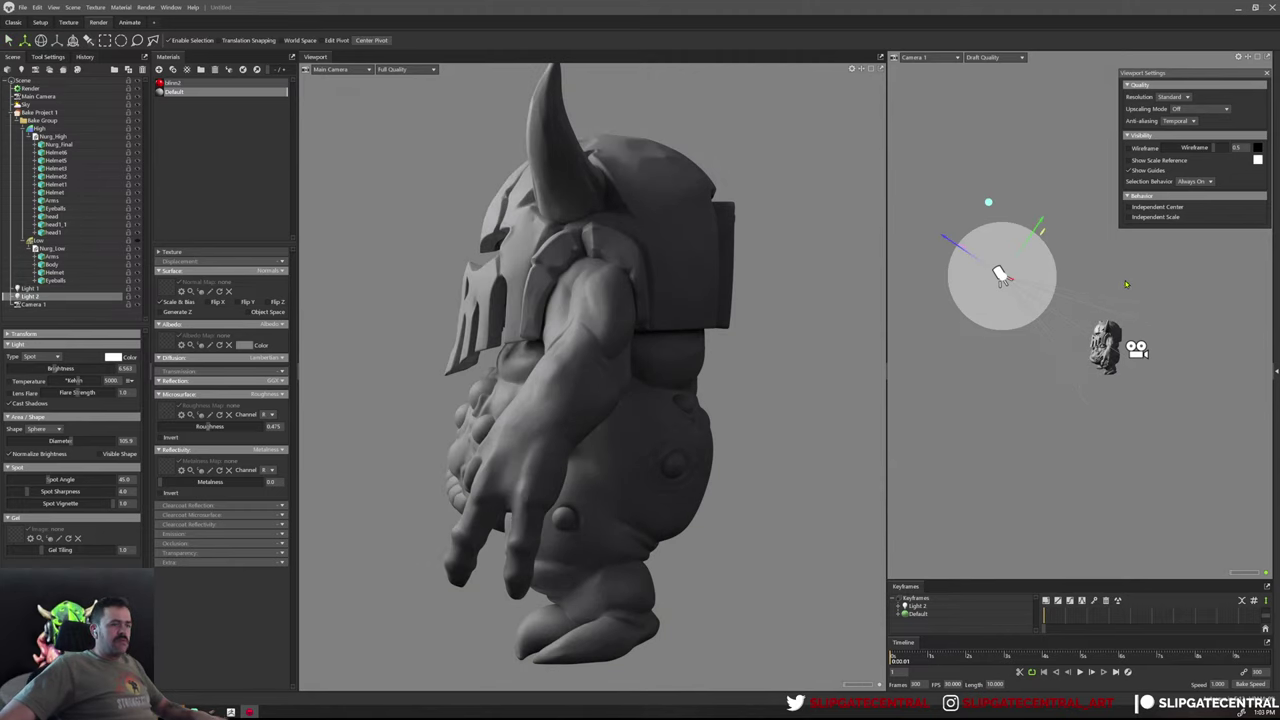
{"action": "mouse_move", "coordinate": [1072, 275]}
{"action": "left_mouse_down"}
{"action": "mouse_move", "coordinate": [993, 258]}
{"action": "mouse_move", "coordinate": [1190, 272]}
{"action": "left_mouse_up"}
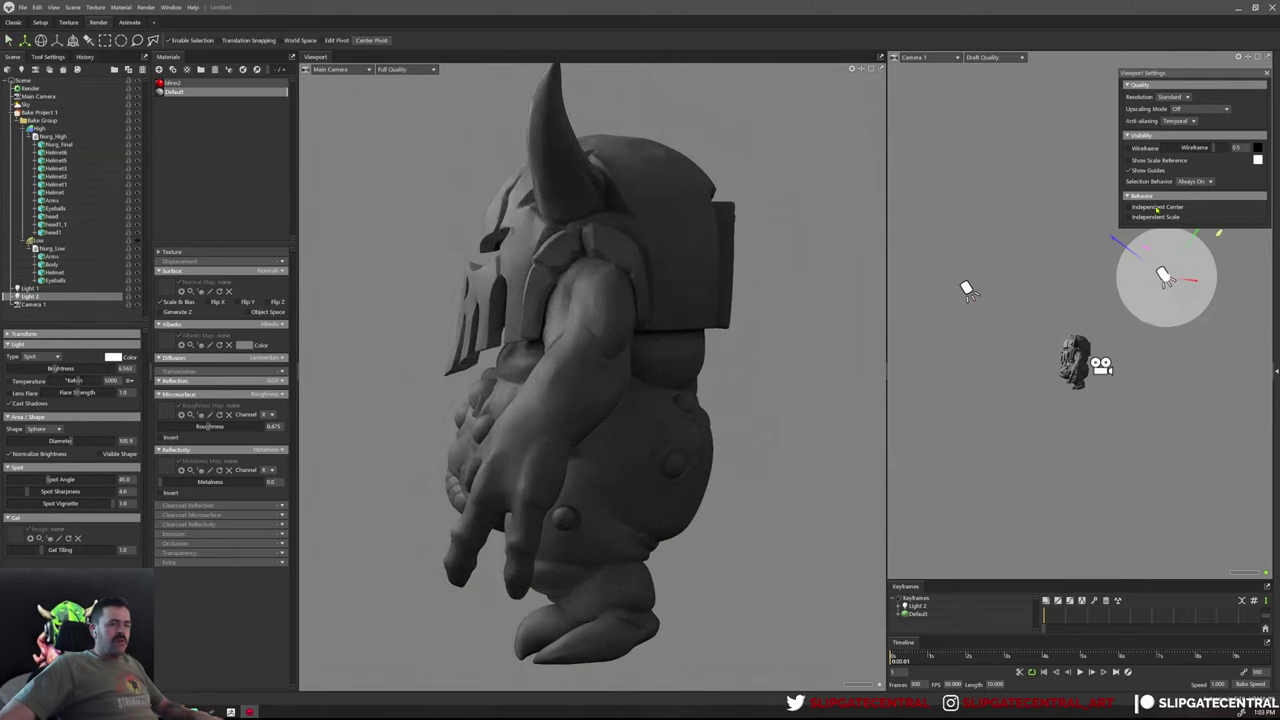
{"action": "key", "text": "e"}
{"action": "left_click_drag", "start_coordinate": [1155, 317], "coordinate": [1203, 282]}
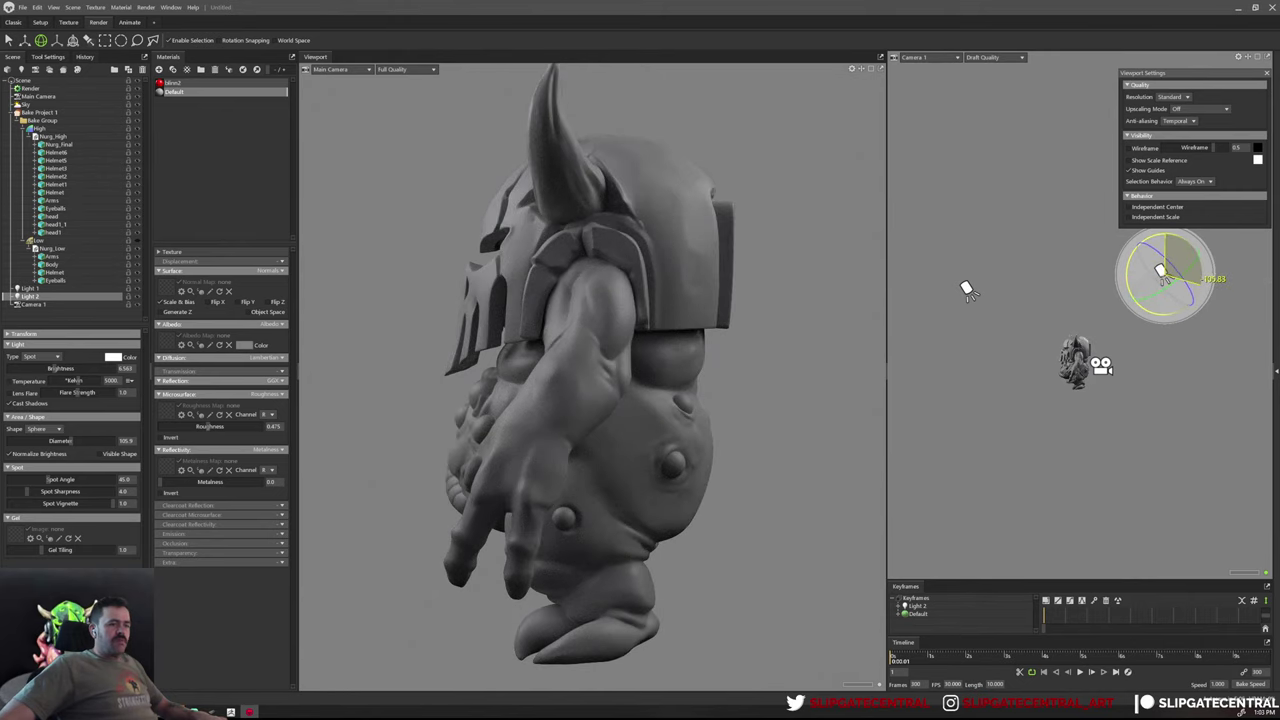
{"action": "left_click_drag", "start_coordinate": [1205, 281], "coordinate": [1204, 276]}
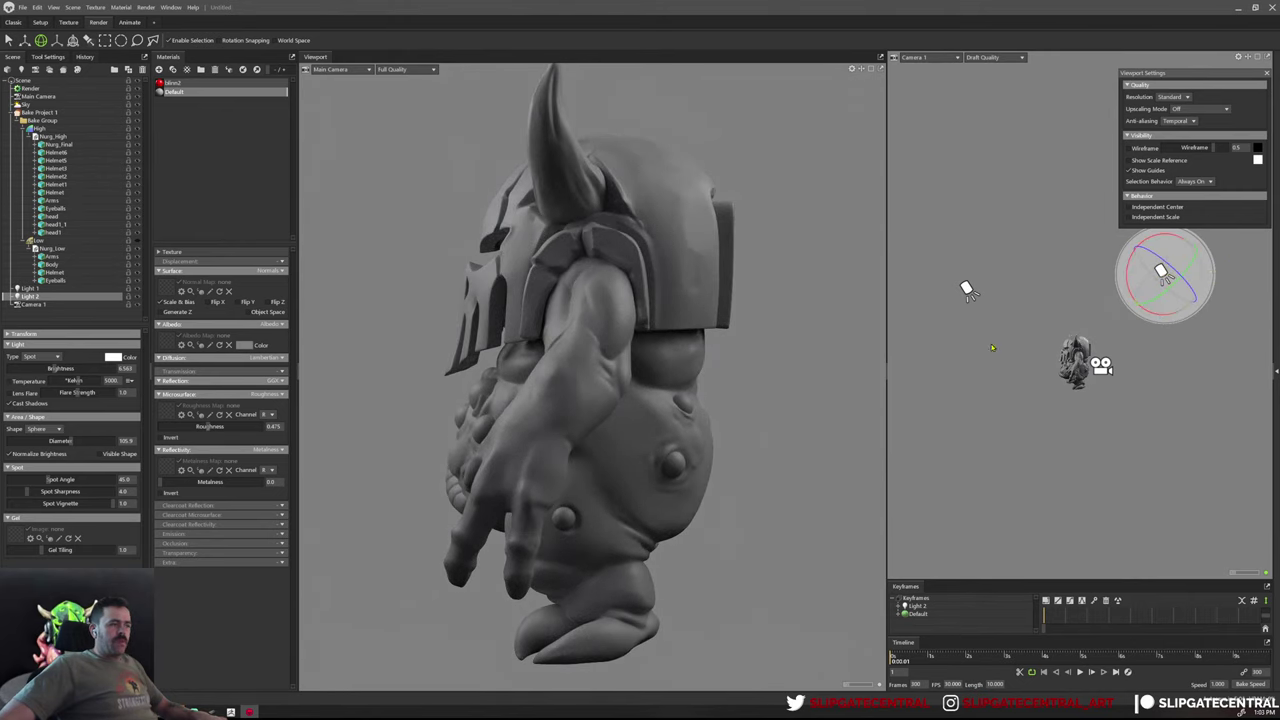
Dim Light 2's brightness to about 0.6 and check the lighting from several angles
{"action": "mouse_move", "coordinate": [590, 343]}
{"action": "left_mouse_down"}
{"action": "mouse_move", "coordinate": [735, 365]}
{"action": "mouse_move", "coordinate": [600, 365]}
{"action": "left_mouse_up"}
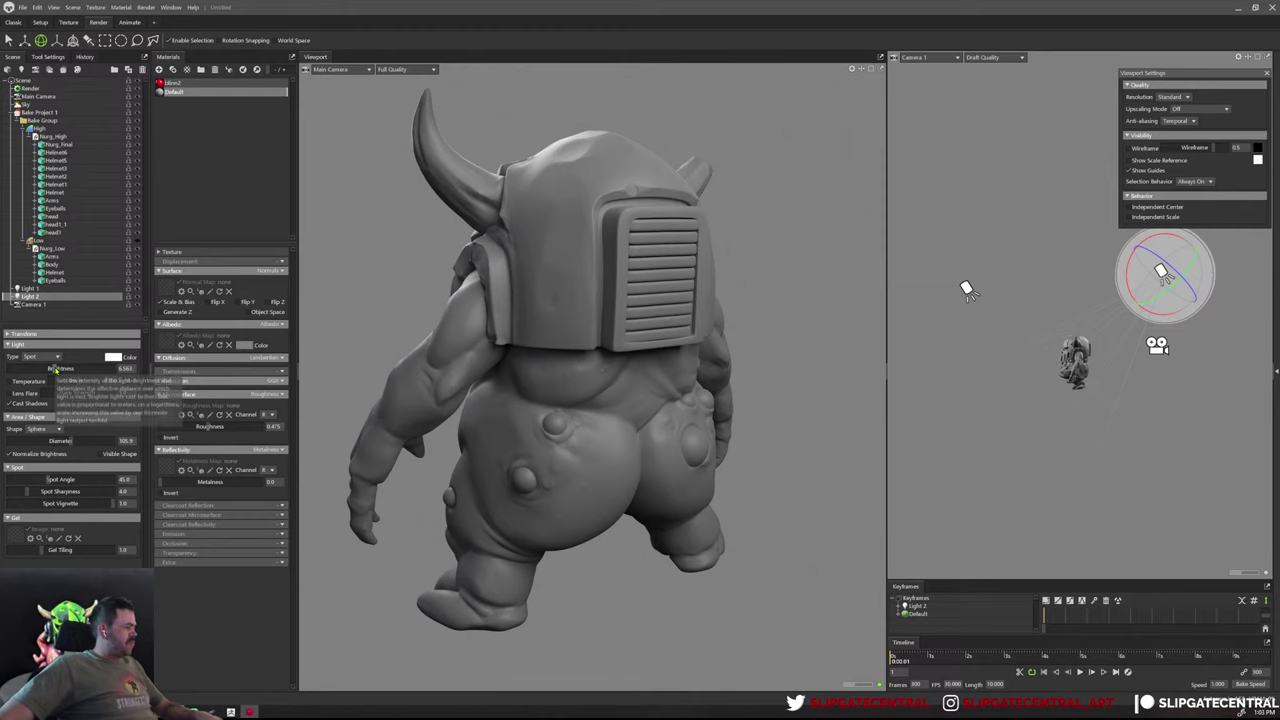
{"action": "left_click_drag", "start_coordinate": [55, 368], "coordinate": [52, 369]}
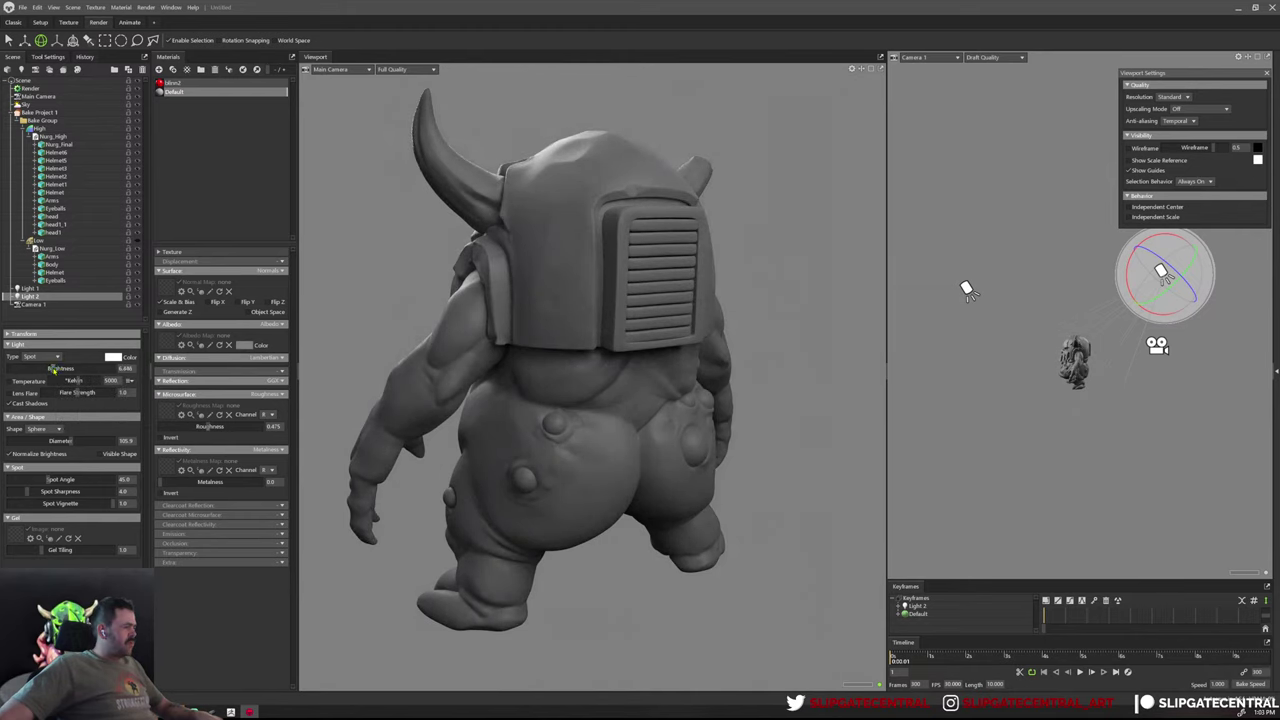
{"action": "left_click_drag", "start_coordinate": [540, 379], "coordinate": [1033, 358]}
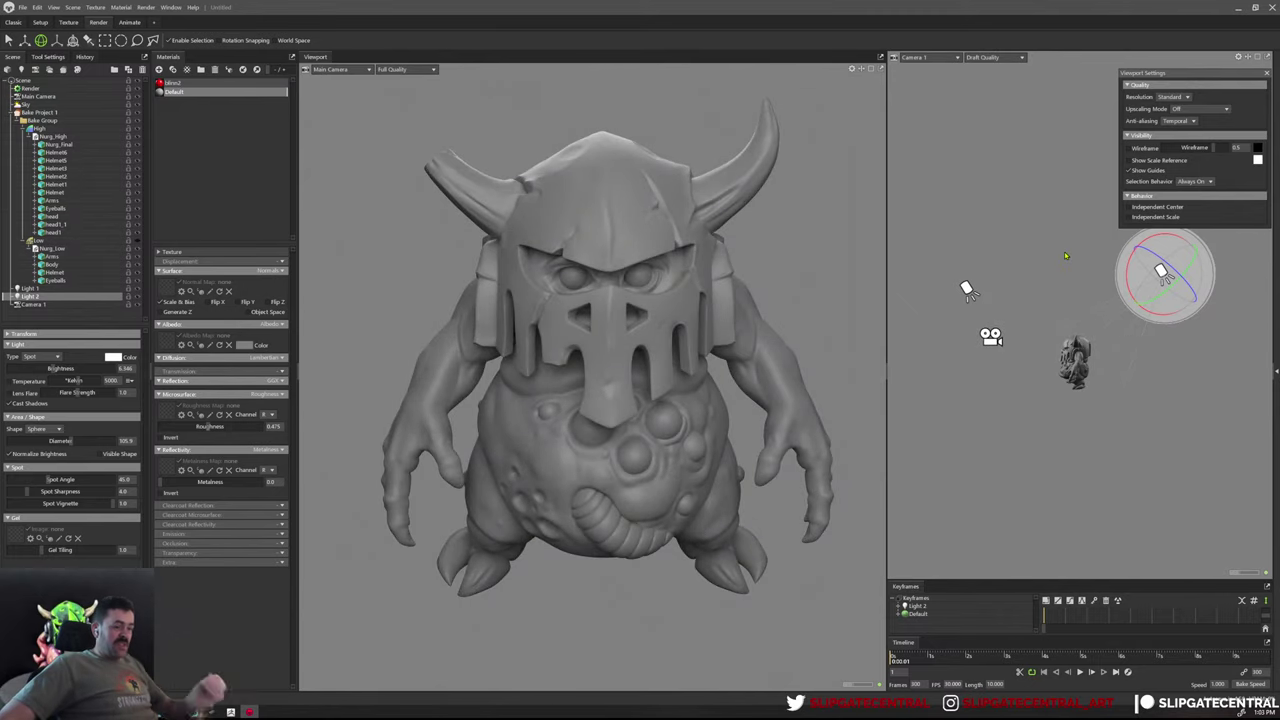
{"action": "left_click", "coordinate": [1024, 346]}
{"action": "mouse_move", "coordinate": [1024, 346]}
{"action": "left_mouse_down"}
{"action": "mouse_move", "coordinate": [1007, 422]}
{"action": "mouse_move", "coordinate": [1075, 391]}
{"action": "mouse_move", "coordinate": [1103, 405]}
{"action": "left_mouse_up"}
{"action": "left_click", "coordinate": [1172, 313]}
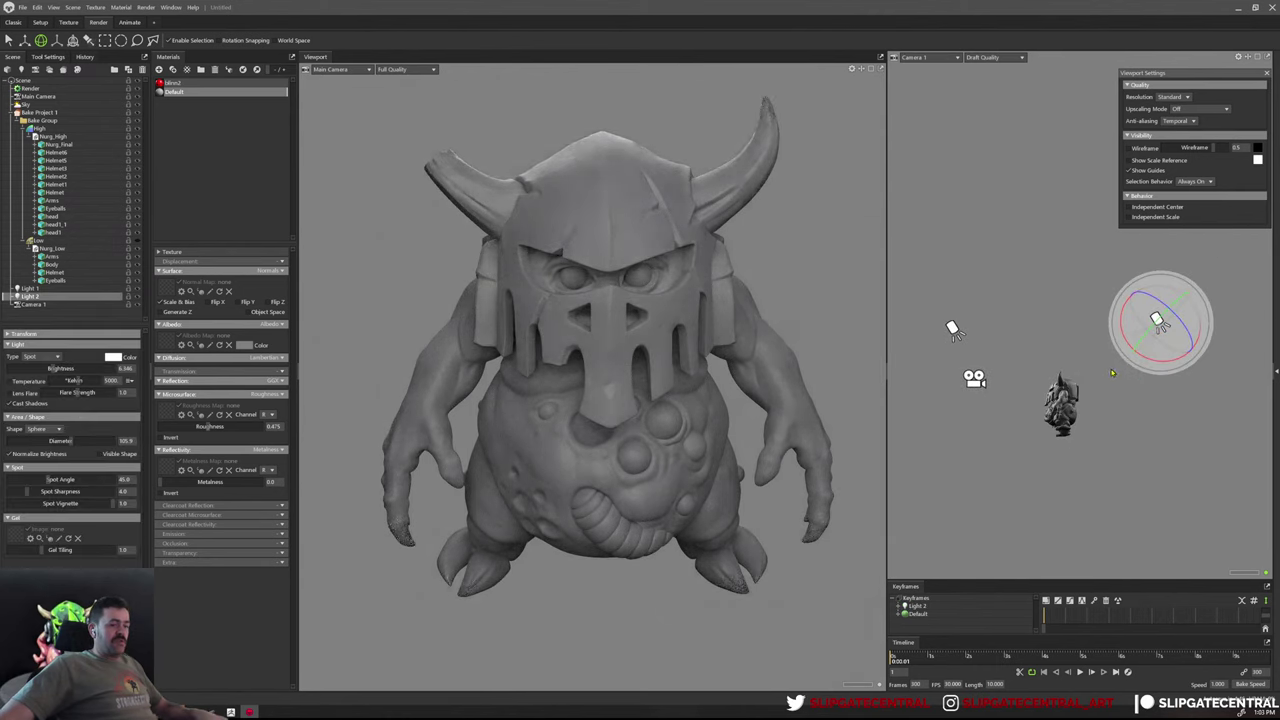
Duplicate the light as Light 3 and move it up and behind the monster
{"action": "key", "text": "ctrl+d"}
{"action": "key", "text": "w"}
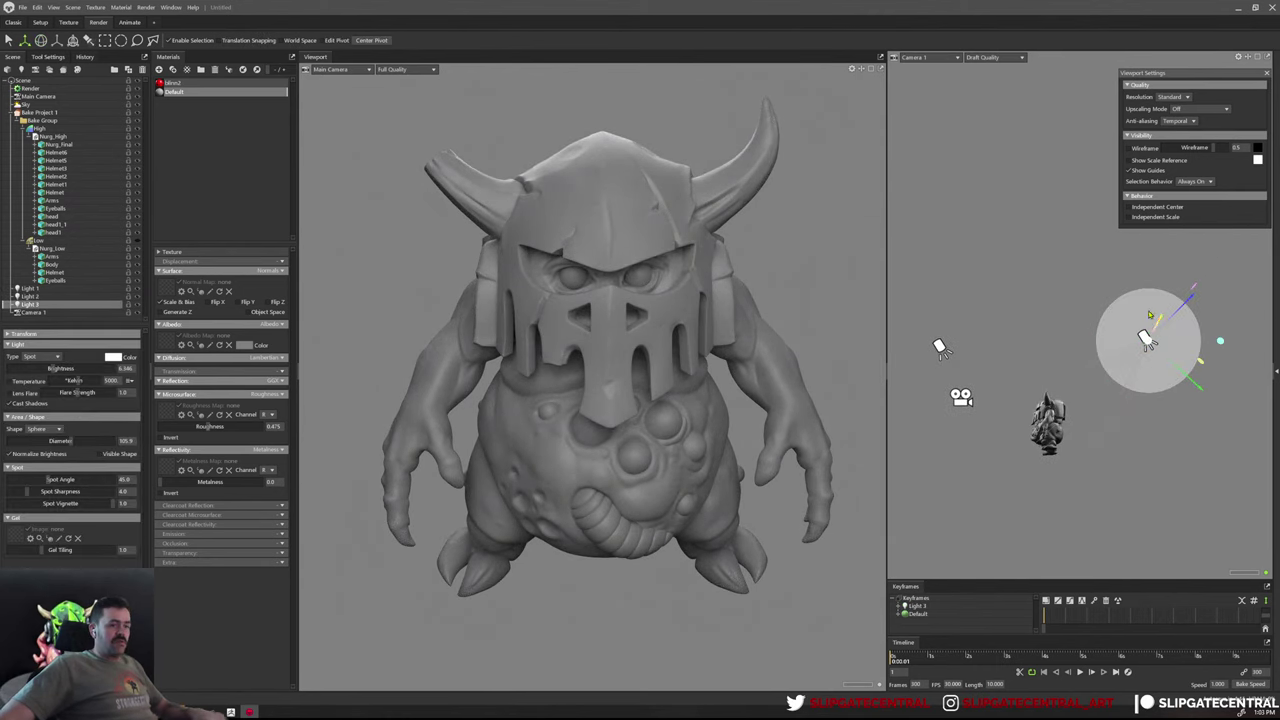
{"action": "mouse_move", "coordinate": [1220, 343]}
{"action": "left_mouse_down"}
{"action": "mouse_move", "coordinate": [1054, 322]}
{"action": "mouse_move", "coordinate": [1040, 226]}
{"action": "left_mouse_up"}
{"action": "key", "text": "e"}
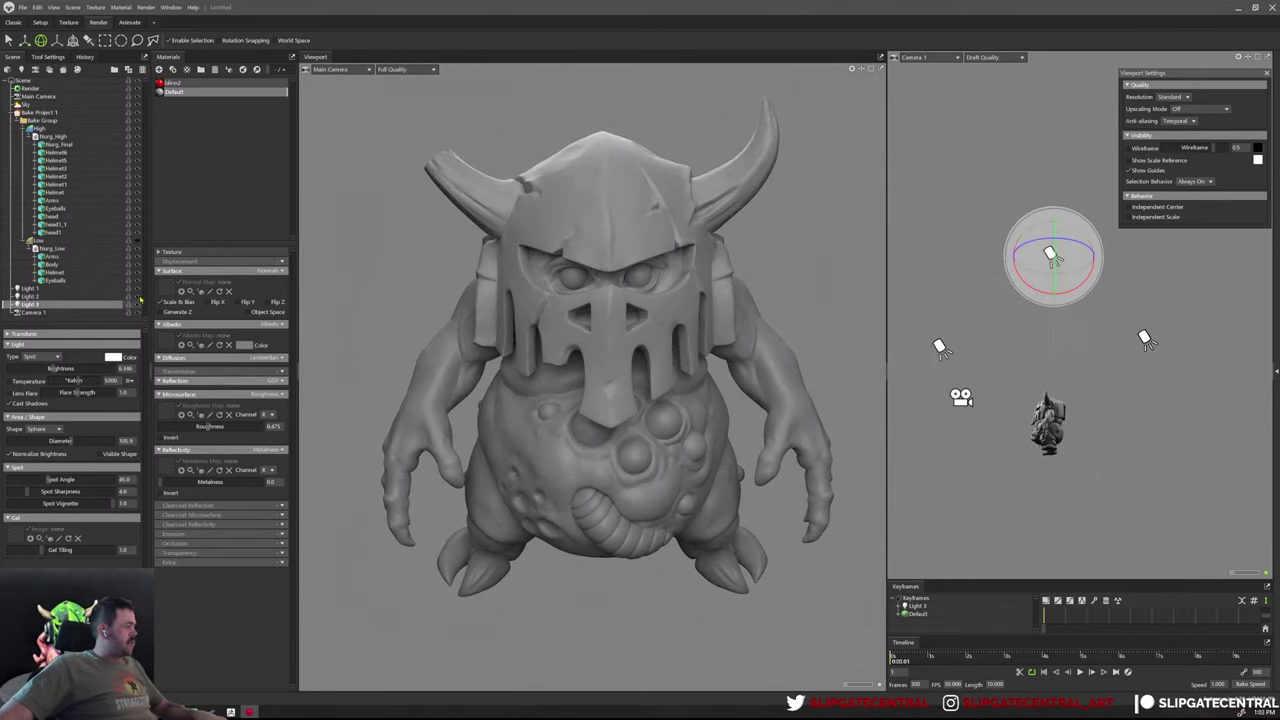
Switch off the other two lights and tune the remaining light's brightness
{"action": "left_click", "coordinate": [137, 296]}
{"action": "left_click", "coordinate": [137, 288]}
{"action": "left_click_drag", "start_coordinate": [748, 337], "coordinate": [715, 339]}
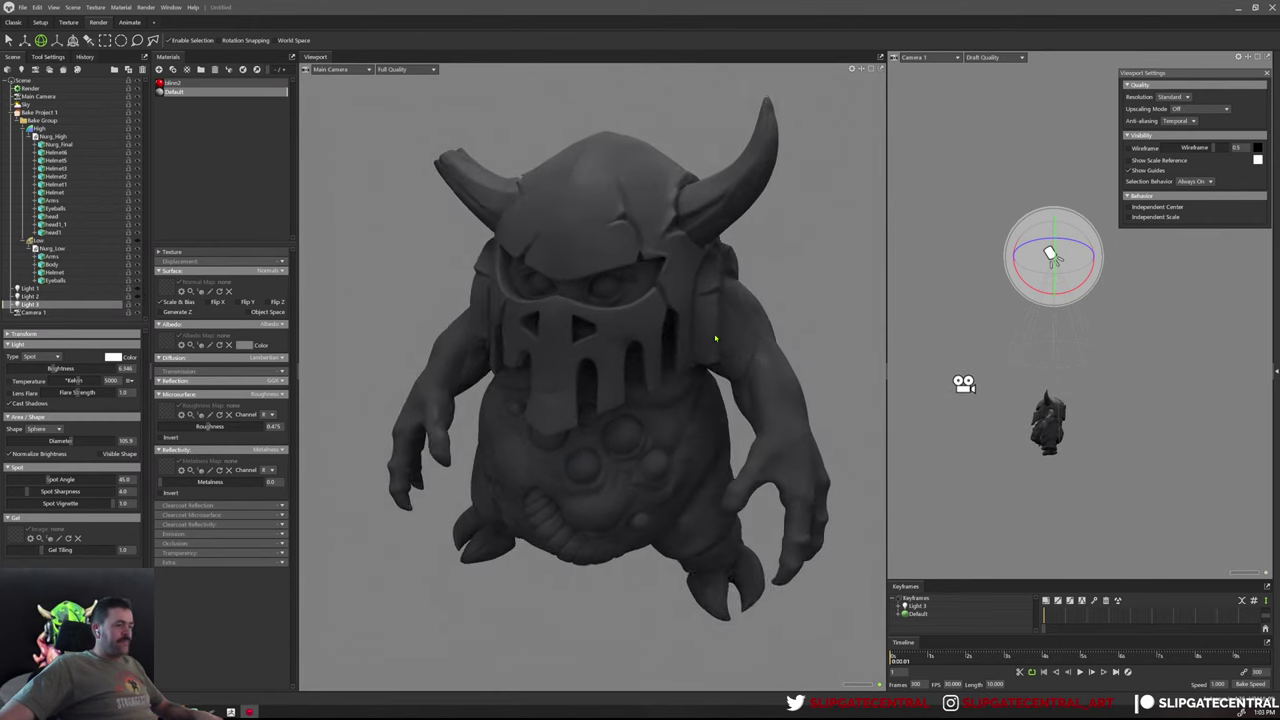
{"action": "left_click_drag", "start_coordinate": [1098, 330], "coordinate": [1150, 332]}
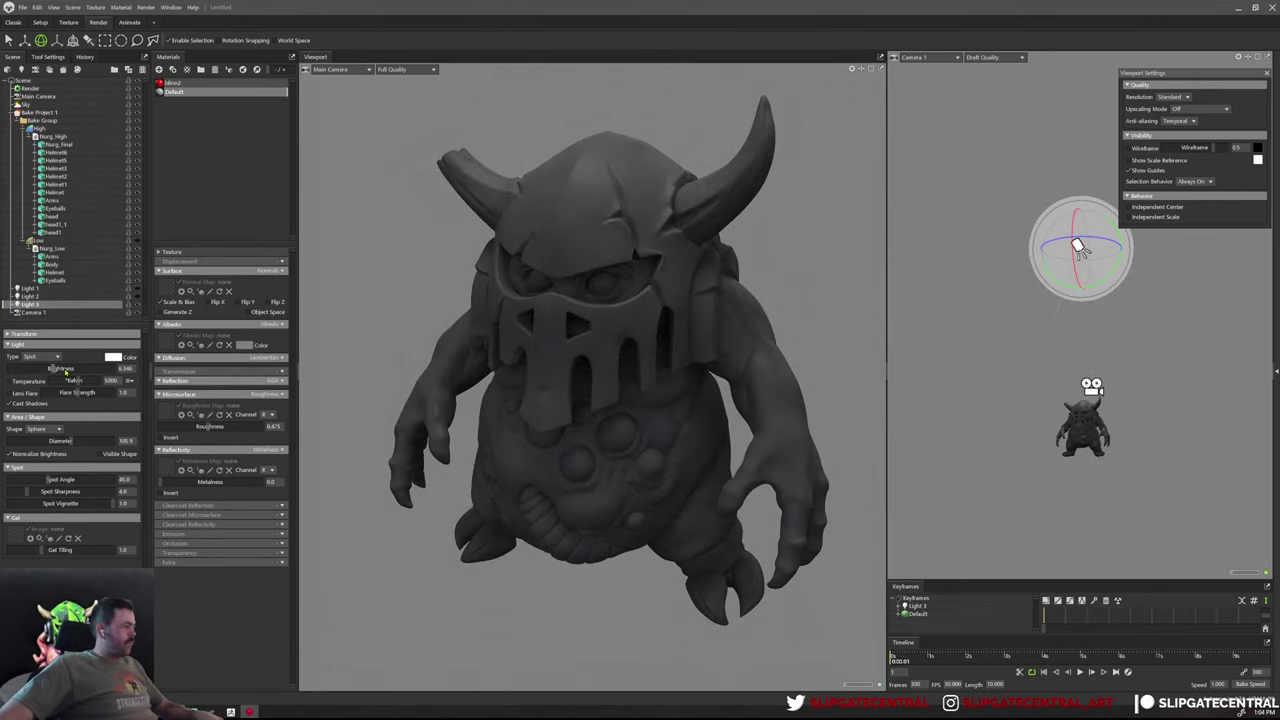
{"action": "left_click_drag", "start_coordinate": [65, 371], "coordinate": [62, 369]}
{"action": "mouse_move", "coordinate": [900, 372]}
{"action": "left_mouse_down"}
{"action": "mouse_move", "coordinate": [553, 352]}
{"action": "mouse_move", "coordinate": [556, 330]}
{"action": "left_mouse_up"}
{"action": "left_click_drag", "start_coordinate": [595, 368], "coordinate": [562, 411]}
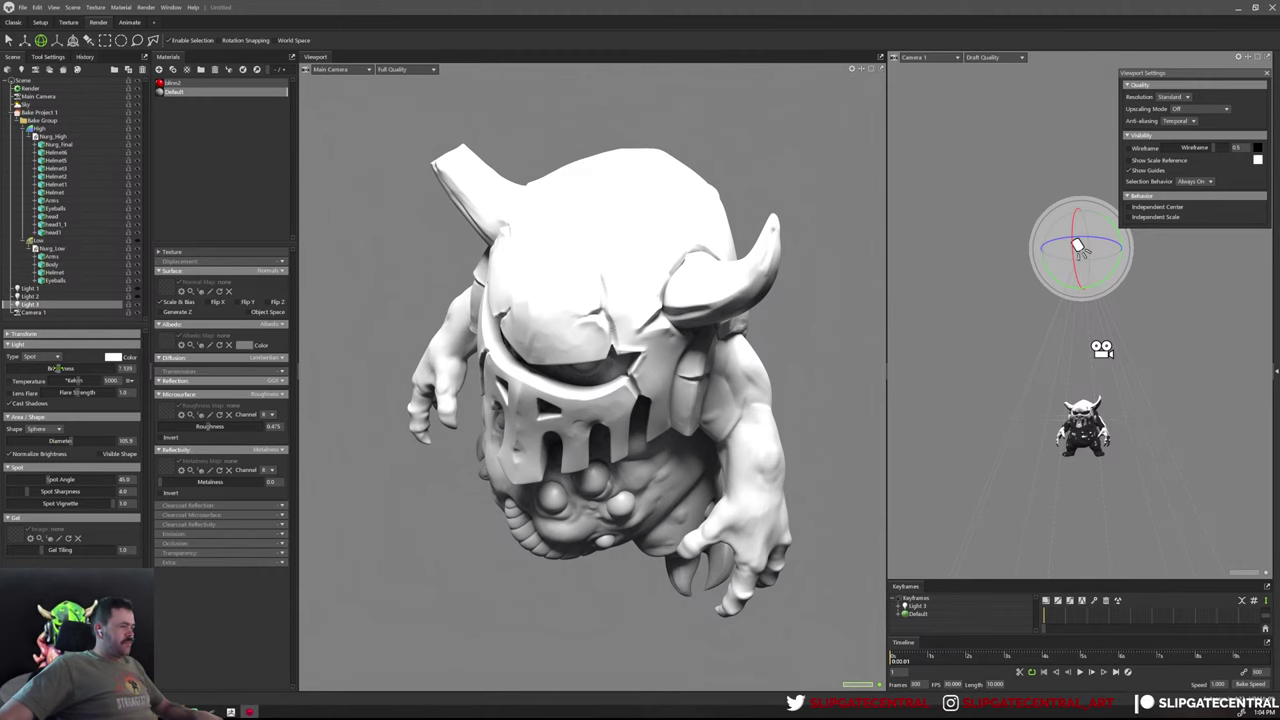
{"action": "left_click_drag", "start_coordinate": [57, 368], "coordinate": [58, 368]}
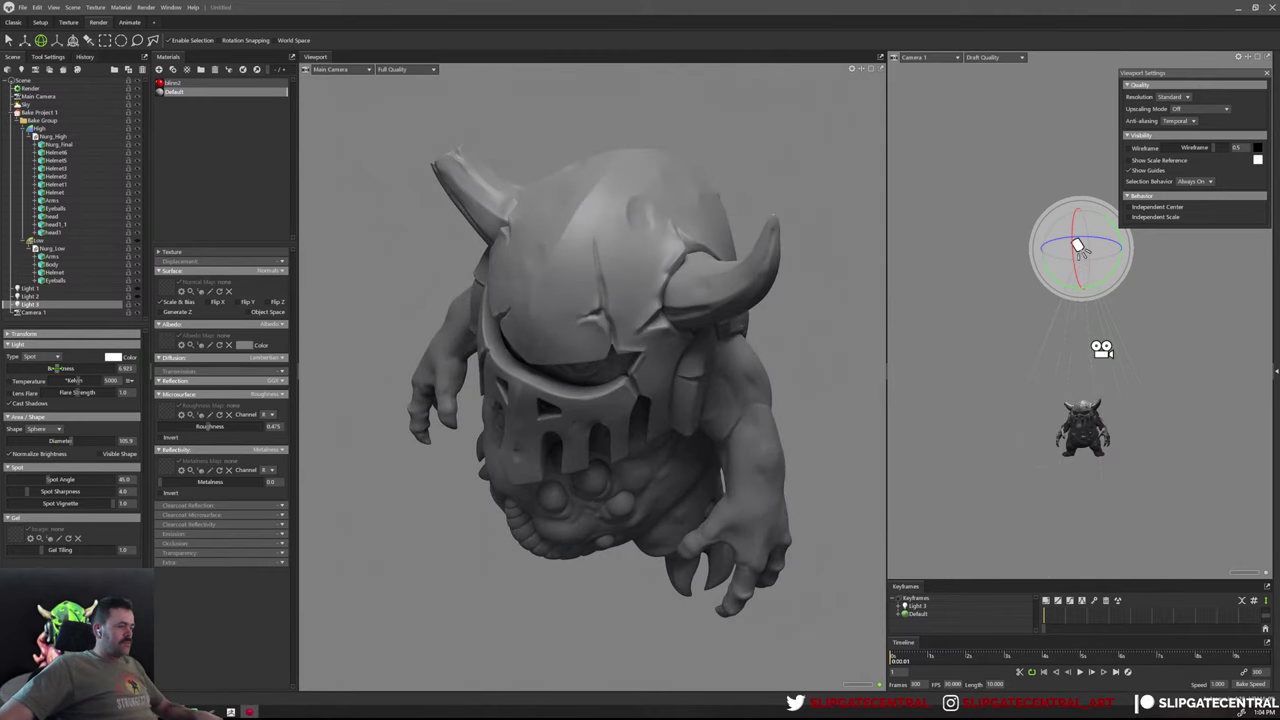
{"action": "left_click_drag", "start_coordinate": [675, 381], "coordinate": [648, 306]}
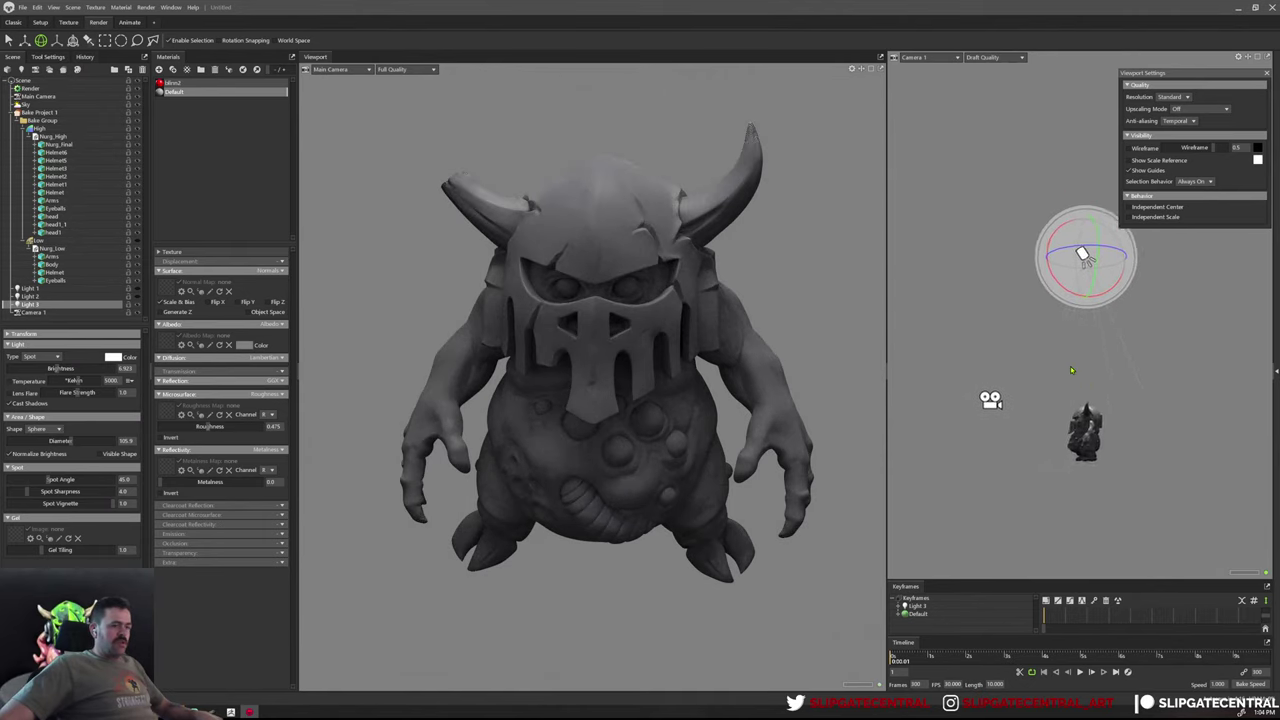
{"action": "left_click_drag", "start_coordinate": [986, 339], "coordinate": [1147, 191]}
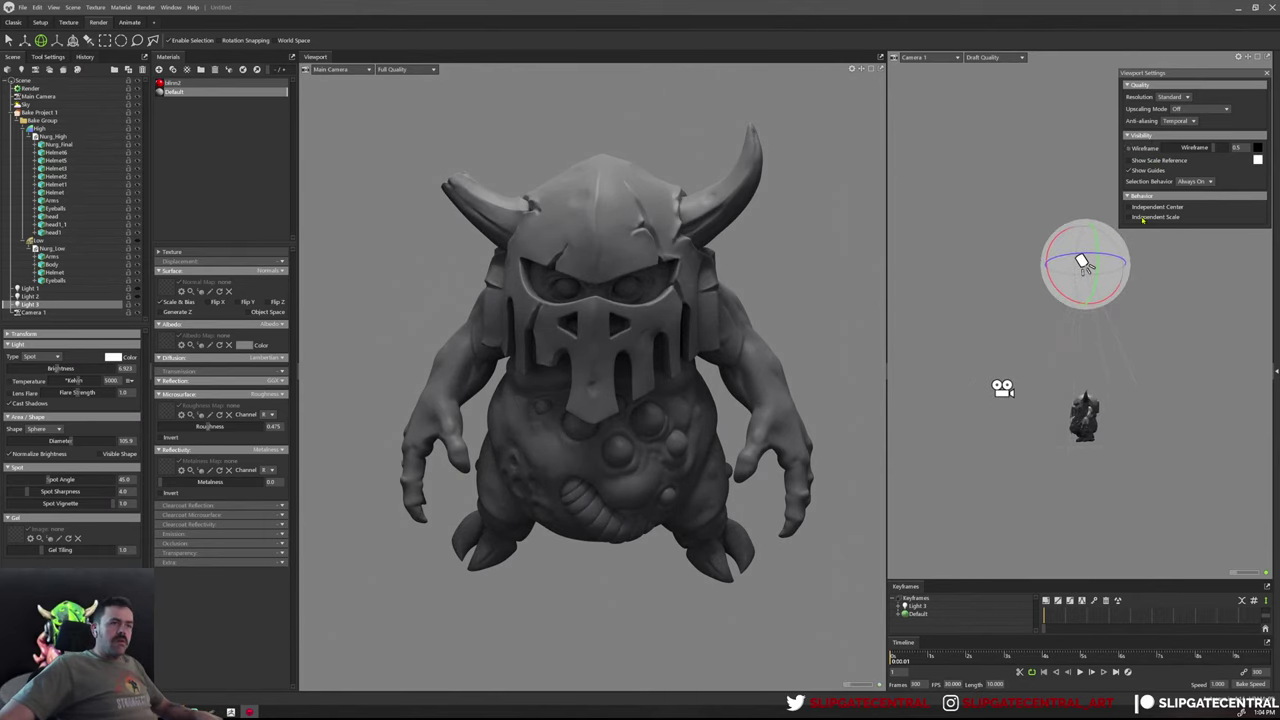
Switch all lights back on and review Light 1 and the others around the monster
{"action": "left_click", "coordinate": [1172, 285]}
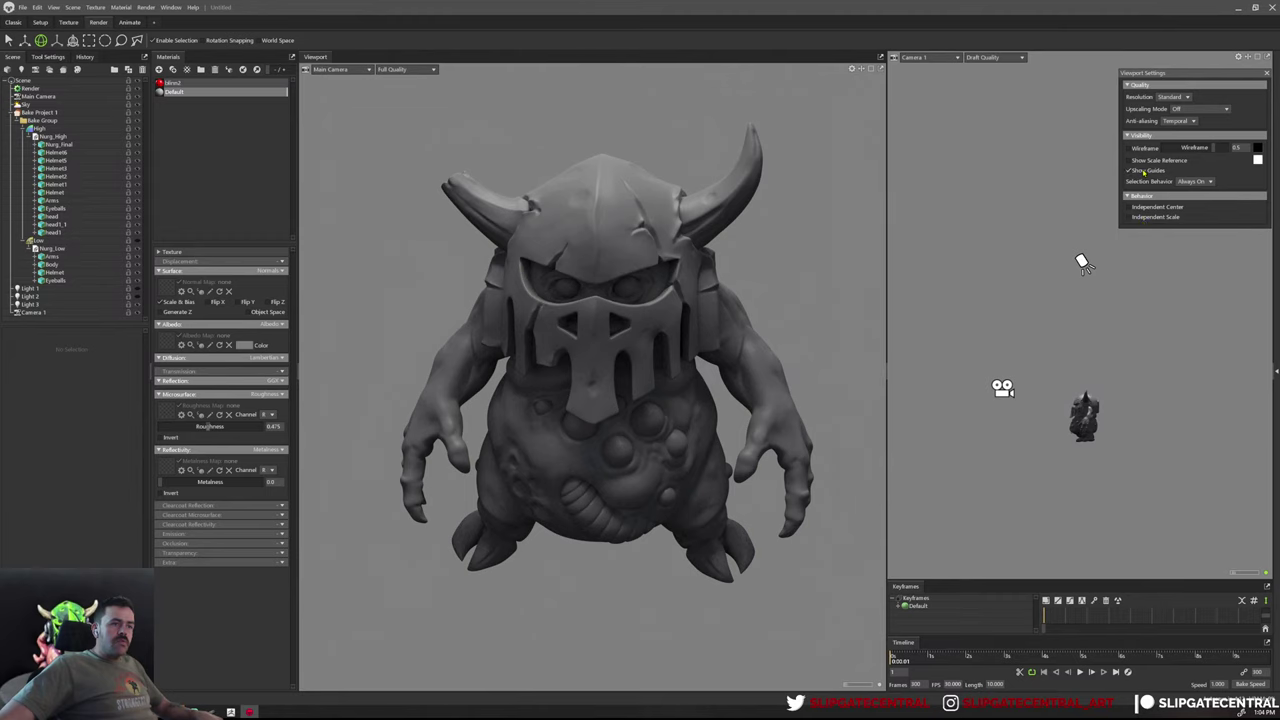
{"action": "left_click", "coordinate": [139, 299]}
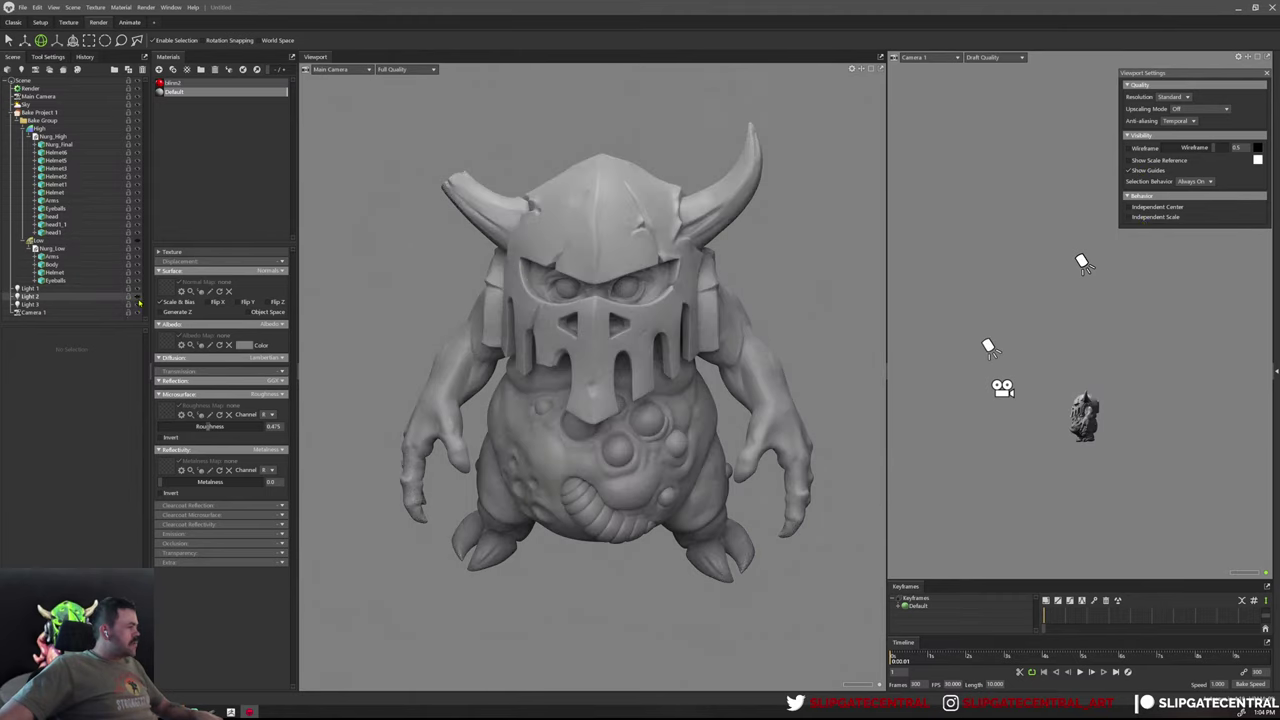
{"action": "left_click", "coordinate": [139, 300]}
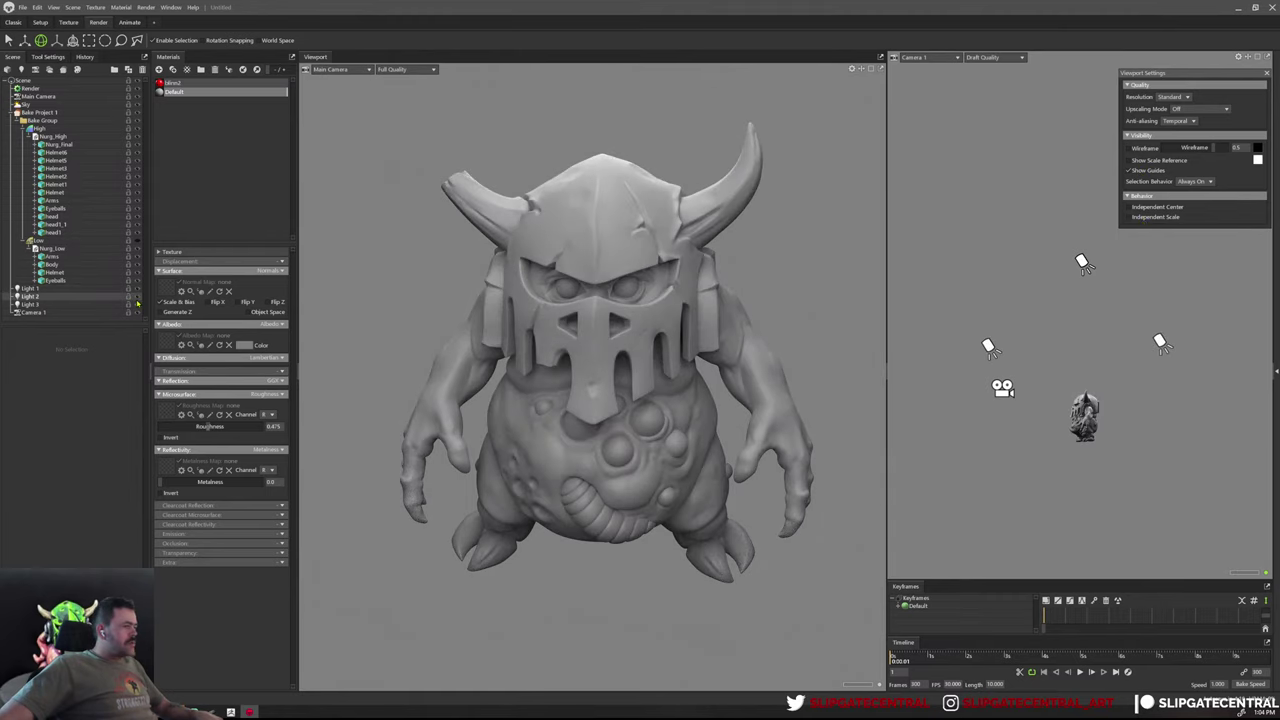
{"action": "left_click", "coordinate": [44, 289]}
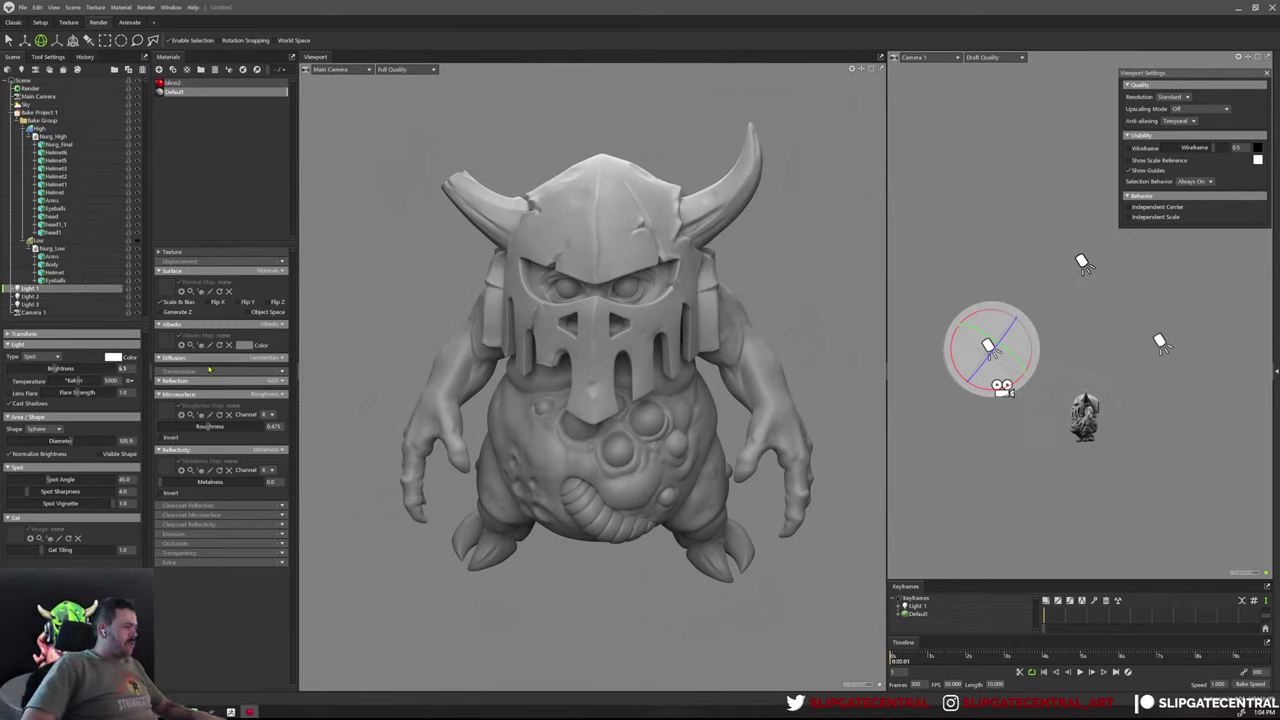
{"action": "left_click", "coordinate": [40, 298]}
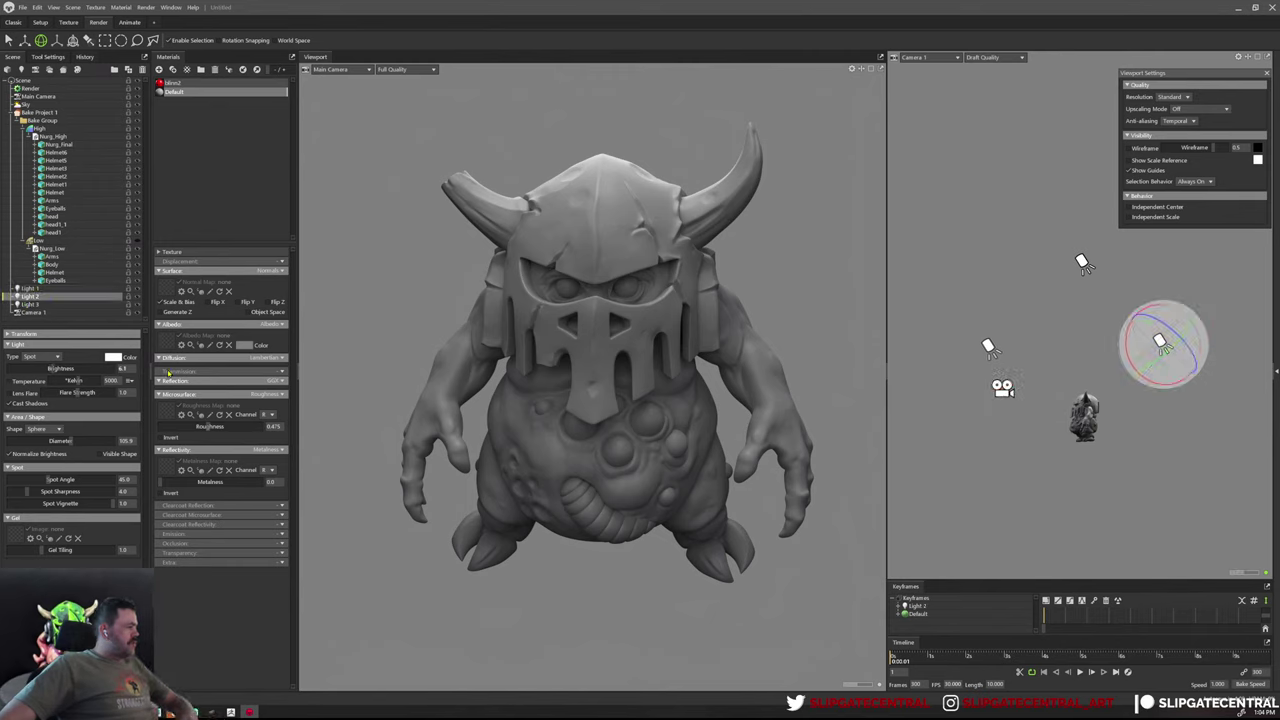
{"action": "mouse_move", "coordinate": [531, 371]}
{"action": "left_mouse_down"}
{"action": "mouse_move", "coordinate": [565, 403]}
{"action": "mouse_move", "coordinate": [664, 297]}
{"action": "left_mouse_up"}
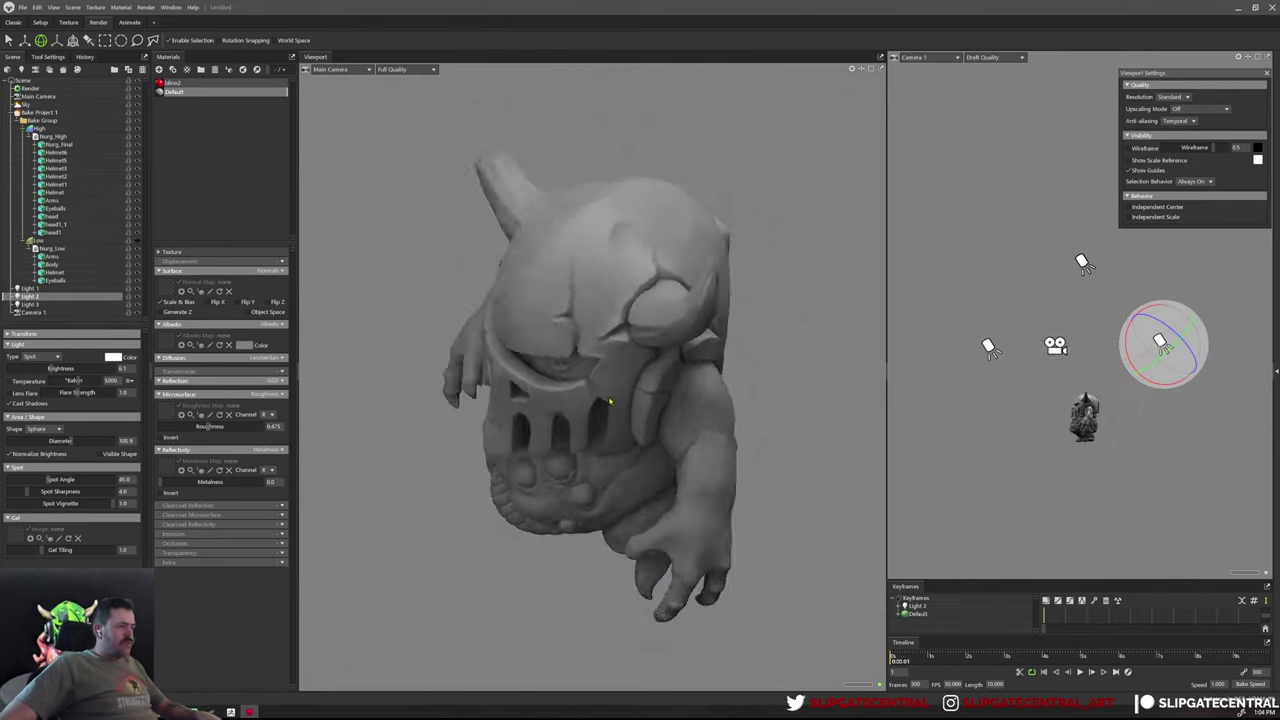
{"action": "scroll", "coordinate": [666, 305], "scroll_direction": "up", "scroll_amount": 2}
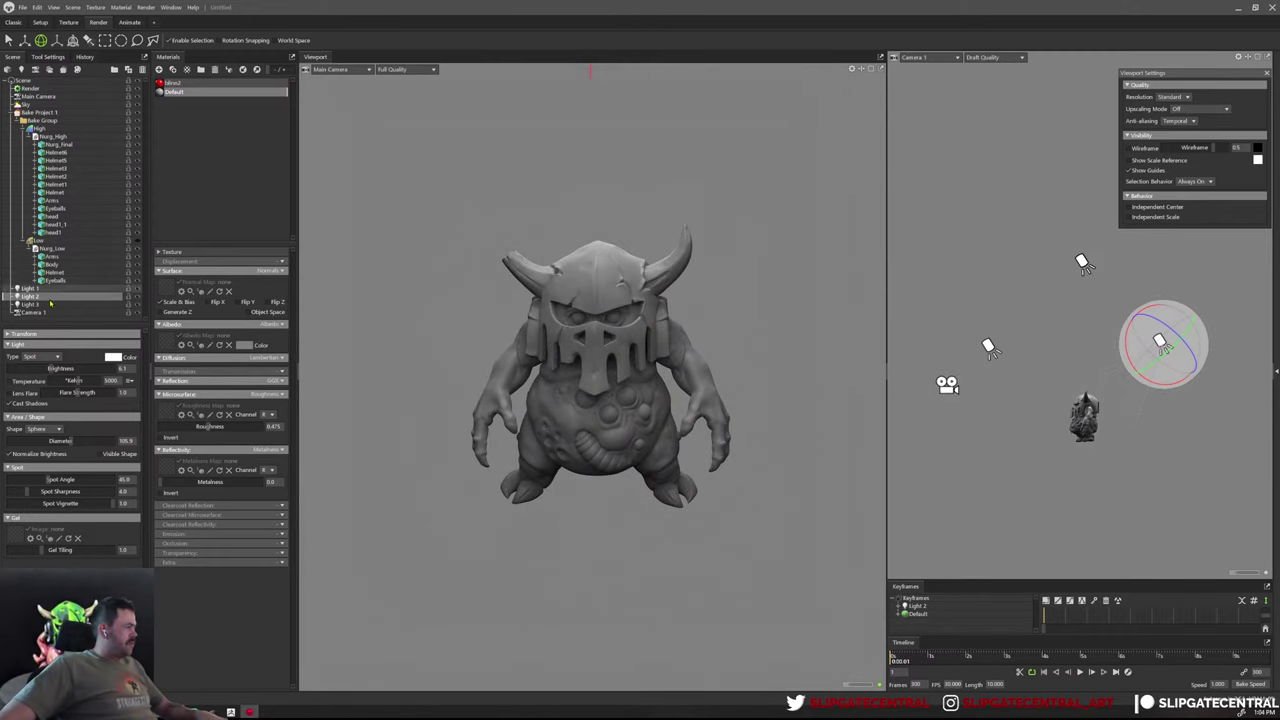
{"action": "left_click", "coordinate": [30, 288]}
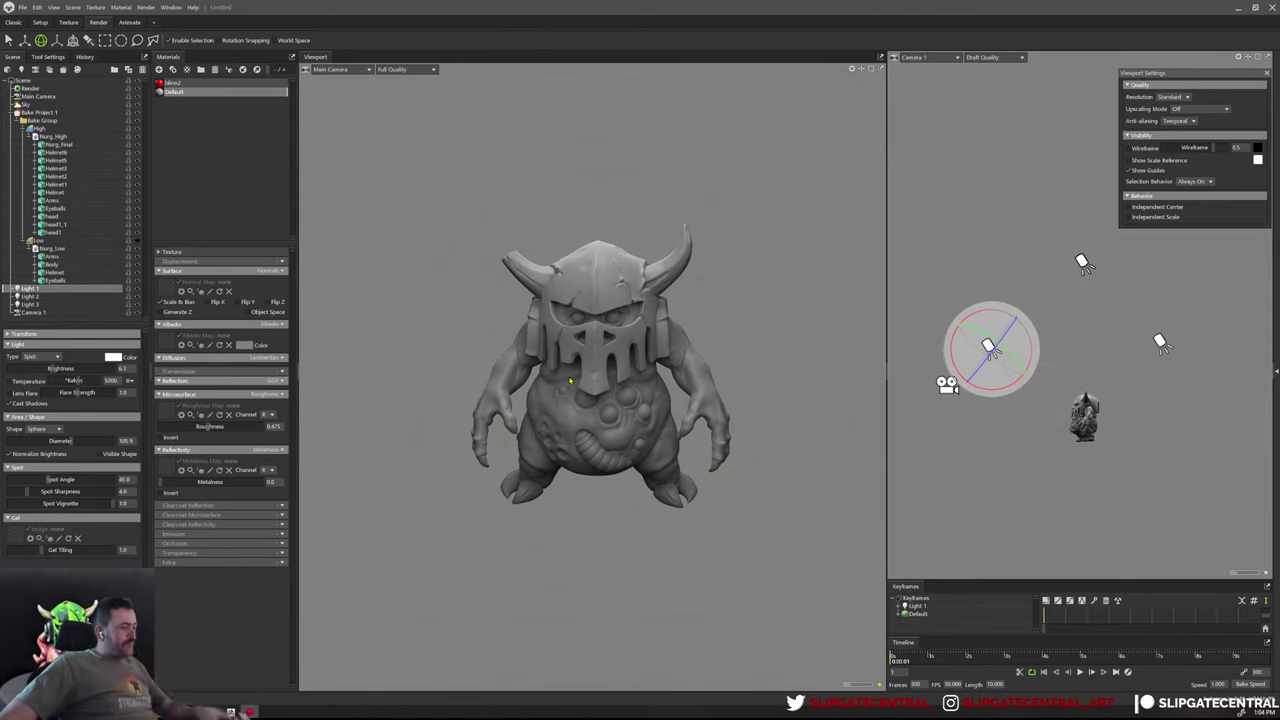
{"action": "mouse_move", "coordinate": [570, 380]}
{"action": "left_mouse_down"}
{"action": "mouse_move", "coordinate": [660, 372]}
{"action": "mouse_move", "coordinate": [634, 332]}
{"action": "mouse_move", "coordinate": [429, 356]}
{"action": "mouse_move", "coordinate": [650, 434]}
{"action": "left_mouse_up"}
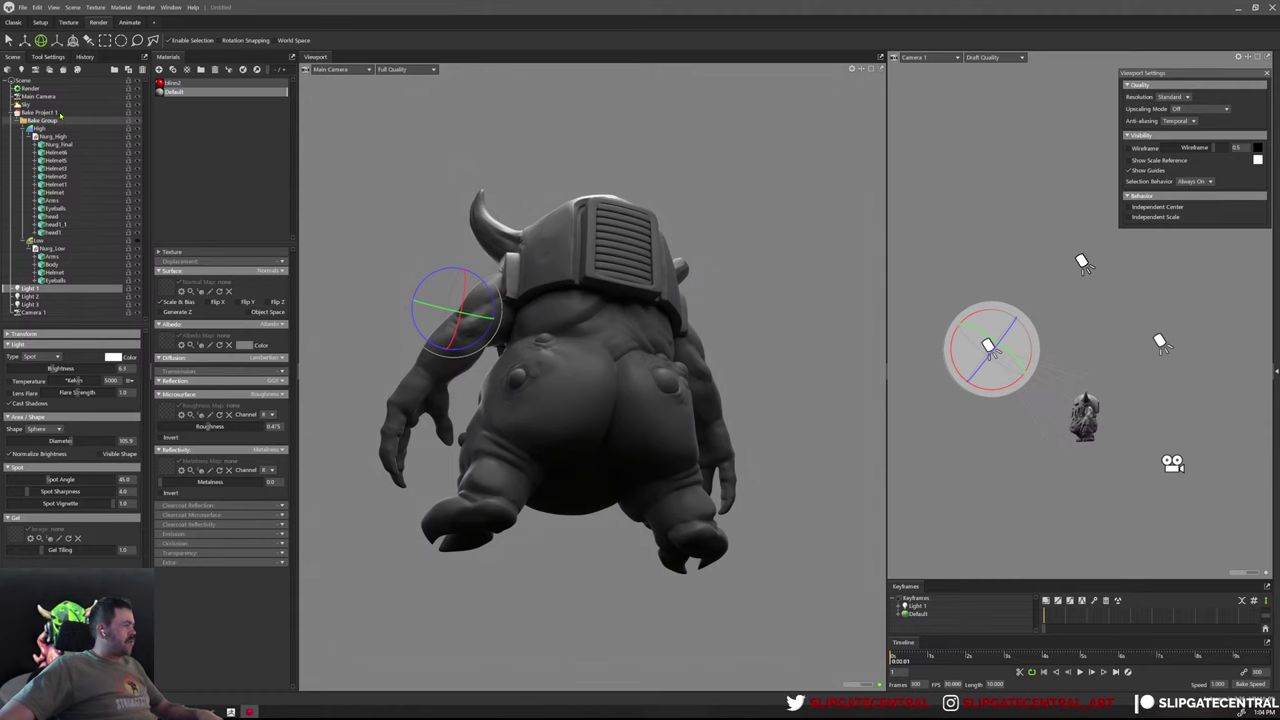
Select Sky and set its lighting brightness to exactly 1
{"action": "left_click", "coordinate": [28, 104]}
{"action": "left_click_drag", "start_coordinate": [30, 360], "coordinate": [44, 357]}
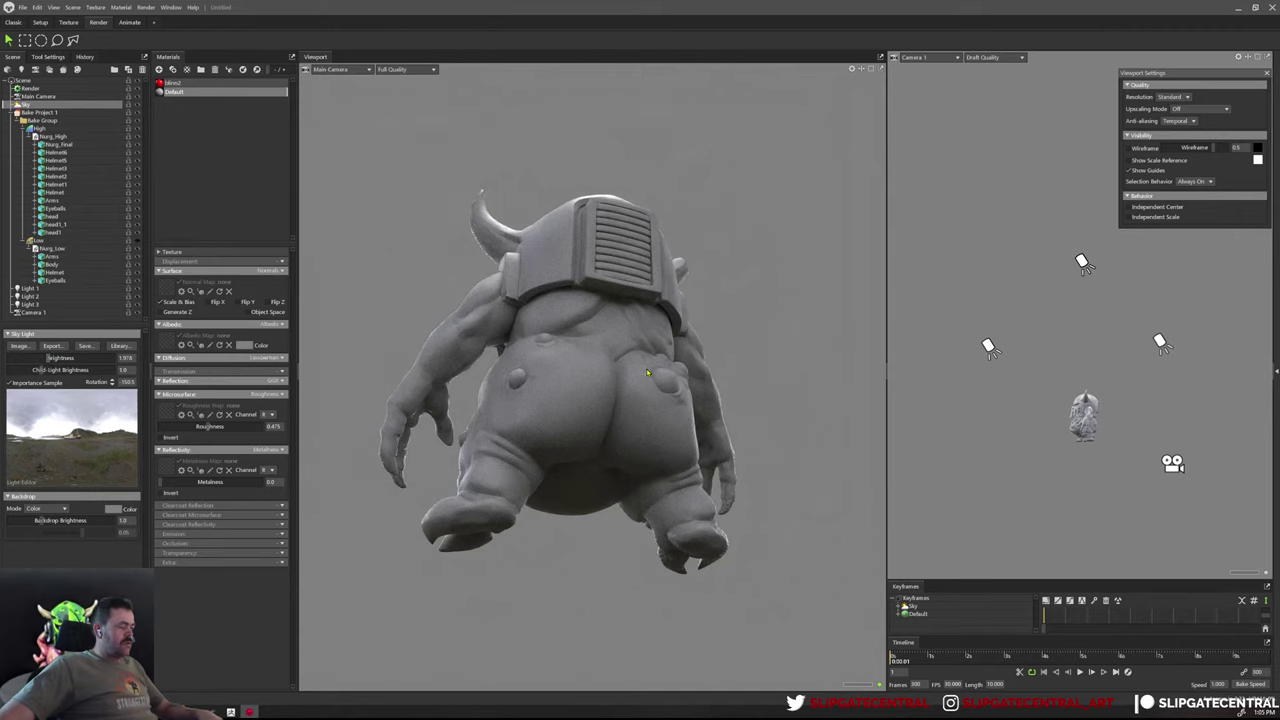
{"action": "mouse_move", "coordinate": [560, 380]}
{"action": "left_mouse_down"}
{"action": "mouse_move", "coordinate": [648, 372]}
{"action": "mouse_move", "coordinate": [550, 340]}
{"action": "mouse_move", "coordinate": [747, 392]}
{"action": "mouse_move", "coordinate": [680, 370]}
{"action": "left_mouse_up"}
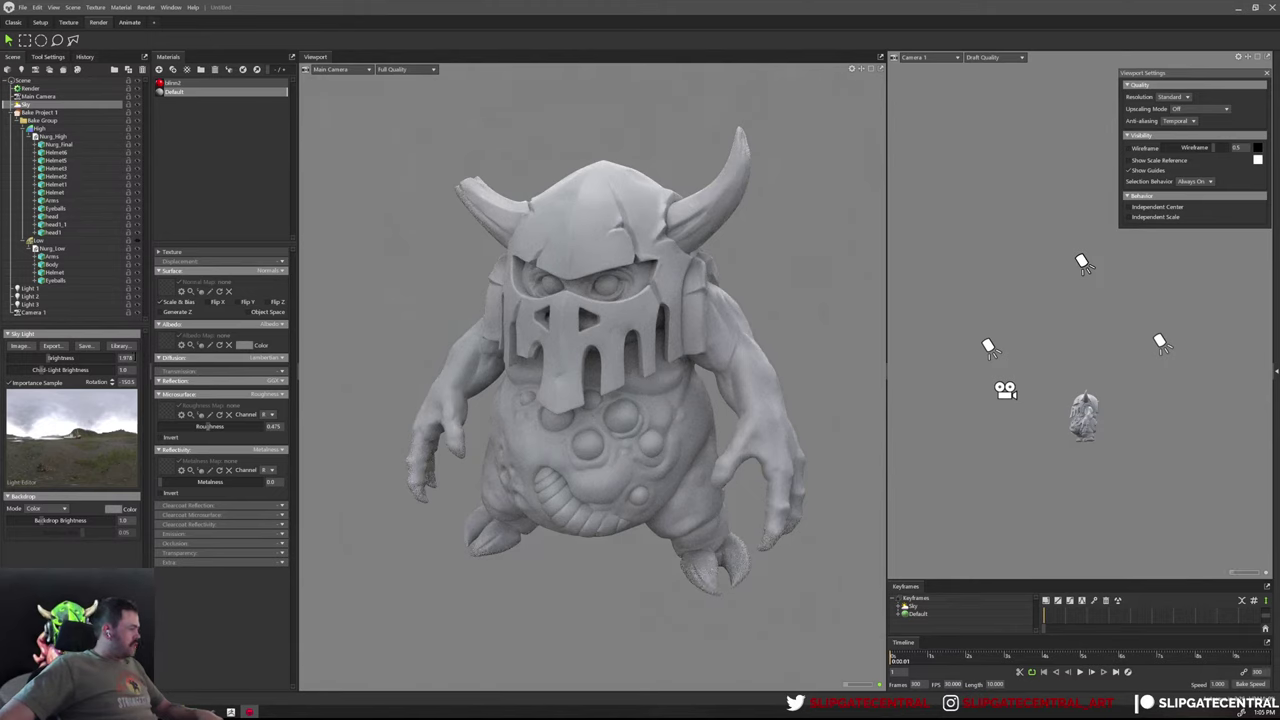
{"action": "type", "text": "1.5"}
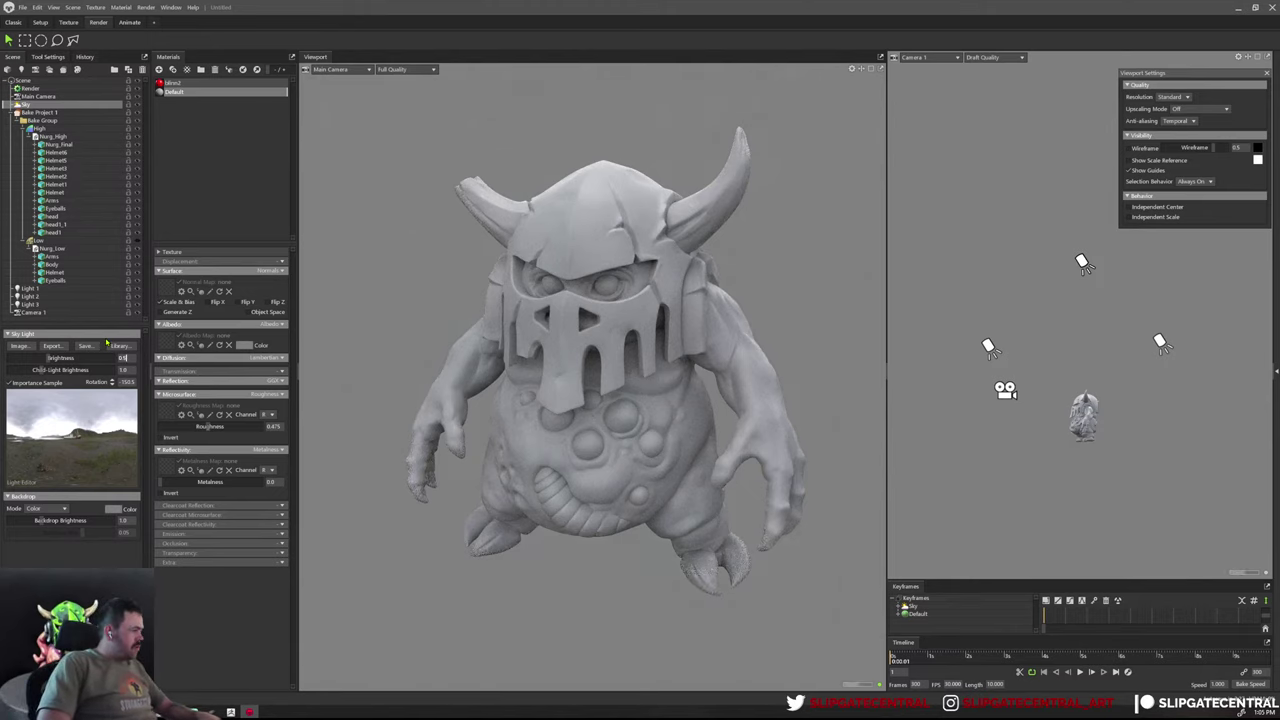
{"action": "key", "text": "Return"}
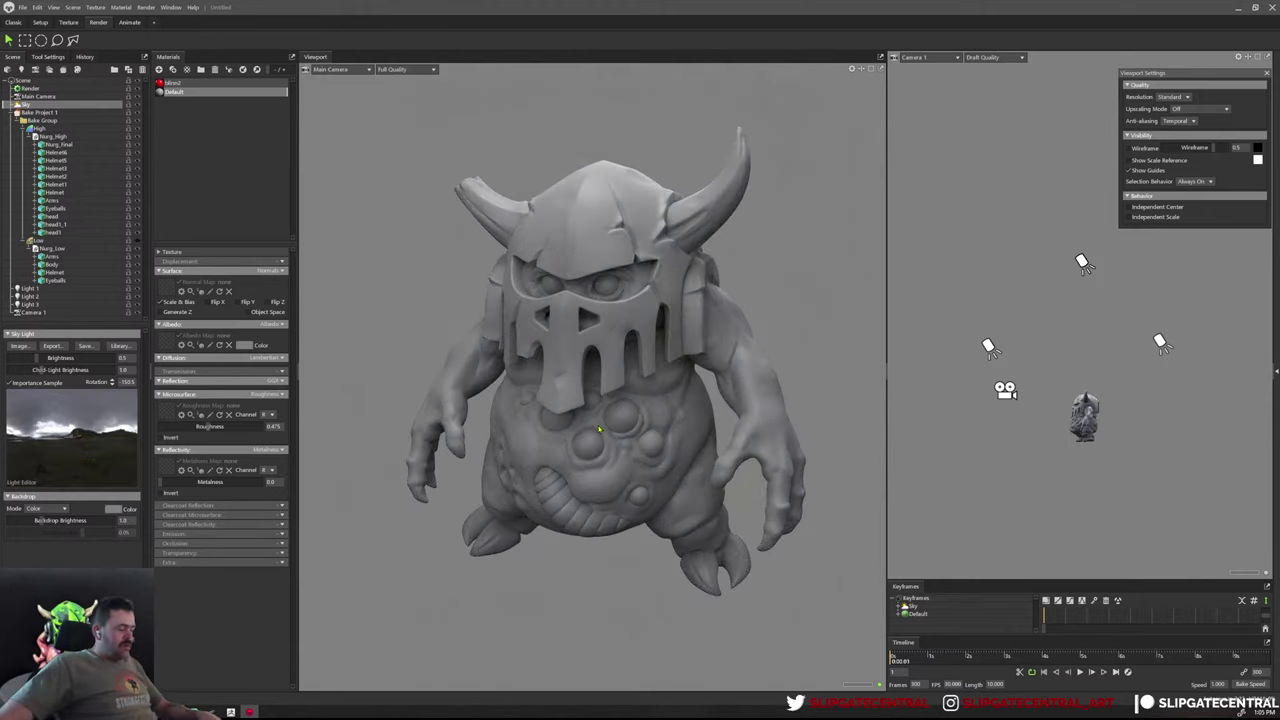
{"action": "mouse_move", "coordinate": [600, 380]}
{"action": "left_mouse_down"}
{"action": "mouse_move", "coordinate": [677, 430]}
{"action": "mouse_move", "coordinate": [648, 315]}
{"action": "left_mouse_up"}
Add a new light as an omni light, enlarge its diameter, and select it
{"action": "left_click", "coordinate": [20, 69]}
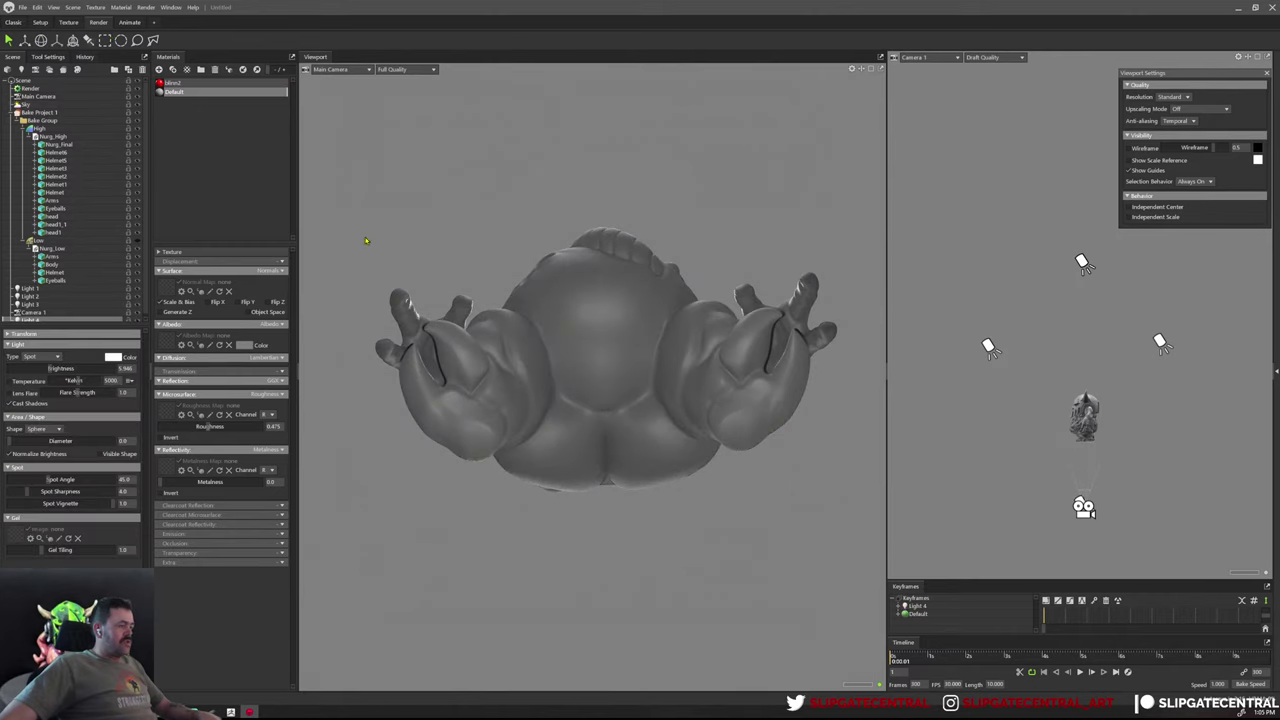
{"action": "left_click", "coordinate": [44, 357]}
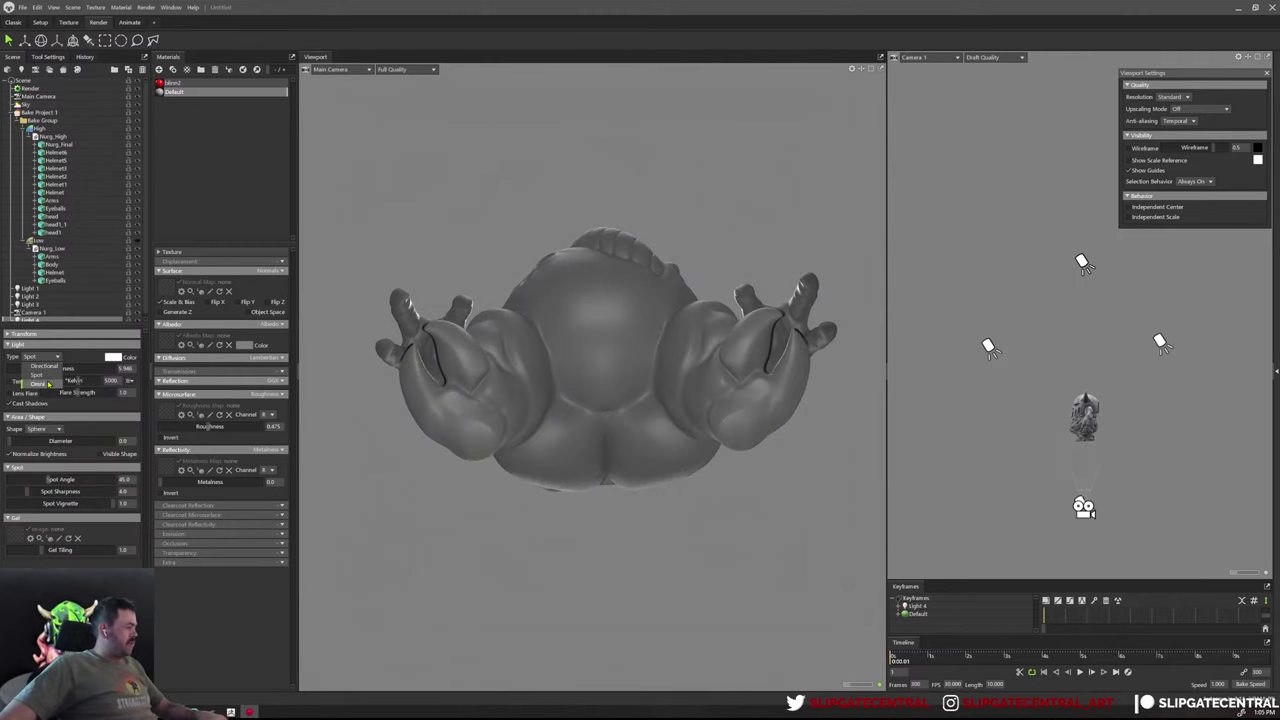
{"action": "left_click", "coordinate": [38, 383]}
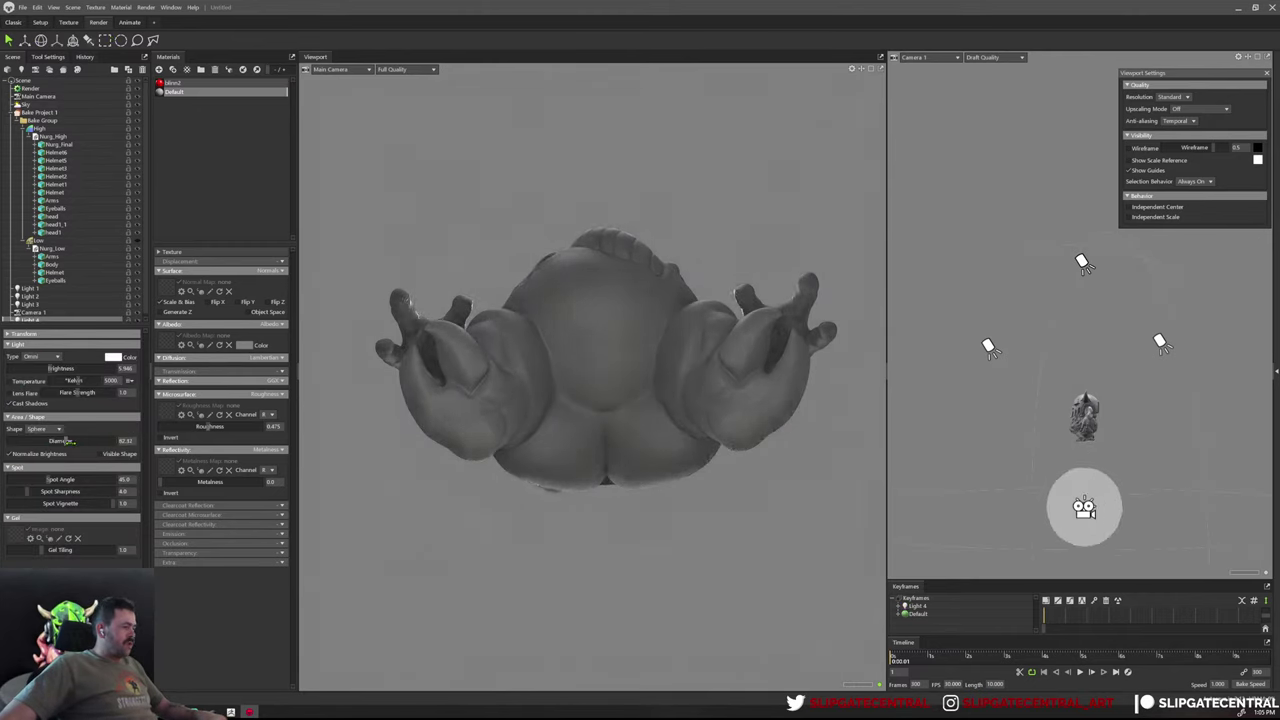
{"action": "left_click_drag", "start_coordinate": [32, 441], "coordinate": [70, 441]}
{"action": "mouse_move", "coordinate": [866, 418]}
{"action": "left_mouse_down"}
{"action": "mouse_move", "coordinate": [646, 434]}
{"action": "mouse_move", "coordinate": [748, 404]}
{"action": "mouse_move", "coordinate": [716, 447]}
{"action": "mouse_move", "coordinate": [475, 417]}
{"action": "left_mouse_up"}
{"action": "left_click", "coordinate": [1077, 473]}
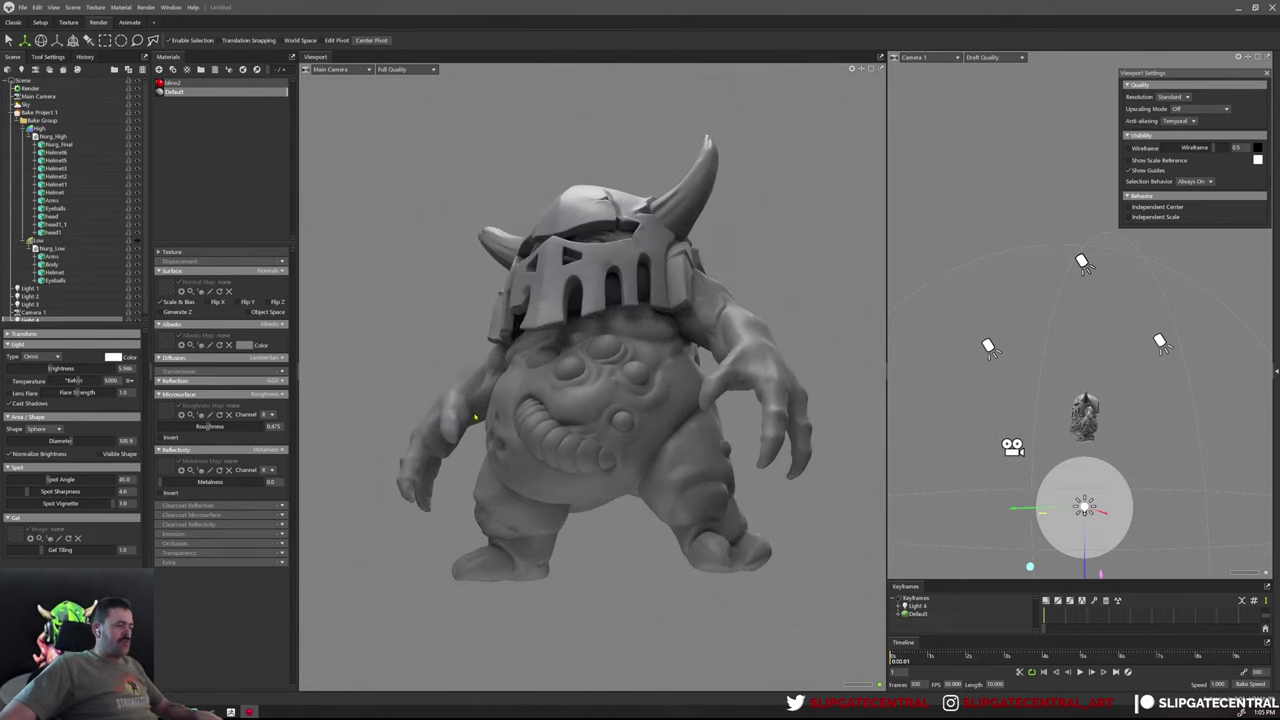
{"action": "mouse_move", "coordinate": [1090, 545]}
{"action": "left_mouse_down"}
{"action": "mouse_move", "coordinate": [1087, 524]}
{"action": "mouse_move", "coordinate": [1095, 562]}
{"action": "left_mouse_up"}
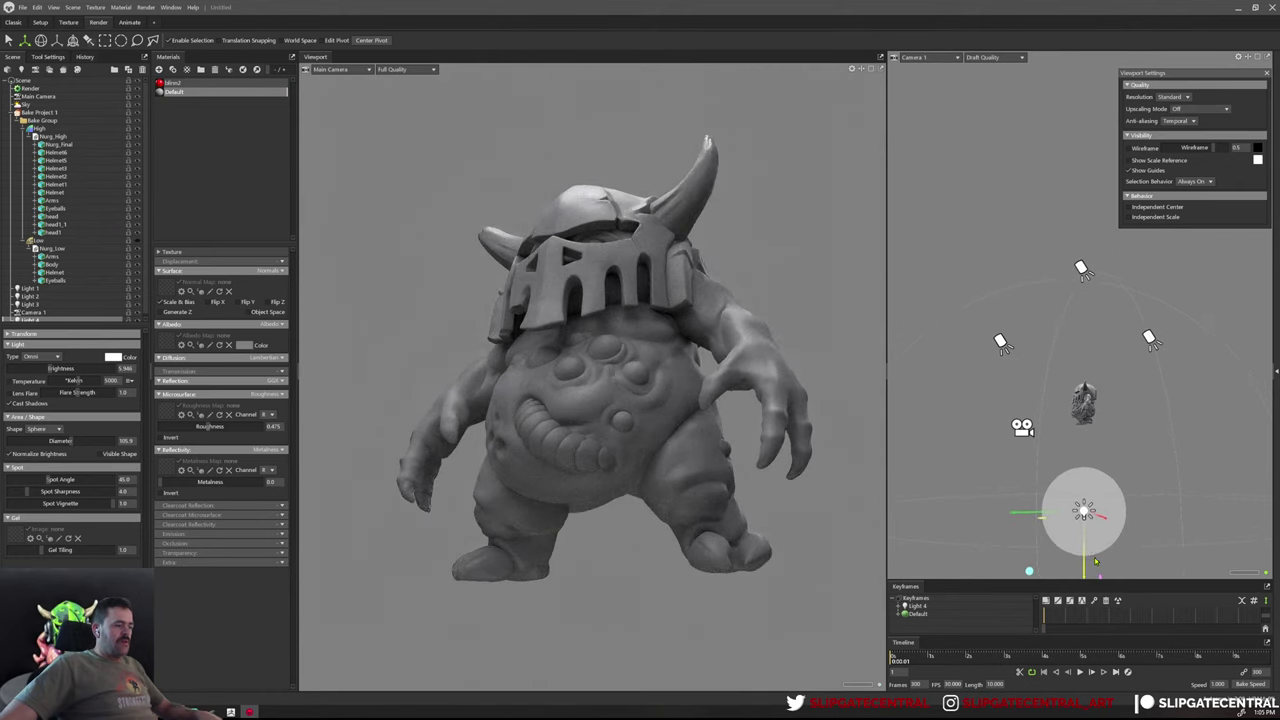
Switch off the three spot lights and raise the omni light higher
{"action": "left_click_drag", "start_coordinate": [866, 463], "coordinate": [653, 437]}
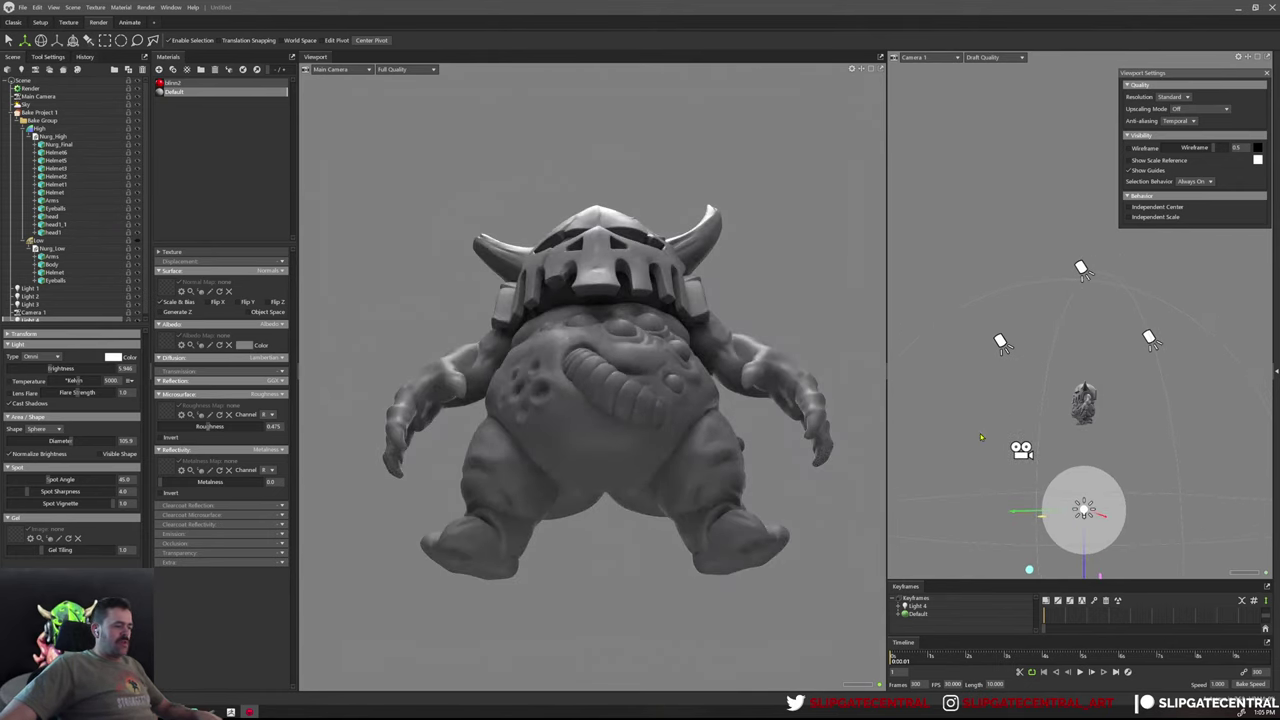
{"action": "left_click_drag", "start_coordinate": [667, 430], "coordinate": [660, 380]}
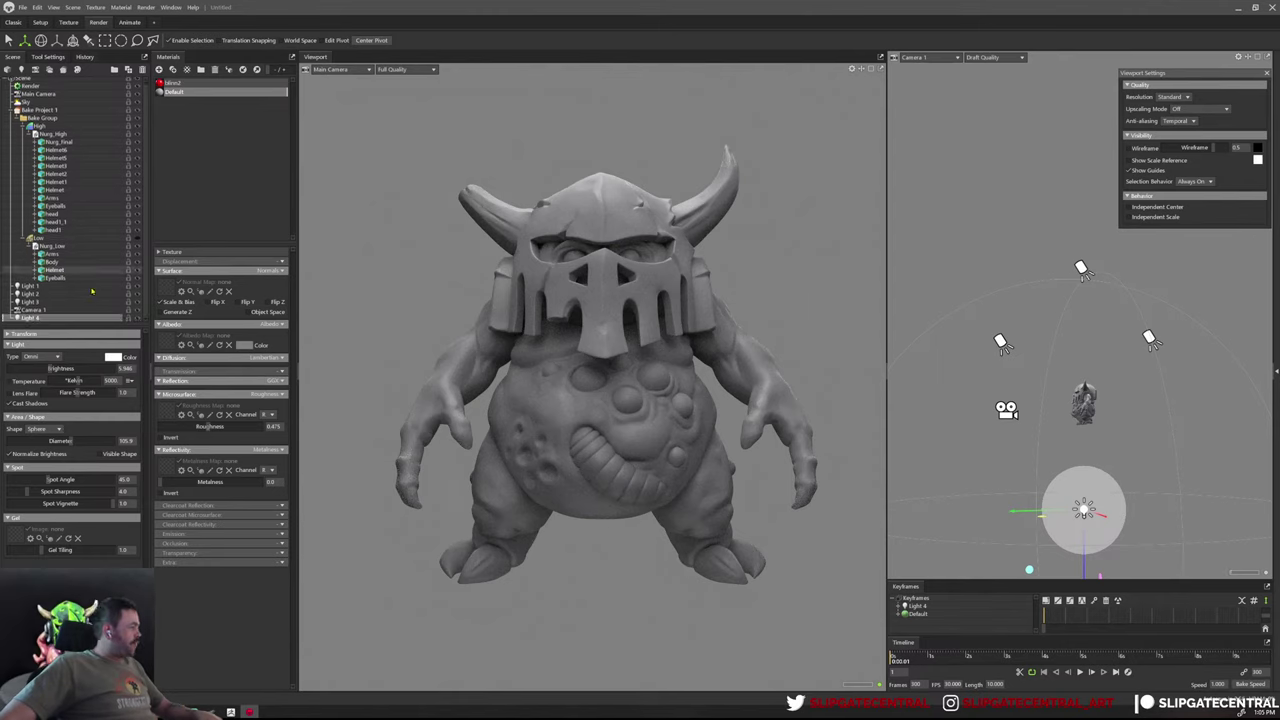
{"action": "left_click", "coordinate": [137, 286]}
{"action": "left_click", "coordinate": [137, 294]}
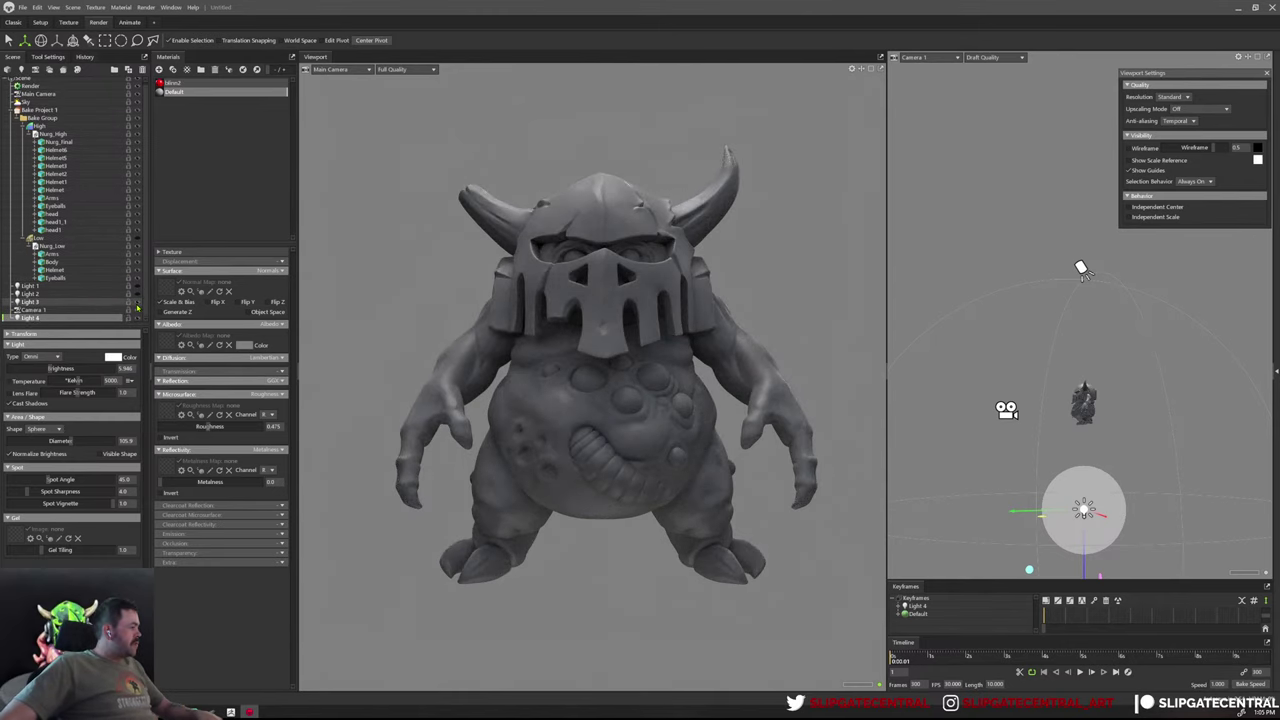
{"action": "left_click", "coordinate": [137, 302]}
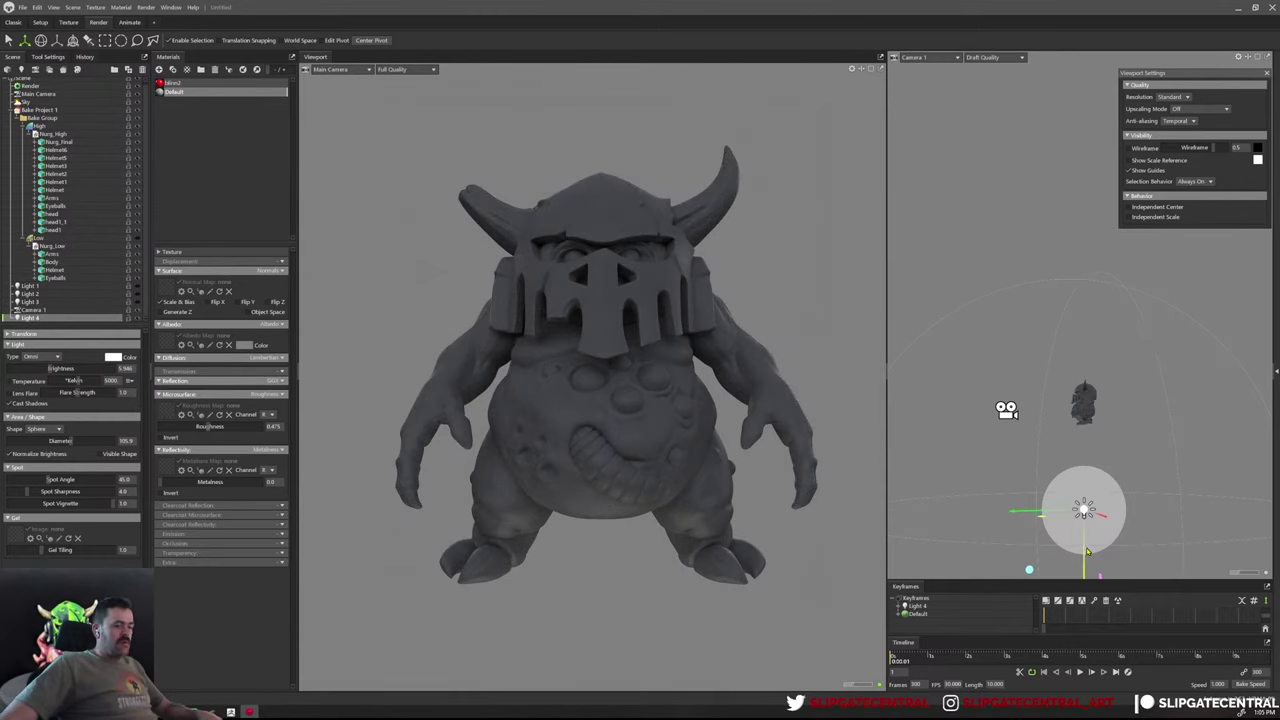
{"action": "mouse_move", "coordinate": [1087, 550]}
{"action": "left_mouse_down"}
{"action": "mouse_move", "coordinate": [1093, 527]}
{"action": "mouse_move", "coordinate": [1086, 548]}
{"action": "left_mouse_up"}
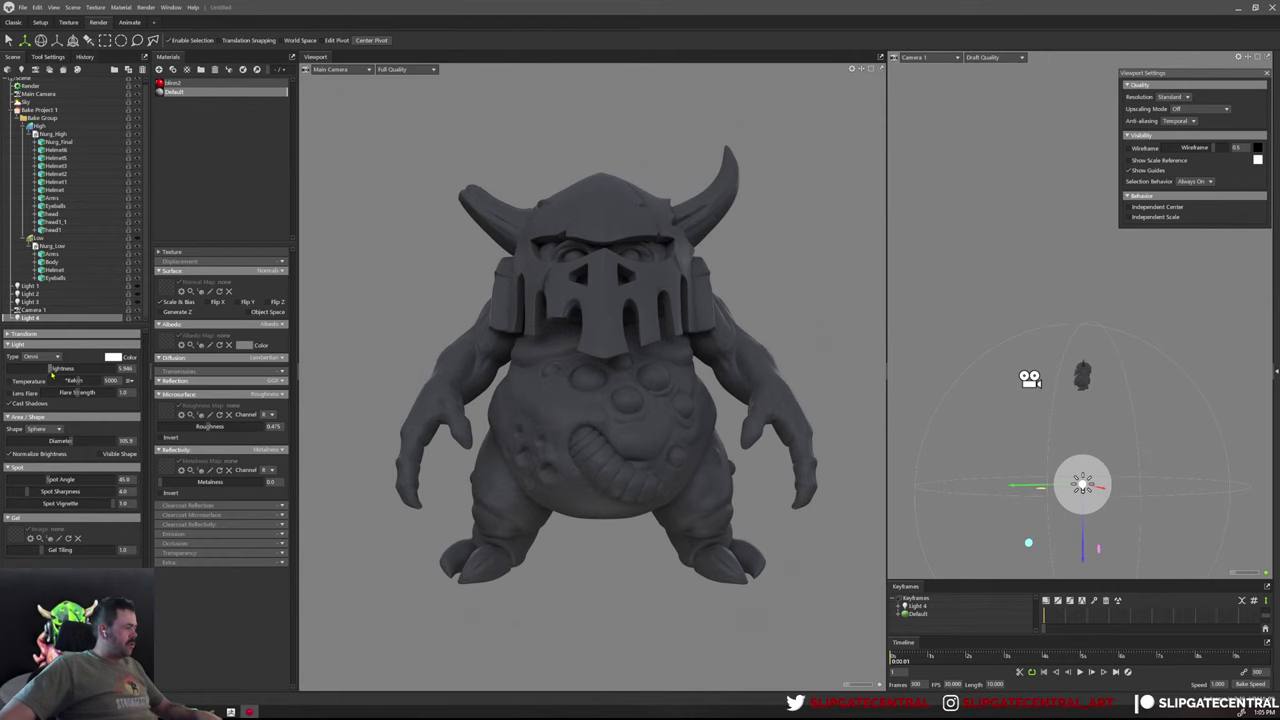
Widen Light 4 to about 227.6 diameter and lower its brightness, nudging its position
{"action": "left_click_drag", "start_coordinate": [52, 372], "coordinate": [58, 369]}
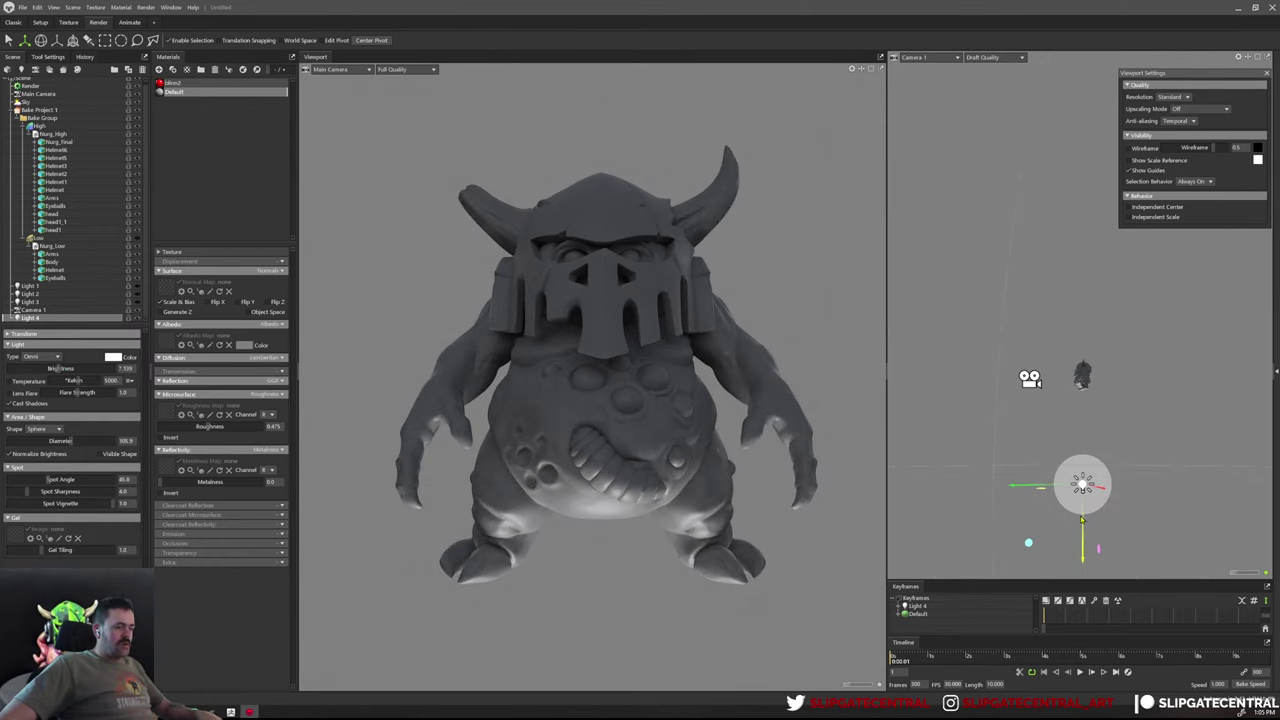
{"action": "mouse_move", "coordinate": [1082, 519]}
{"action": "left_mouse_down"}
{"action": "mouse_move", "coordinate": [1084, 549]}
{"action": "mouse_move", "coordinate": [1084, 506]}
{"action": "mouse_move", "coordinate": [1095, 550]}
{"action": "mouse_move", "coordinate": [1083, 456]}
{"action": "mouse_move", "coordinate": [1082, 520]}
{"action": "left_mouse_up"}
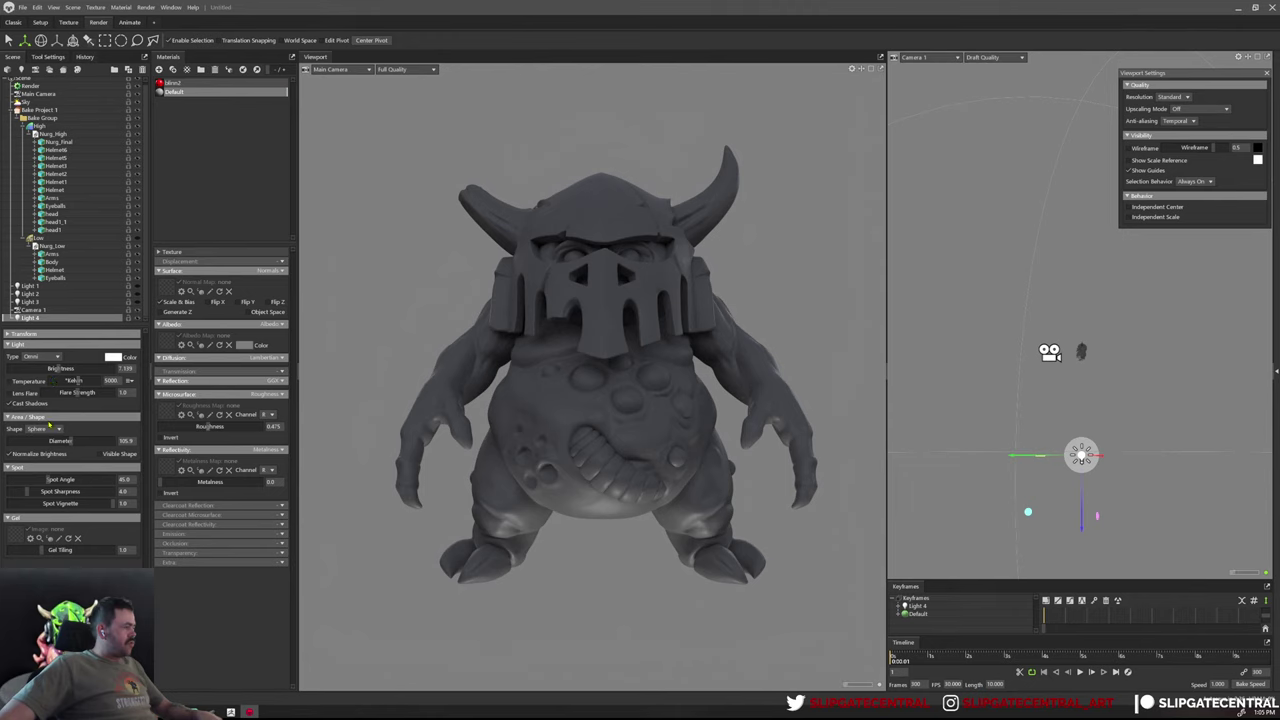
{"action": "left_click_drag", "start_coordinate": [74, 442], "coordinate": [92, 441]}
{"action": "left_click_drag", "start_coordinate": [1069, 527], "coordinate": [1069, 532]}
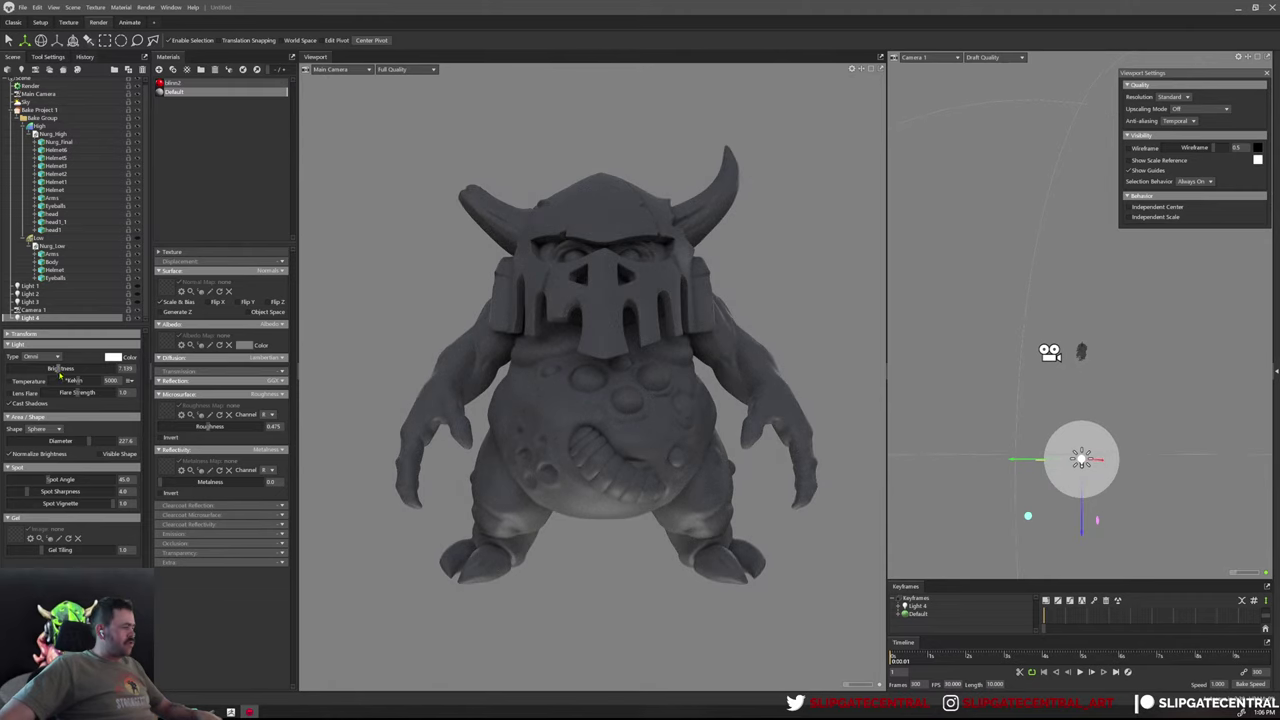
{"action": "left_click_drag", "start_coordinate": [60, 372], "coordinate": [49, 368]}
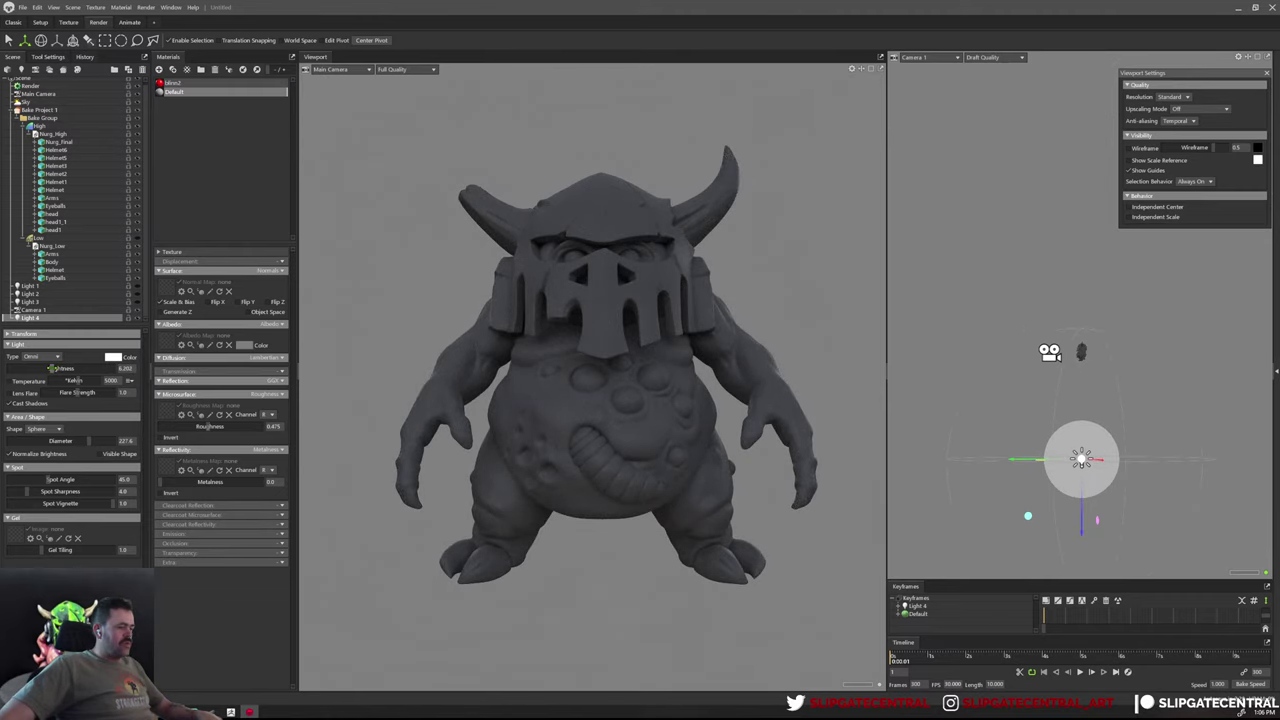
Set the sky light brightness to 0.3
{"action": "left_click", "coordinate": [28, 101]}
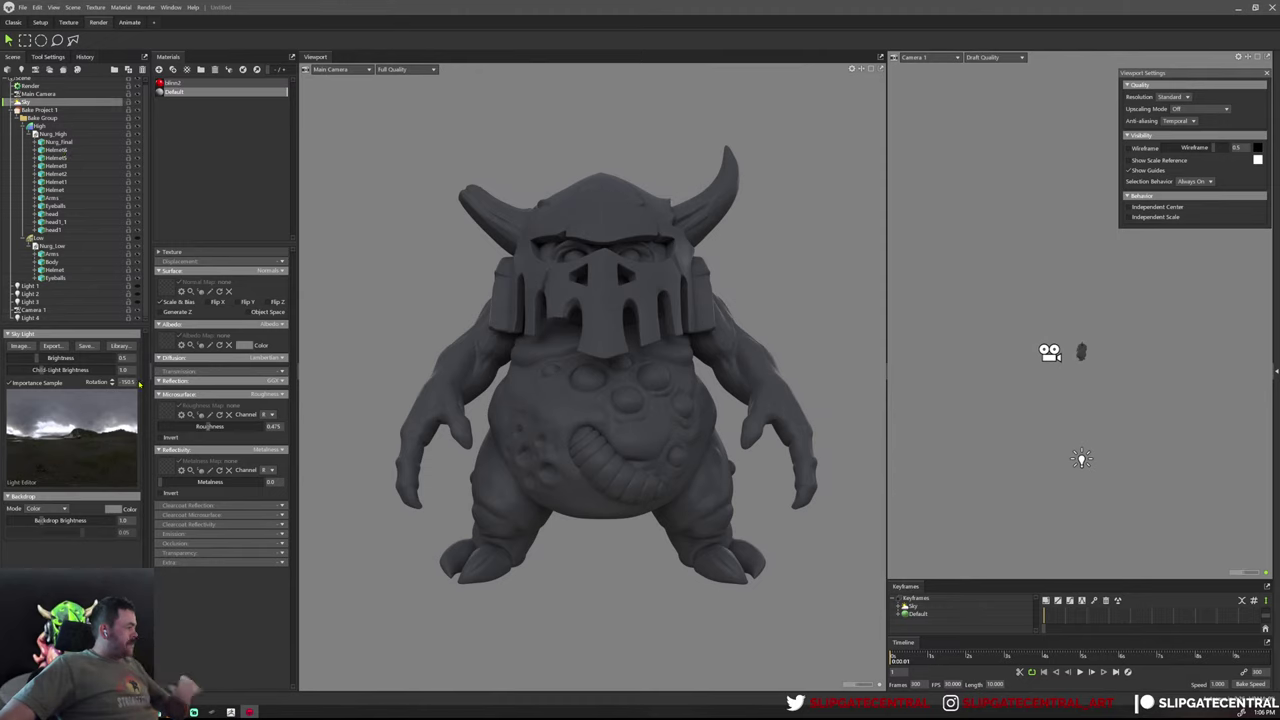
{"action": "double_click", "coordinate": [122, 358]}
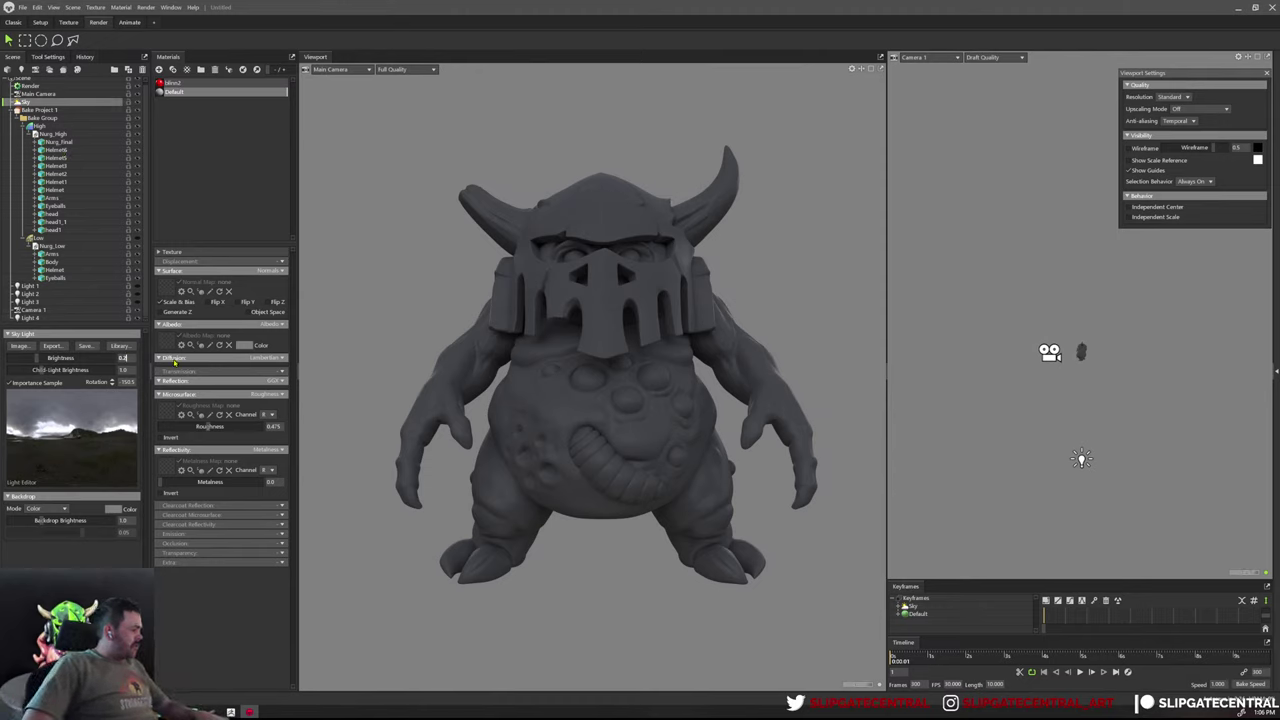
{"action": "type", "text": "0.2"}
{"action": "key", "text": "Return"}
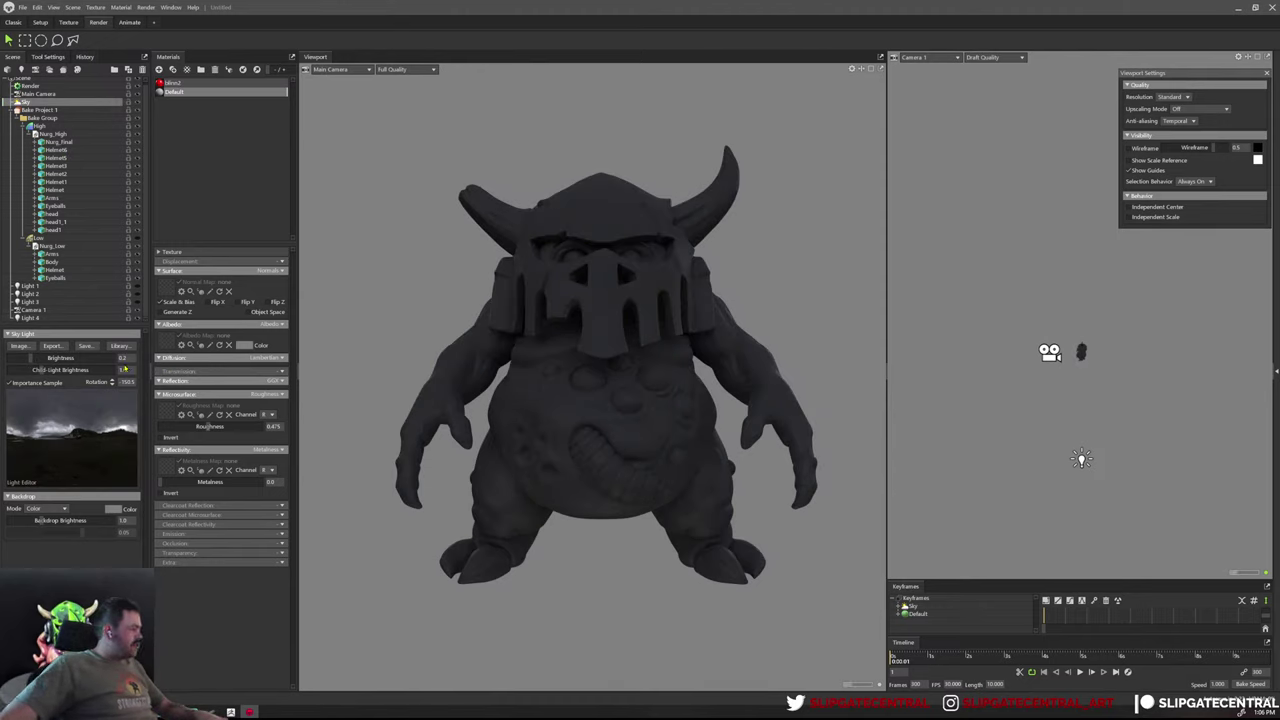
{"action": "type", "text": "0.3"}
{"action": "key", "text": "Return"}
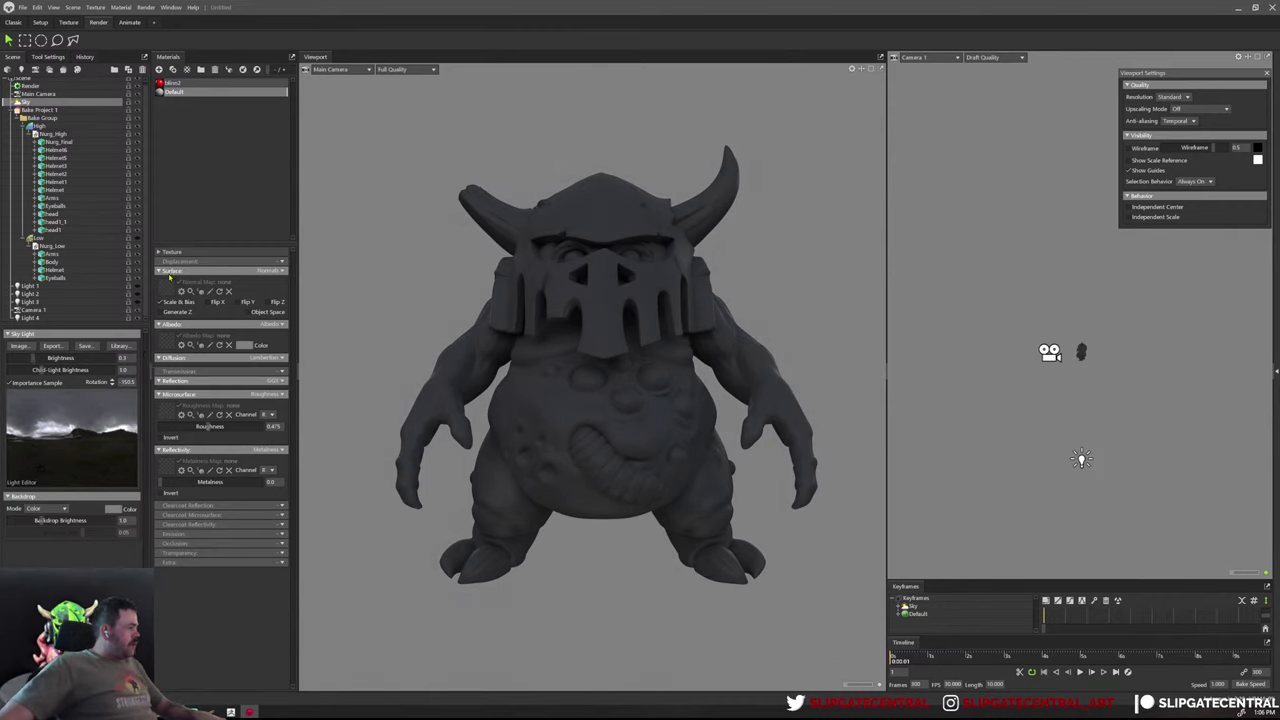
Raise Light 4's brightness slightly and switch Lights 1–3 back on
{"action": "left_click", "coordinate": [118, 320]}
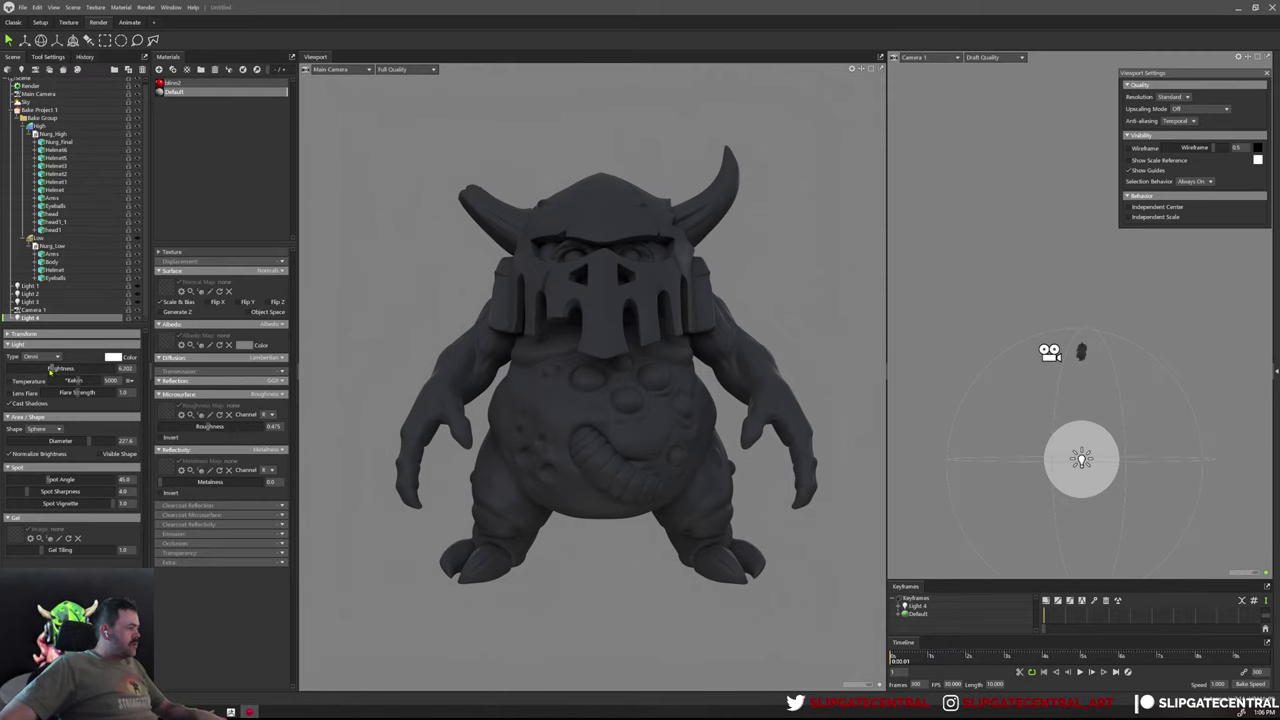
{"action": "left_click_drag", "start_coordinate": [48, 368], "coordinate": [53, 368]}
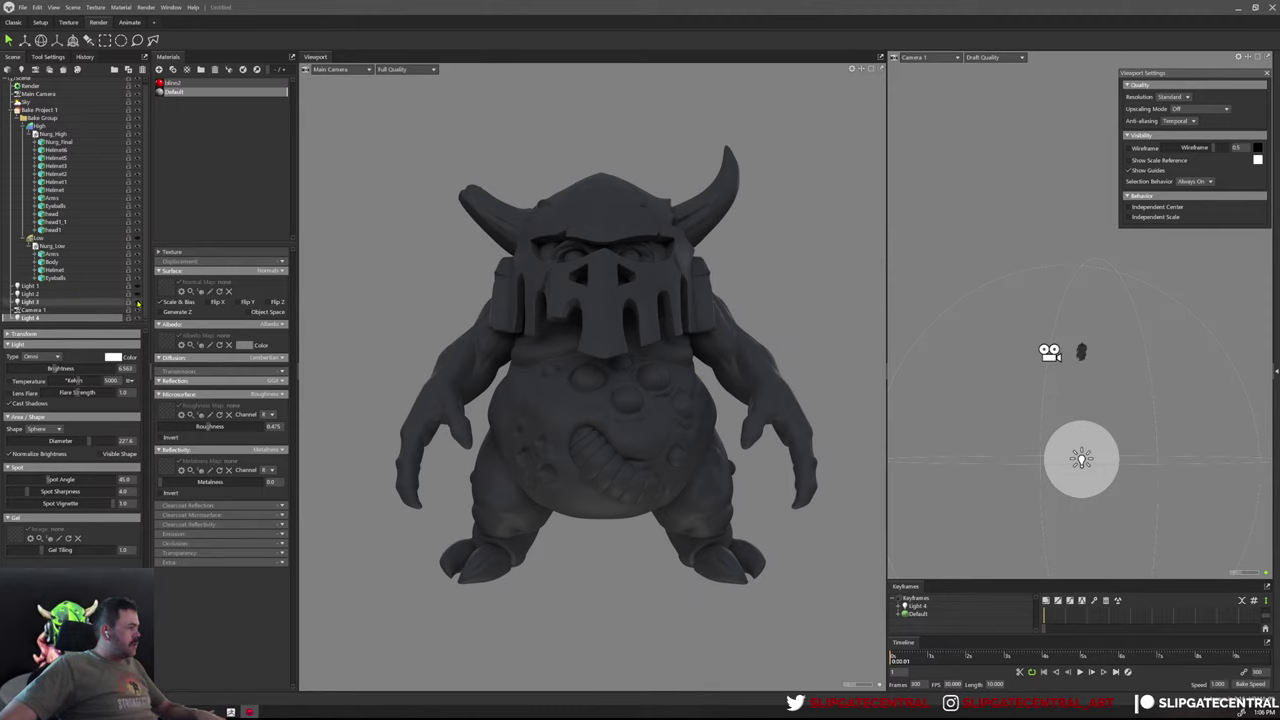
{"action": "left_click", "coordinate": [138, 304]}
{"action": "left_click", "coordinate": [138, 296]}
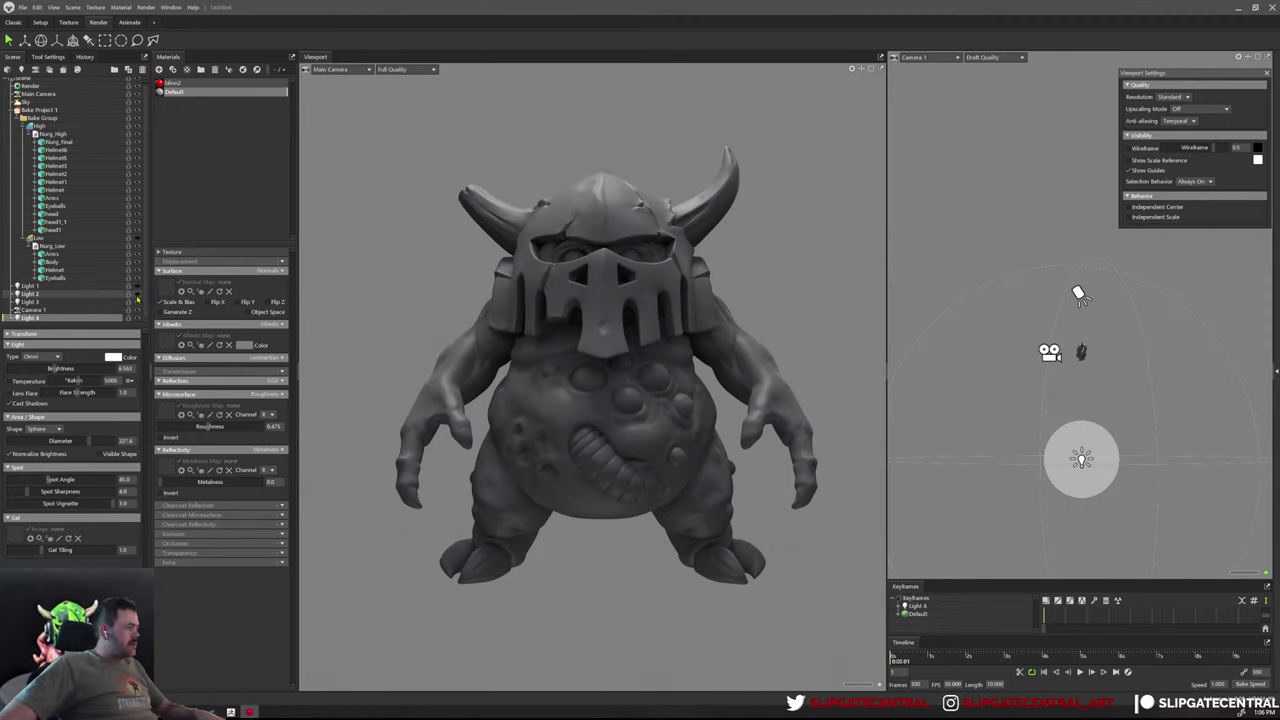
{"action": "left_click", "coordinate": [138, 288]}
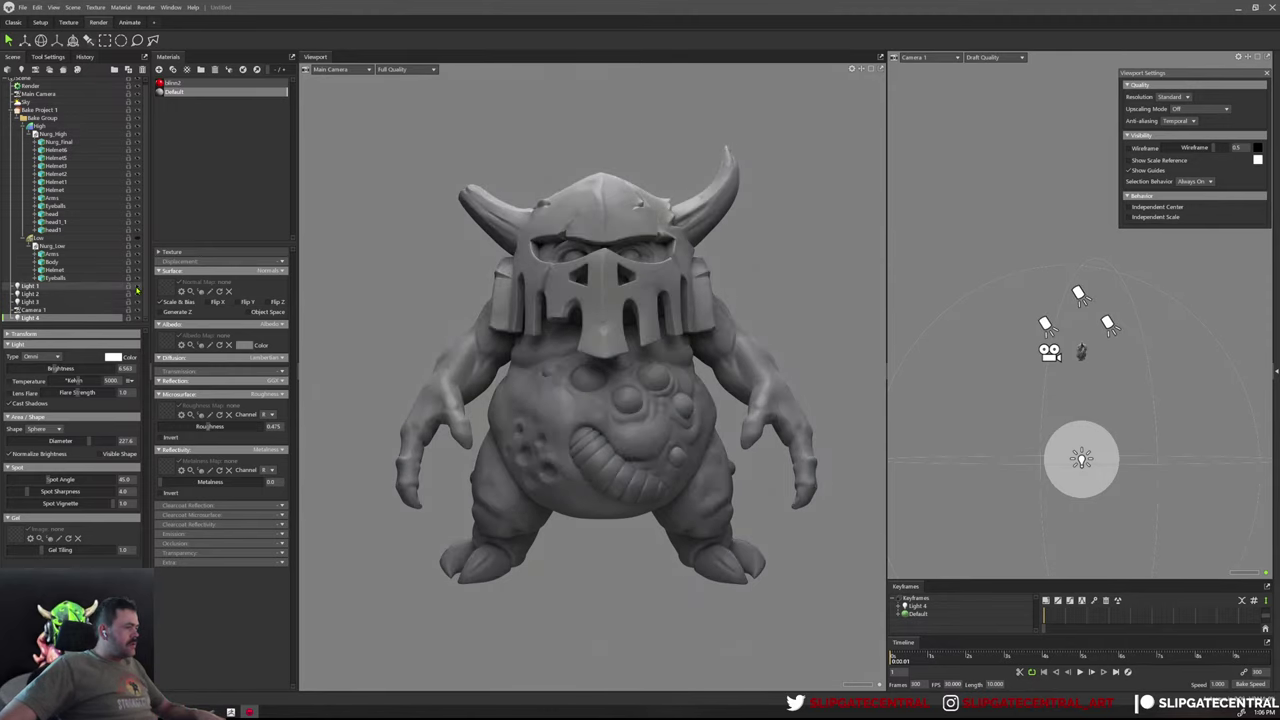
Orbit and zoom around the monster to check the combined lighting
{"action": "scroll", "coordinate": [629, 286], "scroll_direction": "down", "scroll_amount": 5}
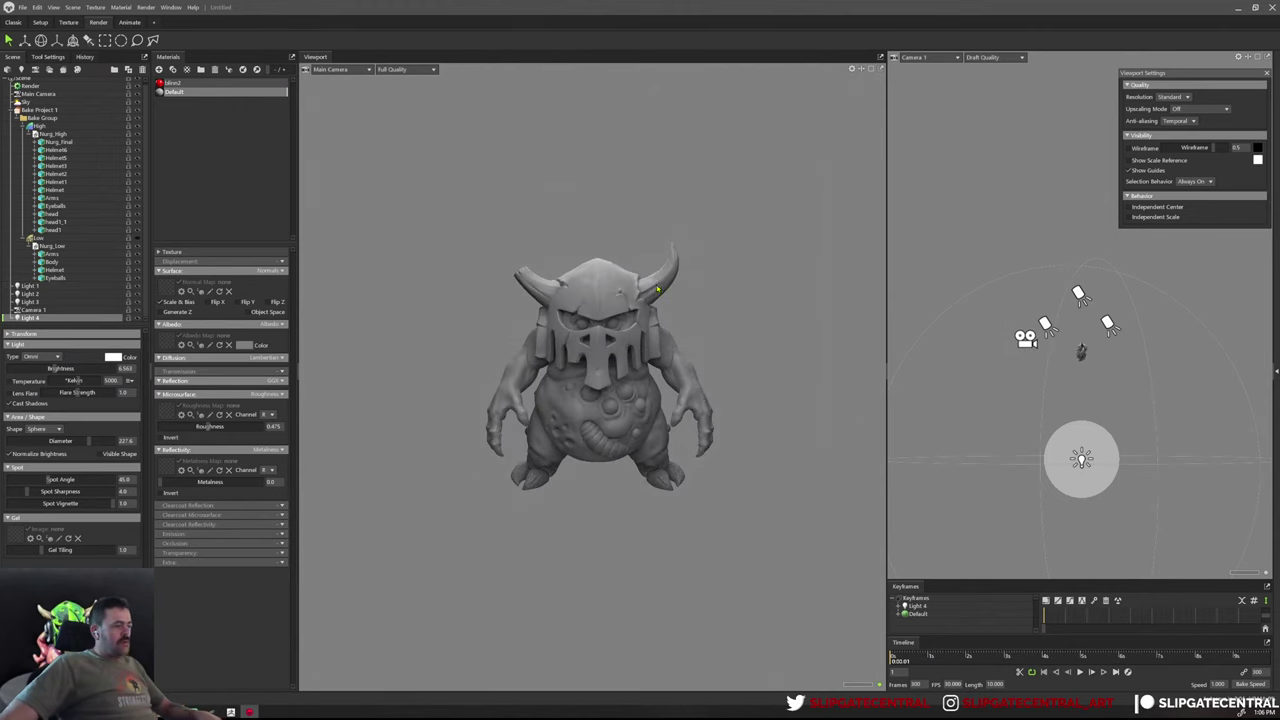
{"action": "scroll", "coordinate": [689, 343], "scroll_direction": "up", "scroll_amount": 3}
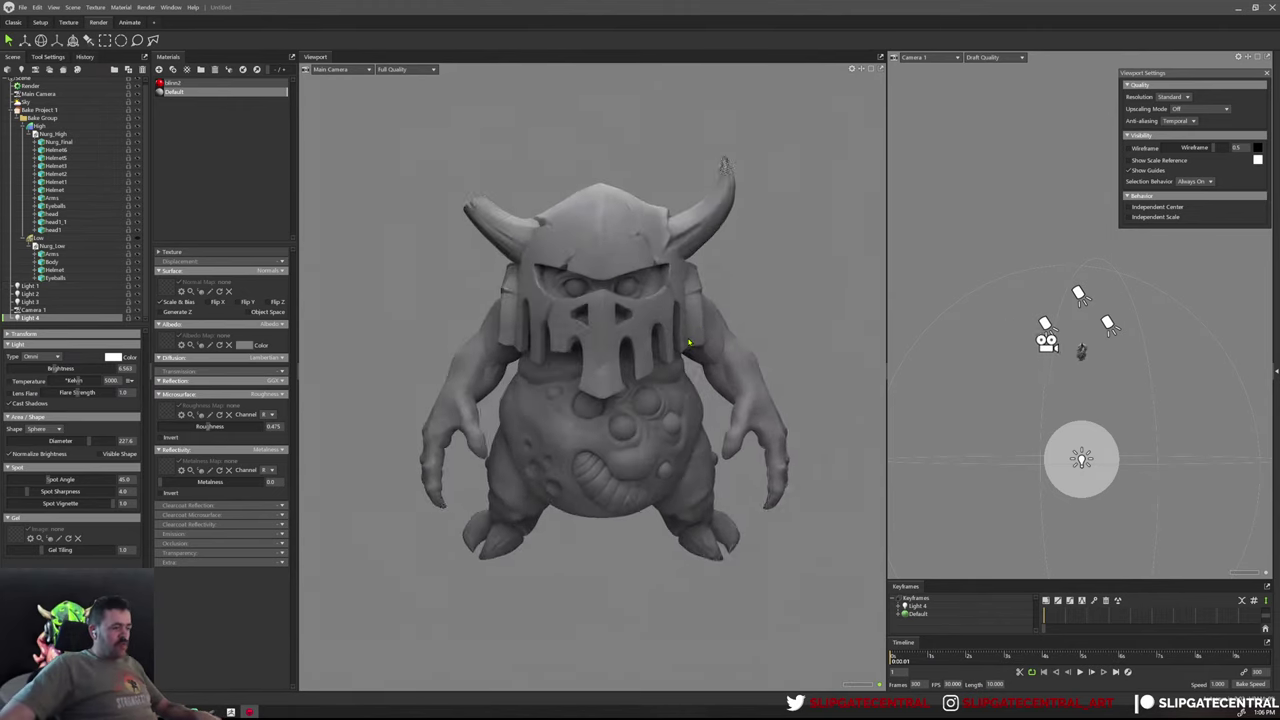
{"action": "mouse_move", "coordinate": [689, 343]}
{"action": "left_mouse_down"}
{"action": "mouse_move", "coordinate": [706, 348]}
{"action": "mouse_move", "coordinate": [637, 312]}
{"action": "left_mouse_up"}
{"action": "scroll", "coordinate": [706, 348], "scroll_direction": "down", "scroll_amount": 2}
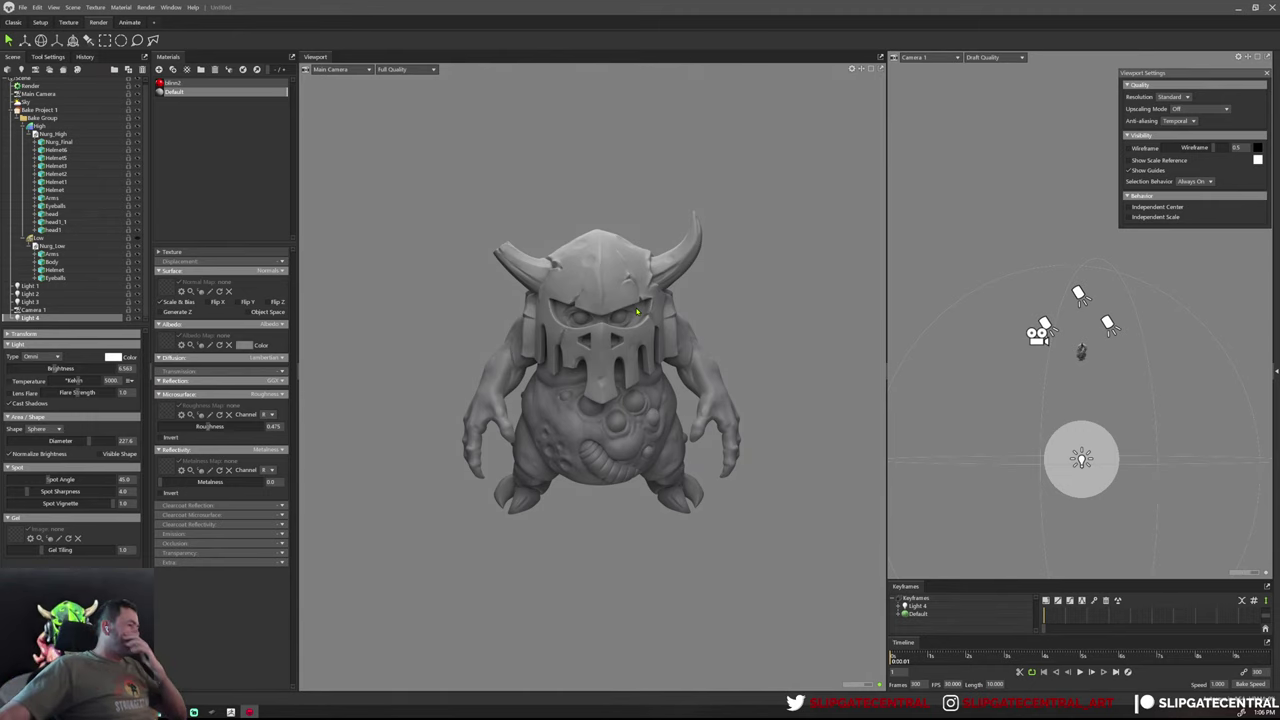
{"action": "scroll", "coordinate": [674, 358], "scroll_direction": "up", "scroll_amount": 2}
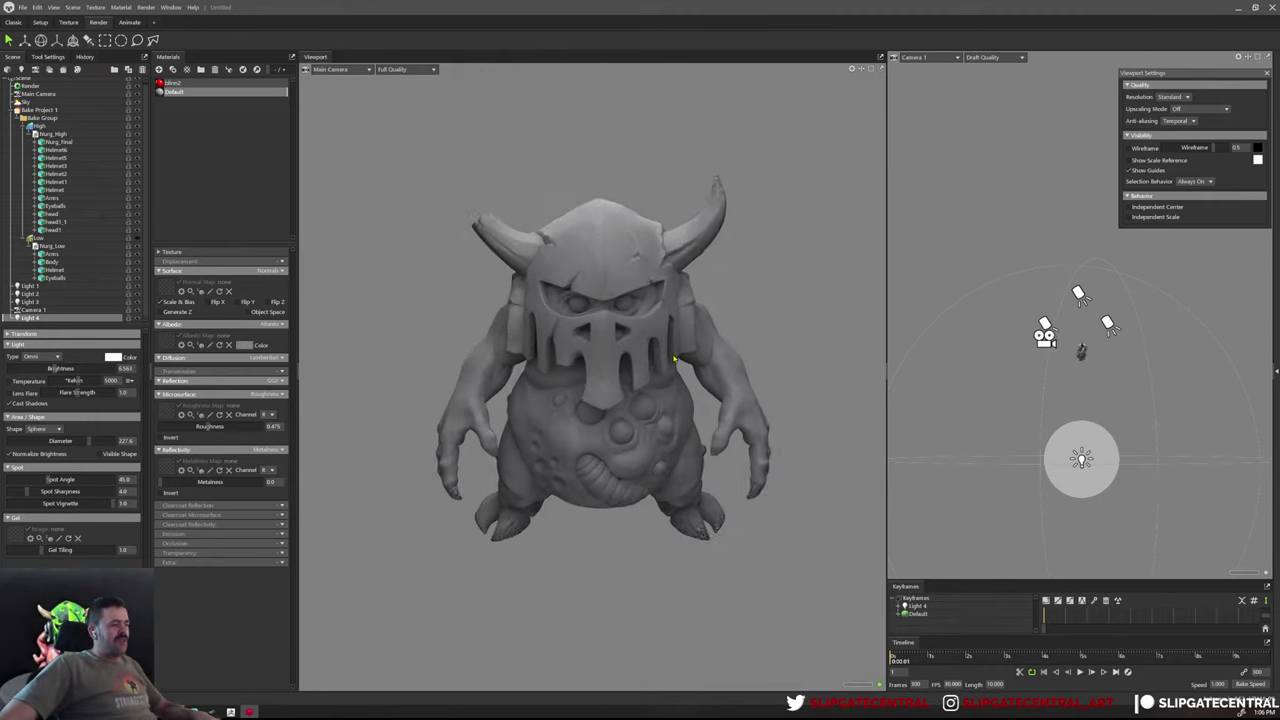
{"action": "scroll", "coordinate": [650, 262], "scroll_direction": "down", "scroll_amount": 1}
{"action": "mouse_move", "coordinate": [631, 364]}
{"action": "left_mouse_down"}
{"action": "mouse_move", "coordinate": [719, 348]}
{"action": "mouse_move", "coordinate": [652, 335]}
{"action": "mouse_move", "coordinate": [686, 332]}
{"action": "mouse_move", "coordinate": [653, 354]}
{"action": "left_mouse_up"}
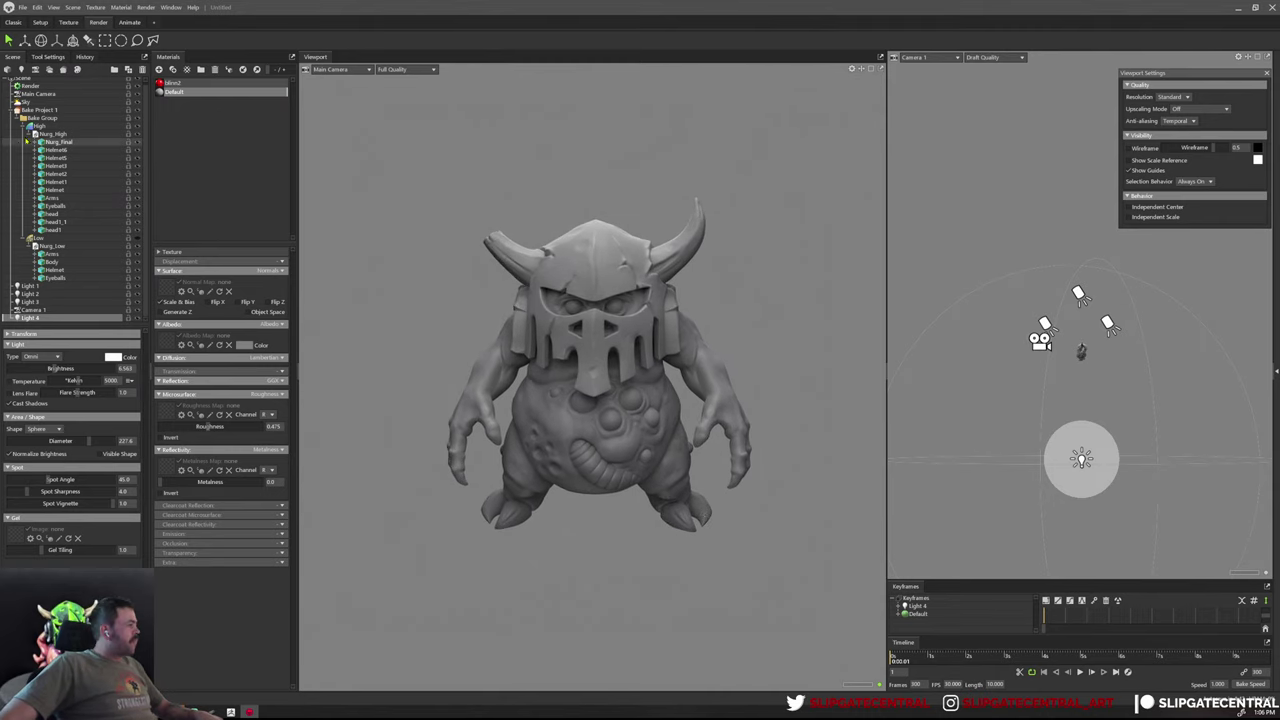
Open Bake Project 1's Configure Maps list and move it clear of the model
{"action": "left_click", "coordinate": [42, 110]}
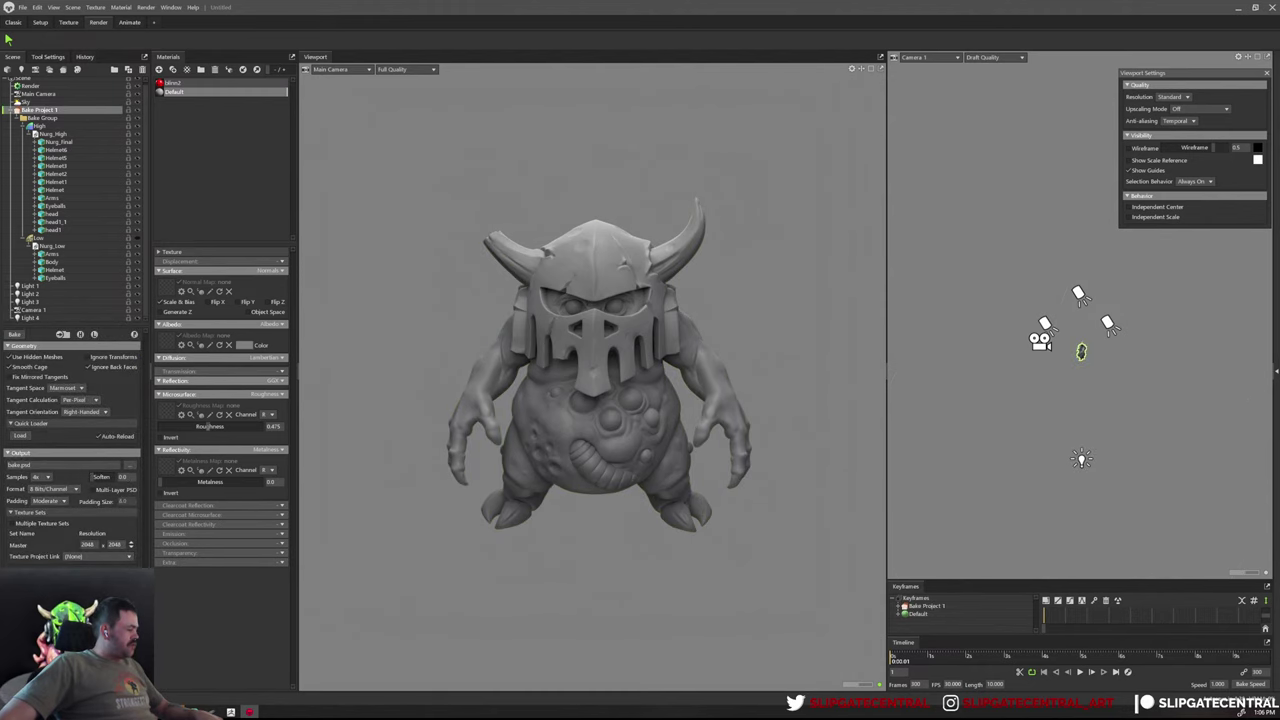
{"action": "left_click", "coordinate": [612, 284]}
{"action": "left_click_drag", "start_coordinate": [642, 180], "coordinate": [809, 185]}
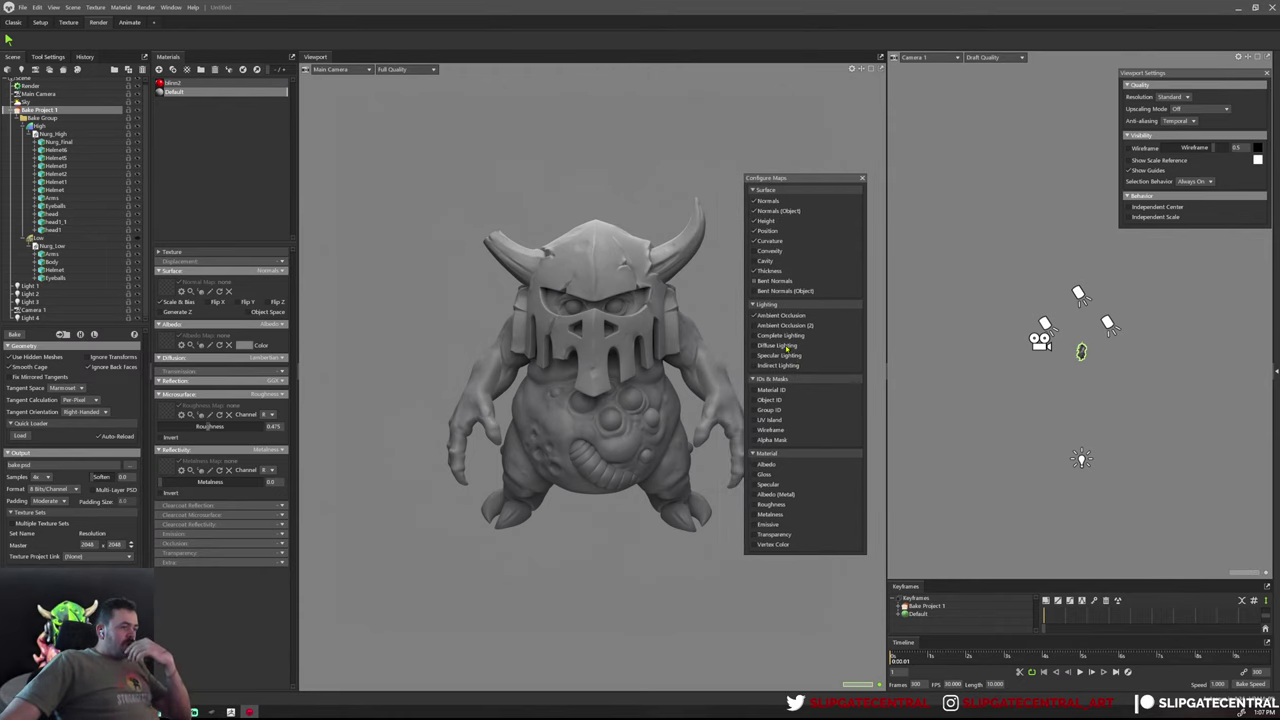
Enable Complete, Diffuse and Specular Lighting, Object ID, Vertex Color and Height maps
{"action": "left_click", "coordinate": [788, 337]}
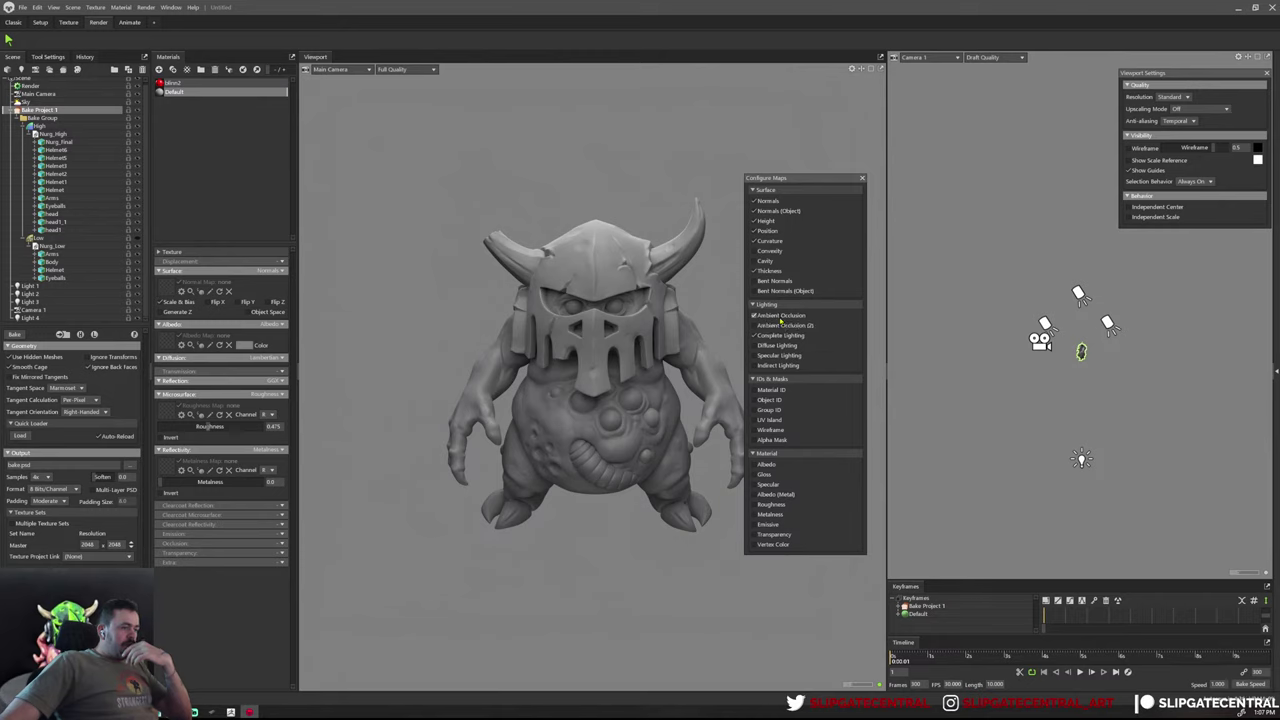
{"action": "left_click", "coordinate": [779, 345]}
{"action": "left_click", "coordinate": [782, 355]}
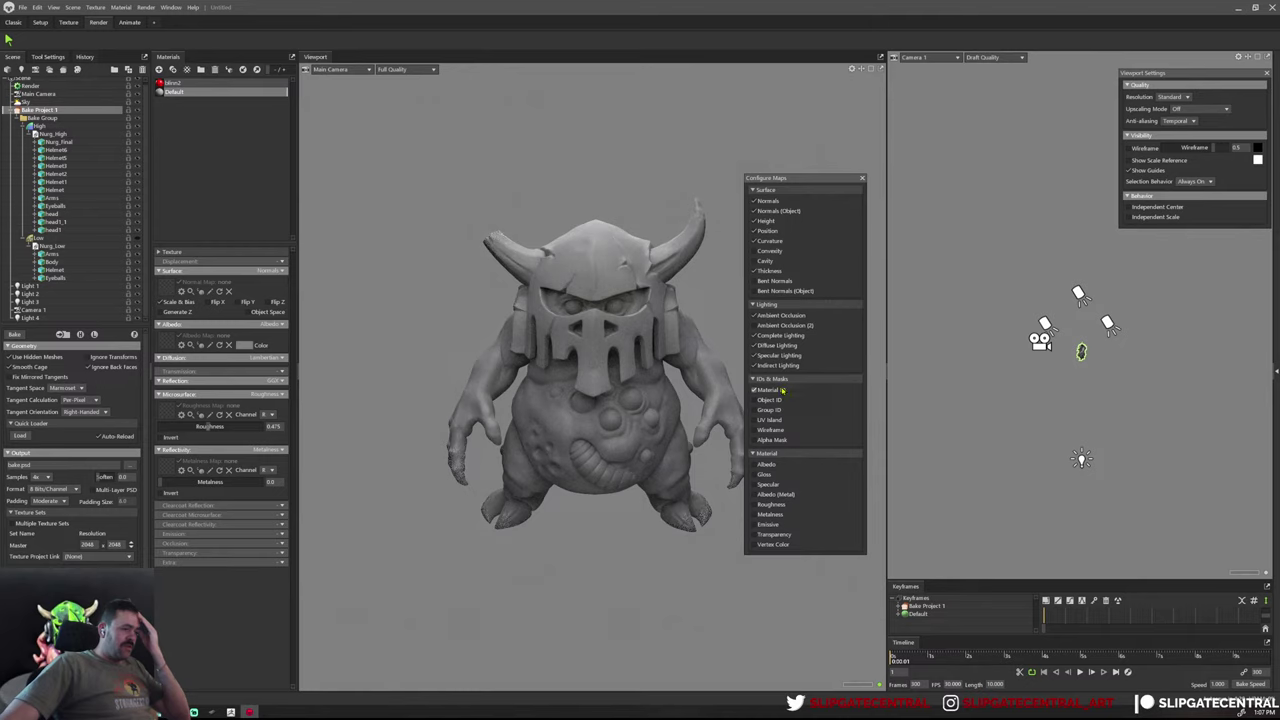
{"action": "left_click", "coordinate": [777, 404]}
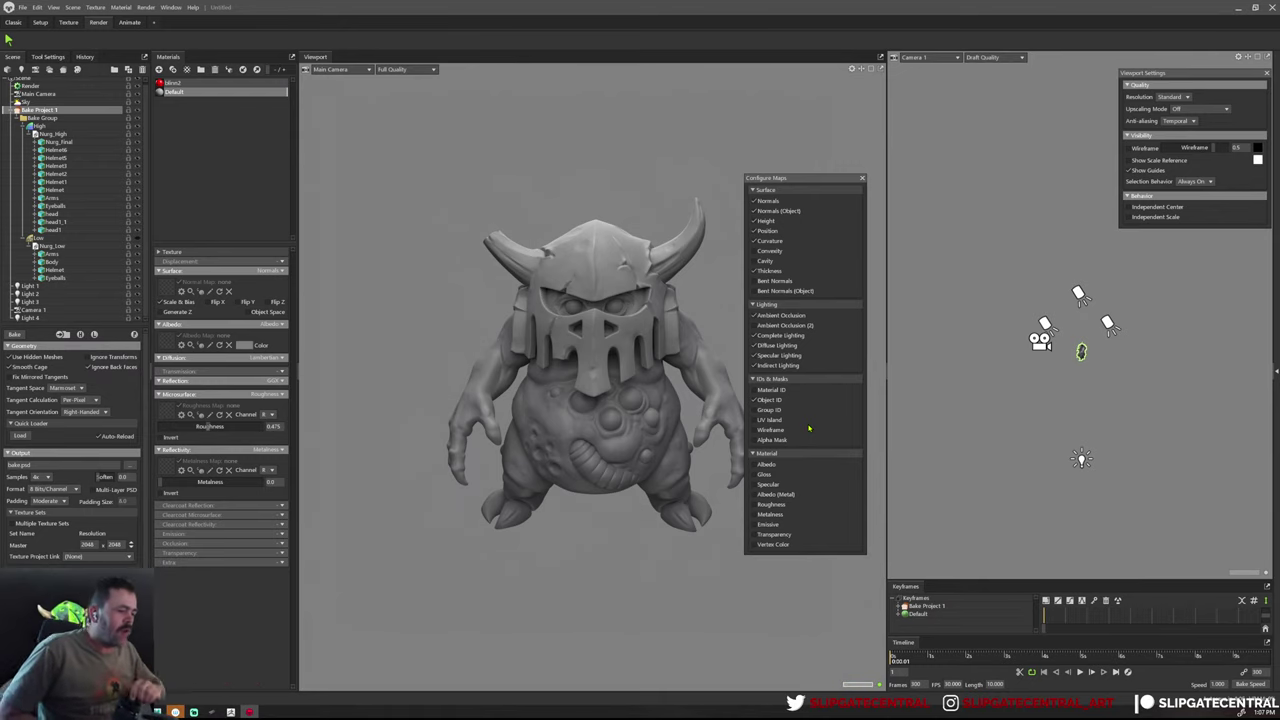
{"action": "left_click", "coordinate": [773, 545]}
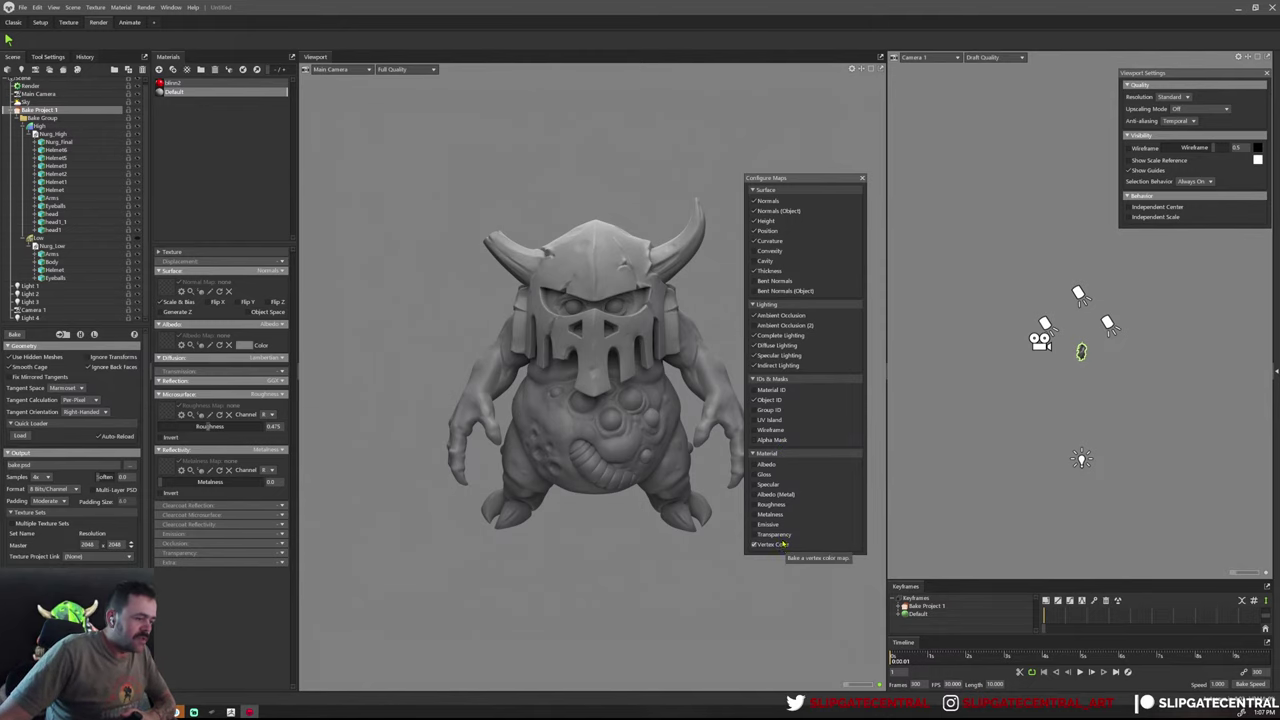
{"action": "left_click", "coordinate": [773, 220]}
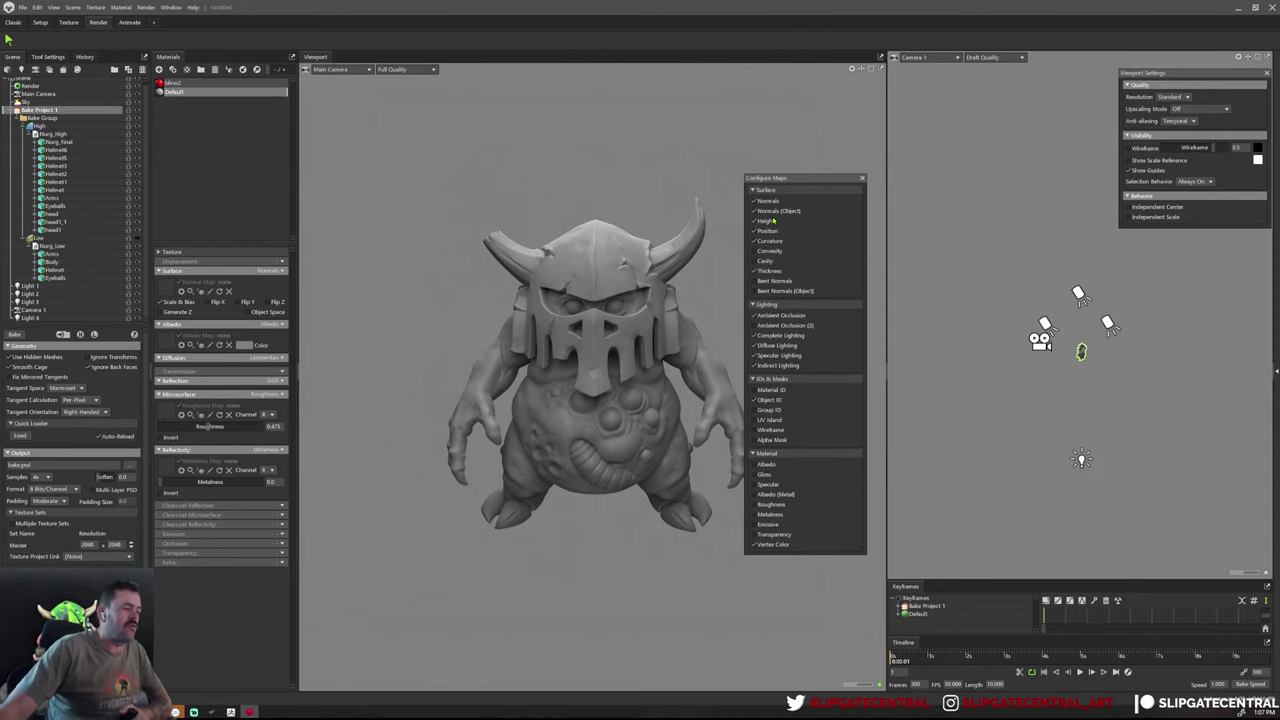
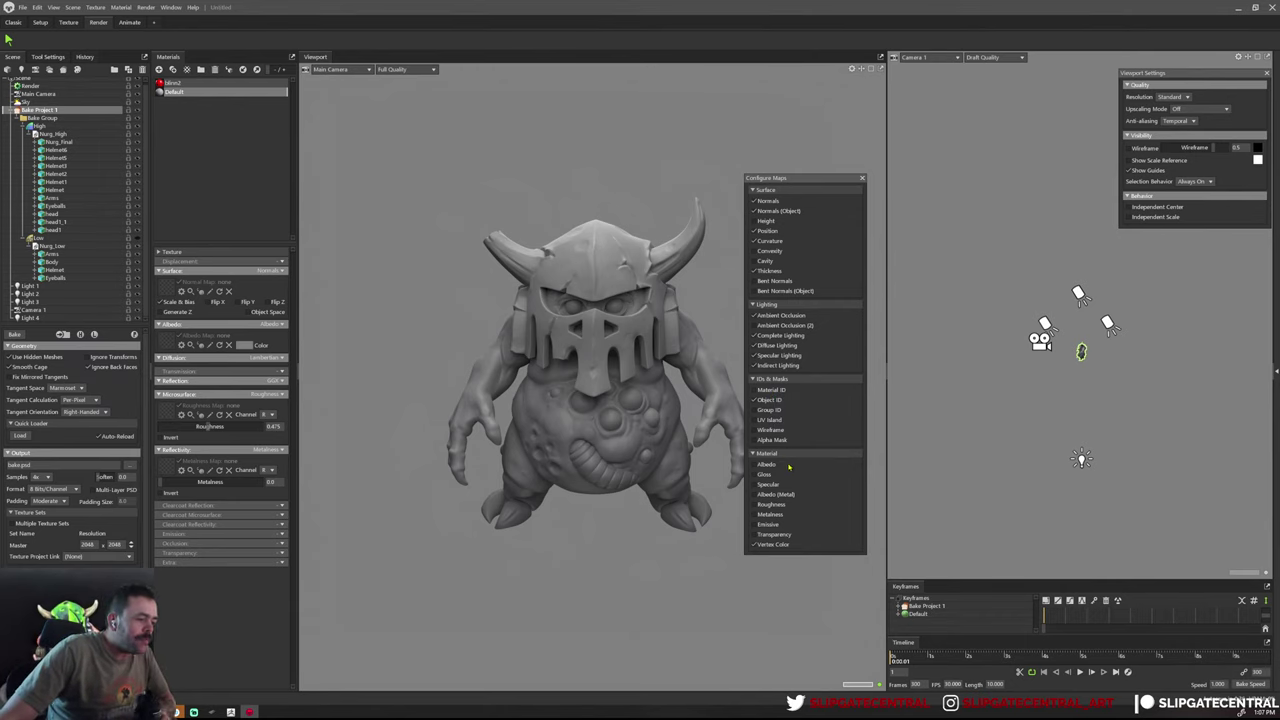
Enable the Vertex Color map, close Configure Maps, and zoom and orbit over the monster
{"action": "left_click", "coordinate": [784, 546]}
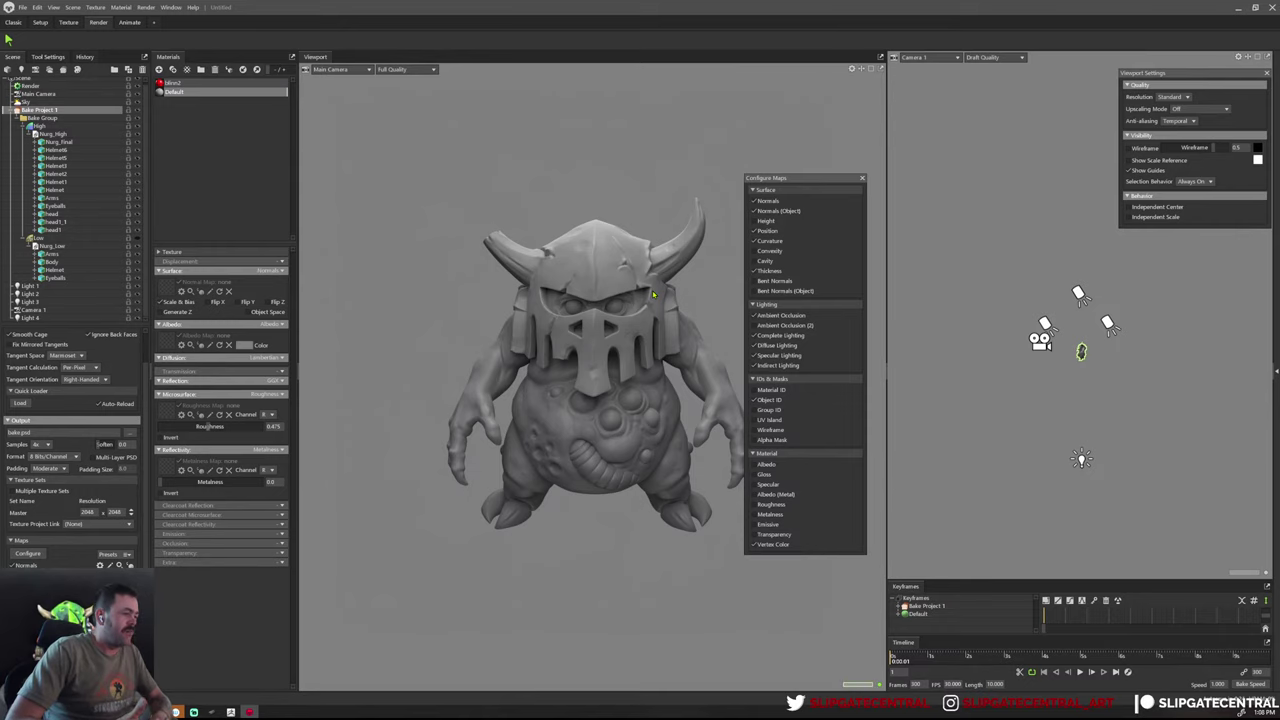
{"action": "left_click", "coordinate": [863, 180]}
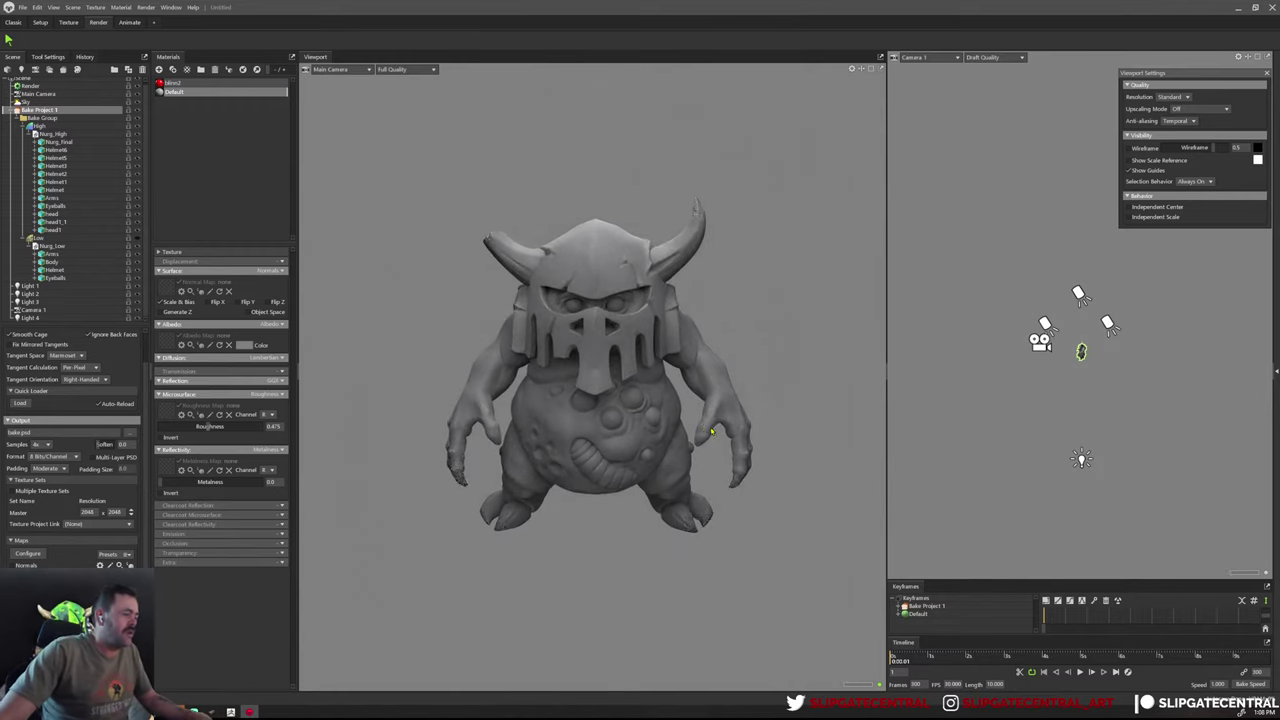
{"action": "scroll", "coordinate": [710, 440], "scroll_direction": "up", "scroll_amount": 2}
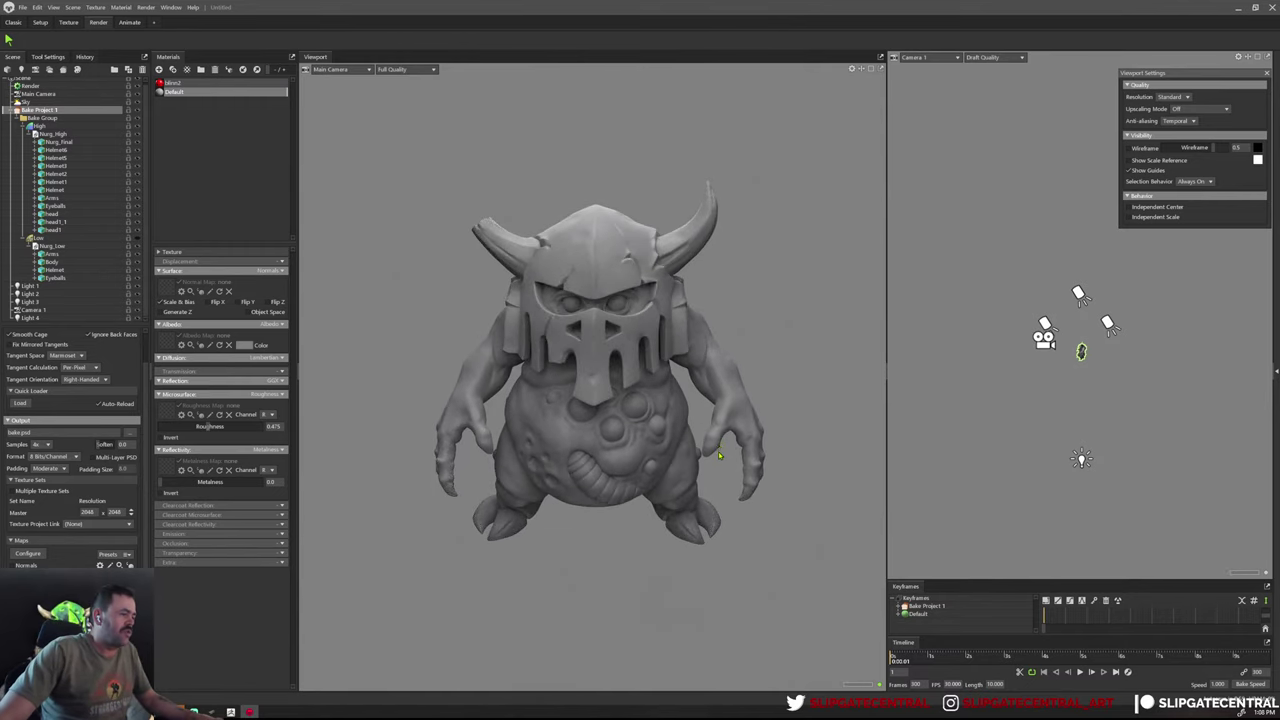
{"action": "left_click_drag", "start_coordinate": [718, 455], "coordinate": [718, 463]}
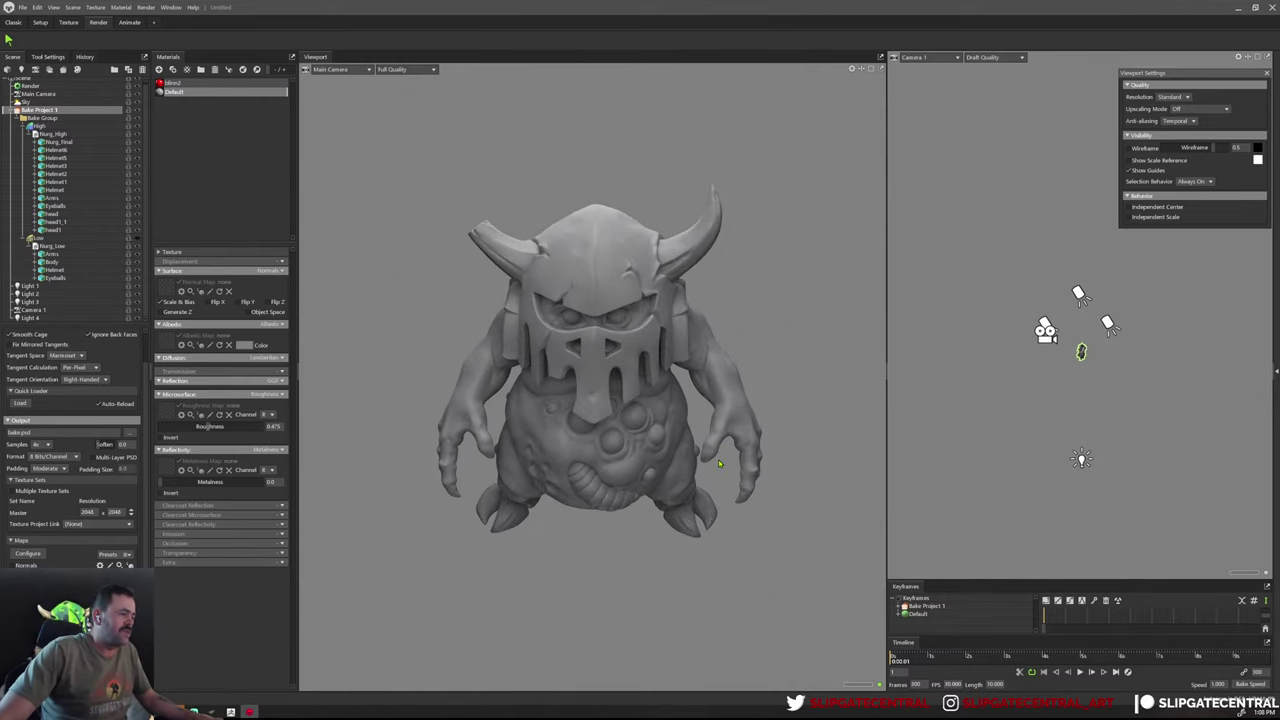
{"action": "scroll", "coordinate": [730, 457], "scroll_direction": "down", "scroll_amount": 2}
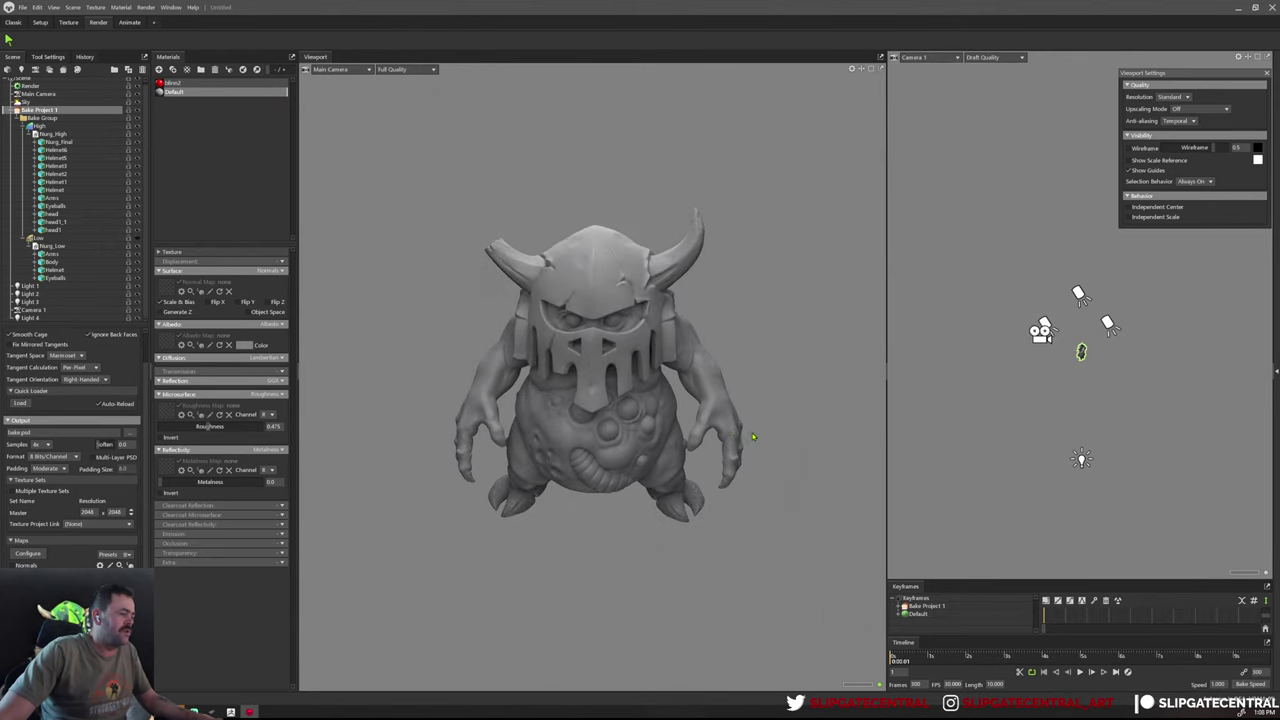
{"action": "scroll", "coordinate": [753, 436], "scroll_direction": "up", "scroll_amount": 1}
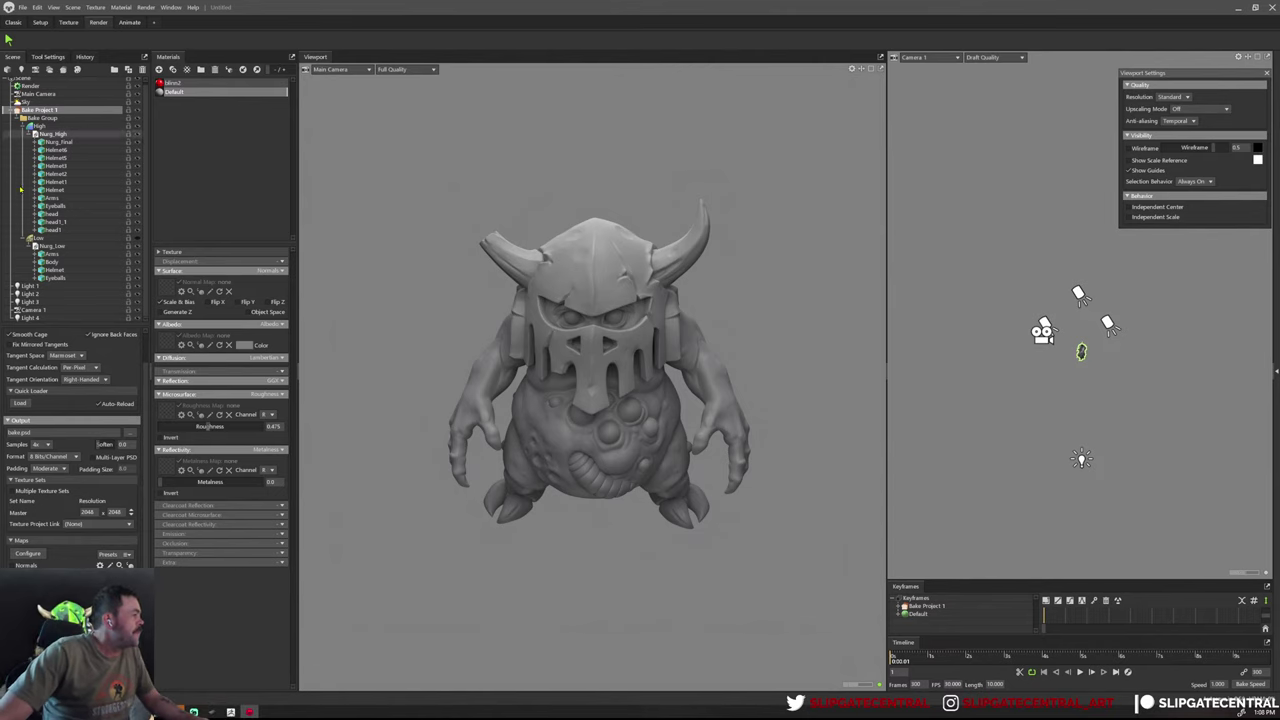
{"action": "scroll", "coordinate": [73, 500], "scroll_direction": "up", "scroll_amount": 1}
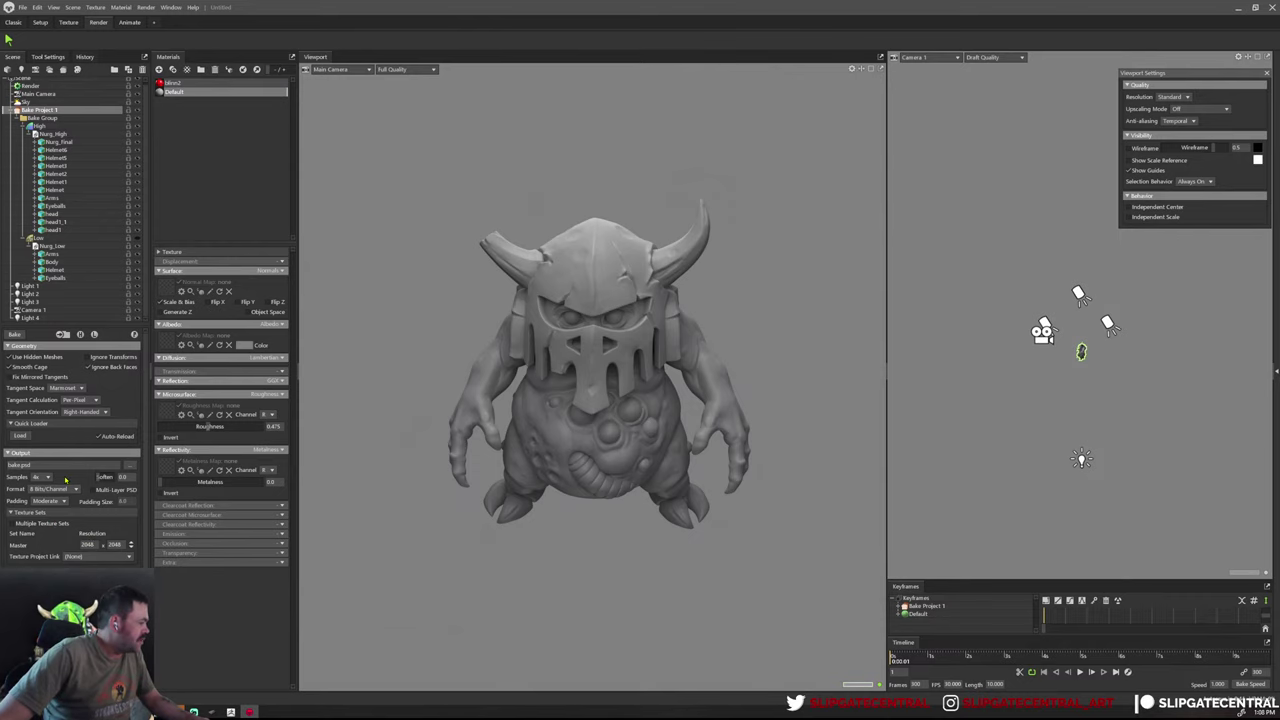
Set the bake output to NurgBake.png, PNG type, in the Nurgling > Marmoset folder
{"action": "left_click", "coordinate": [128, 466]}
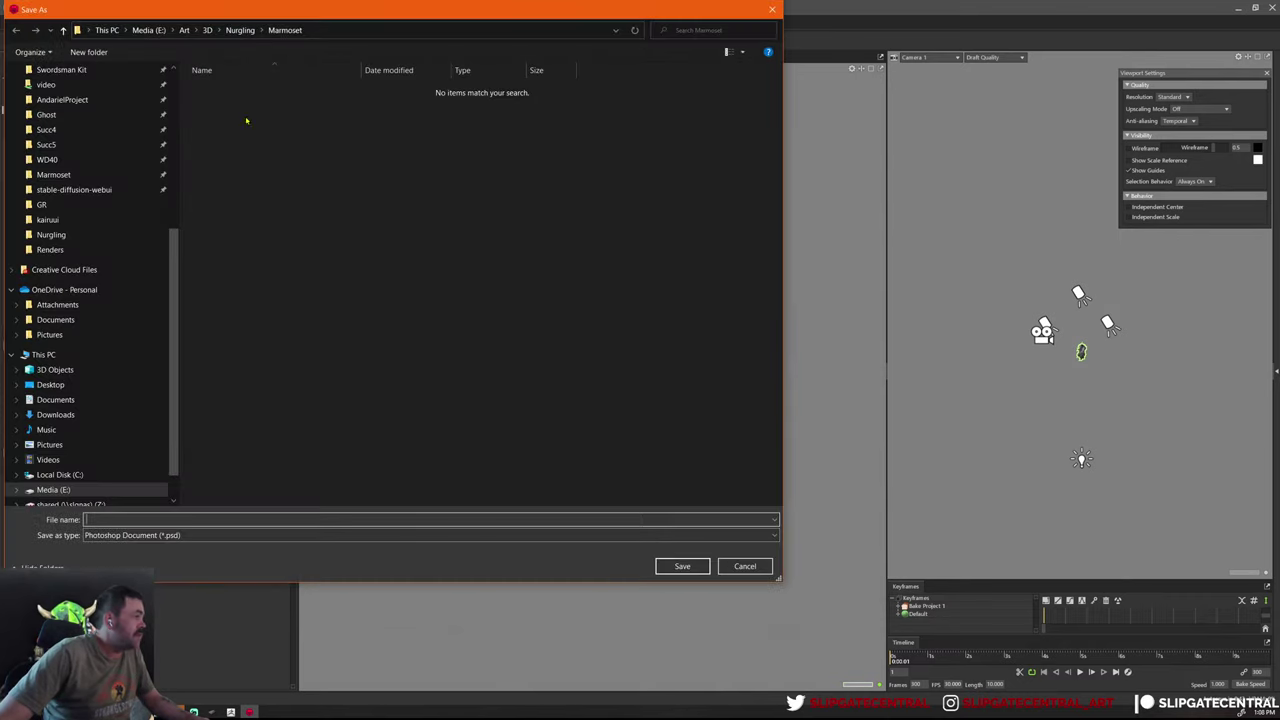
{"action": "left_click", "coordinate": [241, 30]}
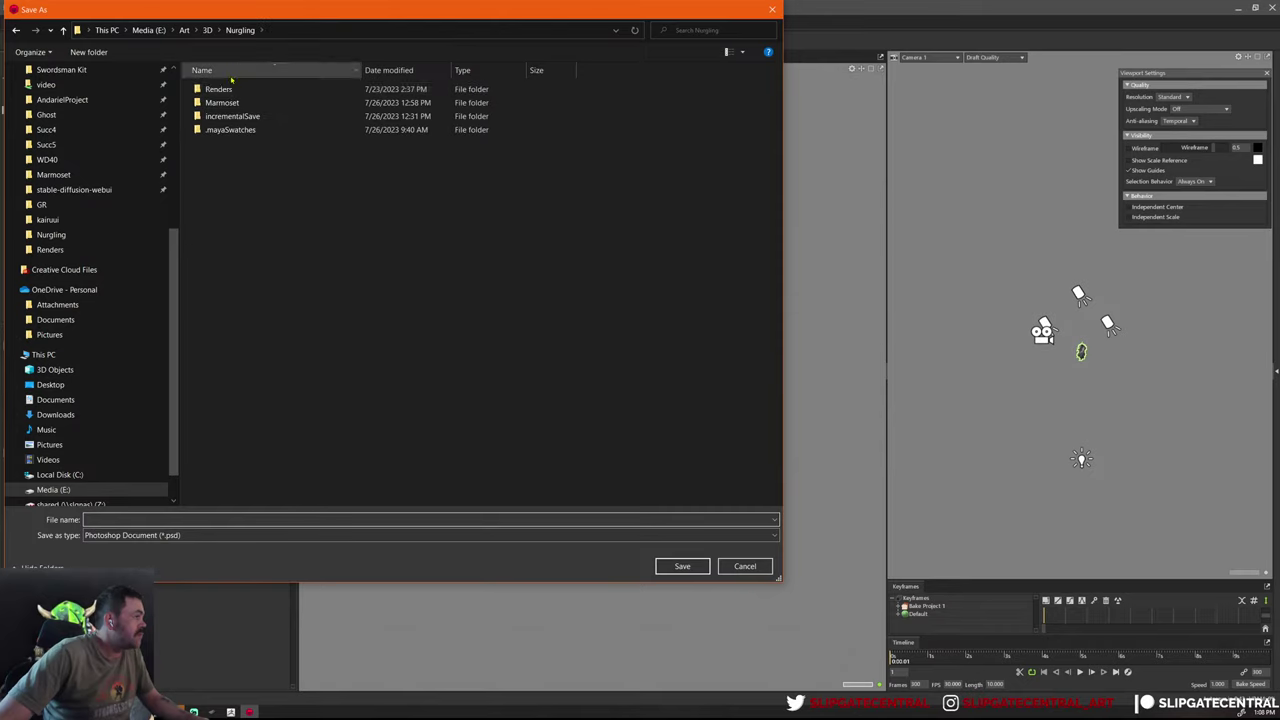
{"action": "double_click", "coordinate": [238, 103]}
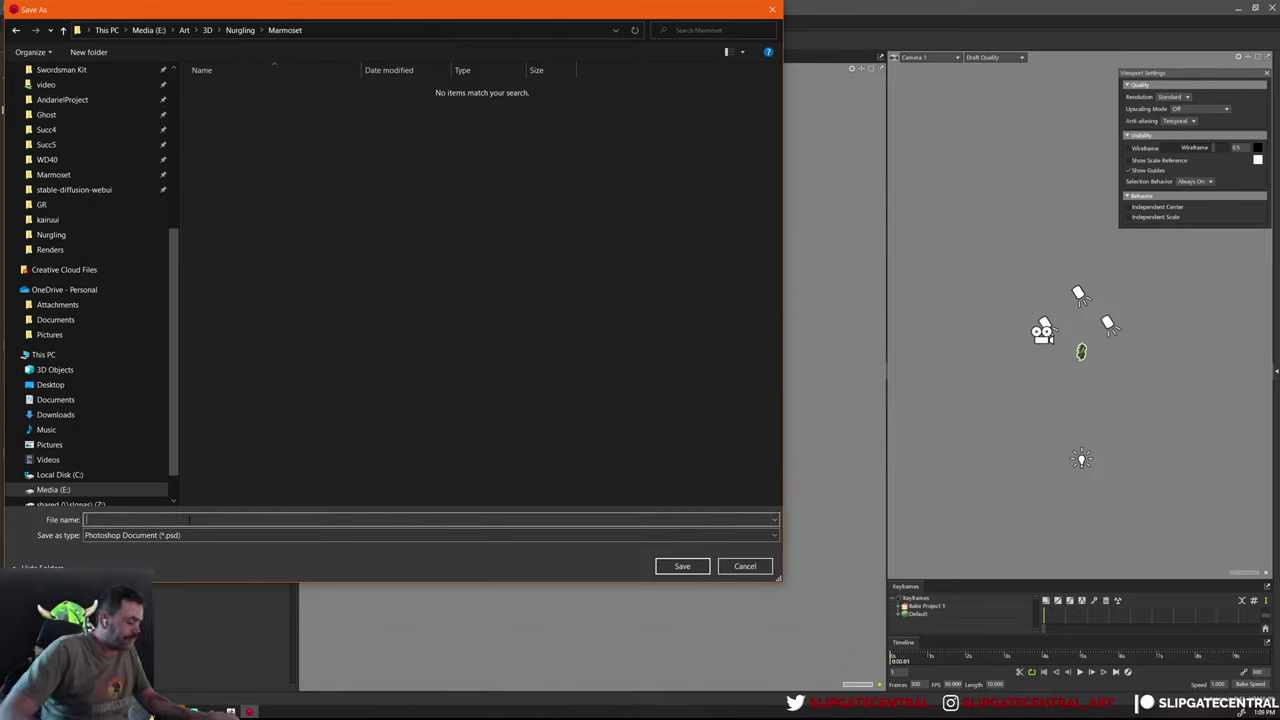
{"action": "type", "text": "Nurg"}
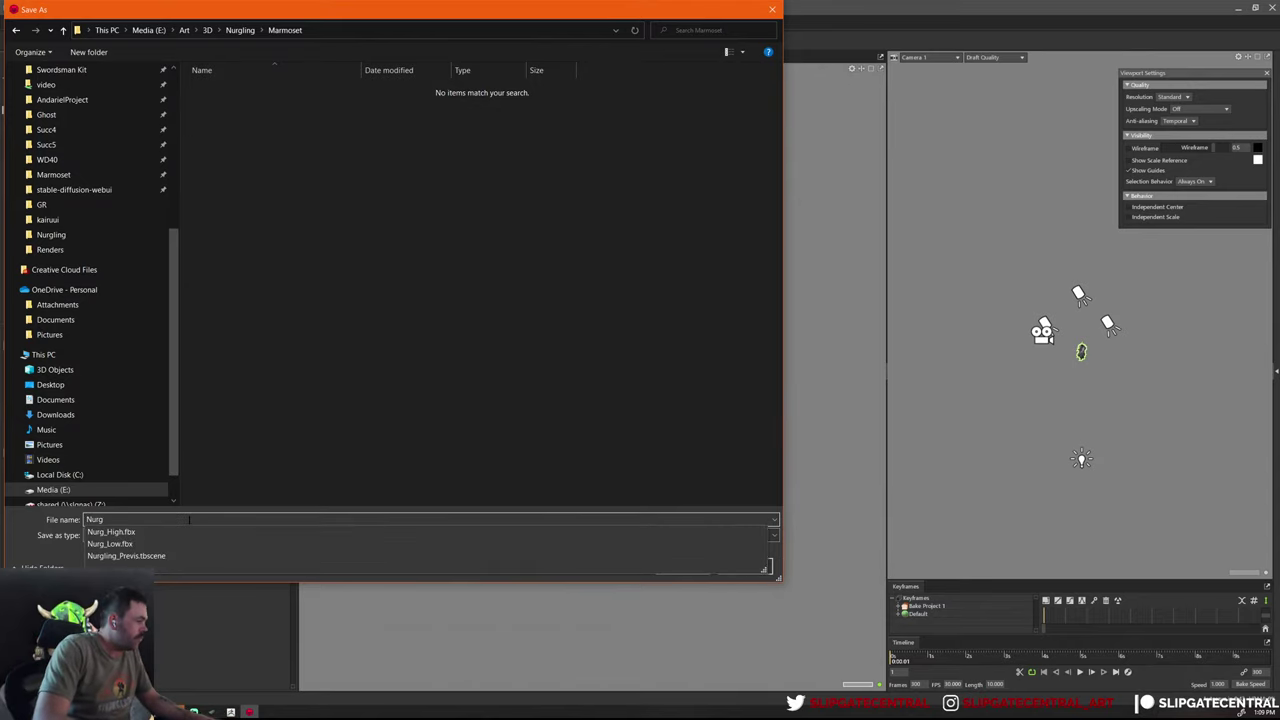
{"action": "type", "text": "Bake"}
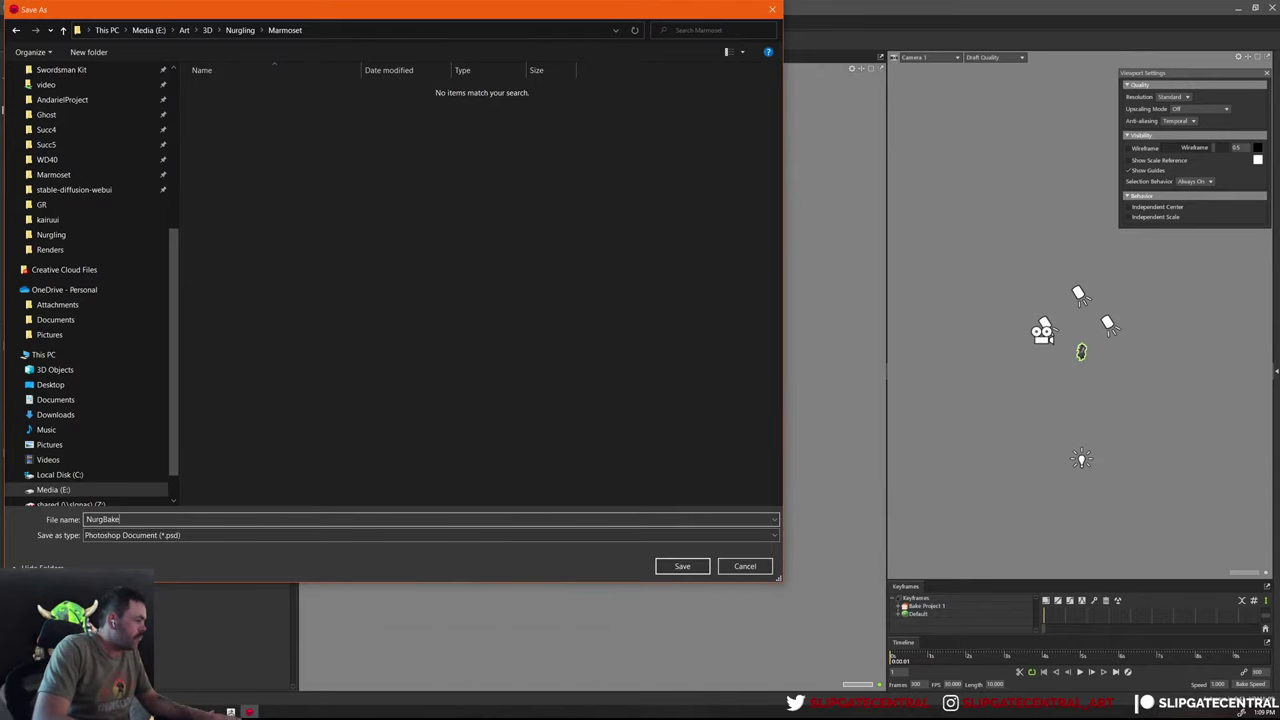
{"action": "left_click", "coordinate": [430, 535]}
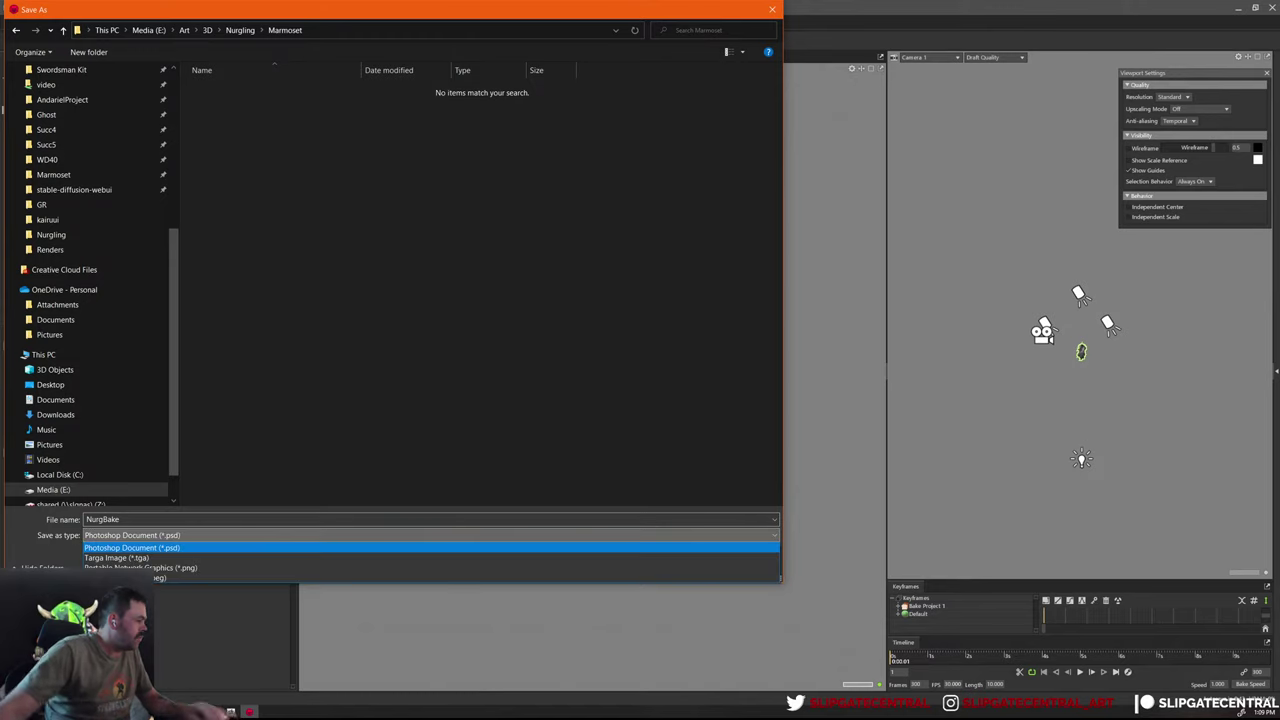
{"action": "key", "text": "Up"}
{"action": "key", "text": "Up"}
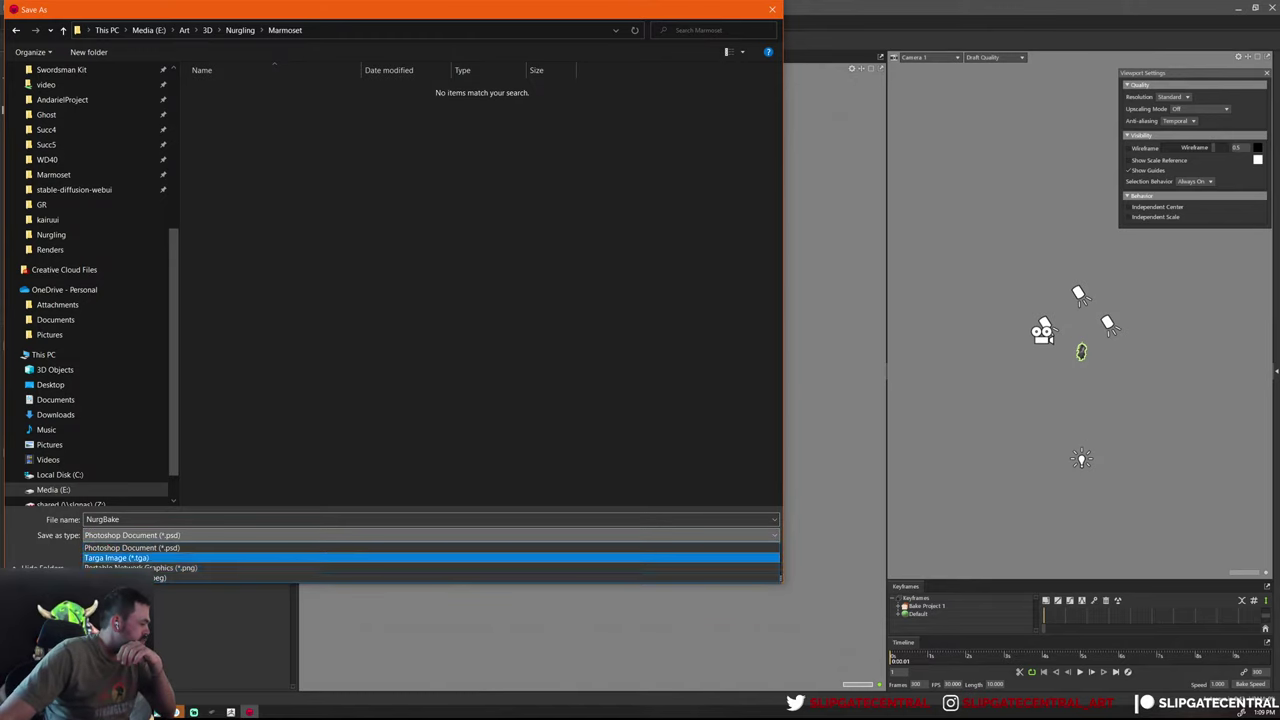
{"action": "key", "text": "Down"}
{"action": "key", "text": "Return"}
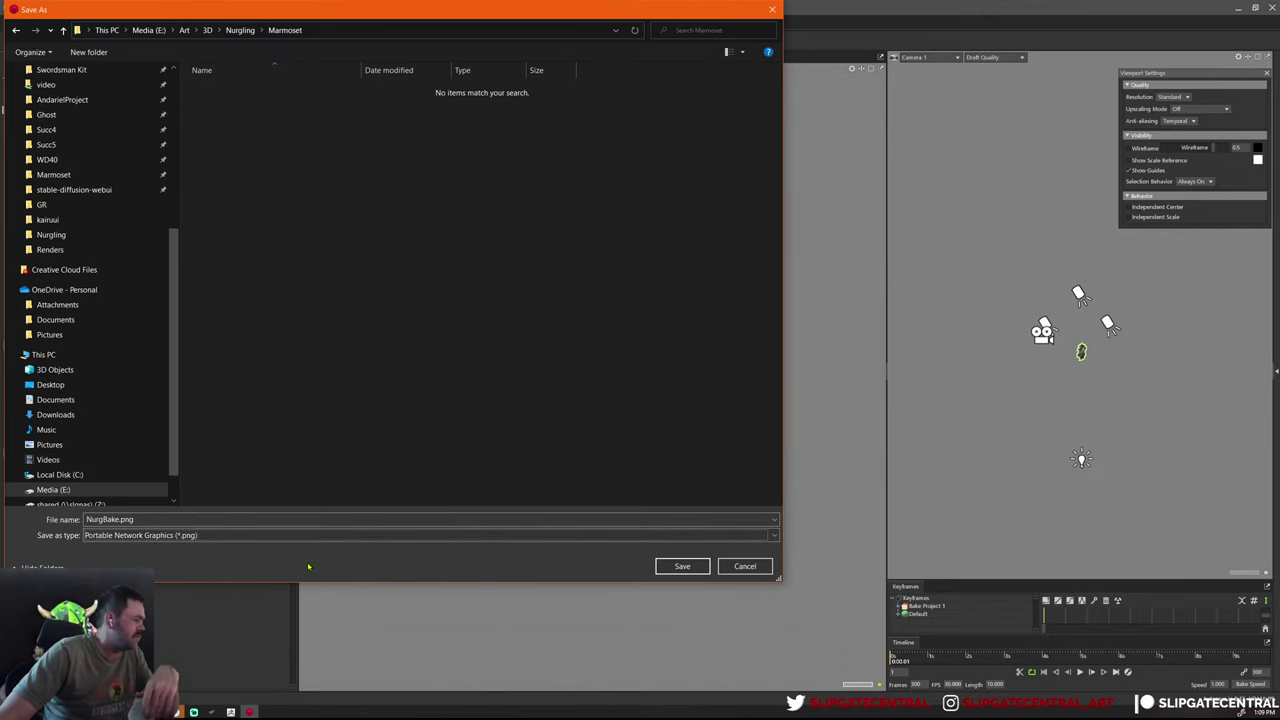
{"action": "left_click", "coordinate": [684, 566]}
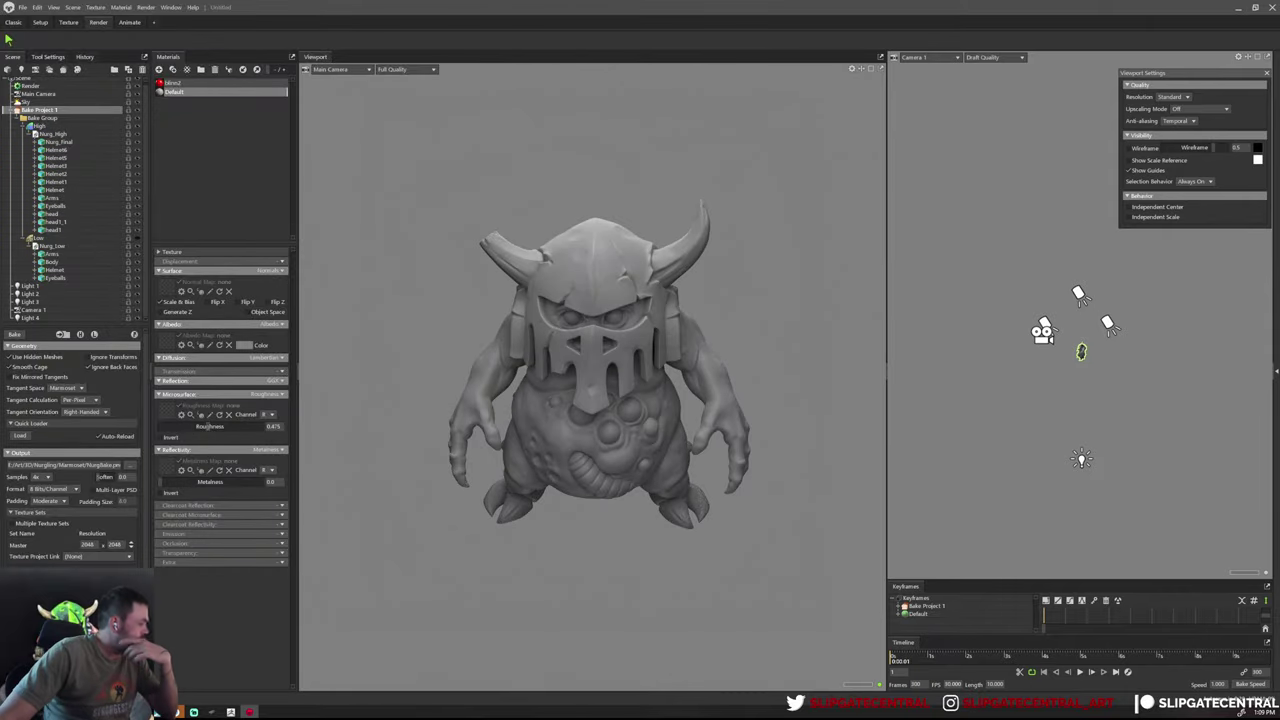
Scroll the Bake panel to review the 8-bit, Moderate padding, 2048 × 2048 output settings
{"action": "scroll", "coordinate": [75, 450], "scroll_direction": "down", "scroll_amount": 1}
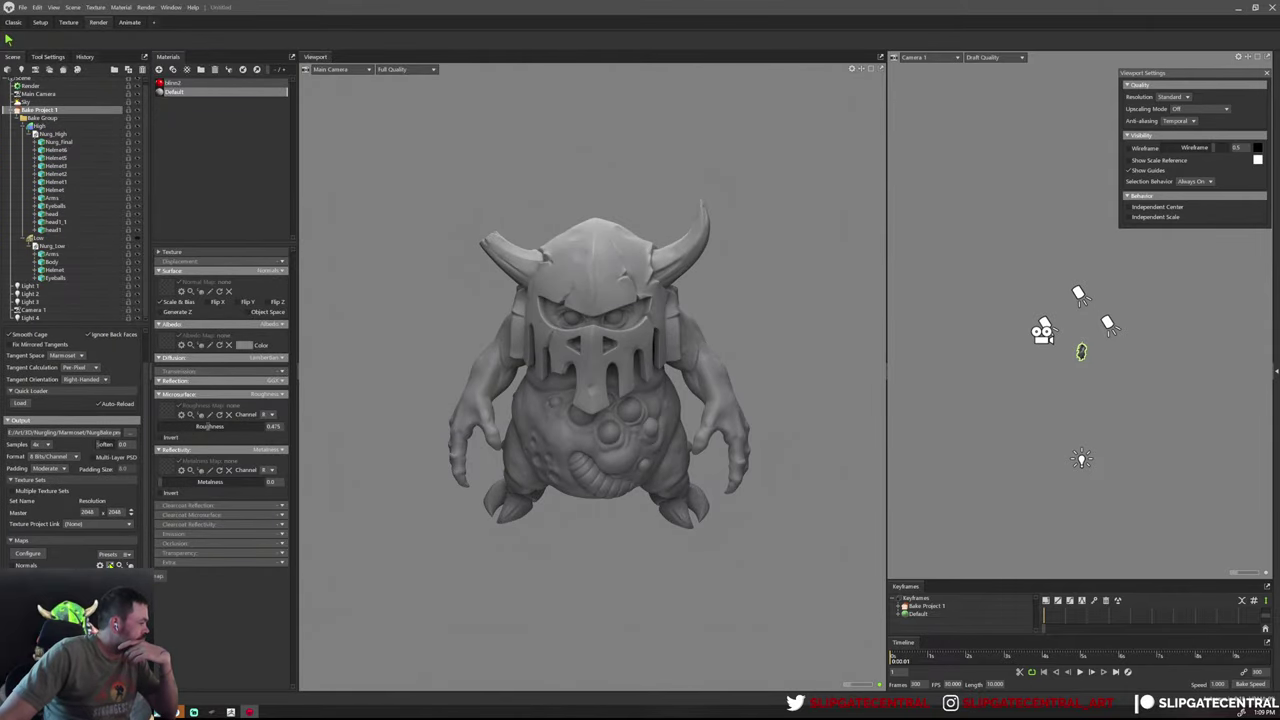
{"action": "scroll", "coordinate": [110, 566], "scroll_direction": "up", "scroll_amount": 1}
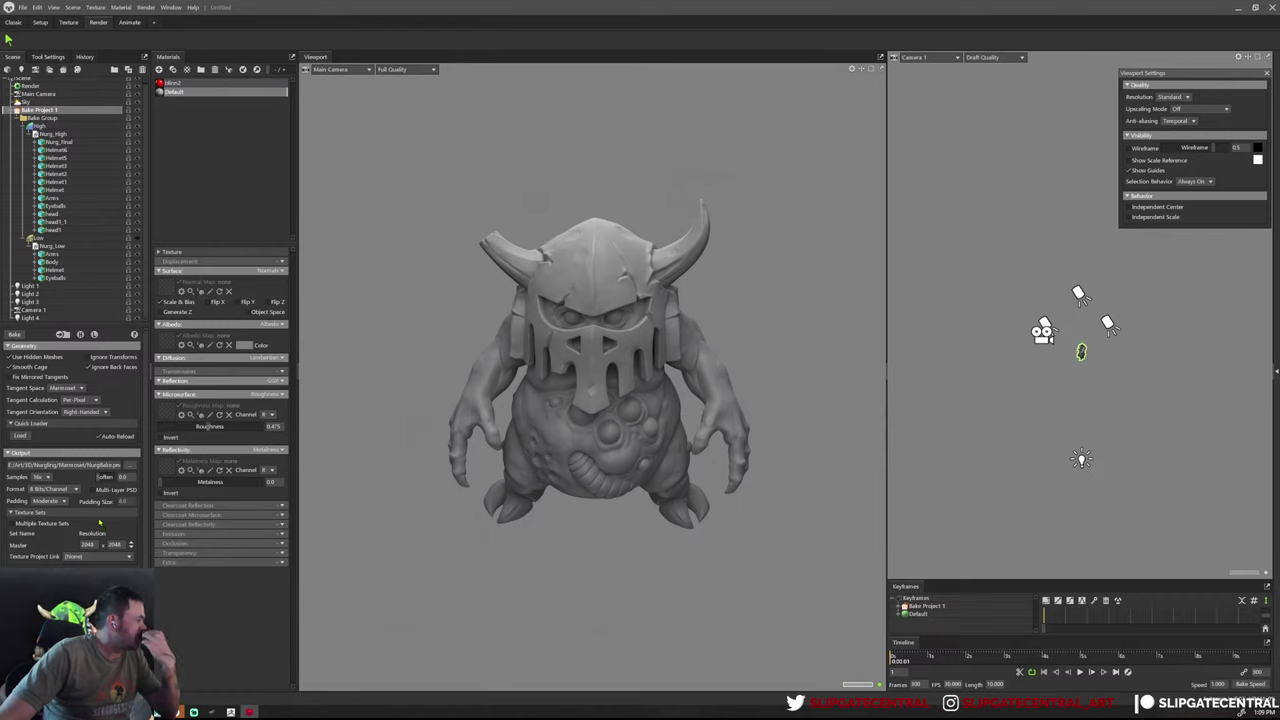
{"action": "scroll", "coordinate": [99, 521], "scroll_direction": "down", "scroll_amount": 1}
{"action": "scroll", "coordinate": [60, 430], "scroll_direction": "up", "scroll_amount": 1}
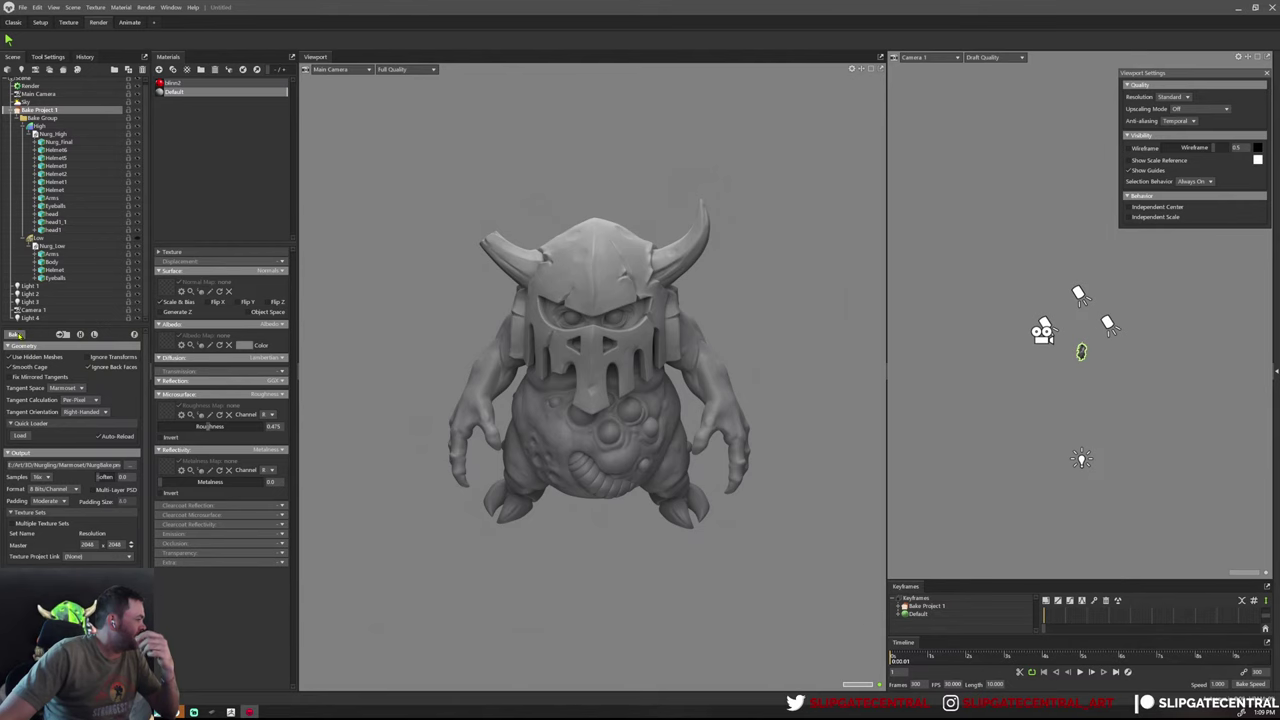
Select the Low group and orbit to inspect its cage from low frontal angles
{"action": "left_click", "coordinate": [48, 240]}
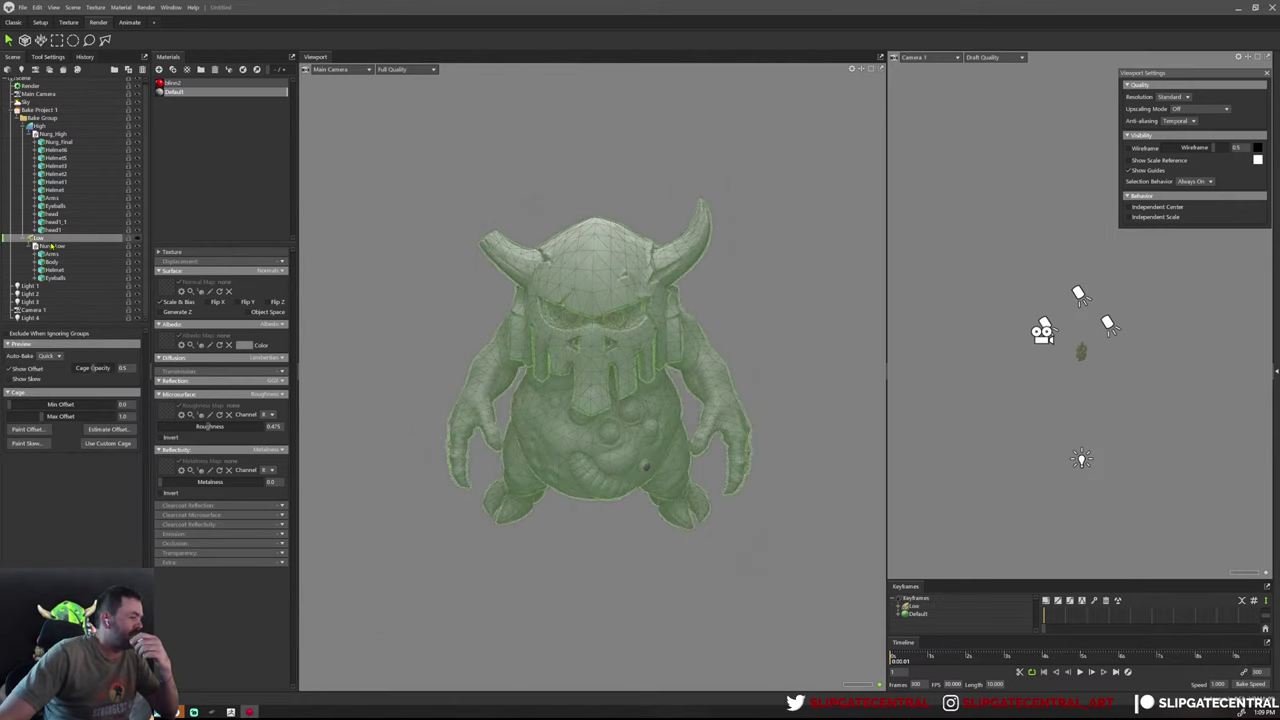
{"action": "scroll", "coordinate": [655, 508], "scroll_direction": "up", "scroll_amount": 3}
{"action": "scroll", "coordinate": [655, 508], "scroll_direction": "up", "scroll_amount": 3}
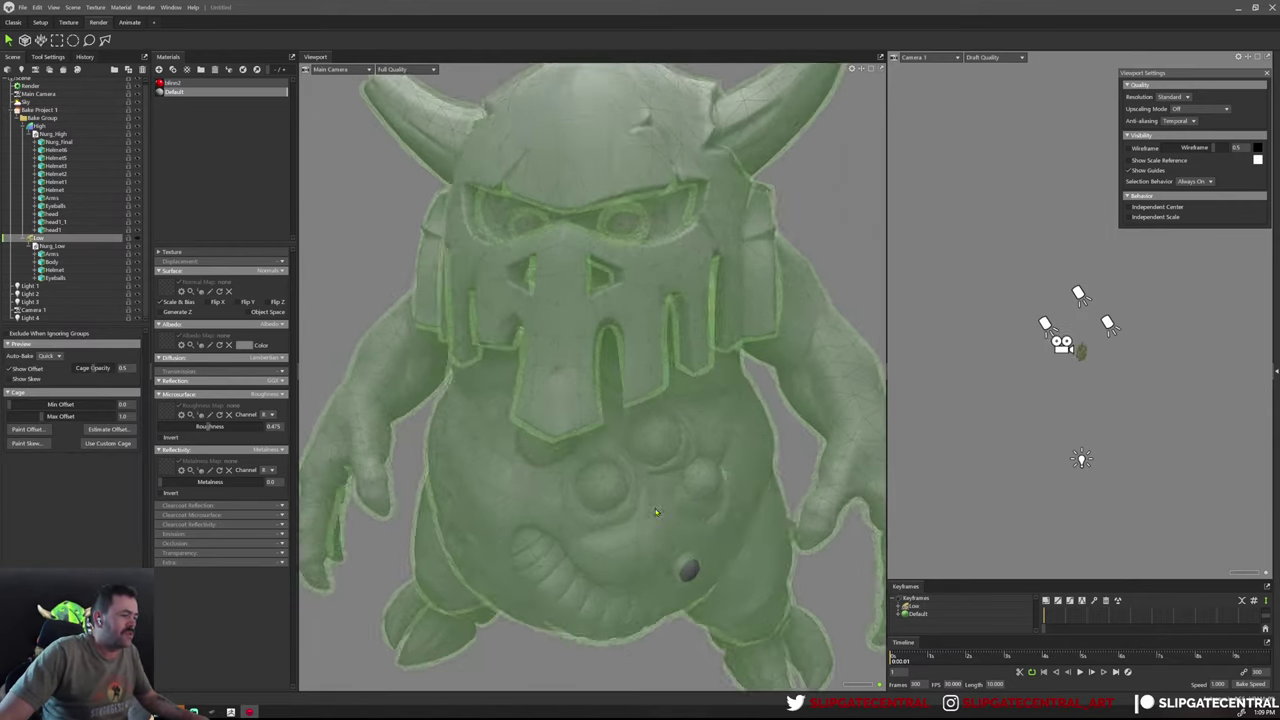
{"action": "mouse_move", "coordinate": [655, 508]}
{"action": "left_mouse_down"}
{"action": "mouse_move", "coordinate": [605, 484]}
{"action": "mouse_move", "coordinate": [652, 471]}
{"action": "left_mouse_up"}
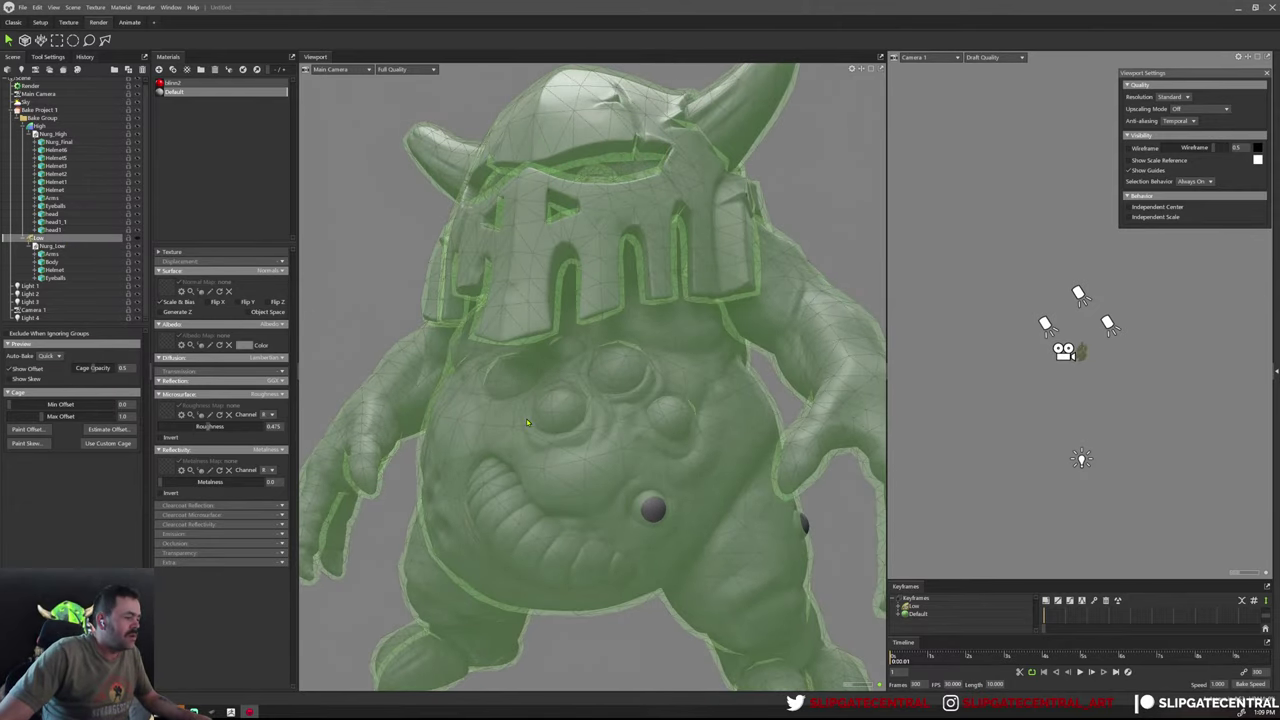
{"action": "scroll", "coordinate": [540, 418], "scroll_direction": "down", "scroll_amount": 2}
{"action": "left_click_drag", "start_coordinate": [547, 418], "coordinate": [551, 401]}
{"action": "scroll", "coordinate": [556, 402], "scroll_direction": "up", "scroll_amount": 3}
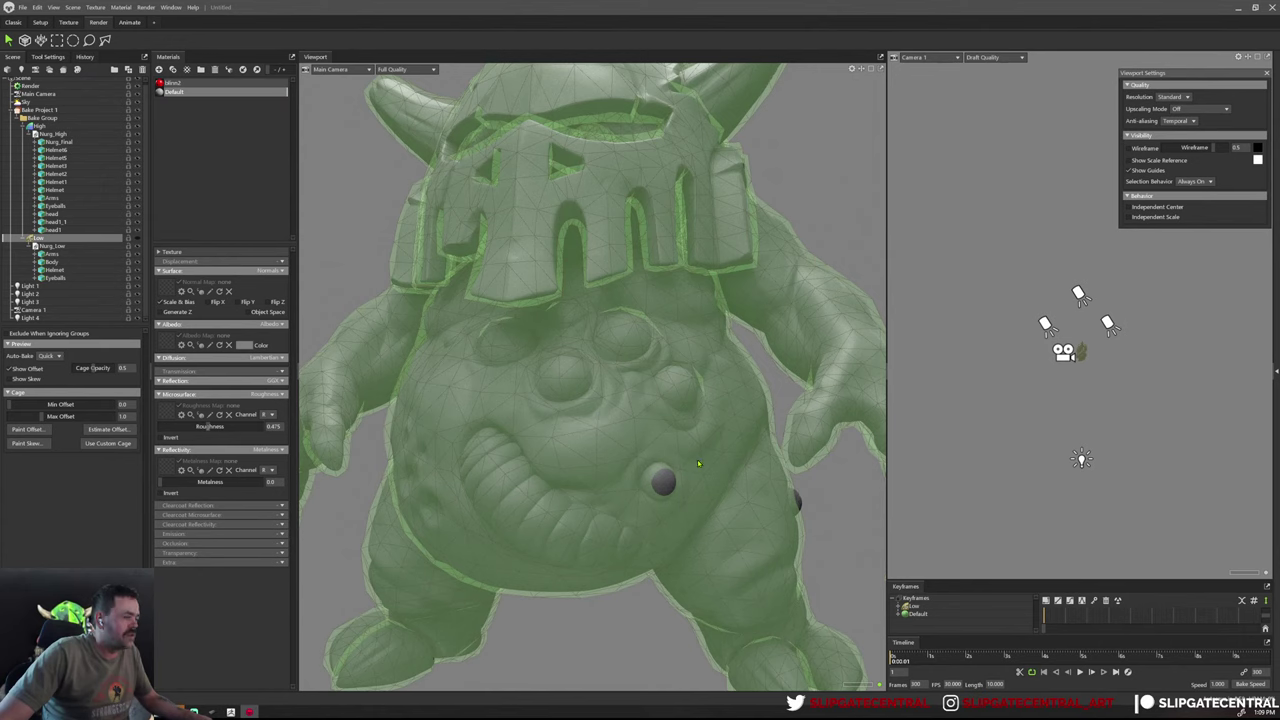
{"action": "mouse_move", "coordinate": [692, 466]}
{"action": "left_mouse_down"}
{"action": "mouse_move", "coordinate": [683, 479]}
{"action": "mouse_move", "coordinate": [578, 490]}
{"action": "mouse_move", "coordinate": [359, 413]}
{"action": "left_mouse_up"}
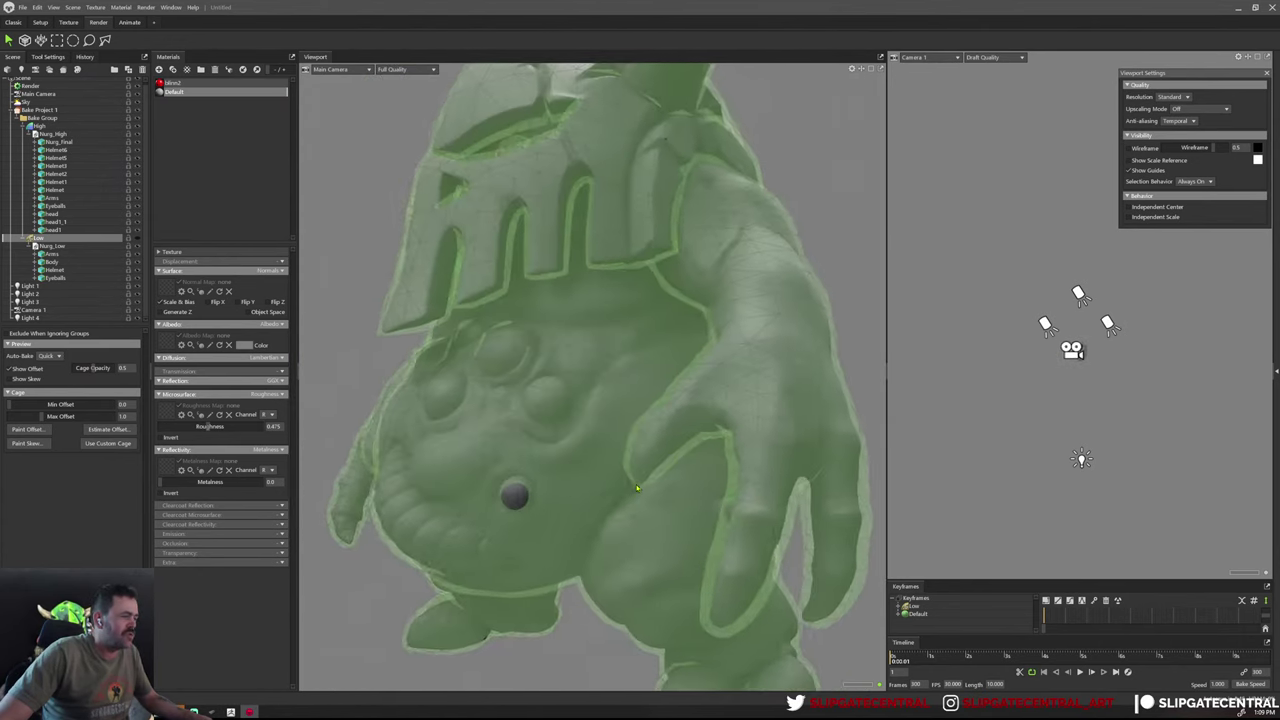
{"action": "left_click_drag", "start_coordinate": [461, 475], "coordinate": [366, 419]}
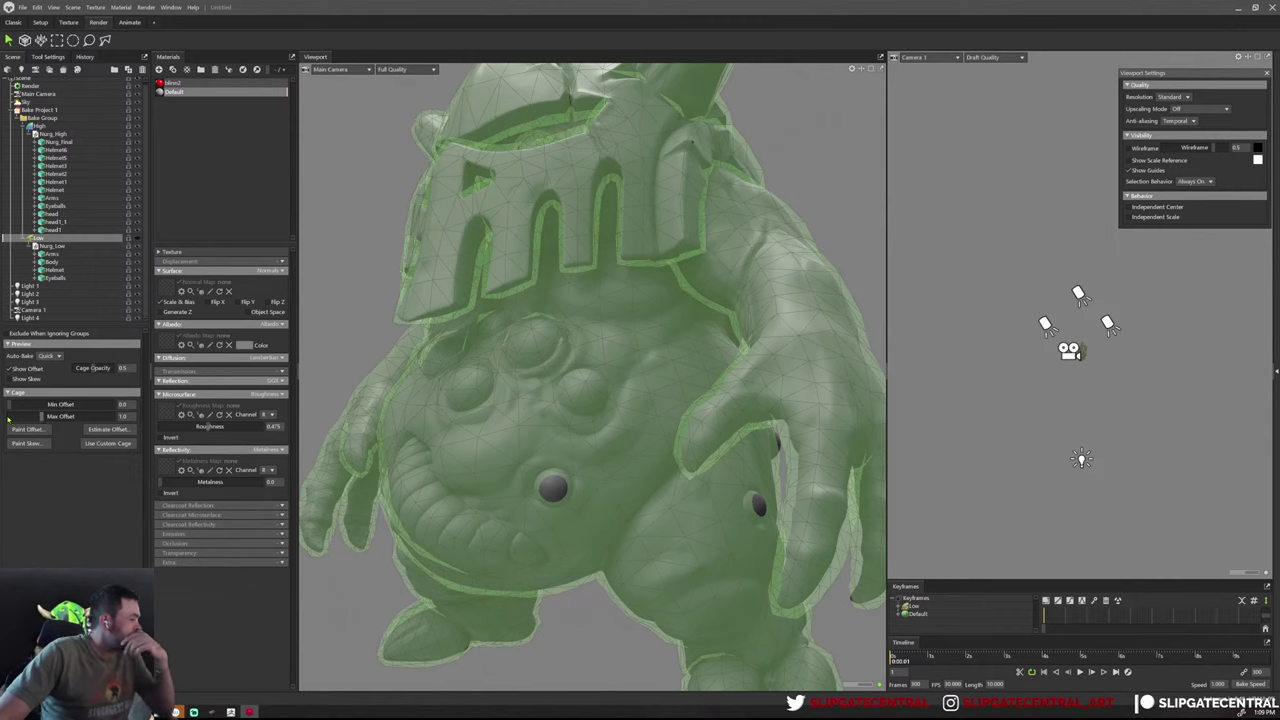
Adjust the Low cage Max Offset to 0.592 and open the offset painter
{"action": "left_click_drag", "start_coordinate": [40, 416], "coordinate": [40, 415]}
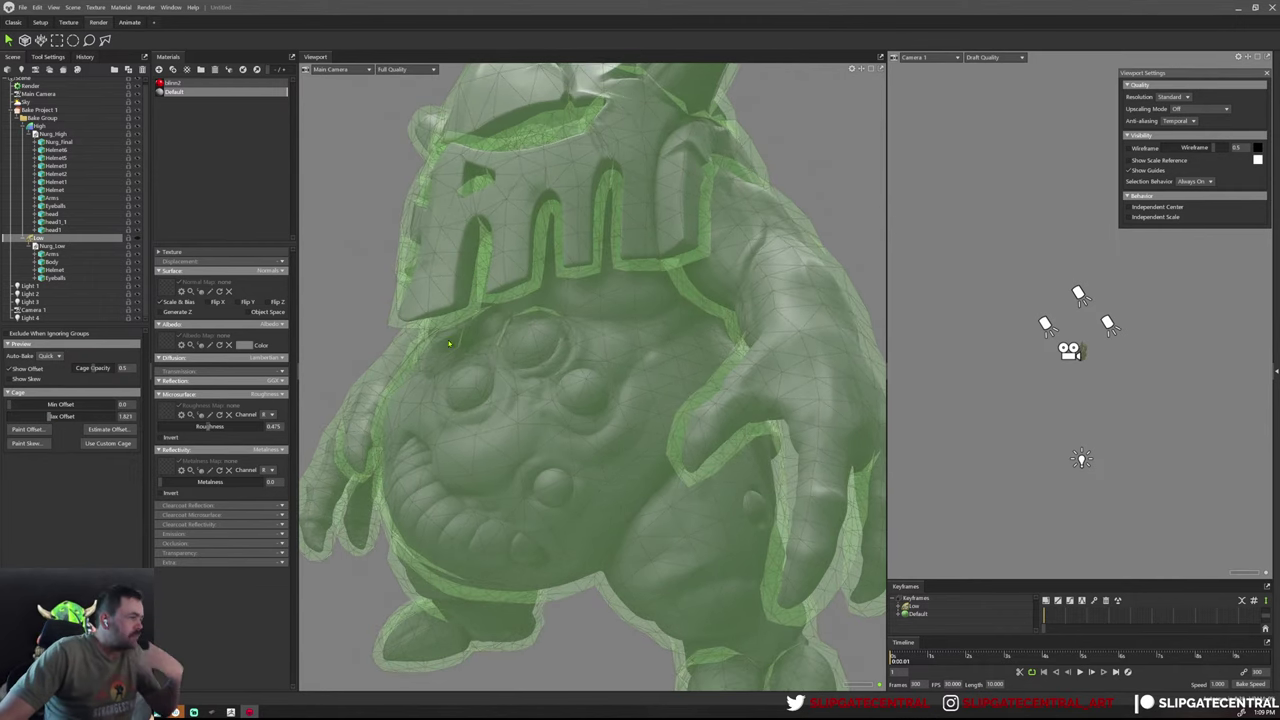
{"action": "scroll", "coordinate": [586, 386], "scroll_direction": "down", "scroll_amount": 3}
{"action": "left_click_drag", "start_coordinate": [586, 386], "coordinate": [660, 400]}
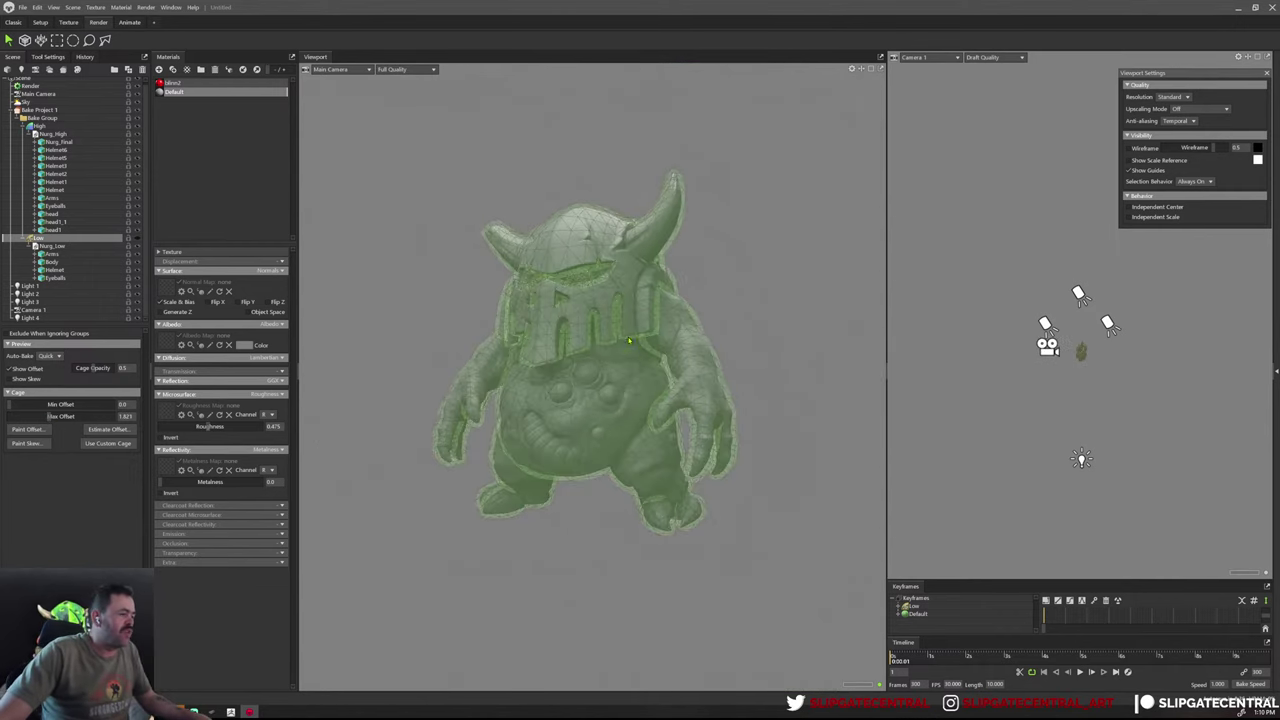
{"action": "scroll", "coordinate": [670, 404], "scroll_direction": "up", "scroll_amount": 2}
{"action": "scroll", "coordinate": [680, 406], "scroll_direction": "up", "scroll_amount": 4}
{"action": "scroll", "coordinate": [680, 406], "scroll_direction": "down", "scroll_amount": 5}
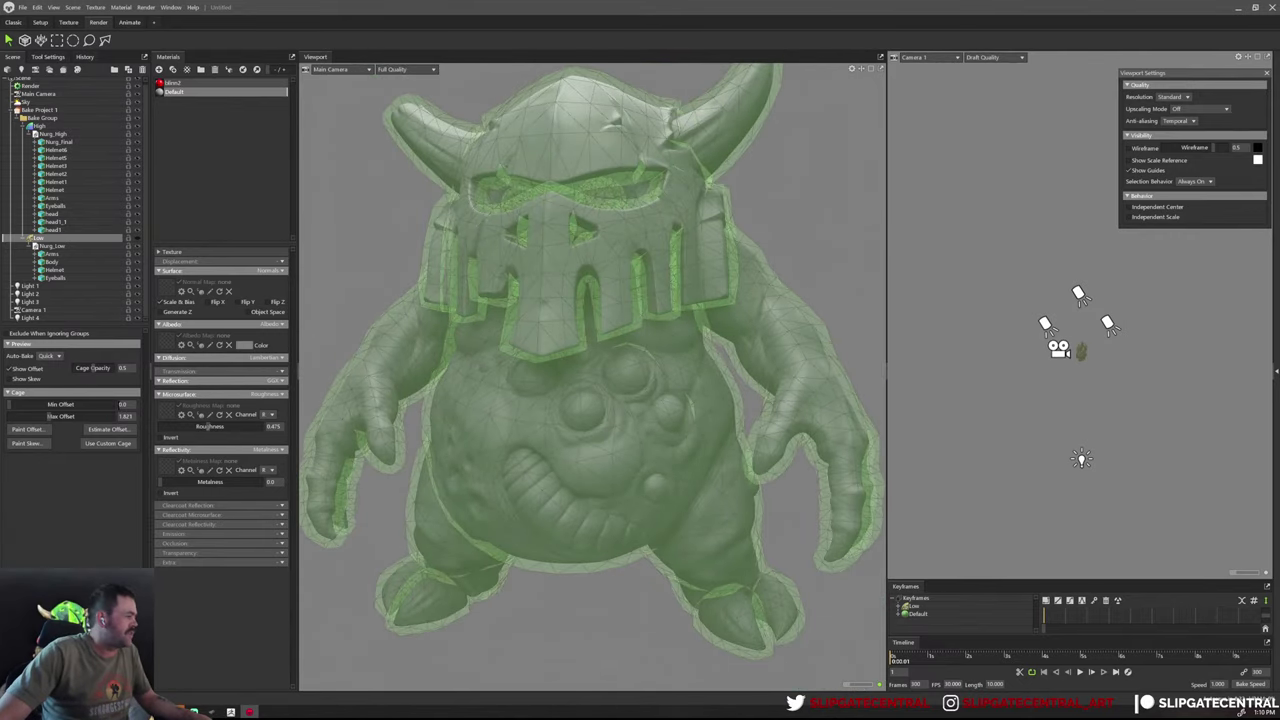
{"action": "left_click_drag", "start_coordinate": [48, 415], "coordinate": [35, 416]}
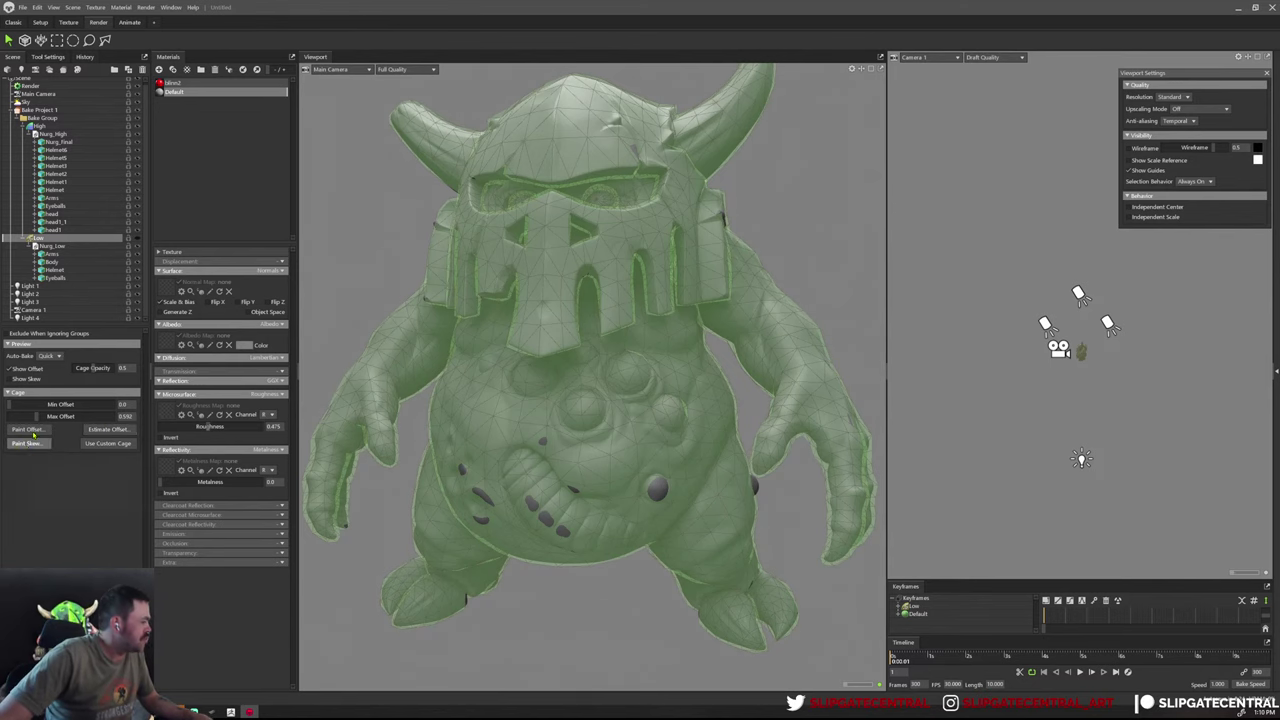
{"action": "left_click", "coordinate": [33, 437]}
Move the painter window aside, set the paint colour to white, and raise Max Offset slightly
{"action": "left_click_drag", "start_coordinate": [644, 201], "coordinate": [882, 213]}
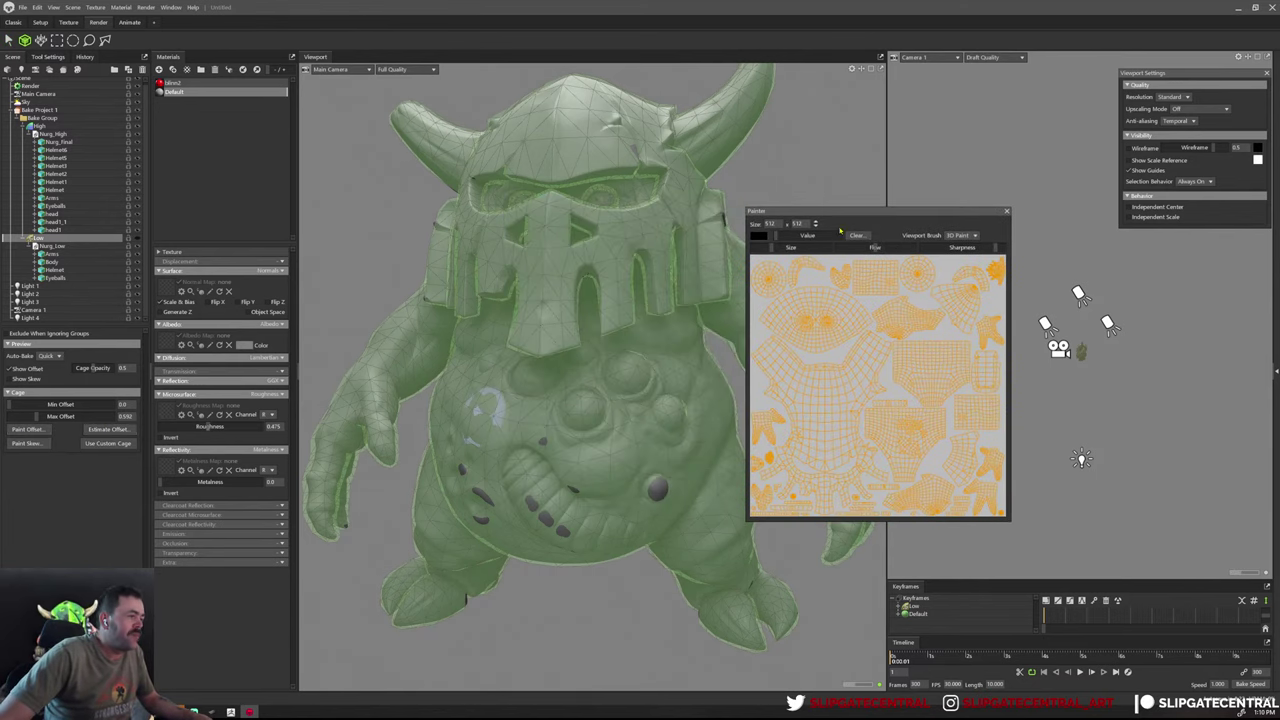
{"action": "left_click_drag", "start_coordinate": [560, 430], "coordinate": [531, 475]}
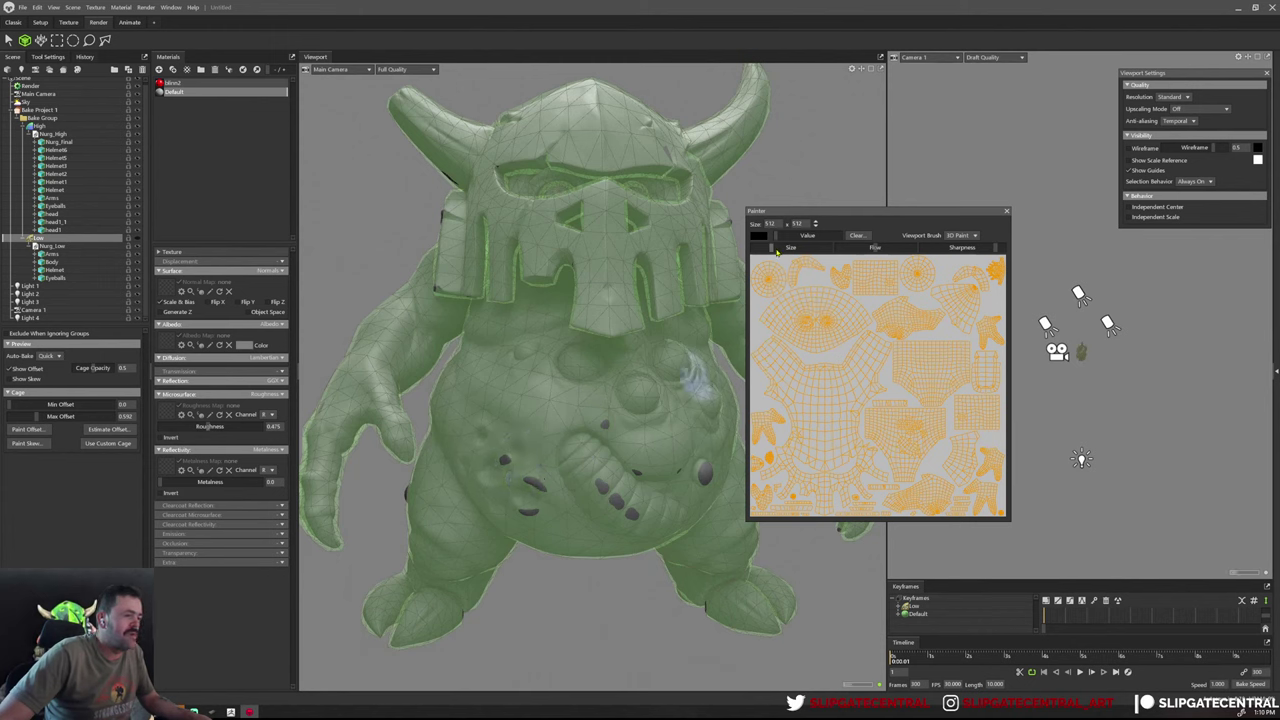
{"action": "left_click_drag", "start_coordinate": [806, 236], "coordinate": [838, 236]}
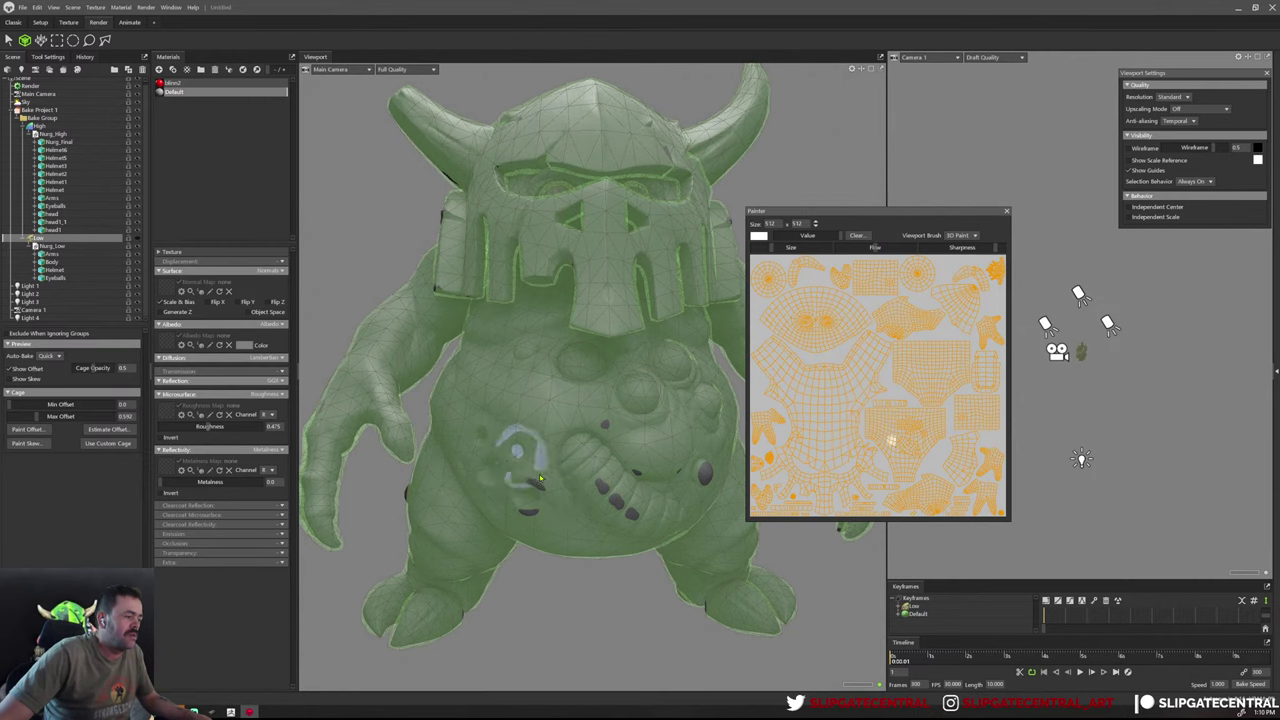
{"action": "left_click_drag", "start_coordinate": [661, 490], "coordinate": [581, 459], "text": "alt"}
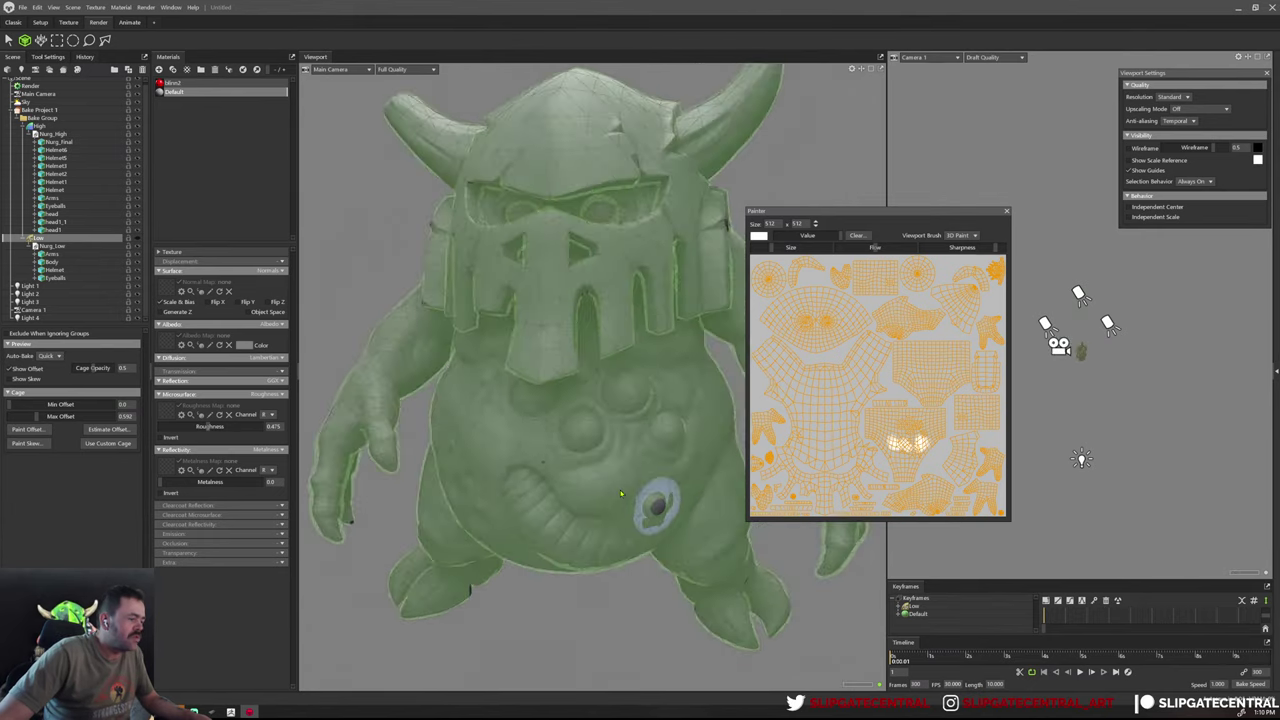
{"action": "left_click_drag", "start_coordinate": [583, 482], "coordinate": [620, 490], "text": "alt"}
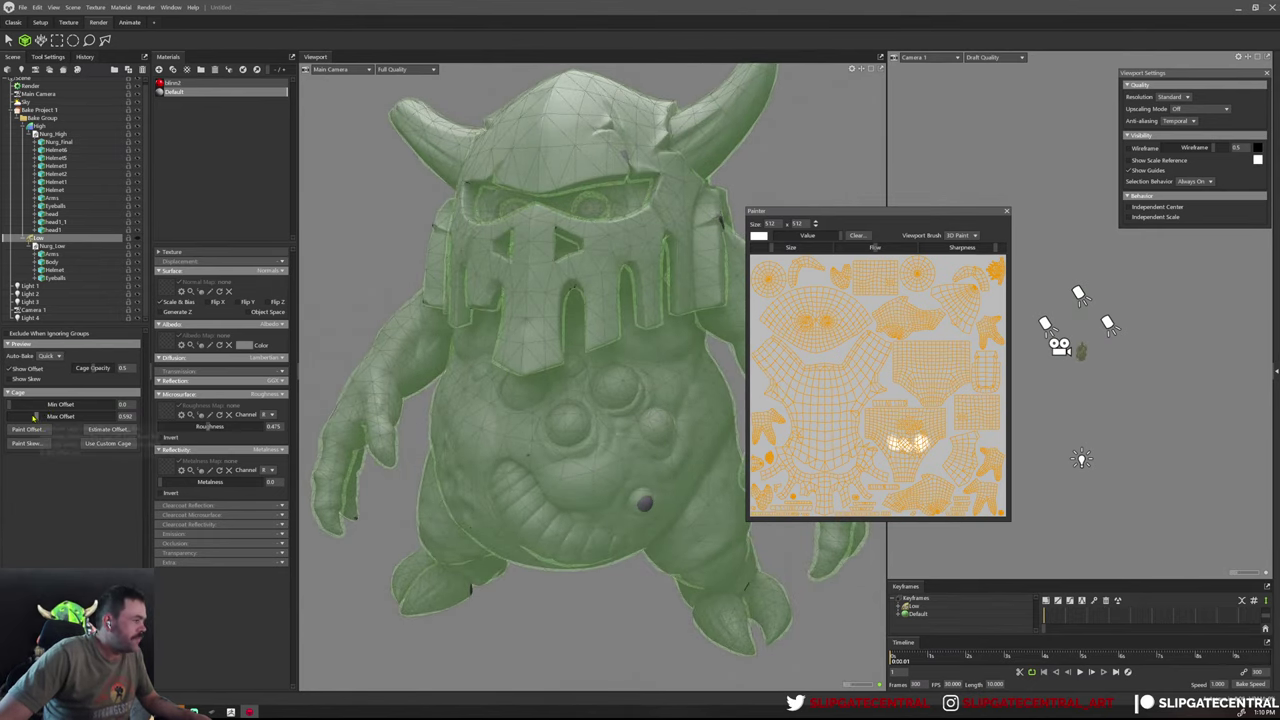
{"action": "left_click_drag", "start_coordinate": [100, 416], "coordinate": [104, 416]}
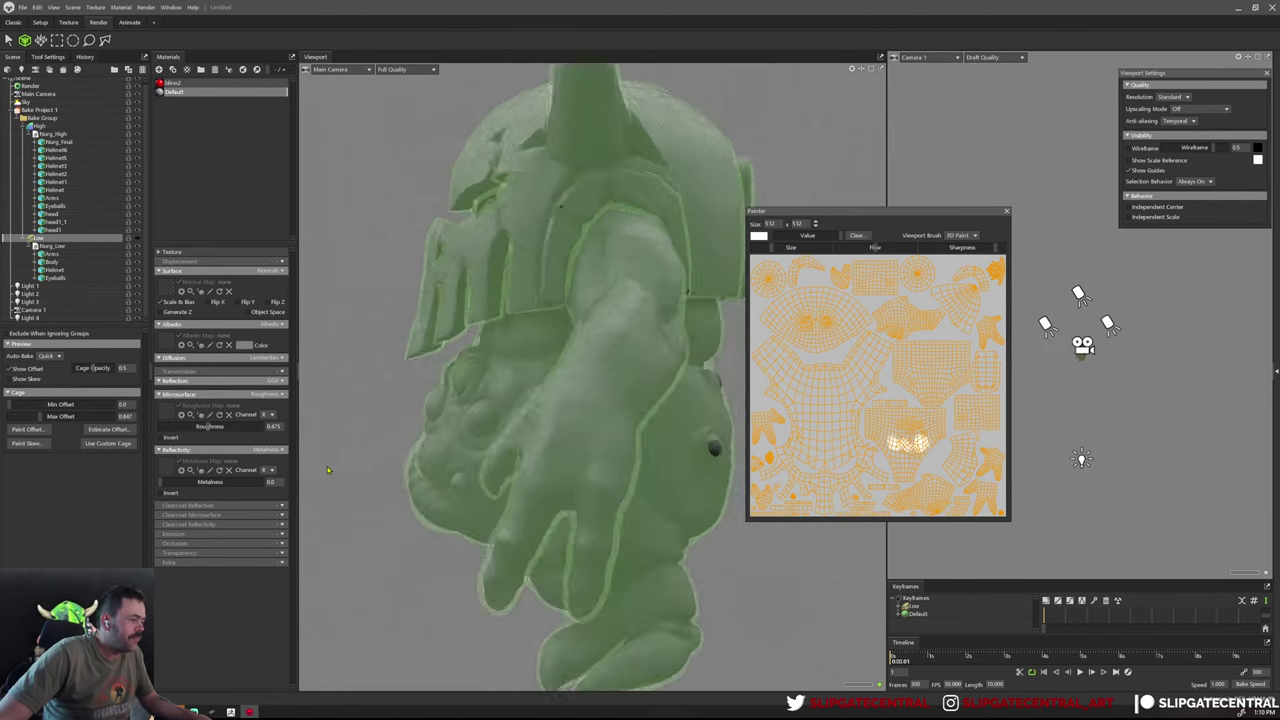
Paint extra cage offset onto the monster's back, then orbit around the helmet
{"action": "mouse_move", "coordinate": [376, 475]}
{"action": "left_mouse_down", "text": "alt"}
{"action": "mouse_move", "coordinate": [548, 485]}
{"action": "mouse_move", "coordinate": [525, 455]}
{"action": "left_mouse_up", "text": "alt"}
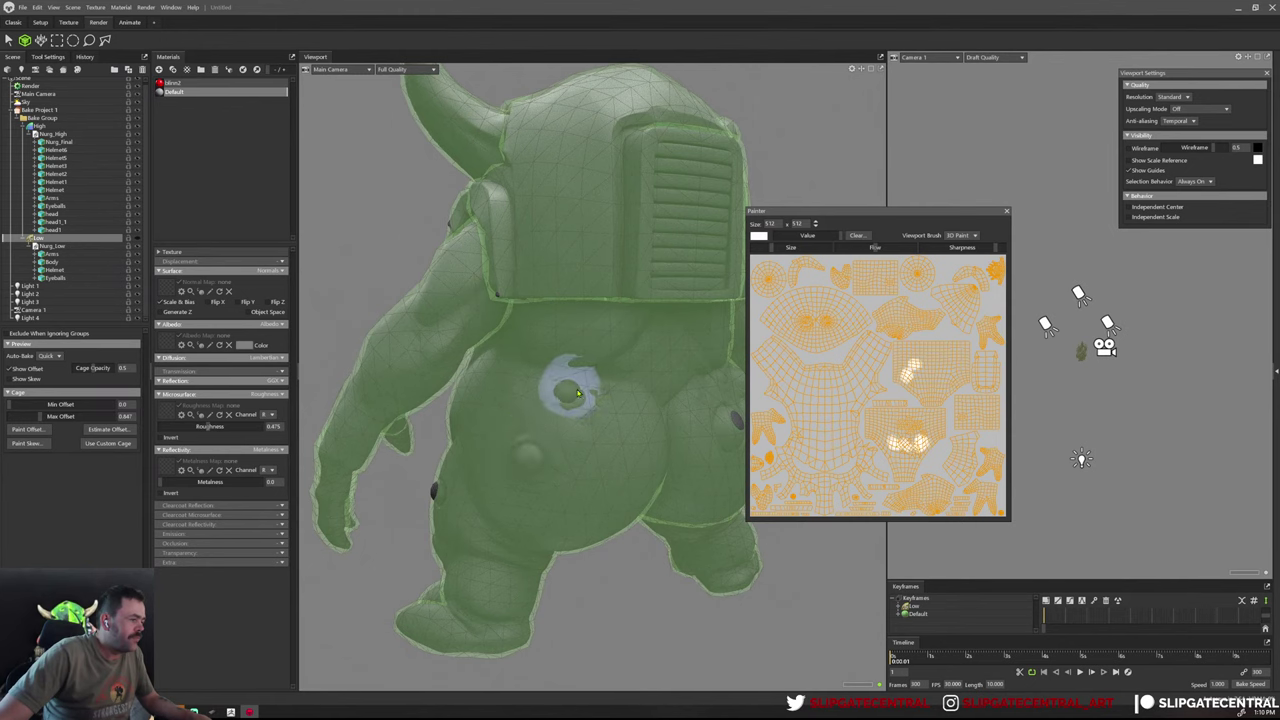
{"action": "mouse_move", "coordinate": [565, 403]}
{"action": "left_mouse_down", "text": "alt"}
{"action": "mouse_move", "coordinate": [483, 473]}
{"action": "mouse_move", "coordinate": [473, 532]}
{"action": "mouse_move", "coordinate": [394, 579]}
{"action": "mouse_move", "coordinate": [680, 540]}
{"action": "left_mouse_up", "text": "alt"}
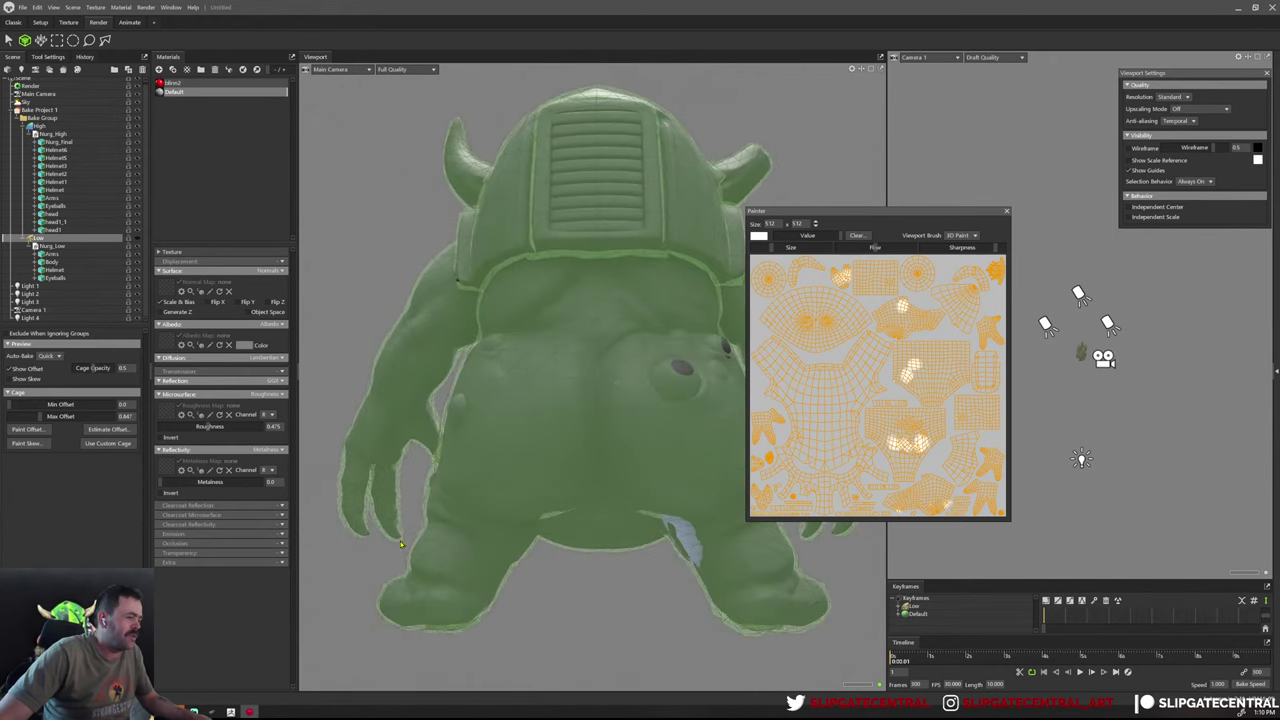
{"action": "mouse_move", "coordinate": [612, 420]}
{"action": "left_mouse_down"}
{"action": "mouse_move", "coordinate": [660, 375]}
{"action": "mouse_move", "coordinate": [594, 416]}
{"action": "mouse_move", "coordinate": [683, 530]}
{"action": "mouse_move", "coordinate": [510, 348]}
{"action": "left_mouse_up"}
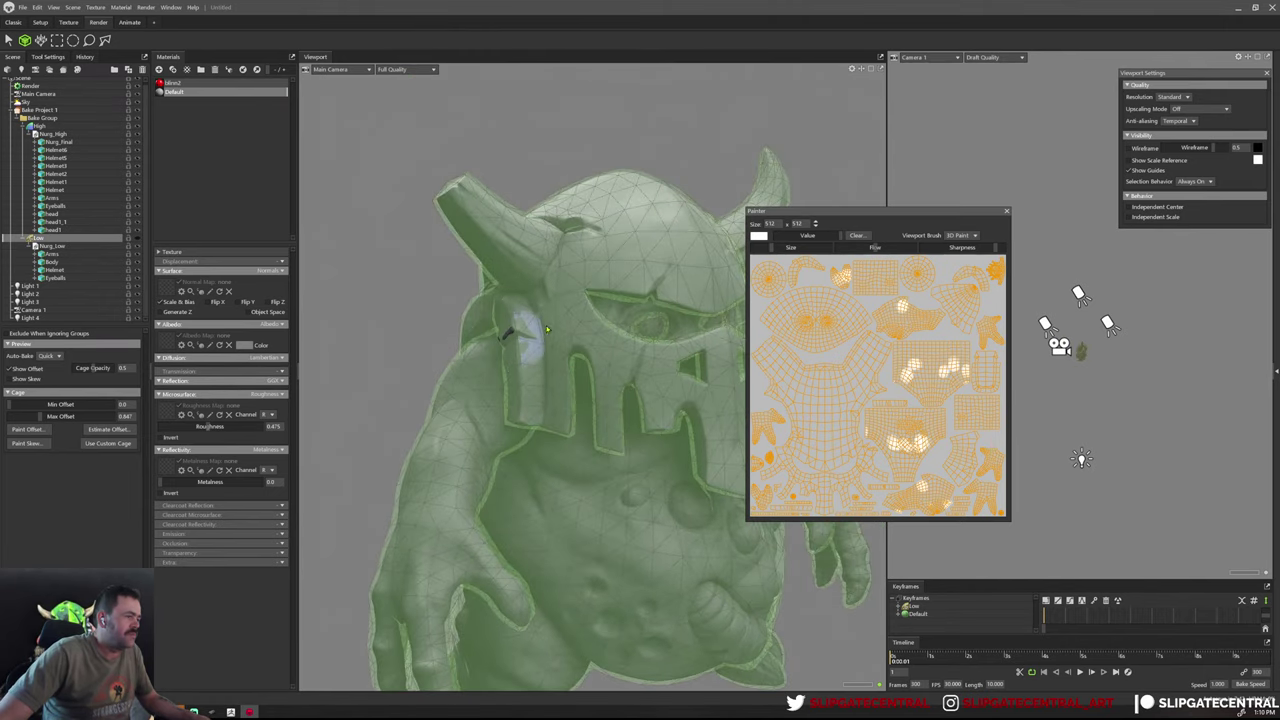
{"action": "scroll", "coordinate": [520, 340], "scroll_direction": "up", "scroll_amount": 2}
{"action": "scroll", "coordinate": [541, 321], "scroll_direction": "up", "scroll_amount": 3}
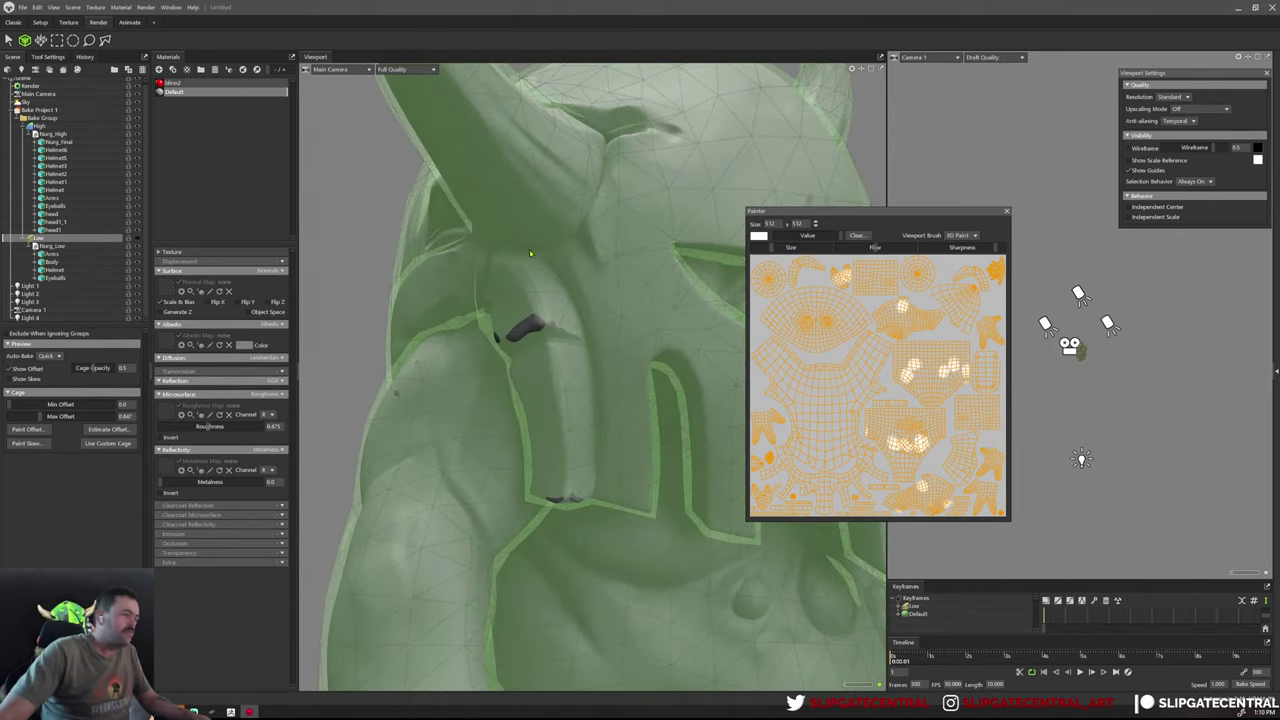
{"action": "left_click_drag", "start_coordinate": [592, 308], "coordinate": [528, 455], "text": "alt"}
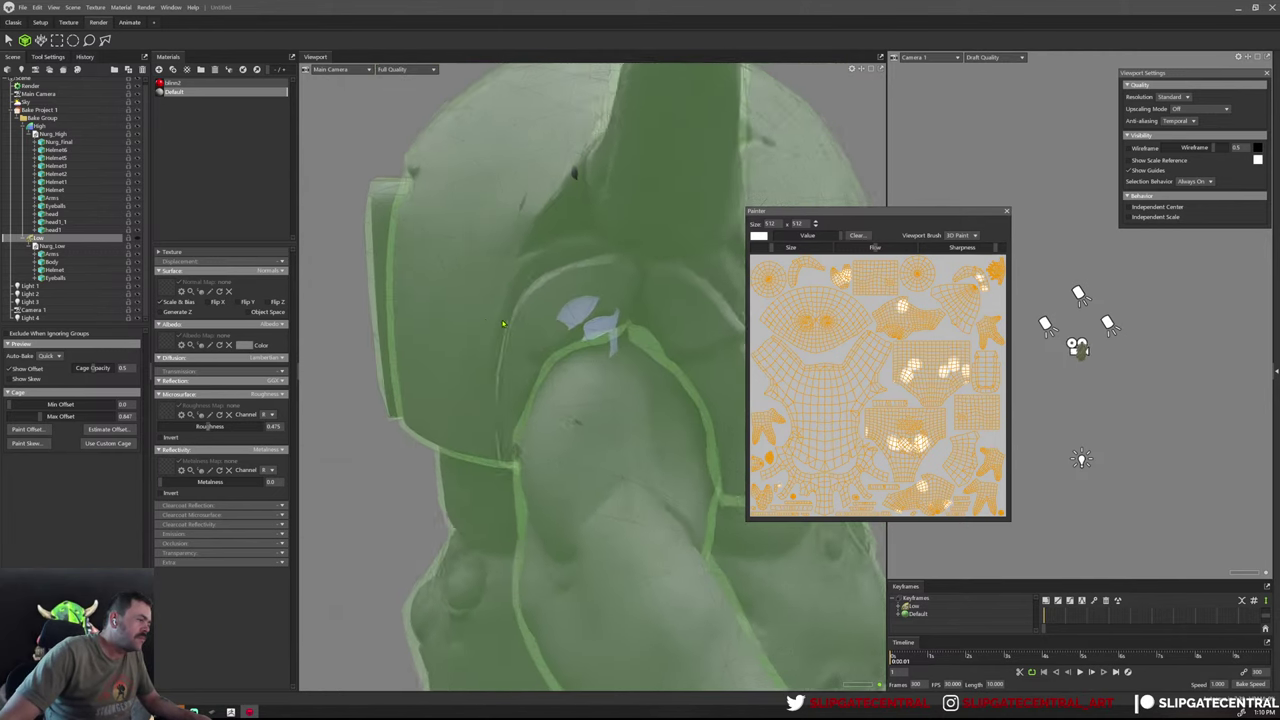
{"action": "mouse_move", "coordinate": [571, 497]}
{"action": "left_mouse_down", "text": "alt"}
{"action": "mouse_move", "coordinate": [598, 428]}
{"action": "mouse_move", "coordinate": [547, 277]}
{"action": "left_mouse_up", "text": "alt"}
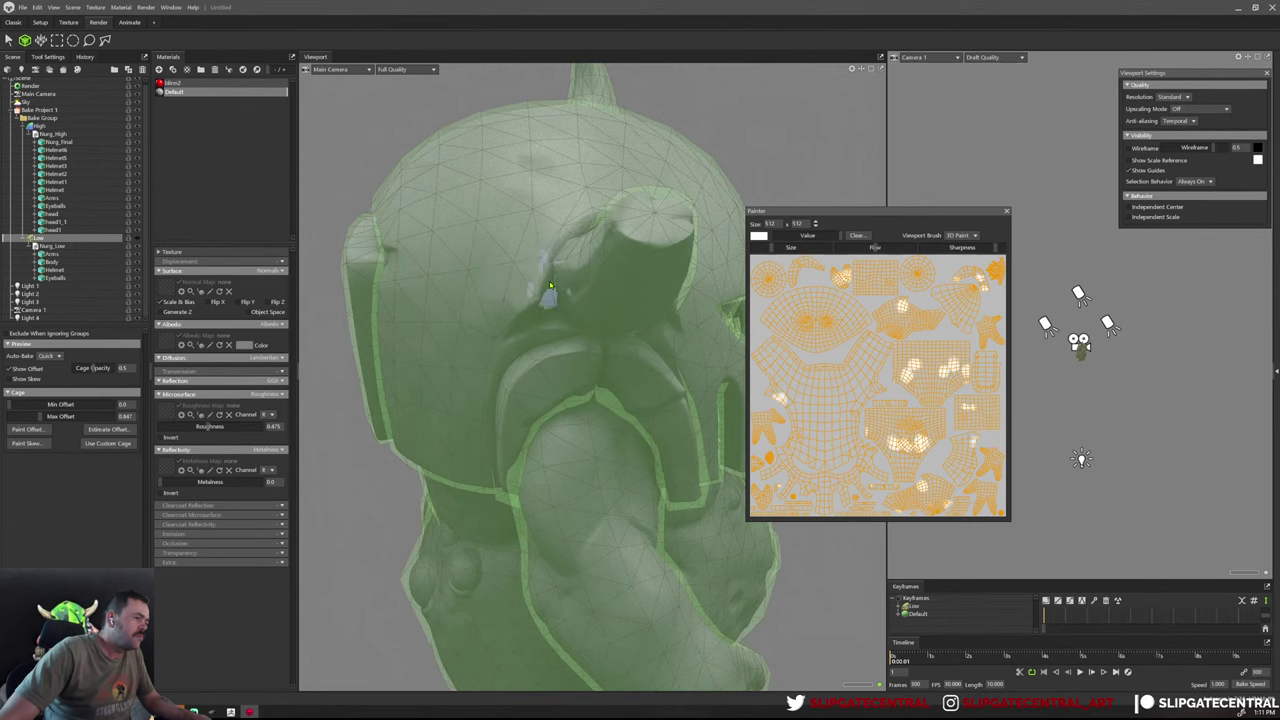
Inspect the helmet, shoulder and front of the character, then close the cage painter
{"action": "key", "text": "f"}
{"action": "mouse_move", "coordinate": [545, 293]}
{"action": "left_mouse_down", "text": "alt"}
{"action": "mouse_move", "coordinate": [597, 288]}
{"action": "mouse_move", "coordinate": [580, 343]}
{"action": "left_mouse_up", "text": "alt"}
{"action": "scroll", "coordinate": [623, 388], "scroll_direction": "up", "scroll_amount": 2}
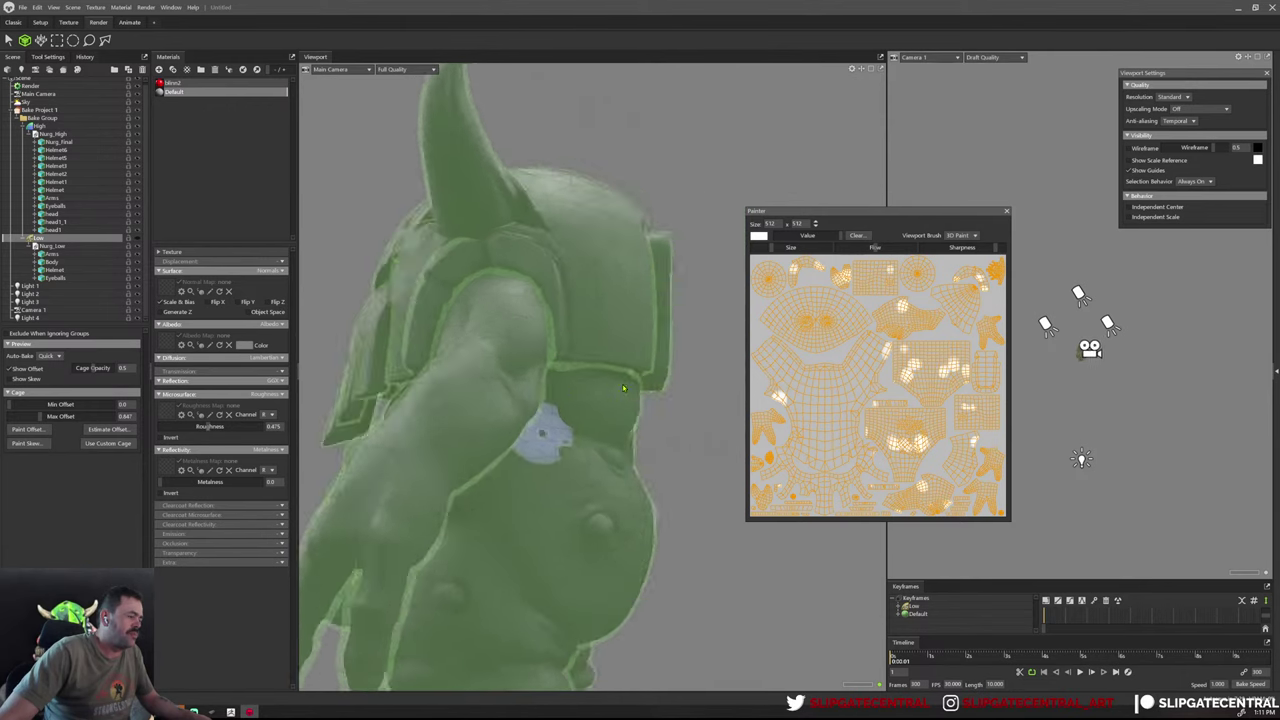
{"action": "left_click_drag", "start_coordinate": [623, 388], "coordinate": [500, 400], "text": "alt"}
{"action": "scroll", "coordinate": [593, 512], "scroll_direction": "up", "scroll_amount": 2}
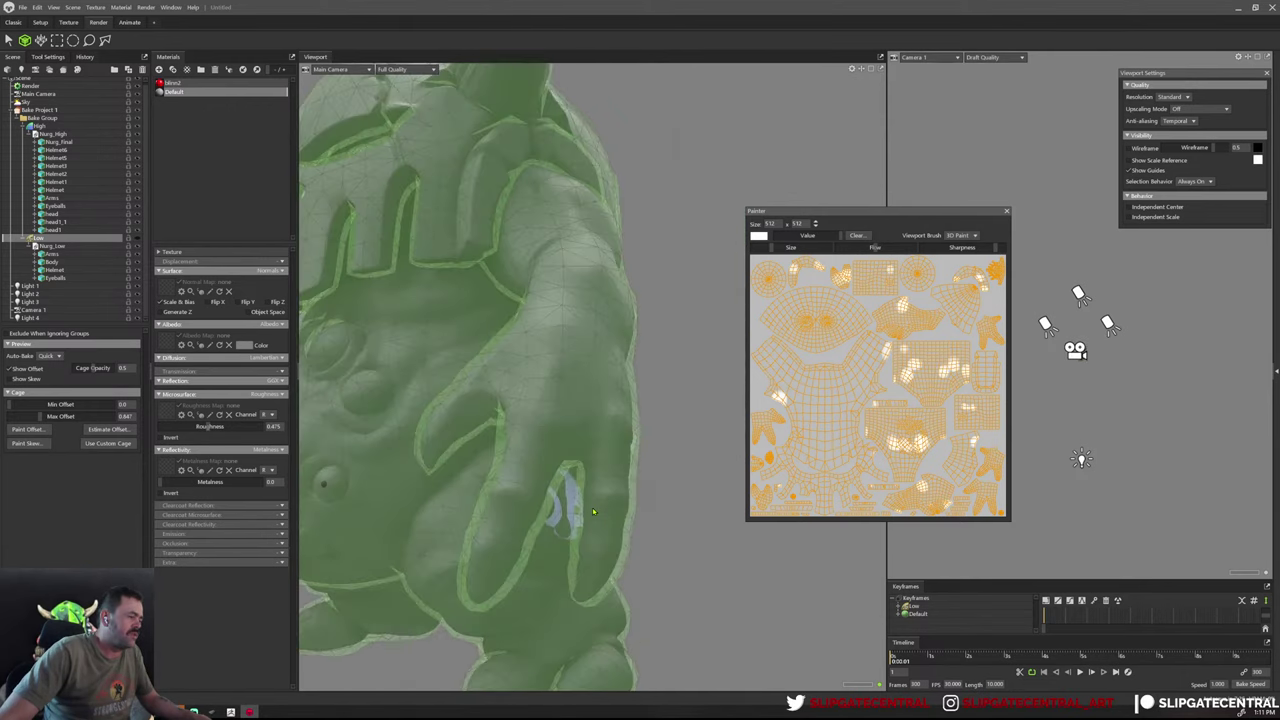
{"action": "scroll", "coordinate": [500, 480], "scroll_direction": "down", "scroll_amount": 2}
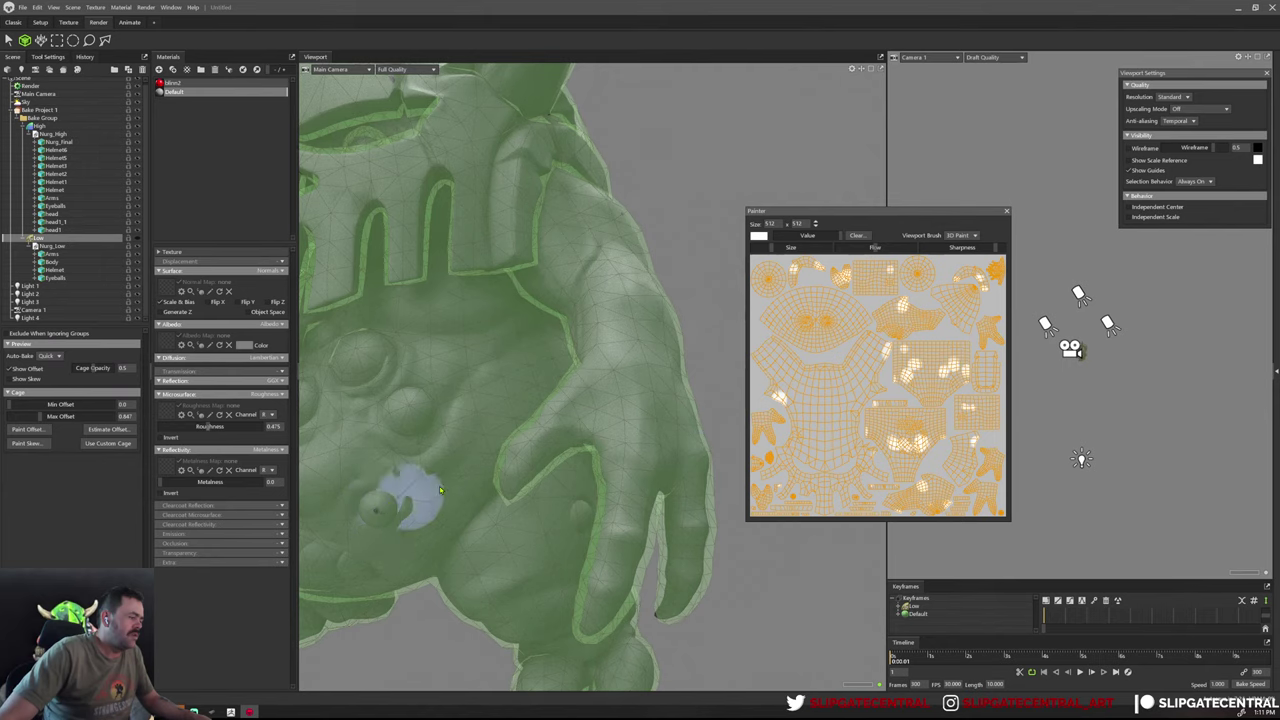
{"action": "scroll", "coordinate": [439, 488], "scroll_direction": "down", "scroll_amount": 2}
{"action": "left_click_drag", "start_coordinate": [428, 449], "coordinate": [534, 371], "text": "alt"}
{"action": "scroll", "coordinate": [534, 371], "scroll_direction": "down", "scroll_amount": 2}
{"action": "scroll", "coordinate": [614, 348], "scroll_direction": "up", "scroll_amount": 2}
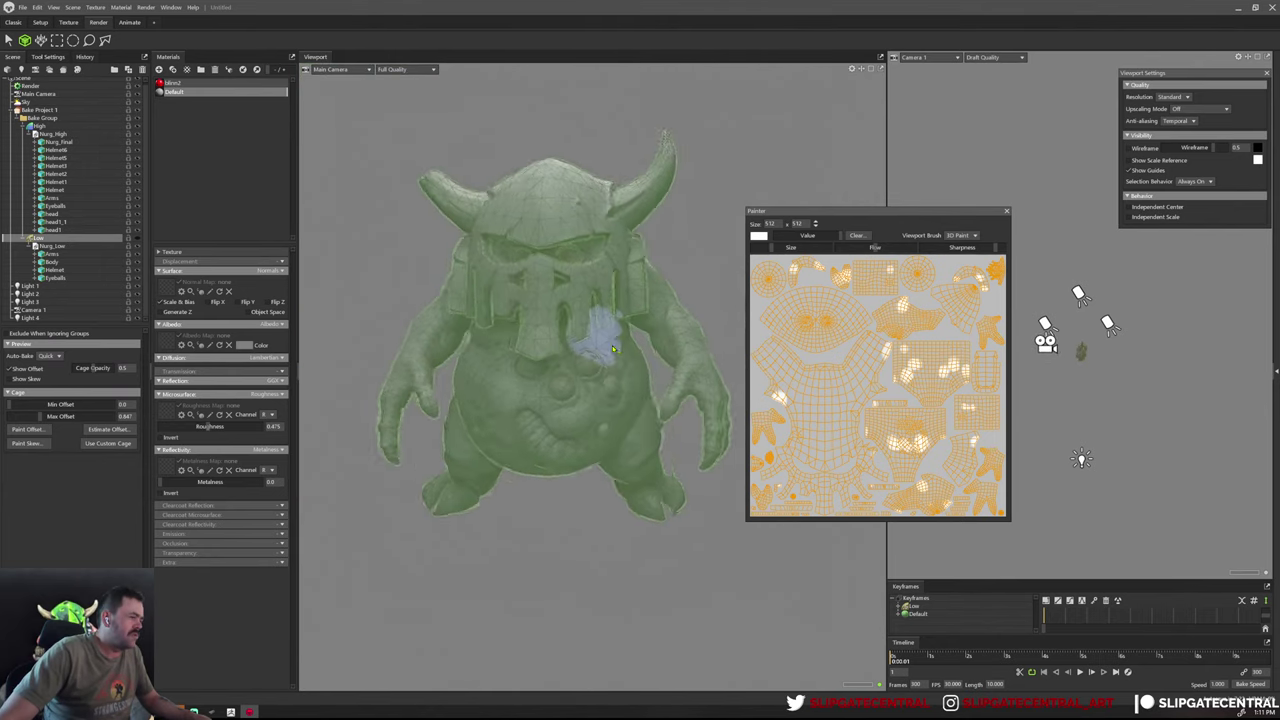
{"action": "left_click_drag", "start_coordinate": [614, 348], "coordinate": [596, 352], "text": "alt"}
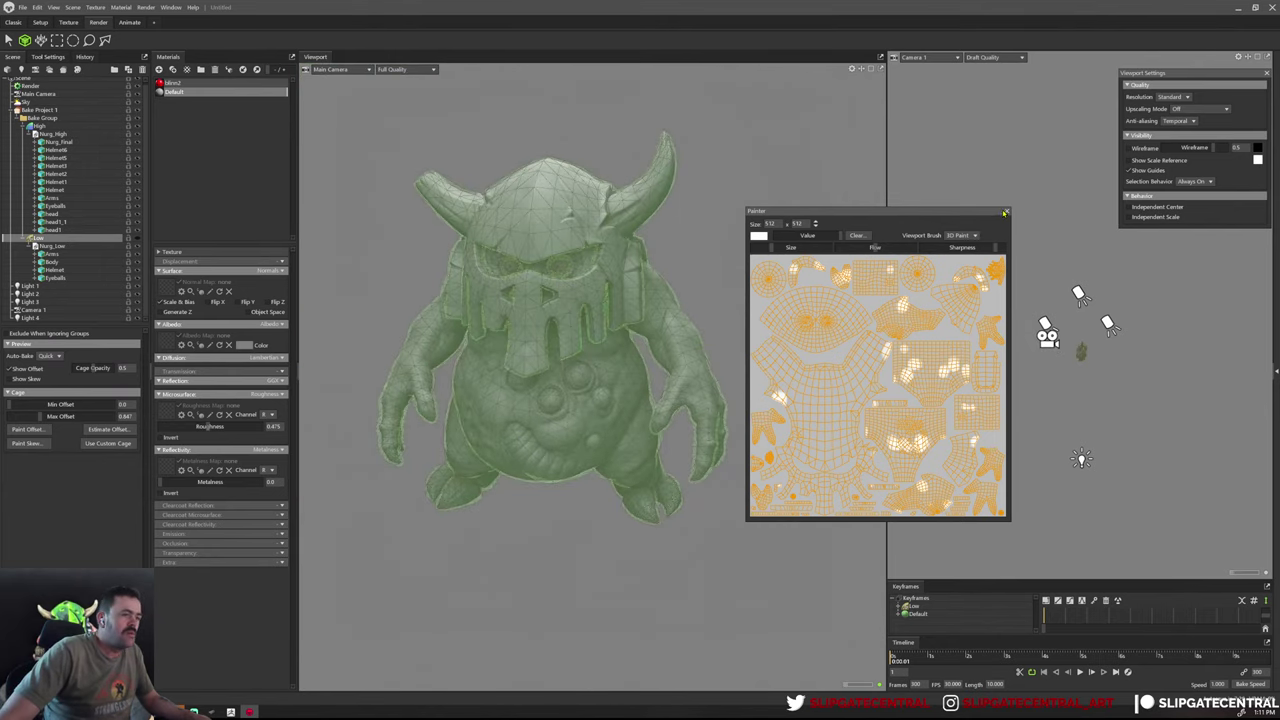
{"action": "left_click", "coordinate": [1005, 212]}
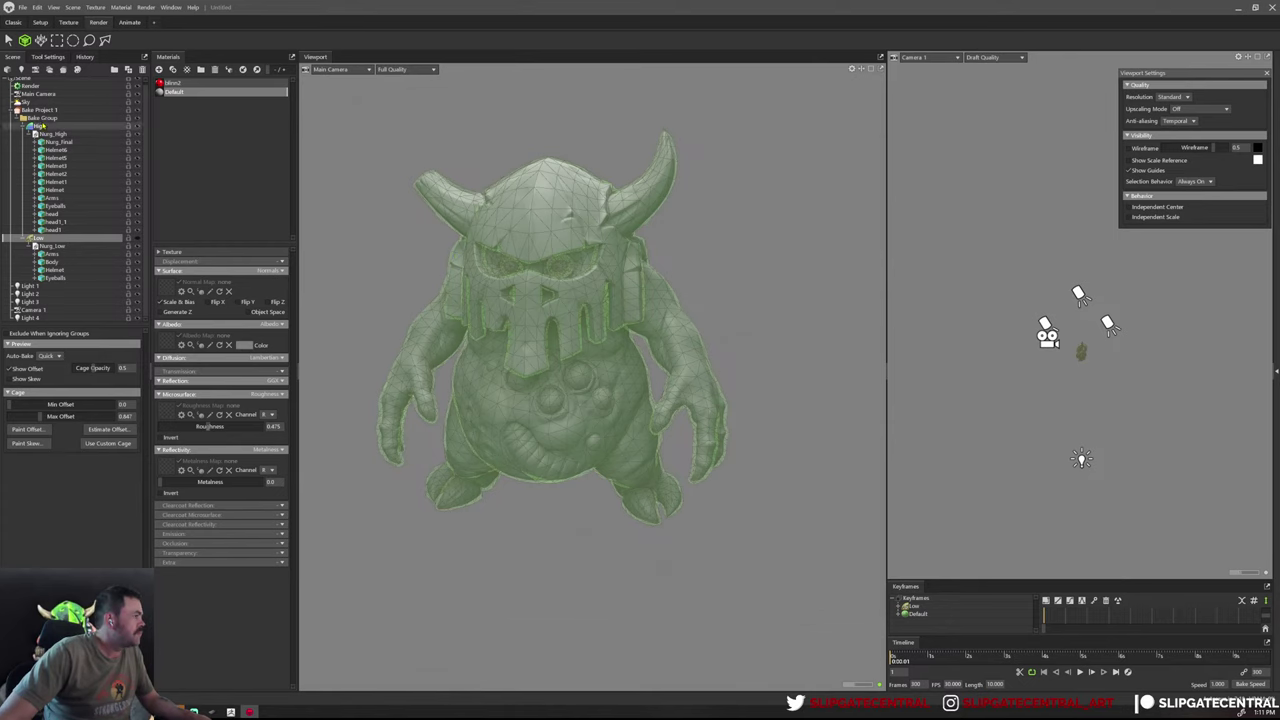
Select Bake Project 1 and bake the Nurgling's maps with F9
{"action": "scroll", "coordinate": [602, 327], "scroll_direction": "up", "scroll_amount": 2}
{"action": "left_click_drag", "start_coordinate": [602, 327], "coordinate": [680, 382]}
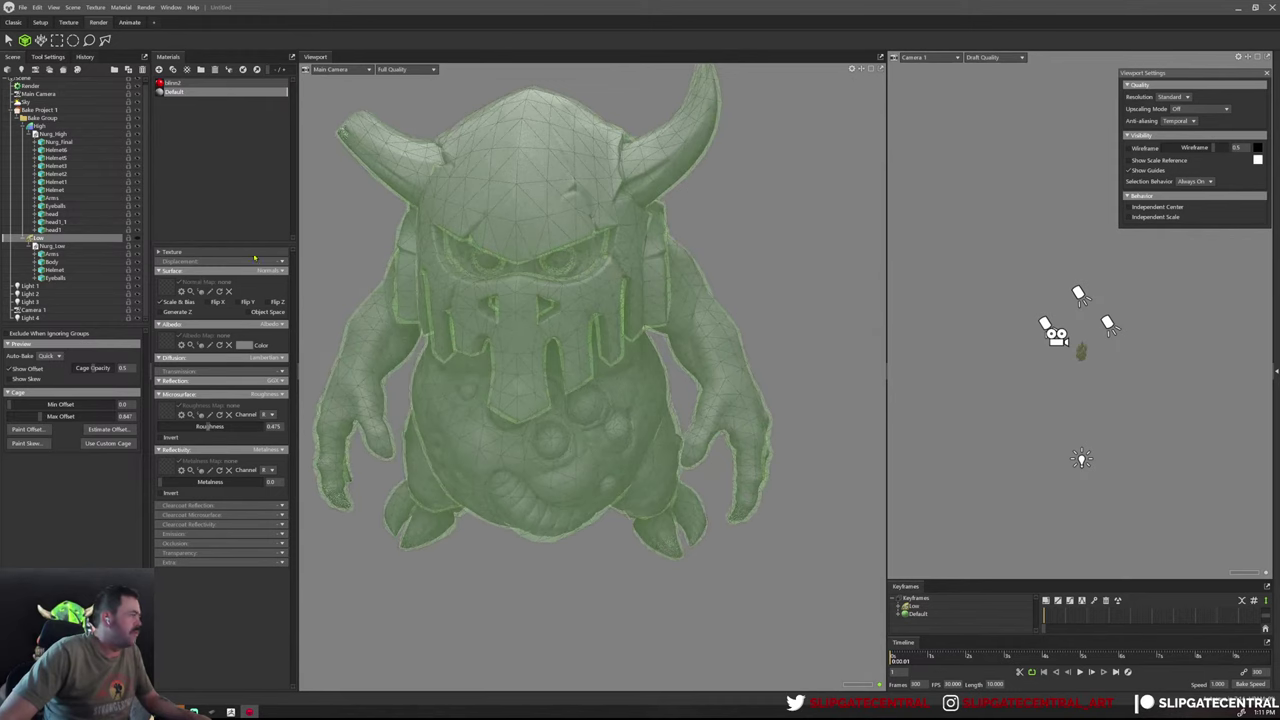
{"action": "left_click", "coordinate": [69, 124]}
{"action": "left_click", "coordinate": [68, 118]}
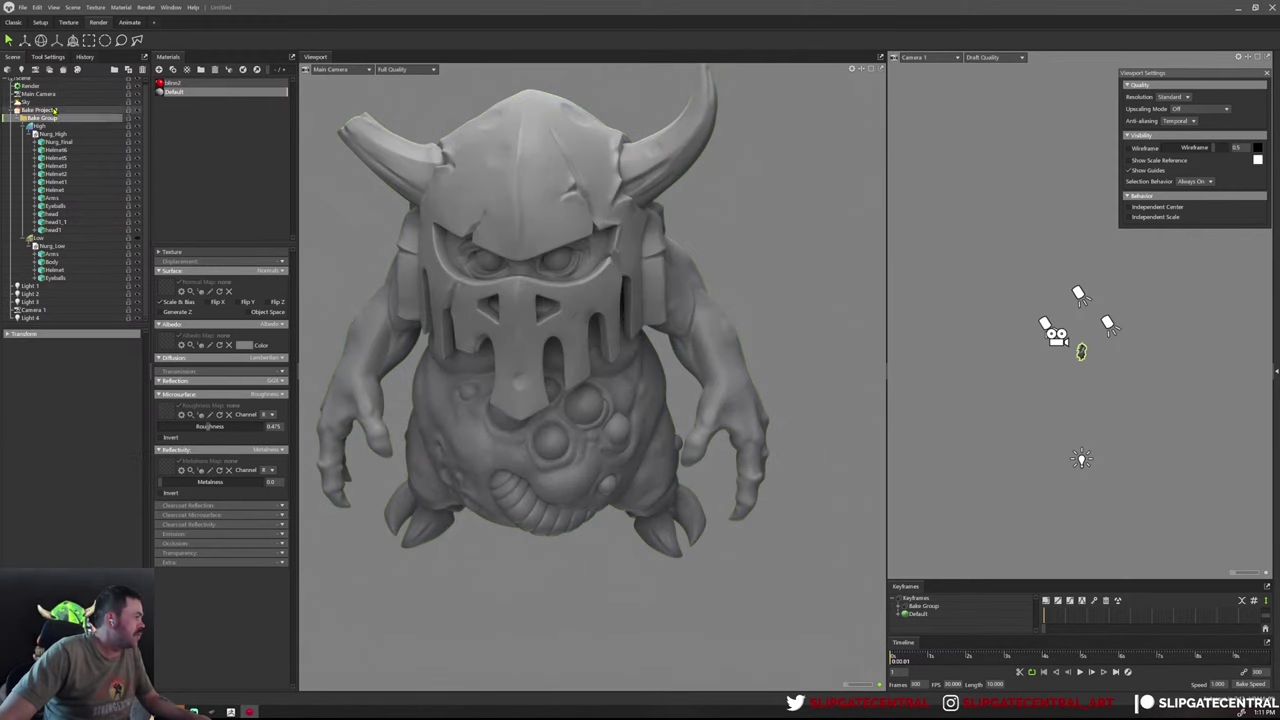
{"action": "left_click", "coordinate": [55, 110]}
{"action": "key", "text": "F9"}
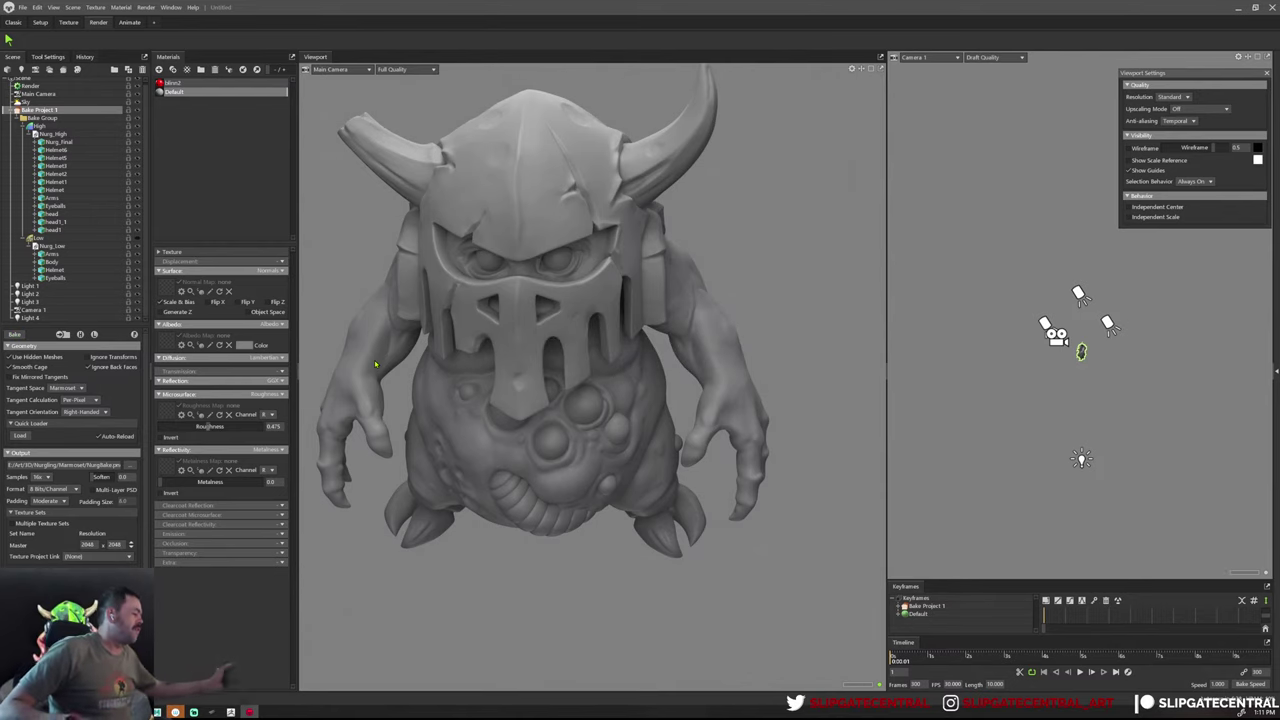
Enlarge the bake settings panel to show the bake settings and Maps list
{"action": "scroll", "coordinate": [117, 500], "scroll_direction": "down", "scroll_amount": 1}
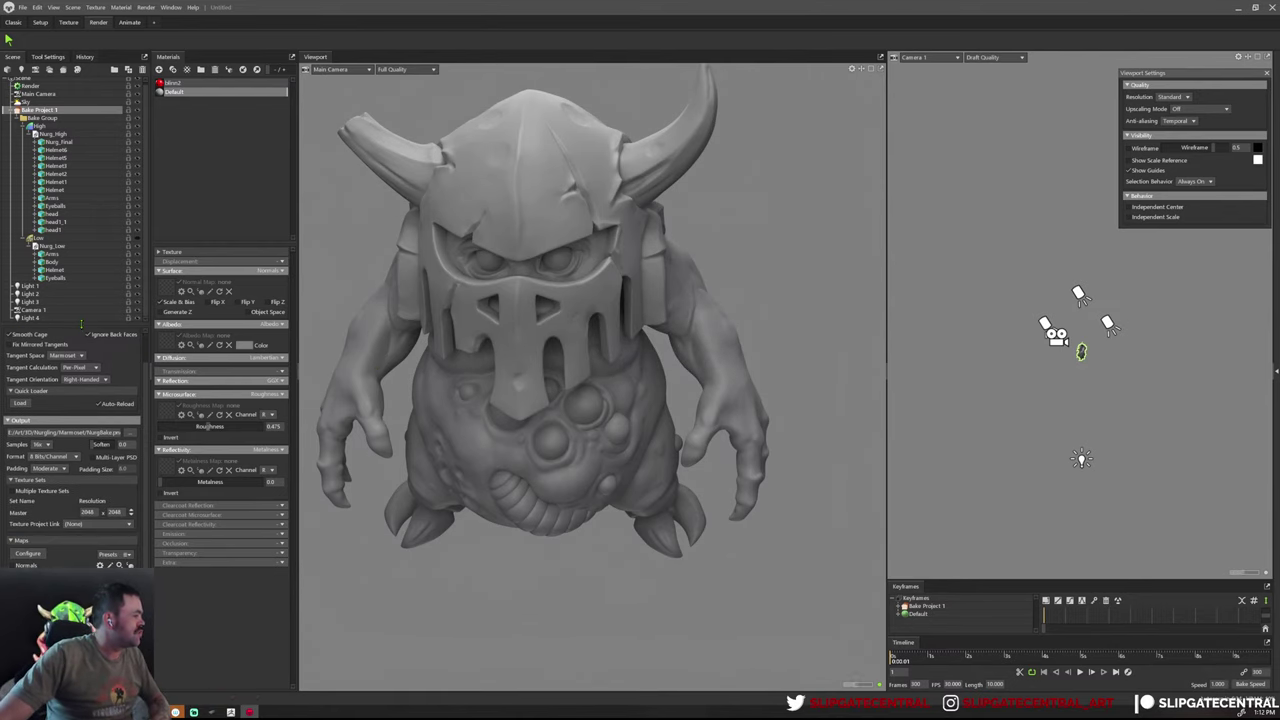
{"action": "mouse_move", "coordinate": [81, 324]}
{"action": "left_mouse_down"}
{"action": "mouse_move", "coordinate": [70, 260]}
{"action": "mouse_move", "coordinate": [72, 272]}
{"action": "left_mouse_up"}
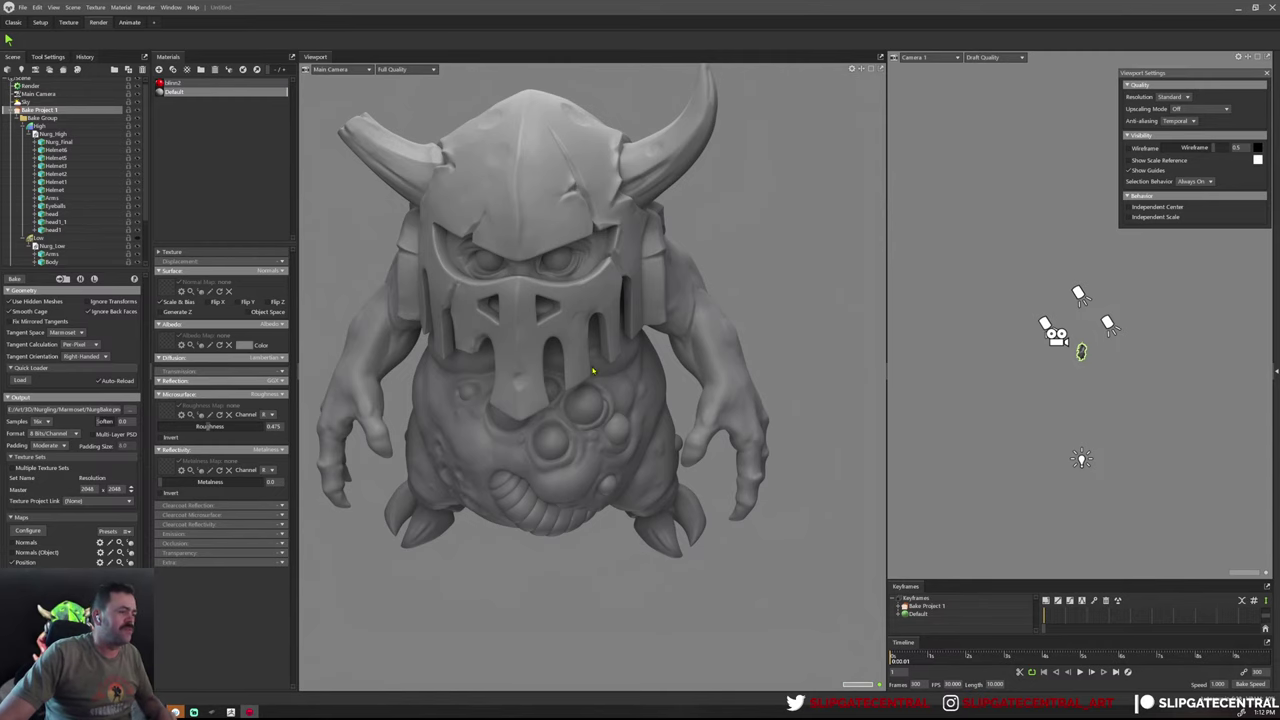
{"action": "scroll", "coordinate": [651, 340], "scroll_direction": "down", "scroll_amount": 3}
{"action": "mouse_move", "coordinate": [651, 340]}
{"action": "left_mouse_down"}
{"action": "mouse_move", "coordinate": [707, 310]}
{"action": "mouse_move", "coordinate": [734, 320]}
{"action": "mouse_move", "coordinate": [700, 320]}
{"action": "mouse_move", "coordinate": [720, 324]}
{"action": "left_mouse_up"}
{"action": "scroll", "coordinate": [707, 310], "scroll_direction": "up", "scroll_amount": 2}
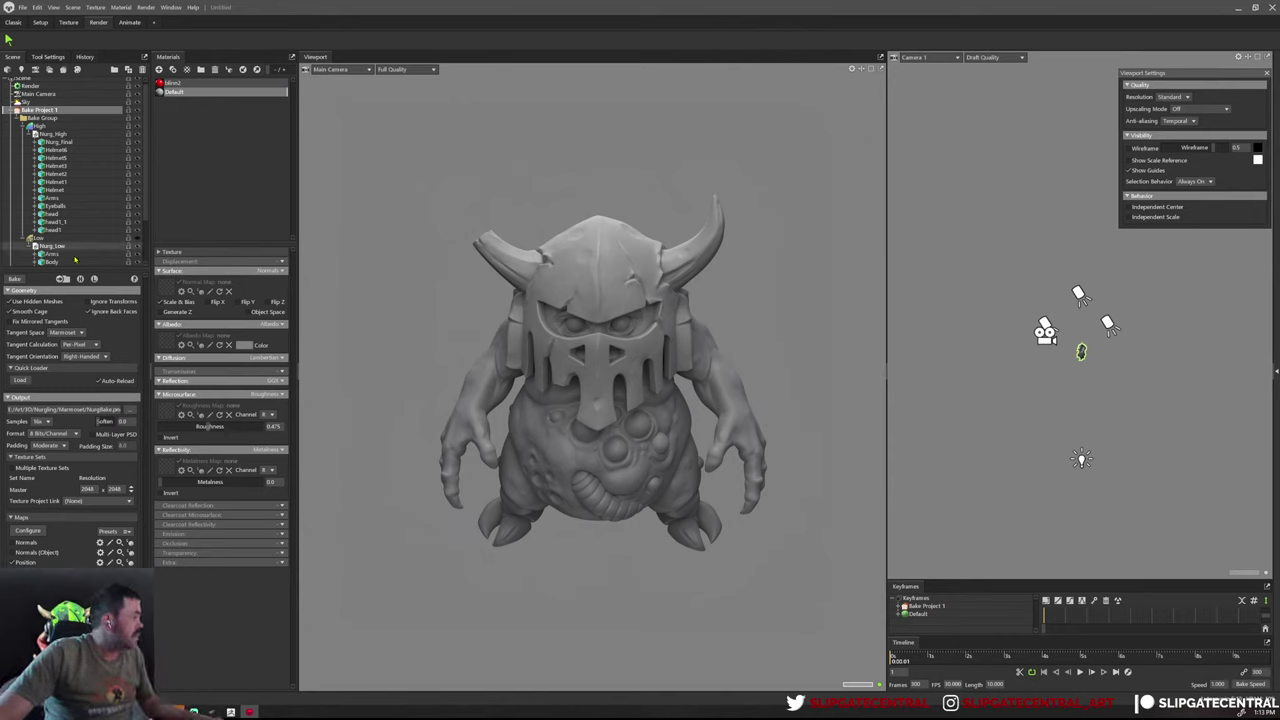
Preview the low-poly model with its glossy red bake, then return to Bake Project 1
{"action": "left_click", "coordinate": [80, 279]}
{"action": "left_click", "coordinate": [95, 279]}
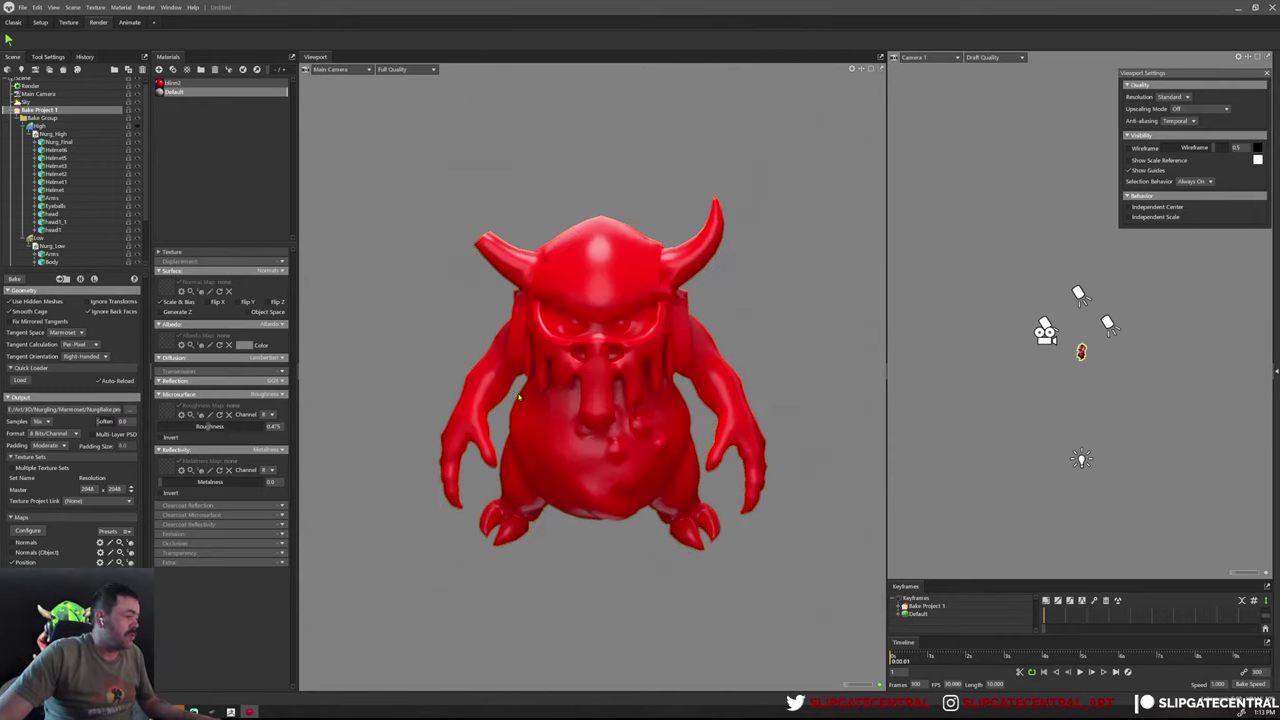
{"action": "left_click_drag", "start_coordinate": [760, 440], "coordinate": [716, 450]}
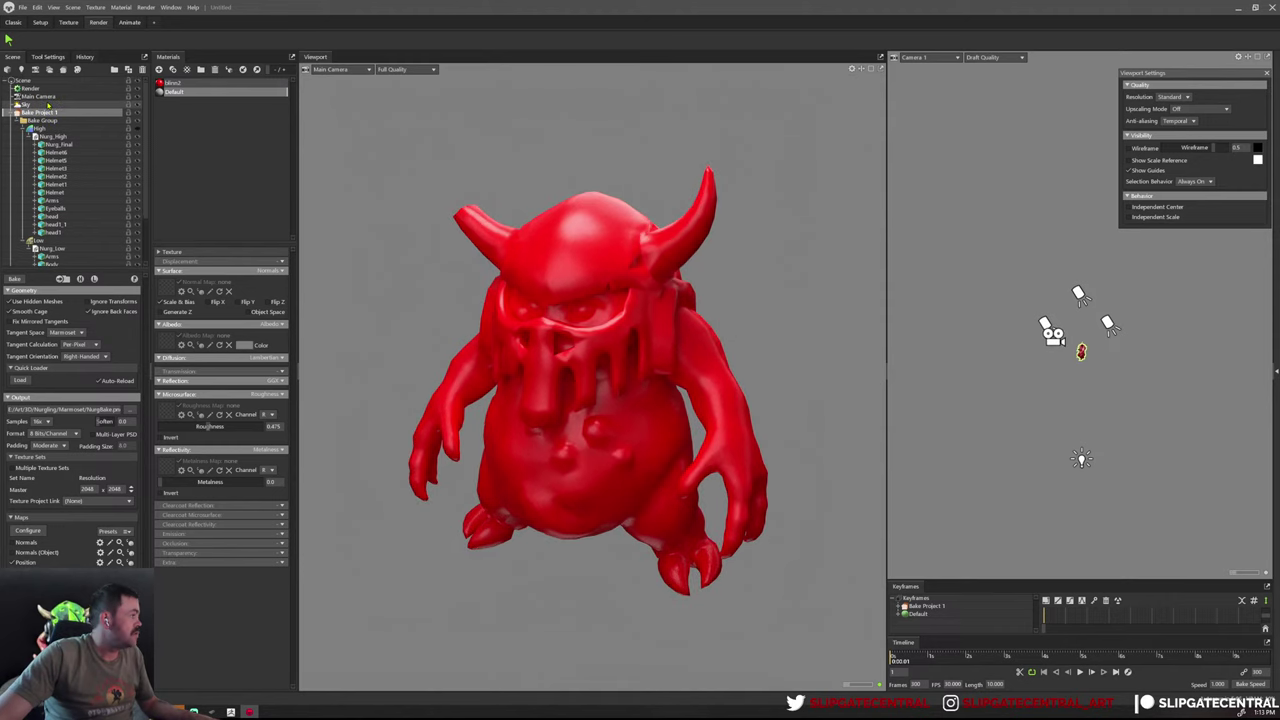
{"action": "left_click", "coordinate": [30, 88]}
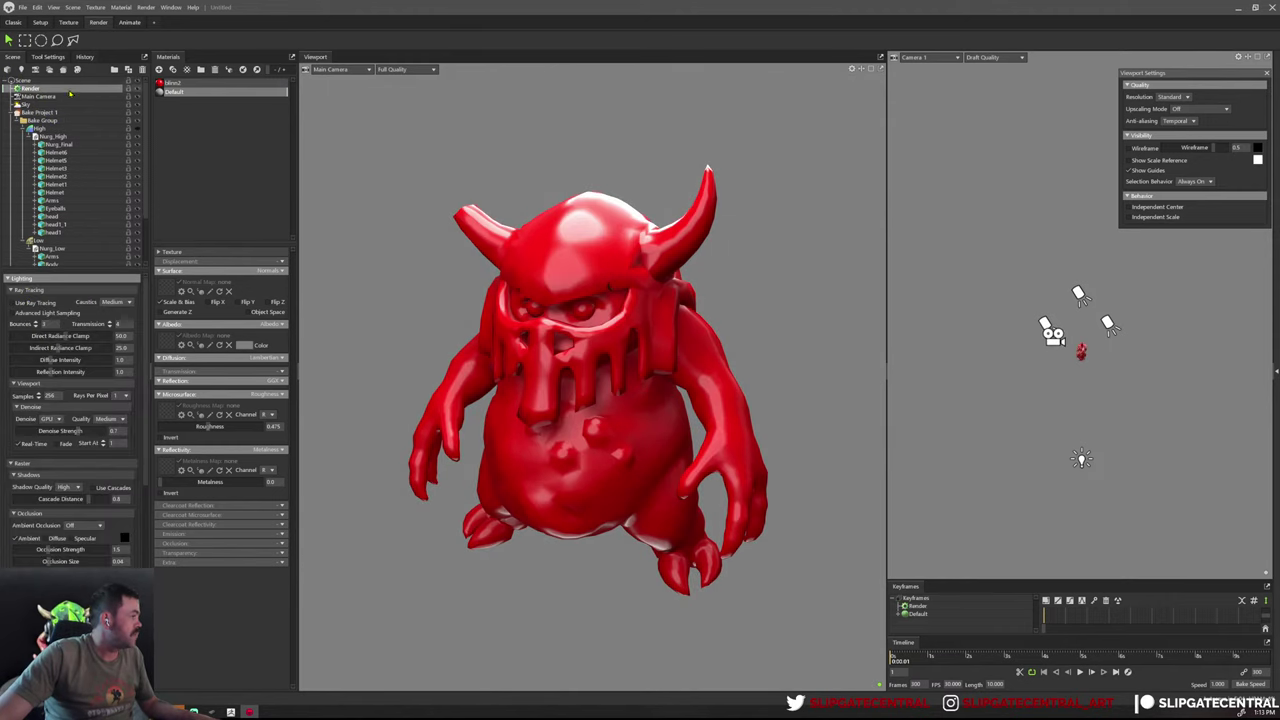
{"action": "left_click", "coordinate": [50, 113]}
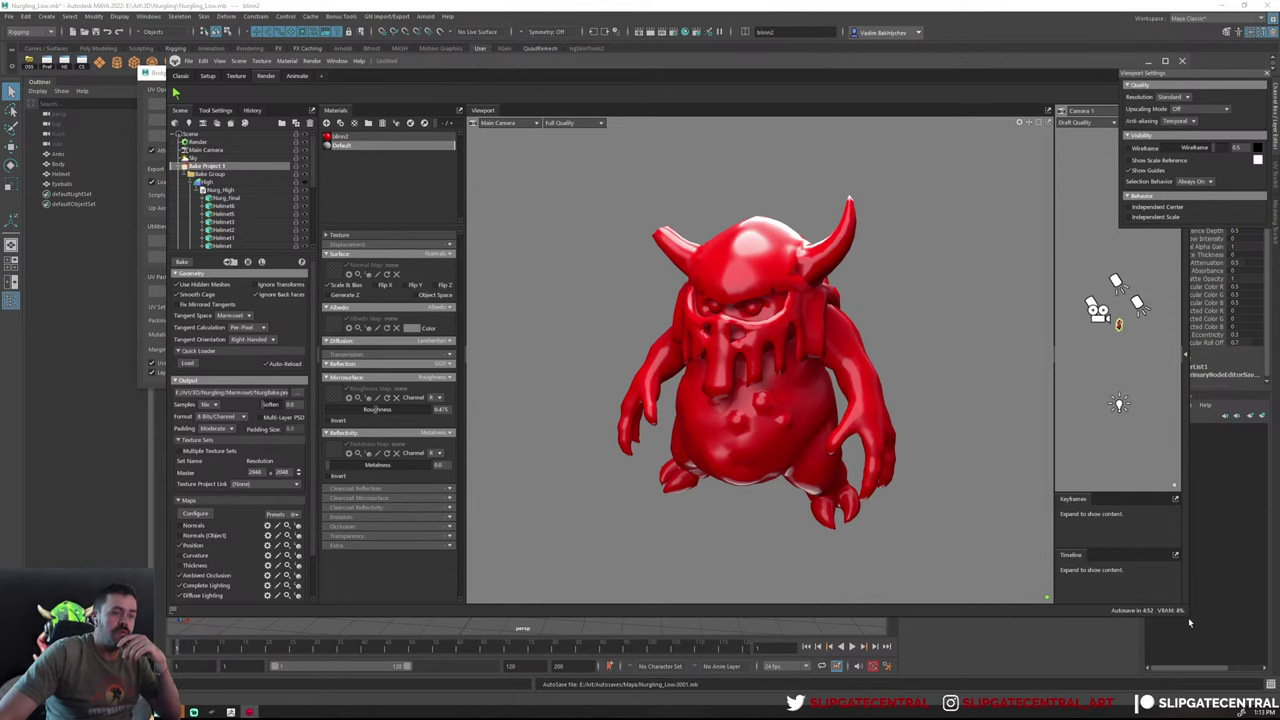
Resize the Toolbag window and preview the baked Position map on the model
{"action": "left_click_drag", "start_coordinate": [1188, 616], "coordinate": [1250, 655]}
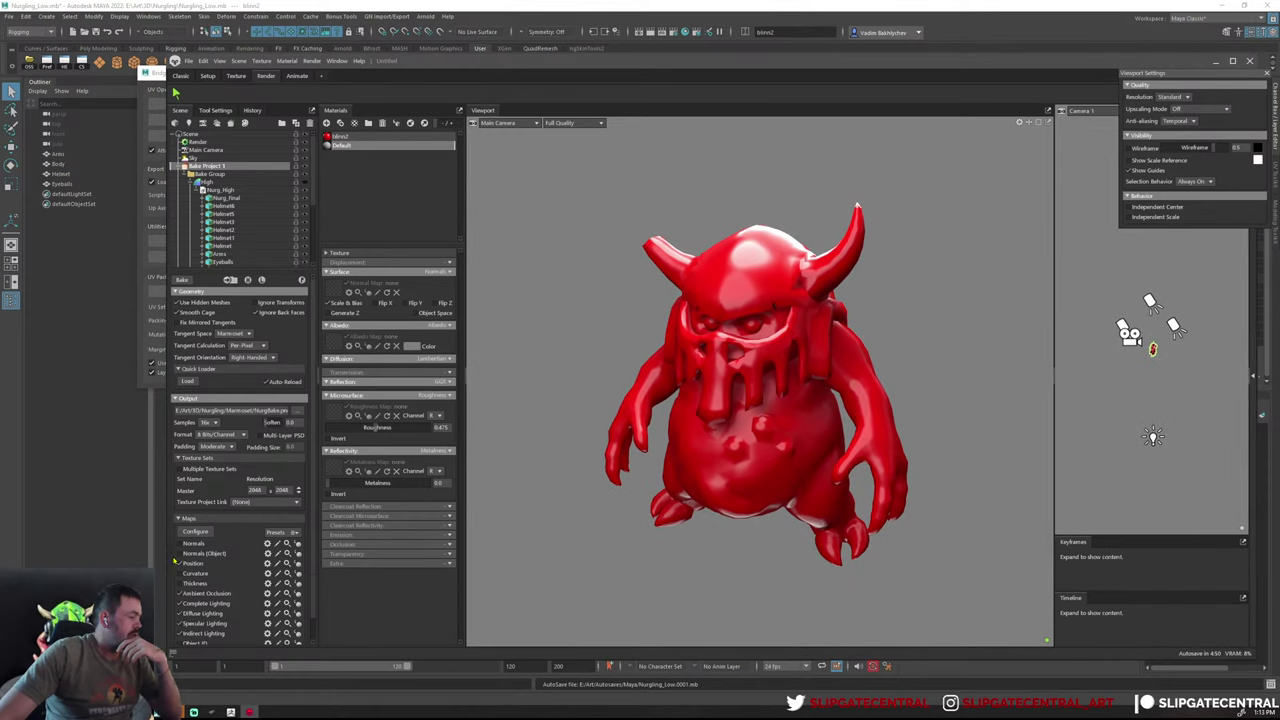
{"action": "scroll", "coordinate": [257, 581], "scroll_direction": "down", "scroll_amount": 2}
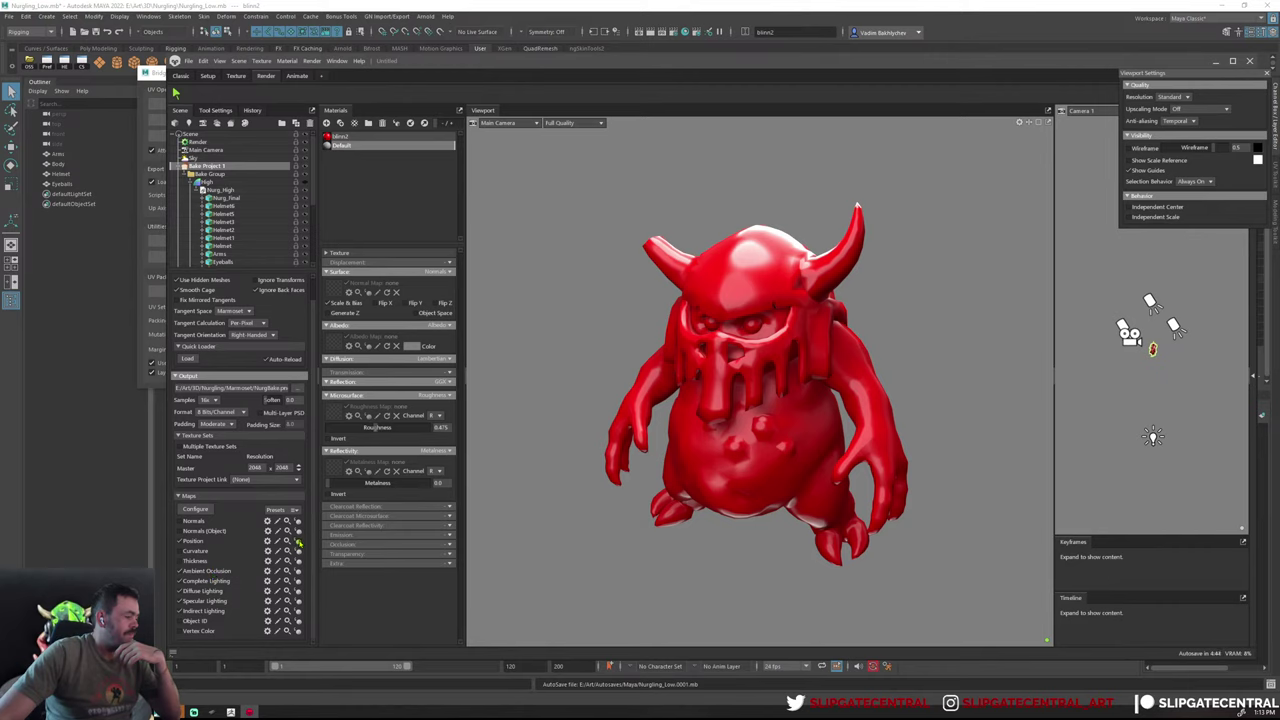
{"action": "left_click", "coordinate": [298, 541]}
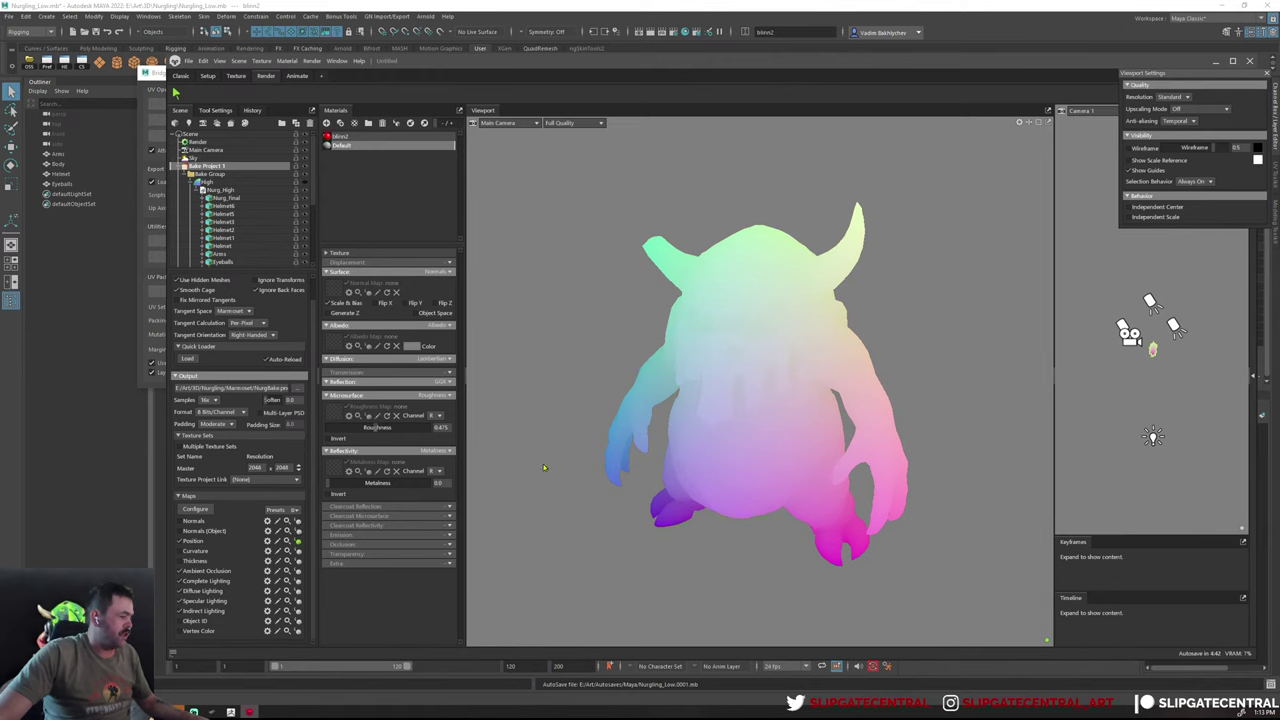
{"action": "scroll", "coordinate": [857, 424], "scroll_direction": "up", "scroll_amount": 3}
{"action": "mouse_move", "coordinate": [857, 424]}
{"action": "left_mouse_down"}
{"action": "mouse_move", "coordinate": [794, 383]}
{"action": "mouse_move", "coordinate": [814, 363]}
{"action": "mouse_move", "coordinate": [771, 366]}
{"action": "mouse_move", "coordinate": [774, 390]}
{"action": "mouse_move", "coordinate": [749, 400]}
{"action": "mouse_move", "coordinate": [808, 371]}
{"action": "left_mouse_up"}
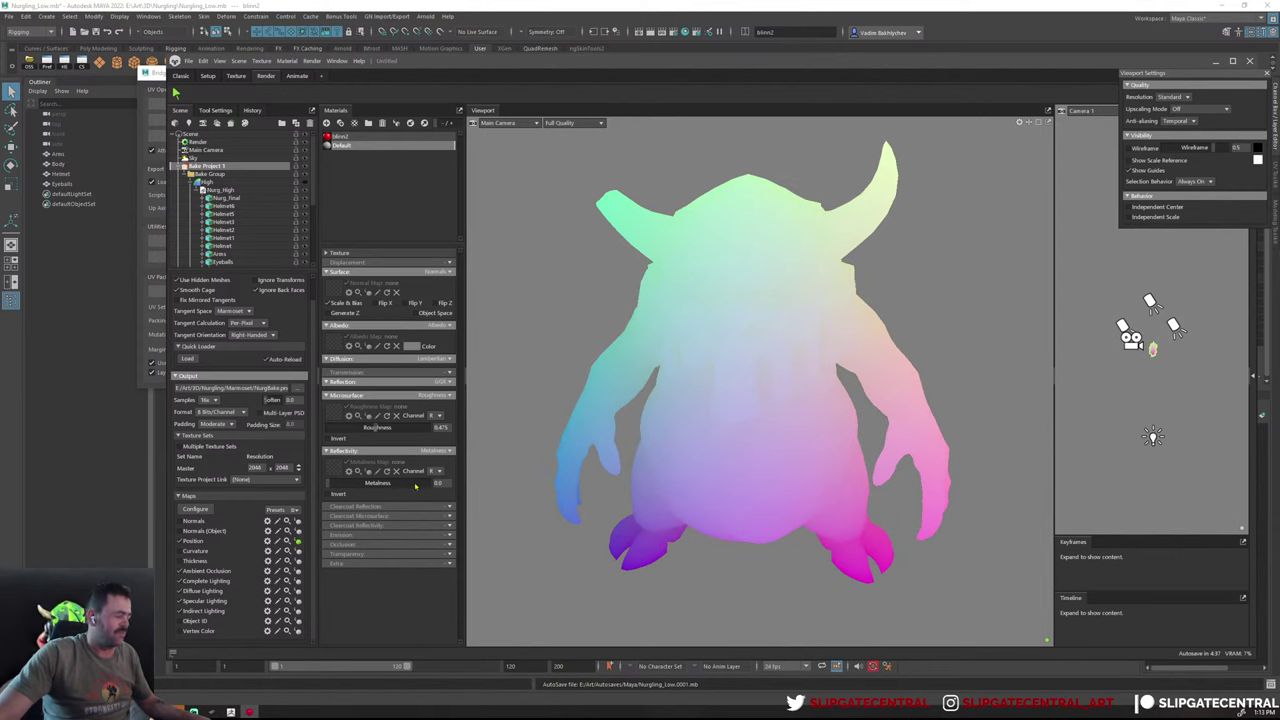
Preview the baked Ambient Occlusion map, orbiting to inspect the helmet and front
{"action": "left_click", "coordinate": [297, 560]}
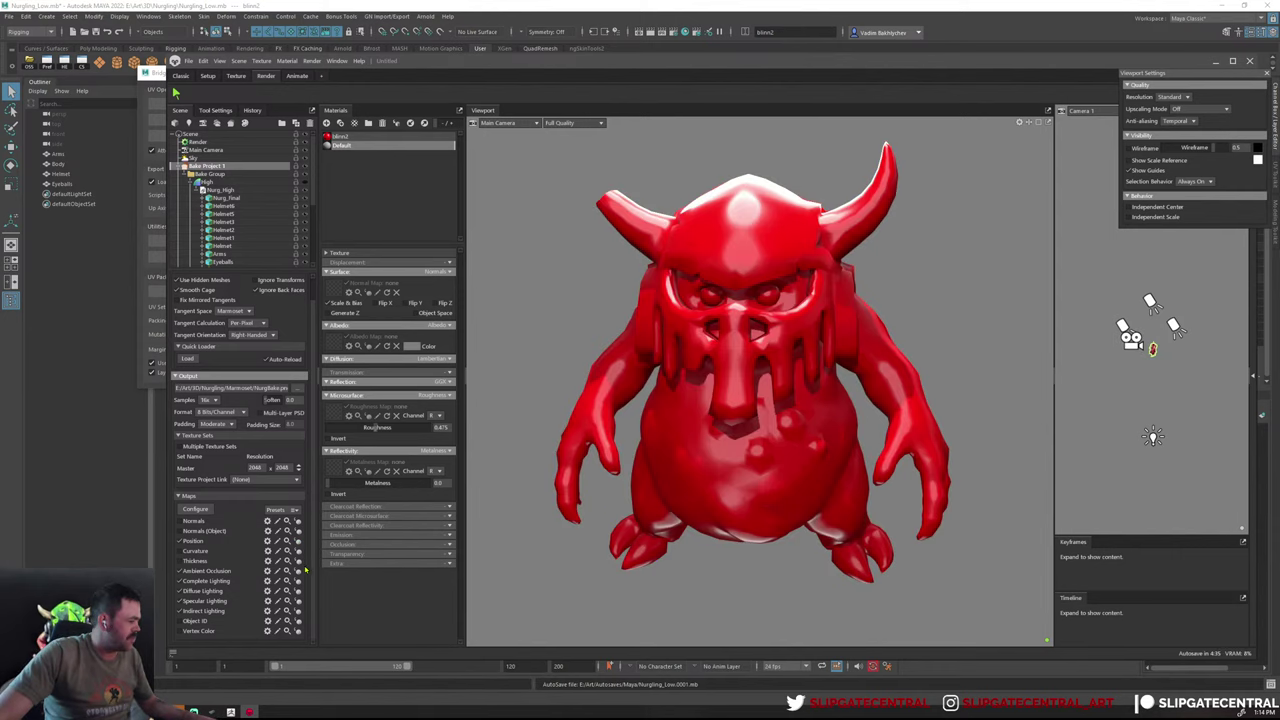
{"action": "left_click", "coordinate": [297, 570]}
{"action": "left_click_drag", "start_coordinate": [857, 490], "coordinate": [740, 300]}
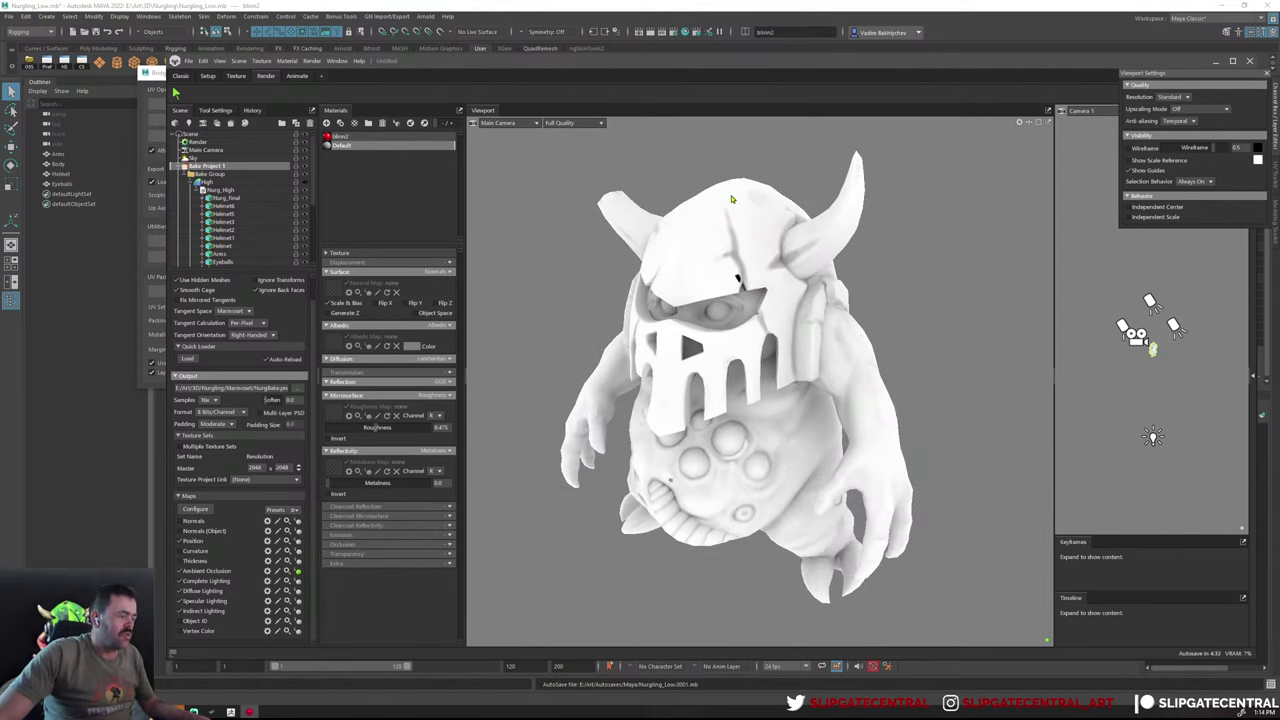
{"action": "scroll", "coordinate": [705, 153], "scroll_direction": "up", "scroll_amount": 5}
{"action": "scroll", "coordinate": [719, 217], "scroll_direction": "down", "scroll_amount": 5}
{"action": "mouse_move", "coordinate": [719, 217]}
{"action": "left_mouse_down"}
{"action": "mouse_move", "coordinate": [789, 320]}
{"action": "mouse_move", "coordinate": [686, 271]}
{"action": "left_mouse_up"}
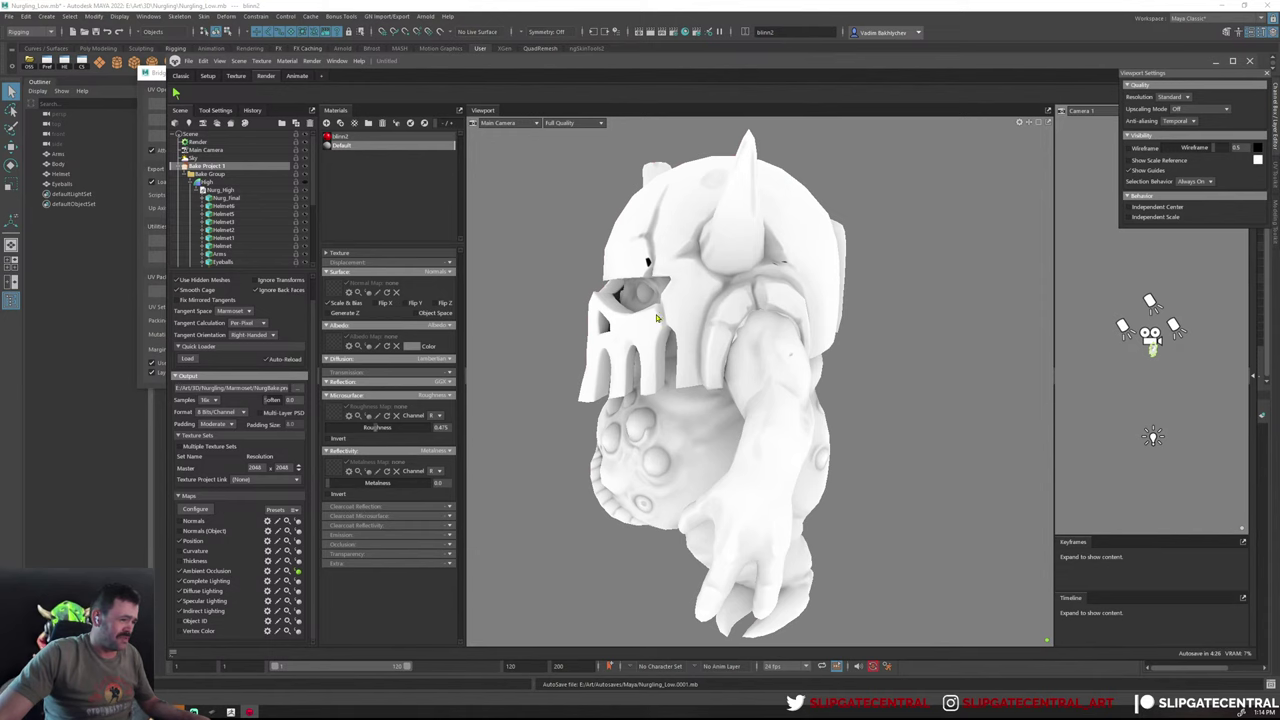
{"action": "mouse_move", "coordinate": [657, 318]}
{"action": "left_mouse_down"}
{"action": "mouse_move", "coordinate": [680, 295]}
{"action": "mouse_move", "coordinate": [700, 320]}
{"action": "left_mouse_up"}
{"action": "scroll", "coordinate": [735, 334], "scroll_direction": "up", "scroll_amount": 3}
{"action": "scroll", "coordinate": [729, 340], "scroll_direction": "up", "scroll_amount": 3}
{"action": "scroll", "coordinate": [700, 320], "scroll_direction": "down", "scroll_amount": 3}
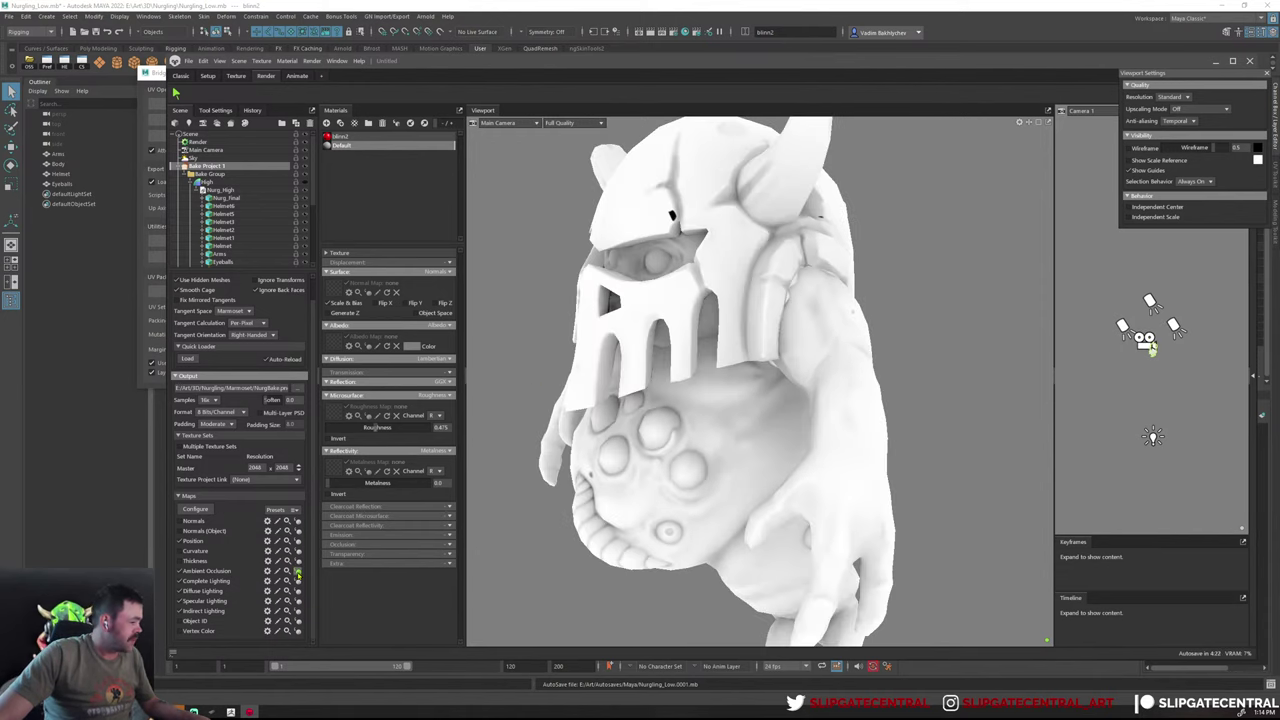
Preview the Complete Lighting bake and inspect it from a back-left view
{"action": "left_click", "coordinate": [297, 580]}
{"action": "scroll", "coordinate": [722, 481], "scroll_direction": "down", "scroll_amount": 3}
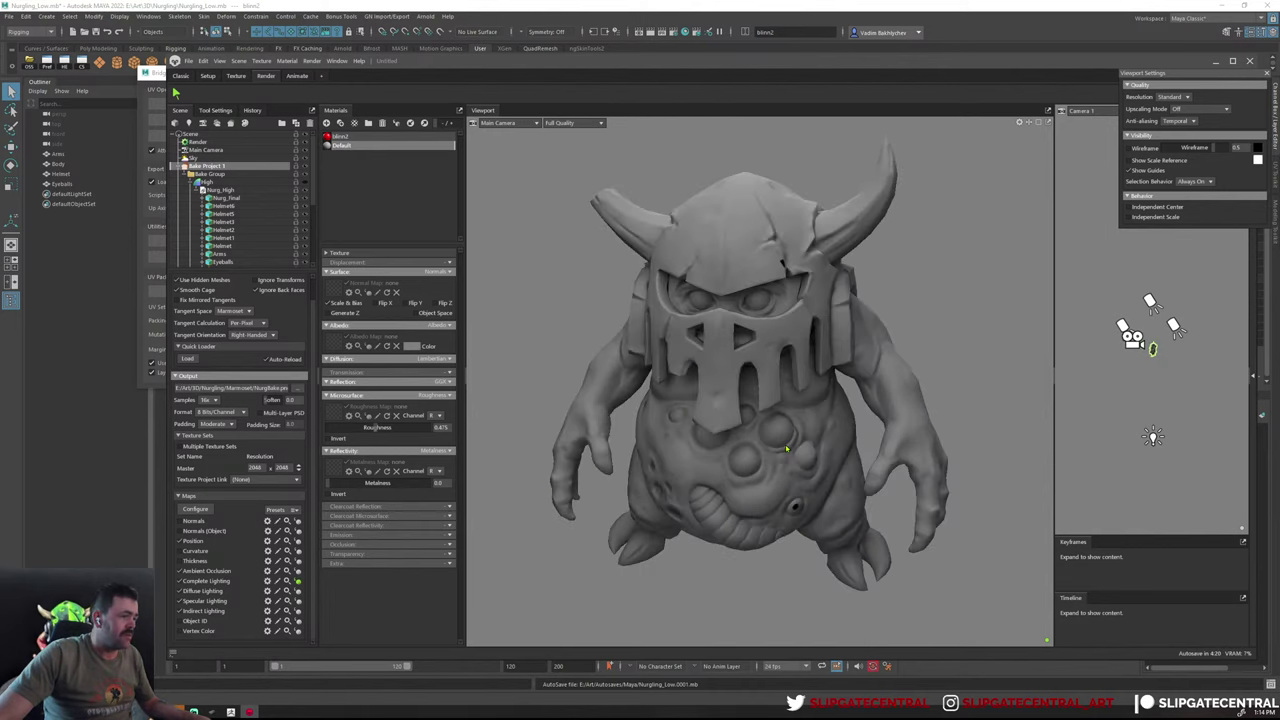
{"action": "scroll", "coordinate": [722, 481], "scroll_direction": "up", "scroll_amount": 3}
{"action": "mouse_move", "coordinate": [722, 481]}
{"action": "left_mouse_down"}
{"action": "mouse_move", "coordinate": [686, 345]}
{"action": "mouse_move", "coordinate": [786, 327]}
{"action": "mouse_move", "coordinate": [760, 470]}
{"action": "left_mouse_up"}
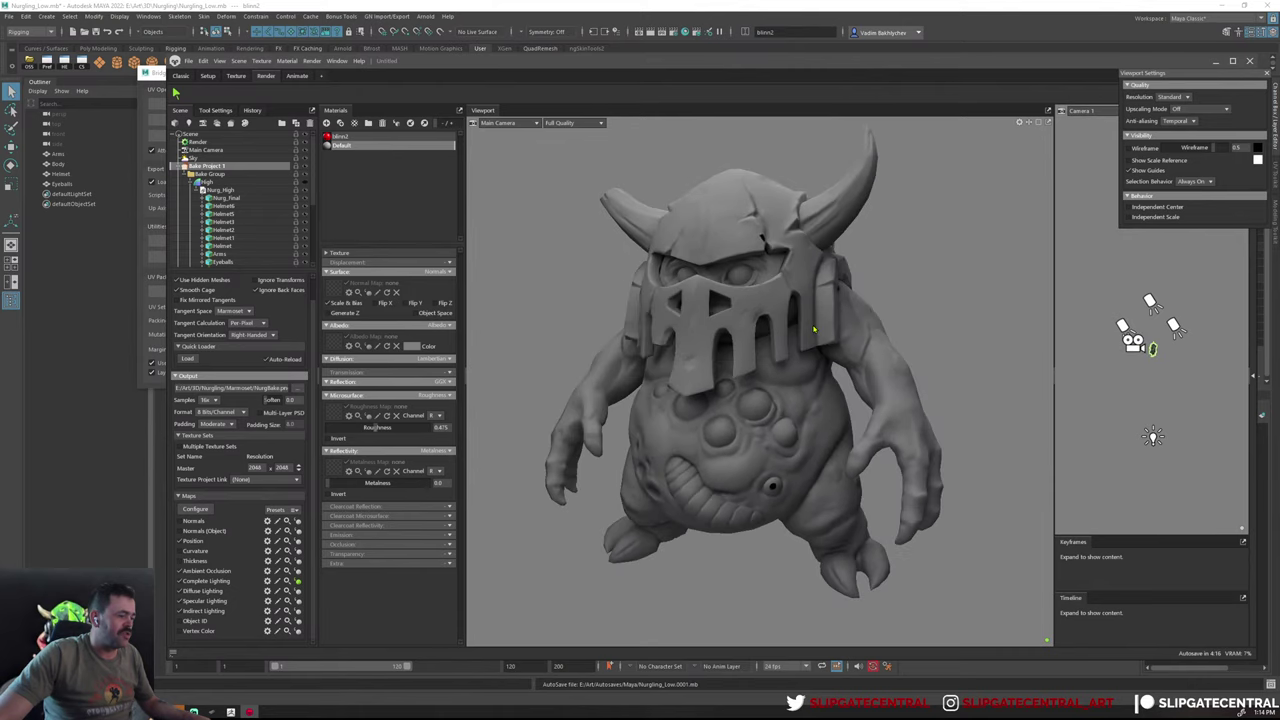
{"action": "scroll", "coordinate": [760, 475], "scroll_direction": "up", "scroll_amount": 2}
{"action": "scroll", "coordinate": [766, 480], "scroll_direction": "up", "scroll_amount": 2}
{"action": "scroll", "coordinate": [763, 500], "scroll_direction": "up", "scroll_amount": 2}
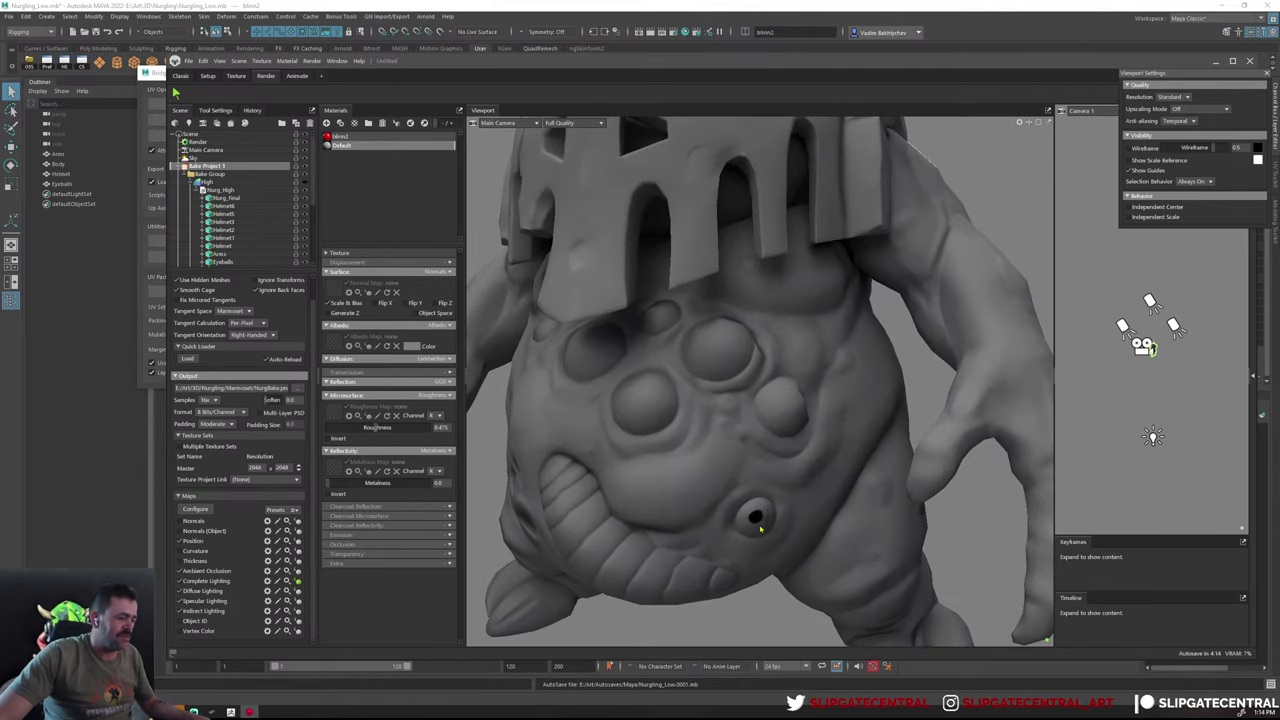
{"action": "scroll", "coordinate": [744, 508], "scroll_direction": "down", "scroll_amount": 5}
{"action": "scroll", "coordinate": [760, 460], "scroll_direction": "up", "scroll_amount": 1}
{"action": "scroll", "coordinate": [786, 436], "scroll_direction": "up", "scroll_amount": 2}
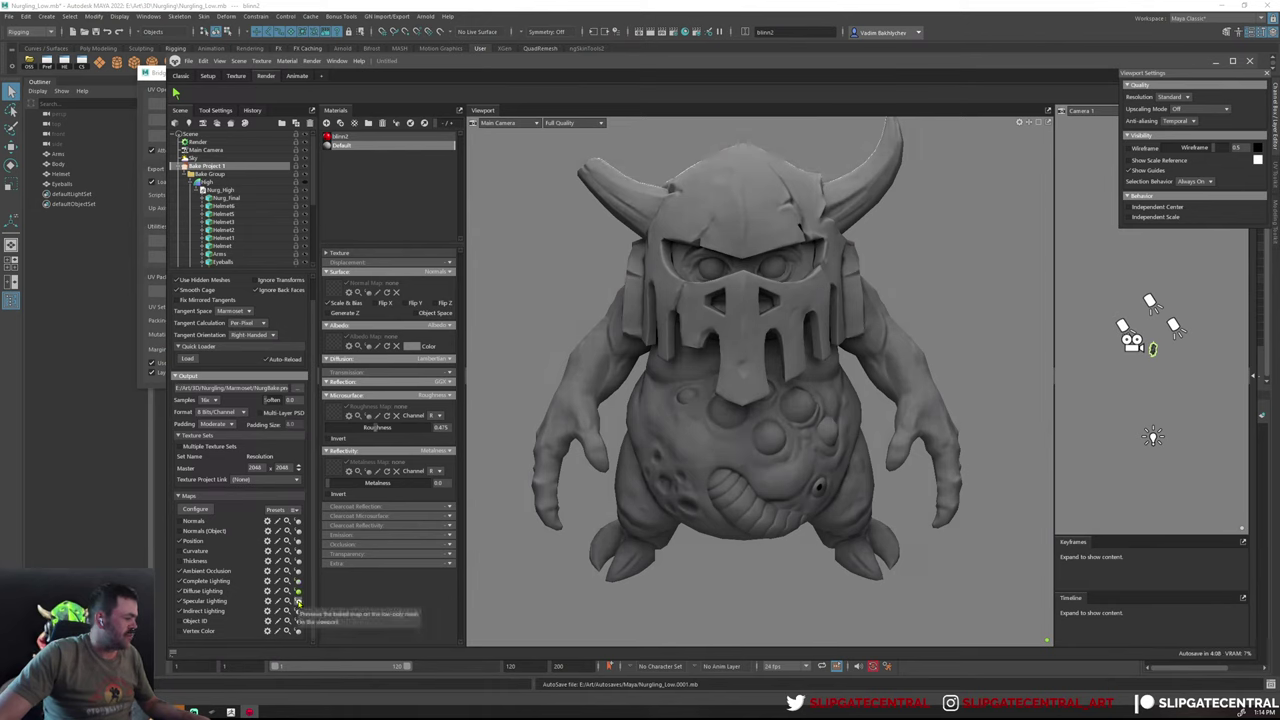
Preview the Specular Lighting and then the Indirect Lighting bakes on the model
{"action": "left_click", "coordinate": [297, 601]}
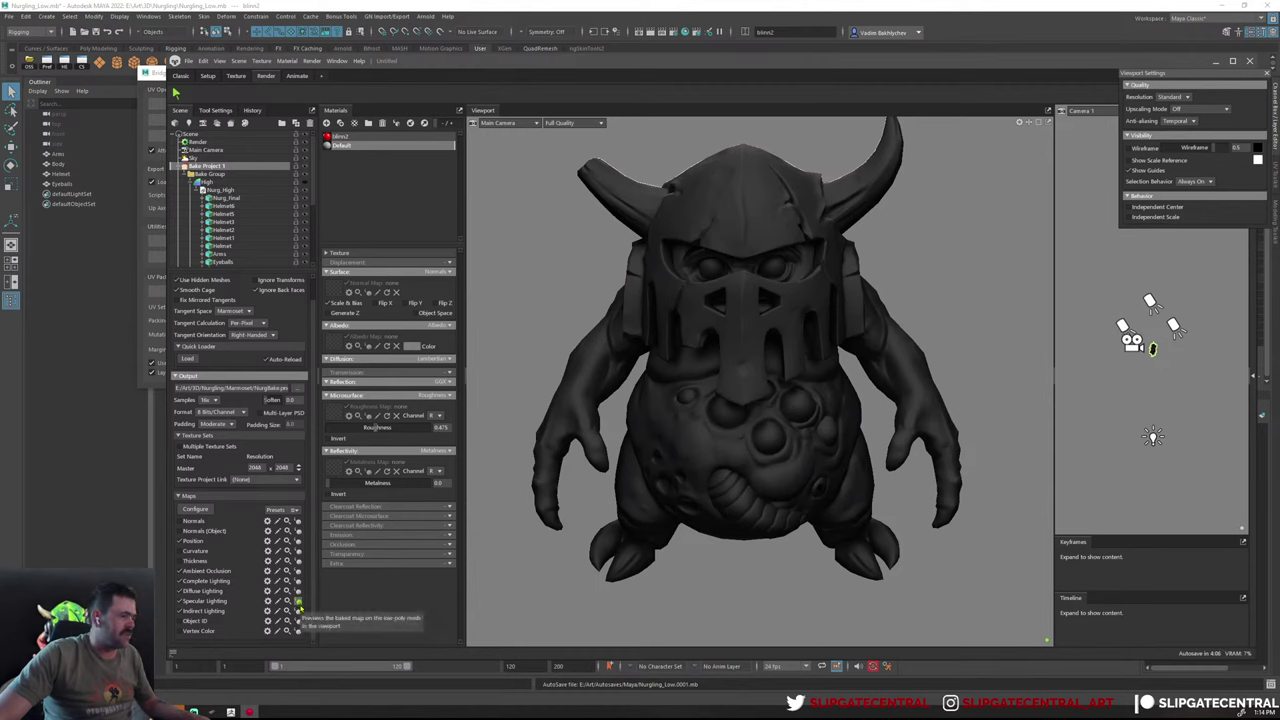
{"action": "left_click", "coordinate": [297, 611]}
{"action": "mouse_move", "coordinate": [690, 445]}
{"action": "left_mouse_down"}
{"action": "mouse_move", "coordinate": [798, 460]}
{"action": "mouse_move", "coordinate": [575, 497]}
{"action": "mouse_move", "coordinate": [585, 488]}
{"action": "left_mouse_up"}
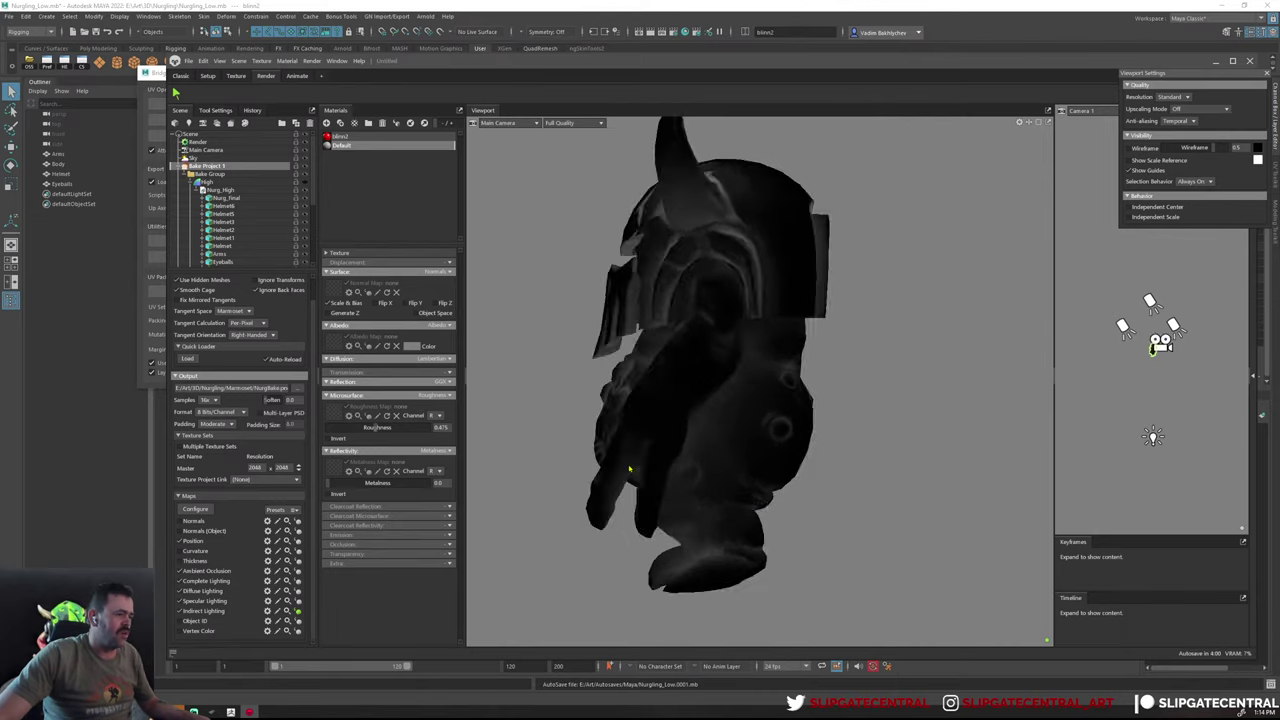
Uncheck Indirect Lighting and Diffuse Lighting in the Configure Maps list
{"action": "left_click", "coordinate": [196, 509]}
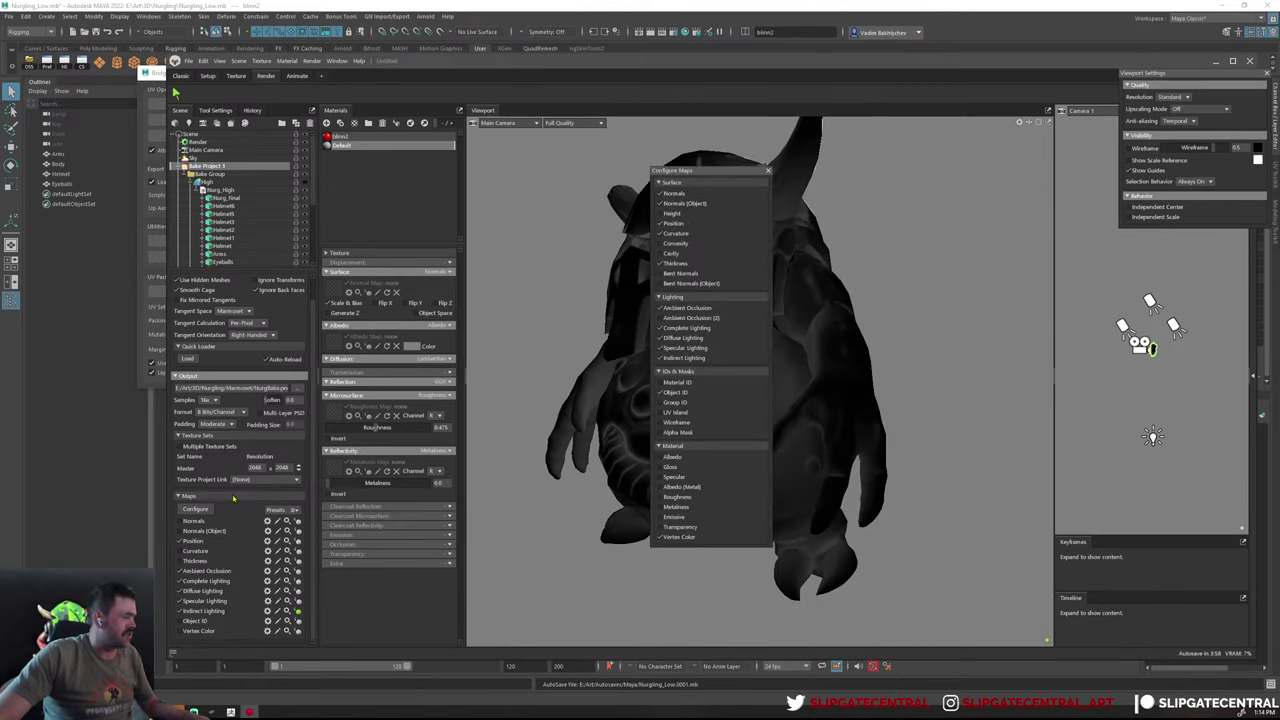
{"action": "left_click", "coordinate": [680, 358]}
{"action": "left_click", "coordinate": [682, 339]}
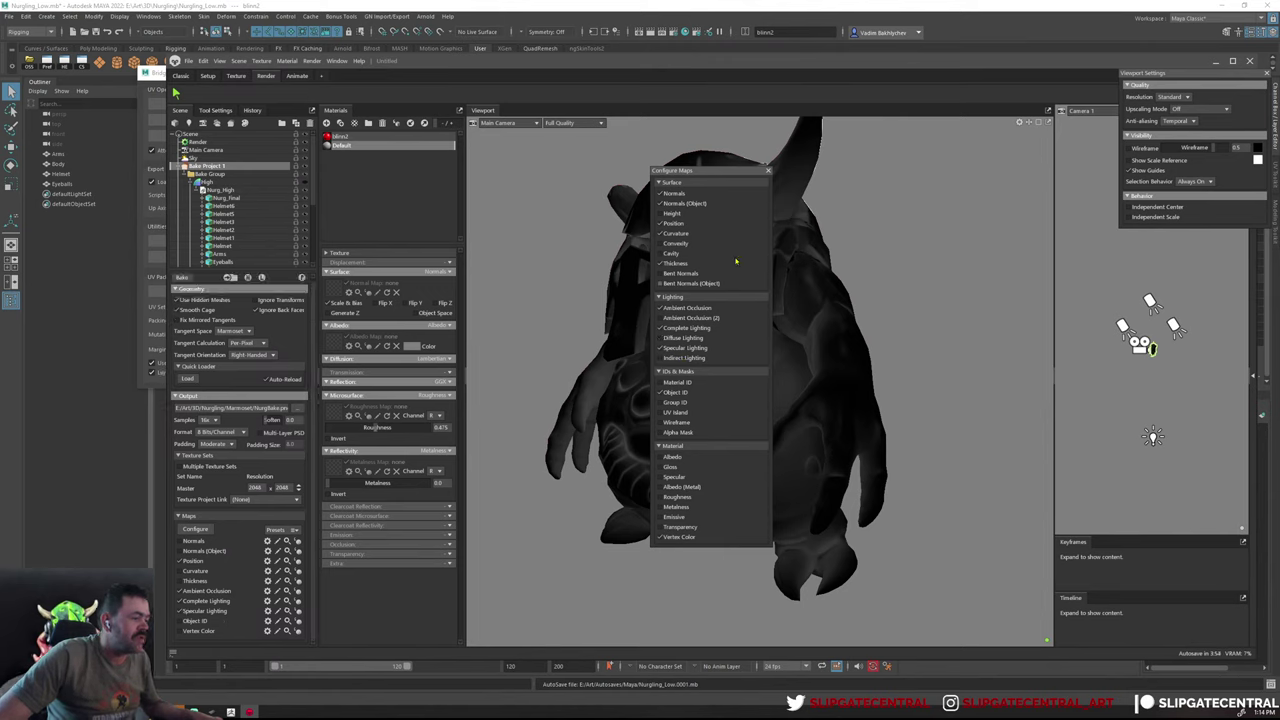
{"action": "left_click", "coordinate": [767, 170]}
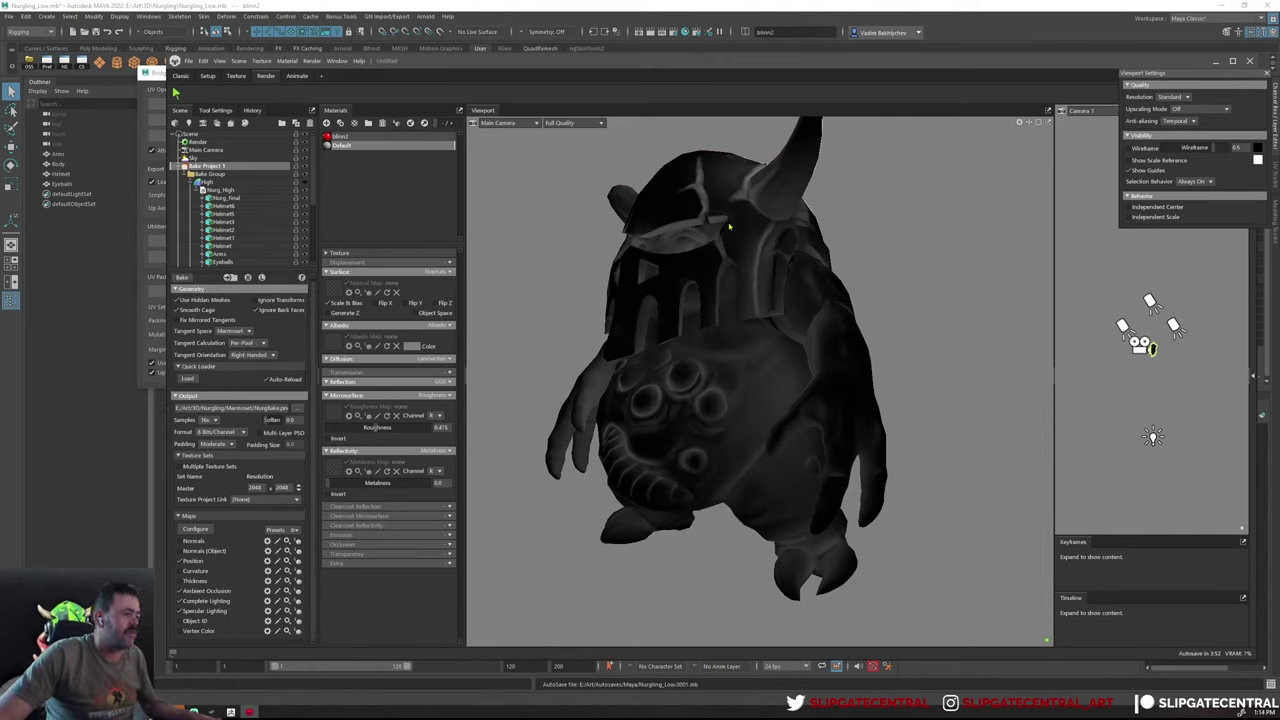
Browse the scene, render and bake group settings, then reselect Bake Project 1
{"action": "left_click", "coordinate": [190, 134]}
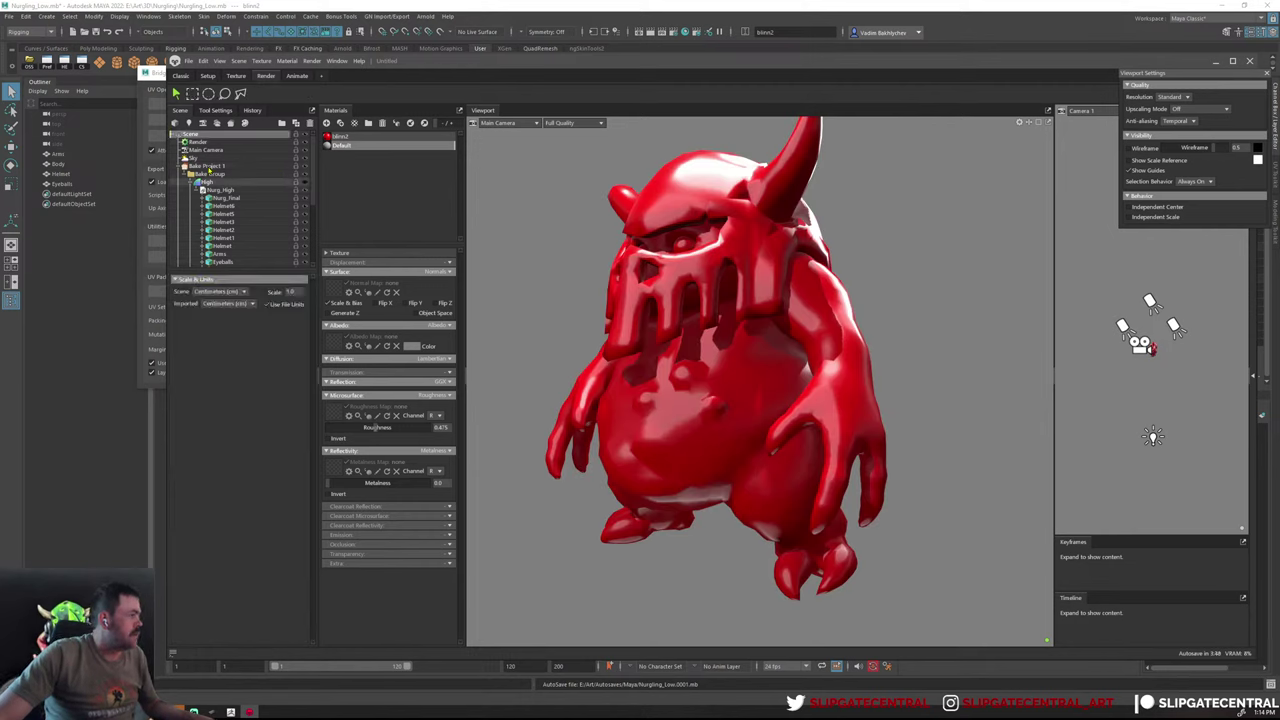
{"action": "left_click", "coordinate": [200, 142]}
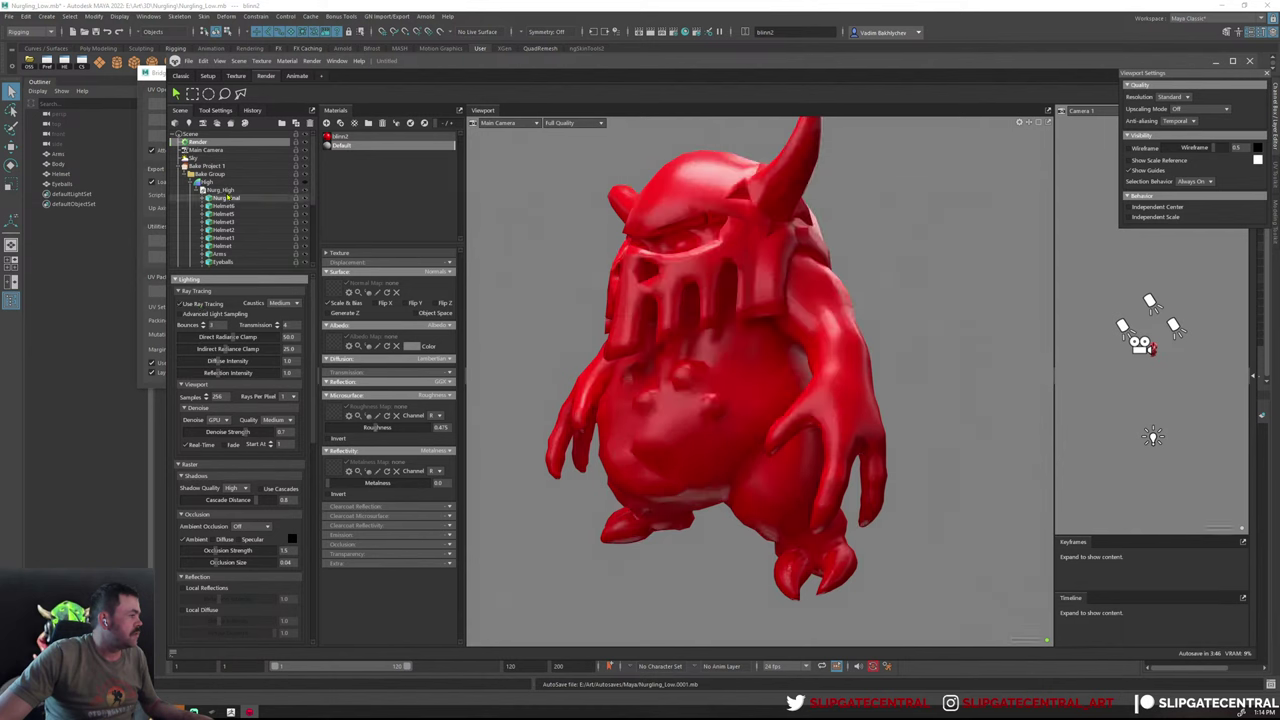
{"action": "left_click", "coordinate": [210, 174]}
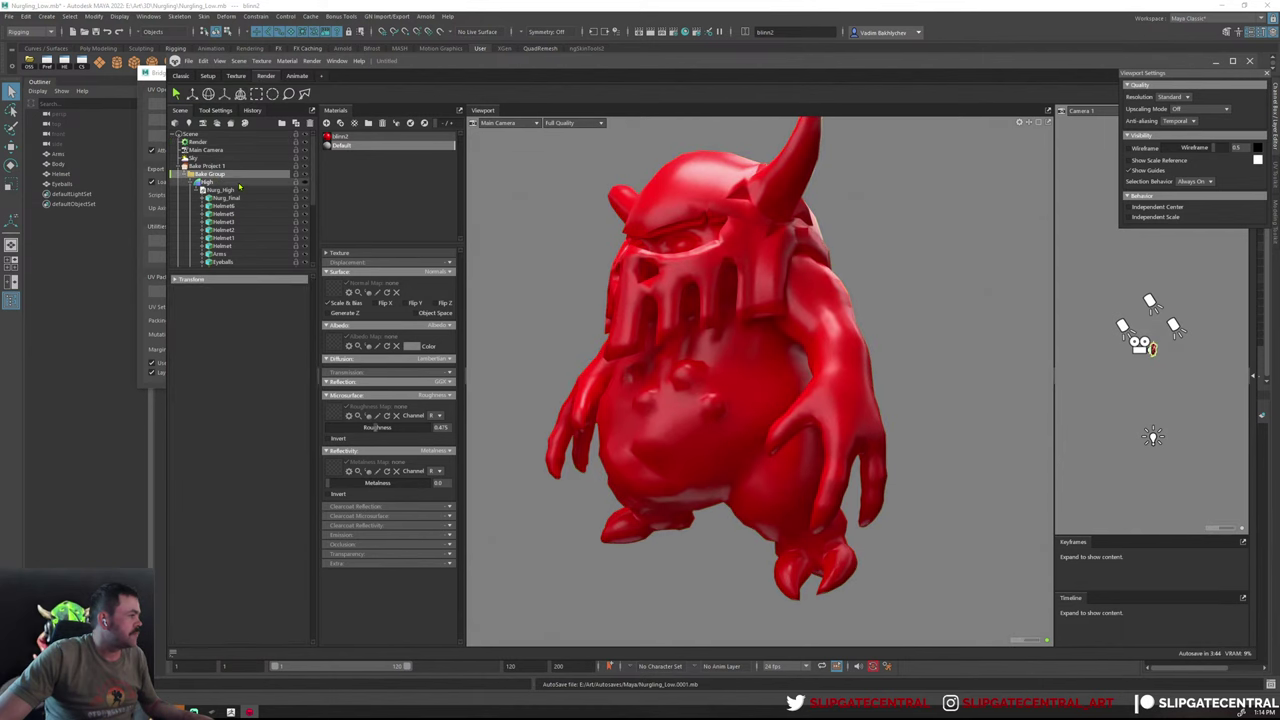
{"action": "left_click", "coordinate": [207, 165]}
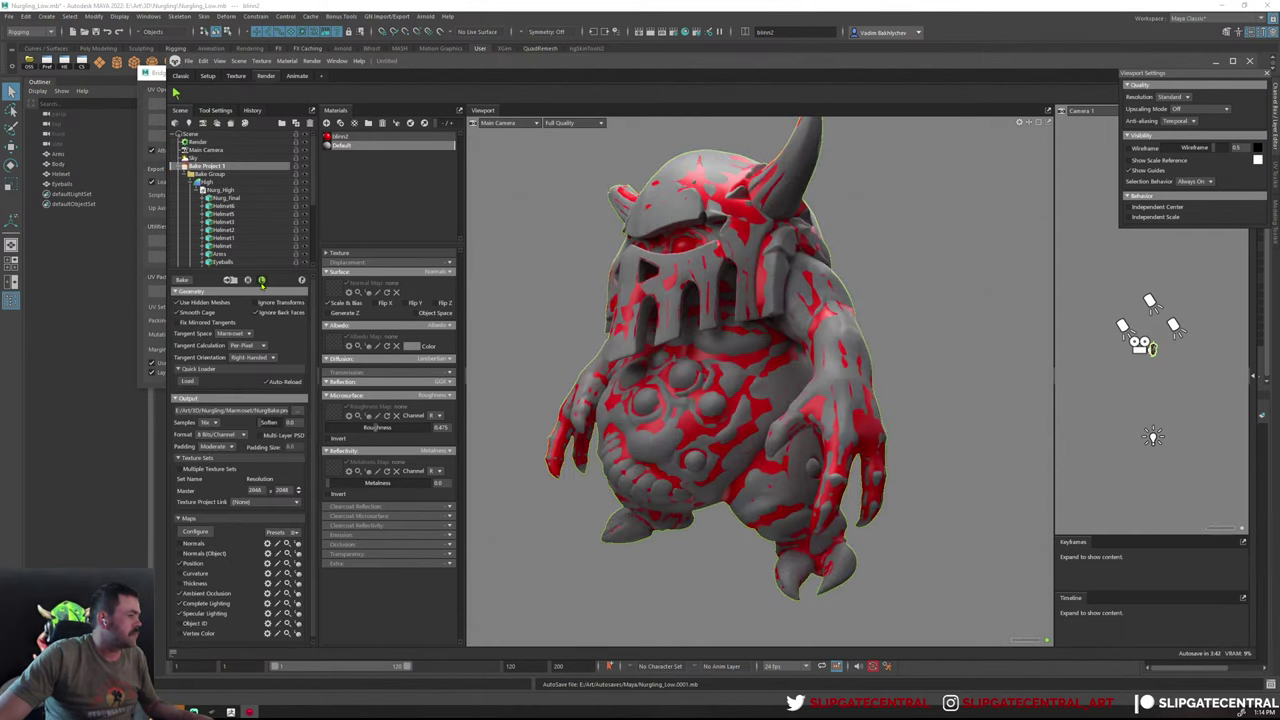
Inspect the Low group's cage, then uncheck Ambient Occlusion in Bake Project 1's maps
{"action": "left_click_drag", "start_coordinate": [495, 309], "coordinate": [799, 366]}
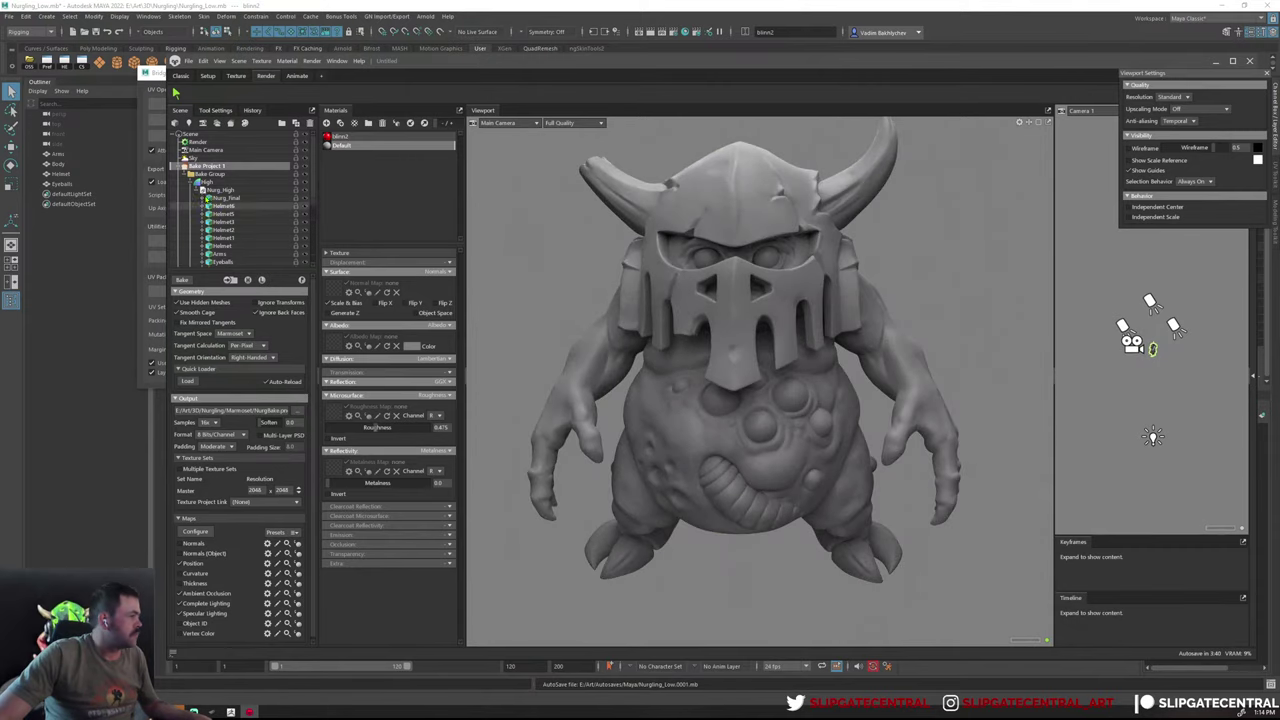
{"action": "scroll", "coordinate": [215, 190], "scroll_direction": "down", "scroll_amount": 3}
{"action": "left_click", "coordinate": [214, 185]}
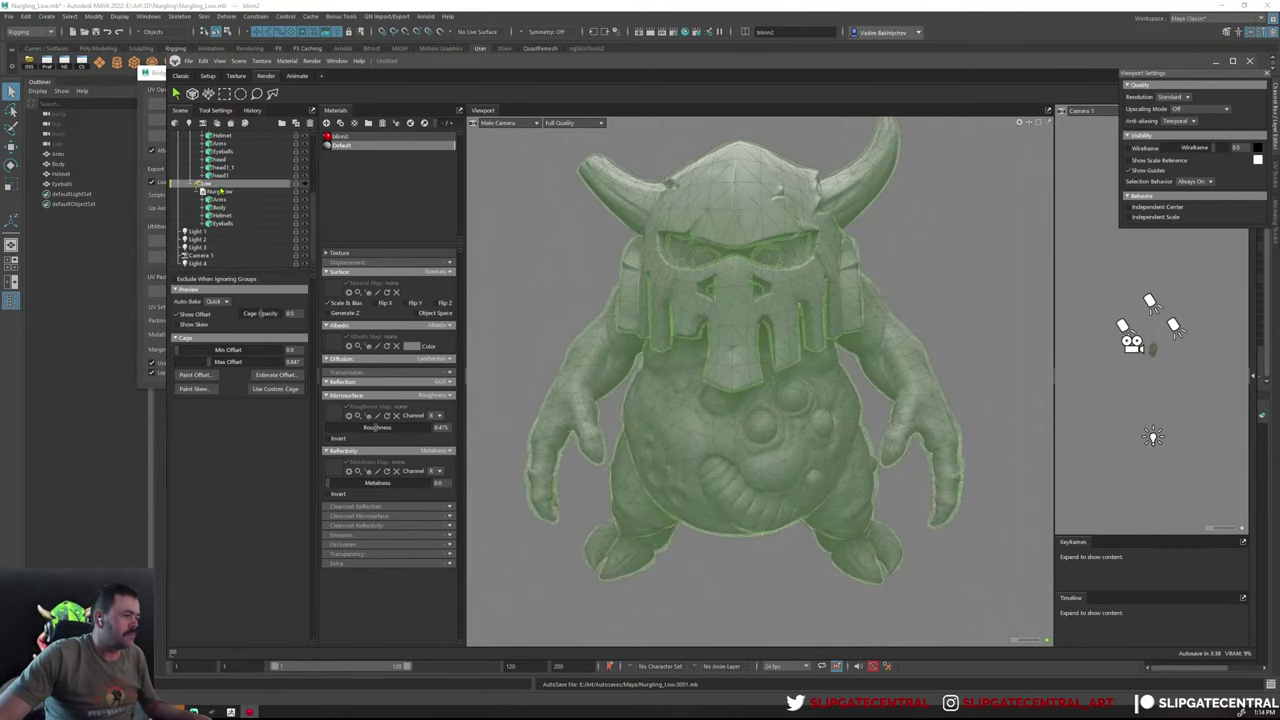
{"action": "scroll", "coordinate": [794, 404], "scroll_direction": "up", "scroll_amount": 2}
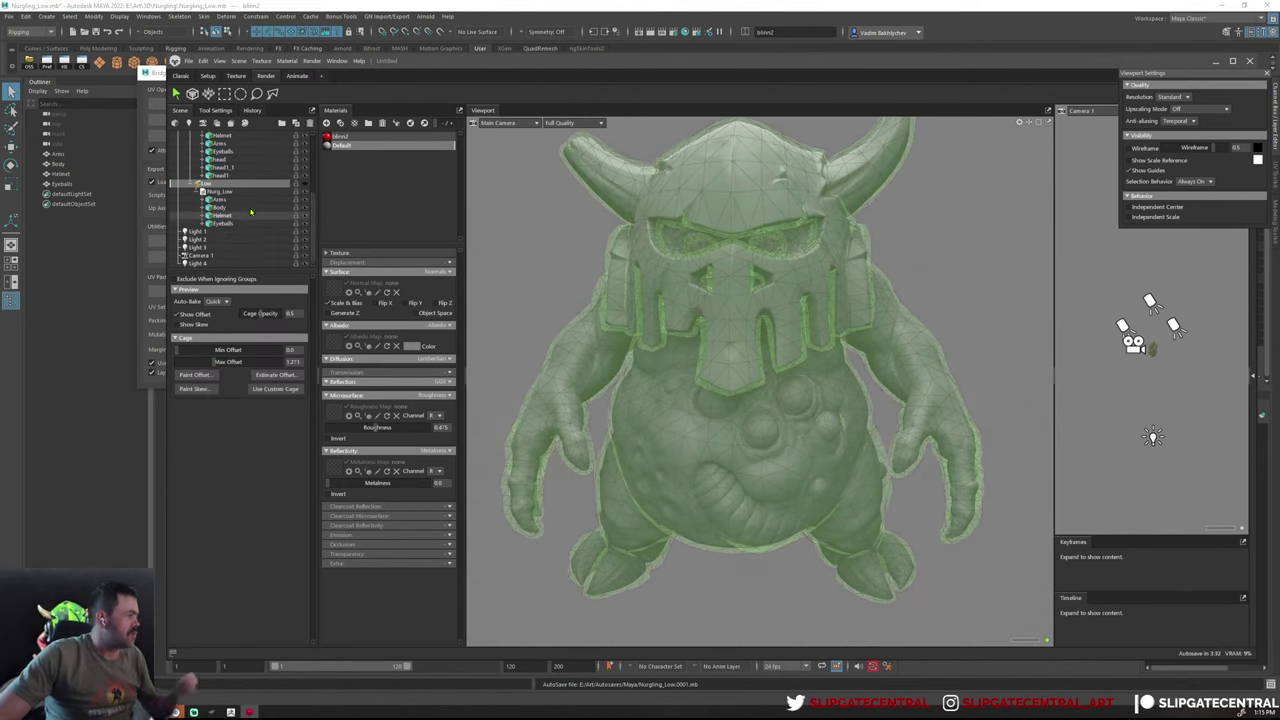
{"action": "scroll", "coordinate": [240, 200], "scroll_direction": "up", "scroll_amount": 3}
{"action": "left_click", "coordinate": [212, 166]}
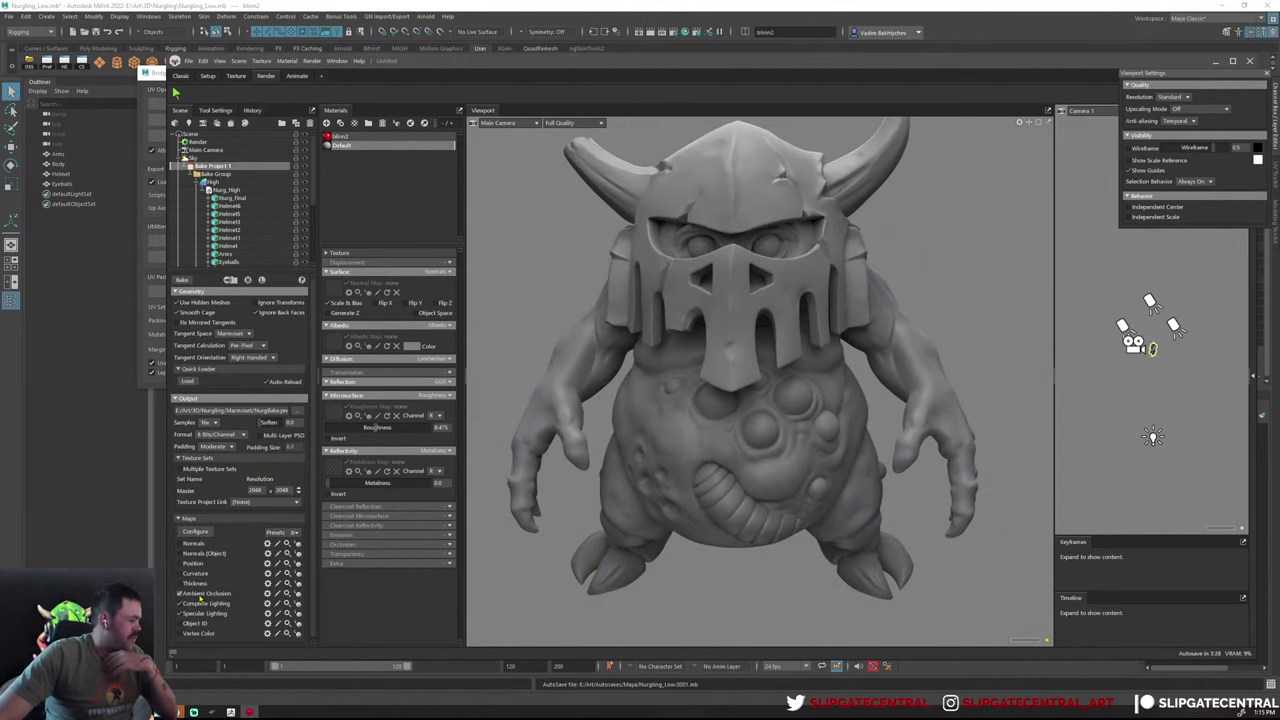
{"action": "left_click", "coordinate": [201, 595]}
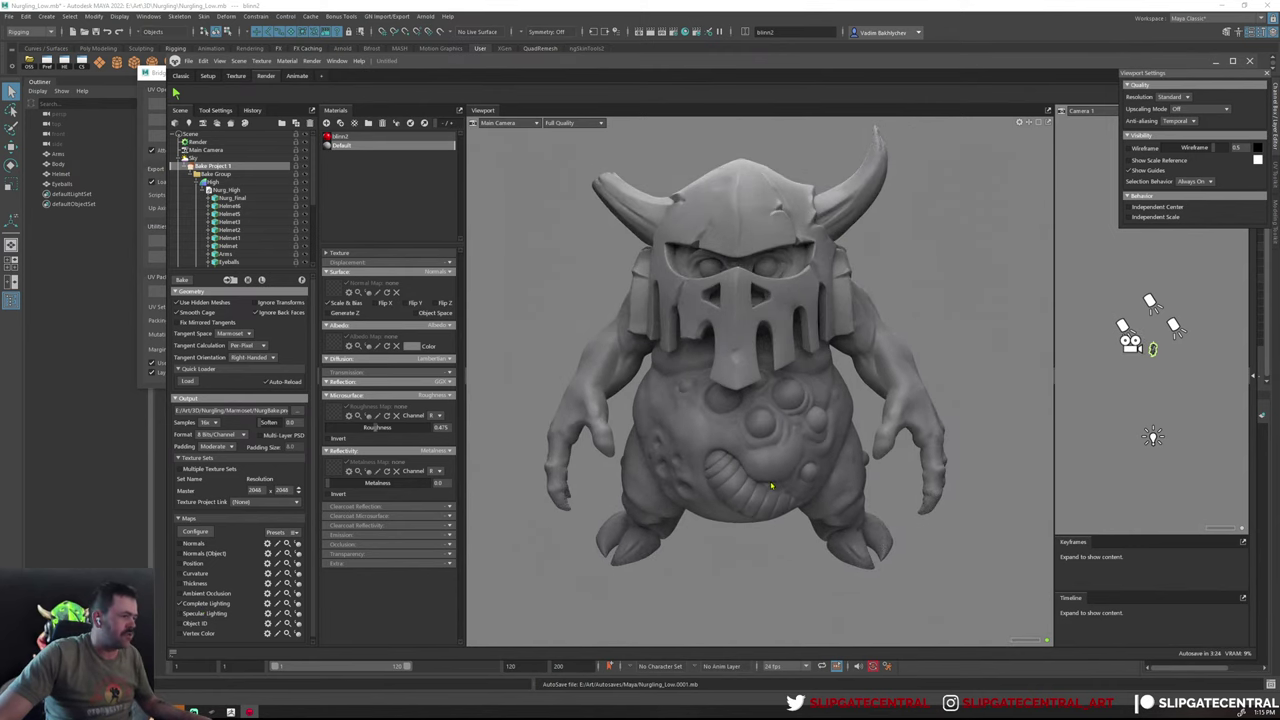
Rebake Complete Lighting and toggle its and the Specular Lighting previews on the Nurgling
{"action": "left_click", "coordinate": [182, 281]}
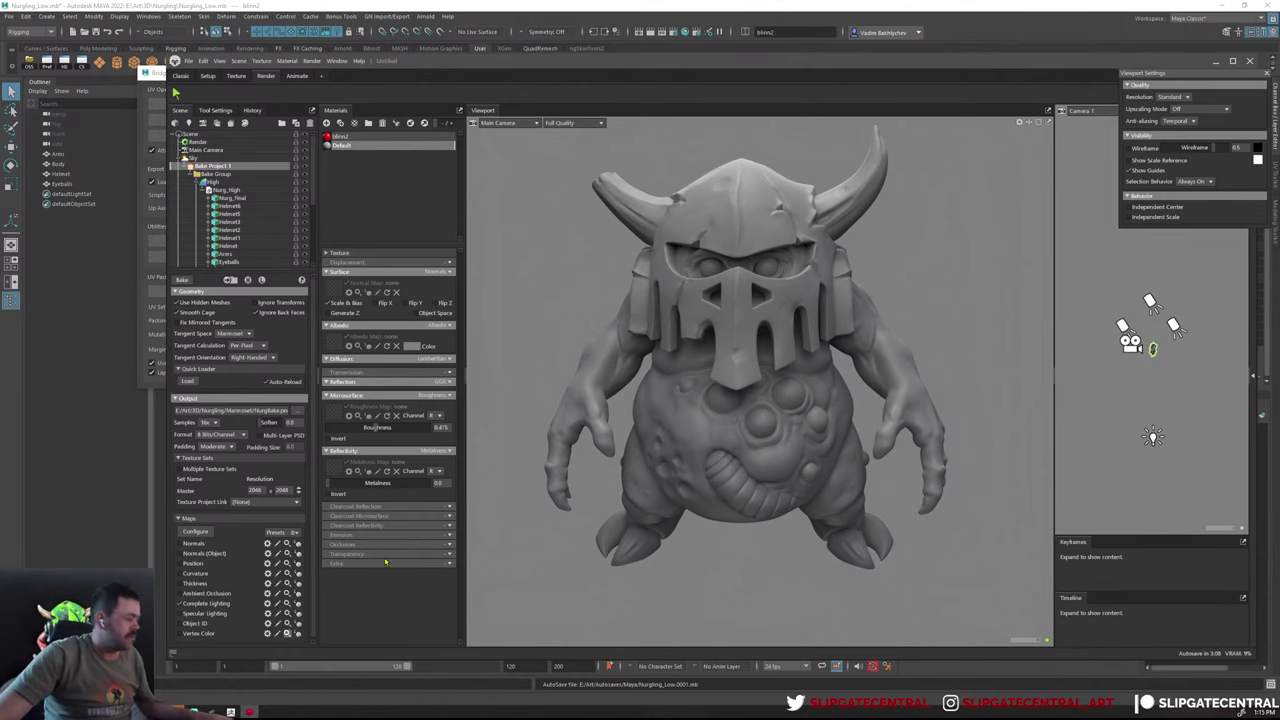
{"action": "left_click", "coordinate": [298, 604]}
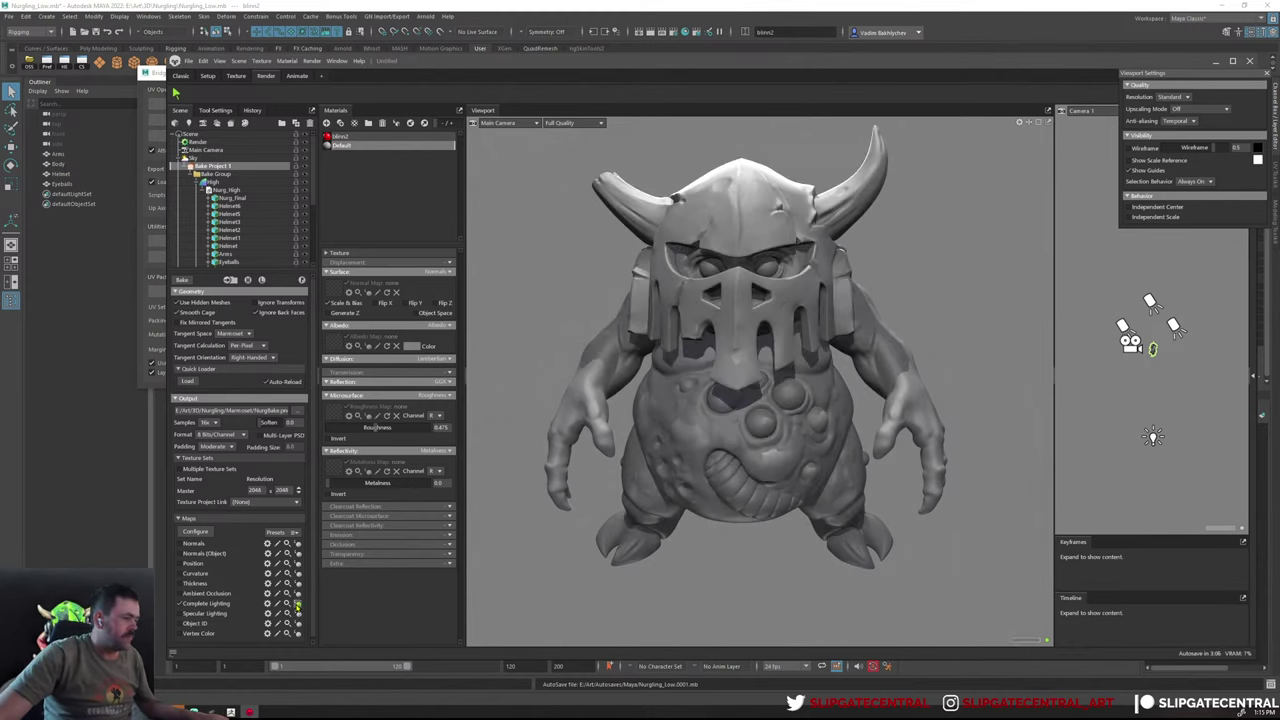
{"action": "left_click", "coordinate": [297, 612]}
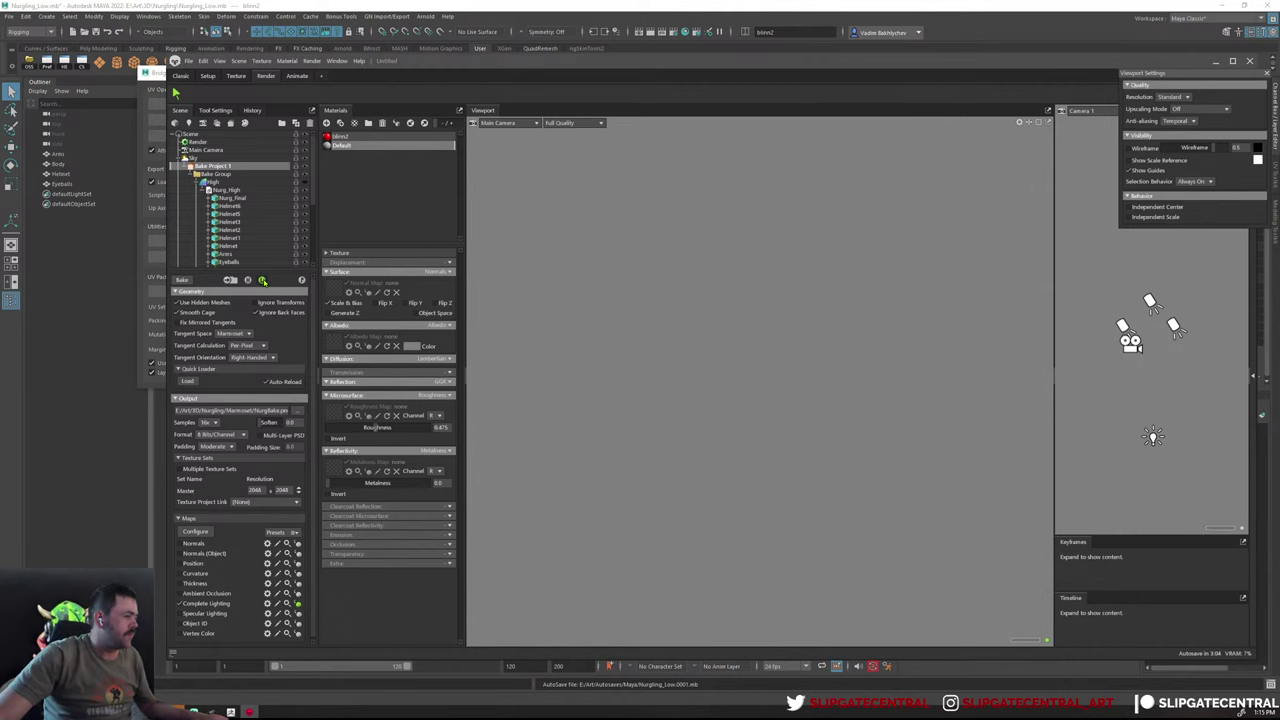
{"action": "left_click", "coordinate": [298, 606]}
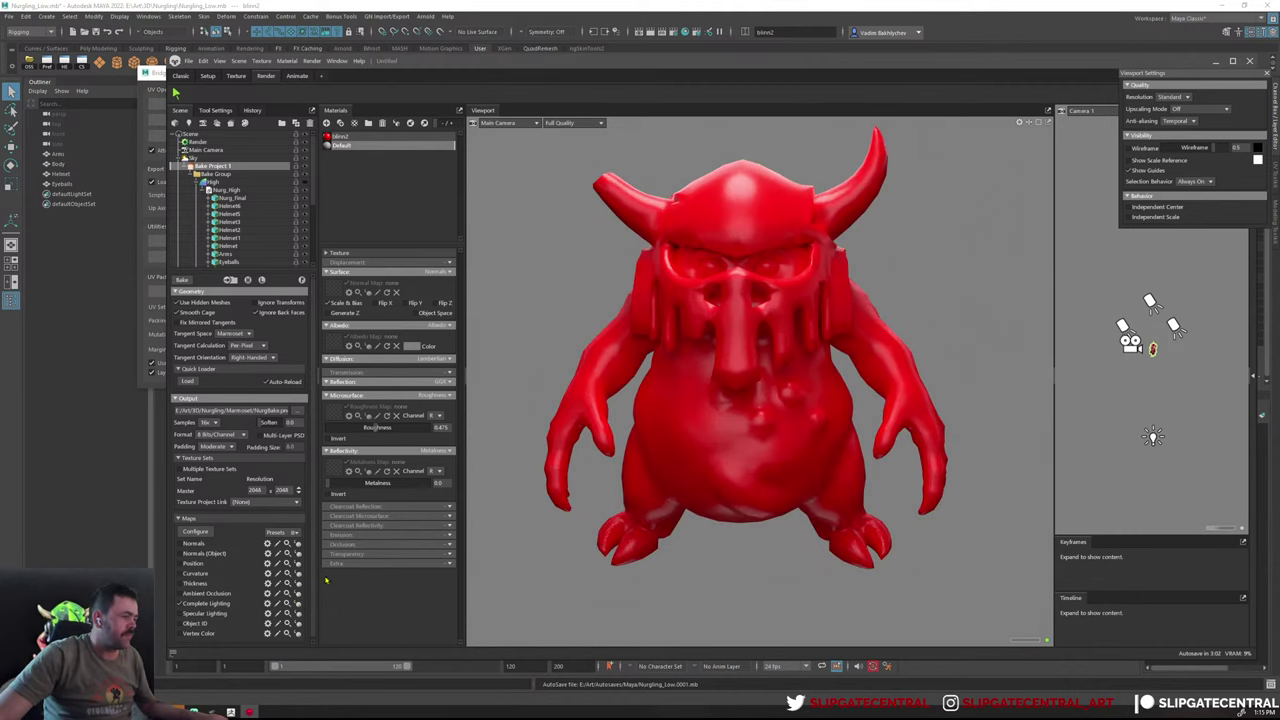
Orbit and zoom the Nurgling to inspect its helmet grille and belly bumps
{"action": "left_click_drag", "start_coordinate": [898, 425], "coordinate": [829, 428]}
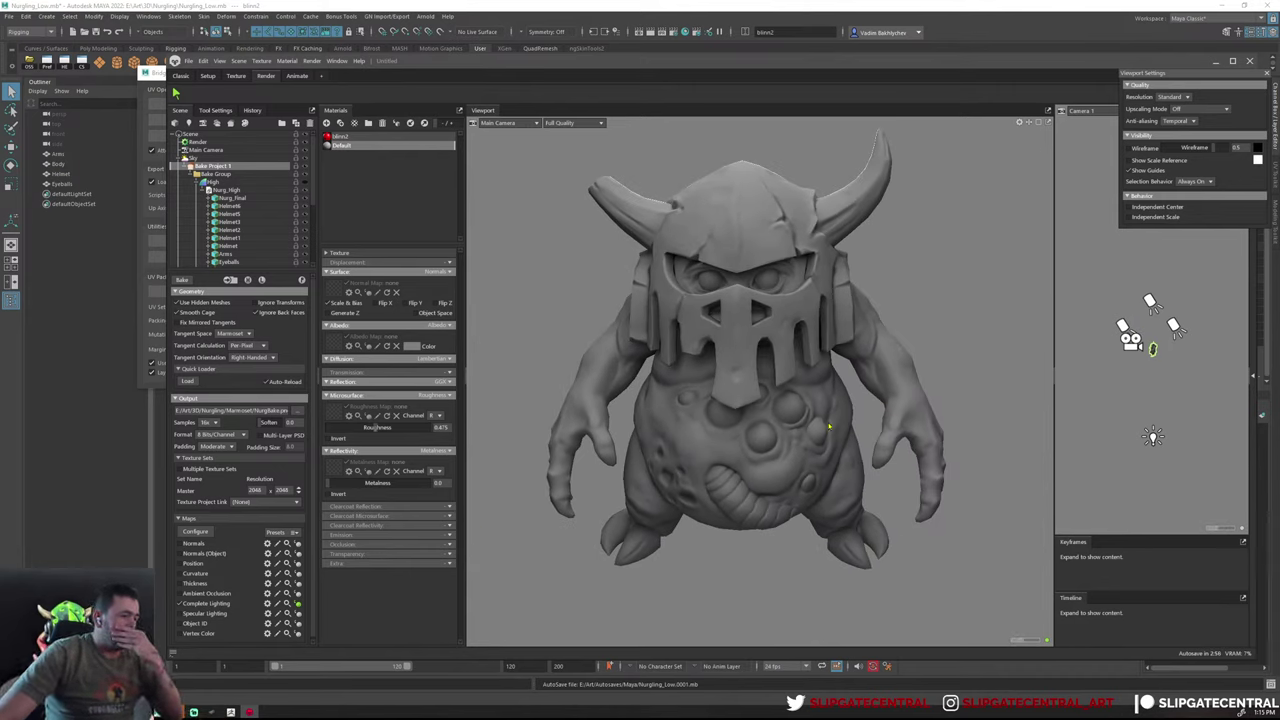
{"action": "scroll", "coordinate": [829, 428], "scroll_direction": "up", "scroll_amount": 5}
{"action": "mouse_move", "coordinate": [829, 428]}
{"action": "left_mouse_down"}
{"action": "mouse_move", "coordinate": [733, 385]}
{"action": "mouse_move", "coordinate": [798, 374]}
{"action": "mouse_move", "coordinate": [765, 362]}
{"action": "left_mouse_up"}
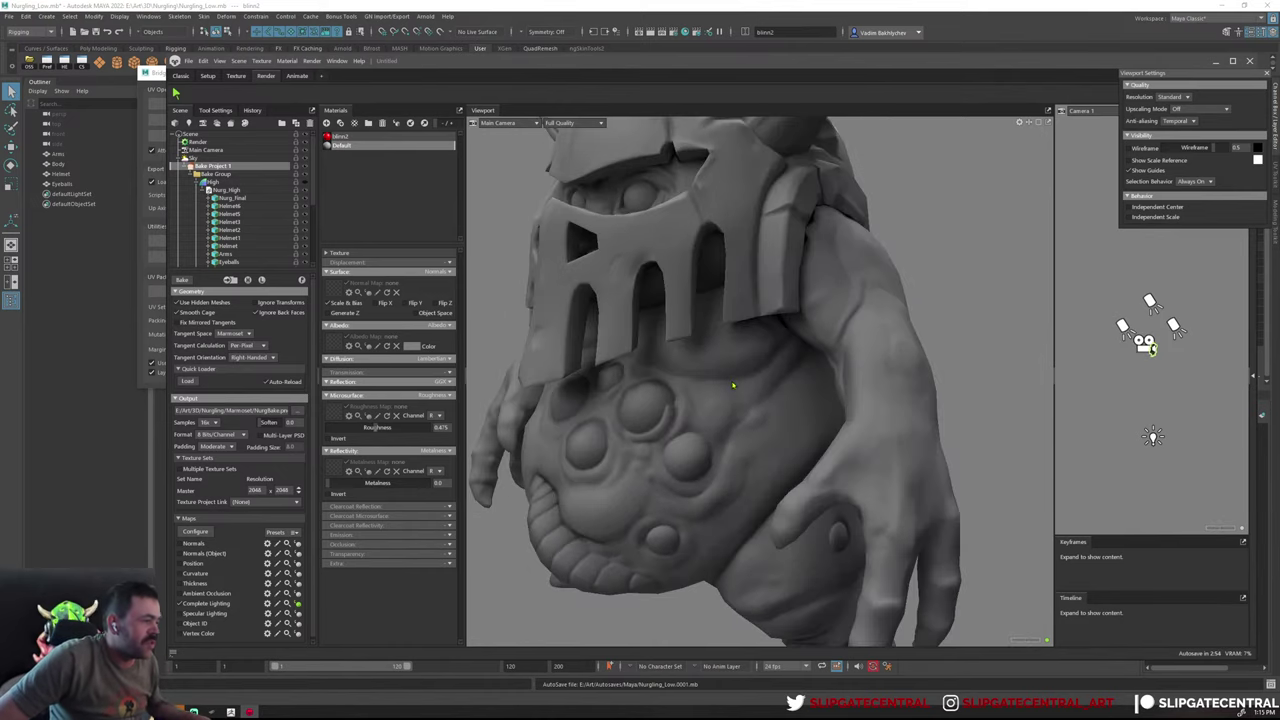
{"action": "scroll", "coordinate": [766, 380], "scroll_direction": "down", "scroll_amount": 3}
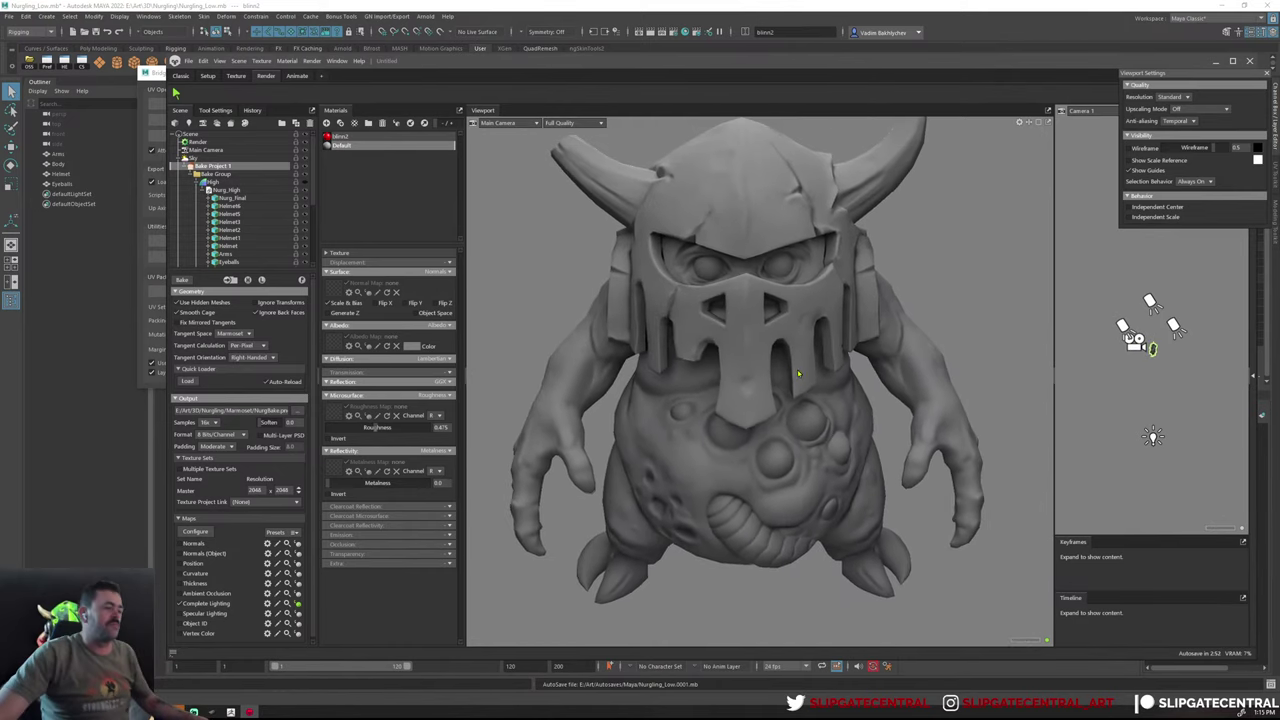
{"action": "scroll", "coordinate": [798, 374], "scroll_direction": "down", "scroll_amount": 2}
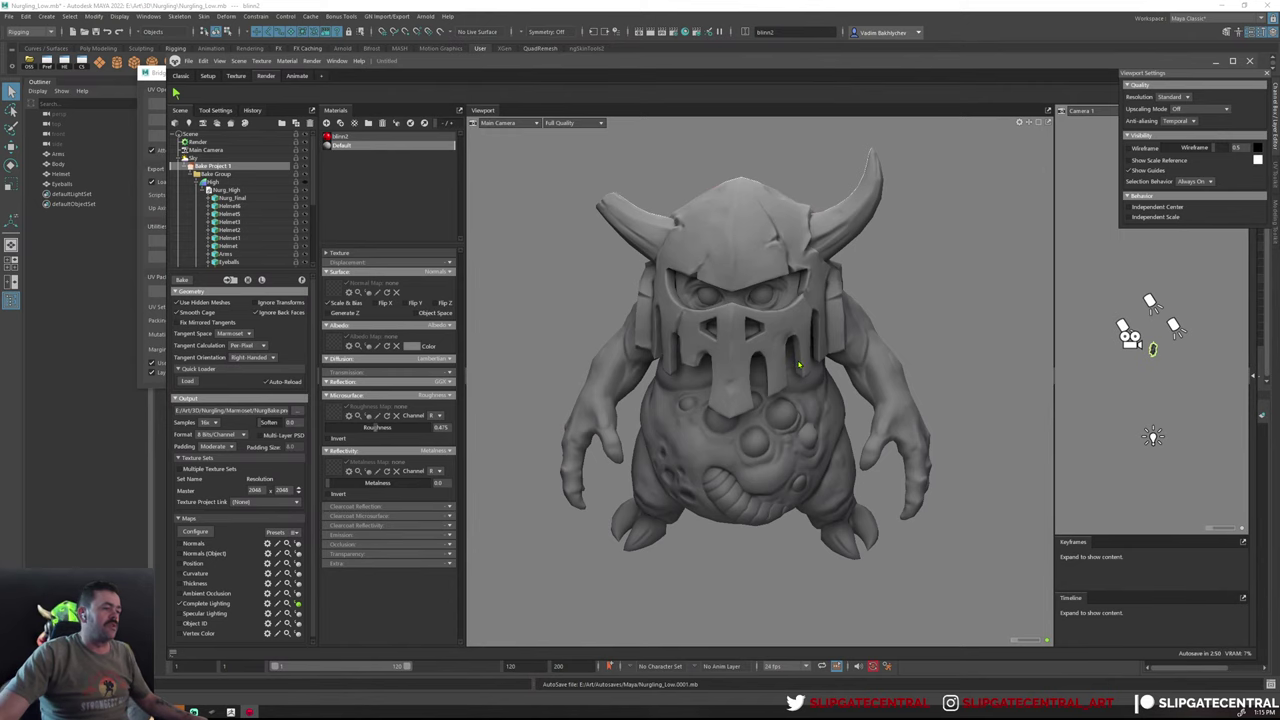
Deselect Bake Project 1 so the Nurgling renders in its plain red material
{"action": "left_click", "coordinate": [959, 288]}
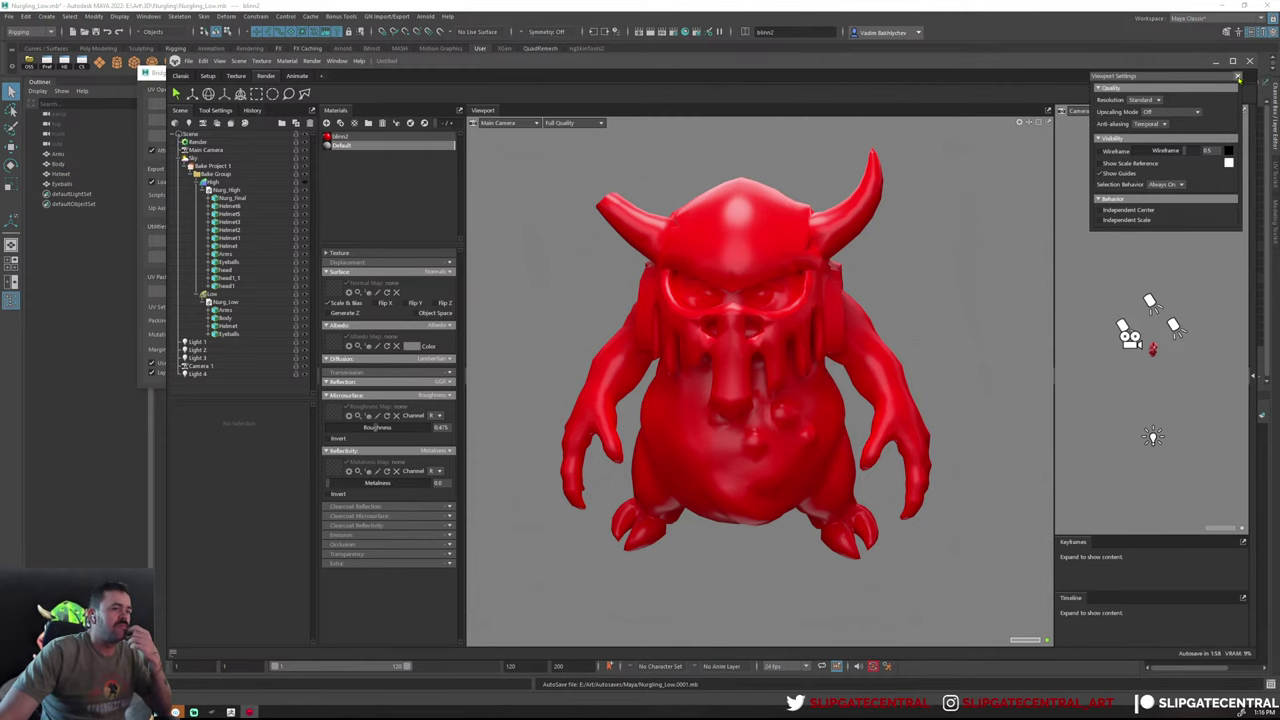
Close Viewport Settings and widen the main viewport against the Camera 1 view
{"action": "left_click", "coordinate": [1237, 77]}
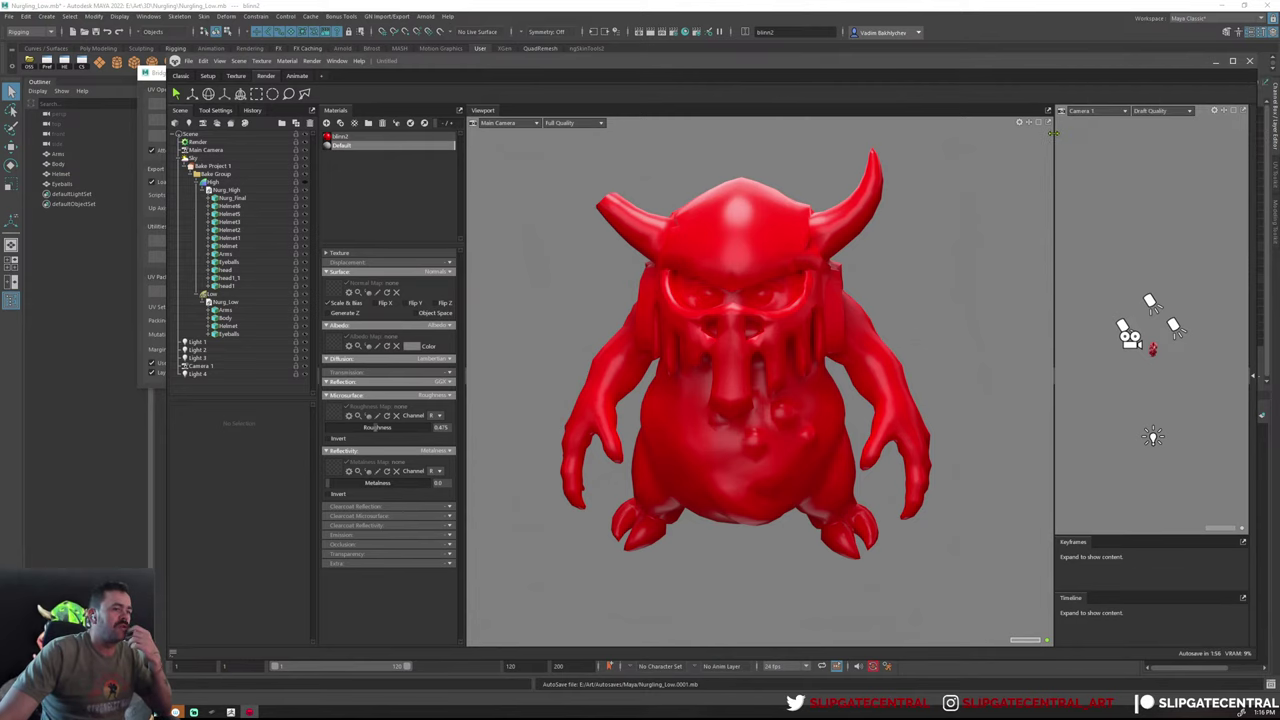
{"action": "left_click_drag", "start_coordinate": [1053, 133], "coordinate": [971, 140]}
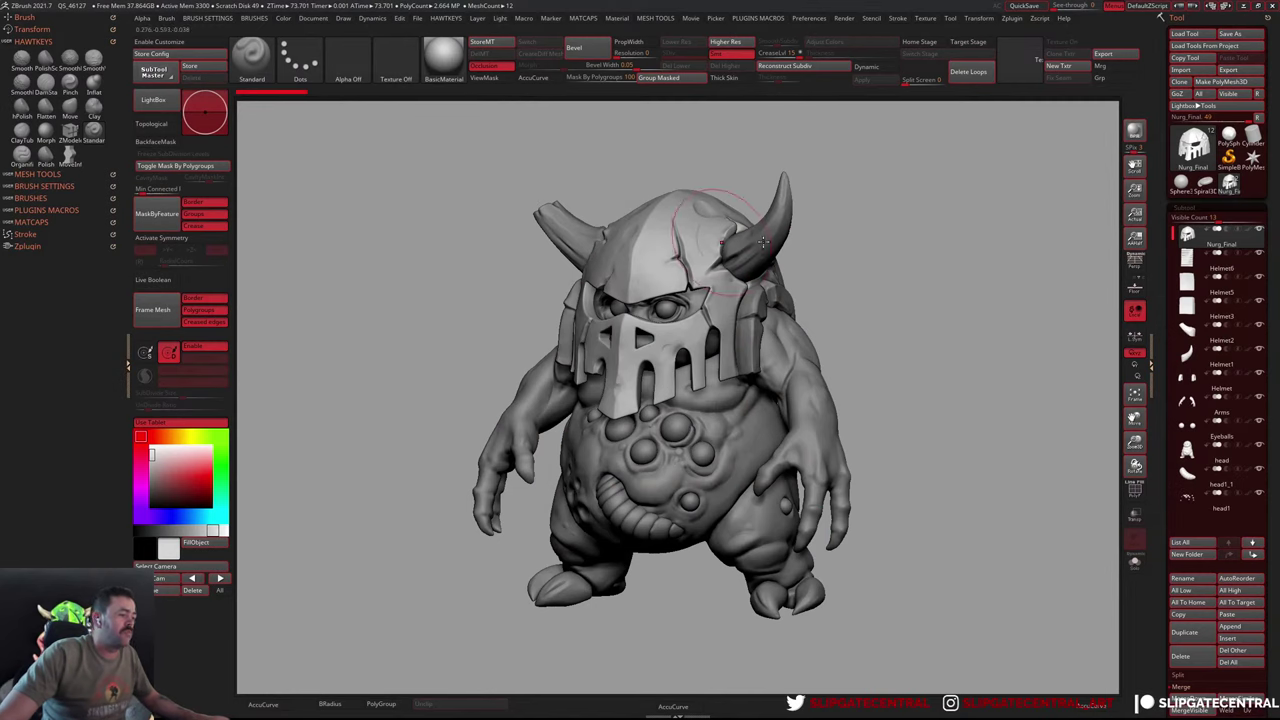
{"action": "left_click_drag", "start_coordinate": [900, 256], "coordinate": [902, 260]}
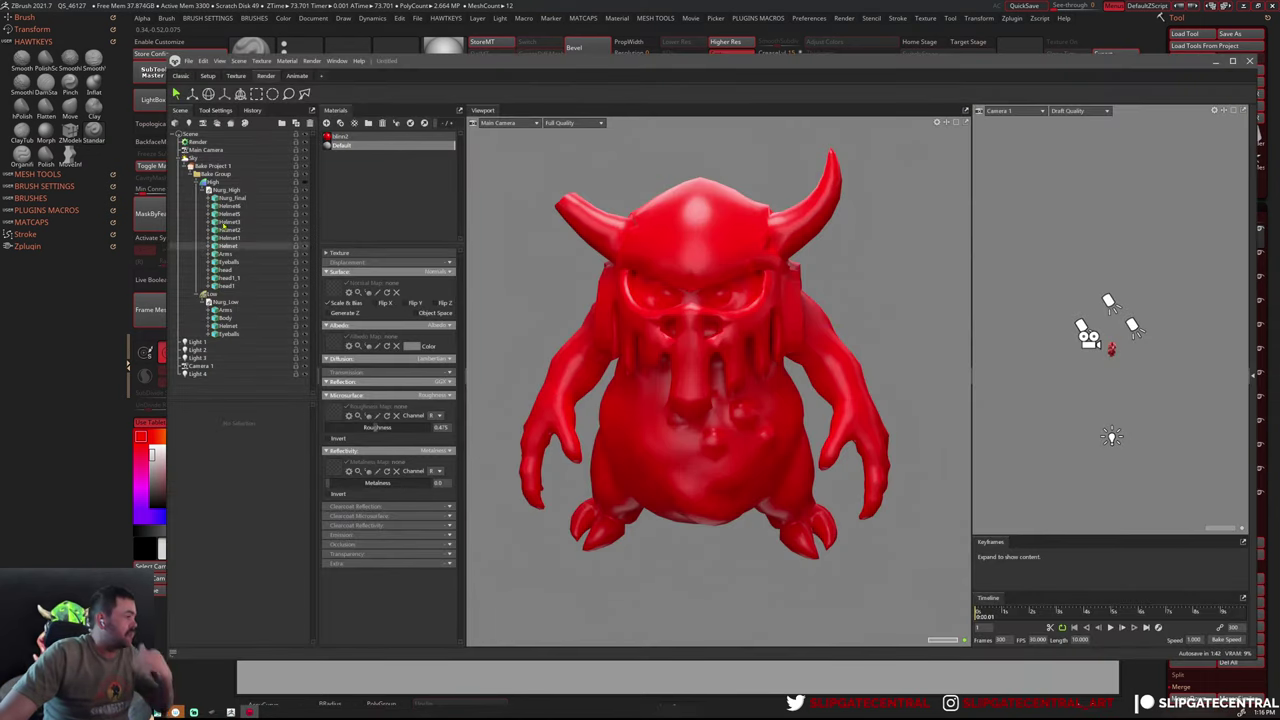
Select Bake Project 1 and add Specular Lighting to the maps to bake
{"action": "left_click", "coordinate": [210, 166]}
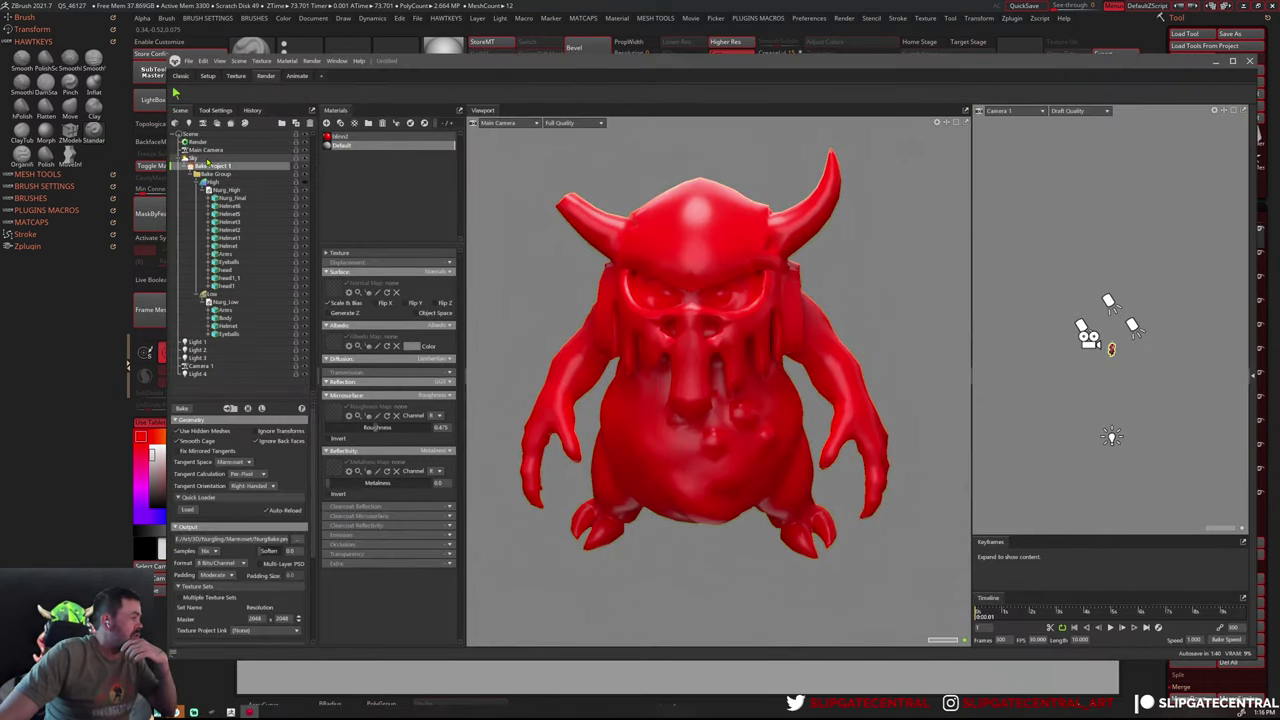
{"action": "left_click", "coordinate": [194, 158]}
{"action": "left_click", "coordinate": [210, 166]}
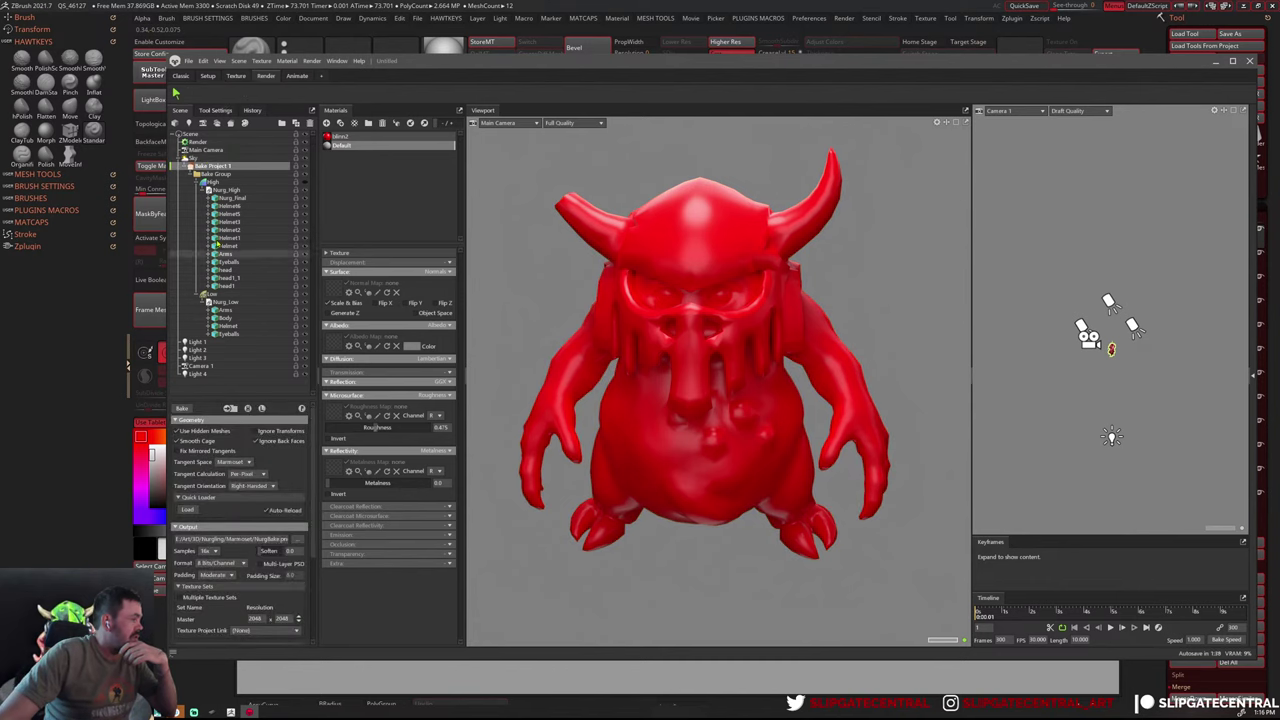
{"action": "left_click", "coordinate": [235, 174]}
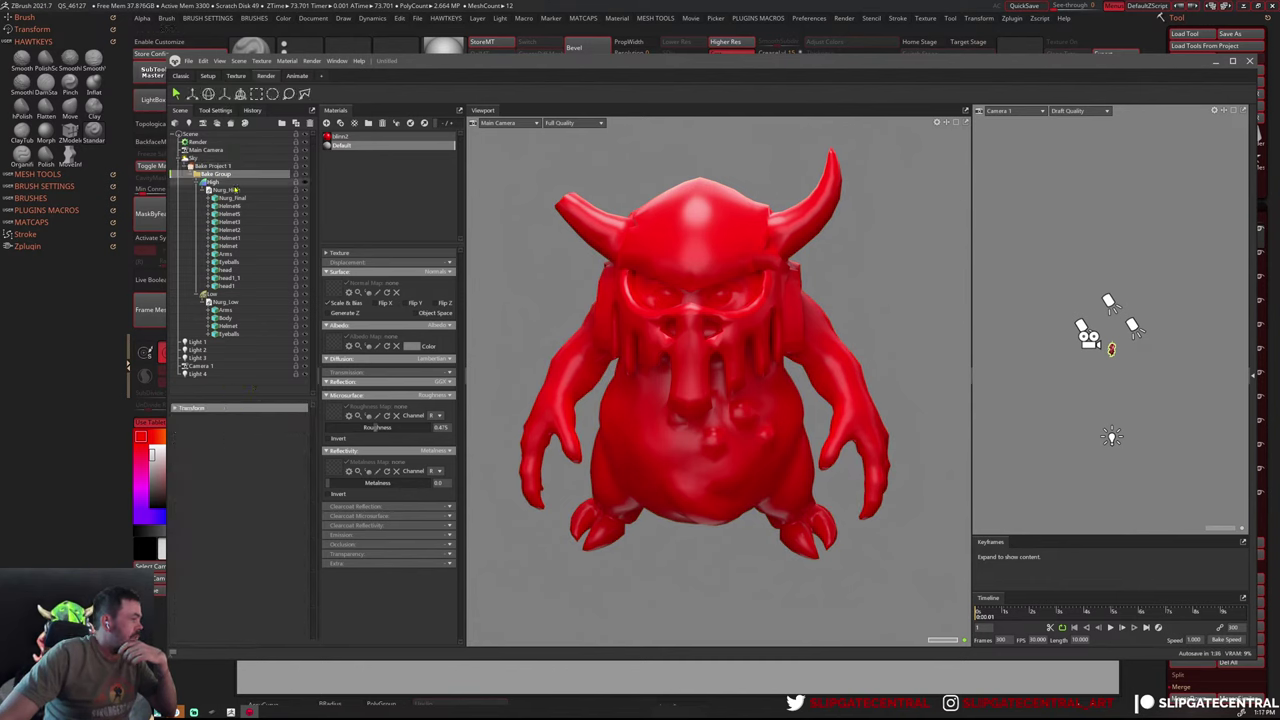
{"action": "left_click", "coordinate": [212, 166]}
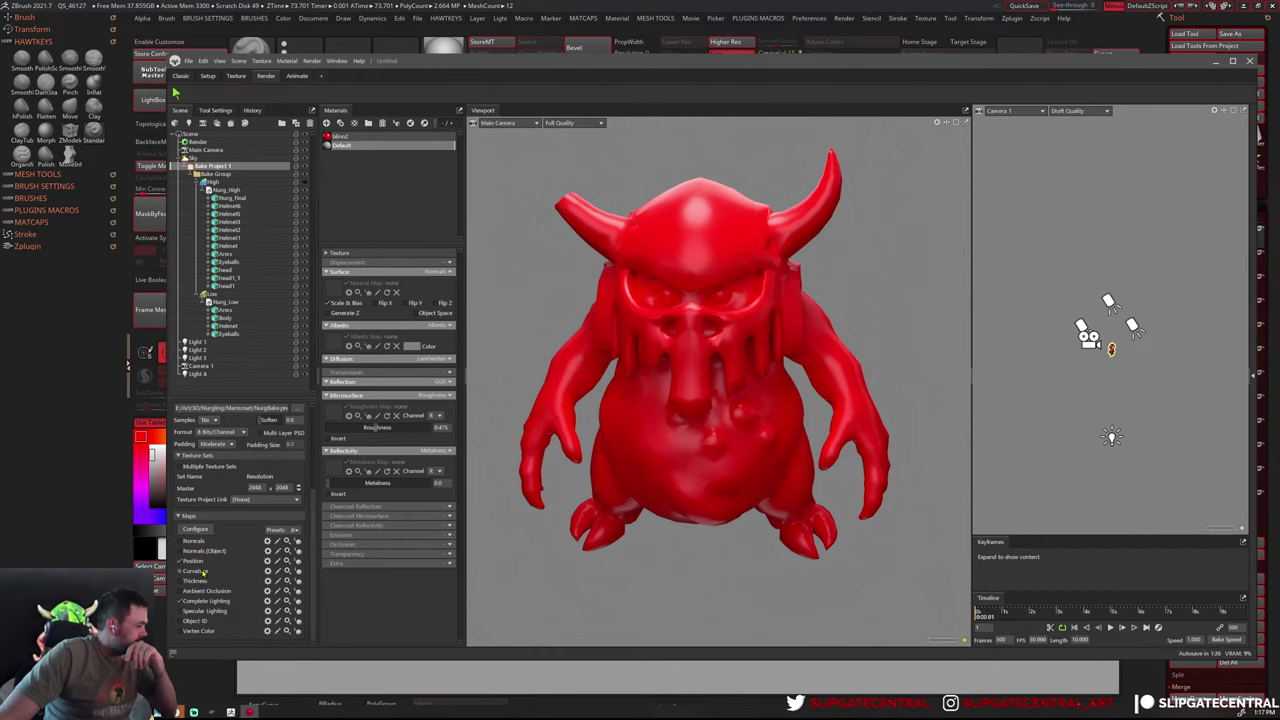
{"action": "left_click", "coordinate": [205, 610]}
Keep Samples at 16x for the 4096 x 4096 bake and start baking
{"action": "scroll", "coordinate": [219, 476], "scroll_direction": "up", "scroll_amount": 2}
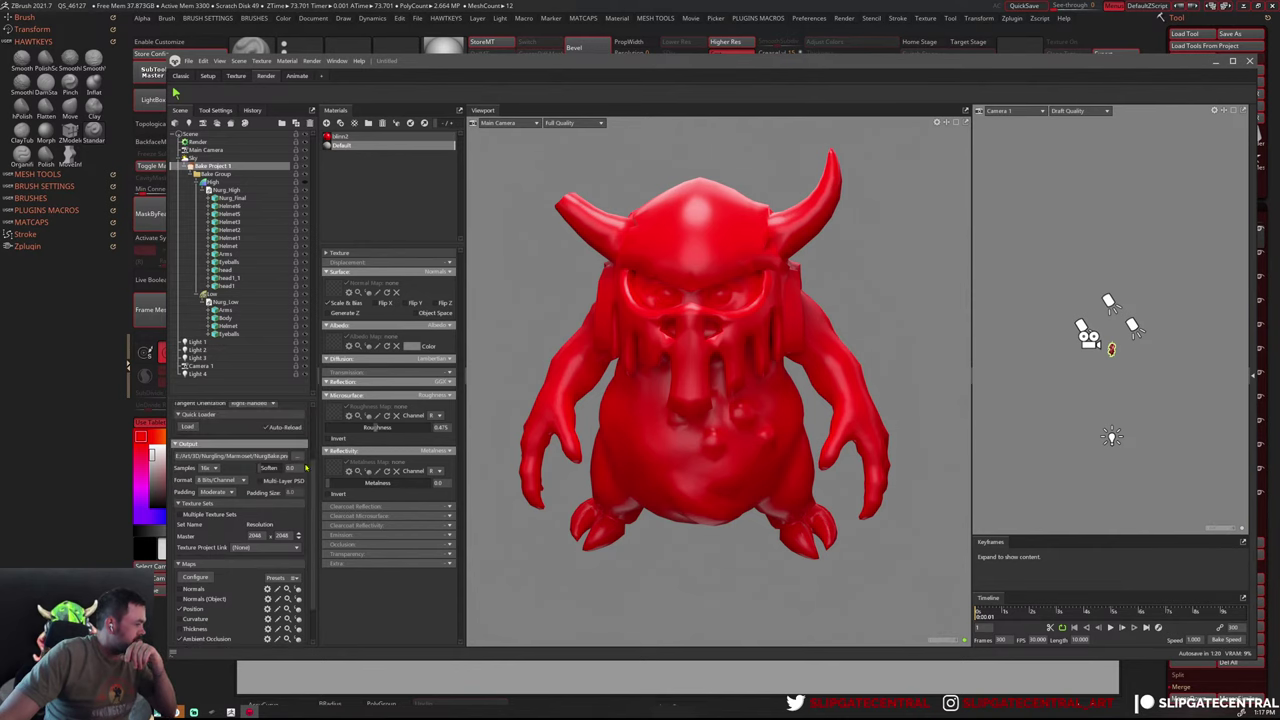
{"action": "scroll", "coordinate": [306, 468], "scroll_direction": "up", "scroll_amount": 3}
{"action": "scroll", "coordinate": [270, 535], "scroll_direction": "down", "scroll_amount": 3}
{"action": "scroll", "coordinate": [298, 537], "scroll_direction": "down", "scroll_amount": 1}
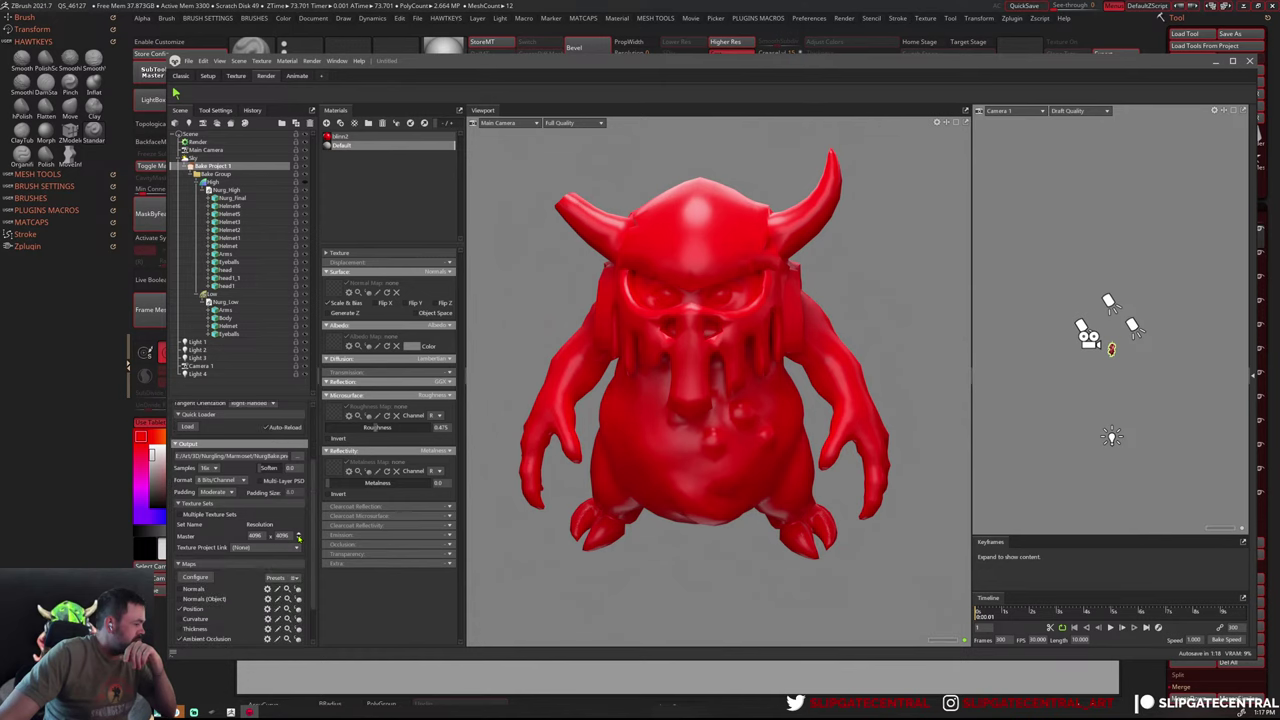
{"action": "left_click", "coordinate": [208, 468]}
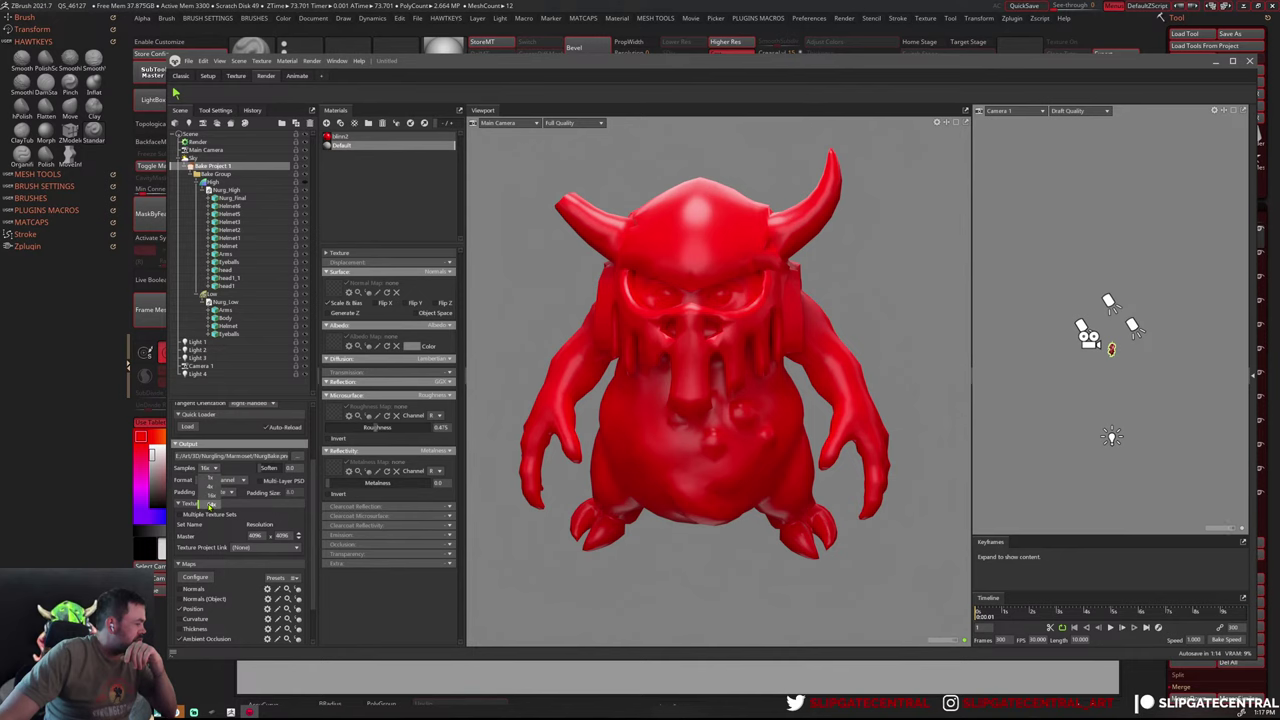
{"action": "left_click", "coordinate": [210, 500]}
{"action": "scroll", "coordinate": [225, 459], "scroll_direction": "up", "scroll_amount": 2}
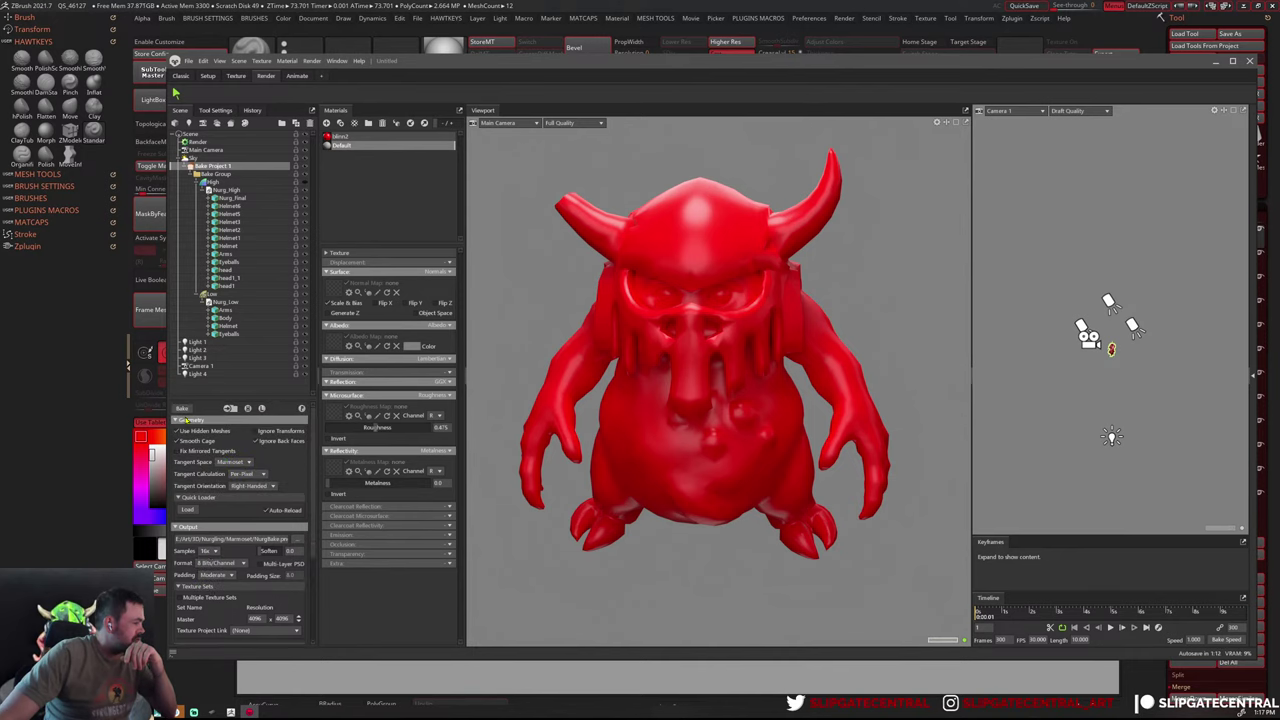
{"action": "left_click", "coordinate": [182, 408]}
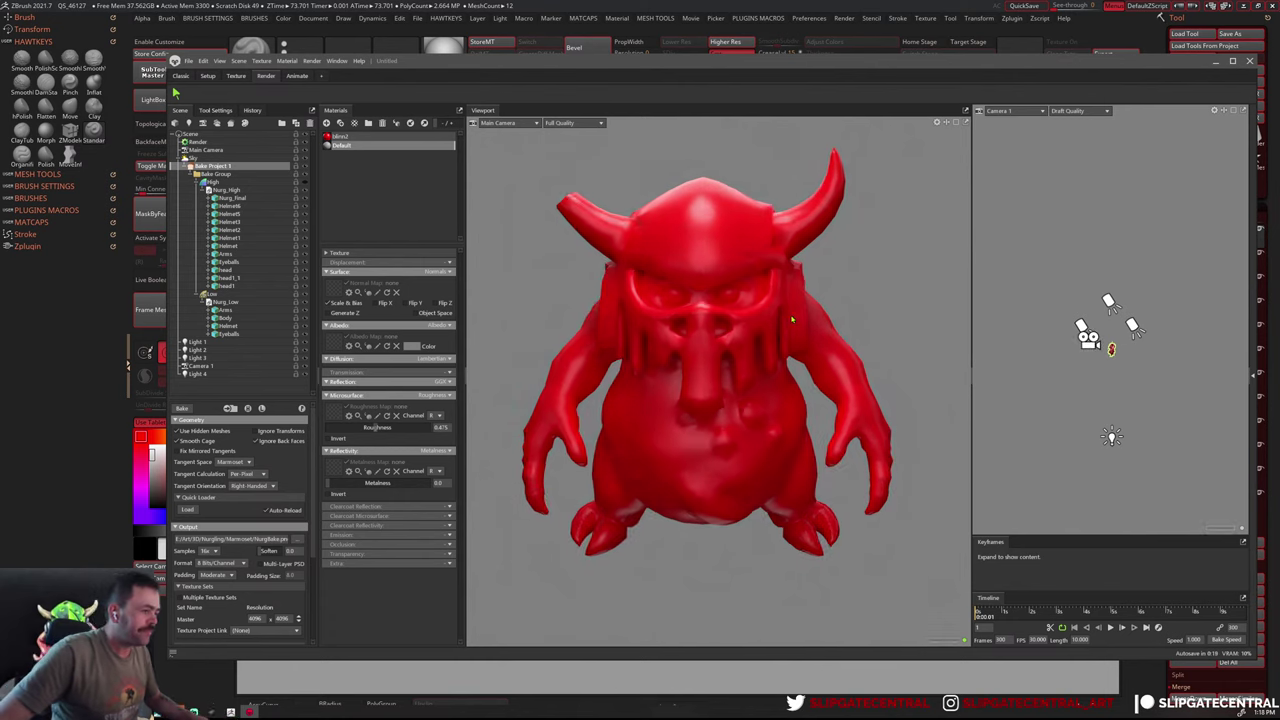
Preview the baked Specular and Complete Lighting maps, orbiting to inspect back and front
{"action": "scroll", "coordinate": [248, 528], "scroll_direction": "down", "scroll_amount": 3}
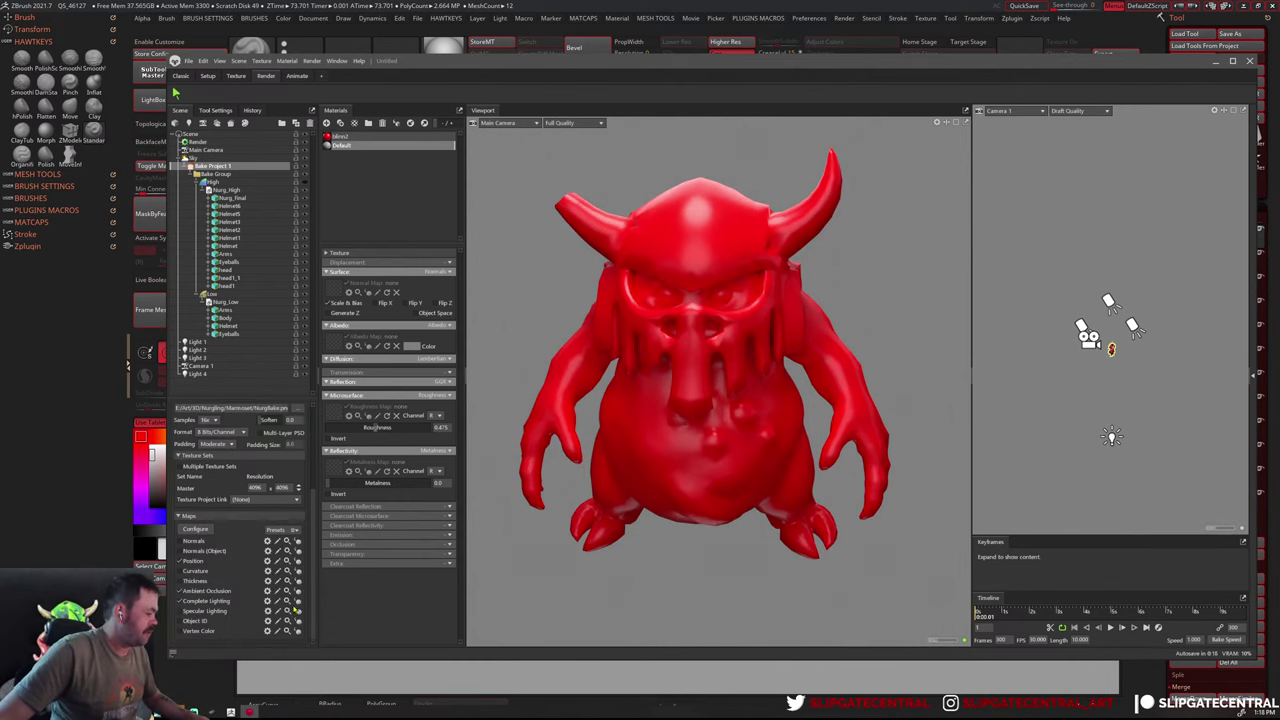
{"action": "left_click", "coordinate": [297, 601]}
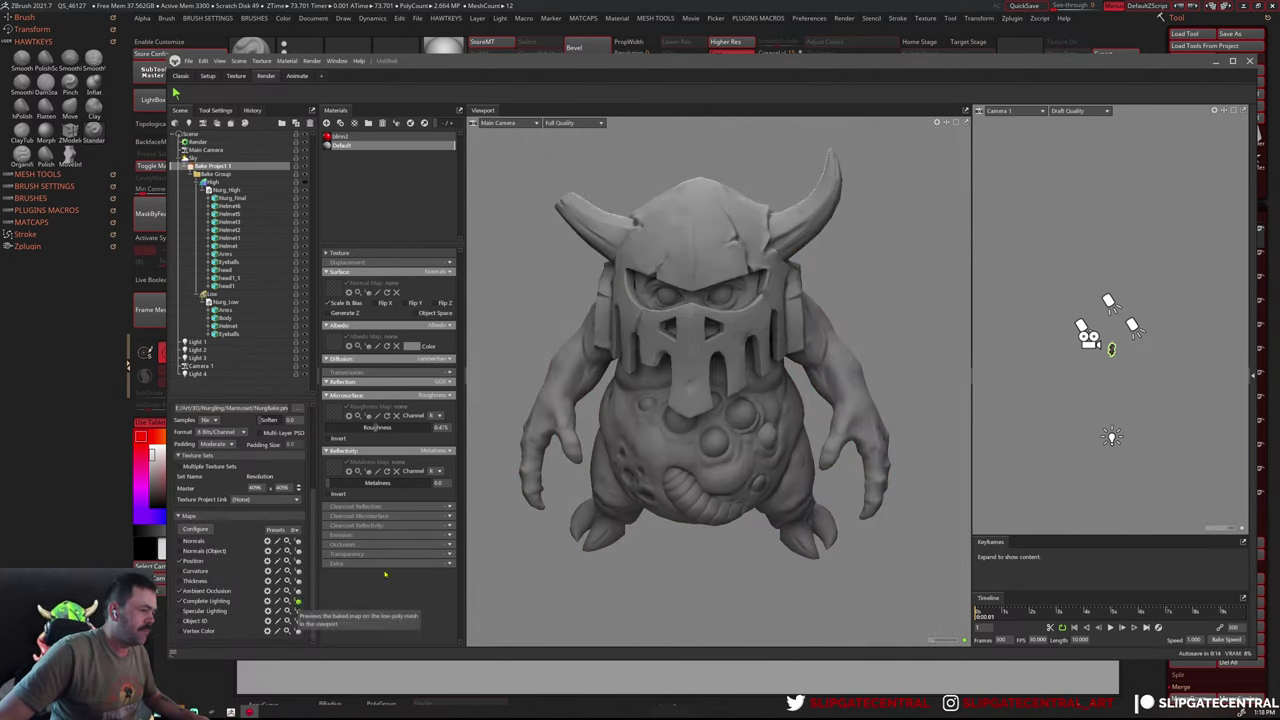
{"action": "left_click", "coordinate": [297, 606]}
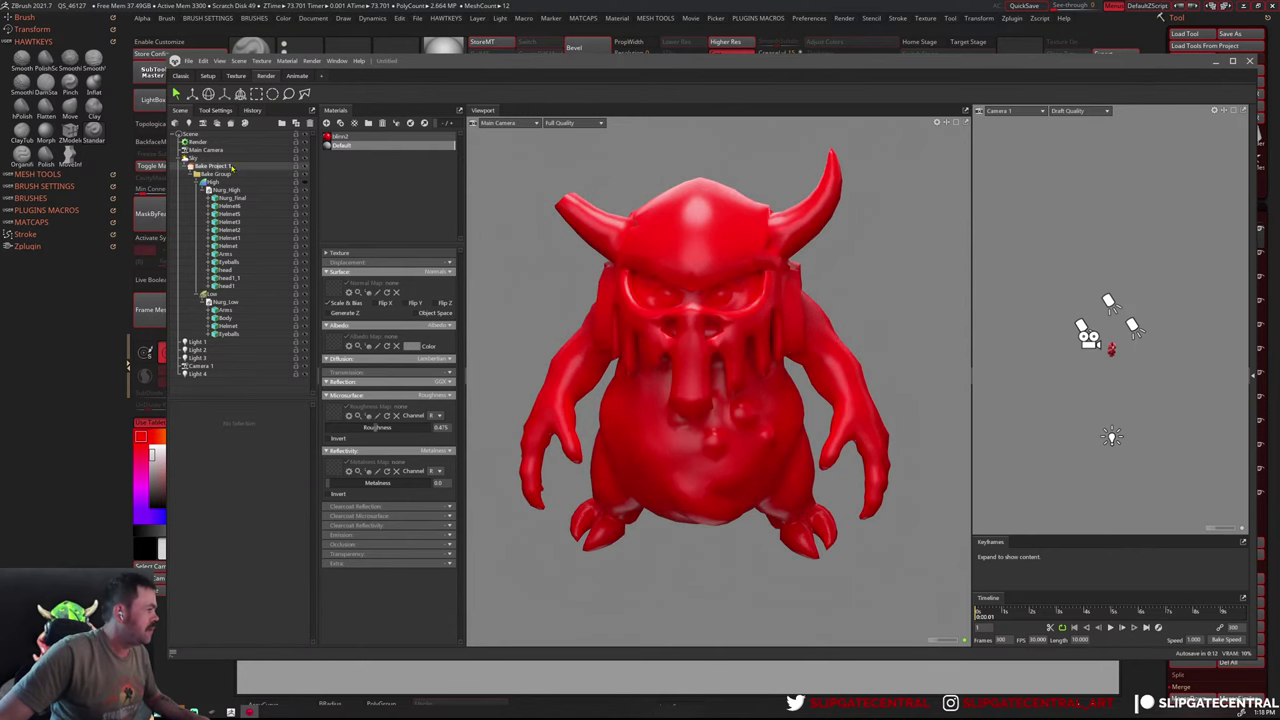
{"action": "left_click", "coordinate": [232, 167]}
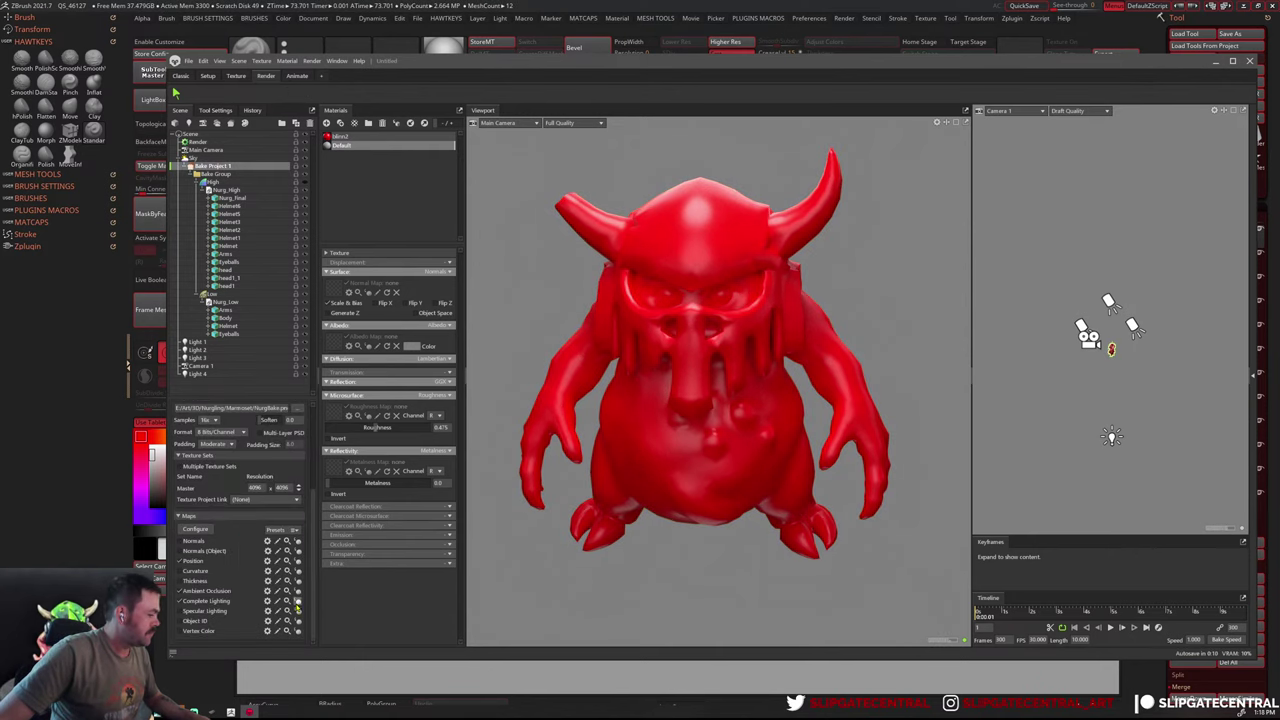
{"action": "left_click", "coordinate": [297, 602]}
{"action": "left_click_drag", "start_coordinate": [864, 314], "coordinate": [695, 323]}
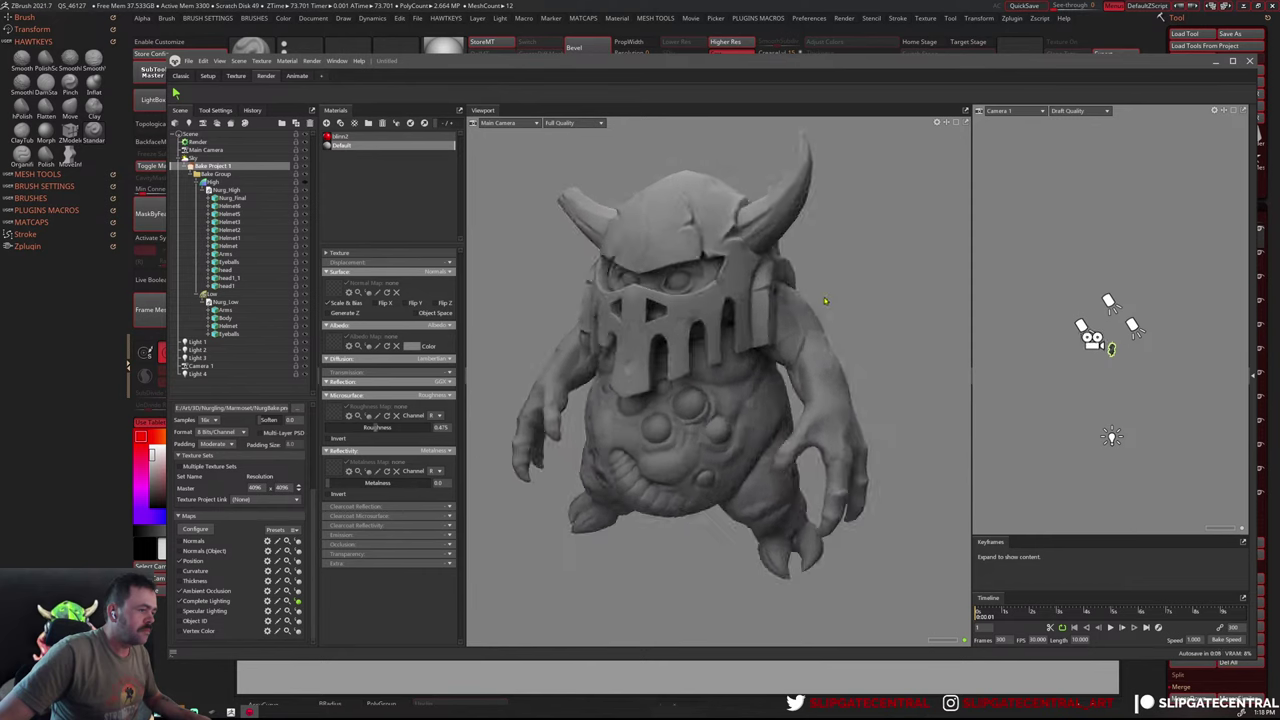
{"action": "scroll", "coordinate": [789, 400], "scroll_direction": "up", "scroll_amount": 5}
{"action": "left_click_drag", "start_coordinate": [789, 400], "coordinate": [815, 365]}
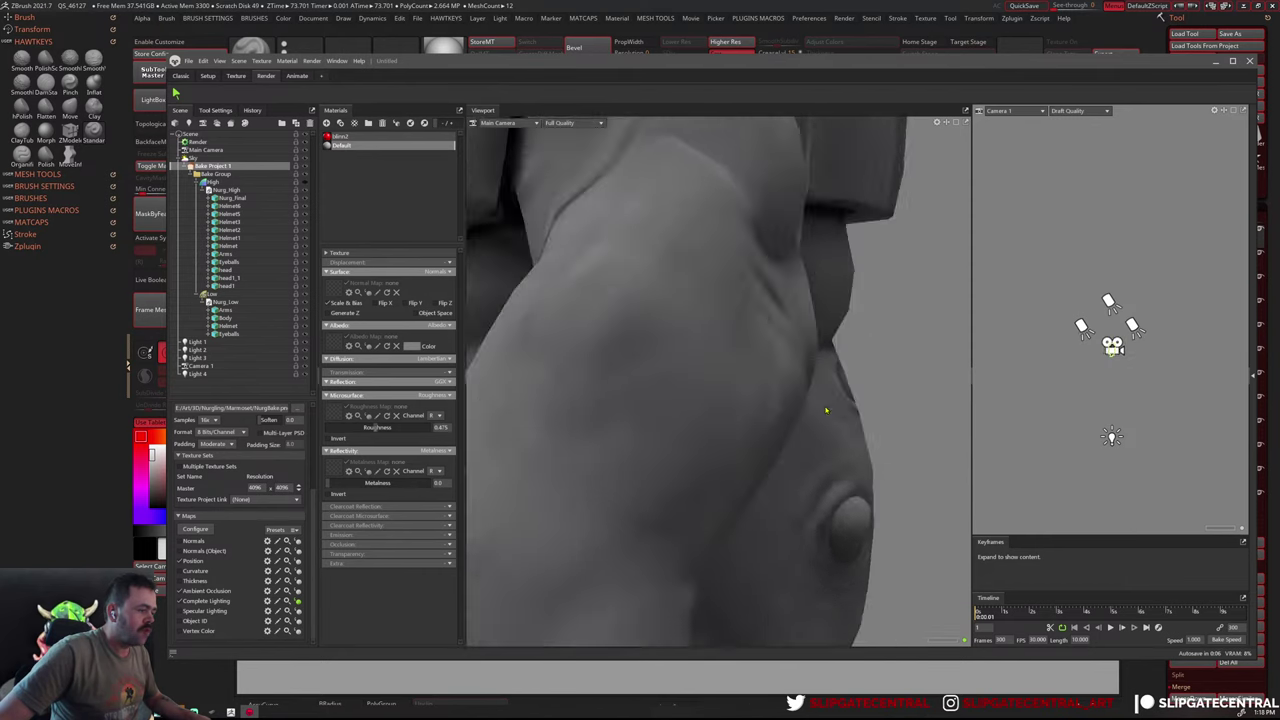
{"action": "scroll", "coordinate": [763, 434], "scroll_direction": "down", "scroll_amount": 5}
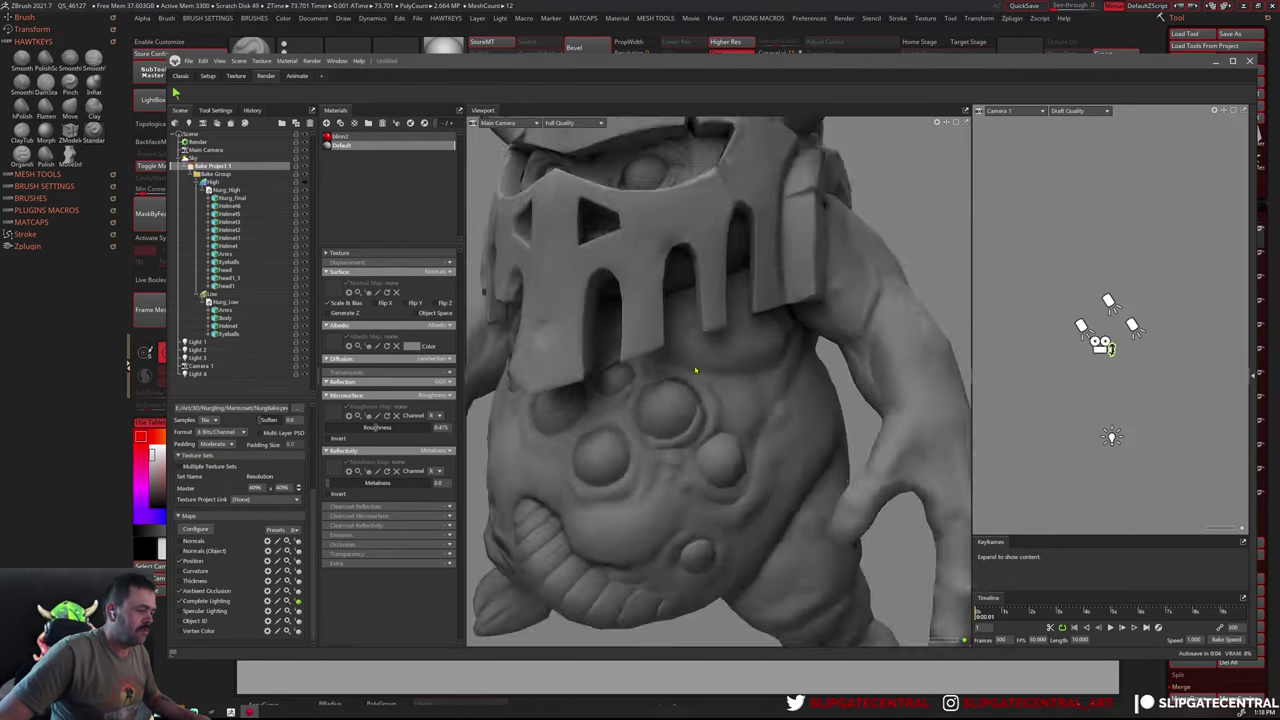
{"action": "mouse_move", "coordinate": [745, 400]}
{"action": "left_mouse_down"}
{"action": "mouse_move", "coordinate": [818, 374]}
{"action": "mouse_move", "coordinate": [831, 330]}
{"action": "mouse_move", "coordinate": [805, 353]}
{"action": "left_mouse_up"}
{"action": "scroll", "coordinate": [818, 374], "scroll_direction": "down", "scroll_amount": 3}
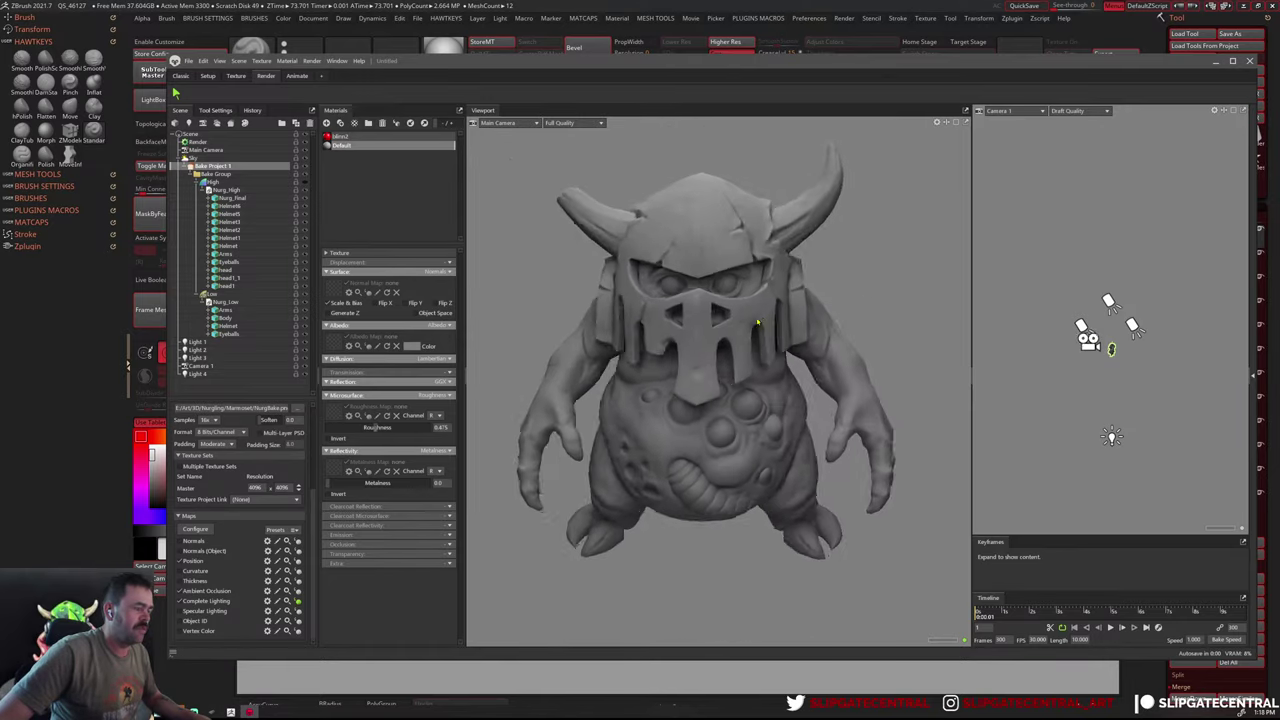
{"action": "scroll", "coordinate": [805, 353], "scroll_direction": "down", "scroll_amount": 2}
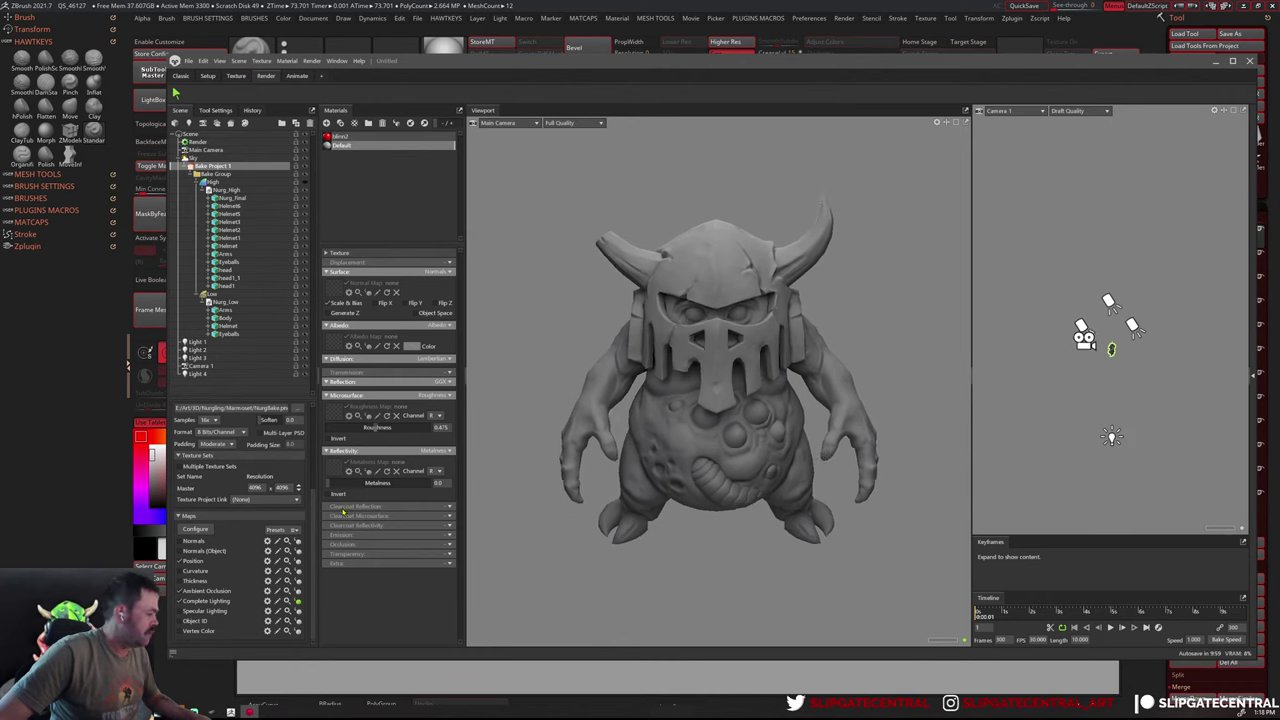
Preview the baked Ambient Occlusion and Position maps from side and back angles
{"action": "left_click", "coordinate": [297, 591]}
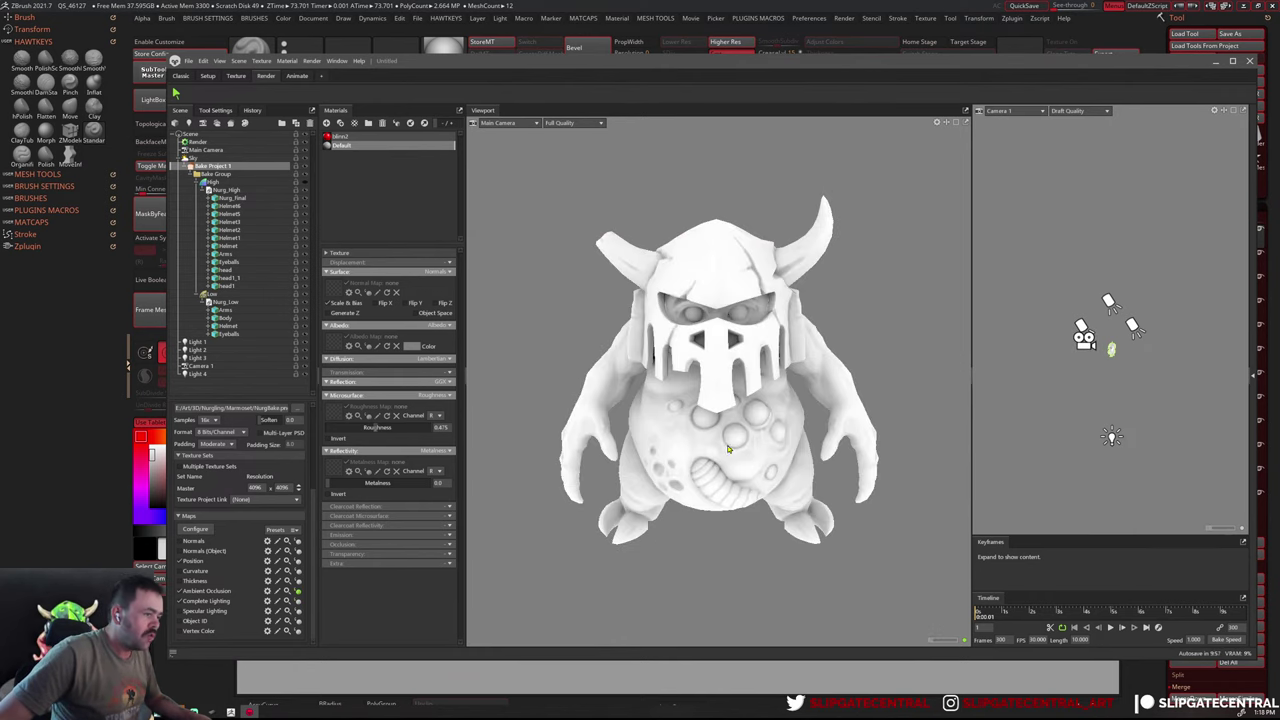
{"action": "mouse_move", "coordinate": [730, 449]}
{"action": "left_mouse_down"}
{"action": "mouse_move", "coordinate": [953, 474]}
{"action": "mouse_move", "coordinate": [295, 511]}
{"action": "left_mouse_up"}
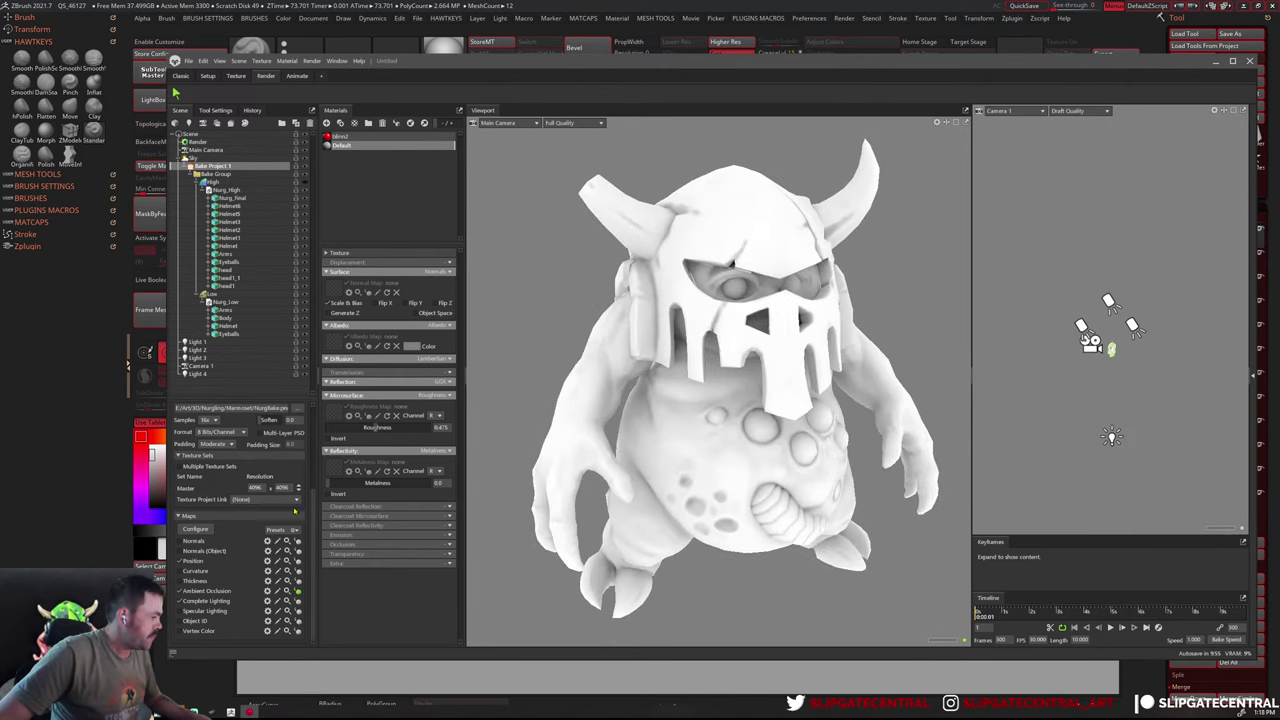
{"action": "left_click", "coordinate": [297, 561]}
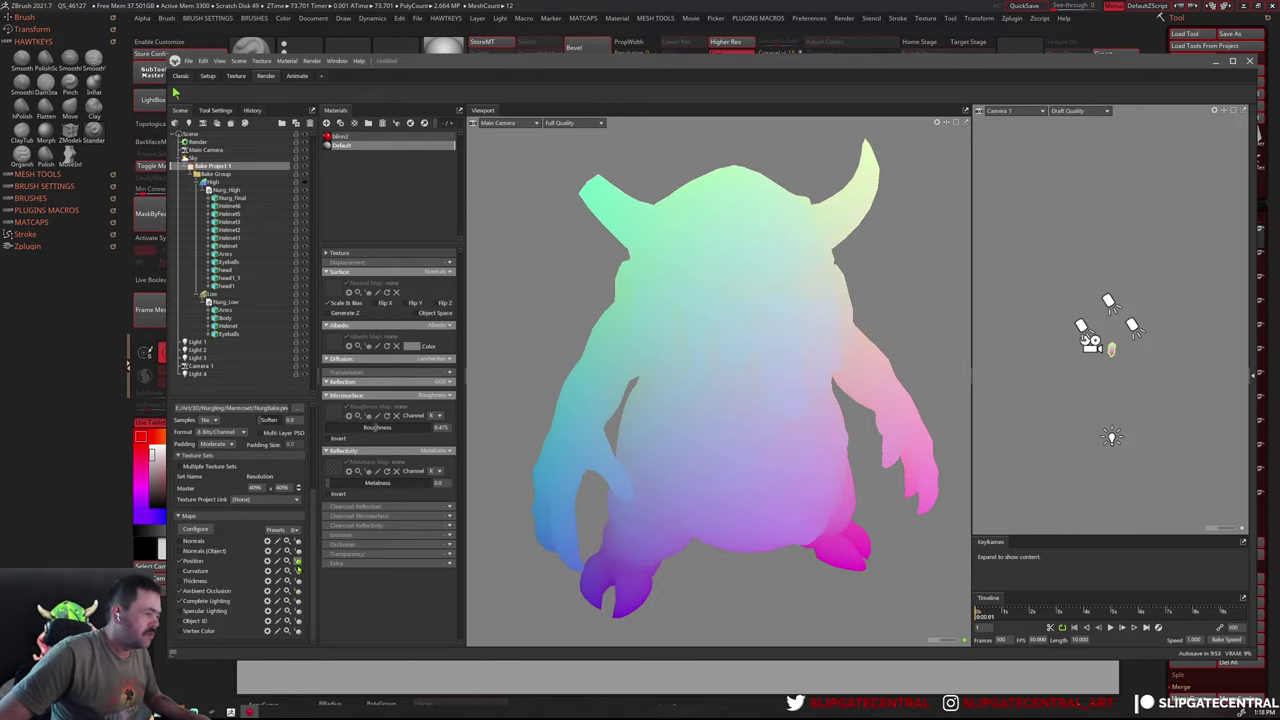
{"action": "left_click_drag", "start_coordinate": [800, 457], "coordinate": [617, 502]}
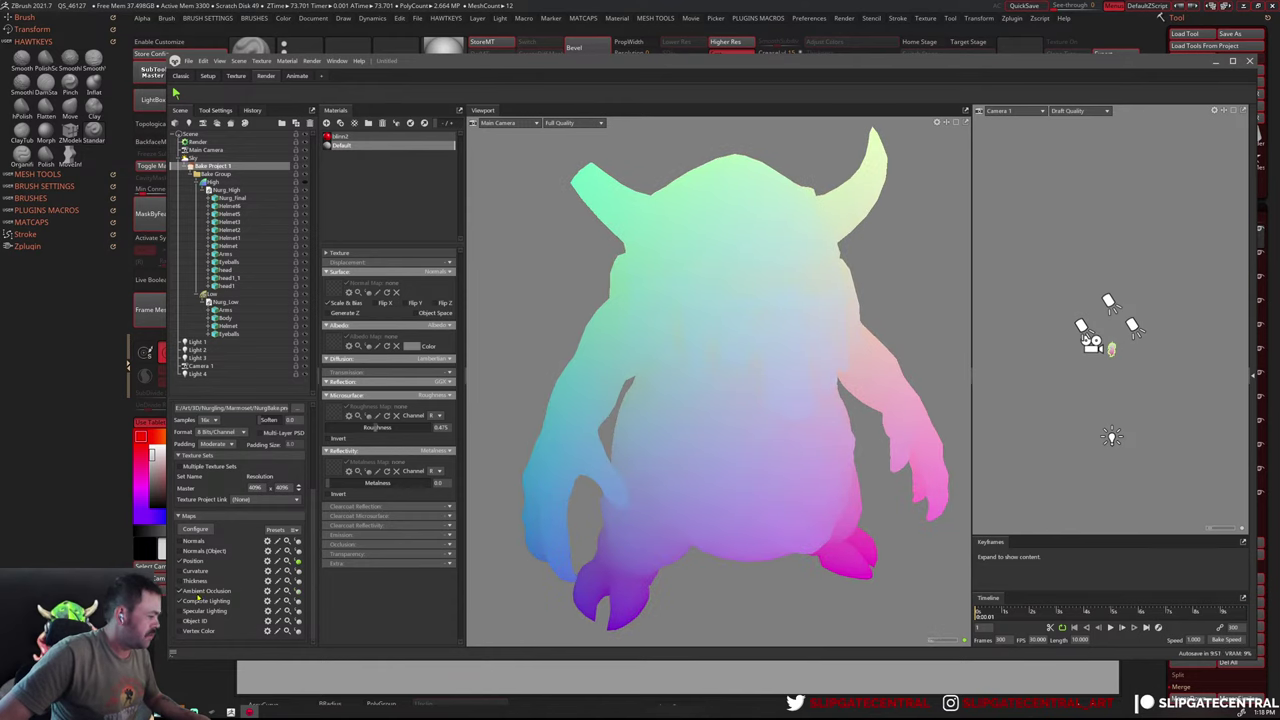
Exclude Position from the bake and show the baked detail on the low-poly model
{"action": "left_click", "coordinate": [183, 562]}
{"action": "left_click", "coordinate": [297, 562]}
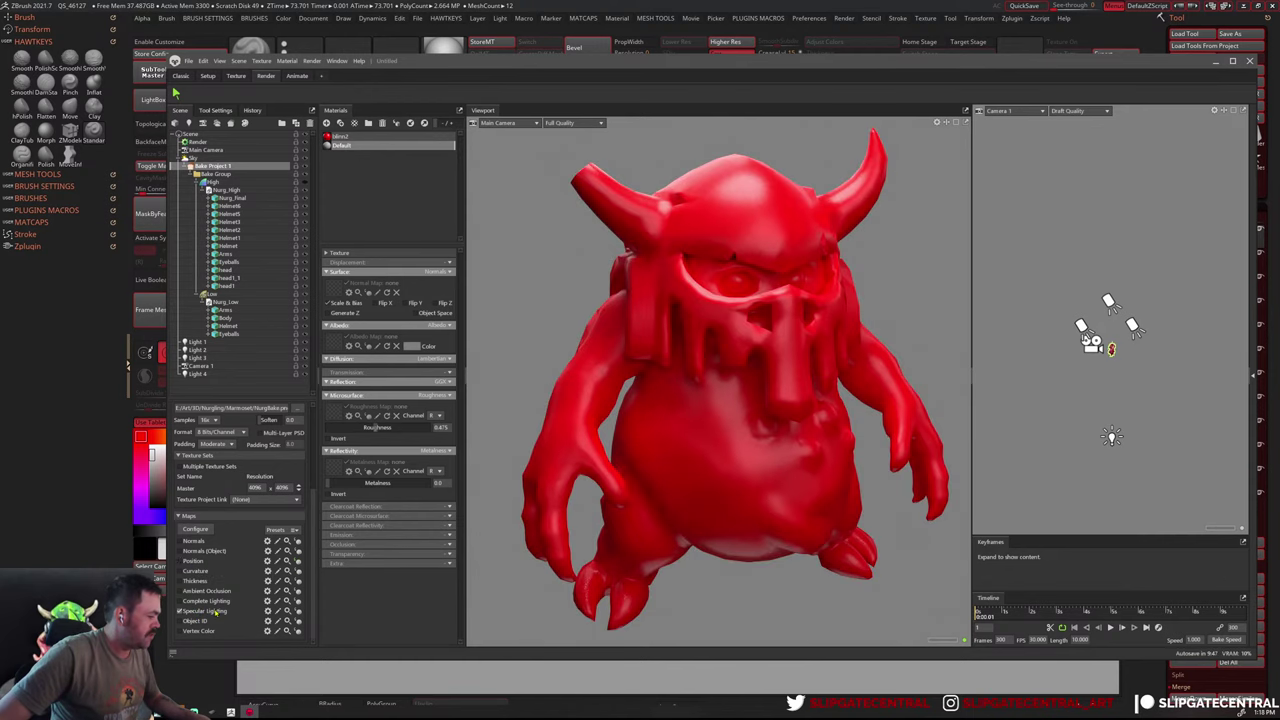
{"action": "left_click_drag", "start_coordinate": [785, 518], "coordinate": [640, 500]}
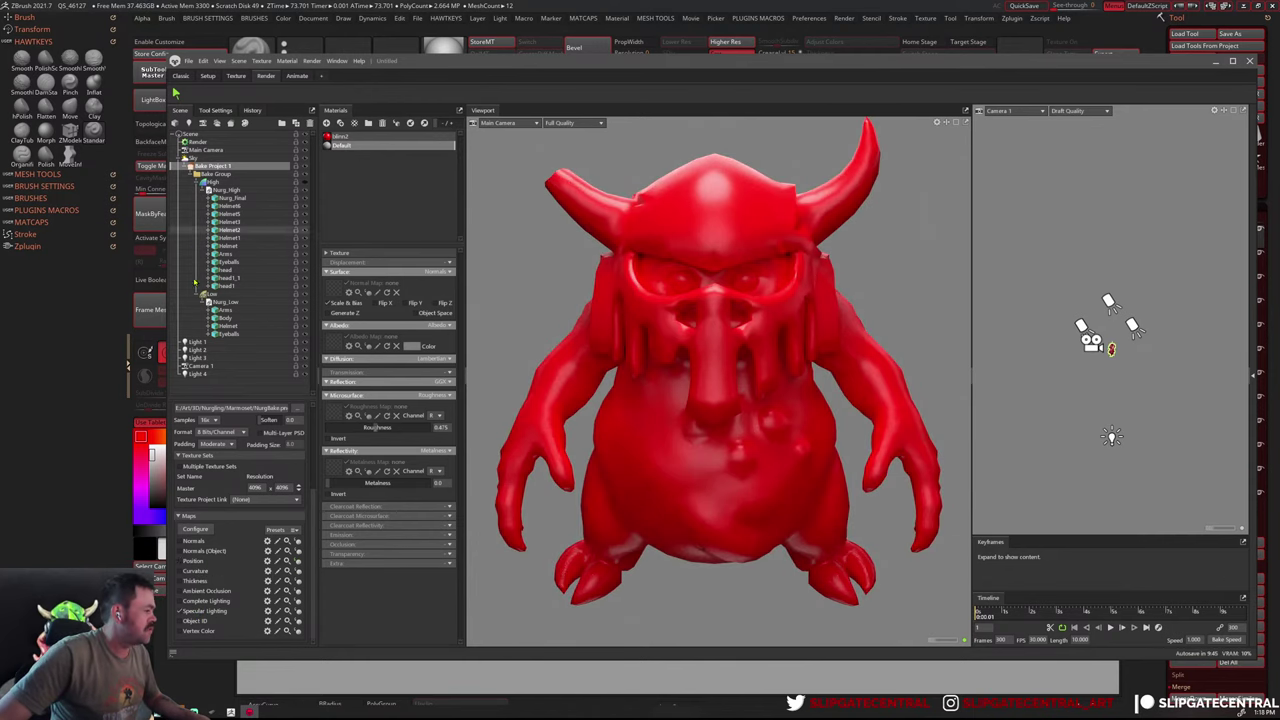
{"action": "scroll", "coordinate": [241, 425], "scroll_direction": "up", "scroll_amount": 3}
{"action": "left_click", "coordinate": [247, 410]}
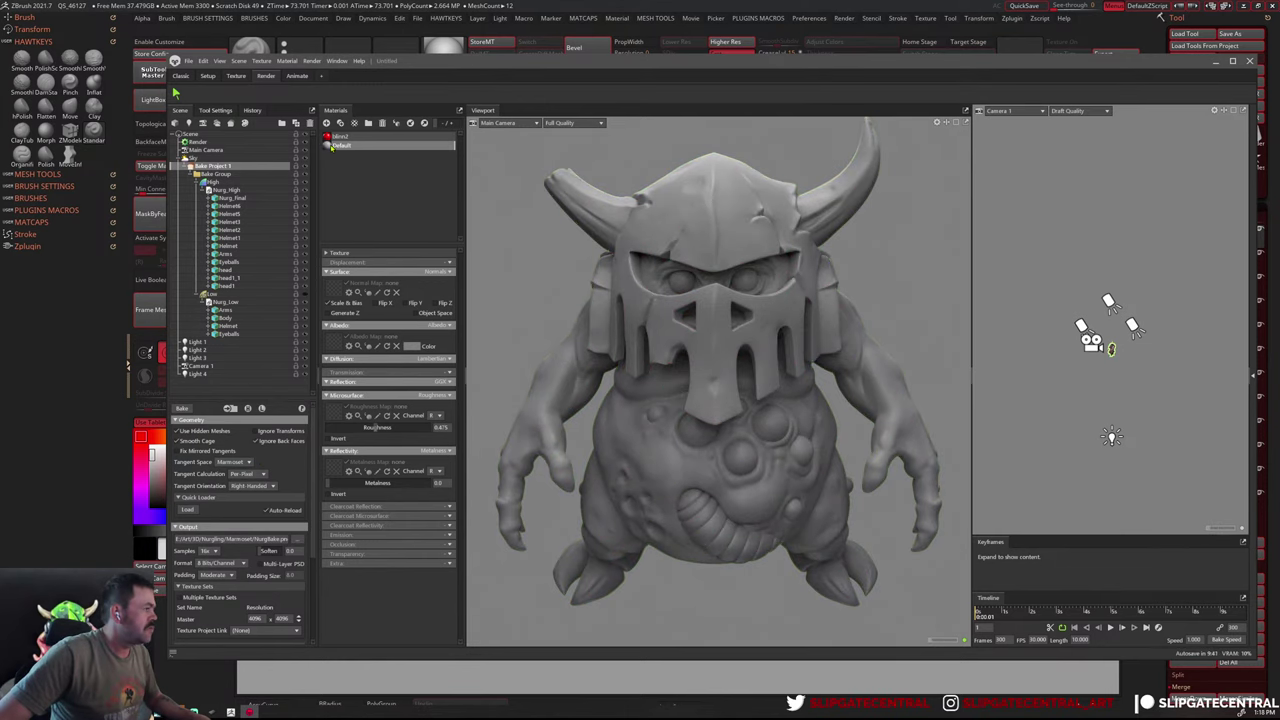
Duplicate the Default material as 'Shiny' and apply it to Nurg_High
{"action": "left_click", "coordinate": [328, 146]}
{"action": "right_click", "coordinate": [330, 149]}
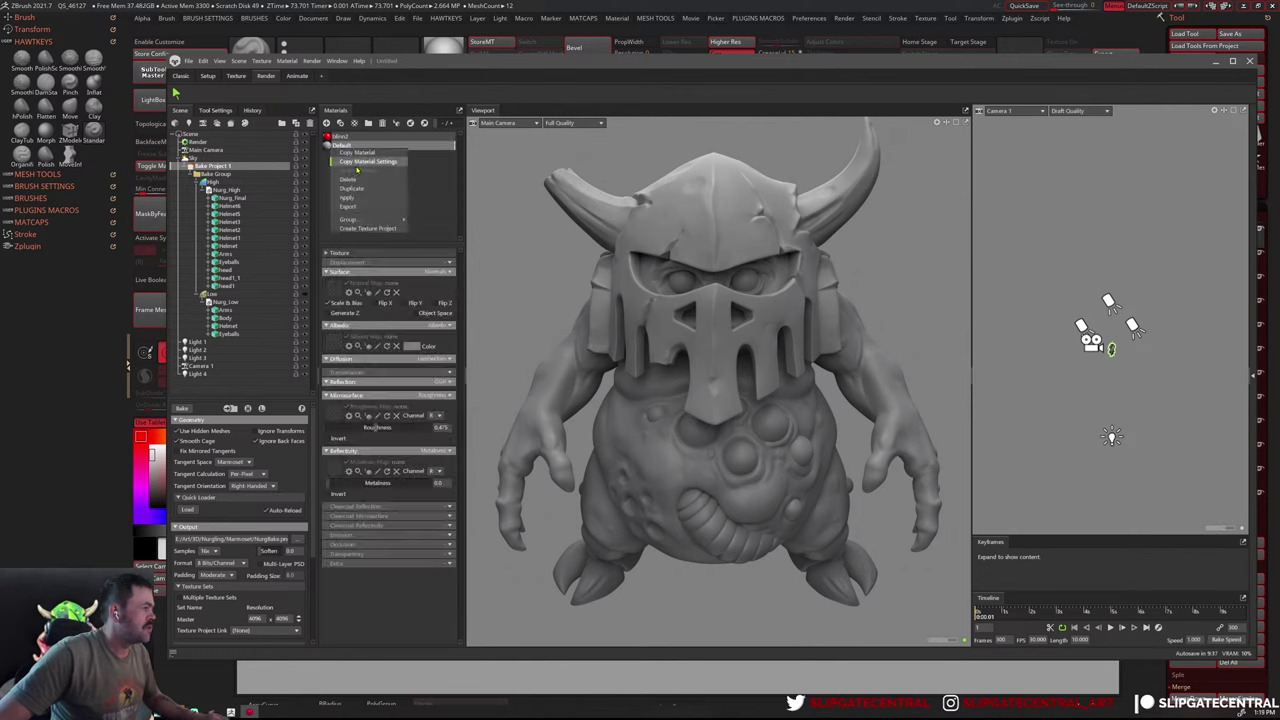
{"action": "left_click", "coordinate": [352, 189]}
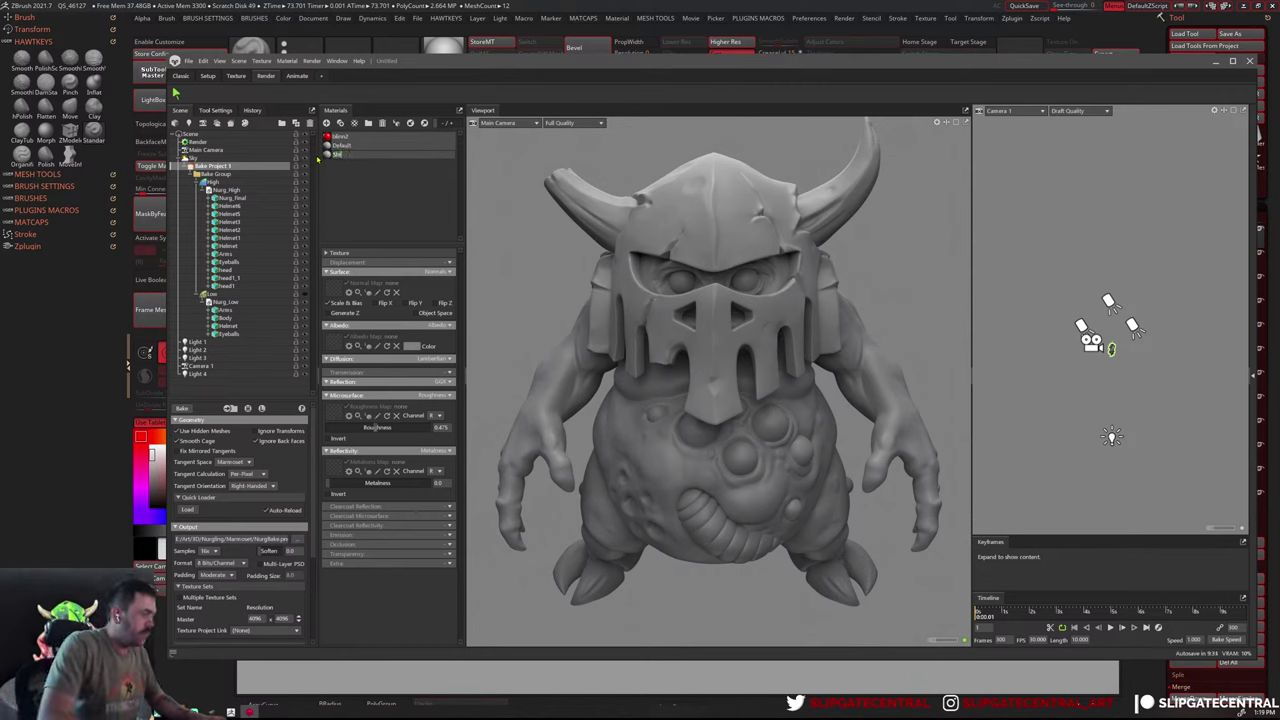
{"action": "type", "text": "Shiny"}
{"action": "key", "text": "Return"}
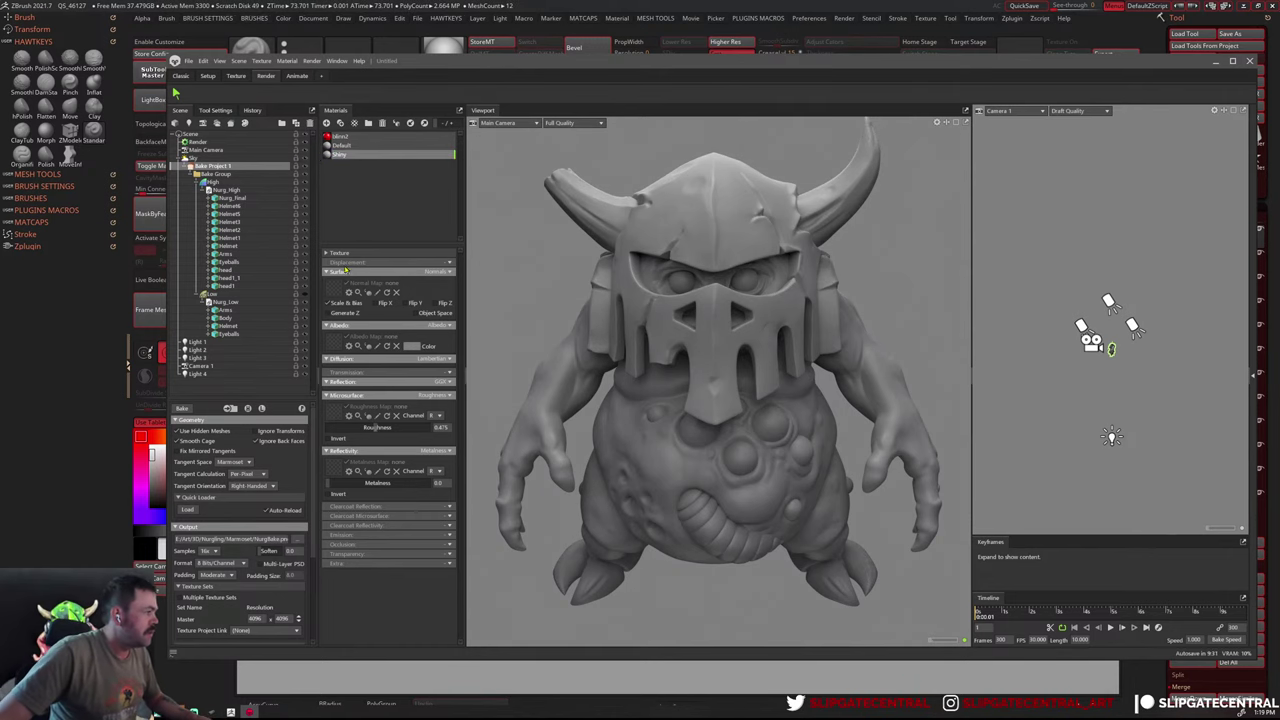
{"action": "left_click", "coordinate": [222, 189]}
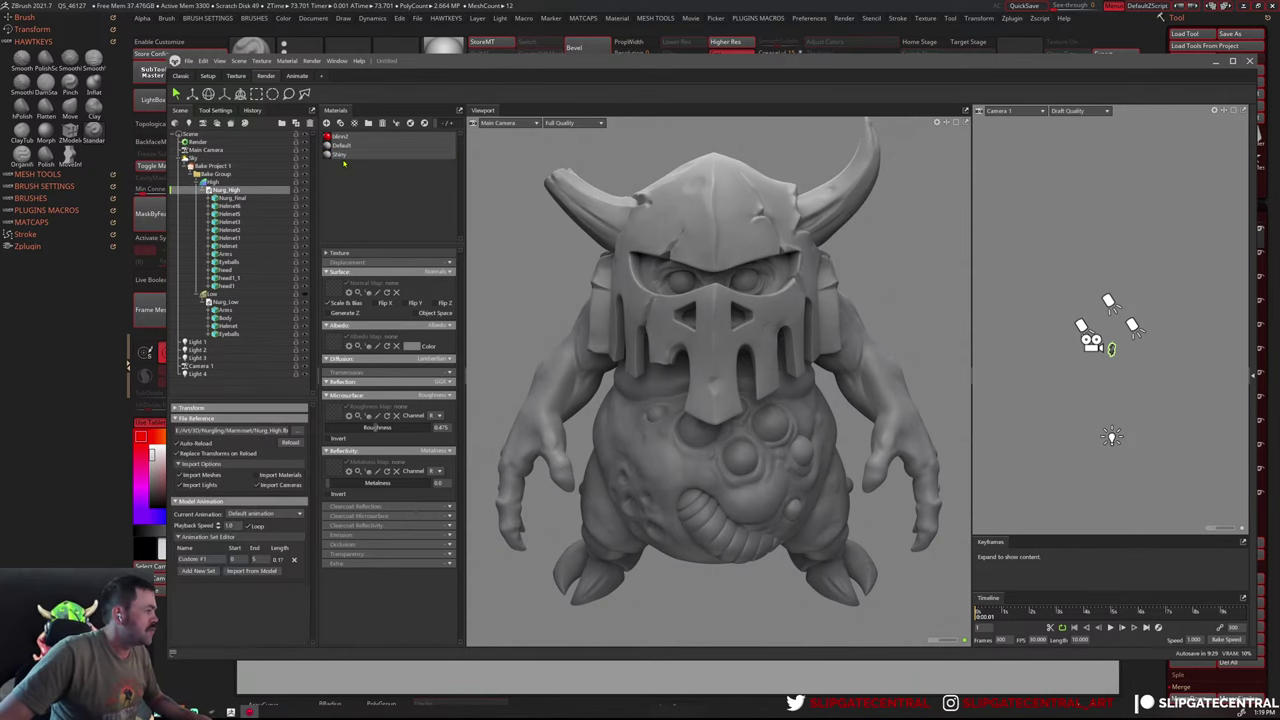
{"action": "right_click", "coordinate": [340, 155]}
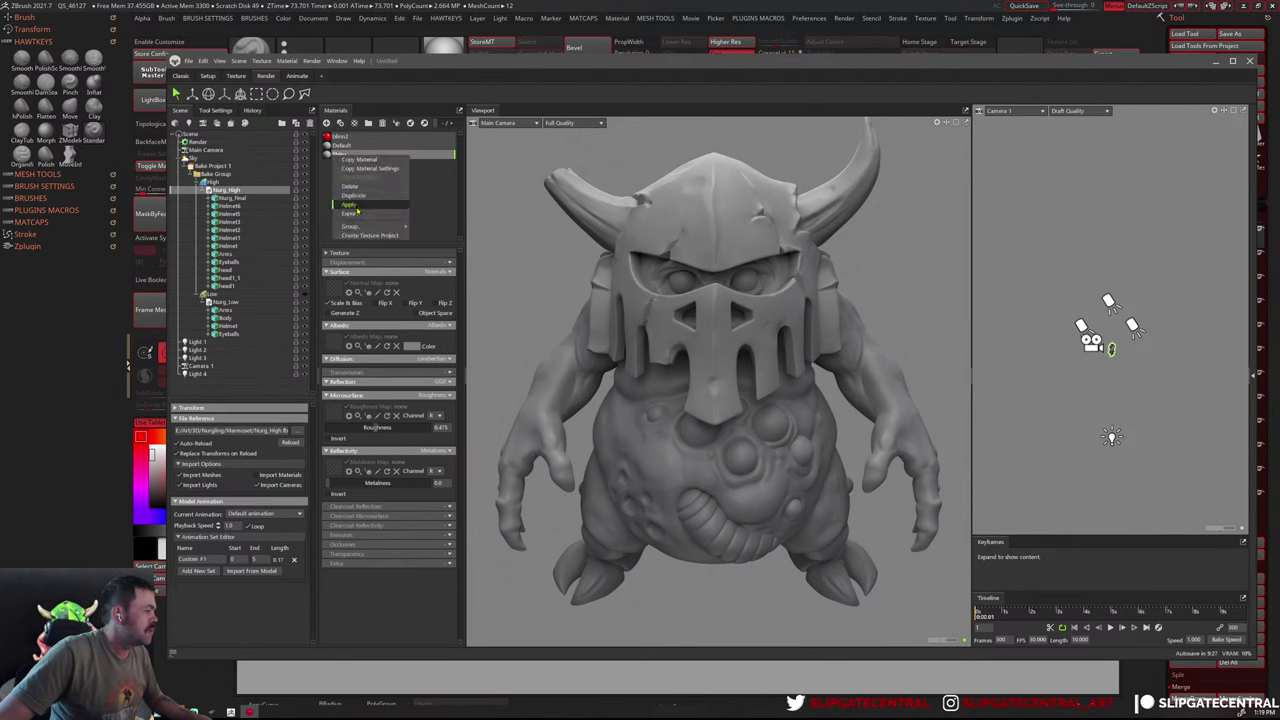
{"action": "left_click", "coordinate": [349, 204]}
Tune Shiny to metalness about 0.485 and roughness about 0.287
{"action": "mouse_move", "coordinate": [379, 432]}
{"action": "left_mouse_down"}
{"action": "mouse_move", "coordinate": [338, 427]}
{"action": "mouse_move", "coordinate": [360, 427]}
{"action": "left_mouse_up"}
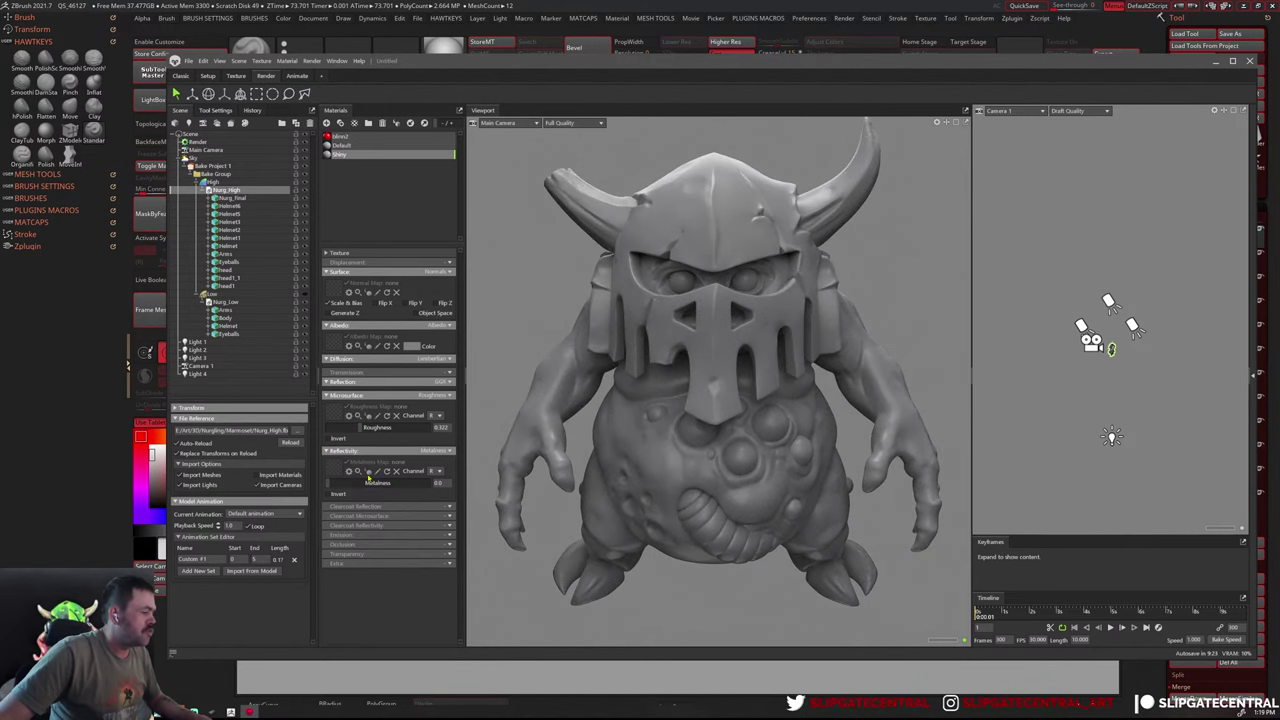
{"action": "left_click_drag", "start_coordinate": [345, 483], "coordinate": [440, 483]}
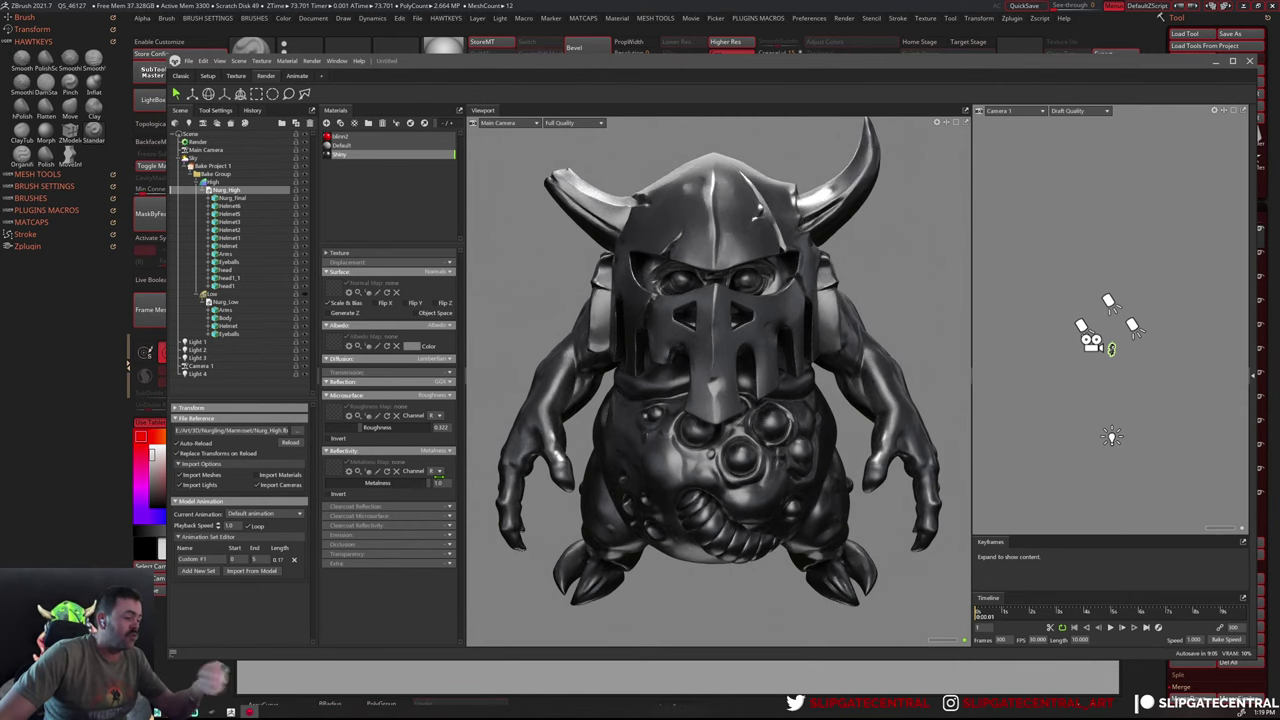
{"action": "left_click_drag", "start_coordinate": [437, 483], "coordinate": [376, 483]}
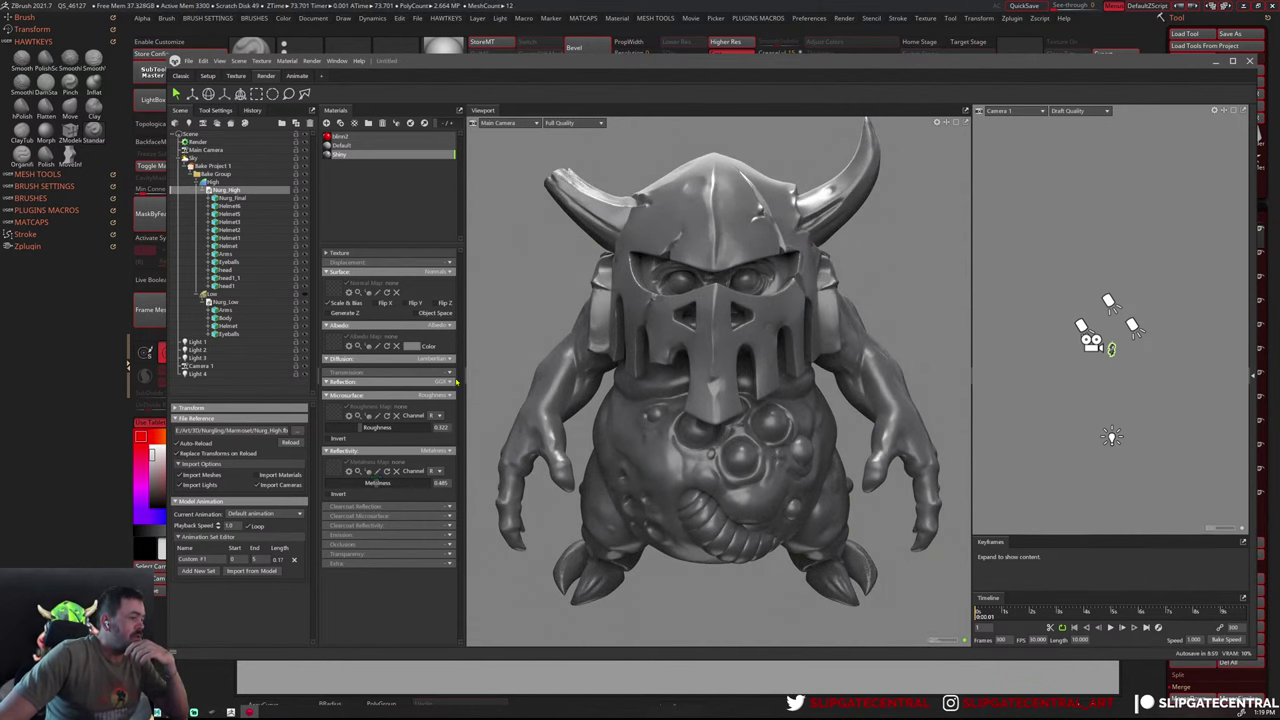
{"action": "left_click_drag", "start_coordinate": [380, 427], "coordinate": [357, 427]}
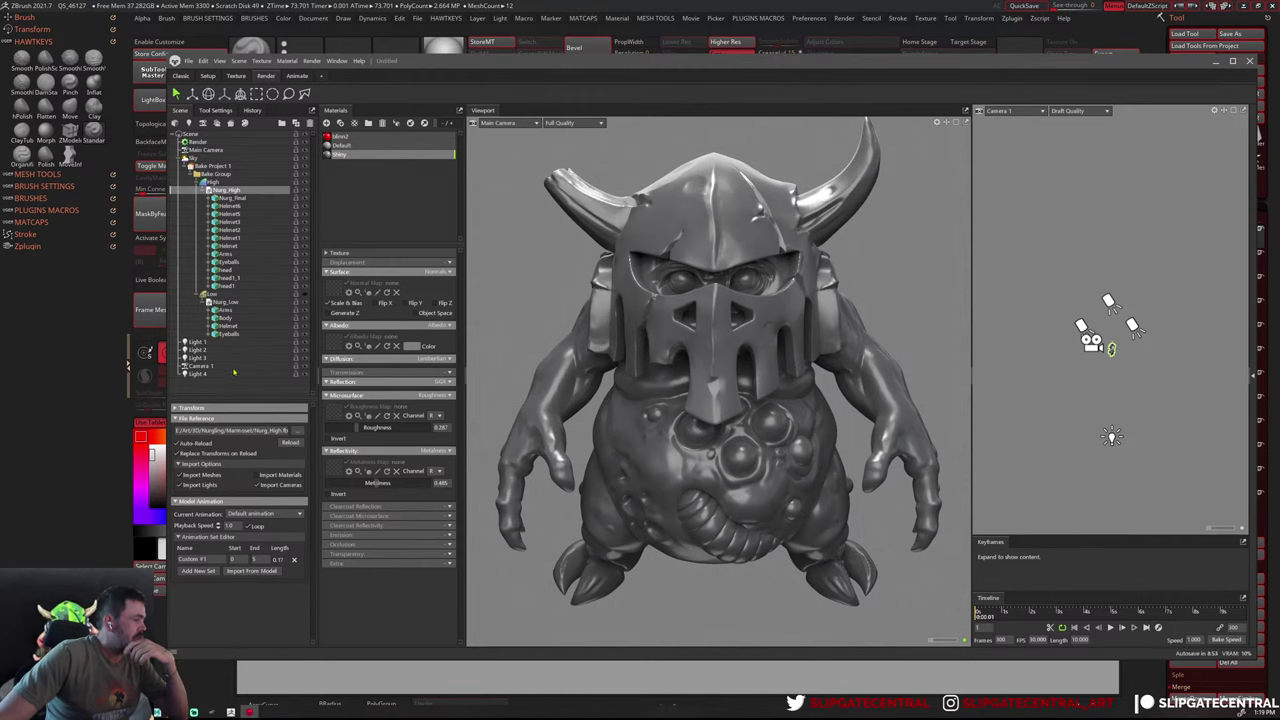
{"action": "left_click", "coordinate": [212, 165]}
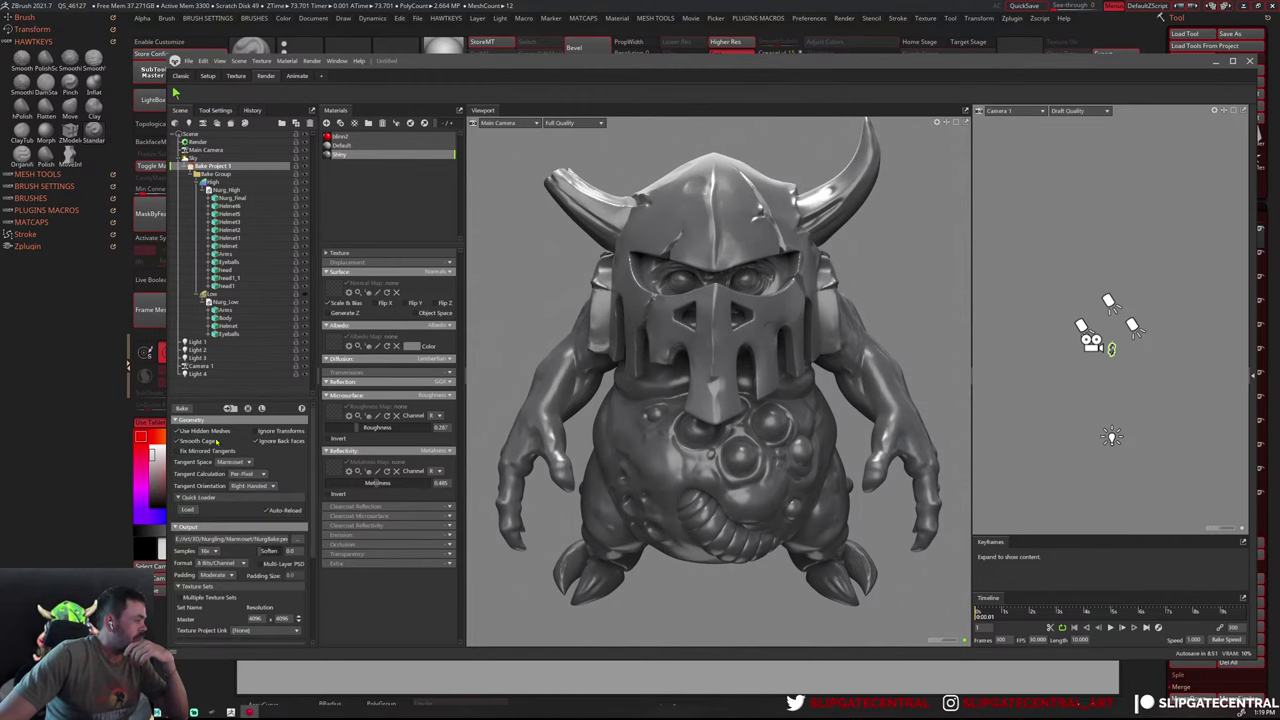
Bake the maps and preview the Specular Lighting result on the Nurgling
{"action": "left_click", "coordinate": [192, 409]}
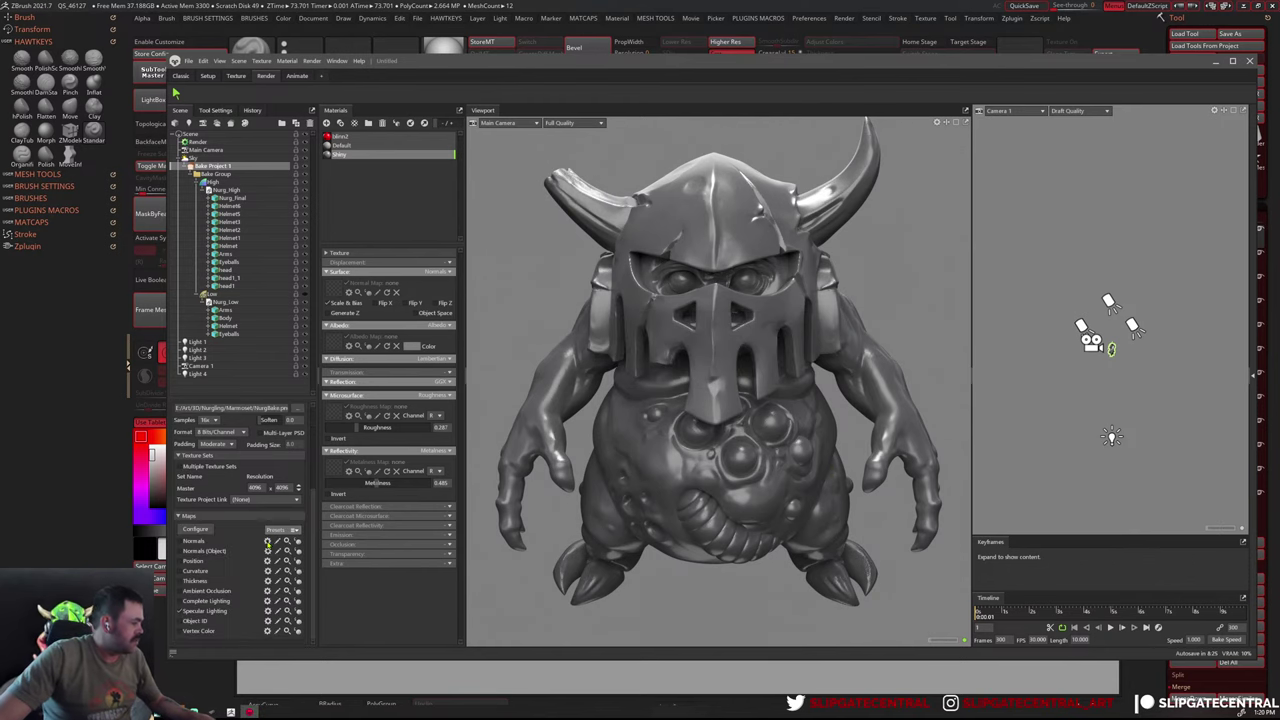
{"action": "left_click", "coordinate": [297, 613]}
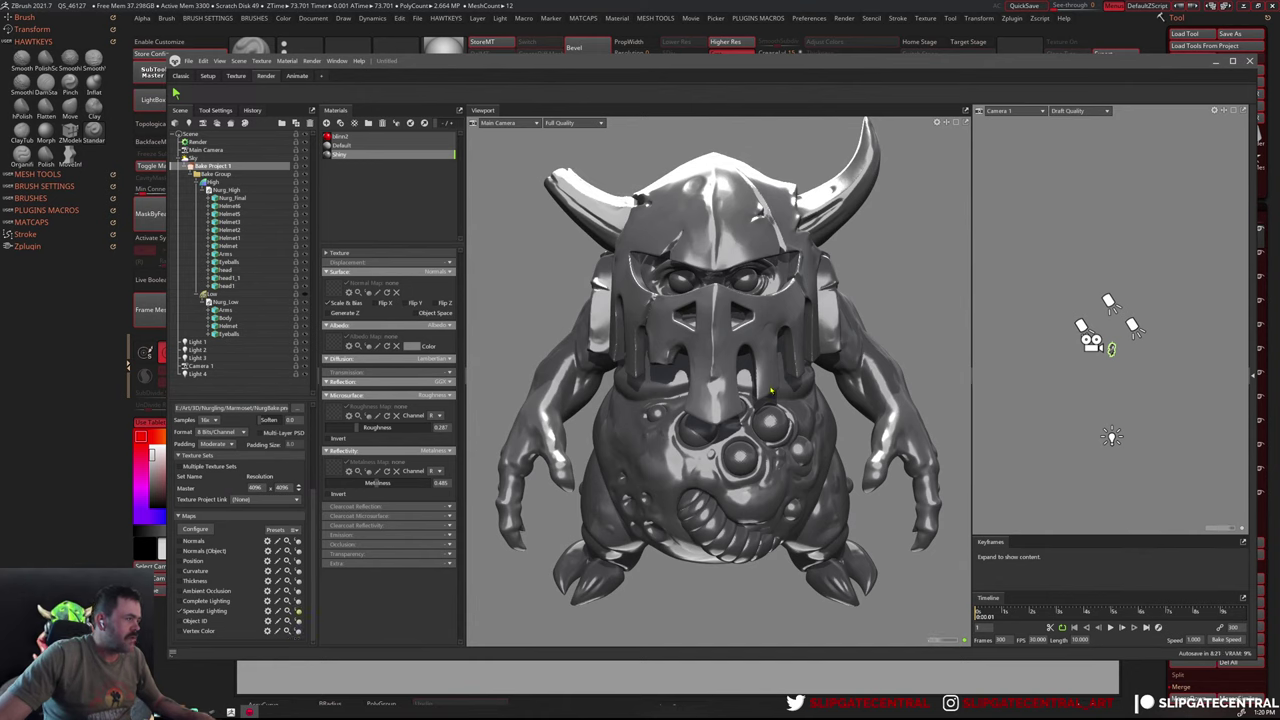
{"action": "scroll", "coordinate": [255, 433], "scroll_direction": "up", "scroll_amount": 3}
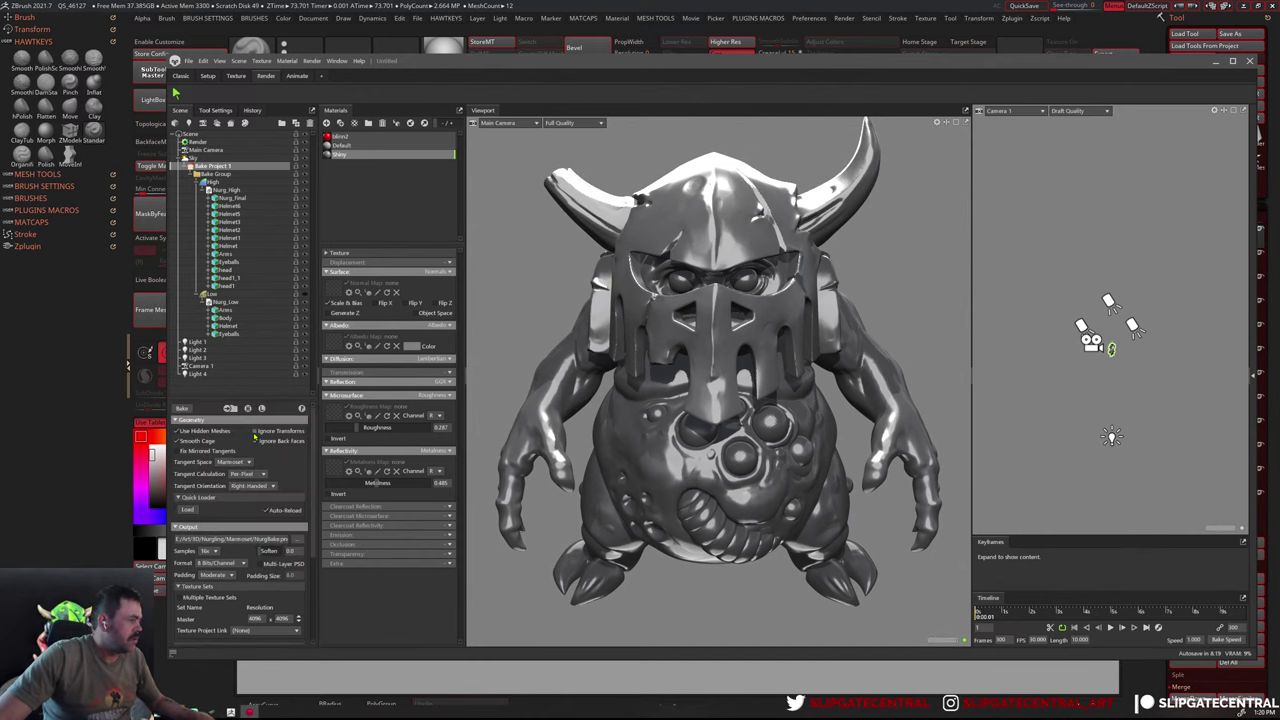
{"action": "left_click", "coordinate": [262, 408]}
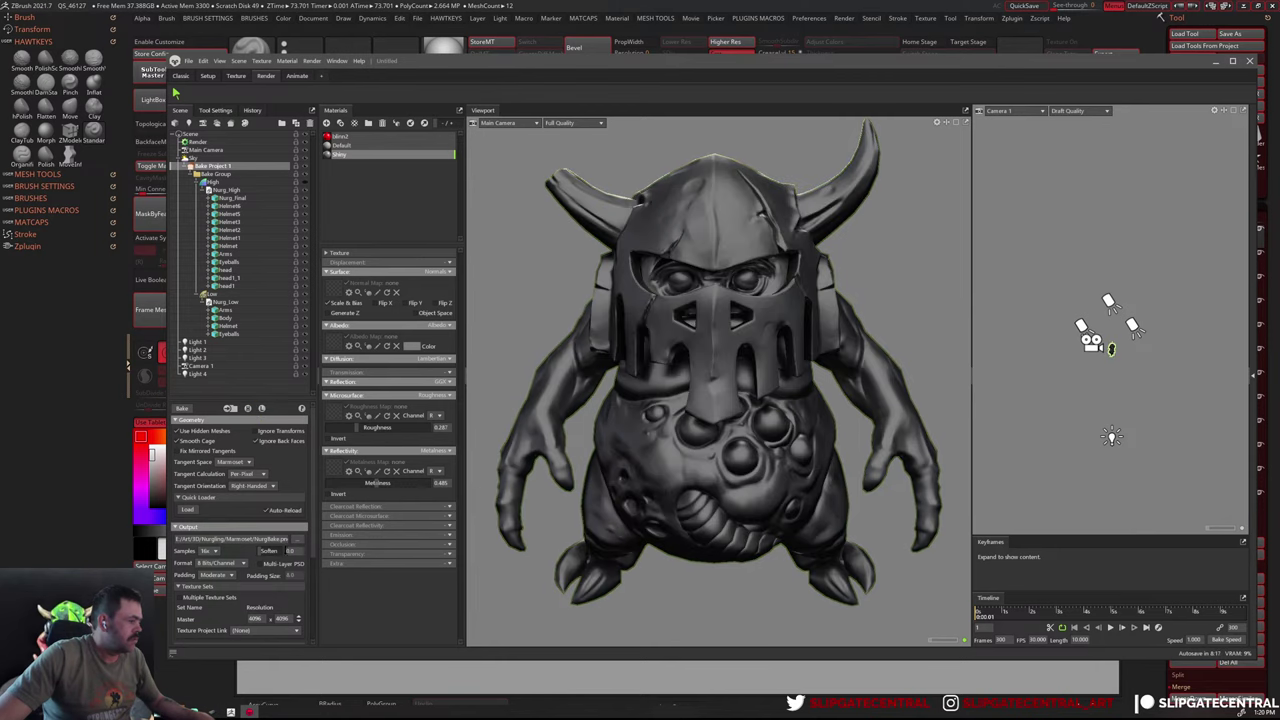
{"action": "scroll", "coordinate": [293, 590], "scroll_direction": "down", "scroll_amount": 3}
{"action": "mouse_move", "coordinate": [718, 411]}
{"action": "left_mouse_down"}
{"action": "mouse_move", "coordinate": [763, 408]}
{"action": "mouse_move", "coordinate": [765, 385]}
{"action": "mouse_move", "coordinate": [731, 410]}
{"action": "left_mouse_up"}
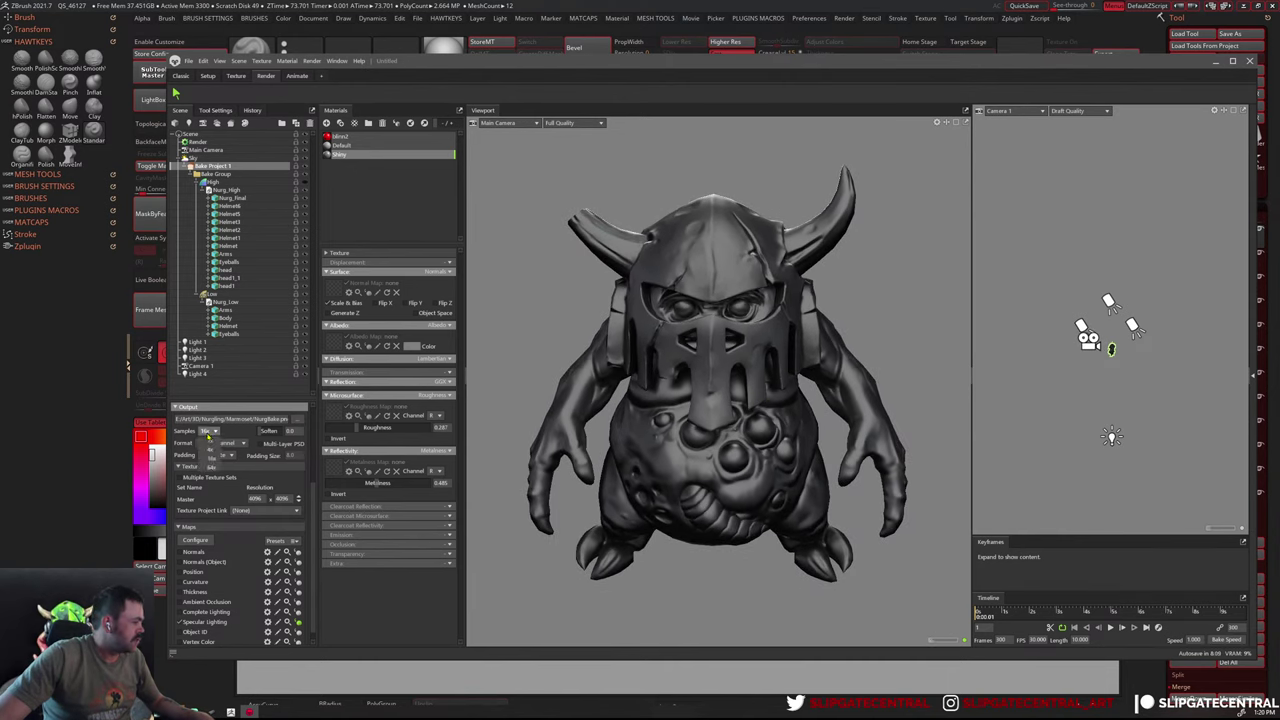
Set bake Samples to 4x and orbit to a three-quarter view
{"action": "left_click", "coordinate": [212, 451]}
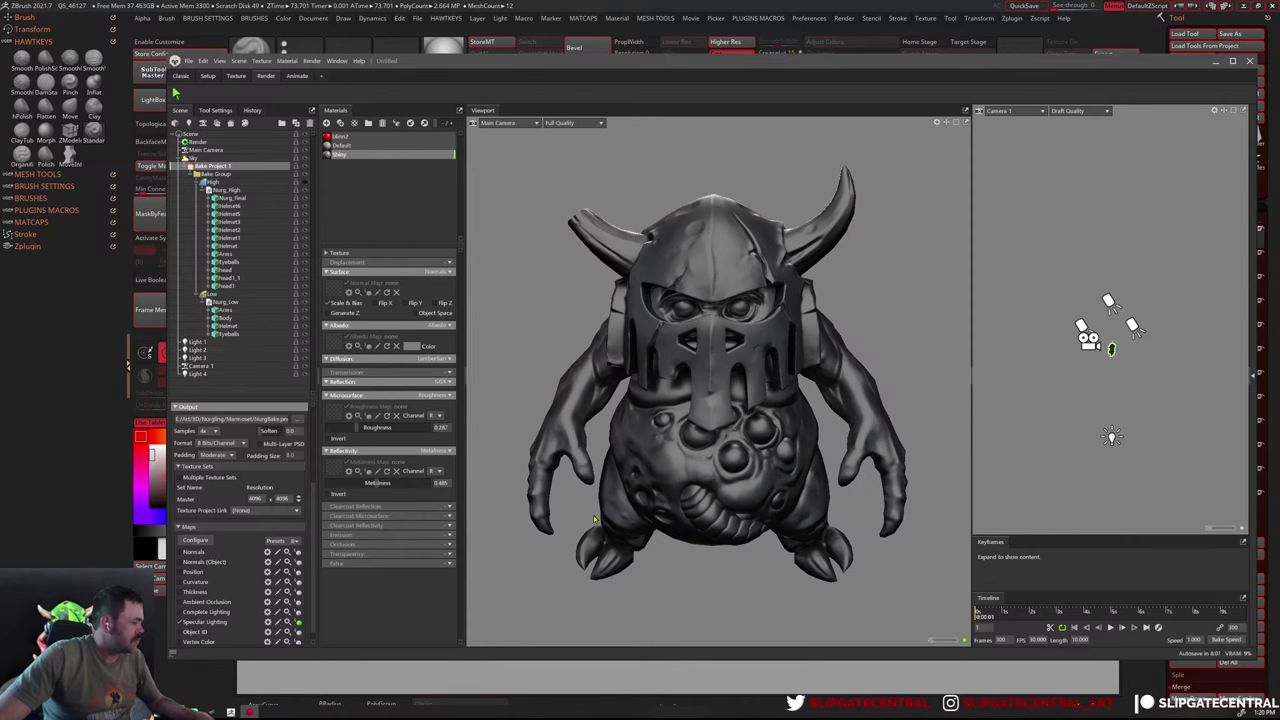
{"action": "scroll", "coordinate": [259, 458], "scroll_direction": "up", "scroll_amount": 1}
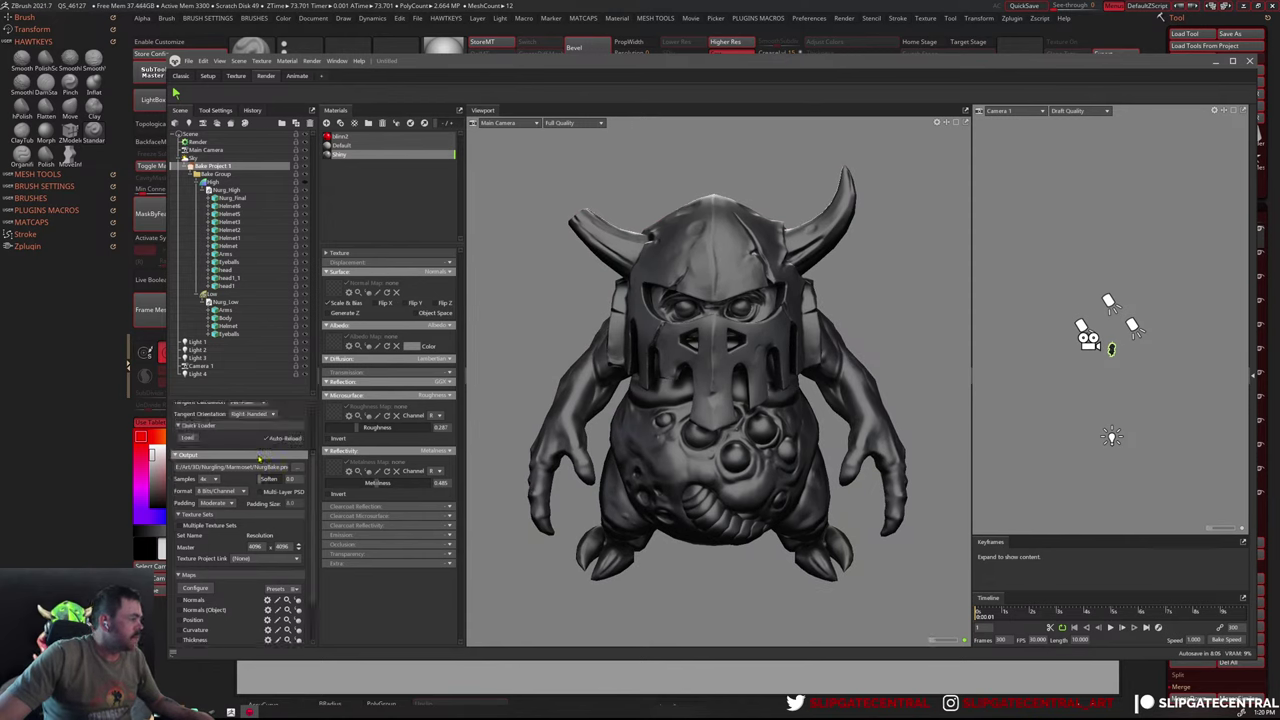
{"action": "scroll", "coordinate": [262, 430], "scroll_direction": "up", "scroll_amount": 2}
{"action": "scroll", "coordinate": [266, 398], "scroll_direction": "down", "scroll_amount": 1}
{"action": "scroll", "coordinate": [280, 320], "scroll_direction": "down", "scroll_amount": 1}
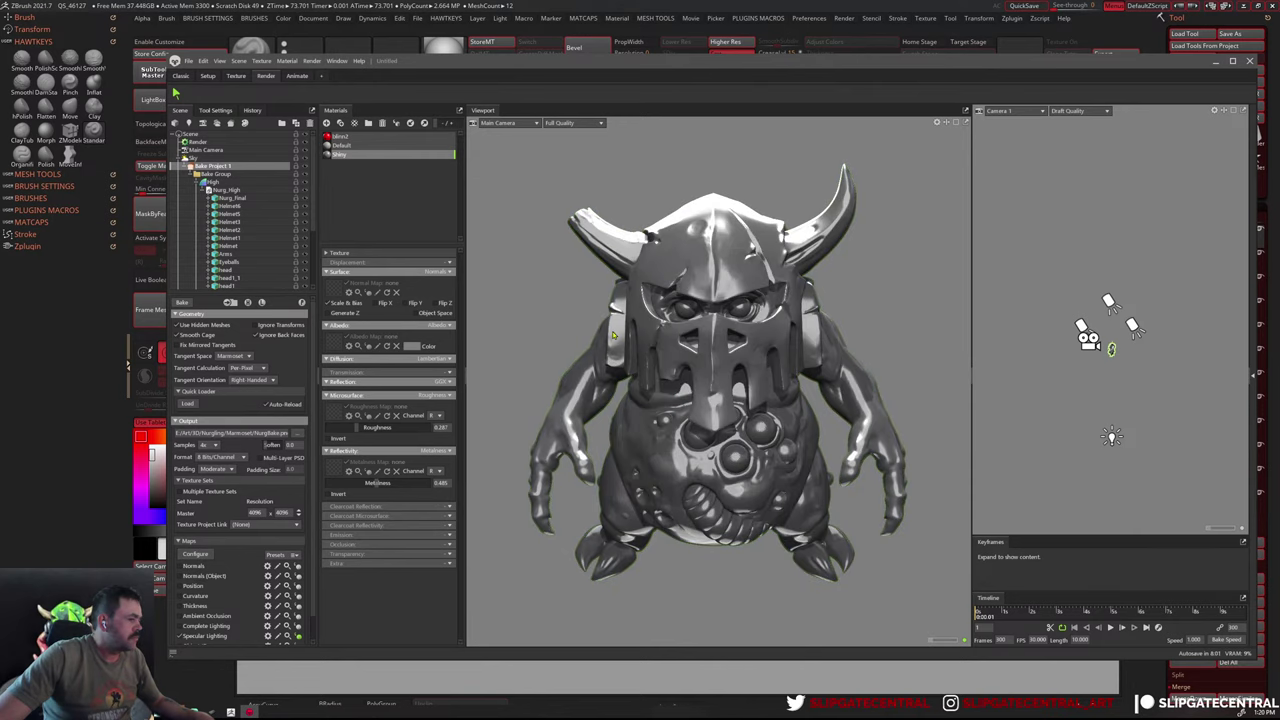
{"action": "left_click_drag", "start_coordinate": [615, 335], "coordinate": [646, 340]}
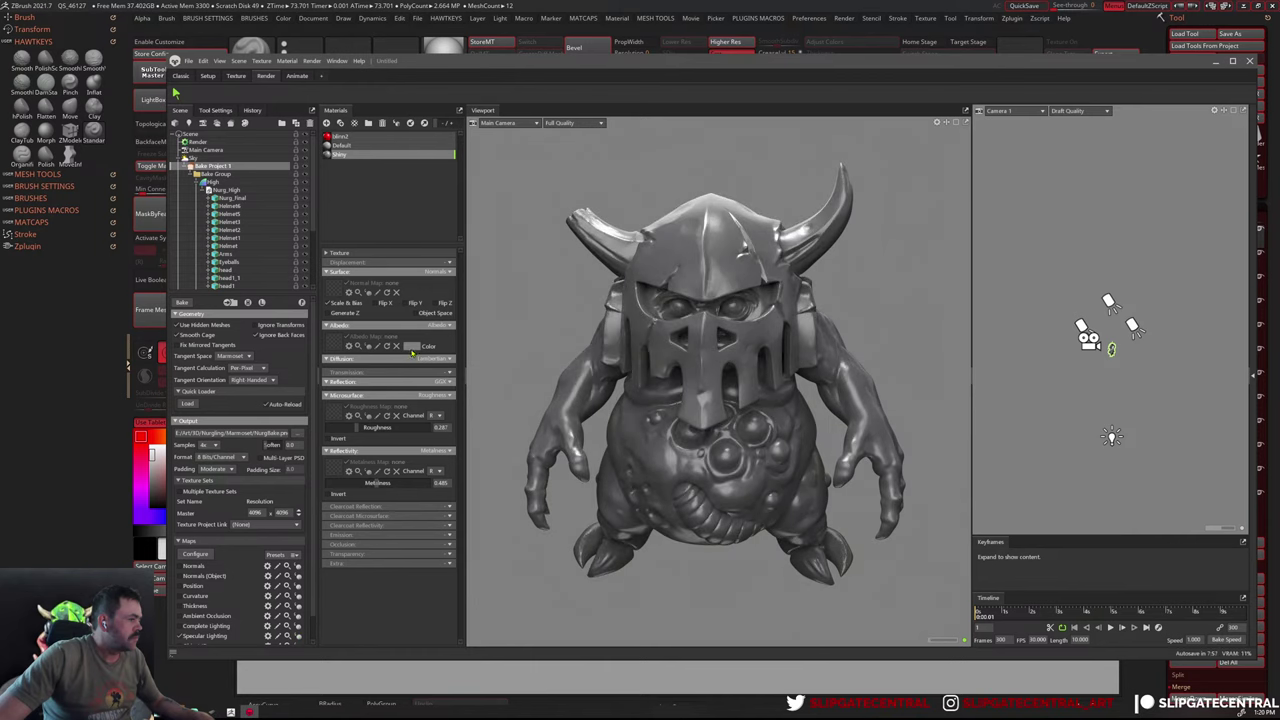
Set a white albedo, cancel the running bake, and rebake at 1024 resolution
{"action": "left_click", "coordinate": [411, 346]}
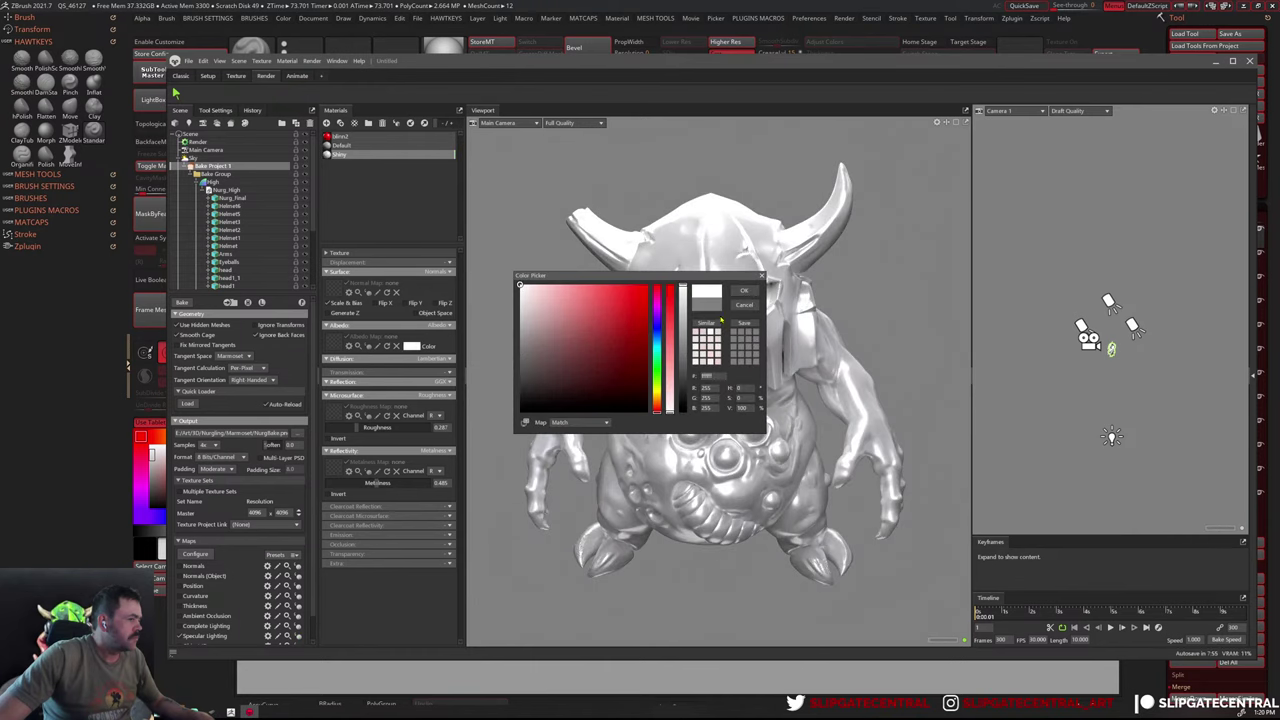
{"action": "left_click", "coordinate": [745, 292]}
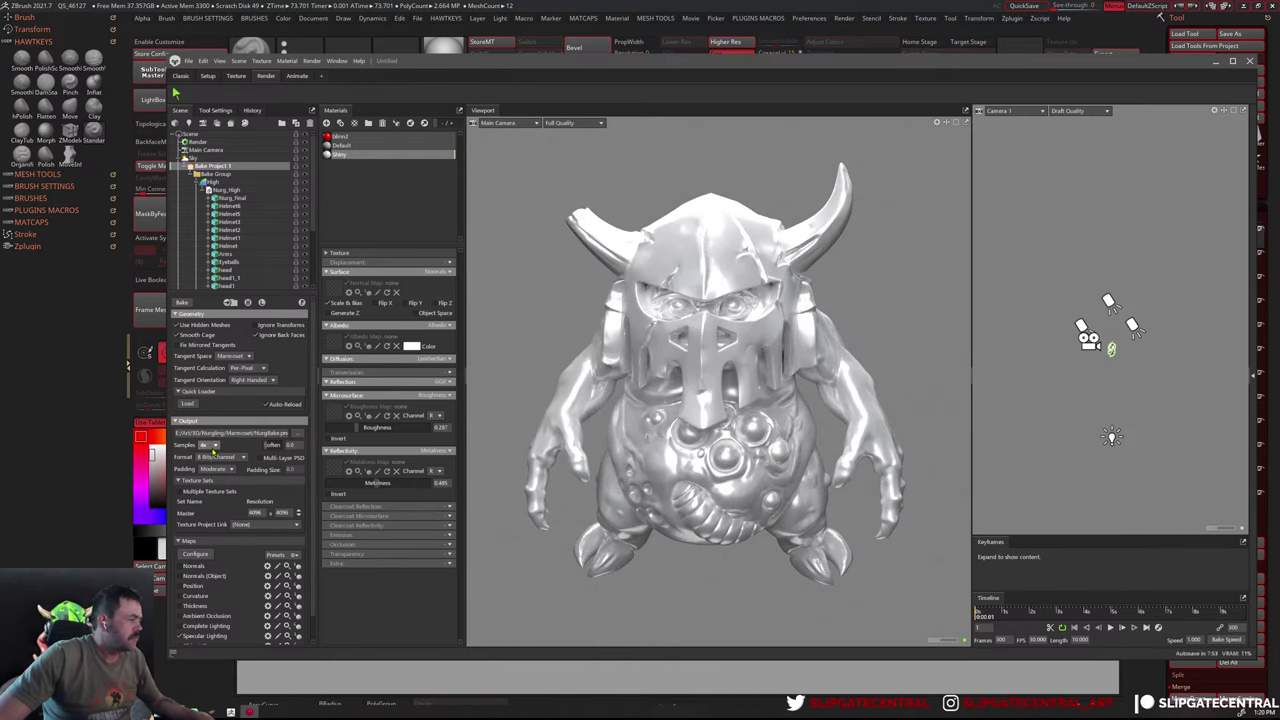
{"action": "left_click", "coordinate": [181, 302]}
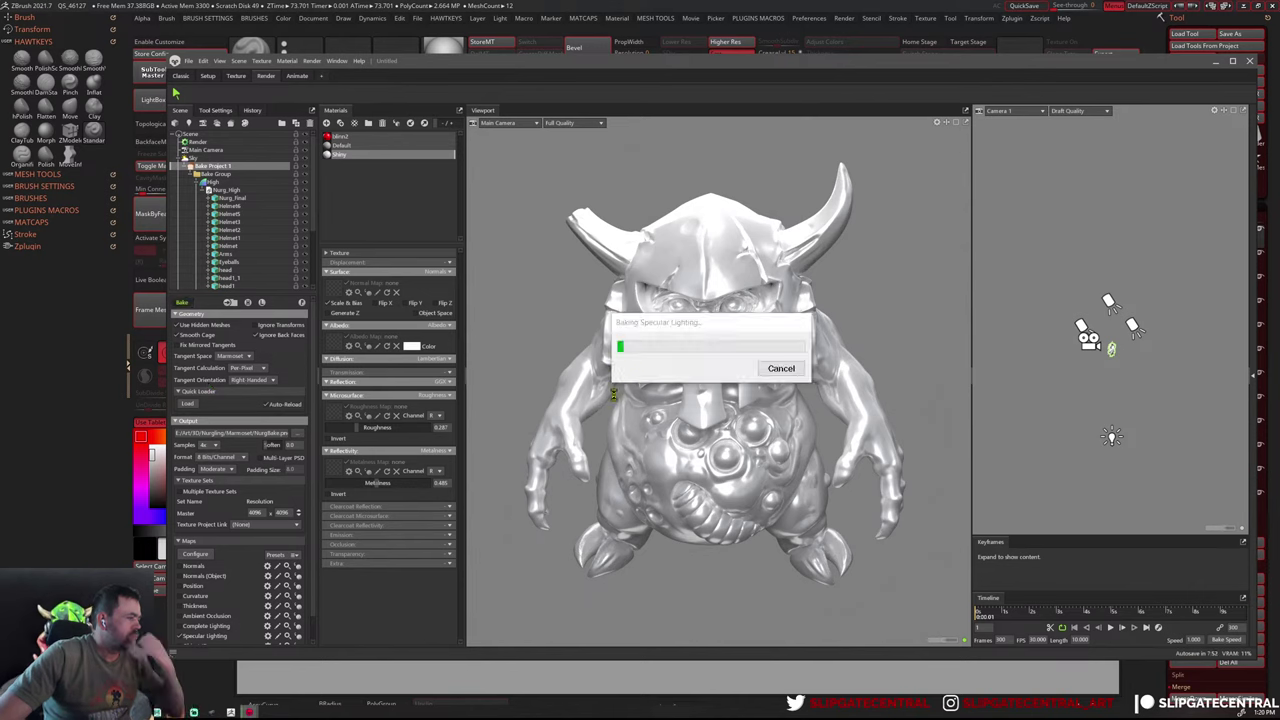
{"action": "left_click", "coordinate": [782, 369]}
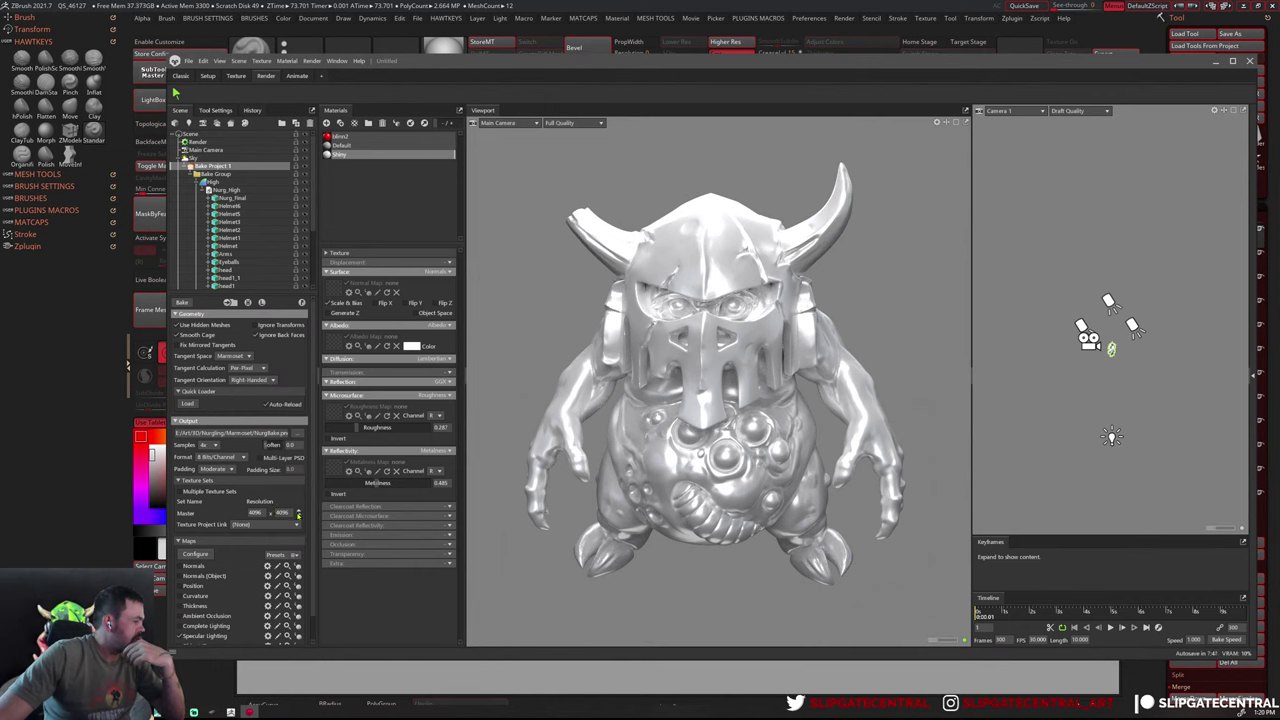
{"action": "left_click", "coordinate": [297, 514]}
{"action": "left_click", "coordinate": [297, 517]}
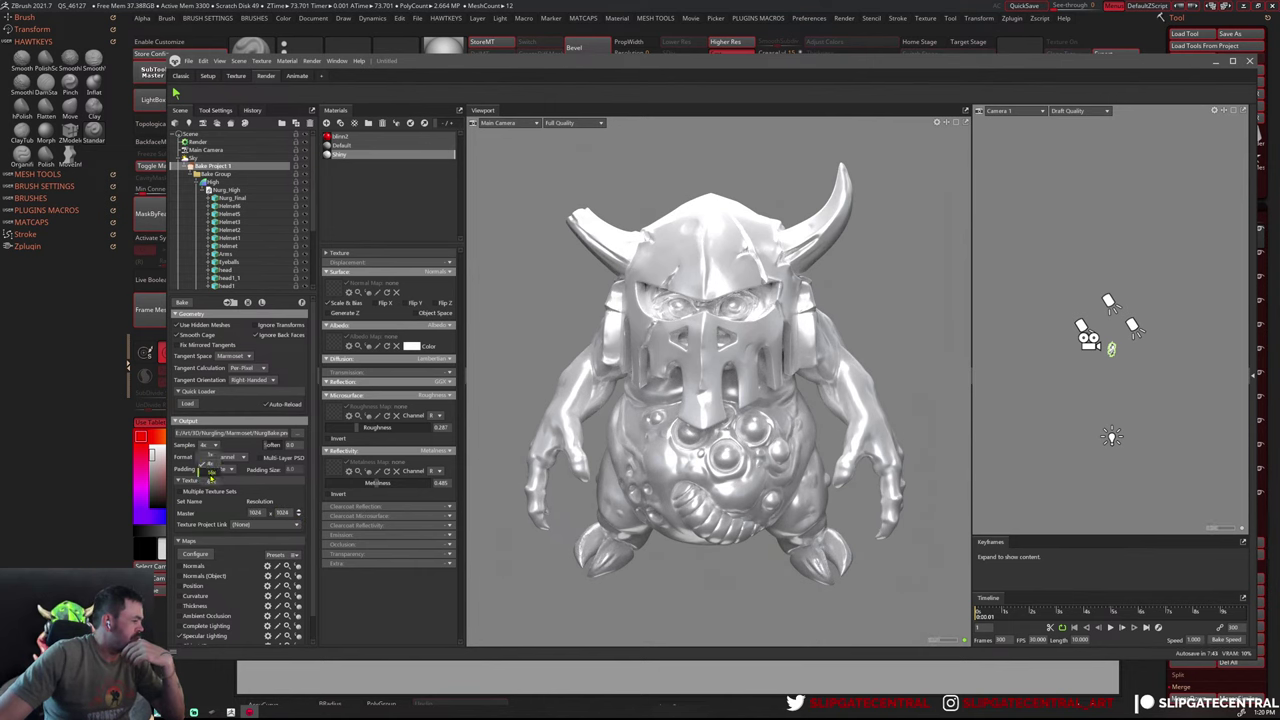
{"action": "left_click", "coordinate": [181, 302]}
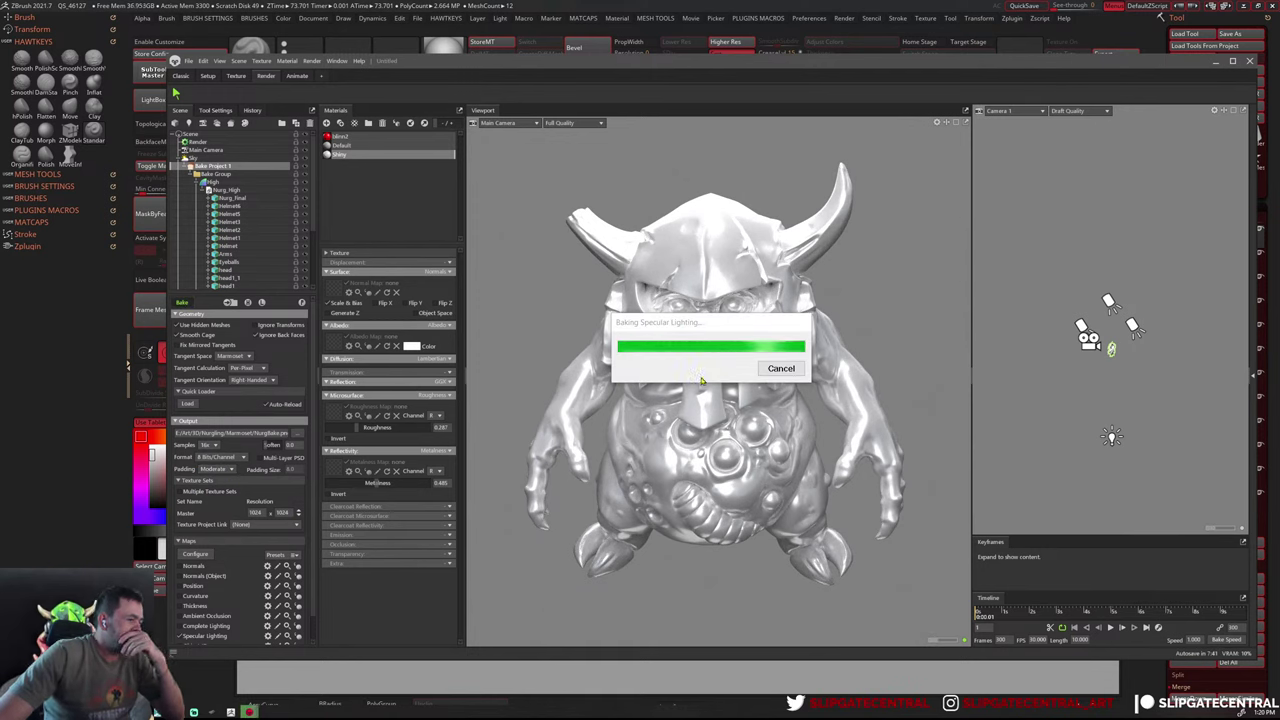
Preview the baked Specular Lighting map, orbiting from rear three-quarter to front
{"action": "left_click", "coordinate": [248, 303]}
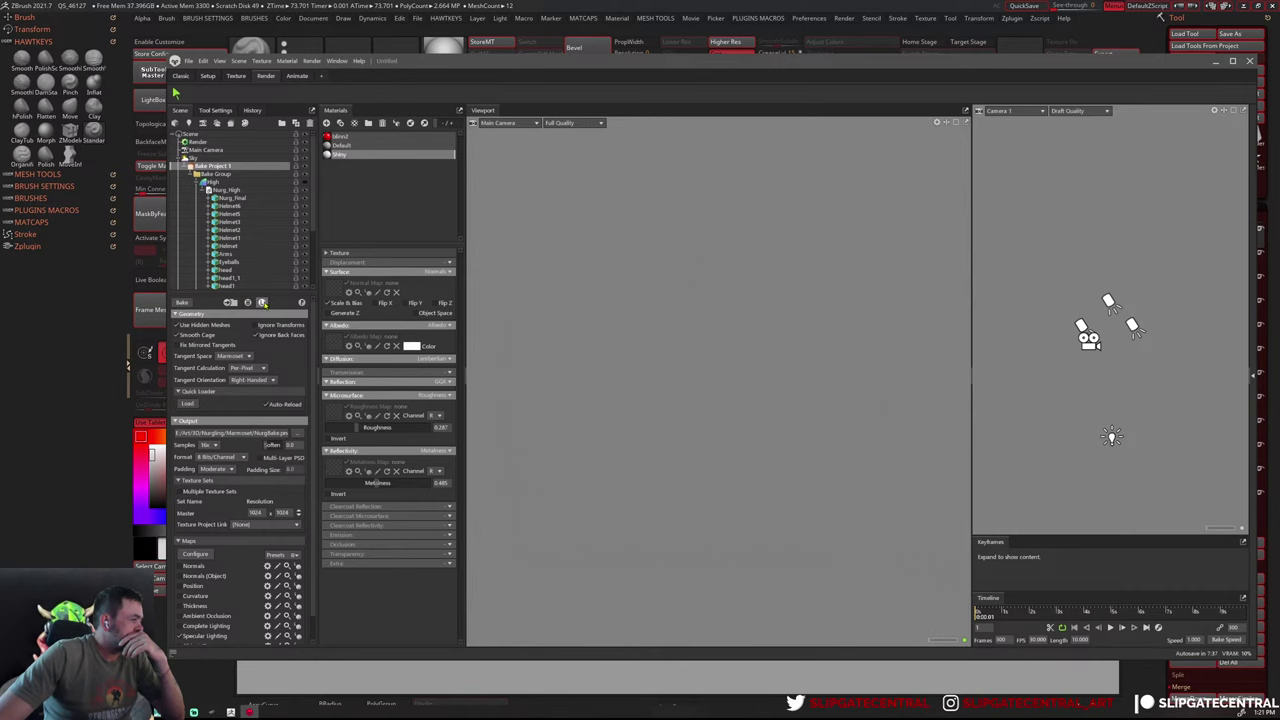
{"action": "scroll", "coordinate": [287, 580], "scroll_direction": "down", "scroll_amount": 1}
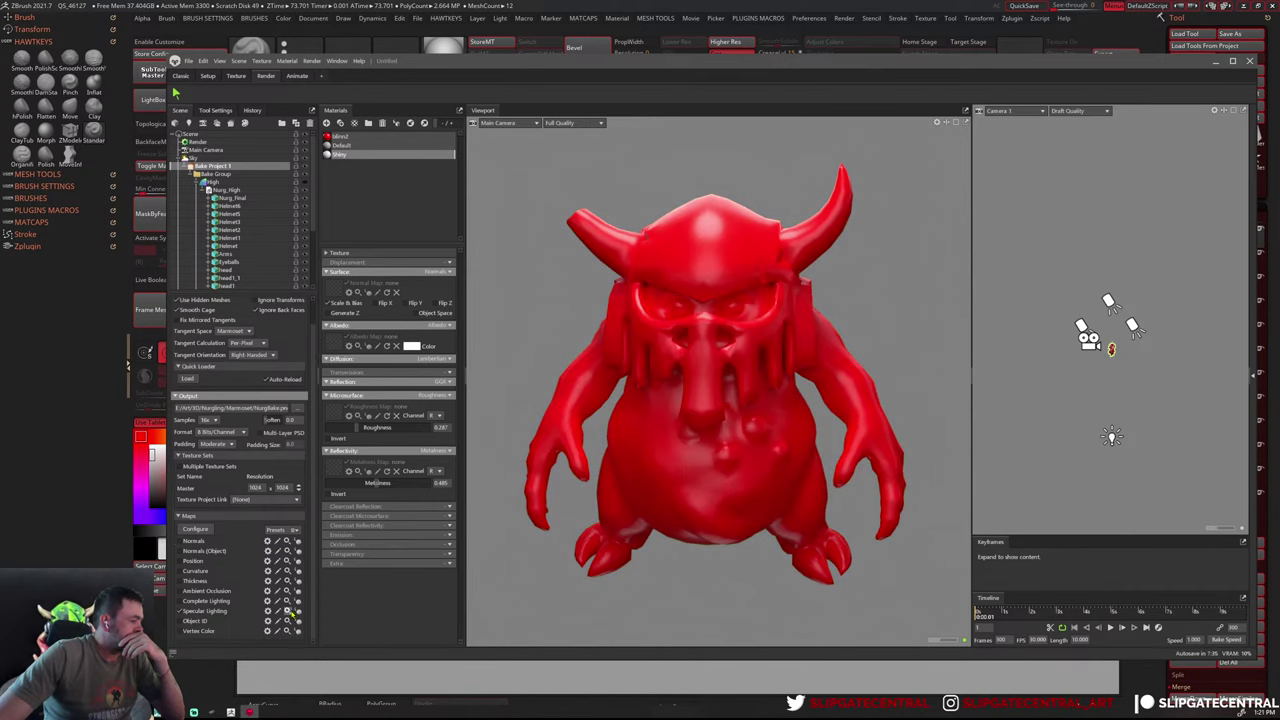
{"action": "left_click", "coordinate": [296, 612]}
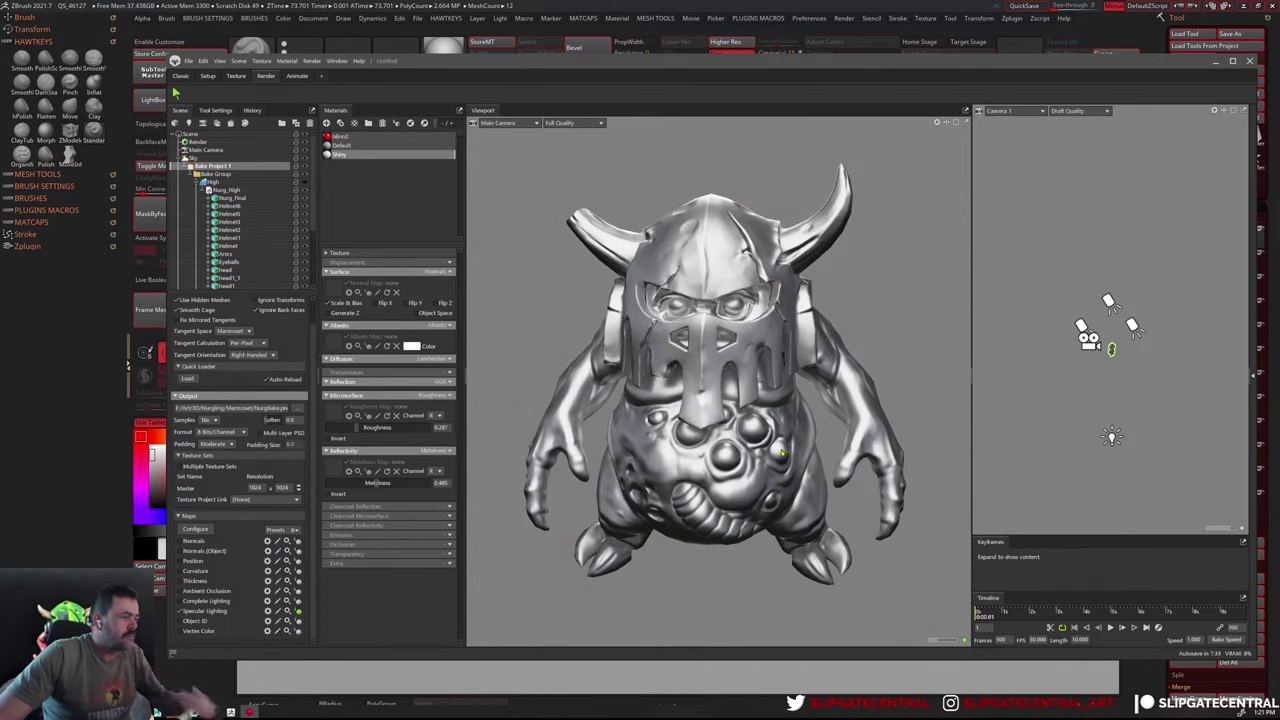
{"action": "mouse_move", "coordinate": [560, 430]}
{"action": "left_mouse_down"}
{"action": "mouse_move", "coordinate": [641, 430]}
{"action": "mouse_move", "coordinate": [766, 397]}
{"action": "mouse_move", "coordinate": [747, 381]}
{"action": "left_mouse_up"}
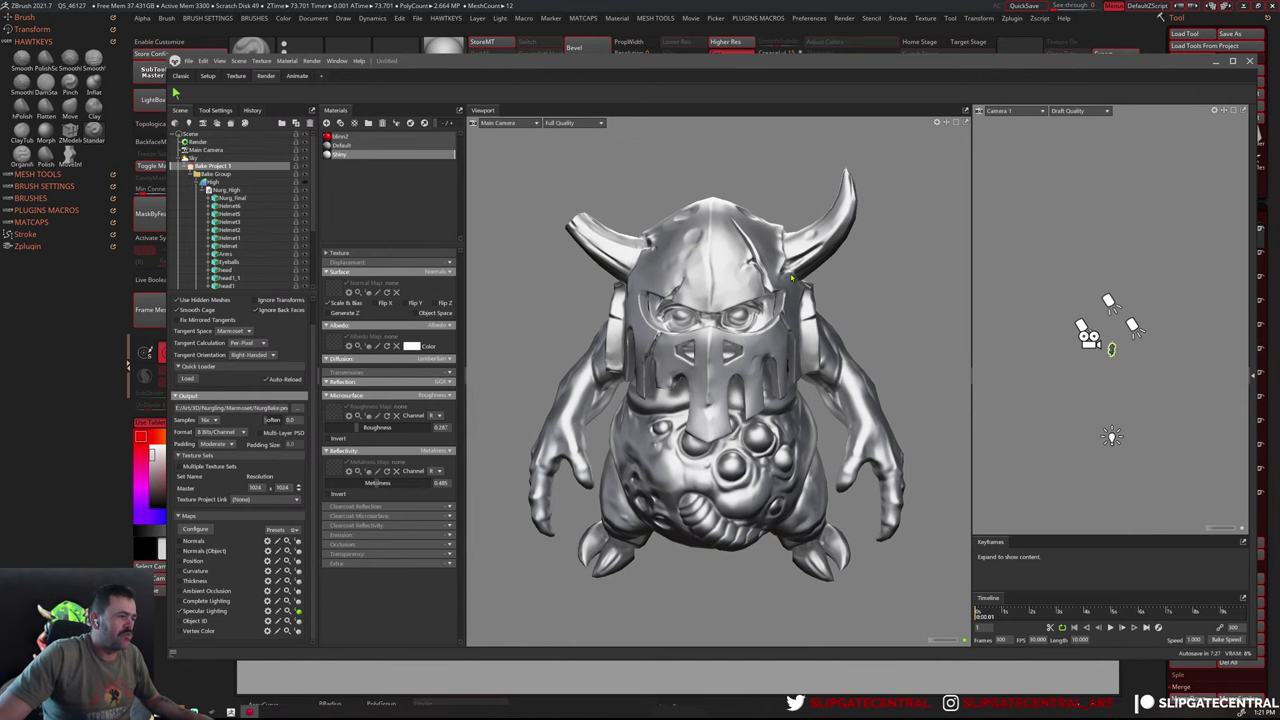
{"action": "mouse_move", "coordinate": [794, 278]}
{"action": "left_mouse_down"}
{"action": "mouse_move", "coordinate": [774, 309]}
{"action": "mouse_move", "coordinate": [689, 309]}
{"action": "left_mouse_up"}
Darken the Shiny albedo to a mid grey and rebake
{"action": "left_click", "coordinate": [411, 346]}
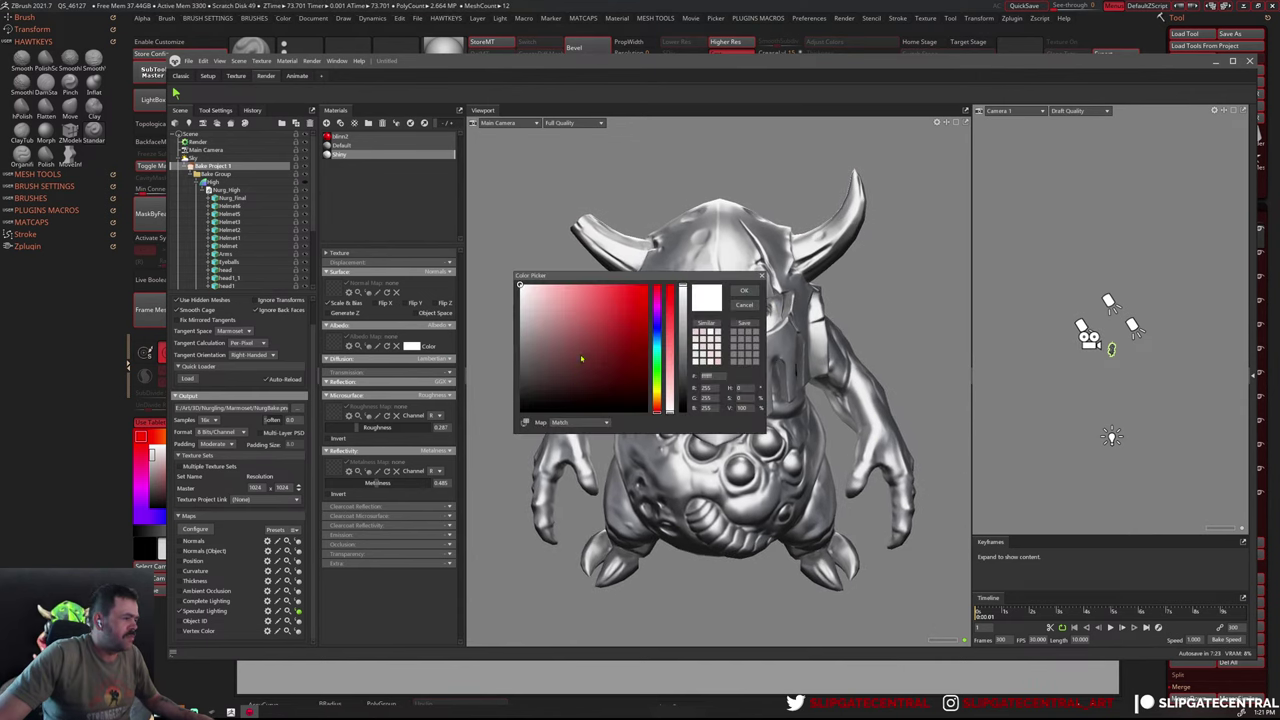
{"action": "left_click_drag", "start_coordinate": [494, 318], "coordinate": [488, 328]}
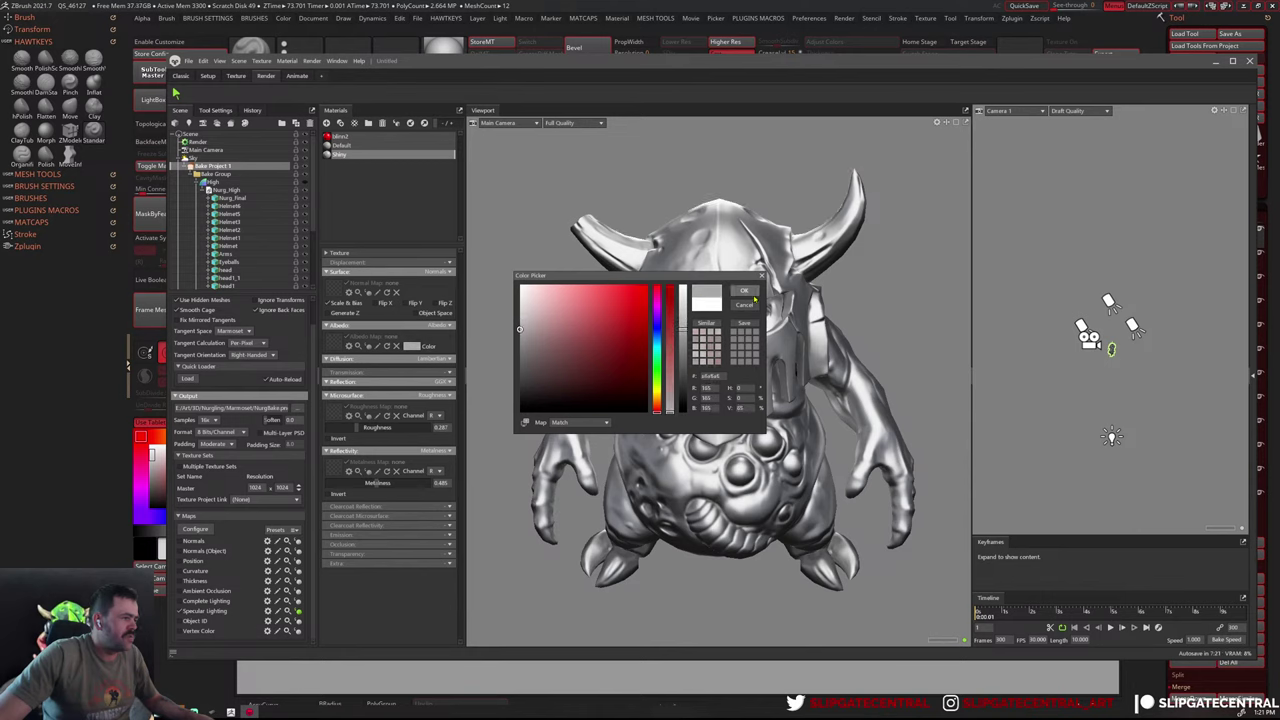
{"action": "left_click", "coordinate": [748, 292]}
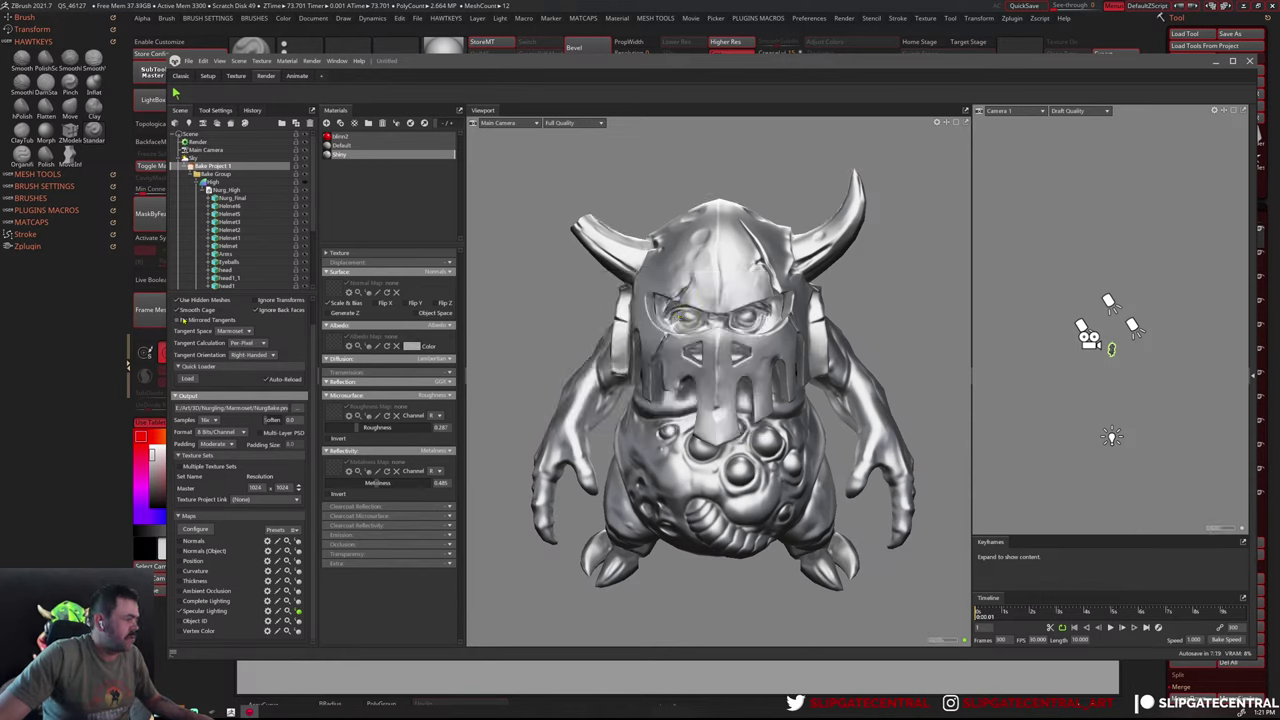
{"action": "scroll", "coordinate": [183, 320], "scroll_direction": "up", "scroll_amount": 1}
{"action": "left_click", "coordinate": [183, 302]}
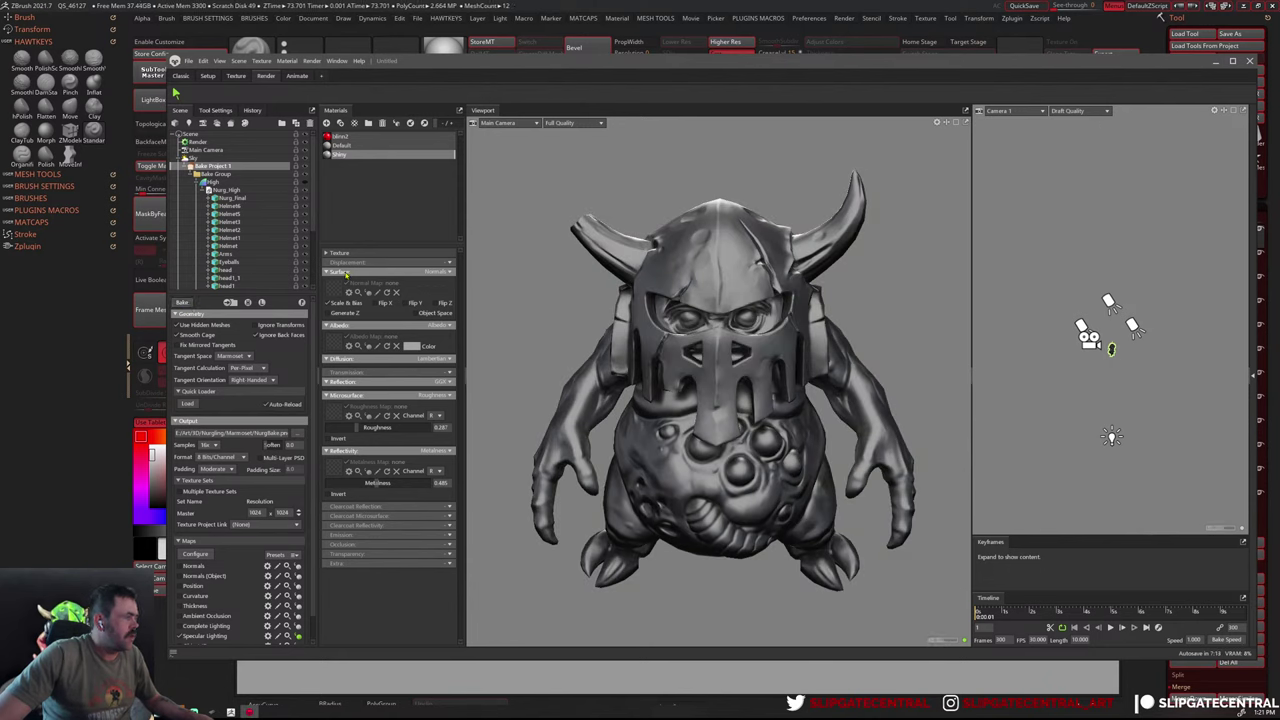
Lower roughness to ~0.24 and metalness to ~0.34, rebake, then switch reflectivity to Specular
{"action": "left_click_drag", "start_coordinate": [355, 428], "coordinate": [351, 427]}
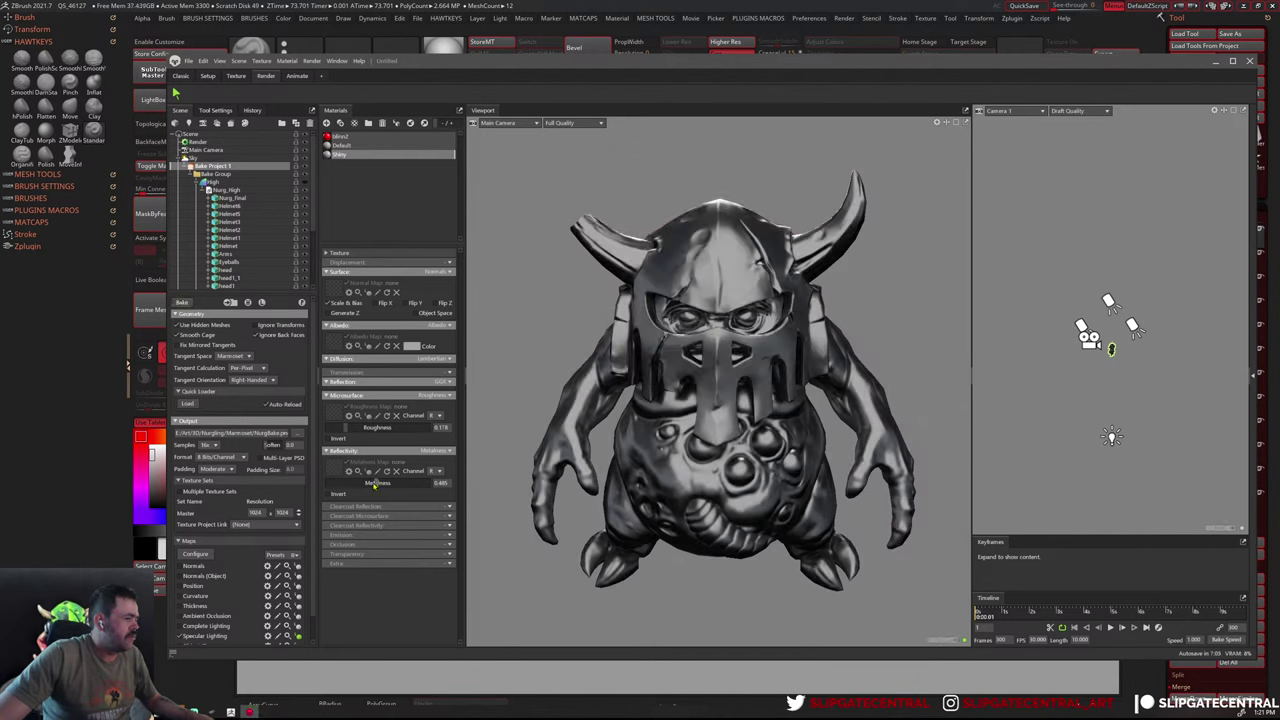
{"action": "left_click_drag", "start_coordinate": [375, 484], "coordinate": [360, 483]}
{"action": "left_click", "coordinate": [182, 303]}
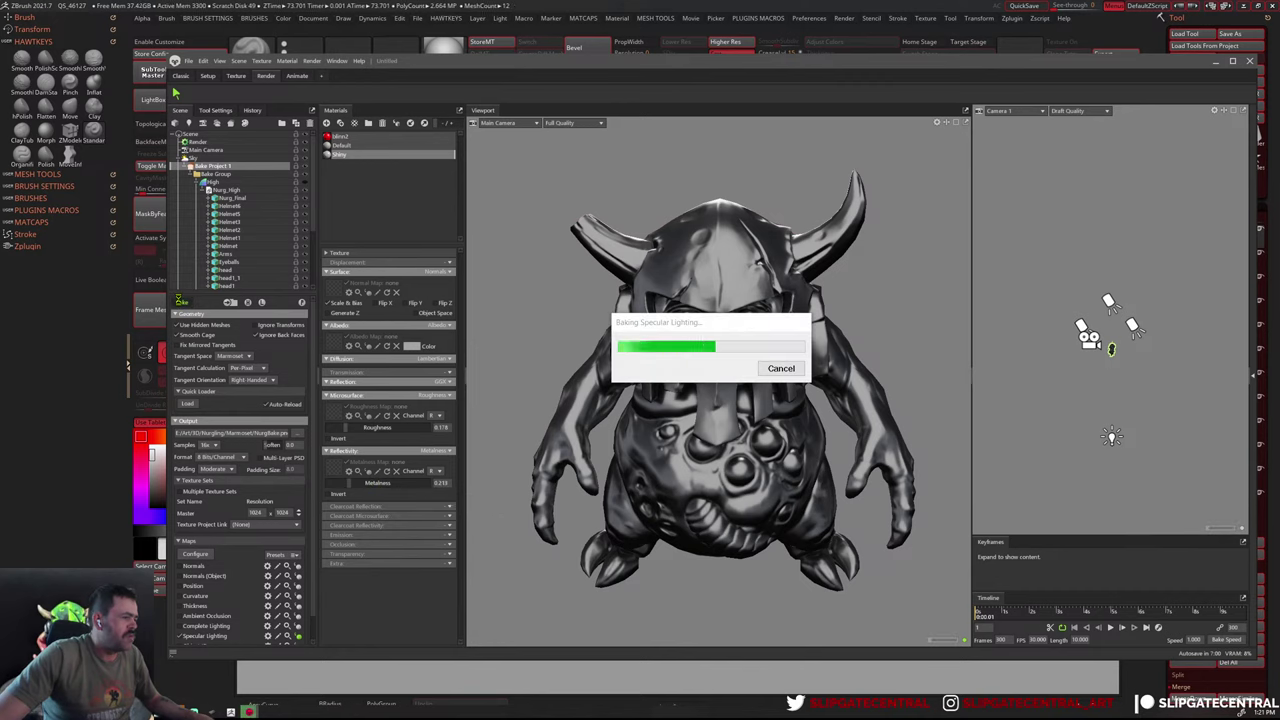
{"action": "left_click", "coordinate": [433, 470]}
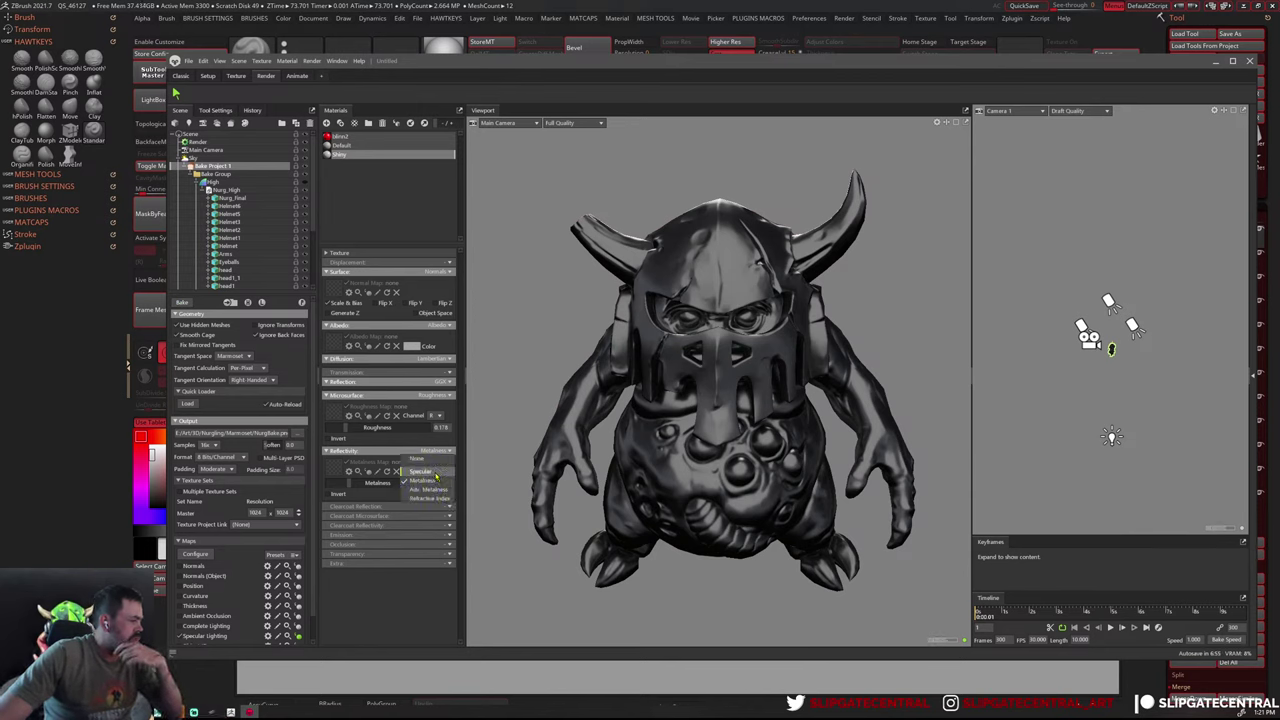
{"action": "left_click", "coordinate": [430, 472]}
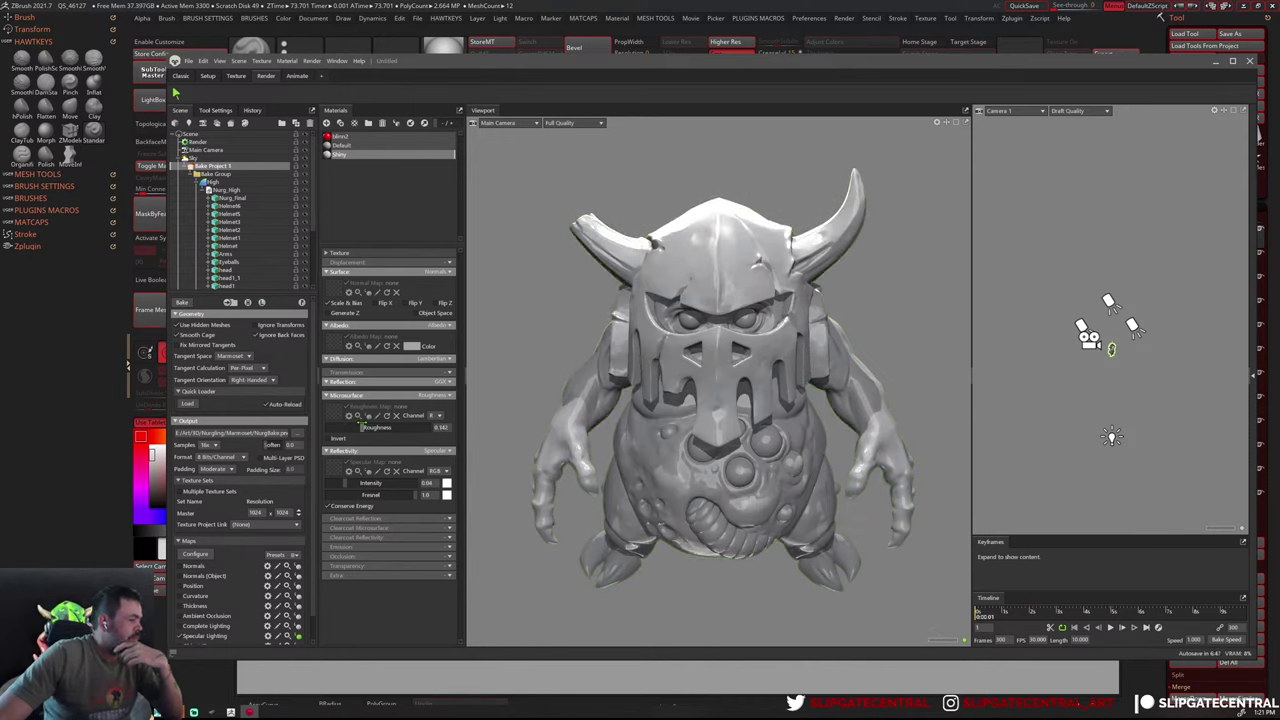
Set the albedo, raise specular intensity and roughness, bake, and view the low-poly model
{"action": "left_click", "coordinate": [413, 346]}
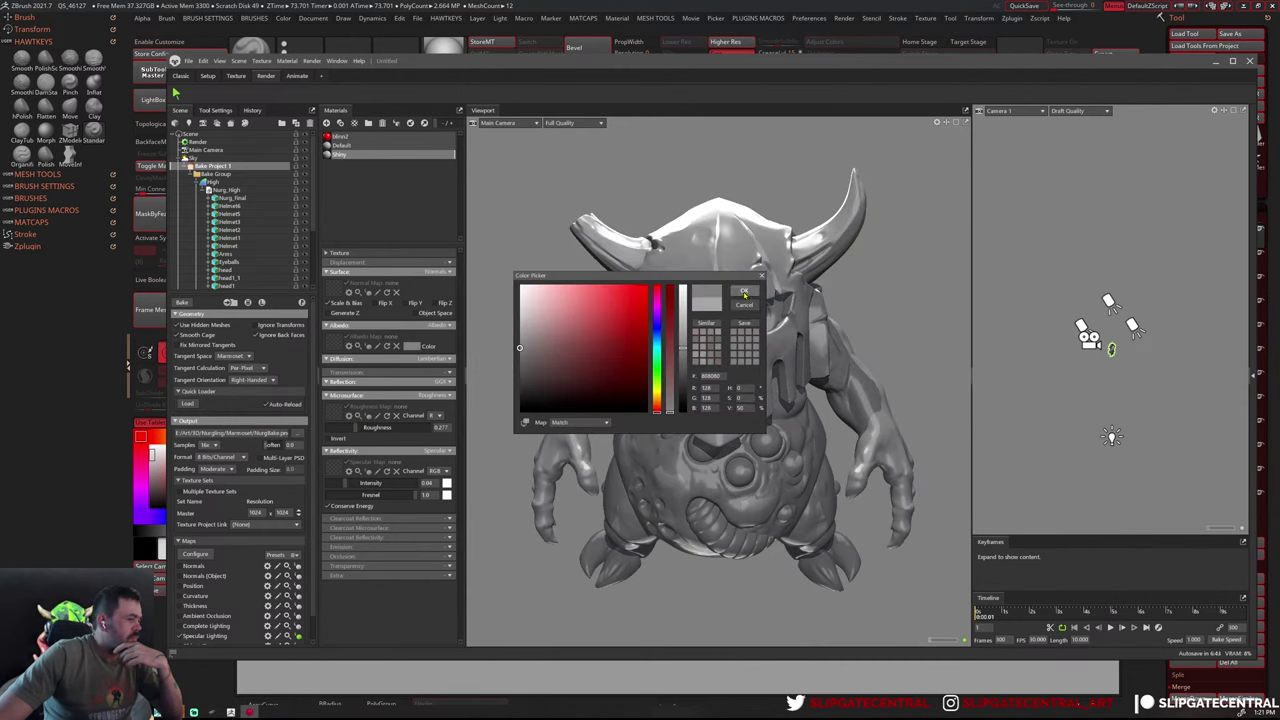
{"action": "left_click", "coordinate": [744, 292]}
{"action": "left_click_drag", "start_coordinate": [354, 486], "coordinate": [372, 483]}
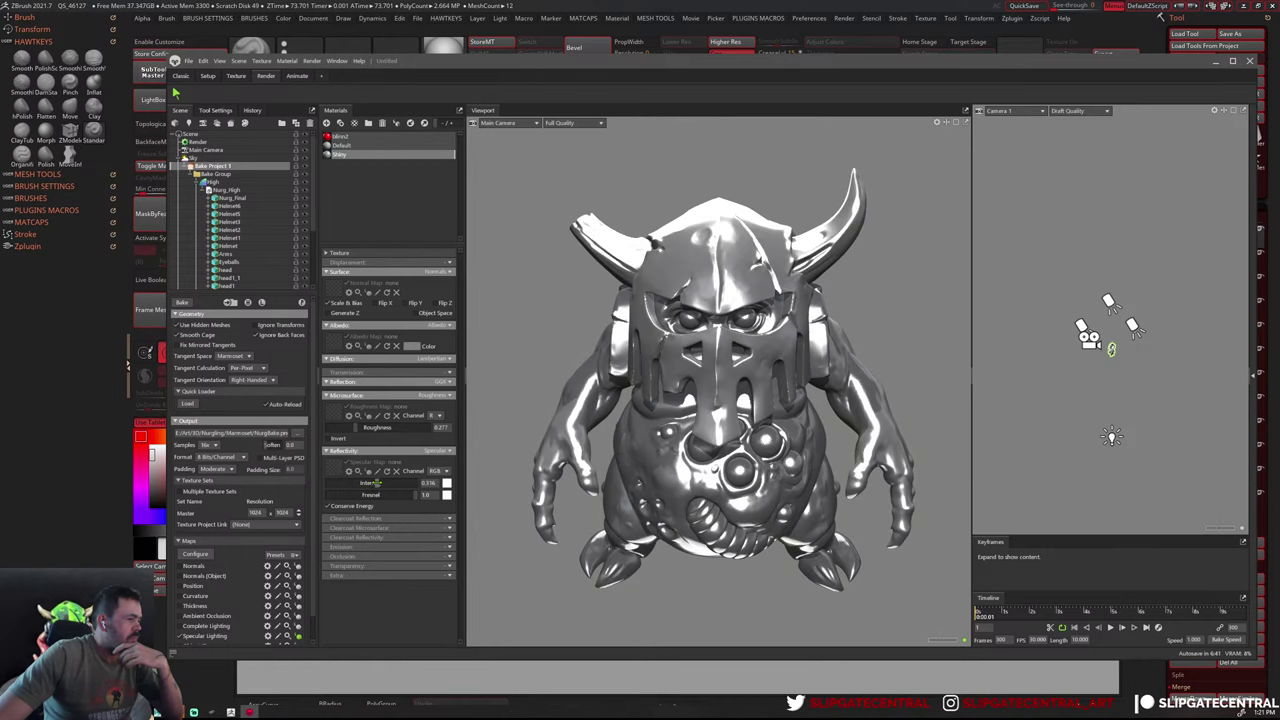
{"action": "left_click_drag", "start_coordinate": [358, 428], "coordinate": [362, 428]}
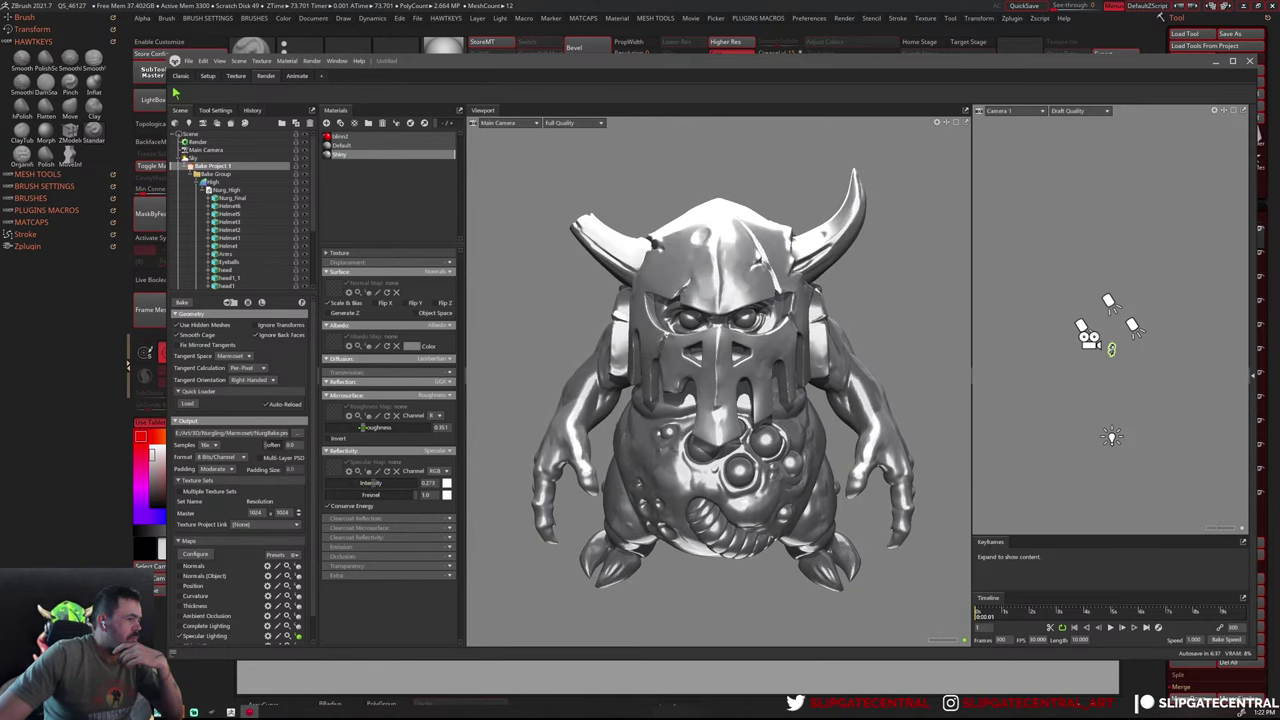
{"action": "left_click", "coordinate": [182, 303]}
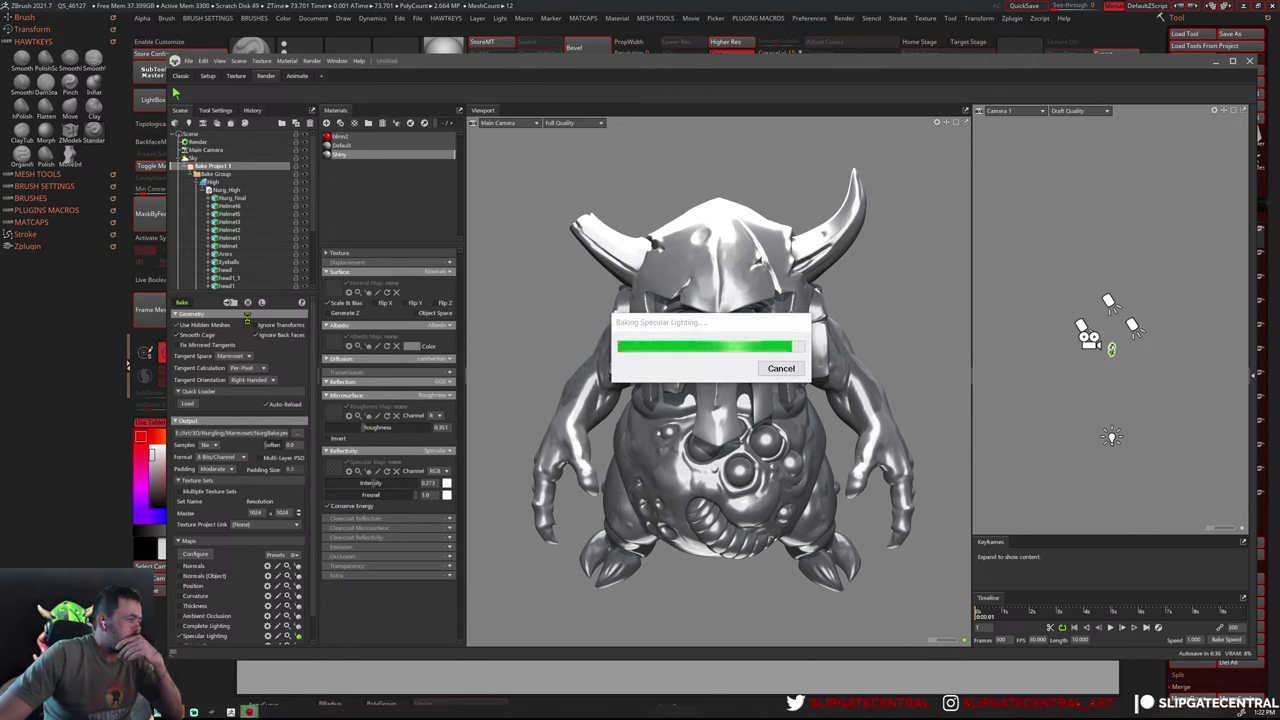
{"action": "left_click", "coordinate": [248, 302]}
{"action": "left_click", "coordinate": [262, 302]}
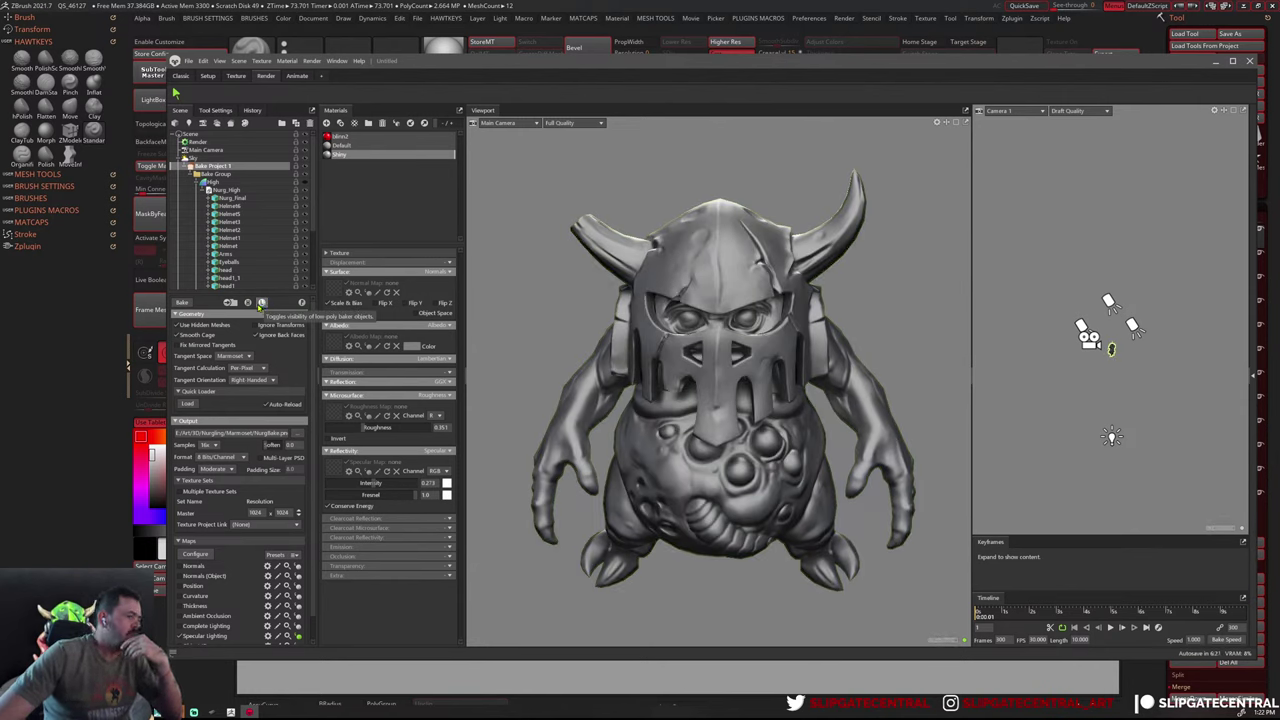
{"action": "mouse_move", "coordinate": [700, 400]}
{"action": "left_mouse_down"}
{"action": "mouse_move", "coordinate": [869, 403]}
{"action": "mouse_move", "coordinate": [644, 374]}
{"action": "mouse_move", "coordinate": [886, 380]}
{"action": "left_mouse_up"}
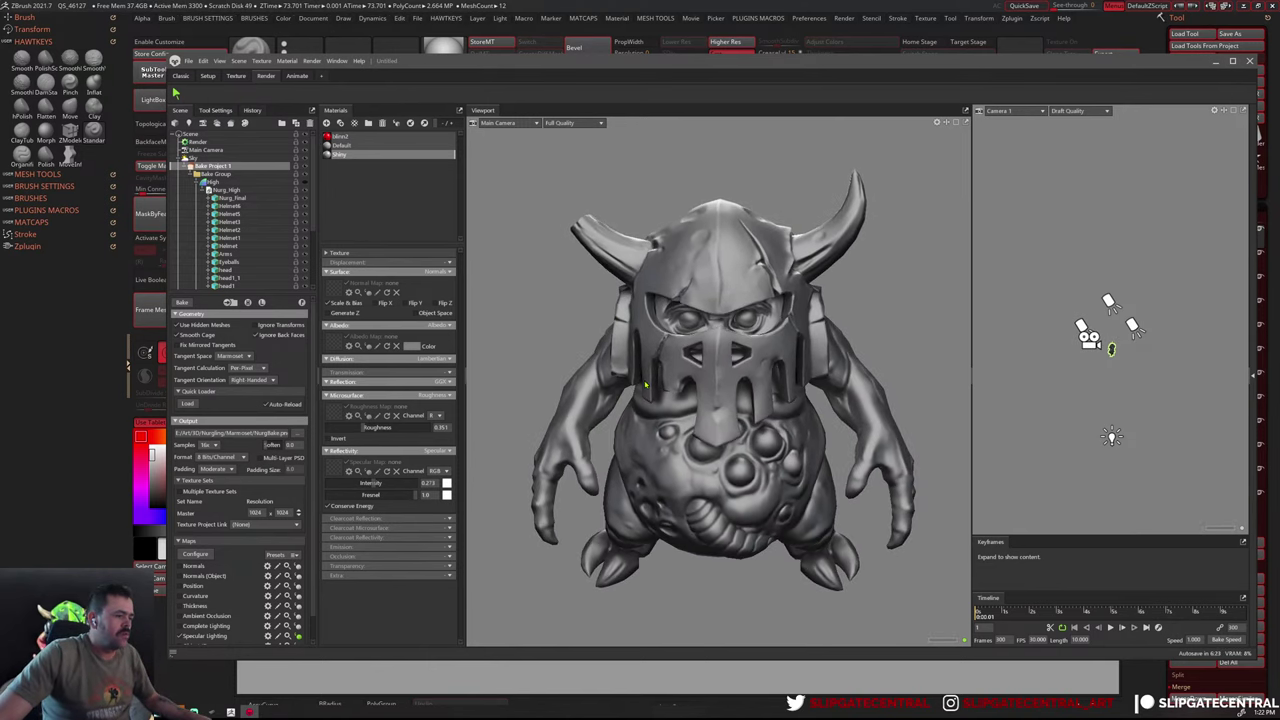
{"action": "mouse_move", "coordinate": [798, 375]}
{"action": "left_mouse_down"}
{"action": "mouse_move", "coordinate": [829, 355]}
{"action": "mouse_move", "coordinate": [825, 400]}
{"action": "left_mouse_up"}
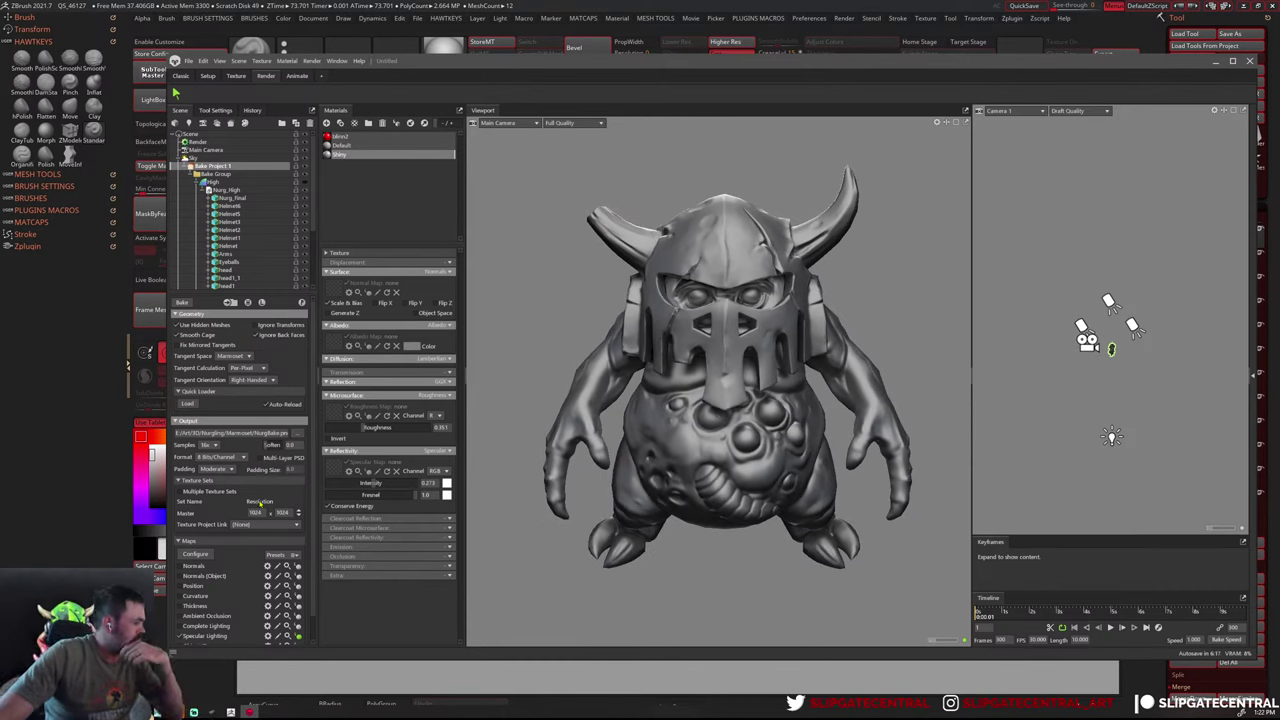
Darken the albedo, raise specular intensity further, and rebake specular lighting several times
{"action": "left_click", "coordinate": [412, 347]}
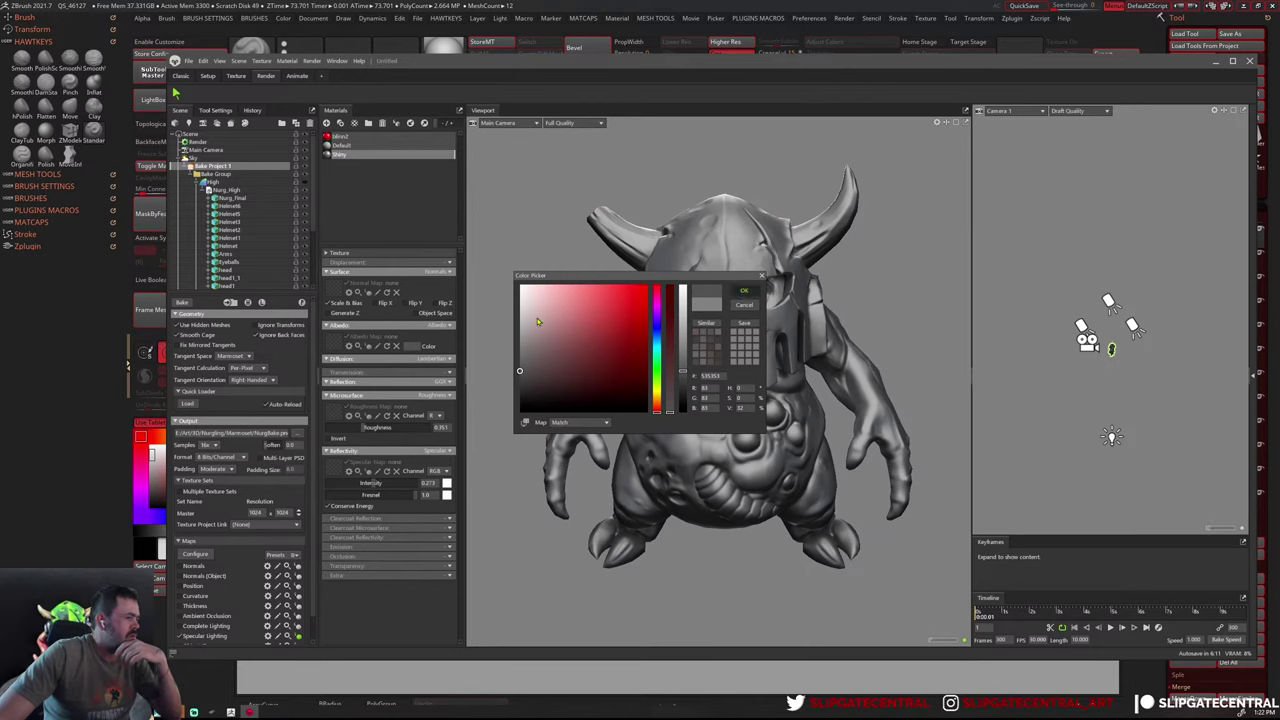
{"action": "left_click", "coordinate": [181, 302]}
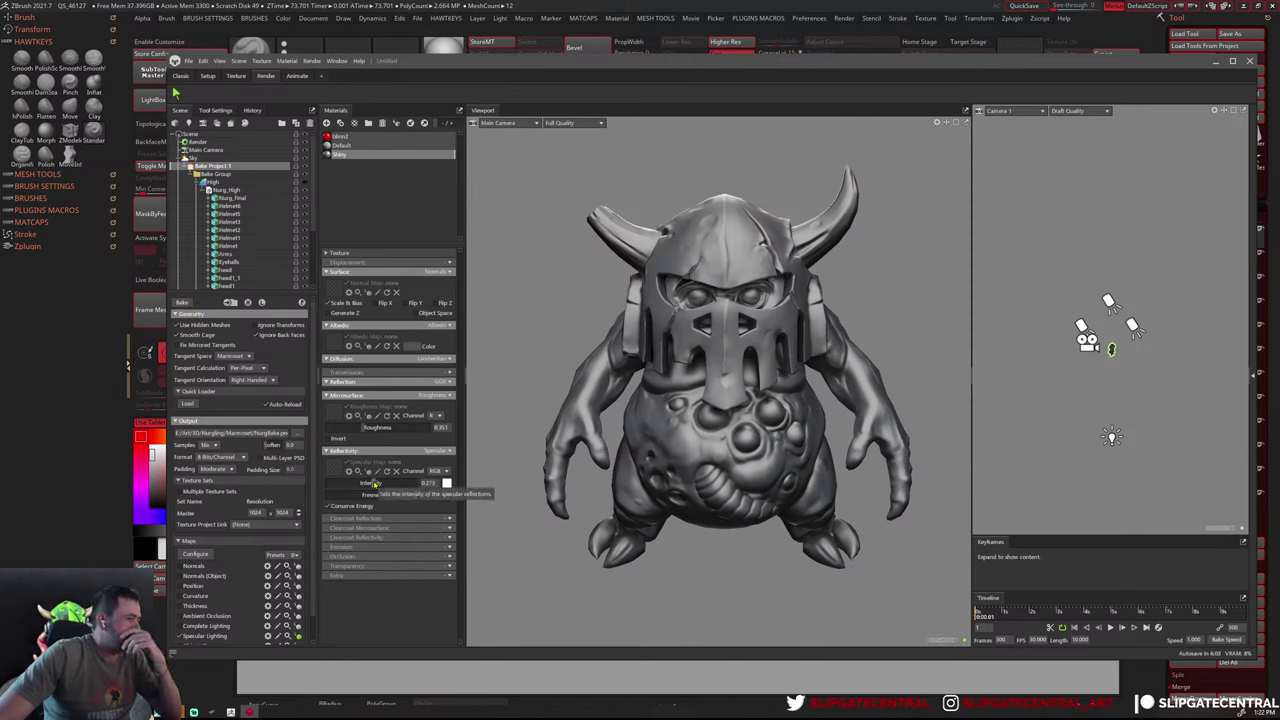
{"action": "left_click_drag", "start_coordinate": [377, 484], "coordinate": [398, 483]}
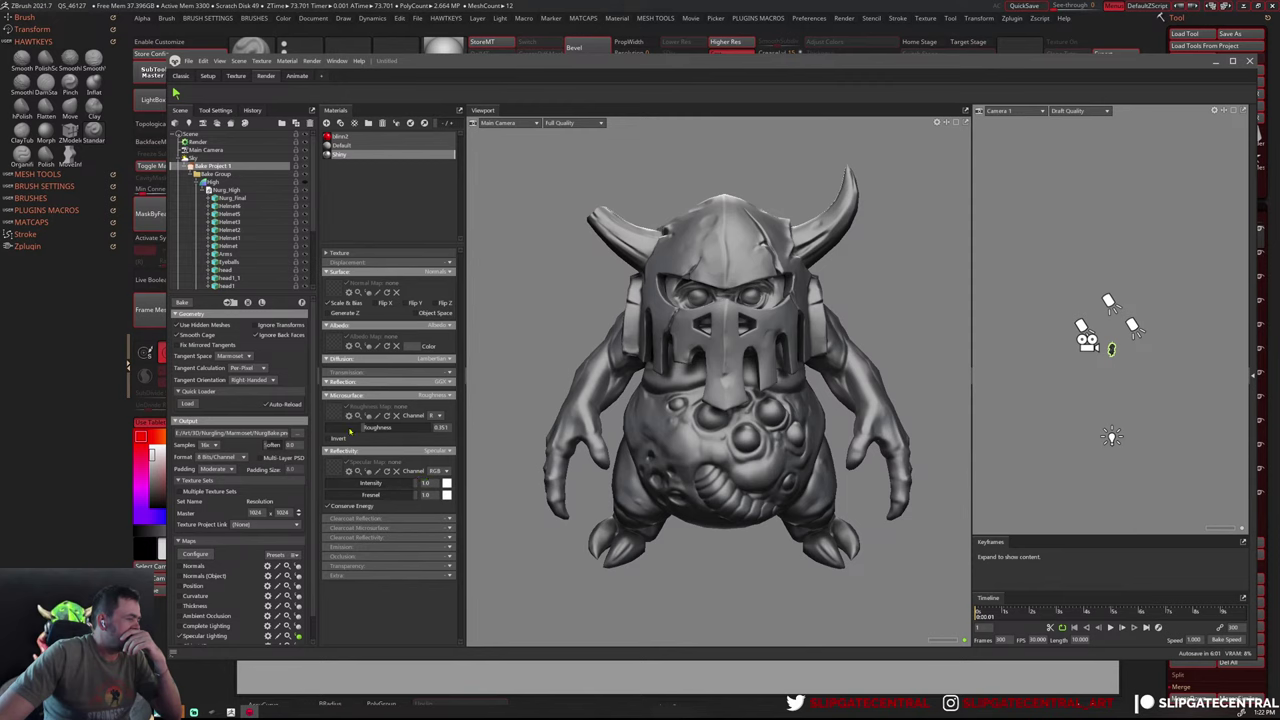
{"action": "left_click", "coordinate": [182, 303]}
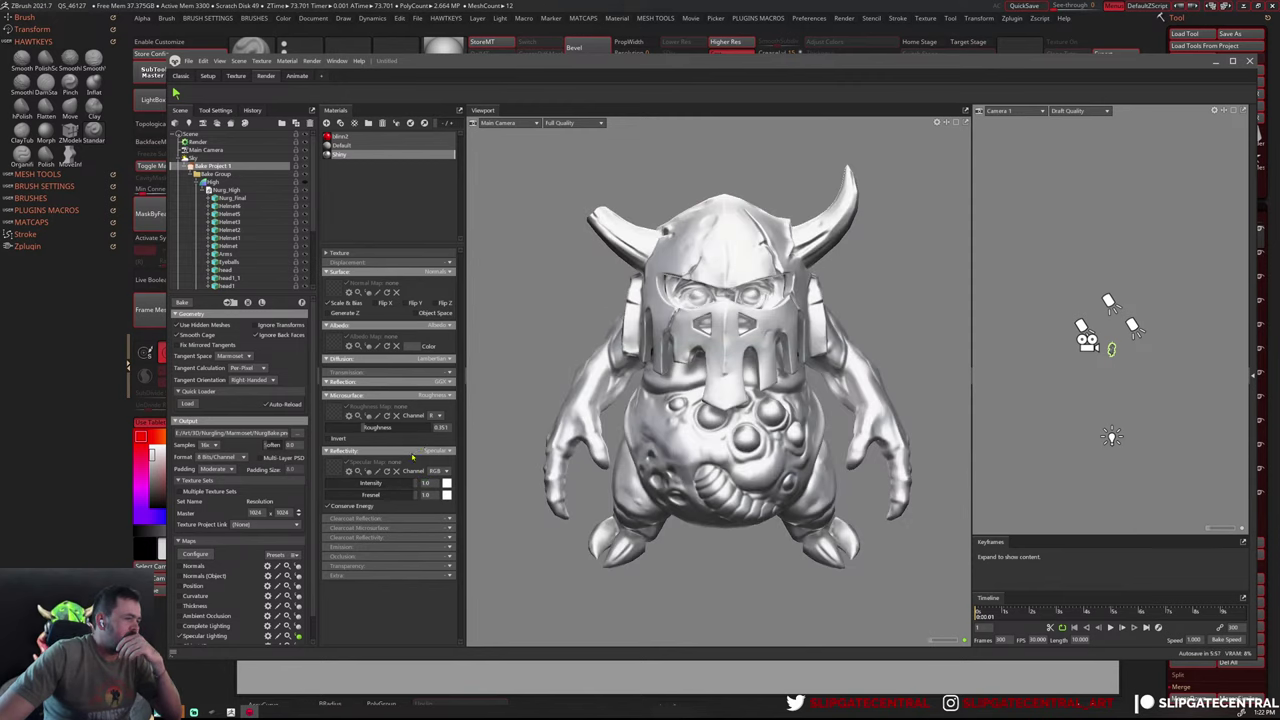
{"action": "left_click", "coordinate": [182, 303]}
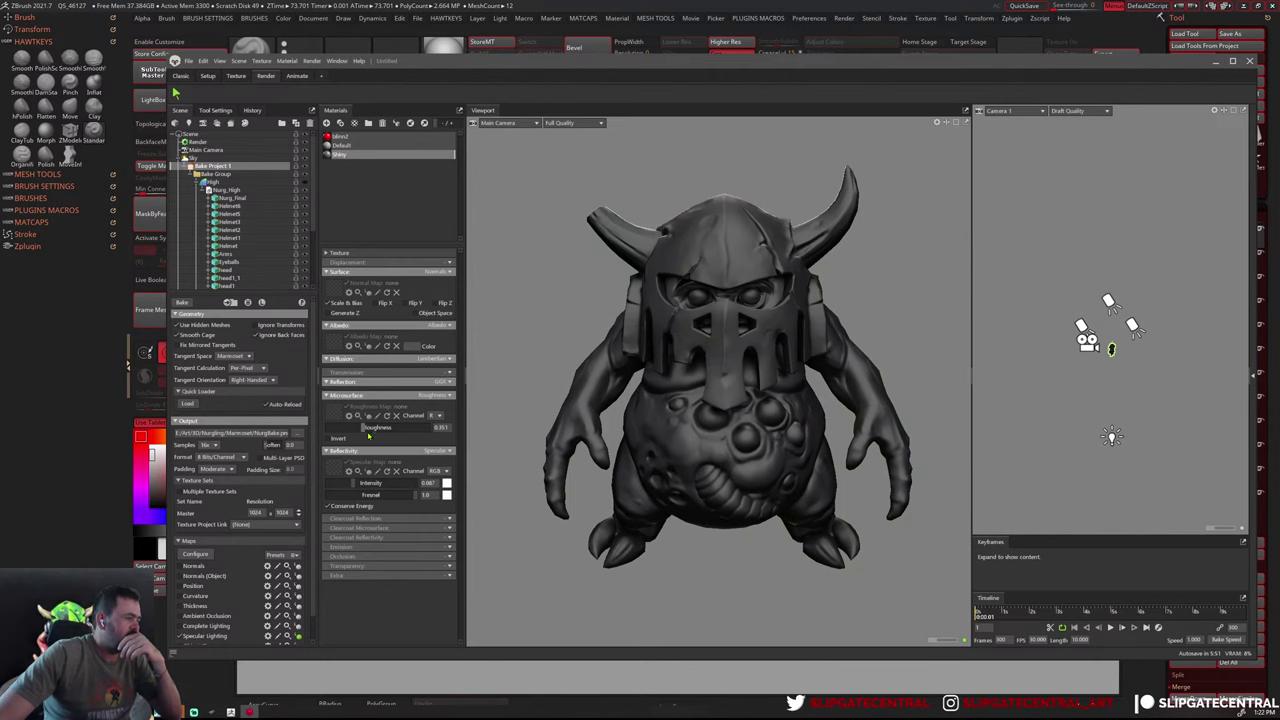
{"action": "left_click", "coordinate": [182, 302]}
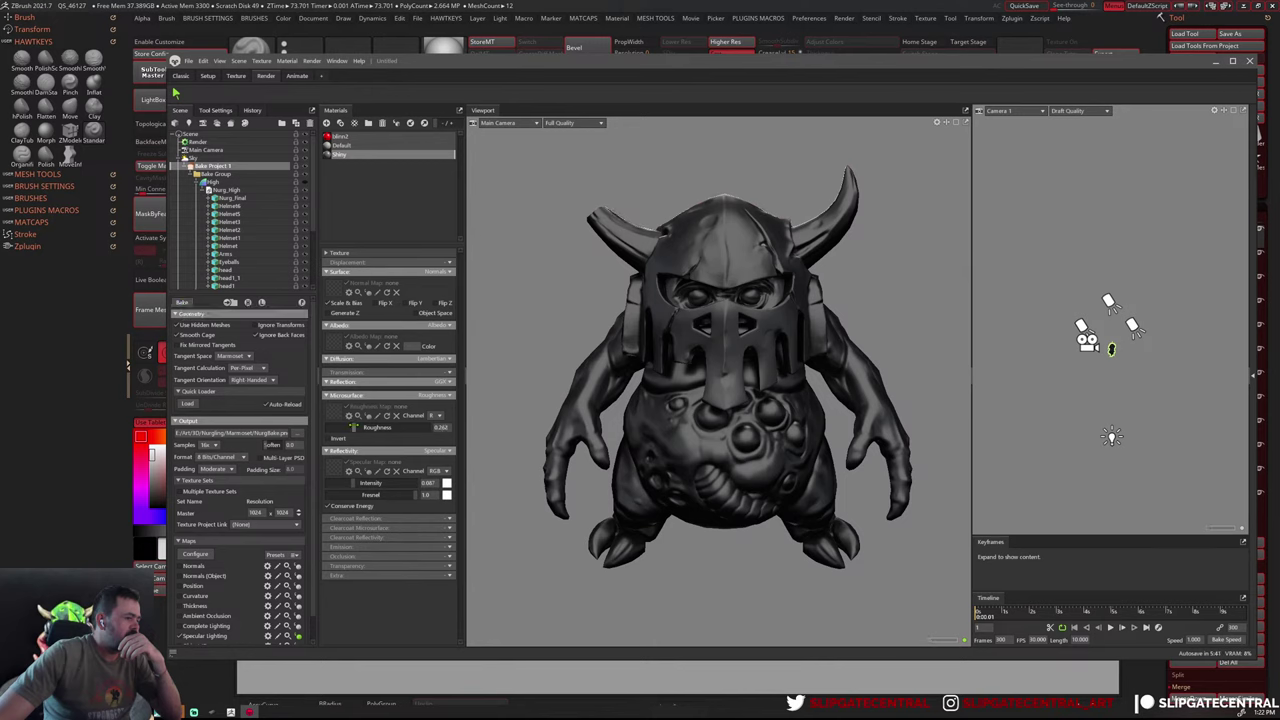
{"action": "left_click", "coordinate": [181, 302]}
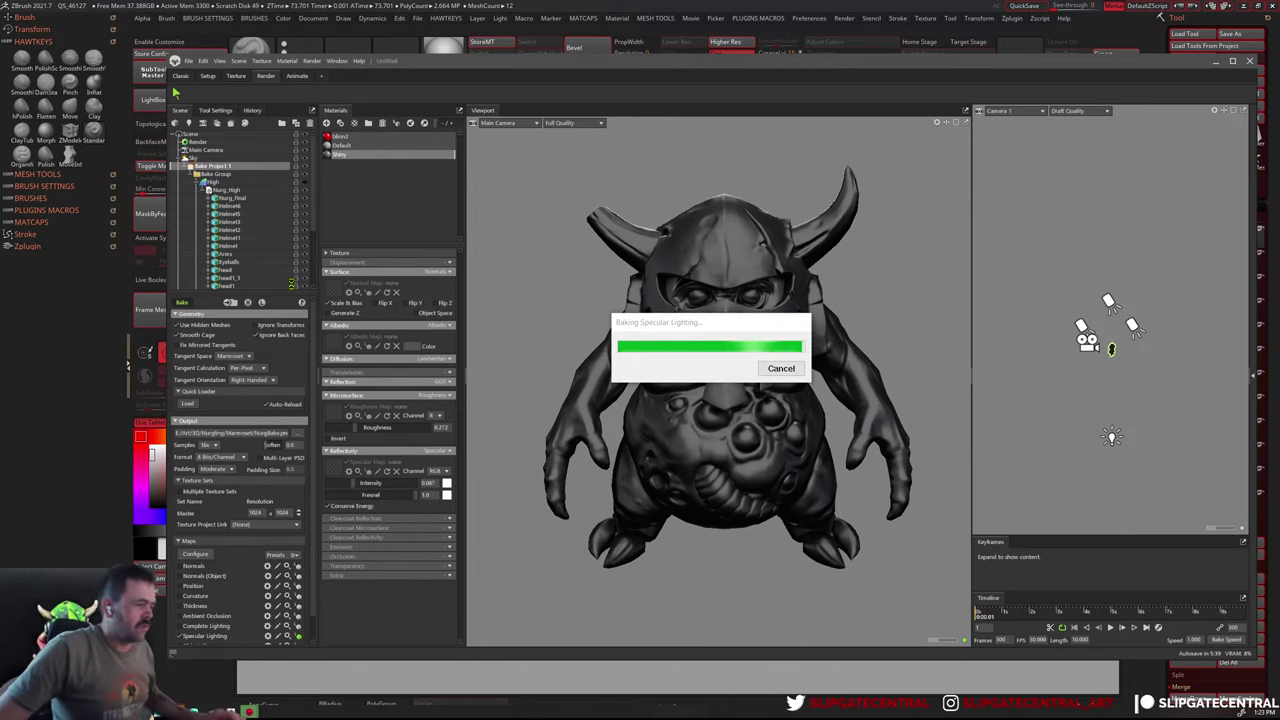
Rebake once more and orbit around the dark glossy Nurgling to check all sides
{"action": "mouse_move", "coordinate": [749, 320]}
{"action": "left_mouse_down"}
{"action": "mouse_move", "coordinate": [789, 320]}
{"action": "mouse_move", "coordinate": [701, 365]}
{"action": "mouse_move", "coordinate": [797, 345]}
{"action": "mouse_move", "coordinate": [748, 328]}
{"action": "left_mouse_up"}
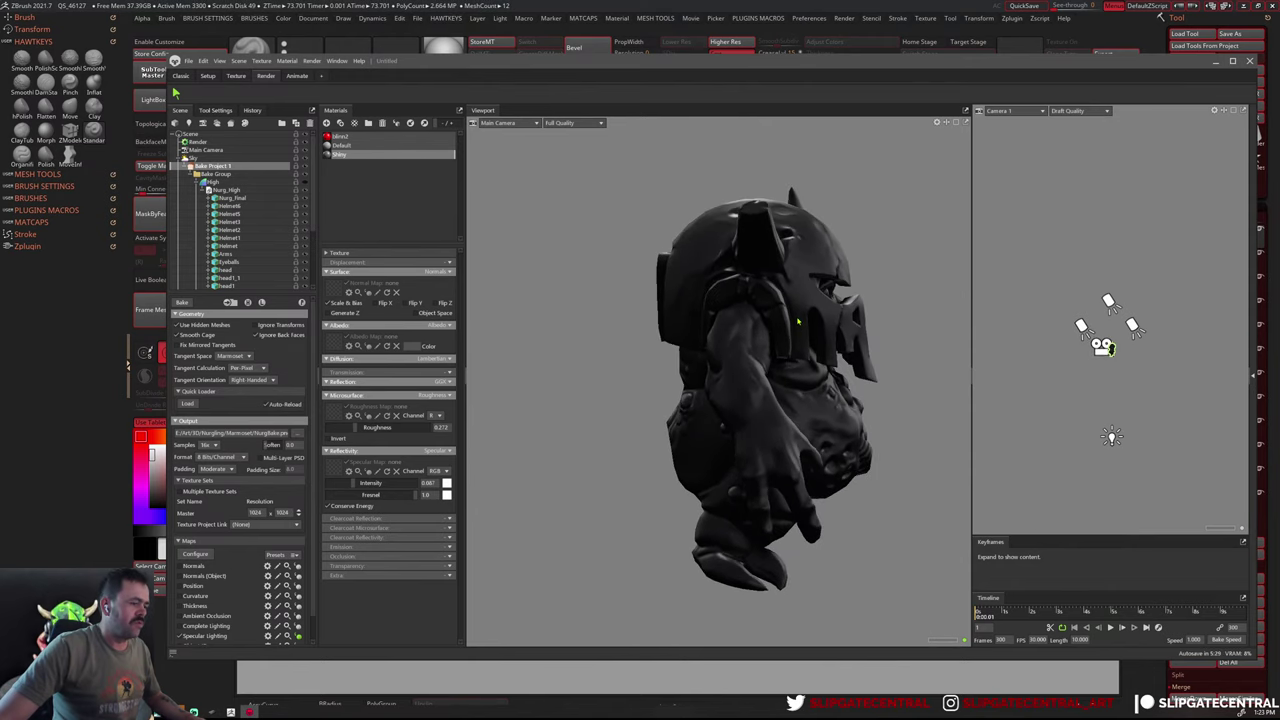
{"action": "left_click", "coordinate": [181, 302]}
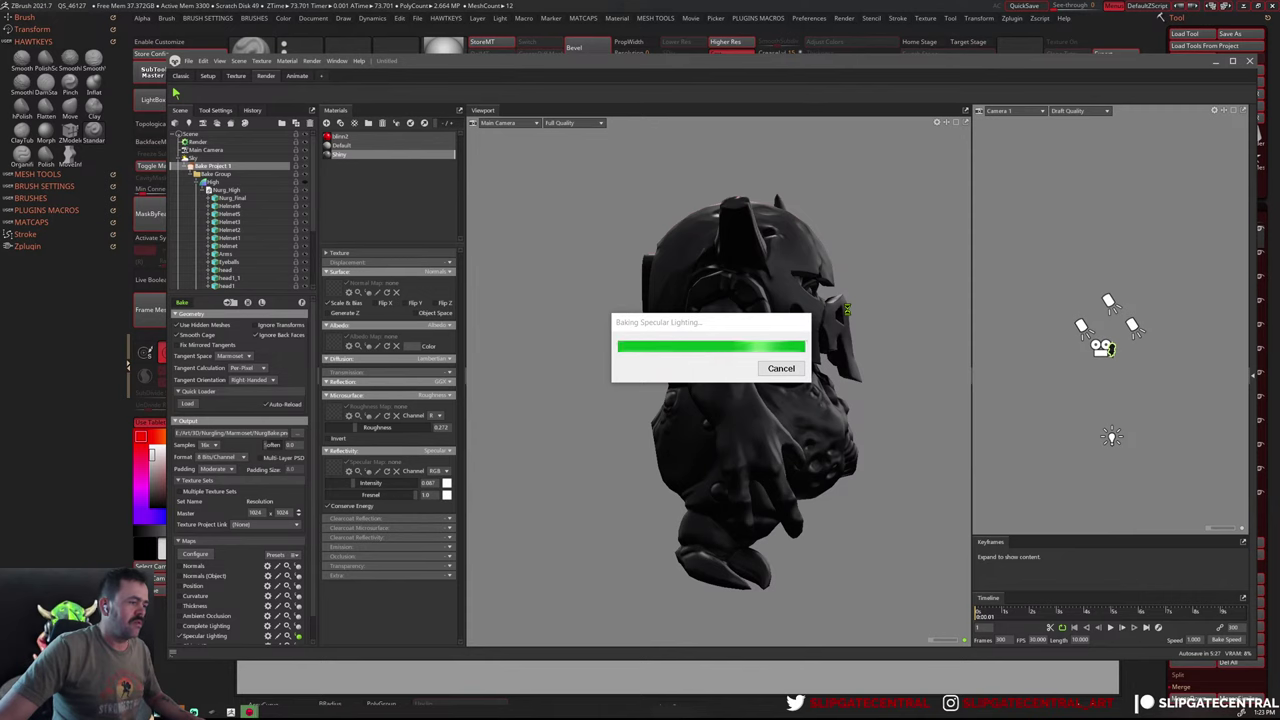
{"action": "mouse_move", "coordinate": [848, 315]}
{"action": "left_mouse_down"}
{"action": "mouse_move", "coordinate": [580, 346]}
{"action": "mouse_move", "coordinate": [512, 328]}
{"action": "mouse_move", "coordinate": [736, 377]}
{"action": "mouse_move", "coordinate": [637, 415]}
{"action": "left_mouse_up"}
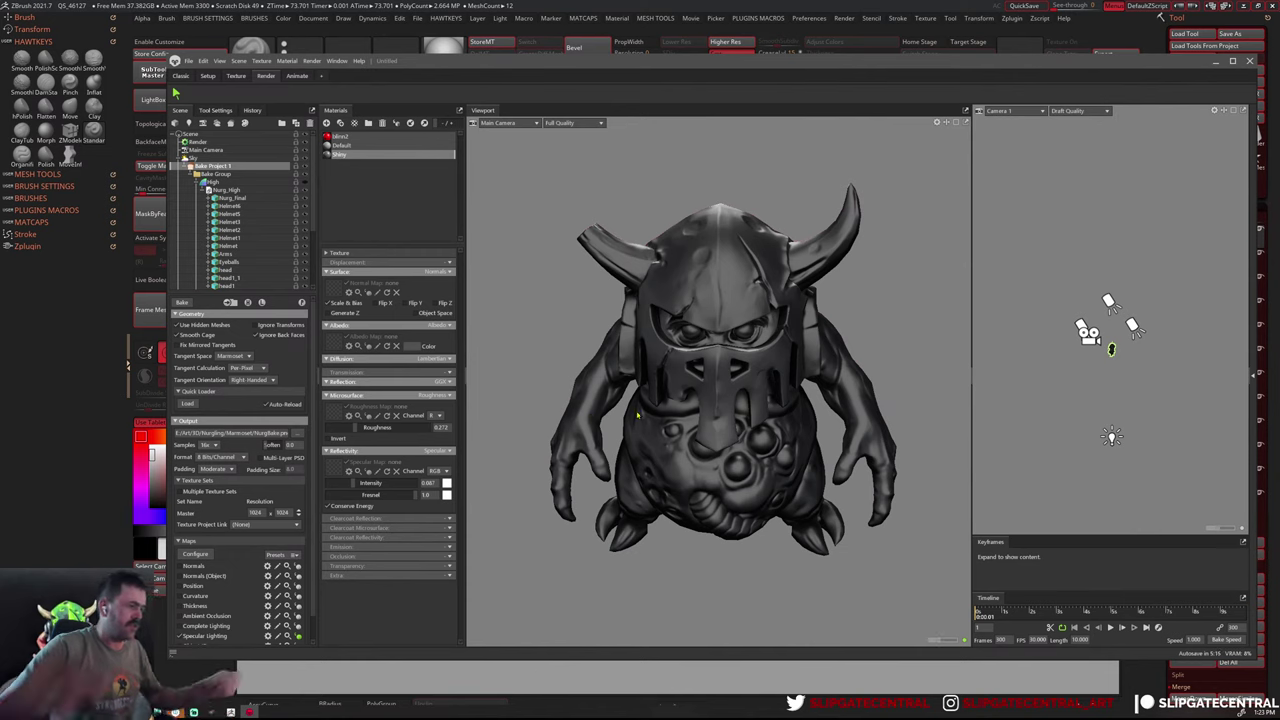
{"action": "mouse_move", "coordinate": [669, 451]}
{"action": "left_mouse_down"}
{"action": "mouse_move", "coordinate": [698, 396]}
{"action": "mouse_move", "coordinate": [726, 453]}
{"action": "mouse_move", "coordinate": [700, 394]}
{"action": "left_mouse_up"}
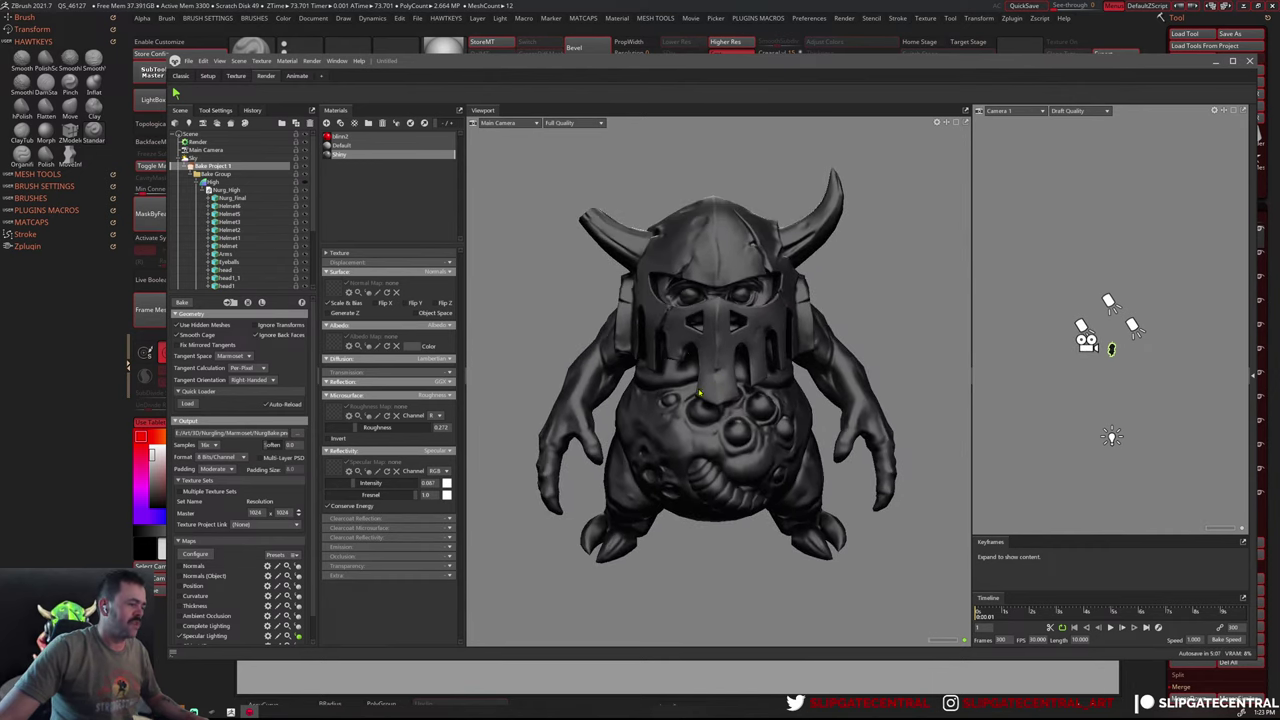
{"action": "left_click_drag", "start_coordinate": [738, 255], "coordinate": [720, 300]}
{"action": "scroll", "coordinate": [720, 380], "scroll_direction": "down", "scroll_amount": 3}
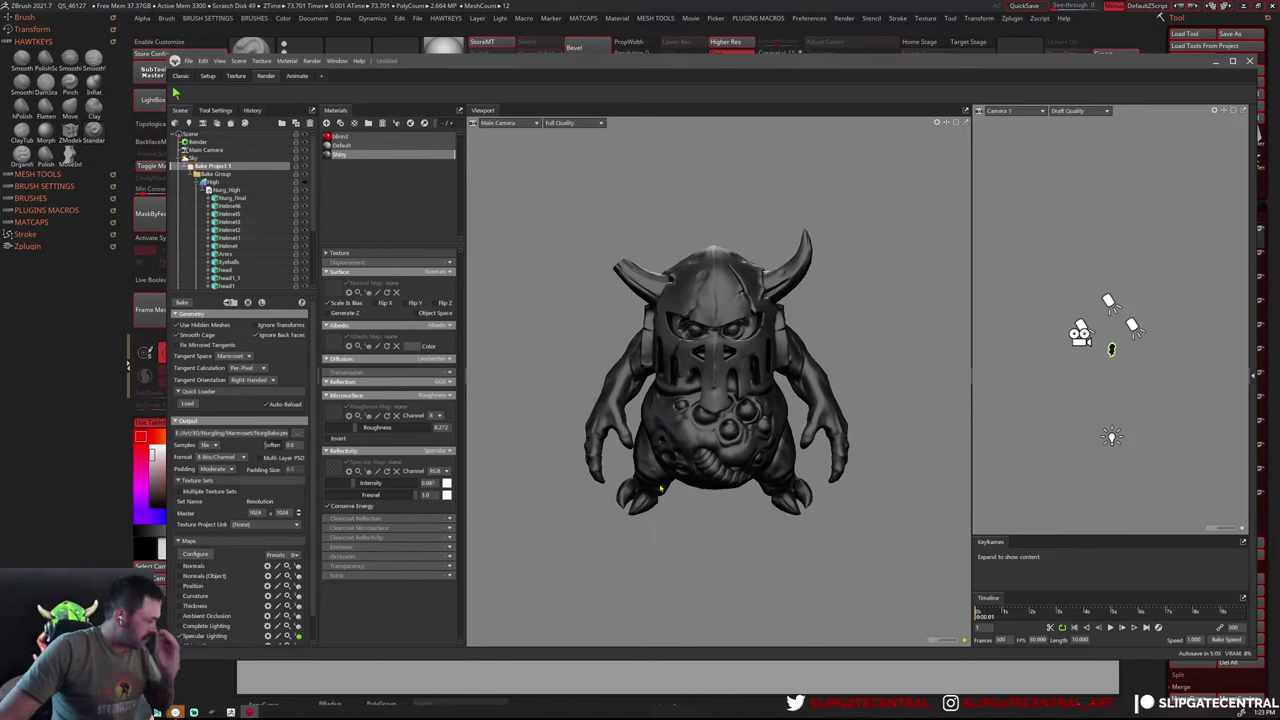
{"action": "left_click_drag", "start_coordinate": [690, 453], "coordinate": [690, 435]}
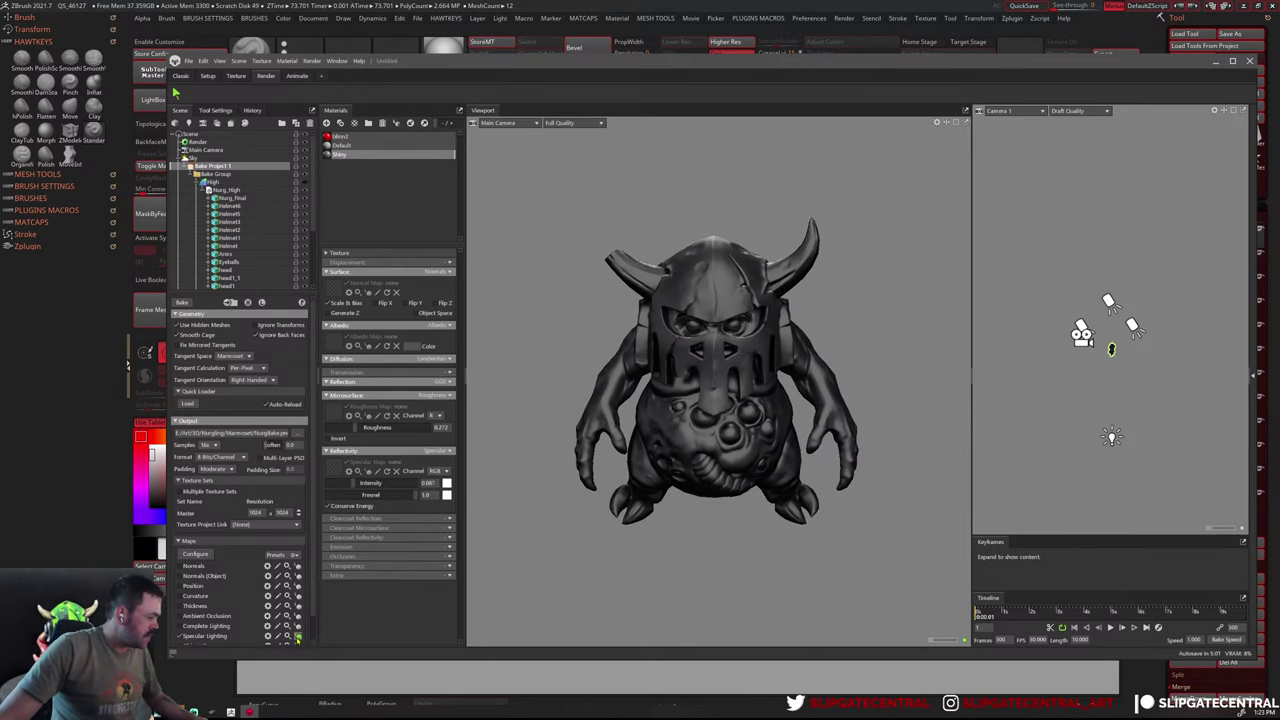
Bake the Nurgling maps at 4096, zoom in on the belly spheres, then select Nurg_High
{"action": "left_click", "coordinate": [297, 637]}
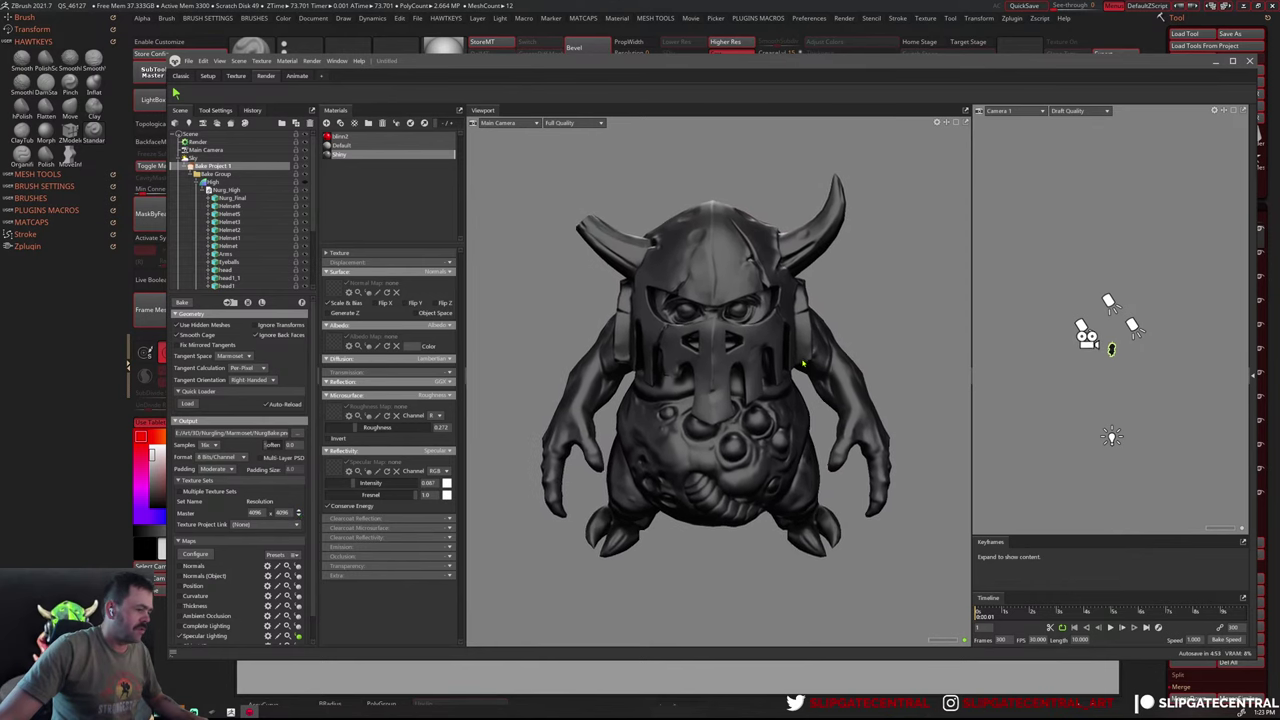
{"action": "left_click", "coordinate": [182, 302]}
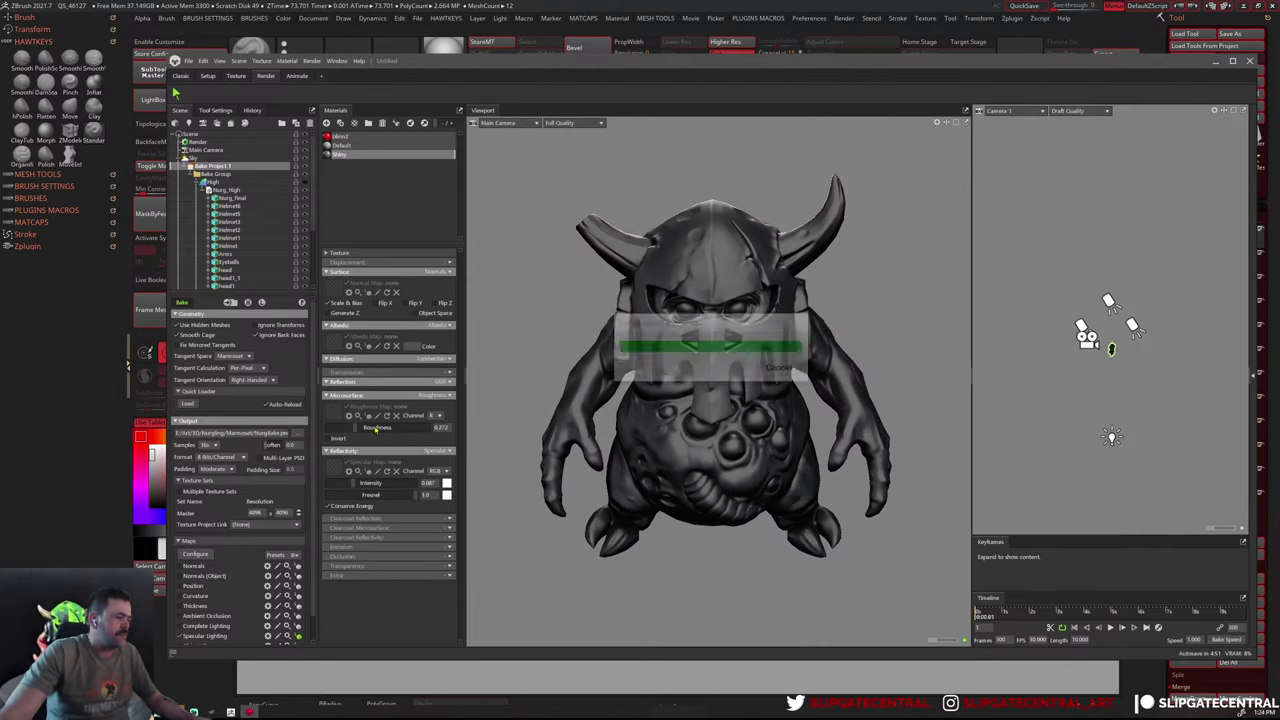
{"action": "scroll", "coordinate": [791, 449], "scroll_direction": "up", "scroll_amount": 1}
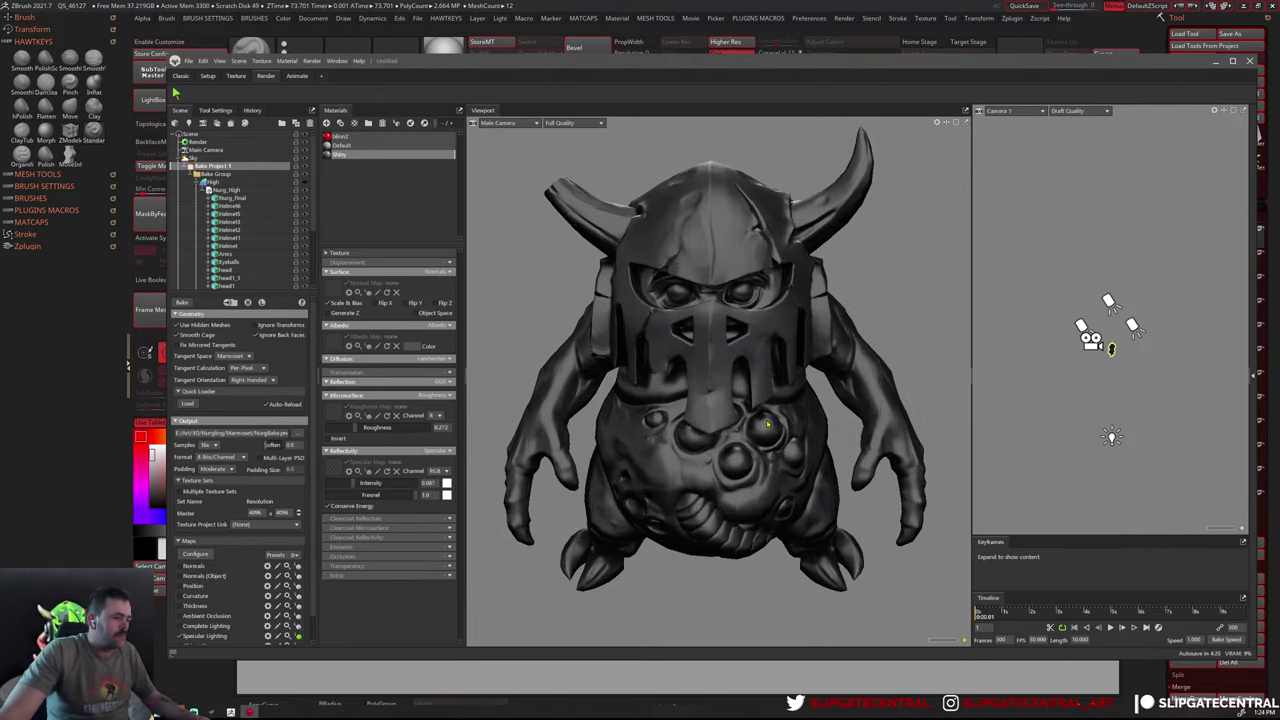
{"action": "scroll", "coordinate": [791, 449], "scroll_direction": "up", "scroll_amount": 4}
{"action": "middle_click_drag", "start_coordinate": [791, 444], "coordinate": [835, 413]}
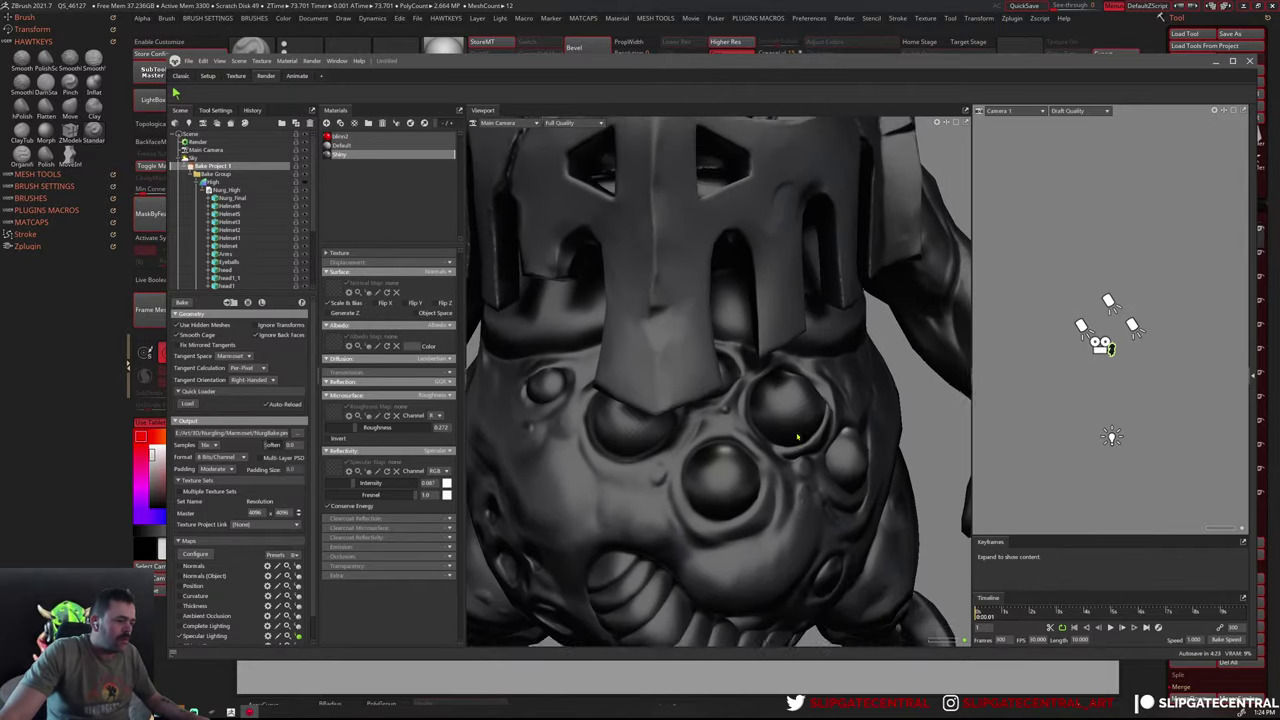
{"action": "scroll", "coordinate": [835, 413], "scroll_direction": "up", "scroll_amount": 3}
{"action": "scroll", "coordinate": [860, 457], "scroll_direction": "down", "scroll_amount": 3}
{"action": "scroll", "coordinate": [860, 457], "scroll_direction": "down", "scroll_amount": 3}
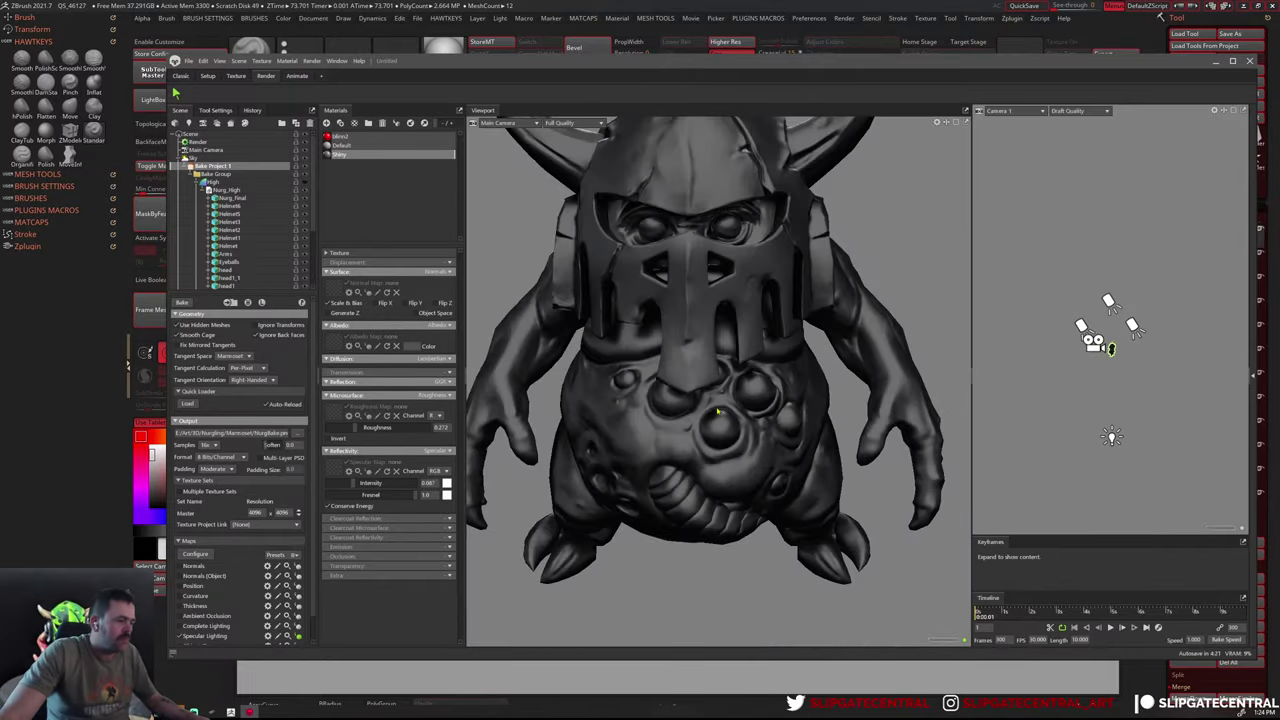
{"action": "scroll", "coordinate": [860, 457], "scroll_direction": "down", "scroll_amount": 2}
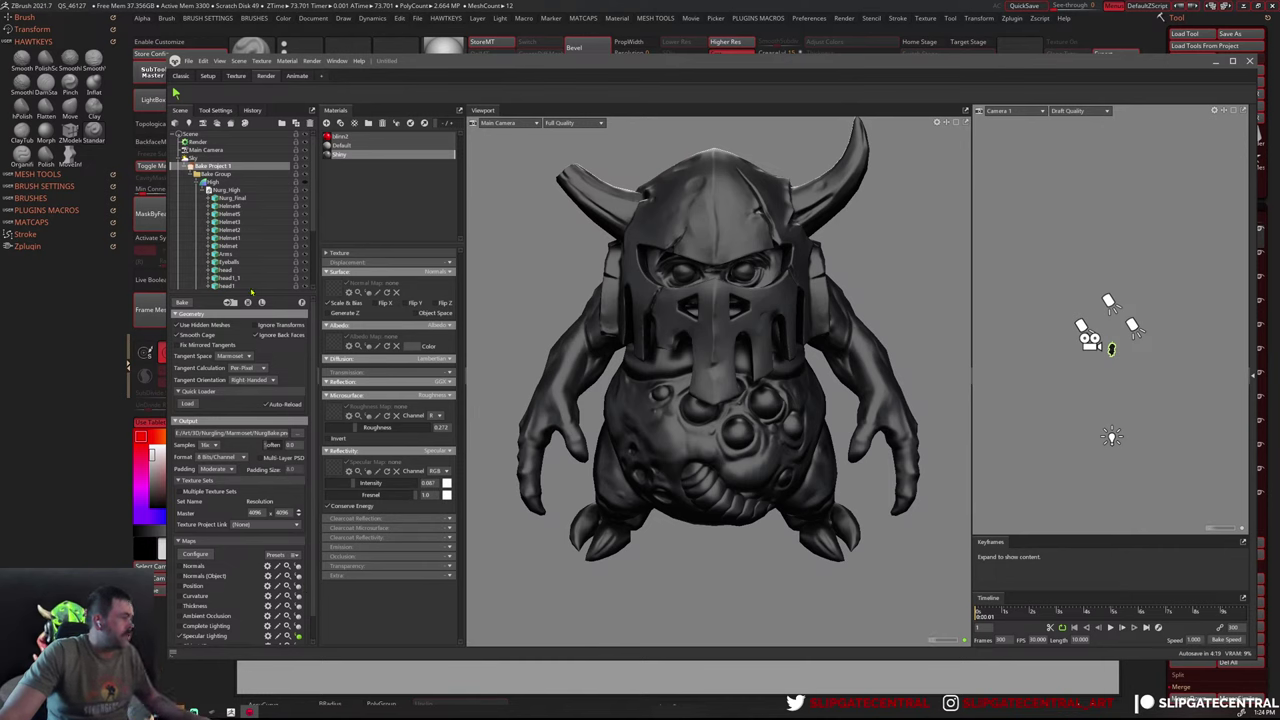
{"action": "left_click", "coordinate": [226, 190]}
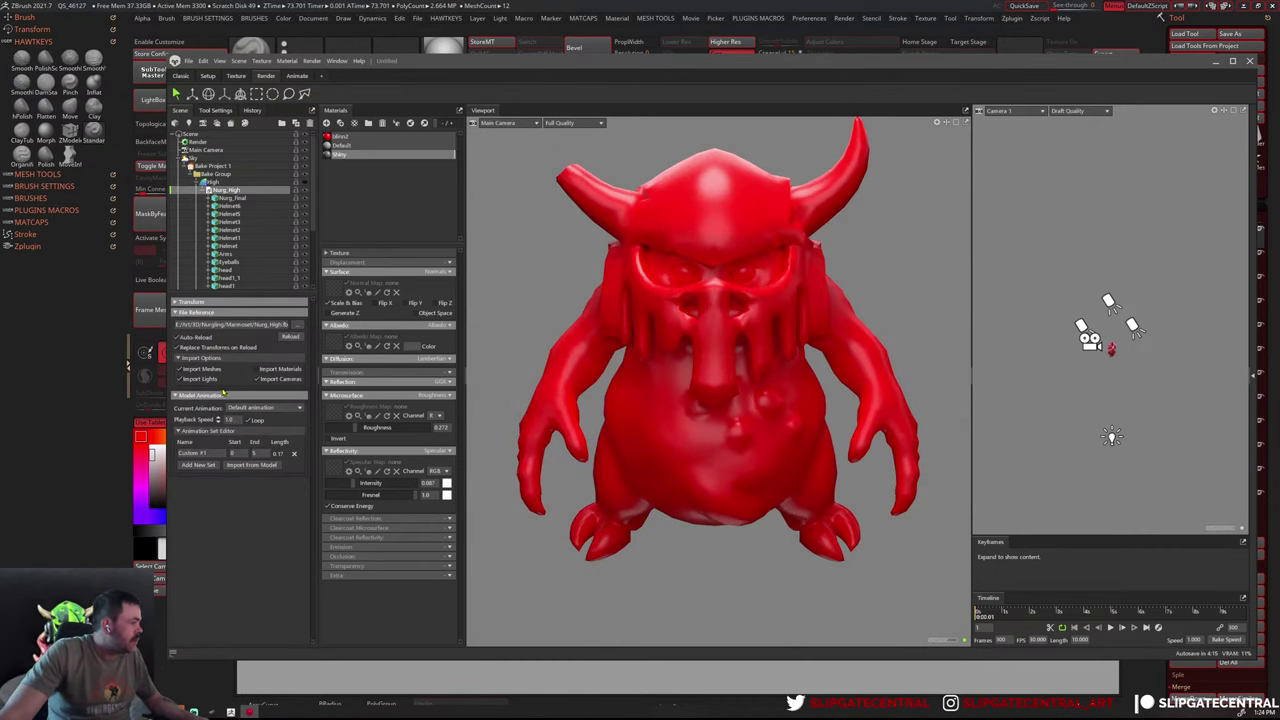
Check vertex counts of the helmet, Nurg_Final and Arms meshes, returning to Nurg_High
{"action": "left_click", "coordinate": [222, 222]}
{"action": "left_click", "coordinate": [220, 245]}
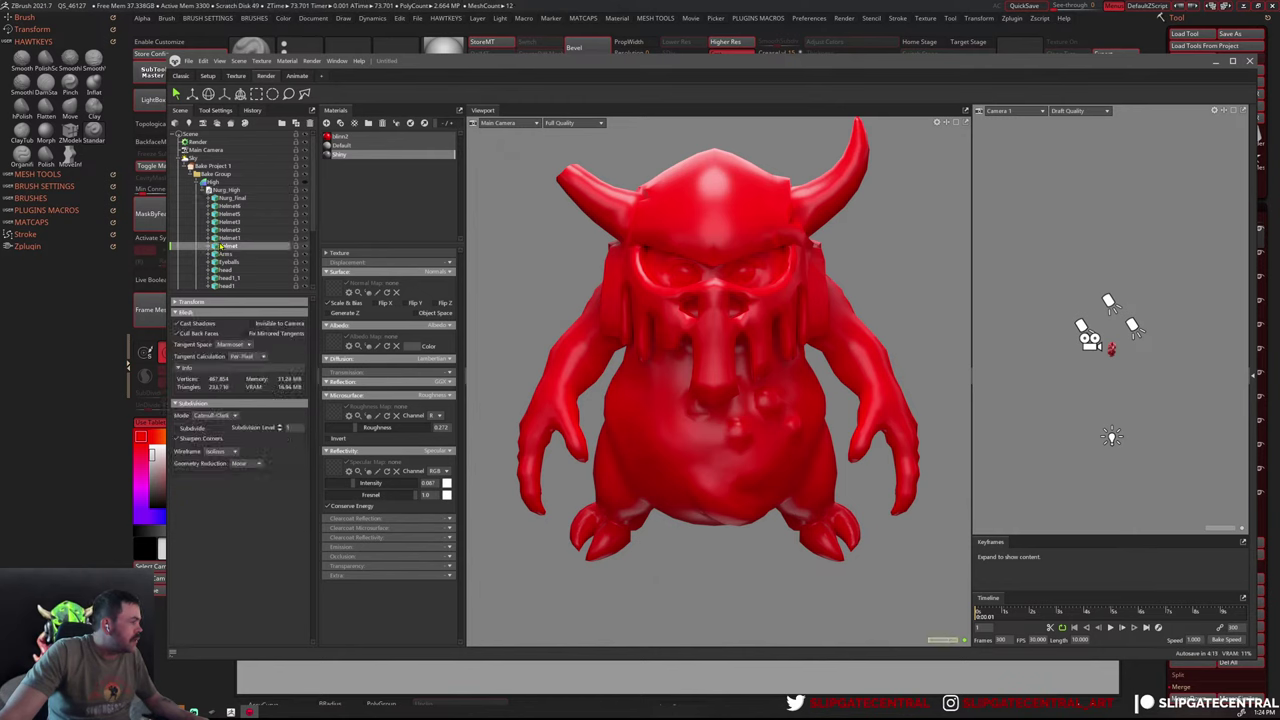
{"action": "left_click", "coordinate": [230, 198]}
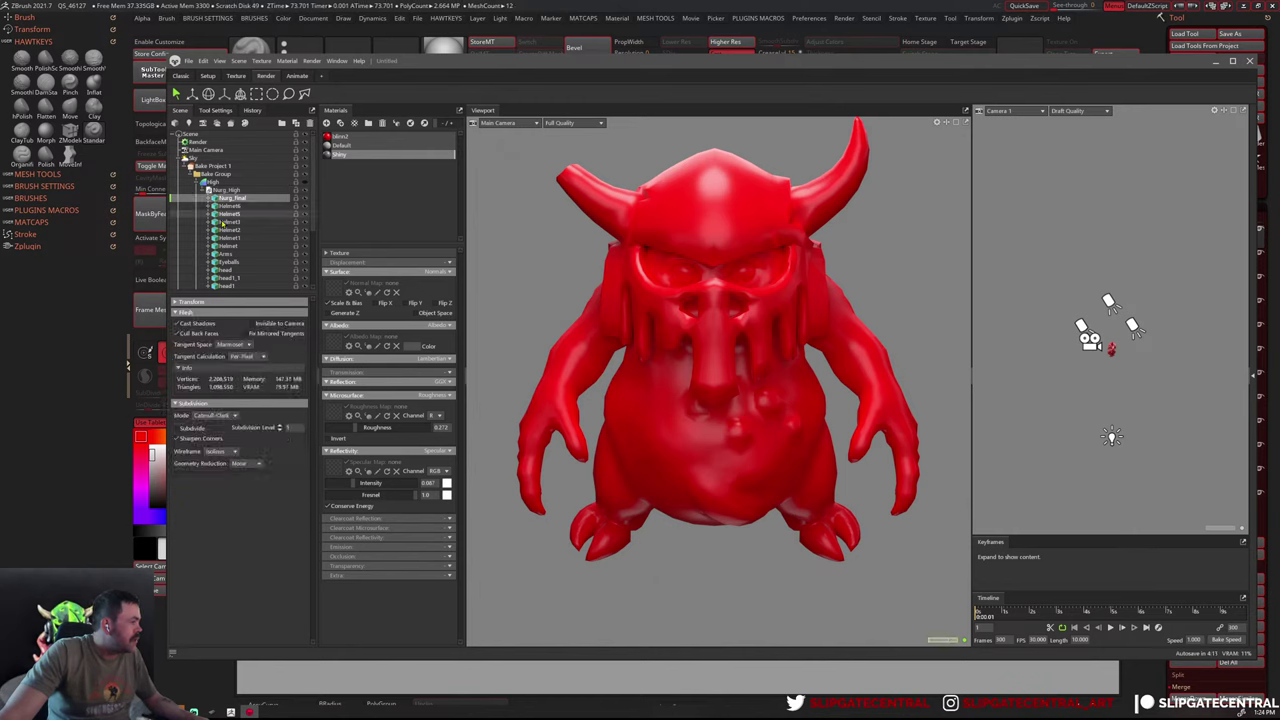
{"action": "left_click", "coordinate": [225, 254]}
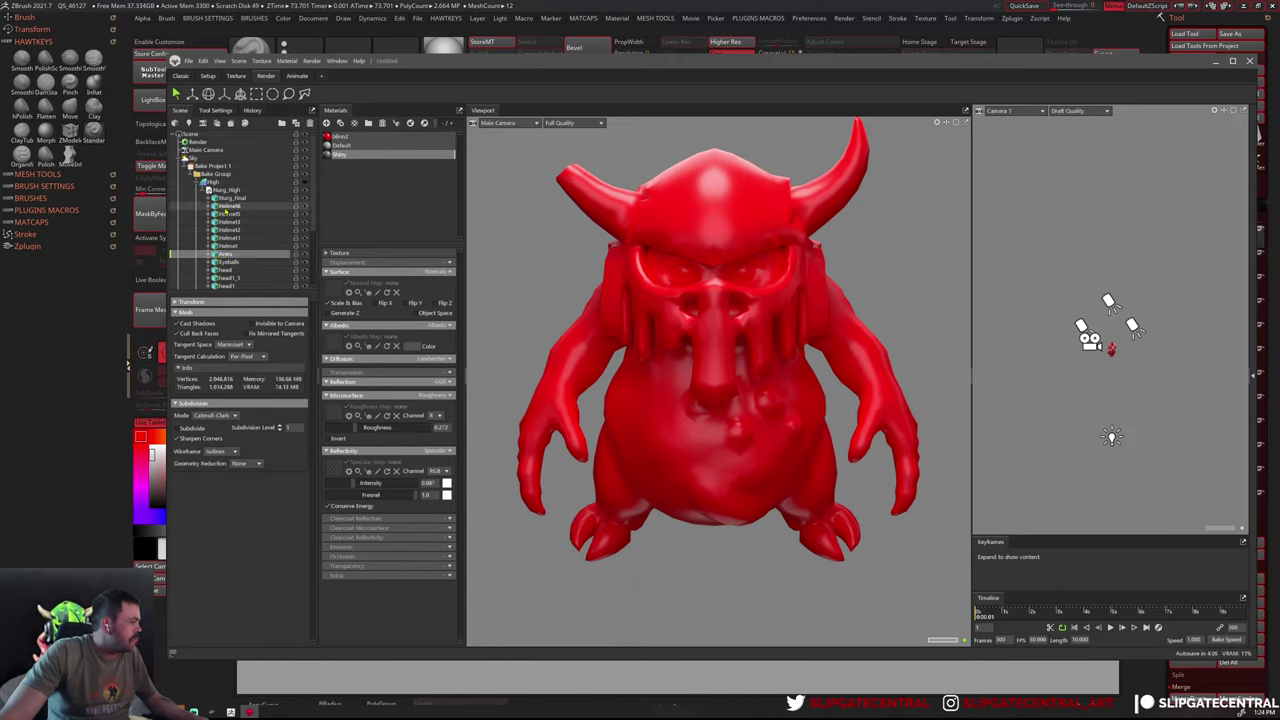
{"action": "left_click", "coordinate": [225, 190]}
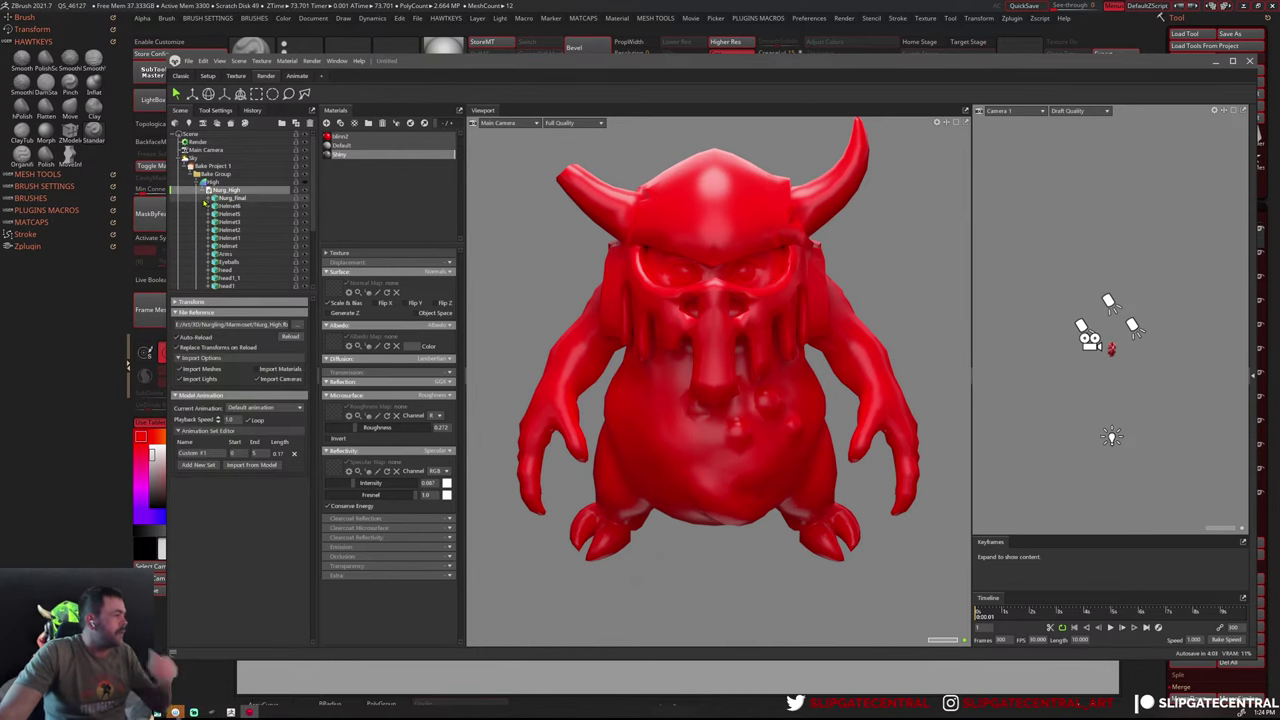
Save the scene as Nurgling_Bake.tbscene and maximize the Toolbag window
{"action": "key", "text": "ctrl+s"}
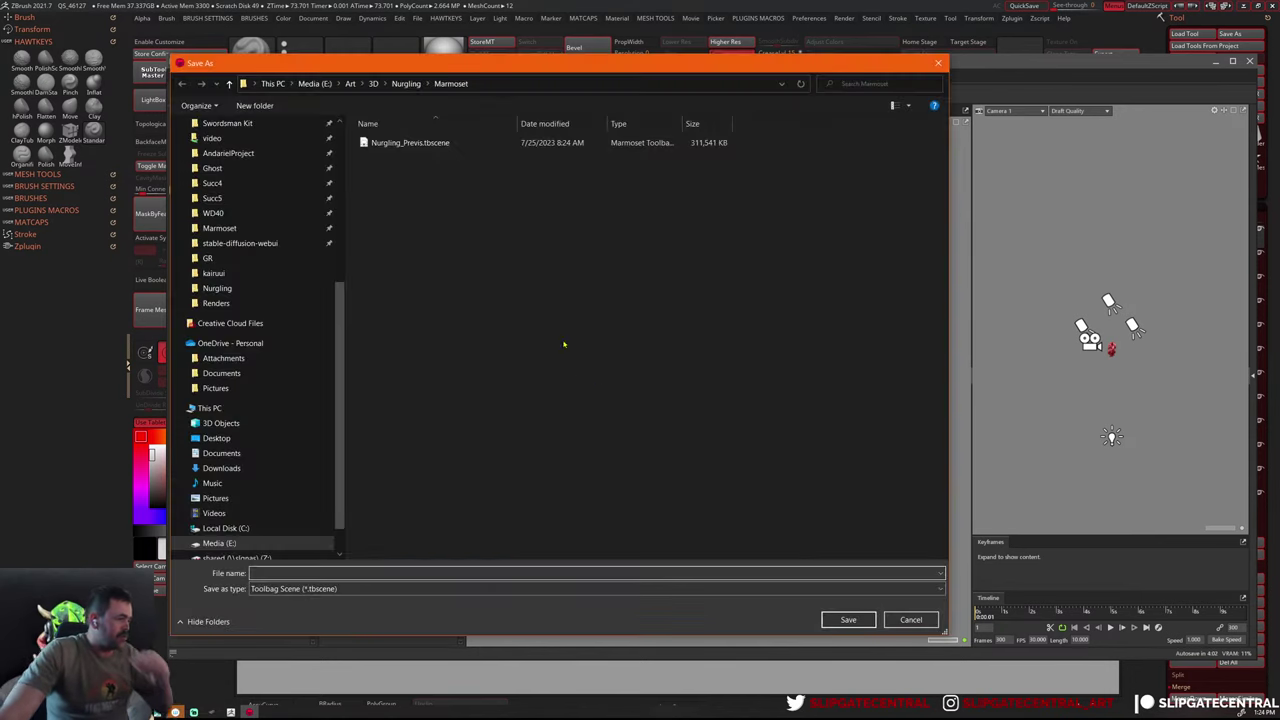
{"action": "left_click", "coordinate": [435, 145]}
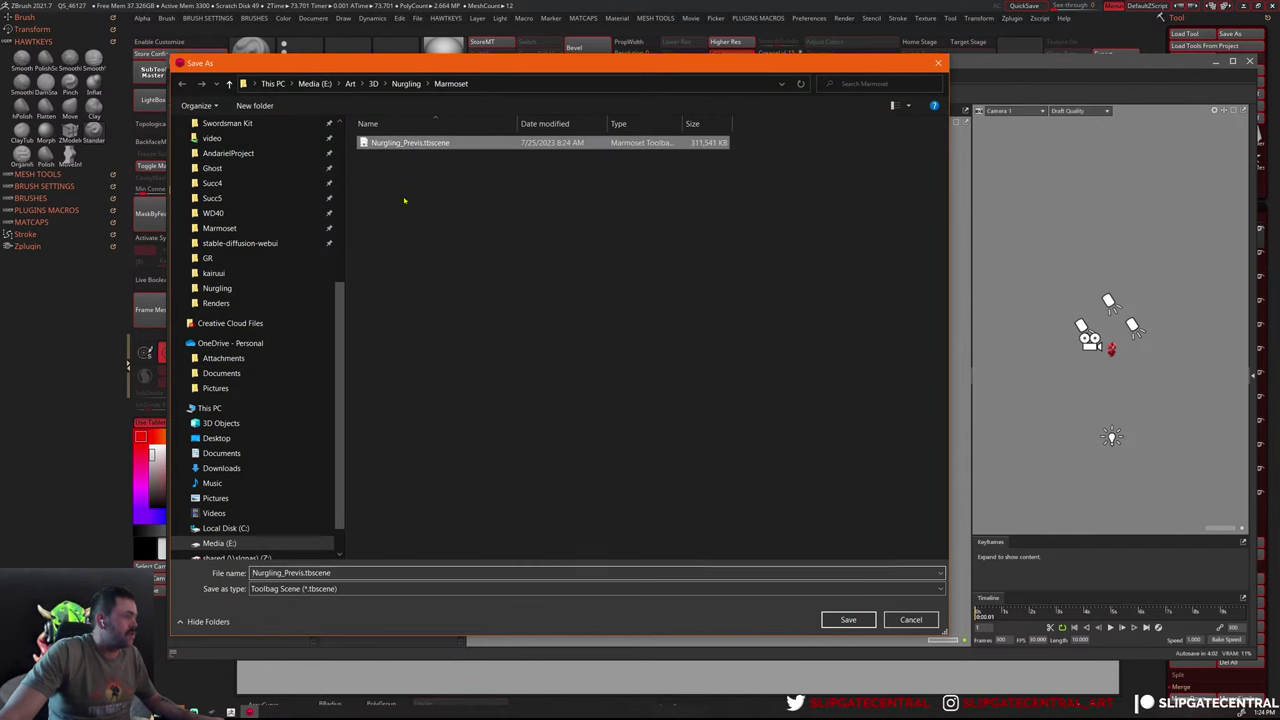
{"action": "double_click", "coordinate": [301, 573]}
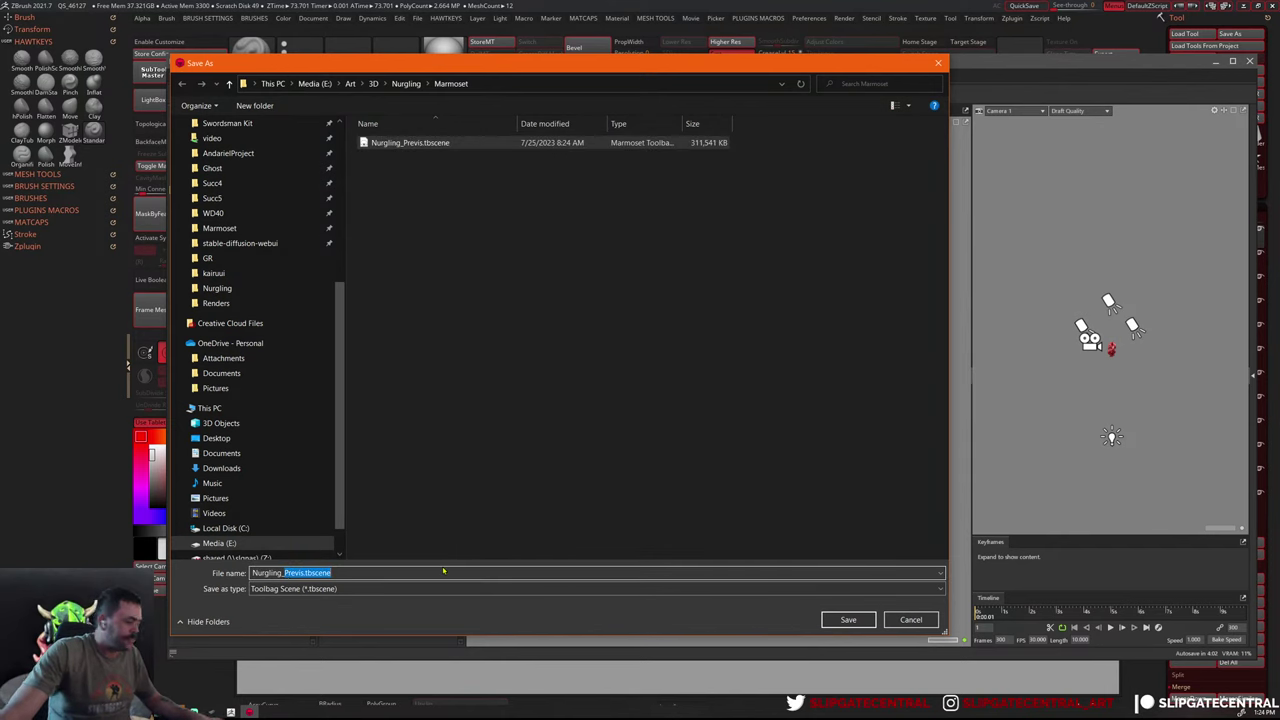
{"action": "type", "text": "Bake"}
{"action": "key", "text": "Return"}
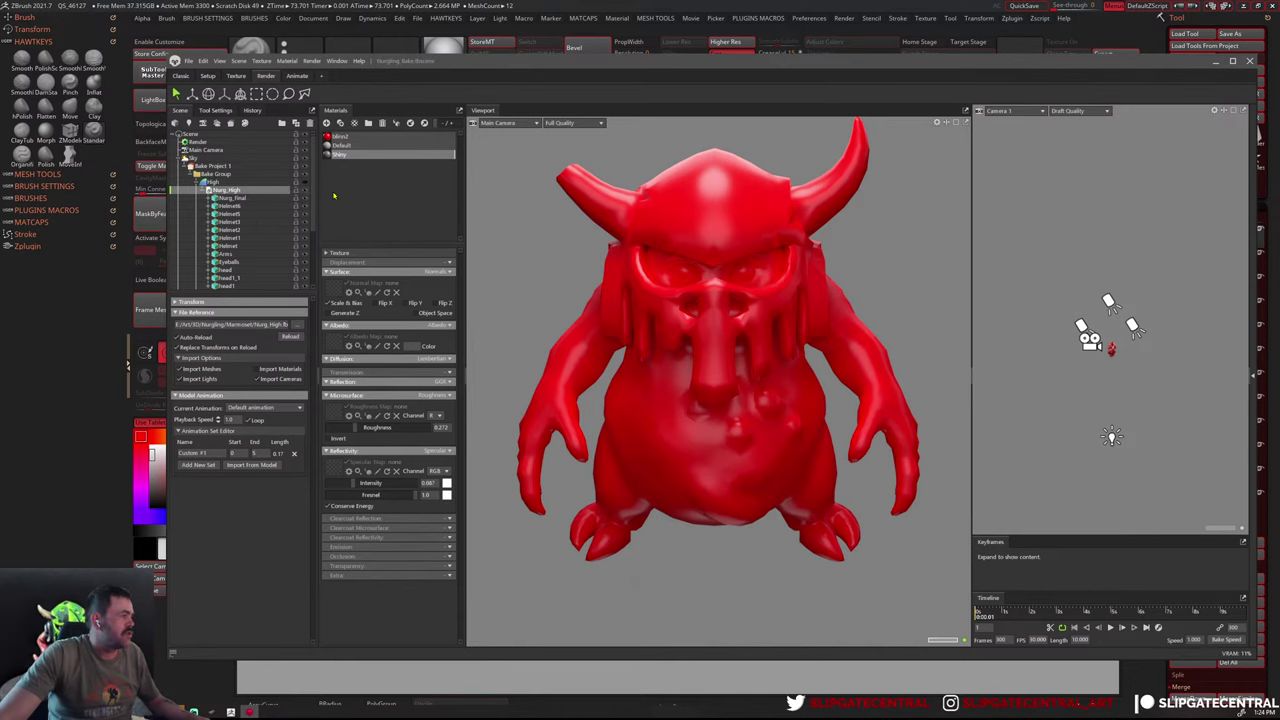
{"action": "double_click", "coordinate": [524, 66]}
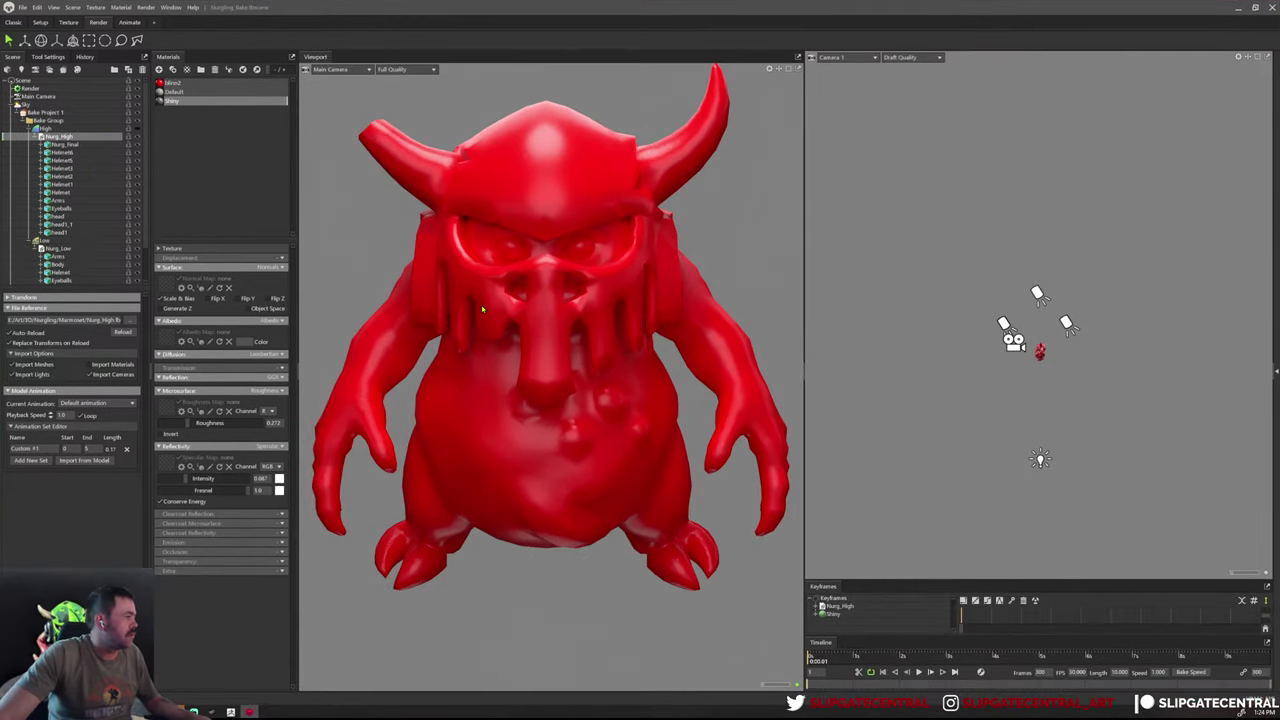
Turn on Bake Project 1's baked preview and orbit the grey, red-spotted Nurgling
{"action": "scroll", "coordinate": [482, 311], "scroll_direction": "down", "scroll_amount": 2}
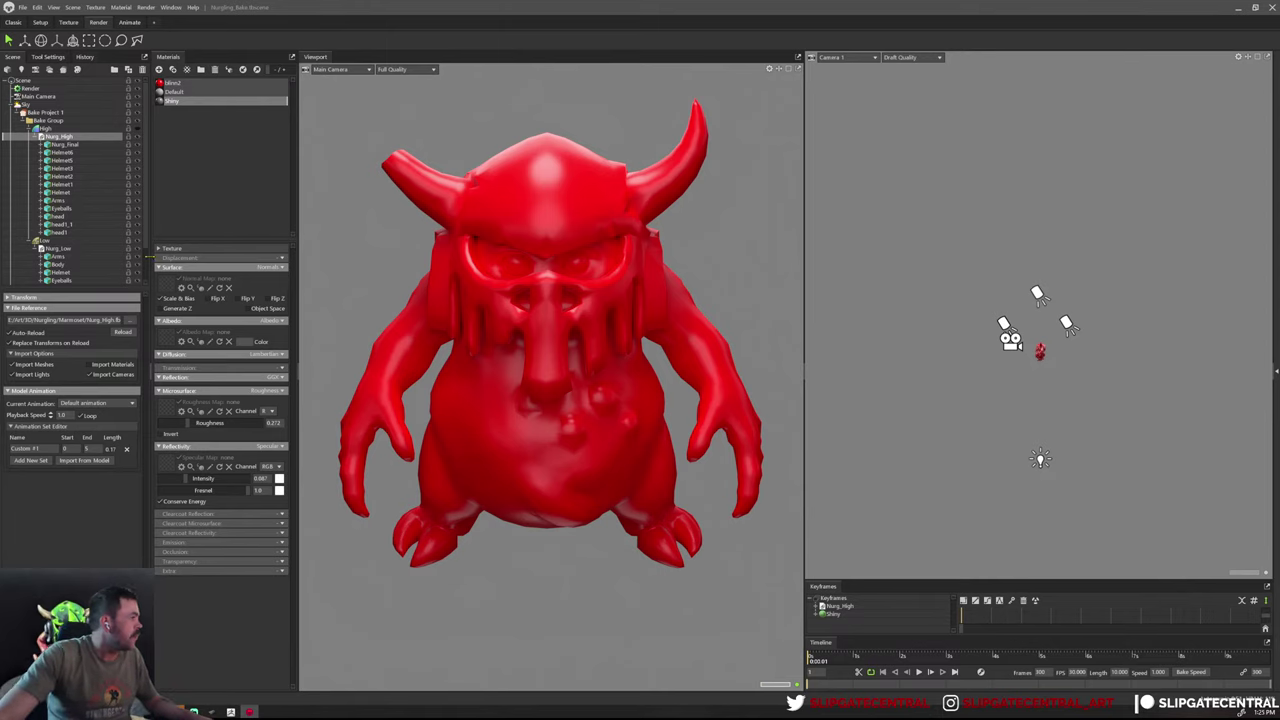
{"action": "left_click", "coordinate": [45, 112]}
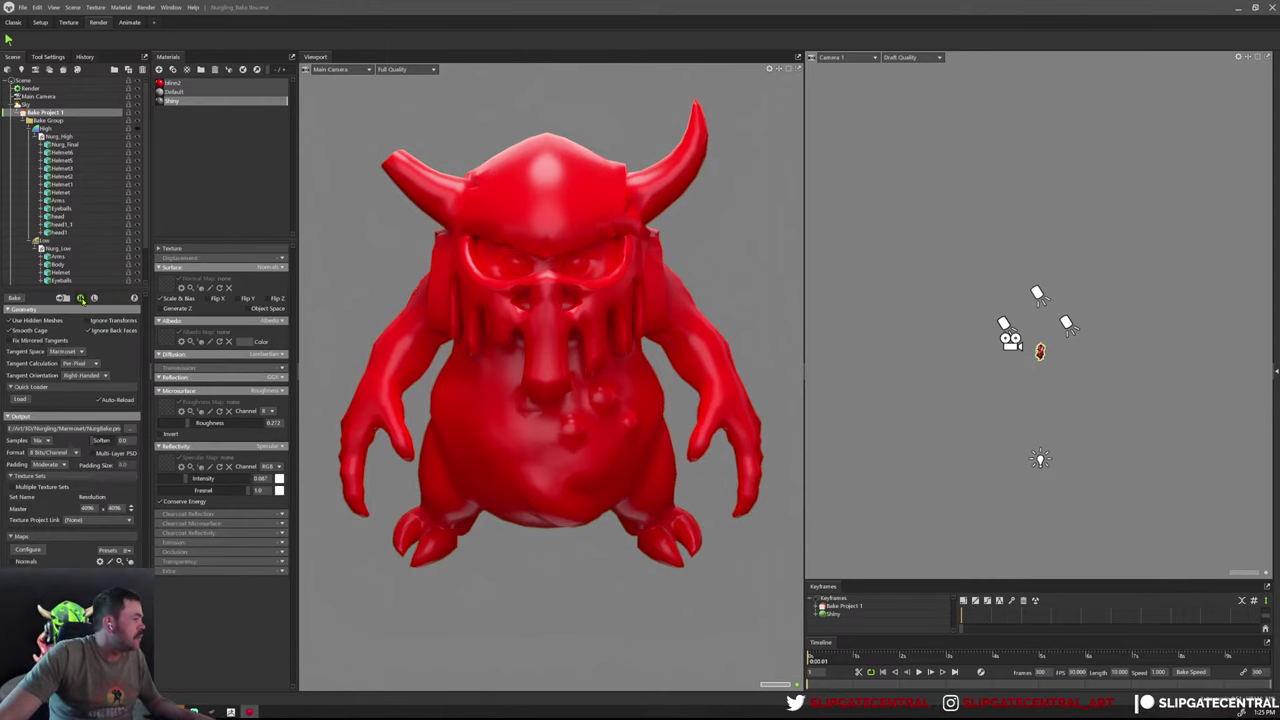
{"action": "left_click", "coordinate": [94, 298]}
{"action": "mouse_move", "coordinate": [562, 328]}
{"action": "left_mouse_down"}
{"action": "mouse_move", "coordinate": [675, 323]}
{"action": "mouse_move", "coordinate": [690, 252]}
{"action": "left_mouse_up"}
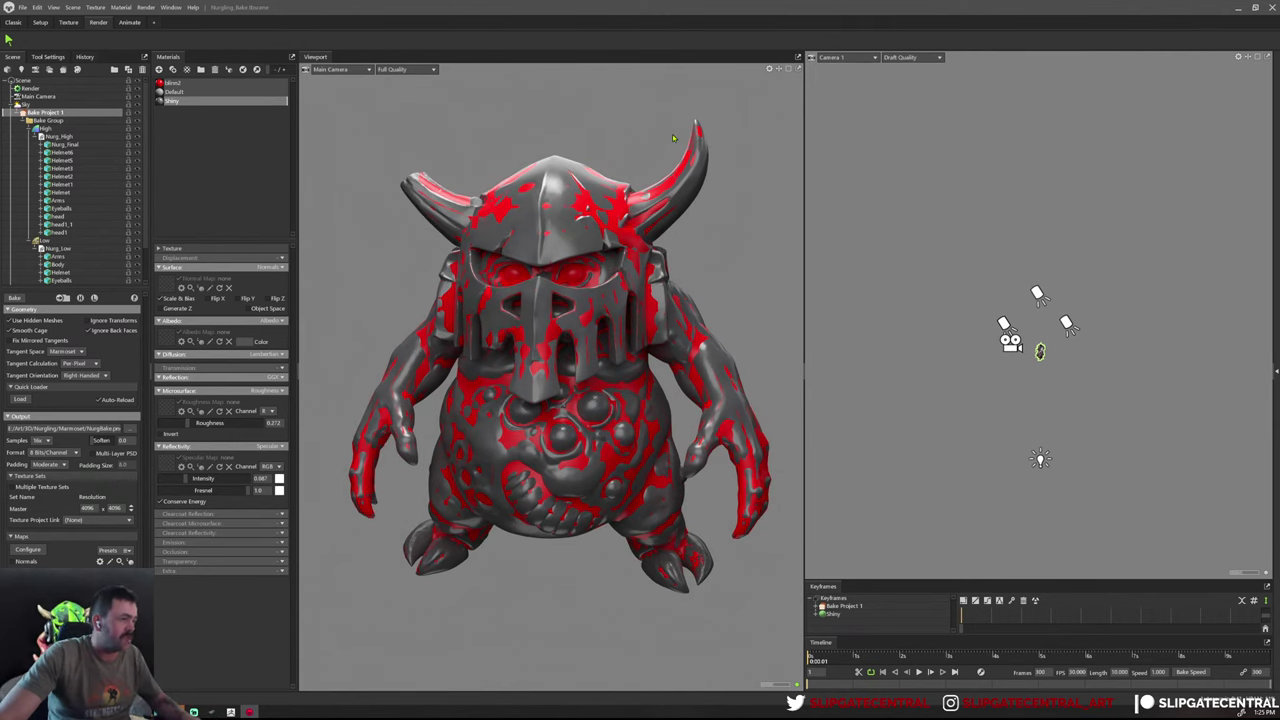
Try lifting the helmet and undo, then pull the right horn piece away with Move
{"action": "left_click", "coordinate": [521, 117]}
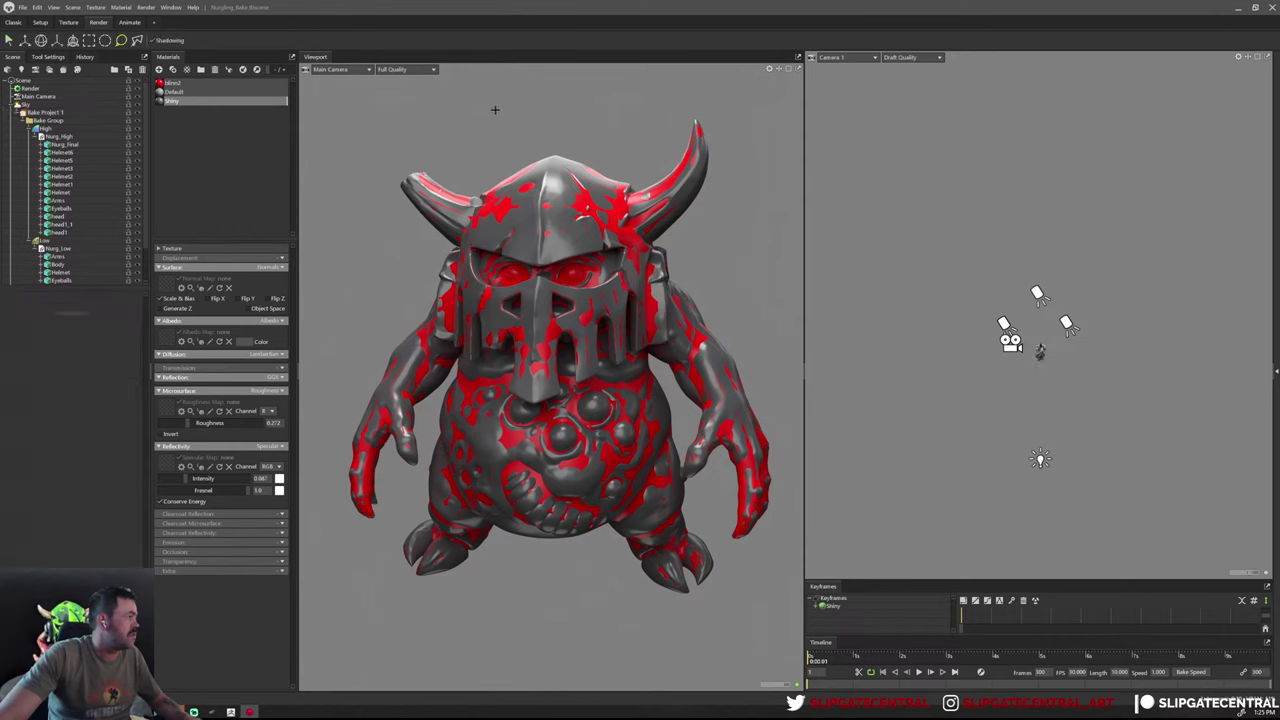
{"action": "left_click", "coordinate": [700, 135]}
{"action": "scroll", "coordinate": [591, 483], "scroll_direction": "down", "scroll_amount": 5}
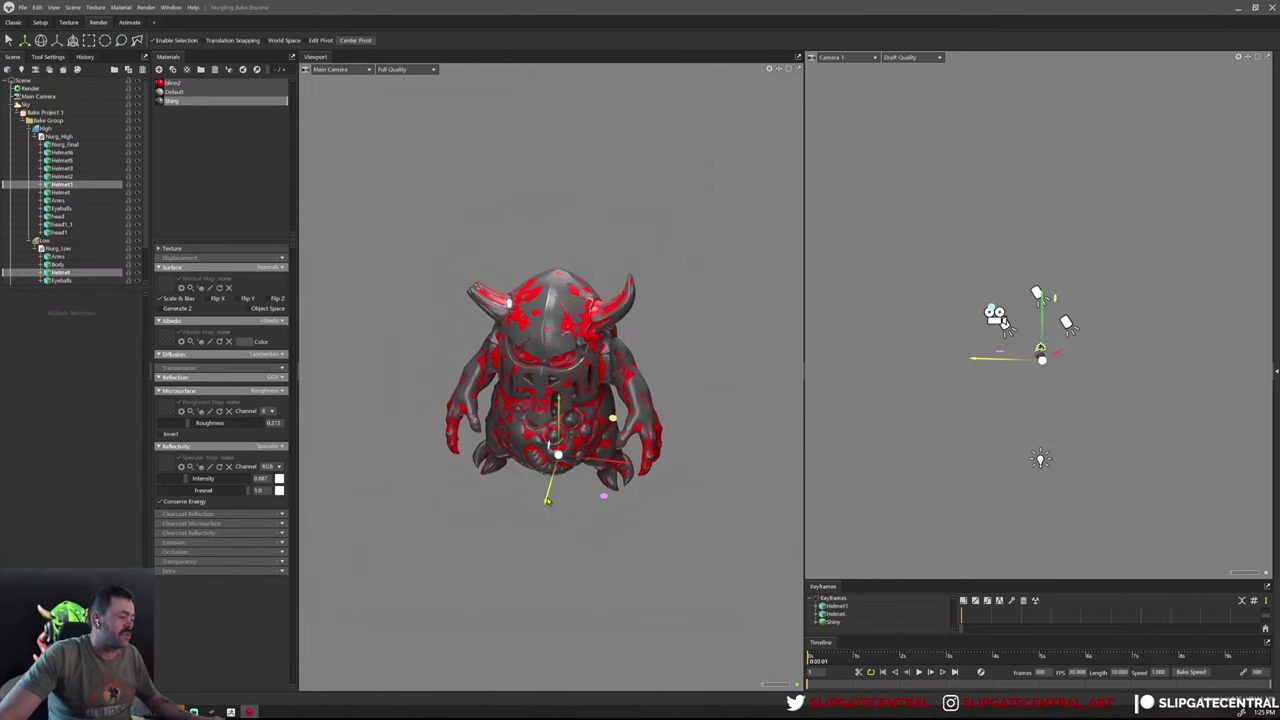
{"action": "left_click_drag", "start_coordinate": [547, 497], "coordinate": [547, 420]}
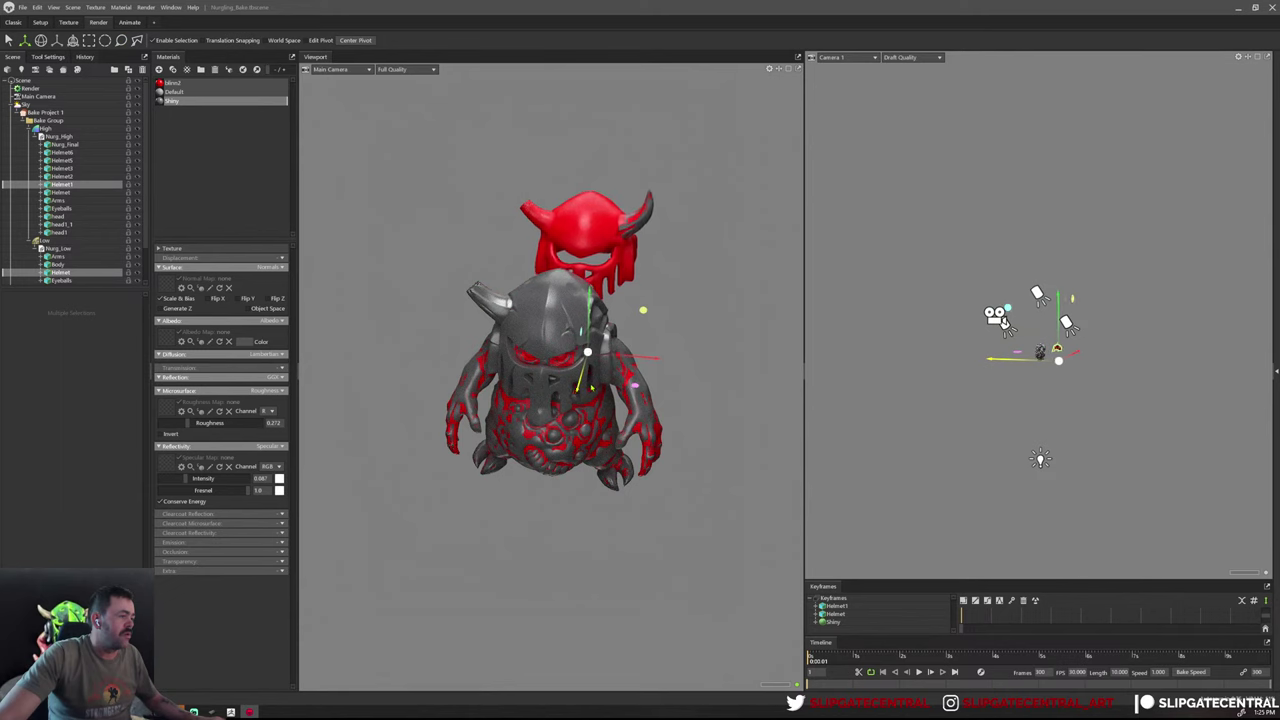
{"action": "key", "text": "ctrl+z"}
{"action": "scroll", "coordinate": [423, 234], "scroll_direction": "up", "scroll_amount": 3}
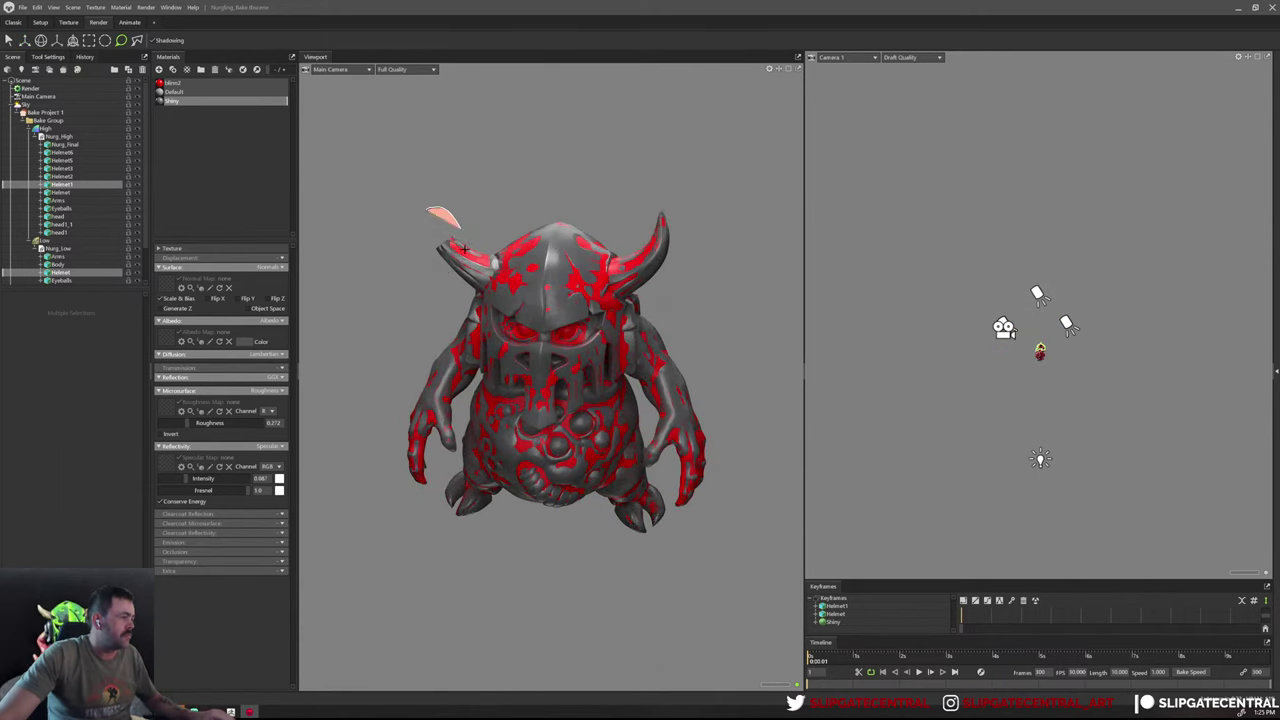
{"action": "left_click", "coordinate": [424, 262]}
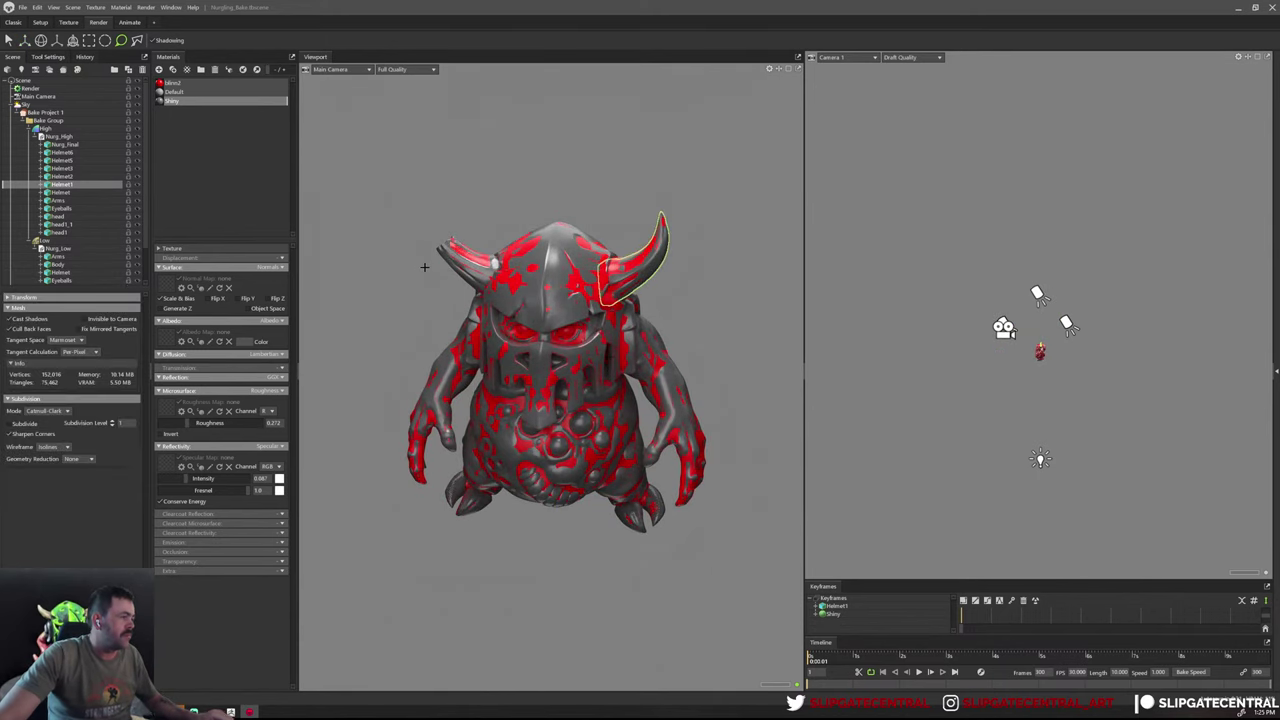
{"action": "key", "text": "w"}
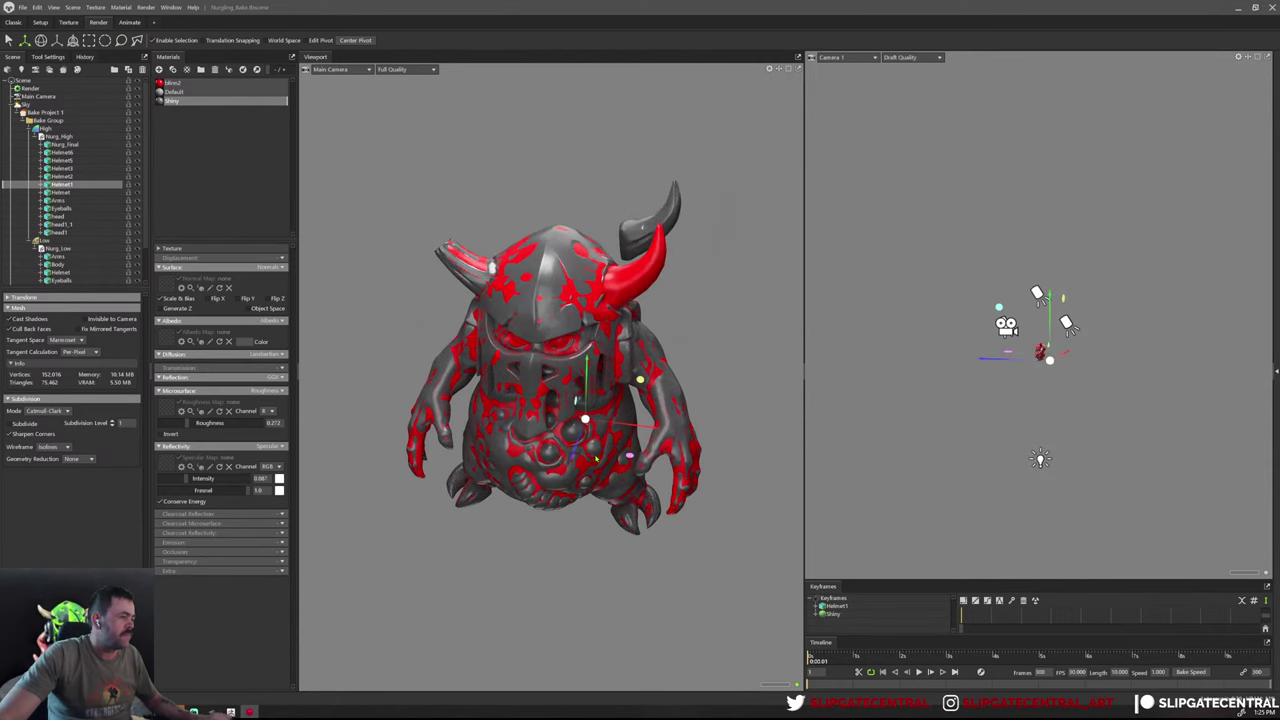
{"action": "mouse_move", "coordinate": [561, 484]}
{"action": "left_mouse_down"}
{"action": "mouse_move", "coordinate": [726, 274]}
{"action": "mouse_move", "coordinate": [614, 182]}
{"action": "left_mouse_up"}
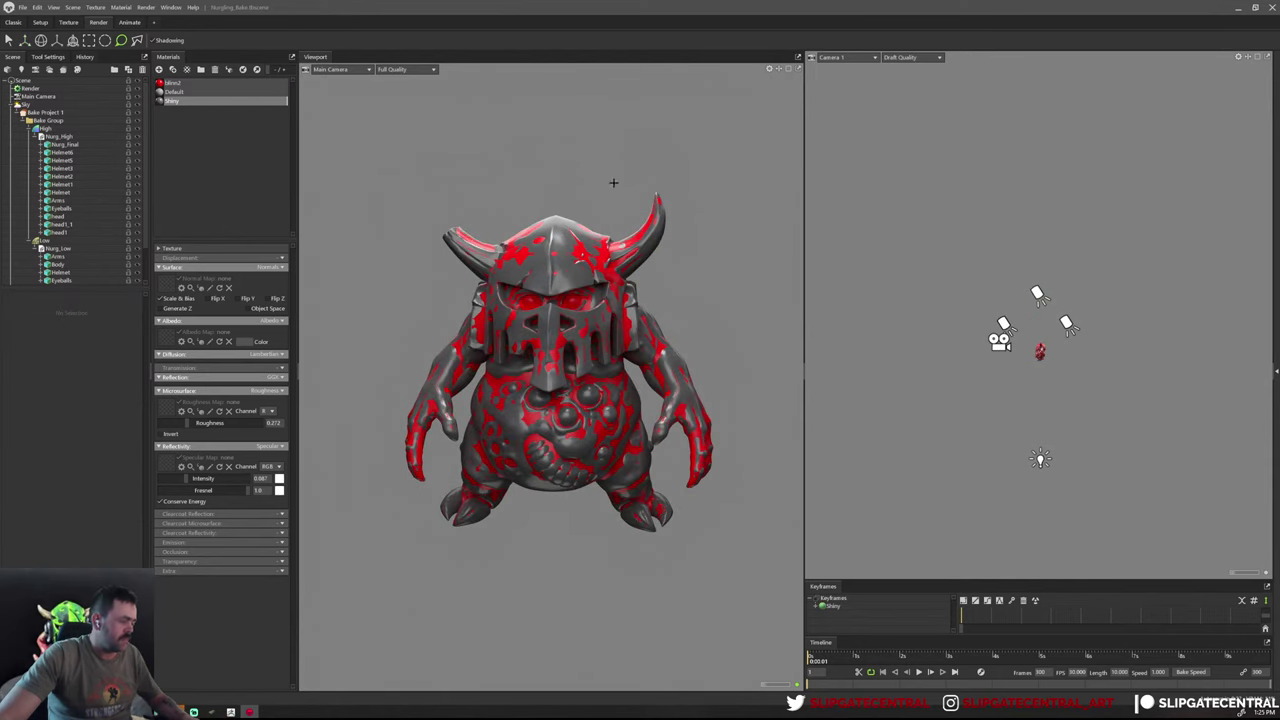
Lasso the helmet pieces, lift them off the body, and orbit to front and side views
{"action": "left_click_drag", "start_coordinate": [415, 216], "coordinate": [548, 216]}
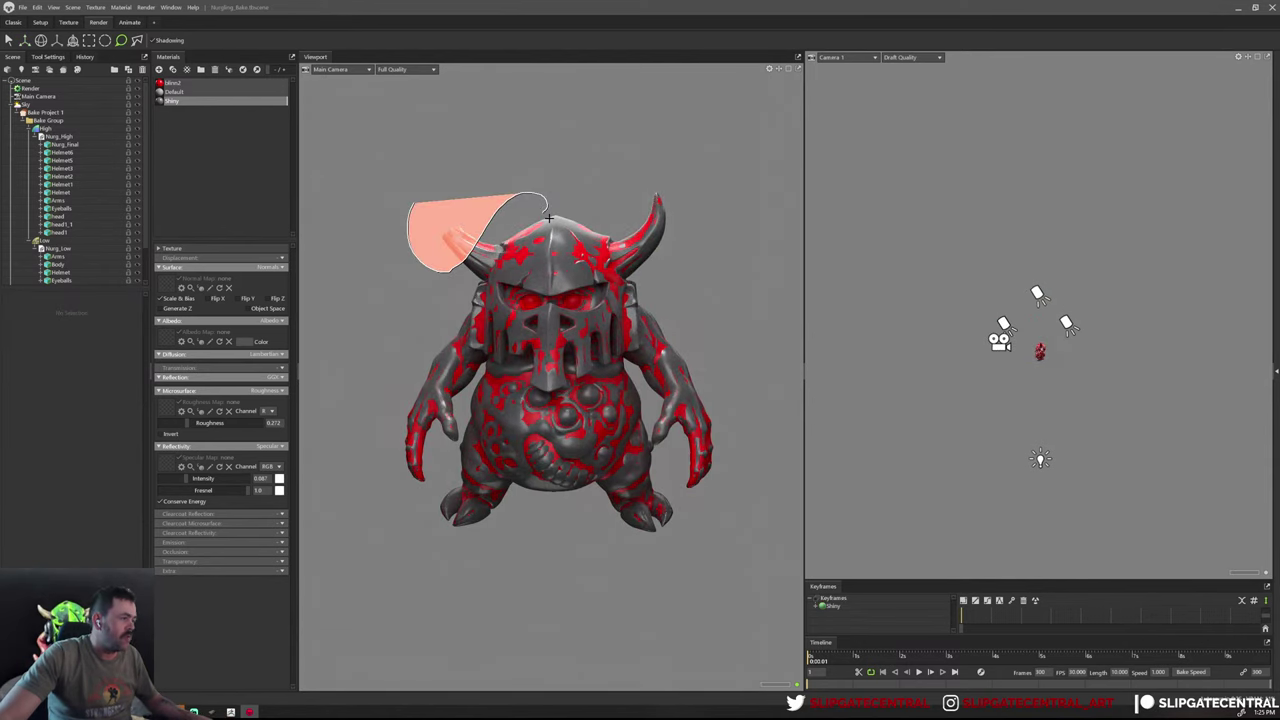
{"action": "left_click_drag", "start_coordinate": [633, 231], "coordinate": [603, 94]}
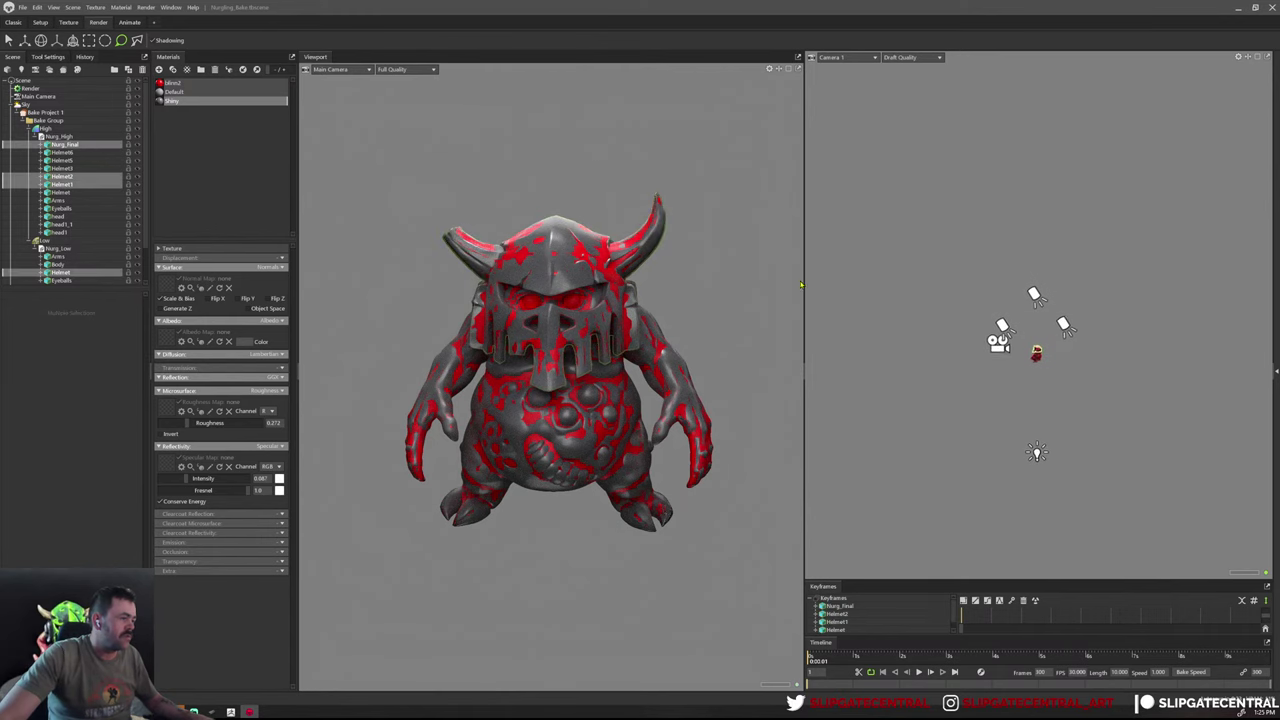
{"action": "left_click_drag", "start_coordinate": [650, 290], "coordinate": [695, 291]}
{"action": "key", "text": "w"}
{"action": "mouse_move", "coordinate": [530, 538]}
{"action": "left_mouse_down"}
{"action": "mouse_move", "coordinate": [654, 406]}
{"action": "mouse_move", "coordinate": [585, 452]}
{"action": "mouse_move", "coordinate": [630, 342]}
{"action": "left_mouse_up"}
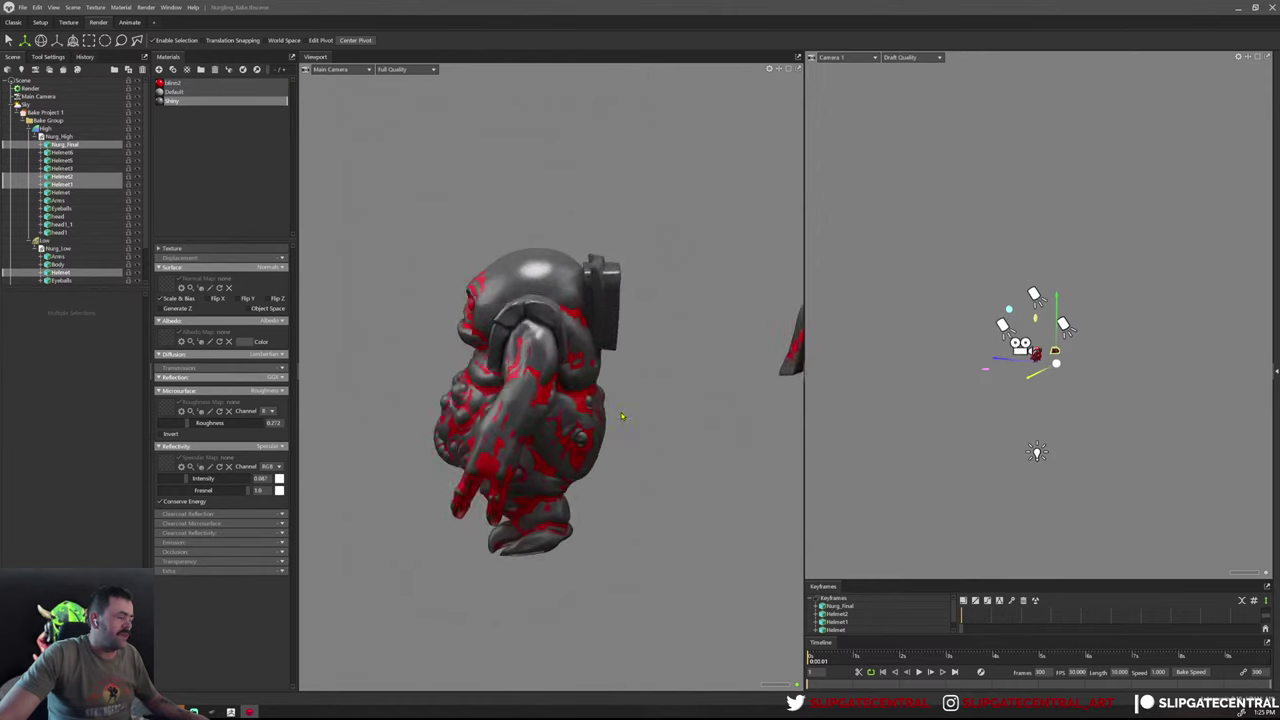
{"action": "mouse_move", "coordinate": [674, 340]}
{"action": "left_mouse_down"}
{"action": "mouse_move", "coordinate": [787, 335]}
{"action": "mouse_move", "coordinate": [675, 312]}
{"action": "left_mouse_up"}
{"action": "scroll", "coordinate": [670, 311], "scroll_direction": "up", "scroll_amount": 2}
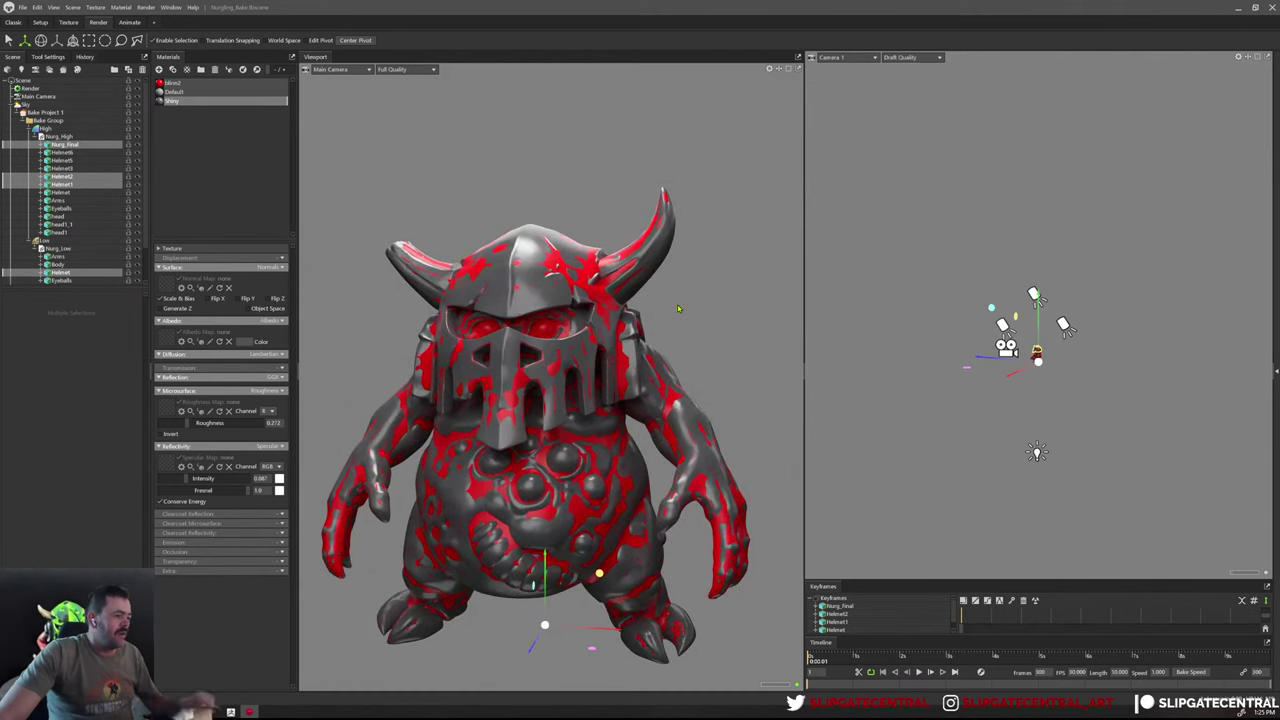
{"action": "left_click_drag", "start_coordinate": [670, 311], "coordinate": [563, 318]}
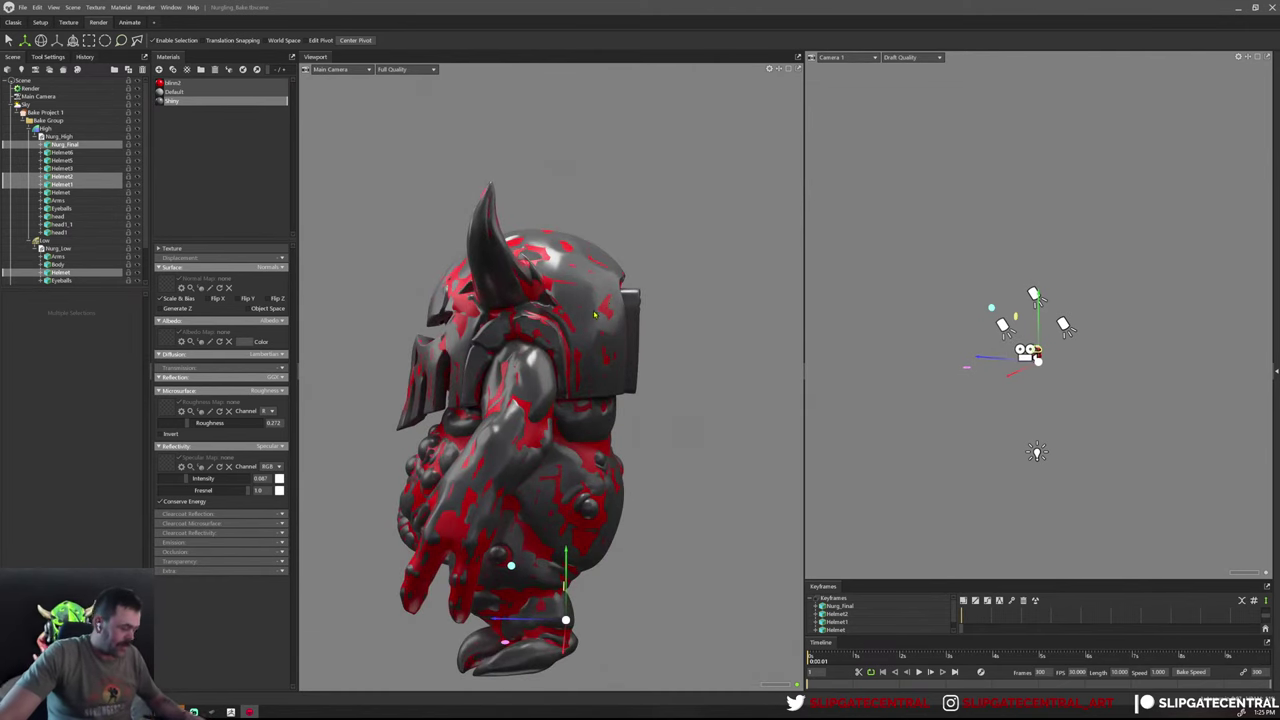
Add a light near the helmet top, then try lifting the helmet pieces and undo
{"action": "key", "text": "l"}
{"action": "left_click_drag", "start_coordinate": [671, 263], "coordinate": [667, 260]}
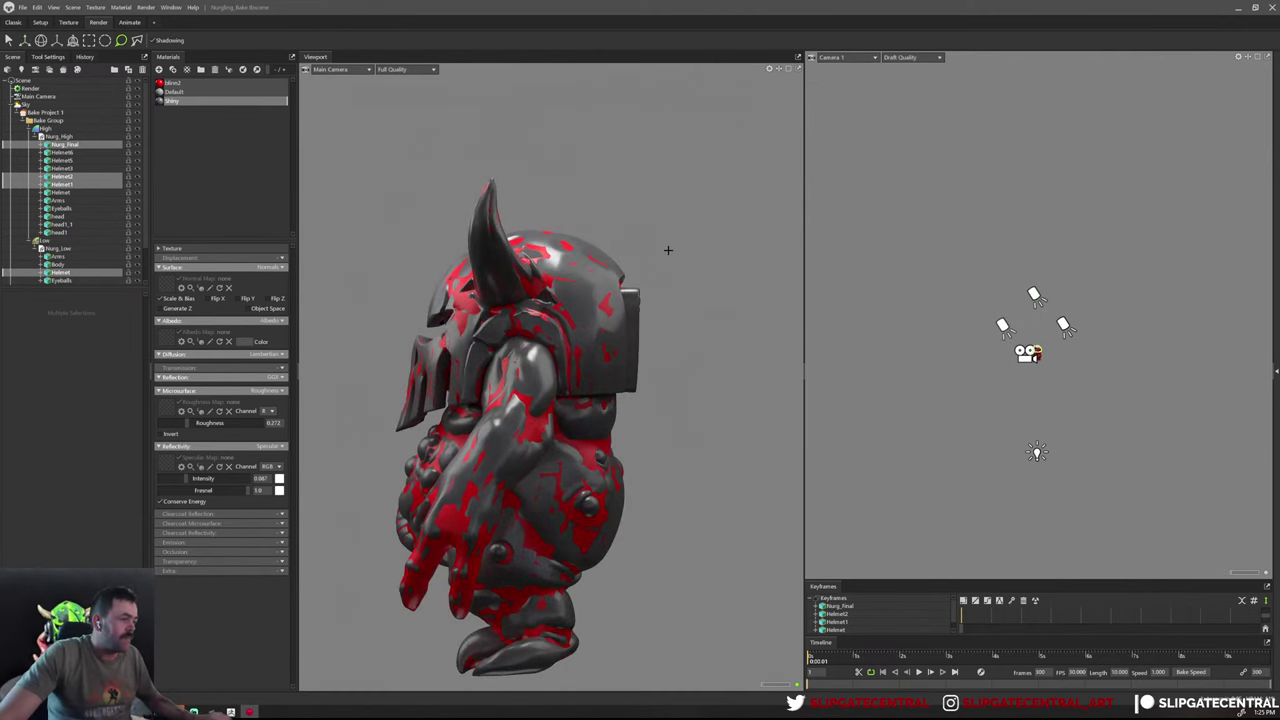
{"action": "left_click", "coordinate": [625, 280]}
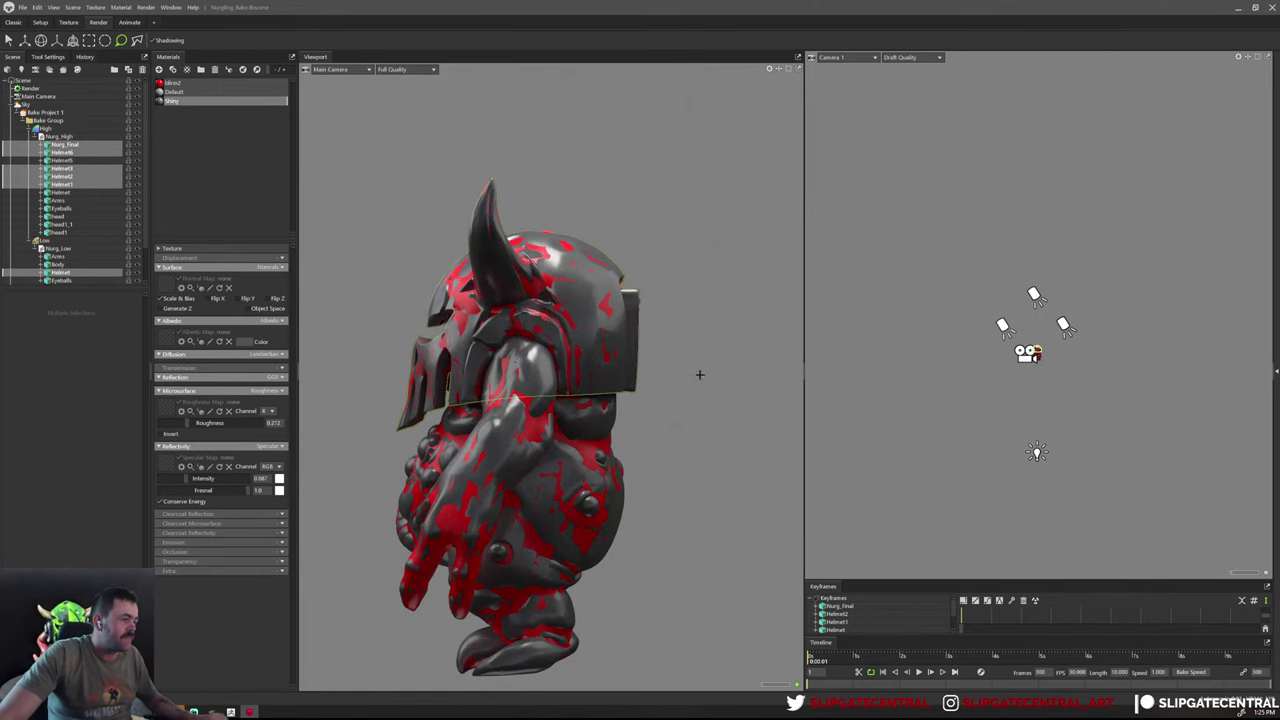
{"action": "key", "text": "w"}
{"action": "scroll", "coordinate": [510, 493], "scroll_direction": "down", "scroll_amount": 3}
{"action": "left_click_drag", "start_coordinate": [510, 493], "coordinate": [590, 360]}
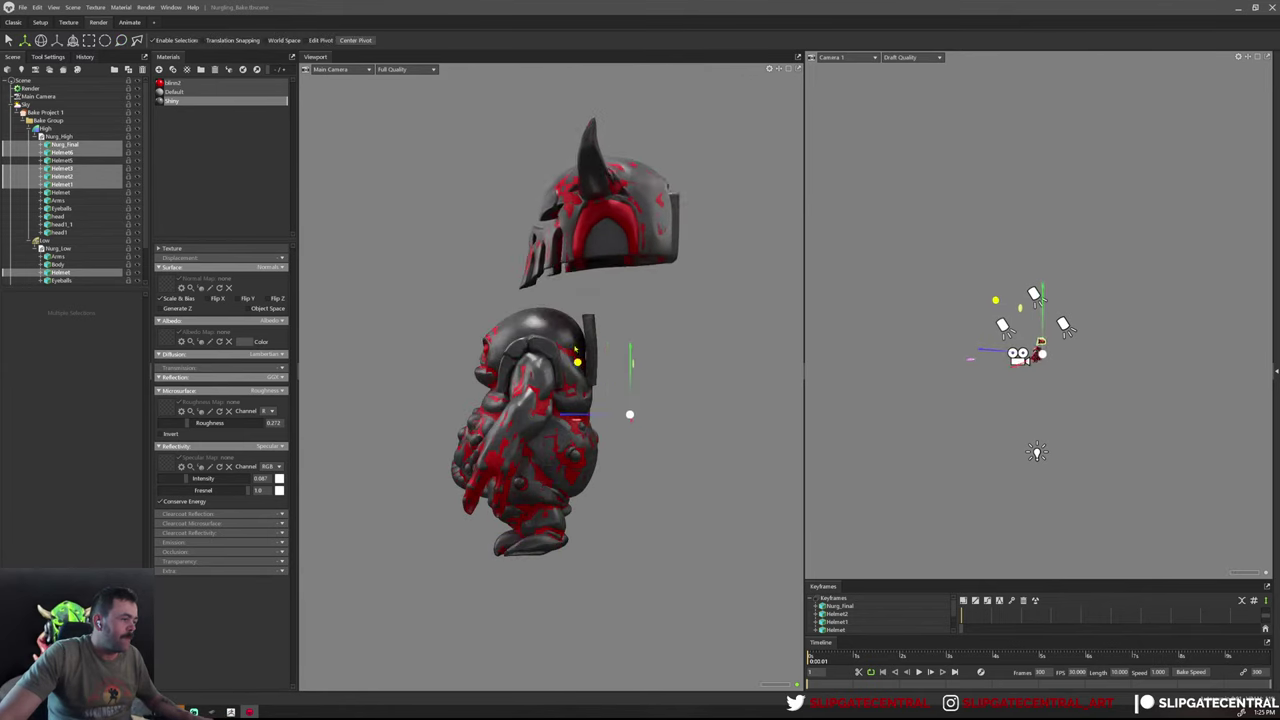
{"action": "key", "text": "ctrl+z"}
{"action": "scroll", "coordinate": [623, 345], "scroll_direction": "up", "scroll_amount": 3}
Place new lights beside the model, undoing one unwanted move
{"action": "key", "text": "l"}
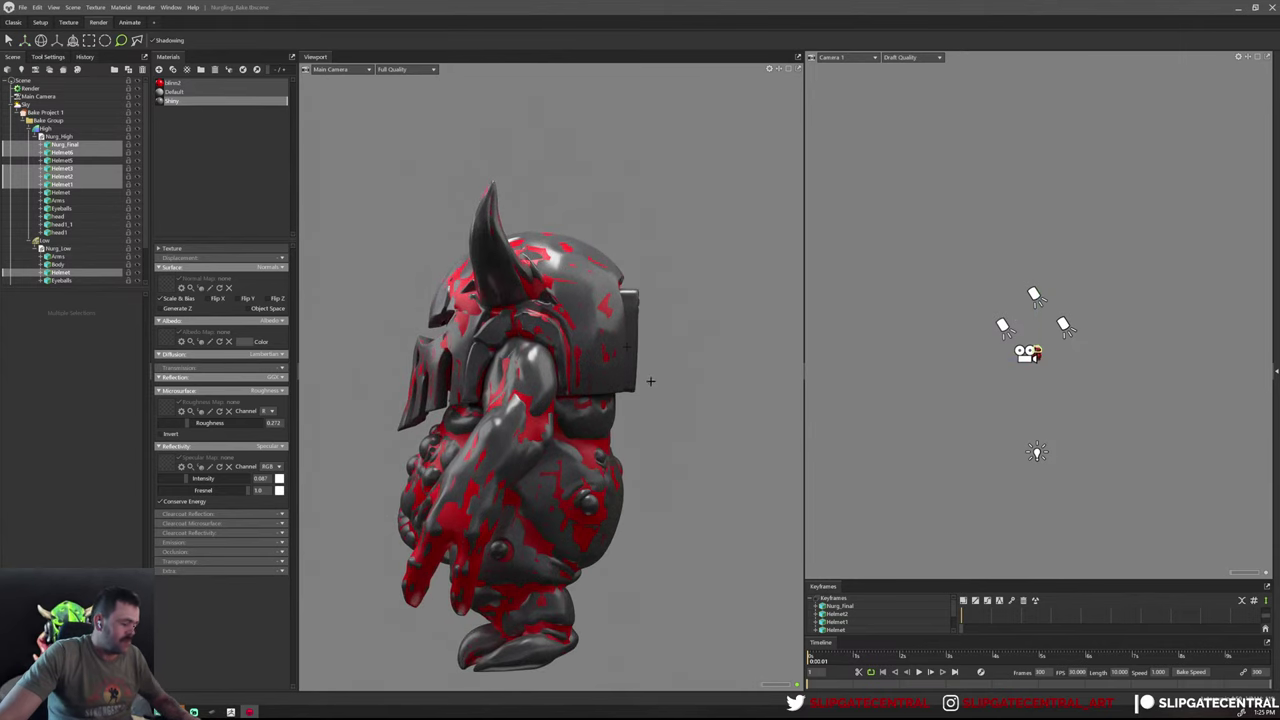
{"action": "left_click", "coordinate": [602, 286]}
{"action": "left_click_drag", "start_coordinate": [602, 286], "coordinate": [643, 434]}
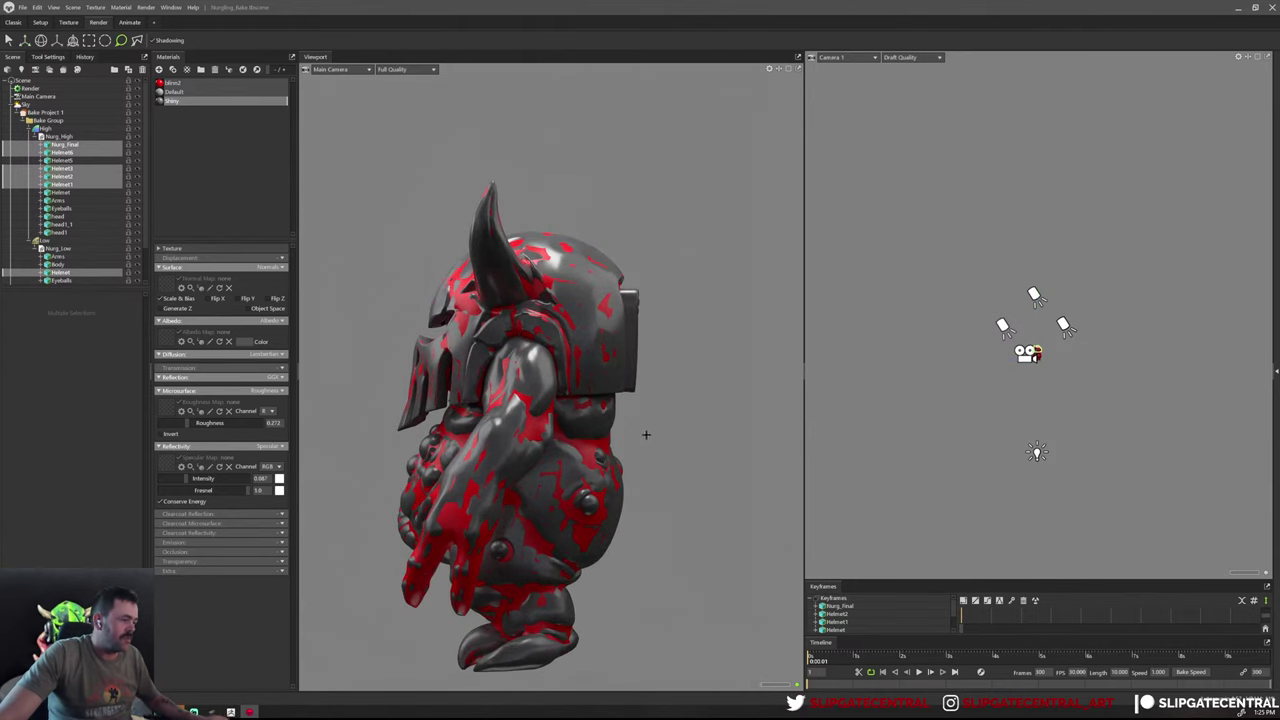
{"action": "key", "text": "w"}
{"action": "left_click_drag", "start_coordinate": [563, 595], "coordinate": [657, 443]}
{"action": "key", "text": "ctrl+z"}
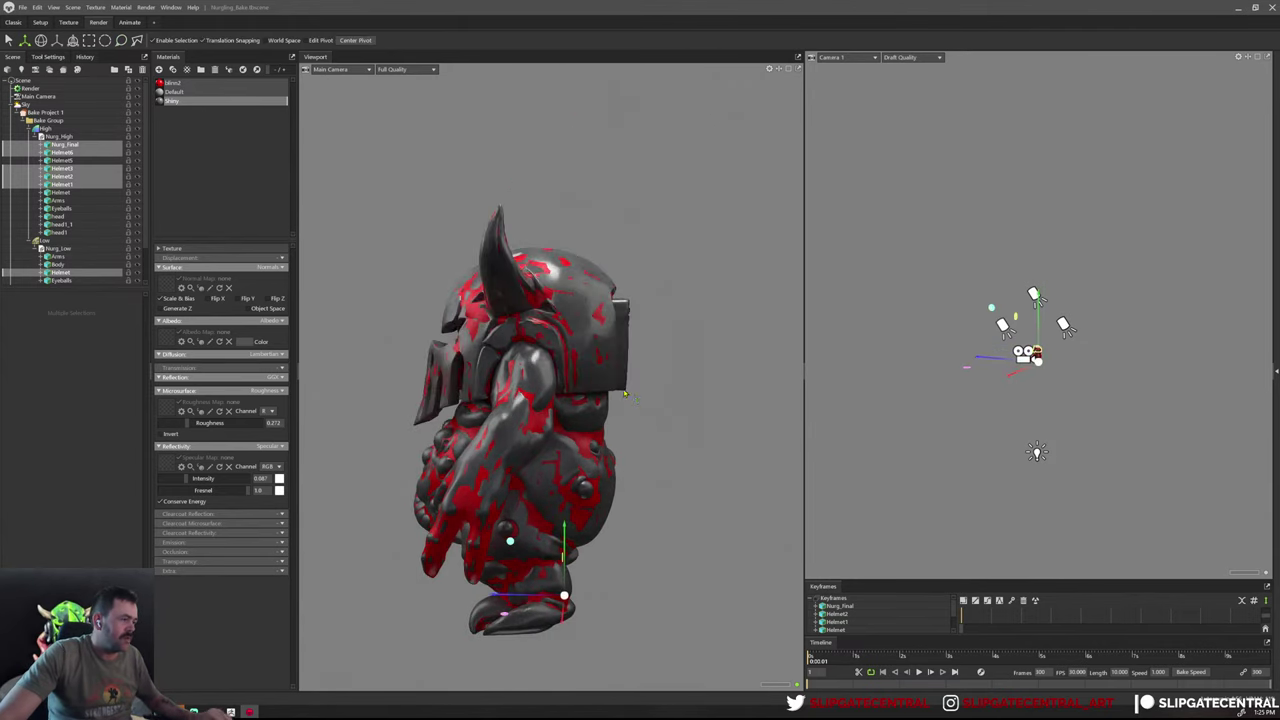
{"action": "key", "text": "l"}
{"action": "mouse_move", "coordinate": [670, 255]}
{"action": "left_mouse_down"}
{"action": "mouse_move", "coordinate": [517, 537]}
{"action": "mouse_move", "coordinate": [657, 409]}
{"action": "left_mouse_up"}
{"action": "key", "text": "w"}
Add the Helmet parts to the selection, move the helmet apart from the body, and clear the selection
{"action": "scroll", "coordinate": [677, 390], "scroll_direction": "up", "scroll_amount": 5}
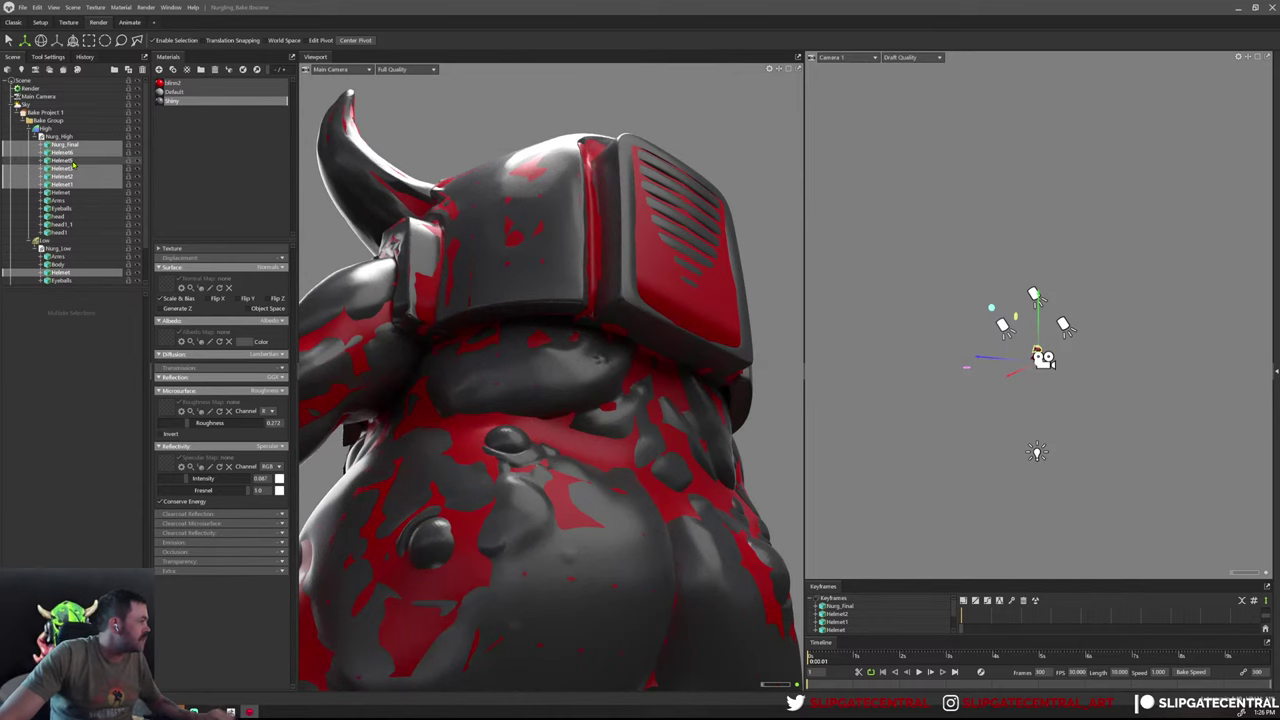
{"action": "left_click", "coordinate": [73, 216]}
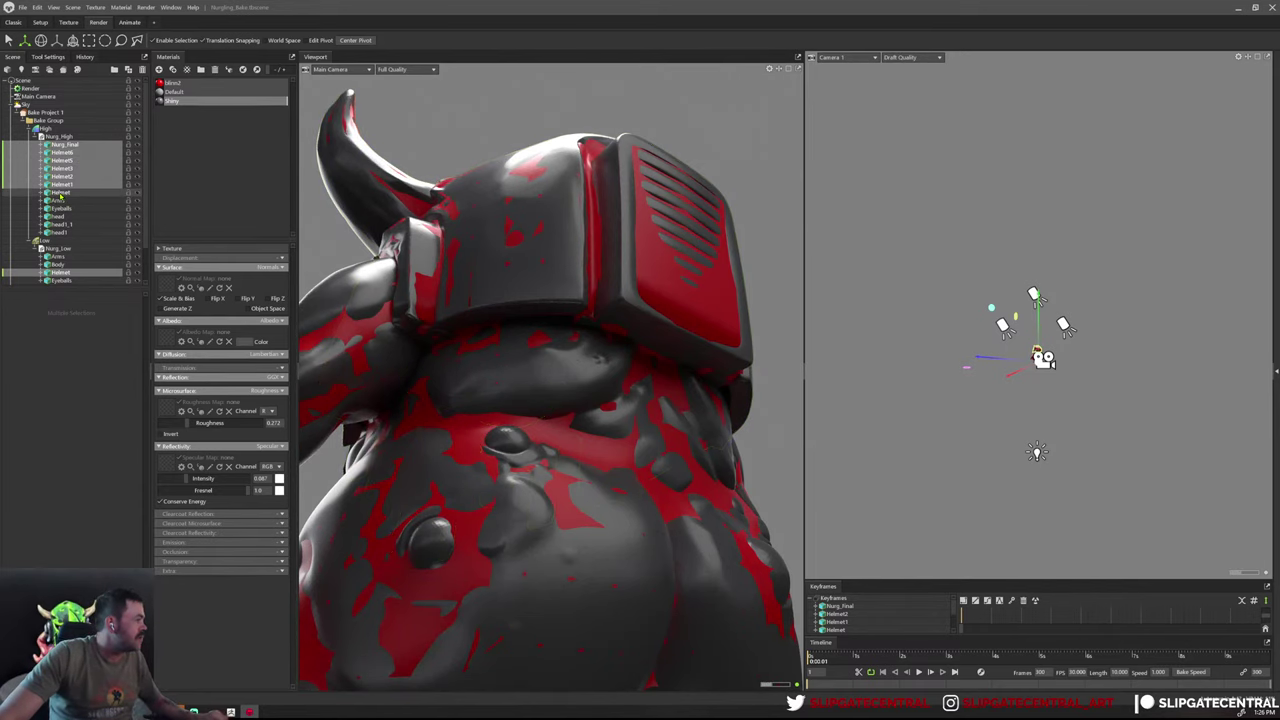
{"action": "left_click", "coordinate": [60, 193]}
{"action": "key", "text": "f"}
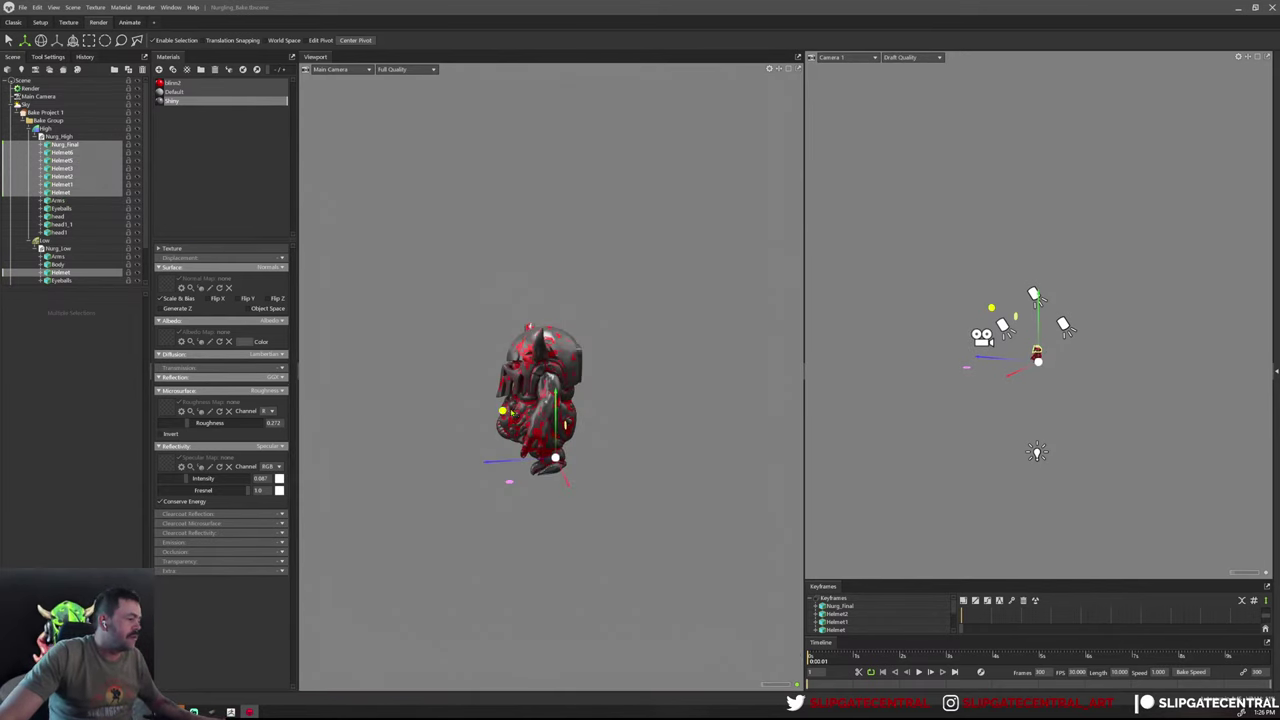
{"action": "left_click_drag", "start_coordinate": [512, 412], "coordinate": [600, 400]}
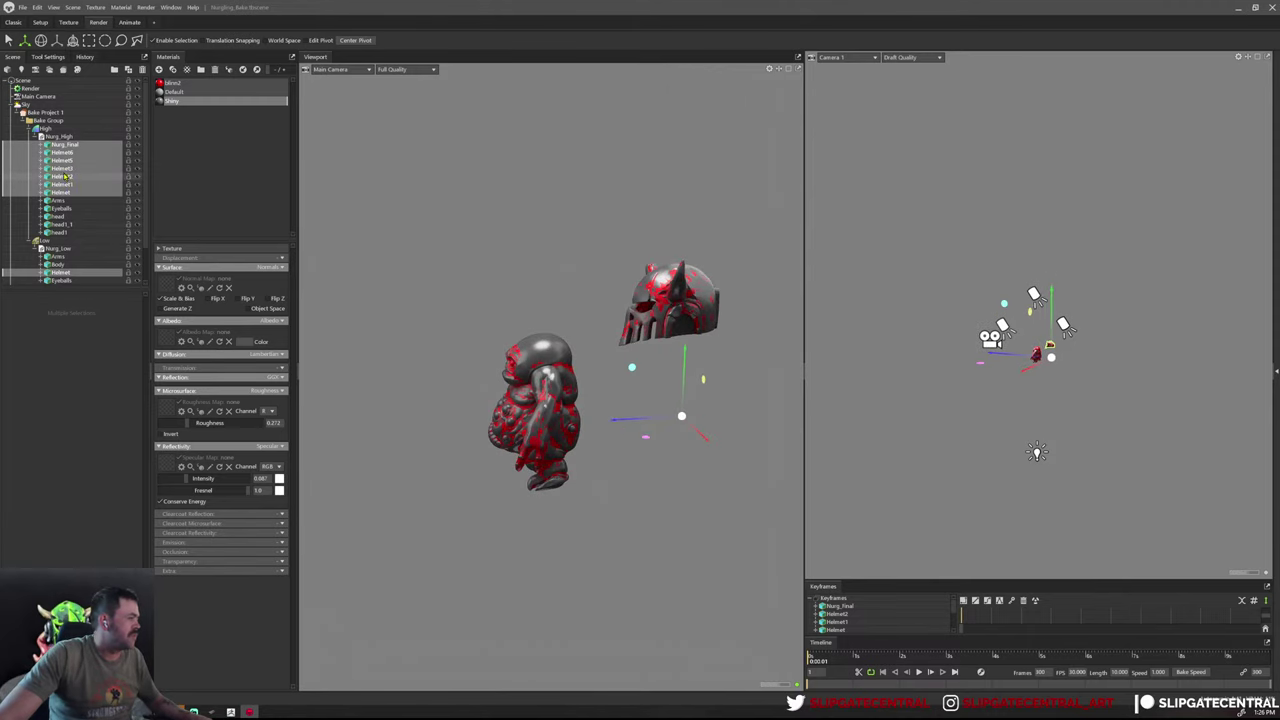
{"action": "left_click_drag", "start_coordinate": [640, 290], "coordinate": [704, 285]}
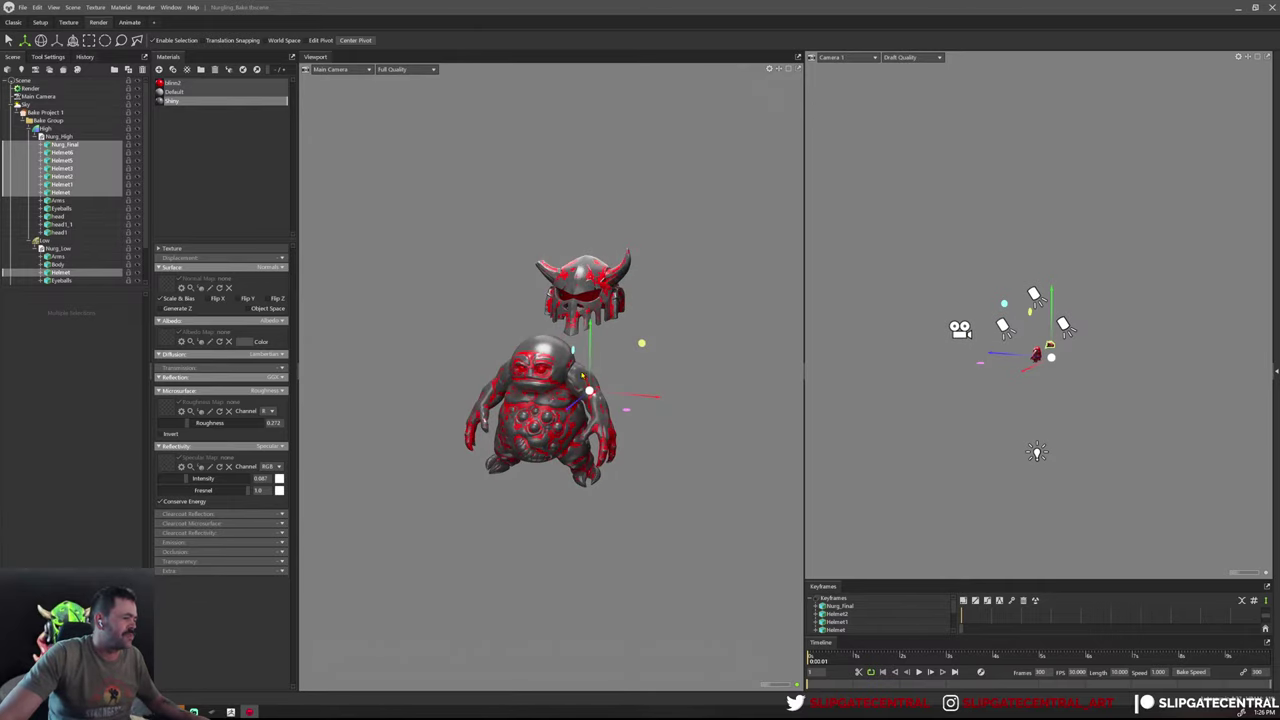
{"action": "left_click", "coordinate": [655, 259]}
{"action": "scroll", "coordinate": [622, 308], "scroll_direction": "up", "scroll_amount": 2}
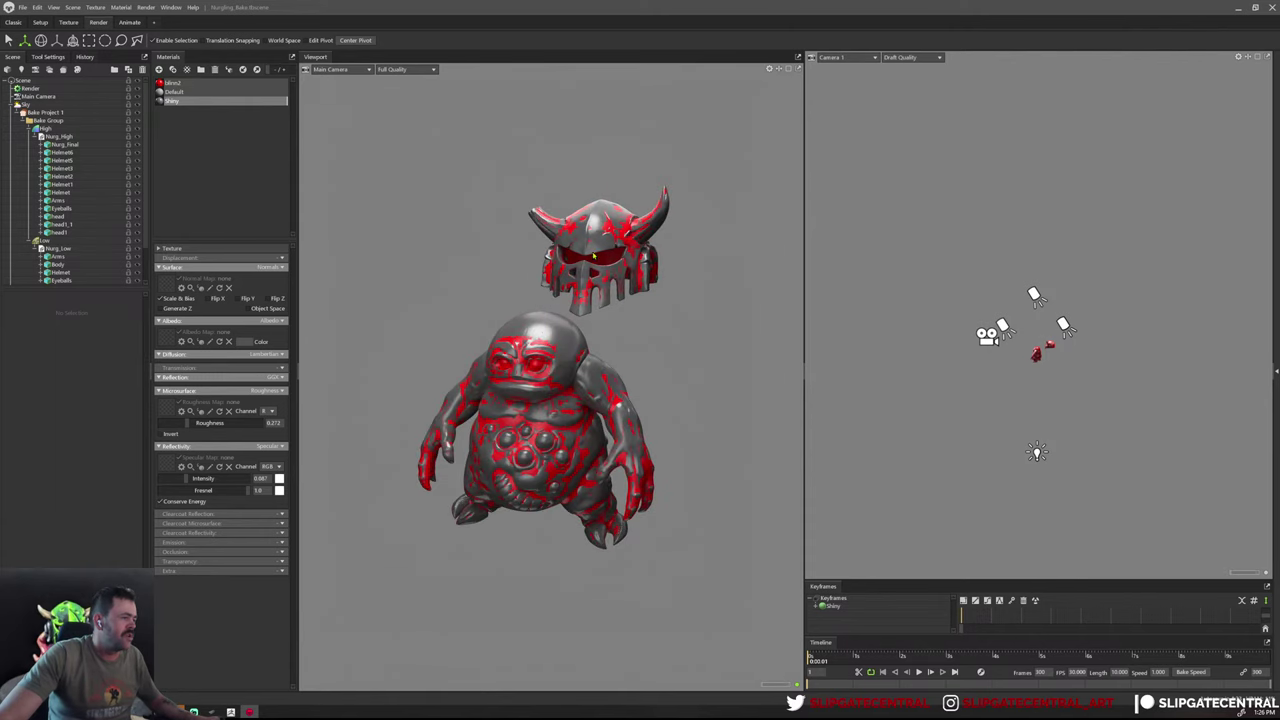
Select Nurg_Final, place a light on its surface, and select both Arms meshes
{"action": "left_click", "coordinate": [593, 256]}
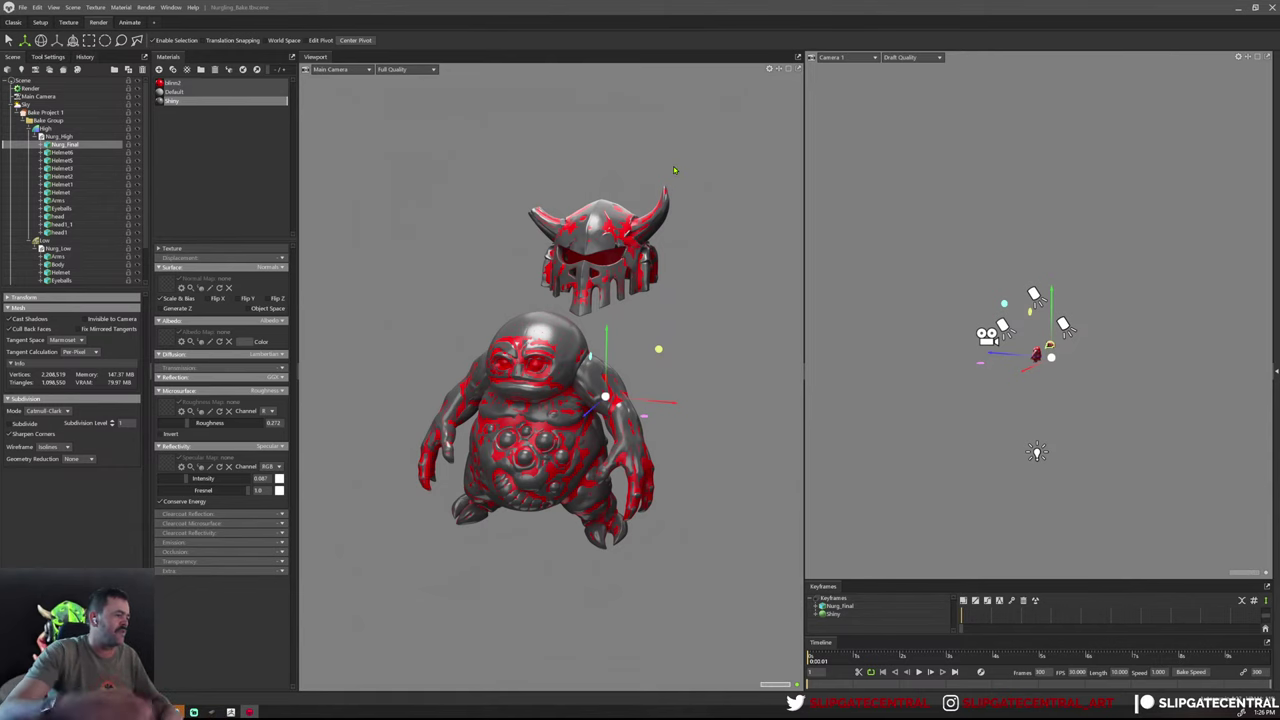
{"action": "left_click_drag", "start_coordinate": [549, 252], "coordinate": [590, 330]}
{"action": "scroll", "coordinate": [600, 400], "scroll_direction": "up", "scroll_amount": 5}
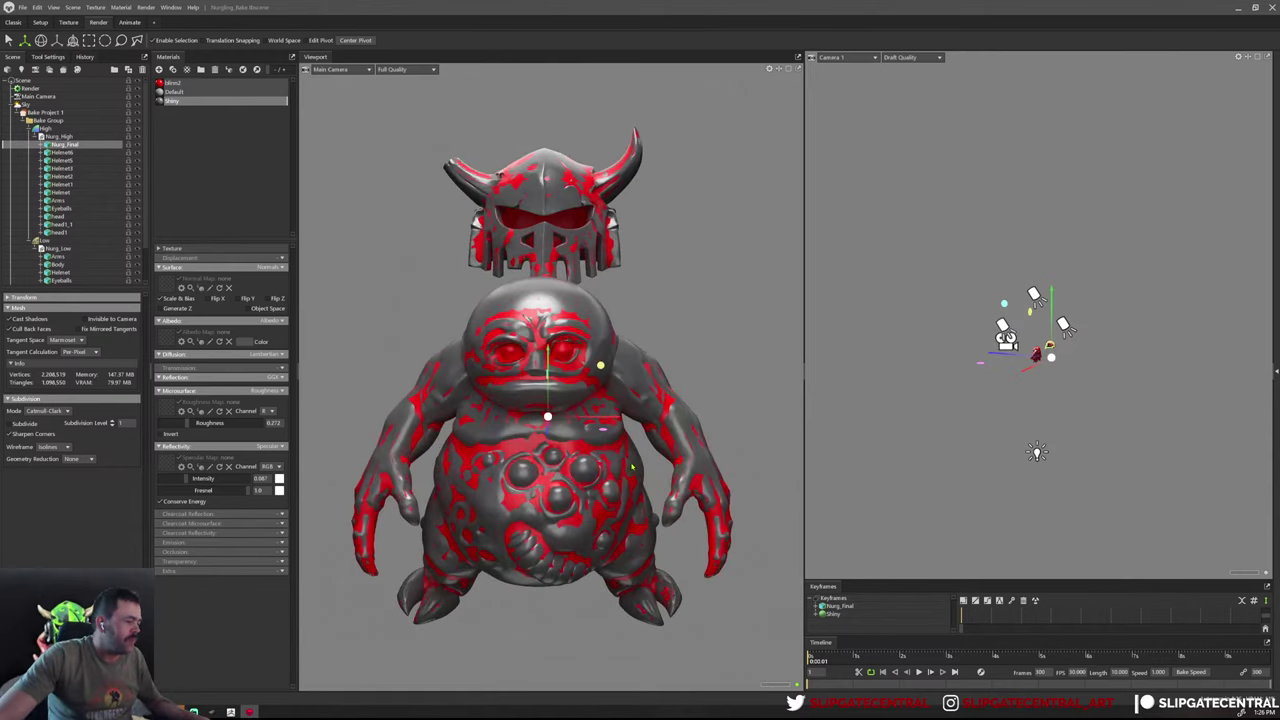
{"action": "key", "text": "l"}
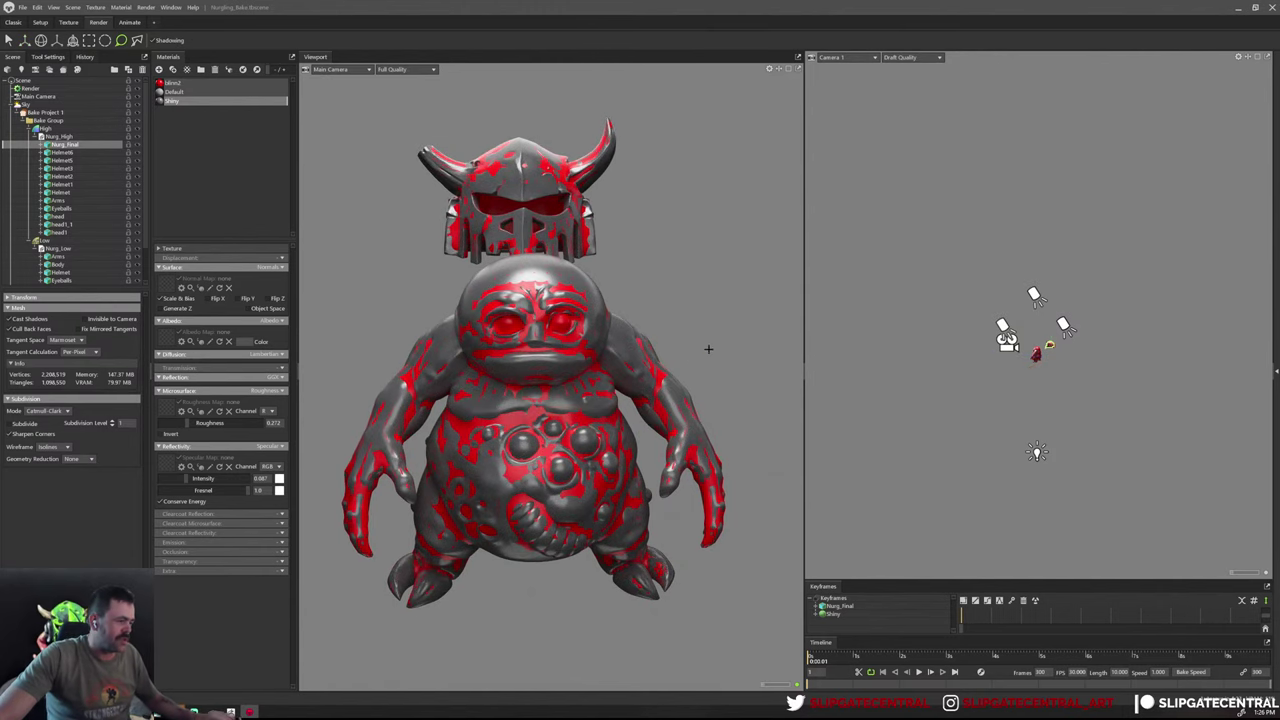
{"action": "left_click", "coordinate": [659, 452]}
{"action": "double_click", "coordinate": [659, 452]}
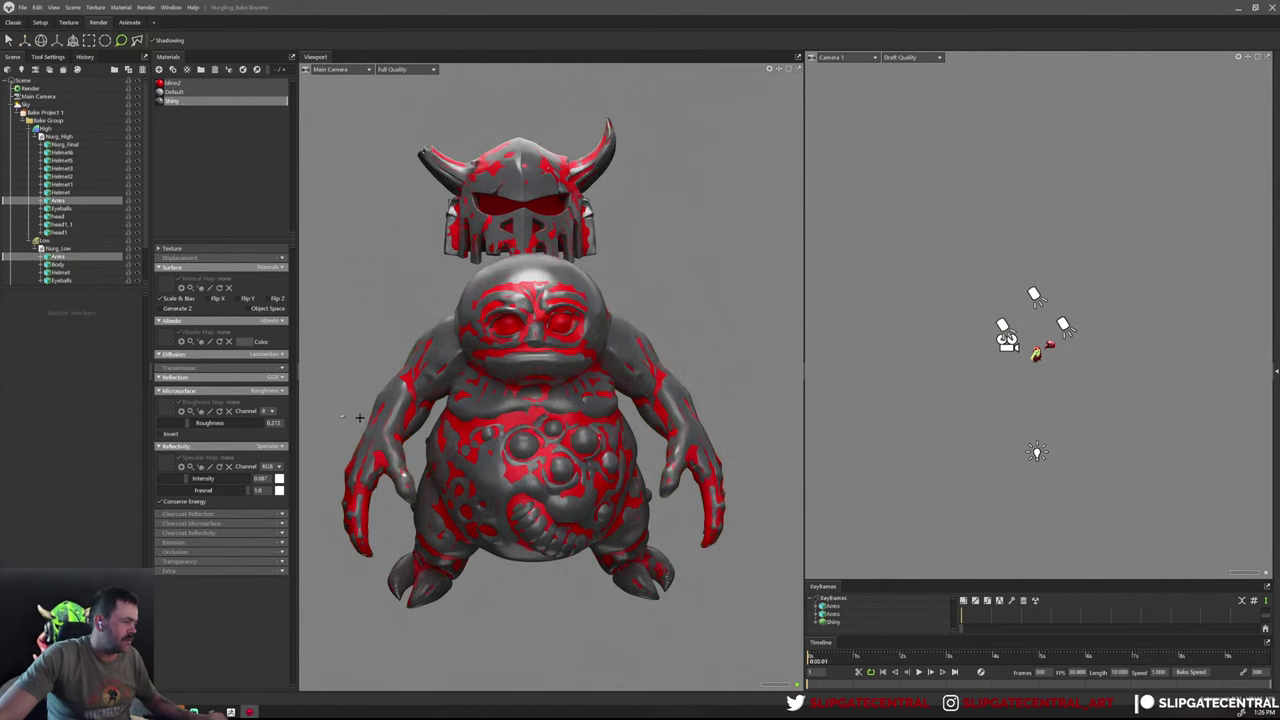
{"action": "scroll", "coordinate": [381, 453], "scroll_direction": "down", "scroll_amount": 3}
{"action": "mouse_move", "coordinate": [381, 453]}
{"action": "left_mouse_down"}
{"action": "mouse_move", "coordinate": [538, 520]}
{"action": "mouse_move", "coordinate": [694, 305]}
{"action": "left_mouse_up"}
Switch to the Move tool and orbit to a three-quarter view of the creature
{"action": "key", "text": "w"}
{"action": "scroll", "coordinate": [631, 418], "scroll_direction": "up", "scroll_amount": 2}
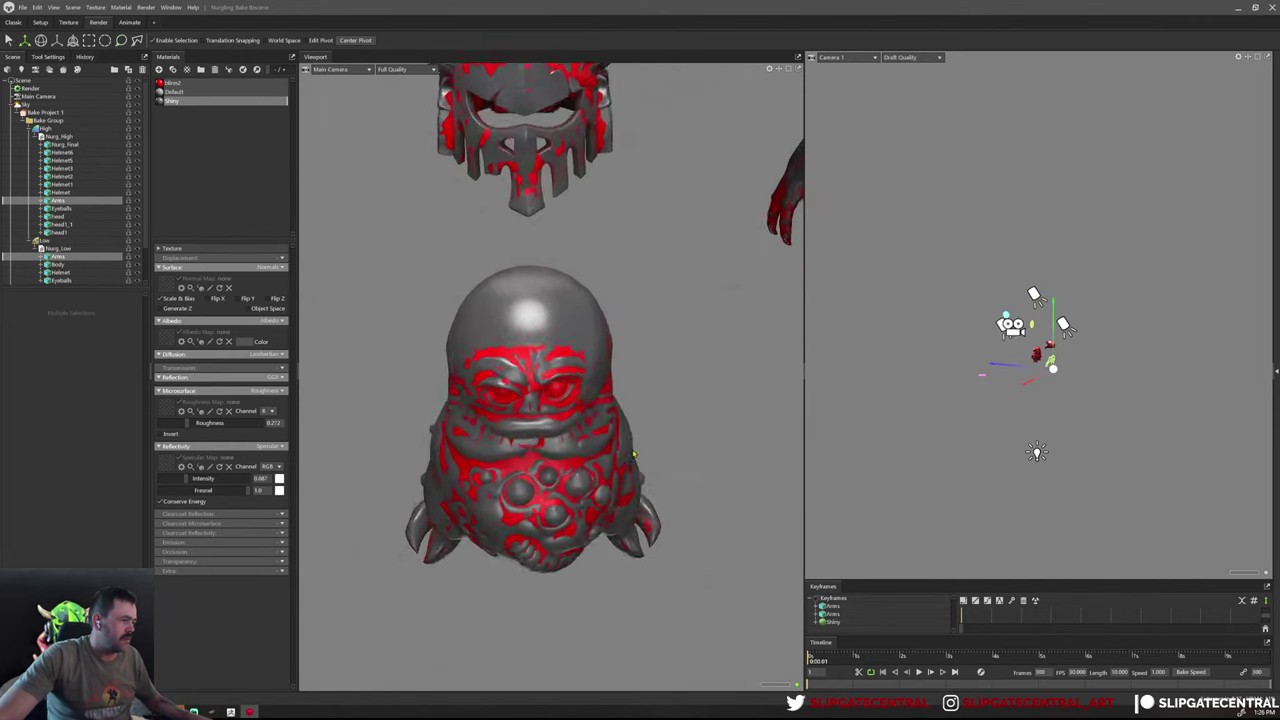
{"action": "scroll", "coordinate": [631, 418], "scroll_direction": "up", "scroll_amount": 3}
{"action": "left_click_drag", "start_coordinate": [631, 416], "coordinate": [549, 548]}
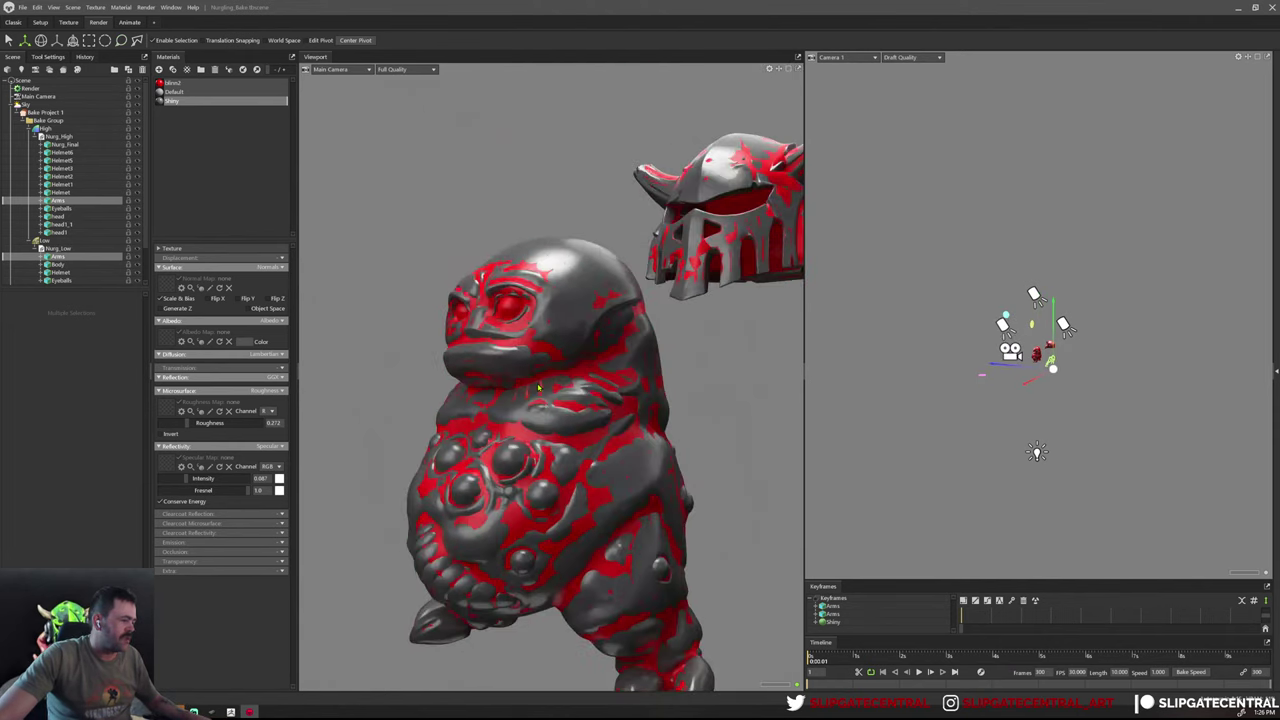
{"action": "scroll", "coordinate": [600, 428], "scroll_direction": "up", "scroll_amount": 3}
{"action": "scroll", "coordinate": [600, 428], "scroll_direction": "up", "scroll_amount": 2}
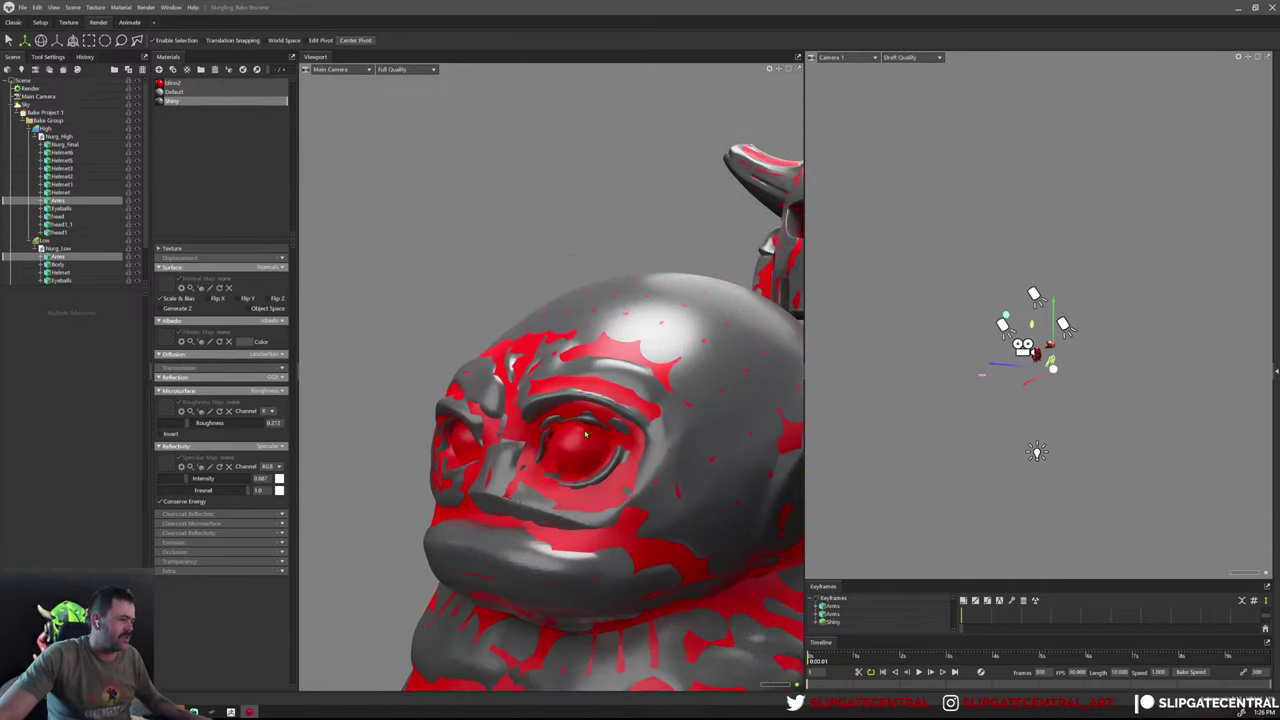
Select the low- and high-poly Eyeballs, inspect the separated parts, and open render settings
{"action": "left_click", "coordinate": [585, 450]}
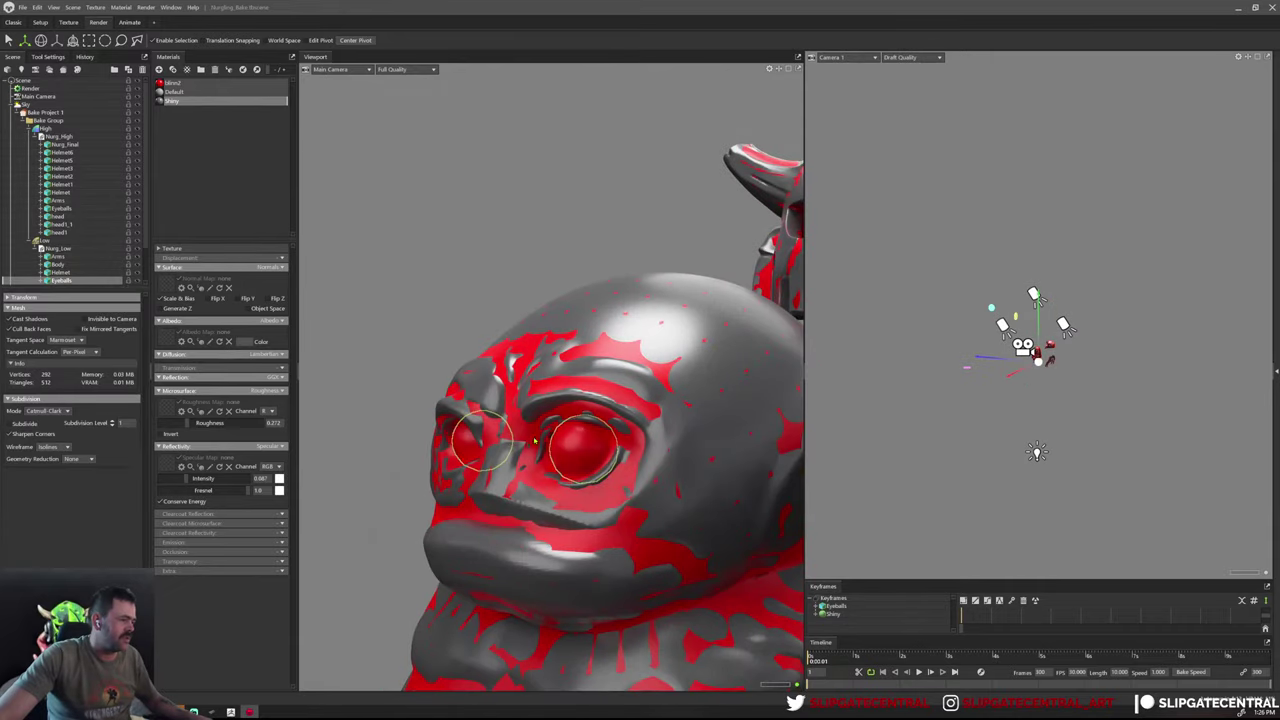
{"action": "left_click", "coordinate": [62, 208], "text": "ctrl"}
{"action": "scroll", "coordinate": [441, 292], "scroll_direction": "down", "scroll_amount": 5}
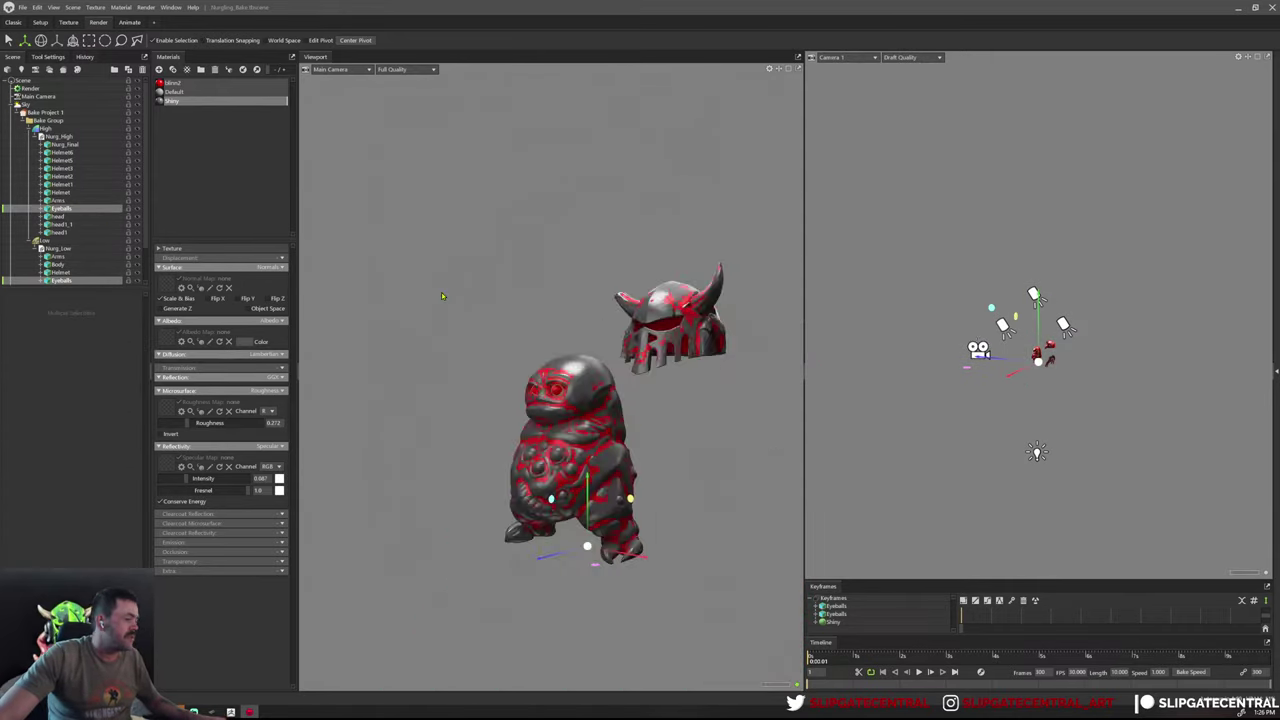
{"action": "scroll", "coordinate": [710, 517], "scroll_direction": "up", "scroll_amount": 2}
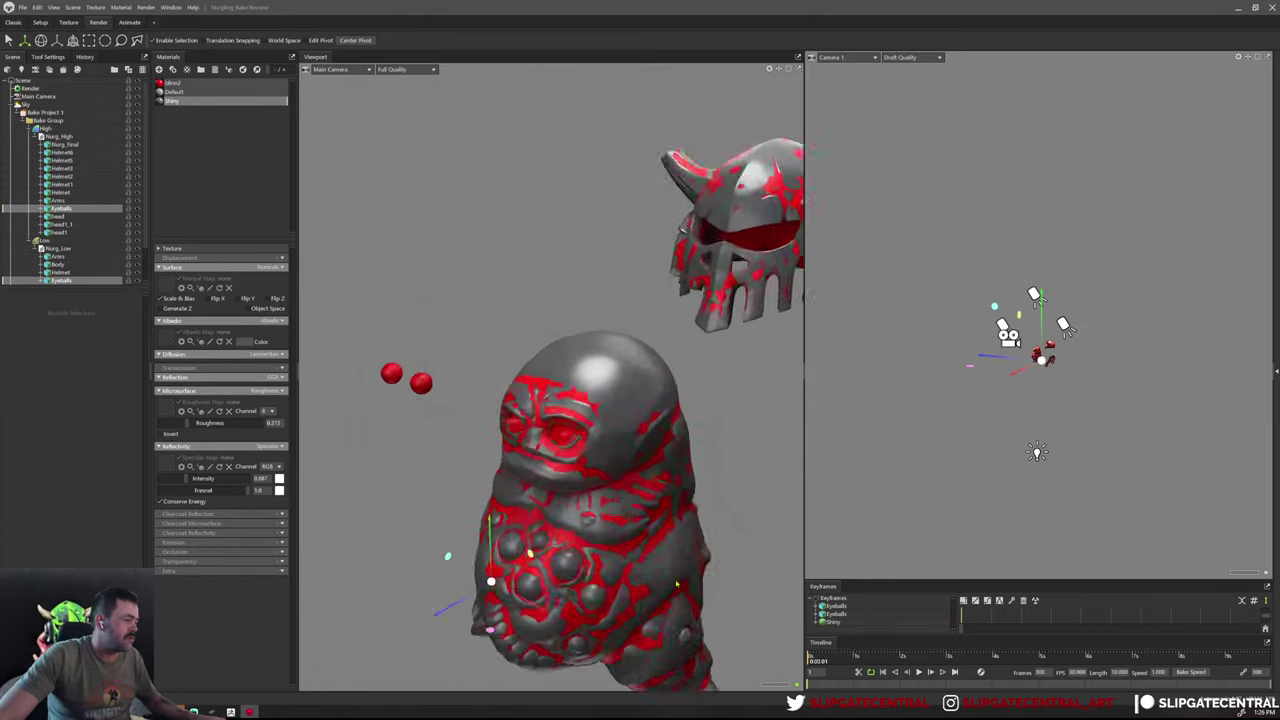
{"action": "scroll", "coordinate": [710, 517], "scroll_direction": "up", "scroll_amount": 2}
{"action": "scroll", "coordinate": [710, 517], "scroll_direction": "up", "scroll_amount": 2}
{"action": "scroll", "coordinate": [710, 517], "scroll_direction": "down", "scroll_amount": 1}
{"action": "scroll", "coordinate": [680, 480], "scroll_direction": "down", "scroll_amount": 3}
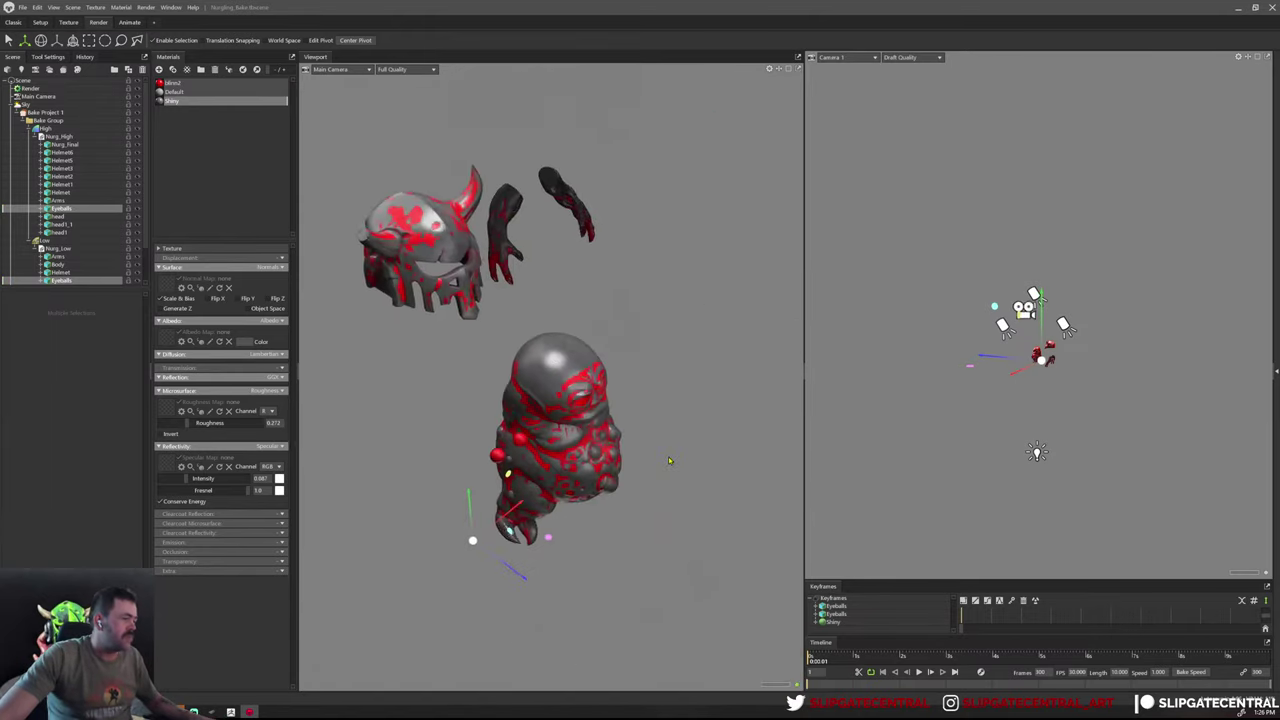
{"action": "scroll", "coordinate": [620, 390], "scroll_direction": "down", "scroll_amount": 2}
{"action": "scroll", "coordinate": [602, 363], "scroll_direction": "down", "scroll_amount": 1}
{"action": "left_click_drag", "start_coordinate": [696, 364], "coordinate": [730, 366]}
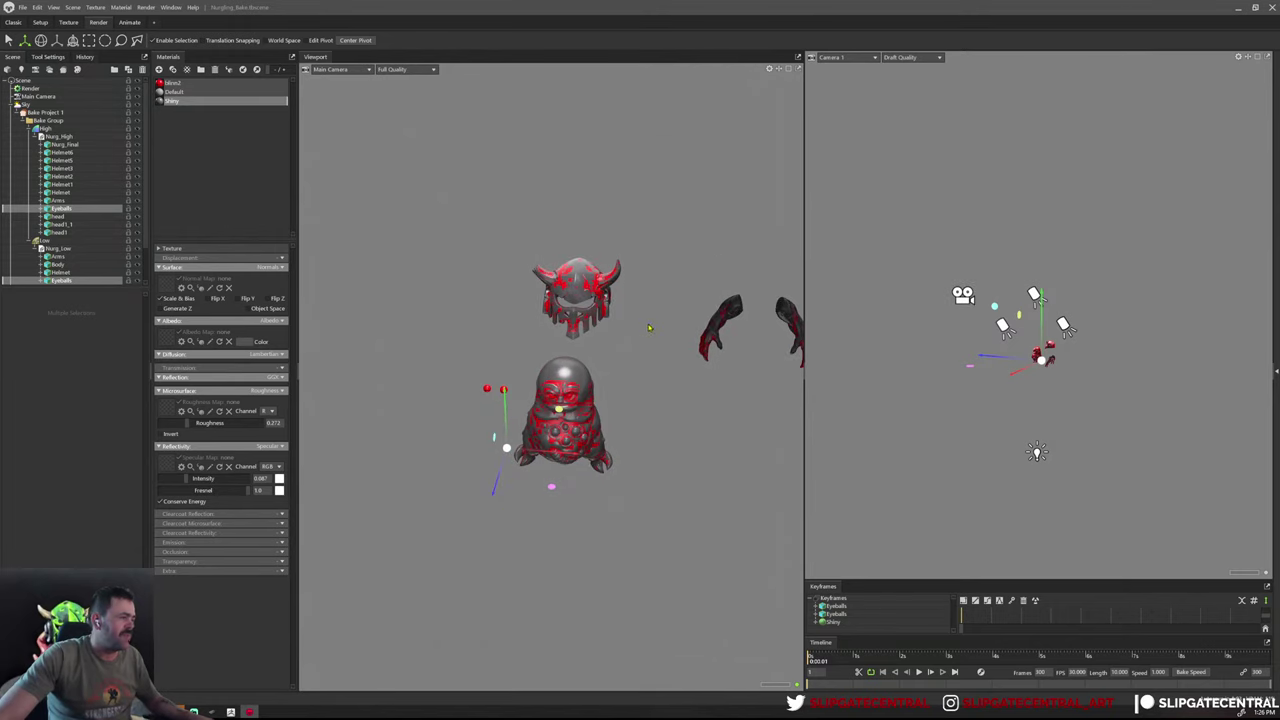
{"action": "left_click", "coordinate": [30, 88]}
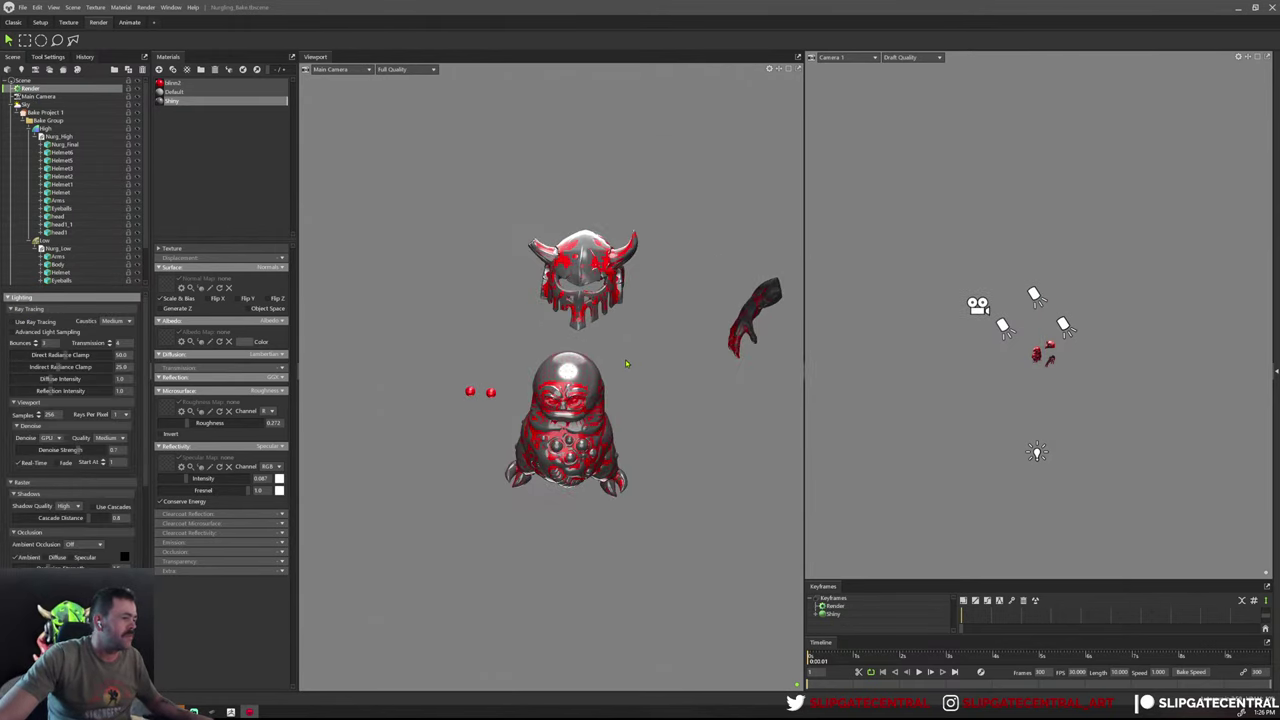
Orbit around the exploded helmet, arms and body, clearing the selection
{"action": "scroll", "coordinate": [625, 359], "scroll_direction": "up", "scroll_amount": 2}
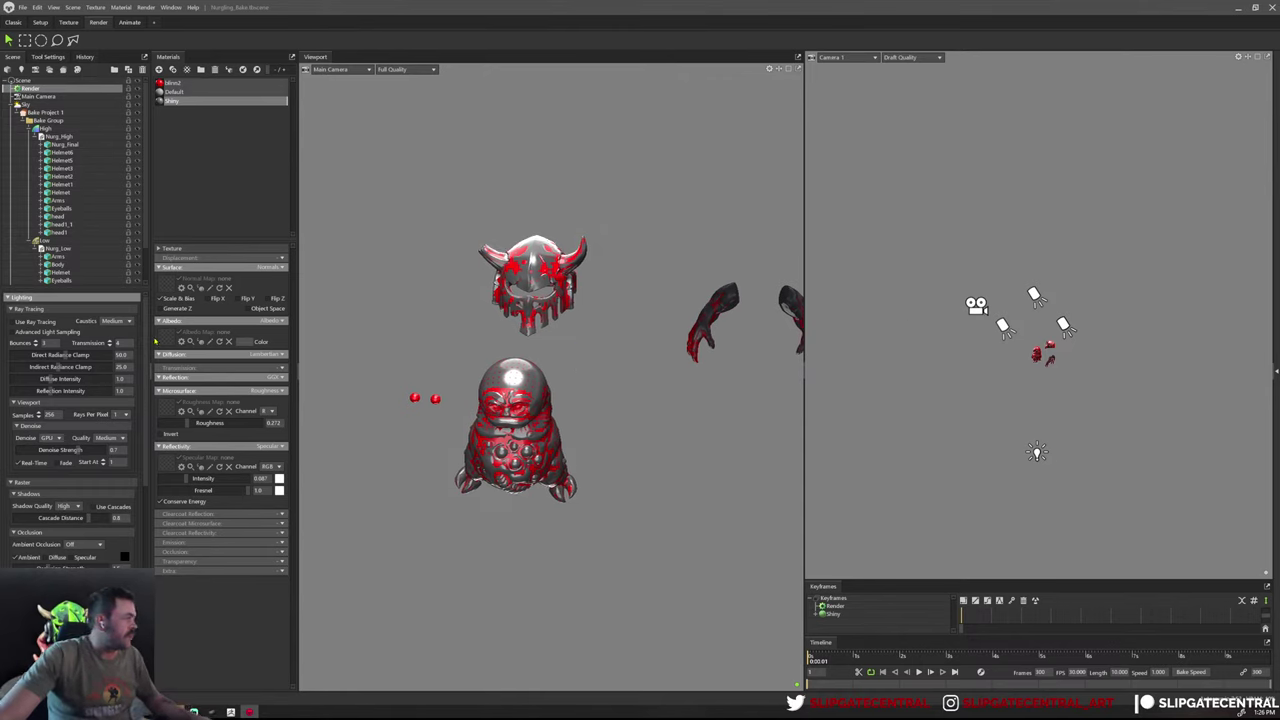
{"action": "left_click_drag", "start_coordinate": [507, 395], "coordinate": [392, 459]}
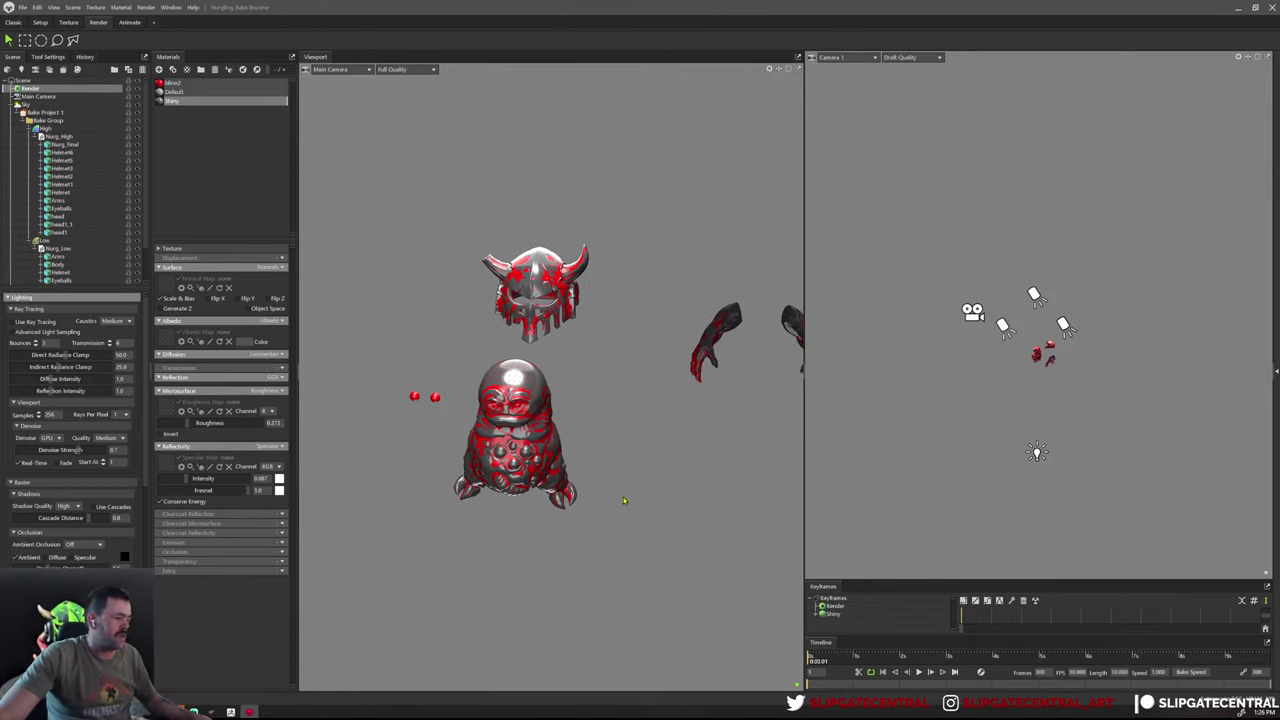
{"action": "left_click_drag", "start_coordinate": [624, 500], "coordinate": [673, 467]}
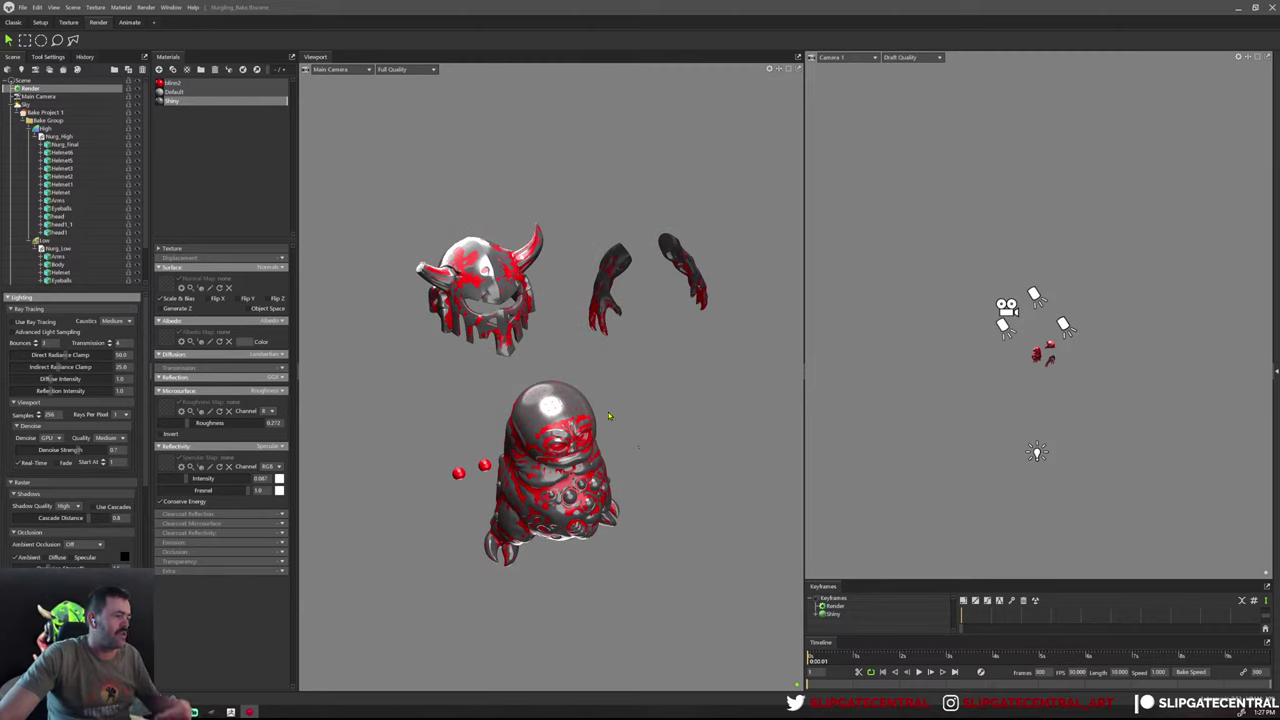
{"action": "left_click", "coordinate": [662, 402]}
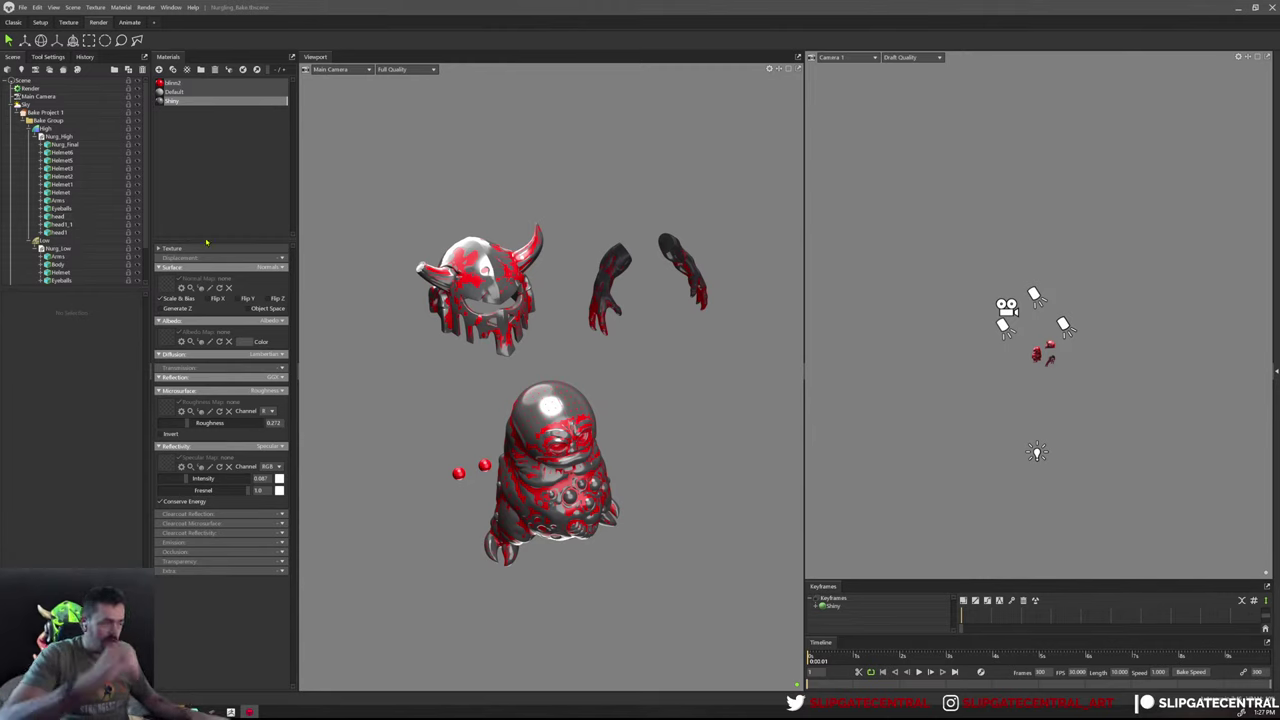
{"action": "mouse_move", "coordinate": [436, 327]}
{"action": "left_mouse_down"}
{"action": "mouse_move", "coordinate": [386, 277]}
{"action": "mouse_move", "coordinate": [423, 280]}
{"action": "mouse_move", "coordinate": [403, 276]}
{"action": "left_mouse_up"}
{"action": "left_click_drag", "start_coordinate": [545, 361], "coordinate": [547, 337]}
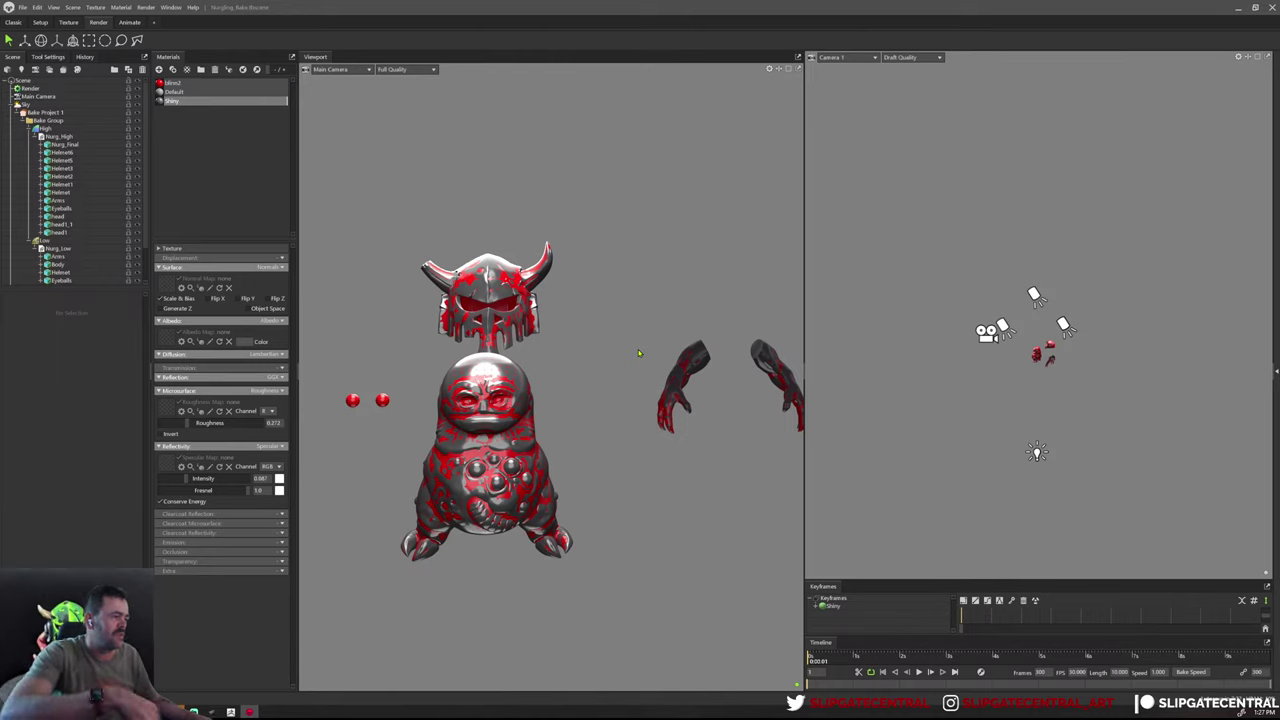
Select Helmet2 and drag the window out of full screen over ZBrush
{"action": "scroll", "coordinate": [70, 180], "scroll_direction": "down", "scroll_amount": 2}
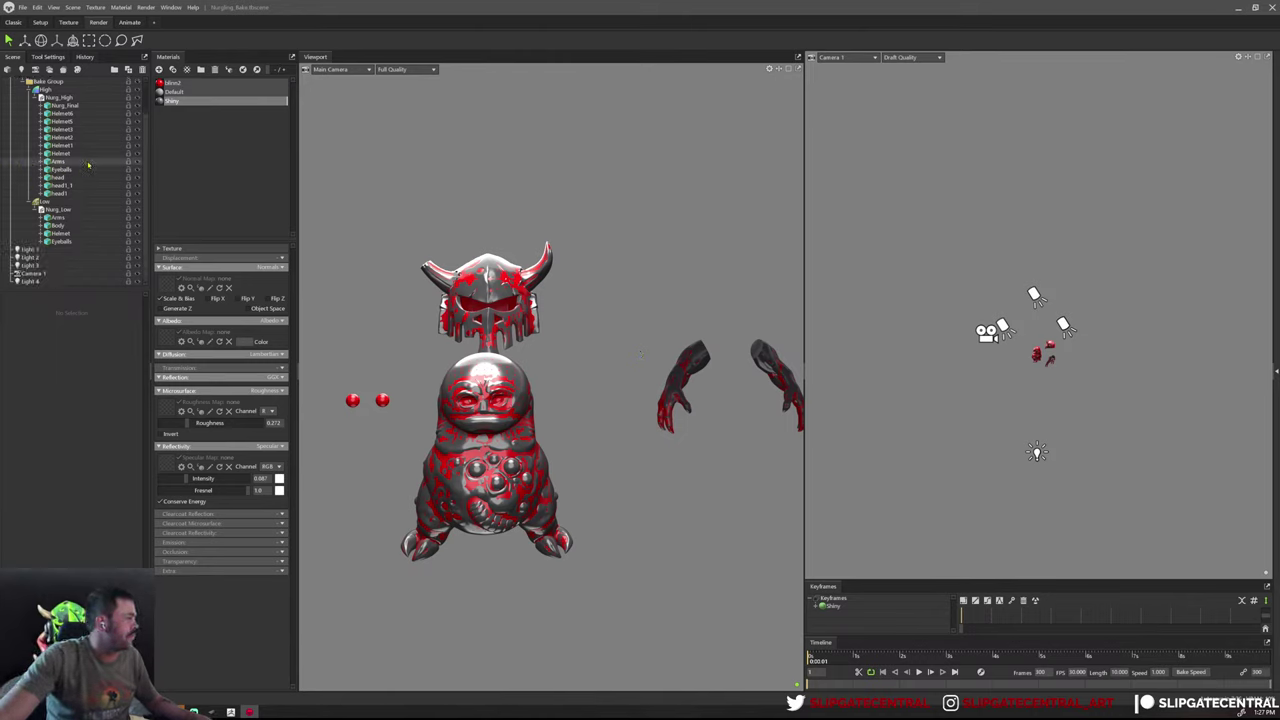
{"action": "left_click", "coordinate": [65, 137]}
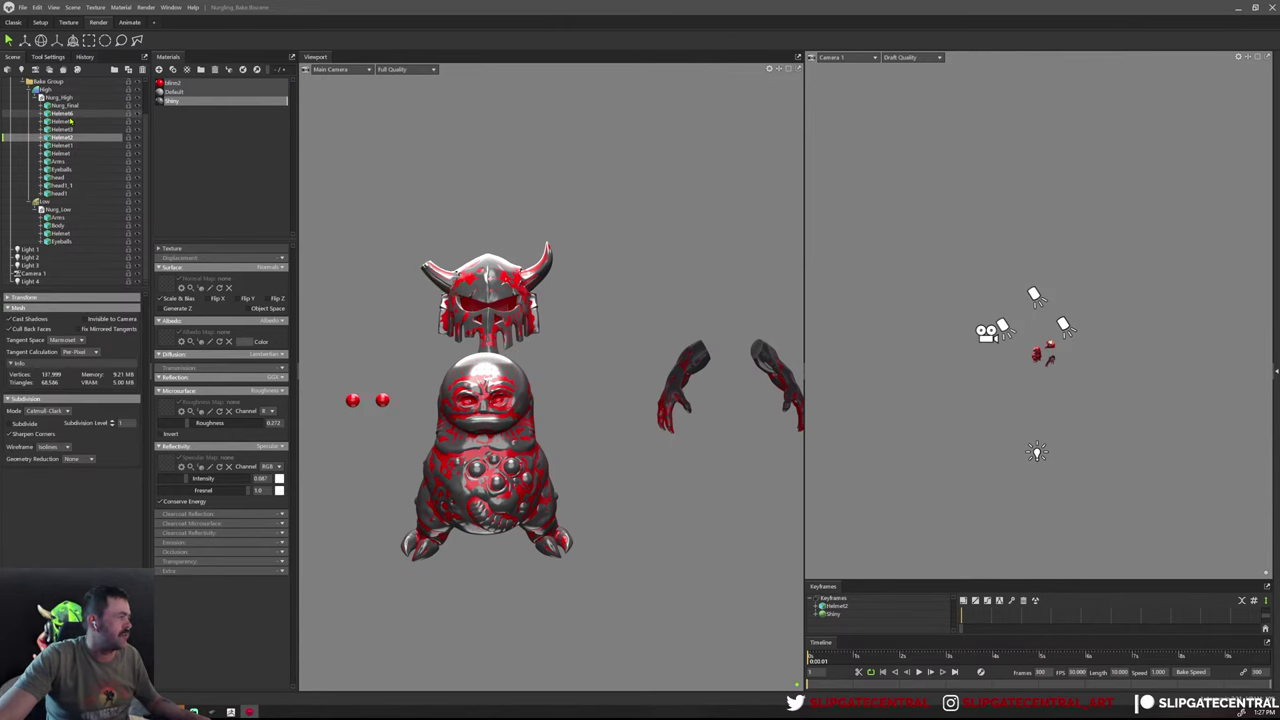
{"action": "left_click_drag", "start_coordinate": [251, 17], "coordinate": [467, 30]}
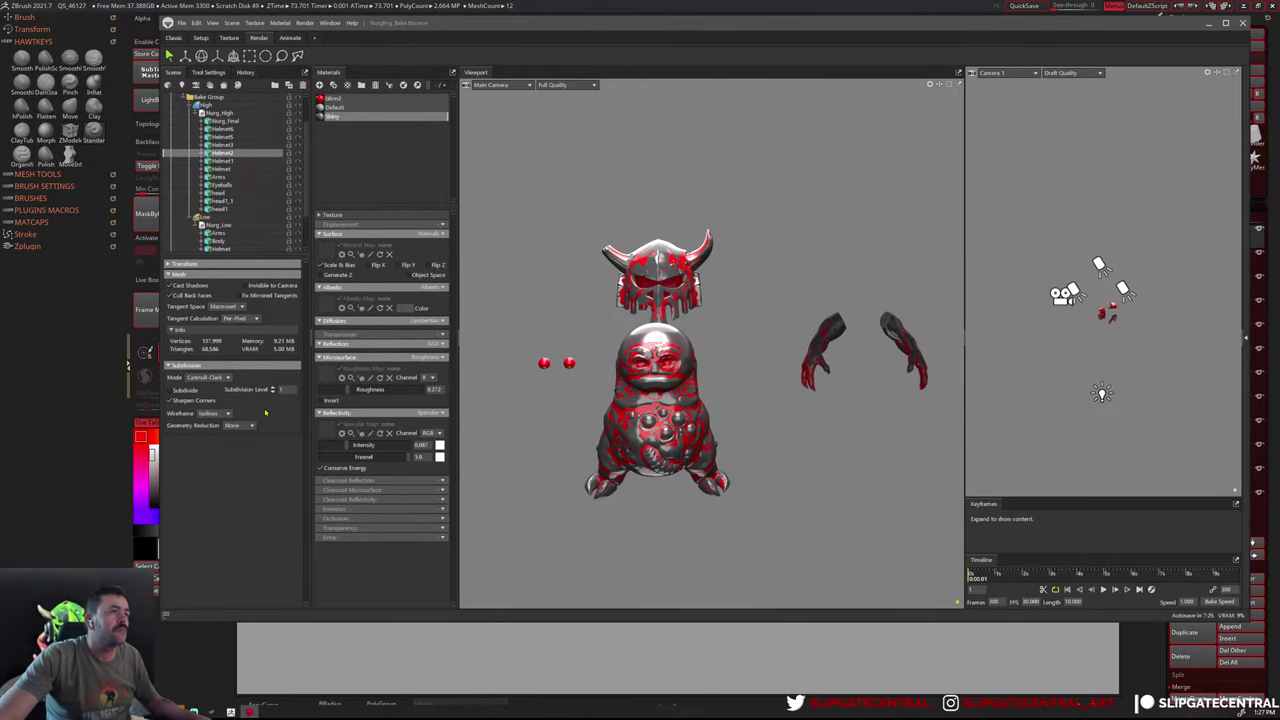
Resize the viewer window, select Bake Project 1, and start a 4096 bake
{"action": "left_click_drag", "start_coordinate": [160, 619], "coordinate": [215, 681]}
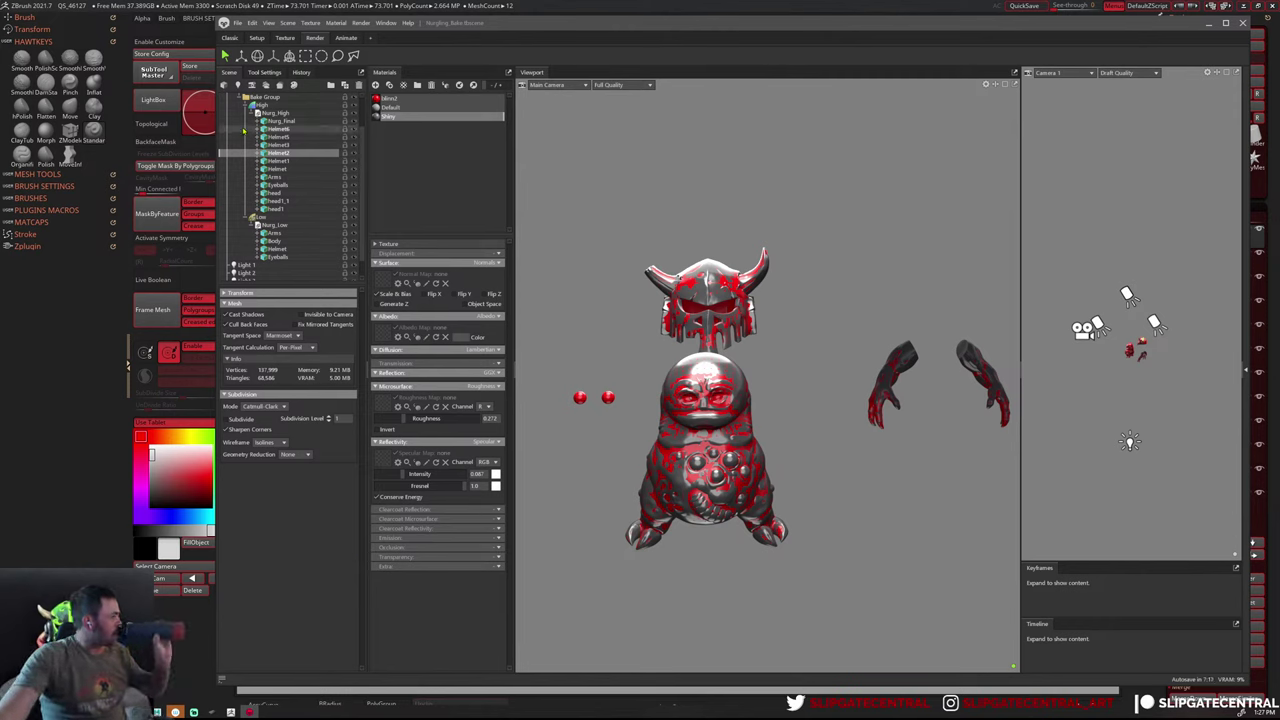
{"action": "left_click", "coordinate": [279, 101]}
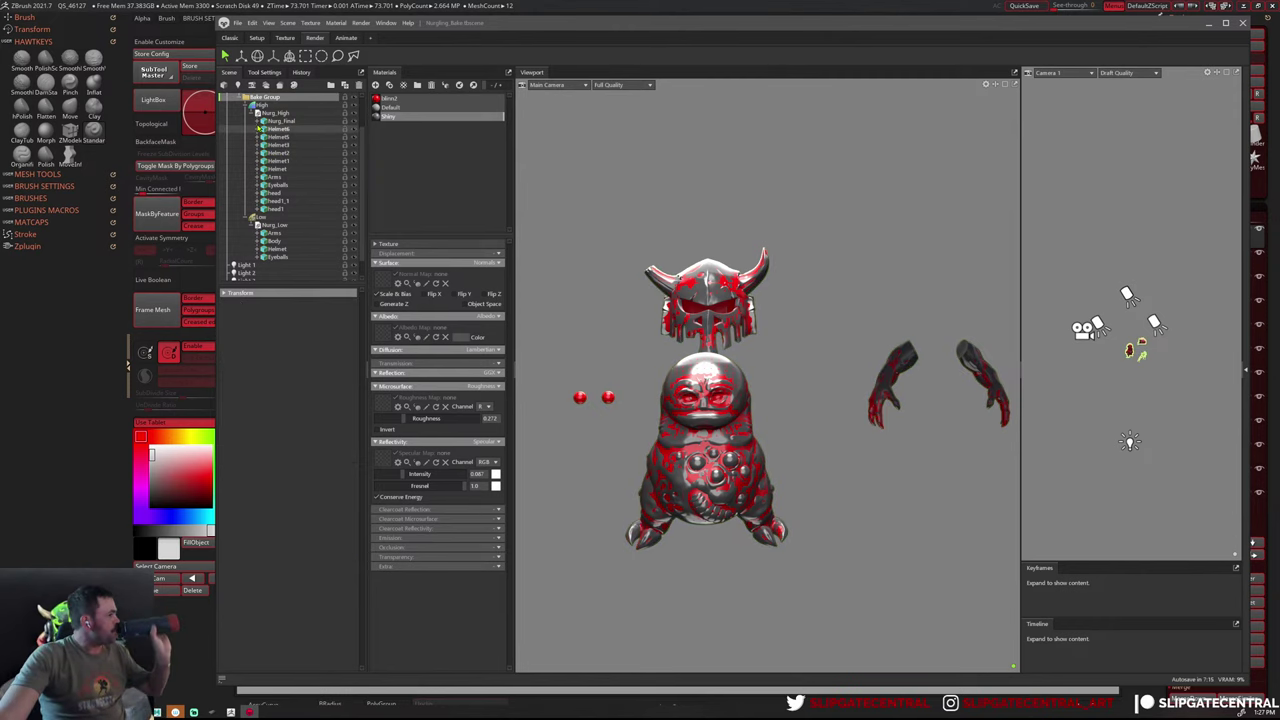
{"action": "scroll", "coordinate": [279, 131], "scroll_direction": "up", "scroll_amount": 2}
{"action": "left_click", "coordinate": [279, 129]}
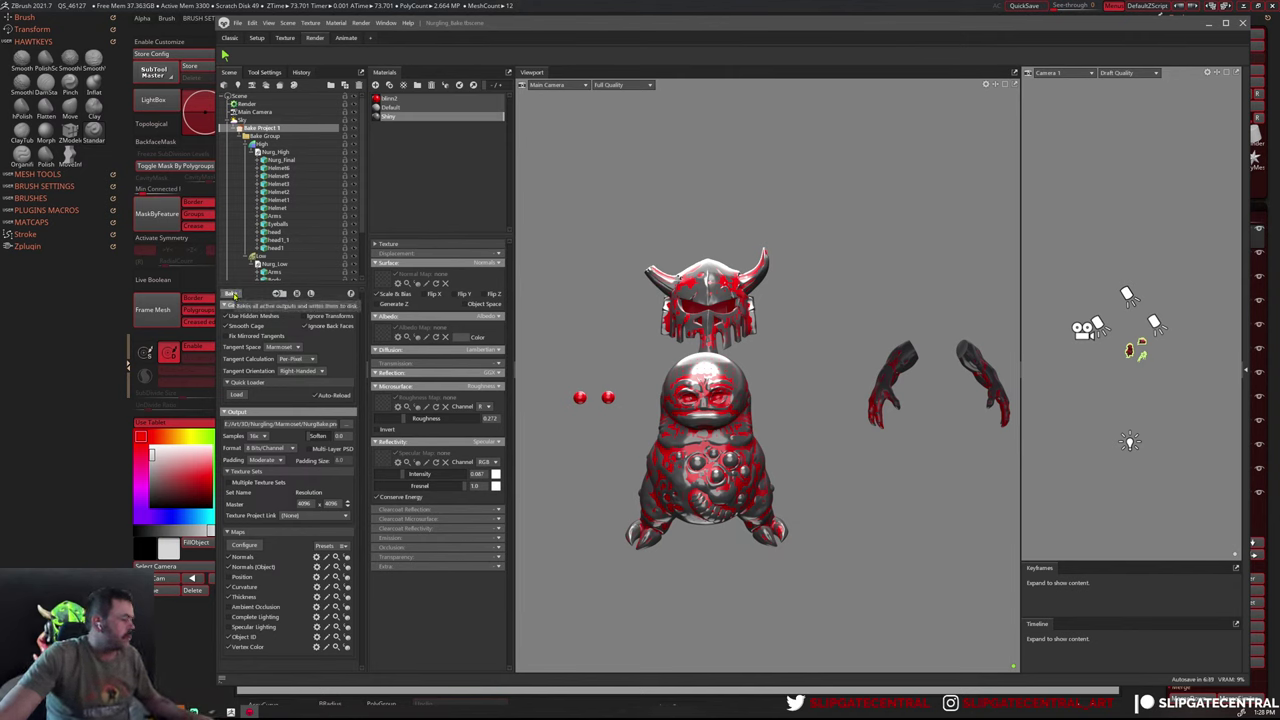
{"action": "left_click", "coordinate": [233, 293]}
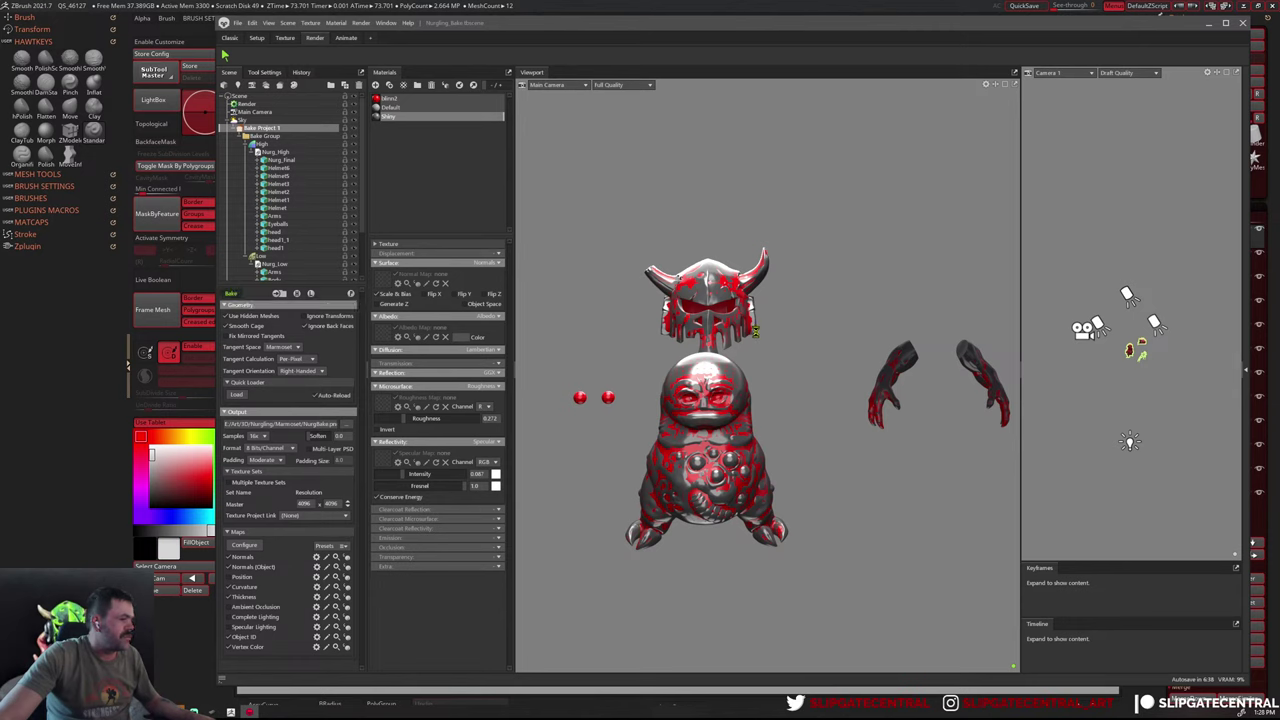
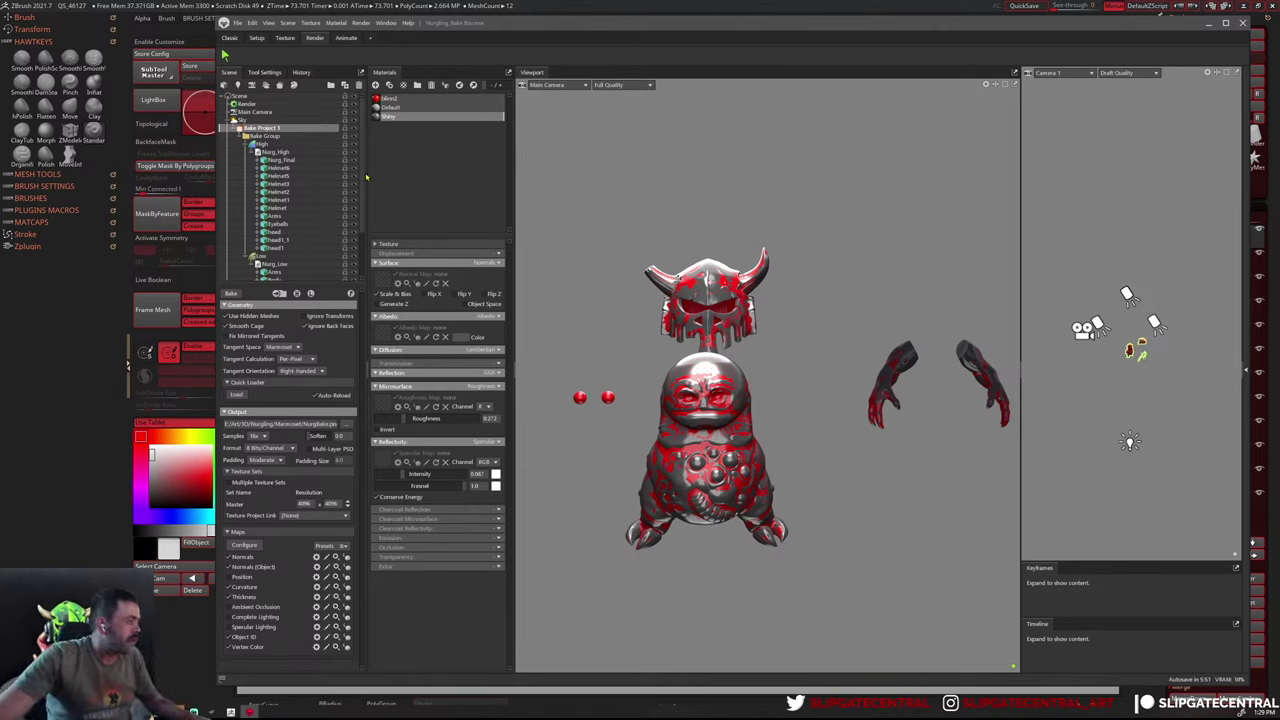
Turn on the bake preview to show the baked tangent normal map on the character
{"action": "left_click", "coordinate": [296, 293]}
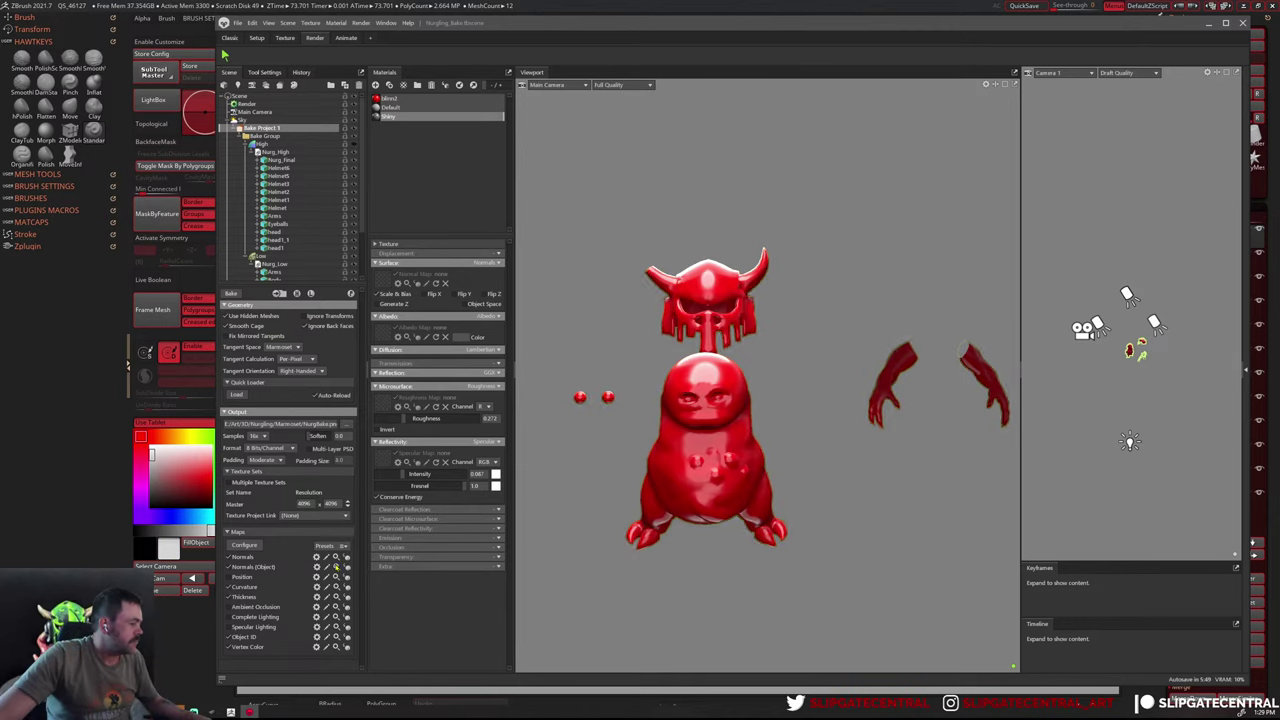
{"action": "scroll", "coordinate": [793, 382], "scroll_direction": "up", "scroll_amount": 3}
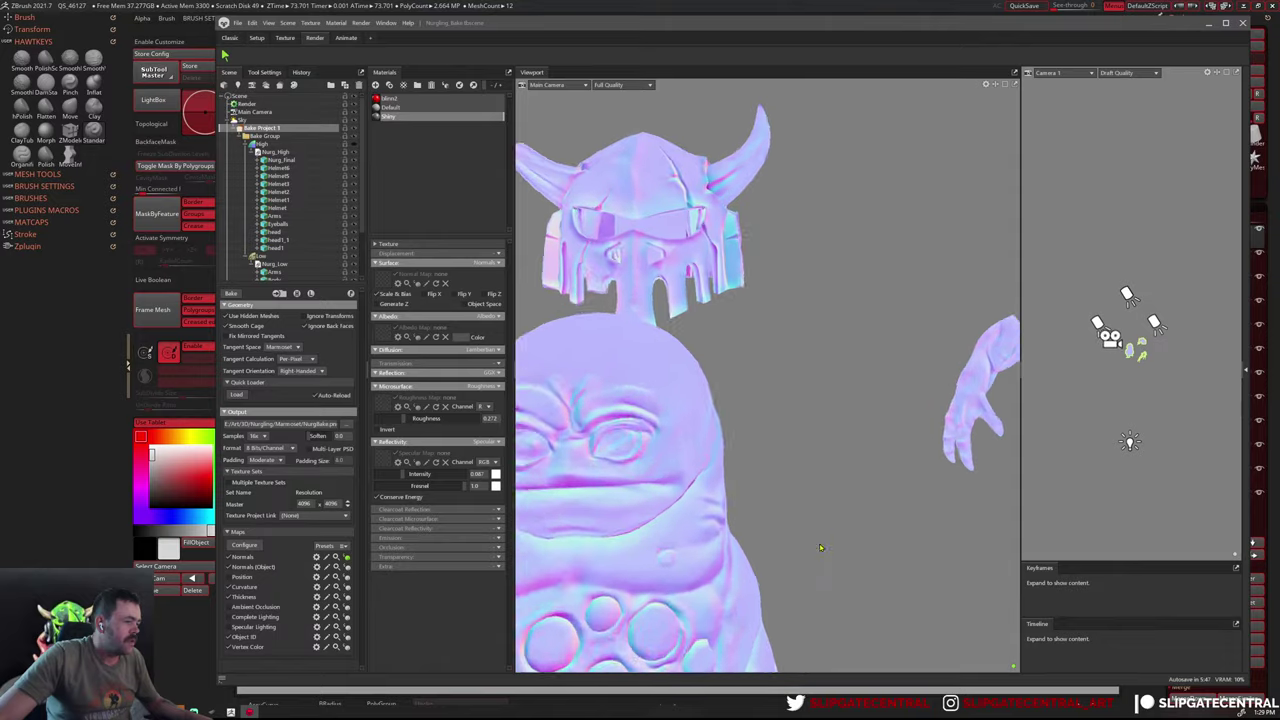
{"action": "scroll", "coordinate": [793, 382], "scroll_direction": "up", "scroll_amount": 2}
{"action": "scroll", "coordinate": [793, 382], "scroll_direction": "up", "scroll_amount": 3}
{"action": "scroll", "coordinate": [793, 382], "scroll_direction": "down", "scroll_amount": 3}
{"action": "scroll", "coordinate": [760, 300], "scroll_direction": "up", "scroll_amount": 3}
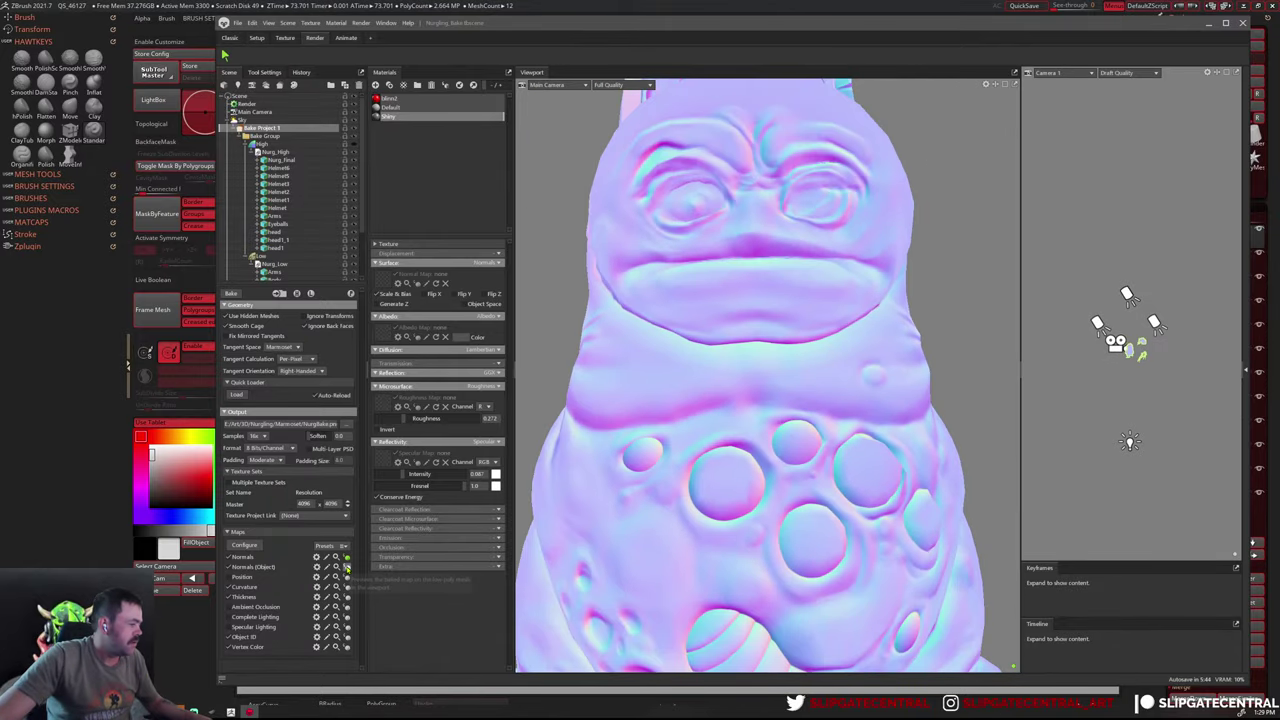
Preview the baked object-space normals, orbiting round to the helmet's side
{"action": "left_click", "coordinate": [346, 567]}
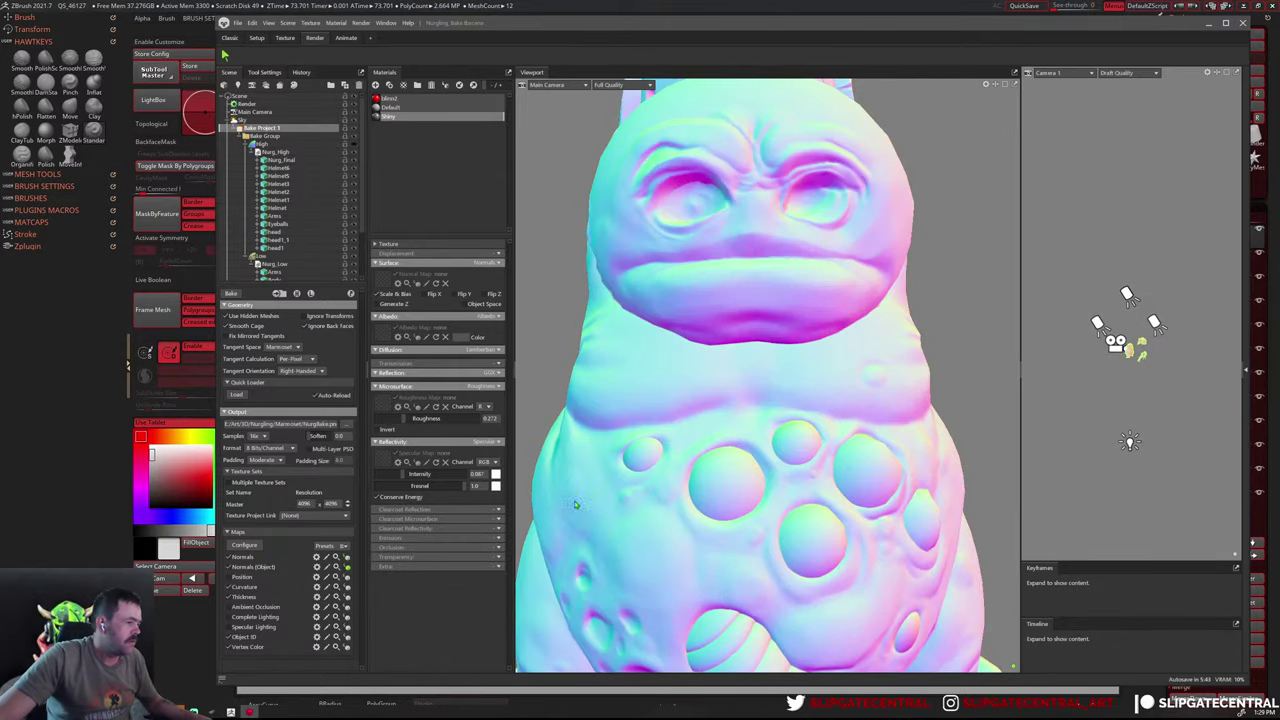
{"action": "scroll", "coordinate": [838, 418], "scroll_direction": "down", "scroll_amount": 5}
{"action": "scroll", "coordinate": [850, 400], "scroll_direction": "up", "scroll_amount": 3}
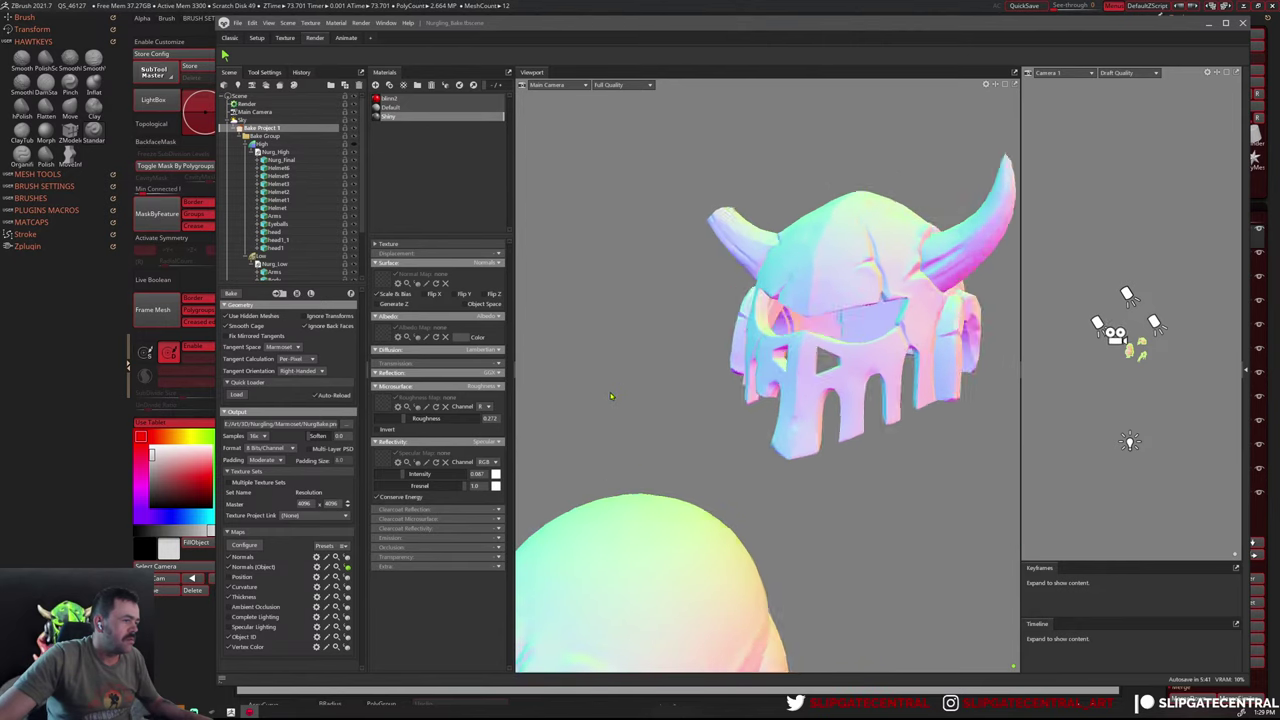
{"action": "mouse_move", "coordinate": [850, 400]}
{"action": "left_mouse_down"}
{"action": "mouse_move", "coordinate": [878, 350]}
{"action": "mouse_move", "coordinate": [720, 380]}
{"action": "left_mouse_up"}
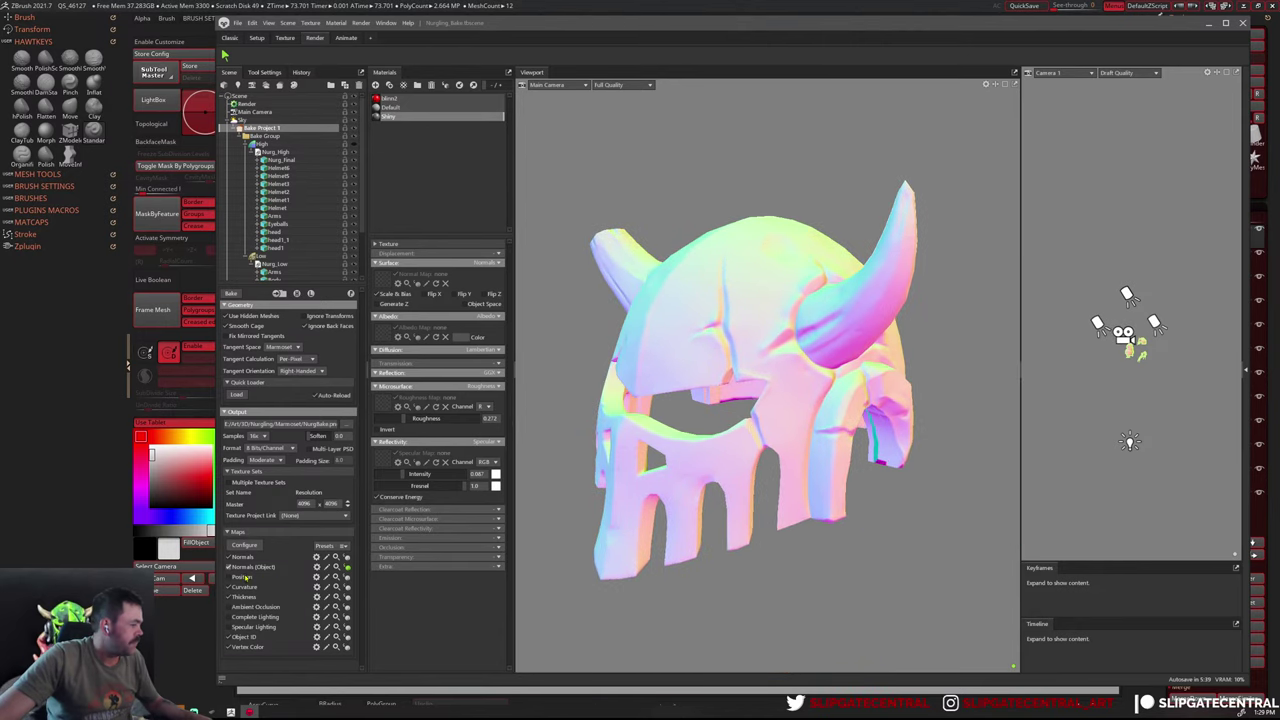
Preview the baked curvature map and orbit the helmet to inspect its cracks and edges
{"action": "left_click", "coordinate": [347, 587]}
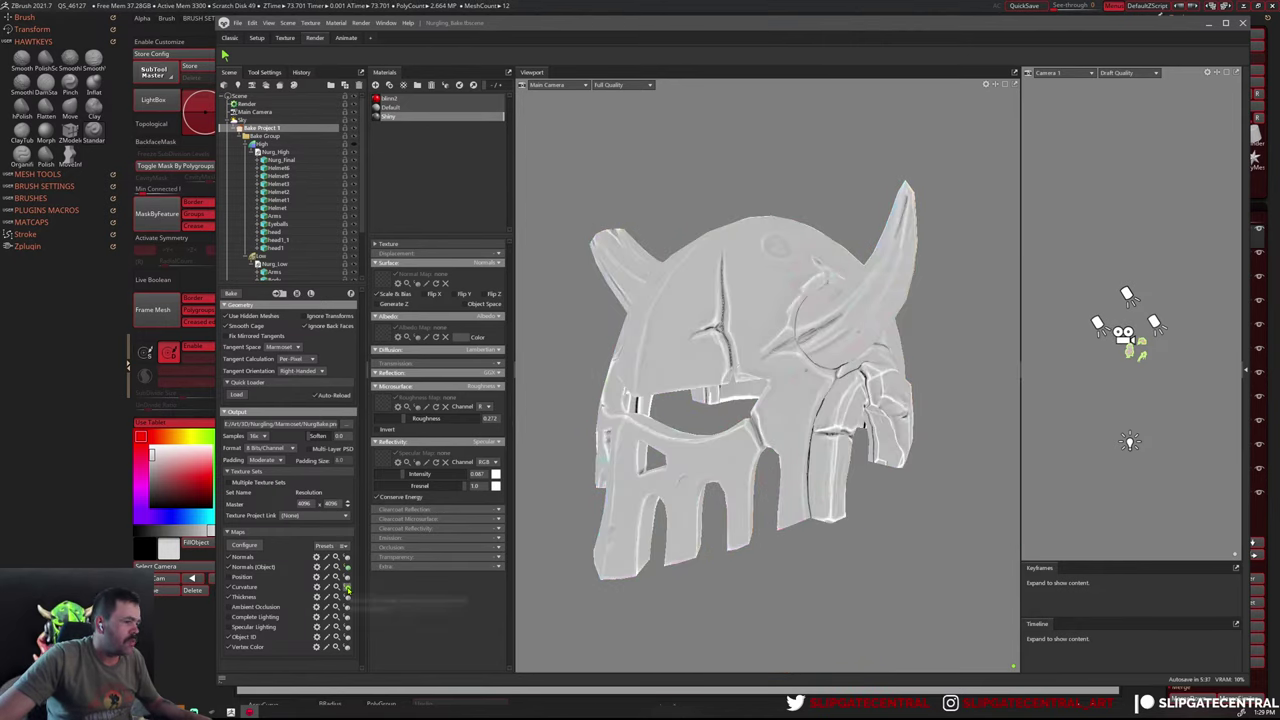
{"action": "scroll", "coordinate": [874, 523], "scroll_direction": "up", "scroll_amount": 3}
{"action": "scroll", "coordinate": [913, 580], "scroll_direction": "up", "scroll_amount": 2}
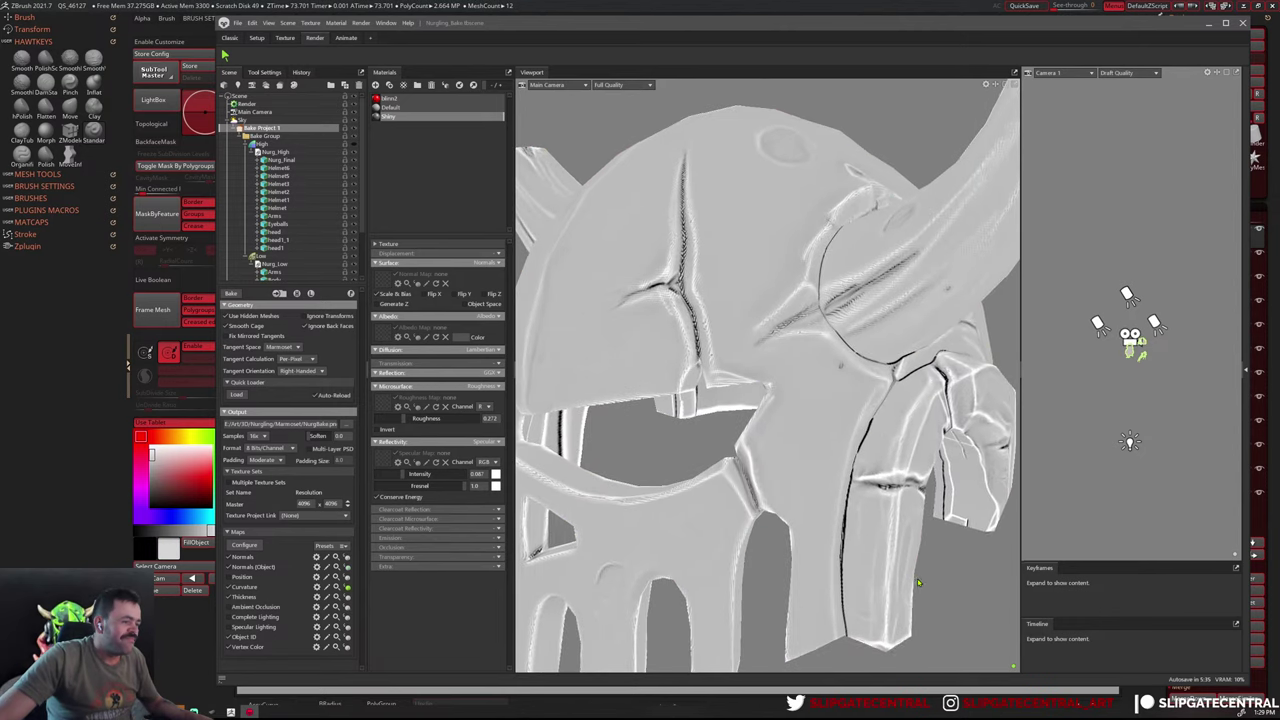
{"action": "left_click_drag", "start_coordinate": [913, 580], "coordinate": [940, 605]}
{"action": "scroll", "coordinate": [868, 520], "scroll_direction": "down", "scroll_amount": 2}
{"action": "scroll", "coordinate": [868, 520], "scroll_direction": "down", "scroll_amount": 3}
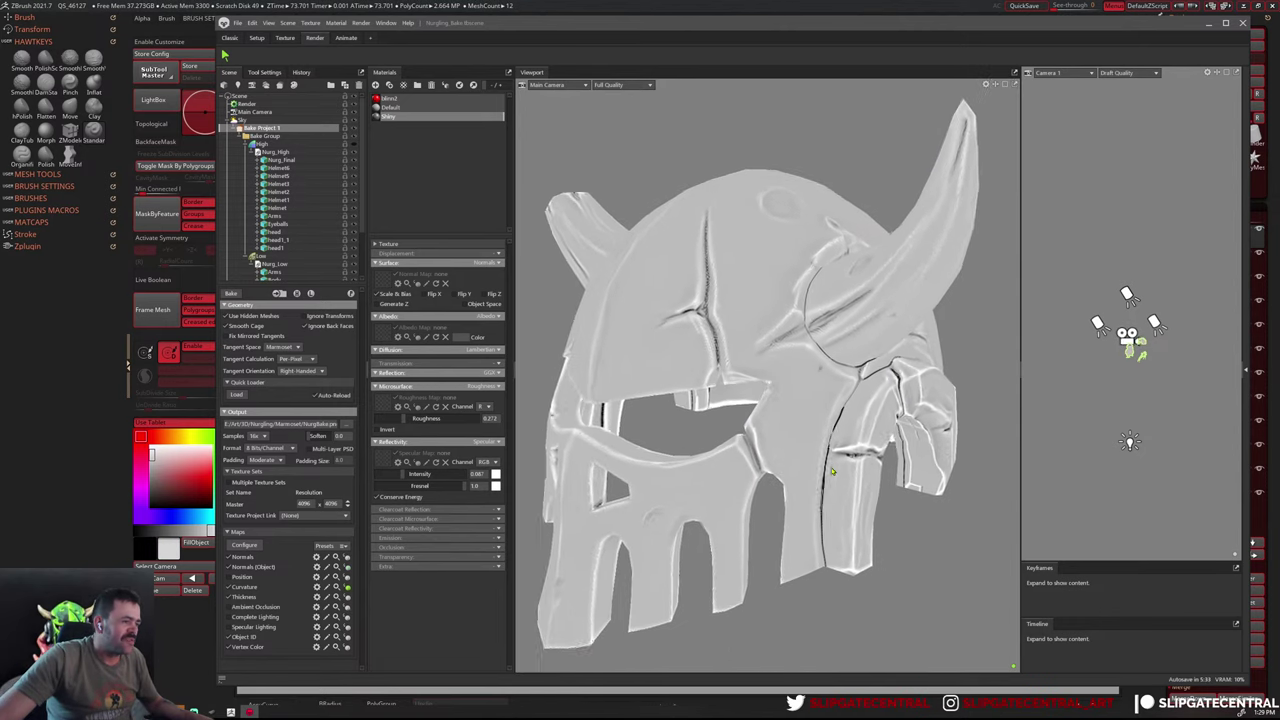
{"action": "left_click_drag", "start_coordinate": [868, 520], "coordinate": [771, 428]}
{"action": "scroll", "coordinate": [771, 428], "scroll_direction": "up", "scroll_amount": 3}
{"action": "scroll", "coordinate": [700, 396], "scroll_direction": "down", "scroll_amount": 3}
{"action": "left_click_drag", "start_coordinate": [700, 396], "coordinate": [749, 383]}
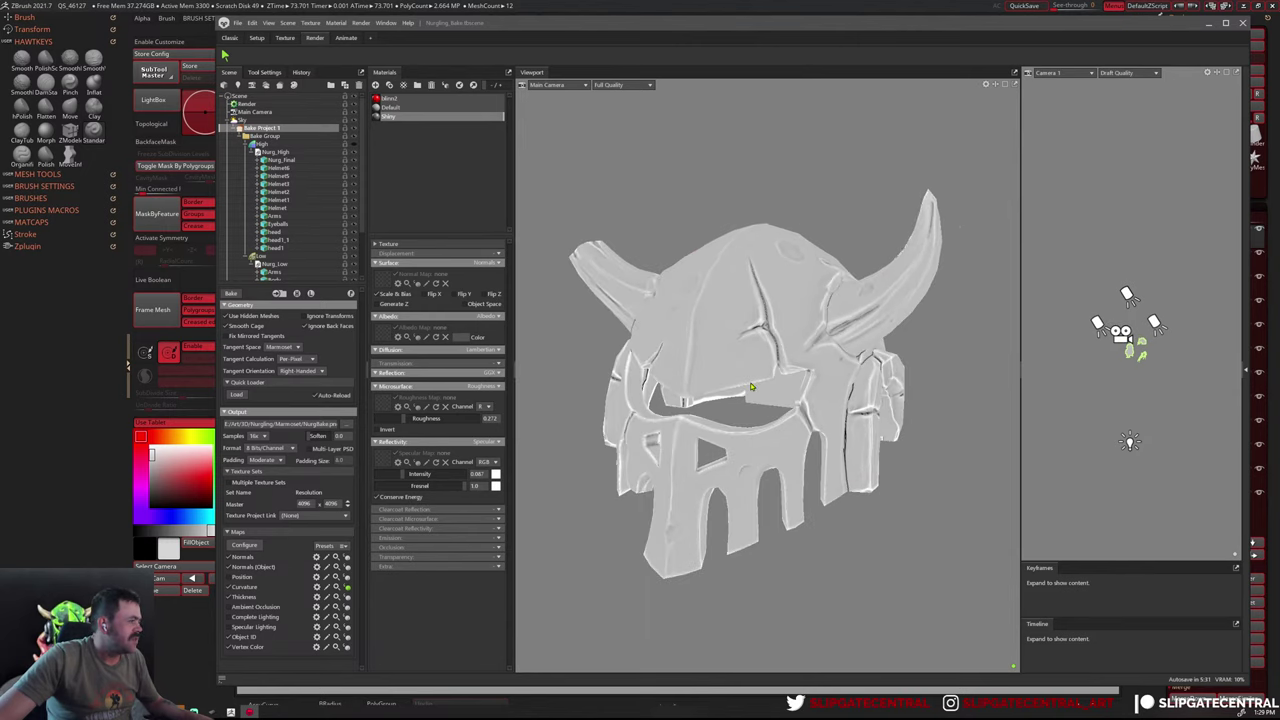
{"action": "scroll", "coordinate": [749, 383], "scroll_direction": "up", "scroll_amount": 4}
{"action": "scroll", "coordinate": [793, 277], "scroll_direction": "up", "scroll_amount": 1}
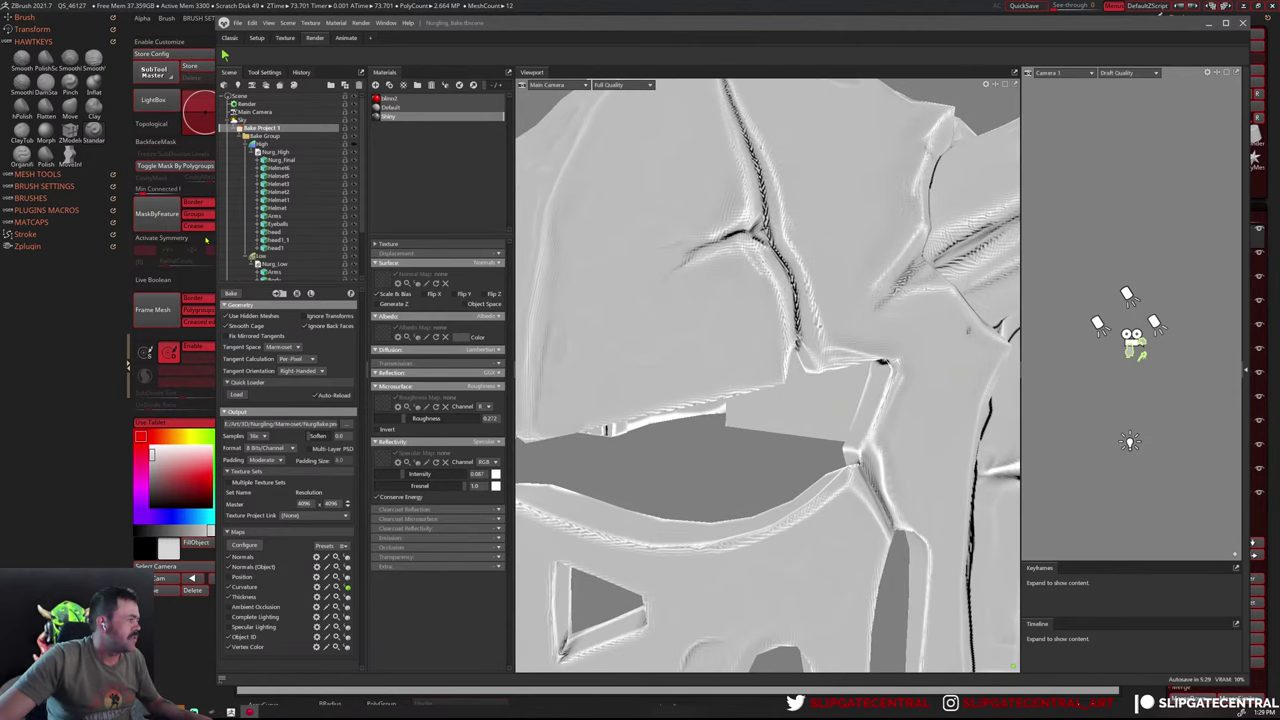
Select the high-poly Nurg_High mesh in the Scene outliner
{"action": "left_click", "coordinate": [281, 152]}
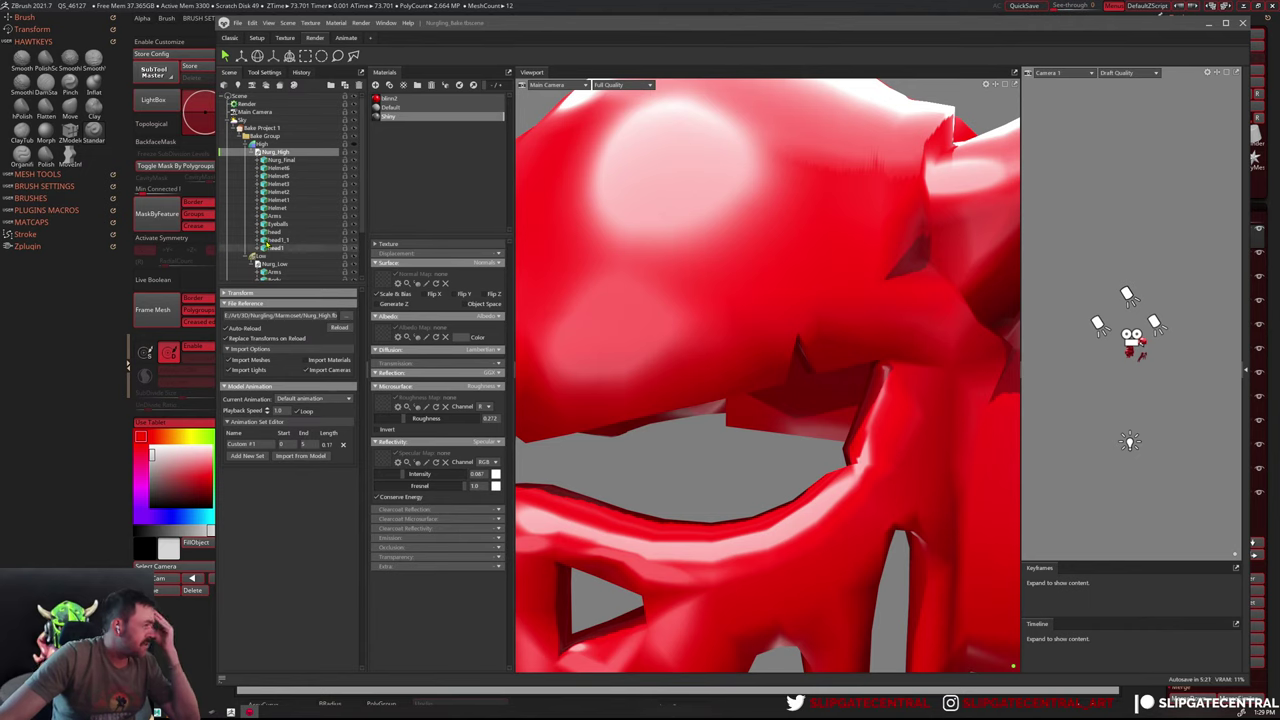
{"action": "left_click", "coordinate": [268, 160]}
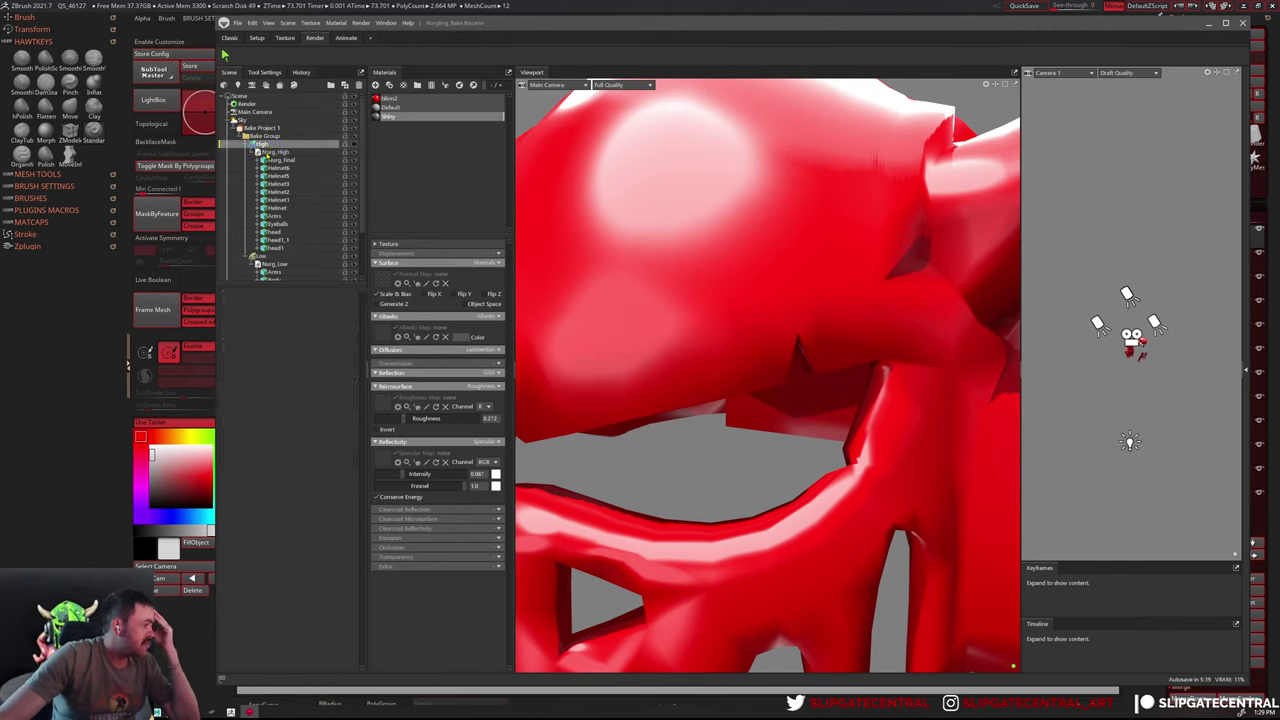
{"action": "left_click", "coordinate": [270, 152]}
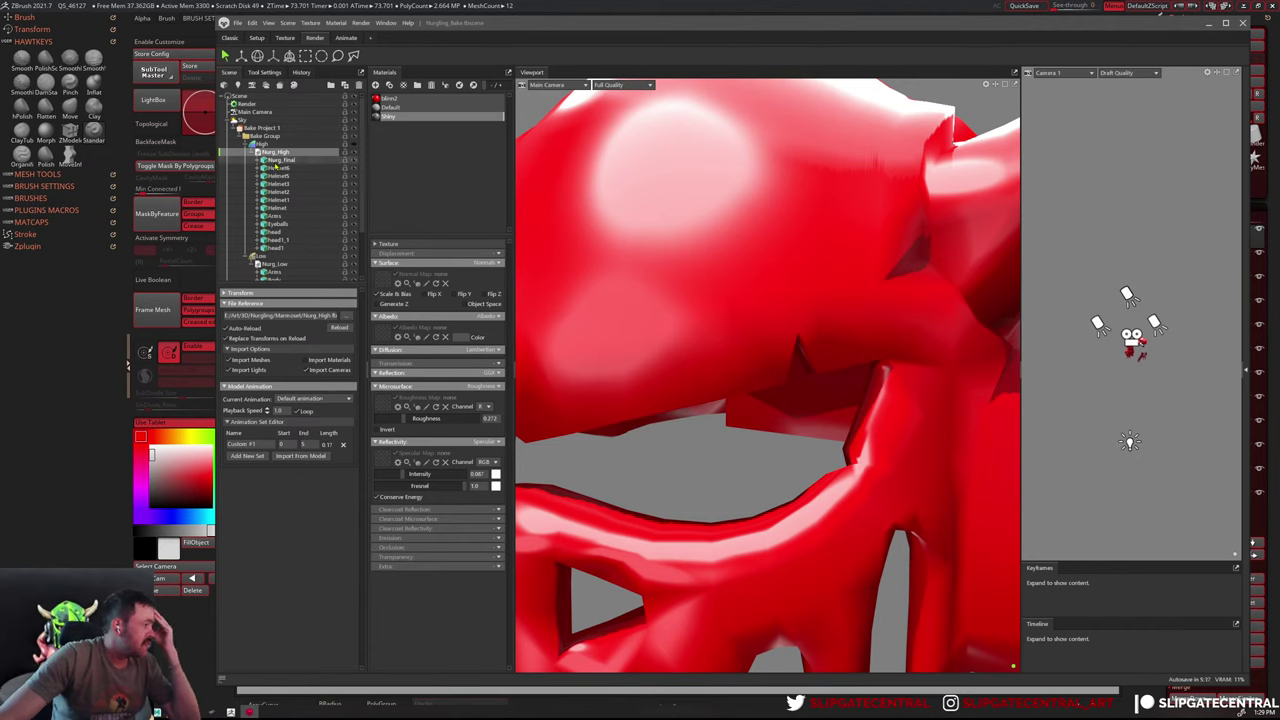
Check Nurg_Final's Tangent Calculation is Per-Pixel, then select Helmet6 to see its counts
{"action": "left_click", "coordinate": [276, 162]}
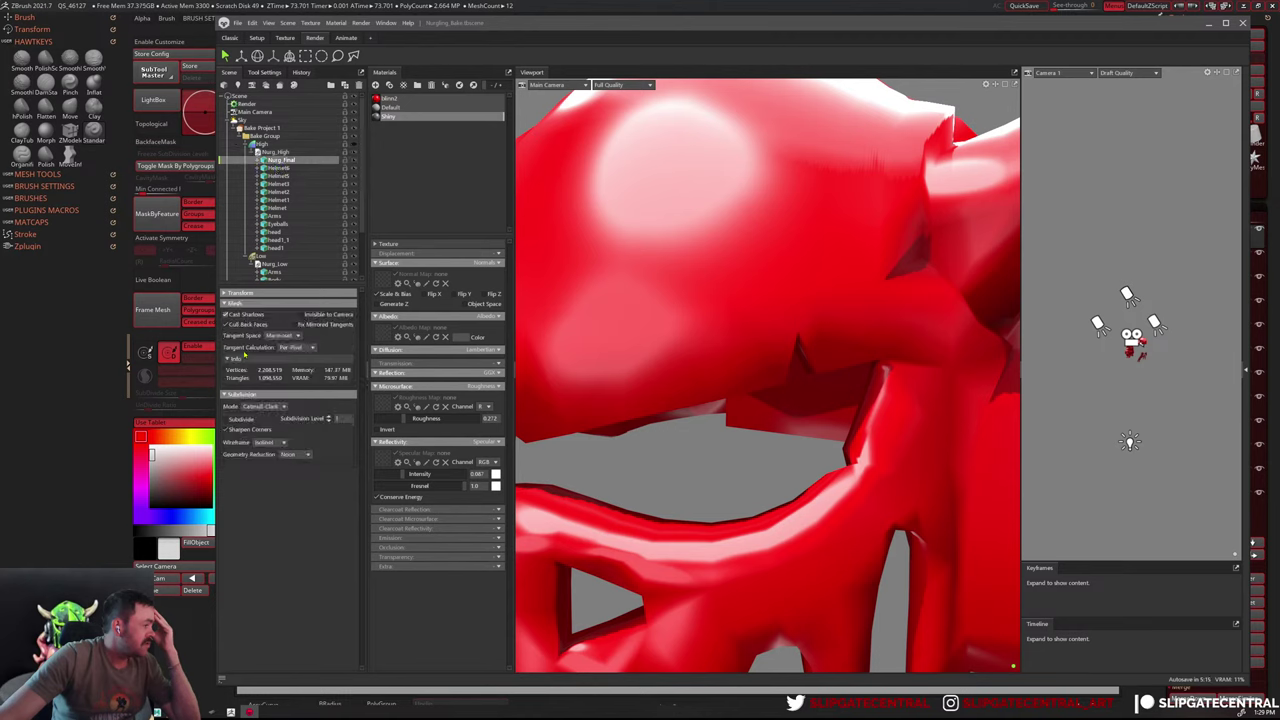
{"action": "left_click", "coordinate": [293, 347]}
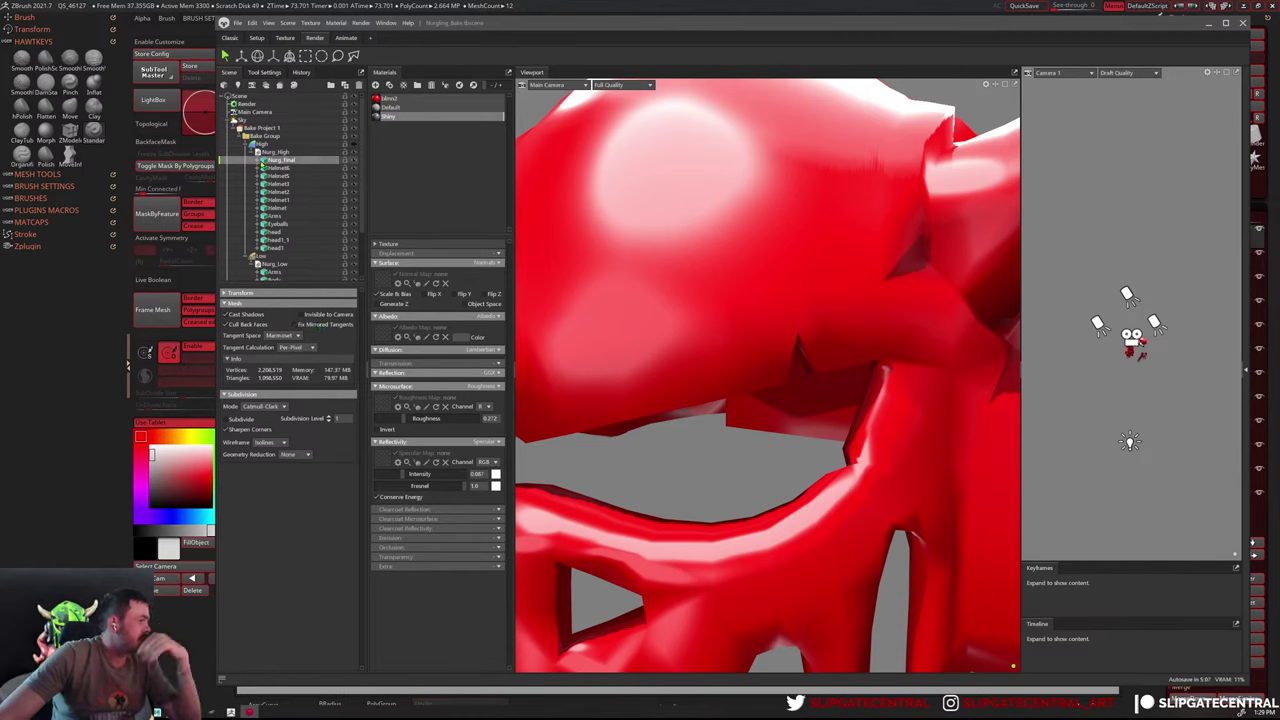
{"action": "left_click", "coordinate": [276, 168]}
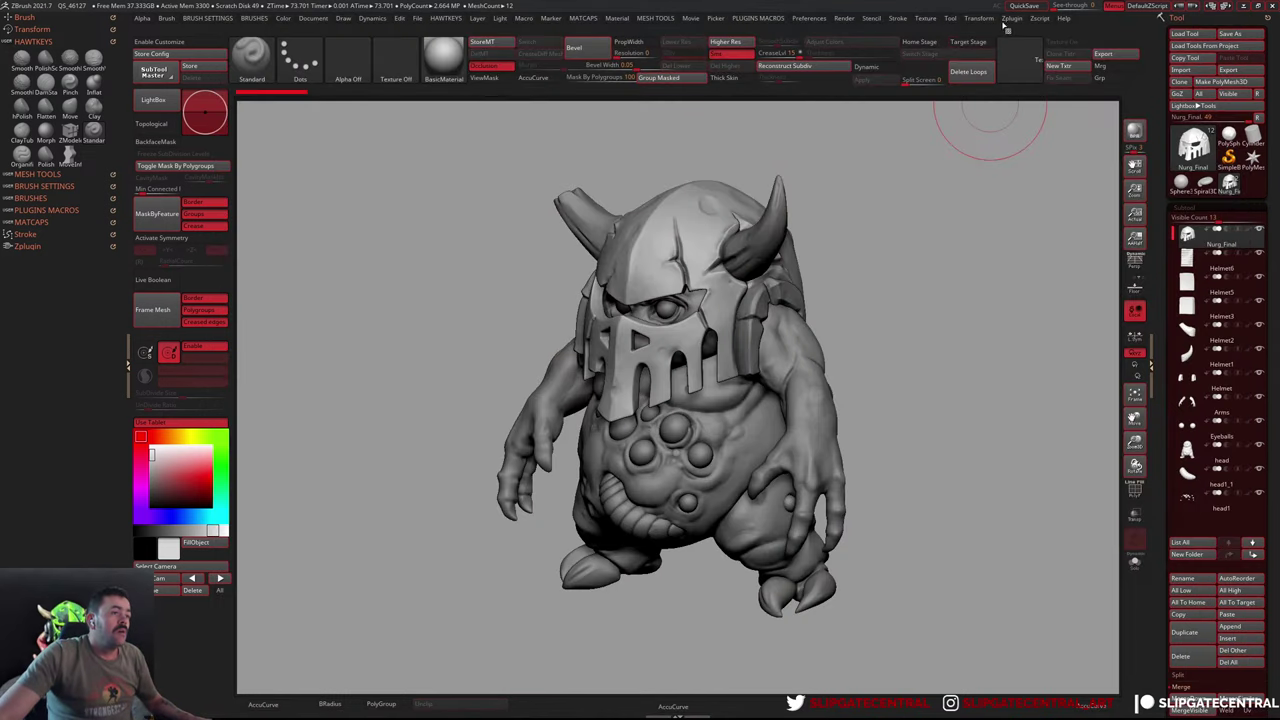
{"action": "left_click", "coordinate": [1011, 20]}
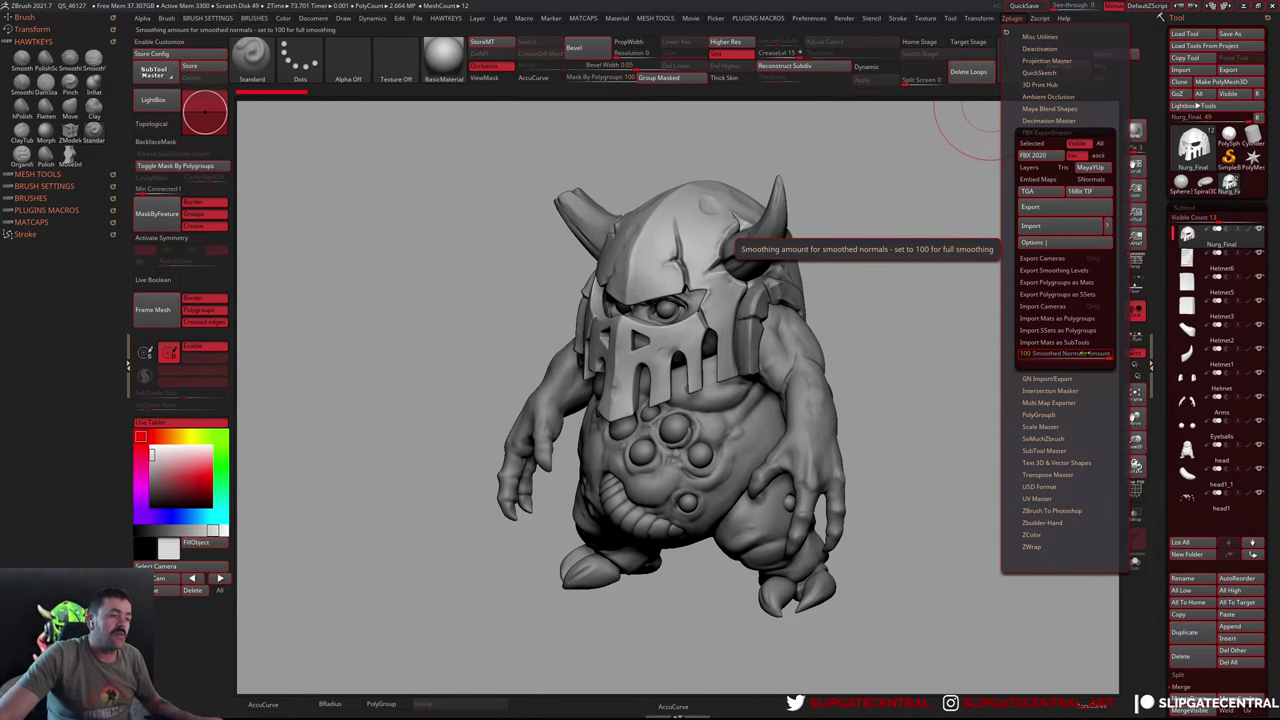
Drag the FBX ExportImport Smoothed Normals Amount slider from 100 down to 91
{"action": "left_click_drag", "start_coordinate": [1083, 353], "coordinate": [1106, 354]}
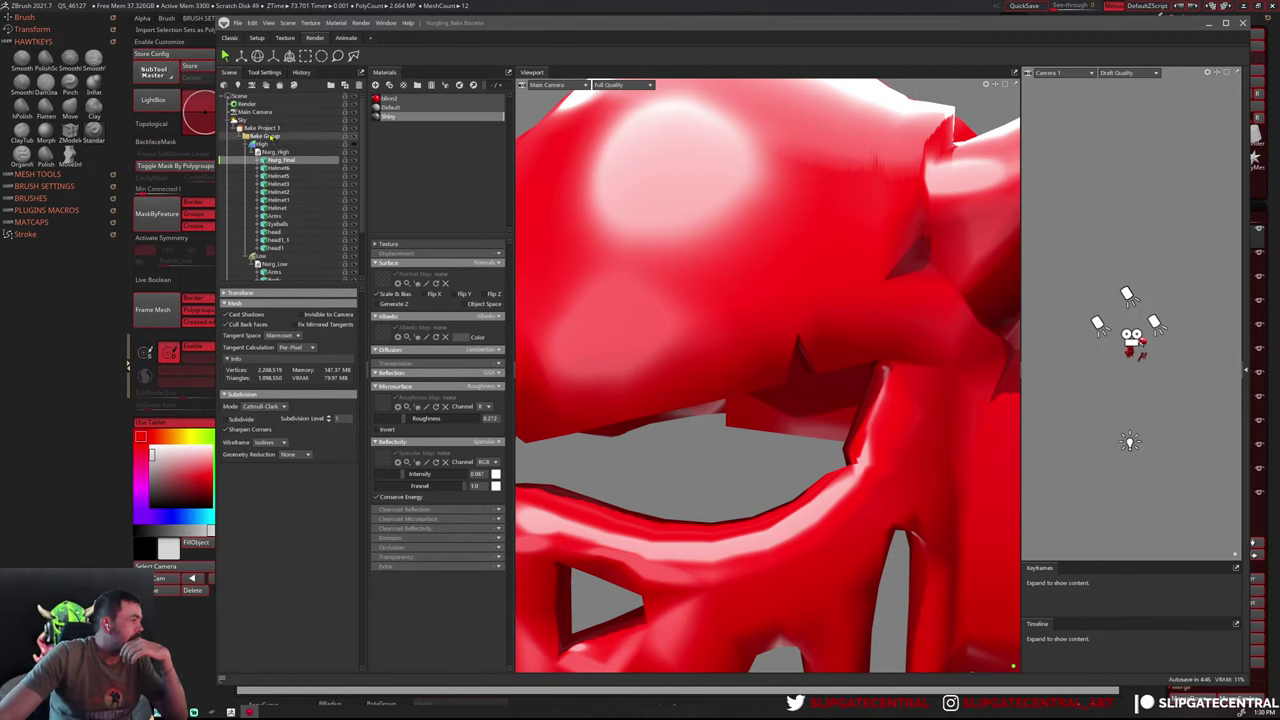
Select the bake project, preview the thickness map, and frame and orbit the character
{"action": "left_click", "coordinate": [264, 128]}
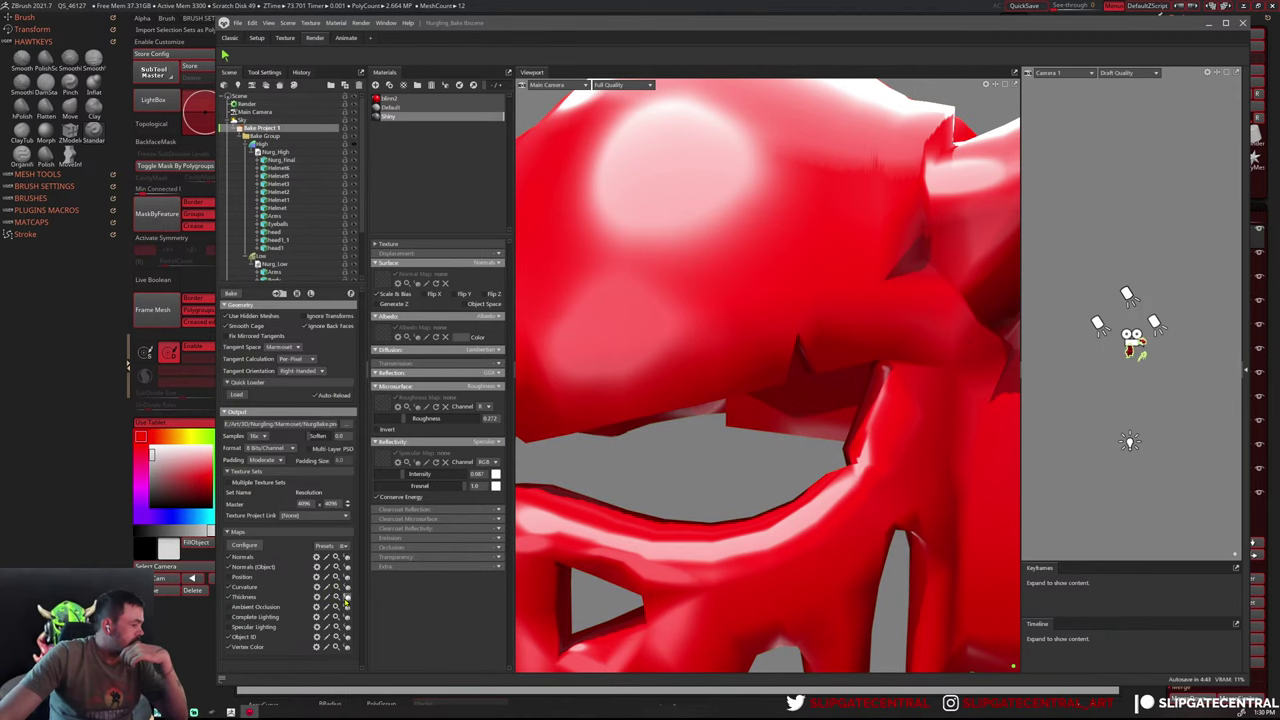
{"action": "left_click", "coordinate": [347, 597]}
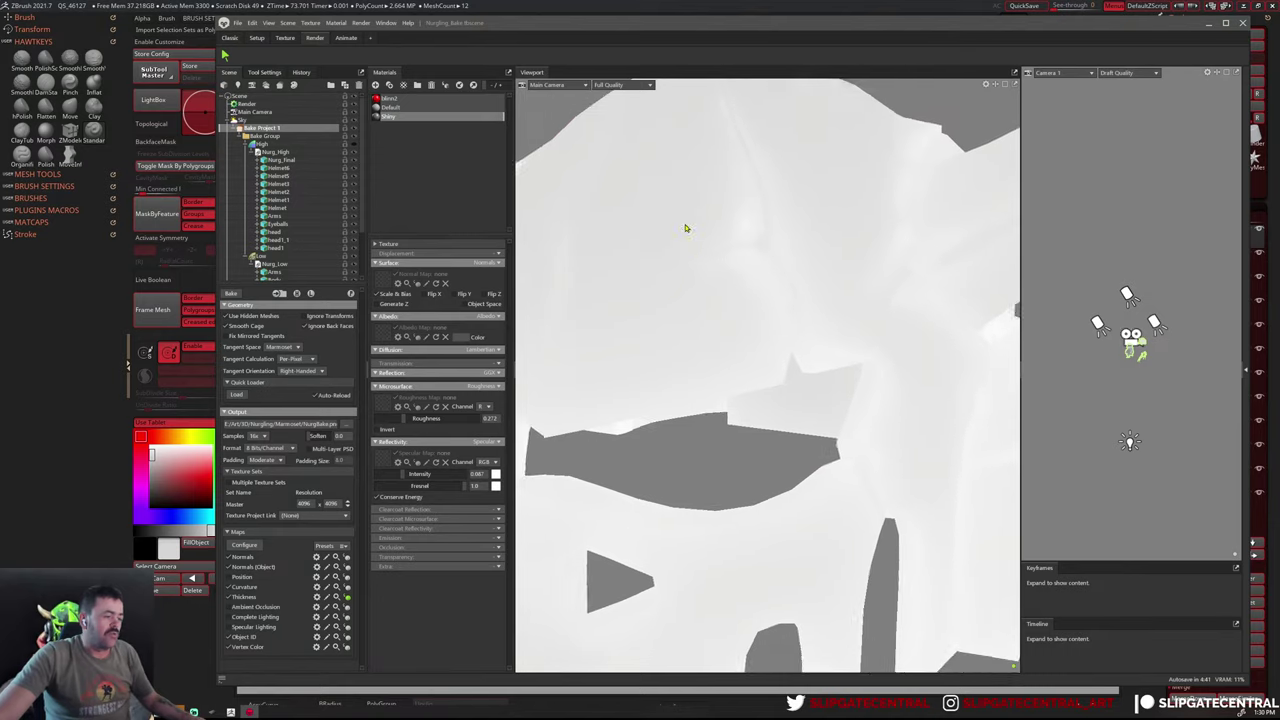
{"action": "scroll", "coordinate": [743, 317], "scroll_direction": "down", "scroll_amount": 5}
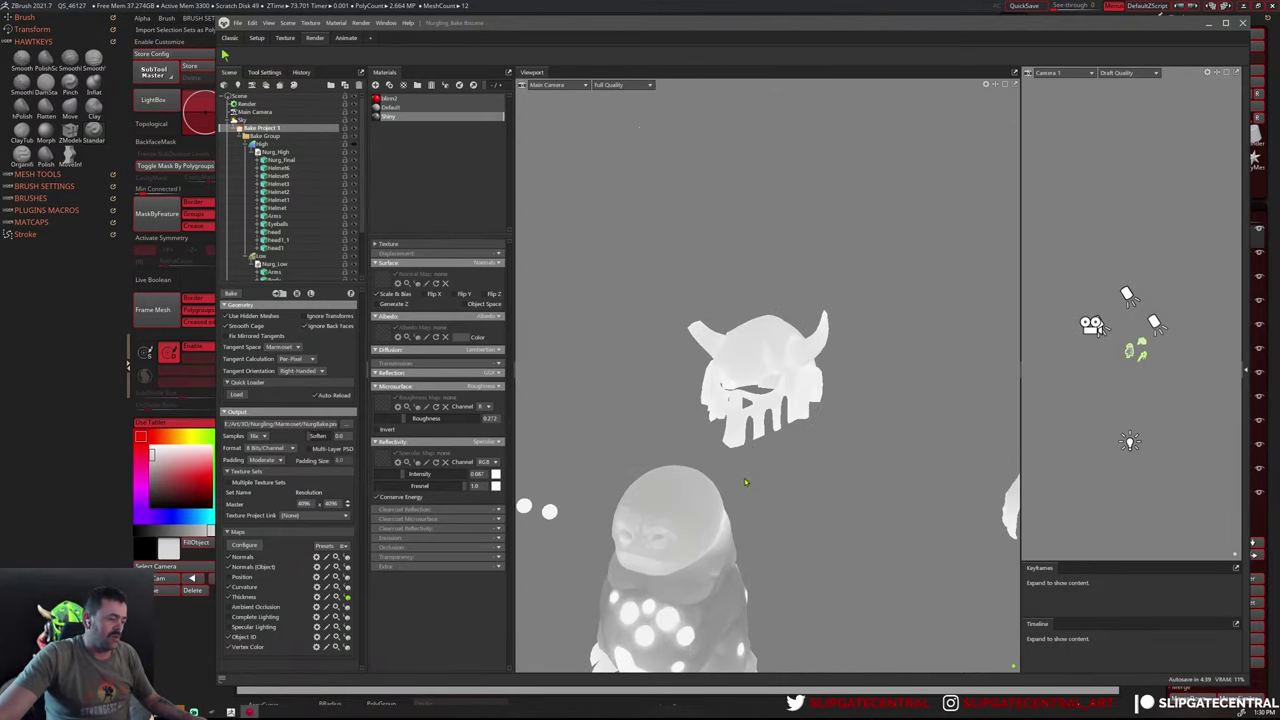
{"action": "mouse_move", "coordinate": [744, 478]}
{"action": "left_mouse_down"}
{"action": "mouse_move", "coordinate": [799, 538]}
{"action": "mouse_move", "coordinate": [787, 420]}
{"action": "left_mouse_up"}
{"action": "scroll", "coordinate": [799, 538], "scroll_direction": "up", "scroll_amount": 4}
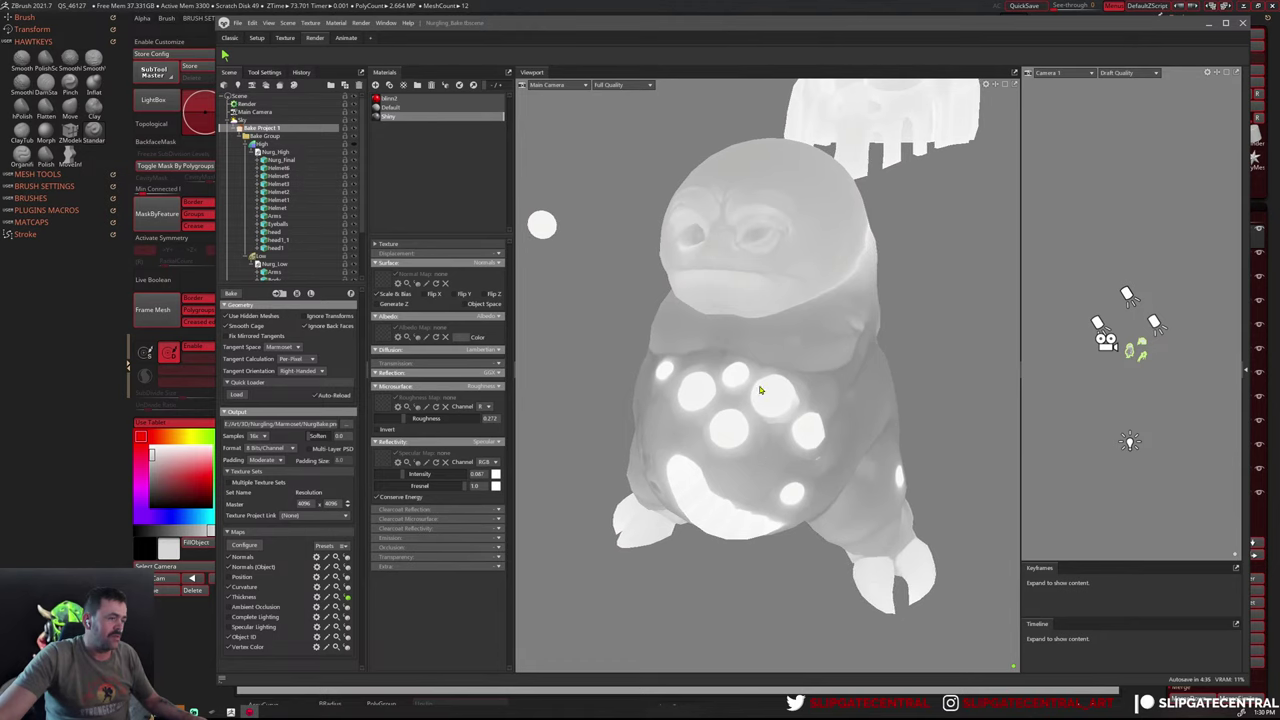
{"action": "key", "text": "f"}
{"action": "scroll", "coordinate": [837, 392], "scroll_direction": "up", "scroll_amount": 2}
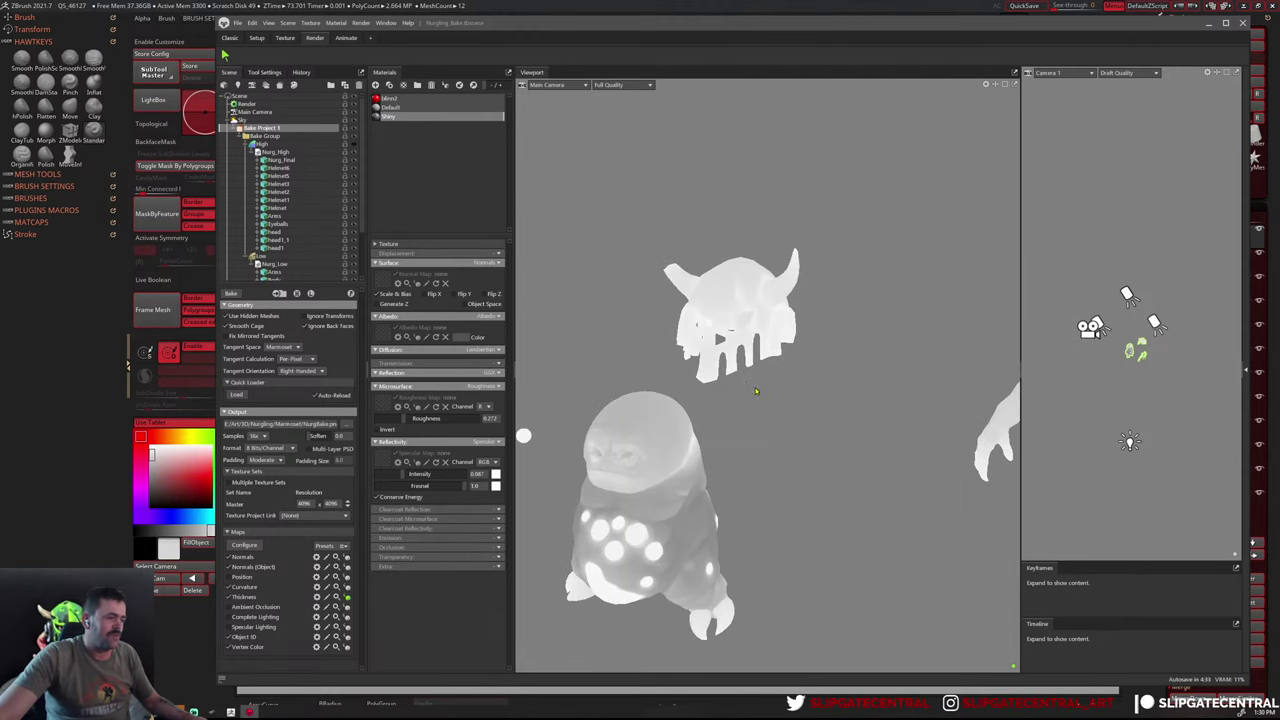
{"action": "scroll", "coordinate": [836, 410], "scroll_direction": "up", "scroll_amount": 3}
{"action": "scroll", "coordinate": [835, 428], "scroll_direction": "down", "scroll_amount": 3}
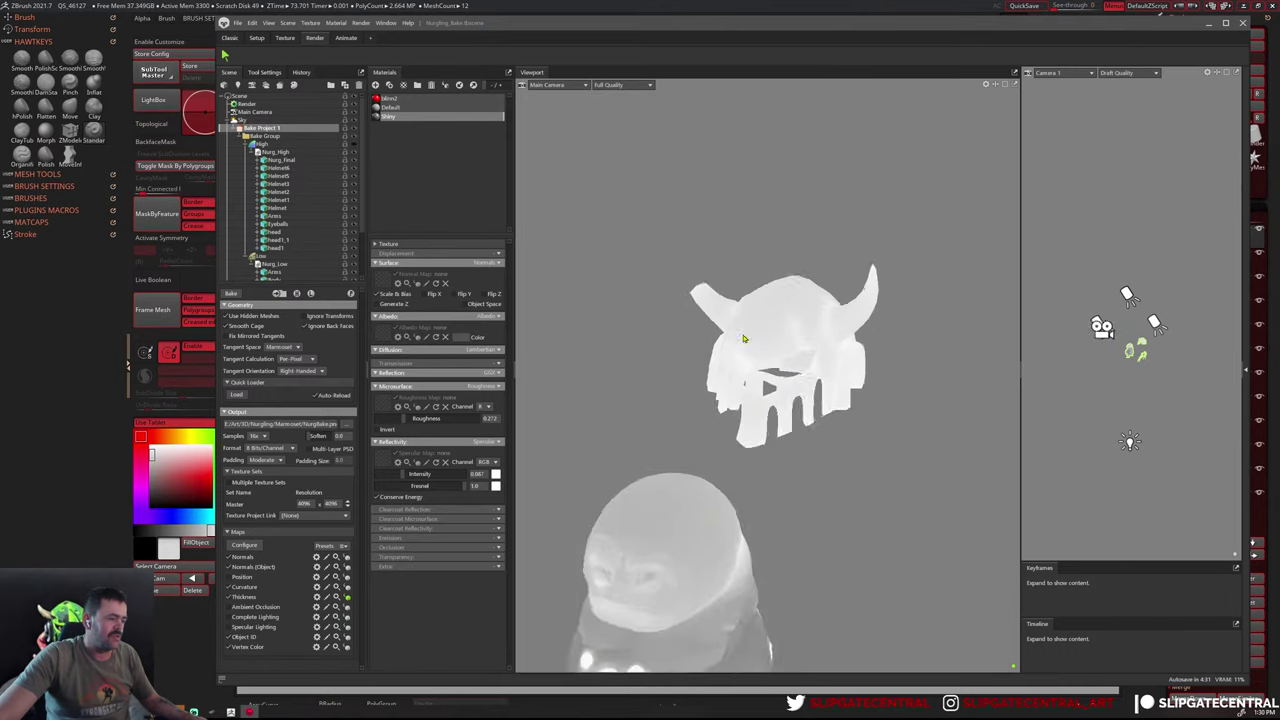
{"action": "left_click_drag", "start_coordinate": [800, 360], "coordinate": [787, 314]}
{"action": "scroll", "coordinate": [787, 314], "scroll_direction": "up", "scroll_amount": 3}
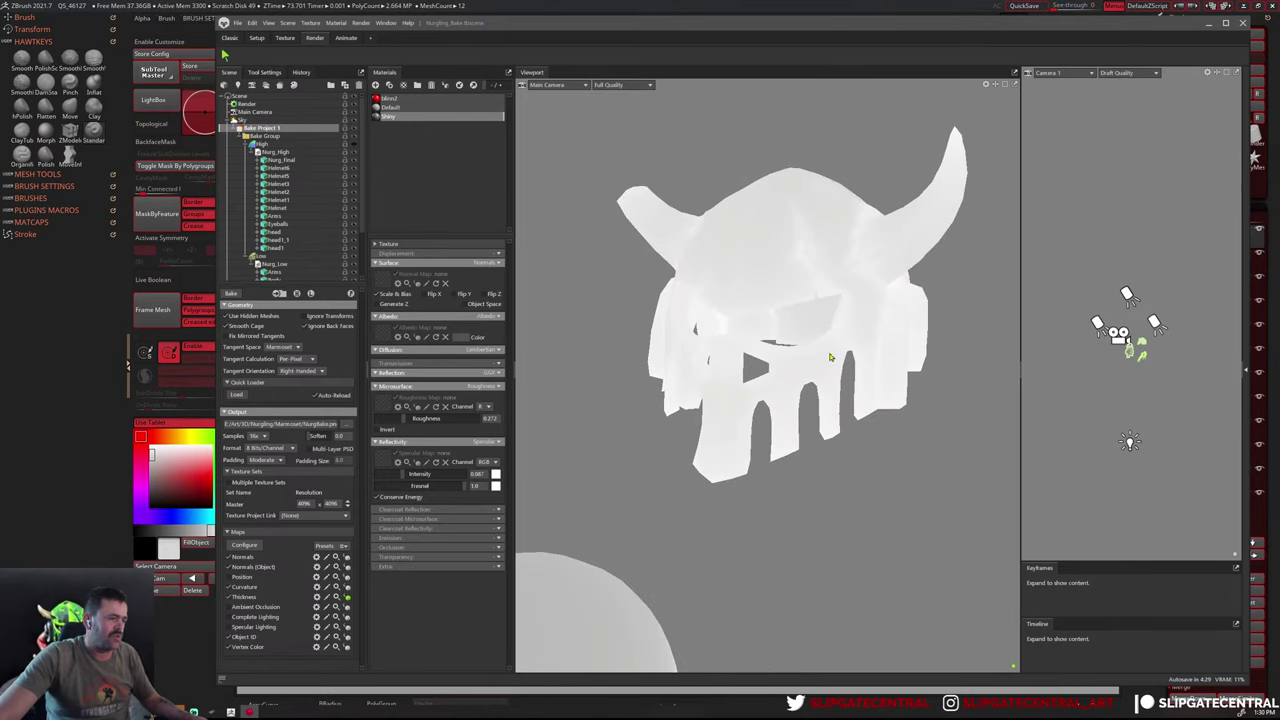
{"action": "scroll", "coordinate": [787, 314], "scroll_direction": "down", "scroll_amount": 2}
{"action": "scroll", "coordinate": [780, 300], "scroll_direction": "down", "scroll_amount": 3}
{"action": "scroll", "coordinate": [768, 289], "scroll_direction": "up", "scroll_amount": 4}
{"action": "scroll", "coordinate": [768, 289], "scroll_direction": "down", "scroll_amount": 3}
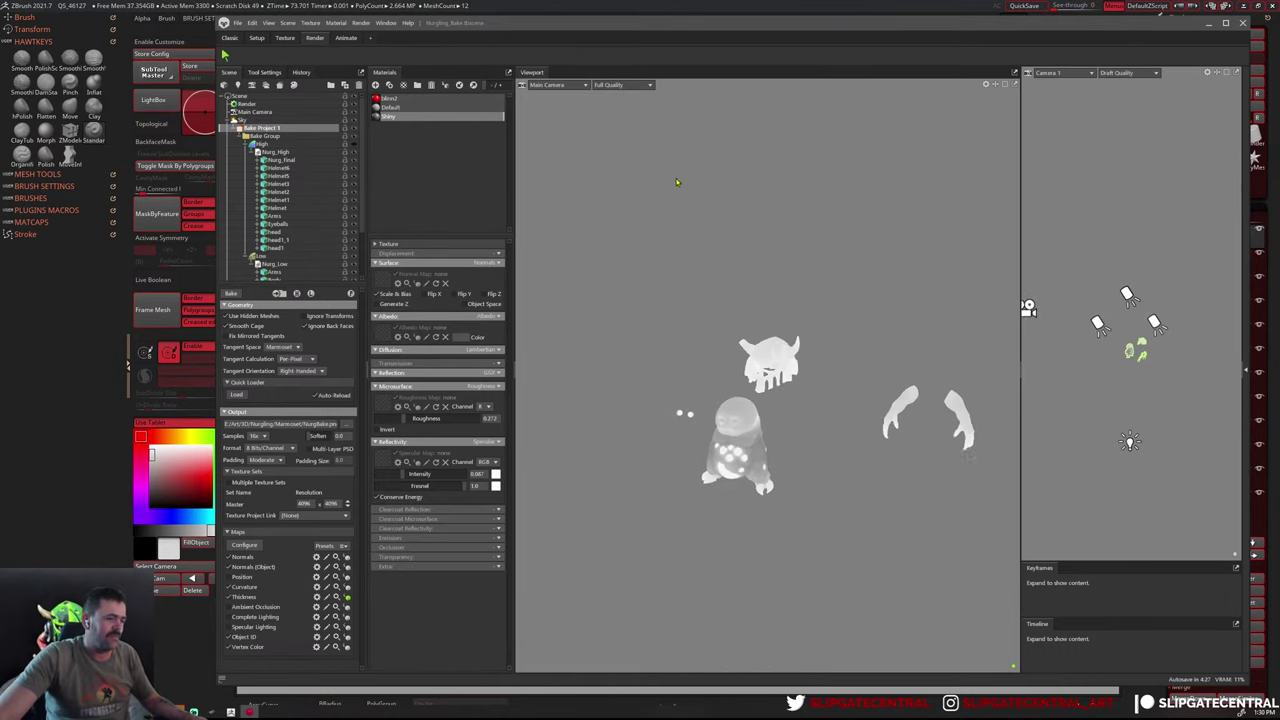
{"action": "scroll", "coordinate": [768, 289], "scroll_direction": "up", "scroll_amount": 3}
{"action": "scroll", "coordinate": [768, 289], "scroll_direction": "up", "scroll_amount": 3}
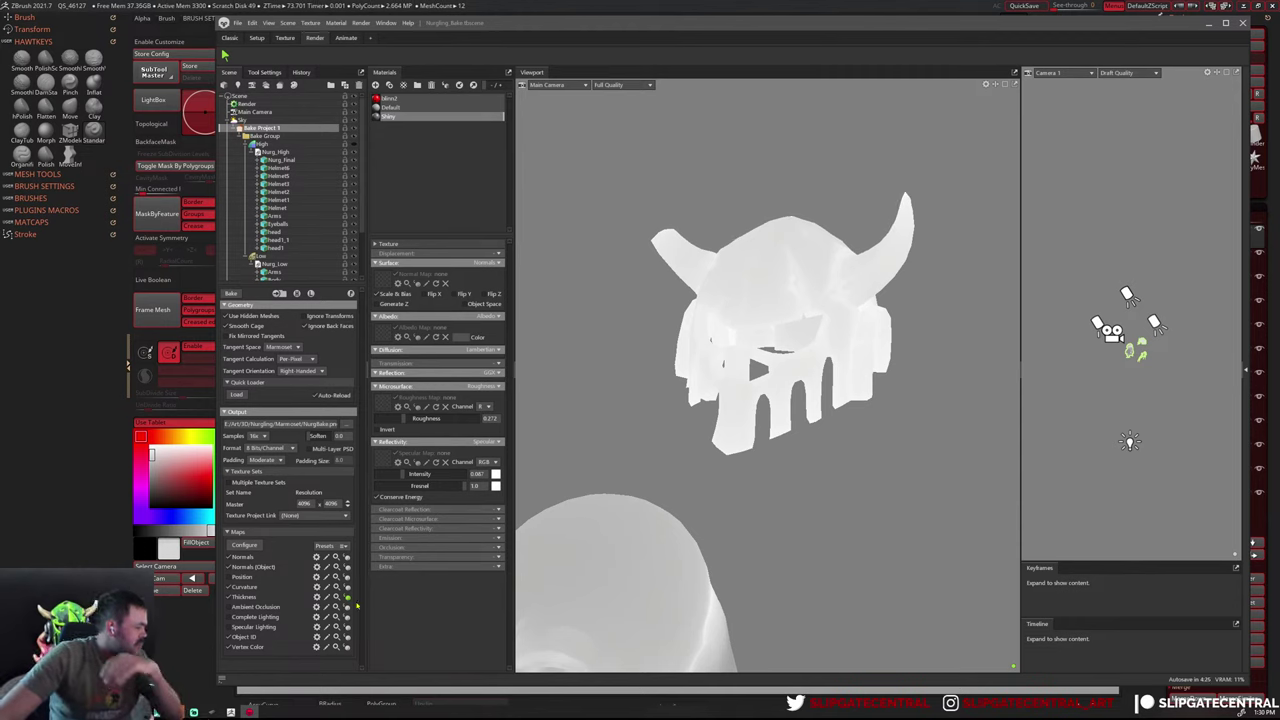
Preview the baked Object ID colours around the helmet and body, then turn them off
{"action": "left_click", "coordinate": [347, 637]}
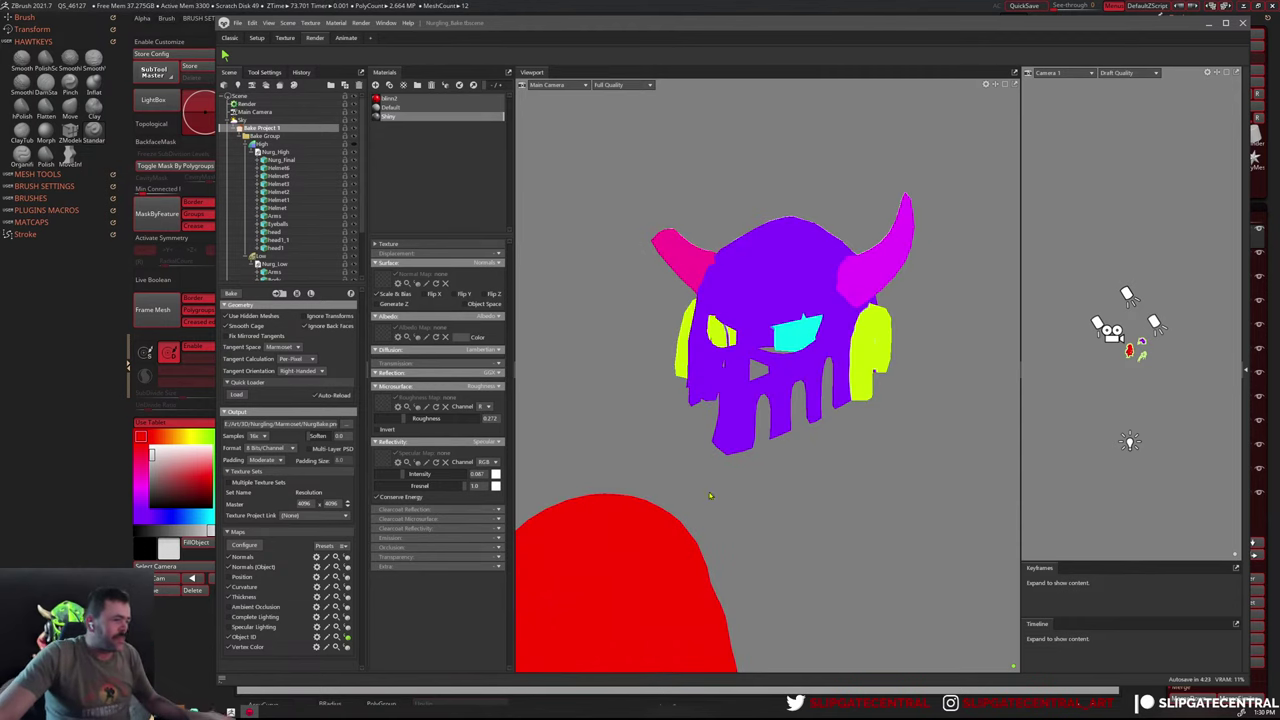
{"action": "scroll", "coordinate": [780, 320], "scroll_direction": "up", "scroll_amount": 1}
{"action": "scroll", "coordinate": [800, 328], "scroll_direction": "down", "scroll_amount": 3}
{"action": "mouse_move", "coordinate": [800, 328]}
{"action": "left_mouse_down"}
{"action": "mouse_move", "coordinate": [843, 551]}
{"action": "mouse_move", "coordinate": [636, 446]}
{"action": "mouse_move", "coordinate": [630, 410]}
{"action": "mouse_move", "coordinate": [755, 403]}
{"action": "mouse_move", "coordinate": [388, 653]}
{"action": "left_mouse_up"}
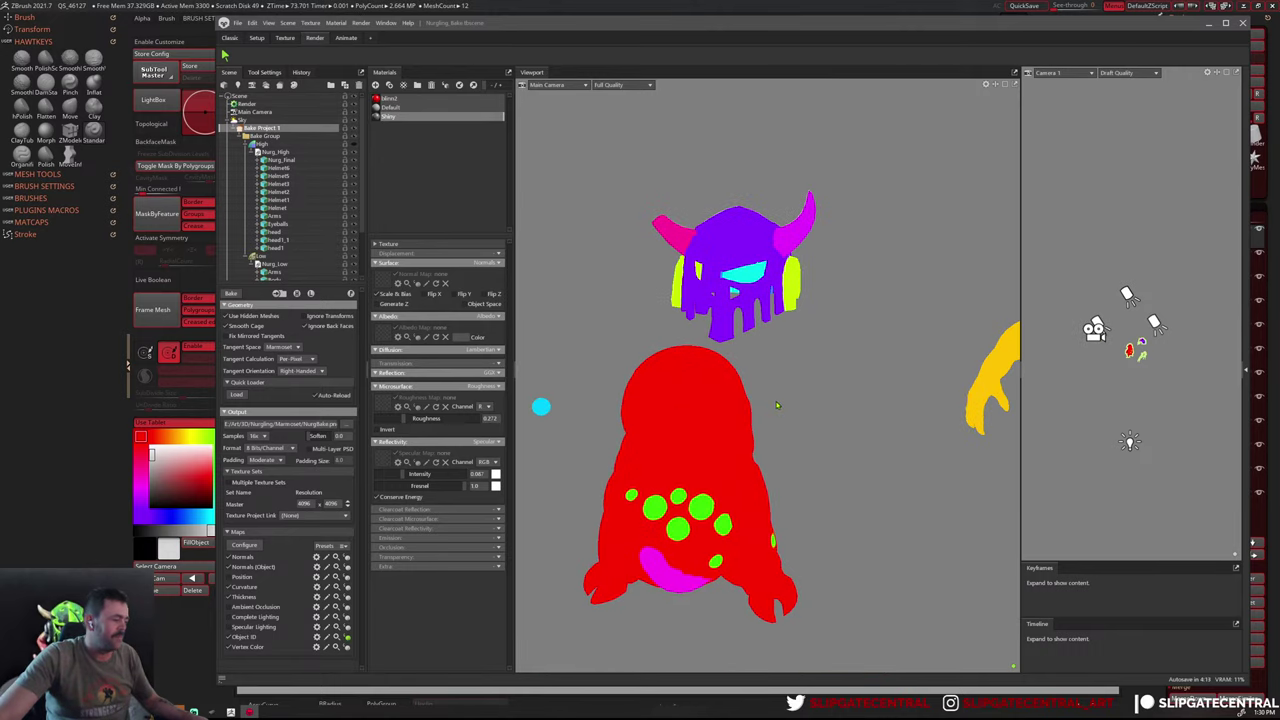
{"action": "left_click", "coordinate": [347, 638]}
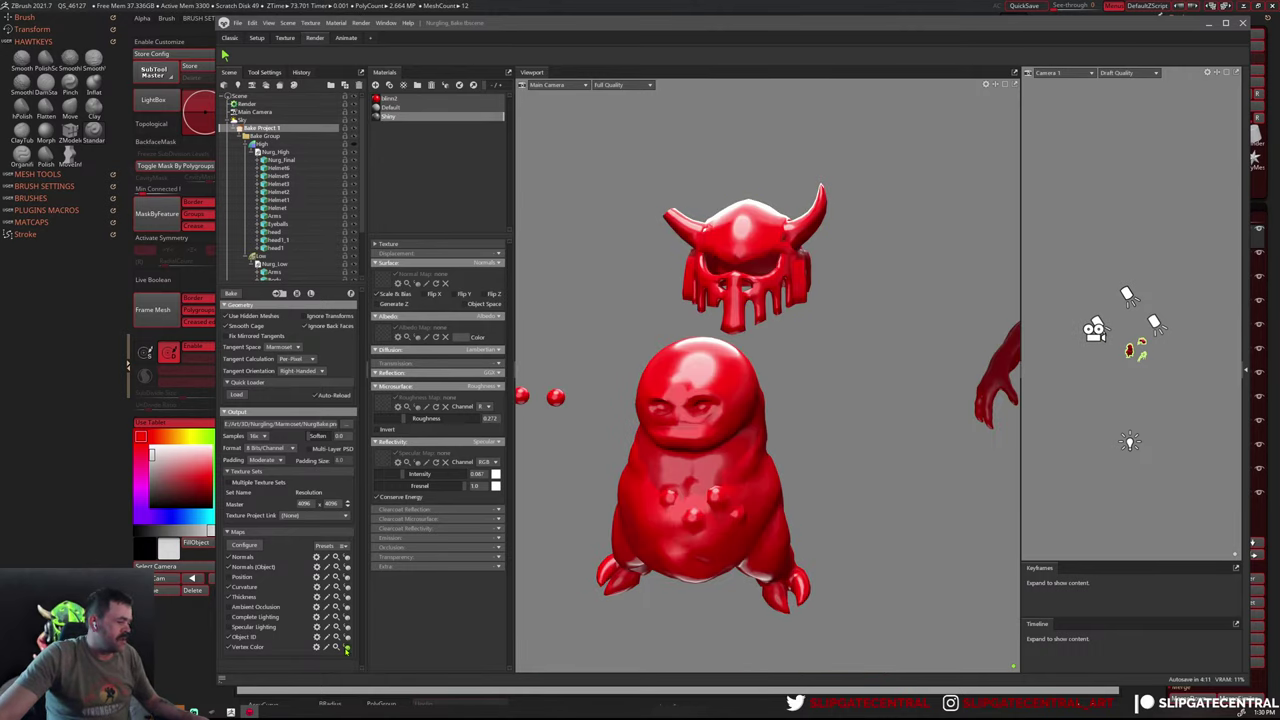
Preview the vertex colour map, then return to the shaded red model
{"action": "left_click", "coordinate": [346, 648]}
{"action": "scroll", "coordinate": [840, 407], "scroll_direction": "down", "scroll_amount": 3}
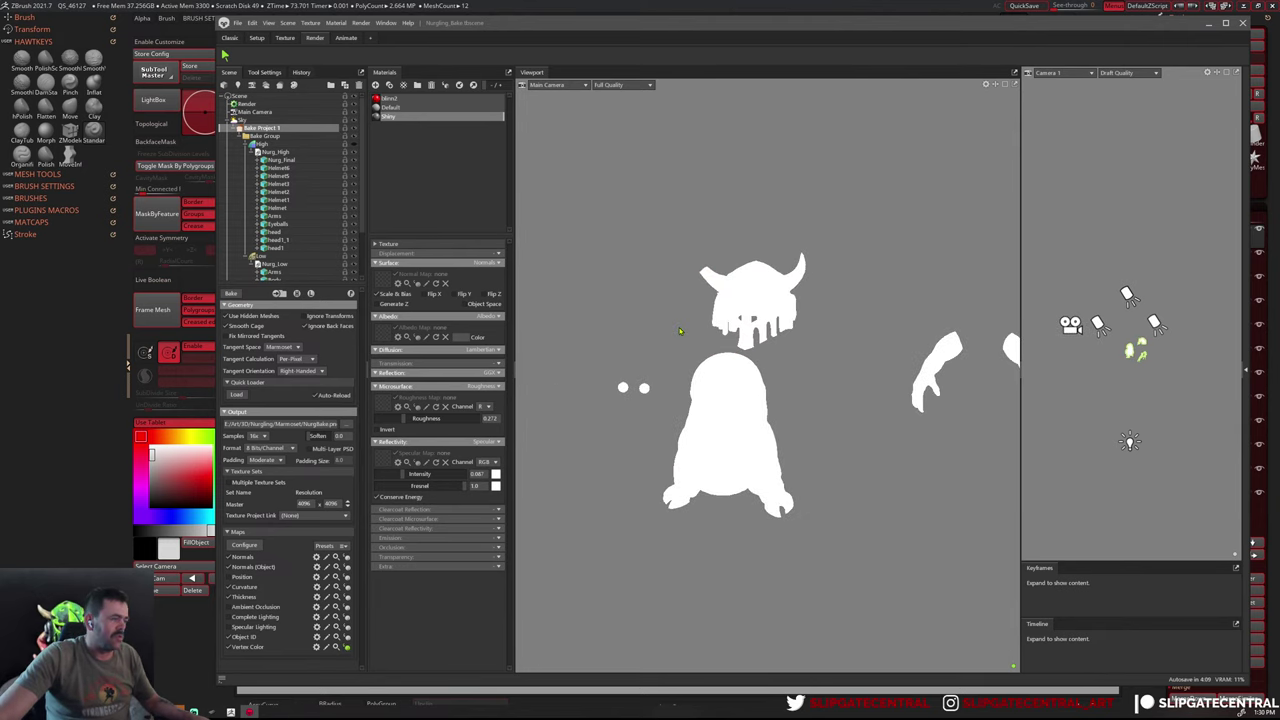
{"action": "left_click", "coordinate": [346, 648]}
{"action": "scroll", "coordinate": [663, 365], "scroll_direction": "down", "scroll_amount": 2}
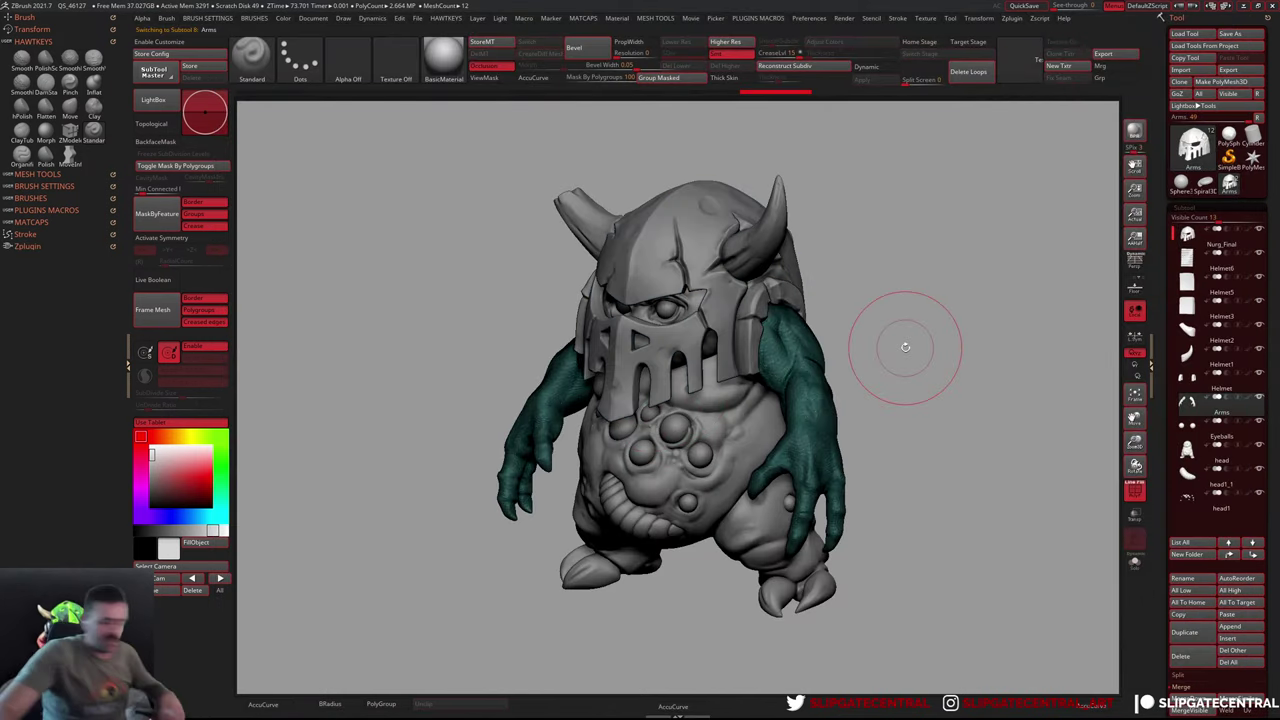
Try zbro_Paint and Flat Color, then use BasicMaterial with Ambient ~15 and Light Intensity ~2.07
{"action": "left_click_drag", "start_coordinate": [905, 347], "coordinate": [908, 378]}
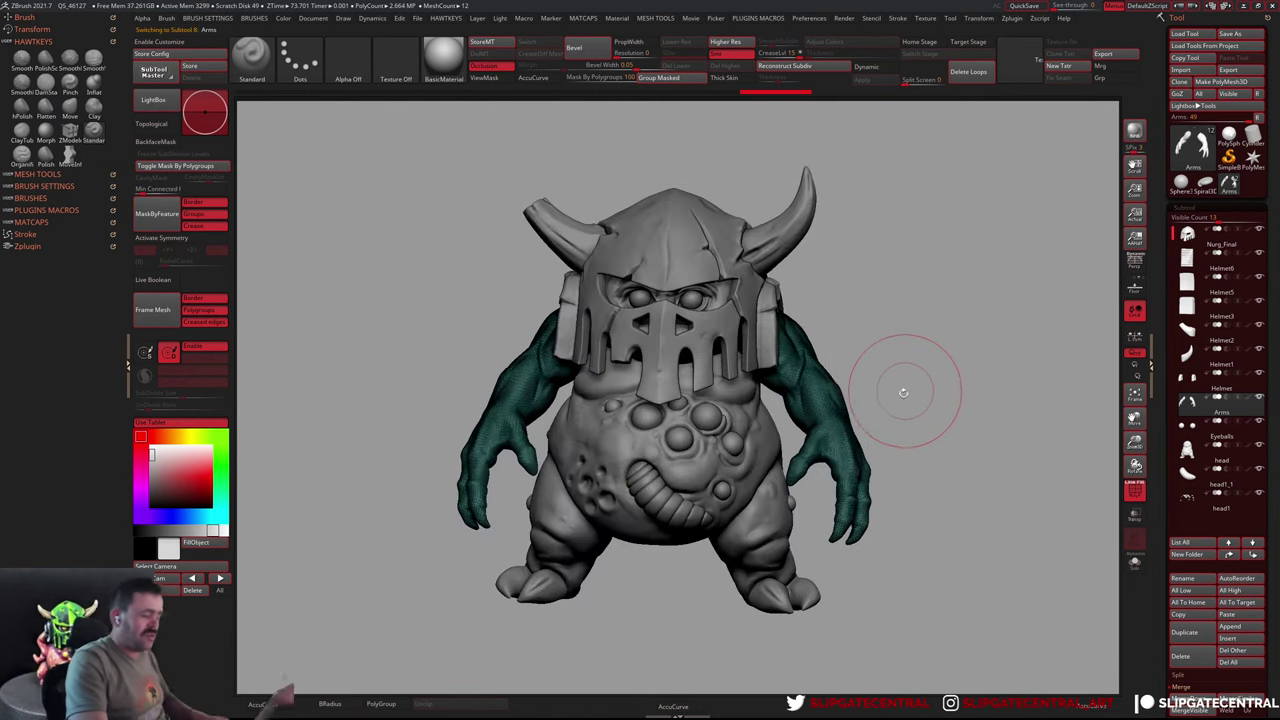
{"action": "key", "text": "m"}
{"action": "left_click", "coordinate": [892, 390]}
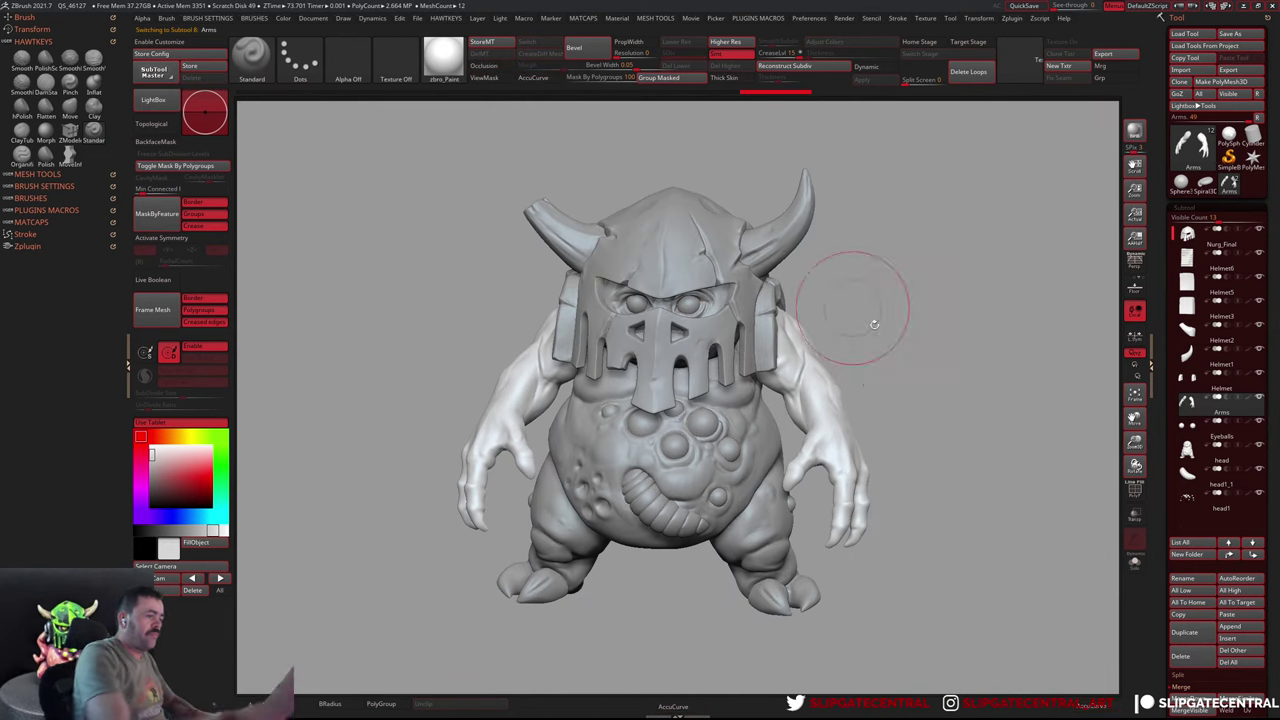
{"action": "key", "text": "m"}
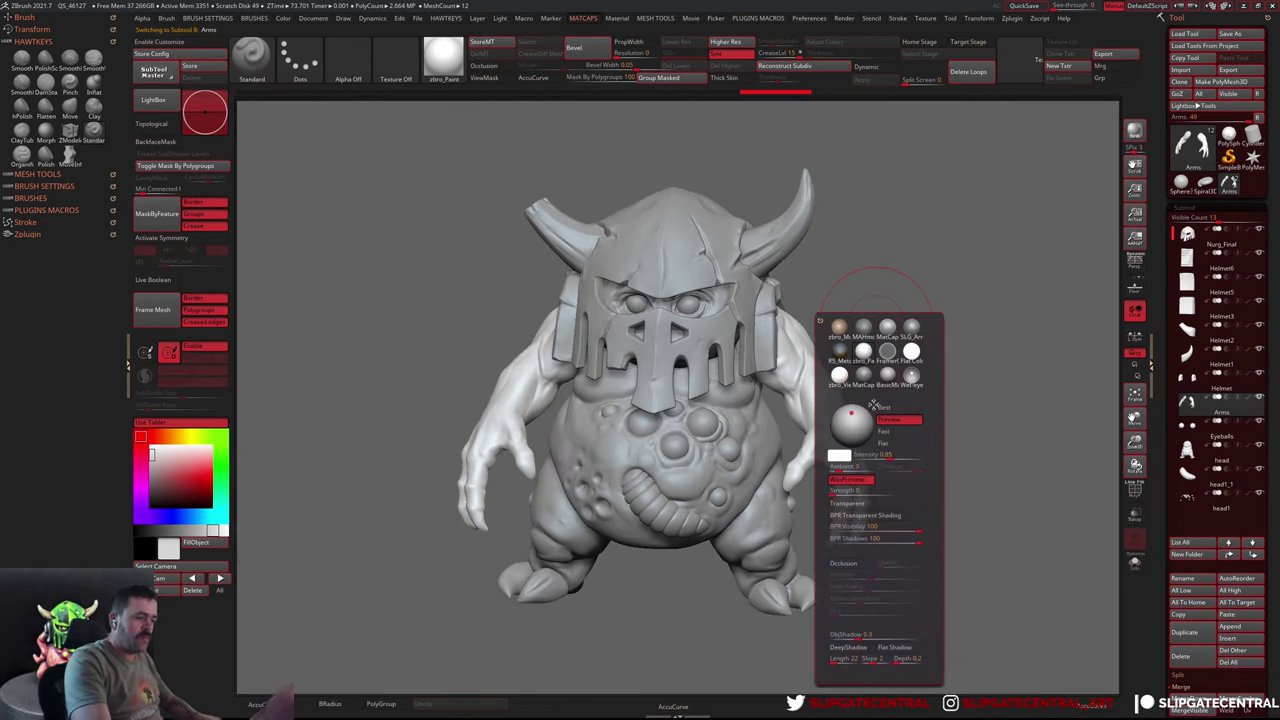
{"action": "key", "text": "m"}
{"action": "left_click", "coordinate": [912, 391]}
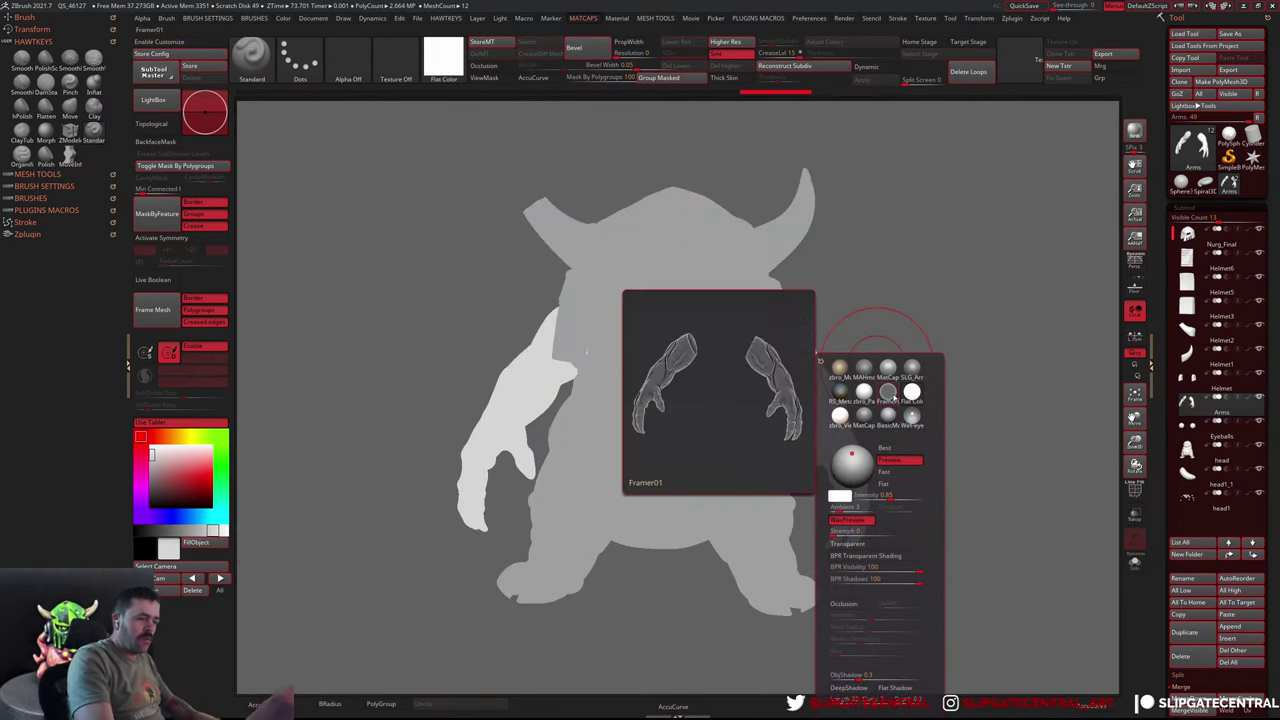
{"action": "left_click", "coordinate": [888, 414]}
{"action": "key", "text": "m"}
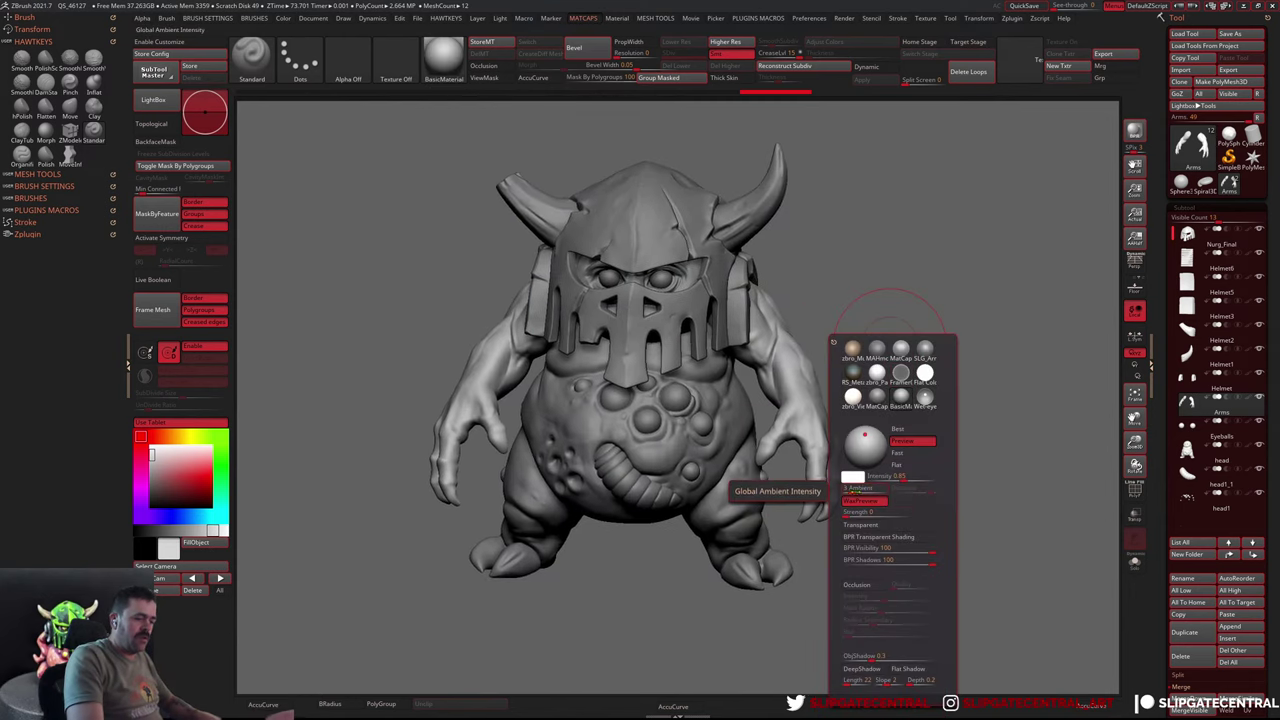
{"action": "left_click_drag", "start_coordinate": [858, 489], "coordinate": [877, 493]}
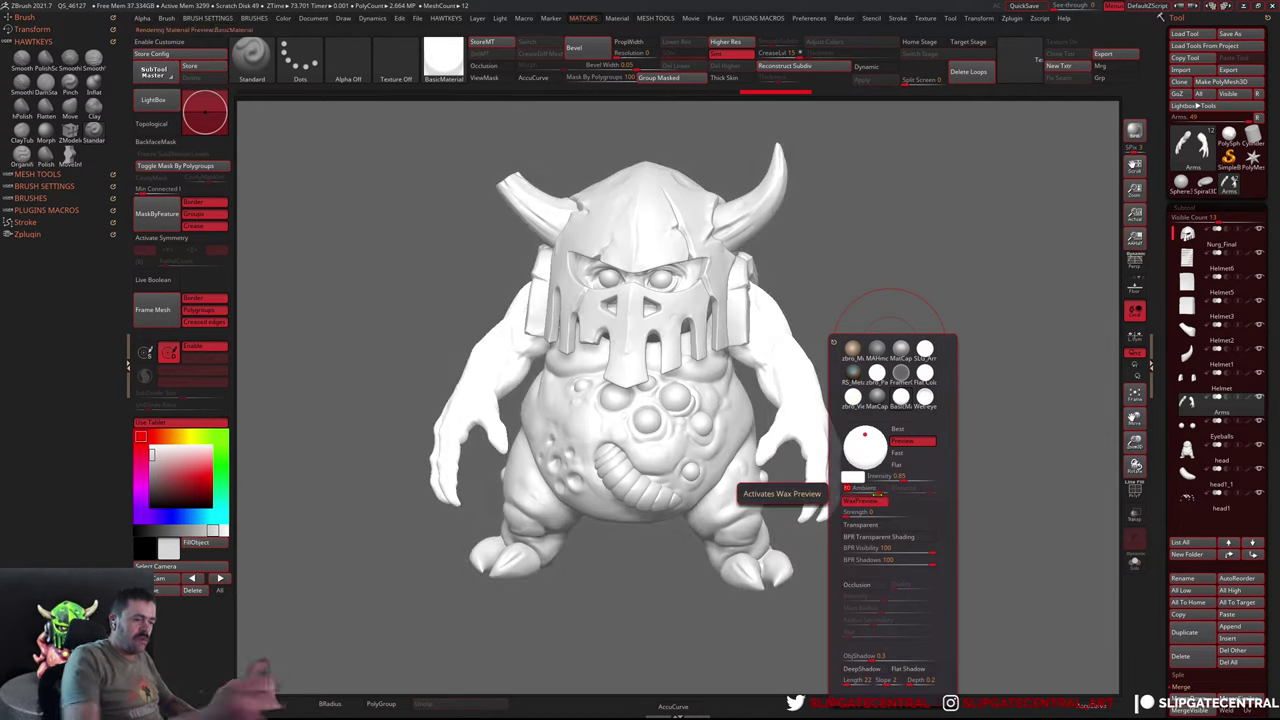
{"action": "left_click_drag", "start_coordinate": [900, 477], "coordinate": [903, 481]}
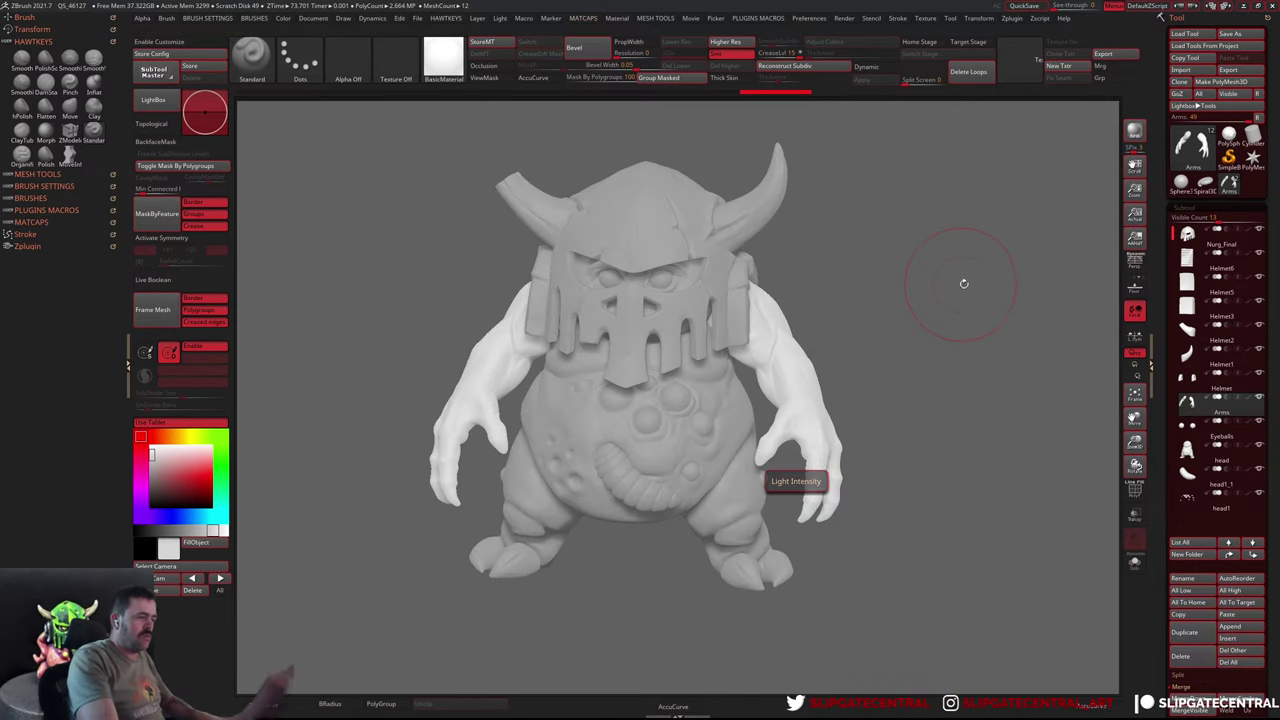
Enable X symmetry and FillObject the arms, then the whole model, with white
{"action": "mouse_move", "coordinate": [963, 280]}
{"action": "left_mouse_down"}
{"action": "mouse_move", "coordinate": [947, 316]}
{"action": "mouse_move", "coordinate": [843, 371]}
{"action": "left_mouse_up"}
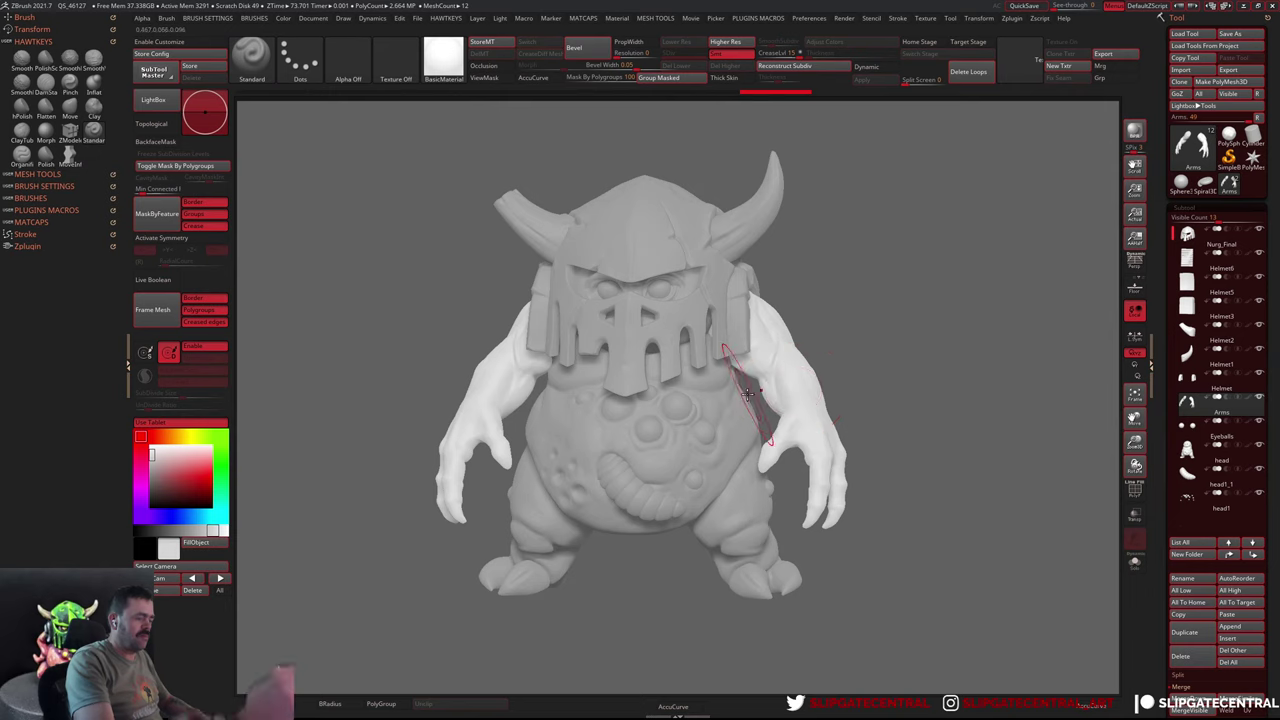
{"action": "key", "text": "x"}
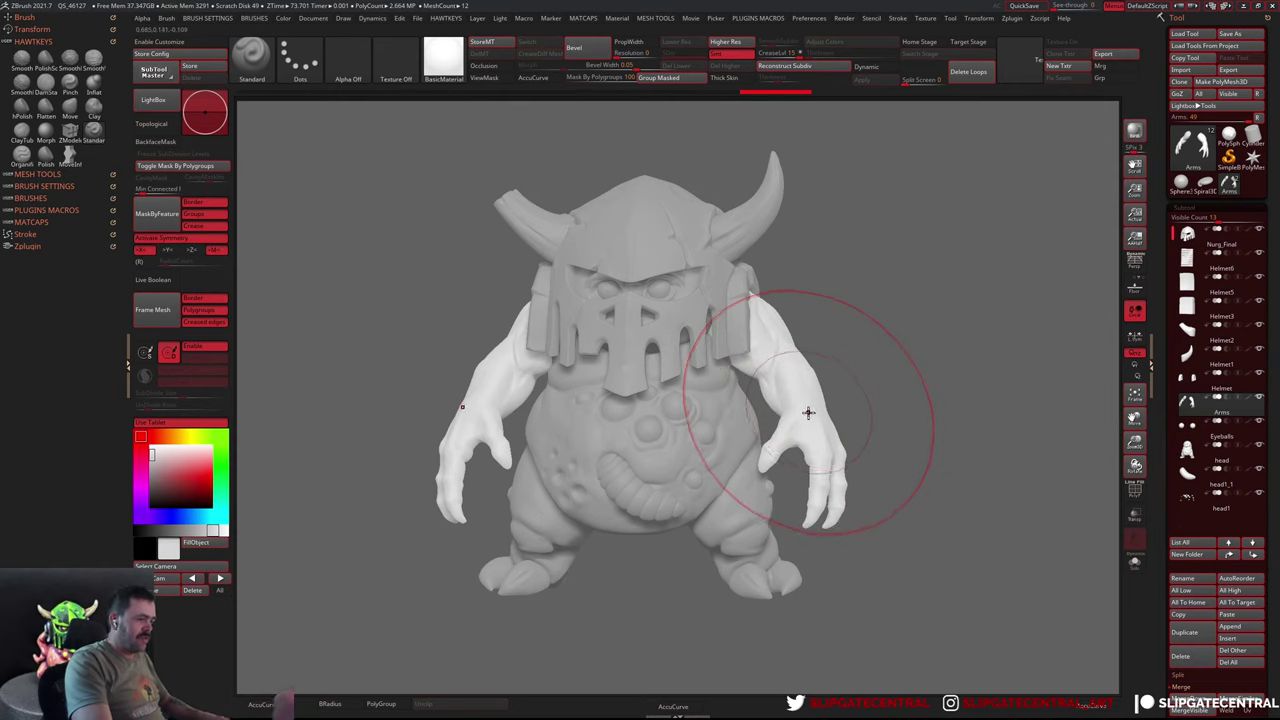
{"action": "key", "text": "space"}
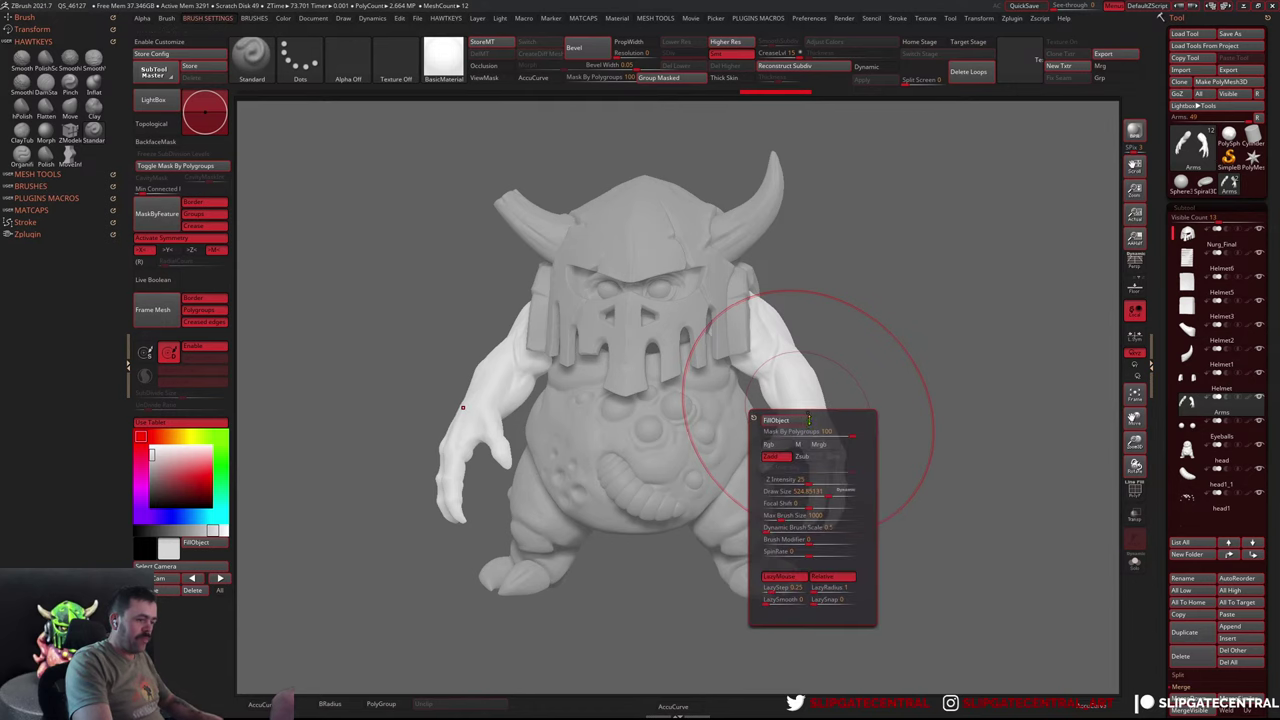
{"action": "key", "text": "space"}
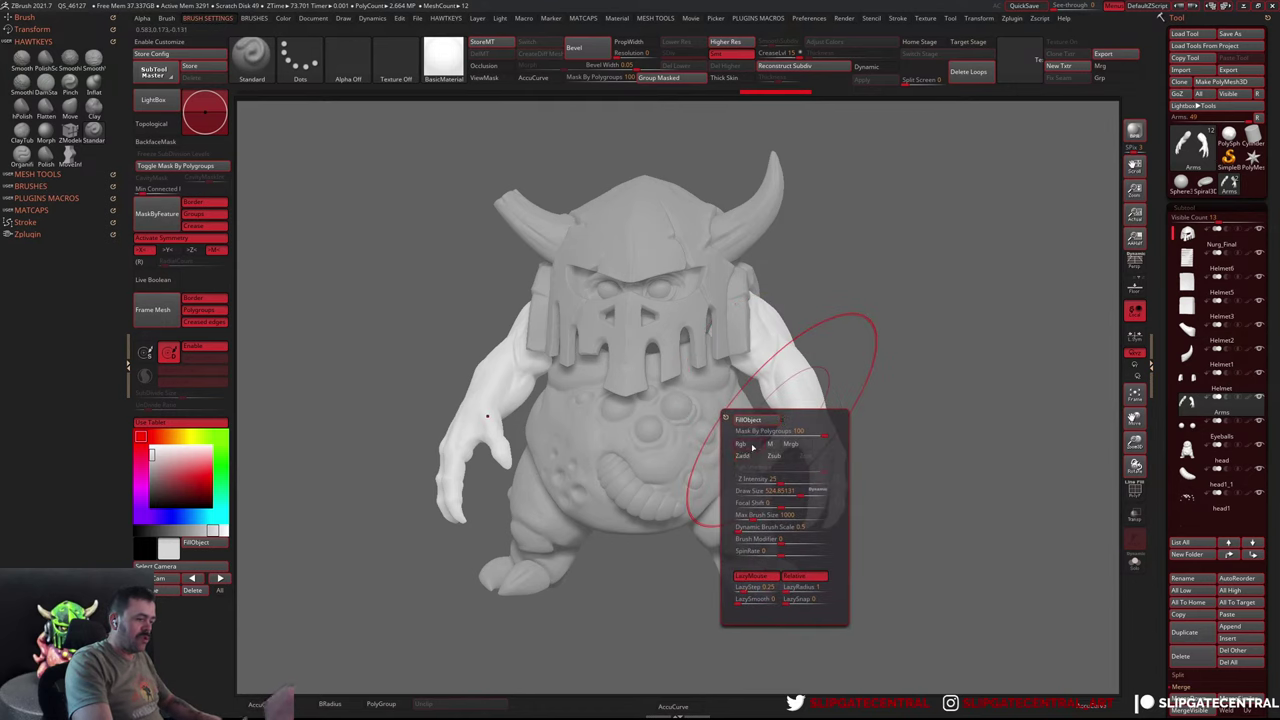
{"action": "left_click", "coordinate": [809, 423]}
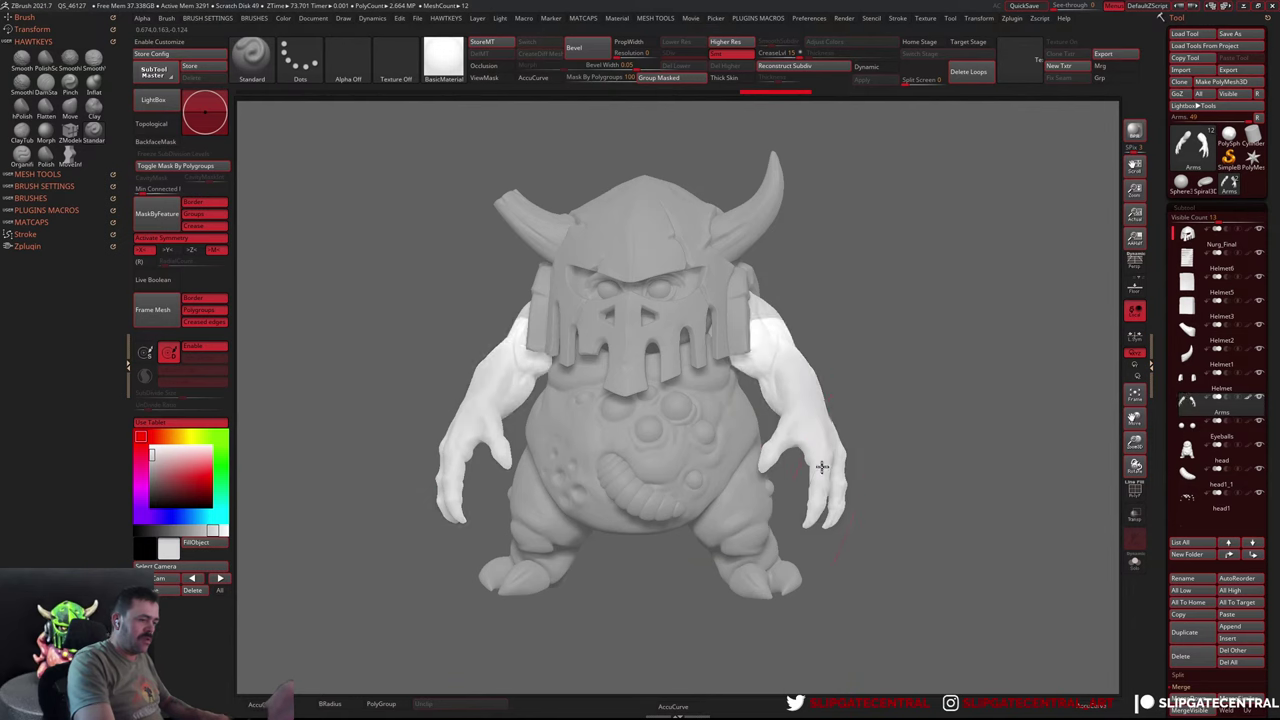
{"action": "key", "text": "space"}
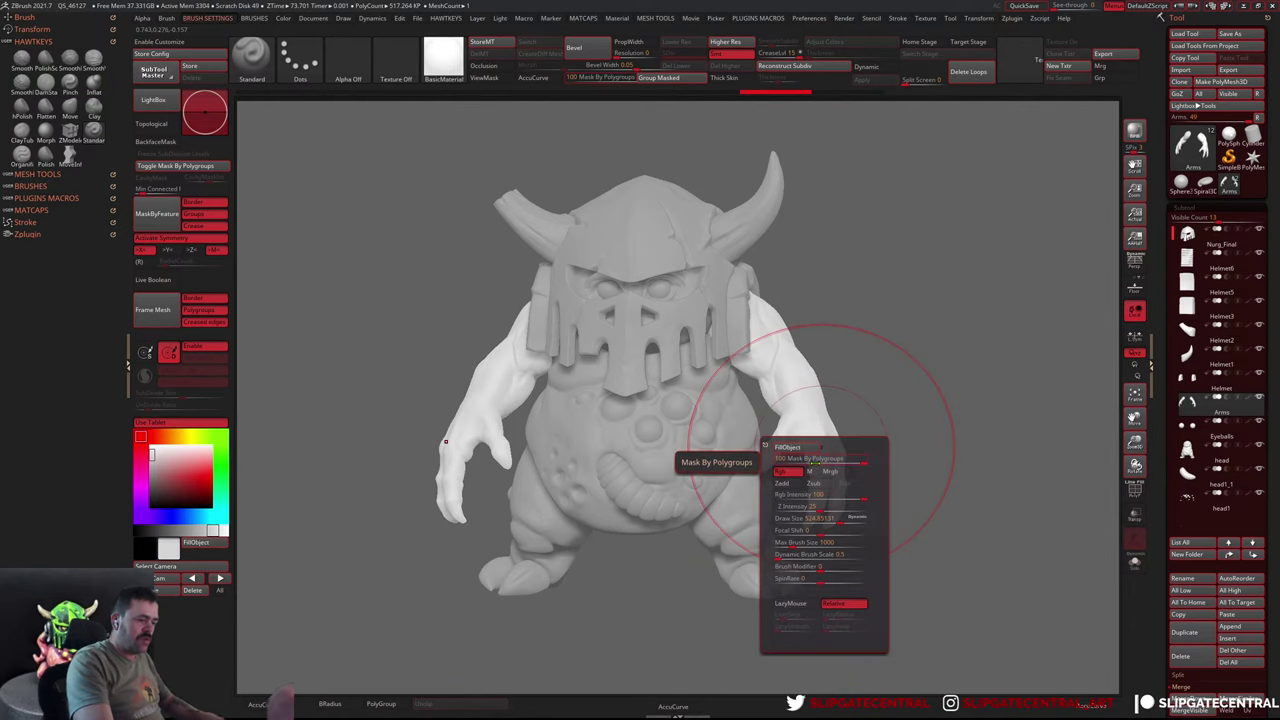
{"action": "left_click", "coordinate": [1263, 405]}
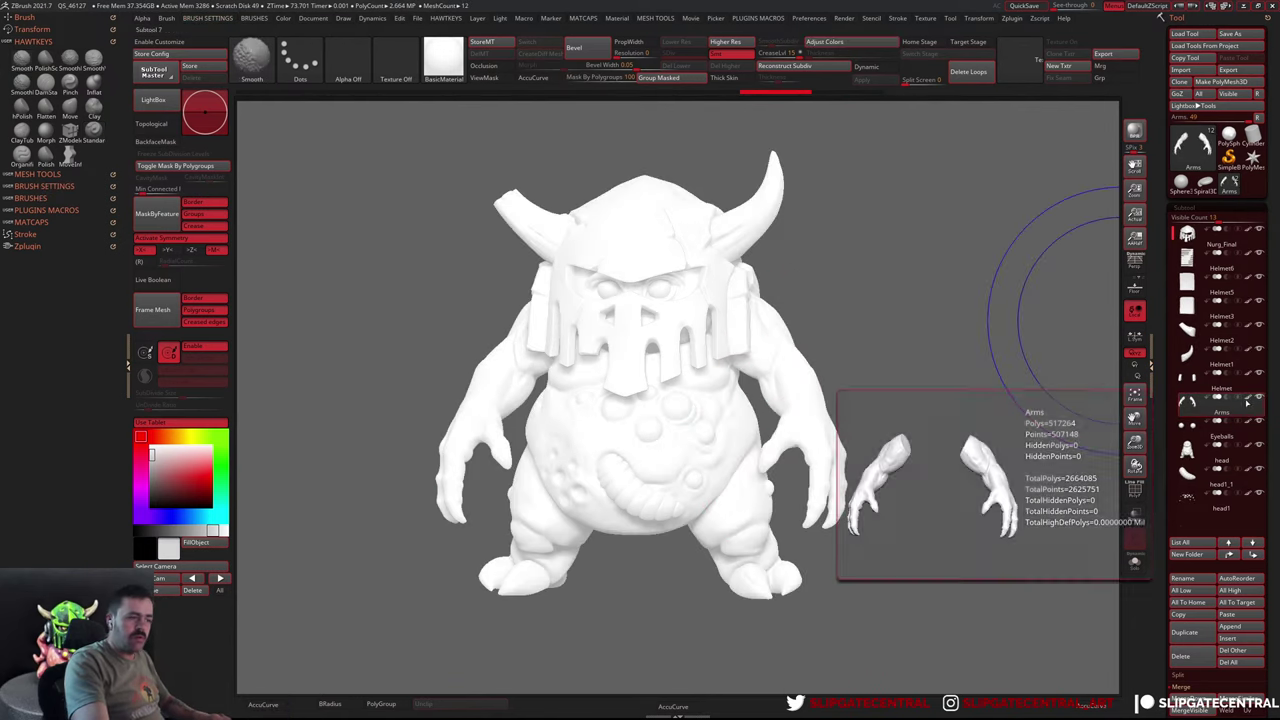
{"action": "mouse_move", "coordinate": [863, 386]}
{"action": "left_mouse_down"}
{"action": "mouse_move", "coordinate": [913, 388]}
{"action": "mouse_move", "coordinate": [823, 457]}
{"action": "left_mouse_up"}
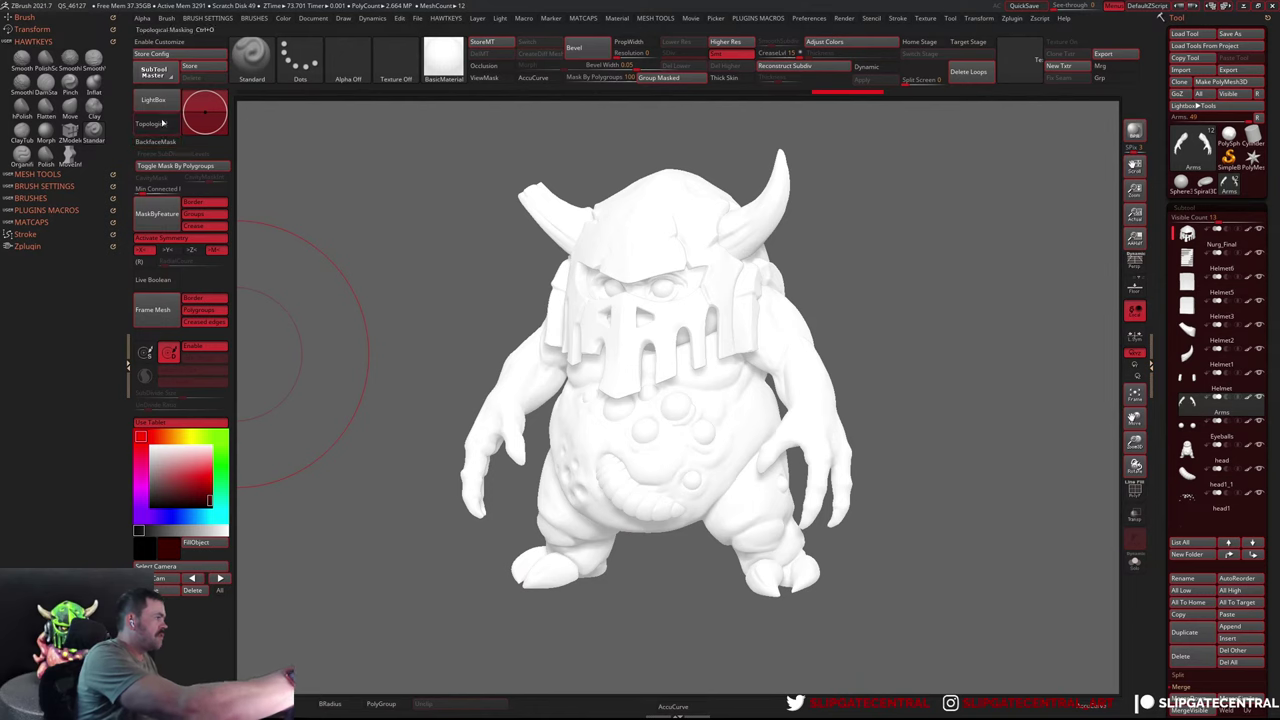
Use SubTool Master's Fill with Color only to turn every subtool dark red
{"action": "left_click", "coordinate": [162, 100]}
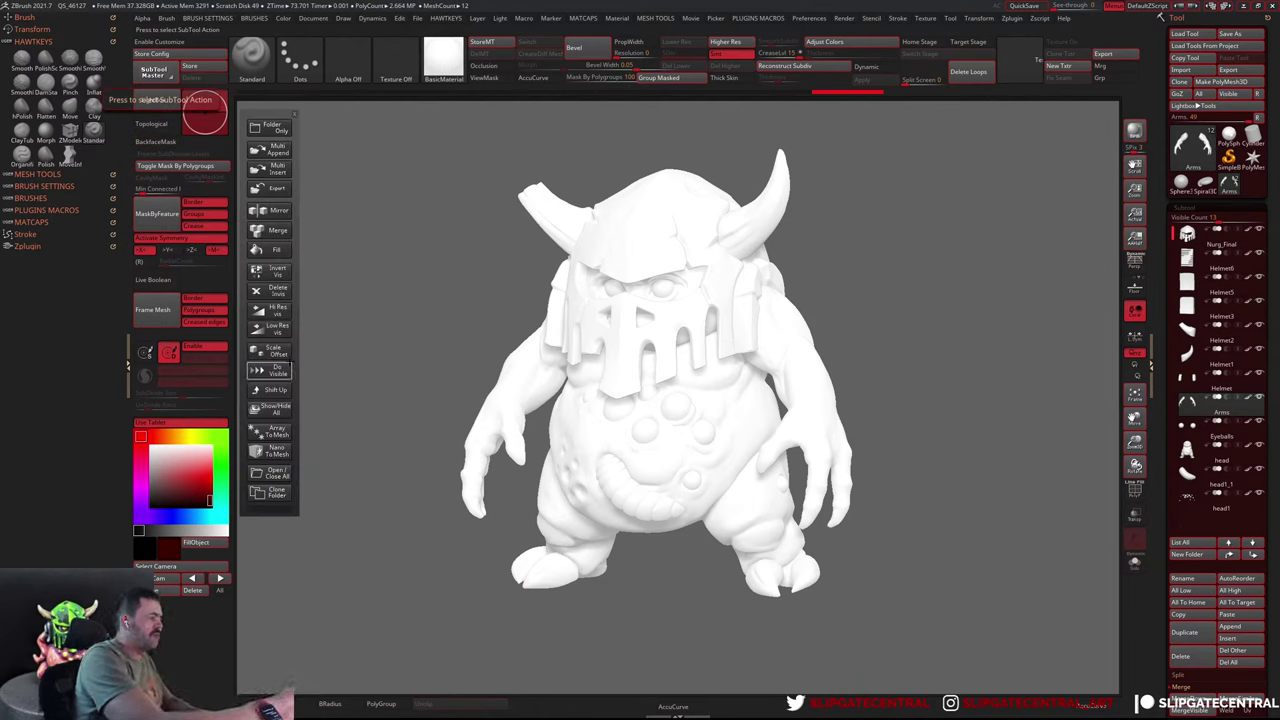
{"action": "left_click", "coordinate": [275, 370]}
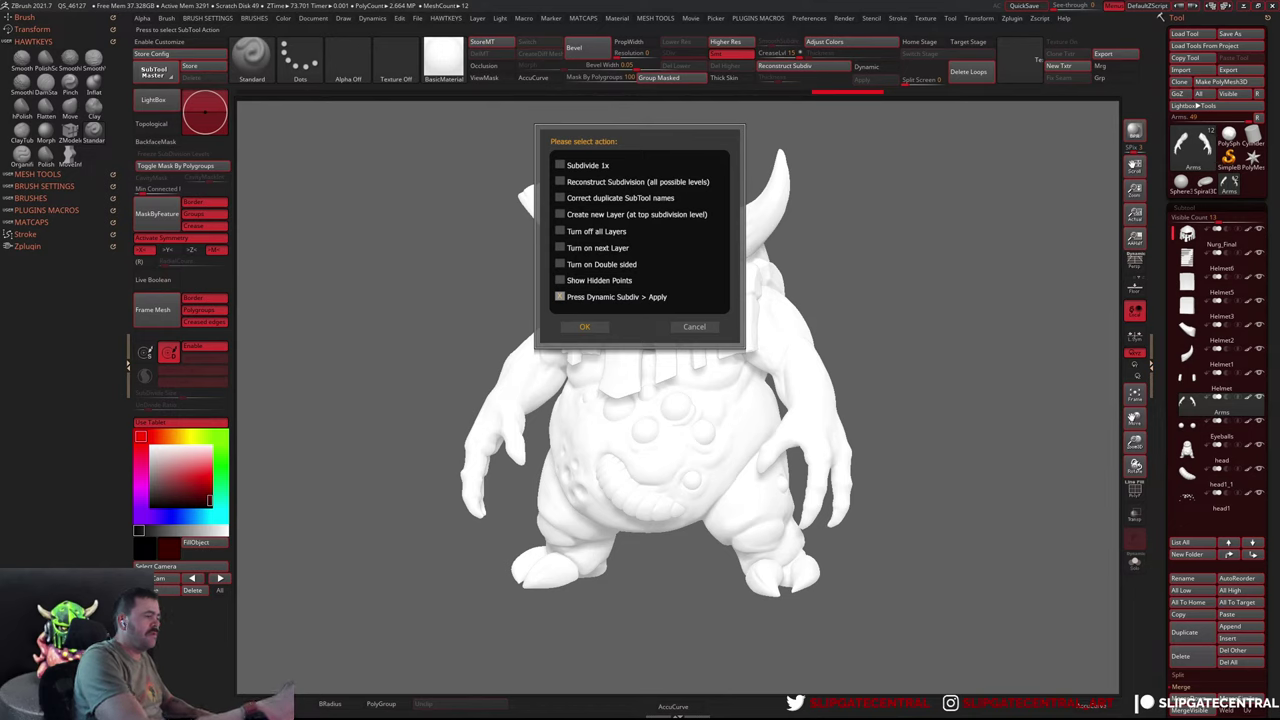
{"action": "left_click", "coordinate": [698, 325]}
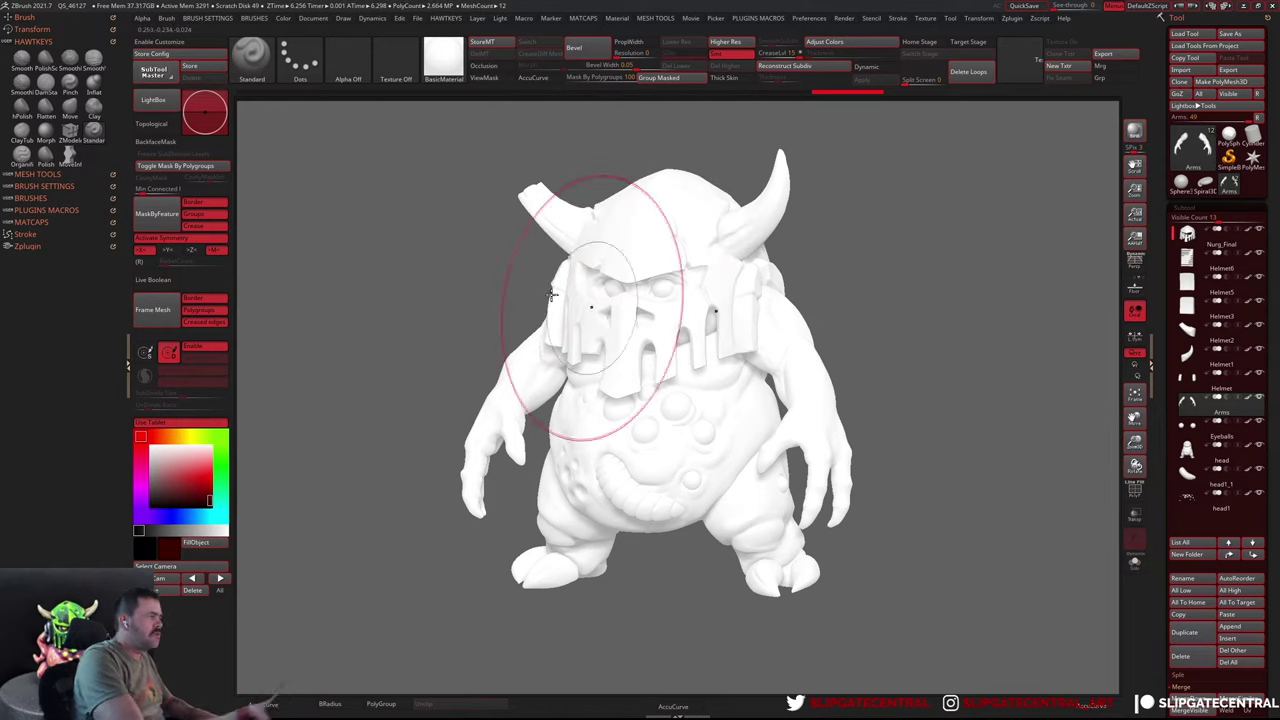
{"action": "left_click", "coordinate": [160, 74]}
{"action": "left_click", "coordinate": [272, 249]}
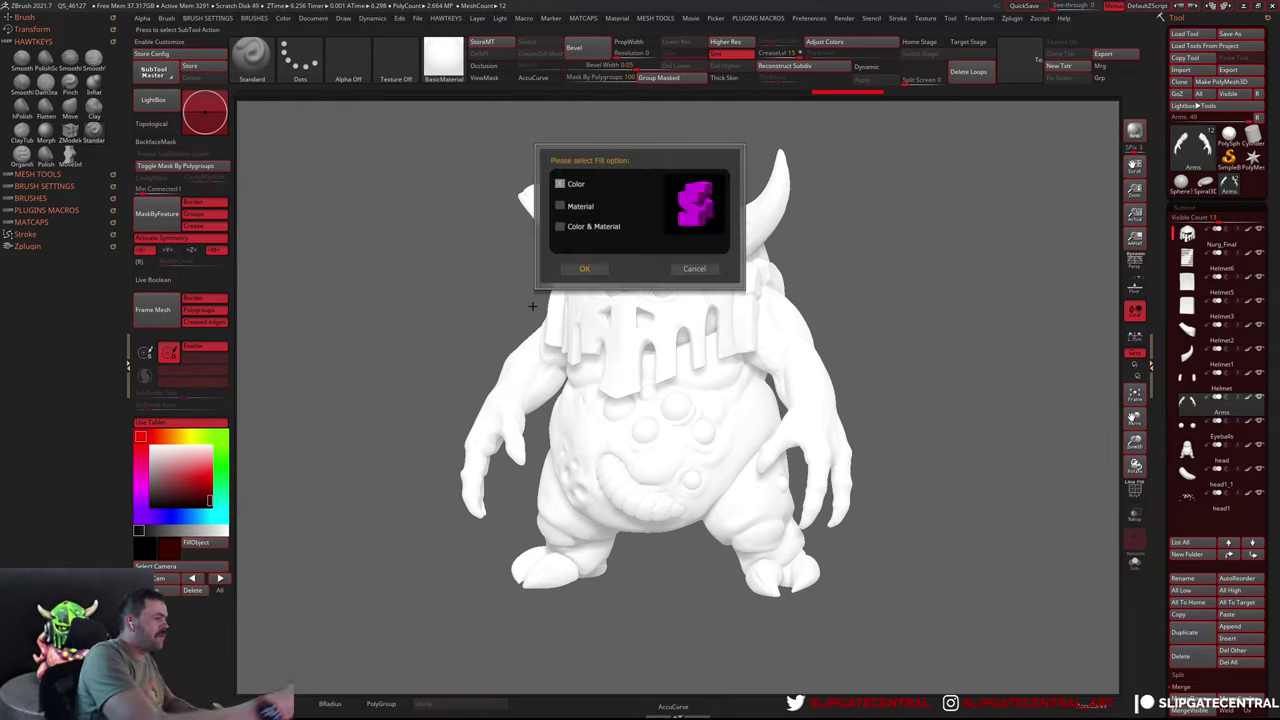
{"action": "left_click", "coordinate": [588, 267]}
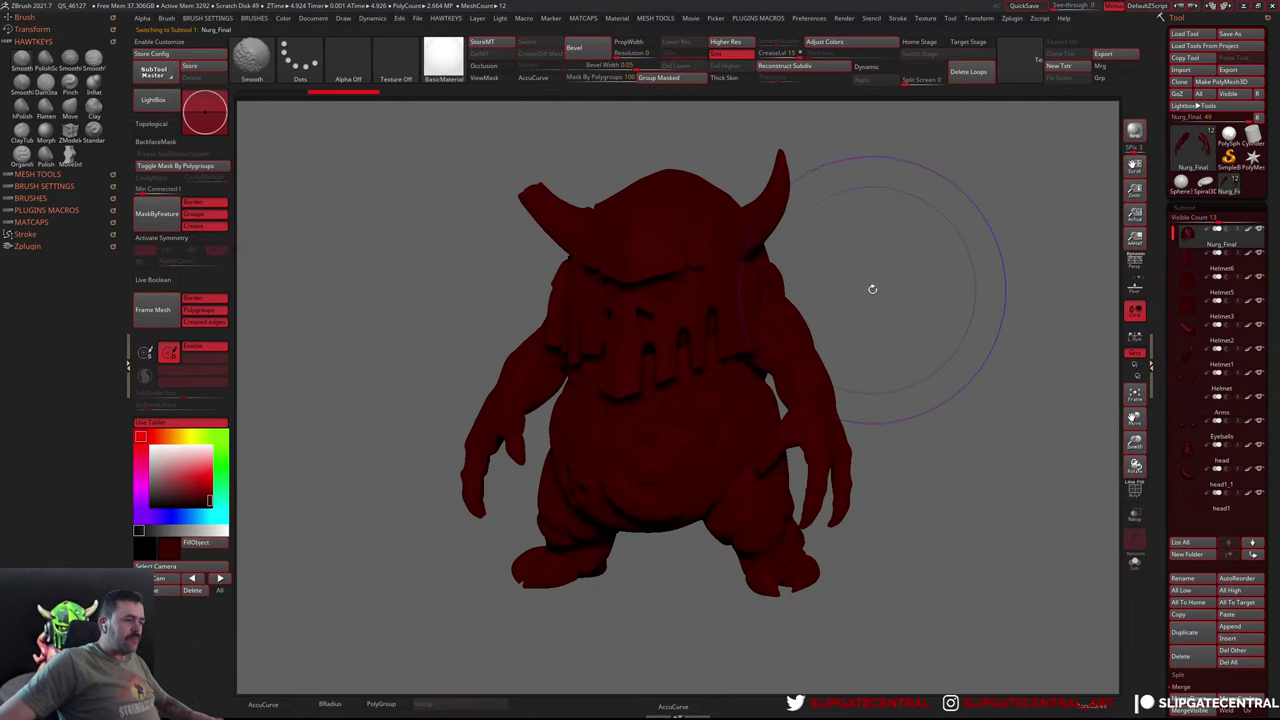
Inspect the helmet pieces solo, delete the unused Helmet6 and Helmet2, and save the file
{"action": "left_click_drag", "start_coordinate": [1008, 262], "coordinate": [1141, 268]}
{"action": "left_click", "coordinate": [1224, 270]}
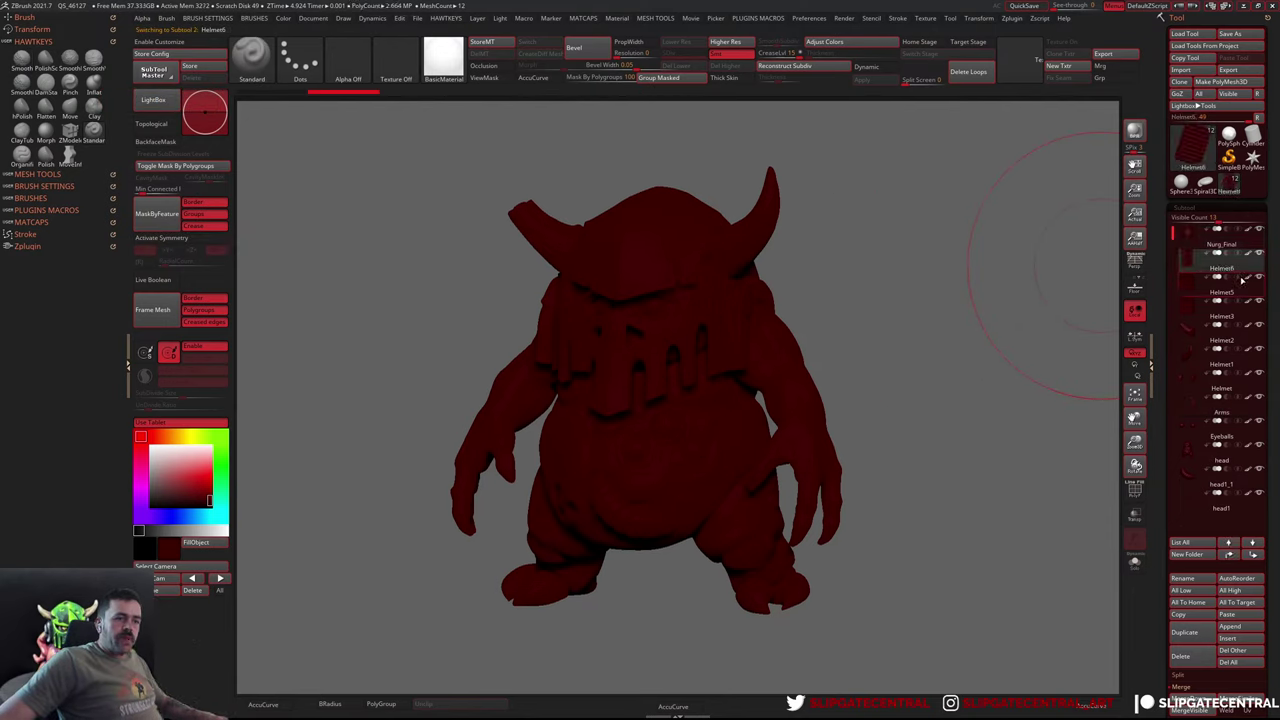
{"action": "left_click", "coordinate": [1134, 310]}
{"action": "mouse_move", "coordinate": [748, 315]}
{"action": "left_mouse_down"}
{"action": "mouse_move", "coordinate": [652, 266]}
{"action": "mouse_move", "coordinate": [1163, 283]}
{"action": "left_mouse_up"}
{"action": "left_click", "coordinate": [1212, 288]}
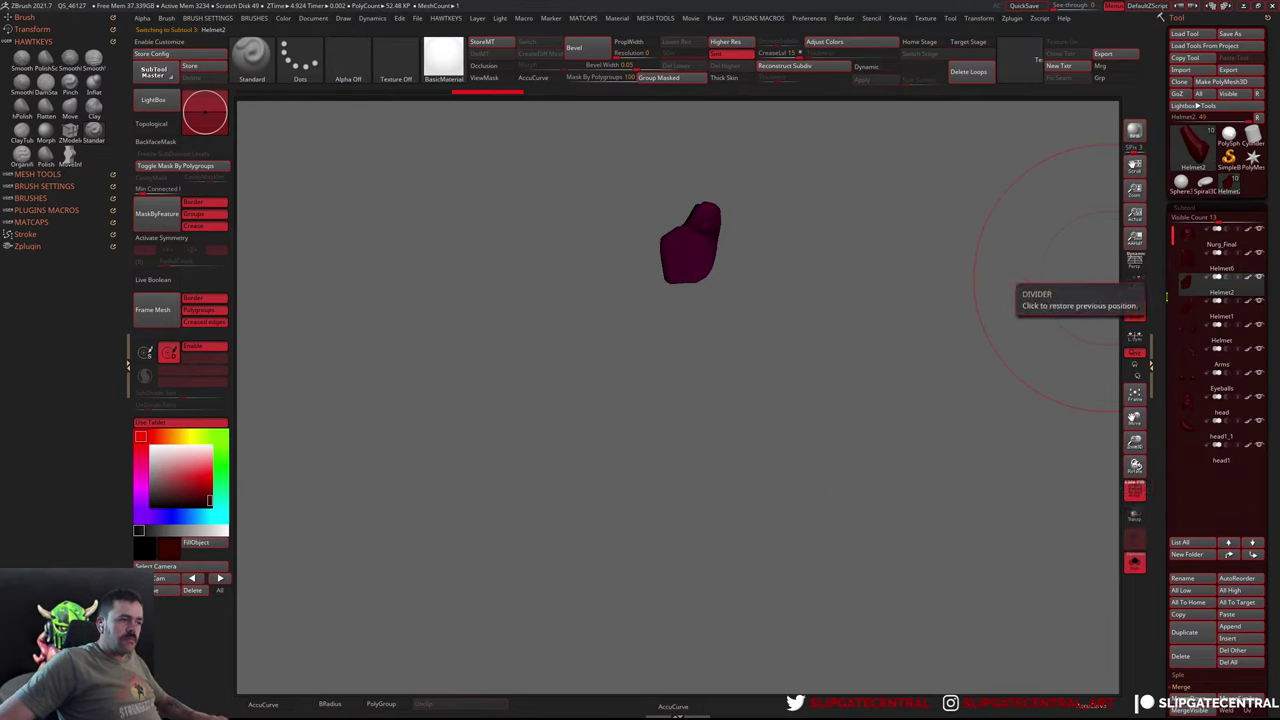
{"action": "key", "text": "shift+s"}
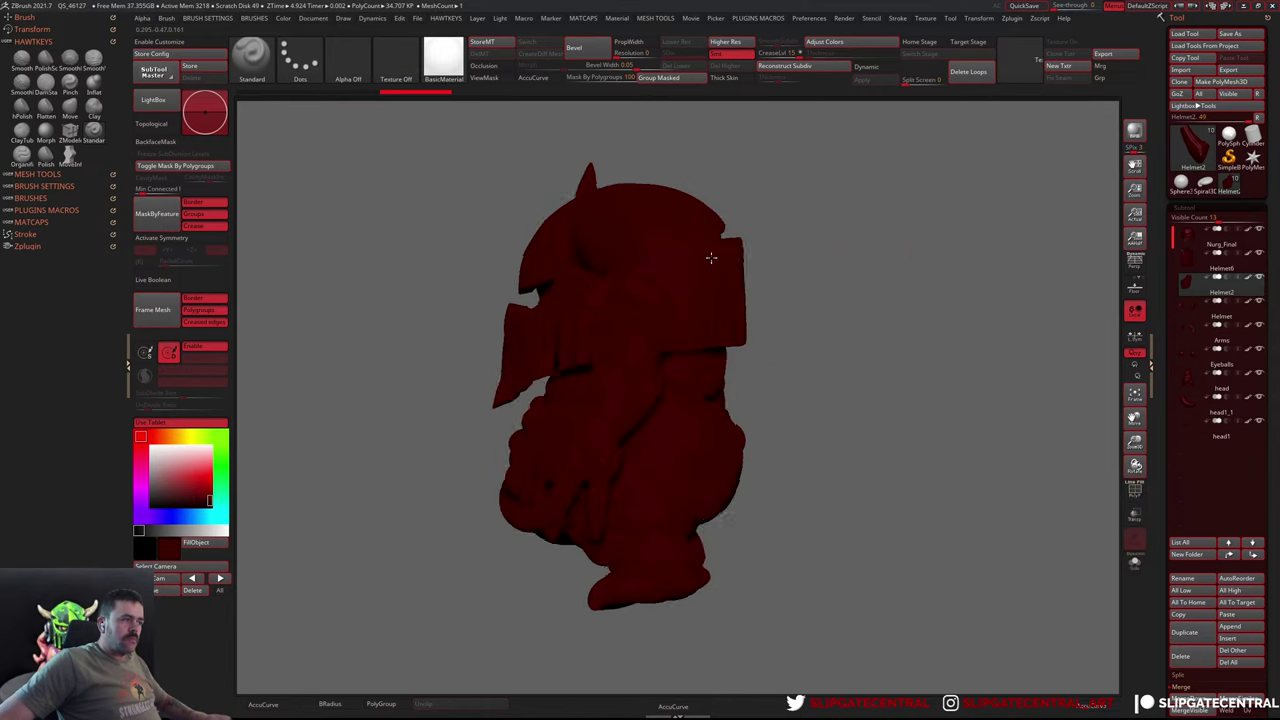
{"action": "left_click", "coordinate": [1236, 270]}
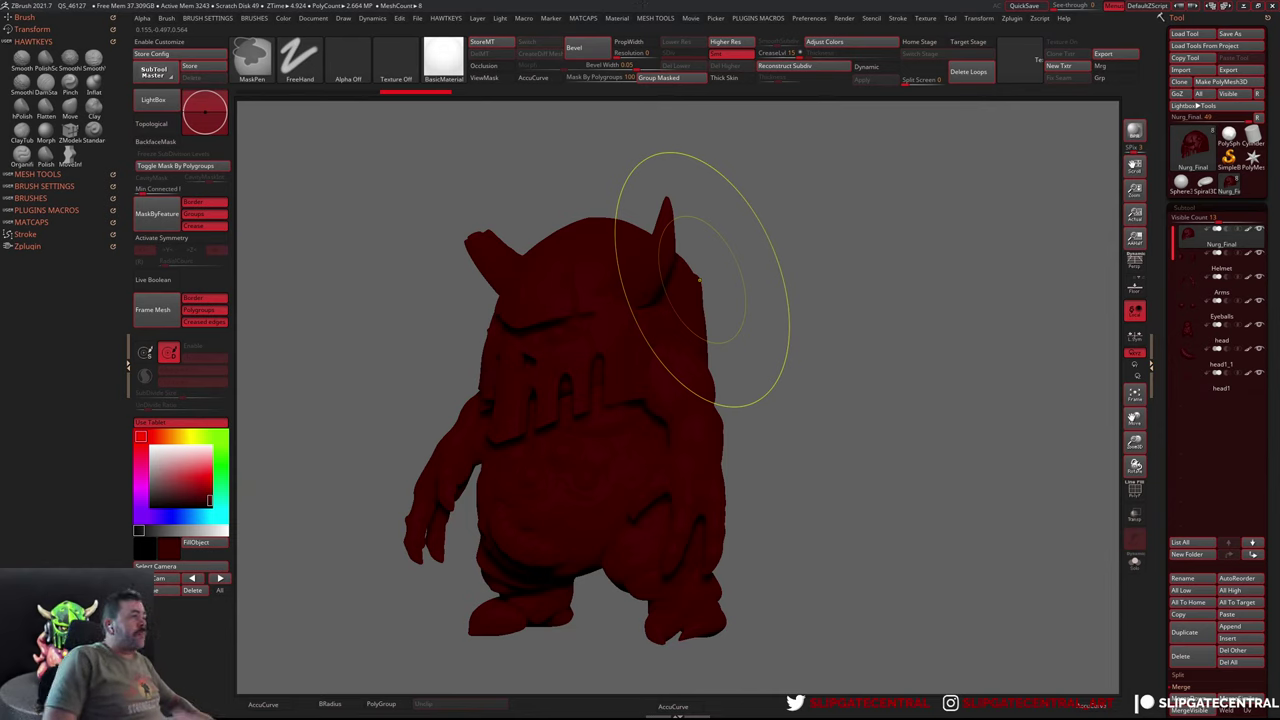
{"action": "key", "text": "ctrl+s"}
Solo the Helmet subtool, apply MatCap Gray, and set white as the paint colour
{"action": "left_click", "coordinate": [1228, 270]}
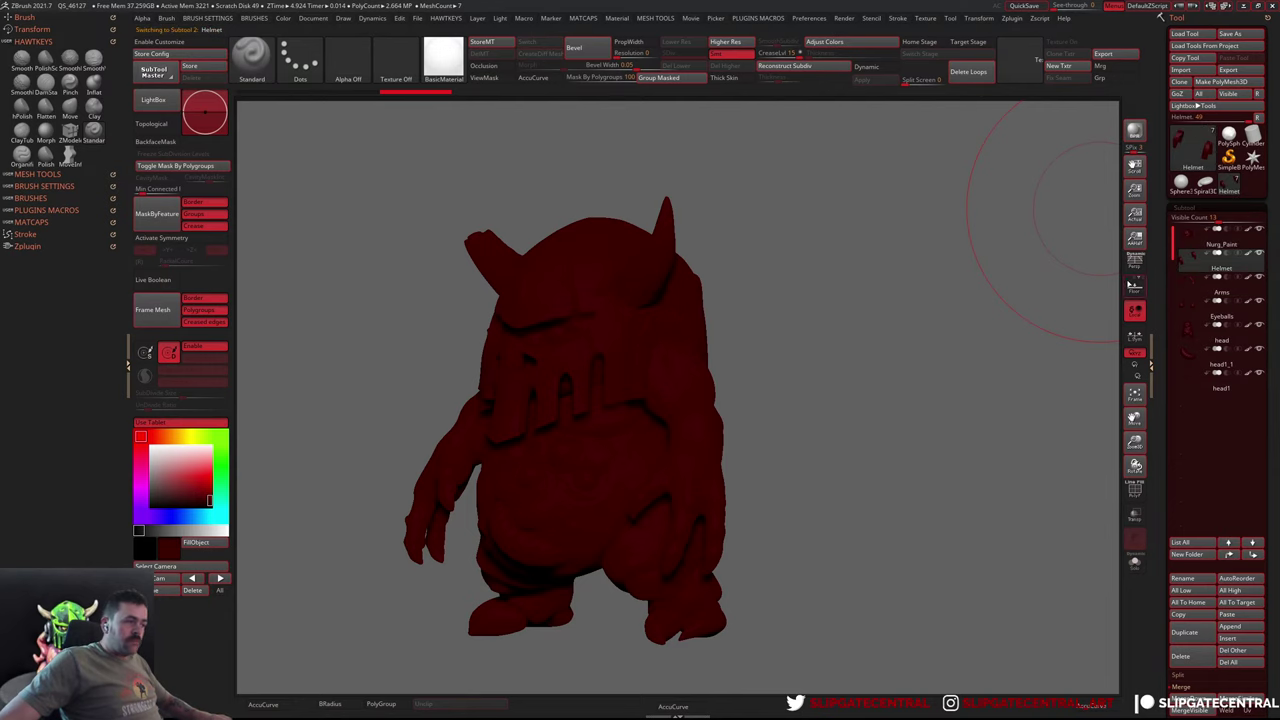
{"action": "key", "text": "alt+s"}
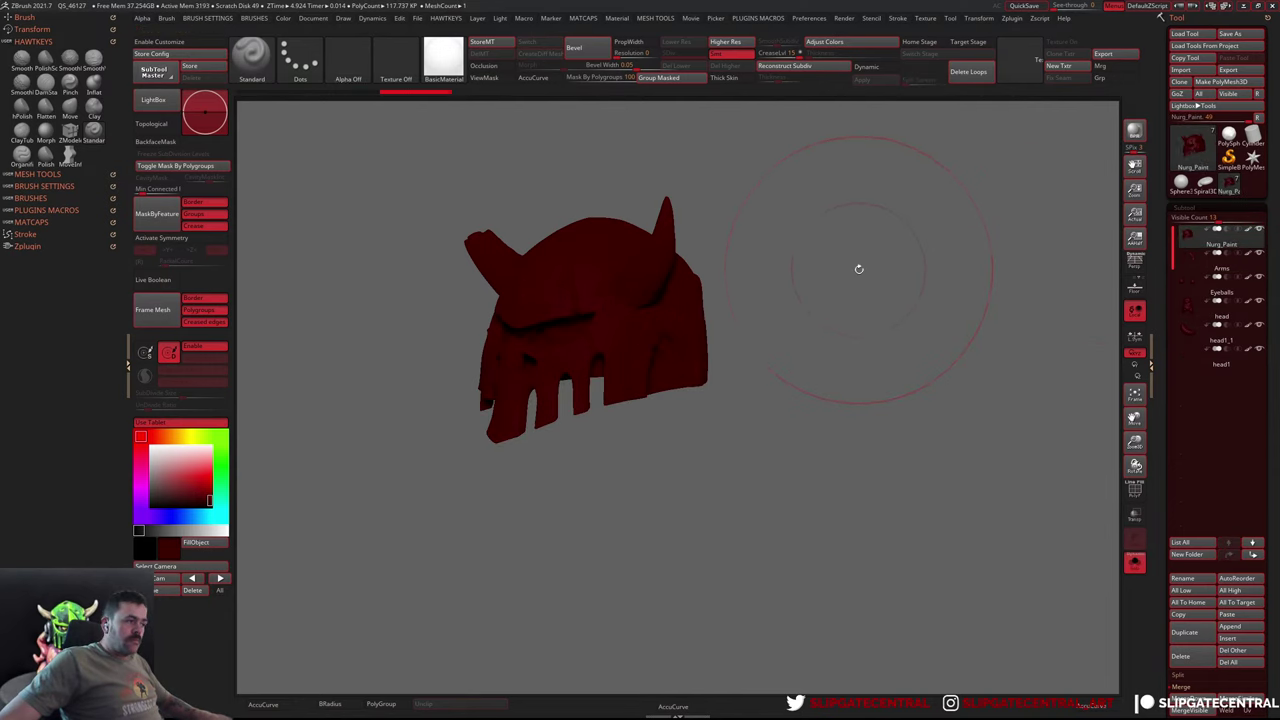
{"action": "key", "text": "alt+s"}
{"action": "key", "text": "alt+s"}
{"action": "key", "text": "m"}
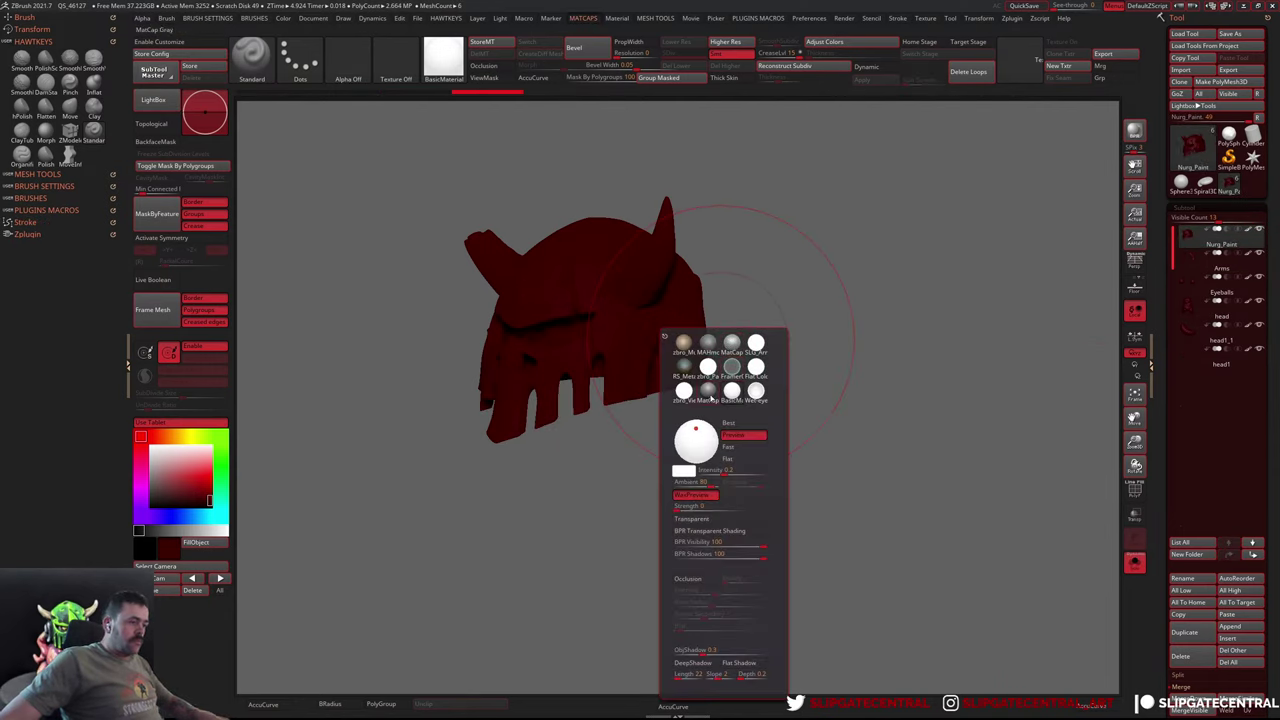
{"action": "left_click", "coordinate": [708, 392]}
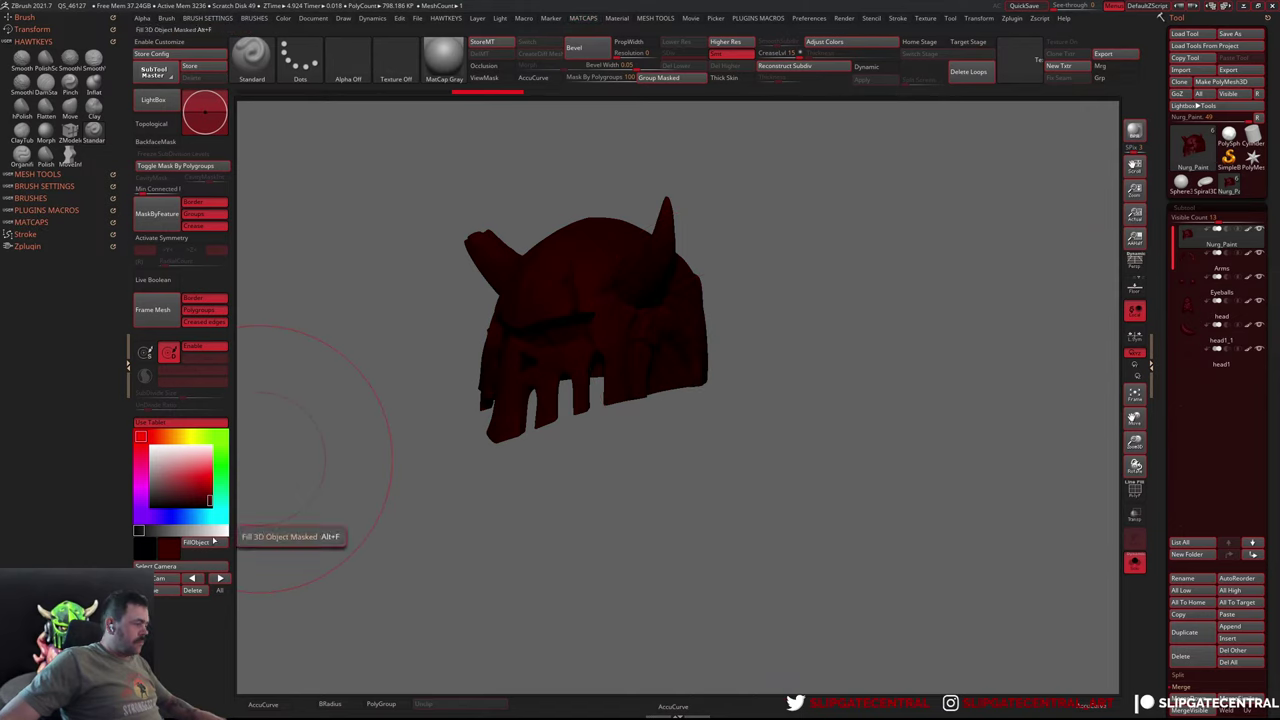
{"action": "left_click", "coordinate": [216, 530]}
{"action": "key", "text": "shift"}
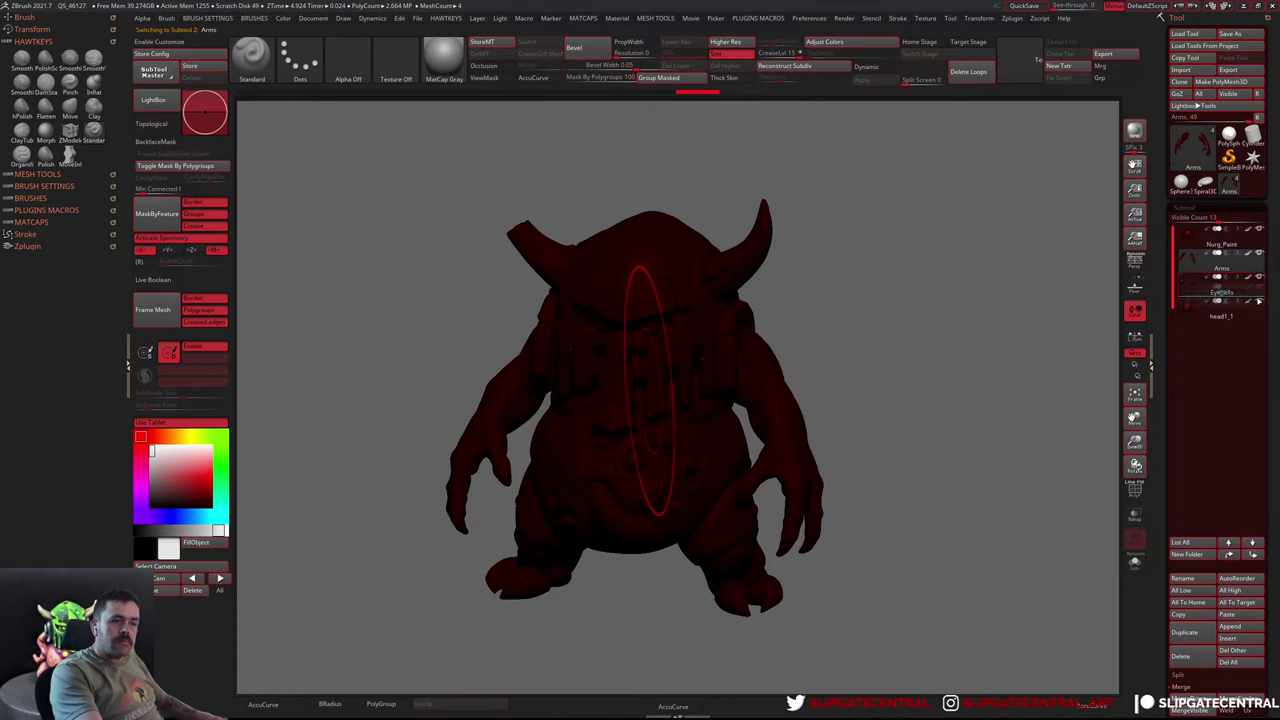
Move Arms below Eyeballs in the subtool list and restore the mask on the model
{"action": "left_click_drag", "start_coordinate": [1220, 293], "coordinate": [1251, 298]}
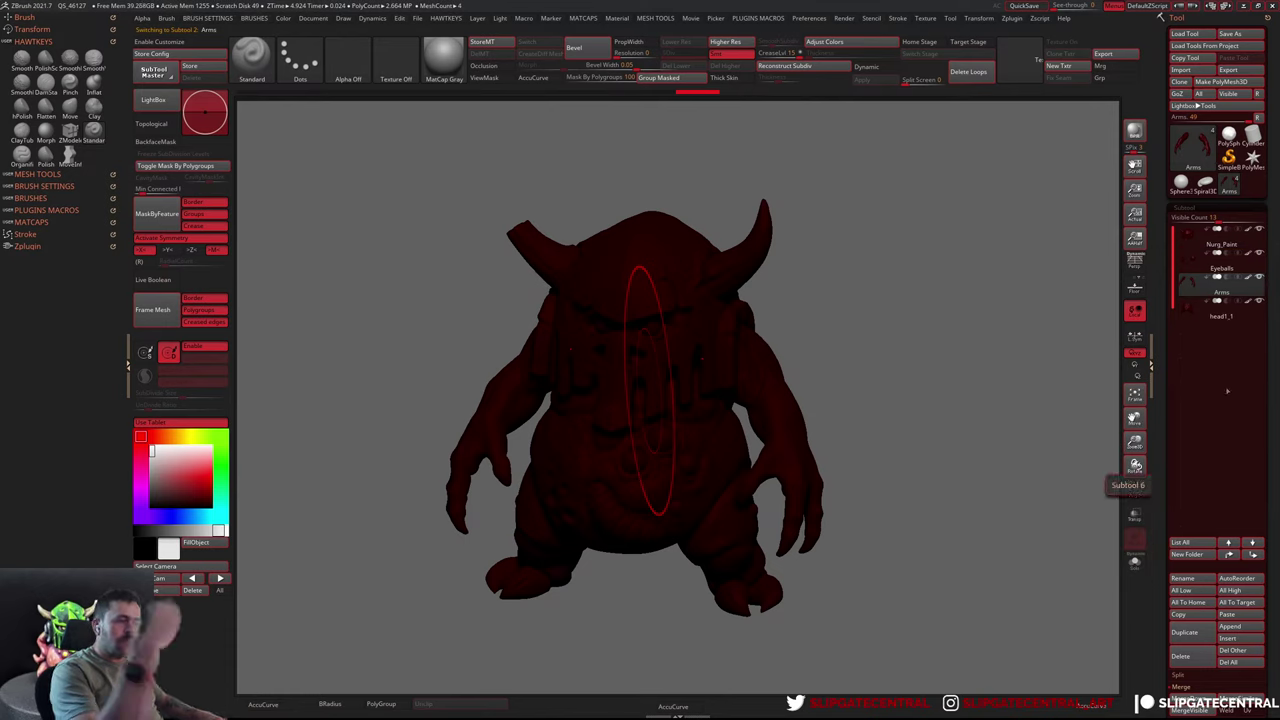
{"action": "key", "text": "ctrl"}
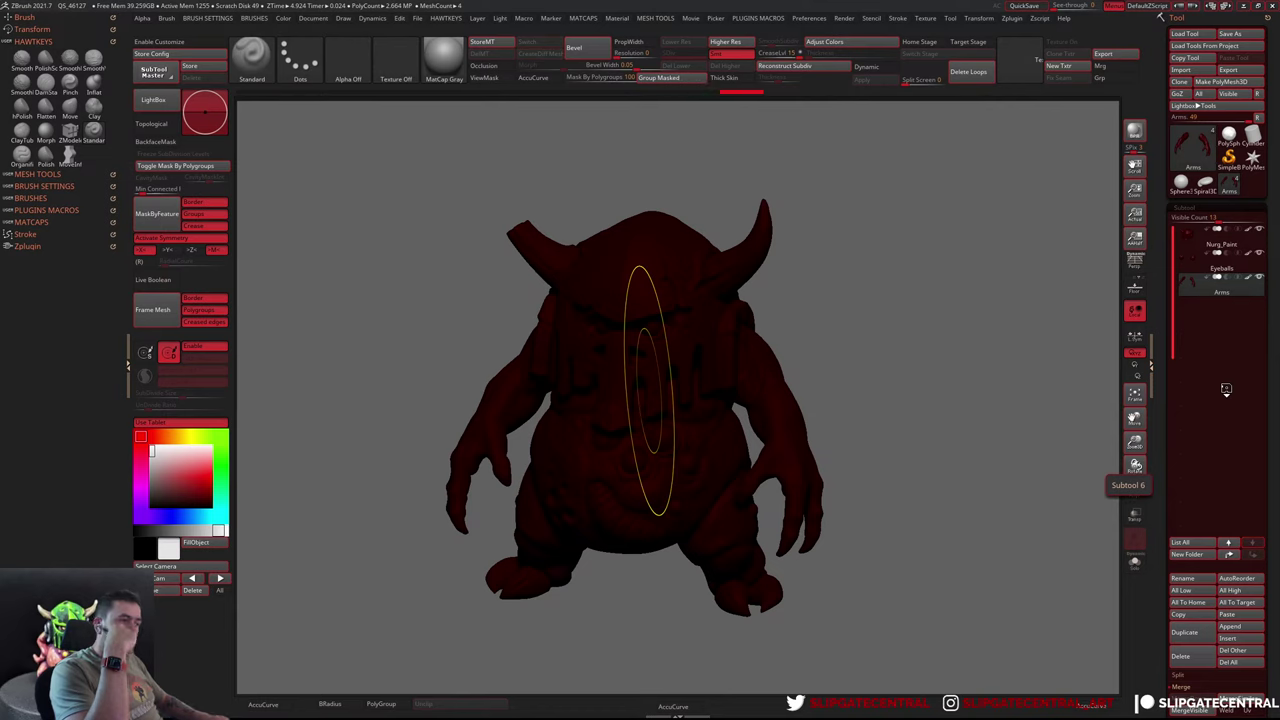
{"action": "key", "text": "ctrl+i"}
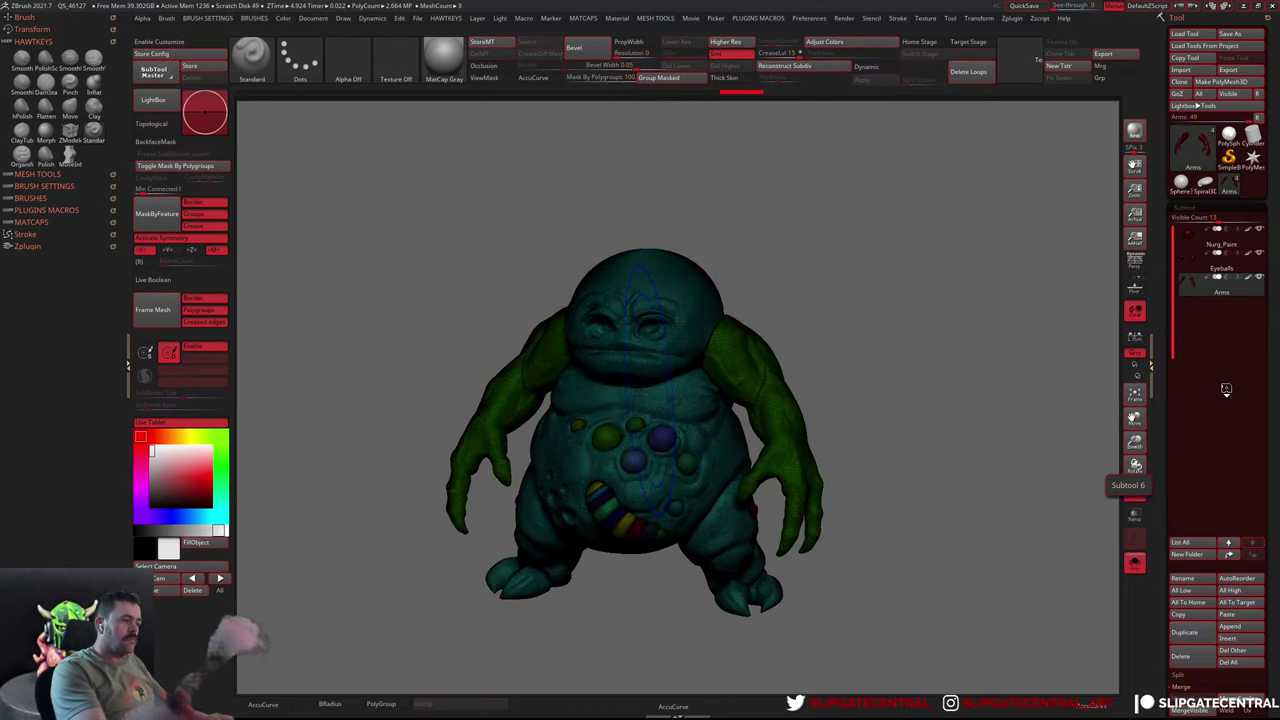
{"action": "left_click", "coordinate": [840, 331], "text": "ctrl"}
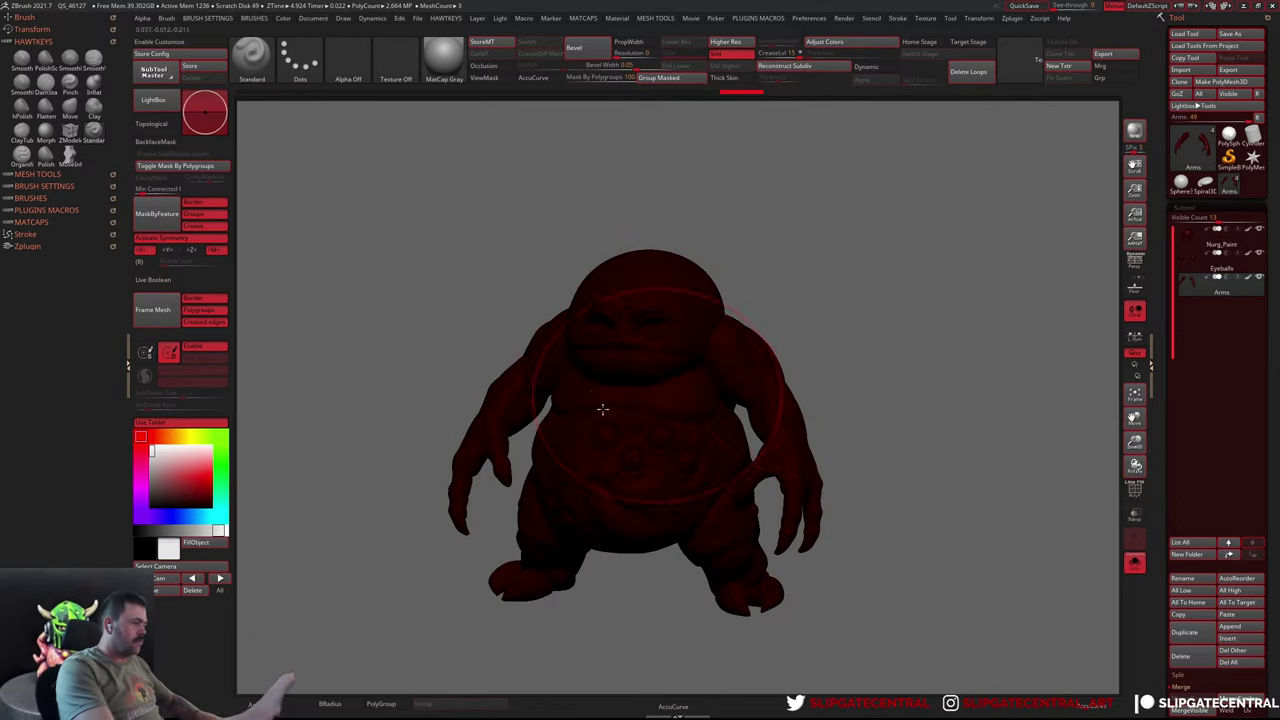
Switch to the white BasicMaterial, pick red as the paint colour, and invert the mask
{"action": "right_click", "coordinate": [846, 366]}
{"action": "right_click", "coordinate": [884, 351]}
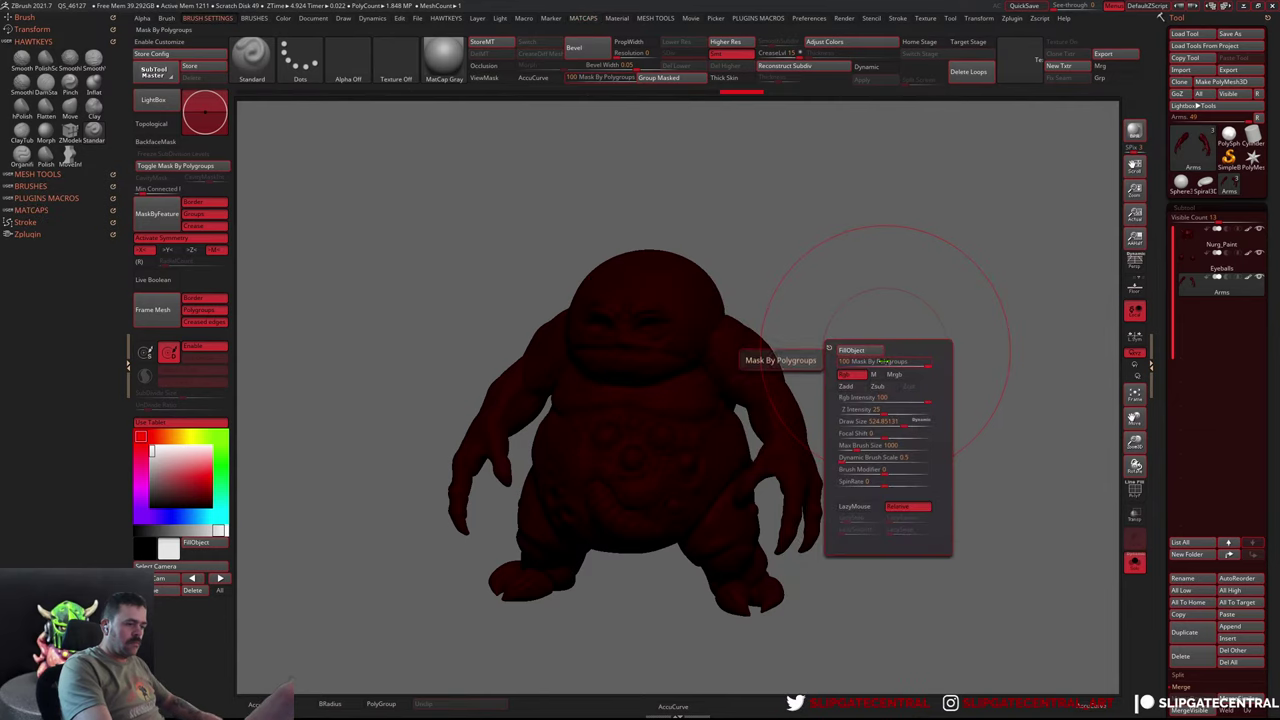
{"action": "left_click", "coordinate": [870, 360]}
{"action": "left_click", "coordinate": [857, 337]}
{"action": "right_click", "coordinate": [827, 339]}
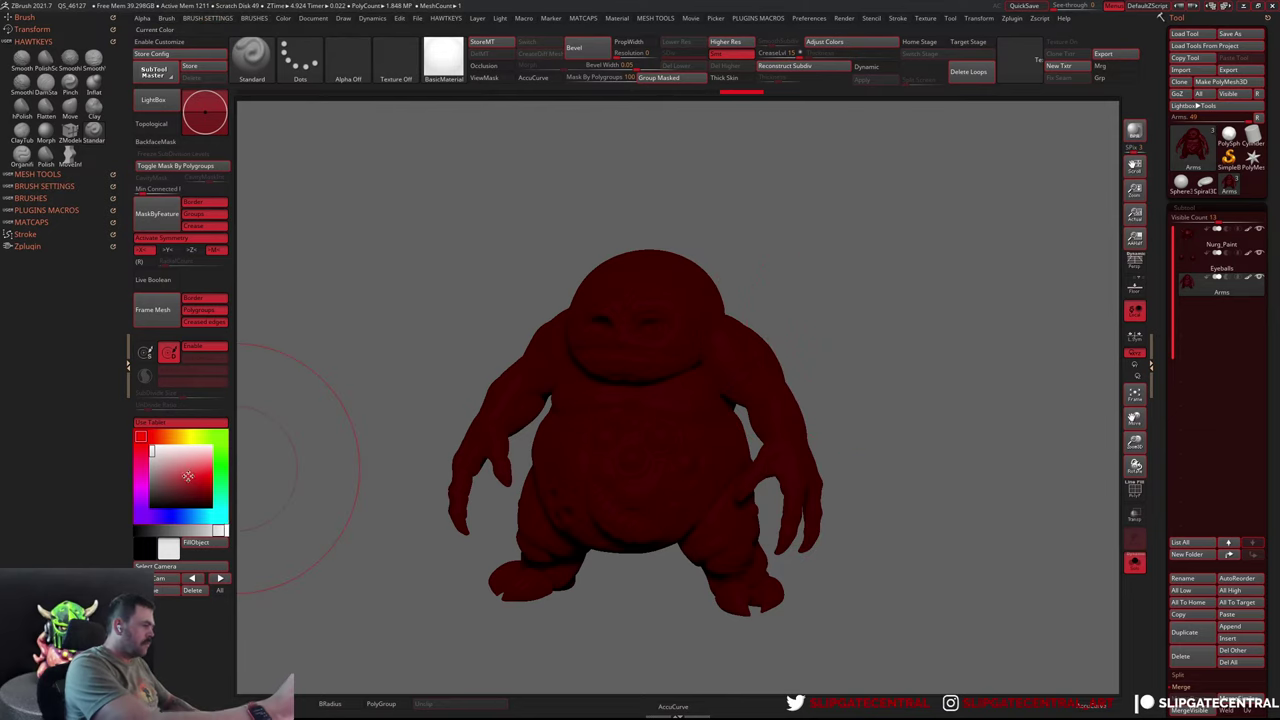
{"action": "left_click", "coordinate": [189, 474]}
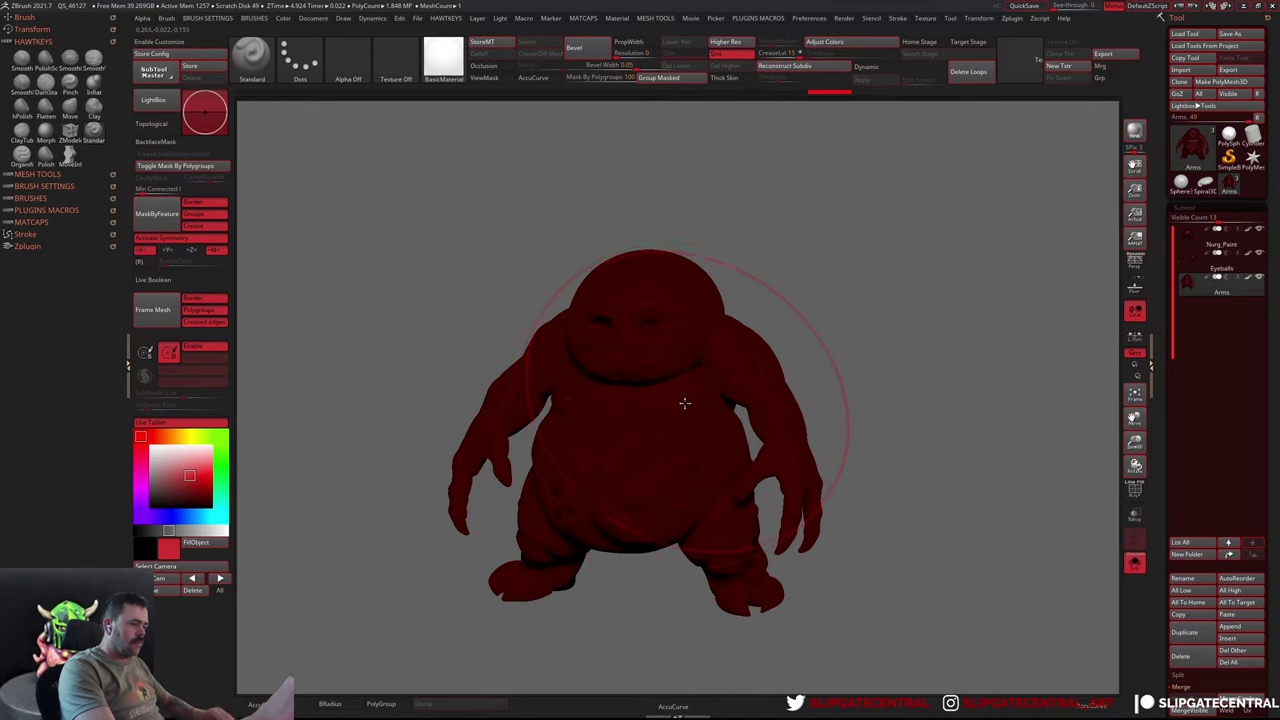
{"action": "key", "text": "ctrl+i"}
{"action": "key", "text": "ctrl+i"}
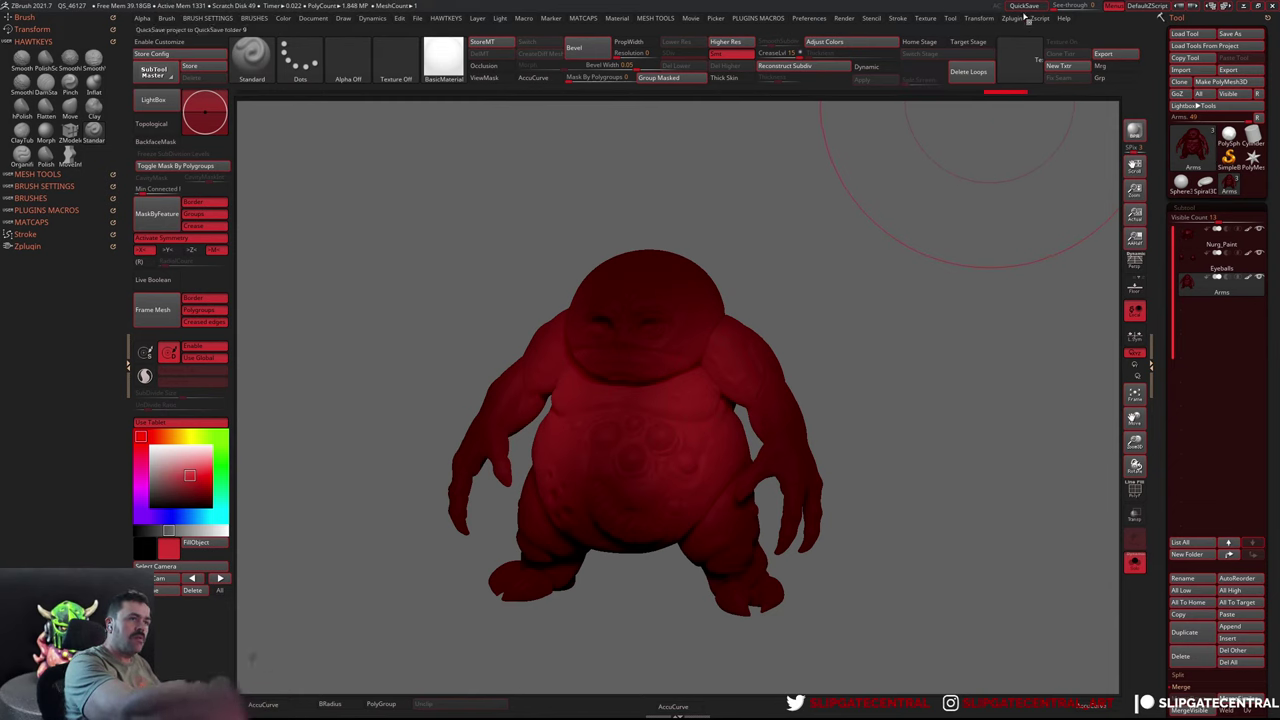
Lower the preview object shadow strength to about 0.17 in the render settings
{"action": "left_click", "coordinate": [995, 20]}
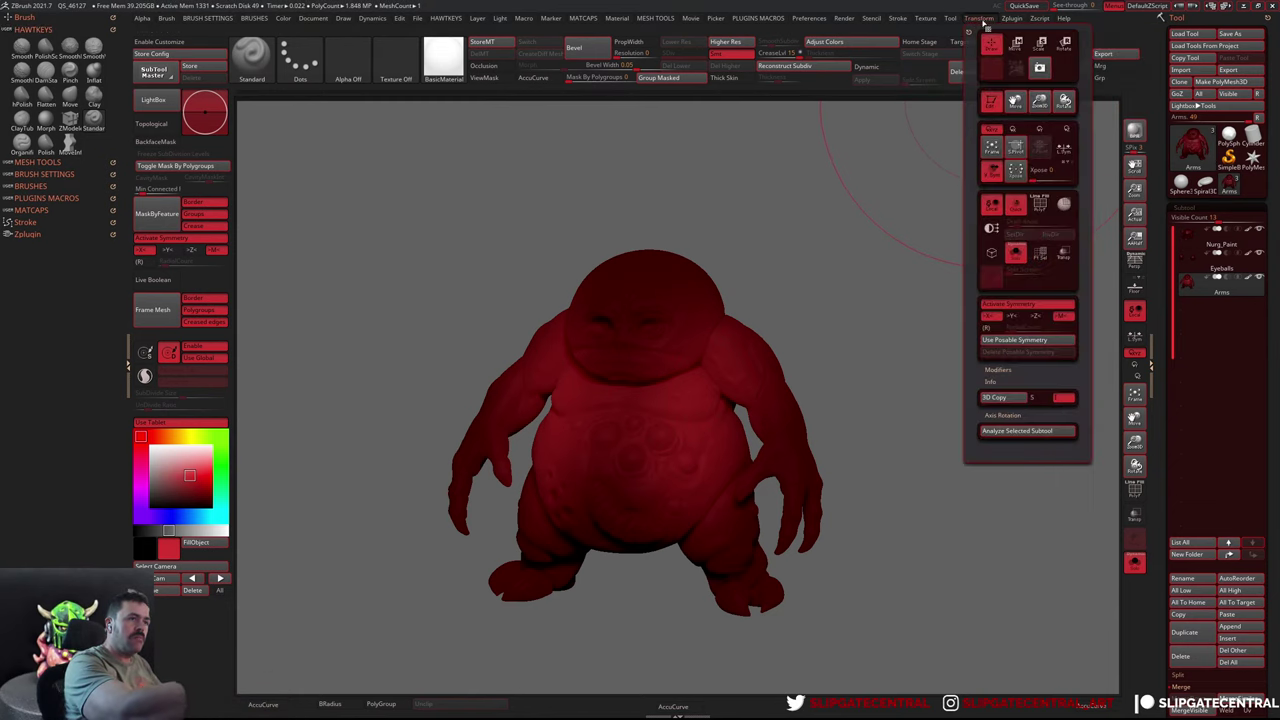
{"action": "left_click", "coordinate": [1008, 24]}
{"action": "left_click", "coordinate": [848, 20]}
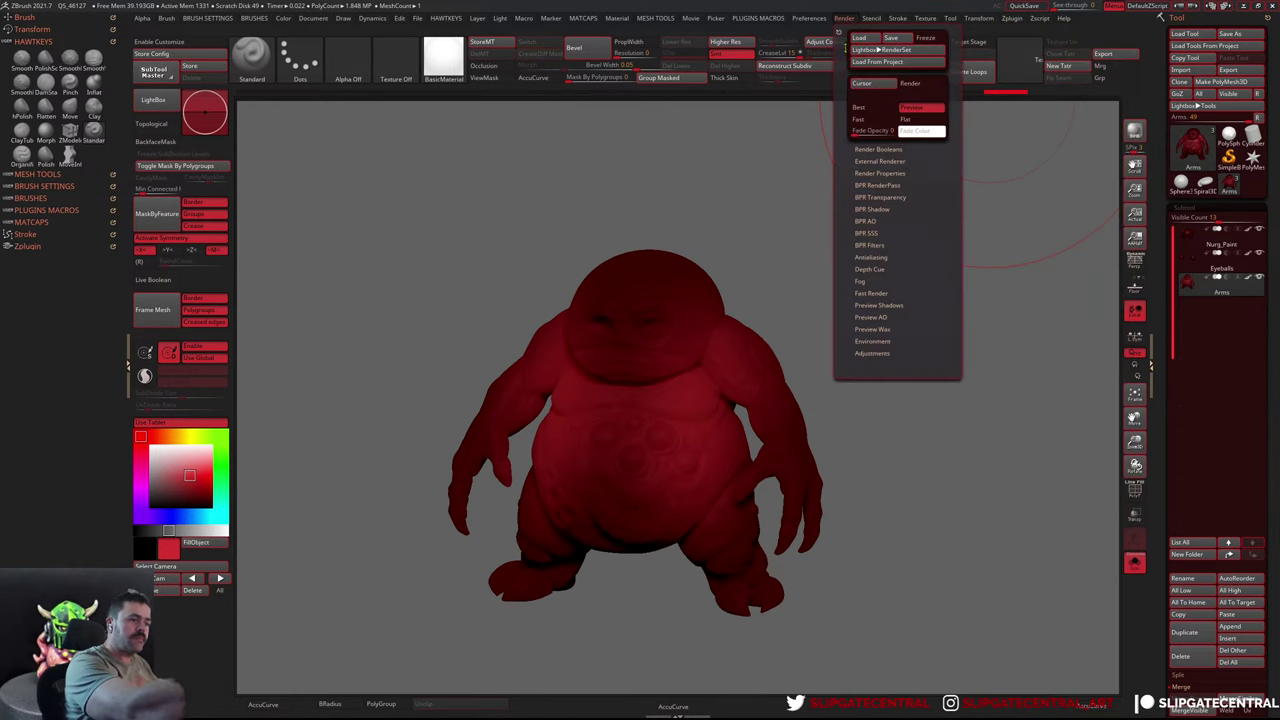
{"action": "left_click", "coordinate": [901, 306]}
{"action": "mouse_move", "coordinate": [876, 316]}
{"action": "left_mouse_down"}
{"action": "mouse_move", "coordinate": [836, 341]}
{"action": "mouse_move", "coordinate": [745, 227]}
{"action": "mouse_move", "coordinate": [674, 323]}
{"action": "left_mouse_up"}
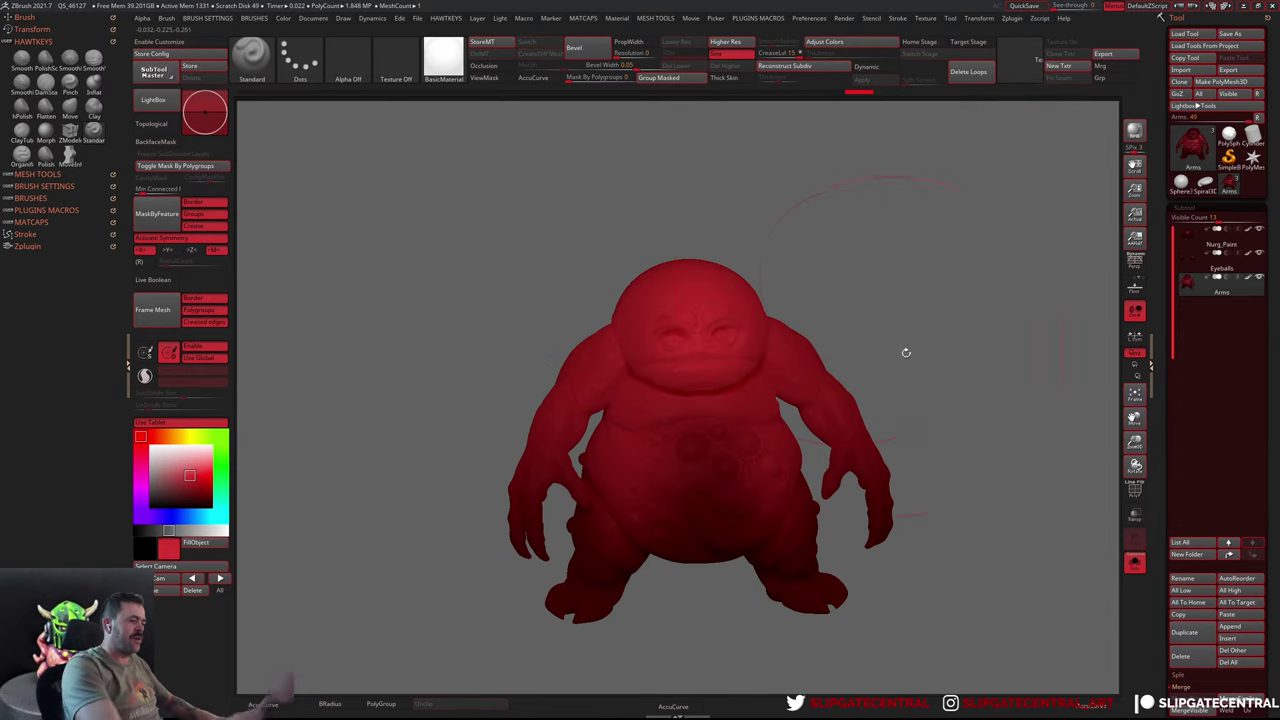
Orbit the red creature around its back and face, ending on a straight front view
{"action": "left_click_drag", "start_coordinate": [903, 351], "coordinate": [737, 400]}
{"action": "mouse_move", "coordinate": [914, 486]}
{"action": "left_mouse_down"}
{"action": "mouse_move", "coordinate": [880, 408]}
{"action": "mouse_move", "coordinate": [958, 258]}
{"action": "mouse_move", "coordinate": [808, 366]}
{"action": "left_mouse_up"}
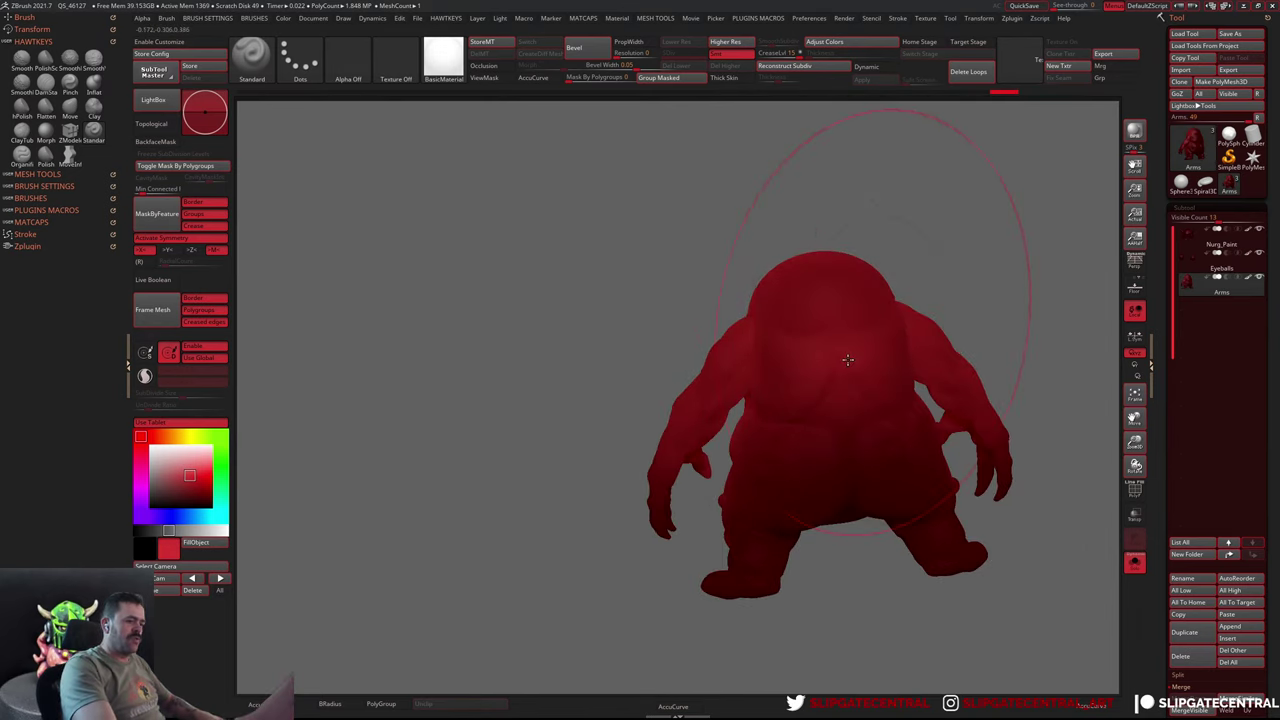
{"action": "left_click_drag", "start_coordinate": [1003, 306], "coordinate": [803, 266]}
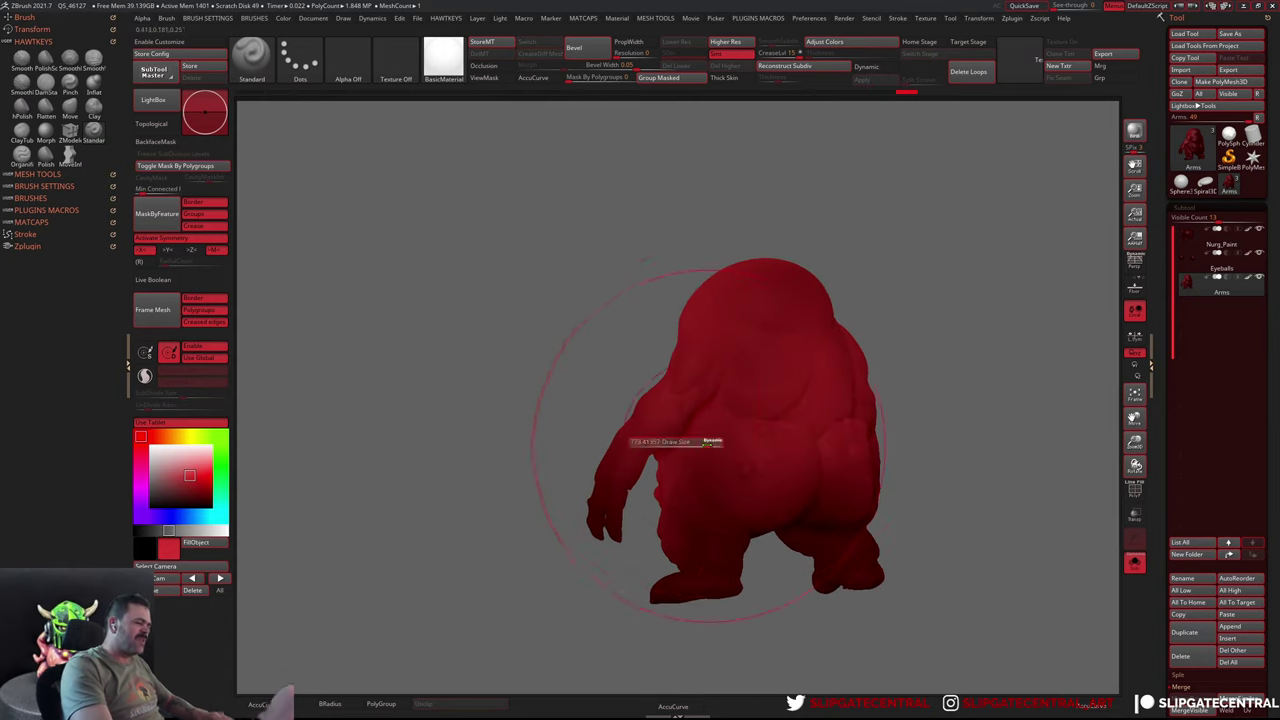
{"action": "left_click_drag", "start_coordinate": [960, 363], "coordinate": [848, 530]}
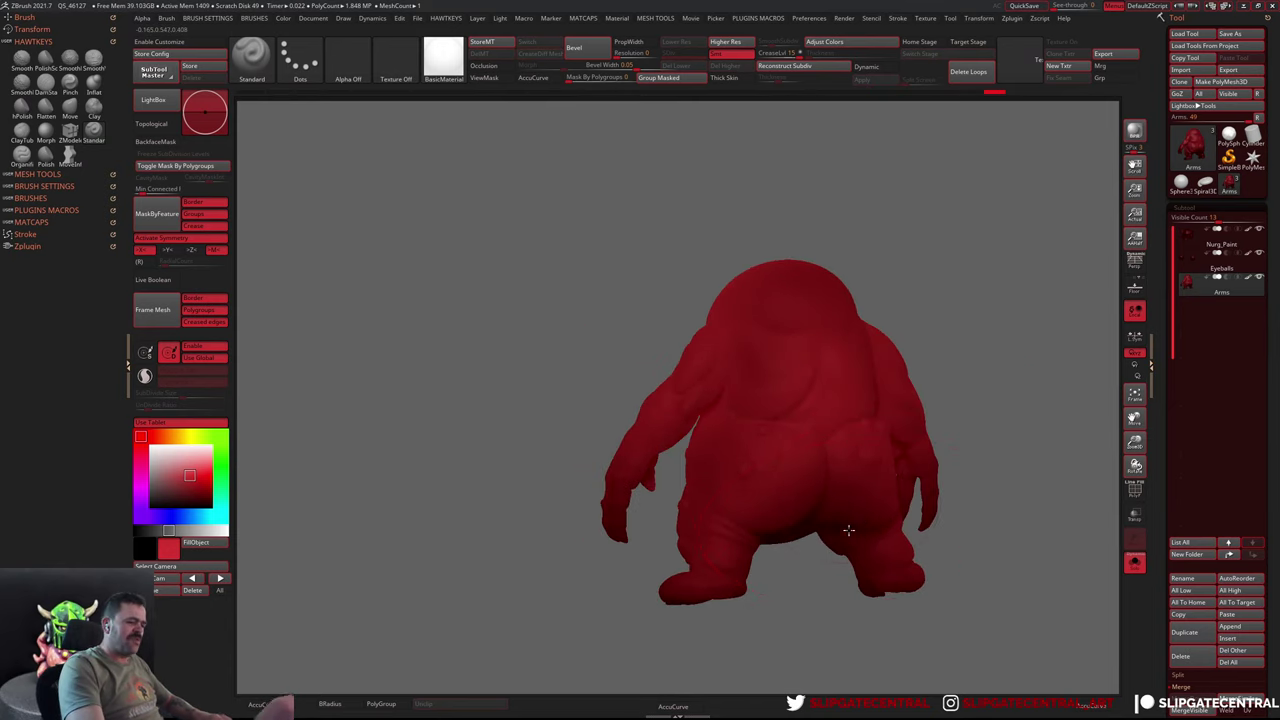
{"action": "left_click_drag", "start_coordinate": [931, 455], "coordinate": [954, 409]}
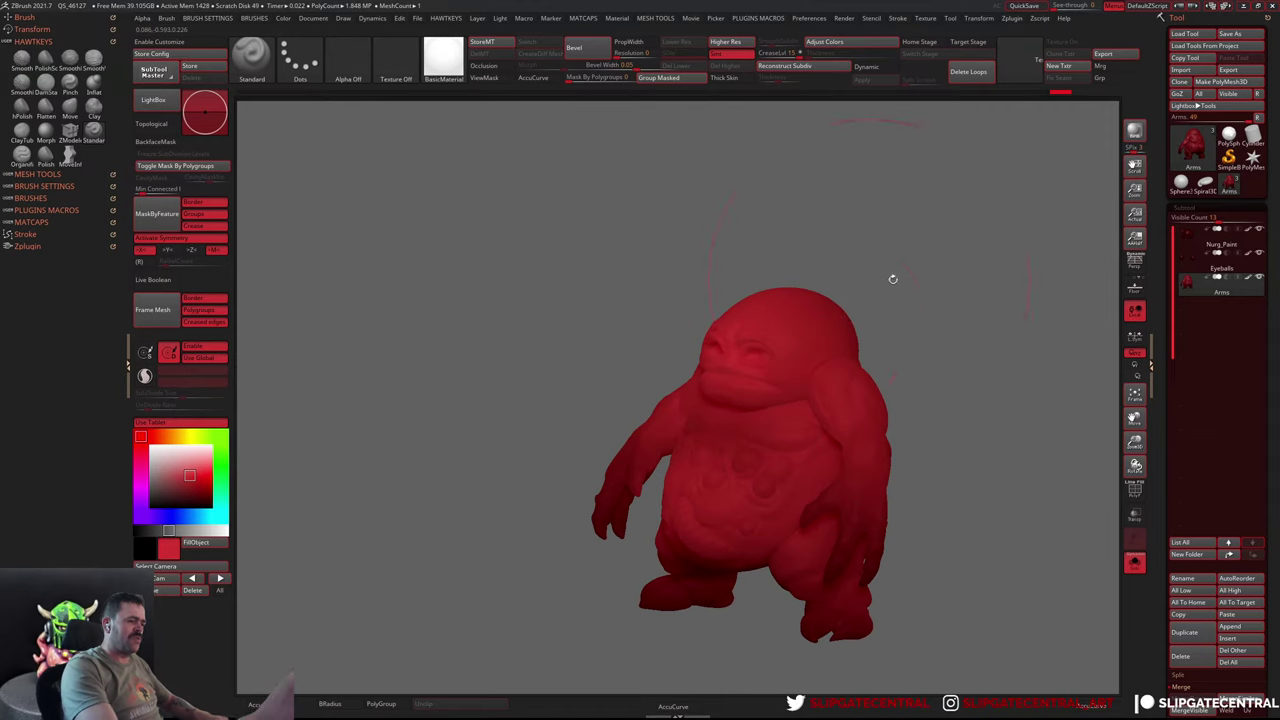
{"action": "left_click_drag", "start_coordinate": [893, 279], "coordinate": [946, 317]}
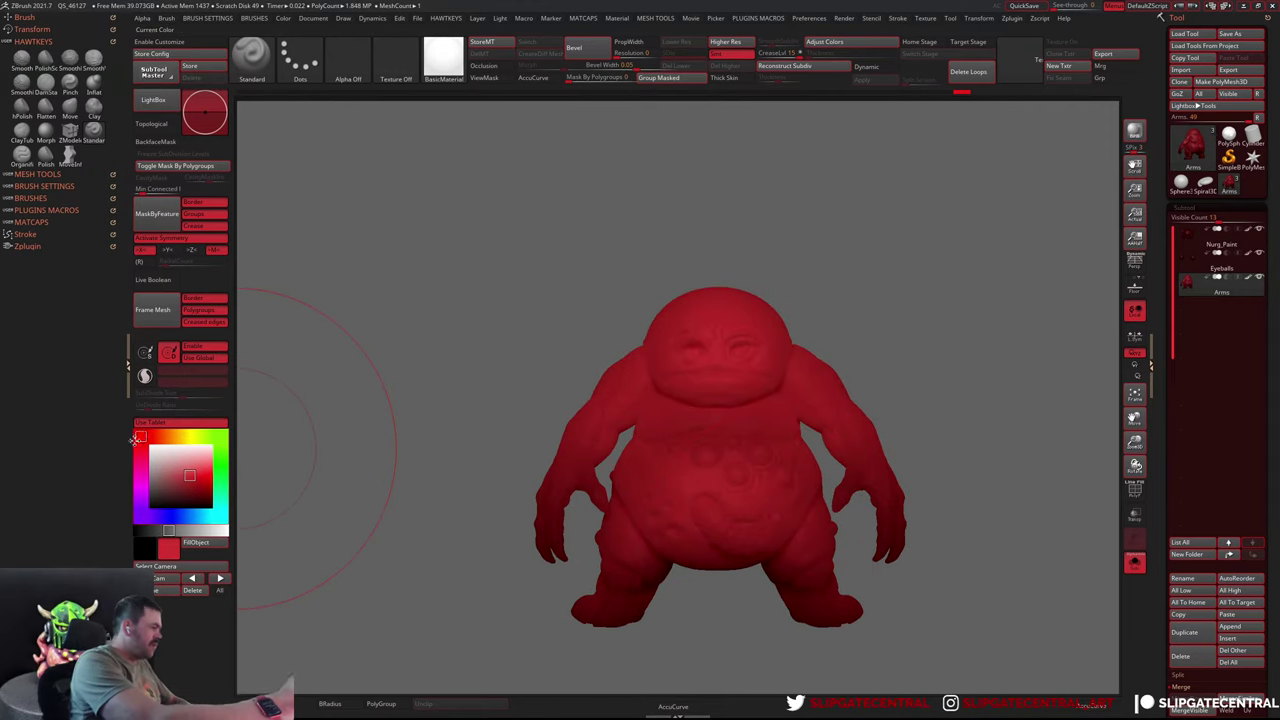
Paint lighter red over the face and belly and a light pink belly patch
{"action": "left_click", "coordinate": [194, 477]}
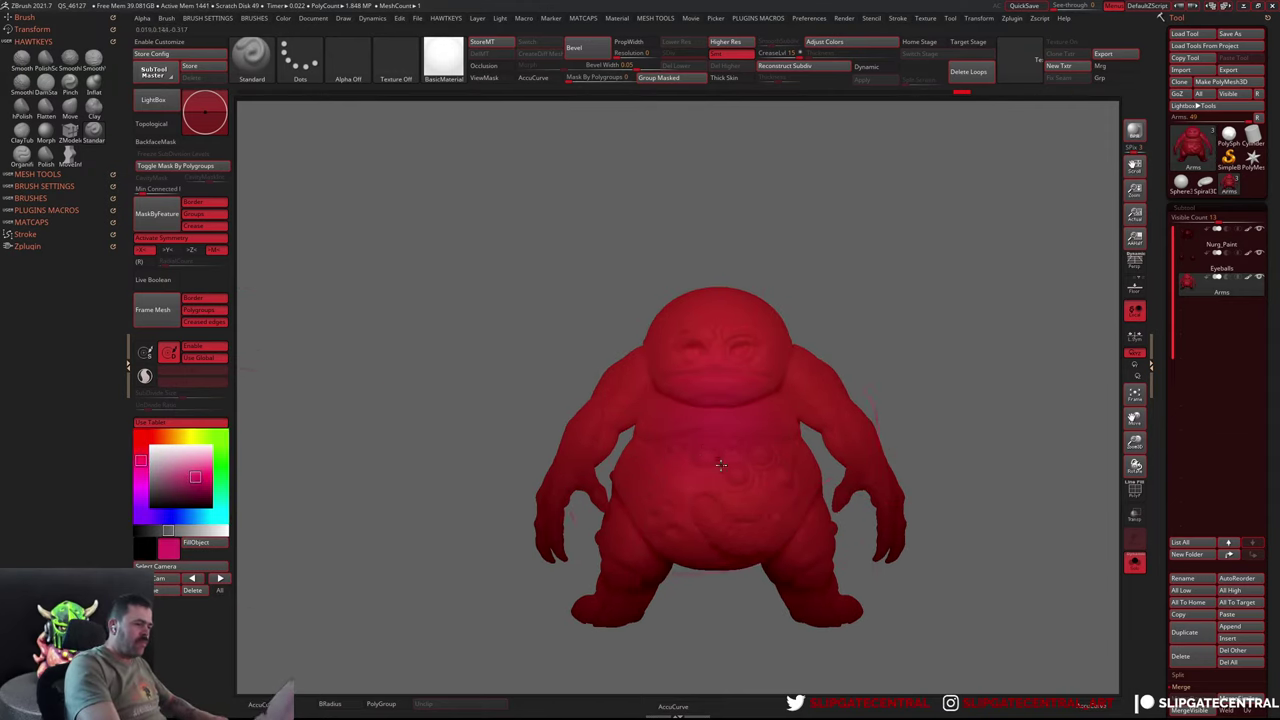
{"action": "key", "text": "c"}
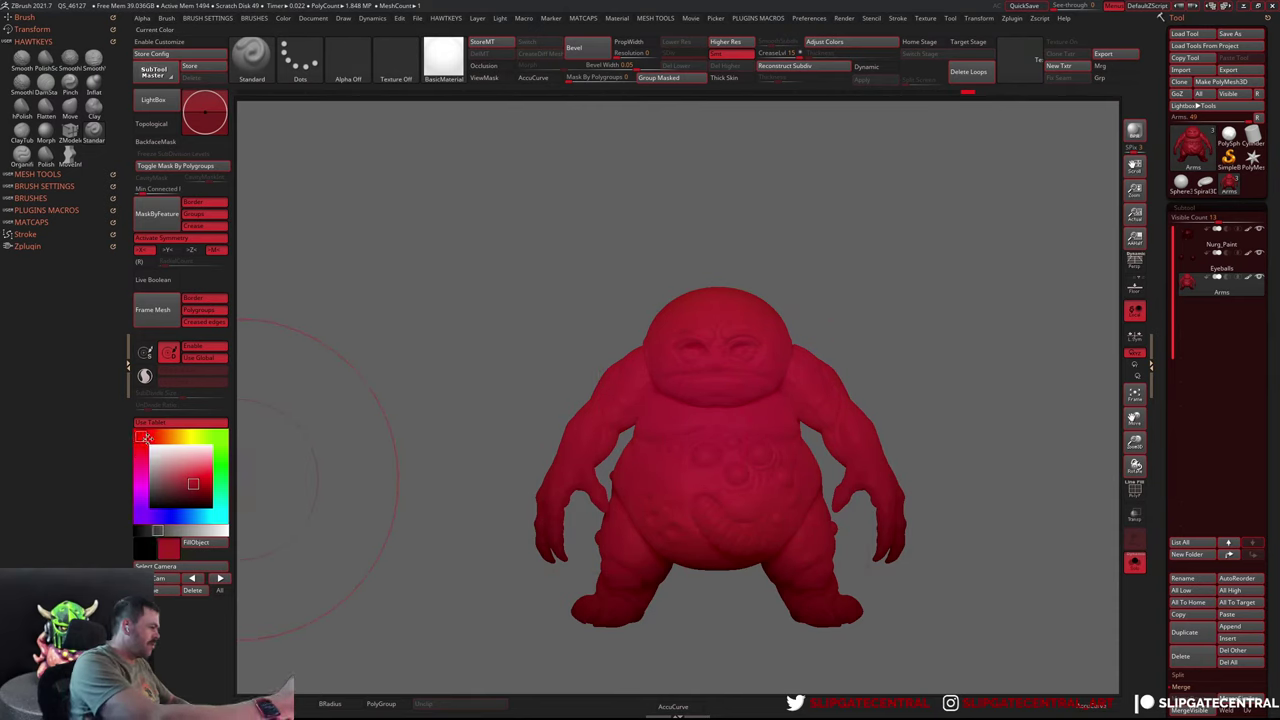
{"action": "left_click_drag", "start_coordinate": [203, 480], "coordinate": [186, 472]}
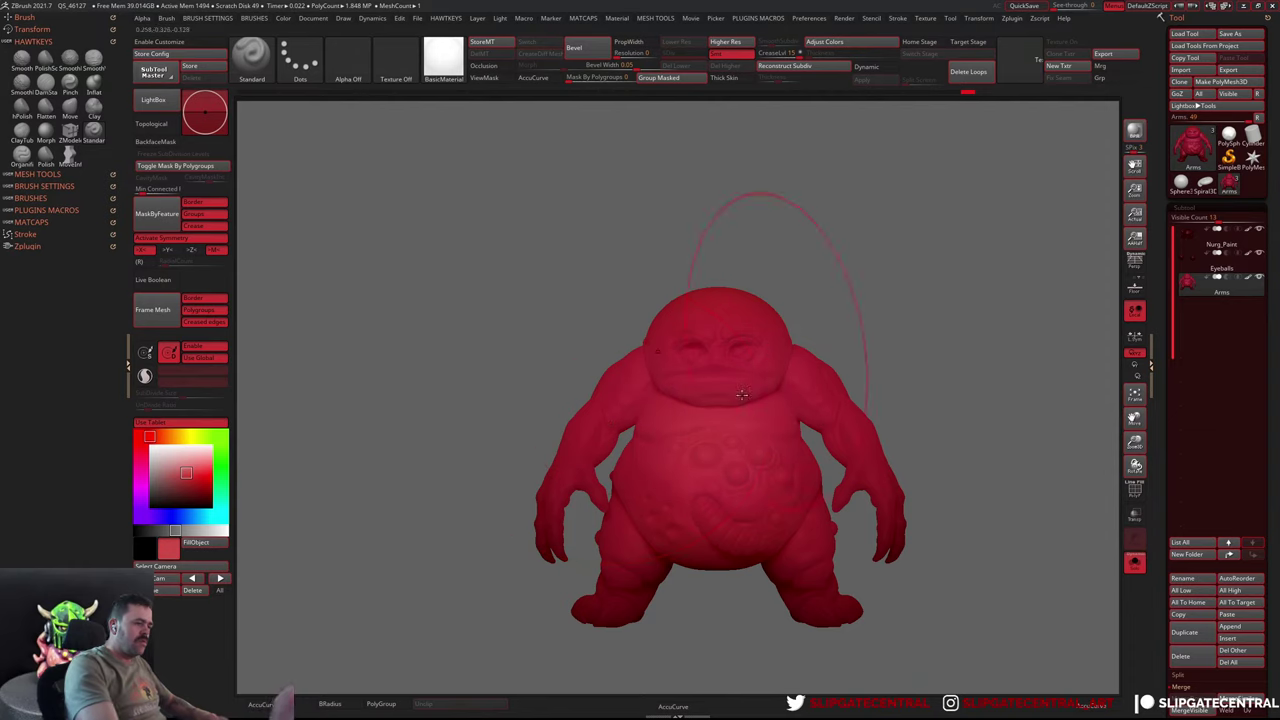
{"action": "key", "text": "bracketright"}
{"action": "key", "text": "bracketright"}
{"action": "key", "text": "bracketright"}
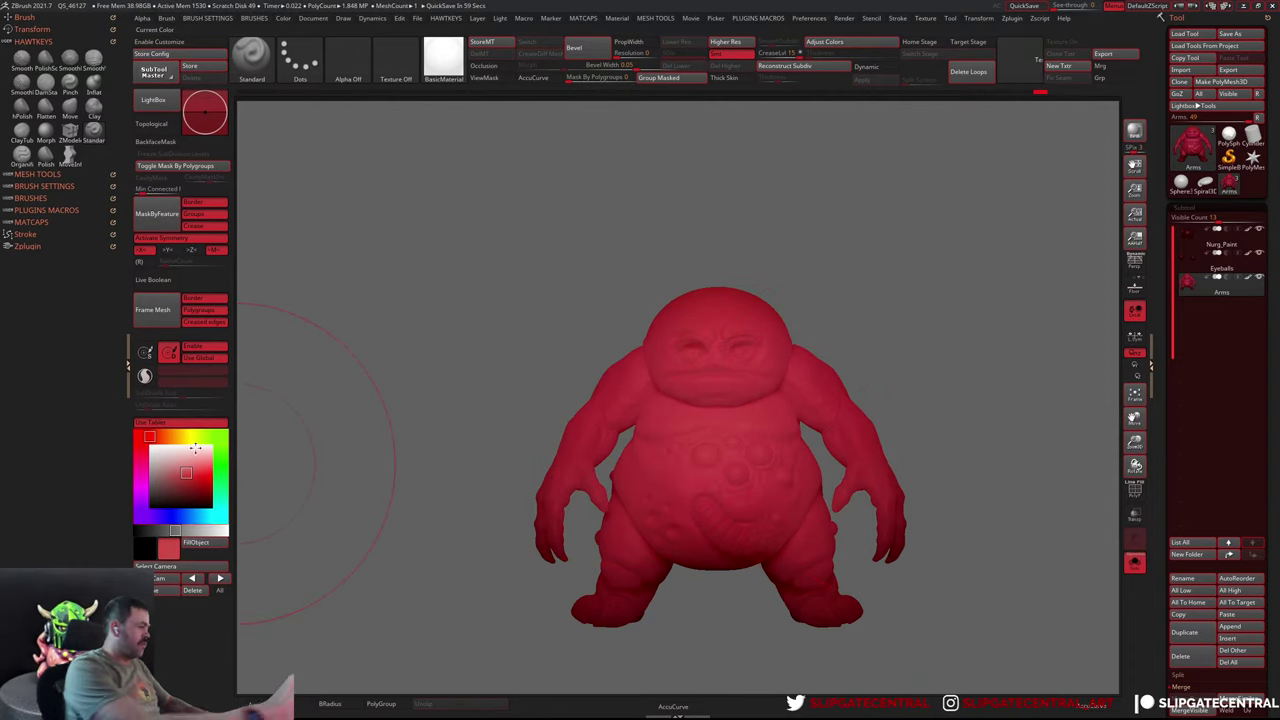
{"action": "left_click_drag", "start_coordinate": [715, 366], "coordinate": [733, 480]}
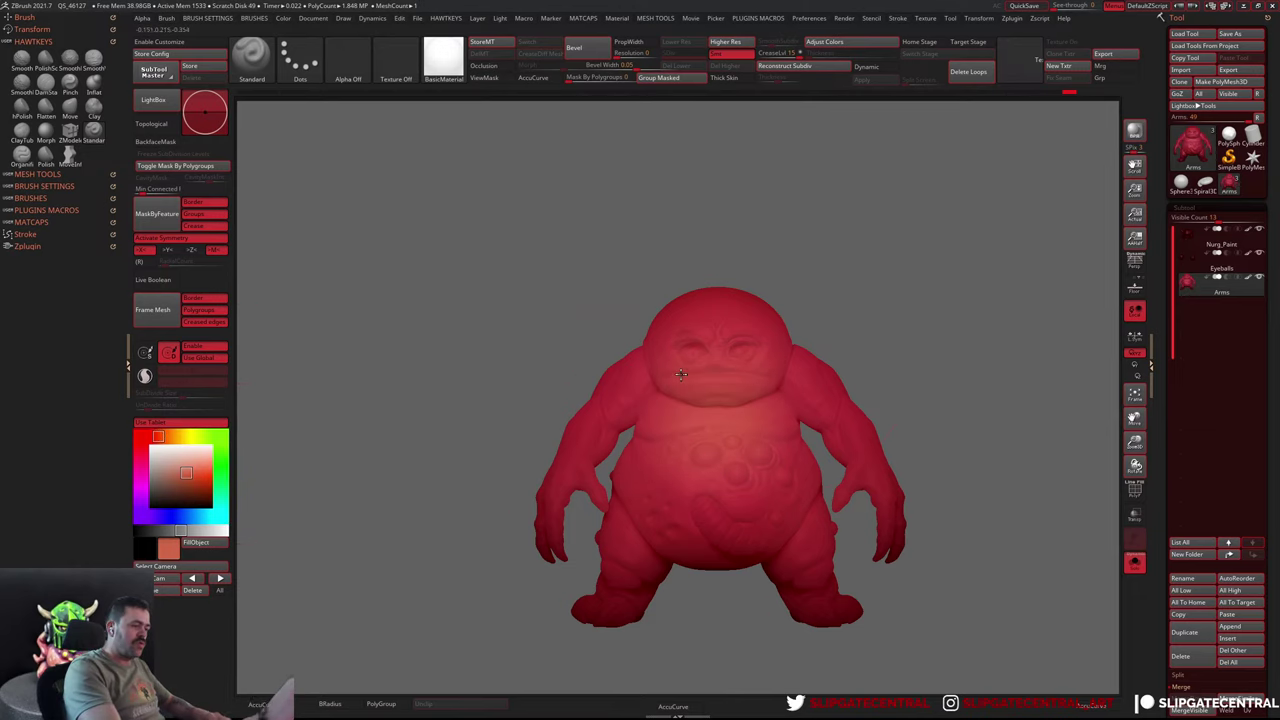
{"action": "key", "text": "c"}
{"action": "left_click_drag", "start_coordinate": [605, 377], "coordinate": [555, 338]}
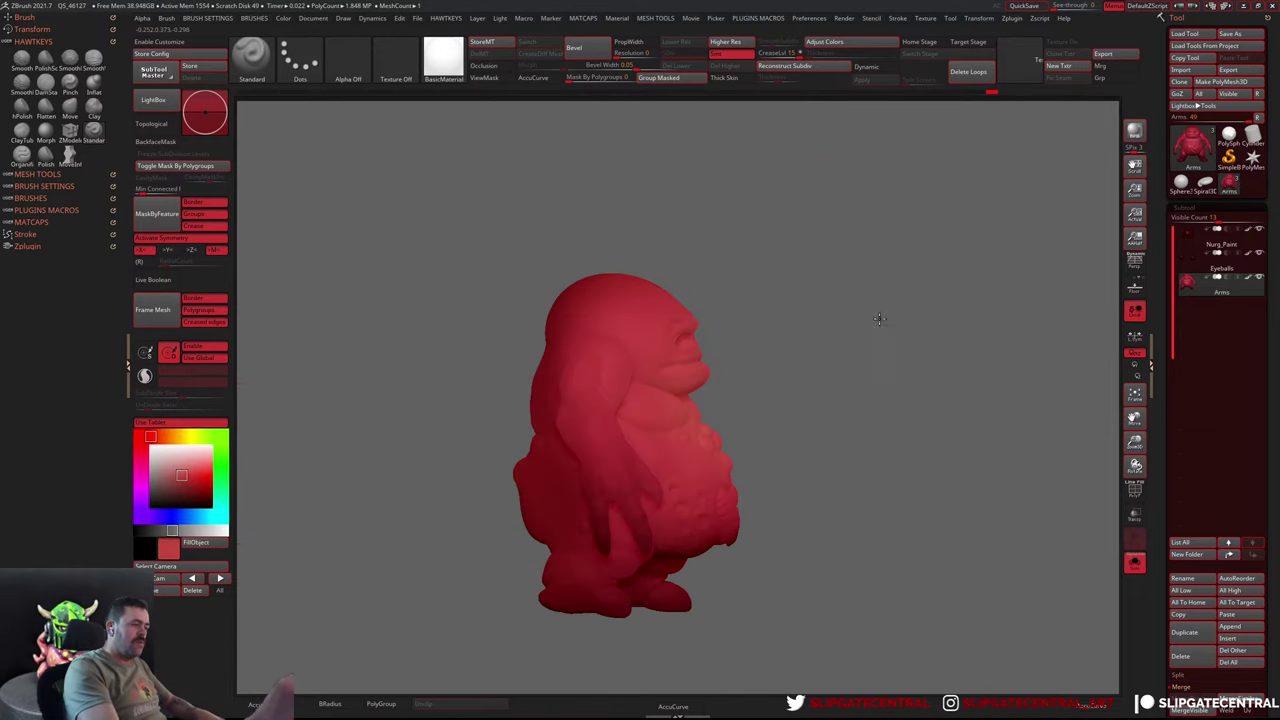
{"action": "key", "text": "c"}
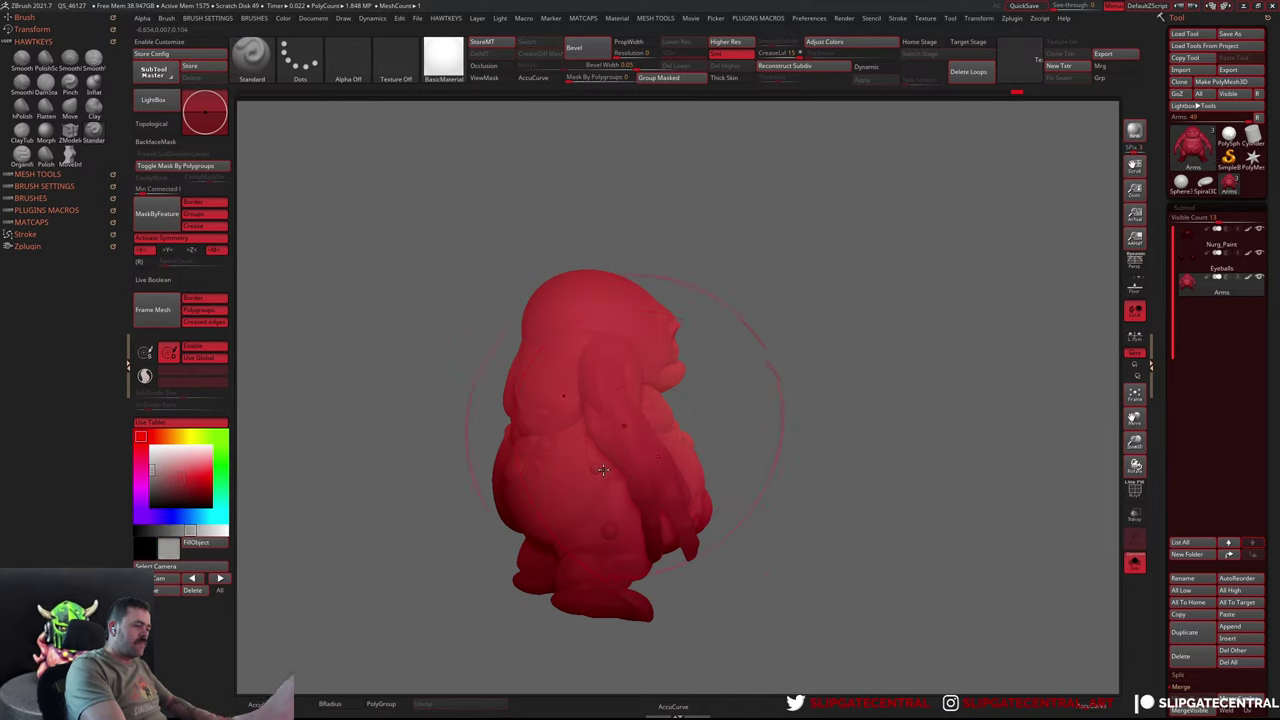
{"action": "left_click_drag", "start_coordinate": [543, 457], "coordinate": [529, 490]}
{"action": "mouse_move", "coordinate": [700, 470]}
{"action": "left_mouse_down"}
{"action": "mouse_move", "coordinate": [741, 386]}
{"action": "mouse_move", "coordinate": [611, 376]}
{"action": "left_mouse_up"}
{"action": "key", "text": "c"}
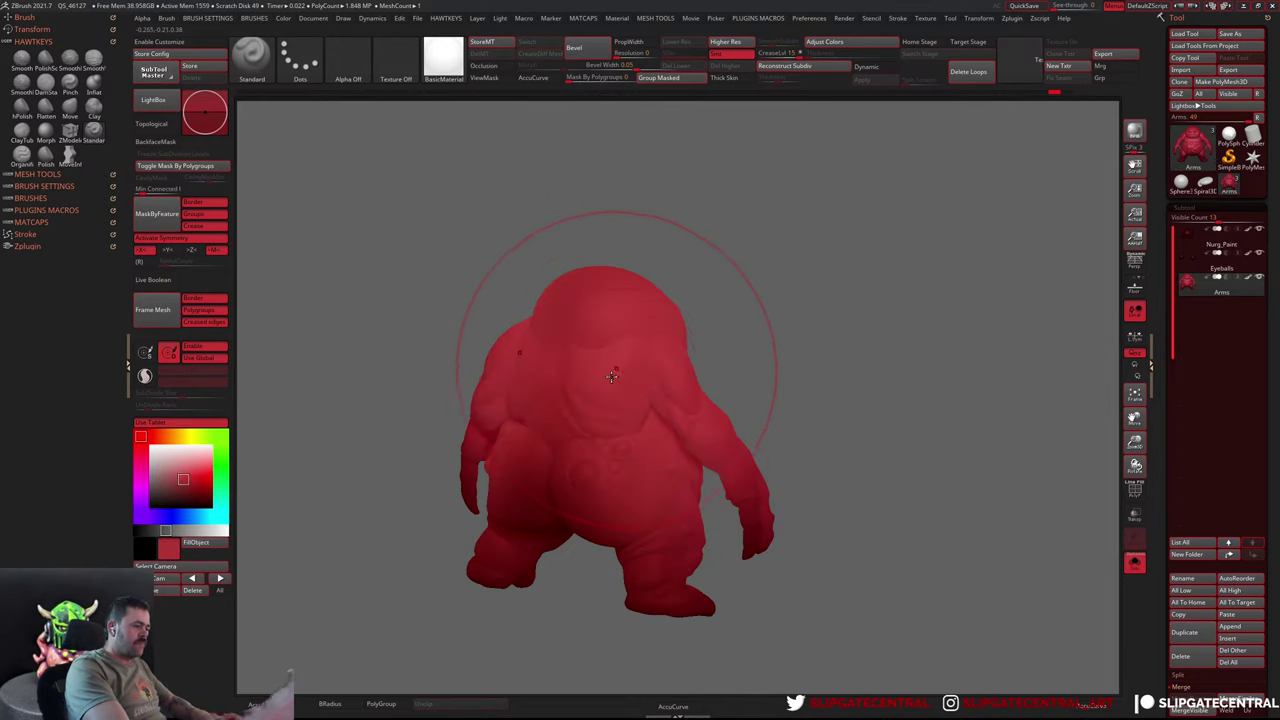
{"action": "left_click_drag", "start_coordinate": [789, 428], "coordinate": [655, 459]}
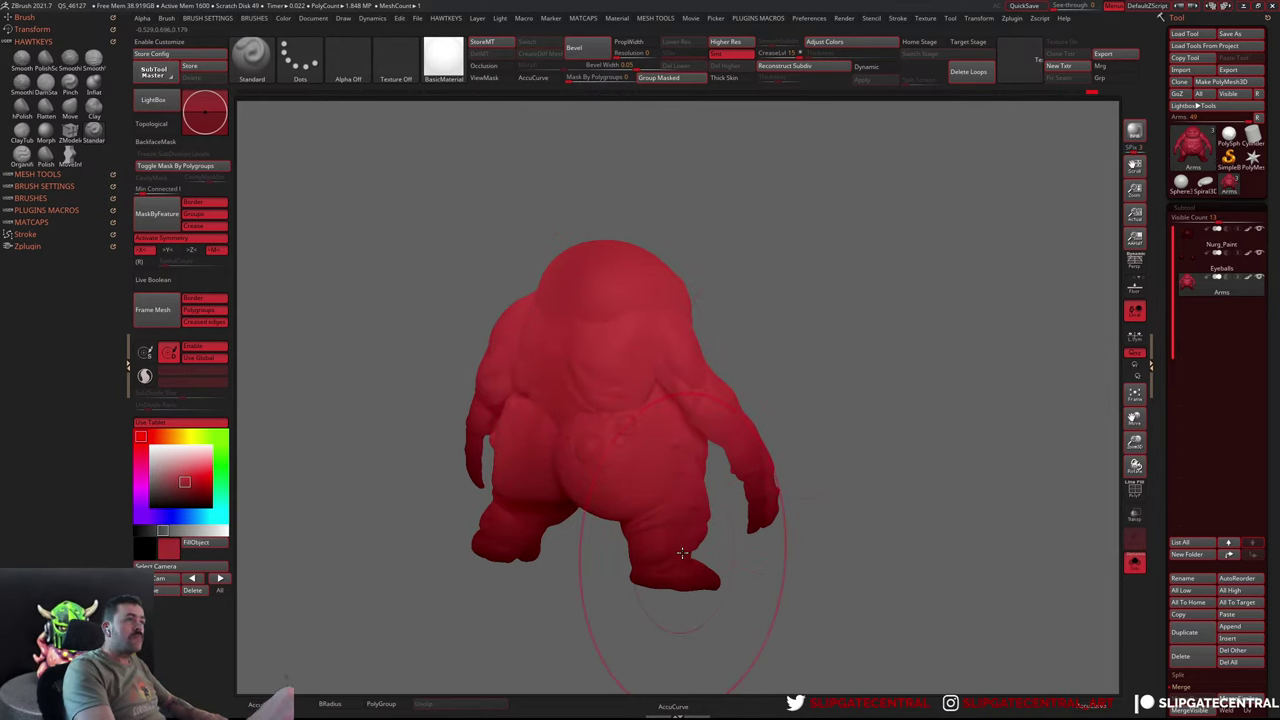
{"action": "left_click_drag", "start_coordinate": [760, 470], "coordinate": [813, 410]}
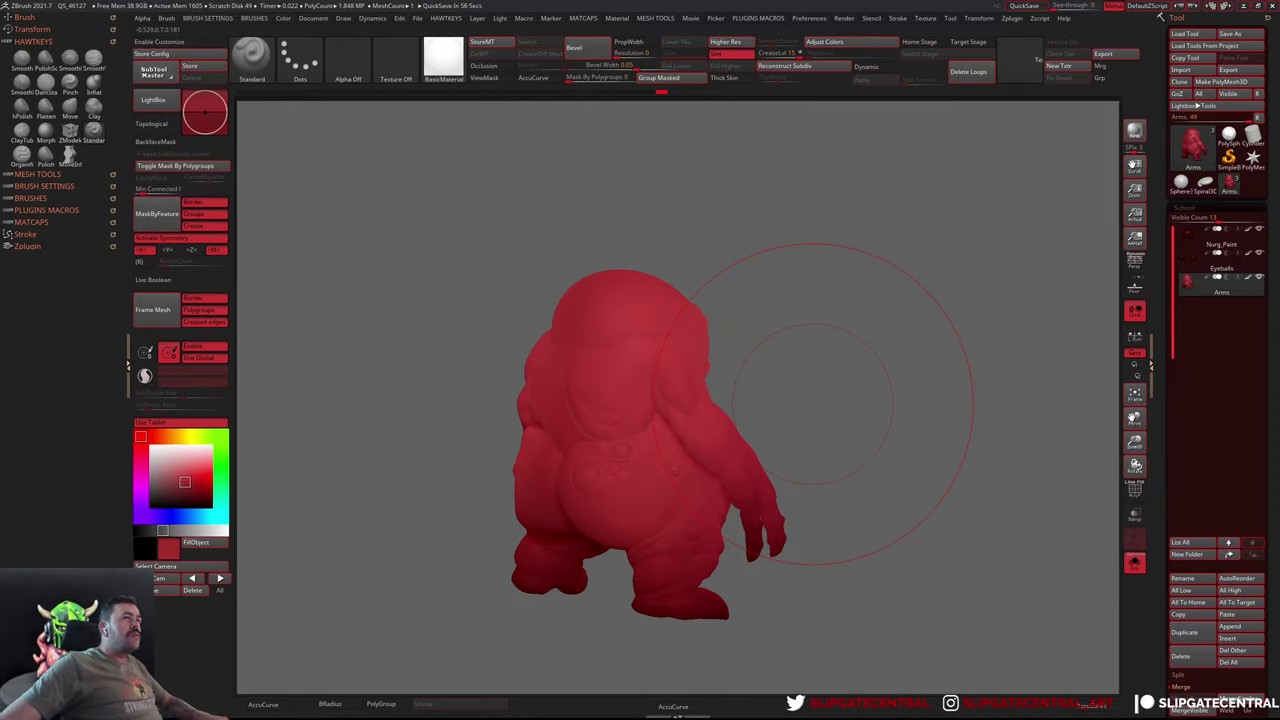
Compare with the Marmoset Toolbag bake project, orbit the creature to a rear view, then return to Marmoset
{"action": "key", "text": "alt+Tab"}
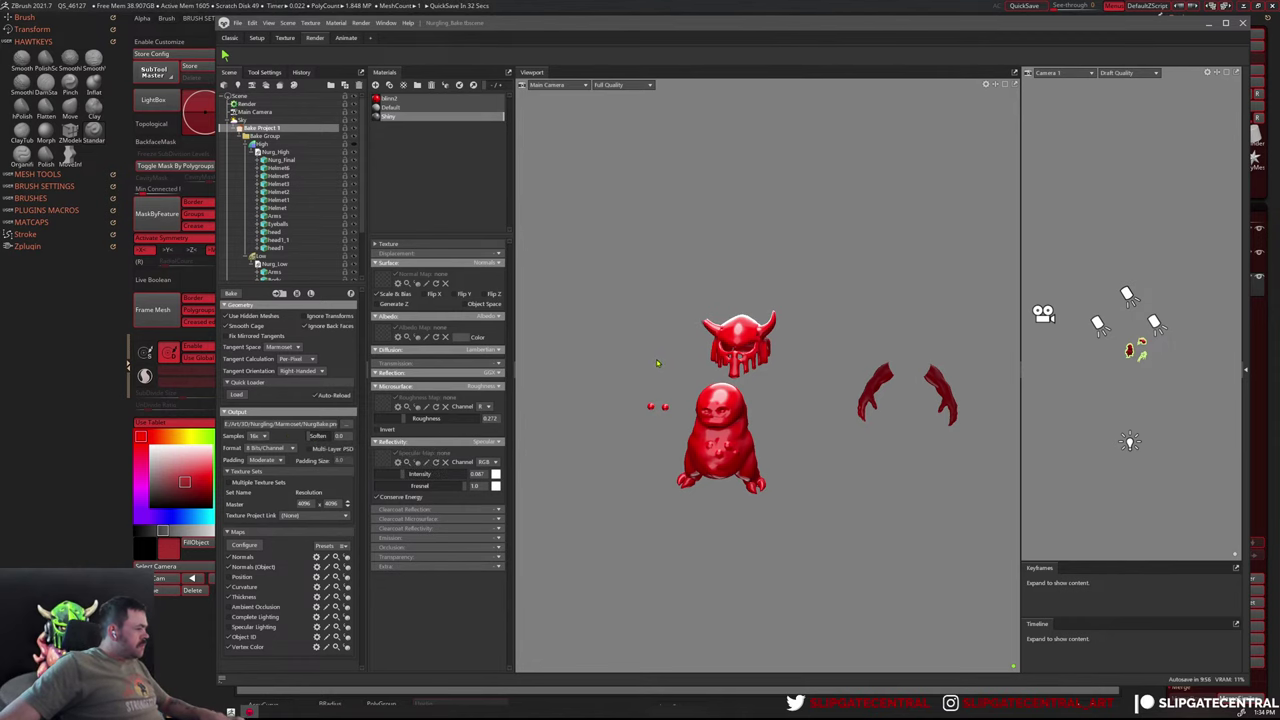
{"action": "key", "text": "alt+Tab"}
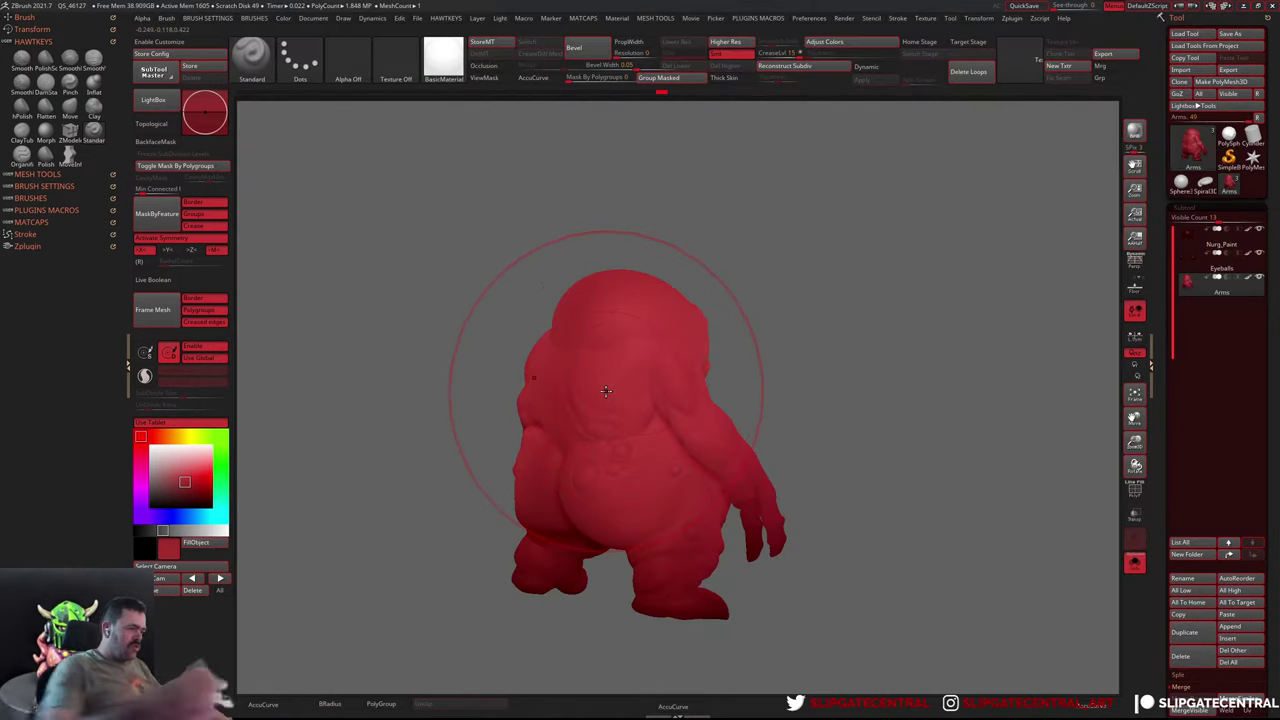
{"action": "mouse_move", "coordinate": [700, 280]}
{"action": "left_mouse_down"}
{"action": "mouse_move", "coordinate": [759, 286]}
{"action": "mouse_move", "coordinate": [703, 520]}
{"action": "left_mouse_up"}
{"action": "left_click_drag", "start_coordinate": [851, 491], "coordinate": [838, 474]}
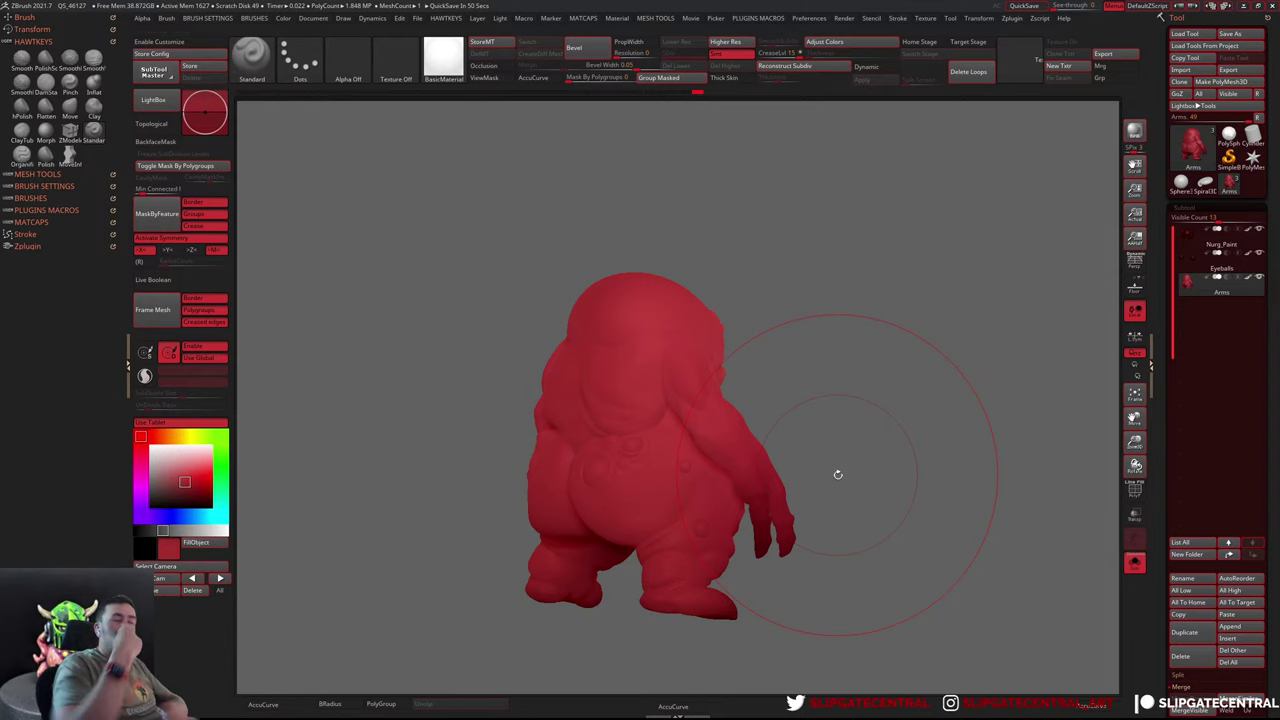
{"action": "key", "text": "alt+Tab"}
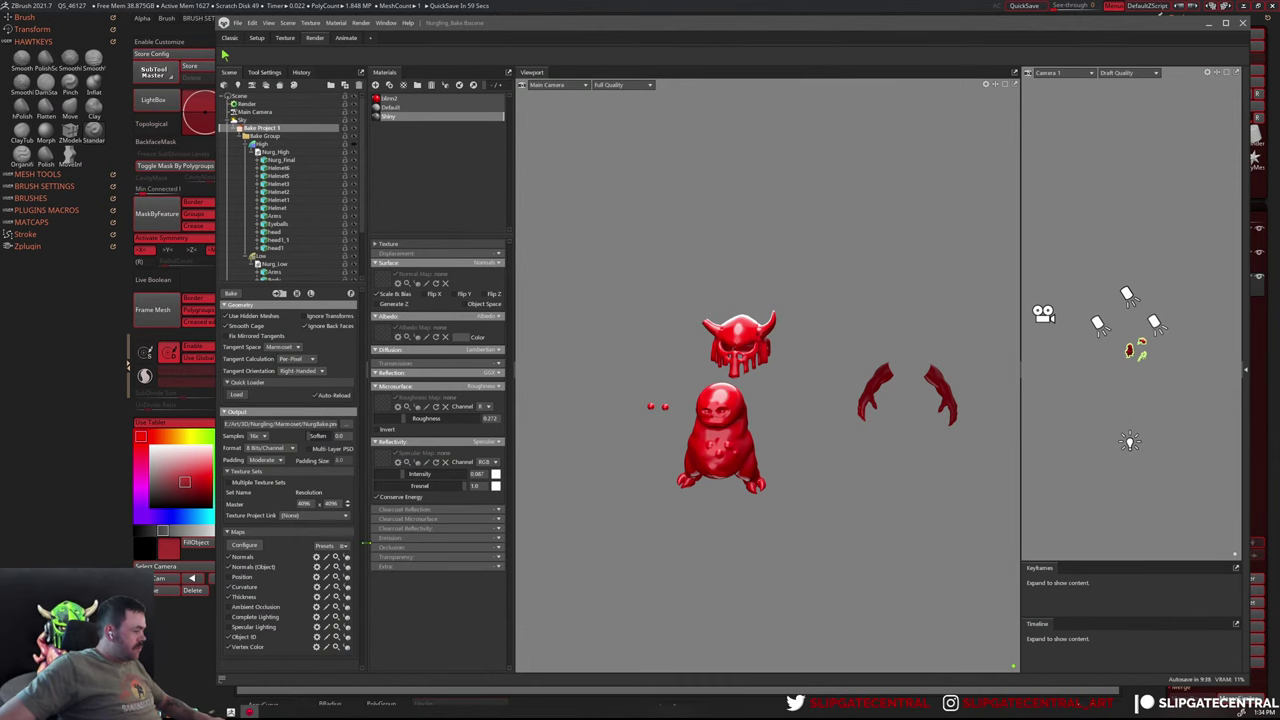
Preview the curvature bake on the creature and orbit around the flat-looking belly disc
{"action": "left_click", "coordinate": [347, 588]}
{"action": "scroll", "coordinate": [764, 421], "scroll_direction": "up", "scroll_amount": 10}
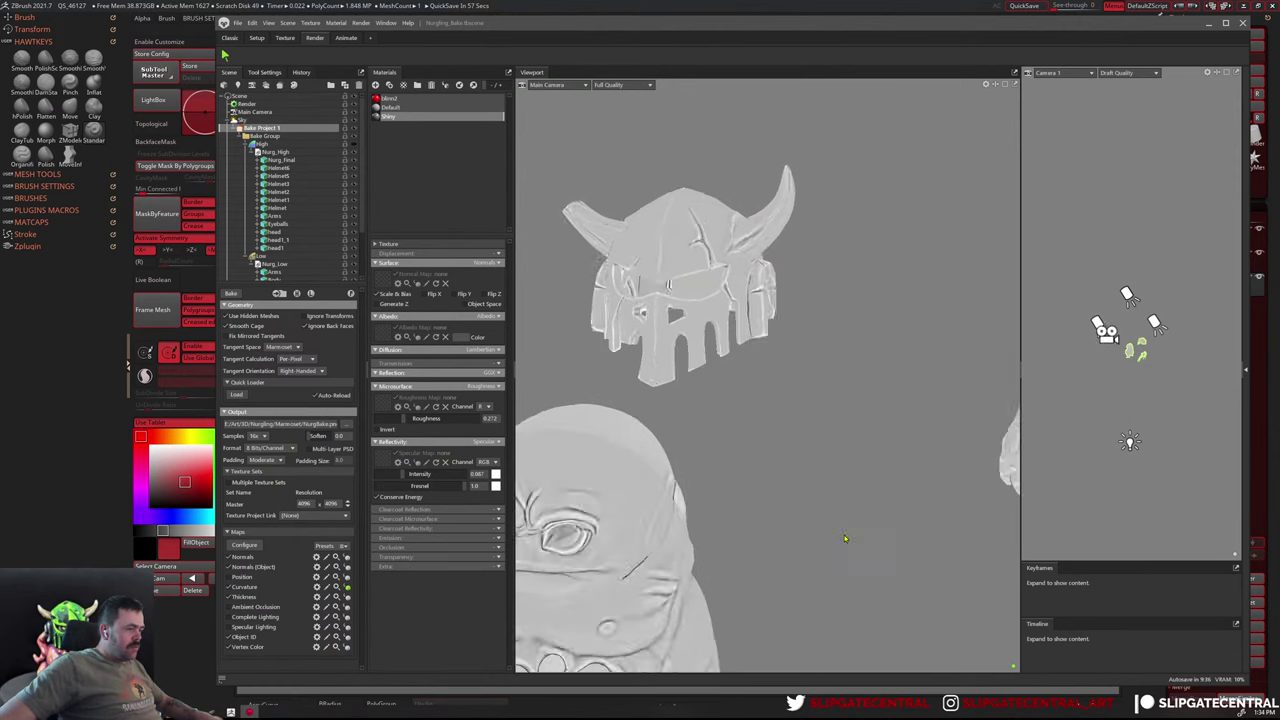
{"action": "scroll", "coordinate": [764, 421], "scroll_direction": "down", "scroll_amount": 5}
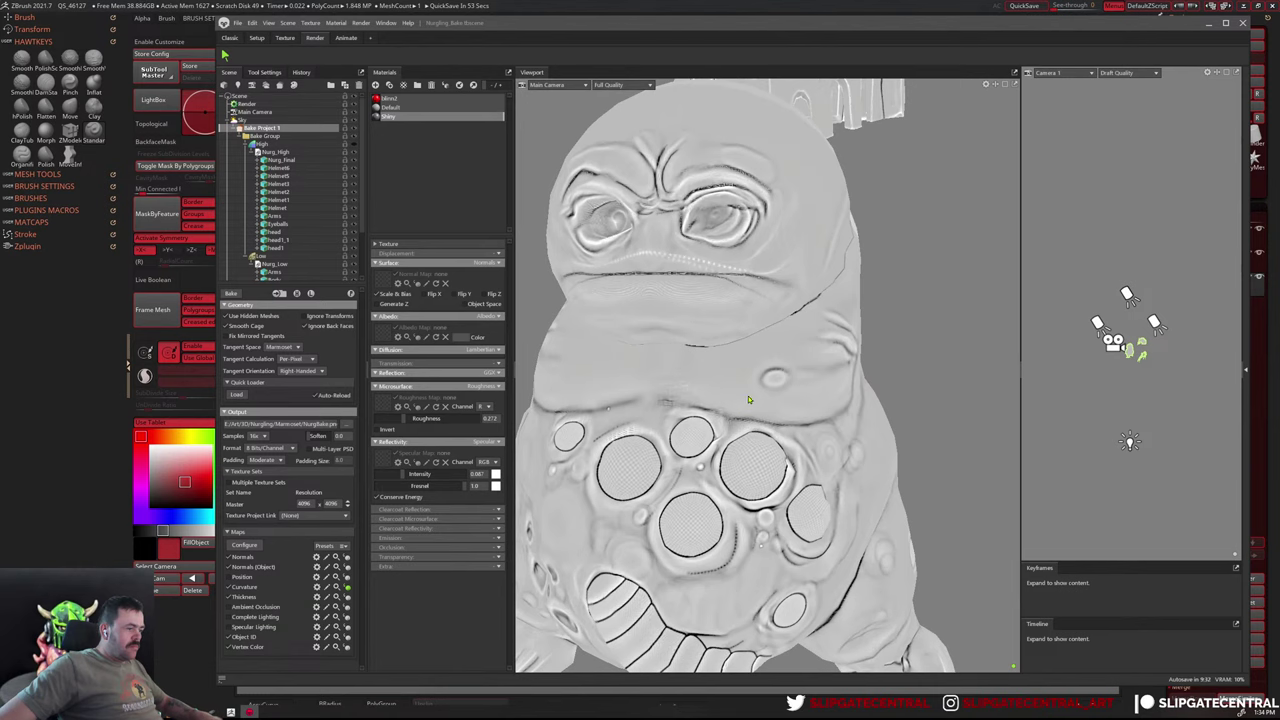
{"action": "scroll", "coordinate": [750, 398], "scroll_direction": "up", "scroll_amount": 4}
{"action": "scroll", "coordinate": [760, 390], "scroll_direction": "up", "scroll_amount": 3}
{"action": "scroll", "coordinate": [767, 383], "scroll_direction": "up", "scroll_amount": 2}
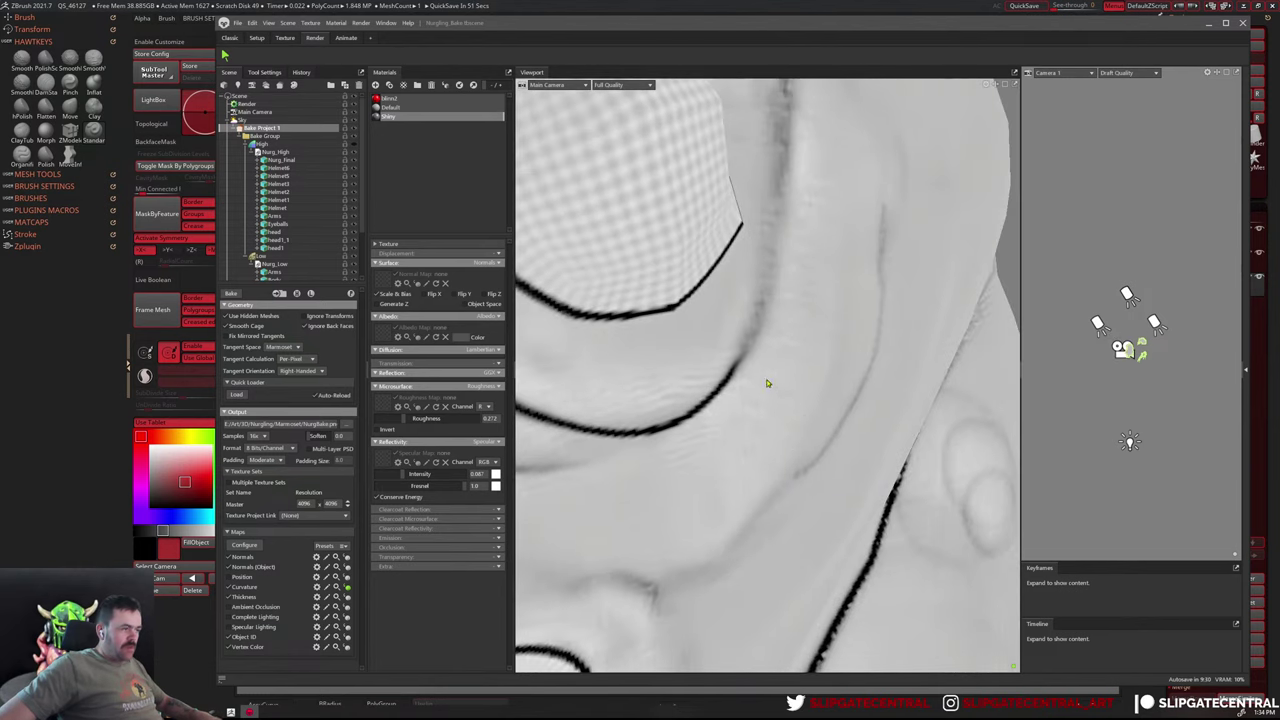
{"action": "left_click_drag", "start_coordinate": [767, 383], "coordinate": [753, 471]}
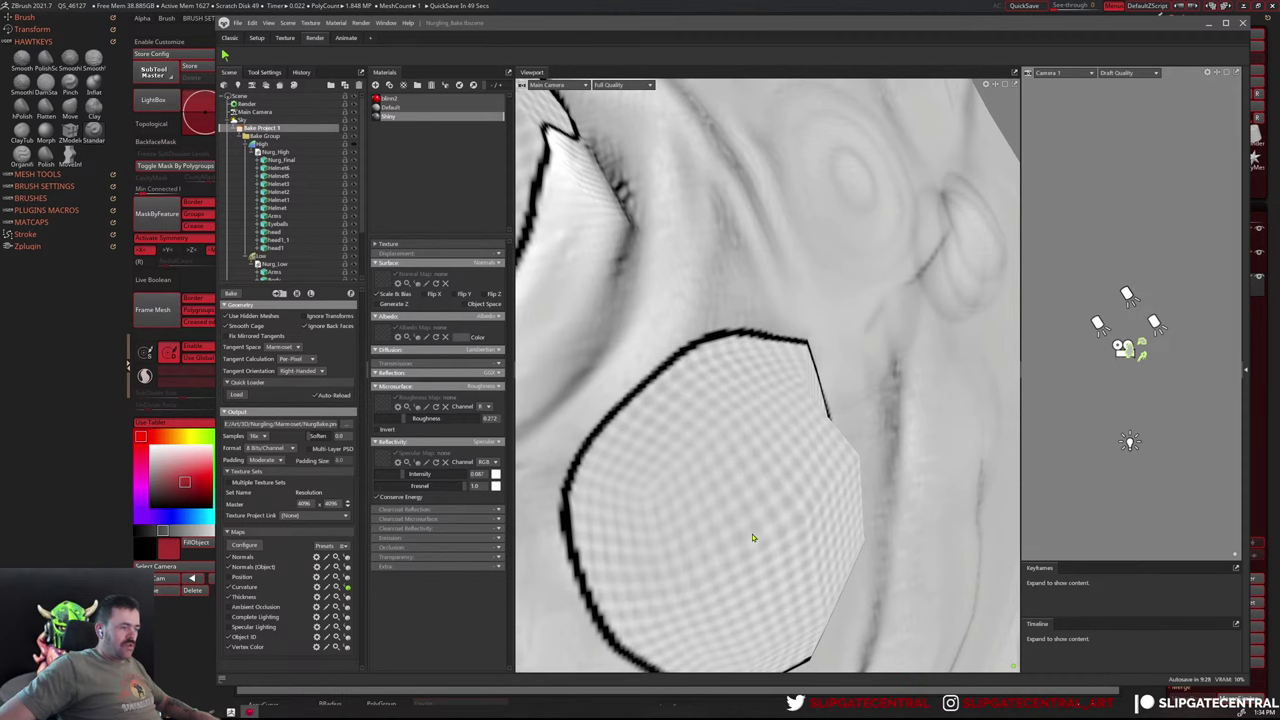
Zoom in and out to inspect how the belly discs came out in the bake
{"action": "scroll", "coordinate": [744, 482], "scroll_direction": "down", "scroll_amount": 2}
{"action": "scroll", "coordinate": [734, 446], "scroll_direction": "down", "scroll_amount": 1}
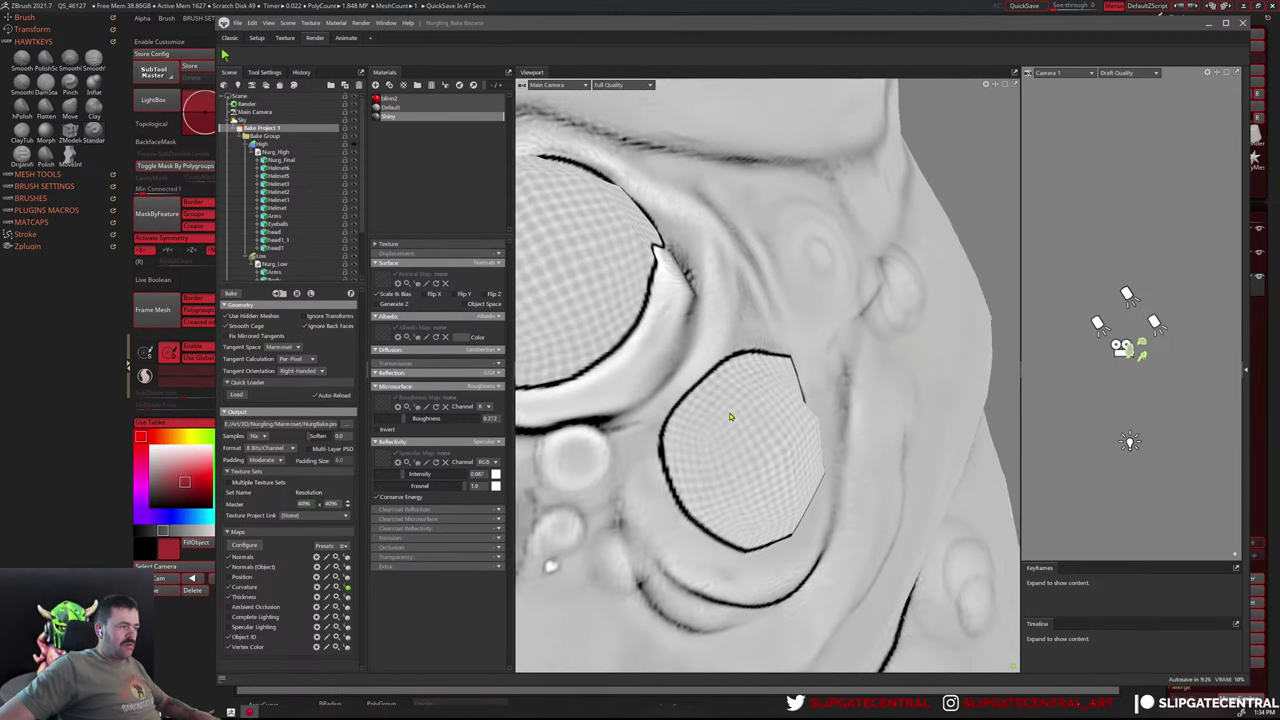
{"action": "scroll", "coordinate": [729, 420], "scroll_direction": "down", "scroll_amount": 1}
{"action": "scroll", "coordinate": [749, 420], "scroll_direction": "down", "scroll_amount": 1}
{"action": "scroll", "coordinate": [755, 437], "scroll_direction": "down", "scroll_amount": 3}
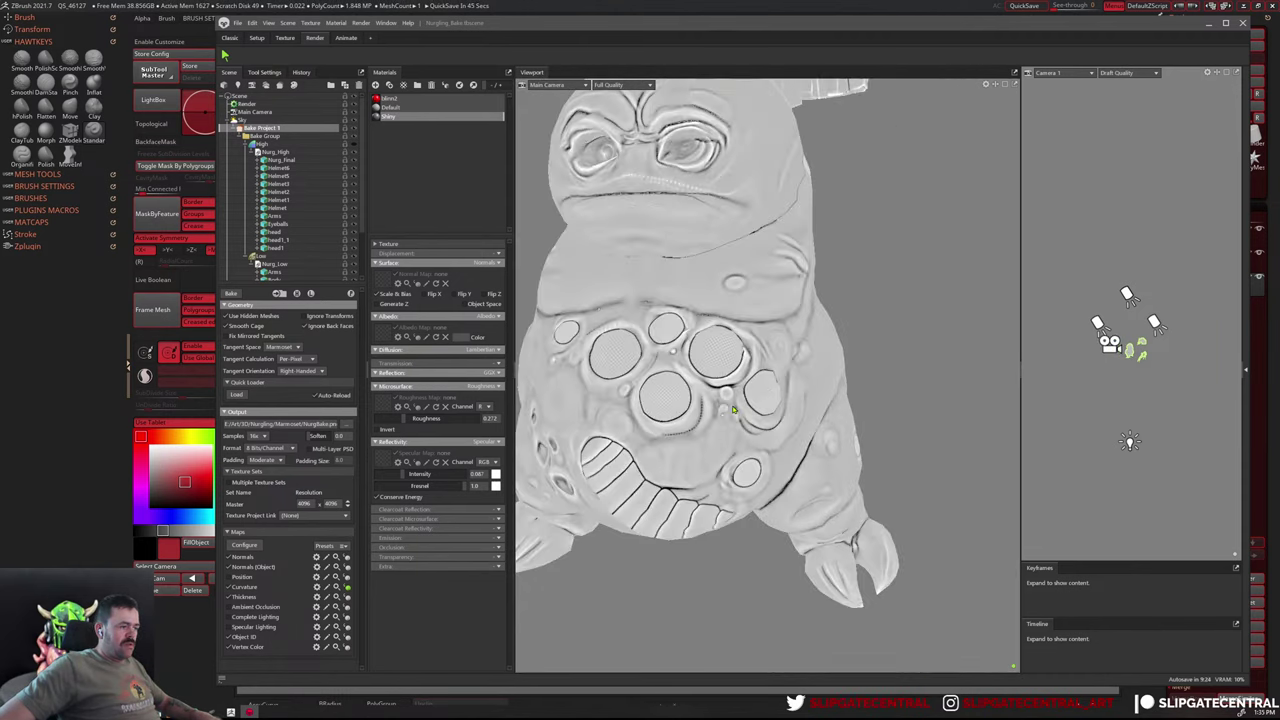
{"action": "scroll", "coordinate": [770, 435], "scroll_direction": "up", "scroll_amount": 4}
{"action": "scroll", "coordinate": [765, 480], "scroll_direction": "down", "scroll_amount": 2}
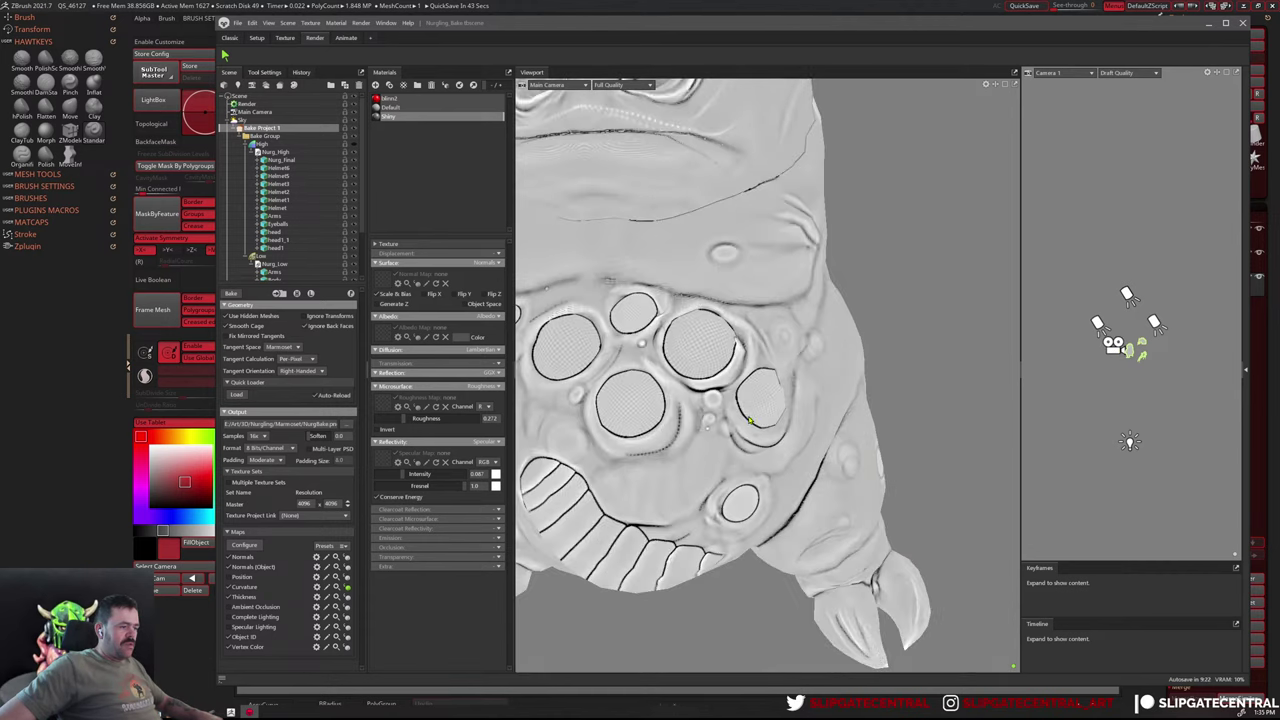
{"action": "scroll", "coordinate": [770, 460], "scroll_direction": "down", "scroll_amount": 2}
{"action": "scroll", "coordinate": [775, 430], "scroll_direction": "up", "scroll_amount": 3}
{"action": "scroll", "coordinate": [785, 400], "scroll_direction": "up", "scroll_amount": 1}
{"action": "scroll", "coordinate": [785, 400], "scroll_direction": "up", "scroll_amount": 1}
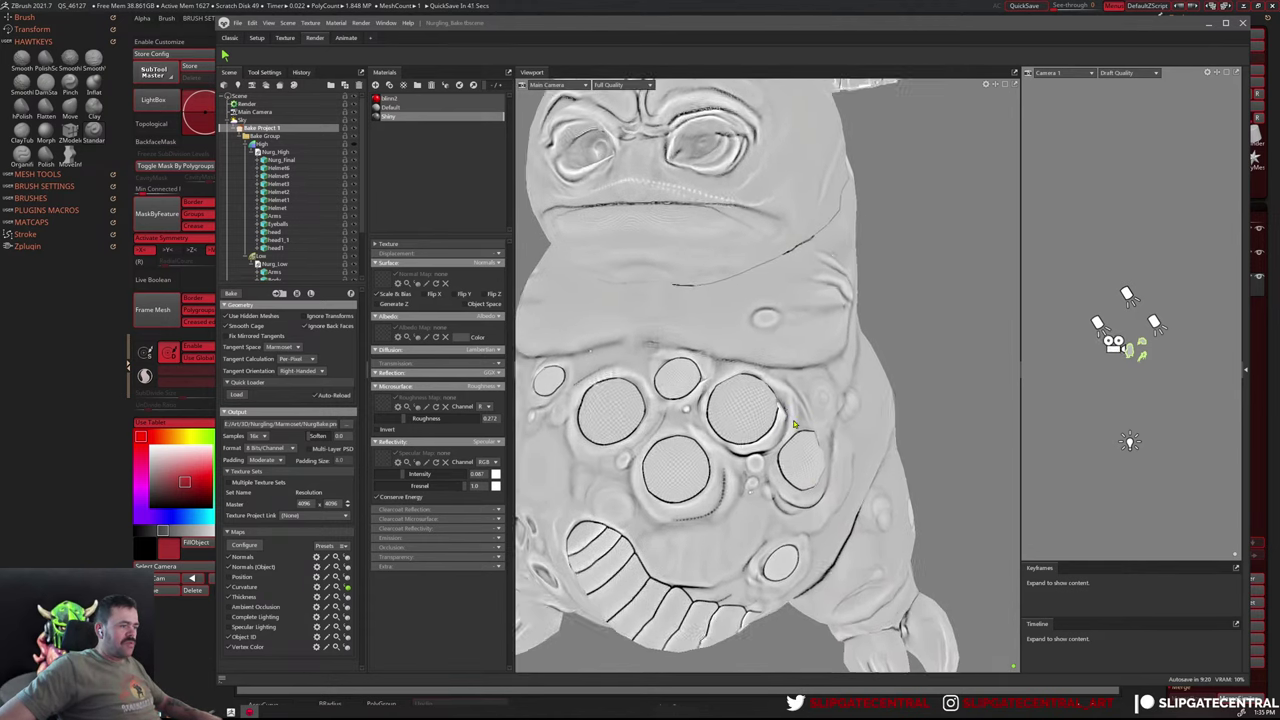
{"action": "scroll", "coordinate": [771, 402], "scroll_direction": "up", "scroll_amount": 2}
{"action": "scroll", "coordinate": [744, 418], "scroll_direction": "down", "scroll_amount": 4}
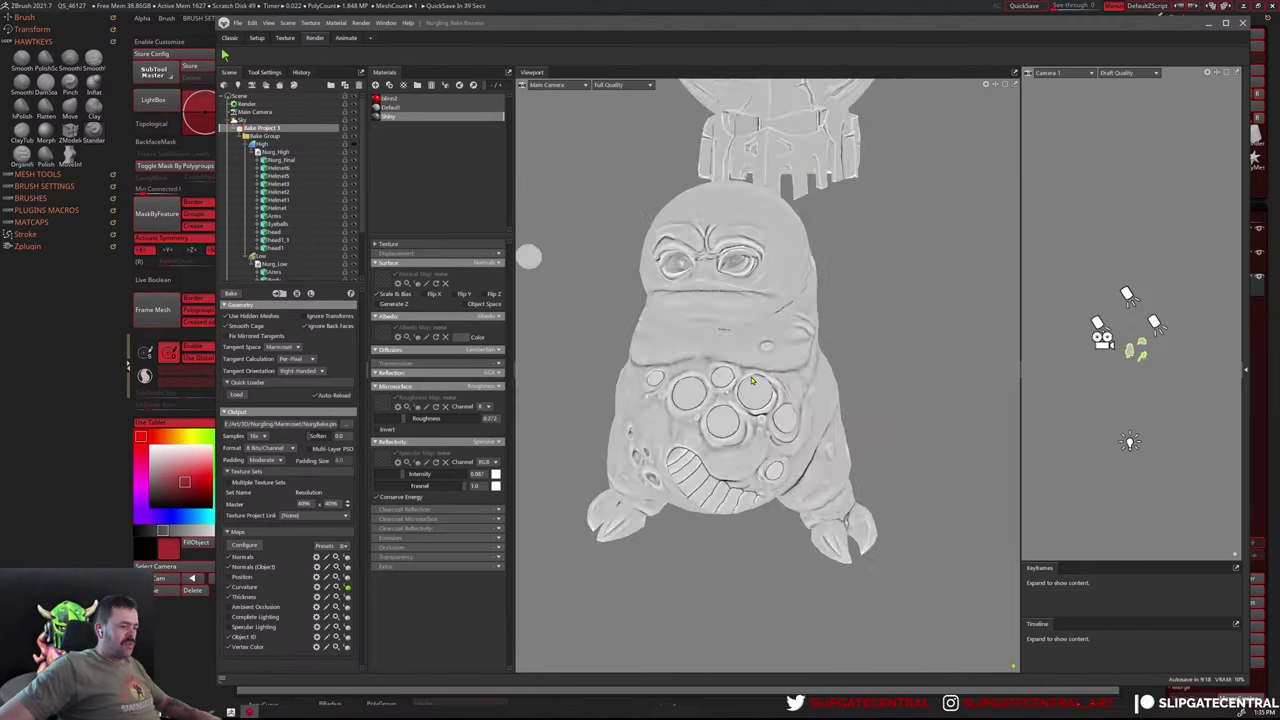
{"action": "scroll", "coordinate": [764, 382], "scroll_direction": "down", "scroll_amount": 2}
{"action": "scroll", "coordinate": [766, 375], "scroll_direction": "down", "scroll_amount": 2}
{"action": "scroll", "coordinate": [768, 368], "scroll_direction": "down", "scroll_amount": 1}
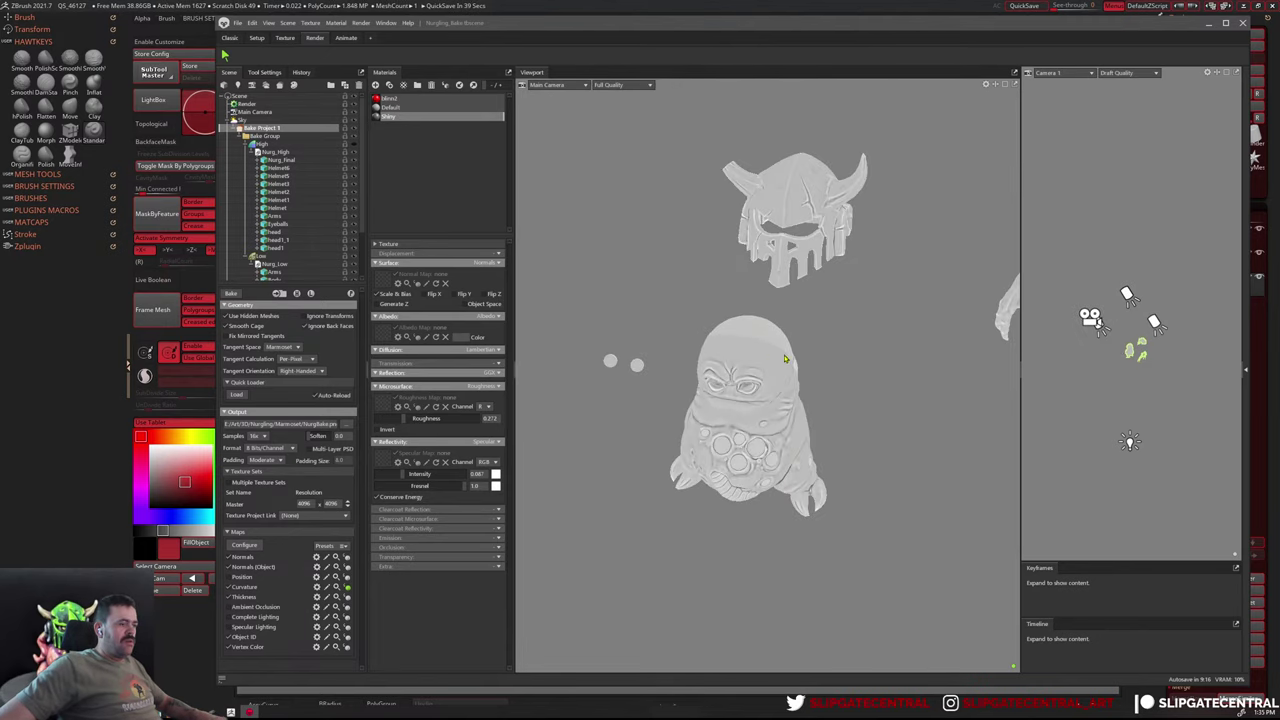
{"action": "scroll", "coordinate": [757, 366], "scroll_direction": "up", "scroll_amount": 1}
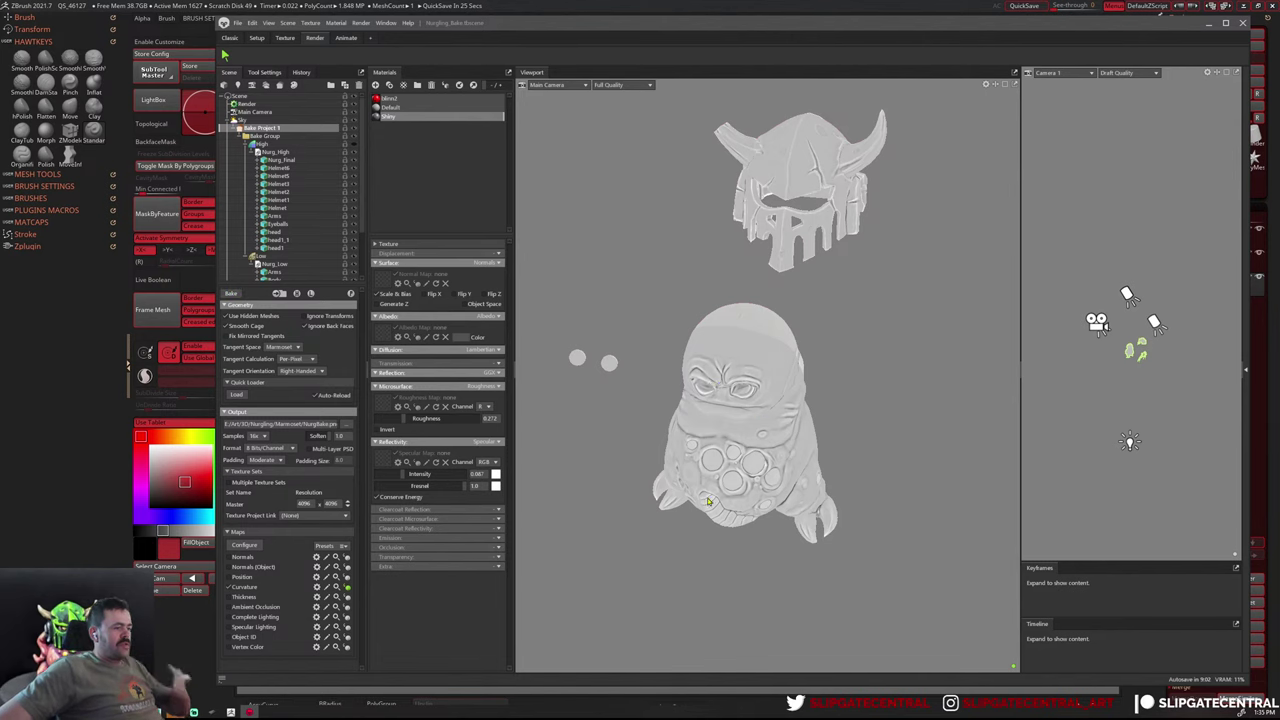
{"action": "scroll", "coordinate": [760, 455], "scroll_direction": "up", "scroll_amount": 3}
{"action": "scroll", "coordinate": [760, 455], "scroll_direction": "up", "scroll_amount": 3}
{"action": "scroll", "coordinate": [740, 480], "scroll_direction": "up", "scroll_amount": 3}
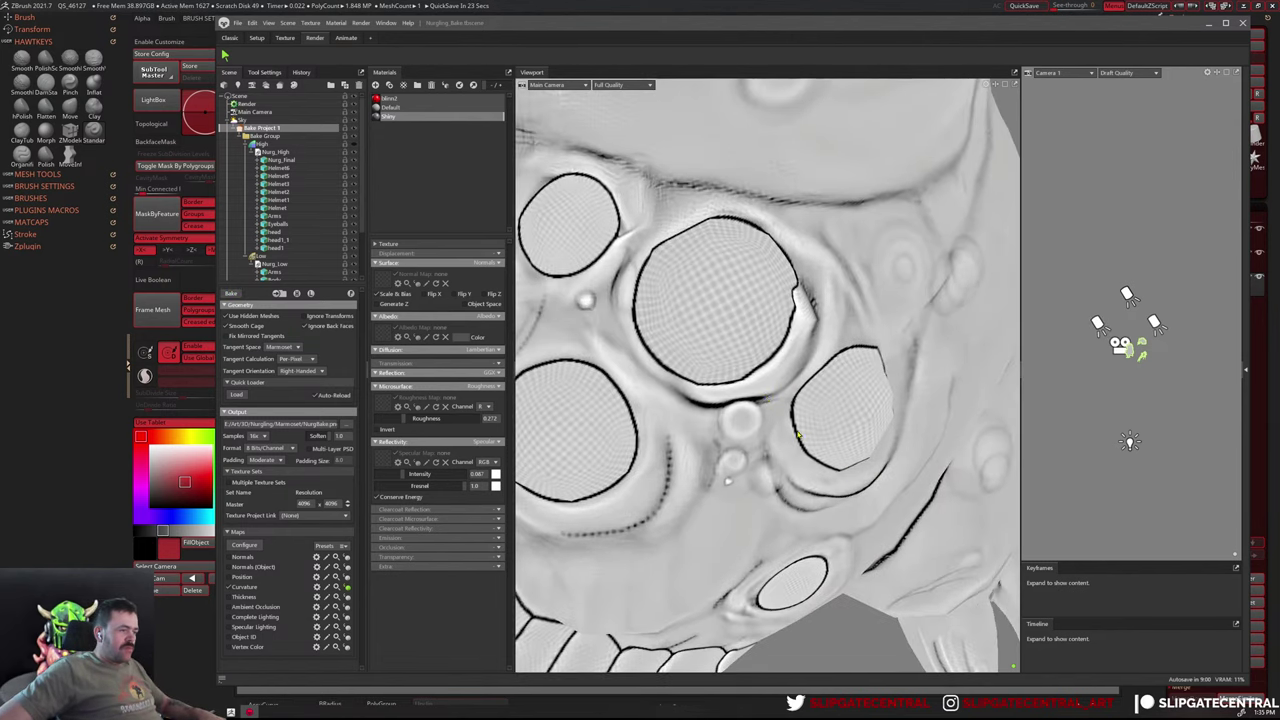
{"action": "scroll", "coordinate": [712, 521], "scroll_direction": "up", "scroll_amount": 3}
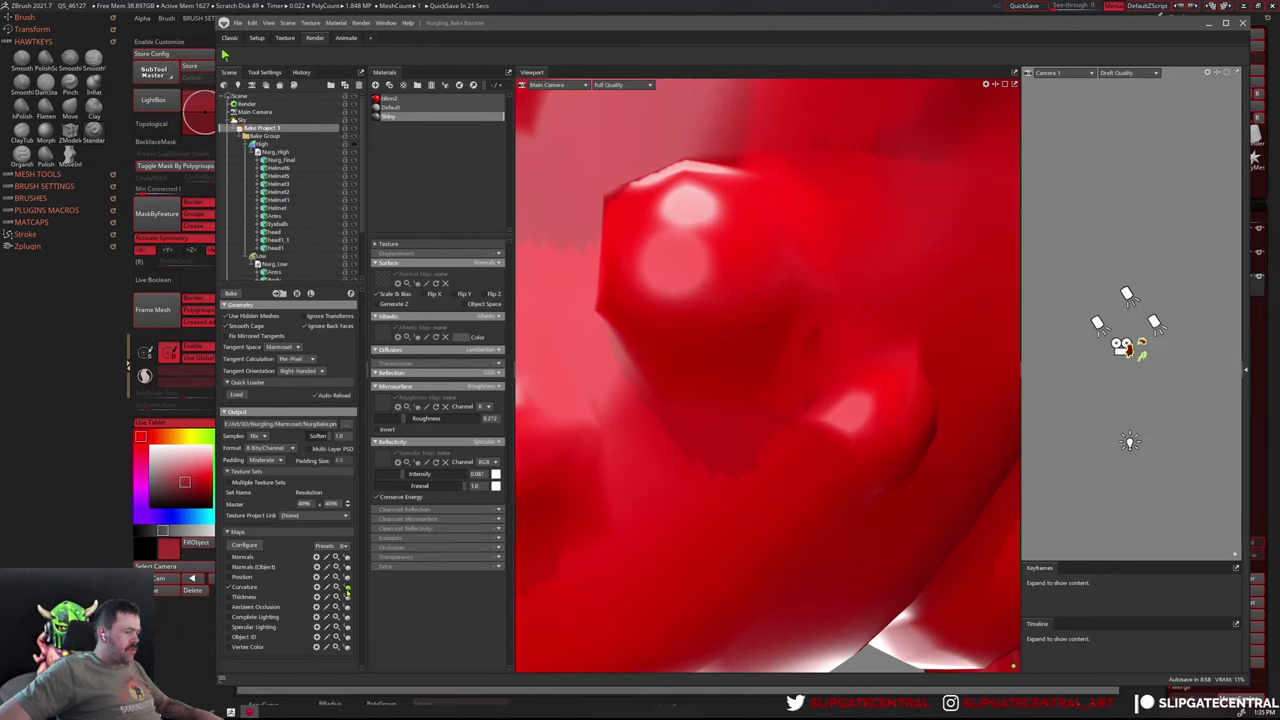
Enable subdivision on the low-poly Body mesh and re-preview the curvature map in Bake Project 1
{"action": "scroll", "coordinate": [612, 462], "scroll_direction": "down", "scroll_amount": 2}
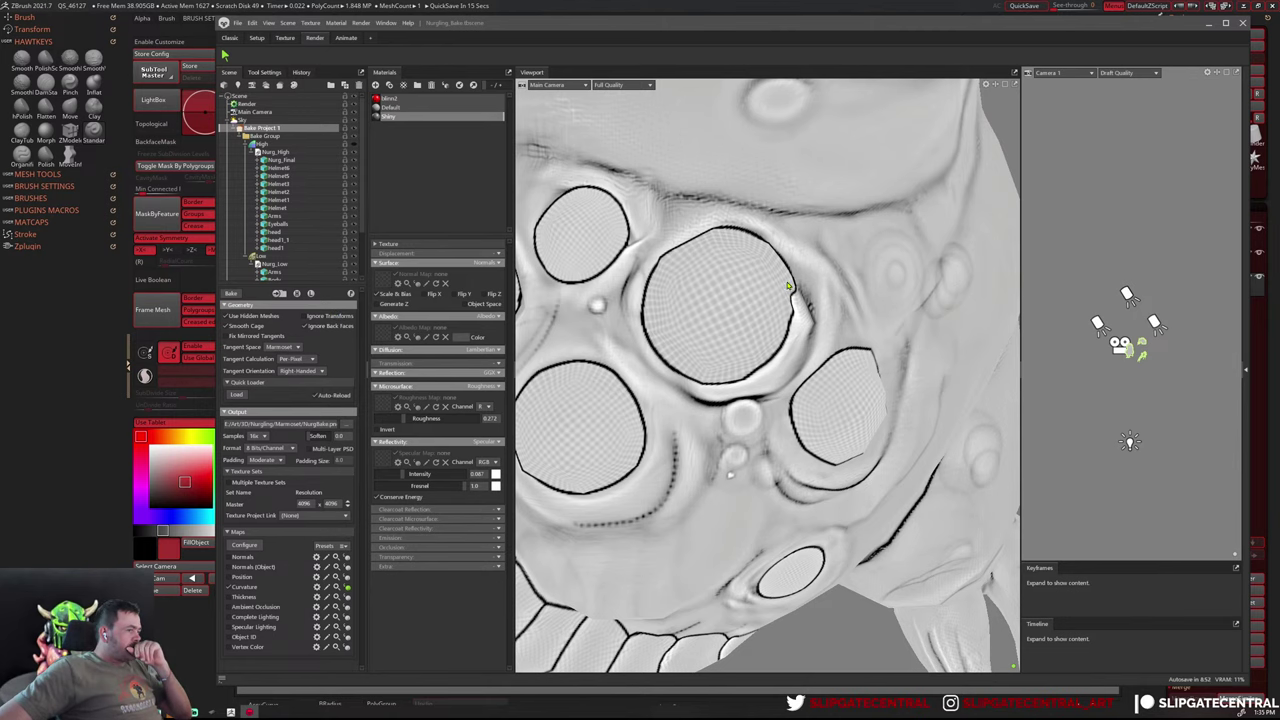
{"action": "left_click", "coordinate": [305, 232]}
{"action": "scroll", "coordinate": [305, 235], "scroll_direction": "down", "scroll_amount": 3}
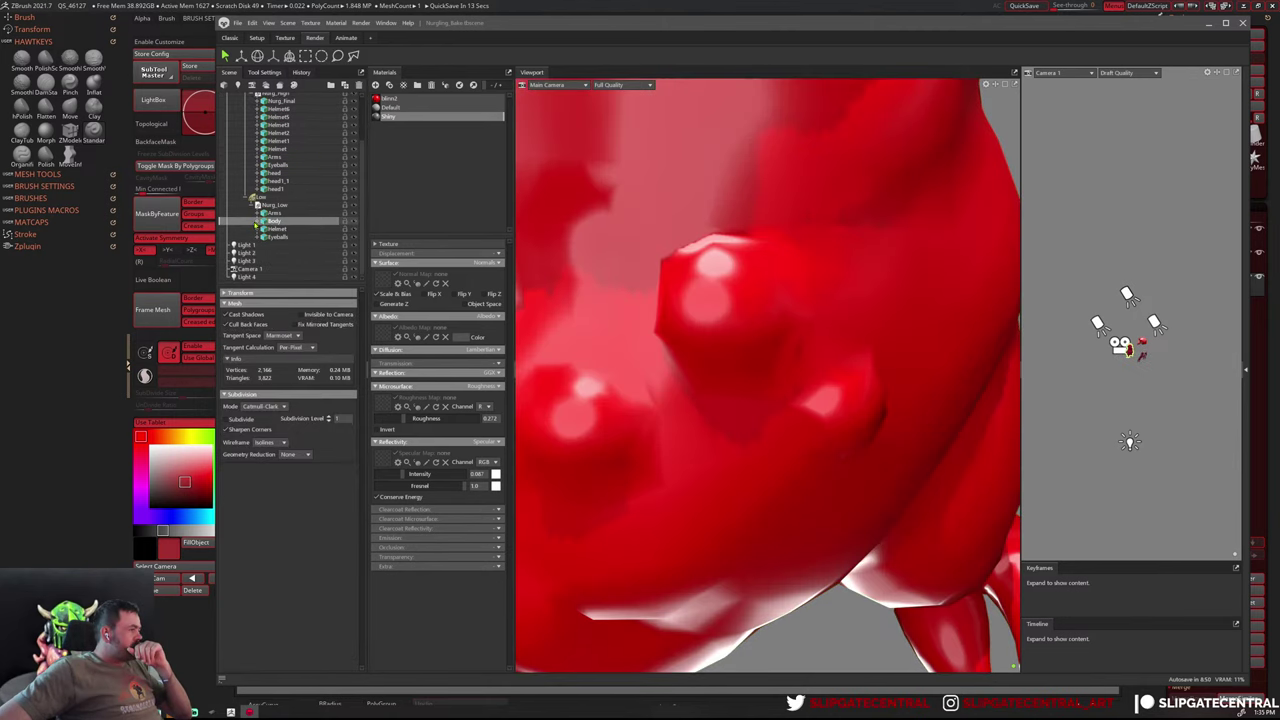
{"action": "left_click", "coordinate": [276, 229]}
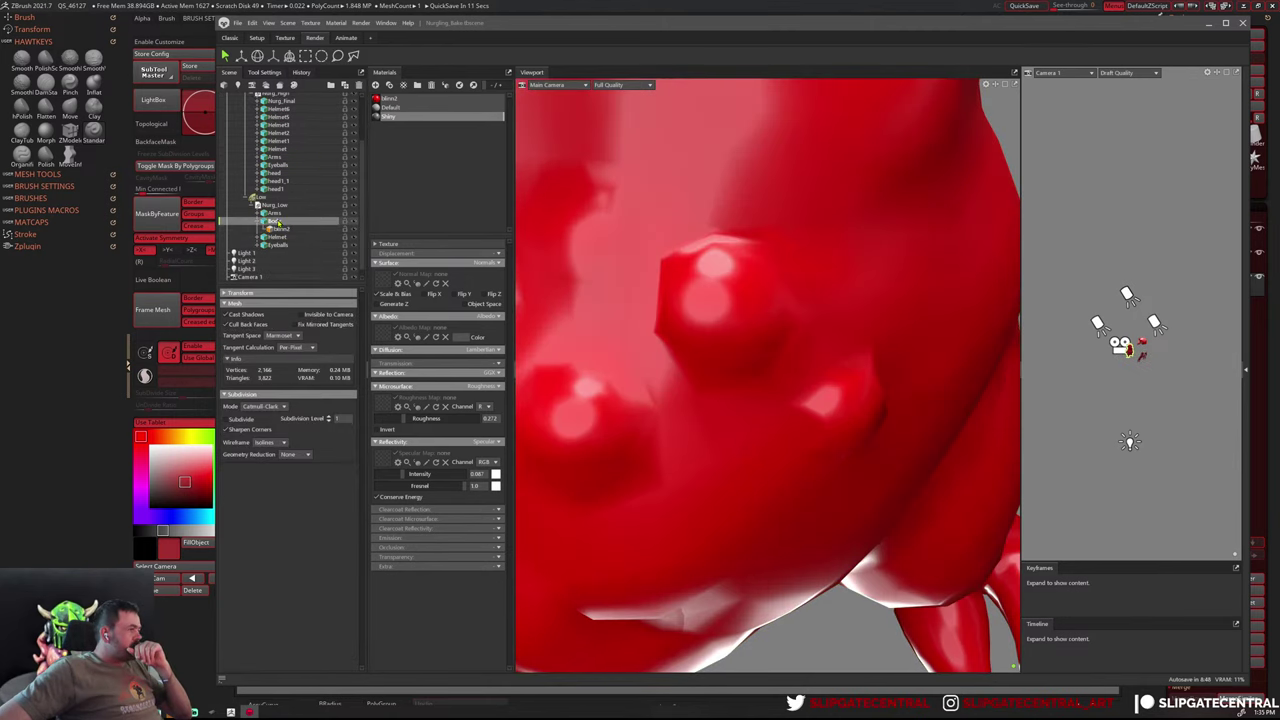
{"action": "left_click", "coordinate": [241, 423]}
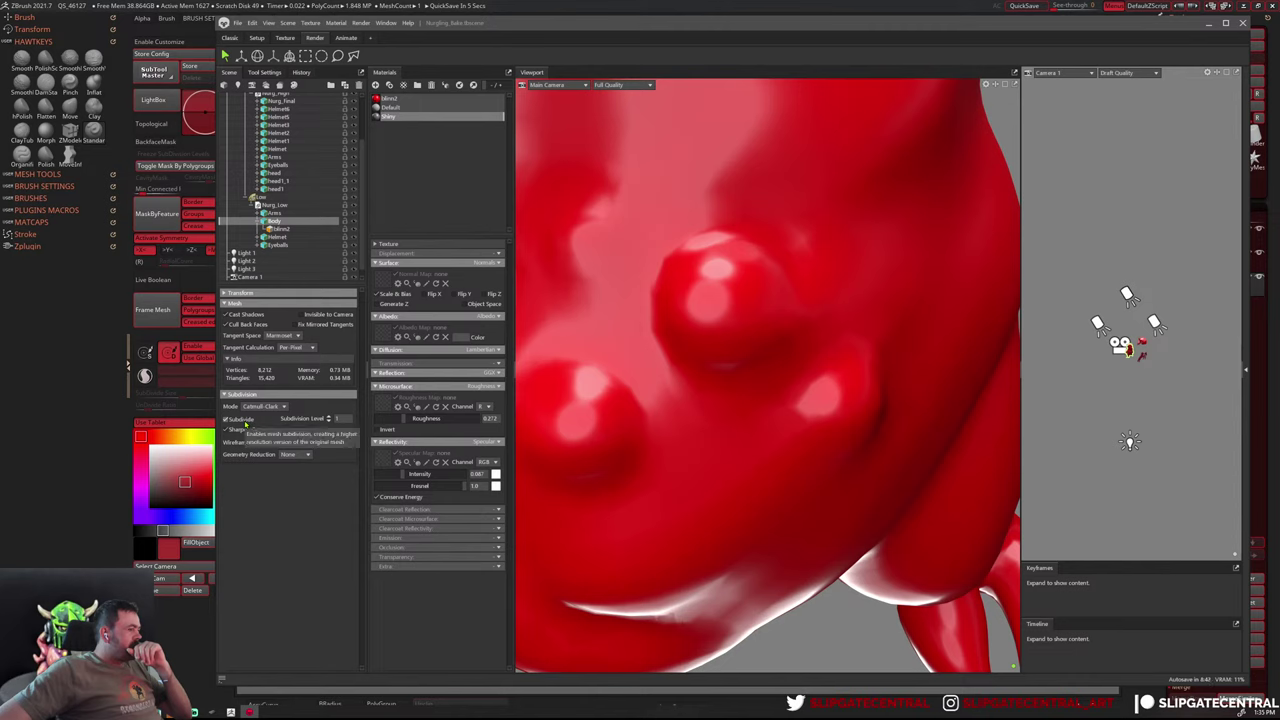
{"action": "scroll", "coordinate": [275, 187], "scroll_direction": "up", "scroll_amount": 3}
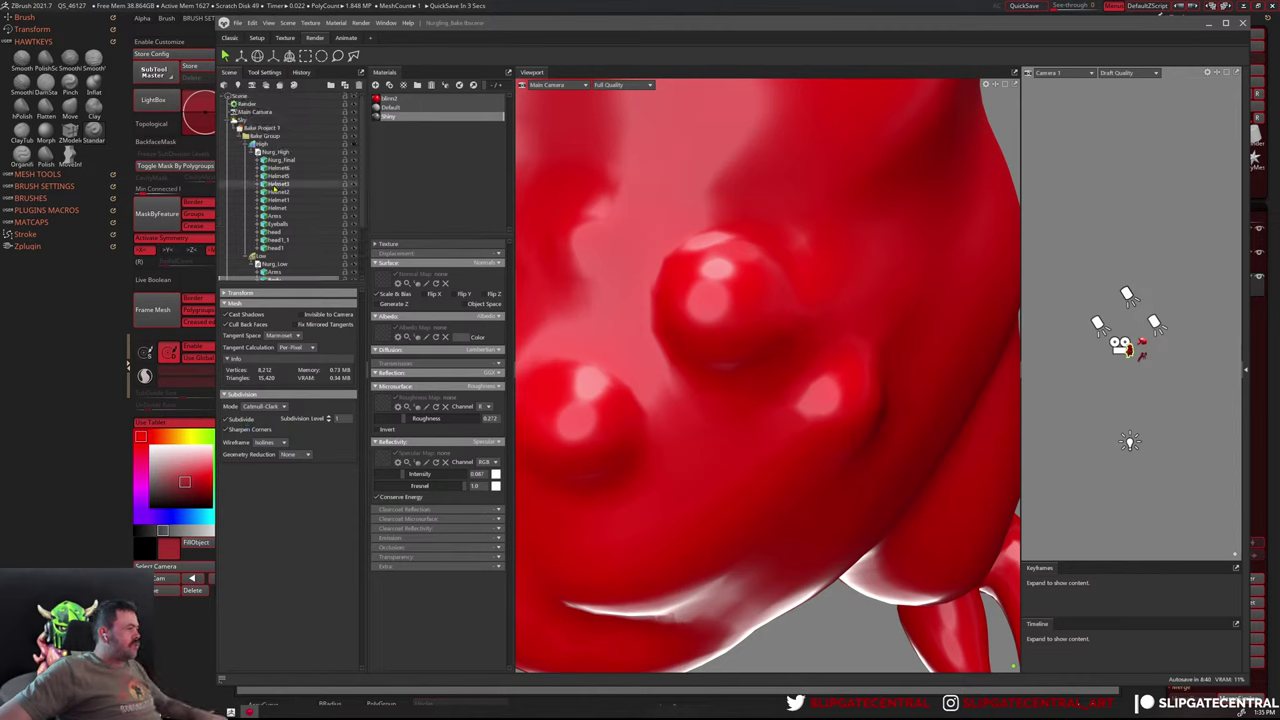
{"action": "left_click", "coordinate": [262, 129]}
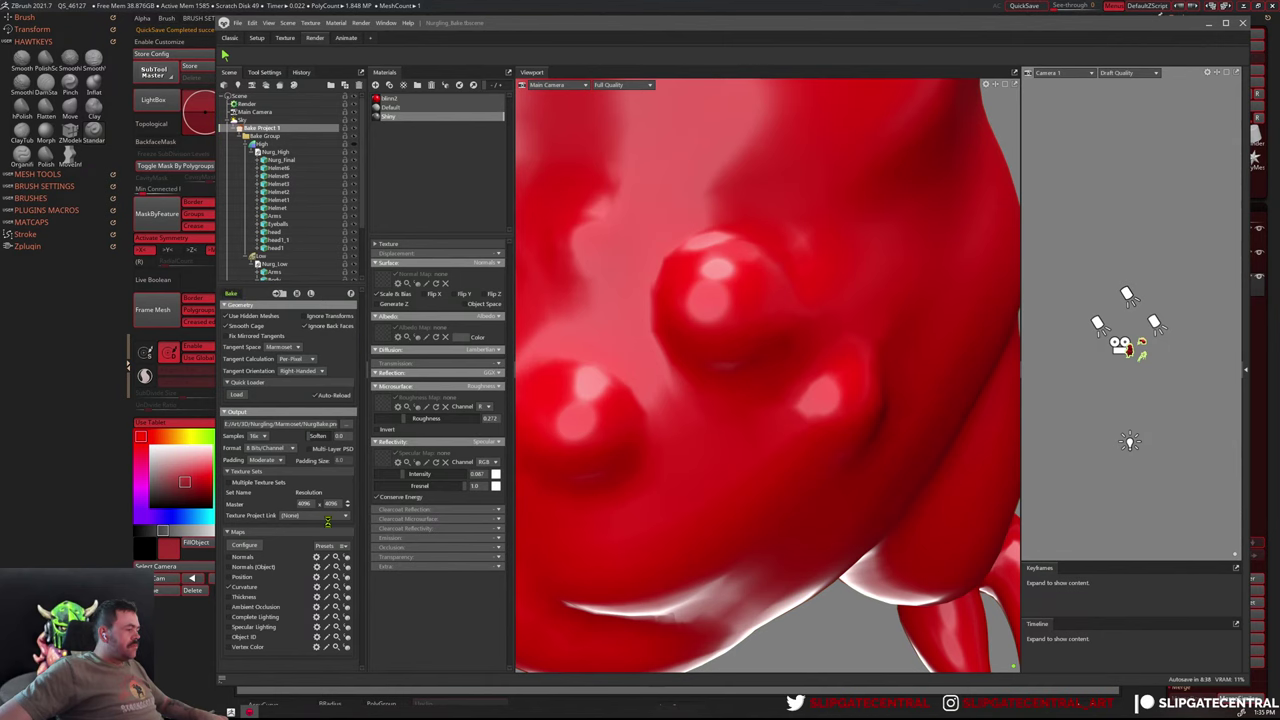
{"action": "left_click", "coordinate": [346, 587]}
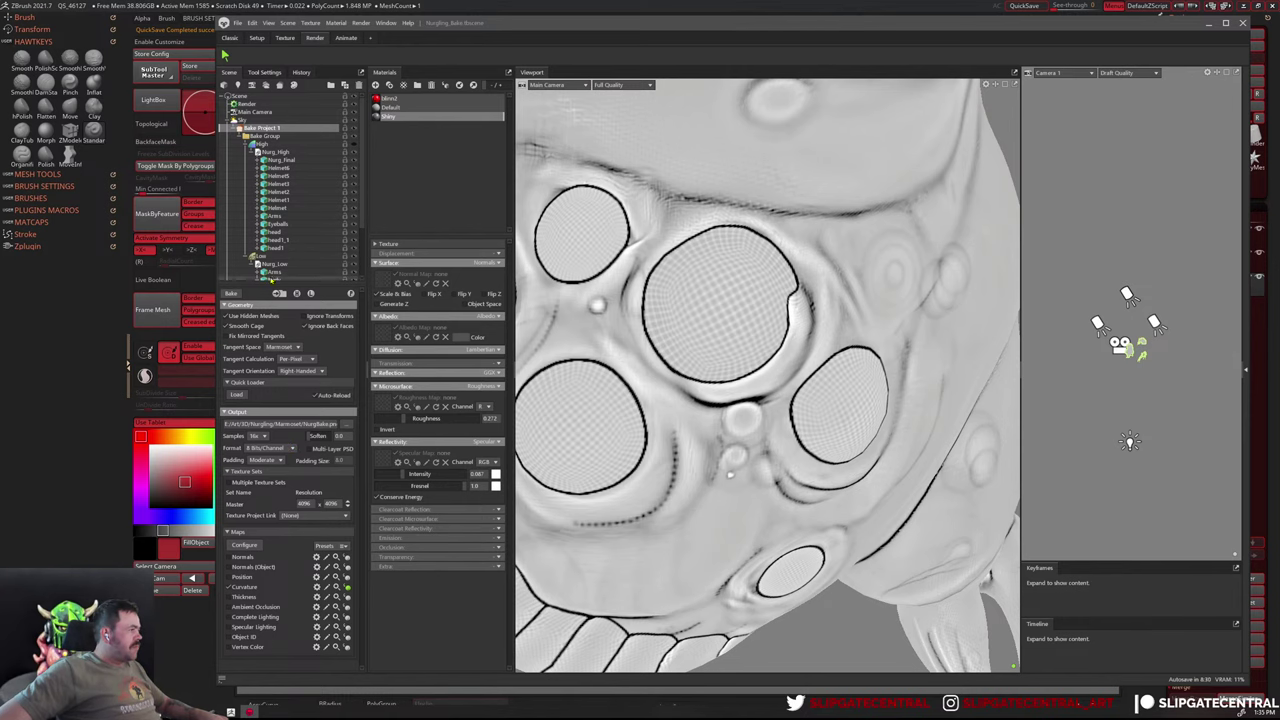
Turn off subdivision on the Body mesh under Nurg_Low
{"action": "left_click", "coordinate": [263, 256]}
{"action": "left_click", "coordinate": [272, 264]}
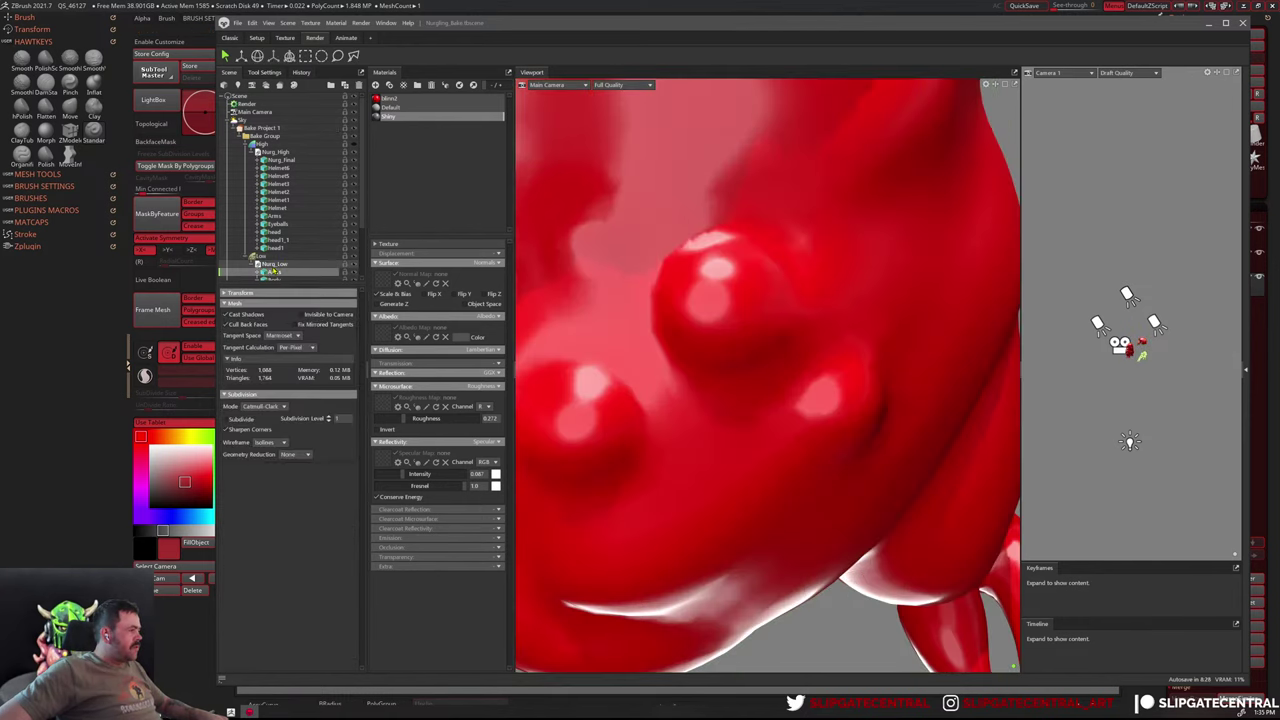
{"action": "scroll", "coordinate": [274, 280], "scroll_direction": "down", "scroll_amount": 2}
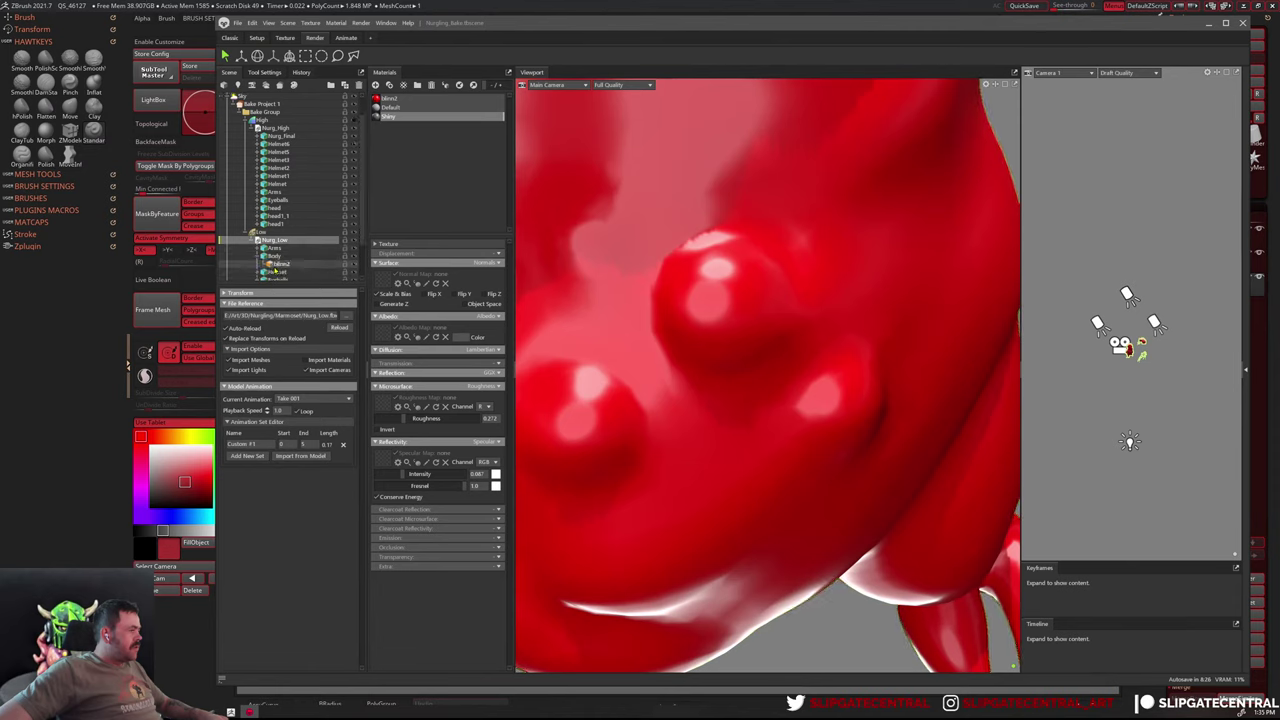
{"action": "left_click", "coordinate": [275, 232]}
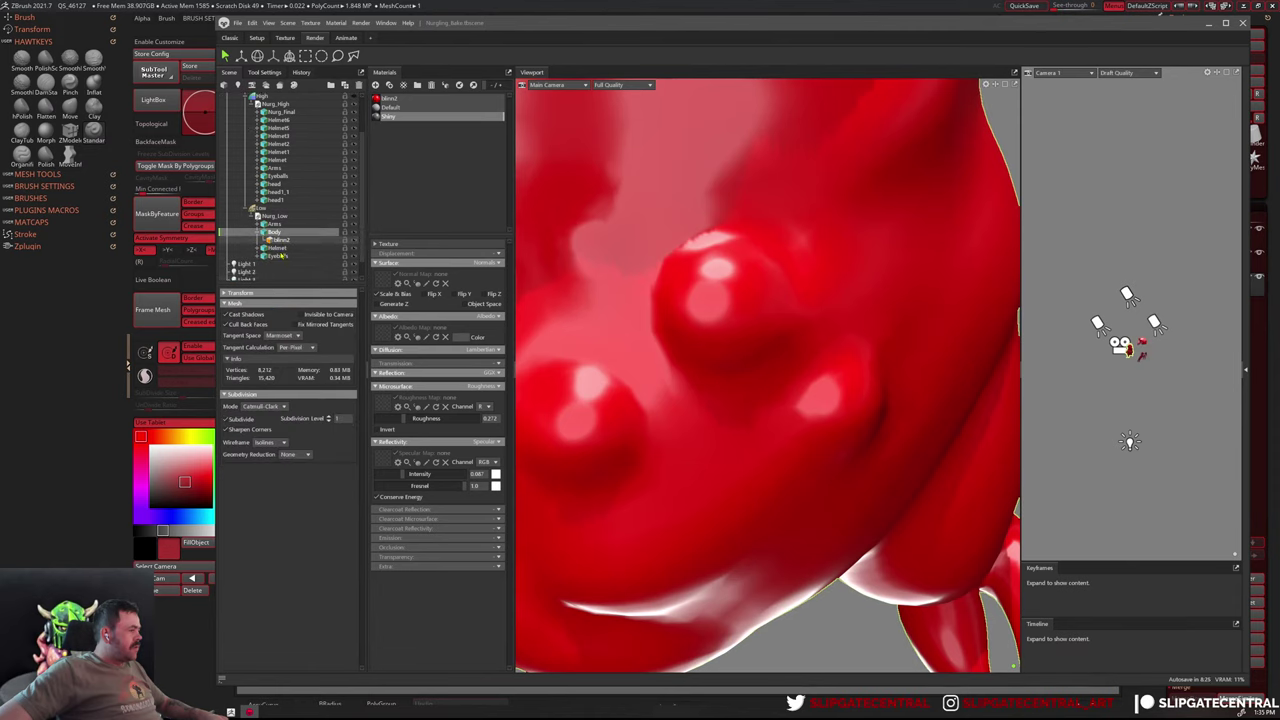
{"action": "left_click", "coordinate": [243, 420]}
{"action": "scroll", "coordinate": [286, 215], "scroll_direction": "up", "scroll_amount": 2}
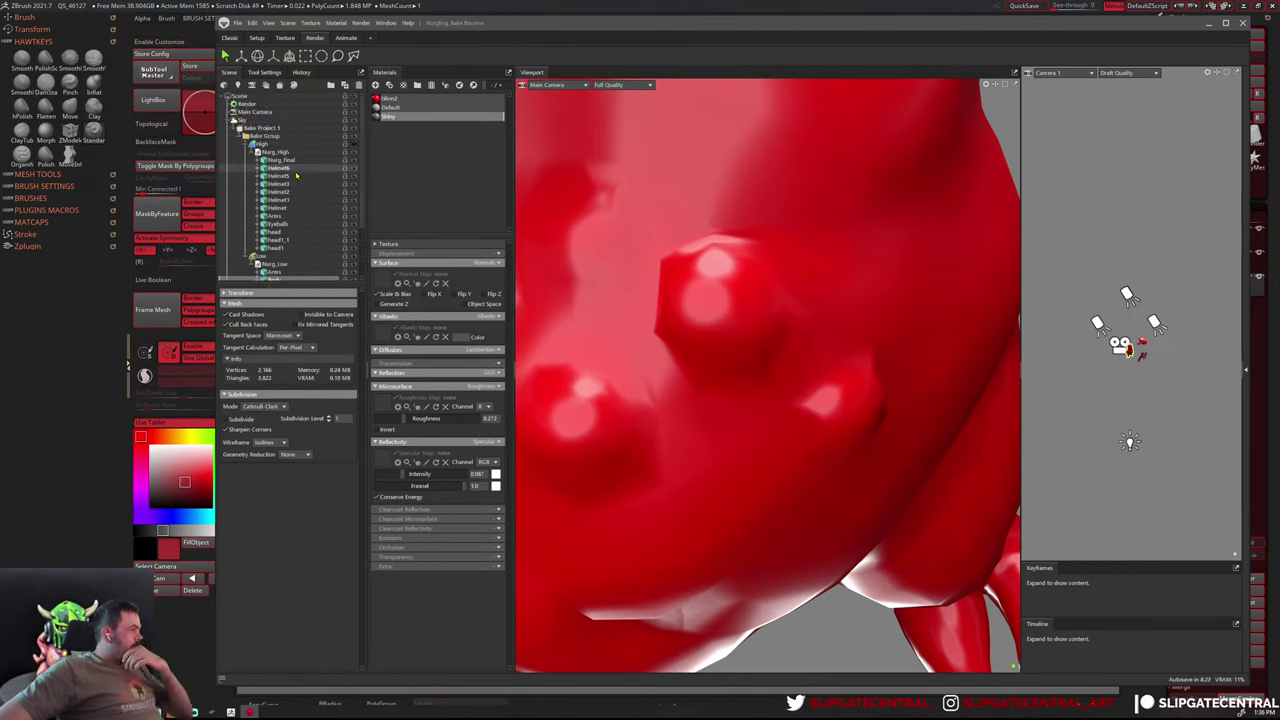
Check the Arms, Nurg_High and Helmet meshes, then return to Bake Project 1's settings
{"action": "left_click", "coordinate": [286, 215]}
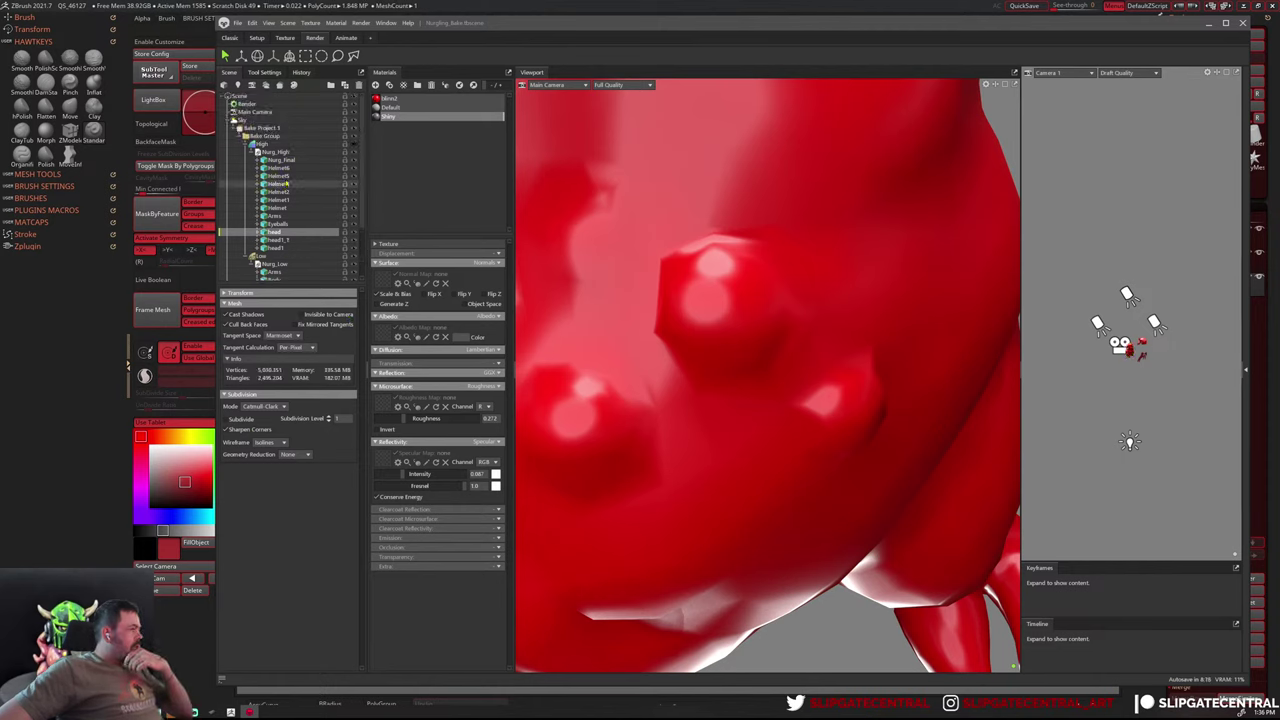
{"action": "left_click", "coordinate": [274, 152]}
{"action": "left_click", "coordinate": [287, 207]}
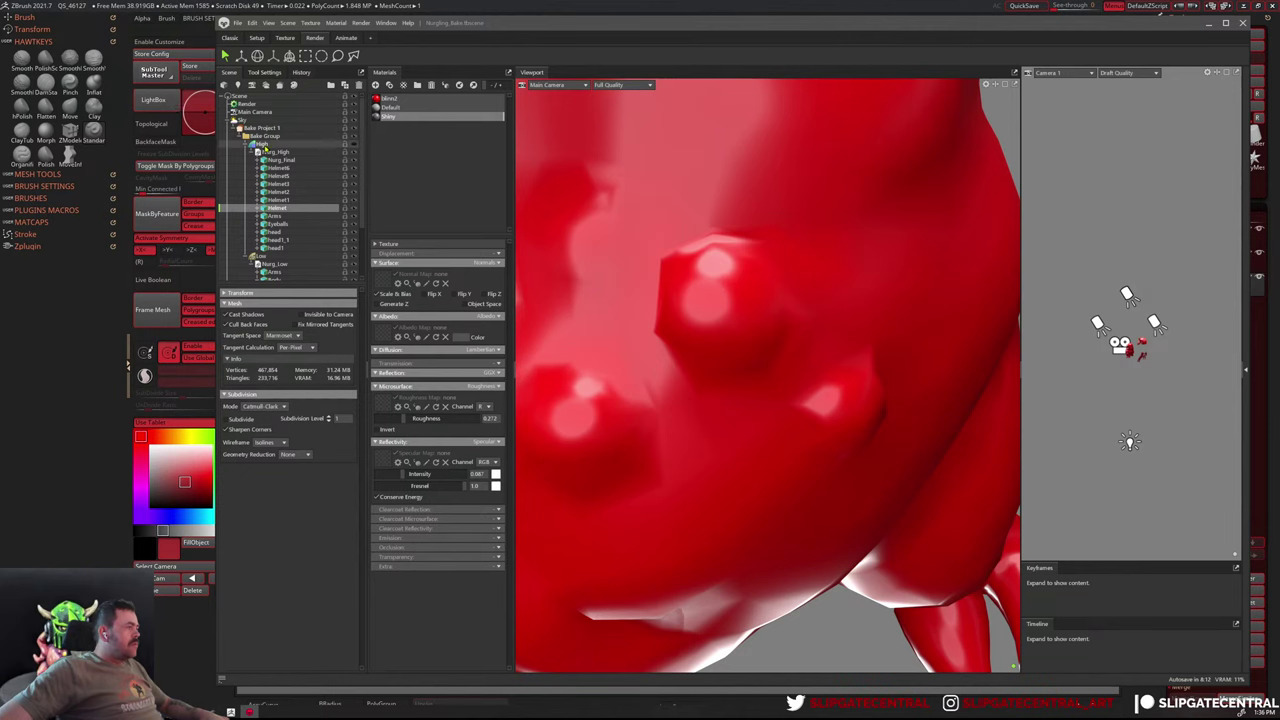
{"action": "left_click", "coordinate": [265, 128]}
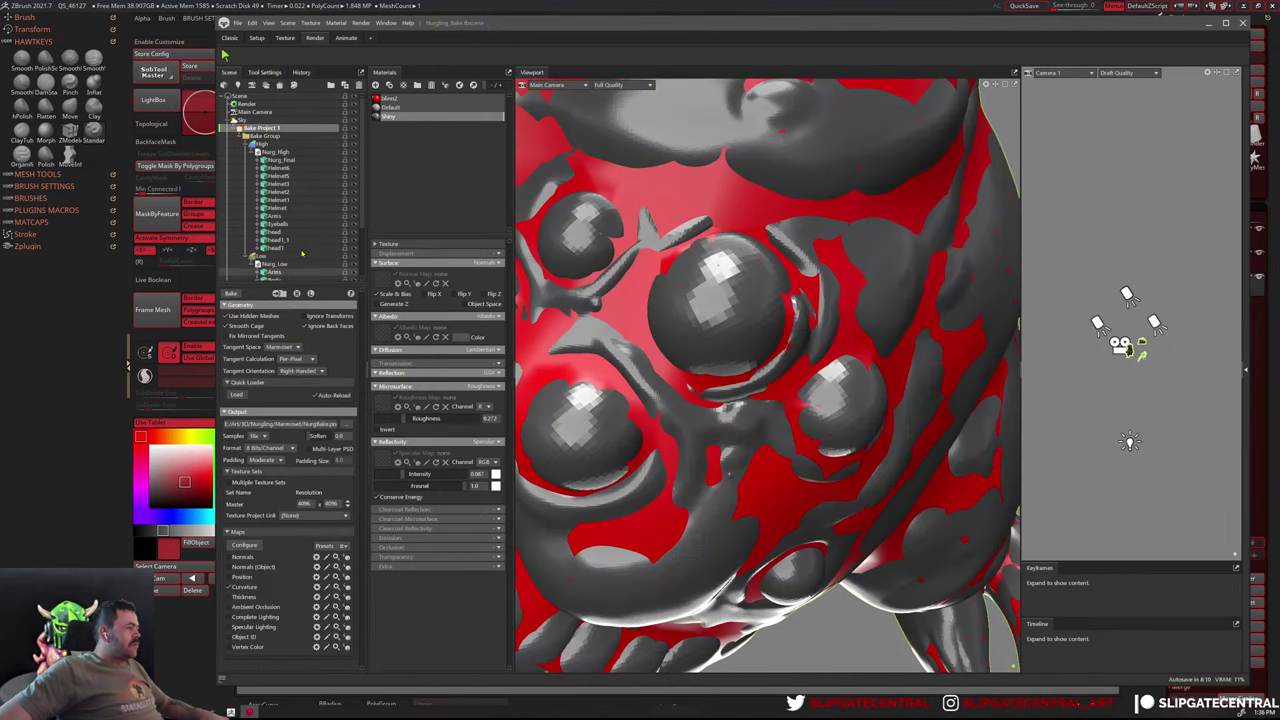
Inspect the Arms and Helmet3 meshes and orbit in close on the creature's belly
{"action": "left_click", "coordinate": [293, 215]}
{"action": "left_click", "coordinate": [280, 184]}
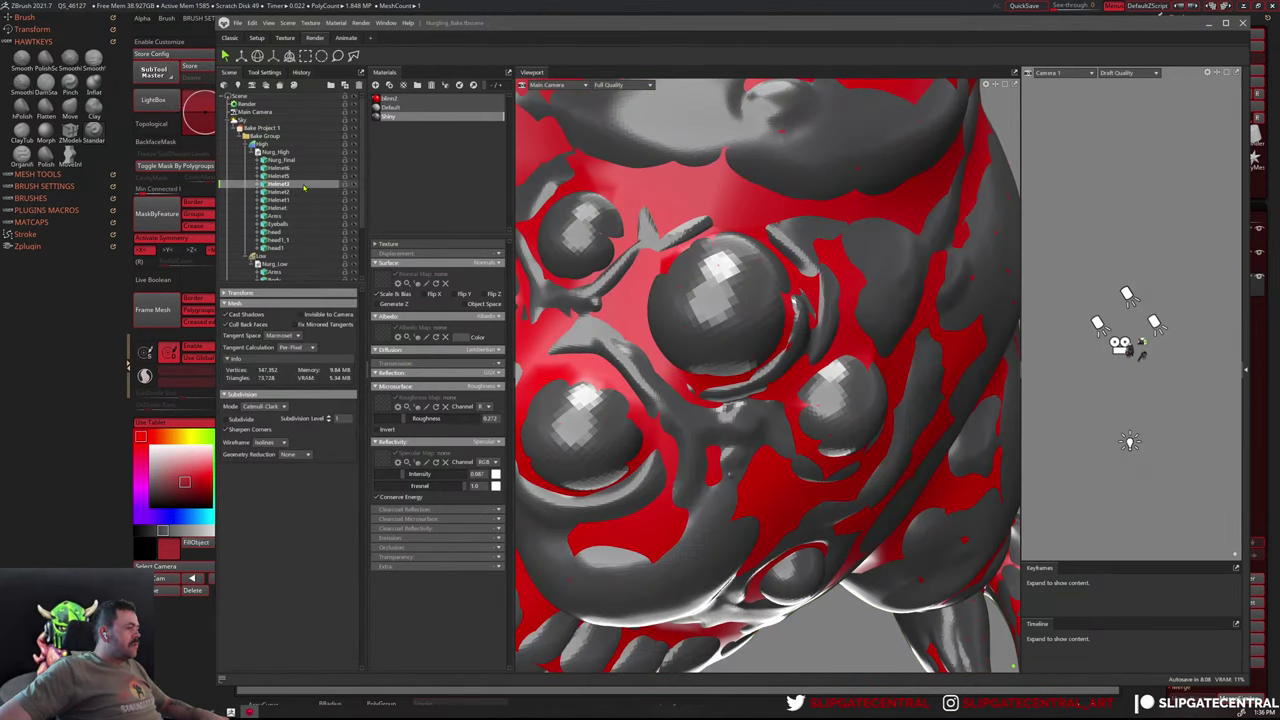
{"action": "scroll", "coordinate": [1162, 355], "scroll_direction": "up", "scroll_amount": 3}
{"action": "scroll", "coordinate": [1130, 300], "scroll_direction": "up", "scroll_amount": 2}
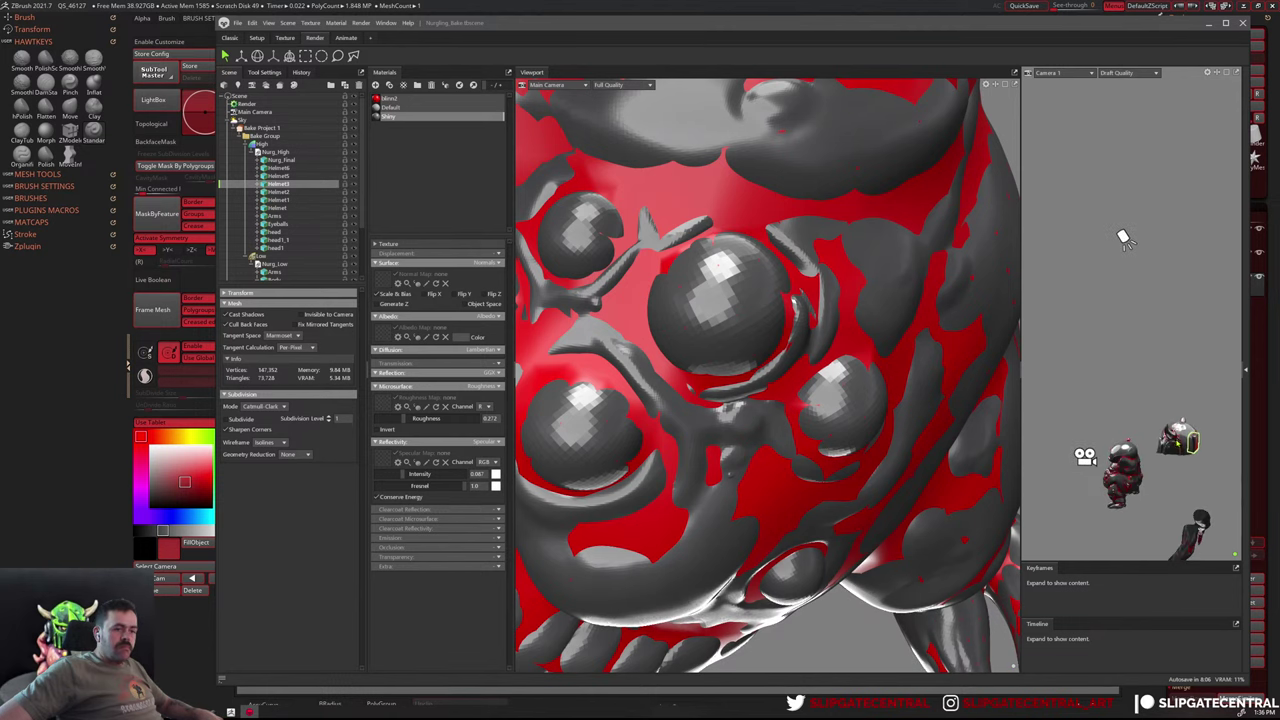
{"action": "scroll", "coordinate": [1057, 220], "scroll_direction": "up", "scroll_amount": 2}
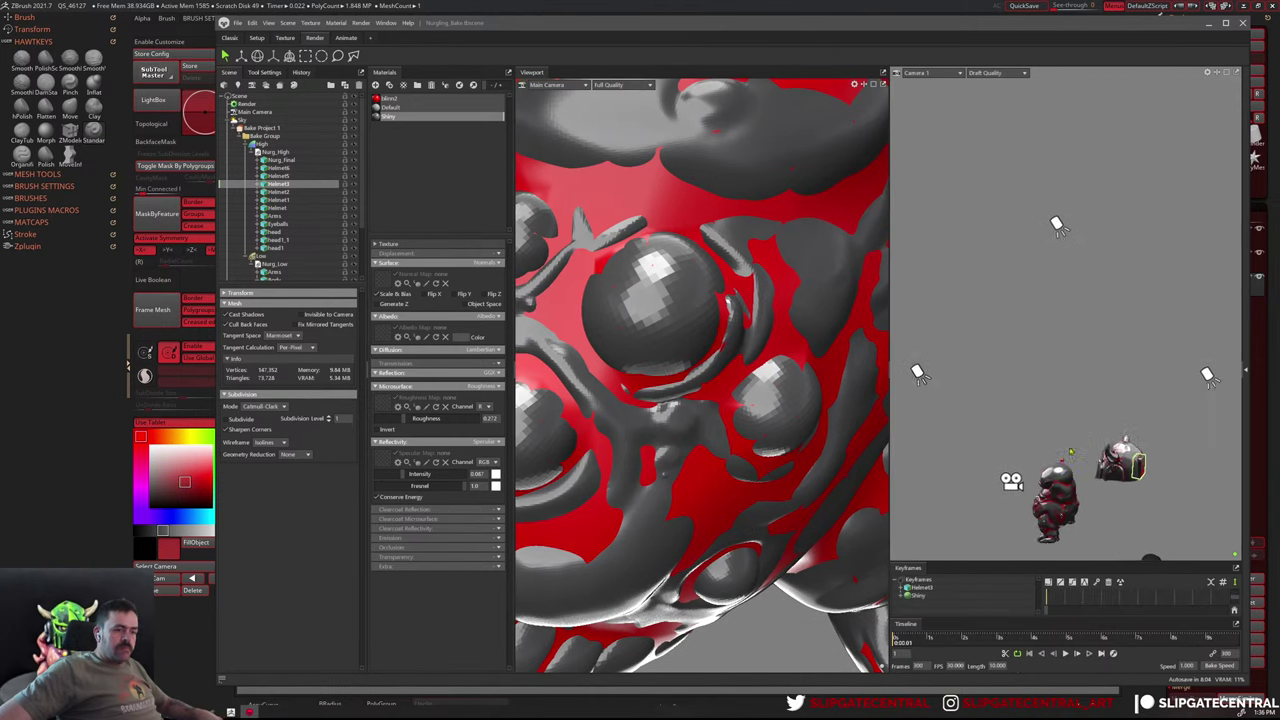
{"action": "scroll", "coordinate": [1040, 126], "scroll_direction": "up", "scroll_amount": 3}
{"action": "scroll", "coordinate": [1025, 372], "scroll_direction": "up", "scroll_amount": 2}
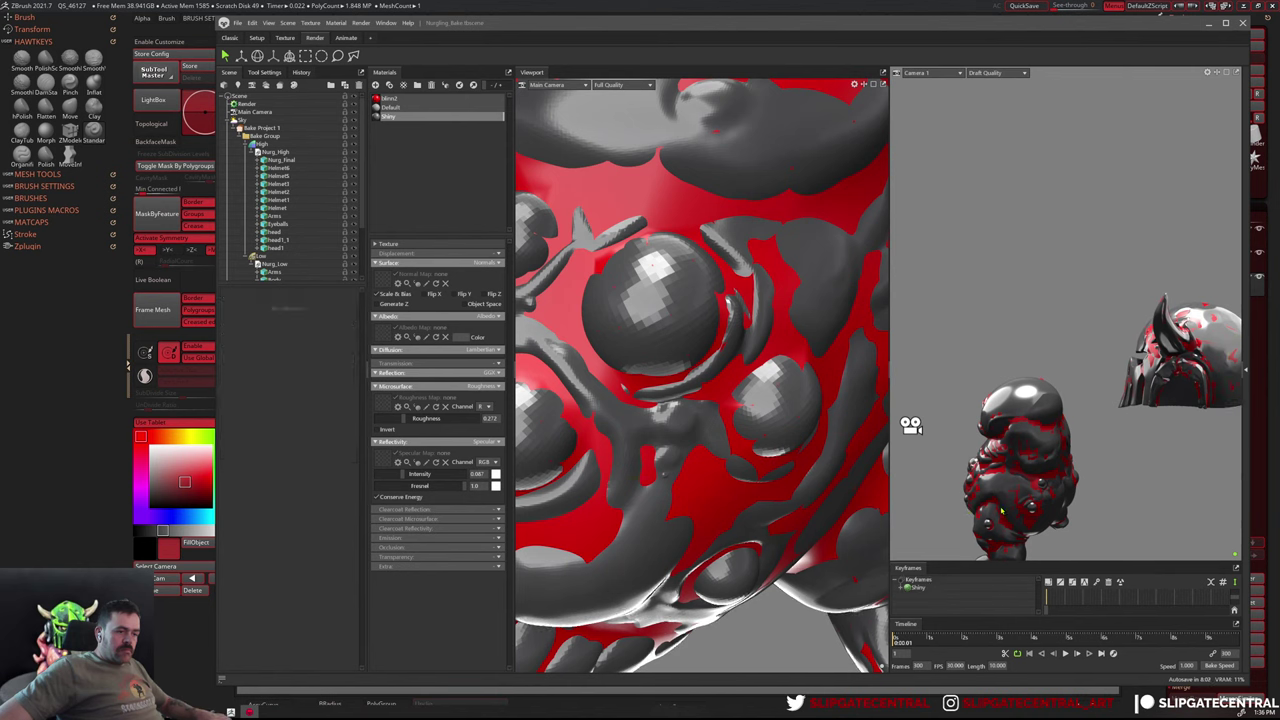
{"action": "left_click", "coordinate": [968, 484]}
{"action": "left_click_drag", "start_coordinate": [968, 484], "coordinate": [897, 220]}
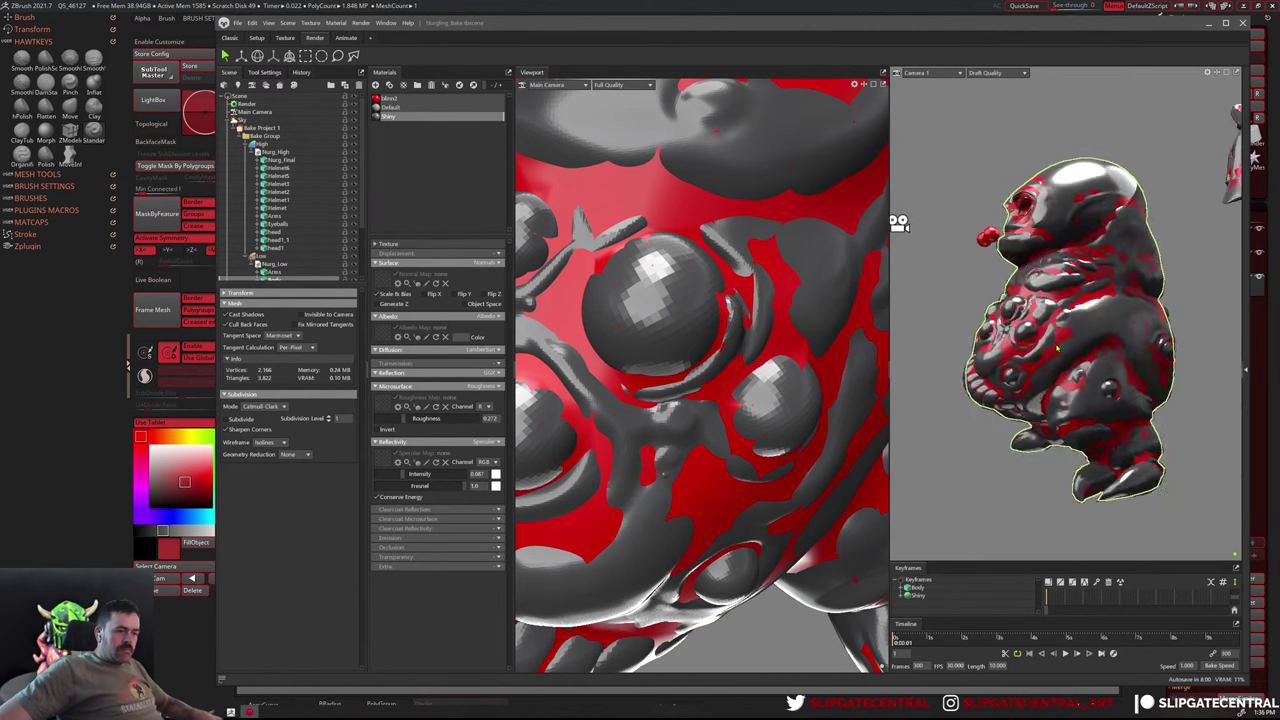
{"action": "scroll", "coordinate": [897, 220], "scroll_direction": "up", "scroll_amount": 3}
{"action": "left_click", "coordinate": [1026, 362]}
Turn subdivision back on for the low-poly Arms mesh, then return to Bake Project 1
{"action": "left_click", "coordinate": [272, 272]}
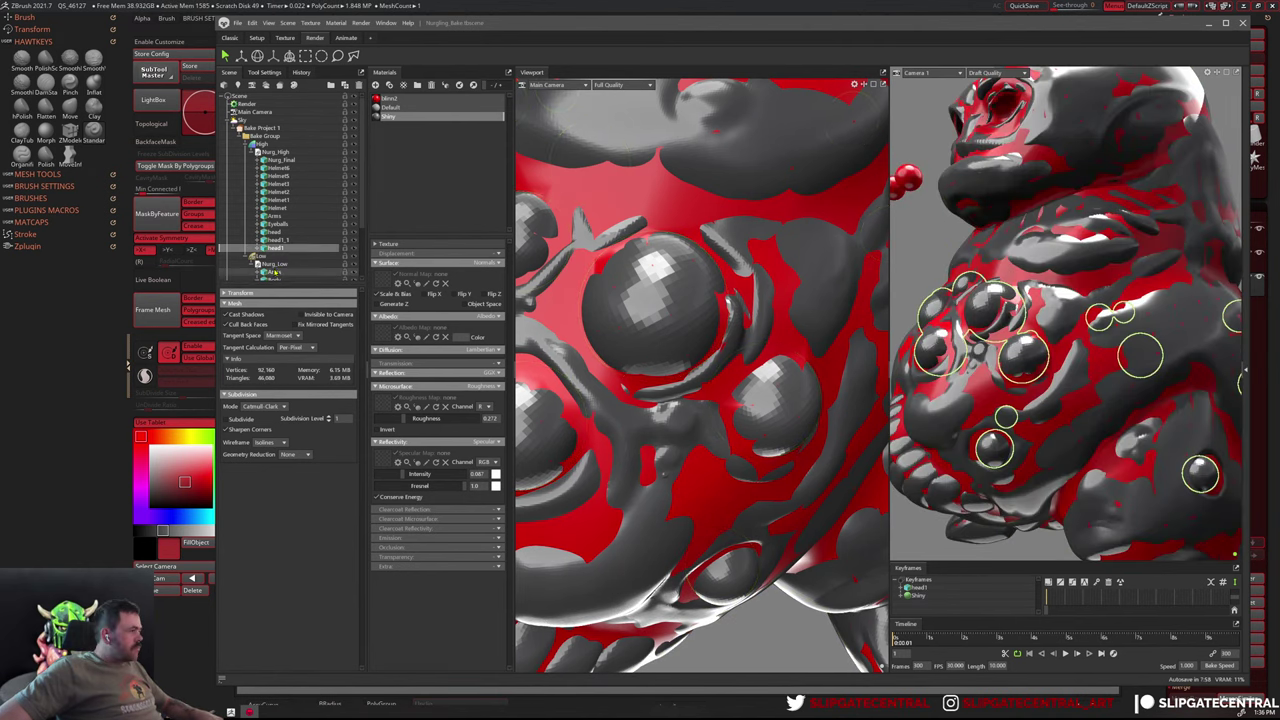
{"action": "left_click", "coordinate": [240, 425]}
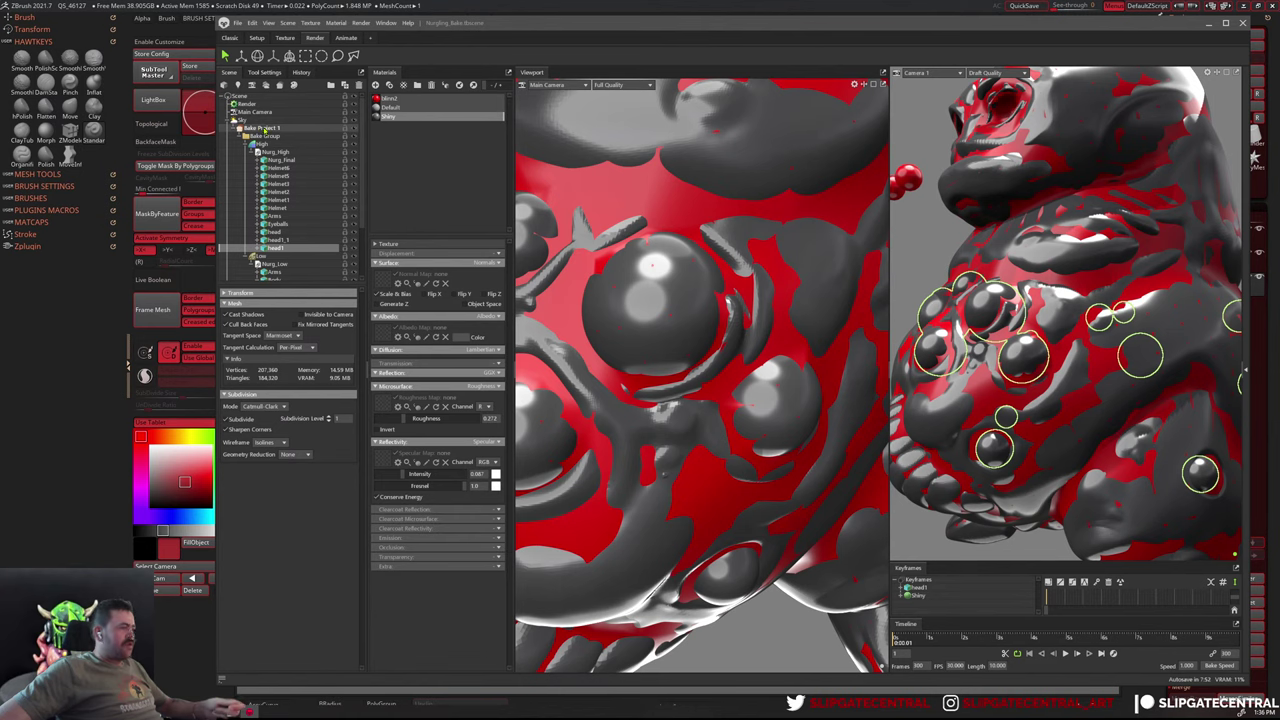
{"action": "left_click", "coordinate": [242, 120]}
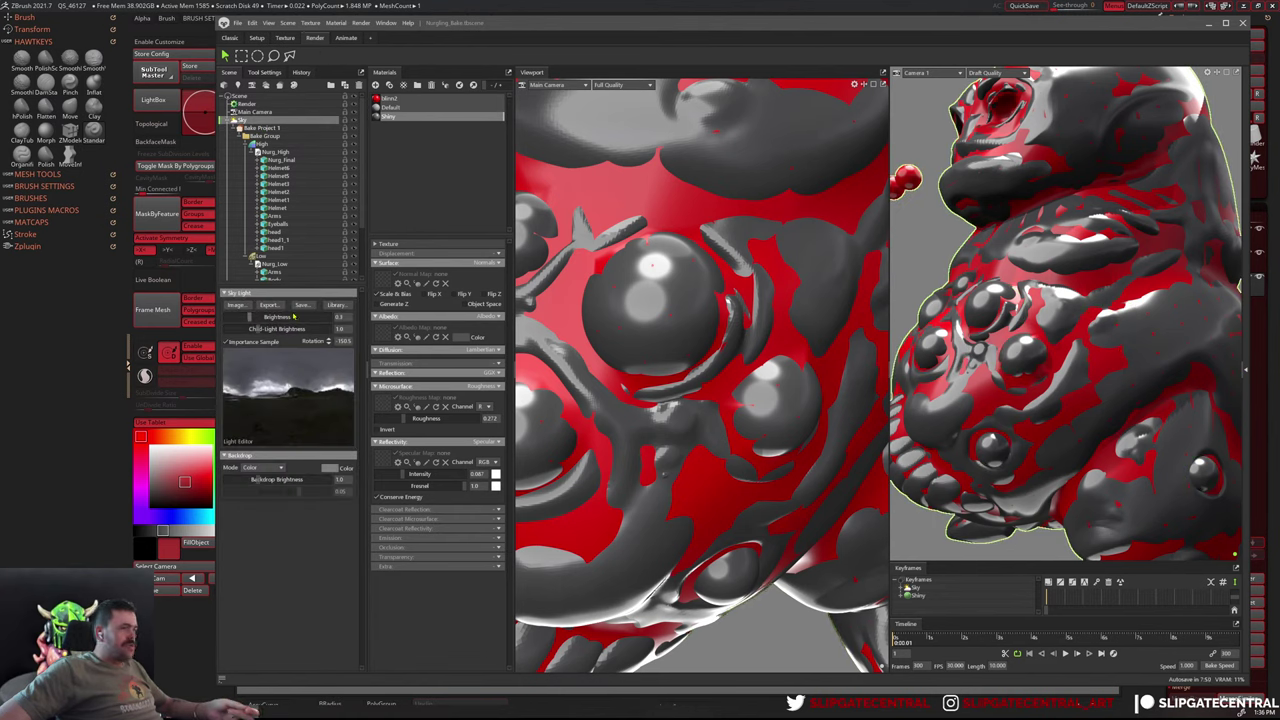
{"action": "left_click", "coordinate": [262, 128]}
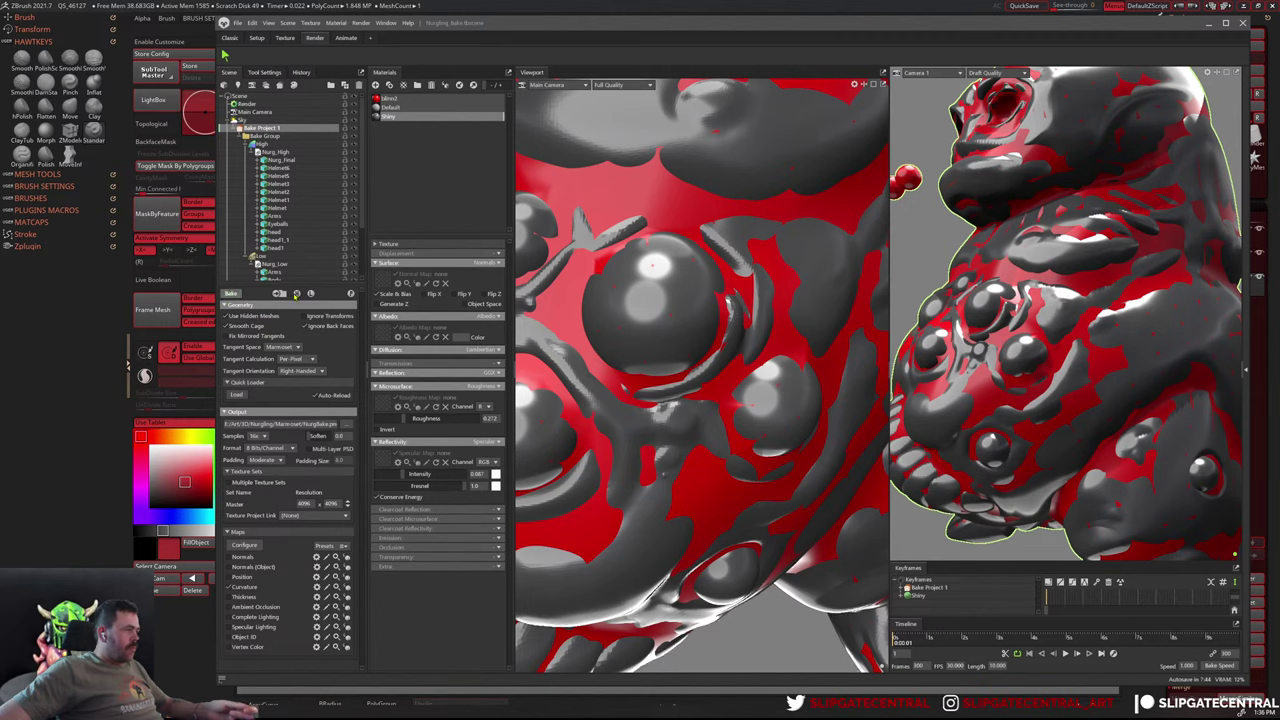
Preview the curvature map and zoom out and pan to inspect the grey spheres
{"action": "left_click", "coordinate": [346, 587]}
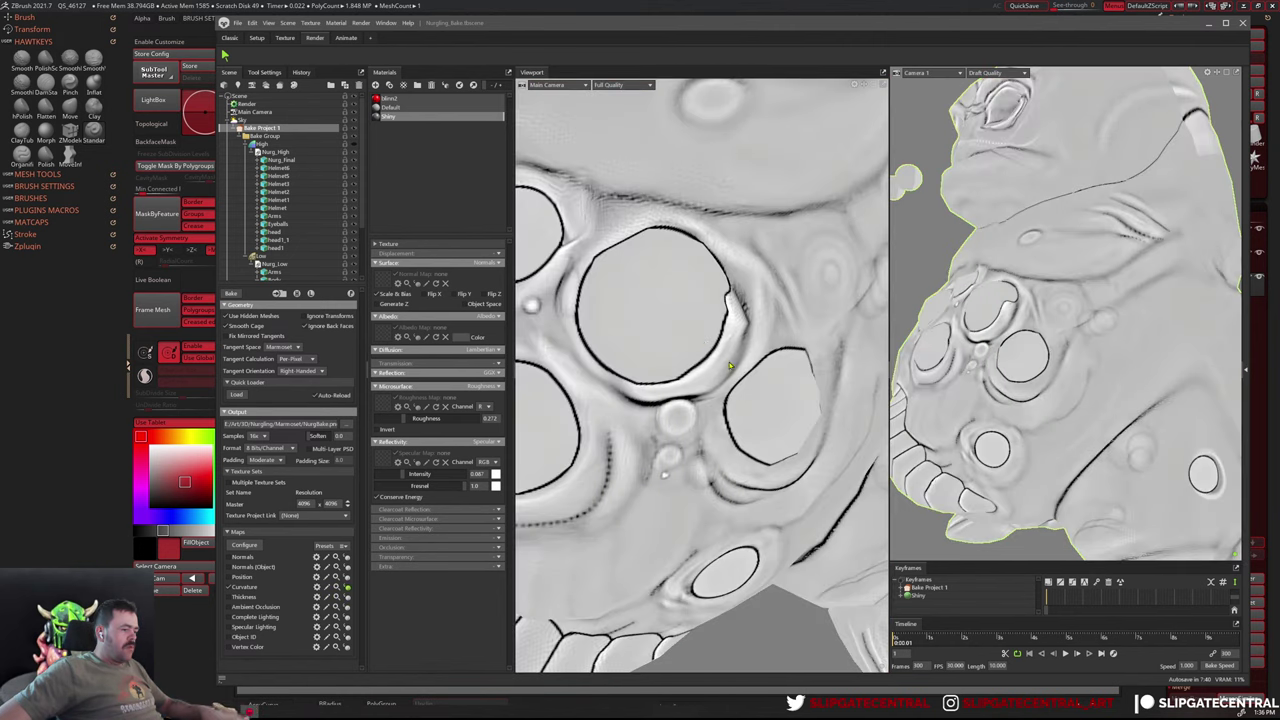
{"action": "scroll", "coordinate": [730, 365], "scroll_direction": "down", "scroll_amount": 3}
{"action": "scroll", "coordinate": [720, 350], "scroll_direction": "down", "scroll_amount": 2}
{"action": "scroll", "coordinate": [710, 335], "scroll_direction": "down", "scroll_amount": 3}
{"action": "scroll", "coordinate": [700, 320], "scroll_direction": "down", "scroll_amount": 2}
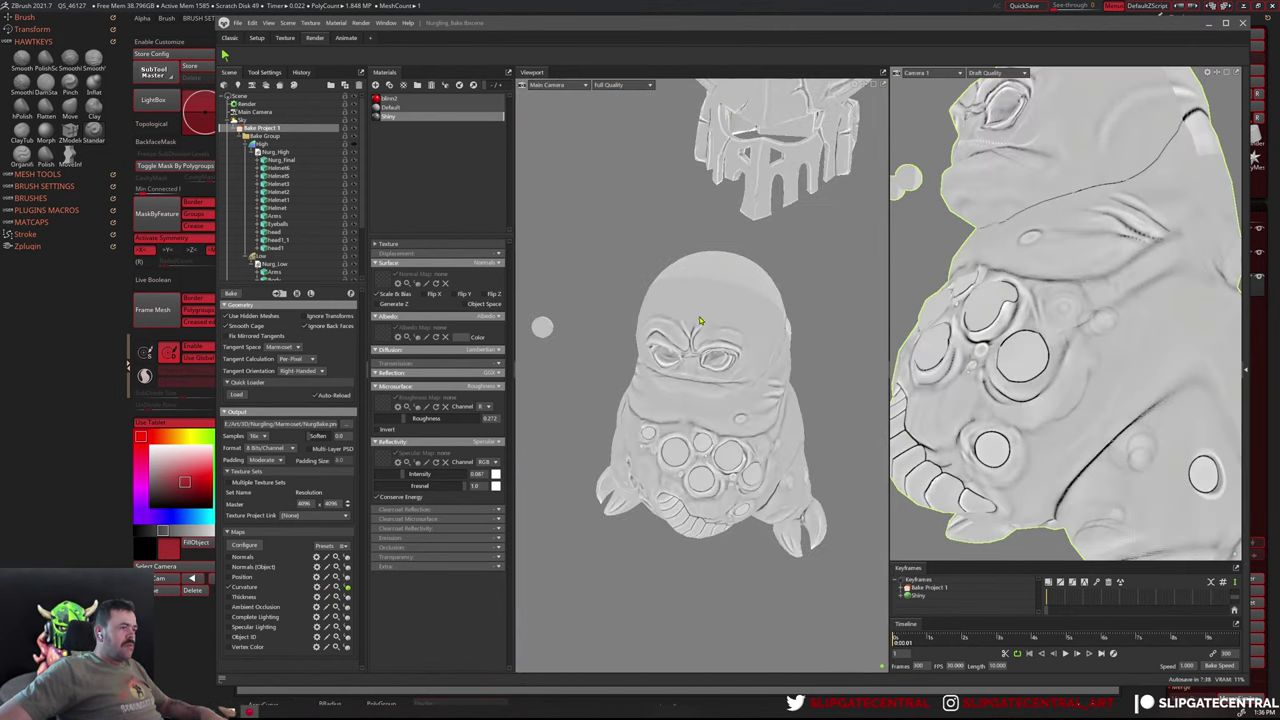
{"action": "mouse_move", "coordinate": [700, 320]}
{"action": "middle_mouse_down"}
{"action": "mouse_move", "coordinate": [750, 440]}
{"action": "mouse_move", "coordinate": [607, 332]}
{"action": "middle_mouse_up"}
{"action": "scroll", "coordinate": [750, 445], "scroll_direction": "up", "scroll_amount": 3}
{"action": "scroll", "coordinate": [760, 460], "scroll_direction": "up", "scroll_amount": 3}
{"action": "scroll", "coordinate": [765, 476], "scroll_direction": "up", "scroll_amount": 1}
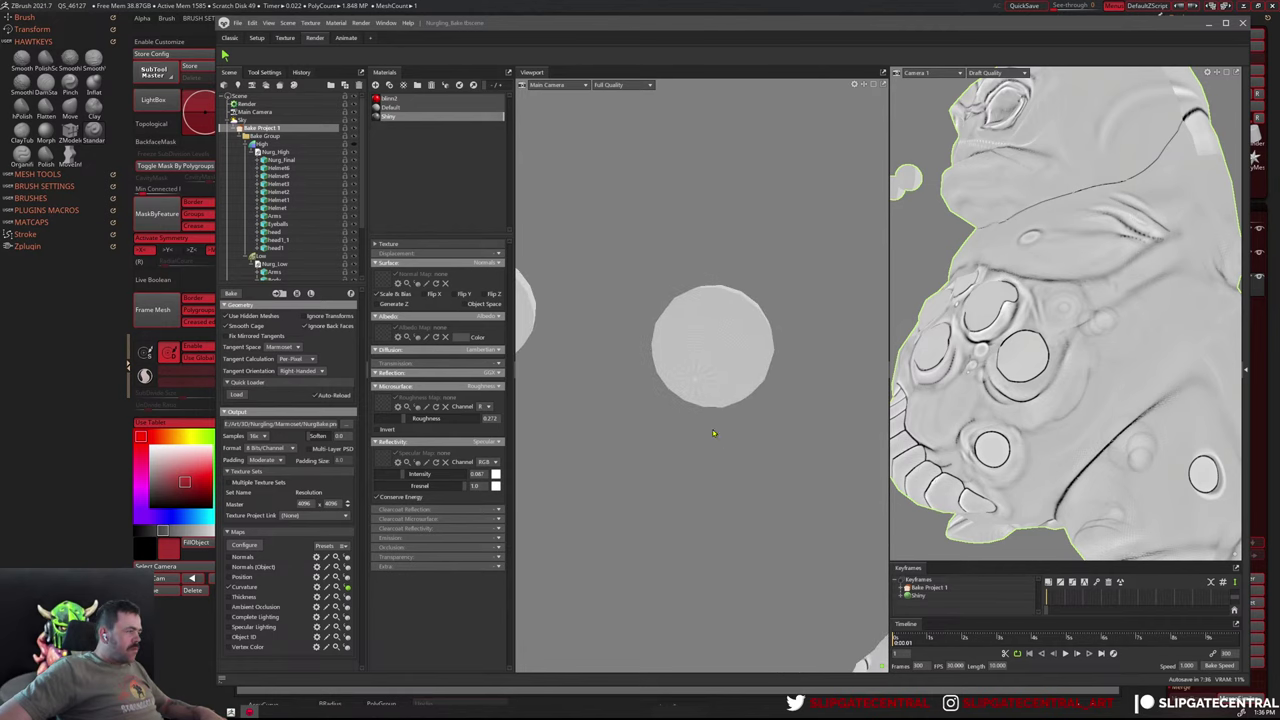
Select the Eyeballs mesh, then reopen Bake Project 1's settings
{"action": "left_click", "coordinate": [294, 226]}
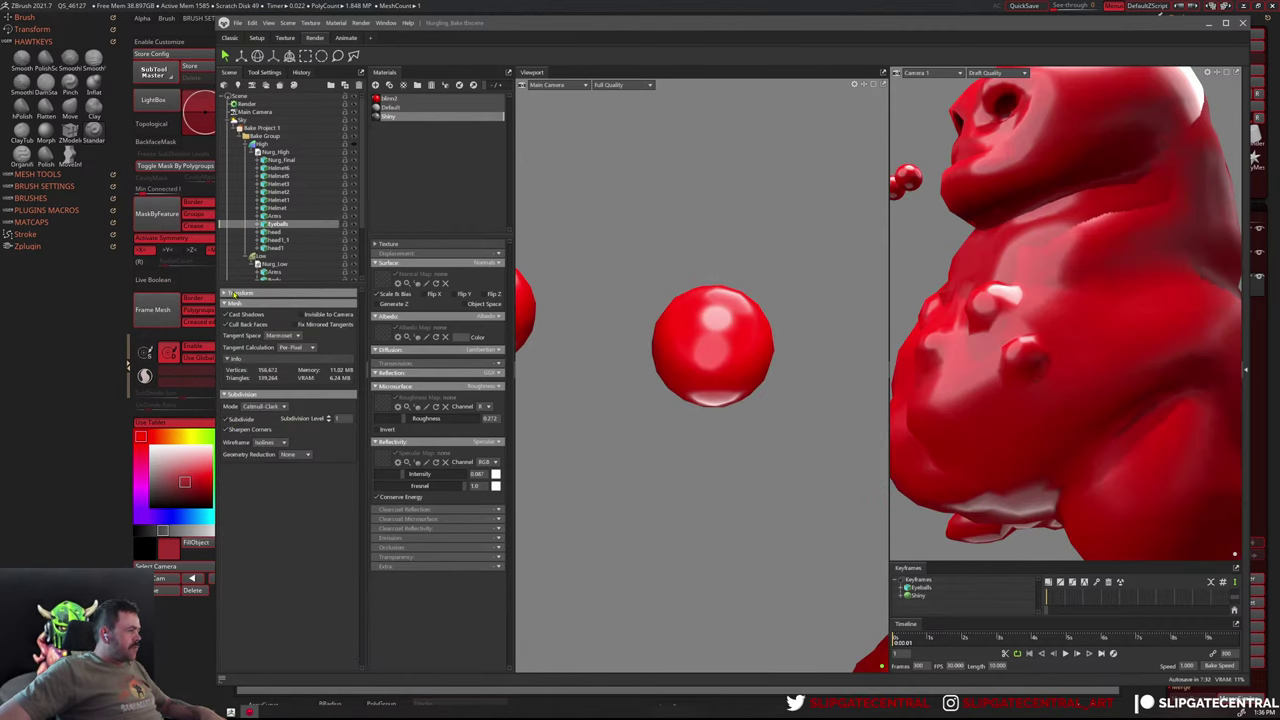
{"action": "left_click", "coordinate": [262, 128]}
{"action": "left_click", "coordinate": [241, 119]}
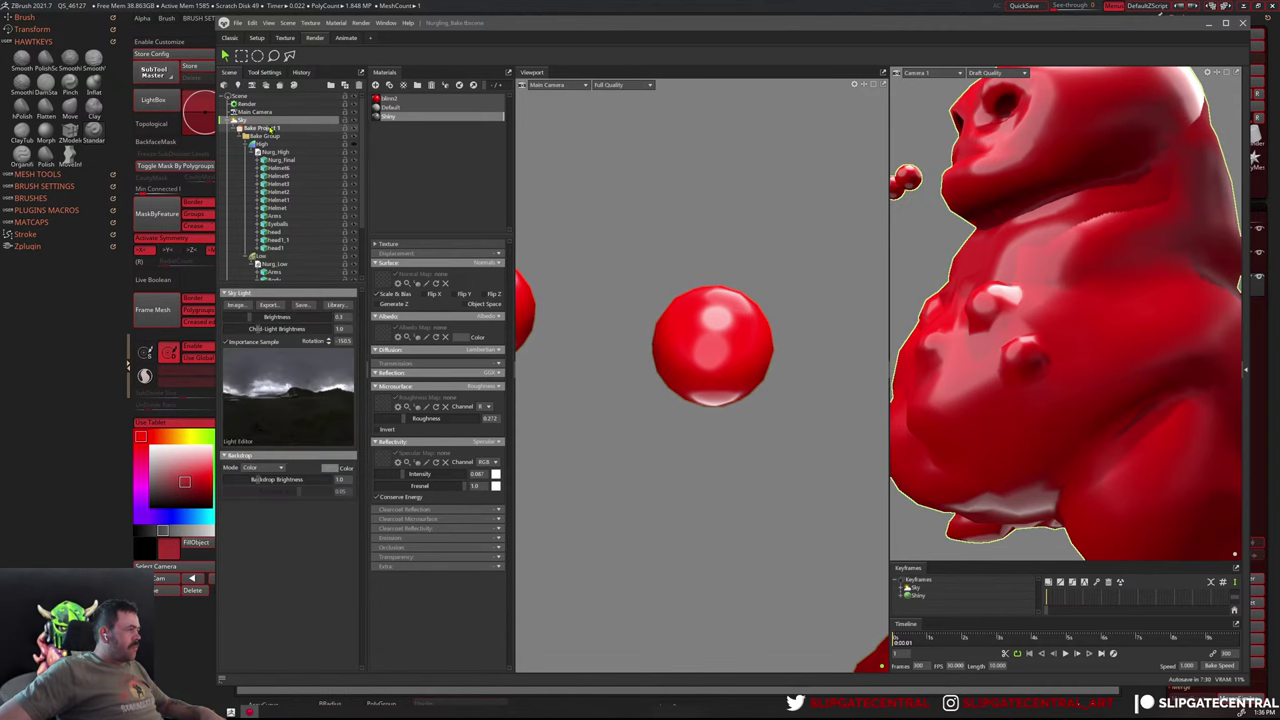
{"action": "left_click", "coordinate": [262, 128]}
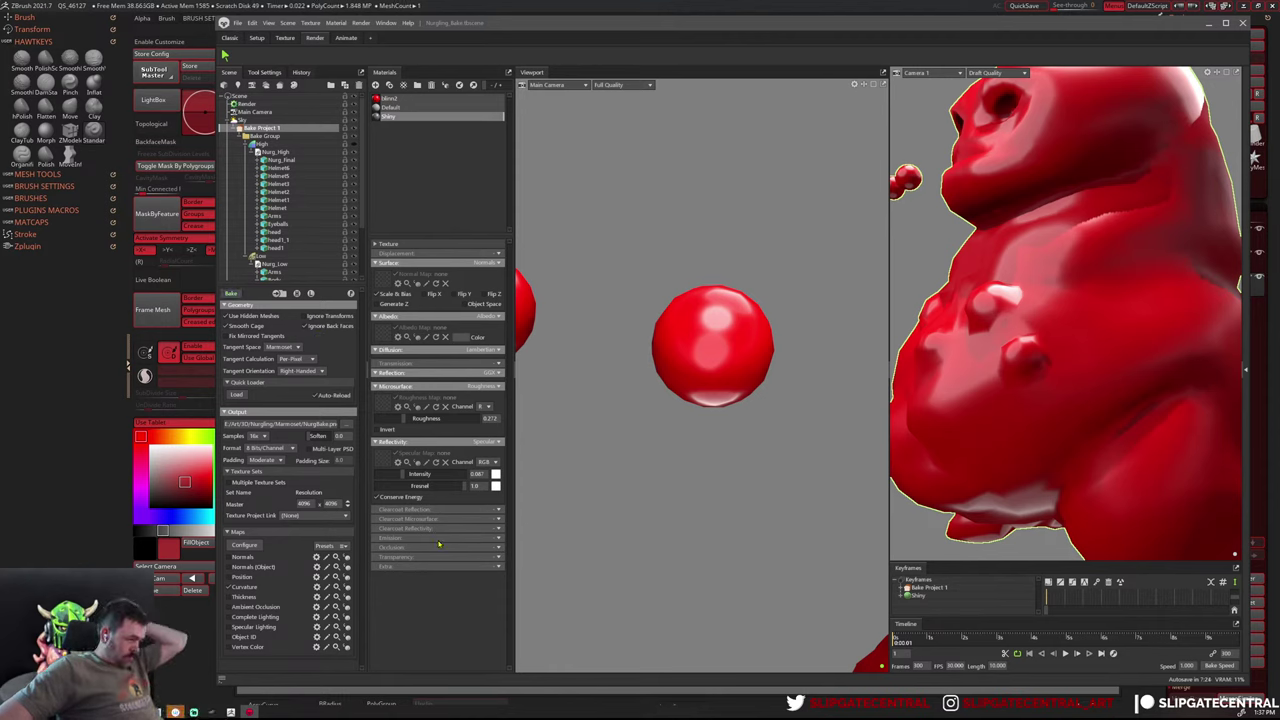
Preview the curvature map once more, zoom out, and switch back to ZBrush
{"action": "left_click", "coordinate": [347, 588]}
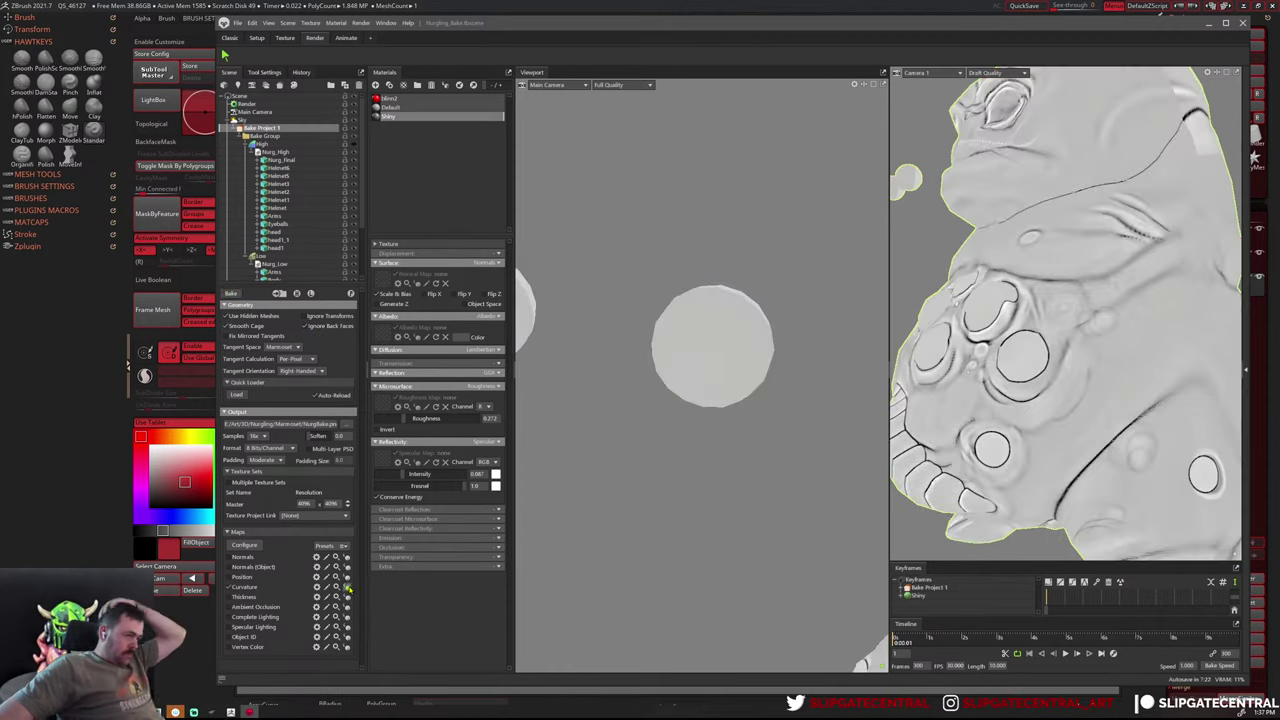
{"action": "scroll", "coordinate": [738, 330], "scroll_direction": "down", "scroll_amount": 5}
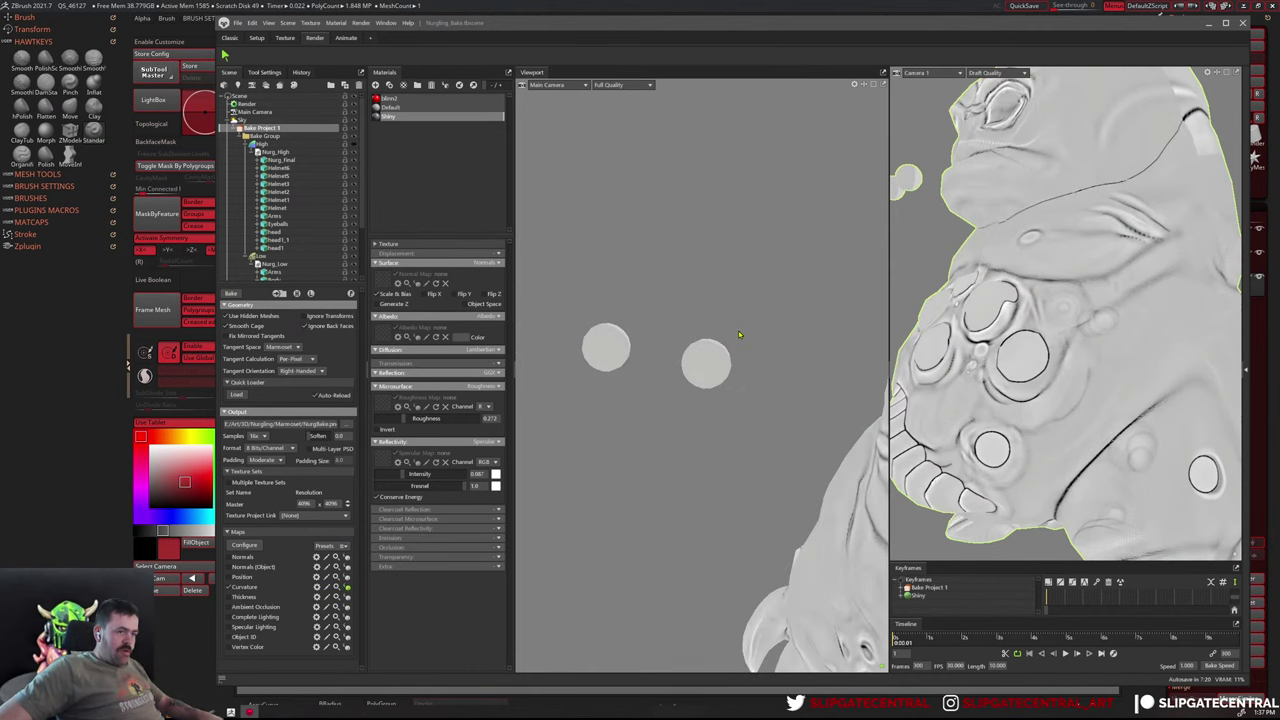
{"action": "scroll", "coordinate": [804, 395], "scroll_direction": "down", "scroll_amount": 3}
{"action": "scroll", "coordinate": [753, 287], "scroll_direction": "down", "scroll_amount": 2}
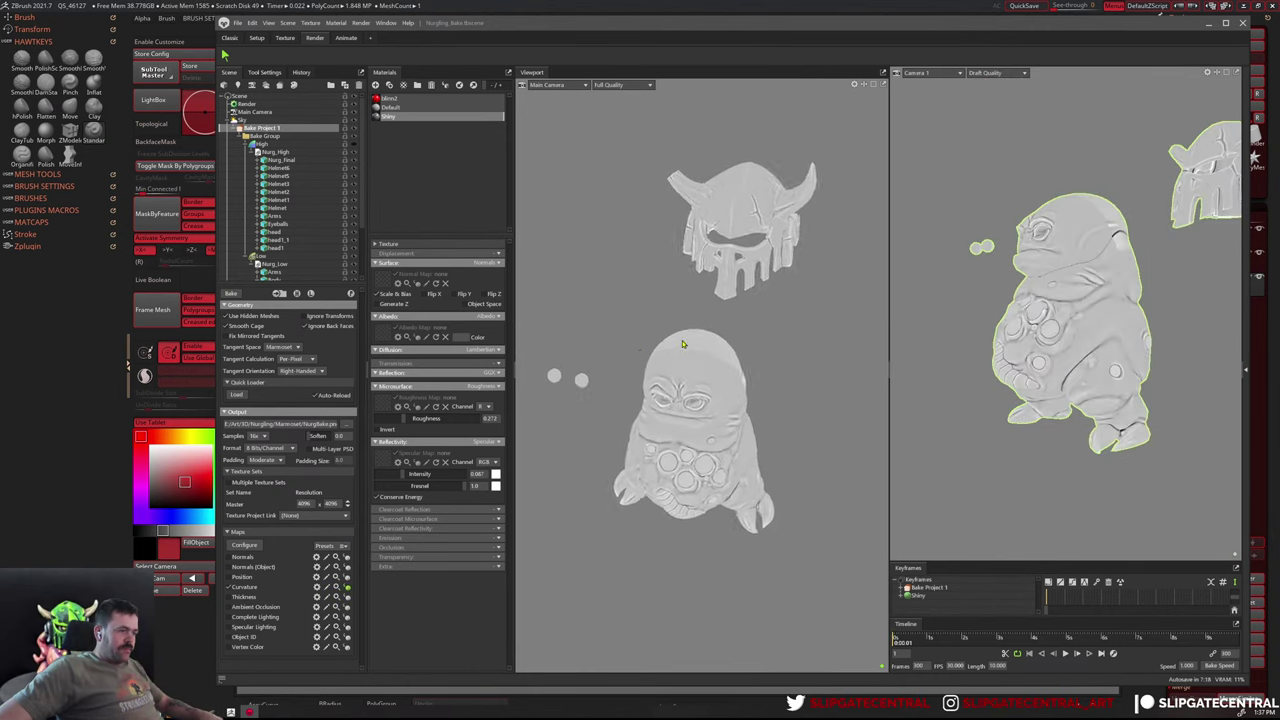
{"action": "scroll", "coordinate": [753, 287], "scroll_direction": "down", "scroll_amount": 2}
{"action": "key", "text": "alt+Tab"}
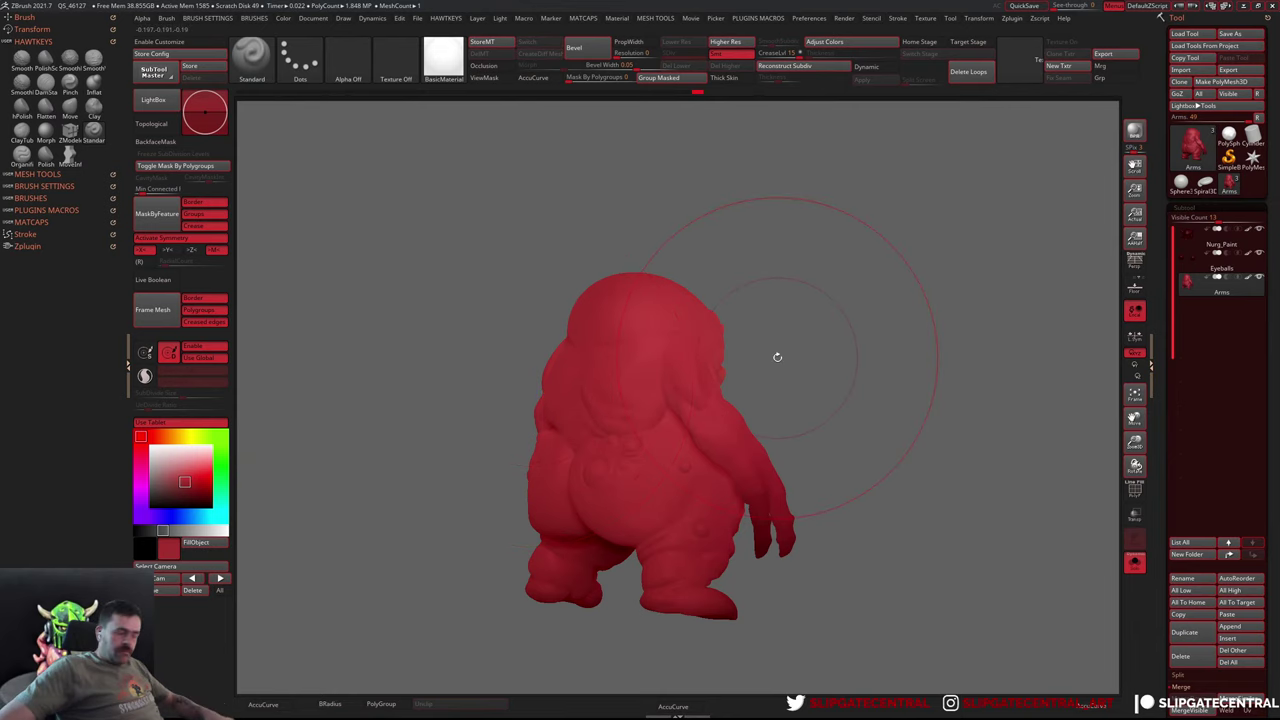
Show all subtools, select the Eyeballs subtool and pick a pale yellow paint colour
{"action": "mouse_move", "coordinate": [777, 357]}
{"action": "left_mouse_down"}
{"action": "mouse_move", "coordinate": [829, 434]}
{"action": "mouse_move", "coordinate": [929, 306]}
{"action": "left_mouse_up"}
{"action": "mouse_move", "coordinate": [685, 498]}
{"action": "left_mouse_down"}
{"action": "mouse_move", "coordinate": [871, 371]}
{"action": "mouse_move", "coordinate": [750, 410]}
{"action": "left_mouse_up"}
{"action": "mouse_move", "coordinate": [862, 567]}
{"action": "left_mouse_down"}
{"action": "mouse_move", "coordinate": [957, 389]}
{"action": "mouse_move", "coordinate": [948, 375]}
{"action": "mouse_move", "coordinate": [941, 403]}
{"action": "left_mouse_up"}
{"action": "key", "text": "ctrl+shift+s"}
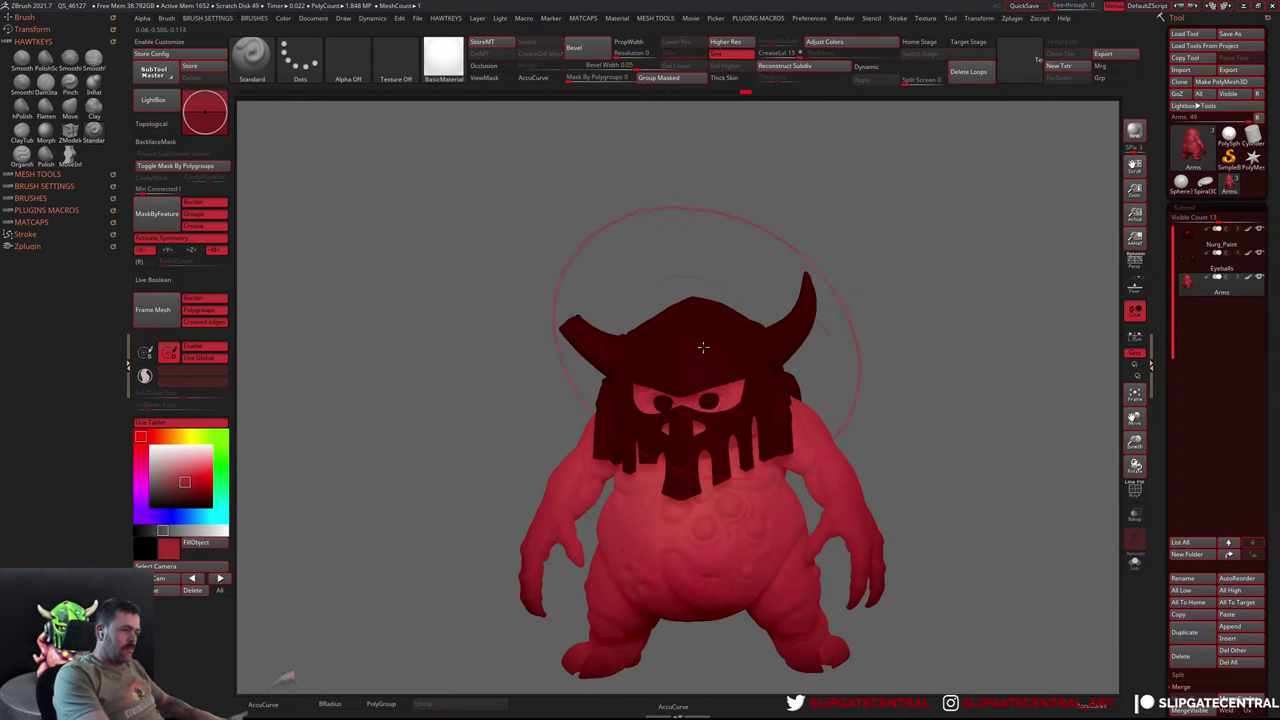
{"action": "left_click", "coordinate": [707, 403], "text": "alt"}
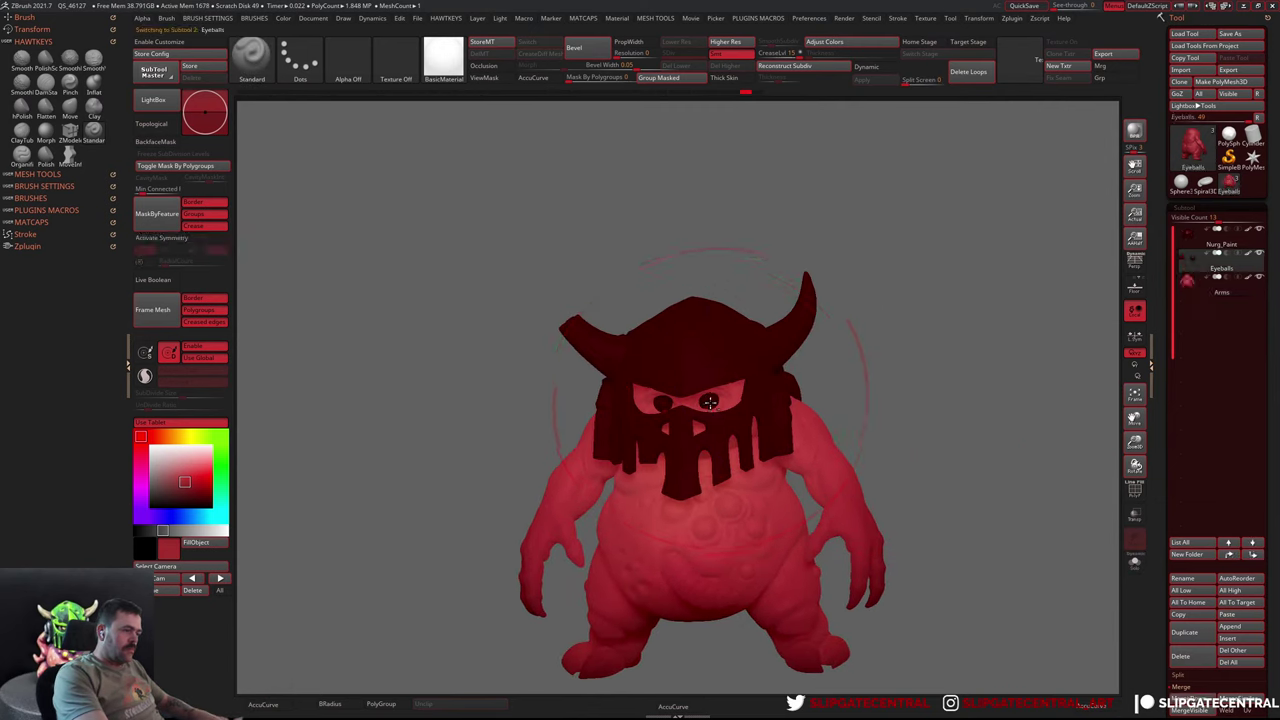
{"action": "left_click", "coordinate": [185, 437]}
{"action": "left_click", "coordinate": [205, 458]}
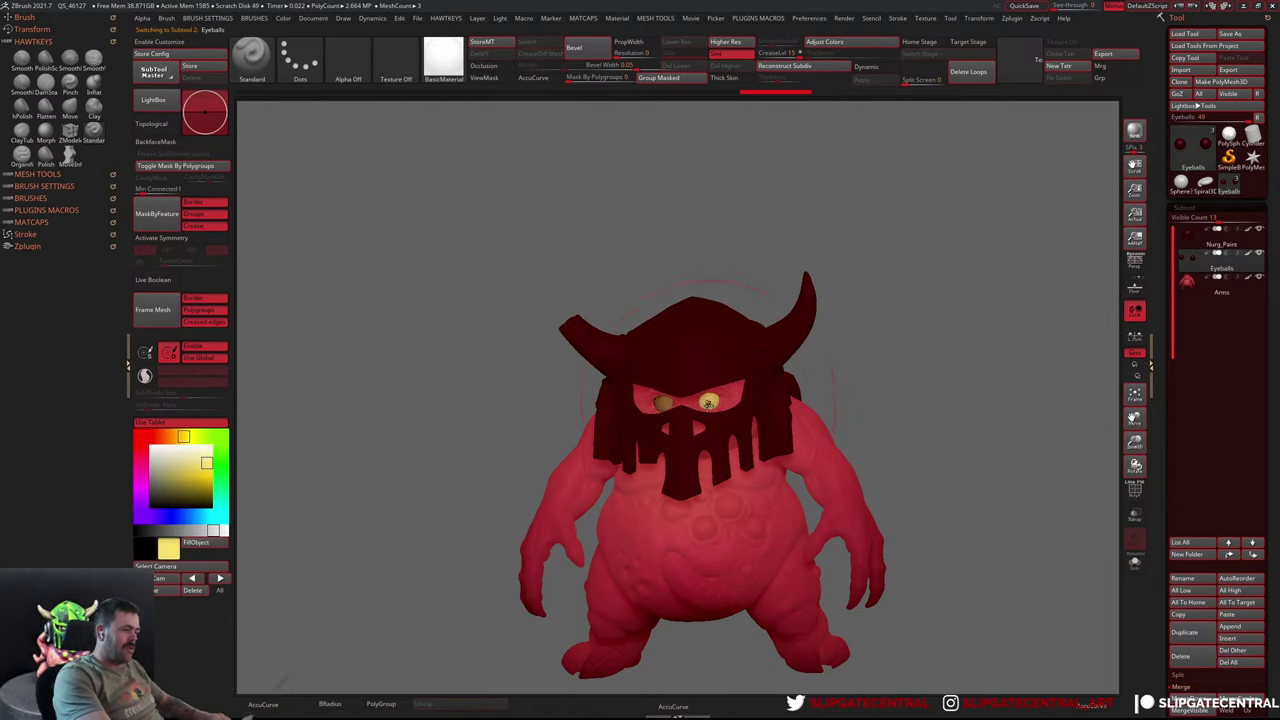
Paint the eyeballs yellow with symmetry turned on
{"action": "mouse_move", "coordinate": [908, 317]}
{"action": "left_mouse_down"}
{"action": "mouse_move", "coordinate": [850, 310]}
{"action": "mouse_move", "coordinate": [840, 386]}
{"action": "left_mouse_up"}
{"action": "key", "text": "ctrl+shift+f"}
{"action": "key", "text": "f"}
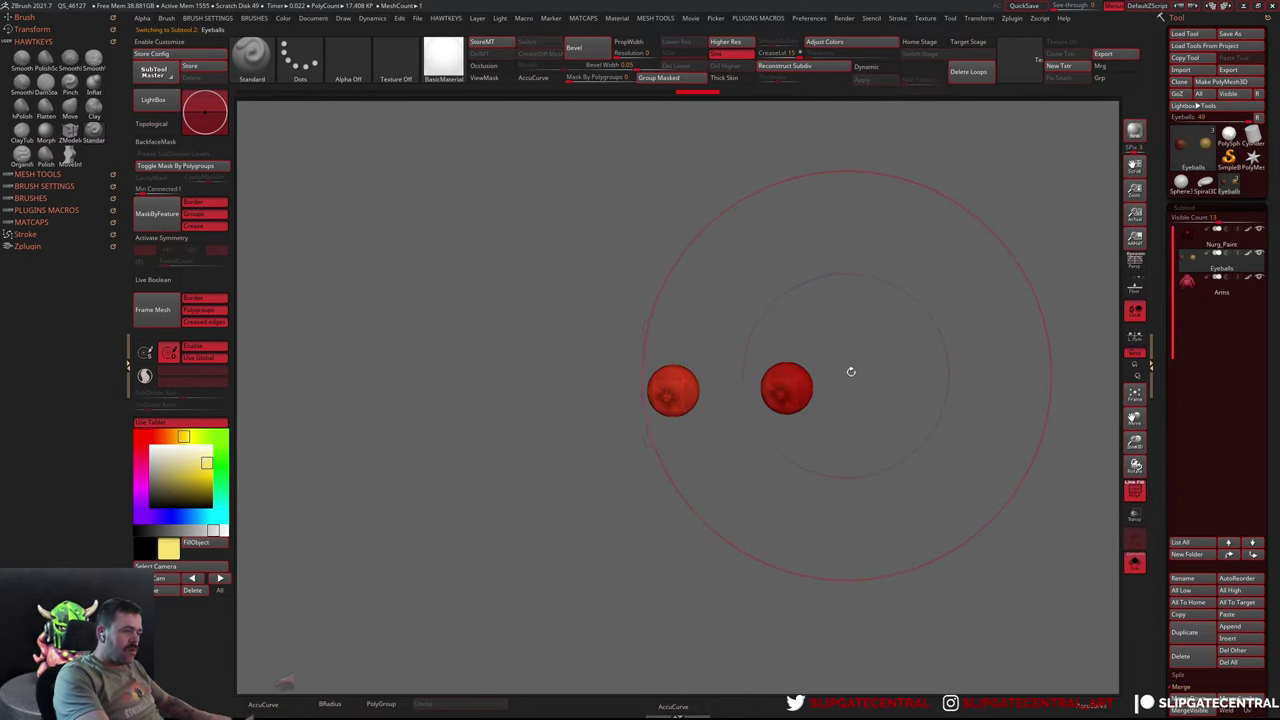
{"action": "key", "text": "x"}
{"action": "key", "text": "ctrl+shift+f"}
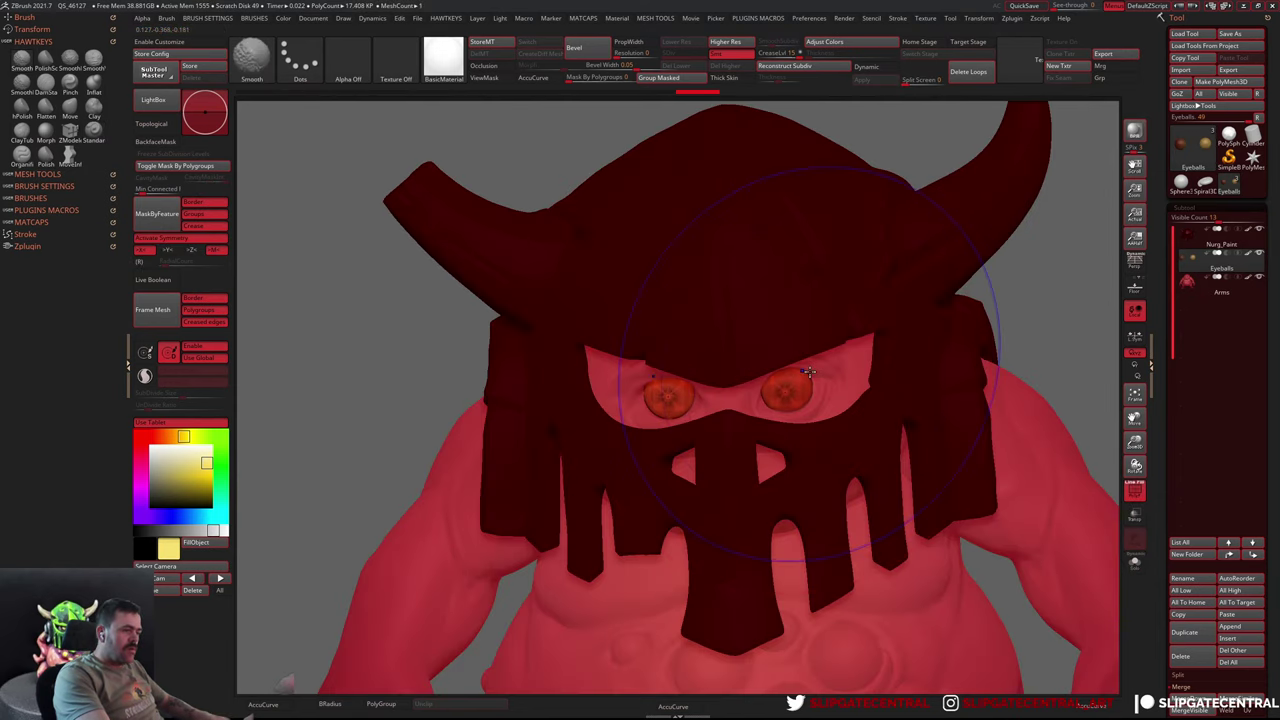
{"action": "left_click_drag", "start_coordinate": [737, 243], "coordinate": [961, 325], "text": "alt"}
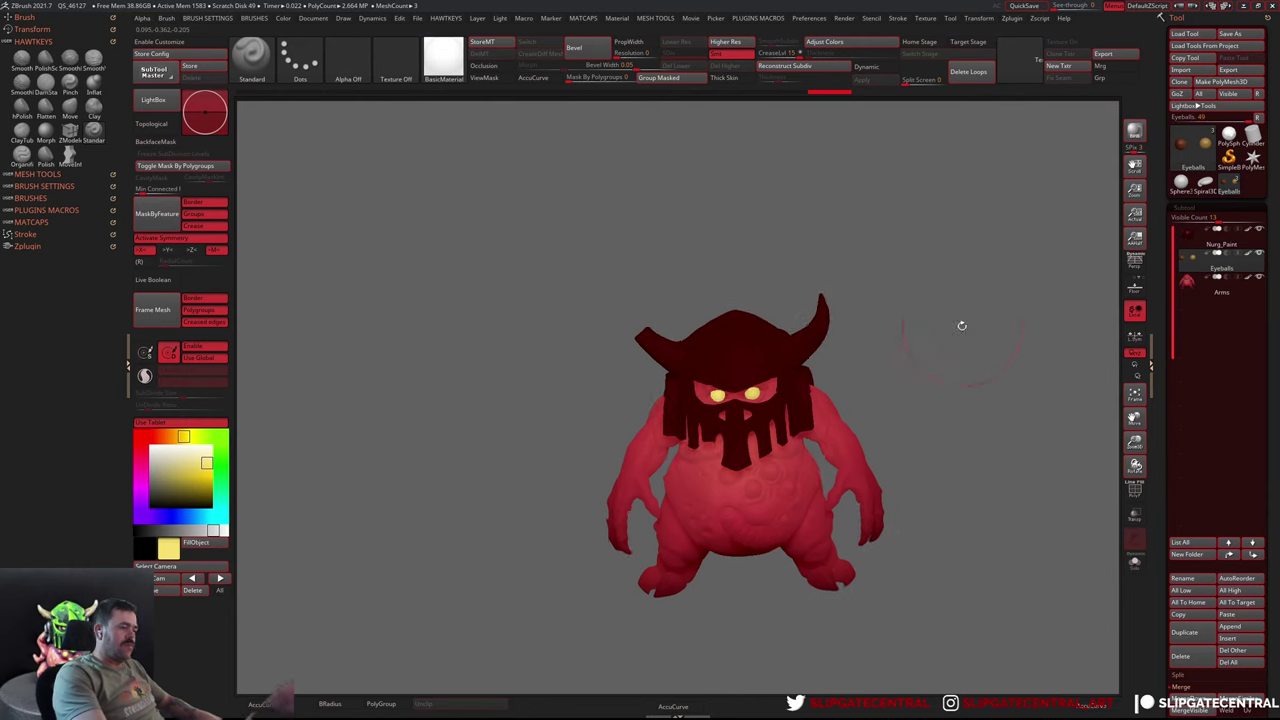
Fill the isolated eyeballs with an orange colour
{"action": "key", "text": "ctrl+shift+f"}
{"action": "key", "text": "ctrl+shift+f"}
{"action": "left_click", "coordinate": [166, 437]}
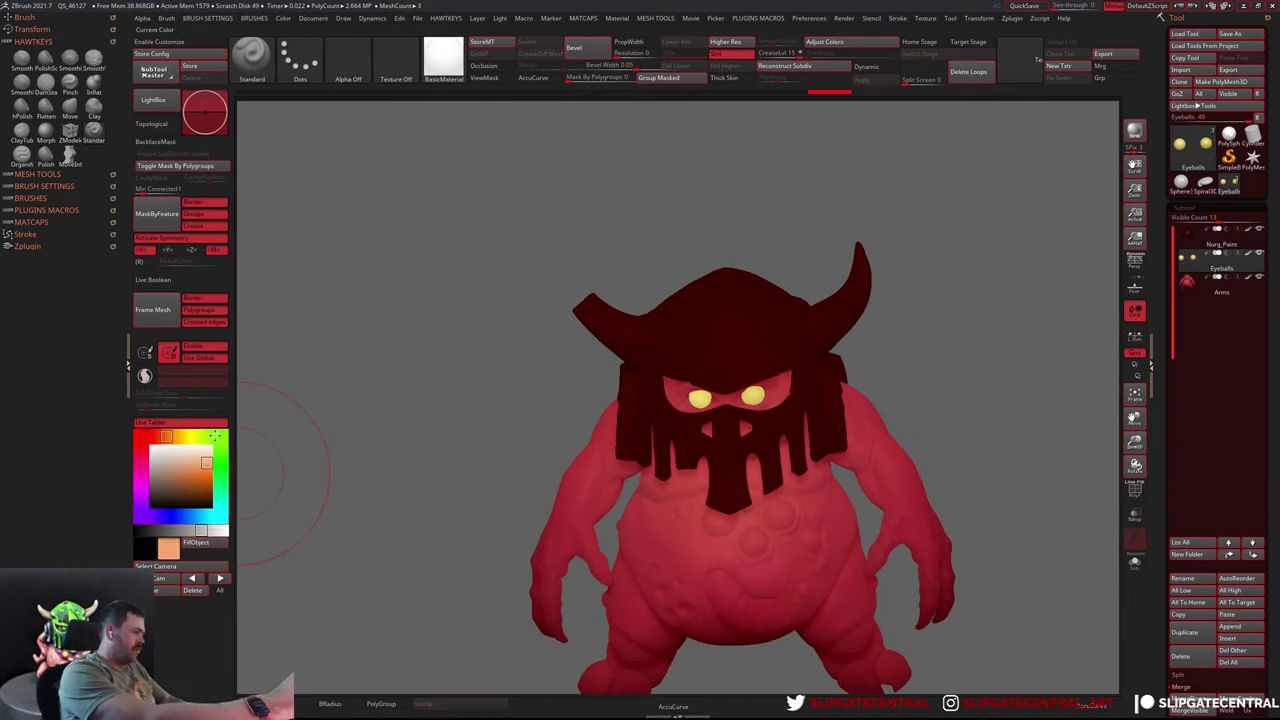
{"action": "key", "text": "ctrl+shift+f"}
{"action": "left_click", "coordinate": [196, 542]}
{"action": "key", "text": "ctrl+shift+f"}
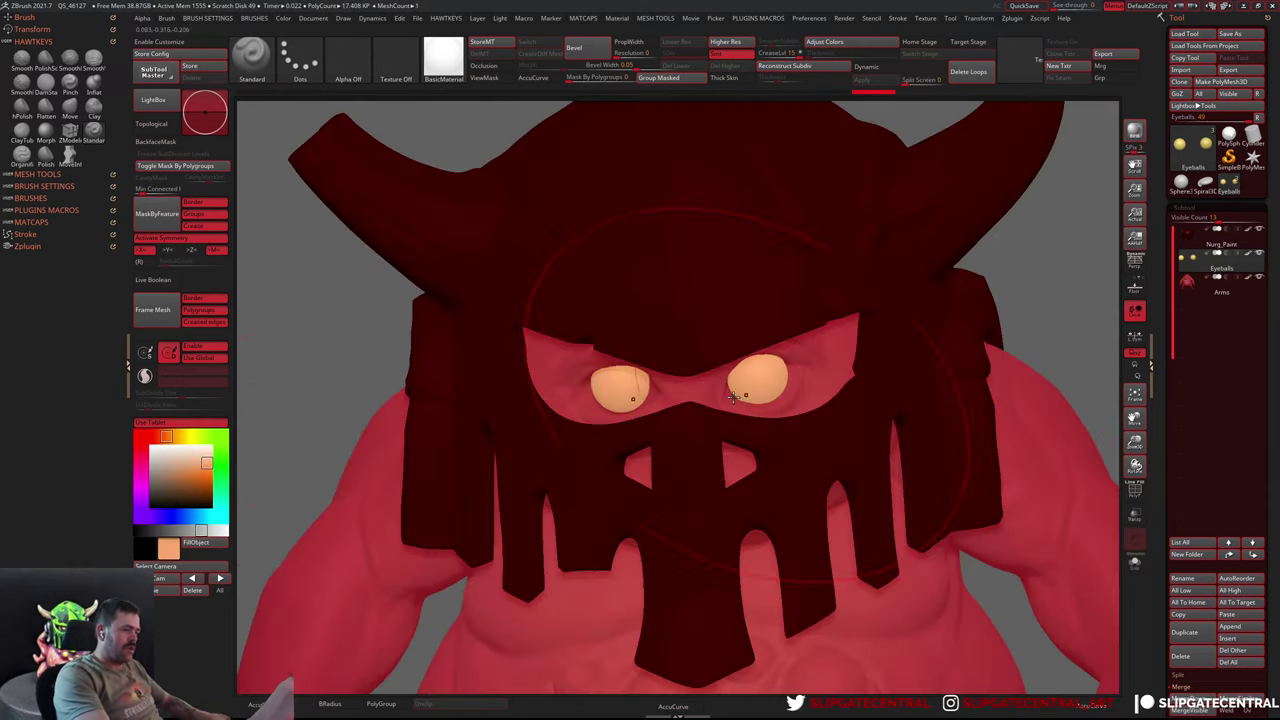
Choose pure red and fill both eyeballs with it
{"action": "left_click", "coordinate": [140, 437]}
{"action": "left_click", "coordinate": [181, 456]}
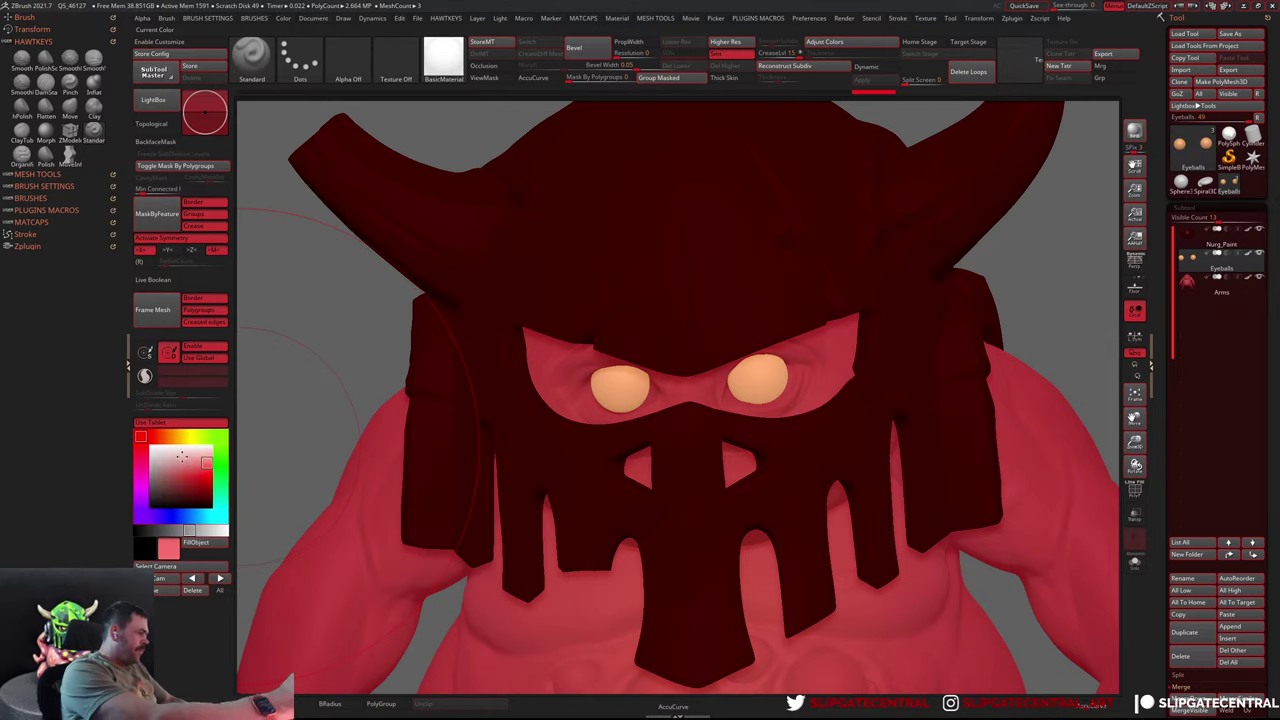
{"action": "left_click", "coordinate": [208, 480]}
{"action": "left_click", "coordinate": [156, 530]}
{"action": "key", "text": "ctrl+shift+f"}
{"action": "left_click_drag", "start_coordinate": [729, 380], "coordinate": [797, 353]}
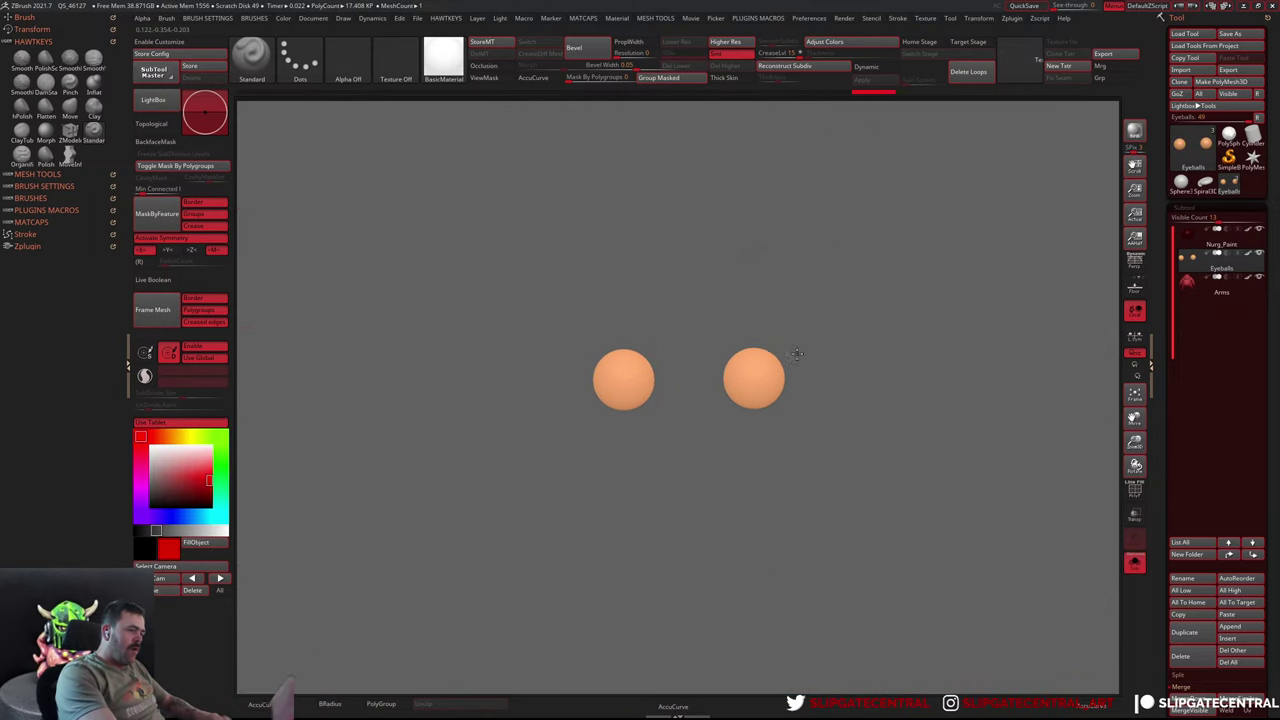
{"action": "left_click", "coordinate": [757, 375]}
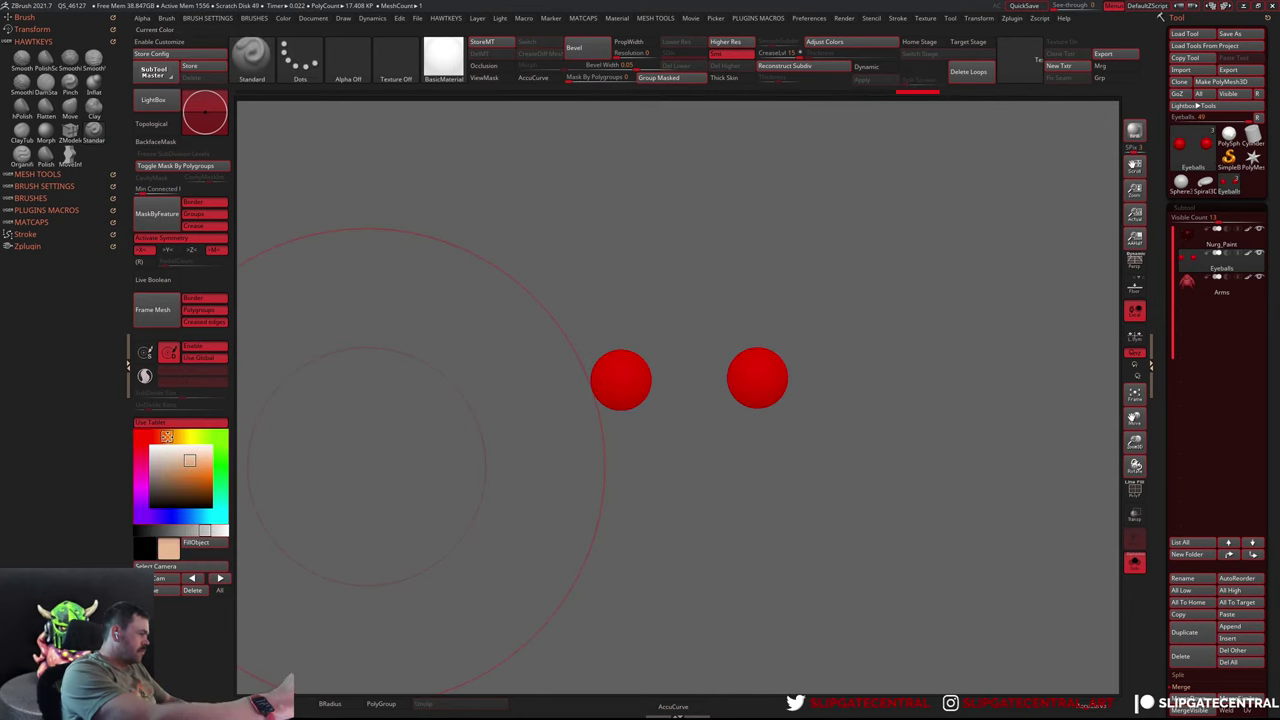
Bring back the whole creature, frame it, and select the Arms subtool
{"action": "key", "text": "ctrl+shift+f"}
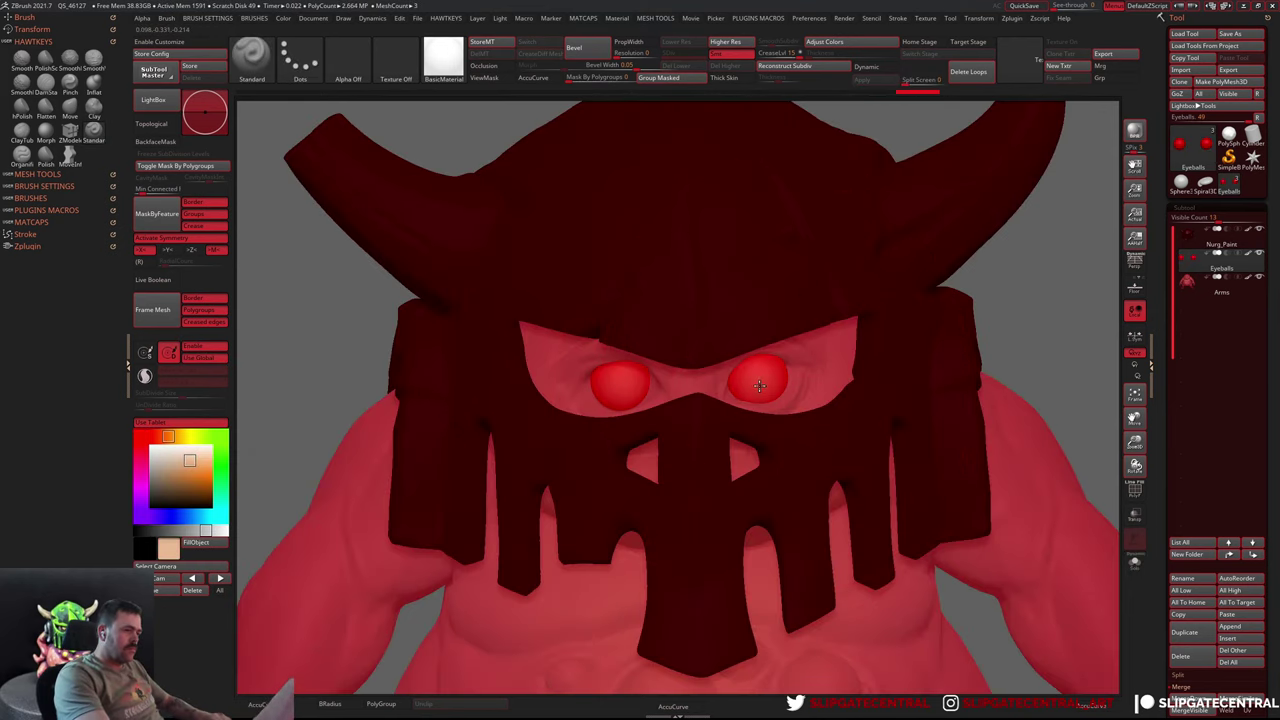
{"action": "key", "text": "f"}
{"action": "left_click_drag", "start_coordinate": [905, 330], "coordinate": [943, 329]}
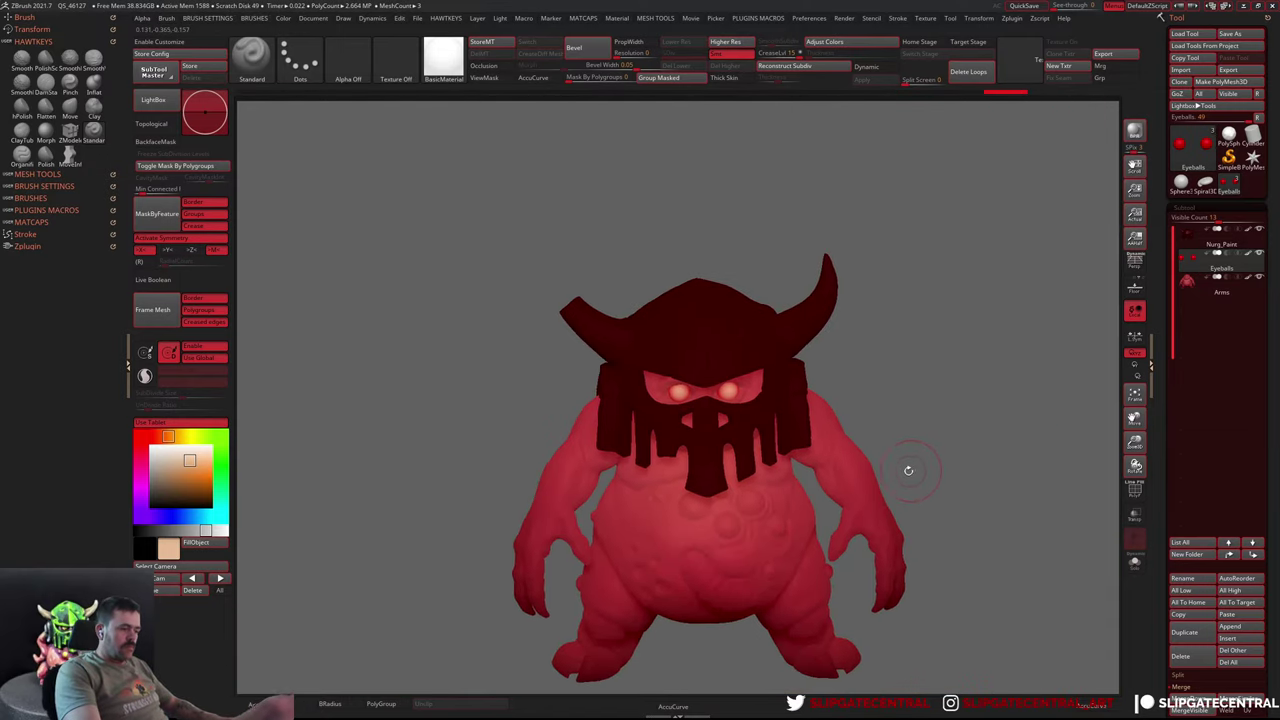
{"action": "left_click", "coordinate": [760, 502], "text": "alt"}
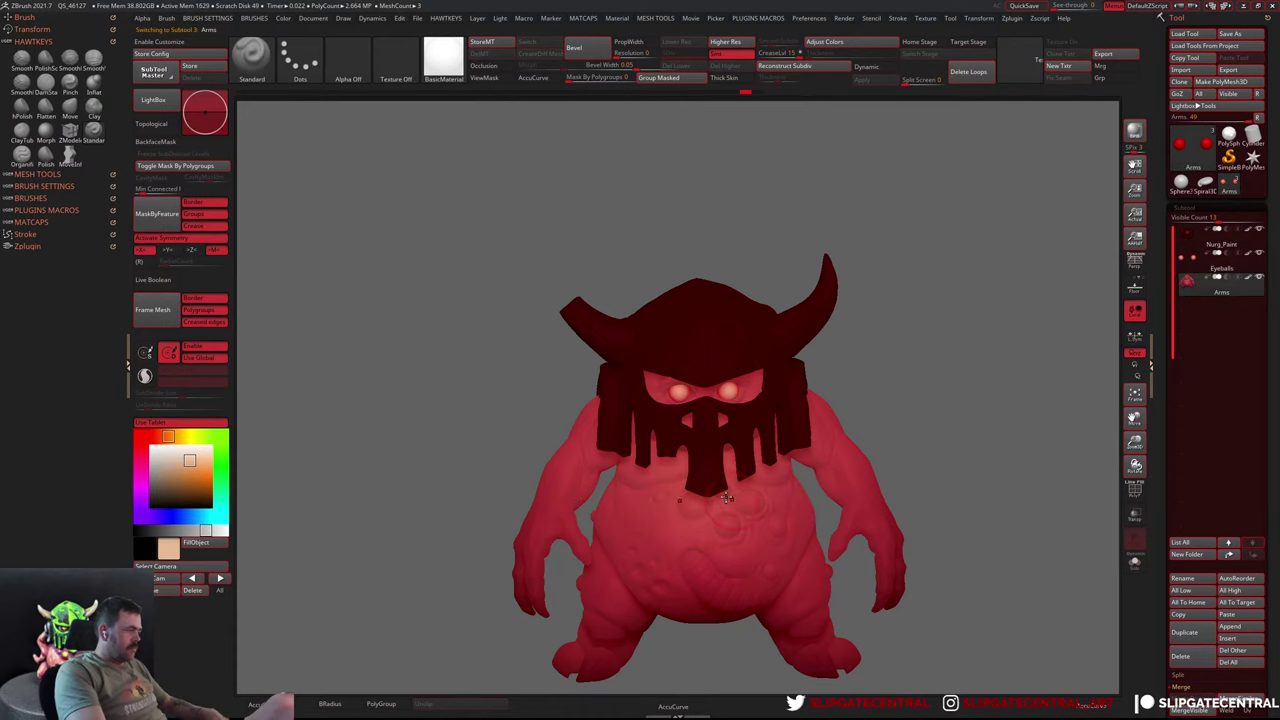
Isolate the body without the helmet and choose a deep red paint colour
{"action": "left_click", "coordinate": [203, 465]}
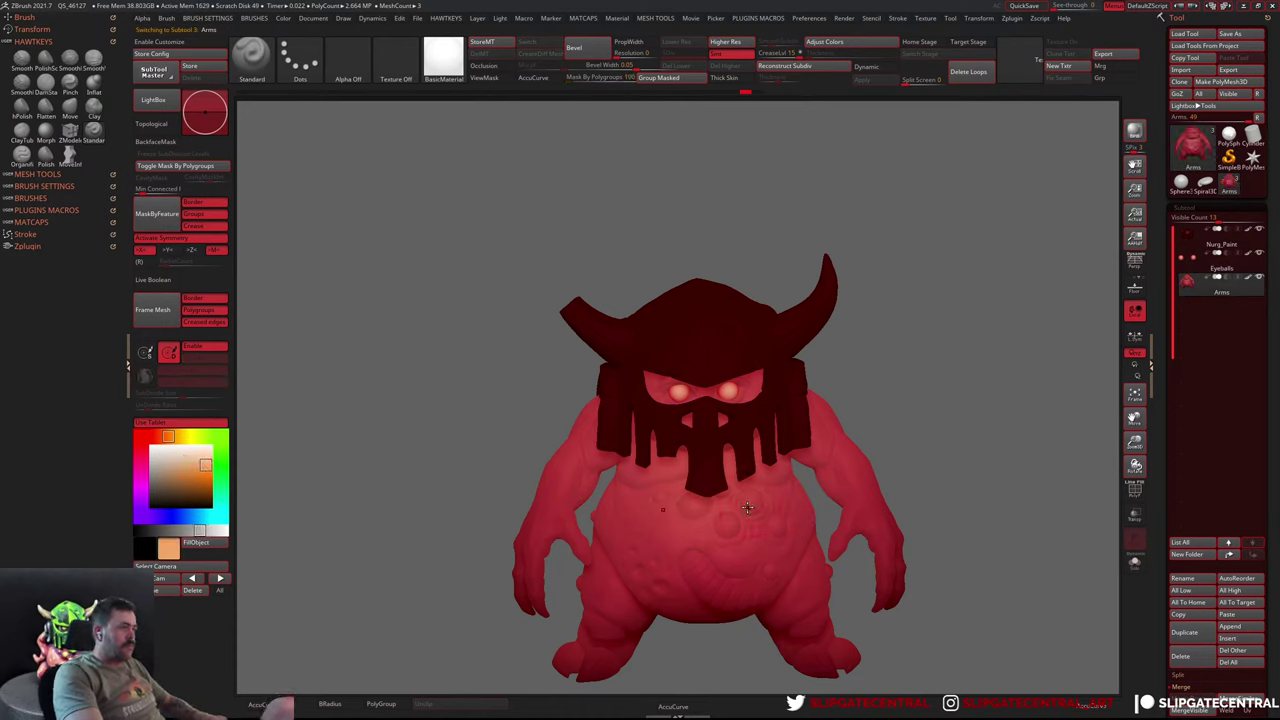
{"action": "scroll", "coordinate": [753, 506], "scroll_direction": "up", "scroll_amount": 3}
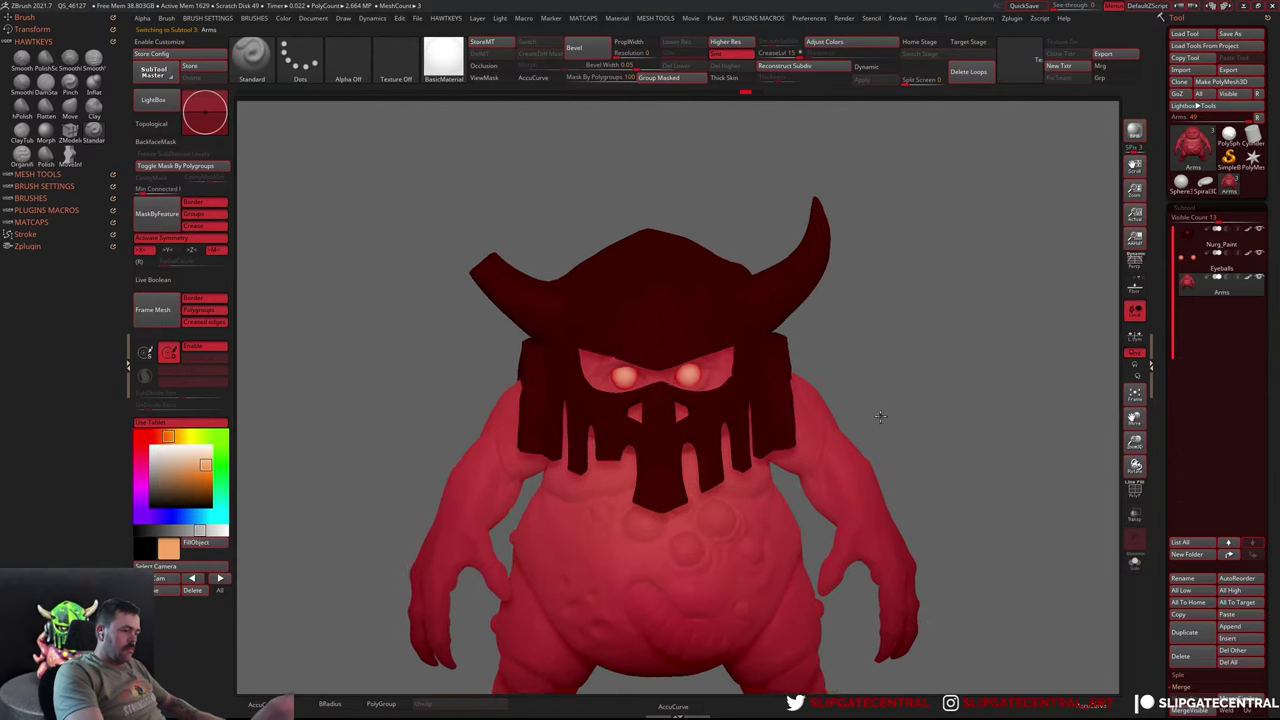
{"action": "key", "text": "ctrl+shift+s"}
{"action": "left_click_drag", "start_coordinate": [920, 426], "coordinate": [905, 406], "text": "alt"}
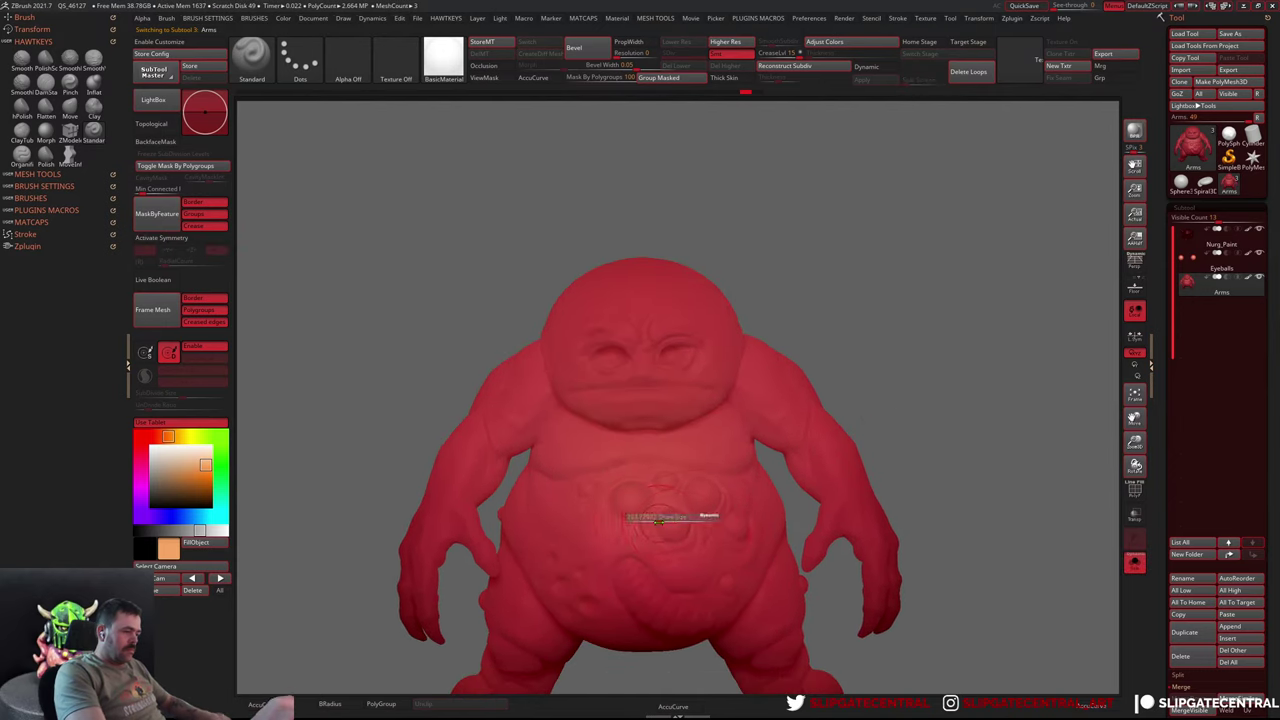
{"action": "left_click", "coordinate": [141, 437]}
{"action": "left_click", "coordinate": [207, 479]}
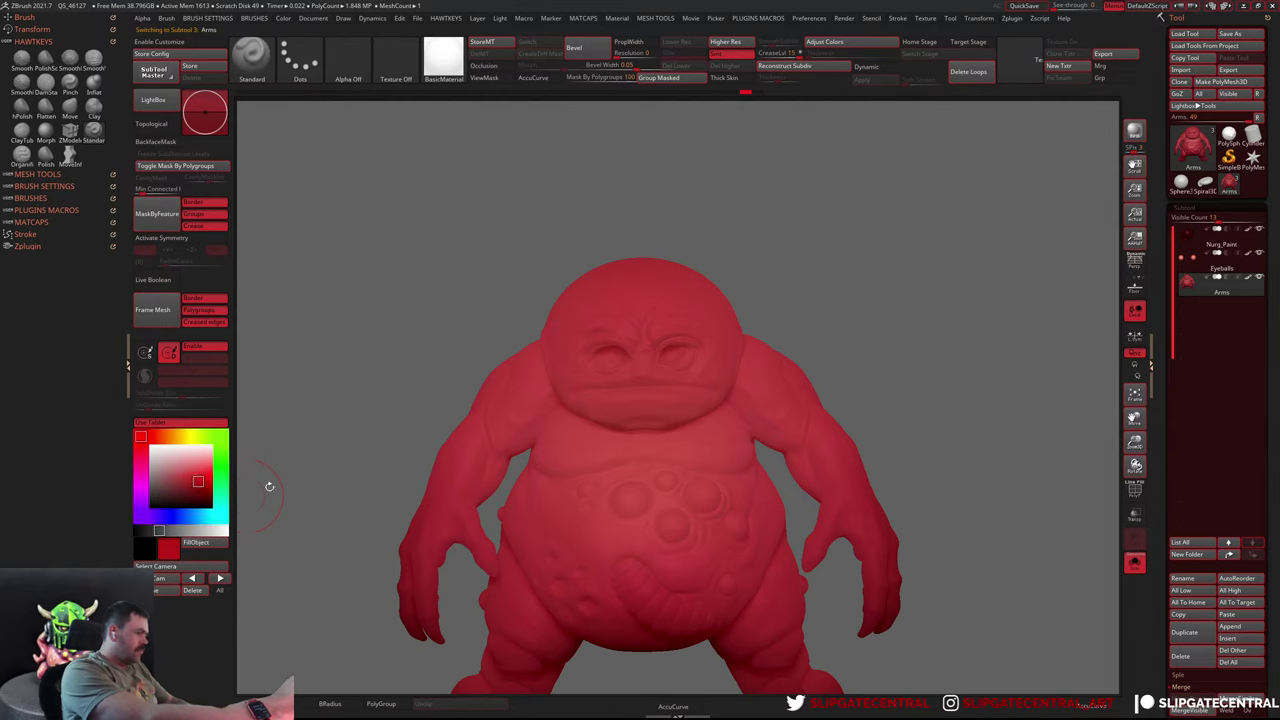
{"action": "key", "text": "ctrl+z"}
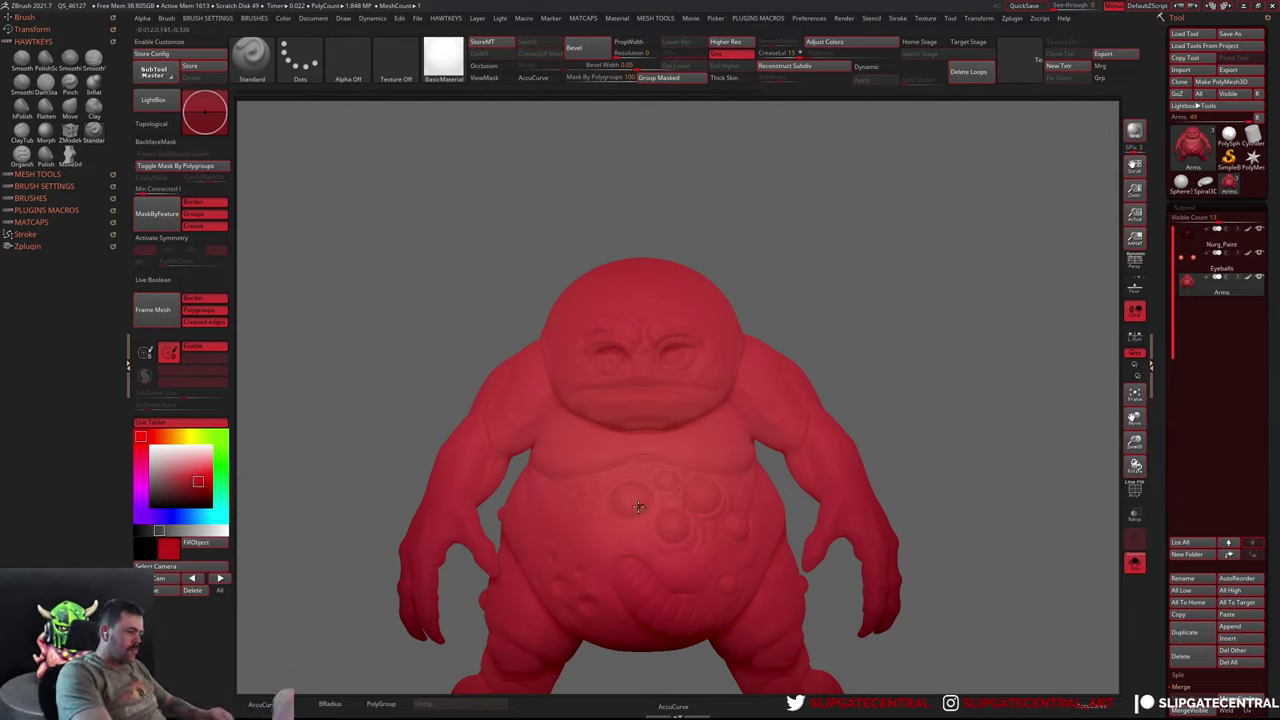
Try a dark red belly patch, undo it, and pick a peach tan colour
{"action": "left_click_drag", "start_coordinate": [644, 516], "coordinate": [637, 517]}
{"action": "key", "text": "ctrl+z"}
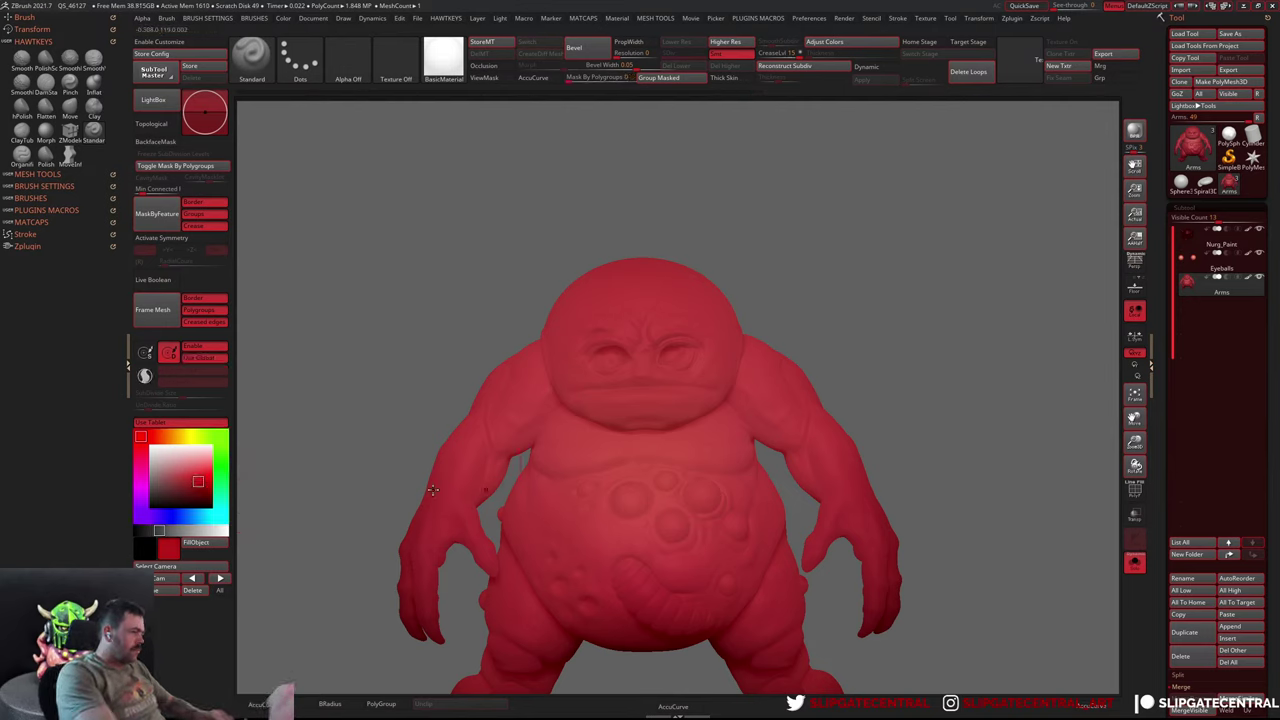
{"action": "left_click", "coordinate": [178, 479]}
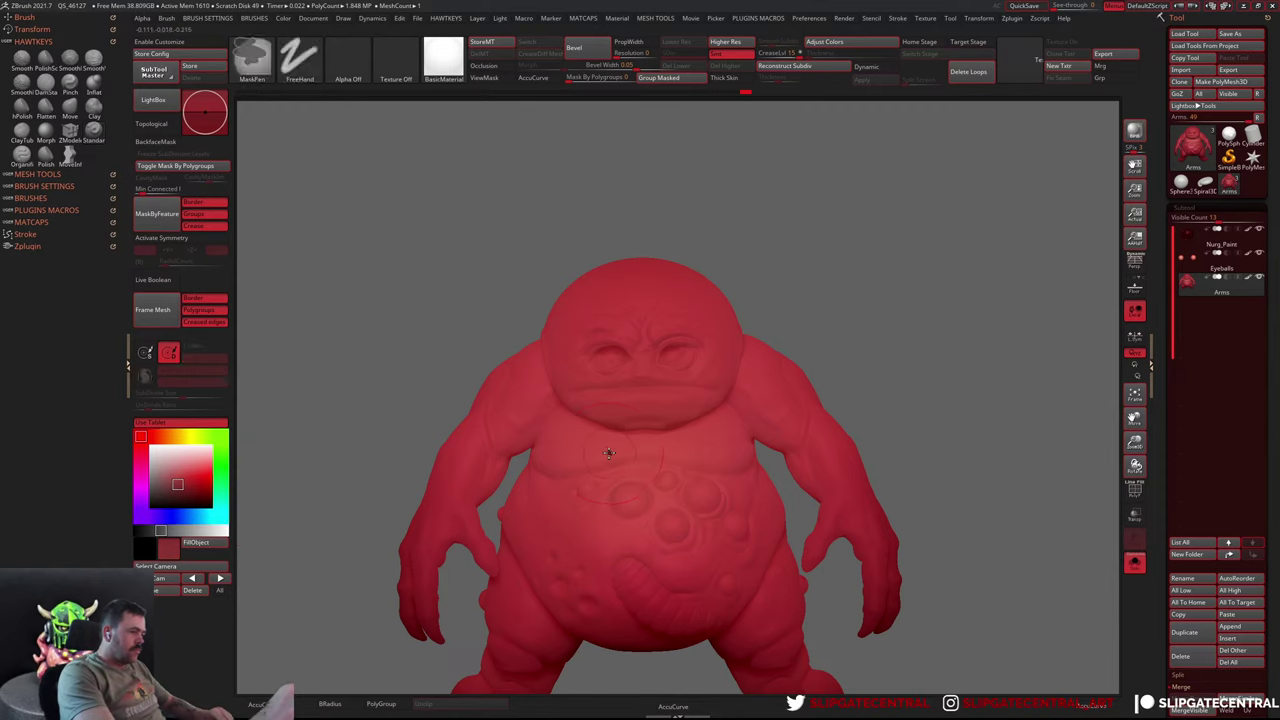
{"action": "left_click", "coordinate": [181, 476]}
{"action": "left_click", "coordinate": [169, 437]}
{"action": "left_click", "coordinate": [183, 466]}
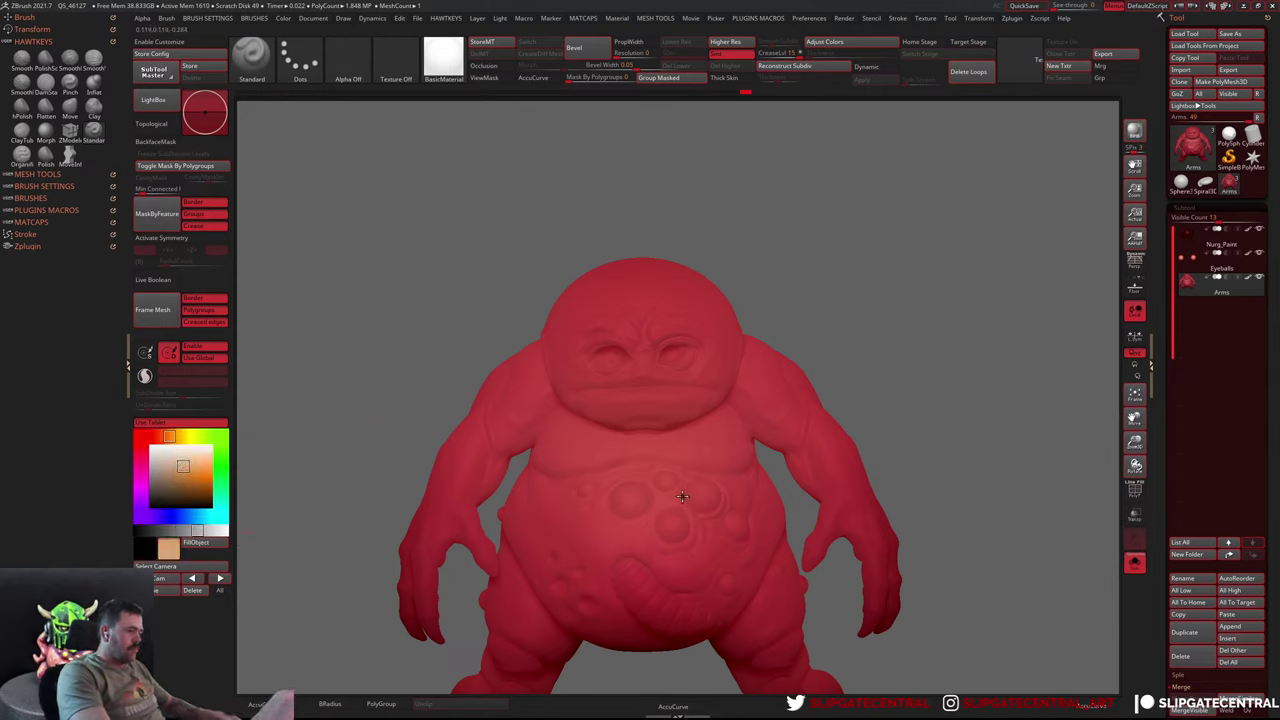
With symmetry on, paint the belly, chest, shoulders and back a paler tone
{"action": "key", "text": "x"}
{"action": "left_click_drag", "start_coordinate": [670, 503], "coordinate": [640, 480]}
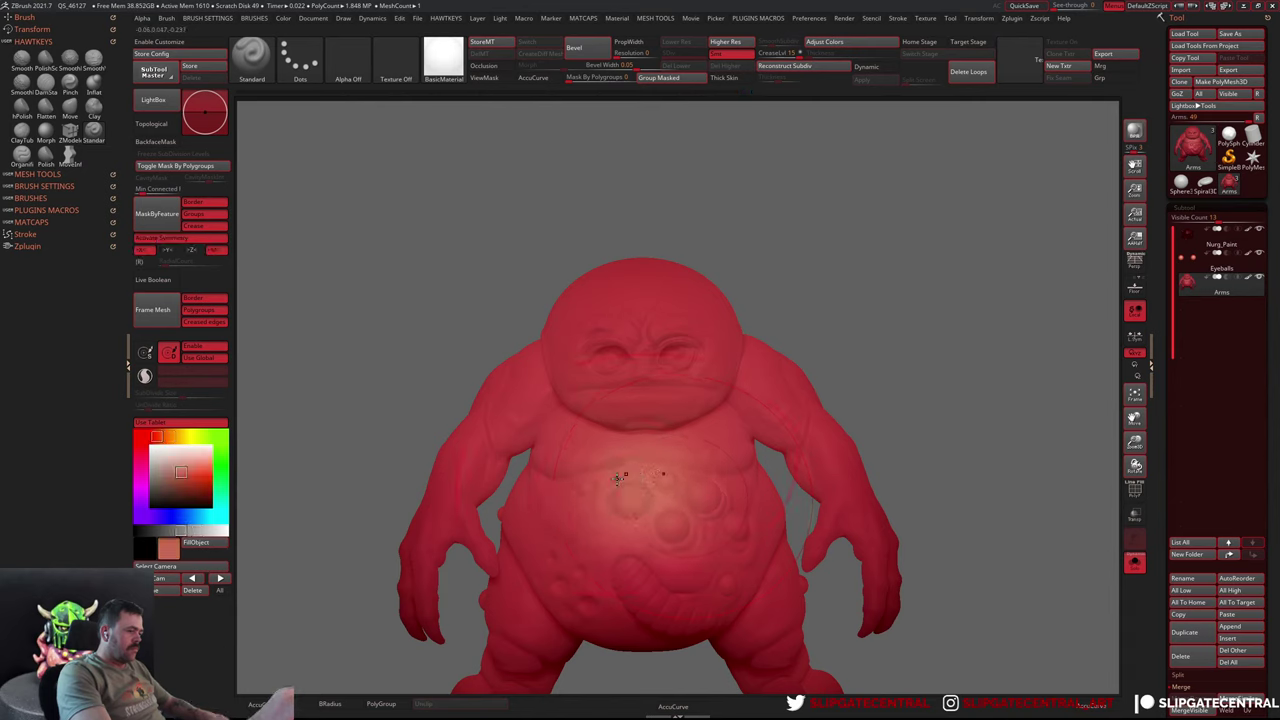
{"action": "mouse_move", "coordinate": [560, 470]}
{"action": "left_mouse_down"}
{"action": "mouse_move", "coordinate": [784, 366]}
{"action": "mouse_move", "coordinate": [790, 380]}
{"action": "left_mouse_up"}
{"action": "mouse_move", "coordinate": [940, 420]}
{"action": "left_mouse_down"}
{"action": "mouse_move", "coordinate": [723, 530]}
{"action": "mouse_move", "coordinate": [780, 497]}
{"action": "mouse_move", "coordinate": [831, 437]}
{"action": "mouse_move", "coordinate": [731, 449]}
{"action": "mouse_move", "coordinate": [815, 487]}
{"action": "left_mouse_up"}
{"action": "mouse_move", "coordinate": [856, 582]}
{"action": "left_mouse_down", "text": "alt"}
{"action": "mouse_move", "coordinate": [934, 369]}
{"action": "mouse_move", "coordinate": [820, 449]}
{"action": "left_mouse_up", "text": "alt"}
{"action": "mouse_move", "coordinate": [726, 489]}
{"action": "left_mouse_down"}
{"action": "mouse_move", "coordinate": [700, 460]}
{"action": "mouse_move", "coordinate": [753, 507]}
{"action": "mouse_move", "coordinate": [687, 444]}
{"action": "left_mouse_up"}
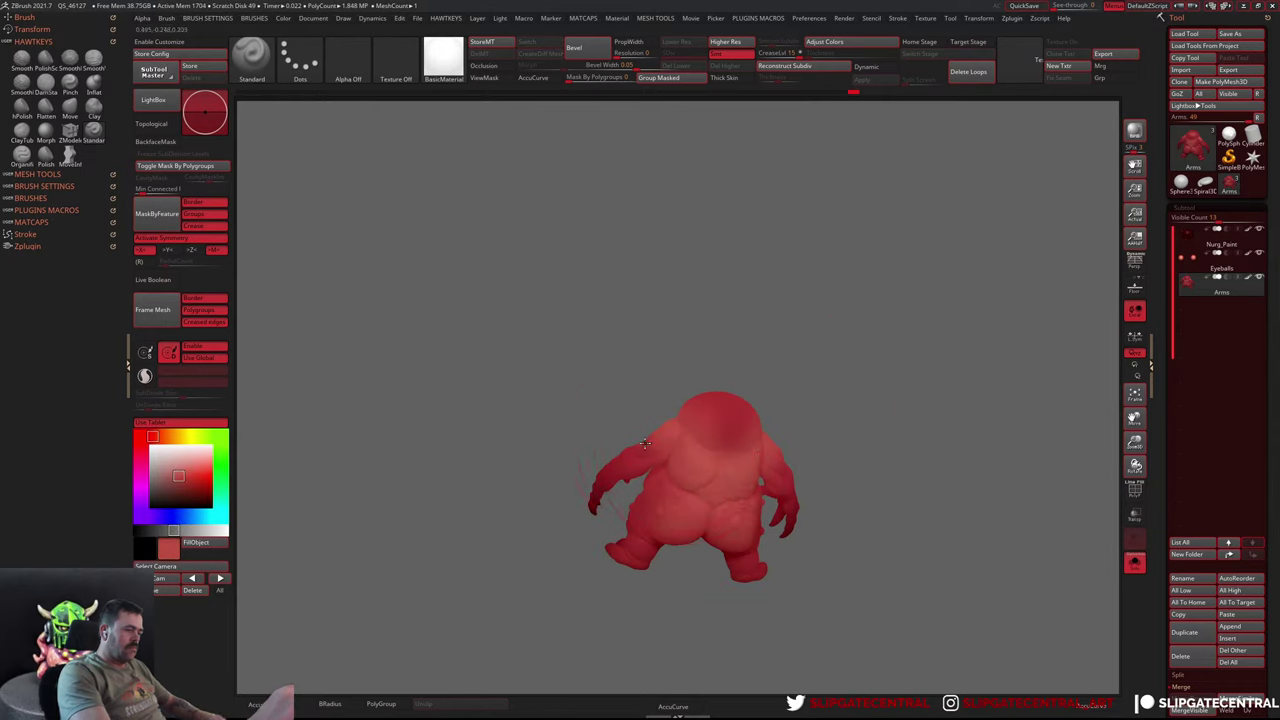
{"action": "mouse_move", "coordinate": [595, 487]}
{"action": "left_mouse_down"}
{"action": "mouse_move", "coordinate": [770, 487]}
{"action": "mouse_move", "coordinate": [788, 403]}
{"action": "left_mouse_up"}
Paint a pale yellow patch on the buttocks, then sample the creature's red
{"action": "left_click", "coordinate": [196, 437]}
{"action": "left_click", "coordinate": [189, 462]}
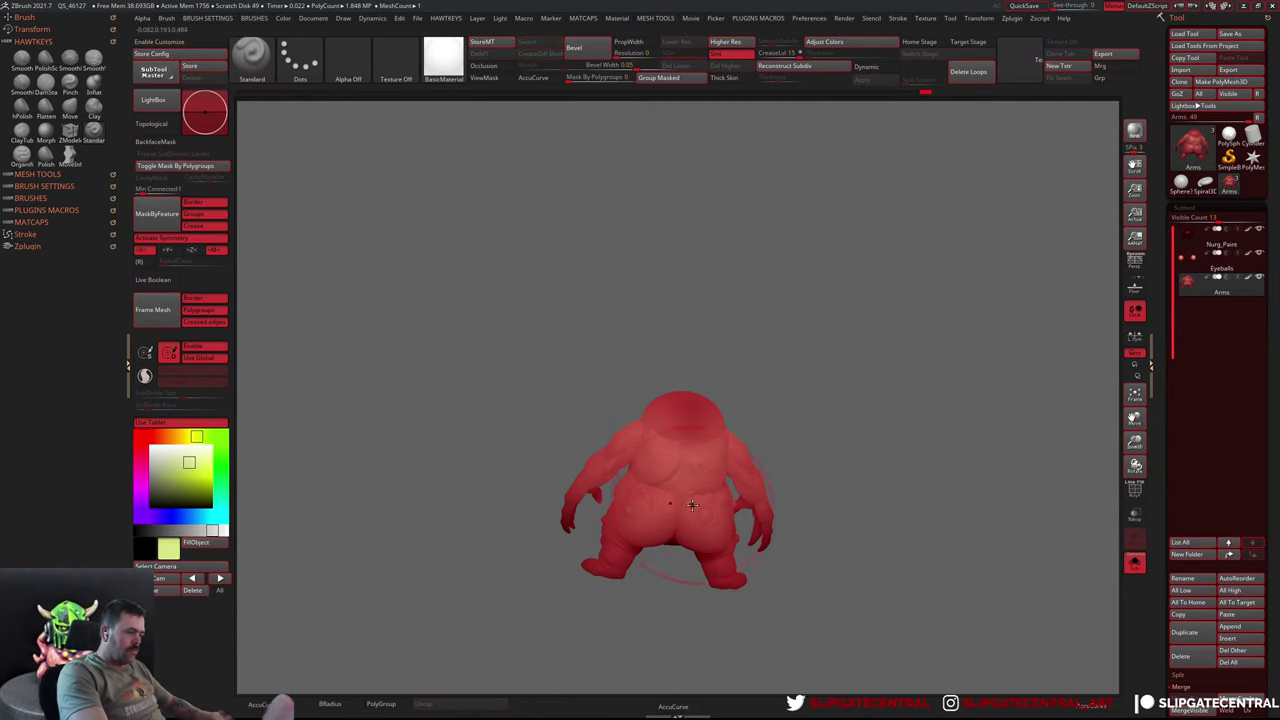
{"action": "left_click", "coordinate": [186, 471]}
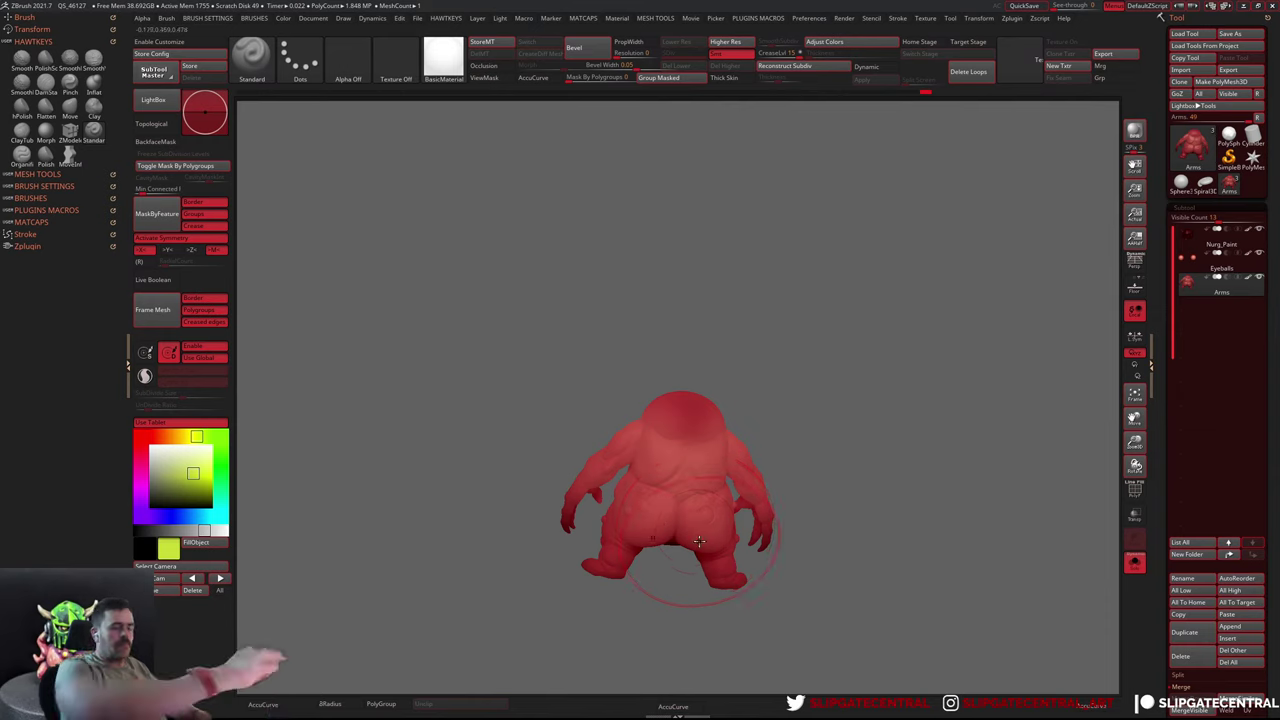
{"action": "left_click_drag", "start_coordinate": [710, 512], "coordinate": [710, 521]}
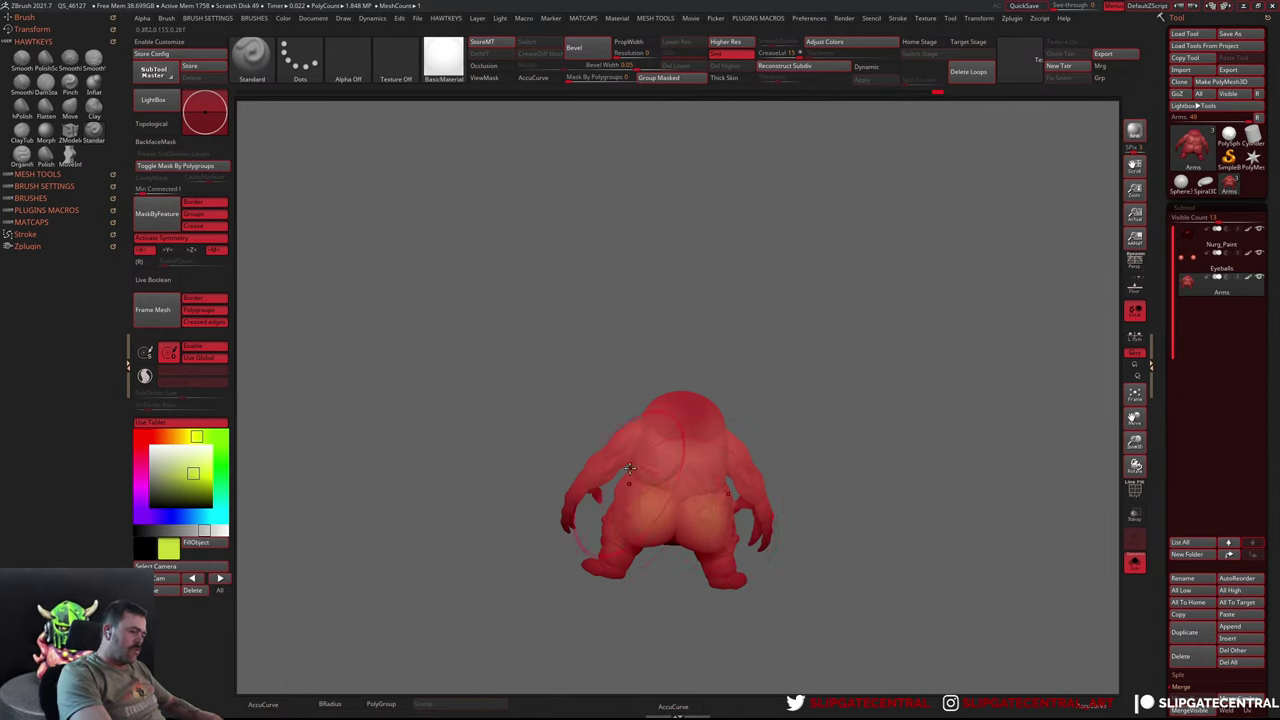
{"action": "mouse_move", "coordinate": [798, 423]}
{"action": "left_mouse_down"}
{"action": "mouse_move", "coordinate": [779, 463]}
{"action": "mouse_move", "coordinate": [706, 534]}
{"action": "left_mouse_up"}
{"action": "key", "text": "c"}
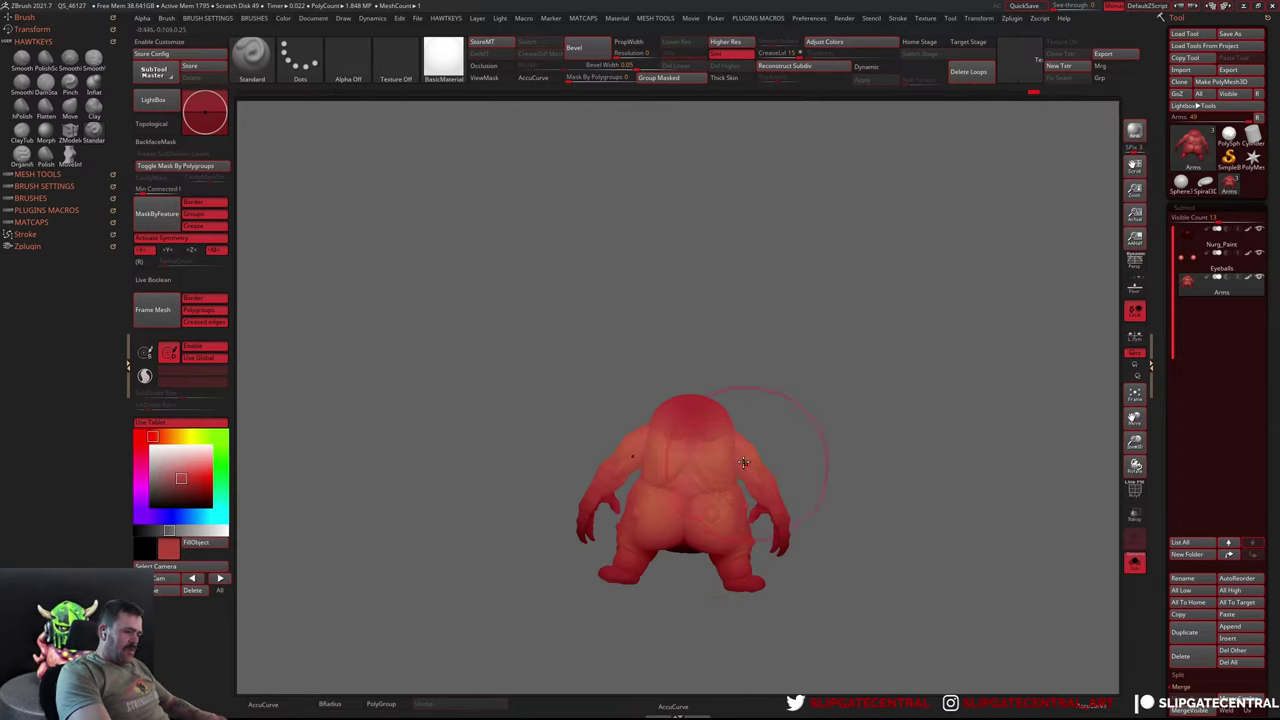
Orbit around the creature's back and side, then adjust the brush size
{"action": "mouse_move", "coordinate": [740, 440]}
{"action": "left_mouse_down"}
{"action": "mouse_move", "coordinate": [744, 464]}
{"action": "mouse_move", "coordinate": [829, 406]}
{"action": "mouse_move", "coordinate": [800, 400]}
{"action": "mouse_move", "coordinate": [724, 436]}
{"action": "left_mouse_up"}
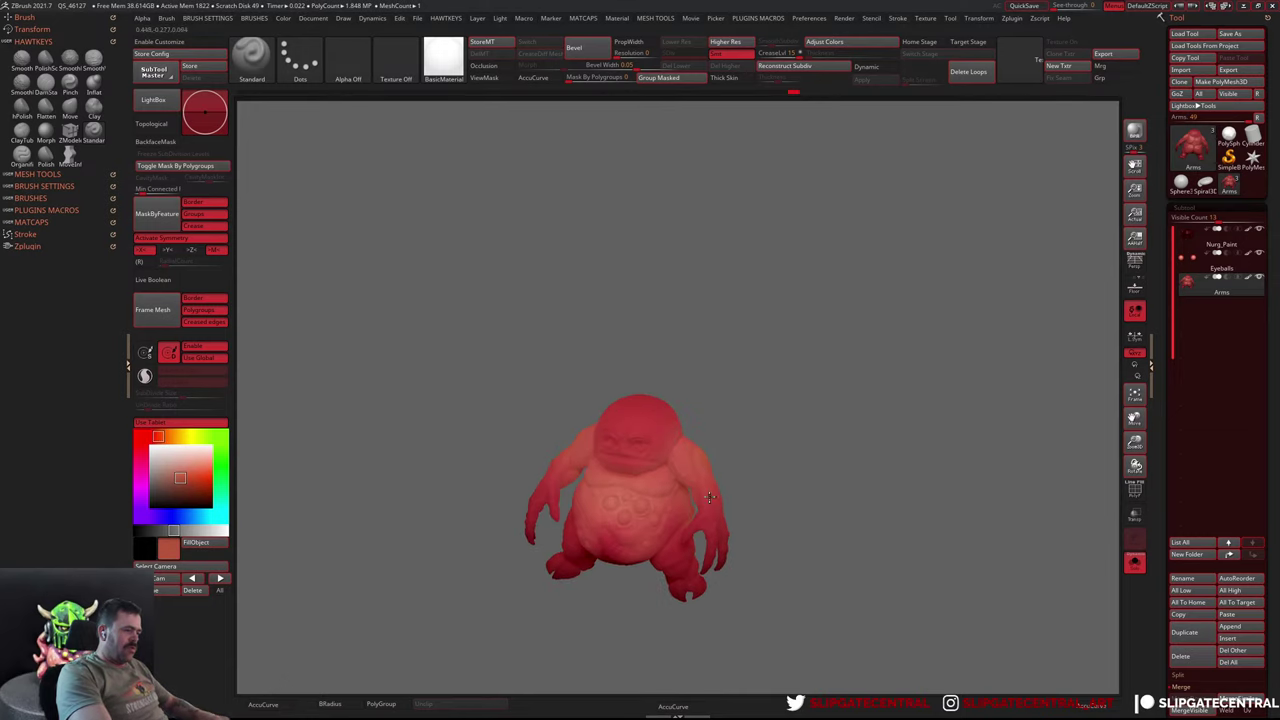
{"action": "mouse_move", "coordinate": [704, 504]}
{"action": "left_mouse_down"}
{"action": "mouse_move", "coordinate": [746, 480]}
{"action": "mouse_move", "coordinate": [685, 534]}
{"action": "left_mouse_up"}
{"action": "mouse_move", "coordinate": [671, 489]}
{"action": "left_mouse_down"}
{"action": "mouse_move", "coordinate": [694, 540]}
{"action": "mouse_move", "coordinate": [794, 431]}
{"action": "mouse_move", "coordinate": [705, 405]}
{"action": "left_mouse_up"}
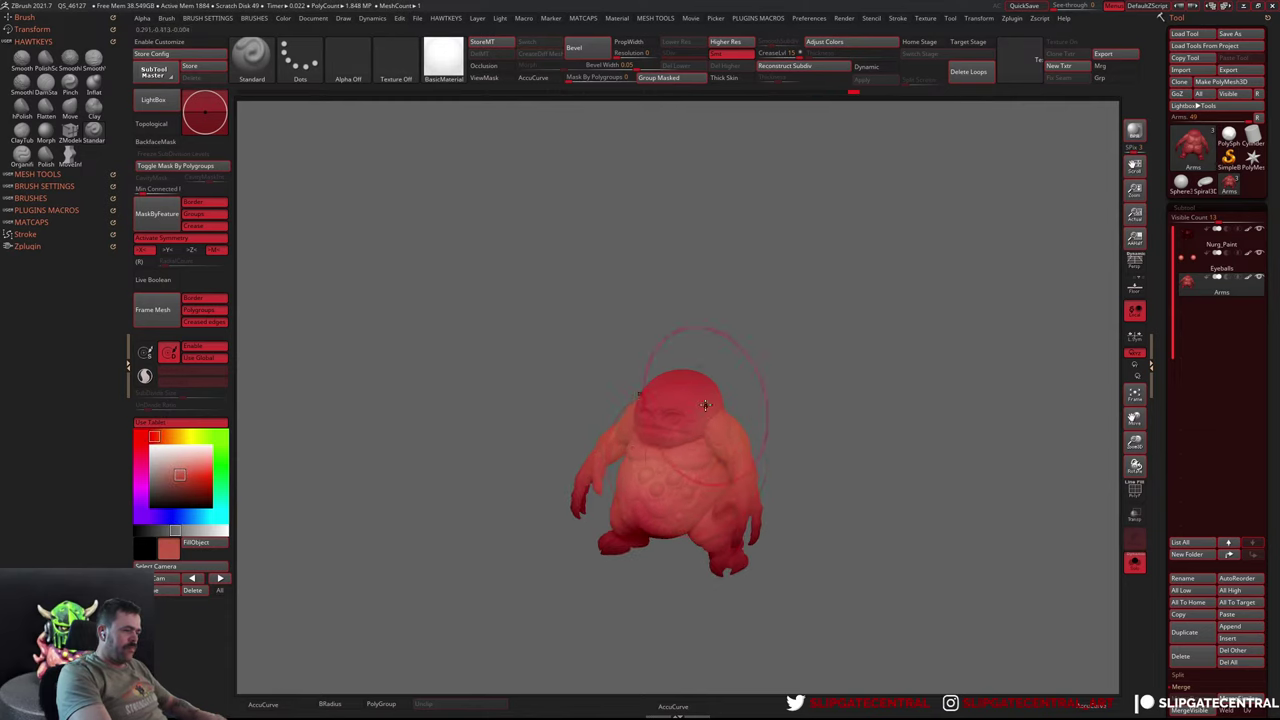
{"action": "left_click_drag", "start_coordinate": [740, 366], "coordinate": [700, 402]}
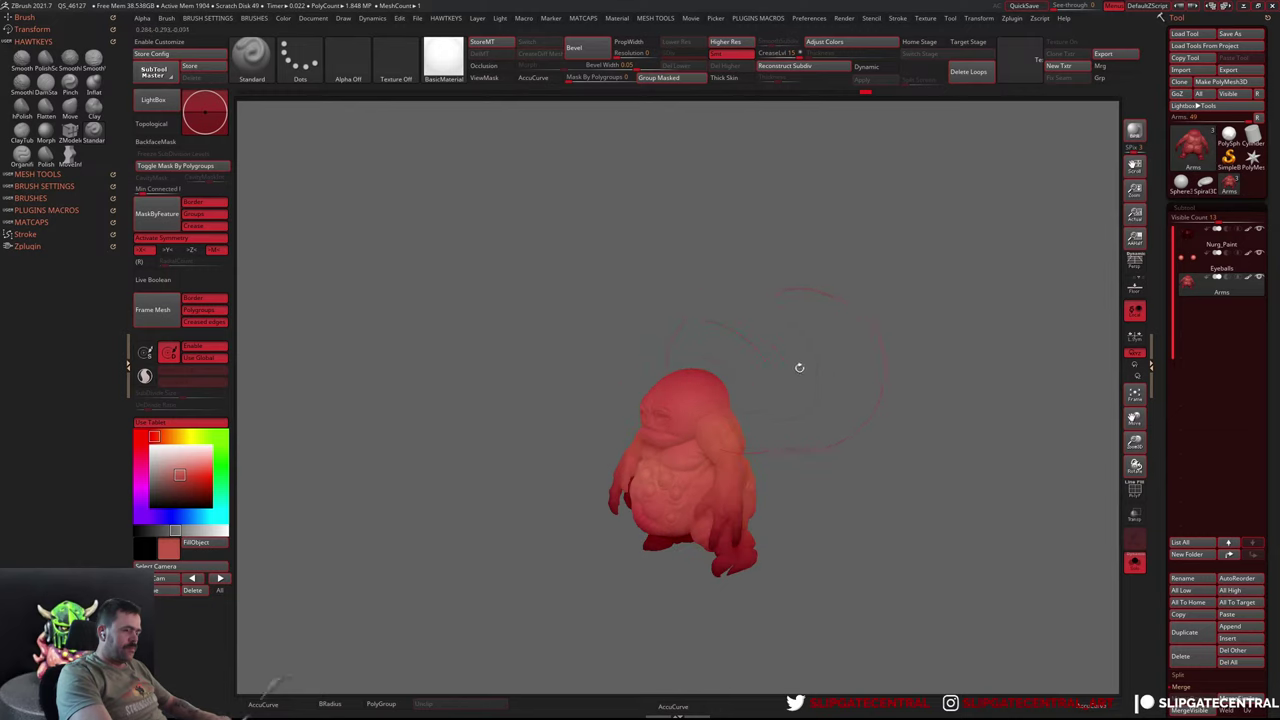
{"action": "mouse_move", "coordinate": [799, 367]}
{"action": "left_mouse_down"}
{"action": "mouse_move", "coordinate": [794, 357]}
{"action": "mouse_move", "coordinate": [776, 428]}
{"action": "mouse_move", "coordinate": [894, 334]}
{"action": "mouse_move", "coordinate": [811, 437]}
{"action": "left_mouse_up"}
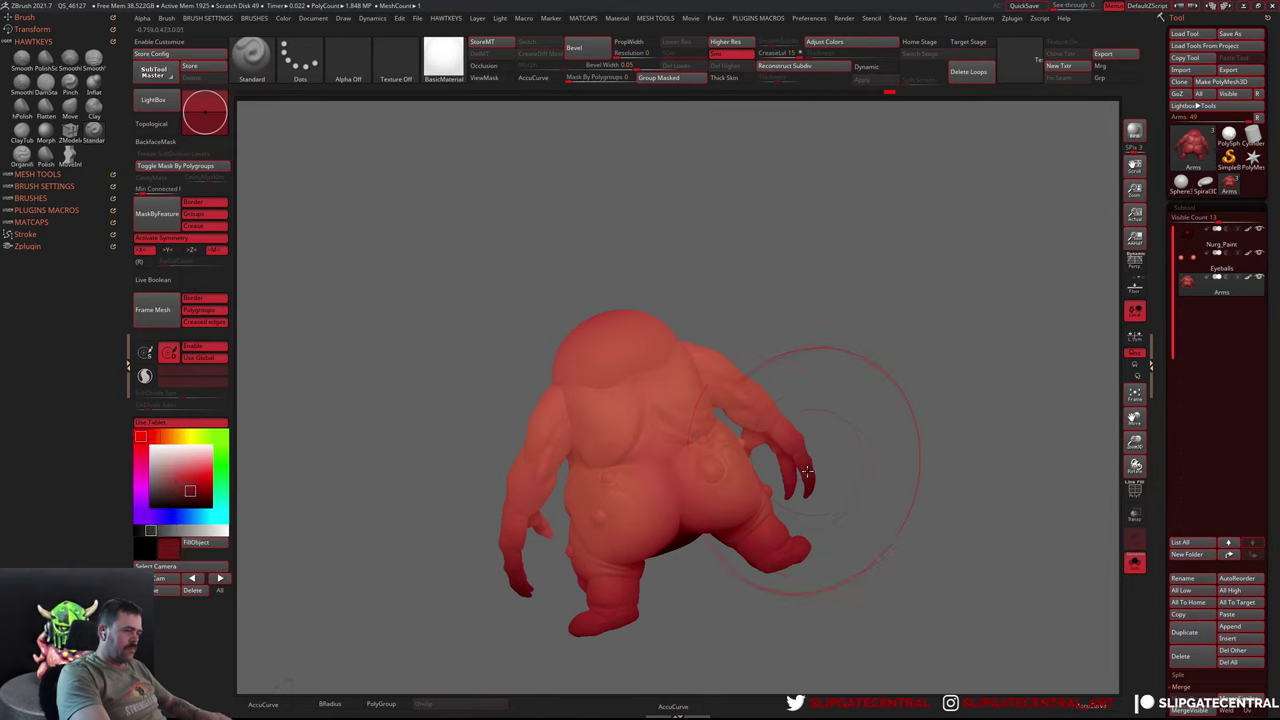
{"action": "key", "text": "s"}
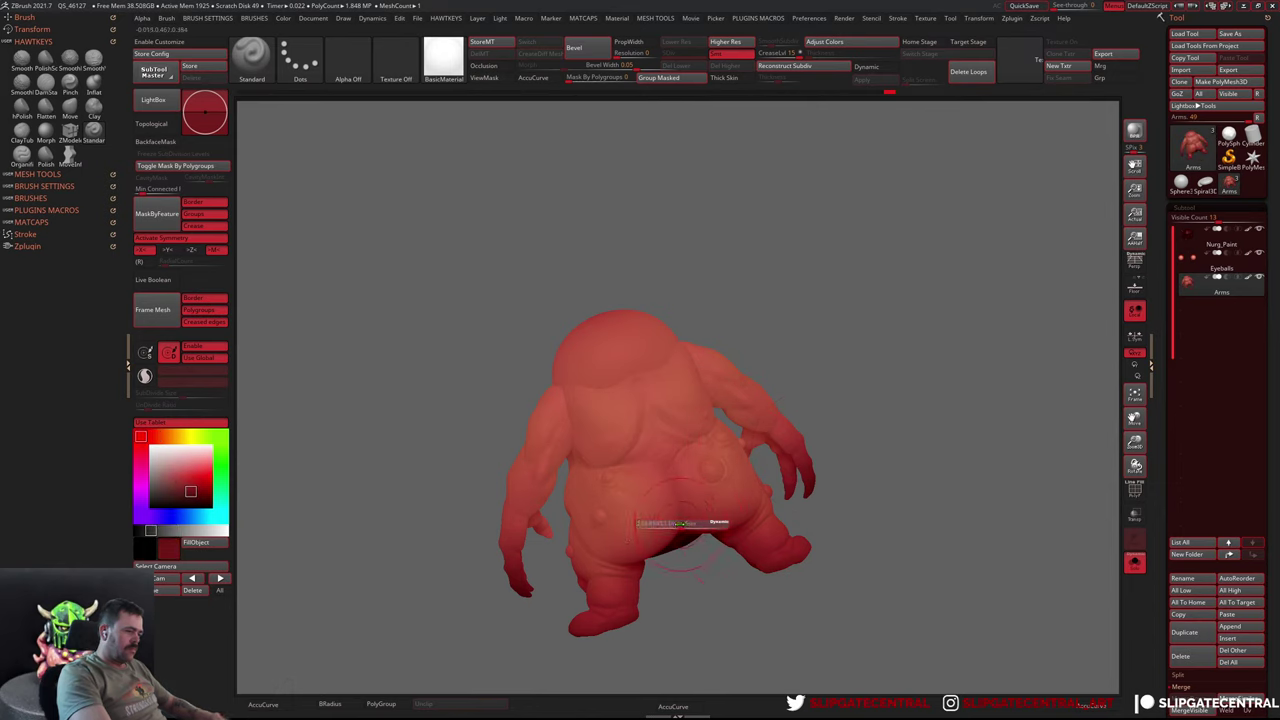
Brighten the paint colour slightly and check the right arm and front
{"action": "right_click_drag", "start_coordinate": [667, 472], "coordinate": [682, 544]}
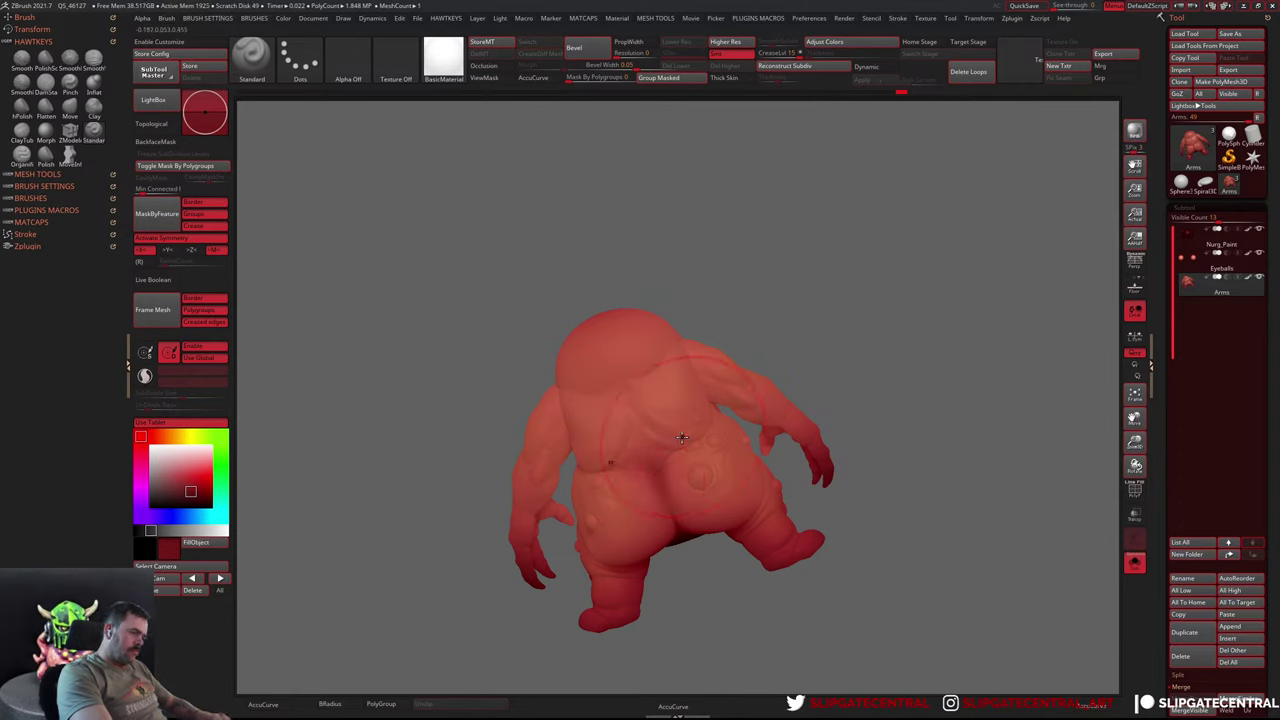
{"action": "mouse_move", "coordinate": [764, 370]}
{"action": "right_mouse_down"}
{"action": "mouse_move", "coordinate": [900, 382]}
{"action": "mouse_move", "coordinate": [837, 429]}
{"action": "mouse_move", "coordinate": [714, 445]}
{"action": "right_mouse_up"}
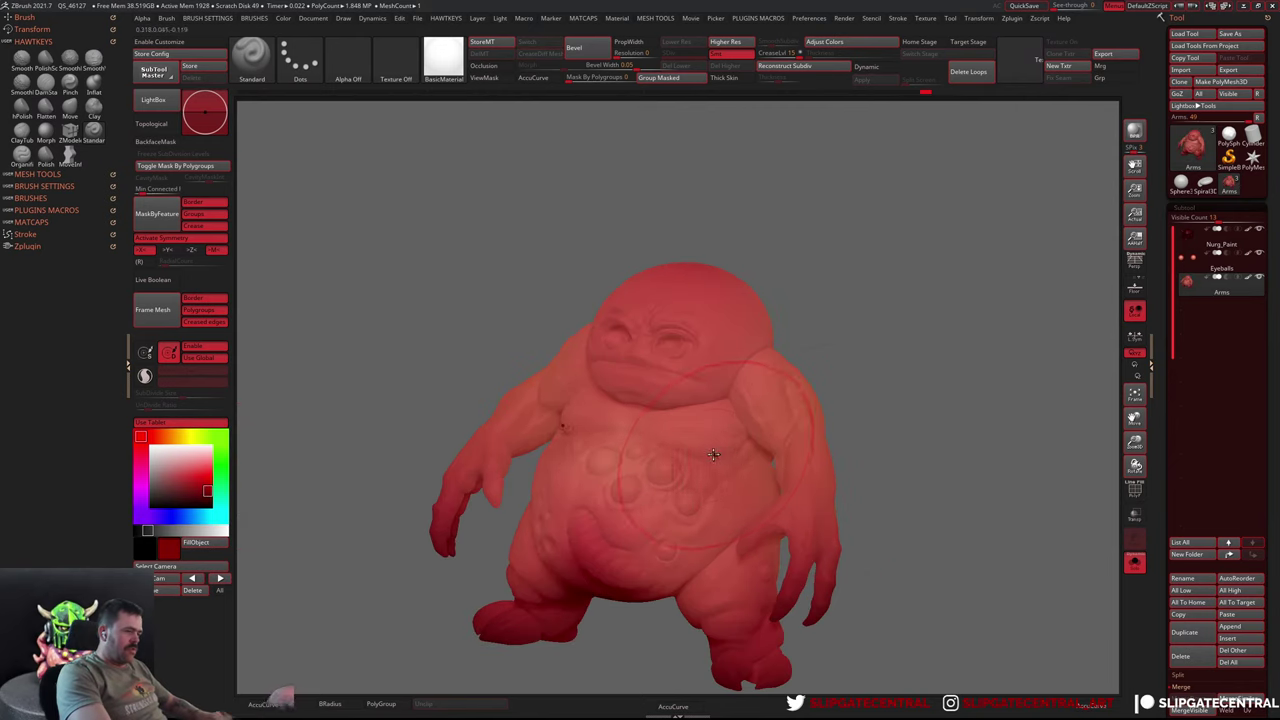
{"action": "left_click_drag", "start_coordinate": [144, 437], "coordinate": [156, 436]}
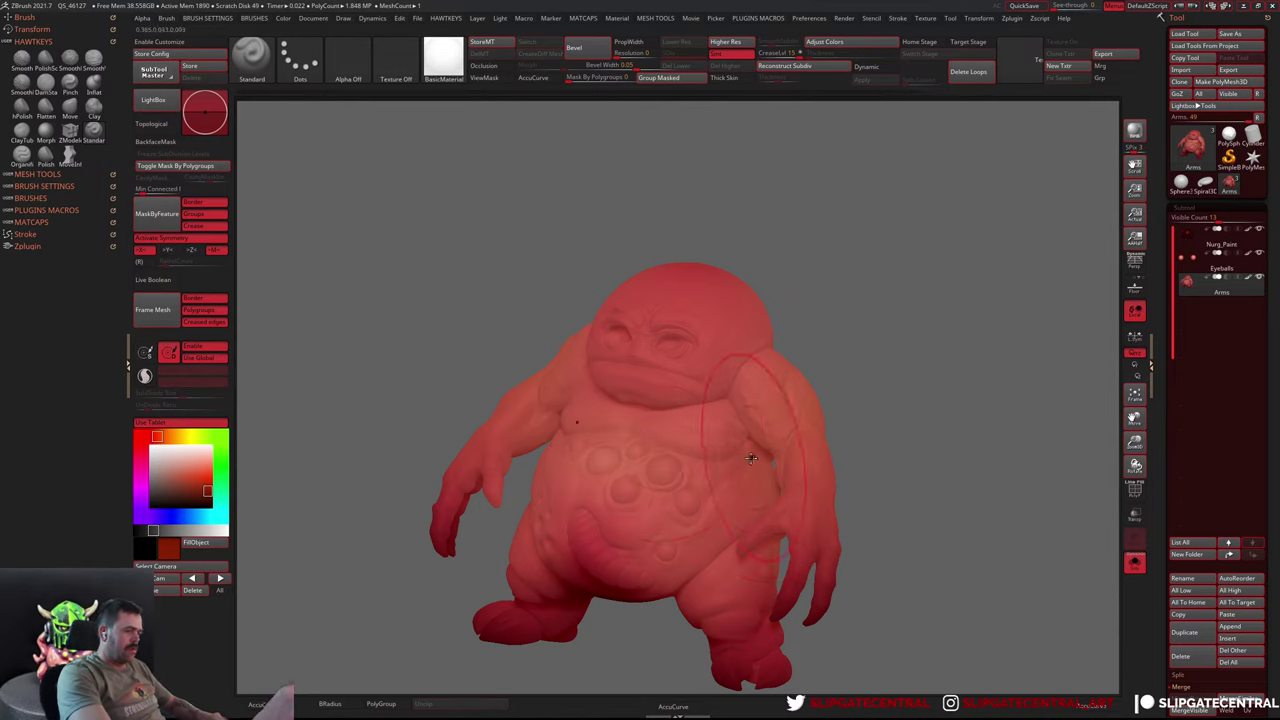
{"action": "right_click_drag", "start_coordinate": [784, 493], "coordinate": [761, 445]}
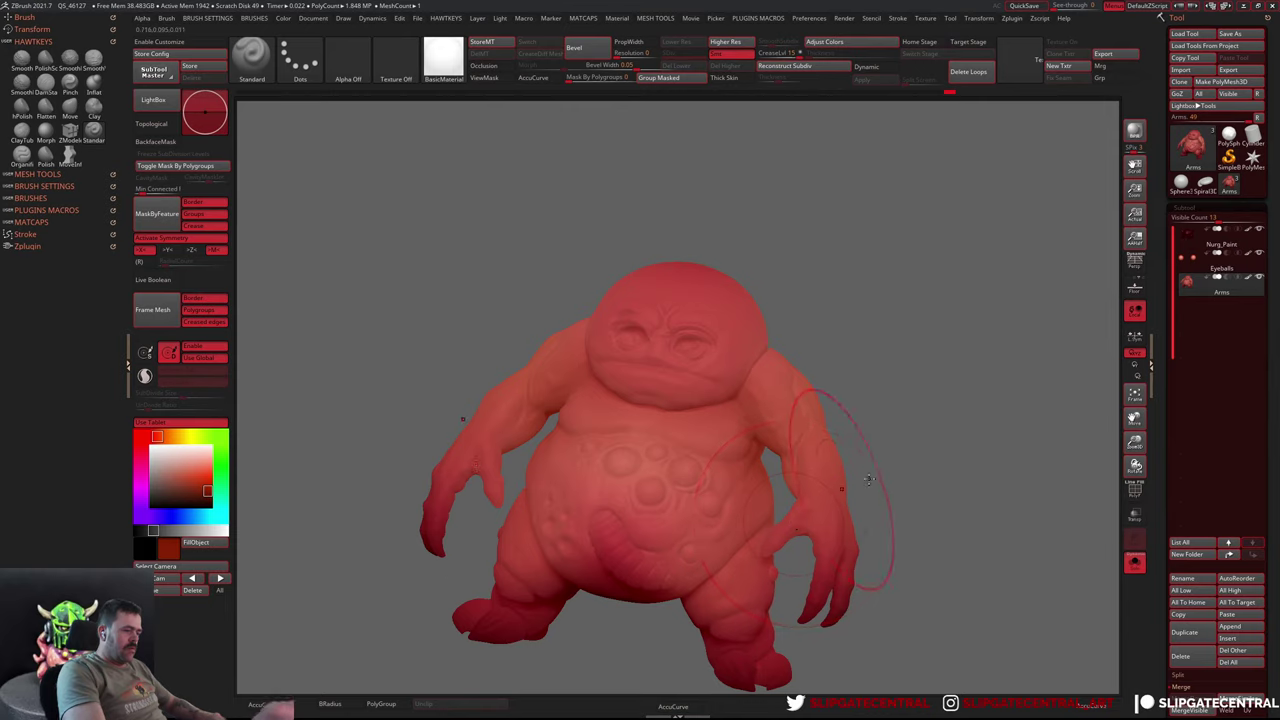
{"action": "mouse_move", "coordinate": [868, 479]}
{"action": "right_mouse_down"}
{"action": "mouse_move", "coordinate": [850, 440]}
{"action": "mouse_move", "coordinate": [906, 391]}
{"action": "right_mouse_up"}
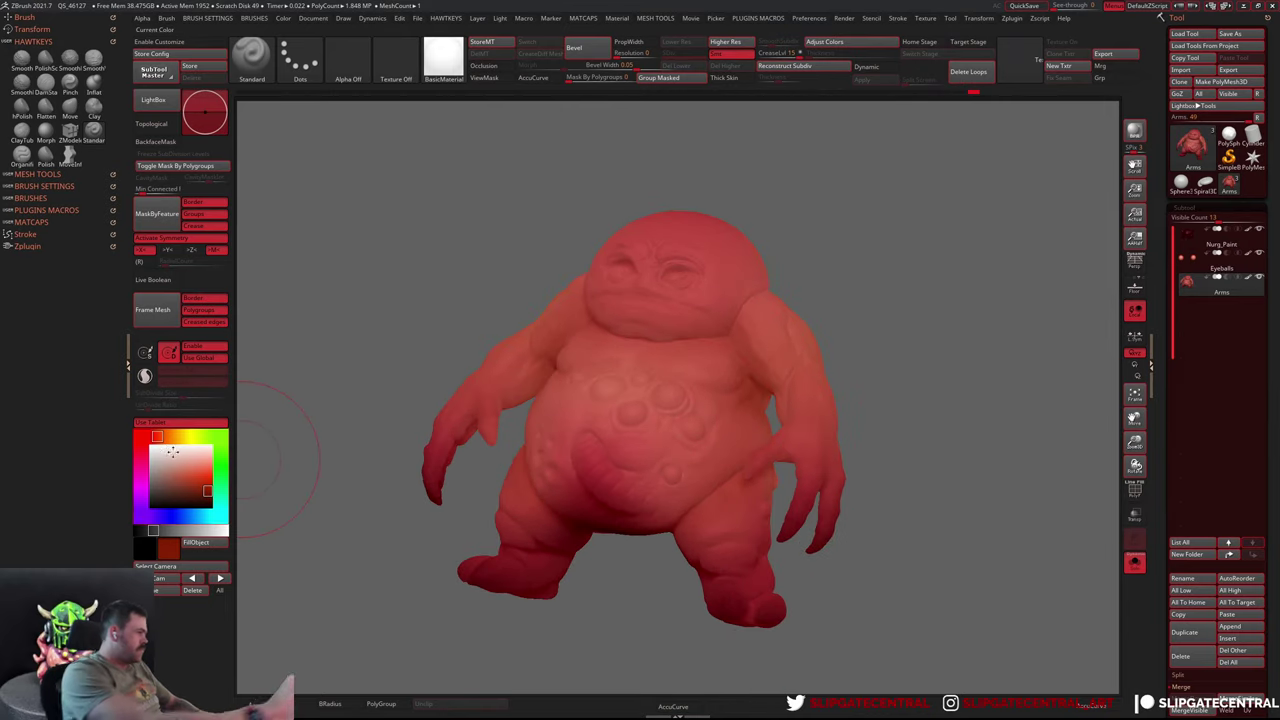
Pick a cool green paint colour and lower the brush's Rgb Intensity to 80
{"action": "left_click", "coordinate": [206, 437]}
{"action": "left_click_drag", "start_coordinate": [195, 460], "coordinate": [190, 473]}
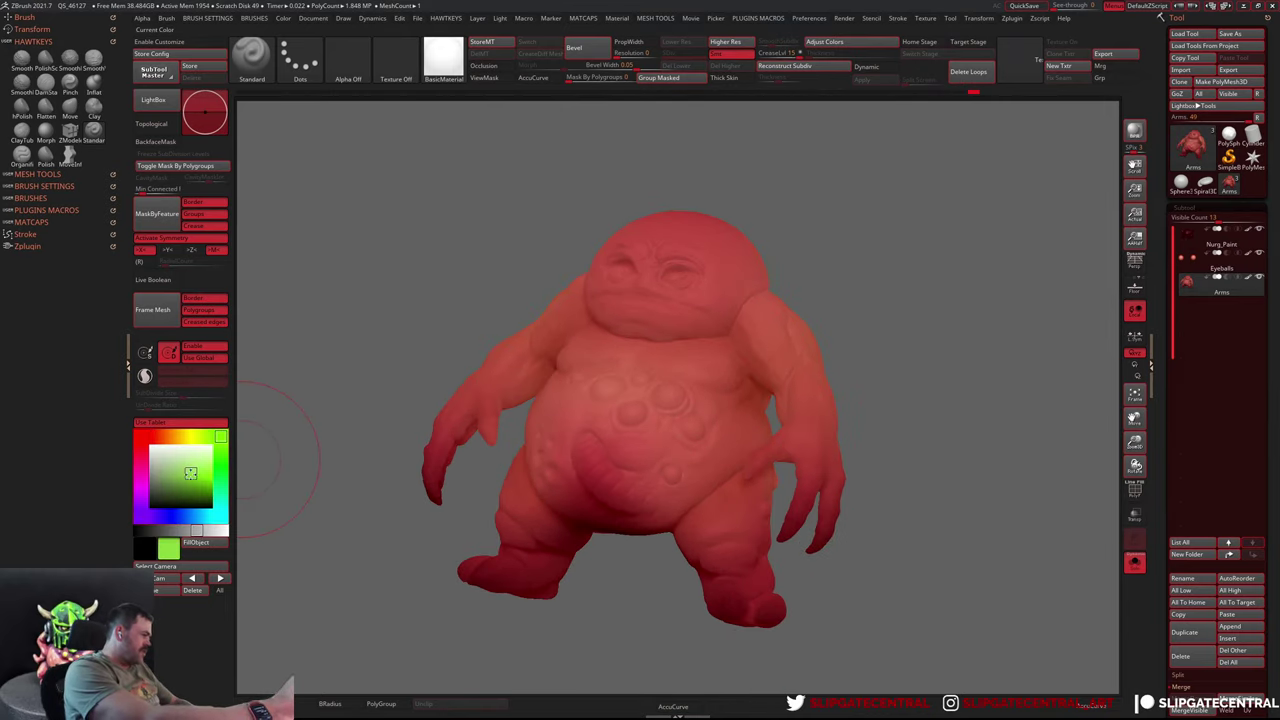
{"action": "left_click", "coordinate": [220, 480]}
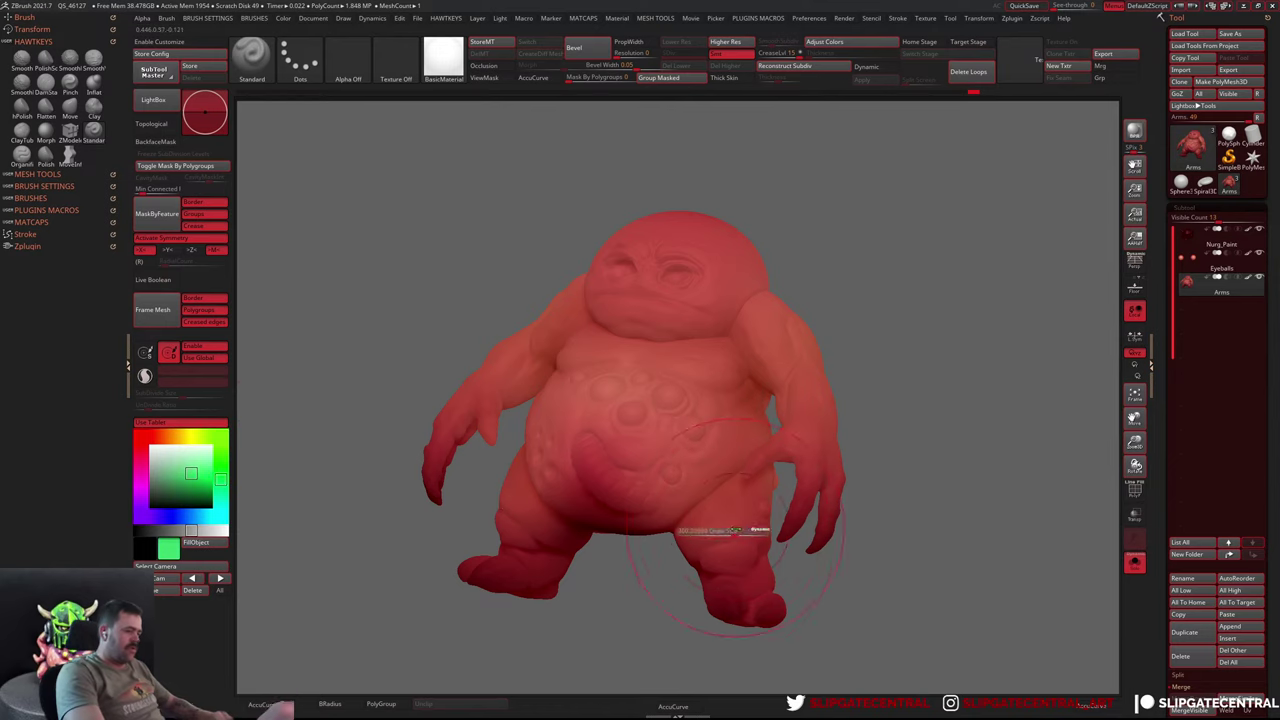
{"action": "left_click_drag", "start_coordinate": [870, 420], "coordinate": [883, 386]}
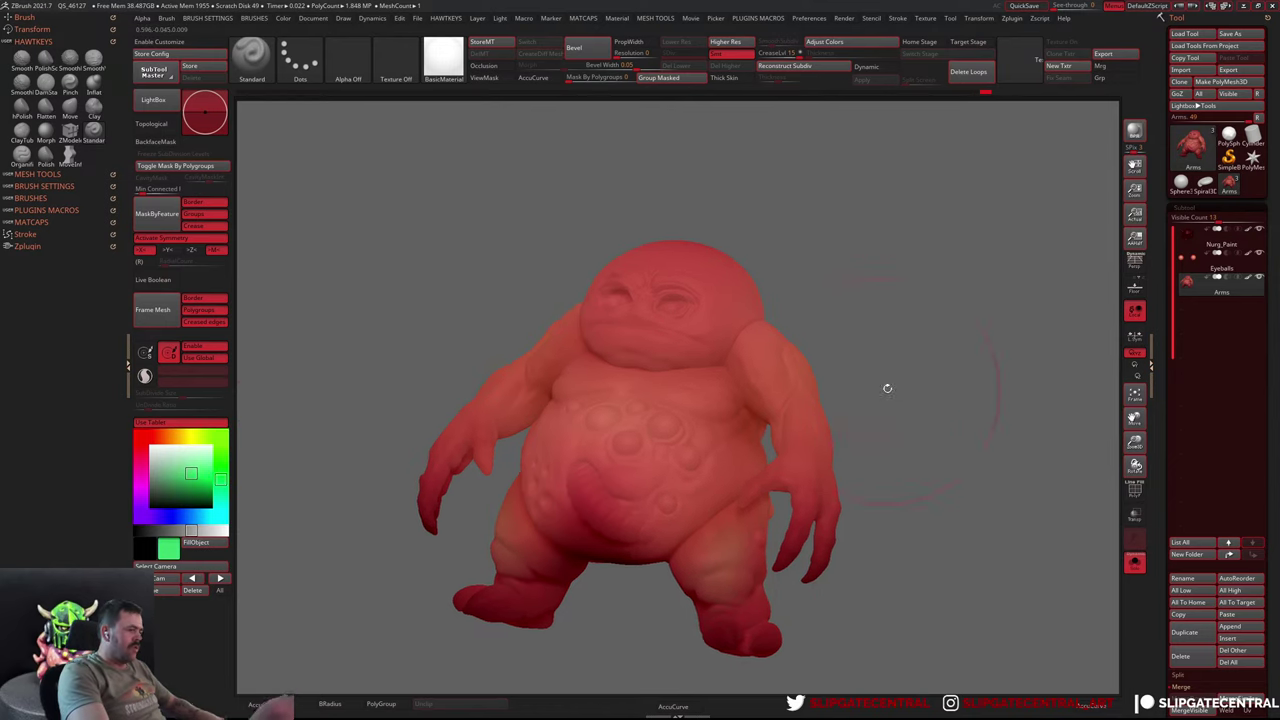
{"action": "left_click_drag", "start_coordinate": [810, 403], "coordinate": [770, 430]}
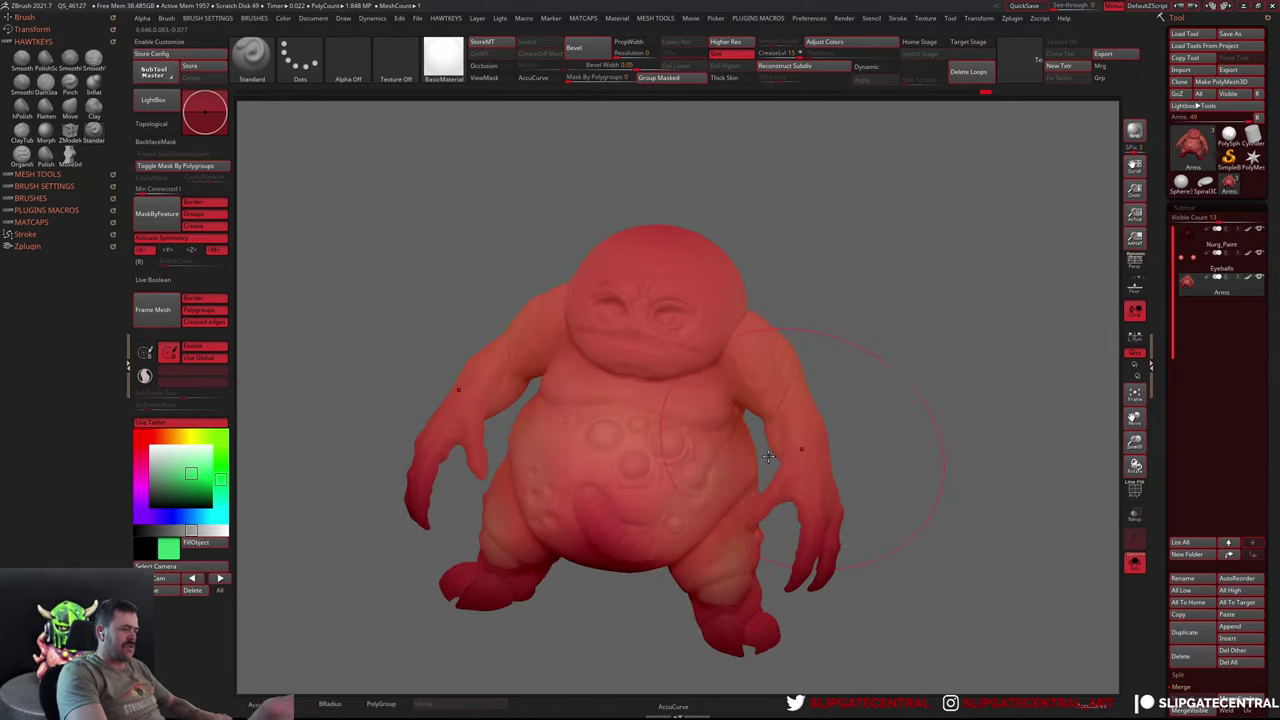
{"action": "right_click", "coordinate": [655, 490]}
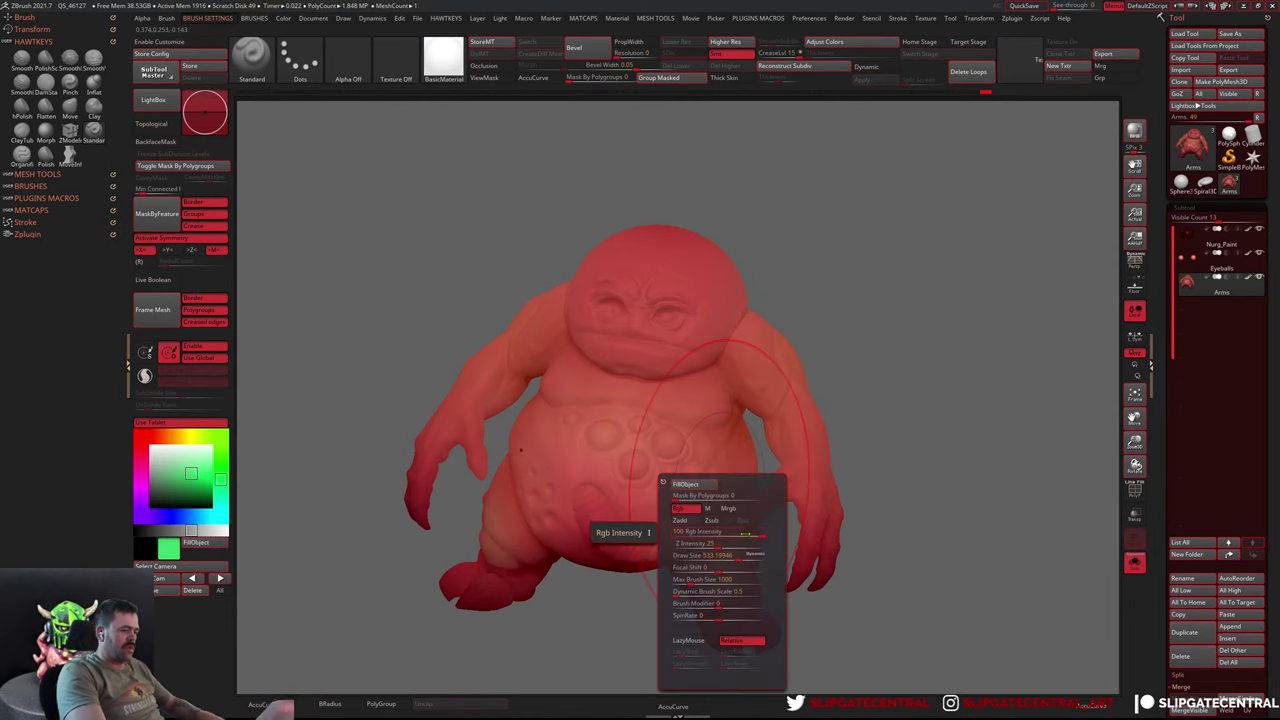
{"action": "left_click_drag", "start_coordinate": [749, 530], "coordinate": [728, 531]}
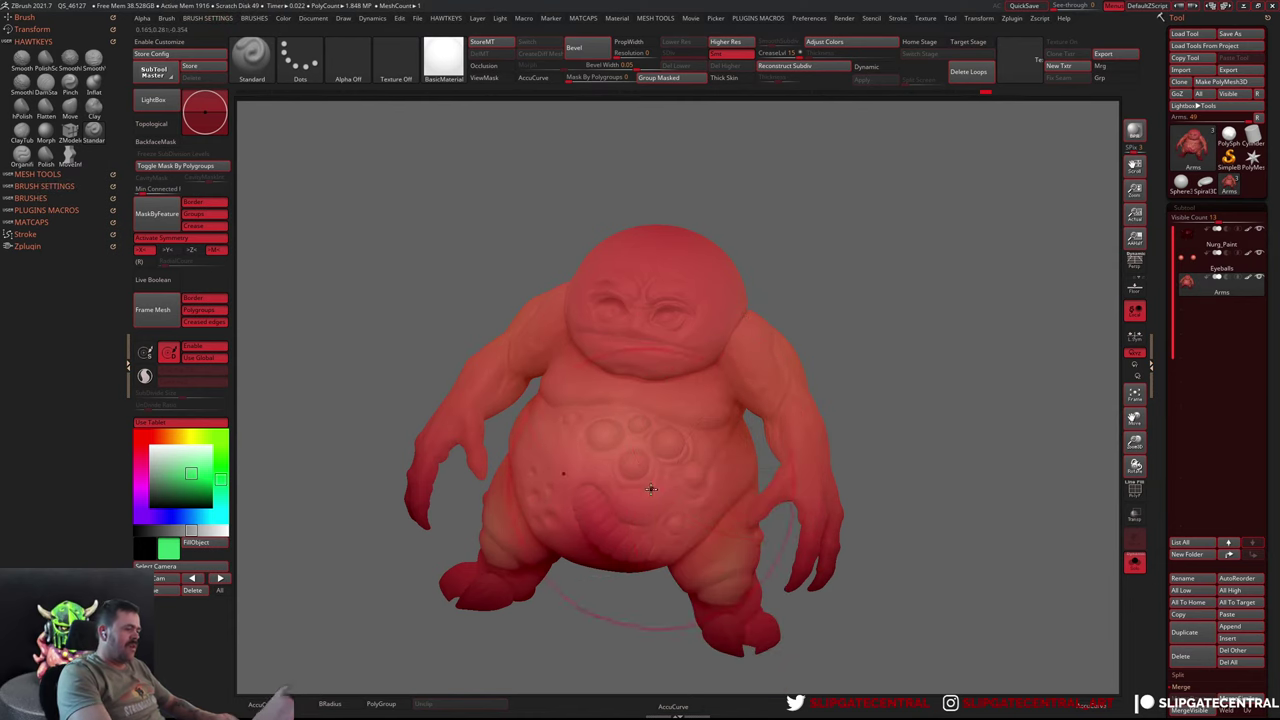
Orbit the model to inspect its back and left-rear side
{"action": "mouse_move", "coordinate": [808, 353]}
{"action": "left_mouse_down"}
{"action": "mouse_move", "coordinate": [846, 371]}
{"action": "mouse_move", "coordinate": [766, 381]}
{"action": "left_mouse_up"}
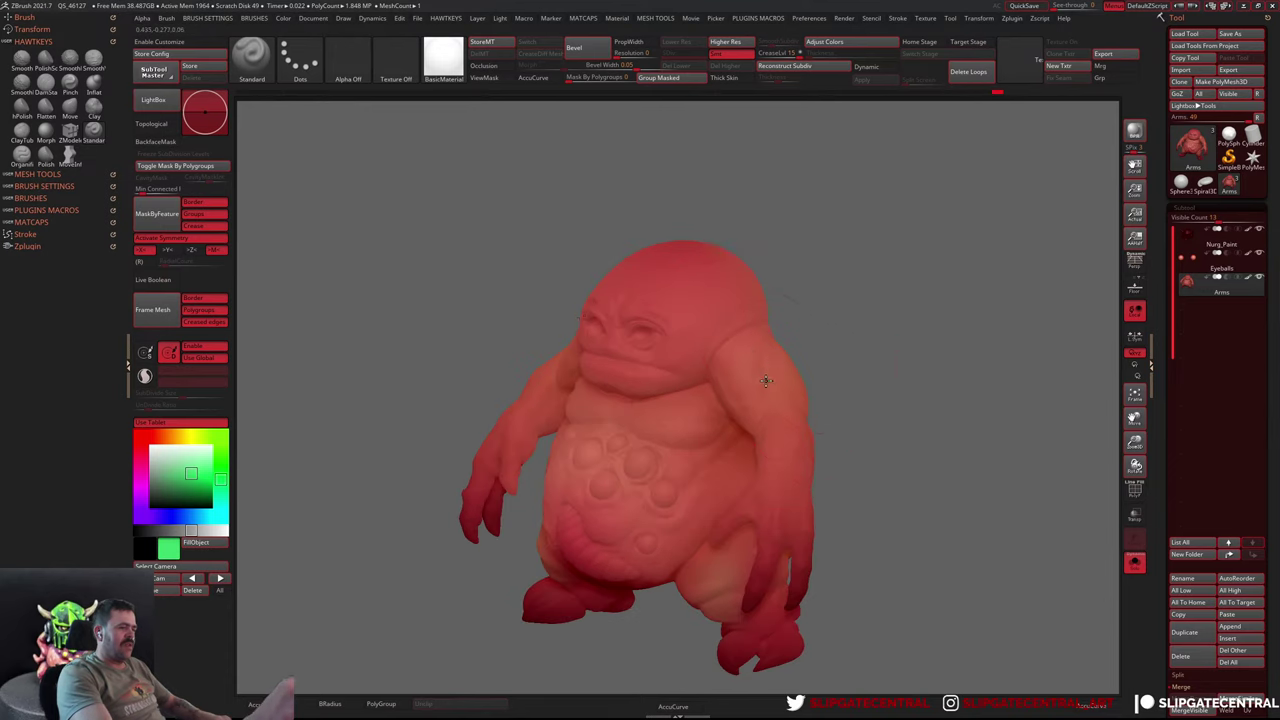
{"action": "mouse_move", "coordinate": [795, 511]}
{"action": "right_mouse_down"}
{"action": "mouse_move", "coordinate": [871, 429]}
{"action": "mouse_move", "coordinate": [777, 423]}
{"action": "right_mouse_up"}
{"action": "right_click_drag", "start_coordinate": [802, 375], "coordinate": [619, 497]}
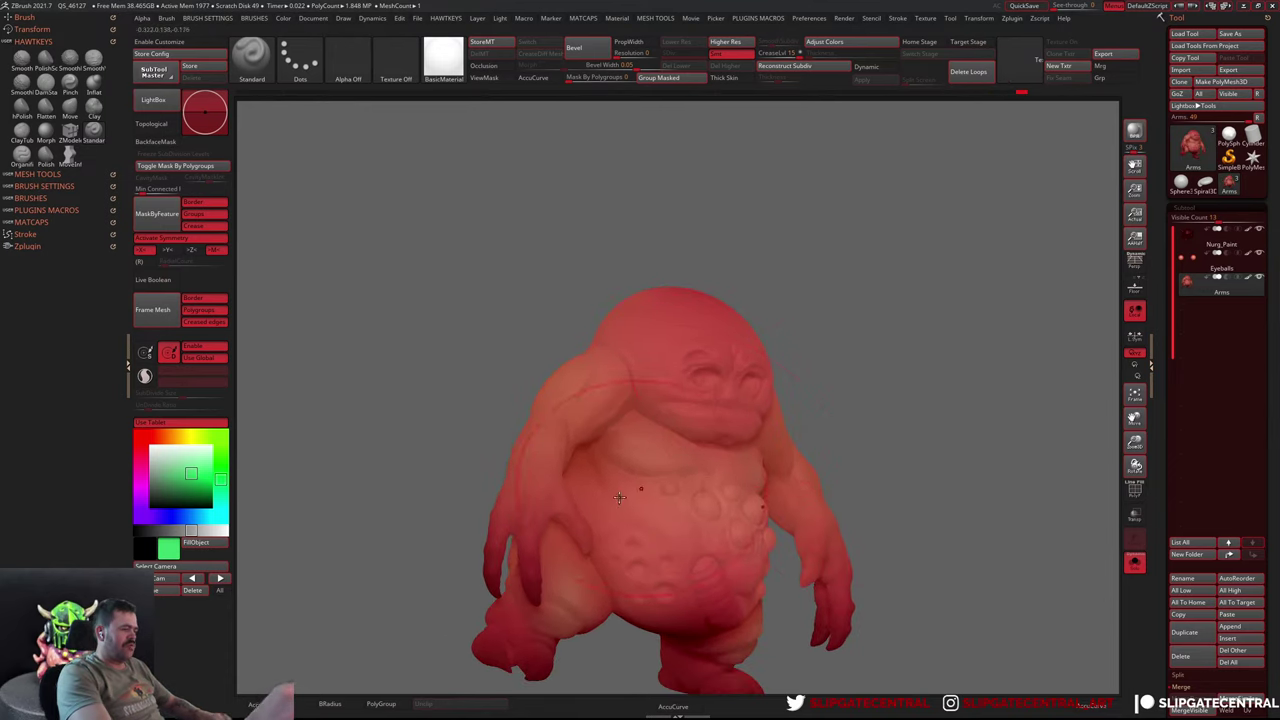
{"action": "mouse_move", "coordinate": [557, 576]}
{"action": "right_mouse_down"}
{"action": "mouse_move", "coordinate": [900, 417]}
{"action": "mouse_move", "coordinate": [834, 371]}
{"action": "mouse_move", "coordinate": [846, 434]}
{"action": "right_mouse_up"}
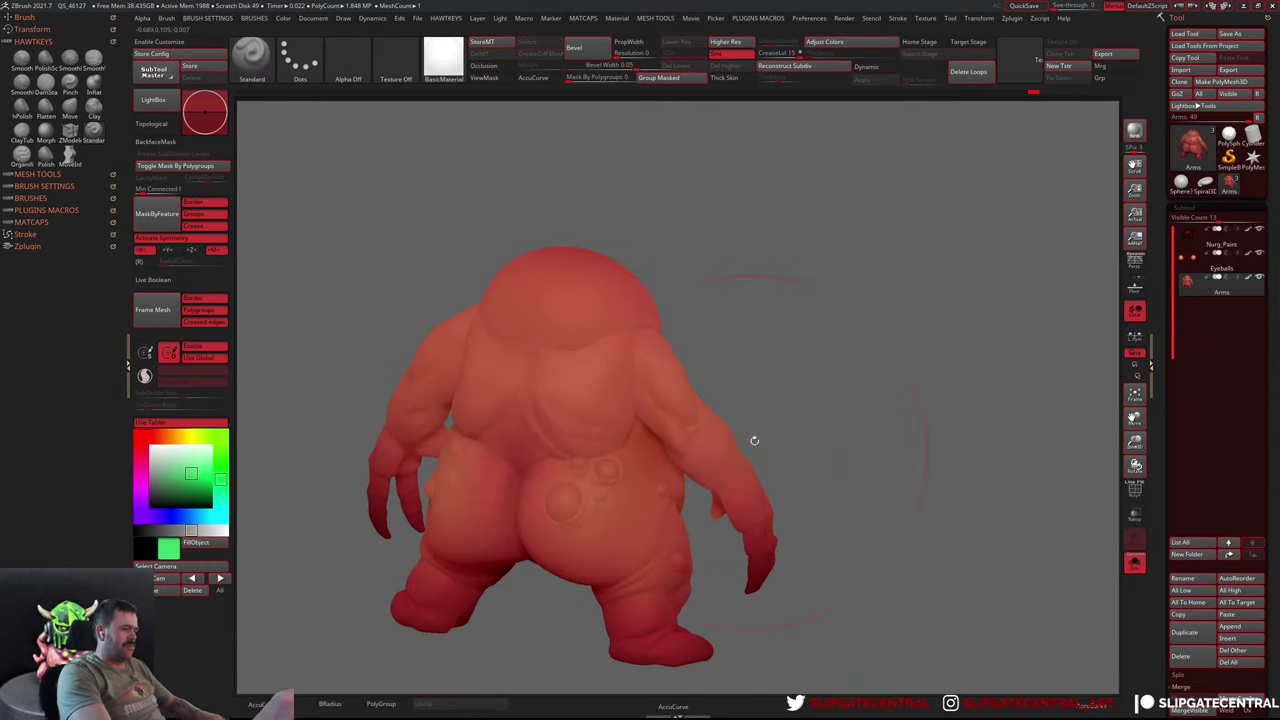
{"action": "right_click_drag", "start_coordinate": [754, 440], "coordinate": [737, 429], "text": "alt"}
{"action": "right_click_drag", "start_coordinate": [633, 464], "coordinate": [628, 464], "text": "alt"}
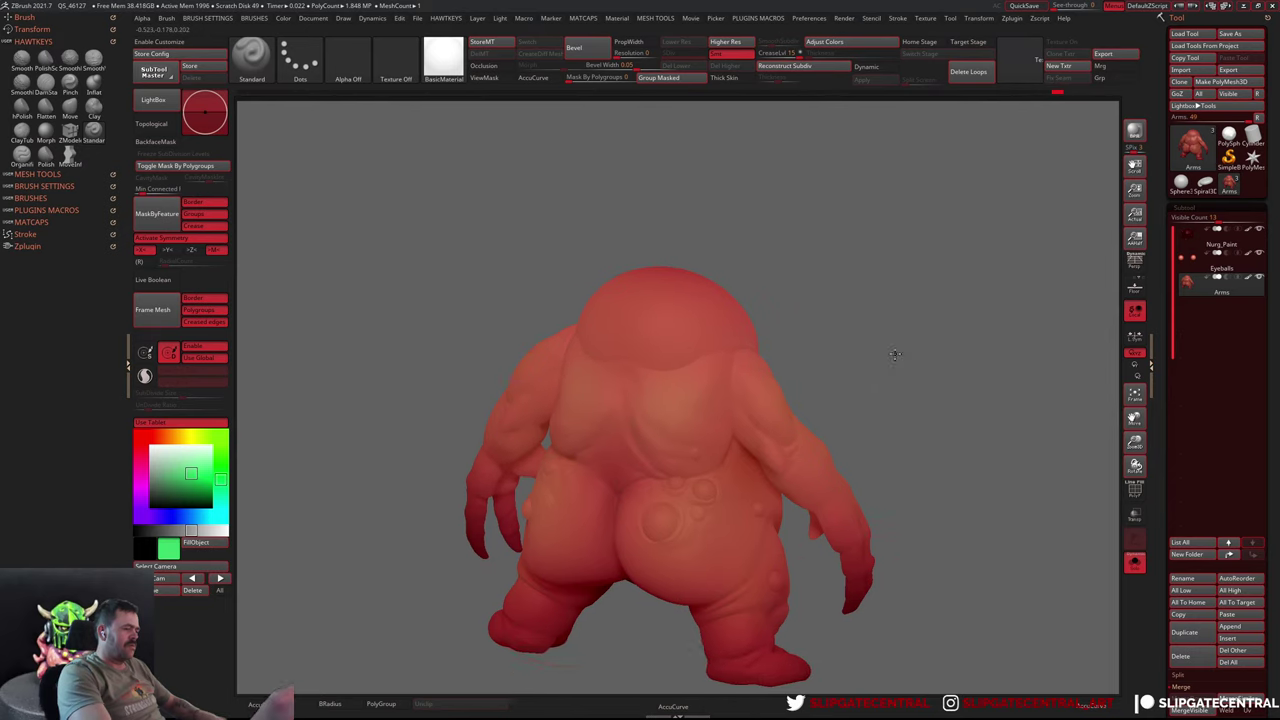
{"action": "mouse_move", "coordinate": [835, 346]}
{"action": "right_mouse_down"}
{"action": "mouse_move", "coordinate": [823, 384]}
{"action": "mouse_move", "coordinate": [885, 408]}
{"action": "right_mouse_up"}
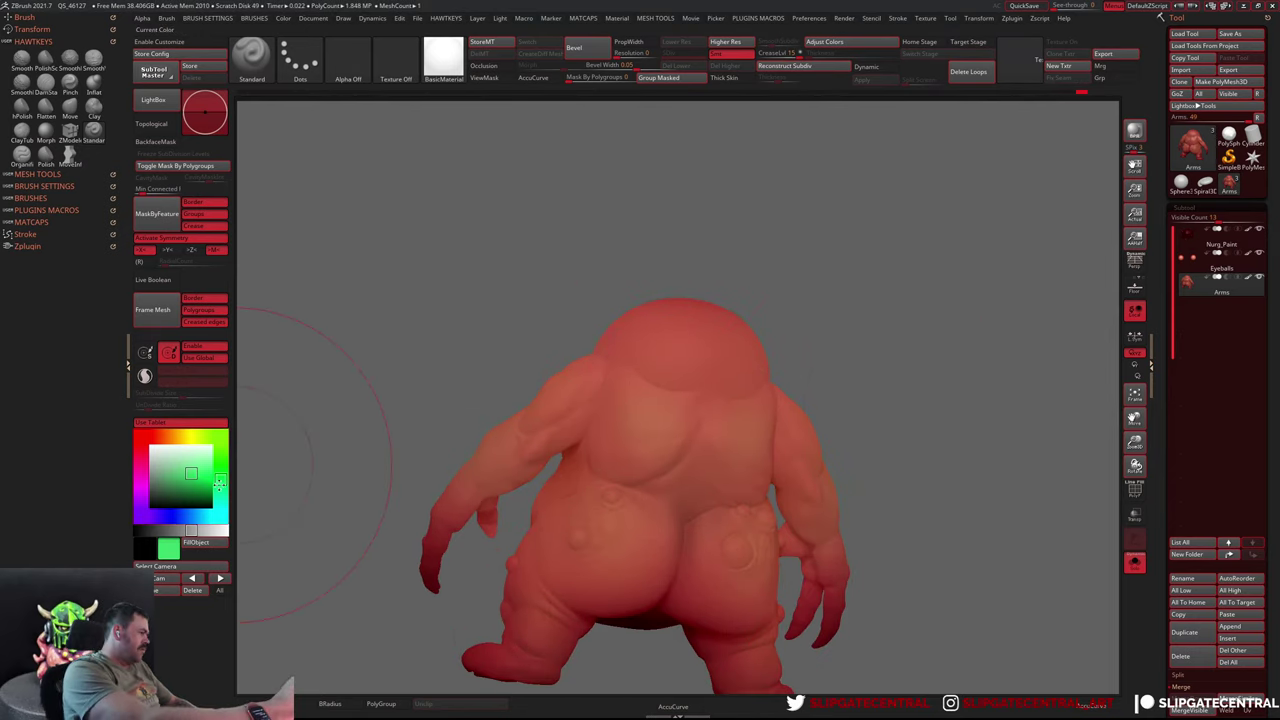
Try cyan, then sample a reddish brown from the creature's front with C
{"action": "left_click", "coordinate": [220, 507]}
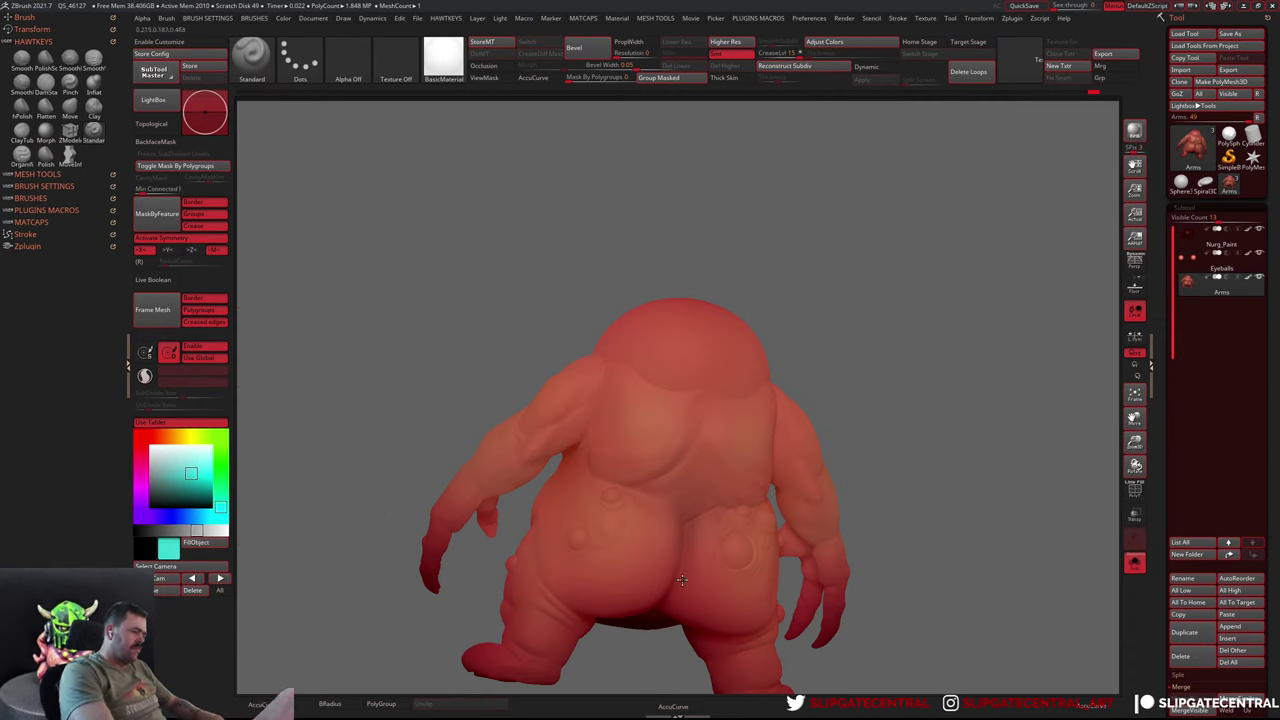
{"action": "mouse_move", "coordinate": [611, 594]}
{"action": "right_mouse_down"}
{"action": "mouse_move", "coordinate": [840, 386]}
{"action": "mouse_move", "coordinate": [749, 391]}
{"action": "mouse_move", "coordinate": [871, 357]}
{"action": "mouse_move", "coordinate": [860, 320]}
{"action": "right_mouse_up"}
{"action": "mouse_move", "coordinate": [755, 588]}
{"action": "right_mouse_down"}
{"action": "mouse_move", "coordinate": [1057, 394]}
{"action": "mouse_move", "coordinate": [665, 455]}
{"action": "right_mouse_up"}
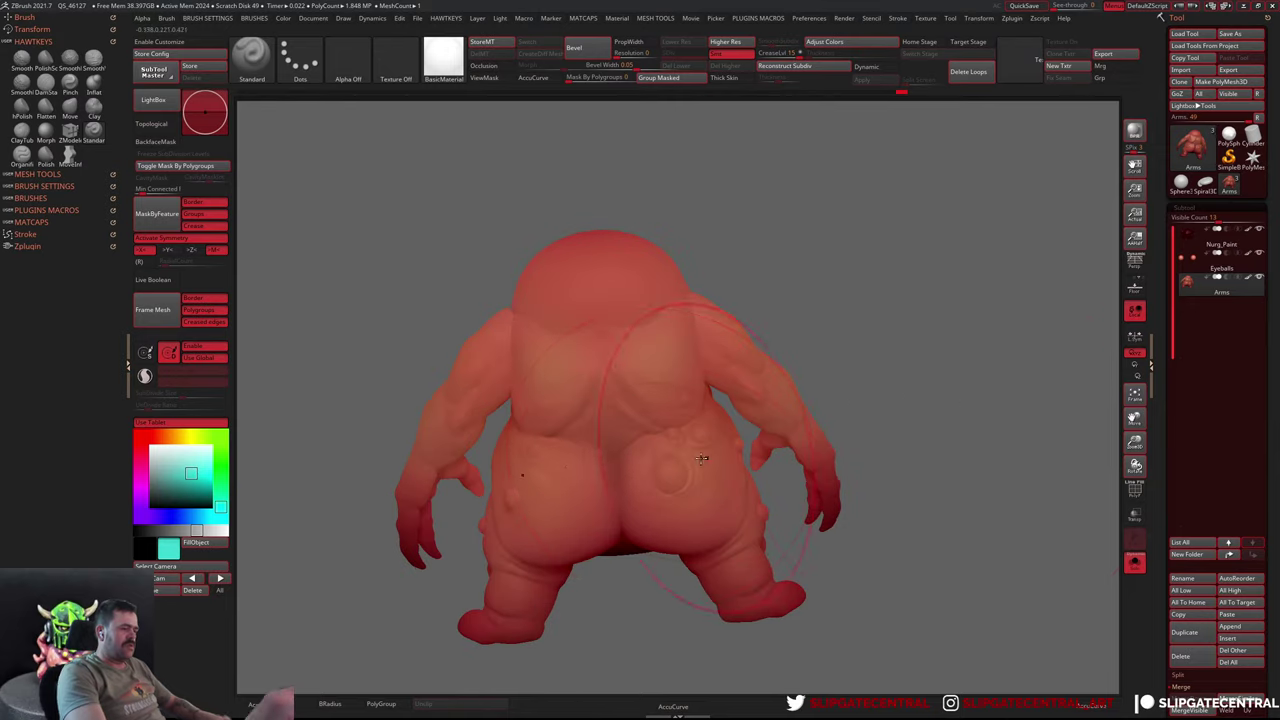
{"action": "mouse_move", "coordinate": [864, 402]}
{"action": "right_mouse_down"}
{"action": "mouse_move", "coordinate": [943, 400]}
{"action": "mouse_move", "coordinate": [903, 400]}
{"action": "mouse_move", "coordinate": [766, 486]}
{"action": "mouse_move", "coordinate": [838, 481]}
{"action": "mouse_move", "coordinate": [886, 423]}
{"action": "mouse_move", "coordinate": [705, 510]}
{"action": "right_mouse_up"}
{"action": "key", "text": "c"}
{"action": "mouse_move", "coordinate": [721, 568]}
{"action": "right_mouse_down"}
{"action": "mouse_move", "coordinate": [920, 463]}
{"action": "mouse_move", "coordinate": [869, 423]}
{"action": "right_mouse_up"}
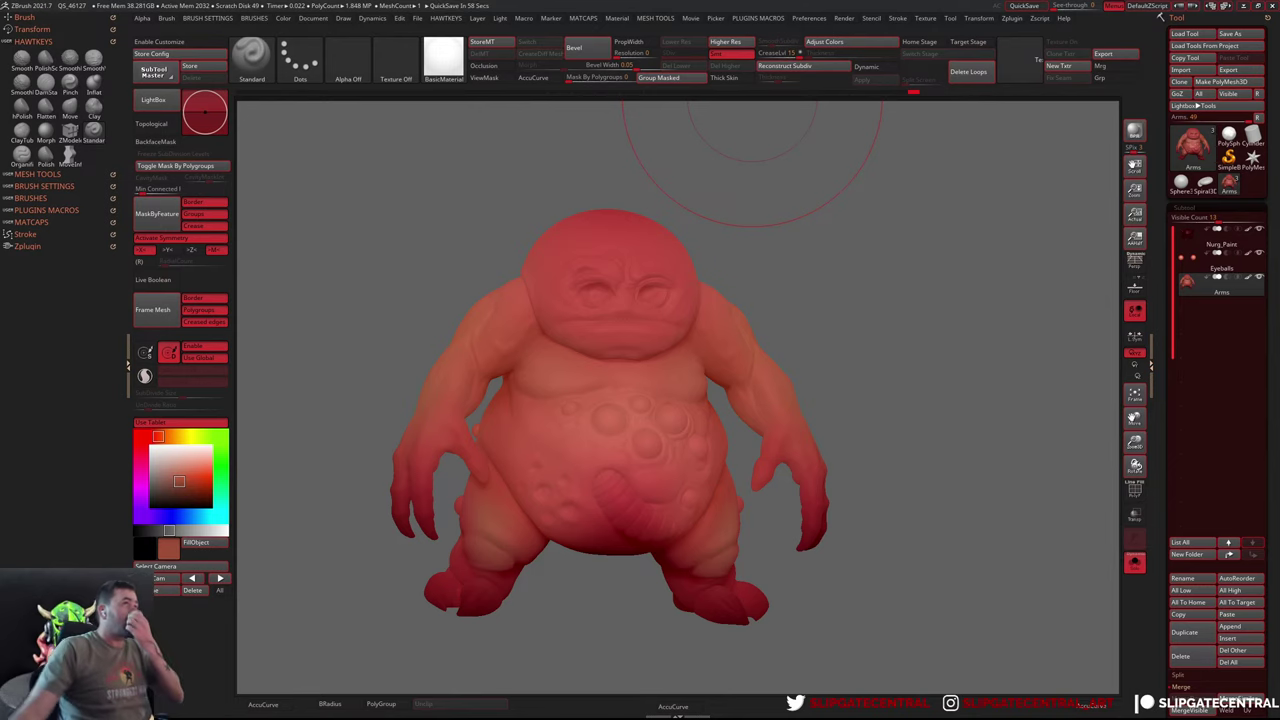
{"action": "key", "text": "alt+Tab"}
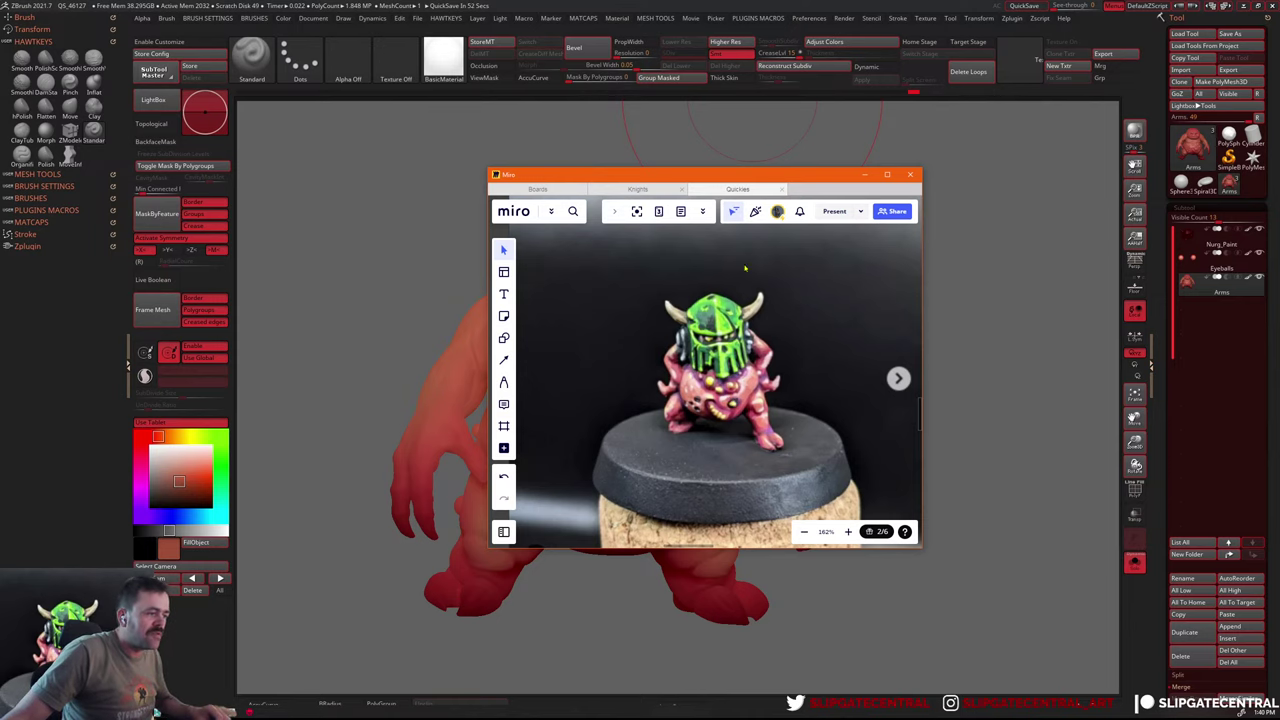
{"action": "left_click_drag", "start_coordinate": [763, 187], "coordinate": [790, 70]}
{"action": "key", "text": "alt+Tab"}
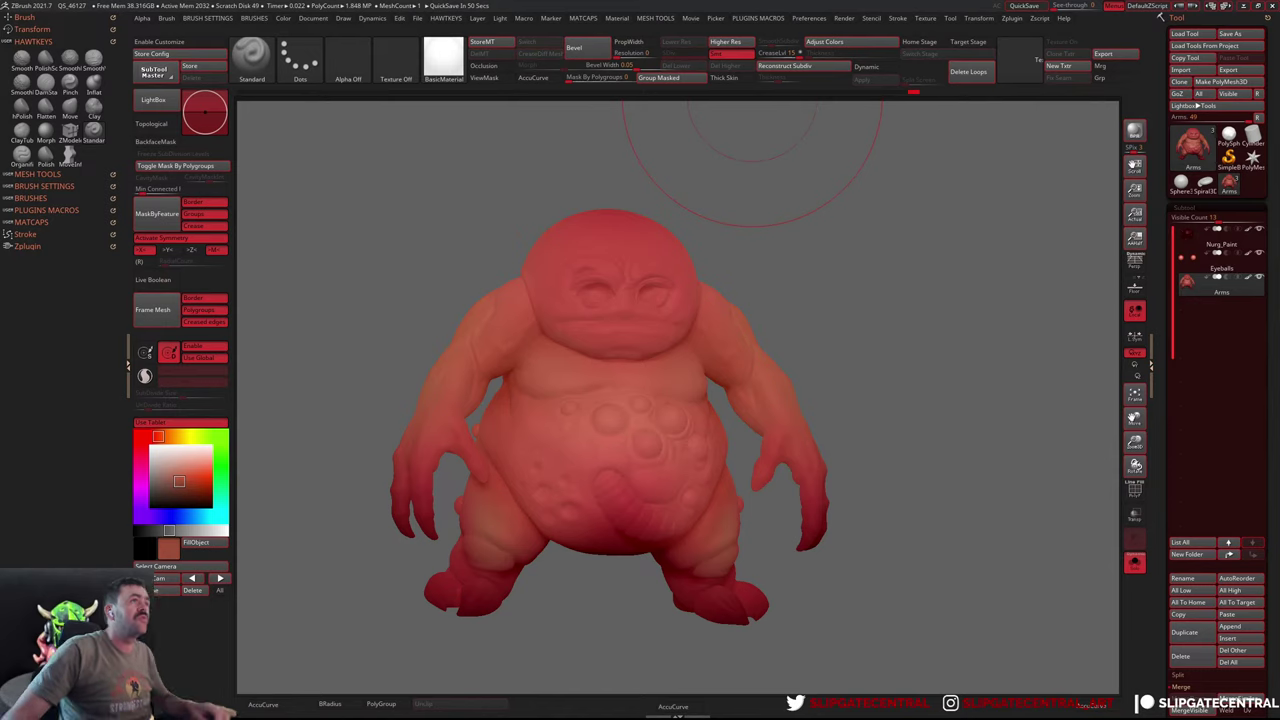
Pick a dark purple paint colour and toggle the material and tool palettes
{"action": "left_click", "coordinate": [141, 495]}
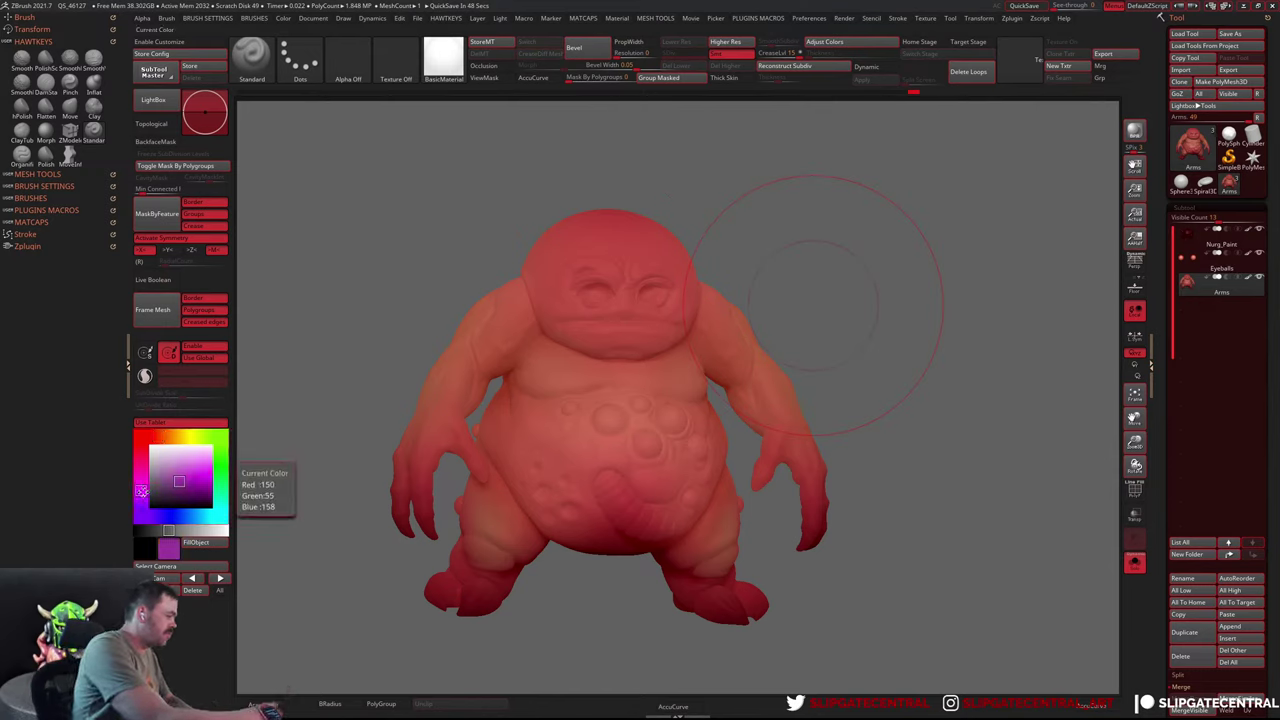
{"action": "left_click", "coordinate": [205, 481]}
{"action": "left_click_drag", "start_coordinate": [205, 481], "coordinate": [185, 487]}
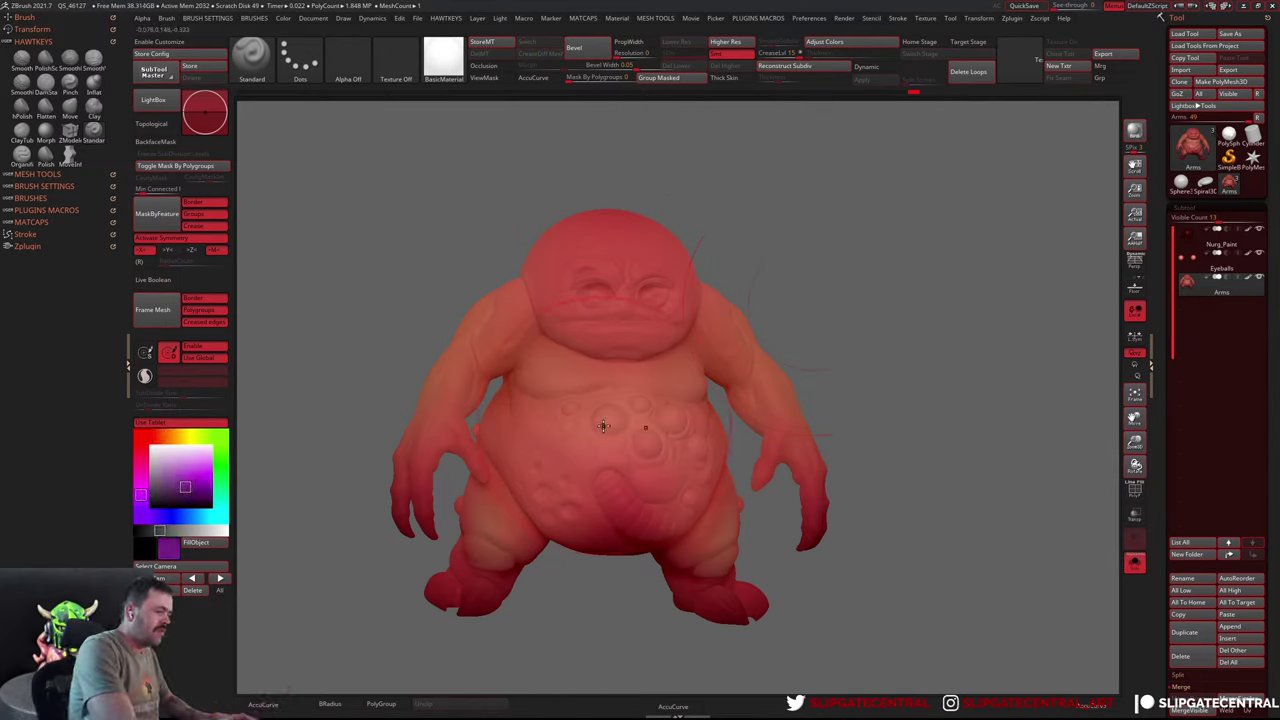
{"action": "key", "text": "m"}
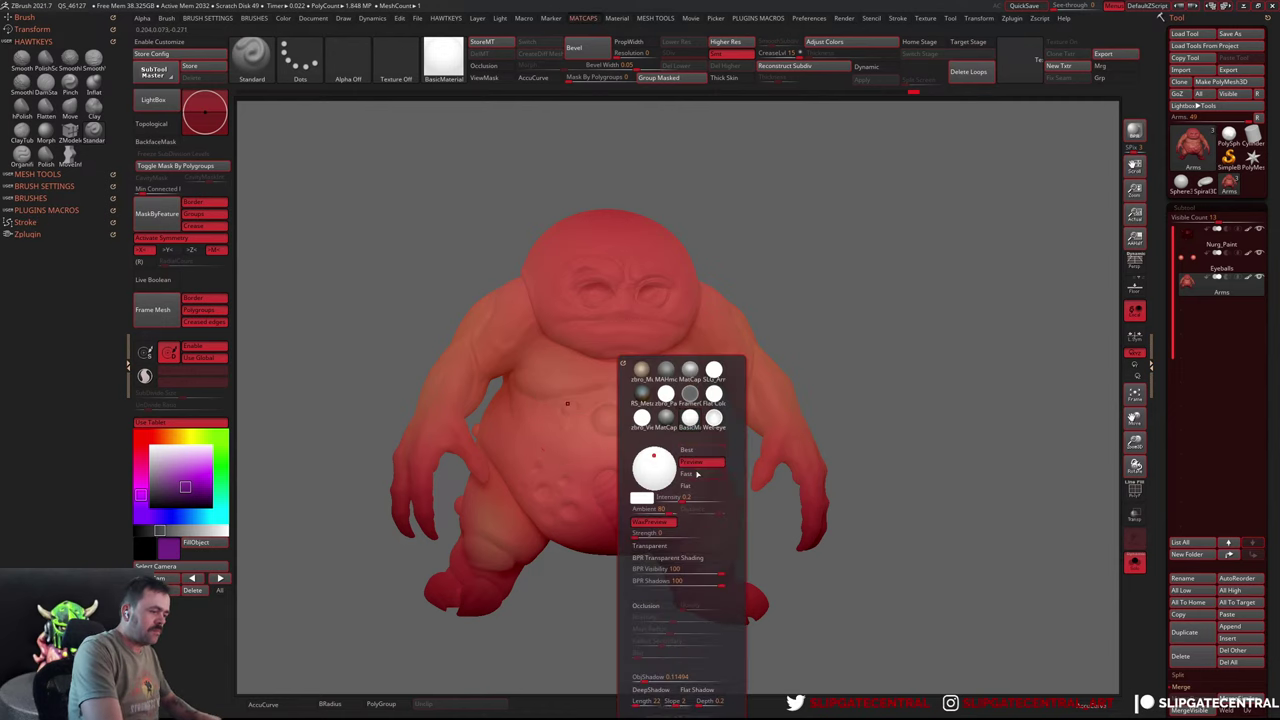
{"action": "key", "text": "t"}
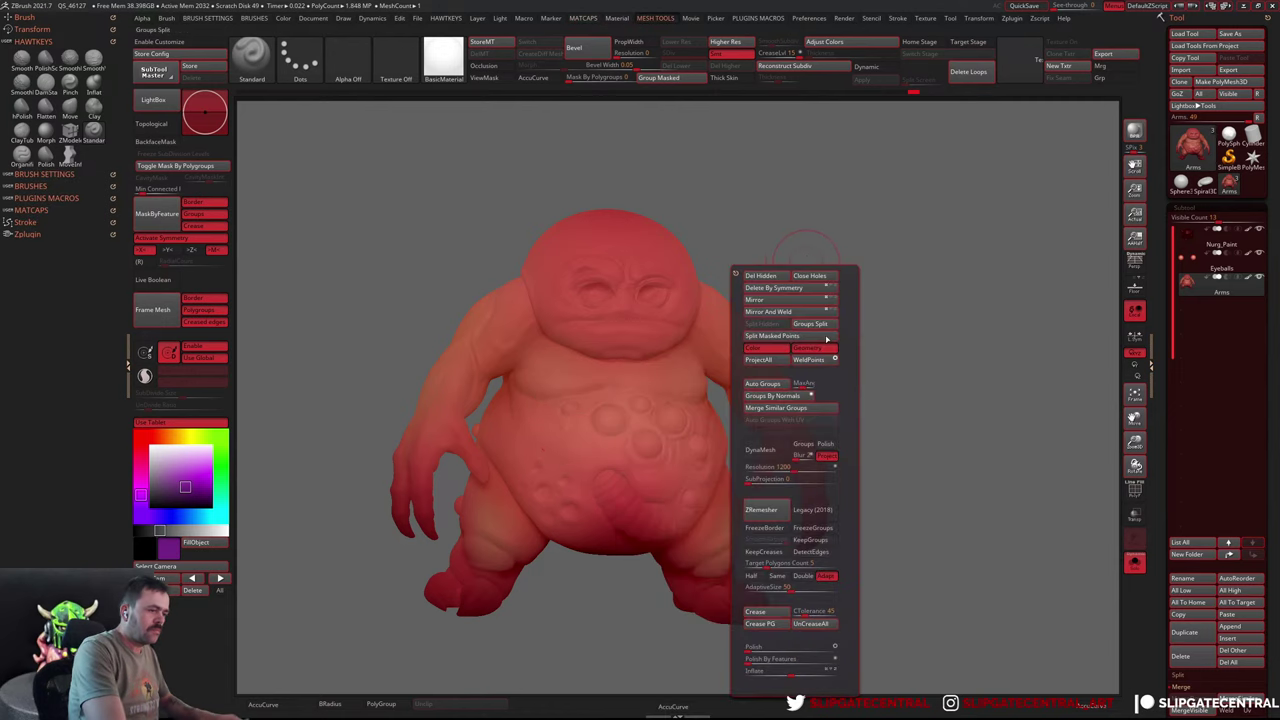
{"action": "key", "text": "m"}
Raise the colour intensity to about 45 and paint a purple spot on the belly
{"action": "key", "text": "q"}
{"action": "key", "text": "m"}
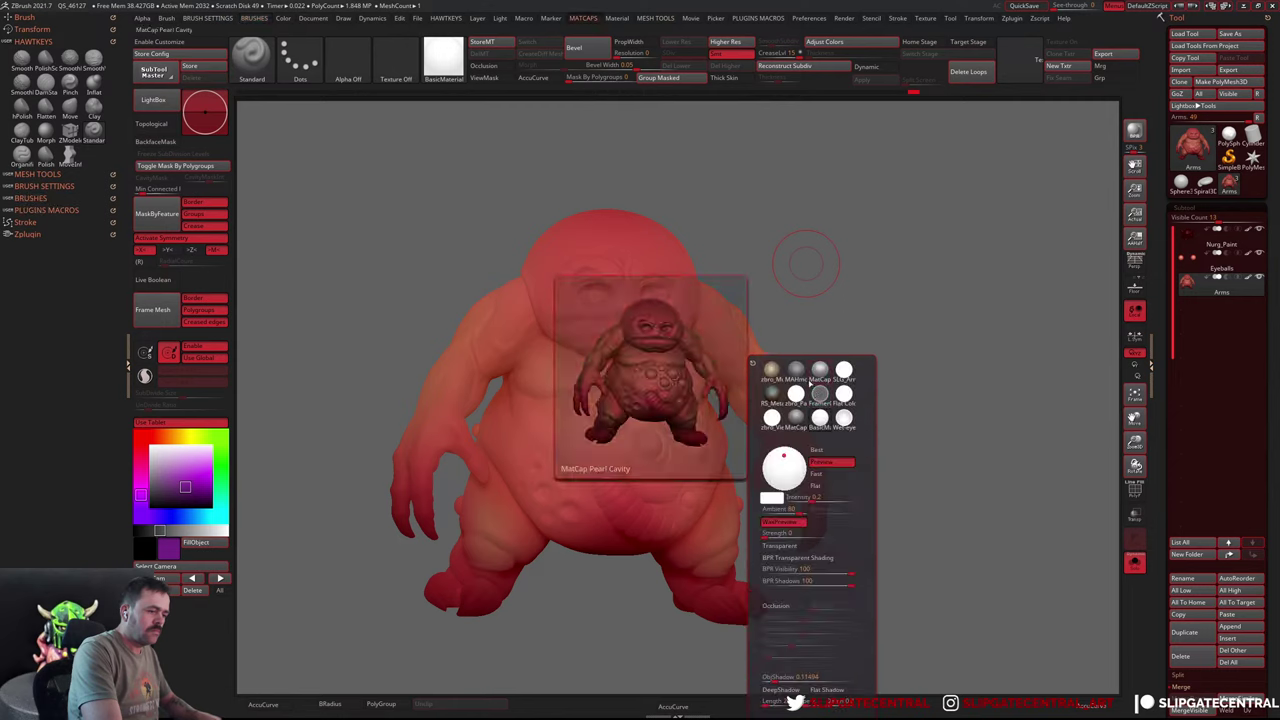
{"action": "key", "text": "q"}
{"action": "key", "text": "space"}
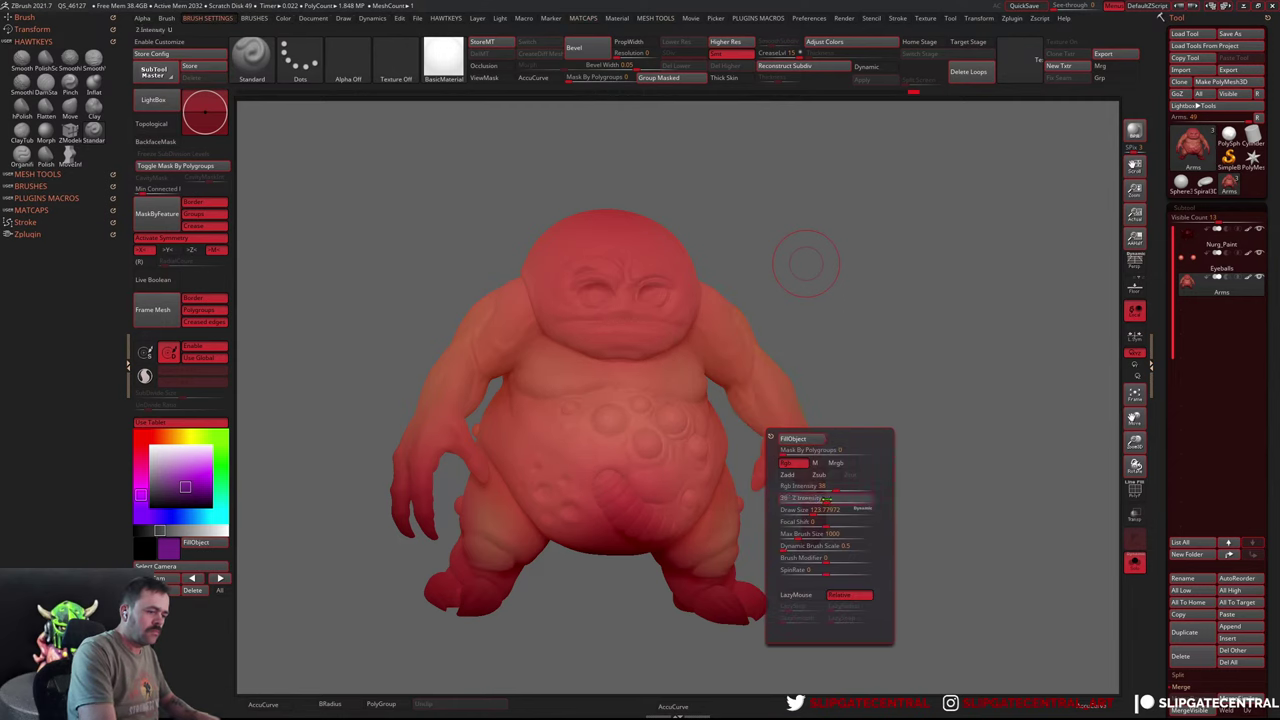
{"action": "left_click_drag", "start_coordinate": [826, 497], "coordinate": [853, 487]}
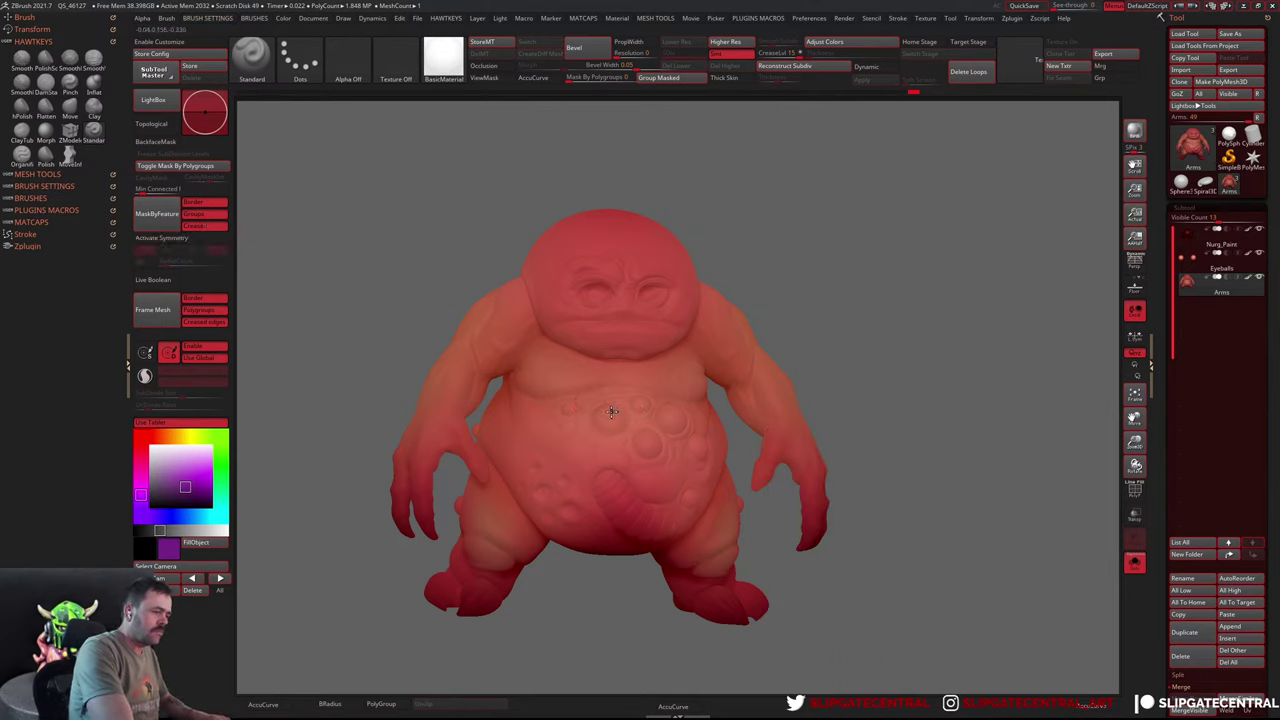
{"action": "left_click_drag", "start_coordinate": [612, 411], "coordinate": [638, 418]}
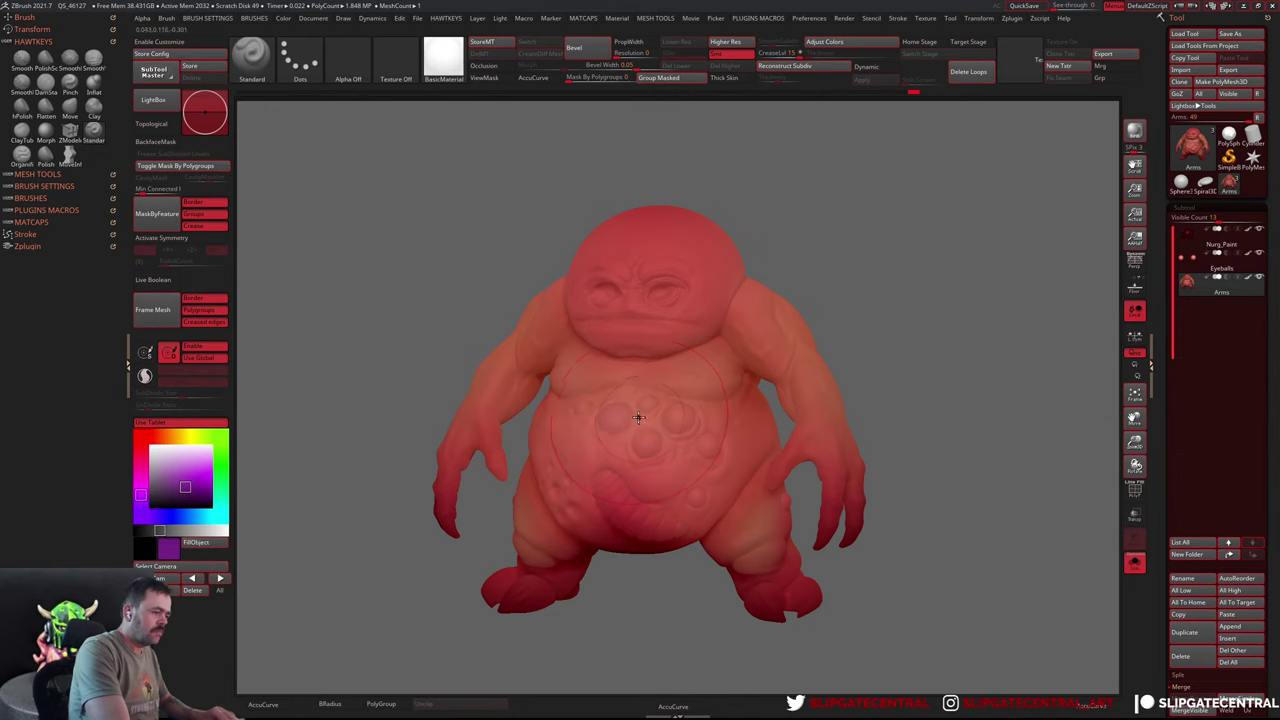
{"action": "key", "text": "c"}
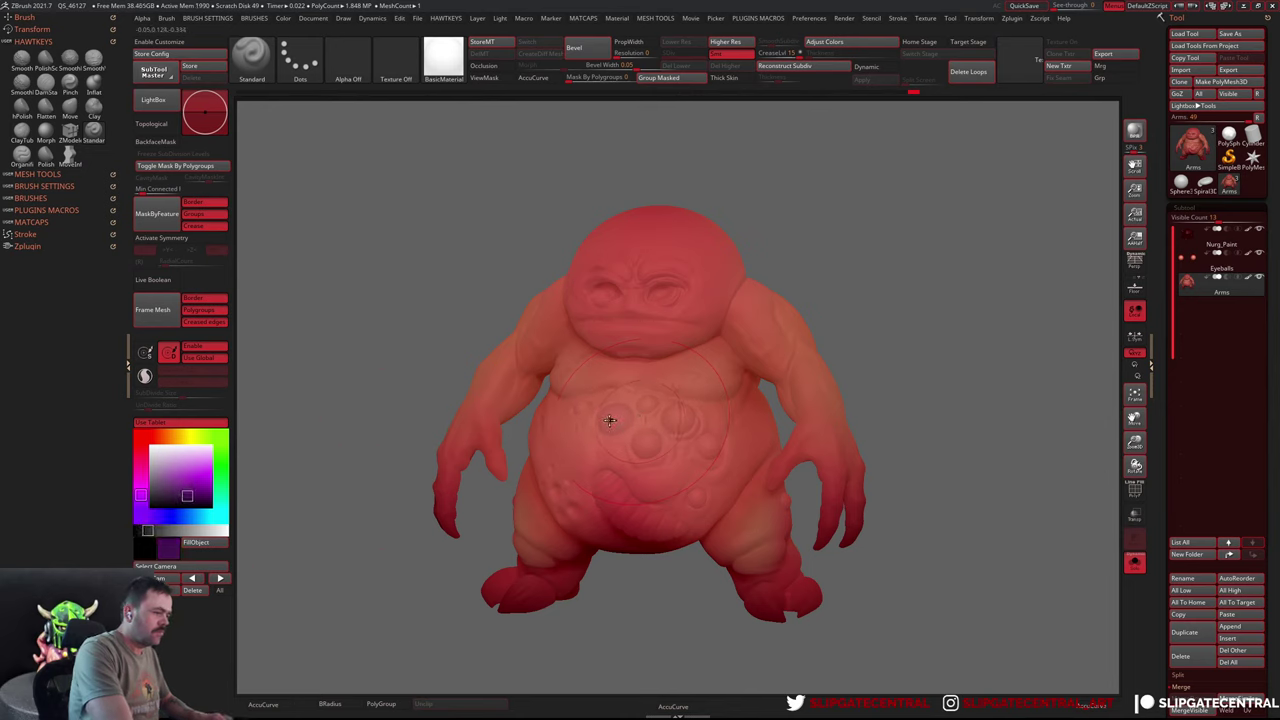
{"action": "mouse_move", "coordinate": [609, 421]}
{"action": "left_mouse_down"}
{"action": "mouse_move", "coordinate": [631, 431]}
{"action": "mouse_move", "coordinate": [675, 415]}
{"action": "mouse_move", "coordinate": [703, 443]}
{"action": "left_mouse_up"}
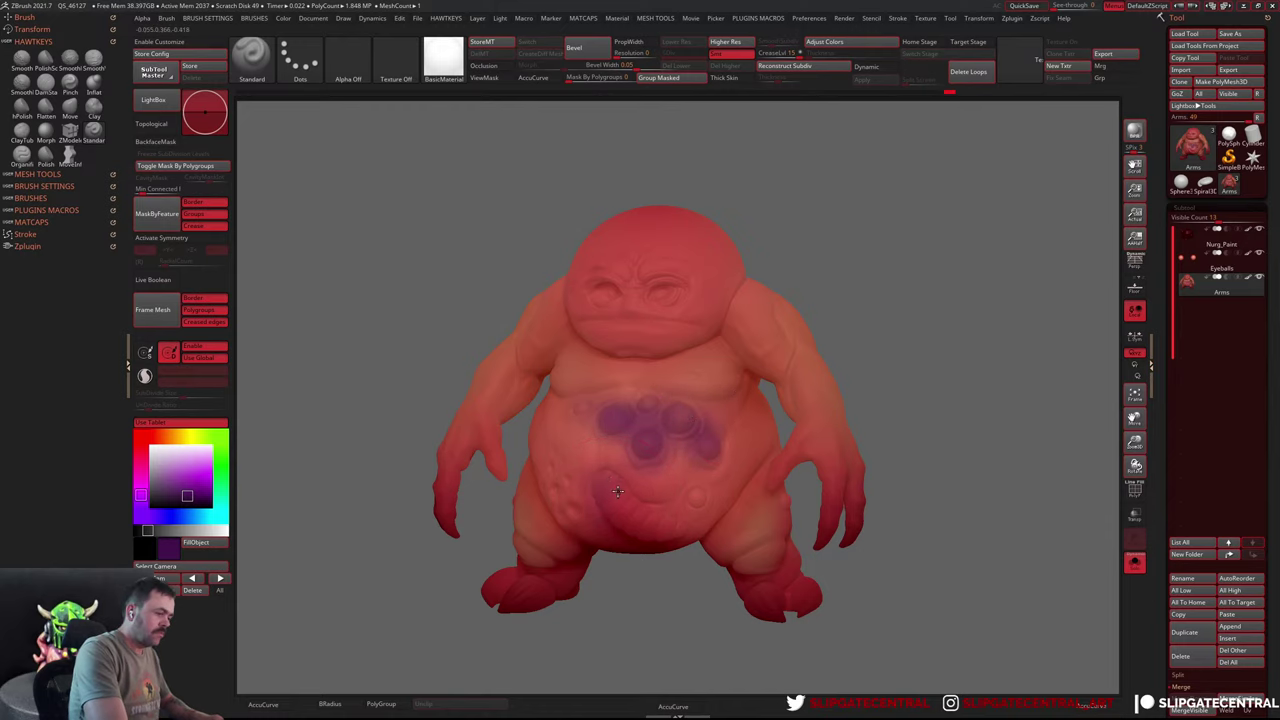
Turn on symmetry and orbit around to view the creature's back
{"action": "left_click_drag", "start_coordinate": [870, 450], "coordinate": [908, 407]}
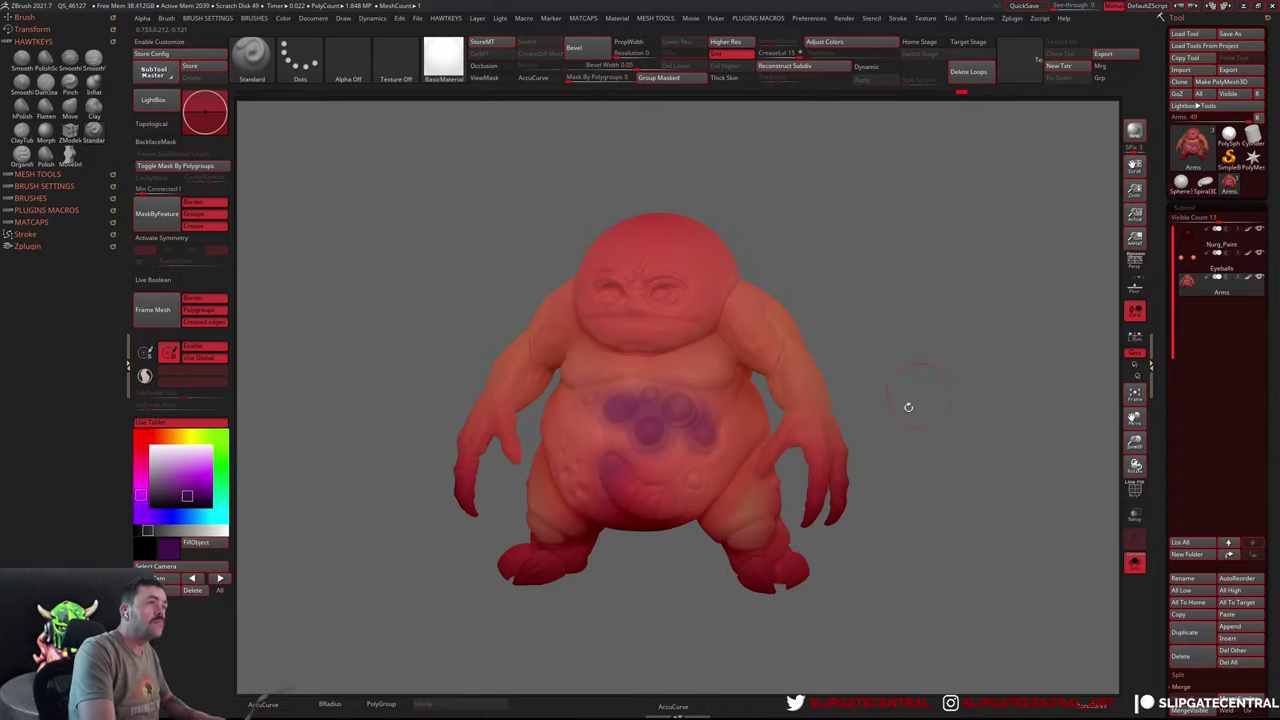
{"action": "key", "text": "x"}
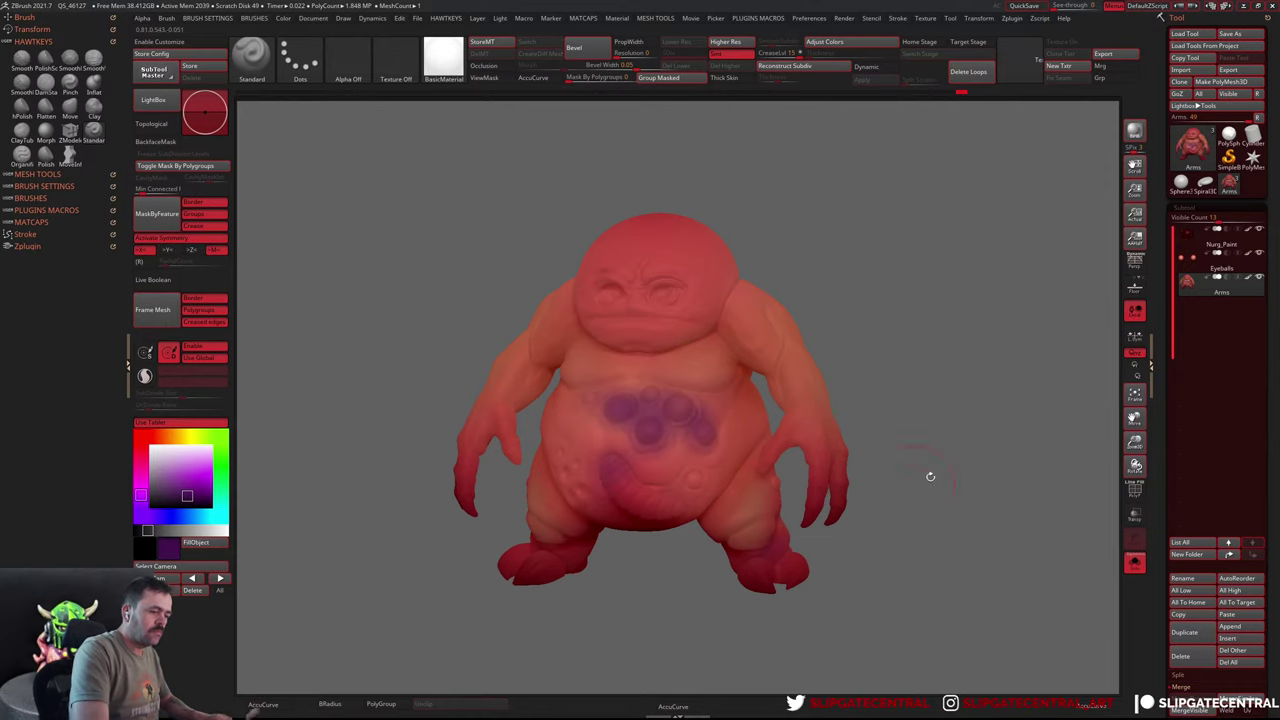
{"action": "left_click_drag", "start_coordinate": [930, 476], "coordinate": [834, 491]}
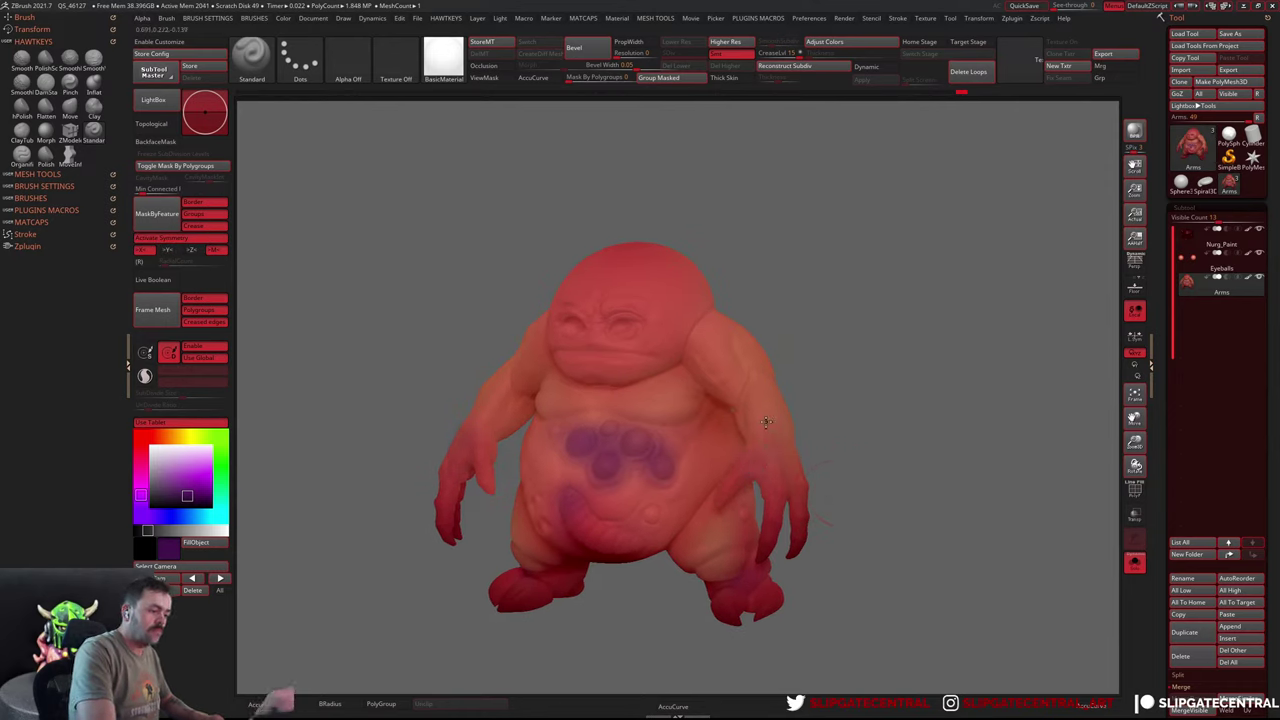
{"action": "left_click_drag", "start_coordinate": [748, 402], "coordinate": [677, 388]}
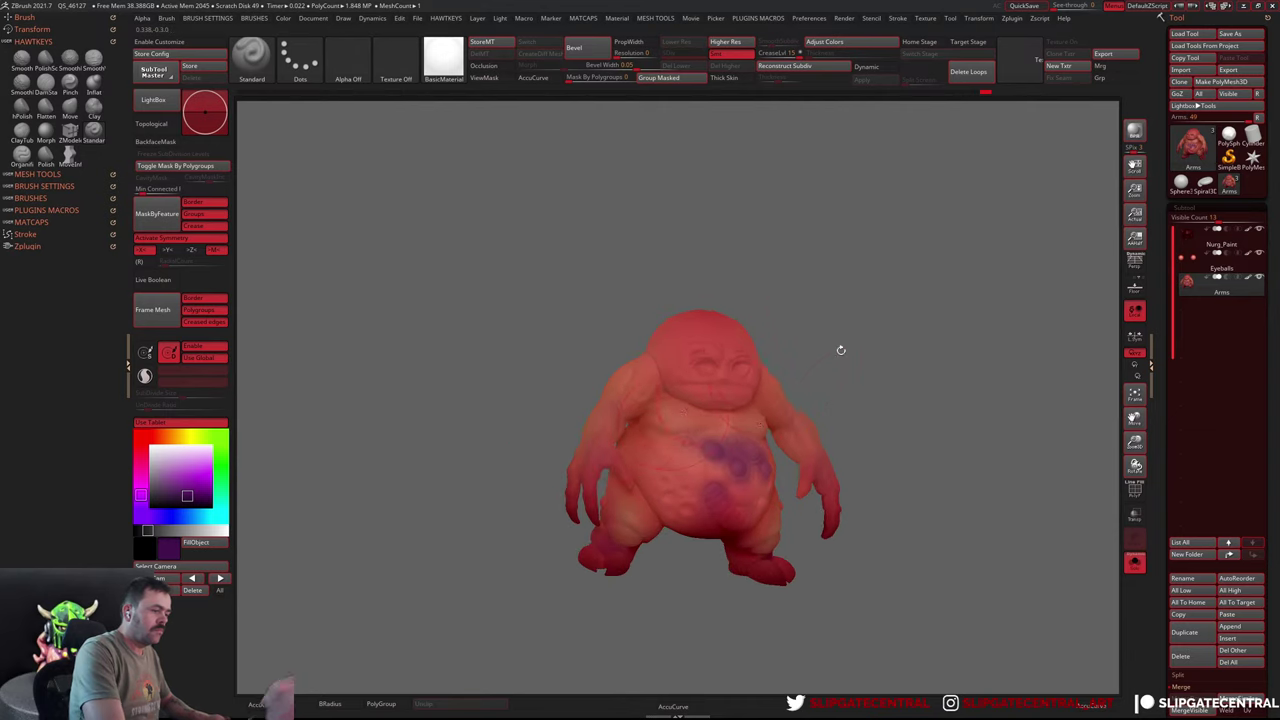
{"action": "left_click_drag", "start_coordinate": [841, 349], "coordinate": [831, 371]}
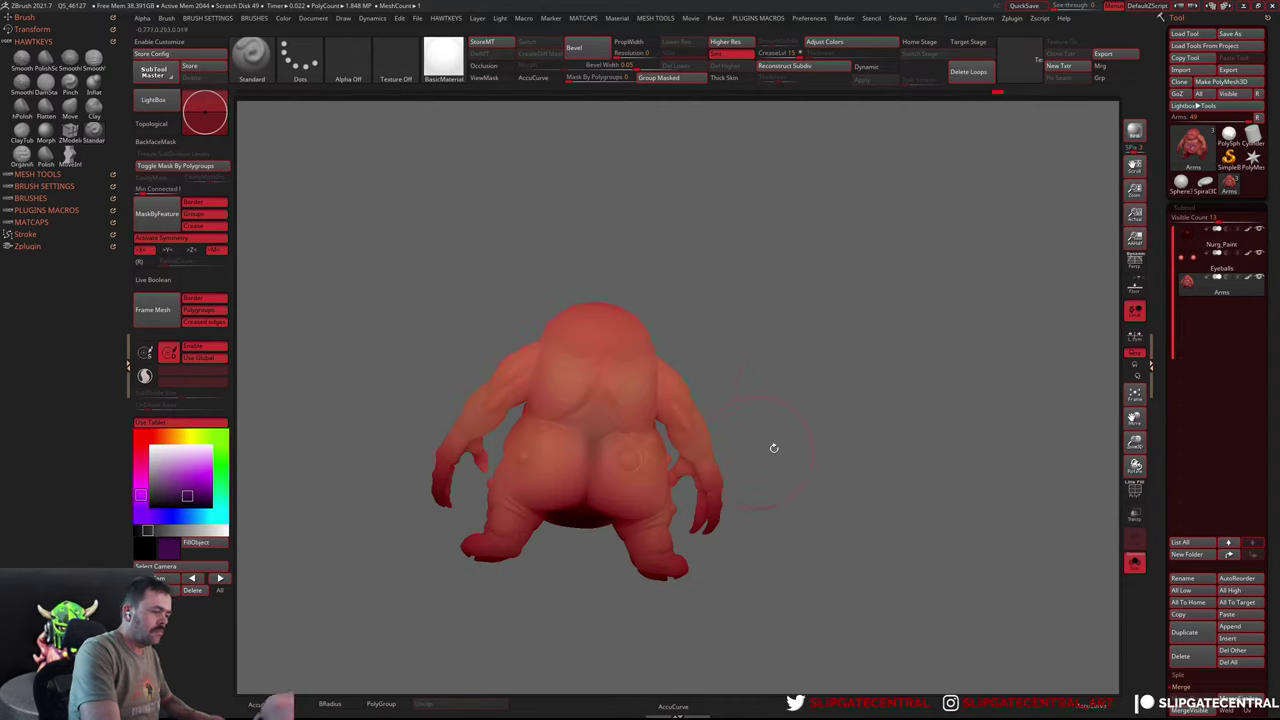
{"action": "left_click_drag", "start_coordinate": [773, 447], "coordinate": [622, 472]}
{"action": "left_click_drag", "start_coordinate": [664, 390], "coordinate": [628, 436]}
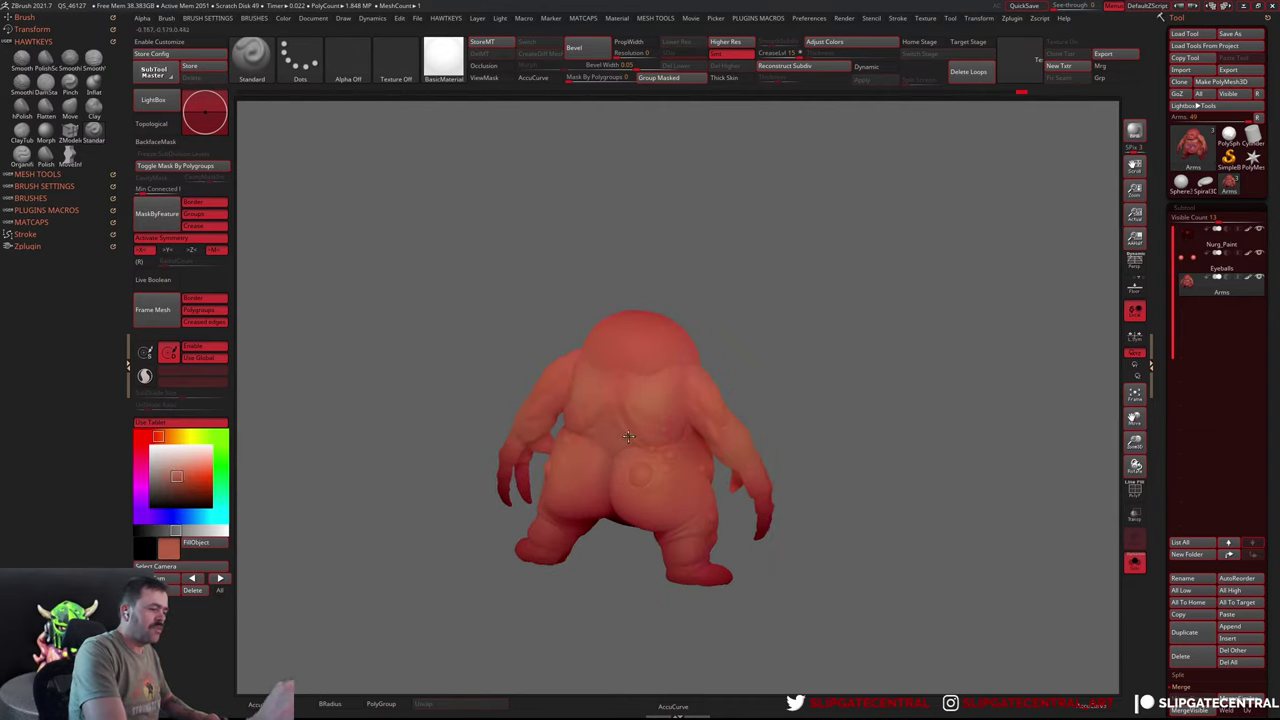
{"action": "left_click_drag", "start_coordinate": [748, 352], "coordinate": [791, 357]}
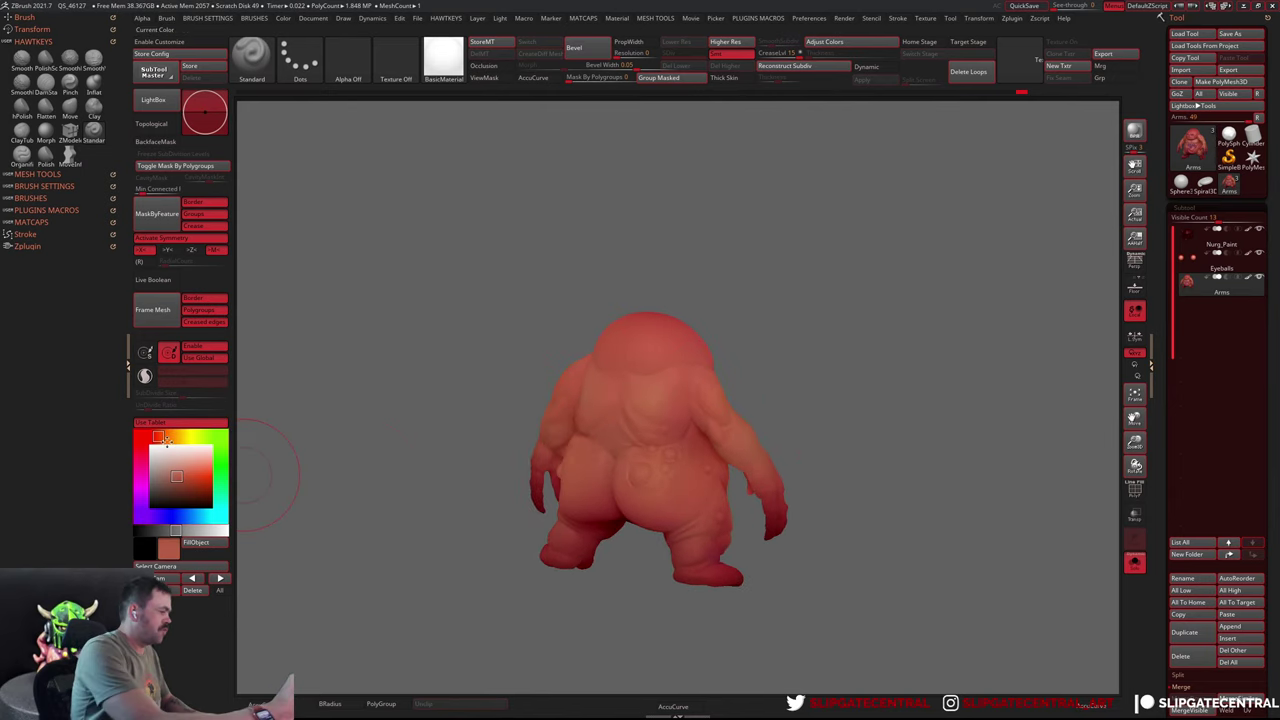
Pick a saturated purple, then sample surface colours while orbiting from rear-left to front
{"action": "left_click", "coordinate": [141, 513]}
{"action": "left_click_drag", "start_coordinate": [141, 513], "coordinate": [196, 474]}
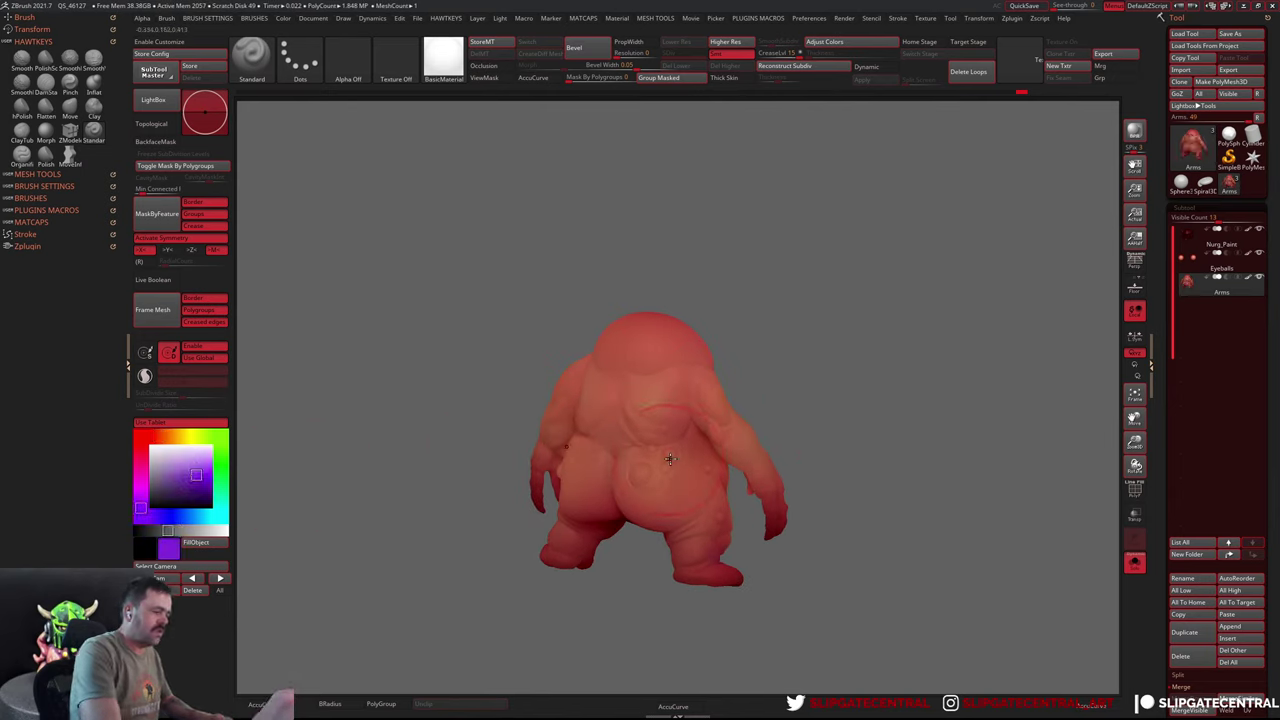
{"action": "mouse_move", "coordinate": [745, 352]}
{"action": "left_mouse_down"}
{"action": "mouse_move", "coordinate": [699, 413]}
{"action": "mouse_move", "coordinate": [691, 384]}
{"action": "left_mouse_up"}
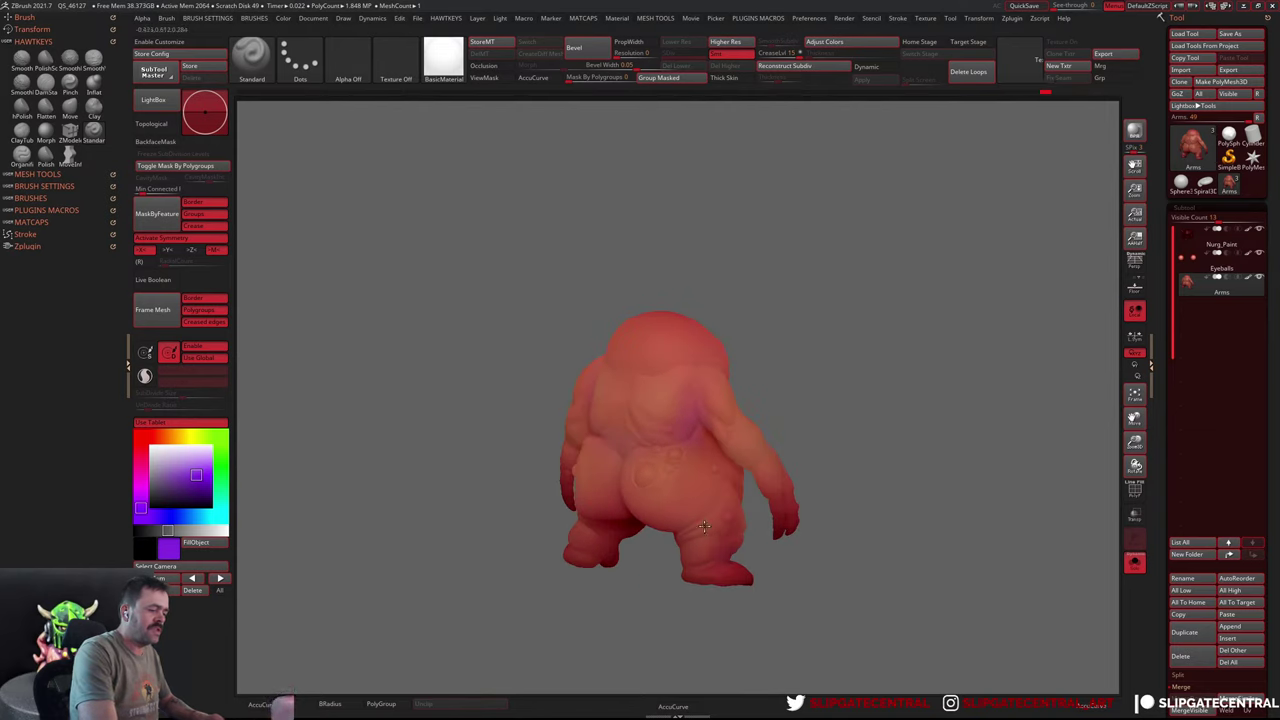
{"action": "key", "text": "c"}
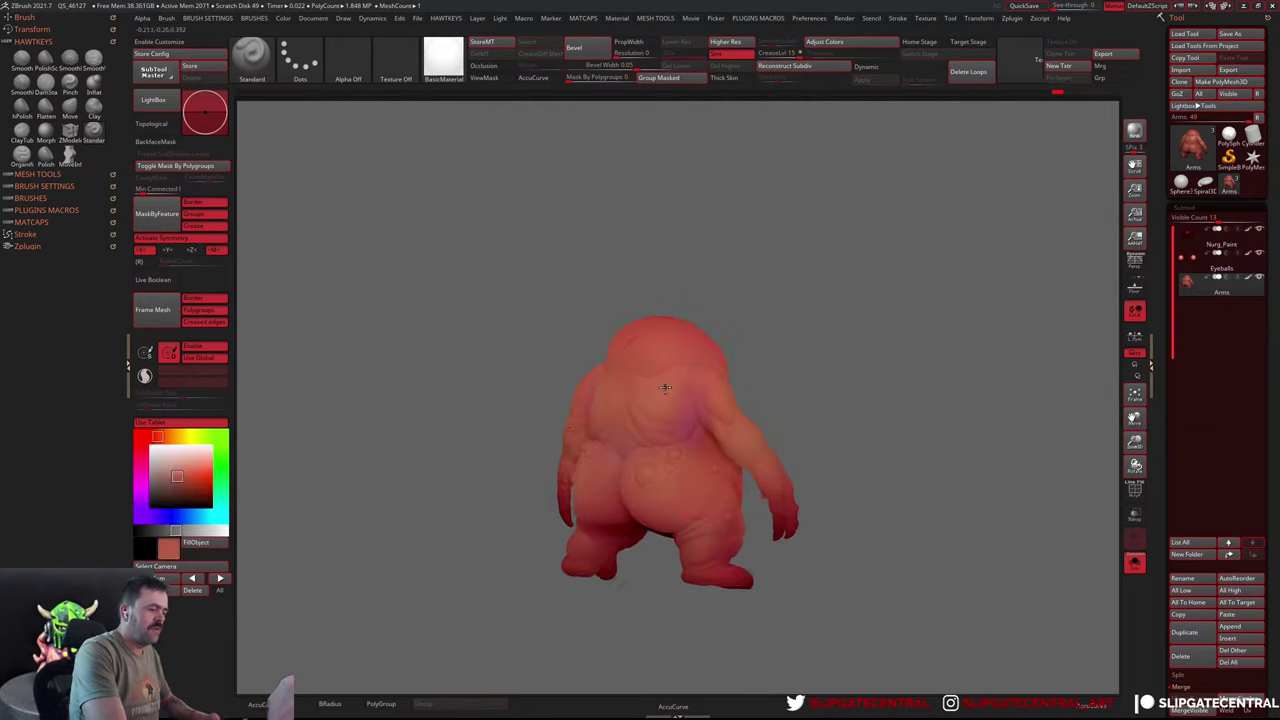
{"action": "left_click_drag", "start_coordinate": [778, 390], "coordinate": [655, 385]}
{"action": "mouse_move", "coordinate": [766, 393]}
{"action": "left_mouse_down"}
{"action": "mouse_move", "coordinate": [834, 397]}
{"action": "mouse_move", "coordinate": [613, 404]}
{"action": "left_mouse_up"}
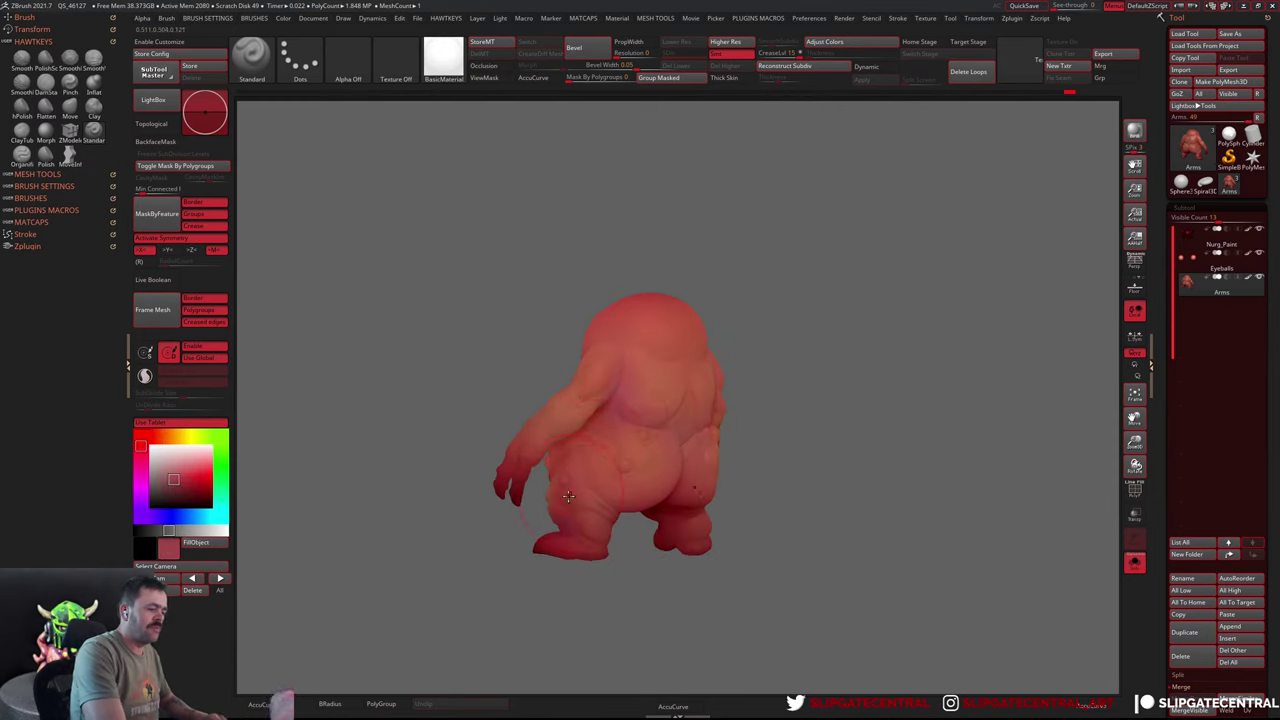
{"action": "mouse_move", "coordinate": [801, 434]}
{"action": "left_mouse_down"}
{"action": "mouse_move", "coordinate": [877, 423]}
{"action": "mouse_move", "coordinate": [651, 425]}
{"action": "left_mouse_up"}
{"action": "key", "text": "c"}
{"action": "key", "text": "c"}
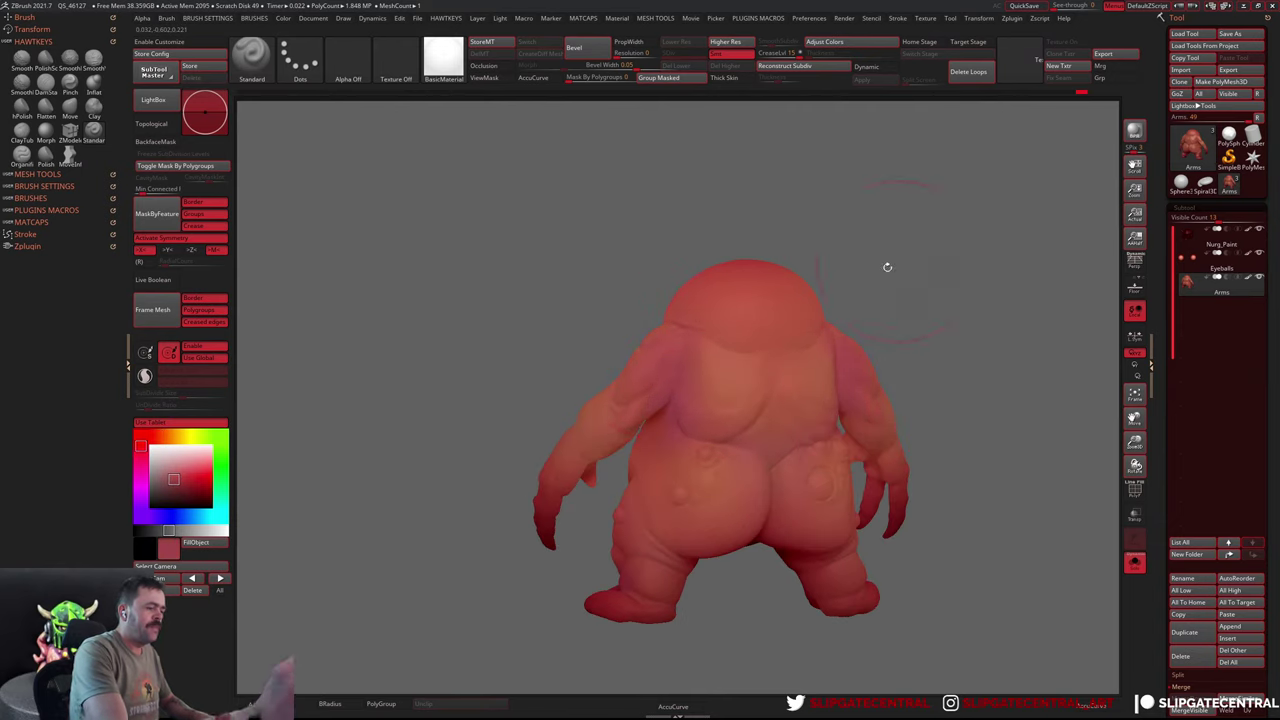
{"action": "mouse_move", "coordinate": [887, 267]}
{"action": "left_mouse_down"}
{"action": "mouse_move", "coordinate": [871, 314]}
{"action": "mouse_move", "coordinate": [763, 340]}
{"action": "mouse_move", "coordinate": [563, 445]}
{"action": "mouse_move", "coordinate": [612, 509]}
{"action": "left_mouse_up"}
{"action": "key", "text": "c"}
{"action": "key", "text": "c"}
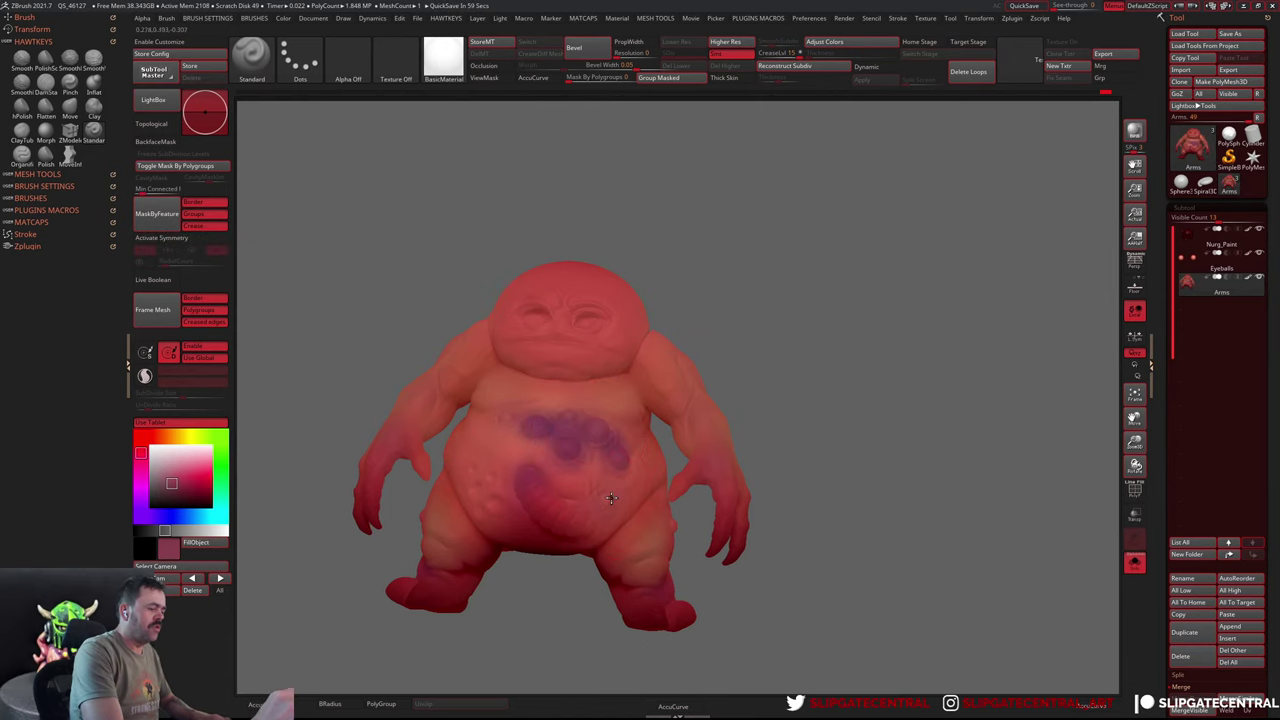
Sample a red-pink and dab red-pink and darker purple spots on the belly
{"action": "left_click_drag", "start_coordinate": [673, 400], "coordinate": [775, 414]}
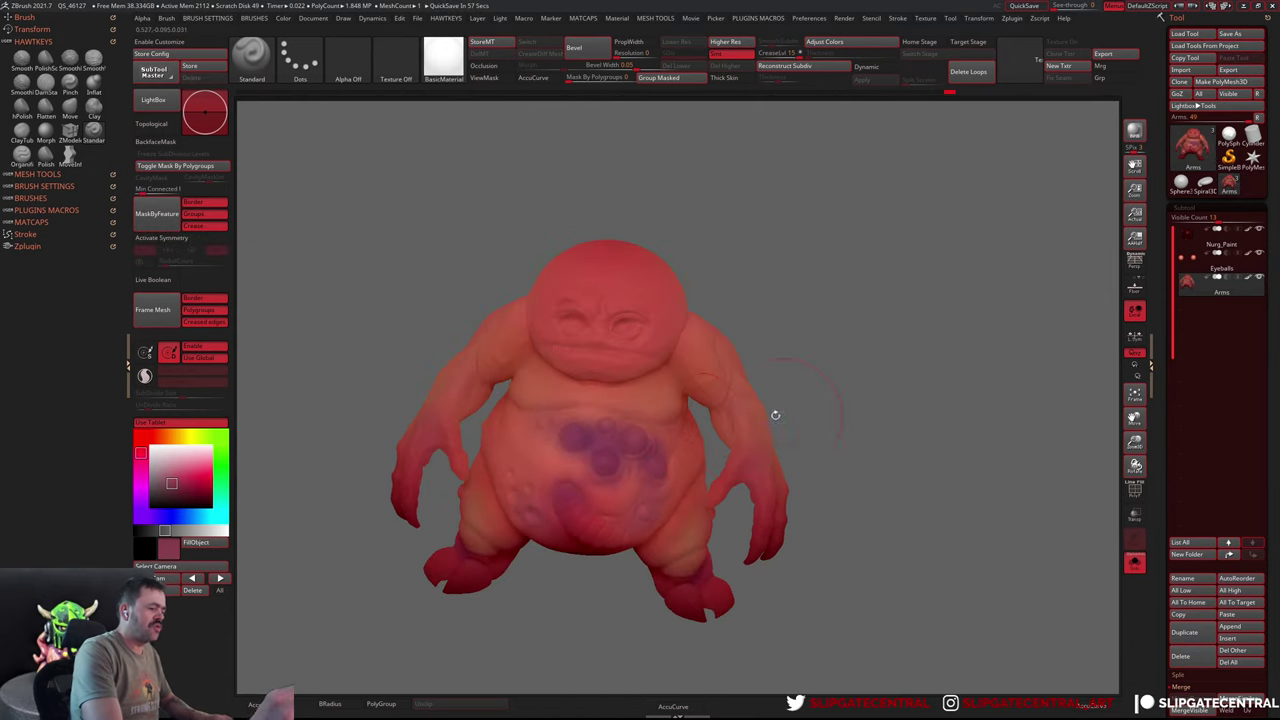
{"action": "key", "text": "c"}
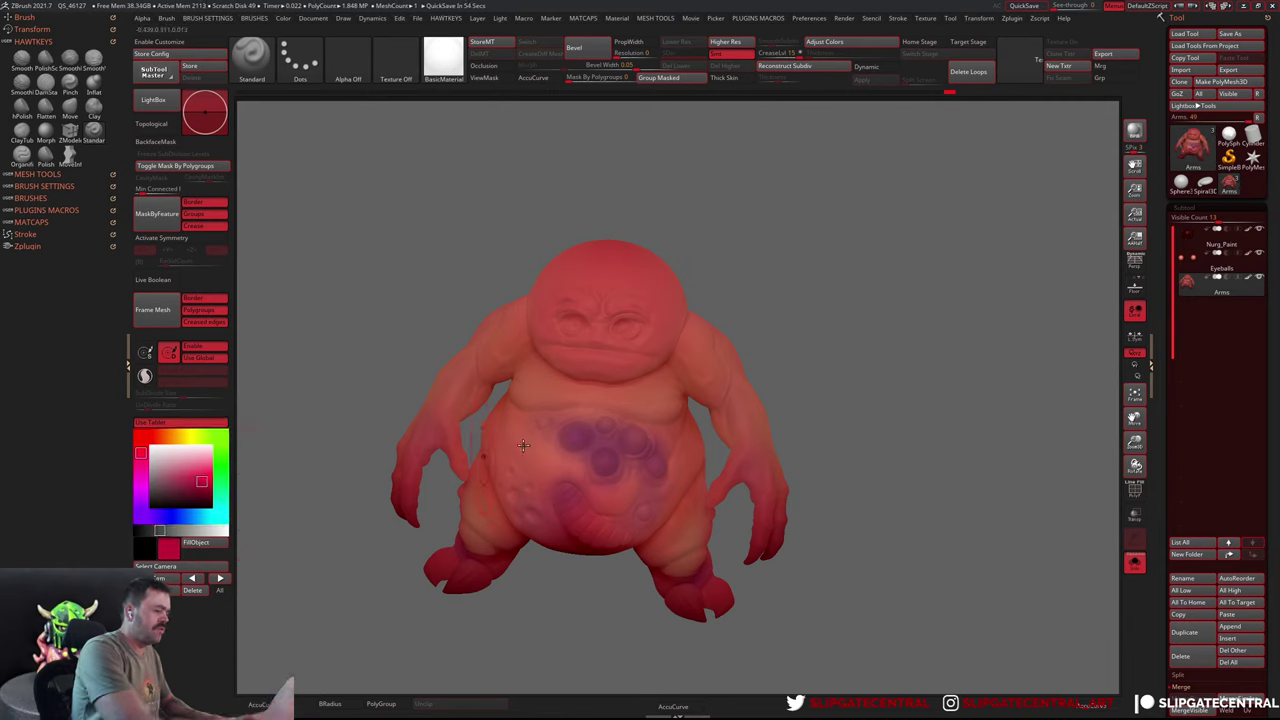
{"action": "left_click", "coordinate": [567, 429]}
{"action": "left_click", "coordinate": [598, 456]}
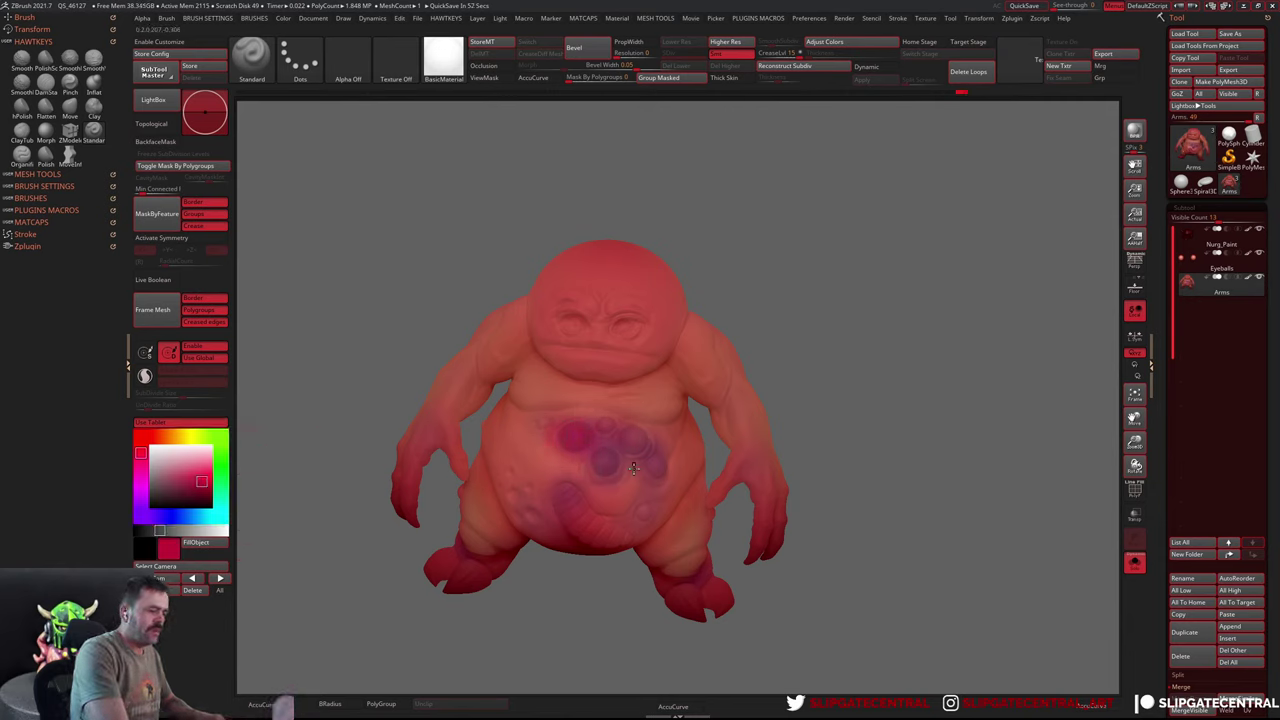
Orbit to a front view, sampling a dark red and then an olive yellow-green
{"action": "mouse_move", "coordinate": [715, 404]}
{"action": "left_mouse_down"}
{"action": "mouse_move", "coordinate": [757, 381]}
{"action": "mouse_move", "coordinate": [556, 383]}
{"action": "left_mouse_up"}
{"action": "mouse_move", "coordinate": [535, 442]}
{"action": "left_mouse_down"}
{"action": "mouse_move", "coordinate": [817, 351]}
{"action": "mouse_move", "coordinate": [678, 423]}
{"action": "left_mouse_up"}
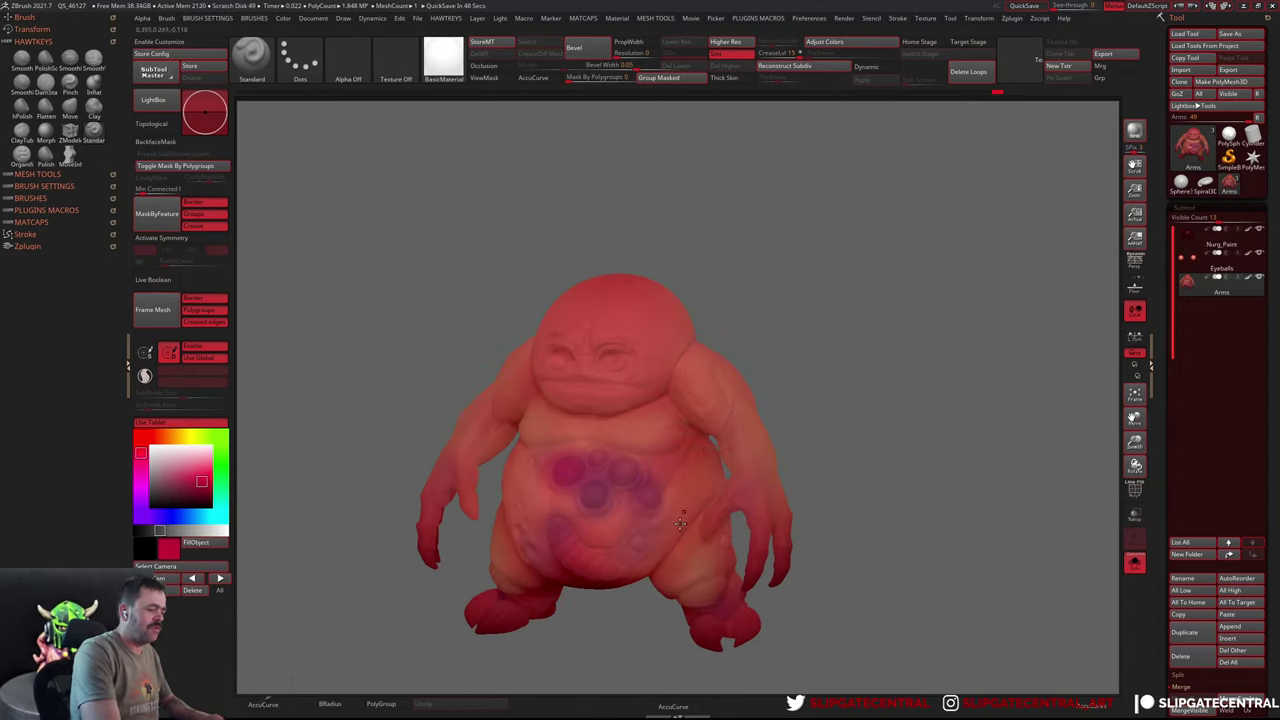
{"action": "left_click_drag", "start_coordinate": [670, 545], "coordinate": [636, 485]}
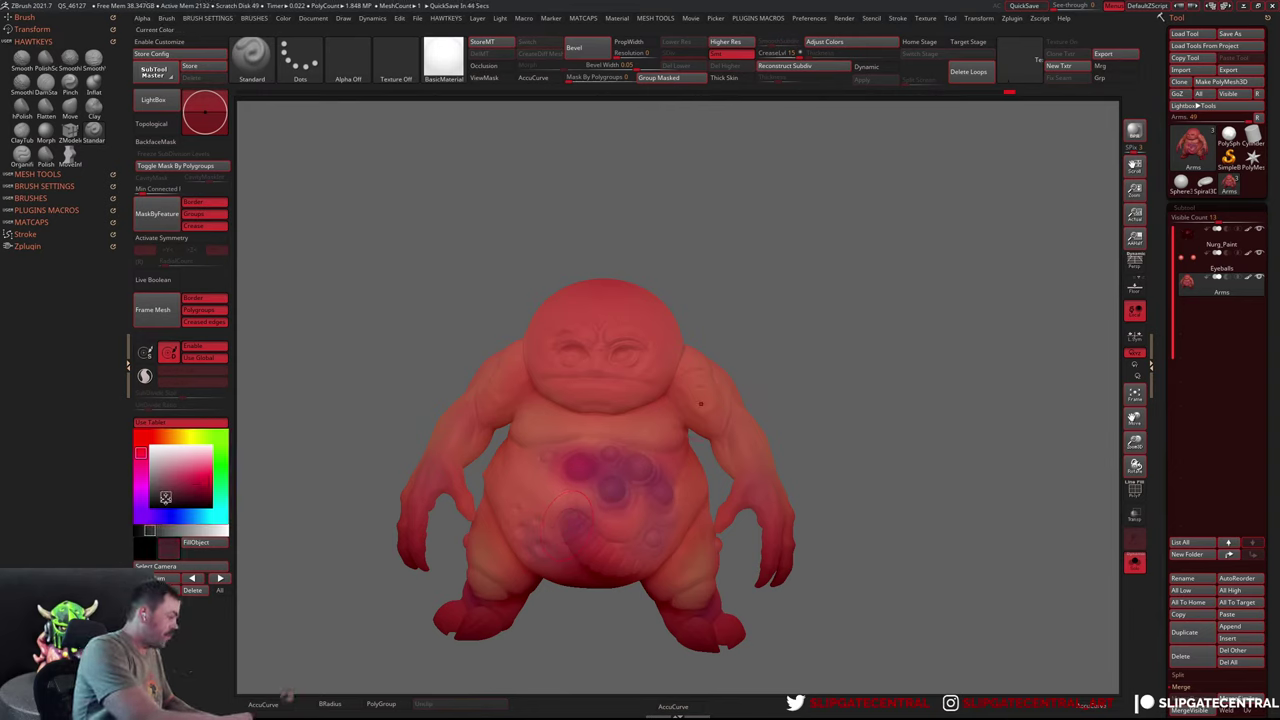
{"action": "key", "text": "c"}
{"action": "right_click_drag", "start_coordinate": [565, 490], "coordinate": [540, 517]}
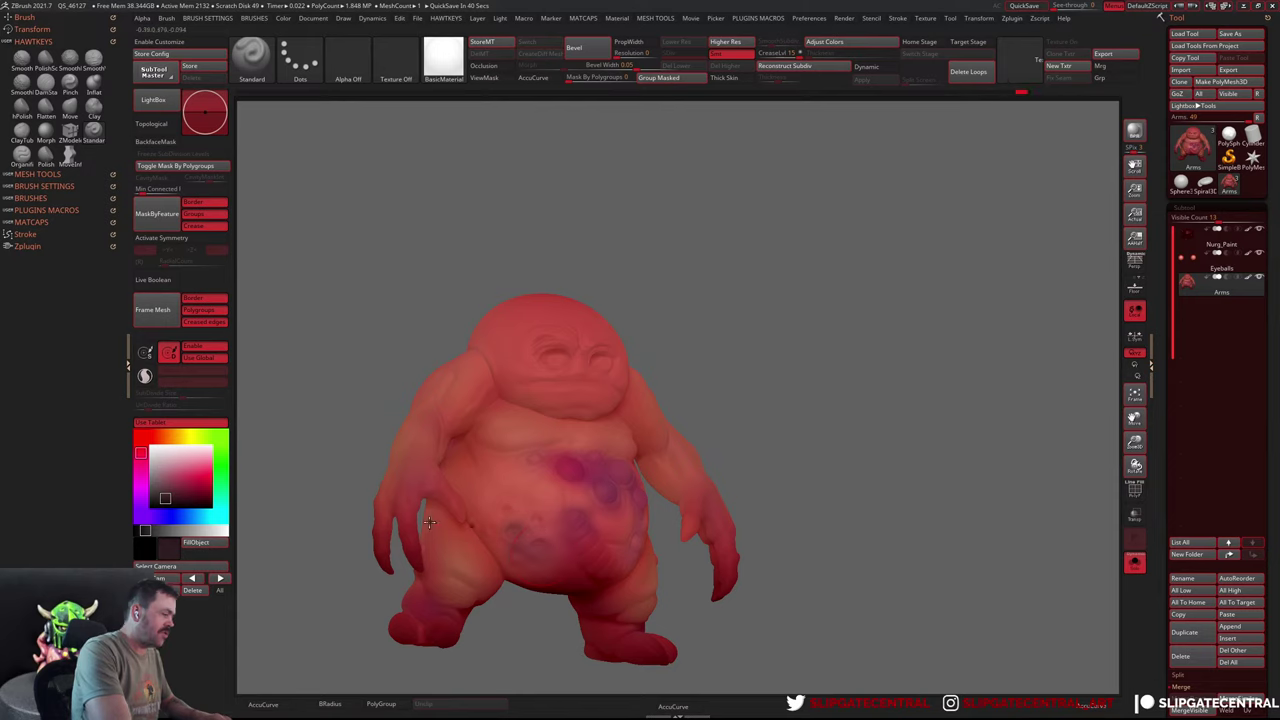
{"action": "key", "text": "c"}
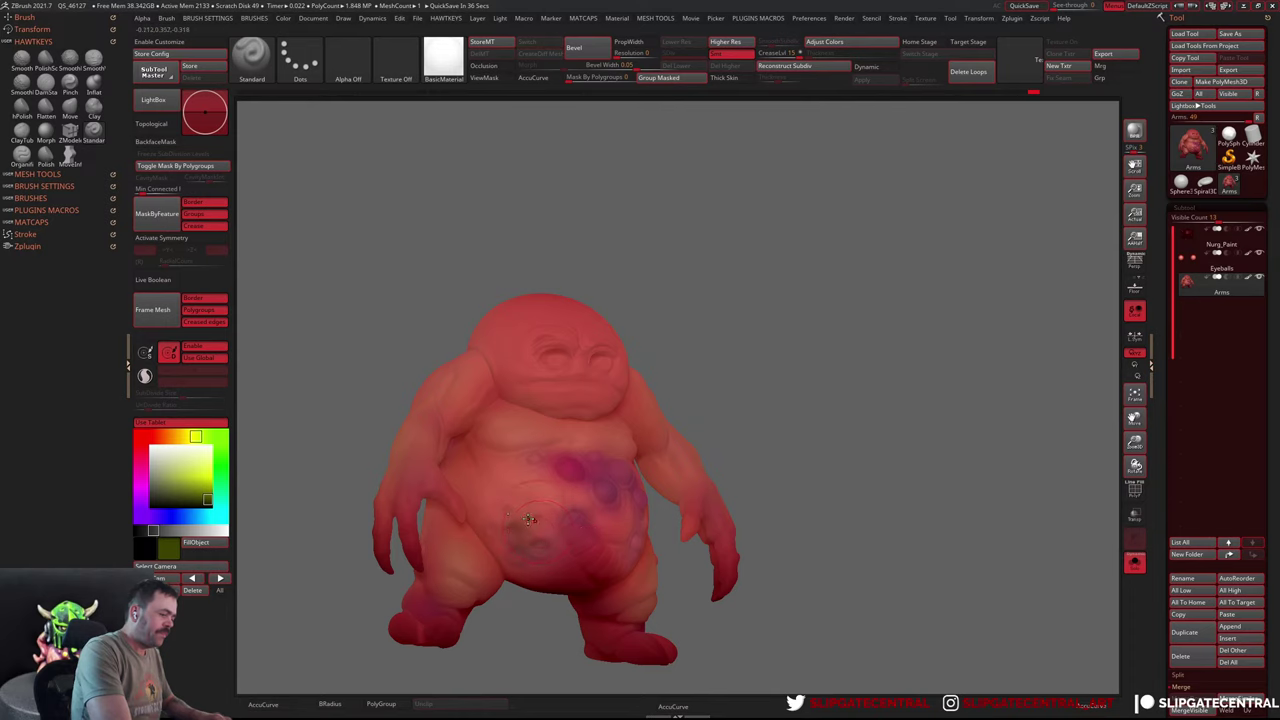
Paint a yellow worm stroke across the lower belly, undo the extra stroke, and zoom out
{"action": "right_click_drag", "start_coordinate": [643, 606], "coordinate": [600, 547]}
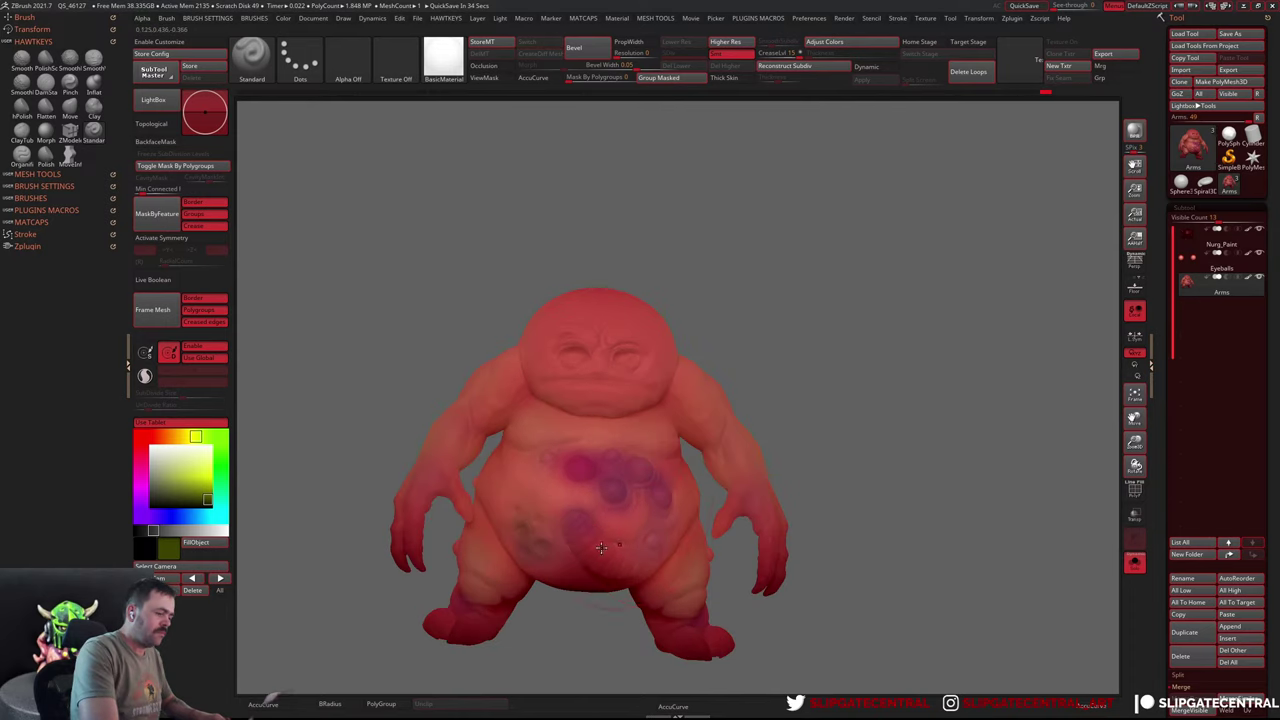
{"action": "left_click_drag", "start_coordinate": [821, 458], "coordinate": [545, 500]}
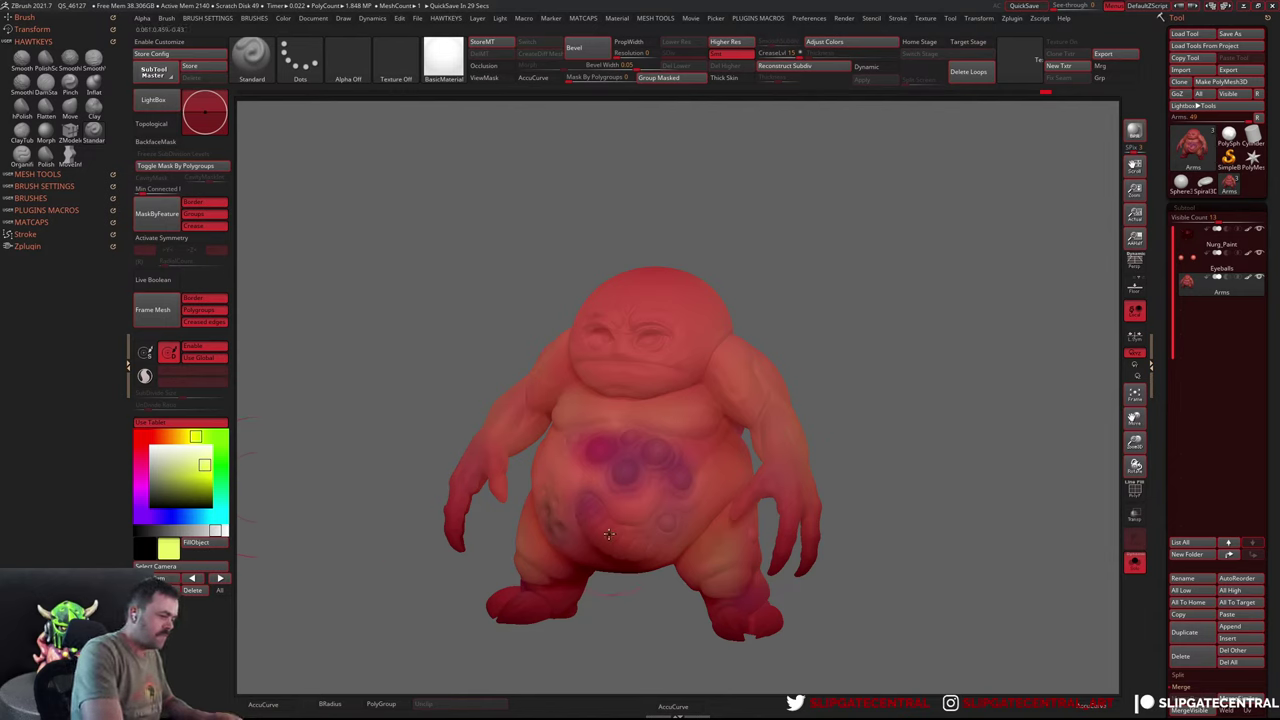
{"action": "left_click_drag", "start_coordinate": [585, 528], "coordinate": [650, 545]}
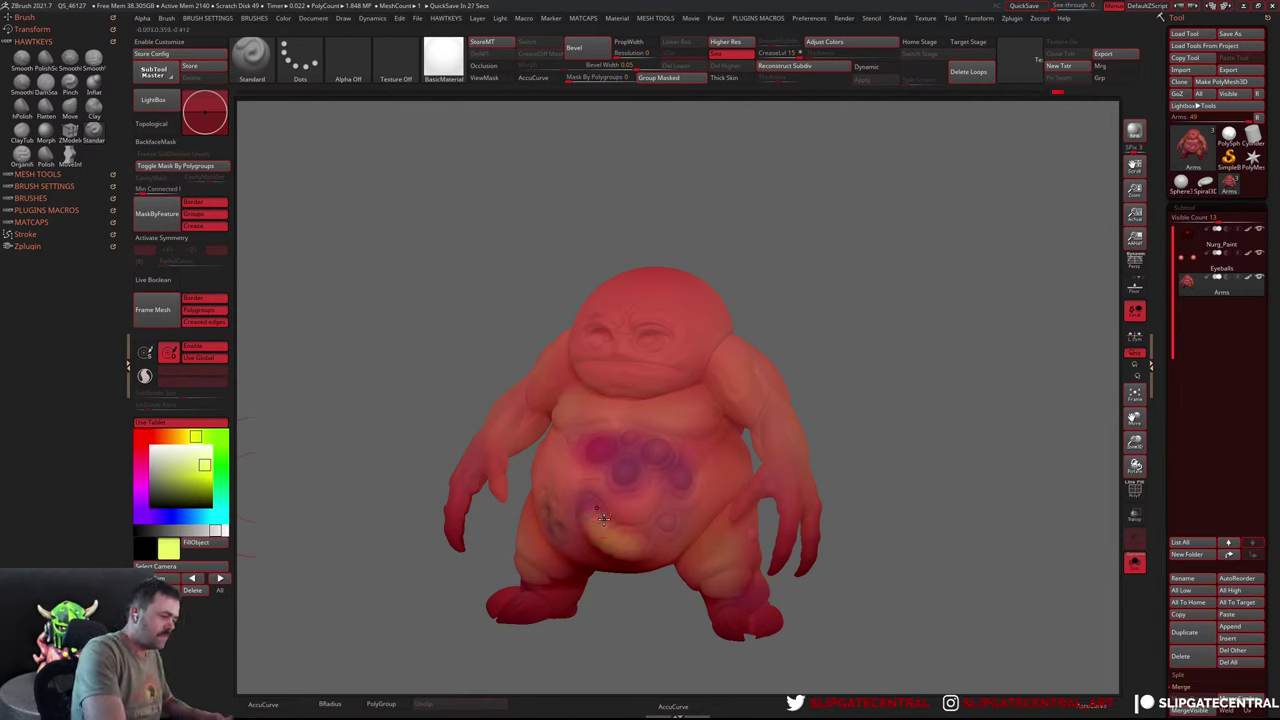
{"action": "mouse_move", "coordinate": [583, 517]}
{"action": "left_mouse_down"}
{"action": "mouse_move", "coordinate": [649, 551]}
{"action": "mouse_move", "coordinate": [843, 417]}
{"action": "mouse_move", "coordinate": [657, 534]}
{"action": "left_mouse_up"}
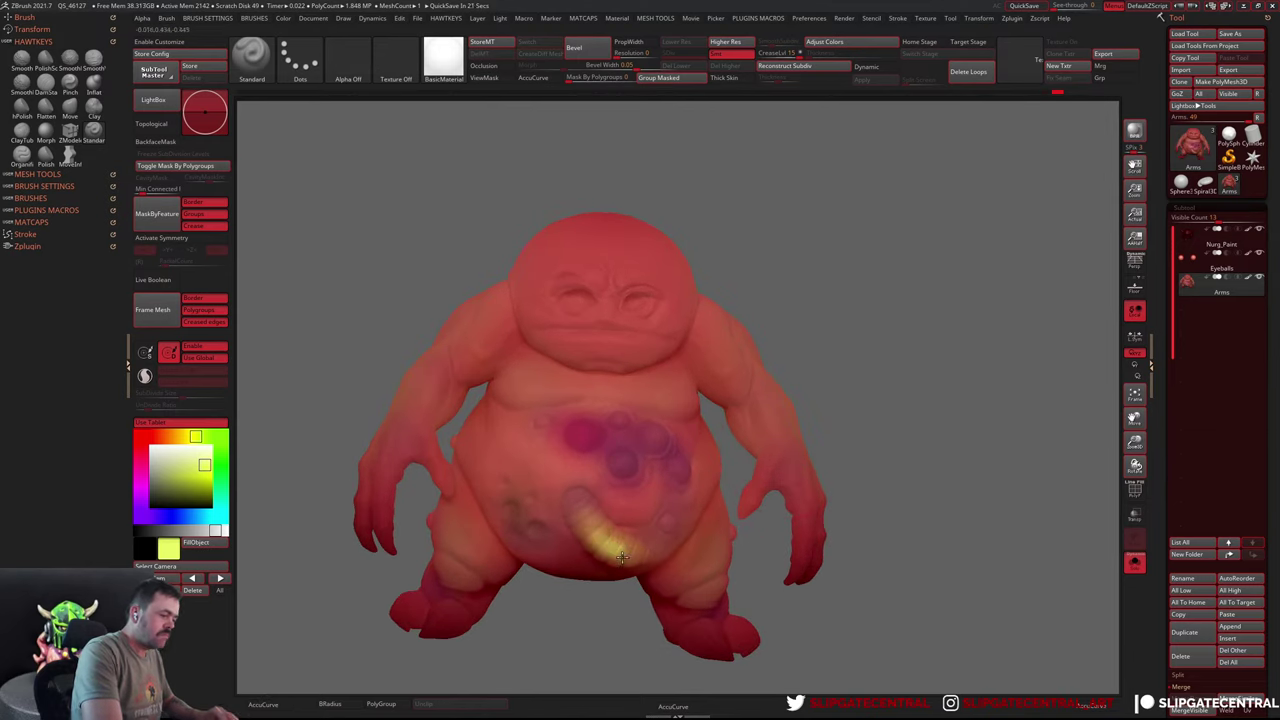
{"action": "key", "text": "ctrl+z"}
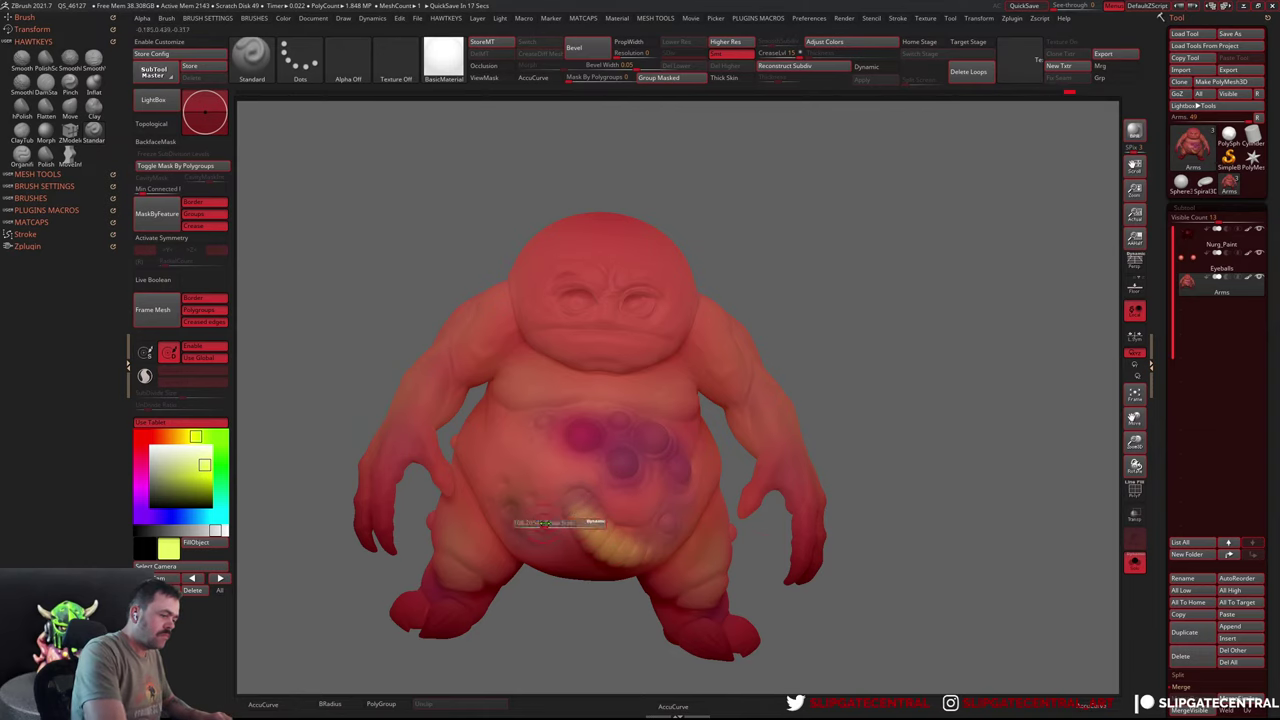
{"action": "mouse_move", "coordinate": [871, 448]}
{"action": "left_mouse_down"}
{"action": "mouse_move", "coordinate": [811, 377]}
{"action": "mouse_move", "coordinate": [812, 427]}
{"action": "mouse_move", "coordinate": [800, 380]}
{"action": "left_mouse_up"}
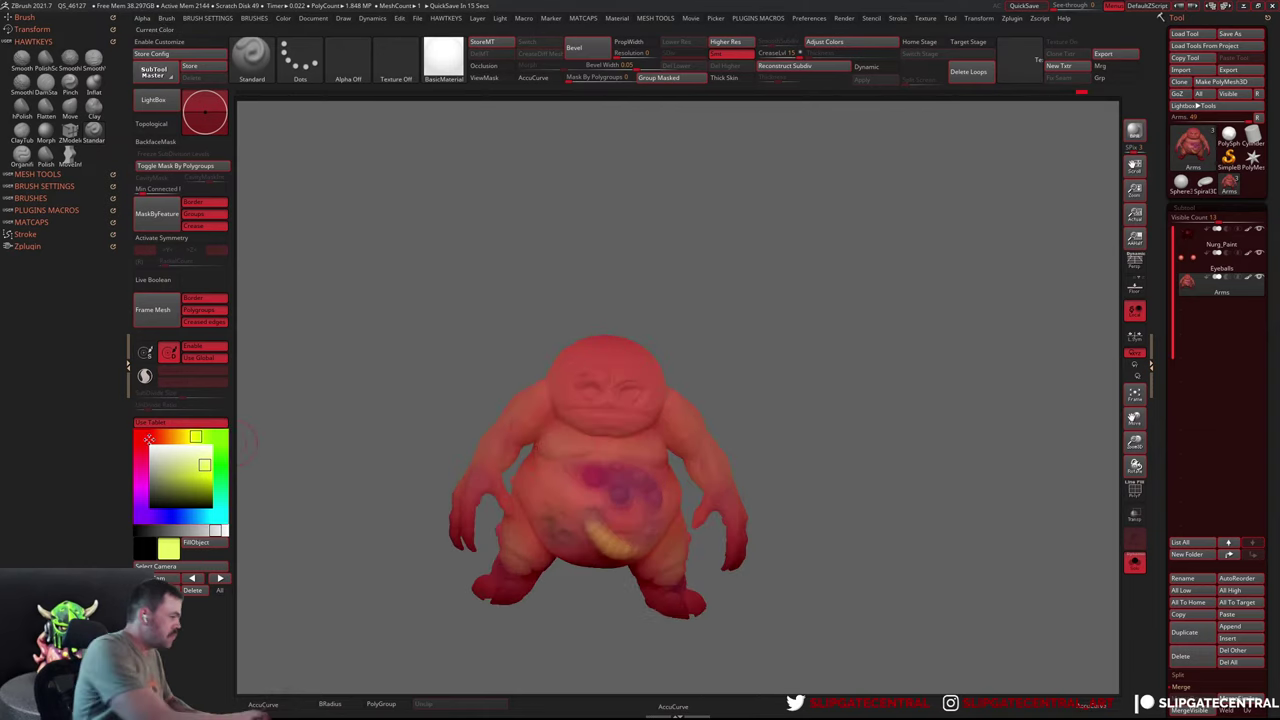
{"action": "left_click", "coordinate": [210, 494]}
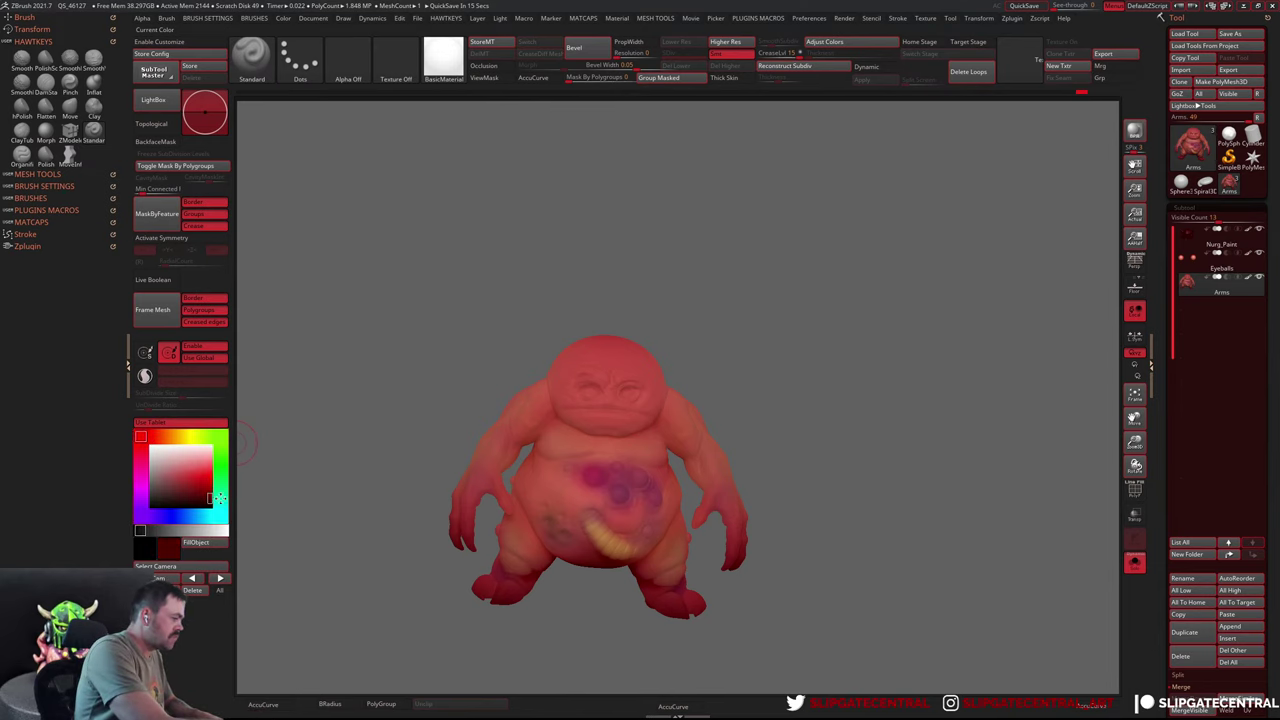
{"action": "left_click_drag", "start_coordinate": [754, 363], "coordinate": [750, 320]}
{"action": "left_click", "coordinate": [632, 283]}
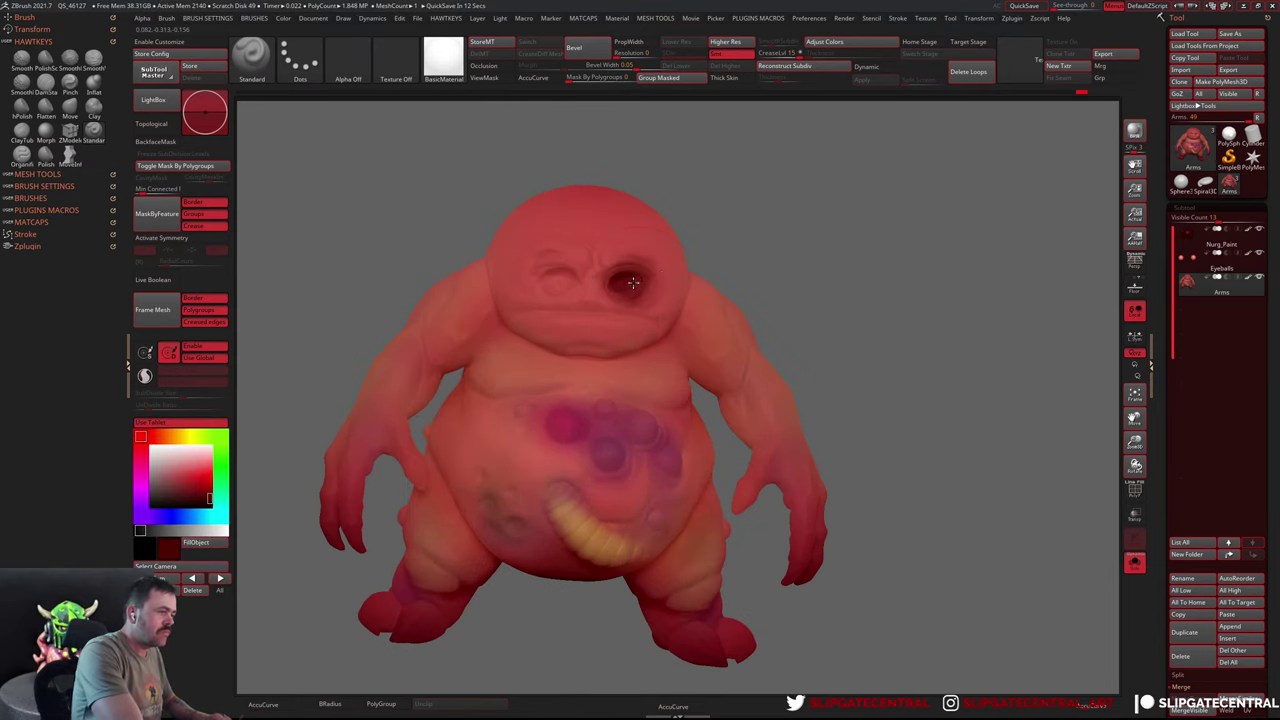
{"action": "key", "text": "ctrl+z"}
{"action": "key", "text": "x"}
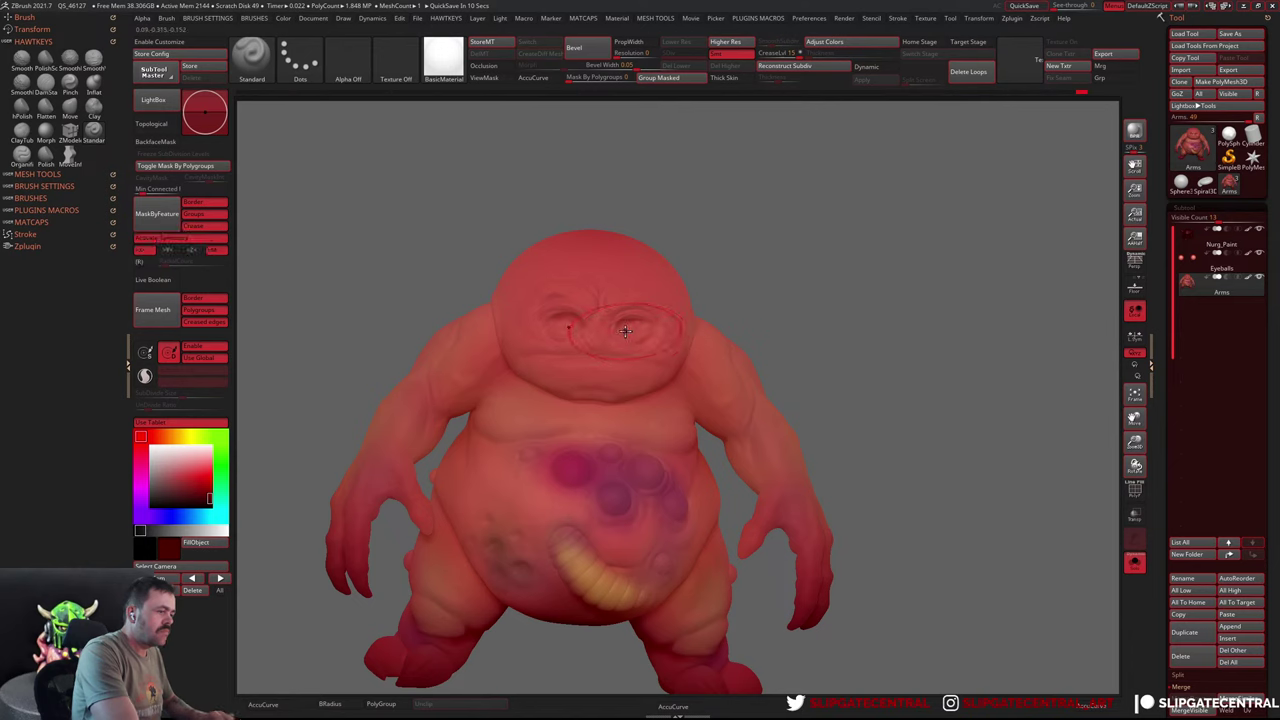
{"action": "left_click_drag", "start_coordinate": [628, 332], "coordinate": [626, 334]}
{"action": "mouse_move", "coordinate": [760, 300]}
{"action": "left_mouse_down"}
{"action": "mouse_move", "coordinate": [757, 330]}
{"action": "mouse_move", "coordinate": [705, 350]}
{"action": "left_mouse_up"}
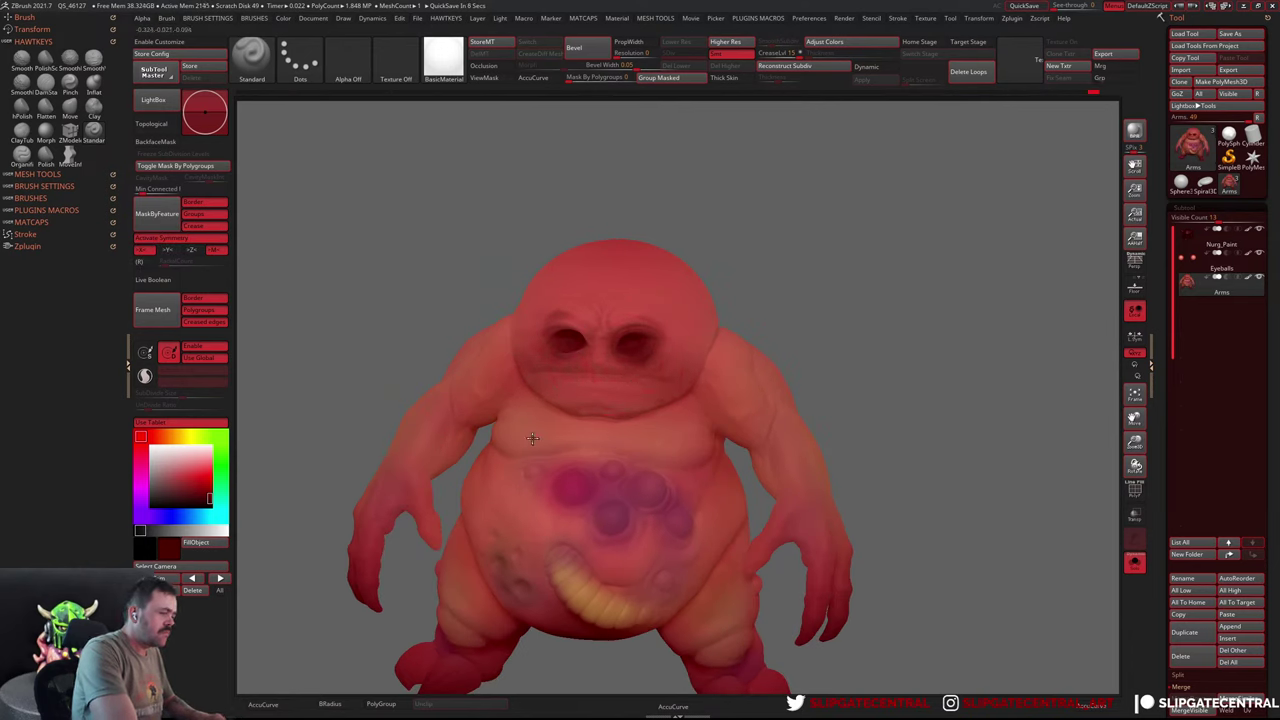
{"action": "key", "text": "ctrl+shift+s"}
{"action": "key", "text": "ctrl+shift+s"}
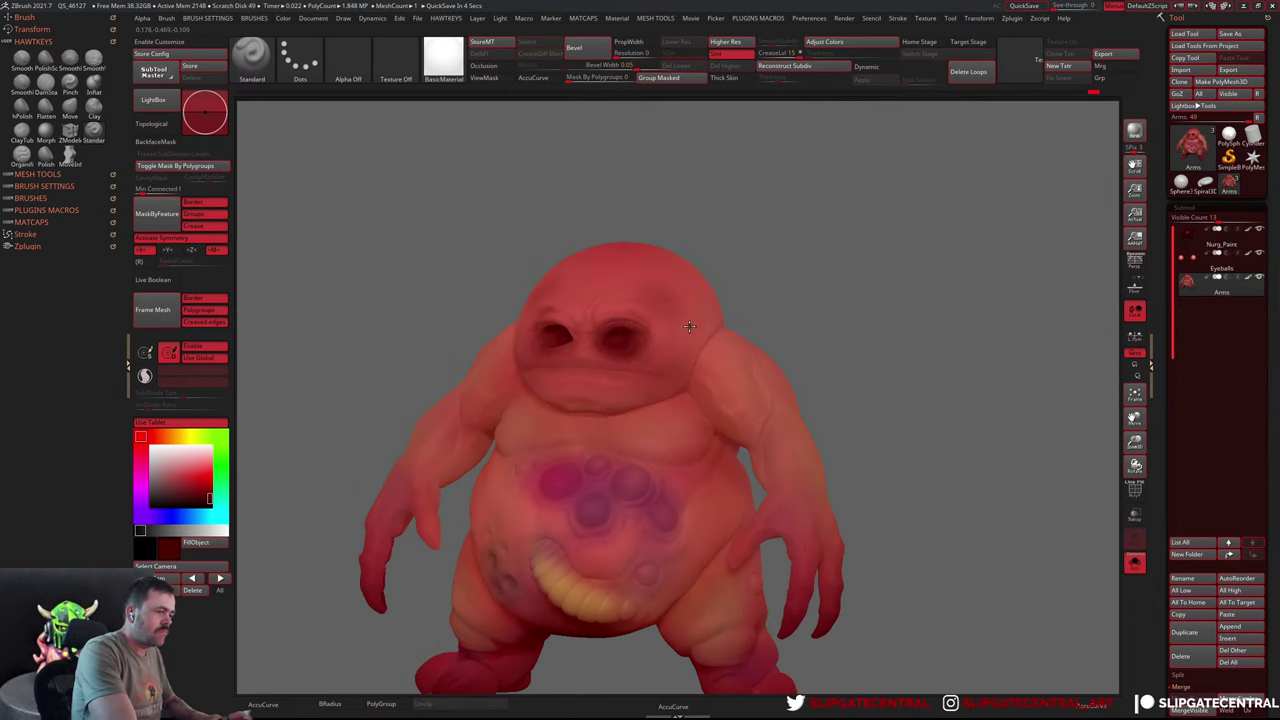
{"action": "key", "text": "s"}
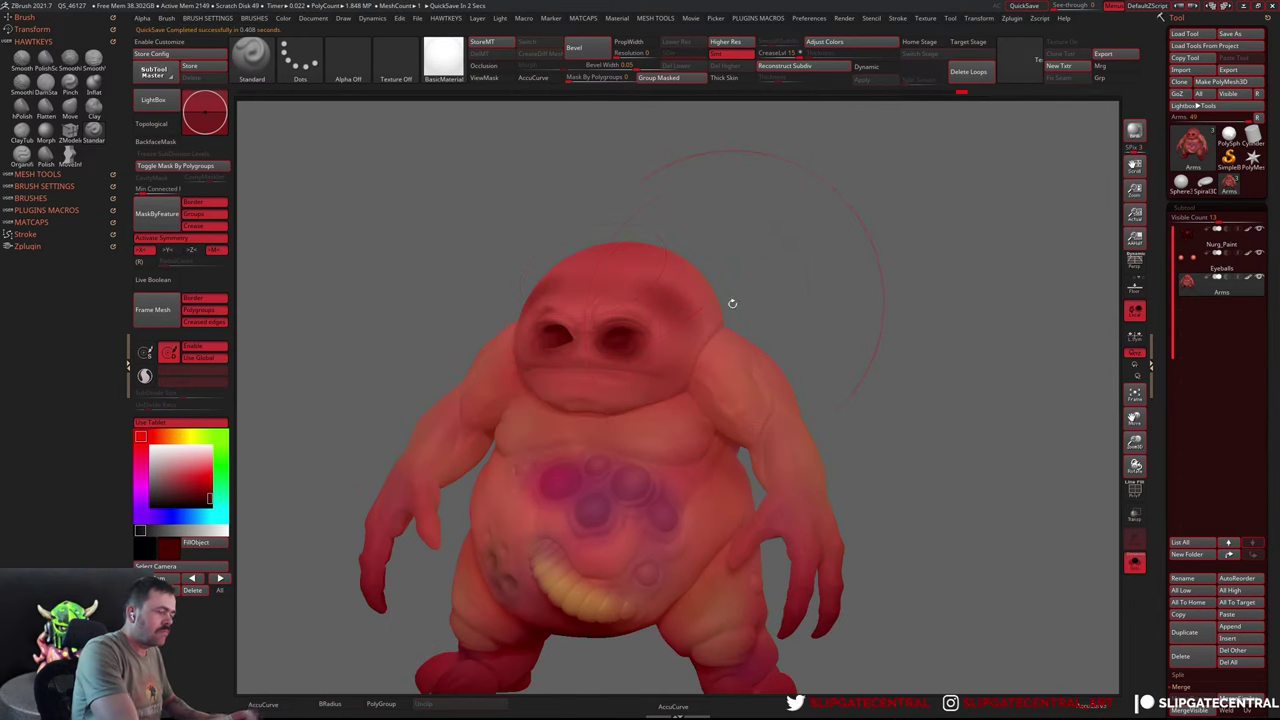
{"action": "key", "text": "ctrl"}
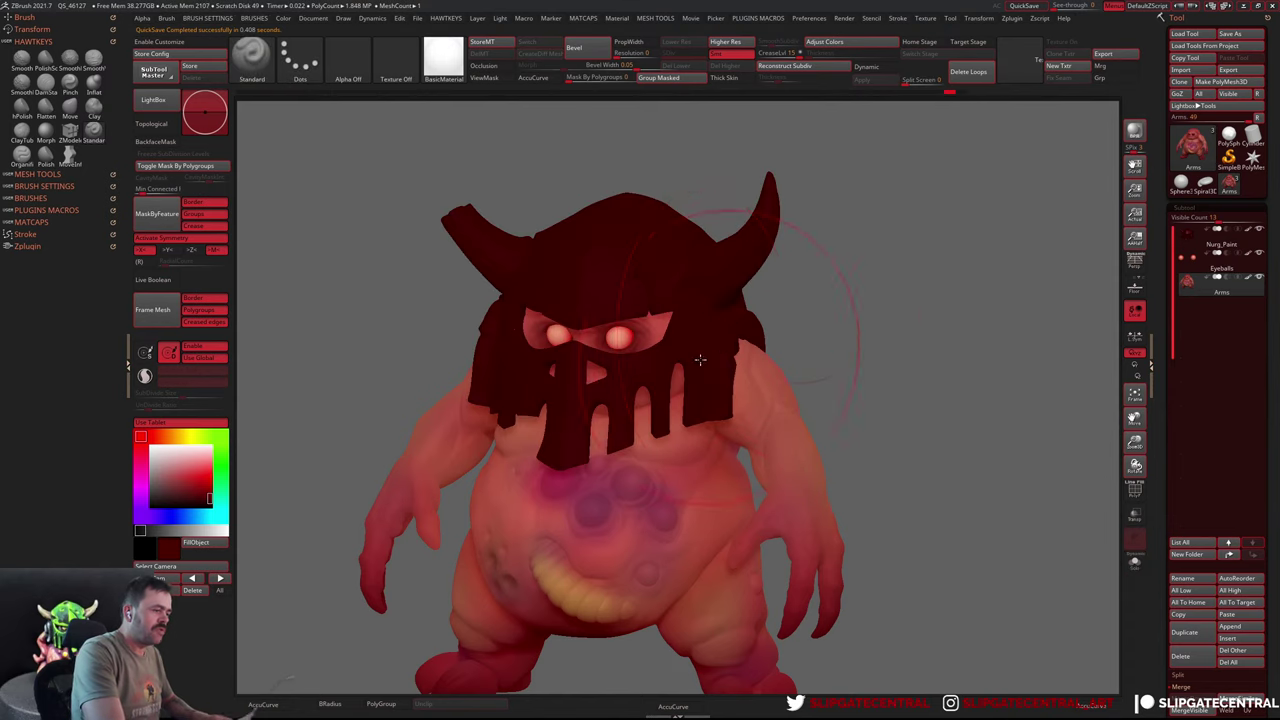
{"action": "left_click_drag", "start_coordinate": [743, 345], "coordinate": [686, 446]}
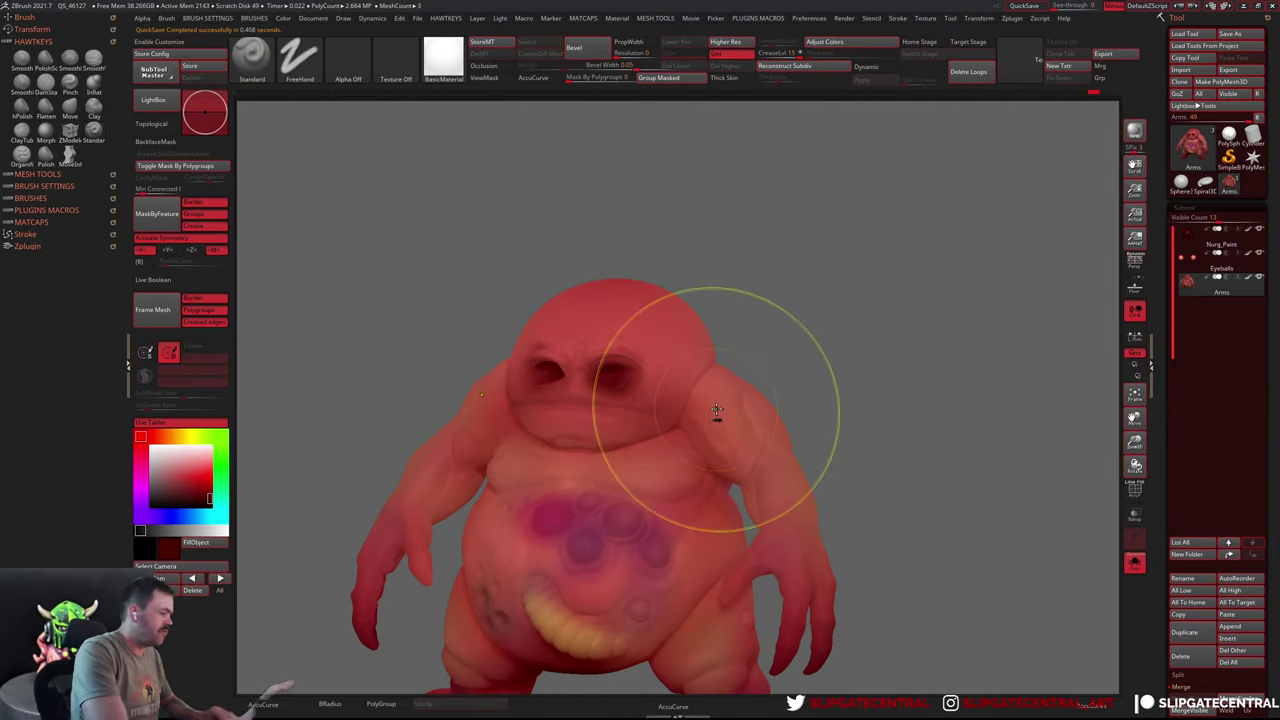
{"action": "left_click", "coordinate": [209, 483]}
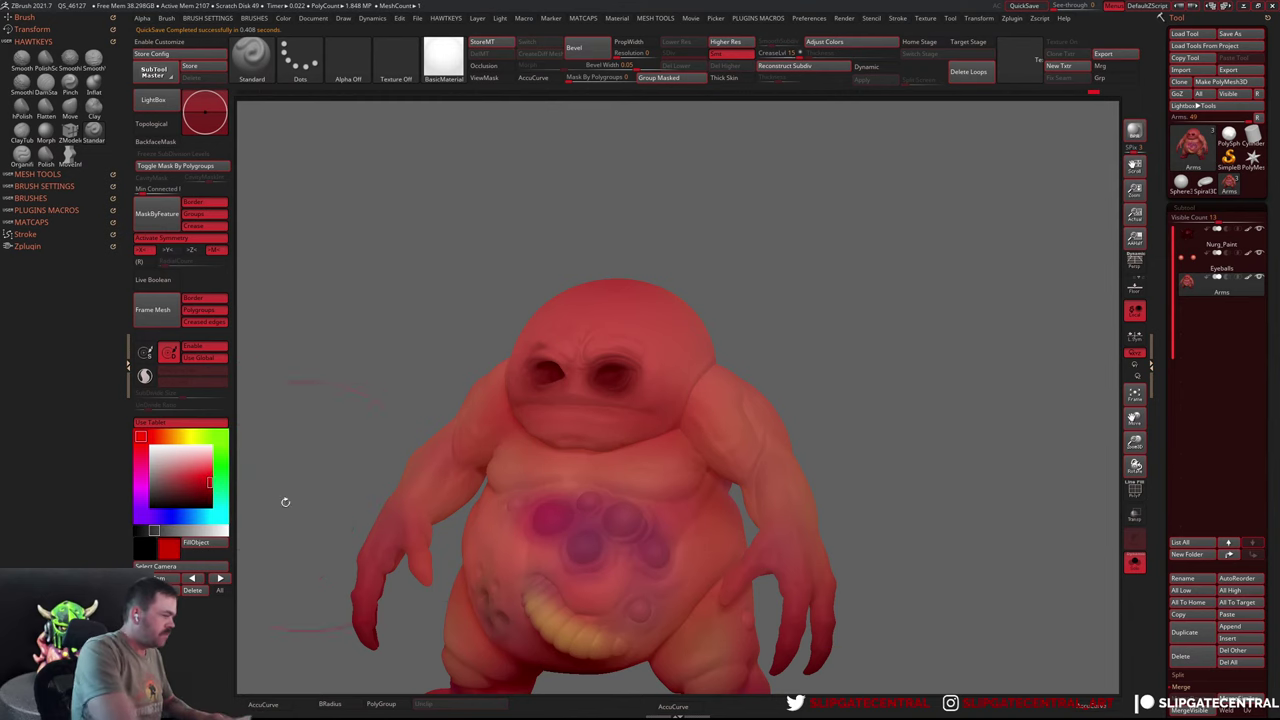
{"action": "left_click", "coordinate": [141, 483]}
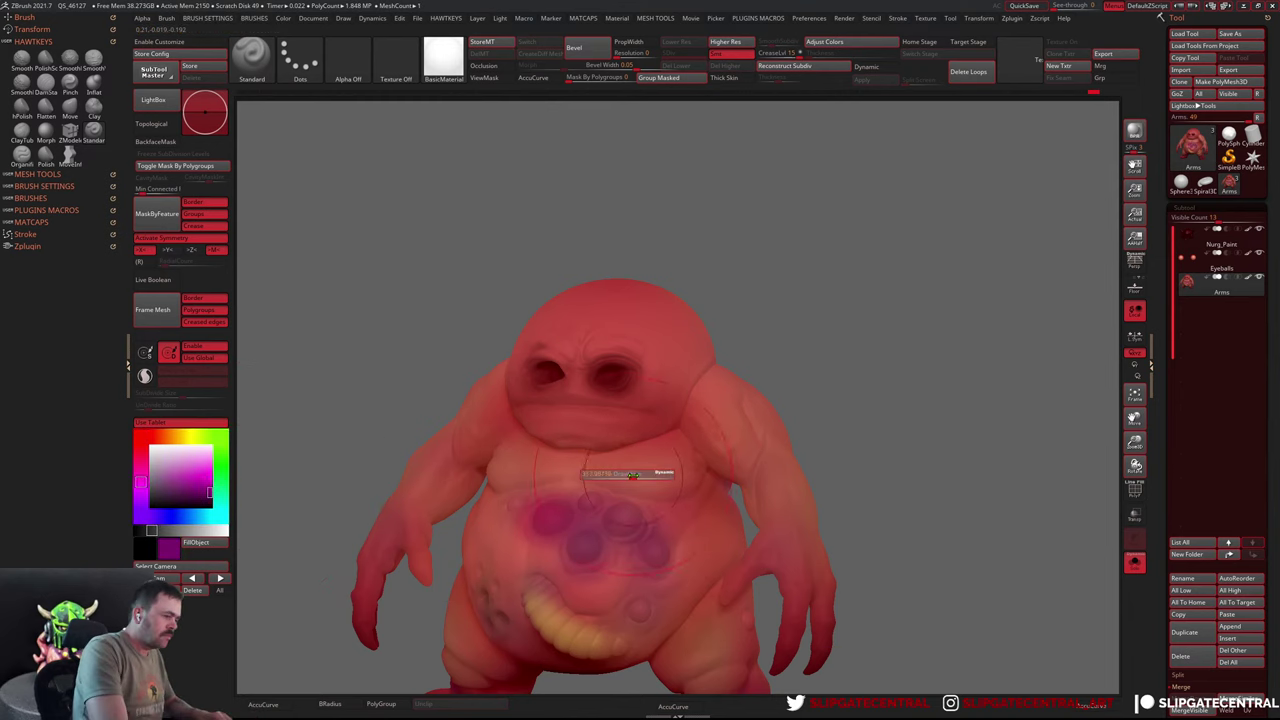
{"action": "key", "text": "c"}
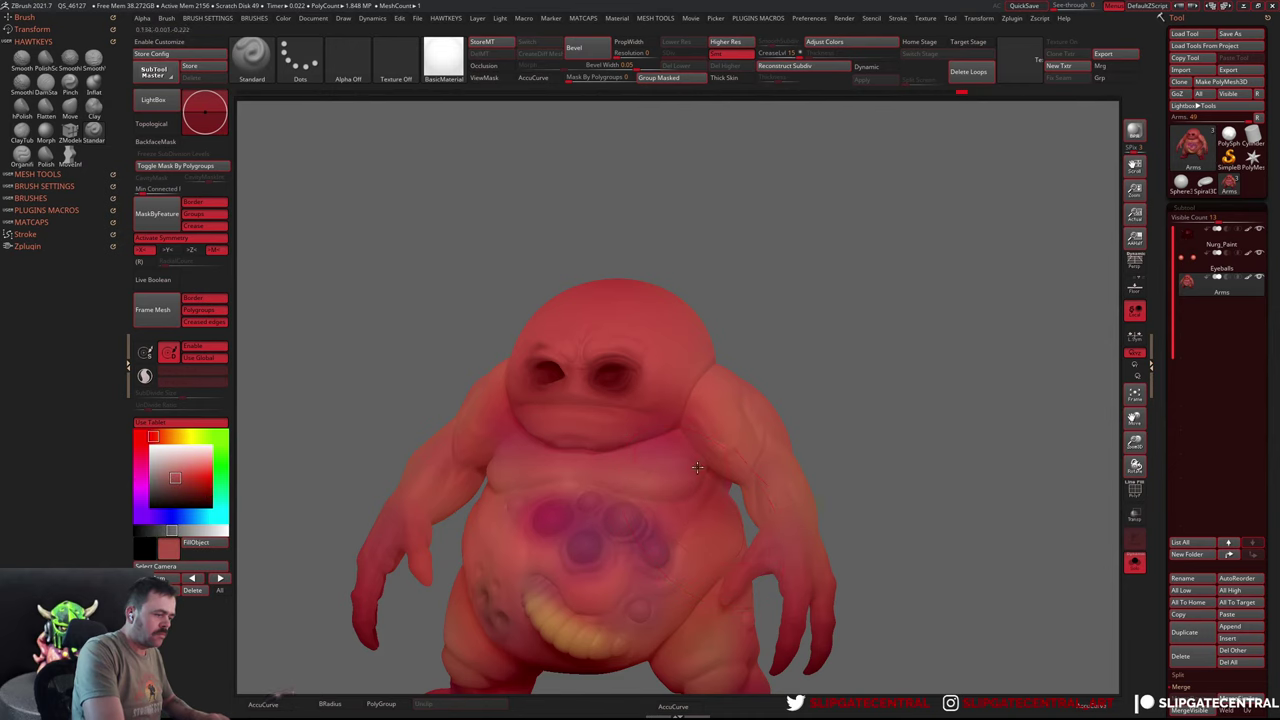
{"action": "scroll", "coordinate": [806, 377], "scroll_direction": "down", "scroll_amount": 3}
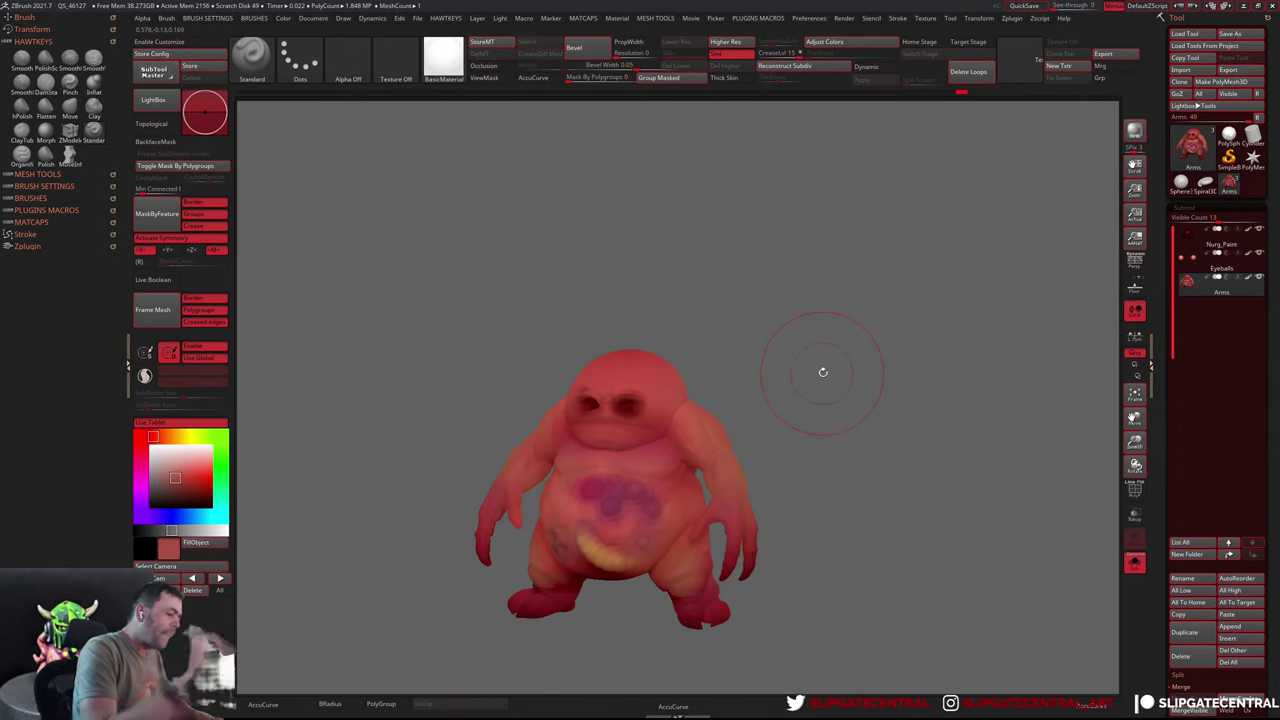
Zoom in, turn off symmetry, and paint three belly bumps orange
{"action": "key", "text": "c"}
{"action": "scroll", "coordinate": [628, 510], "scroll_direction": "up", "scroll_amount": 3}
{"action": "scroll", "coordinate": [628, 510], "scroll_direction": "up", "scroll_amount": 3}
{"action": "key", "text": "s"}
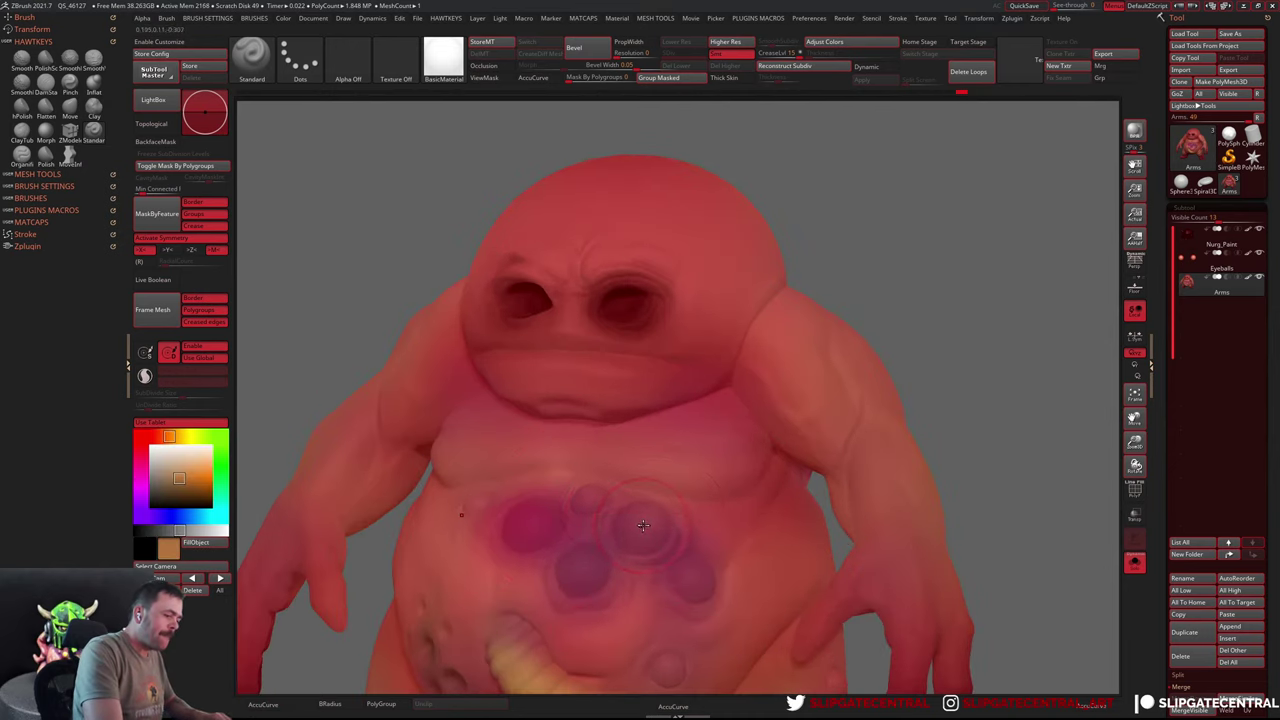
{"action": "key", "text": "x"}
{"action": "left_click_drag", "start_coordinate": [645, 527], "coordinate": [641, 526]}
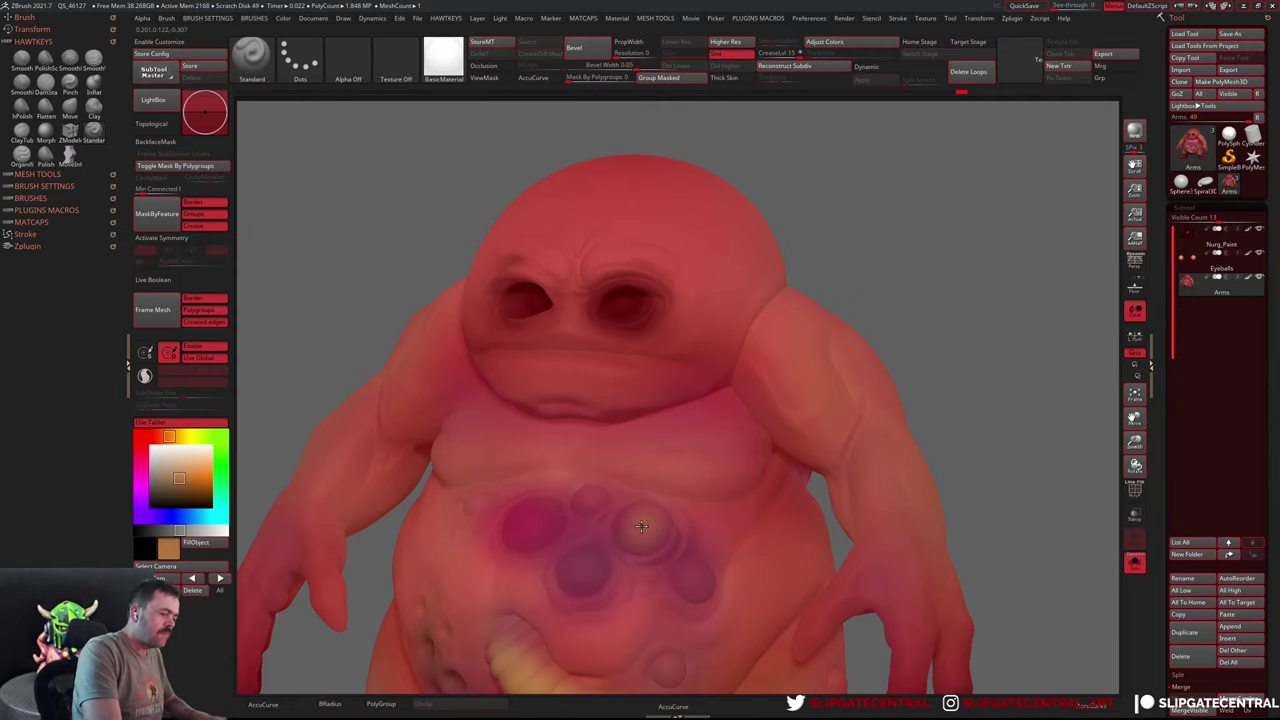
{"action": "left_click", "coordinate": [529, 529]}
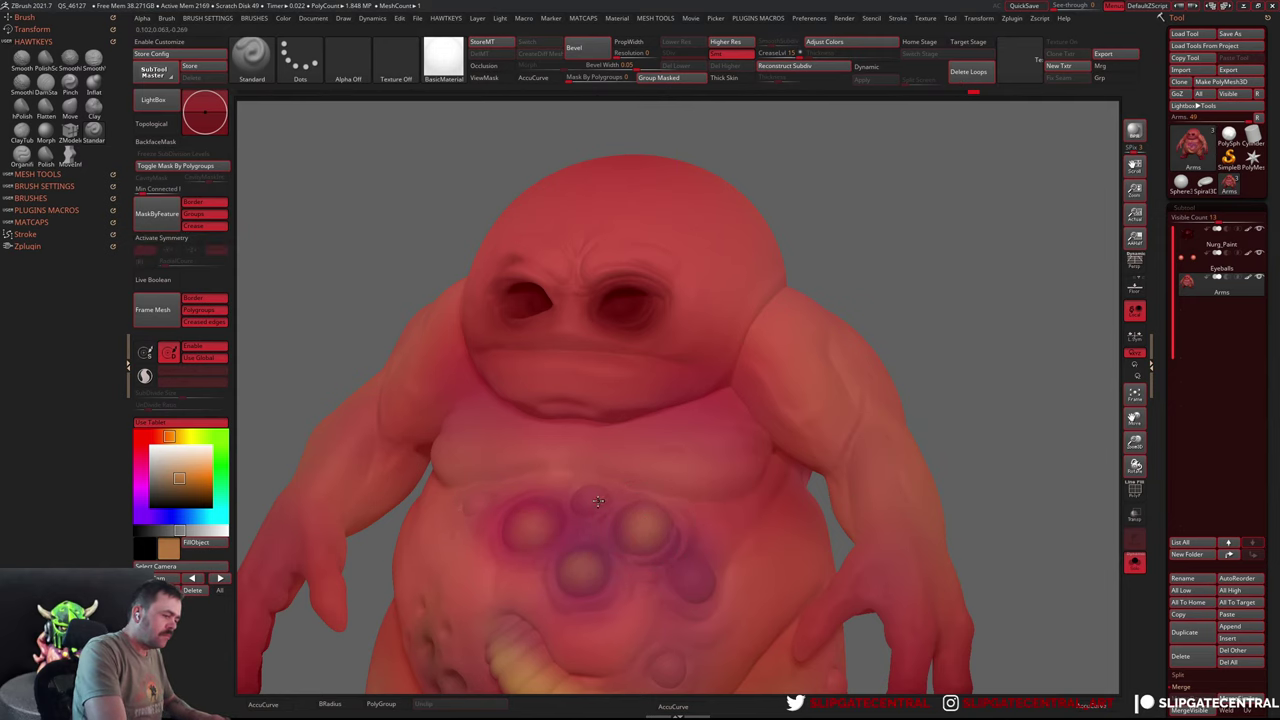
{"action": "mouse_move", "coordinate": [909, 349]}
{"action": "left_mouse_down", "text": "alt"}
{"action": "mouse_move", "coordinate": [909, 309]}
{"action": "mouse_move", "coordinate": [507, 524]}
{"action": "left_mouse_up", "text": "alt"}
Frame the whole creature, view it in Flat Color, and orbit to a frontal view
{"action": "key", "text": "f"}
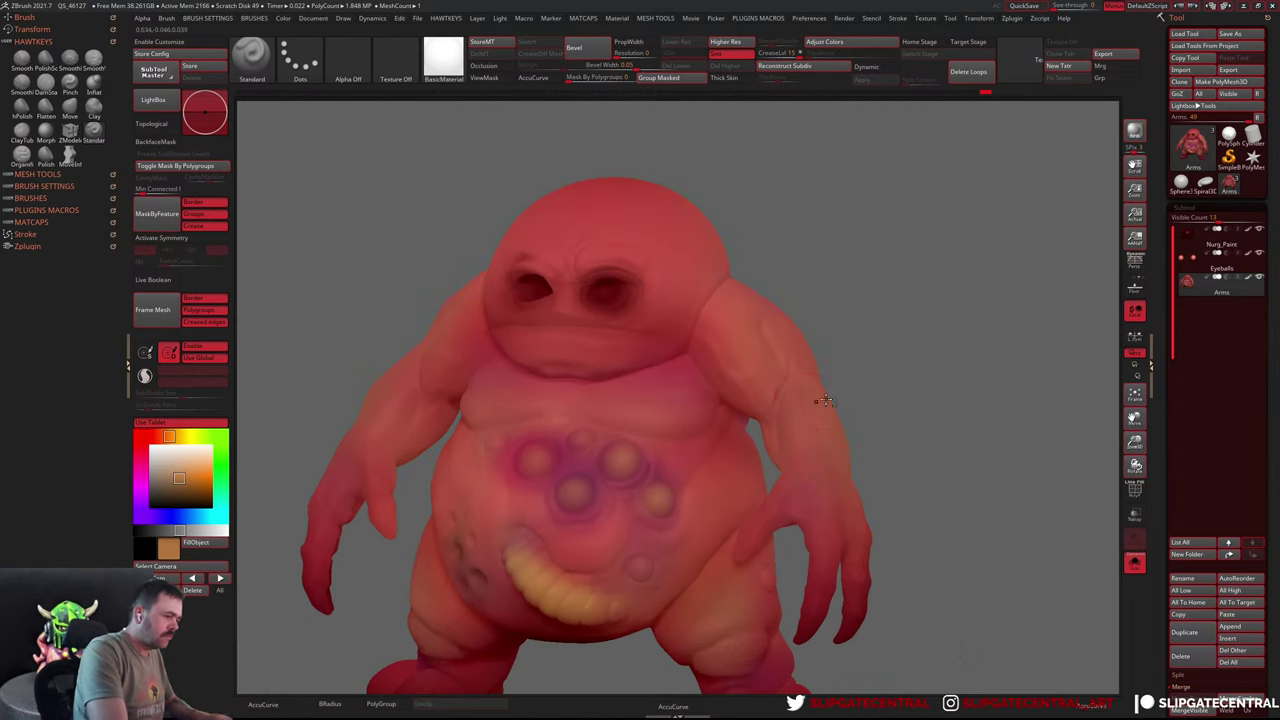
{"action": "key", "text": "f"}
{"action": "mouse_move", "coordinate": [857, 386]}
{"action": "left_mouse_down"}
{"action": "mouse_move", "coordinate": [831, 429]}
{"action": "mouse_move", "coordinate": [846, 443]}
{"action": "mouse_move", "coordinate": [900, 452]}
{"action": "mouse_move", "coordinate": [900, 420]}
{"action": "left_mouse_up"}
{"action": "key", "text": "space"}
{"action": "mouse_move", "coordinate": [1040, 400]}
{"action": "left_mouse_down", "text": "alt"}
{"action": "mouse_move", "coordinate": [921, 394]}
{"action": "mouse_move", "coordinate": [946, 397]}
{"action": "mouse_move", "coordinate": [954, 463]}
{"action": "mouse_move", "coordinate": [871, 449]}
{"action": "mouse_move", "coordinate": [843, 461]}
{"action": "mouse_move", "coordinate": [943, 457]}
{"action": "mouse_move", "coordinate": [870, 451]}
{"action": "mouse_move", "coordinate": [900, 445]}
{"action": "left_mouse_up", "text": "alt"}
Restore the BasicMaterial and paint purple spots on both buttocks
{"action": "key", "text": "m"}
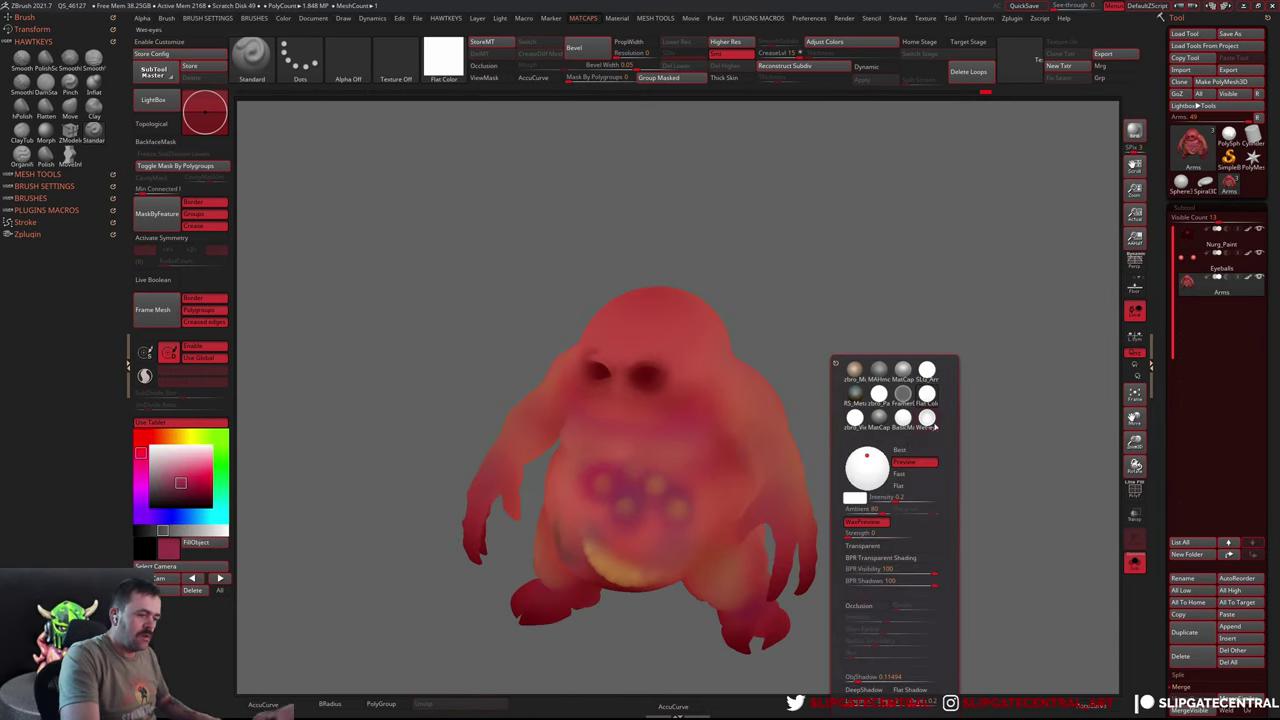
{"action": "left_click", "coordinate": [933, 425]}
{"action": "left_click_drag", "start_coordinate": [1000, 391], "coordinate": [930, 420]}
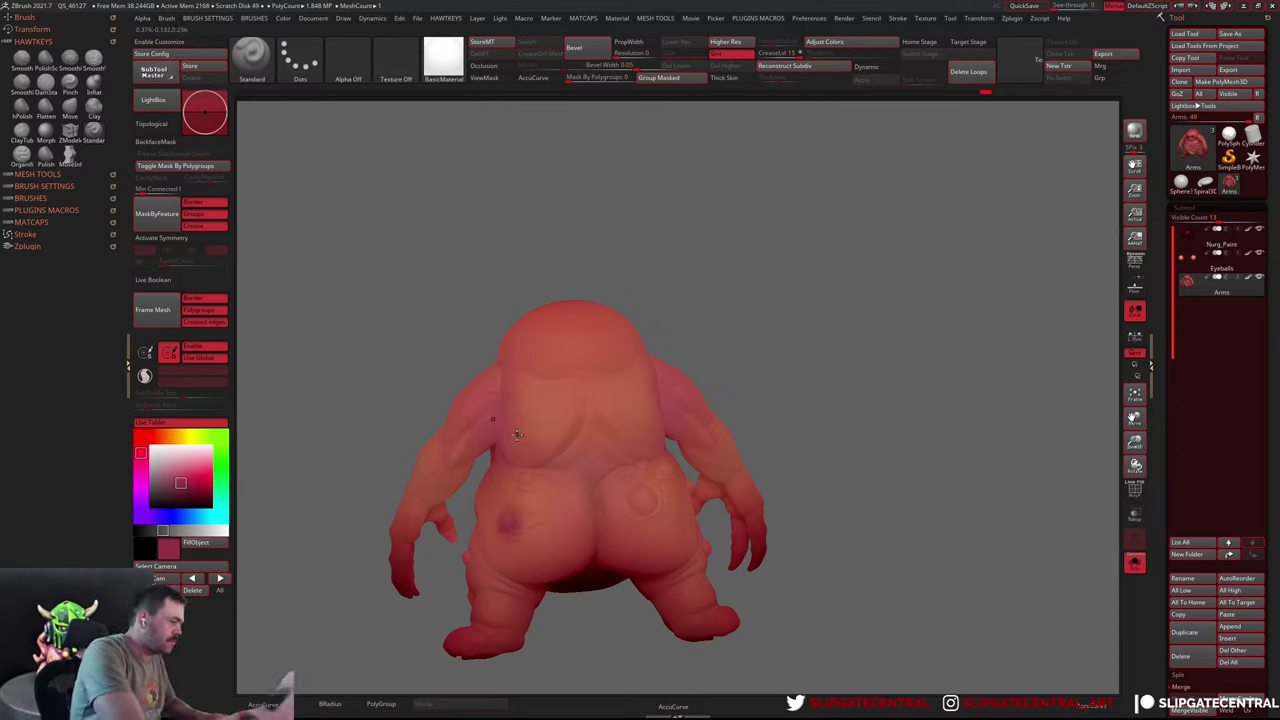
{"action": "left_click", "coordinate": [528, 487]}
{"action": "left_click_drag", "start_coordinate": [528, 487], "coordinate": [530, 484]}
{"action": "left_click_drag", "start_coordinate": [850, 430], "coordinate": [880, 432]}
{"action": "left_click", "coordinate": [642, 498]}
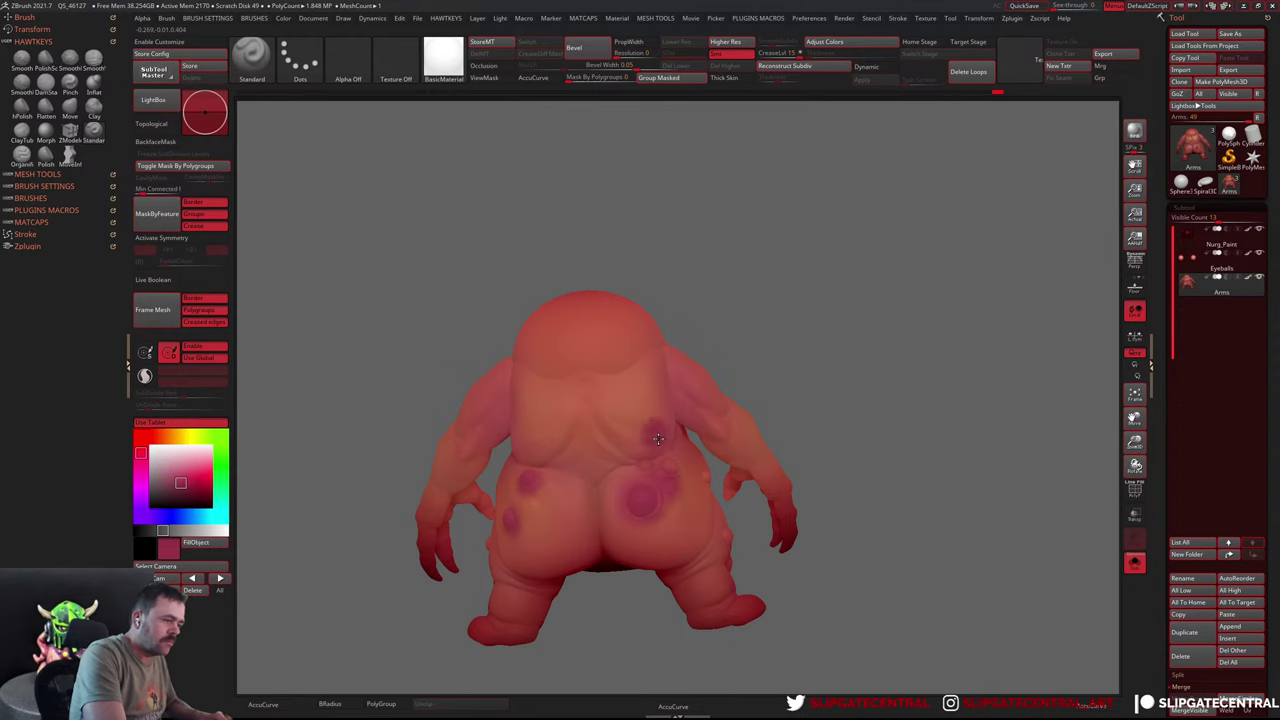
Briefly preview the polygroup colours with Shift+F while turning to the right side
{"action": "left_click_drag", "start_coordinate": [658, 439], "coordinate": [691, 432]}
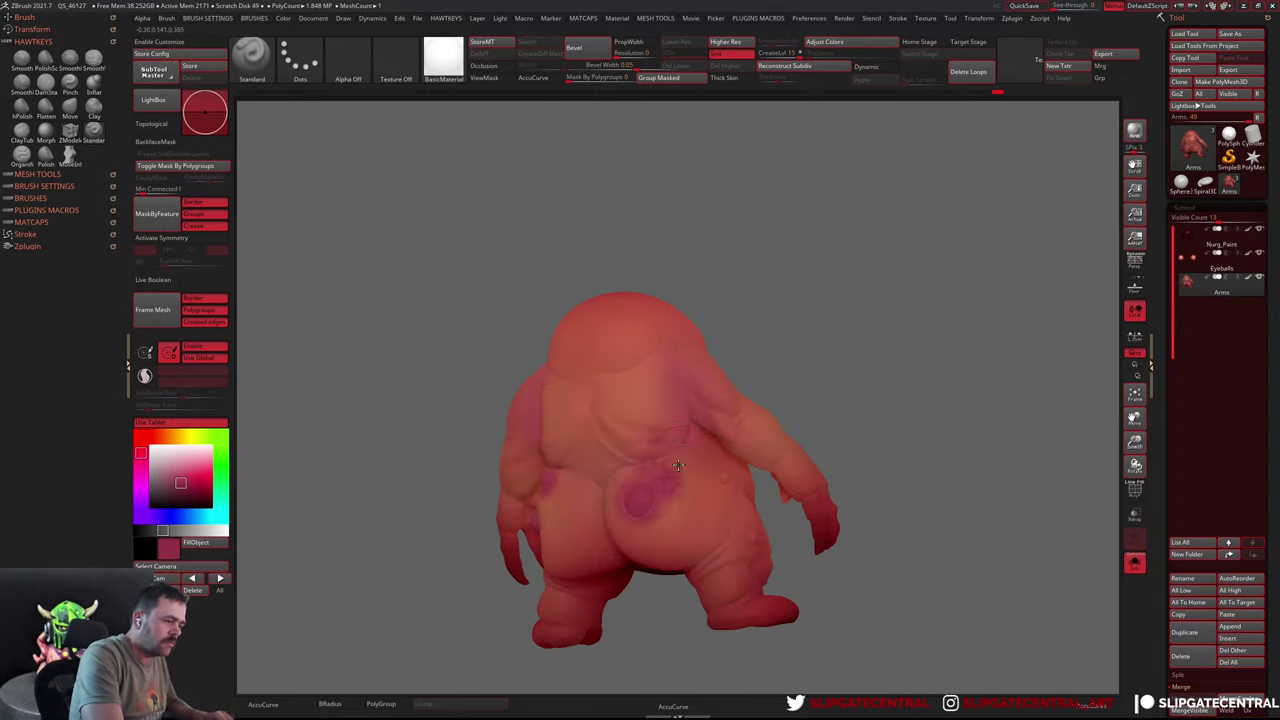
{"action": "left_click_drag", "start_coordinate": [869, 418], "coordinate": [733, 478]}
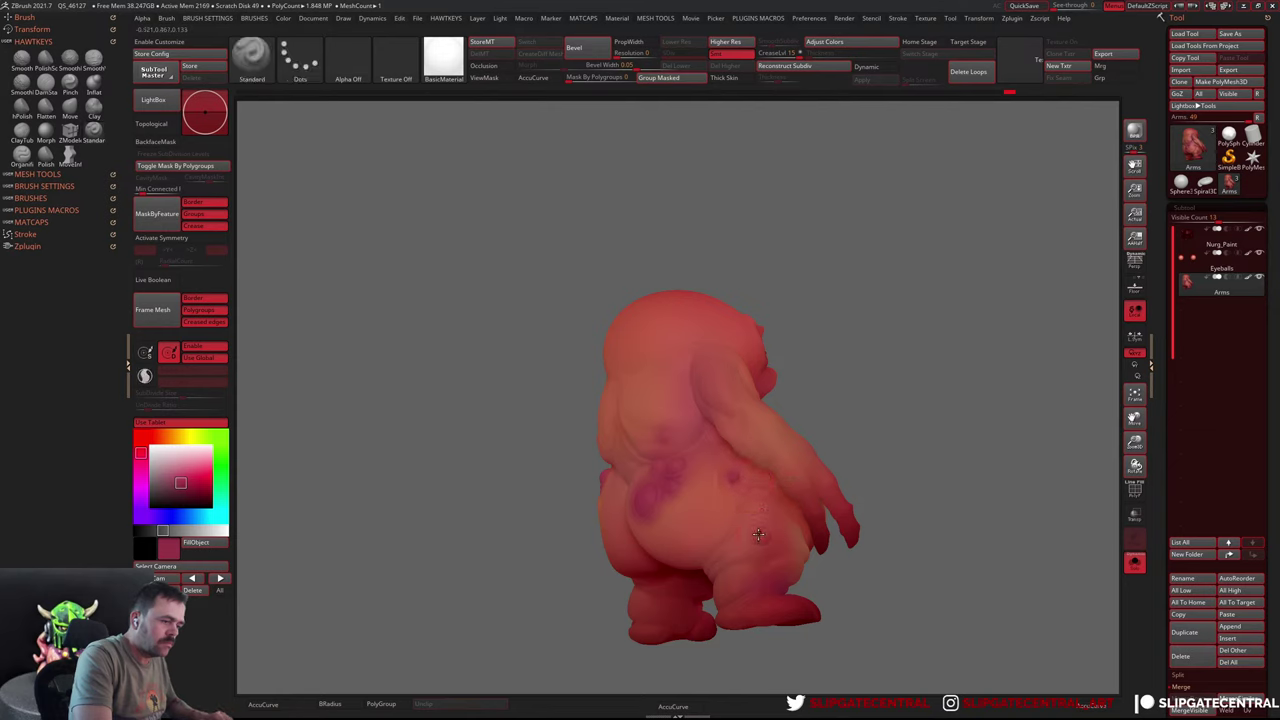
{"action": "key", "text": "shift+f"}
{"action": "left_click_drag", "start_coordinate": [1080, 503], "coordinate": [949, 486]}
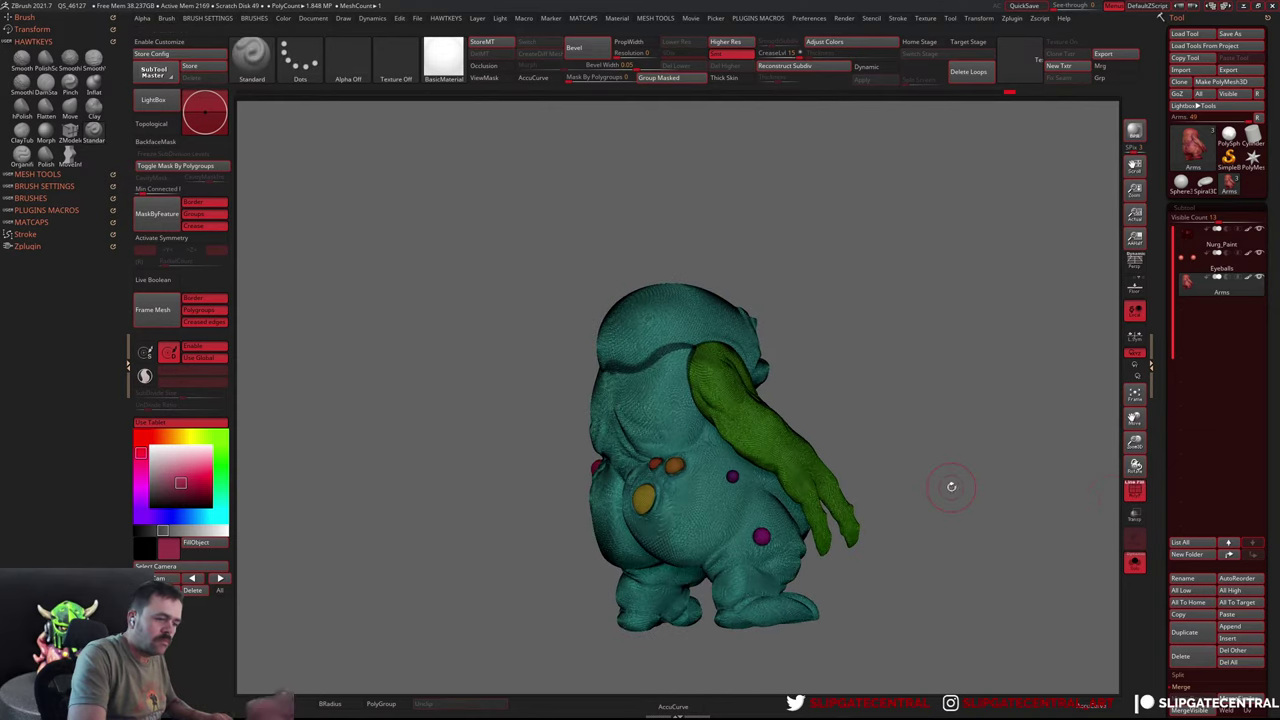
{"action": "key", "text": "shift+f"}
Orbit from the back around to the face and belly to inspect the paint
{"action": "left_click_drag", "start_coordinate": [1127, 340], "coordinate": [879, 456]}
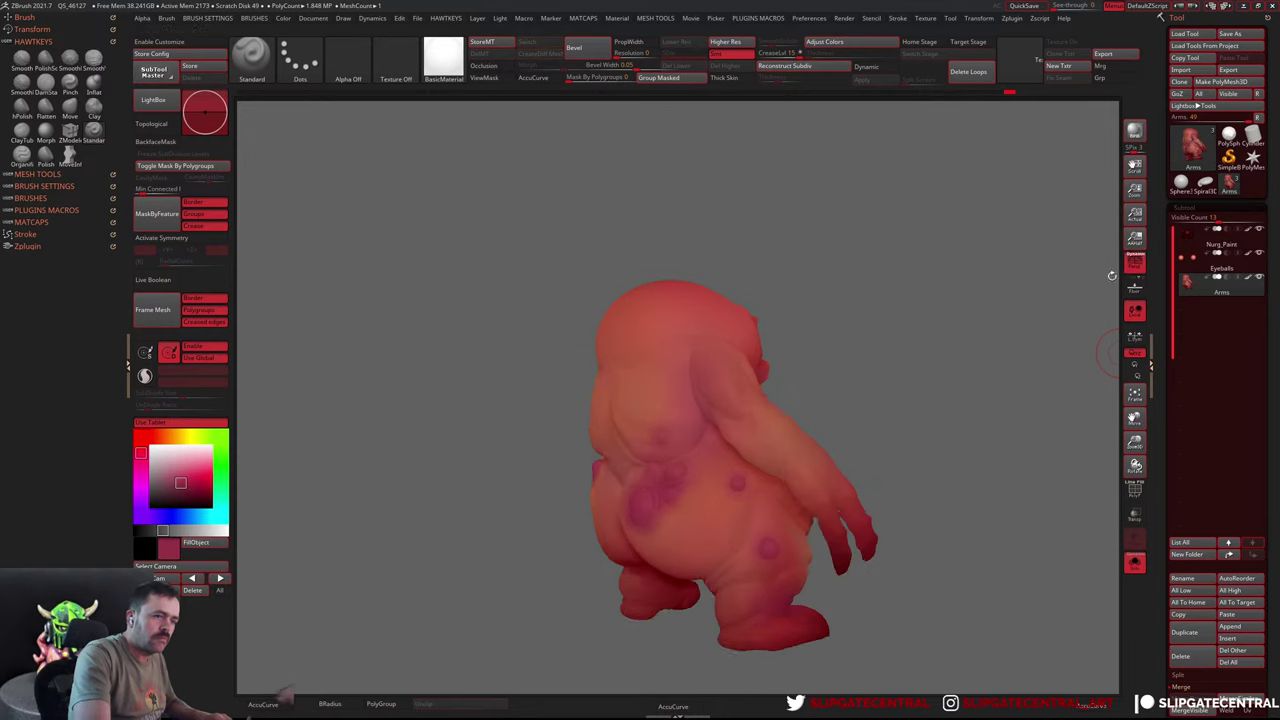
{"action": "mouse_move", "coordinate": [776, 525]}
{"action": "left_mouse_down"}
{"action": "mouse_move", "coordinate": [946, 437]}
{"action": "mouse_move", "coordinate": [686, 440]}
{"action": "left_mouse_up"}
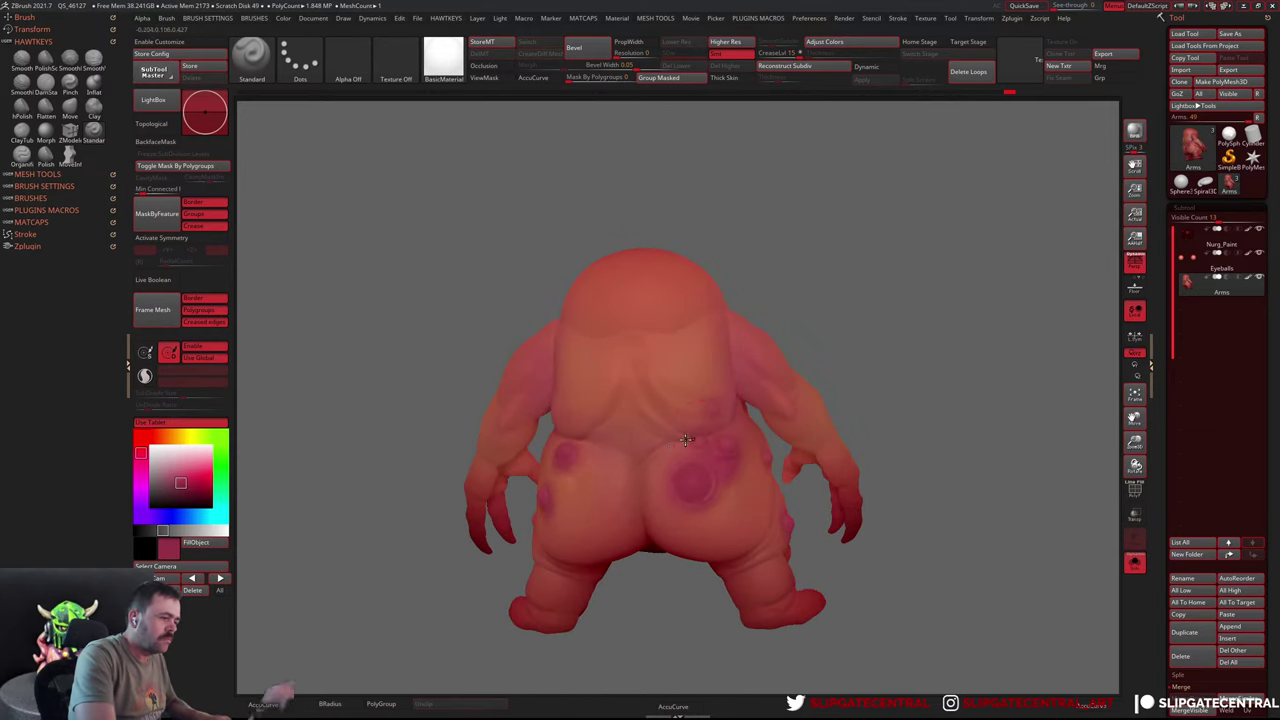
{"action": "left_click_drag", "start_coordinate": [645, 349], "coordinate": [626, 374]}
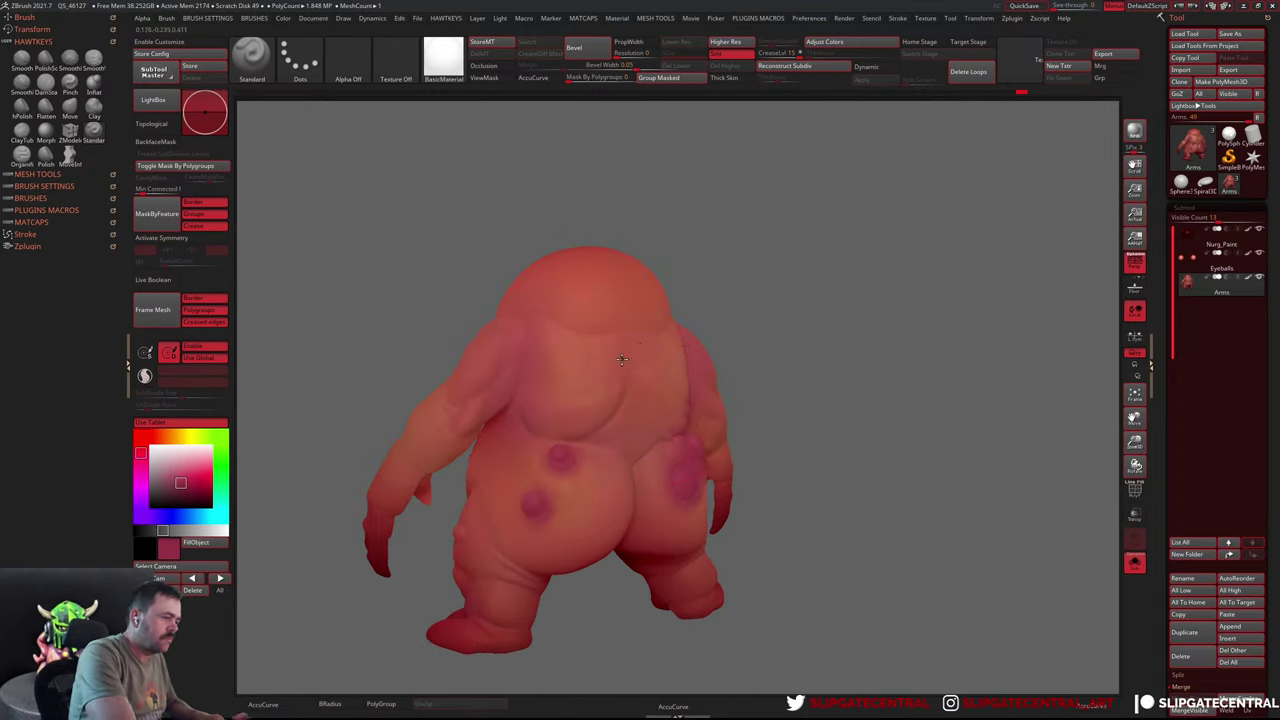
{"action": "left_click_drag", "start_coordinate": [729, 371], "coordinate": [752, 424]}
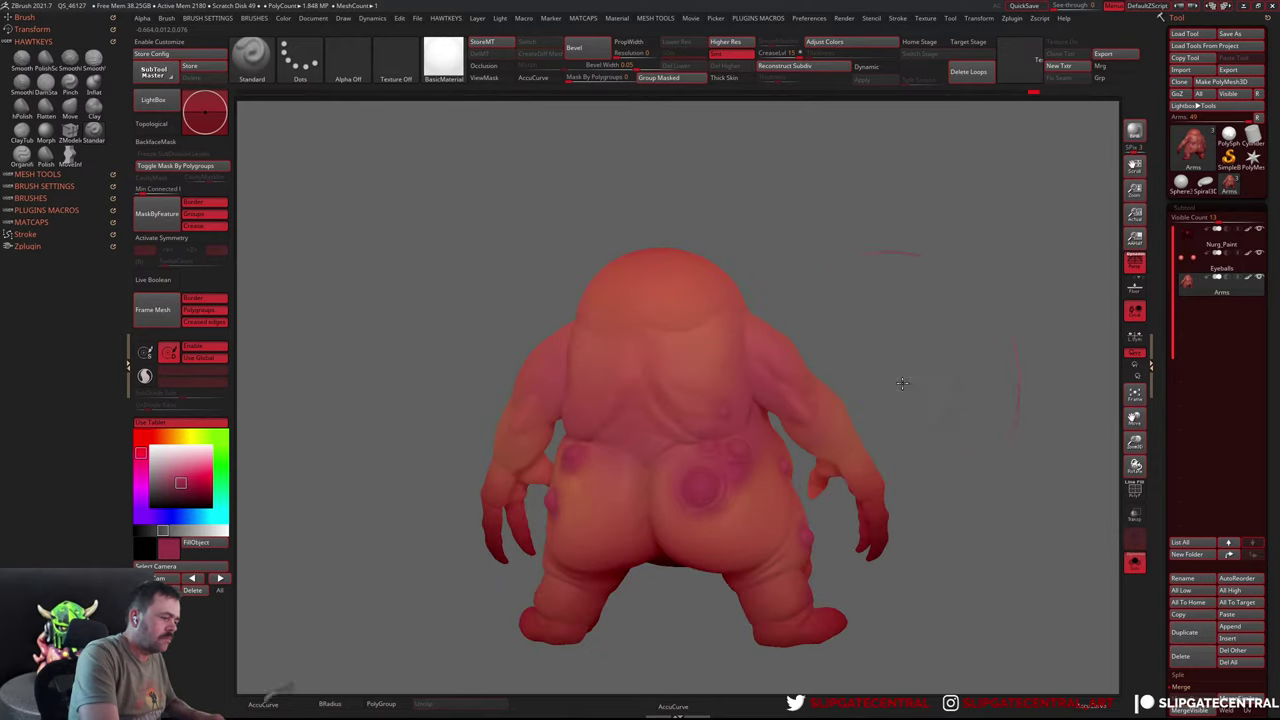
{"action": "left_click_drag", "start_coordinate": [902, 383], "coordinate": [640, 480]}
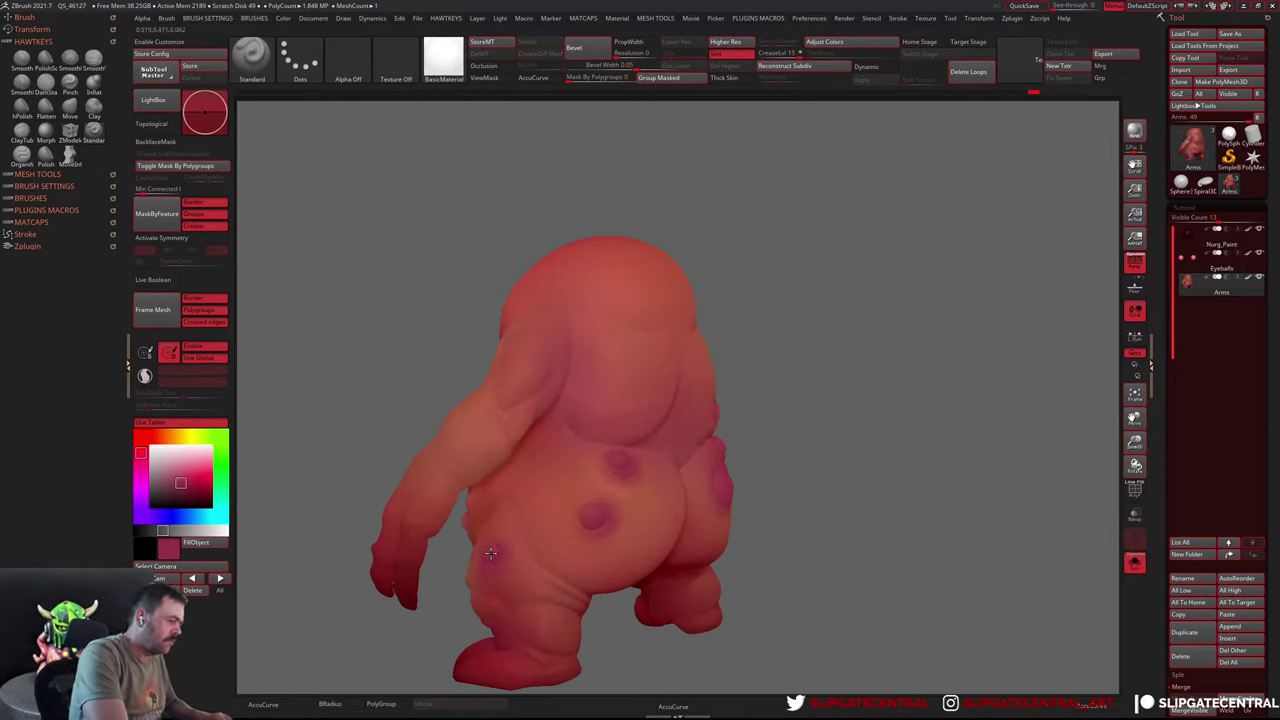
{"action": "mouse_move", "coordinate": [491, 553]}
{"action": "left_mouse_down"}
{"action": "mouse_move", "coordinate": [652, 474]}
{"action": "mouse_move", "coordinate": [877, 423]}
{"action": "mouse_move", "coordinate": [900, 434]}
{"action": "mouse_move", "coordinate": [836, 441]}
{"action": "mouse_move", "coordinate": [857, 423]}
{"action": "left_mouse_up"}
{"action": "left_click", "coordinate": [159, 463]}
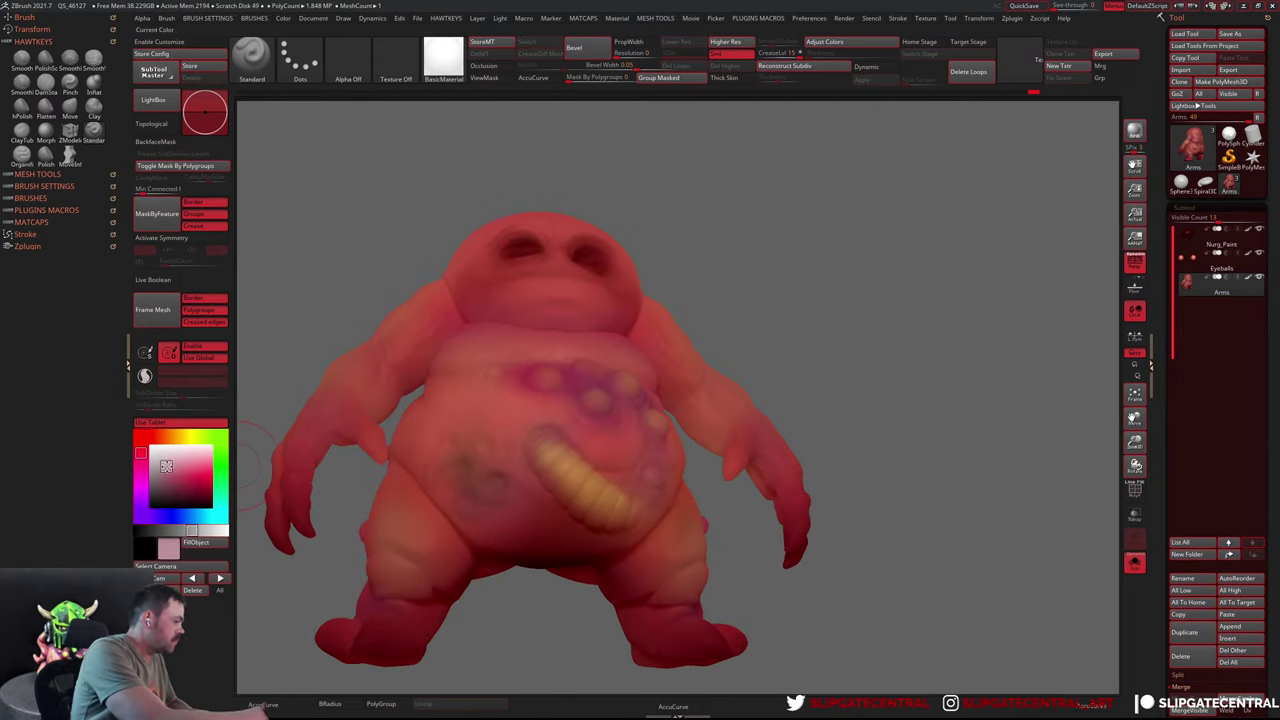
{"action": "key", "text": "c"}
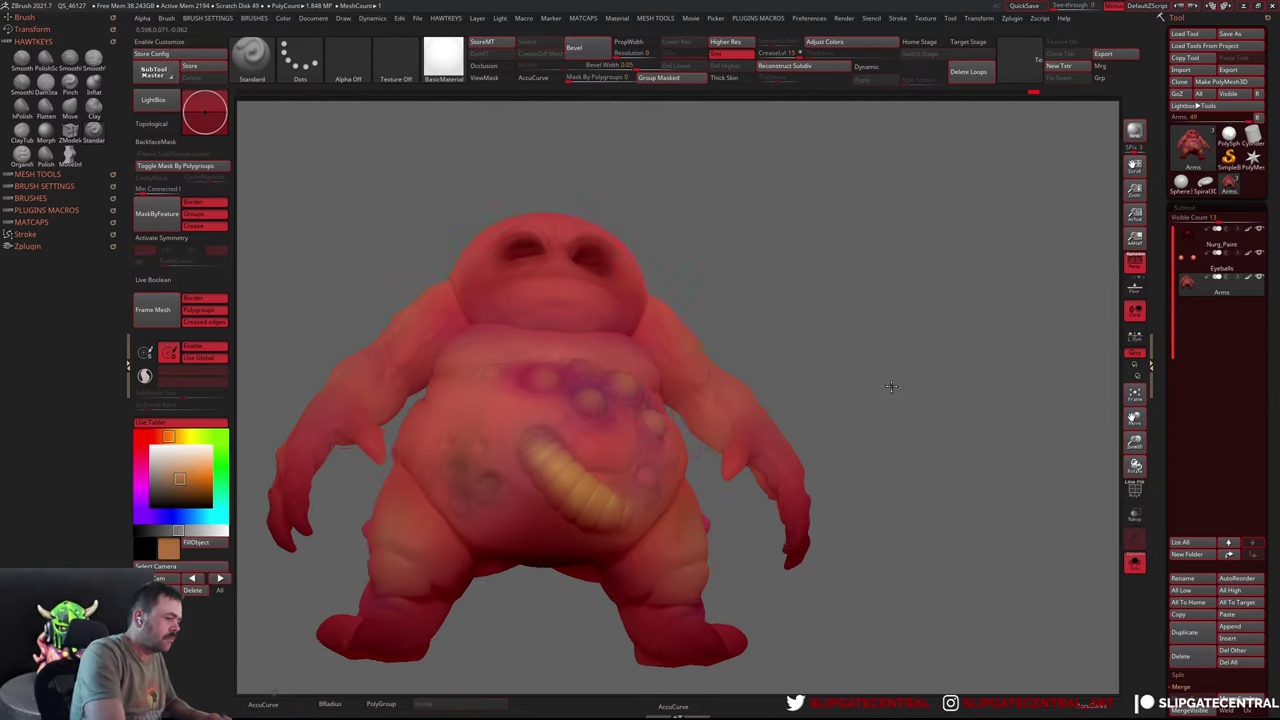
{"action": "left_click_drag", "start_coordinate": [886, 386], "coordinate": [805, 524]}
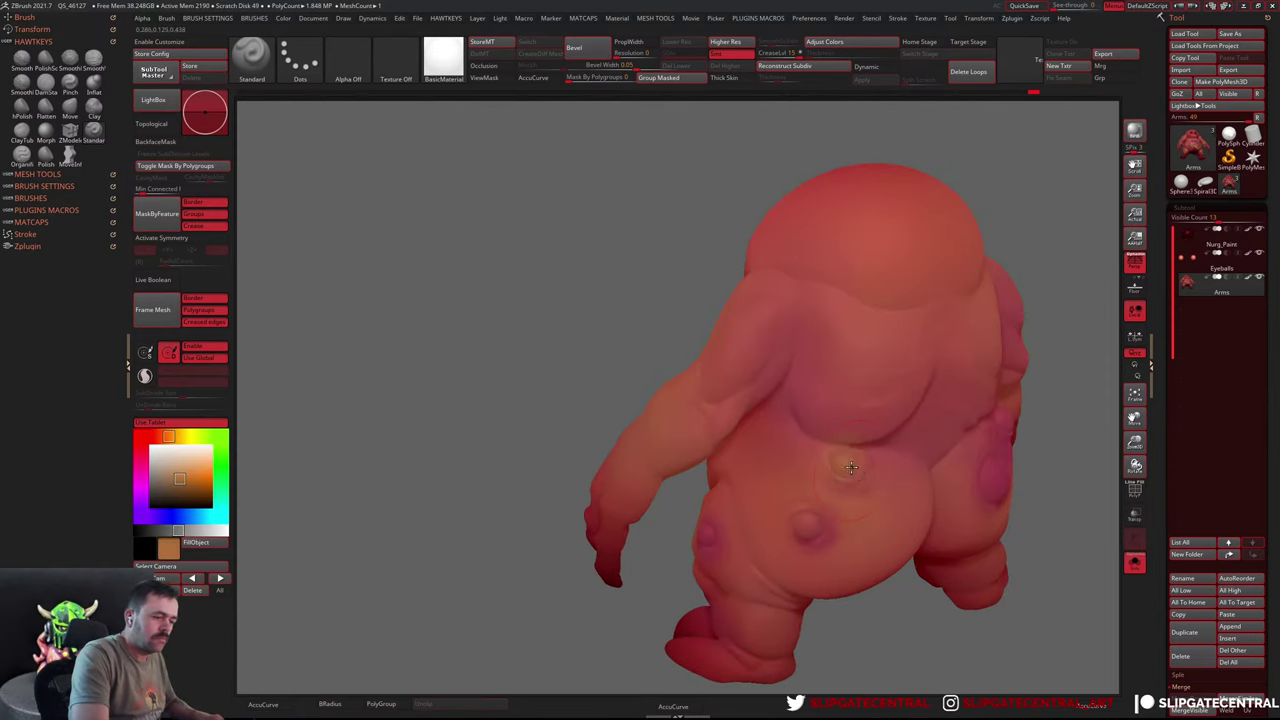
{"action": "right_click_drag", "start_coordinate": [846, 457], "coordinate": [731, 446]}
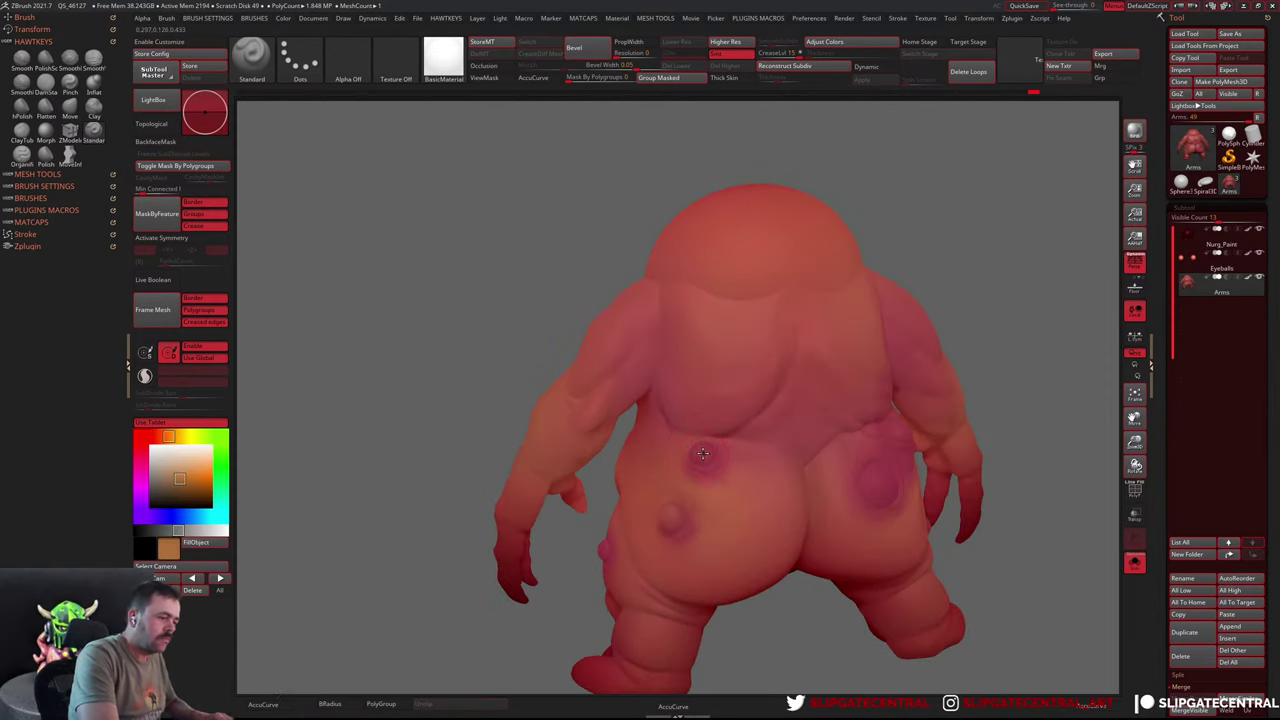
{"action": "right_click_drag", "start_coordinate": [1032, 400], "coordinate": [848, 489]}
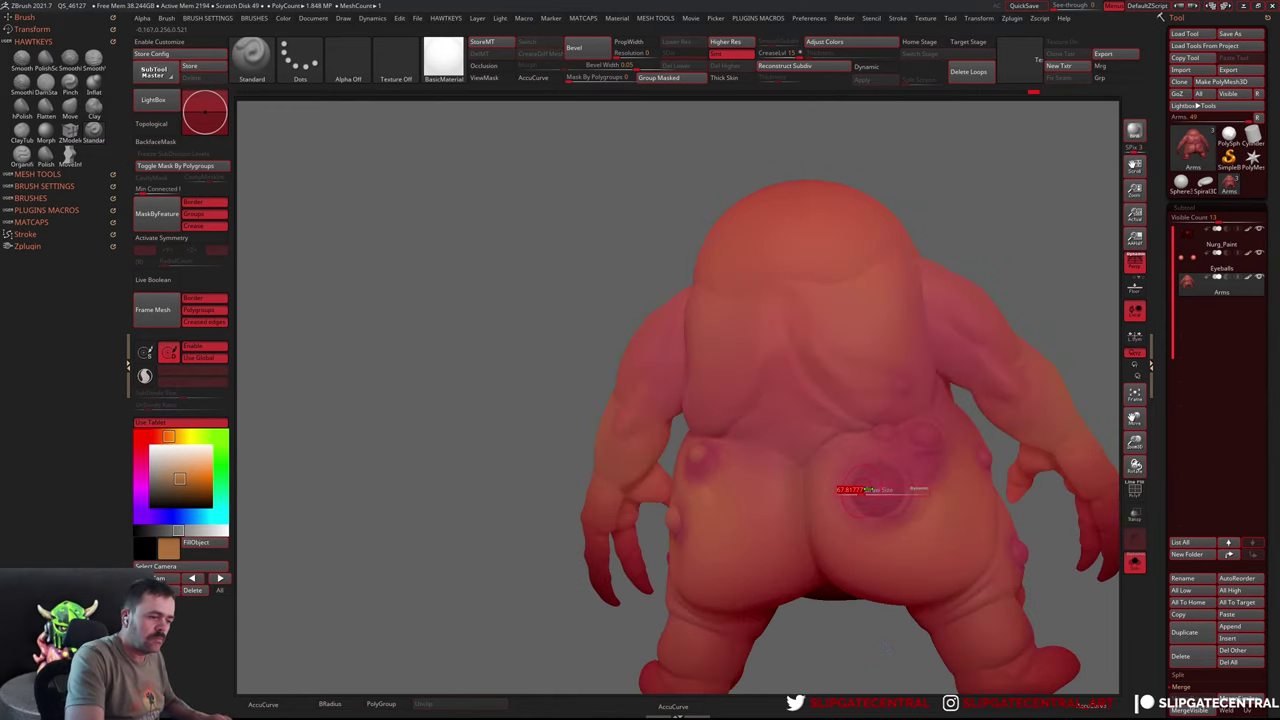
{"action": "left_click", "coordinate": [877, 485]}
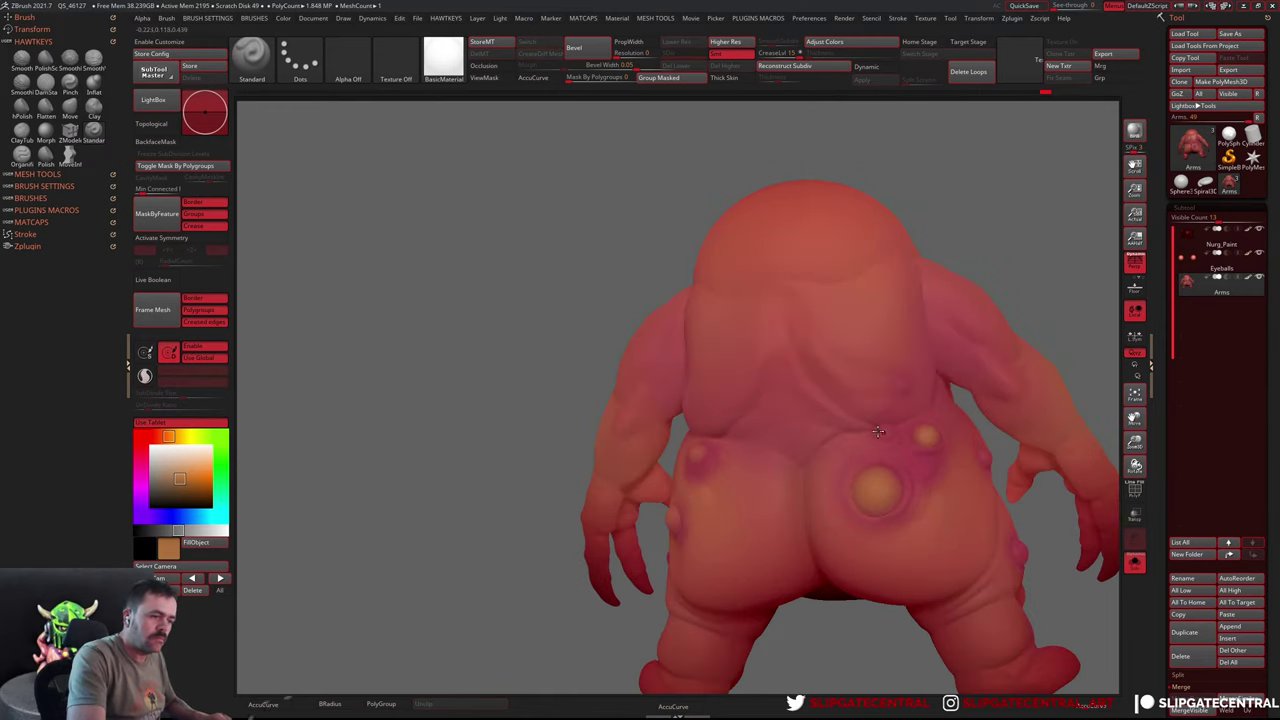
{"action": "mouse_move", "coordinate": [906, 390]}
{"action": "right_mouse_down"}
{"action": "mouse_move", "coordinate": [1006, 309]}
{"action": "mouse_move", "coordinate": [955, 545]}
{"action": "right_mouse_up"}
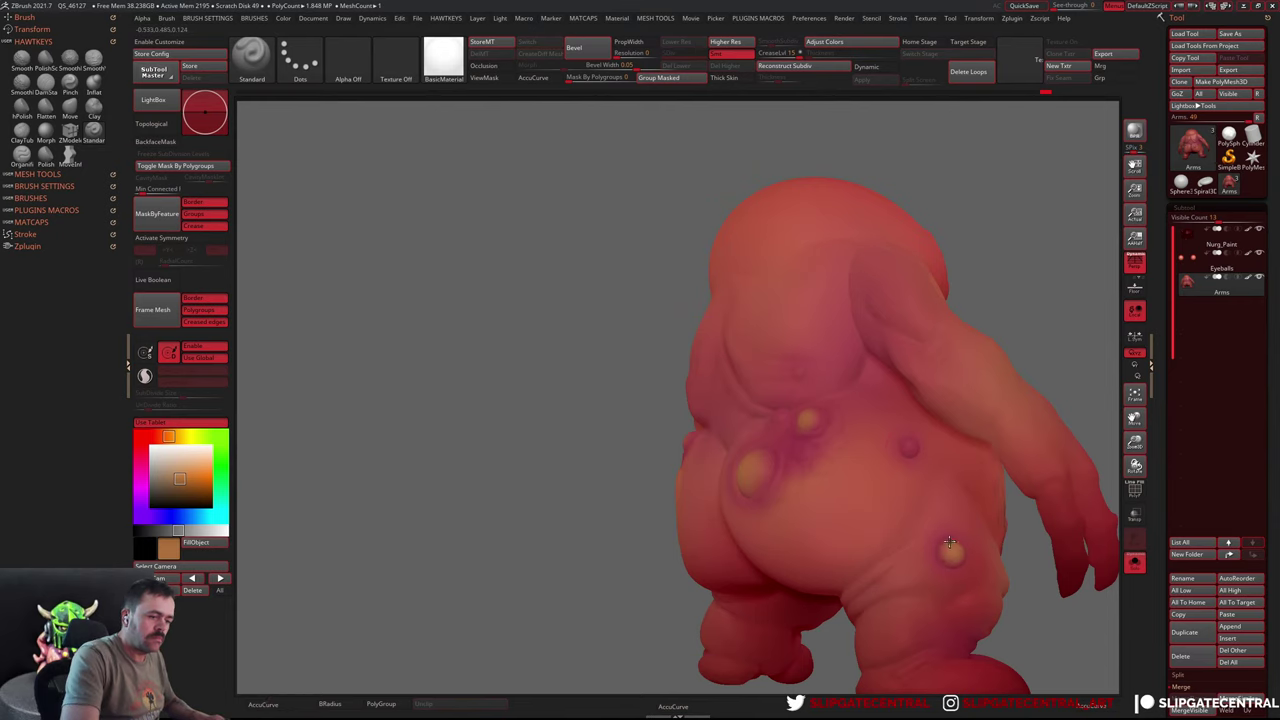
{"action": "mouse_move", "coordinate": [912, 445]}
{"action": "right_mouse_down"}
{"action": "mouse_move", "coordinate": [1060, 310]}
{"action": "mouse_move", "coordinate": [993, 294]}
{"action": "right_mouse_up"}
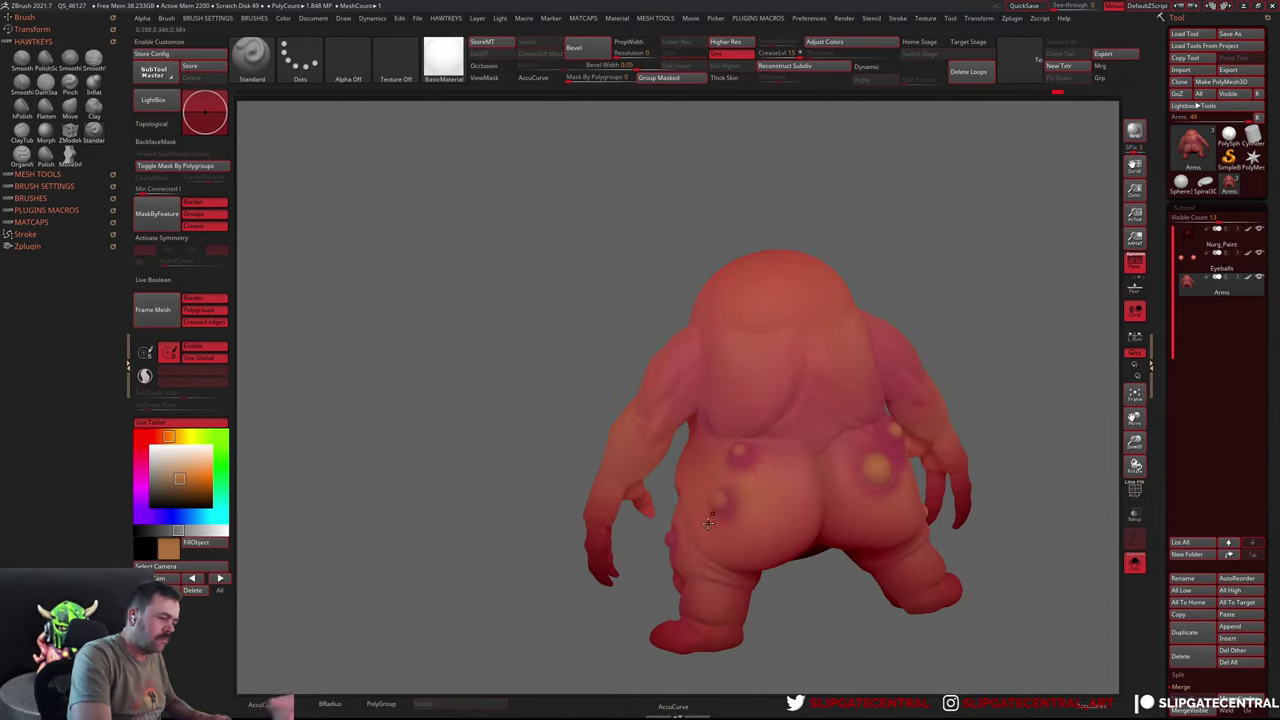
{"action": "mouse_move", "coordinate": [707, 521]}
{"action": "right_mouse_down"}
{"action": "mouse_move", "coordinate": [803, 434]}
{"action": "mouse_move", "coordinate": [646, 545]}
{"action": "right_mouse_up"}
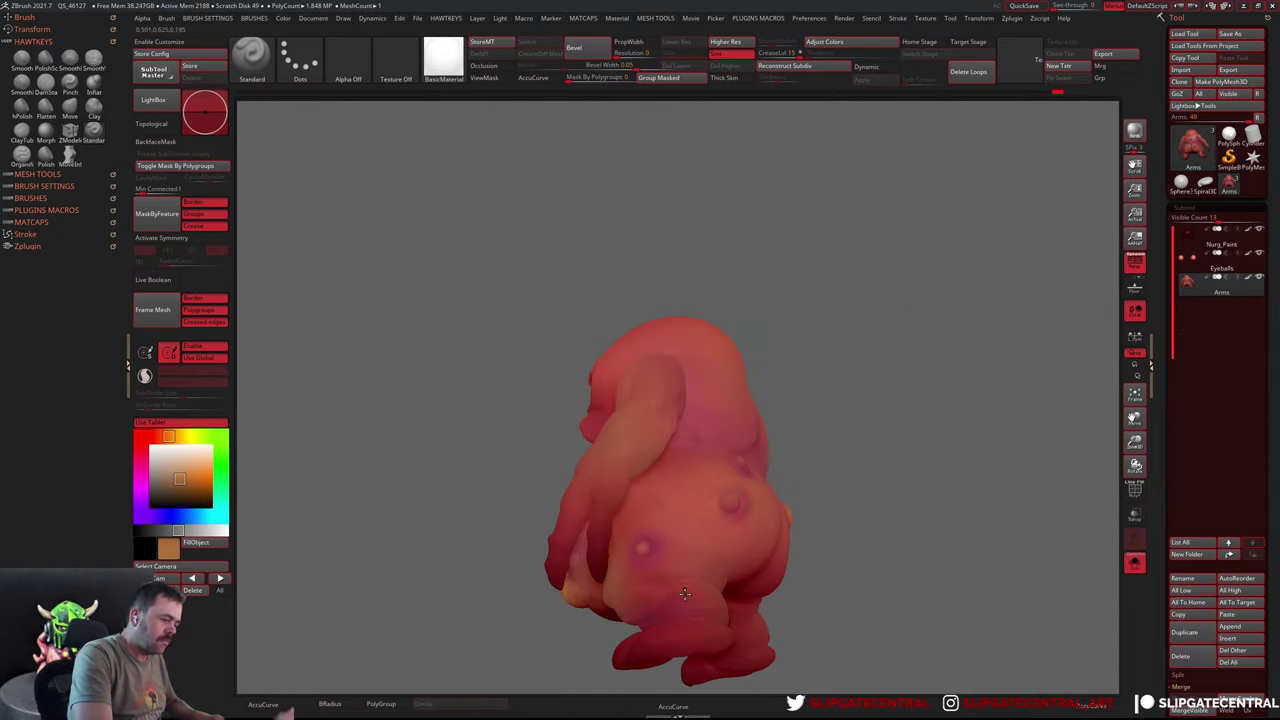
{"action": "mouse_move", "coordinate": [694, 580]}
{"action": "right_mouse_down"}
{"action": "mouse_move", "coordinate": [926, 503]}
{"action": "mouse_move", "coordinate": [966, 466]}
{"action": "mouse_move", "coordinate": [875, 434]}
{"action": "mouse_move", "coordinate": [823, 489]}
{"action": "mouse_move", "coordinate": [829, 457]}
{"action": "mouse_move", "coordinate": [860, 463]}
{"action": "mouse_move", "coordinate": [749, 466]}
{"action": "mouse_move", "coordinate": [662, 414]}
{"action": "right_mouse_up"}
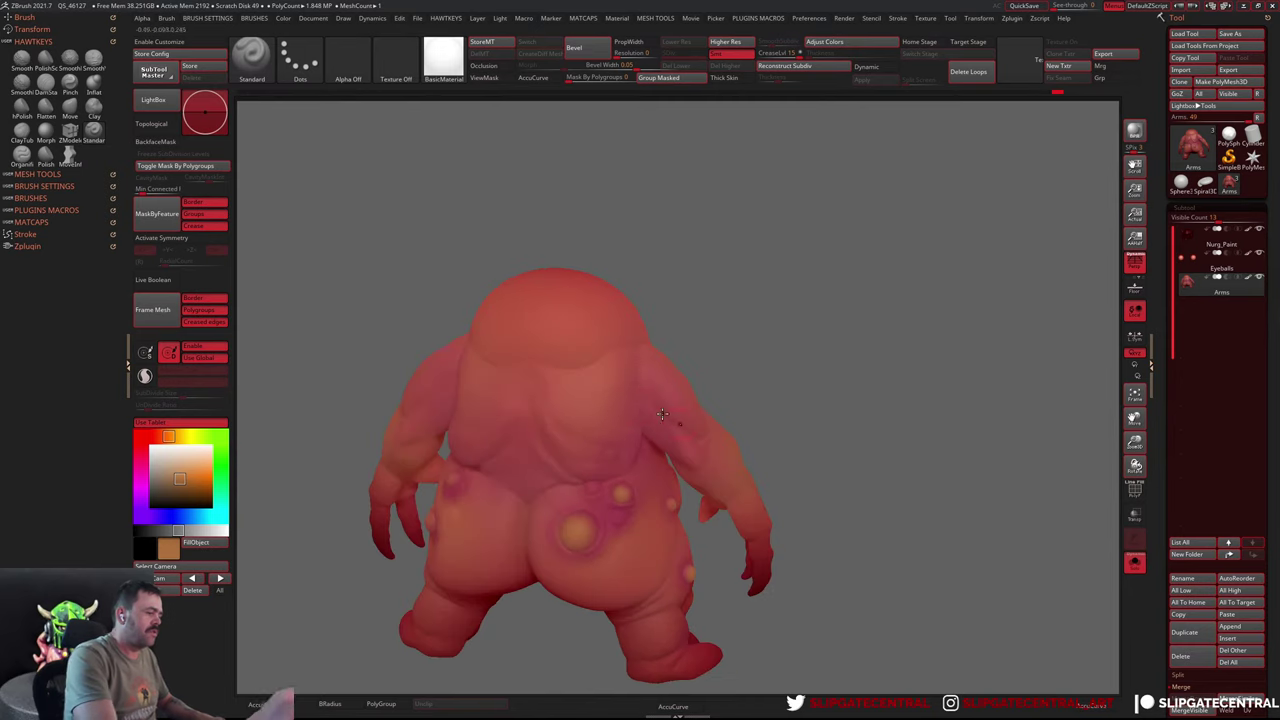
{"action": "mouse_move", "coordinate": [613, 461]}
{"action": "right_mouse_down"}
{"action": "mouse_move", "coordinate": [771, 394]}
{"action": "mouse_move", "coordinate": [507, 435]}
{"action": "mouse_move", "coordinate": [586, 466]}
{"action": "right_mouse_up"}
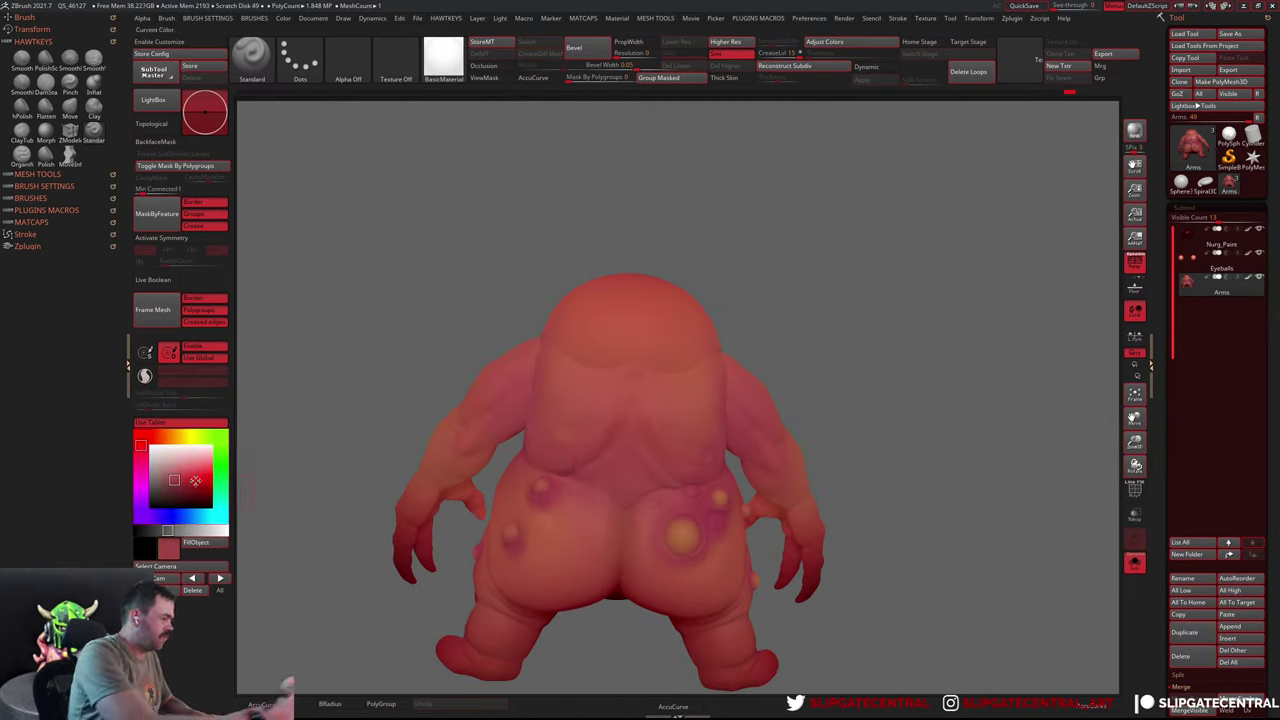
Paint a darker red patch on the left buttock and inspect the back
{"action": "left_click_drag", "start_coordinate": [195, 481], "coordinate": [204, 489]}
{"action": "left_click_drag", "start_coordinate": [573, 468], "coordinate": [665, 378]}
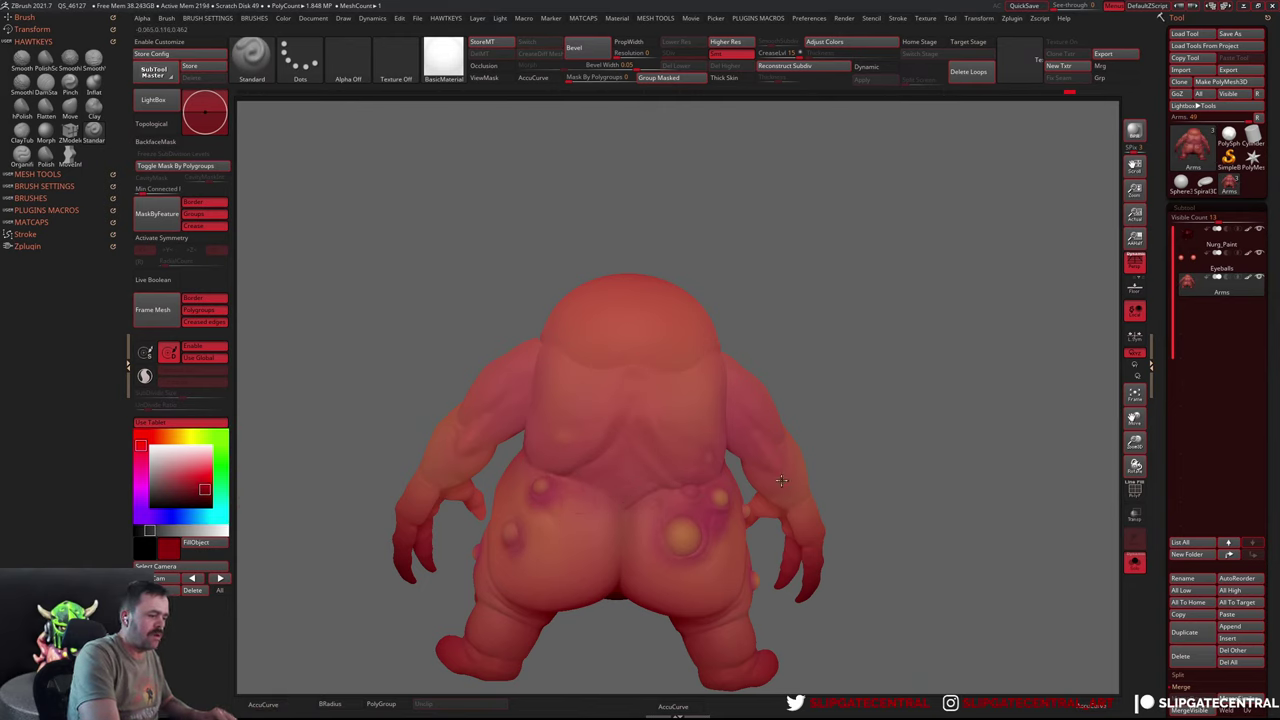
{"action": "mouse_move", "coordinate": [781, 481]}
{"action": "right_mouse_down"}
{"action": "mouse_move", "coordinate": [903, 429]}
{"action": "mouse_move", "coordinate": [883, 409]}
{"action": "mouse_move", "coordinate": [657, 400]}
{"action": "right_mouse_up"}
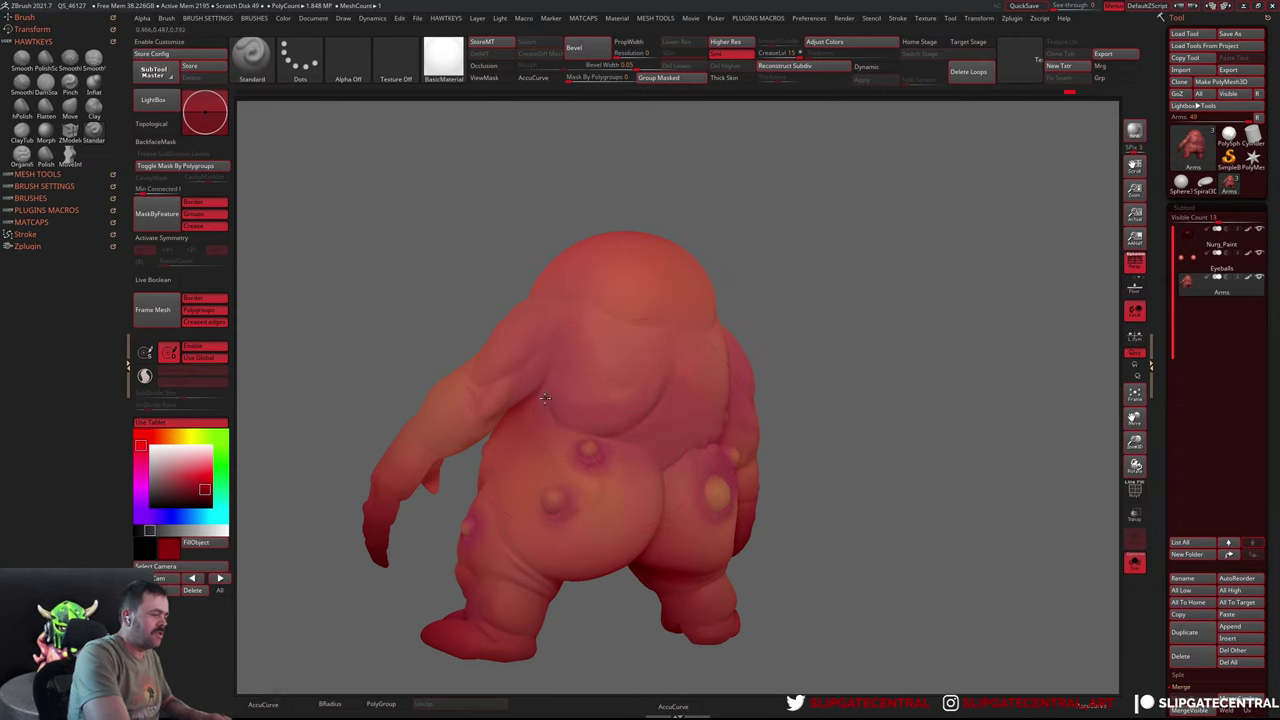
{"action": "mouse_move", "coordinate": [747, 280]}
{"action": "right_mouse_down"}
{"action": "mouse_move", "coordinate": [831, 294]}
{"action": "mouse_move", "coordinate": [752, 391]}
{"action": "right_mouse_up"}
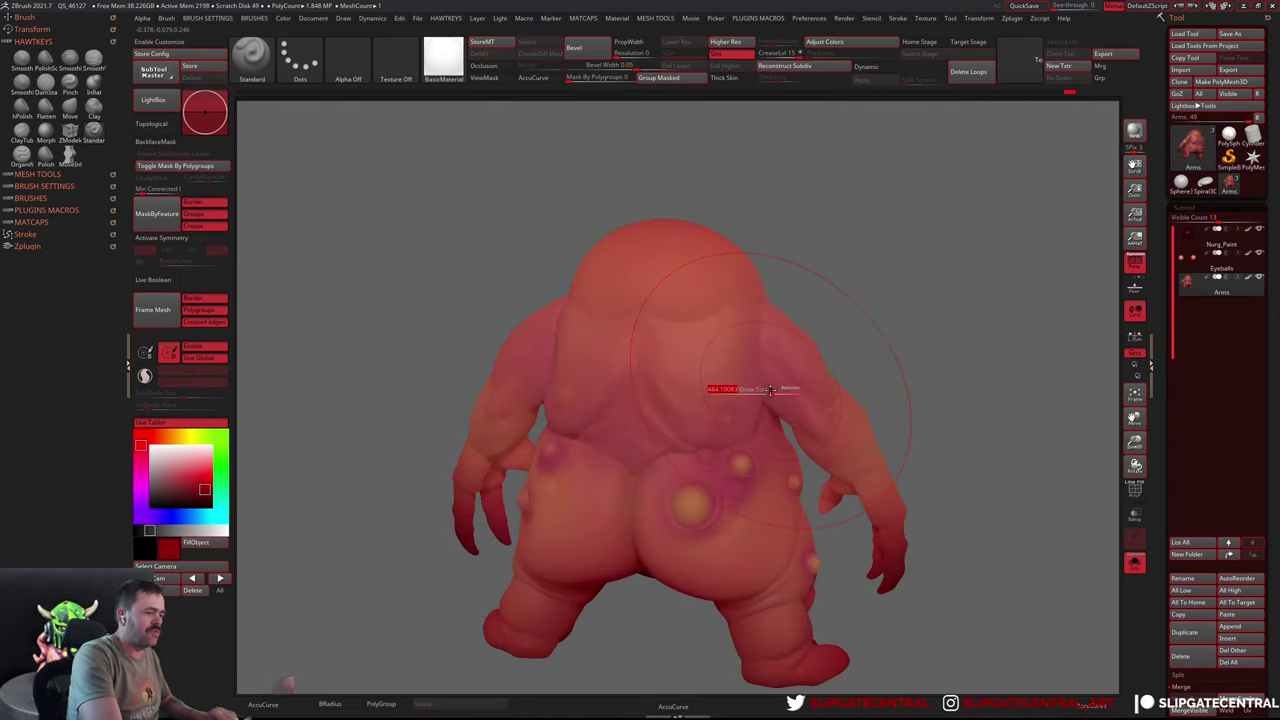
{"action": "right_click_drag", "start_coordinate": [781, 295], "coordinate": [900, 323]}
{"action": "left_click_drag", "start_coordinate": [586, 414], "coordinate": [714, 382]}
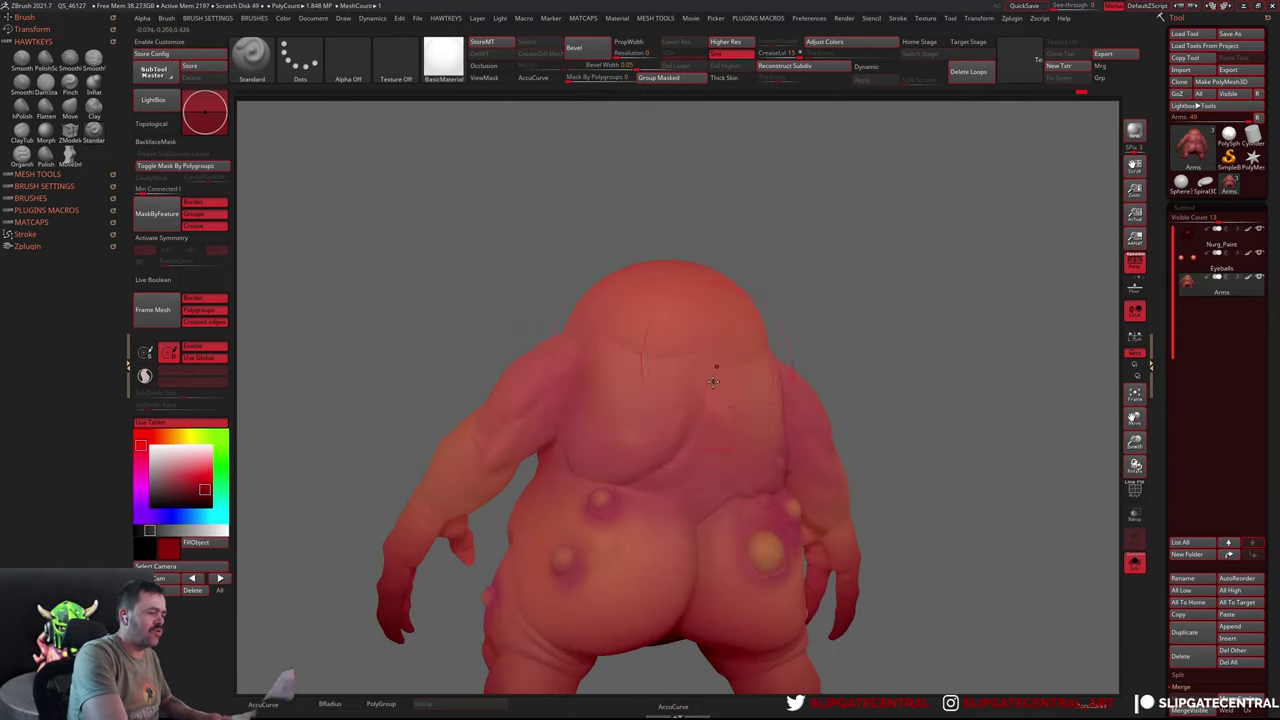
Turn the creature to face front, undo a trial belly stroke, and show the material choices
{"action": "mouse_move", "coordinate": [806, 381]}
{"action": "right_mouse_down"}
{"action": "mouse_move", "coordinate": [937, 380]}
{"action": "mouse_move", "coordinate": [777, 406]}
{"action": "mouse_move", "coordinate": [806, 391]}
{"action": "mouse_move", "coordinate": [685, 320]}
{"action": "right_mouse_up"}
{"action": "key", "text": "f"}
{"action": "mouse_move", "coordinate": [749, 286]}
{"action": "right_mouse_down"}
{"action": "mouse_move", "coordinate": [860, 397]}
{"action": "mouse_move", "coordinate": [900, 375]}
{"action": "right_mouse_up"}
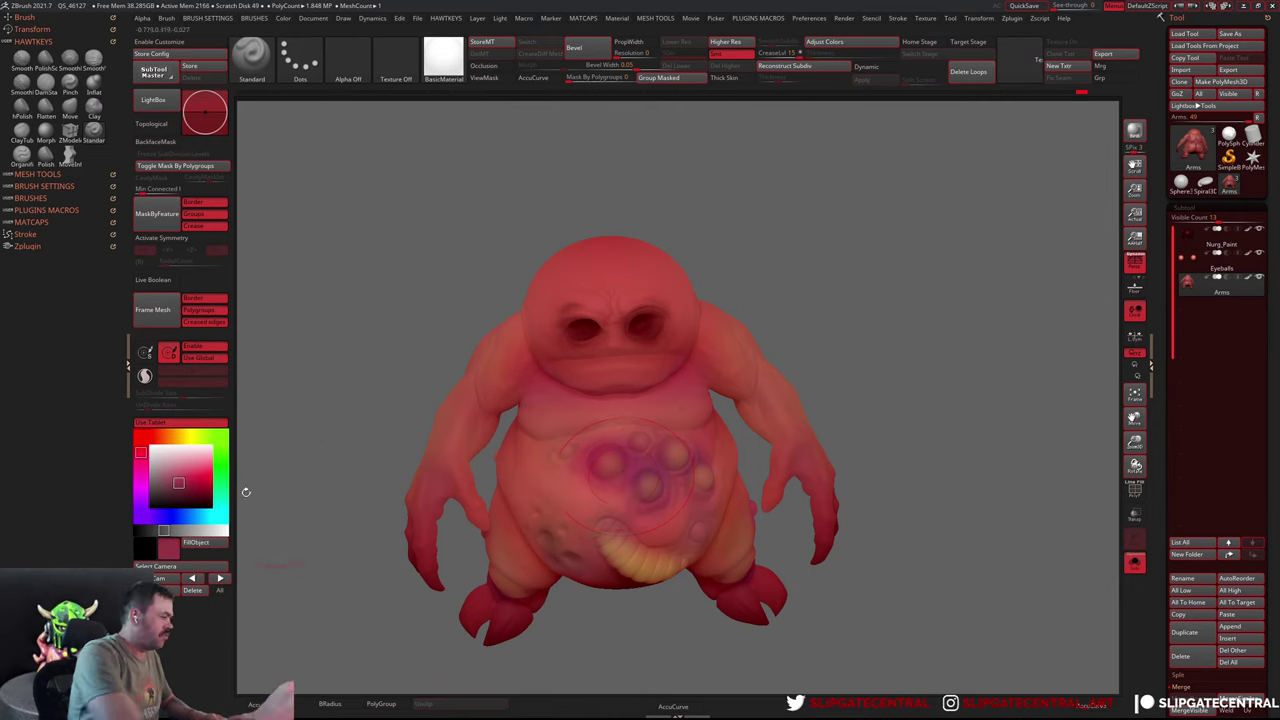
{"action": "key", "text": "s"}
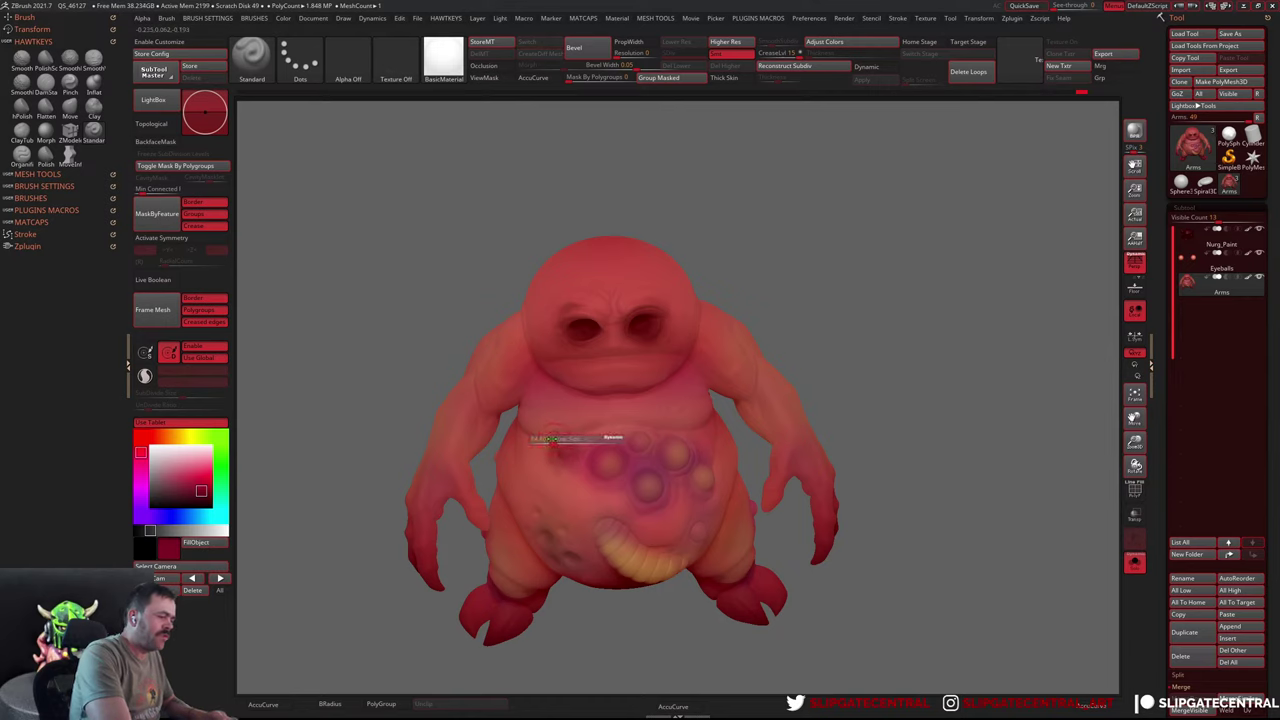
{"action": "left_click_drag", "start_coordinate": [600, 428], "coordinate": [691, 425]}
{"action": "key", "text": "ctrl+z"}
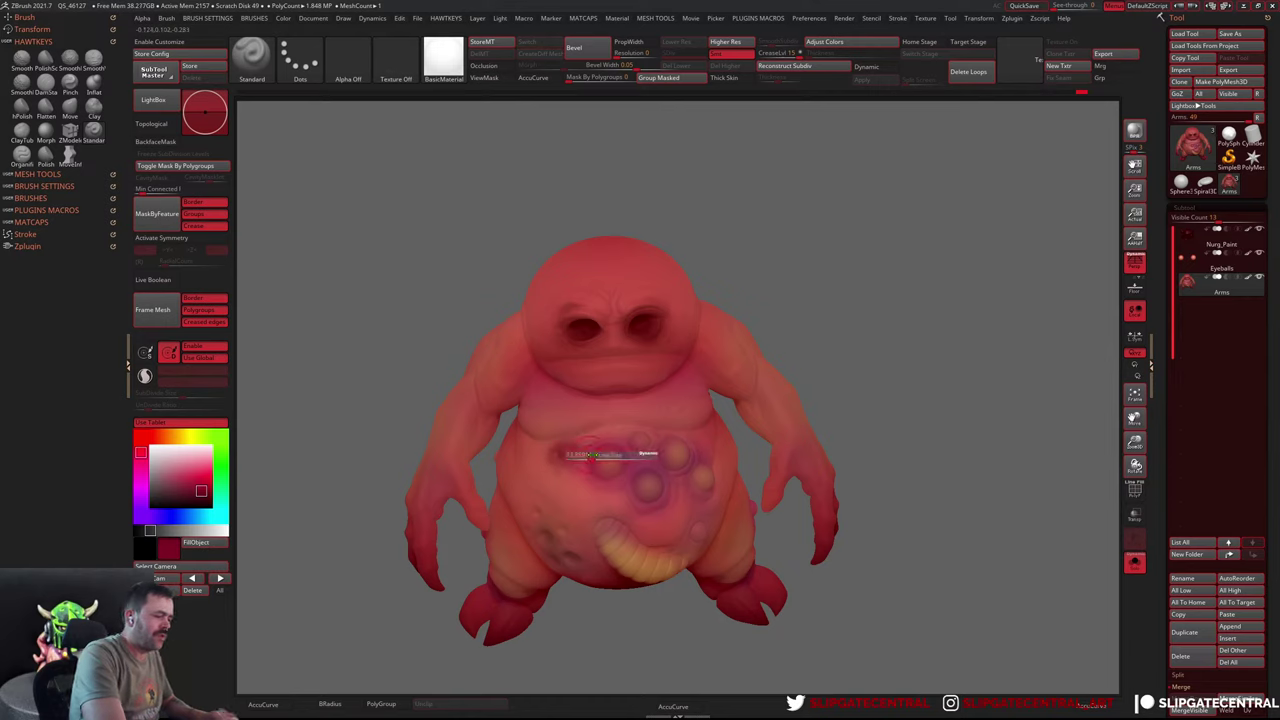
{"action": "key", "text": "m"}
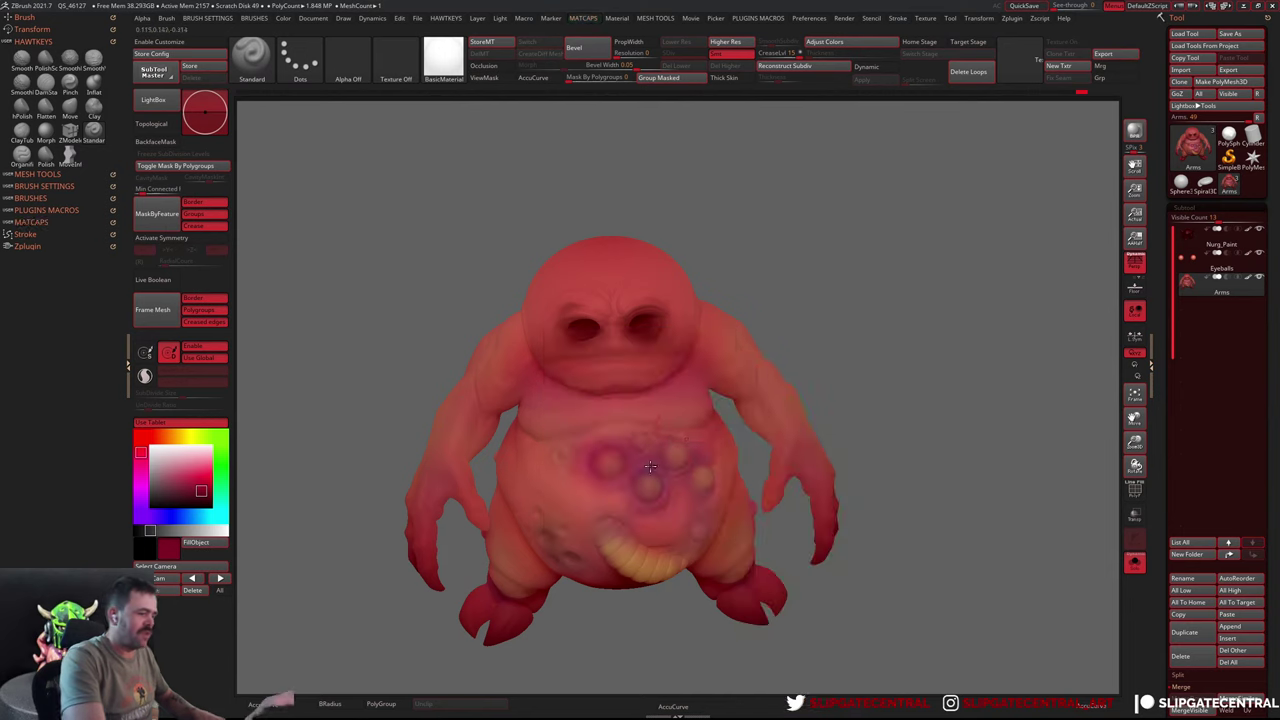
{"action": "key", "text": "m"}
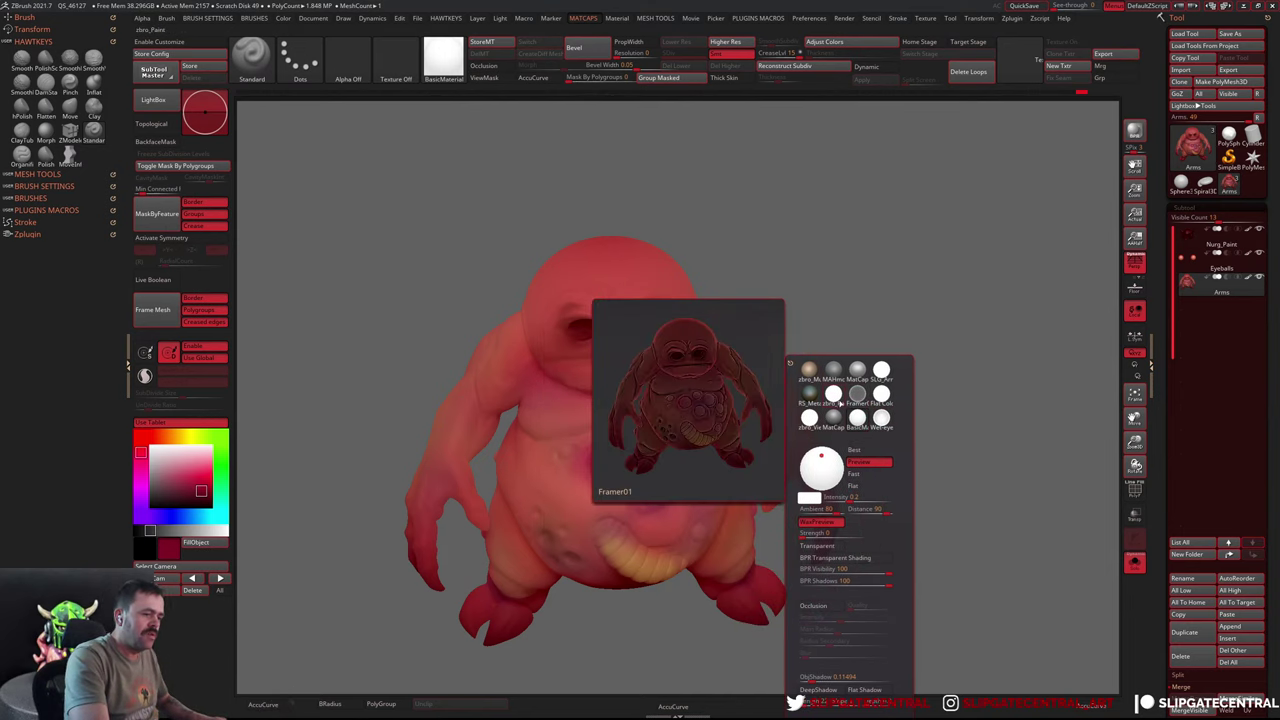
Show the model in the Flat Color material and pick a lighter pink paint colour
{"action": "left_click", "coordinate": [884, 393]}
{"action": "left_click_drag", "start_coordinate": [1010, 352], "coordinate": [715, 475]}
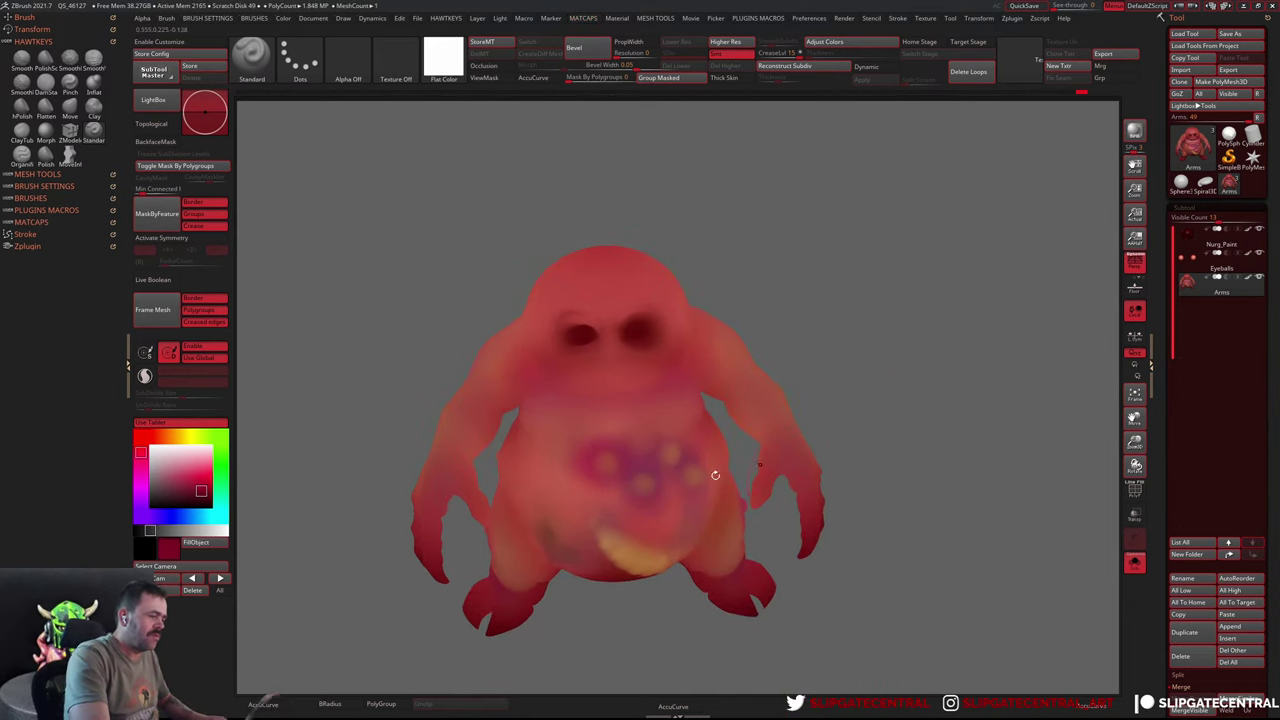
{"action": "left_click", "coordinate": [196, 471]}
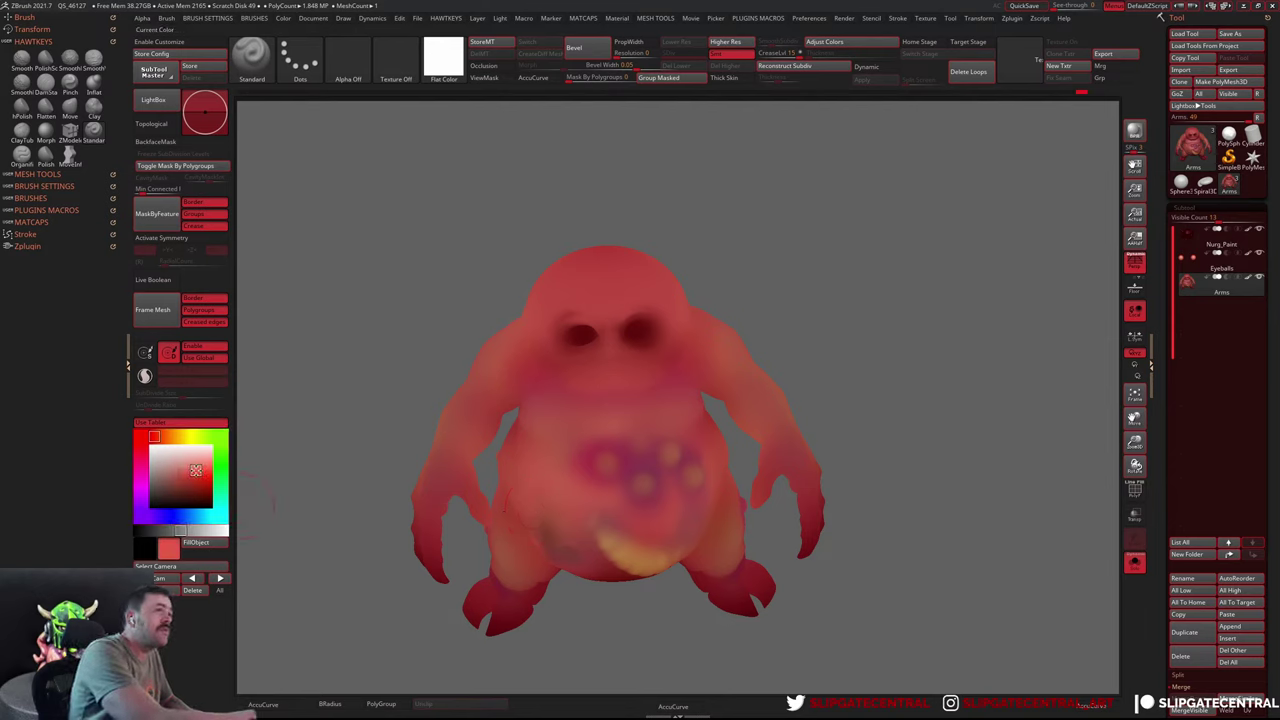
{"action": "left_click_drag", "start_coordinate": [196, 471], "coordinate": [185, 463]}
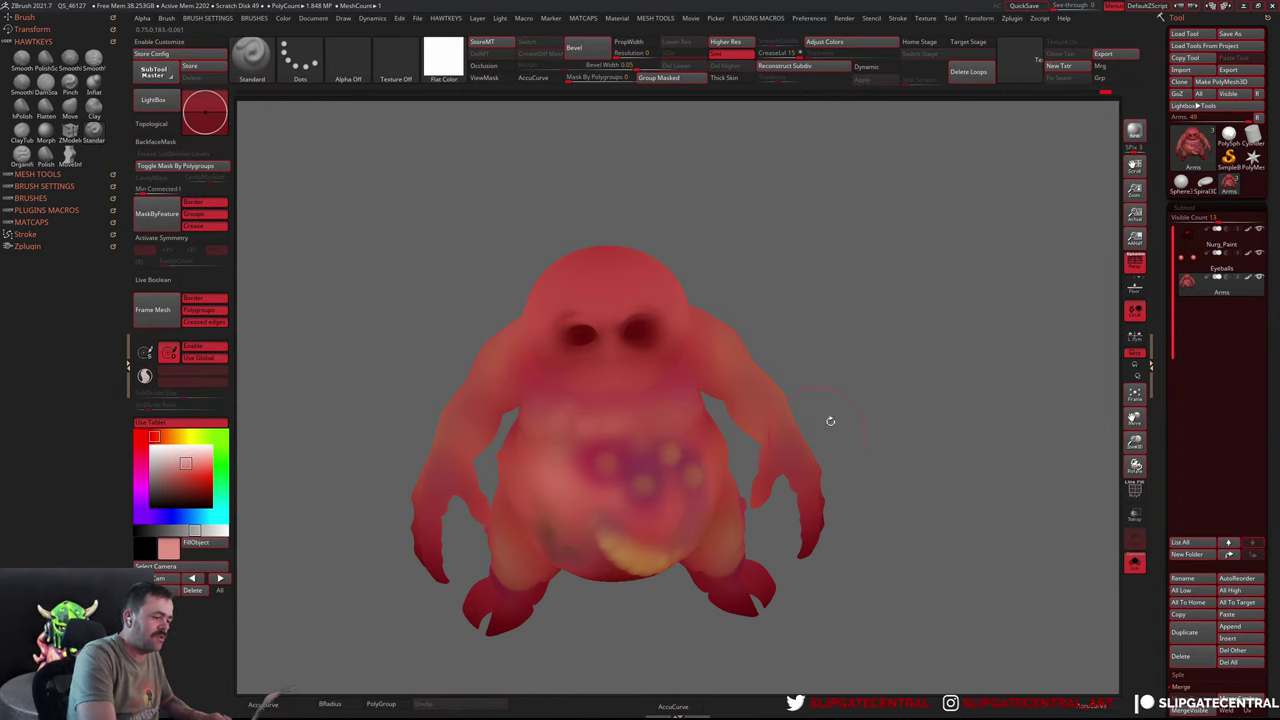
Orbit the flat-coloured creature to review its back, underside and sides
{"action": "left_click_drag", "start_coordinate": [830, 421], "coordinate": [517, 534]}
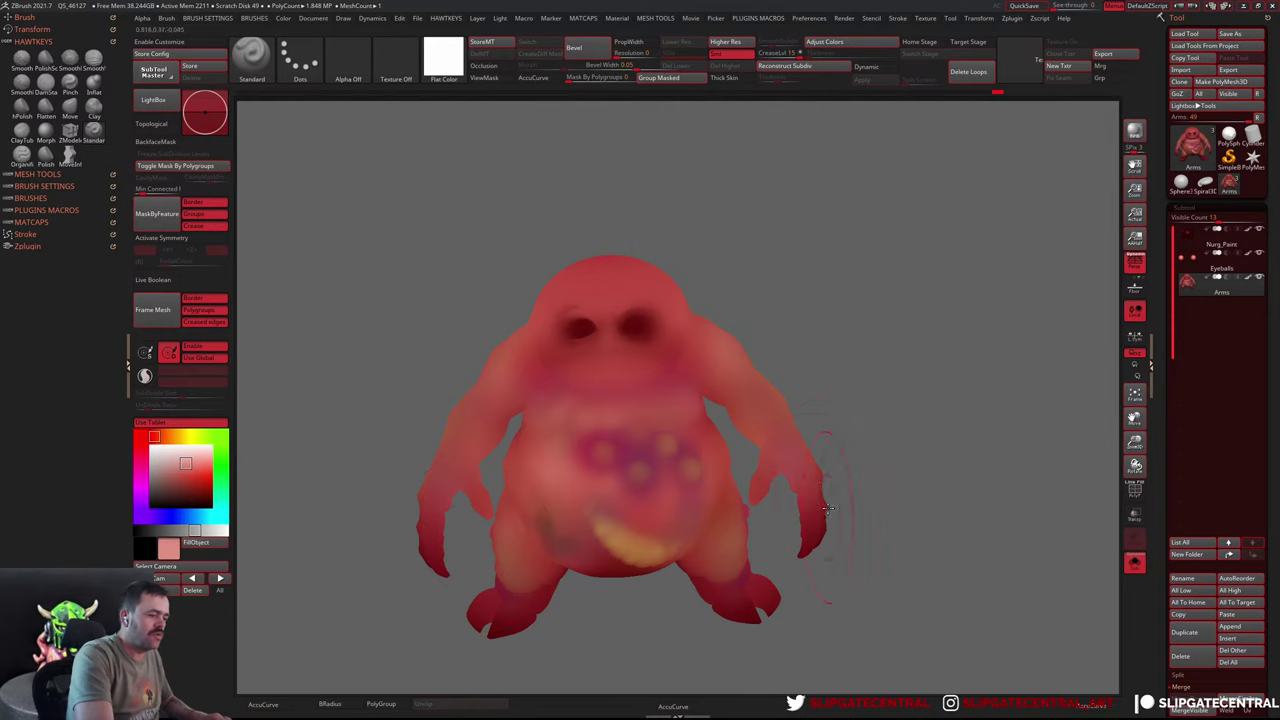
{"action": "left_click_drag", "start_coordinate": [872, 405], "coordinate": [766, 466]}
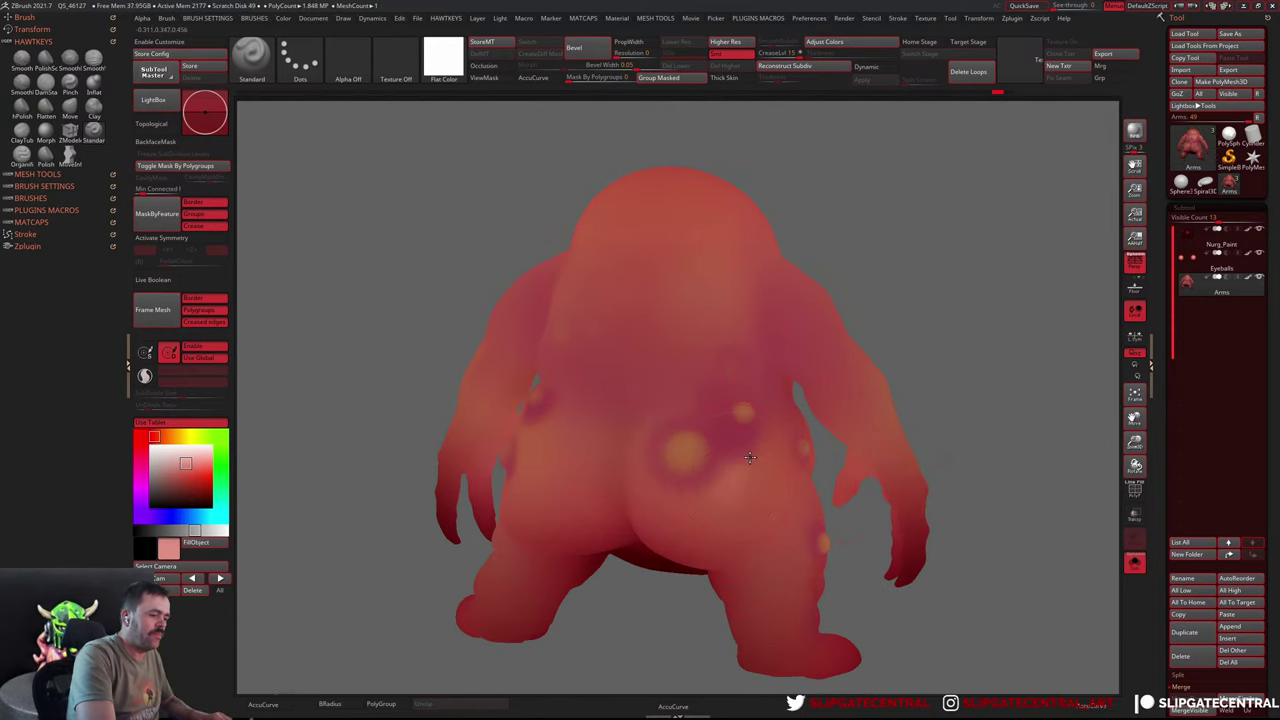
{"action": "right_click_drag", "start_coordinate": [600, 471], "coordinate": [672, 413]}
{"action": "right_click_drag", "start_coordinate": [550, 473], "coordinate": [632, 552]}
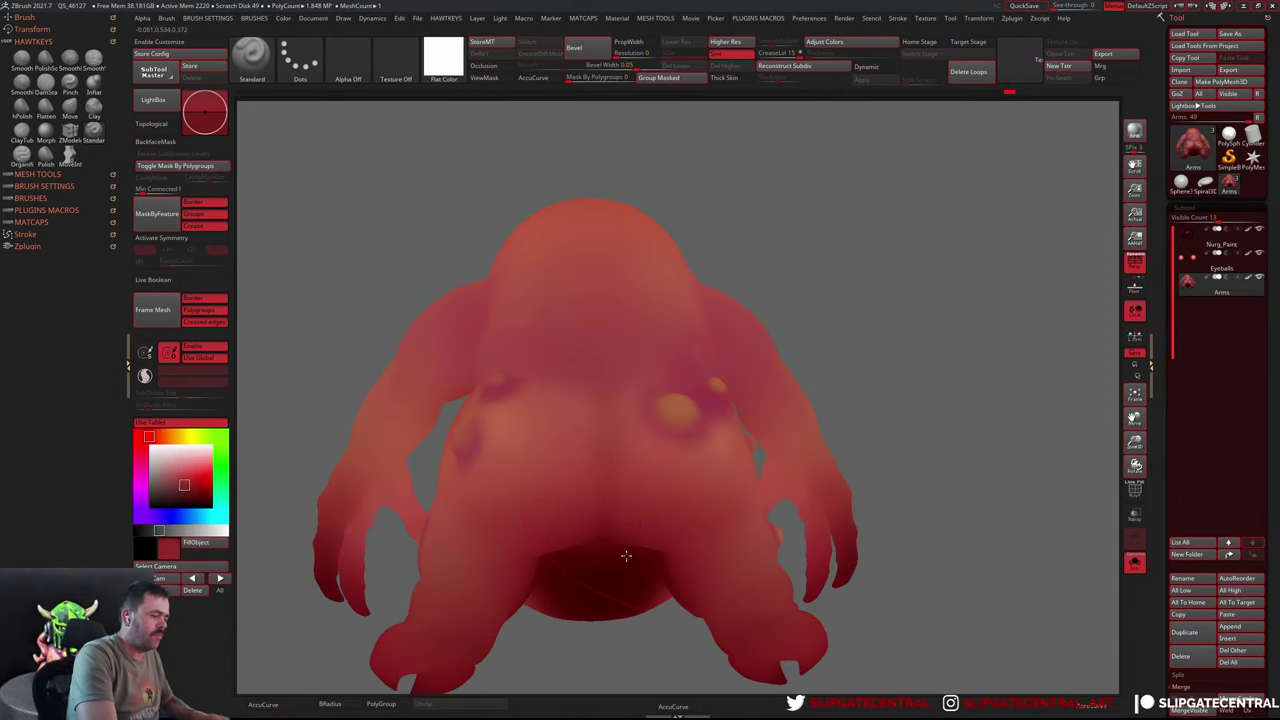
{"action": "mouse_move", "coordinate": [878, 395]}
{"action": "right_mouse_down"}
{"action": "mouse_move", "coordinate": [819, 393]}
{"action": "mouse_move", "coordinate": [631, 459]}
{"action": "mouse_move", "coordinate": [857, 430]}
{"action": "mouse_move", "coordinate": [808, 408]}
{"action": "mouse_move", "coordinate": [817, 449]}
{"action": "mouse_move", "coordinate": [843, 471]}
{"action": "mouse_move", "coordinate": [894, 477]}
{"action": "mouse_move", "coordinate": [883, 493]}
{"action": "right_mouse_up"}
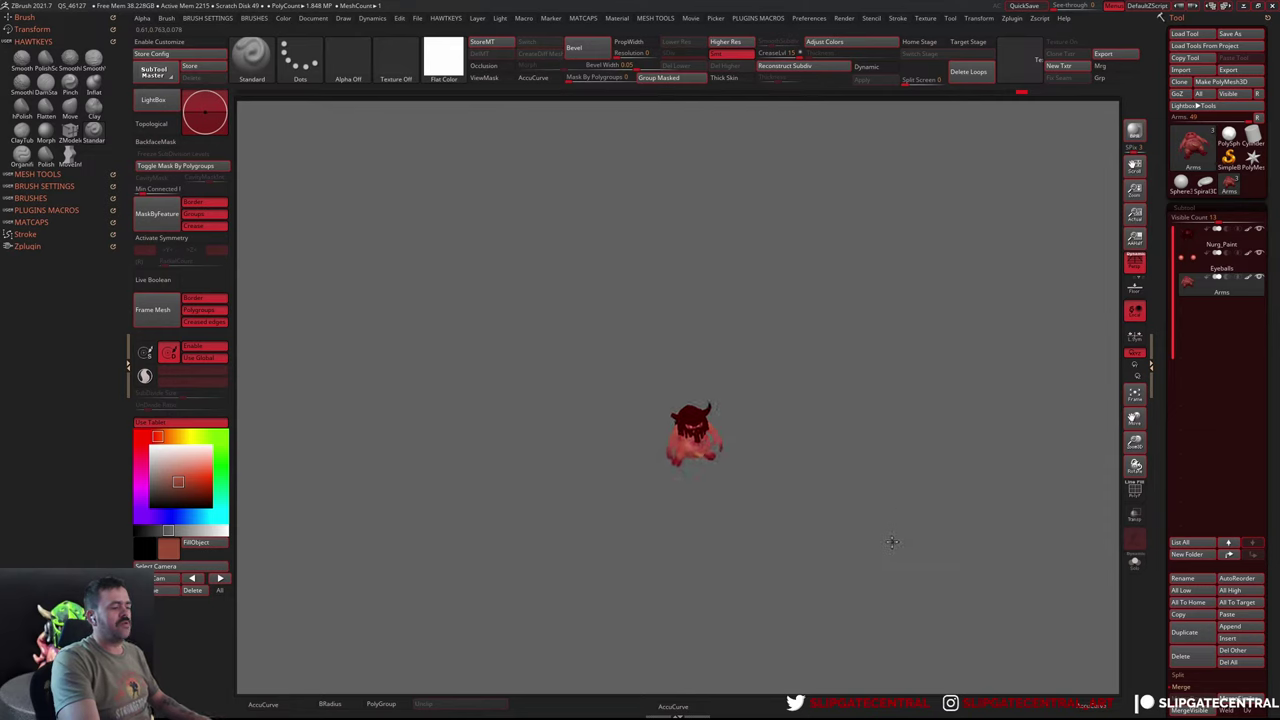
Review the helmeted creature from front and below, set a darker colour, then select the Nurg_Paint subtool
{"action": "mouse_move", "coordinate": [921, 540]}
{"action": "right_mouse_down"}
{"action": "mouse_move", "coordinate": [892, 503]}
{"action": "mouse_move", "coordinate": [880, 517]}
{"action": "mouse_move", "coordinate": [860, 483]}
{"action": "mouse_move", "coordinate": [896, 498]}
{"action": "mouse_move", "coordinate": [860, 517]}
{"action": "mouse_move", "coordinate": [957, 517]}
{"action": "mouse_move", "coordinate": [880, 526]}
{"action": "mouse_move", "coordinate": [940, 590]}
{"action": "mouse_move", "coordinate": [883, 437]}
{"action": "right_mouse_up"}
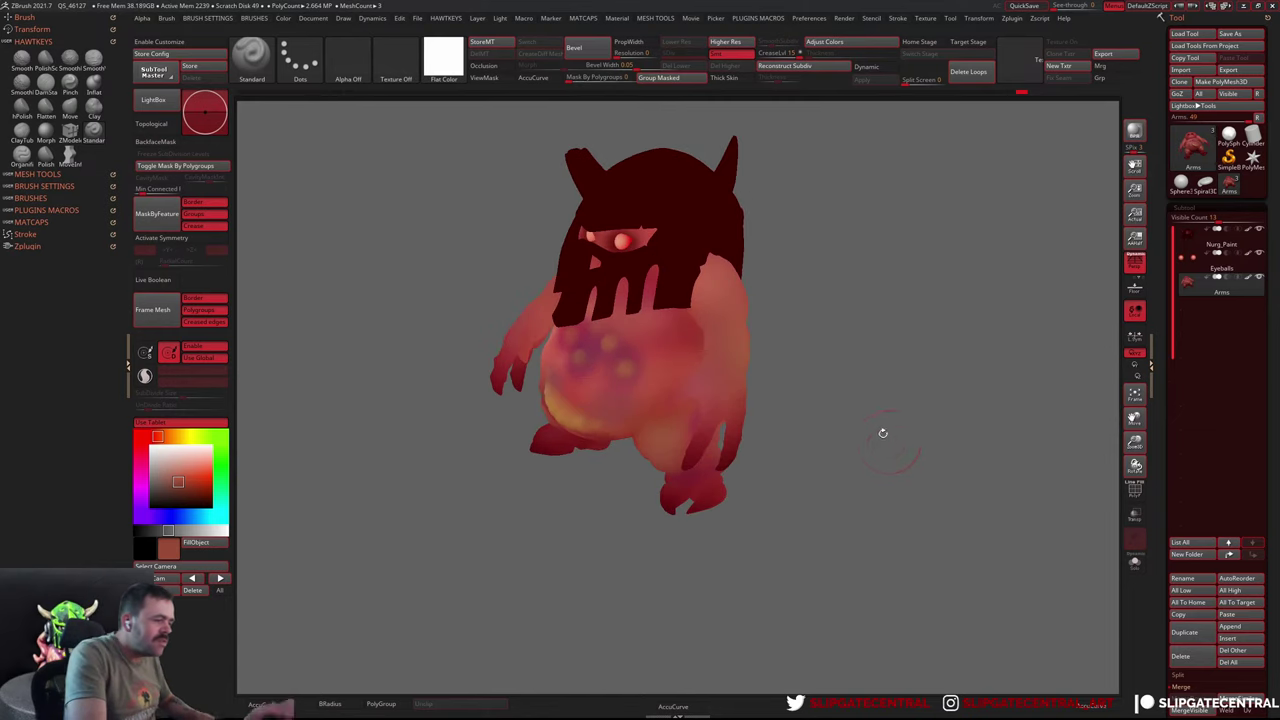
{"action": "mouse_move", "coordinate": [764, 410]}
{"action": "right_mouse_down"}
{"action": "mouse_move", "coordinate": [741, 395]}
{"action": "mouse_move", "coordinate": [740, 480]}
{"action": "right_mouse_up"}
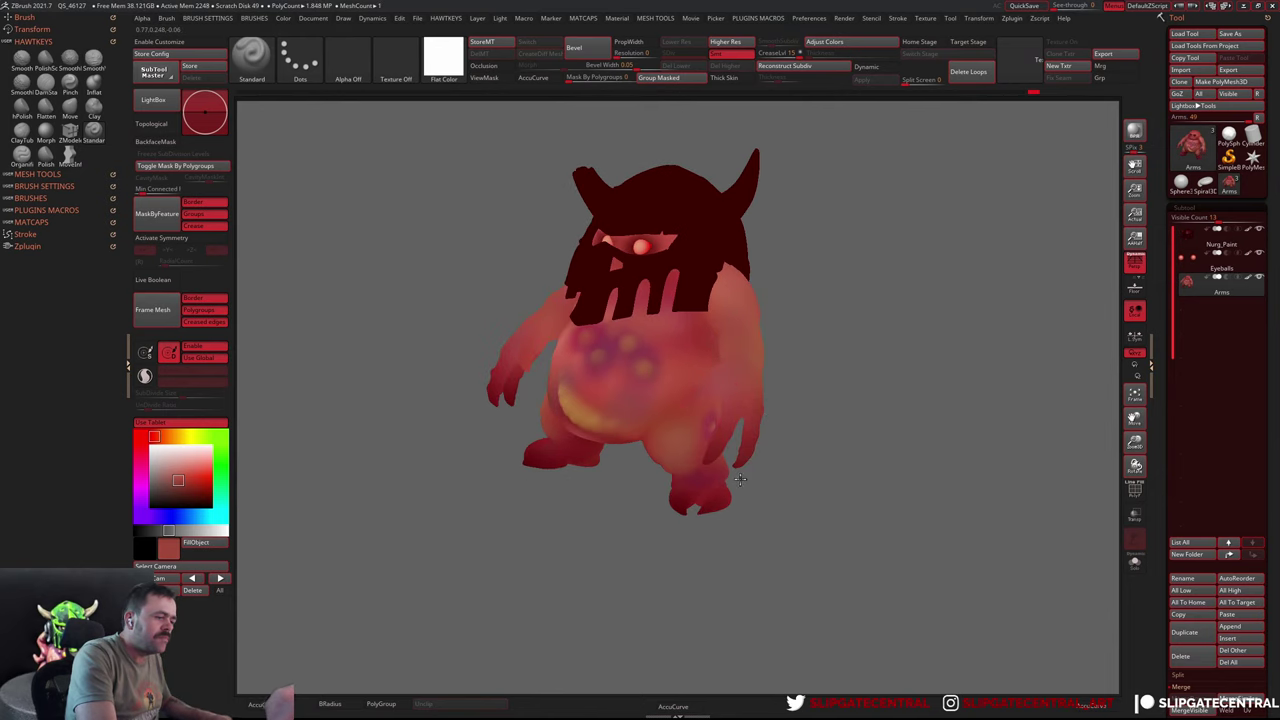
{"action": "mouse_move", "coordinate": [820, 425]}
{"action": "right_mouse_down"}
{"action": "mouse_move", "coordinate": [788, 408]}
{"action": "mouse_move", "coordinate": [444, 392]}
{"action": "mouse_move", "coordinate": [877, 303]}
{"action": "mouse_move", "coordinate": [763, 260]}
{"action": "mouse_move", "coordinate": [843, 354]}
{"action": "mouse_move", "coordinate": [896, 339]}
{"action": "mouse_move", "coordinate": [864, 357]}
{"action": "right_mouse_up"}
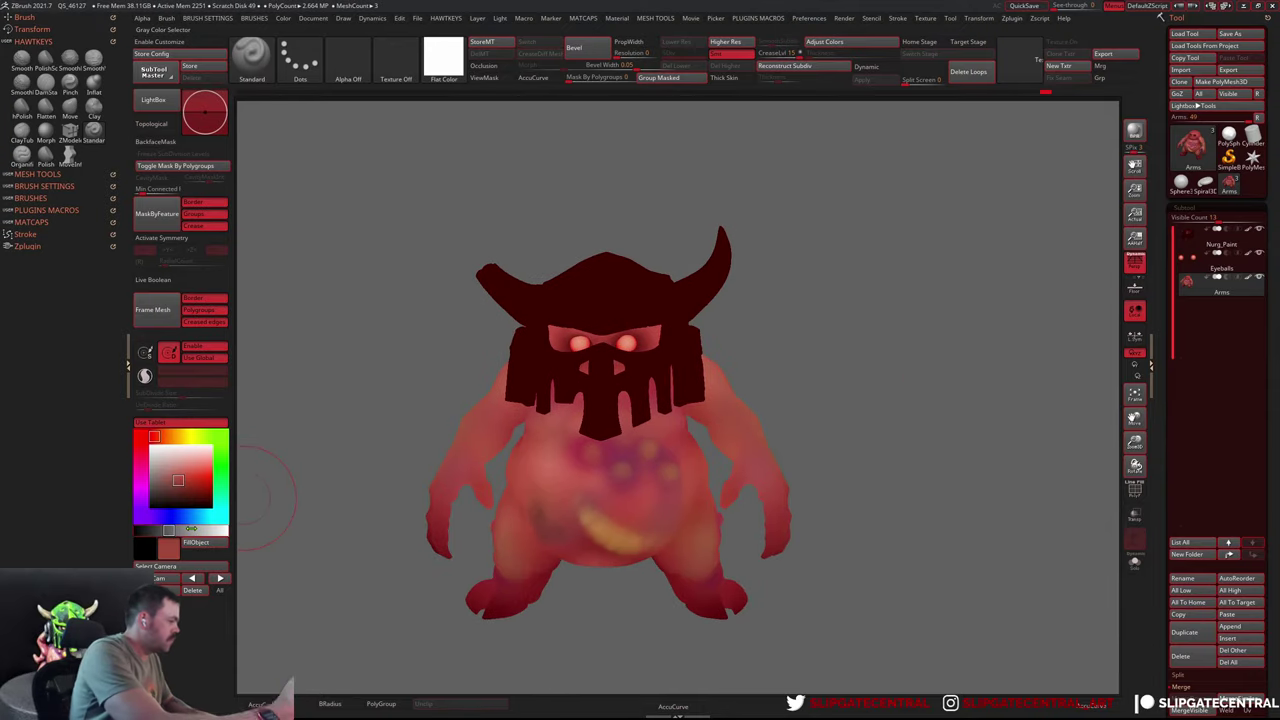
{"action": "key", "text": "c"}
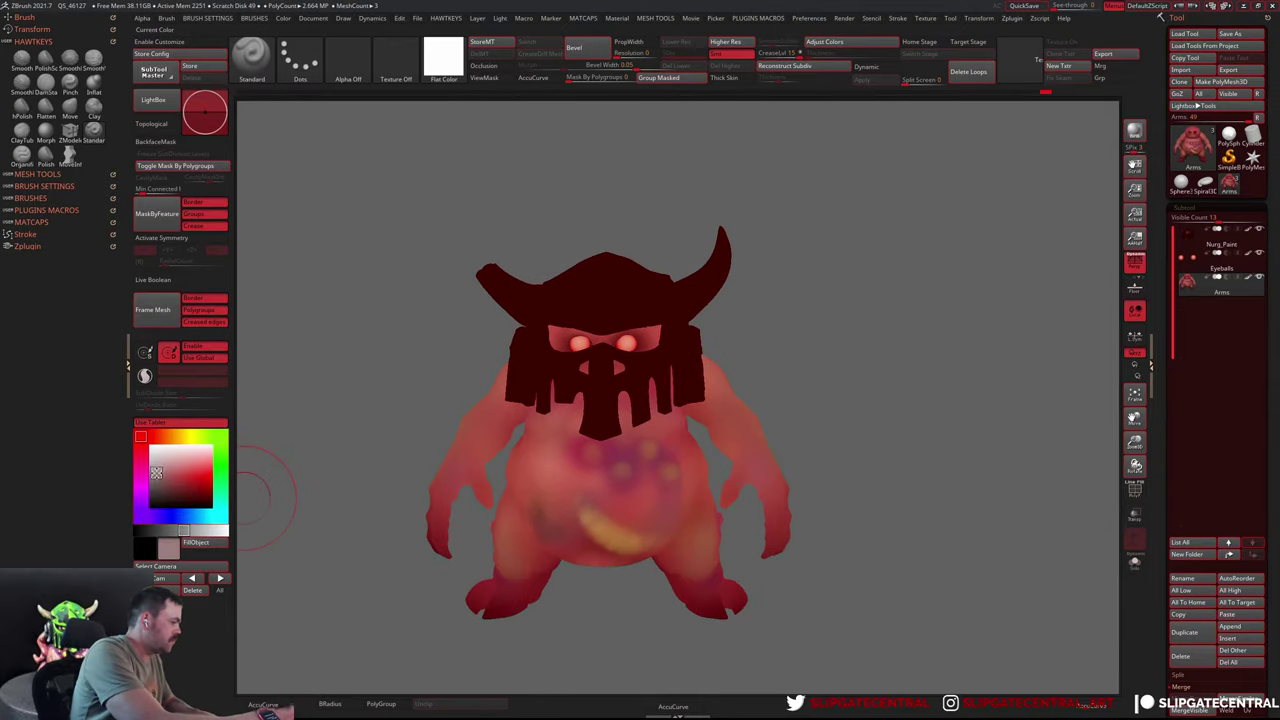
{"action": "mouse_move", "coordinate": [857, 437]}
{"action": "right_mouse_down", "text": "ctrl"}
{"action": "mouse_move", "coordinate": [713, 404]}
{"action": "mouse_move", "coordinate": [705, 426]}
{"action": "mouse_move", "coordinate": [863, 429]}
{"action": "mouse_move", "coordinate": [863, 446]}
{"action": "mouse_move", "coordinate": [761, 516]}
{"action": "right_mouse_up", "text": "ctrl"}
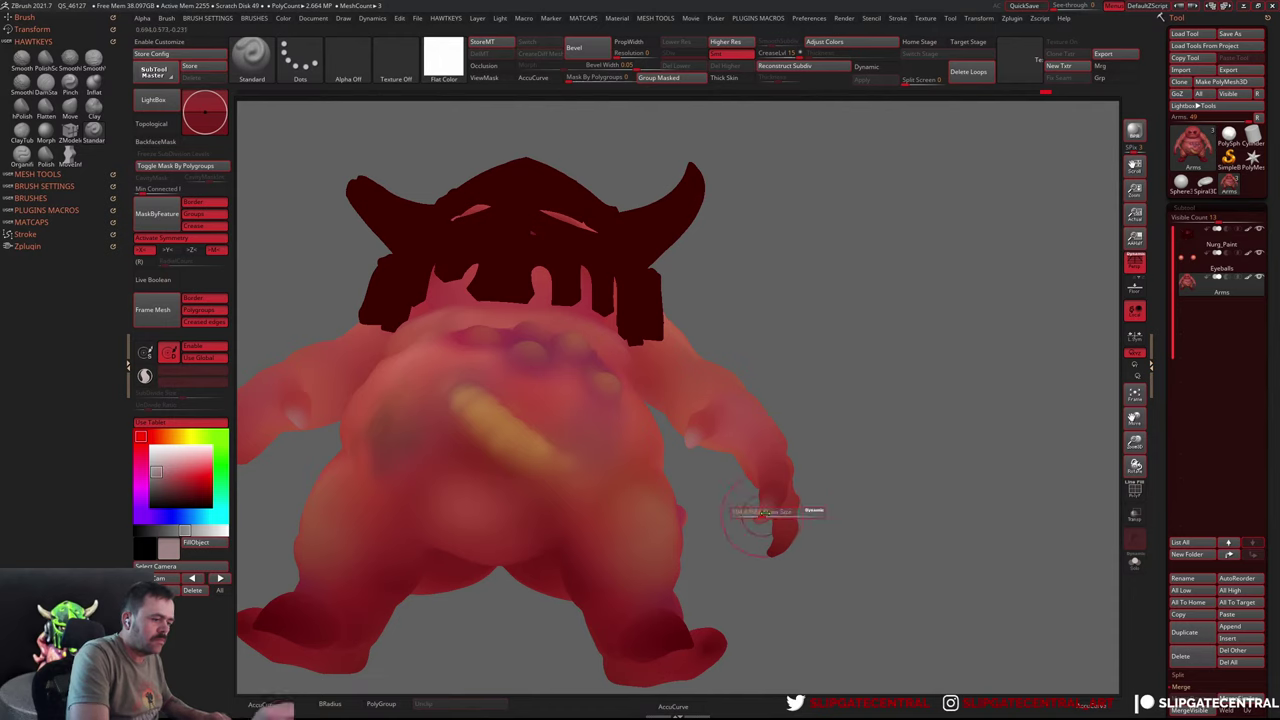
{"action": "mouse_move", "coordinate": [877, 520]}
{"action": "right_mouse_down"}
{"action": "mouse_move", "coordinate": [943, 429]}
{"action": "mouse_move", "coordinate": [786, 527]}
{"action": "mouse_move", "coordinate": [851, 583]}
{"action": "mouse_move", "coordinate": [860, 523]}
{"action": "mouse_move", "coordinate": [692, 553]}
{"action": "mouse_move", "coordinate": [720, 594]}
{"action": "mouse_move", "coordinate": [707, 551]}
{"action": "mouse_move", "coordinate": [740, 540]}
{"action": "mouse_move", "coordinate": [714, 508]}
{"action": "mouse_move", "coordinate": [760, 528]}
{"action": "mouse_move", "coordinate": [700, 560]}
{"action": "mouse_move", "coordinate": [829, 529]}
{"action": "right_mouse_up"}
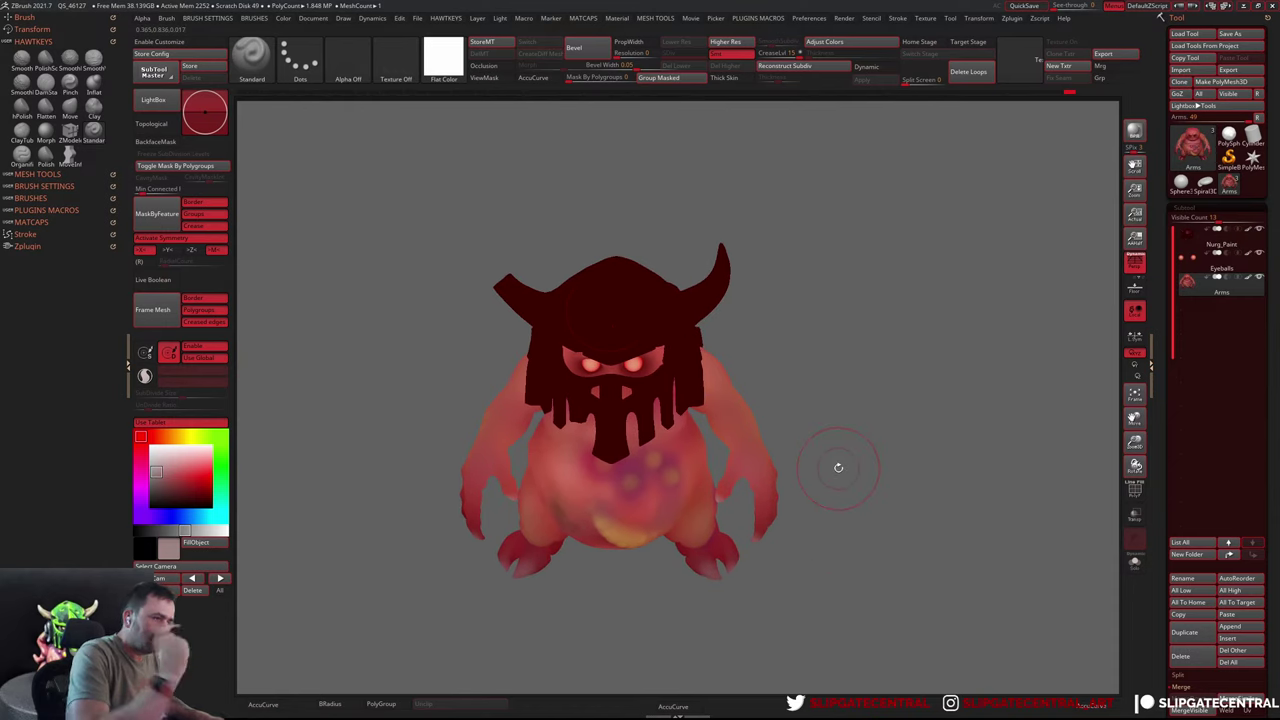
{"action": "right_click_drag", "start_coordinate": [838, 467], "coordinate": [851, 434], "text": "alt"}
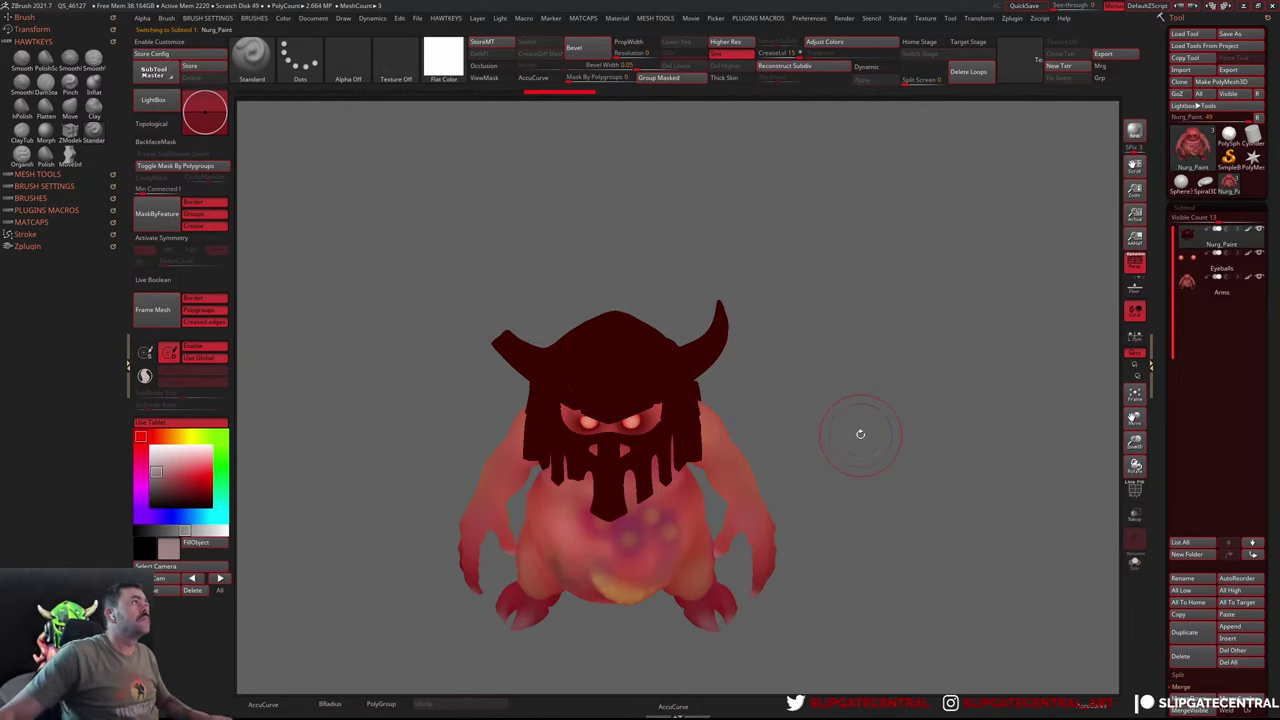
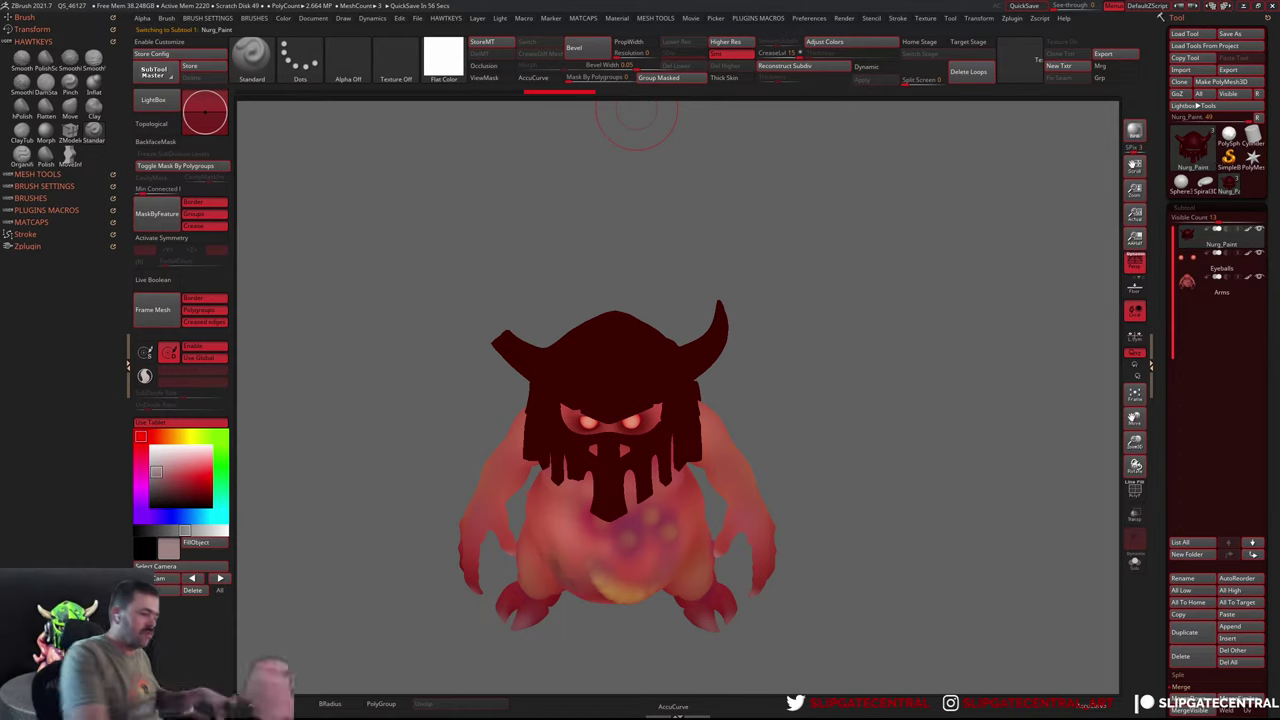
With X symmetry on, paint the helmet top and sides green
{"action": "key", "text": "shift"}
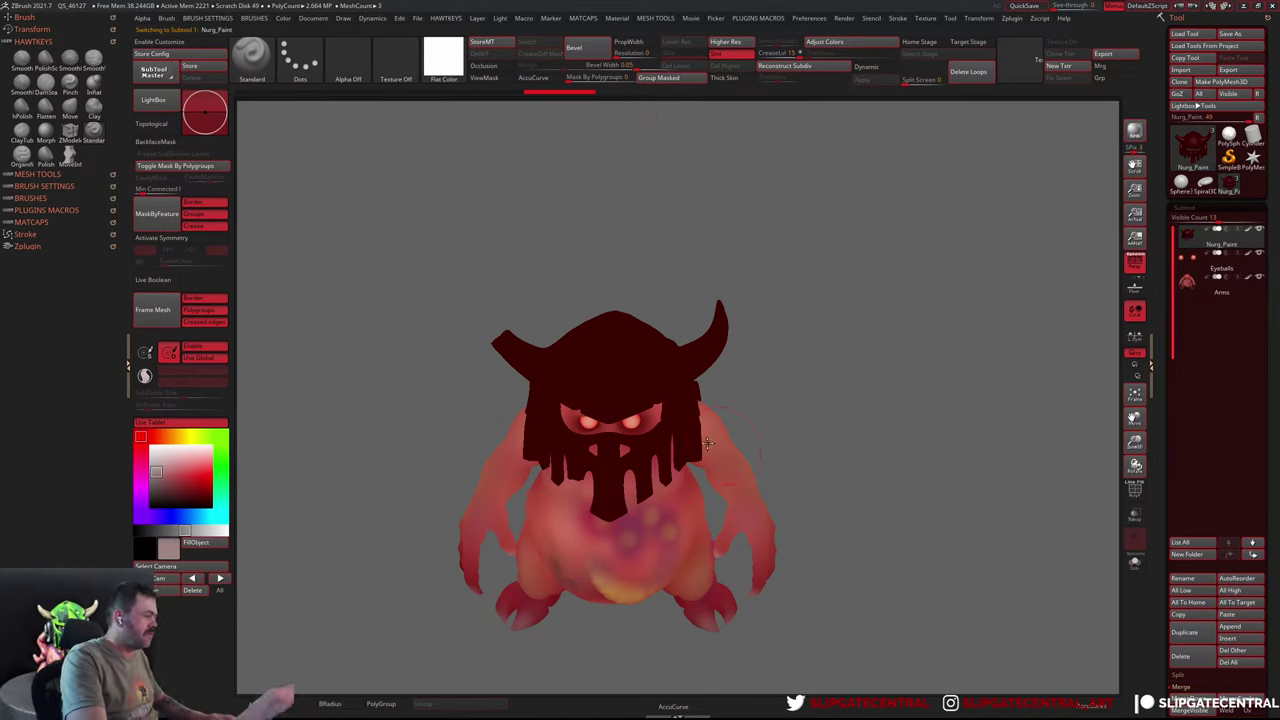
{"action": "key", "text": "x"}
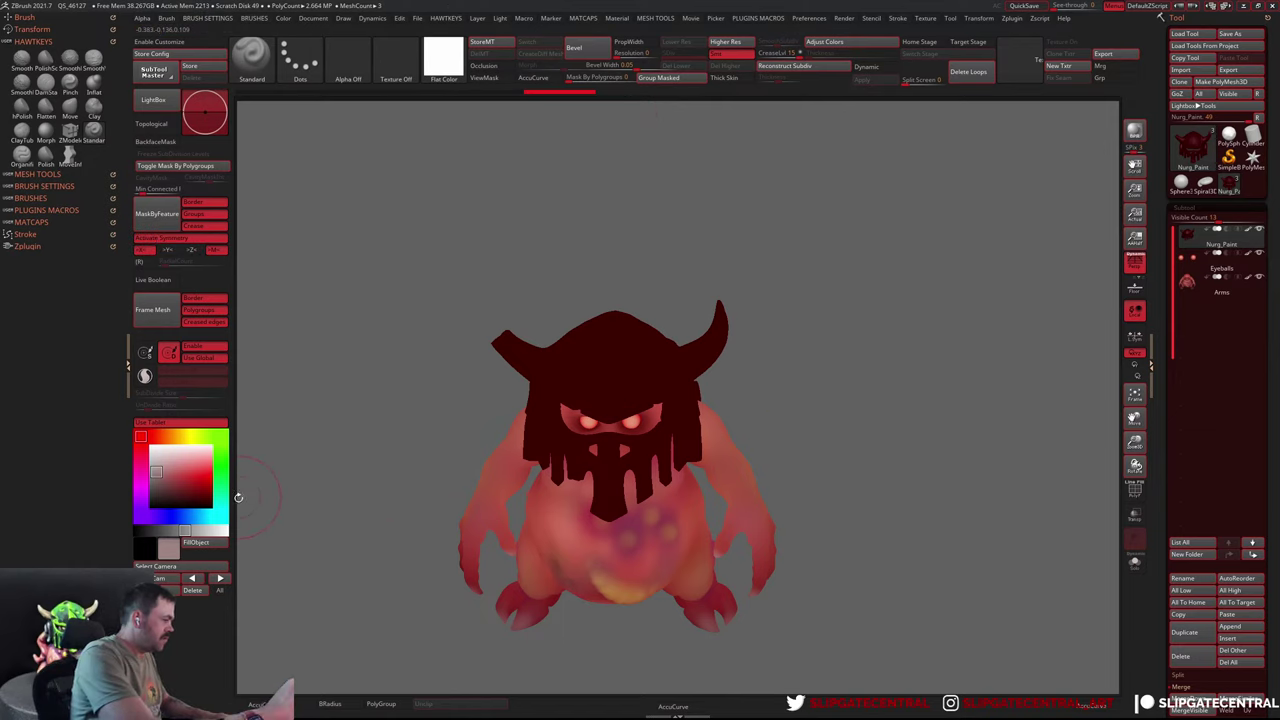
{"action": "left_click", "coordinate": [220, 463]}
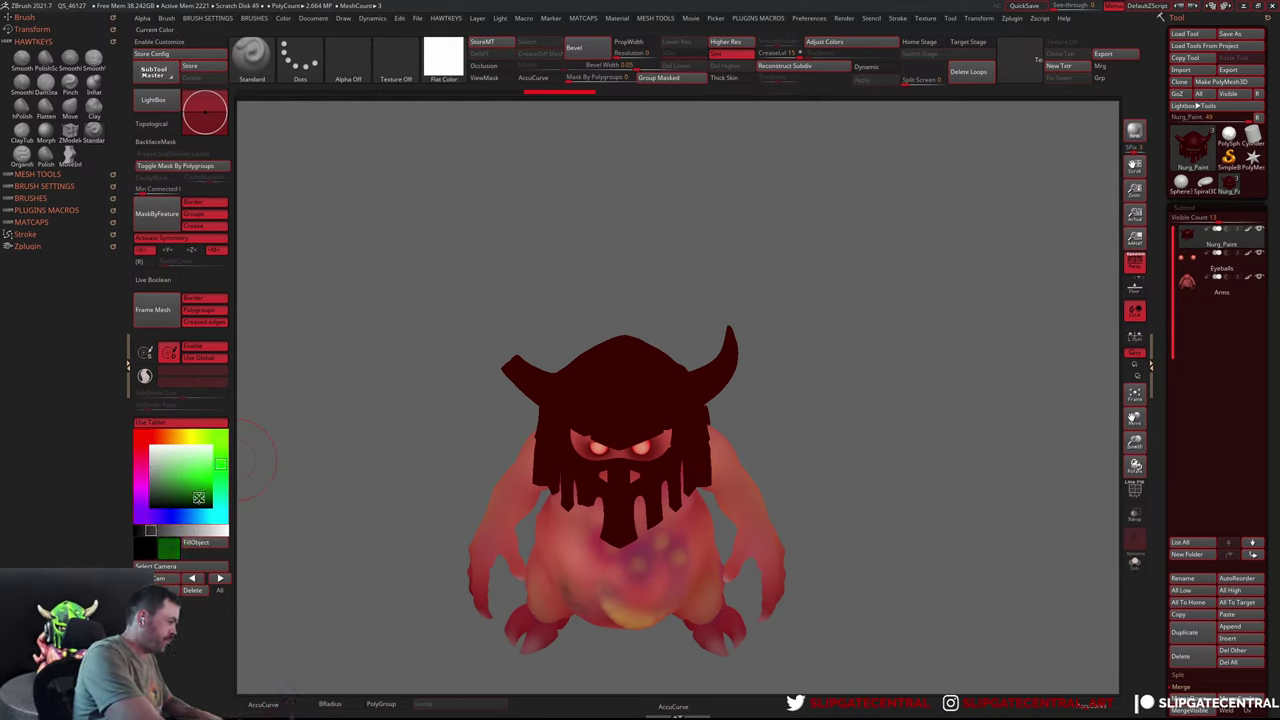
{"action": "left_click_drag", "start_coordinate": [621, 385], "coordinate": [621, 420]}
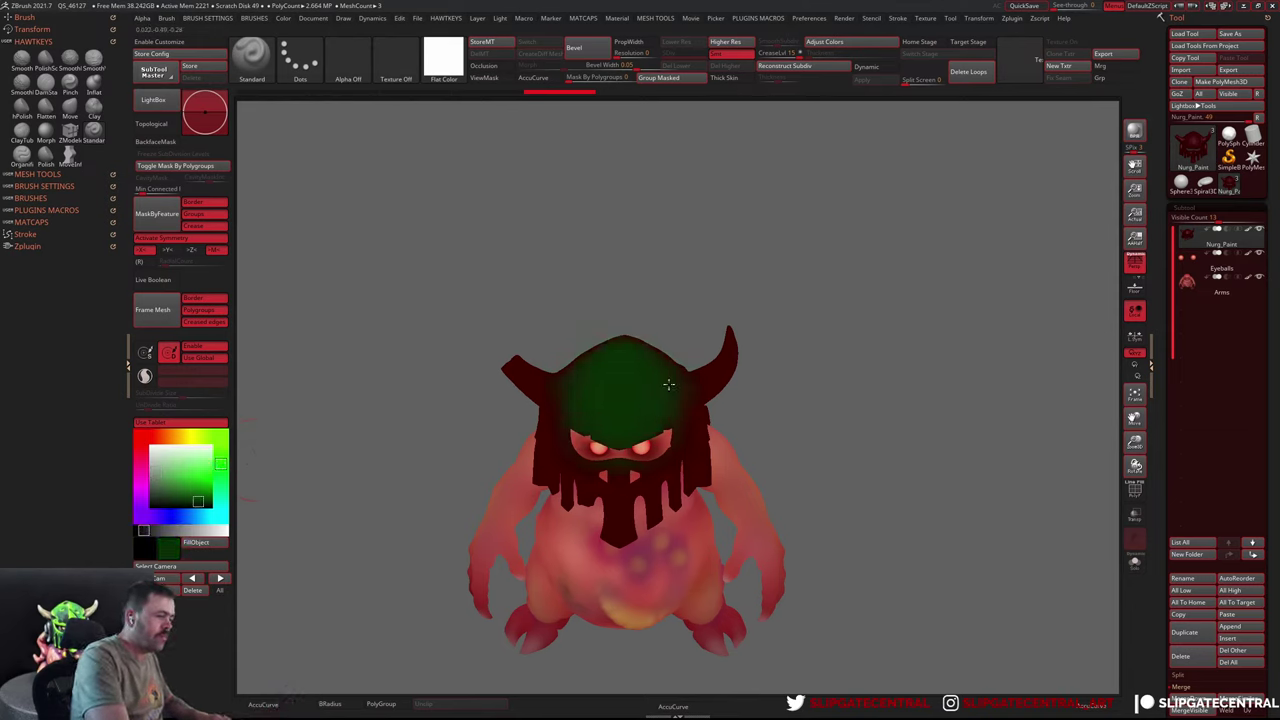
{"action": "left_click_drag", "start_coordinate": [668, 384], "coordinate": [624, 530]}
Paint the remaining dark red helmet sides green, checking from several angles
{"action": "mouse_move", "coordinate": [822, 355]}
{"action": "left_mouse_down"}
{"action": "mouse_move", "coordinate": [843, 346]}
{"action": "mouse_move", "coordinate": [846, 403]}
{"action": "left_mouse_up"}
{"action": "left_click_drag", "start_coordinate": [701, 435], "coordinate": [790, 440]}
{"action": "left_click_drag", "start_coordinate": [880, 360], "coordinate": [823, 429]}
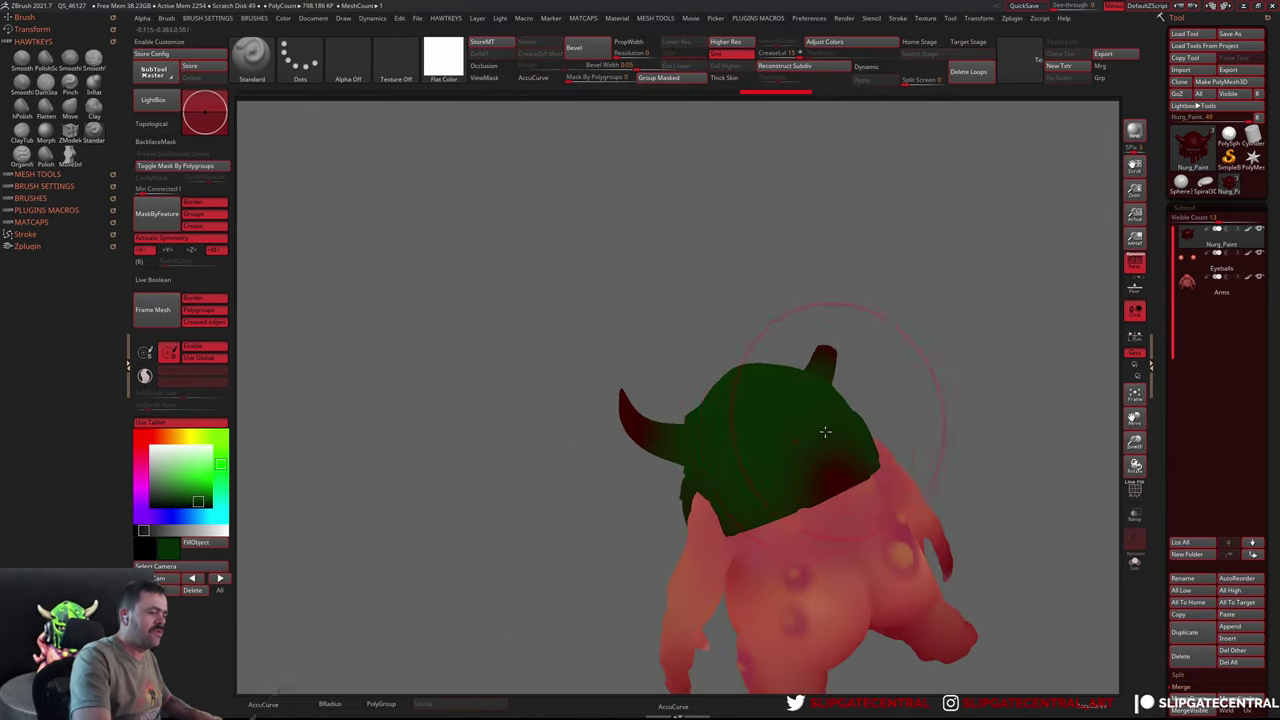
{"action": "mouse_move", "coordinate": [960, 340]}
{"action": "left_mouse_down"}
{"action": "mouse_move", "coordinate": [1024, 377]}
{"action": "mouse_move", "coordinate": [1005, 380]}
{"action": "left_mouse_up"}
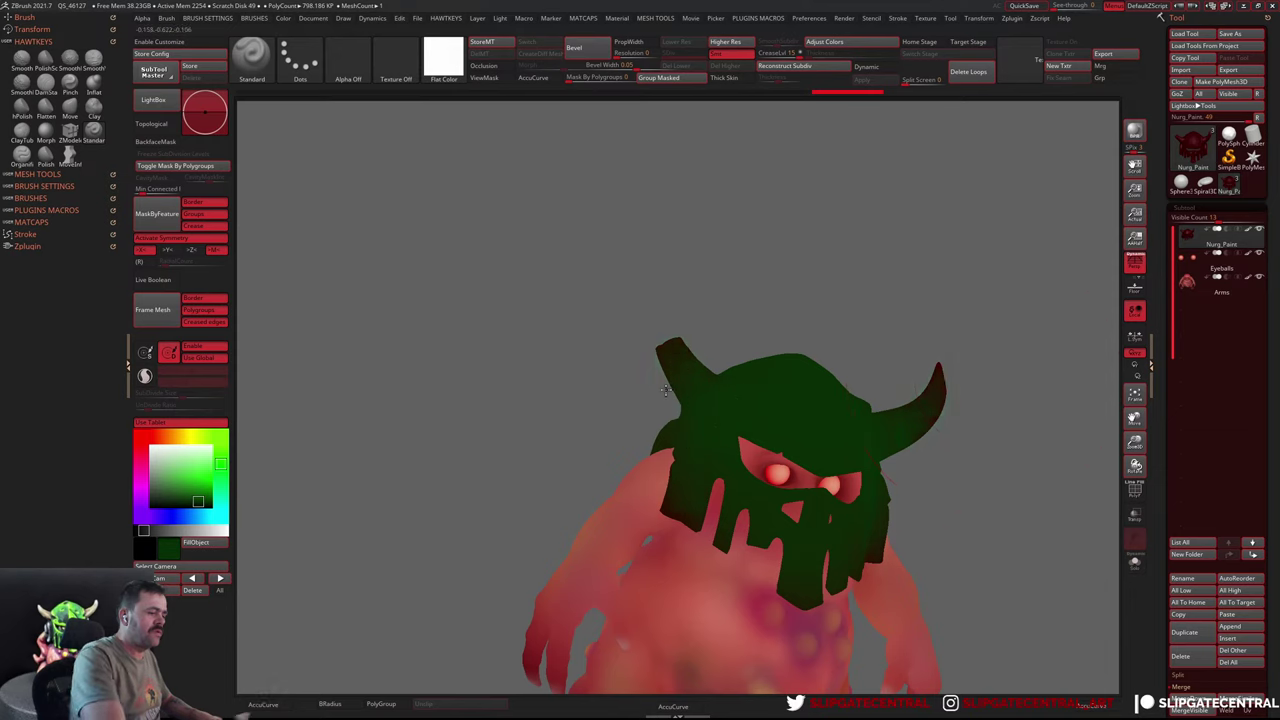
{"action": "mouse_move", "coordinate": [665, 390]}
{"action": "left_mouse_down"}
{"action": "mouse_move", "coordinate": [942, 384]}
{"action": "mouse_move", "coordinate": [921, 419]}
{"action": "left_mouse_up"}
{"action": "key", "text": "ctrl+z"}
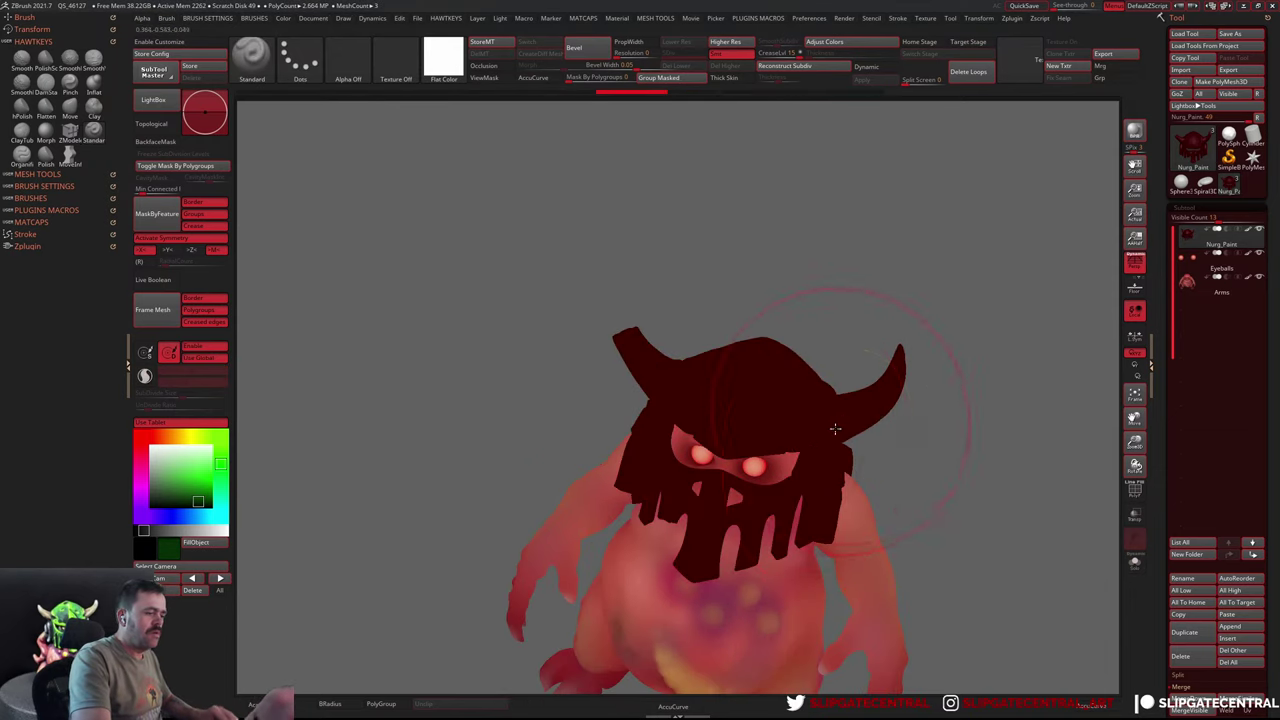
{"action": "key", "text": "ctrl+shift+z"}
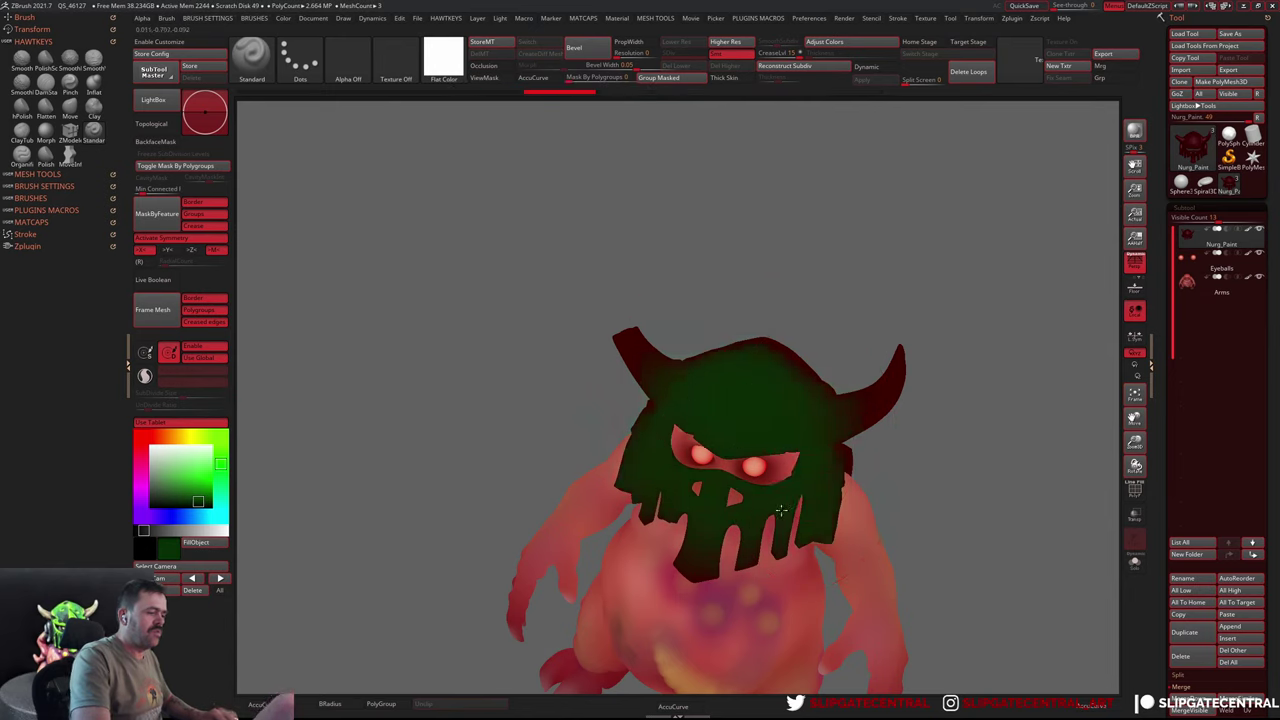
{"action": "right_click_drag", "start_coordinate": [781, 511], "coordinate": [819, 423]}
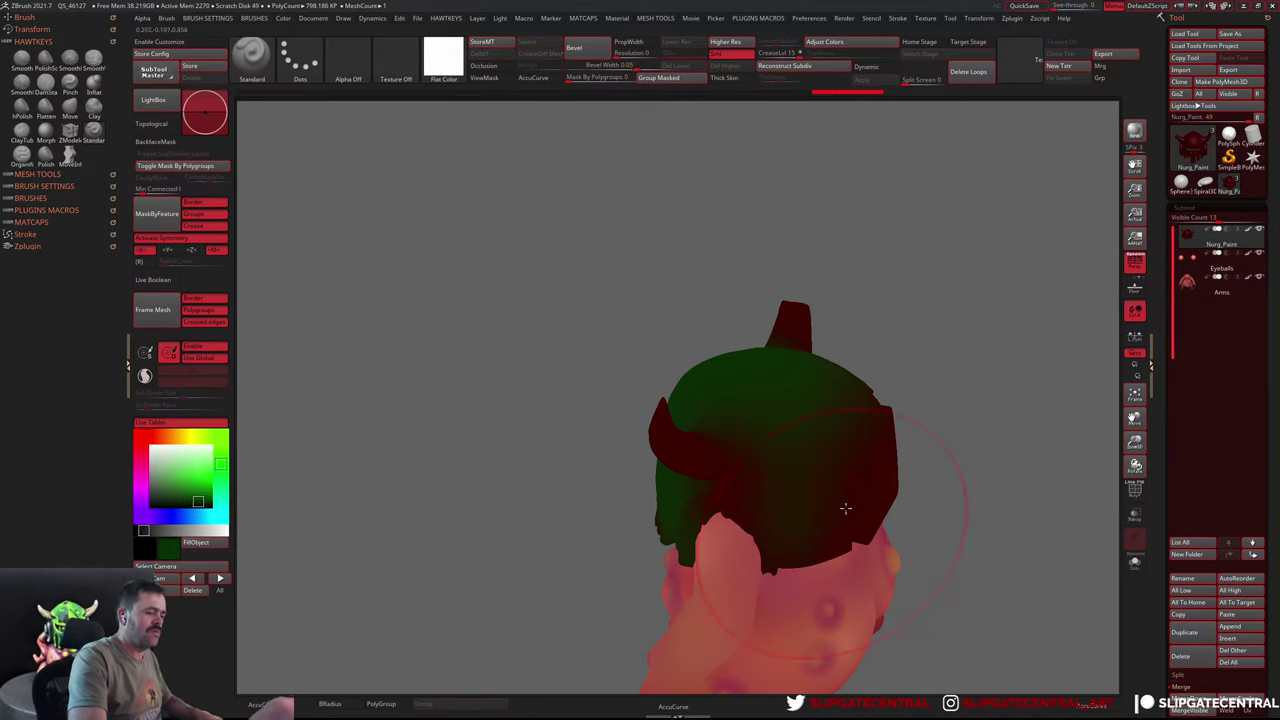
{"action": "mouse_move", "coordinate": [845, 508]}
{"action": "right_mouse_down"}
{"action": "mouse_move", "coordinate": [755, 515]}
{"action": "mouse_move", "coordinate": [966, 394]}
{"action": "mouse_move", "coordinate": [923, 374]}
{"action": "mouse_move", "coordinate": [940, 414]}
{"action": "mouse_move", "coordinate": [816, 437]}
{"action": "right_mouse_up"}
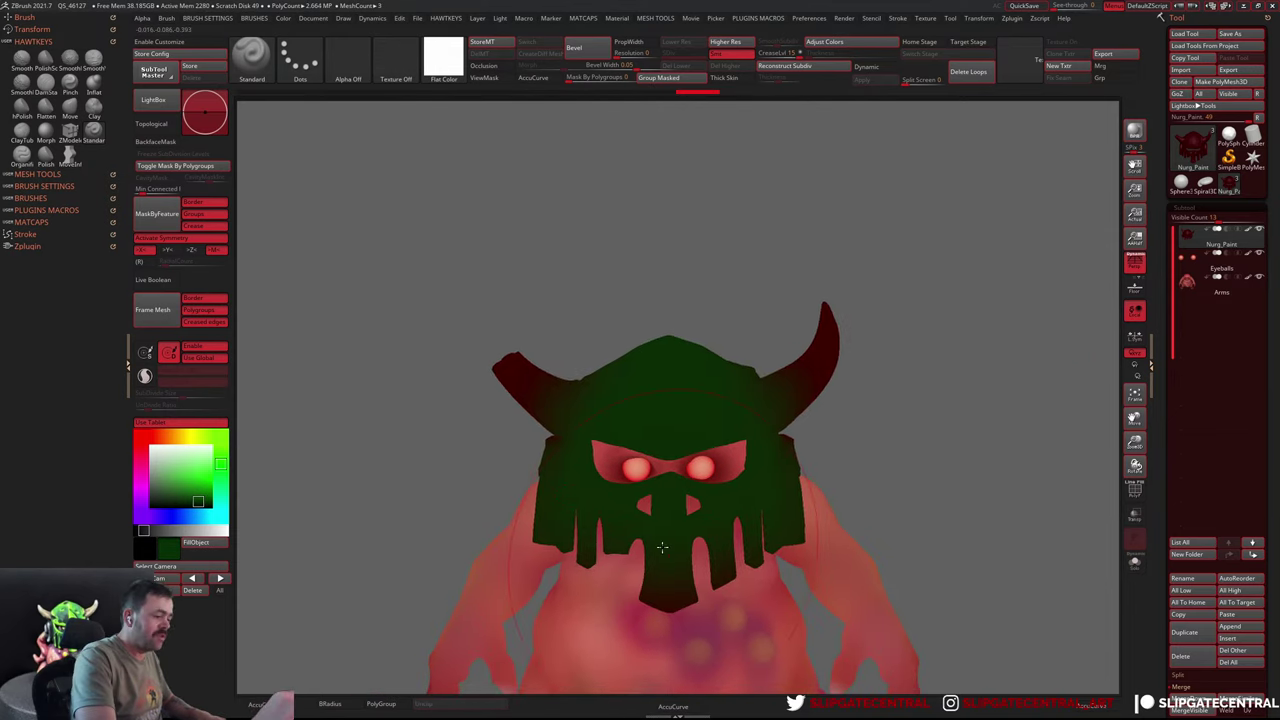
Brighten the helmet just above the eyes with a lighter green
{"action": "left_click", "coordinate": [195, 478]}
{"action": "left_click_drag", "start_coordinate": [672, 420], "coordinate": [672, 432]}
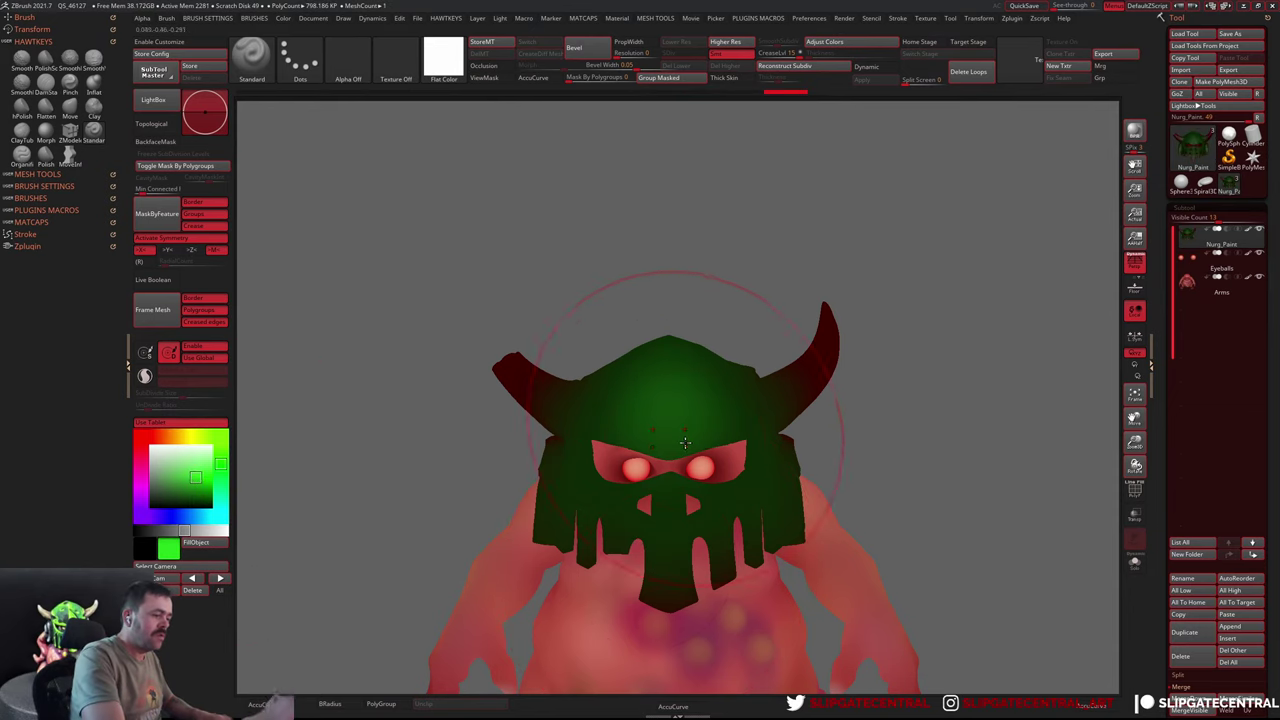
{"action": "key", "text": "ctrl+z"}
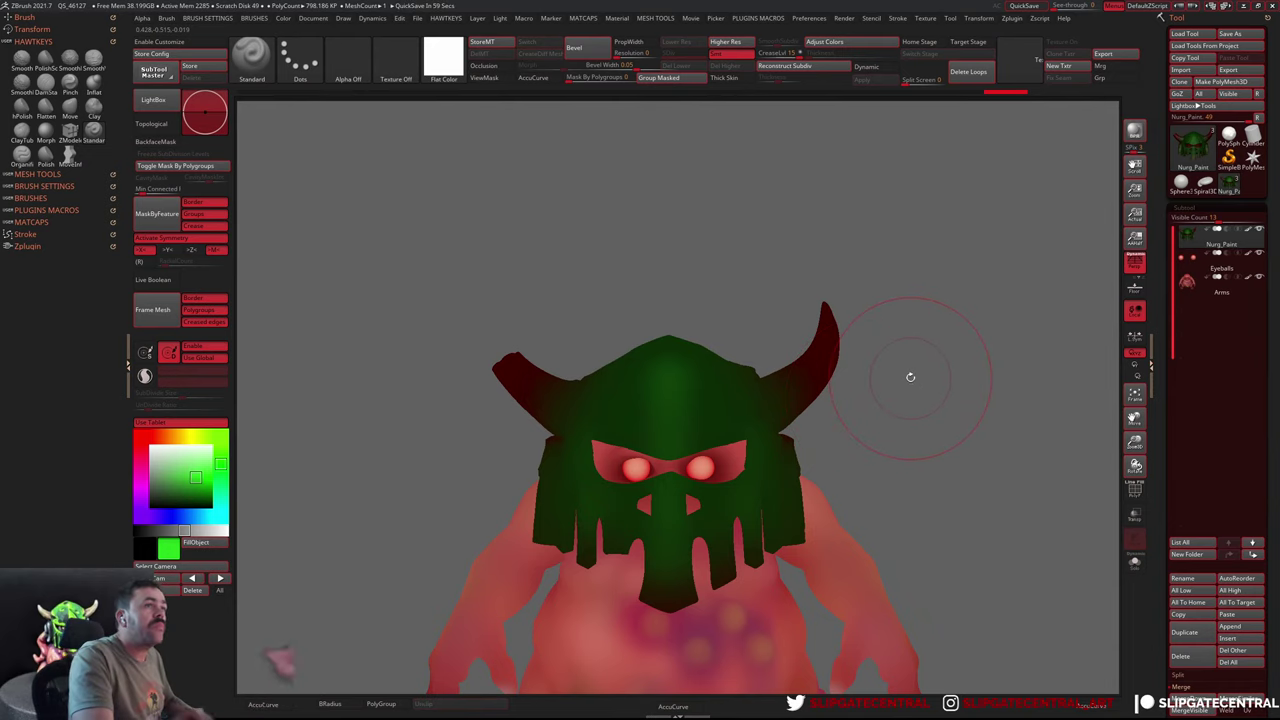
{"action": "left_click_drag", "start_coordinate": [910, 377], "coordinate": [870, 410]}
{"action": "left_click_drag", "start_coordinate": [674, 425], "coordinate": [693, 402]}
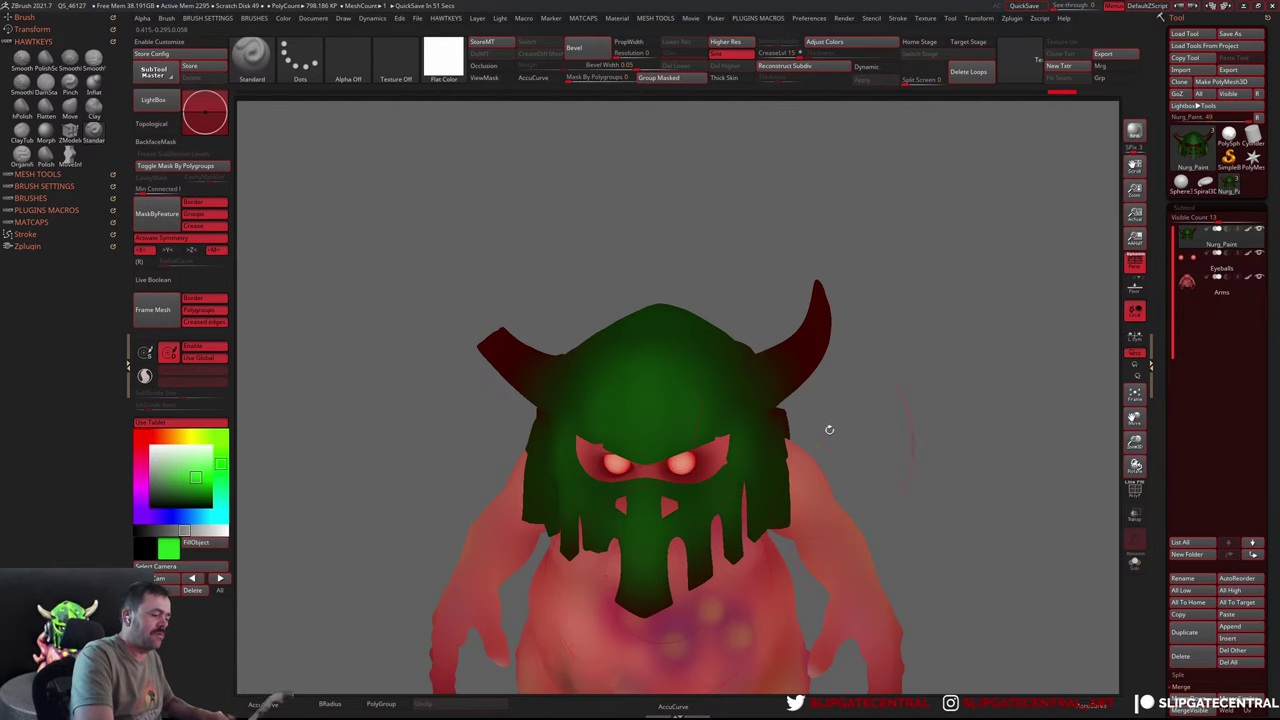
Orbit around the creature to inspect the painted helmet and briefly preview polygroups
{"action": "left_click_drag", "start_coordinate": [829, 429], "coordinate": [686, 503]}
{"action": "scroll", "coordinate": [860, 425], "scroll_direction": "down", "scroll_amount": 3}
{"action": "left_click_drag", "start_coordinate": [857, 417], "coordinate": [690, 463]}
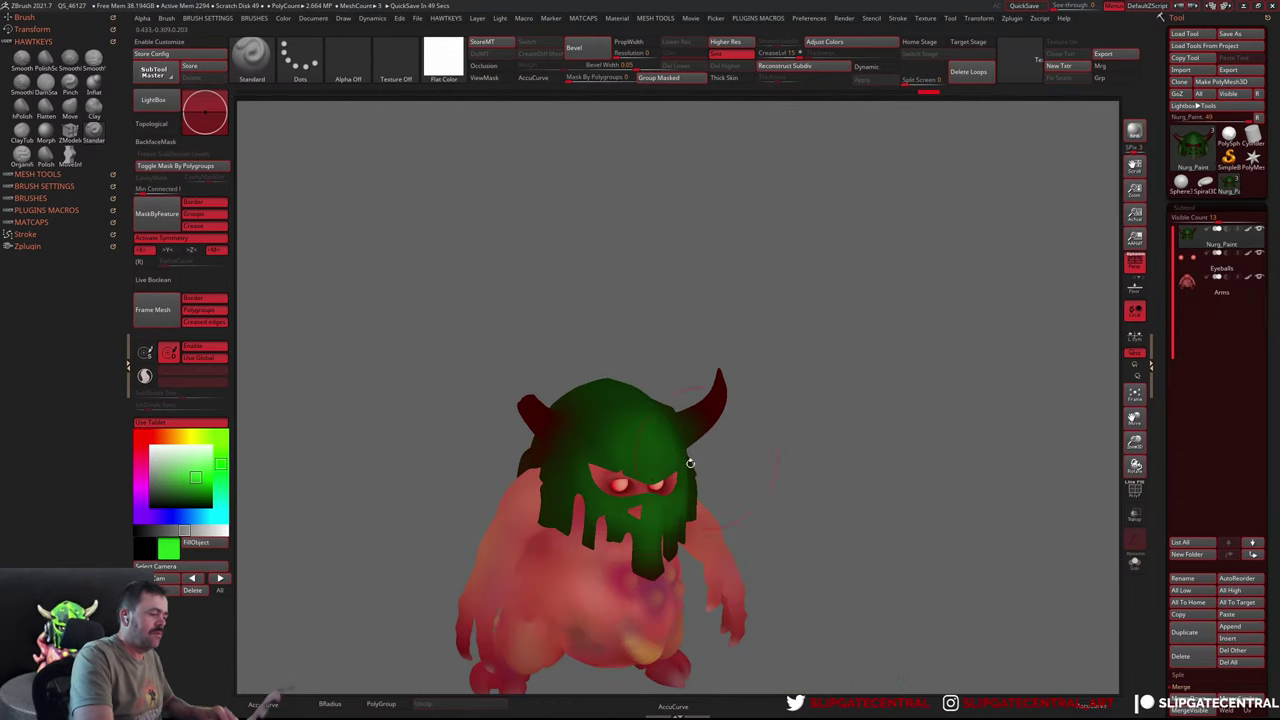
{"action": "left_click_drag", "start_coordinate": [826, 343], "coordinate": [917, 357]}
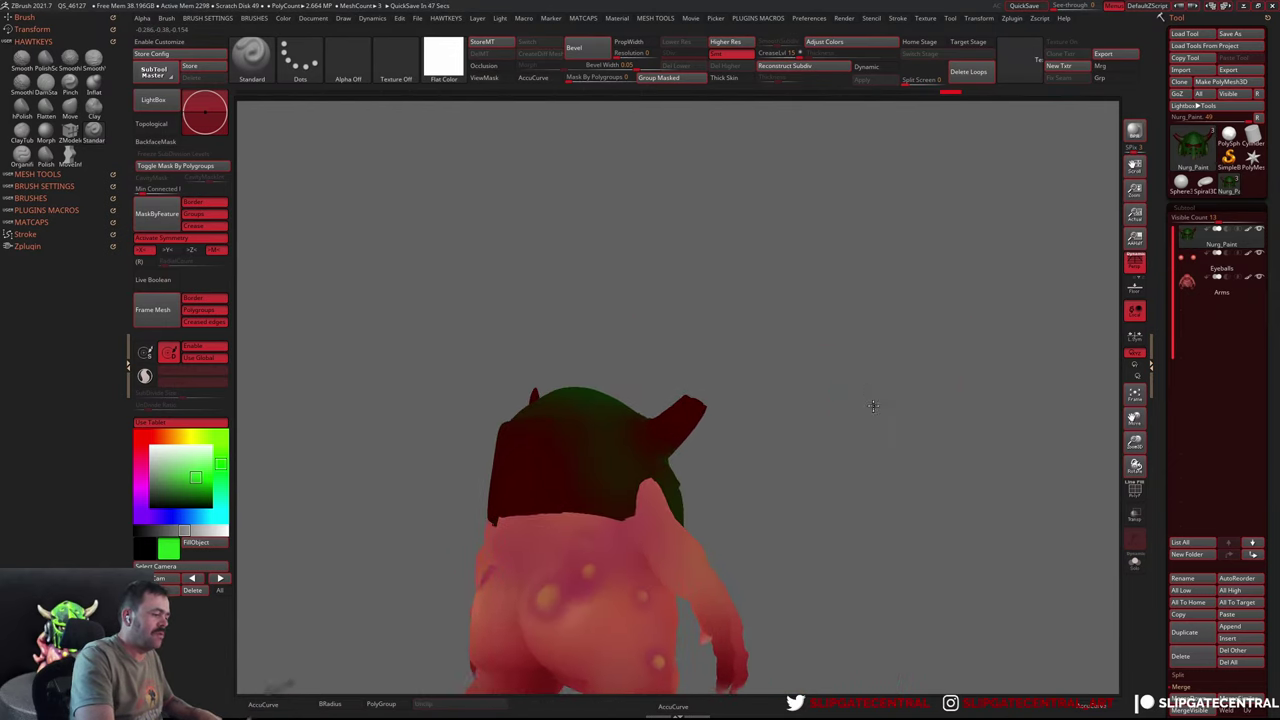
{"action": "left_click_drag", "start_coordinate": [874, 400], "coordinate": [616, 465]}
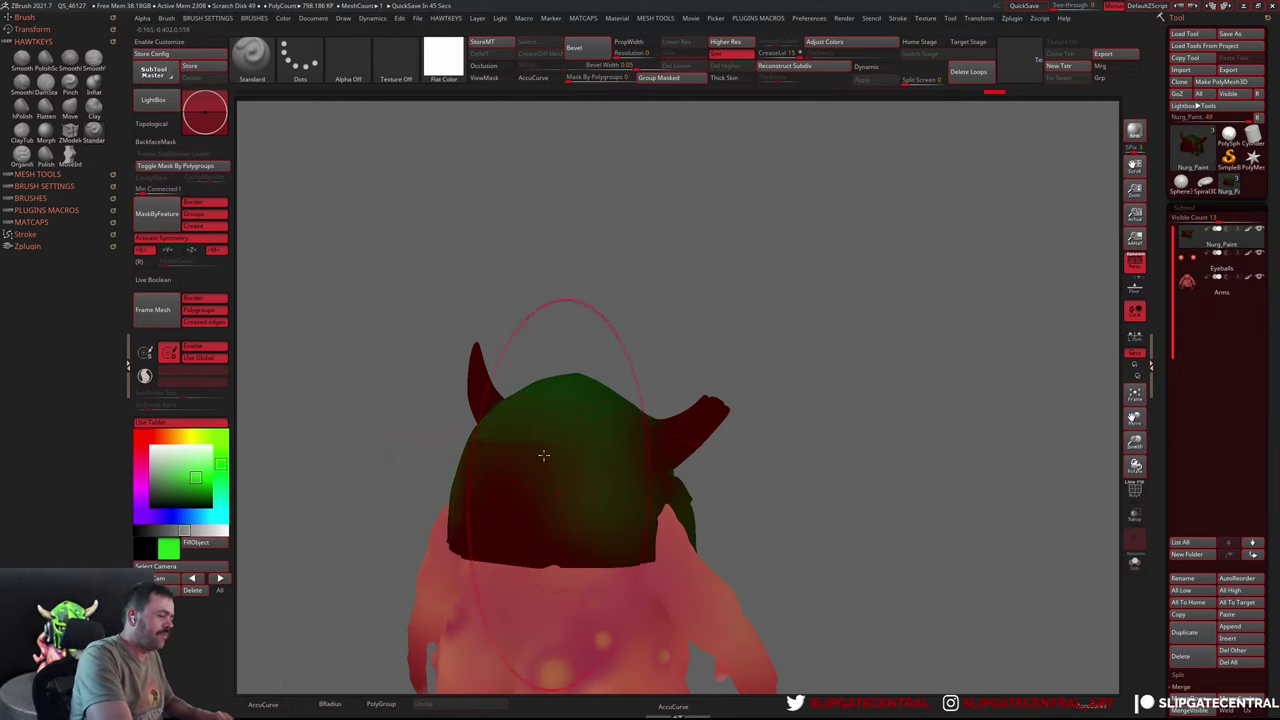
{"action": "left_click_drag", "start_coordinate": [751, 474], "coordinate": [900, 349]}
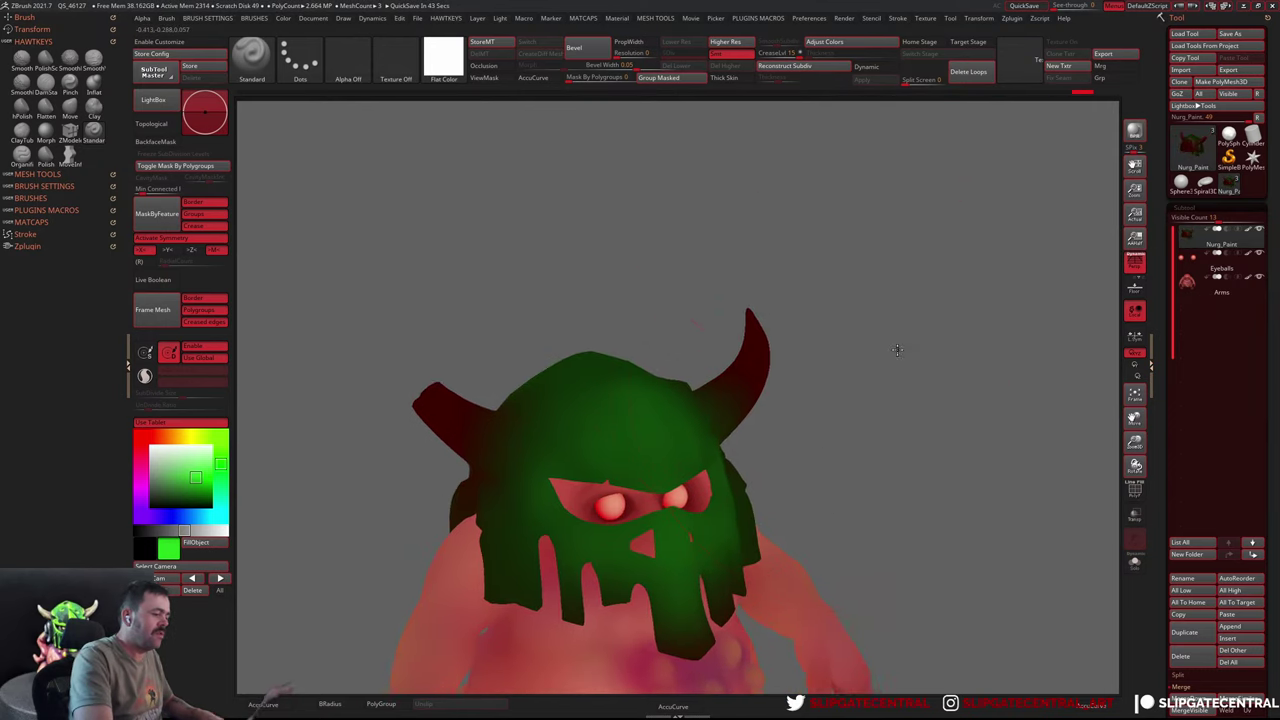
{"action": "mouse_move", "coordinate": [560, 450]}
{"action": "left_mouse_down"}
{"action": "mouse_move", "coordinate": [837, 360]}
{"action": "mouse_move", "coordinate": [680, 258]}
{"action": "mouse_move", "coordinate": [772, 393]}
{"action": "mouse_move", "coordinate": [751, 388]}
{"action": "mouse_move", "coordinate": [657, 553]}
{"action": "mouse_move", "coordinate": [863, 371]}
{"action": "mouse_move", "coordinate": [866, 391]}
{"action": "mouse_move", "coordinate": [837, 420]}
{"action": "left_mouse_up"}
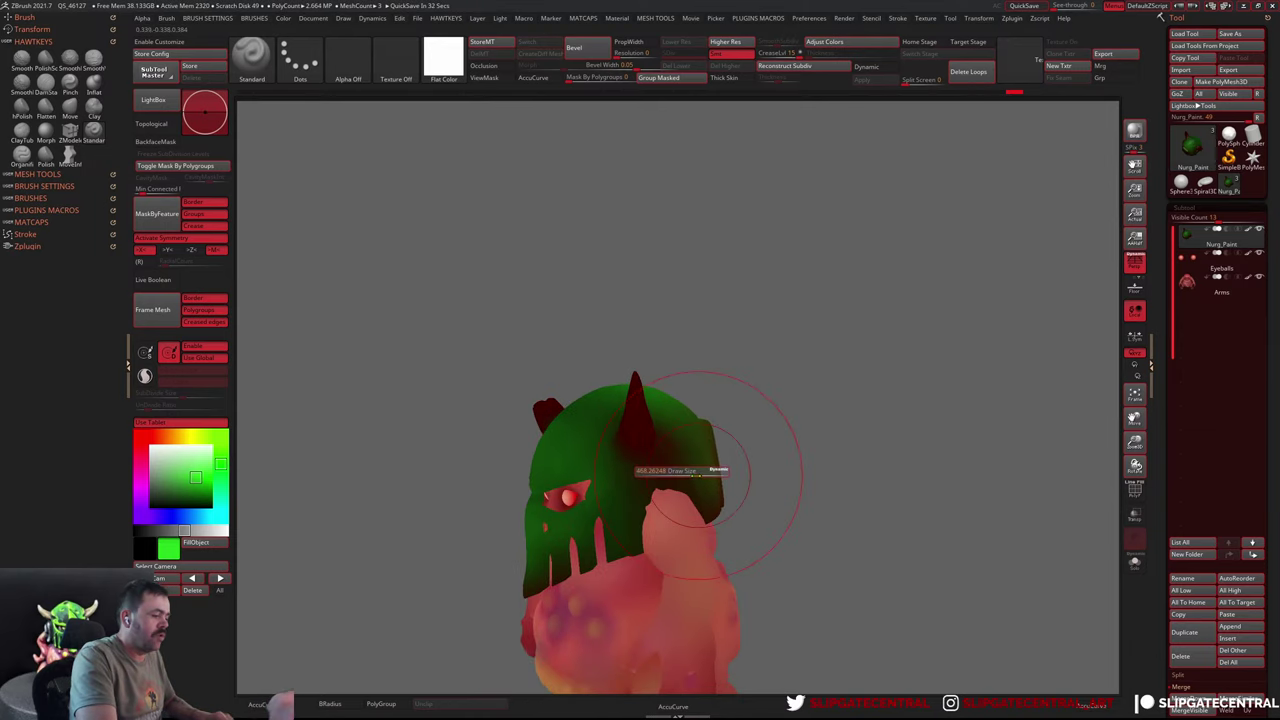
{"action": "mouse_move", "coordinate": [635, 585]}
{"action": "left_mouse_down"}
{"action": "mouse_move", "coordinate": [716, 468]}
{"action": "mouse_move", "coordinate": [754, 449]}
{"action": "mouse_move", "coordinate": [791, 371]}
{"action": "mouse_move", "coordinate": [766, 417]}
{"action": "mouse_move", "coordinate": [714, 461]}
{"action": "left_mouse_up"}
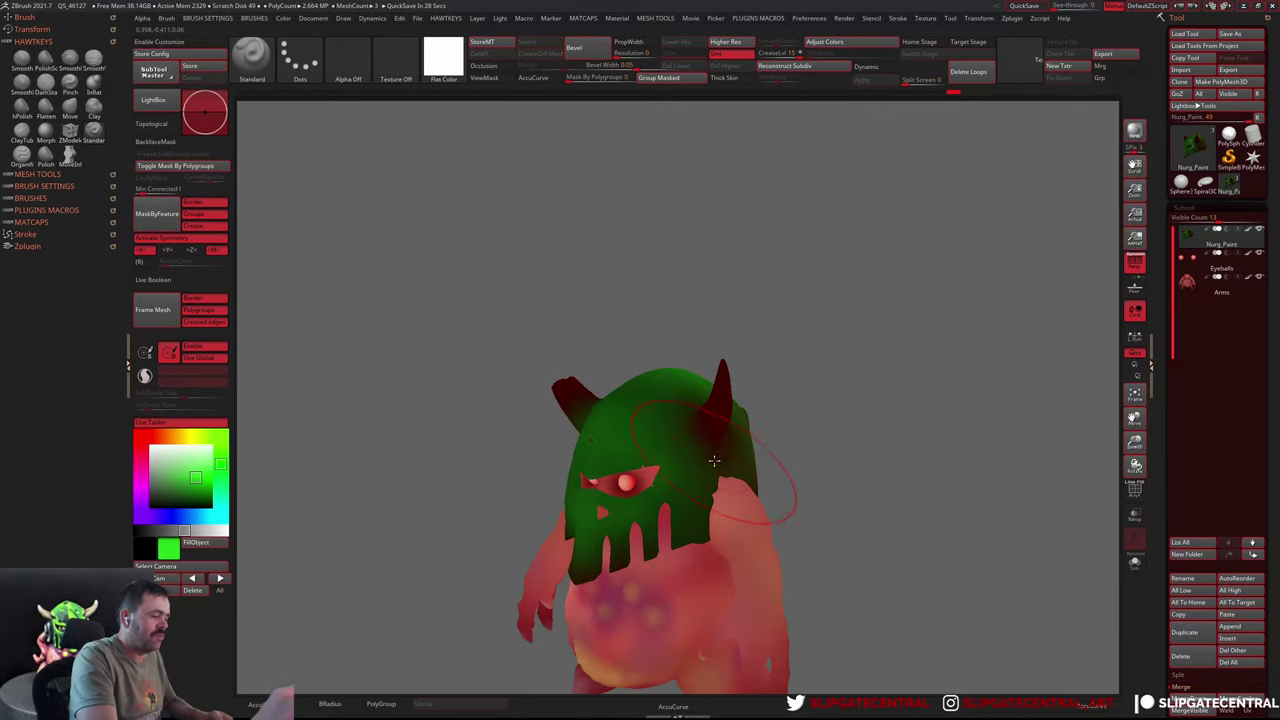
{"action": "key", "text": "c"}
{"action": "left_click_drag", "start_coordinate": [685, 409], "coordinate": [655, 430]}
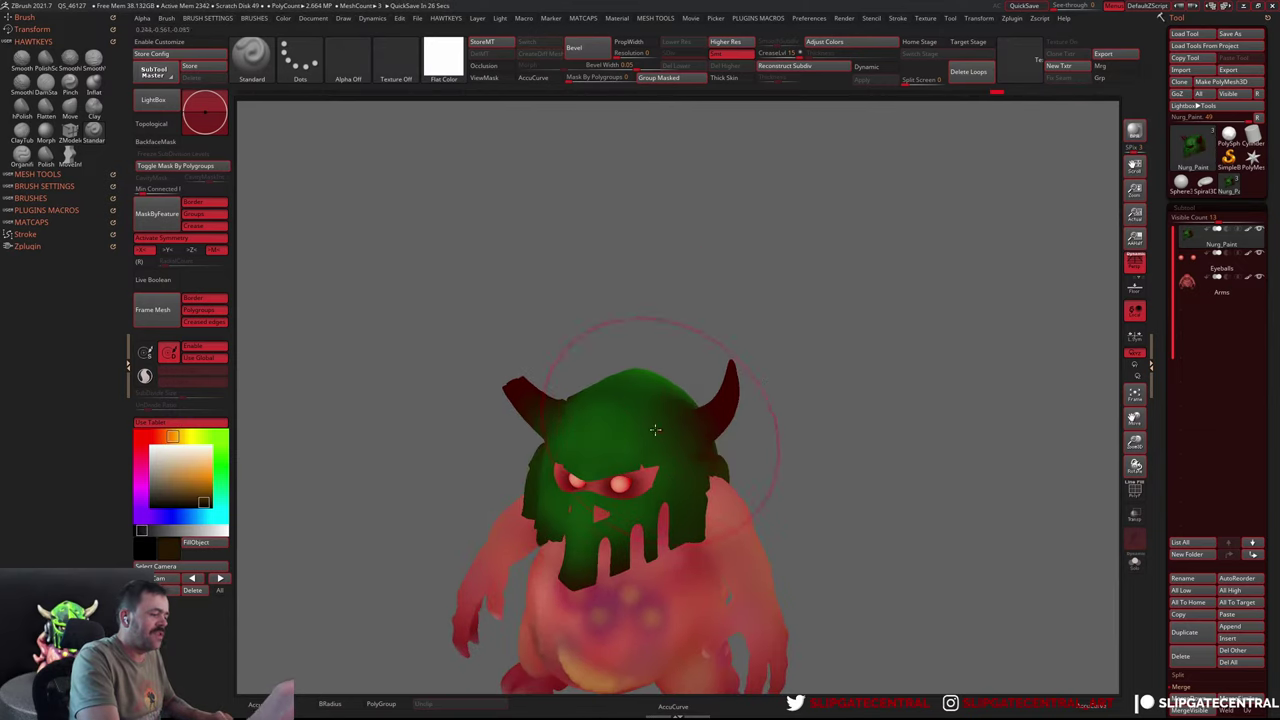
{"action": "mouse_move", "coordinate": [819, 340]}
{"action": "left_mouse_down"}
{"action": "mouse_move", "coordinate": [829, 351]}
{"action": "mouse_move", "coordinate": [773, 400]}
{"action": "mouse_move", "coordinate": [871, 343]}
{"action": "left_mouse_up"}
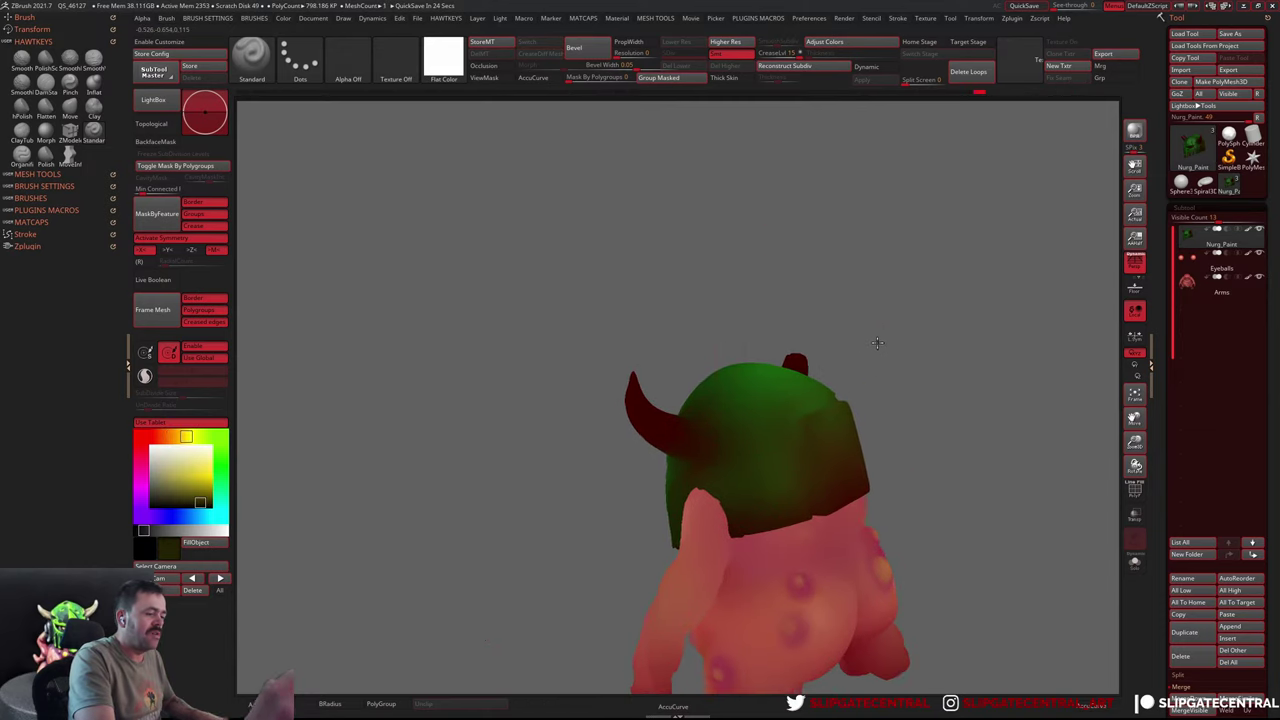
{"action": "mouse_move", "coordinate": [823, 477]}
{"action": "left_mouse_down"}
{"action": "mouse_move", "coordinate": [936, 340]}
{"action": "mouse_move", "coordinate": [906, 391]}
{"action": "mouse_move", "coordinate": [923, 403]}
{"action": "mouse_move", "coordinate": [891, 397]}
{"action": "mouse_move", "coordinate": [917, 403]}
{"action": "left_mouse_up"}
{"action": "key", "text": "shift+f"}
{"action": "key", "text": "shift+f"}
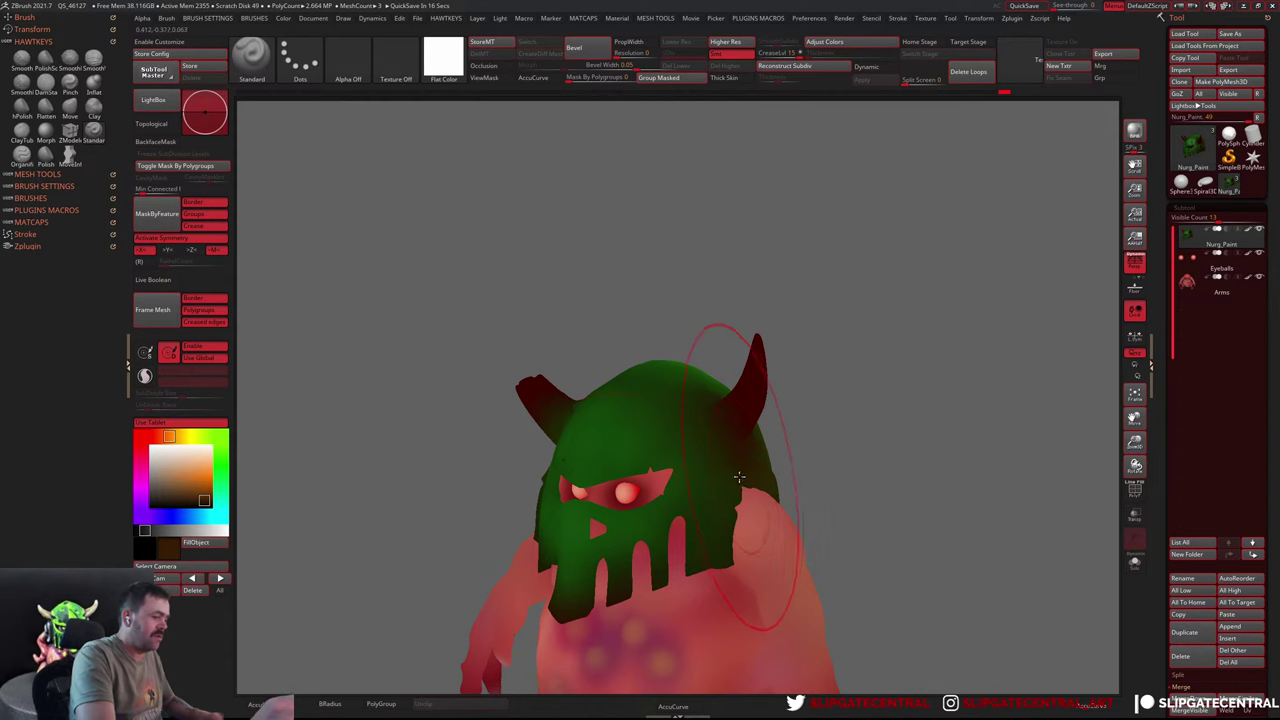
Paint a blue-grey band along the helmet's side
{"action": "left_click", "coordinate": [180, 437]}
{"action": "left_click", "coordinate": [162, 497]}
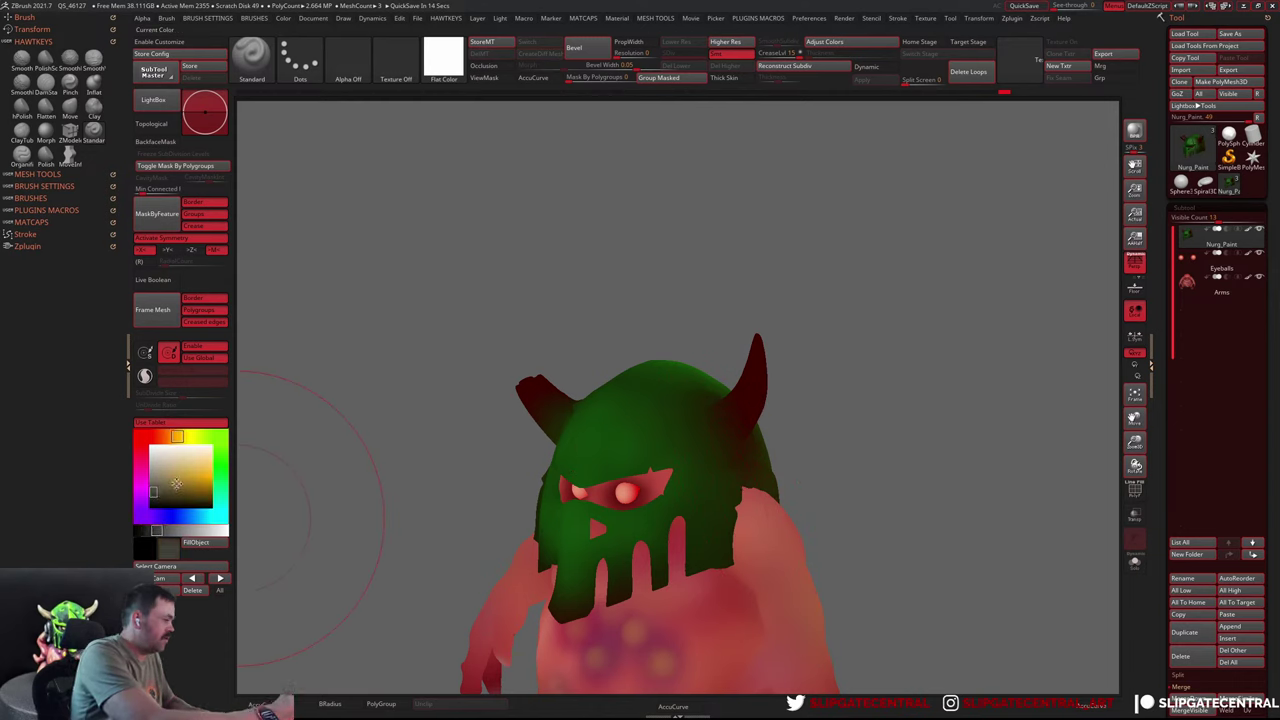
{"action": "left_click", "coordinate": [172, 516]}
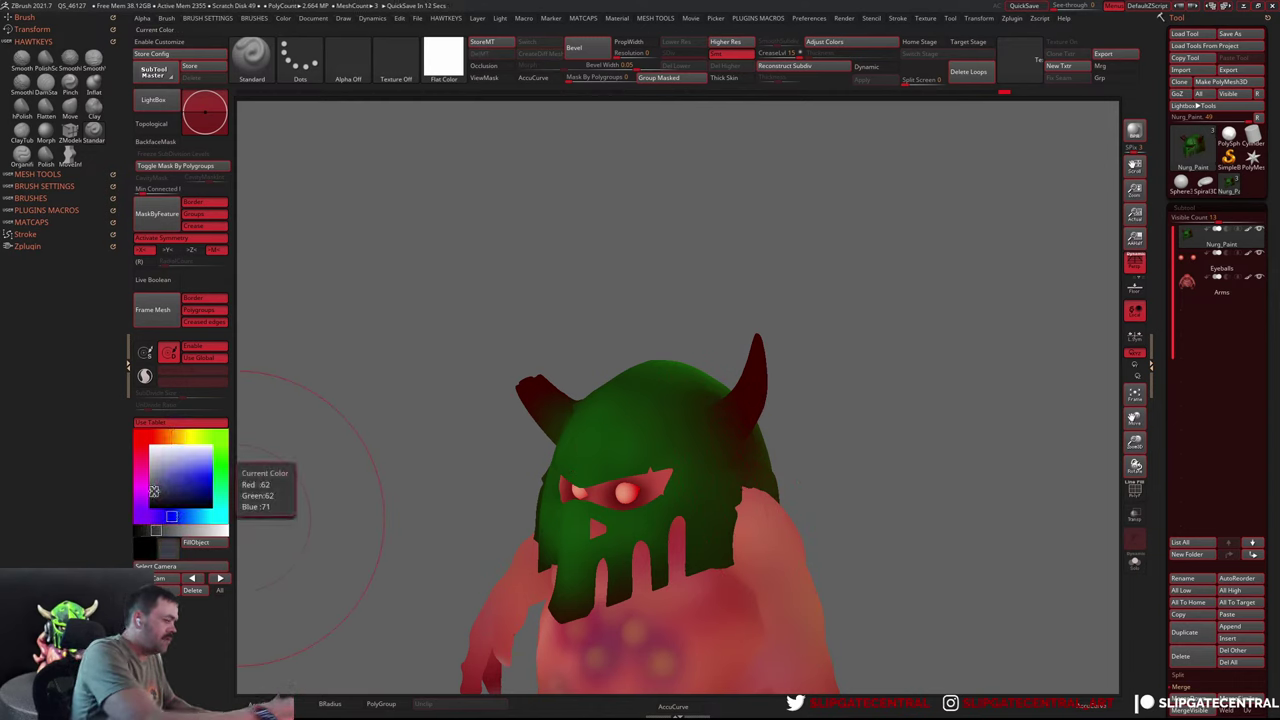
{"action": "left_click_drag", "start_coordinate": [737, 471], "coordinate": [726, 517]}
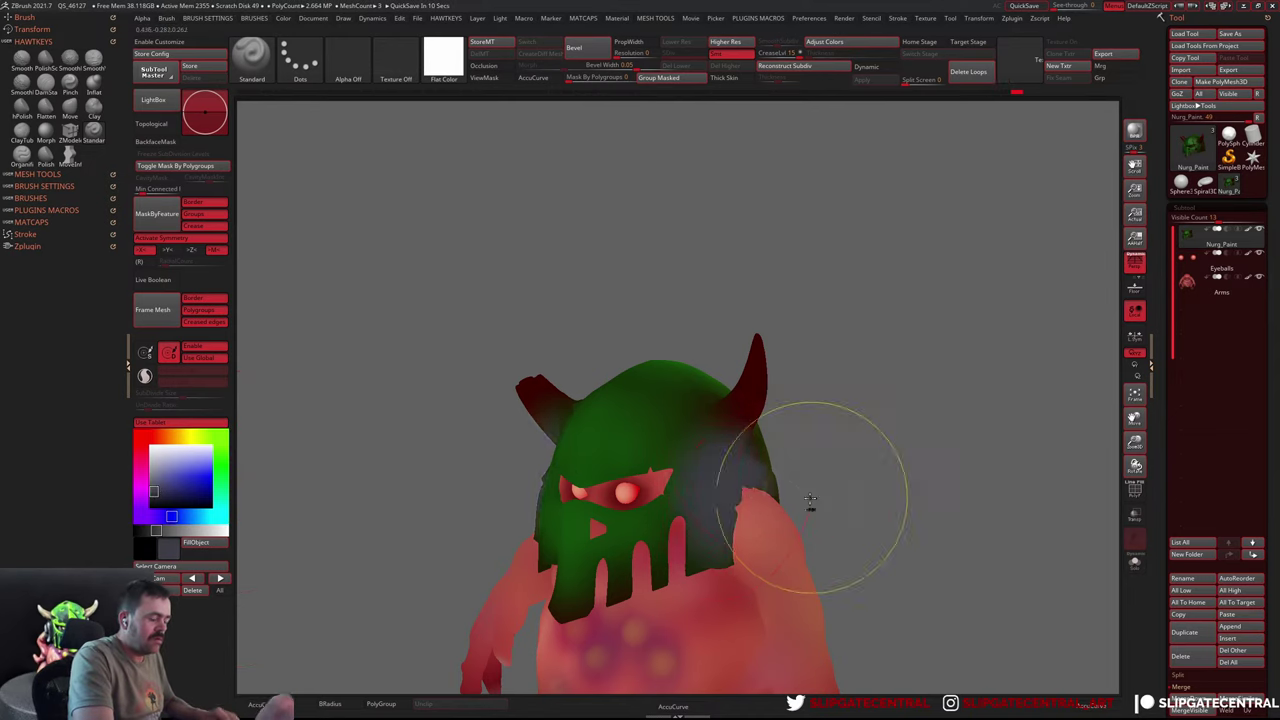
{"action": "mouse_move", "coordinate": [811, 490]}
{"action": "left_mouse_down"}
{"action": "mouse_move", "coordinate": [819, 469]}
{"action": "mouse_move", "coordinate": [737, 517]}
{"action": "left_mouse_up"}
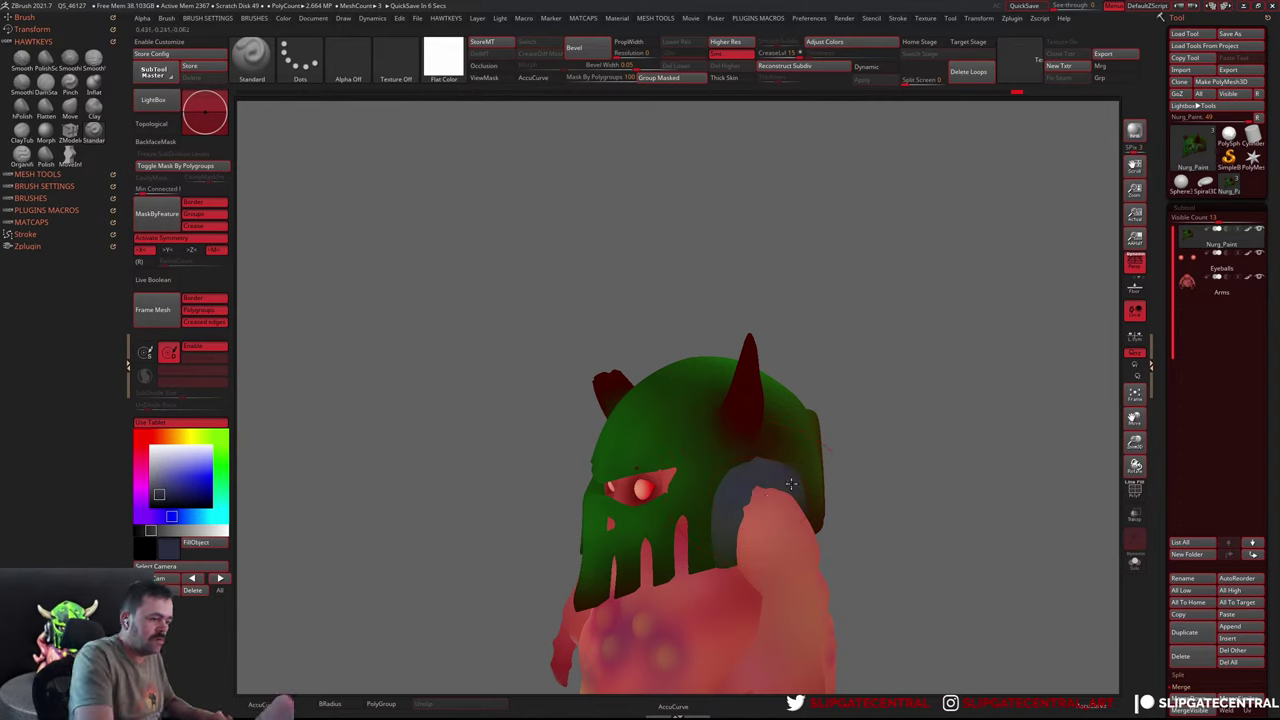
{"action": "left_click_drag", "start_coordinate": [790, 484], "coordinate": [816, 487]}
{"action": "left_click_drag", "start_coordinate": [941, 394], "coordinate": [709, 497]}
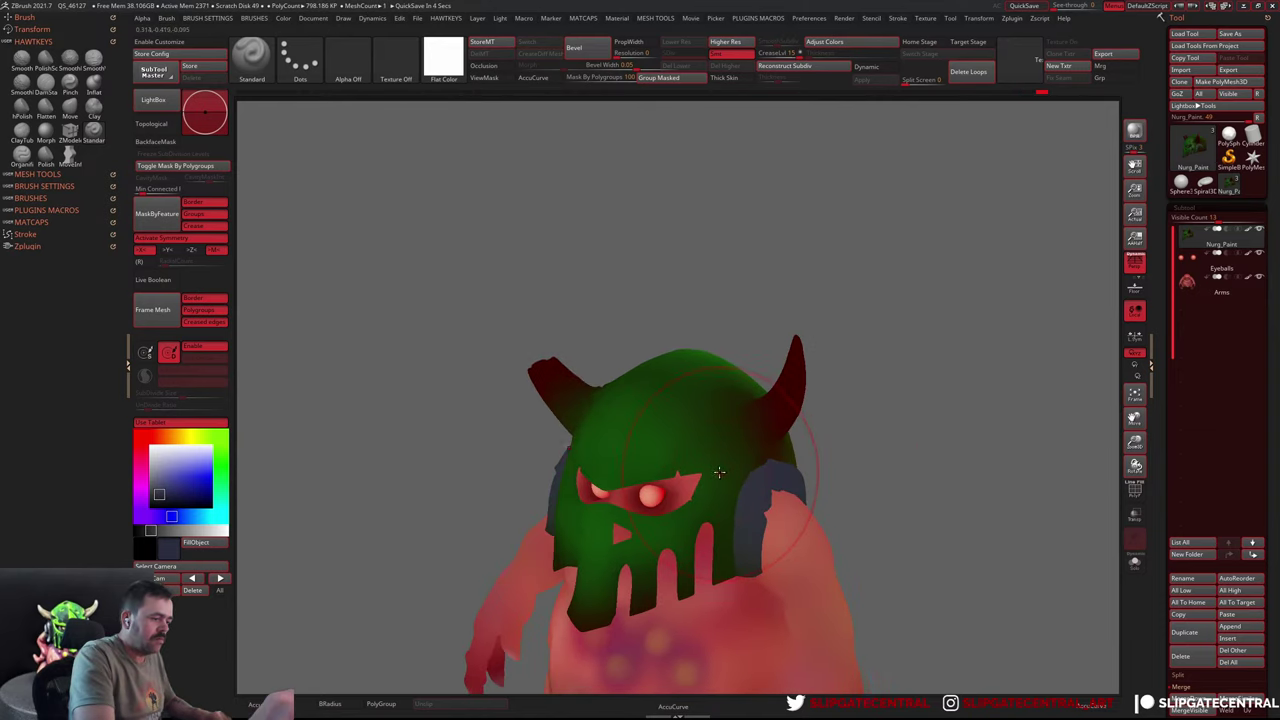
Sample the helmet's green, frame the character and choose a brighter green
{"action": "key", "text": "c"}
{"action": "key", "text": "f"}
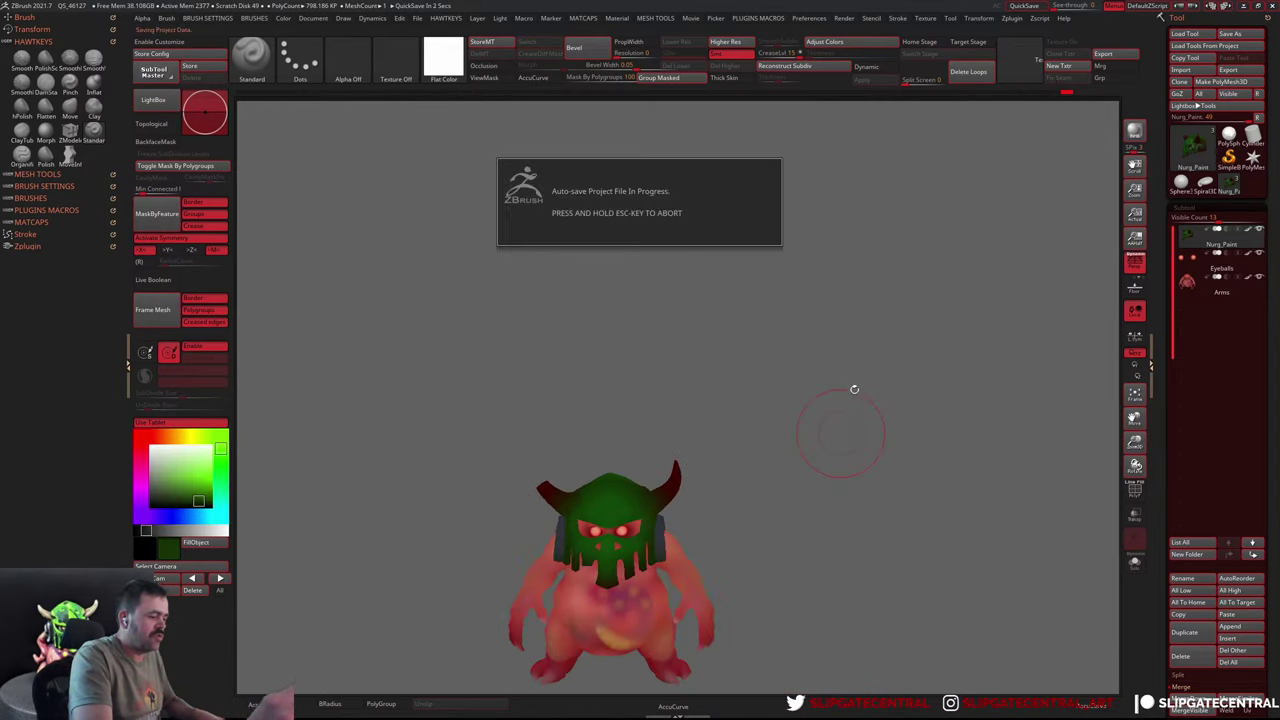
{"action": "left_click_drag", "start_coordinate": [834, 409], "coordinate": [870, 418]}
{"action": "scroll", "coordinate": [650, 436], "scroll_direction": "up", "scroll_amount": 3}
{"action": "scroll", "coordinate": [650, 436], "scroll_direction": "up", "scroll_amount": 1}
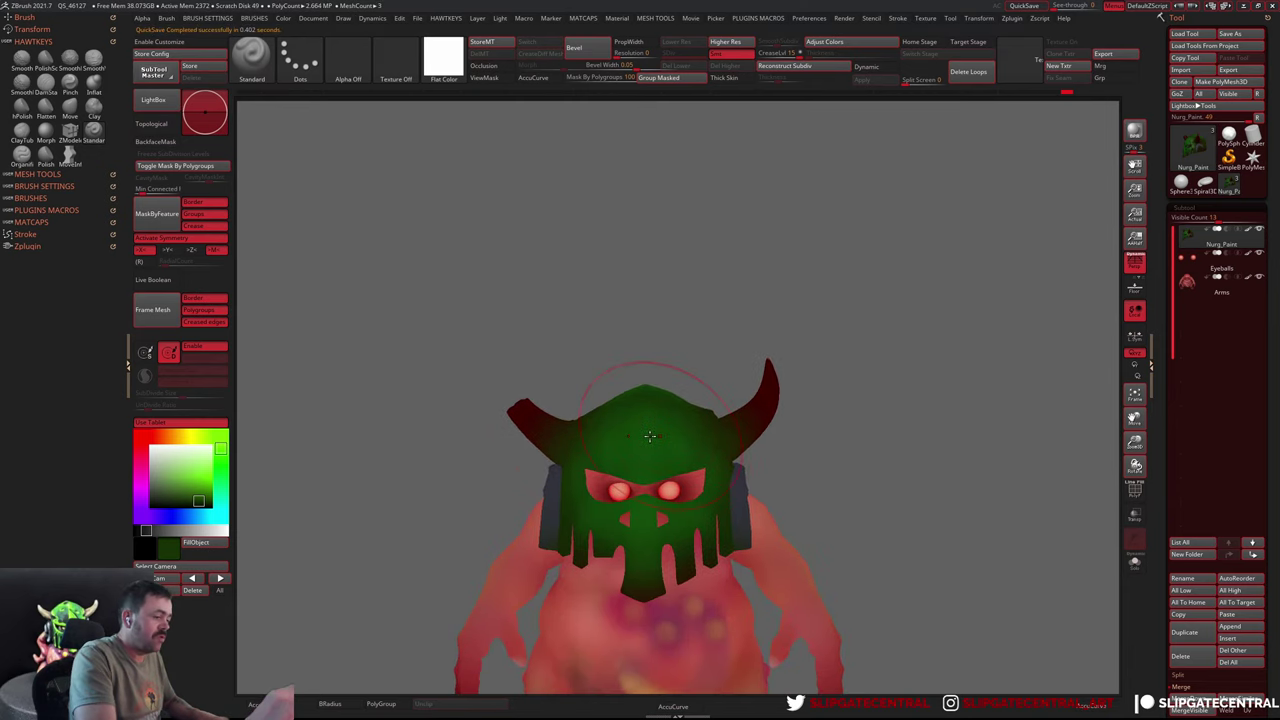
{"action": "left_click_drag", "start_coordinate": [200, 468], "coordinate": [179, 481]}
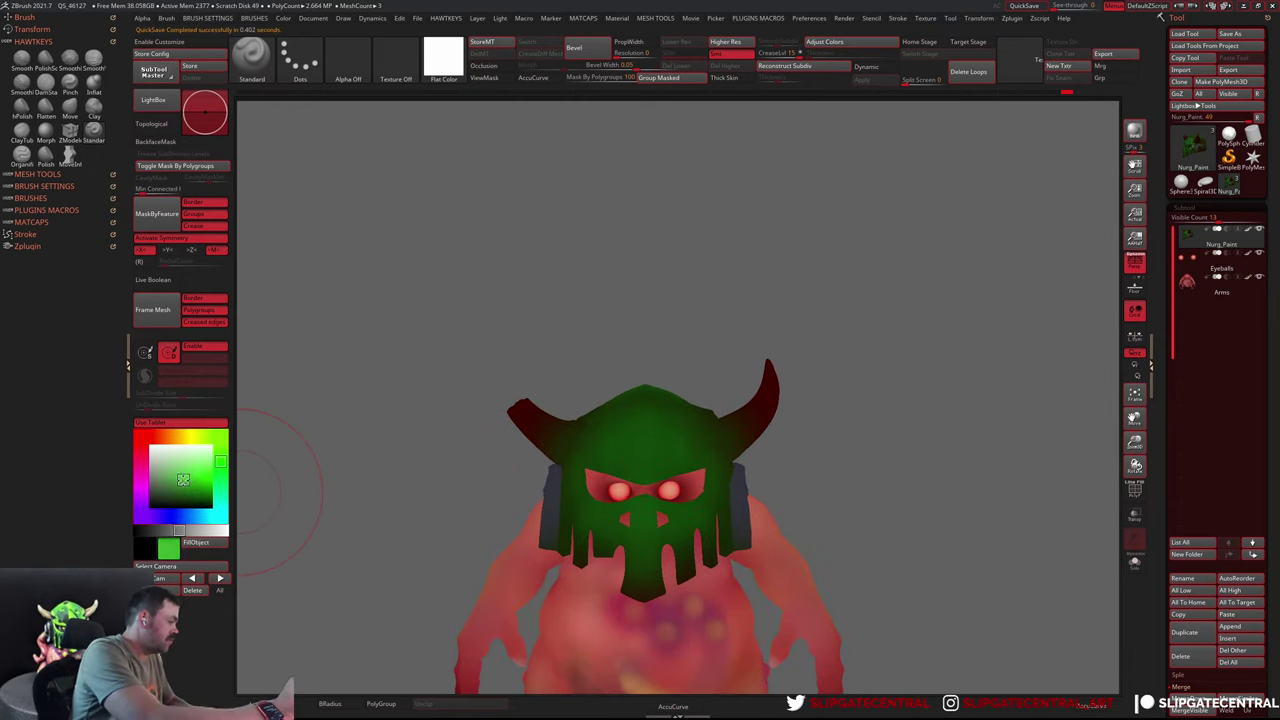
{"action": "scroll", "coordinate": [797, 467], "scroll_direction": "down", "scroll_amount": 3}
{"action": "left_click_drag", "start_coordinate": [797, 467], "coordinate": [777, 450]}
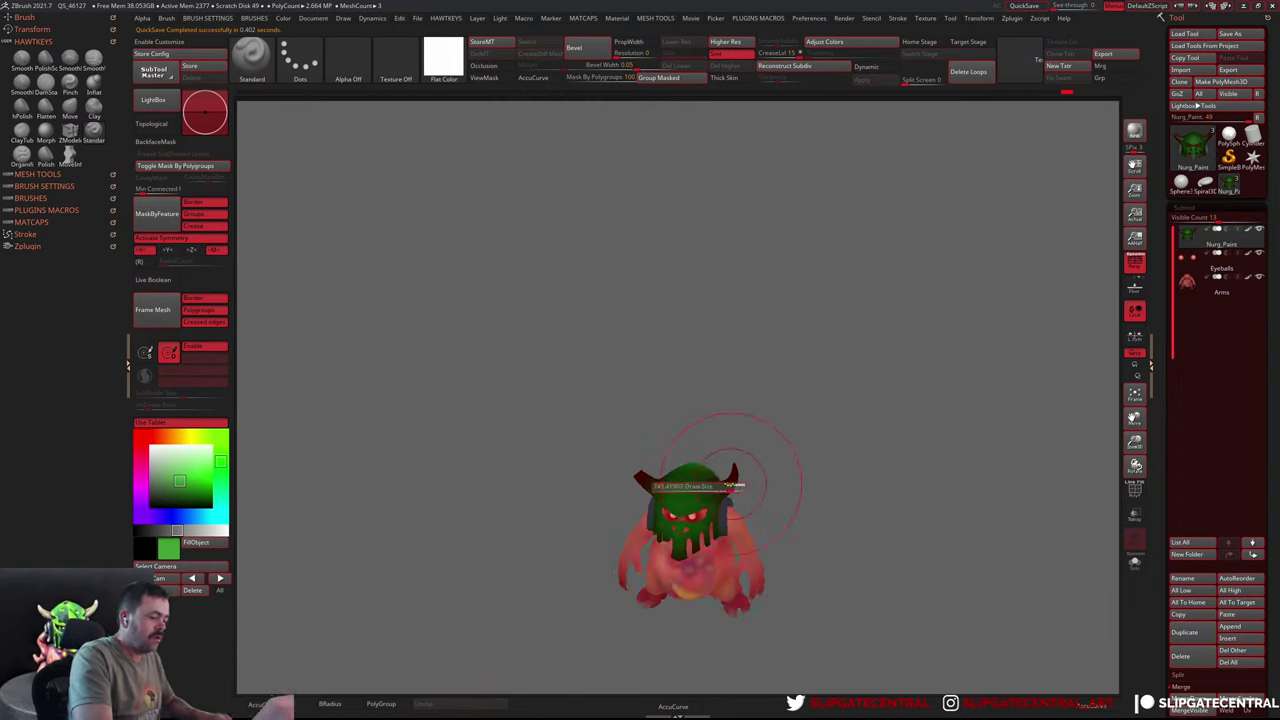
Enlarge the brush and sample the body's red from the model
{"action": "left_click_drag", "start_coordinate": [684, 497], "coordinate": [706, 495]}
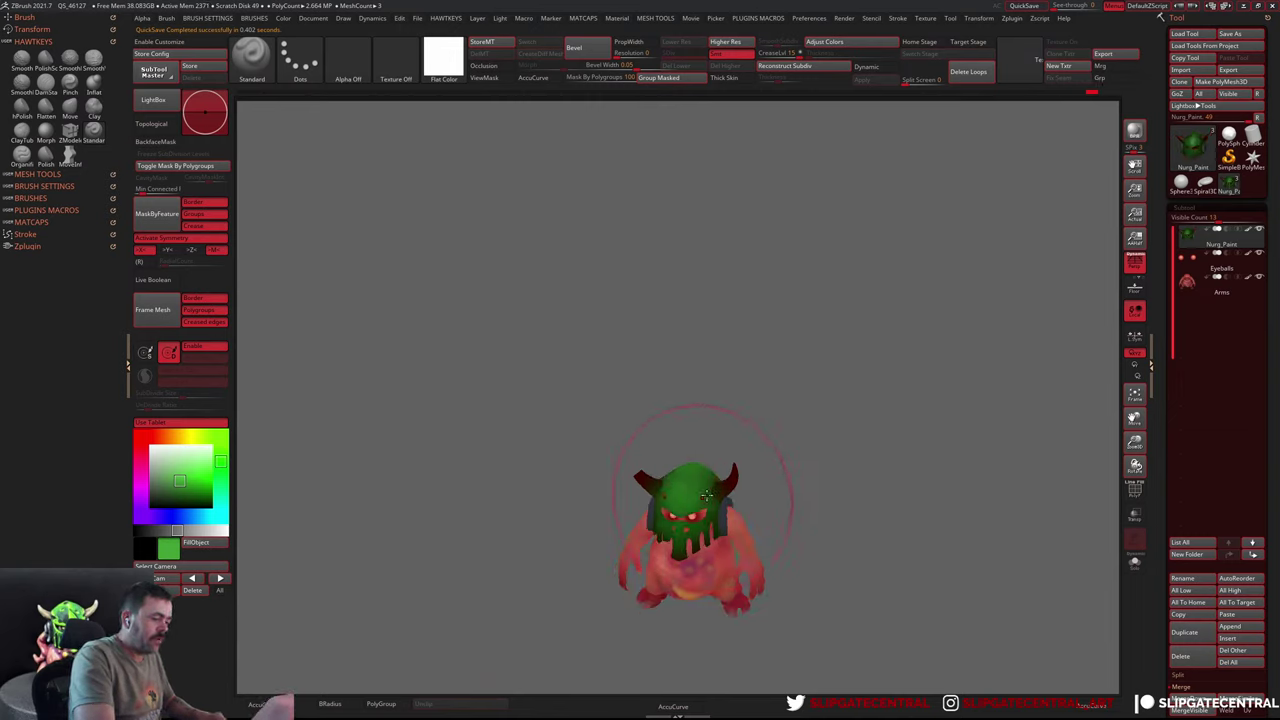
{"action": "mouse_move", "coordinate": [700, 482]}
{"action": "right_mouse_down"}
{"action": "mouse_move", "coordinate": [697, 535]}
{"action": "mouse_move", "coordinate": [863, 486]}
{"action": "mouse_move", "coordinate": [830, 470]}
{"action": "mouse_move", "coordinate": [803, 490]}
{"action": "mouse_move", "coordinate": [883, 457]}
{"action": "mouse_move", "coordinate": [560, 500]}
{"action": "right_mouse_up"}
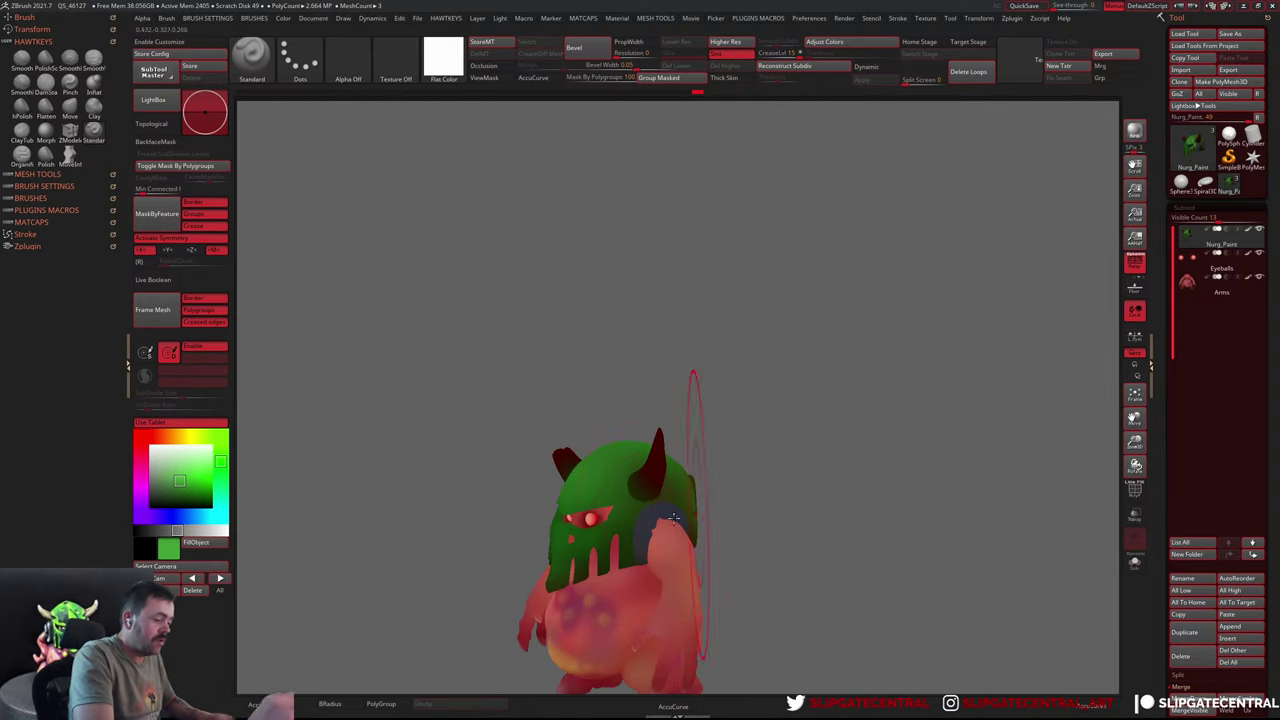
{"action": "key", "text": "c"}
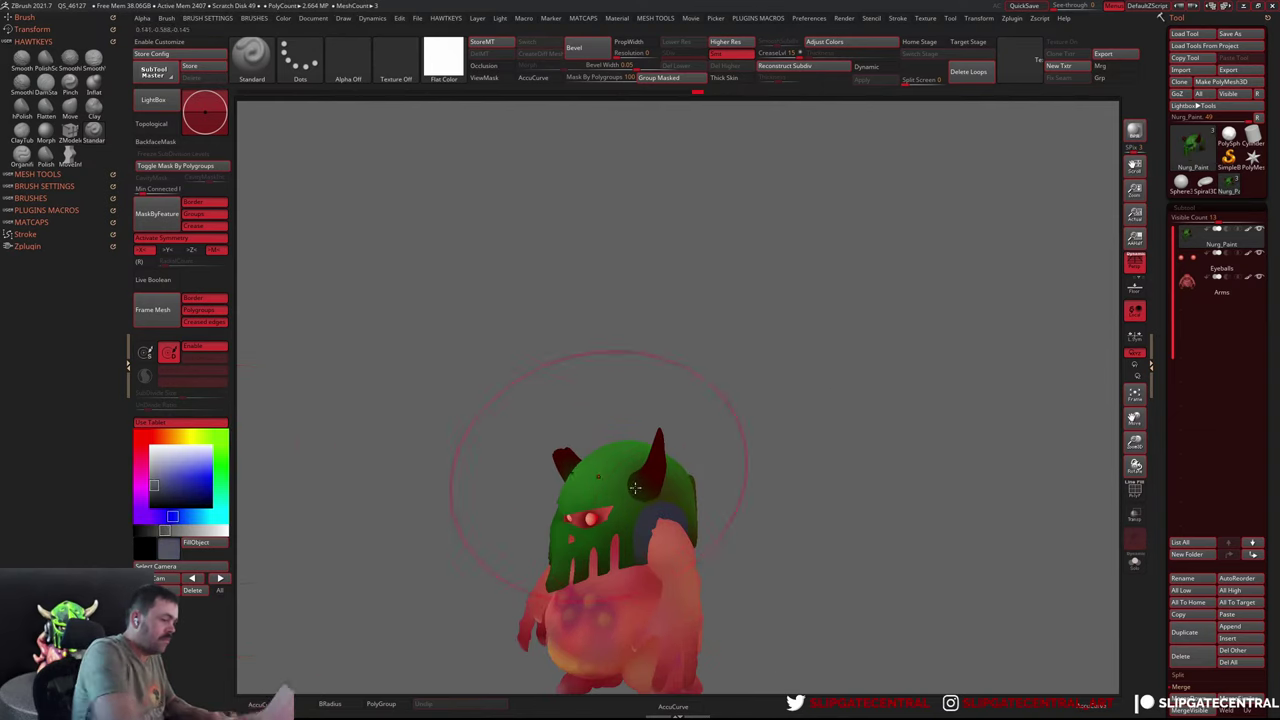
{"action": "right_click_drag", "start_coordinate": [731, 543], "coordinate": [766, 480]}
Sample the body's red and turn the head toward the horns
{"action": "key", "text": "c"}
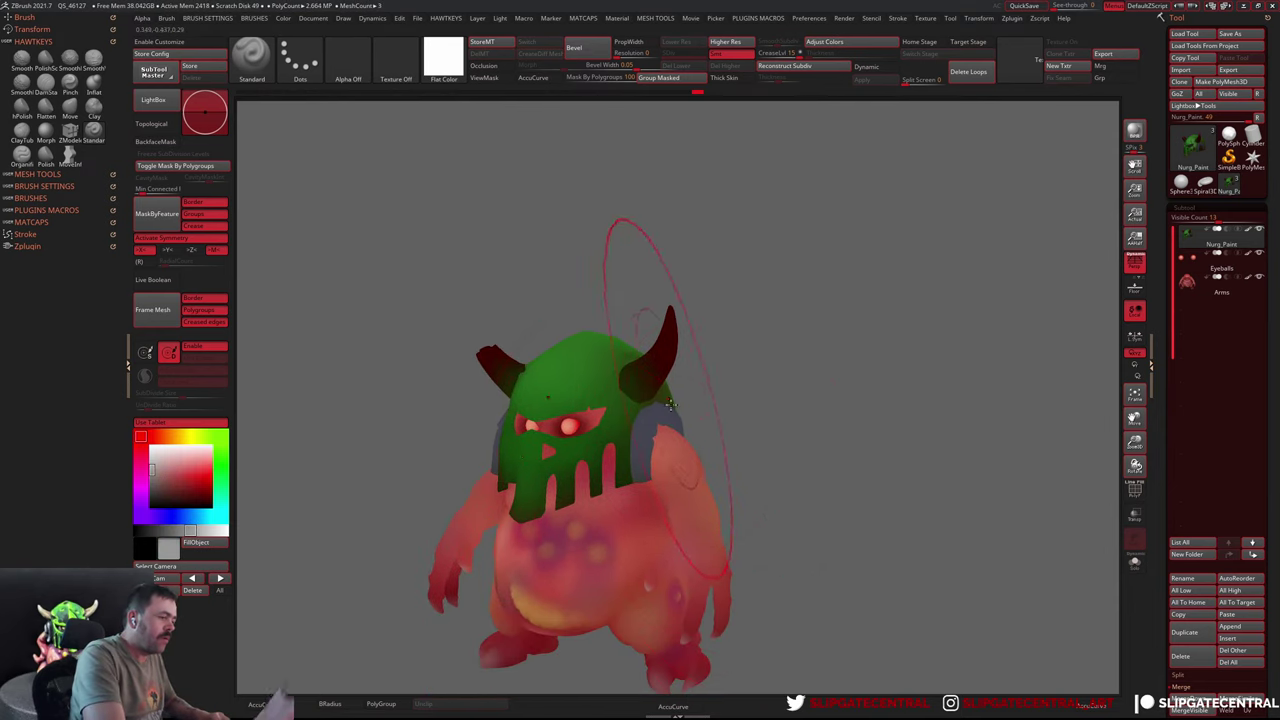
{"action": "right_click_drag", "start_coordinate": [742, 301], "coordinate": [674, 400]}
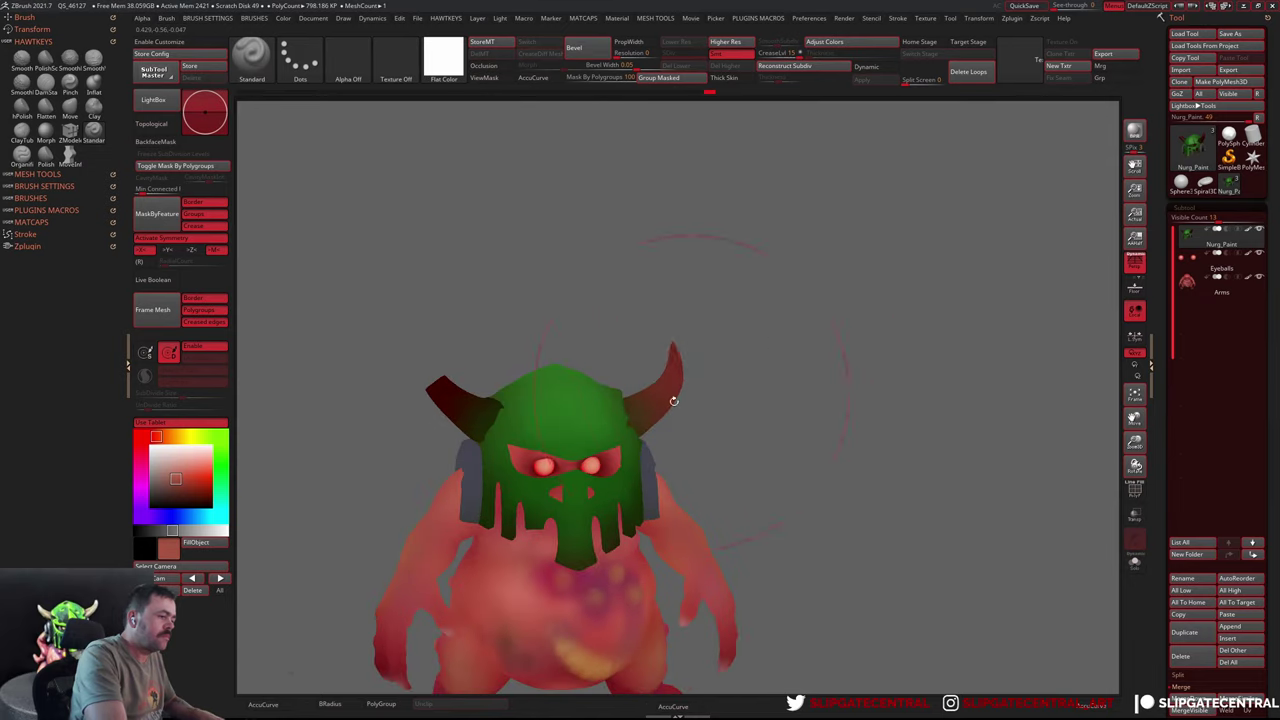
{"action": "right_click_drag", "start_coordinate": [531, 257], "coordinate": [420, 330]}
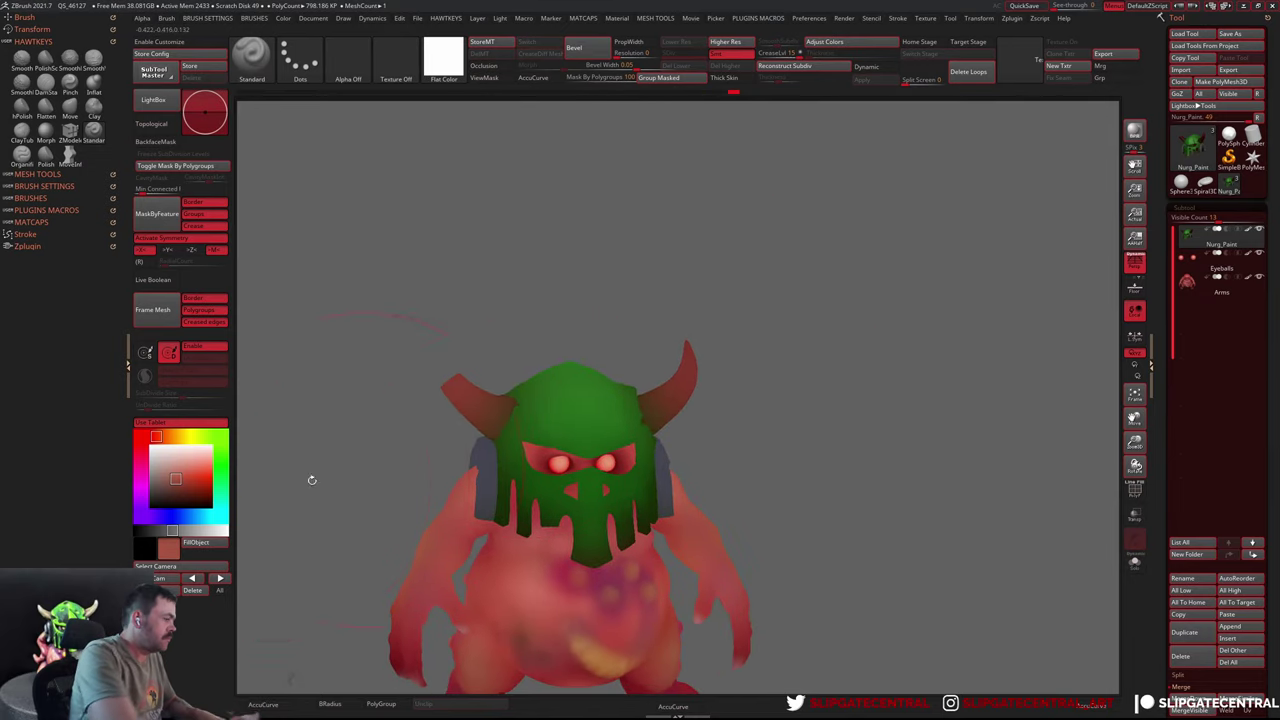
Paint both horns a lighter orange, then solo the Arms subtool
{"action": "left_click", "coordinate": [171, 436]}
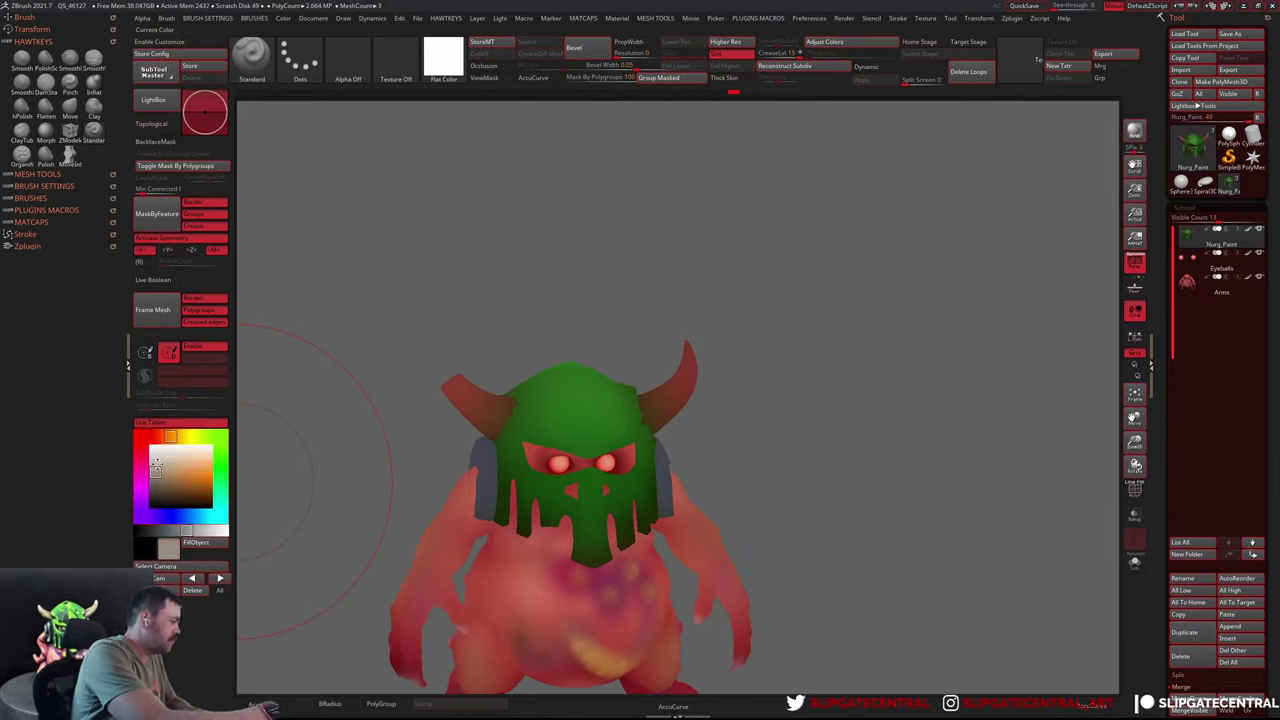
{"action": "left_click_drag", "start_coordinate": [660, 405], "coordinate": [680, 350]}
{"action": "left_click_drag", "start_coordinate": [505, 405], "coordinate": [450, 385]}
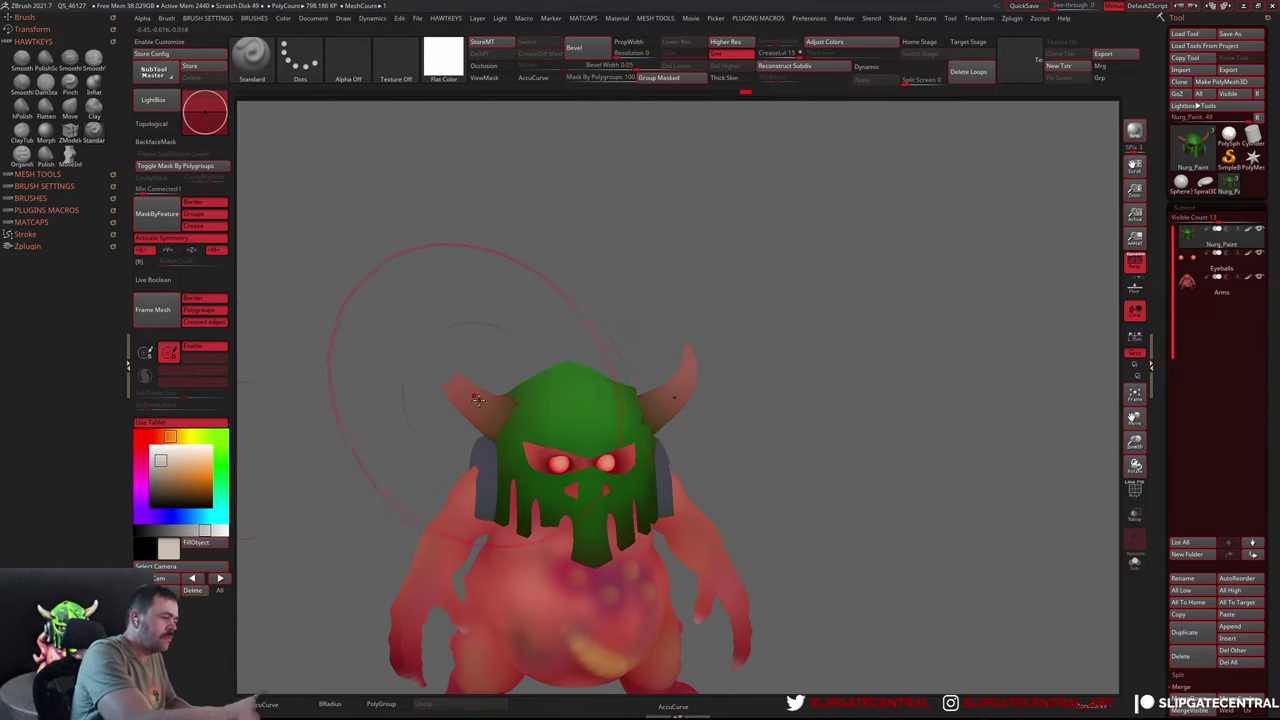
{"action": "right_click_drag", "start_coordinate": [760, 312], "coordinate": [619, 383]}
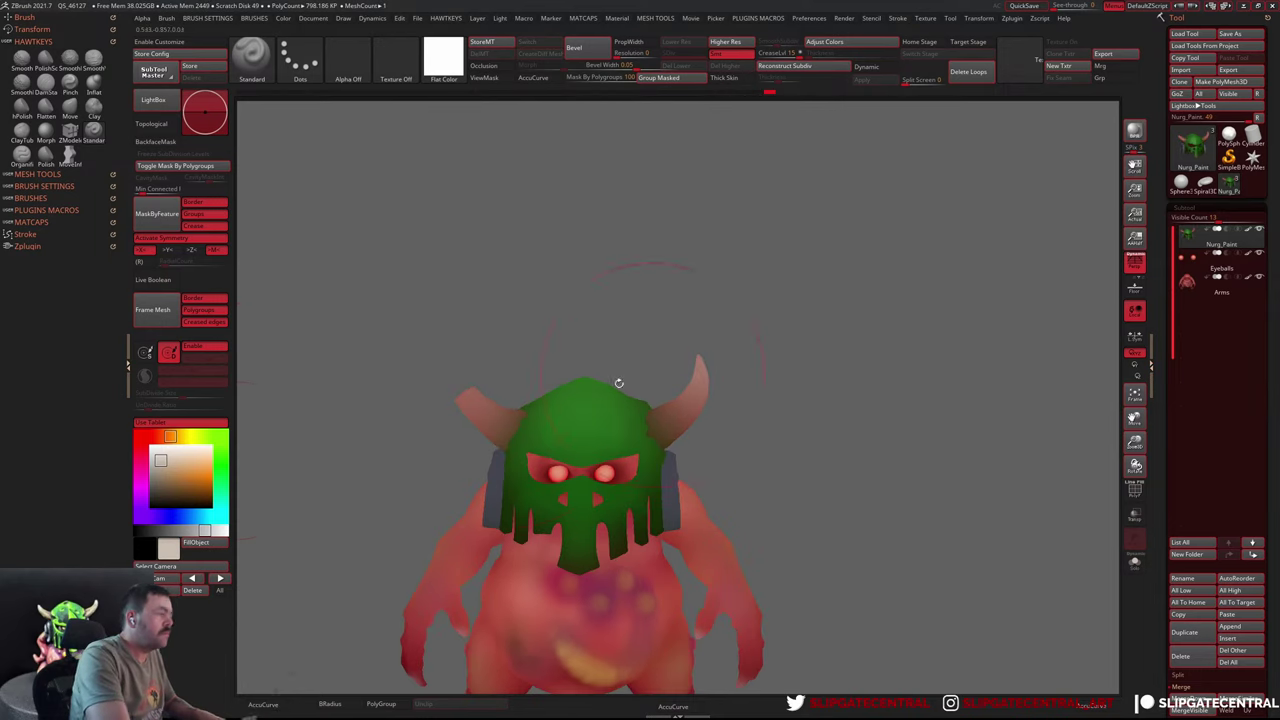
{"action": "right_click_drag", "start_coordinate": [476, 387], "coordinate": [829, 349]}
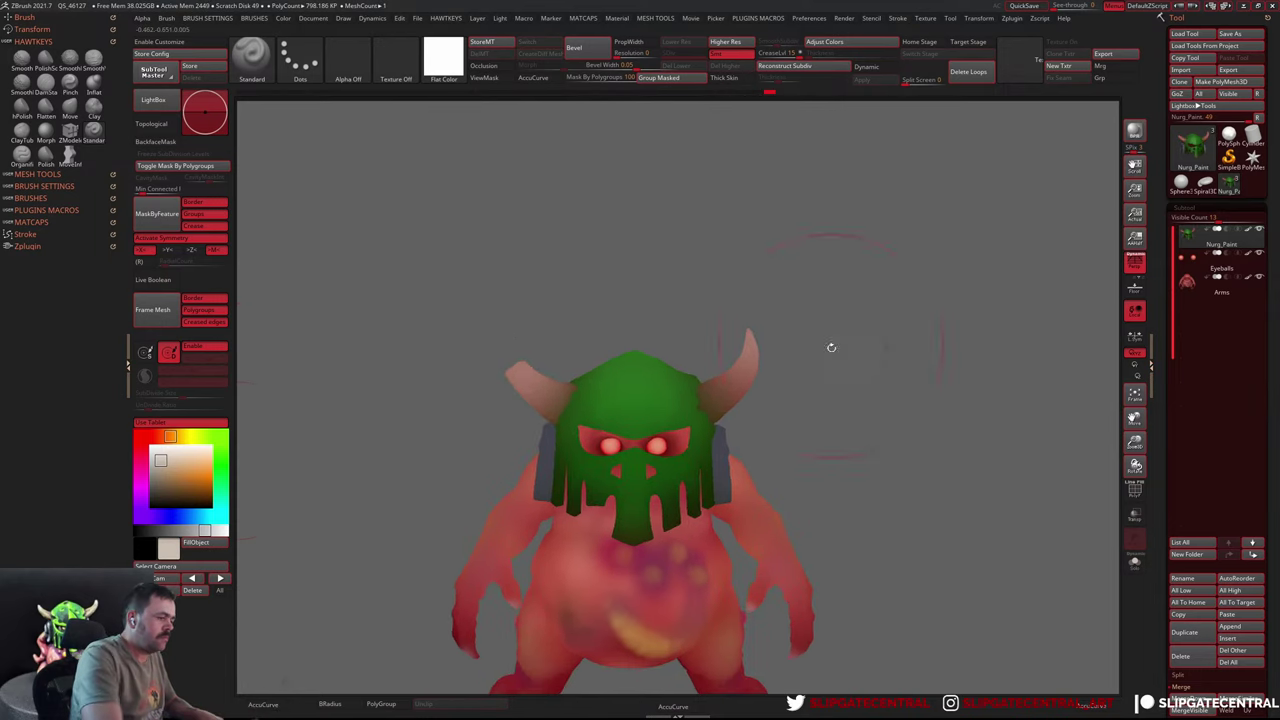
{"action": "left_click", "coordinate": [734, 424], "text": "alt"}
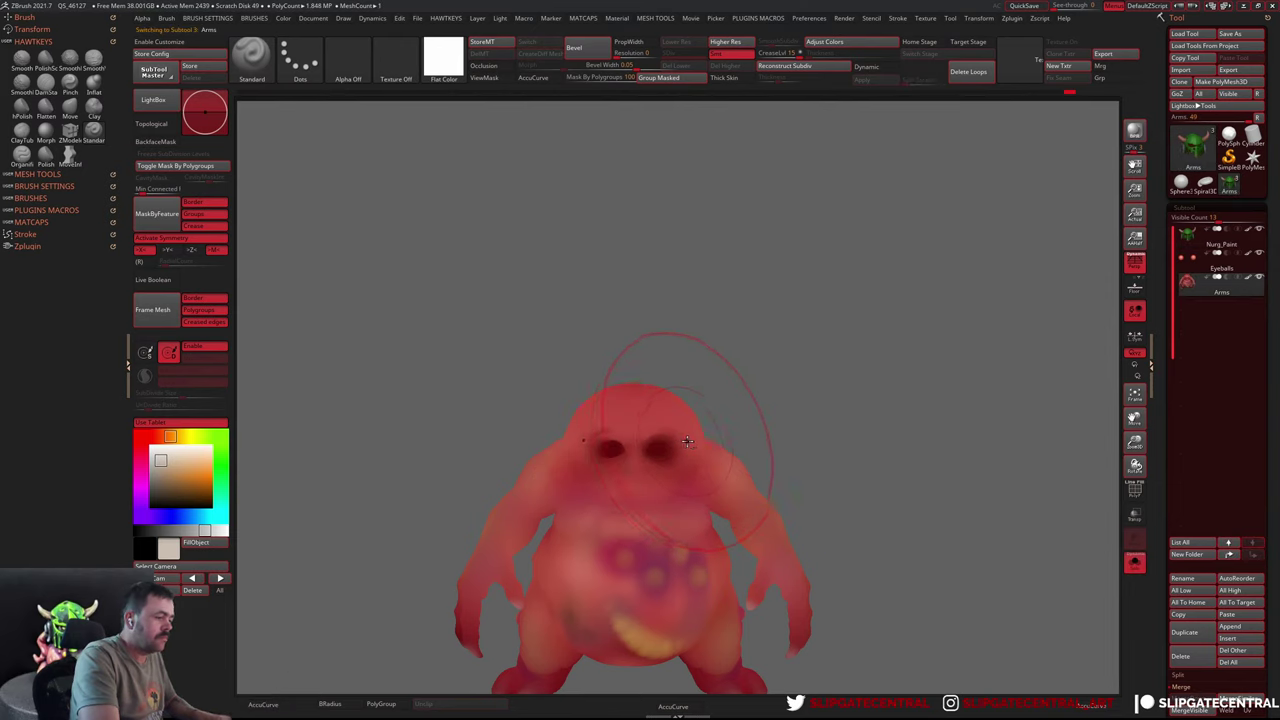
Sample the body's red, rotate to three-quarter view and zoom out to the full creature
{"action": "key", "text": "c"}
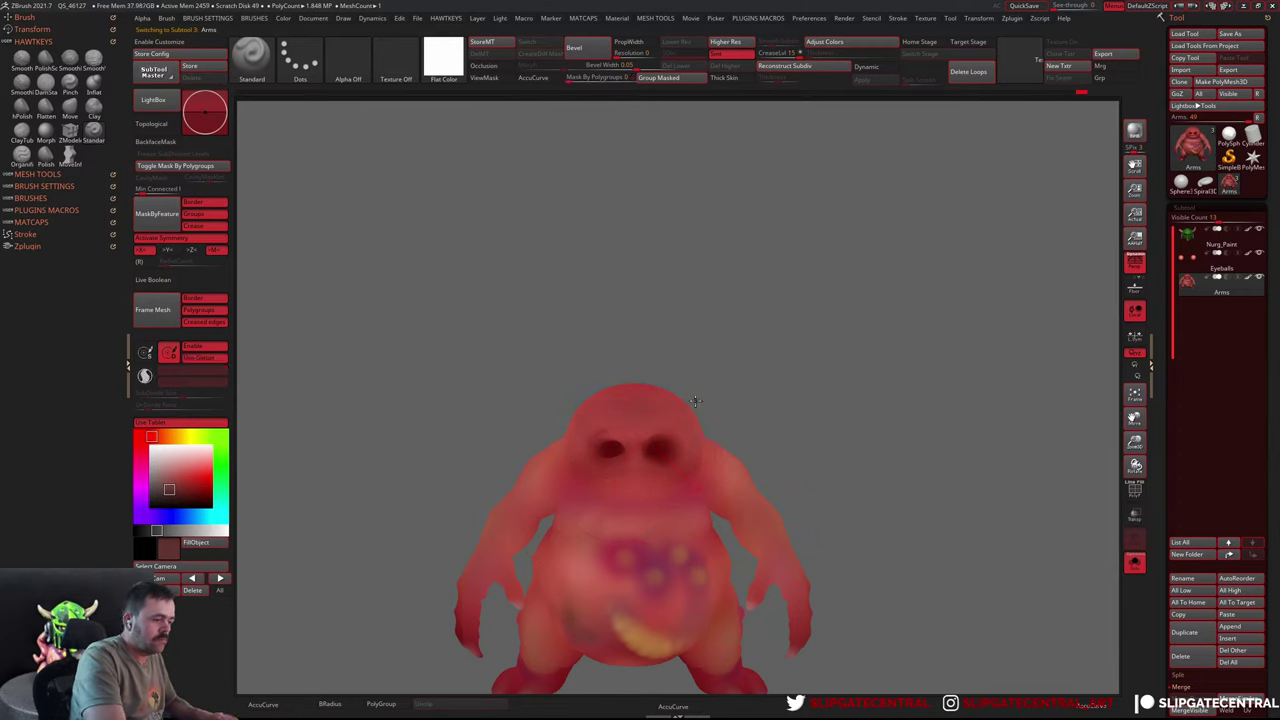
{"action": "mouse_move", "coordinate": [717, 400]}
{"action": "right_mouse_down"}
{"action": "mouse_move", "coordinate": [830, 448]}
{"action": "mouse_move", "coordinate": [863, 377]}
{"action": "mouse_move", "coordinate": [840, 360]}
{"action": "mouse_move", "coordinate": [975, 369]}
{"action": "mouse_move", "coordinate": [874, 334]}
{"action": "mouse_move", "coordinate": [831, 351]}
{"action": "mouse_move", "coordinate": [878, 387]}
{"action": "mouse_move", "coordinate": [786, 317]}
{"action": "mouse_move", "coordinate": [841, 449]}
{"action": "mouse_move", "coordinate": [708, 393]}
{"action": "right_mouse_up"}
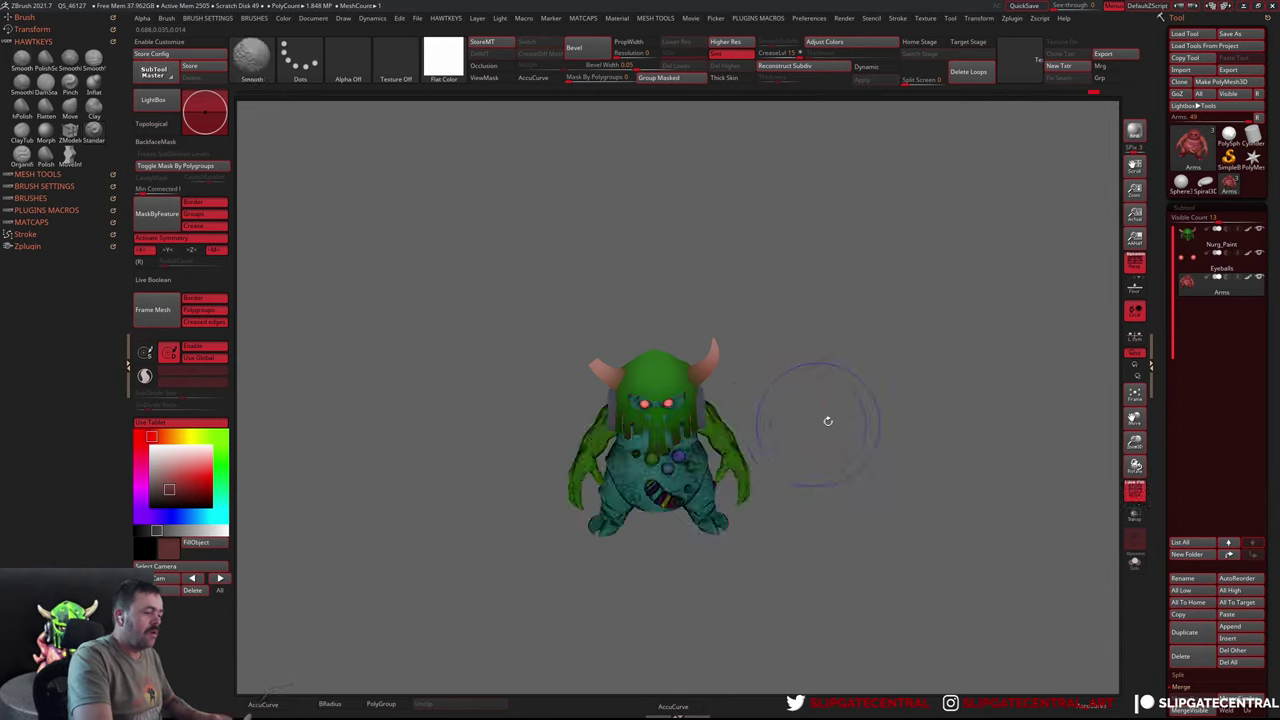
{"action": "mouse_move", "coordinate": [794, 423]}
{"action": "right_mouse_down", "text": "ctrl"}
{"action": "mouse_move", "coordinate": [797, 351]}
{"action": "mouse_move", "coordinate": [866, 380]}
{"action": "mouse_move", "coordinate": [886, 429]}
{"action": "mouse_move", "coordinate": [903, 423]}
{"action": "mouse_move", "coordinate": [886, 443]}
{"action": "mouse_move", "coordinate": [854, 446]}
{"action": "mouse_move", "coordinate": [882, 435]}
{"action": "right_mouse_up", "text": "ctrl"}
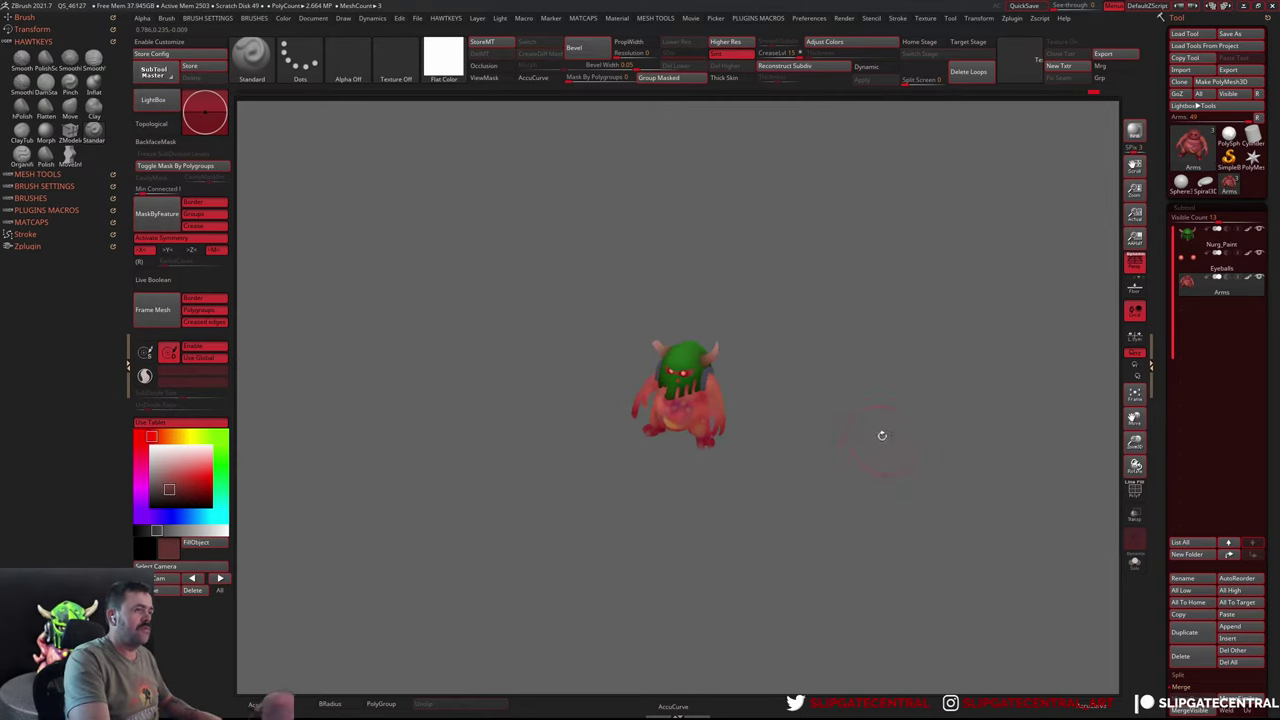
In Adjust Colors, raise body Rgb and Red Intensity, Green Contrast, and Hue to 0.02546
{"action": "key", "text": "ctrl+shift+a"}
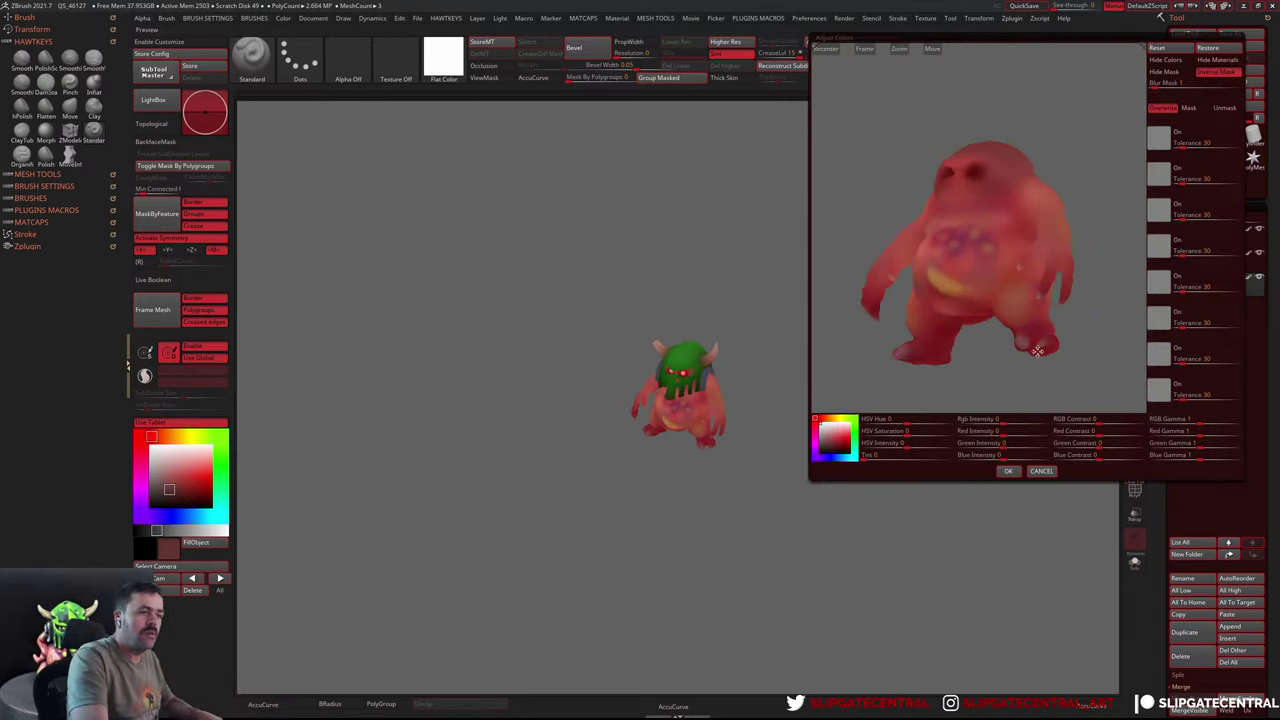
{"action": "left_click_drag", "start_coordinate": [1037, 349], "coordinate": [1008, 351]}
{"action": "mouse_move", "coordinate": [995, 419]}
{"action": "left_mouse_down"}
{"action": "mouse_move", "coordinate": [1112, 421]}
{"action": "mouse_move", "coordinate": [1090, 420]}
{"action": "left_mouse_up"}
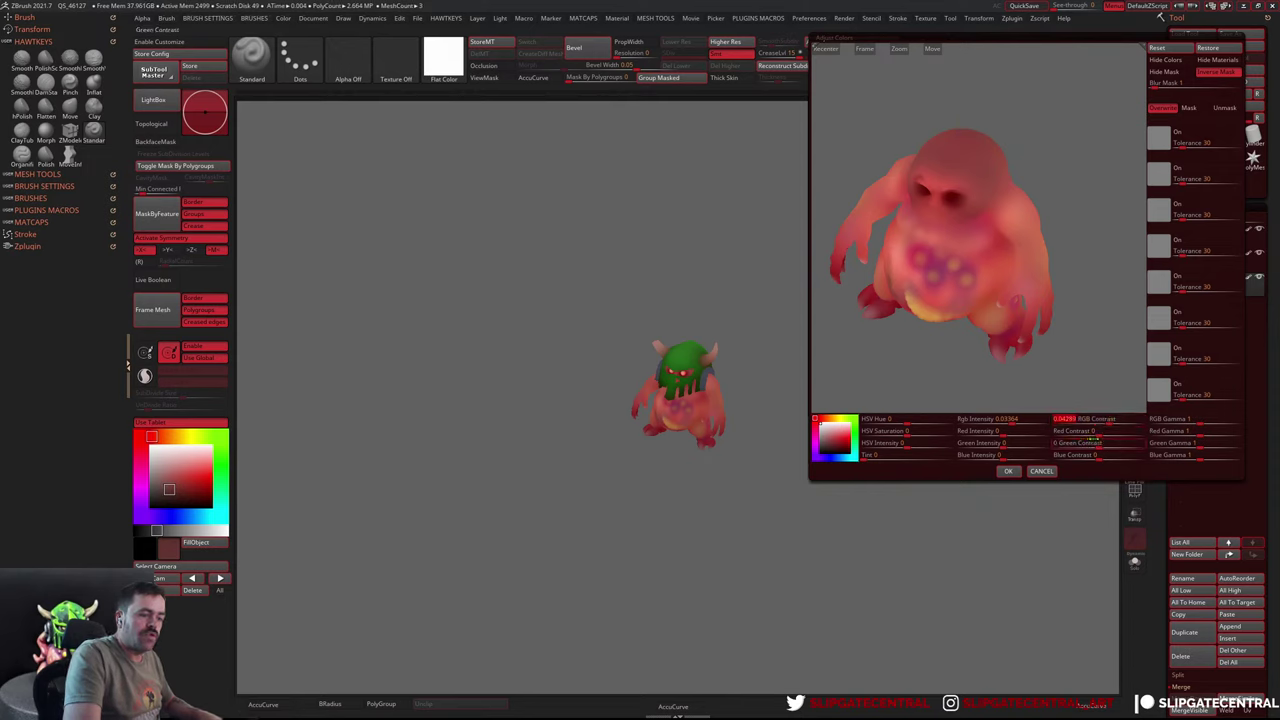
{"action": "left_click_drag", "start_coordinate": [996, 431], "coordinate": [1011, 443]}
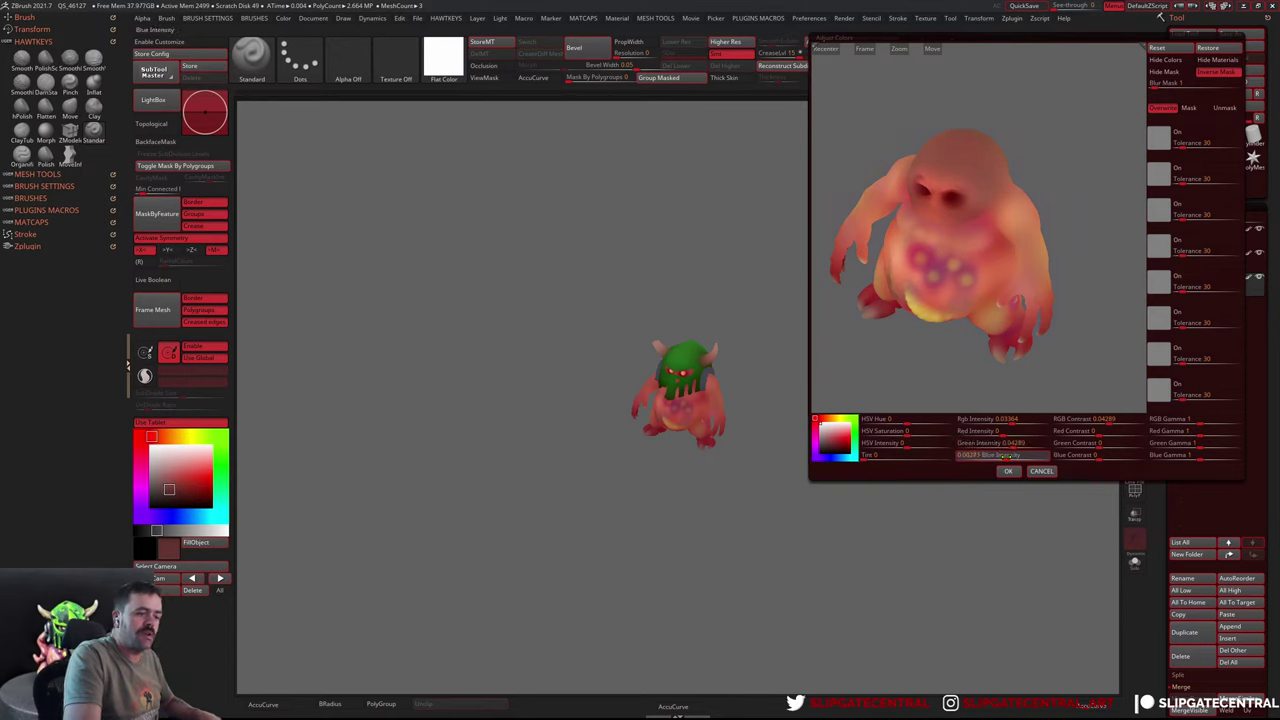
{"action": "left_click_drag", "start_coordinate": [1008, 456], "coordinate": [1005, 456]}
{"action": "left_click_drag", "start_coordinate": [1086, 443], "coordinate": [1115, 443]}
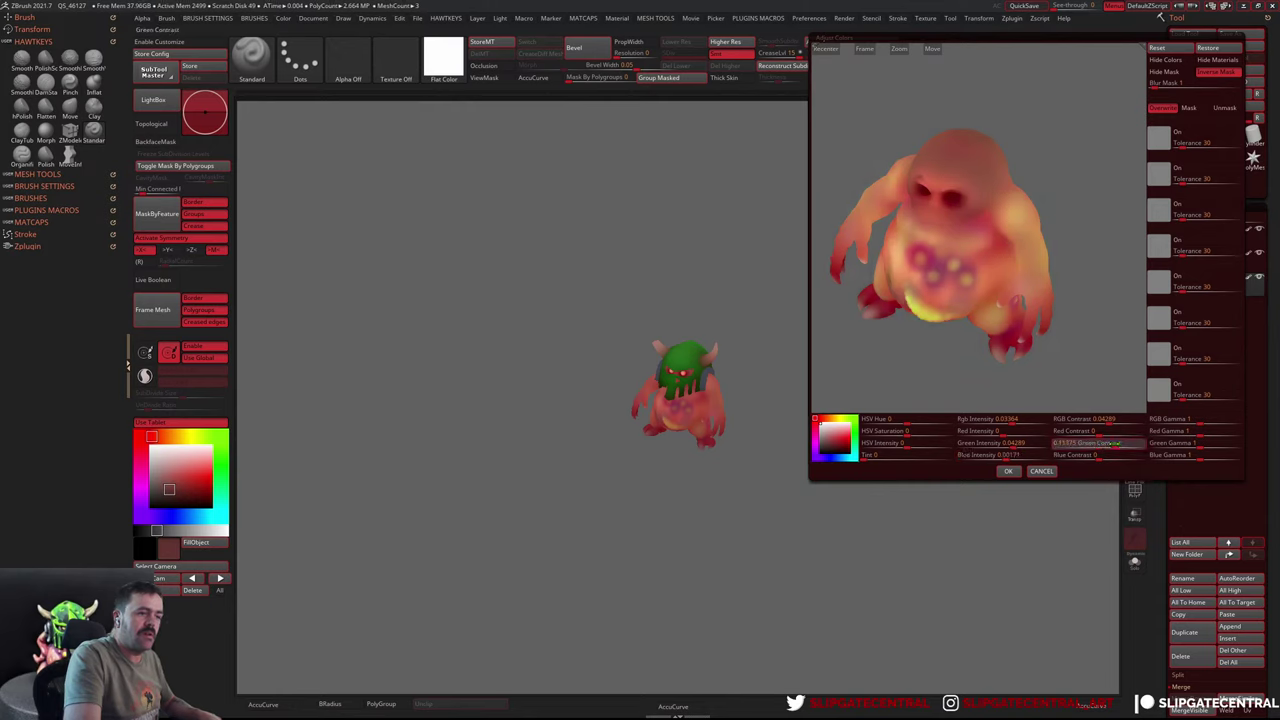
{"action": "mouse_move", "coordinate": [1110, 443]}
{"action": "left_mouse_down"}
{"action": "mouse_move", "coordinate": [1122, 436]}
{"action": "mouse_move", "coordinate": [1108, 457]}
{"action": "mouse_move", "coordinate": [1134, 446]}
{"action": "left_mouse_up"}
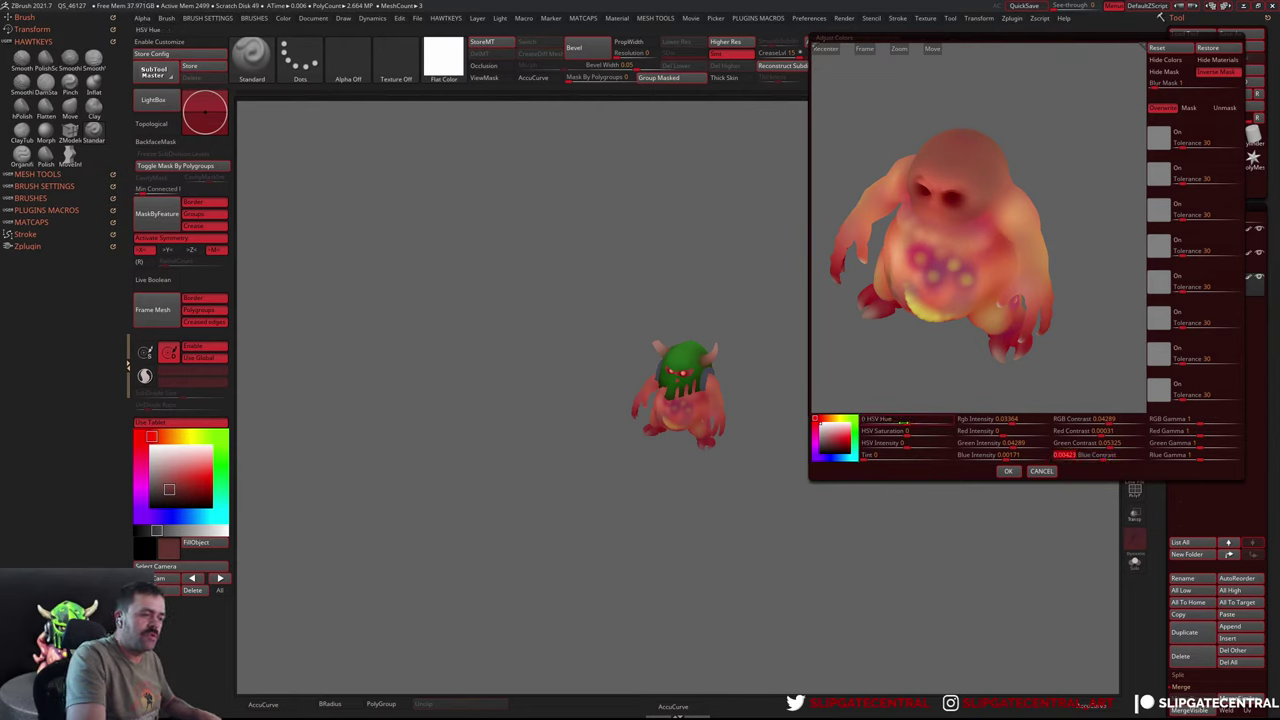
{"action": "left_click_drag", "start_coordinate": [903, 422], "coordinate": [893, 420]}
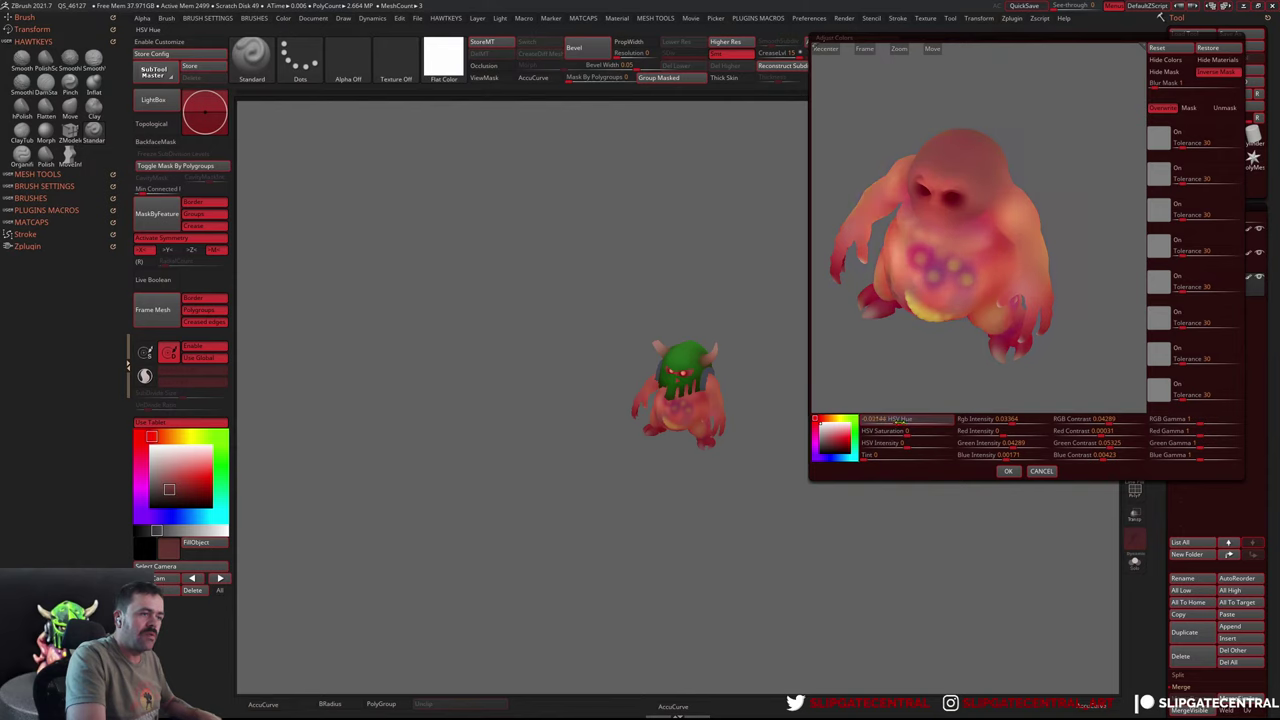
Apply the body colour adjustments and inspect the brighter pink-orange body
{"action": "left_click", "coordinate": [1006, 470]}
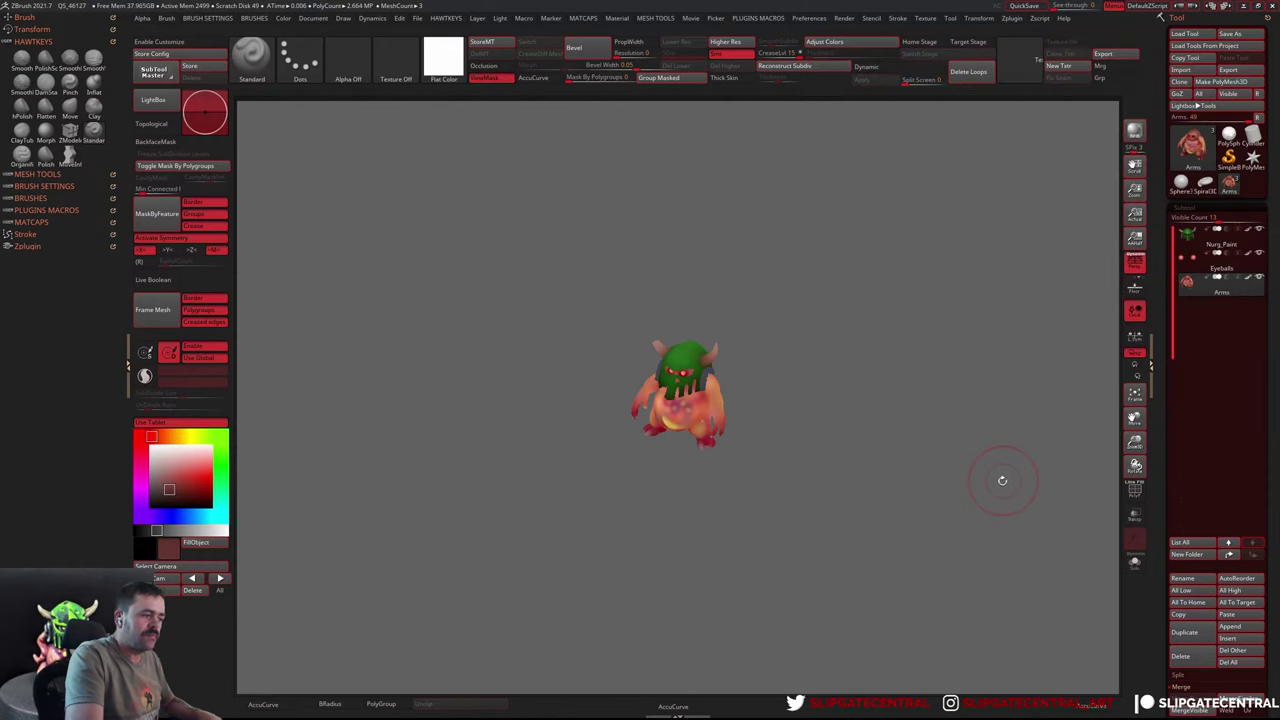
{"action": "mouse_move", "coordinate": [1000, 480]}
{"action": "left_mouse_down"}
{"action": "mouse_move", "coordinate": [994, 469]}
{"action": "mouse_move", "coordinate": [967, 520]}
{"action": "left_mouse_up"}
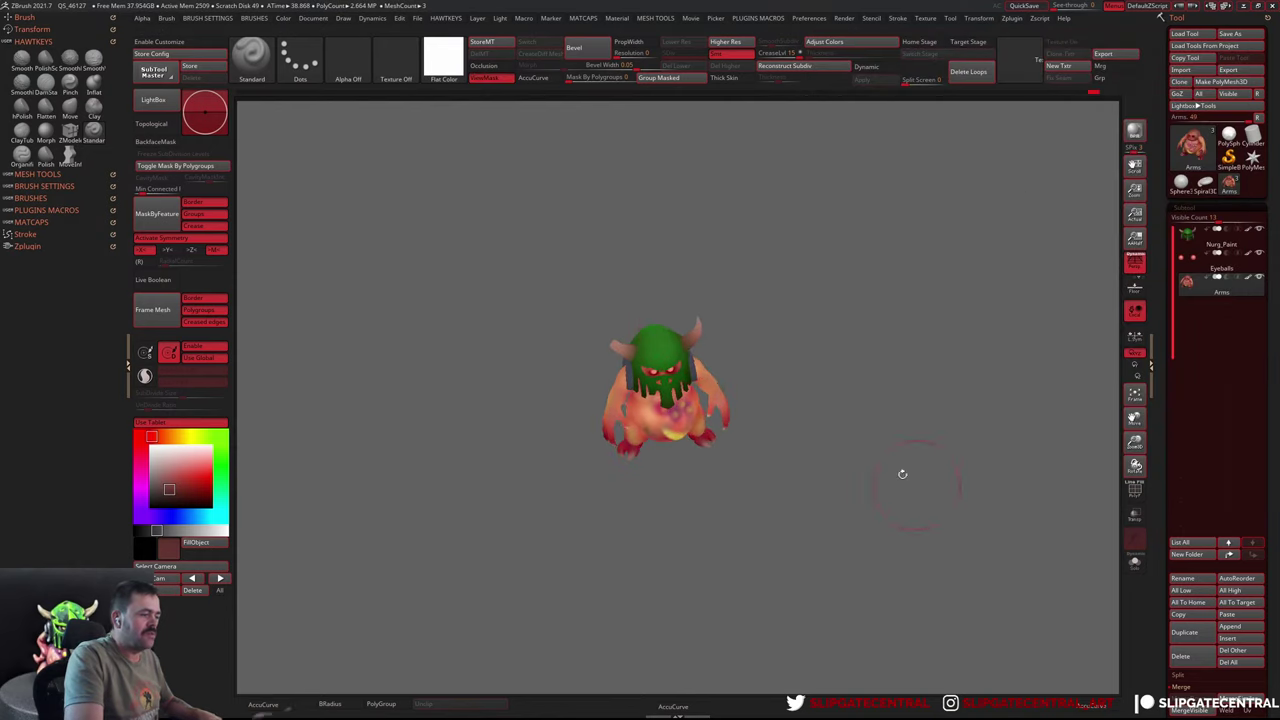
{"action": "scroll", "coordinate": [829, 371], "scroll_direction": "up", "scroll_amount": 3}
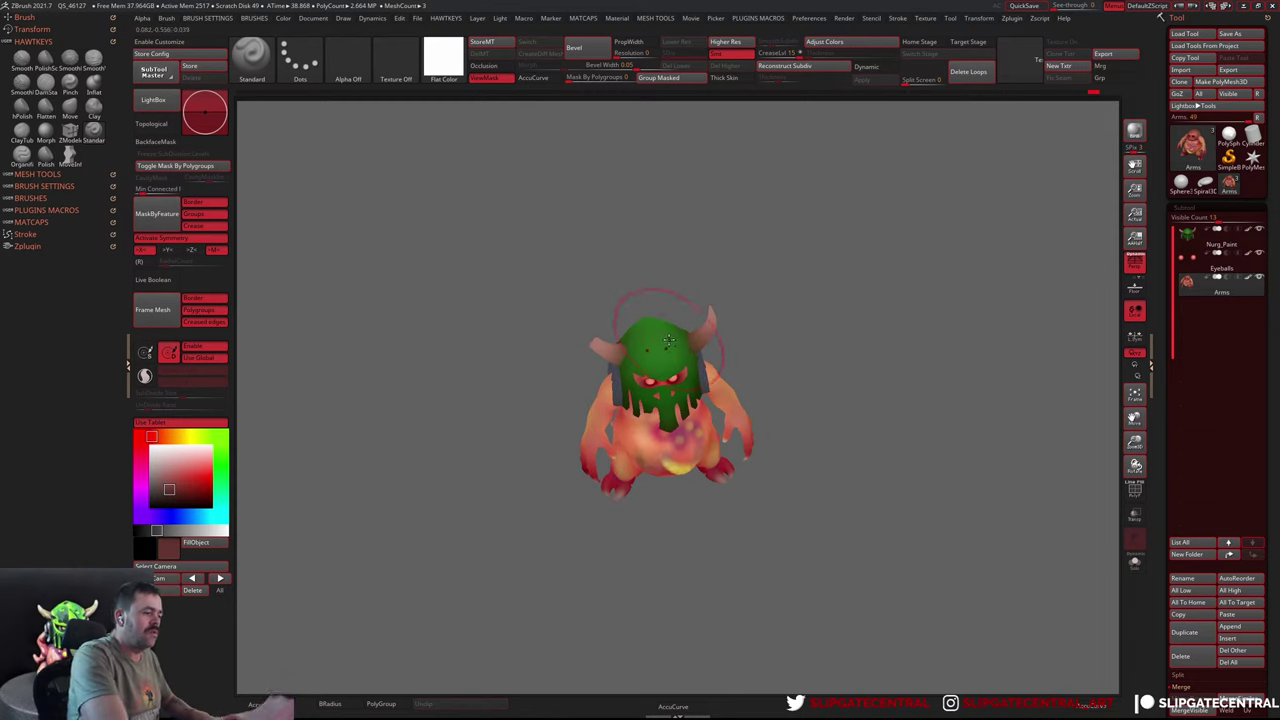
Raise the Nurg_Paint helmet's Rgb and Green Intensity in Adjust Colors and apply
{"action": "left_click", "coordinate": [635, 345], "text": "alt"}
{"action": "left_click", "coordinate": [874, 41]}
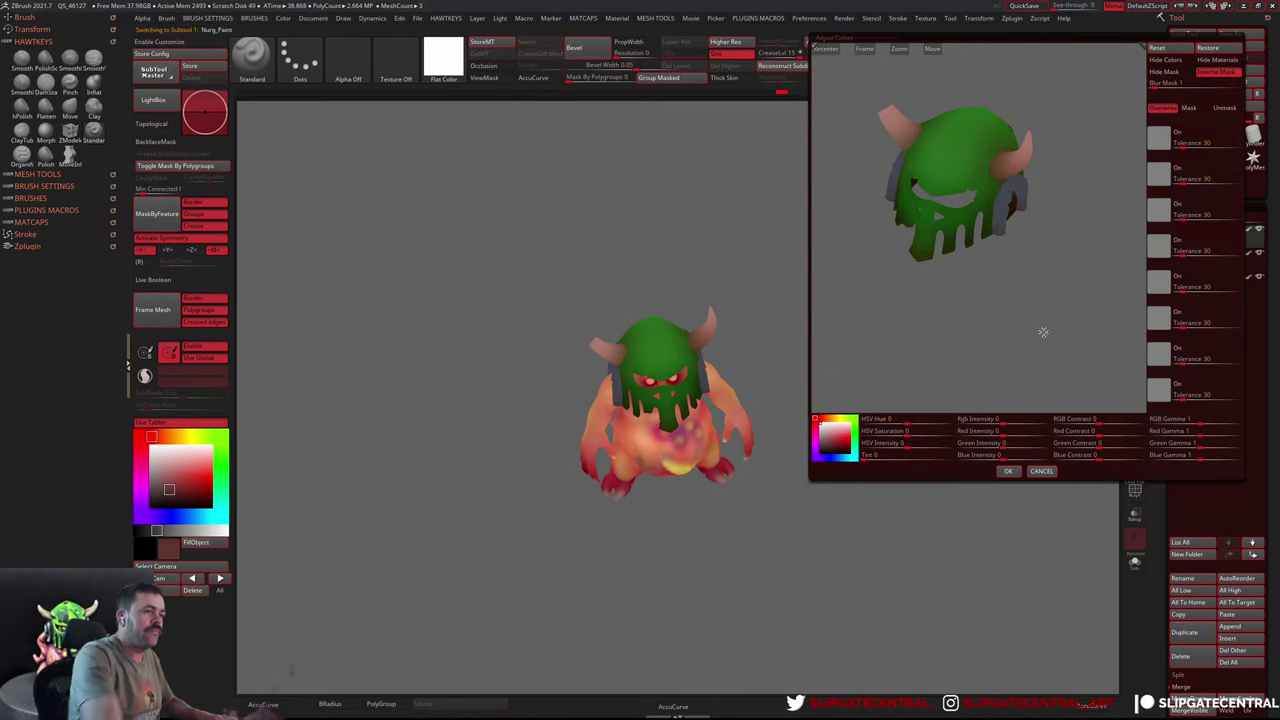
{"action": "mouse_move", "coordinate": [1006, 420]}
{"action": "left_mouse_down"}
{"action": "mouse_move", "coordinate": [1109, 420]}
{"action": "mouse_move", "coordinate": [1013, 420]}
{"action": "left_mouse_up"}
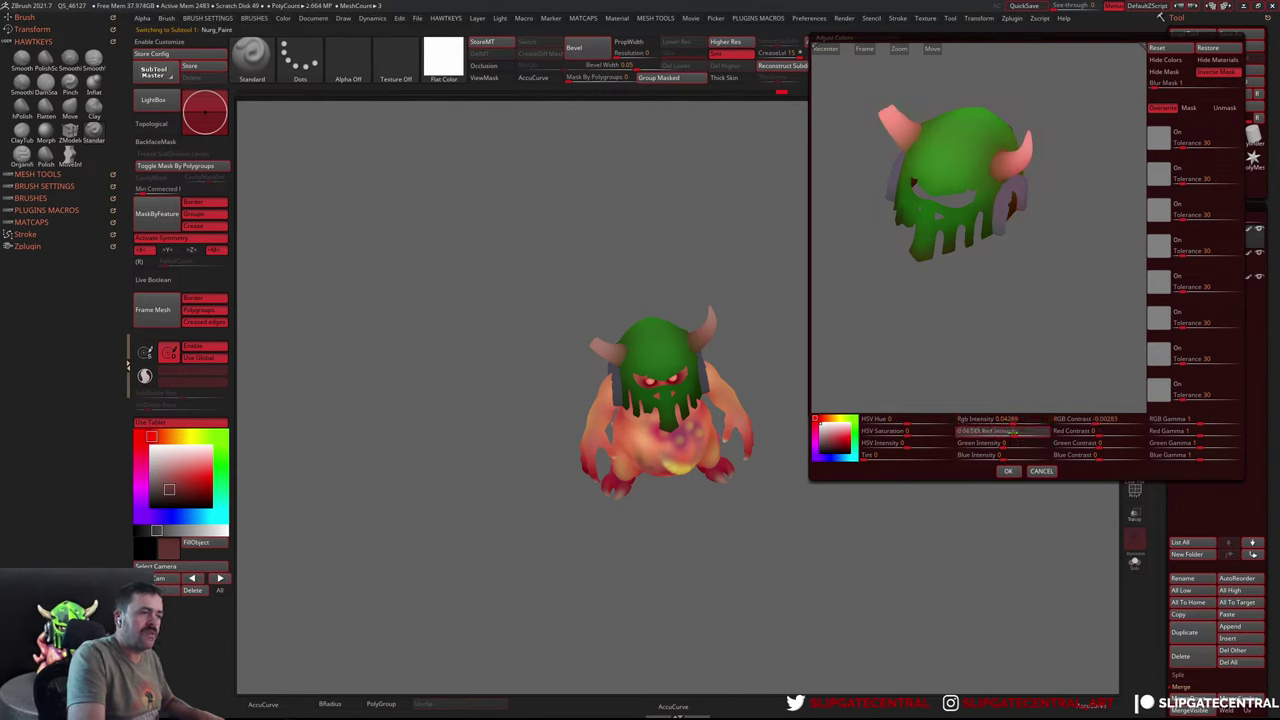
{"action": "left_click_drag", "start_coordinate": [1015, 422], "coordinate": [1020, 422]}
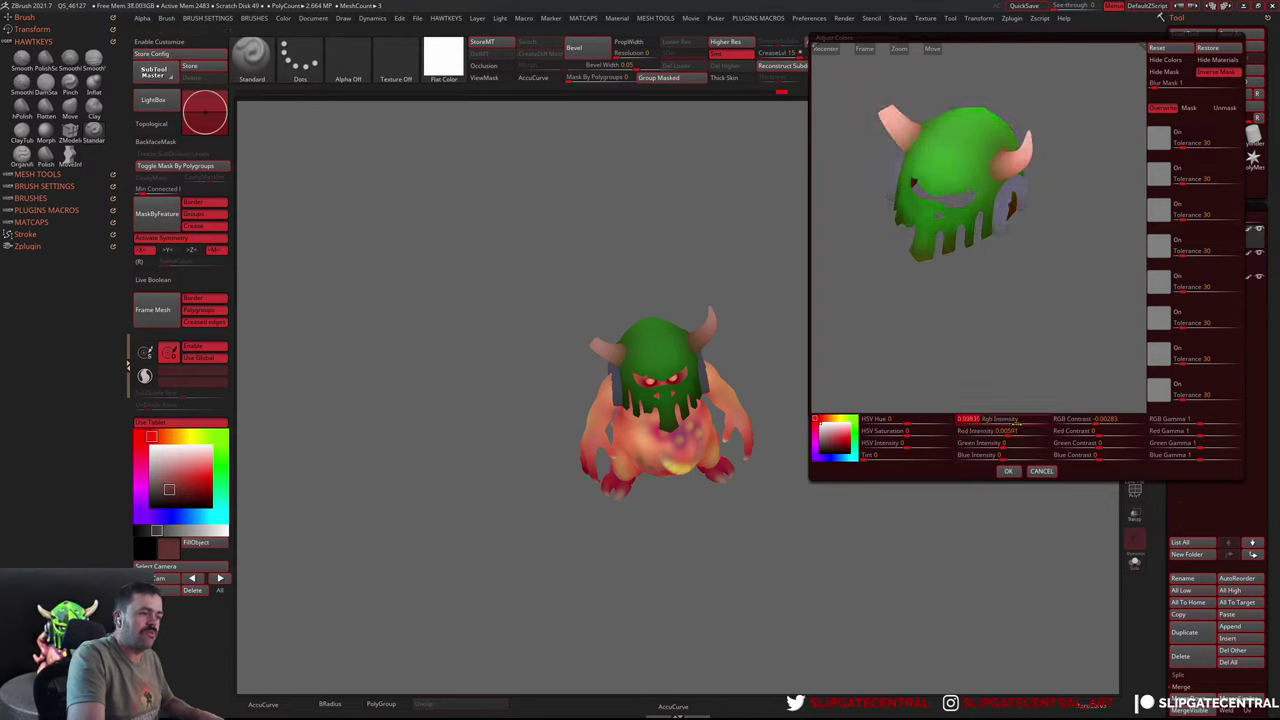
{"action": "left_click_drag", "start_coordinate": [1017, 421], "coordinate": [1019, 421]}
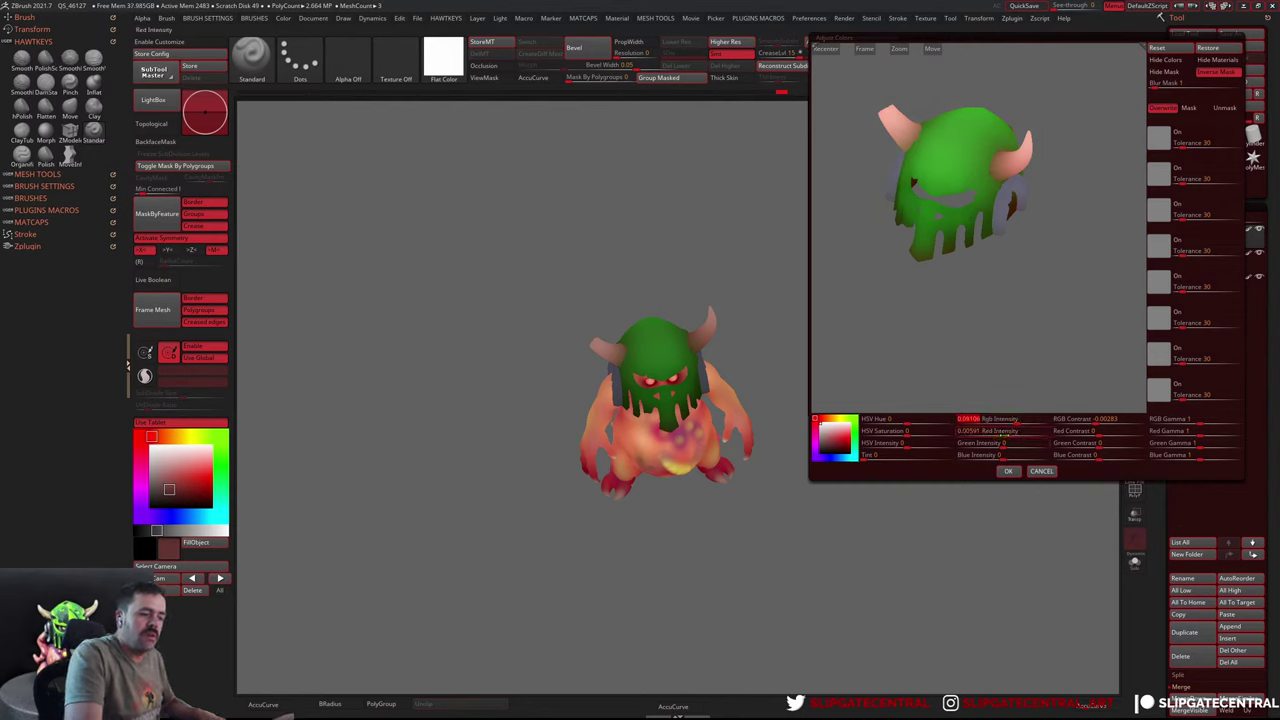
{"action": "left_click_drag", "start_coordinate": [993, 443], "coordinate": [1039, 442]}
{"action": "left_click", "coordinate": [1041, 471]}
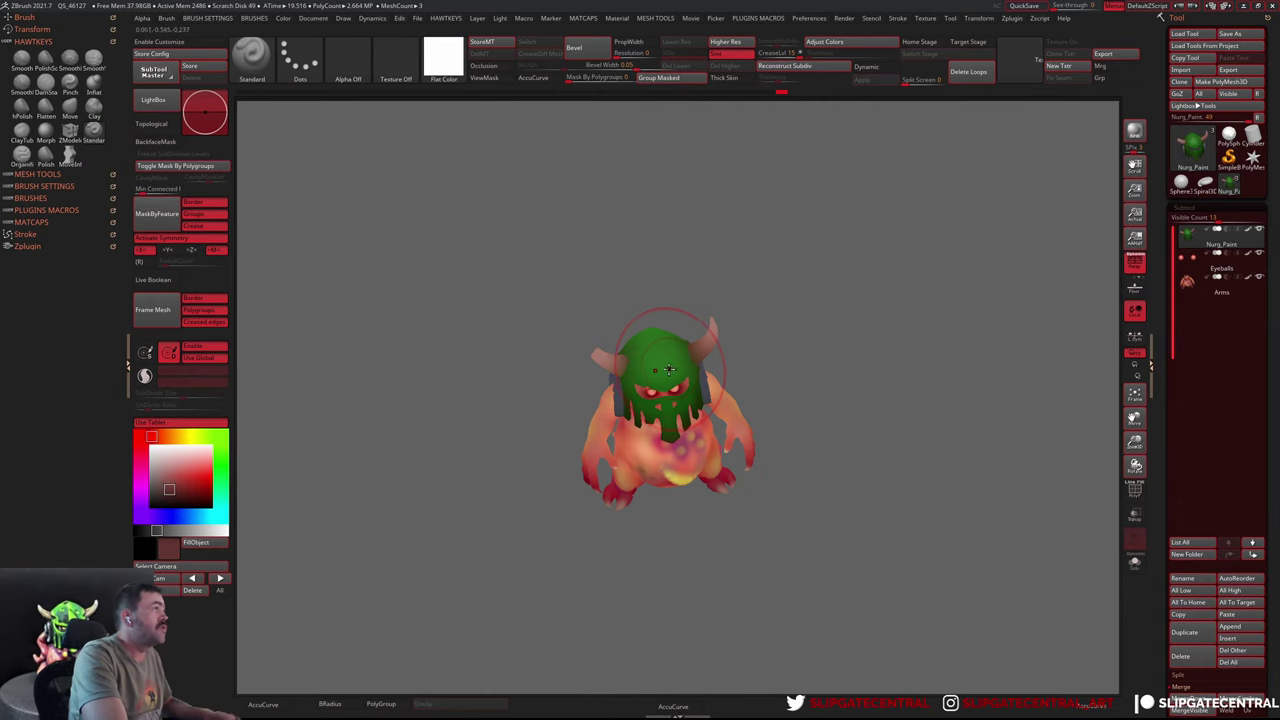
Pick a brighter green and view the helmet from above
{"action": "left_click", "coordinate": [185, 485]}
{"action": "left_click_drag", "start_coordinate": [185, 485], "coordinate": [185, 475]}
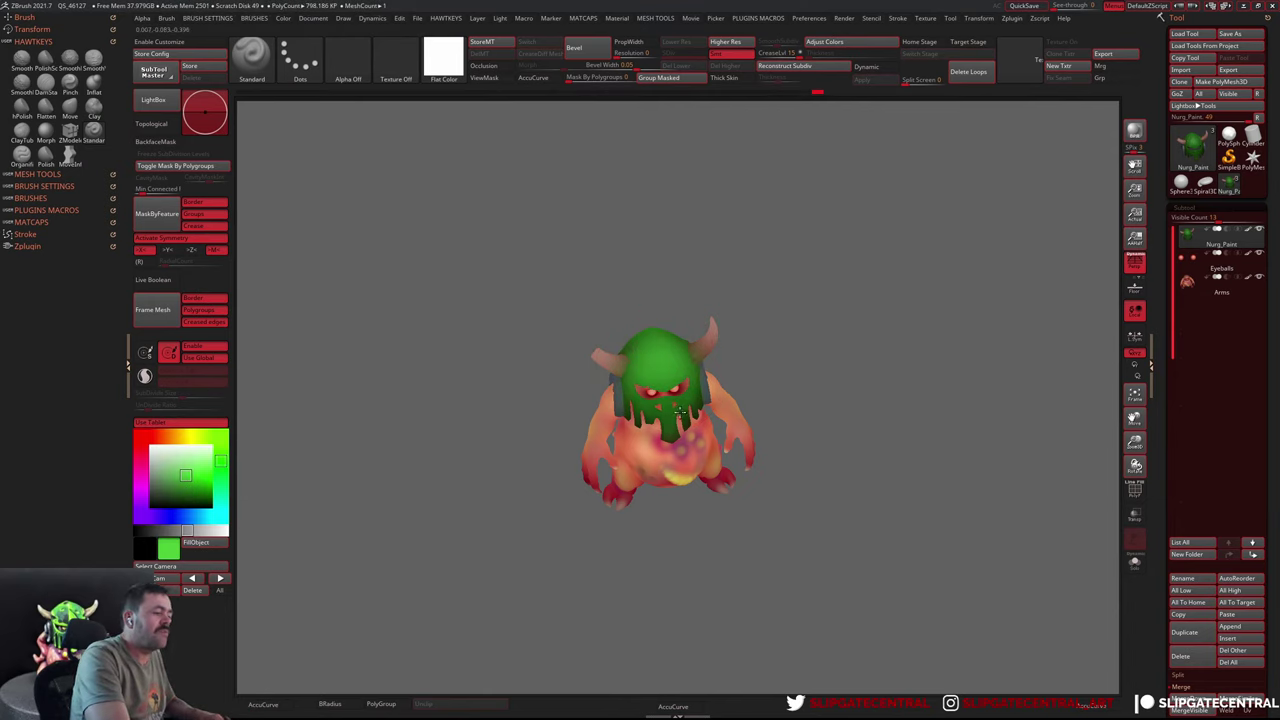
{"action": "left_click_drag", "start_coordinate": [756, 330], "coordinate": [614, 380]}
{"action": "mouse_move", "coordinate": [725, 355]}
{"action": "left_mouse_down"}
{"action": "mouse_move", "coordinate": [686, 286]}
{"action": "mouse_move", "coordinate": [780, 340]}
{"action": "mouse_move", "coordinate": [744, 284]}
{"action": "mouse_move", "coordinate": [766, 243]}
{"action": "mouse_move", "coordinate": [694, 335]}
{"action": "left_mouse_up"}
{"action": "mouse_move", "coordinate": [756, 408]}
{"action": "left_mouse_down"}
{"action": "mouse_move", "coordinate": [857, 334]}
{"action": "mouse_move", "coordinate": [800, 414]}
{"action": "mouse_move", "coordinate": [776, 416]}
{"action": "mouse_move", "coordinate": [849, 432]}
{"action": "mouse_move", "coordinate": [837, 400]}
{"action": "mouse_move", "coordinate": [880, 420]}
{"action": "mouse_move", "coordinate": [923, 417]}
{"action": "mouse_move", "coordinate": [773, 397]}
{"action": "left_mouse_up"}
Paint the helmet's back strap plate grey, undoing a trial dark red stroke
{"action": "left_click", "coordinate": [140, 437]}
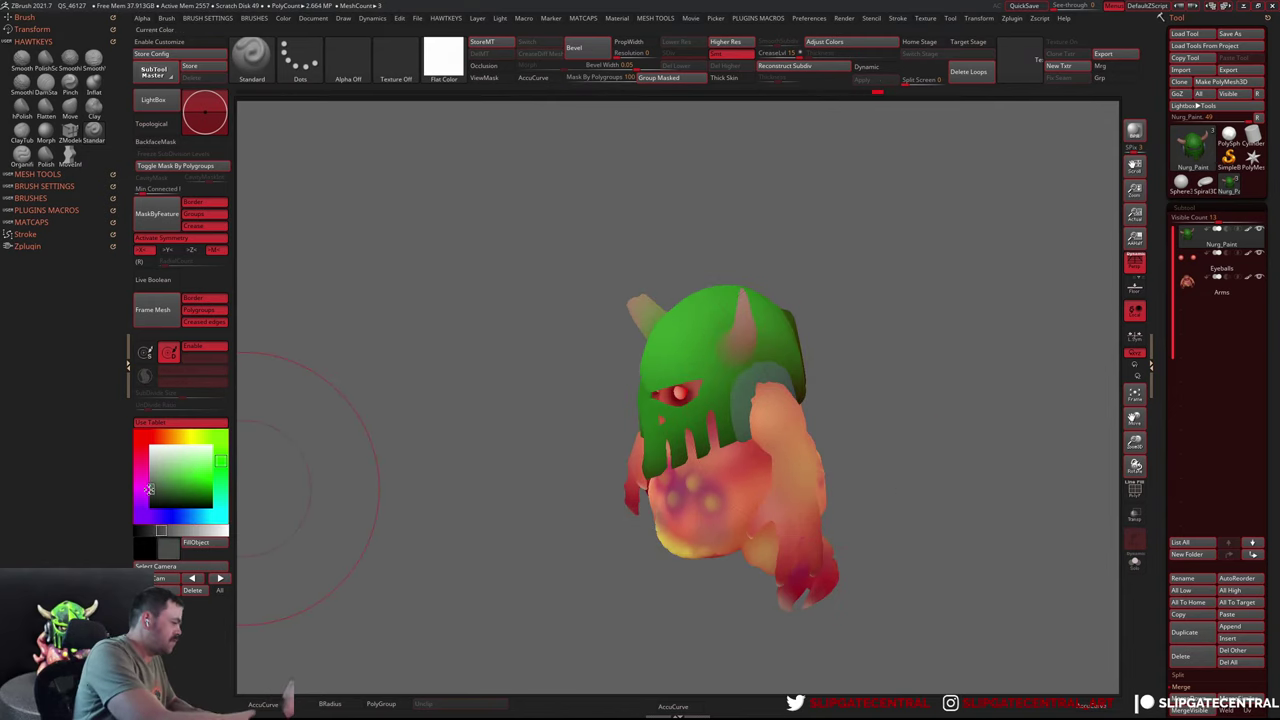
{"action": "left_click_drag", "start_coordinate": [170, 470], "coordinate": [152, 492]}
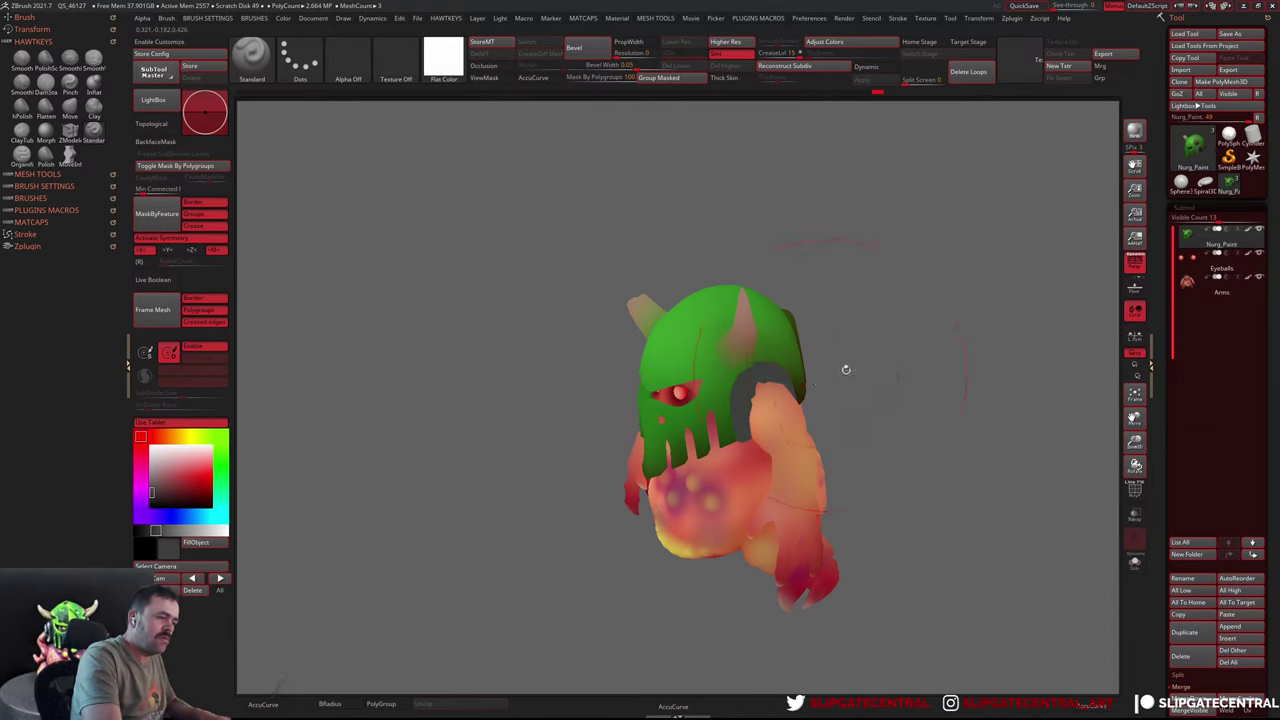
{"action": "mouse_move", "coordinate": [843, 366]}
{"action": "left_mouse_down"}
{"action": "mouse_move", "coordinate": [986, 362]}
{"action": "mouse_move", "coordinate": [909, 378]}
{"action": "mouse_move", "coordinate": [917, 349]}
{"action": "mouse_move", "coordinate": [990, 320]}
{"action": "mouse_move", "coordinate": [881, 315]}
{"action": "mouse_move", "coordinate": [1008, 314]}
{"action": "mouse_move", "coordinate": [785, 371]}
{"action": "mouse_move", "coordinate": [694, 307]}
{"action": "mouse_move", "coordinate": [786, 263]}
{"action": "mouse_move", "coordinate": [894, 286]}
{"action": "mouse_move", "coordinate": [823, 309]}
{"action": "mouse_move", "coordinate": [873, 326]}
{"action": "mouse_move", "coordinate": [686, 371]}
{"action": "mouse_move", "coordinate": [668, 421]}
{"action": "left_mouse_up"}
{"action": "left_click", "coordinate": [189, 489]}
{"action": "key", "text": "ctrl+z"}
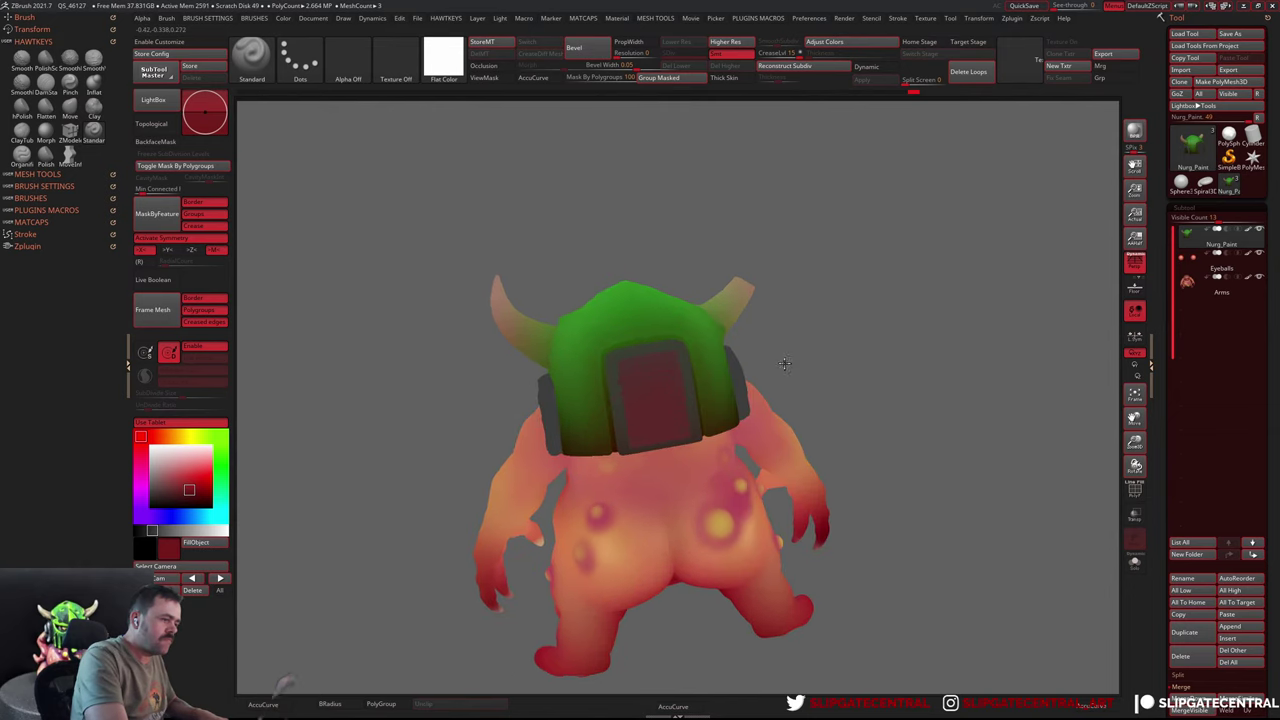
{"action": "right_click_drag", "start_coordinate": [668, 421], "coordinate": [704, 396], "text": "ctrl"}
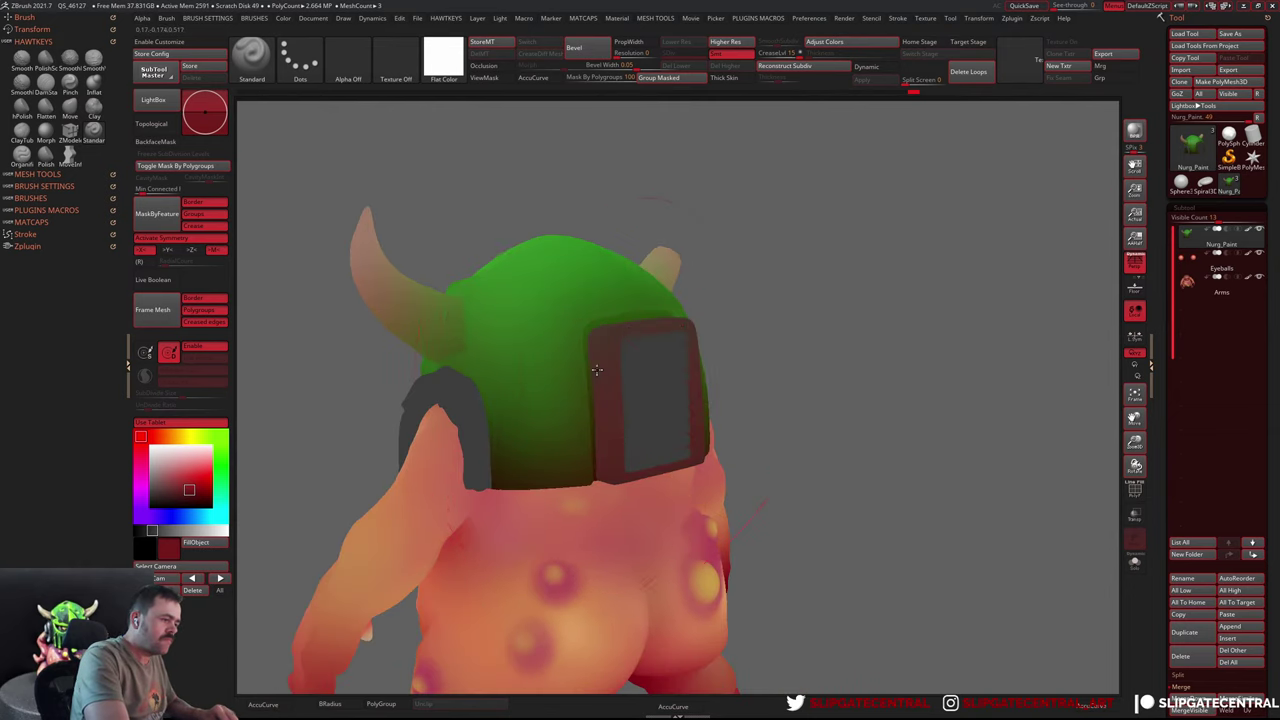
{"action": "mouse_move", "coordinate": [823, 314]}
{"action": "left_mouse_down"}
{"action": "mouse_move", "coordinate": [766, 331]}
{"action": "mouse_move", "coordinate": [781, 237]}
{"action": "mouse_move", "coordinate": [800, 334]}
{"action": "mouse_move", "coordinate": [834, 306]}
{"action": "mouse_move", "coordinate": [727, 373]}
{"action": "mouse_move", "coordinate": [829, 349]}
{"action": "mouse_move", "coordinate": [790, 383]}
{"action": "mouse_move", "coordinate": [820, 471]}
{"action": "mouse_move", "coordinate": [615, 476]}
{"action": "left_mouse_up"}
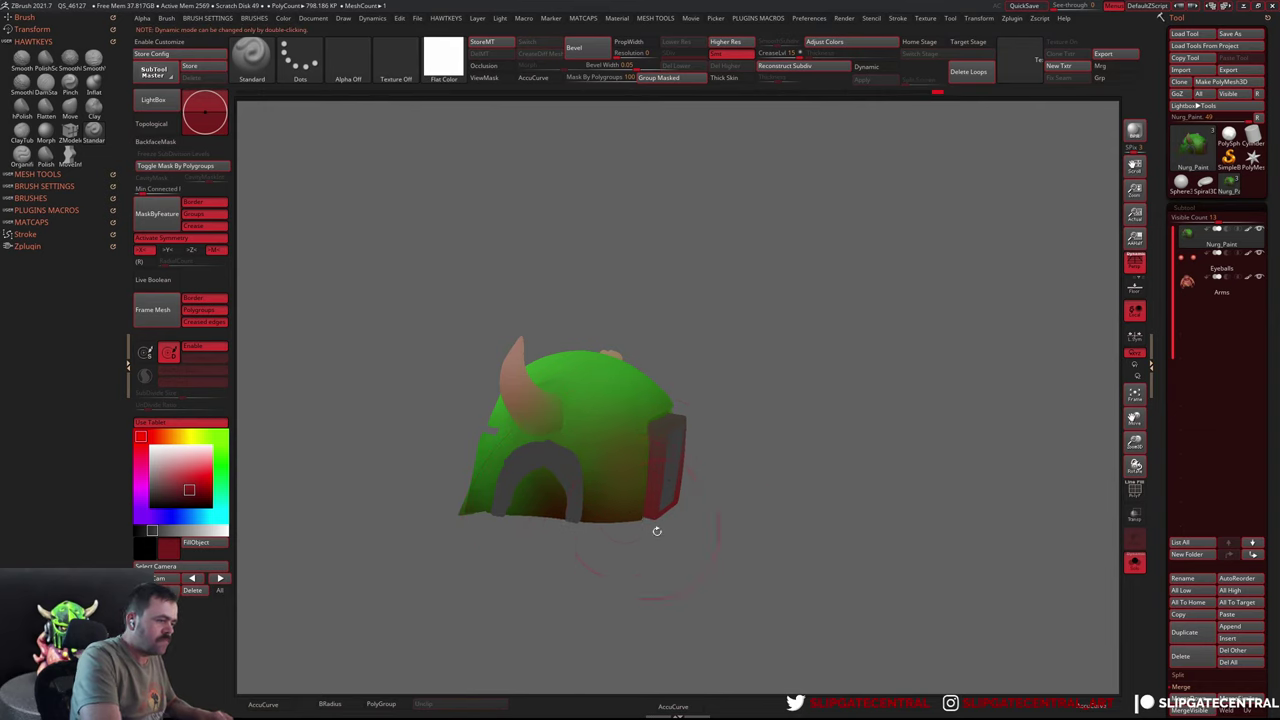
Paint a stroke across the helmet dome and keep the helmet isolated with Solo
{"action": "mouse_move", "coordinate": [657, 530]}
{"action": "left_mouse_down"}
{"action": "mouse_move", "coordinate": [803, 434]}
{"action": "mouse_move", "coordinate": [513, 495]}
{"action": "left_mouse_up"}
{"action": "mouse_move", "coordinate": [677, 463]}
{"action": "left_mouse_down"}
{"action": "mouse_move", "coordinate": [829, 426]}
{"action": "mouse_move", "coordinate": [657, 481]}
{"action": "left_mouse_up"}
{"action": "left_click_drag", "start_coordinate": [570, 445], "coordinate": [786, 491]}
{"action": "scroll", "coordinate": [624, 498], "scroll_direction": "up", "scroll_amount": 2}
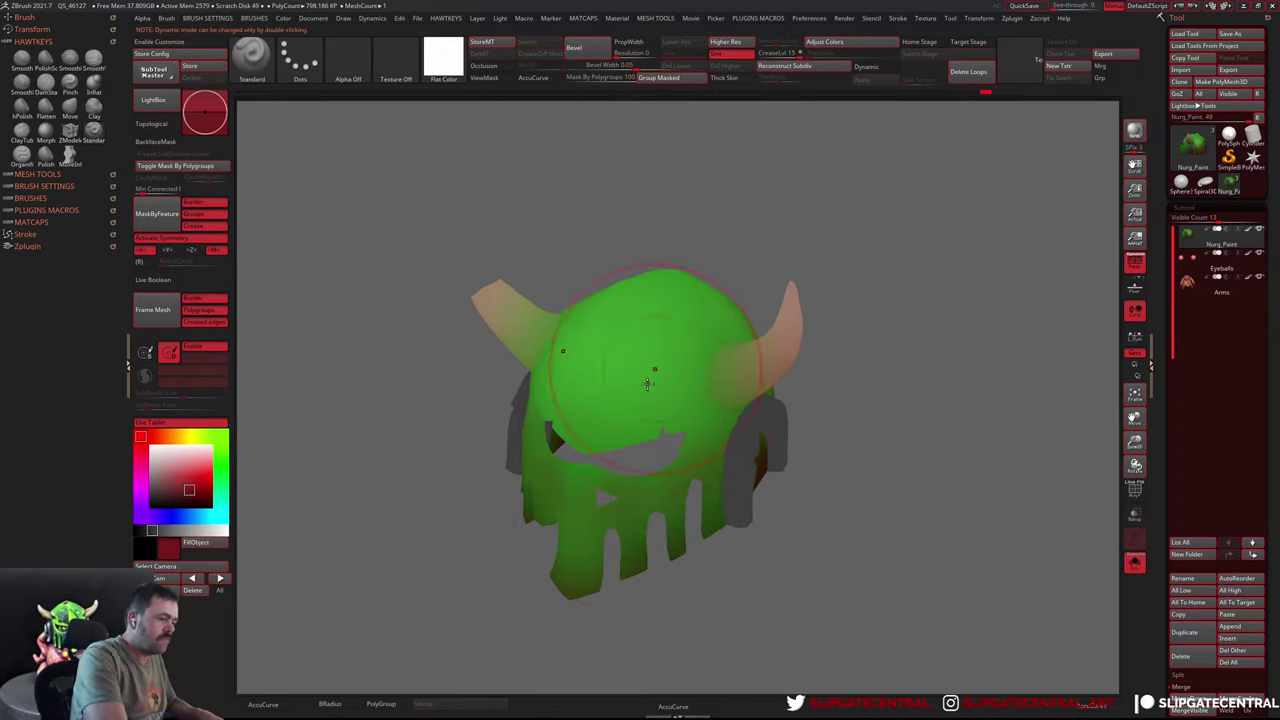
{"action": "left_click_drag", "start_coordinate": [648, 383], "coordinate": [656, 354]}
{"action": "left_click_drag", "start_coordinate": [676, 410], "coordinate": [909, 297]}
{"action": "scroll", "coordinate": [857, 374], "scroll_direction": "down", "scroll_amount": 3}
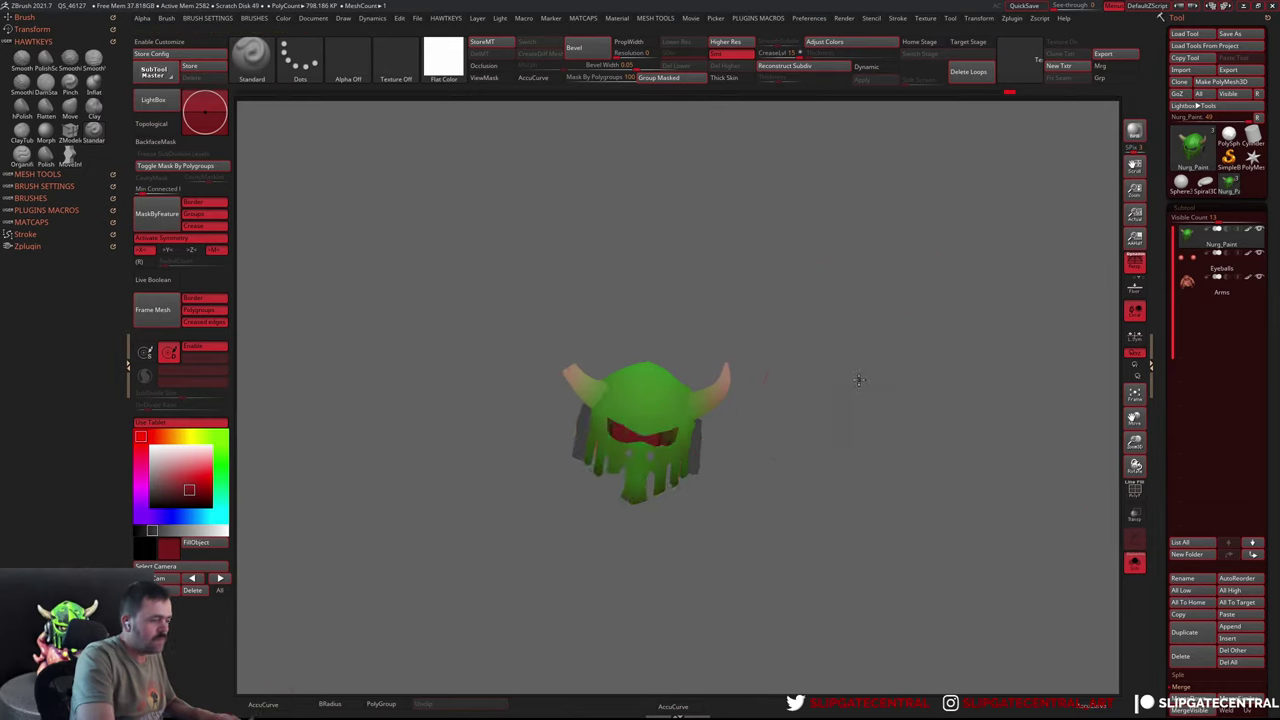
{"action": "key", "text": "shift+ctrl+s"}
{"action": "scroll", "coordinate": [951, 501], "scroll_direction": "up", "scroll_amount": 3}
{"action": "key", "text": "shift+ctrl+s"}
{"action": "left_click_drag", "start_coordinate": [951, 501], "coordinate": [849, 437]}
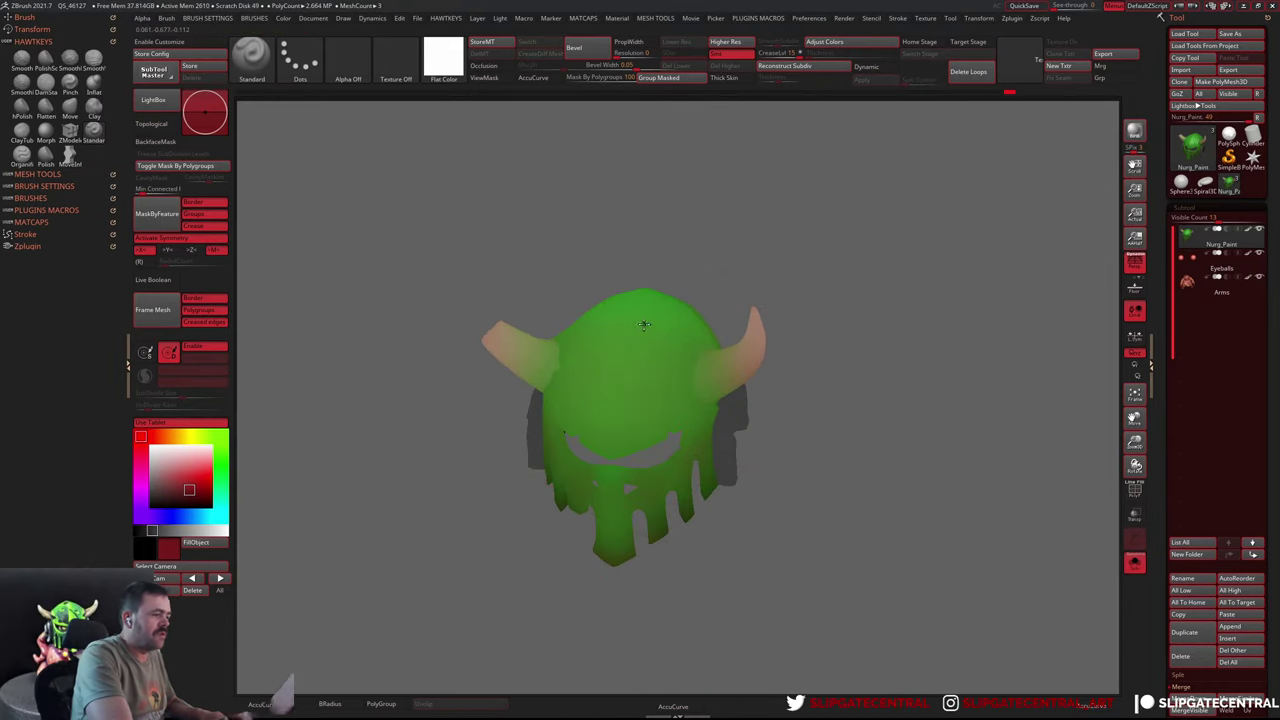
{"action": "left_click_drag", "start_coordinate": [834, 274], "coordinate": [814, 343]}
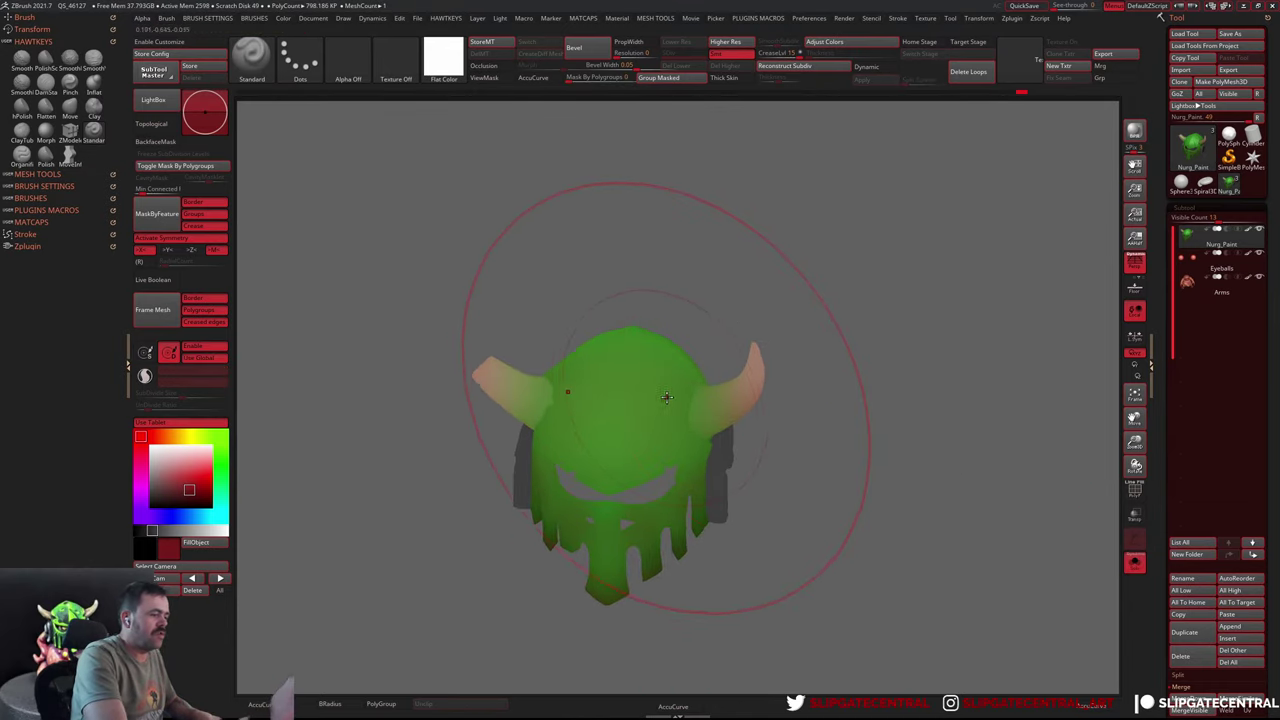
Sample the horn colour and paint both horns darker brown
{"action": "key", "text": "c"}
{"action": "left_click_drag", "start_coordinate": [770, 395], "coordinate": [786, 382]}
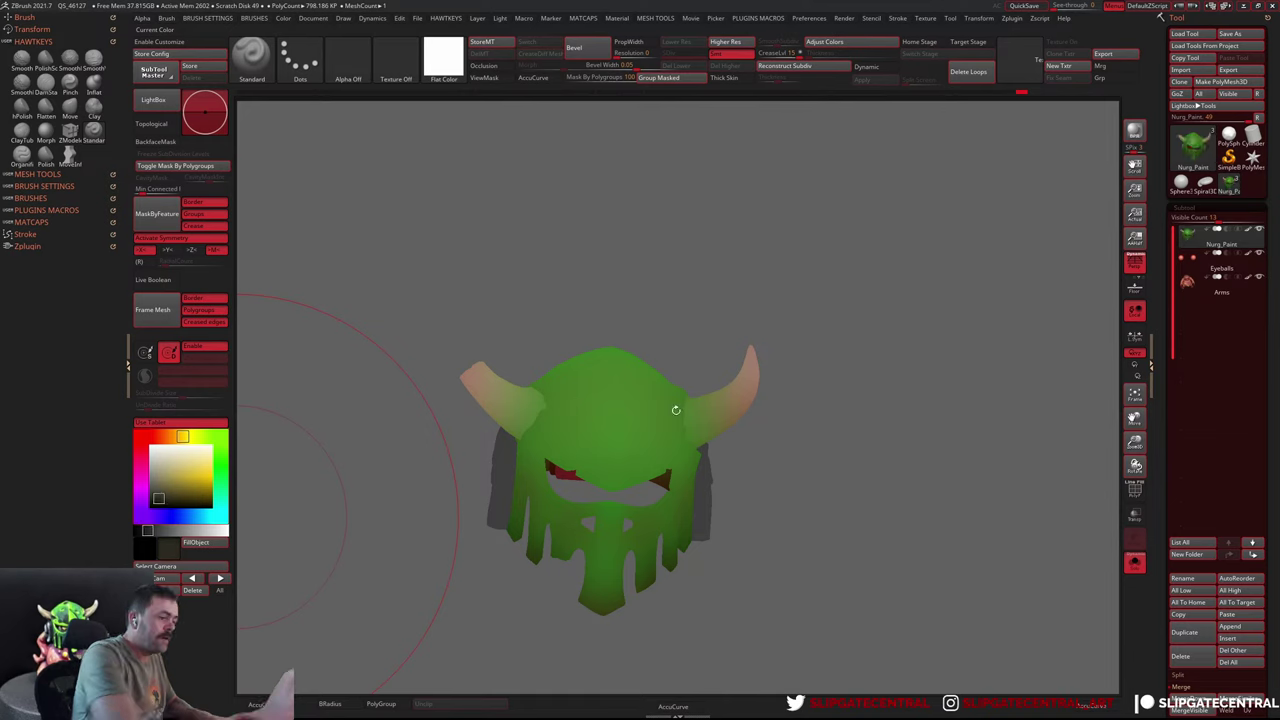
{"action": "left_click_drag", "start_coordinate": [714, 414], "coordinate": [727, 410]}
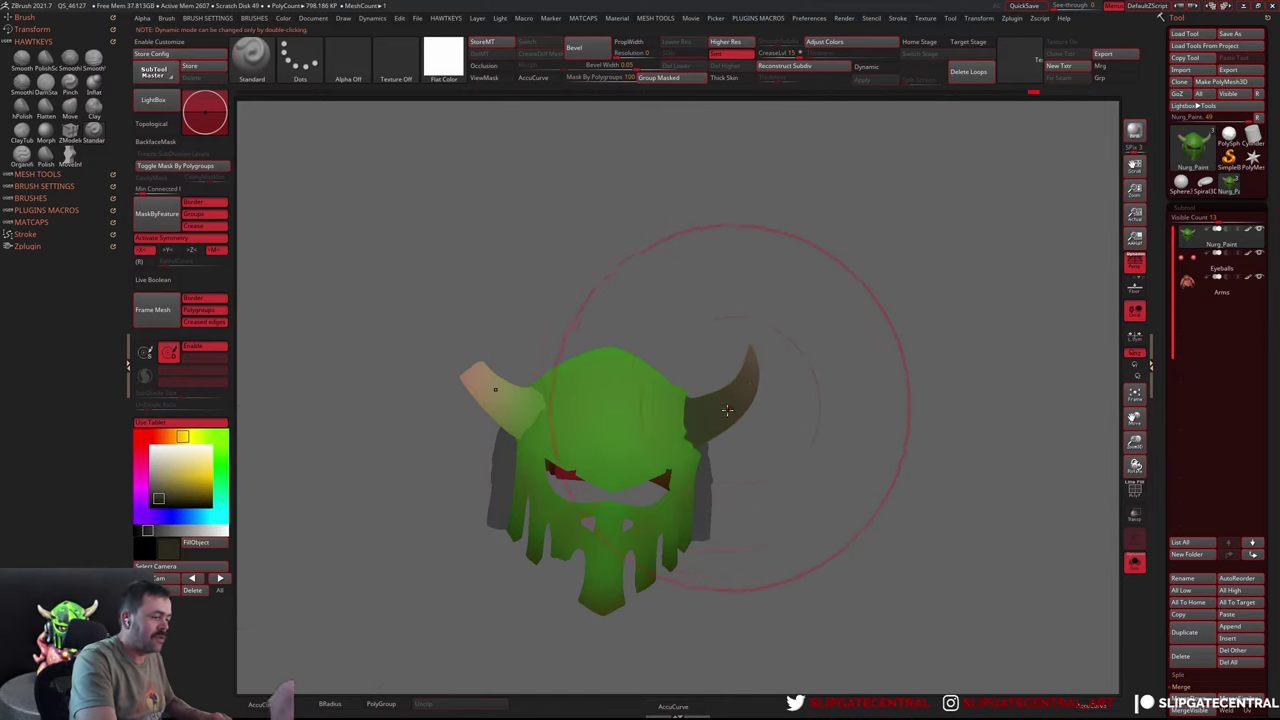
{"action": "left_click", "coordinate": [504, 415]}
{"action": "left_click_drag", "start_coordinate": [806, 385], "coordinate": [777, 391]}
Repaint both horns an even orange-tan and show the whole creature again
{"action": "left_click", "coordinate": [177, 469]}
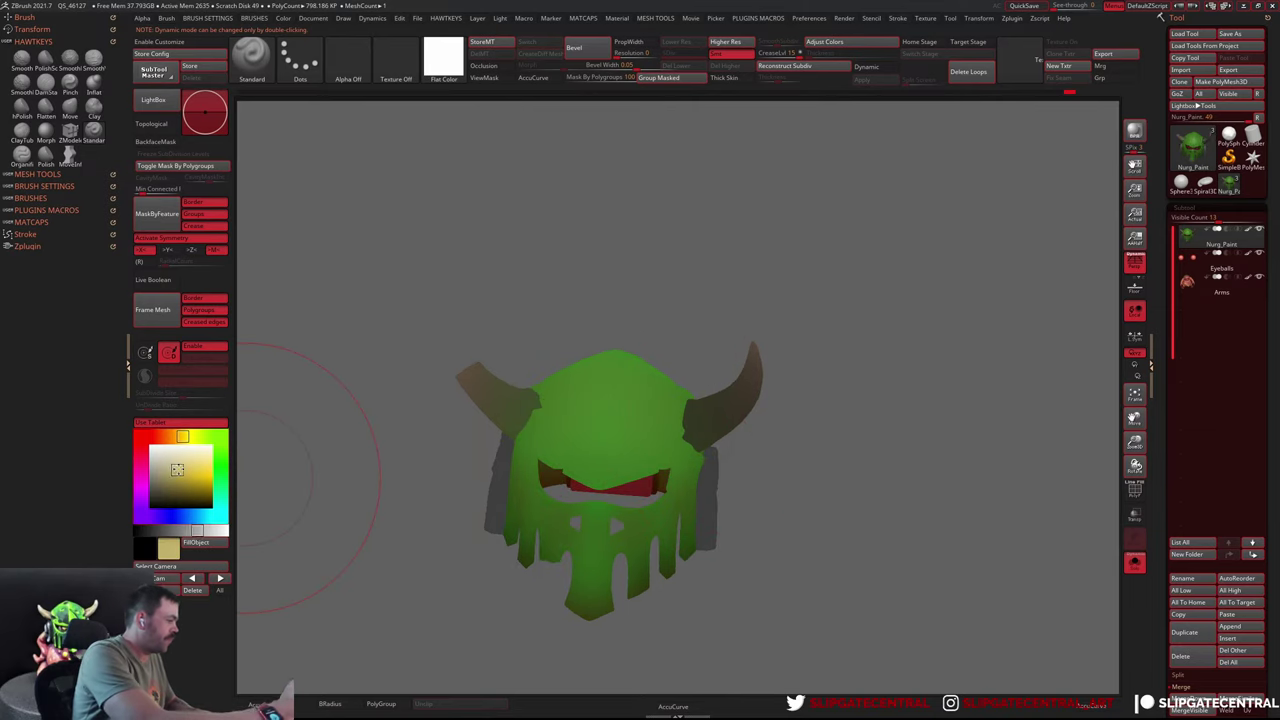
{"action": "left_click_drag", "start_coordinate": [181, 437], "coordinate": [173, 437]}
{"action": "left_click", "coordinate": [735, 400]}
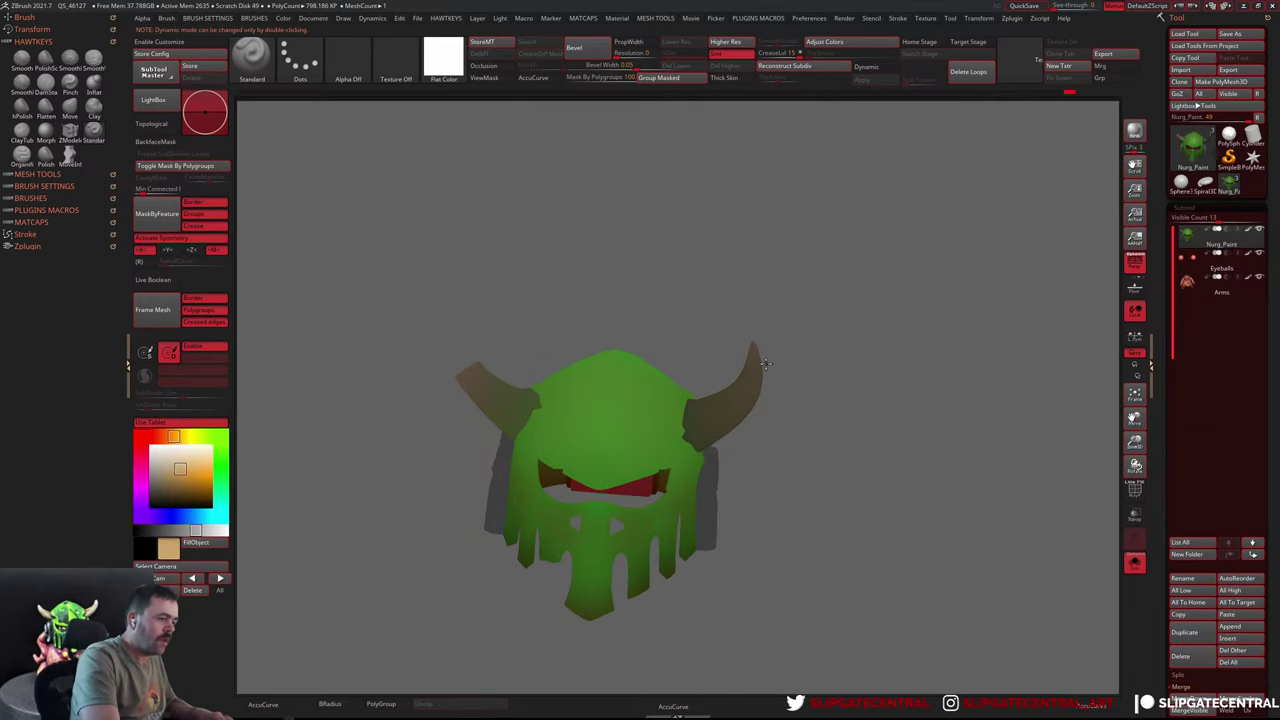
{"action": "left_click", "coordinate": [488, 388]}
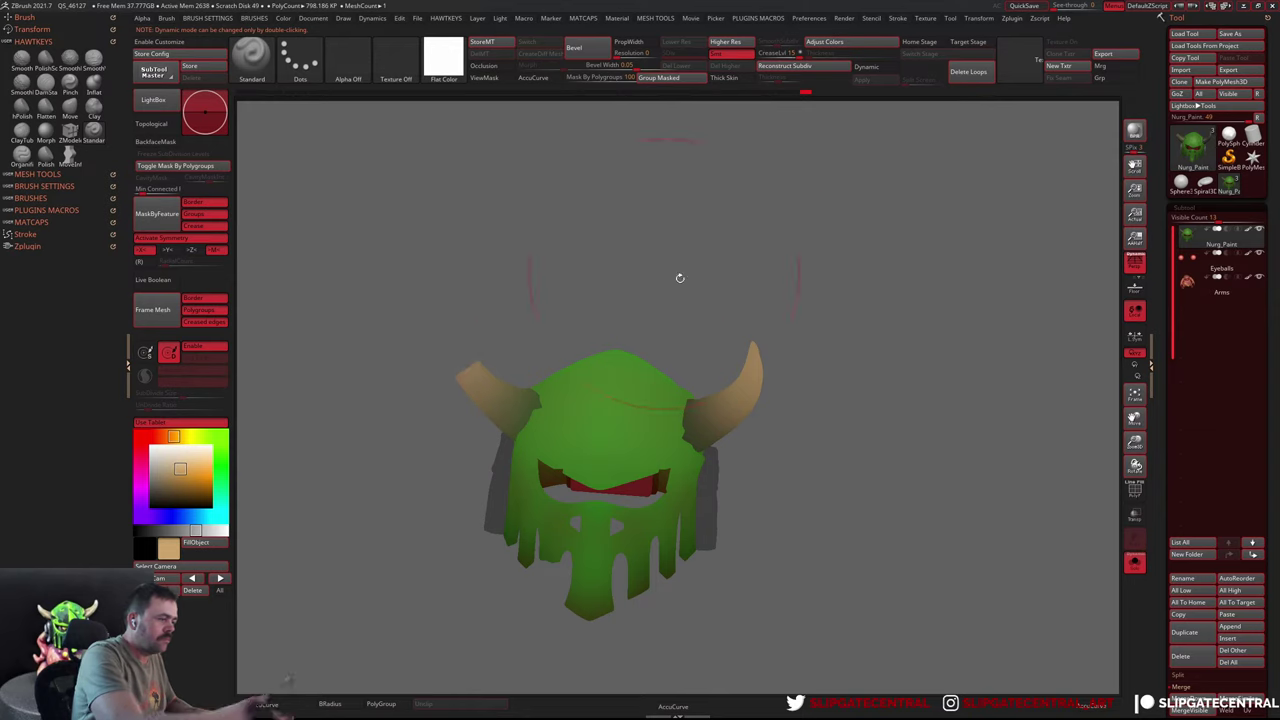
{"action": "key", "text": "shift+ctrl+s"}
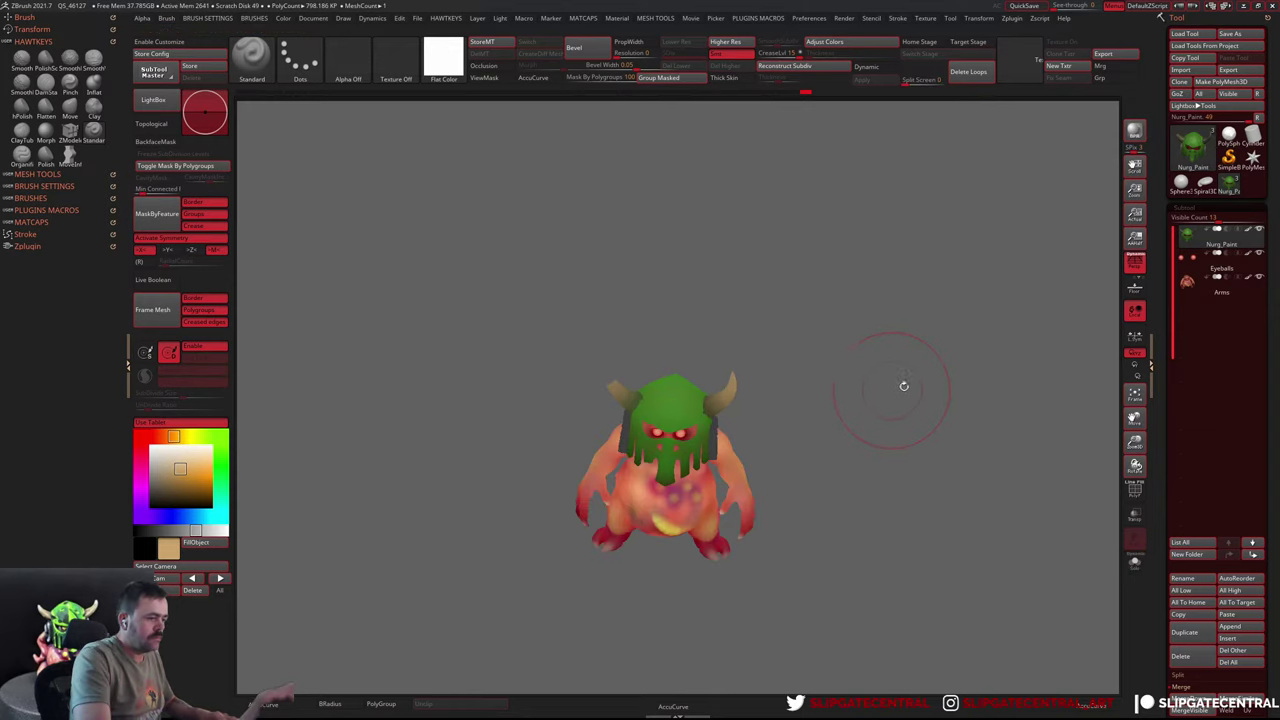
Save the painted creature file
{"action": "key", "text": "f"}
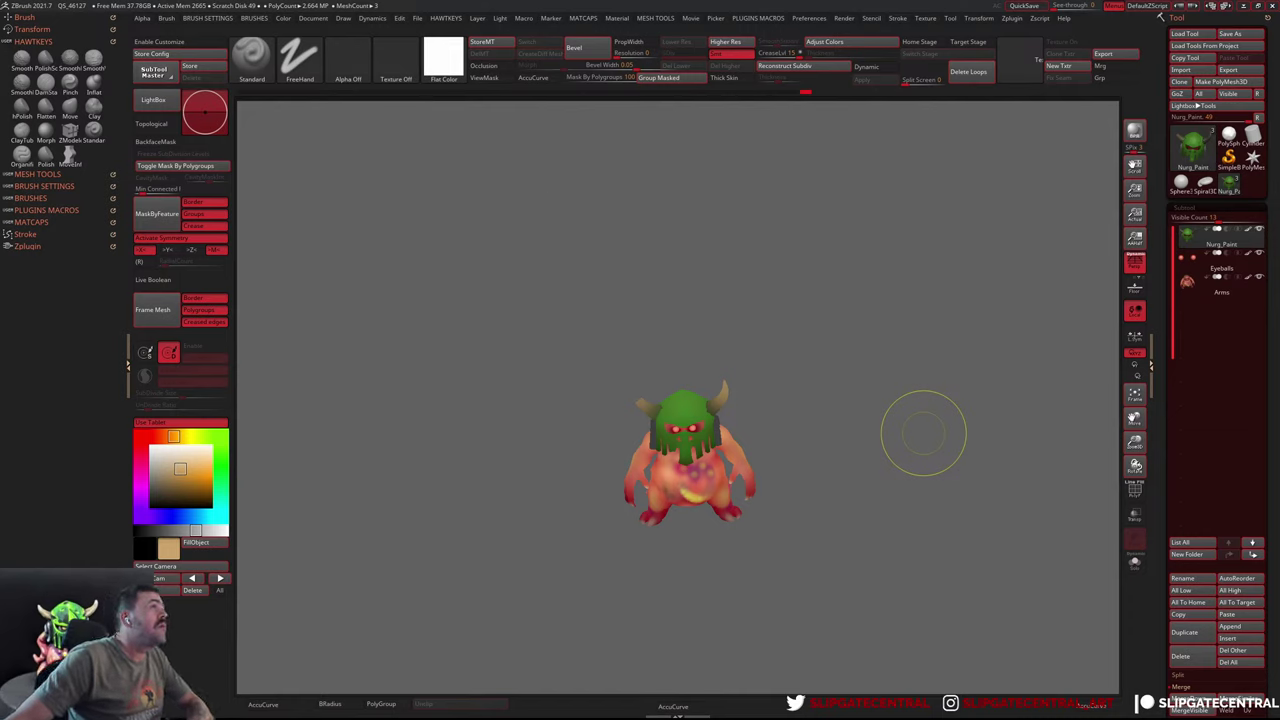
{"action": "key", "text": "d"}
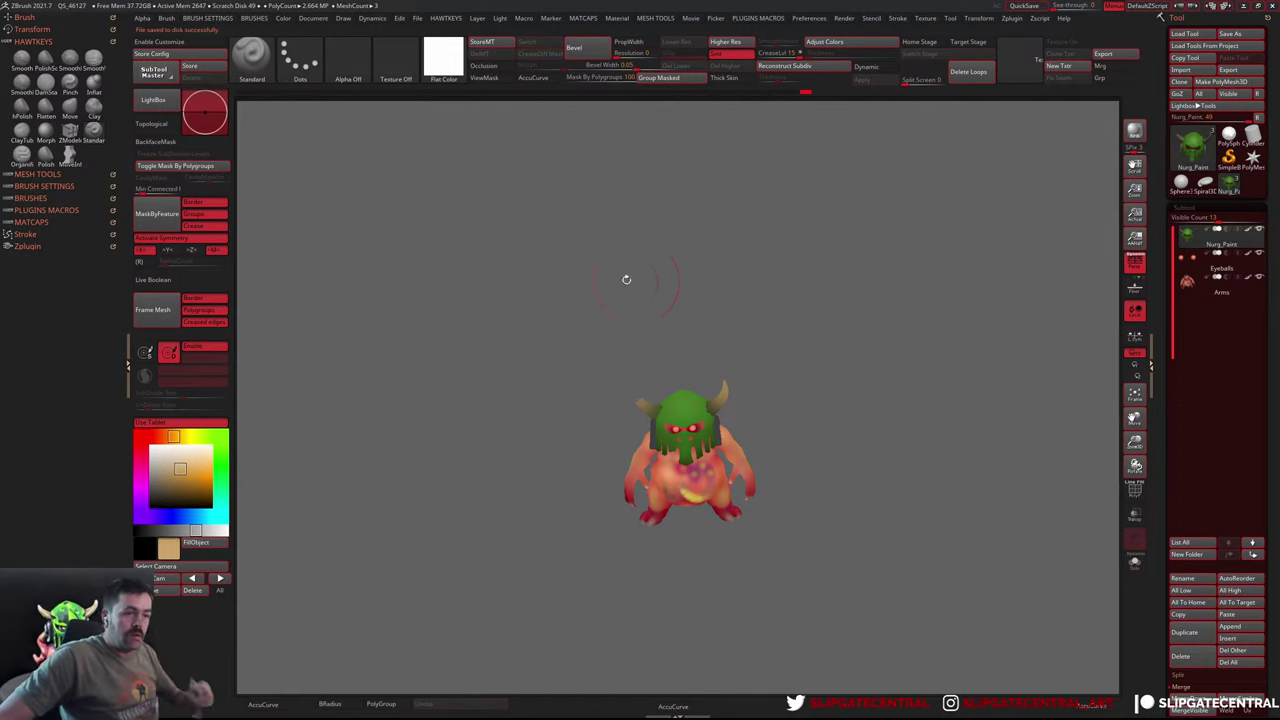
{"action": "mouse_move", "coordinate": [973, 325]}
{"action": "left_mouse_down"}
{"action": "mouse_move", "coordinate": [770, 401]}
{"action": "mouse_move", "coordinate": [777, 389]}
{"action": "left_mouse_up"}
Check the Arms and helmet subtools with Solo, export as FBX, and switch to Marmoset
{"action": "key", "text": "alt+s"}
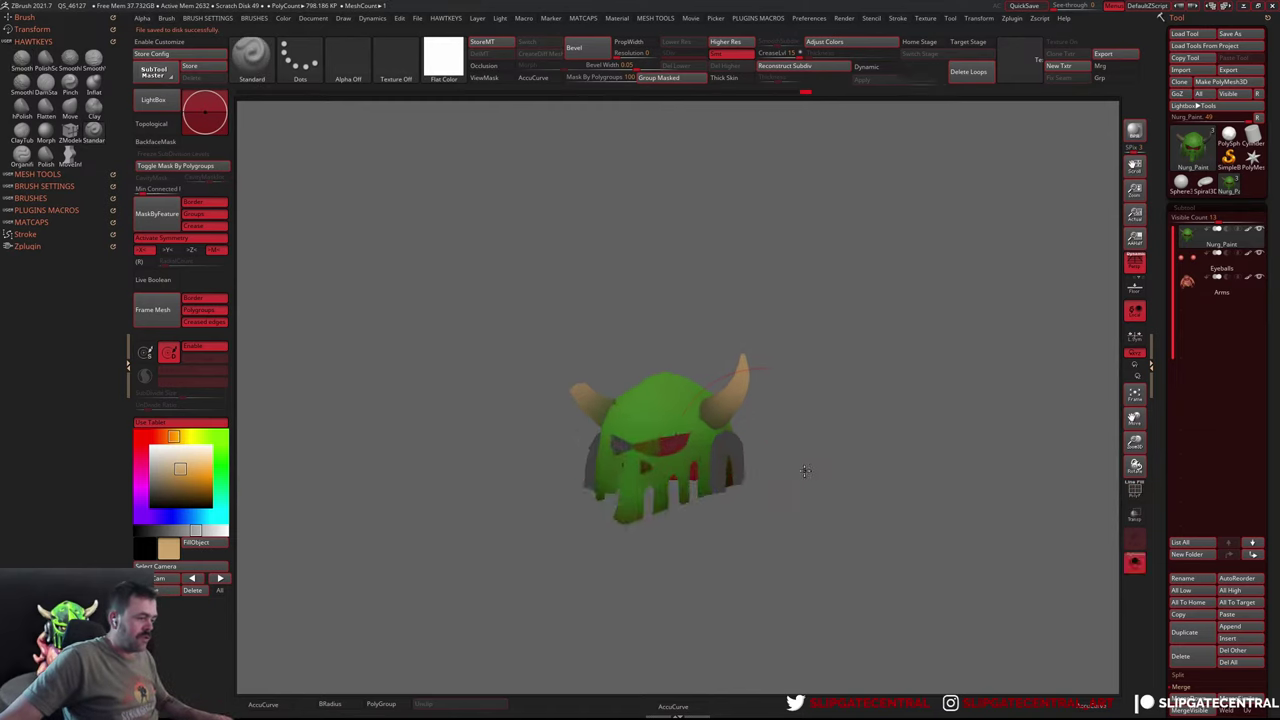
{"action": "left_click", "coordinate": [770, 480], "text": "alt"}
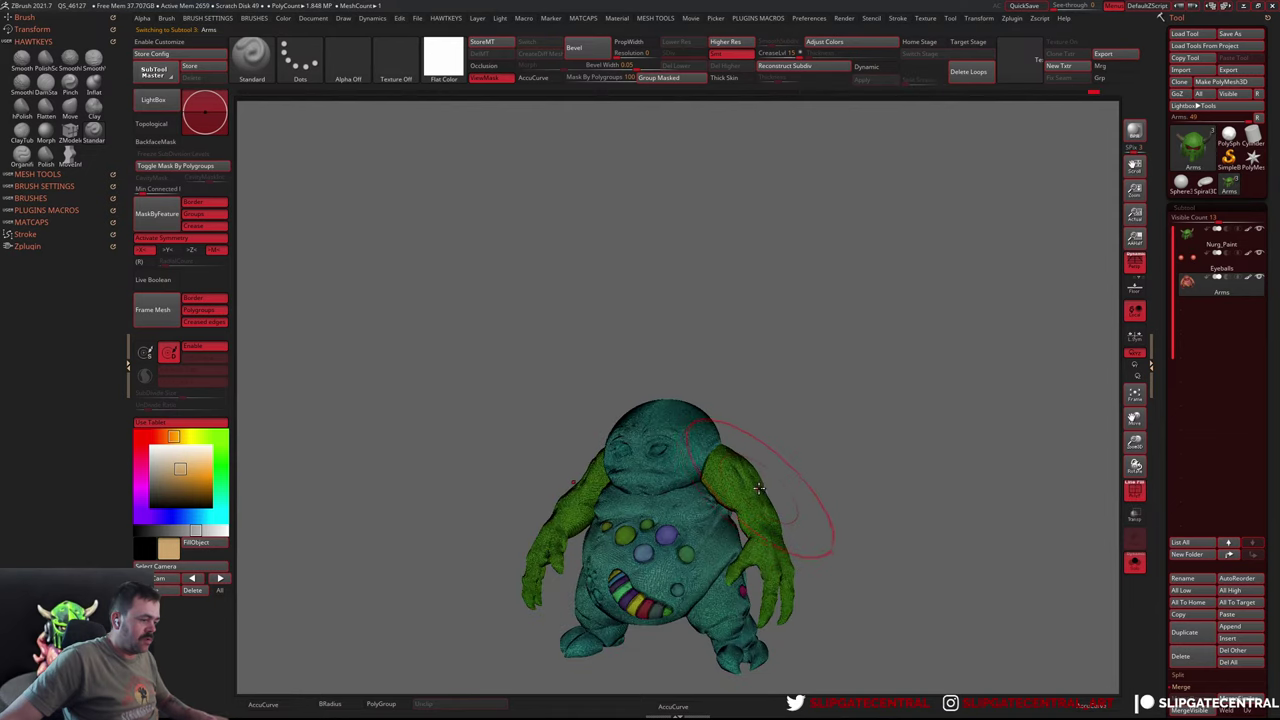
{"action": "key", "text": "alt+s"}
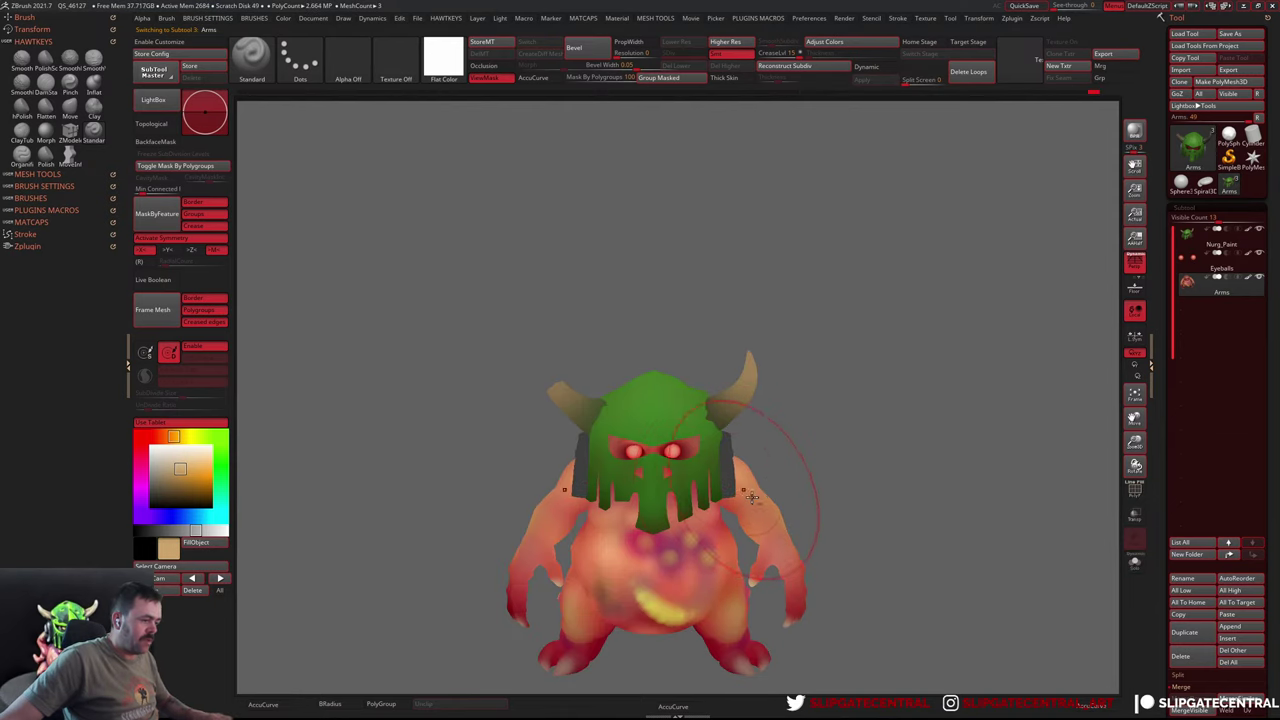
{"action": "key", "text": "alt+s"}
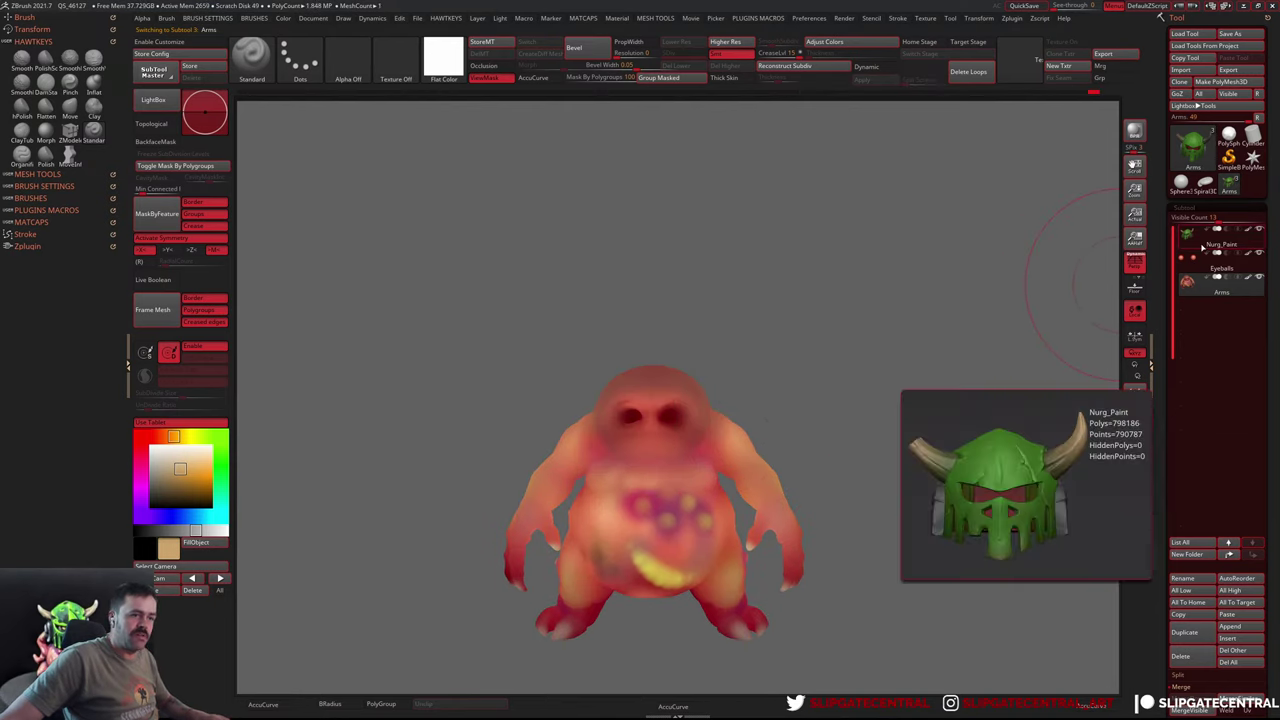
{"action": "key", "text": "alt+s"}
{"action": "left_click_drag", "start_coordinate": [788, 378], "coordinate": [800, 357]}
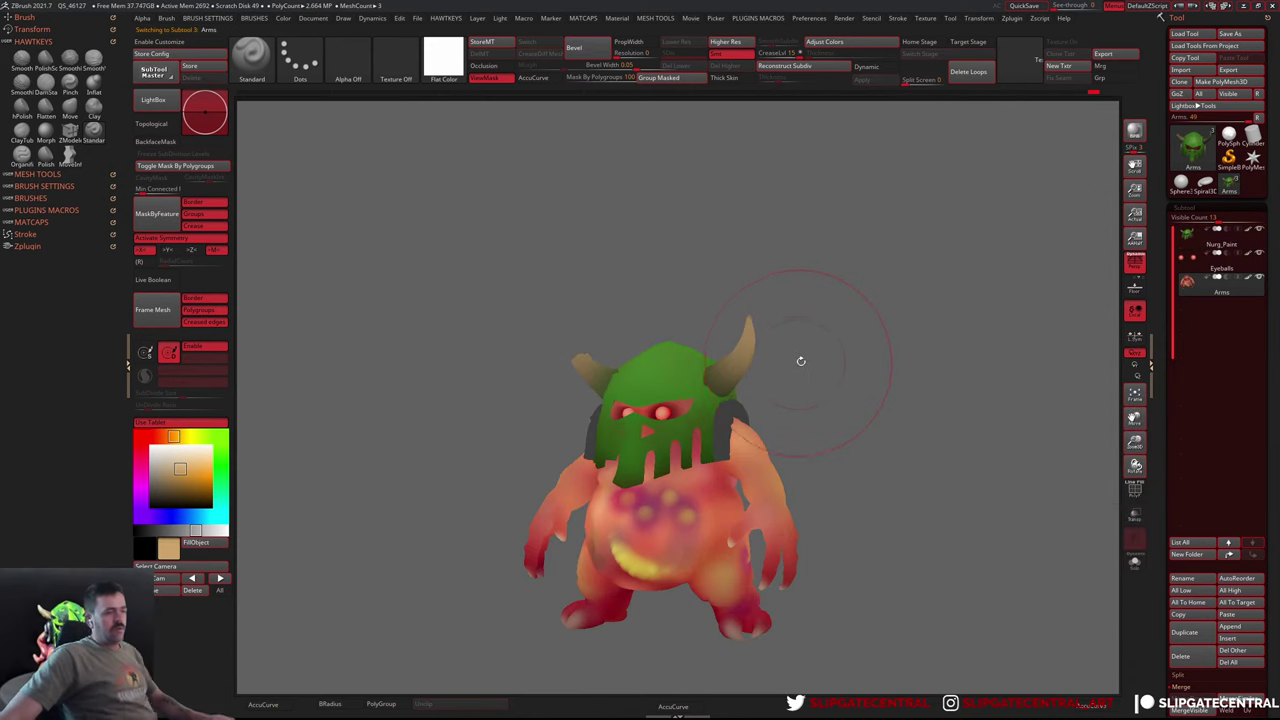
{"action": "left_click", "coordinate": [1018, 22]}
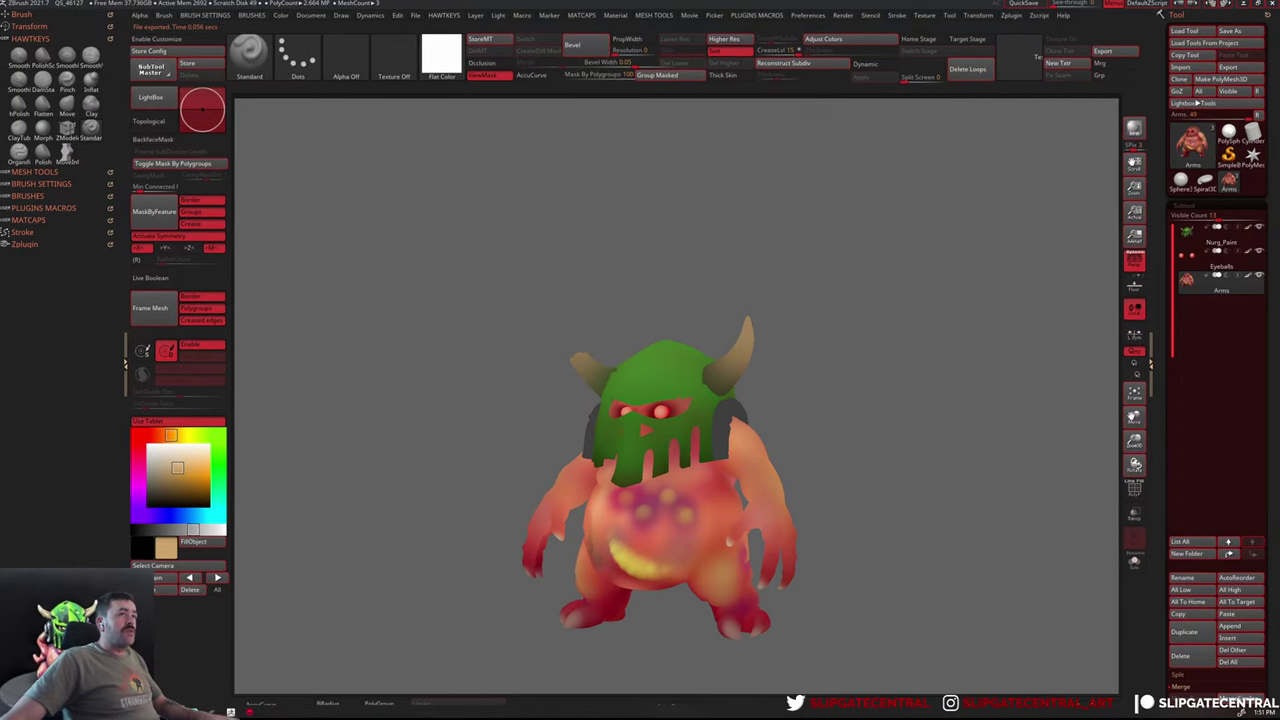
{"action": "key", "text": "alt+Tab"}
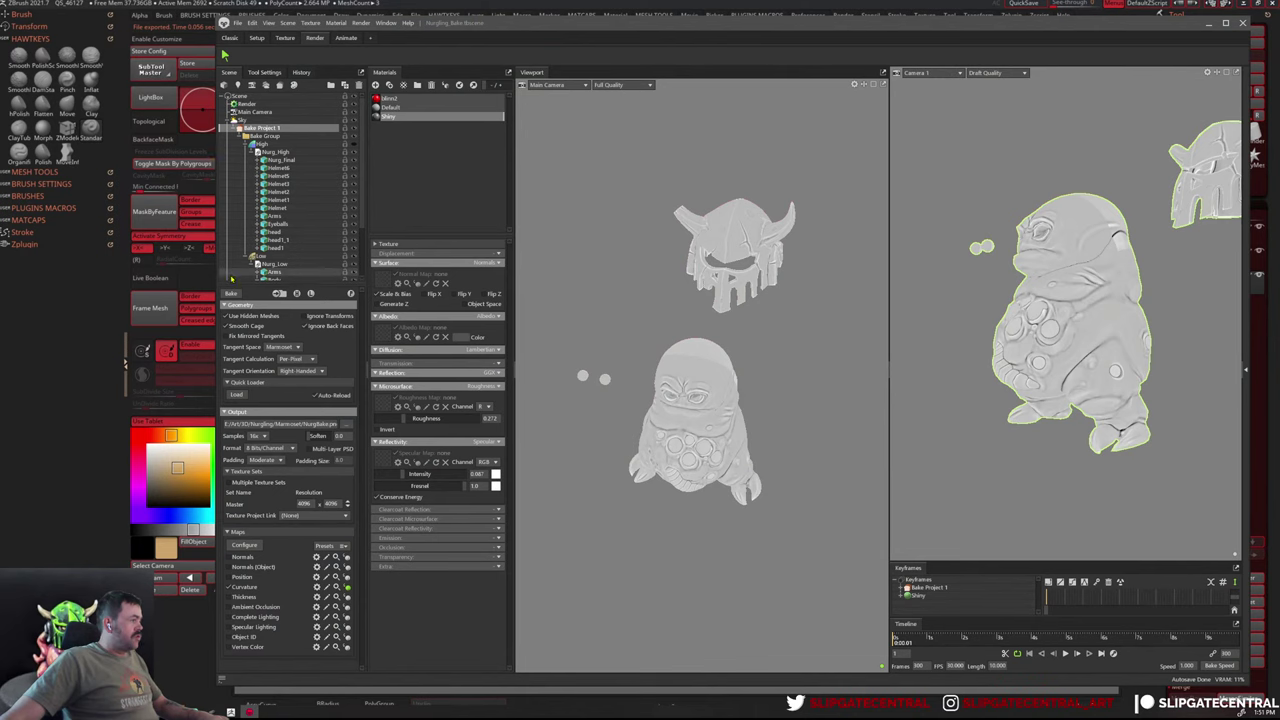
Duplicate Bake Project 1 and rename the copy Colors
{"action": "left_click_drag", "start_coordinate": [290, 284], "coordinate": [290, 428]}
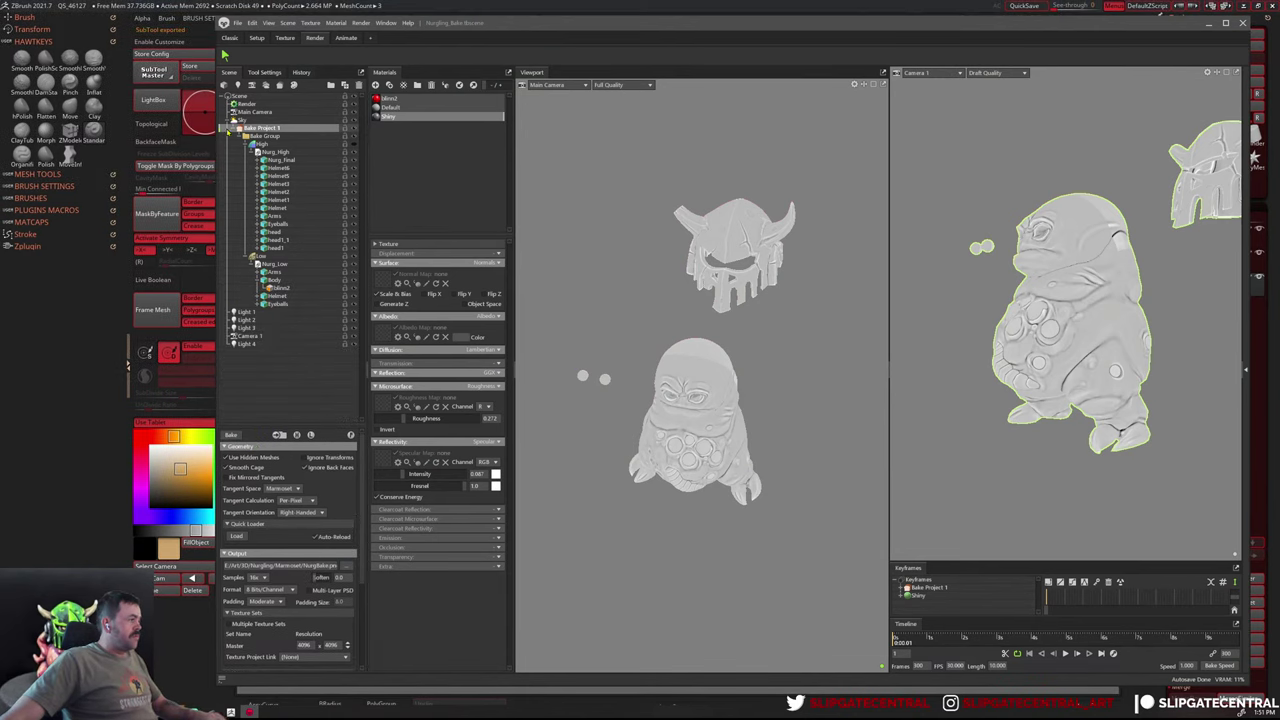
{"action": "right_click", "coordinate": [259, 130]}
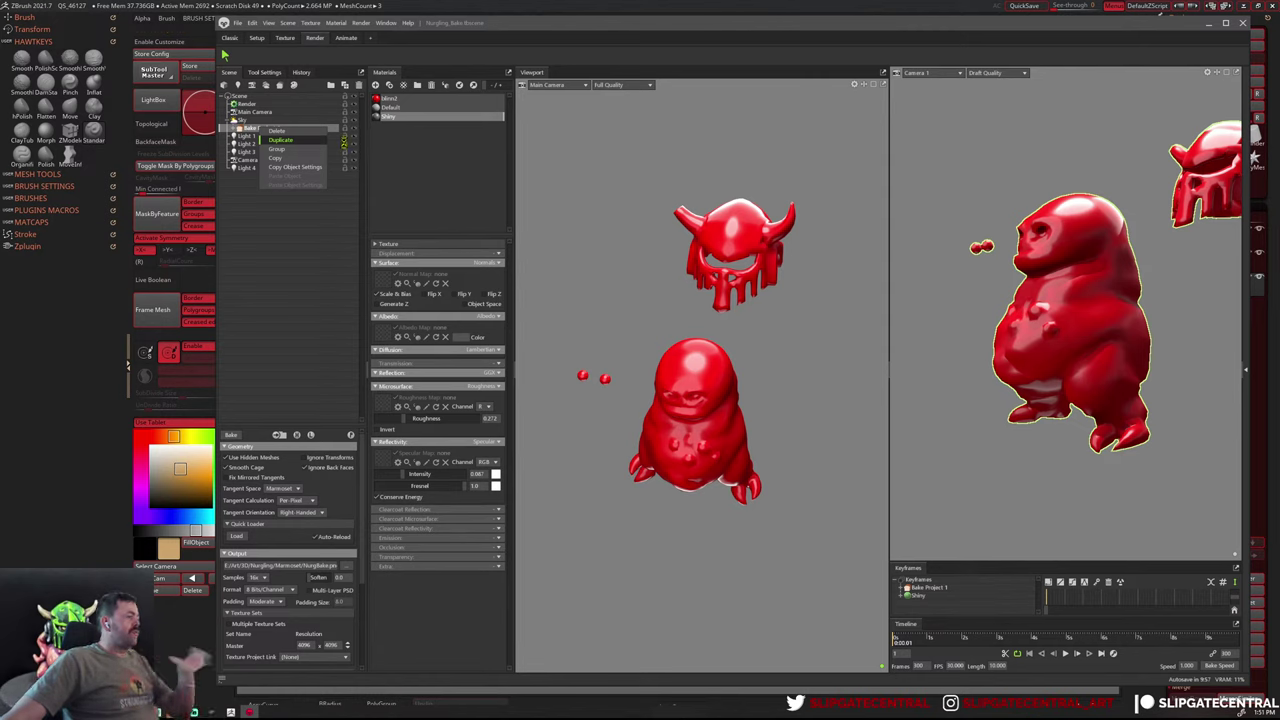
{"action": "left_click", "coordinate": [300, 140]}
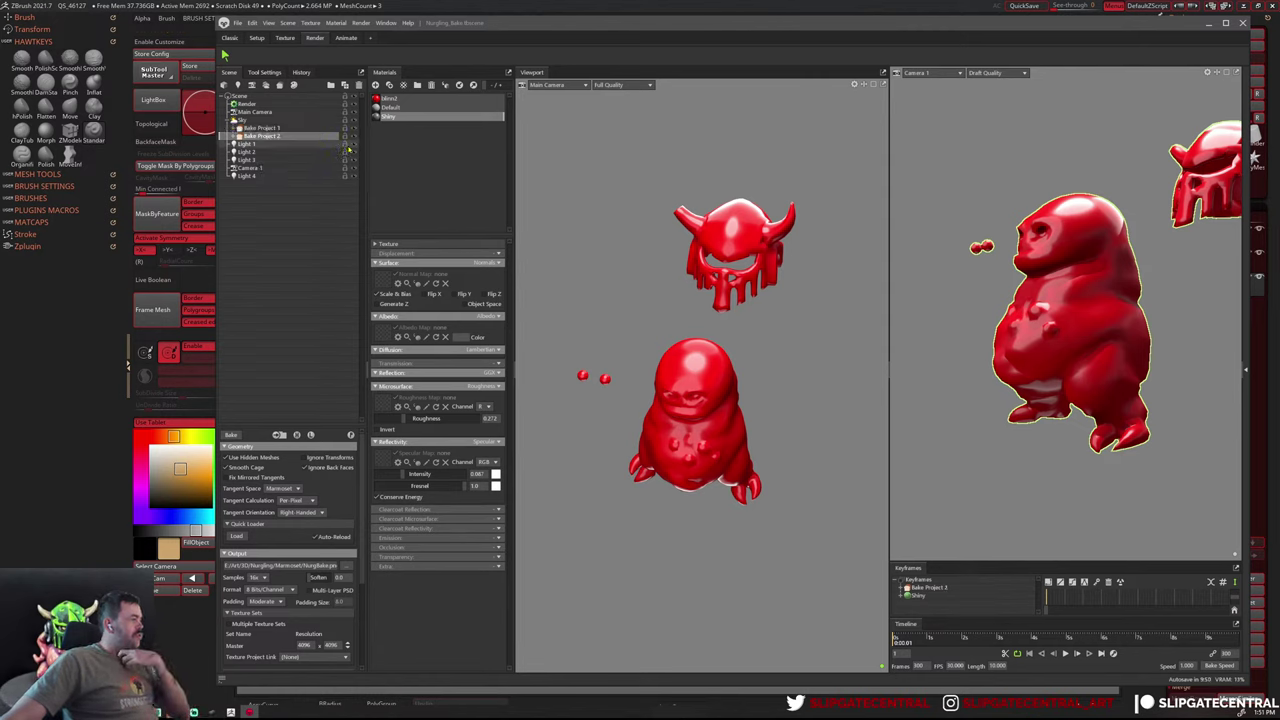
{"action": "left_click", "coordinate": [284, 137]}
{"action": "double_click", "coordinate": [284, 137]}
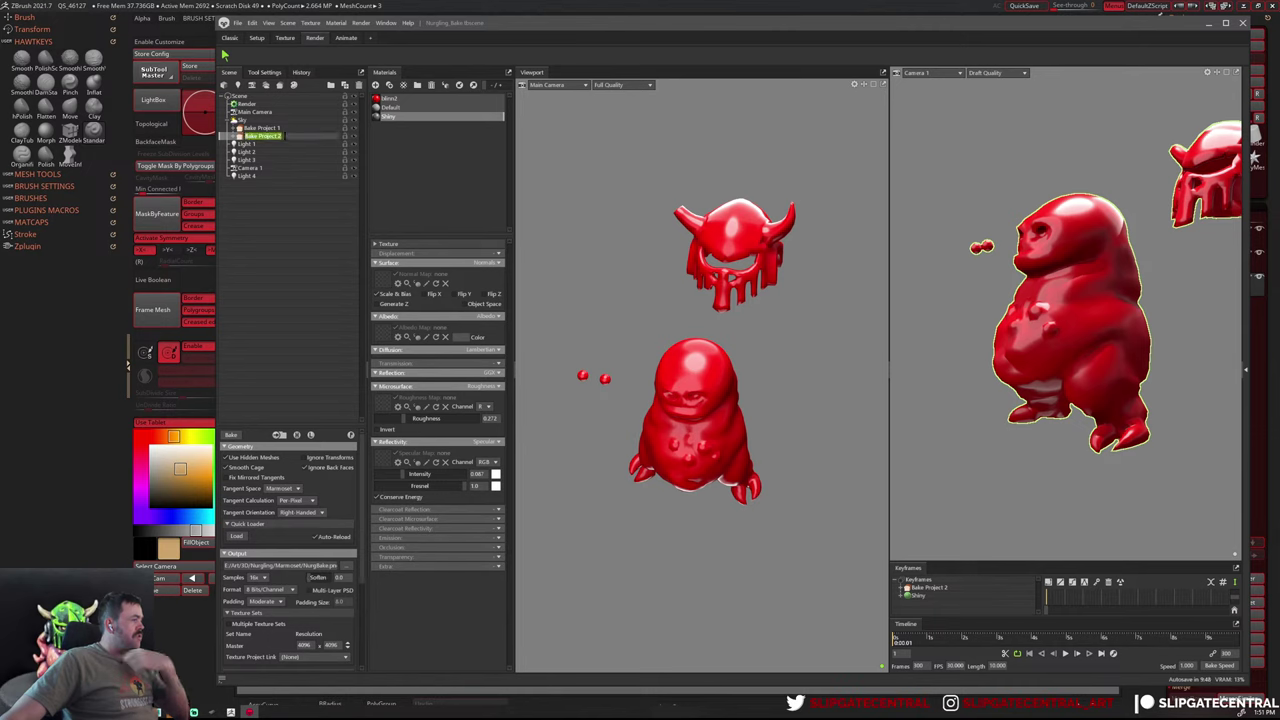
{"action": "type", "text": "Cold"}
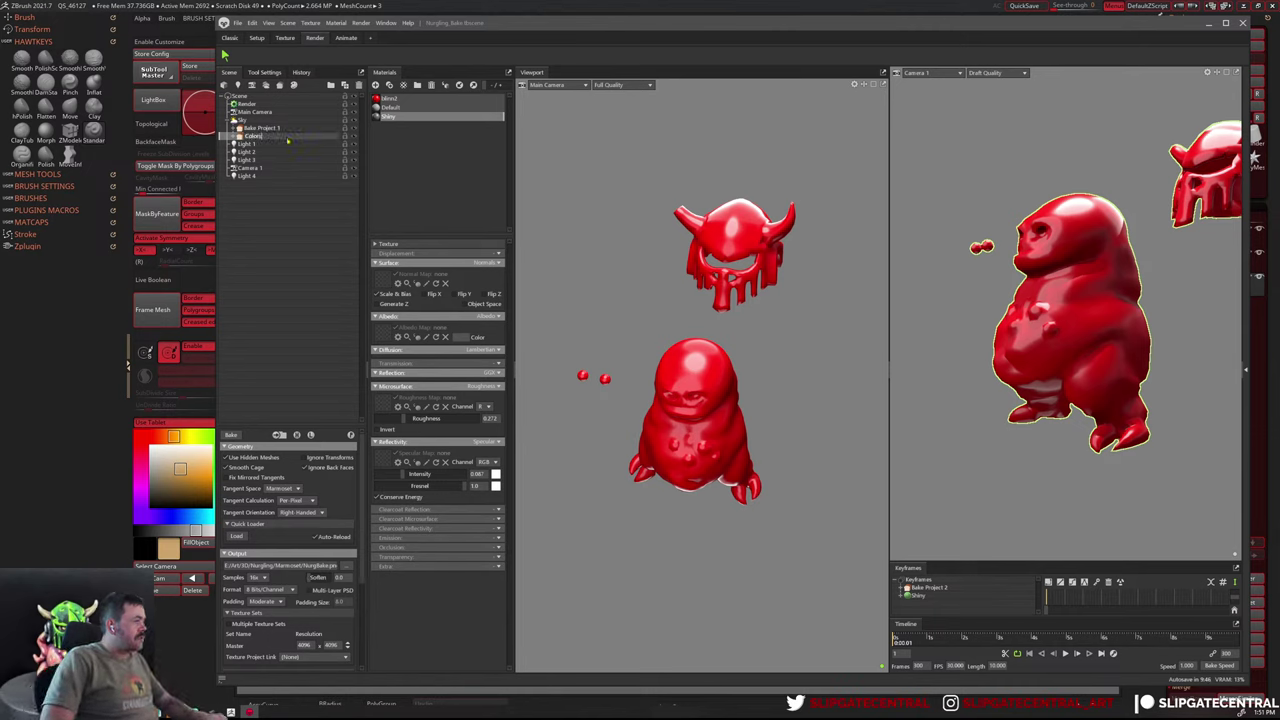
{"action": "left_click", "coordinate": [278, 144]}
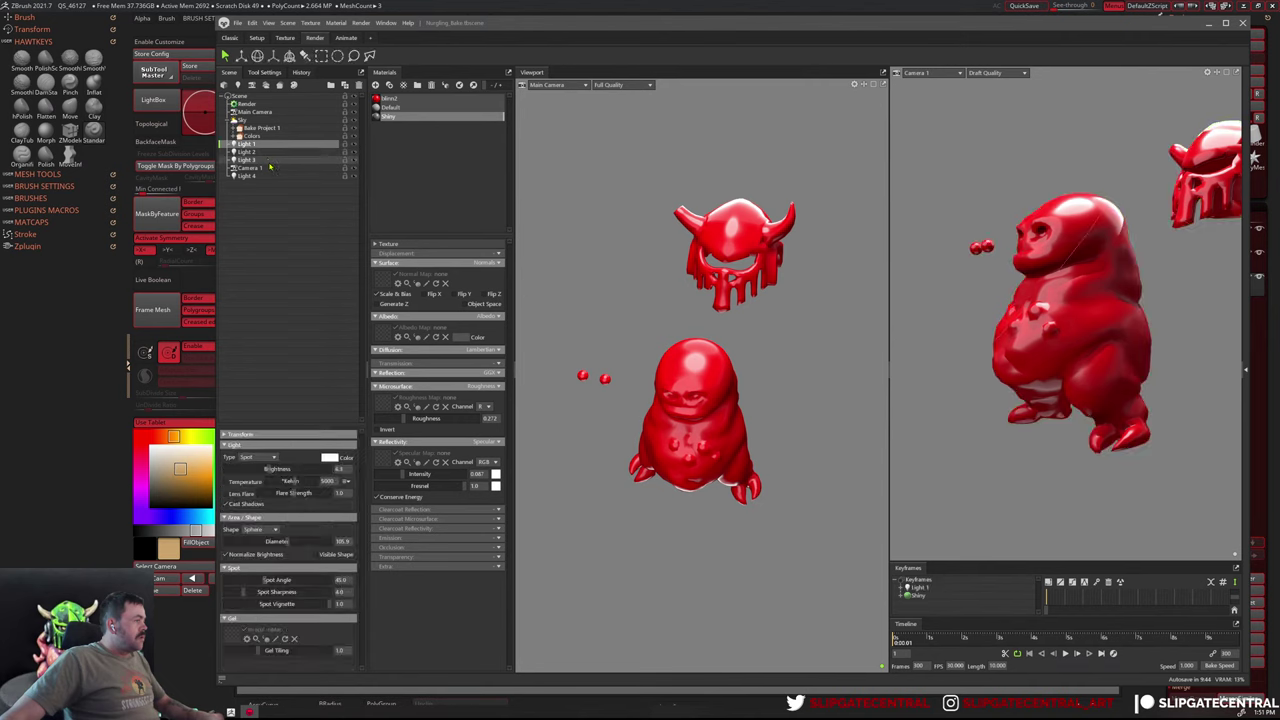
Test deleting and hiding the lights, keep all four, then reselect Bake Project 1
{"action": "left_click", "coordinate": [268, 160], "text": "shift"}
{"action": "key", "text": "Delete"}
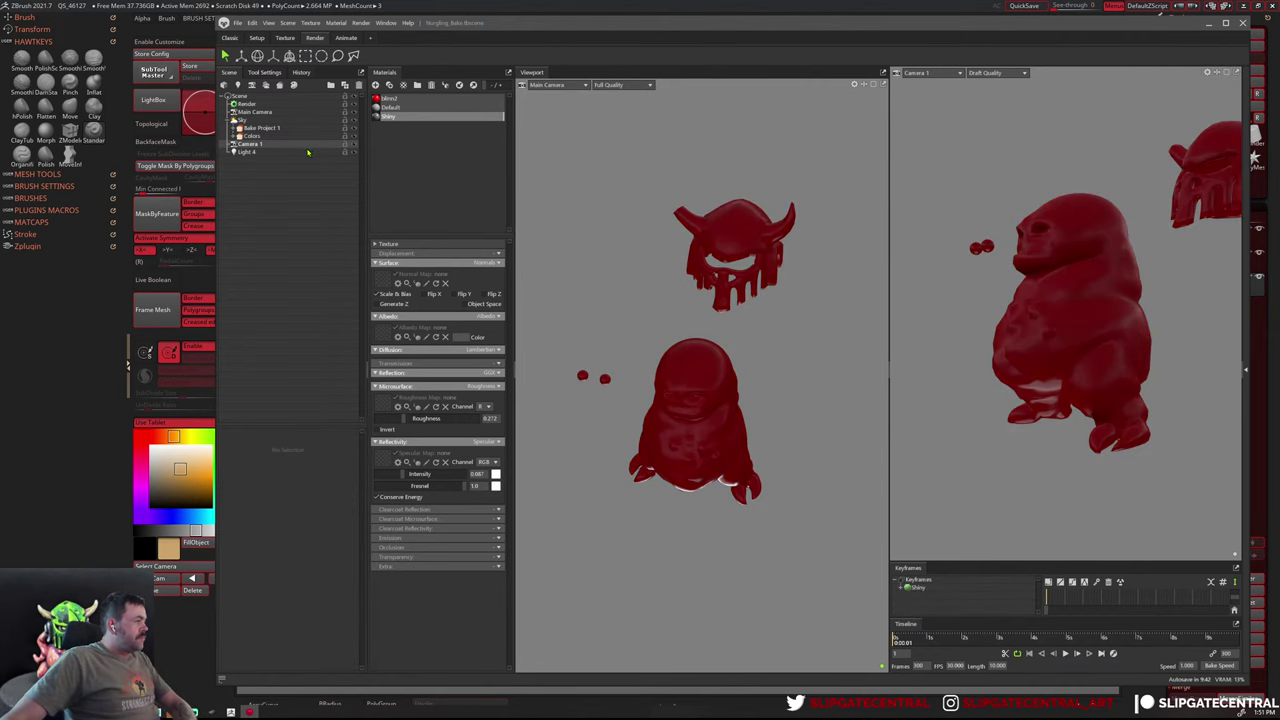
{"action": "left_click", "coordinate": [303, 157]}
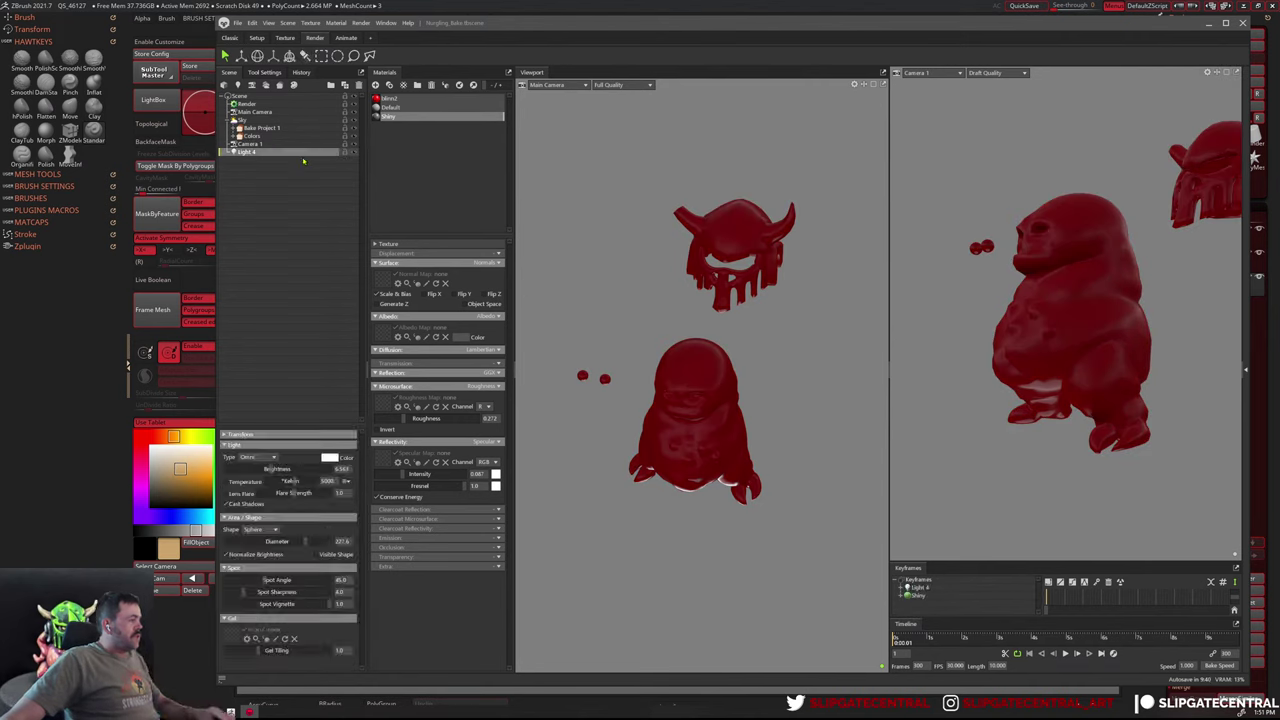
{"action": "key", "text": "ctrl+z"}
{"action": "left_click", "coordinate": [354, 160]}
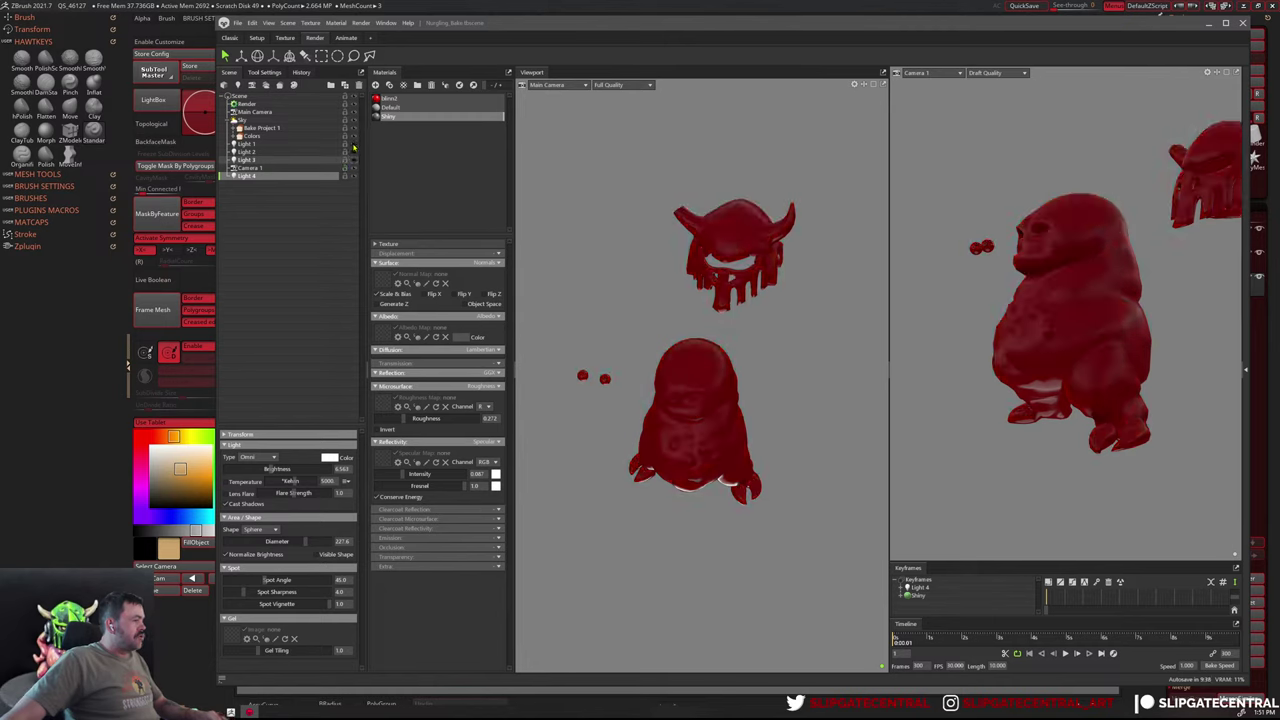
{"action": "left_click", "coordinate": [355, 177]}
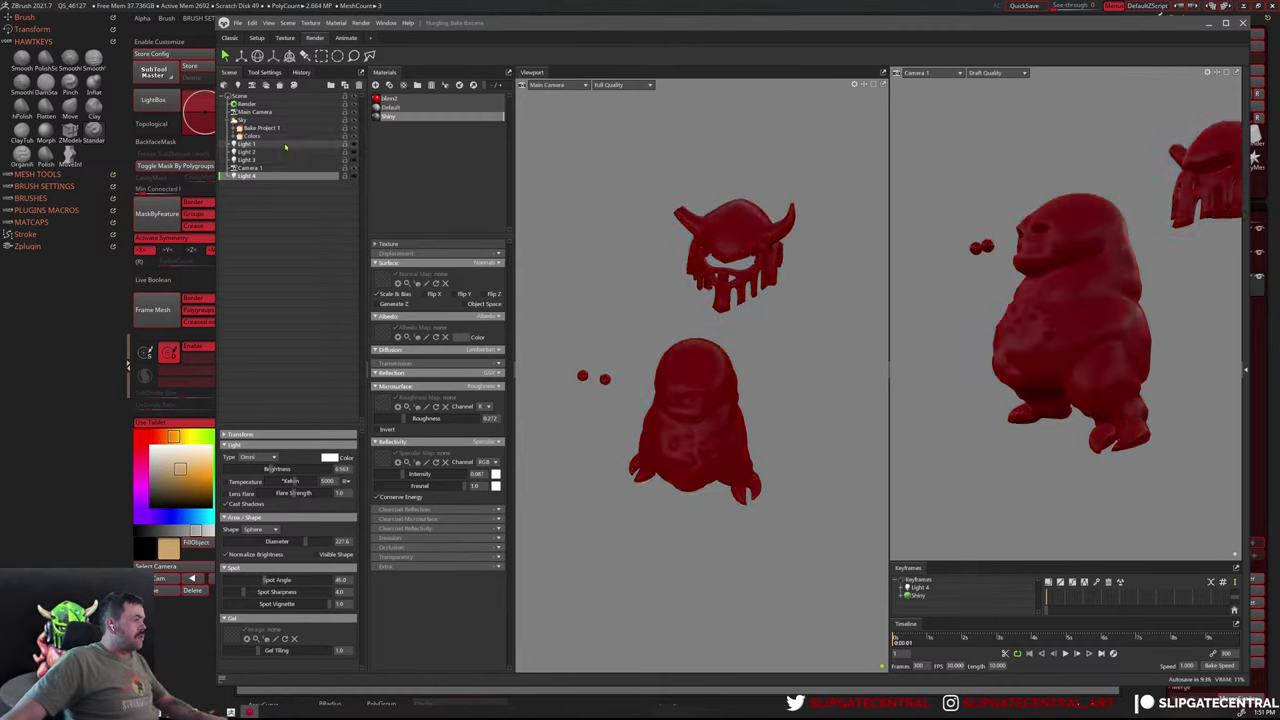
{"action": "left_click", "coordinate": [354, 145]}
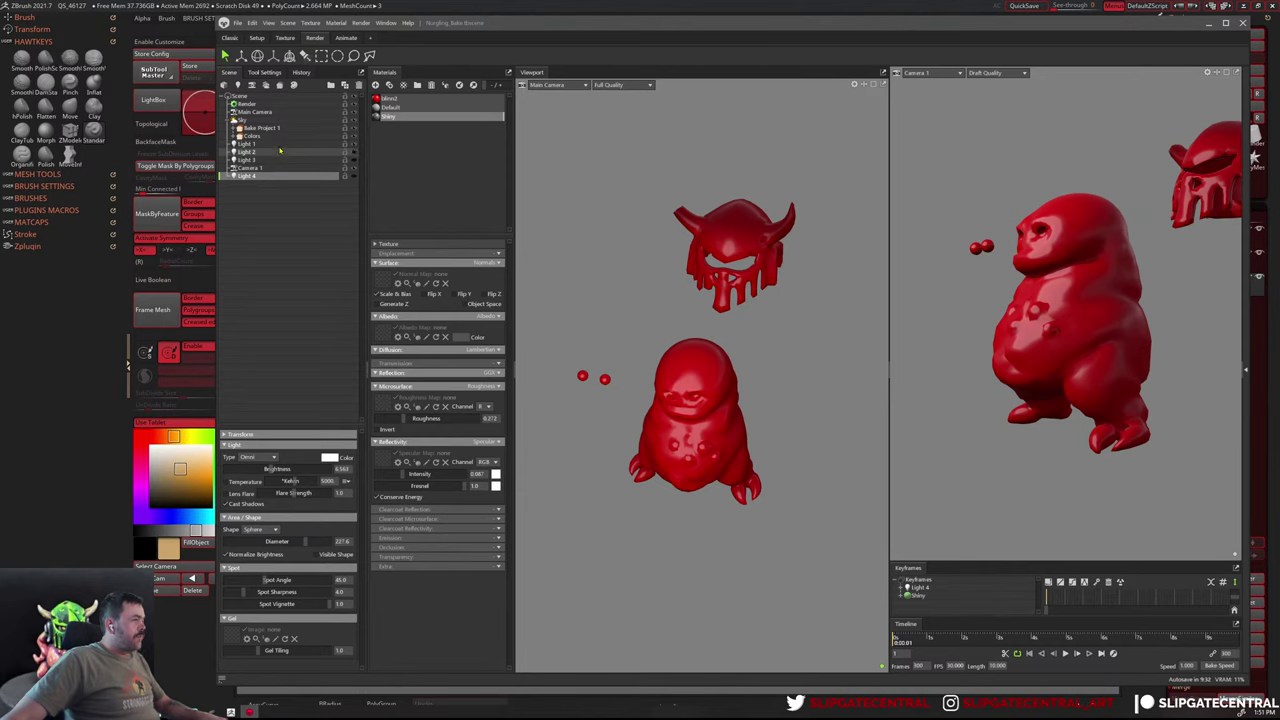
{"action": "left_click", "coordinate": [304, 130]}
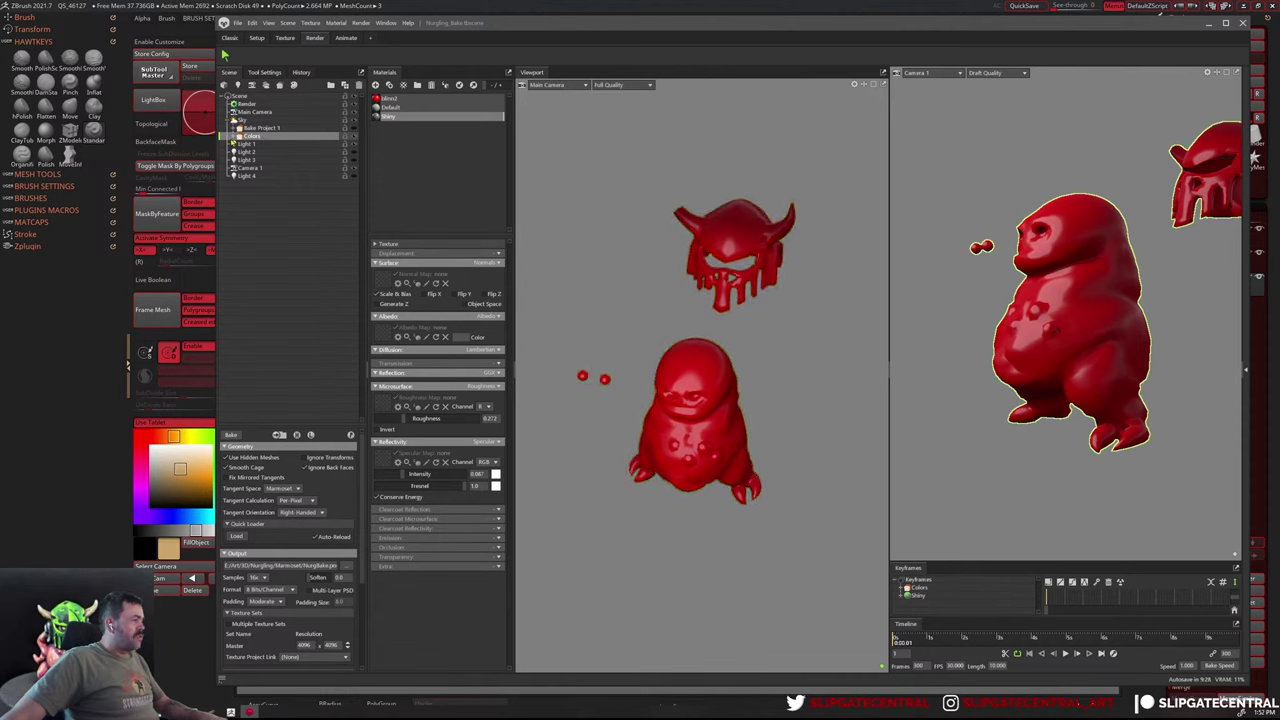
Reload Nurg_Low in the Colors bake so the helmet sits on the body
{"action": "left_click", "coordinate": [234, 137]}
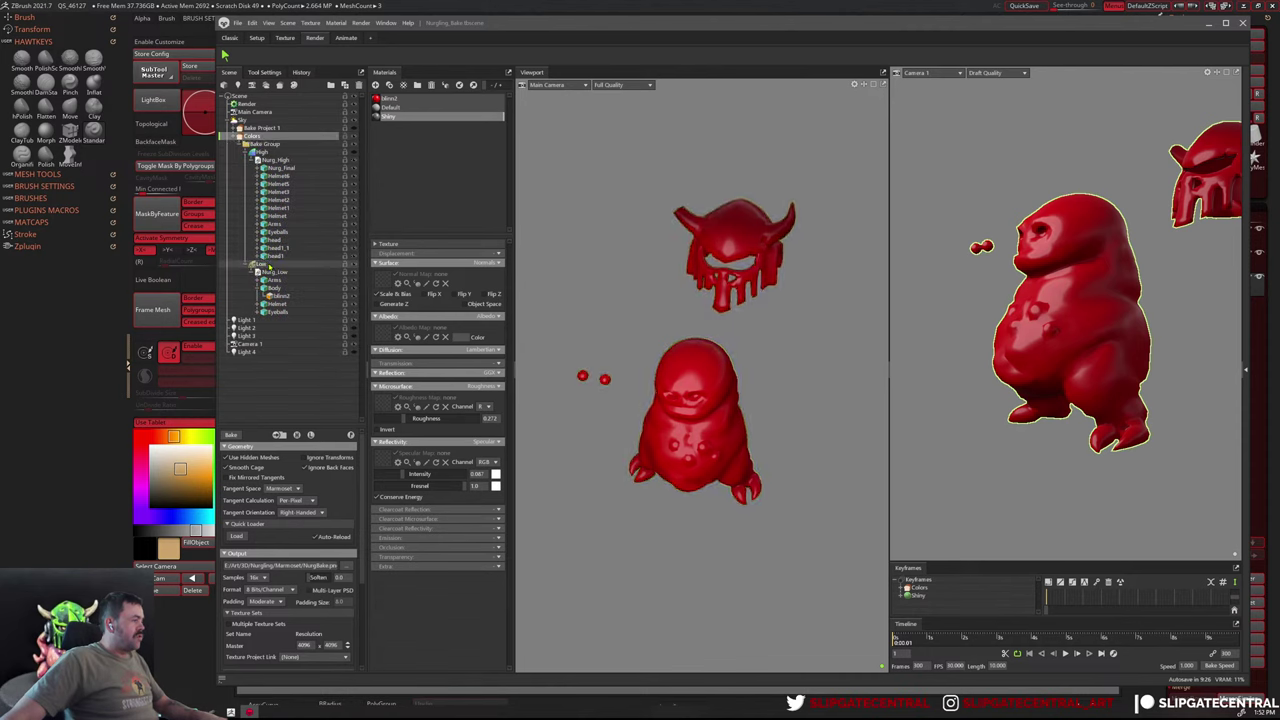
{"action": "left_click", "coordinate": [266, 264]}
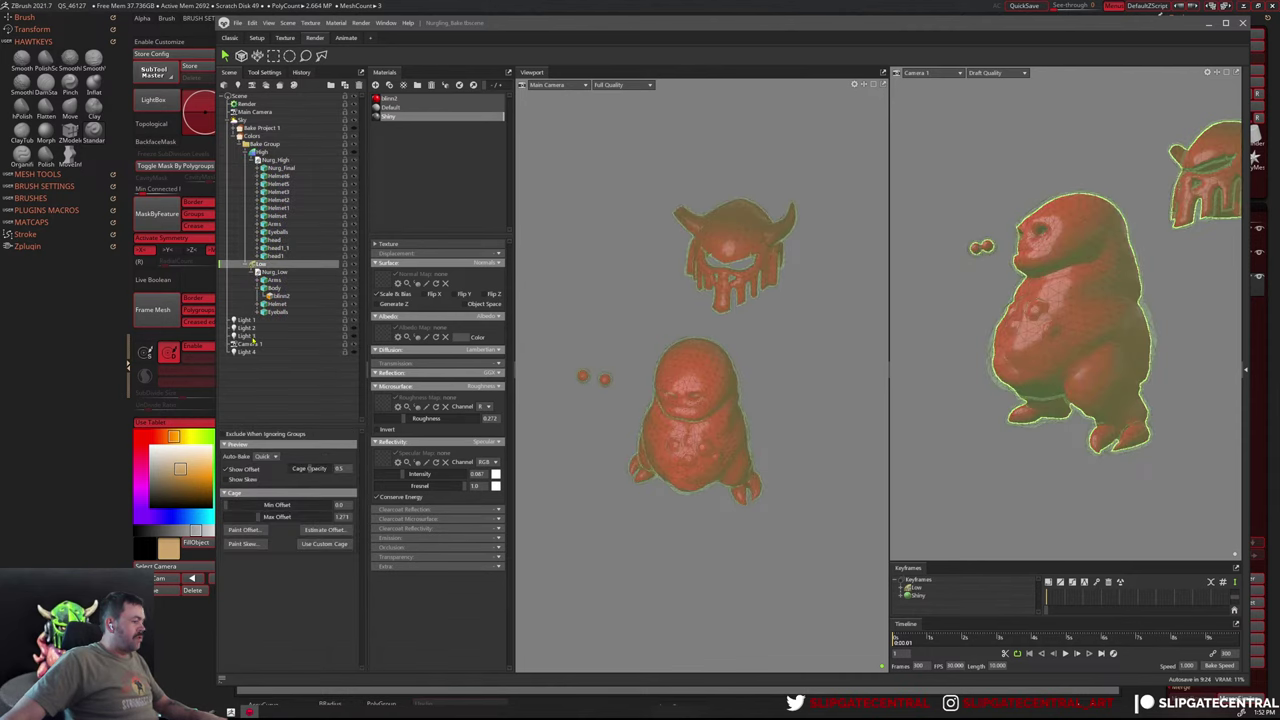
{"action": "left_click", "coordinate": [281, 272]}
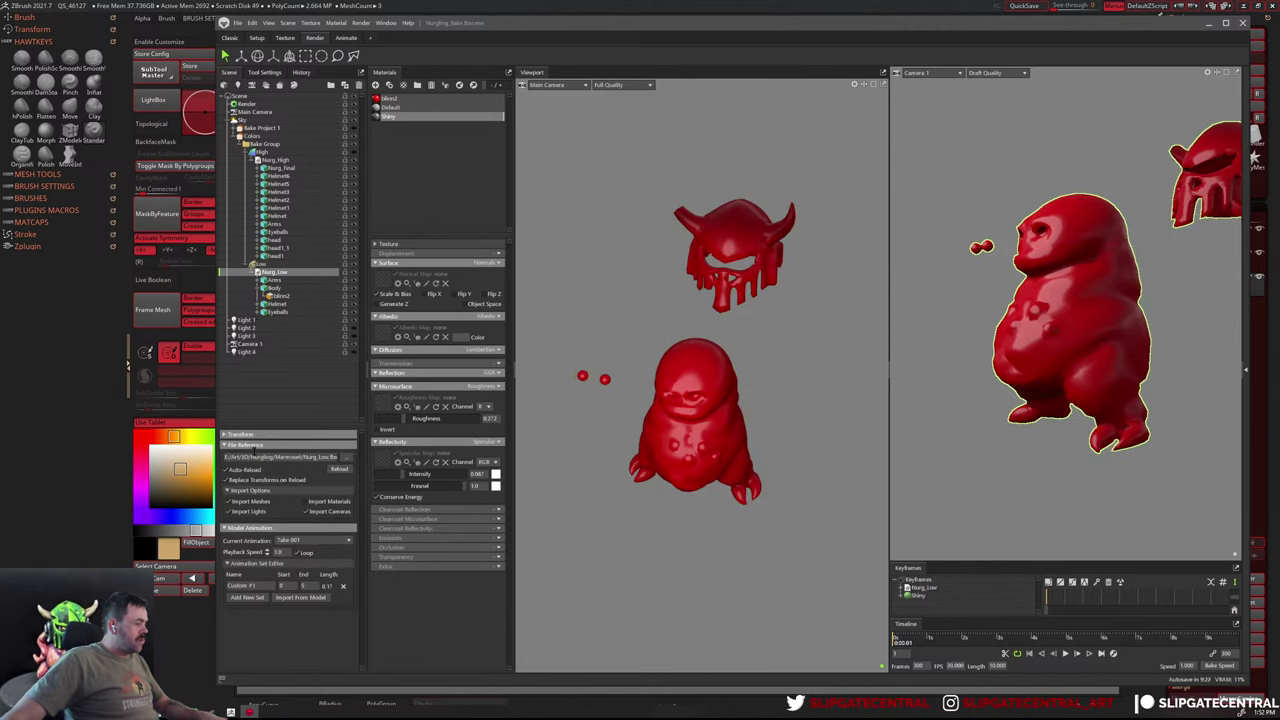
{"action": "left_click", "coordinate": [339, 470]}
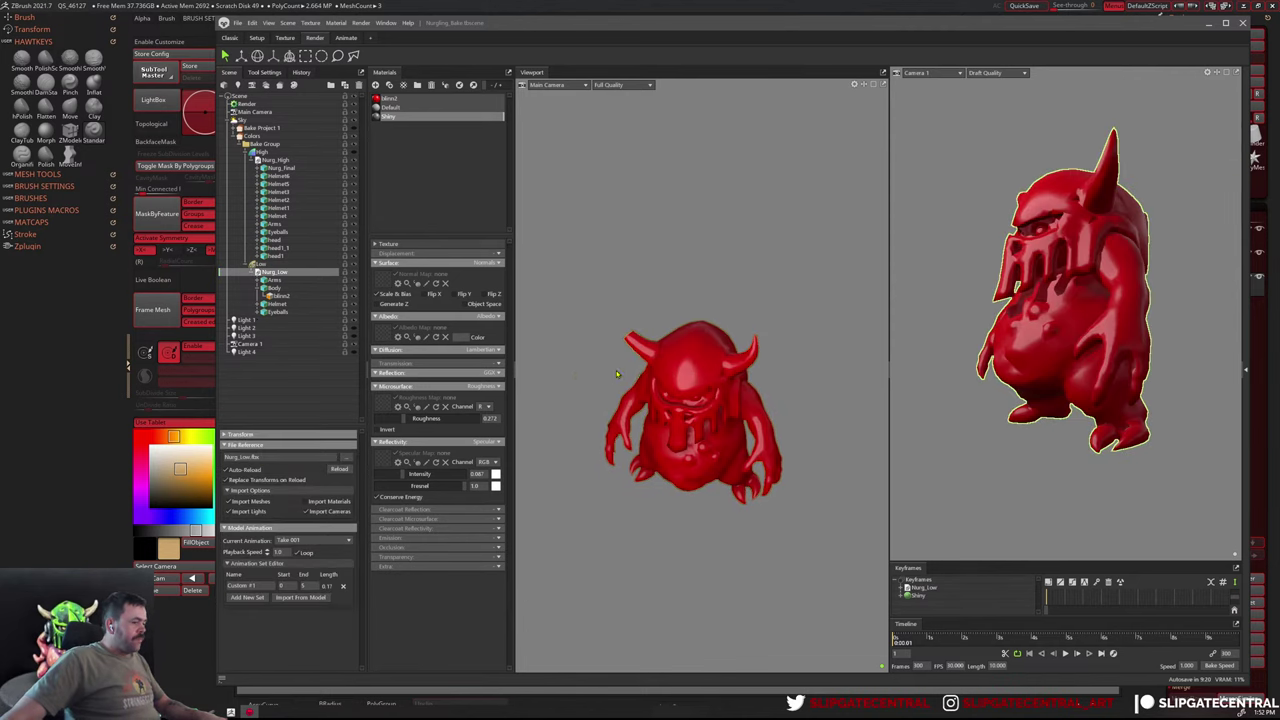
{"action": "mouse_move", "coordinate": [700, 380]}
{"action": "left_mouse_down"}
{"action": "mouse_move", "coordinate": [720, 355]}
{"action": "mouse_move", "coordinate": [740, 360]}
{"action": "left_mouse_up"}
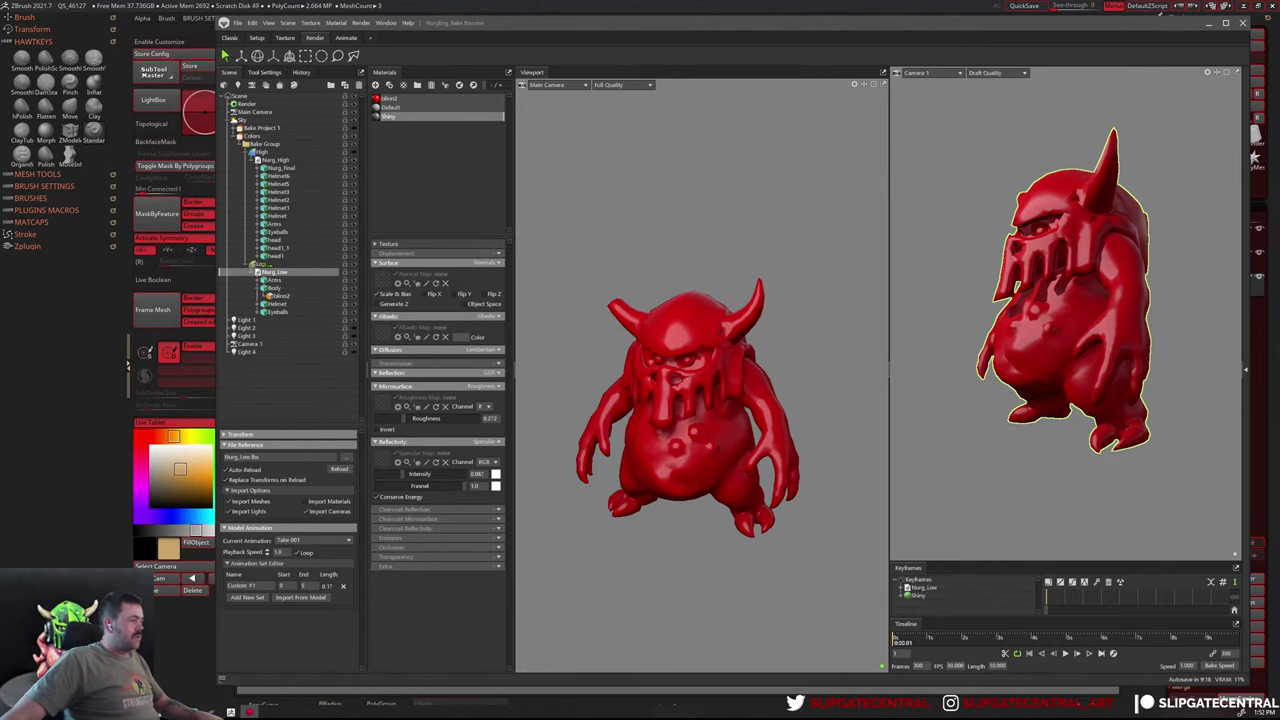
Delete Nurg_High from the bake and bring up the File menu
{"action": "left_click", "coordinate": [283, 160]}
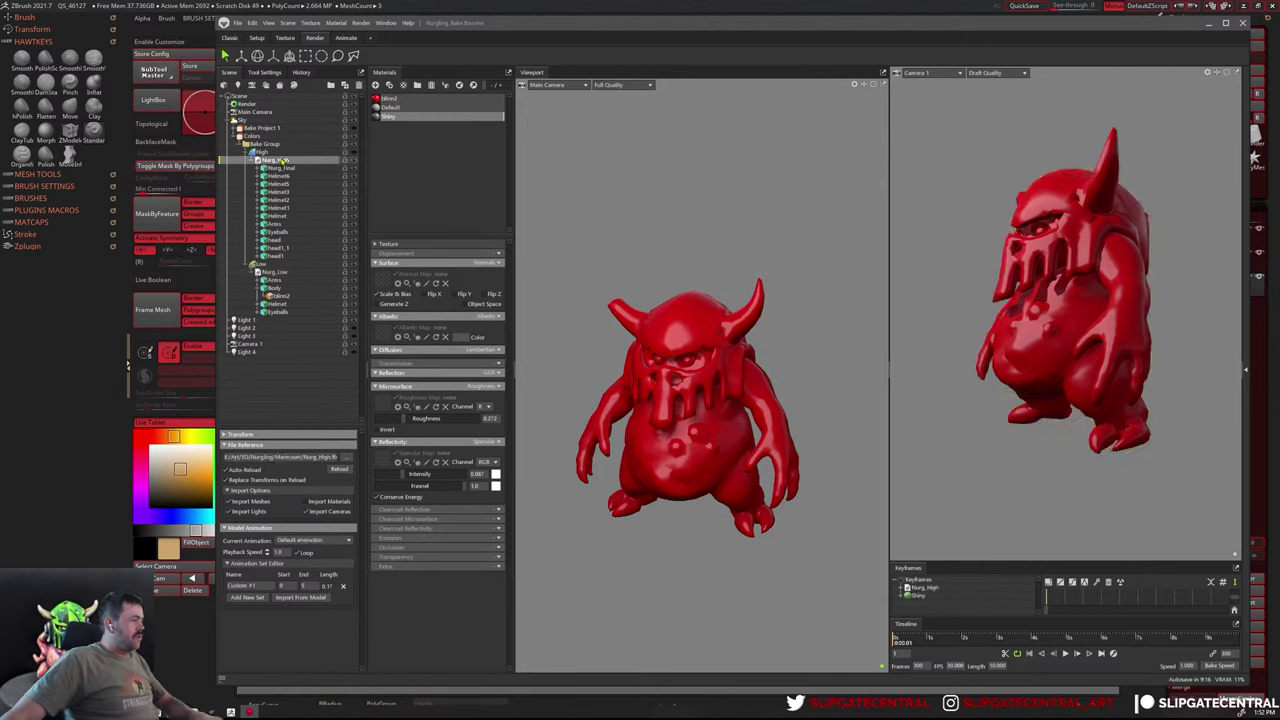
{"action": "key", "text": "Delete"}
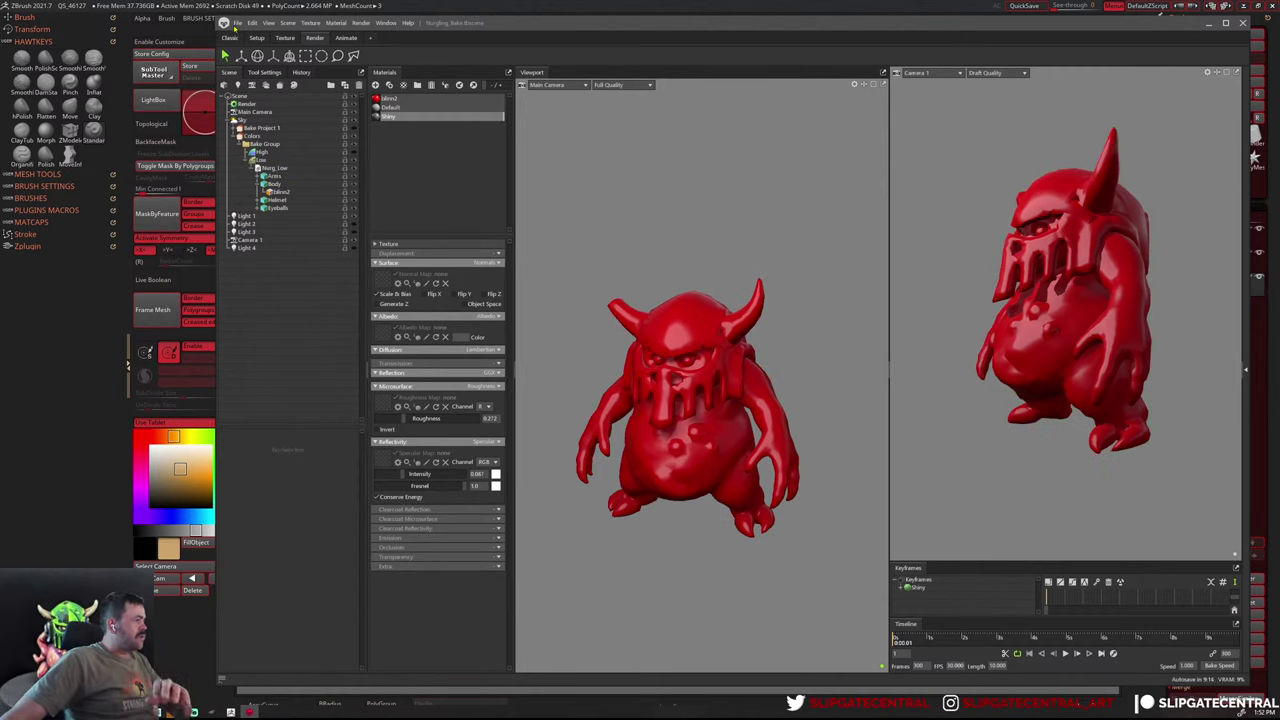
{"action": "left_click", "coordinate": [237, 22]}
Import Nurg_Colors.fbx from the Nurgling Marmoset folder
{"action": "left_click", "coordinate": [270, 108]}
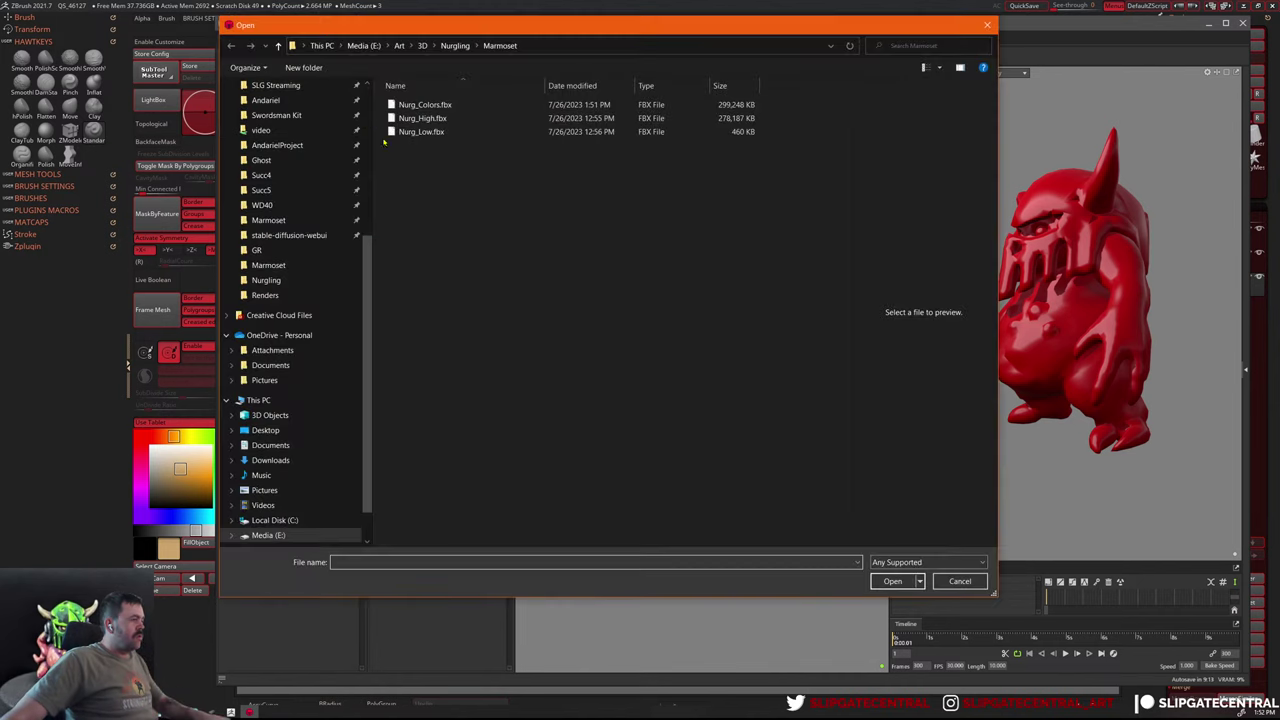
{"action": "double_click", "coordinate": [430, 105]}
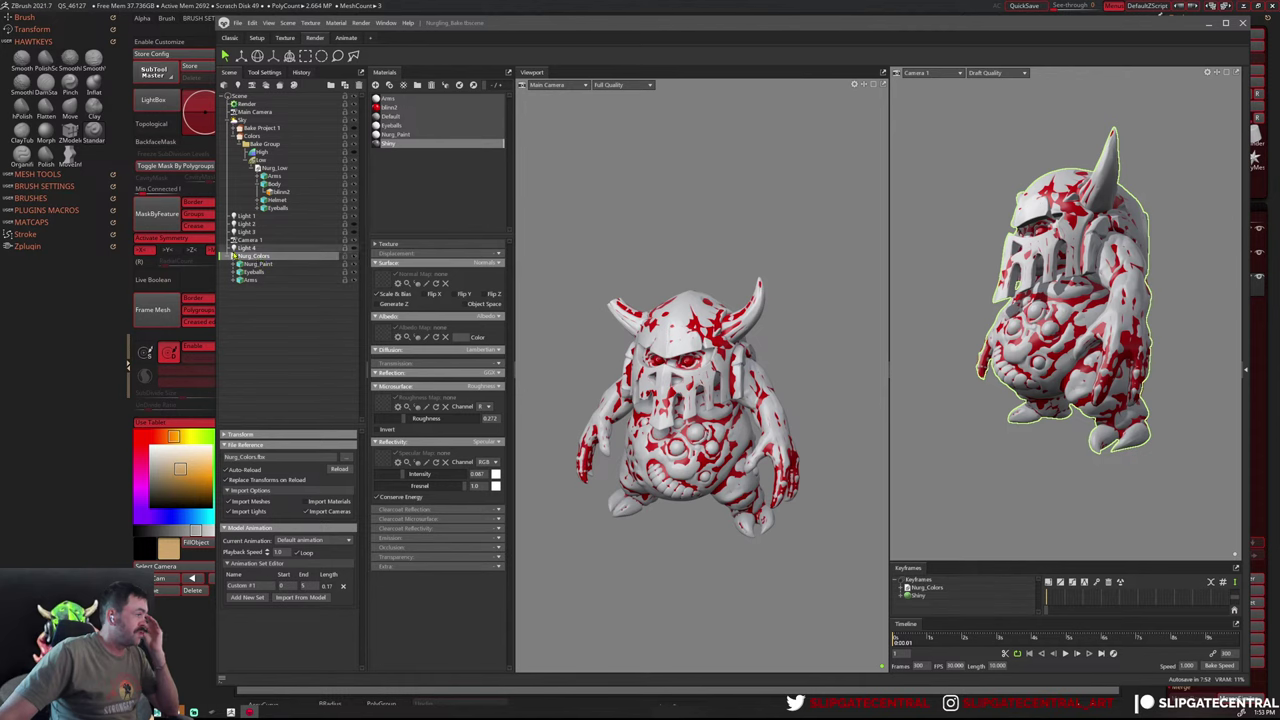
Move Nurg_Colors into the High bake group and select the bake project
{"action": "left_click_drag", "start_coordinate": [283, 157], "coordinate": [265, 153]}
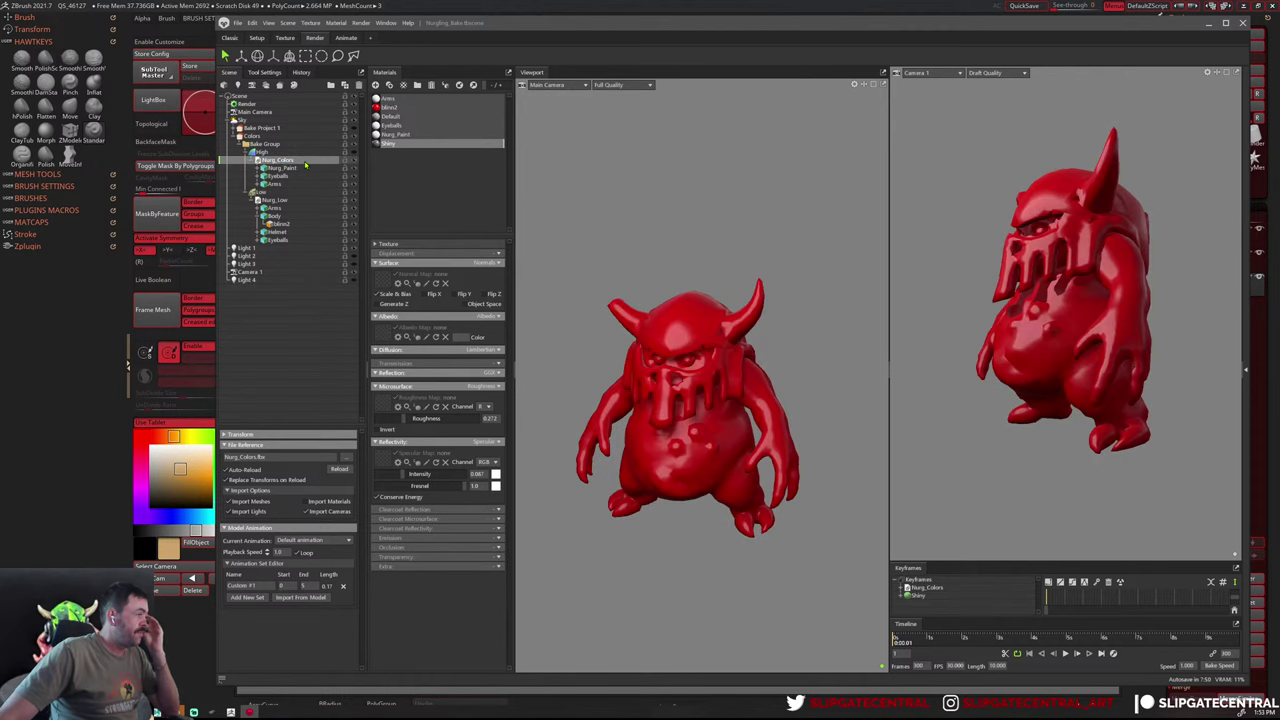
{"action": "left_click", "coordinate": [270, 199]}
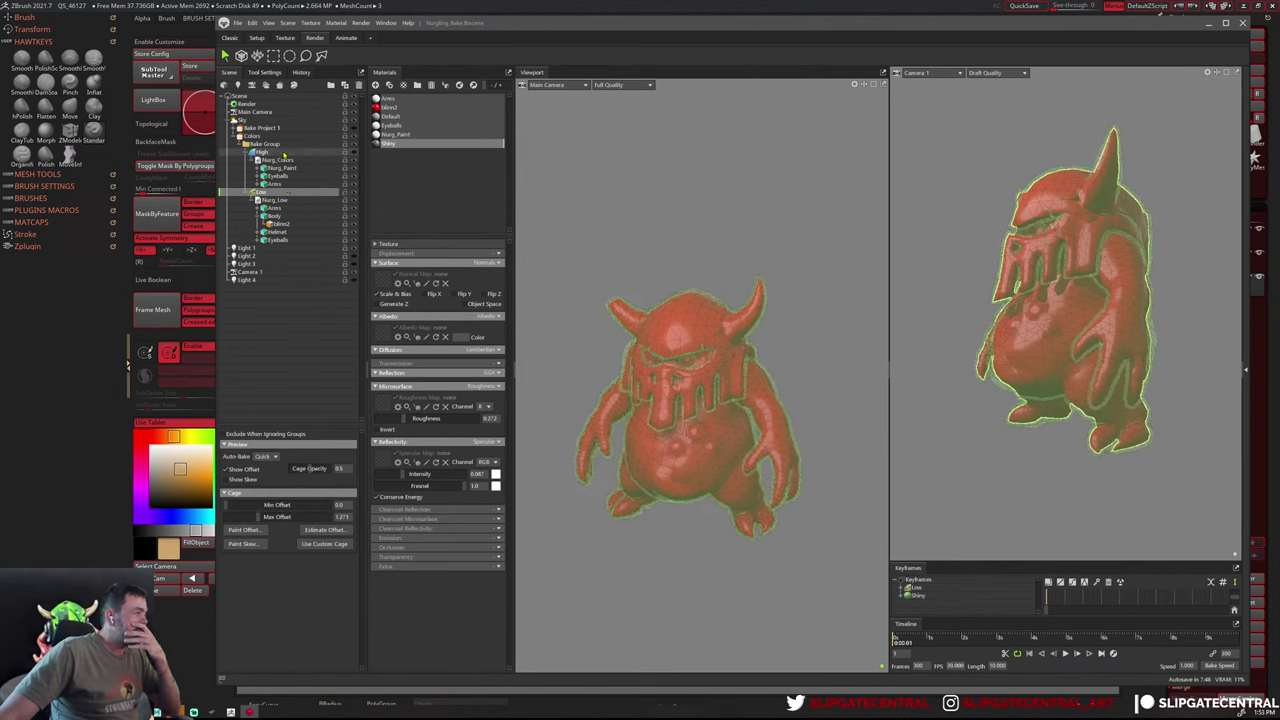
{"action": "left_click", "coordinate": [282, 146]}
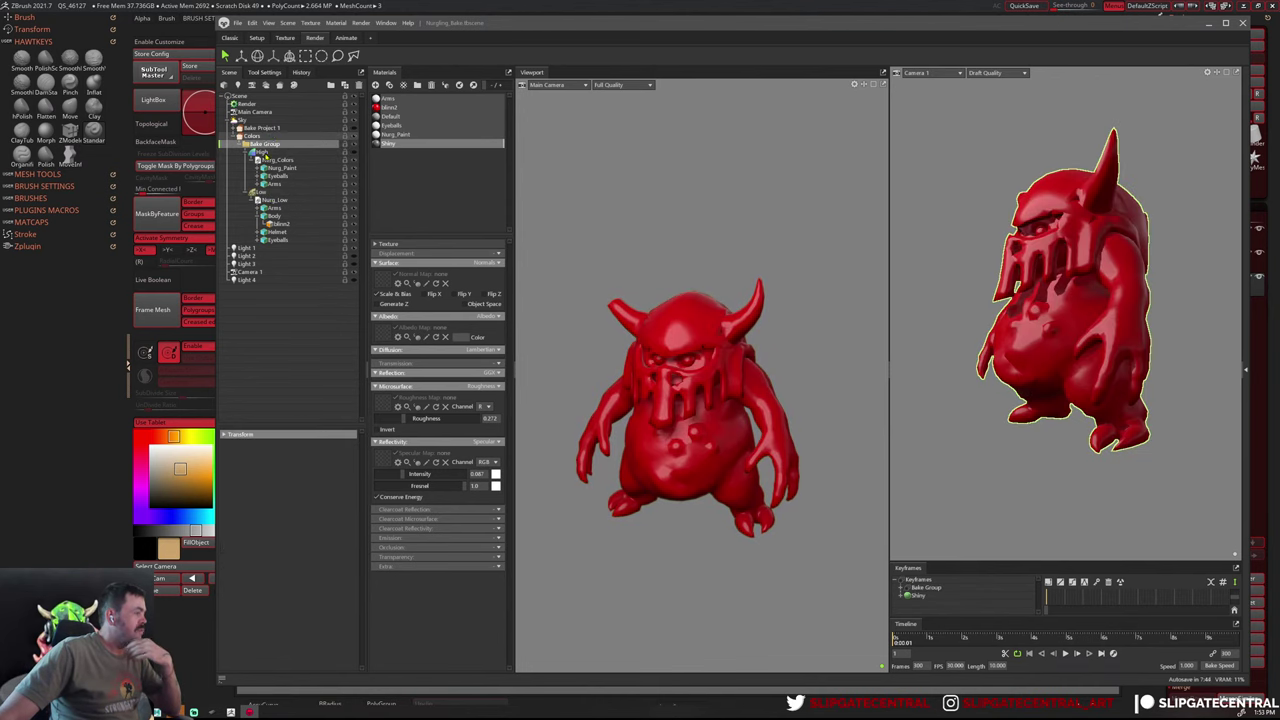
{"action": "left_click", "coordinate": [250, 136]}
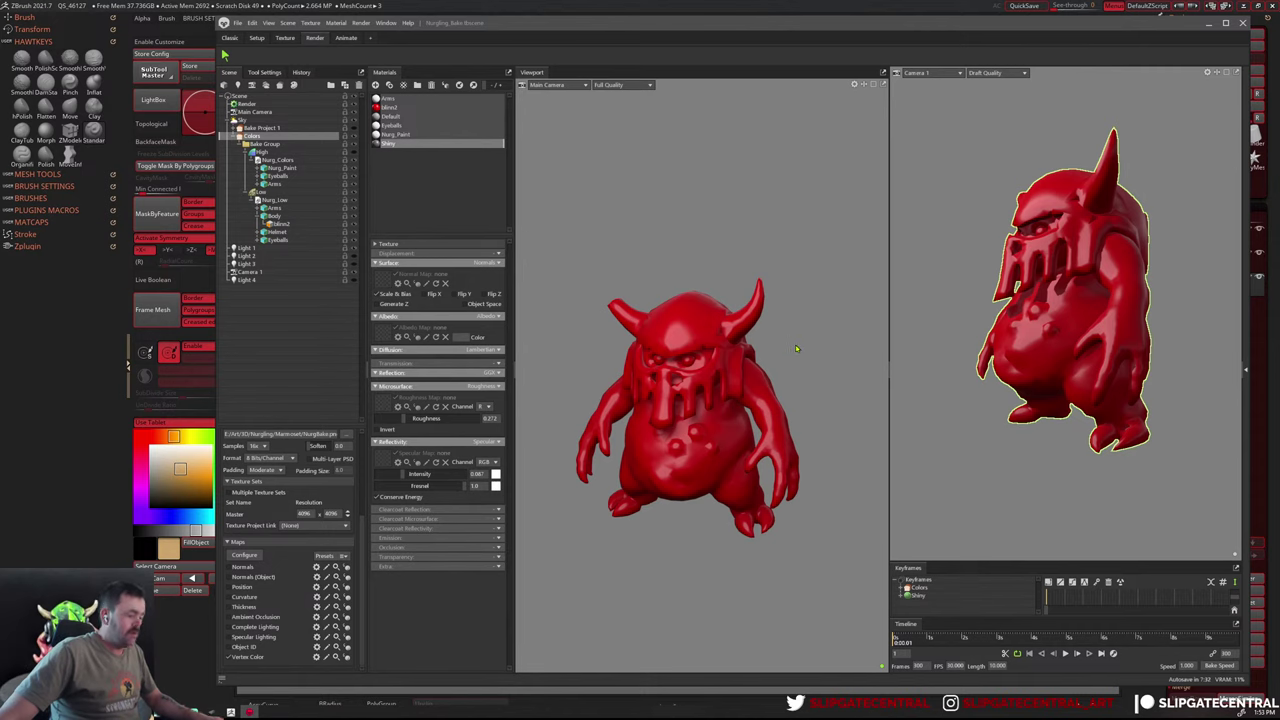
Bake the Colors project, transferring the white-and-red vertex colours onto the low-poly creature
{"action": "left_click_drag", "start_coordinate": [796, 348], "coordinate": [822, 344]}
{"action": "left_click_drag", "start_coordinate": [809, 409], "coordinate": [720, 313]}
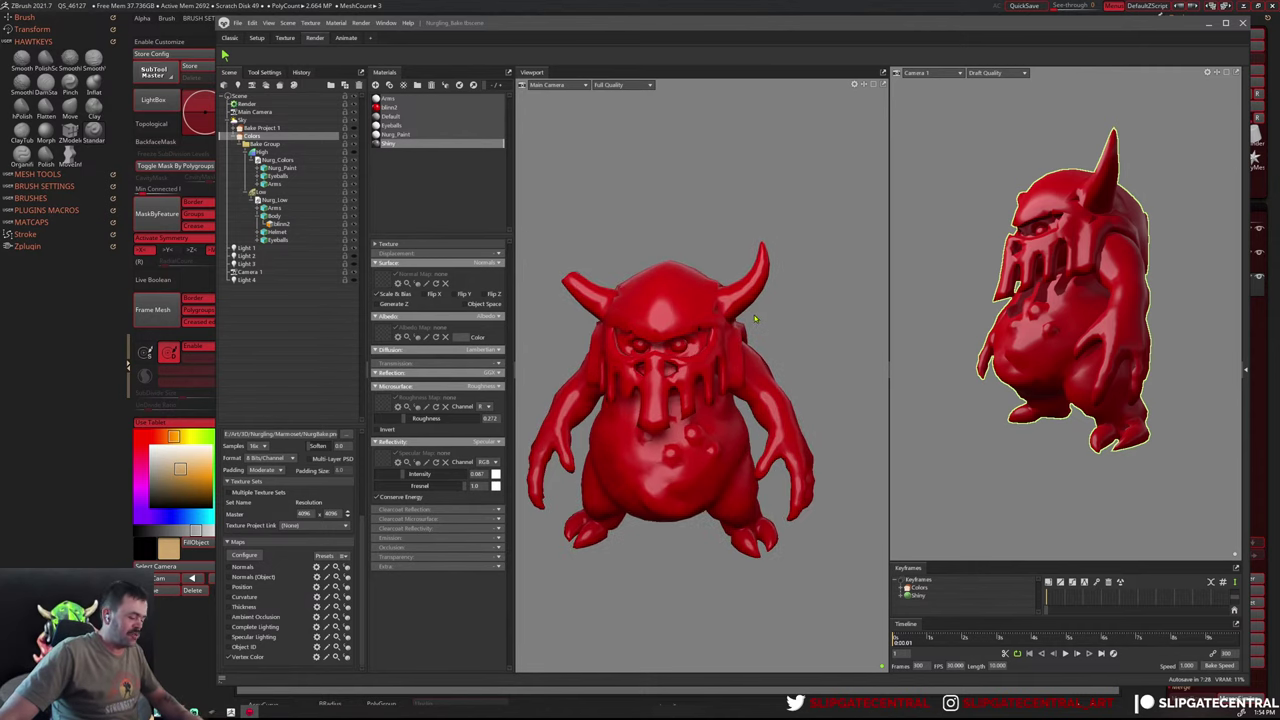
{"action": "left_click", "coordinate": [742, 305]}
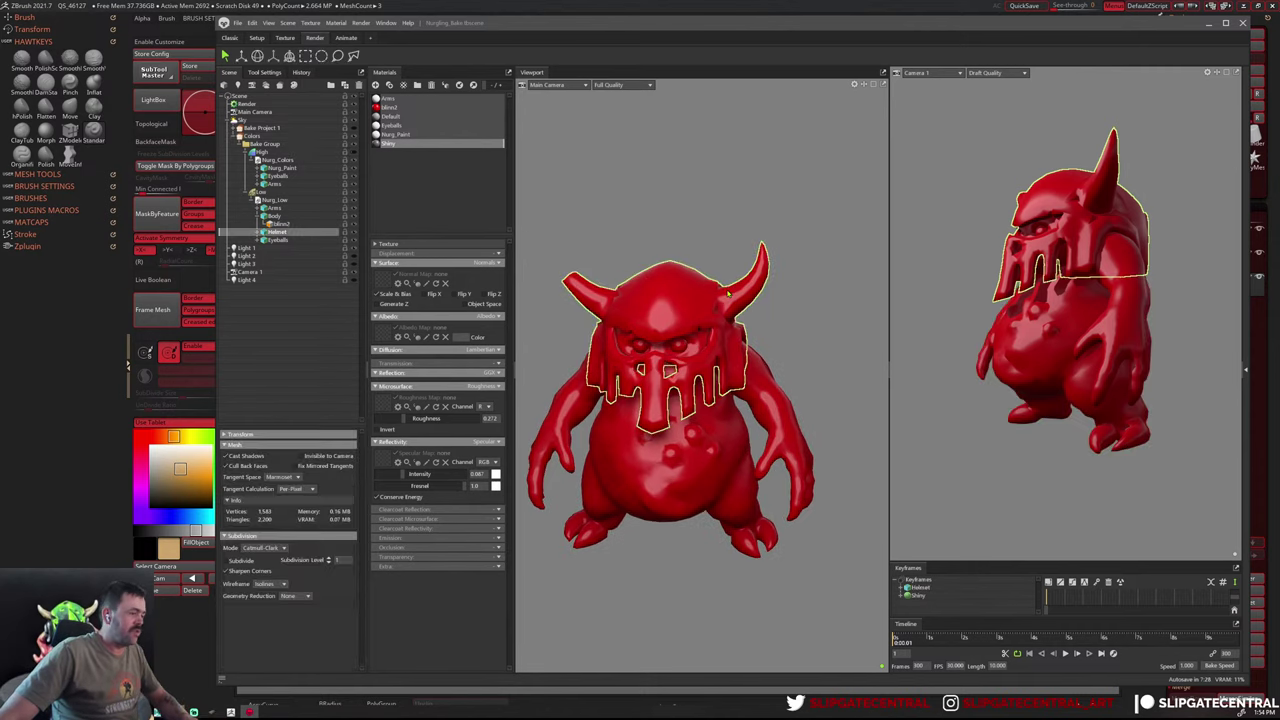
{"action": "left_click", "coordinate": [263, 140]}
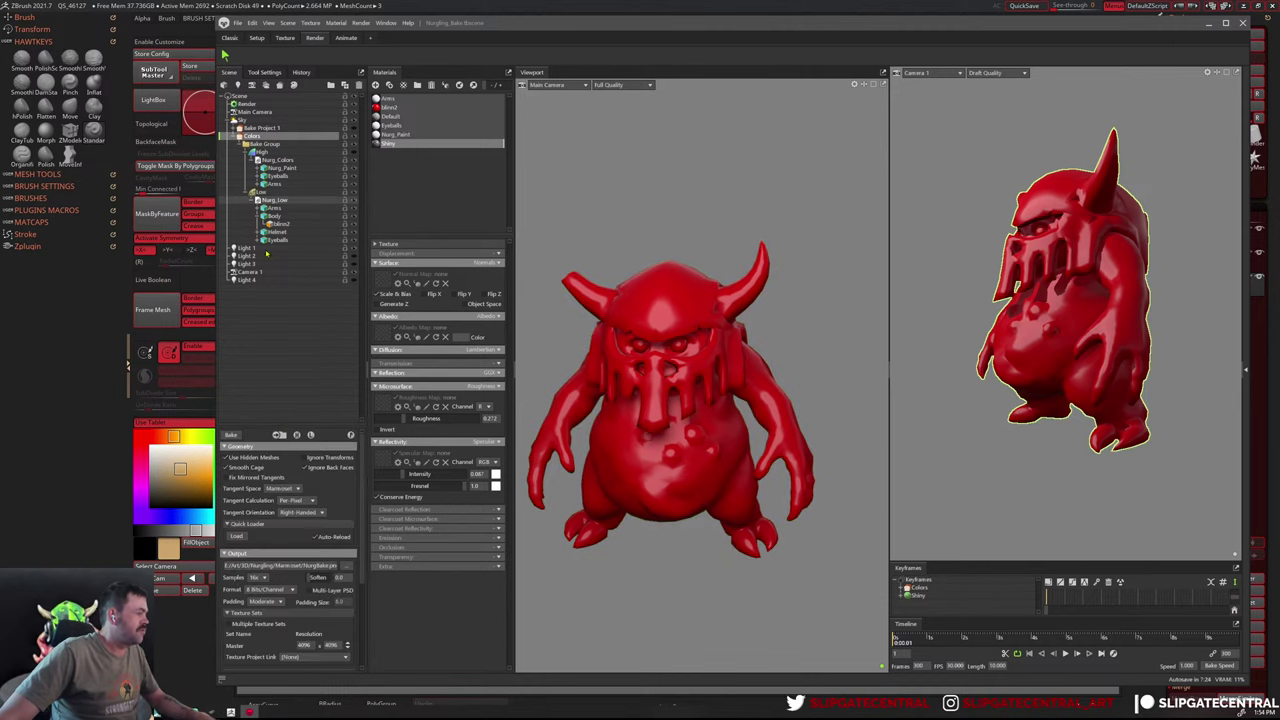
{"action": "left_click", "coordinate": [310, 436]}
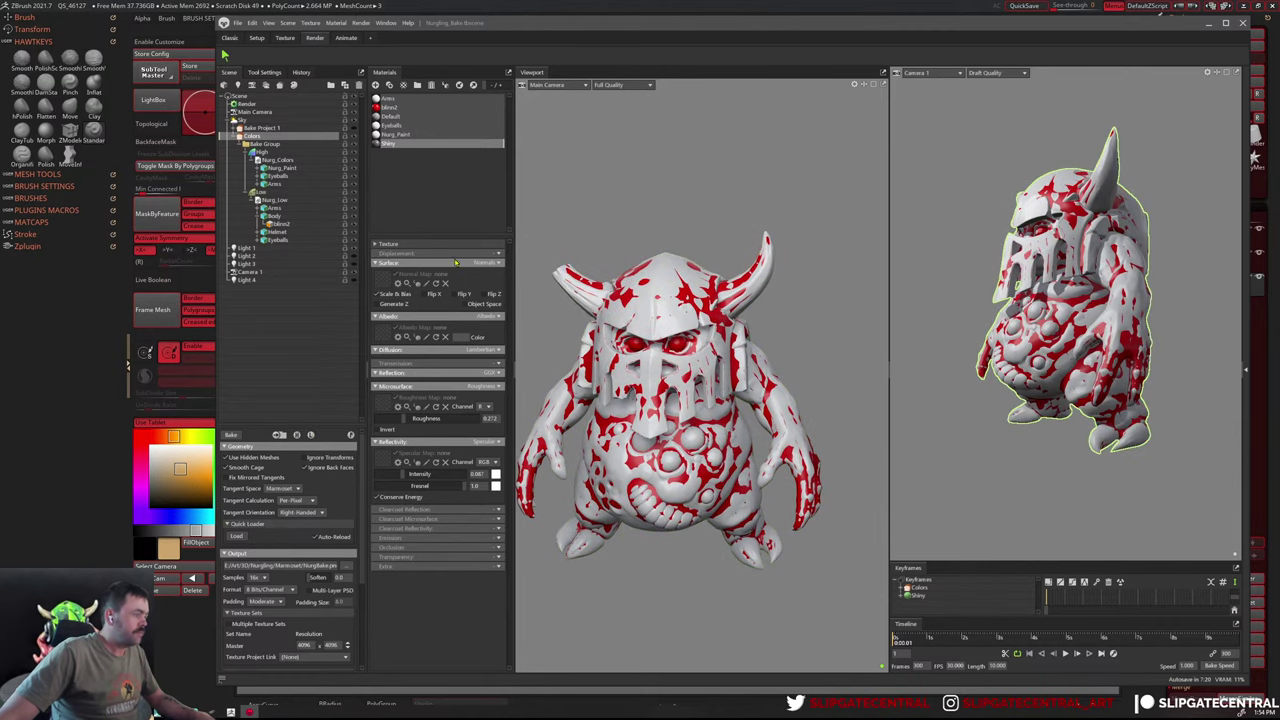
{"action": "left_click_drag", "start_coordinate": [720, 235], "coordinate": [743, 241]}
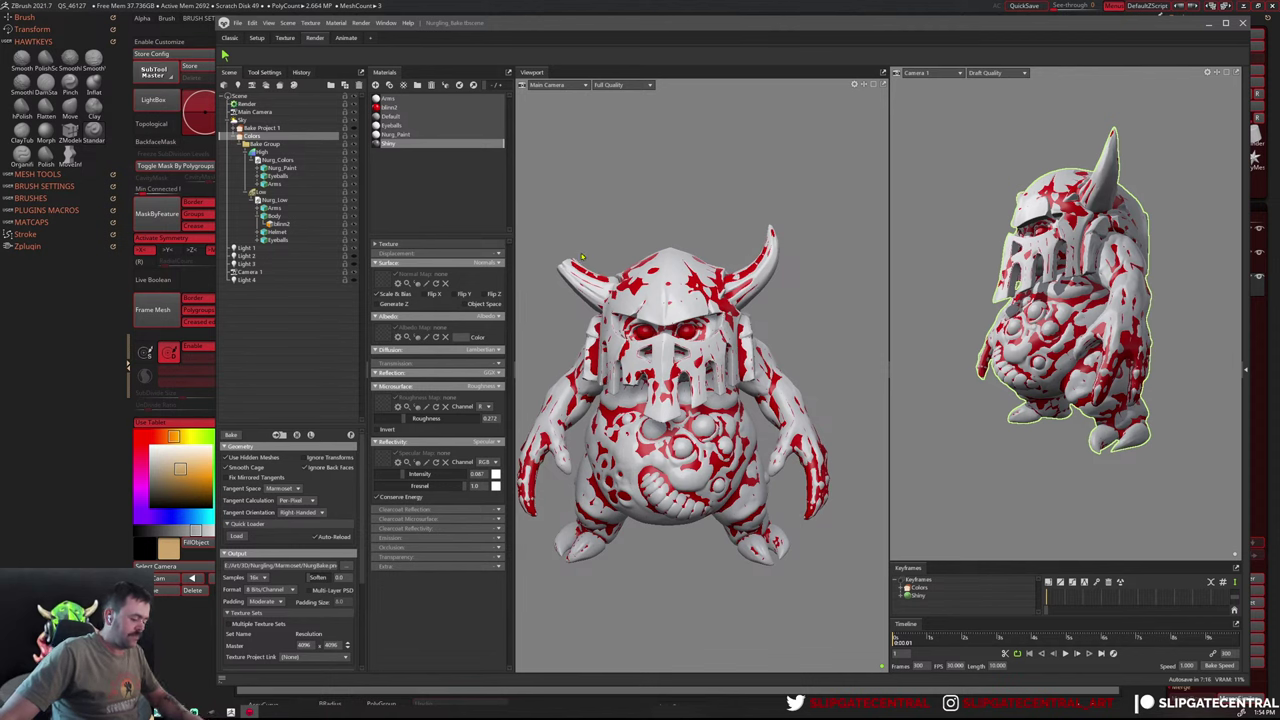
Lasso-select the helmet and lift it up off the body
{"action": "left_click", "coordinate": [617, 215]}
{"action": "mouse_move", "coordinate": [545, 228]}
{"action": "left_mouse_down"}
{"action": "mouse_move", "coordinate": [660, 248]}
{"action": "mouse_move", "coordinate": [690, 300]}
{"action": "left_mouse_up"}
{"action": "scroll", "coordinate": [680, 395], "scroll_direction": "down", "scroll_amount": 2}
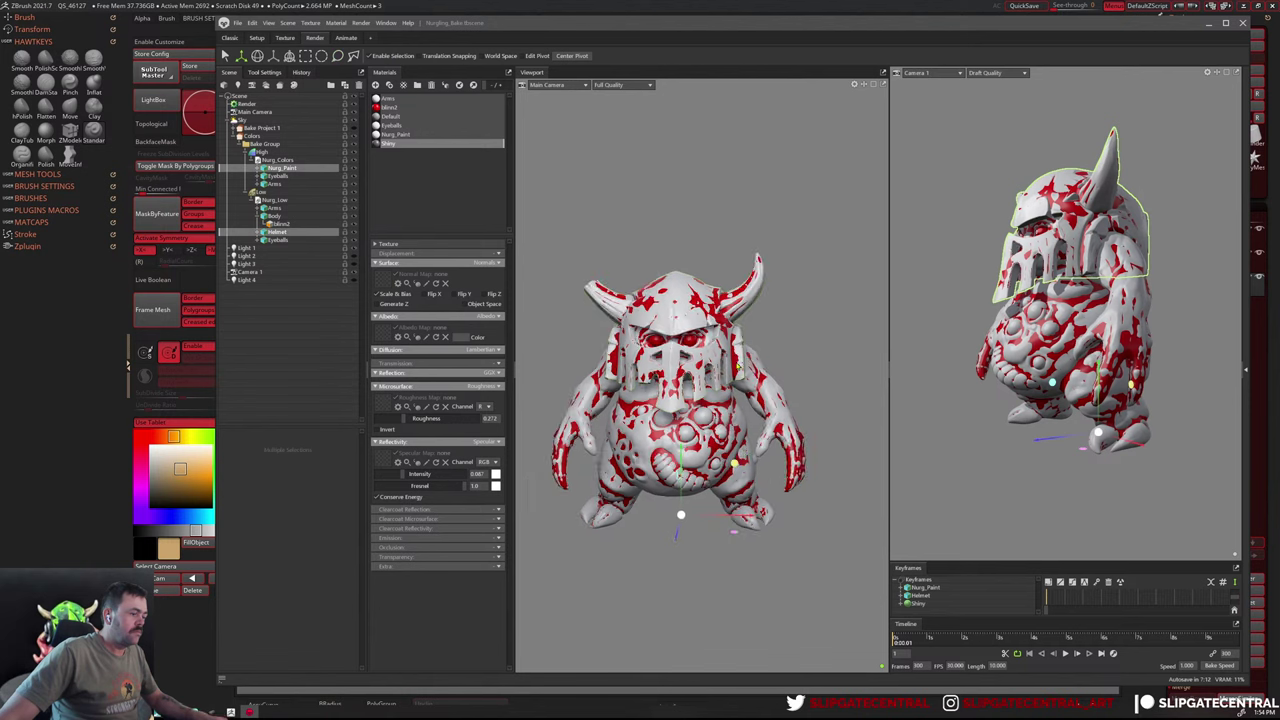
{"action": "mouse_move", "coordinate": [733, 462]}
{"action": "left_mouse_down"}
{"action": "mouse_move", "coordinate": [731, 355]}
{"action": "mouse_move", "coordinate": [796, 403]}
{"action": "left_mouse_up"}
{"action": "scroll", "coordinate": [760, 380], "scroll_direction": "up", "scroll_amount": 3}
{"action": "scroll", "coordinate": [796, 403], "scroll_direction": "up", "scroll_amount": 3}
Pull the Eyeballs out of the head to the left
{"action": "left_click_drag", "start_coordinate": [860, 300], "coordinate": [897, 220]}
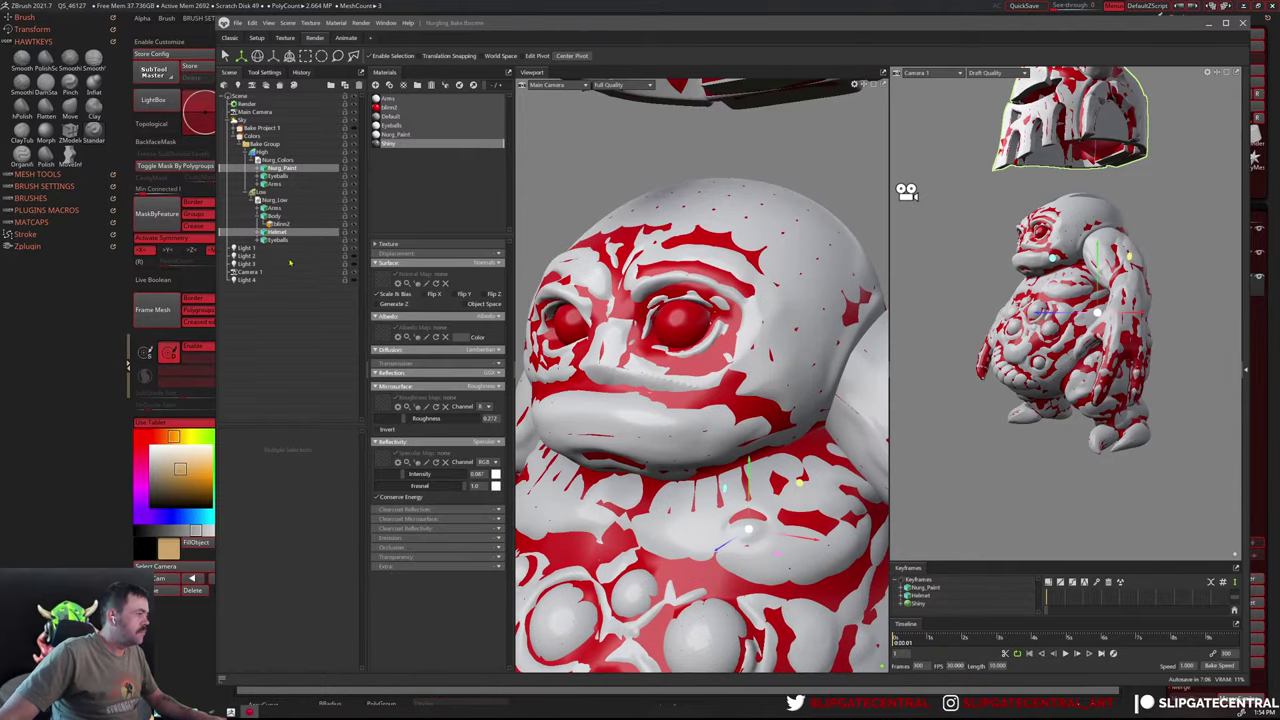
{"action": "left_click", "coordinate": [275, 176]}
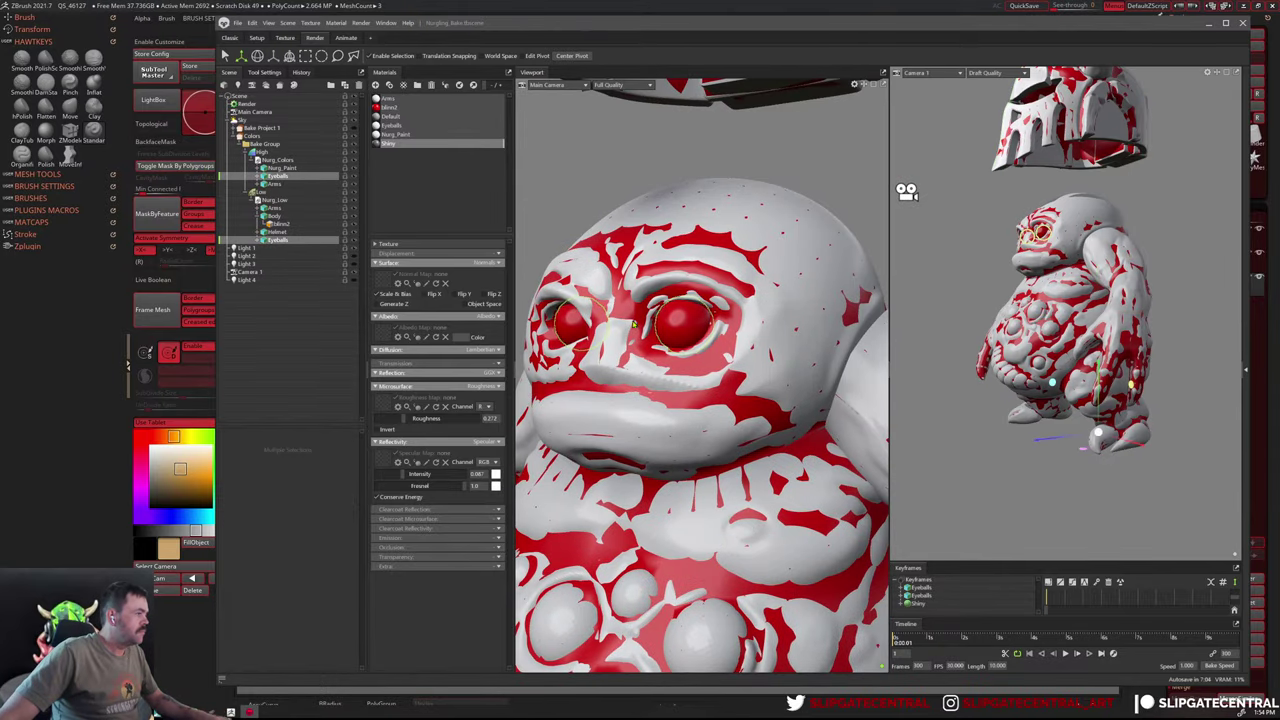
{"action": "key", "text": "f"}
{"action": "left_click_drag", "start_coordinate": [716, 519], "coordinate": [603, 513]}
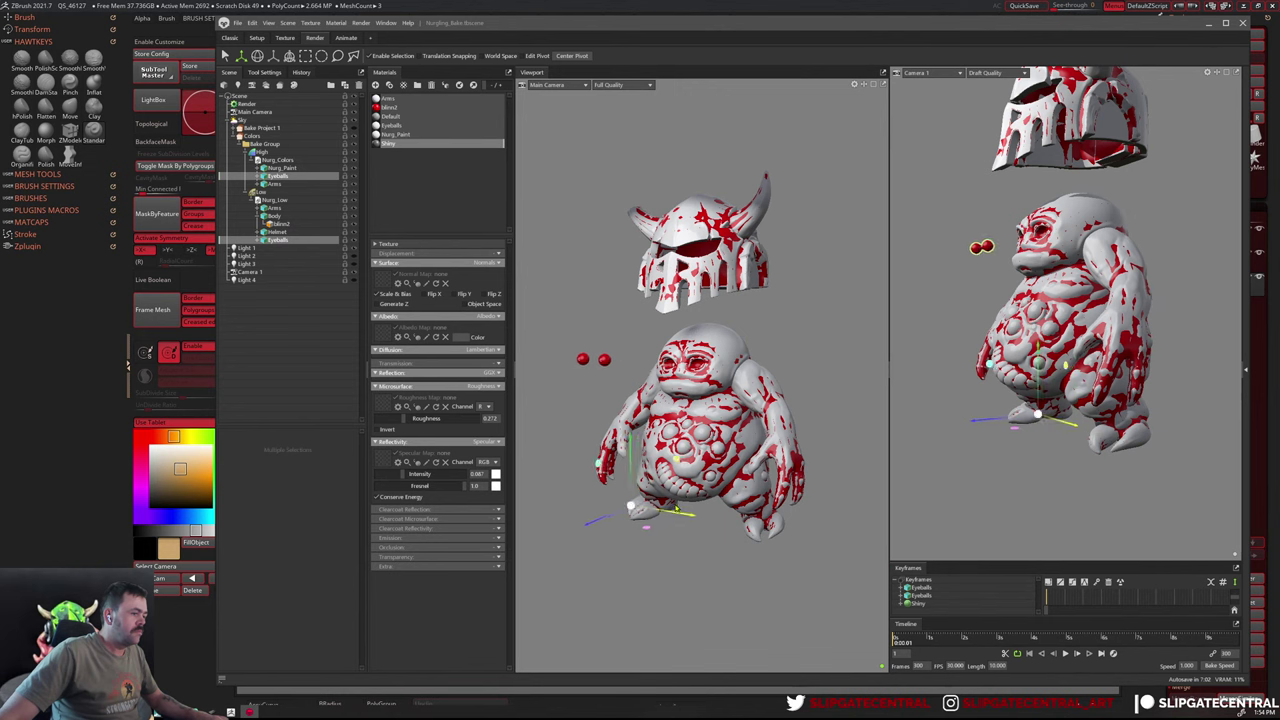
{"action": "mouse_move", "coordinate": [762, 400]}
{"action": "left_mouse_down"}
{"action": "mouse_move", "coordinate": [741, 406]}
{"action": "mouse_move", "coordinate": [756, 370]}
{"action": "left_mouse_up"}
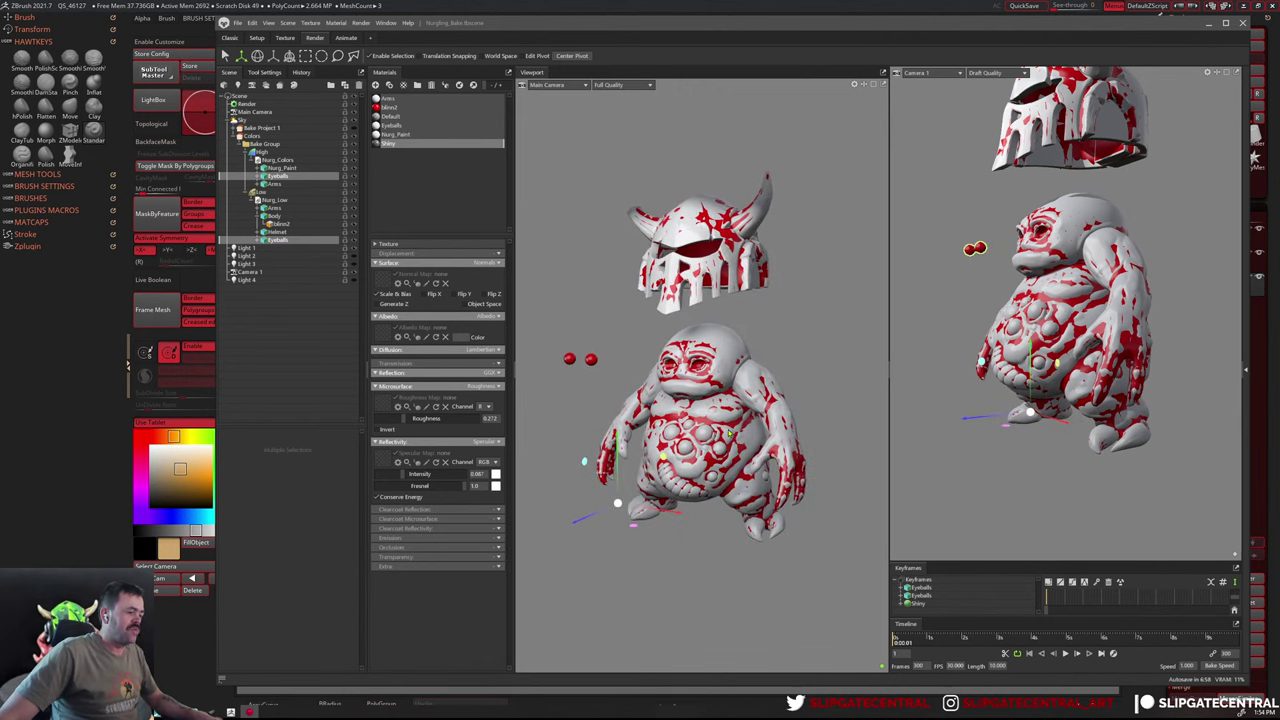
{"action": "left_click", "coordinate": [848, 318]}
{"action": "mouse_move", "coordinate": [848, 318]}
{"action": "left_mouse_down"}
{"action": "mouse_move", "coordinate": [814, 379]}
{"action": "mouse_move", "coordinate": [797, 324]}
{"action": "mouse_move", "coordinate": [802, 378]}
{"action": "mouse_move", "coordinate": [790, 365]}
{"action": "left_mouse_up"}
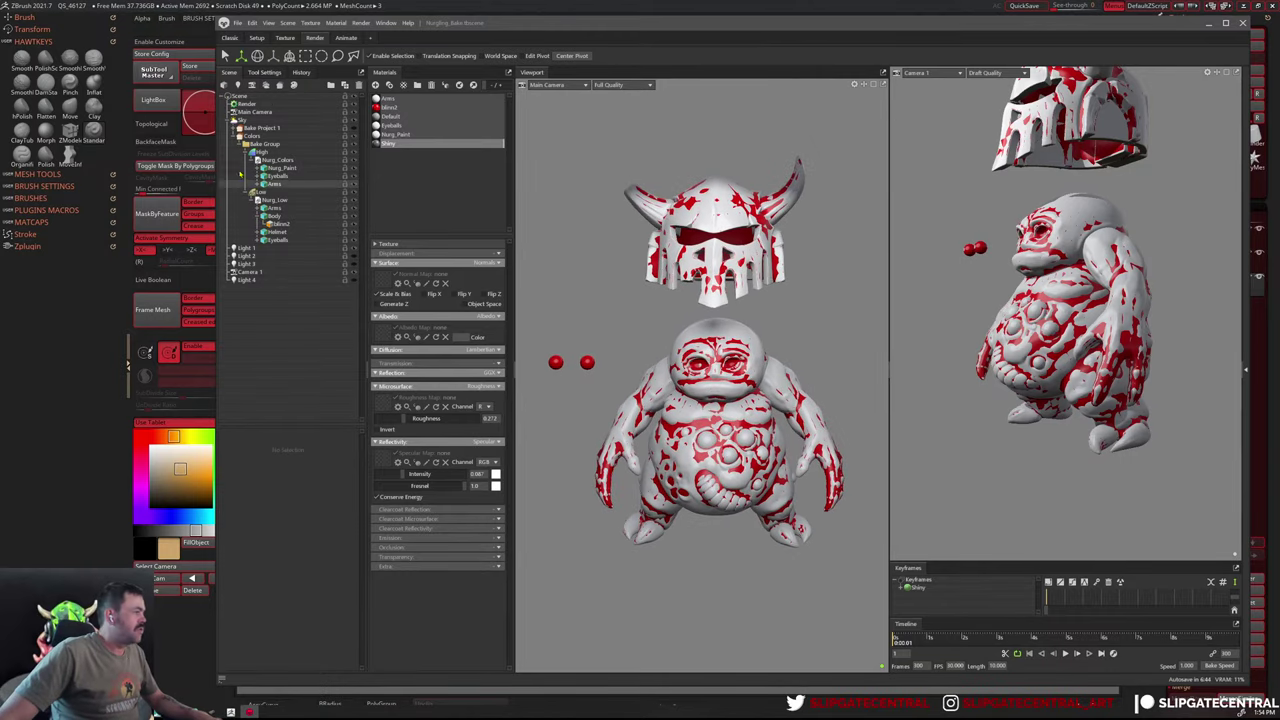
Re-bake the Colors project with the helmet and eyeballs separated
{"action": "left_click", "coordinate": [264, 130]}
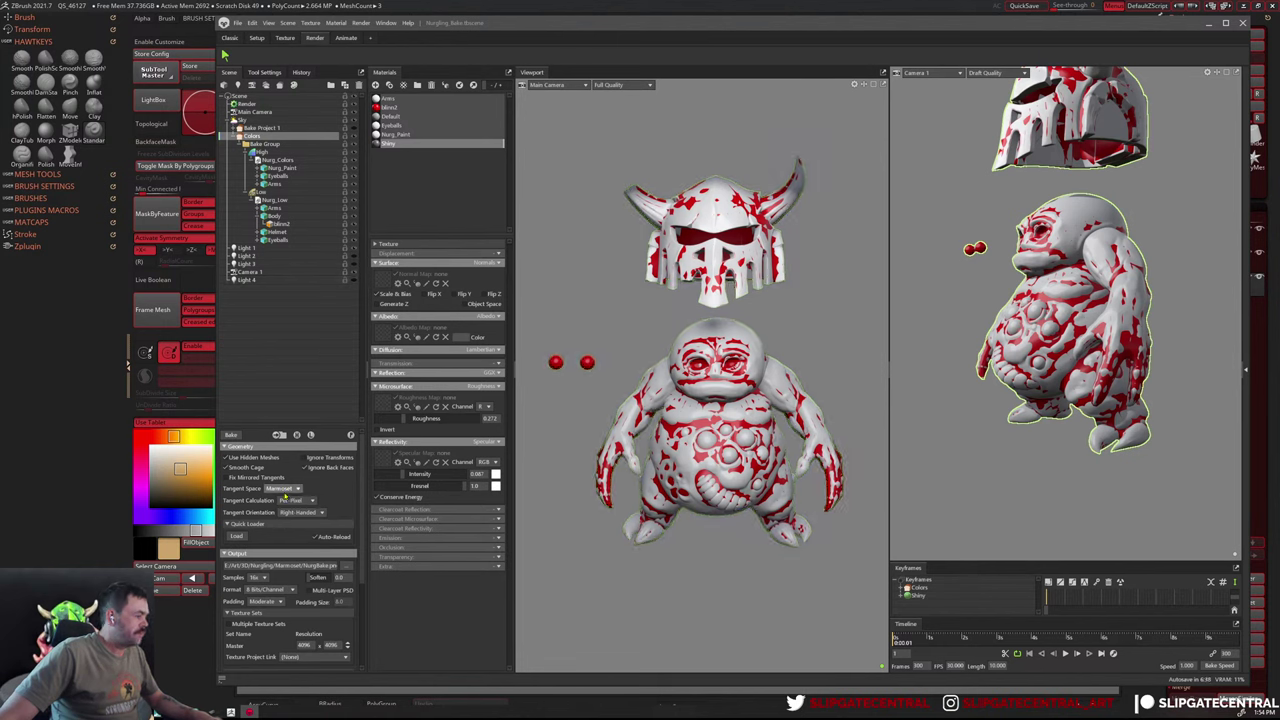
{"action": "scroll", "coordinate": [292, 495], "scroll_direction": "down", "scroll_amount": 2}
{"action": "scroll", "coordinate": [293, 499], "scroll_direction": "down", "scroll_amount": 1}
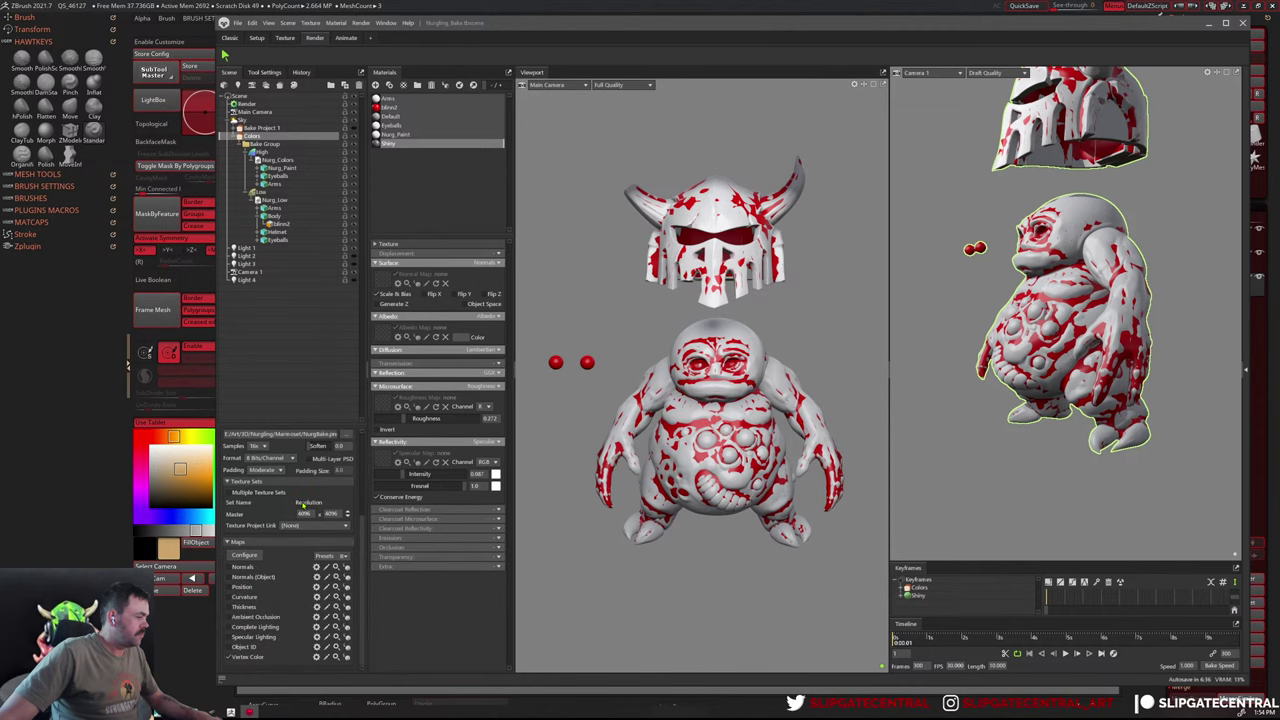
{"action": "scroll", "coordinate": [320, 512], "scroll_direction": "down", "scroll_amount": 1}
{"action": "scroll", "coordinate": [318, 548], "scroll_direction": "down", "scroll_amount": 2}
{"action": "scroll", "coordinate": [290, 500], "scroll_direction": "up", "scroll_amount": 5}
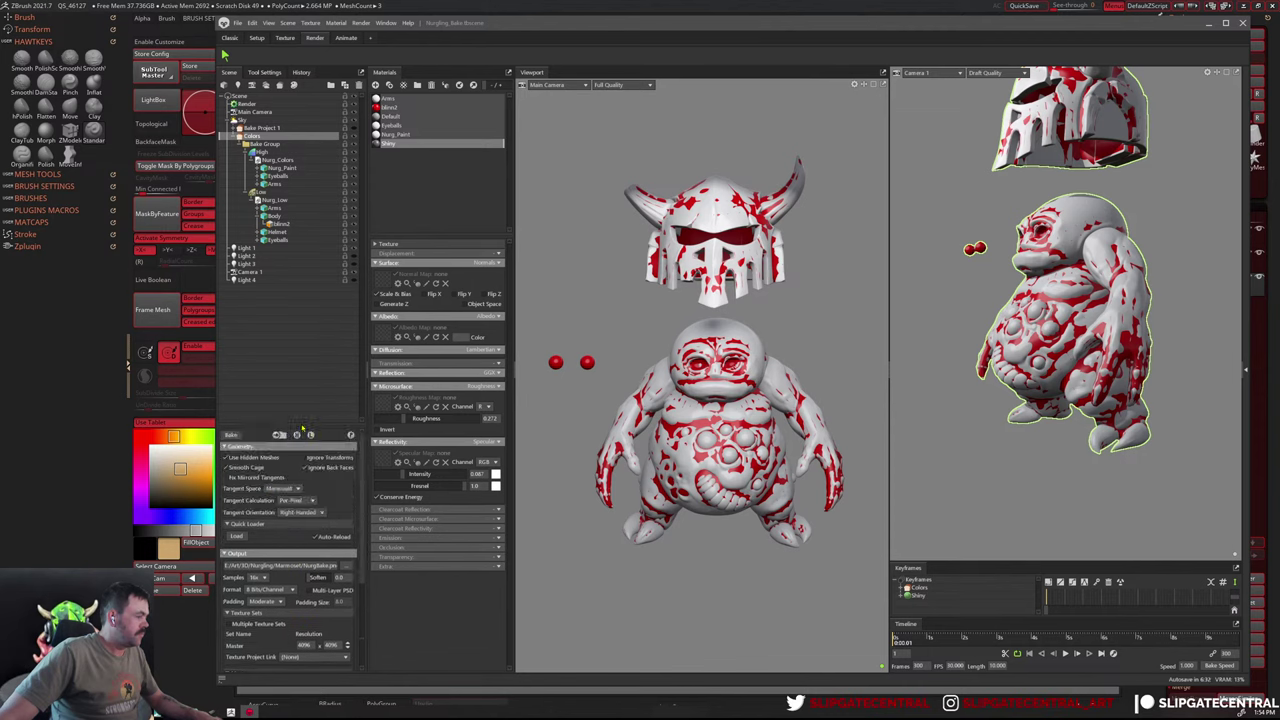
{"action": "scroll", "coordinate": [305, 427], "scroll_direction": "down", "scroll_amount": 3}
{"action": "scroll", "coordinate": [305, 420], "scroll_direction": "down", "scroll_amount": 2}
{"action": "left_click", "coordinate": [311, 314]}
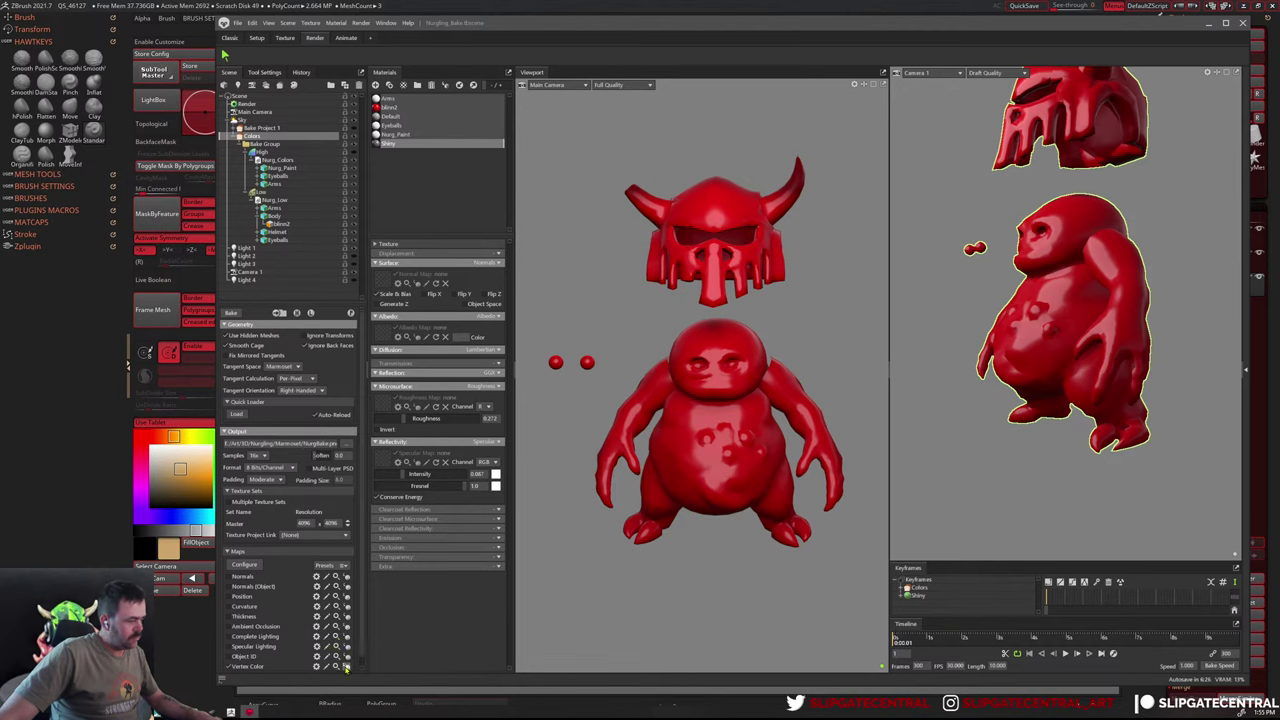
Preview the baked Vertex Color map, then return to the plain material view
{"action": "left_click", "coordinate": [345, 668]}
{"action": "mouse_move", "coordinate": [760, 430]}
{"action": "left_mouse_down"}
{"action": "mouse_move", "coordinate": [704, 440]}
{"action": "mouse_move", "coordinate": [750, 442]}
{"action": "left_mouse_up"}
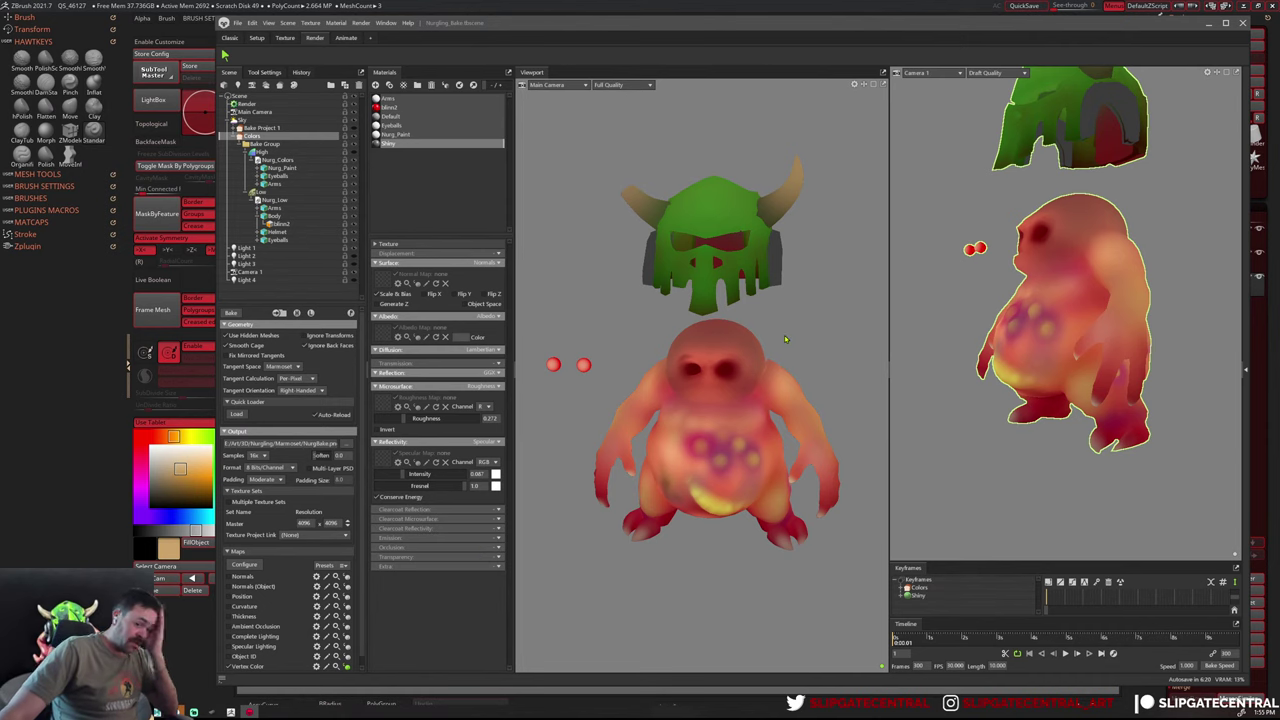
{"action": "left_click", "coordinate": [823, 288]}
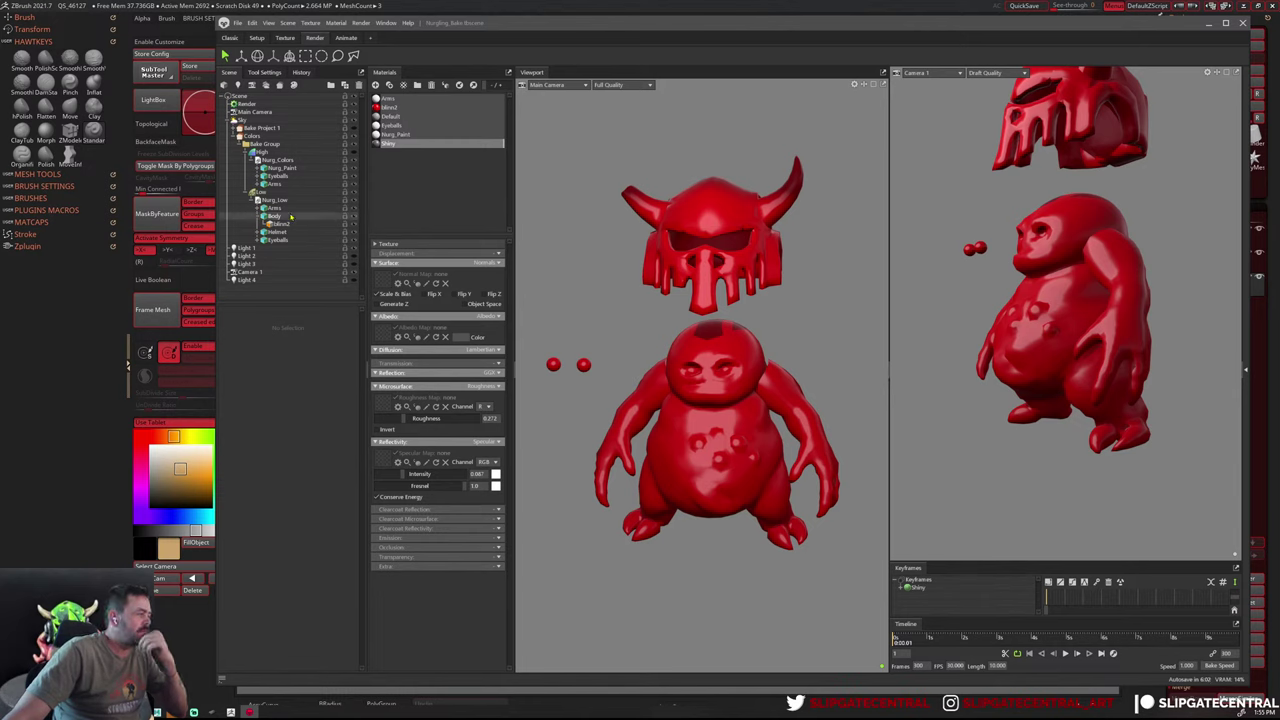
Raise blinn2 roughness to about 0.5, collapse the Colors group and swap the displayed mesh
{"action": "left_click", "coordinate": [395, 108]}
{"action": "left_click_drag", "start_coordinate": [414, 418], "coordinate": [467, 418]}
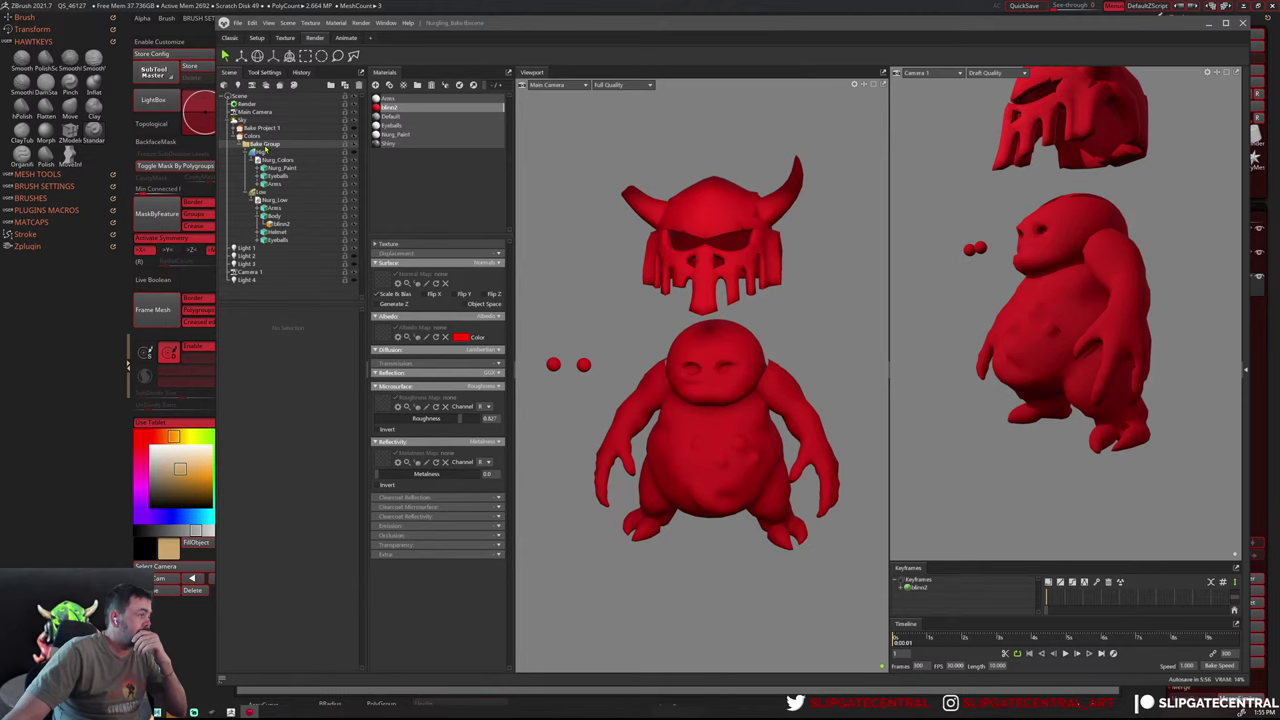
{"action": "double_click", "coordinate": [267, 136]}
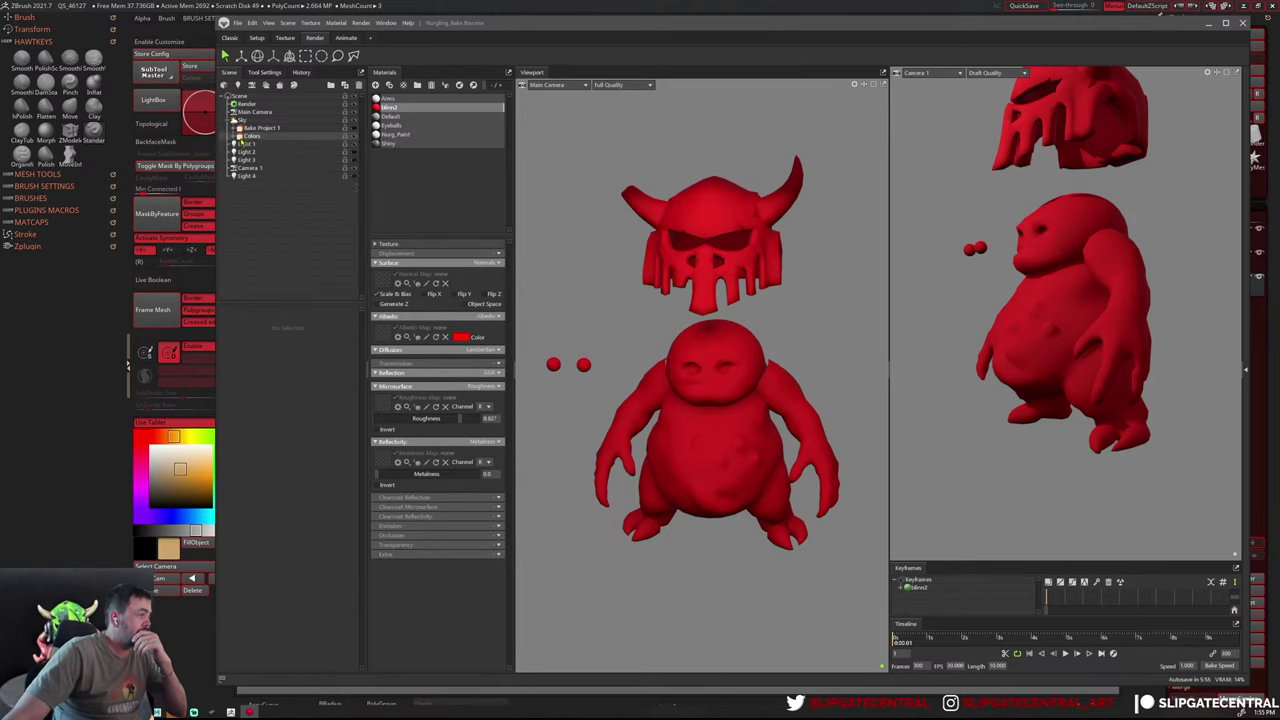
{"action": "left_click", "coordinate": [354, 131]}
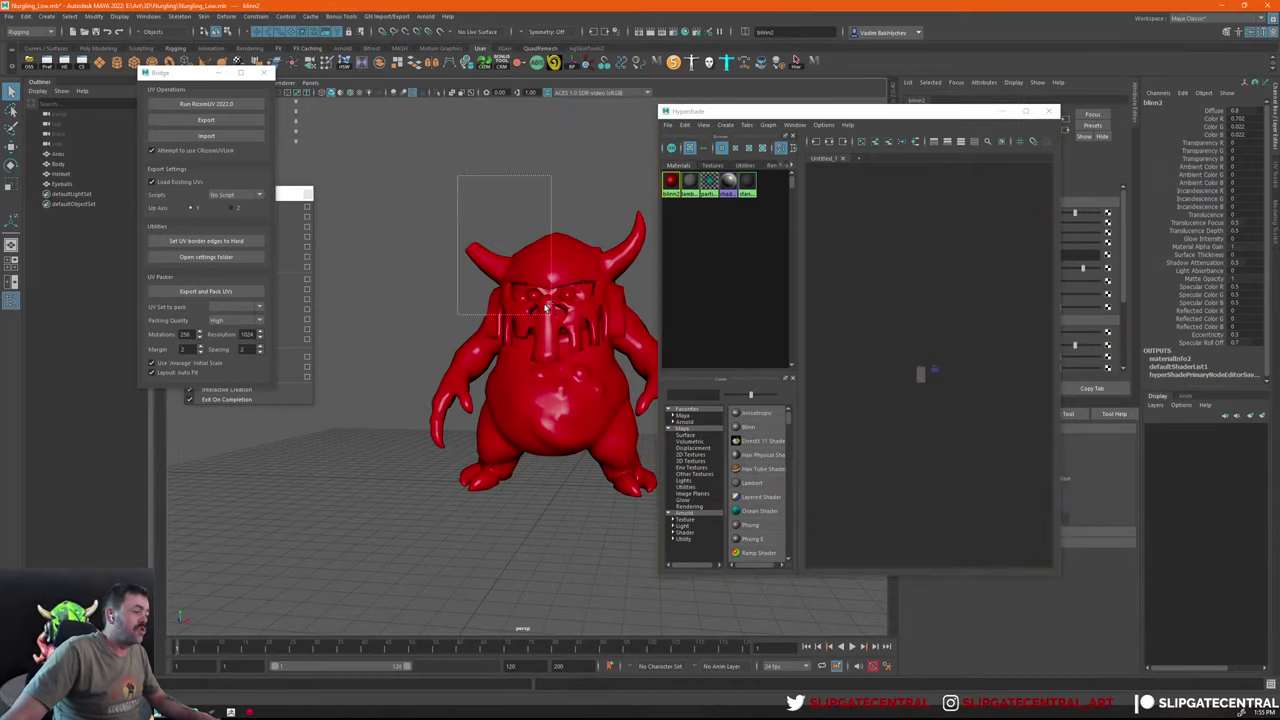
Export the selected Arms, Body, Helmet and Eyeballs meshes as an FBX named Nurg_Substance
{"action": "left_click_drag", "start_coordinate": [560, 350], "coordinate": [600, 350], "text": "alt"}
{"action": "left_click_drag", "start_coordinate": [750, 111], "coordinate": [850, 119]}
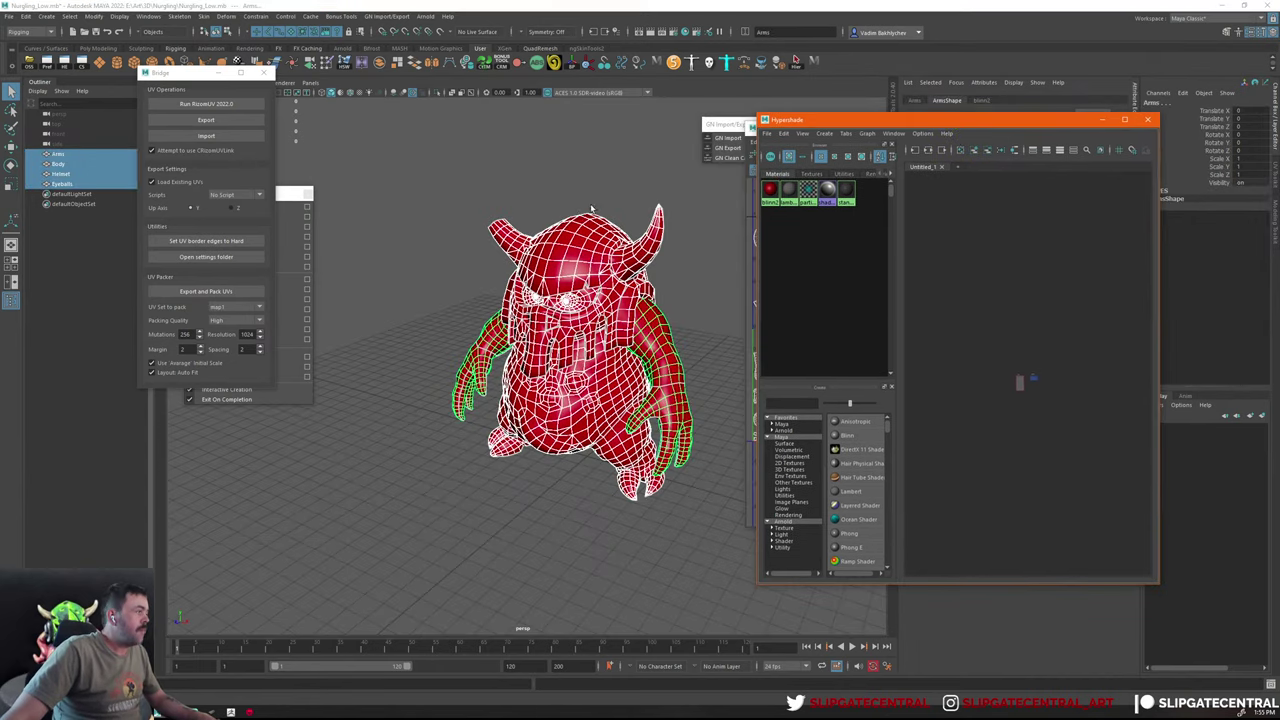
{"action": "left_click_drag", "start_coordinate": [560, 350], "coordinate": [600, 340], "text": "alt"}
{"action": "left_click", "coordinate": [8, 16]}
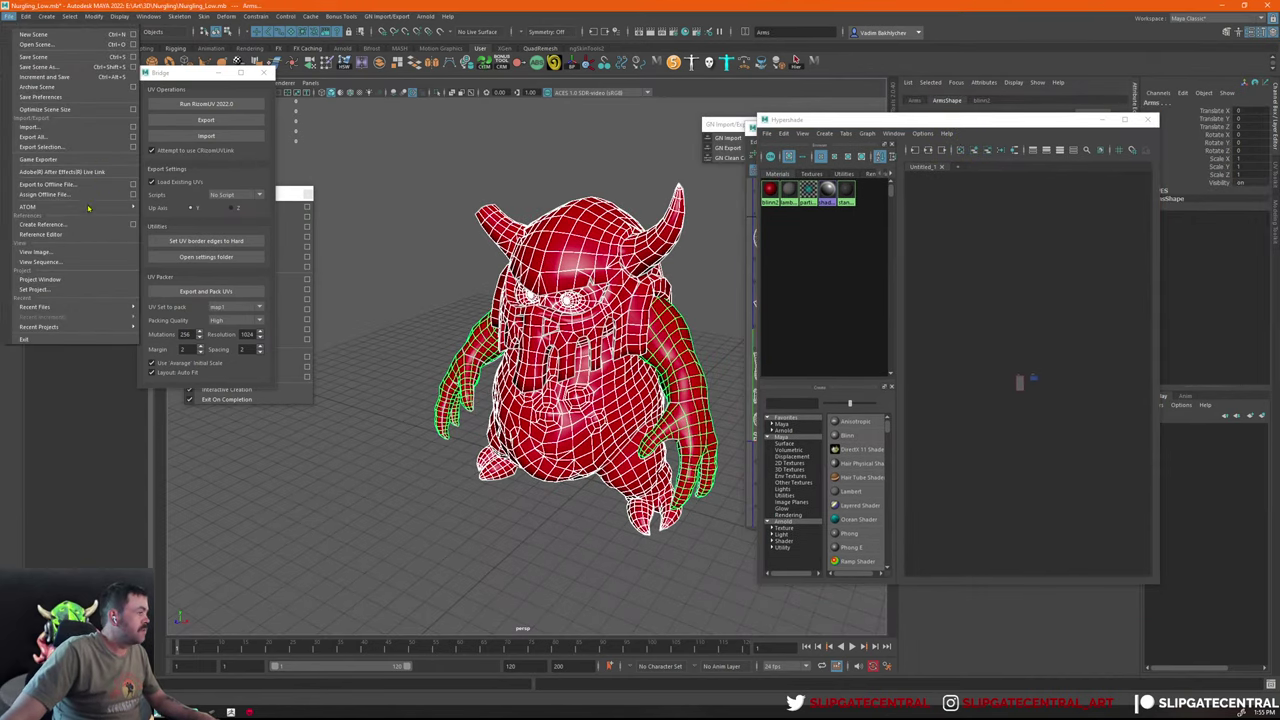
{"action": "left_click", "coordinate": [40, 146]}
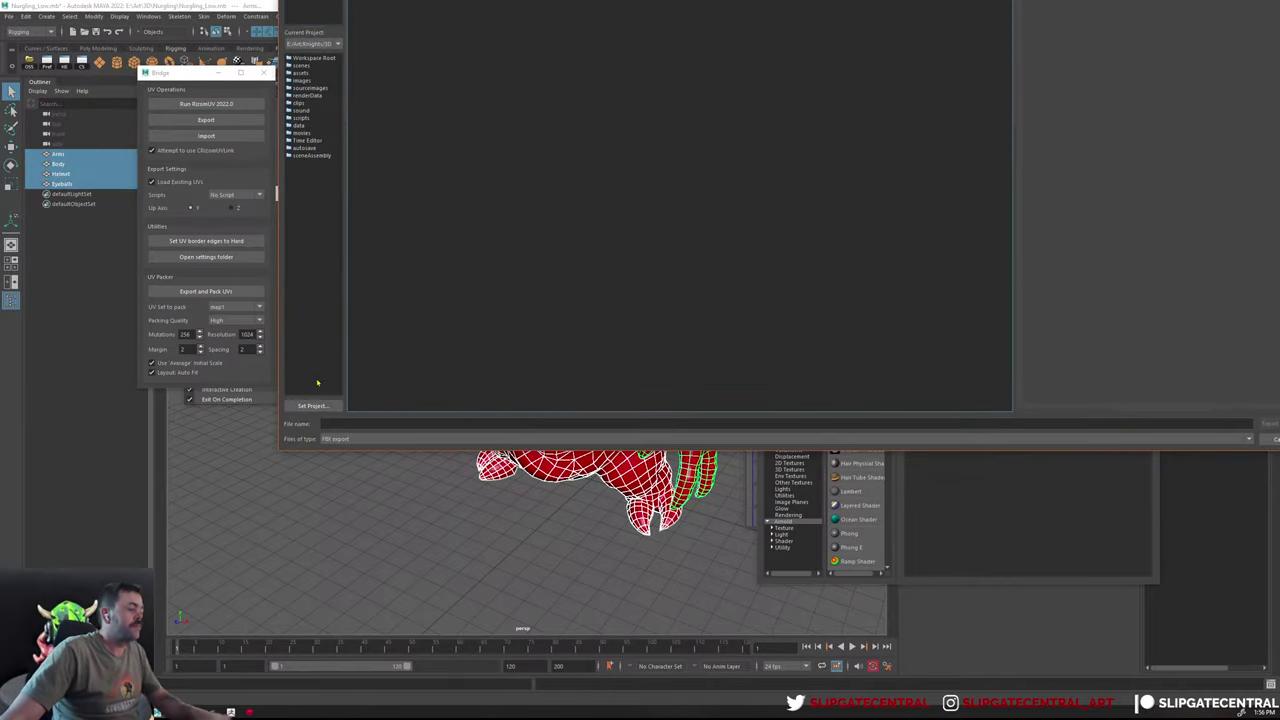
{"action": "left_click", "coordinate": [386, 423]}
{"action": "type", "text": "Nurg_Substance"}
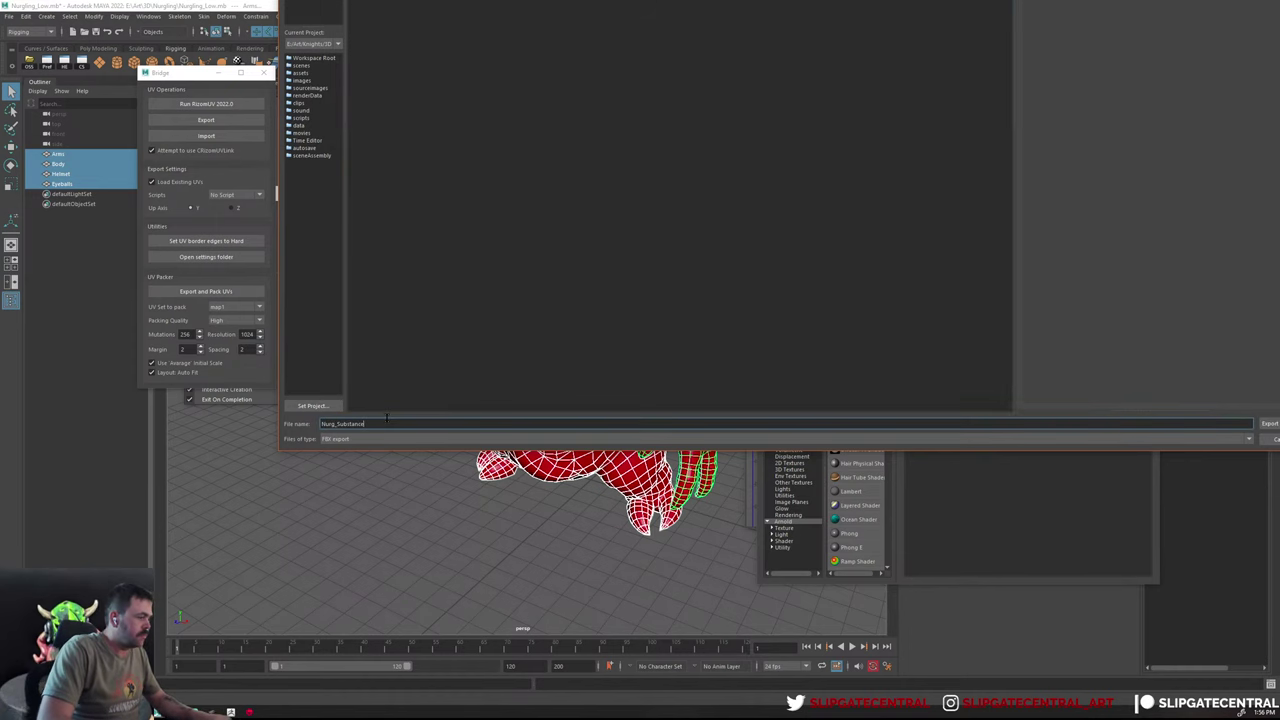
{"action": "key", "text": "Return"}
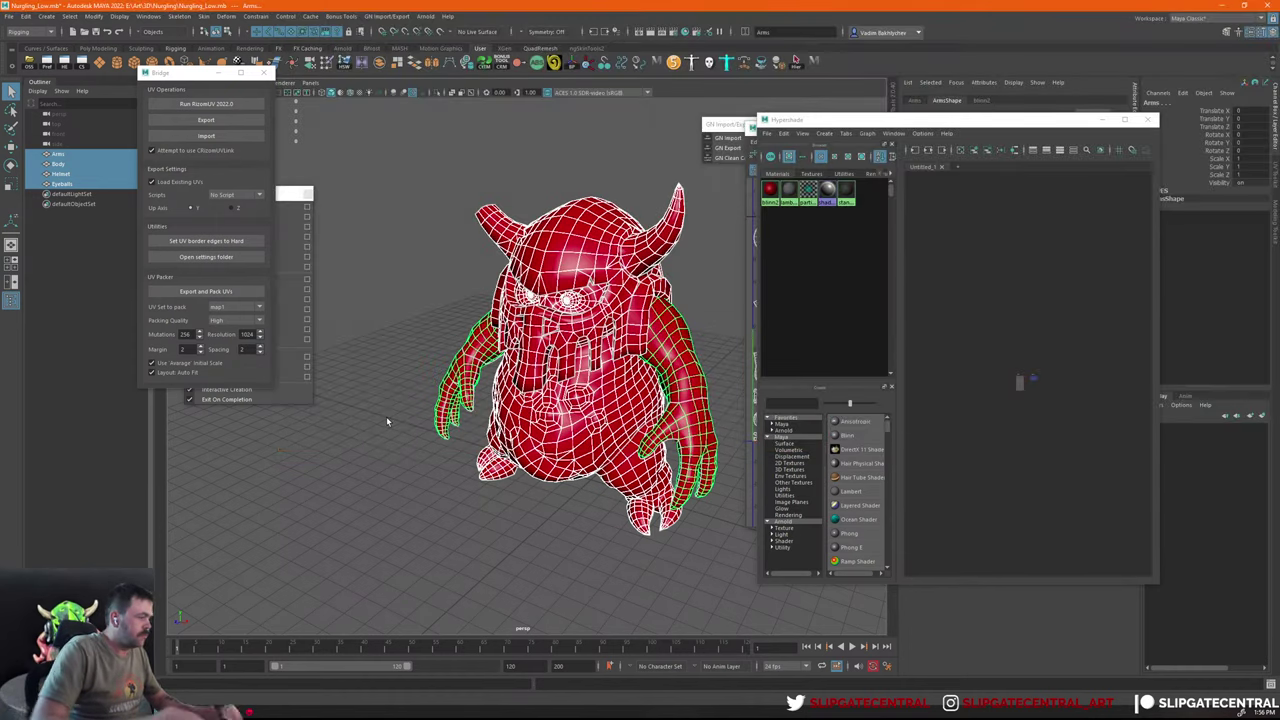
{"action": "left_click", "coordinate": [576, 150]}
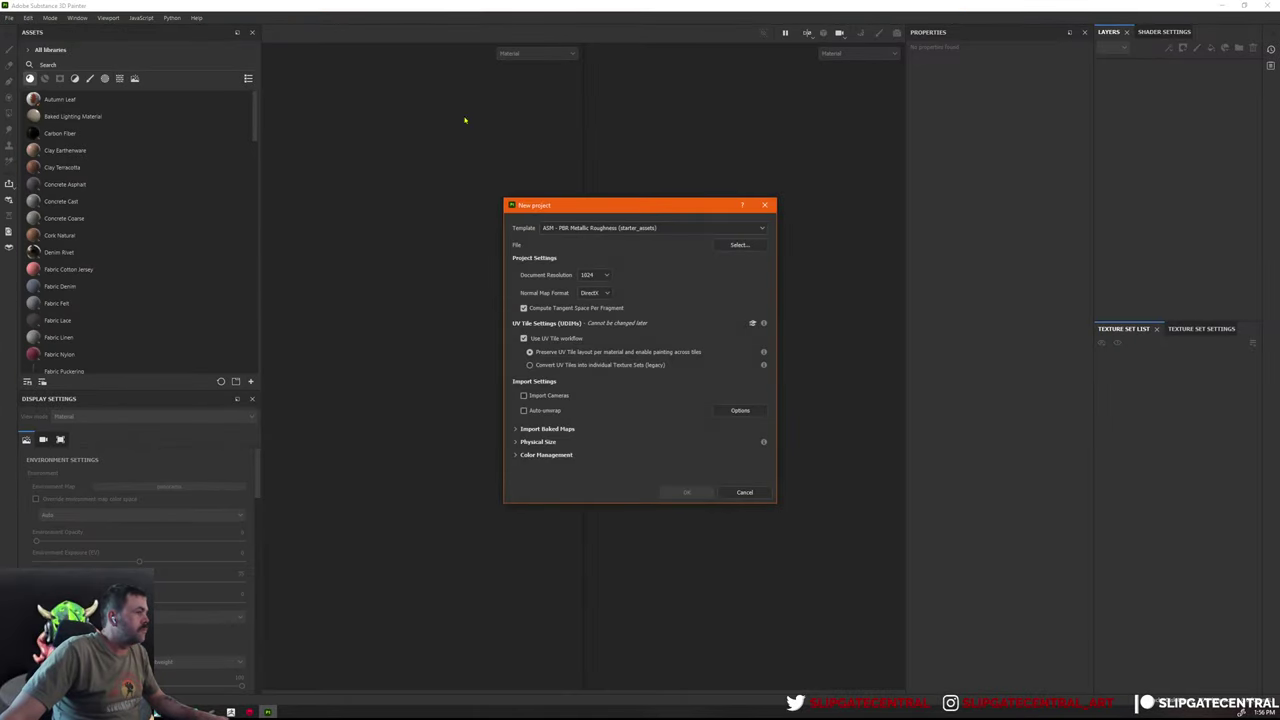
Browse the template list, leaving ASM - PBR Metallic Roughness (starter_assets) selected
{"action": "left_click_drag", "start_coordinate": [651, 209], "coordinate": [678, 210]}
{"action": "left_click", "coordinate": [690, 229]}
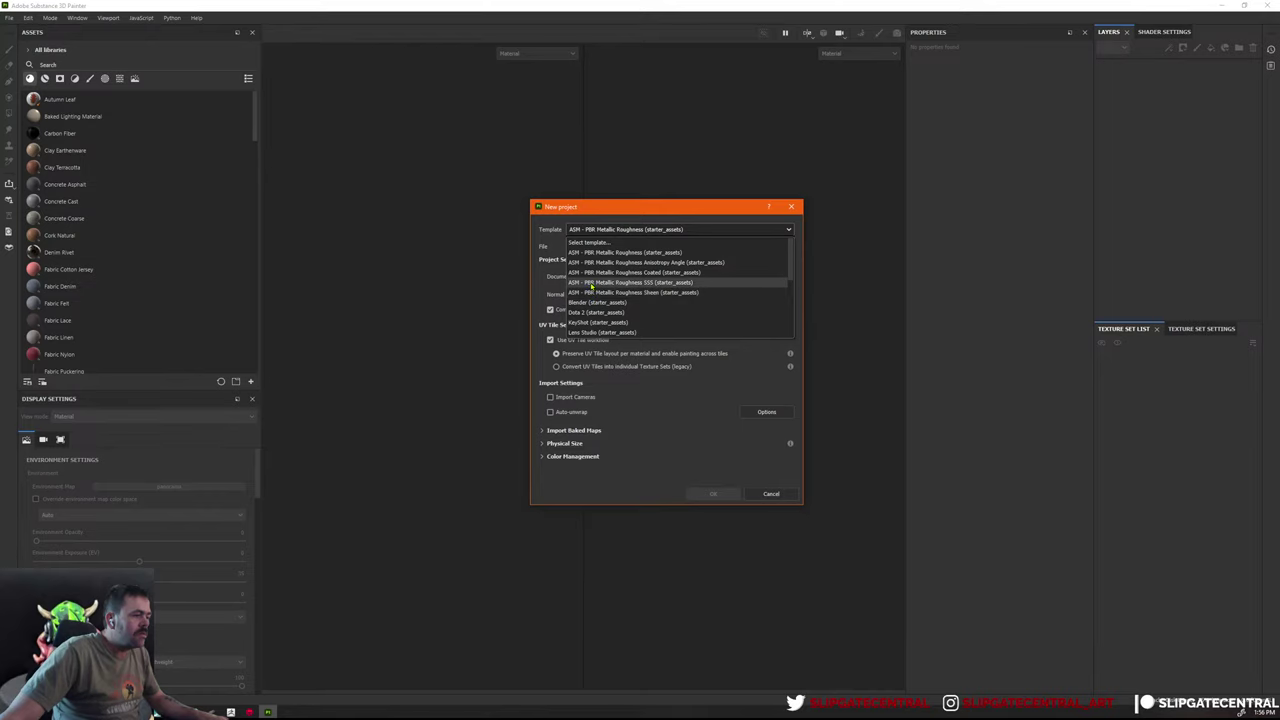
{"action": "scroll", "coordinate": [591, 285], "scroll_direction": "down", "scroll_amount": 2}
{"action": "scroll", "coordinate": [591, 285], "scroll_direction": "down", "scroll_amount": 1}
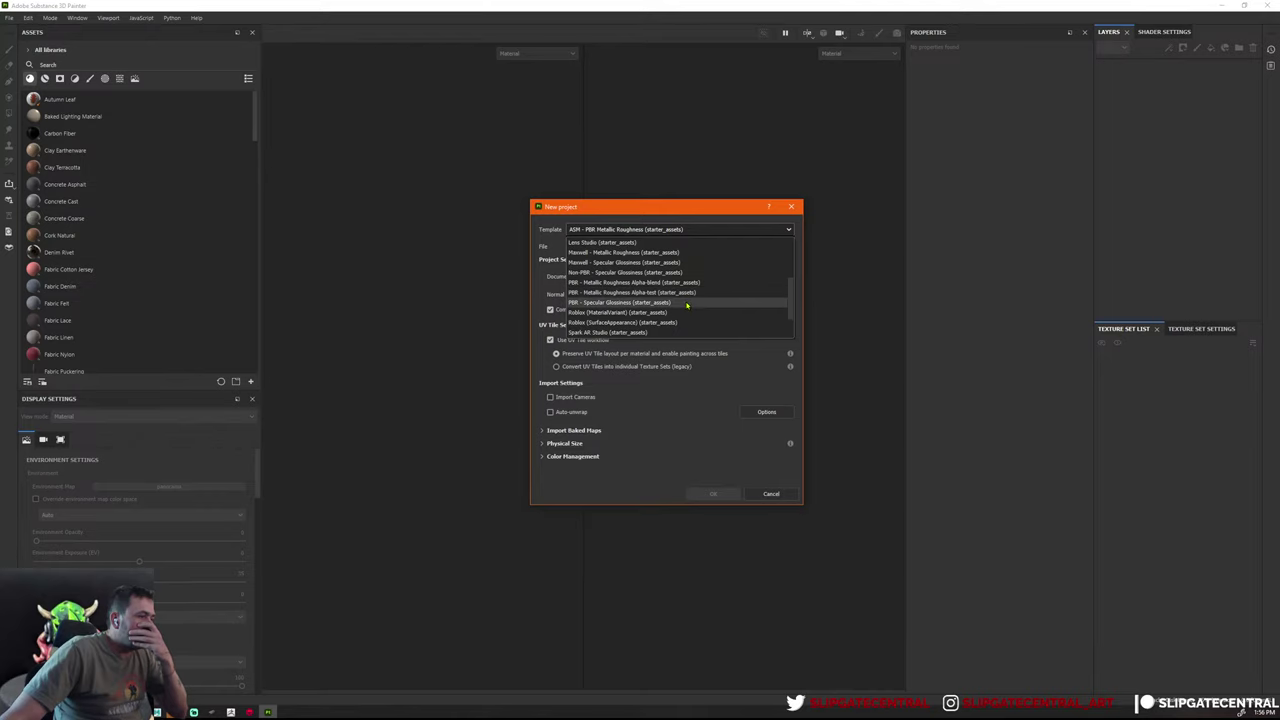
{"action": "scroll", "coordinate": [687, 305], "scroll_direction": "up", "scroll_amount": 3}
{"action": "scroll", "coordinate": [687, 305], "scroll_direction": "up", "scroll_amount": 2}
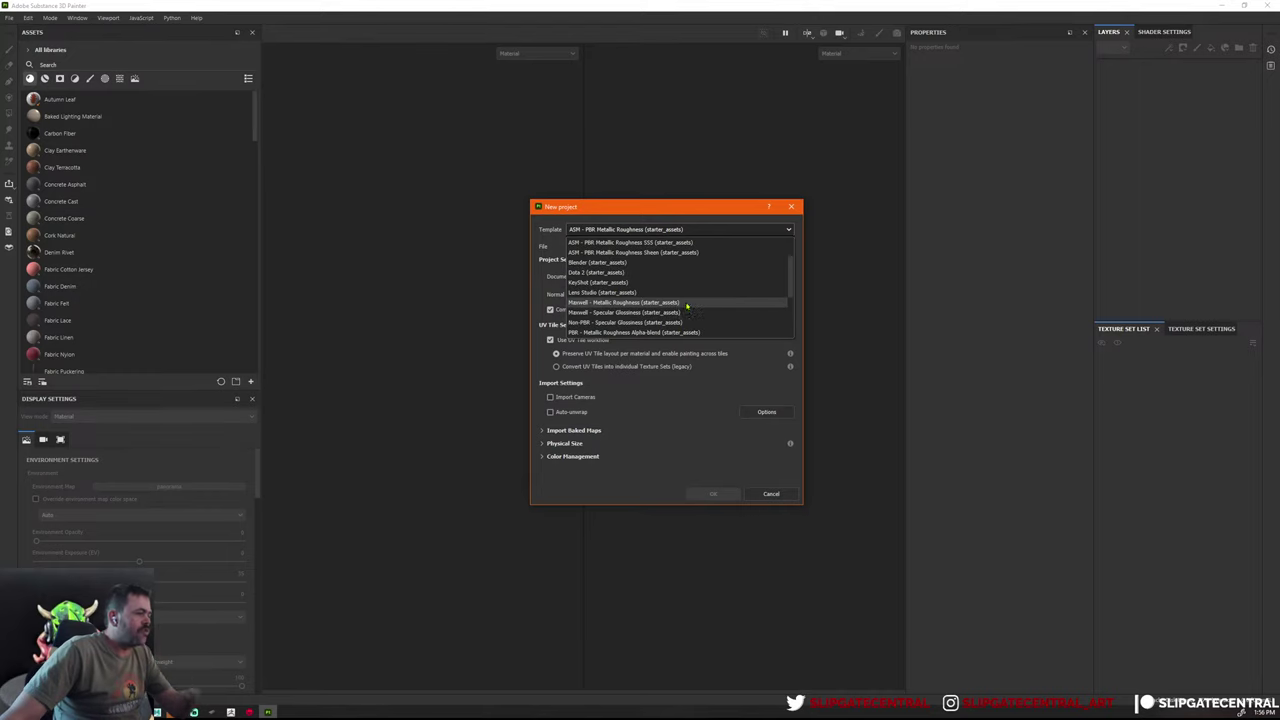
{"action": "scroll", "coordinate": [687, 305], "scroll_direction": "up", "scroll_amount": 3}
{"action": "scroll", "coordinate": [687, 305], "scroll_direction": "up", "scroll_amount": 1}
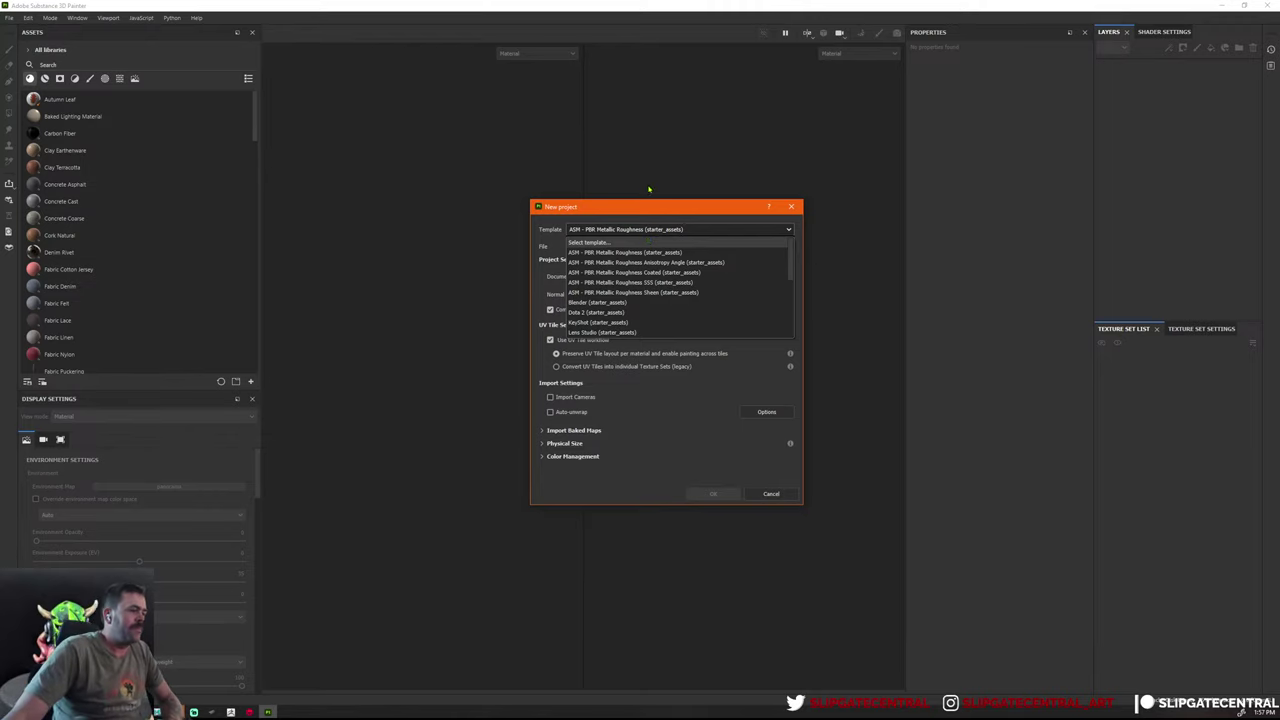
Set the PBR - Metallic Roughness Alpha-test template at 4096 resolution and browse for the mesh
{"action": "left_click", "coordinate": [651, 191]}
{"action": "mouse_move", "coordinate": [685, 219]}
{"action": "left_mouse_down"}
{"action": "mouse_move", "coordinate": [647, 206]}
{"action": "mouse_move", "coordinate": [669, 216]}
{"action": "left_mouse_up"}
{"action": "left_click", "coordinate": [614, 270]}
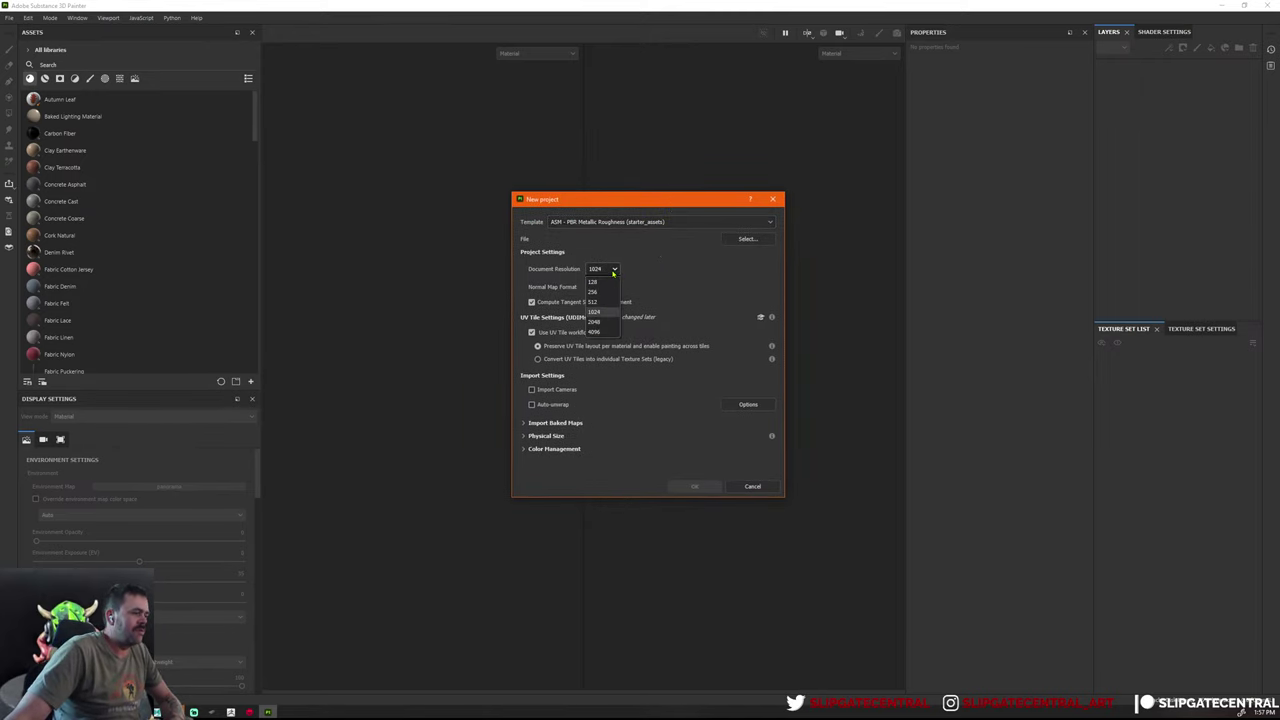
{"action": "left_click", "coordinate": [614, 270]}
{"action": "left_click", "coordinate": [614, 270]}
{"action": "left_click", "coordinate": [595, 331]}
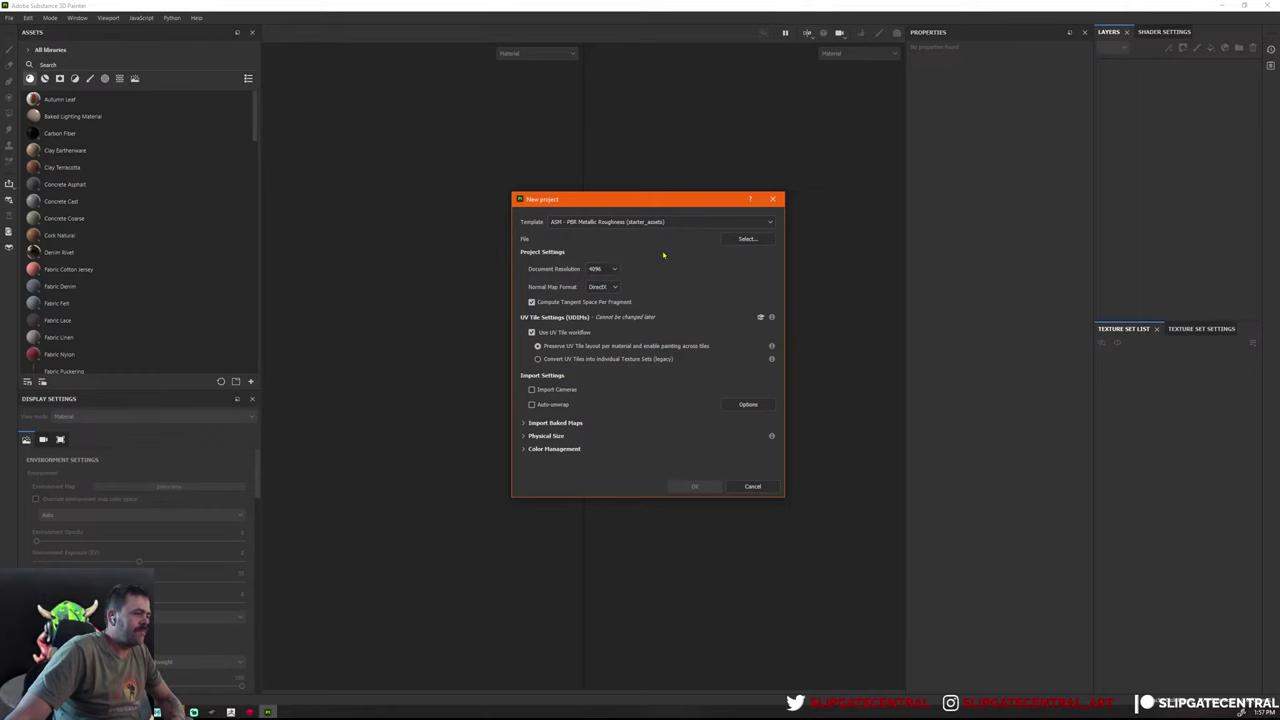
{"action": "left_click", "coordinate": [728, 223]}
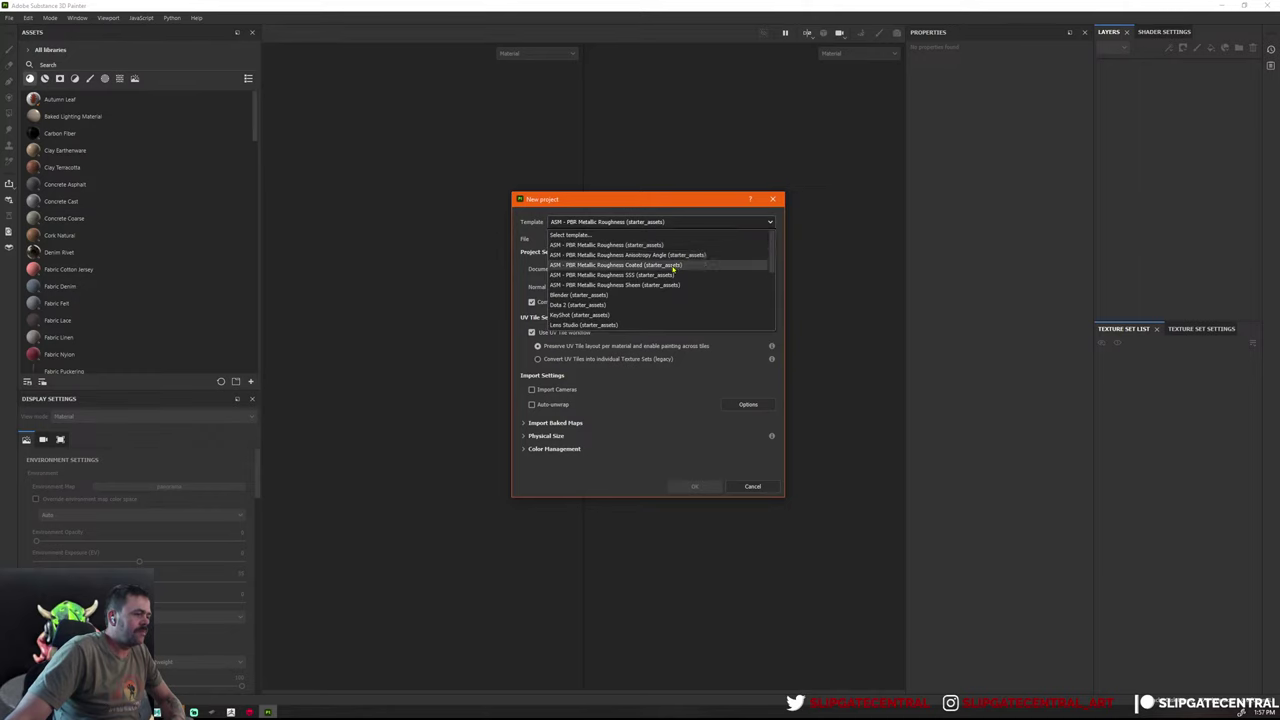
{"action": "scroll", "coordinate": [660, 290], "scroll_direction": "down", "scroll_amount": 2}
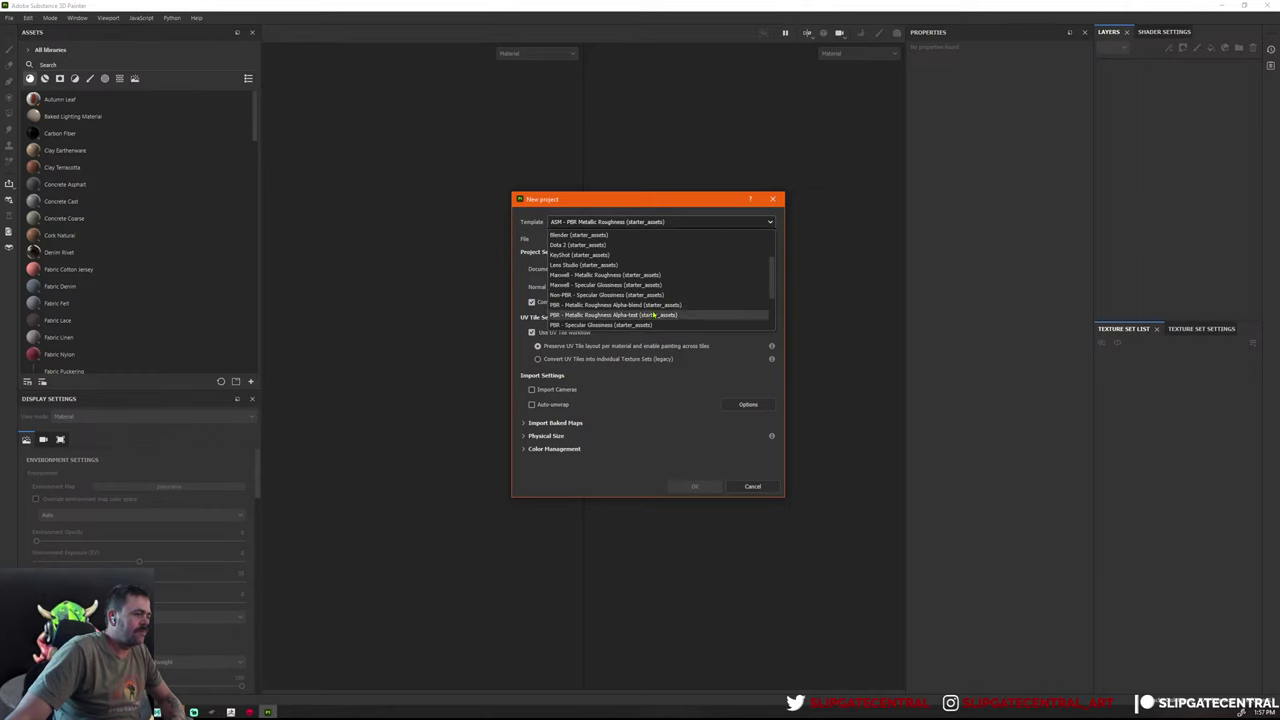
{"action": "left_click", "coordinate": [659, 316]}
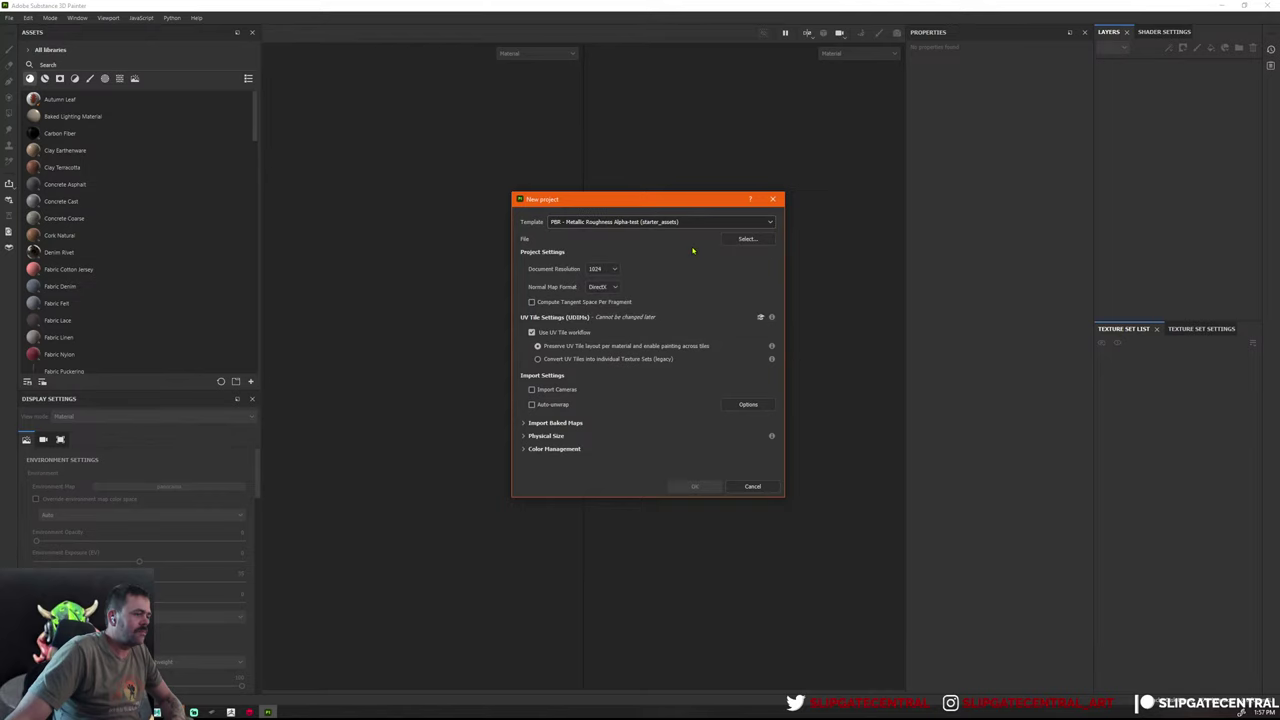
{"action": "left_click", "coordinate": [612, 268]}
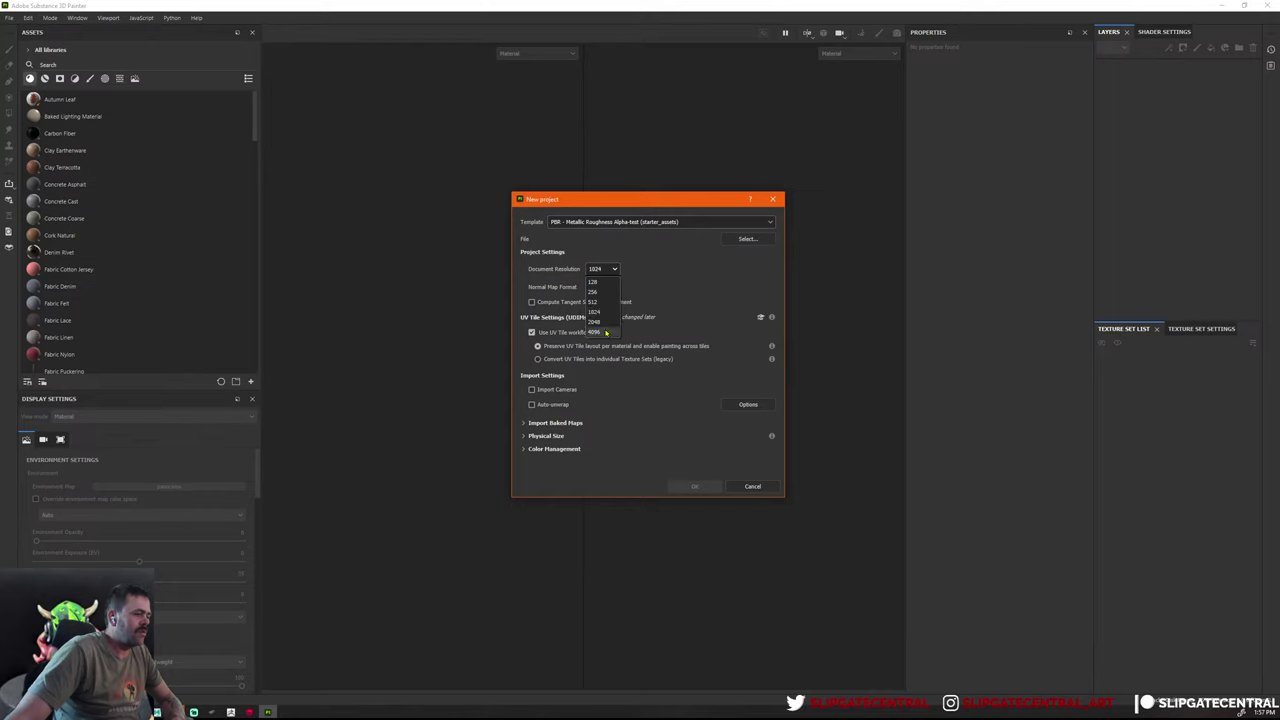
{"action": "left_click", "coordinate": [605, 322]}
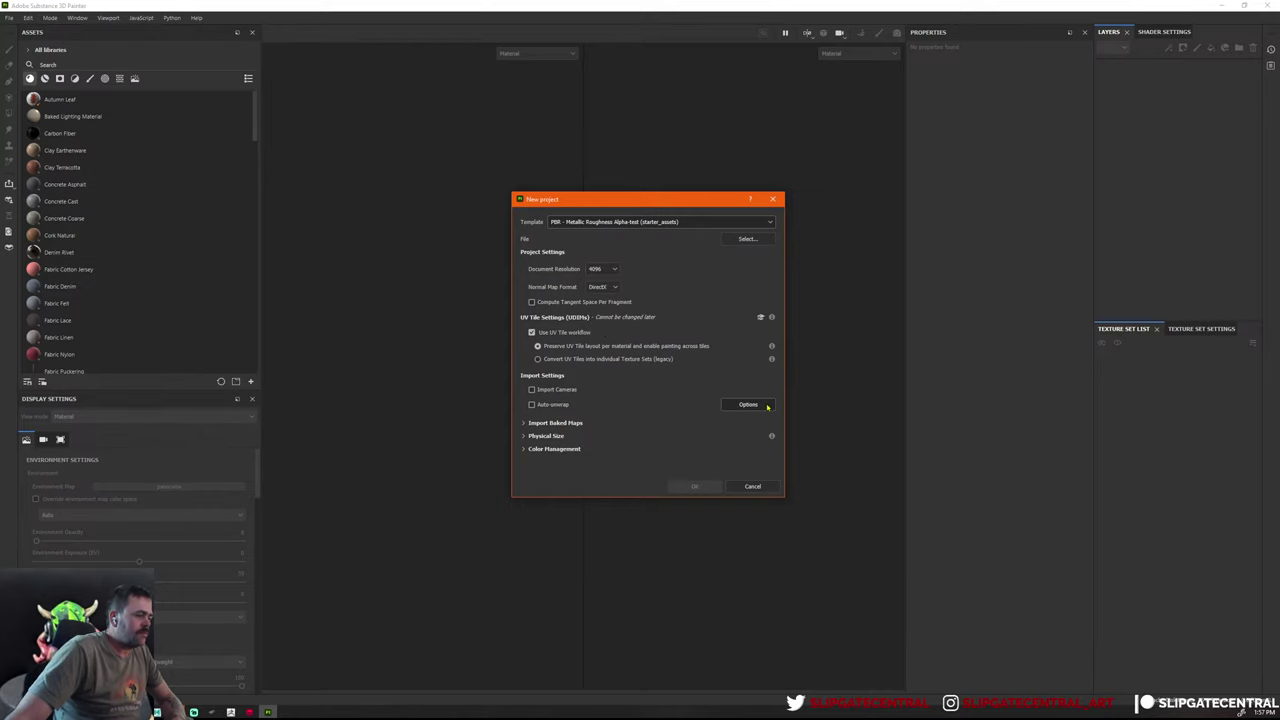
{"action": "left_click", "coordinate": [748, 240]}
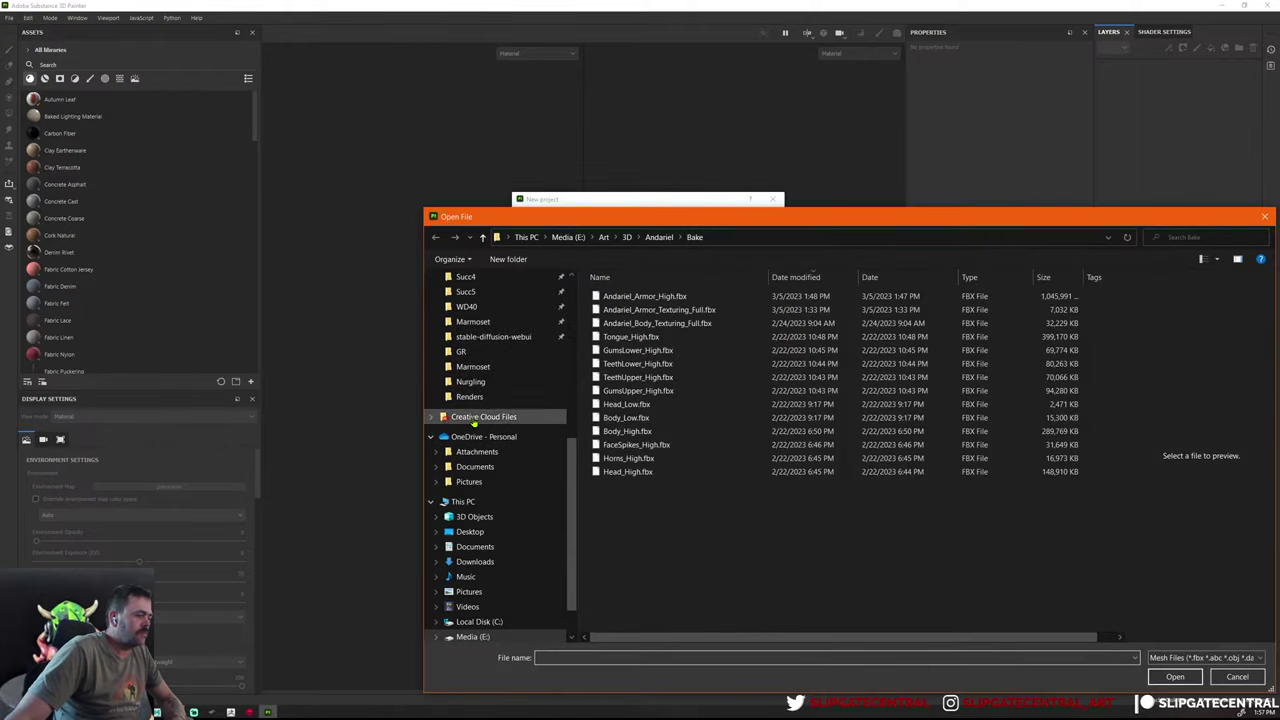
Choose Nurg_Substance.fbx from the Nurgling folder as the project mesh
{"action": "left_click", "coordinate": [470, 382]}
{"action": "left_click", "coordinate": [630, 296]}
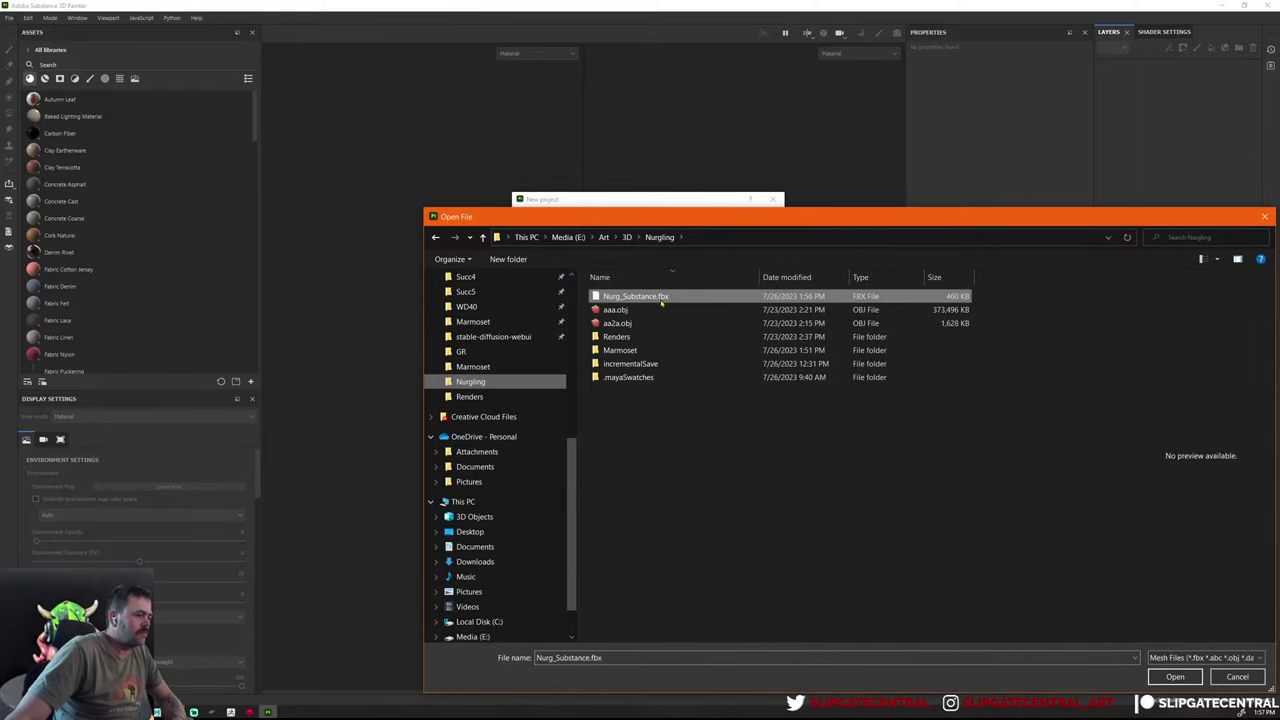
{"action": "double_click", "coordinate": [630, 296]}
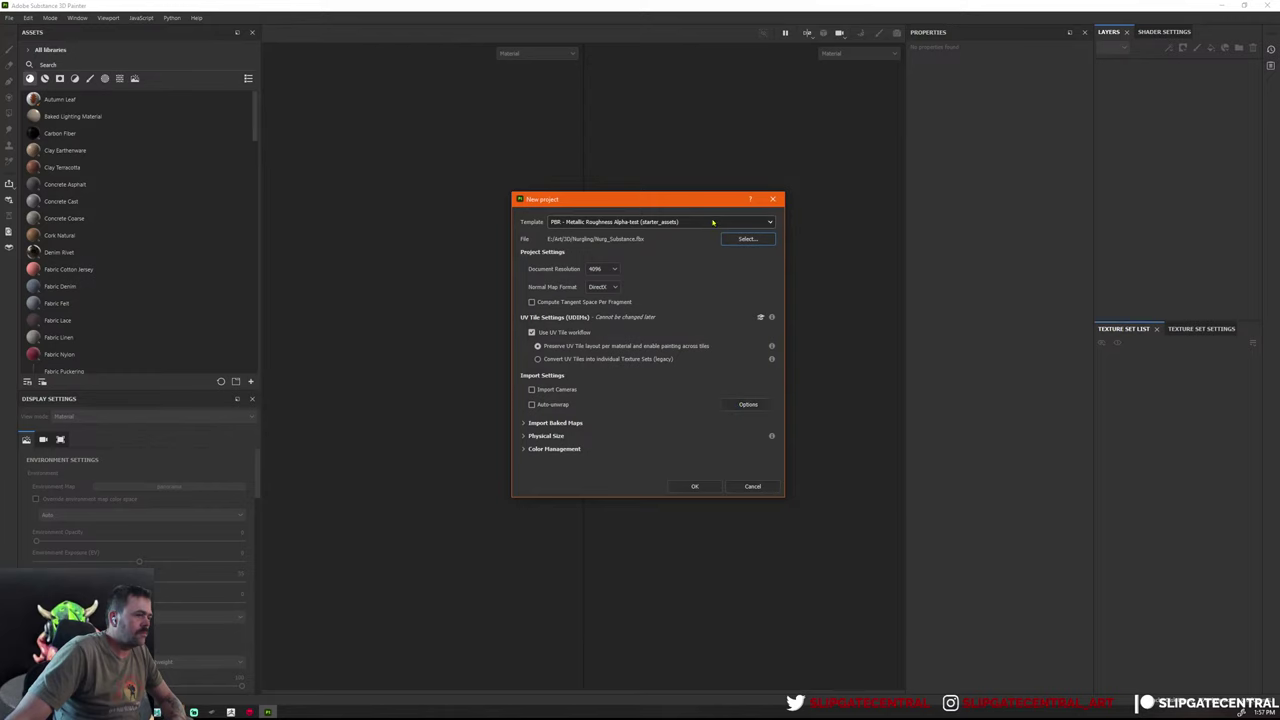
{"action": "left_click_drag", "start_coordinate": [703, 199], "coordinate": [630, 179]}
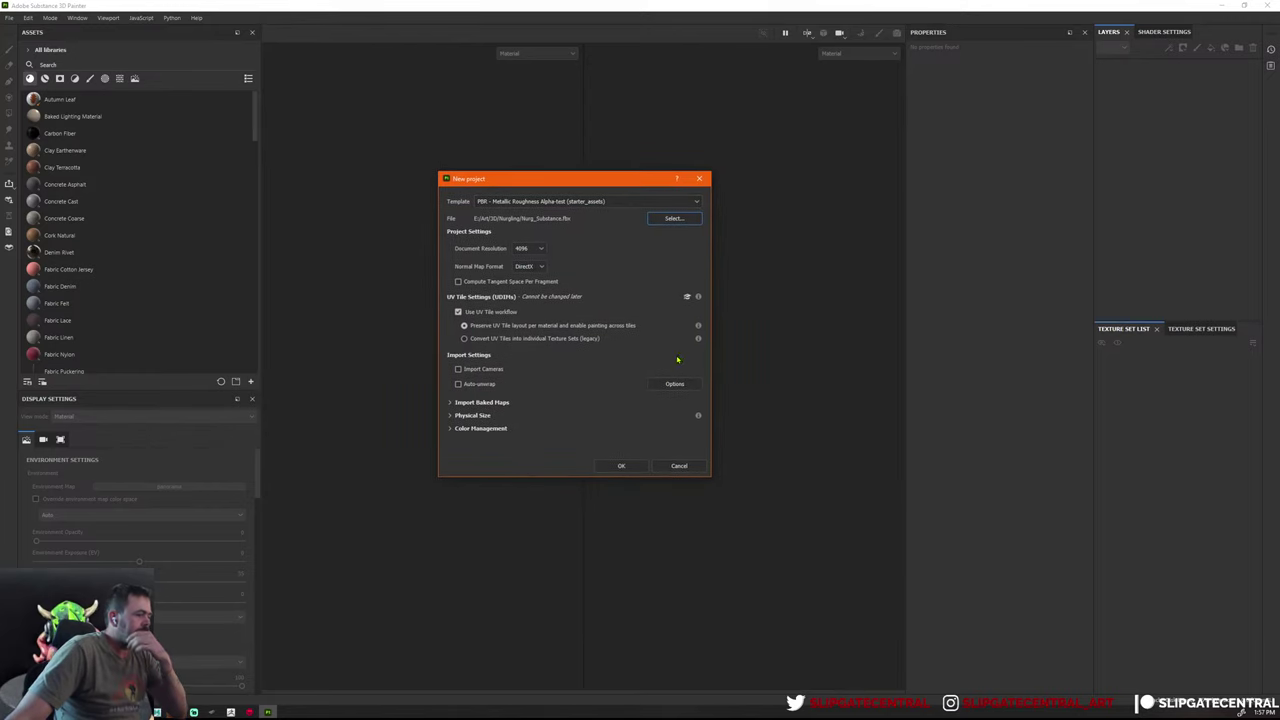
Import all NurgBake maps from the Marmoset folder as baked maps and create the project
{"action": "left_click", "coordinate": [596, 403]}
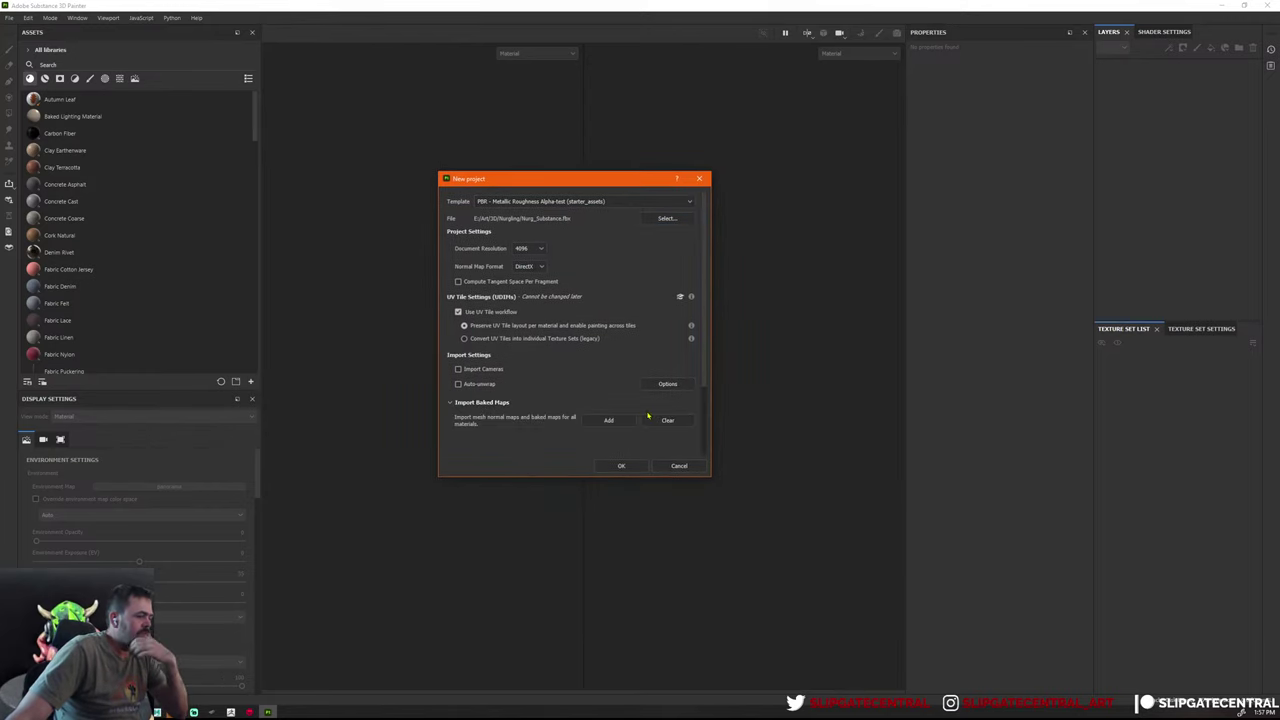
{"action": "scroll", "coordinate": [600, 410], "scroll_direction": "down", "scroll_amount": 2}
{"action": "scroll", "coordinate": [605, 415], "scroll_direction": "up", "scroll_amount": 2}
{"action": "left_click", "coordinate": [608, 420]}
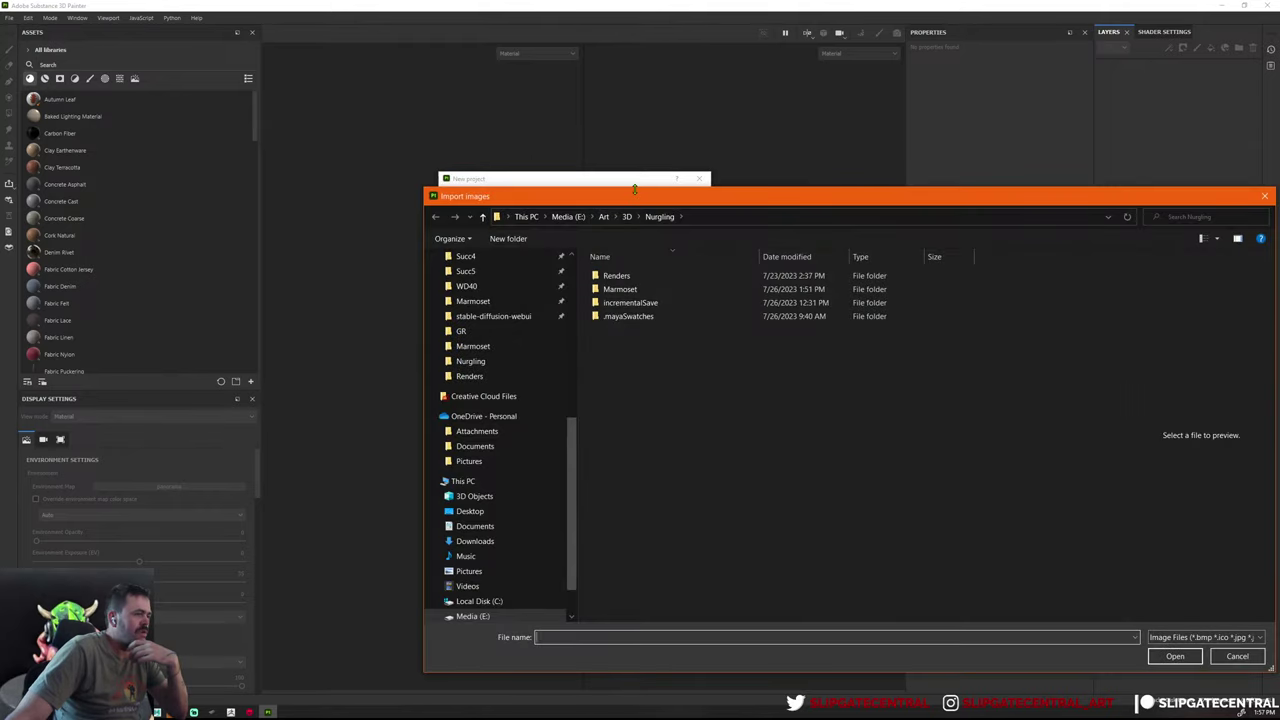
{"action": "left_click_drag", "start_coordinate": [640, 197], "coordinate": [597, 172]}
{"action": "left_click", "coordinate": [603, 266]}
{"action": "double_click", "coordinate": [603, 266]}
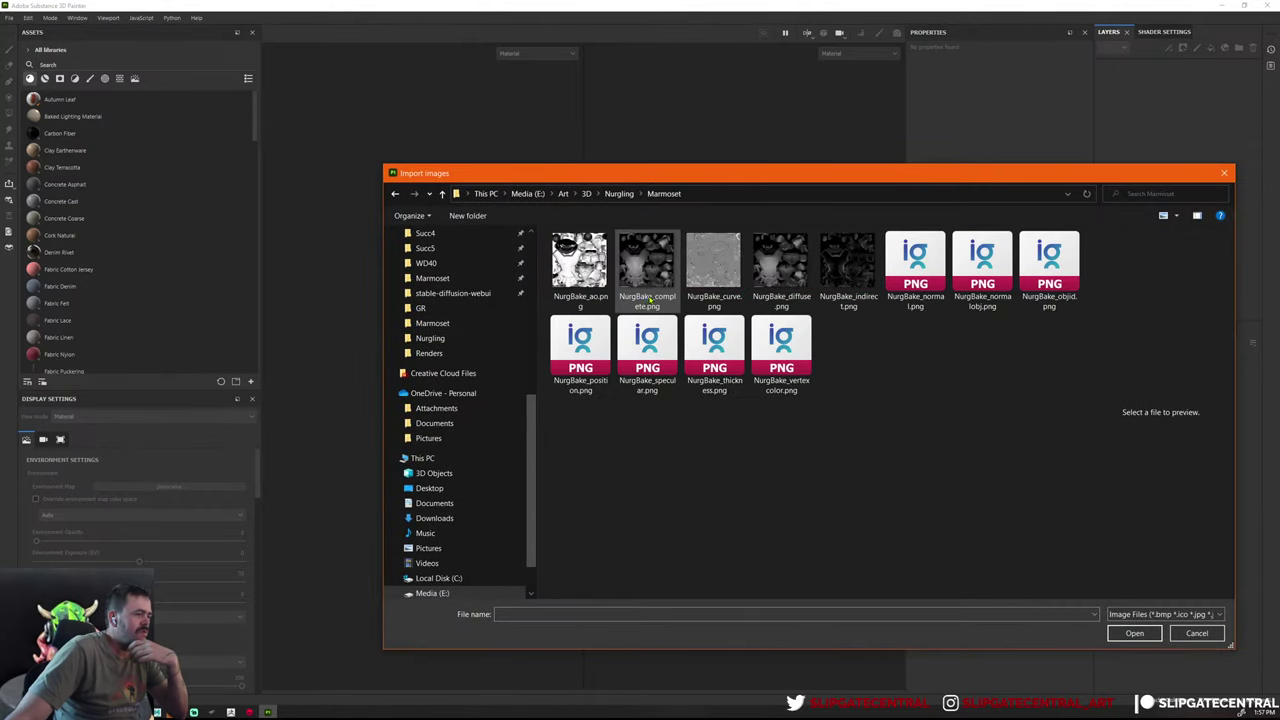
{"action": "left_click_drag", "start_coordinate": [597, 477], "coordinate": [1153, 235]}
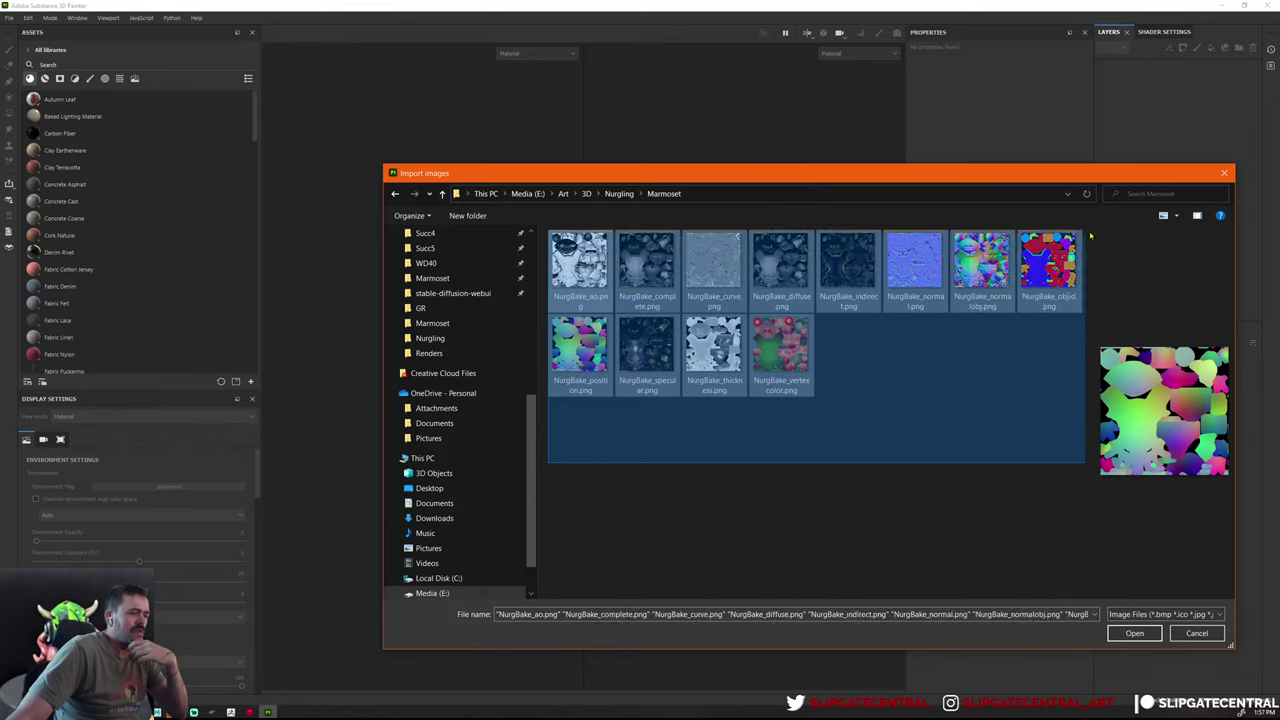
{"action": "left_click", "coordinate": [1134, 633]}
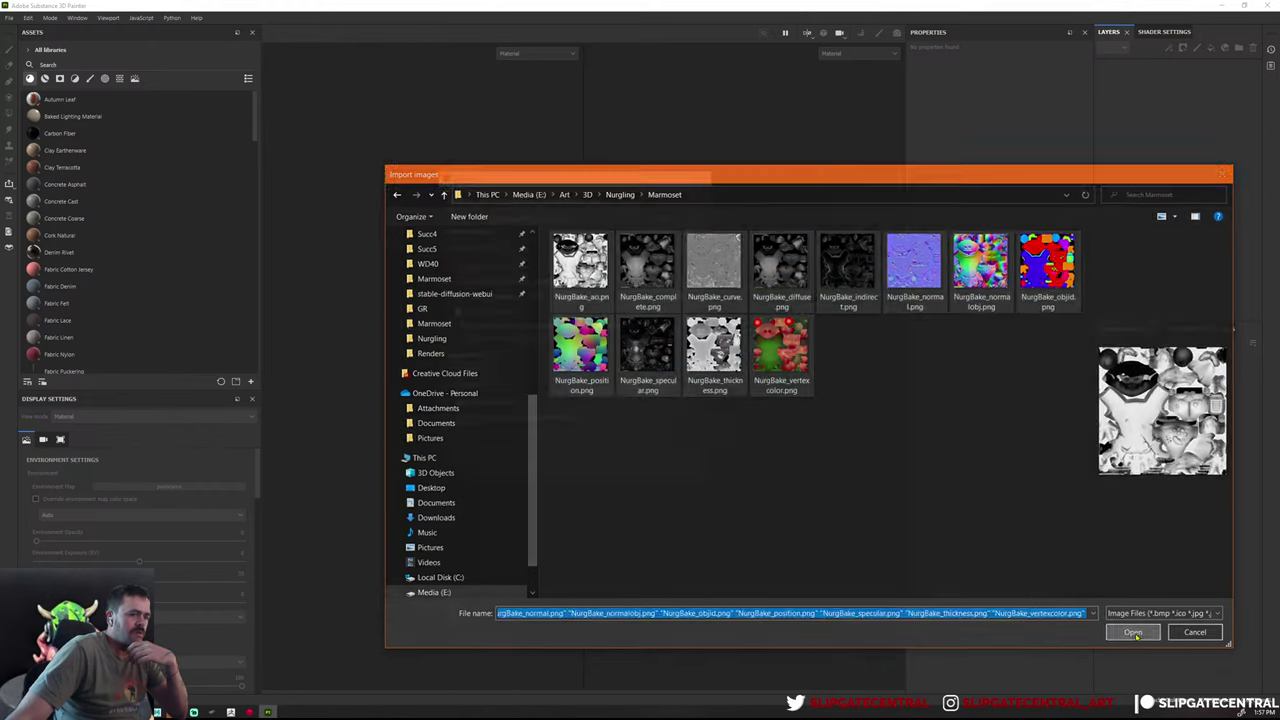
{"action": "left_click", "coordinate": [621, 466]}
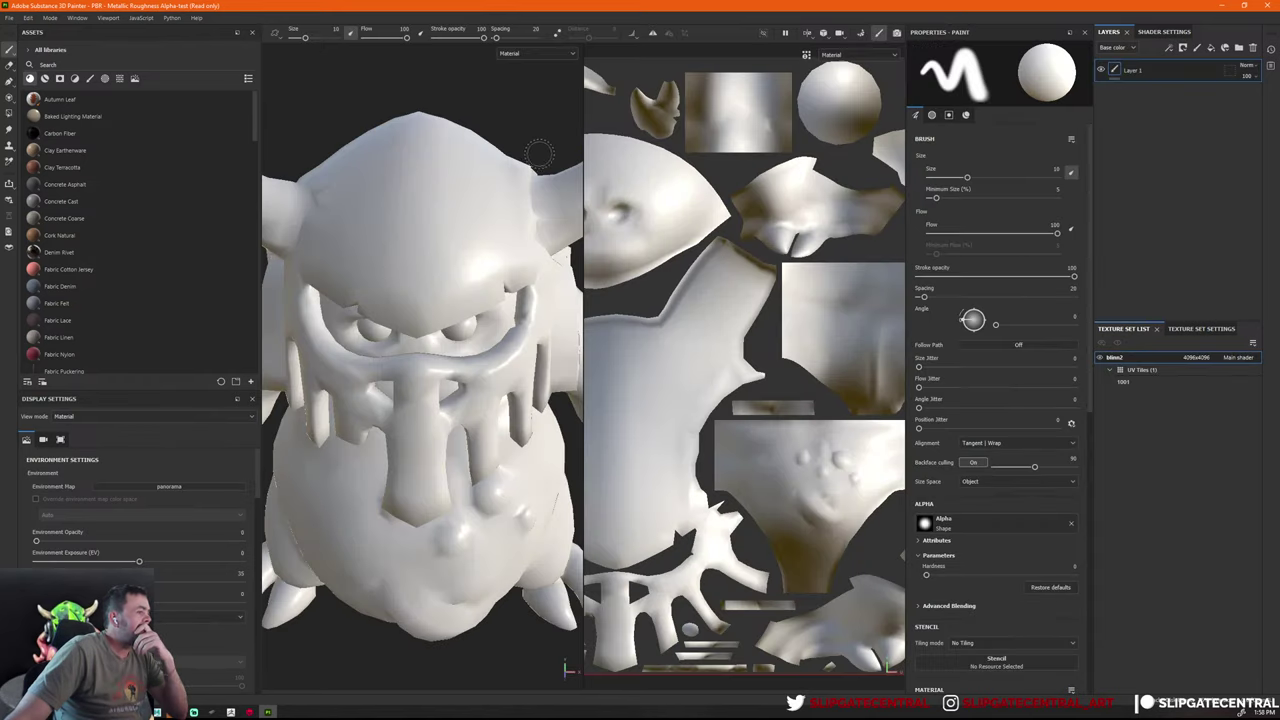
Assign NurgBake_normal to the Normal mesh map in Texture Set Settings
{"action": "key", "text": "F2"}
{"action": "mouse_move", "coordinate": [506, 117]}
{"action": "left_mouse_down", "text": "alt"}
{"action": "mouse_move", "coordinate": [657, 266]}
{"action": "mouse_move", "coordinate": [700, 280]}
{"action": "left_mouse_up", "text": "alt"}
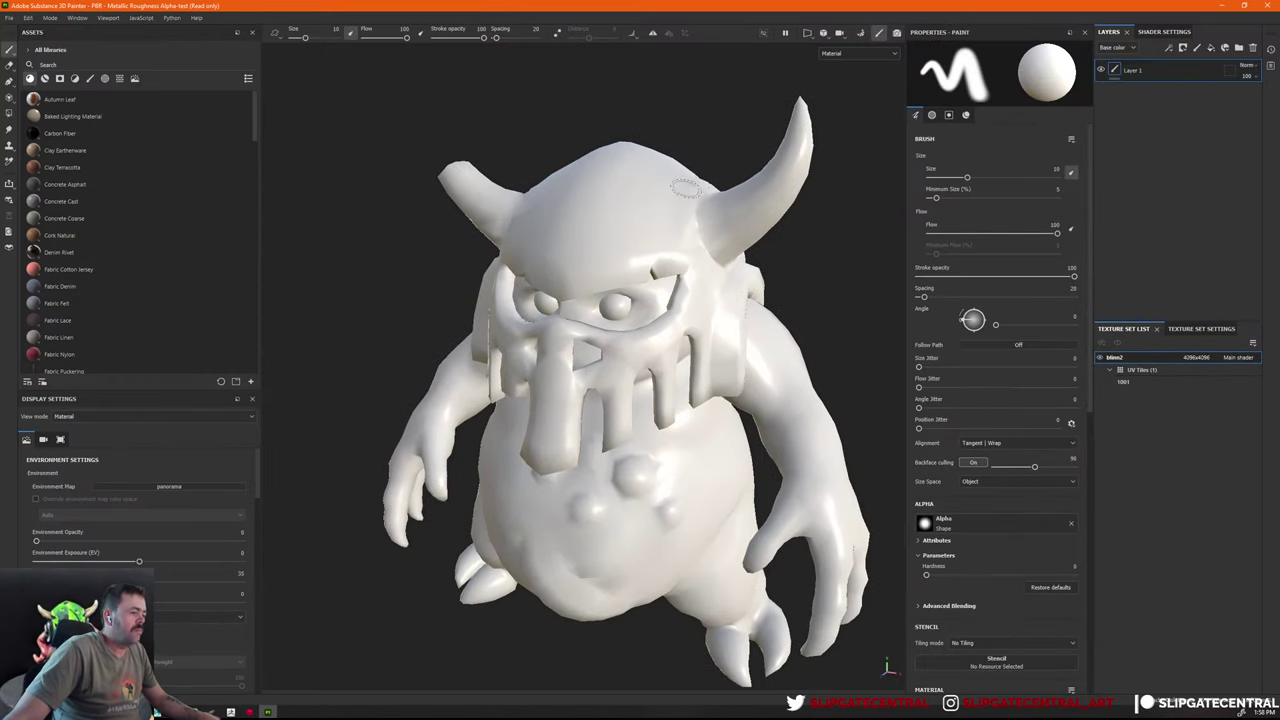
{"action": "left_click", "coordinate": [1151, 31]}
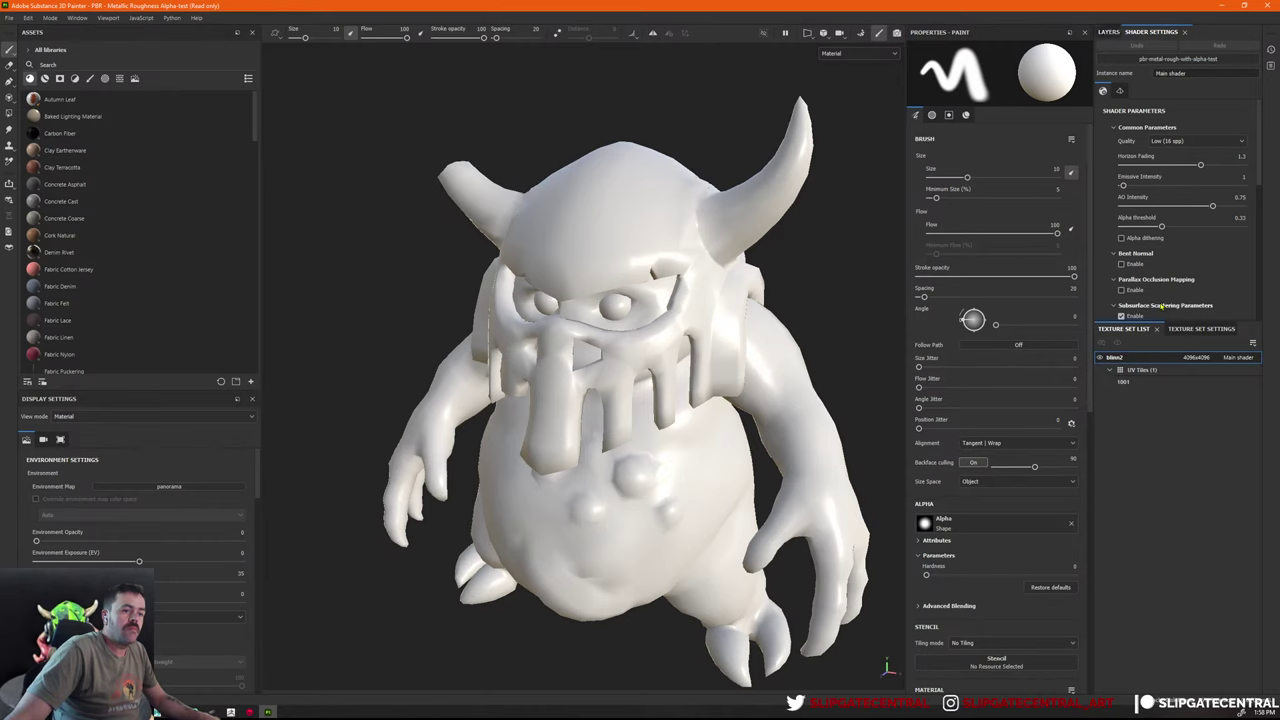
{"action": "left_click", "coordinate": [1201, 328]}
{"action": "scroll", "coordinate": [1180, 420], "scroll_direction": "down", "scroll_amount": 2}
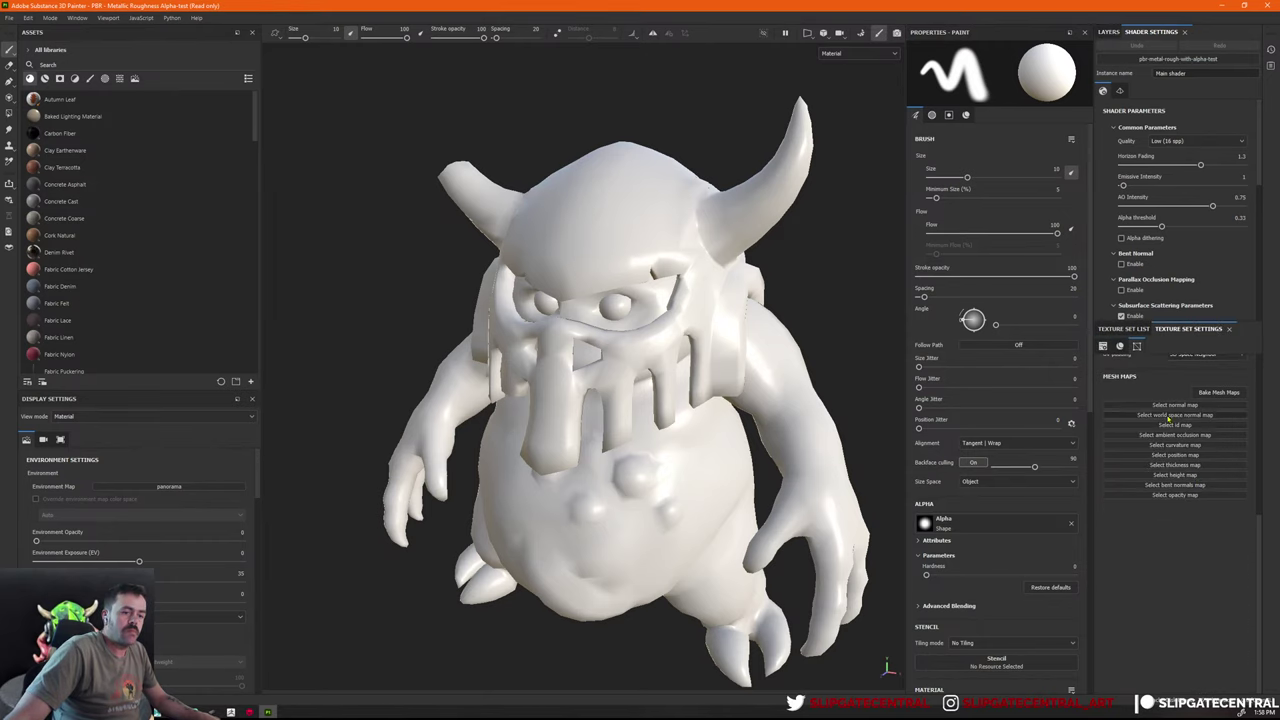
{"action": "left_click", "coordinate": [1180, 404]}
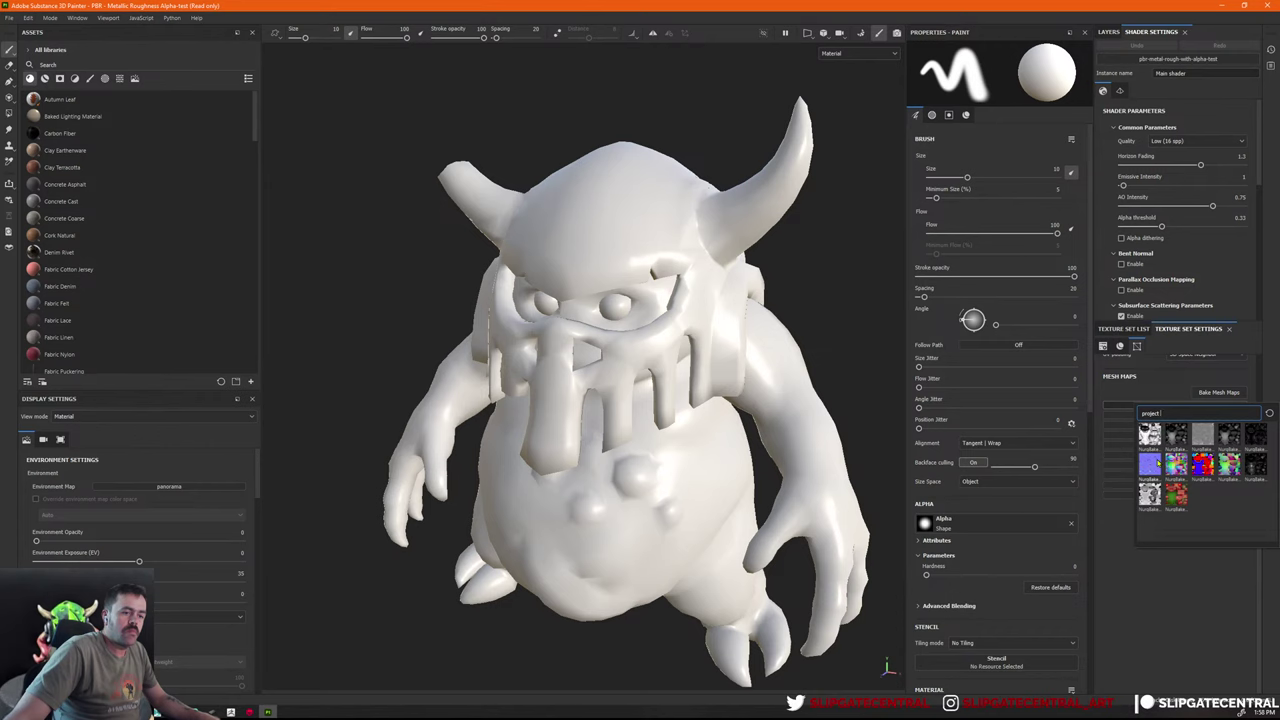
{"action": "left_click", "coordinate": [1150, 463]}
{"action": "left_click_drag", "start_coordinate": [708, 338], "coordinate": [770, 360], "text": "alt"}
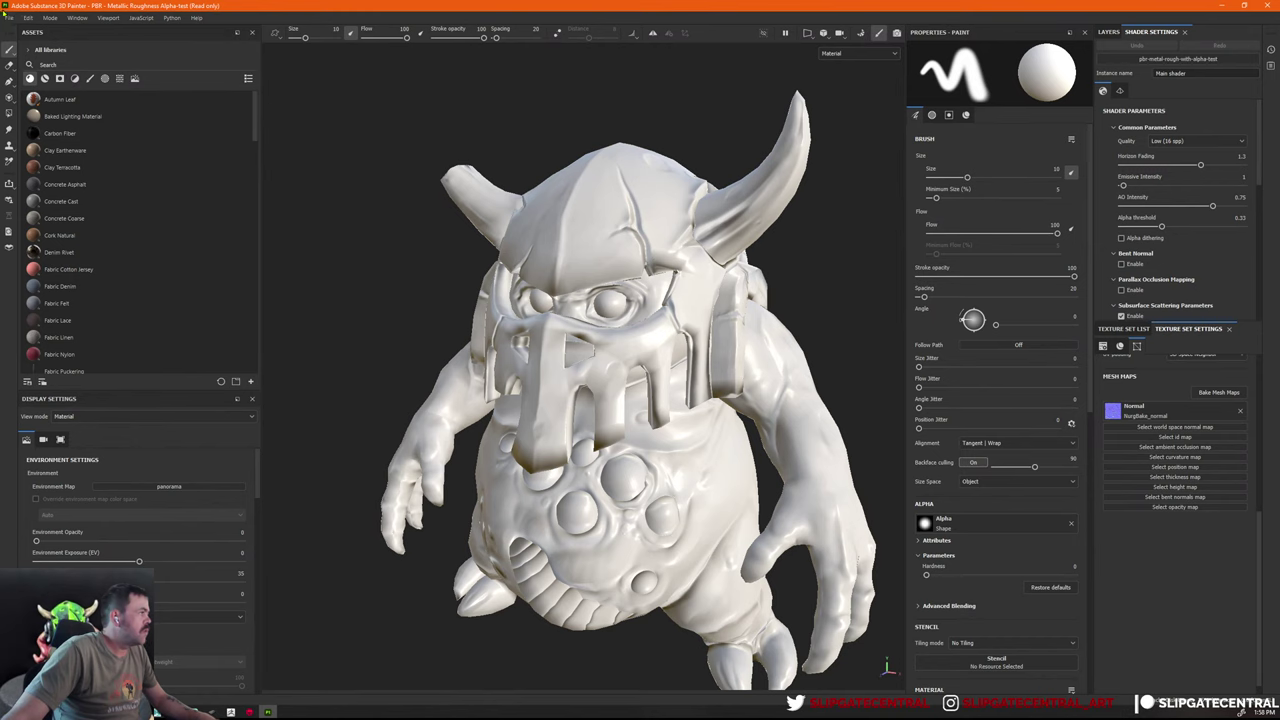
Open the application settings and close them without changes
{"action": "left_click", "coordinate": [28, 18]}
{"action": "left_click", "coordinate": [60, 78]}
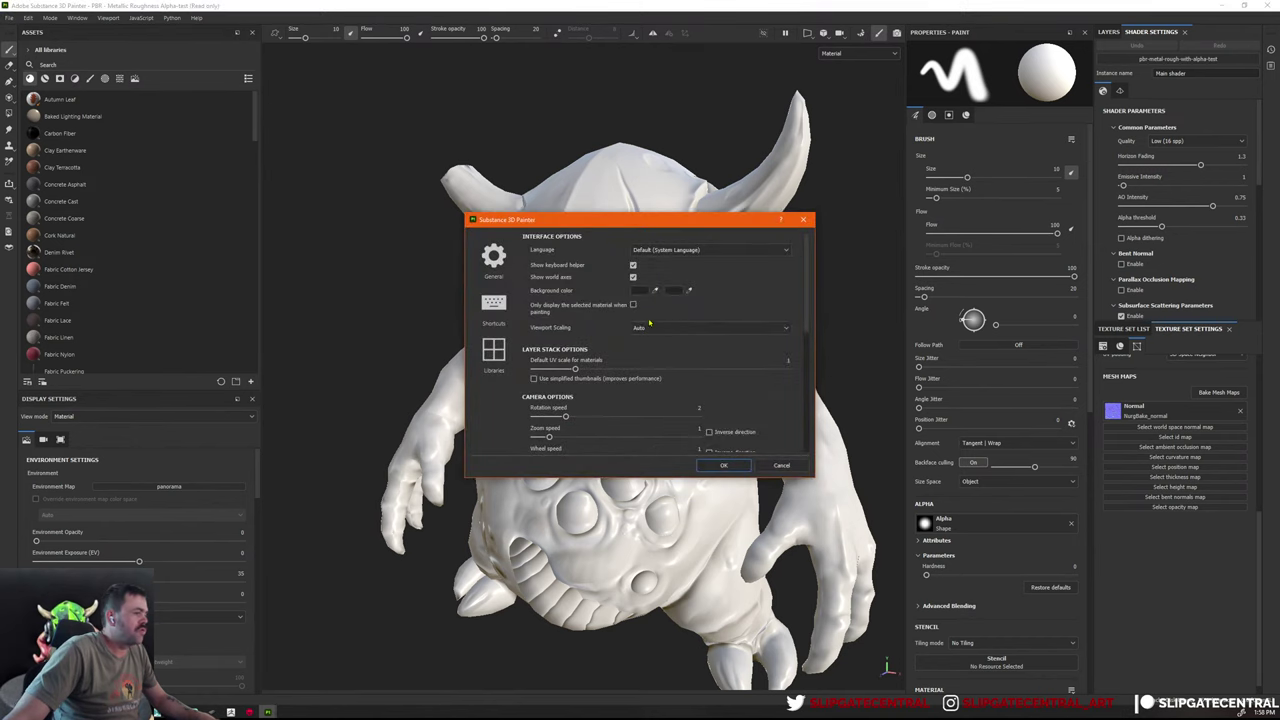
{"action": "left_click", "coordinate": [802, 219]}
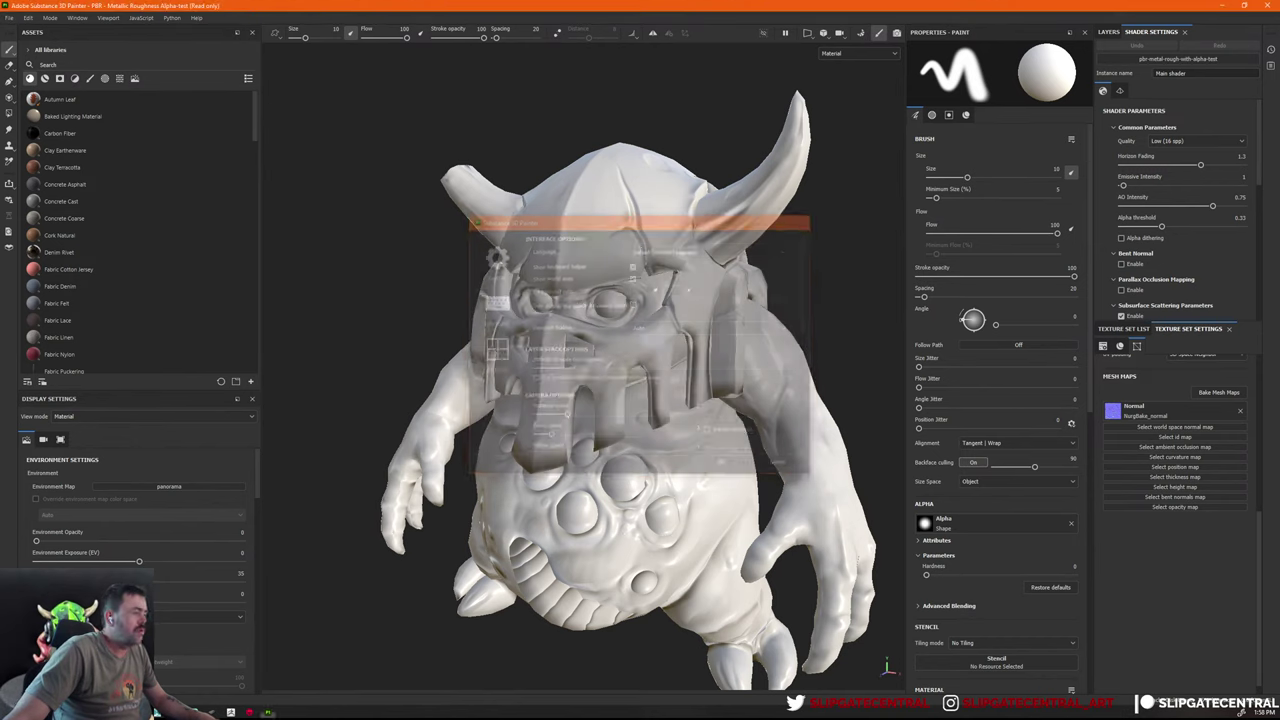
{"action": "left_click_drag", "start_coordinate": [645, 305], "coordinate": [590, 340], "text": "alt"}
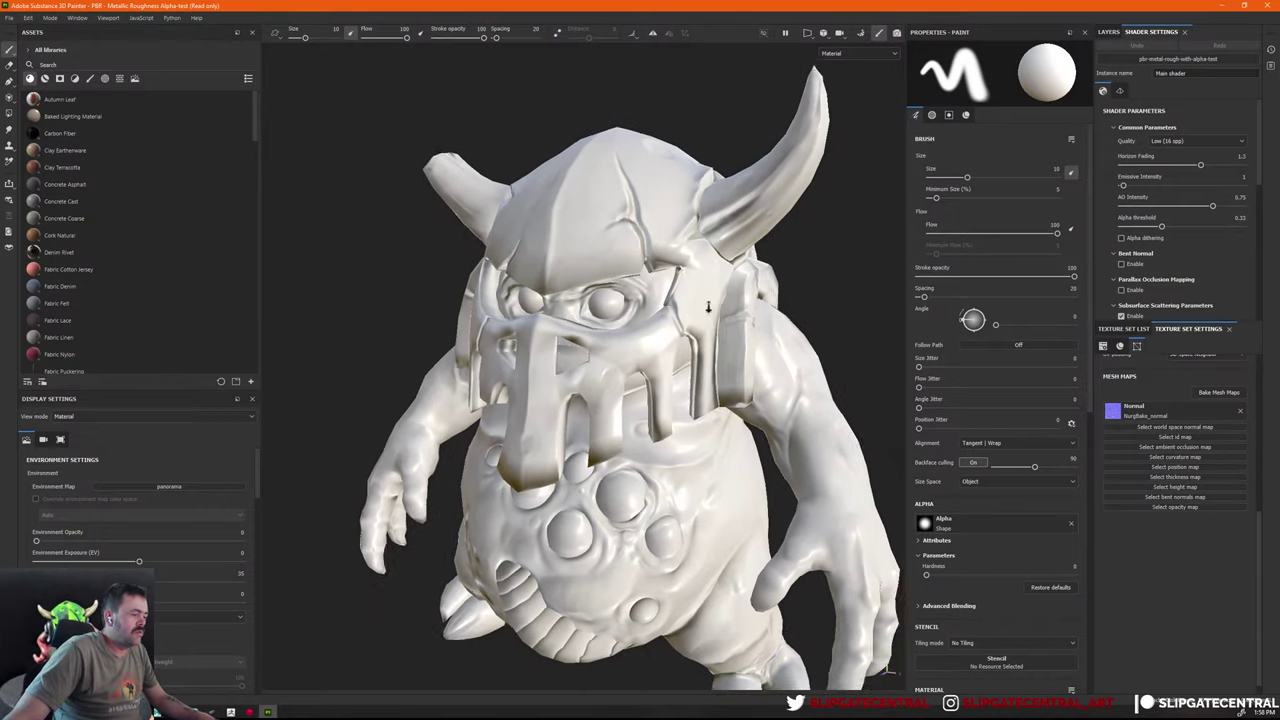
Review the normal map format in Project Configuration and close it unchanged
{"action": "left_click", "coordinate": [19, 19]}
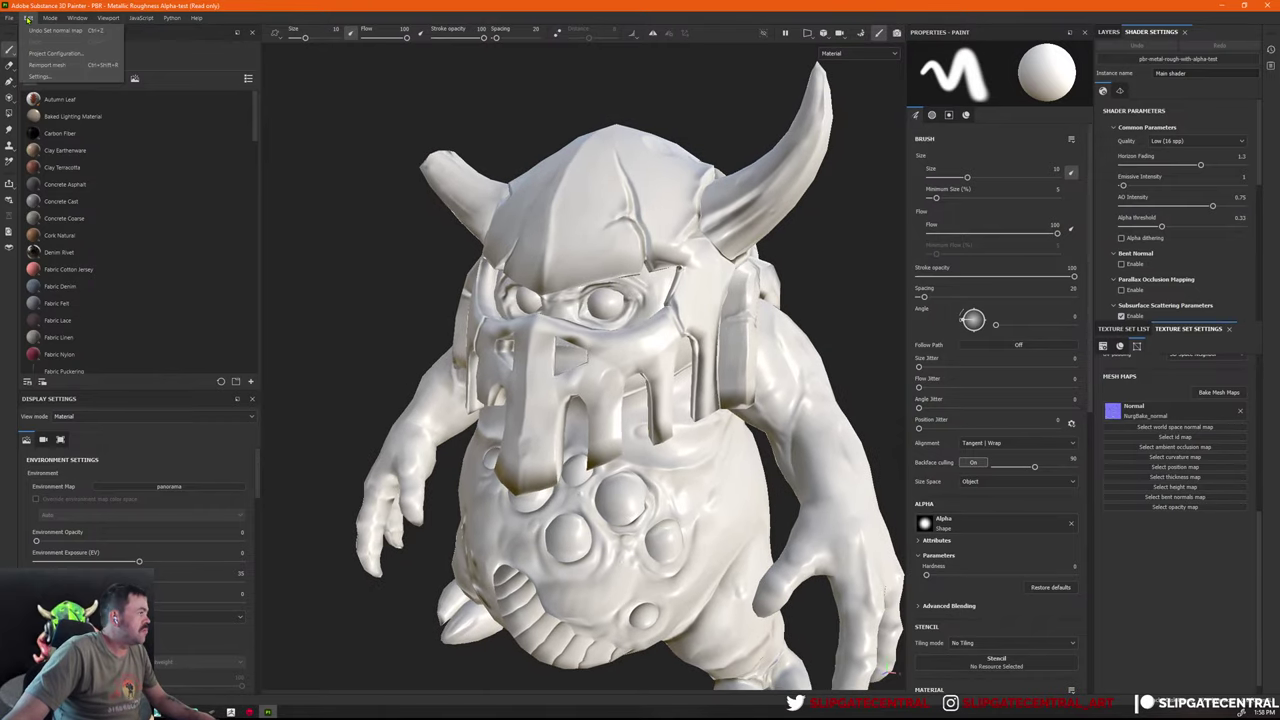
{"action": "left_click", "coordinate": [55, 53]}
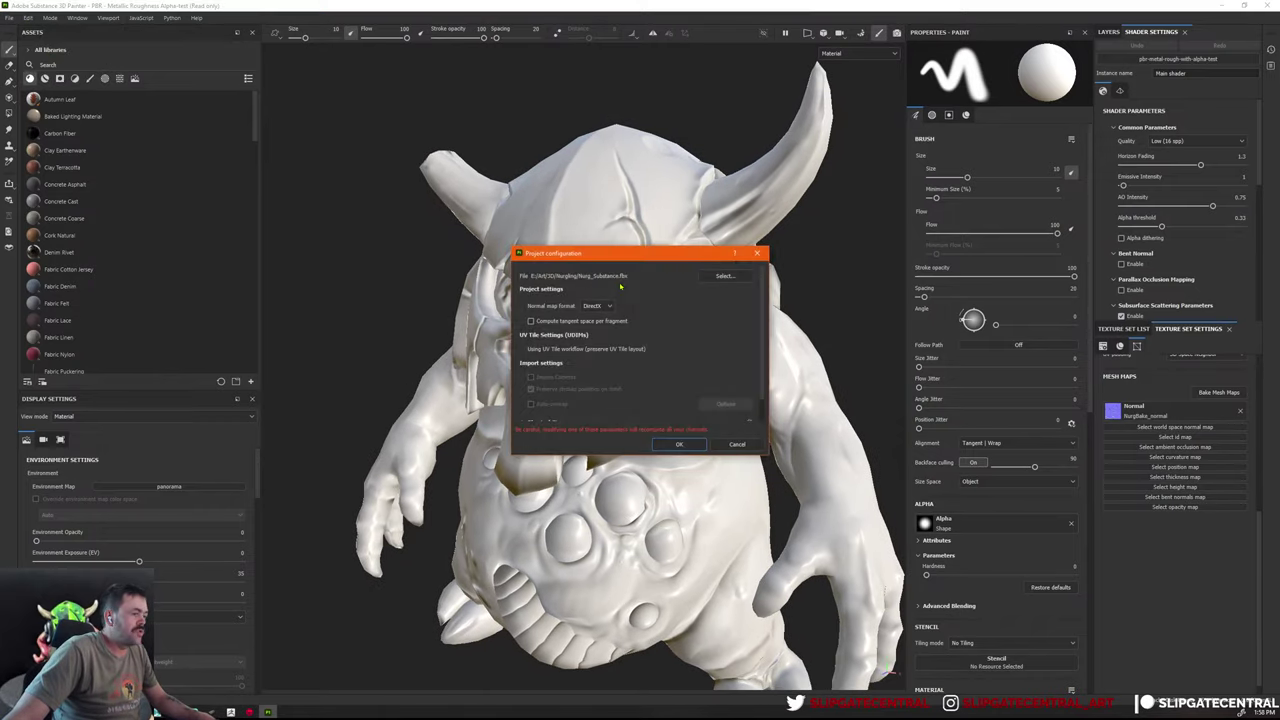
{"action": "left_click", "coordinate": [597, 306]}
{"action": "left_click", "coordinate": [591, 319]}
{"action": "left_click", "coordinate": [679, 444]}
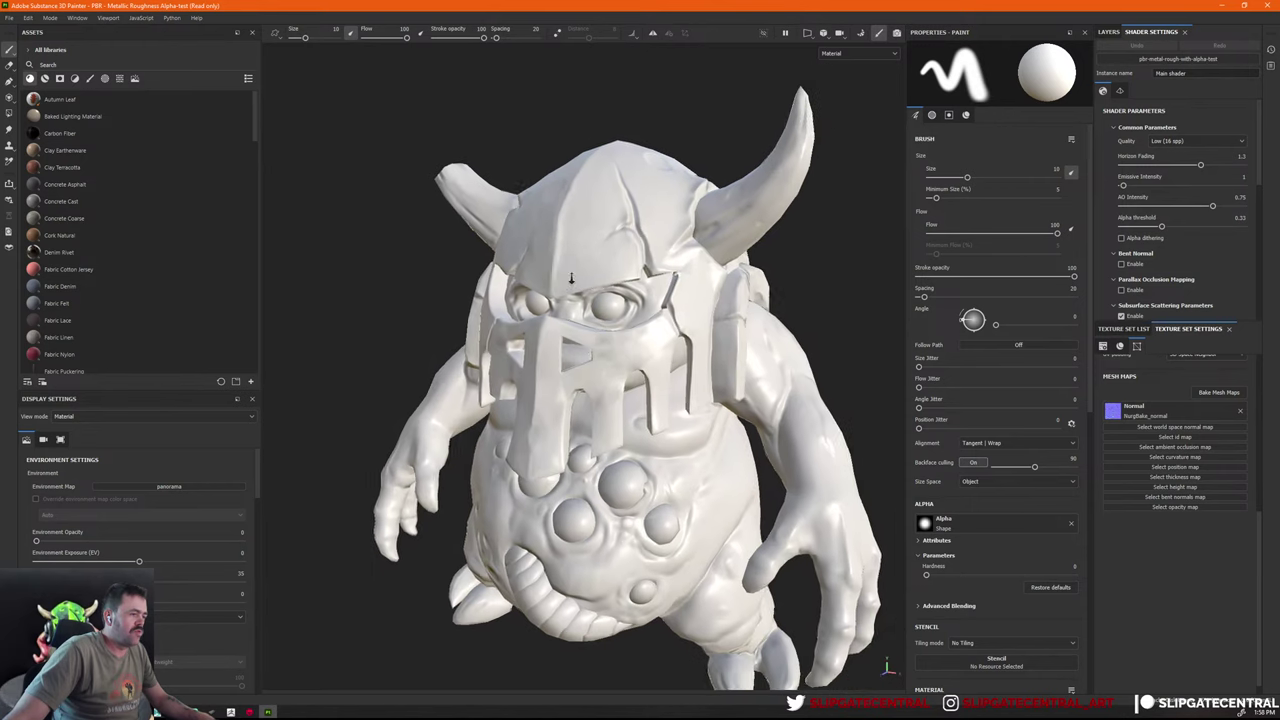
Assign NurgBake_normalobj, NurgBake_objid and NurgBake_ao to world space normal, ID and ambient occlusion
{"action": "mouse_move", "coordinate": [615, 352]}
{"action": "left_mouse_down", "text": "alt"}
{"action": "mouse_move", "coordinate": [709, 343]}
{"action": "mouse_move", "coordinate": [667, 147]}
{"action": "left_mouse_up", "text": "alt"}
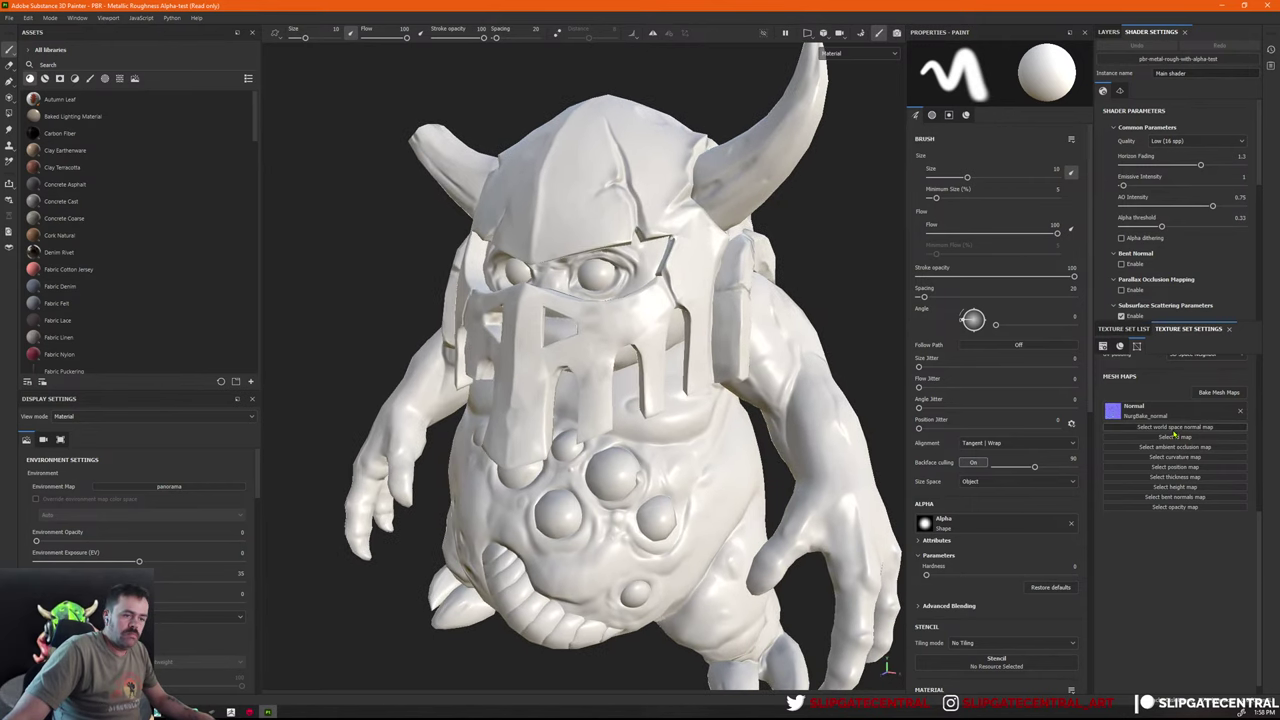
{"action": "left_click", "coordinate": [1180, 430]}
{"action": "left_click", "coordinate": [1176, 488]}
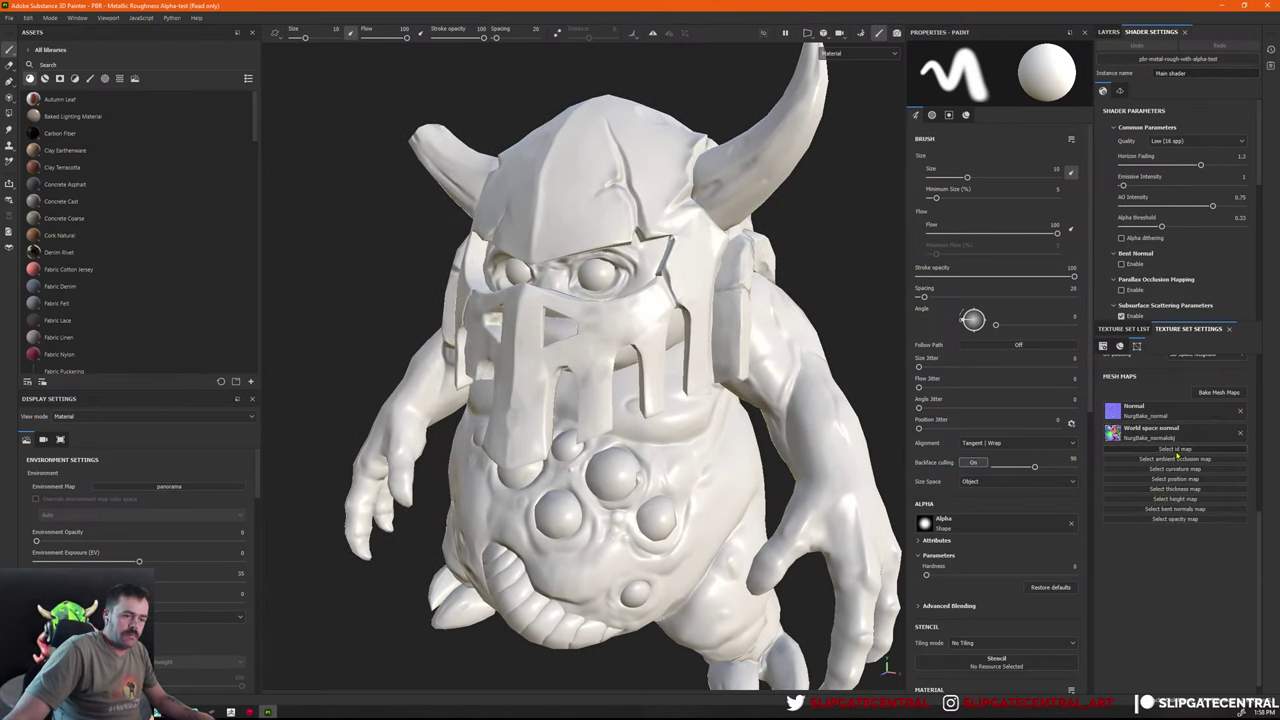
{"action": "left_click", "coordinate": [1177, 456]}
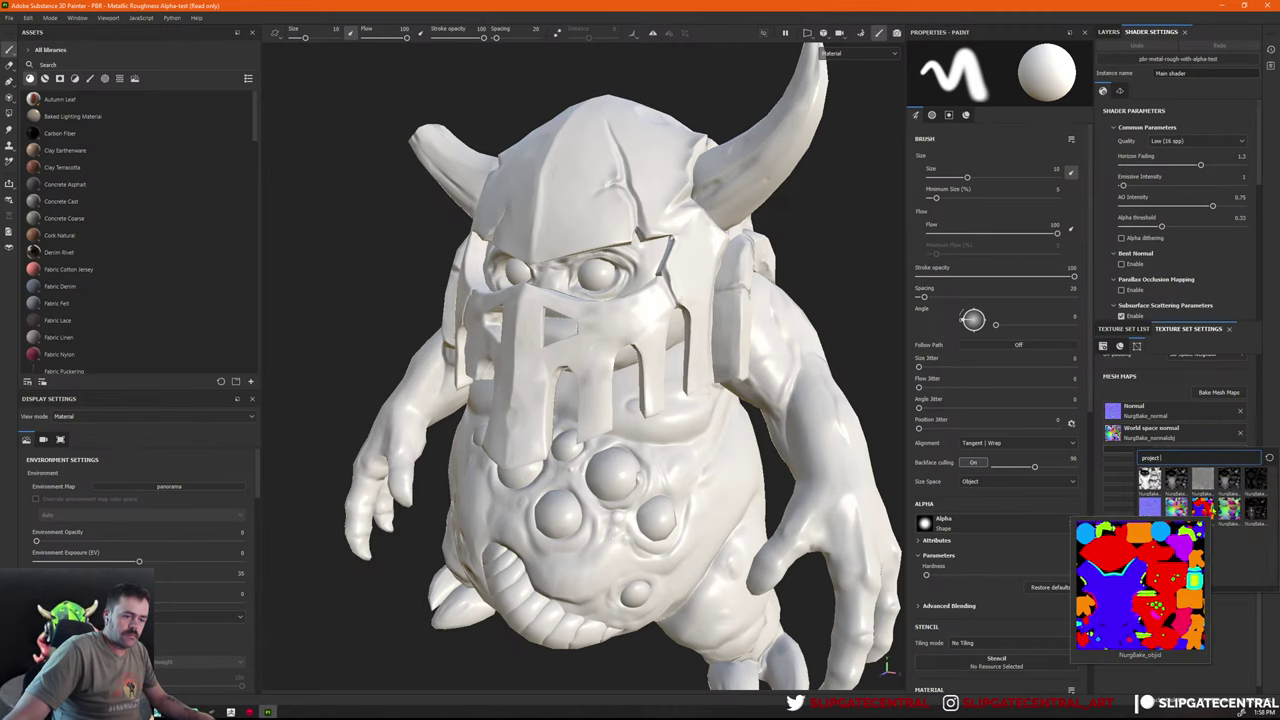
{"action": "left_click", "coordinate": [1202, 510]}
{"action": "left_click", "coordinate": [1177, 478]}
{"action": "left_click", "coordinate": [1152, 506]}
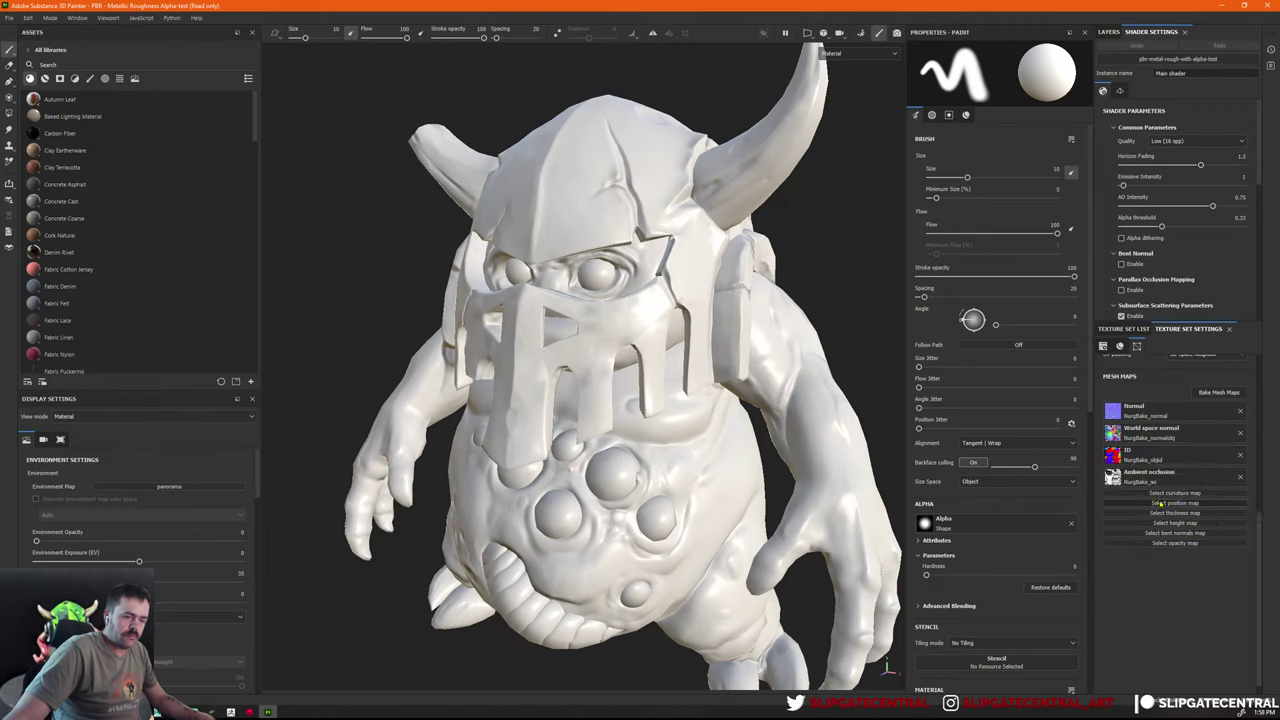
Assign NurgBake_curve, NurgBake_position and NurgBake_thickness to curvature, position and thickness
{"action": "left_click", "coordinate": [1165, 494]}
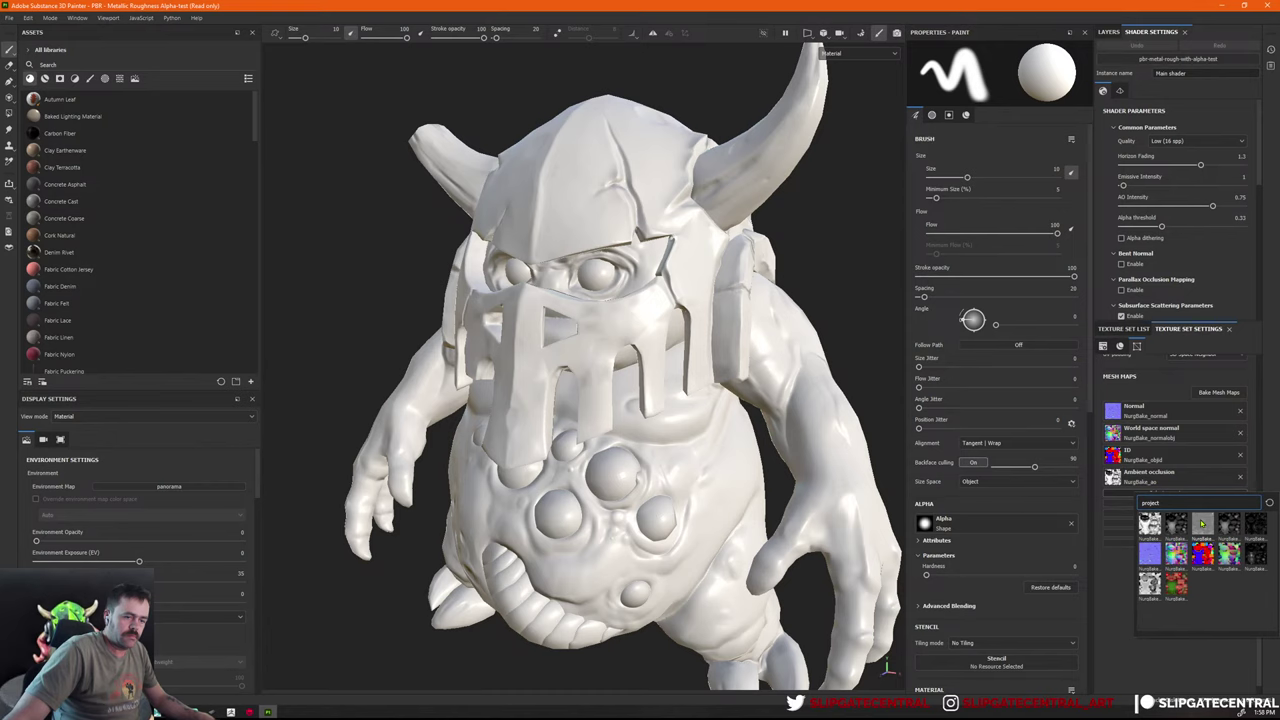
{"action": "left_click", "coordinate": [1202, 523]}
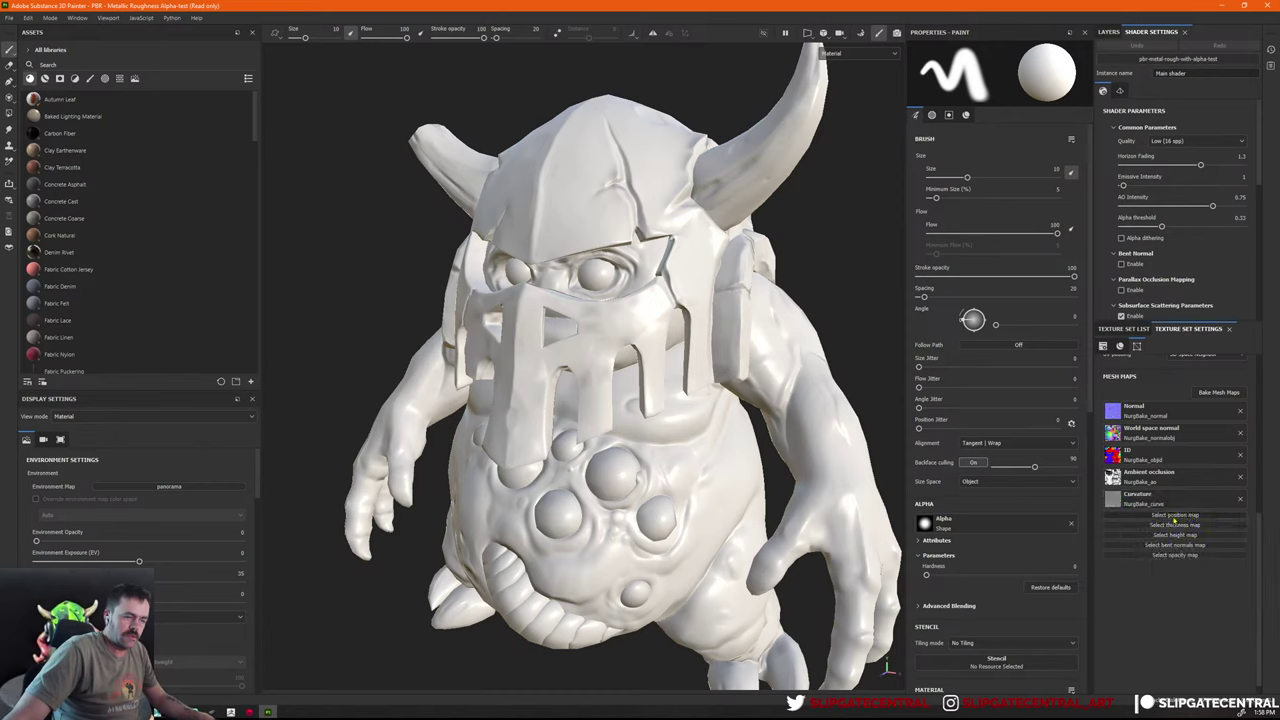
{"action": "left_click", "coordinate": [1174, 516]}
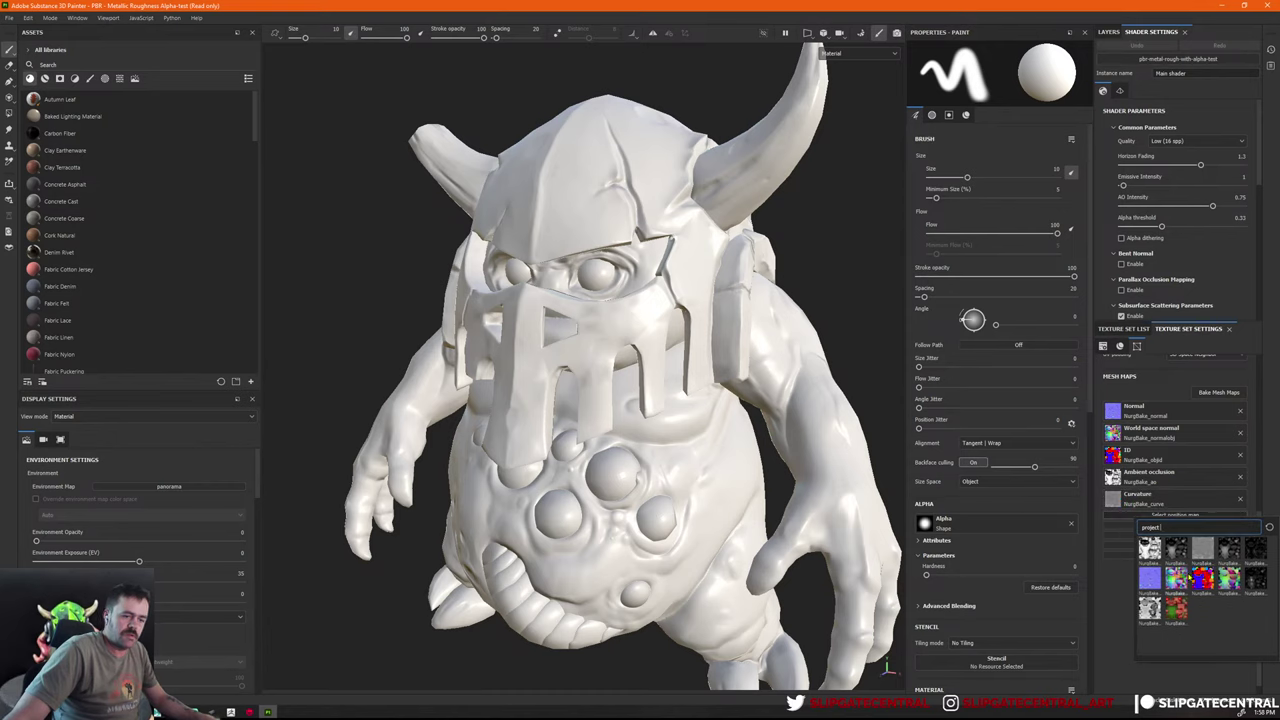
{"action": "left_click", "coordinate": [1228, 580]}
{"action": "left_click", "coordinate": [1185, 537]}
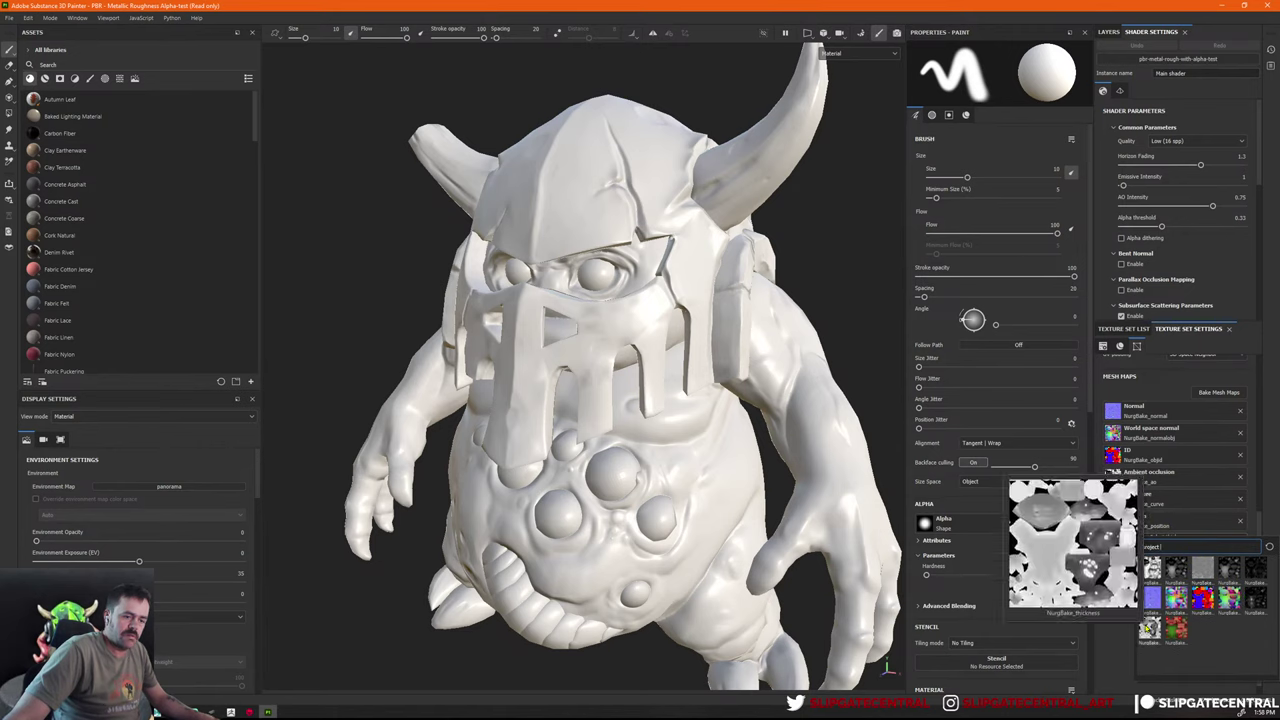
{"action": "left_click", "coordinate": [1230, 595]}
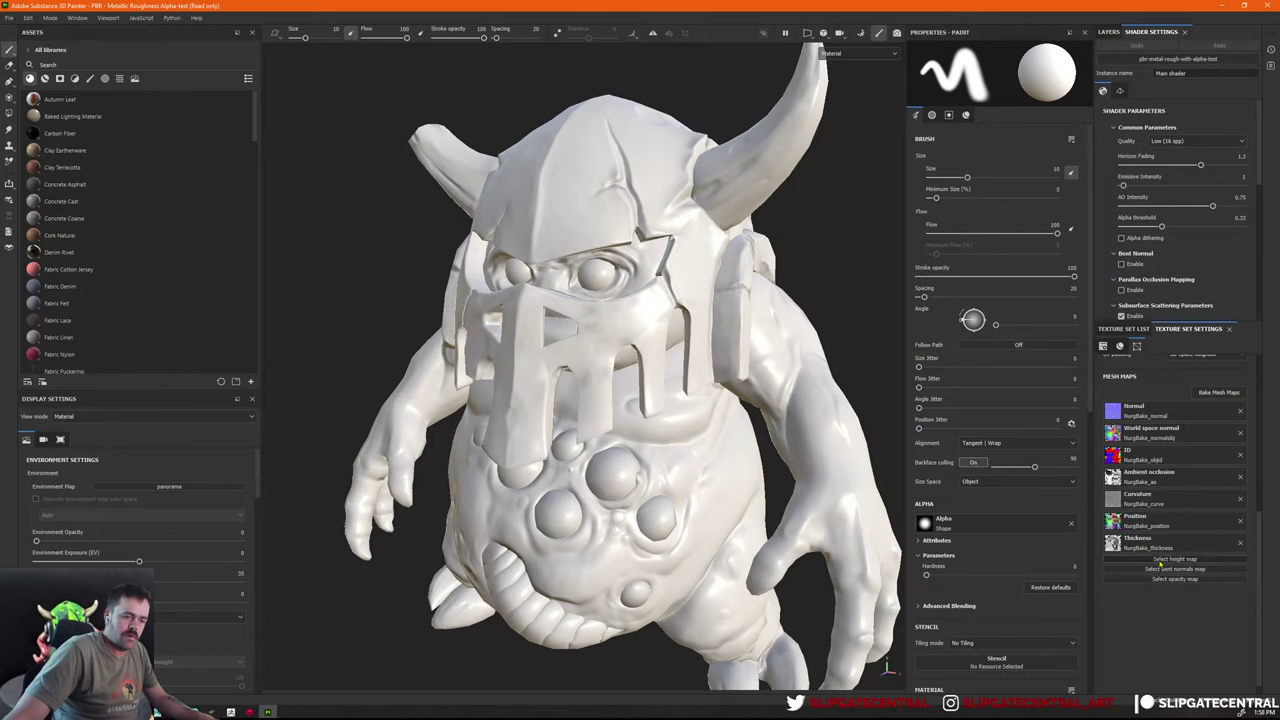
Leave the height slot empty and orbit to inspect the creature's belly
{"action": "left_click", "coordinate": [1160, 560]}
{"action": "left_click", "coordinate": [1135, 586]}
{"action": "scroll", "coordinate": [598, 325], "scroll_direction": "down", "scroll_amount": 2}
{"action": "scroll", "coordinate": [598, 325], "scroll_direction": "up", "scroll_amount": 3}
{"action": "scroll", "coordinate": [640, 280], "scroll_direction": "down", "scroll_amount": 5}
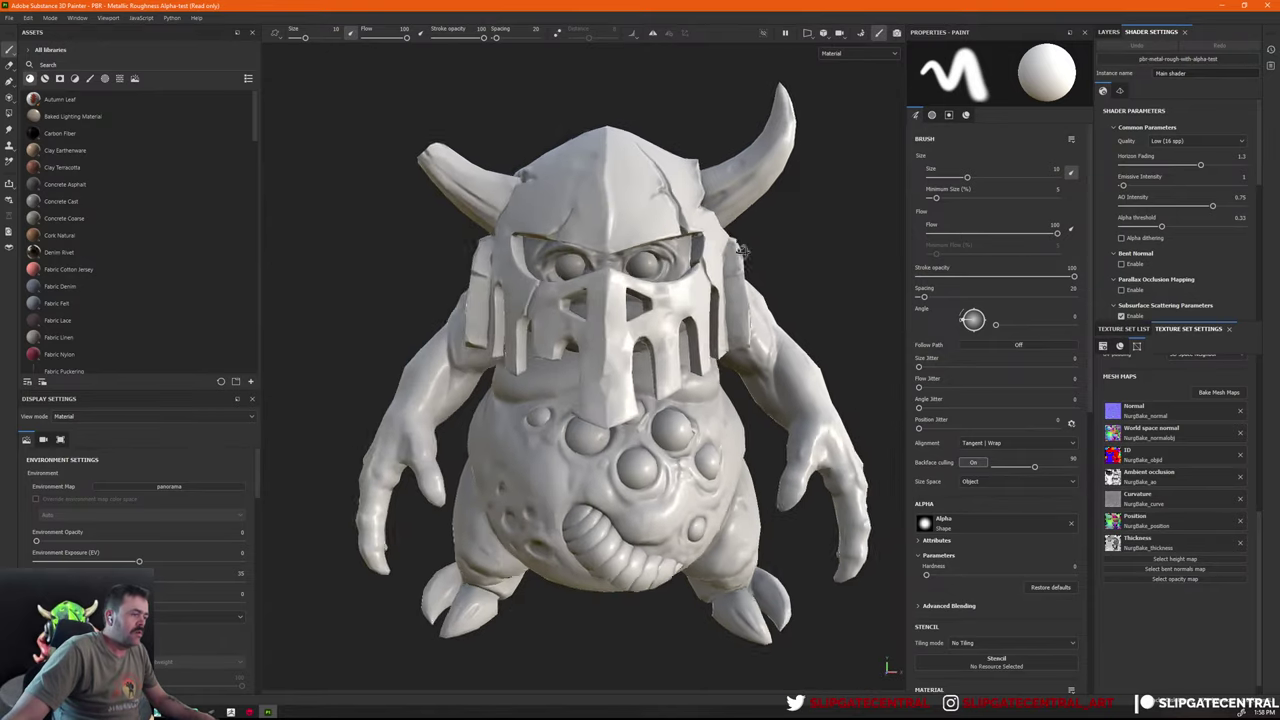
{"action": "left_click_drag", "start_coordinate": [640, 280], "coordinate": [650, 360], "text": "alt"}
{"action": "scroll", "coordinate": [655, 445], "scroll_direction": "up", "scroll_amount": 8}
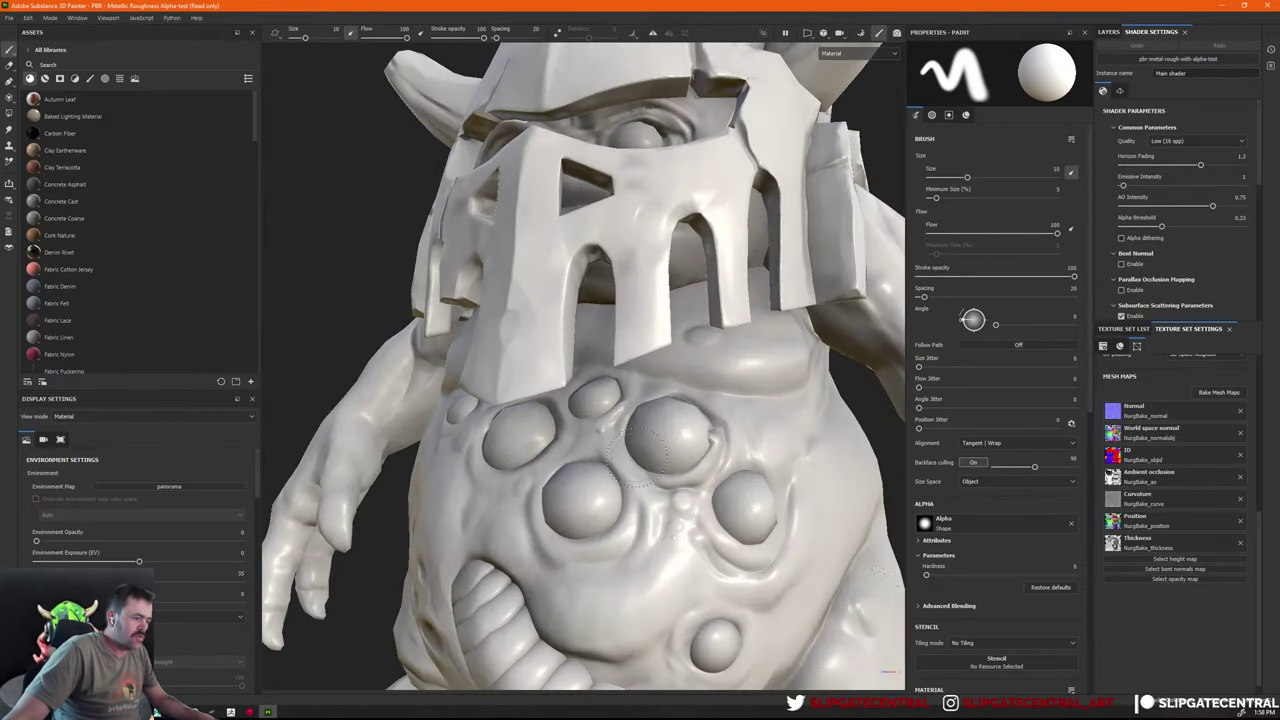
{"action": "scroll", "coordinate": [650, 445], "scroll_direction": "up", "scroll_amount": 5}
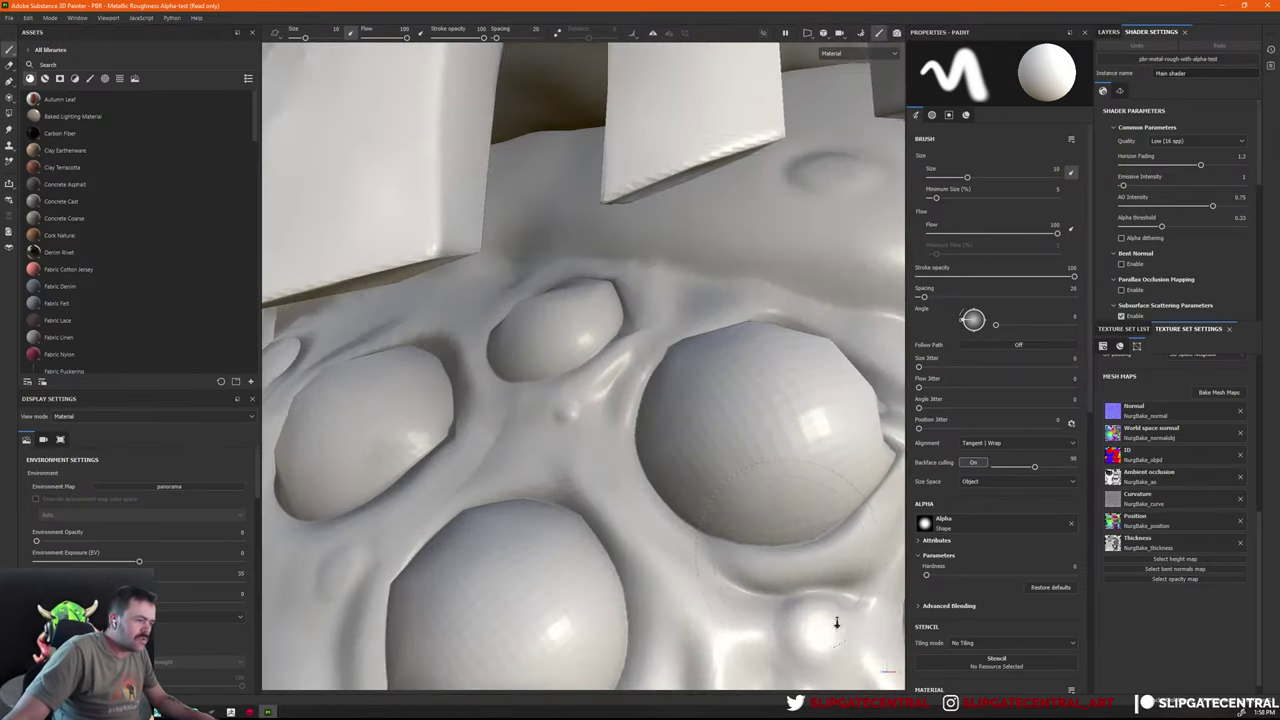
{"action": "mouse_move", "coordinate": [650, 445]}
{"action": "left_mouse_down", "text": "alt"}
{"action": "mouse_move", "coordinate": [664, 345]}
{"action": "mouse_move", "coordinate": [735, 430]}
{"action": "mouse_move", "coordinate": [795, 230]}
{"action": "left_mouse_up", "text": "alt"}
{"action": "scroll", "coordinate": [735, 430], "scroll_direction": "down", "scroll_amount": 3}
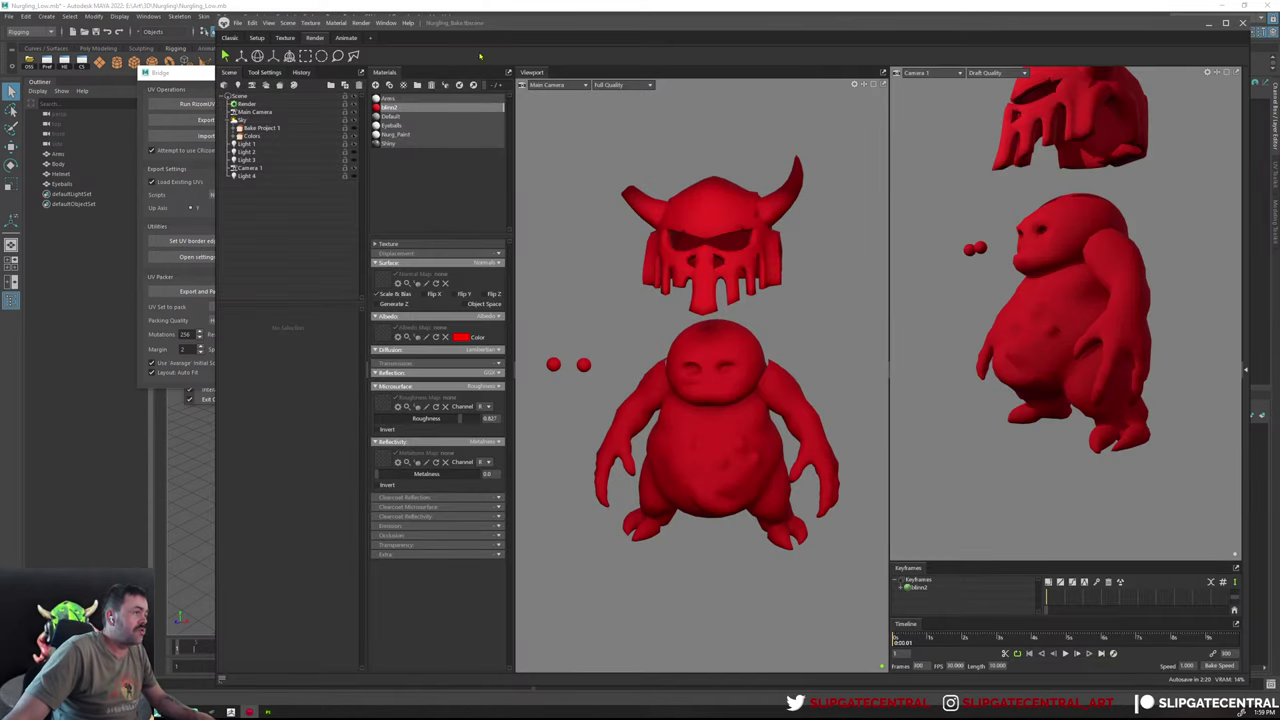
Review Bake Project 1's bake settings and maps in Marmoset, then return to Substance Painter
{"action": "left_click", "coordinate": [356, 139]}
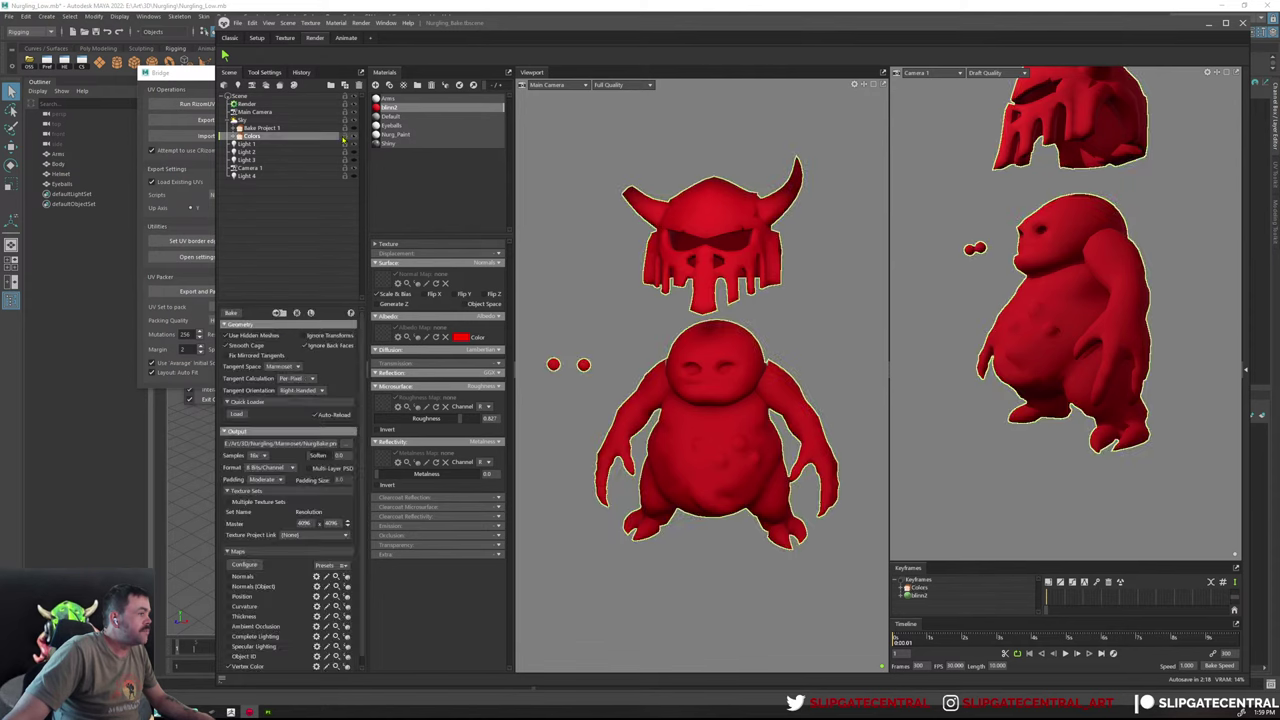
{"action": "left_click", "coordinate": [262, 128]}
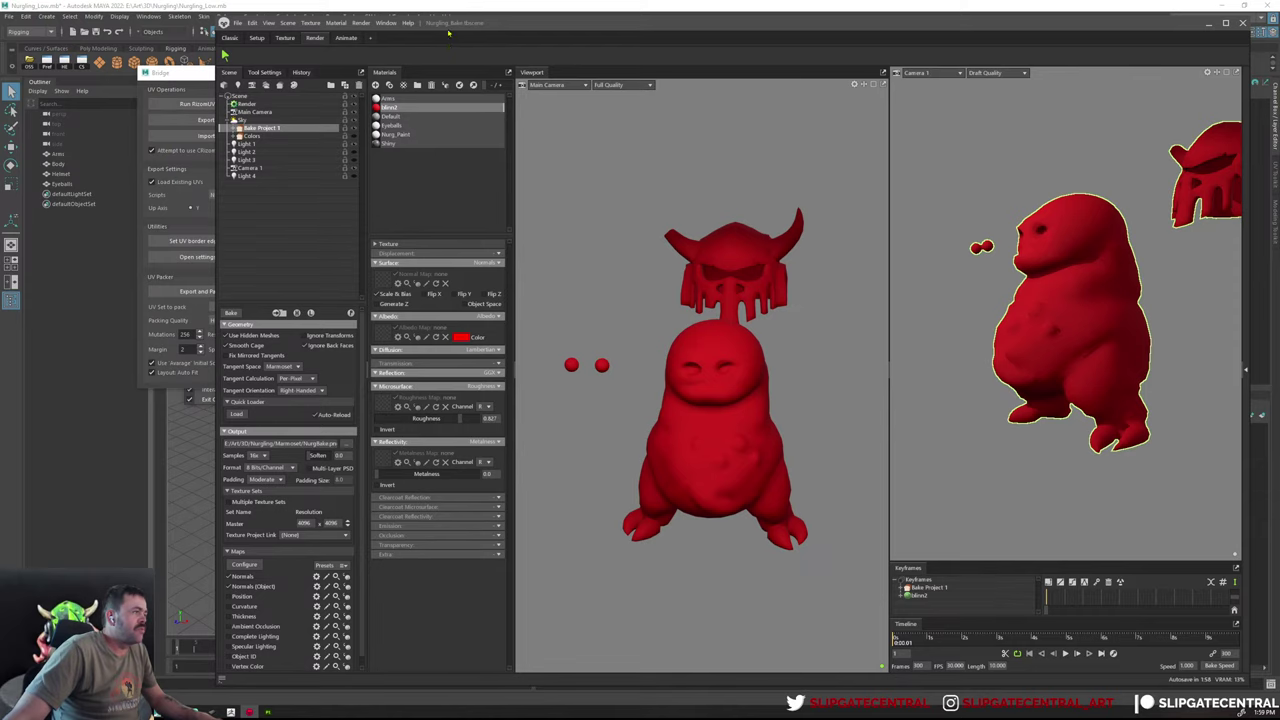
{"action": "key", "text": "alt+Tab"}
{"action": "key", "text": "alt+Tab"}
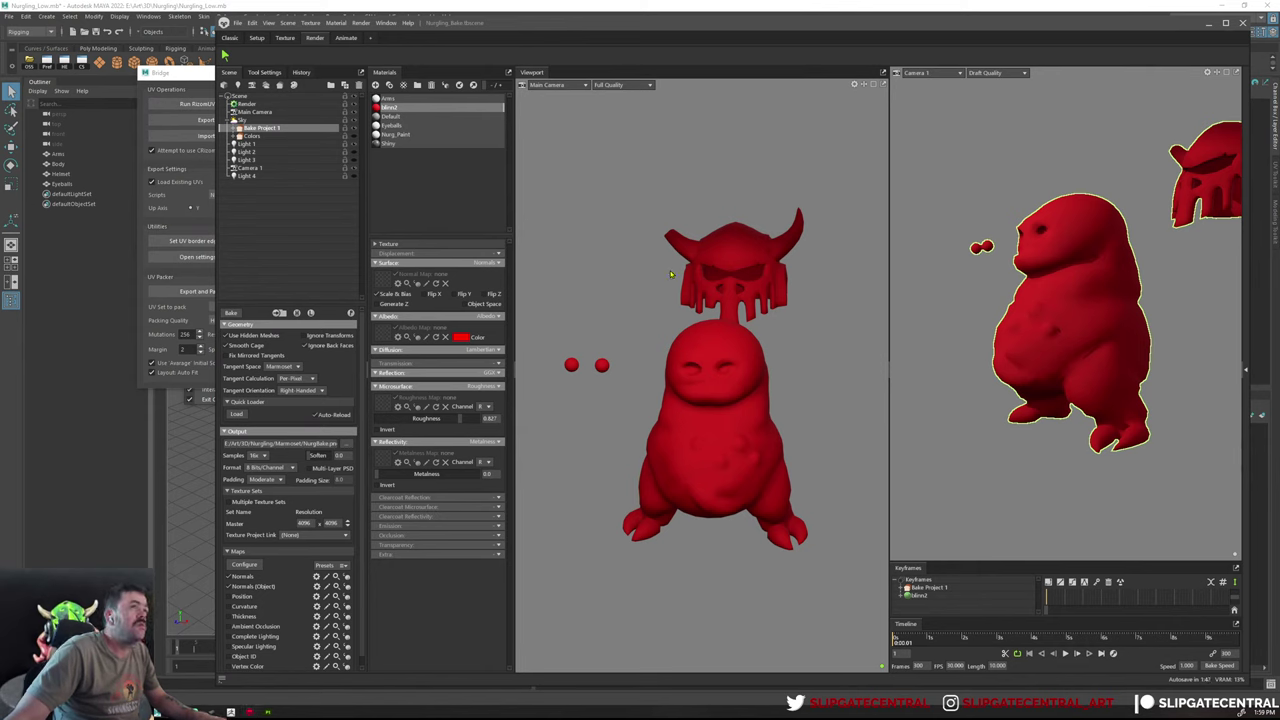
{"action": "key", "text": "alt+Tab"}
{"action": "key", "text": "alt+Tab"}
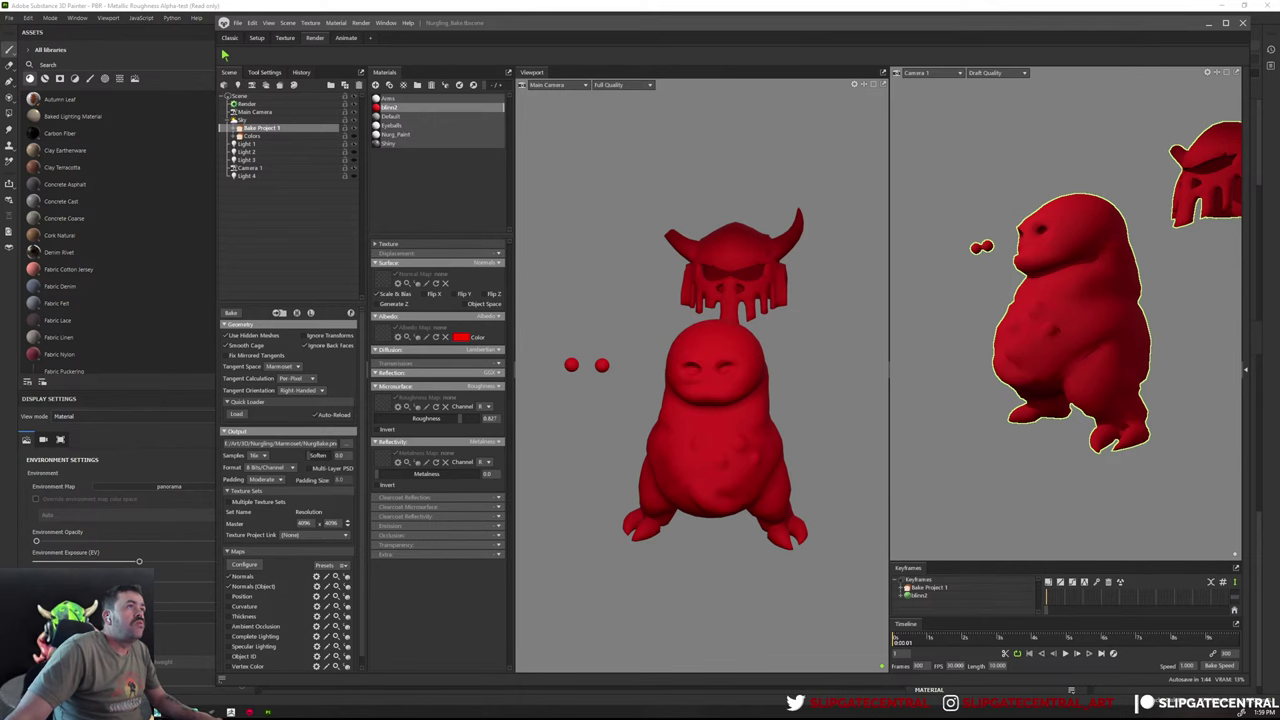
{"action": "key", "text": "alt+Tab"}
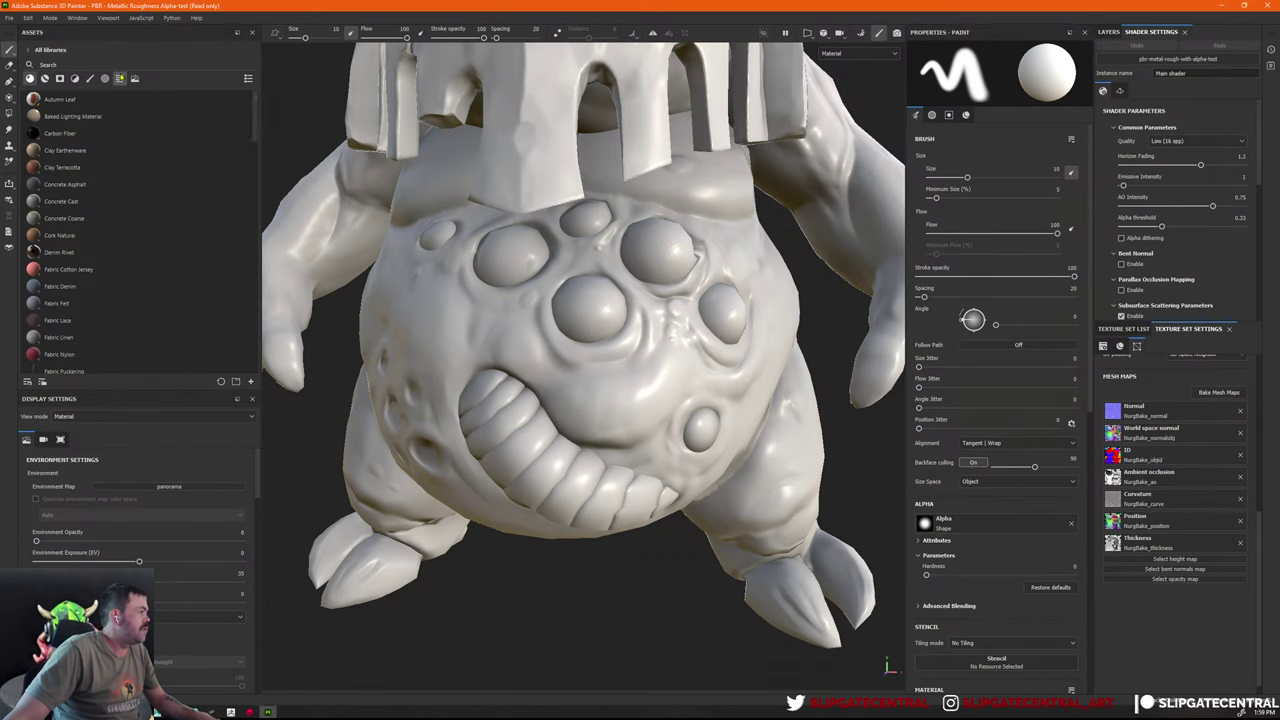
Filter the Assets panel to the project's NurgBake textures and inspect the normal assets
{"action": "left_click", "coordinate": [119, 78]}
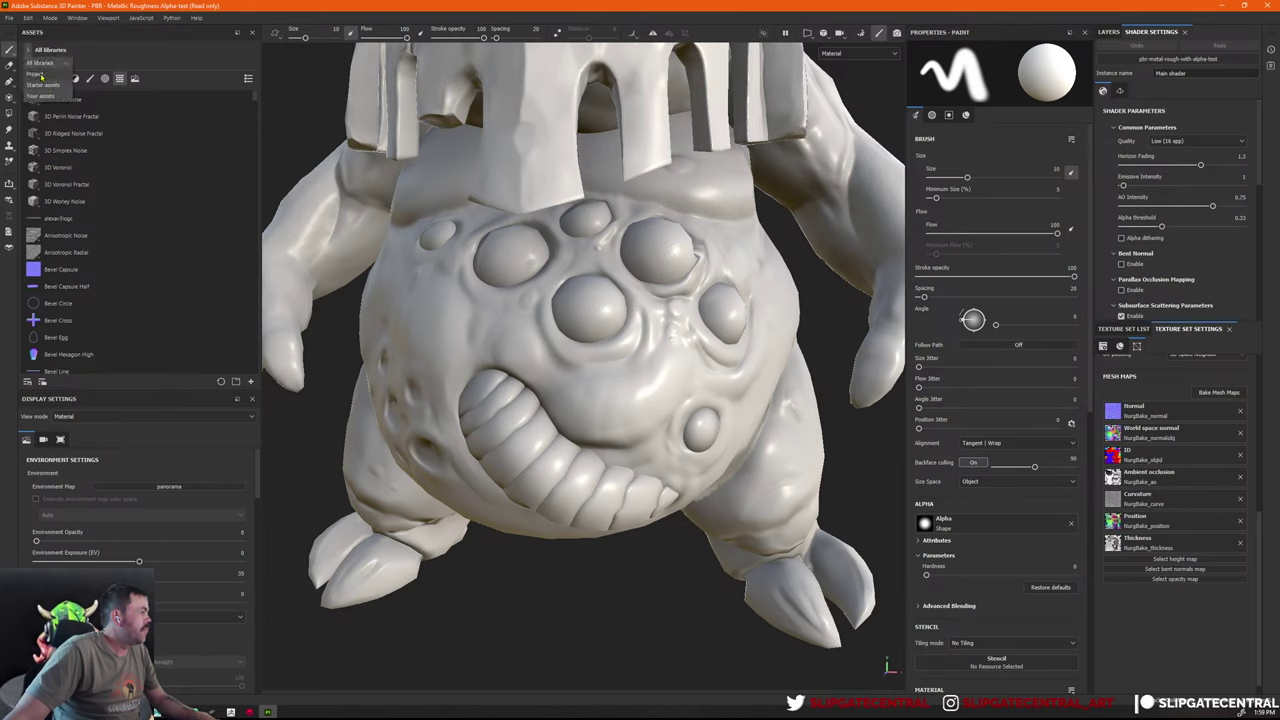
{"action": "left_click", "coordinate": [41, 76]}
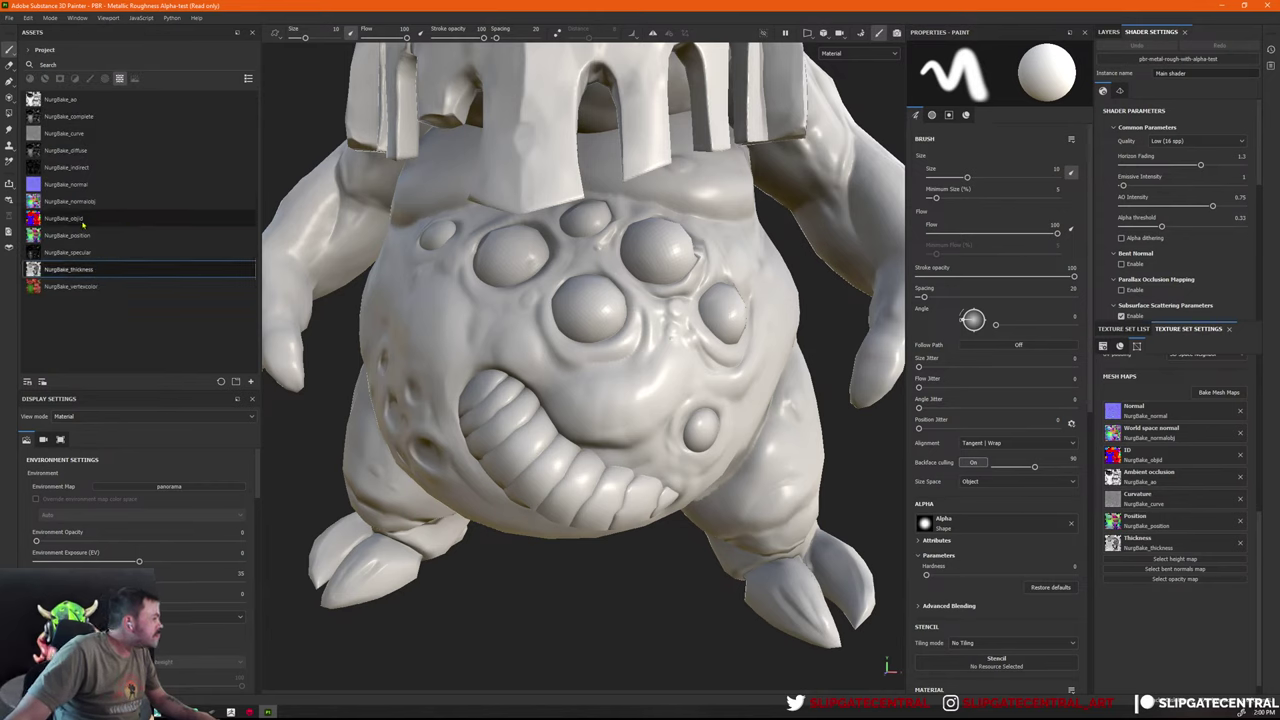
{"action": "right_click", "coordinate": [61, 187]}
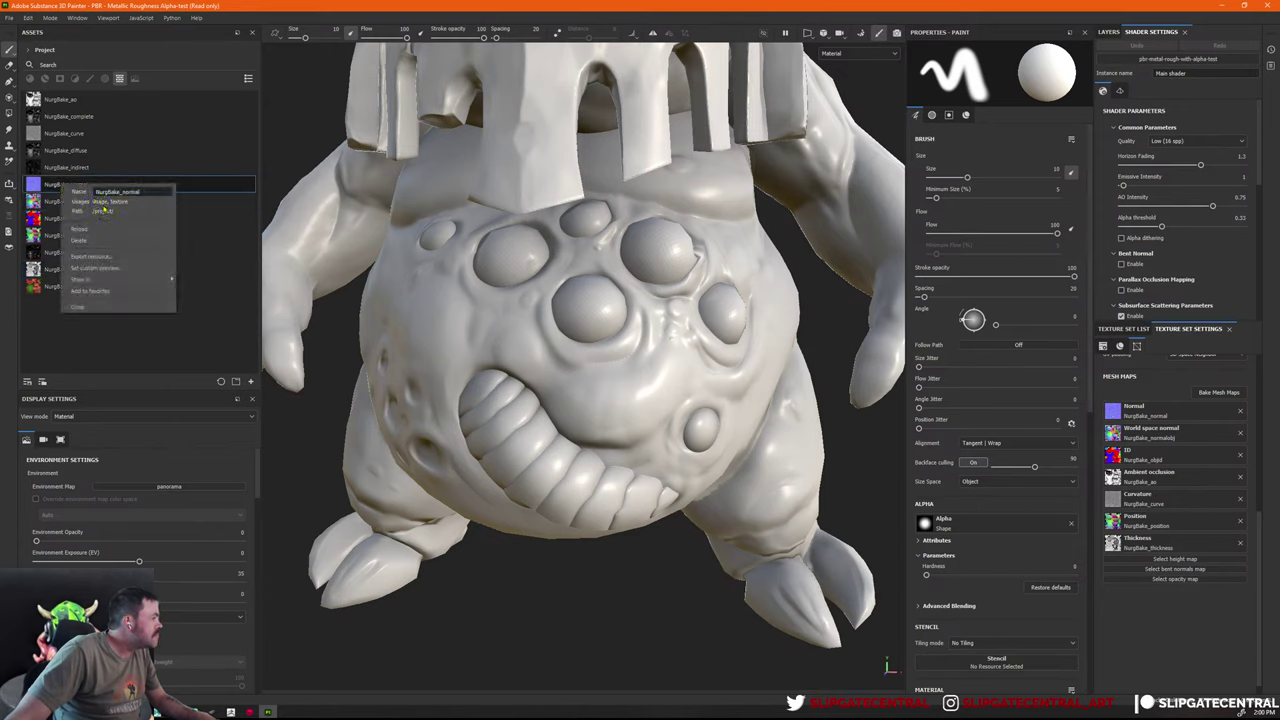
{"action": "left_click", "coordinate": [86, 233]}
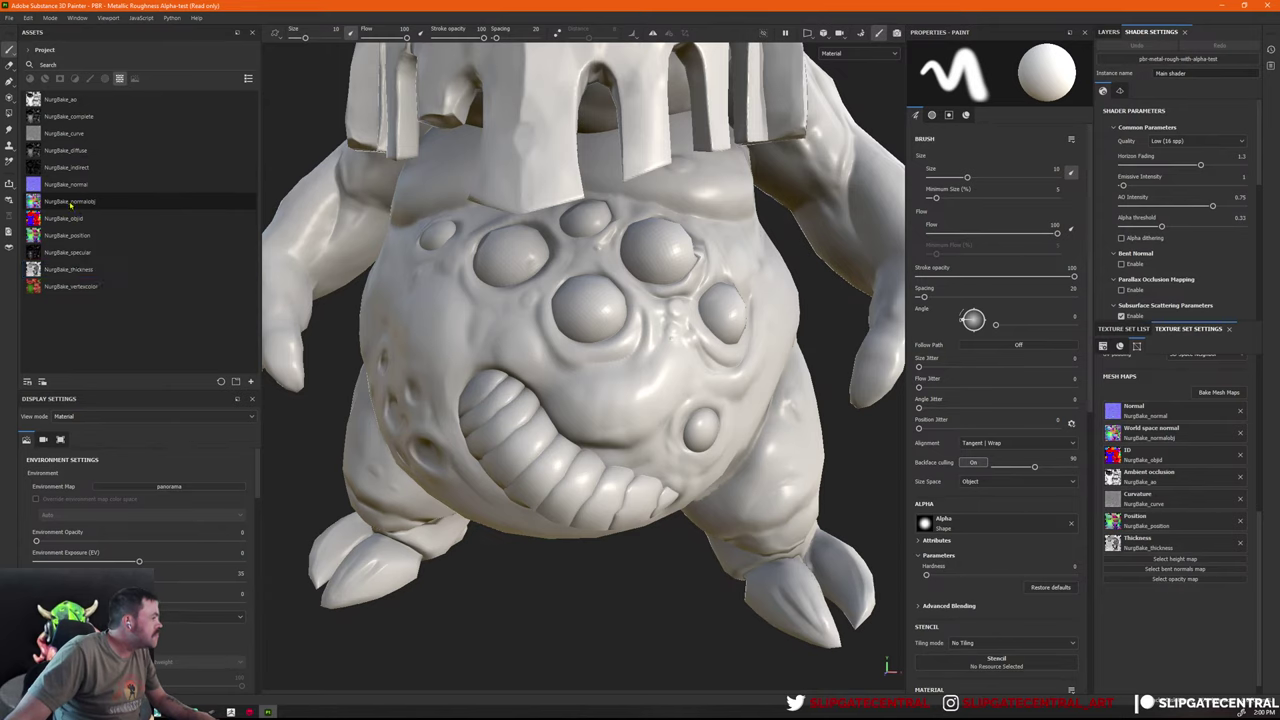
{"action": "right_click", "coordinate": [70, 203]}
{"action": "left_click", "coordinate": [100, 247]}
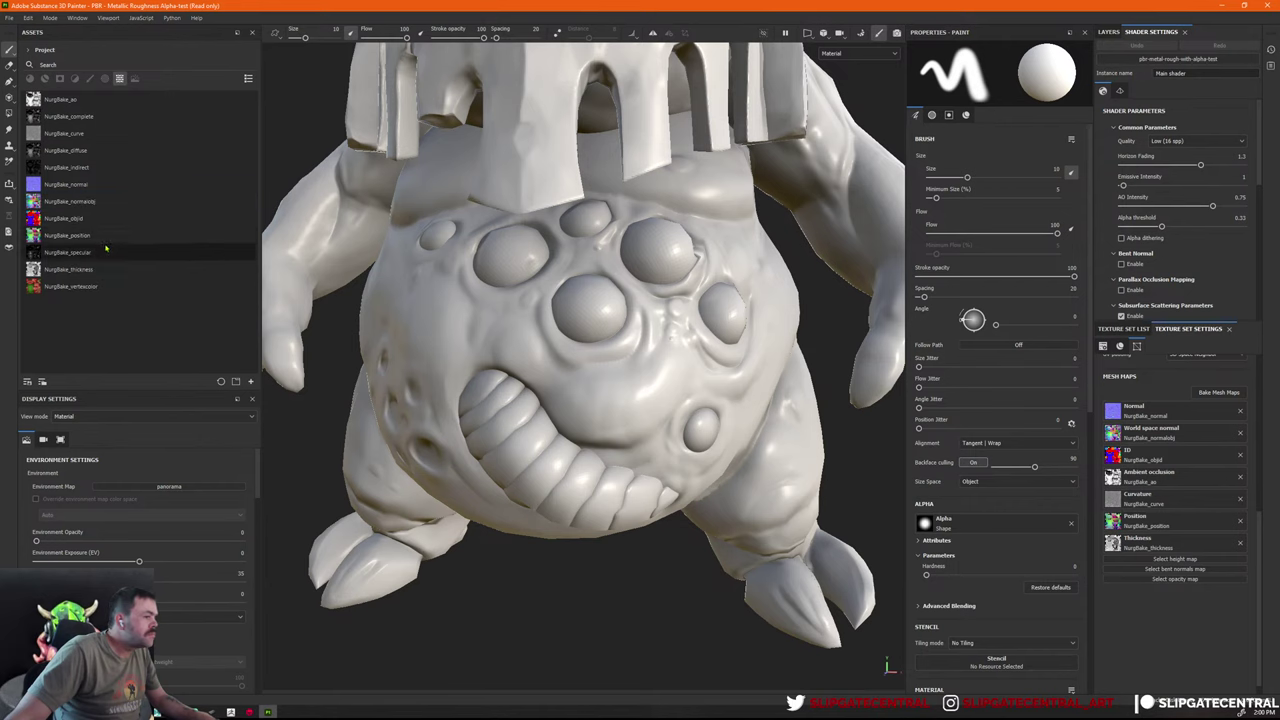
Drag NurgBake_normalobj onto world space normal and NurgBake_normal onto the Normal slot
{"action": "scroll", "coordinate": [729, 352], "scroll_direction": "up", "scroll_amount": 2}
{"action": "scroll", "coordinate": [729, 352], "scroll_direction": "up", "scroll_amount": 2}
{"action": "scroll", "coordinate": [729, 352], "scroll_direction": "up", "scroll_amount": 1}
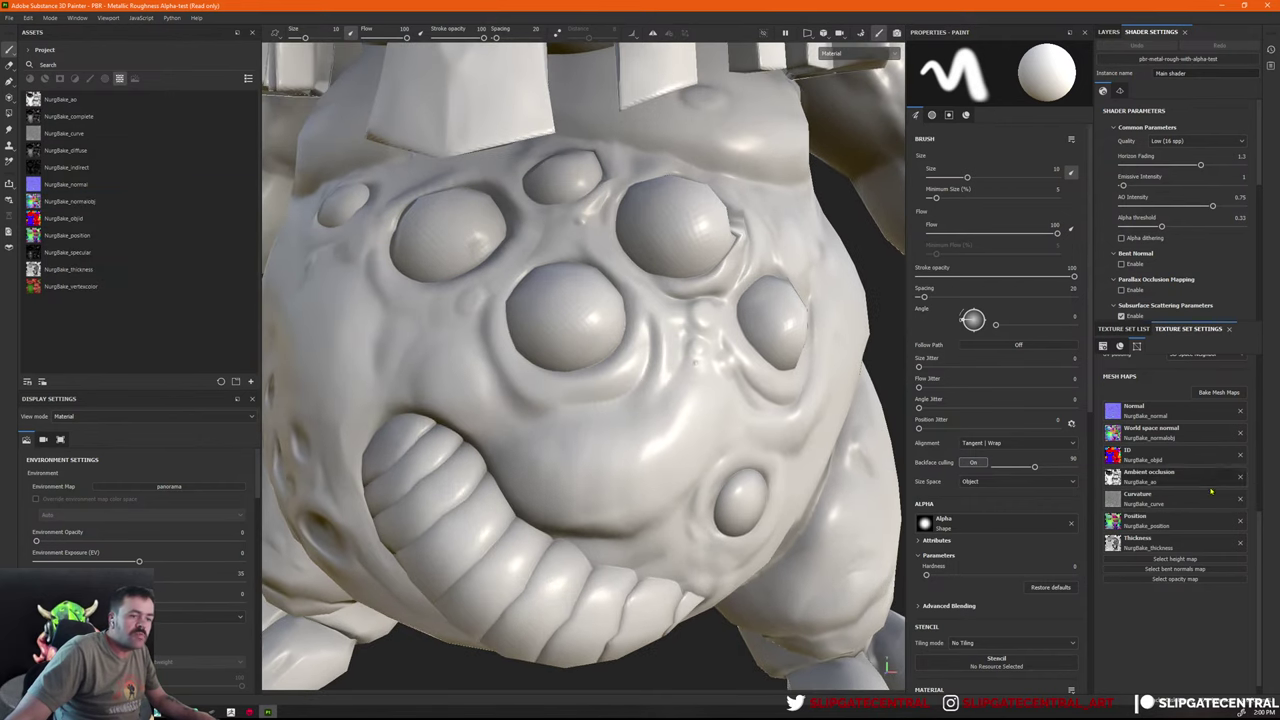
{"action": "left_click_drag", "start_coordinate": [80, 203], "coordinate": [1085, 412]}
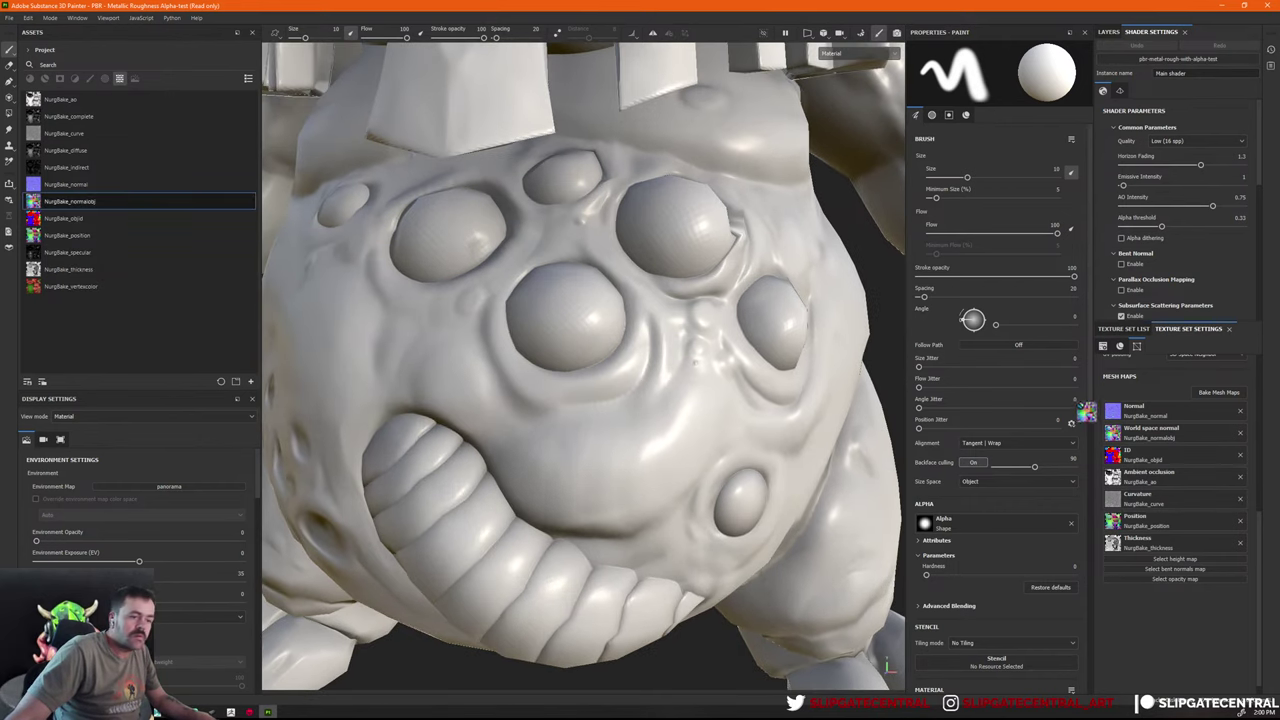
{"action": "left_click_drag", "start_coordinate": [1160, 447], "coordinate": [1160, 447]}
{"action": "left_click_drag", "start_coordinate": [66, 184], "coordinate": [1137, 408]}
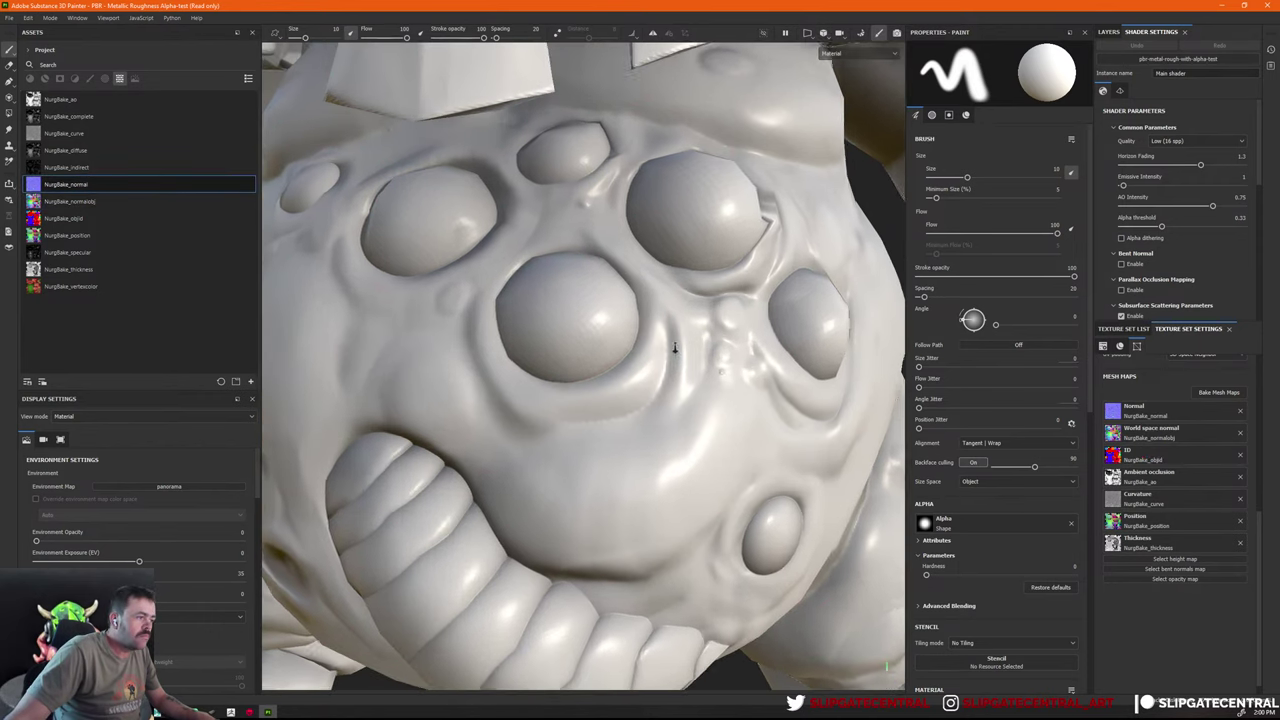
Recheck the Normal mesh map slot unchanged, then switch to the Layers panel
{"action": "scroll", "coordinate": [823, 457], "scroll_direction": "up", "scroll_amount": 2}
{"action": "scroll", "coordinate": [824, 459], "scroll_direction": "up", "scroll_amount": 2}
{"action": "scroll", "coordinate": [823, 458], "scroll_direction": "down", "scroll_amount": 3}
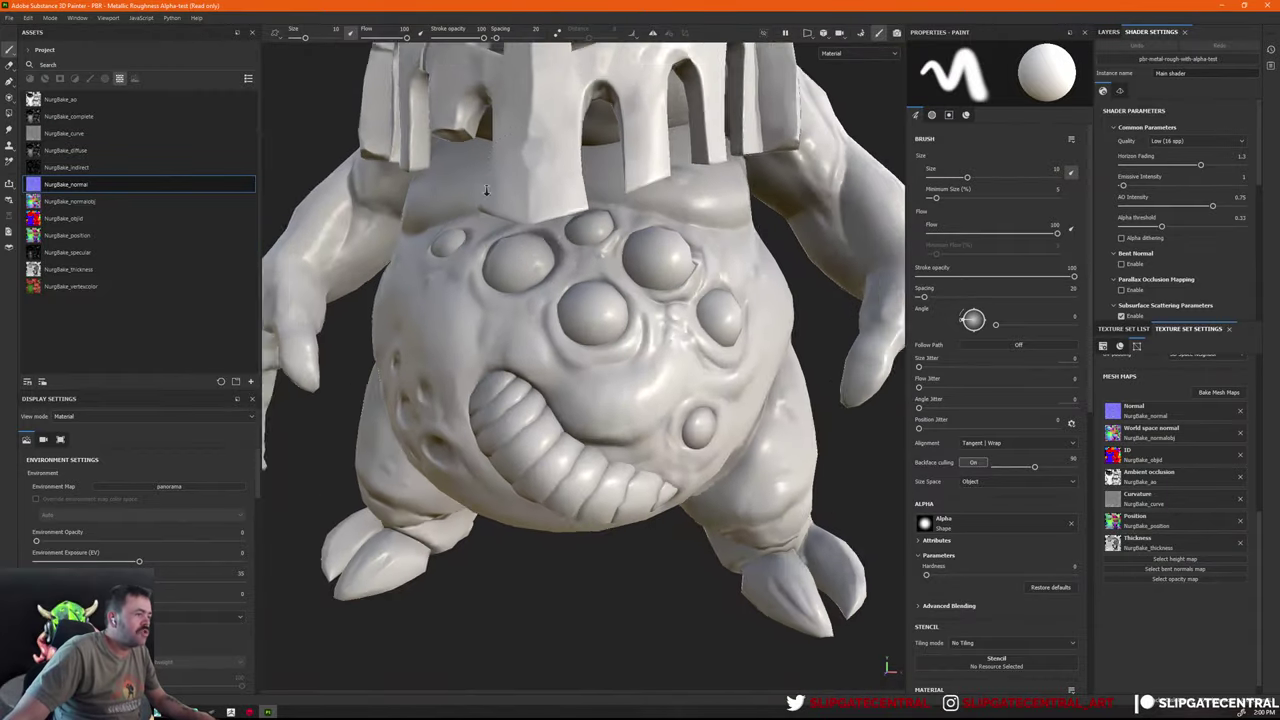
{"action": "left_click_drag", "start_coordinate": [823, 458], "coordinate": [600, 350], "text": "alt"}
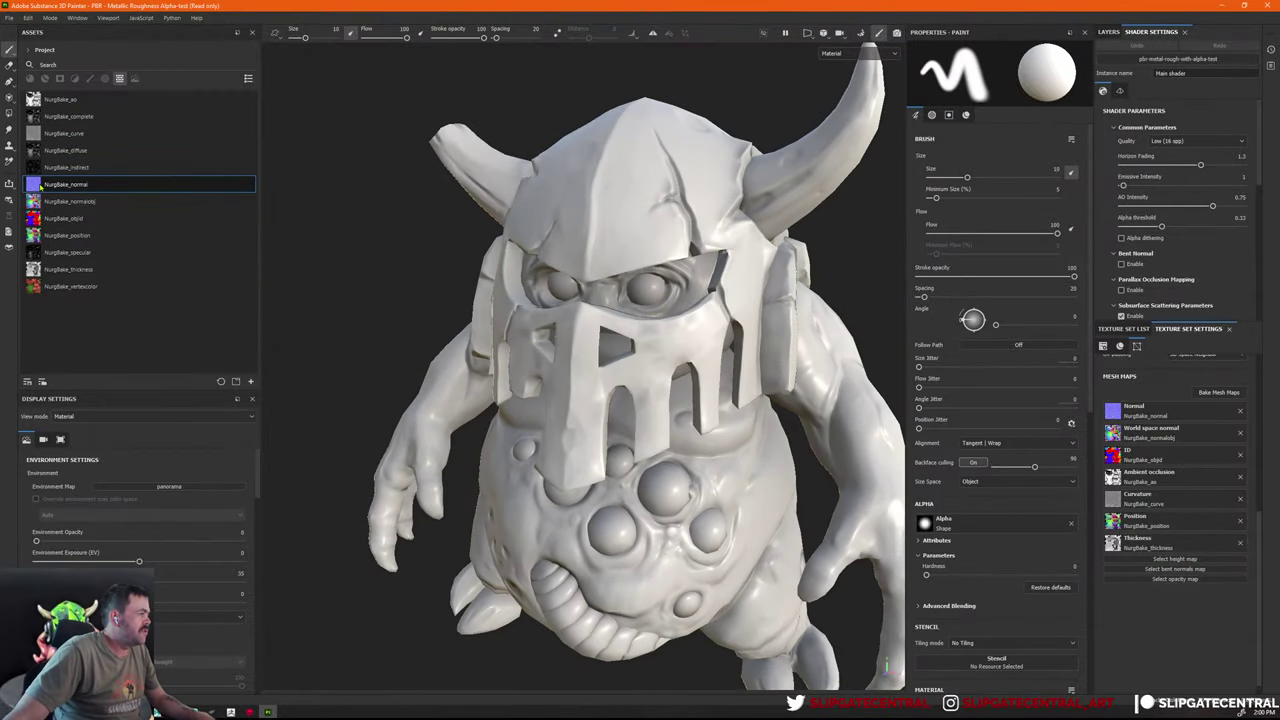
{"action": "left_click_drag", "start_coordinate": [40, 186], "coordinate": [1213, 408]}
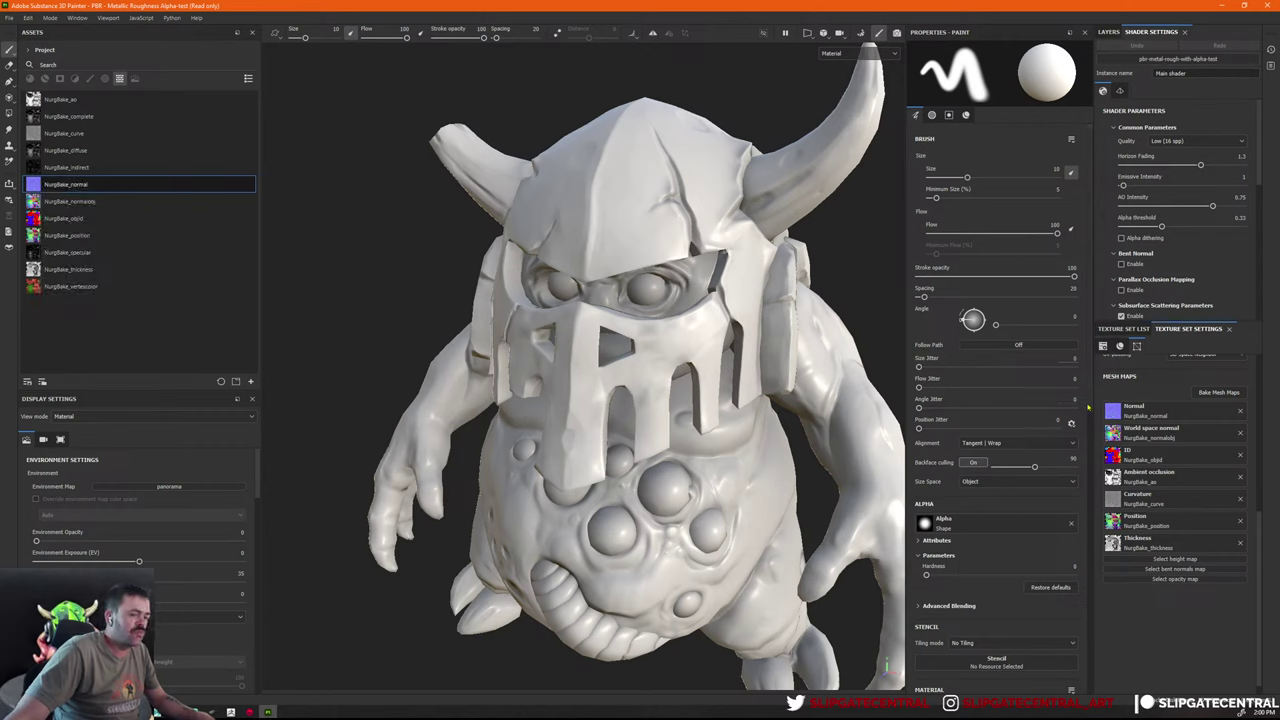
{"action": "left_click", "coordinate": [1164, 416]}
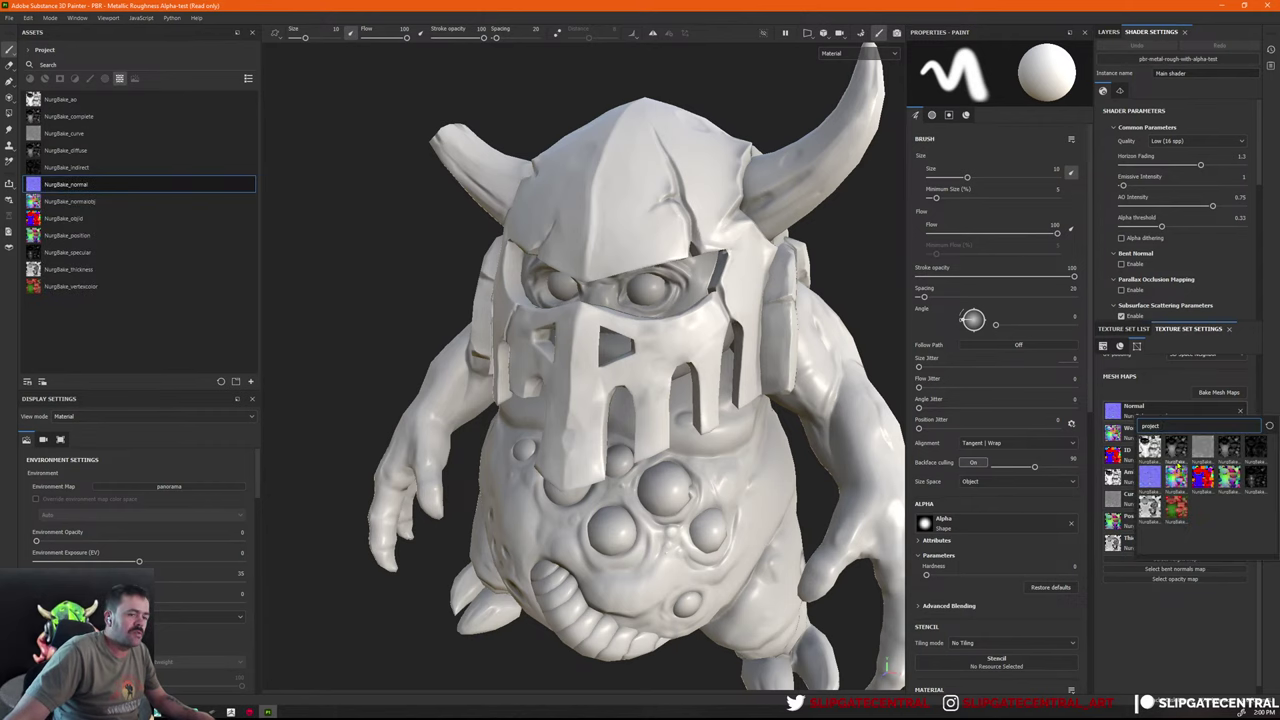
{"action": "left_click", "coordinate": [1176, 626]}
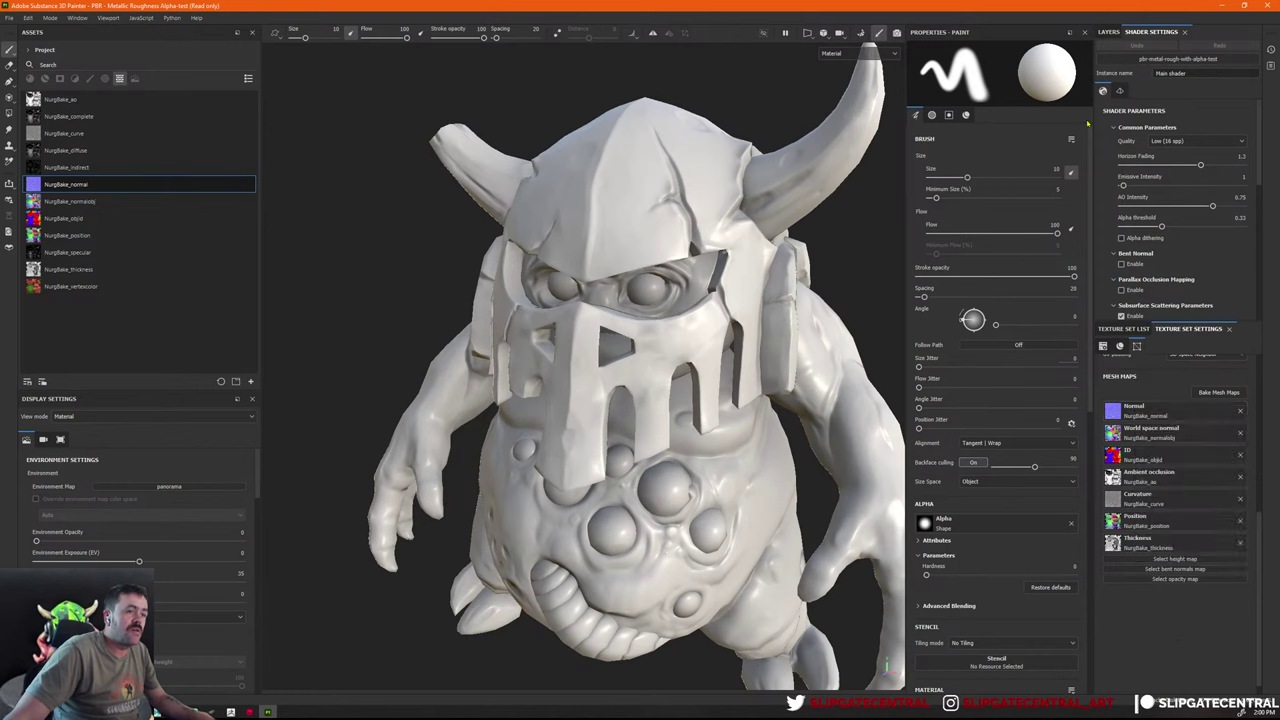
{"action": "left_click", "coordinate": [1109, 33]}
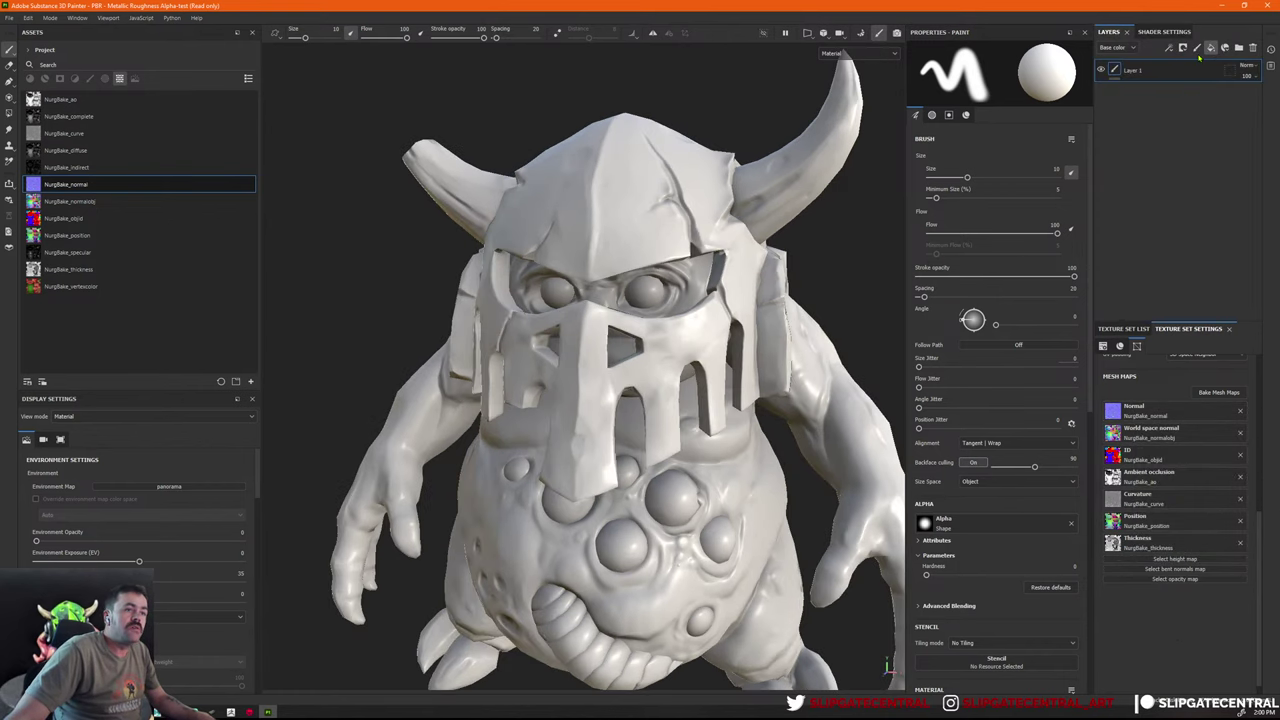
Add a colour-only fill layer using NurgBake_vertexcolor as its base colour
{"action": "left_click", "coordinate": [1224, 51]}
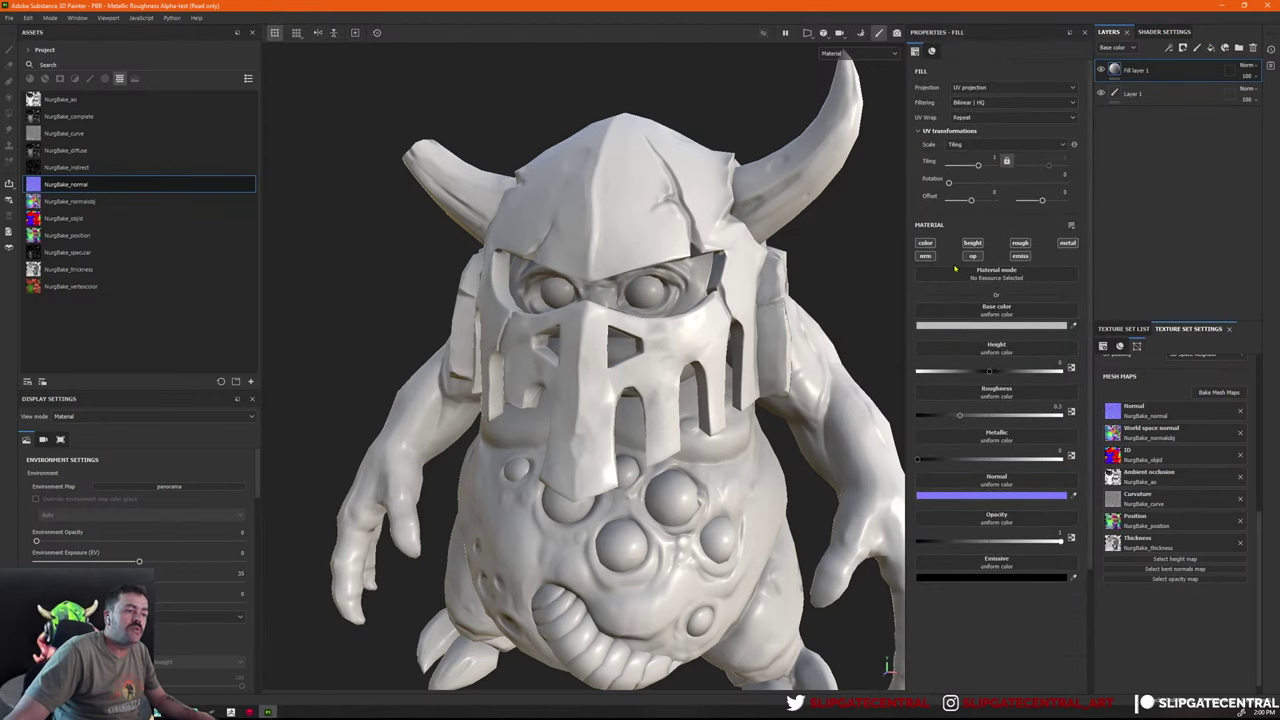
{"action": "left_click", "coordinate": [926, 243]}
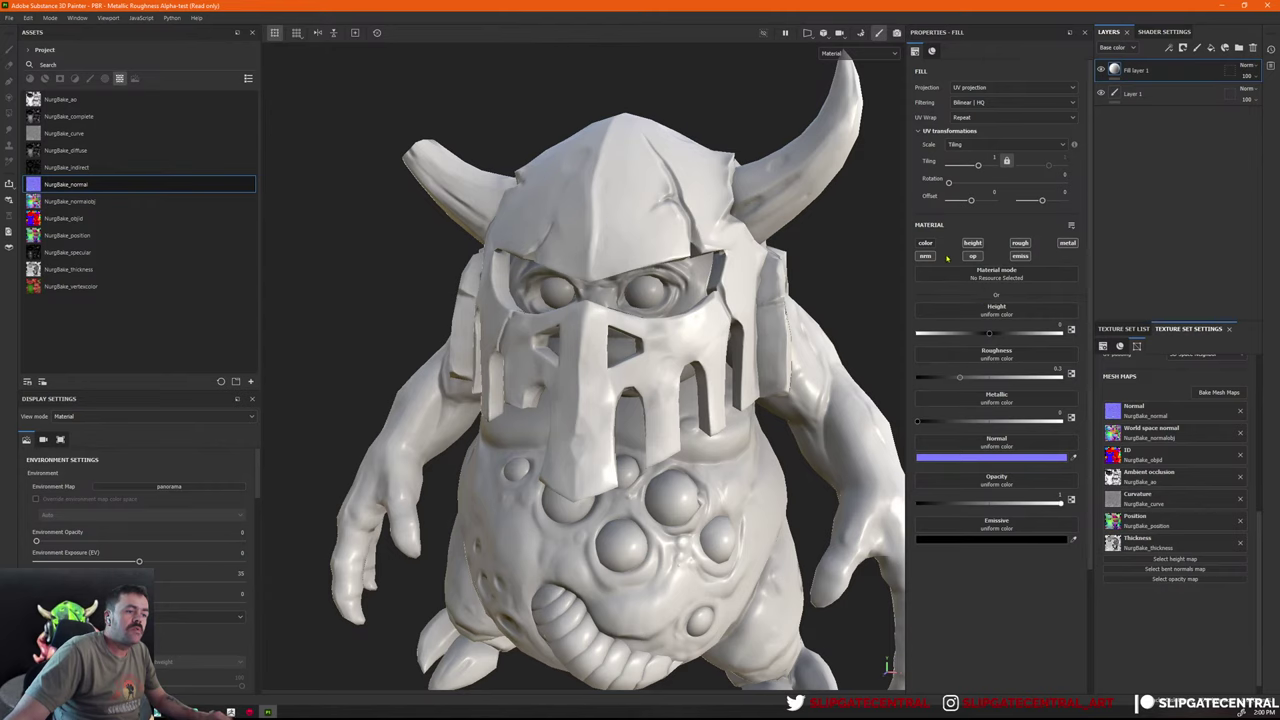
{"action": "left_click", "coordinate": [929, 245]}
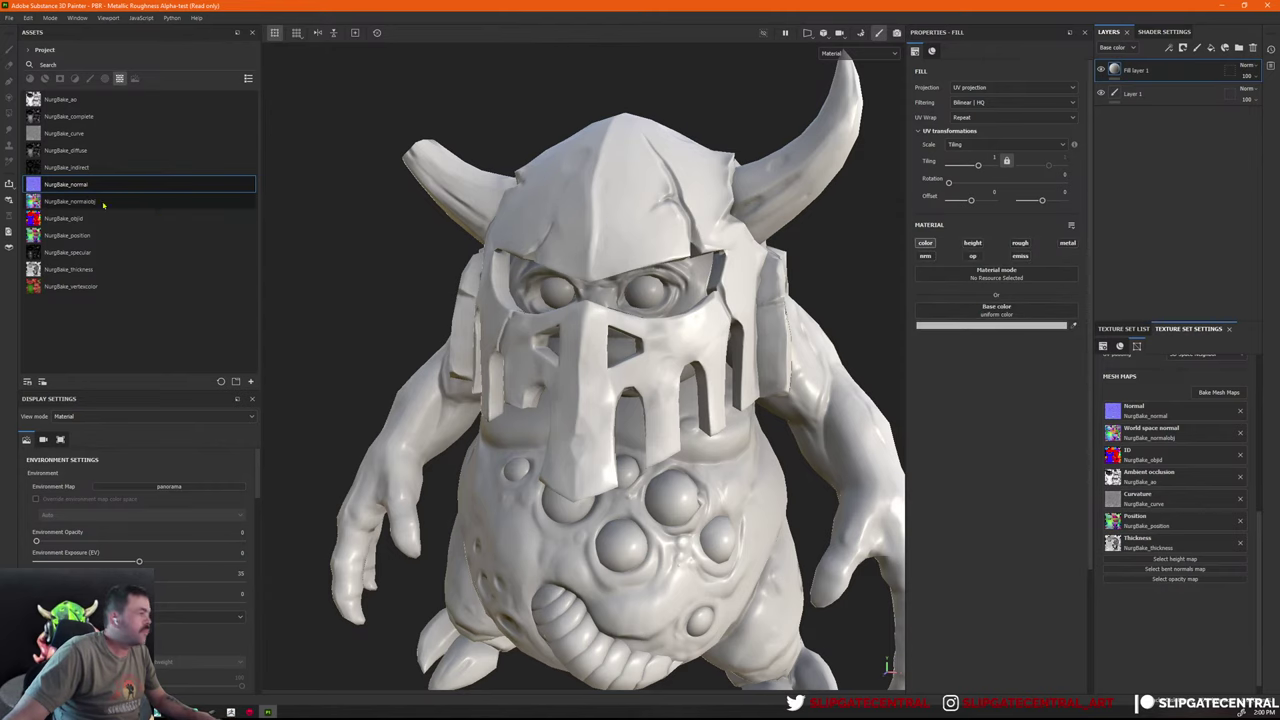
{"action": "mouse_move", "coordinate": [70, 286]}
{"action": "left_mouse_down"}
{"action": "mouse_move", "coordinate": [945, 338]}
{"action": "mouse_move", "coordinate": [945, 312]}
{"action": "left_mouse_up"}
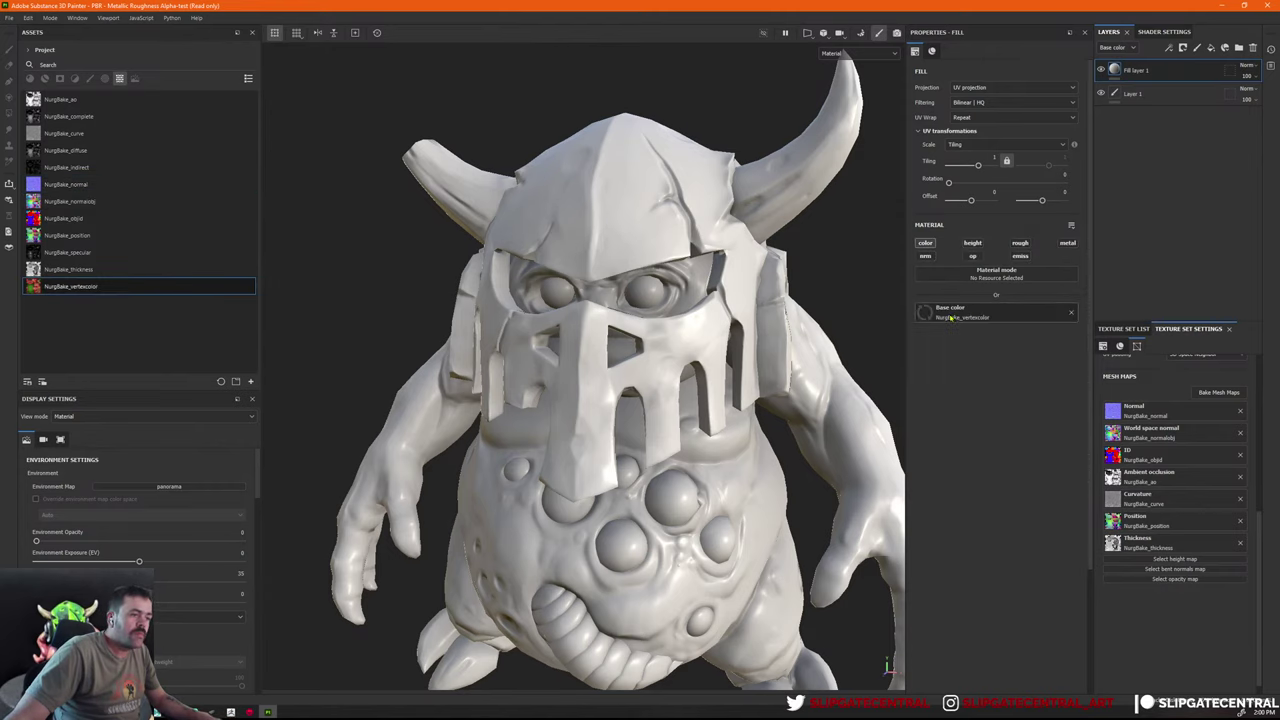
{"action": "mouse_move", "coordinate": [740, 250]}
{"action": "left_mouse_down", "text": "alt"}
{"action": "mouse_move", "coordinate": [688, 258]}
{"action": "mouse_move", "coordinate": [700, 240]}
{"action": "mouse_move", "coordinate": [676, 224]}
{"action": "left_mouse_up", "text": "alt"}
Inspect the green, red and orange vertex-coloured creature, then switch to Marmoset Toolbag
{"action": "scroll", "coordinate": [668, 267], "scroll_direction": "up", "scroll_amount": 5}
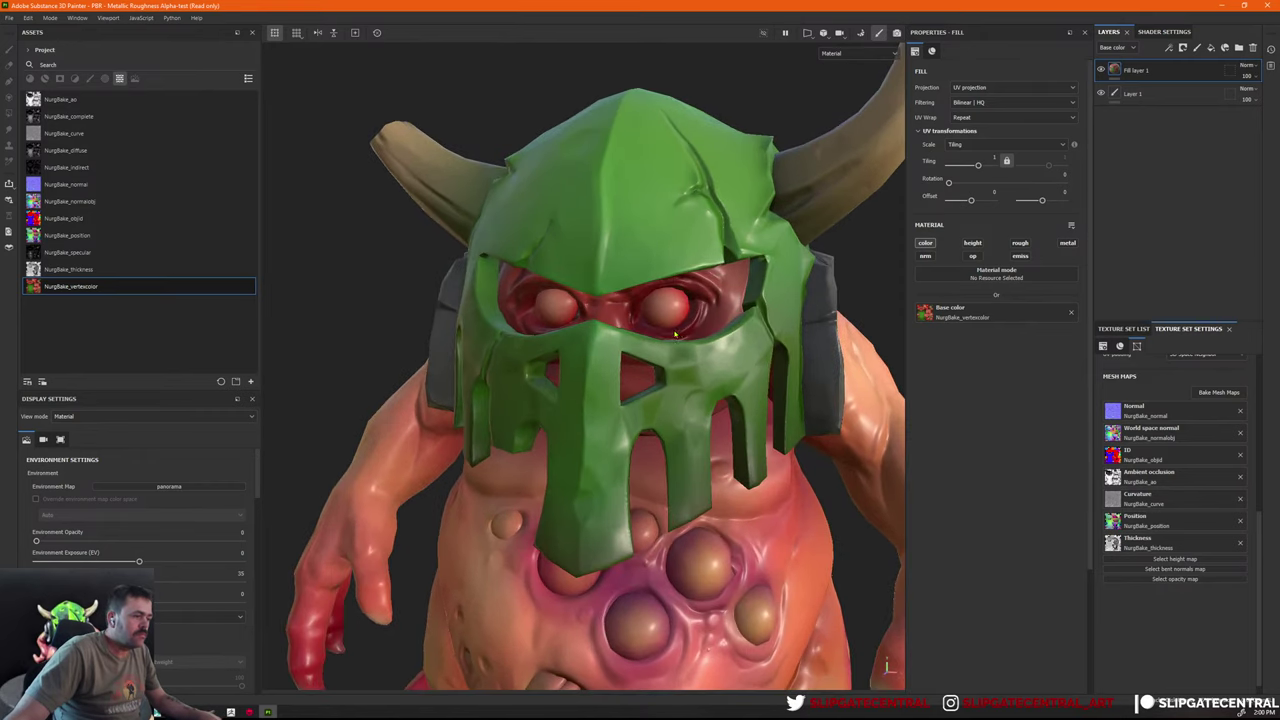
{"action": "scroll", "coordinate": [665, 272], "scroll_direction": "up", "scroll_amount": 1}
{"action": "scroll", "coordinate": [660, 280], "scroll_direction": "up", "scroll_amount": 3}
{"action": "scroll", "coordinate": [657, 287], "scroll_direction": "up", "scroll_amount": 3}
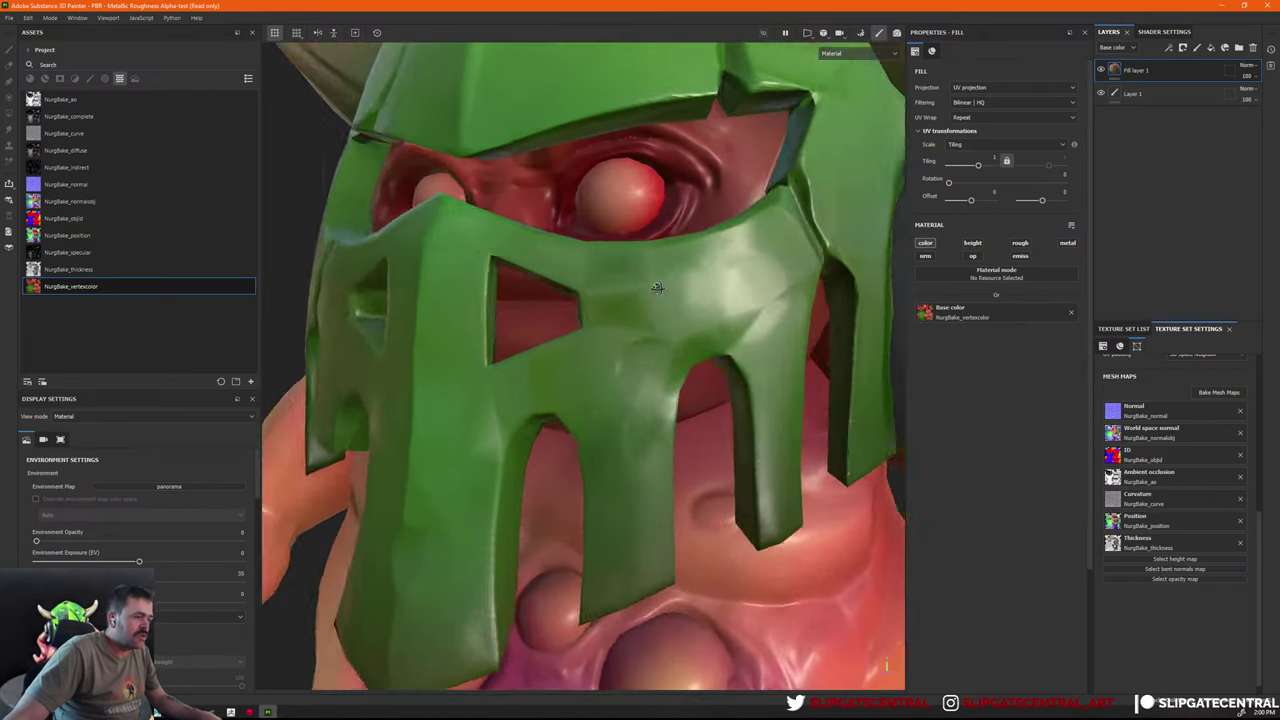
{"action": "mouse_move", "coordinate": [657, 287]}
{"action": "left_mouse_down", "text": "alt"}
{"action": "mouse_move", "coordinate": [701, 289]}
{"action": "mouse_move", "coordinate": [631, 295]}
{"action": "mouse_move", "coordinate": [620, 334]}
{"action": "mouse_move", "coordinate": [623, 311]}
{"action": "mouse_move", "coordinate": [711, 305]}
{"action": "mouse_move", "coordinate": [599, 290]}
{"action": "left_mouse_up", "text": "alt"}
{"action": "scroll", "coordinate": [649, 318], "scroll_direction": "up", "scroll_amount": 2}
{"action": "scroll", "coordinate": [649, 318], "scroll_direction": "down", "scroll_amount": 3}
{"action": "scroll", "coordinate": [649, 318], "scroll_direction": "down", "scroll_amount": 3}
{"action": "scroll", "coordinate": [711, 305], "scroll_direction": "up", "scroll_amount": 3}
{"action": "scroll", "coordinate": [711, 305], "scroll_direction": "down", "scroll_amount": 3}
{"action": "key", "text": "alt+Tab"}
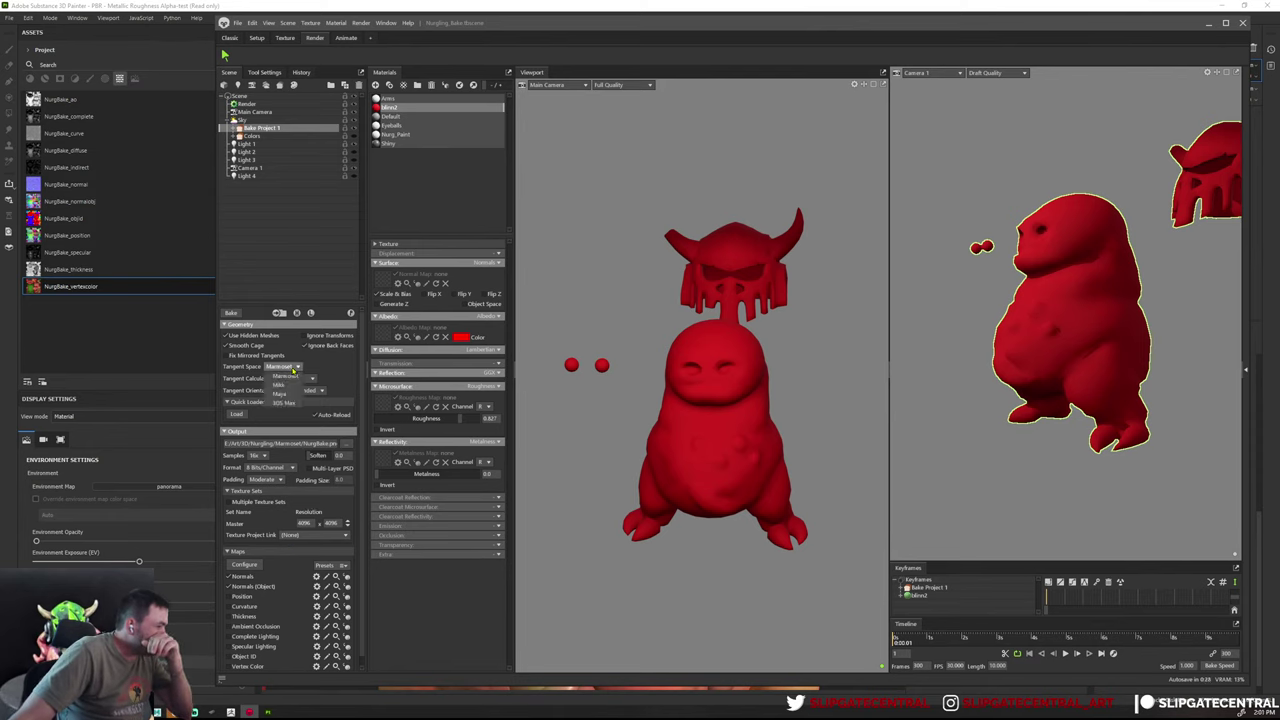
Set the bake Tangent Space to Maya and briefly check the normal map settings
{"action": "left_click", "coordinate": [285, 397]}
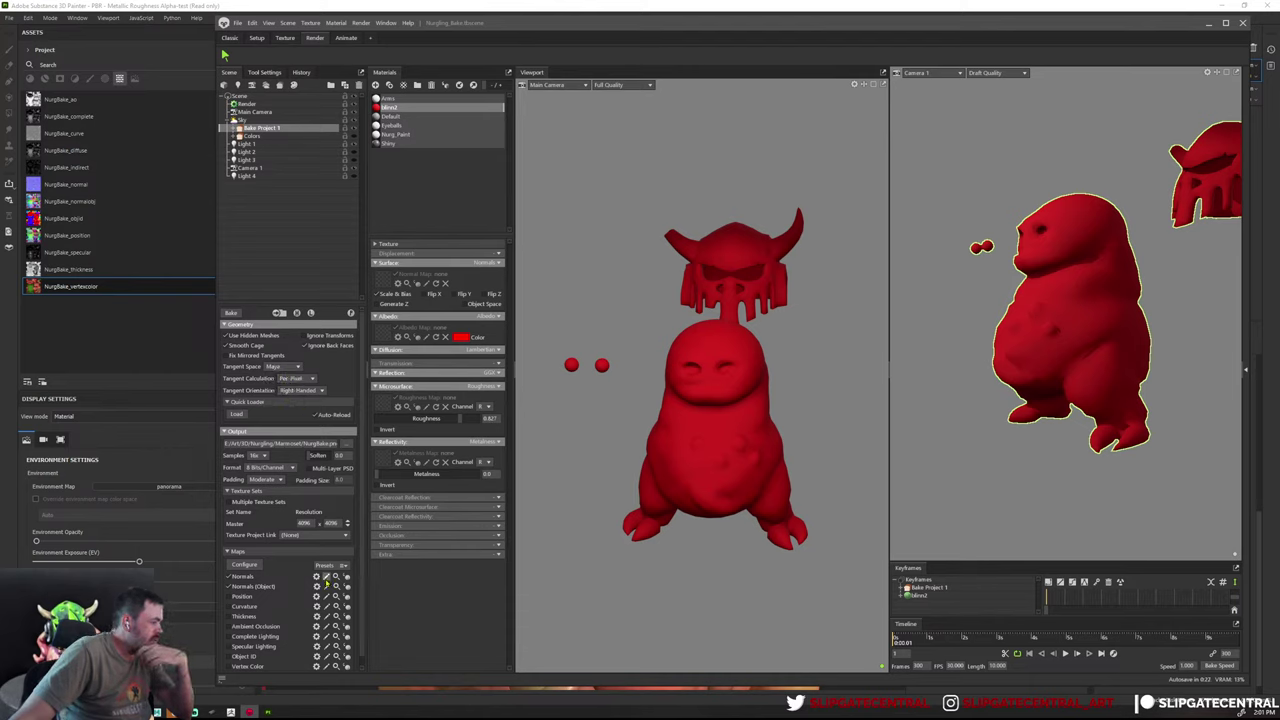
{"action": "left_click", "coordinate": [316, 578]}
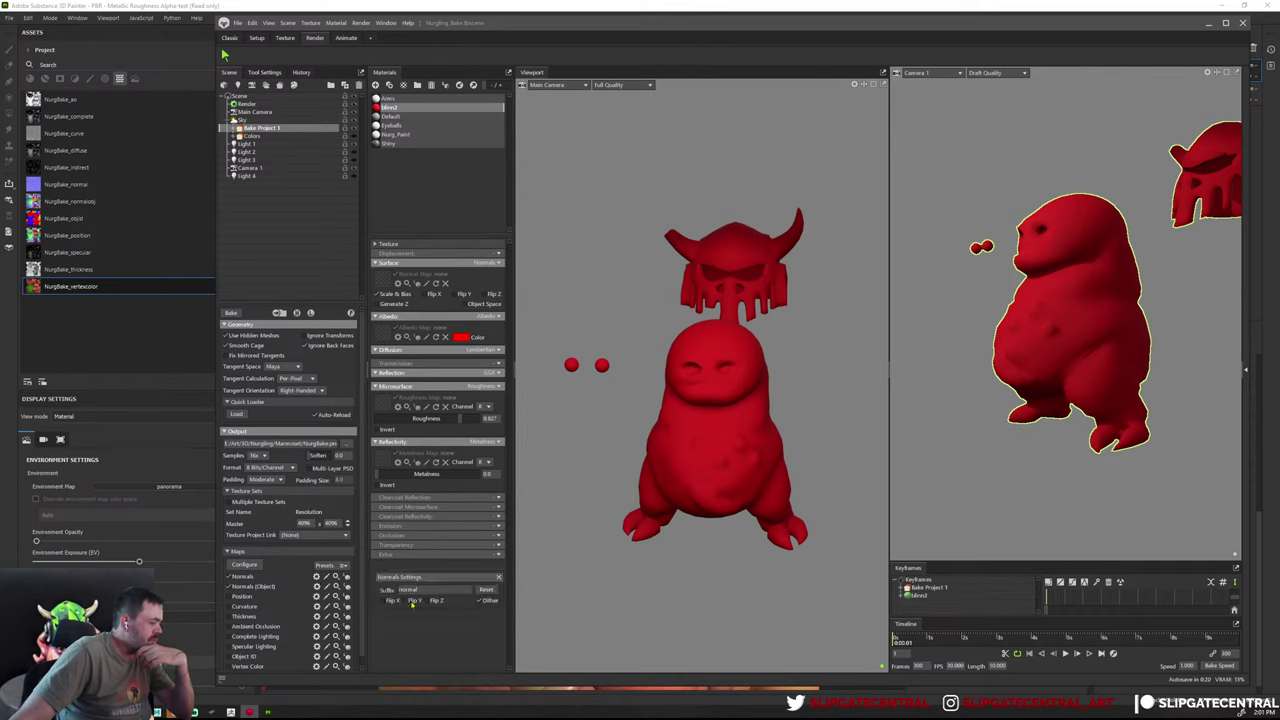
{"action": "left_click", "coordinate": [499, 579]}
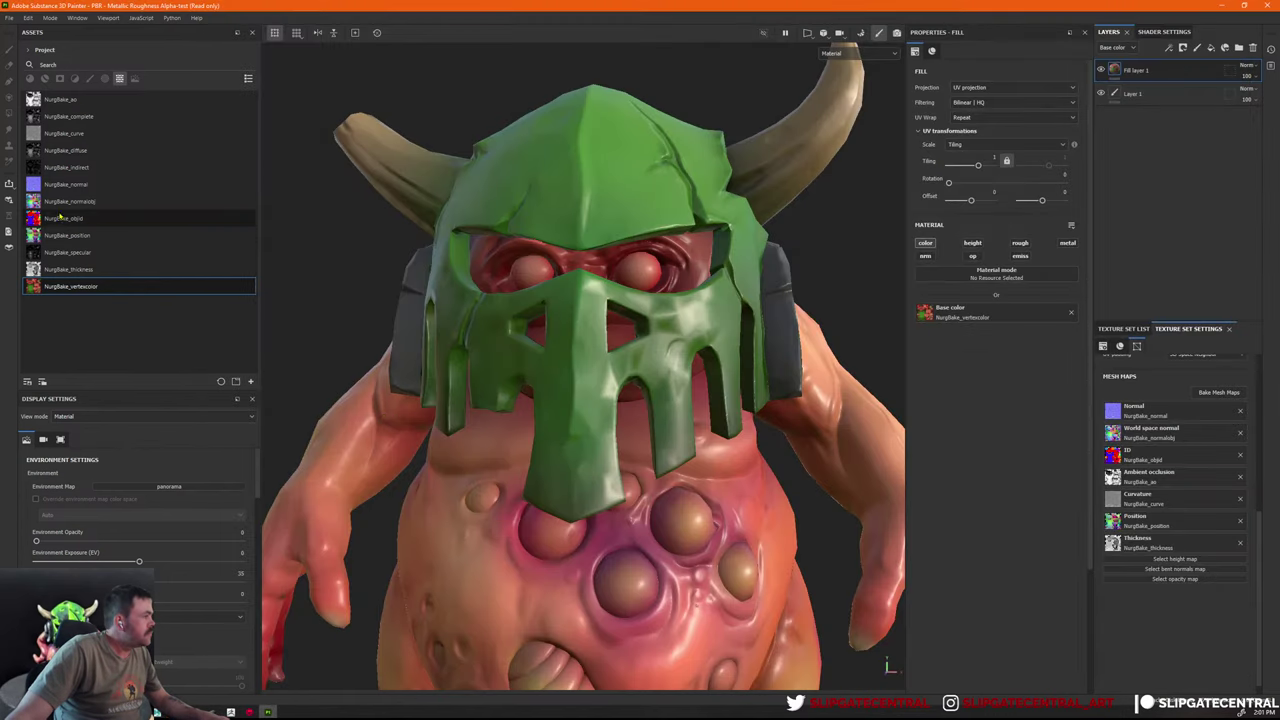
Drag NurgBake_normal onto the Normal mesh map slot and open Project Configuration
{"action": "right_click", "coordinate": [50, 185]}
{"action": "left_click", "coordinate": [40, 185]}
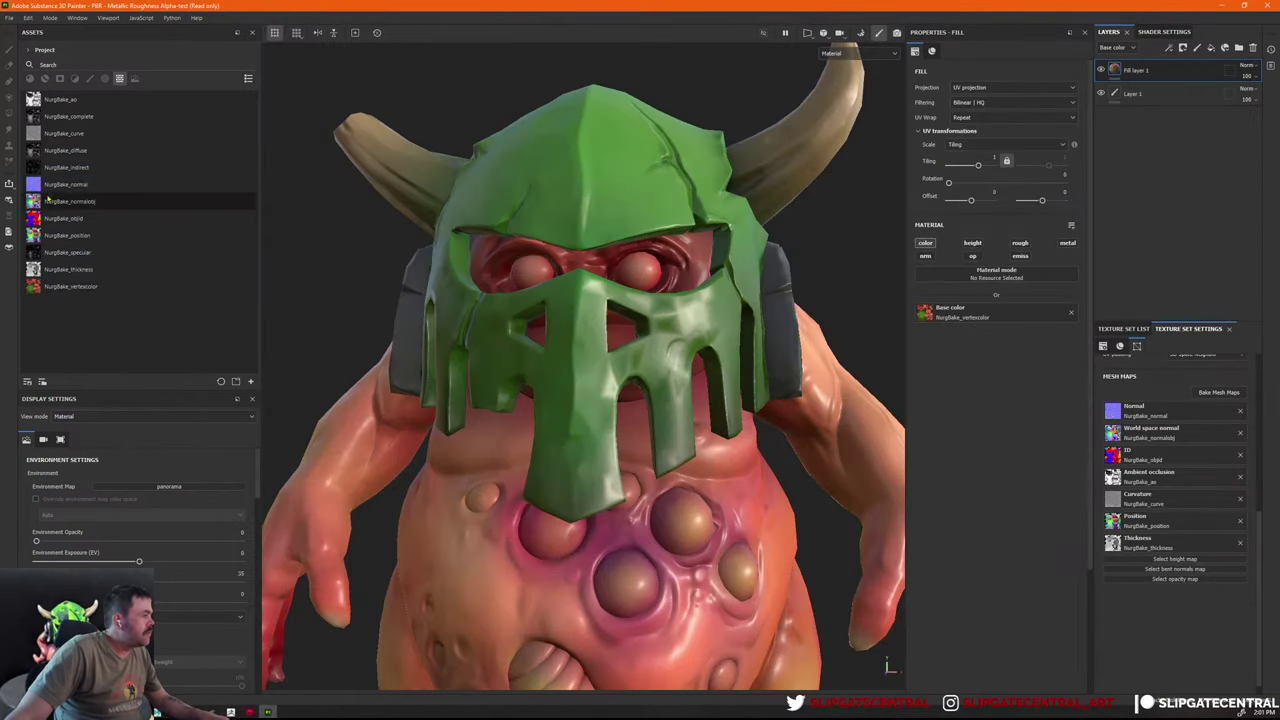
{"action": "left_click_drag", "start_coordinate": [40, 185], "coordinate": [1021, 411]}
{"action": "left_click_drag", "start_coordinate": [1128, 410], "coordinate": [1130, 412]}
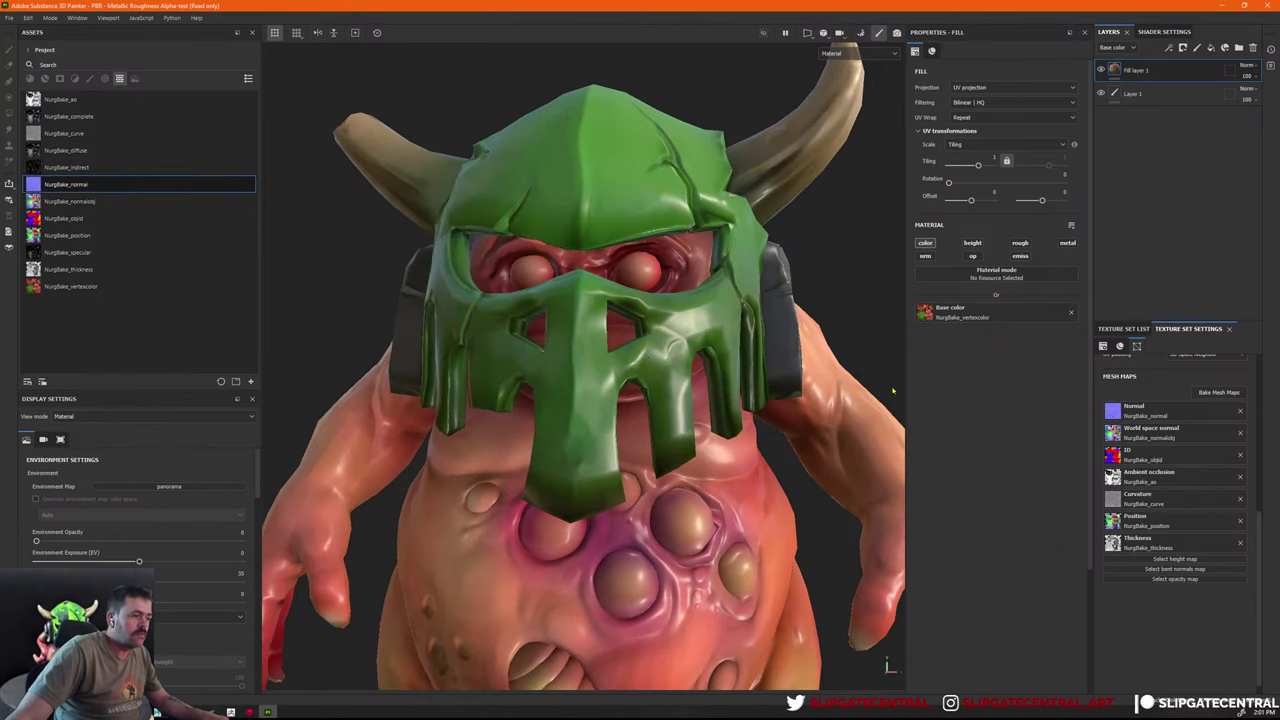
{"action": "left_click", "coordinate": [30, 18]}
{"action": "left_click", "coordinate": [42, 58]}
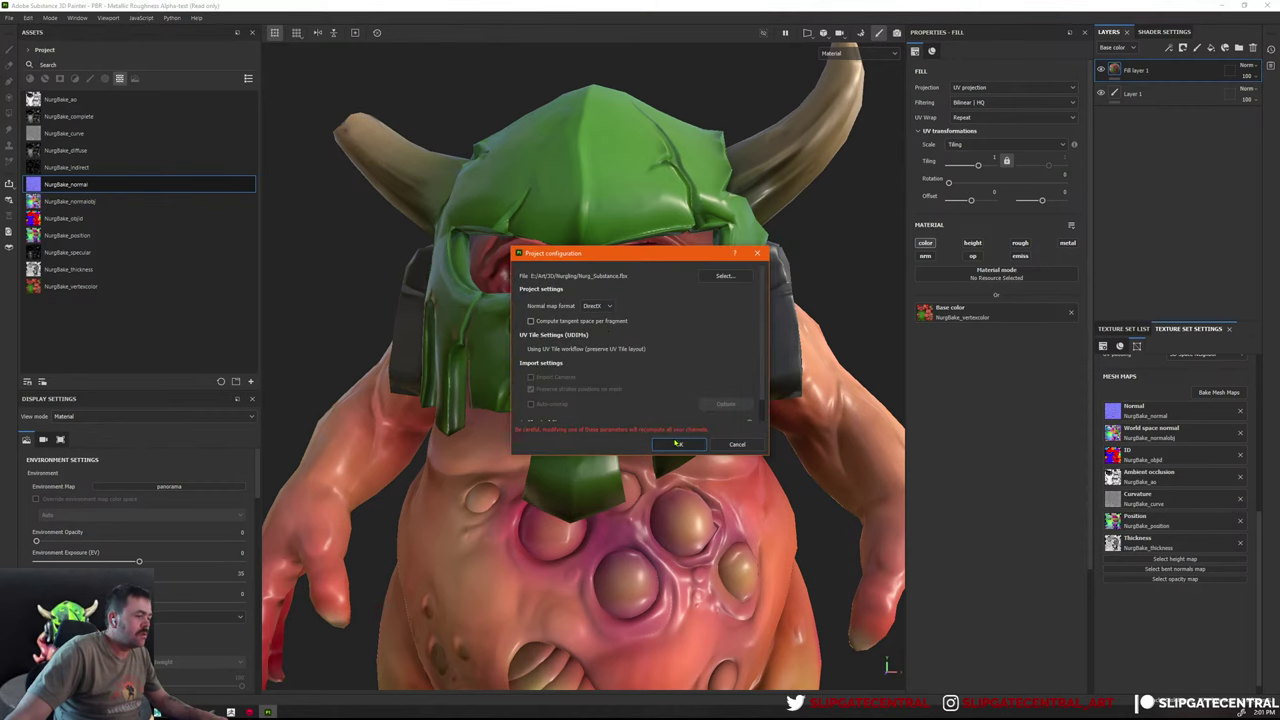
Confirm the DirectX normal format and orbit to inspect the vertex-coloured creature
{"action": "left_click", "coordinate": [676, 443]}
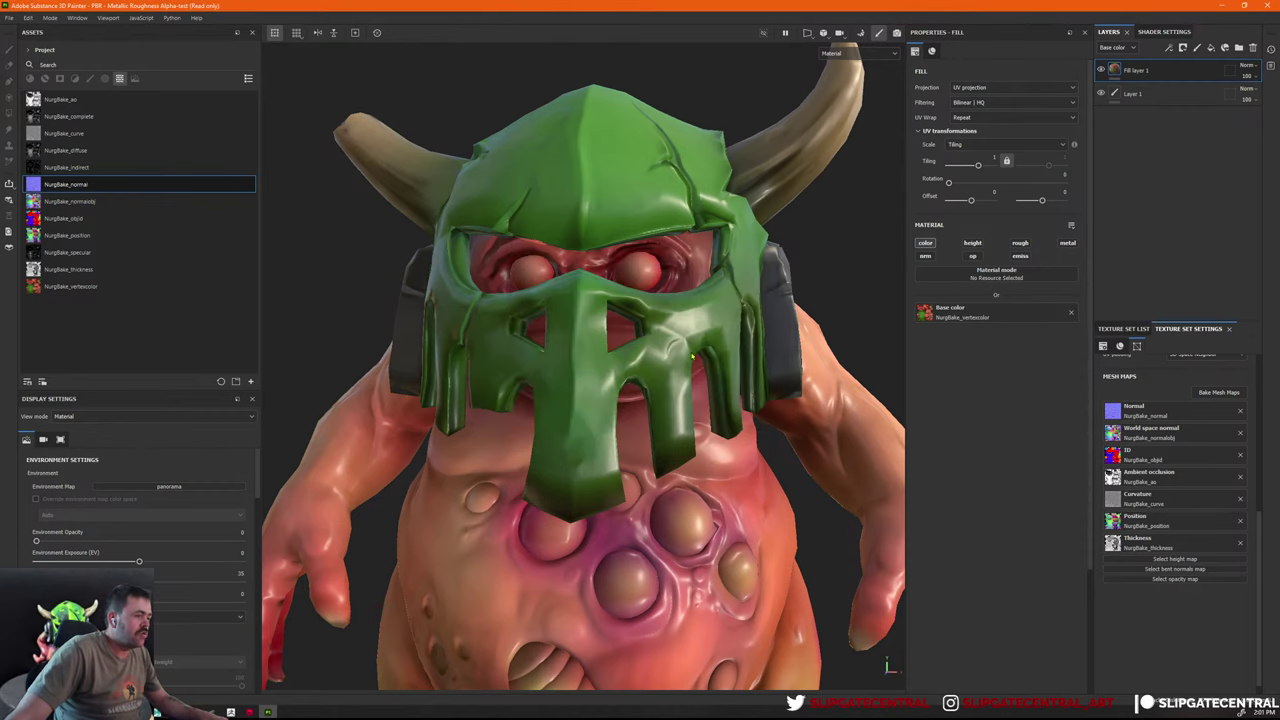
{"action": "mouse_move", "coordinate": [691, 355]}
{"action": "left_mouse_down", "text": "alt"}
{"action": "mouse_move", "coordinate": [743, 333]}
{"action": "mouse_move", "coordinate": [714, 302]}
{"action": "mouse_move", "coordinate": [585, 257]}
{"action": "mouse_move", "coordinate": [554, 407]}
{"action": "left_mouse_up", "text": "alt"}
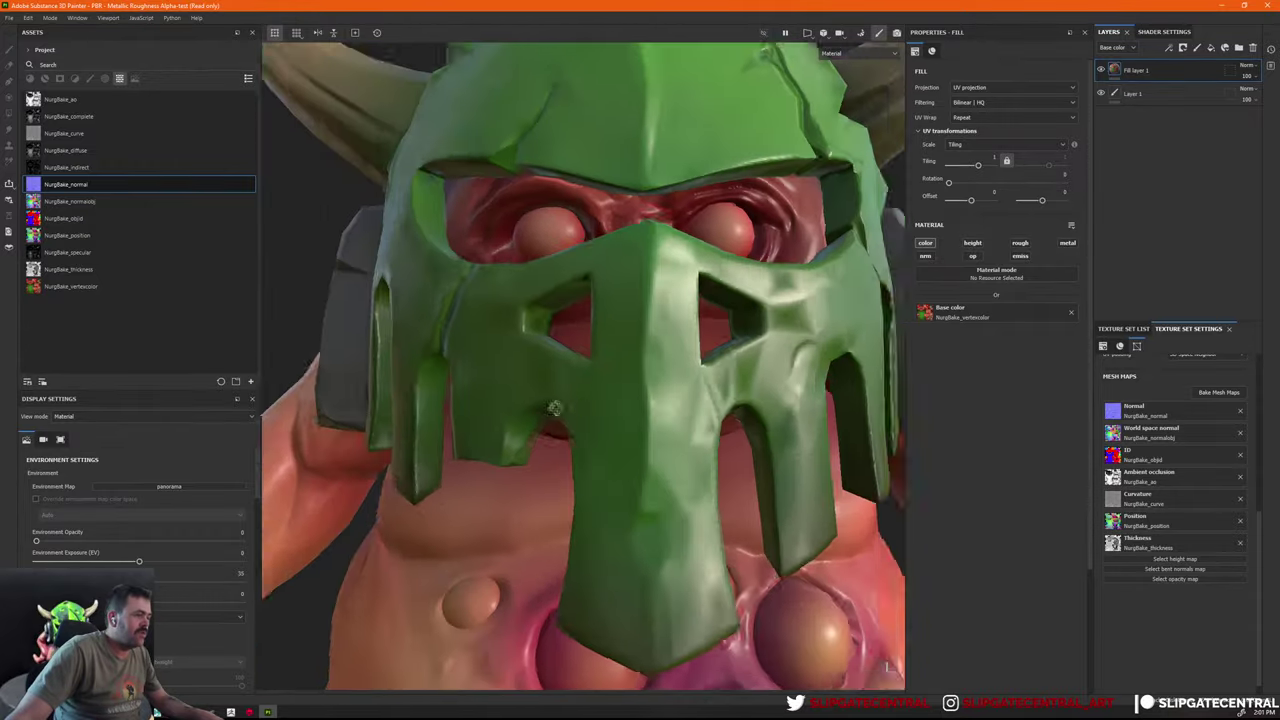
{"action": "scroll", "coordinate": [554, 407], "scroll_direction": "down", "scroll_amount": 5}
{"action": "mouse_move", "coordinate": [554, 407]}
{"action": "left_mouse_down", "text": "alt"}
{"action": "mouse_move", "coordinate": [786, 521]}
{"action": "mouse_move", "coordinate": [660, 413]}
{"action": "mouse_move", "coordinate": [766, 391]}
{"action": "mouse_move", "coordinate": [680, 403]}
{"action": "mouse_move", "coordinate": [700, 478]}
{"action": "mouse_move", "coordinate": [703, 449]}
{"action": "mouse_move", "coordinate": [749, 474]}
{"action": "mouse_move", "coordinate": [641, 428]}
{"action": "mouse_move", "coordinate": [689, 406]}
{"action": "mouse_move", "coordinate": [655, 430]}
{"action": "mouse_move", "coordinate": [760, 440]}
{"action": "mouse_move", "coordinate": [677, 380]}
{"action": "mouse_move", "coordinate": [826, 369]}
{"action": "mouse_move", "coordinate": [470, 366]}
{"action": "left_mouse_up", "text": "alt"}
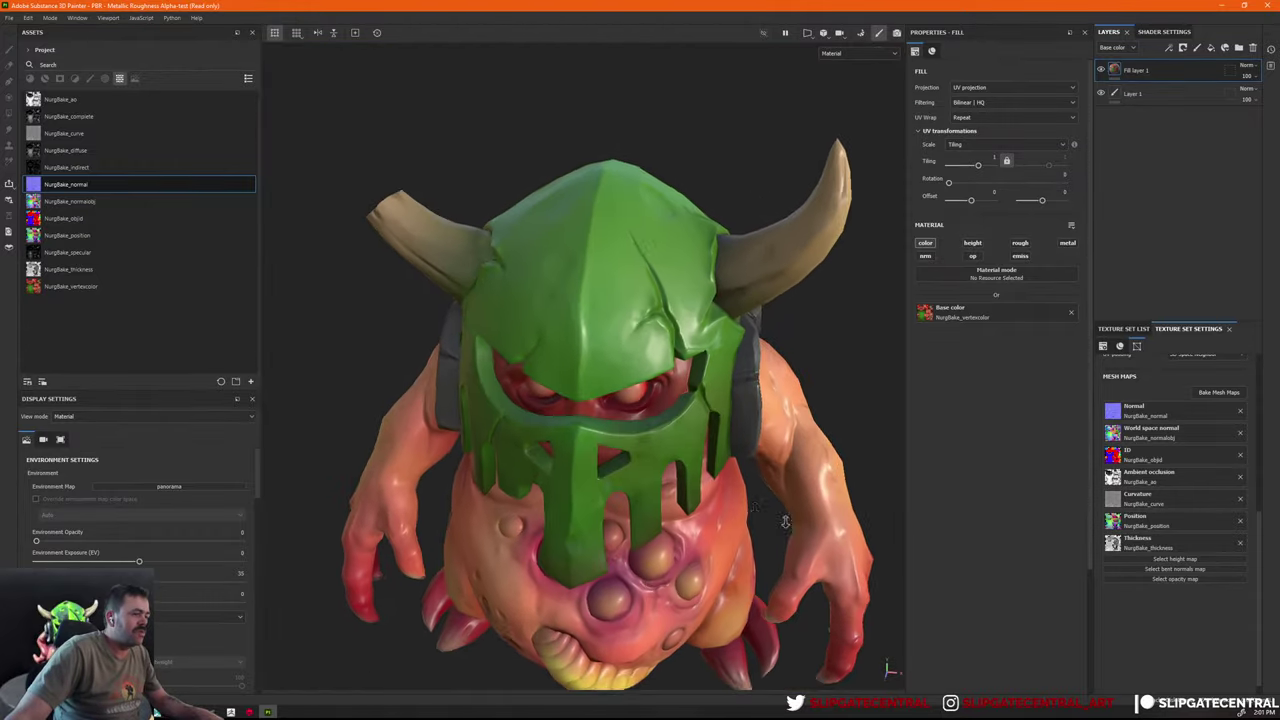
{"action": "scroll", "coordinate": [660, 413], "scroll_direction": "up", "scroll_amount": 3}
{"action": "scroll", "coordinate": [470, 366], "scroll_direction": "down", "scroll_amount": 2}
{"action": "scroll", "coordinate": [600, 450], "scroll_direction": "up", "scroll_amount": 3}
{"action": "scroll", "coordinate": [766, 540], "scroll_direction": "up", "scroll_amount": 3}
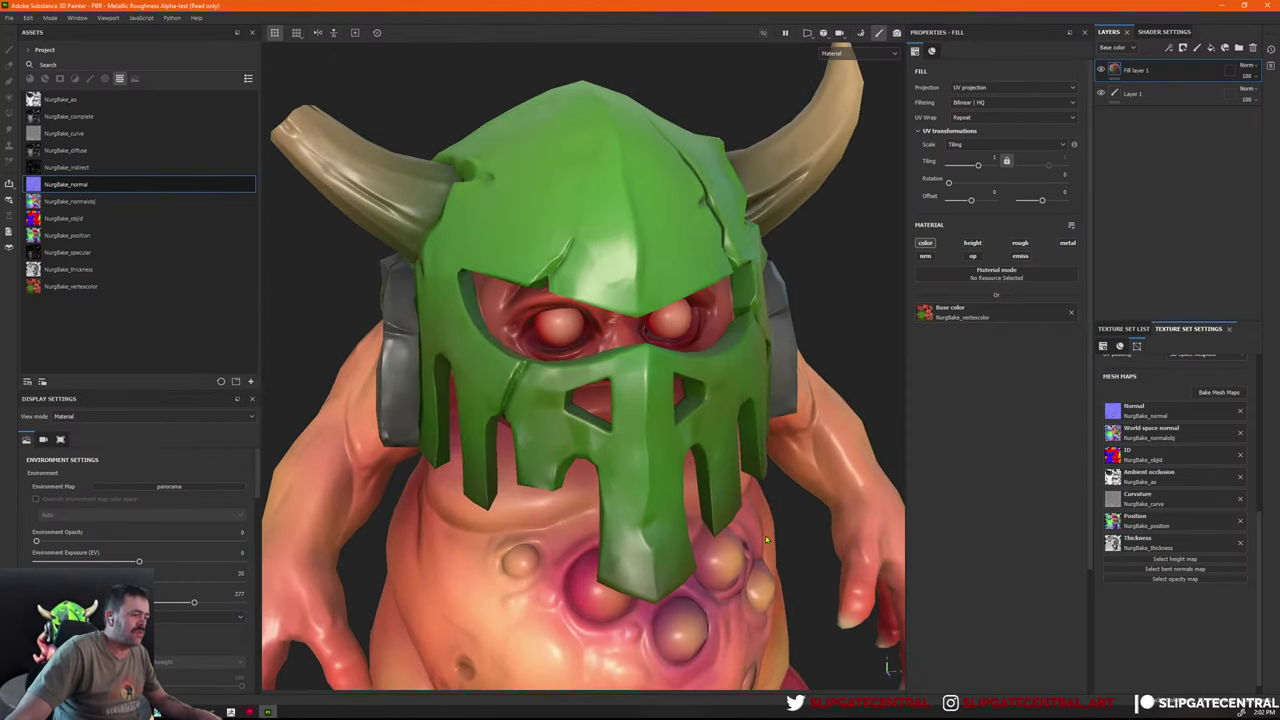
{"action": "scroll", "coordinate": [766, 540], "scroll_direction": "down", "scroll_amount": 2}
{"action": "left_click_drag", "start_coordinate": [766, 540], "coordinate": [604, 376], "text": "alt"}
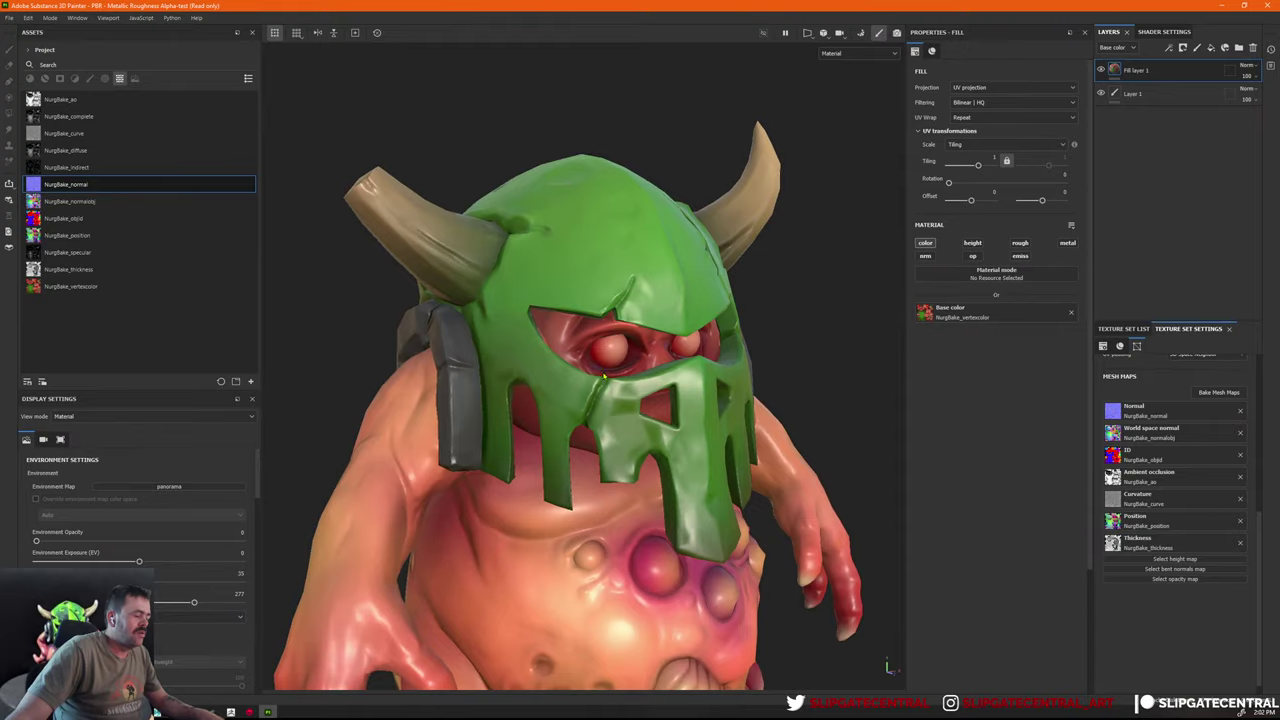
Compare the Marmoset bake scene with Painter's top view, then return to Marmoset
{"action": "key", "text": "alt+Tab"}
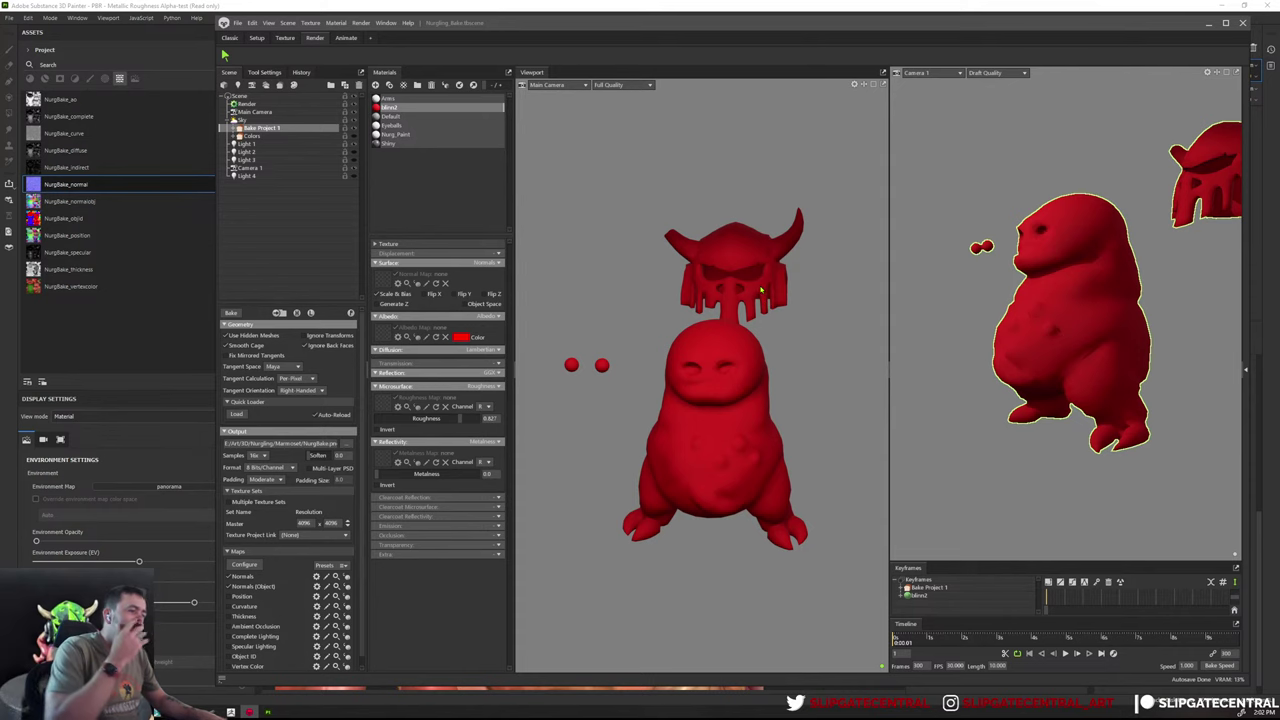
{"action": "key", "text": "alt+Tab"}
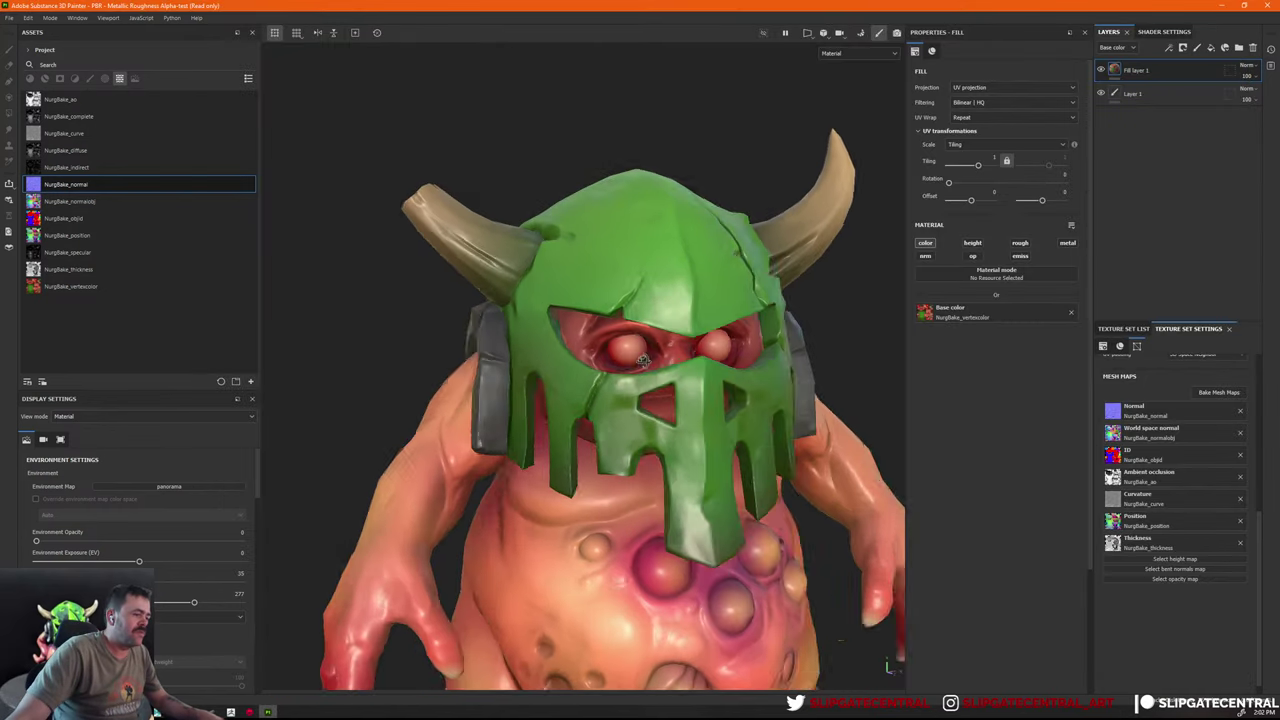
{"action": "scroll", "coordinate": [673, 347], "scroll_direction": "down", "scroll_amount": 4}
{"action": "mouse_move", "coordinate": [673, 347]}
{"action": "left_mouse_down", "text": "alt"}
{"action": "mouse_move", "coordinate": [711, 487]}
{"action": "mouse_move", "coordinate": [863, 303]}
{"action": "left_mouse_up", "text": "alt"}
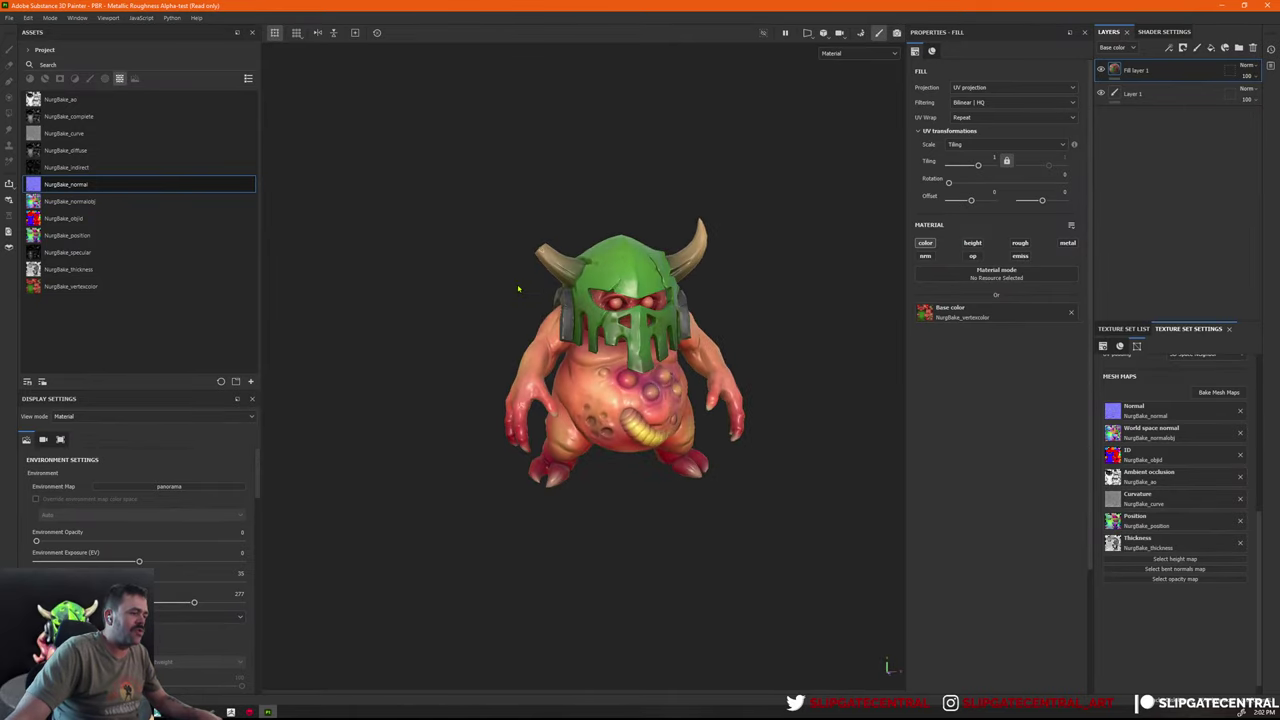
{"action": "key", "text": "alt+Tab"}
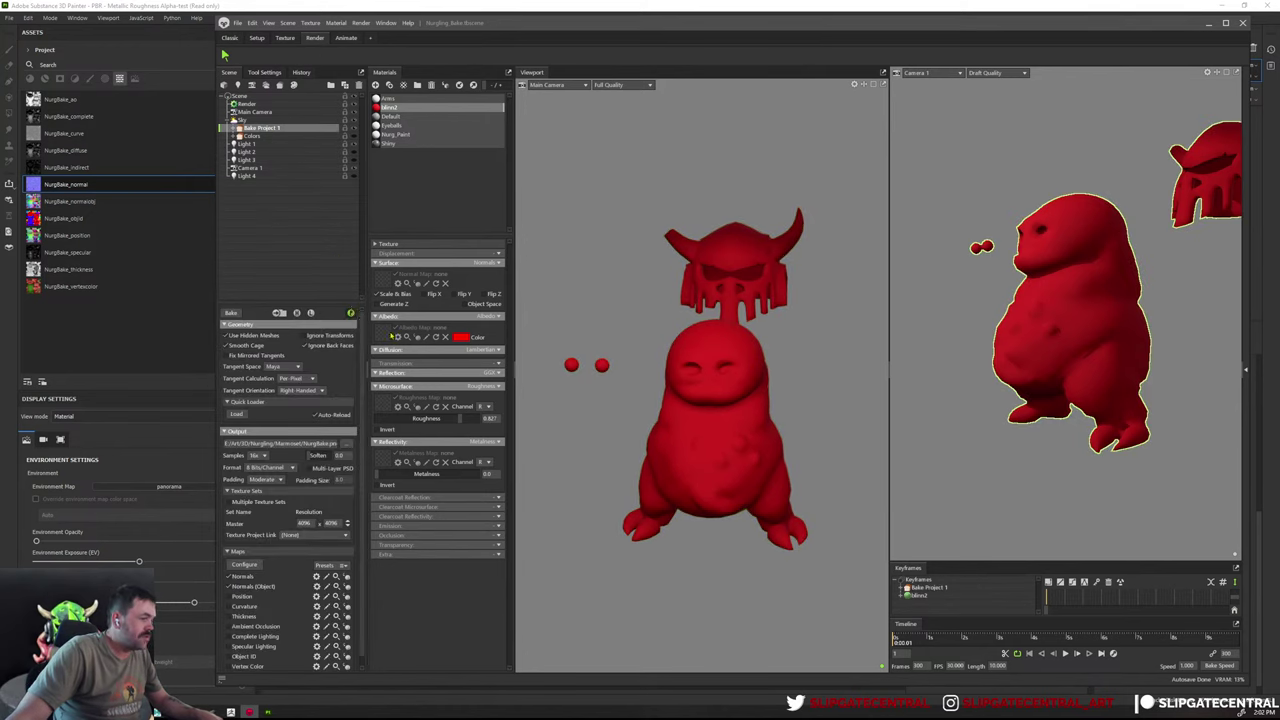
Lower the blinn2 material's roughness from 0.827 to 0.361
{"action": "left_click", "coordinate": [813, 450]}
{"action": "scroll", "coordinate": [813, 450], "scroll_direction": "up", "scroll_amount": 3}
{"action": "scroll", "coordinate": [813, 450], "scroll_direction": "up", "scroll_amount": 3}
{"action": "left_click", "coordinate": [388, 107]}
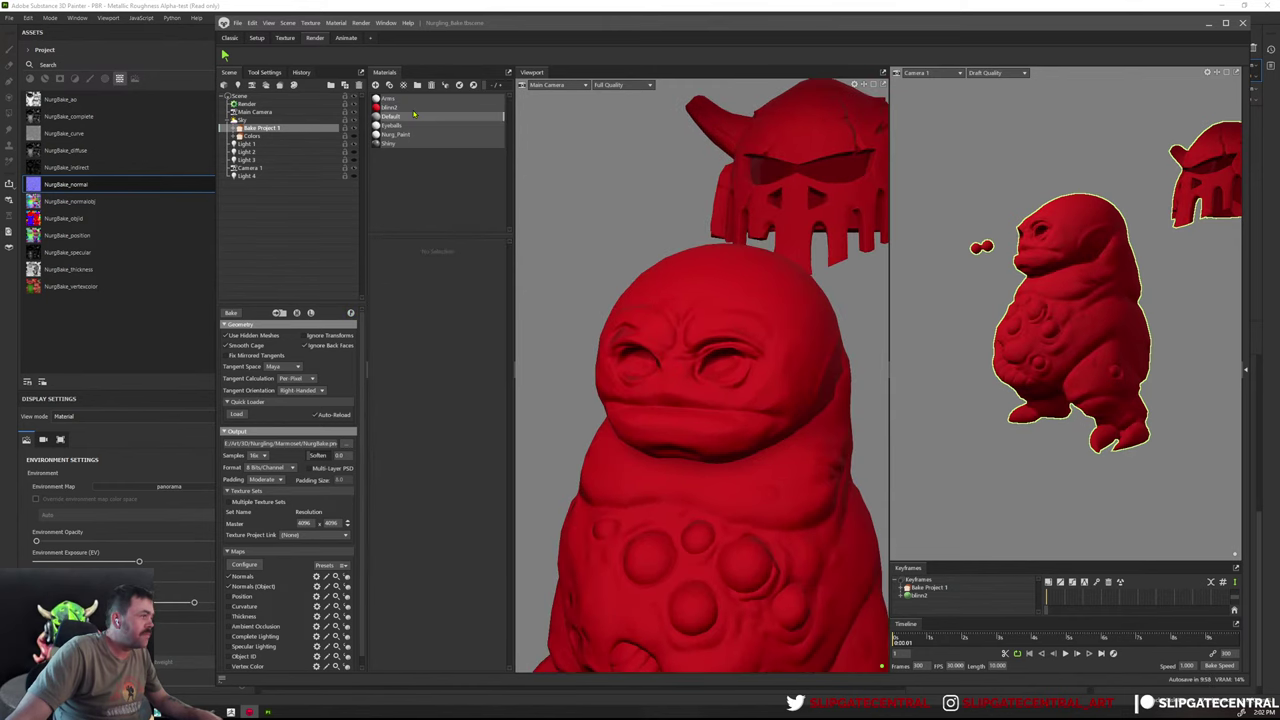
{"action": "left_click_drag", "start_coordinate": [430, 418], "coordinate": [416, 418]}
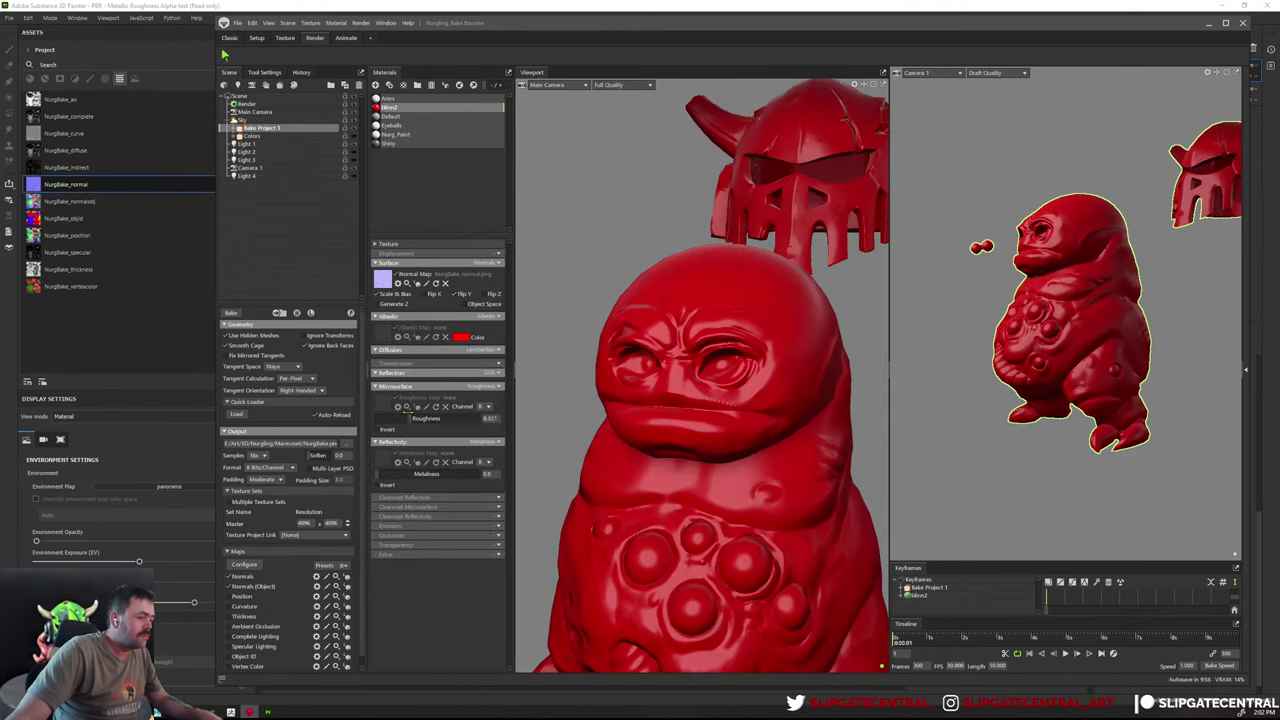
Frame and select the horned helmet, orbiting to a front view
{"action": "double_click", "coordinate": [850, 230]}
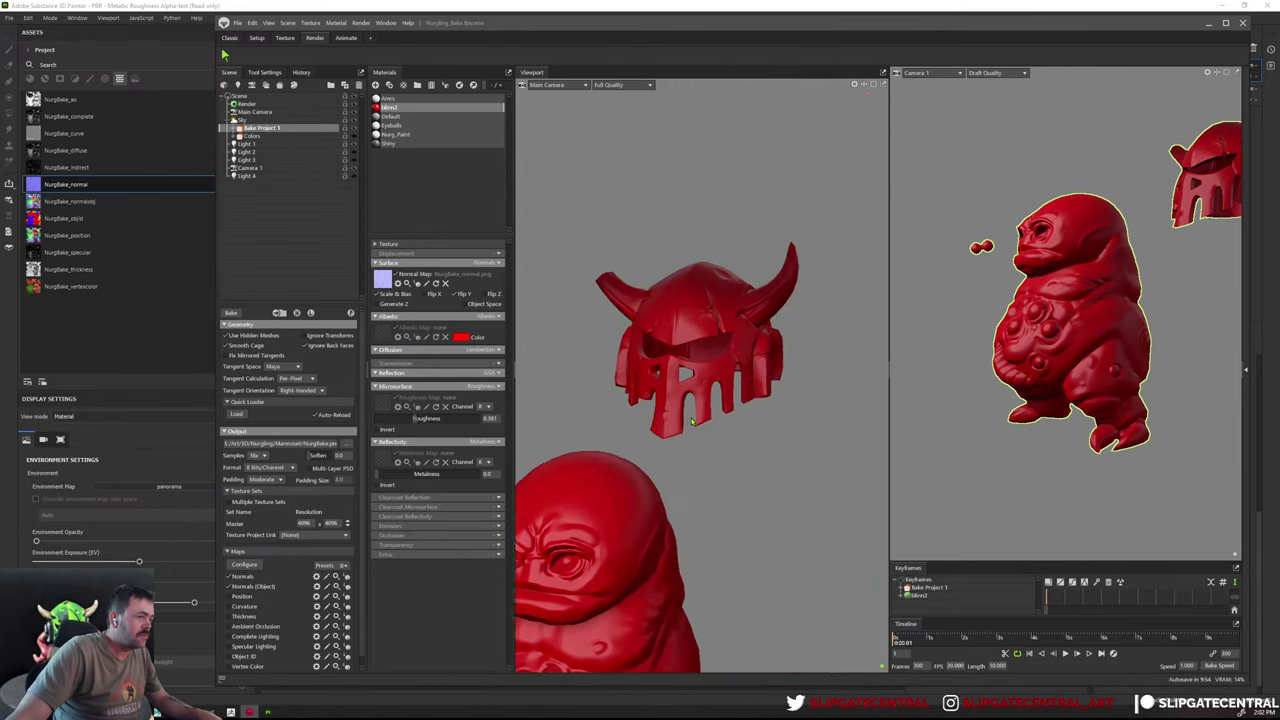
{"action": "left_click", "coordinate": [793, 410]}
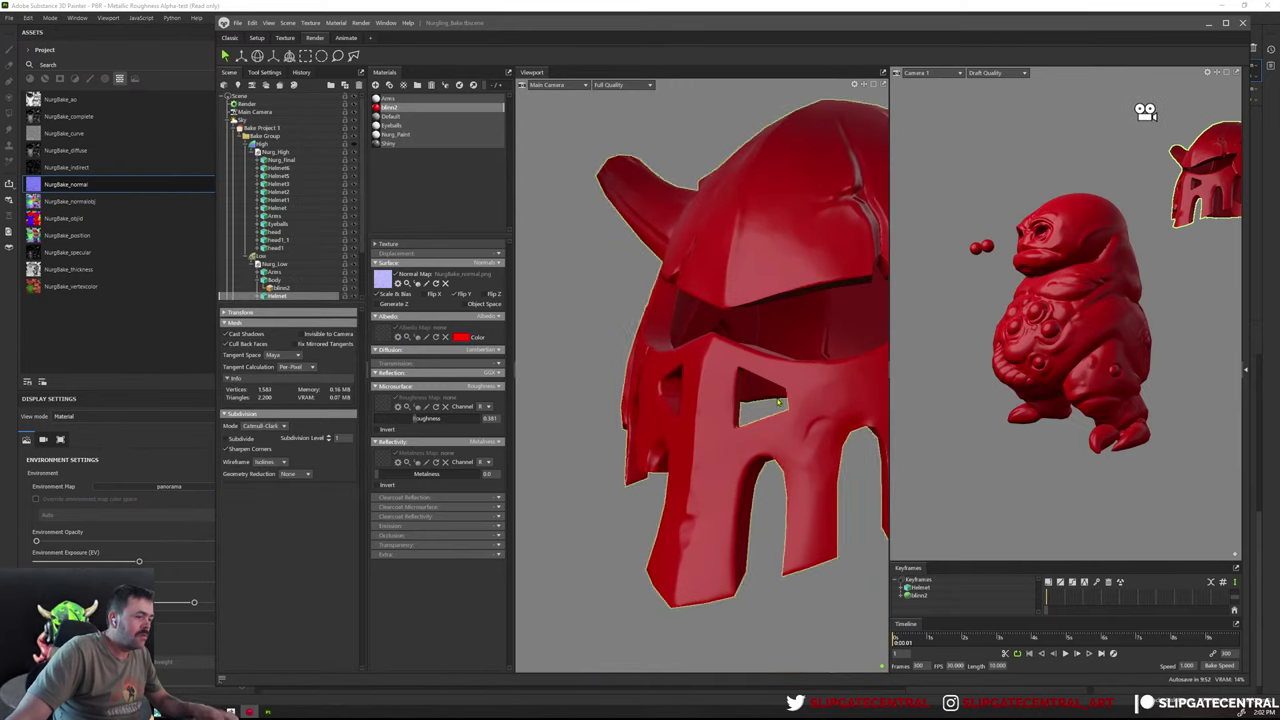
{"action": "scroll", "coordinate": [746, 380], "scroll_direction": "up", "scroll_amount": 3}
{"action": "scroll", "coordinate": [537, 355], "scroll_direction": "up", "scroll_amount": 2}
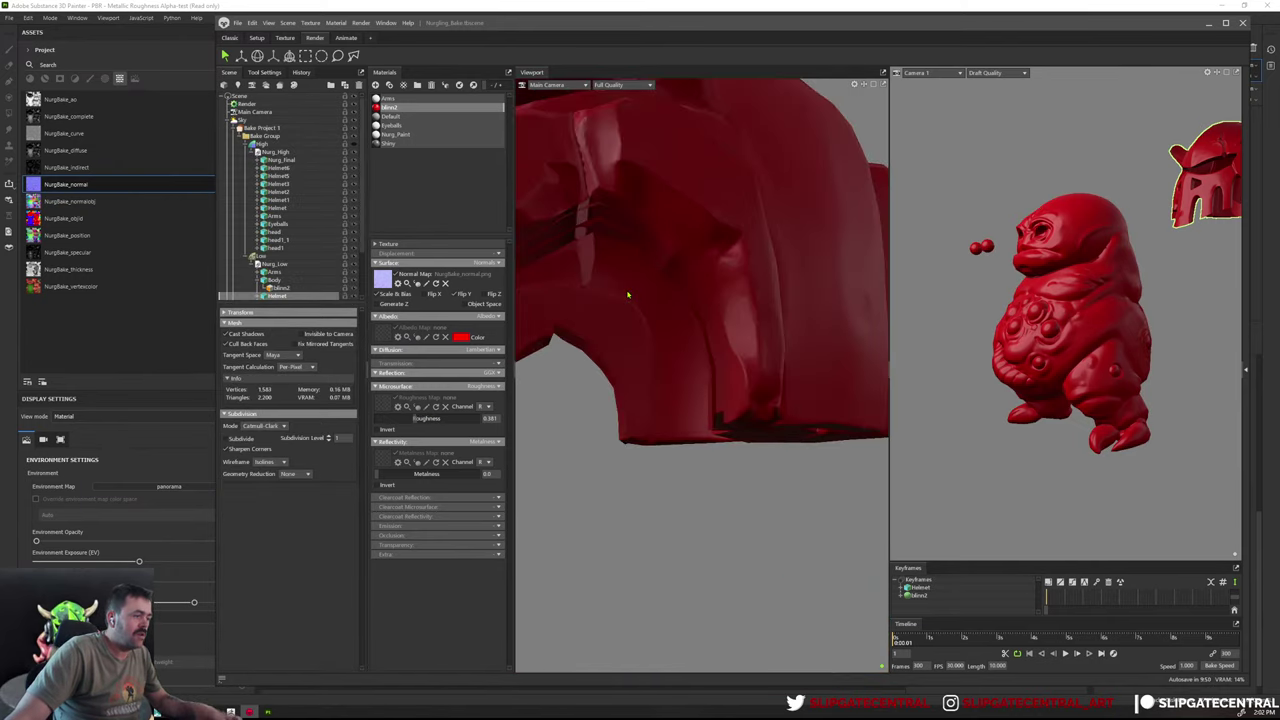
{"action": "scroll", "coordinate": [629, 286], "scroll_direction": "down", "scroll_amount": 5}
{"action": "mouse_move", "coordinate": [629, 300]}
{"action": "left_mouse_down"}
{"action": "mouse_move", "coordinate": [643, 418]}
{"action": "mouse_move", "coordinate": [623, 199]}
{"action": "left_mouse_up"}
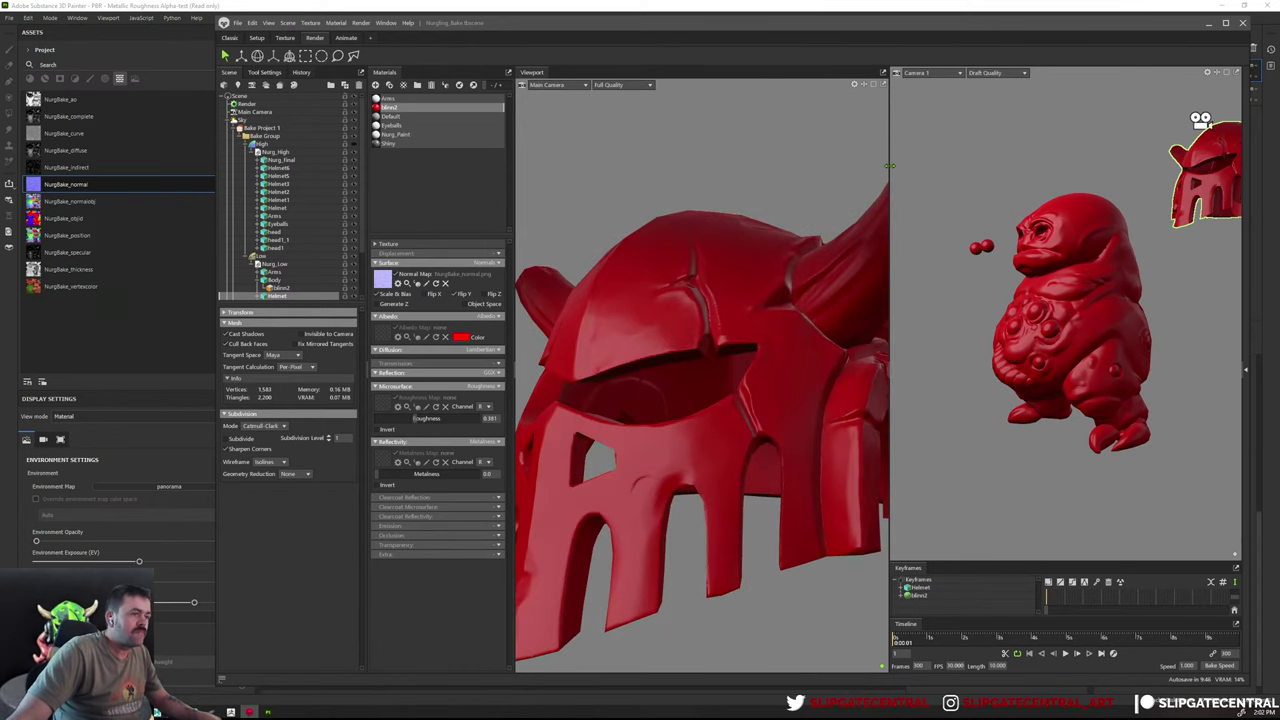
Widen the main viewport and centre the whole character in view
{"action": "left_click_drag", "start_coordinate": [889, 165], "coordinate": [1037, 165]}
{"action": "scroll", "coordinate": [780, 350], "scroll_direction": "up", "scroll_amount": 3}
{"action": "mouse_move", "coordinate": [780, 350]}
{"action": "left_mouse_down"}
{"action": "mouse_move", "coordinate": [811, 386]}
{"action": "mouse_move", "coordinate": [740, 357]}
{"action": "left_mouse_up"}
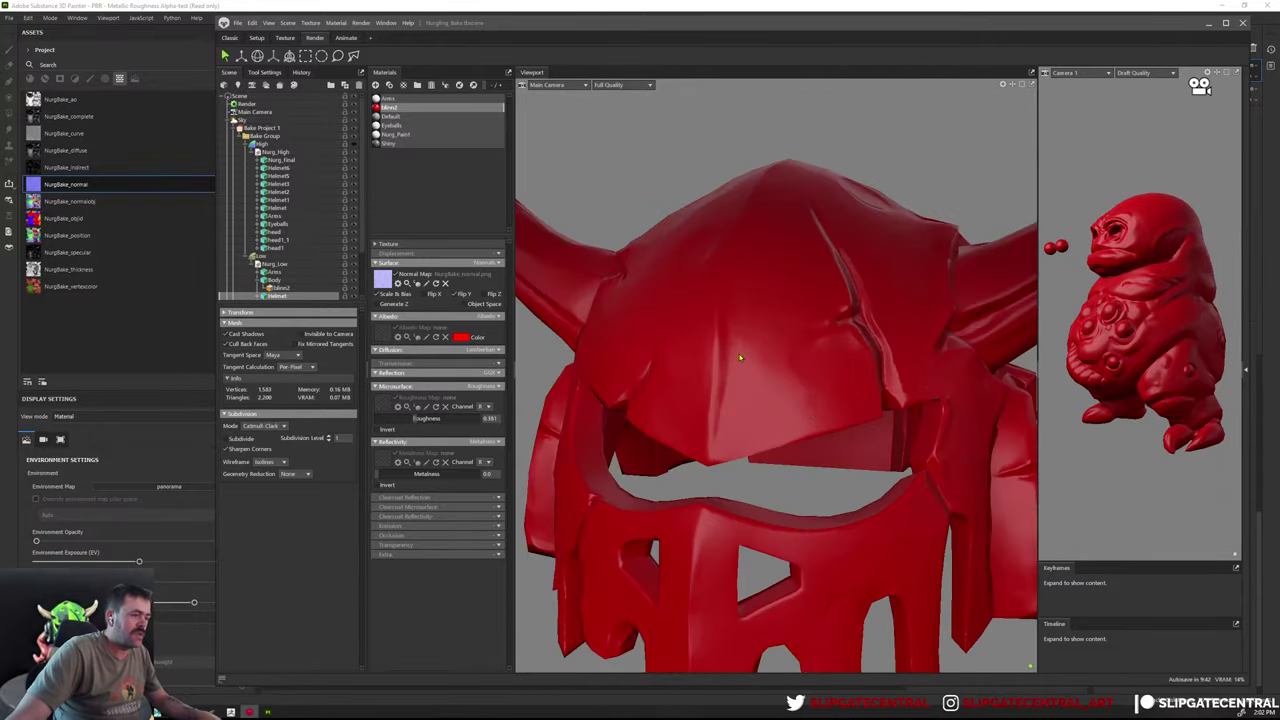
{"action": "scroll", "coordinate": [740, 357], "scroll_direction": "down", "scroll_amount": 5}
{"action": "left_click_drag", "start_coordinate": [700, 284], "coordinate": [783, 290]}
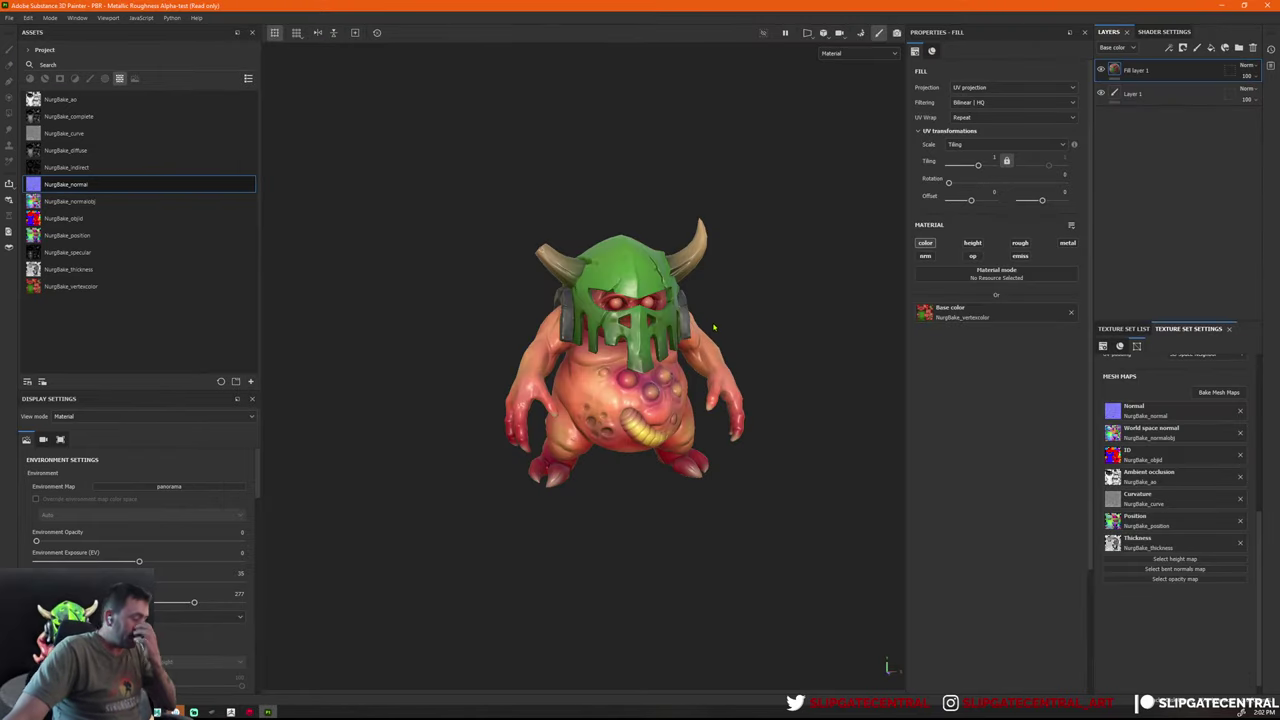
Orbit, rotate the environment light, and toggle the vertex-colour fill layer off and on
{"action": "scroll", "coordinate": [754, 314], "scroll_direction": "up", "scroll_amount": 5}
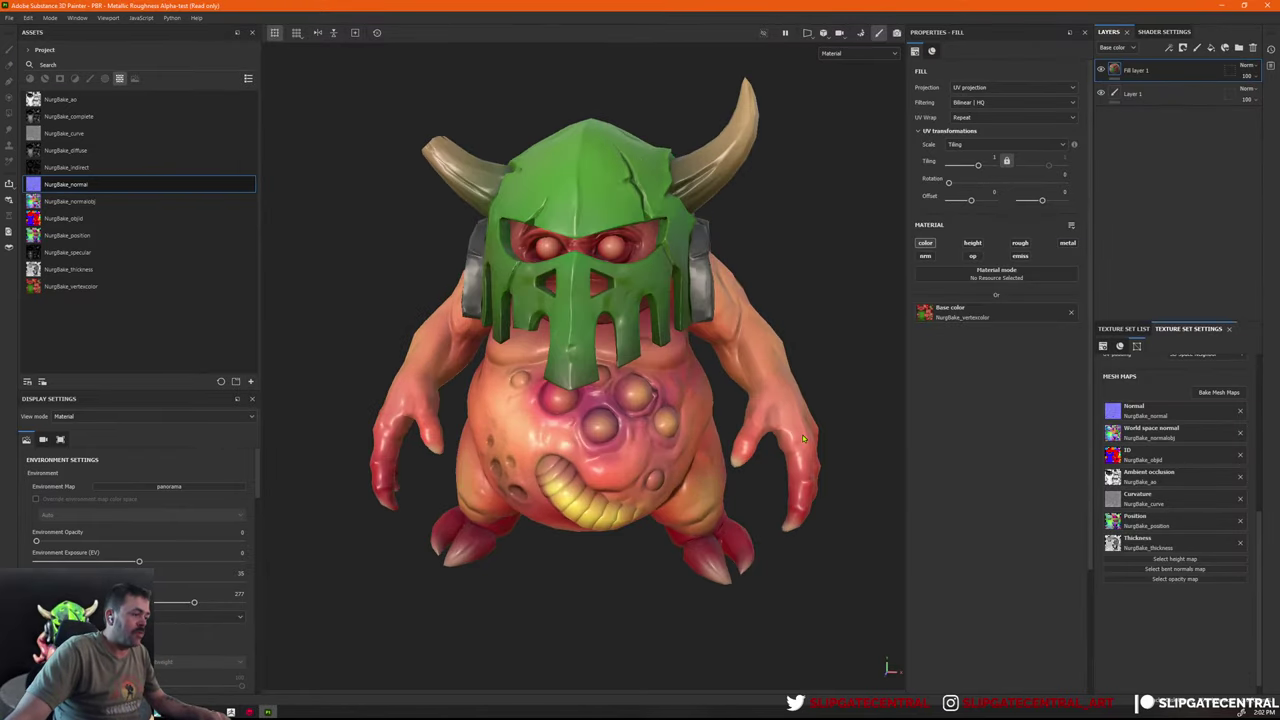
{"action": "left_click_drag", "start_coordinate": [803, 437], "coordinate": [739, 373], "text": "alt"}
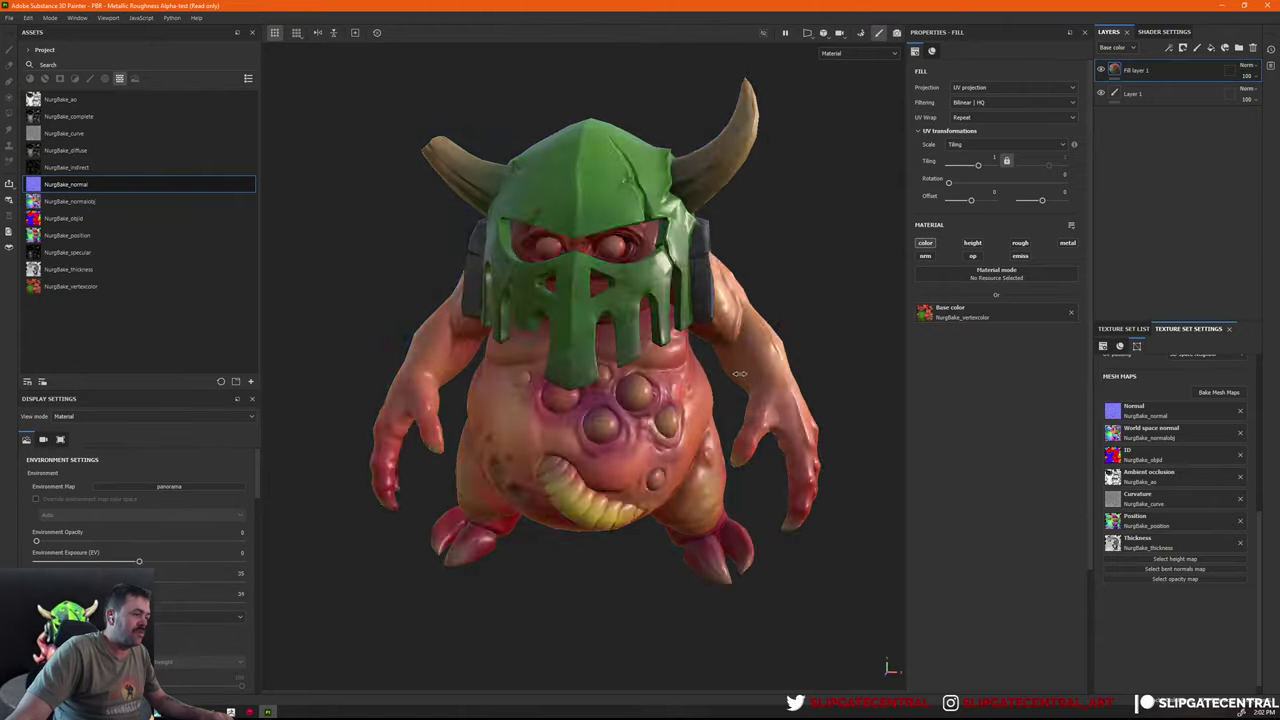
{"action": "mouse_move", "coordinate": [739, 373]}
{"action": "right_mouse_down", "text": "shift"}
{"action": "mouse_move", "coordinate": [758, 387]}
{"action": "mouse_move", "coordinate": [681, 366]}
{"action": "right_mouse_up", "text": "shift"}
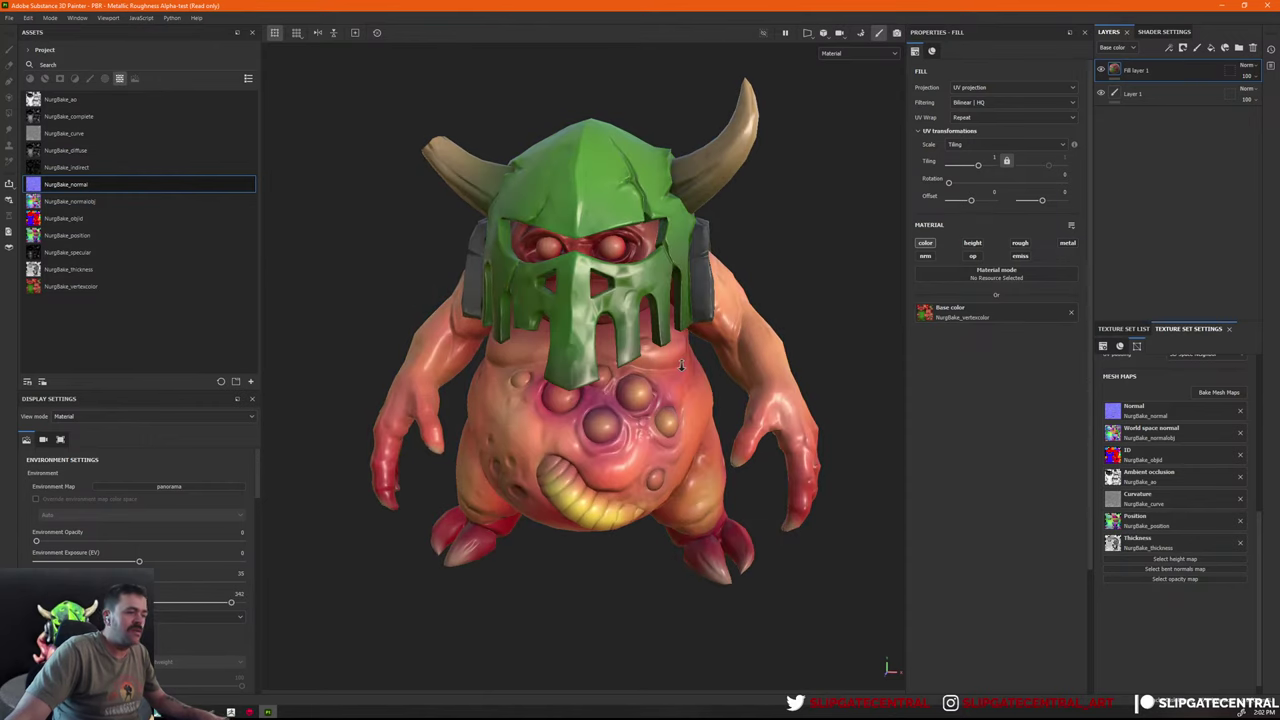
{"action": "mouse_move", "coordinate": [681, 366]}
{"action": "left_mouse_down", "text": "alt"}
{"action": "mouse_move", "coordinate": [659, 310]}
{"action": "mouse_move", "coordinate": [699, 360]}
{"action": "left_mouse_up", "text": "alt"}
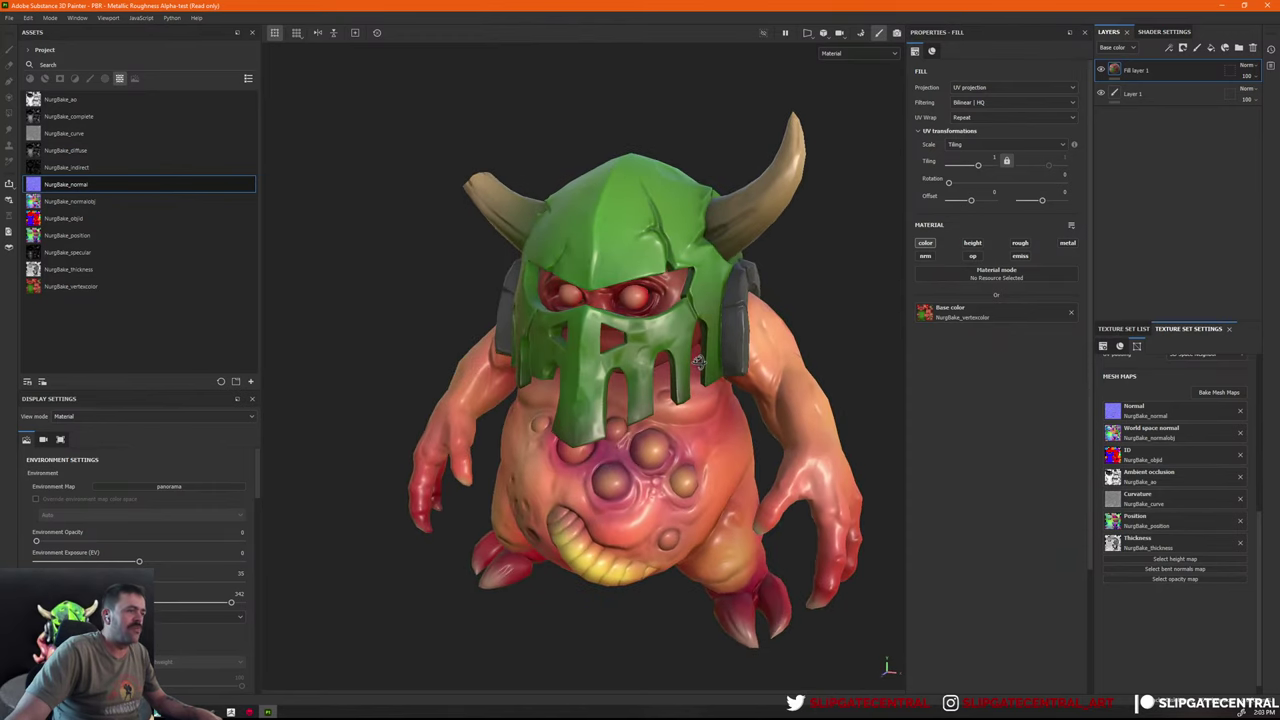
{"action": "left_click", "coordinate": [1101, 70]}
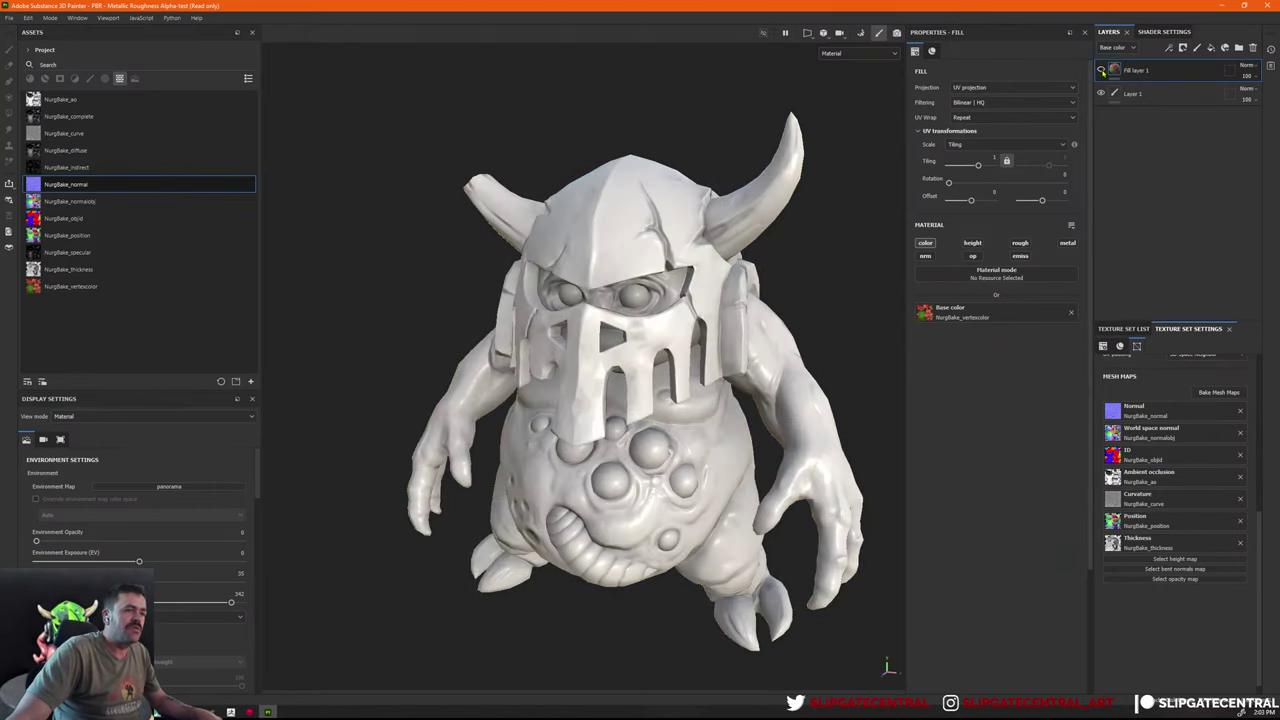
{"action": "left_click", "coordinate": [1101, 70]}
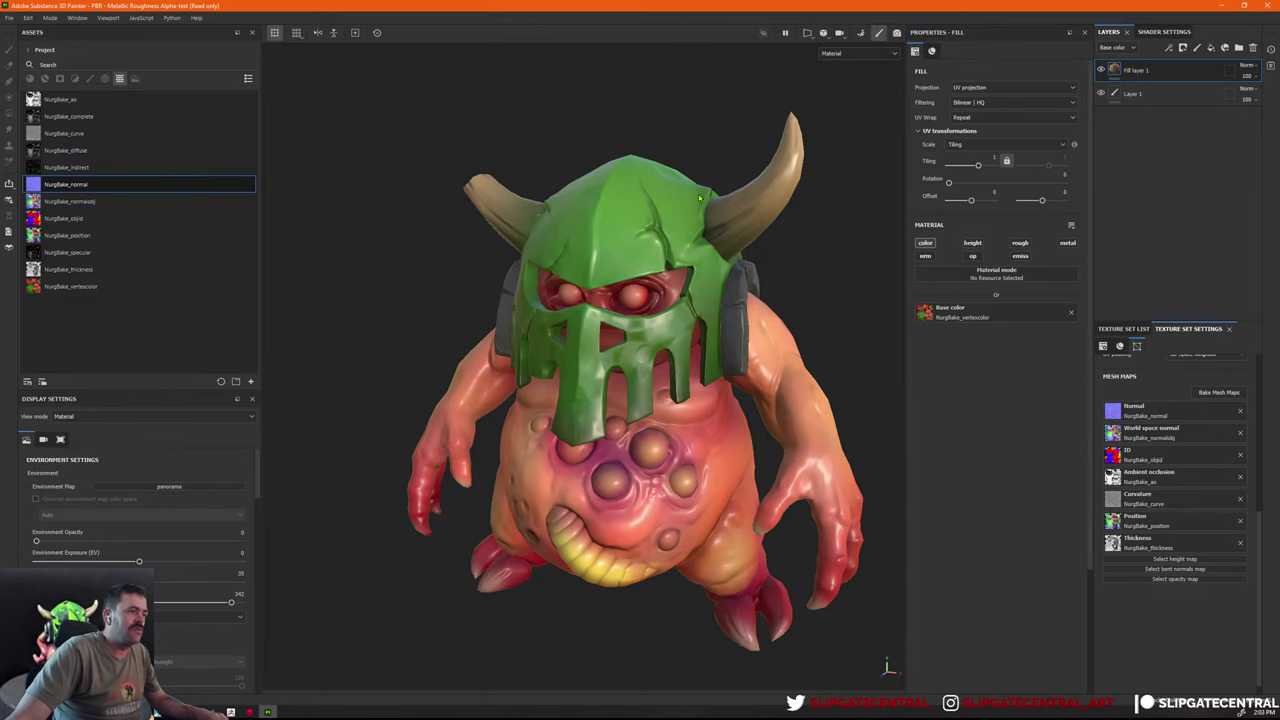
{"action": "scroll", "coordinate": [766, 249], "scroll_direction": "up", "scroll_amount": 2}
Add a new fill layer using the NurgBake_complete map as its base colour
{"action": "key", "text": "c"}
{"action": "scroll", "coordinate": [749, 264], "scroll_direction": "down", "scroll_amount": 2}
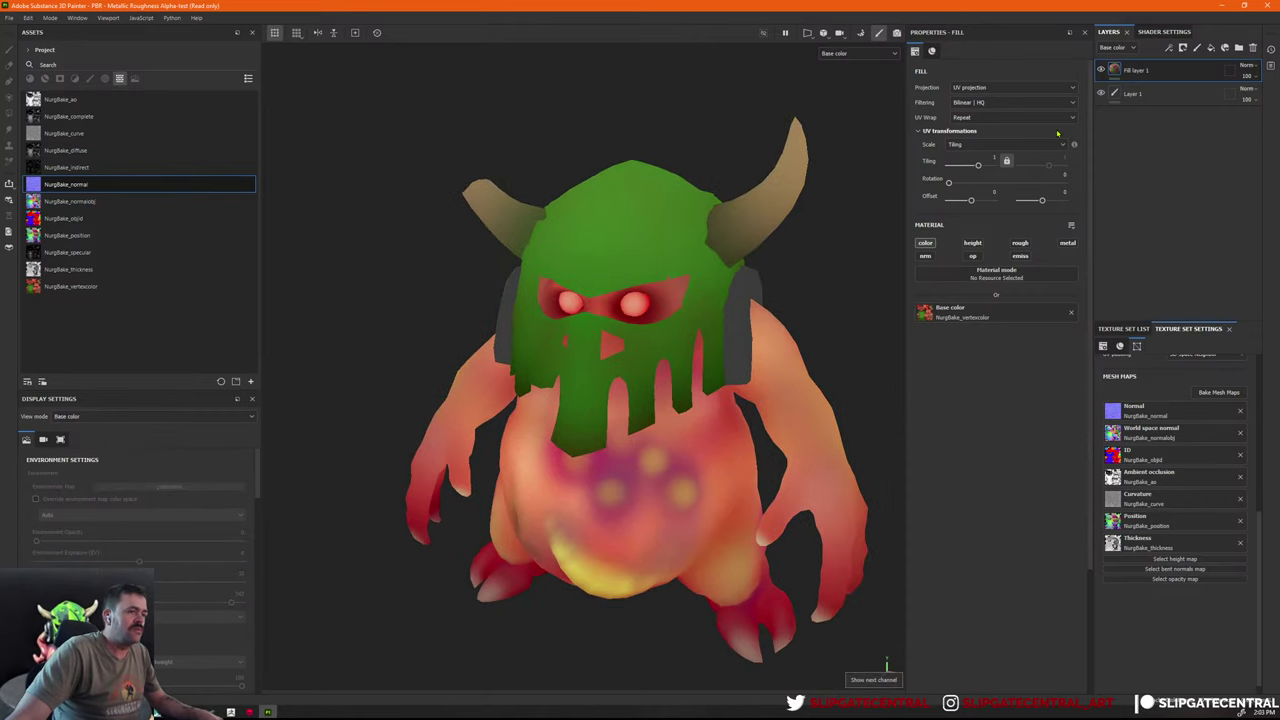
{"action": "left_click", "coordinate": [1211, 48]}
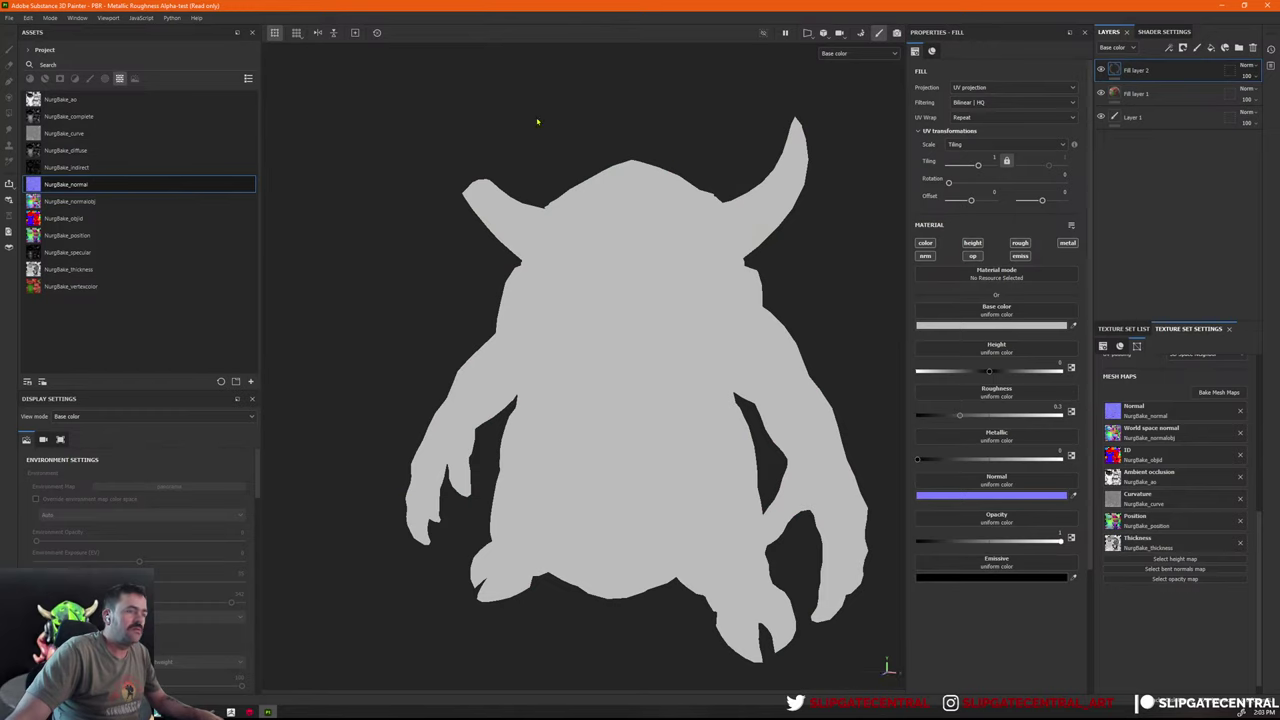
{"action": "left_click", "coordinate": [70, 133]}
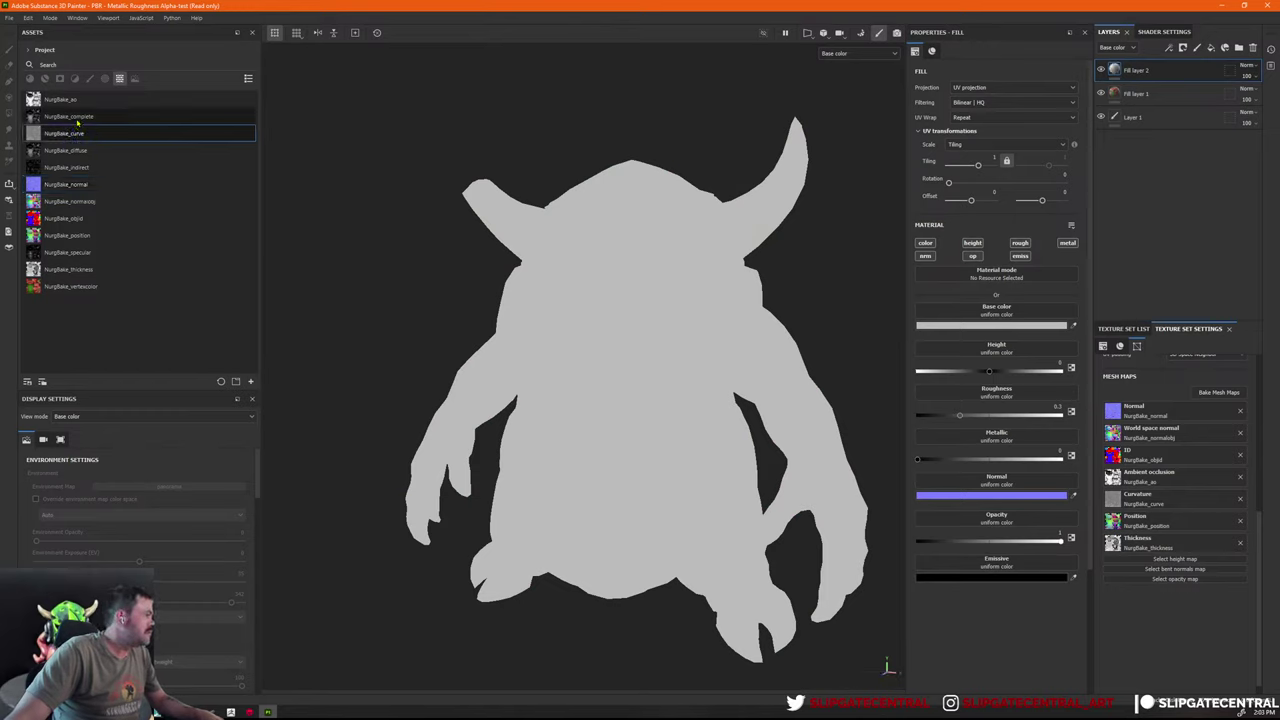
{"action": "left_click_drag", "start_coordinate": [76, 121], "coordinate": [978, 316]}
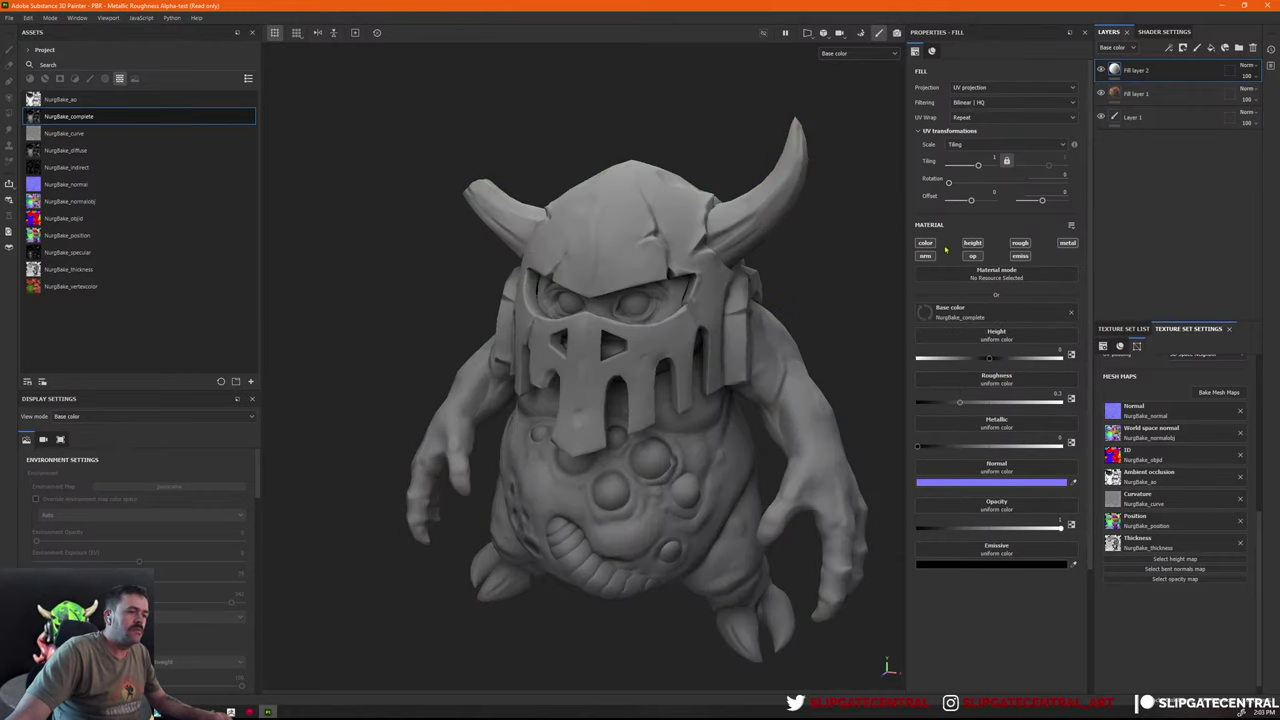
Set Fill layer 2 to Overlay blend mode and toggle its visibility to compare
{"action": "left_click", "coordinate": [1245, 66]}
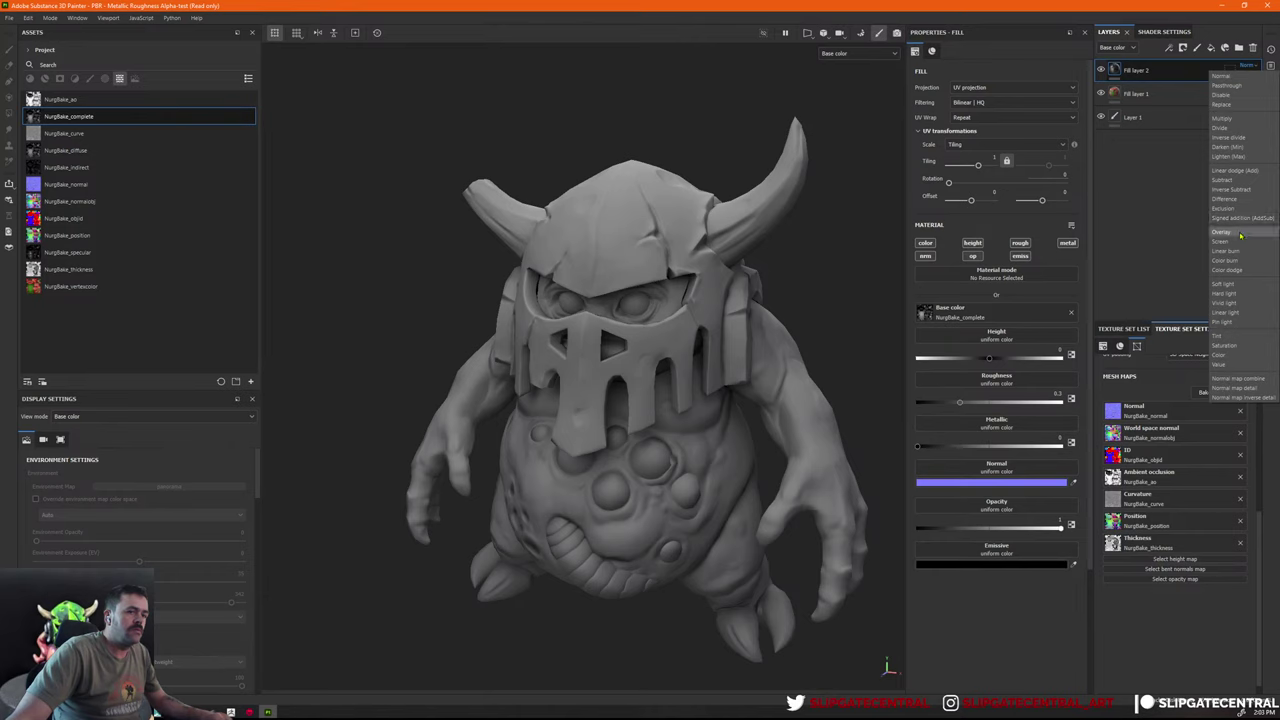
{"action": "left_click", "coordinate": [1230, 366]}
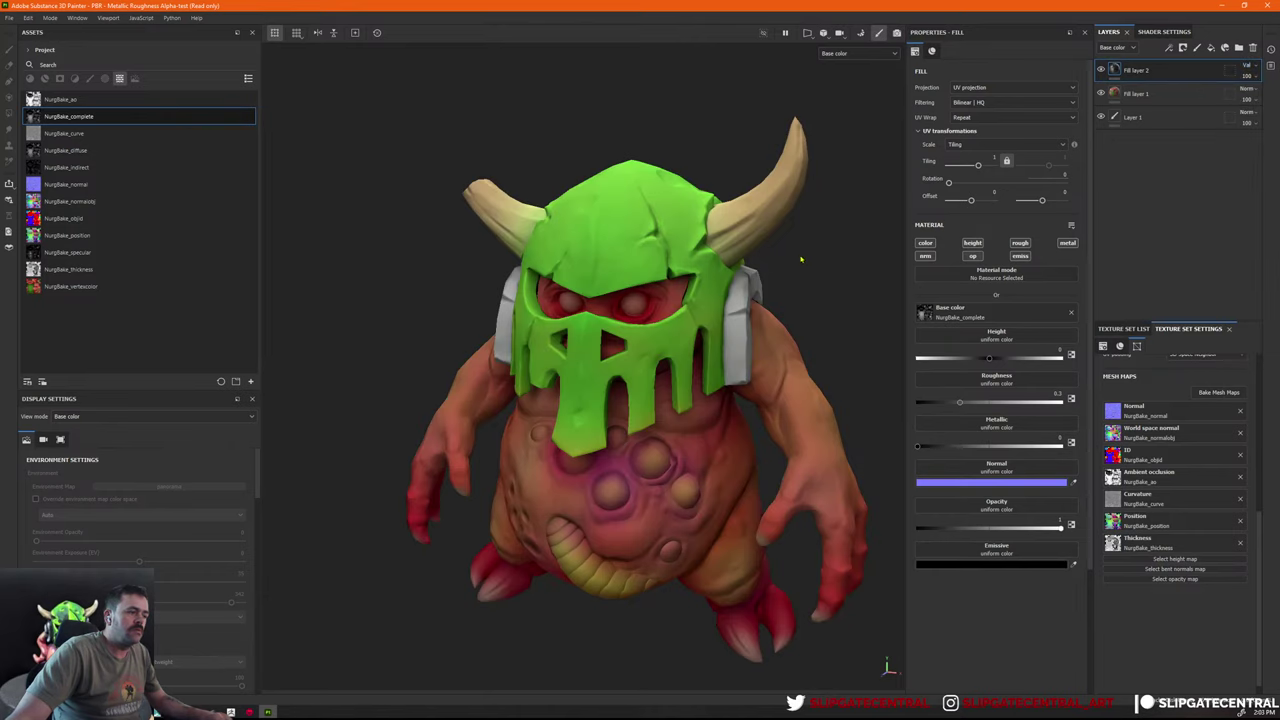
{"action": "left_click_drag", "start_coordinate": [815, 249], "coordinate": [983, 179], "text": "alt"}
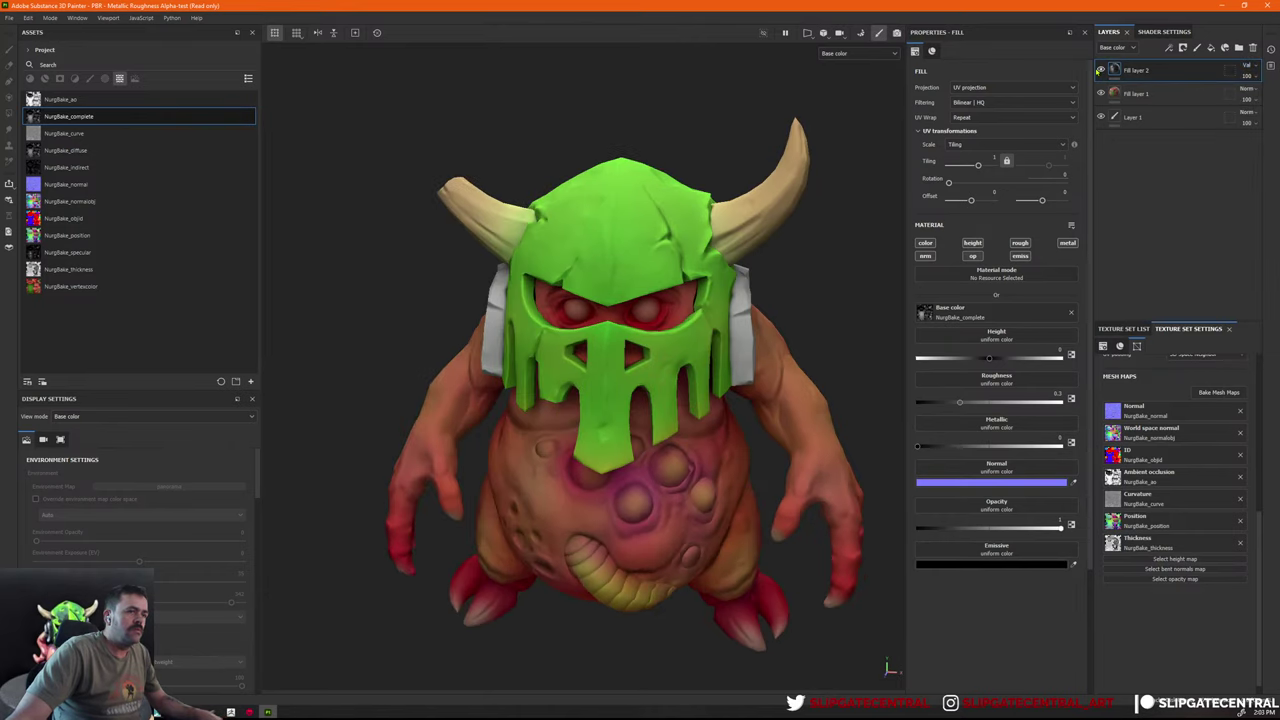
{"action": "left_click", "coordinate": [1101, 70]}
{"action": "left_click", "coordinate": [1101, 70]}
{"action": "left_click", "coordinate": [1101, 70]}
{"action": "left_click", "coordinate": [1101, 70]}
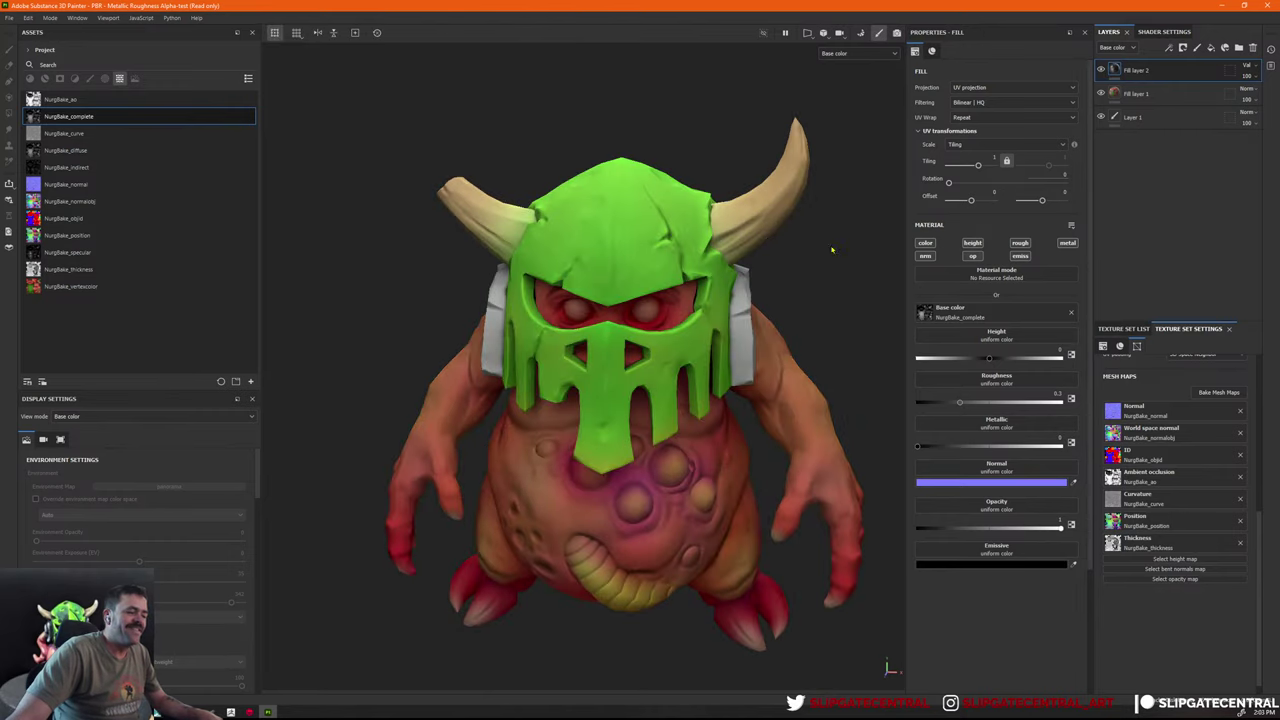
{"action": "mouse_move", "coordinate": [831, 249]}
{"action": "right_mouse_down", "text": "alt"}
{"action": "mouse_move", "coordinate": [577, 114]}
{"action": "mouse_move", "coordinate": [571, 200]}
{"action": "mouse_move", "coordinate": [654, 229]}
{"action": "mouse_move", "coordinate": [744, 390]}
{"action": "right_mouse_up", "text": "alt"}
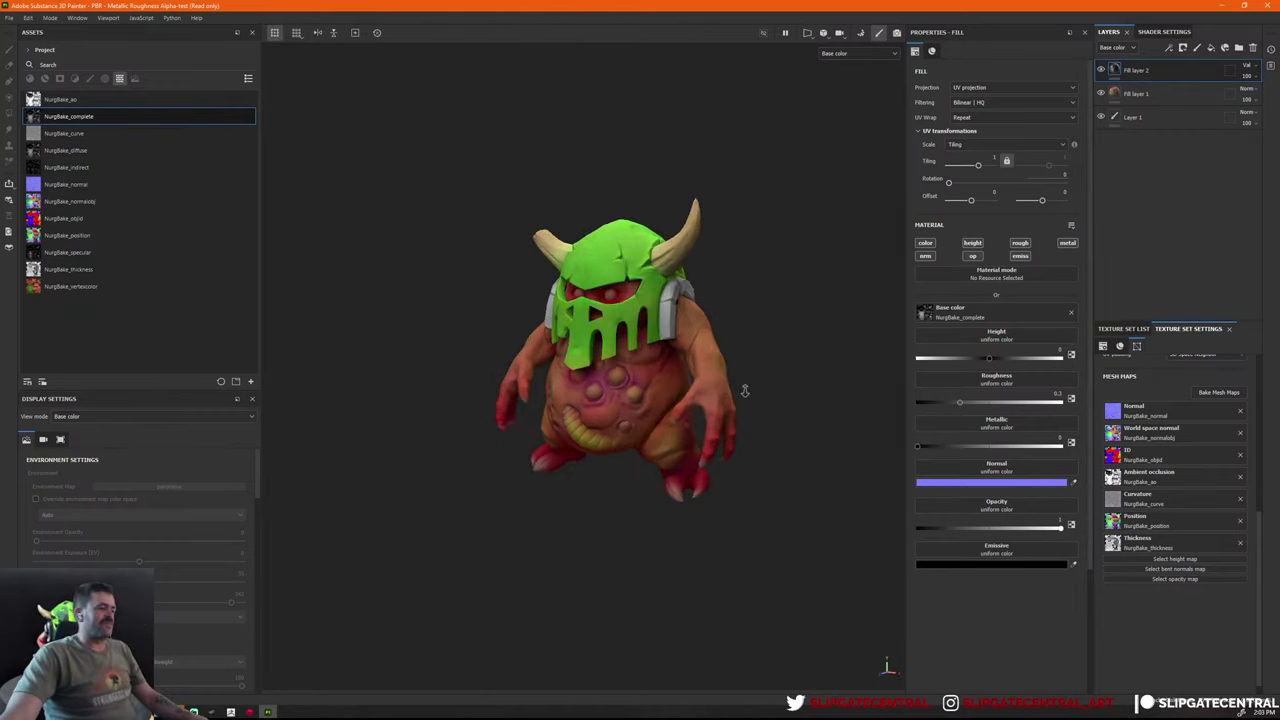
{"action": "key", "text": "ctrl+s"}
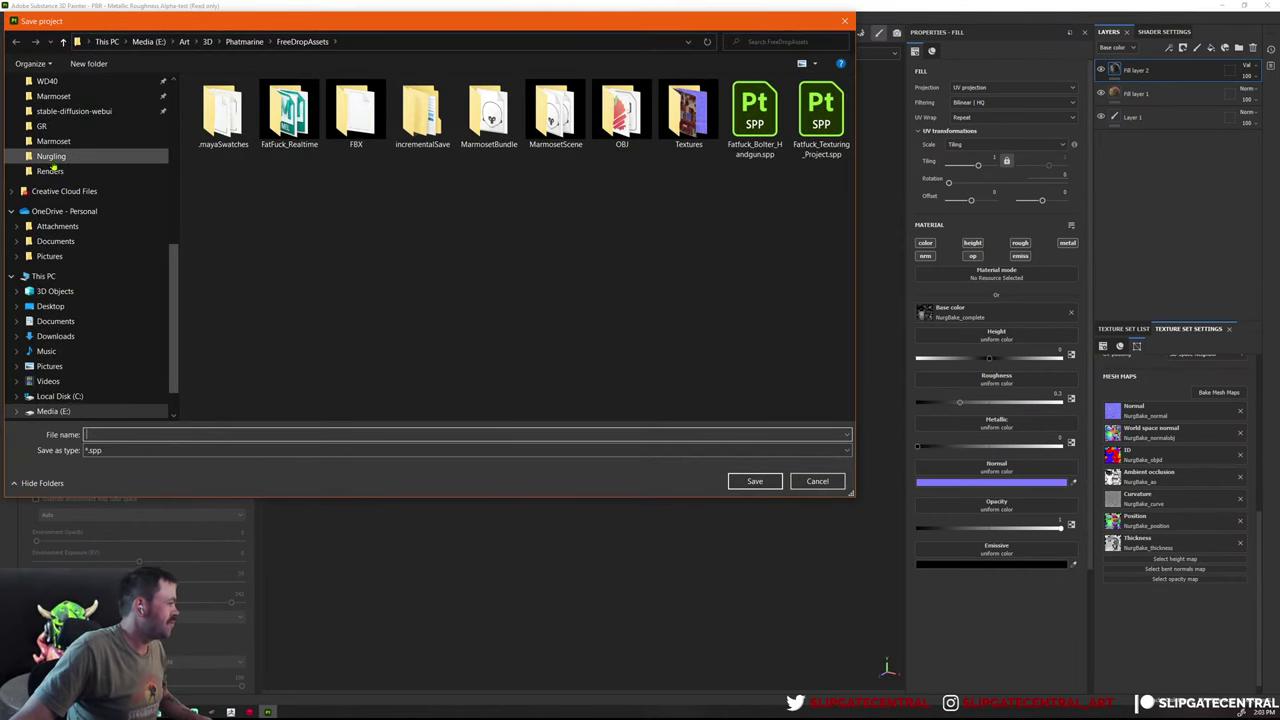
Save the Painter project into the Nurgling folder with the file name Nurg_Texture
{"action": "left_click", "coordinate": [50, 157]}
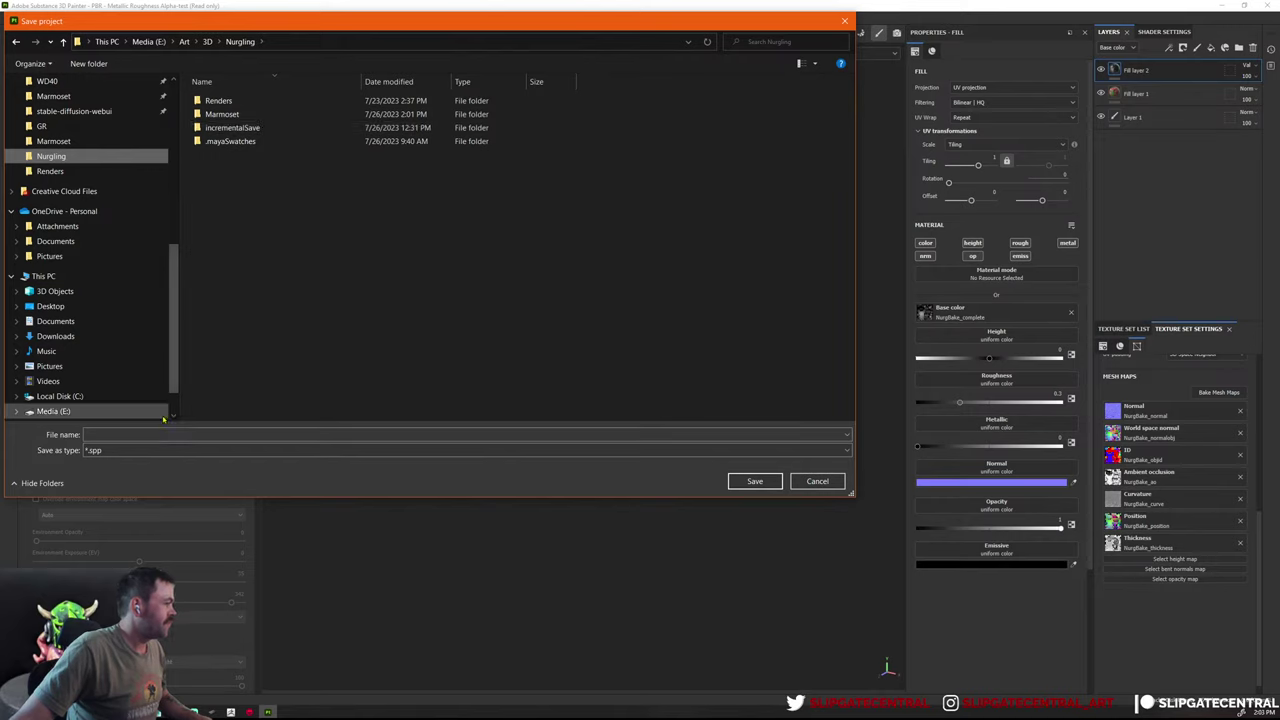
{"action": "left_click", "coordinate": [200, 434]}
{"action": "type", "text": "Nur"}
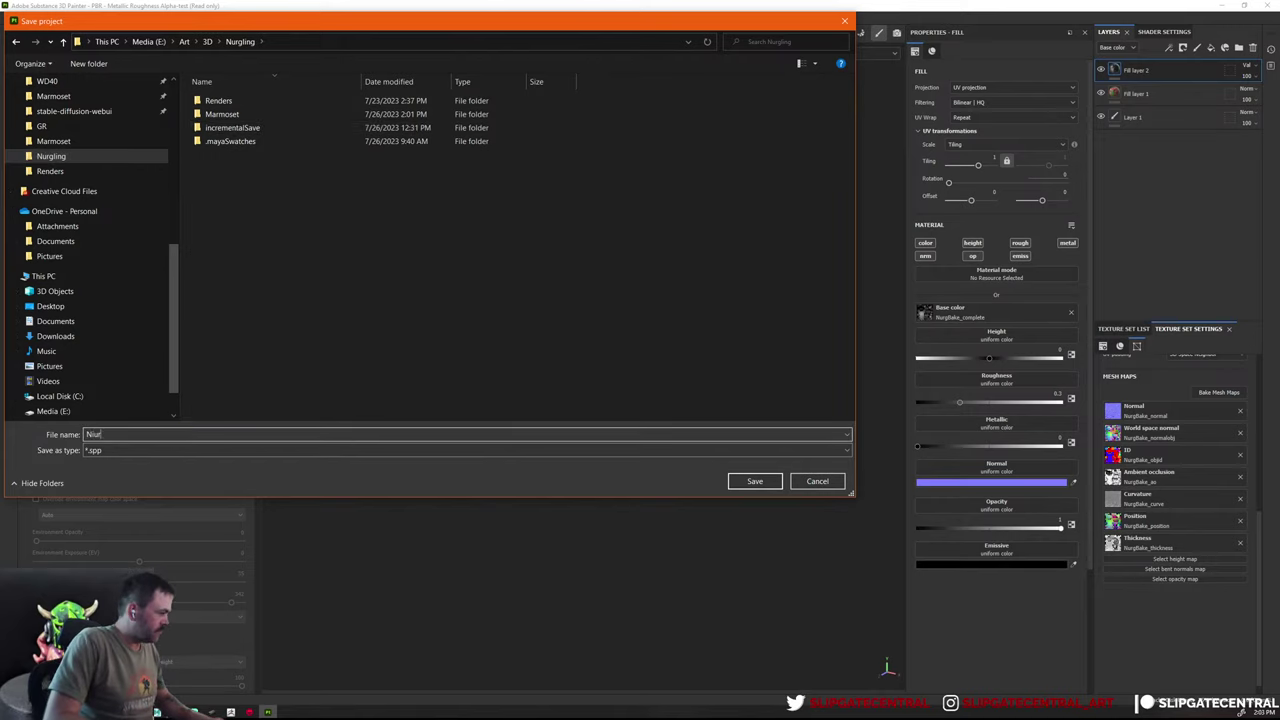
{"action": "type", "text": "g_Tex"}
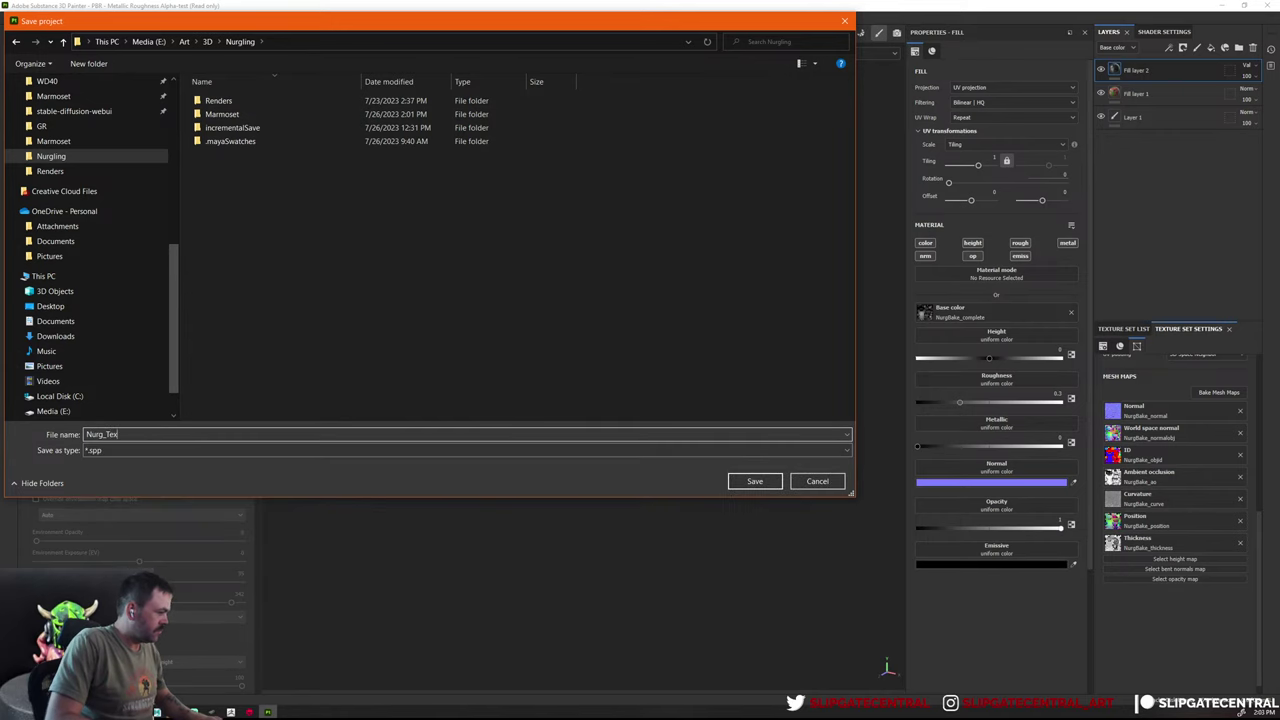
{"action": "type", "text": "ture"}
{"action": "key", "text": "Return"}
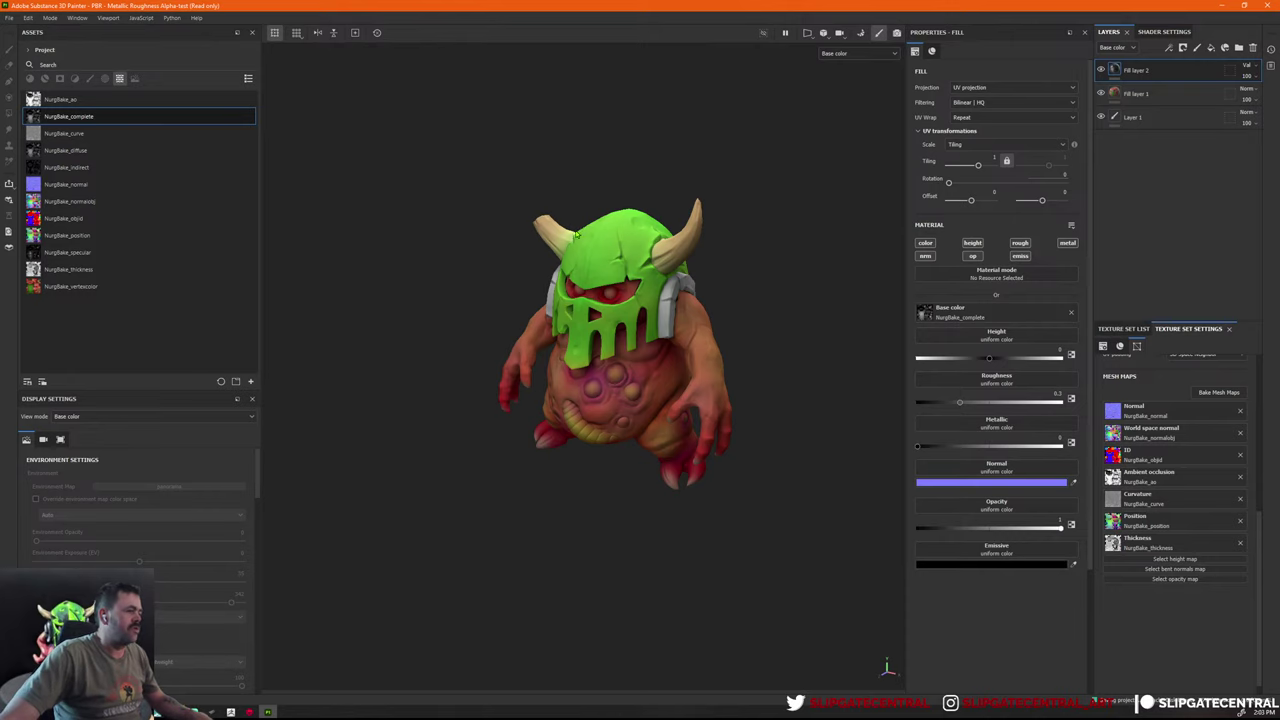
{"action": "left_click_drag", "start_coordinate": [720, 297], "coordinate": [644, 309], "text": "alt"}
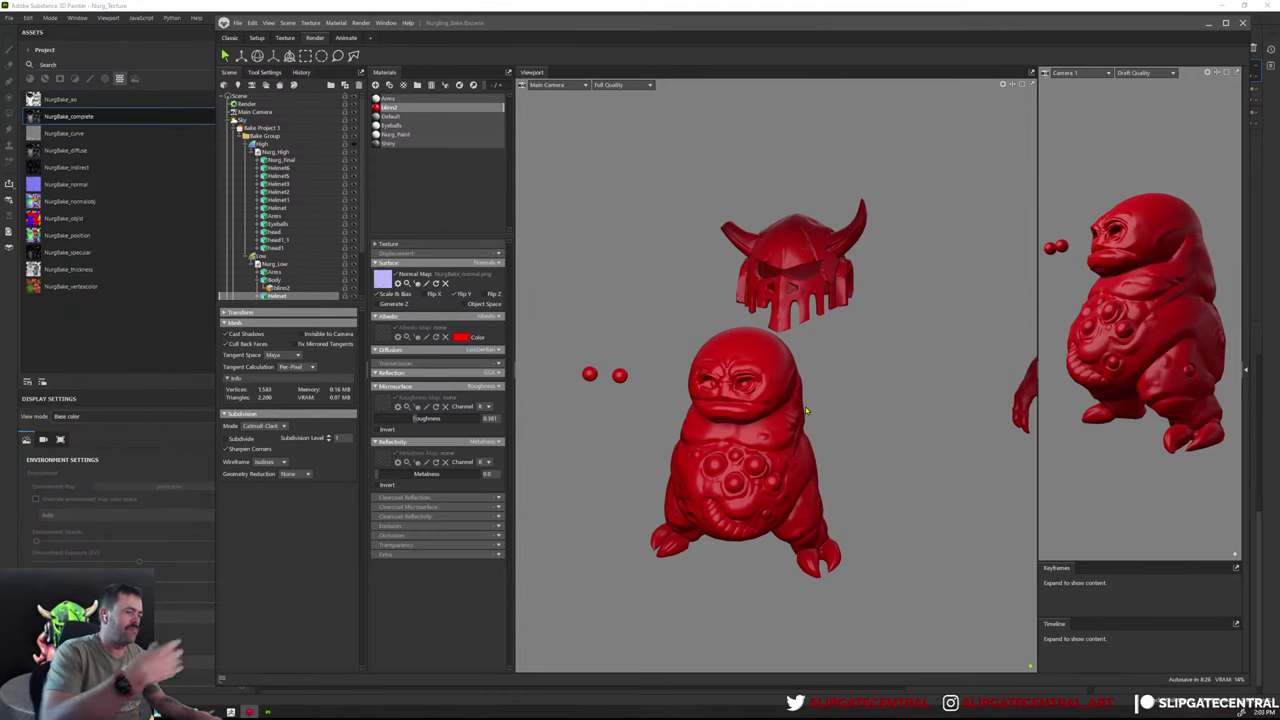
Switch to Substance Painter and back to the Marmoset Toolbag bake scene
{"action": "key", "text": "alt+Tab"}
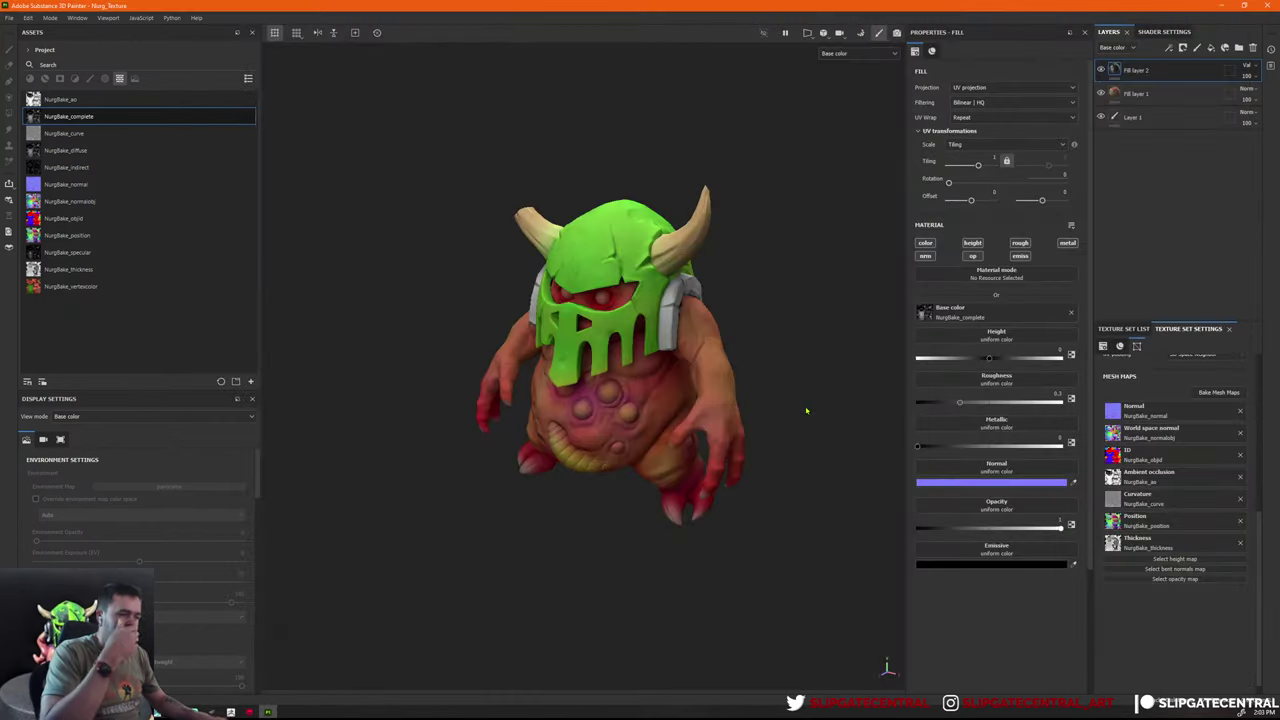
{"action": "key", "text": "alt+Tab"}
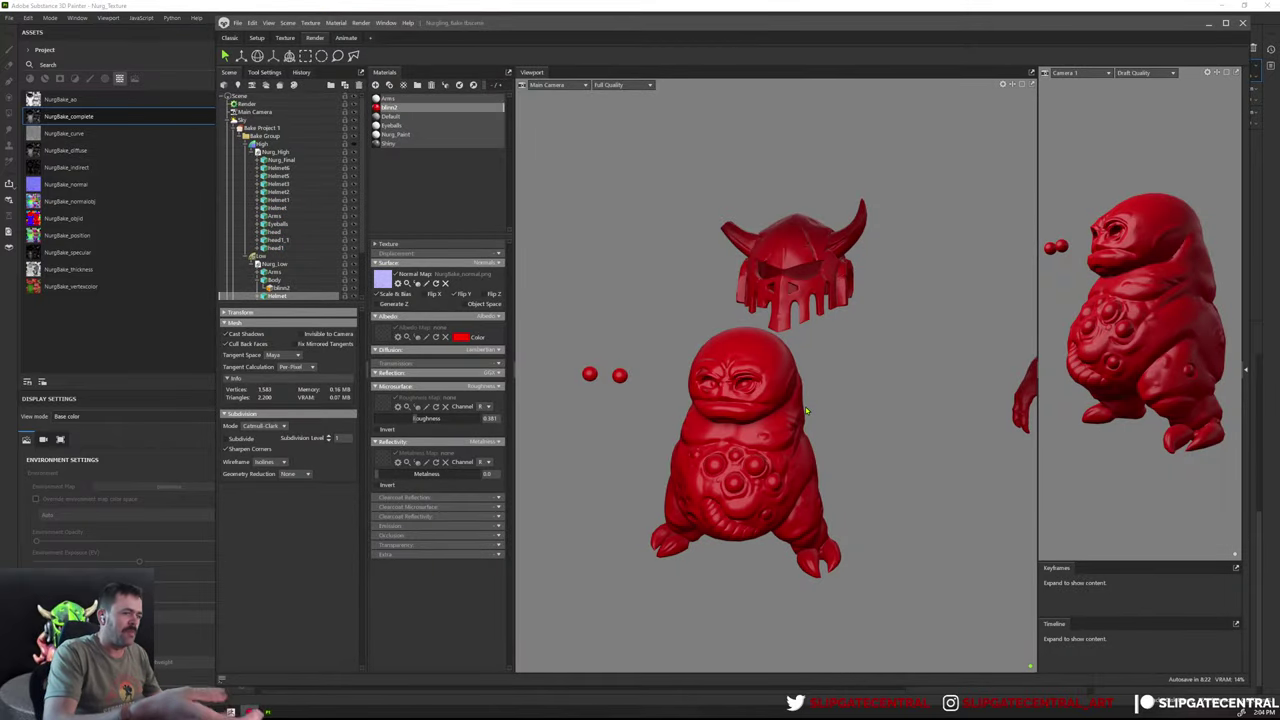
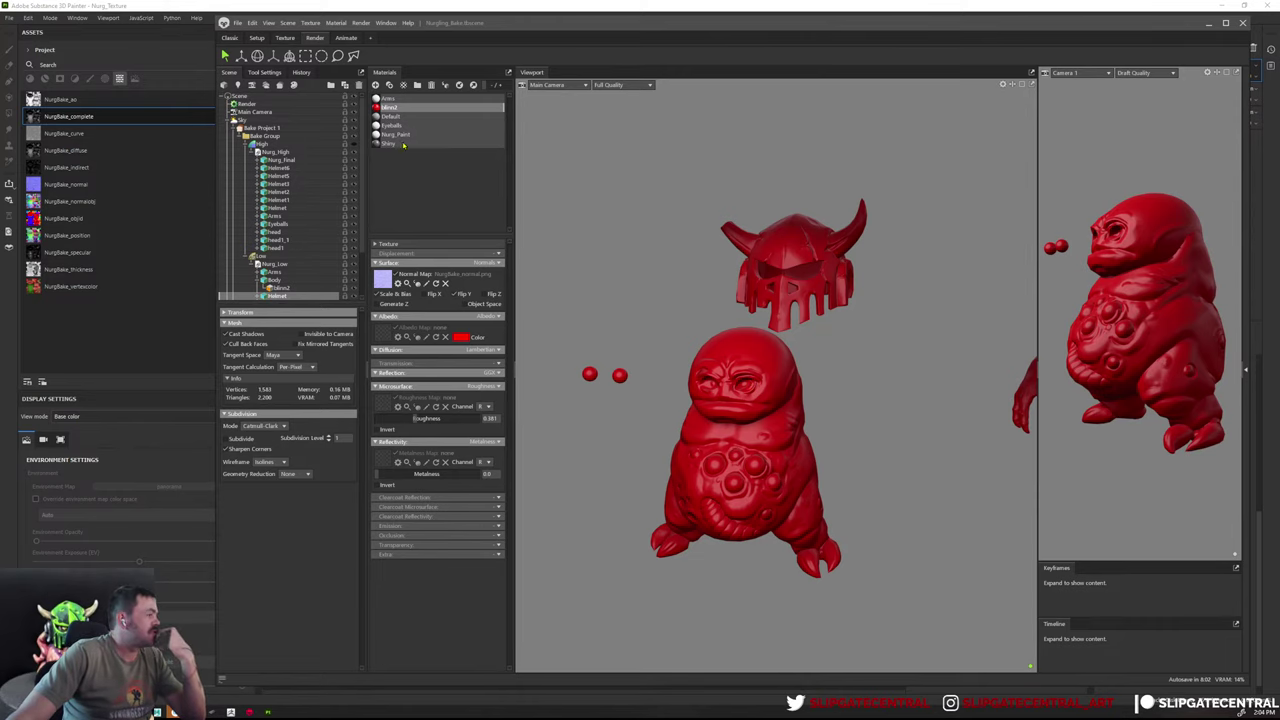
Check the Helmet2 piece's transform values, then select the low-poly helmet mesh
{"action": "left_click", "coordinate": [270, 184]}
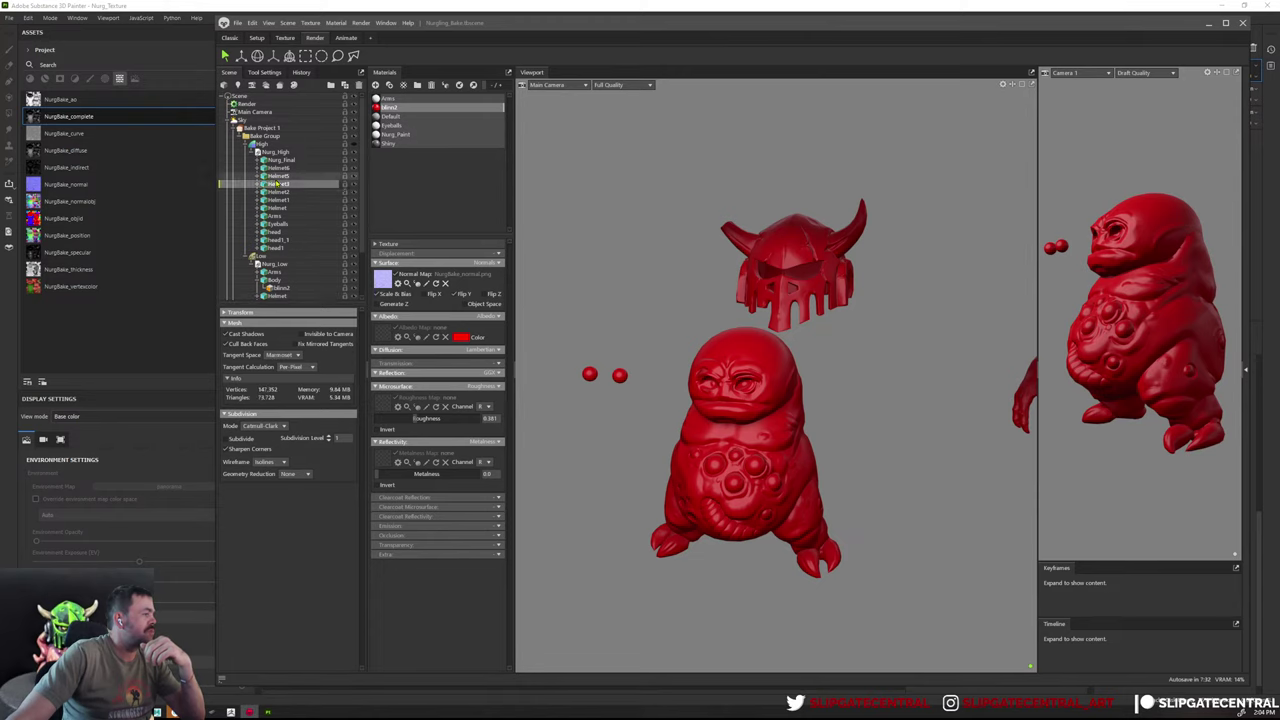
{"action": "left_click", "coordinate": [275, 192]}
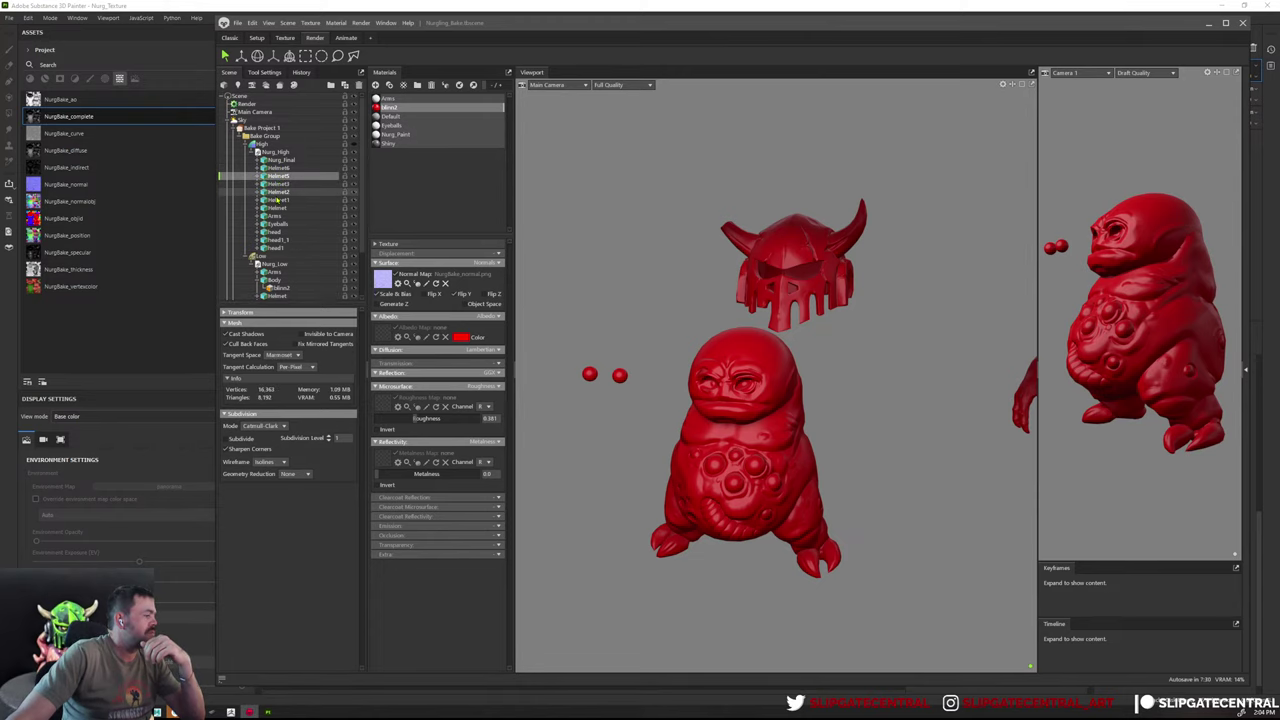
{"action": "left_click", "coordinate": [227, 313]}
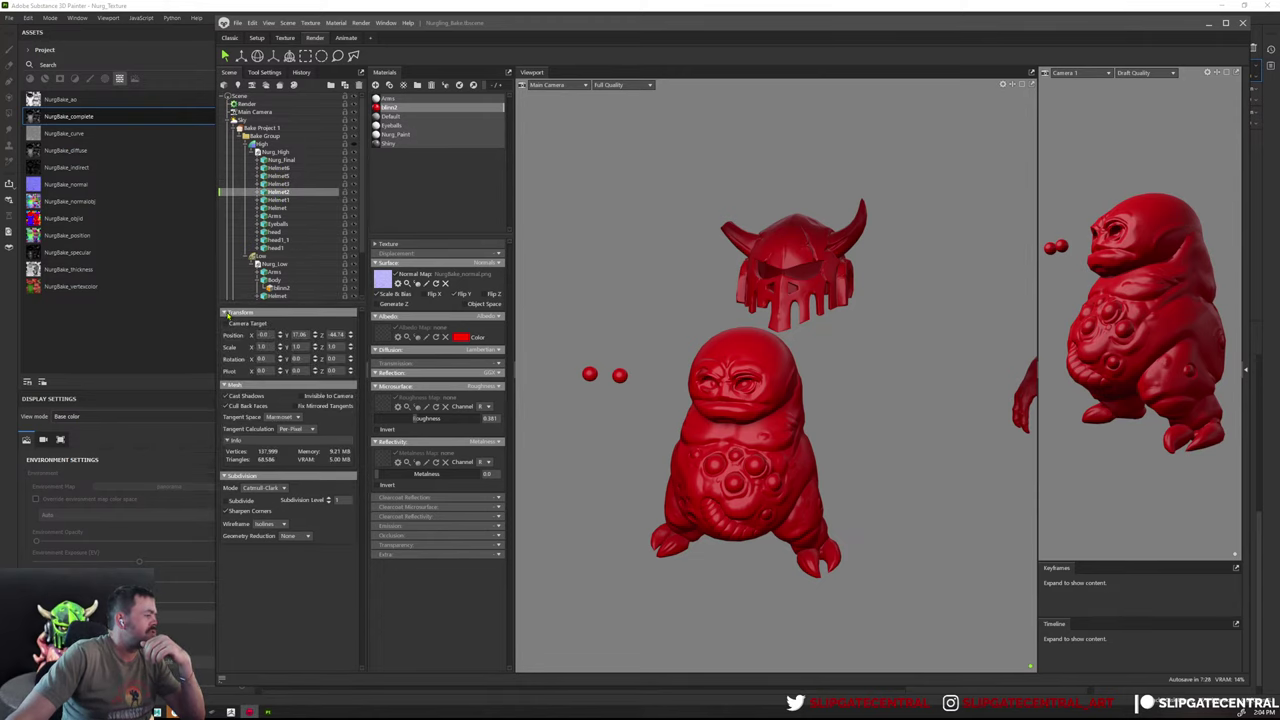
{"action": "left_click", "coordinate": [226, 313]}
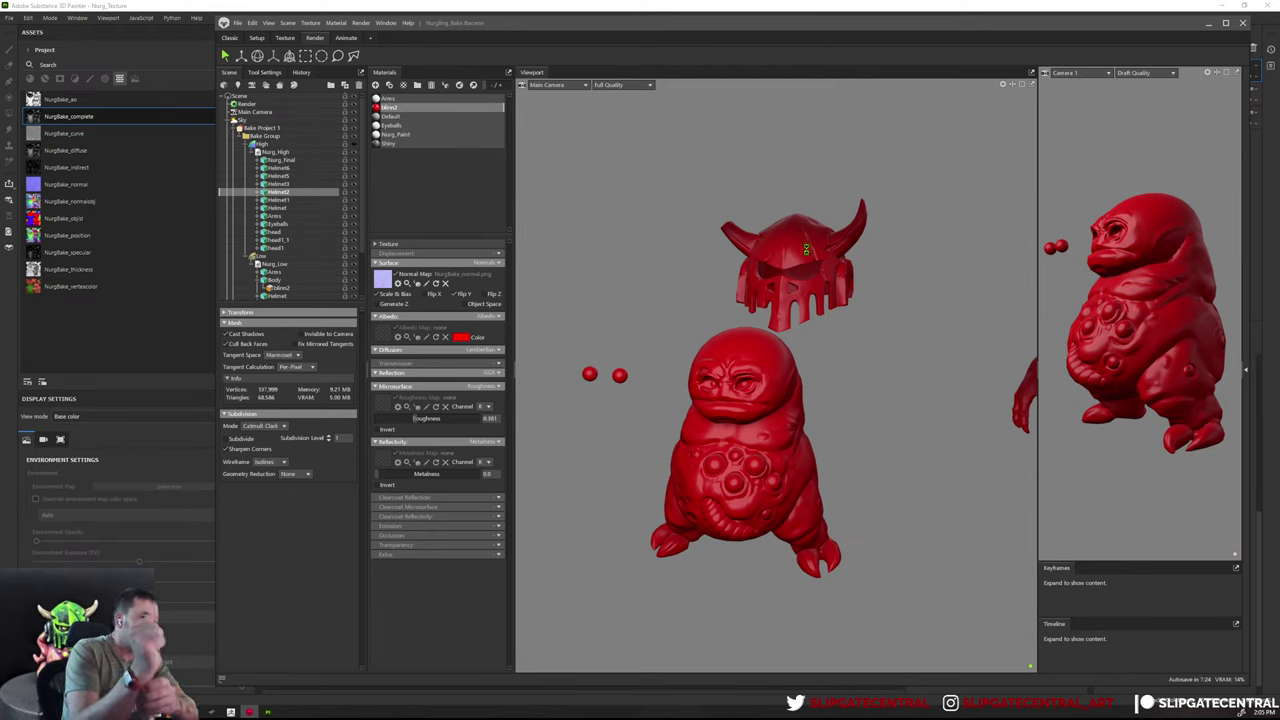
{"action": "left_click", "coordinate": [935, 287]}
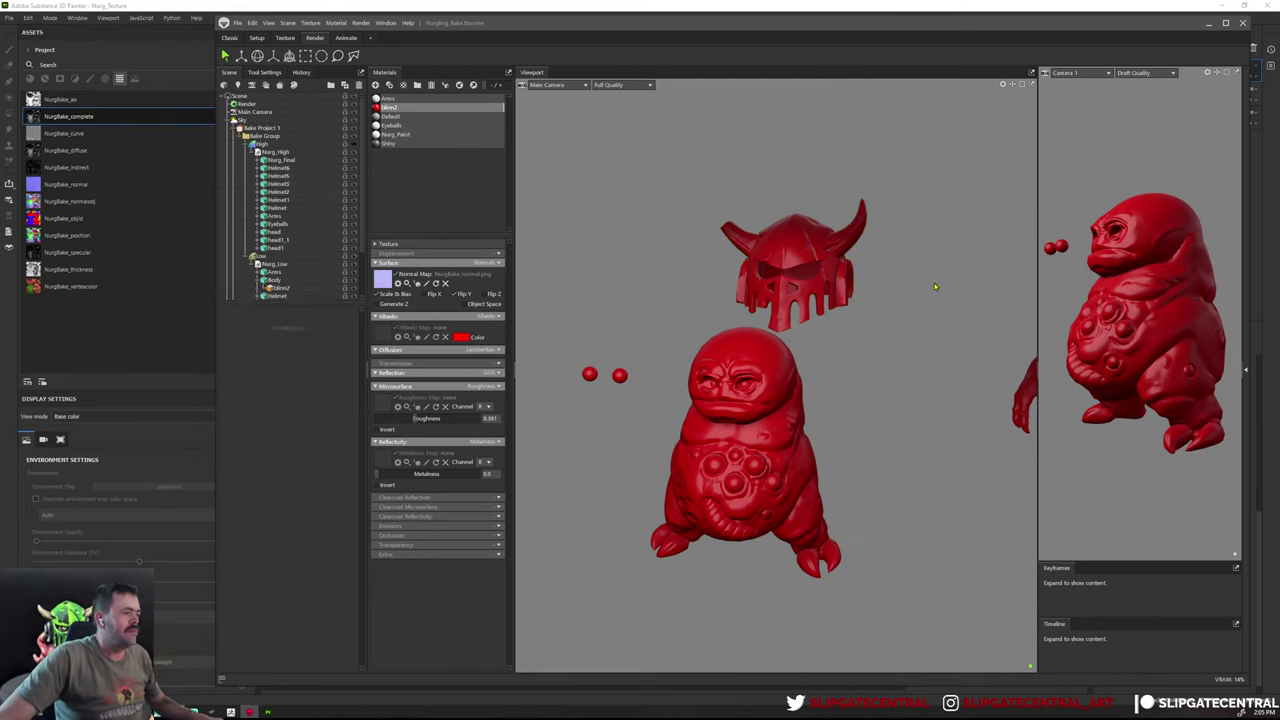
{"action": "left_click", "coordinate": [830, 270]}
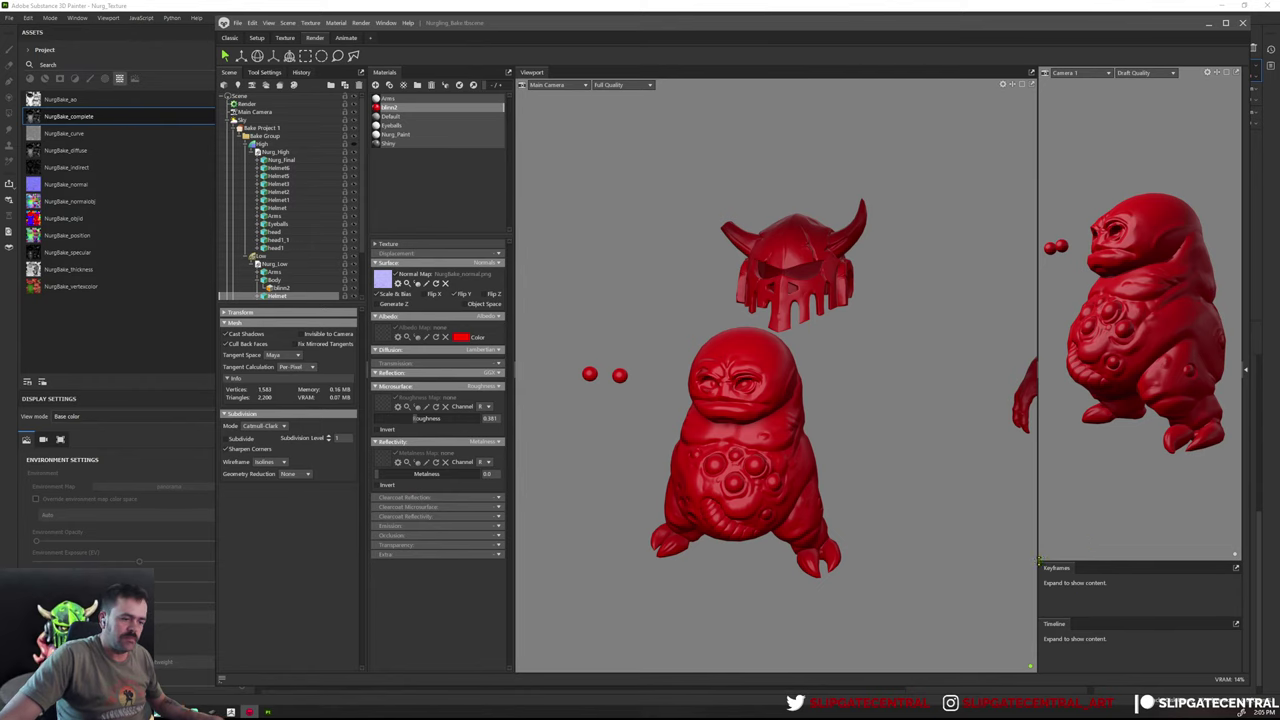
Widen the viewport, move the helmet onto the head at ~5 s, then rewind to frame 1
{"action": "left_click_drag", "start_coordinate": [1036, 561], "coordinate": [856, 561]}
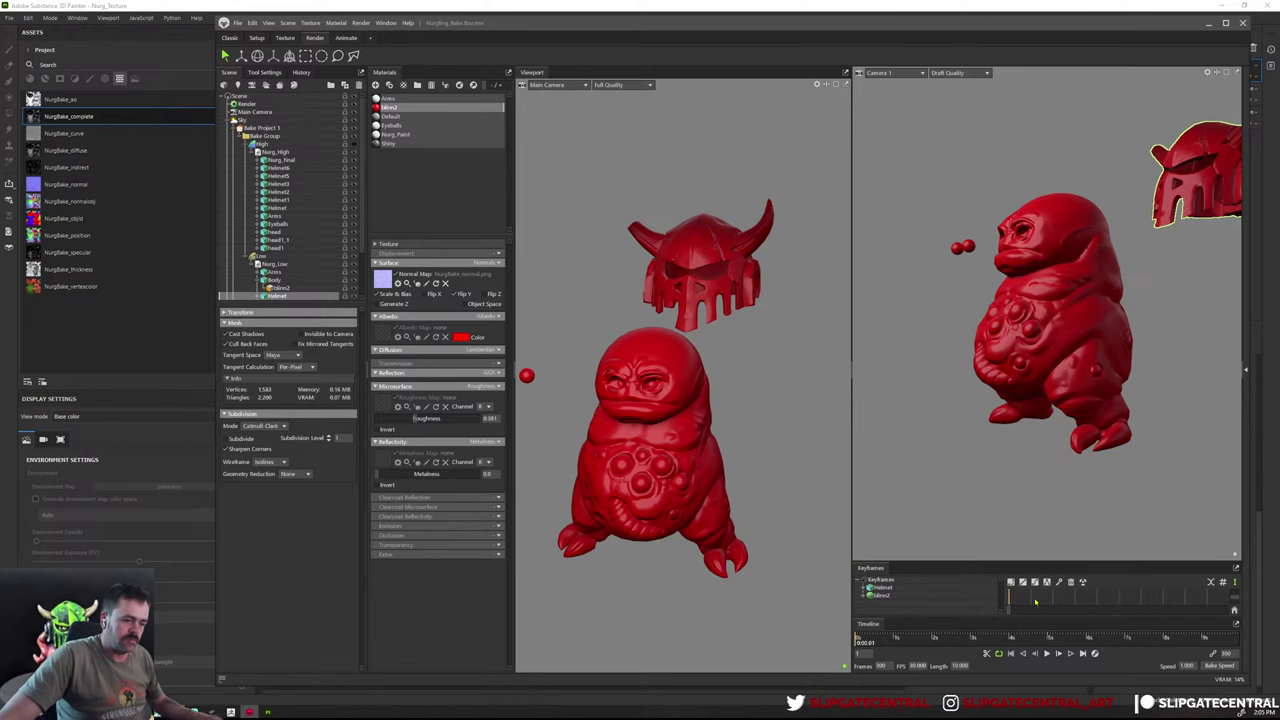
{"action": "left_click_drag", "start_coordinate": [921, 638], "coordinate": [1048, 638]}
{"action": "key", "text": "w"}
{"action": "left_click_drag", "start_coordinate": [766, 424], "coordinate": [626, 424]}
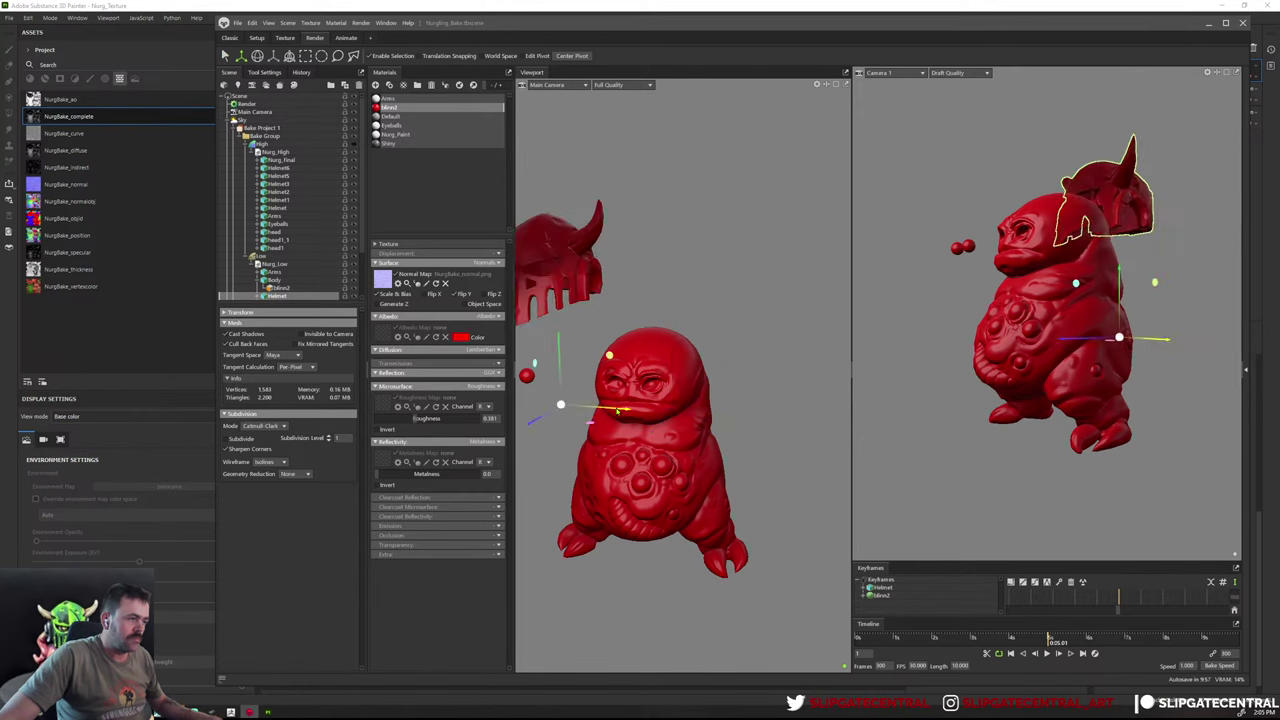
{"action": "left_click_drag", "start_coordinate": [1119, 617], "coordinate": [914, 622]}
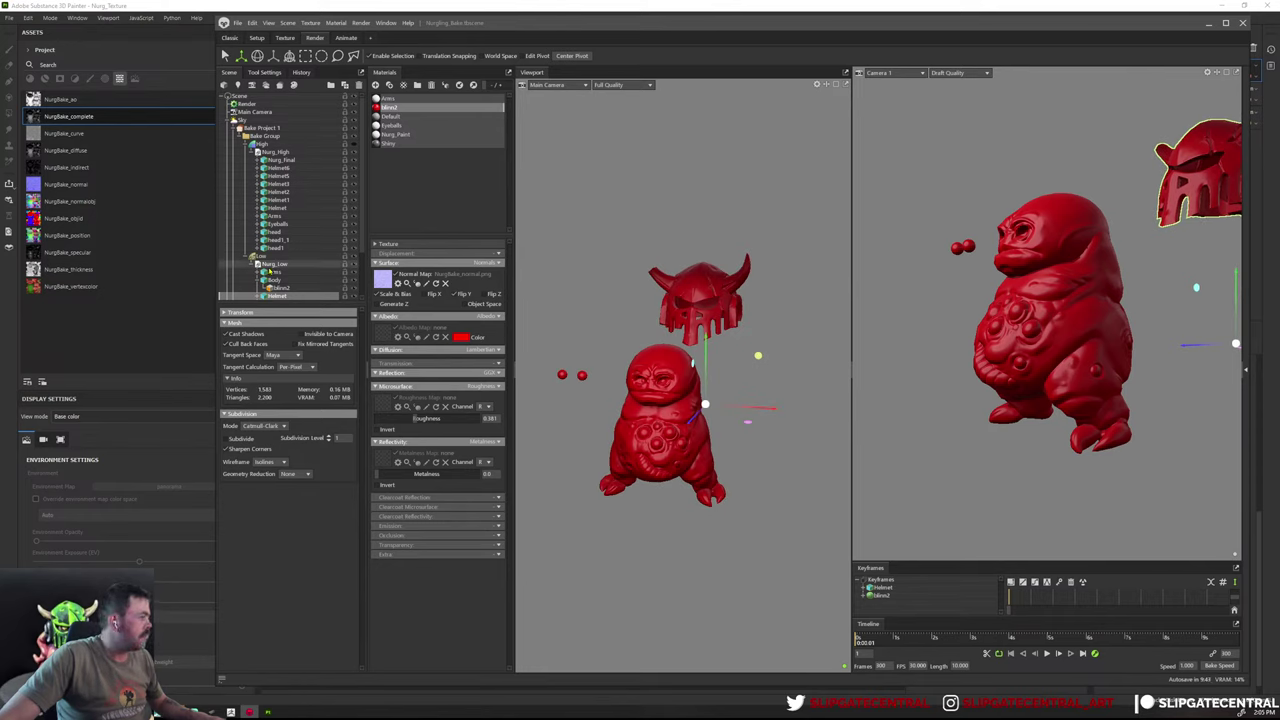
Shift Nurg_Low right, rewind, and enlarge the keyframe panel to show its tracks
{"action": "left_click", "coordinate": [655, 410]}
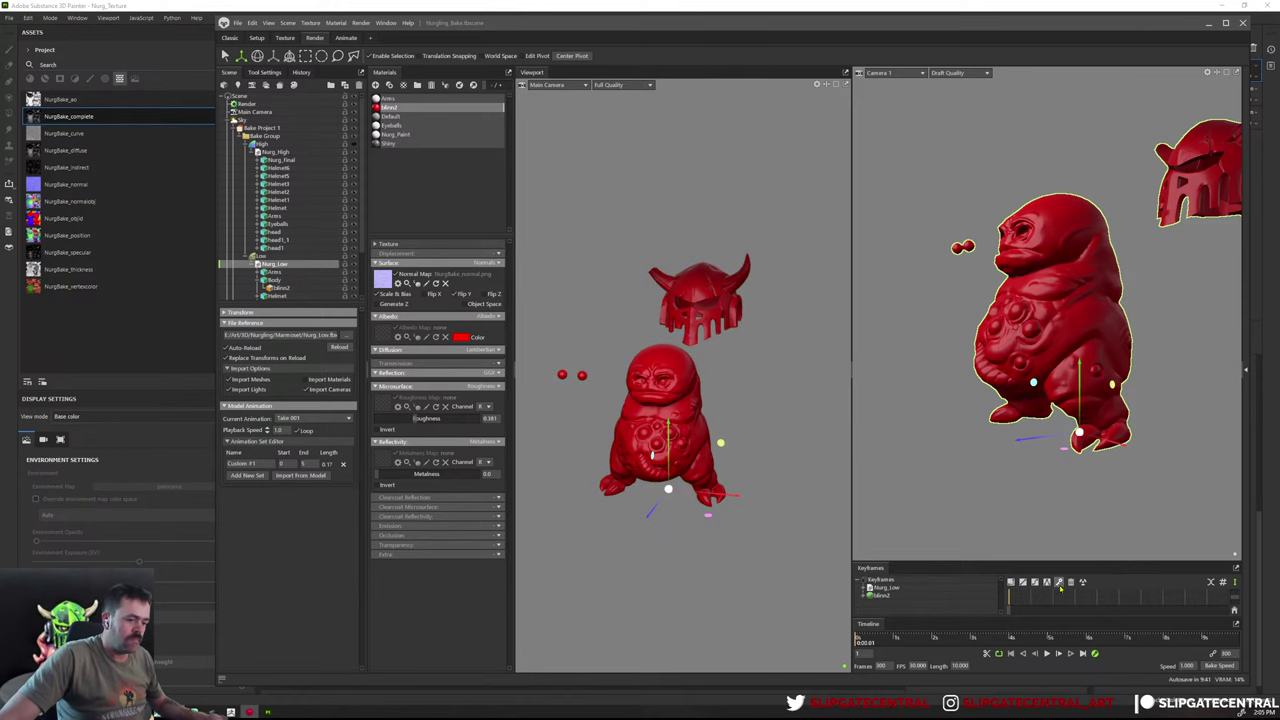
{"action": "left_click_drag", "start_coordinate": [728, 494], "coordinate": [815, 502]}
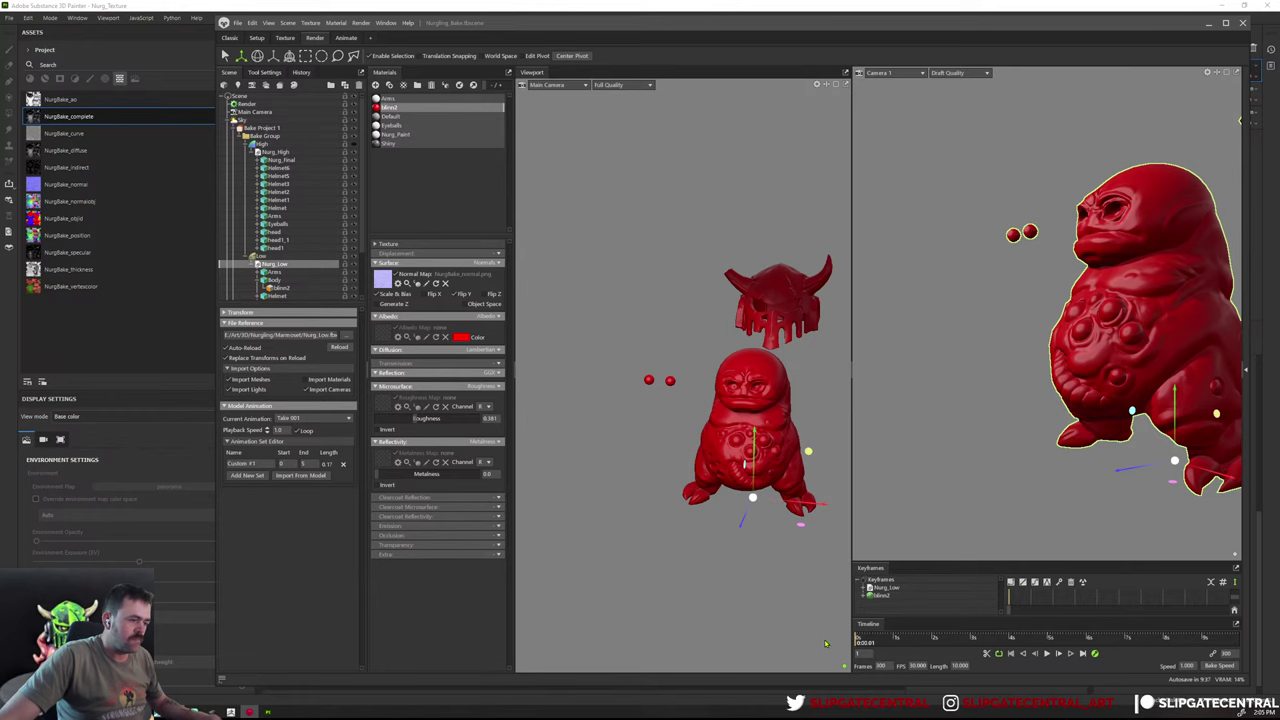
{"action": "left_click", "coordinate": [1082, 652]}
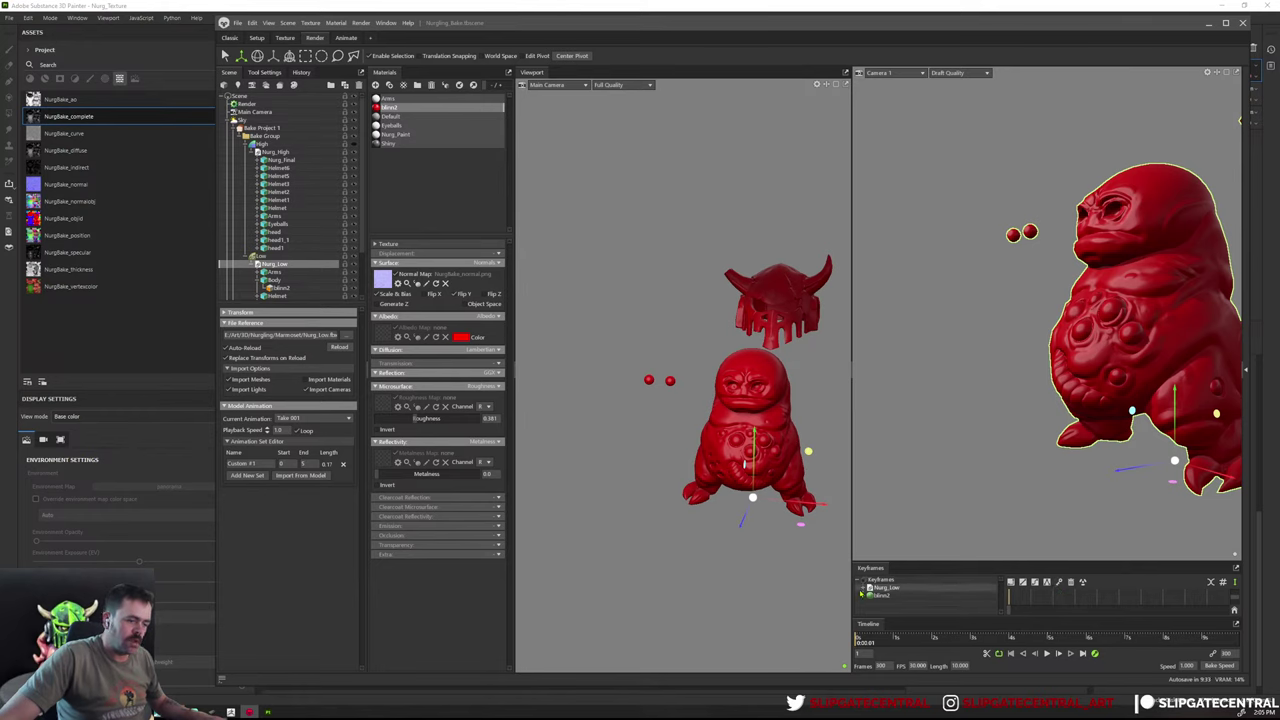
{"action": "left_click", "coordinate": [864, 589]}
{"action": "left_click", "coordinate": [889, 590]}
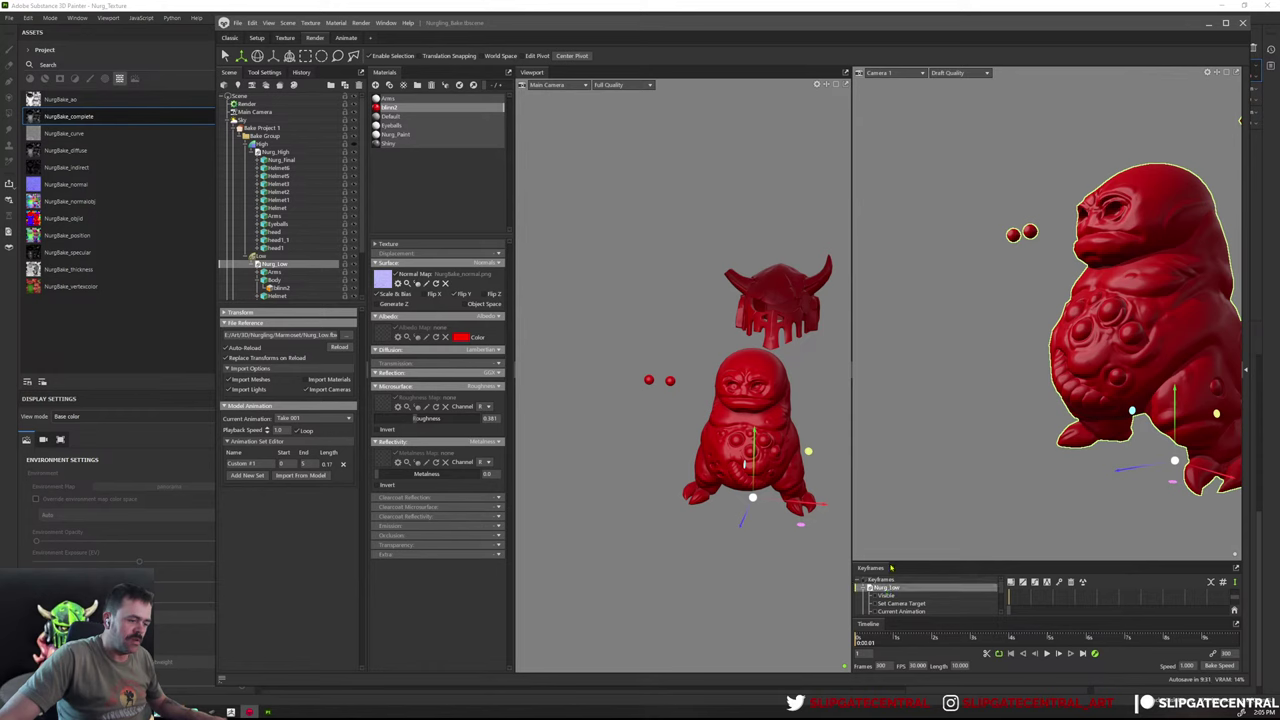
{"action": "left_click_drag", "start_coordinate": [891, 567], "coordinate": [891, 430]}
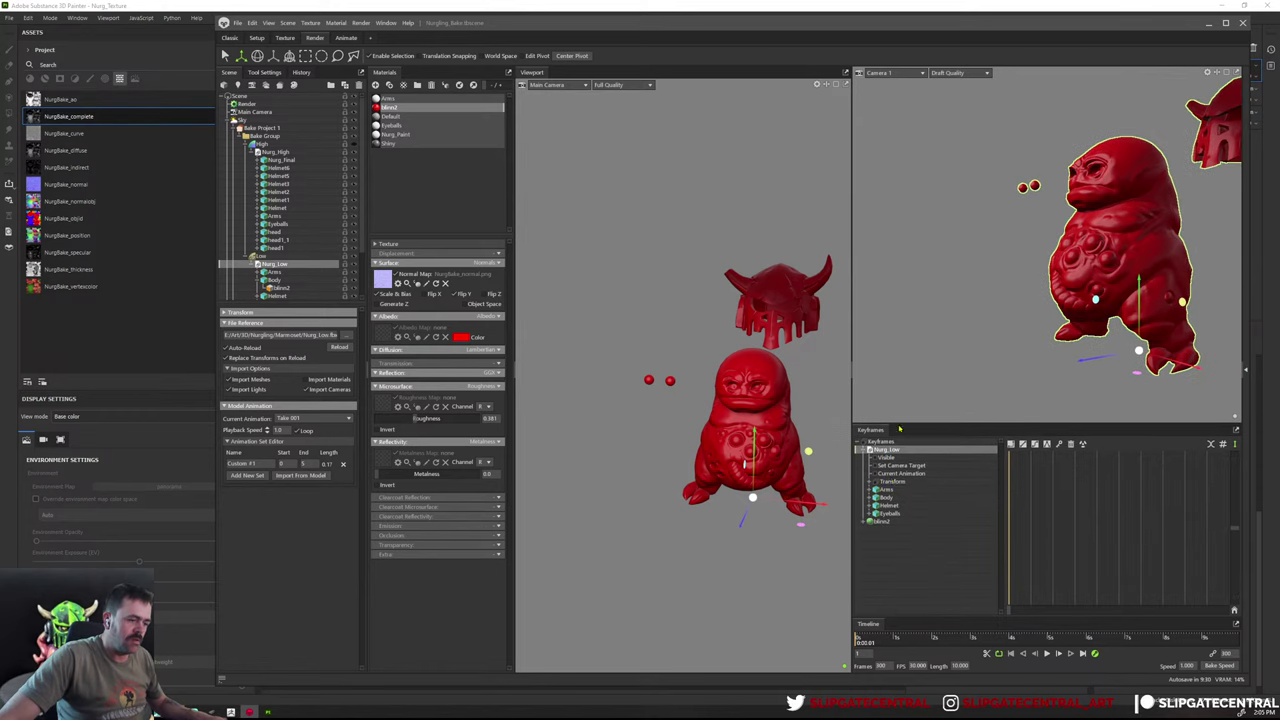
Show the low-poly helmet's Translation, Rotation and Scale tracks, scrubbing to about six seconds
{"action": "left_click", "coordinate": [789, 316]}
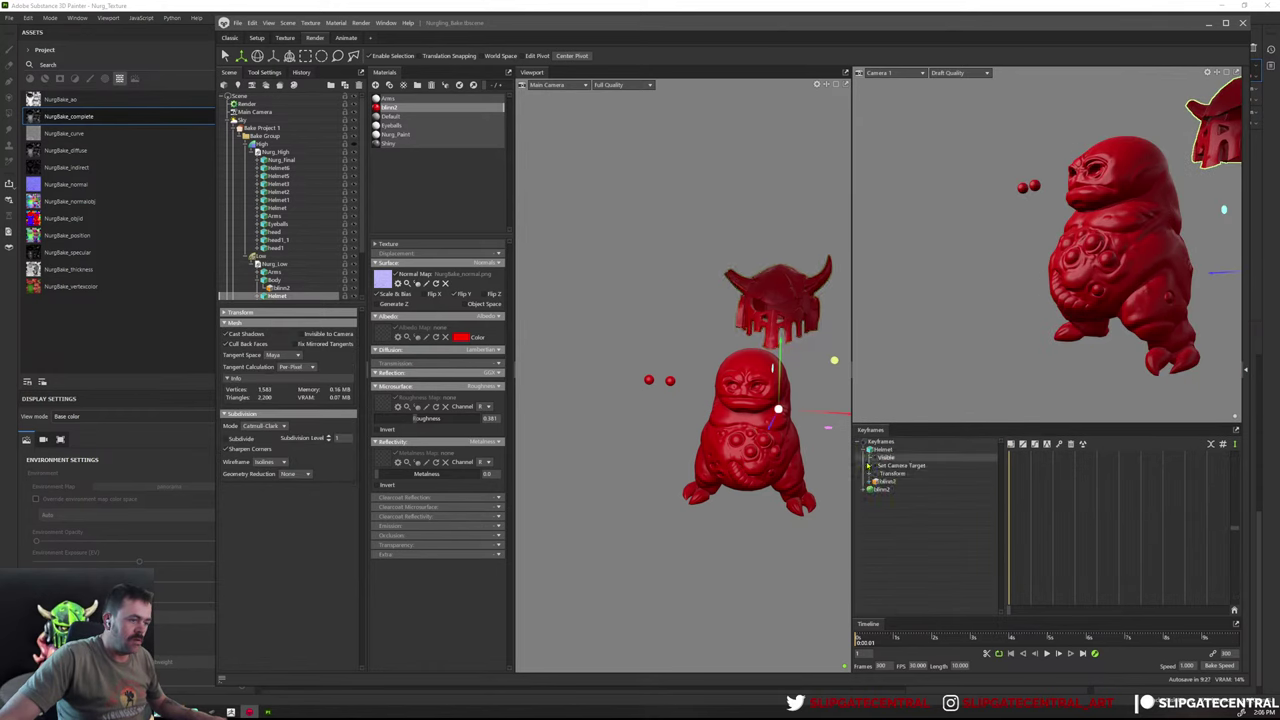
{"action": "left_click", "coordinate": [878, 481]}
{"action": "left_click", "coordinate": [893, 473]}
{"action": "double_click", "coordinate": [895, 473]}
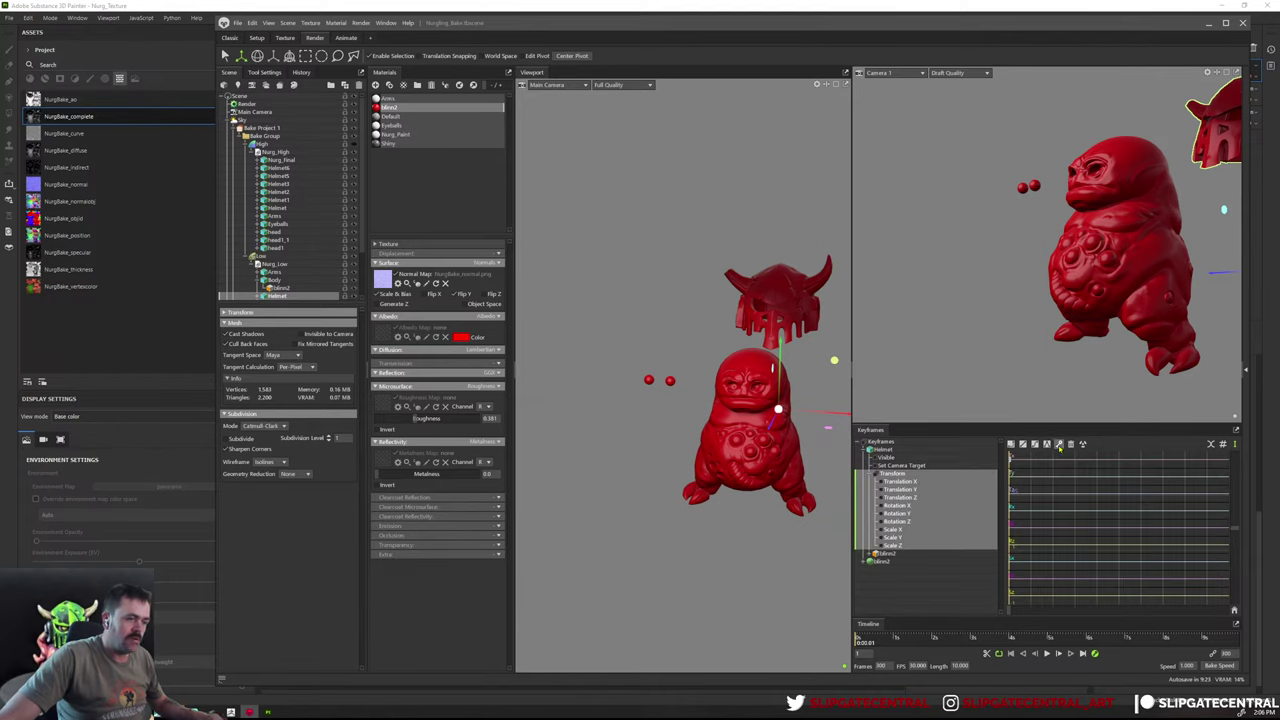
{"action": "mouse_move", "coordinate": [1085, 636]}
{"action": "left_mouse_down"}
{"action": "mouse_move", "coordinate": [1109, 621]}
{"action": "mouse_move", "coordinate": [857, 637]}
{"action": "left_mouse_up"}
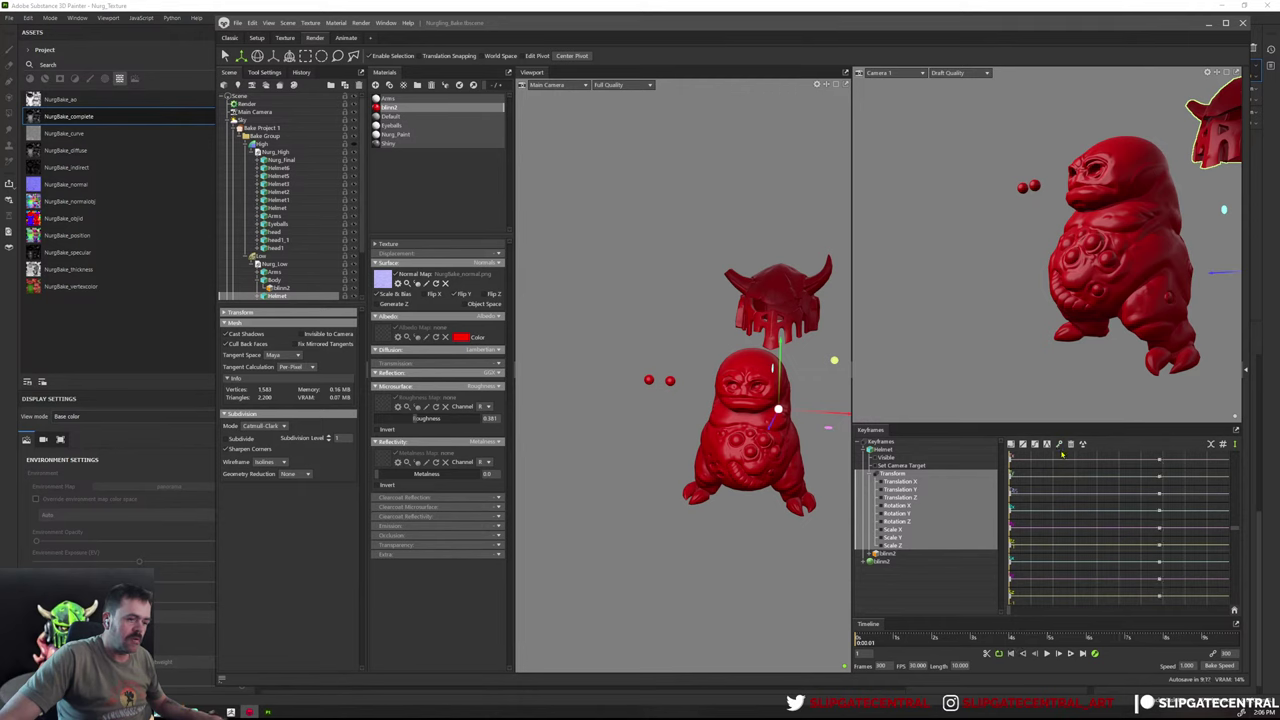
{"action": "left_click", "coordinate": [900, 451]}
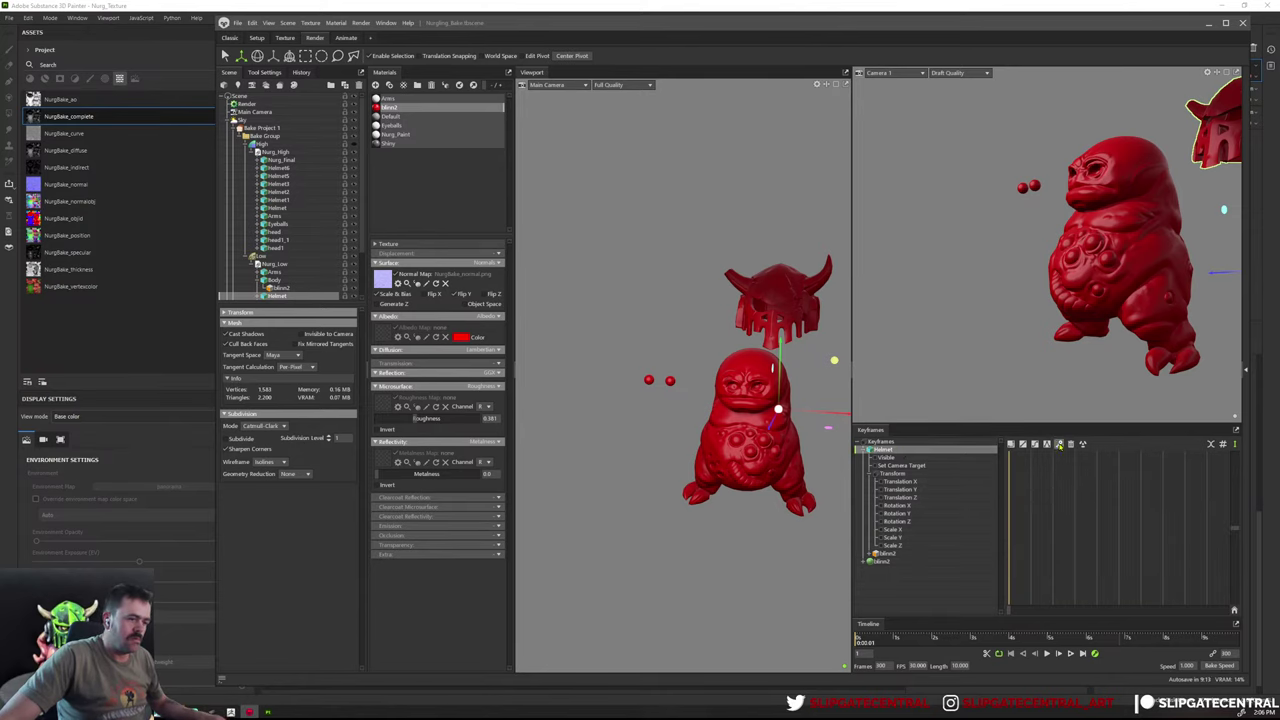
Move Nurg_High right at about four seconds, recording transform keyframes, and preview the motion
{"action": "left_click", "coordinate": [276, 151]}
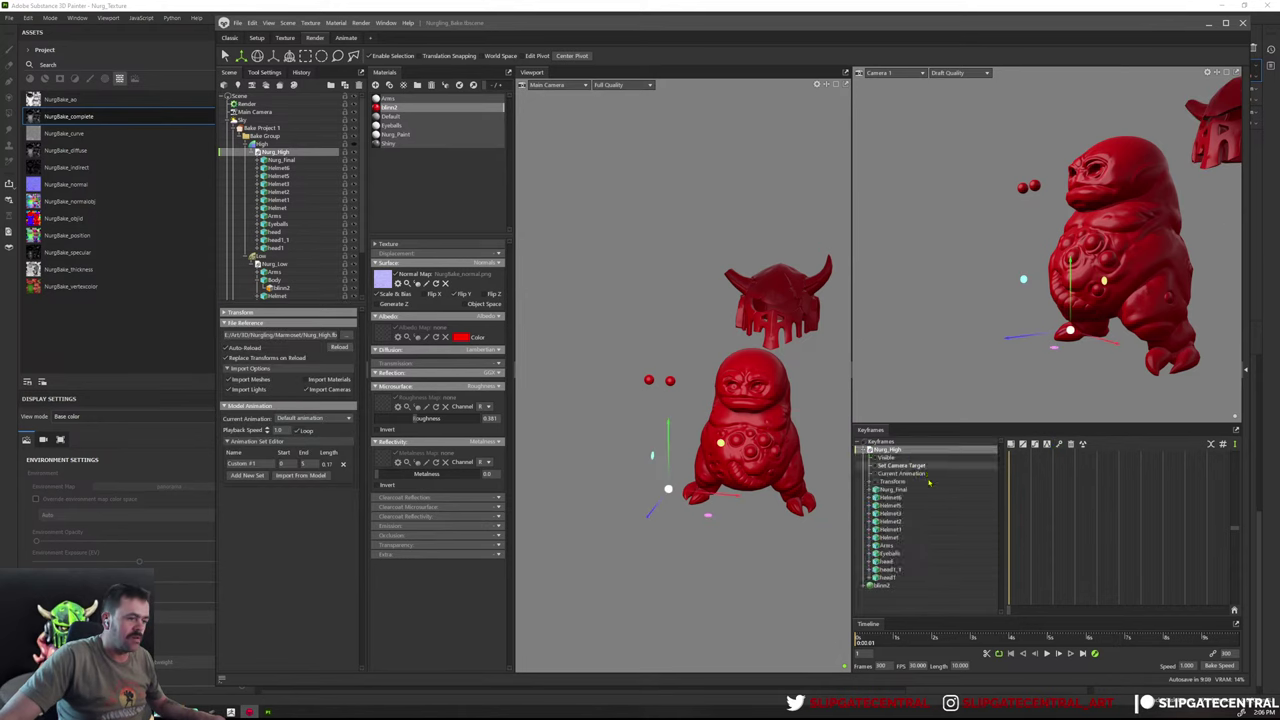
{"action": "left_click", "coordinate": [911, 483]}
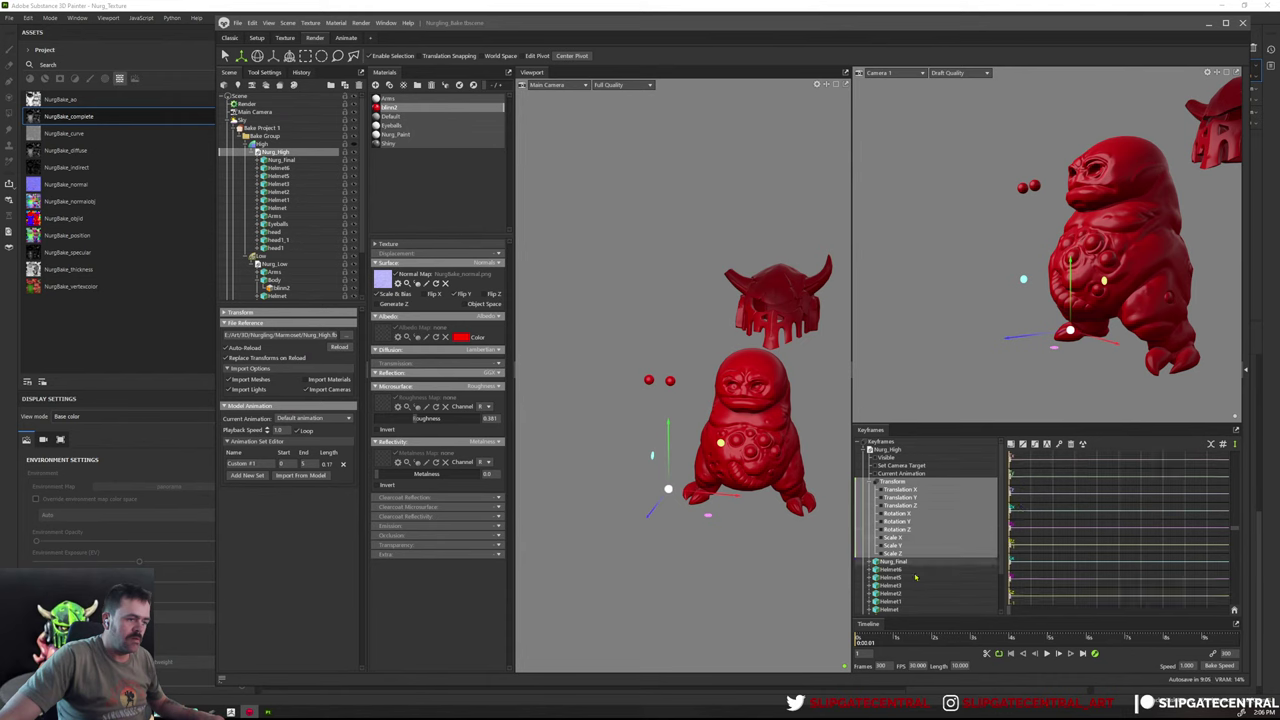
{"action": "left_click_drag", "start_coordinate": [958, 638], "coordinate": [1058, 638]}
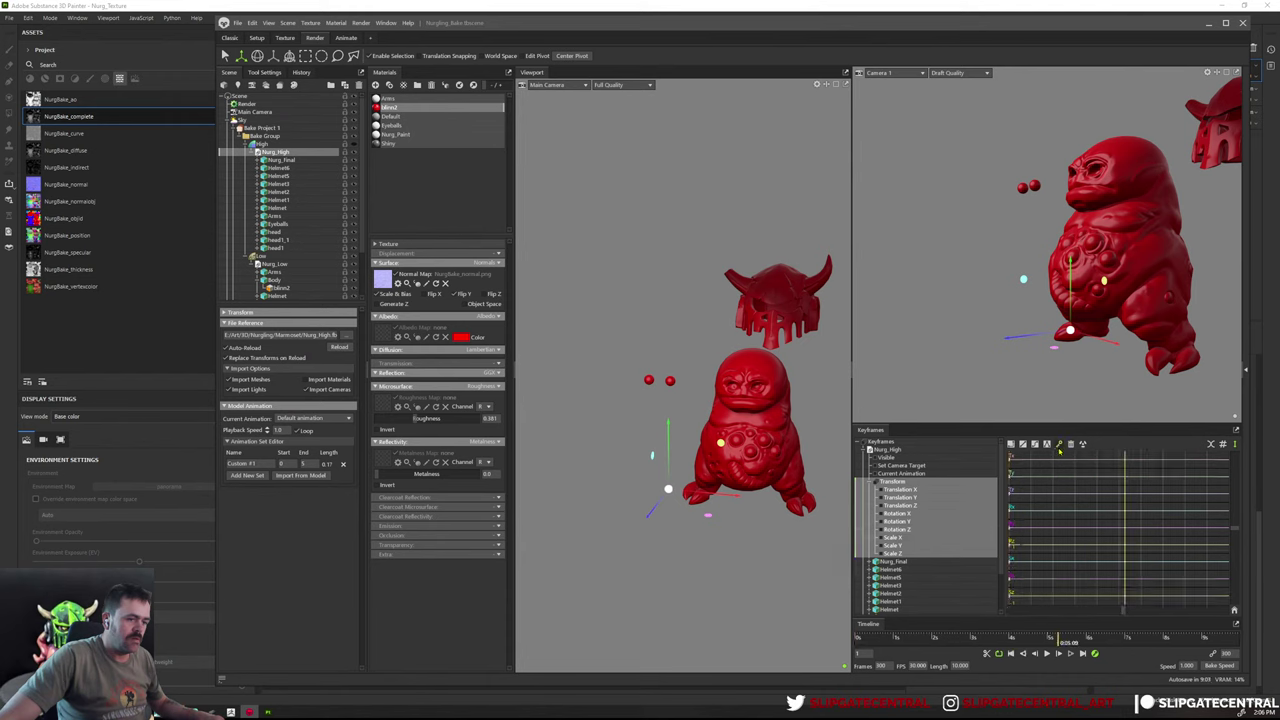
{"action": "left_click_drag", "start_coordinate": [725, 497], "coordinate": [804, 511]}
{"action": "left_click_drag", "start_coordinate": [1047, 636], "coordinate": [1010, 645]}
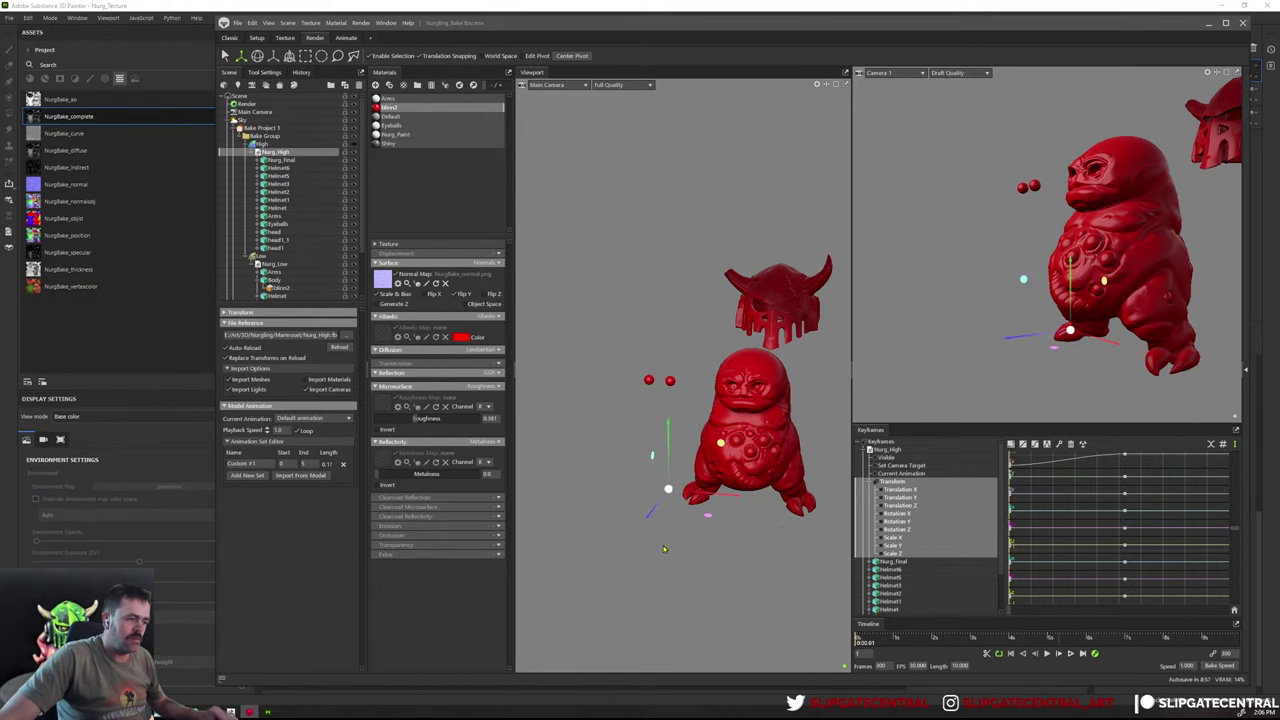
{"action": "left_click", "coordinate": [742, 521]}
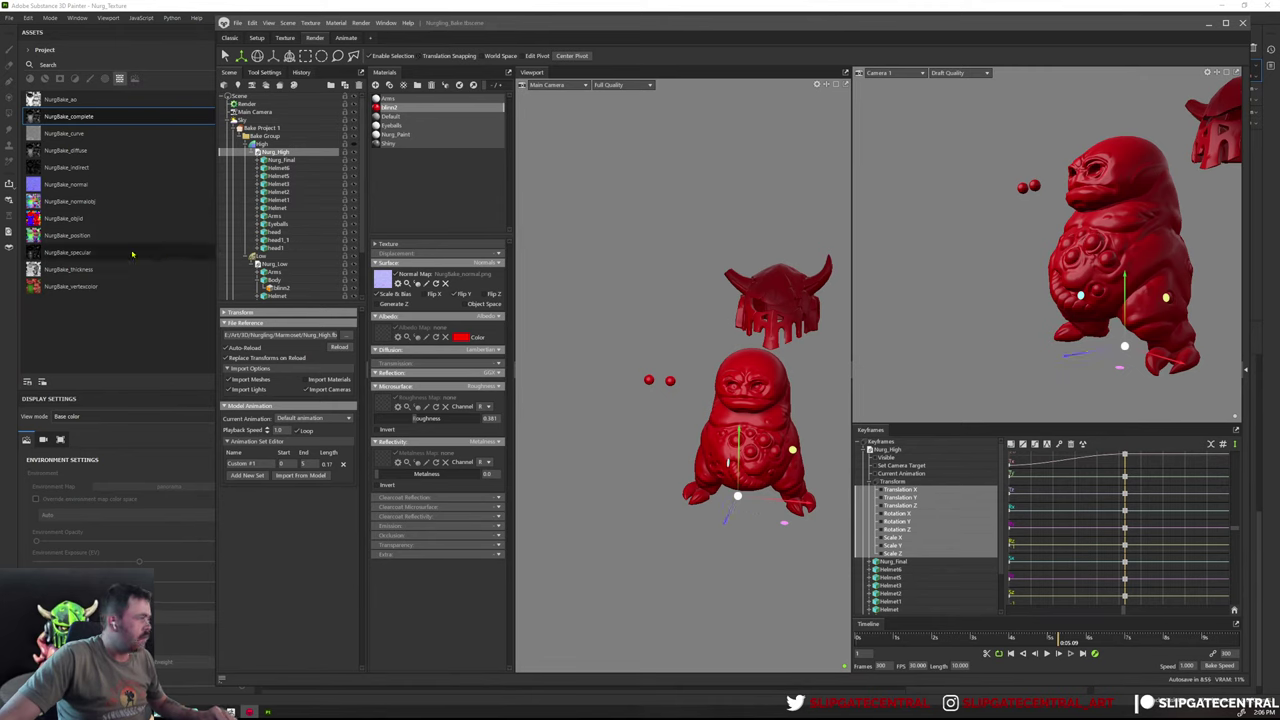
Reselect the Nurg_High mesh and return the animation to its start frame
{"action": "left_click", "coordinate": [268, 144]}
{"action": "left_click", "coordinate": [283, 152]}
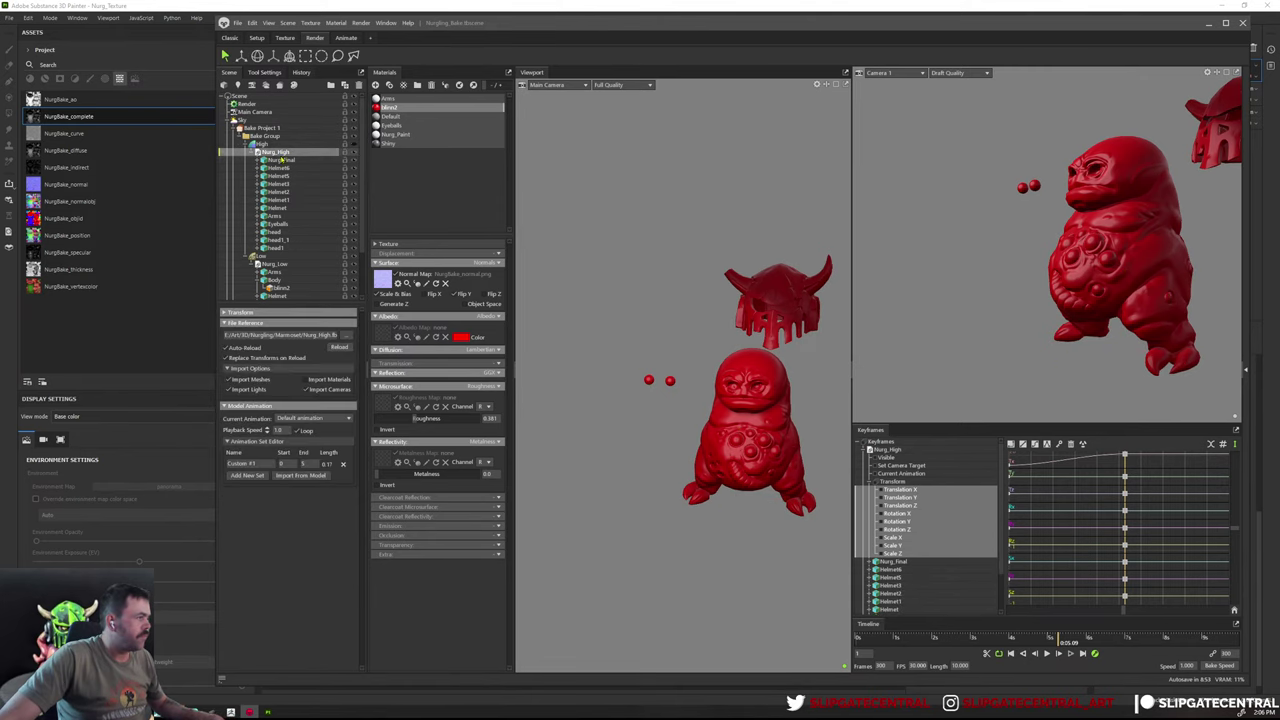
{"action": "left_click", "coordinate": [858, 643]}
{"action": "left_click", "coordinate": [855, 645]}
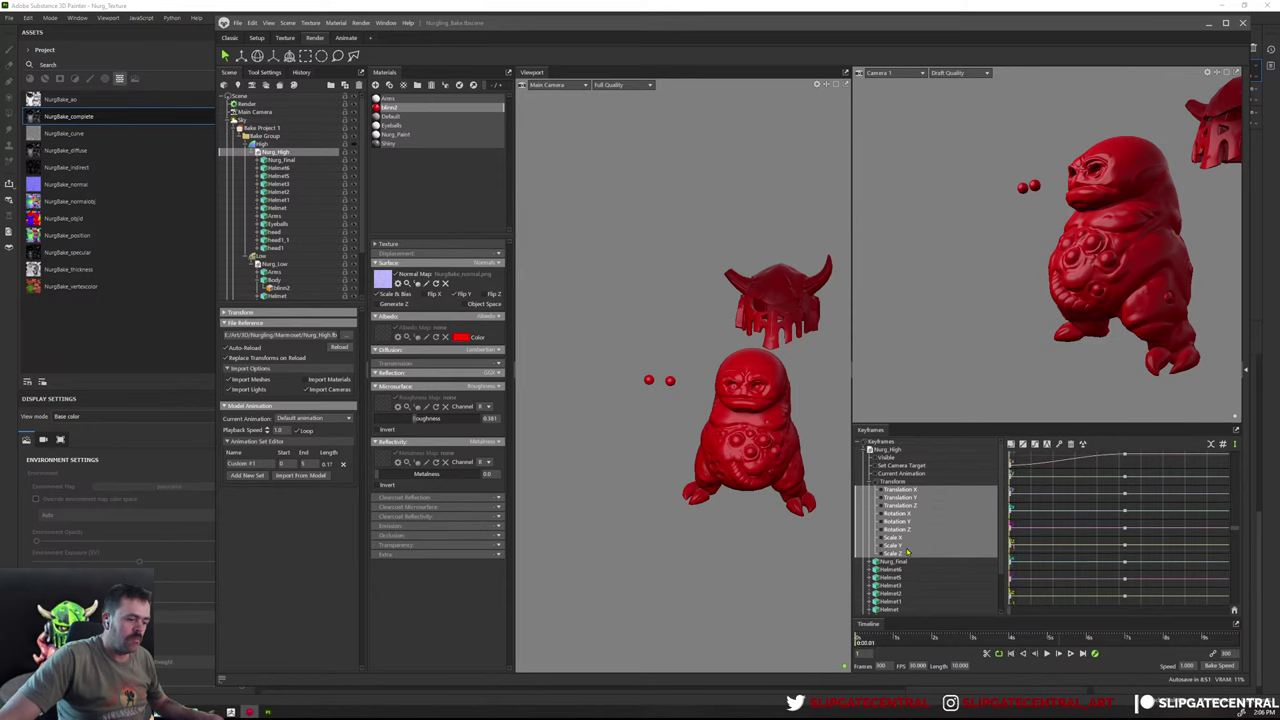
Try shifting Nurg_High's pivot, undo it, and start a new scene without saving
{"action": "key", "text": "w"}
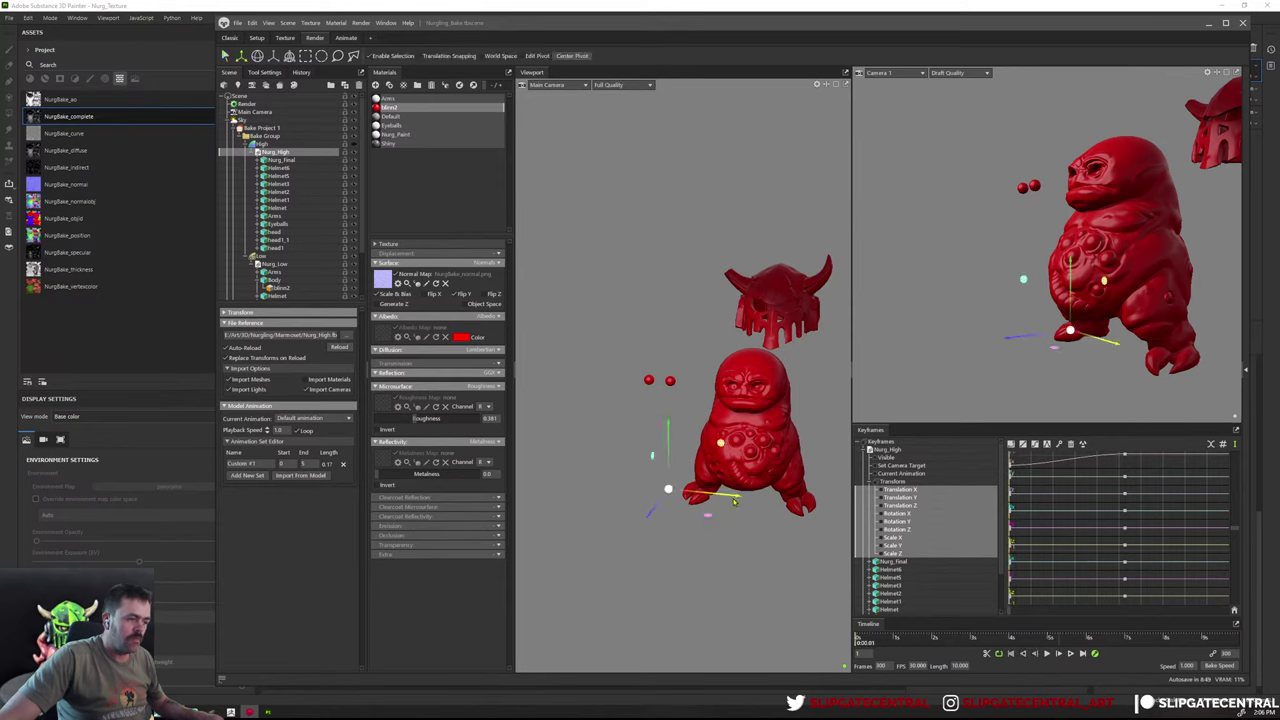
{"action": "left_click_drag", "start_coordinate": [734, 502], "coordinate": [687, 530]}
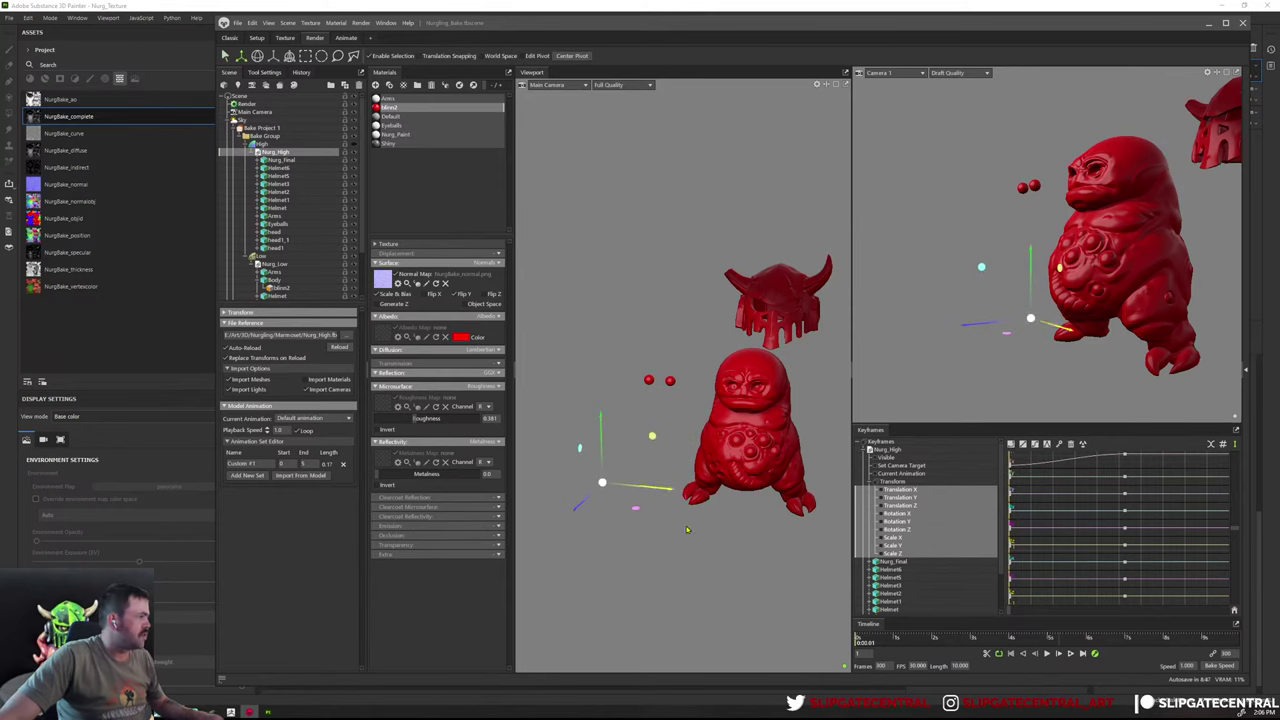
{"action": "key", "text": "ctrl+z"}
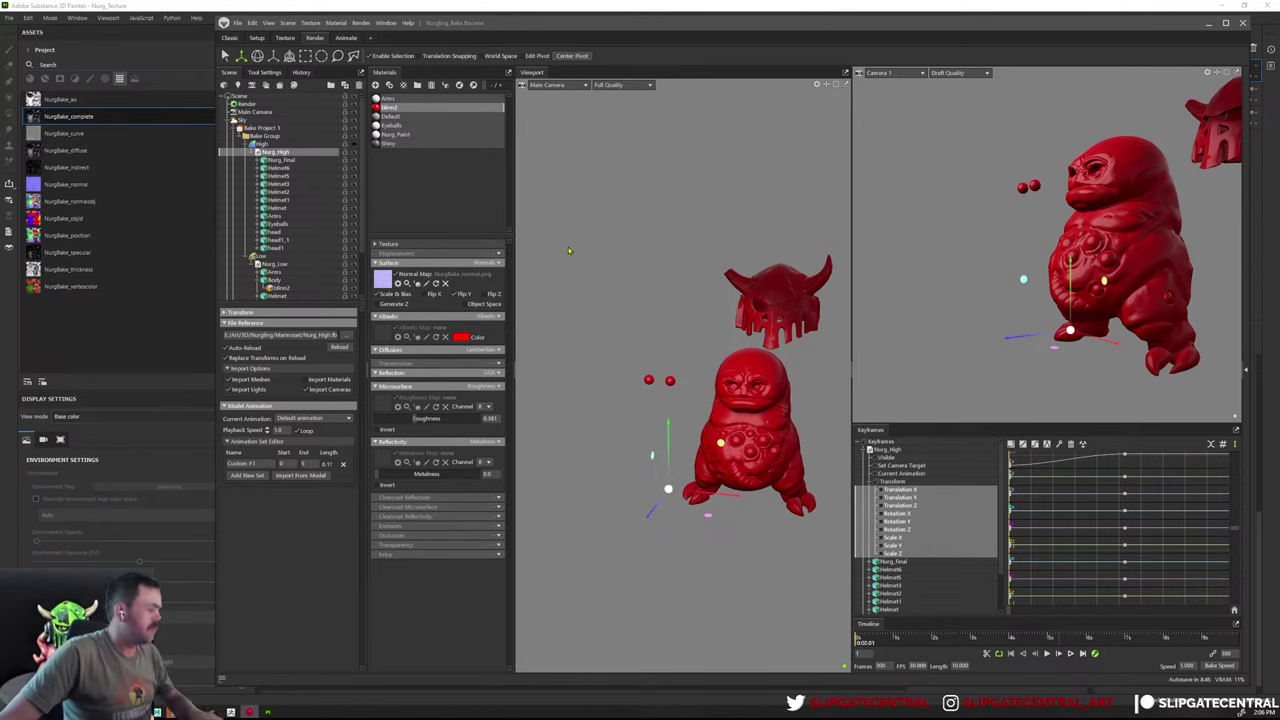
{"action": "key", "text": "ctrl+n"}
{"action": "left_click", "coordinate": [677, 406]}
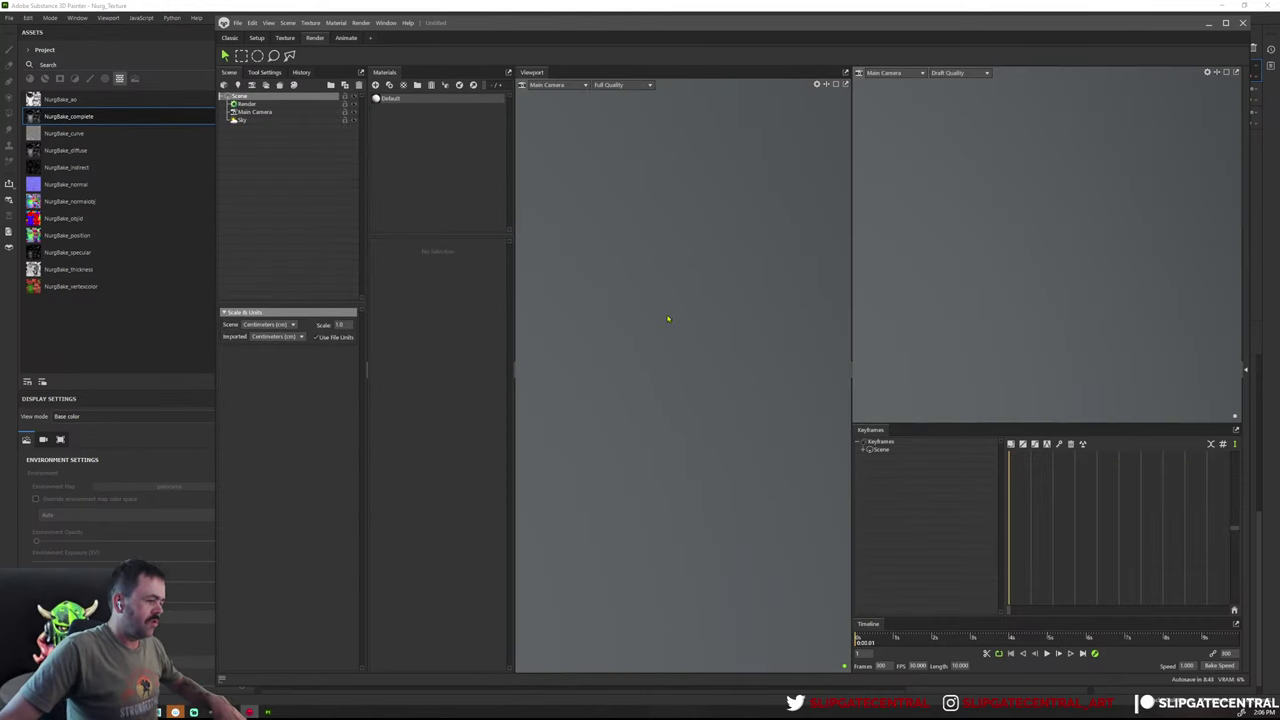
Switch back to Substance 3D Painter with Alt+Tab
{"action": "key", "text": "alt+Tab"}
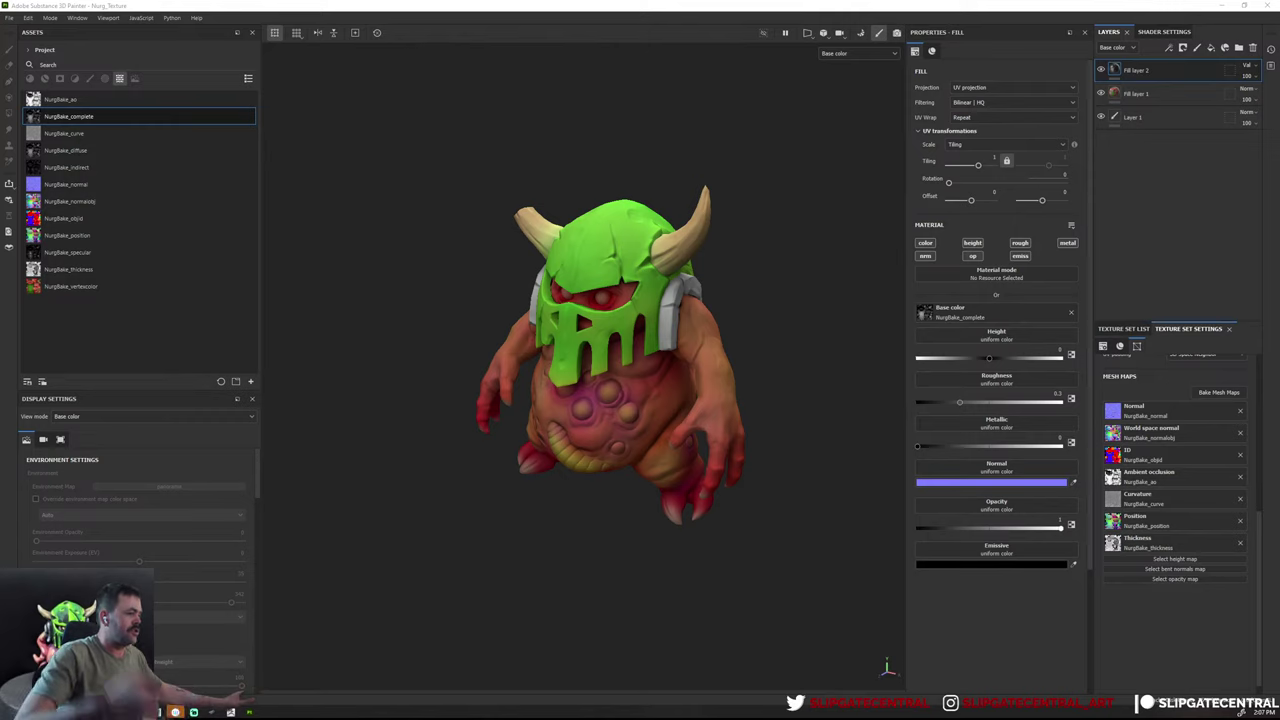
{"action": "left_click_drag", "start_coordinate": [576, 373], "coordinate": [666, 308], "text": "alt"}
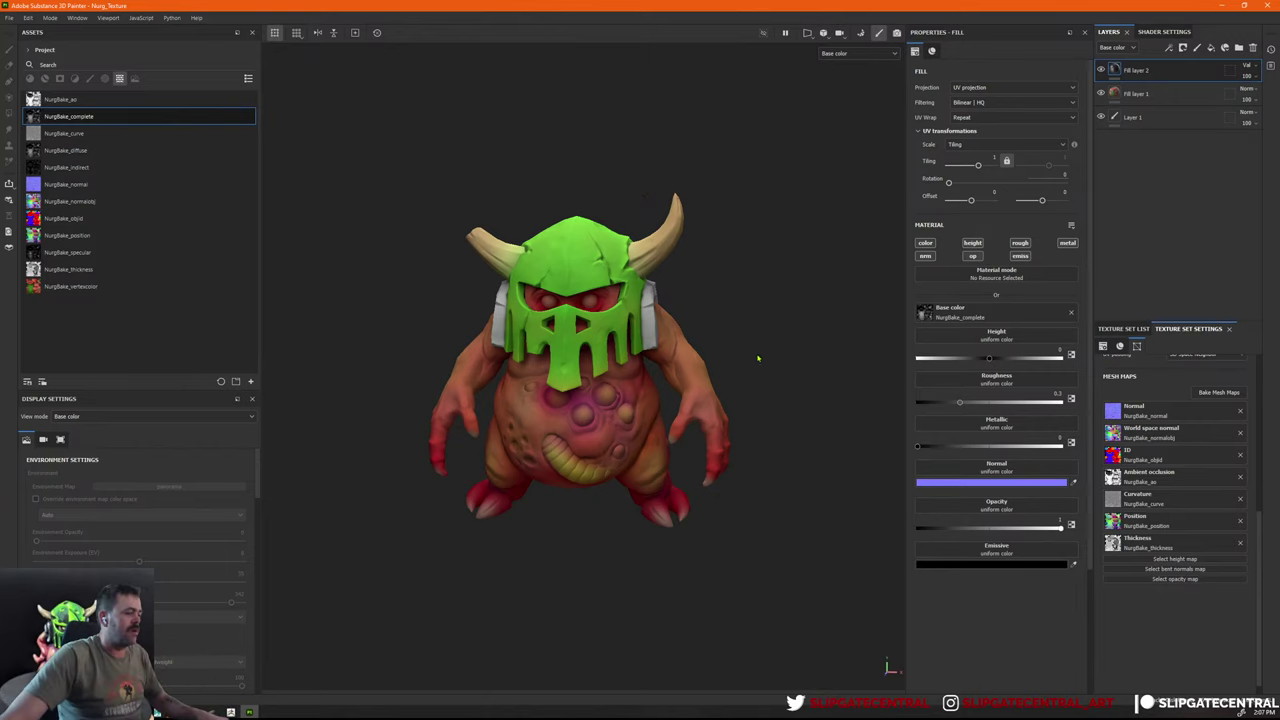
{"action": "mouse_move", "coordinate": [757, 357]}
{"action": "left_mouse_down", "text": "alt"}
{"action": "mouse_move", "coordinate": [663, 410]}
{"action": "mouse_move", "coordinate": [590, 302]}
{"action": "left_mouse_up", "text": "alt"}
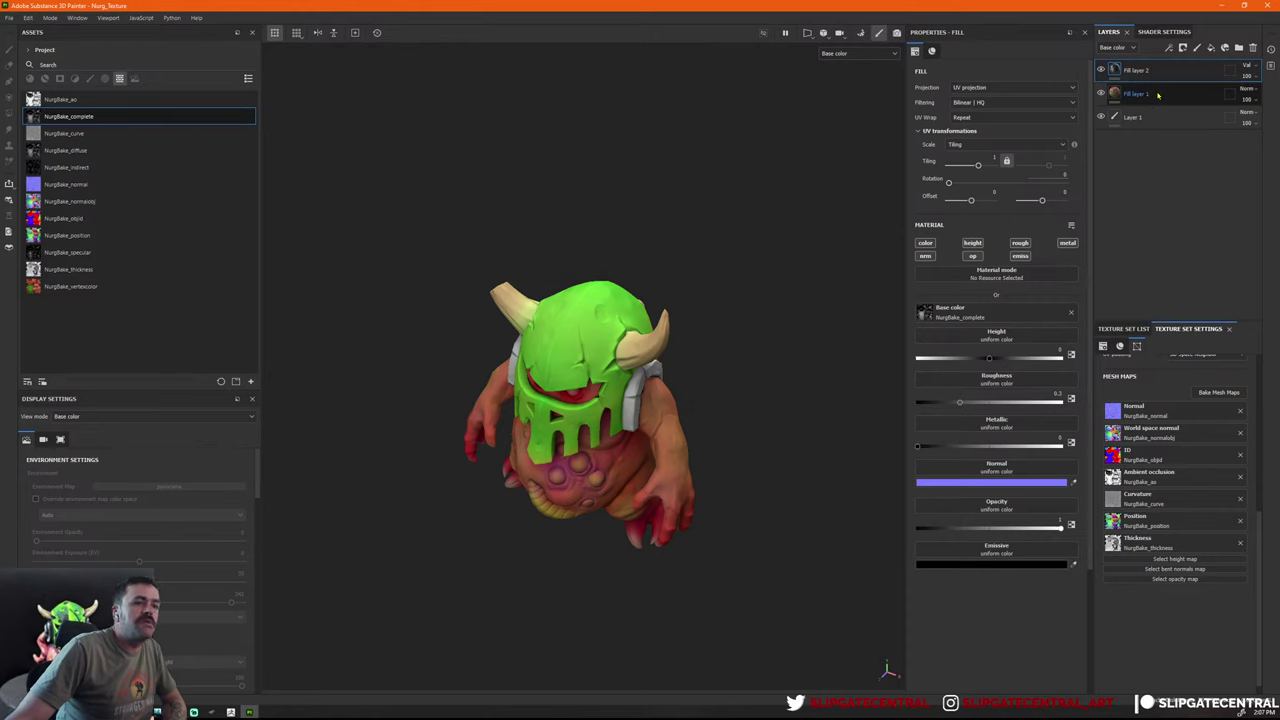
Try Normal and a colour-restoring blend mode on Fill layer 2, toggling its visibility to compare
{"action": "left_click", "coordinate": [1250, 66]}
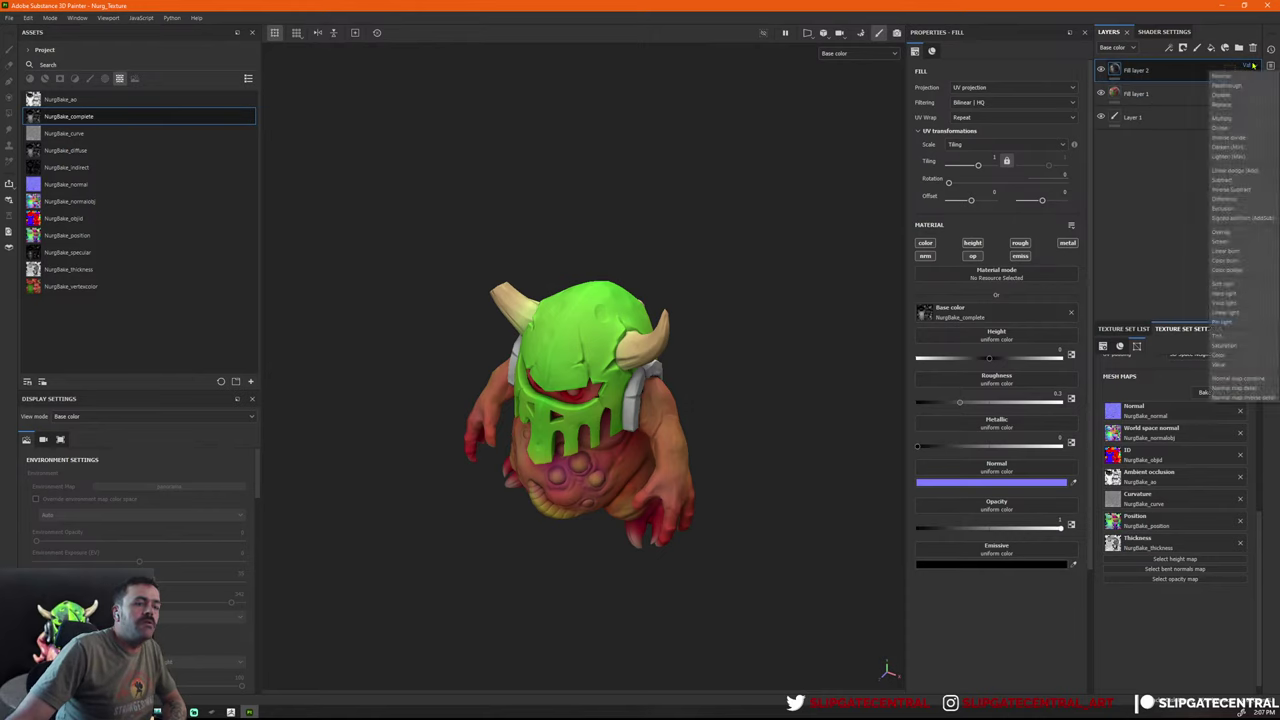
{"action": "left_click", "coordinate": [1226, 87]}
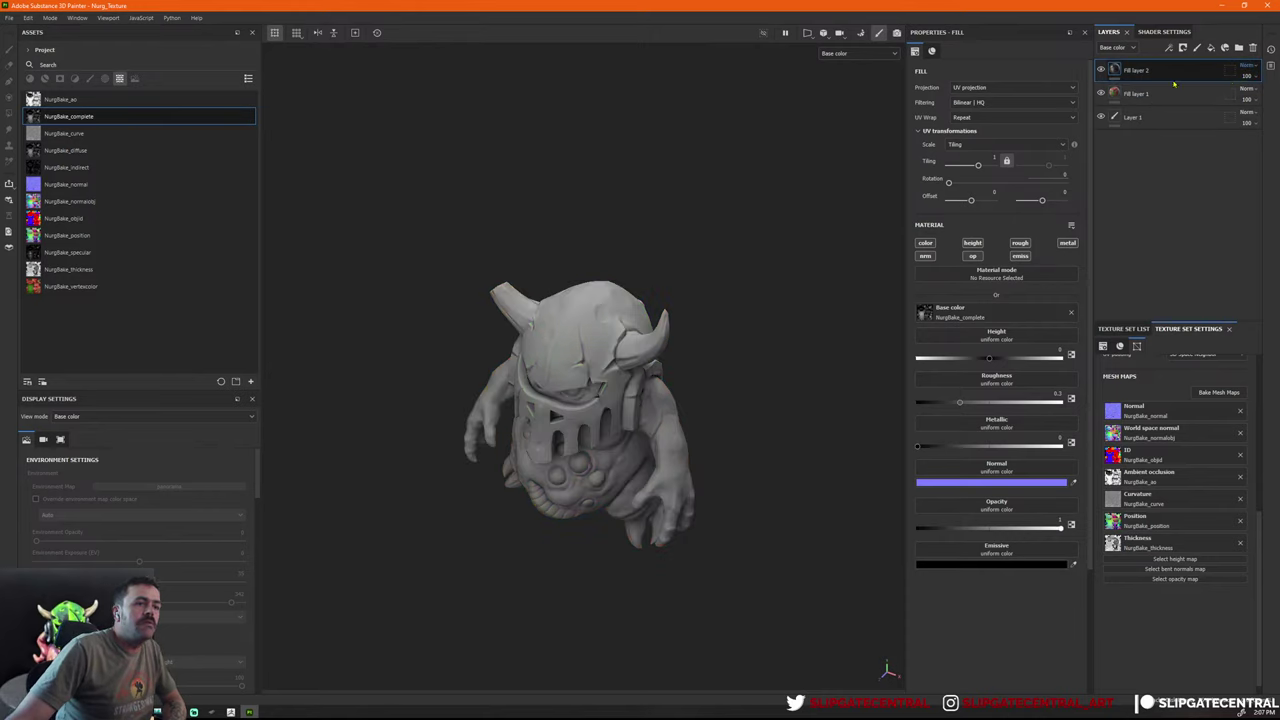
{"action": "left_click", "coordinate": [1252, 66]}
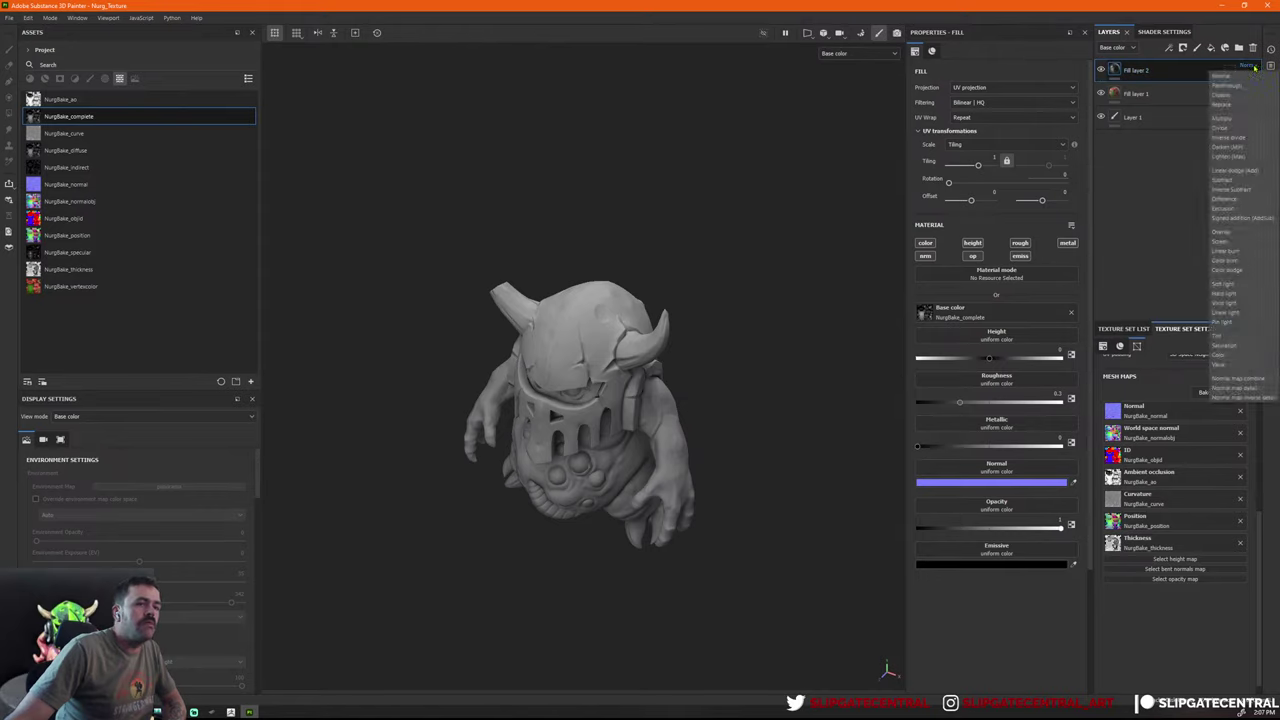
{"action": "left_click", "coordinate": [1241, 366]}
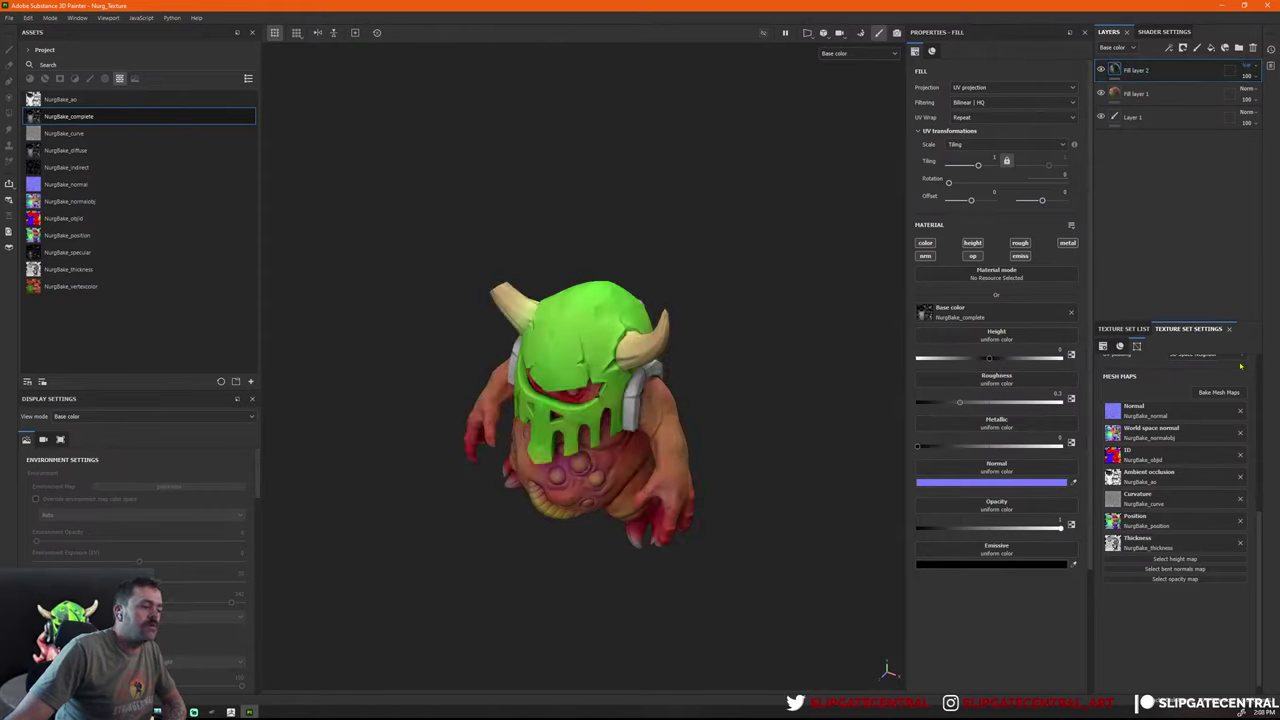
{"action": "left_click", "coordinate": [1101, 70]}
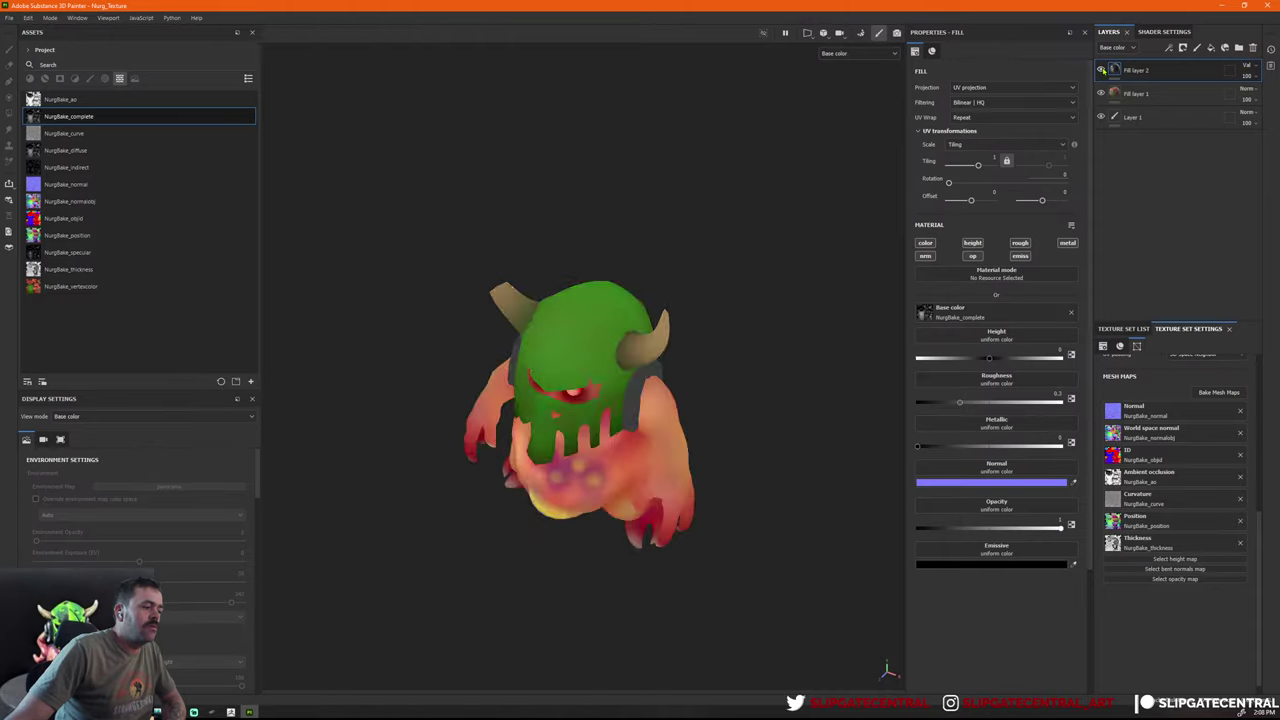
{"action": "left_click", "coordinate": [1101, 70]}
{"action": "left_click", "coordinate": [1101, 70]}
{"action": "left_click", "coordinate": [1101, 70]}
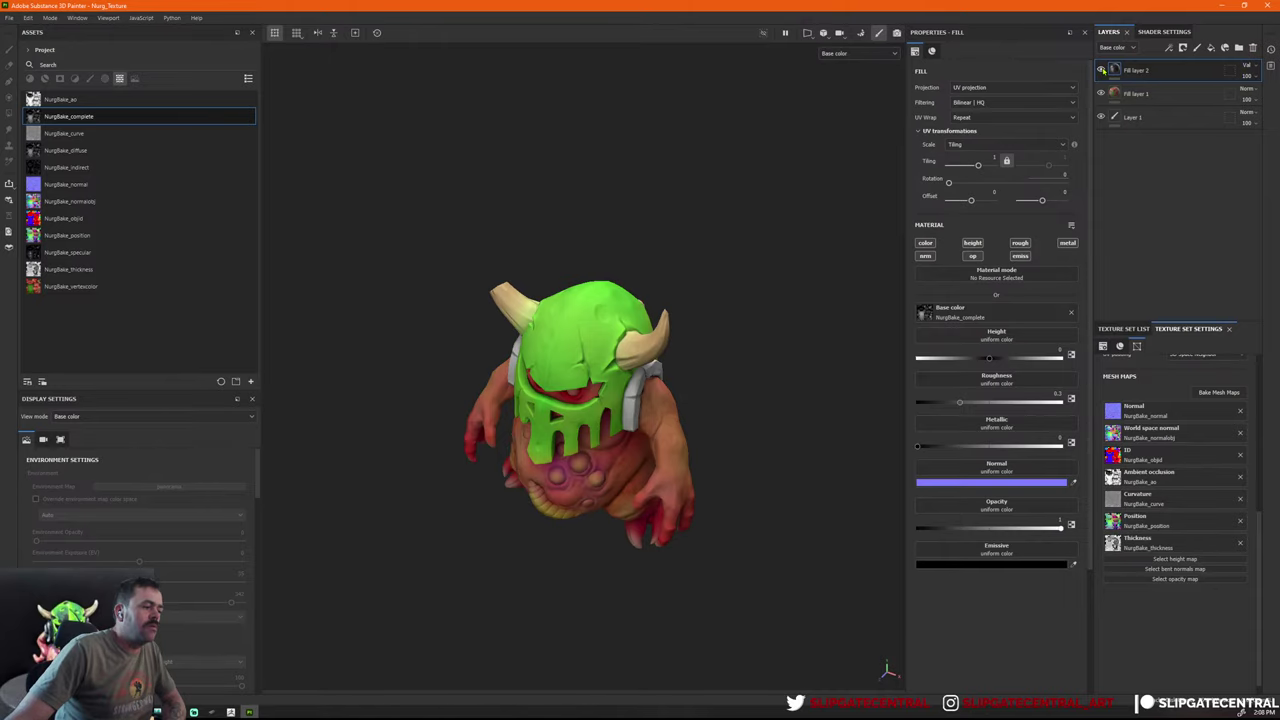
Try darkening and brightening blend modes on Fill layer 2, then set it back to Normal
{"action": "left_click", "coordinate": [1247, 70]}
{"action": "left_click", "coordinate": [1235, 118]}
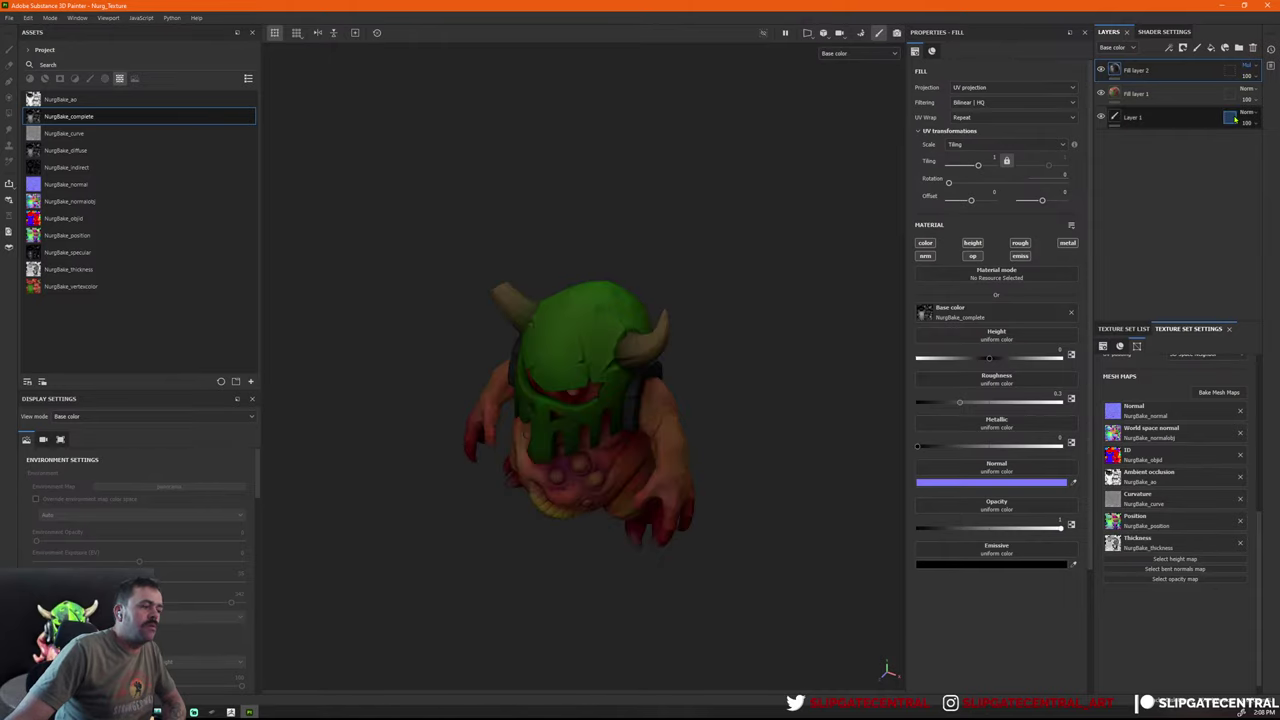
{"action": "left_click", "coordinate": [1247, 70]}
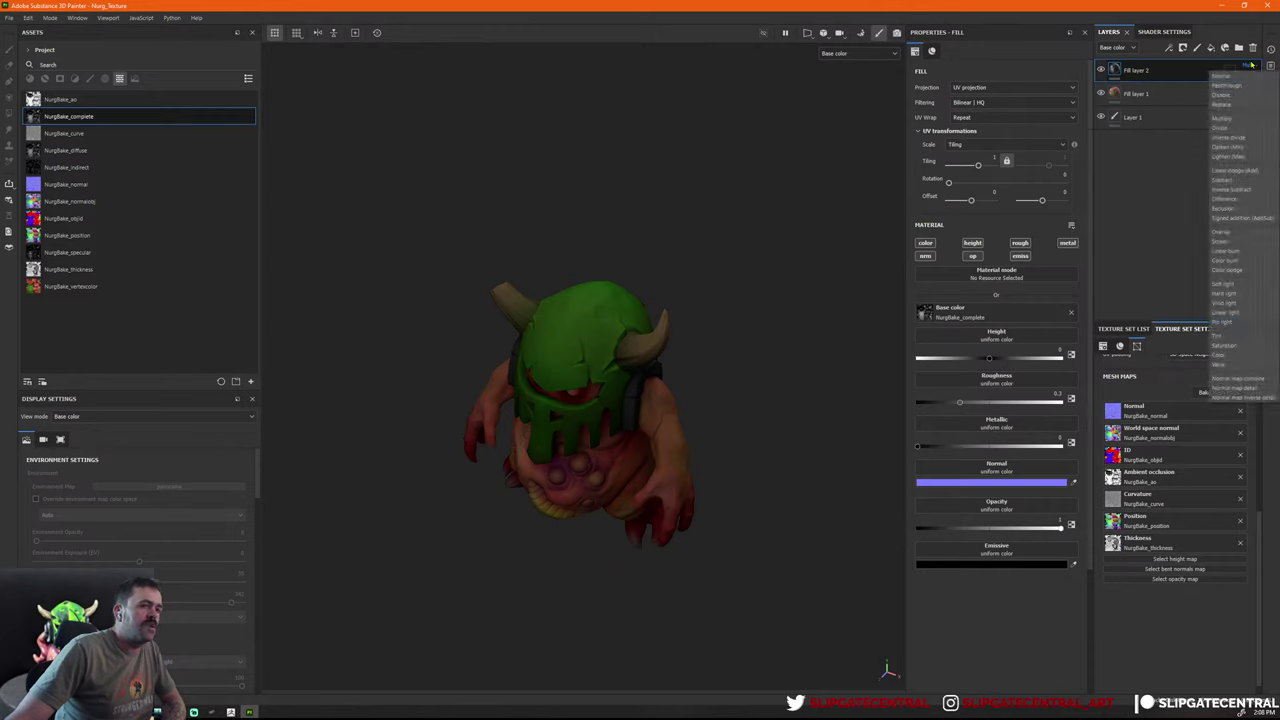
{"action": "left_click", "coordinate": [1222, 214]}
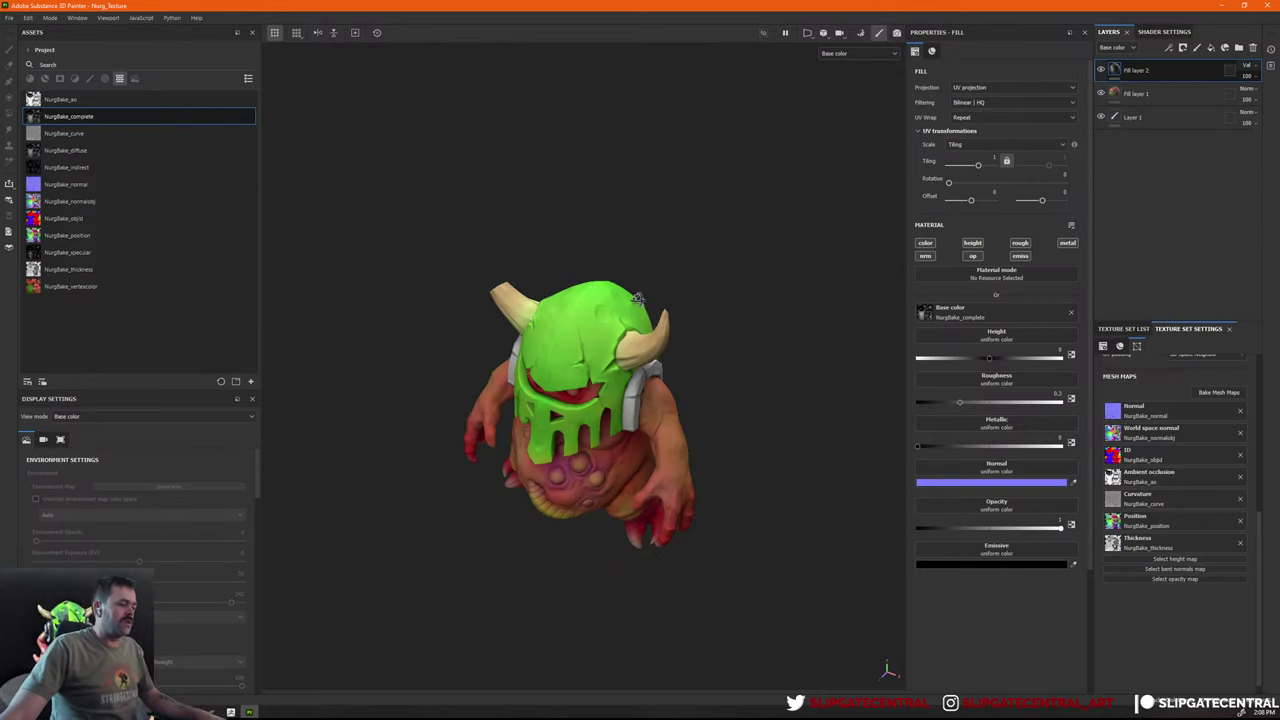
{"action": "left_click_drag", "start_coordinate": [637, 298], "coordinate": [710, 280], "text": "alt"}
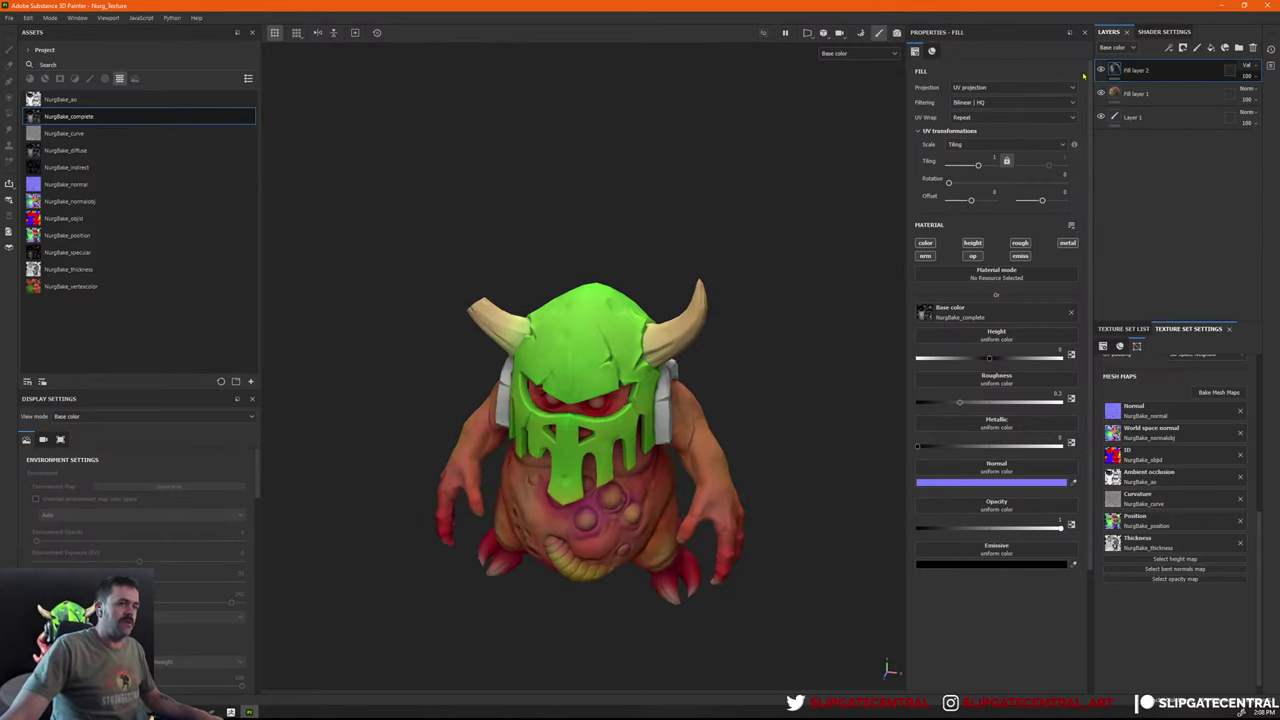
{"action": "left_click", "coordinate": [1247, 70]}
{"action": "left_click", "coordinate": [1225, 95]}
Orbit and zoom around the creature to inspect the grey baked helmet detail
{"action": "mouse_move", "coordinate": [814, 277]}
{"action": "left_mouse_down", "text": "alt"}
{"action": "mouse_move", "coordinate": [696, 267]}
{"action": "mouse_move", "coordinate": [614, 346]}
{"action": "left_mouse_up", "text": "alt"}
{"action": "mouse_move", "coordinate": [447, 367]}
{"action": "left_mouse_down", "text": "alt"}
{"action": "mouse_move", "coordinate": [660, 271]}
{"action": "mouse_move", "coordinate": [600, 255]}
{"action": "mouse_move", "coordinate": [612, 215]}
{"action": "left_mouse_up", "text": "alt"}
{"action": "scroll", "coordinate": [615, 204], "scroll_direction": "up", "scroll_amount": 3}
{"action": "scroll", "coordinate": [615, 204], "scroll_direction": "up", "scroll_amount": 3}
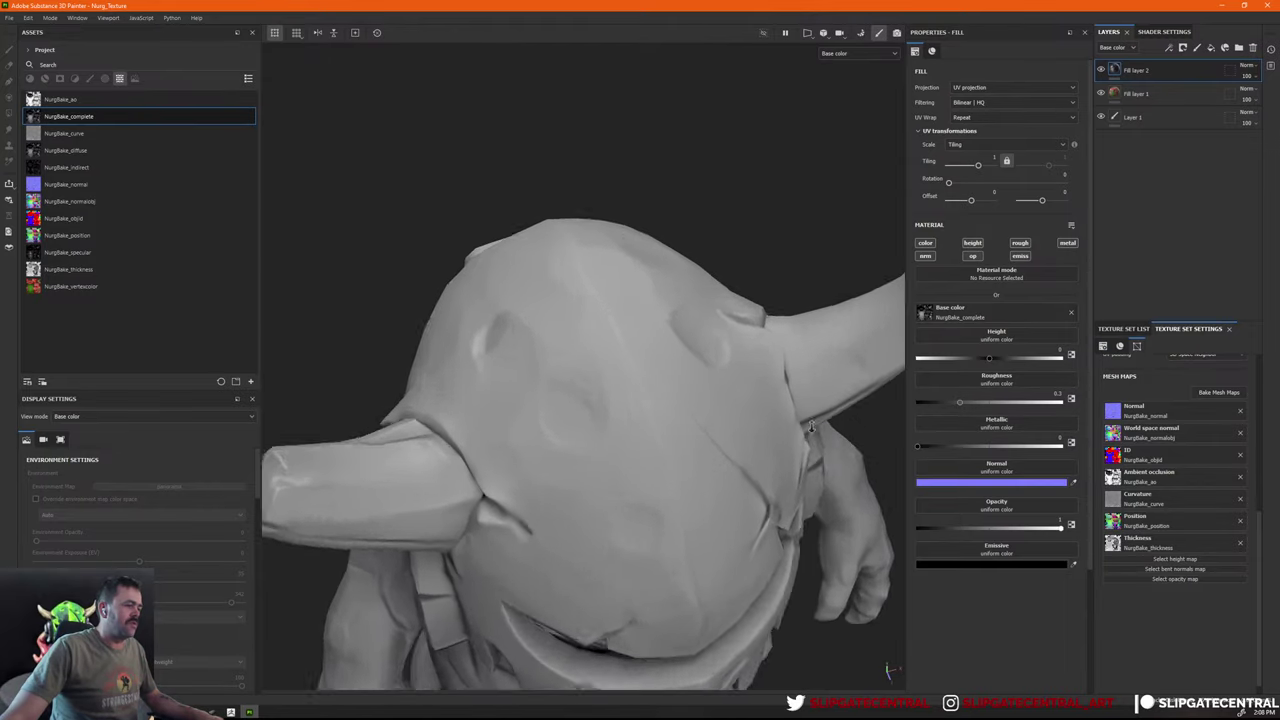
{"action": "scroll", "coordinate": [601, 340], "scroll_direction": "up", "scroll_amount": 1}
{"action": "mouse_move", "coordinate": [635, 377]}
{"action": "left_mouse_down", "text": "alt"}
{"action": "mouse_move", "coordinate": [669, 414]}
{"action": "mouse_move", "coordinate": [606, 343]}
{"action": "left_mouse_up", "text": "alt"}
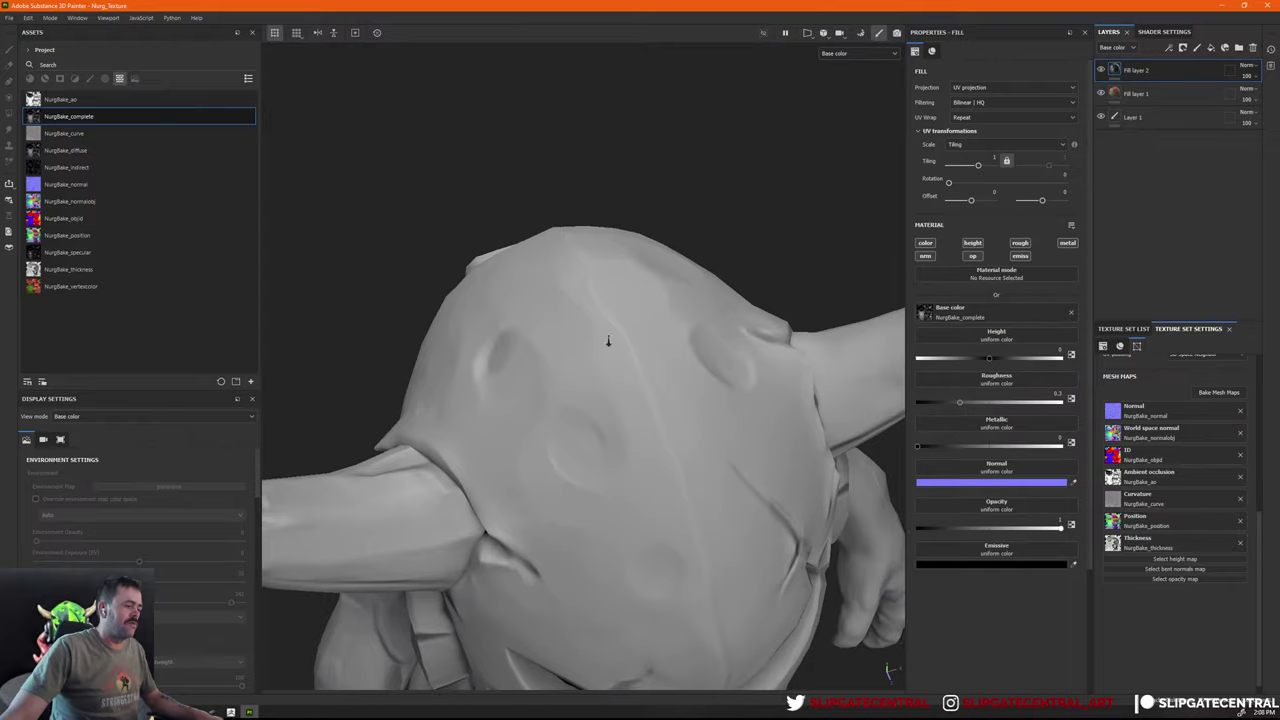
{"action": "scroll", "coordinate": [606, 343], "scroll_direction": "down", "scroll_amount": 5}
{"action": "left_click_drag", "start_coordinate": [611, 213], "coordinate": [630, 321], "text": "alt"}
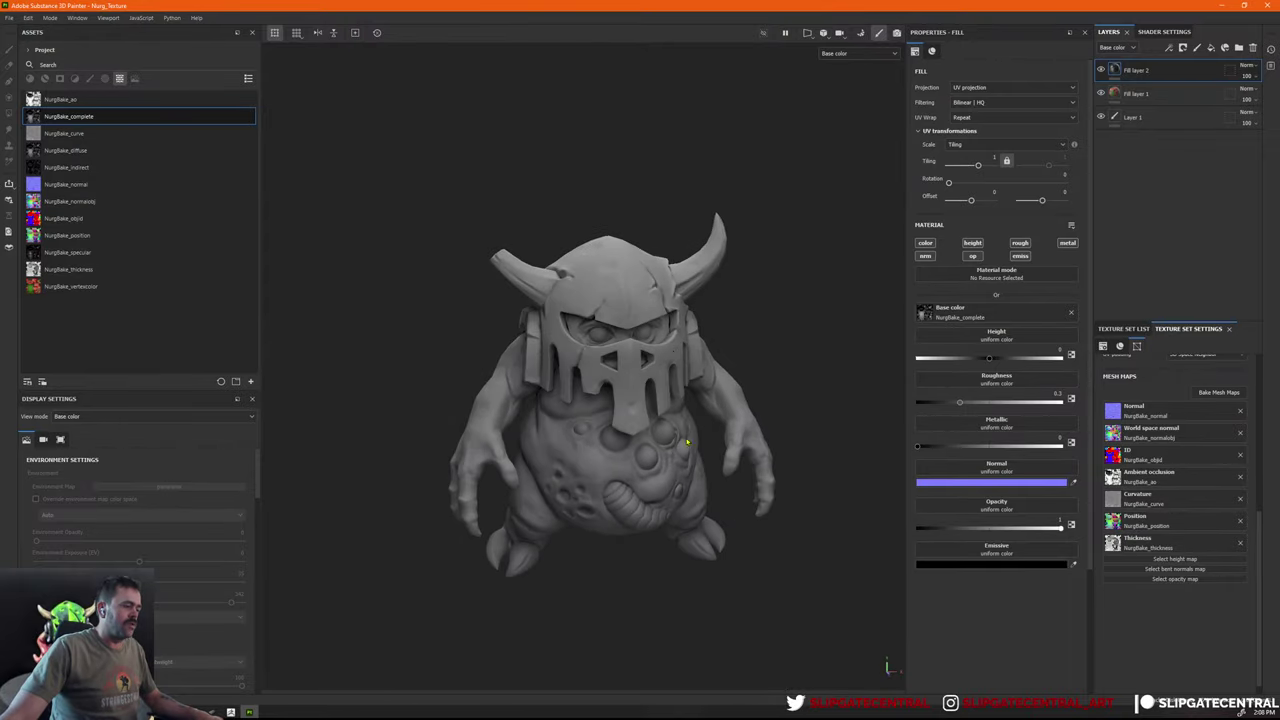
{"action": "left_click_drag", "start_coordinate": [722, 288], "coordinate": [737, 282], "text": "alt"}
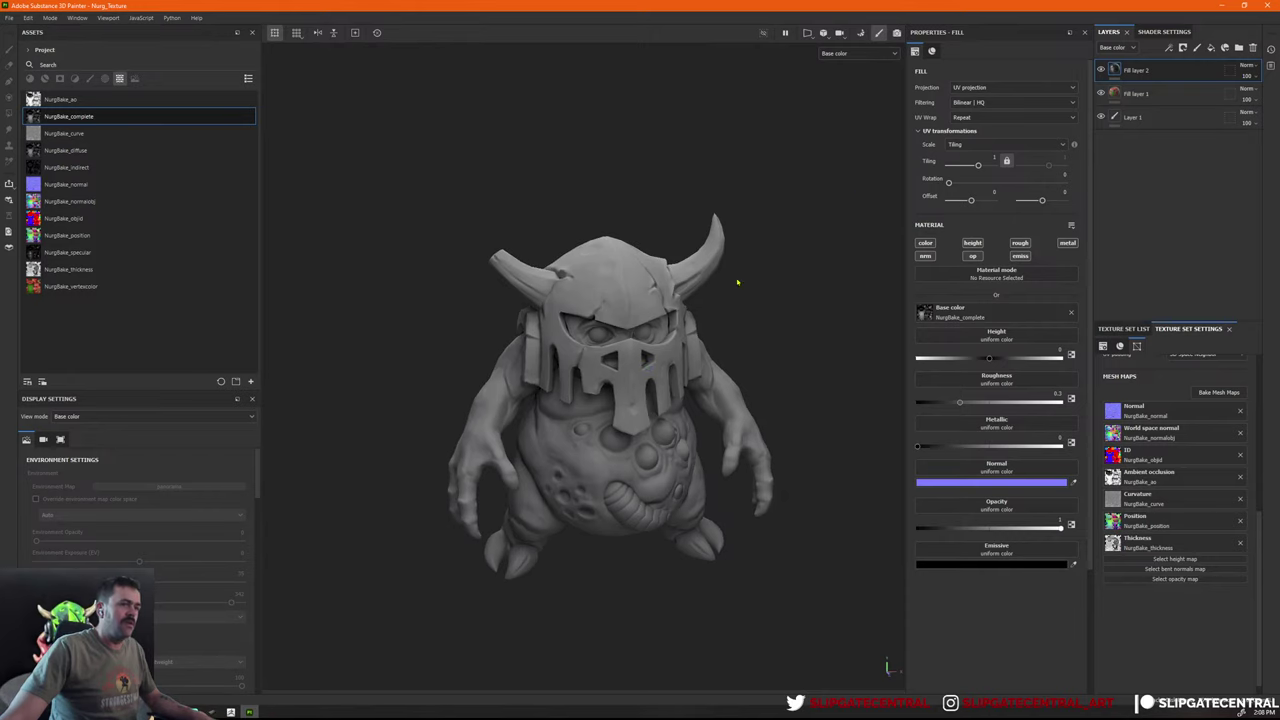
Set Fill layer 2's blending back to Value and check the coloured creature
{"action": "left_click", "coordinate": [1246, 65]}
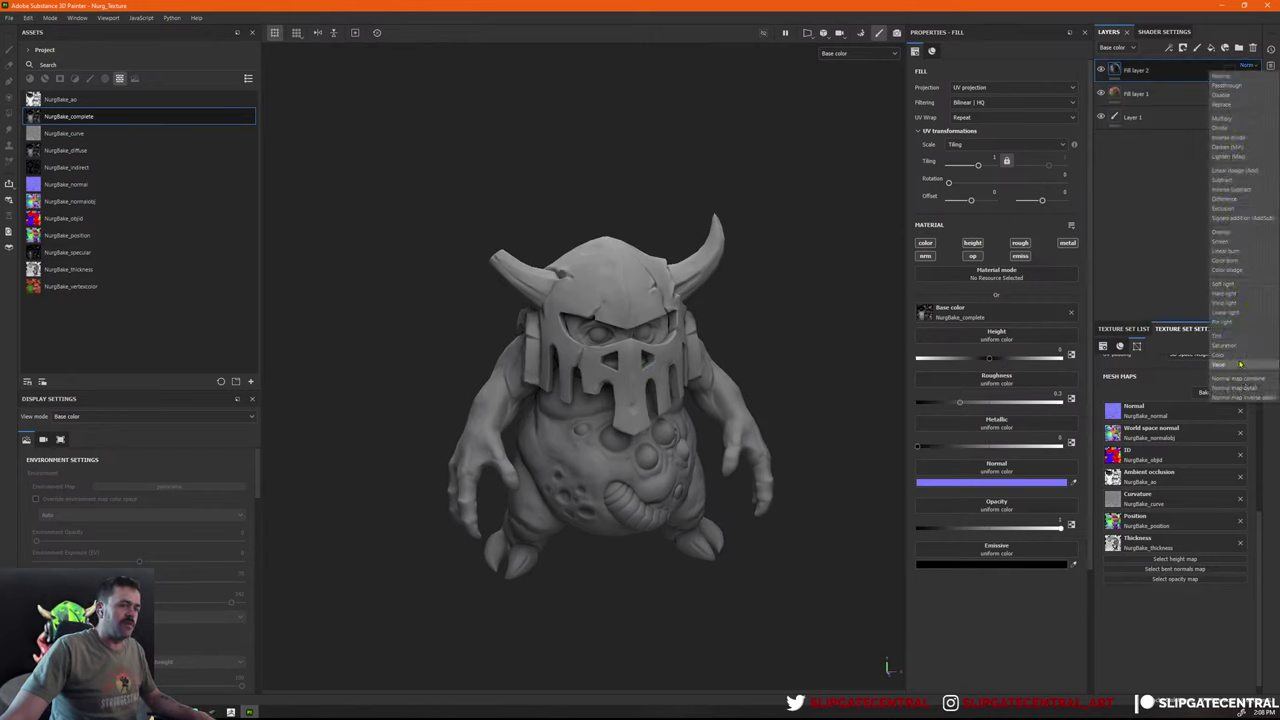
{"action": "left_click", "coordinate": [1236, 362]}
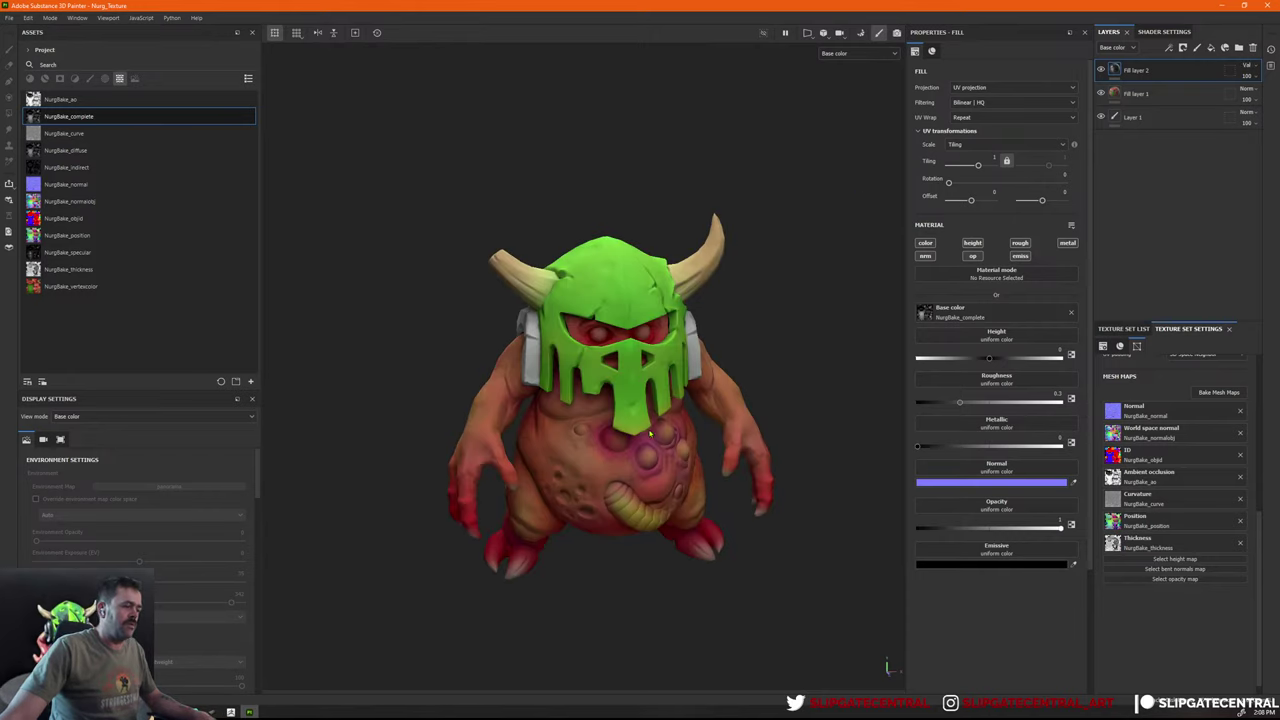
{"action": "left_click_drag", "start_coordinate": [604, 379], "coordinate": [726, 276], "text": "alt"}
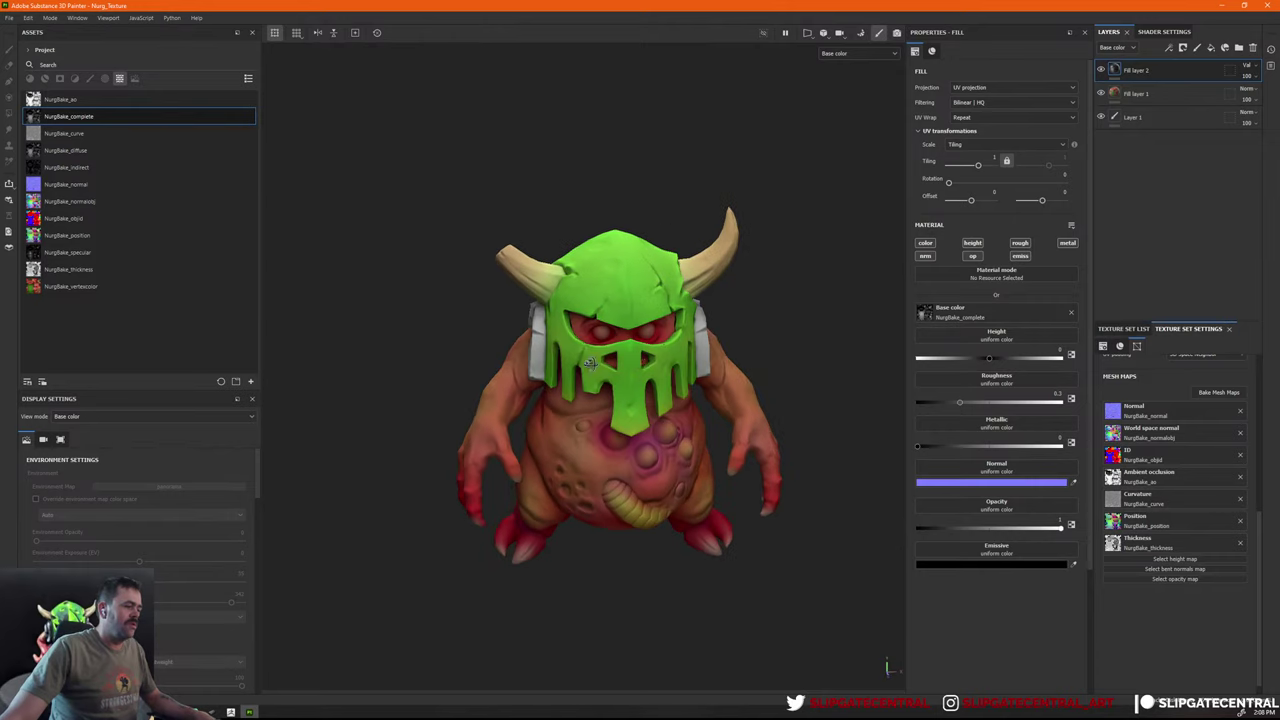